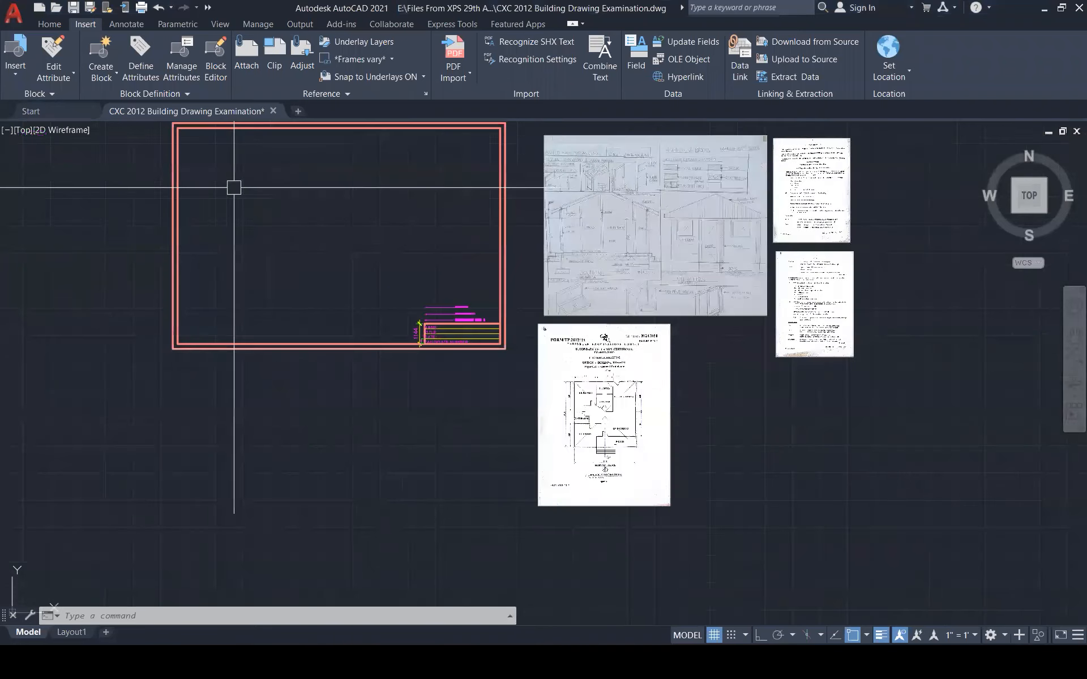
Start a trial line inside the title-block frame, then cancel it
{"action": "scroll", "coordinate": [237, 221], "scroll_direction": "down", "scroll_amount": 3}
{"action": "key", "text": "Escape"}
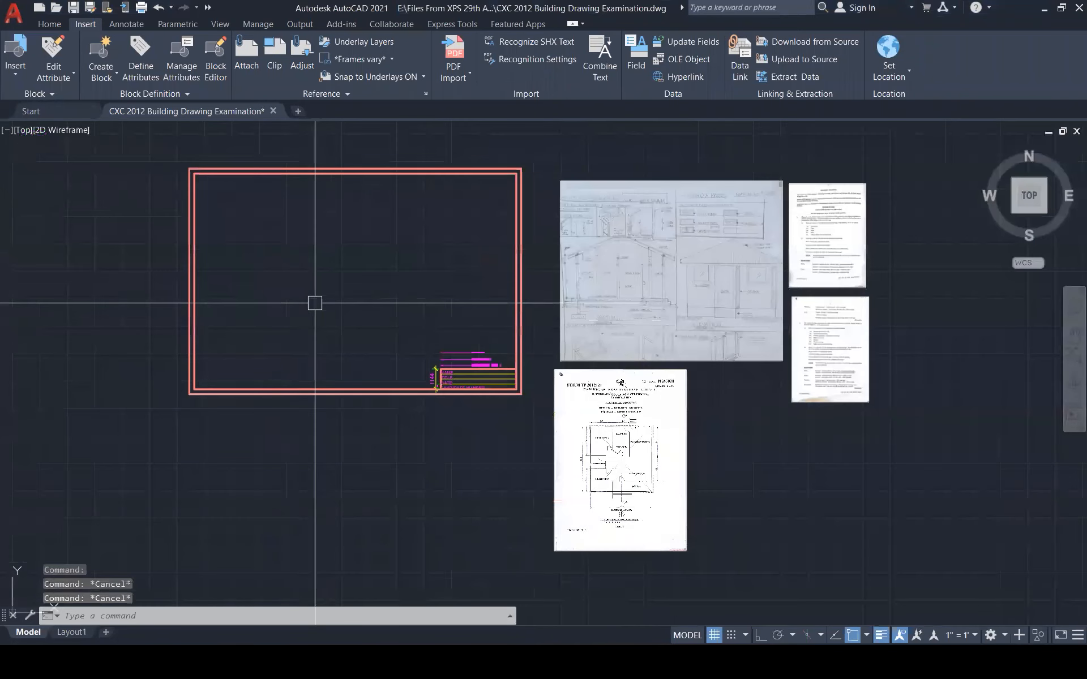
{"action": "type", "text": "l"}
{"action": "key", "text": "Return"}
{"action": "scroll", "coordinate": [281, 306], "scroll_direction": "up", "scroll_amount": 3}
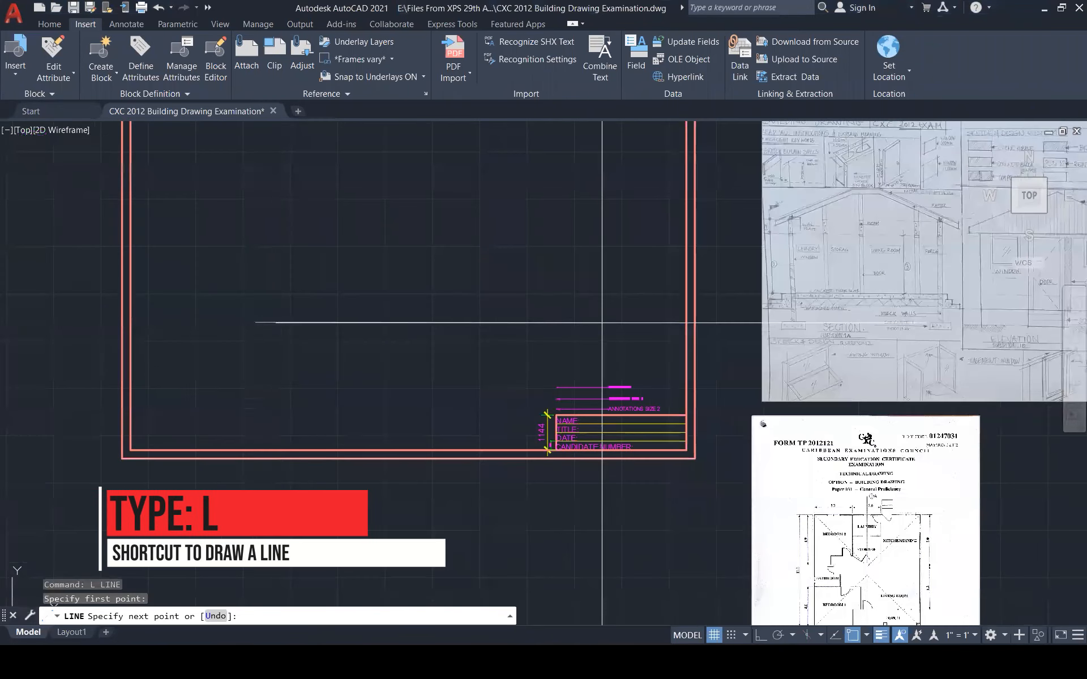
{"action": "left_click", "coordinate": [617, 327]}
{"action": "key", "text": "Escape"}
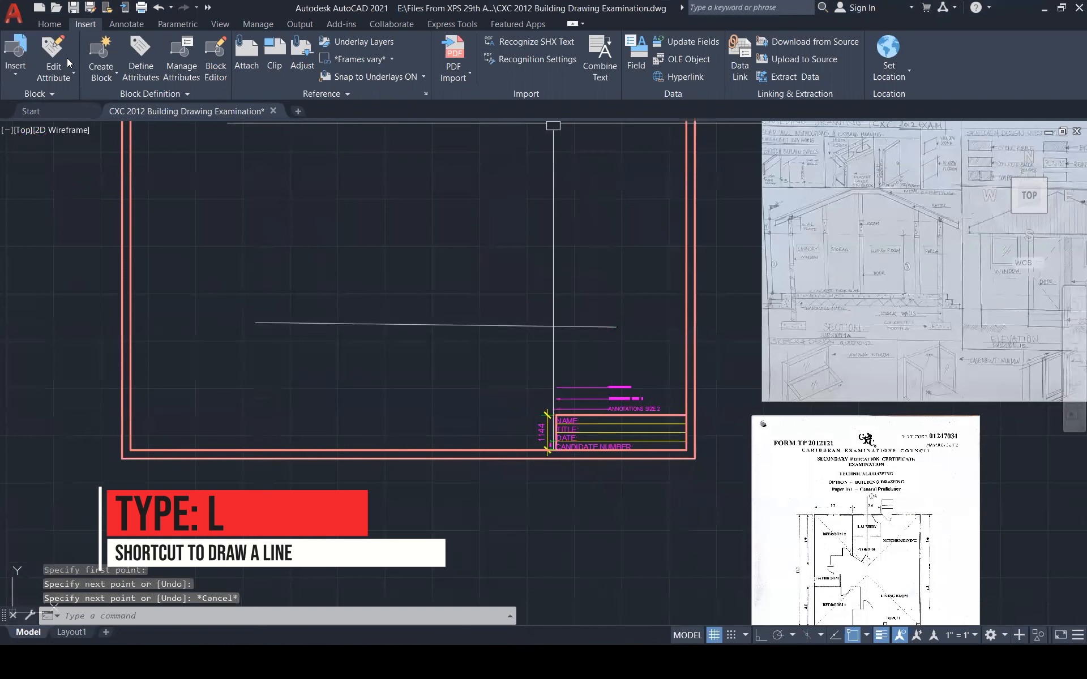
Make CONSTRUCTION the current layer and move the drawn line onto it
{"action": "left_click", "coordinate": [51, 24]}
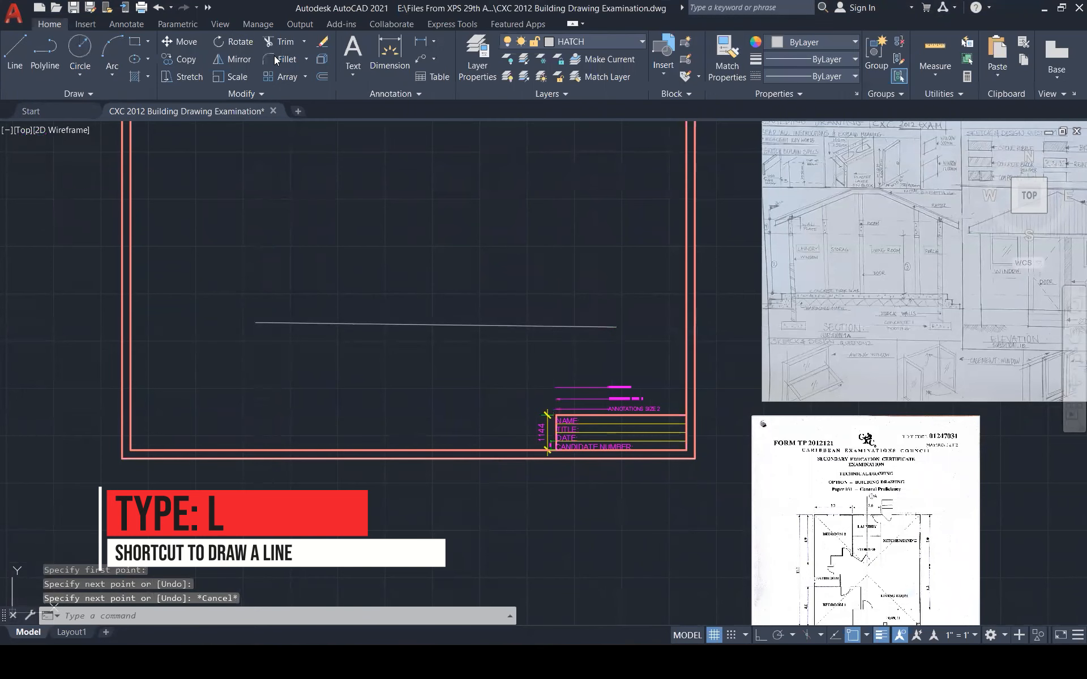
{"action": "left_click", "coordinate": [600, 46]}
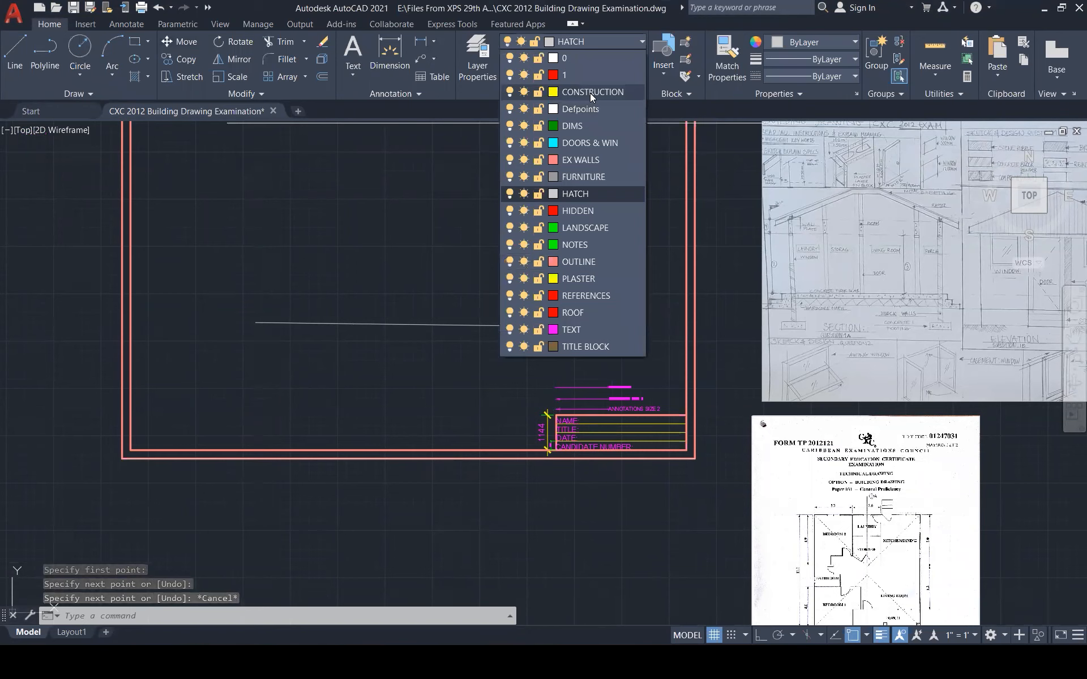
{"action": "left_click", "coordinate": [589, 93]}
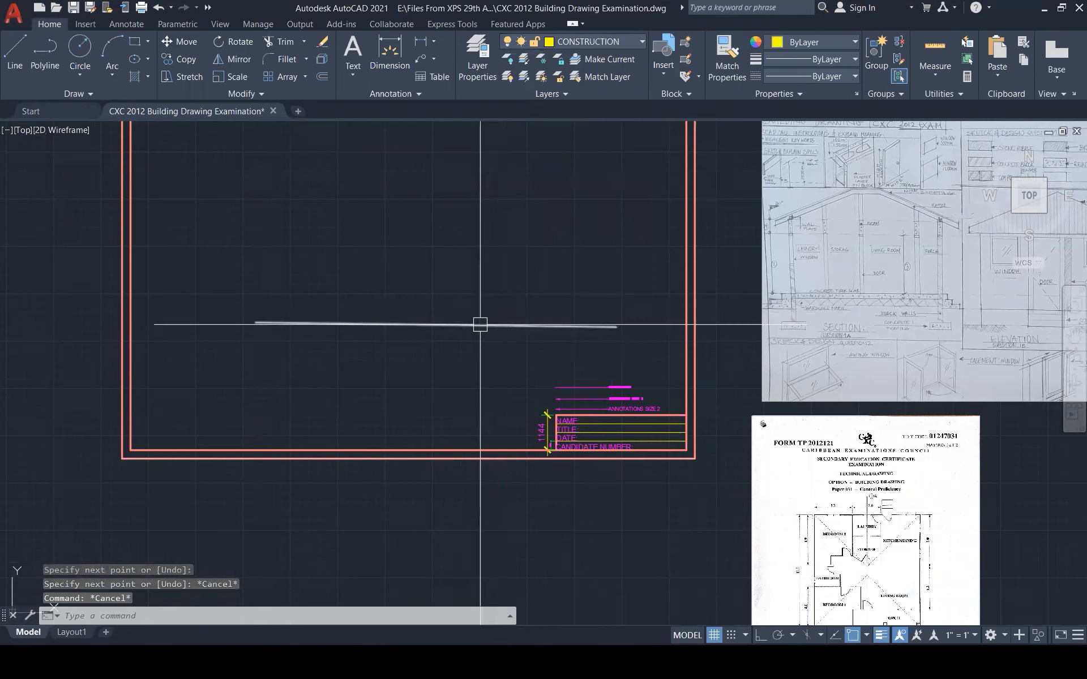
{"action": "left_click", "coordinate": [480, 325]}
{"action": "left_click", "coordinate": [601, 41]}
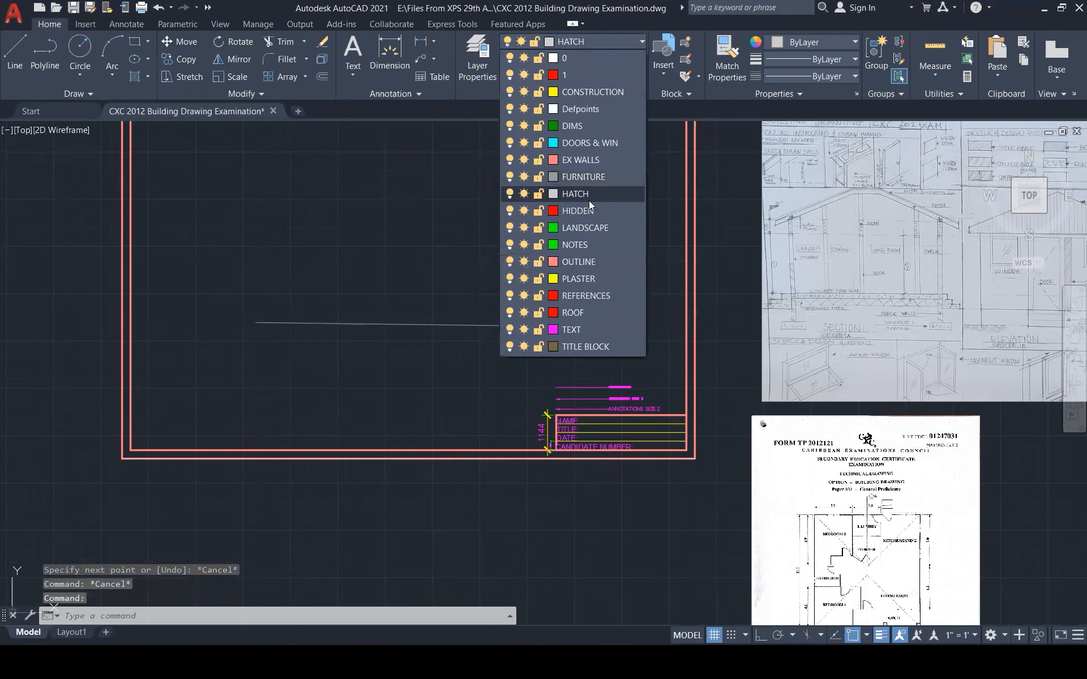
{"action": "left_click", "coordinate": [587, 95]}
{"action": "key", "text": "Escape"}
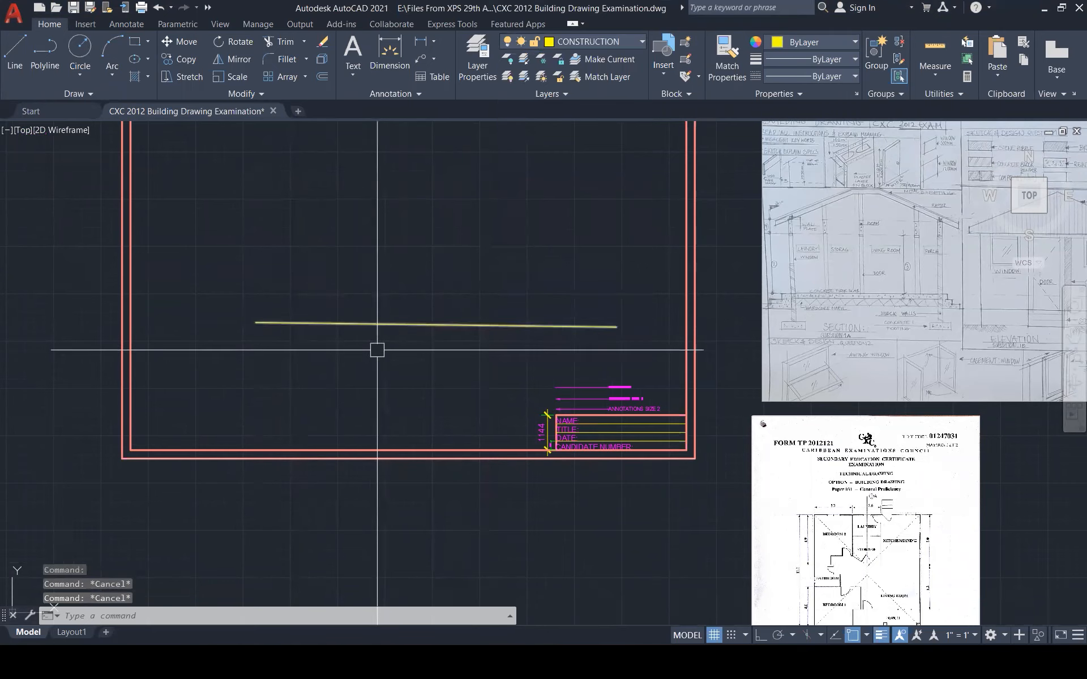
Delete the stray yellow line
{"action": "scroll", "coordinate": [377, 350], "scroll_direction": "down", "scroll_amount": 2}
{"action": "scroll", "coordinate": [417, 407], "scroll_direction": "up", "scroll_amount": 1}
{"action": "left_click", "coordinate": [416, 407]}
{"action": "key", "text": "Delete"}
With Ortho on, draw a horizontal line and a vertical line crossing it inside the frame
{"action": "type", "text": "l"}
{"action": "key", "text": "Return"}
{"action": "left_click", "coordinate": [354, 409]}
{"action": "key", "text": "F8"}
{"action": "left_click", "coordinate": [667, 418]}
{"action": "key", "text": "Escape"}
{"action": "key", "text": "Return"}
{"action": "left_click", "coordinate": [383, 247]}
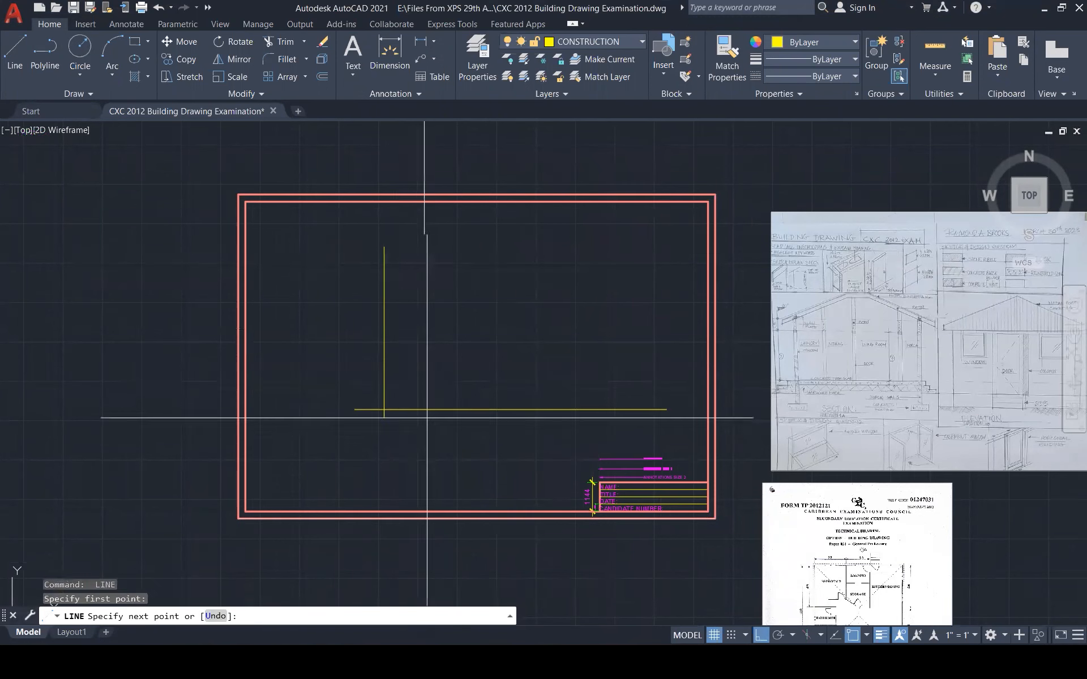
{"action": "left_click", "coordinate": [417, 462]}
{"action": "key", "text": "Escape"}
{"action": "scroll", "coordinate": [479, 448], "scroll_direction": "down", "scroll_amount": 4}
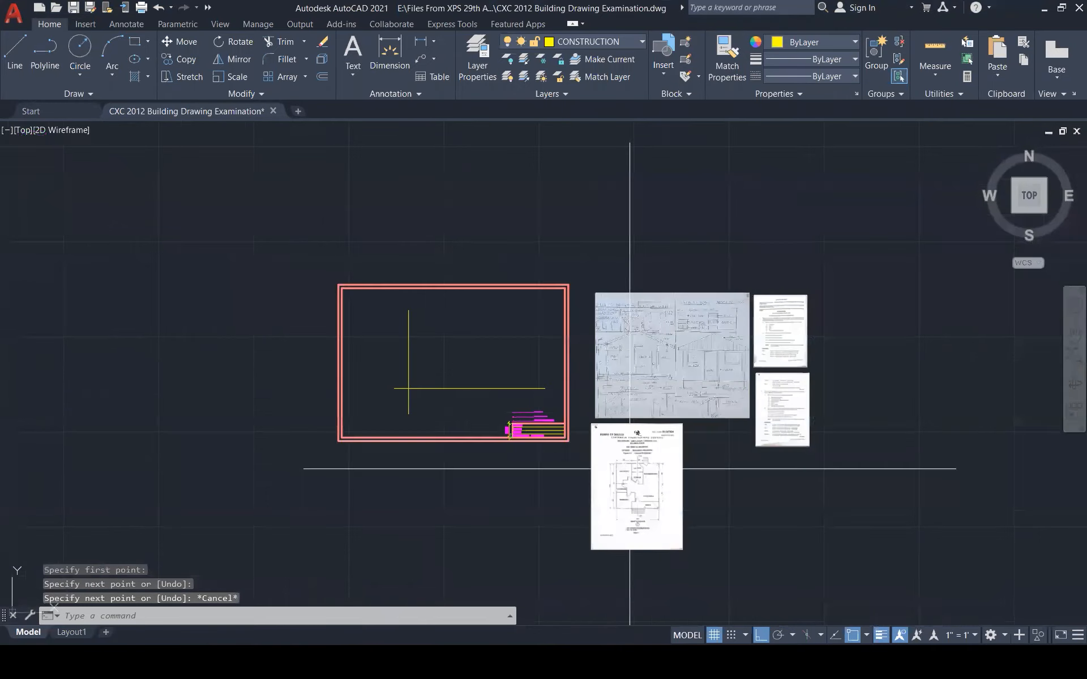
{"action": "scroll", "coordinate": [630, 469], "scroll_direction": "up", "scroll_amount": 4}
Move the scanned floor-plan page above the title-block frame
{"action": "left_click", "coordinate": [560, 355]}
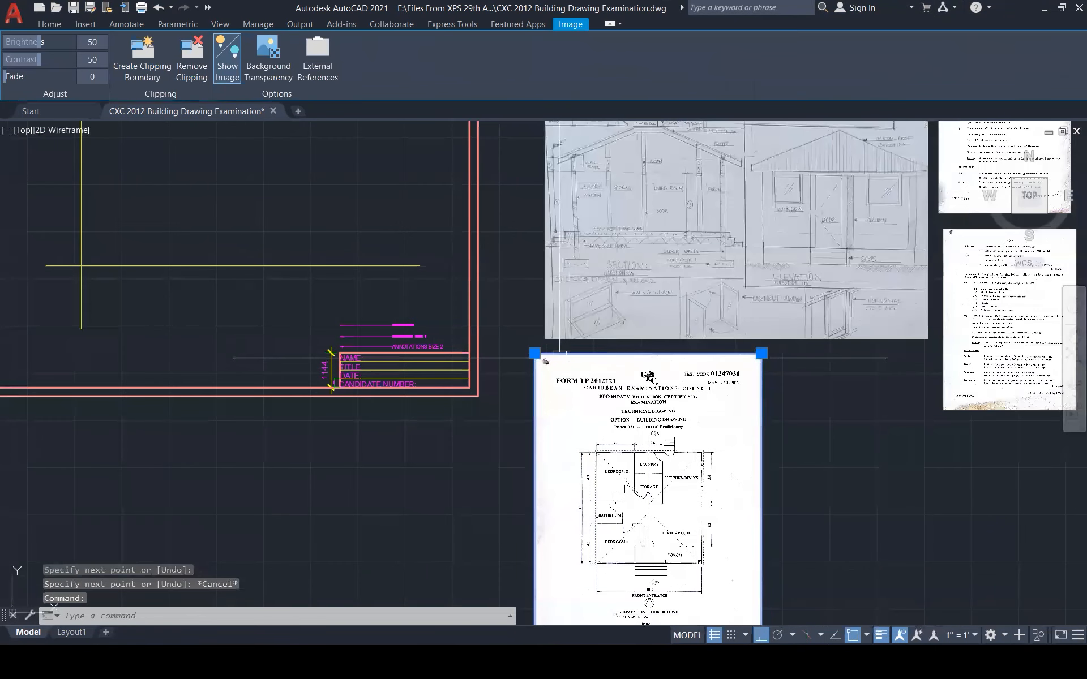
{"action": "type", "text": "m"}
{"action": "key", "text": "Return"}
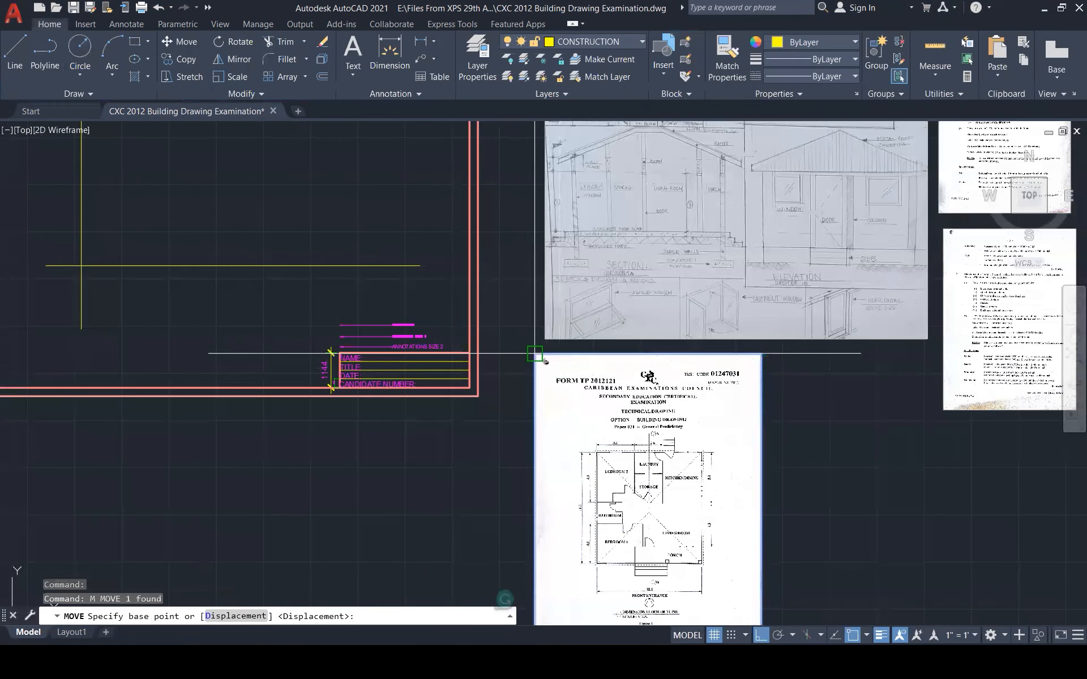
{"action": "left_click", "coordinate": [544, 360]}
{"action": "scroll", "coordinate": [482, 182], "scroll_direction": "down", "scroll_amount": 5}
{"action": "scroll", "coordinate": [481, 189], "scroll_direction": "up", "scroll_amount": 5}
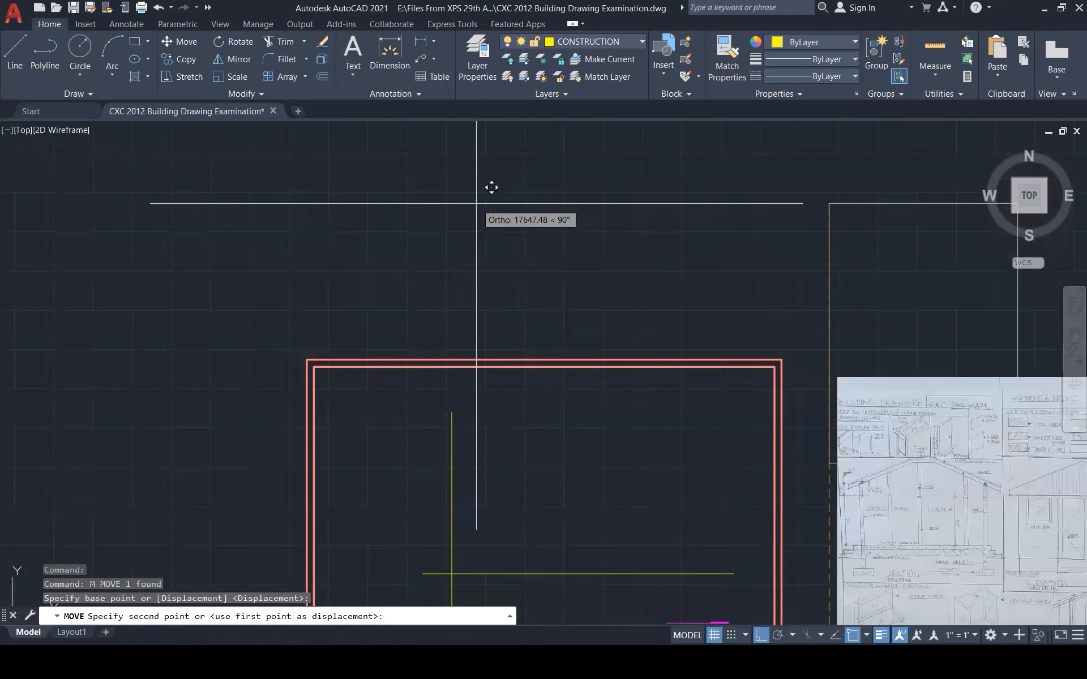
{"action": "key", "text": "F8"}
{"action": "left_click", "coordinate": [468, 170]}
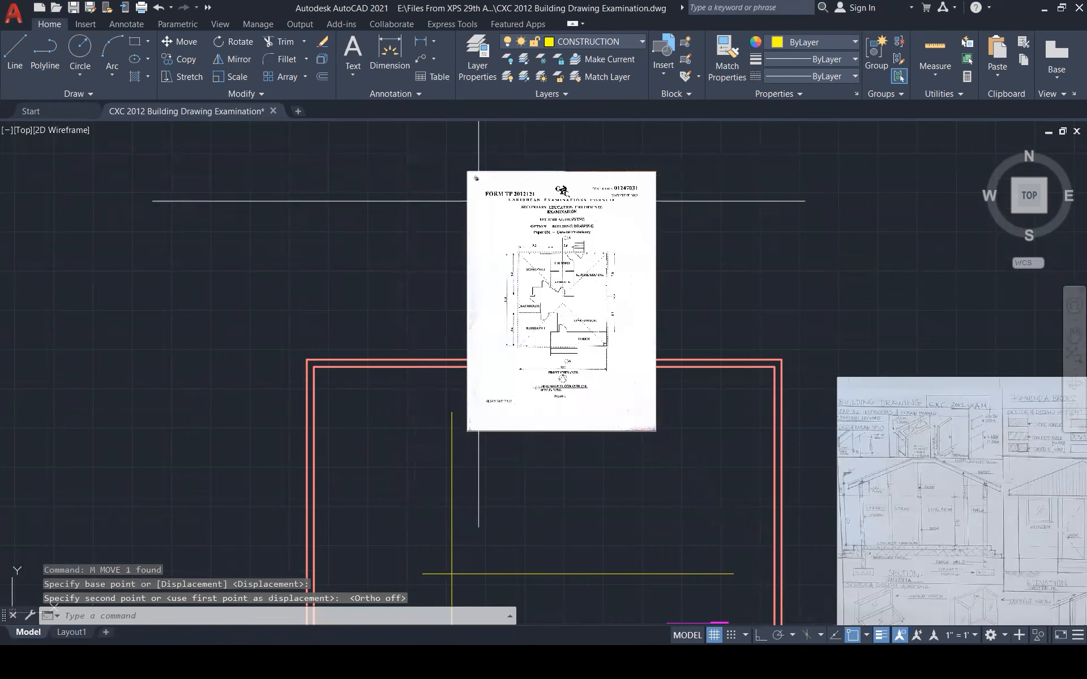
{"action": "scroll", "coordinate": [484, 235], "scroll_direction": "up", "scroll_amount": 3}
{"action": "scroll", "coordinate": [509, 218], "scroll_direction": "down", "scroll_amount": 1}
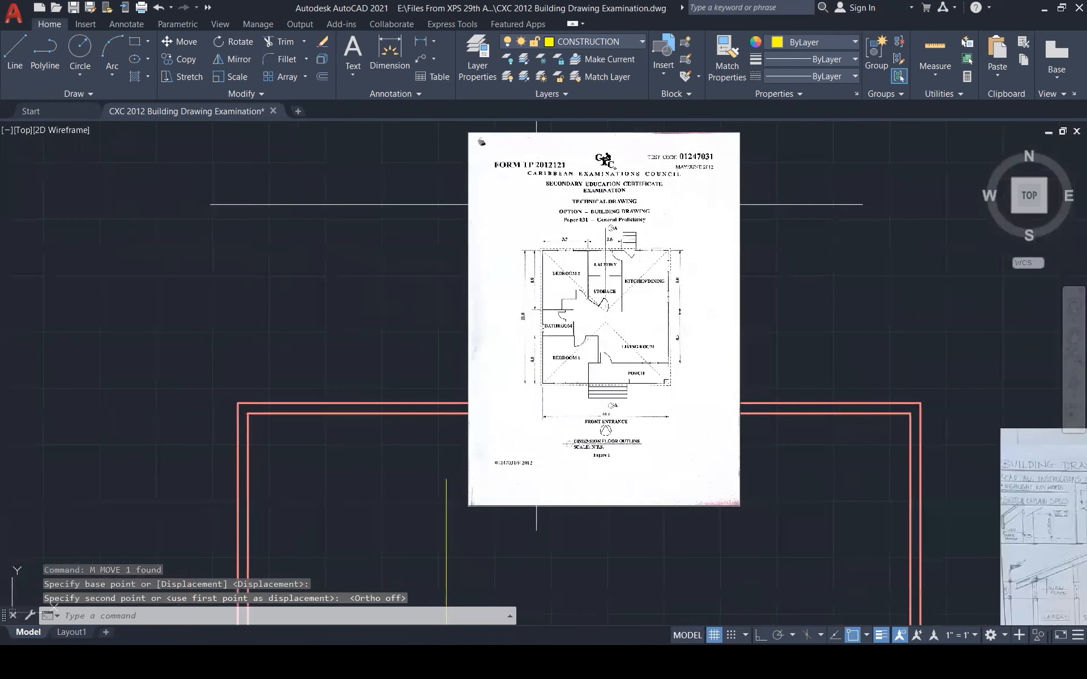
Rotate the scanned page a quarter turn about its centre to landscape
{"action": "key", "text": "Escape"}
{"action": "key", "text": "Escape"}
{"action": "key", "text": "Escape"}
{"action": "type", "text": "r"}
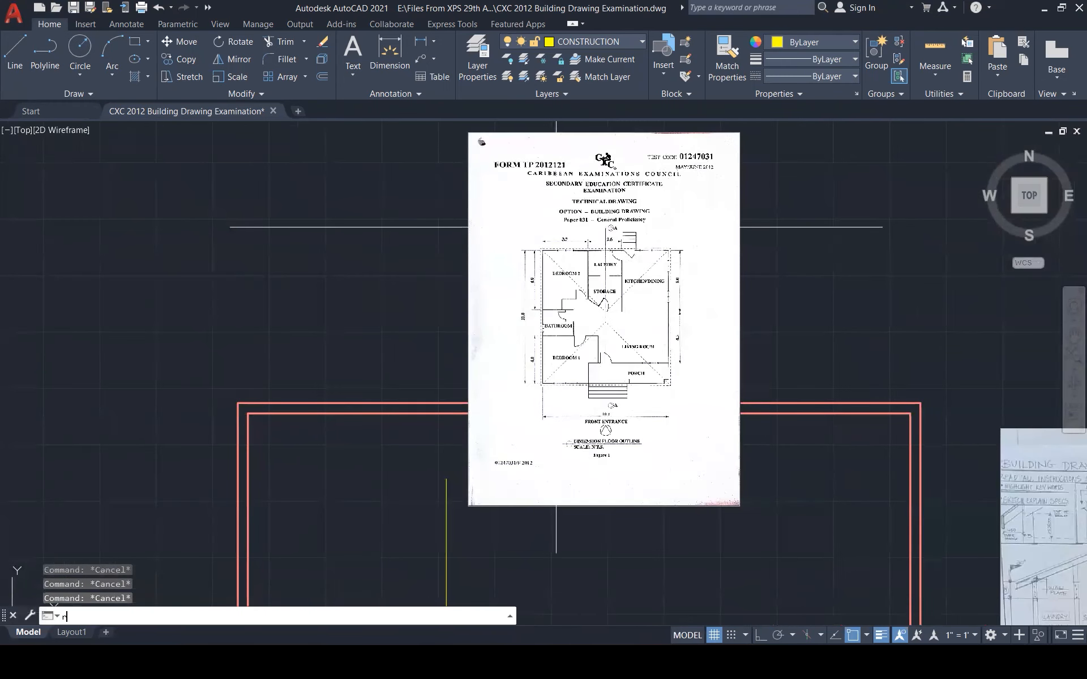
{"action": "key", "text": "Return"}
{"action": "left_click", "coordinate": [558, 255]}
{"action": "key", "text": "Return"}
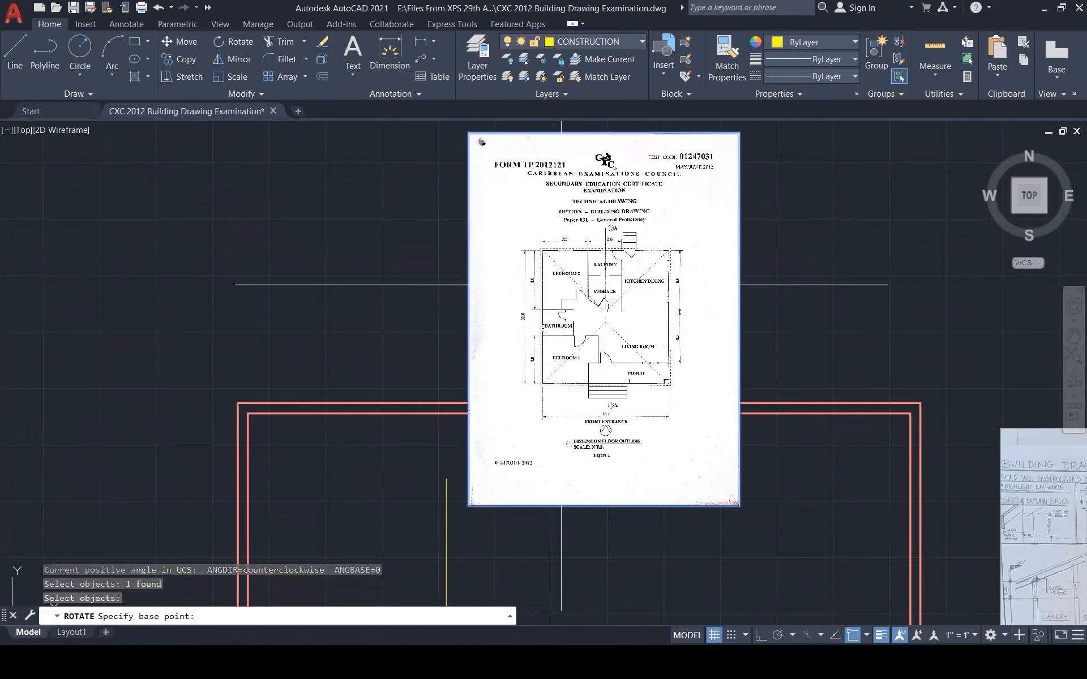
{"action": "left_click", "coordinate": [604, 319]}
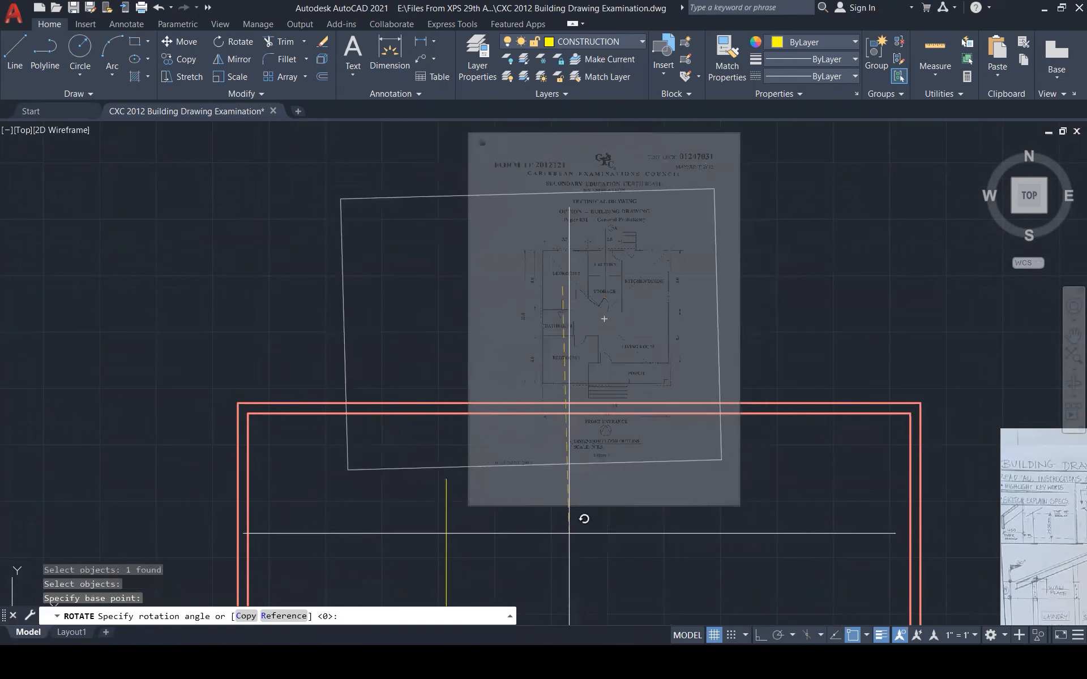
{"action": "key", "text": "F8"}
{"action": "left_click", "coordinate": [572, 505]}
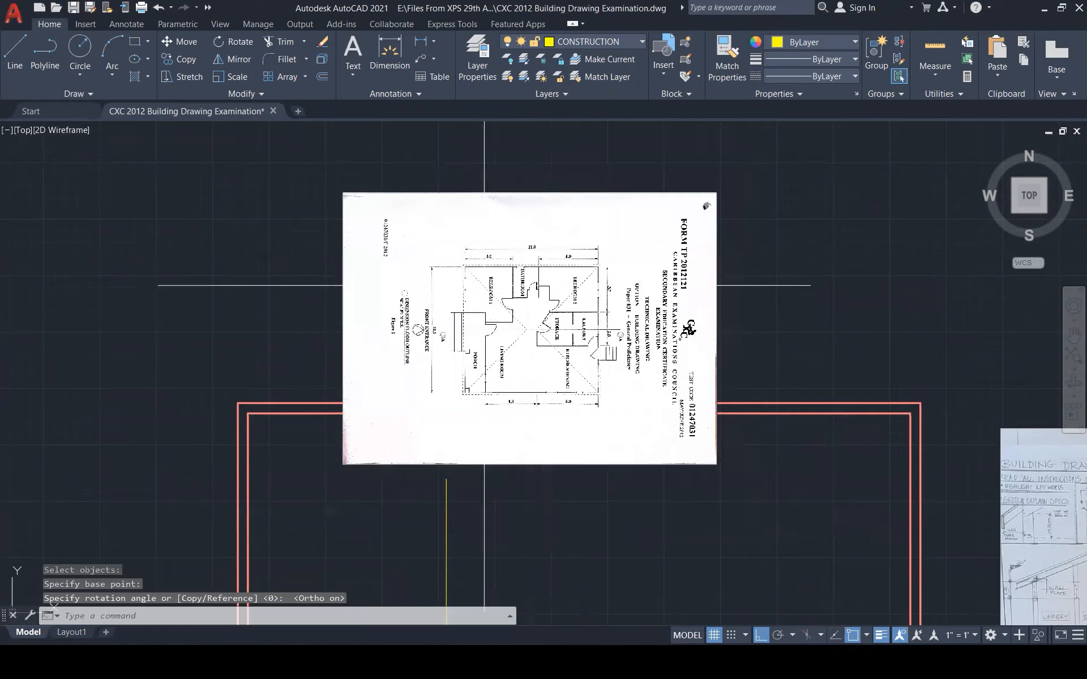
{"action": "scroll", "coordinate": [484, 286], "scroll_direction": "up", "scroll_amount": 5}
{"action": "scroll", "coordinate": [628, 251], "scroll_direction": "down", "scroll_amount": 3}
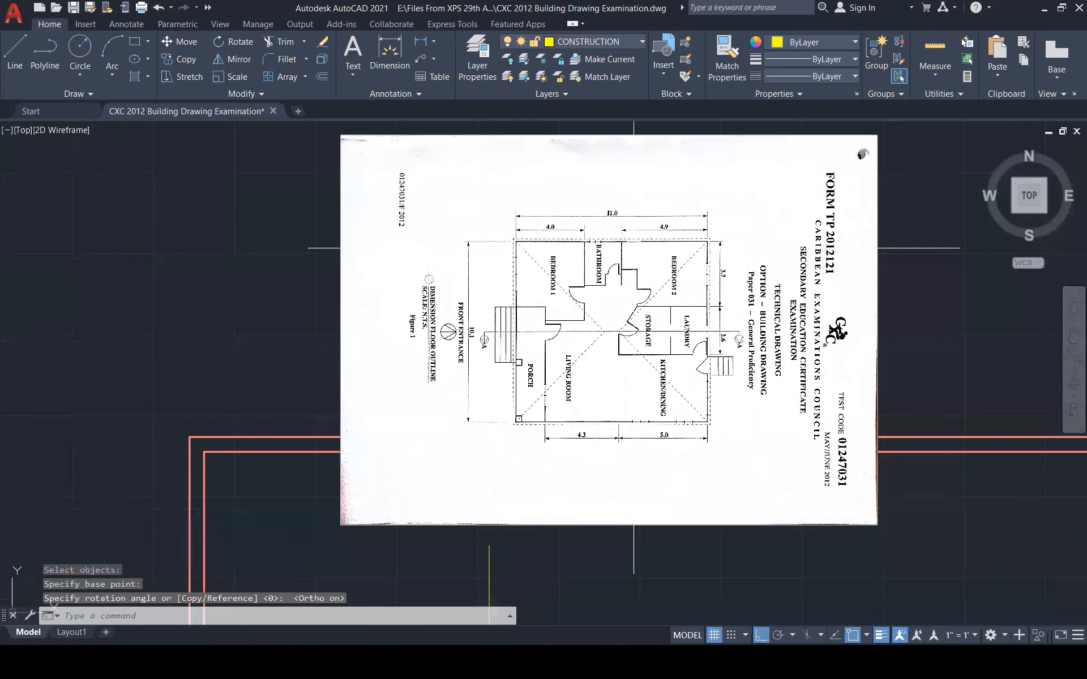
{"action": "scroll", "coordinate": [536, 219], "scroll_direction": "up", "scroll_amount": 2}
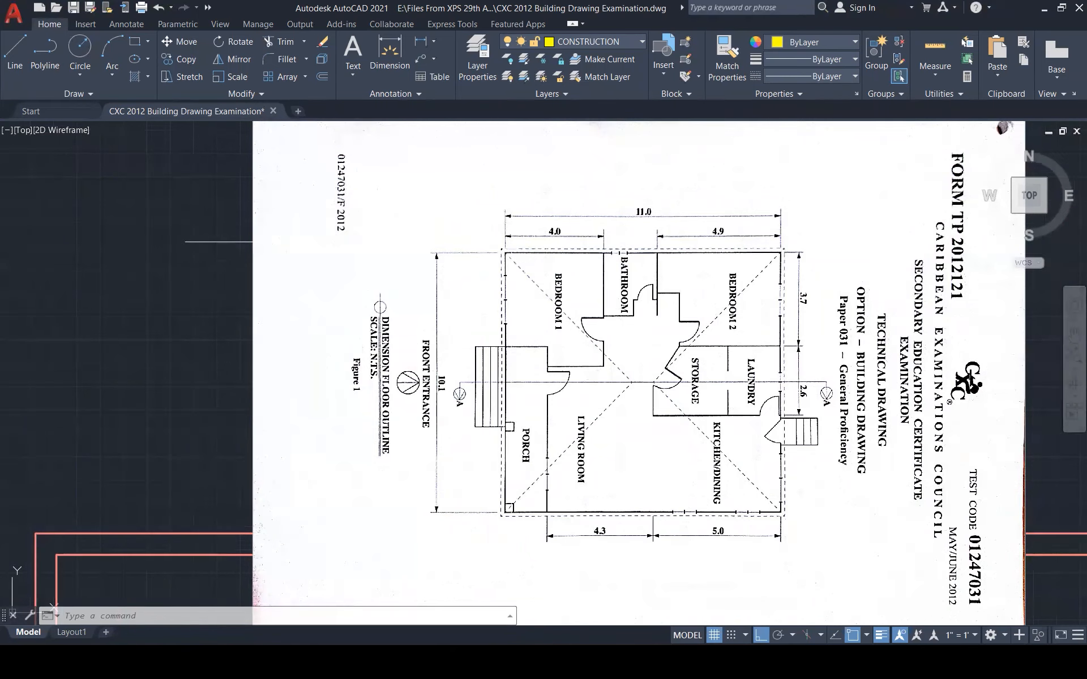
{"action": "scroll", "coordinate": [571, 468], "scroll_direction": "down", "scroll_amount": 5}
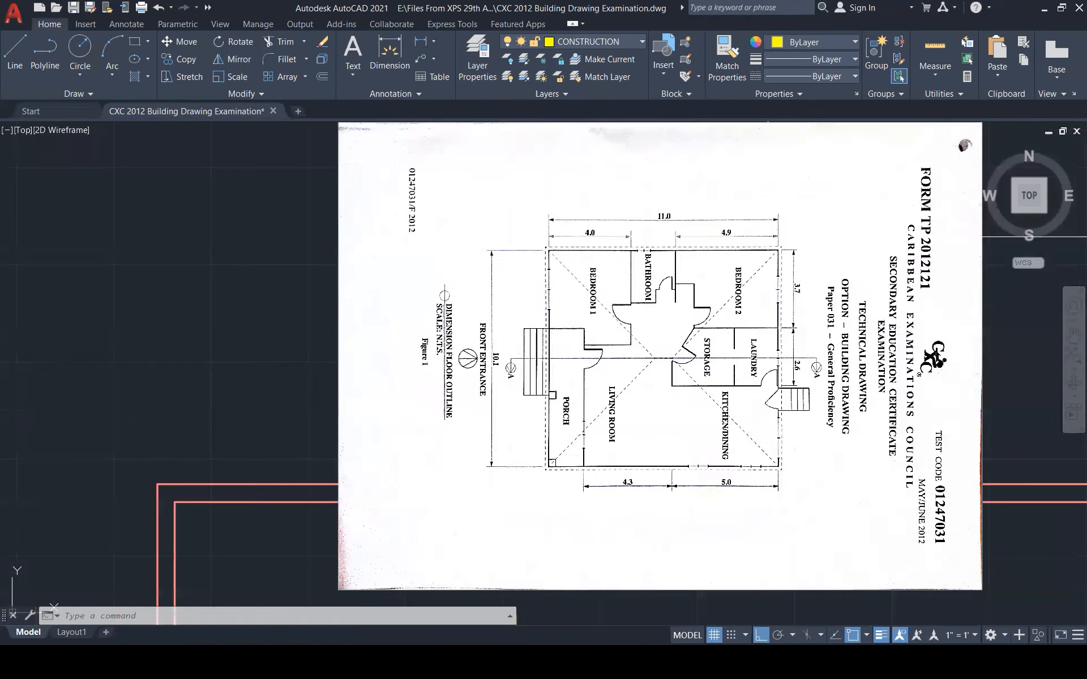
{"action": "scroll", "coordinate": [571, 467], "scroll_direction": "down", "scroll_amount": 1}
{"action": "scroll", "coordinate": [577, 545], "scroll_direction": "up", "scroll_amount": 3}
Select the scanned page and dismiss its image adjustment settings
{"action": "key", "text": "Escape"}
{"action": "key", "text": "Escape"}
{"action": "scroll", "coordinate": [565, 256], "scroll_direction": "down", "scroll_amount": 1}
{"action": "scroll", "coordinate": [565, 257], "scroll_direction": "down", "scroll_amount": 1}
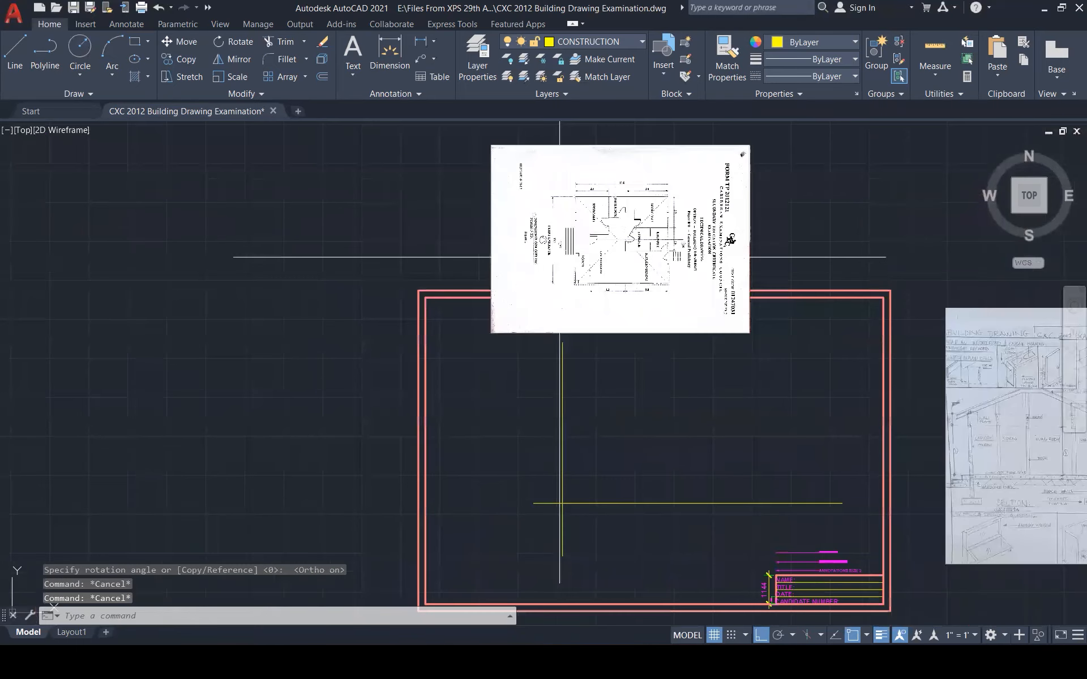
{"action": "left_click", "coordinate": [633, 318]}
{"action": "left_click", "coordinate": [738, 337]}
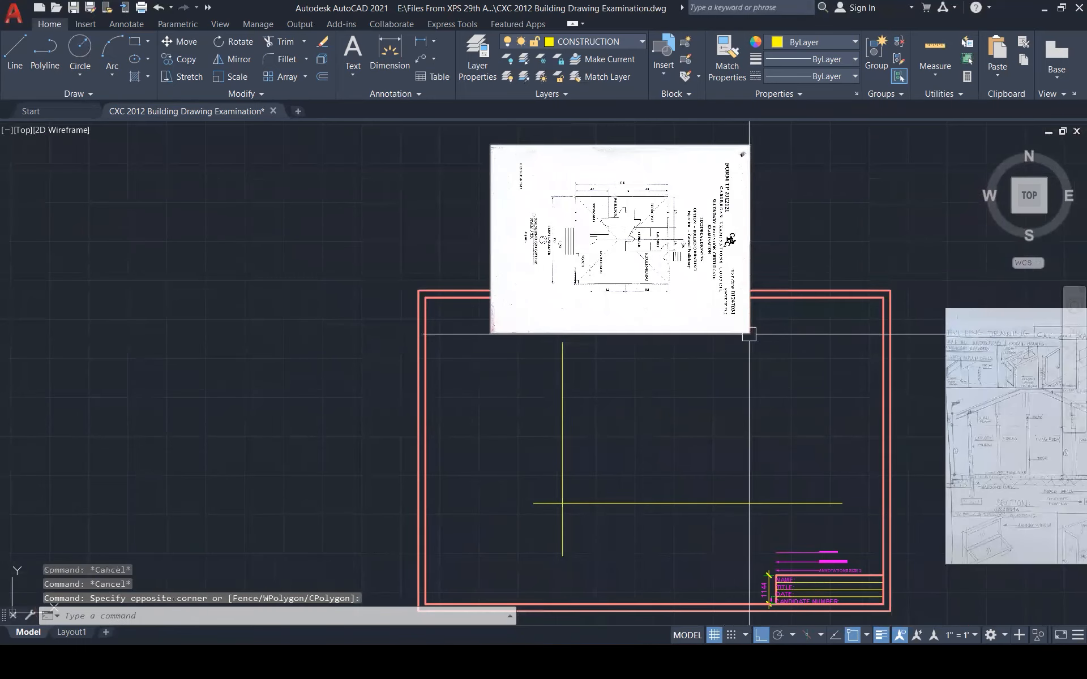
{"action": "double_click", "coordinate": [750, 333]}
{"action": "key", "text": "Escape"}
Enlarge the scanned page by pulling its bottom-right corner grip outward
{"action": "left_click", "coordinate": [735, 319]}
{"action": "key", "text": "Escape"}
{"action": "left_click", "coordinate": [722, 325]}
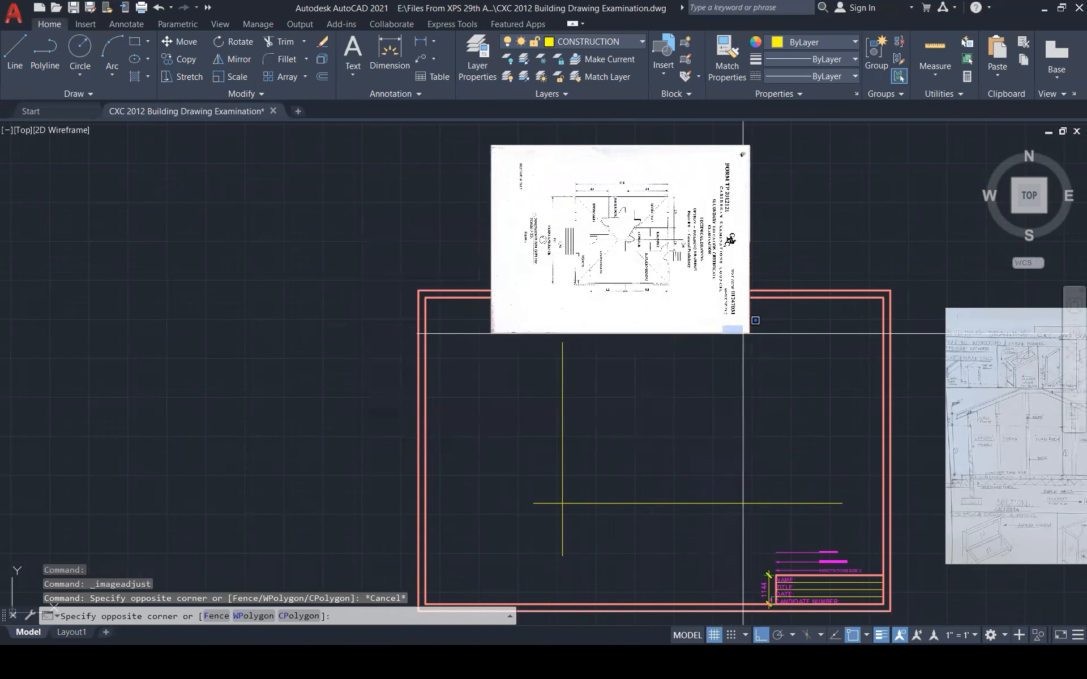
{"action": "left_click", "coordinate": [723, 335]}
{"action": "left_click", "coordinate": [749, 332]}
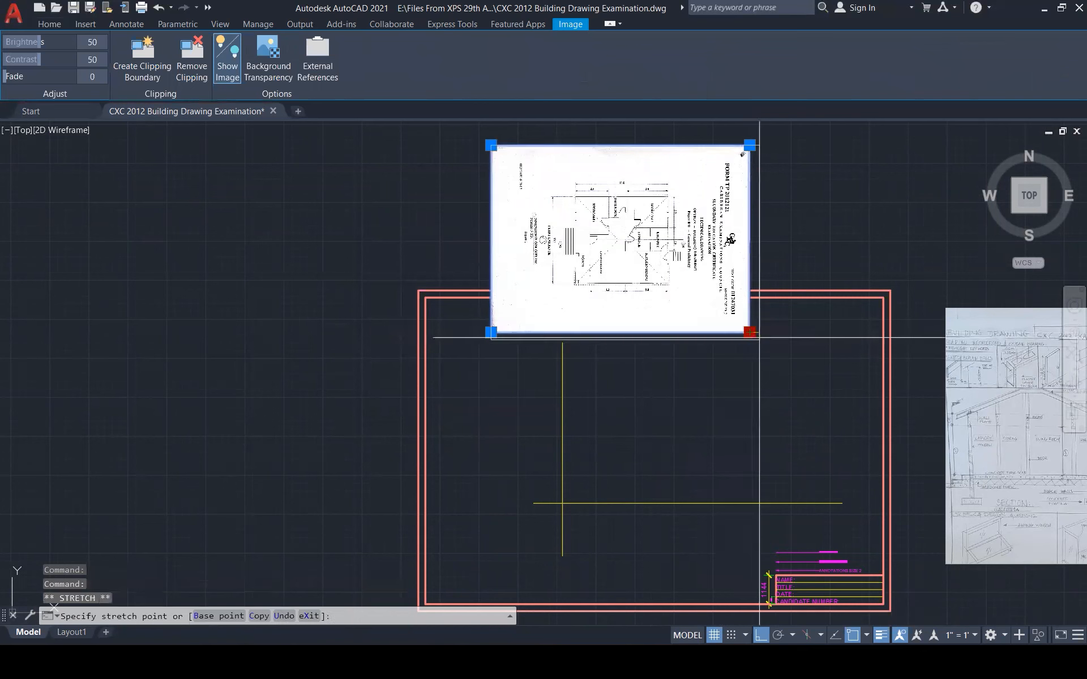
{"action": "left_click", "coordinate": [797, 368]}
{"action": "key", "text": "Escape"}
{"action": "key", "text": "Escape"}
{"action": "key", "text": "Escape"}
{"action": "type", "text": "o"}
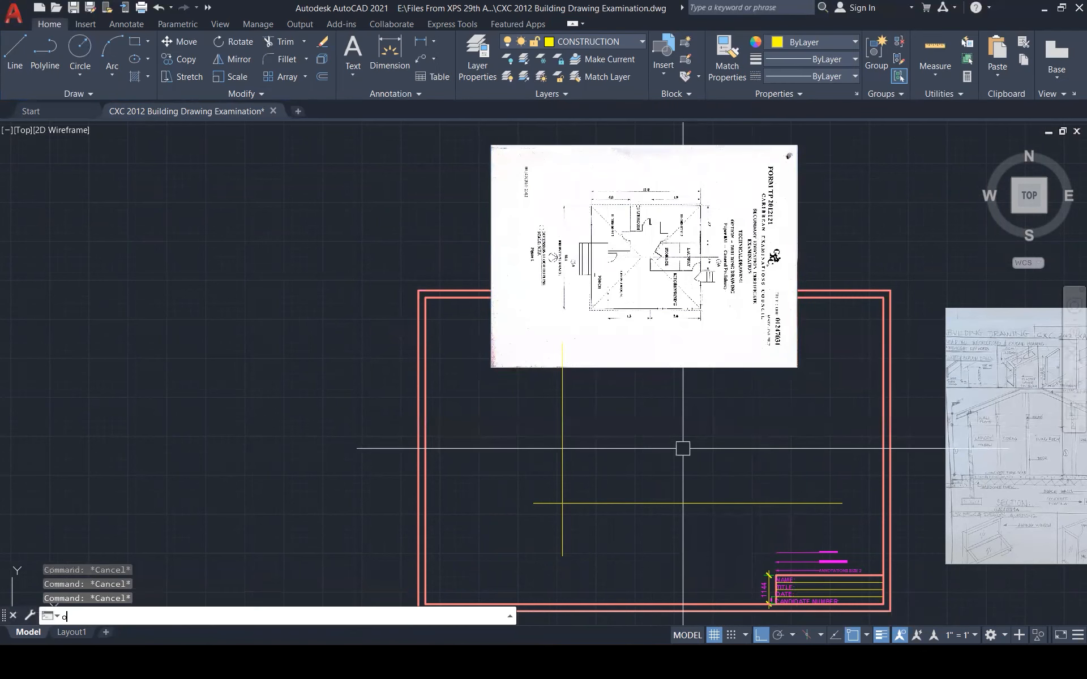
{"action": "key", "text": "Return"}
{"action": "key", "text": "Return"}
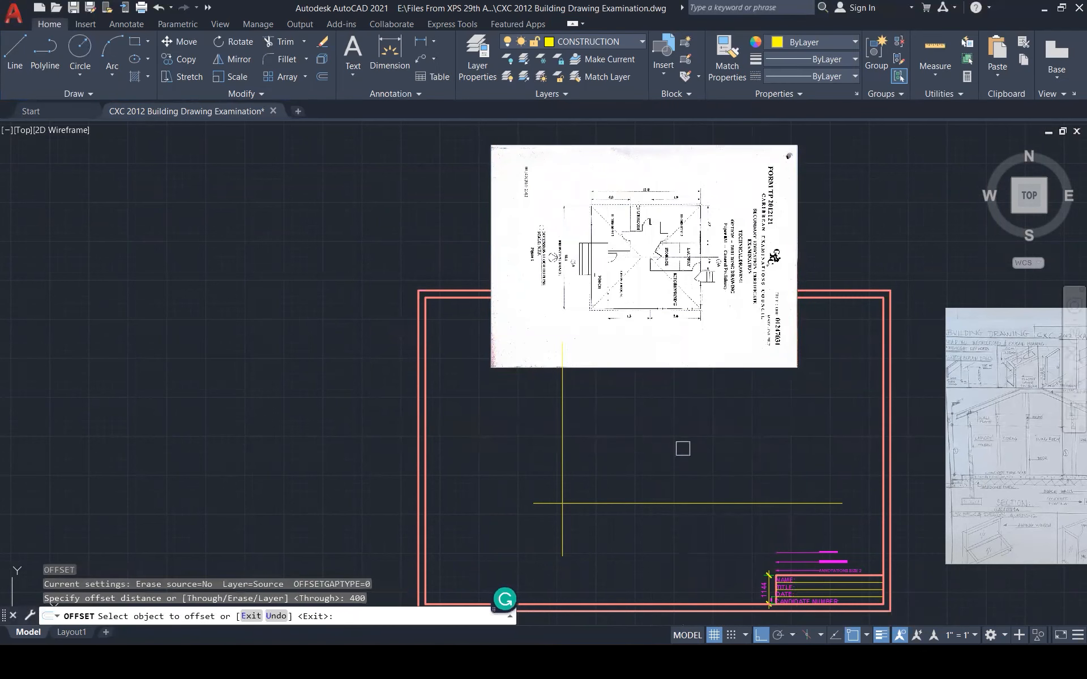
Offset the yellow vertical construction line 4000 to the right
{"action": "left_click", "coordinate": [562, 453]}
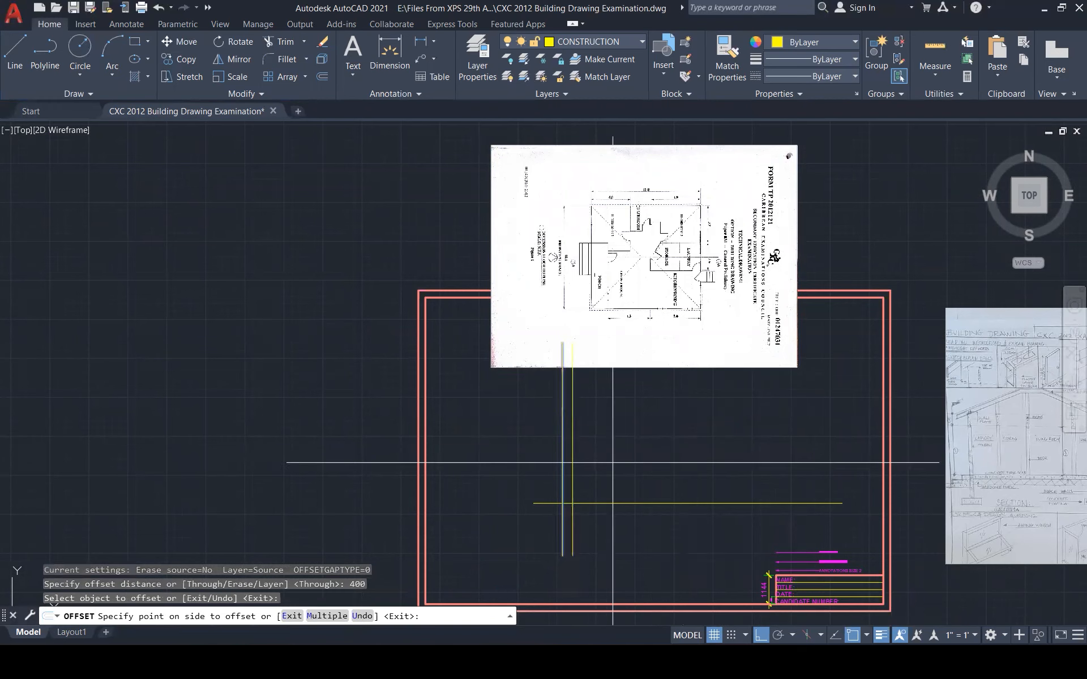
{"action": "key", "text": "Escape"}
{"action": "key", "text": "Escape"}
{"action": "key", "text": "Escape"}
{"action": "type", "text": "o"}
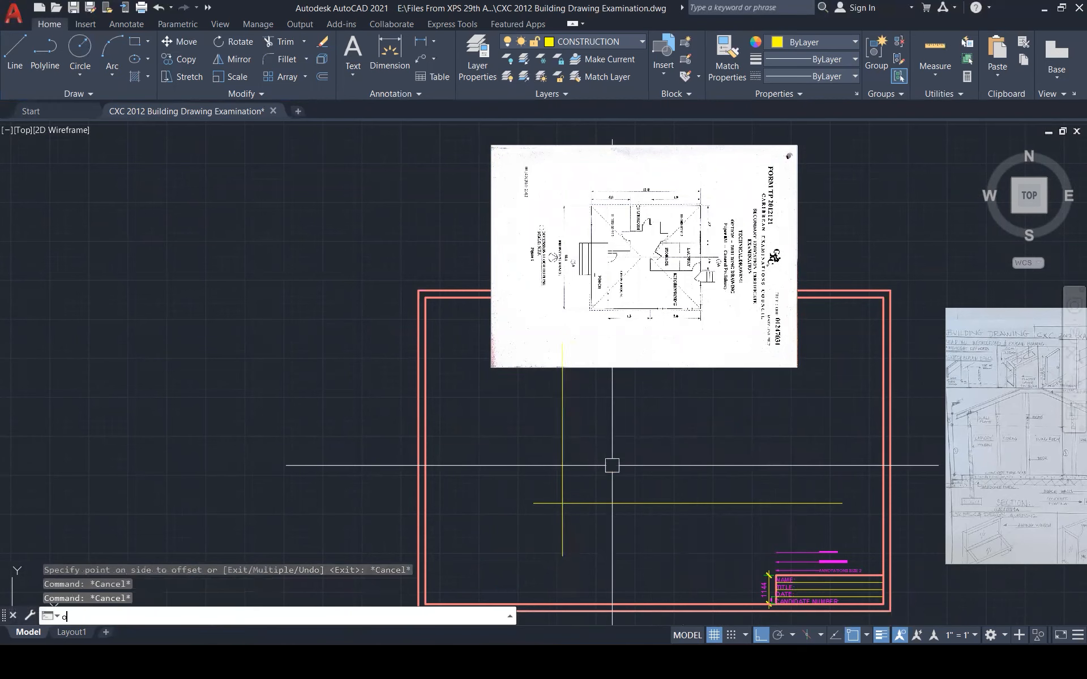
{"action": "key", "text": "Return"}
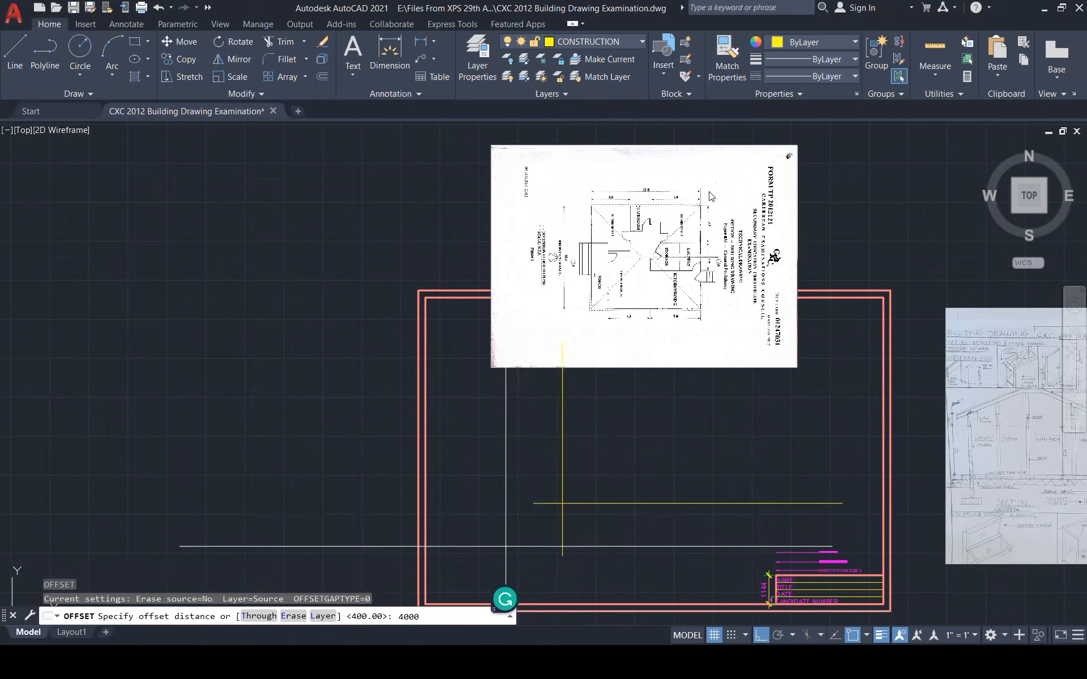
{"action": "key", "text": "Return"}
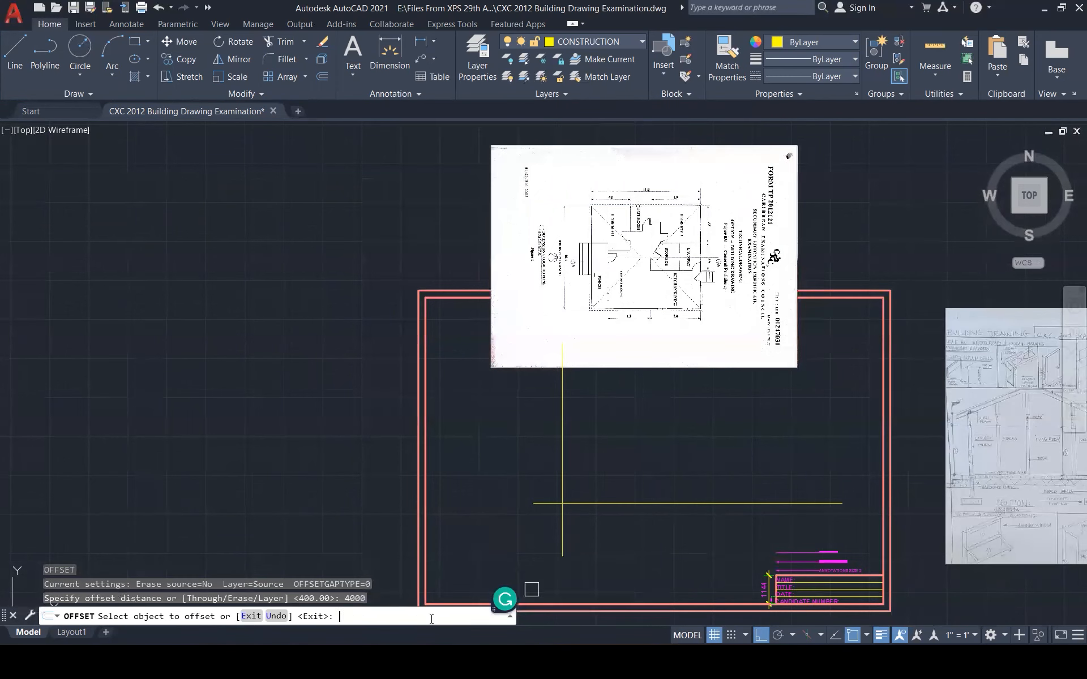
{"action": "left_click", "coordinate": [562, 453]}
{"action": "left_click", "coordinate": [630, 488]}
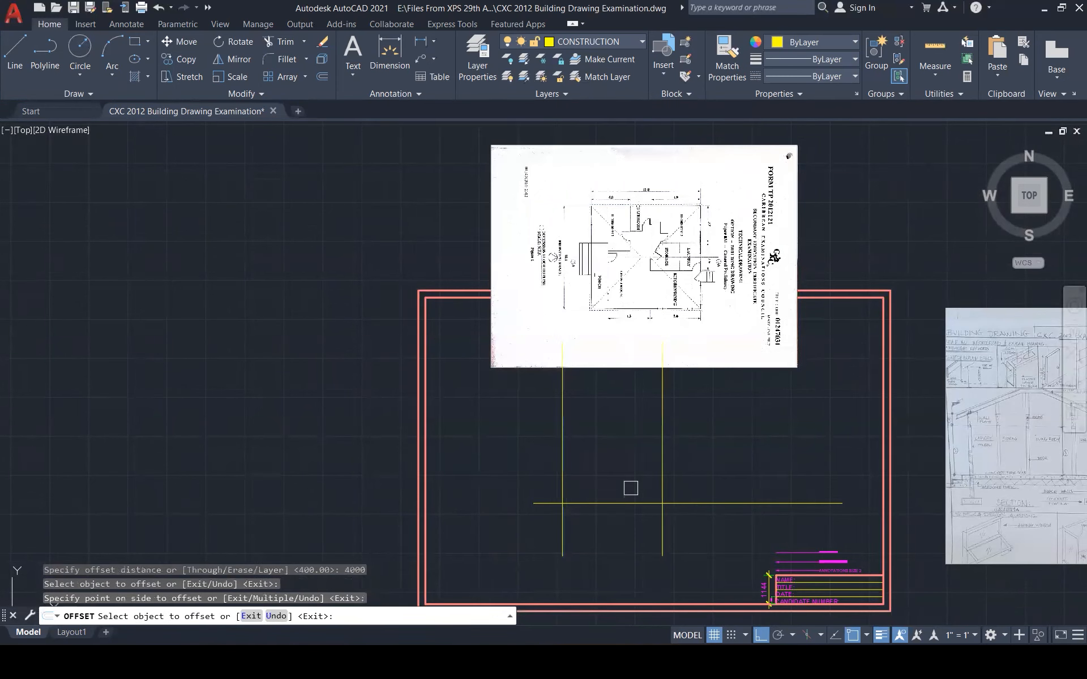
{"action": "key", "text": "Escape"}
{"action": "key", "text": "Escape"}
{"action": "key", "text": "Escape"}
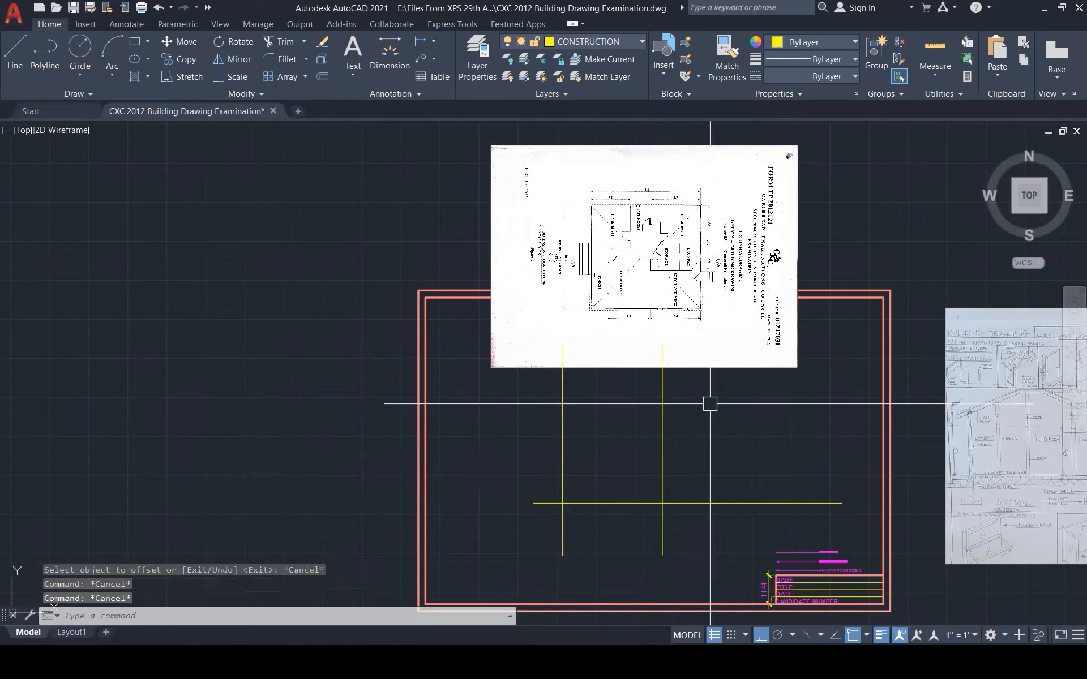
Offset the vertical line 11000 to the right
{"action": "scroll", "coordinate": [693, 215], "scroll_direction": "up", "scroll_amount": 4}
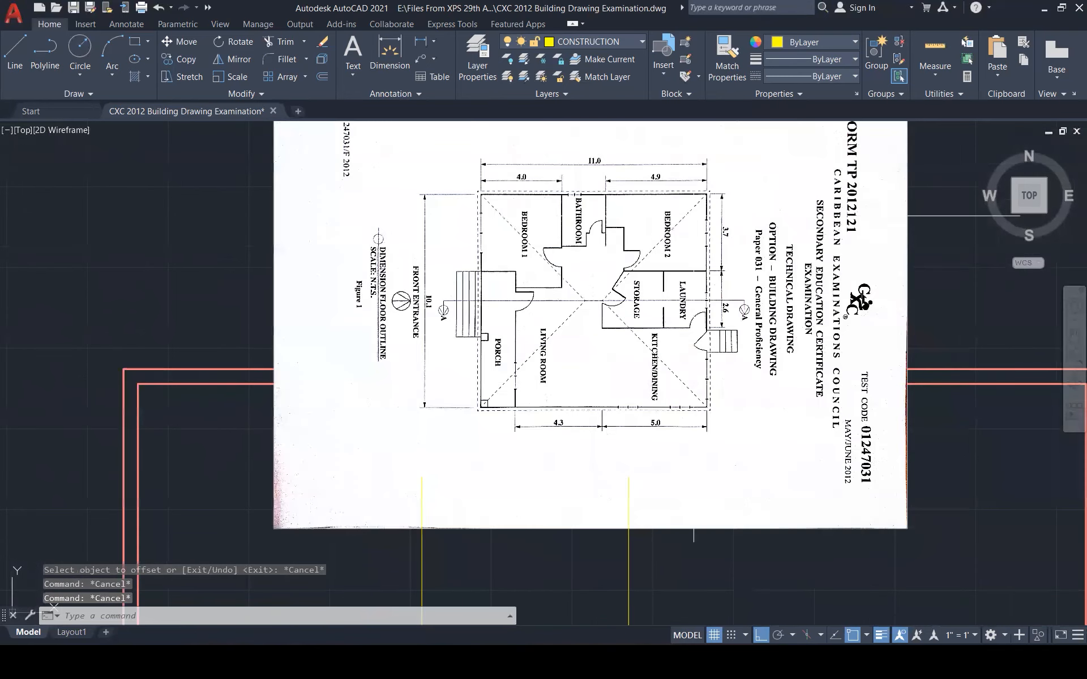
{"action": "scroll", "coordinate": [693, 215], "scroll_direction": "up", "scroll_amount": 1}
{"action": "scroll", "coordinate": [692, 224], "scroll_direction": "down", "scroll_amount": 1}
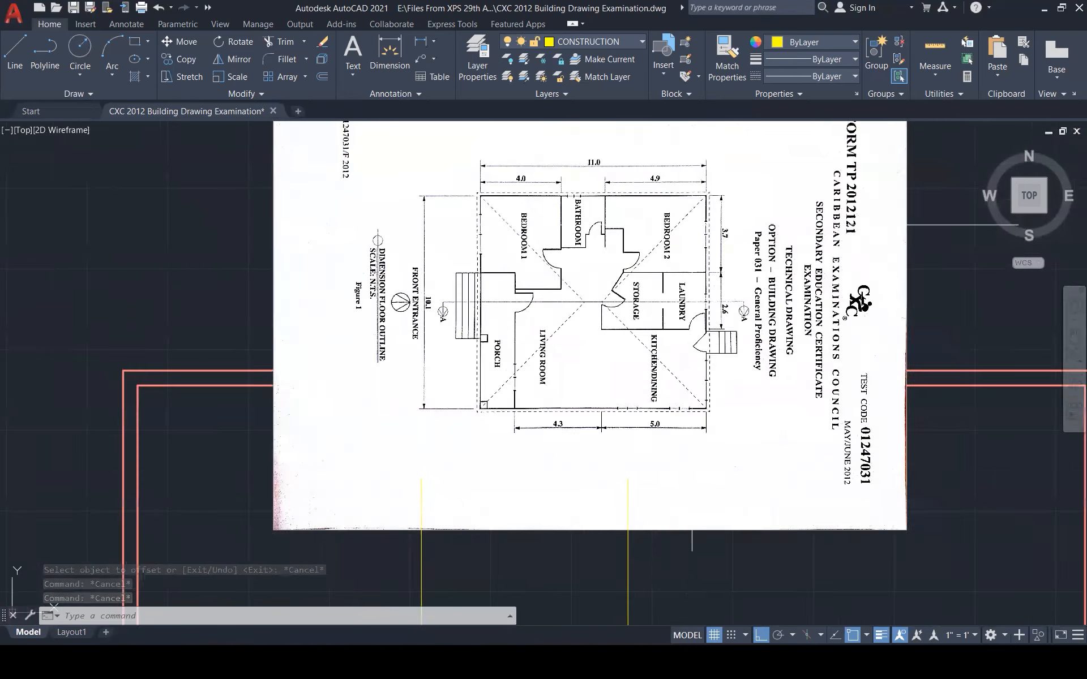
{"action": "scroll", "coordinate": [614, 317], "scroll_direction": "down", "scroll_amount": 3}
{"action": "type", "text": "o"}
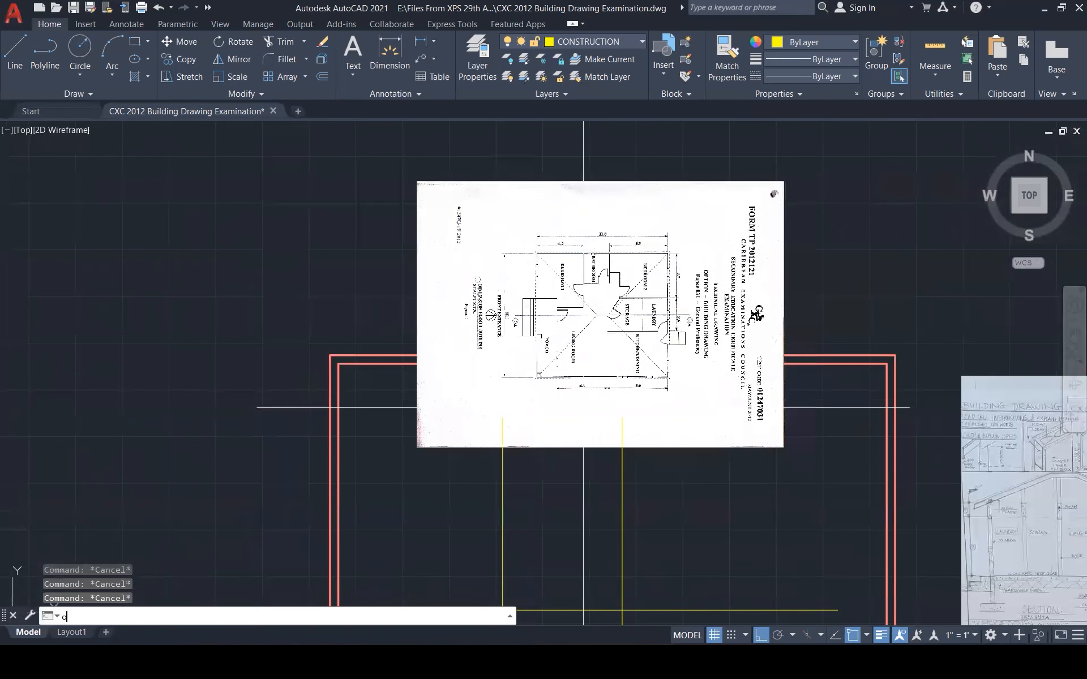
{"action": "key", "text": "Return"}
{"action": "type", "text": "11"}
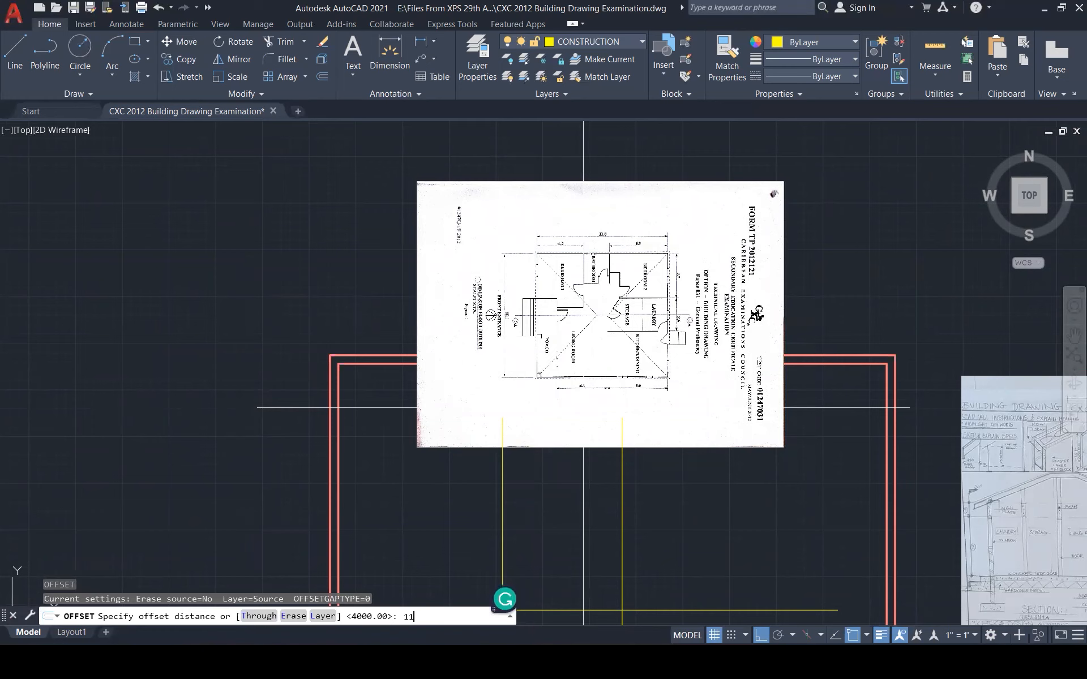
{"action": "type", "text": "000"}
{"action": "key", "text": "Return"}
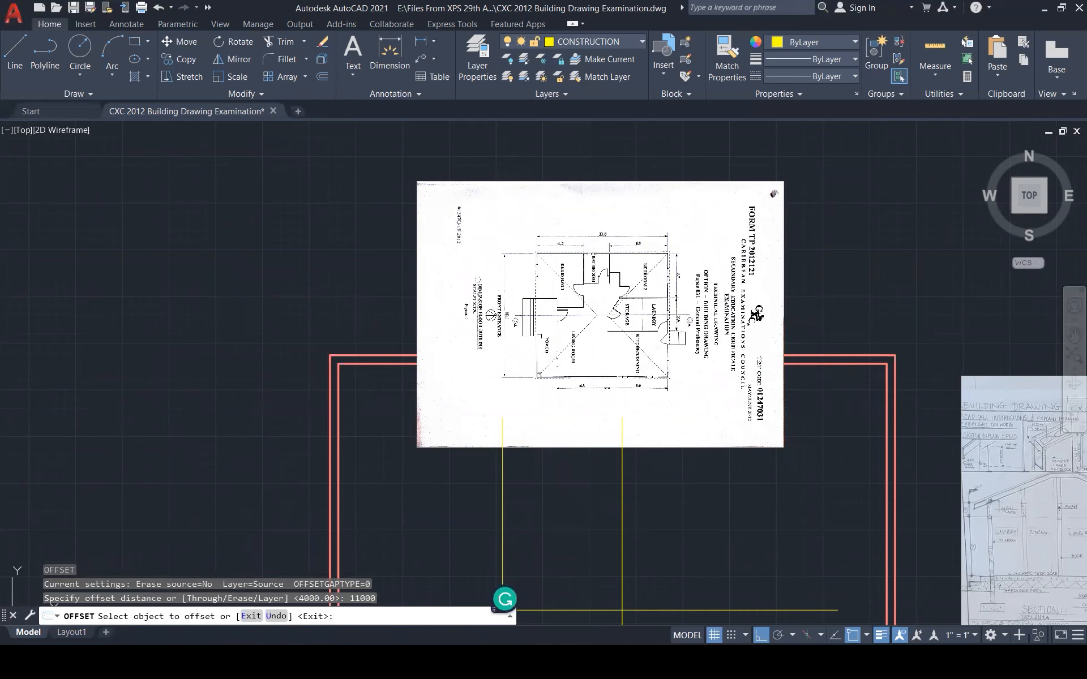
{"action": "left_click", "coordinate": [503, 538]}
{"action": "left_click", "coordinate": [718, 517]}
{"action": "scroll", "coordinate": [797, 420], "scroll_direction": "down", "scroll_amount": 2}
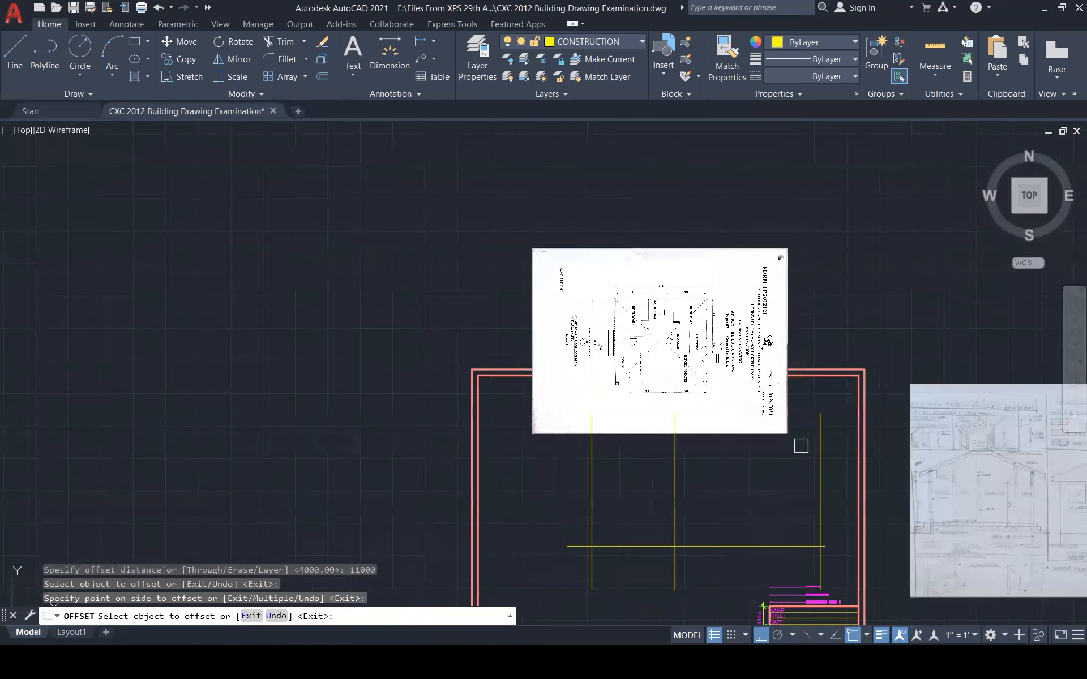
{"action": "key", "text": "Escape"}
{"action": "key", "text": "Escape"}
{"action": "key", "text": "Escape"}
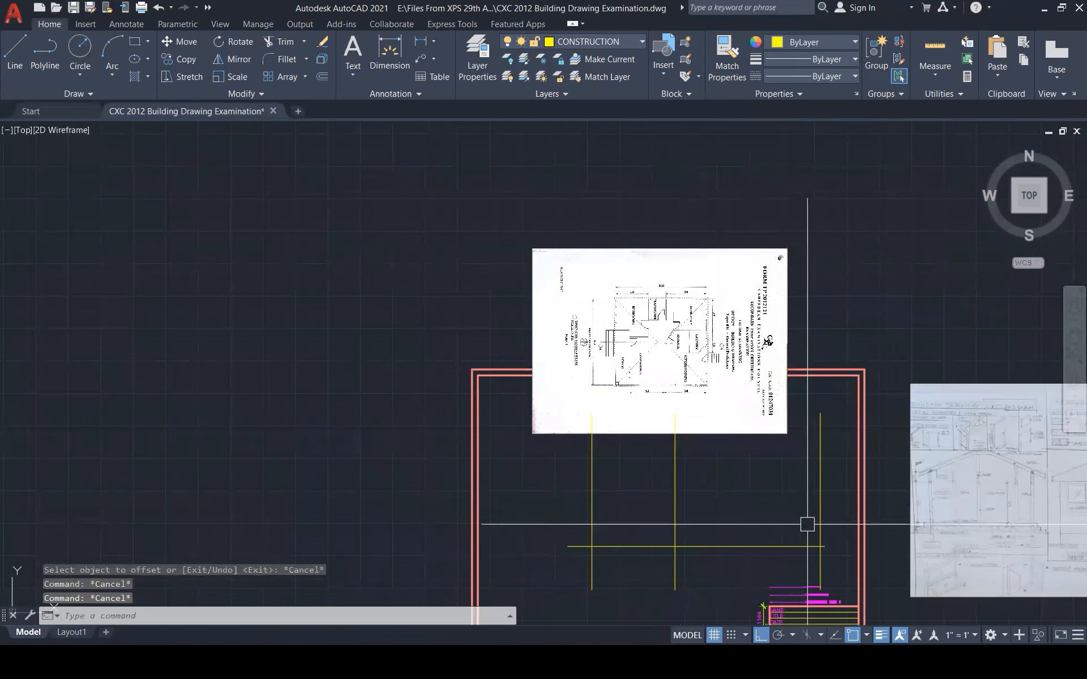
Offset the rightmost vertical line 4900 to the left
{"action": "scroll", "coordinate": [807, 524], "scroll_direction": "up", "scroll_amount": 5}
{"action": "scroll", "coordinate": [669, 261], "scroll_direction": "down", "scroll_amount": 5}
{"action": "type", "text": "o"}
{"action": "key", "text": "Return"}
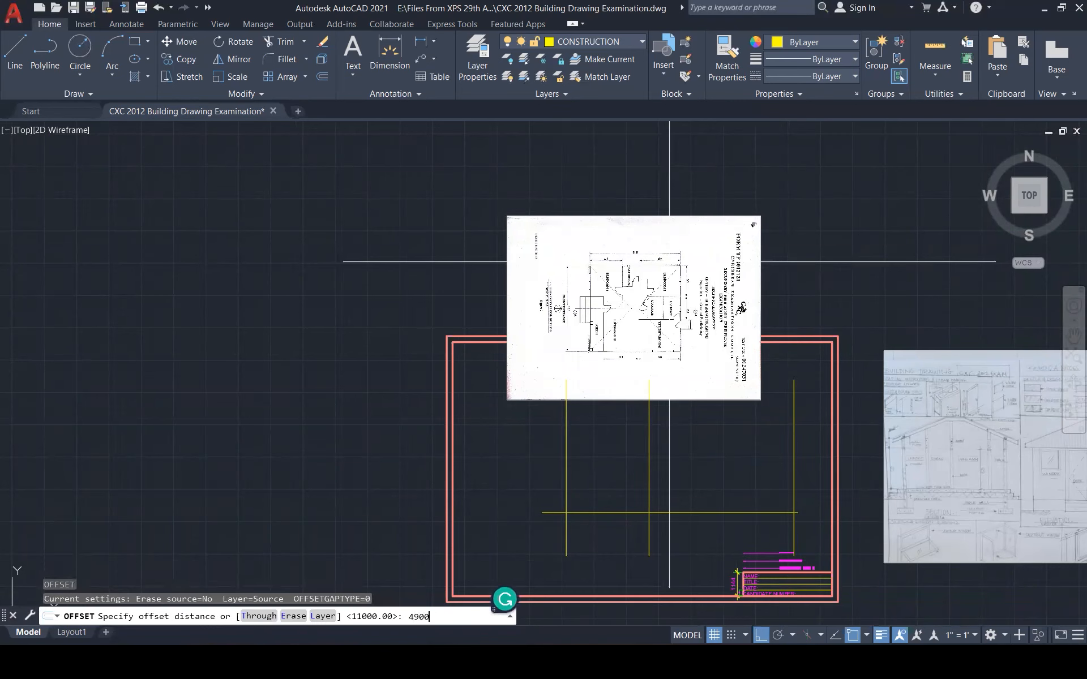
{"action": "key", "text": "Return"}
{"action": "left_click", "coordinate": [793, 439]}
{"action": "left_click", "coordinate": [713, 460]}
{"action": "key", "text": "Escape"}
{"action": "key", "text": "Escape"}
{"action": "key", "text": "Escape"}
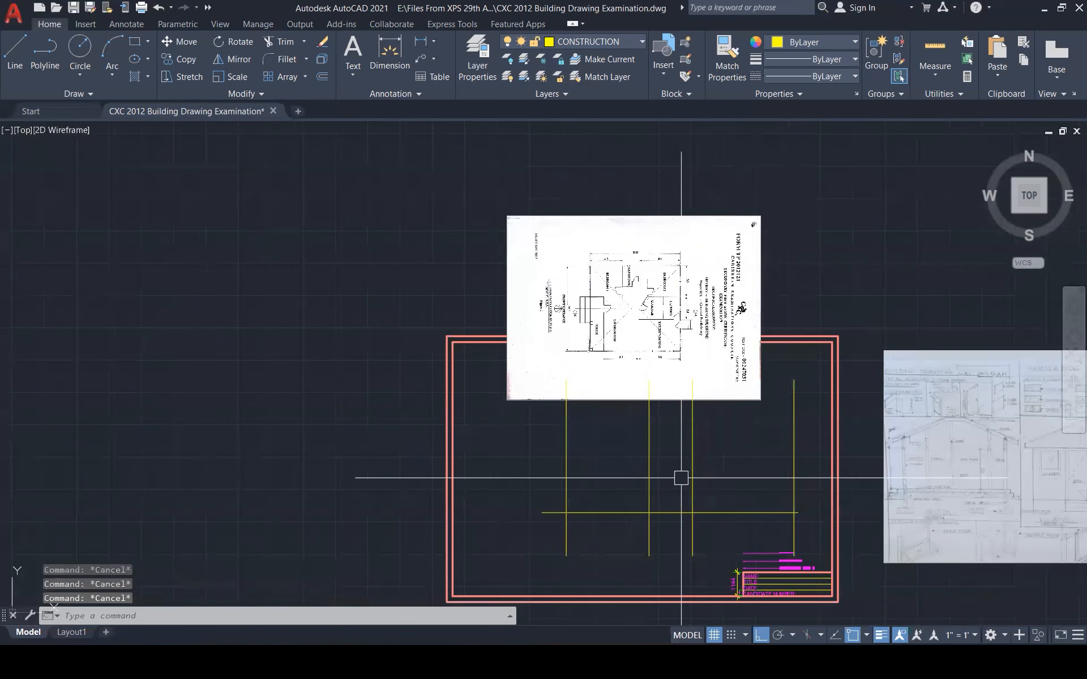
{"action": "scroll", "coordinate": [611, 352], "scroll_direction": "down", "scroll_amount": 3}
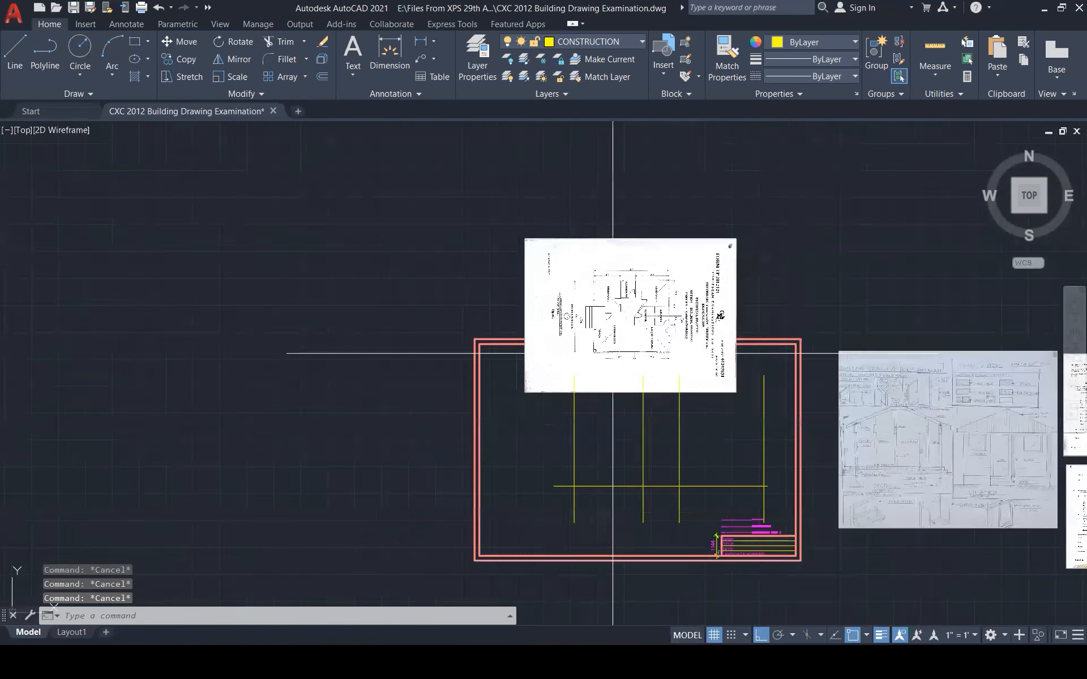
{"action": "scroll", "coordinate": [922, 439], "scroll_direction": "up", "scroll_amount": 2}
{"action": "scroll", "coordinate": [875, 503], "scroll_direction": "up", "scroll_amount": 10}
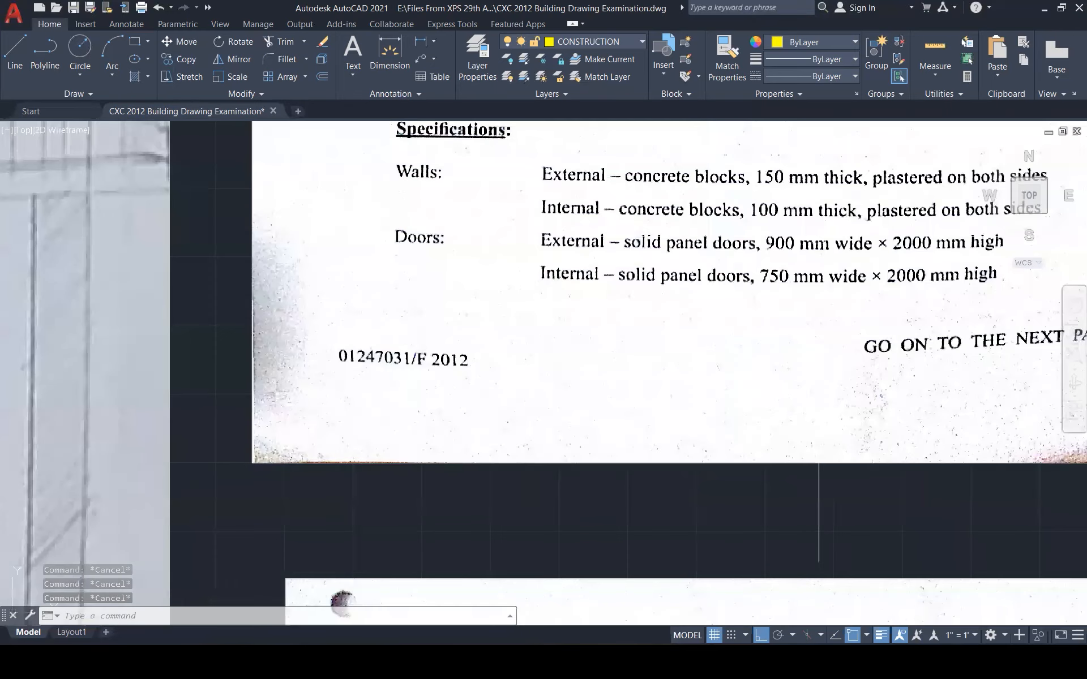
{"action": "scroll", "coordinate": [769, 521], "scroll_direction": "down", "scroll_amount": 6}
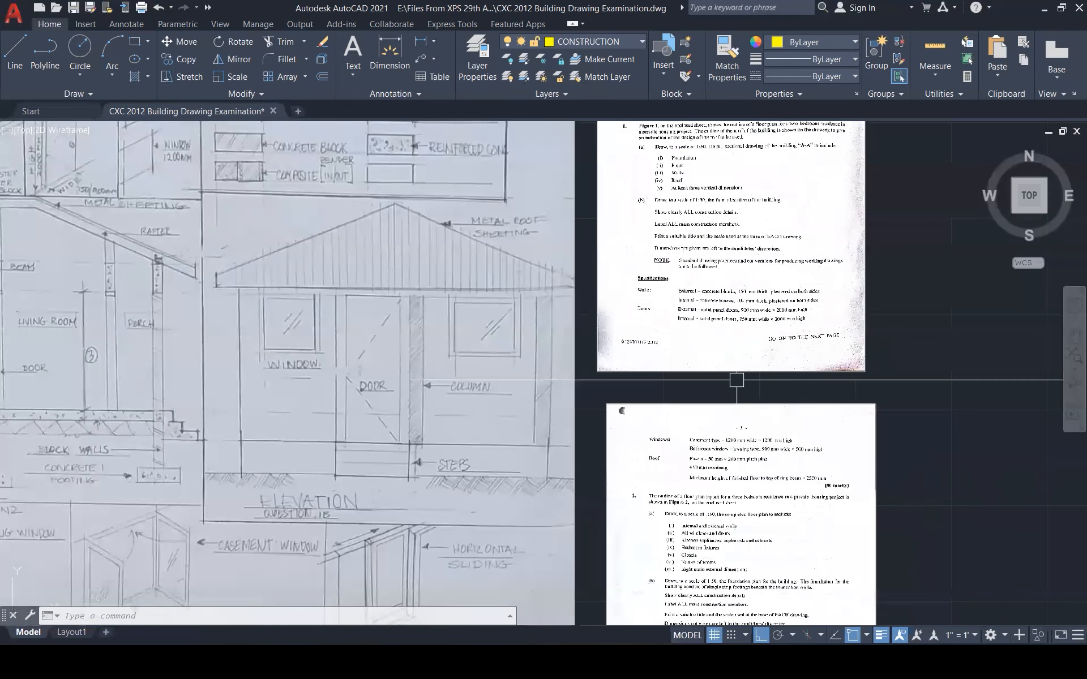
{"action": "scroll", "coordinate": [742, 464], "scroll_direction": "up", "scroll_amount": 5}
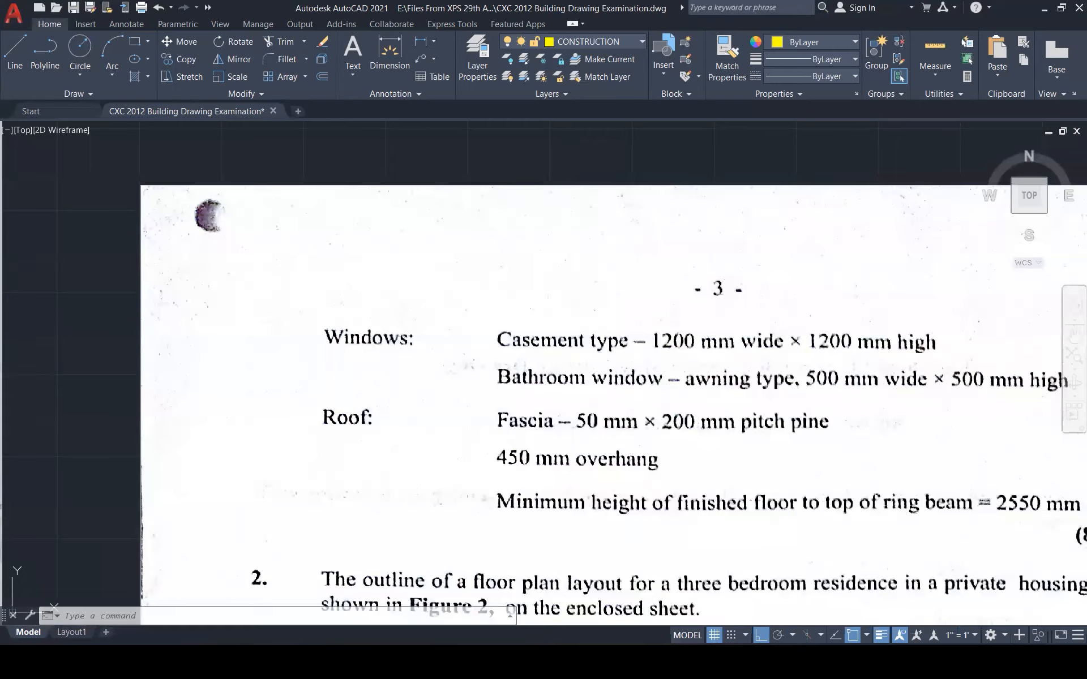
{"action": "scroll", "coordinate": [990, 521], "scroll_direction": "down", "scroll_amount": 6}
{"action": "scroll", "coordinate": [529, 452], "scroll_direction": "down", "scroll_amount": 8}
Offset the horizontal floor line 2550 upward
{"action": "scroll", "coordinate": [453, 473], "scroll_direction": "up", "scroll_amount": 8}
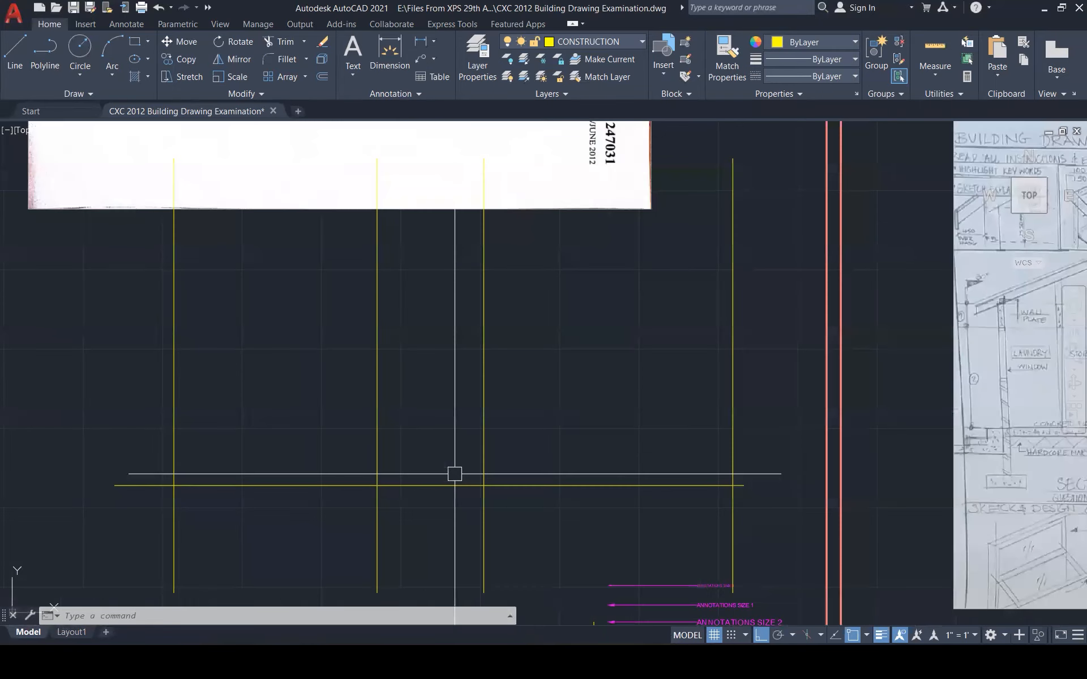
{"action": "key", "text": "Escape"}
{"action": "key", "text": "Escape"}
{"action": "key", "text": "Escape"}
{"action": "type", "text": "o"}
{"action": "key", "text": "Return"}
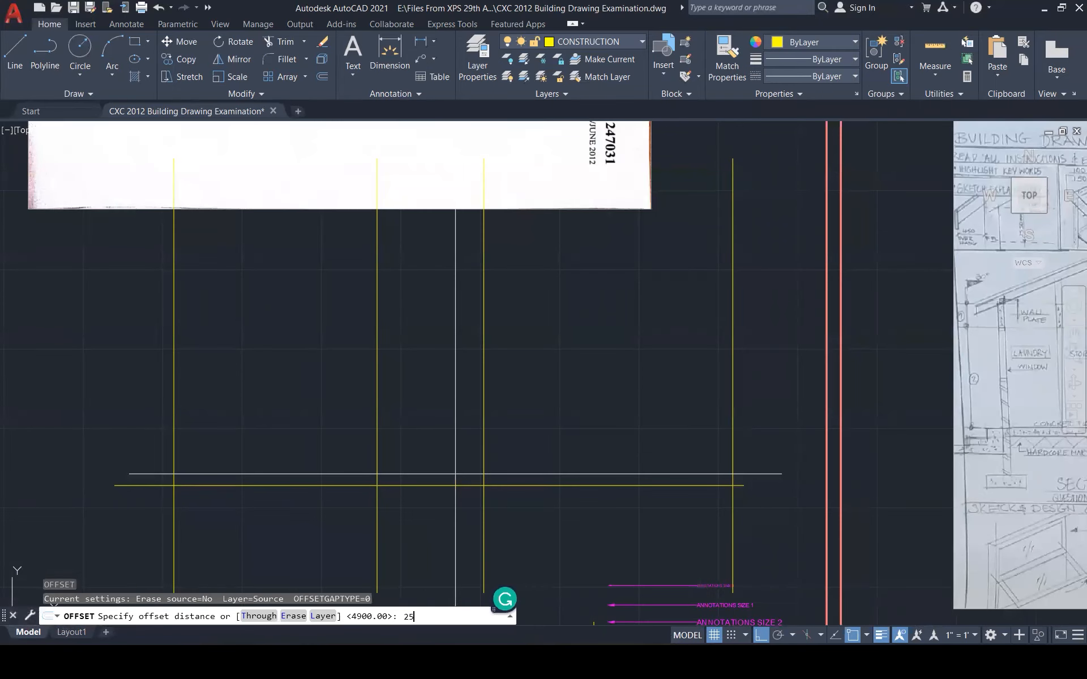
{"action": "type", "text": "2550"}
{"action": "key", "text": "Return"}
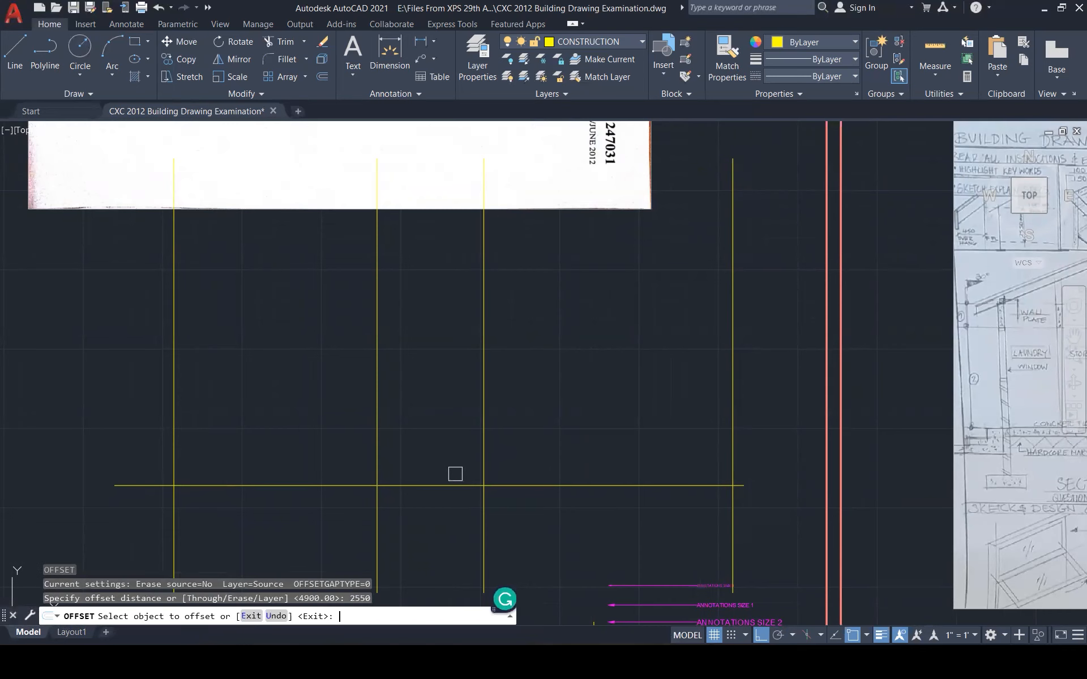
{"action": "left_click", "coordinate": [454, 484]}
{"action": "left_click", "coordinate": [444, 396]}
{"action": "key", "text": "Escape"}
{"action": "key", "text": "Escape"}
Move both horizontal lines onto the HIDDEN layer
{"action": "scroll", "coordinate": [386, 423], "scroll_direction": "down", "scroll_amount": 3}
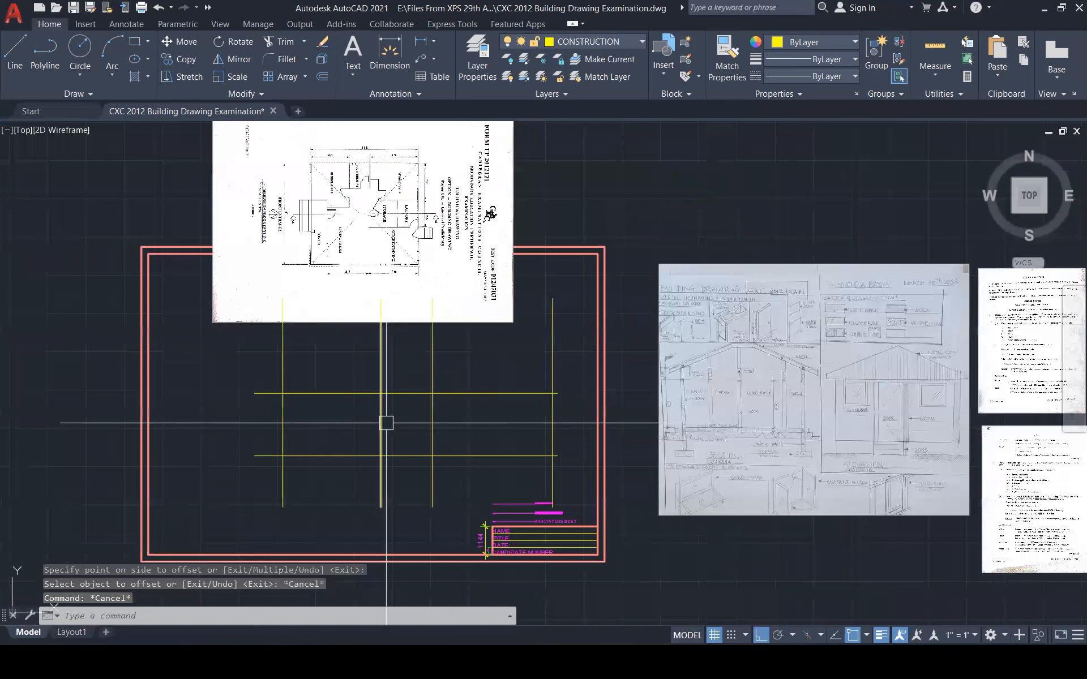
{"action": "left_click", "coordinate": [408, 379]}
{"action": "left_click", "coordinate": [400, 481]}
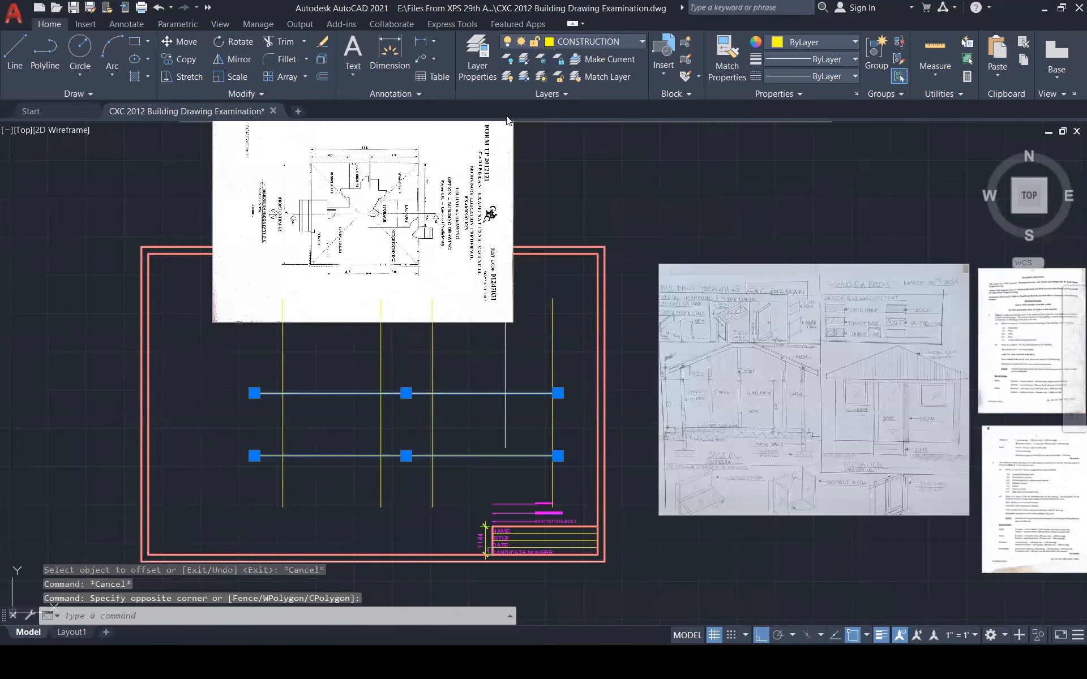
{"action": "left_click", "coordinate": [612, 44]}
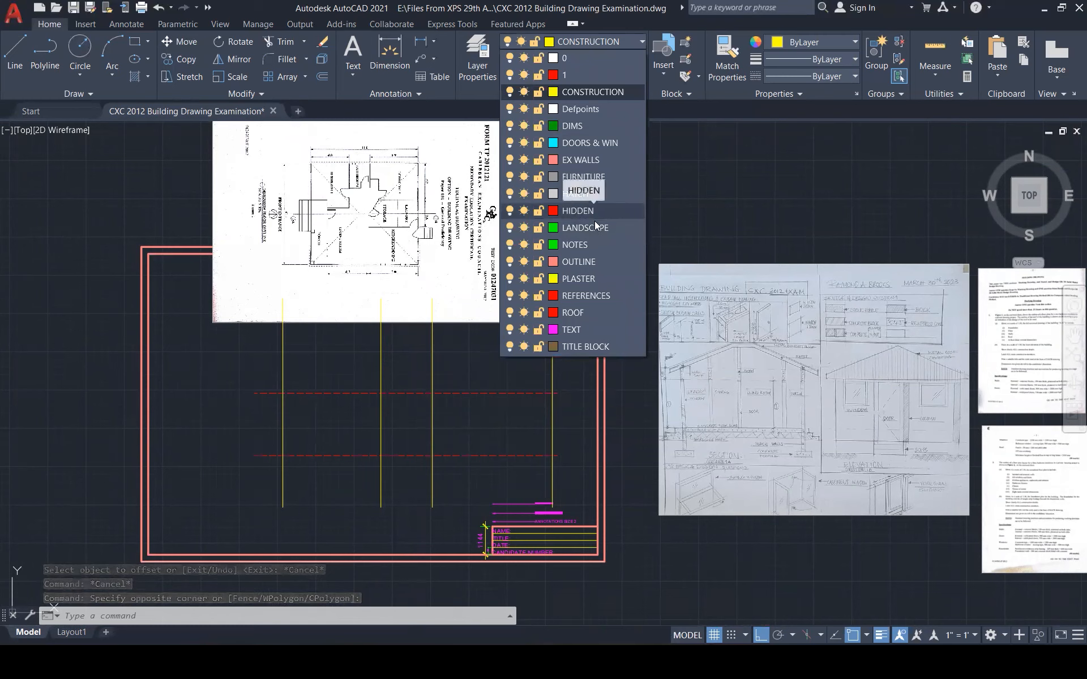
{"action": "left_click", "coordinate": [593, 212]}
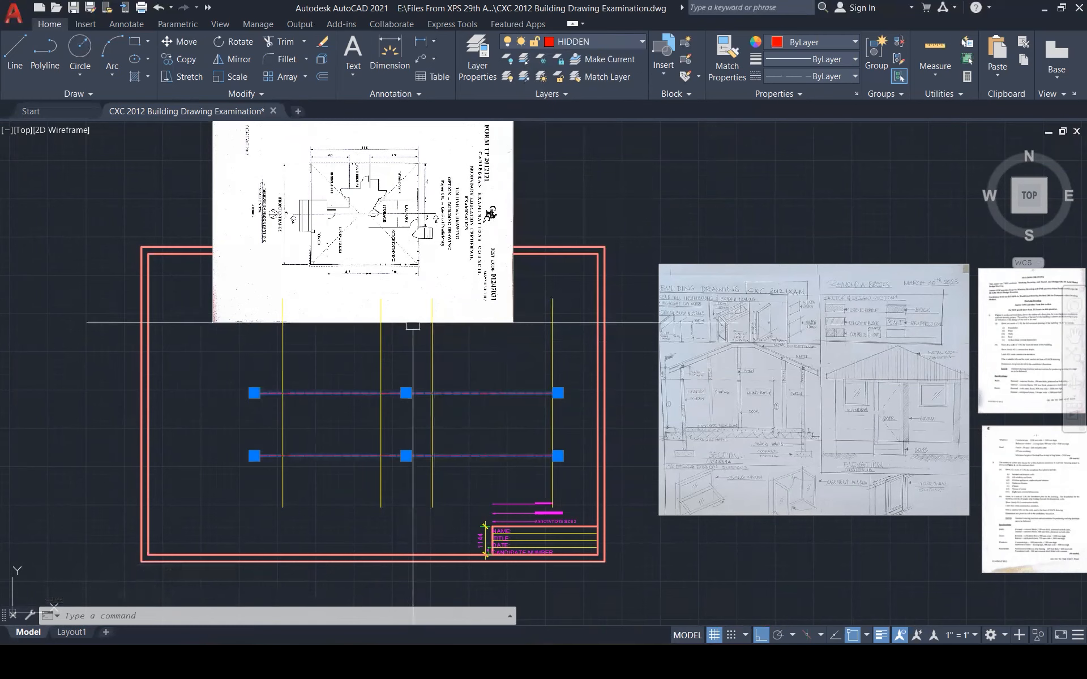
{"action": "key", "text": "Escape"}
{"action": "key", "text": "Escape"}
{"action": "key", "text": "Escape"}
Stretch the left ends of both dashed lines outward to the left
{"action": "left_click", "coordinate": [265, 364]}
{"action": "left_click", "coordinate": [226, 461]}
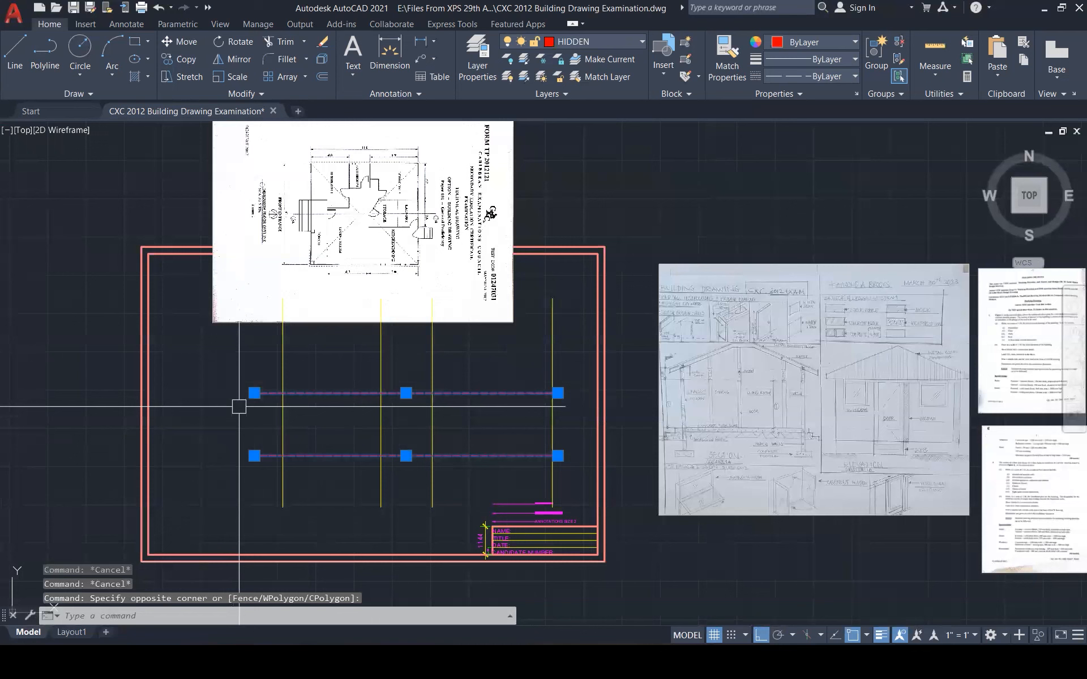
{"action": "left_click", "coordinate": [254, 392]}
{"action": "left_click", "coordinate": [189, 393]}
{"action": "left_click", "coordinate": [254, 456]}
{"action": "left_click", "coordinate": [177, 455]}
{"action": "key", "text": "Escape"}
{"action": "key", "text": "Escape"}
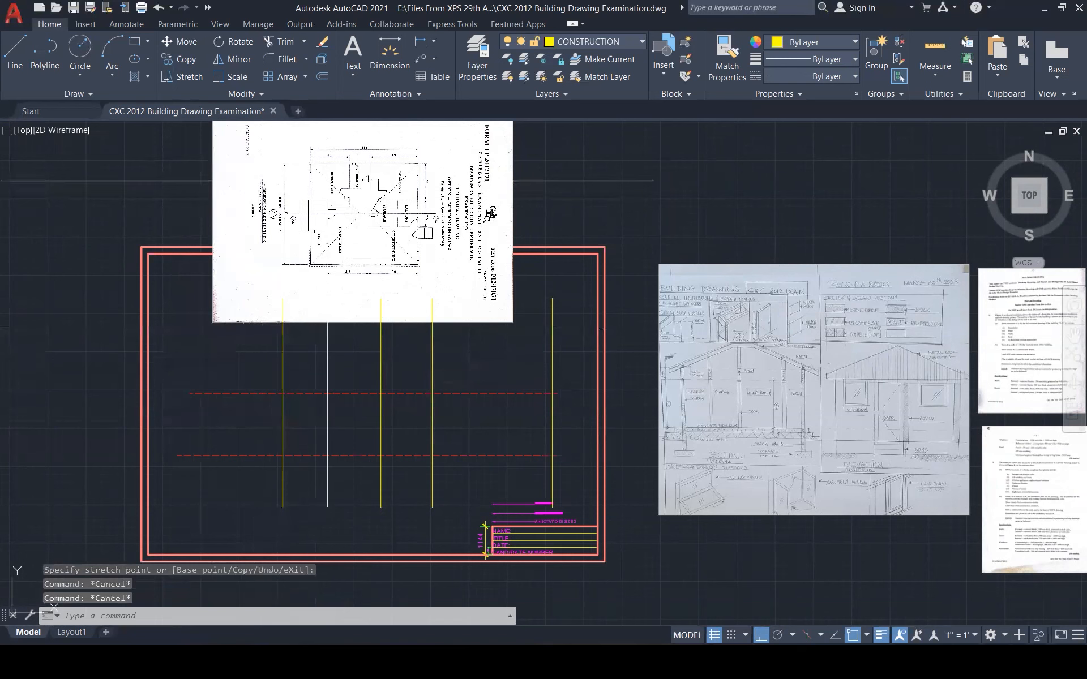
Stretch the right ends of both dashed lines to the inner border
{"action": "scroll", "coordinate": [373, 369], "scroll_direction": "up", "scroll_amount": 1}
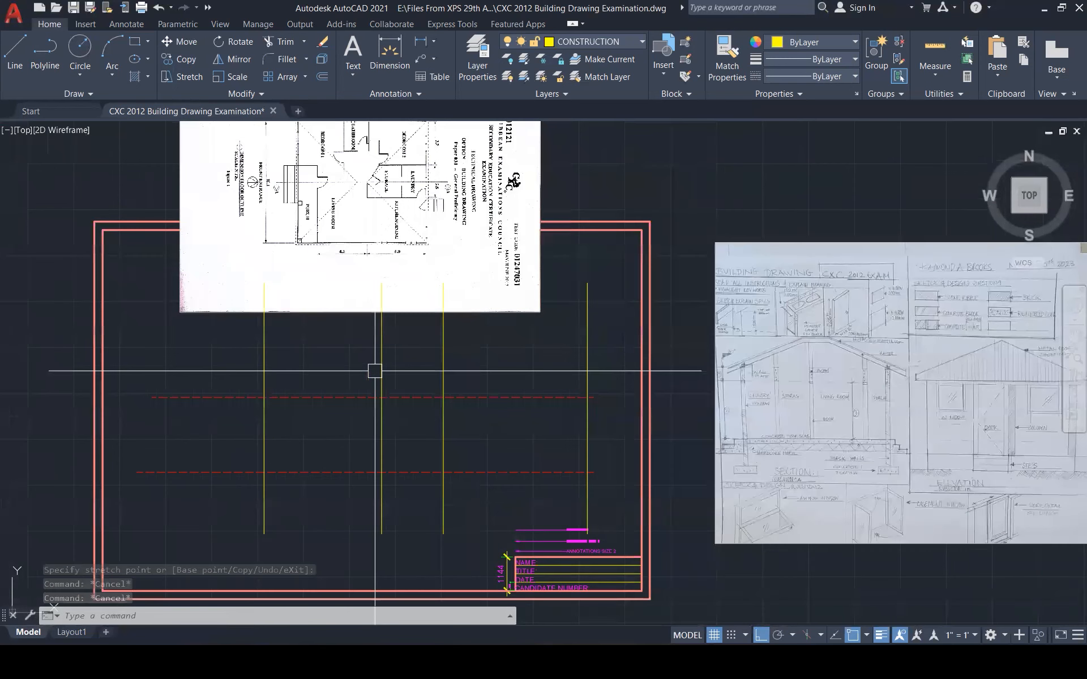
{"action": "left_click", "coordinate": [583, 397]}
{"action": "left_click", "coordinate": [592, 398]}
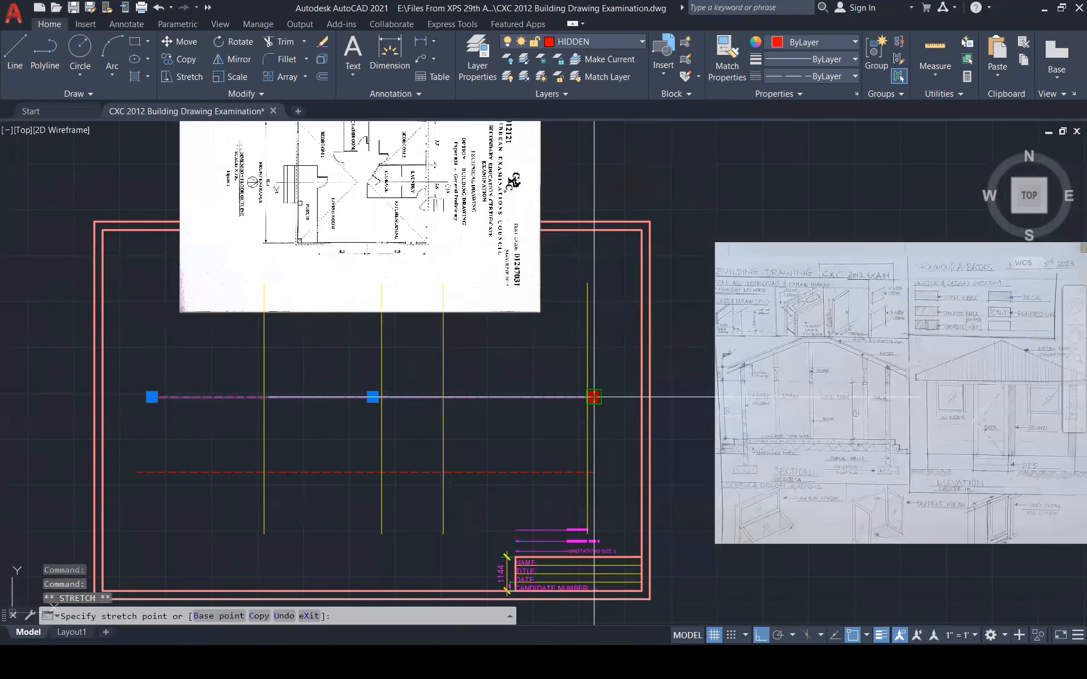
{"action": "left_click", "coordinate": [641, 398]}
{"action": "left_click", "coordinate": [583, 473]}
{"action": "left_click", "coordinate": [593, 472]}
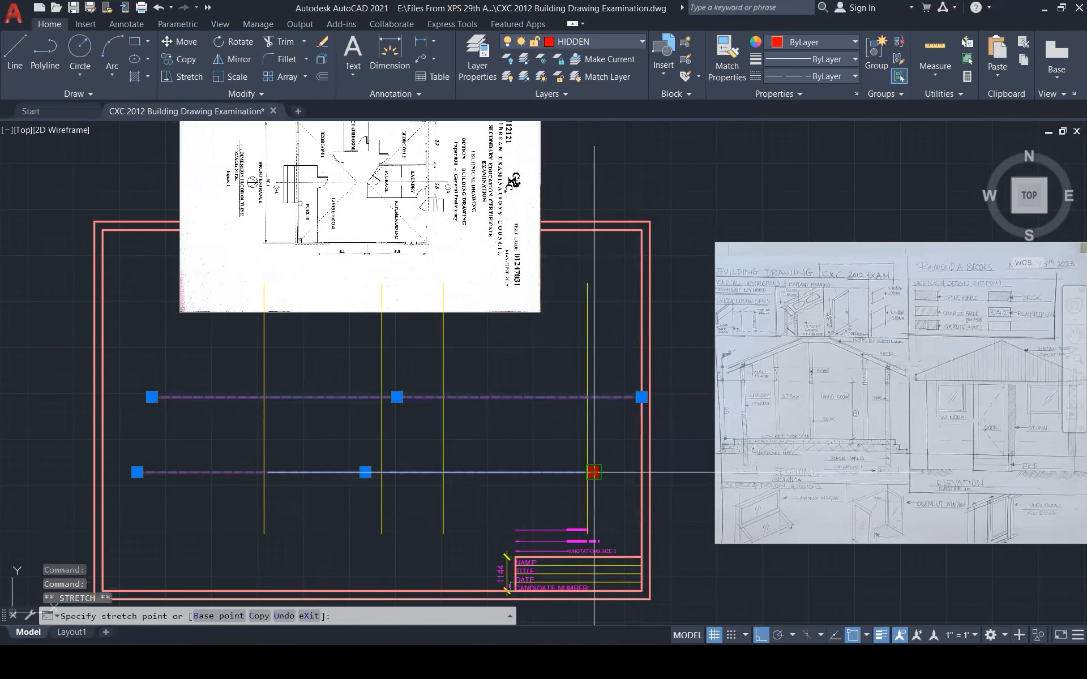
{"action": "left_click", "coordinate": [639, 472]}
{"action": "key", "text": "Escape"}
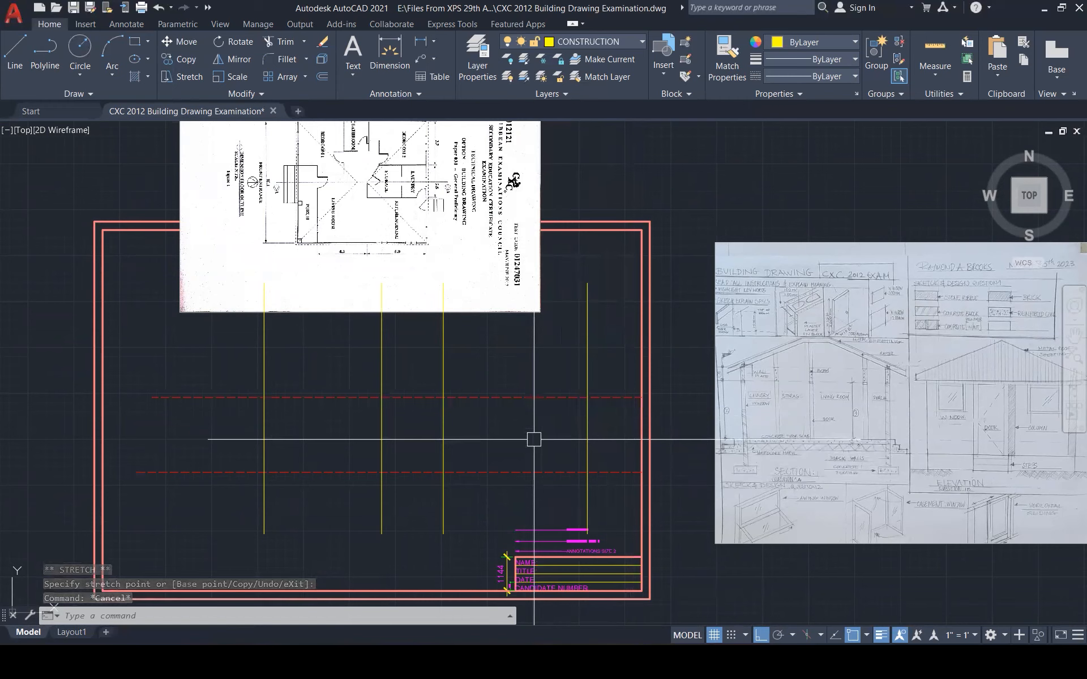
{"action": "type", "text": "L"}
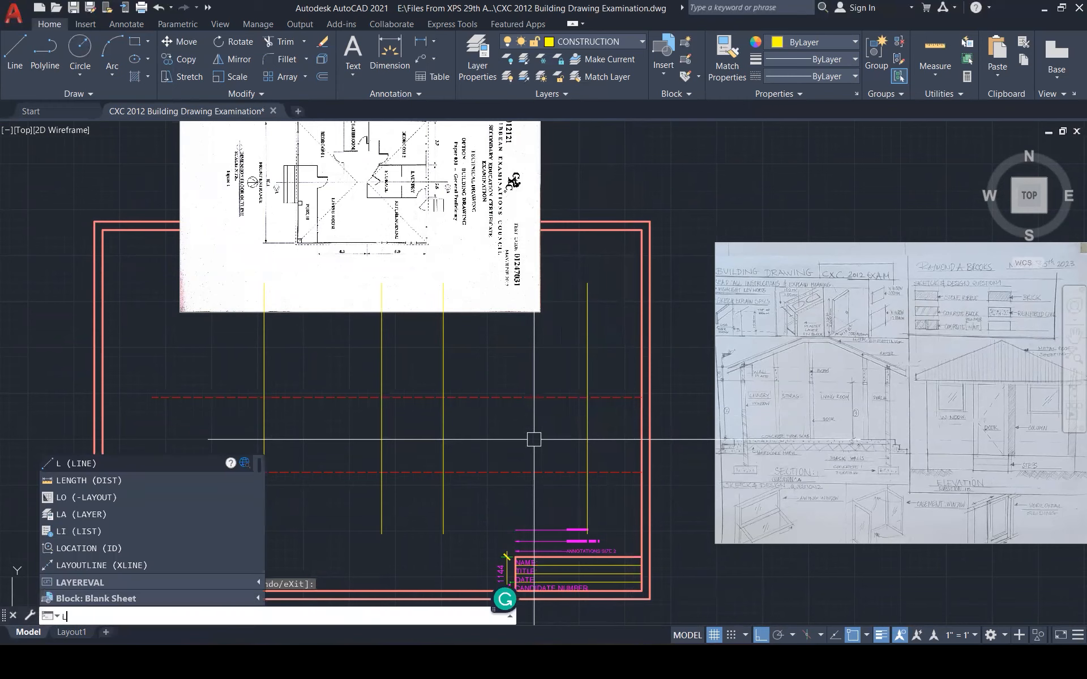
{"action": "key", "text": "Return"}
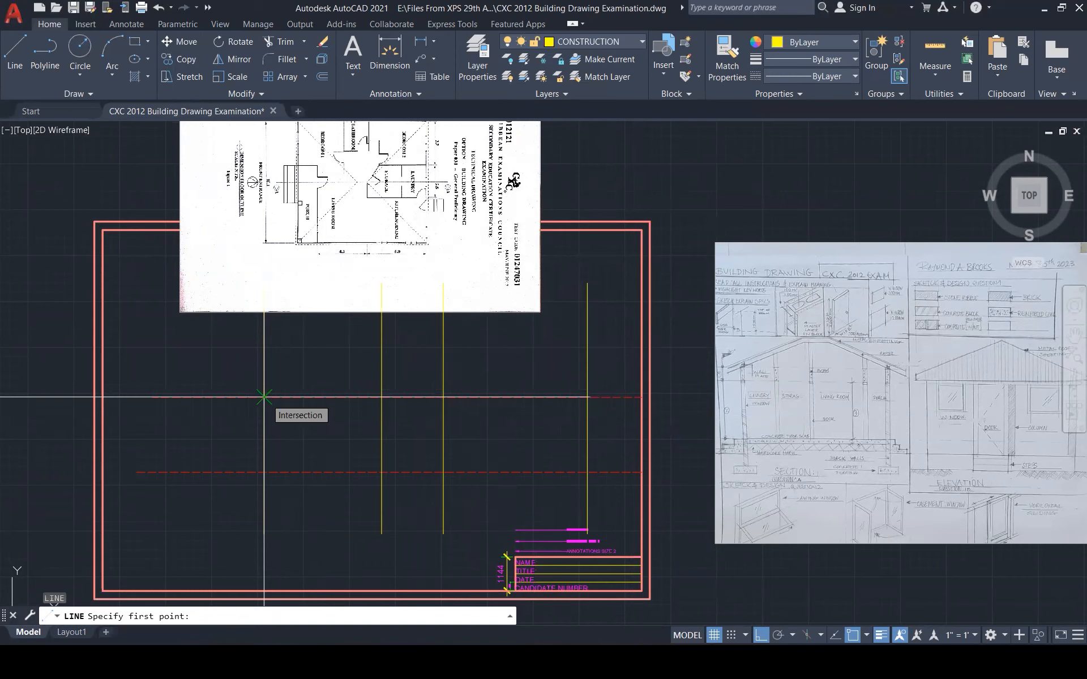
{"action": "key", "text": "Escape"}
{"action": "key", "text": "Escape"}
{"action": "key", "text": "Escape"}
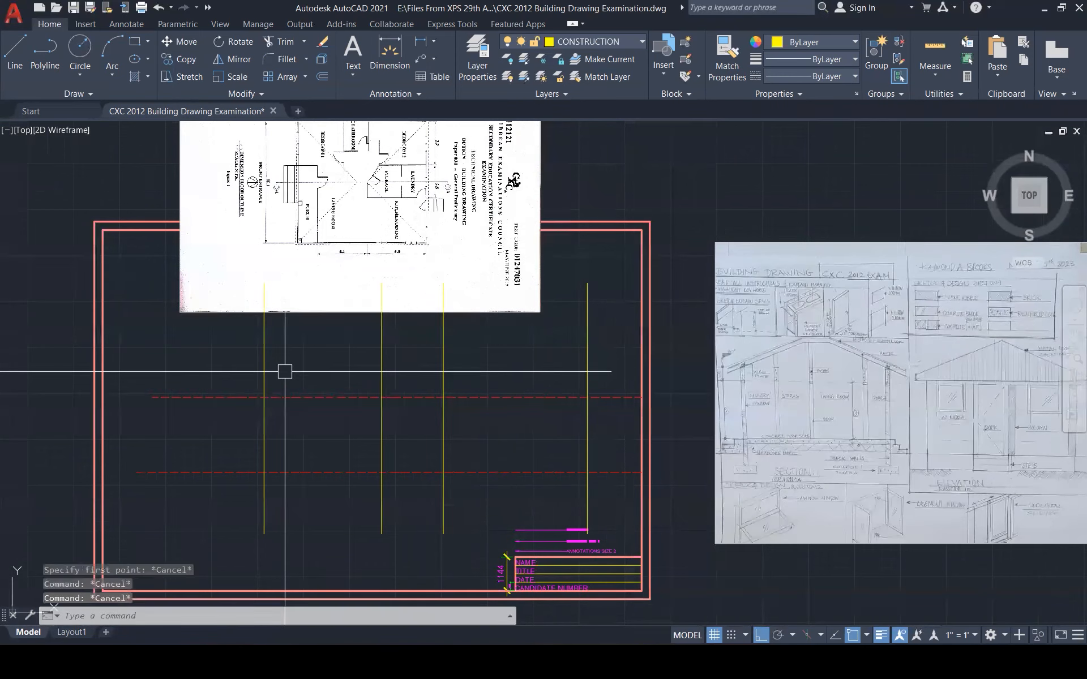
{"action": "scroll", "coordinate": [305, 441], "scroll_direction": "down", "scroll_amount": 1}
{"action": "scroll", "coordinate": [317, 430], "scroll_direction": "up", "scroll_amount": 5}
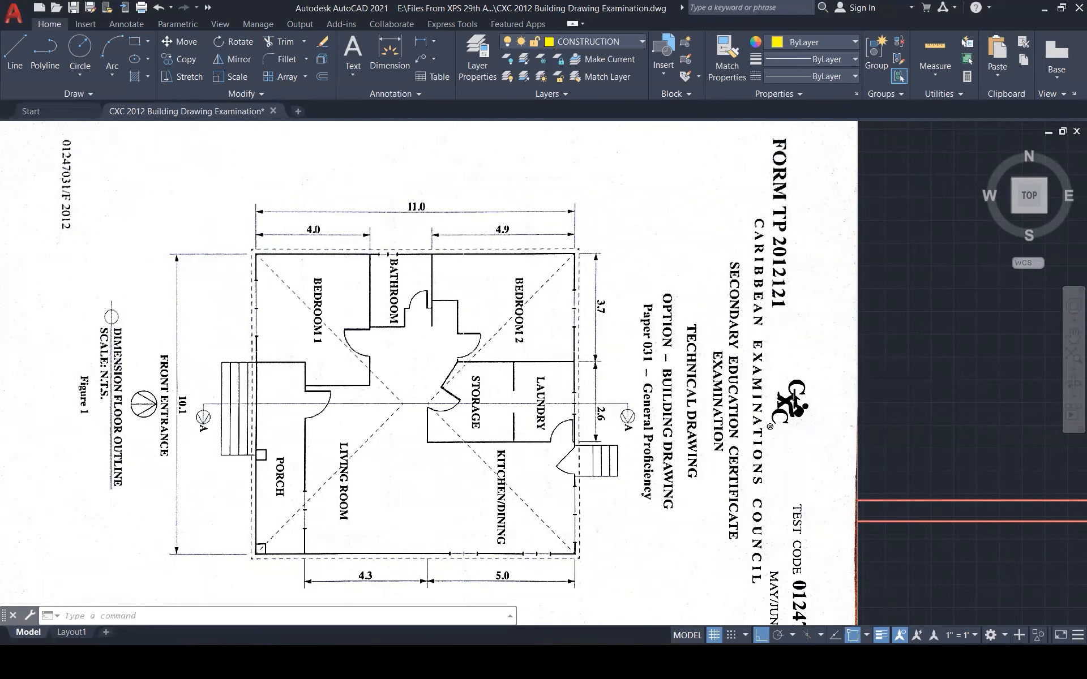
{"action": "scroll", "coordinate": [399, 450], "scroll_direction": "down", "scroll_amount": 6}
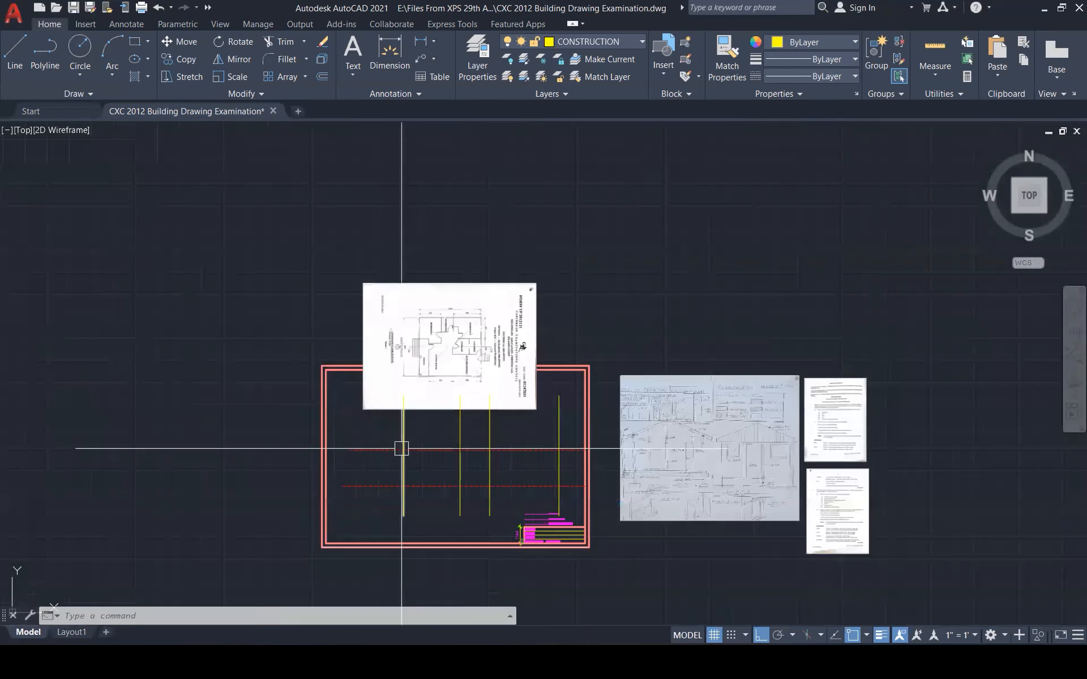
{"action": "scroll", "coordinate": [407, 472], "scroll_direction": "up", "scroll_amount": 2}
{"action": "key", "text": "Escape"}
{"action": "key", "text": "Escape"}
{"action": "scroll", "coordinate": [406, 472], "scroll_direction": "up", "scroll_amount": 1}
Offset the left and right outer yellow wall lines 150 toward the inside
{"action": "type", "text": "o"}
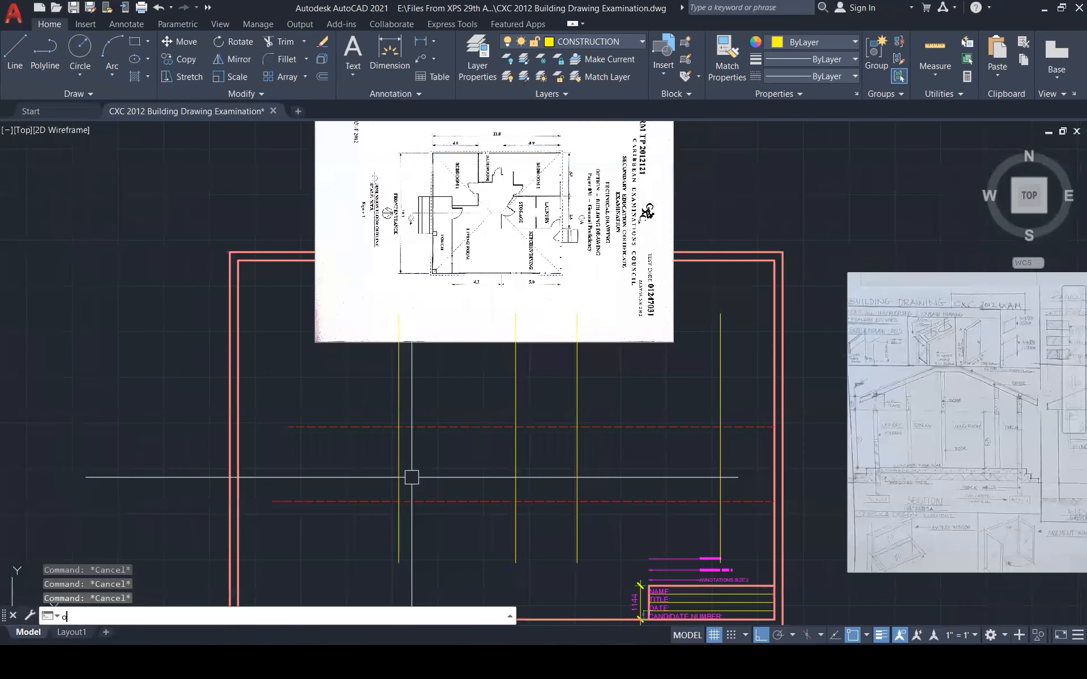
{"action": "key", "text": "Return"}
{"action": "type", "text": "150"}
{"action": "key", "text": "Return"}
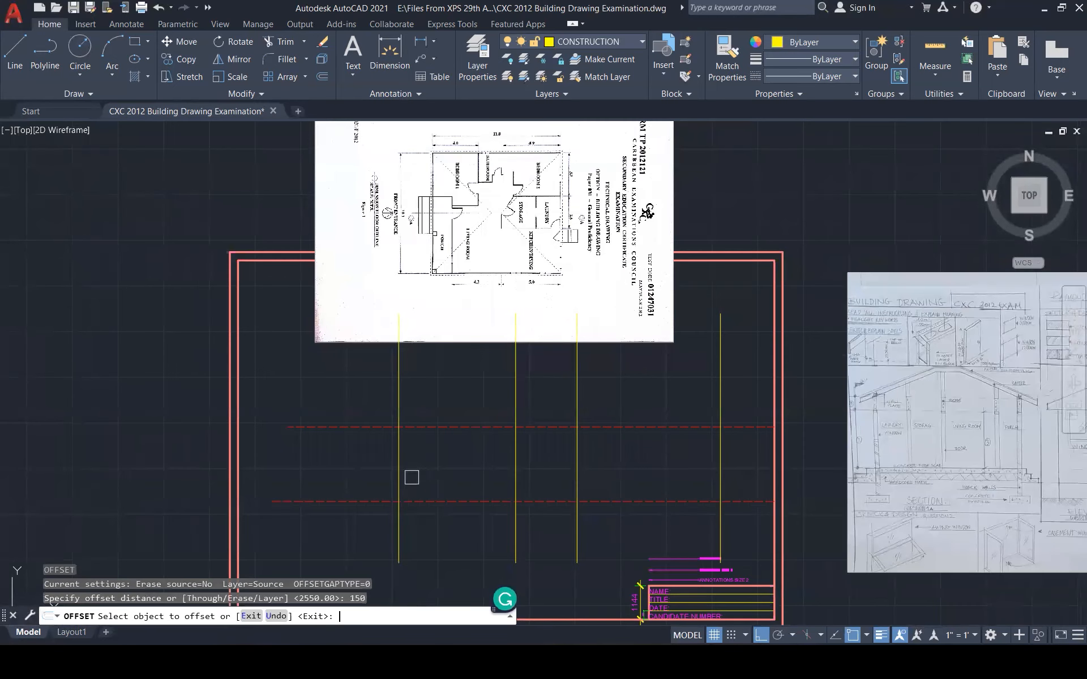
{"action": "left_click", "coordinate": [400, 457]}
{"action": "left_click", "coordinate": [453, 463]}
{"action": "left_click", "coordinate": [720, 472]}
{"action": "left_click", "coordinate": [667, 463]}
{"action": "key", "text": "Escape"}
{"action": "key", "text": "Escape"}
{"action": "key", "text": "Escape"}
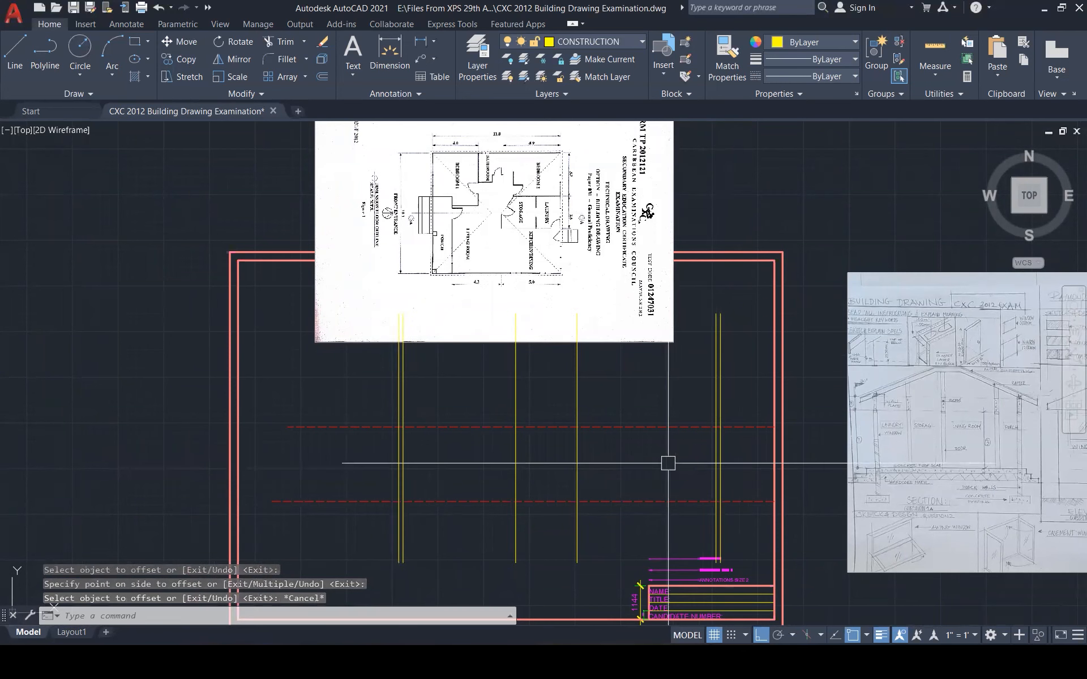
Offset the inner yellow wall lines 100 to give them parallel twins
{"action": "type", "text": "o"}
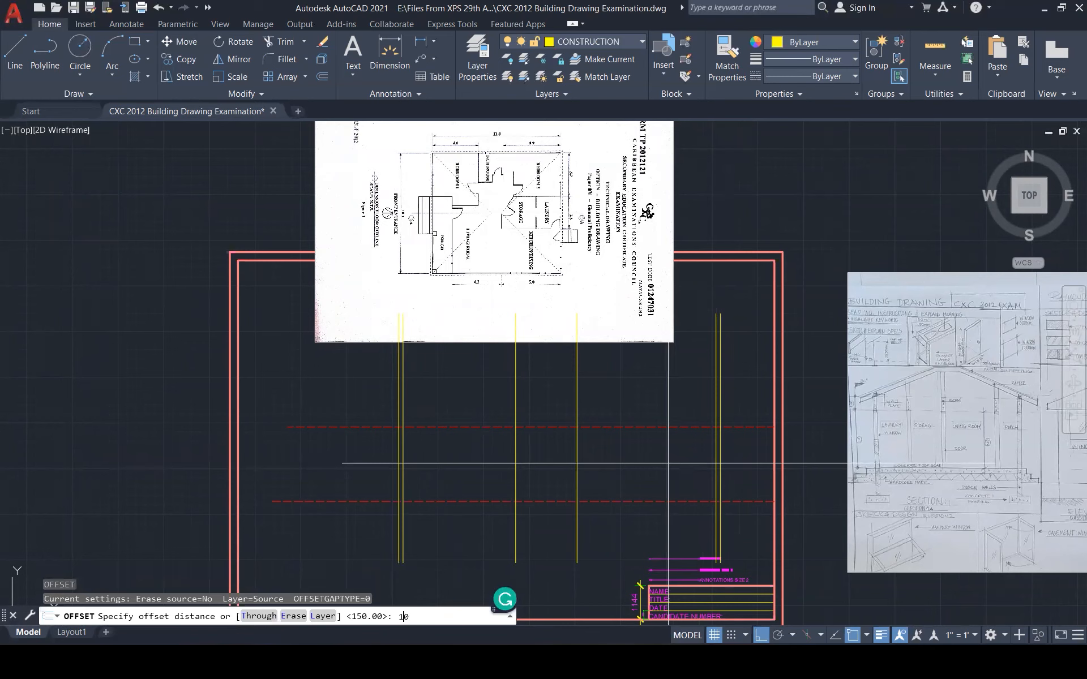
{"action": "type", "text": "0"}
{"action": "key", "text": "Return"}
{"action": "left_click", "coordinate": [516, 465]}
{"action": "left_click", "coordinate": [535, 463]}
{"action": "left_click", "coordinate": [576, 457]}
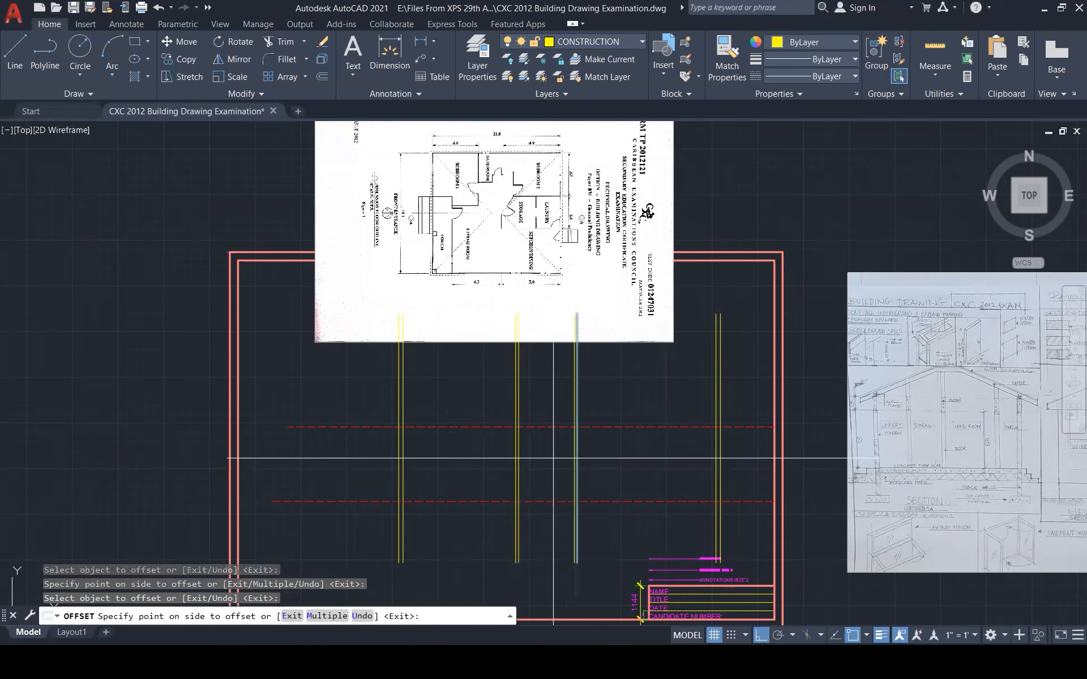
{"action": "key", "text": "Escape"}
{"action": "key", "text": "Escape"}
{"action": "key", "text": "Escape"}
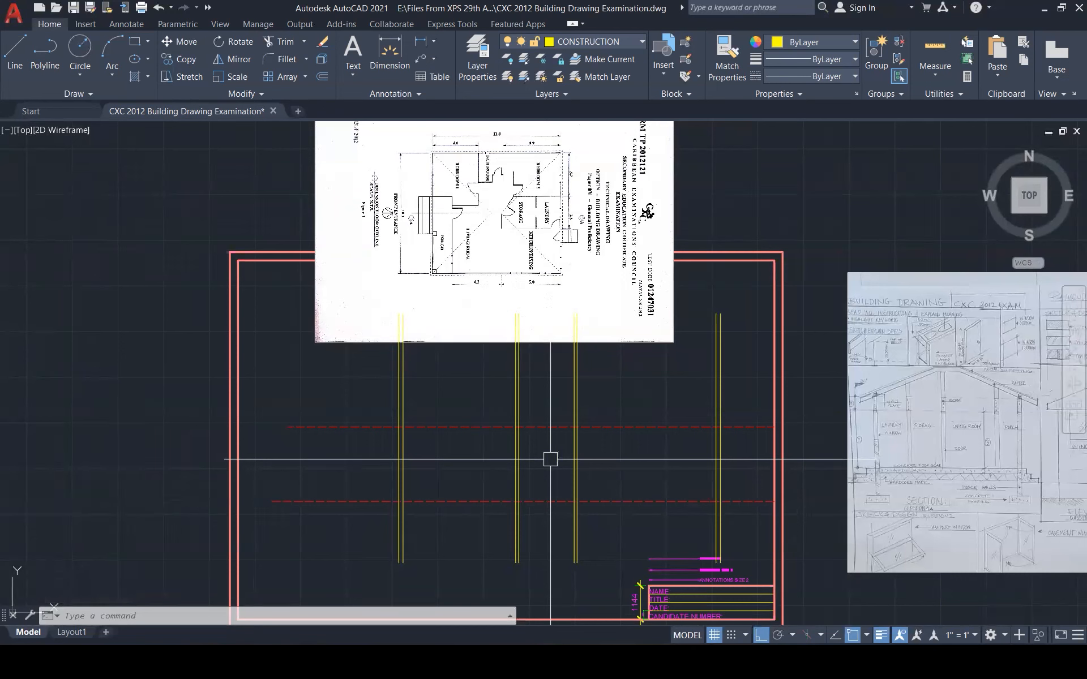
{"action": "scroll", "coordinate": [491, 169], "scroll_direction": "up", "scroll_amount": 4}
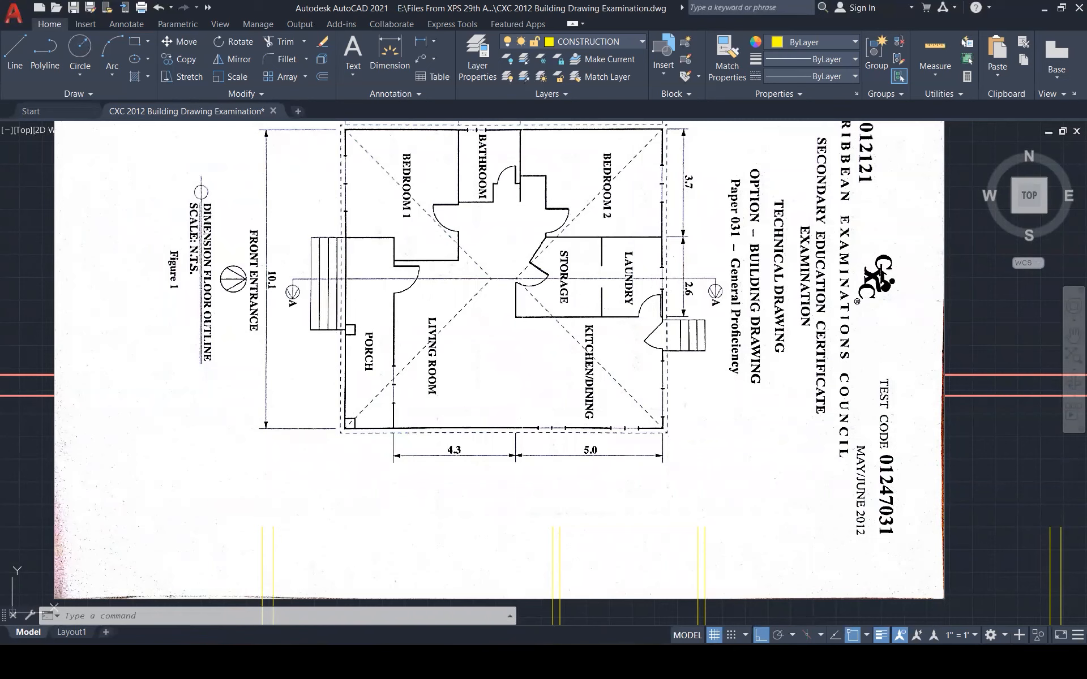
Delete the stray vertical line near the walls
{"action": "scroll", "coordinate": [464, 255], "scroll_direction": "down", "scroll_amount": 1}
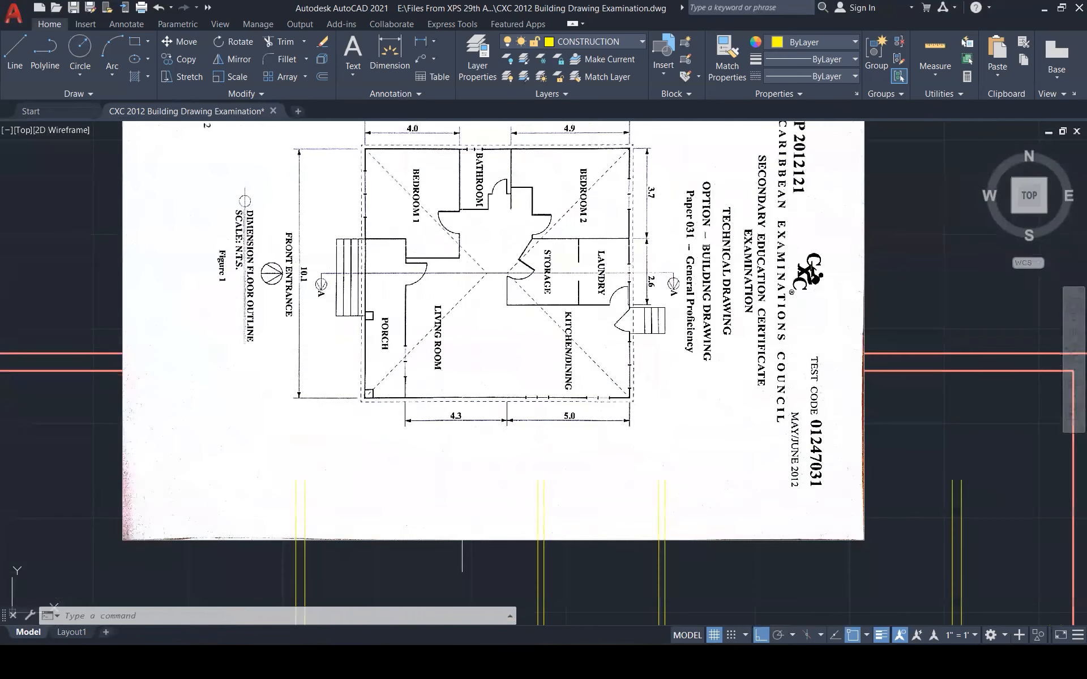
{"action": "scroll", "coordinate": [464, 243], "scroll_direction": "down", "scroll_amount": 1}
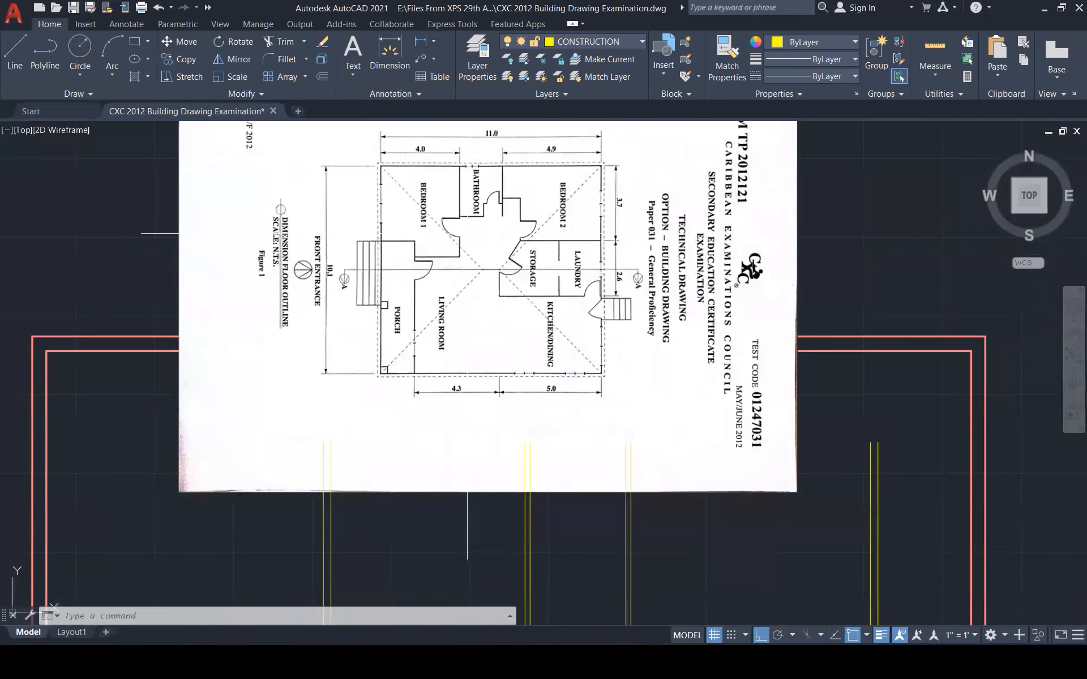
{"action": "scroll", "coordinate": [470, 229], "scroll_direction": "down", "scroll_amount": 1}
{"action": "scroll", "coordinate": [481, 203], "scroll_direction": "down", "scroll_amount": 2}
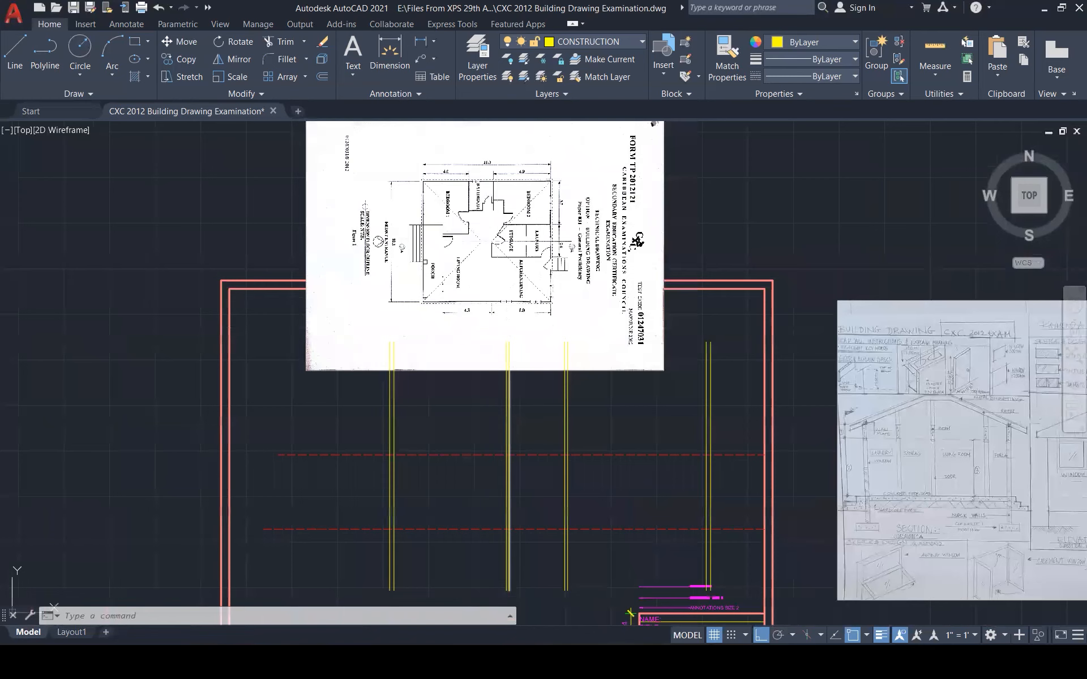
{"action": "scroll", "coordinate": [506, 482], "scroll_direction": "up", "scroll_amount": 1}
{"action": "left_click", "coordinate": [529, 408]}
{"action": "scroll", "coordinate": [504, 452], "scroll_direction": "up", "scroll_amount": 2}
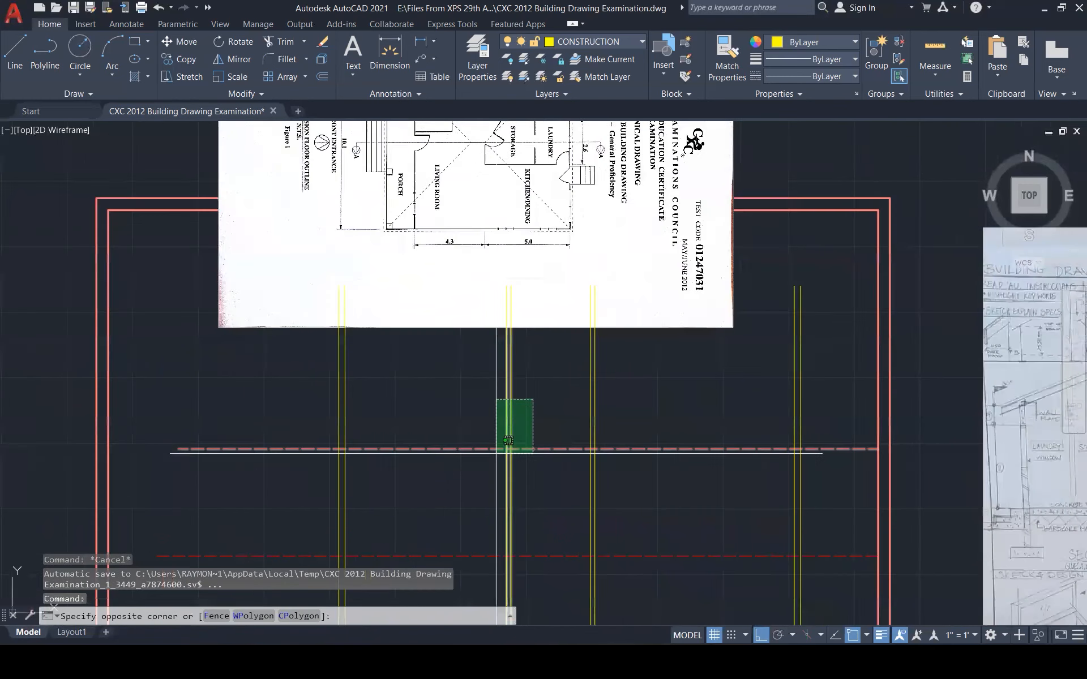
{"action": "key", "text": "Escape"}
{"action": "left_click", "coordinate": [503, 444]}
{"action": "key", "text": "Delete"}
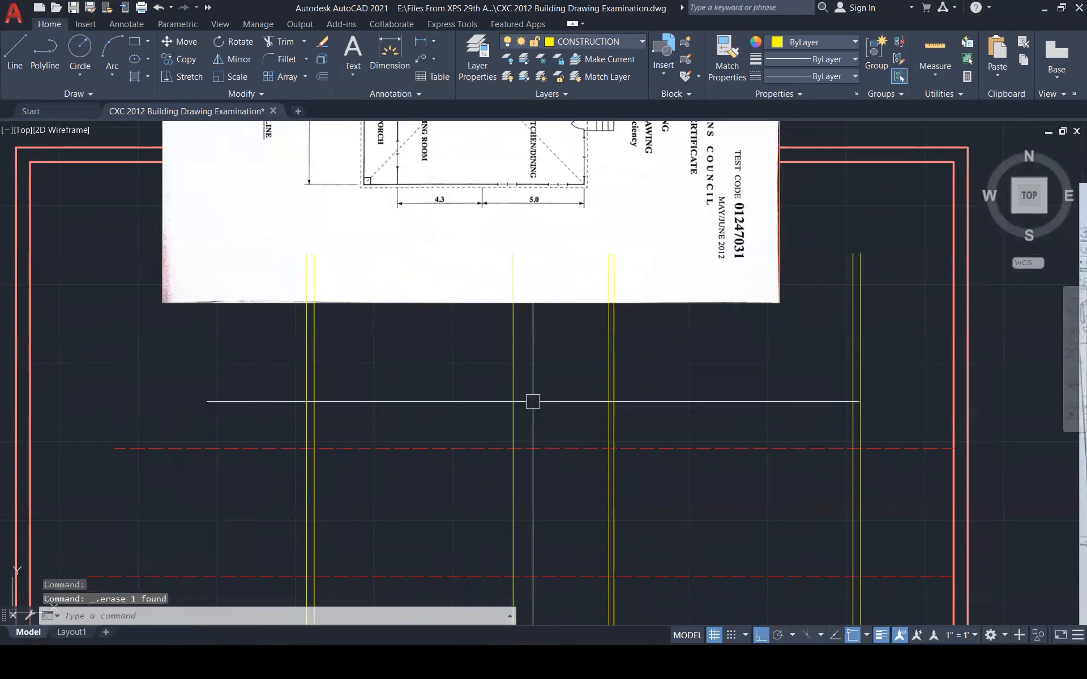
Draw a horizontal line from the yellow–red intersection to the right yellow wall
{"action": "scroll", "coordinate": [534, 407], "scroll_direction": "down", "scroll_amount": 1}
{"action": "scroll", "coordinate": [534, 407], "scroll_direction": "down", "scroll_amount": 1}
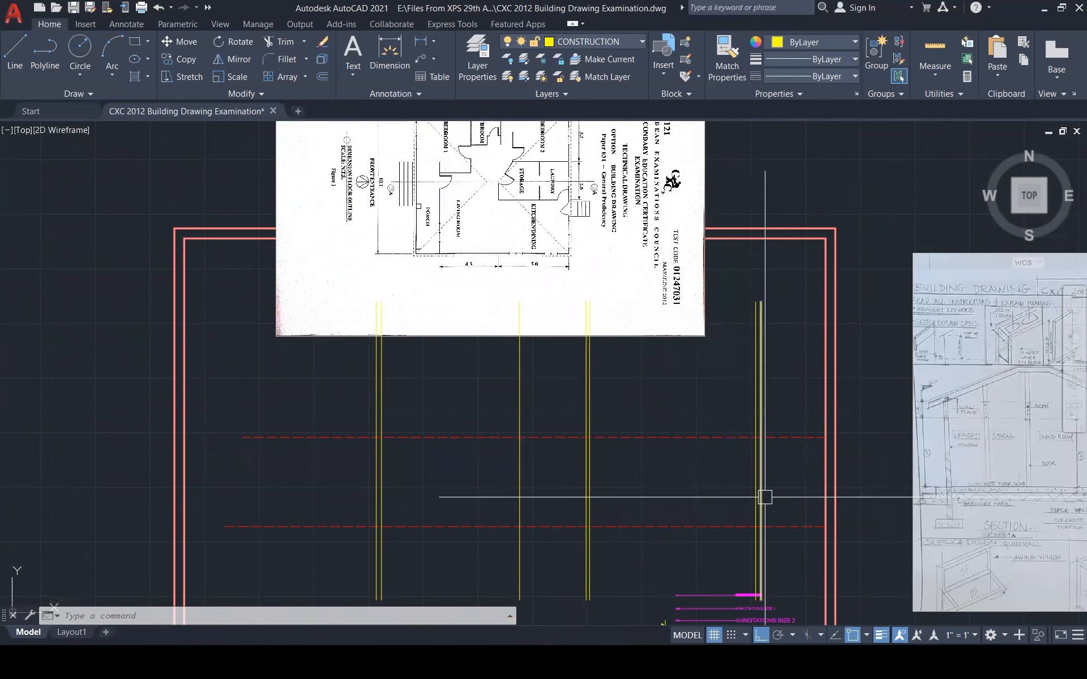
{"action": "scroll", "coordinate": [761, 498], "scroll_direction": "down", "scroll_amount": 1}
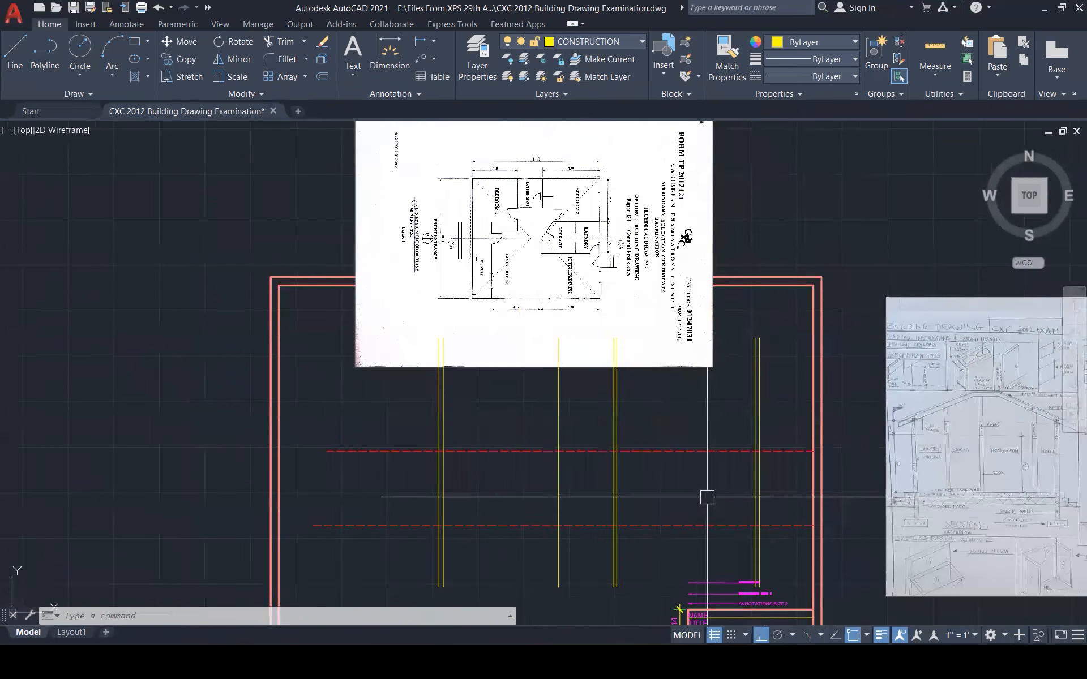
{"action": "scroll", "coordinate": [707, 497], "scroll_direction": "up", "scroll_amount": 2}
{"action": "key", "text": "Escape"}
{"action": "key", "text": "Escape"}
{"action": "key", "text": "Escape"}
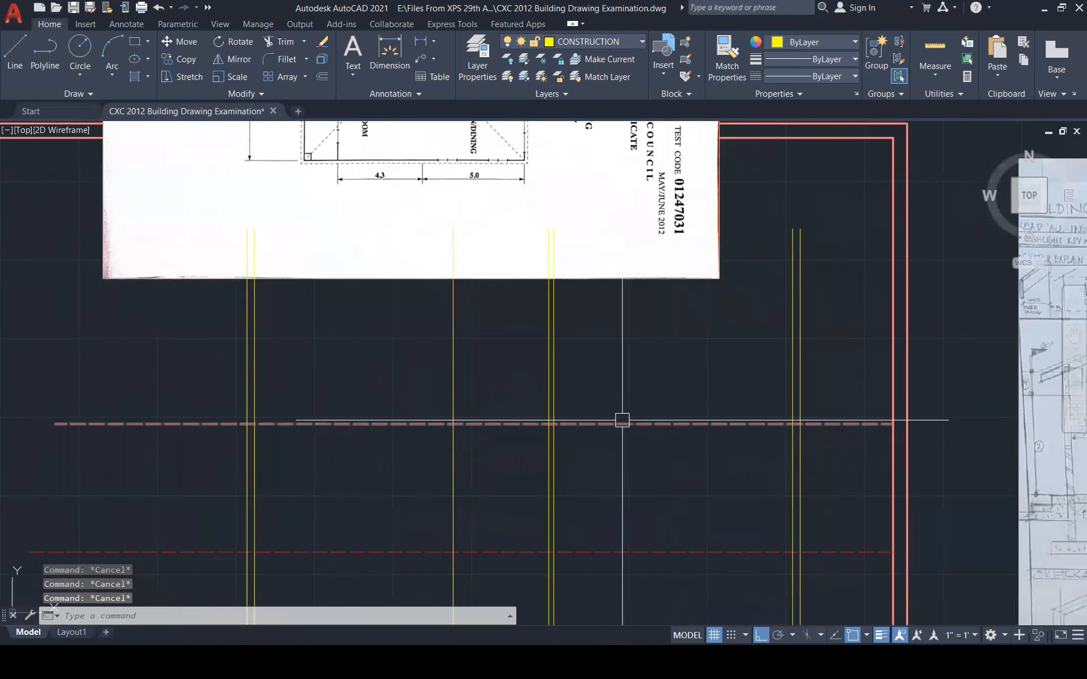
{"action": "type", "text": "l"}
{"action": "key", "text": "Return"}
{"action": "left_click", "coordinate": [554, 424]}
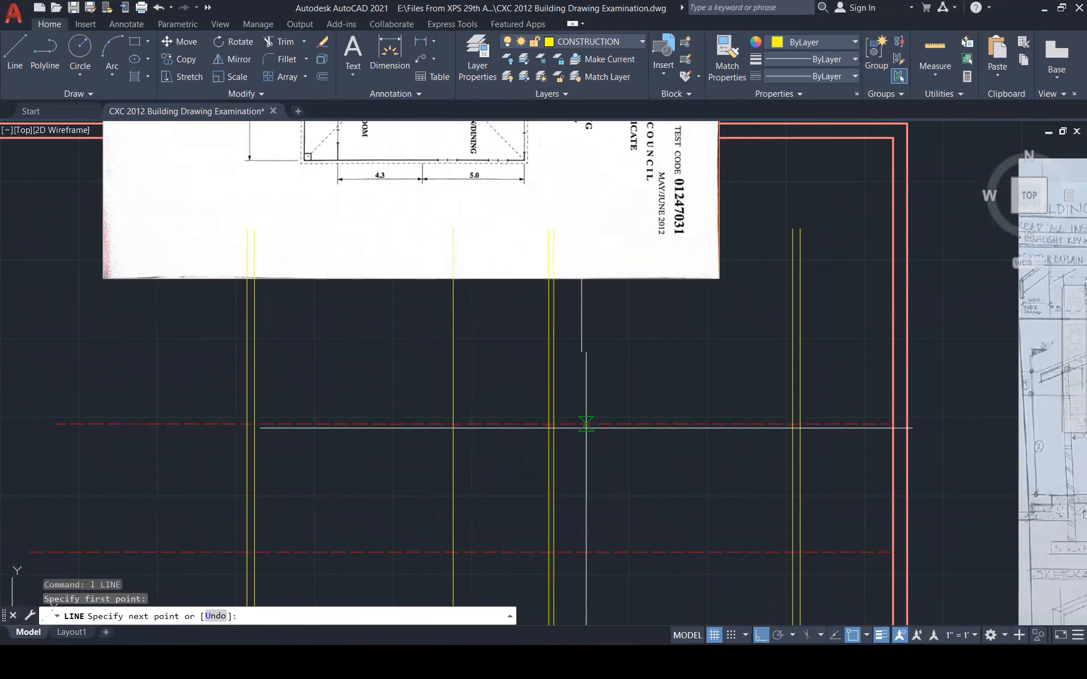
{"action": "left_click", "coordinate": [793, 424]}
{"action": "key", "text": "Escape"}
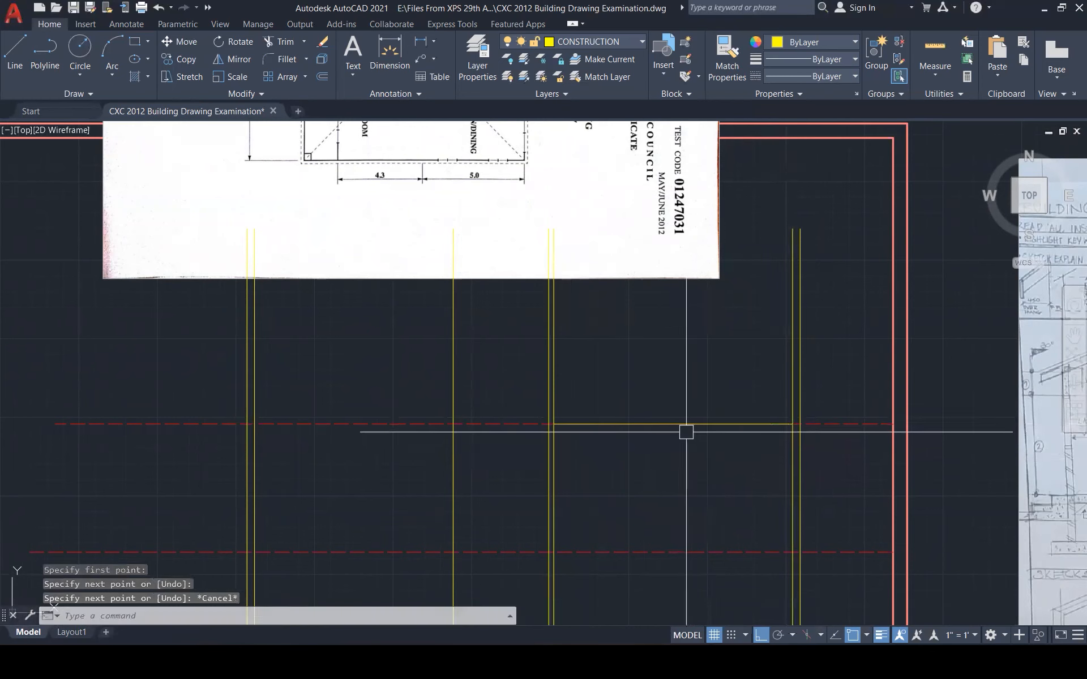
Draw a short vertical line downward from the new horizontal line
{"action": "key", "text": "Return"}
{"action": "left_click", "coordinate": [673, 425]}
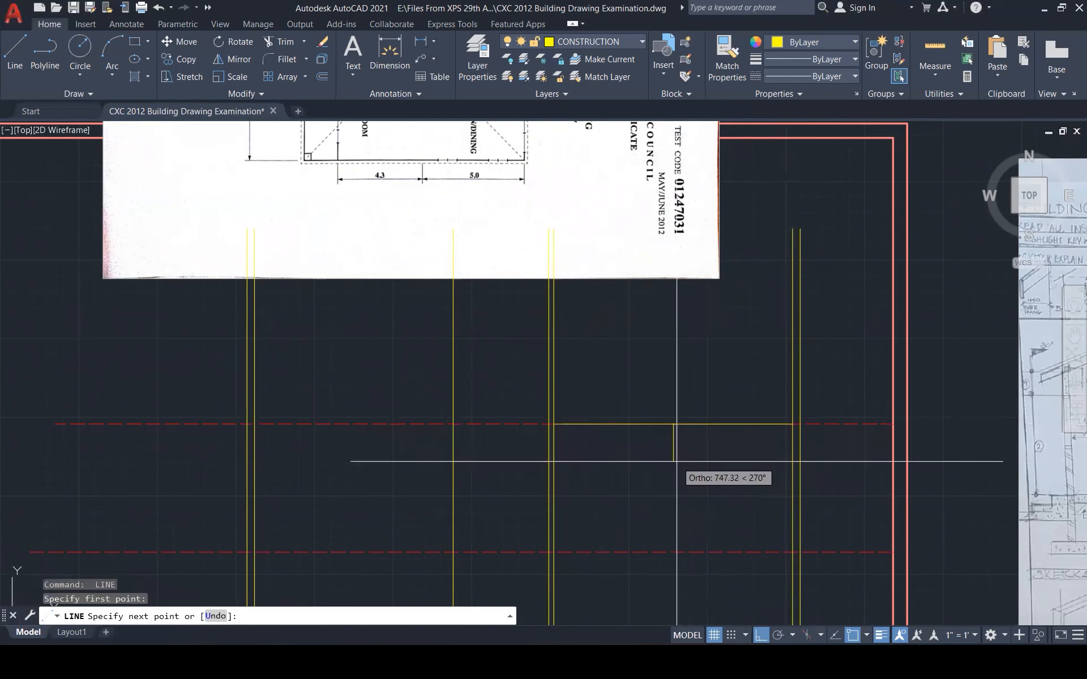
{"action": "left_click", "coordinate": [677, 461]}
{"action": "key", "text": "Escape"}
{"action": "left_click", "coordinate": [673, 444]}
{"action": "left_click", "coordinate": [673, 424]}
{"action": "key", "text": "Escape"}
{"action": "key", "text": "Escape"}
{"action": "scroll", "coordinate": [718, 390], "scroll_direction": "down", "scroll_amount": 3}
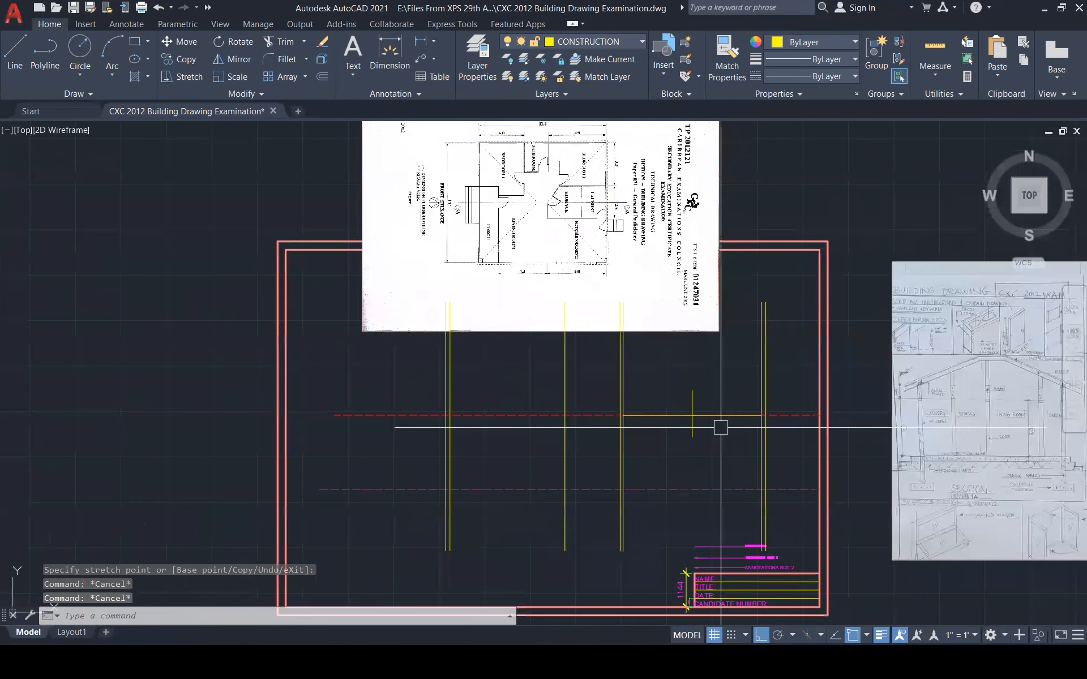
Offset the short vertical line 100 to the right
{"action": "type", "text": "o"}
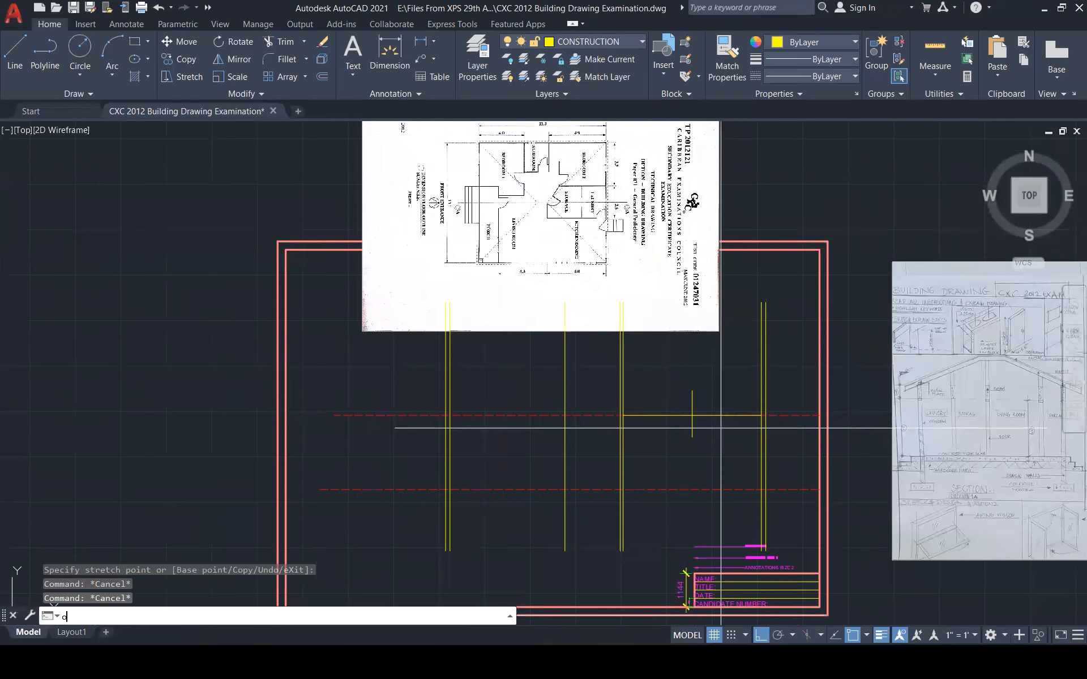
{"action": "key", "text": "Return"}
{"action": "type", "text": "100"}
{"action": "key", "text": "Return"}
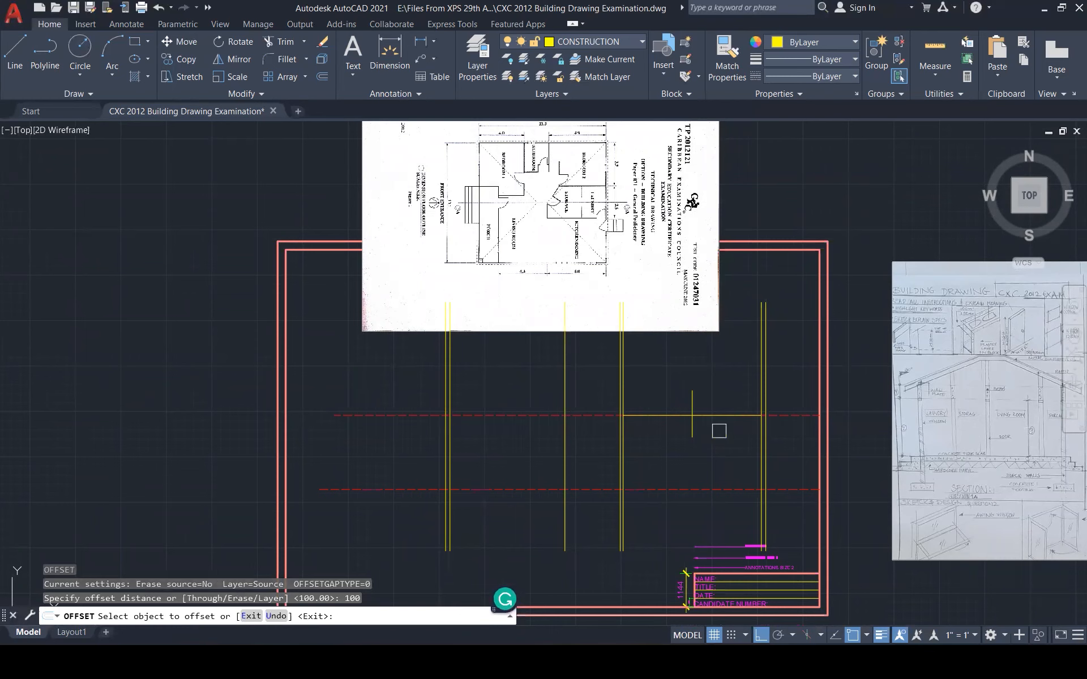
{"action": "left_click", "coordinate": [694, 426]}
{"action": "left_click", "coordinate": [712, 435]}
{"action": "key", "text": "Escape"}
{"action": "key", "text": "Escape"}
{"action": "key", "text": "Escape"}
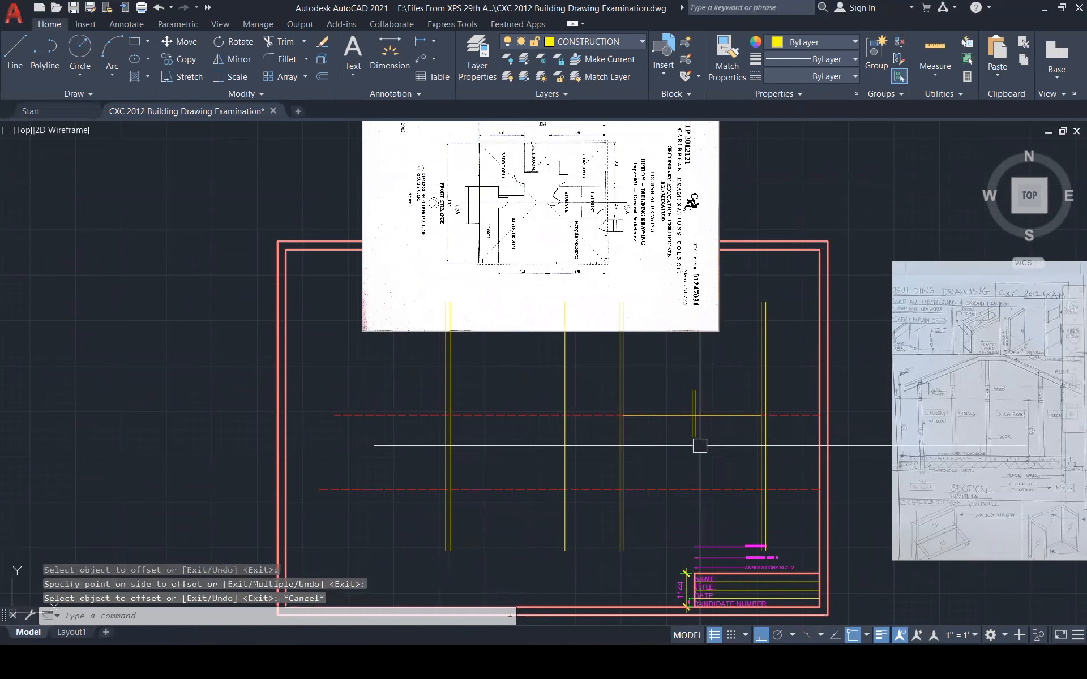
{"action": "scroll", "coordinate": [705, 377], "scroll_direction": "up", "scroll_amount": 1}
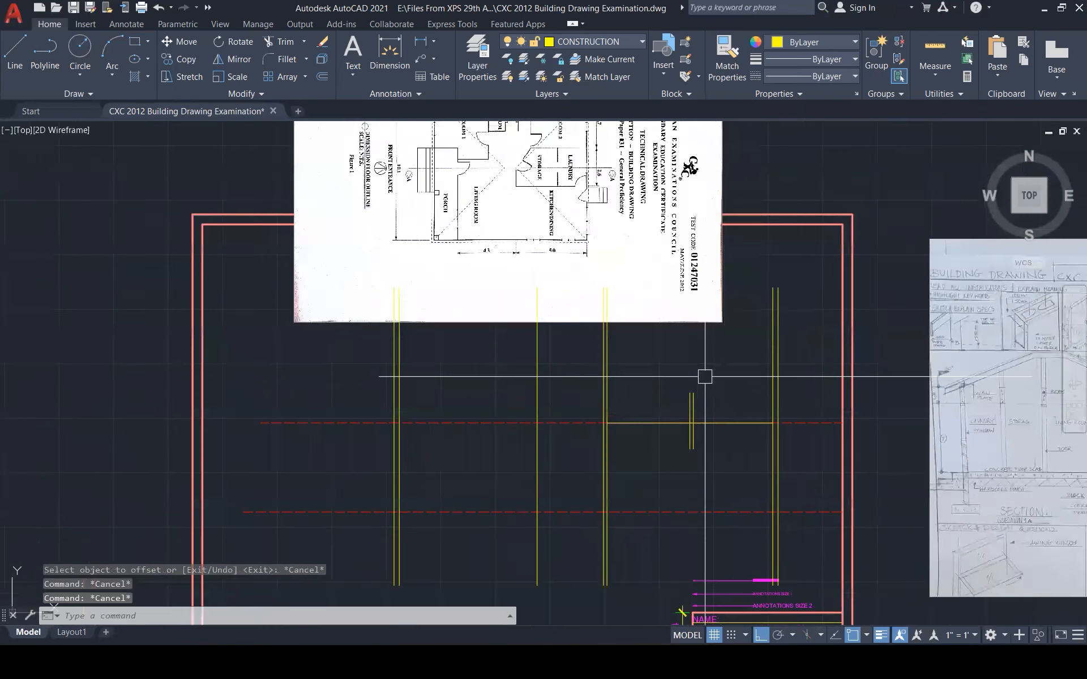
{"action": "key", "text": "Escape"}
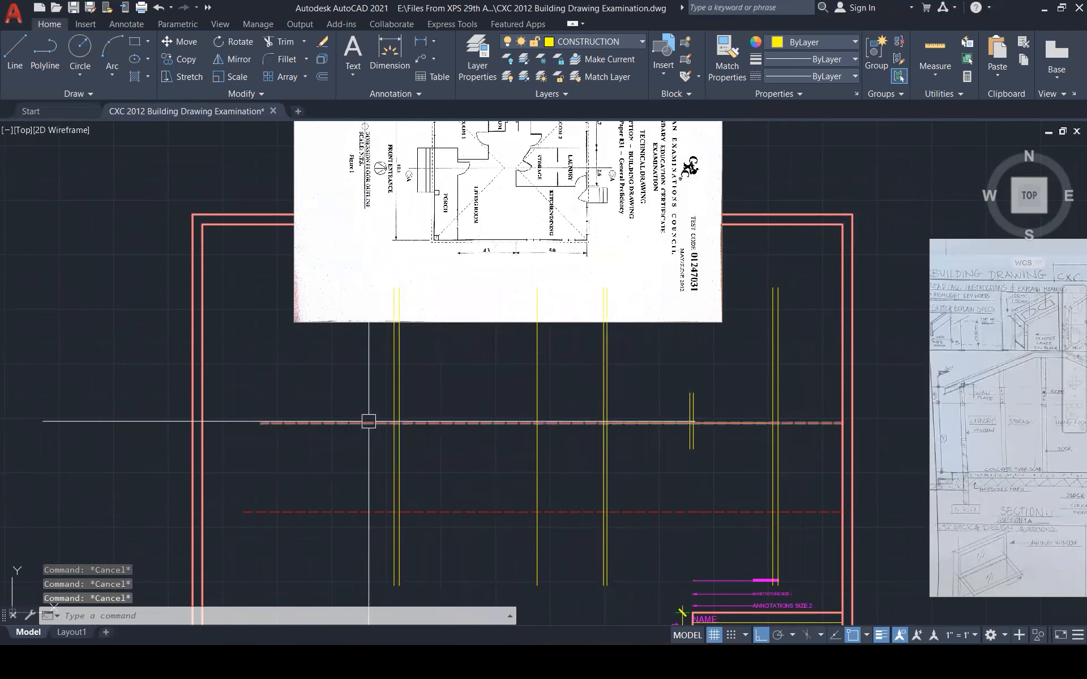
{"action": "mouse_move", "coordinate": [367, 423]}
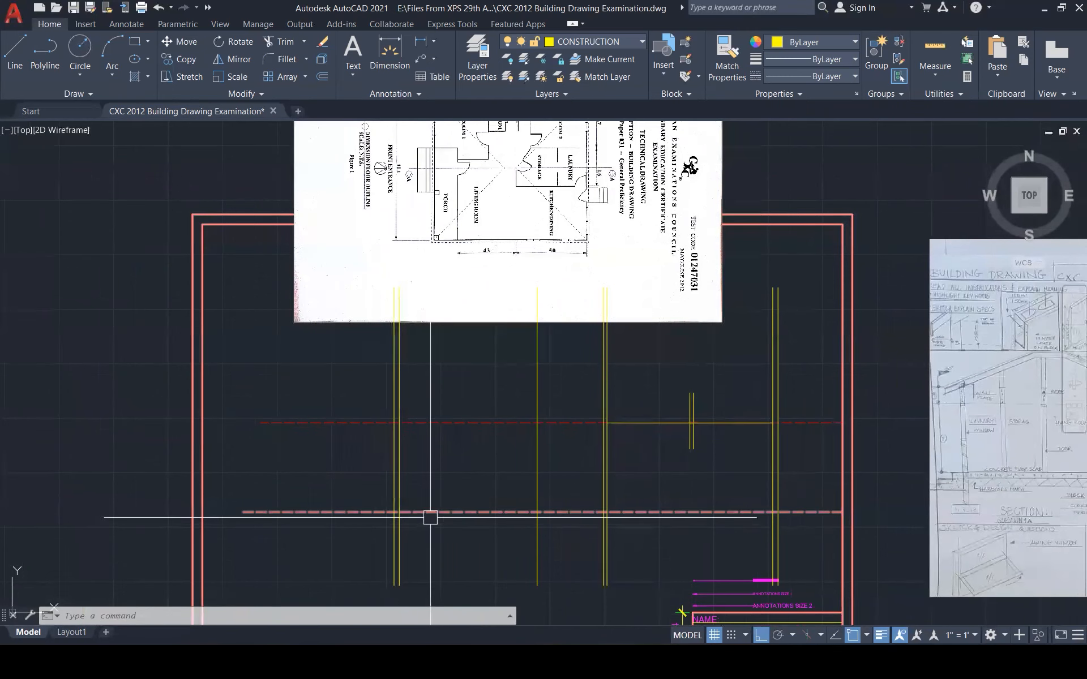
Offset the lower dashed hidden line 2000 upward
{"action": "key", "text": "Escape"}
{"action": "key", "text": "Escape"}
{"action": "left_click", "coordinate": [316, 512]}
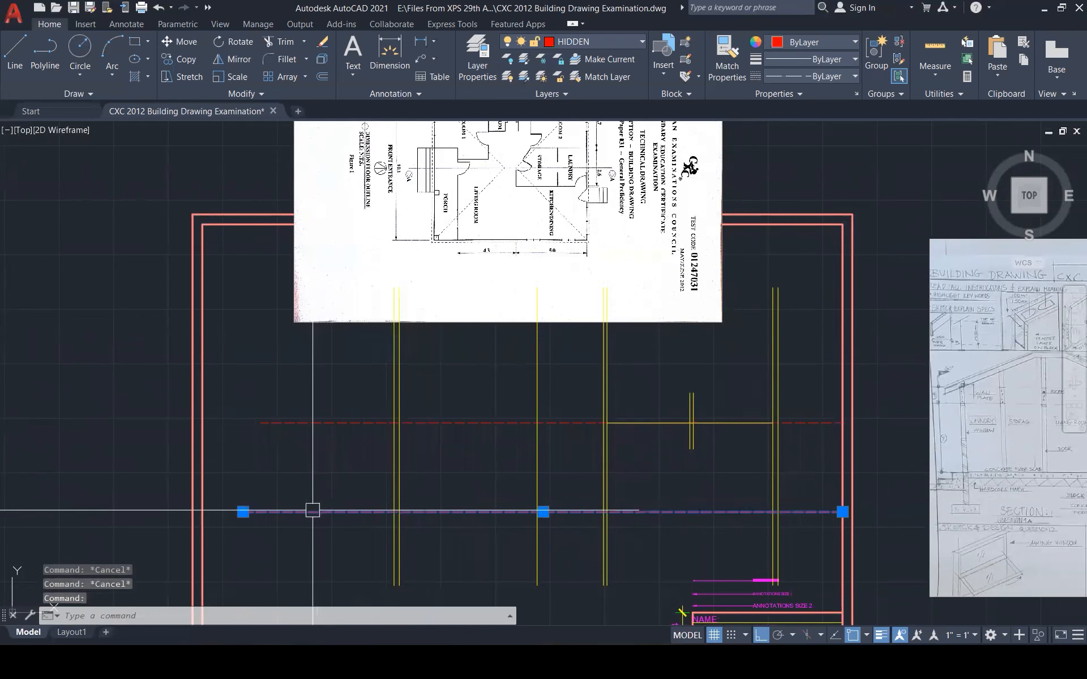
{"action": "key", "text": "Escape"}
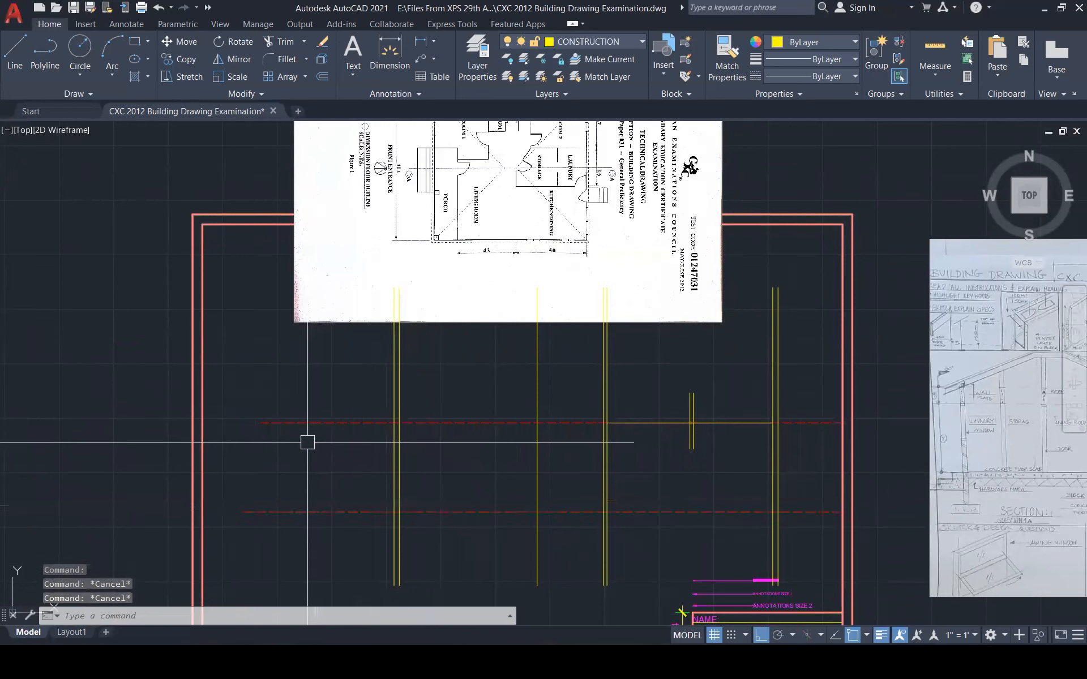
{"action": "type", "text": "o"}
{"action": "key", "text": "Return"}
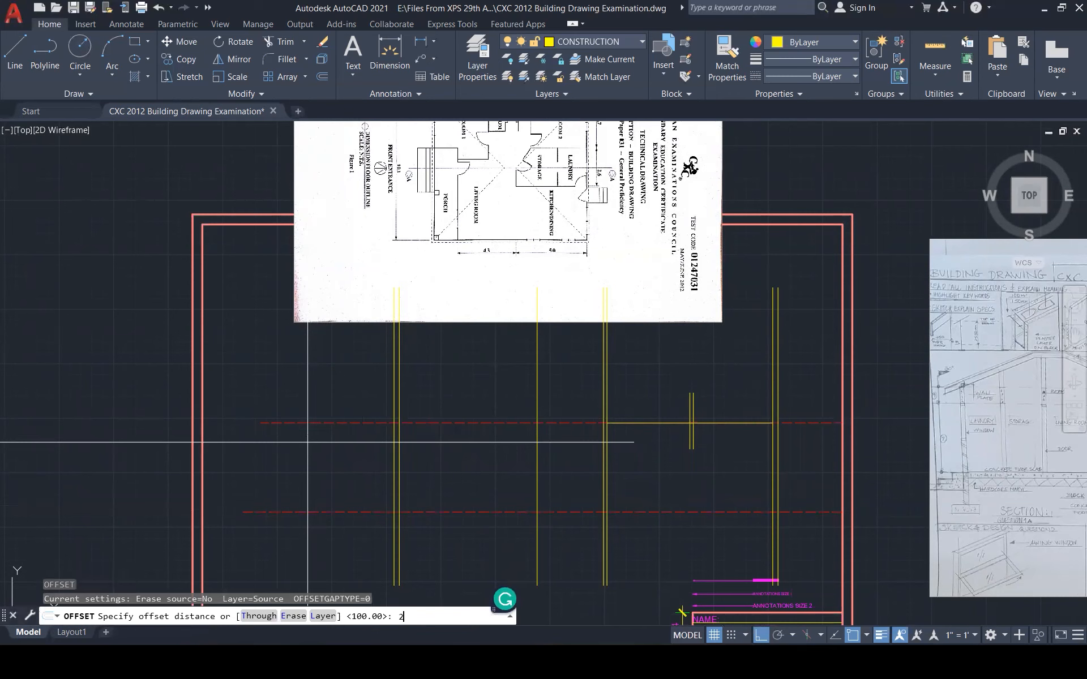
{"action": "type", "text": "2000"}
{"action": "key", "text": "Return"}
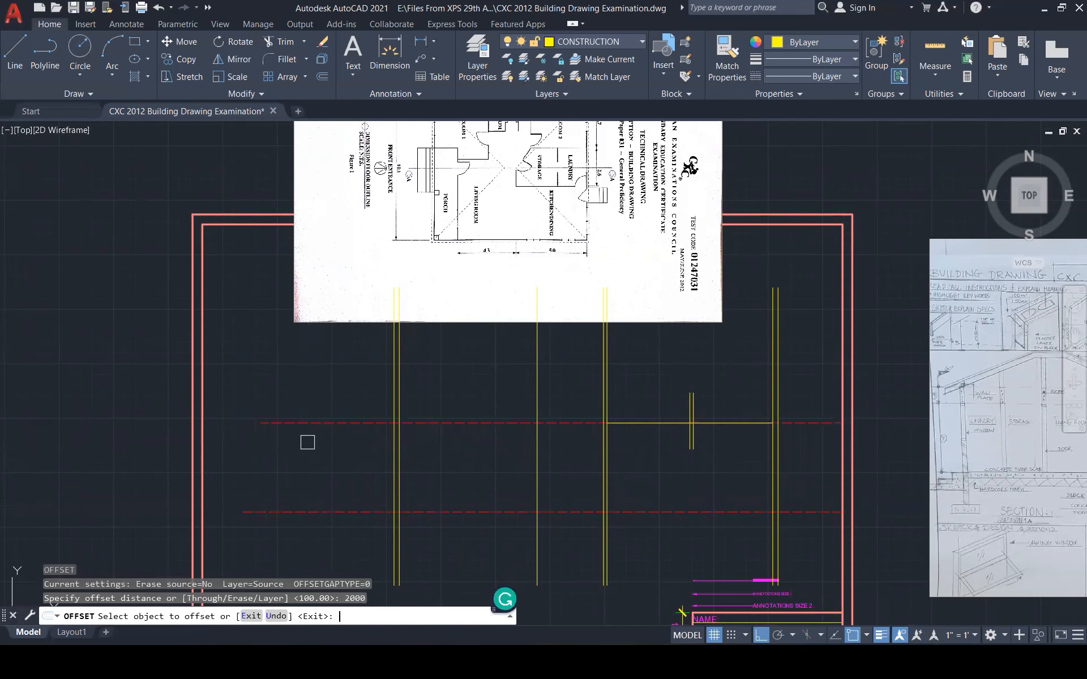
{"action": "scroll", "coordinate": [308, 442], "scroll_direction": "up", "scroll_amount": 1}
{"action": "left_click", "coordinate": [310, 526]}
{"action": "left_click", "coordinate": [328, 478]}
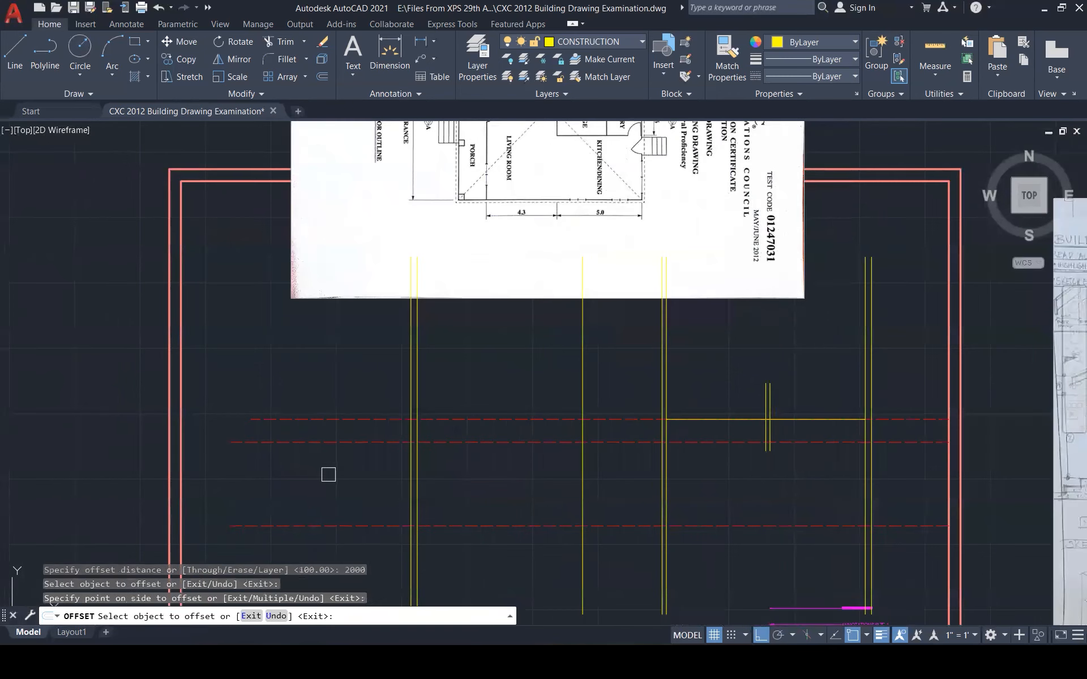
{"action": "key", "text": "Escape"}
{"action": "key", "text": "Escape"}
{"action": "key", "text": "Escape"}
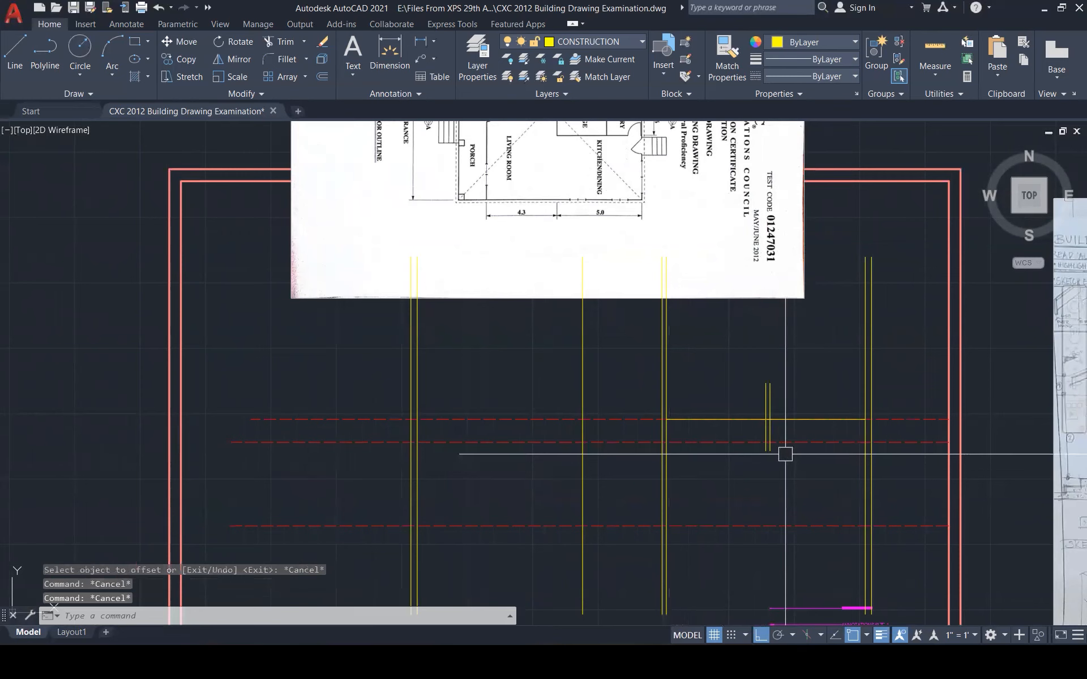
{"action": "scroll", "coordinate": [787, 451], "scroll_direction": "up", "scroll_amount": 5}
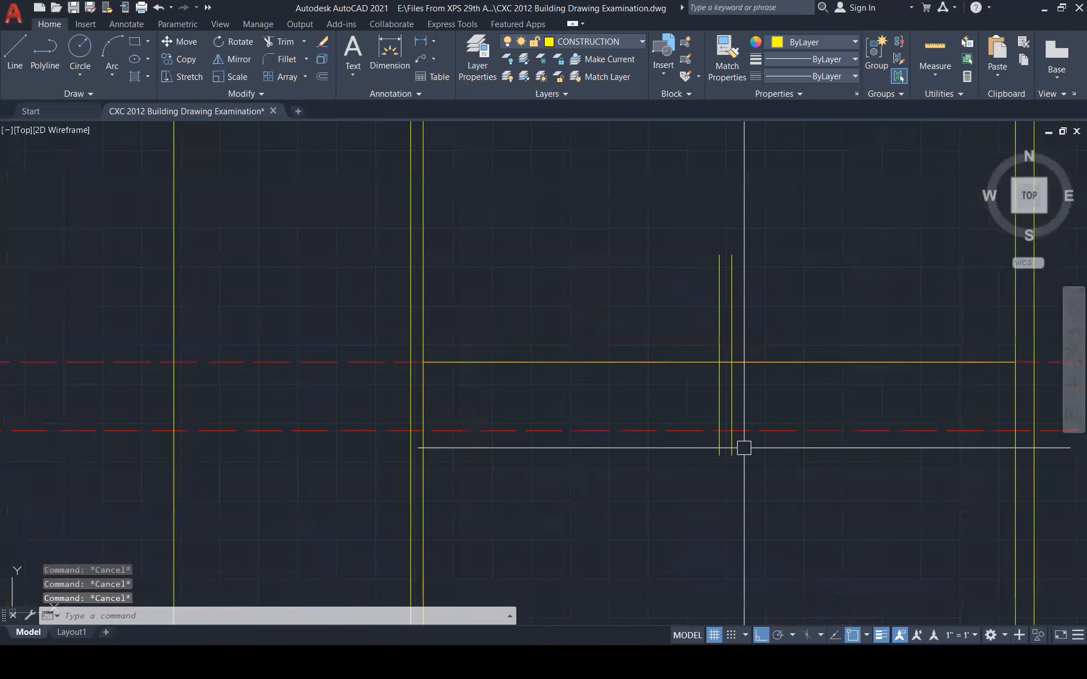
Trim the two short verticals at both ends to shorten them
{"action": "type", "text": "tr"}
{"action": "key", "text": "Return"}
{"action": "left_click", "coordinate": [731, 445]}
{"action": "left_click", "coordinate": [719, 447]}
{"action": "left_click", "coordinate": [731, 322]}
{"action": "left_click", "coordinate": [720, 324]}
{"action": "key", "text": "Escape"}
{"action": "key", "text": "Escape"}
{"action": "scroll", "coordinate": [786, 432], "scroll_direction": "down", "scroll_amount": 6}
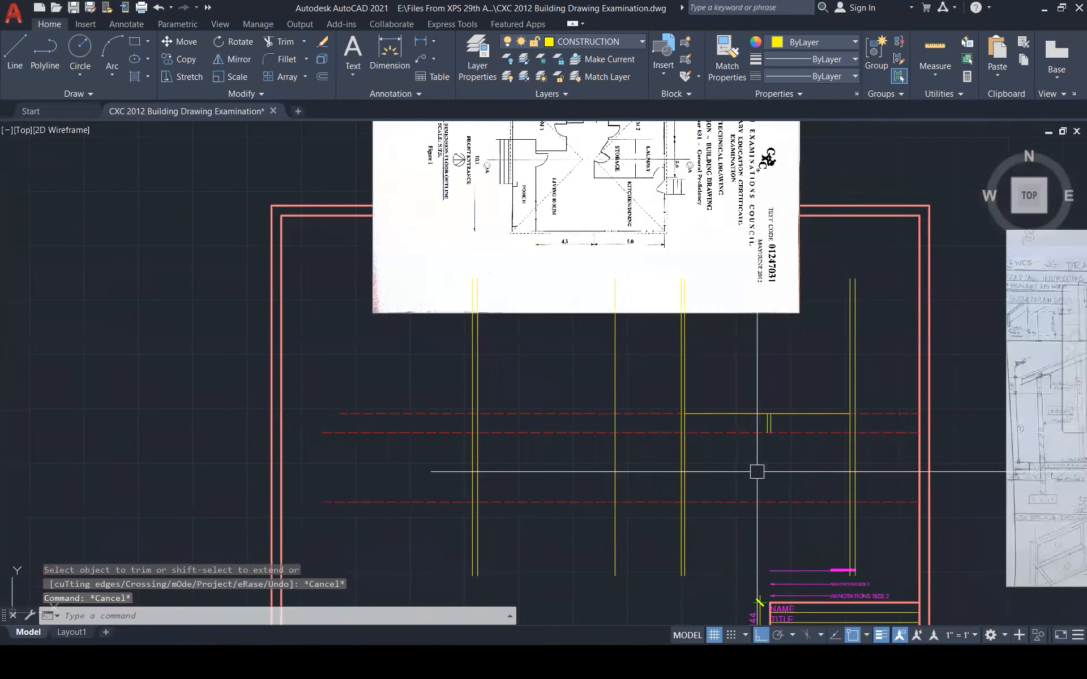
Erase the yellow horizontal line between the right-hand walls
{"action": "key", "text": "Escape"}
{"action": "left_click", "coordinate": [748, 431]}
{"action": "key", "text": "Delete"}
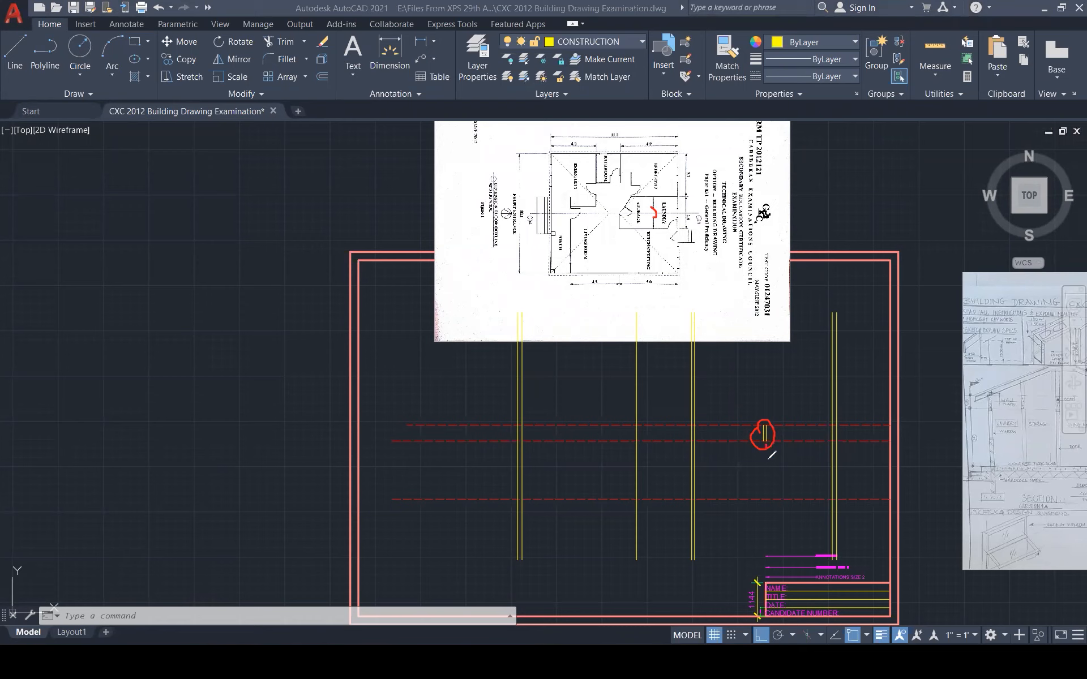
{"action": "left_click_drag", "start_coordinate": [764, 492], "coordinate": [761, 498]}
{"action": "key", "text": "e"}
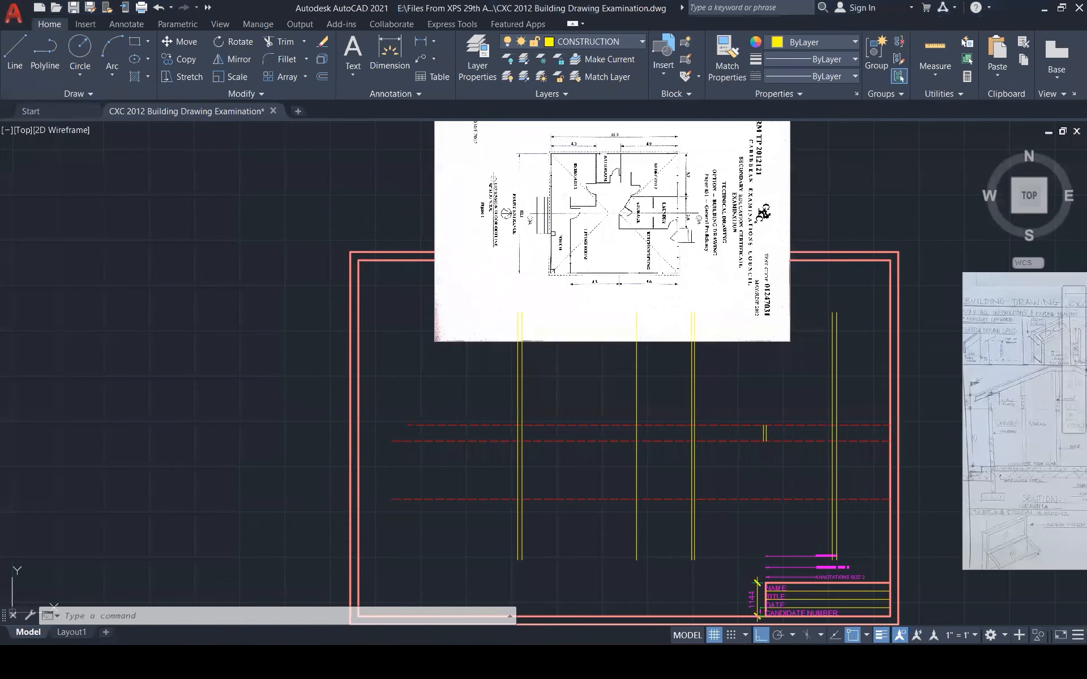
{"action": "scroll", "coordinate": [774, 434], "scroll_direction": "up", "scroll_amount": 6}
{"action": "type", "text": "l"}
{"action": "key", "text": "Return"}
Join the tops of the two short verticals with a closing line
{"action": "left_click", "coordinate": [722, 405]}
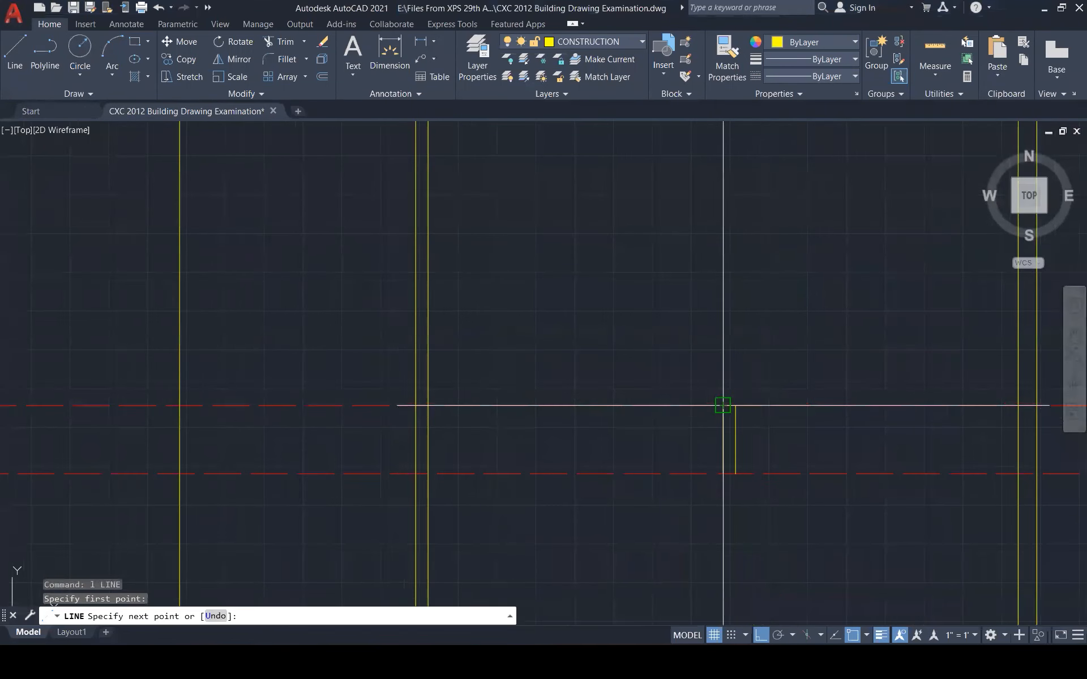
{"action": "left_click", "coordinate": [735, 405]}
{"action": "key", "text": "Return"}
{"action": "key", "text": "Return"}
{"action": "left_click", "coordinate": [725, 474]}
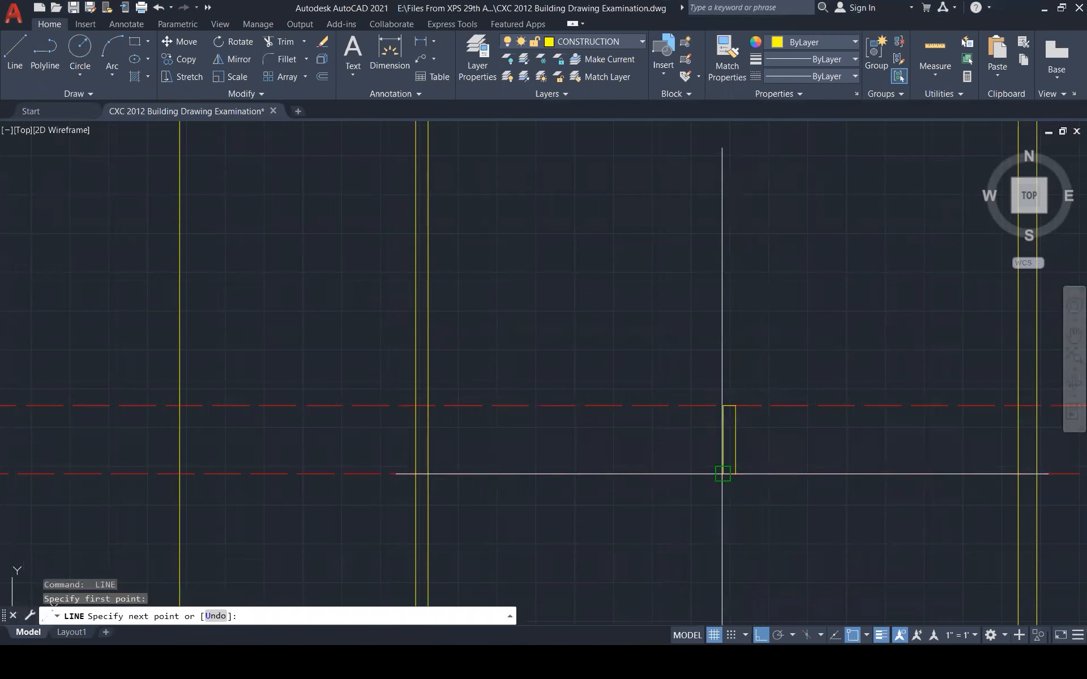
{"action": "key", "text": "Escape"}
{"action": "scroll", "coordinate": [772, 404], "scroll_direction": "down", "scroll_amount": 3}
Move the small rectangle's lines onto the OUTLINE layer
{"action": "left_click", "coordinate": [726, 359]}
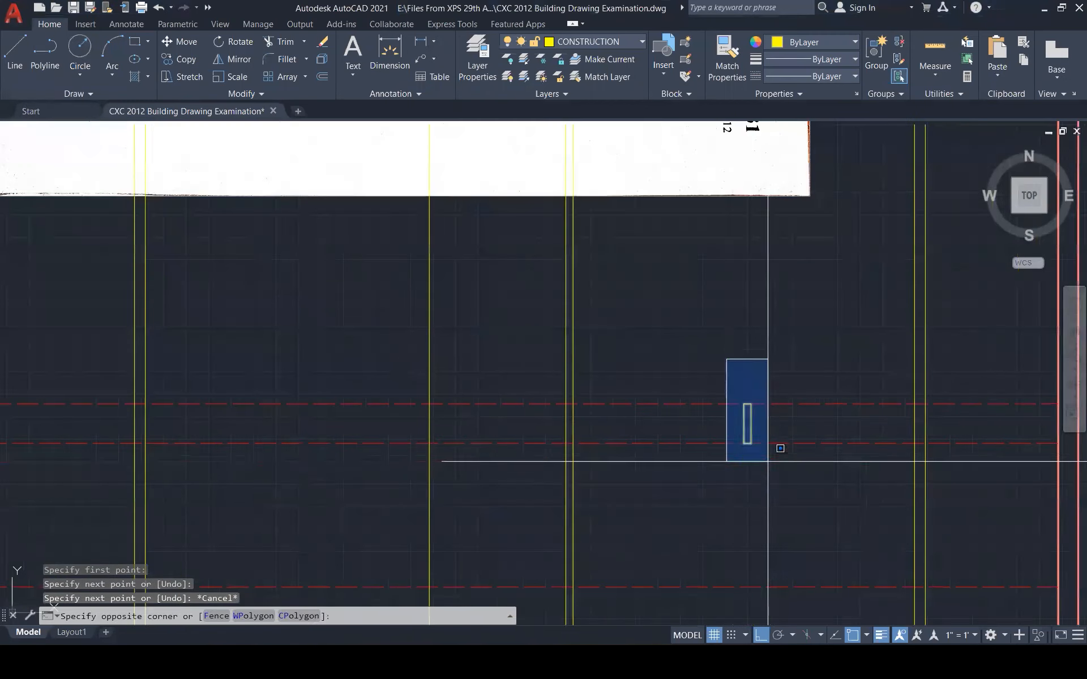
{"action": "left_click", "coordinate": [779, 453]}
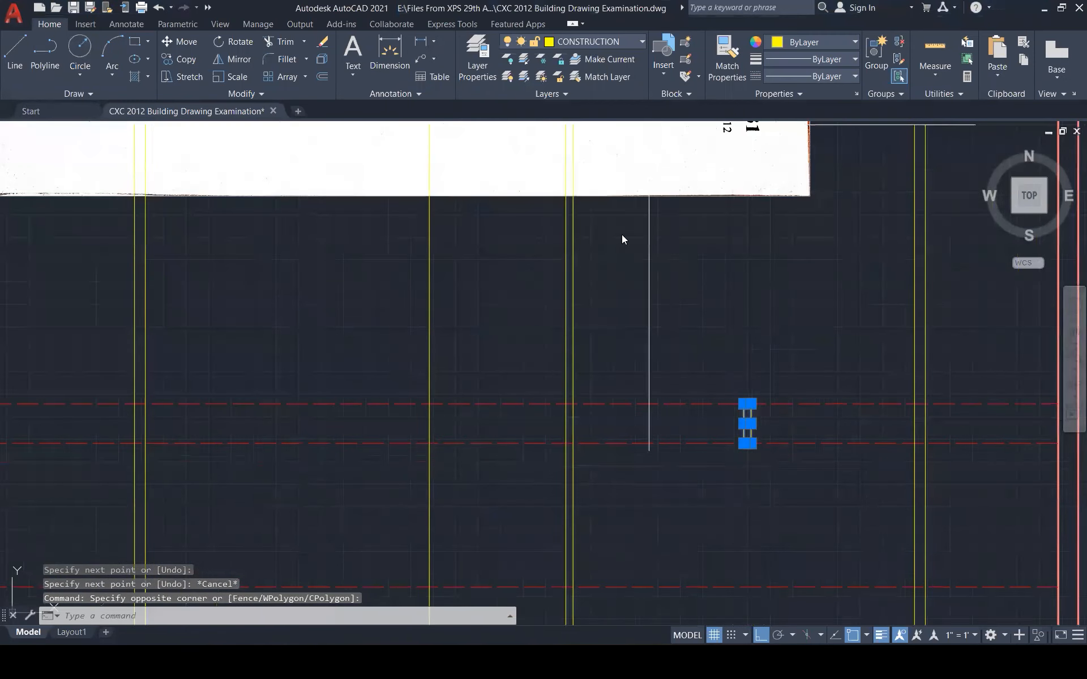
{"action": "left_click", "coordinate": [589, 41]}
{"action": "left_click", "coordinate": [594, 260]}
{"action": "scroll", "coordinate": [778, 365], "scroll_direction": "down", "scroll_amount": 3}
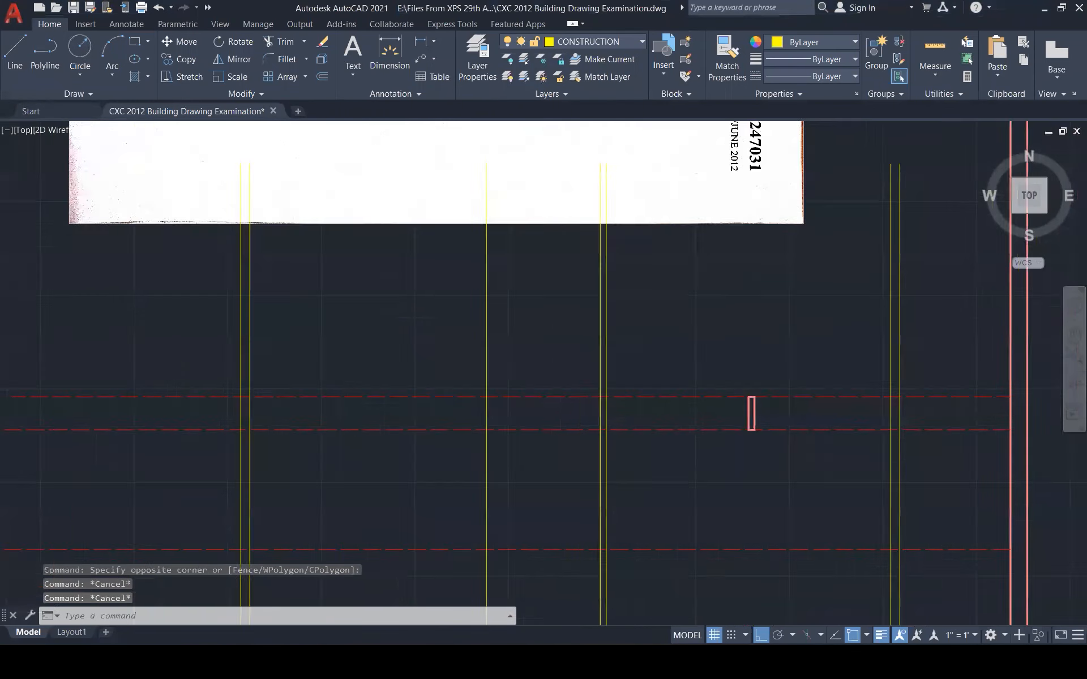
Draw two lines from the rectangle's corners down to the lowest dashed line
{"action": "type", "text": "l"}
{"action": "key", "text": "Return"}
{"action": "left_click", "coordinate": [757, 418]}
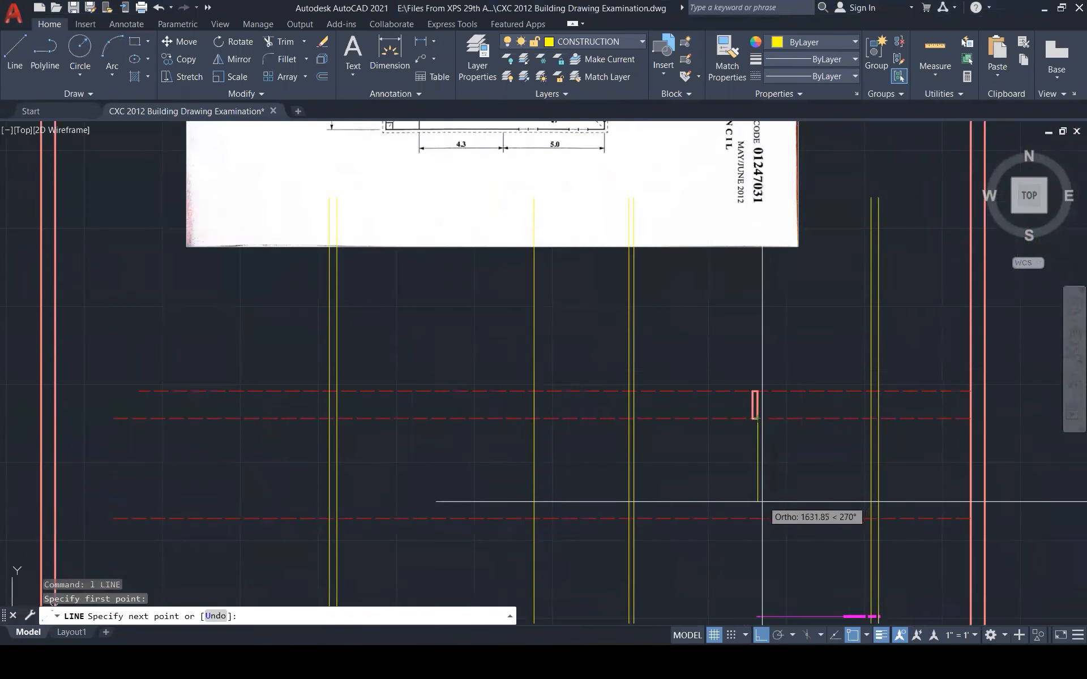
{"action": "left_click", "coordinate": [757, 518]}
{"action": "key", "text": "Escape"}
{"action": "key", "text": "Return"}
{"action": "left_click", "coordinate": [752, 418]}
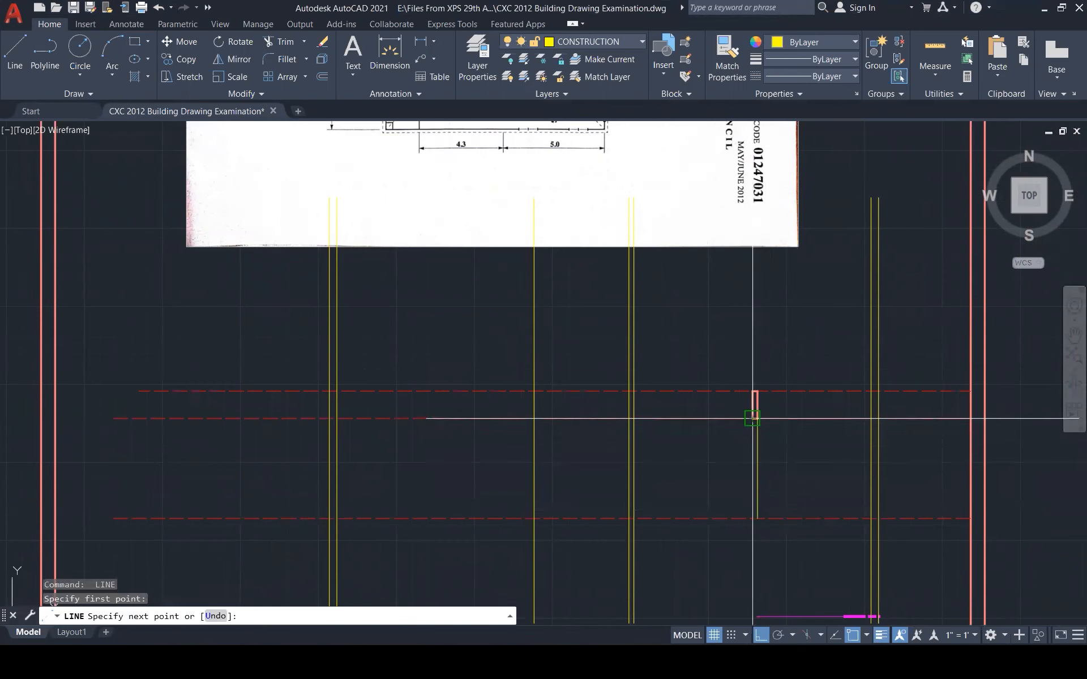
{"action": "left_click", "coordinate": [753, 518]}
{"action": "key", "text": "Escape"}
{"action": "scroll", "coordinate": [796, 476], "scroll_direction": "down", "scroll_amount": 3}
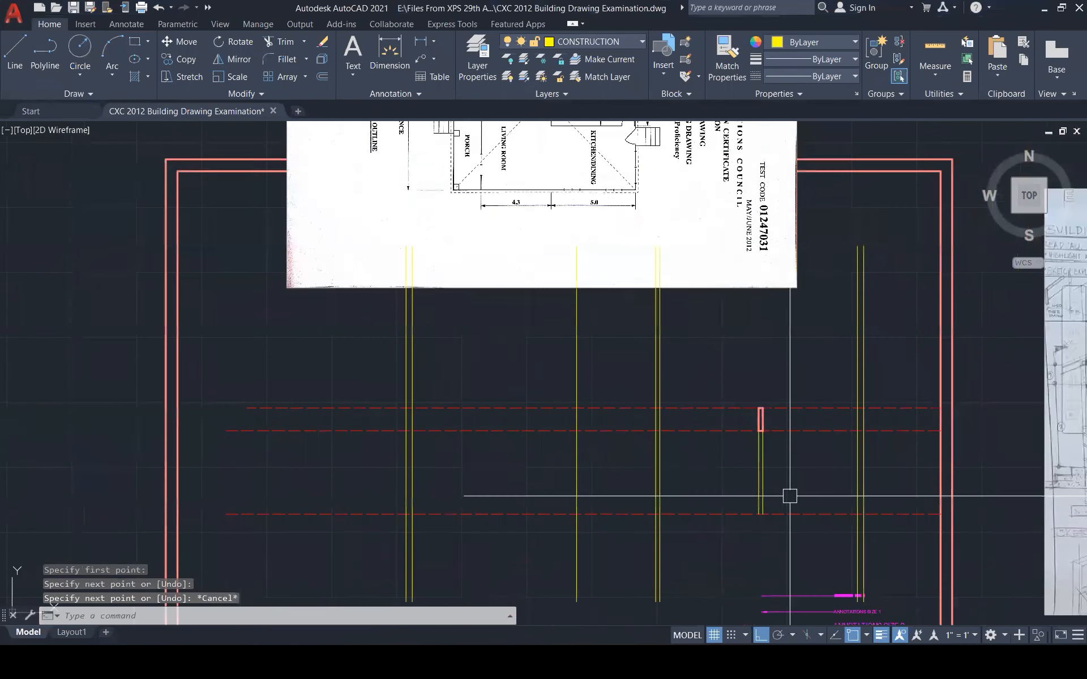
{"action": "key", "text": "Escape"}
{"action": "key", "text": "Escape"}
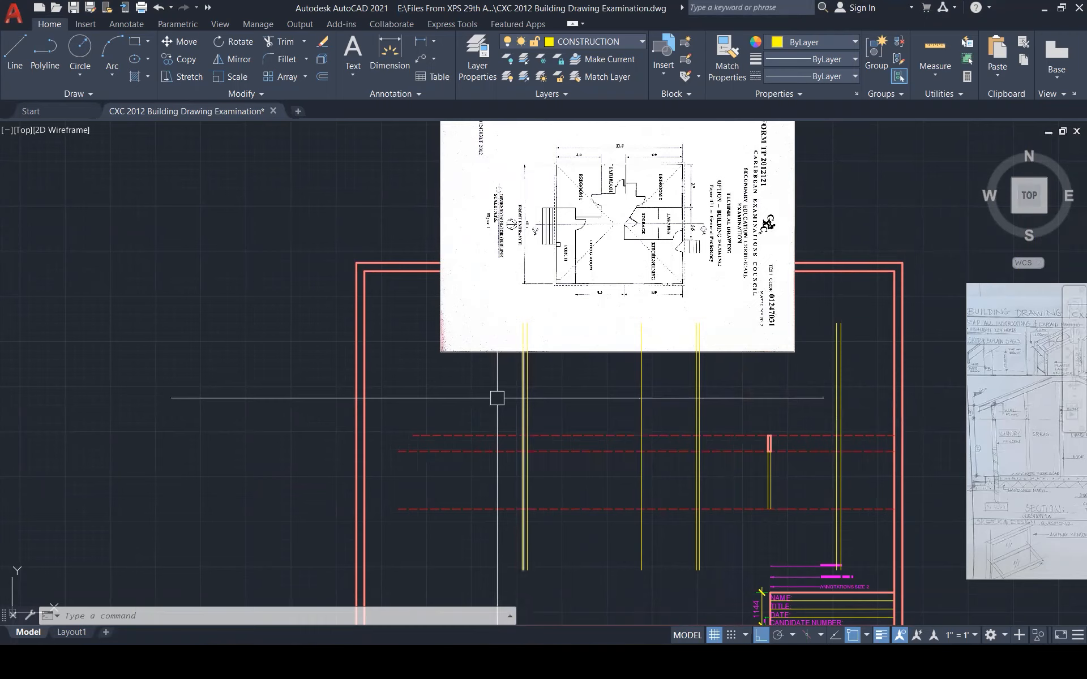
{"action": "scroll", "coordinate": [497, 398], "scroll_direction": "down", "scroll_amount": 3}
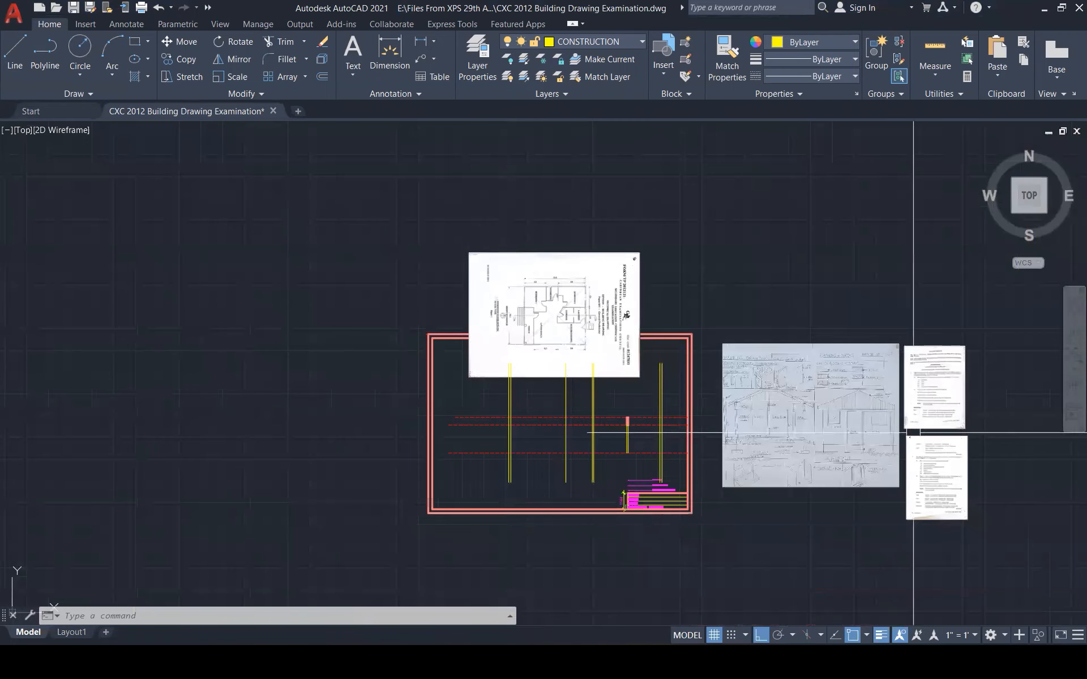
{"action": "scroll", "coordinate": [913, 433], "scroll_direction": "up", "scroll_amount": 5}
{"action": "scroll", "coordinate": [957, 420], "scroll_direction": "down", "scroll_amount": 1}
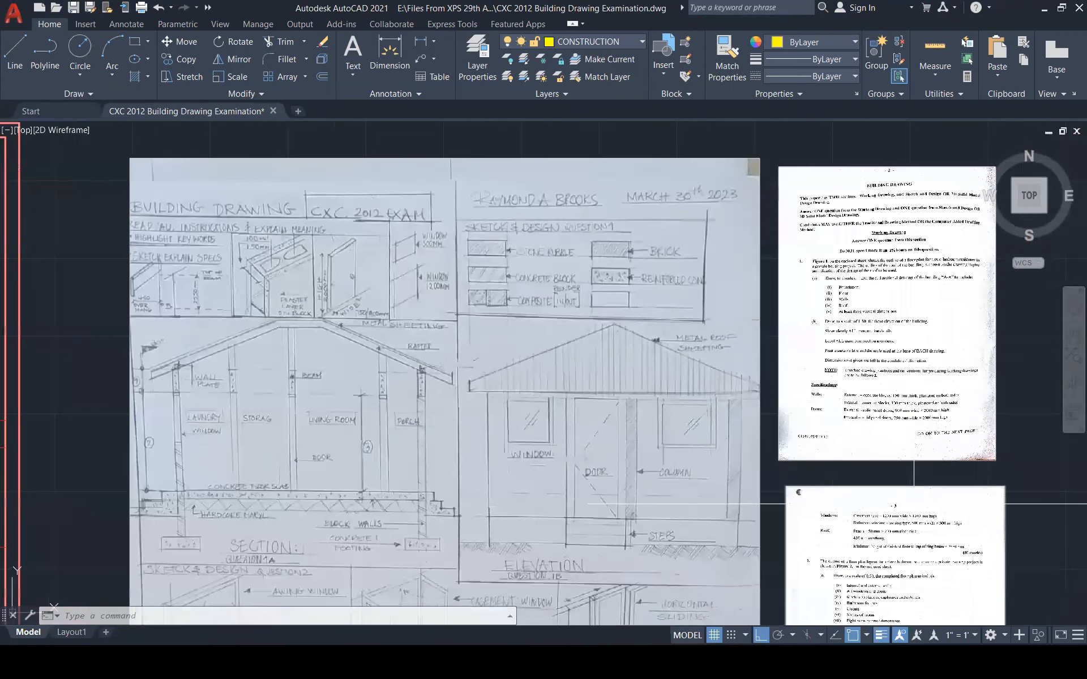
{"action": "scroll", "coordinate": [874, 523], "scroll_direction": "up", "scroll_amount": 5}
{"action": "scroll", "coordinate": [770, 524], "scroll_direction": "up", "scroll_amount": 4}
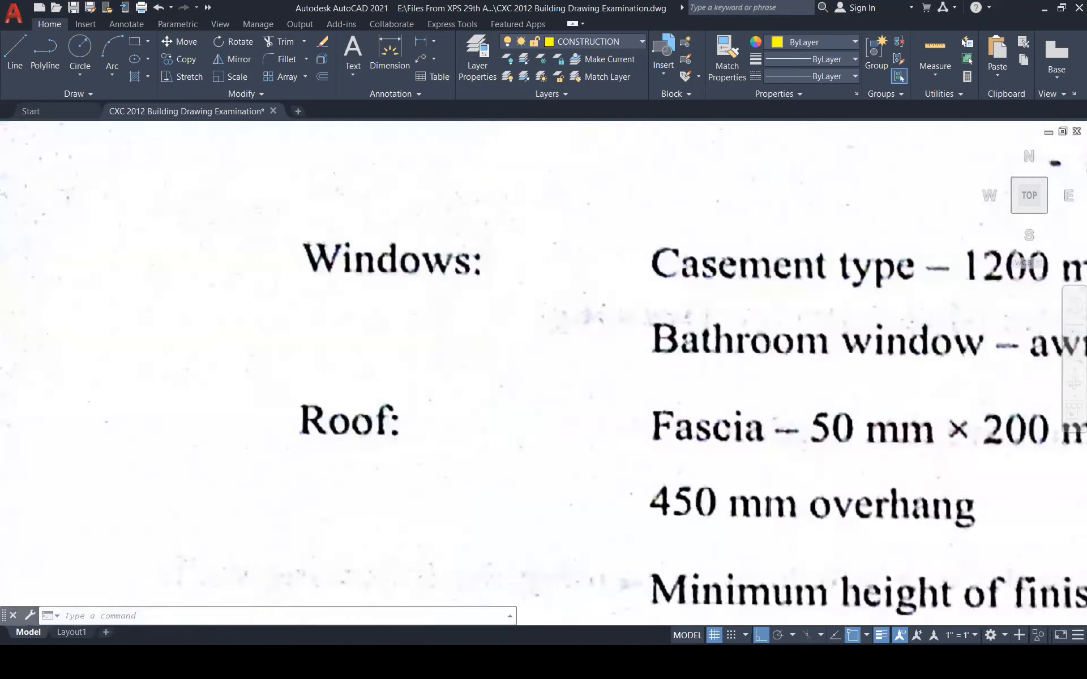
{"action": "scroll", "coordinate": [767, 526], "scroll_direction": "down", "scroll_amount": 4}
{"action": "scroll", "coordinate": [765, 526], "scroll_direction": "down", "scroll_amount": 10}
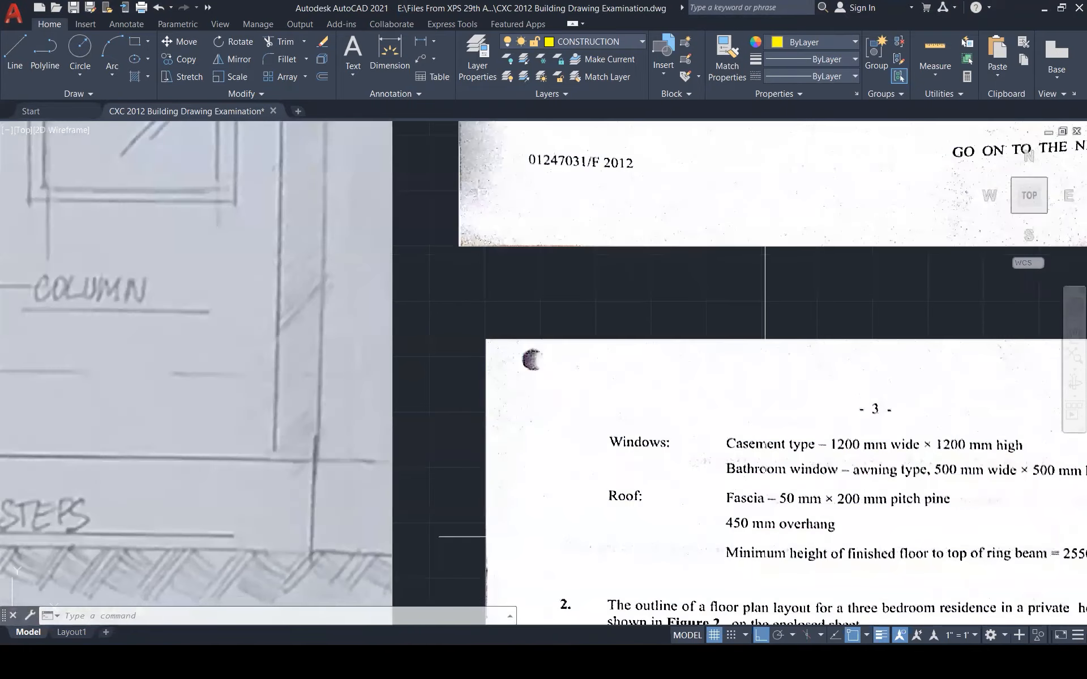
{"action": "scroll", "coordinate": [655, 563], "scroll_direction": "up", "scroll_amount": 6}
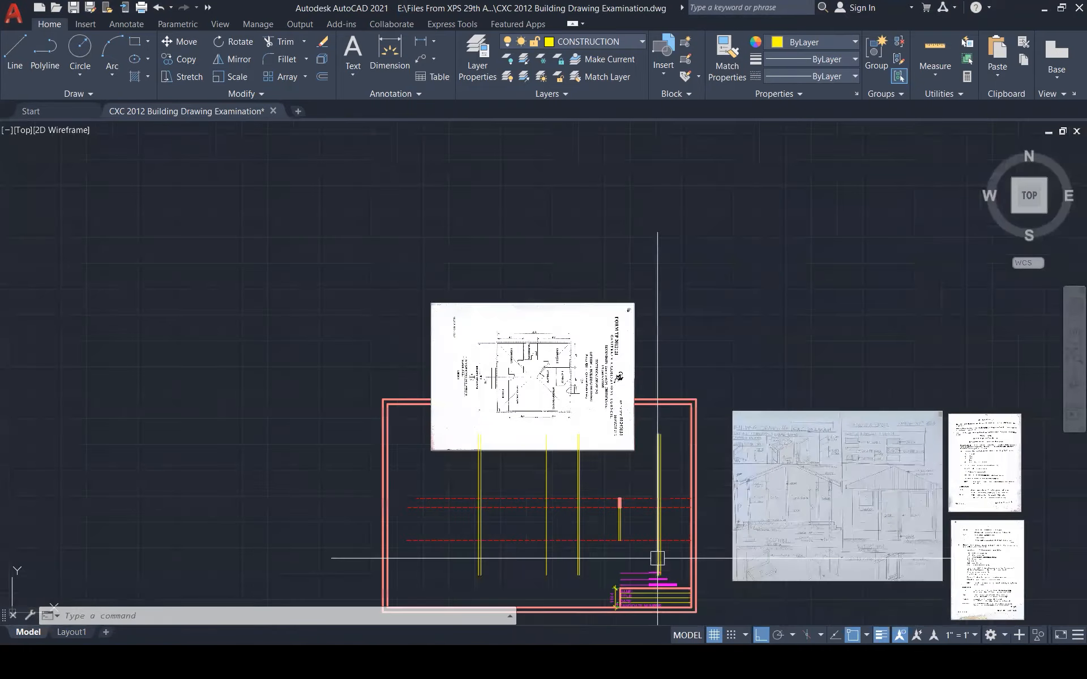
{"action": "scroll", "coordinate": [759, 503], "scroll_direction": "down", "scroll_amount": 2}
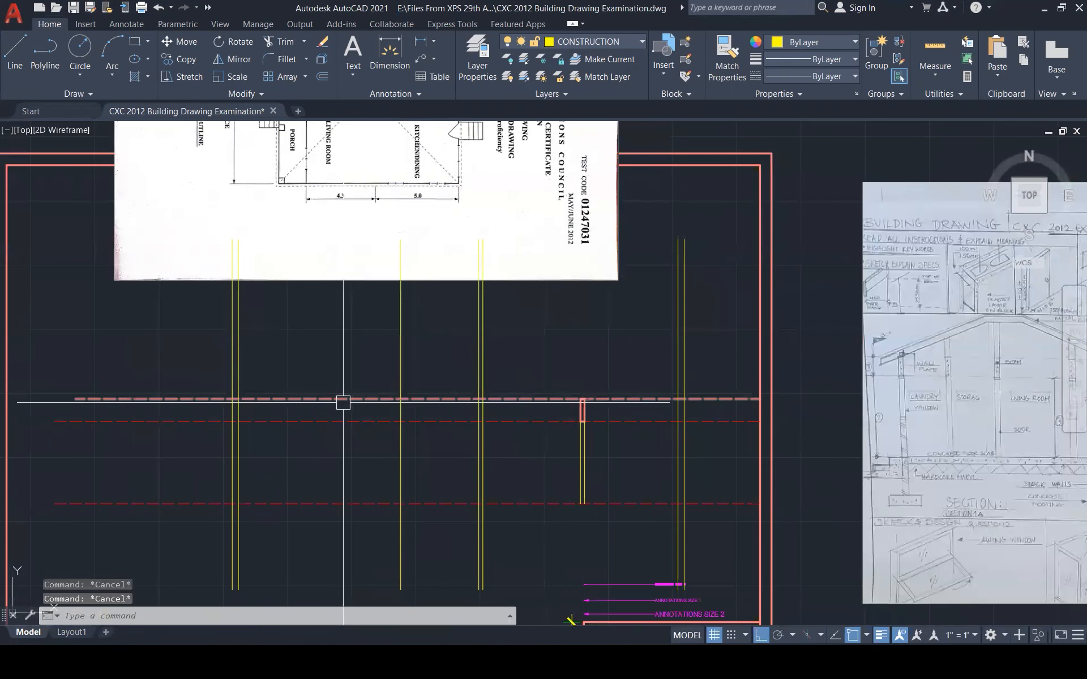
Offset the left and rightmost yellow wall lines 450 outward
{"action": "type", "text": "o"}
{"action": "key", "text": "Return"}
{"action": "type", "text": "450"}
{"action": "key", "text": "Return"}
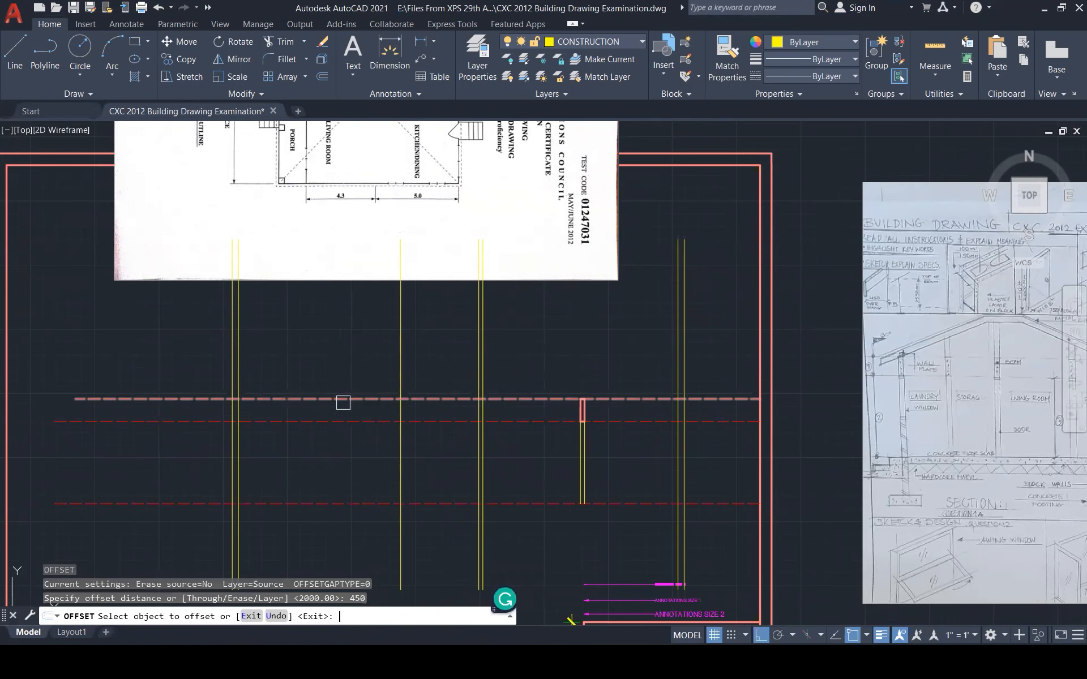
{"action": "left_click", "coordinate": [227, 344]}
{"action": "left_click", "coordinate": [184, 347]}
{"action": "left_click", "coordinate": [683, 374]}
{"action": "left_click", "coordinate": [708, 371]}
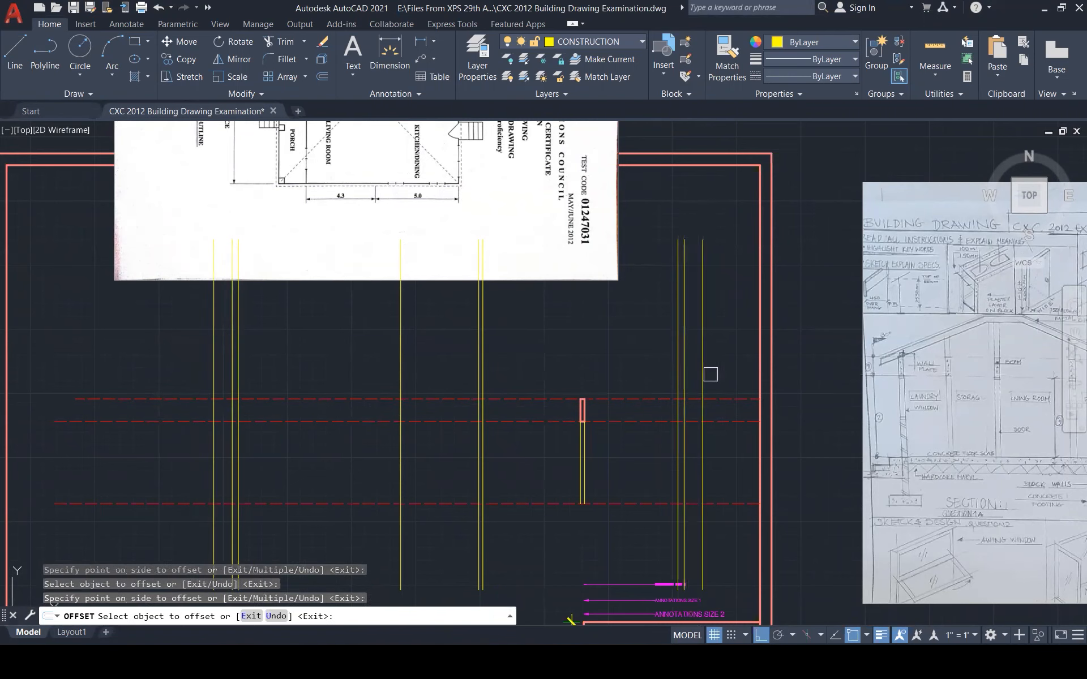
{"action": "key", "text": "Escape"}
{"action": "key", "text": "Escape"}
{"action": "key", "text": "Escape"}
{"action": "key", "text": "Escape"}
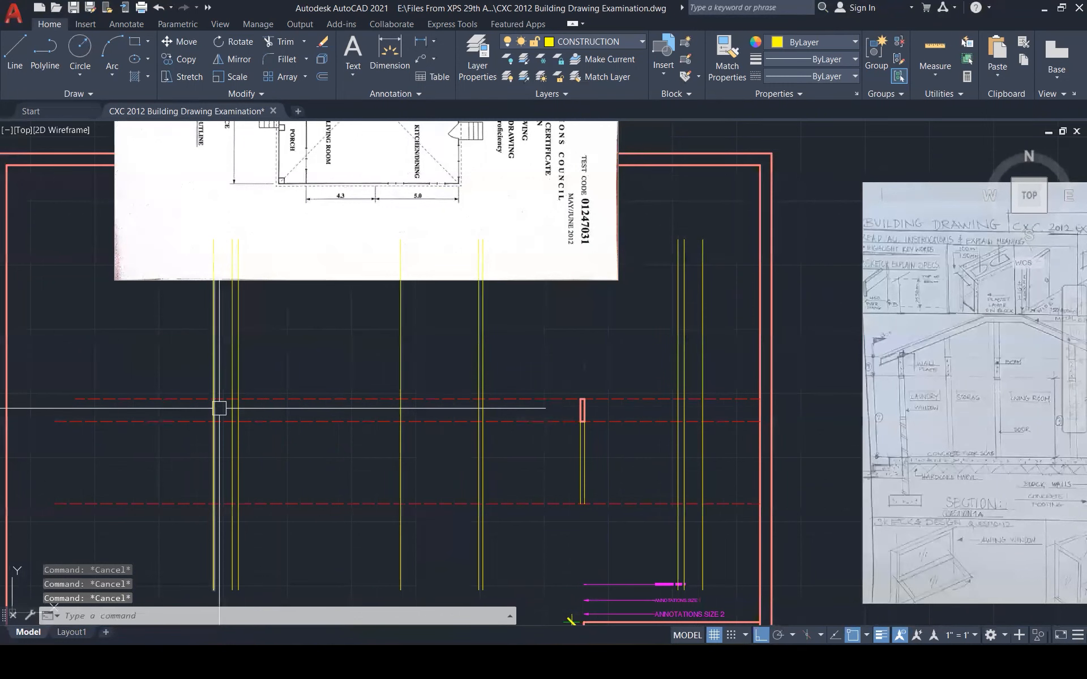
Trim the new outer lines at the dashed lines and delete their lower leftover pieces
{"action": "type", "text": "tr"}
{"action": "key", "text": "Return"}
{"action": "left_click", "coordinate": [214, 444]}
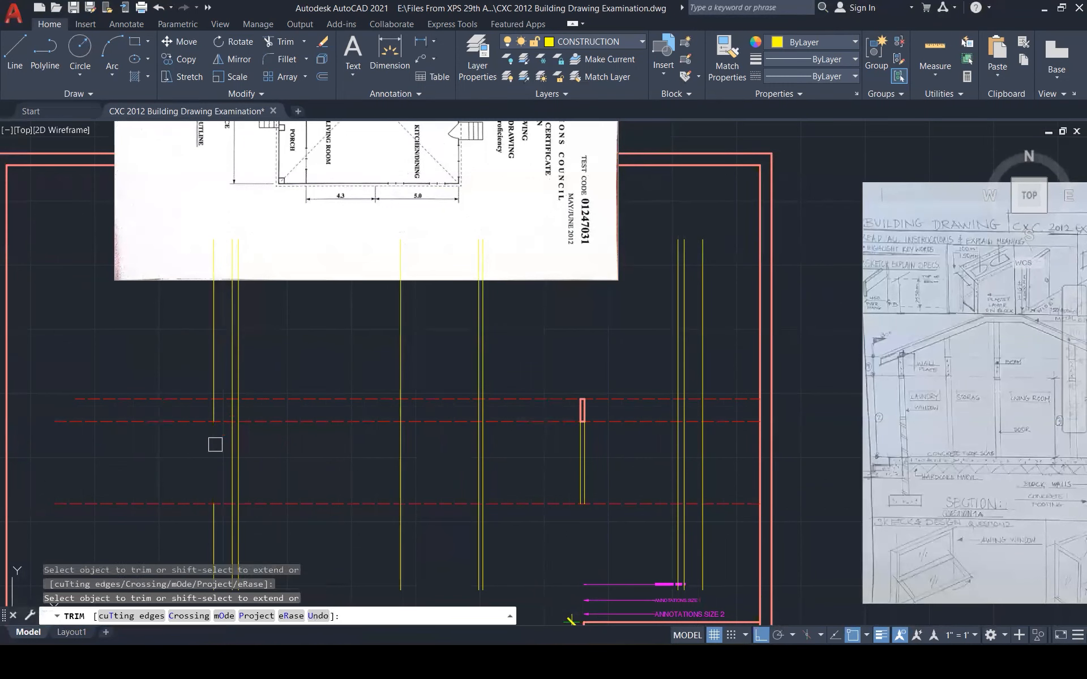
{"action": "left_click", "coordinate": [702, 453]}
{"action": "key", "text": "Escape"}
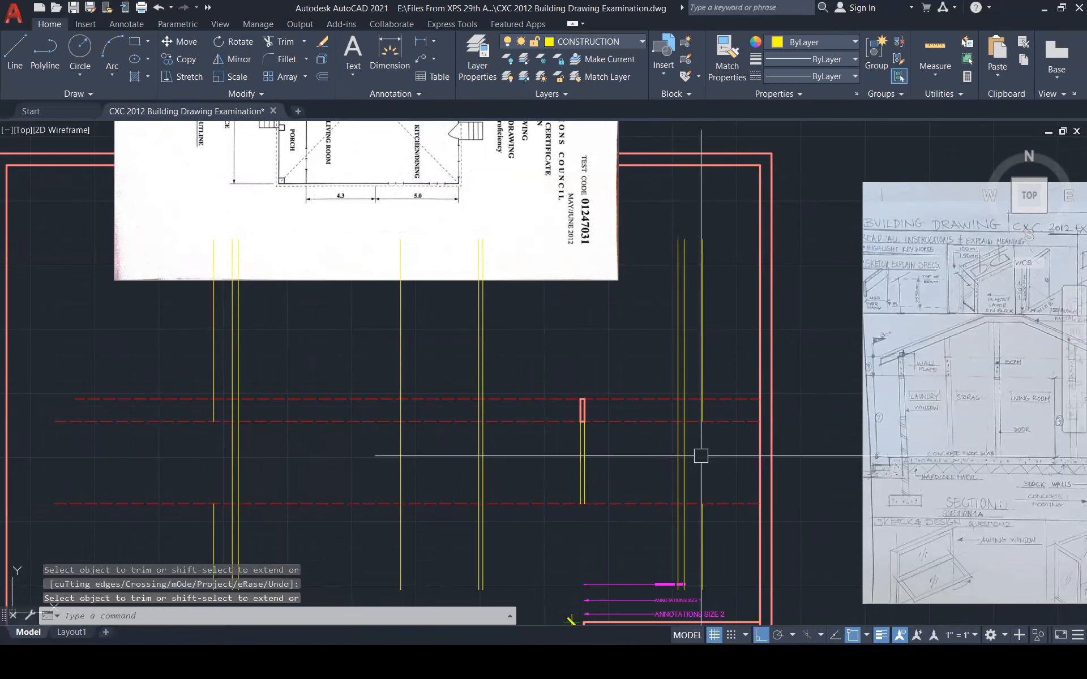
{"action": "left_click", "coordinate": [704, 529]}
{"action": "left_click", "coordinate": [215, 526]}
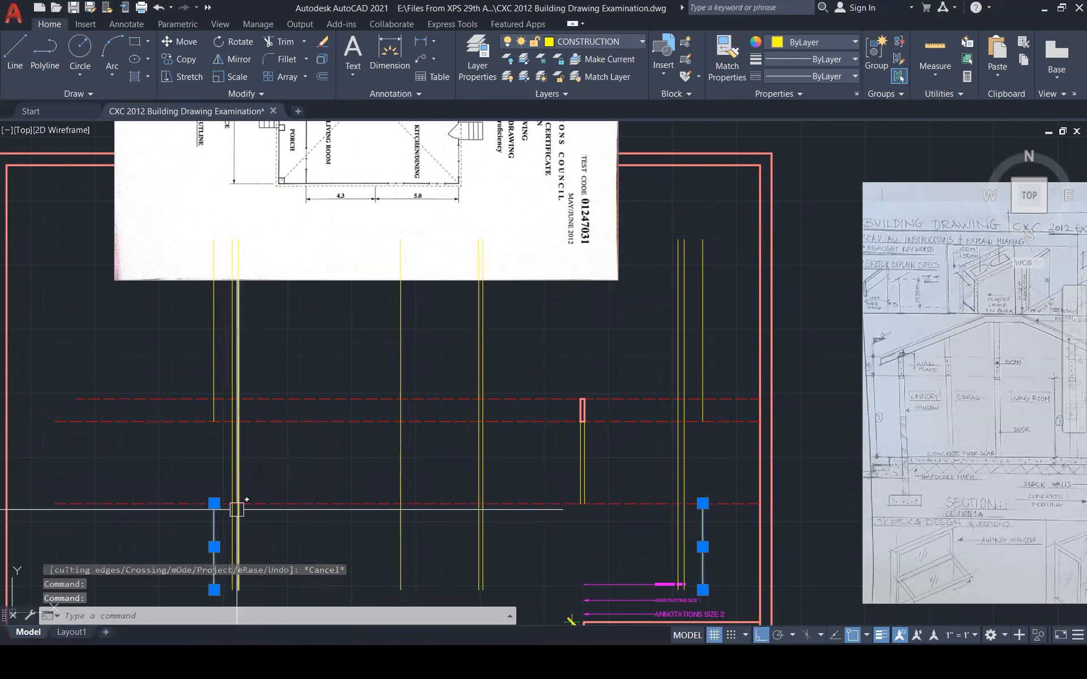
{"action": "key", "text": "Delete"}
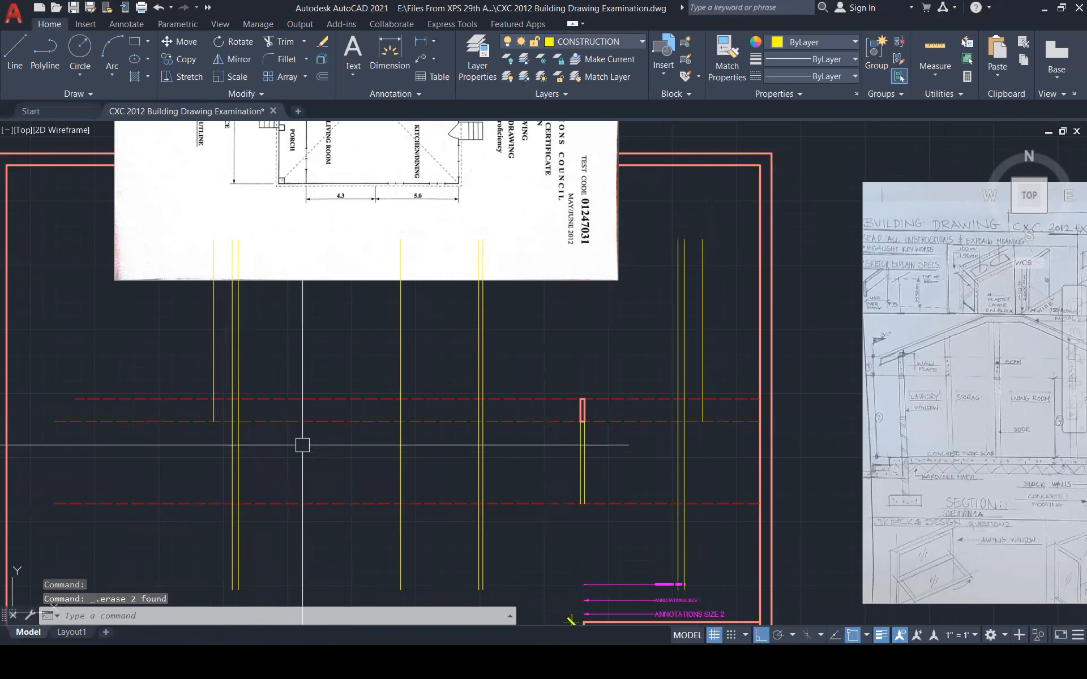
{"action": "key", "text": "Escape"}
{"action": "key", "text": "Escape"}
{"action": "key", "text": "Escape"}
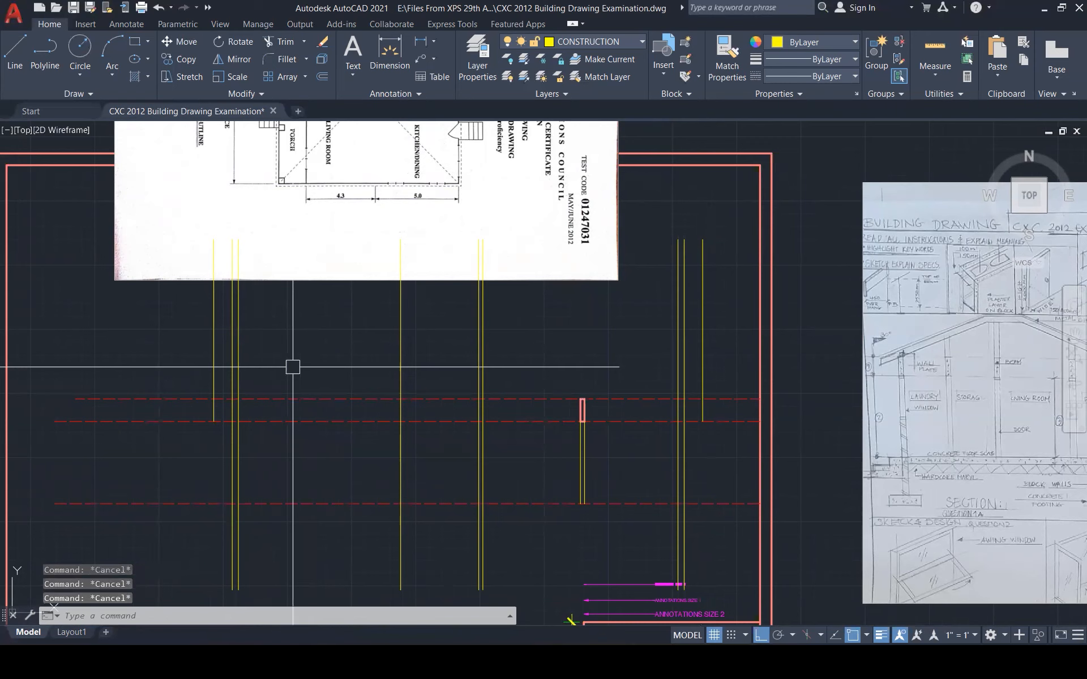
Draw the left rafter at 30° up from the wall-top intersection
{"action": "type", "text": "l"}
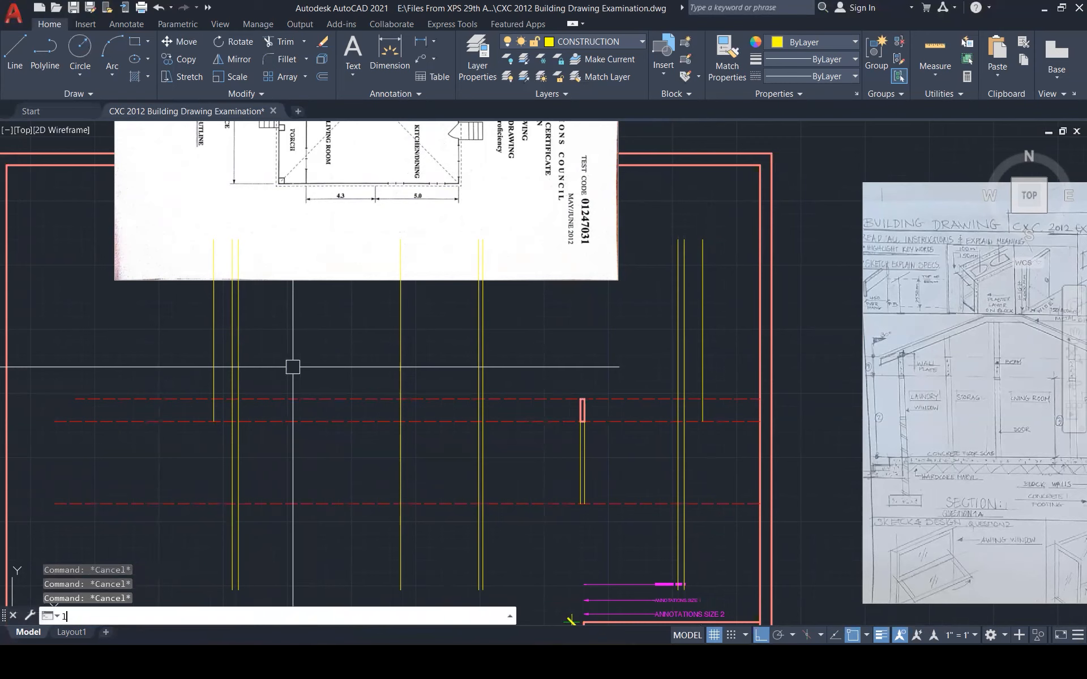
{"action": "key", "text": "Return"}
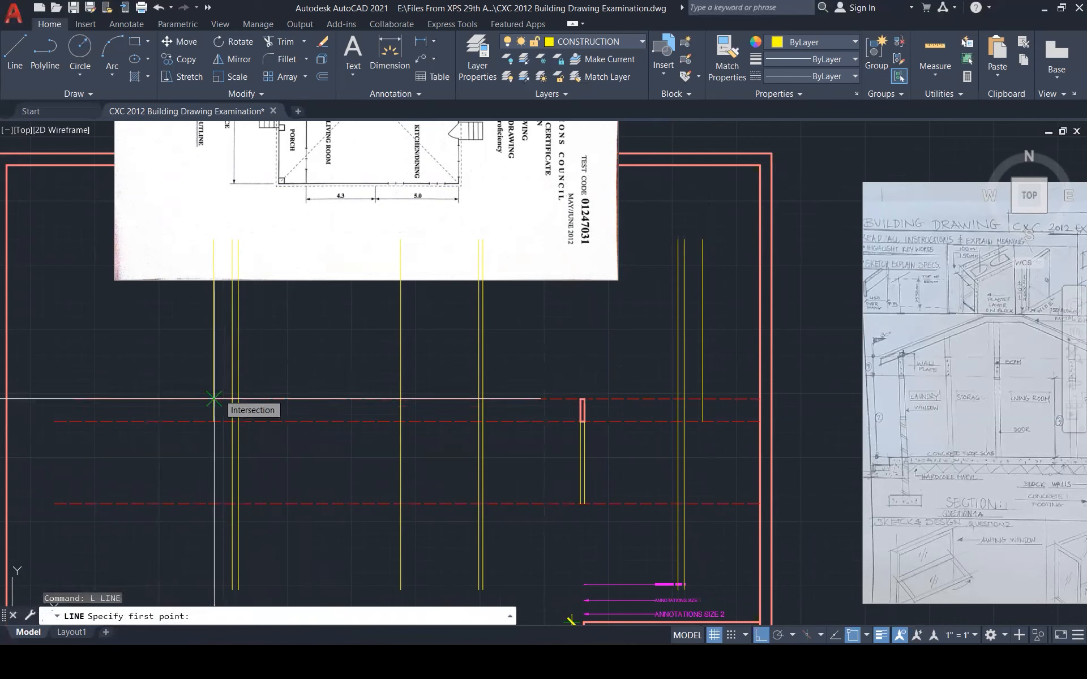
{"action": "left_click", "coordinate": [214, 399]}
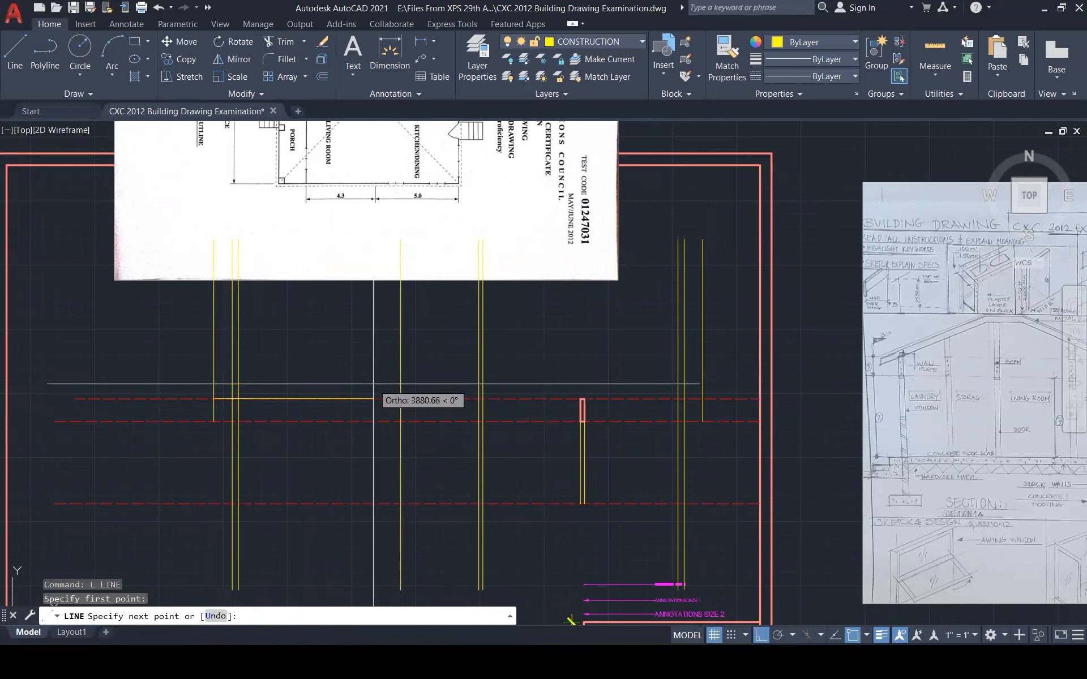
{"action": "type", "text": "<"}
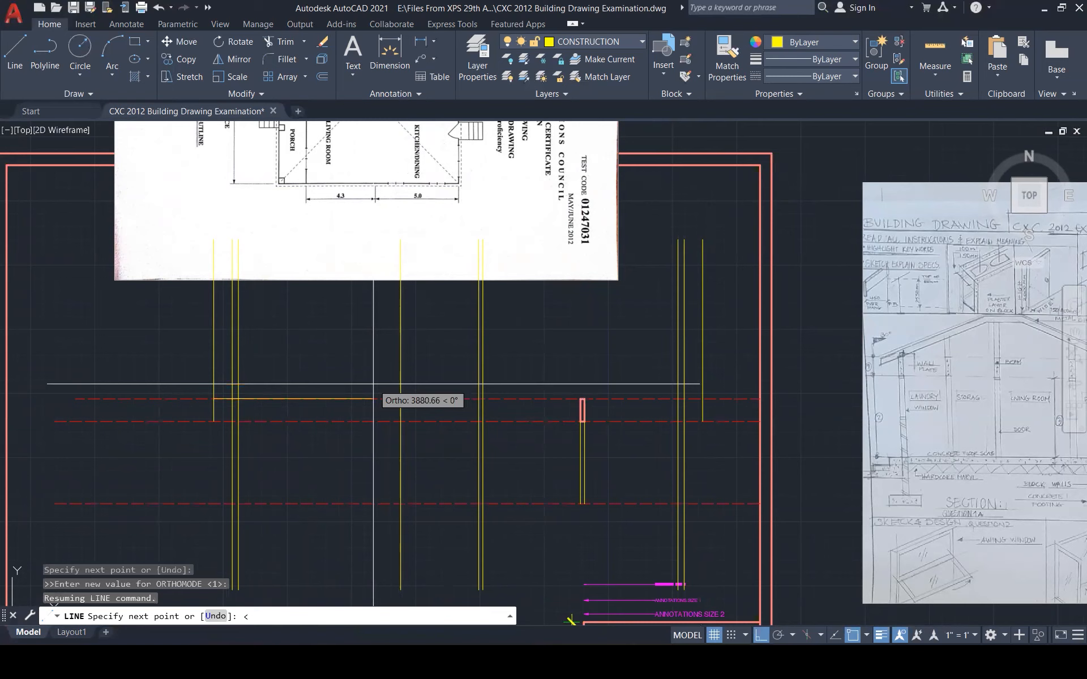
{"action": "key", "text": "Return"}
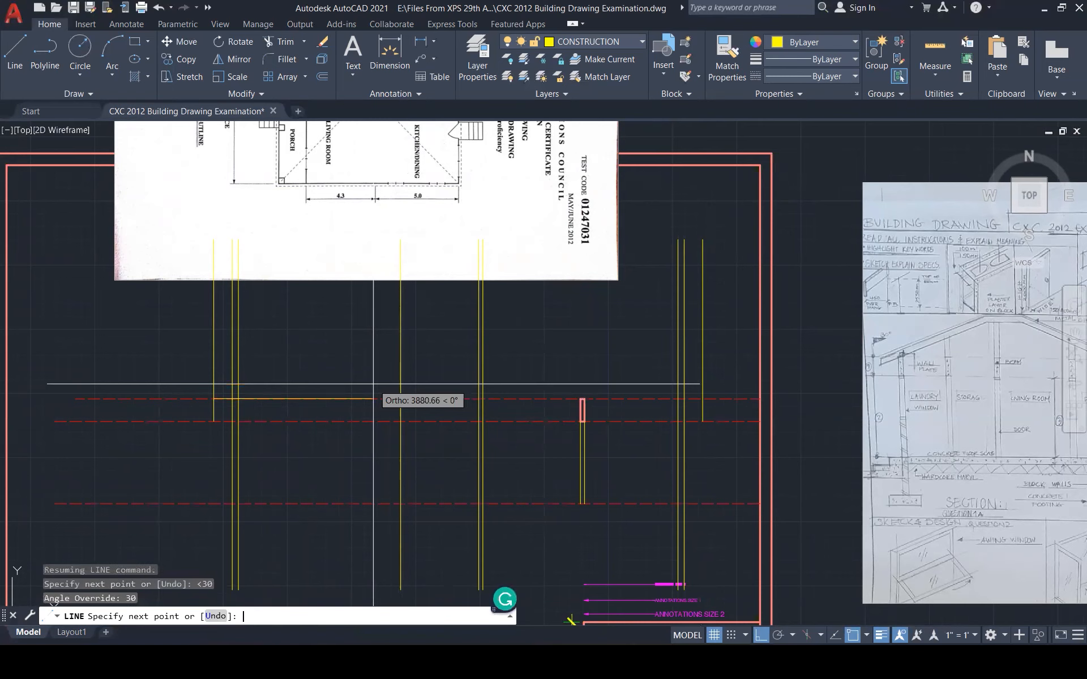
{"action": "left_click", "coordinate": [514, 352]}
{"action": "key", "text": "Escape"}
Copy the 30° rafter from its lower end to the opposite wall top
{"action": "scroll", "coordinate": [416, 430], "scroll_direction": "down", "scroll_amount": 3}
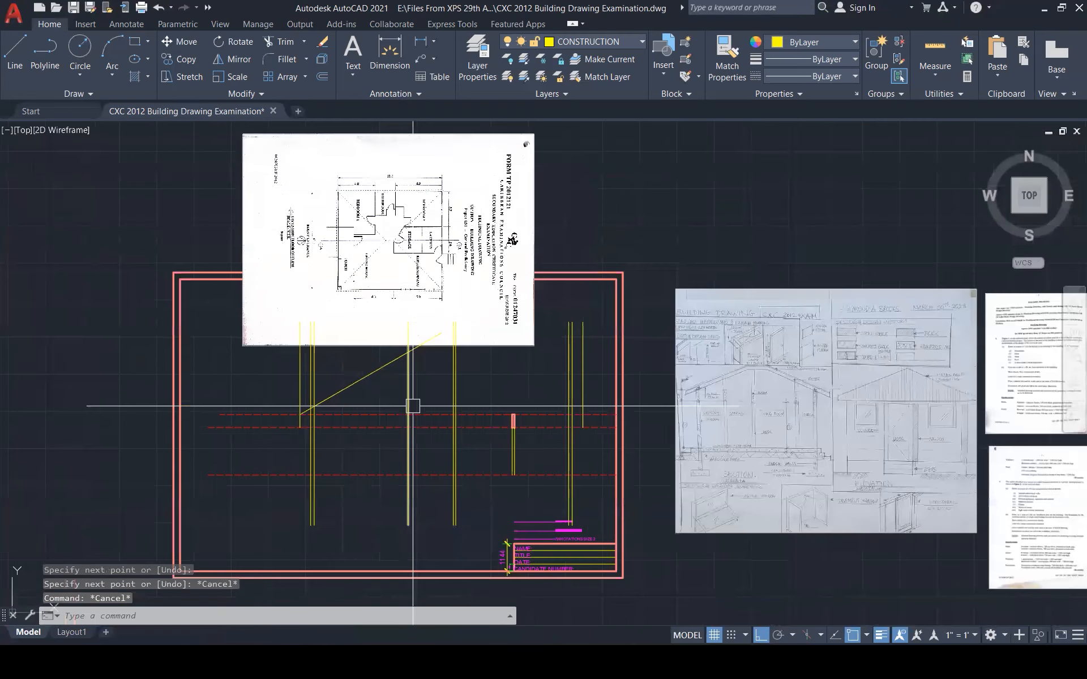
{"action": "left_click", "coordinate": [339, 394]}
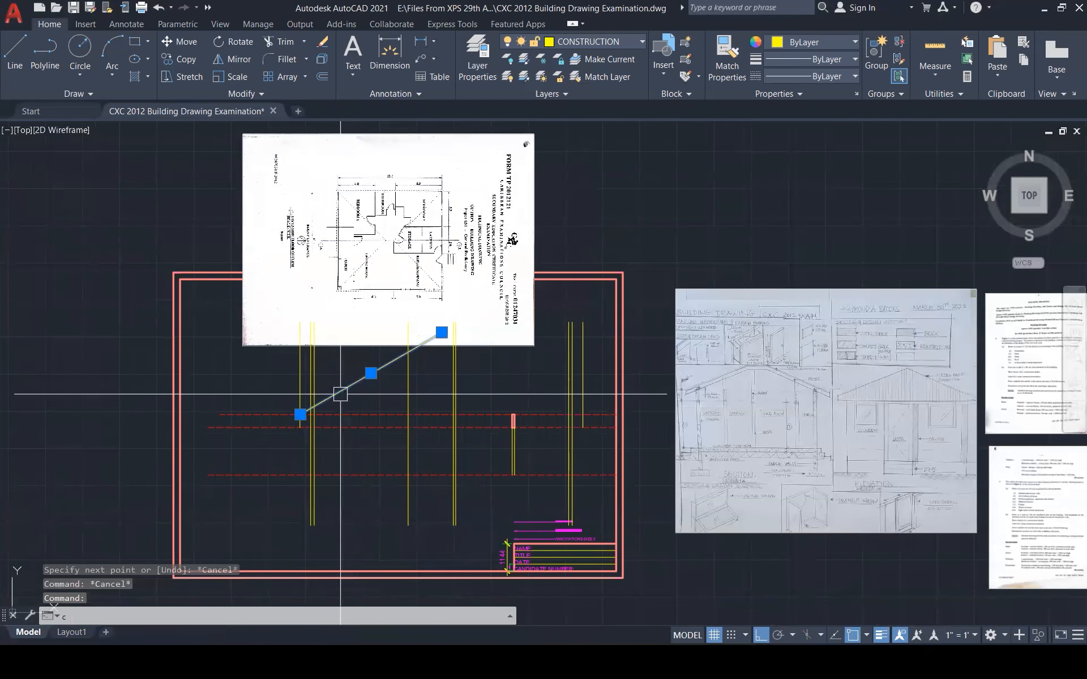
{"action": "type", "text": "co"}
{"action": "key", "text": "Return"}
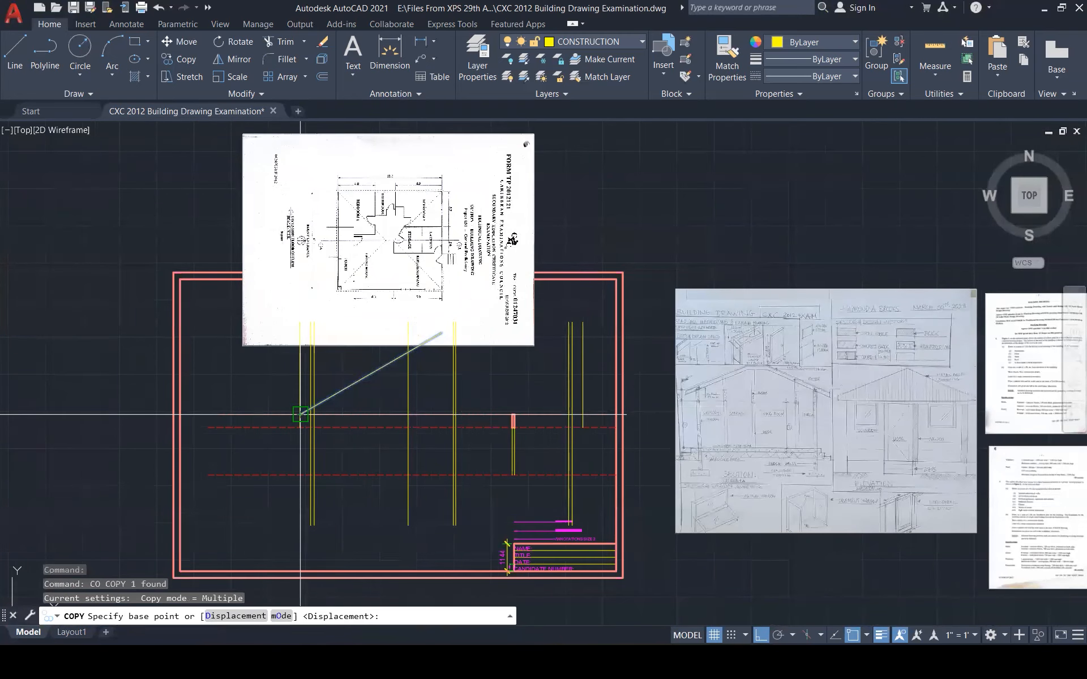
{"action": "left_click", "coordinate": [300, 415]}
{"action": "left_click", "coordinate": [599, 404]}
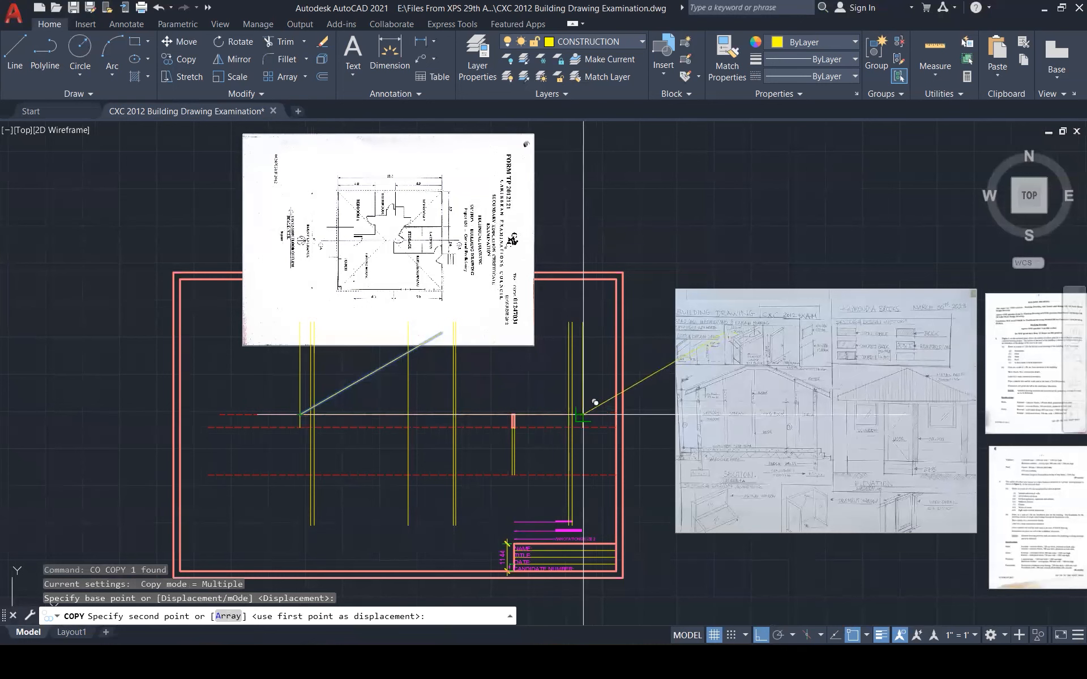
{"action": "key", "text": "Escape"}
{"action": "key", "text": "Escape"}
{"action": "key", "text": "Escape"}
Mirror the copied rafter about a vertical line, erasing the source, to form the right slope
{"action": "type", "text": "mi"}
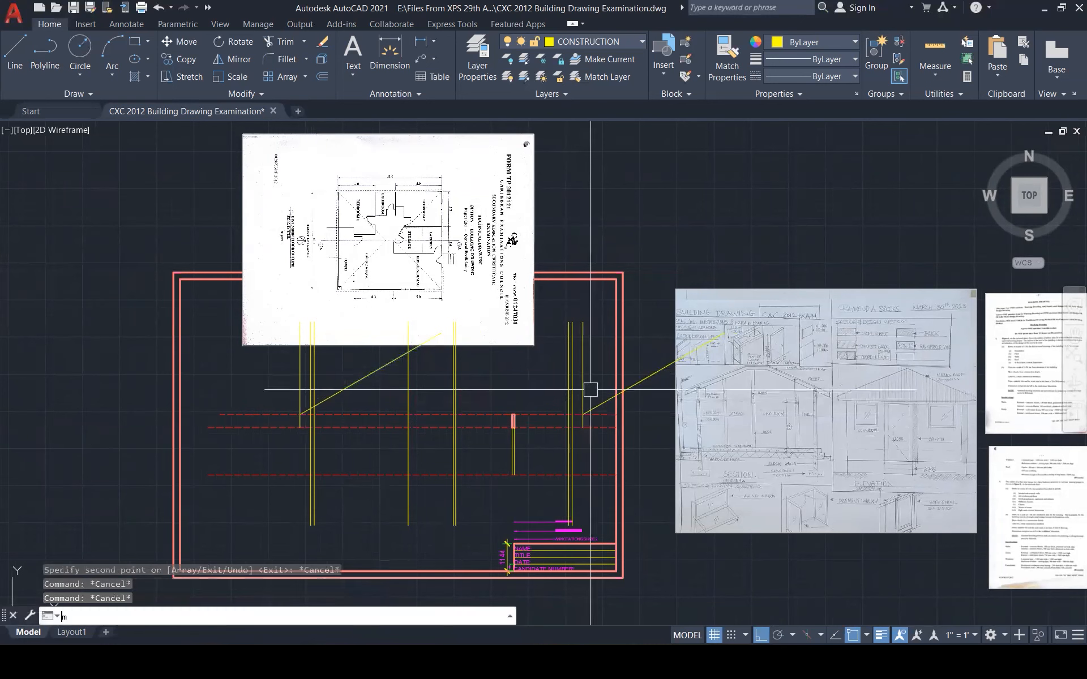
{"action": "key", "text": "Return"}
{"action": "left_click", "coordinate": [598, 404]}
{"action": "key", "text": "Return"}
{"action": "left_click", "coordinate": [583, 415]}
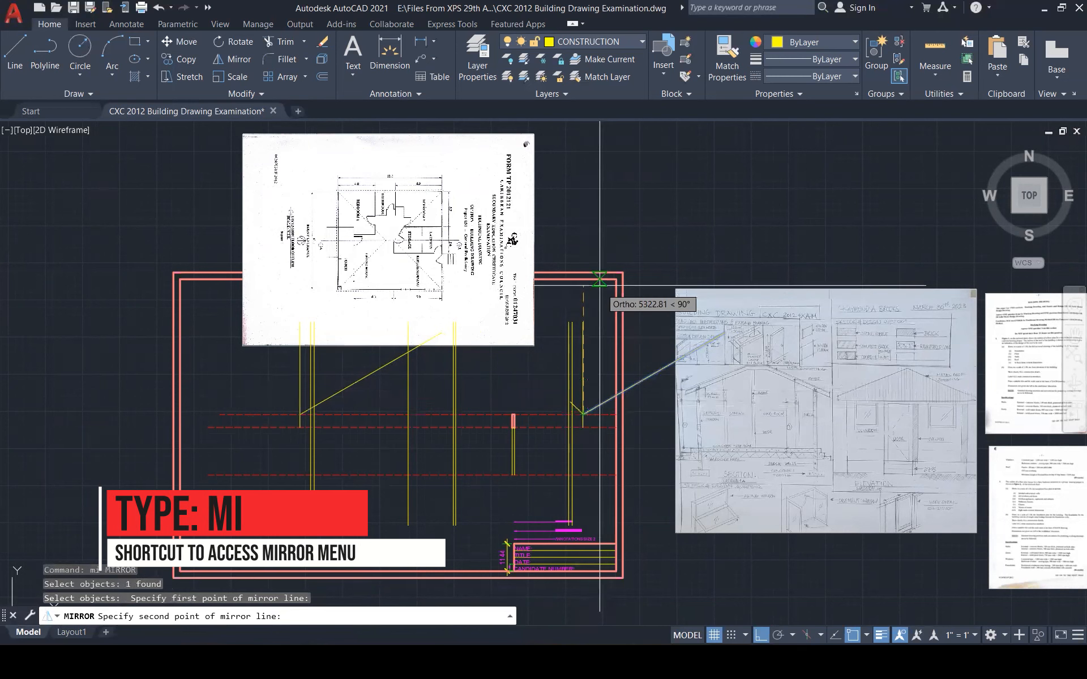
{"action": "left_click", "coordinate": [578, 220]}
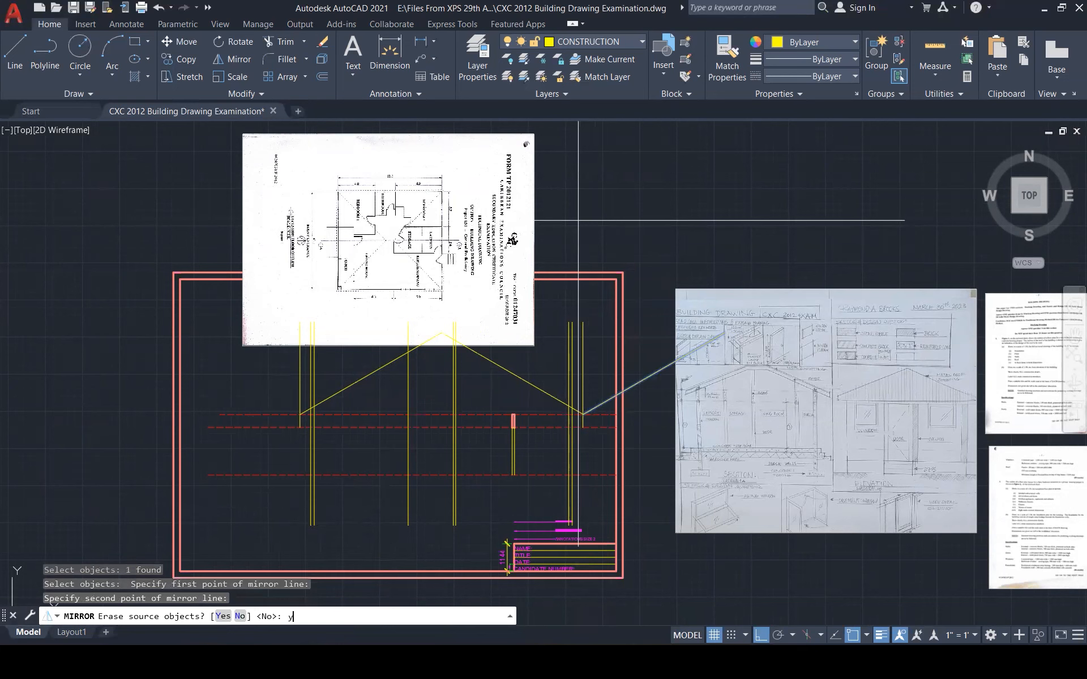
{"action": "type", "text": "y"}
{"action": "key", "text": "Return"}
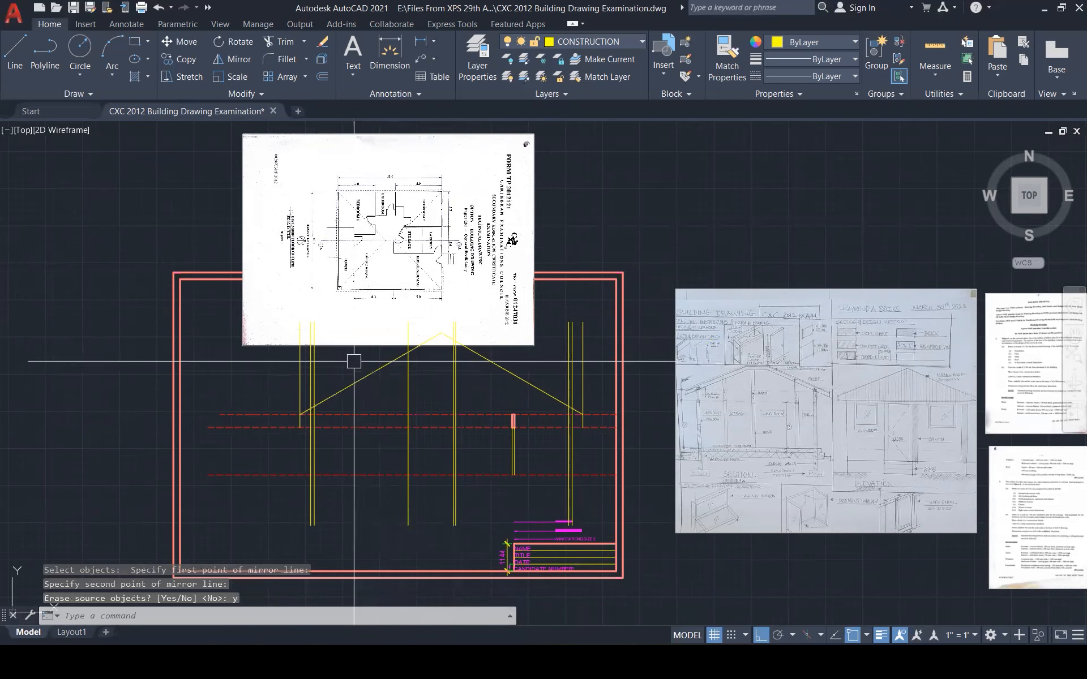
{"action": "scroll", "coordinate": [353, 361], "scroll_direction": "up", "scroll_amount": 1}
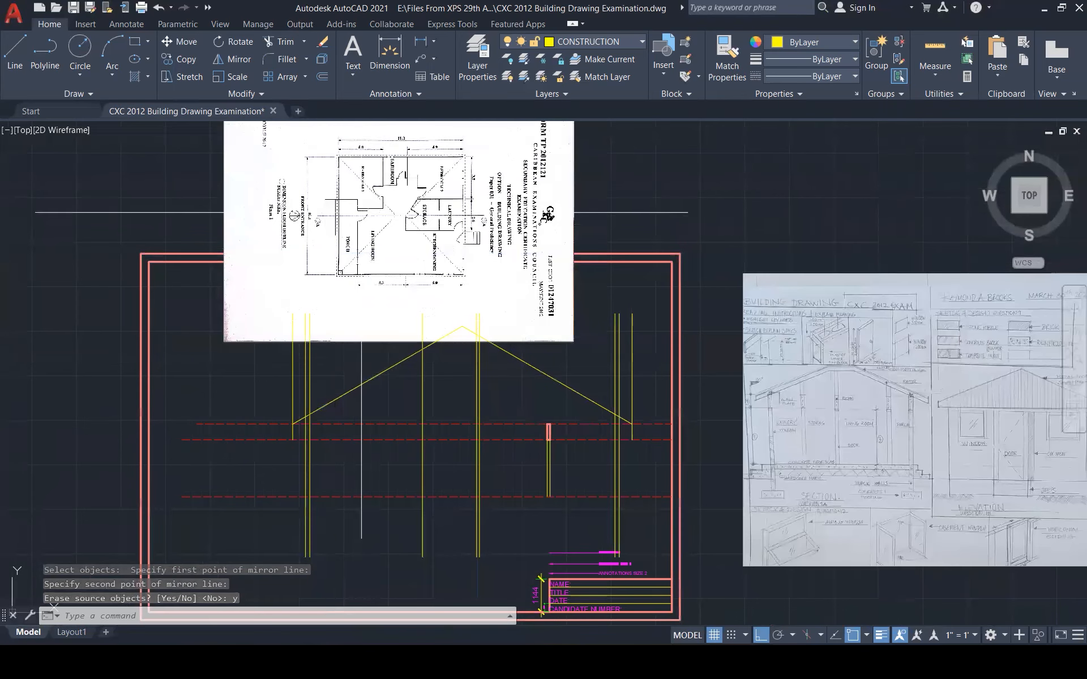
Move the scanned exam sheet image left with M, clear of the roof apex
{"action": "scroll", "coordinate": [362, 212], "scroll_direction": "up", "scroll_amount": 6}
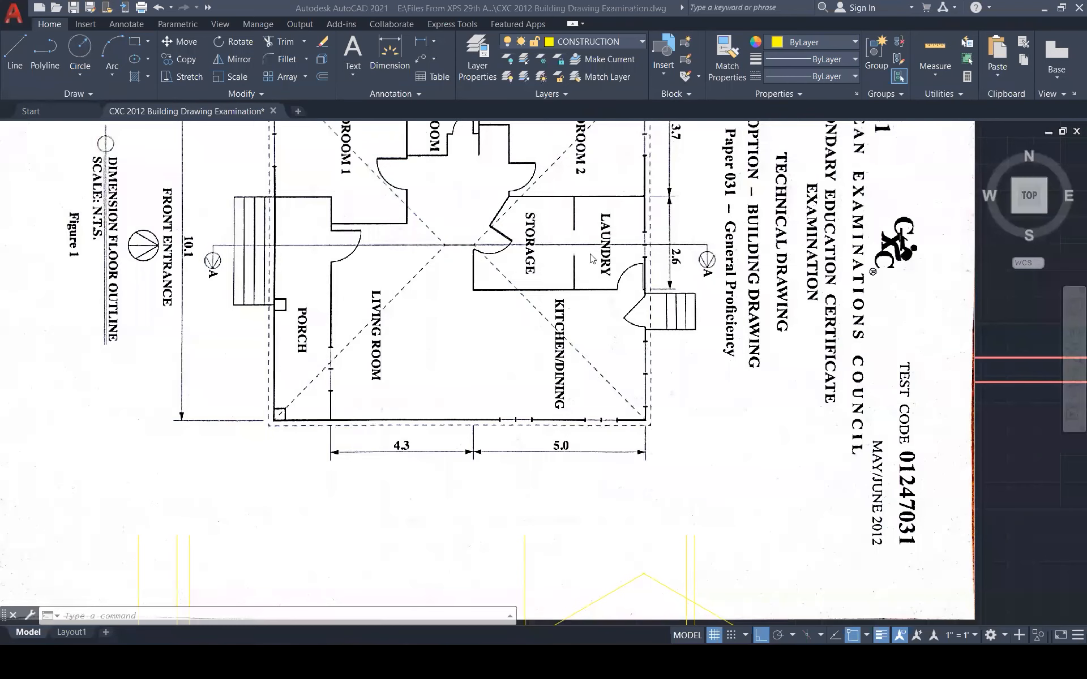
{"action": "scroll", "coordinate": [590, 258], "scroll_direction": "down", "scroll_amount": 4}
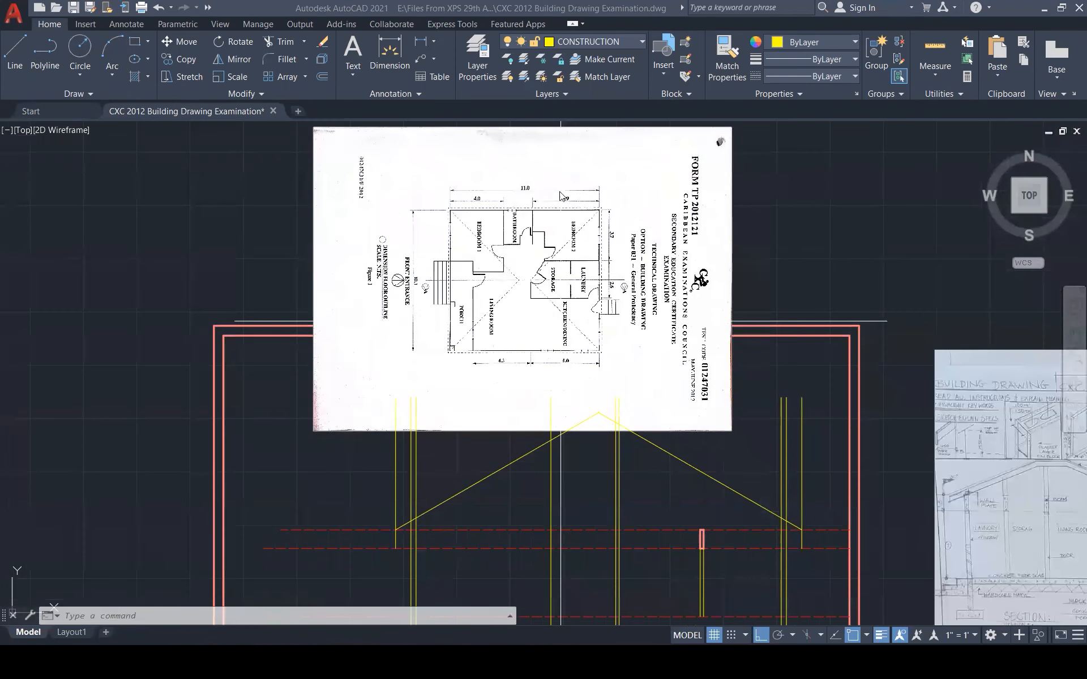
{"action": "left_click", "coordinate": [709, 142]}
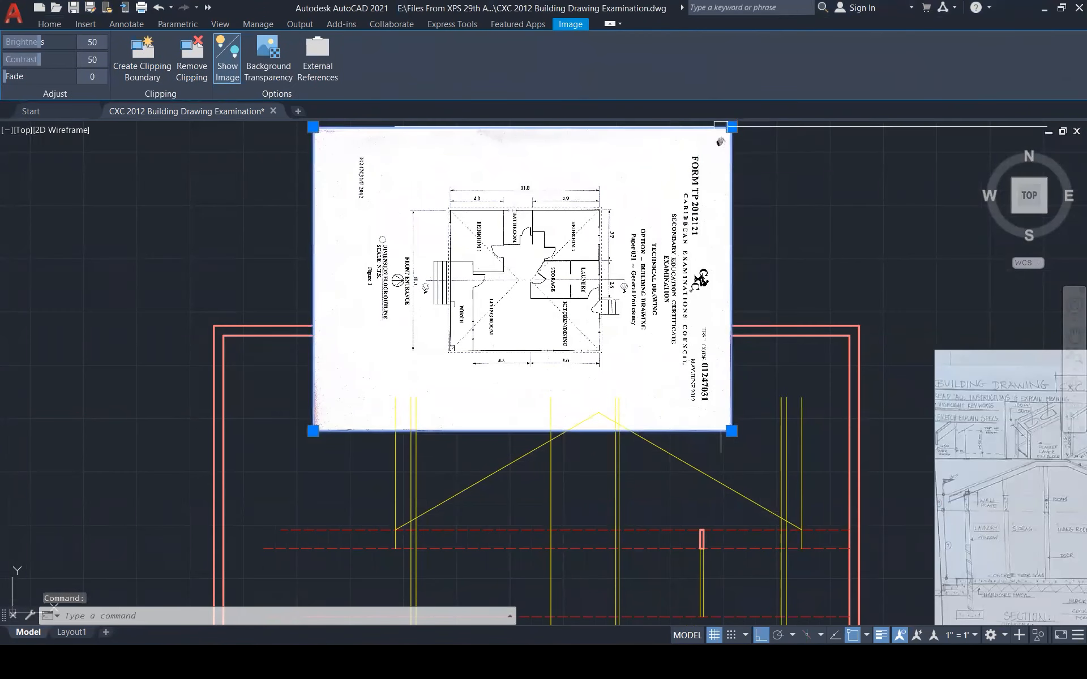
{"action": "type", "text": "m"}
{"action": "key", "text": "Return"}
{"action": "left_click", "coordinate": [645, 143]}
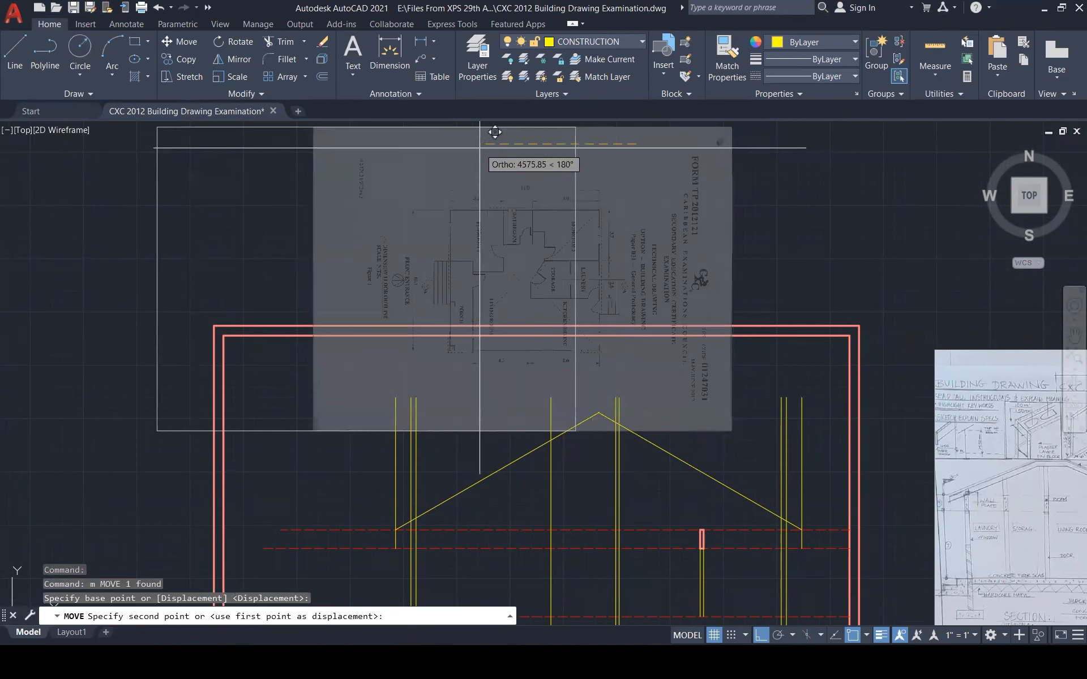
{"action": "left_click", "coordinate": [300, 141]}
{"action": "key", "text": "Escape"}
{"action": "scroll", "coordinate": [623, 193], "scroll_direction": "down", "scroll_amount": 3}
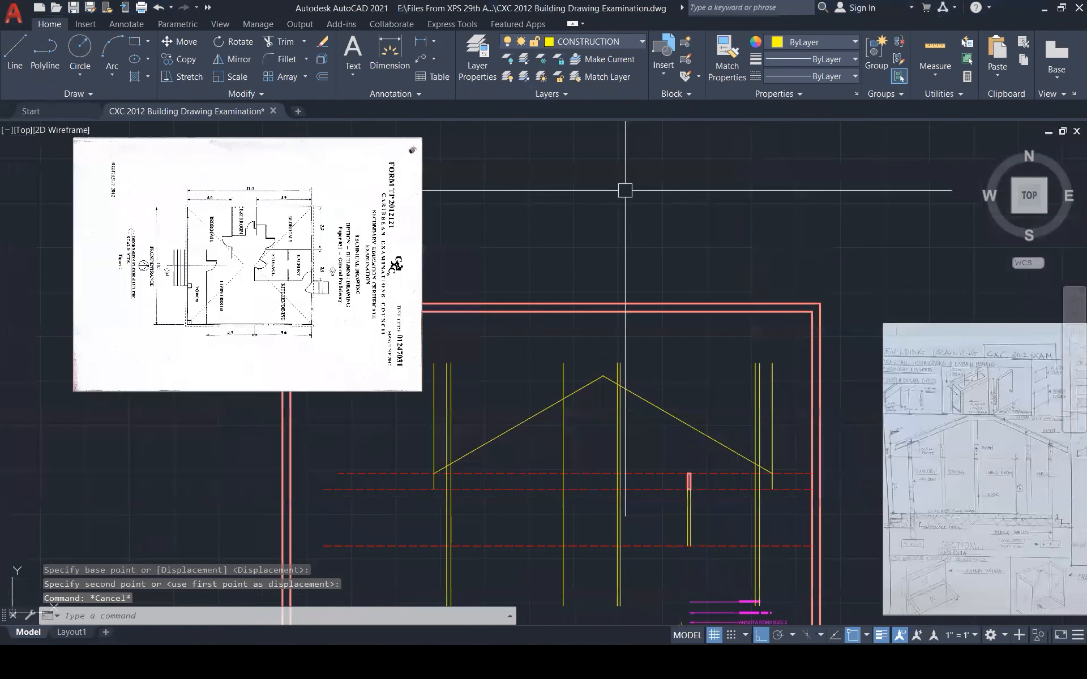
{"action": "key", "text": "Escape"}
{"action": "scroll", "coordinate": [605, 409], "scroll_direction": "up", "scroll_amount": 1}
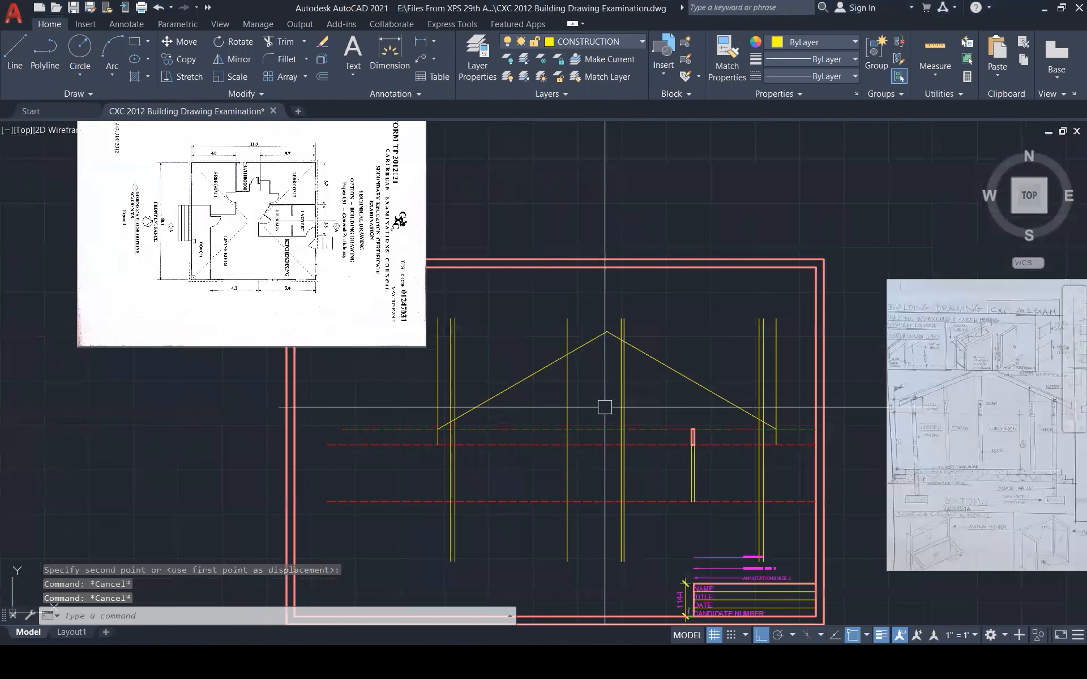
{"action": "key", "text": "Escape"}
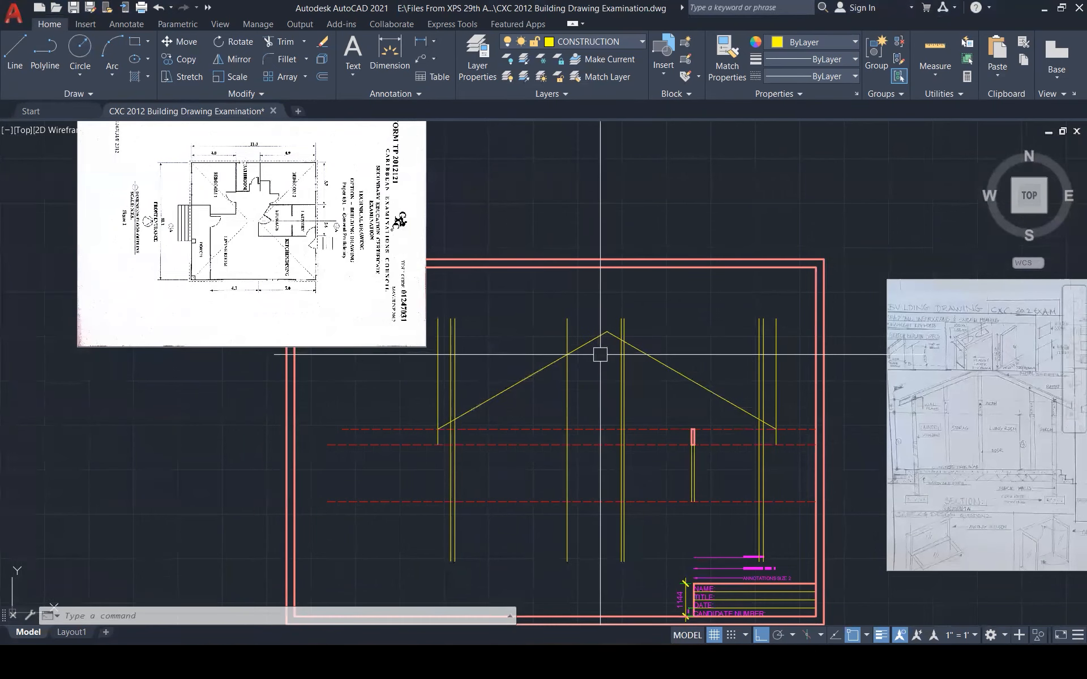
Draw a horizontal ridge line across both roof slopes near the apex
{"action": "scroll", "coordinate": [599, 354], "scroll_direction": "up", "scroll_amount": 1}
{"action": "scroll", "coordinate": [600, 354], "scroll_direction": "up", "scroll_amount": 2}
{"action": "type", "text": "l"}
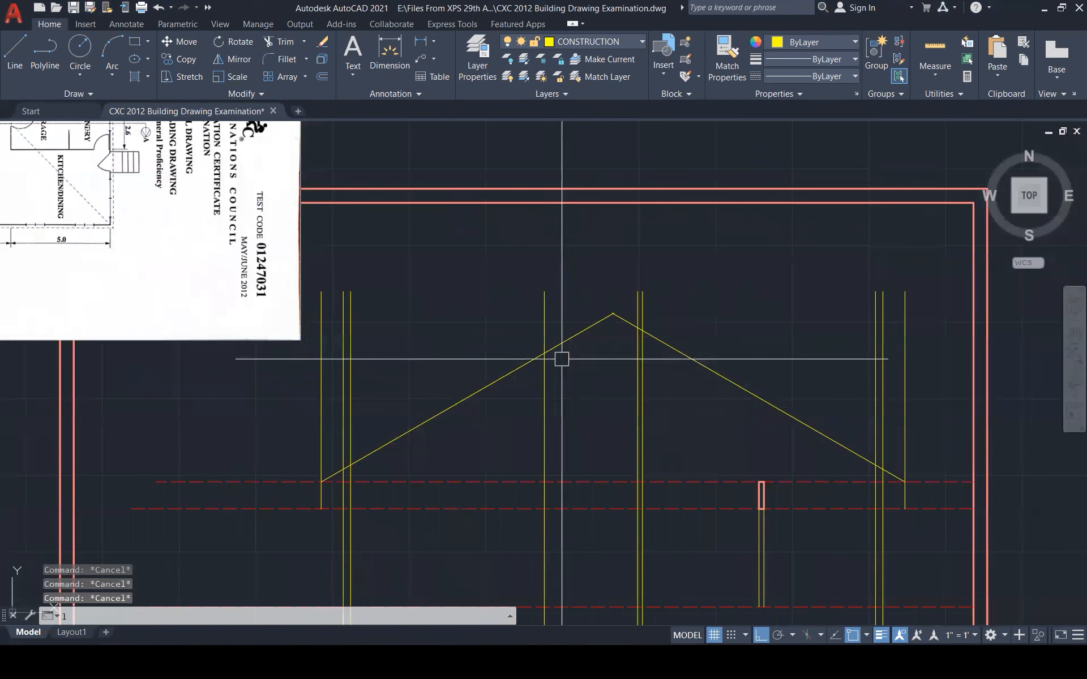
{"action": "key", "text": "Return"}
{"action": "left_click", "coordinate": [544, 353]}
{"action": "left_click", "coordinate": [731, 353]}
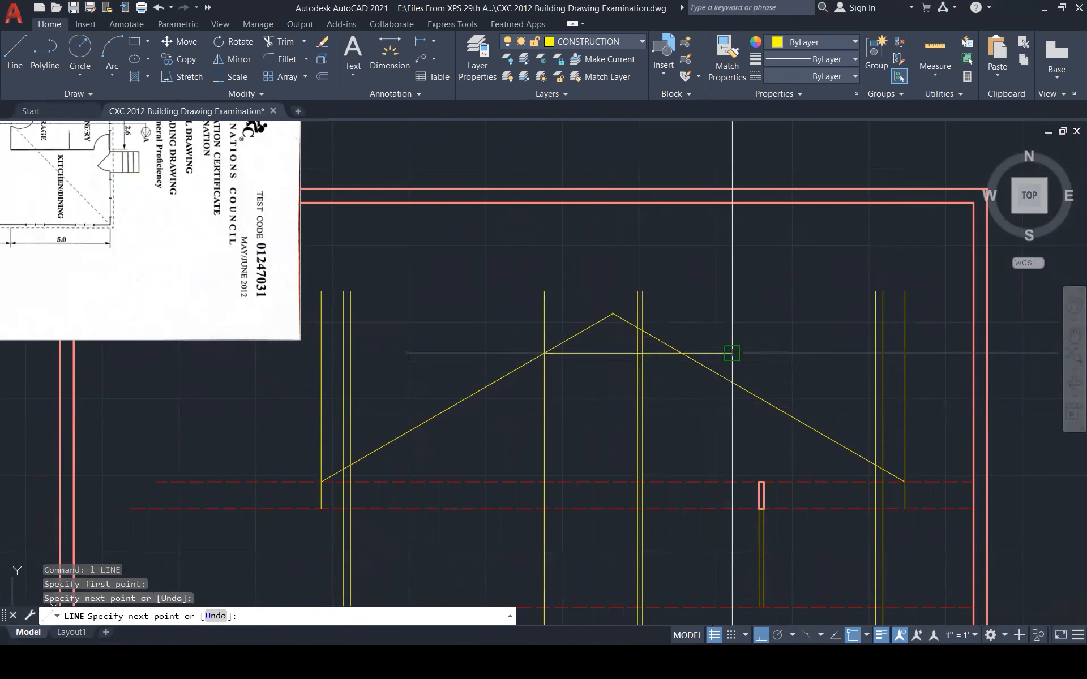
{"action": "key", "text": "Escape"}
Trim the left slope tip and the wall tops sticking up above the ridge line
{"action": "type", "text": "tr"}
{"action": "key", "text": "Return"}
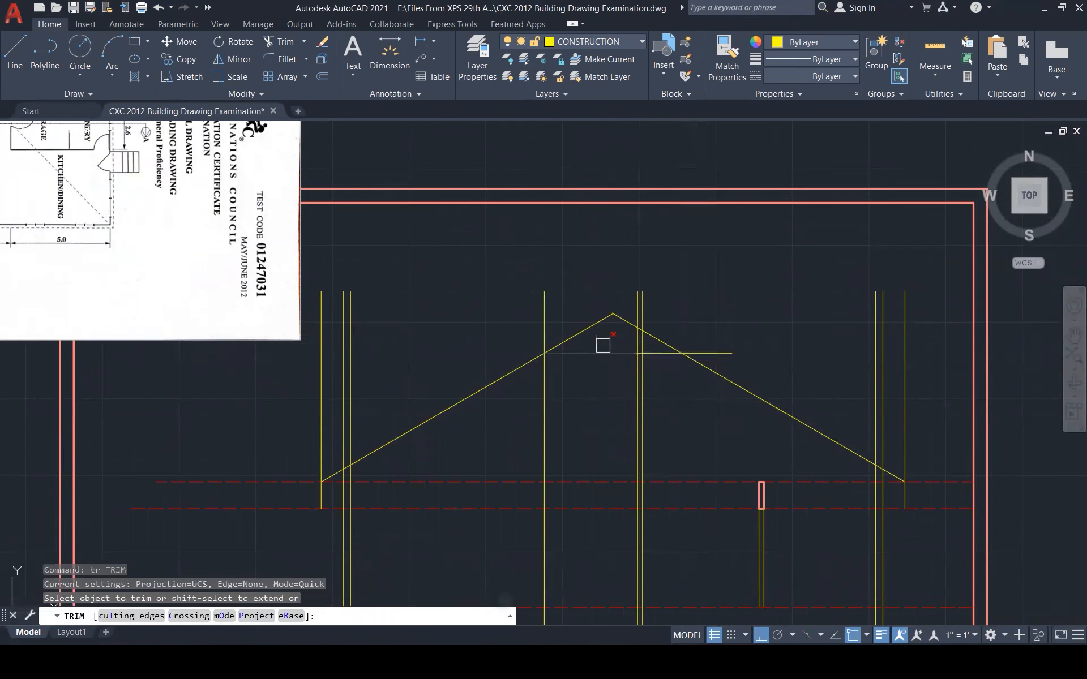
{"action": "left_click", "coordinate": [584, 331]}
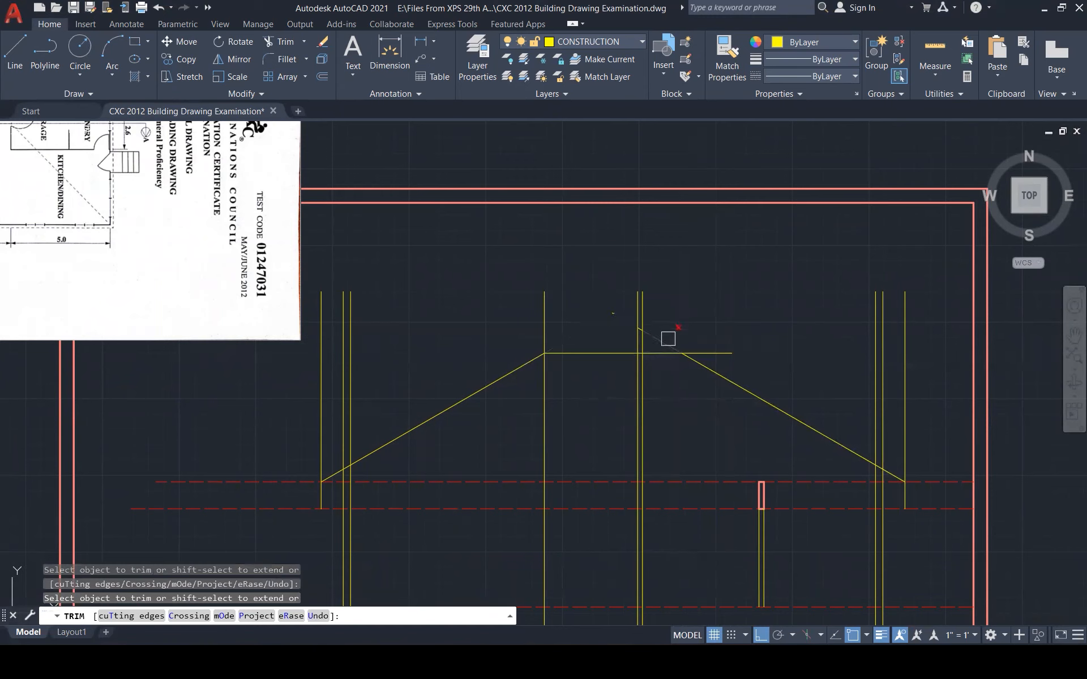
{"action": "key", "text": "Escape"}
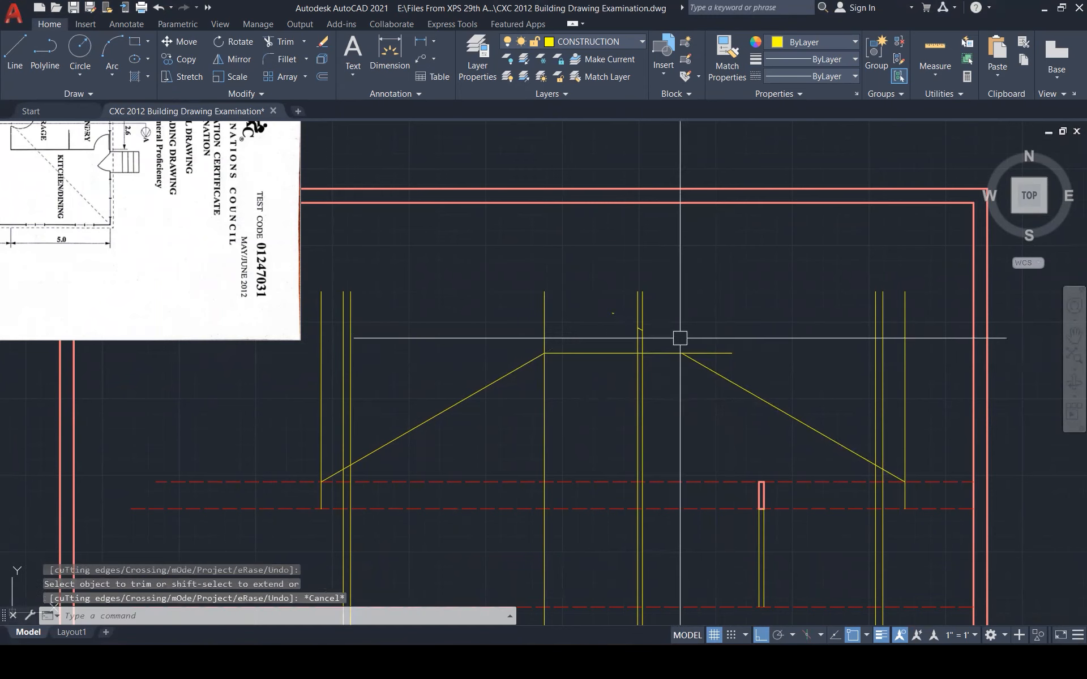
{"action": "type", "text": "tr"}
{"action": "key", "text": "Return"}
{"action": "left_click", "coordinate": [548, 329]}
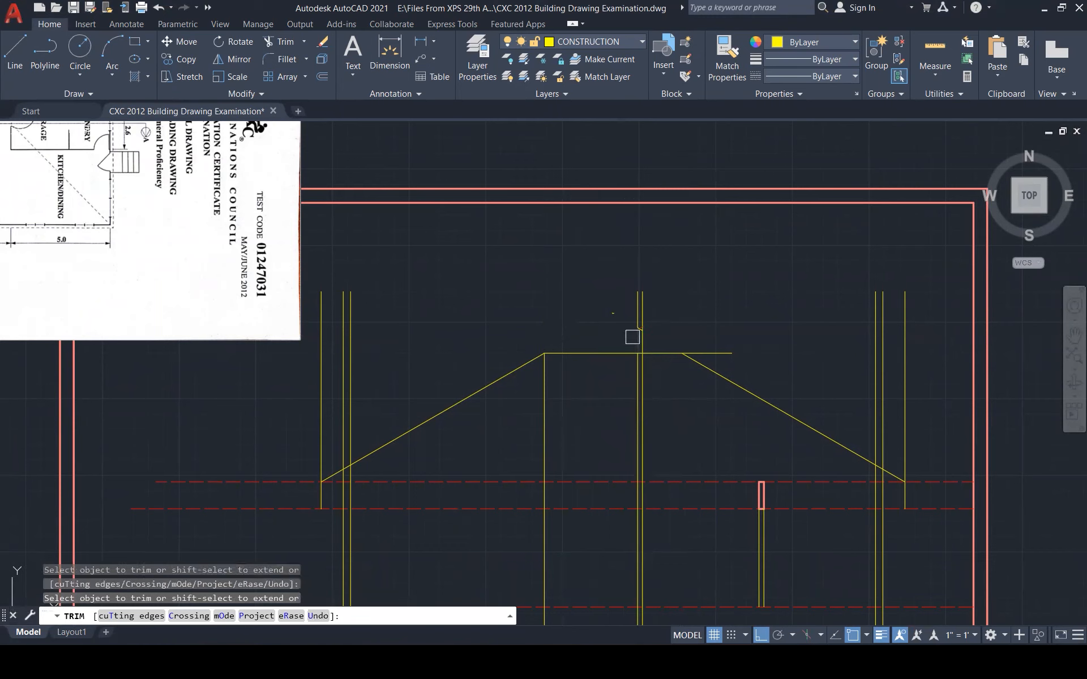
{"action": "left_click", "coordinate": [656, 327]}
{"action": "left_click", "coordinate": [602, 279]}
{"action": "left_click", "coordinate": [577, 276]}
{"action": "key", "text": "Escape"}
Erase the two leftover short stubs with a crossing window
{"action": "left_click", "coordinate": [660, 336]}
{"action": "left_click", "coordinate": [573, 270]}
{"action": "key", "text": "Escape"}
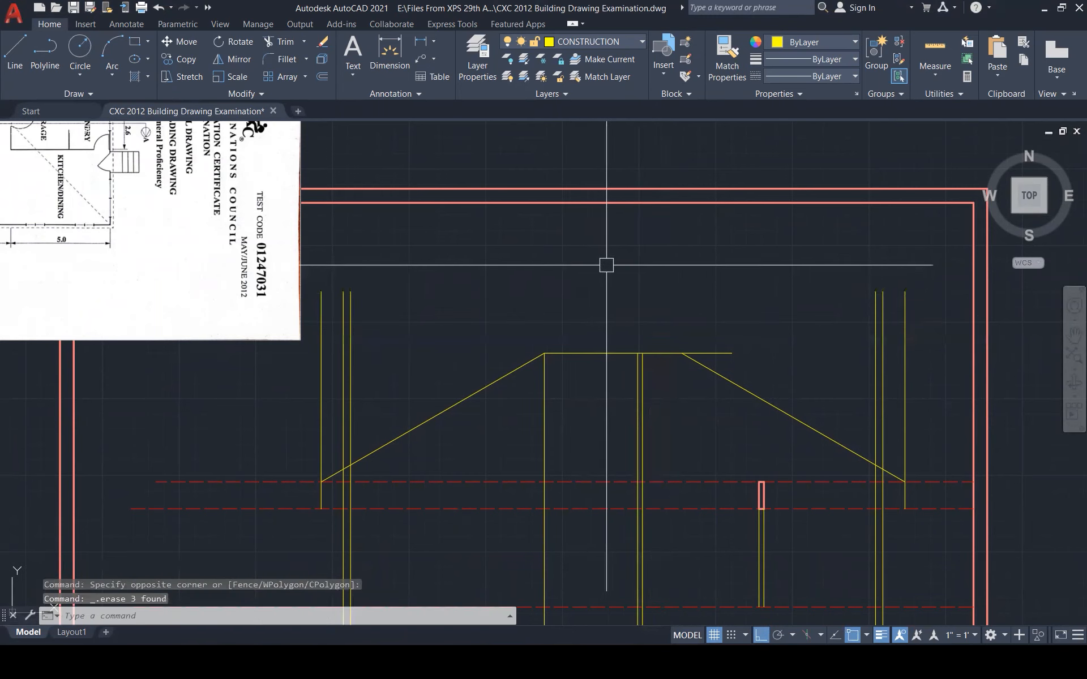
Fillet the ridge line with the right slope to close the corner
{"action": "type", "text": "f"}
{"action": "key", "text": "Return"}
{"action": "left_click", "coordinate": [672, 353]}
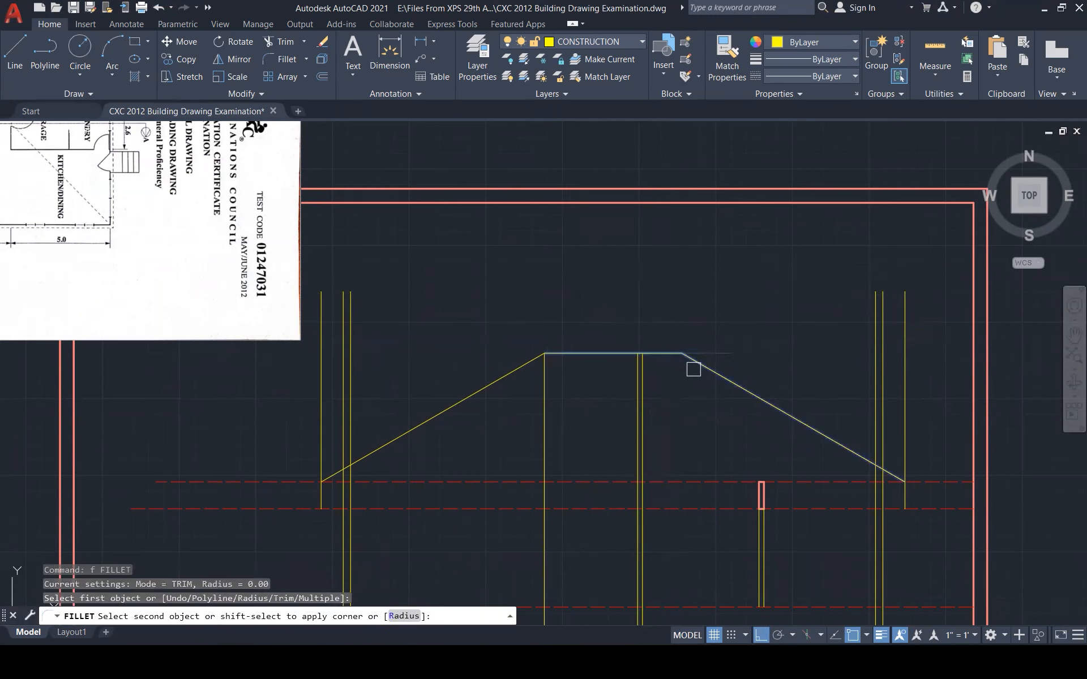
{"action": "left_click", "coordinate": [695, 363]}
{"action": "scroll", "coordinate": [701, 339], "scroll_direction": "down", "scroll_amount": 3}
{"action": "scroll", "coordinate": [706, 323], "scroll_direction": "down", "scroll_amount": 2}
{"action": "key", "text": "Escape"}
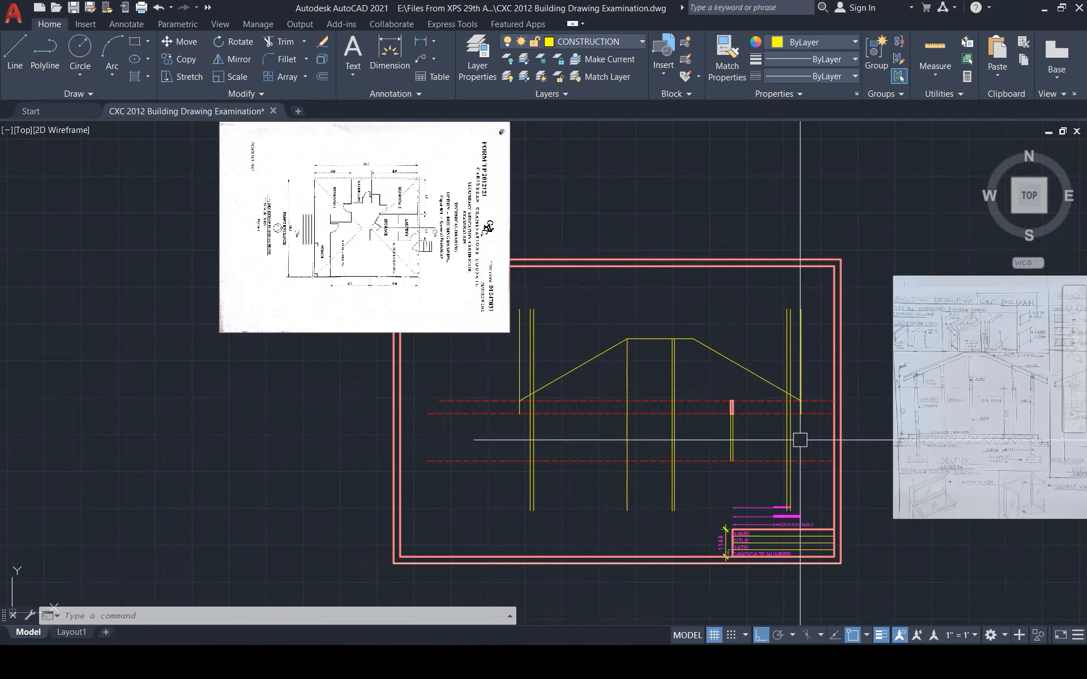
Trim the left wall line back to the roof slope
{"action": "scroll", "coordinate": [799, 449], "scroll_direction": "up", "scroll_amount": 1}
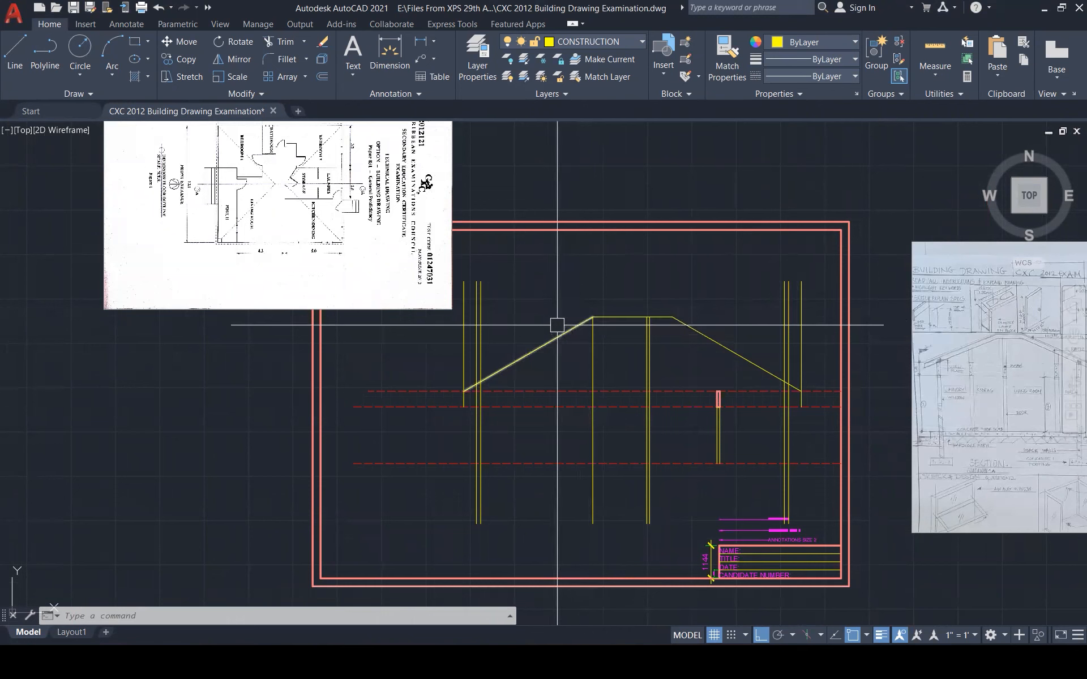
{"action": "type", "text": "tr"}
{"action": "key", "text": "Return"}
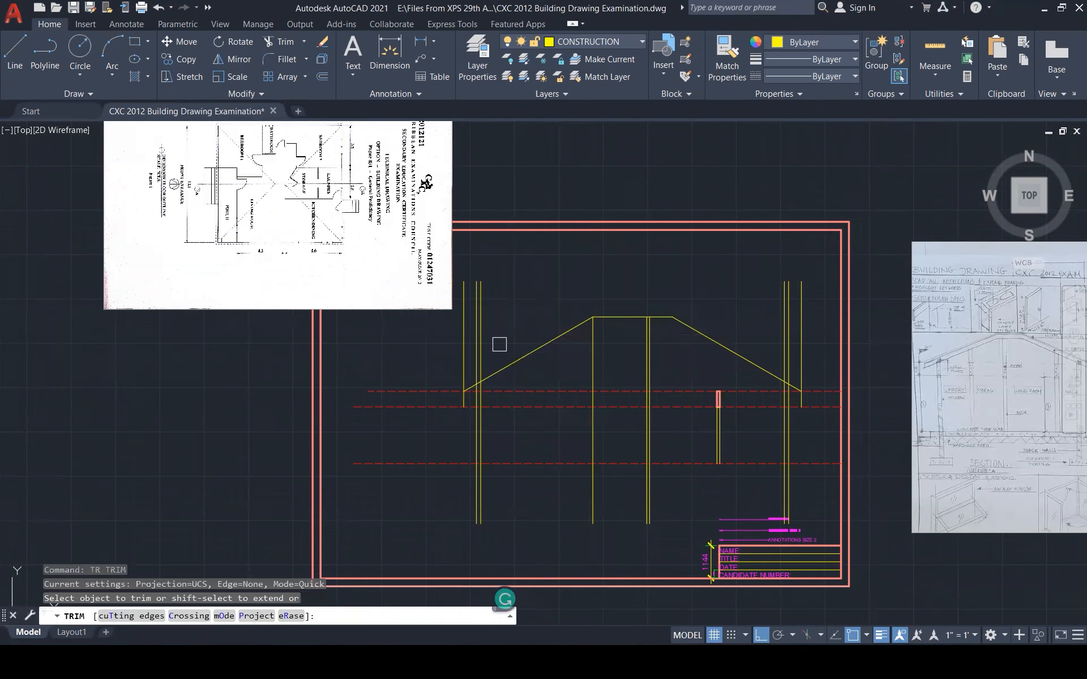
{"action": "left_click", "coordinate": [481, 363]}
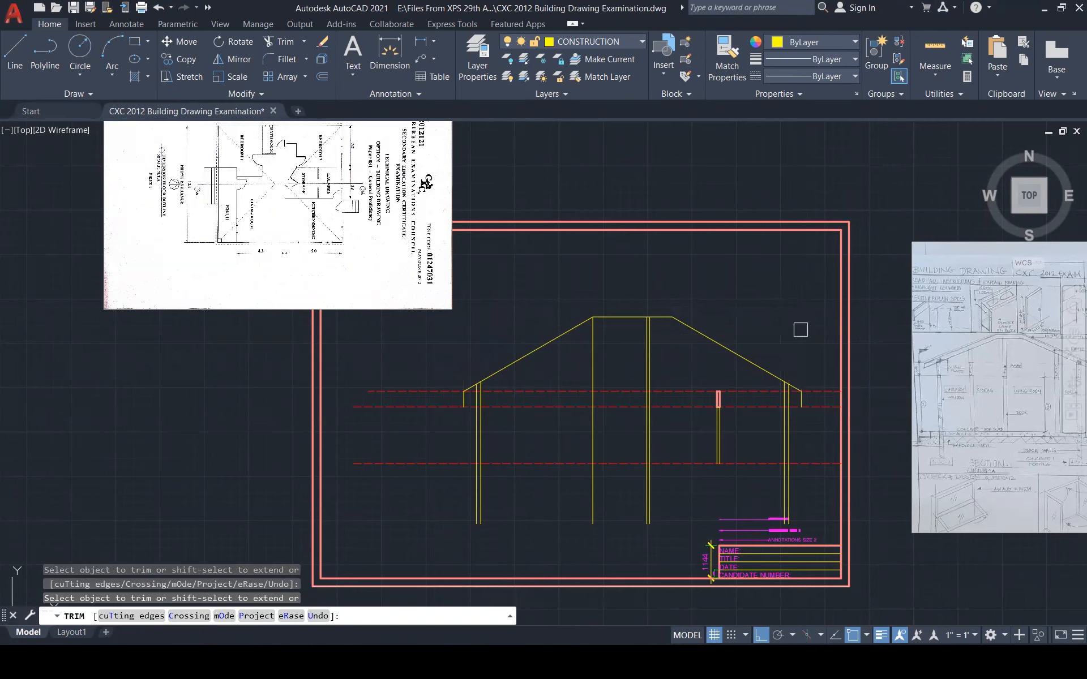
{"action": "key", "text": "Escape"}
Draw a horizontal line across the walls along the lowest dashed line
{"action": "type", "text": "l"}
{"action": "key", "text": "Return"}
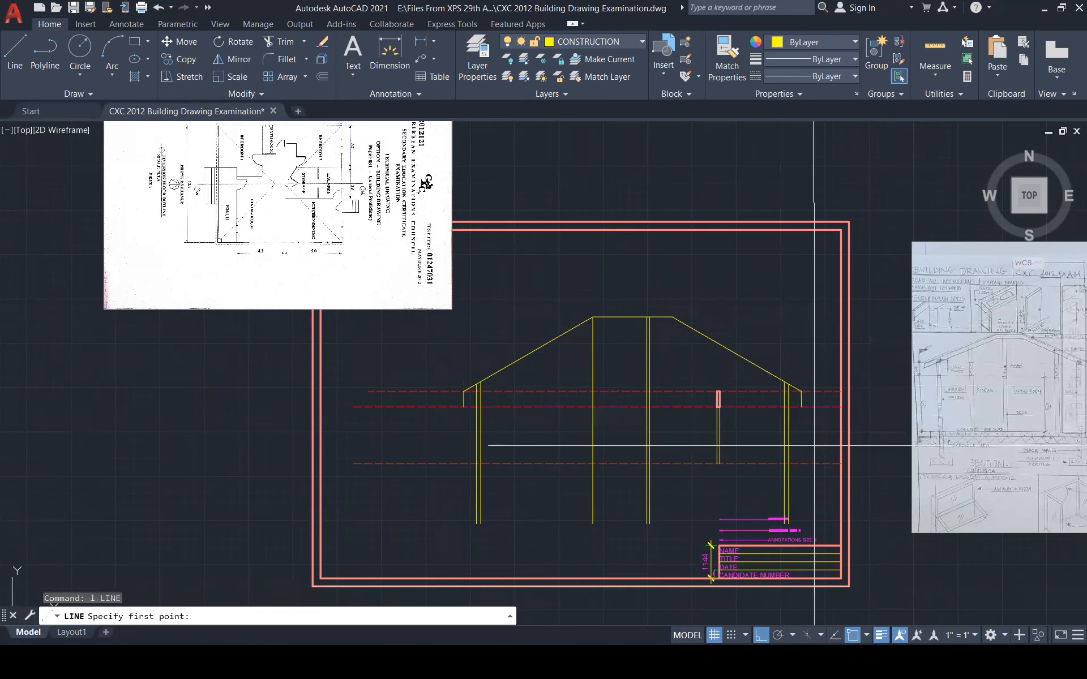
{"action": "left_click", "coordinate": [810, 463]}
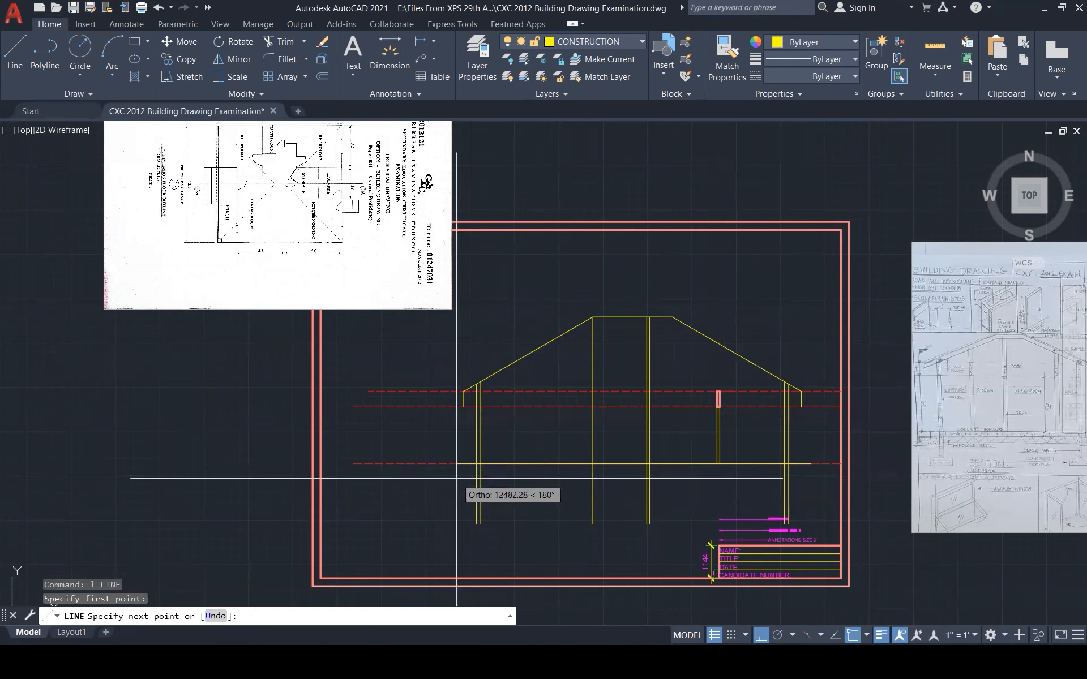
{"action": "left_click", "coordinate": [457, 479]}
{"action": "key", "text": "Escape"}
{"action": "key", "text": "Escape"}
{"action": "key", "text": "Escape"}
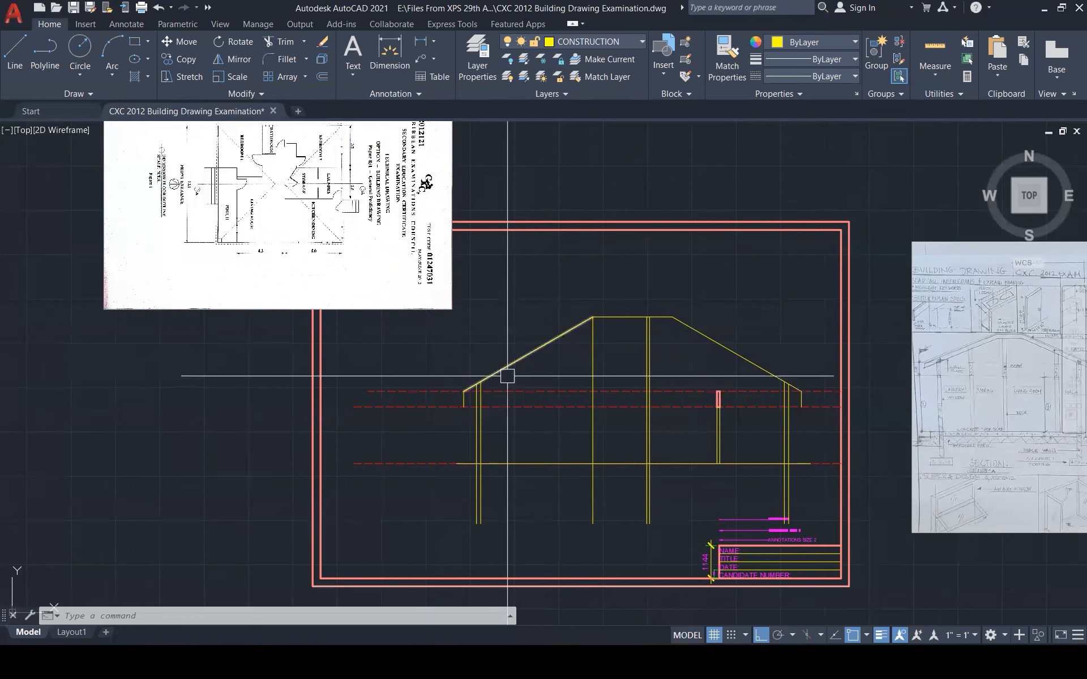
Copy the left roof slope from its eave end onto the inner wall as a parallel line
{"action": "scroll", "coordinate": [507, 375], "scroll_direction": "up", "scroll_amount": 2}
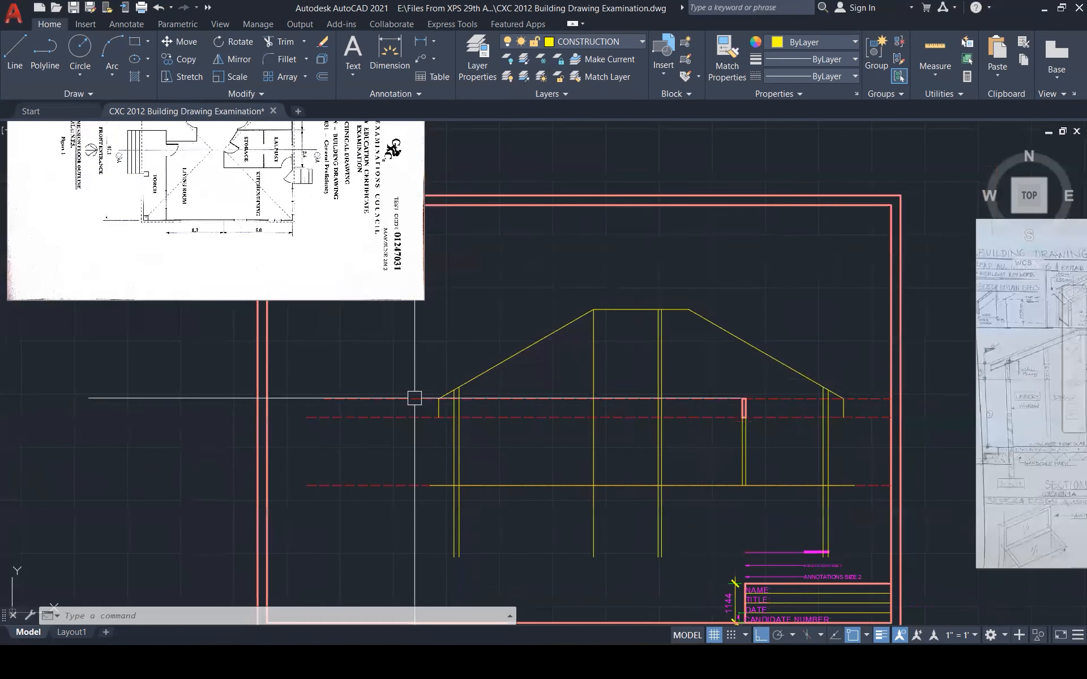
{"action": "scroll", "coordinate": [415, 397], "scroll_direction": "down", "scroll_amount": 1}
{"action": "scroll", "coordinate": [410, 400], "scroll_direction": "up", "scroll_amount": 3}
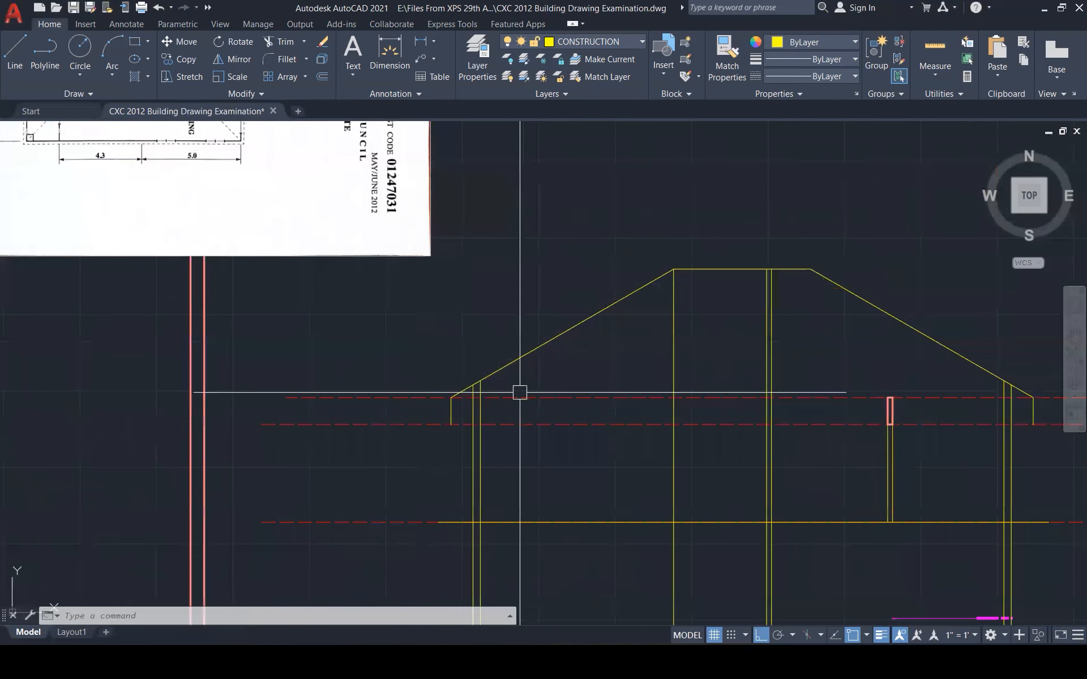
{"action": "key", "text": "Escape"}
{"action": "key", "text": "Escape"}
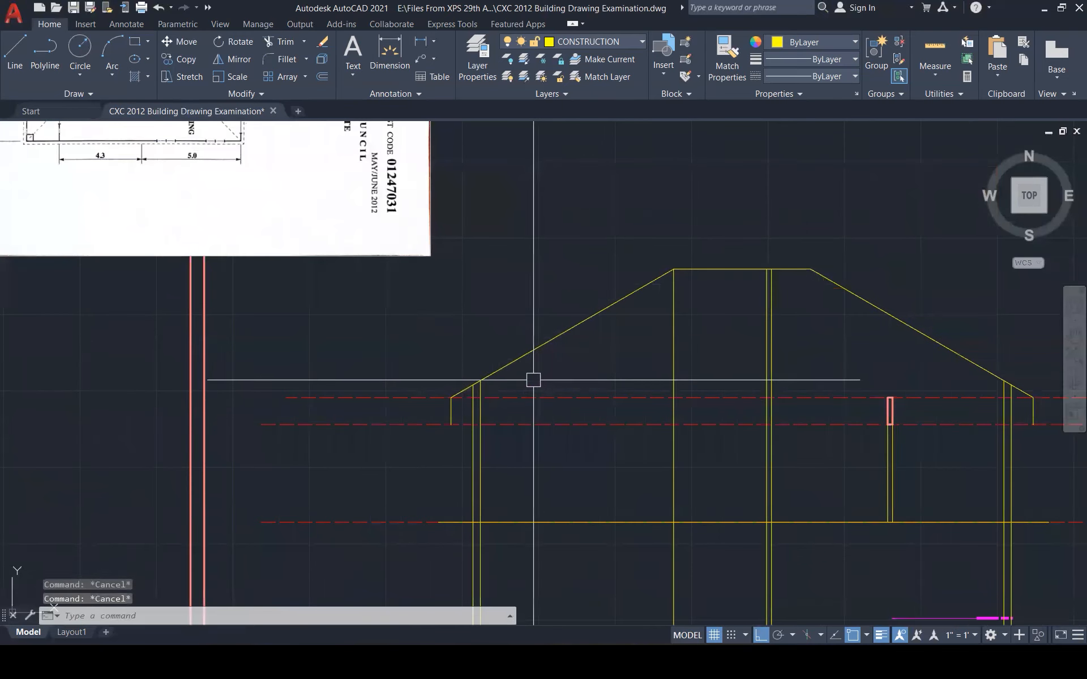
{"action": "left_click", "coordinate": [498, 370]}
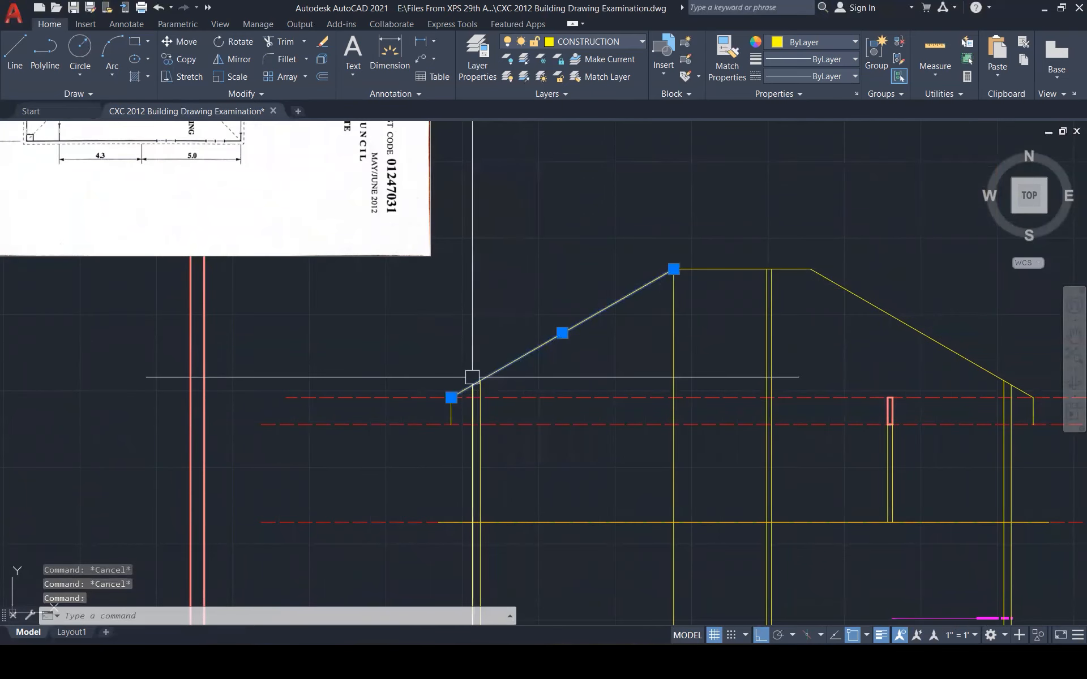
{"action": "type", "text": "co"}
{"action": "key", "text": "Return"}
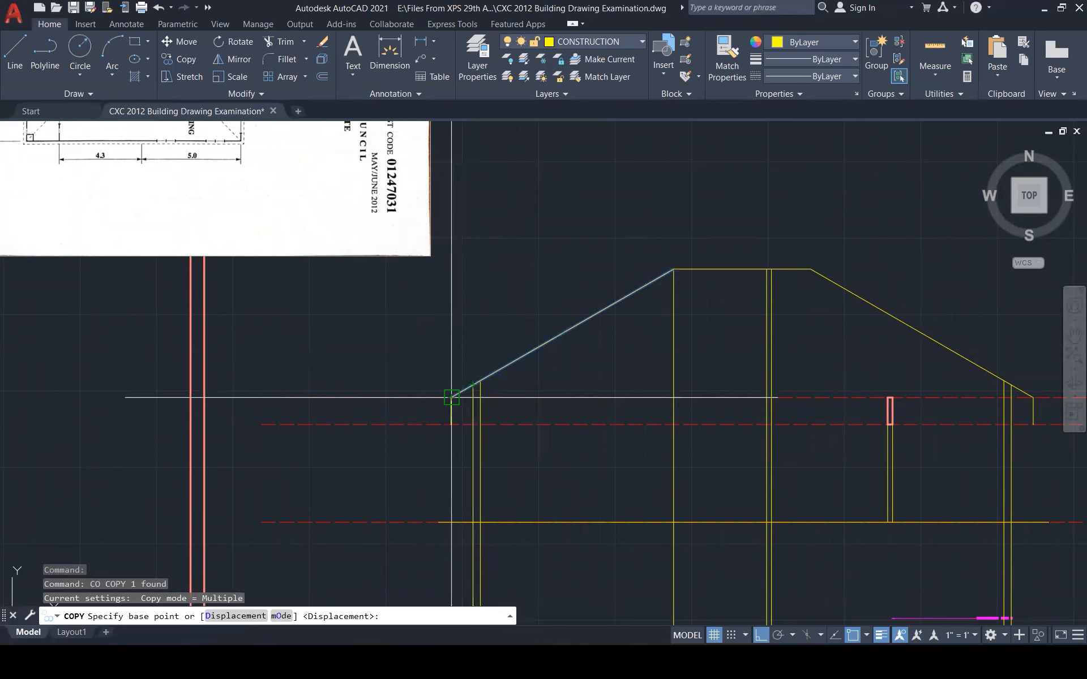
{"action": "left_click", "coordinate": [451, 398]}
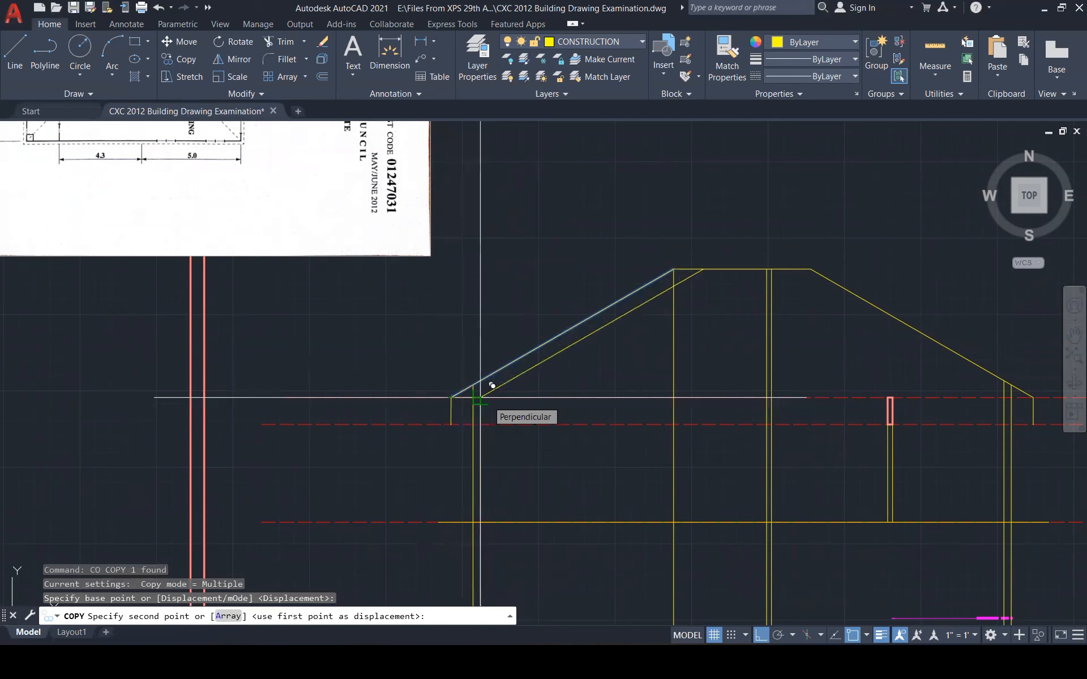
{"action": "left_click", "coordinate": [480, 398]}
{"action": "key", "text": "Escape"}
{"action": "key", "text": "Escape"}
{"action": "key", "text": "Escape"}
{"action": "key", "text": "Escape"}
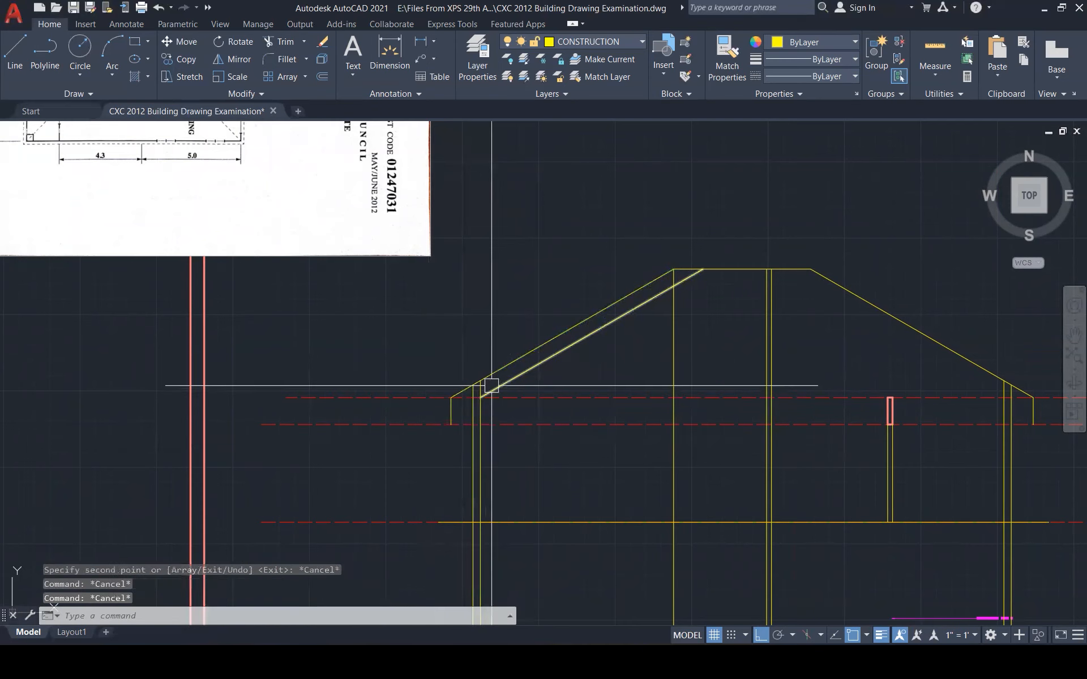
Attempt a fillet on the left inner slope line, then cancel it
{"action": "scroll", "coordinate": [481, 396], "scroll_direction": "up", "scroll_amount": 2}
{"action": "scroll", "coordinate": [470, 409], "scroll_direction": "up", "scroll_amount": 2}
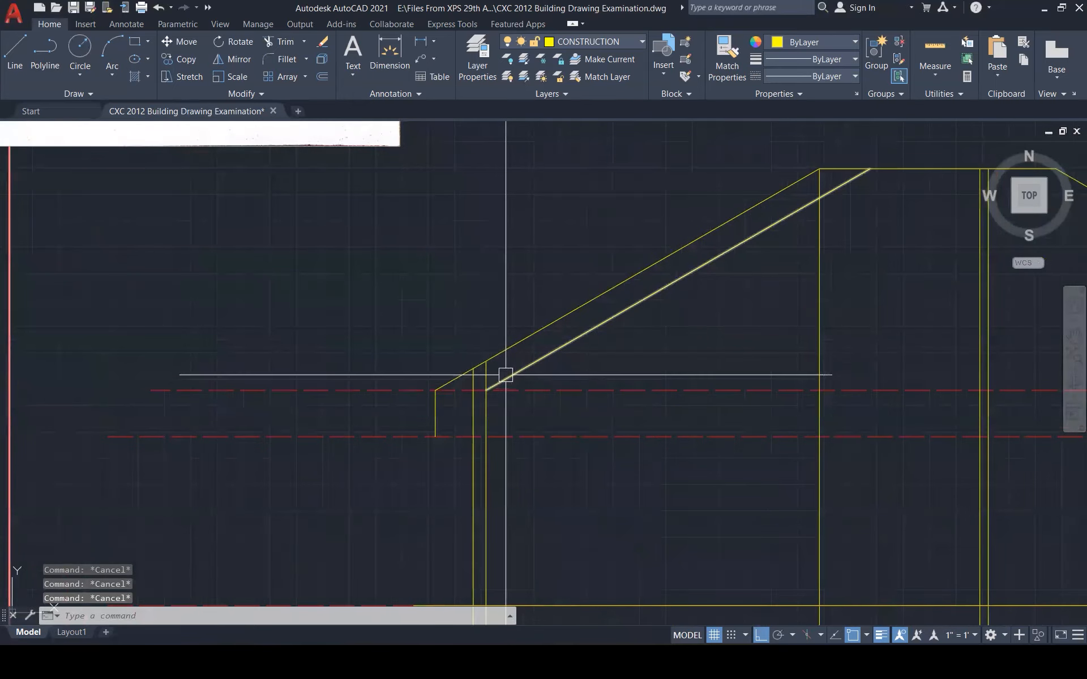
{"action": "left_click", "coordinate": [490, 388]}
{"action": "key", "text": "Escape"}
{"action": "key", "text": "Escape"}
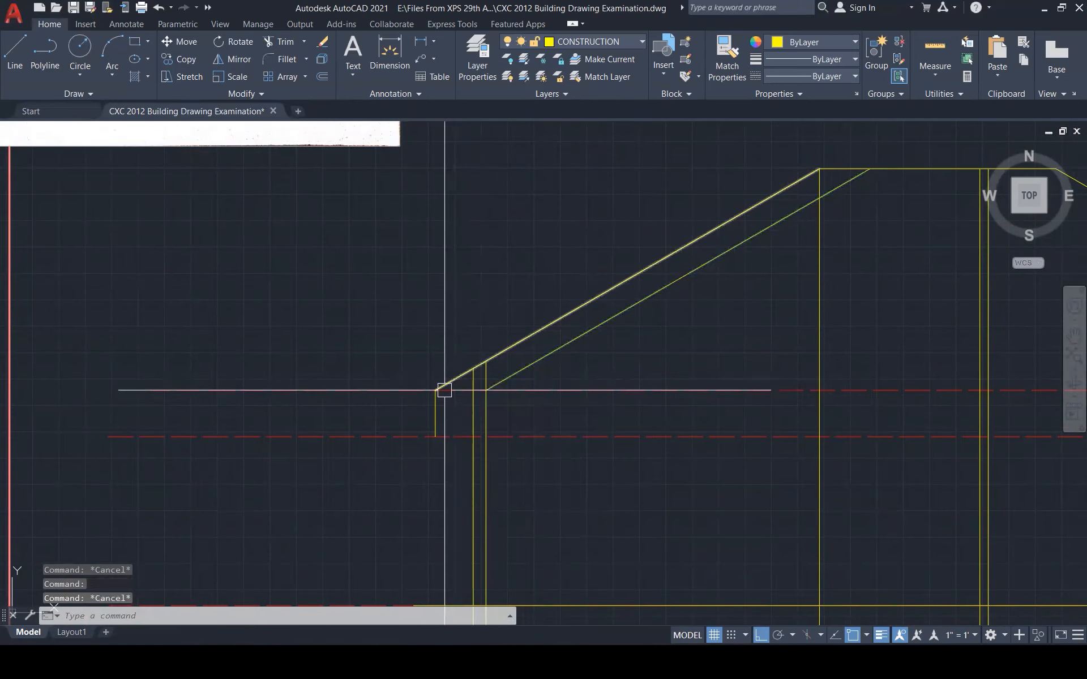
{"action": "type", "text": "f"}
{"action": "key", "text": "Return"}
{"action": "left_click", "coordinate": [498, 384]}
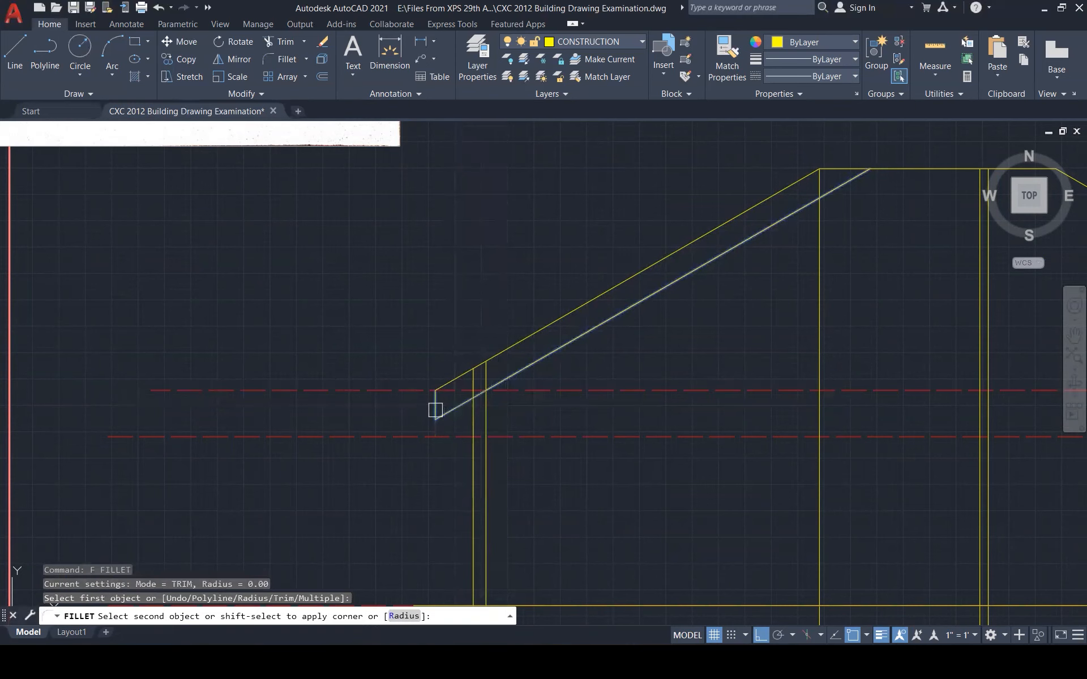
{"action": "scroll", "coordinate": [370, 400], "scroll_direction": "down", "scroll_amount": 8}
{"action": "key", "text": "Escape"}
{"action": "key", "text": "Escape"}
{"action": "key", "text": "Escape"}
{"action": "key", "text": "Escape"}
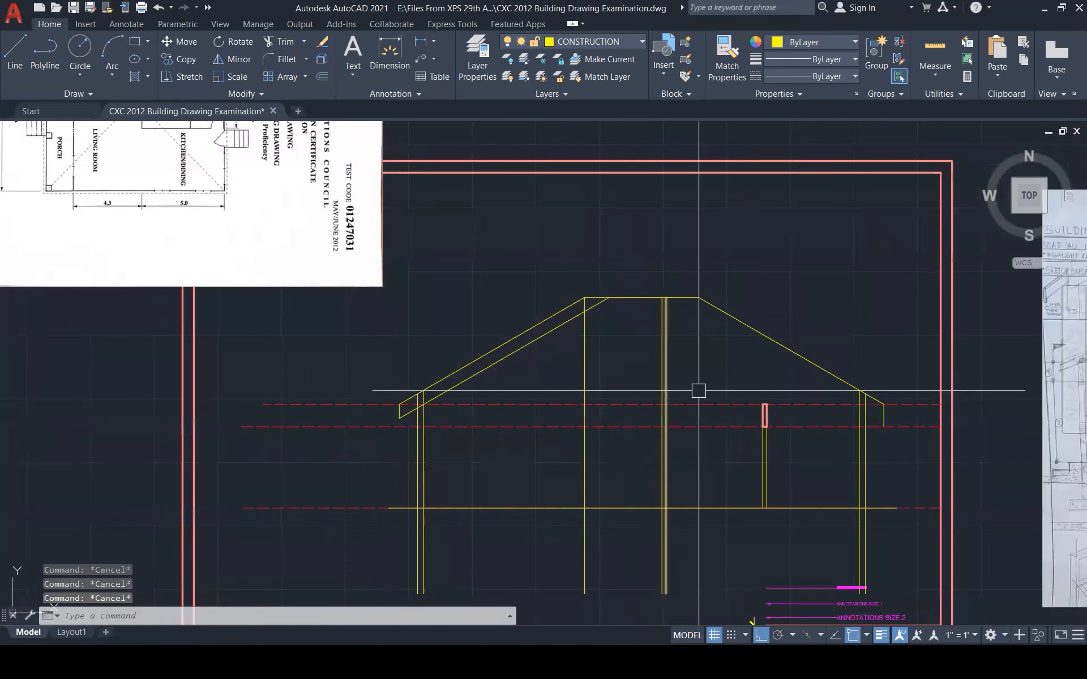
{"action": "scroll", "coordinate": [891, 396], "scroll_direction": "up", "scroll_amount": 4}
Copy the right roof slope from its eave end onto the inner wall
{"action": "left_click", "coordinate": [859, 394]}
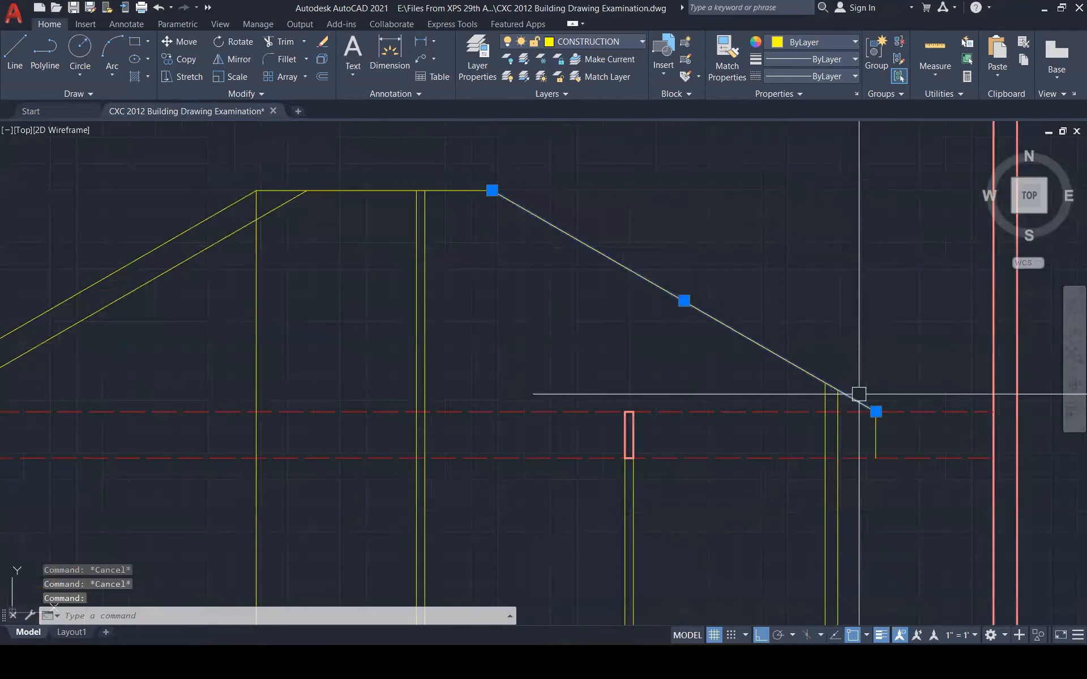
{"action": "type", "text": "co"}
{"action": "key", "text": "Return"}
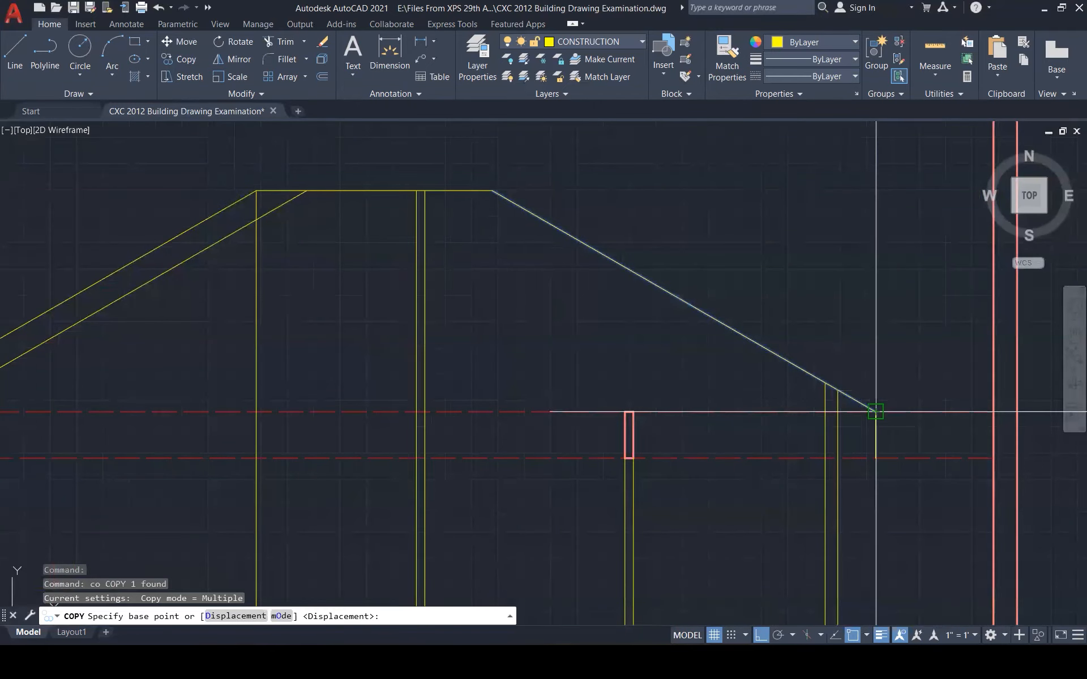
{"action": "left_click", "coordinate": [876, 412]}
{"action": "left_click", "coordinate": [825, 412]}
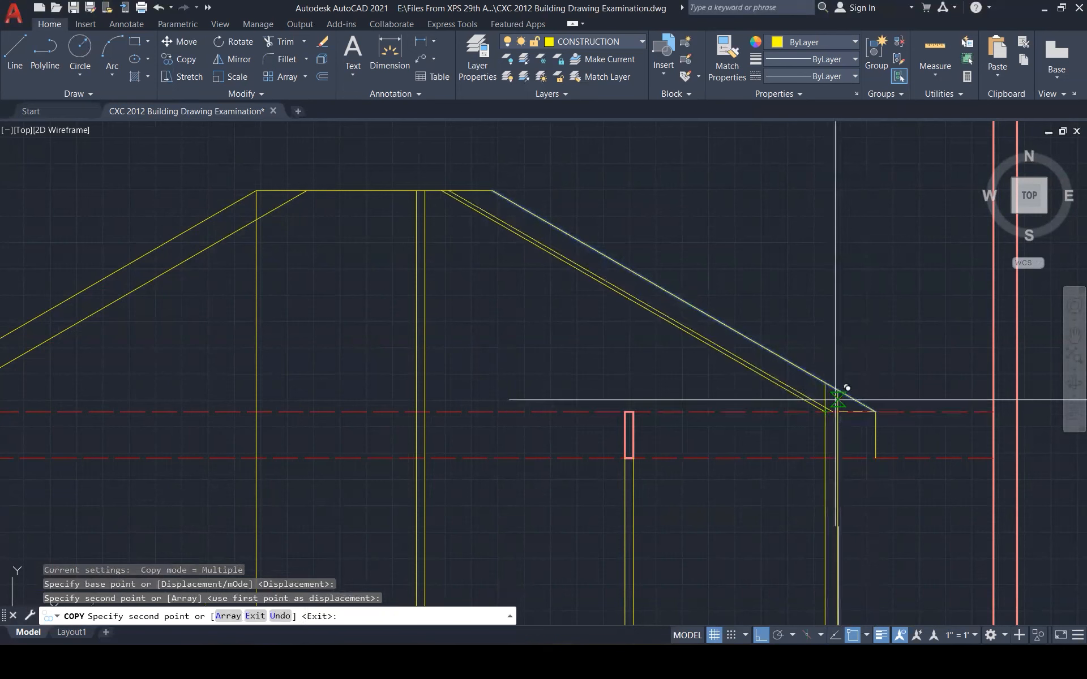
{"action": "key", "text": "Escape"}
{"action": "key", "text": "Escape"}
Attempt a fillet on the right inner slope copy, then cancel it
{"action": "type", "text": "f"}
{"action": "key", "text": "Return"}
{"action": "left_click", "coordinate": [755, 373]}
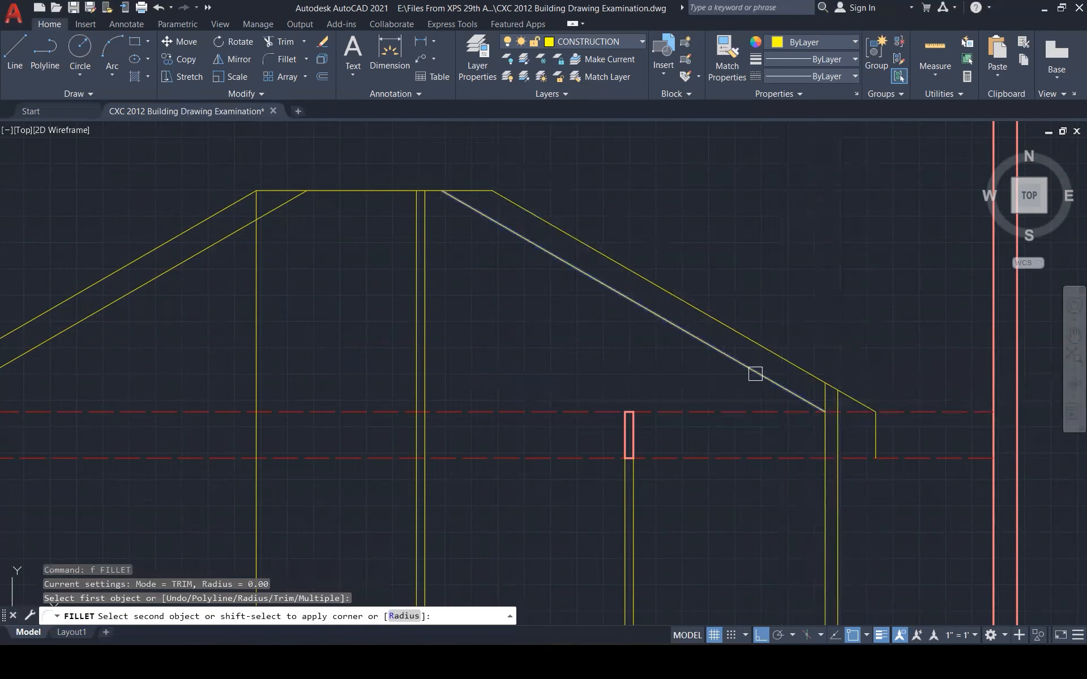
{"action": "key", "text": "Escape"}
{"action": "key", "text": "Escape"}
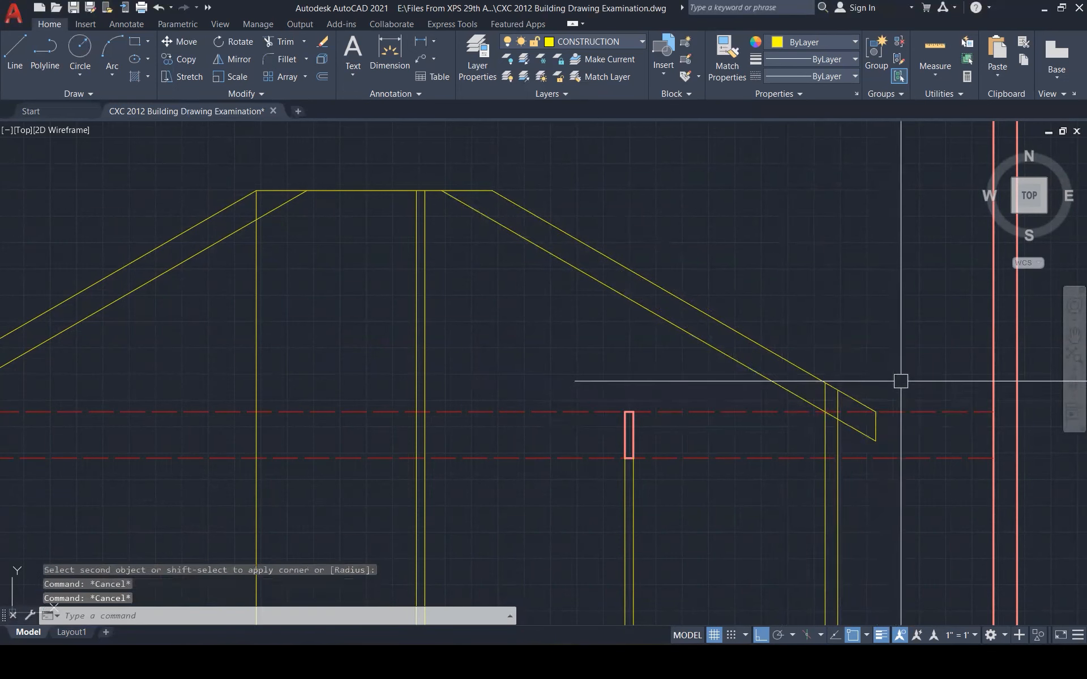
{"action": "scroll", "coordinate": [901, 376], "scroll_direction": "down", "scroll_amount": 2}
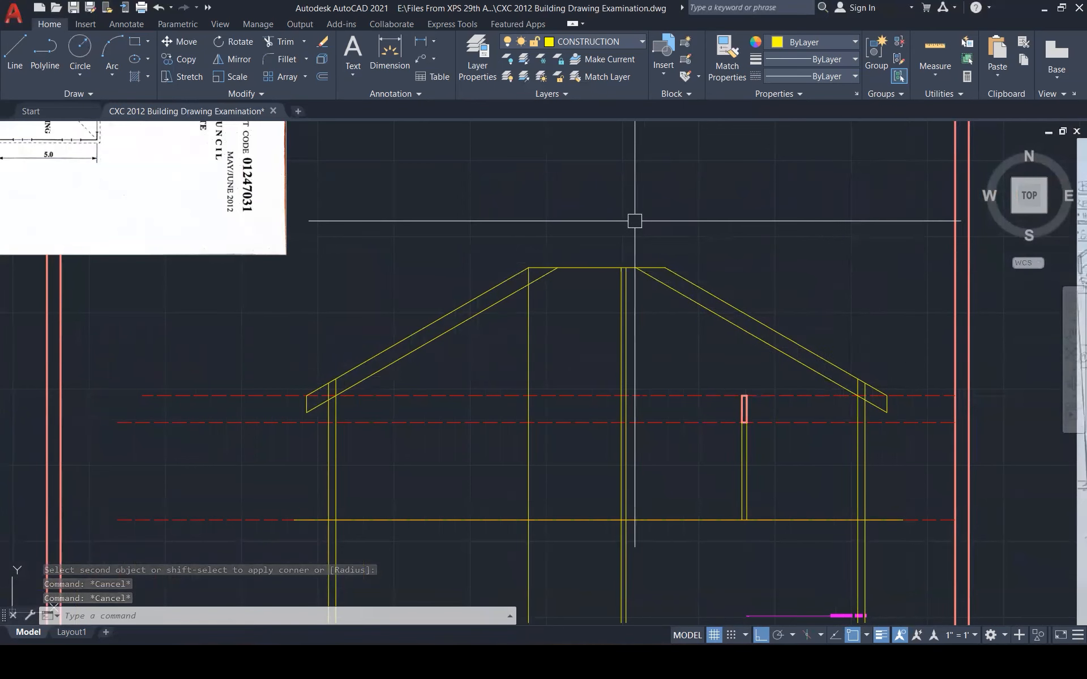
{"action": "scroll", "coordinate": [621, 309], "scroll_direction": "down", "scroll_amount": 1}
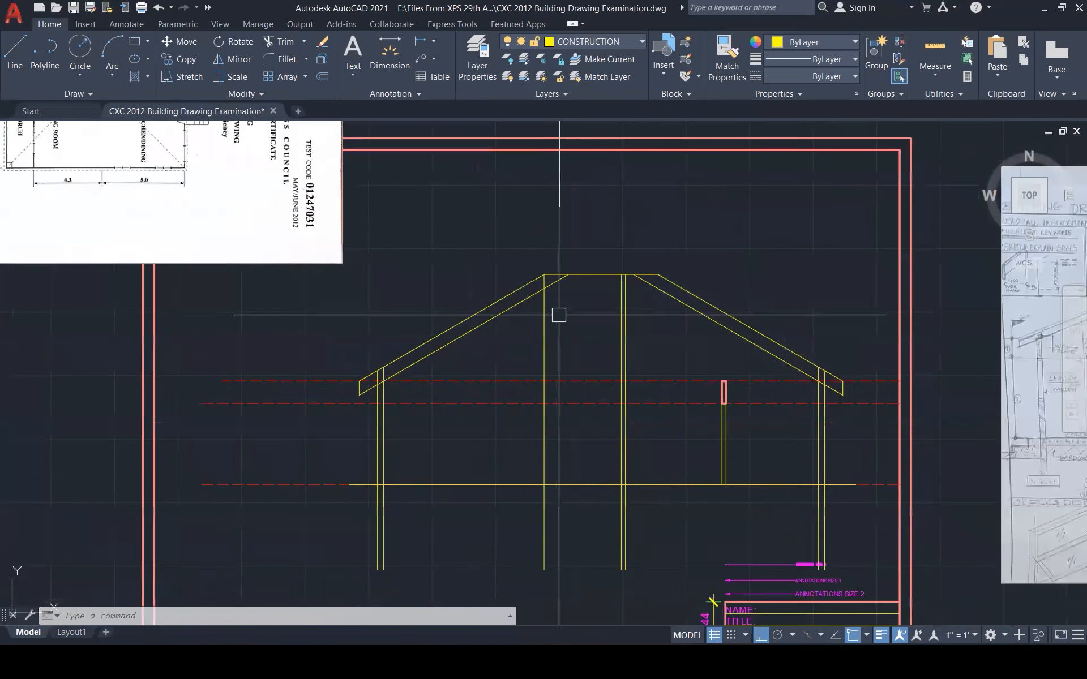
{"action": "scroll", "coordinate": [552, 301], "scroll_direction": "up", "scroll_amount": 2}
{"action": "type", "text": "tr"}
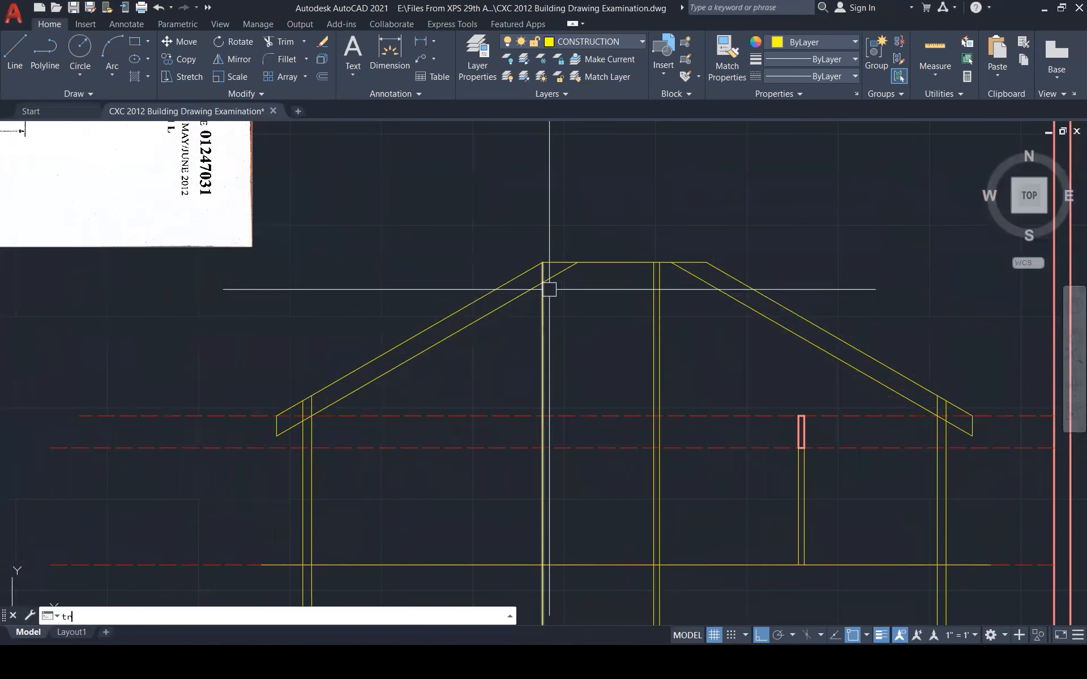
{"action": "key", "text": "Return"}
{"action": "scroll", "coordinate": [544, 285], "scroll_direction": "up", "scroll_amount": 2}
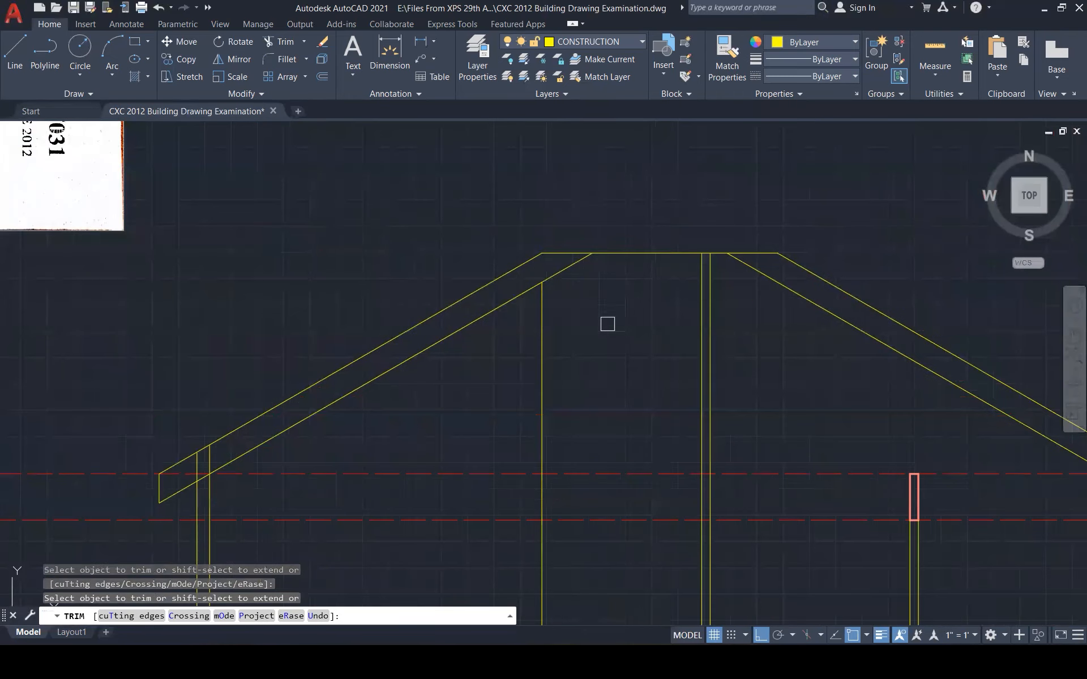
{"action": "scroll", "coordinate": [603, 331], "scroll_direction": "down", "scroll_amount": 2}
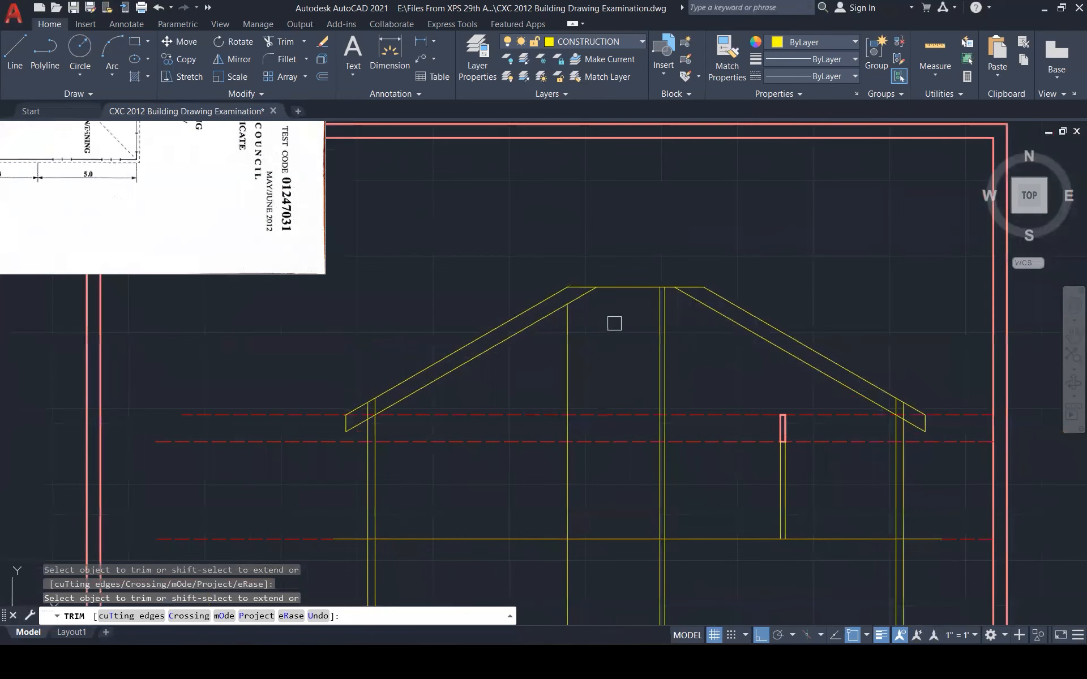
{"action": "key", "text": "Escape"}
{"action": "key", "text": "Escape"}
{"action": "key", "text": "Escape"}
{"action": "key", "text": "Escape"}
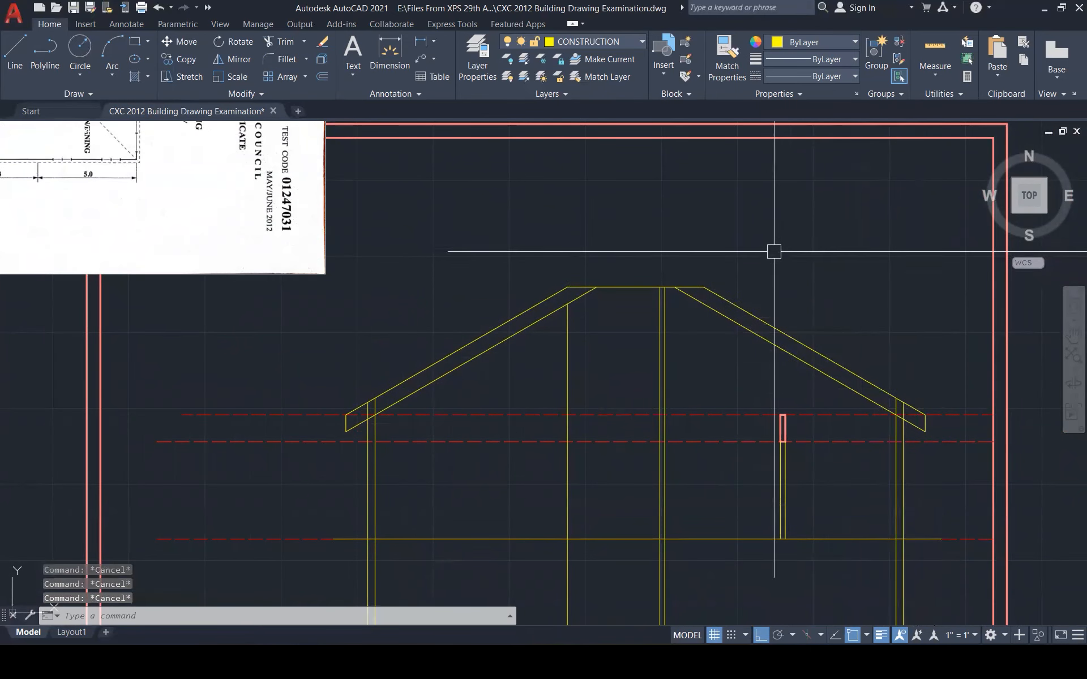
{"action": "scroll", "coordinate": [795, 368], "scroll_direction": "down", "scroll_amount": 1}
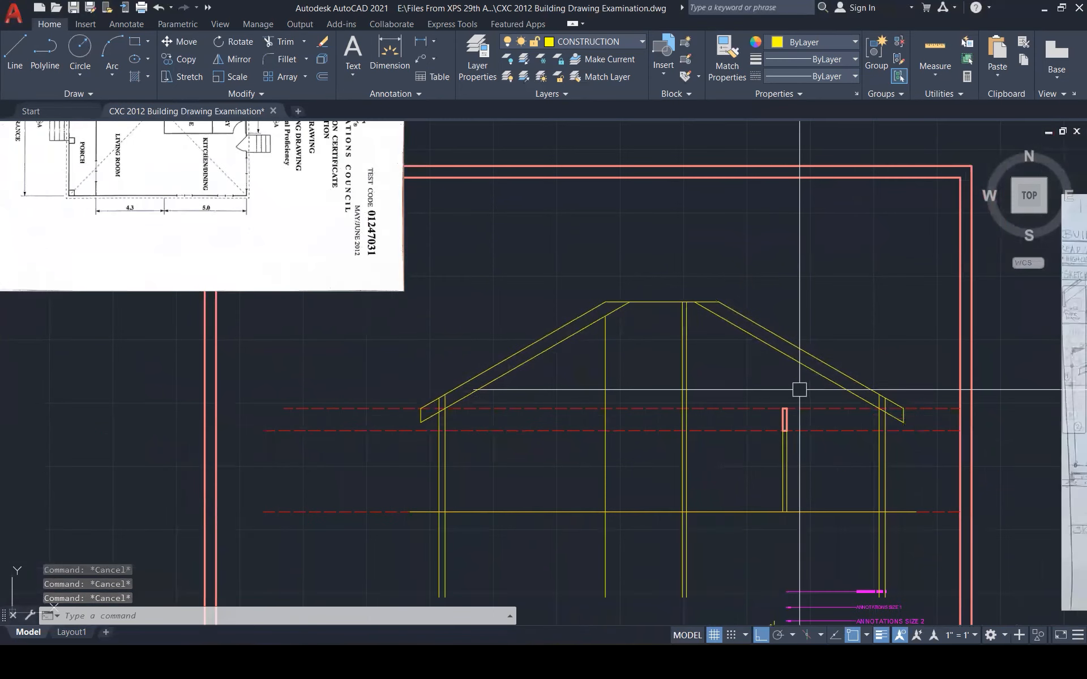
{"action": "scroll", "coordinate": [771, 417], "scroll_direction": "down", "scroll_amount": 1}
{"action": "scroll", "coordinate": [747, 454], "scroll_direction": "down", "scroll_amount": 1}
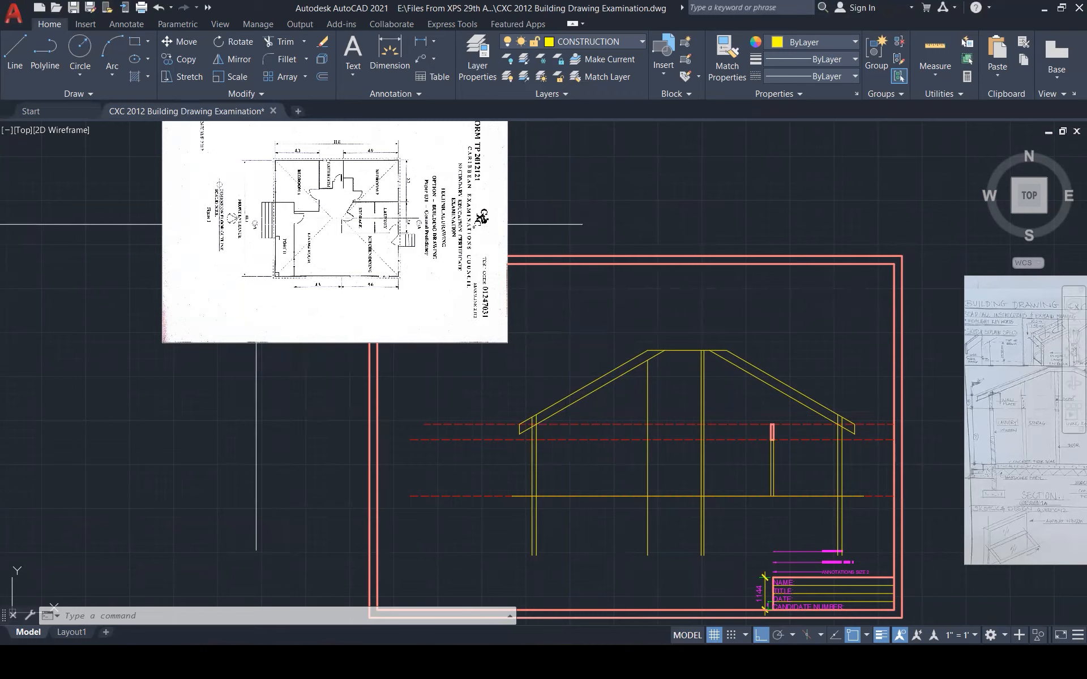
{"action": "scroll", "coordinate": [254, 225], "scroll_direction": "up", "scroll_amount": 4}
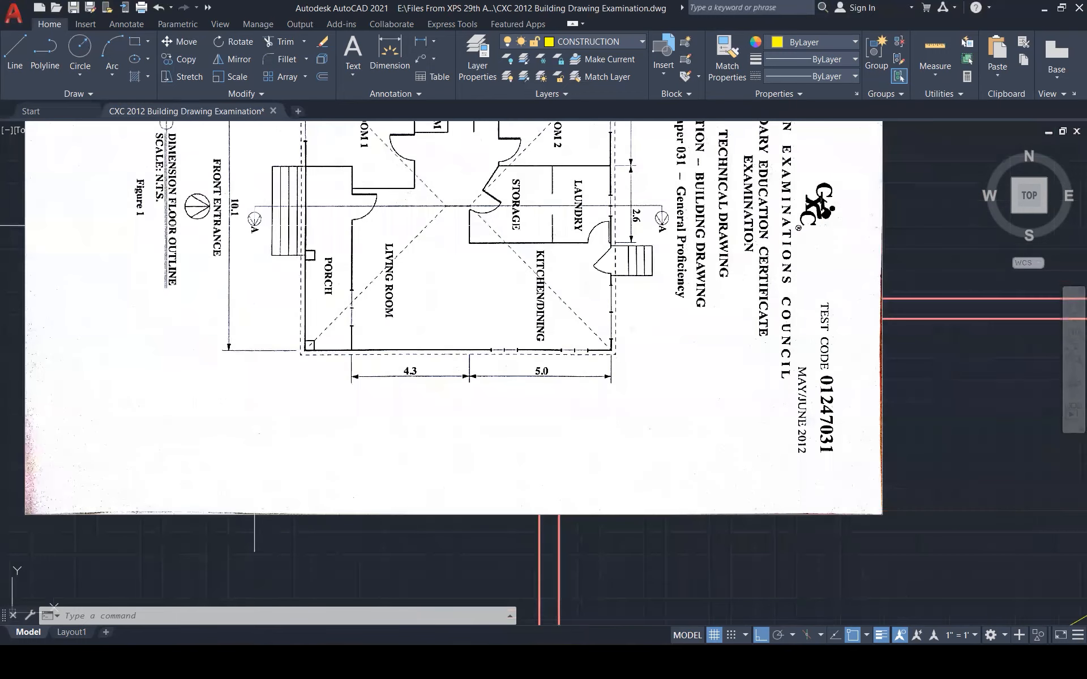
{"action": "scroll", "coordinate": [280, 251], "scroll_direction": "up", "scroll_amount": 3}
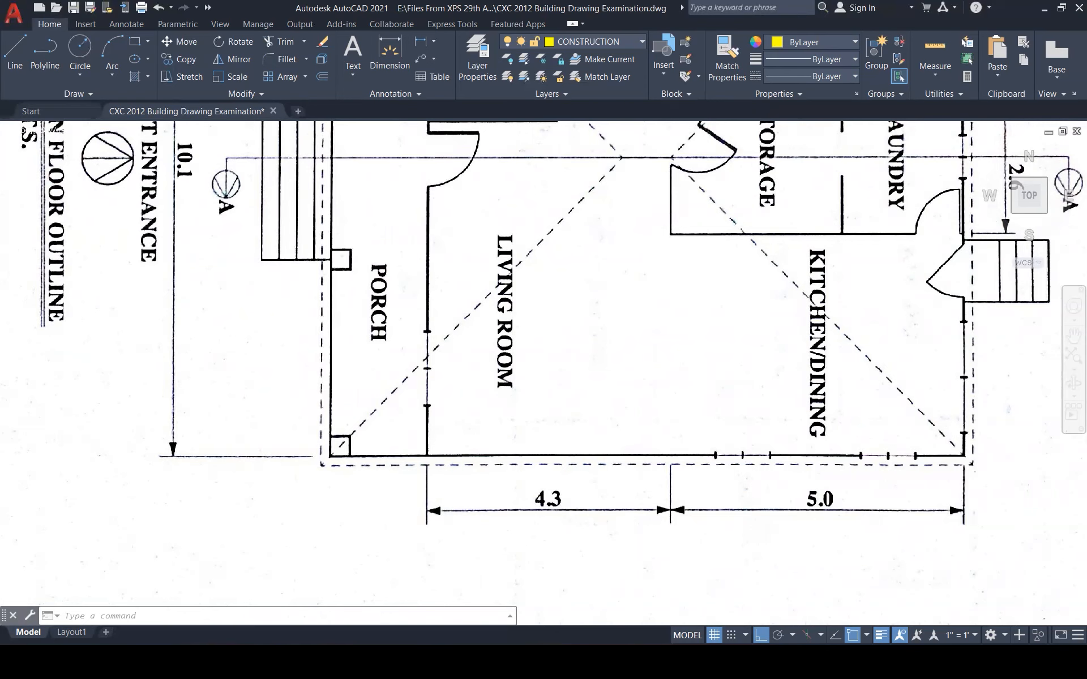
{"action": "scroll", "coordinate": [360, 228], "scroll_direction": "down", "scroll_amount": 5}
{"action": "scroll", "coordinate": [457, 220], "scroll_direction": "down", "scroll_amount": 3}
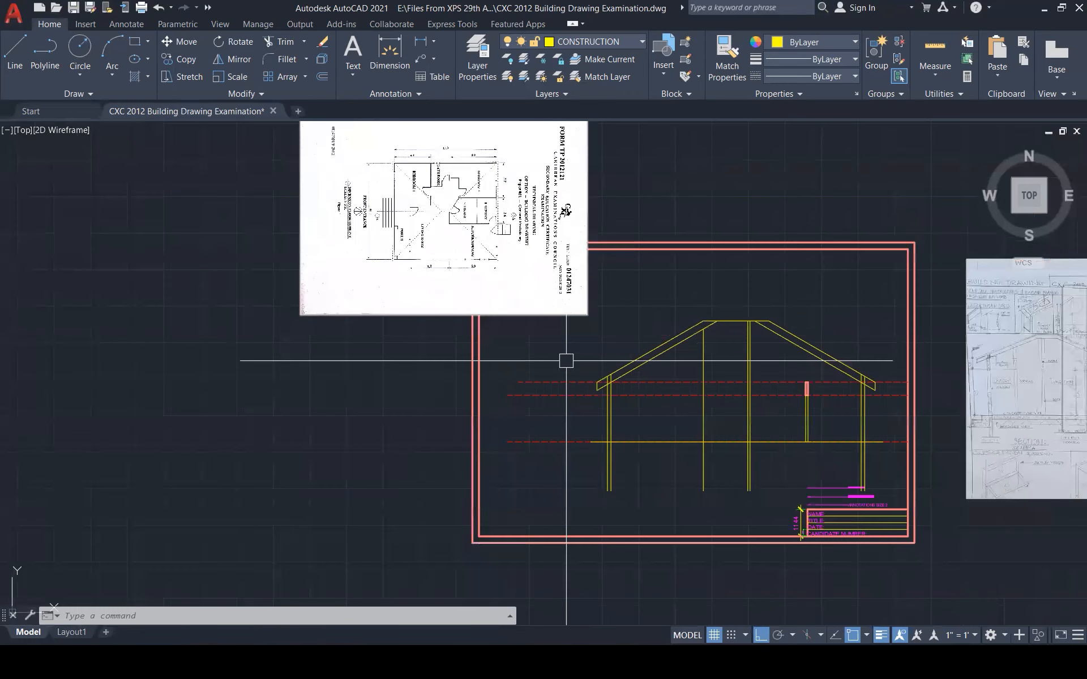
{"action": "scroll", "coordinate": [614, 456], "scroll_direction": "up", "scroll_amount": 5}
Begin a line at the floor line's end, then abandon it
{"action": "key", "text": "Escape"}
{"action": "key", "text": "Escape"}
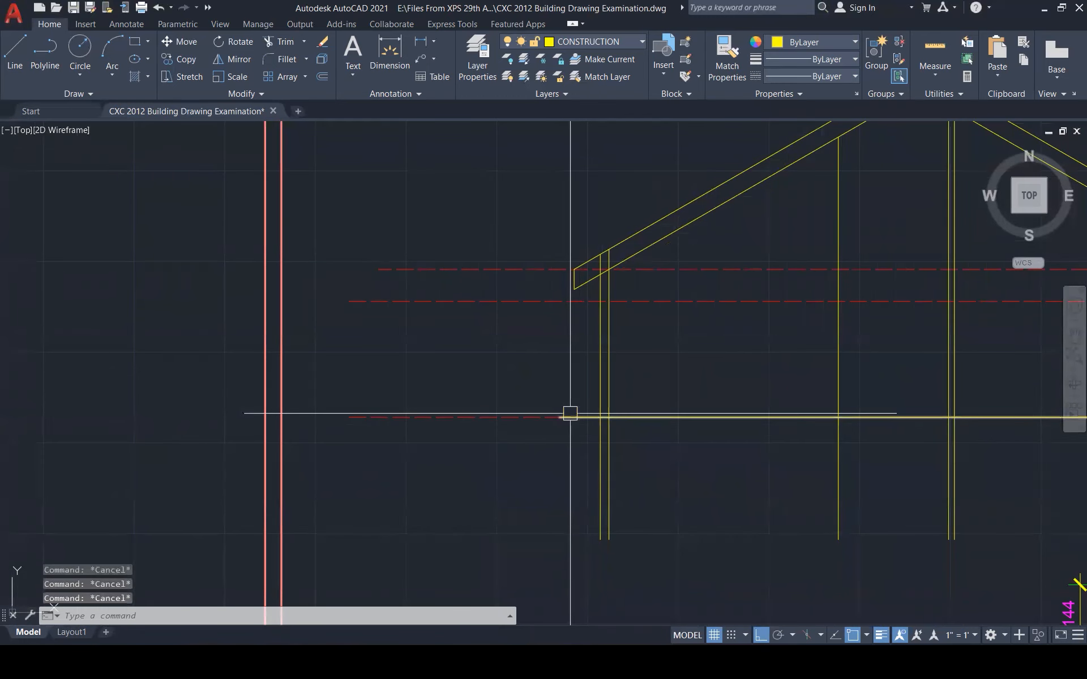
{"action": "type", "text": "l"}
{"action": "key", "text": "Return"}
{"action": "left_click", "coordinate": [567, 417]}
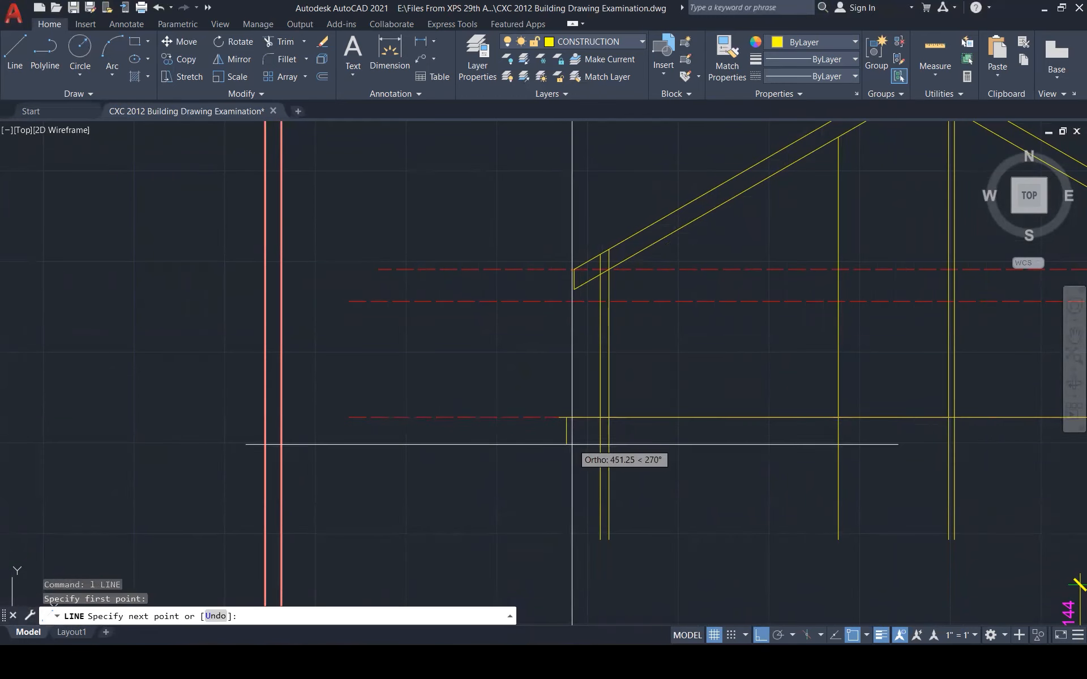
{"action": "key", "text": "Escape"}
{"action": "key", "text": "Escape"}
{"action": "key", "text": "Escape"}
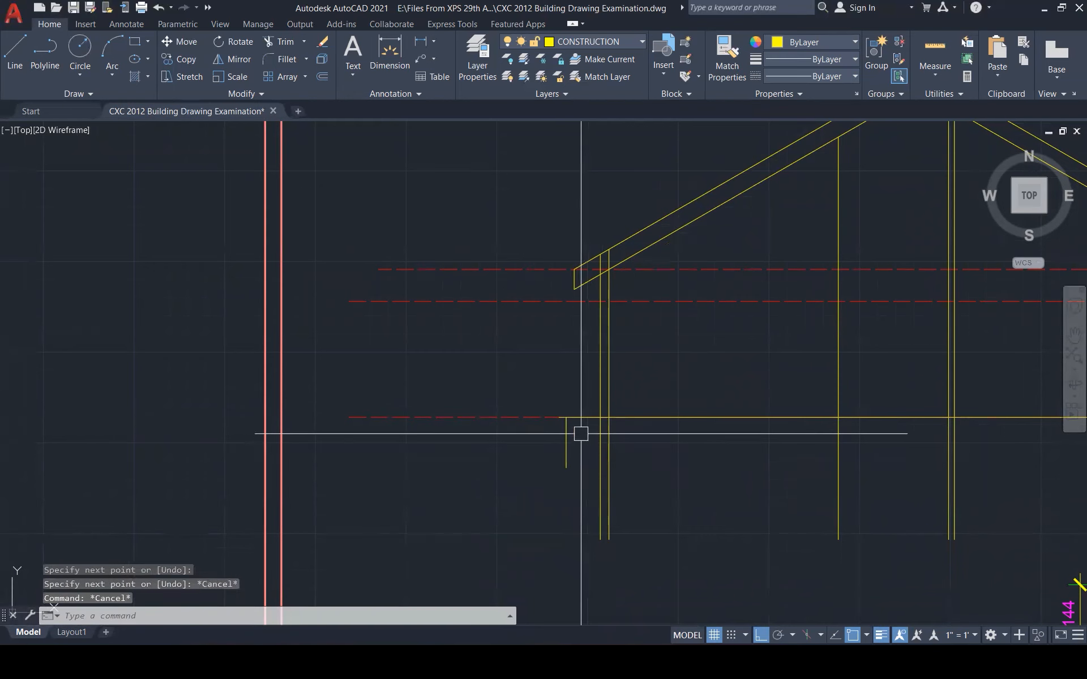
Offset the floor line downward five times at 200 spacing to form the step lines
{"action": "scroll", "coordinate": [580, 422], "scroll_direction": "up", "scroll_amount": 3}
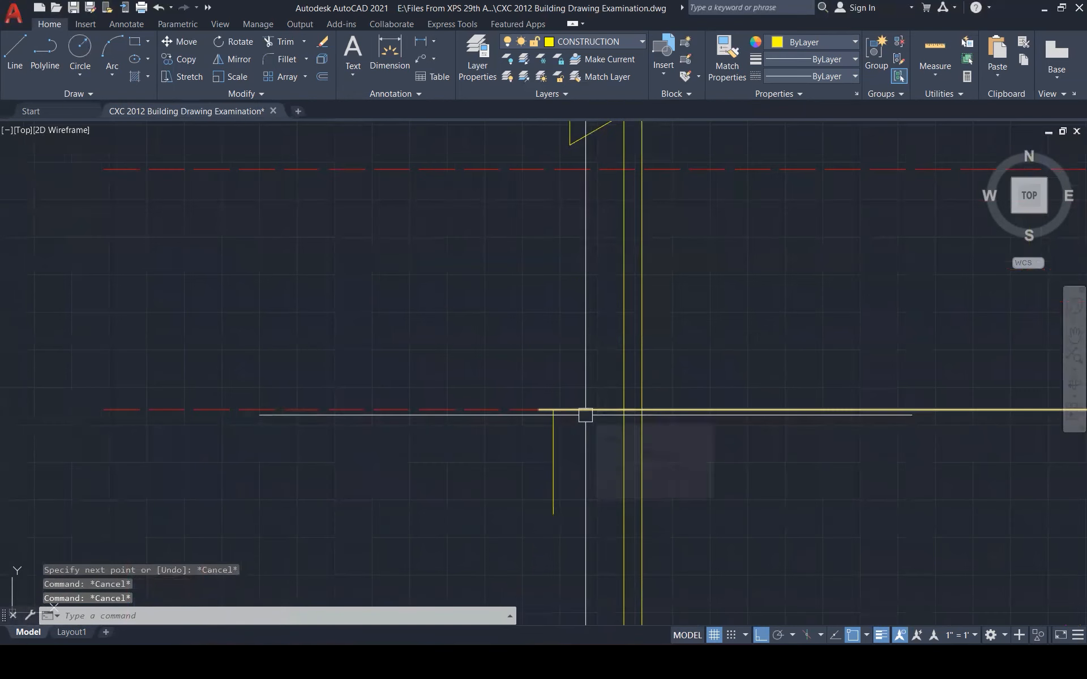
{"action": "type", "text": "o"}
{"action": "key", "text": "Return"}
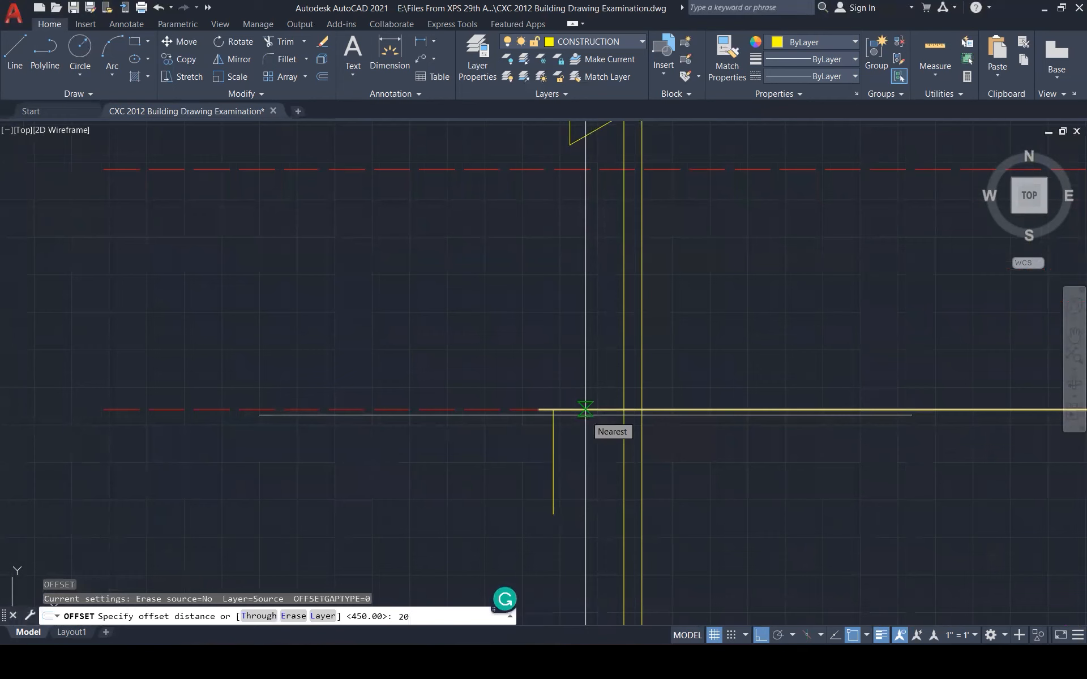
{"action": "key", "text": "Return"}
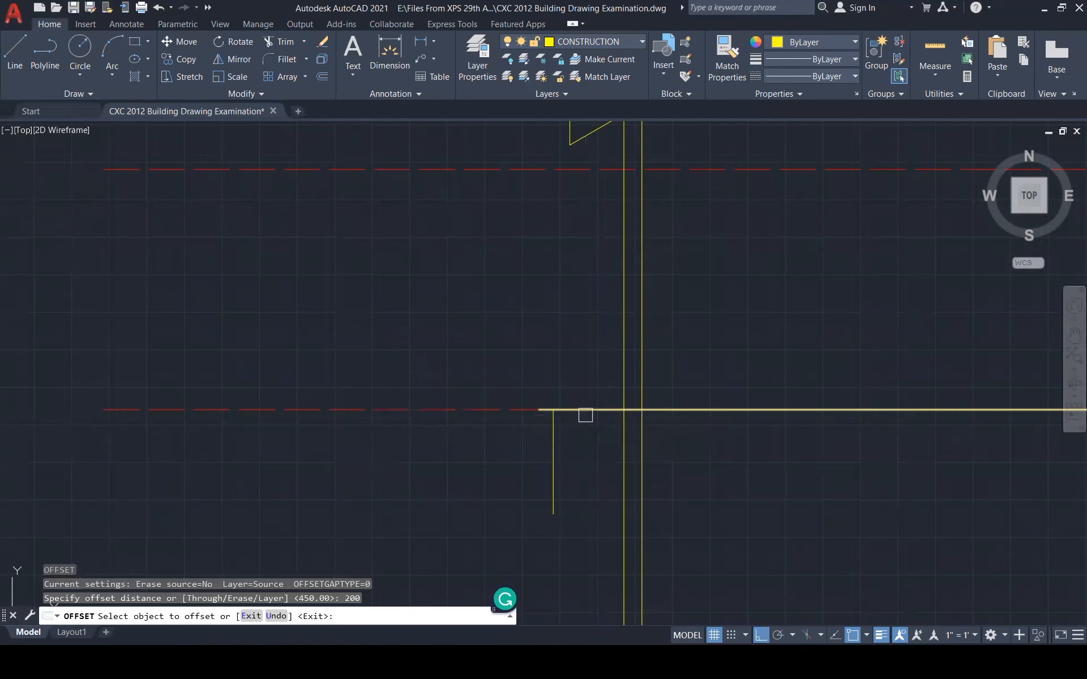
{"action": "left_click", "coordinate": [574, 409]}
{"action": "left_click", "coordinate": [574, 425]}
{"action": "left_click", "coordinate": [575, 434]}
{"action": "left_click", "coordinate": [568, 459]}
{"action": "left_click", "coordinate": [572, 458]}
{"action": "left_click", "coordinate": [577, 482]}
{"action": "left_click", "coordinate": [580, 482]}
{"action": "left_click", "coordinate": [582, 510]}
{"action": "left_click", "coordinate": [582, 508]}
{"action": "left_click", "coordinate": [559, 532]}
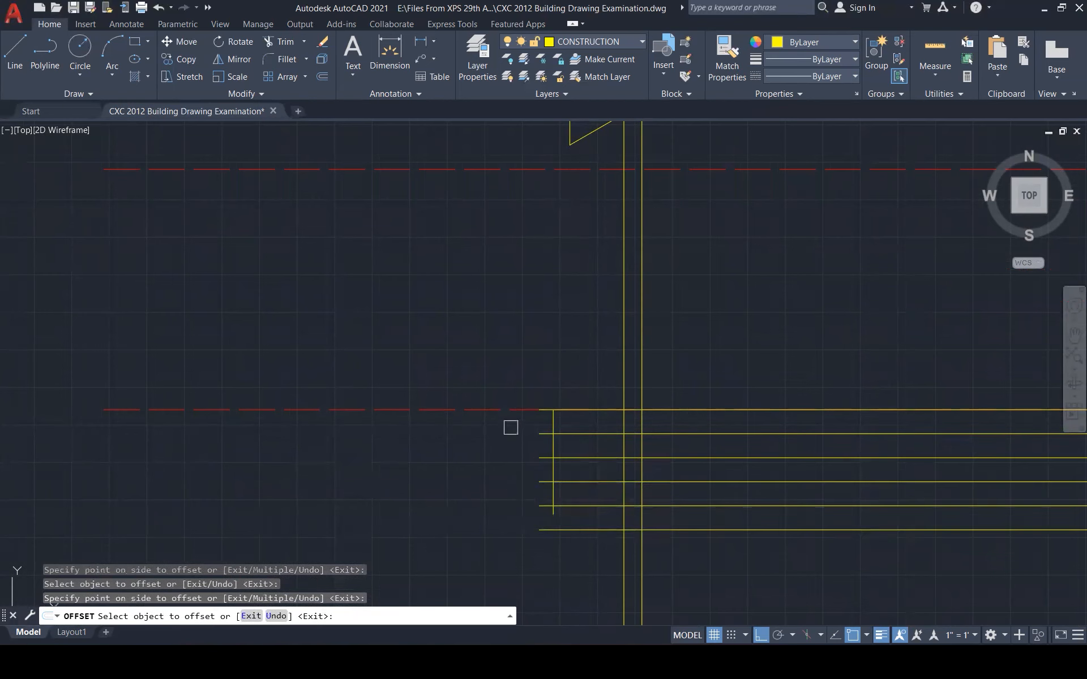
{"action": "scroll", "coordinate": [511, 427], "scroll_direction": "down", "scroll_amount": 3}
{"action": "key", "text": "Escape"}
{"action": "key", "text": "Escape"}
{"action": "key", "text": "Escape"}
Stretch the left ends of the top three step lines to different lengths
{"action": "scroll", "coordinate": [517, 461], "scroll_direction": "up", "scroll_amount": 4}
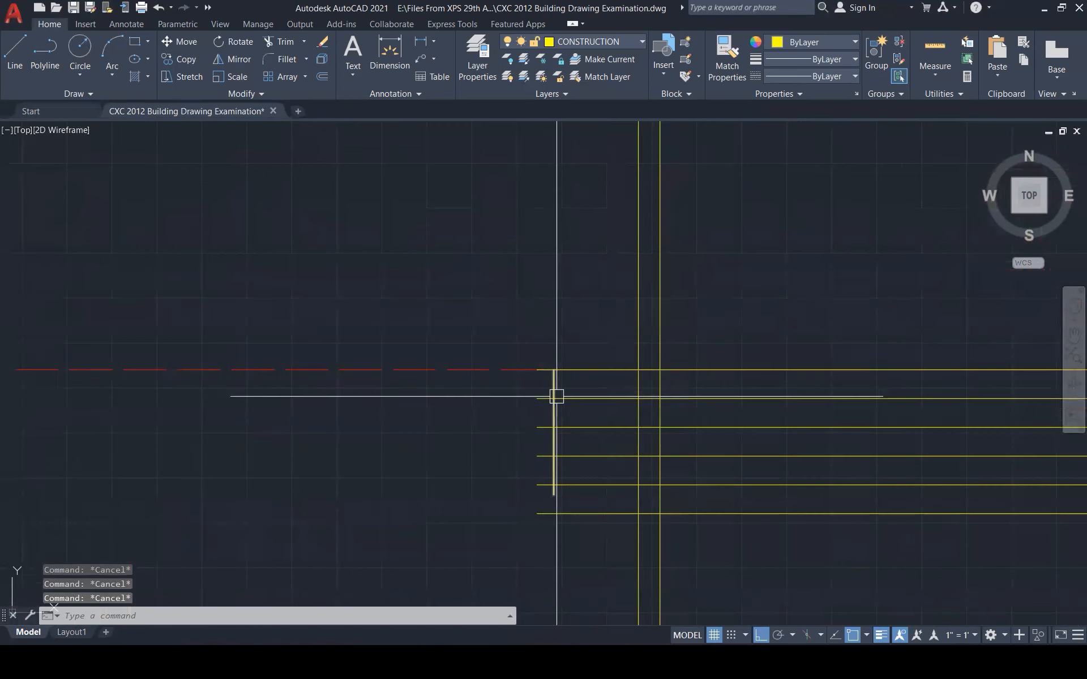
{"action": "left_click", "coordinate": [558, 398]}
{"action": "left_click", "coordinate": [537, 399]}
{"action": "left_click", "coordinate": [439, 405]}
{"action": "key", "text": "Escape"}
{"action": "key", "text": "Escape"}
{"action": "left_click", "coordinate": [531, 428]}
{"action": "left_click", "coordinate": [537, 427]}
{"action": "left_click", "coordinate": [376, 428]}
{"action": "key", "text": "Escape"}
{"action": "key", "text": "Escape"}
{"action": "left_click", "coordinate": [583, 455]}
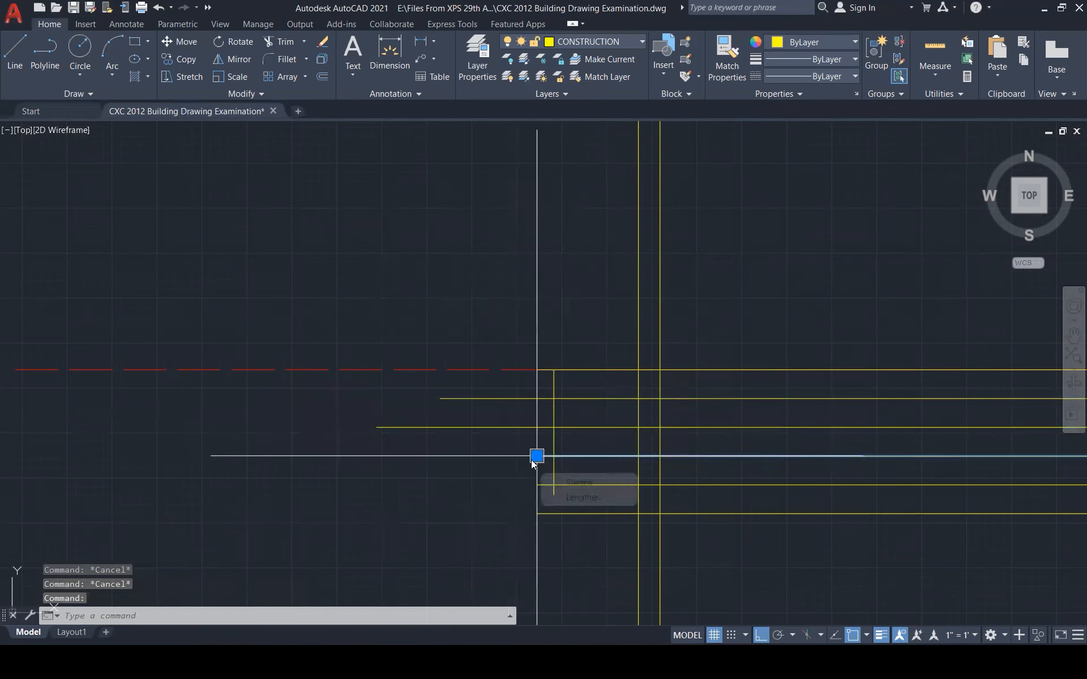
{"action": "left_click", "coordinate": [537, 456]}
{"action": "left_click", "coordinate": [410, 456]}
Stretch the left ends of the fourth and bottom step lines further left
{"action": "key", "text": "Escape"}
{"action": "key", "text": "Escape"}
{"action": "left_click", "coordinate": [583, 484]}
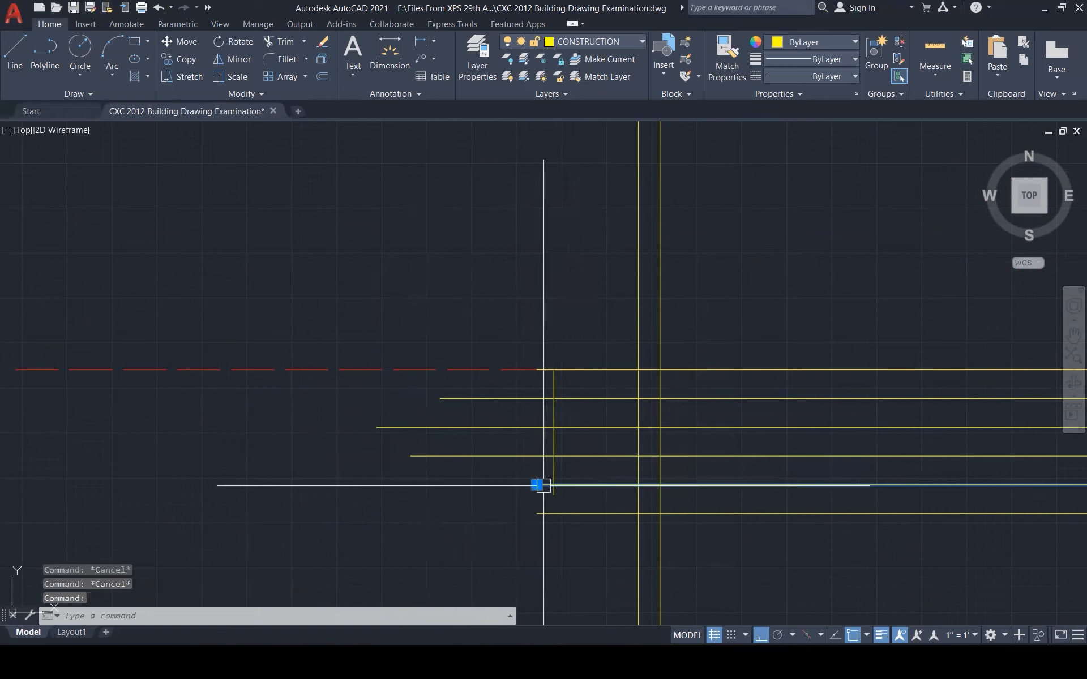
{"action": "left_click", "coordinate": [537, 484]}
{"action": "left_click", "coordinate": [424, 485]}
{"action": "key", "text": "Escape"}
{"action": "left_click", "coordinate": [577, 513]}
{"action": "left_click", "coordinate": [537, 513]}
{"action": "left_click", "coordinate": [380, 513]}
{"action": "key", "text": "Escape"}
{"action": "key", "text": "Escape"}
{"action": "key", "text": "Escape"}
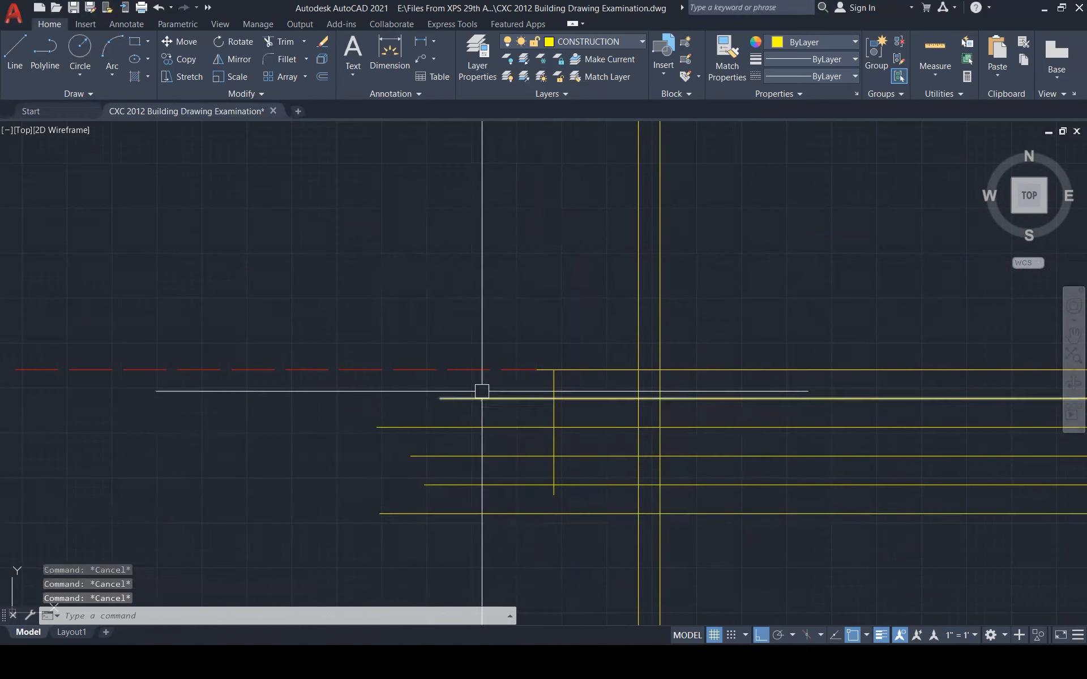
{"action": "scroll", "coordinate": [623, 511], "scroll_direction": "down", "scroll_amount": 2}
{"action": "scroll", "coordinate": [622, 510], "scroll_direction": "down", "scroll_amount": 3}
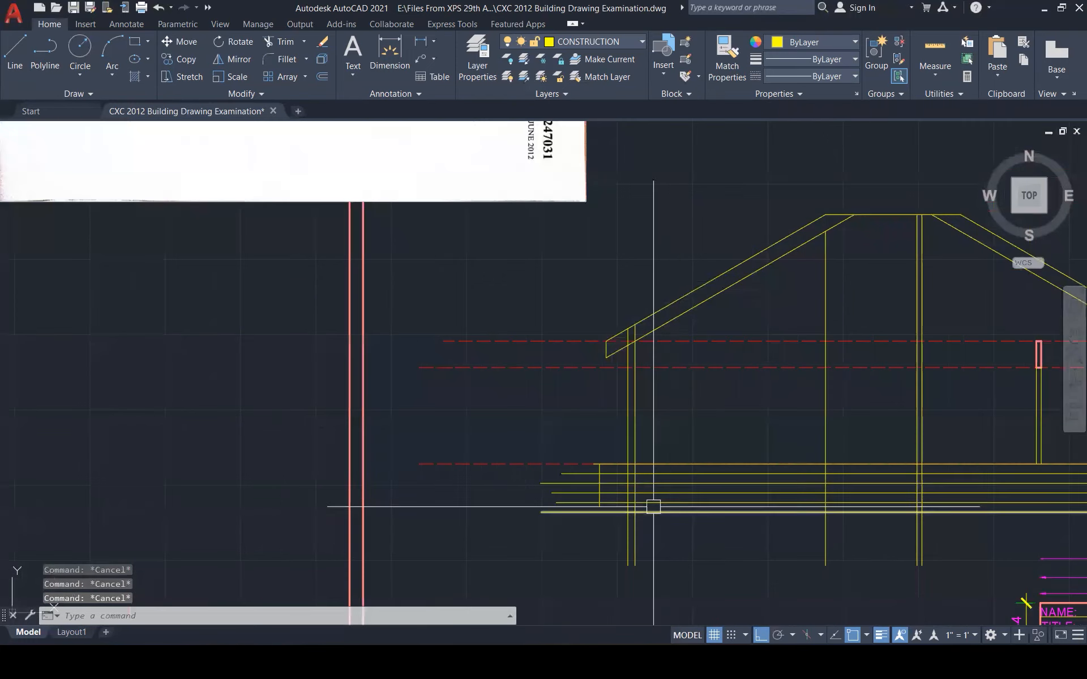
{"action": "scroll", "coordinate": [594, 493], "scroll_direction": "up", "scroll_amount": 2}
{"action": "scroll", "coordinate": [604, 450], "scroll_direction": "up", "scroll_amount": 2}
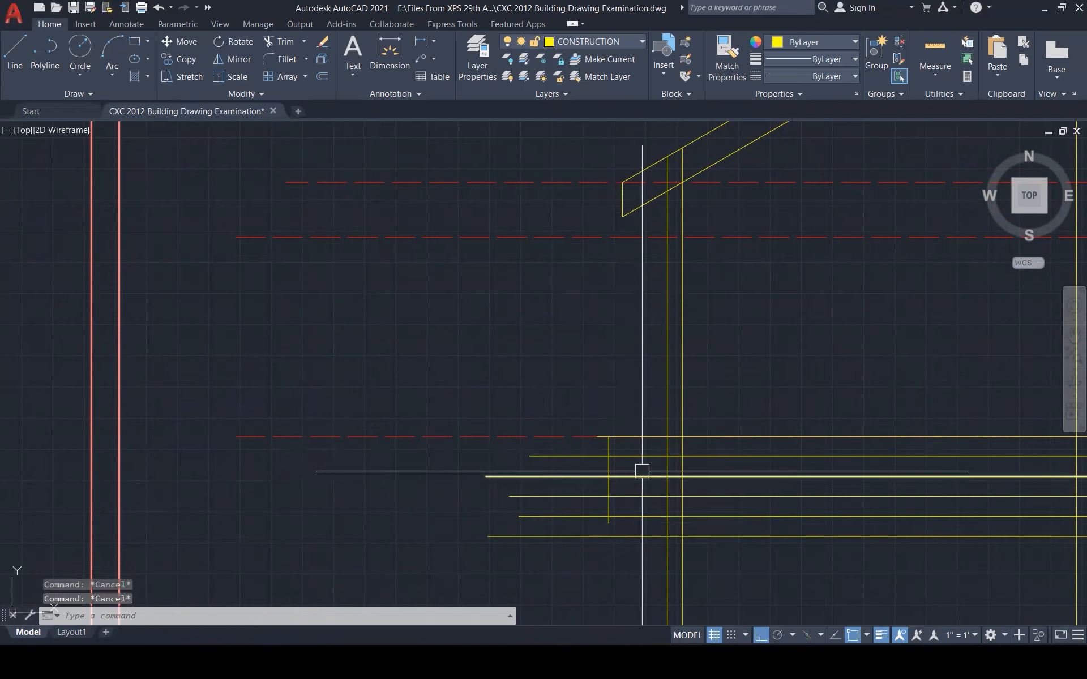
Try TRIM and a 250 offset of the vertical step line, cancelling both
{"action": "type", "text": "tr"}
{"action": "key", "text": "Return"}
{"action": "scroll", "coordinate": [602, 436], "scroll_direction": "up", "scroll_amount": 3}
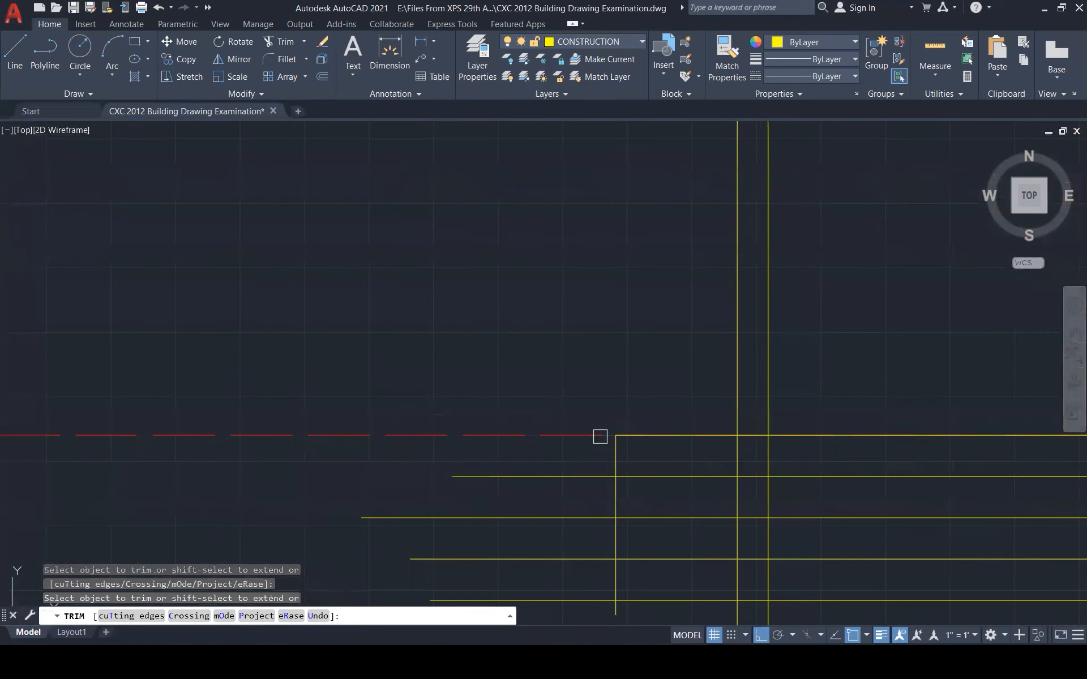
{"action": "key", "text": "Escape"}
{"action": "key", "text": "Escape"}
{"action": "key", "text": "Escape"}
{"action": "type", "text": "o"}
{"action": "key", "text": "Return"}
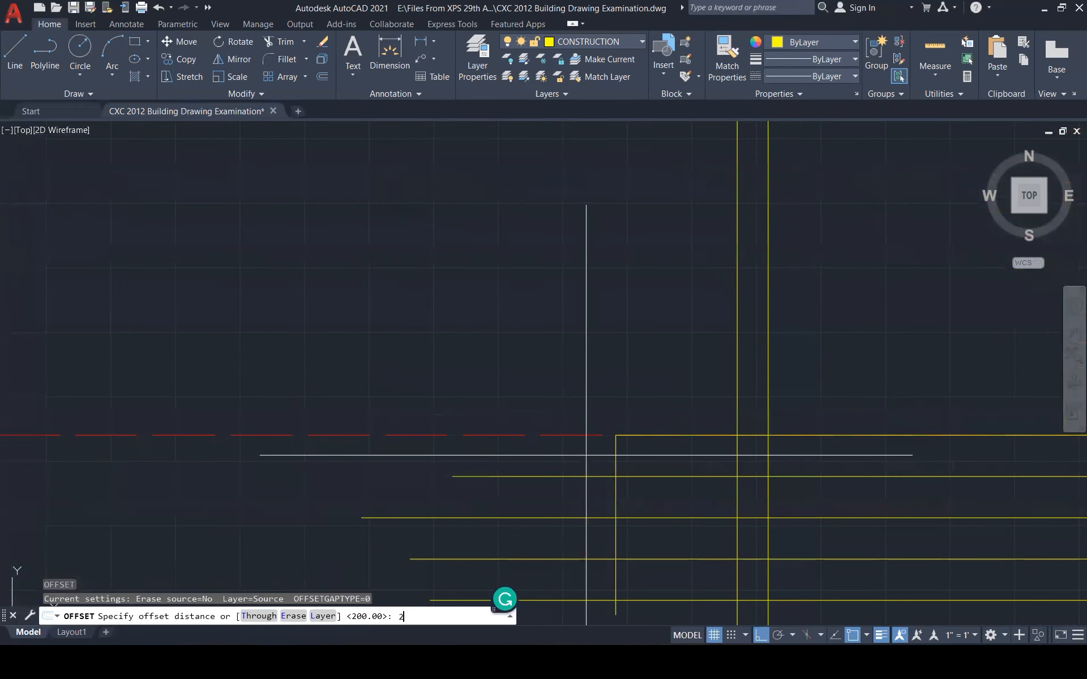
{"action": "key", "text": "Return"}
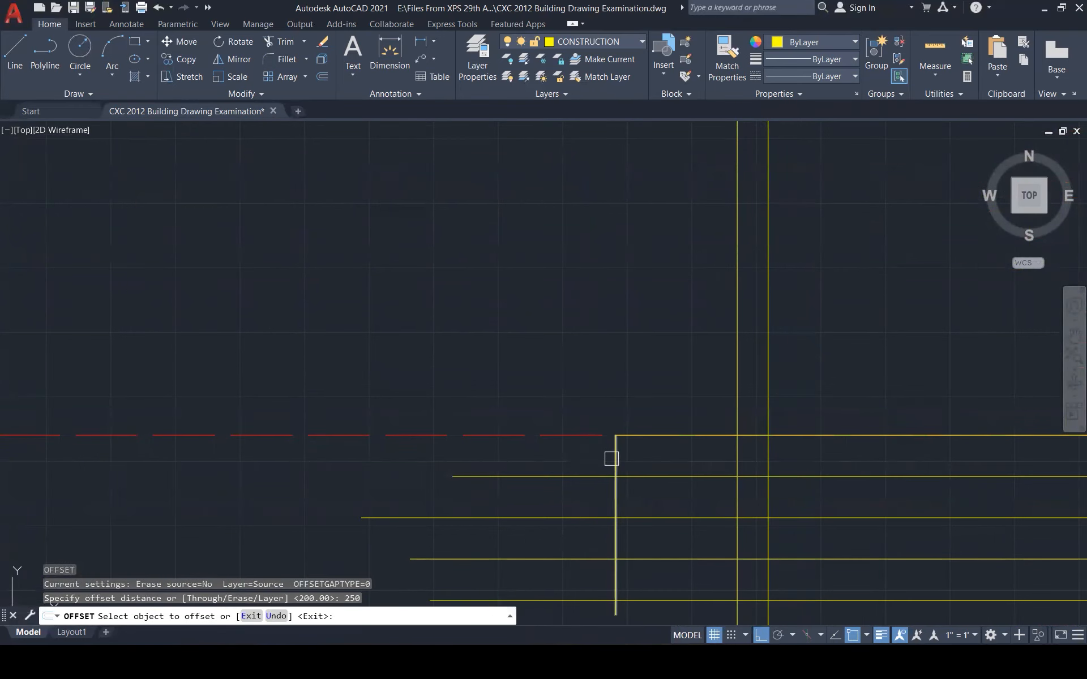
{"action": "left_click", "coordinate": [611, 459]}
{"action": "key", "text": "Escape"}
{"action": "key", "text": "Escape"}
{"action": "key", "text": "Escape"}
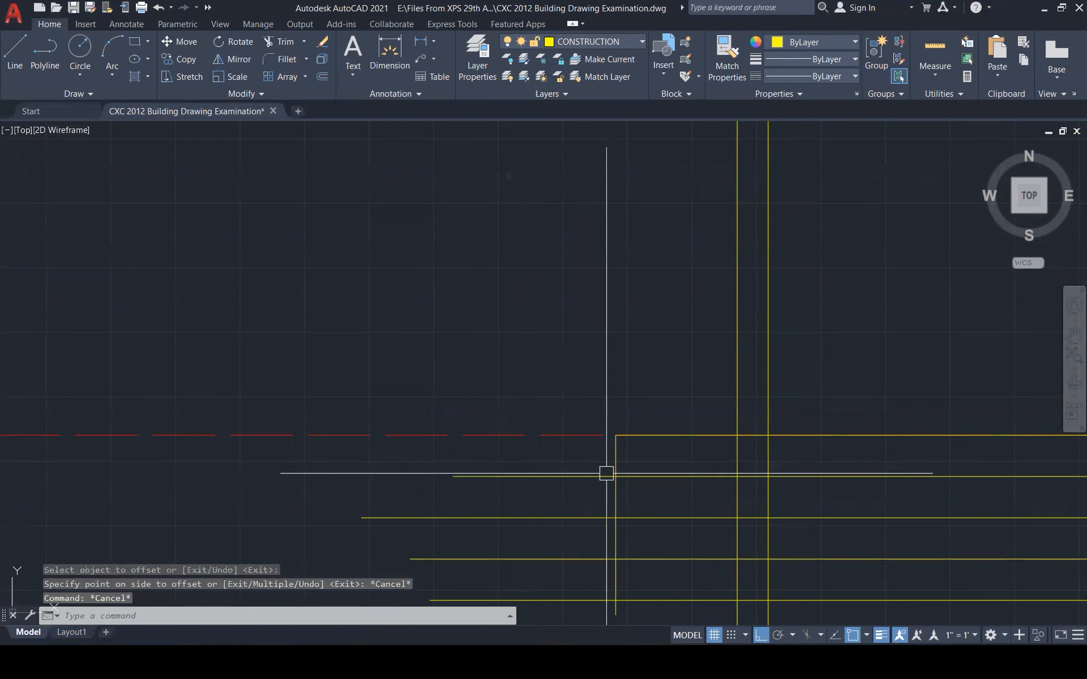
Offset the vertical step line three times 450 to the left as risers
{"action": "type", "text": "450\\"}
{"action": "key", "text": "Escape"}
{"action": "type", "text": "o"}
{"action": "key", "text": "Return"}
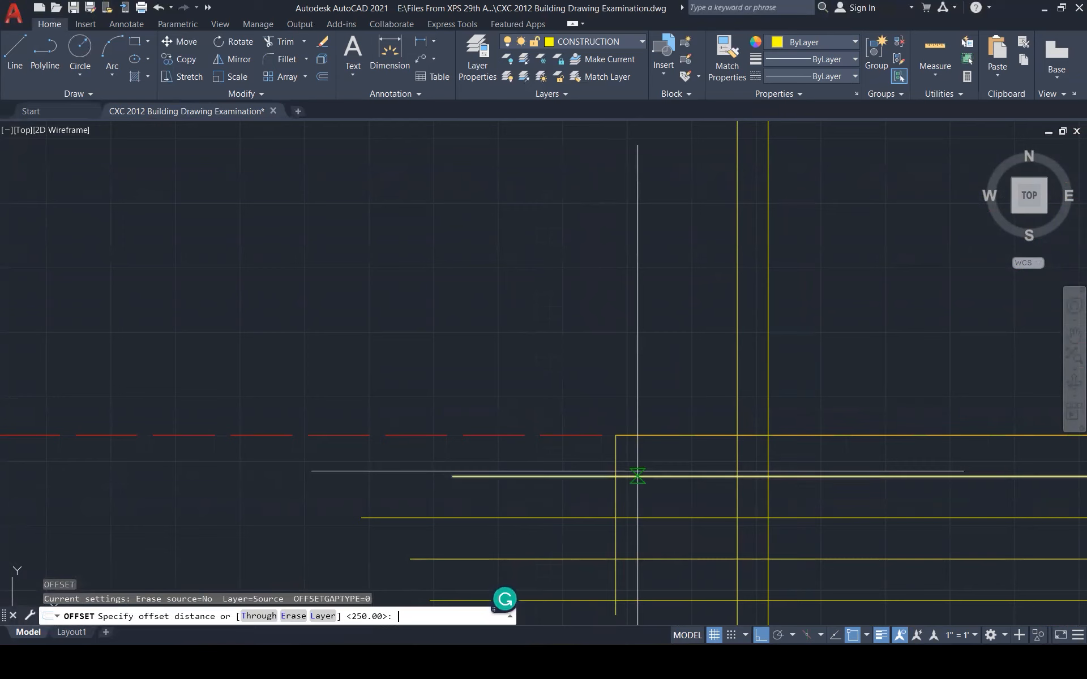
{"action": "type", "text": "450"}
{"action": "key", "text": "Return"}
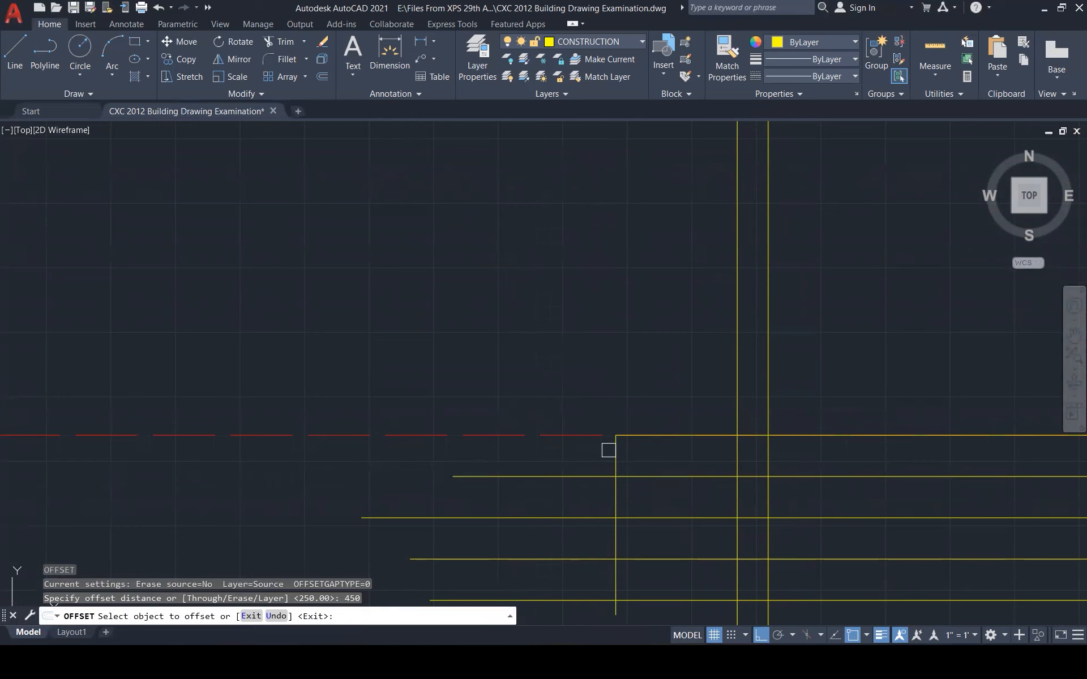
{"action": "left_click", "coordinate": [615, 459]}
{"action": "left_click", "coordinate": [524, 481]}
{"action": "left_click", "coordinate": [529, 495]}
{"action": "left_click", "coordinate": [486, 512]}
{"action": "left_click", "coordinate": [430, 535]}
{"action": "left_click", "coordinate": [376, 543]}
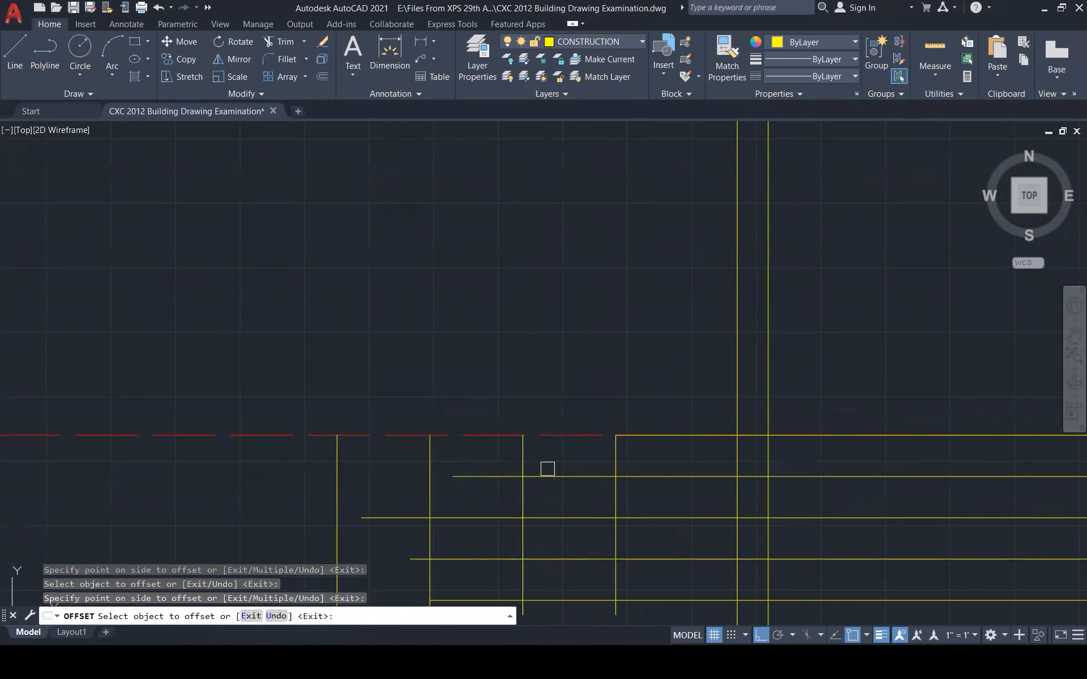
{"action": "scroll", "coordinate": [611, 448], "scroll_direction": "down", "scroll_amount": 3}
{"action": "key", "text": "Escape"}
{"action": "key", "text": "Escape"}
{"action": "key", "text": "Escape"}
{"action": "key", "text": "Escape"}
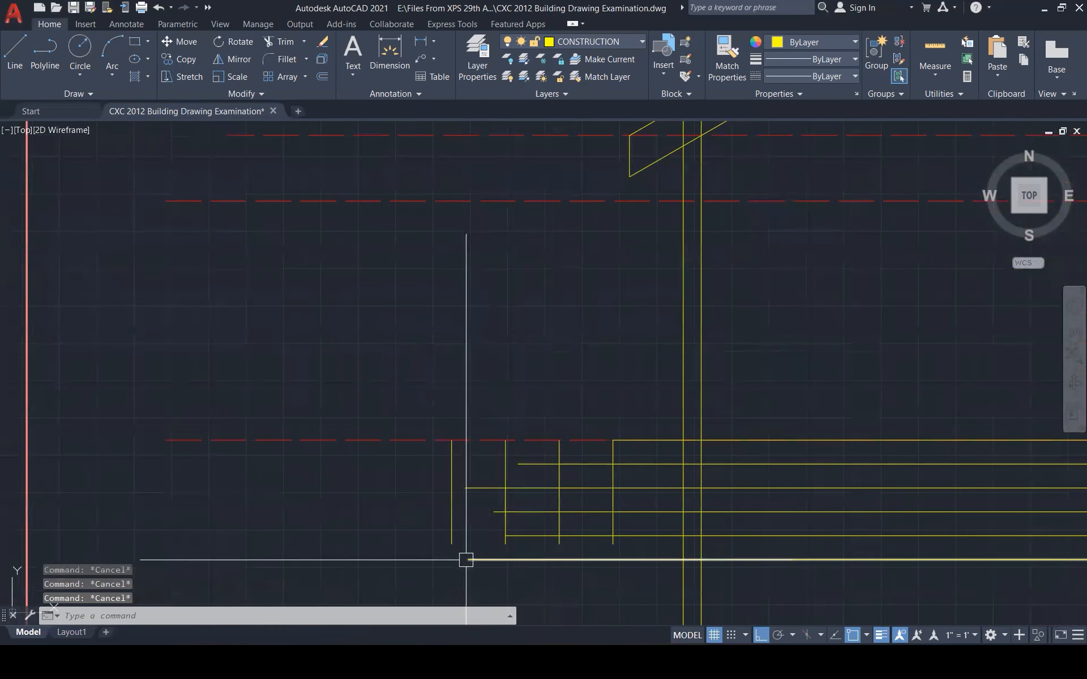
Fillet the step lines and risers into four sharp stair corners
{"action": "type", "text": "f"}
{"action": "key", "text": "Return"}
{"action": "left_click", "coordinate": [614, 454]}
{"action": "left_click", "coordinate": [572, 463]}
{"action": "key", "text": "Return"}
{"action": "left_click", "coordinate": [572, 464]}
{"action": "left_click", "coordinate": [561, 473]}
{"action": "key", "text": "Return"}
{"action": "left_click", "coordinate": [553, 471]}
{"action": "left_click", "coordinate": [534, 486]}
{"action": "key", "text": "Return"}
{"action": "left_click", "coordinate": [524, 488]}
{"action": "left_click", "coordinate": [506, 498]}
{"action": "key", "text": "Return"}
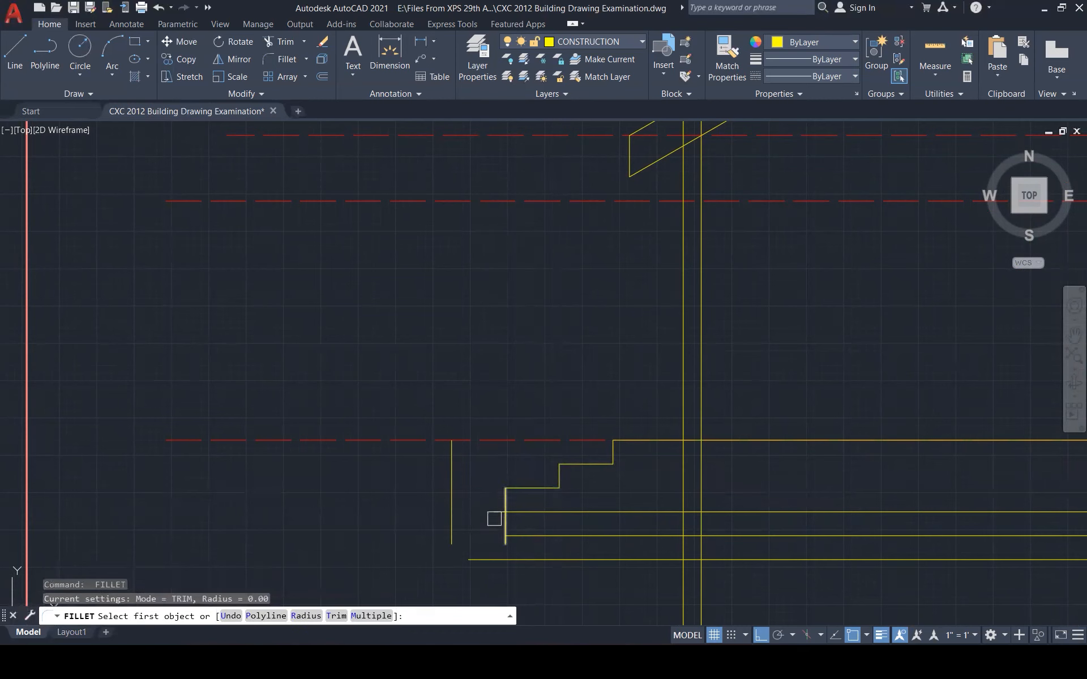
{"action": "key", "text": "Escape"}
Stretch the bottom stair line left and fillet it with the foot vertical into a corner
{"action": "left_click", "coordinate": [509, 512]}
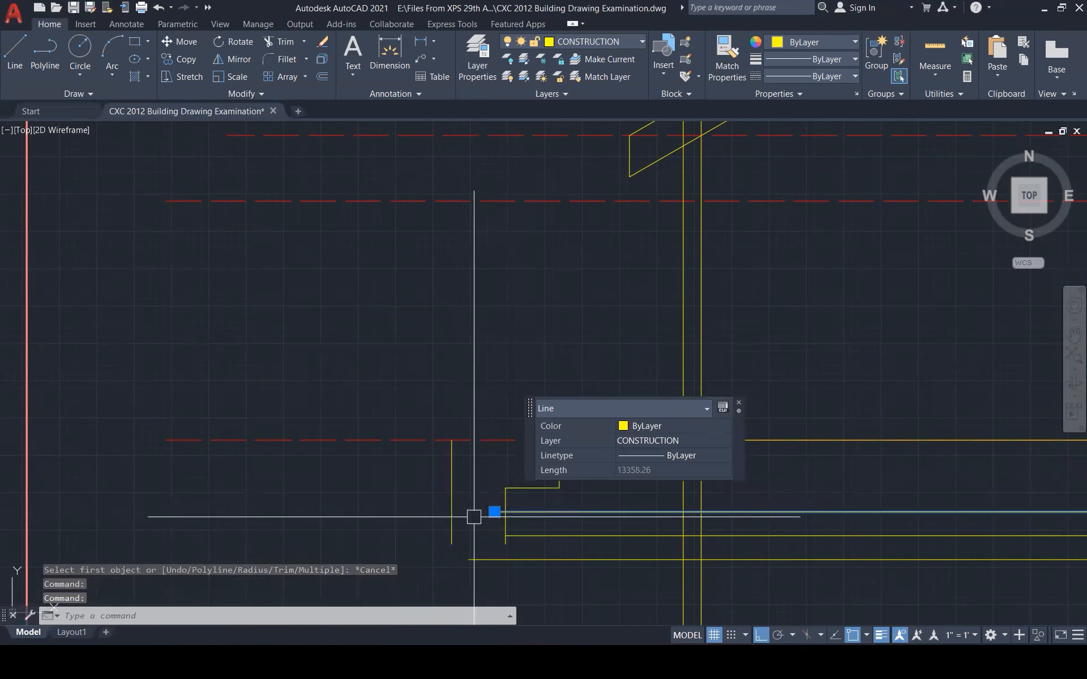
{"action": "left_click", "coordinate": [494, 512]}
{"action": "left_click", "coordinate": [473, 513]}
{"action": "key", "text": "Escape"}
{"action": "key", "text": "Escape"}
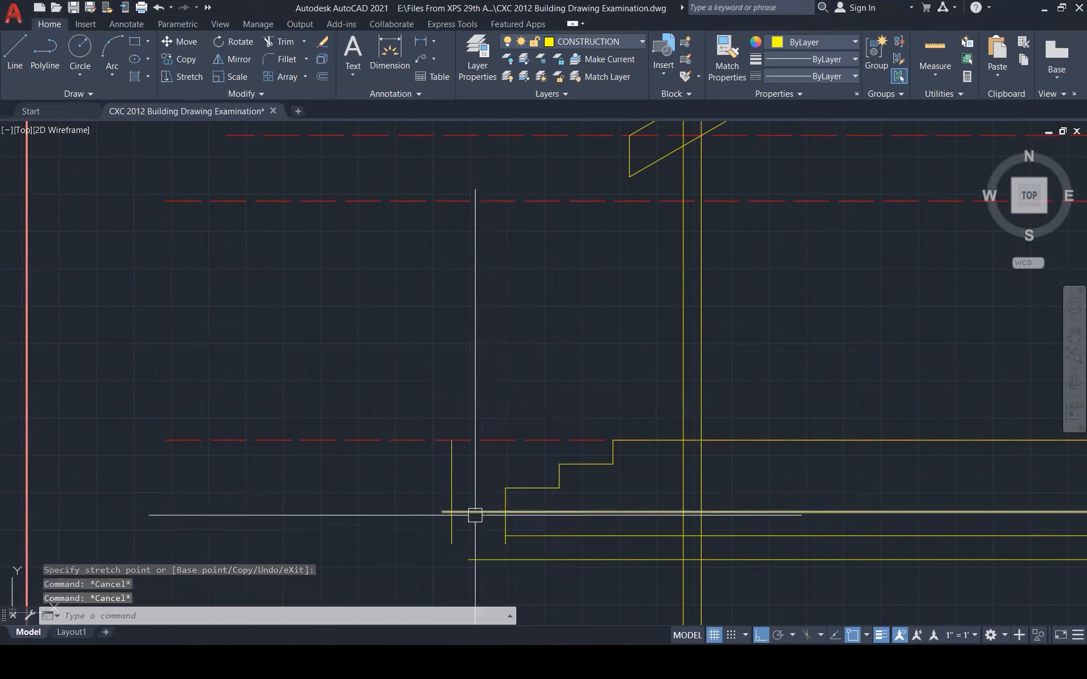
{"action": "type", "text": "f"}
{"action": "key", "text": "Return"}
{"action": "left_click", "coordinate": [451, 526]}
{"action": "left_click", "coordinate": [458, 513]}
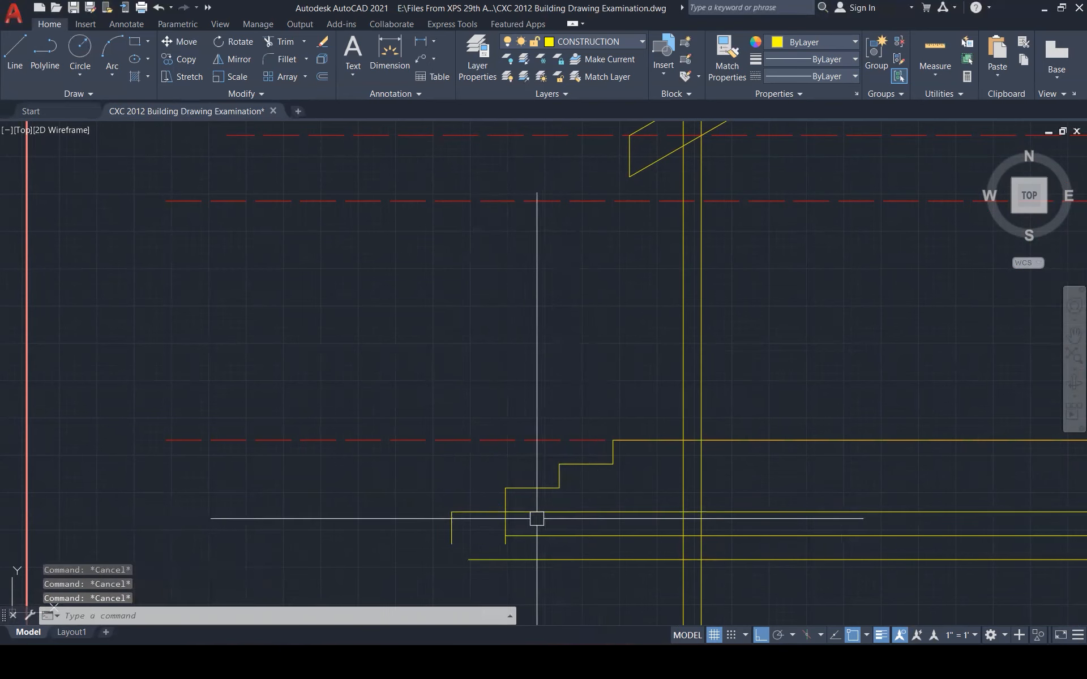
{"action": "type", "text": "f"}
{"action": "key", "text": "Return"}
{"action": "left_click", "coordinate": [483, 511]}
{"action": "key", "text": "Escape"}
{"action": "key", "text": "Escape"}
{"action": "key", "text": "Escape"}
{"action": "key", "text": "Escape"}
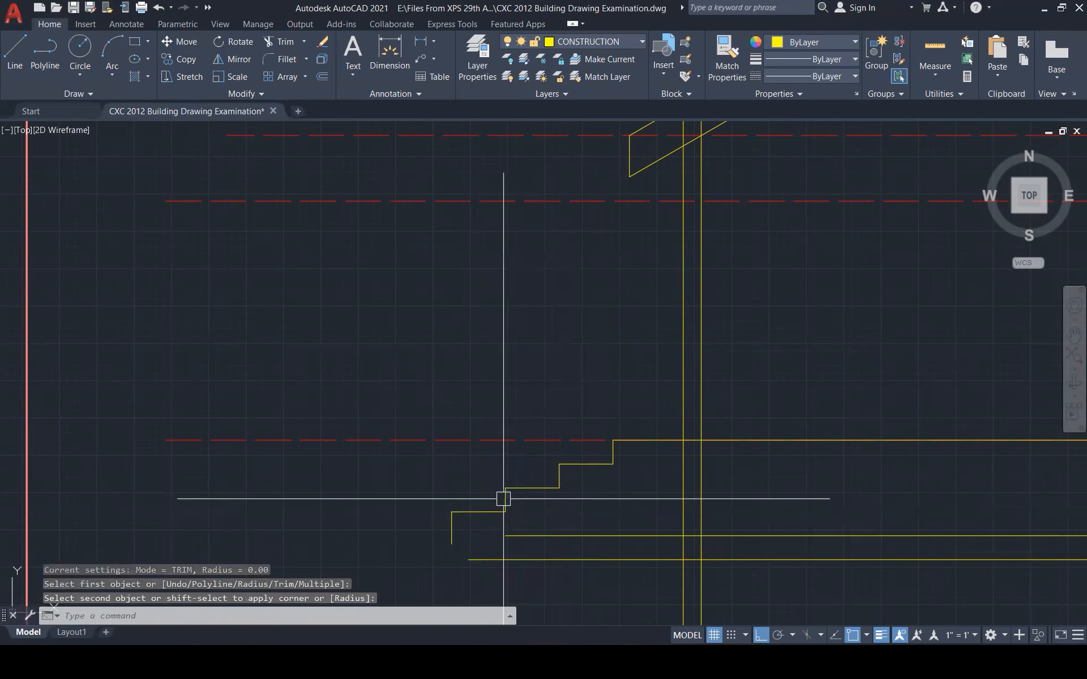
{"action": "scroll", "coordinate": [613, 528], "scroll_direction": "down", "scroll_amount": 5}
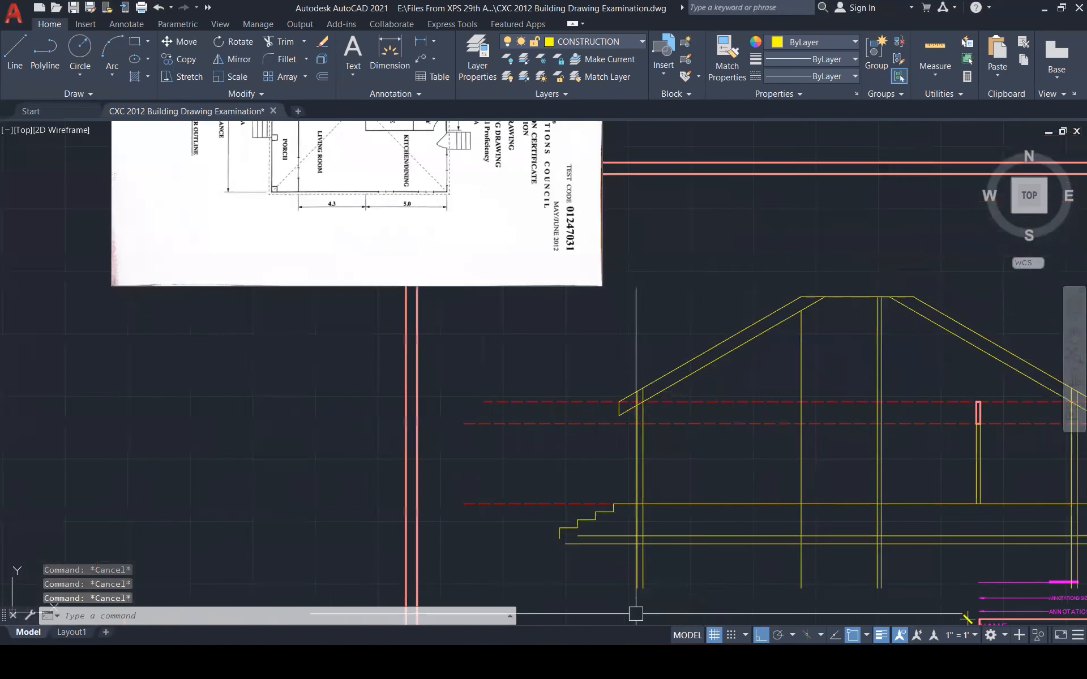
Erase the long line and the base line beneath the steps
{"action": "scroll", "coordinate": [626, 593], "scroll_direction": "up", "scroll_amount": 2}
{"action": "scroll", "coordinate": [628, 562], "scroll_direction": "down", "scroll_amount": 5}
{"action": "scroll", "coordinate": [633, 578], "scroll_direction": "up", "scroll_amount": 5}
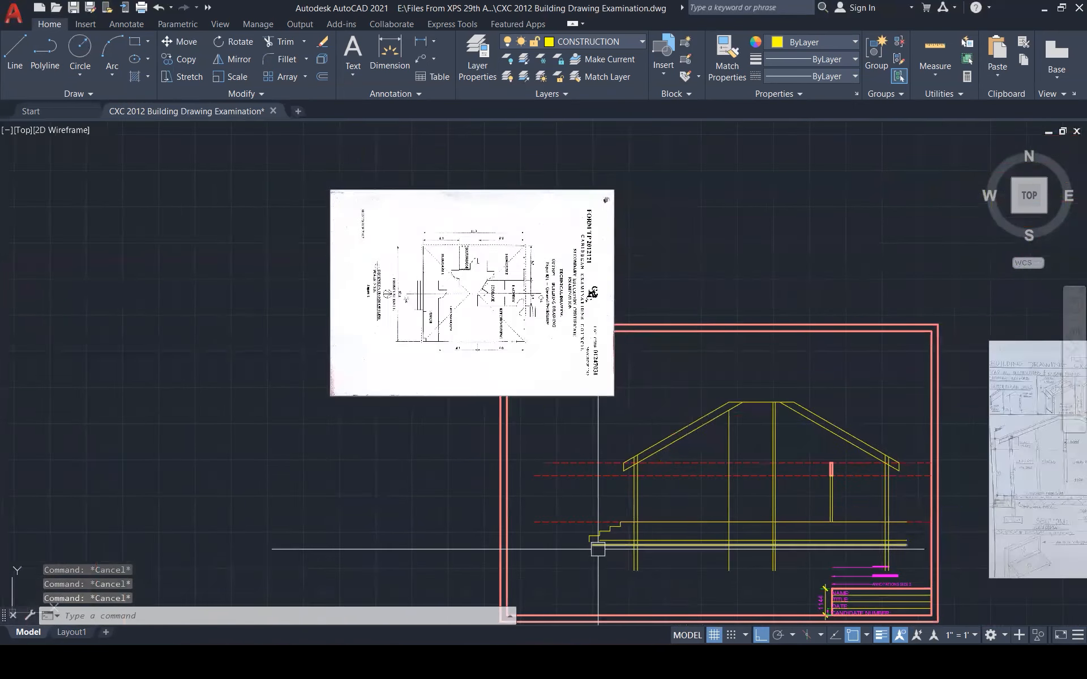
{"action": "left_click", "coordinate": [656, 525]}
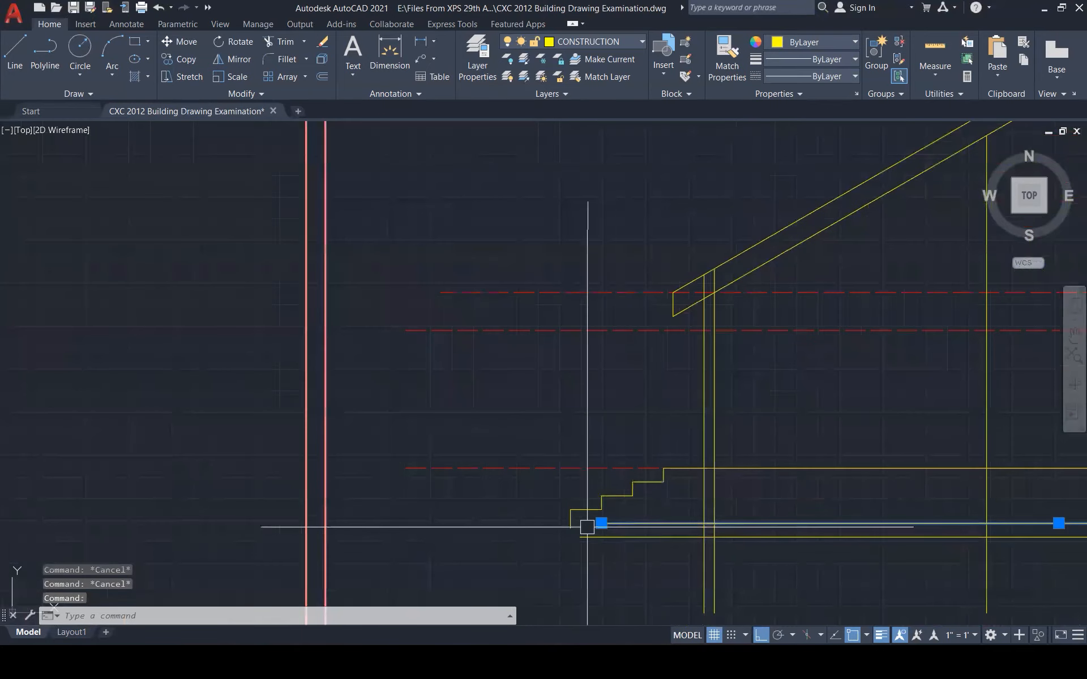
{"action": "key", "text": "Delete"}
{"action": "left_click", "coordinate": [603, 538]}
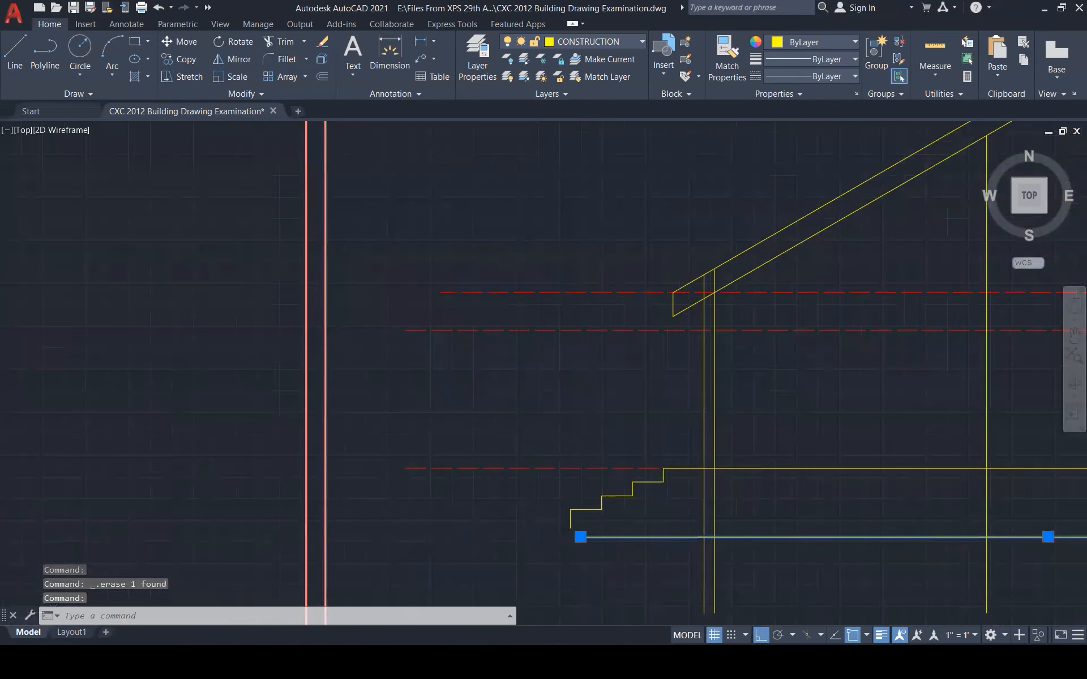
{"action": "scroll", "coordinate": [551, 483], "scroll_direction": "down", "scroll_amount": 5}
{"action": "key", "text": "Delete"}
{"action": "scroll", "coordinate": [572, 493], "scroll_direction": "up", "scroll_amount": 5}
{"action": "scroll", "coordinate": [560, 521], "scroll_direction": "up", "scroll_amount": 1}
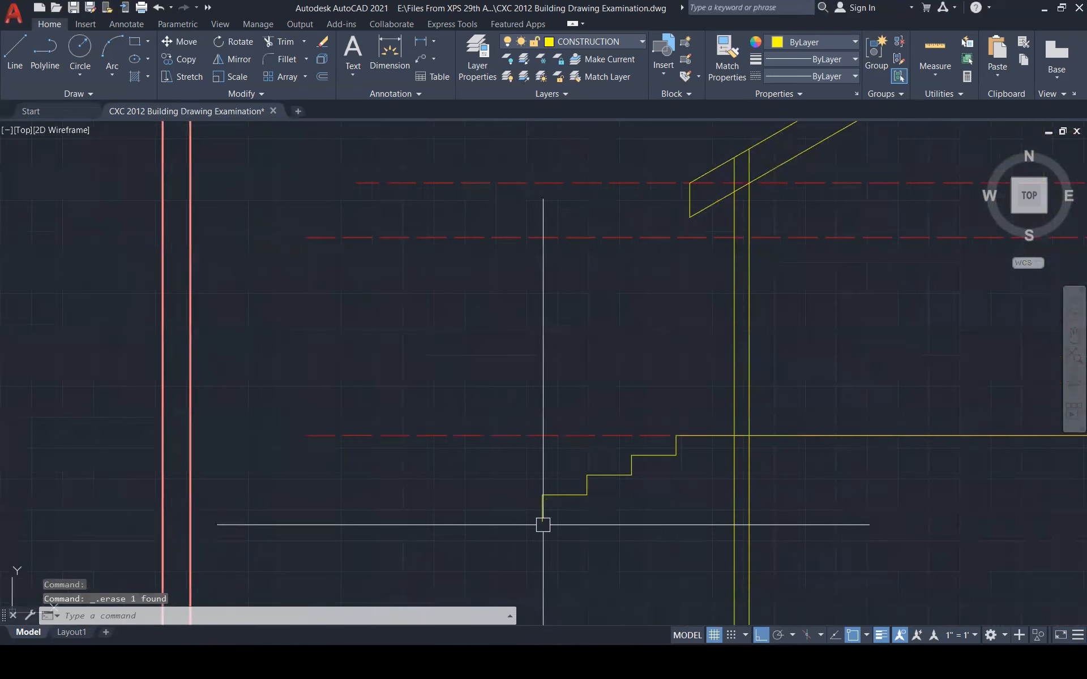
Draw a bottom tread line leftward from the lowest stair corner
{"action": "type", "text": "l"}
{"action": "key", "text": "Return"}
{"action": "left_click", "coordinate": [543, 521]}
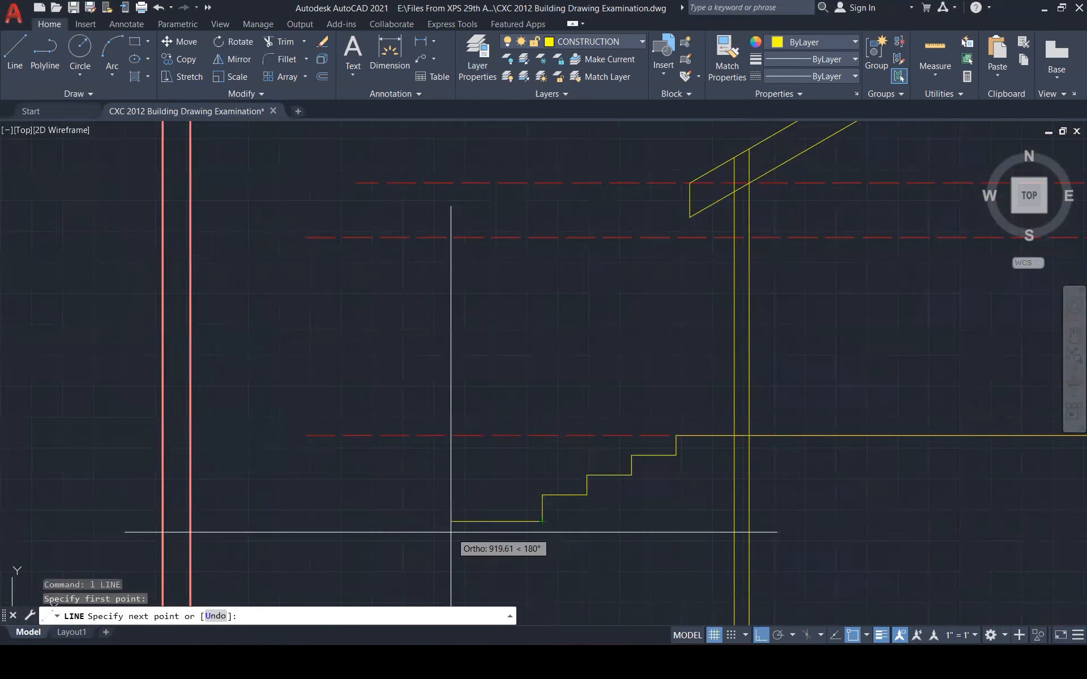
{"action": "left_click", "coordinate": [449, 522]}
{"action": "key", "text": "Escape"}
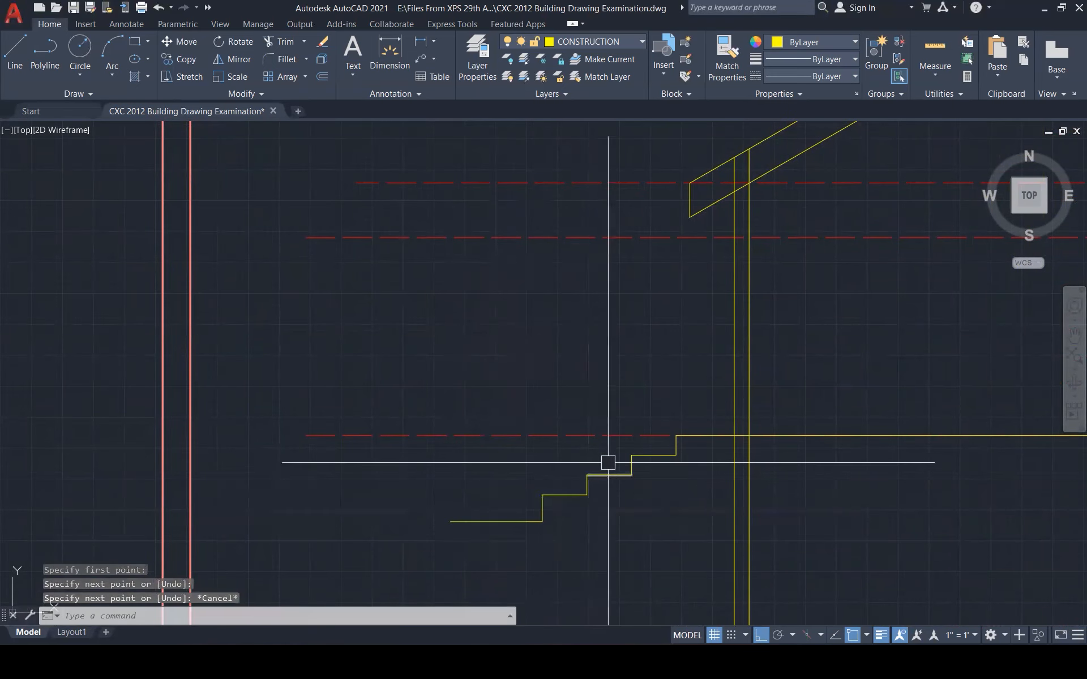
{"action": "scroll", "coordinate": [563, 507], "scroll_direction": "up", "scroll_amount": 2}
{"action": "key", "text": "Escape"}
{"action": "key", "text": "Escape"}
{"action": "key", "text": "Escape"}
{"action": "scroll", "coordinate": [566, 498], "scroll_direction": "up", "scroll_amount": 2}
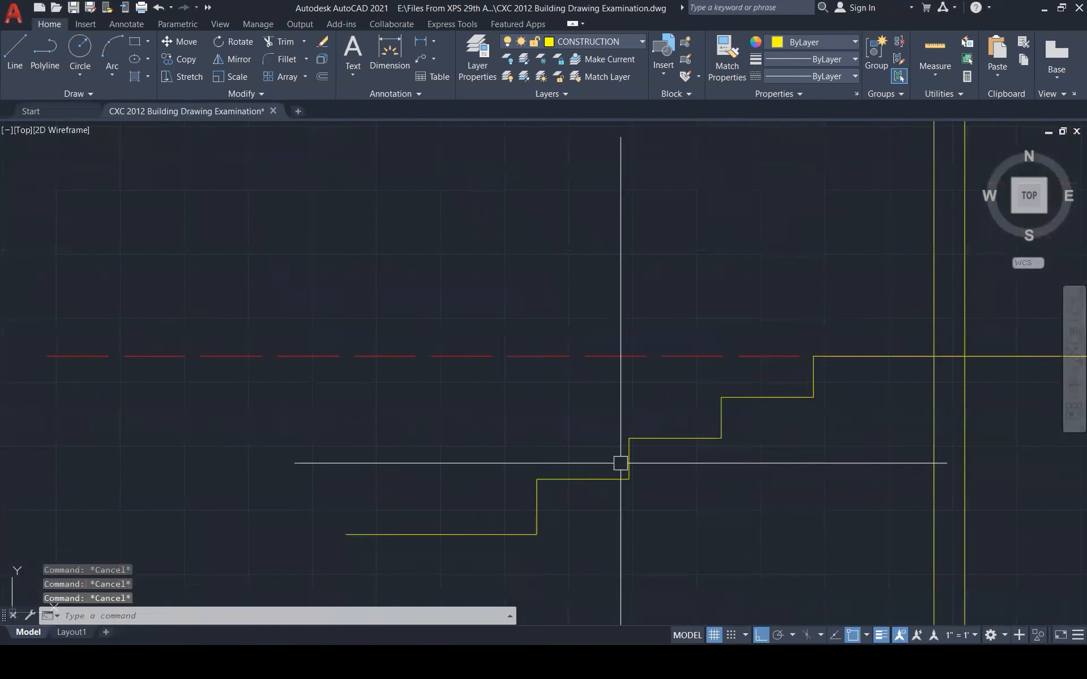
Measure the distance between two step corners with DIST
{"action": "type", "text": "di"}
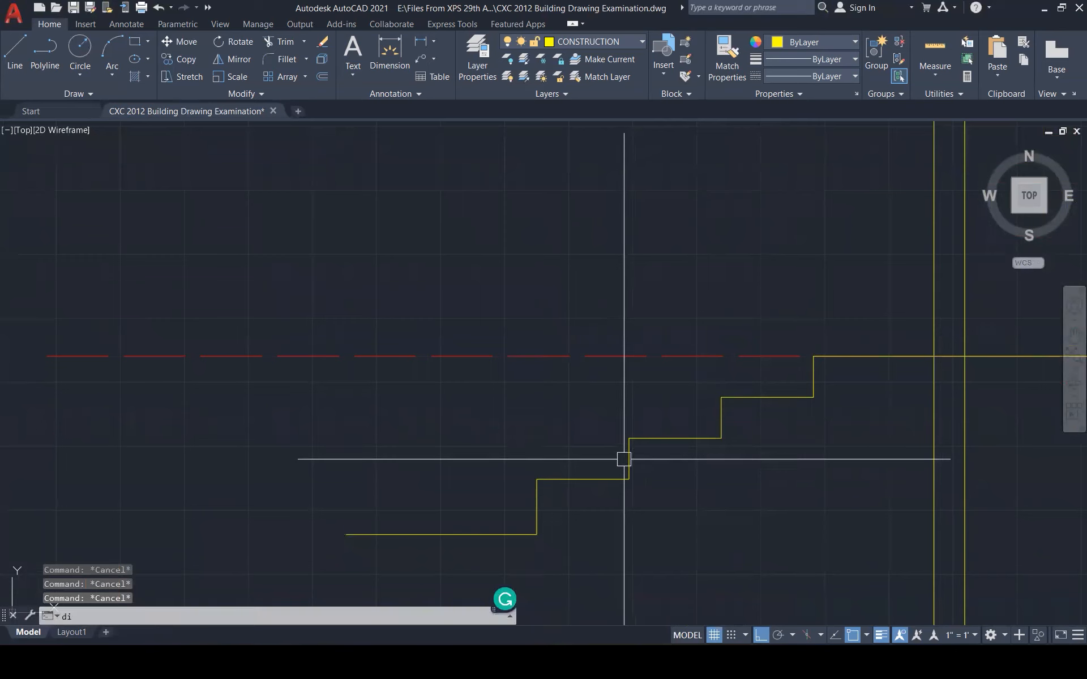
{"action": "key", "text": "Return"}
{"action": "left_click", "coordinate": [629, 438]}
{"action": "left_click", "coordinate": [629, 479]}
{"action": "key", "text": "Escape"}
{"action": "key", "text": "Escape"}
{"action": "key", "text": "Escape"}
Offset a step segment 200 downward and stretch the copy's left end far left
{"action": "type", "text": "o"}
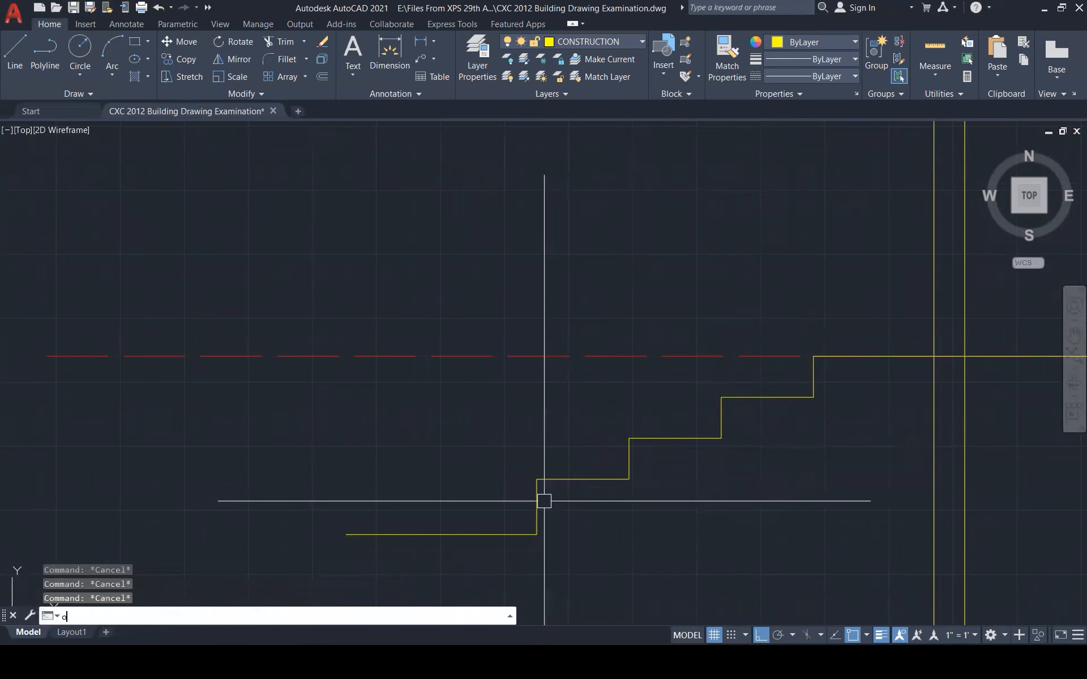
{"action": "key", "text": "Return"}
{"action": "type", "text": "200"}
{"action": "key", "text": "Return"}
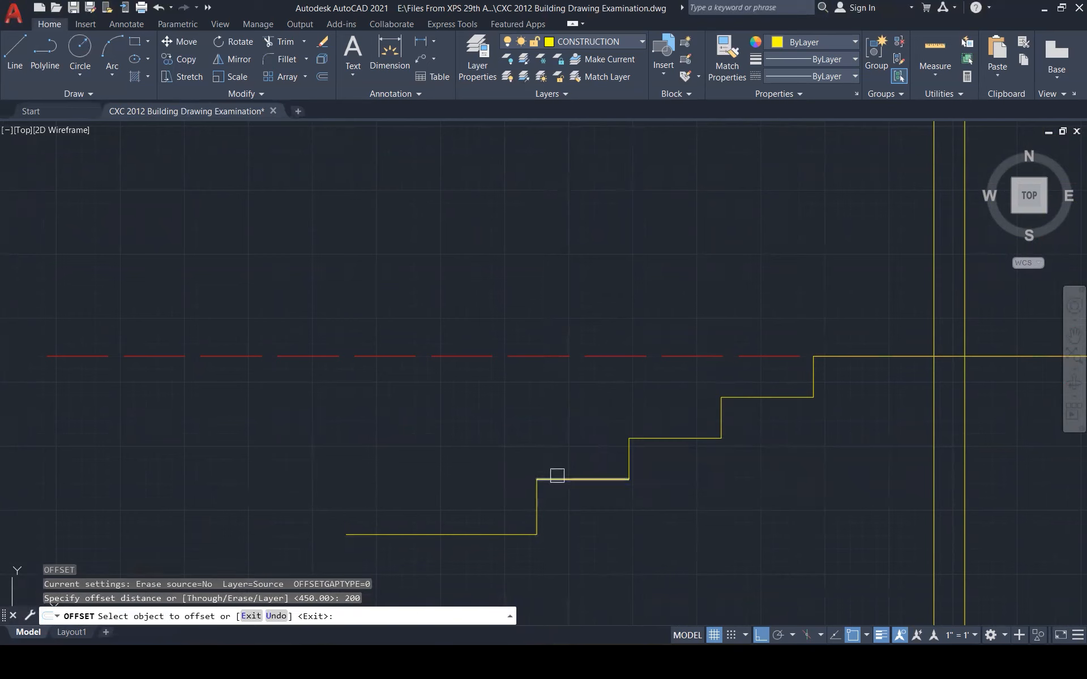
{"action": "left_click", "coordinate": [557, 478]}
{"action": "left_click", "coordinate": [549, 512]}
{"action": "key", "text": "Escape"}
{"action": "left_click", "coordinate": [551, 520]}
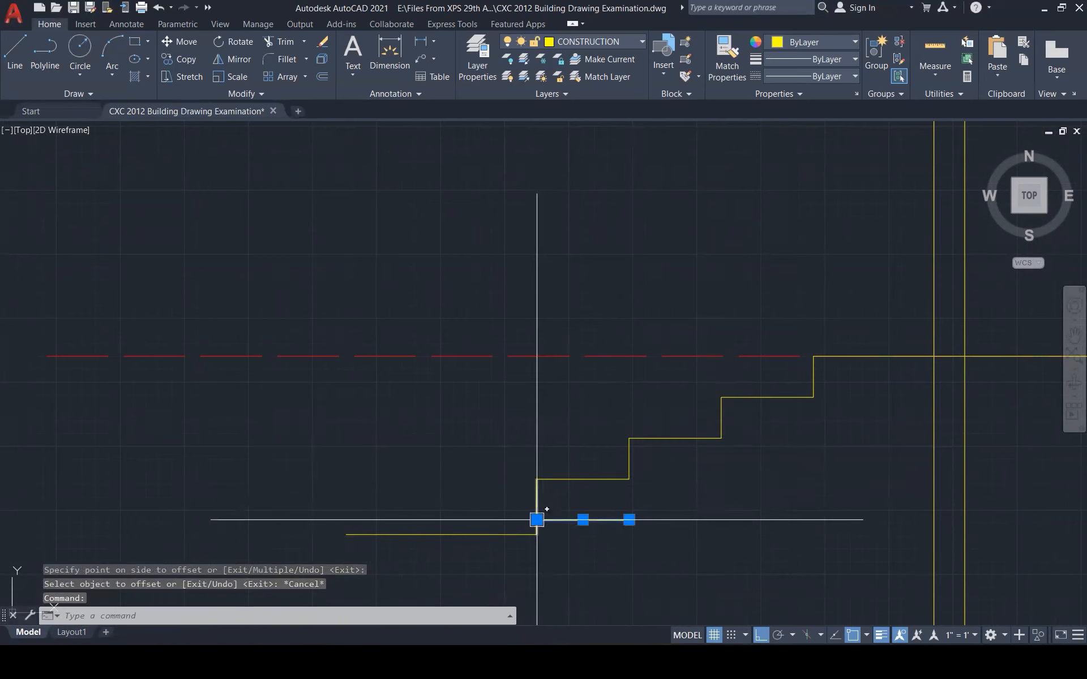
{"action": "left_click", "coordinate": [537, 519]}
{"action": "left_click", "coordinate": [280, 499]}
{"action": "key", "text": "Escape"}
{"action": "key", "text": "Escape"}
Abandon a fillet and erase the extra lower yellow line
{"action": "type", "text": "f"}
{"action": "key", "text": "Return"}
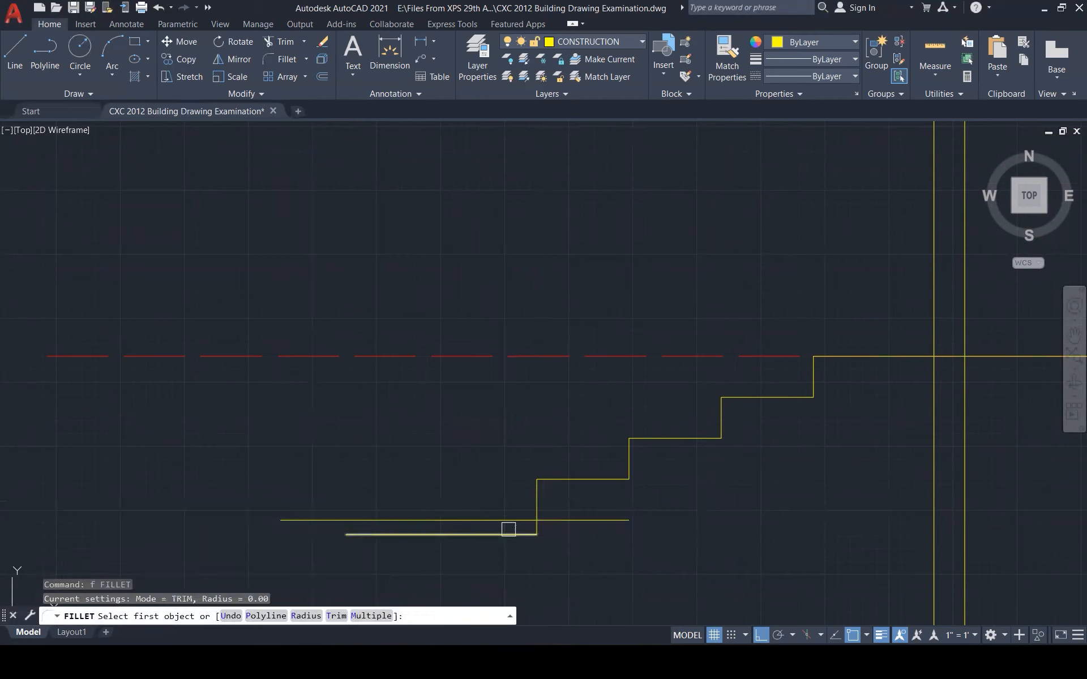
{"action": "left_click", "coordinate": [506, 520]}
{"action": "key", "text": "Escape"}
{"action": "left_click", "coordinate": [534, 534]}
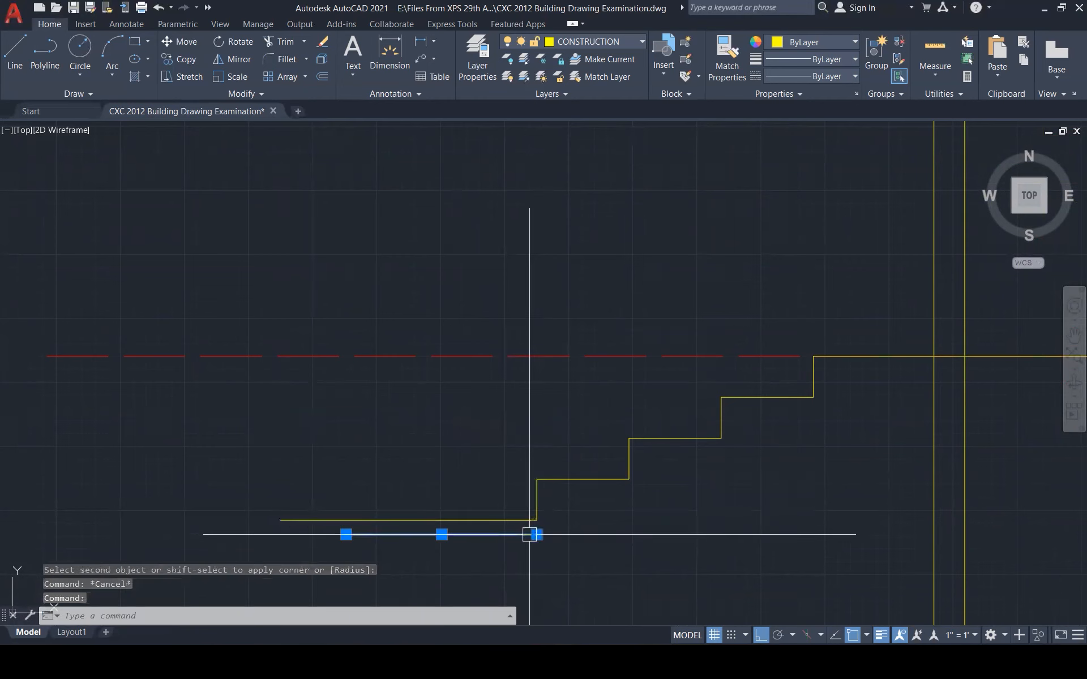
{"action": "key", "text": "Delete"}
{"action": "scroll", "coordinate": [482, 549], "scroll_direction": "down", "scroll_amount": 2}
{"action": "scroll", "coordinate": [482, 549], "scroll_direction": "down", "scroll_amount": 3}
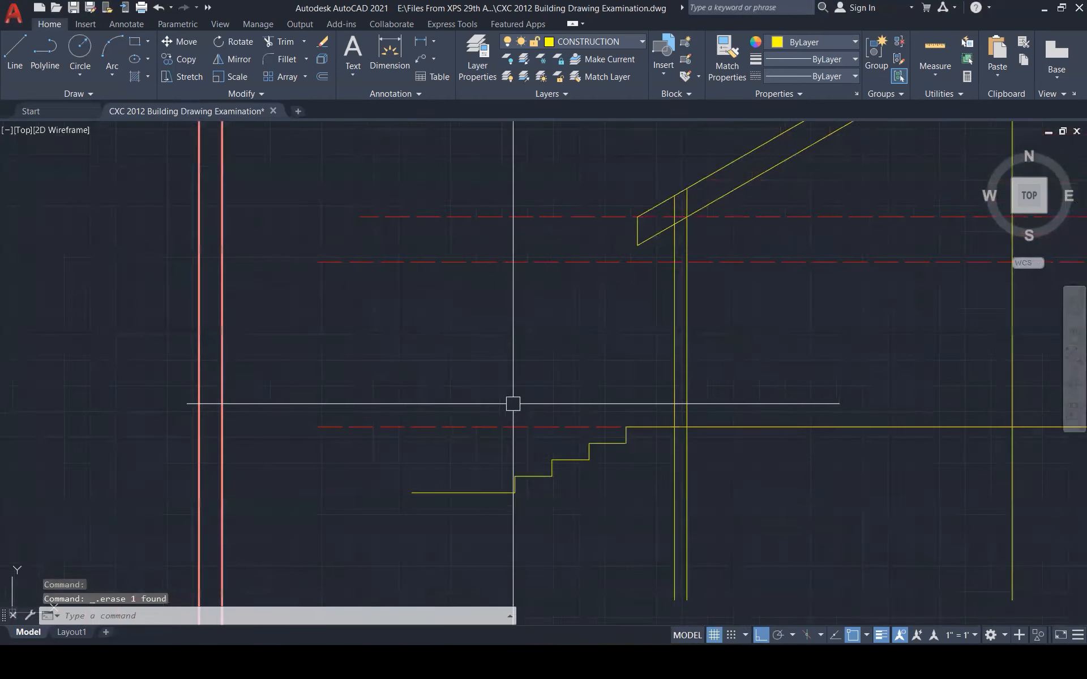
{"action": "key", "text": "Escape"}
{"action": "key", "text": "Escape"}
{"action": "key", "text": "Escape"}
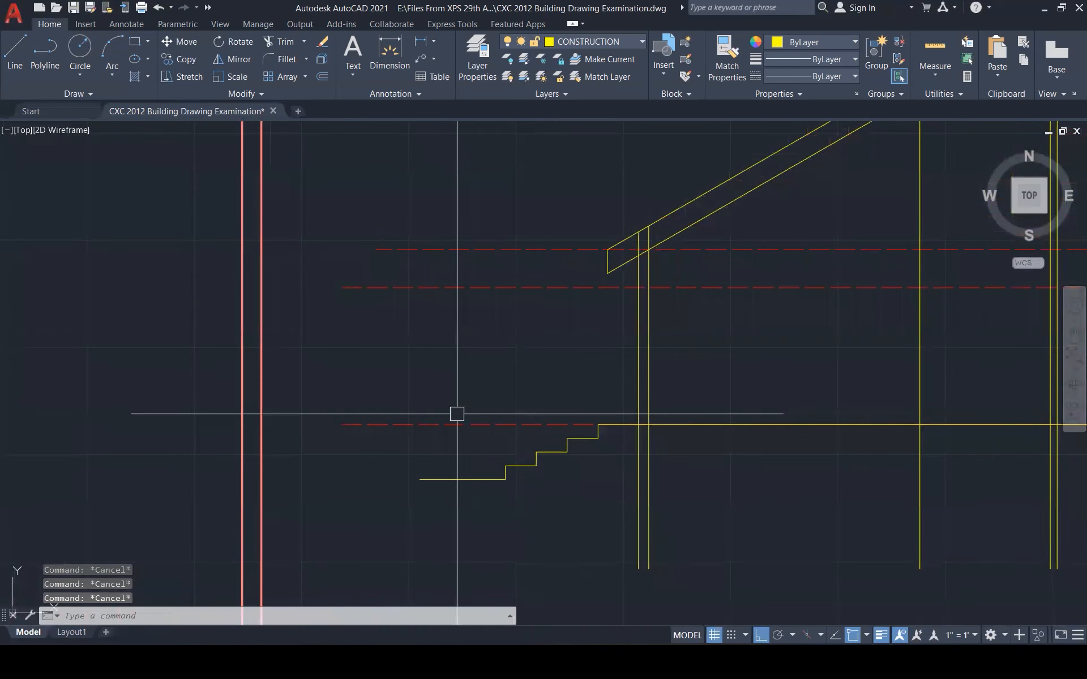
{"action": "scroll", "coordinate": [386, 505], "scroll_direction": "down", "scroll_amount": 2}
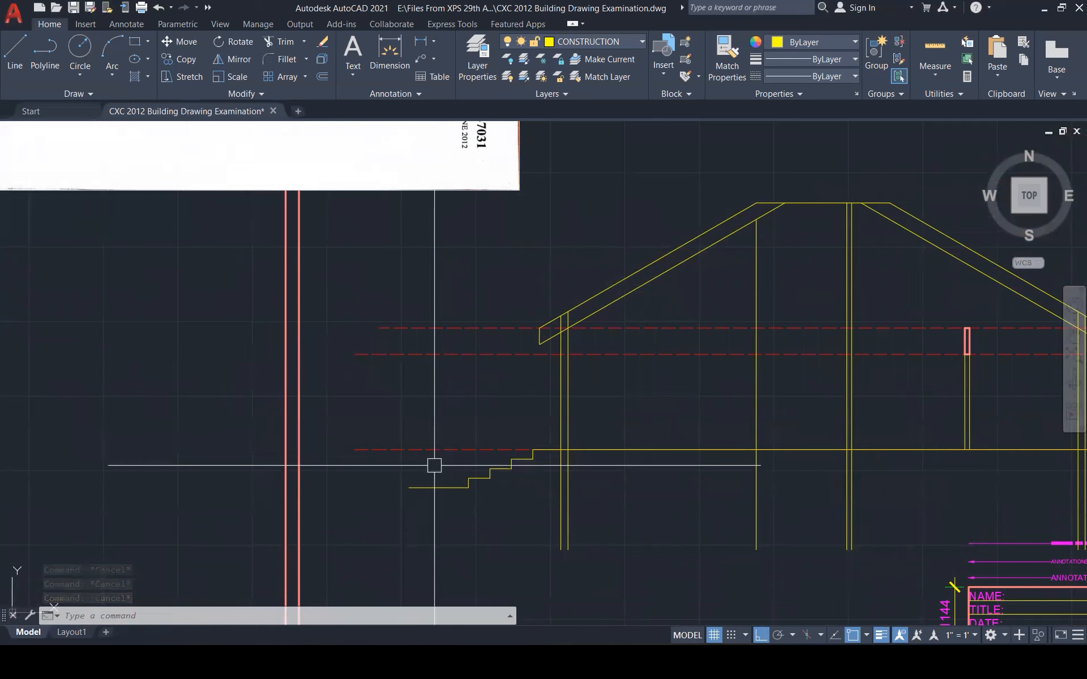
Start an Offset (O) at distance 150 and select the floor line near the entrance steps
{"action": "scroll", "coordinate": [396, 473], "scroll_direction": "down", "scroll_amount": 3}
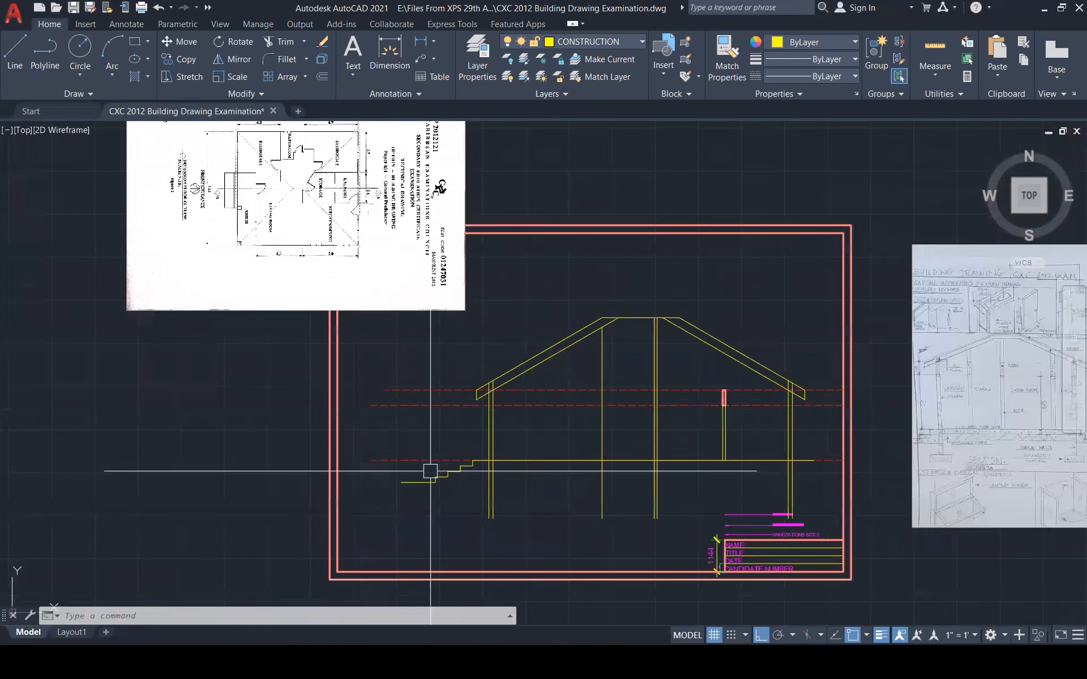
{"action": "scroll", "coordinate": [516, 450], "scroll_direction": "up", "scroll_amount": 1}
{"action": "key", "text": "Escape"}
{"action": "key", "text": "Escape"}
{"action": "key", "text": "Escape"}
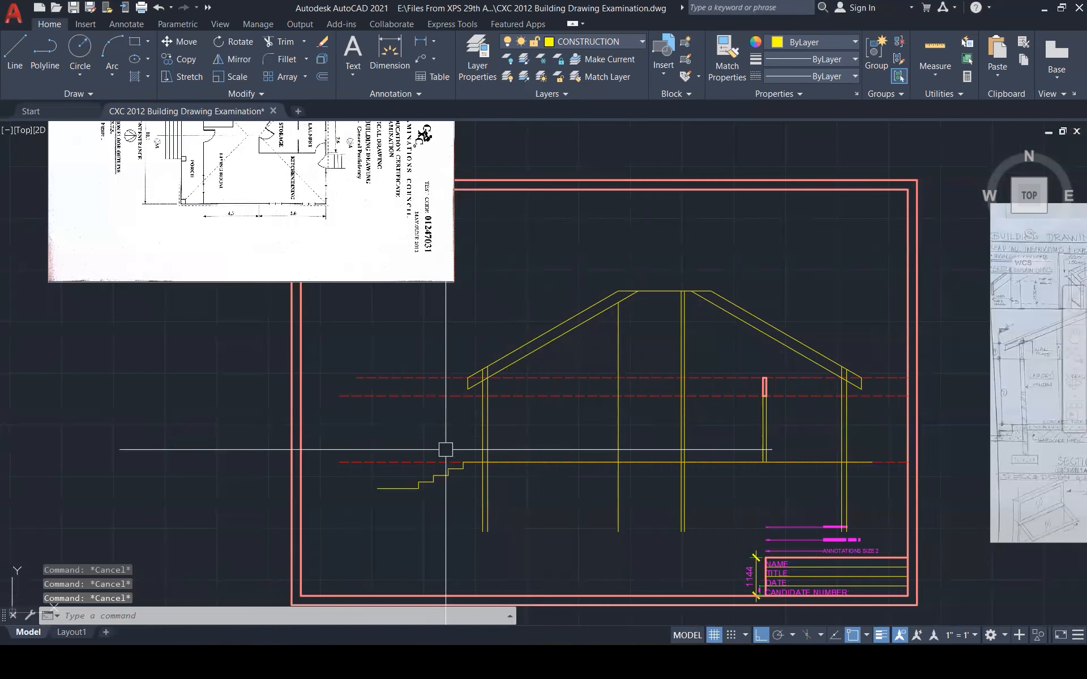
{"action": "scroll", "coordinate": [378, 487], "scroll_direction": "up", "scroll_amount": 2}
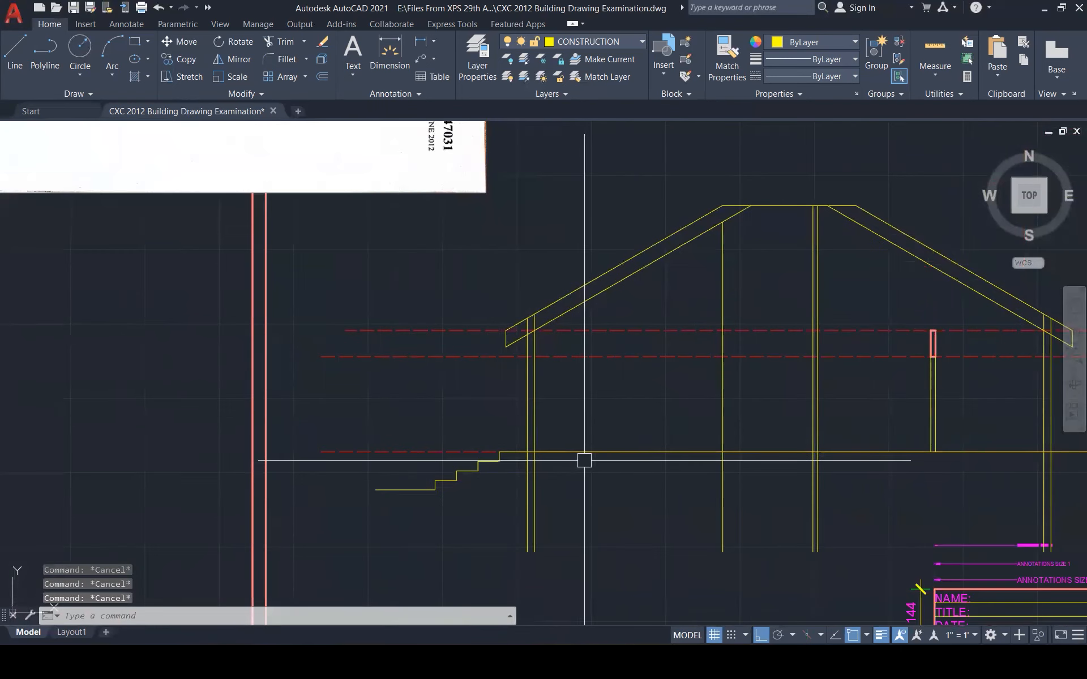
{"action": "type", "text": "o"}
{"action": "key", "text": "Return"}
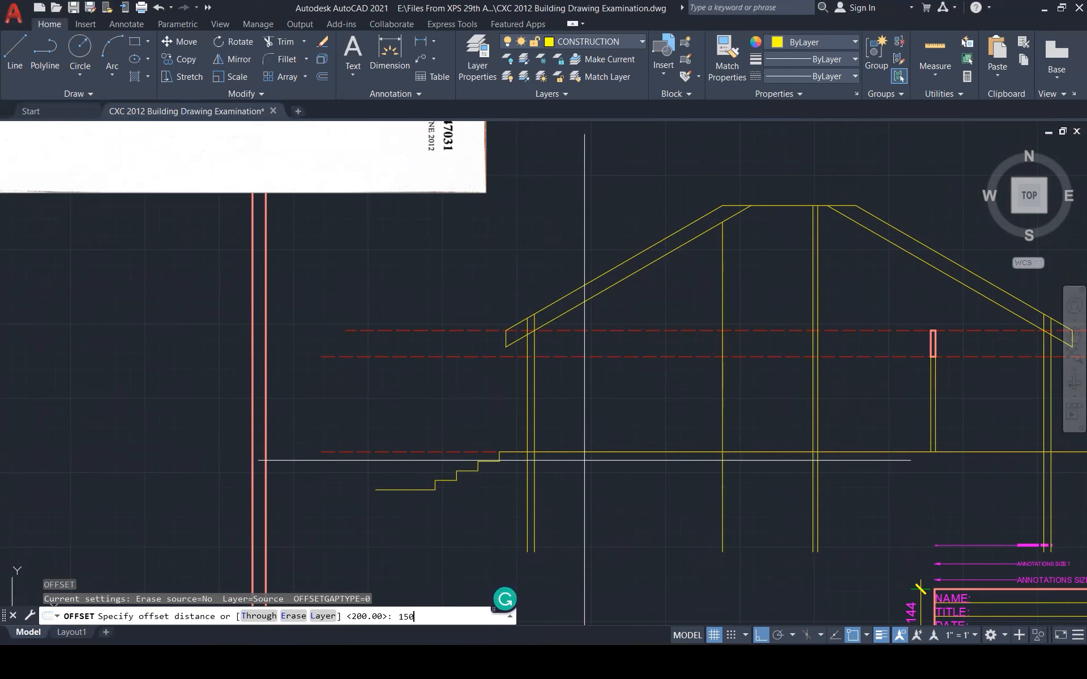
{"action": "key", "text": "Return"}
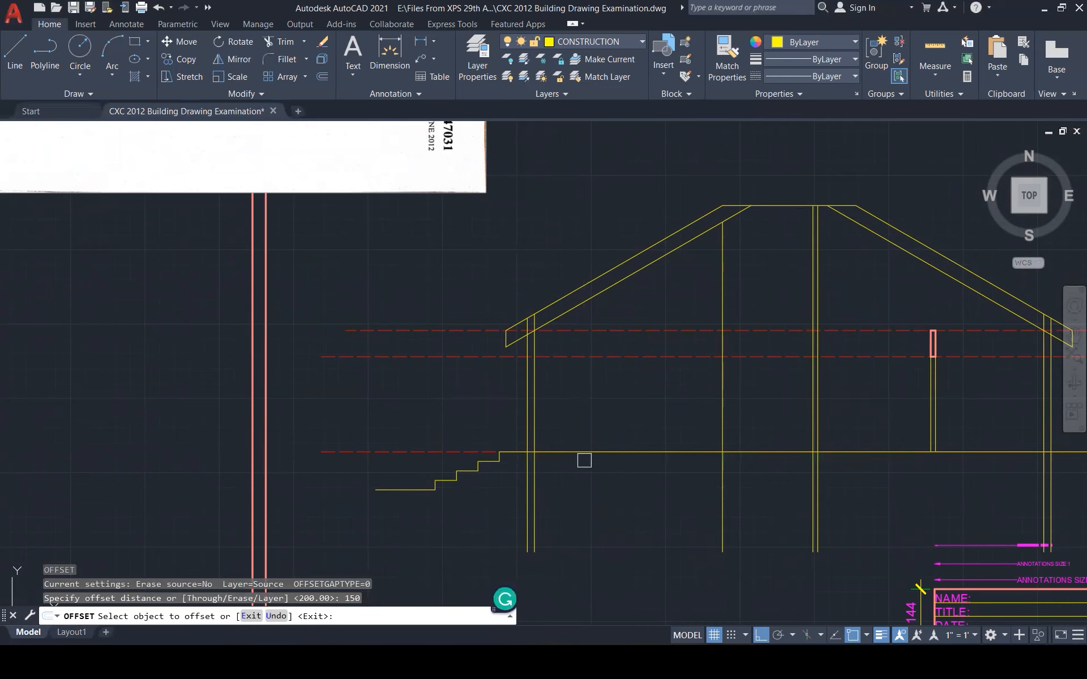
{"action": "left_click", "coordinate": [589, 456]}
{"action": "scroll", "coordinate": [584, 473], "scroll_direction": "up", "scroll_amount": 3}
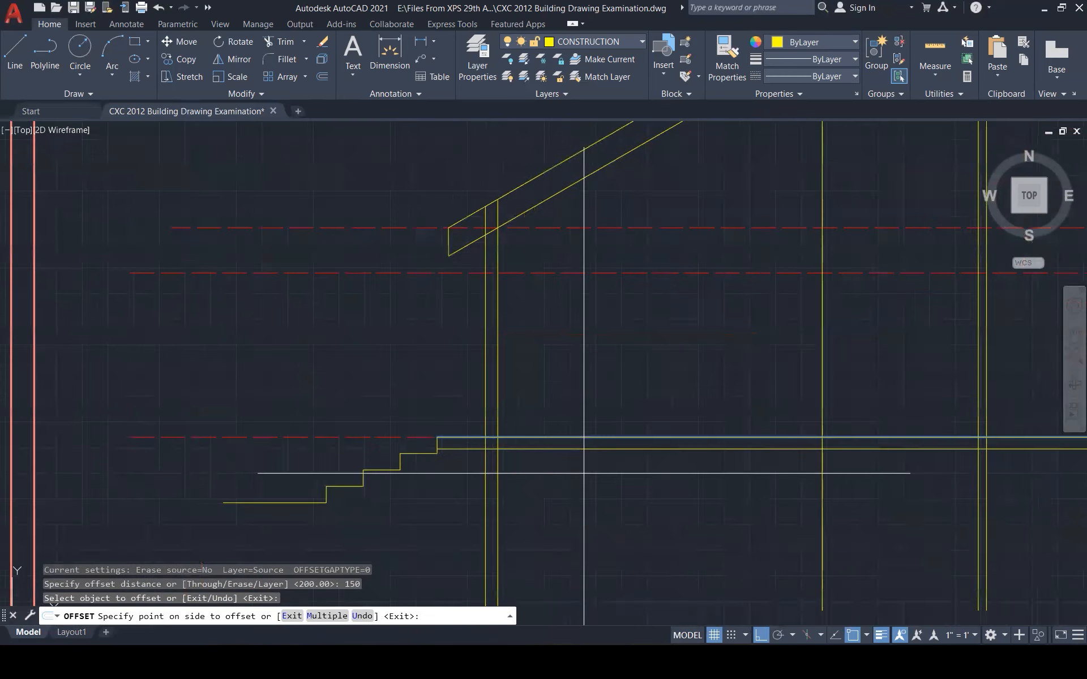
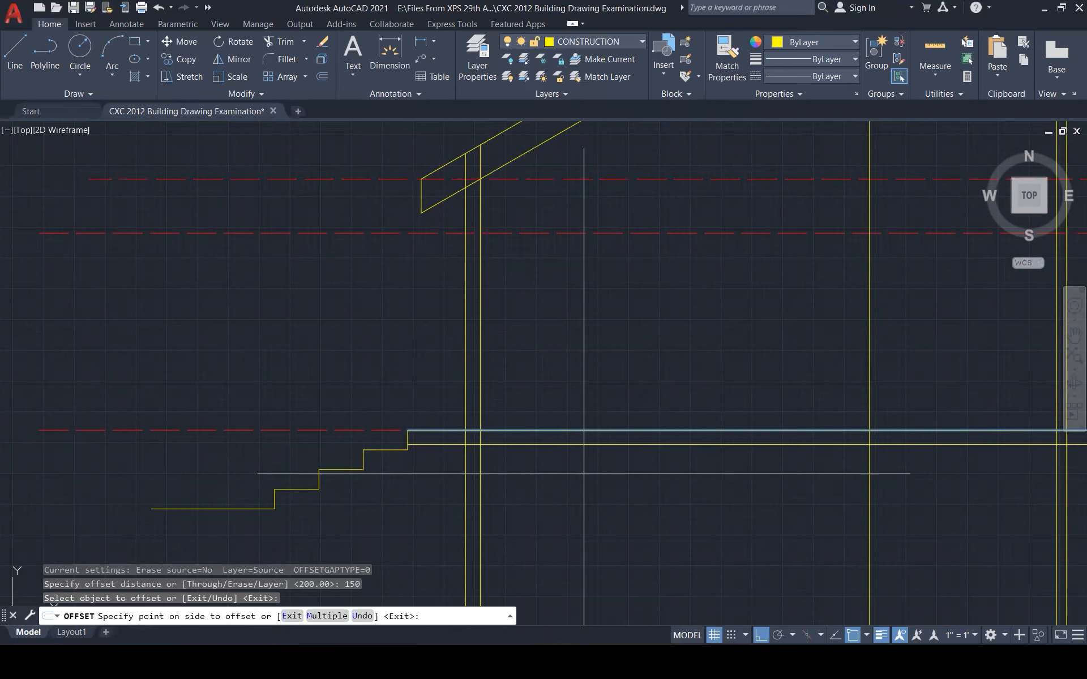
Place the slab underside line 150 below the floor top and trim its short overhang
{"action": "left_click", "coordinate": [584, 477]}
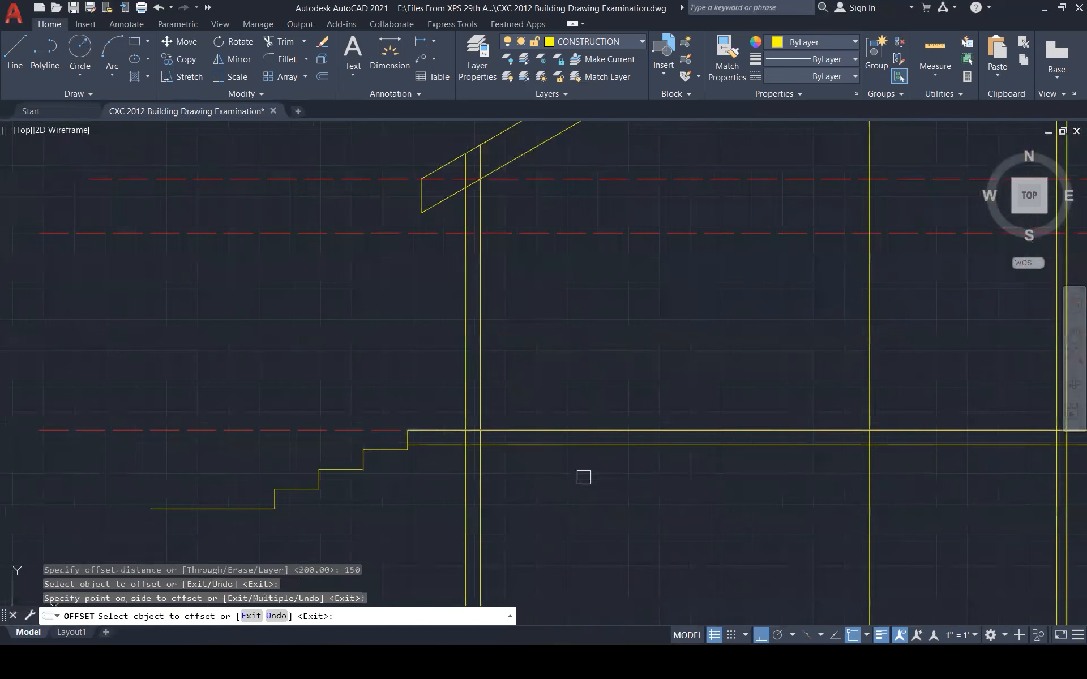
{"action": "key", "text": "Escape"}
{"action": "key", "text": "Escape"}
{"action": "key", "text": "Escape"}
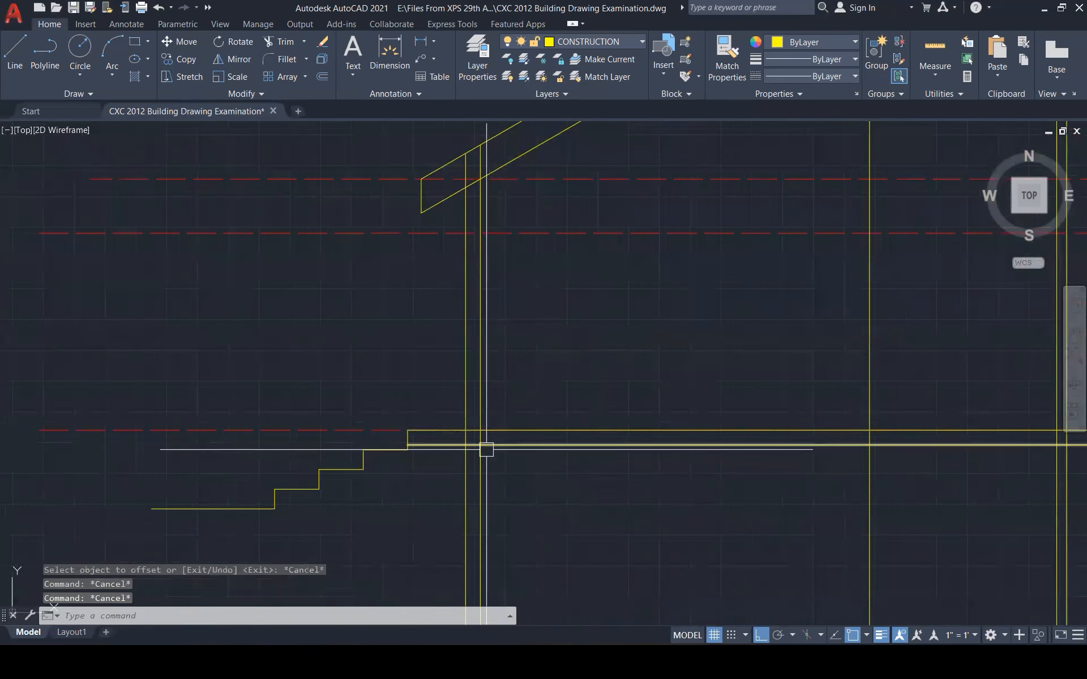
{"action": "type", "text": "tr"}
{"action": "key", "text": "Return"}
{"action": "left_click", "coordinate": [449, 446]}
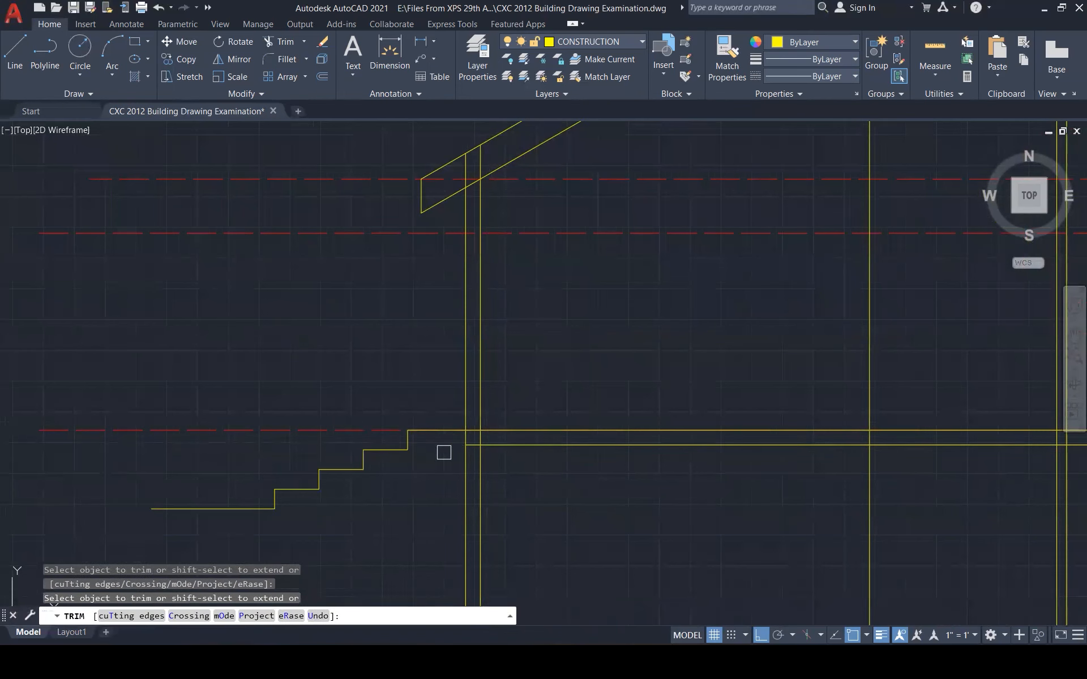
{"action": "scroll", "coordinate": [444, 452], "scroll_direction": "up", "scroll_amount": 4}
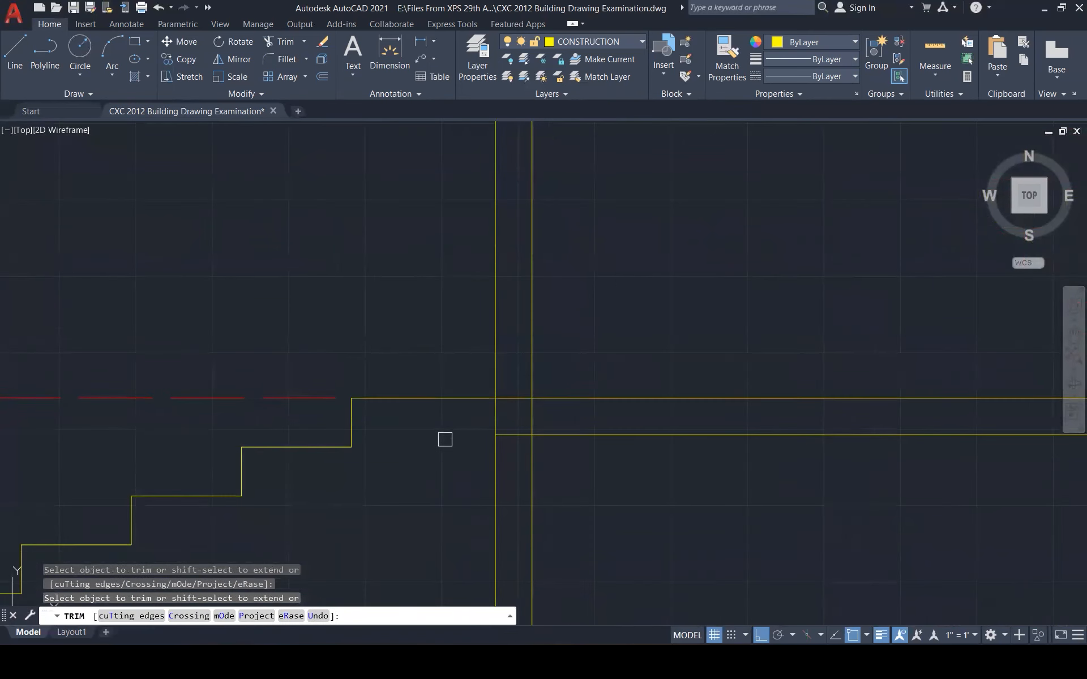
{"action": "scroll", "coordinate": [435, 447], "scroll_direction": "down", "scroll_amount": 3}
{"action": "scroll", "coordinate": [484, 435], "scroll_direction": "up", "scroll_amount": 2}
{"action": "scroll", "coordinate": [385, 458], "scroll_direction": "down", "scroll_amount": 1}
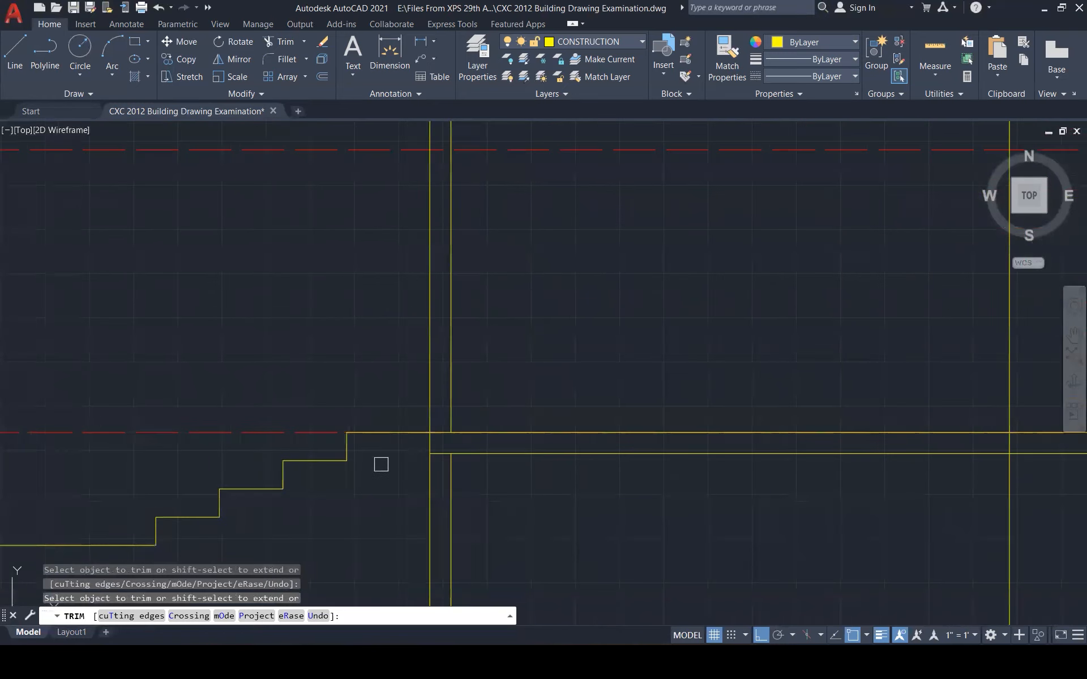
{"action": "scroll", "coordinate": [377, 482], "scroll_direction": "down", "scroll_amount": 3}
{"action": "scroll", "coordinate": [905, 480], "scroll_direction": "up", "scroll_amount": 3}
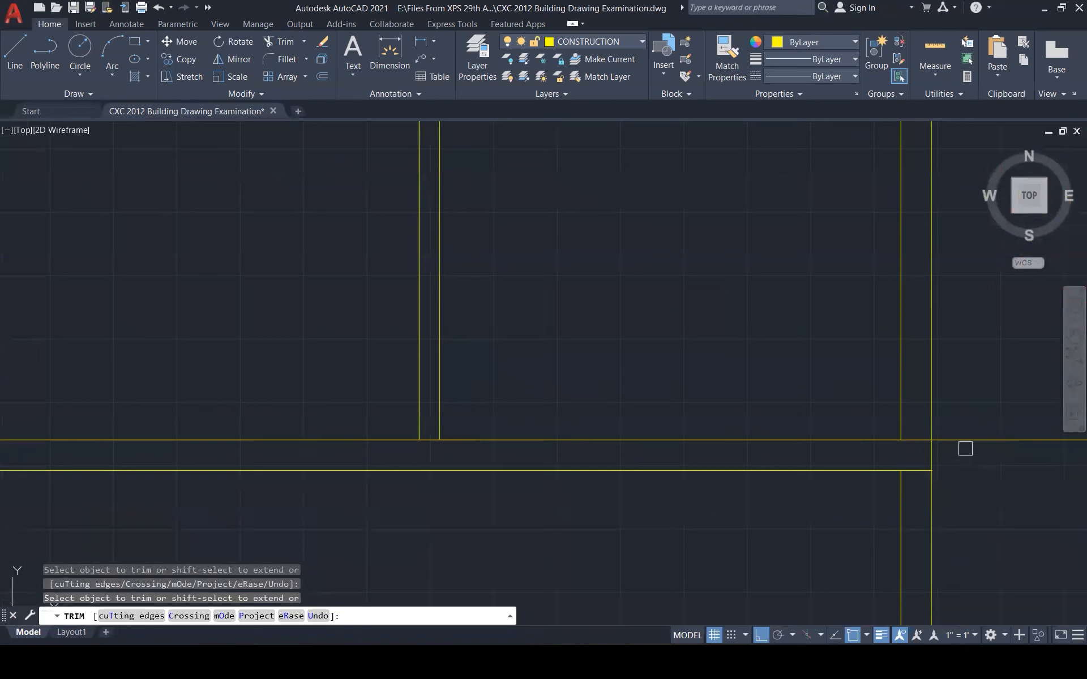
{"action": "key", "text": "Escape"}
{"action": "key", "text": "Escape"}
{"action": "scroll", "coordinate": [854, 391], "scroll_direction": "down", "scroll_amount": 3}
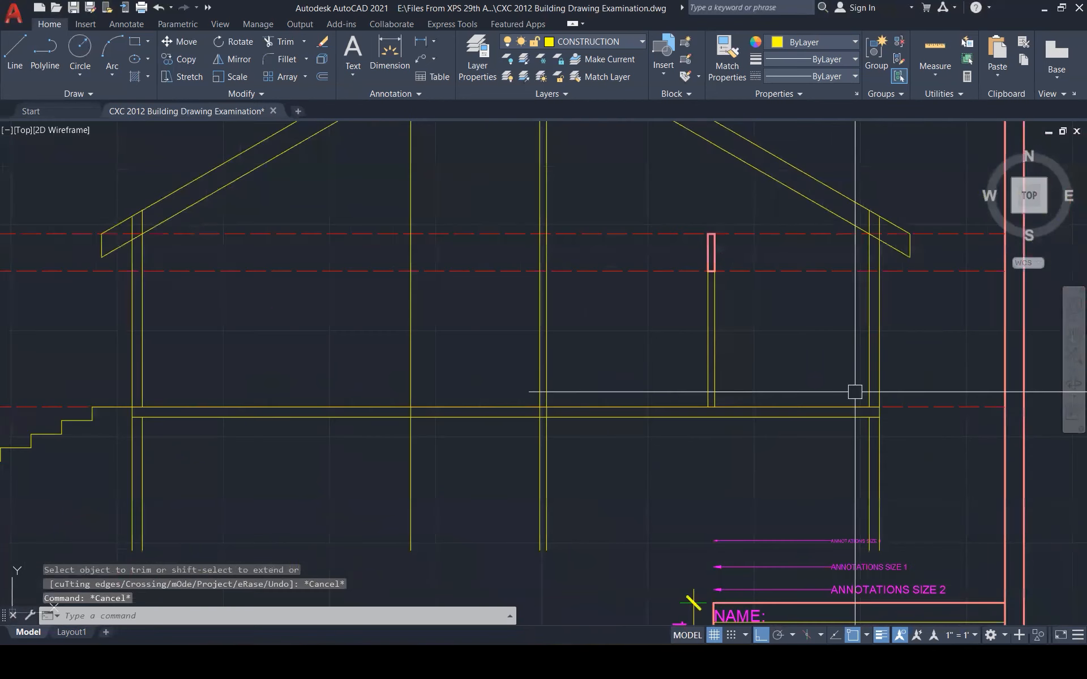
{"action": "key", "text": "Escape"}
{"action": "key", "text": "Escape"}
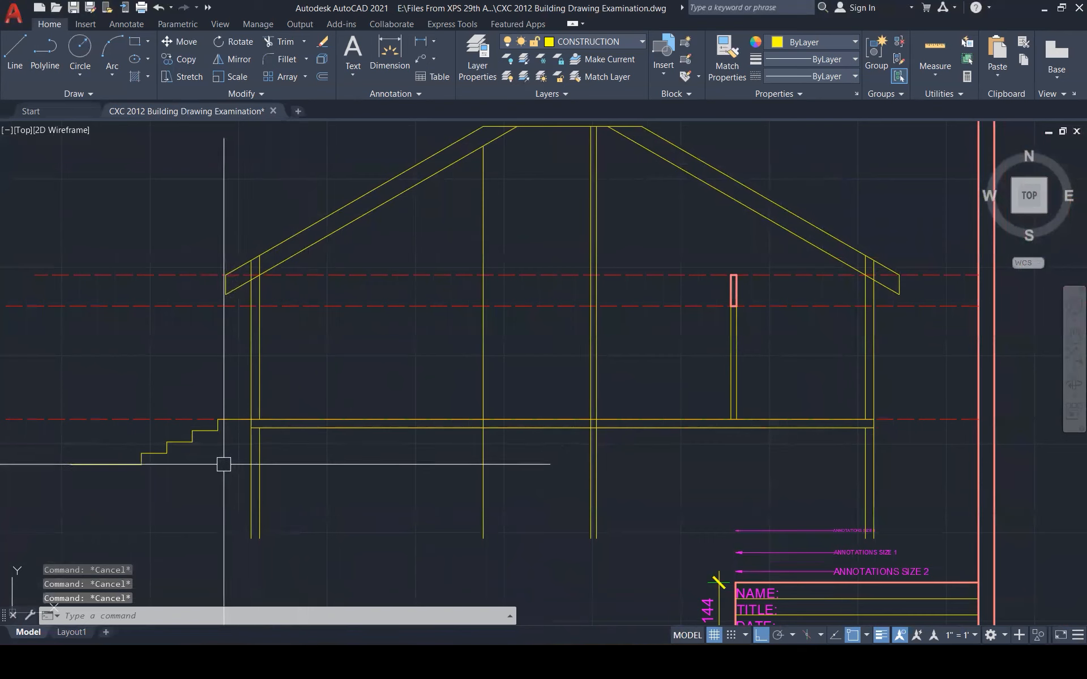
Stretch the stair's bottom line so it reaches the wall
{"action": "left_click", "coordinate": [133, 466]}
{"action": "left_click", "coordinate": [141, 465]}
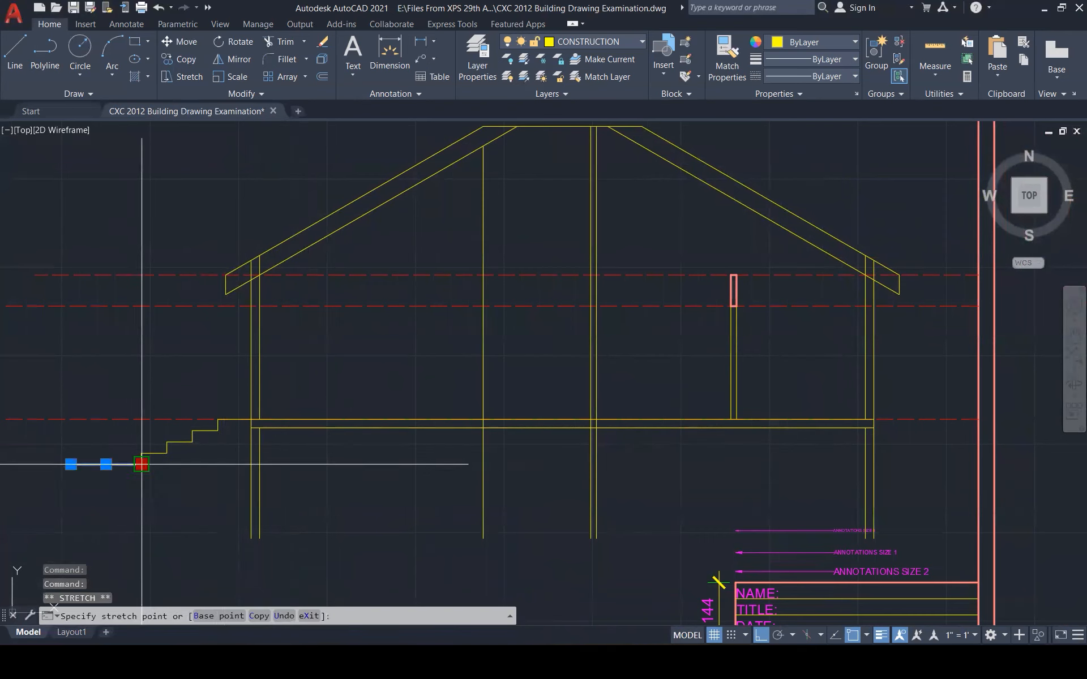
{"action": "left_click", "coordinate": [250, 464]}
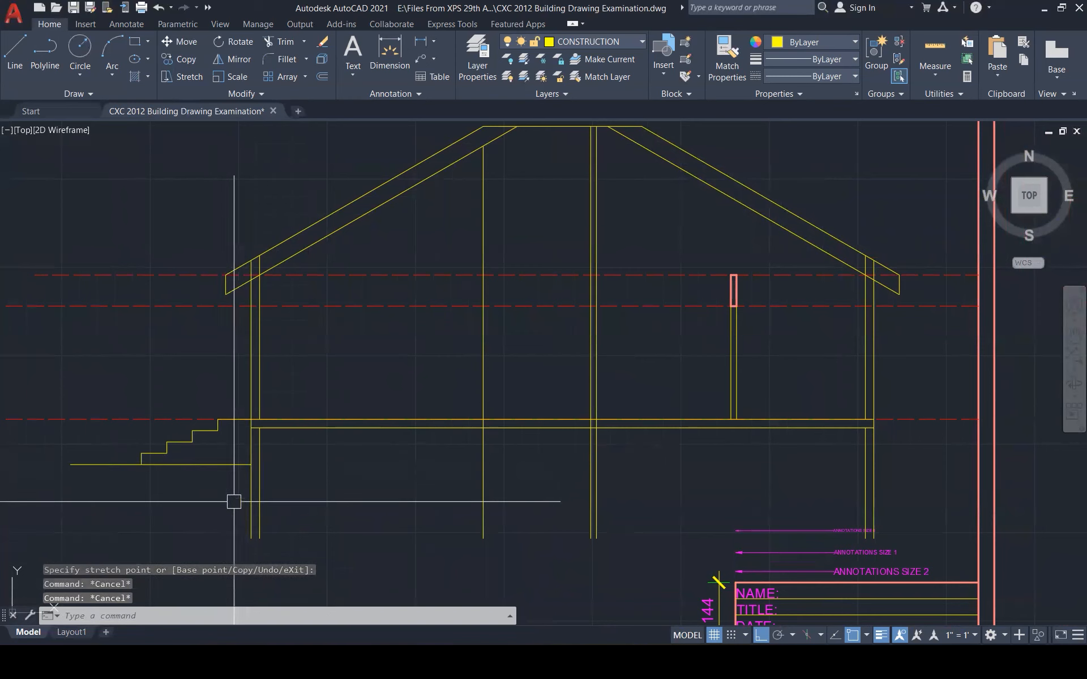
Draw the footing's top line across the bottom of the left wall
{"action": "type", "text": "l"}
{"action": "key", "text": "Return"}
{"action": "left_click", "coordinate": [209, 499]}
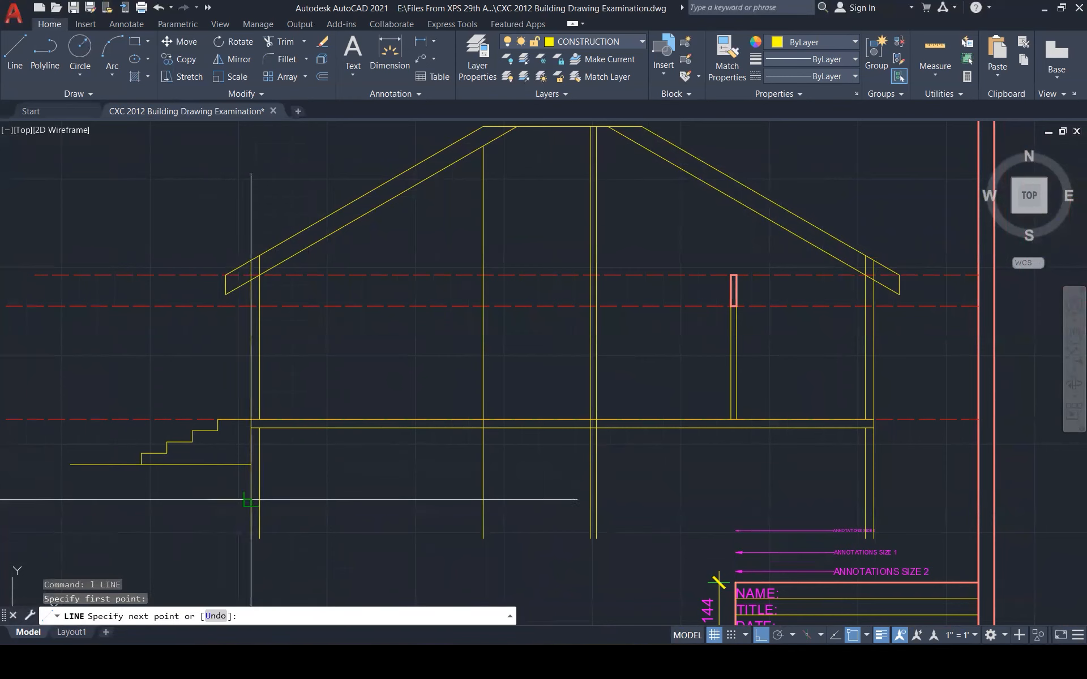
{"action": "left_click", "coordinate": [306, 511]}
{"action": "key", "text": "Escape"}
{"action": "key", "text": "Escape"}
{"action": "key", "text": "Escape"}
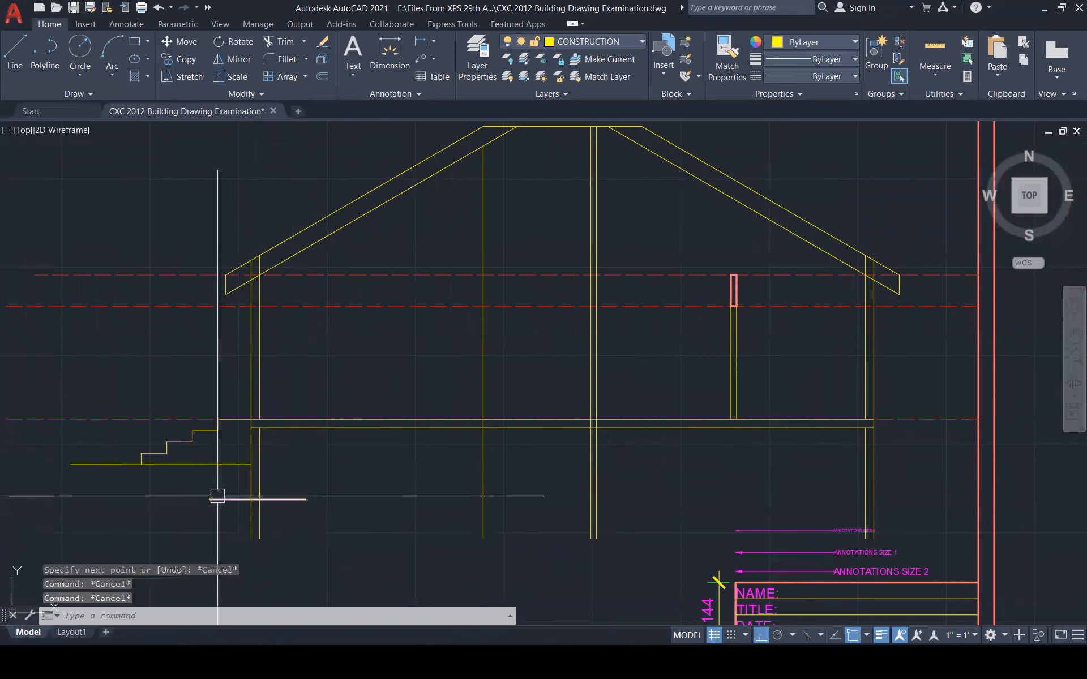
{"action": "scroll", "coordinate": [223, 507], "scroll_direction": "up", "scroll_amount": 4}
Offset the outer and inner wall lines 200 outward to form the footing sides
{"action": "type", "text": "o"}
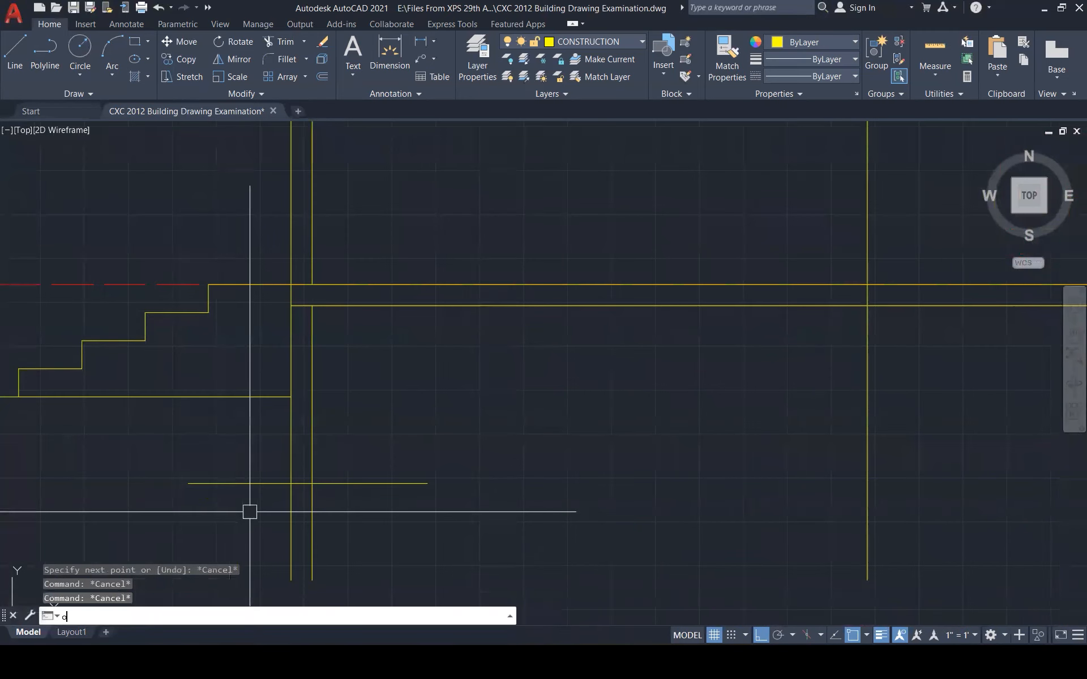
{"action": "key", "text": "Return"}
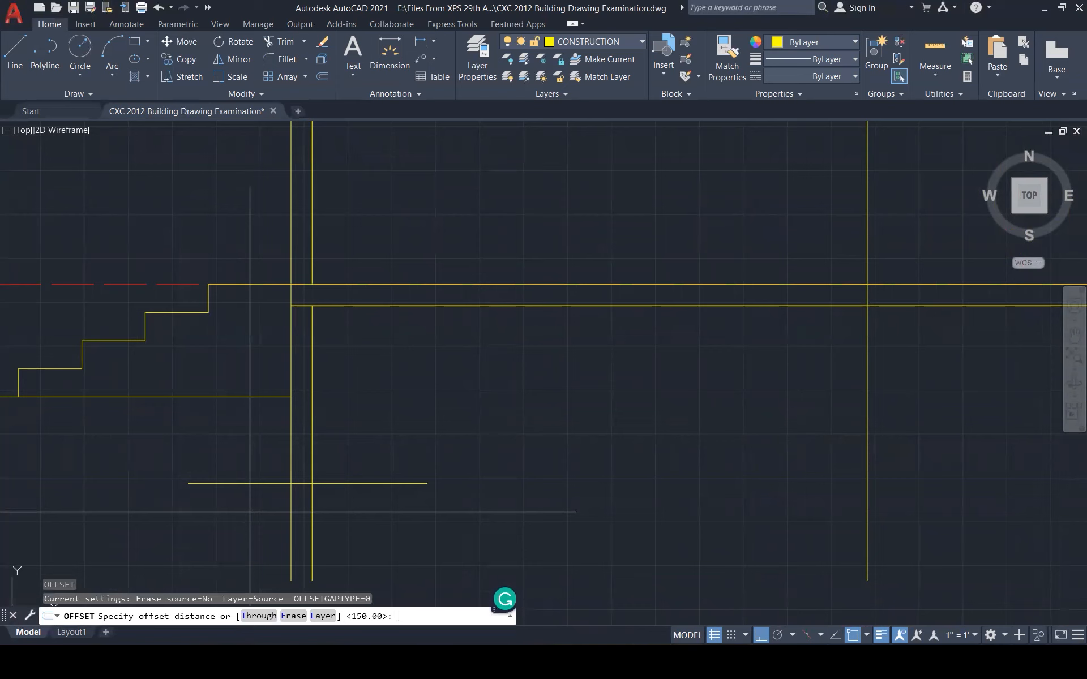
{"action": "type", "text": "200"}
{"action": "key", "text": "Return"}
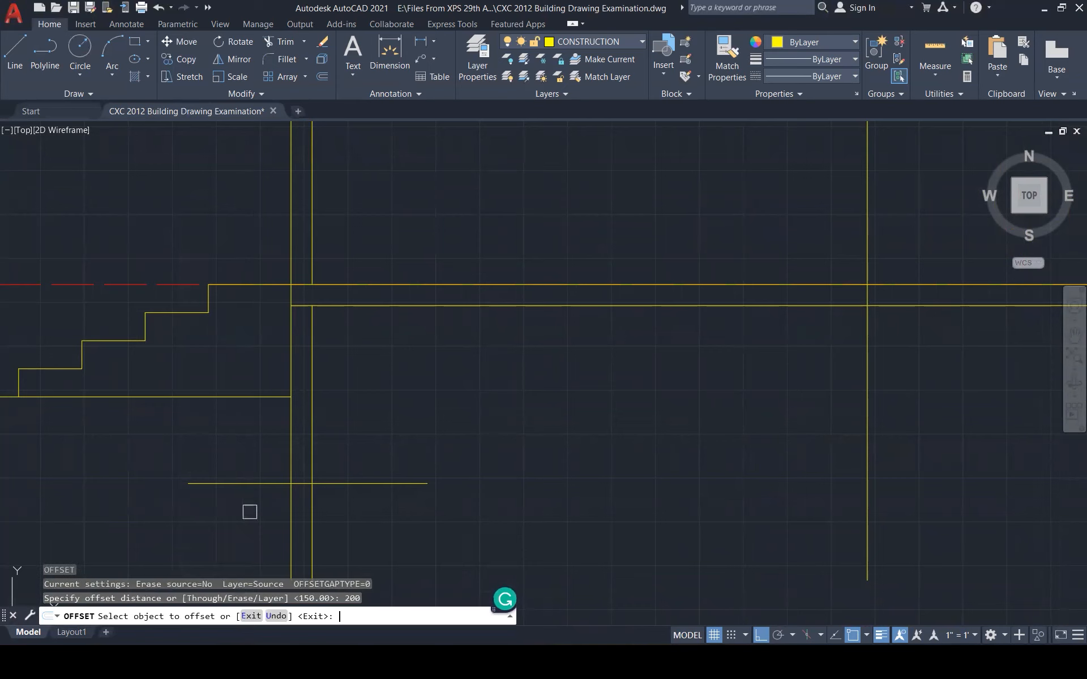
{"action": "left_click", "coordinate": [286, 507]}
{"action": "left_click", "coordinate": [270, 516]}
{"action": "left_click", "coordinate": [313, 510]}
{"action": "left_click", "coordinate": [331, 516]}
{"action": "key", "text": "Escape"}
{"action": "key", "text": "Escape"}
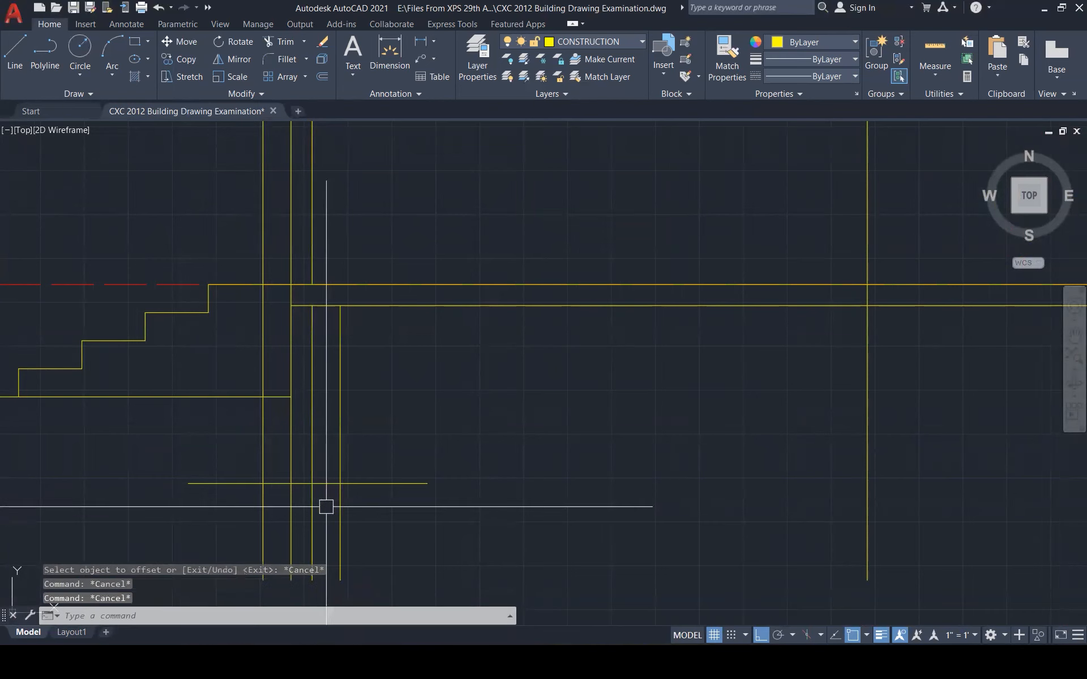
Offset the footing's top line 200 downward to make its bottom line
{"action": "type", "text": "o"}
{"action": "key", "text": "Return"}
{"action": "type", "text": "200"}
{"action": "key", "text": "Return"}
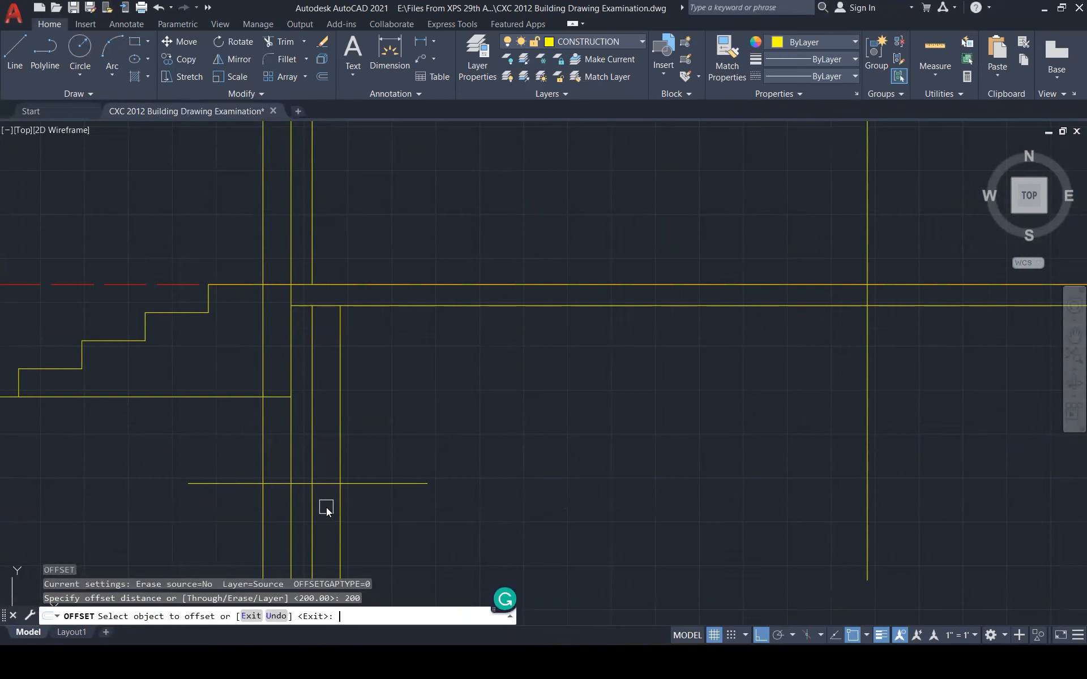
{"action": "left_click", "coordinate": [324, 489]}
{"action": "left_click", "coordinate": [351, 521]}
{"action": "key", "text": "Escape"}
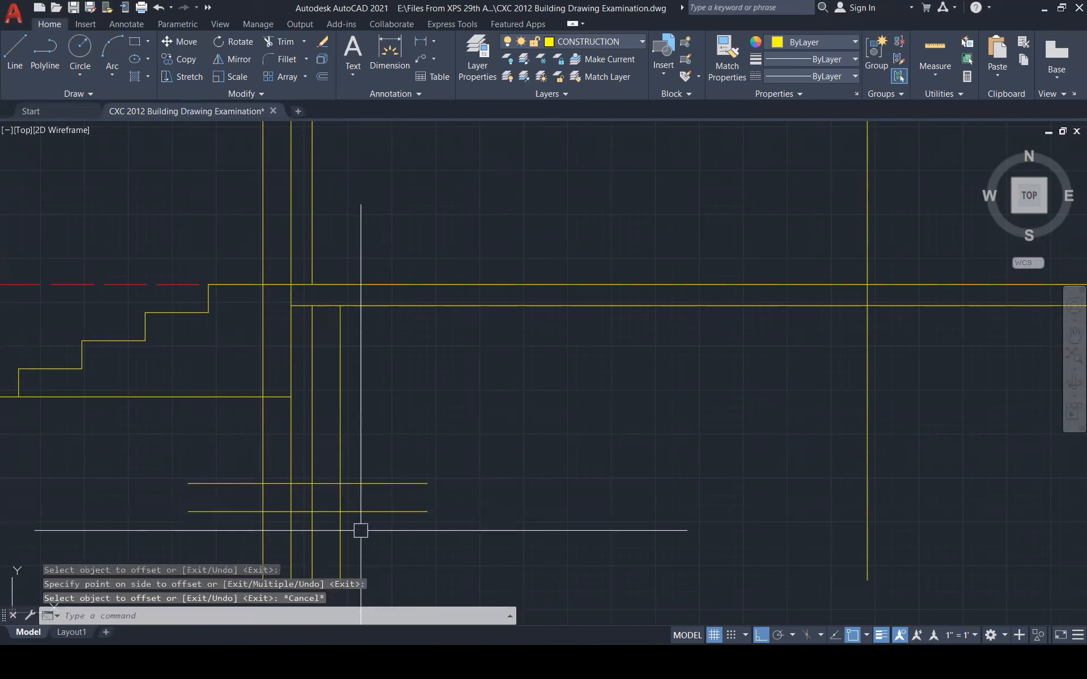
{"action": "key", "text": "Escape"}
{"action": "key", "text": "Escape"}
Trim the excess line ends around the footing with a fence
{"action": "type", "text": "t"}
{"action": "key", "text": "Return"}
{"action": "mouse_move", "coordinate": [372, 459]}
{"action": "left_mouse_down"}
{"action": "mouse_move", "coordinate": [345, 535]}
{"action": "mouse_move", "coordinate": [232, 509]}
{"action": "mouse_move", "coordinate": [235, 473]}
{"action": "left_mouse_up"}
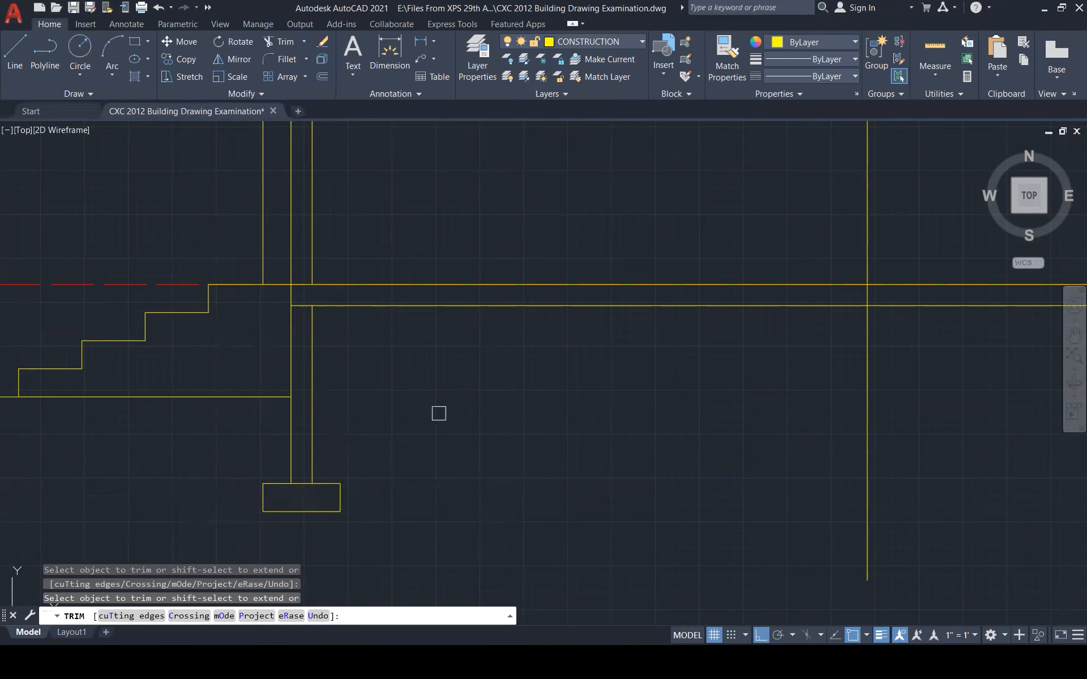
{"action": "key", "text": "Escape"}
{"action": "key", "text": "Escape"}
{"action": "scroll", "coordinate": [473, 452], "scroll_direction": "down", "scroll_amount": 3}
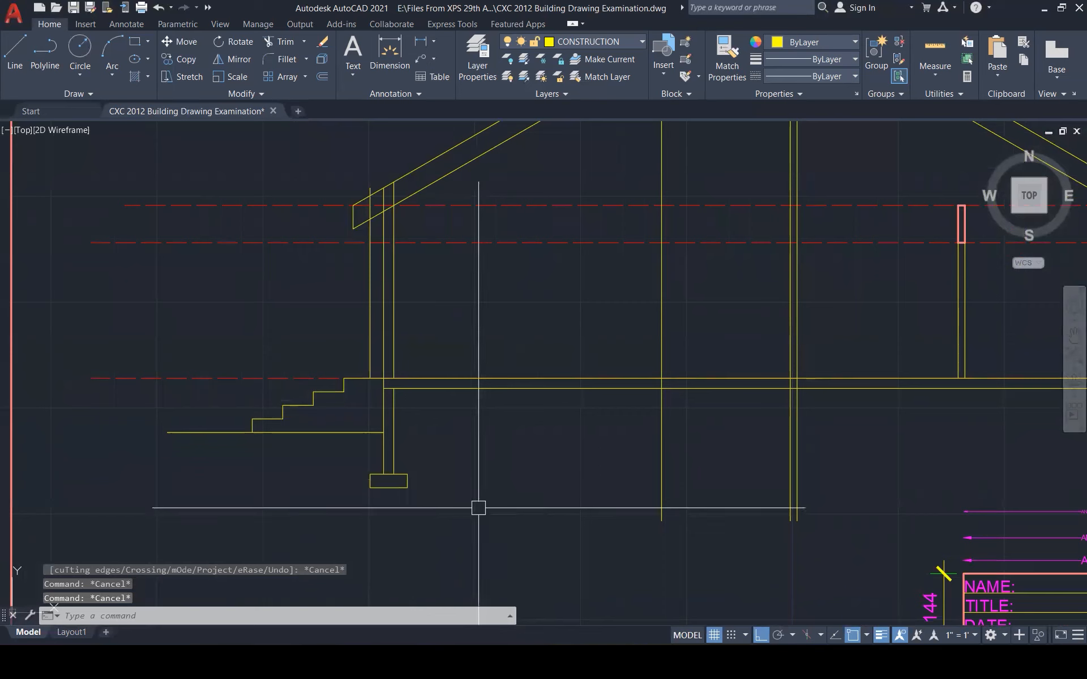
Copy the left footing rectangle to sit under the right wall
{"action": "left_click", "coordinate": [352, 467]}
{"action": "left_click", "coordinate": [462, 508]}
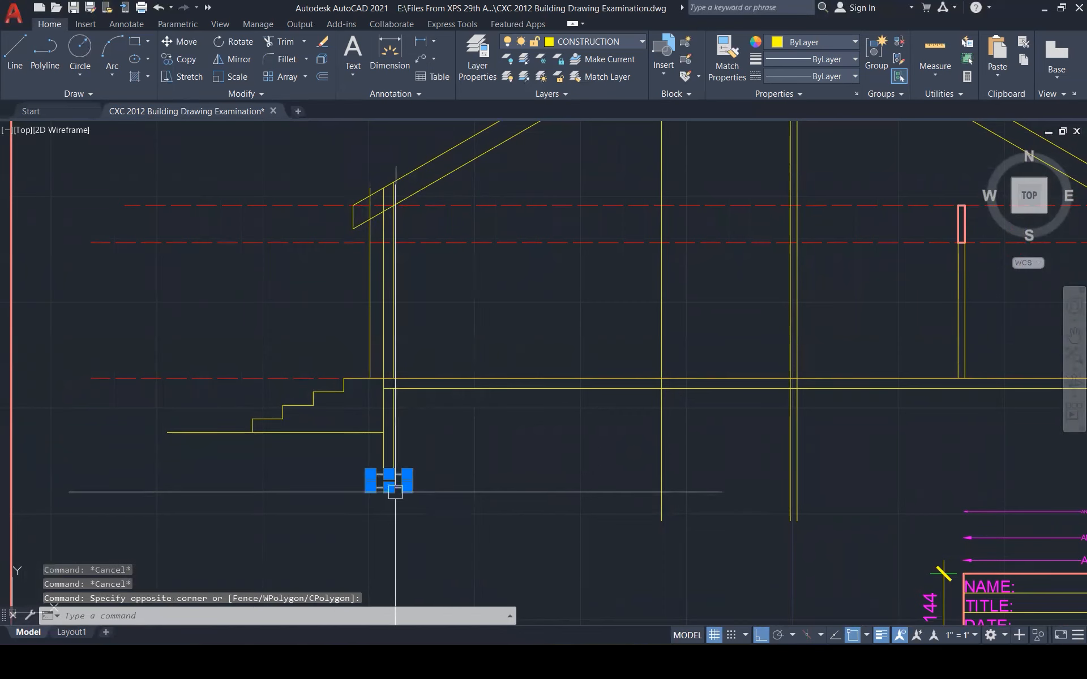
{"action": "scroll", "coordinate": [395, 492], "scroll_direction": "up", "scroll_amount": 4}
{"action": "type", "text": "c"}
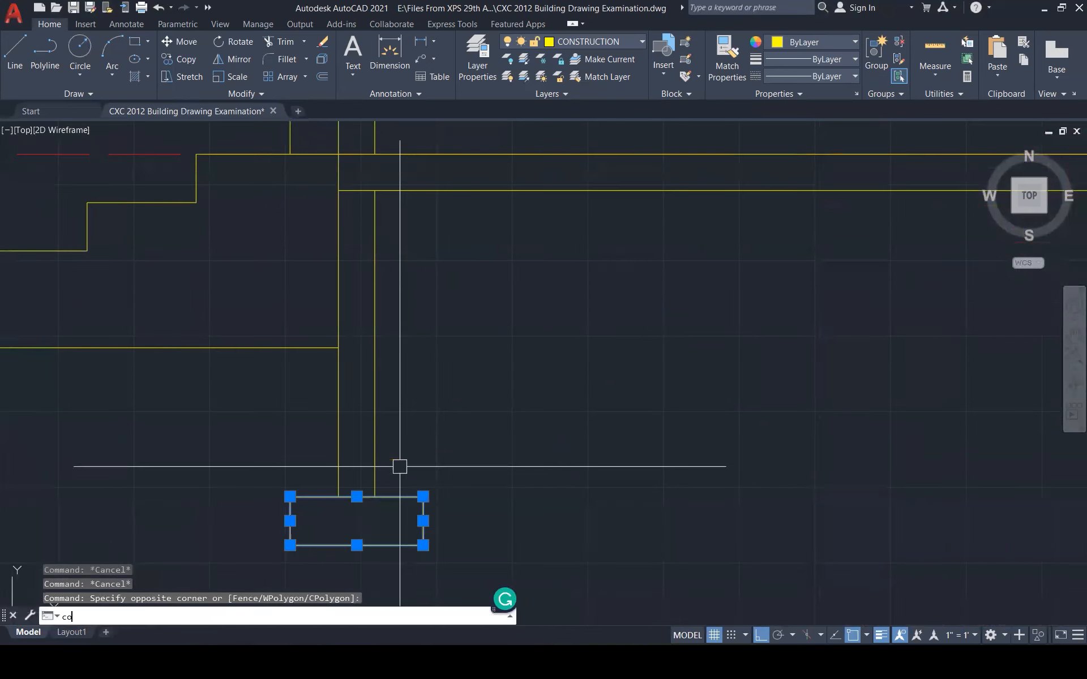
{"action": "type", "text": "o"}
{"action": "key", "text": "Return"}
{"action": "left_click", "coordinate": [374, 496]}
{"action": "scroll", "coordinate": [308, 476], "scroll_direction": "down", "scroll_amount": 5}
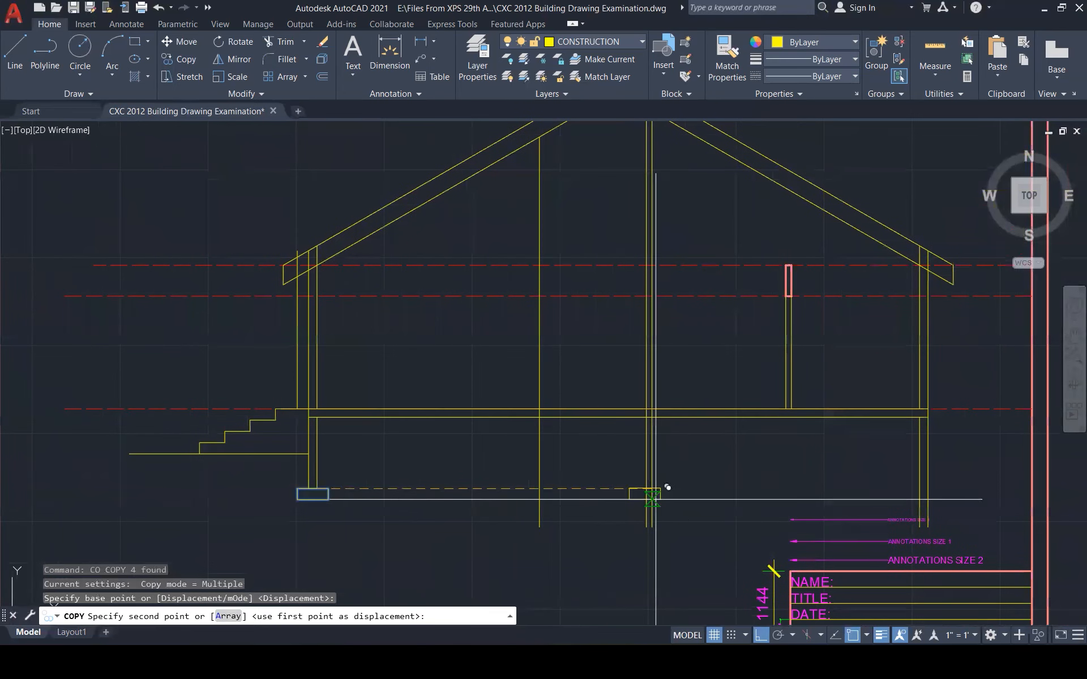
{"action": "left_click", "coordinate": [939, 486]}
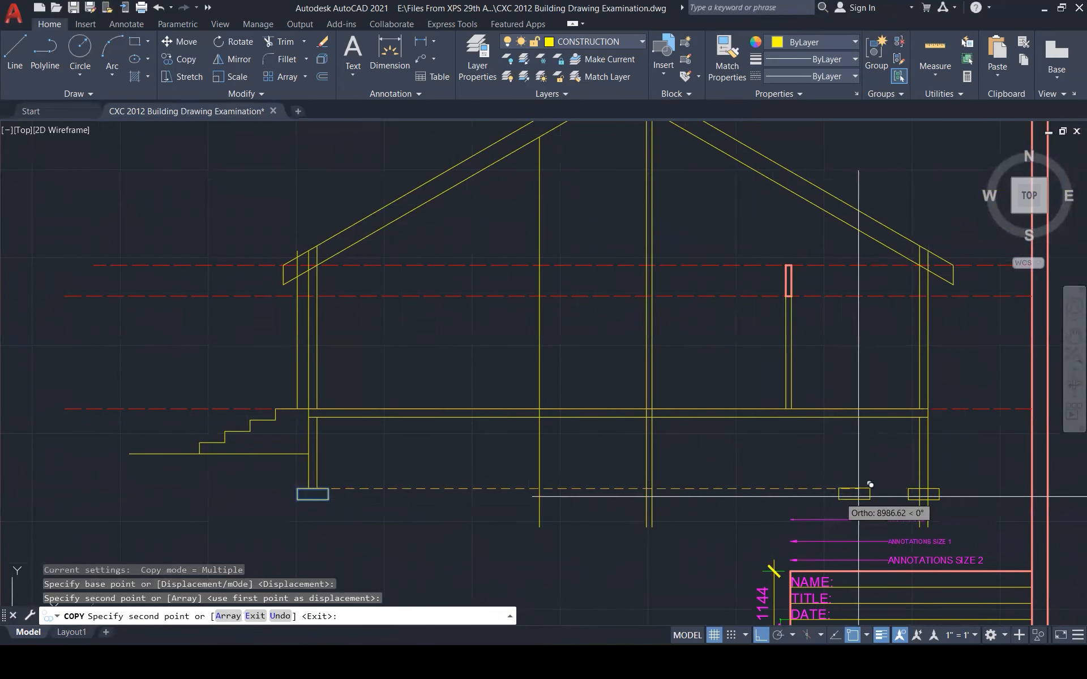
{"action": "key", "text": "Escape"}
{"action": "key", "text": "Escape"}
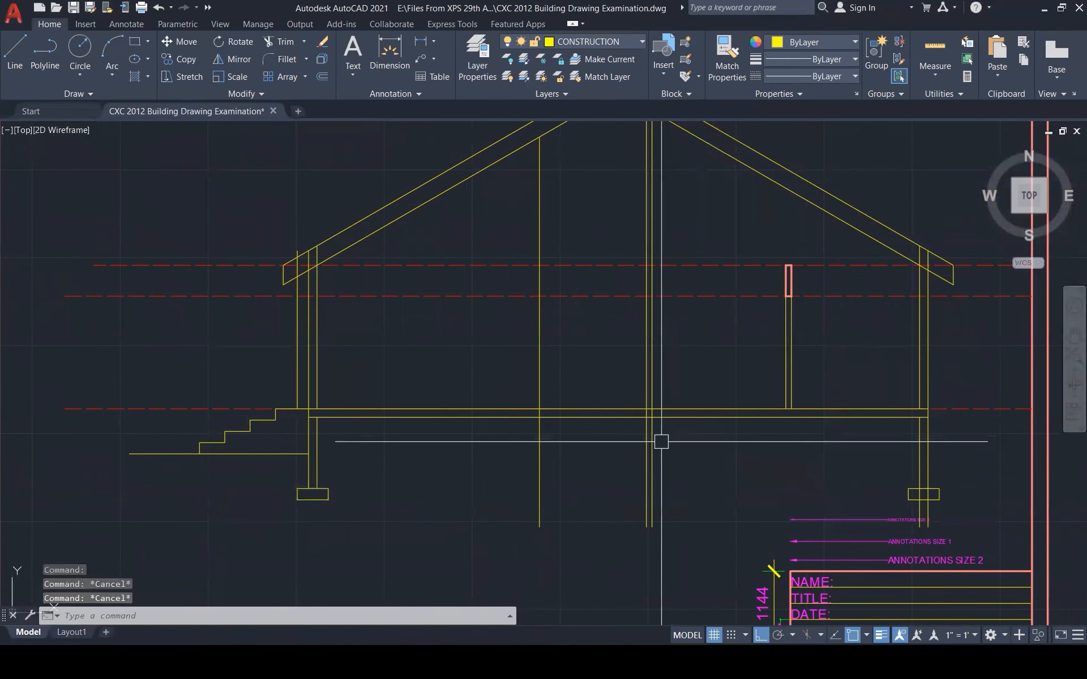
Trim the wall lines crossing the floor slab
{"action": "type", "text": "tr"}
{"action": "key", "text": "Return"}
{"action": "scroll", "coordinate": [650, 402], "scroll_direction": "up", "scroll_amount": 5}
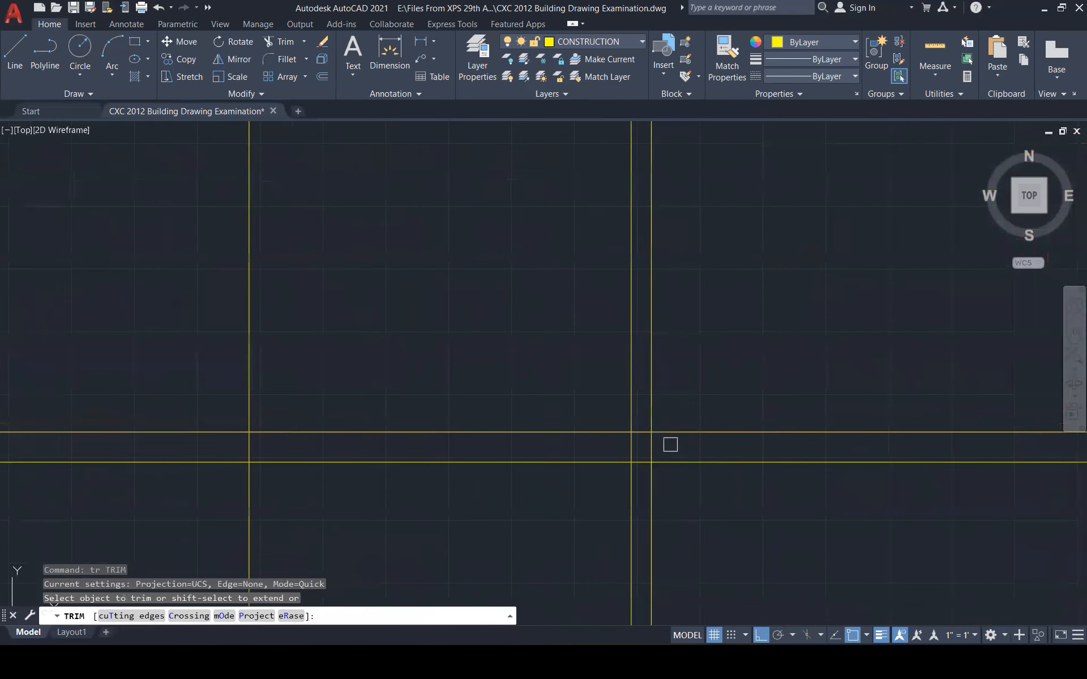
{"action": "left_click_drag", "start_coordinate": [670, 443], "coordinate": [618, 444]}
{"action": "key", "text": "Return"}
{"action": "key", "text": "Escape"}
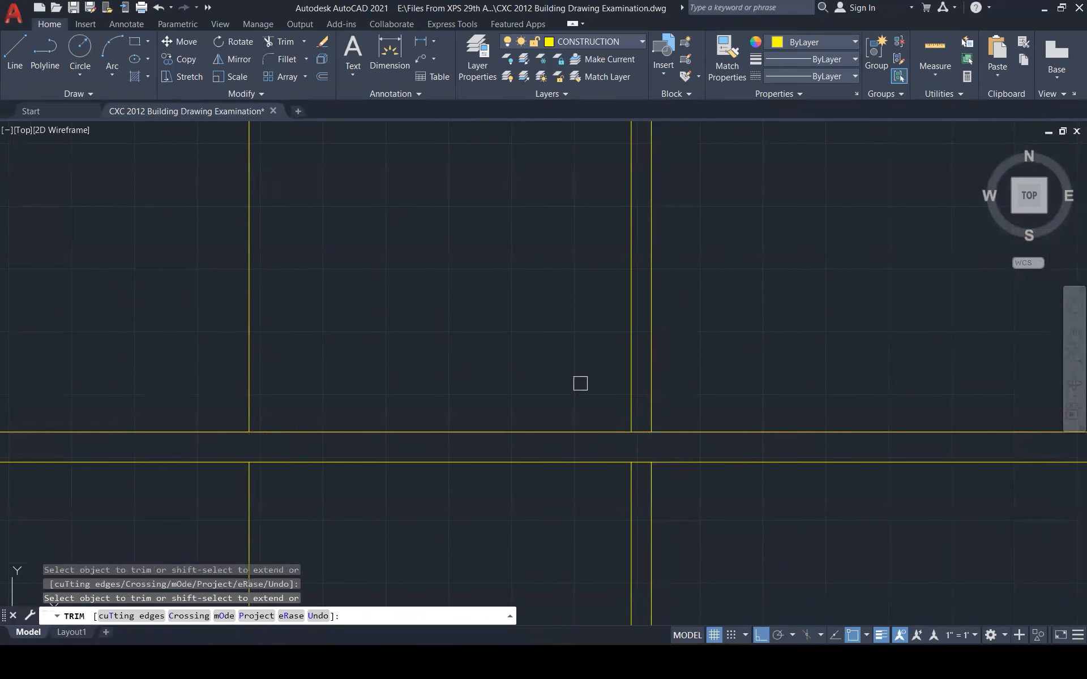
{"action": "scroll", "coordinate": [579, 381], "scroll_direction": "down", "scroll_amount": 4}
Delete the two stray vertical lines
{"action": "left_click", "coordinate": [730, 517]}
{"action": "left_click", "coordinate": [405, 438]}
{"action": "key", "text": "Delete"}
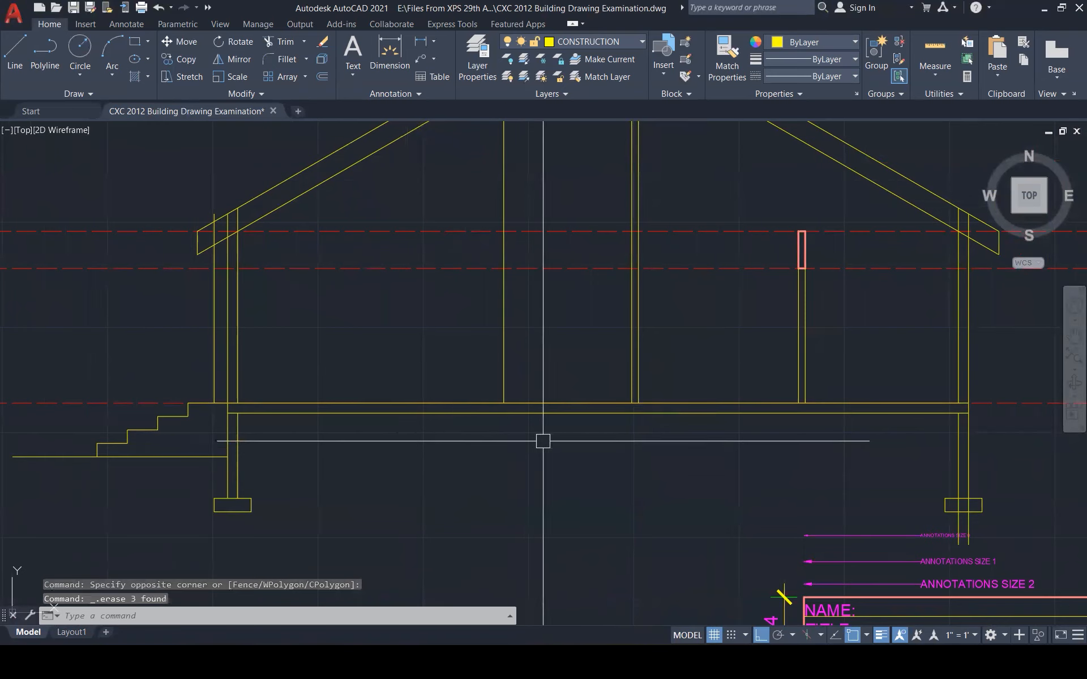
{"action": "scroll", "coordinate": [563, 468], "scroll_direction": "down", "scroll_amount": 3}
{"action": "scroll", "coordinate": [883, 502], "scroll_direction": "up", "scroll_amount": 2}
{"action": "scroll", "coordinate": [883, 503], "scroll_direction": "up", "scroll_amount": 5}
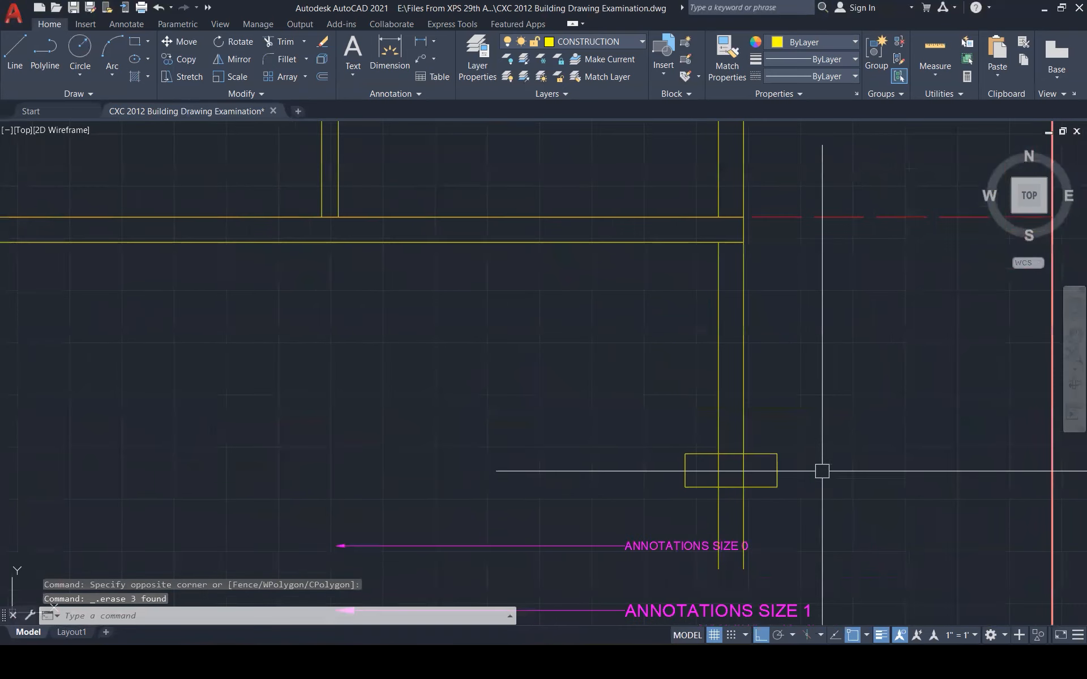
Delete the leftover lines below the right footing
{"action": "type", "text": "tr"}
{"action": "key", "text": "Return"}
{"action": "key", "text": "Escape"}
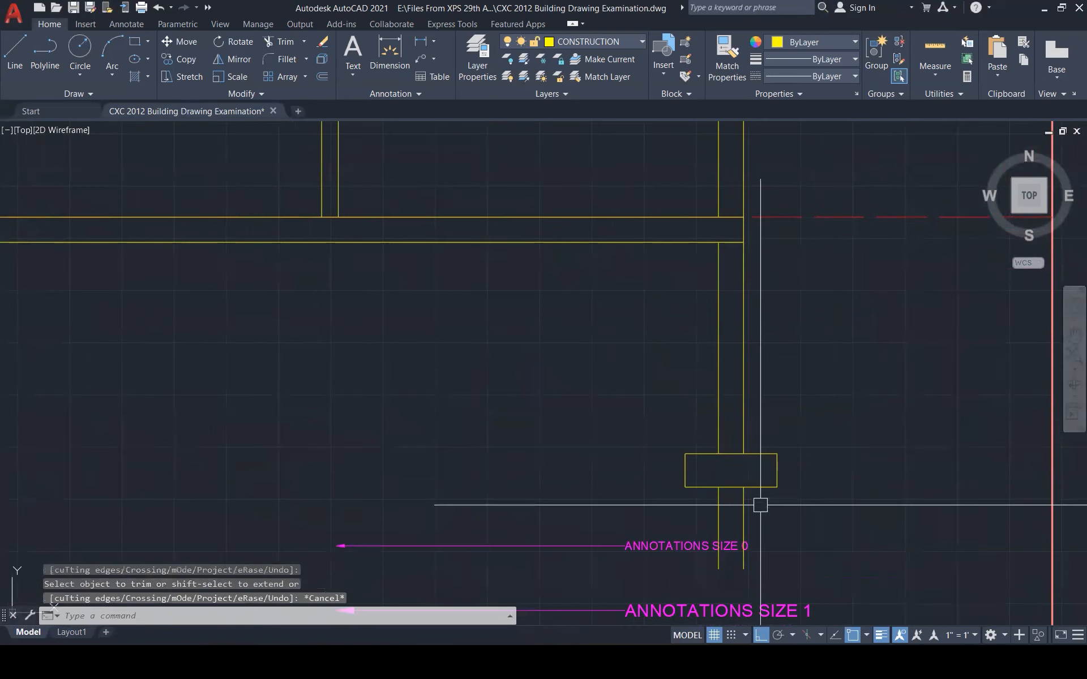
{"action": "left_click", "coordinate": [759, 503]}
{"action": "left_click", "coordinate": [686, 498]}
{"action": "key", "text": "Delete"}
{"action": "scroll", "coordinate": [843, 539], "scroll_direction": "down", "scroll_amount": 5}
{"action": "scroll", "coordinate": [843, 539], "scroll_direction": "down", "scroll_amount": 1}
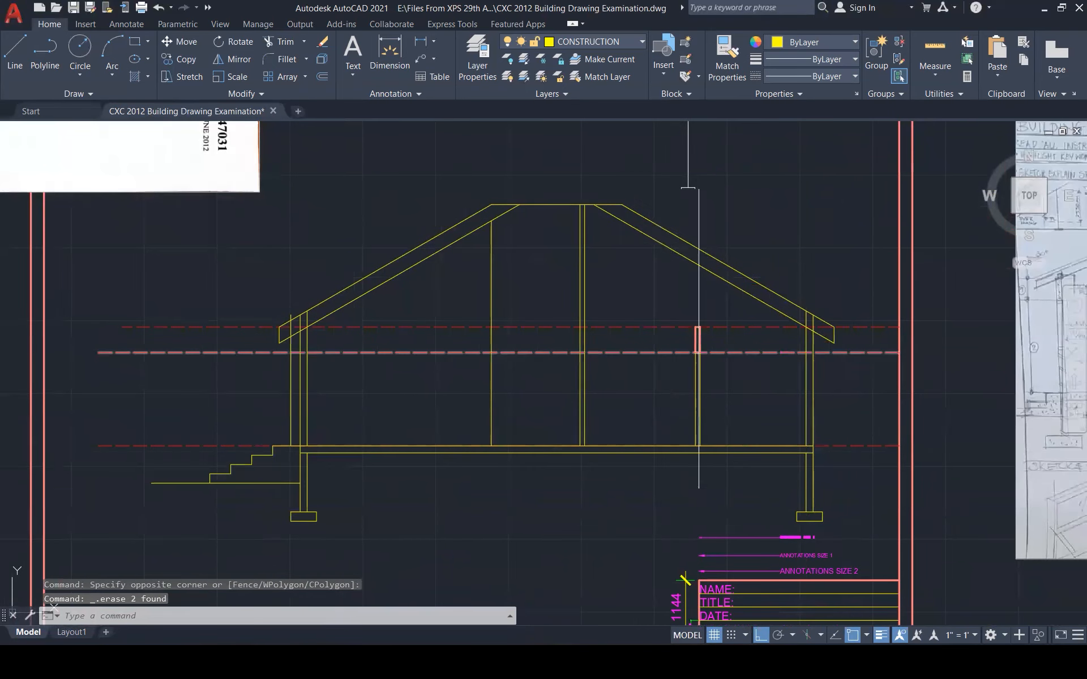
{"action": "scroll", "coordinate": [424, 461], "scroll_direction": "up", "scroll_amount": 3}
Offset the lower floor line 300 downward to thicken the slab
{"action": "type", "text": "o"}
{"action": "key", "text": "Return"}
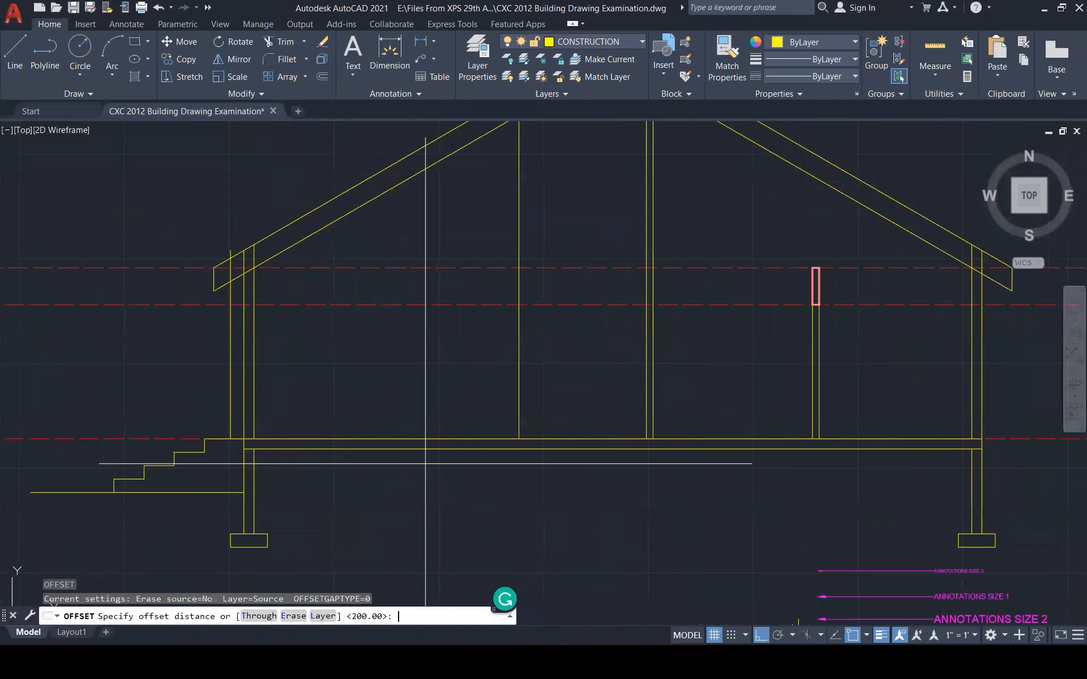
{"action": "type", "text": "300"}
{"action": "key", "text": "Return"}
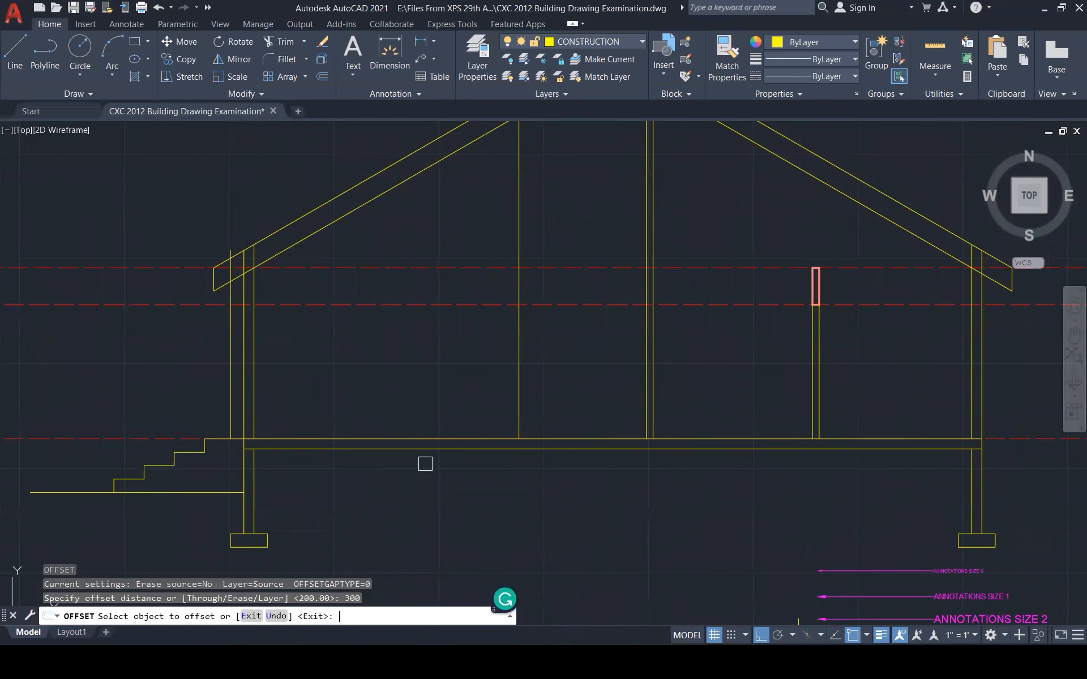
{"action": "left_click", "coordinate": [431, 451]}
{"action": "left_click", "coordinate": [413, 508]}
{"action": "key", "text": "Escape"}
{"action": "key", "text": "Escape"}
{"action": "key", "text": "Escape"}
Trim the overhanging line end near the left post
{"action": "type", "text": "tr"}
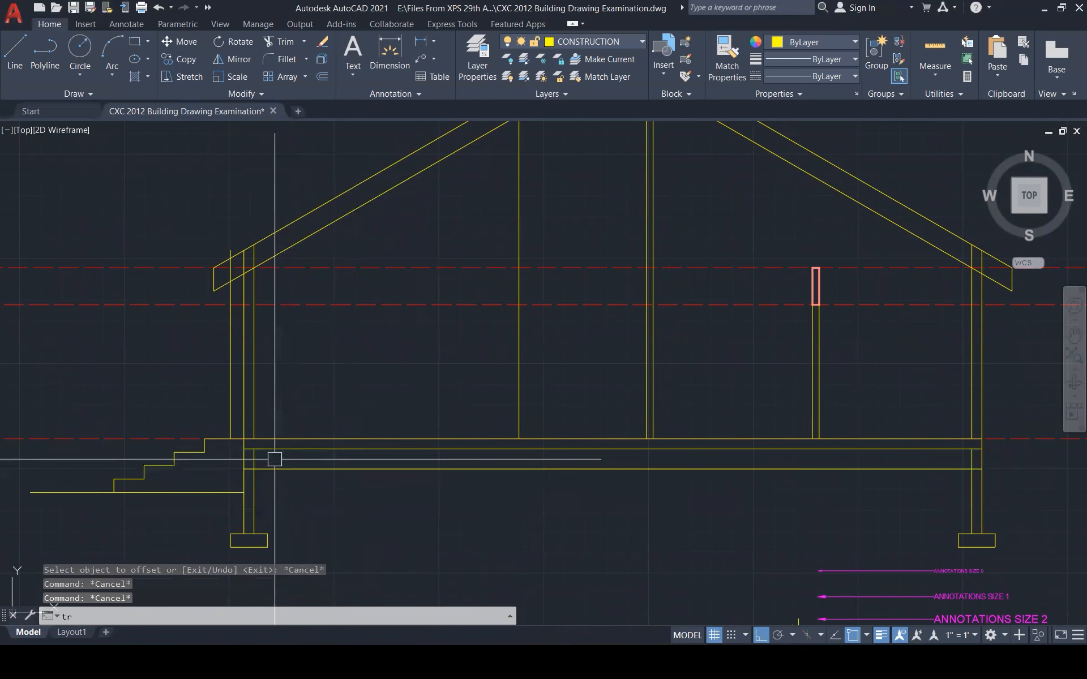
{"action": "key", "text": "Return"}
{"action": "scroll", "coordinate": [266, 461], "scroll_direction": "up", "scroll_amount": 2}
{"action": "left_click", "coordinate": [232, 470]}
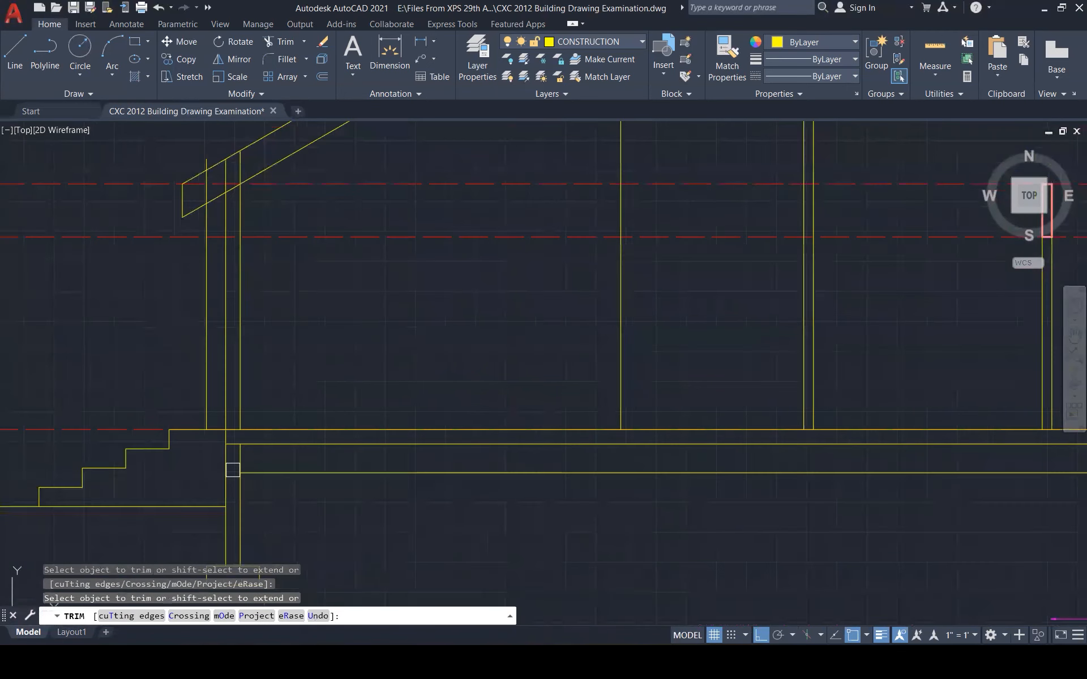
{"action": "scroll", "coordinate": [465, 464], "scroll_direction": "down", "scroll_amount": 6}
{"action": "scroll", "coordinate": [877, 497], "scroll_direction": "up", "scroll_amount": 7}
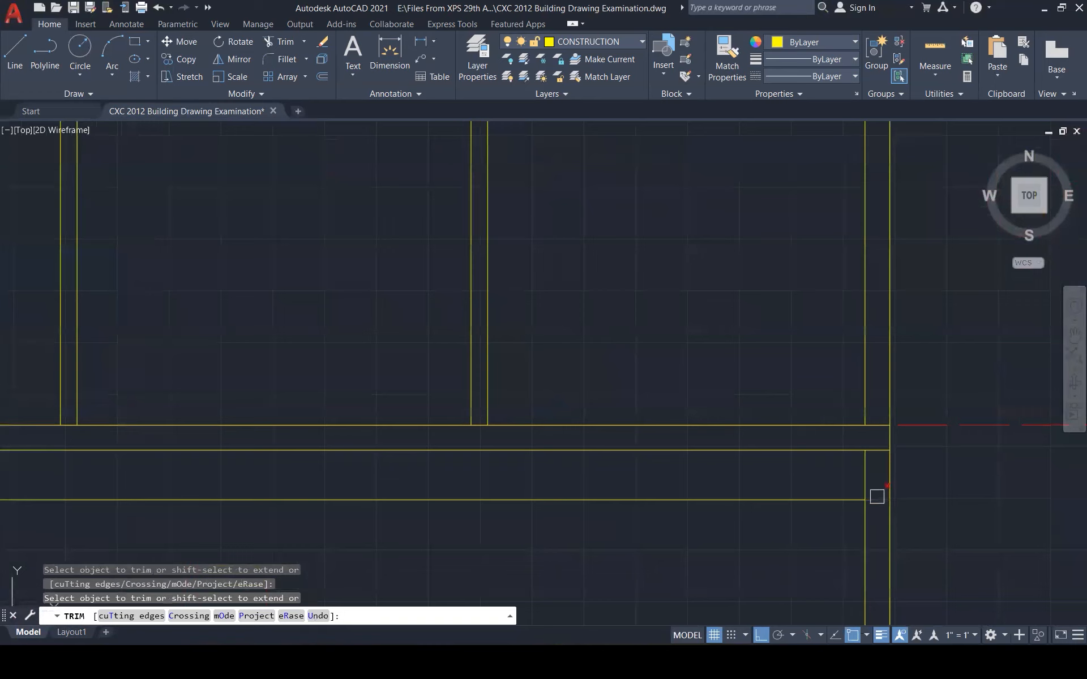
{"action": "scroll", "coordinate": [789, 521], "scroll_direction": "down", "scroll_amount": 3}
{"action": "key", "text": "Escape"}
{"action": "key", "text": "Escape"}
{"action": "key", "text": "Escape"}
{"action": "key", "text": "Escape"}
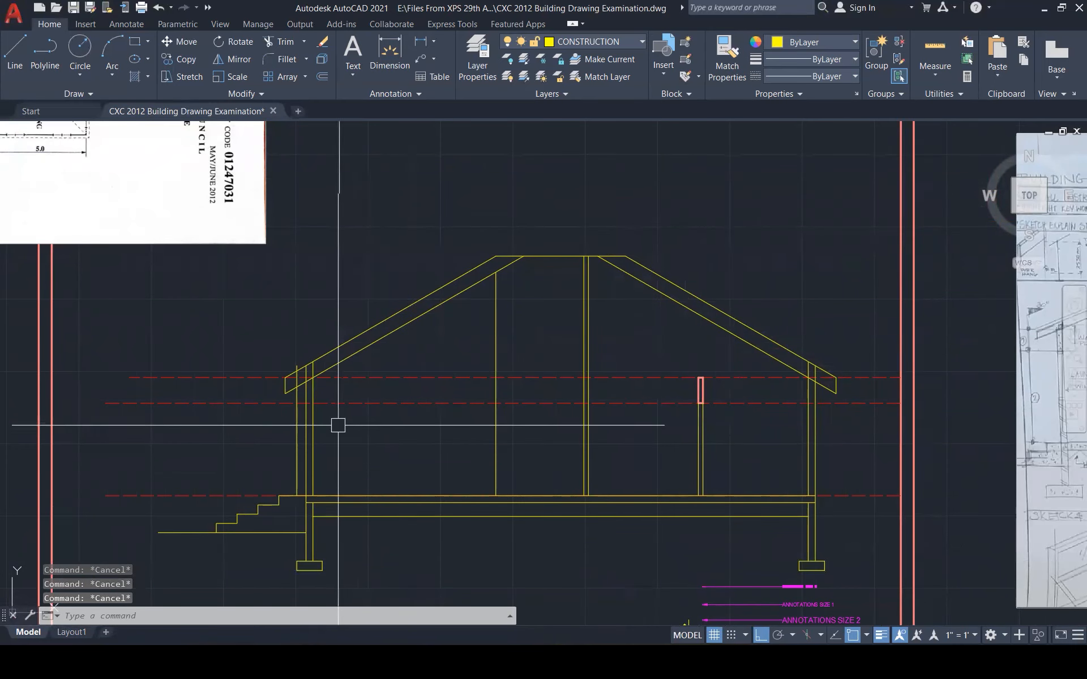
Erase the extra line of the left post
{"action": "left_click", "coordinate": [296, 432]}
{"action": "key", "text": "Delete"}
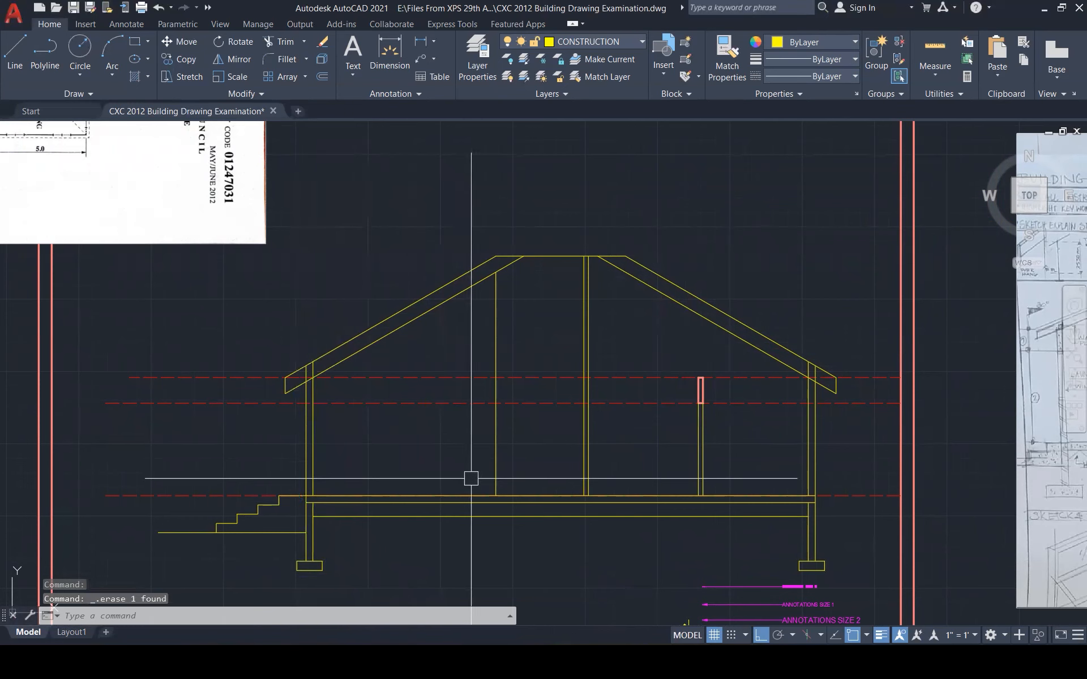
{"action": "key", "text": "Escape"}
{"action": "key", "text": "Escape"}
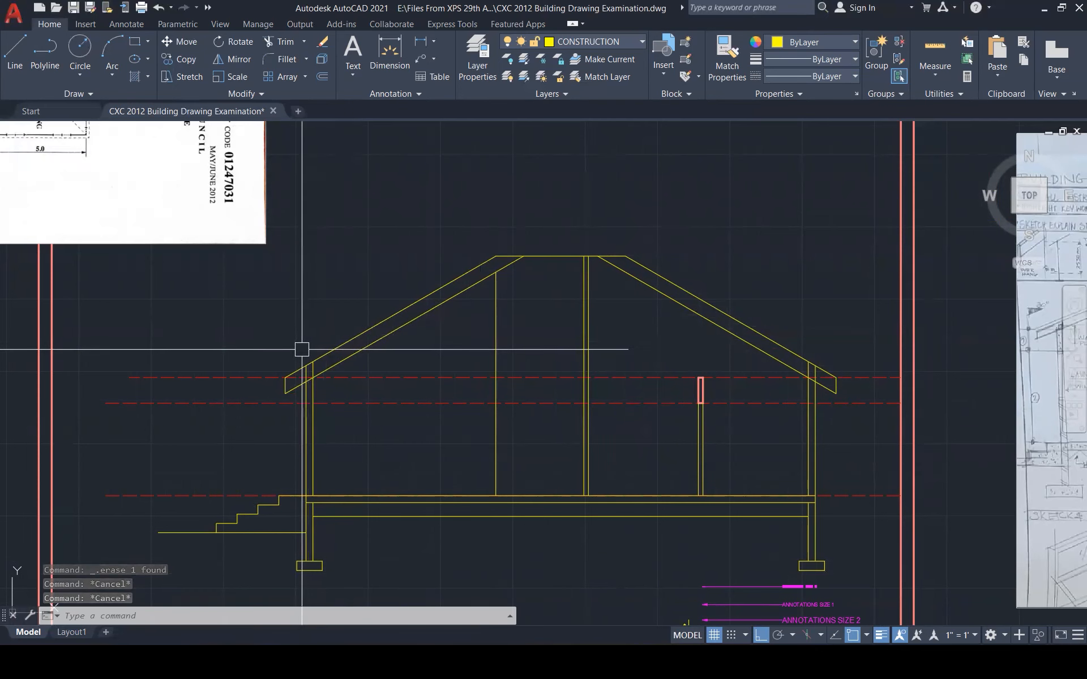
{"action": "scroll", "coordinate": [302, 349], "scroll_direction": "up", "scroll_amount": 4}
Offset the lower lines of both rafters 150 inward to set rafter depth
{"action": "key", "text": "Escape"}
{"action": "type", "text": "o"}
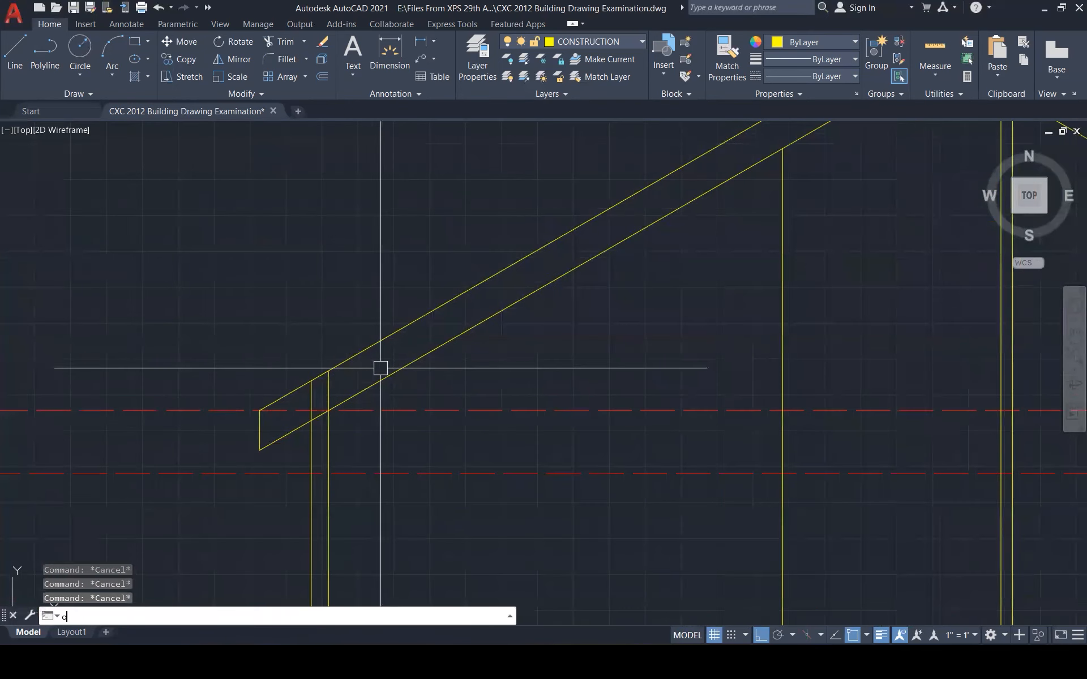
{"action": "key", "text": "Return"}
{"action": "type", "text": "150"}
{"action": "key", "text": "Return"}
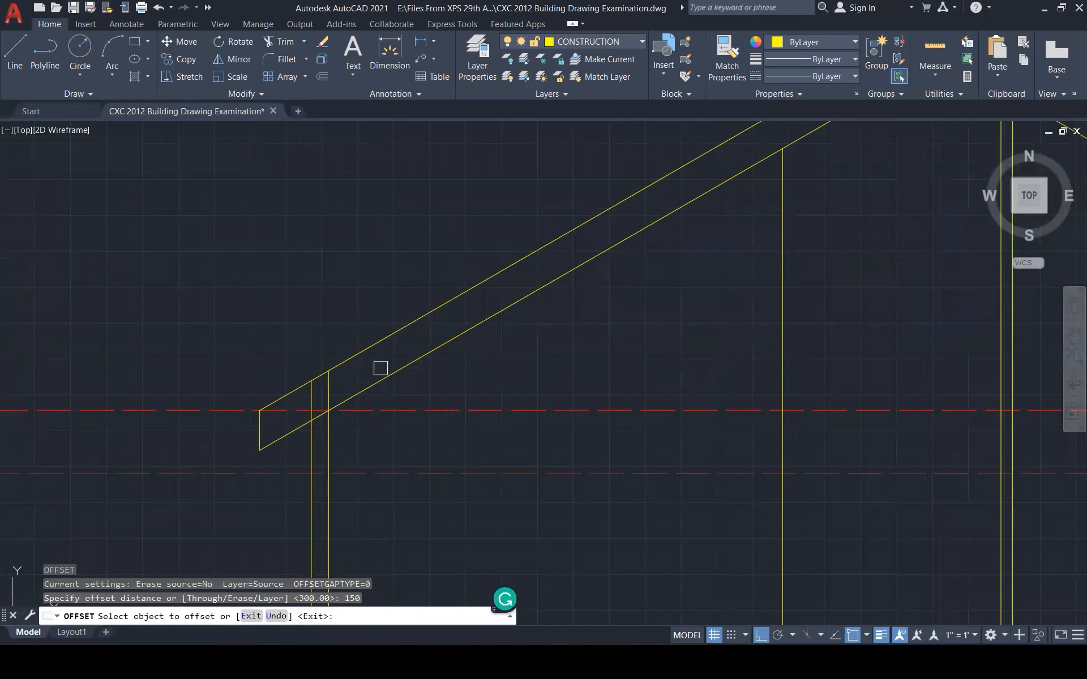
{"action": "left_click", "coordinate": [389, 376]}
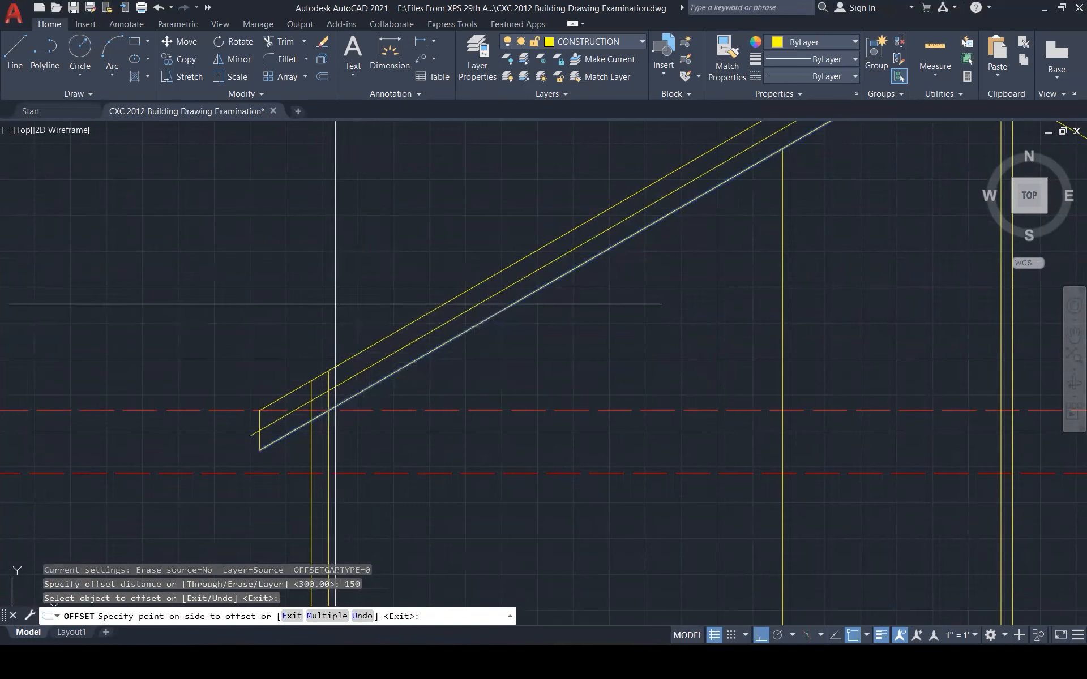
{"action": "left_click", "coordinate": [395, 254]}
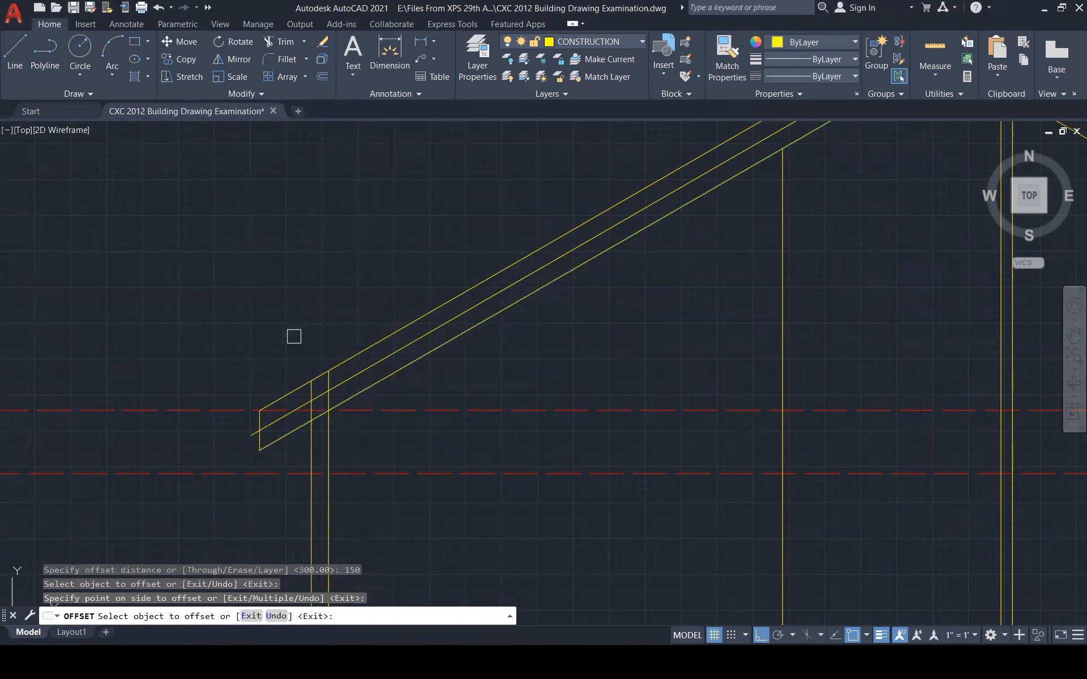
{"action": "scroll", "coordinate": [293, 336], "scroll_direction": "down", "scroll_amount": 3}
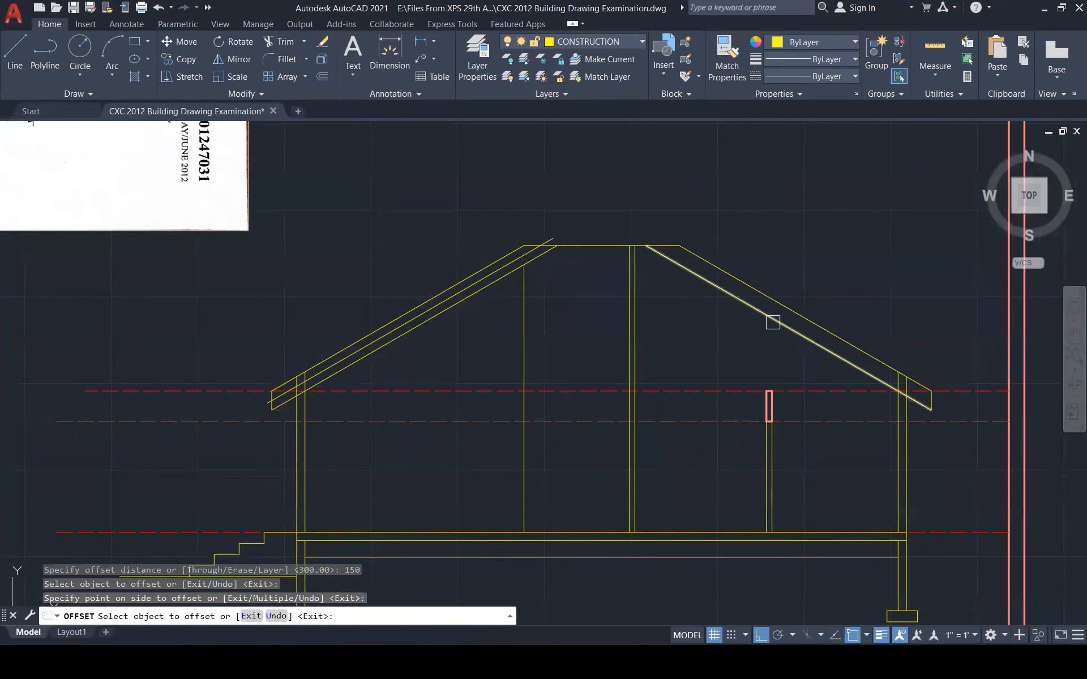
{"action": "left_click", "coordinate": [773, 322]}
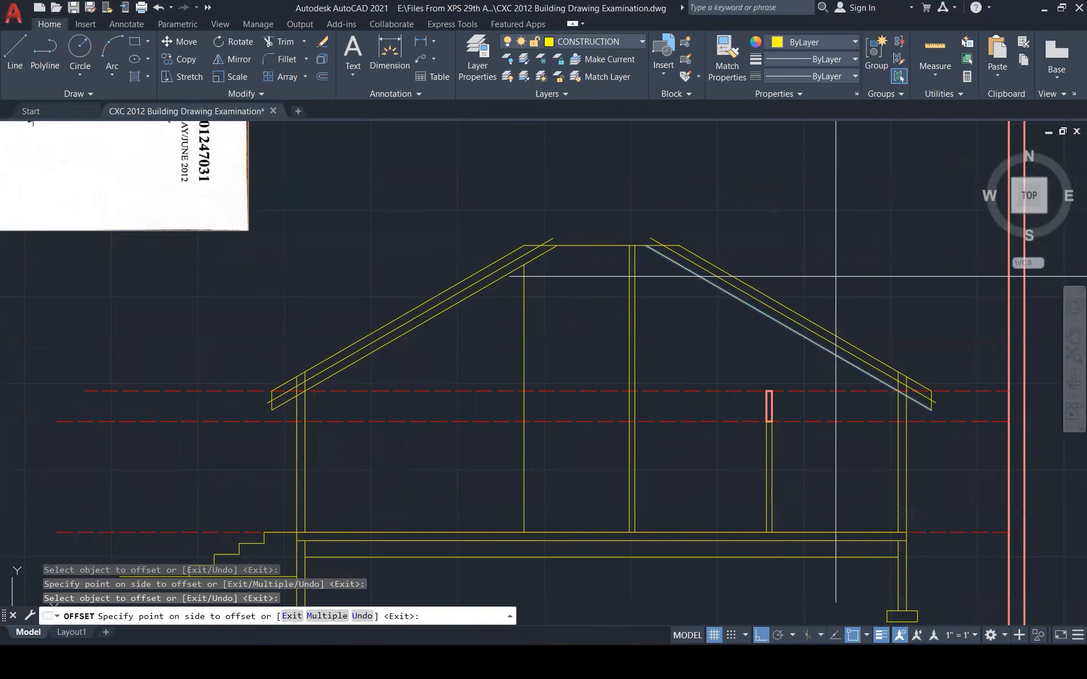
{"action": "left_click", "coordinate": [835, 277]}
{"action": "scroll", "coordinate": [261, 380], "scroll_direction": "up", "scroll_amount": 4}
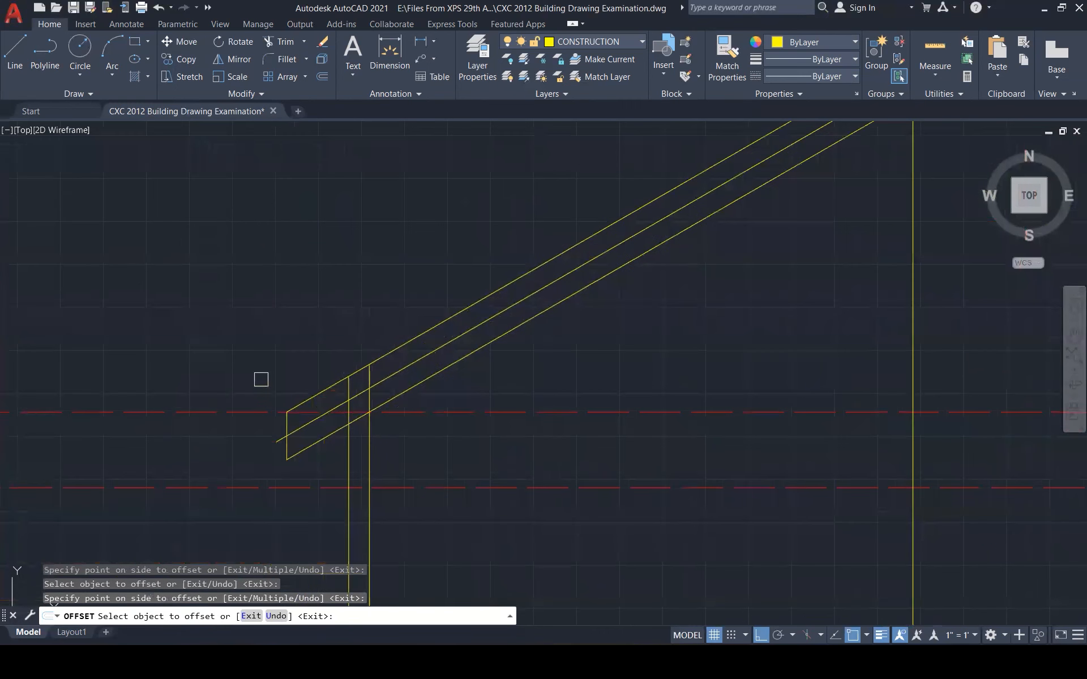
{"action": "key", "text": "Escape"}
{"action": "key", "text": "Escape"}
{"action": "key", "text": "Escape"}
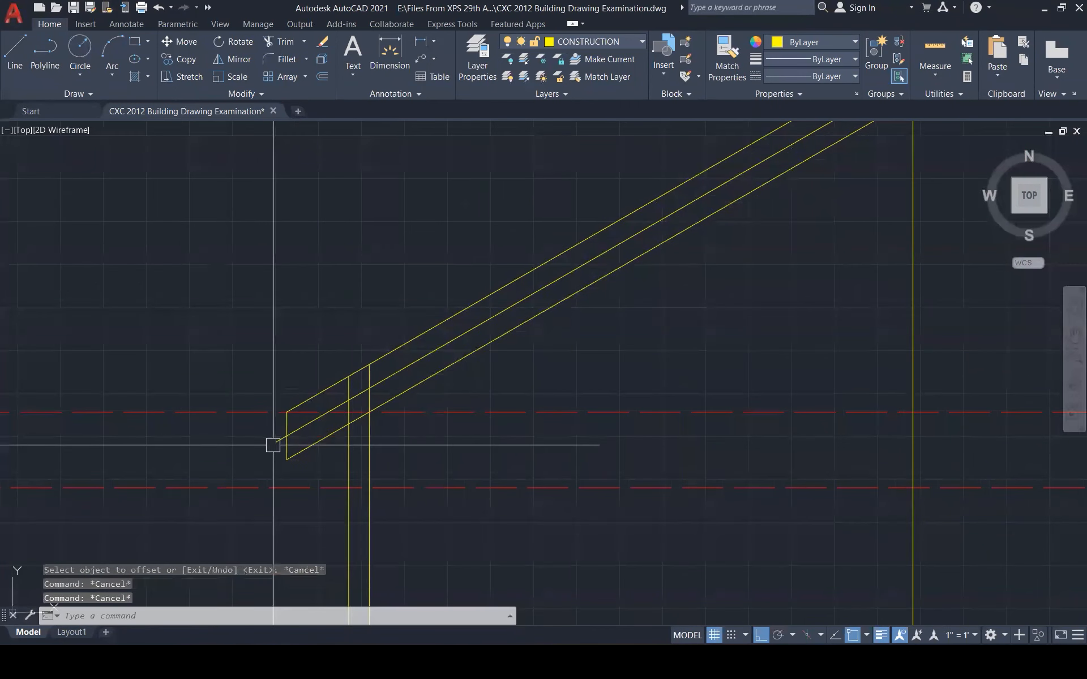
Trim the new middle line's stub past the left eave
{"action": "type", "text": "TR"}
{"action": "key", "text": "Return"}
{"action": "left_click", "coordinate": [275, 443]}
{"action": "key", "text": "Escape"}
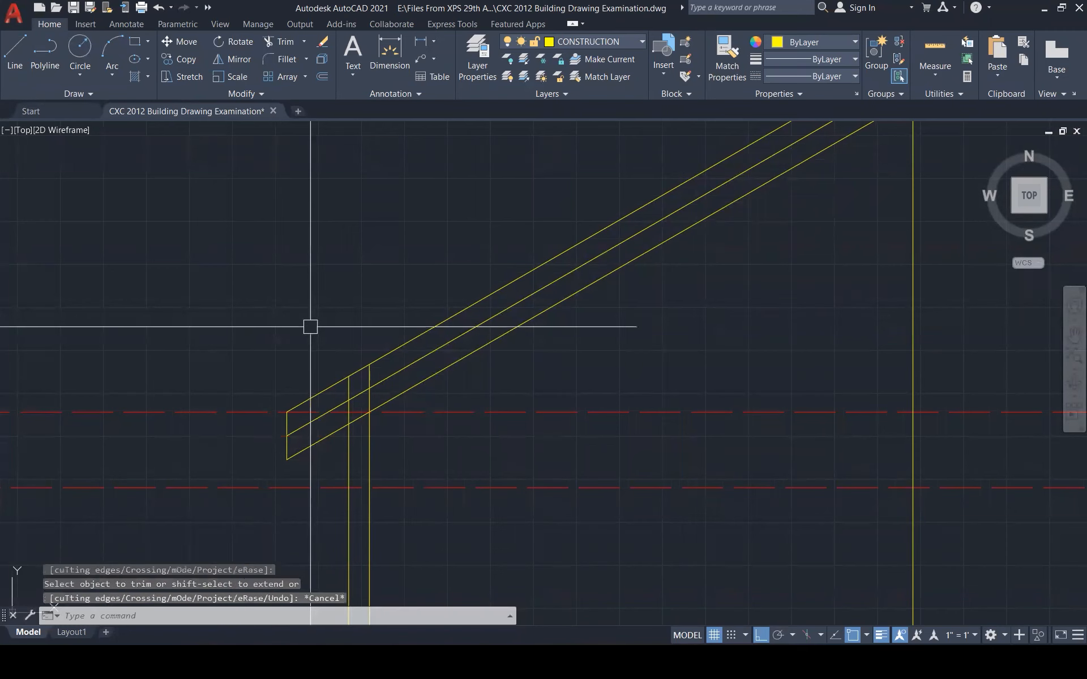
{"action": "key", "text": "Escape"}
{"action": "key", "text": "Escape"}
{"action": "scroll", "coordinate": [317, 411], "scroll_direction": "up", "scroll_amount": 1}
{"action": "scroll", "coordinate": [317, 412], "scroll_direction": "up", "scroll_amount": 2}
{"action": "key", "text": "Escape"}
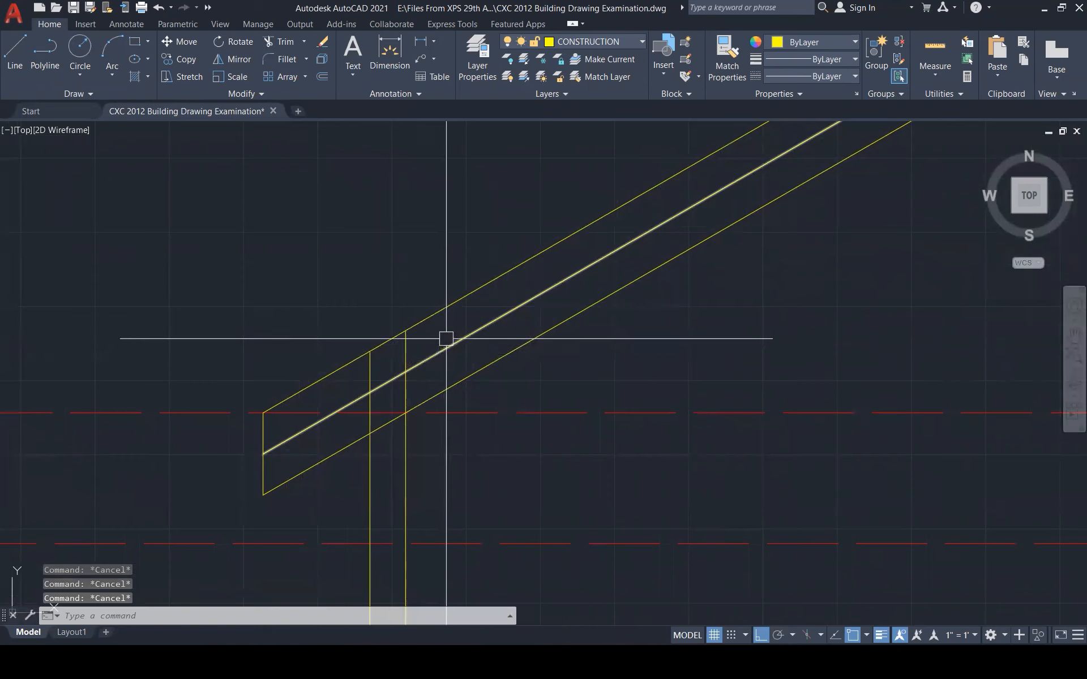
Offset the middle rafter line 25 upward for the roof covering
{"action": "type", "text": "o"}
{"action": "key", "text": "Return"}
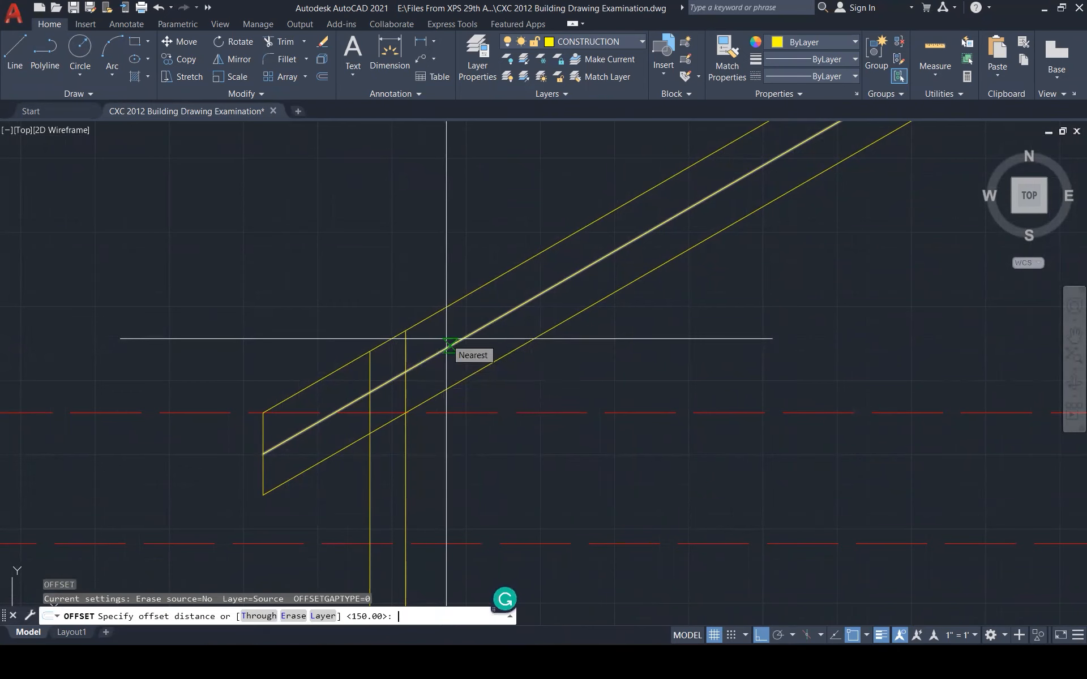
{"action": "key", "text": "Return"}
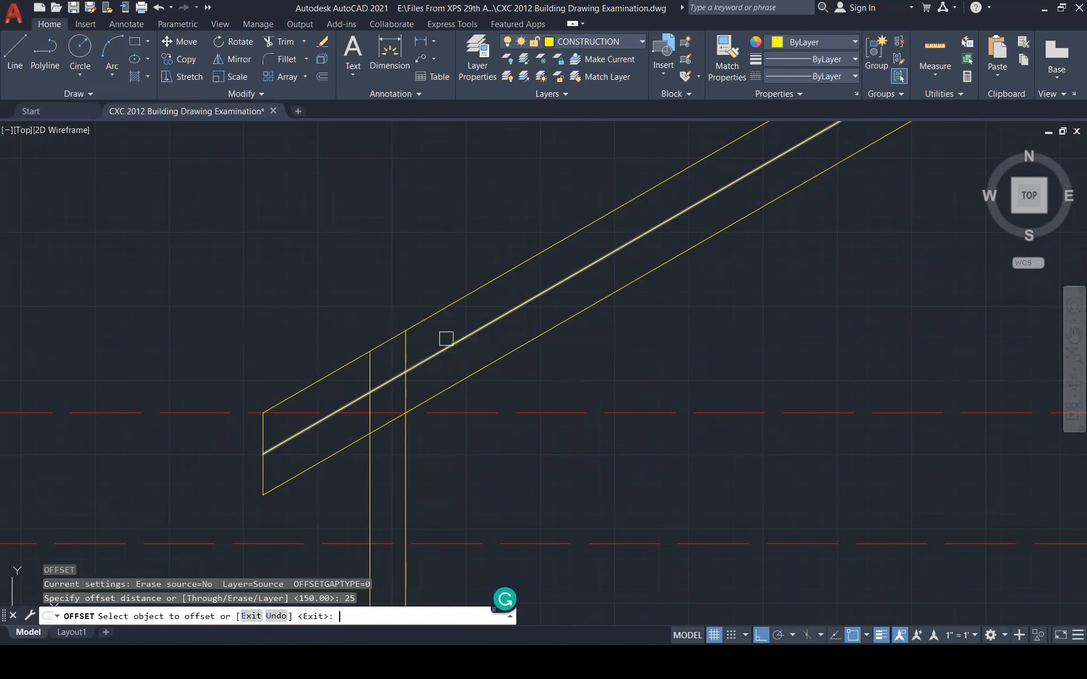
{"action": "left_click", "coordinate": [446, 345]}
{"action": "left_click", "coordinate": [422, 292]}
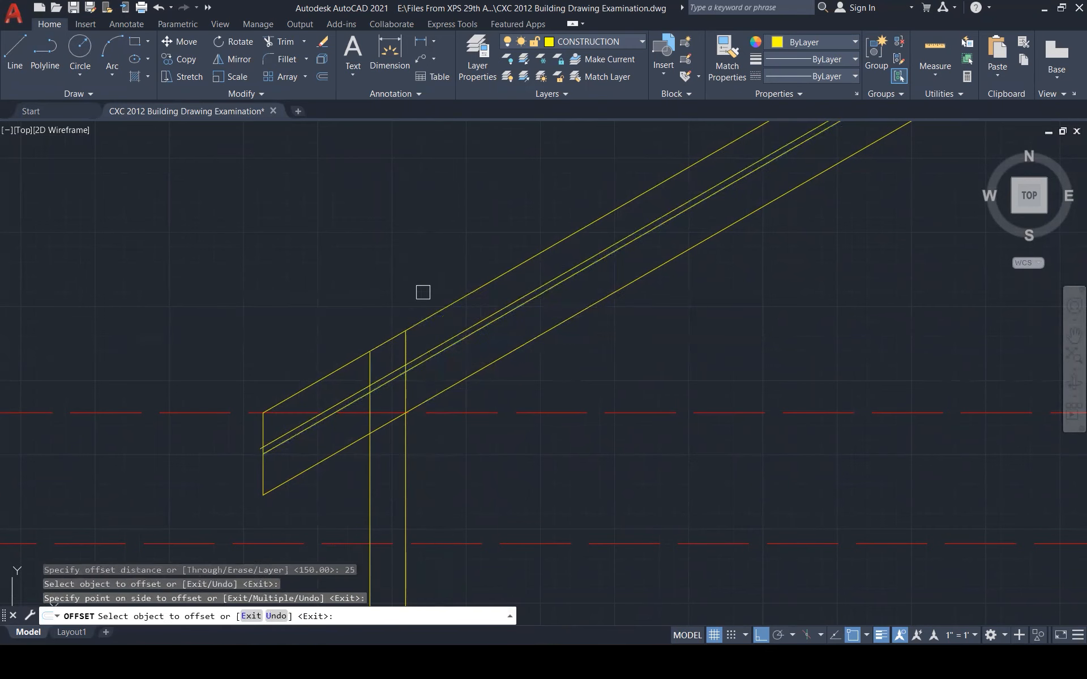
{"action": "key", "text": "Escape"}
{"action": "key", "text": "Escape"}
{"action": "key", "text": "Escape"}
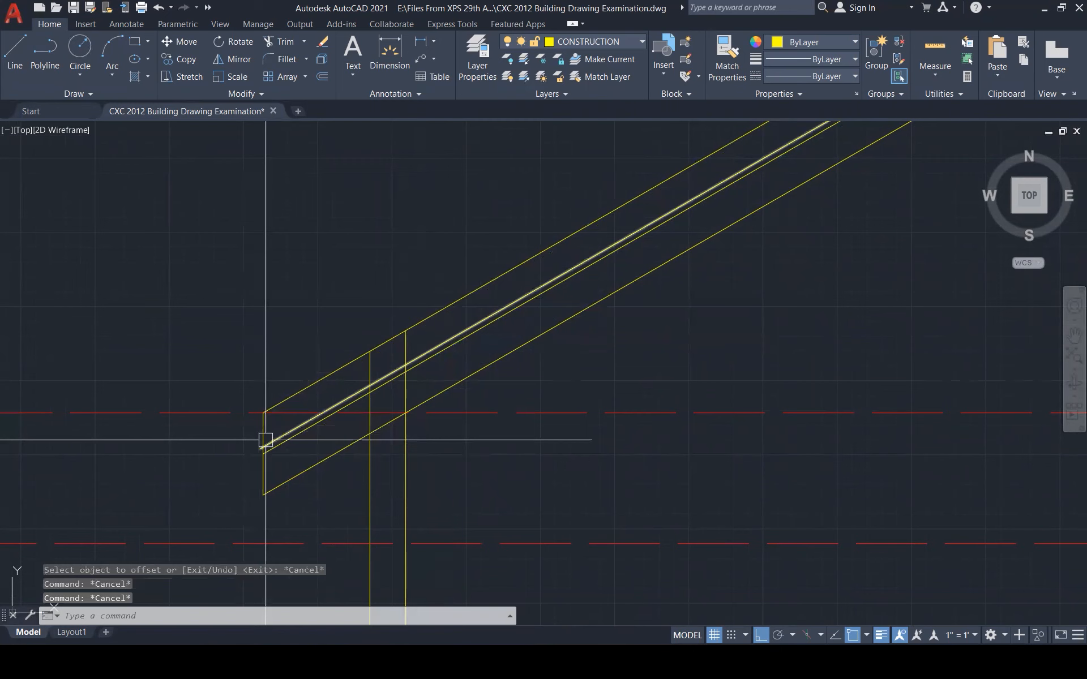
Trim the covering line's overhanging end at the left eave
{"action": "type", "text": "tr"}
{"action": "key", "text": "Return"}
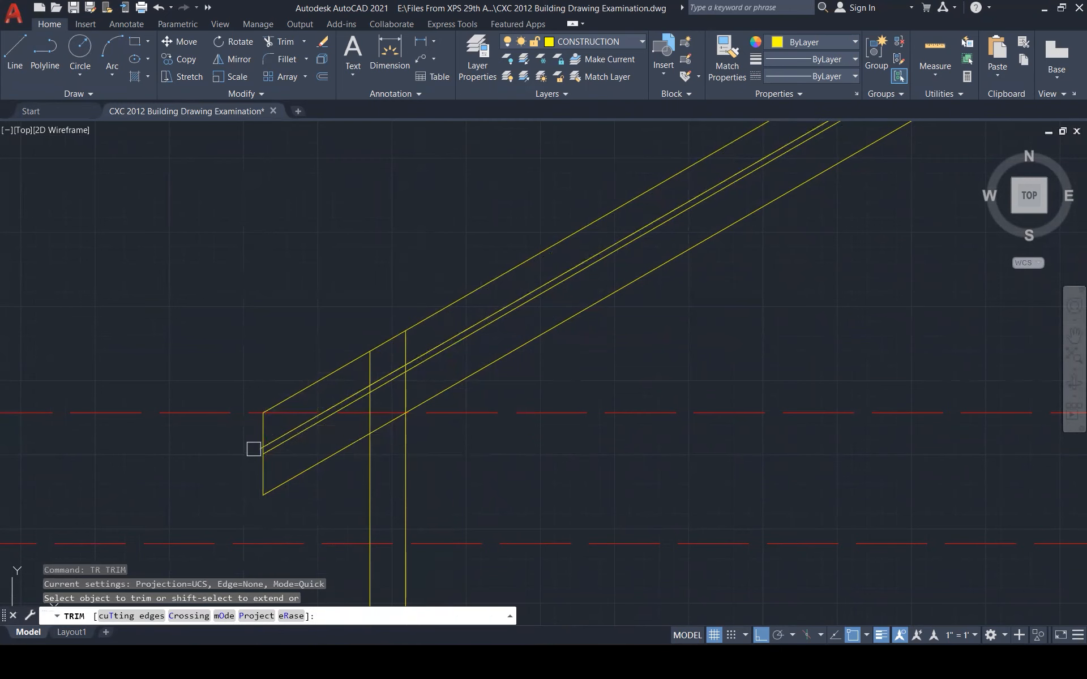
{"action": "left_click", "coordinate": [254, 448]}
{"action": "key", "text": "Escape"}
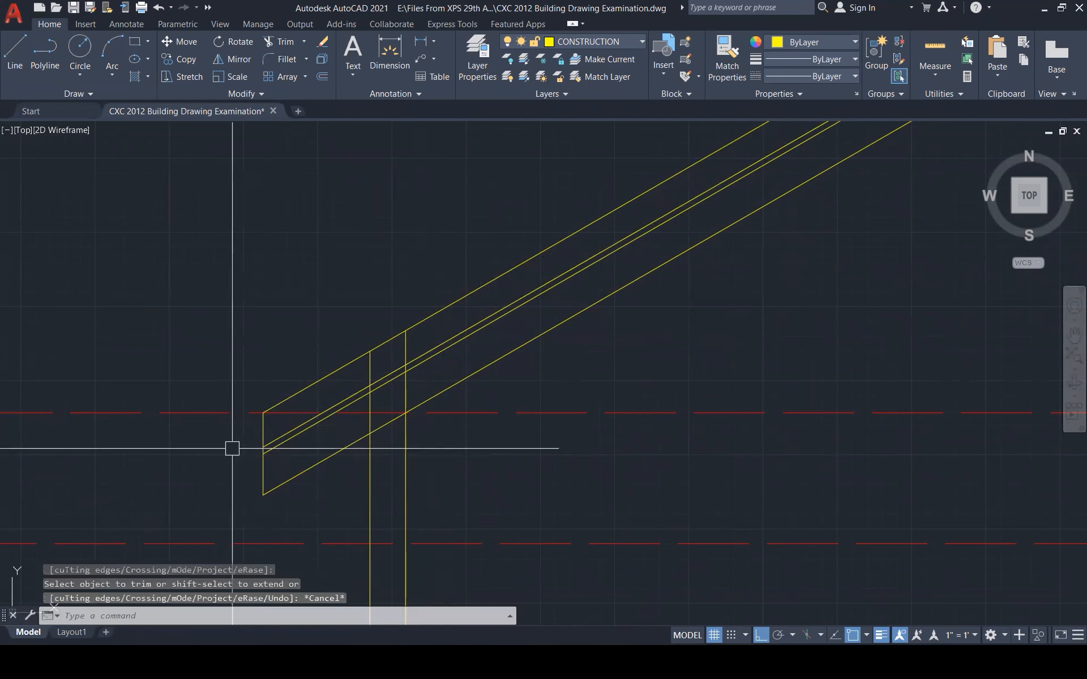
{"action": "key", "text": "Escape"}
{"action": "key", "text": "Escape"}
{"action": "key", "text": "Escape"}
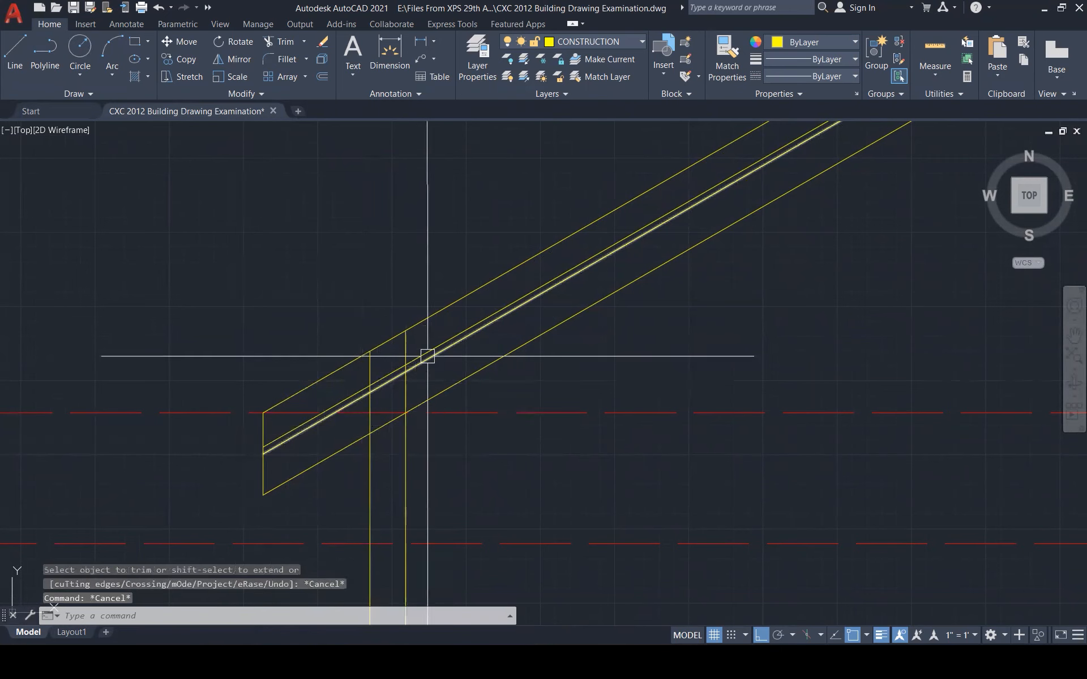
Erase the old top line of the left rafter and trim the leftover end near the post
{"action": "left_click", "coordinate": [414, 325]}
{"action": "key", "text": "Delete"}
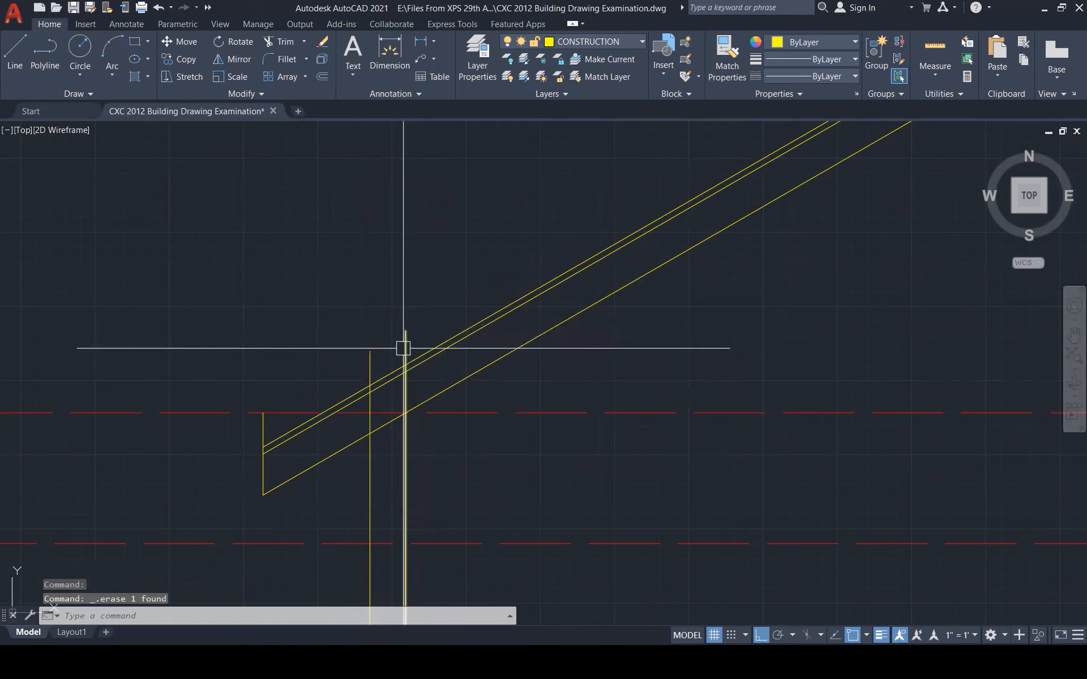
{"action": "type", "text": "TR"}
{"action": "key", "text": "Return"}
{"action": "left_click", "coordinate": [406, 346]}
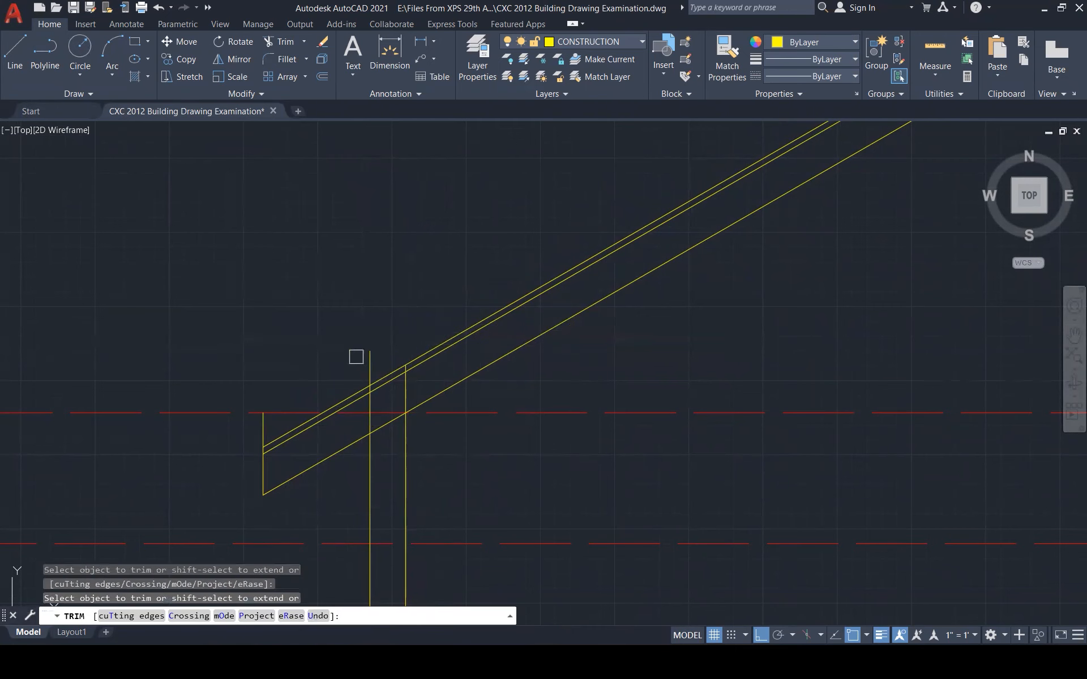
{"action": "key", "text": "Escape"}
{"action": "key", "text": "Escape"}
{"action": "key", "text": "Escape"}
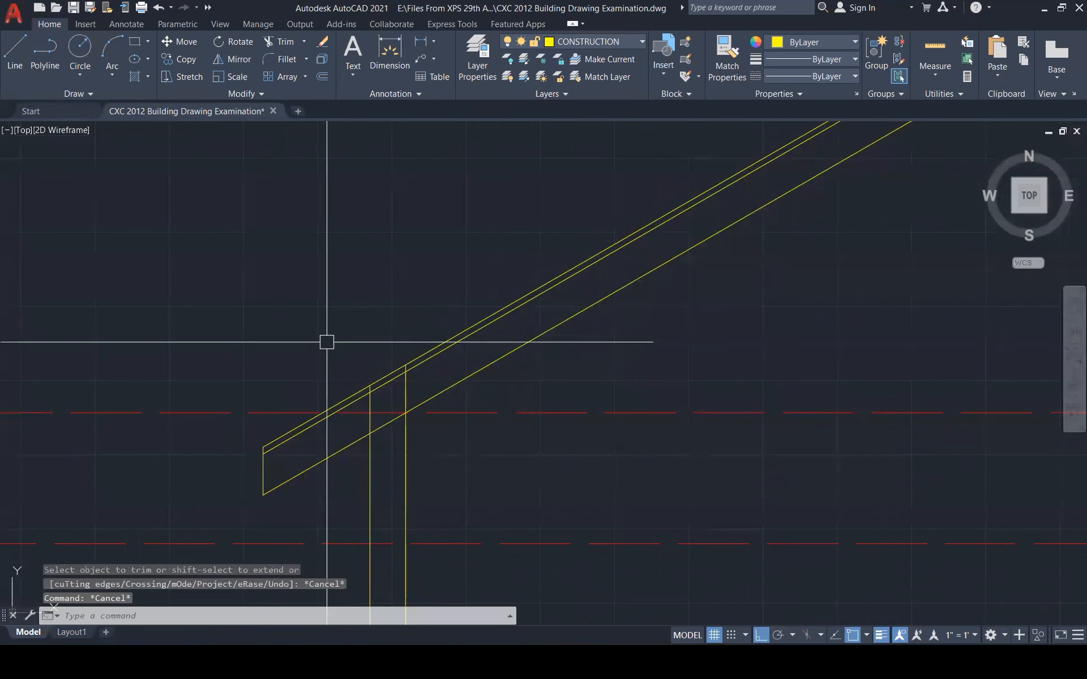
{"action": "type", "text": "o"}
{"action": "key", "text": "Return"}
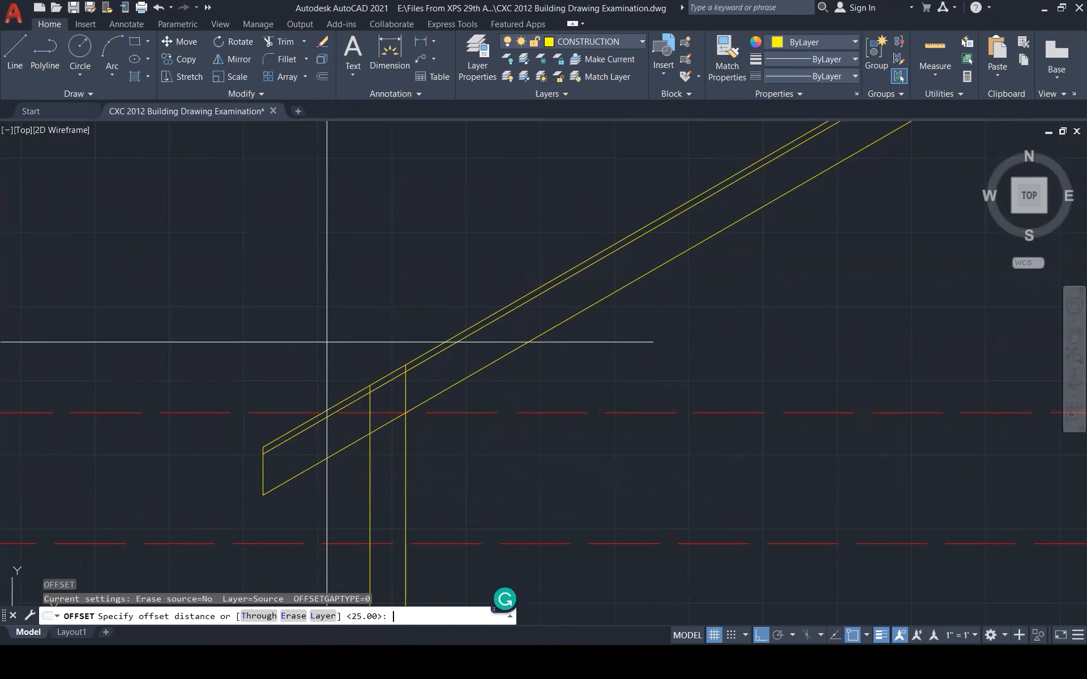
Offset the upper roof line 30 upward
{"action": "key", "text": "Return"}
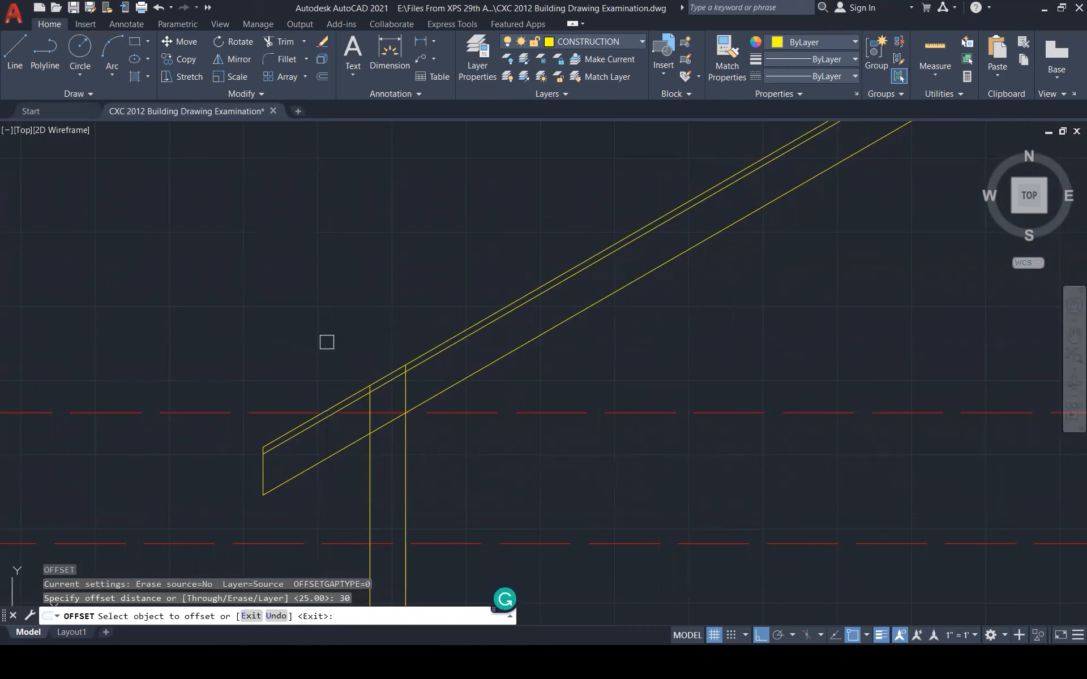
{"action": "left_click", "coordinate": [303, 425]}
{"action": "left_click", "coordinate": [296, 408]}
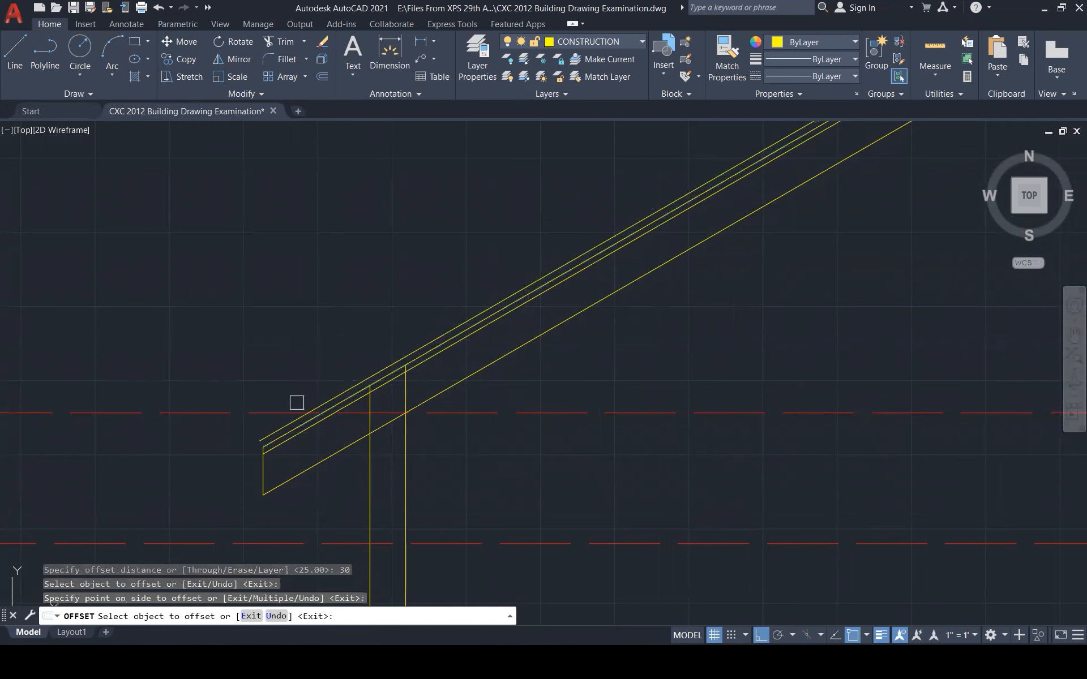
{"action": "key", "text": "Escape"}
{"action": "key", "text": "Escape"}
{"action": "key", "text": "Escape"}
{"action": "key", "text": "Escape"}
Offset a roof line 10 upward, then undo that unwanted copy
{"action": "scroll", "coordinate": [265, 444], "scroll_direction": "up", "scroll_amount": 6}
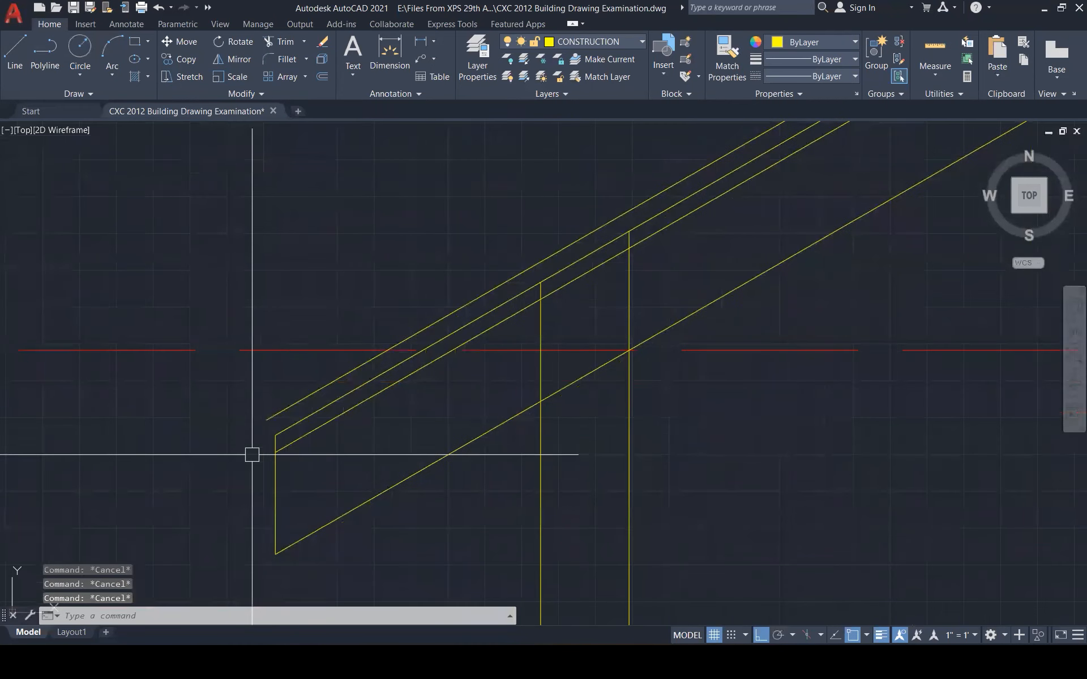
{"action": "type", "text": "o"}
{"action": "key", "text": "Return"}
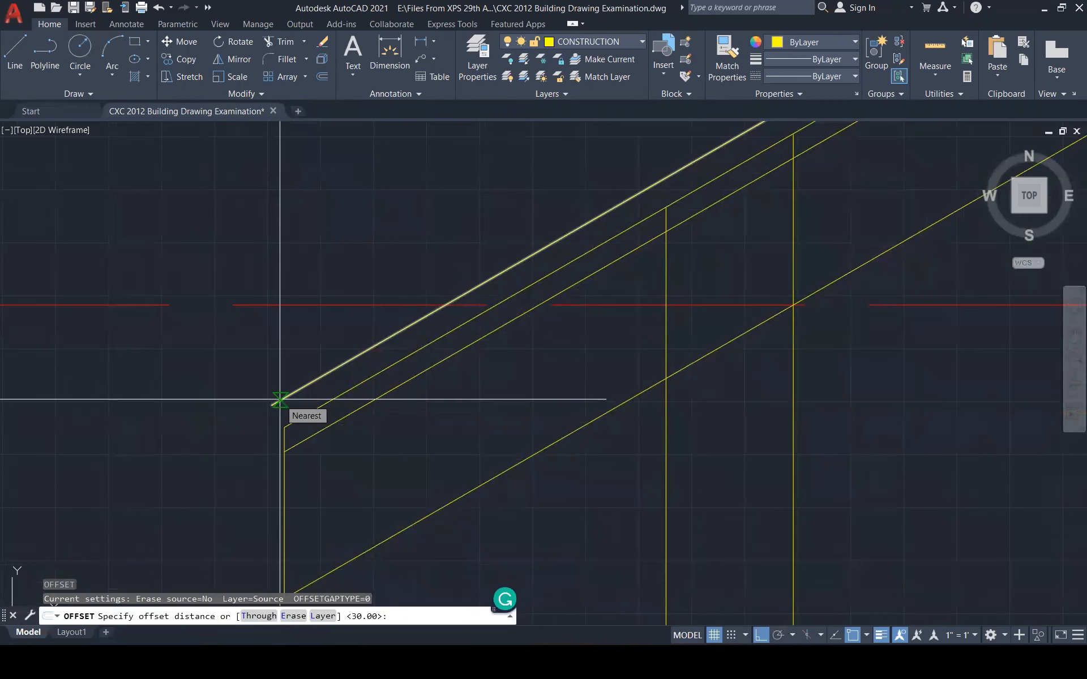
{"action": "key", "text": "Return"}
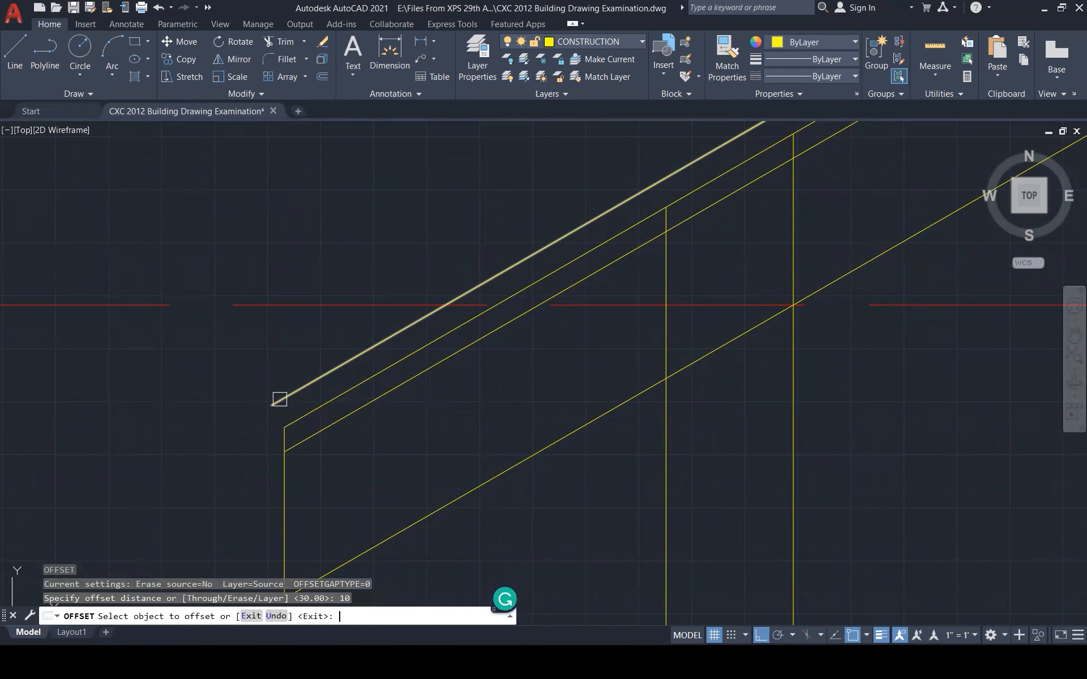
{"action": "left_click", "coordinate": [292, 392]}
{"action": "left_click", "coordinate": [299, 369]}
{"action": "scroll", "coordinate": [315, 405], "scroll_direction": "down", "scroll_amount": 6}
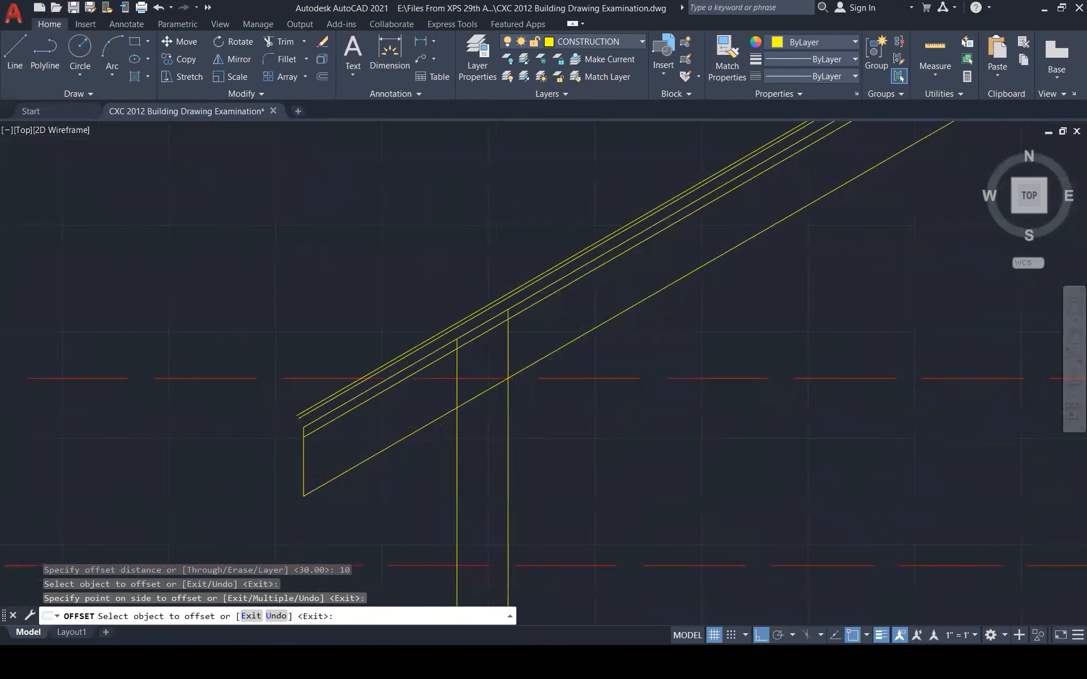
{"action": "scroll", "coordinate": [318, 416], "scroll_direction": "up", "scroll_amount": 5}
{"action": "key", "text": "ctrl+z"}
{"action": "key", "text": "Escape"}
Offset the top diagonal roof line 5 upward as a thin parallel line
{"action": "type", "text": "o"}
{"action": "key", "text": "Return"}
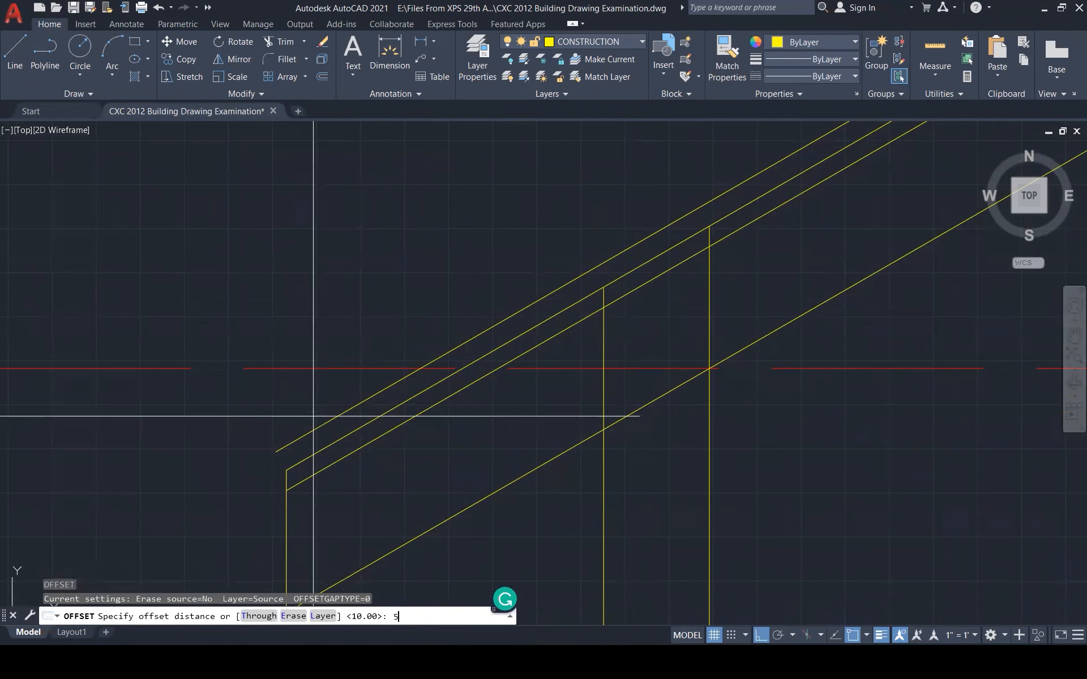
{"action": "type", "text": "5"}
{"action": "key", "text": "Return"}
{"action": "left_click", "coordinate": [318, 427]}
{"action": "left_click", "coordinate": [282, 442]}
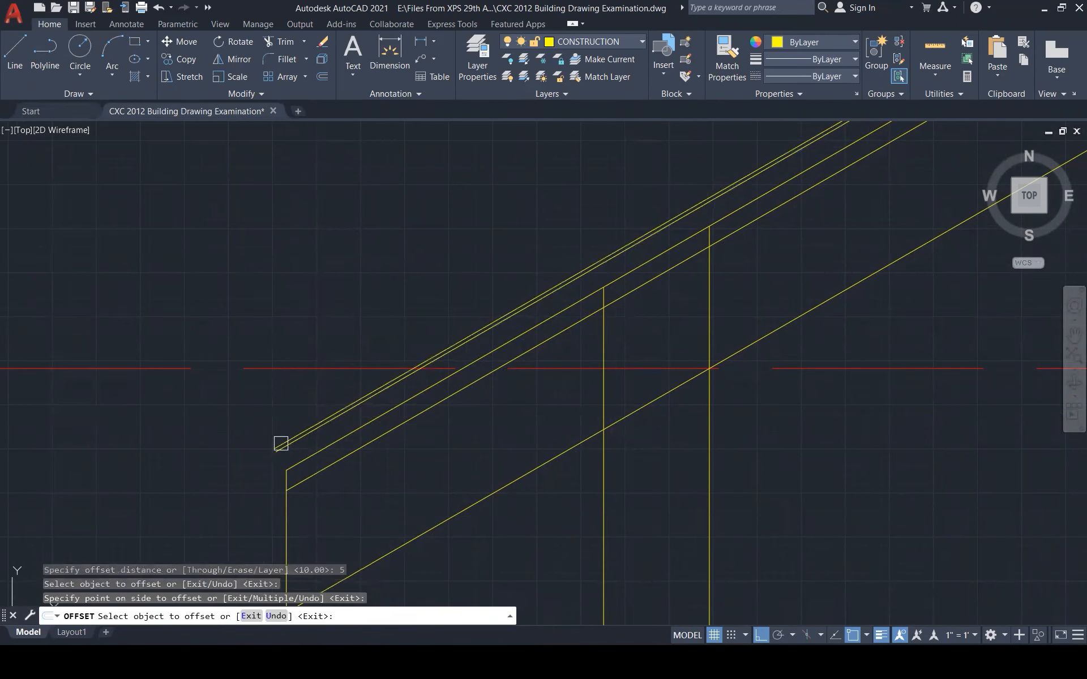
{"action": "key", "text": "Escape"}
Offset the vertical eave line 100 to the left, then delete that stray line
{"action": "scroll", "coordinate": [268, 458], "scroll_direction": "down", "scroll_amount": 2}
{"action": "scroll", "coordinate": [268, 458], "scroll_direction": "down", "scroll_amount": 6}
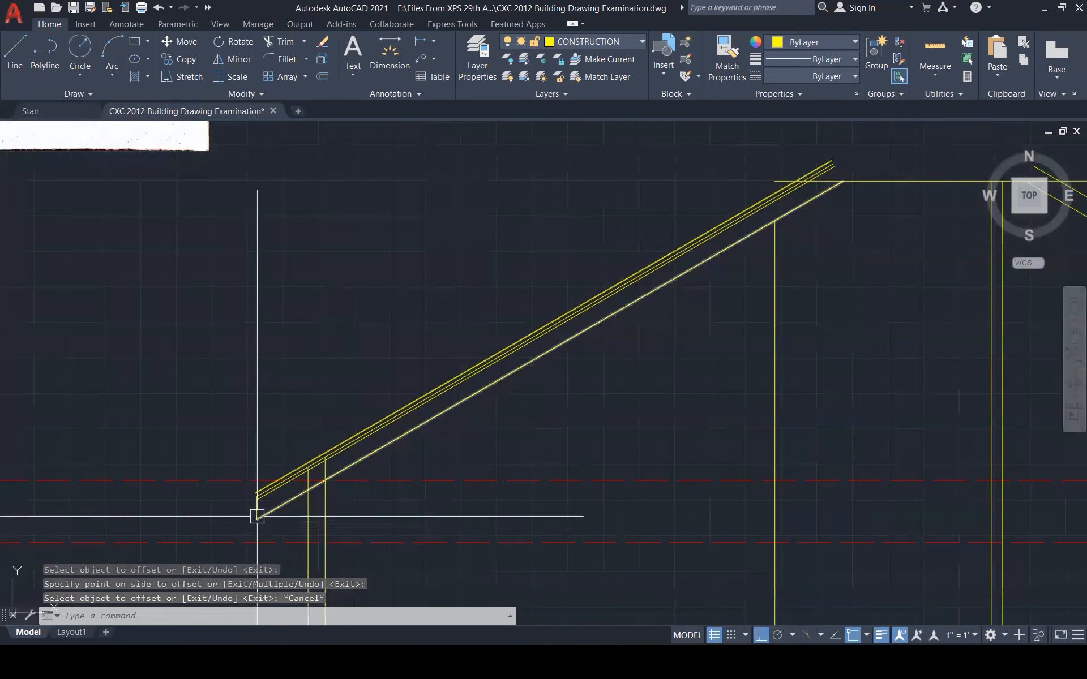
{"action": "scroll", "coordinate": [250, 512], "scroll_direction": "up", "scroll_amount": 5}
{"action": "type", "text": "o"}
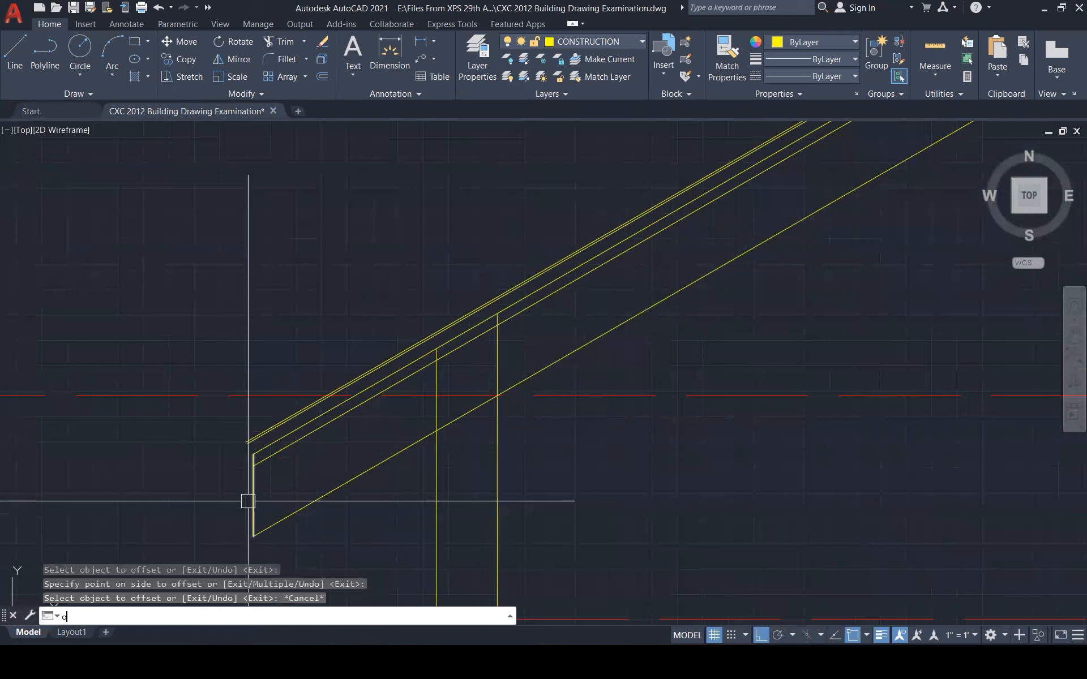
{"action": "key", "text": "Return"}
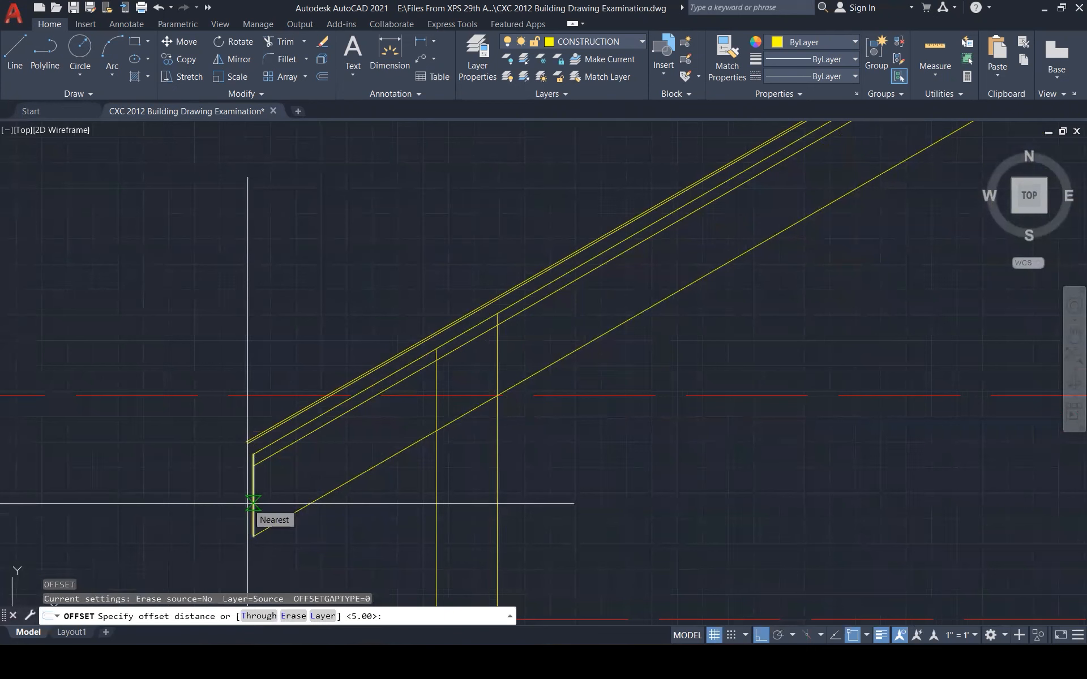
{"action": "type", "text": "100"}
{"action": "key", "text": "Return"}
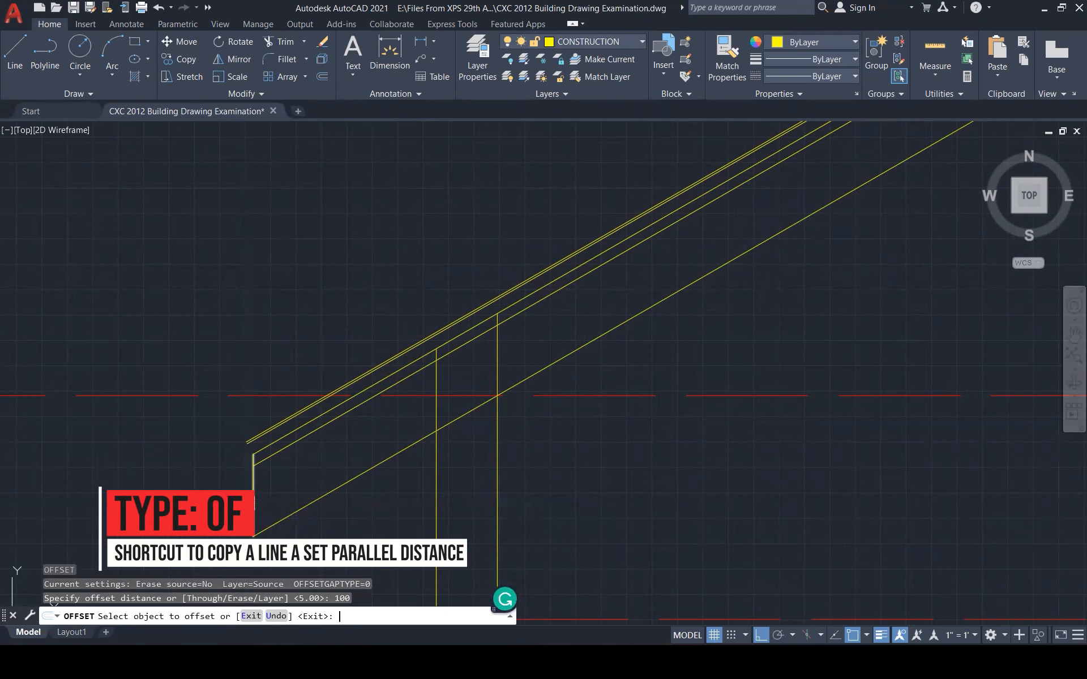
{"action": "left_click", "coordinate": [249, 499]}
{"action": "left_click", "coordinate": [226, 498]}
{"action": "key", "text": "Escape"}
{"action": "key", "text": "Escape"}
{"action": "key", "text": "Escape"}
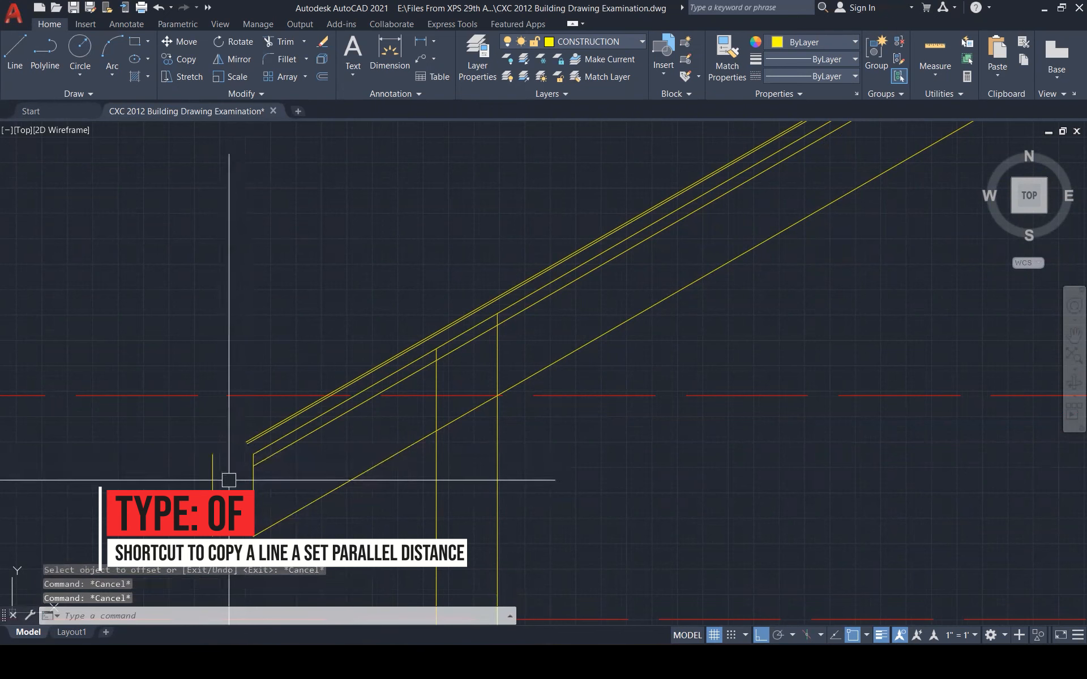
{"action": "scroll", "coordinate": [224, 485], "scroll_direction": "up", "scroll_amount": 2}
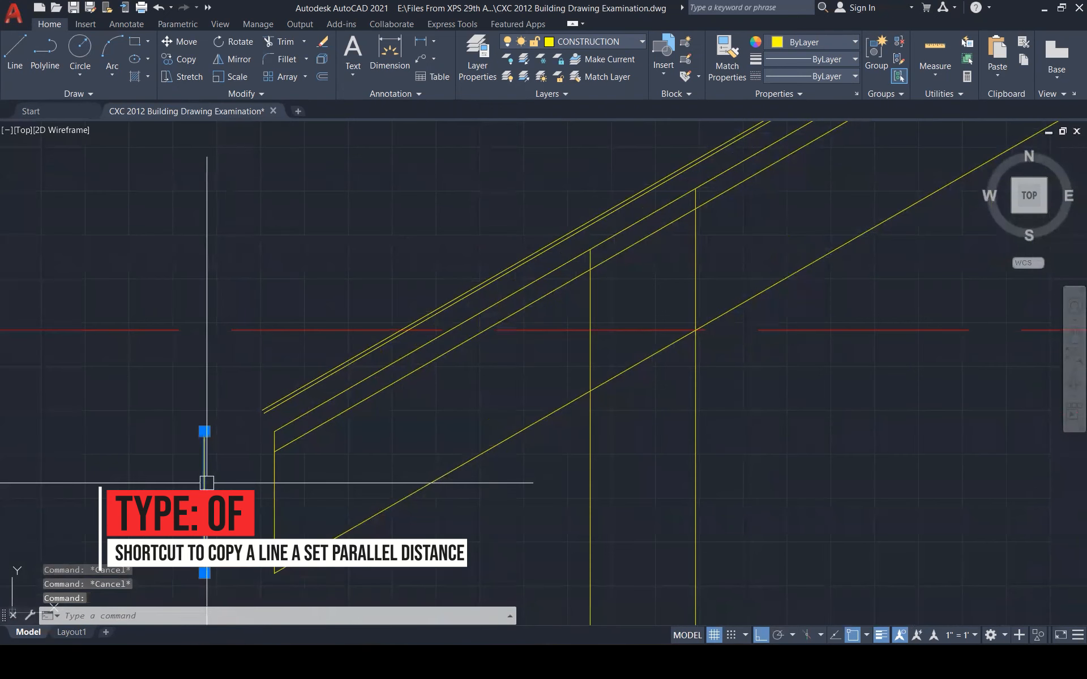
{"action": "key", "text": "Delete"}
Offset the vertical eave line 50 to the left
{"action": "type", "text": "o"}
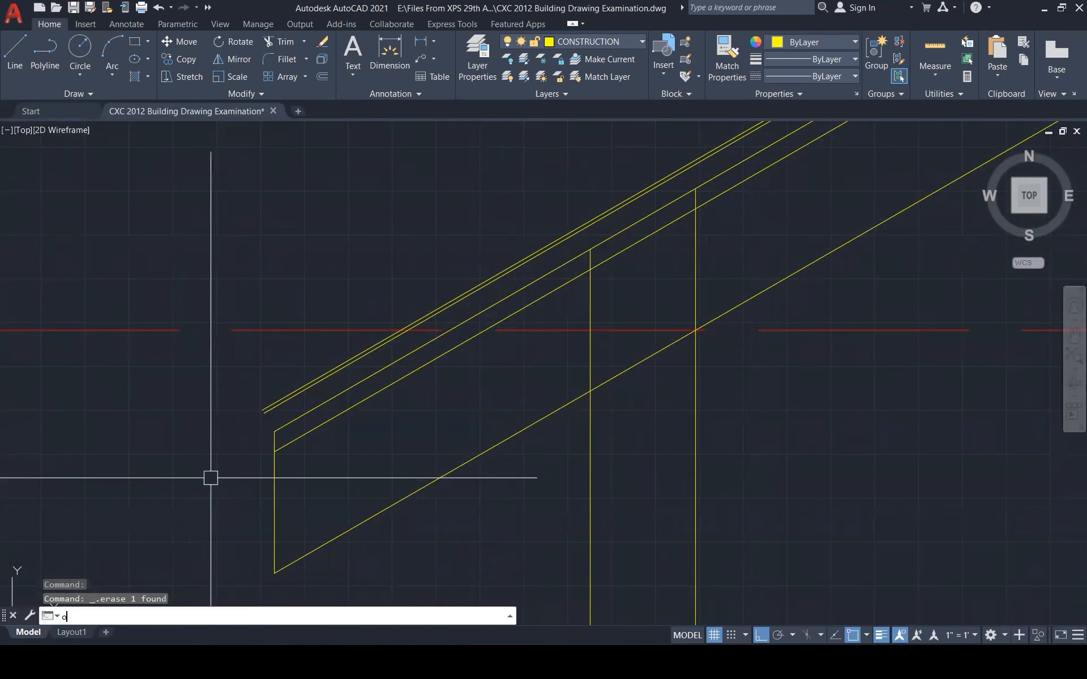
{"action": "key", "text": "Return"}
{"action": "type", "text": "50"}
{"action": "key", "text": "Return"}
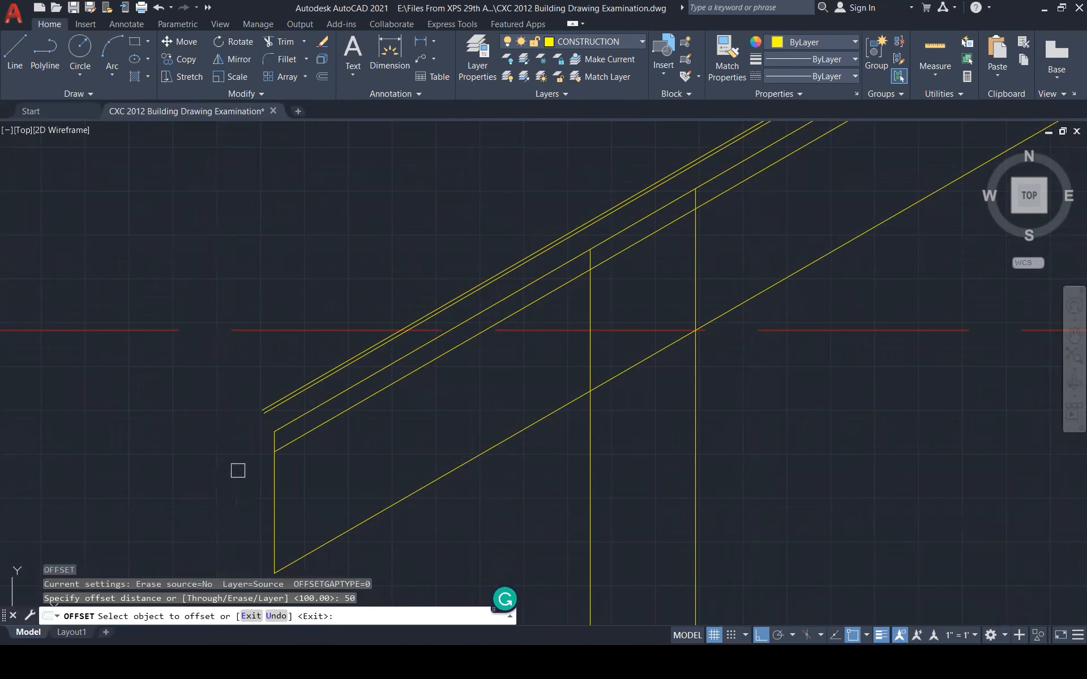
{"action": "left_click", "coordinate": [274, 485]}
{"action": "left_click", "coordinate": [253, 478]}
{"action": "key", "text": "Escape"}
{"action": "key", "text": "Escape"}
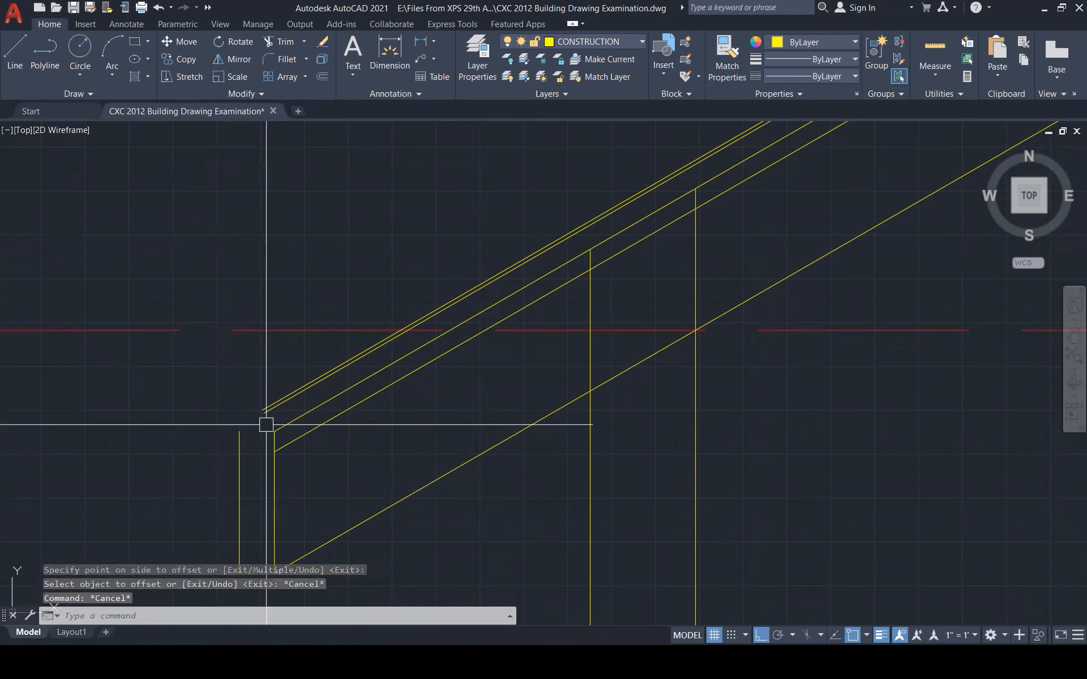
{"action": "key", "text": "Escape"}
{"action": "type", "text": "f"}
{"action": "key", "text": "Return"}
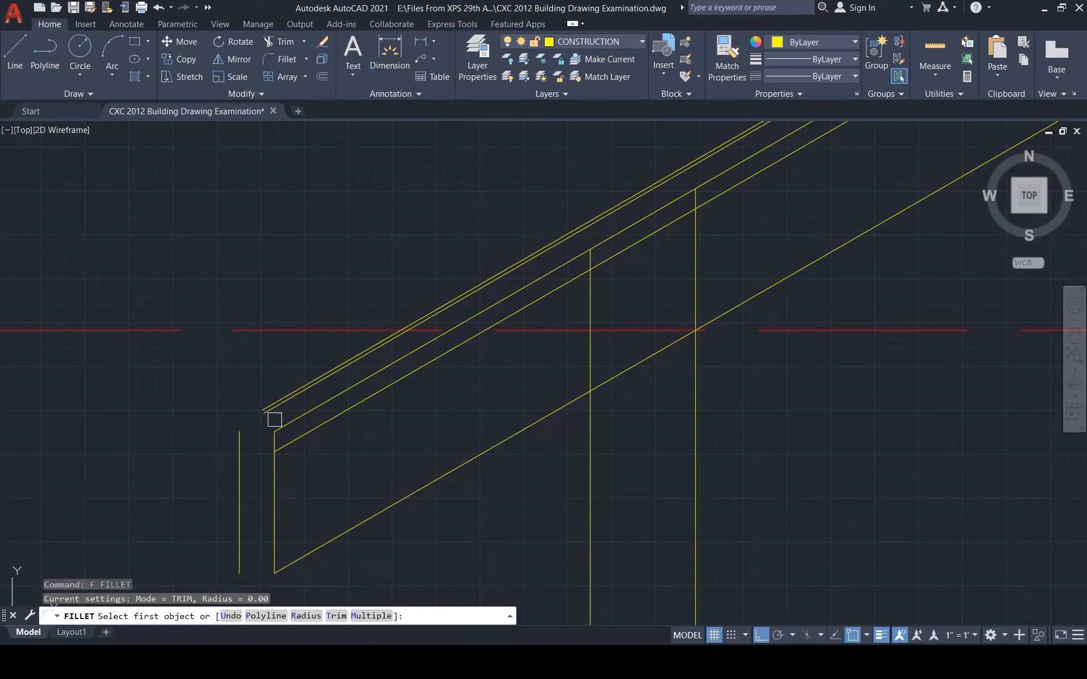
Fillet the new vertical line to both upper diagonal roof lines at the eave
{"action": "left_click", "coordinate": [274, 416]}
{"action": "left_click", "coordinate": [245, 466]}
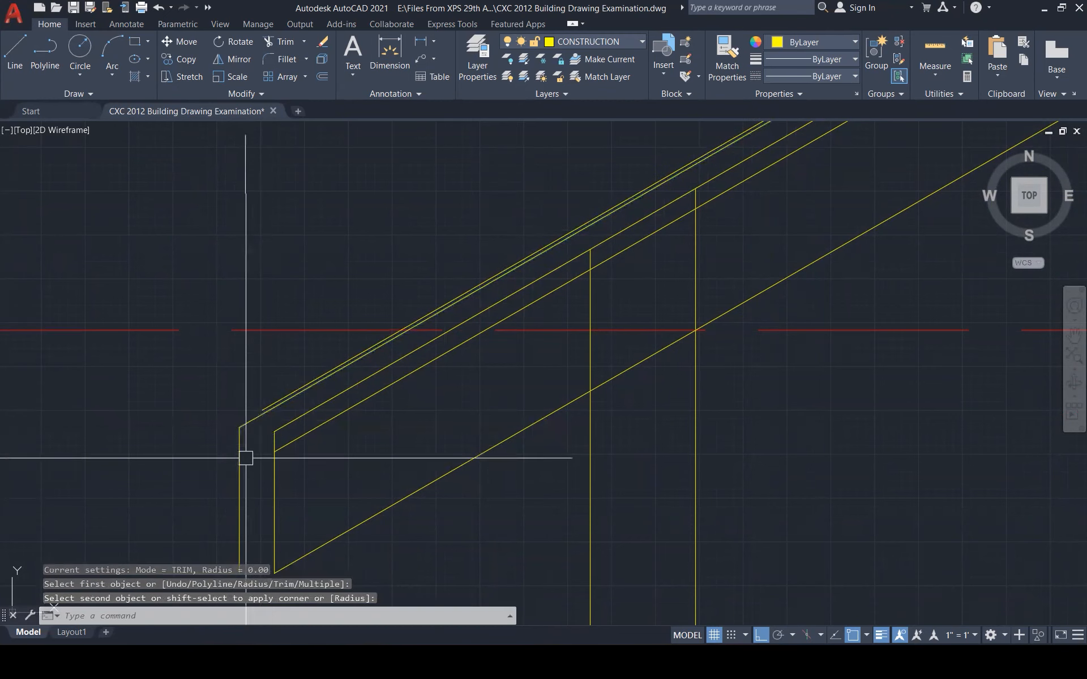
{"action": "key", "text": "Return"}
{"action": "left_click", "coordinate": [269, 404]}
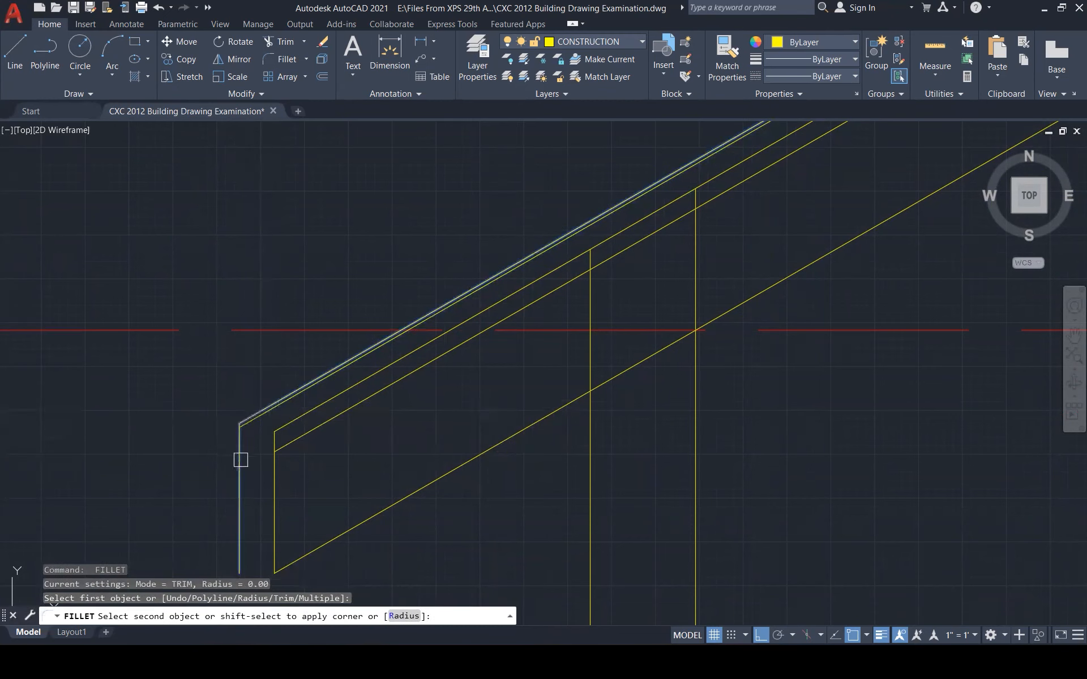
{"action": "left_click", "coordinate": [241, 460]}
{"action": "scroll", "coordinate": [248, 430], "scroll_direction": "up", "scroll_amount": 6}
{"action": "key", "text": "Escape"}
{"action": "key", "text": "Escape"}
{"action": "key", "text": "Escape"}
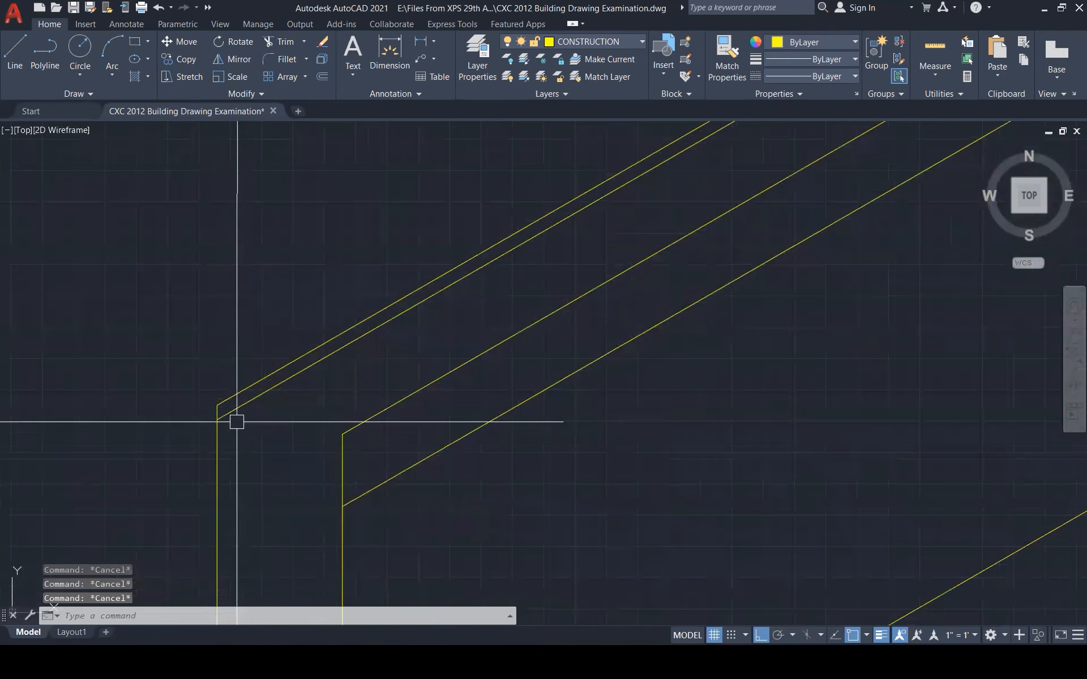
Draw a short closing line at the eave corner and trim the overhang
{"action": "type", "text": "l"}
{"action": "key", "text": "Return"}
{"action": "left_click", "coordinate": [223, 417]}
{"action": "left_click", "coordinate": [218, 403]}
{"action": "key", "text": "Escape"}
{"action": "key", "text": "Escape"}
{"action": "scroll", "coordinate": [228, 427], "scroll_direction": "up", "scroll_amount": 3}
{"action": "type", "text": "tr"}
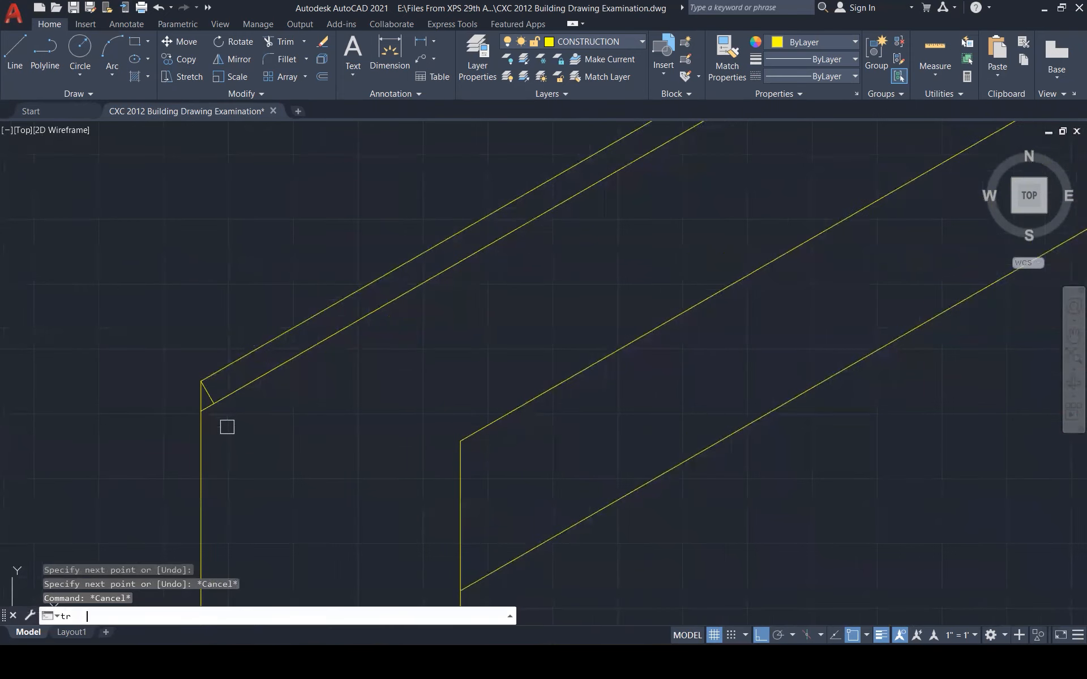
{"action": "key", "text": "Return"}
{"action": "left_click", "coordinate": [204, 406]}
{"action": "key", "text": "Escape"}
{"action": "scroll", "coordinate": [223, 432], "scroll_direction": "down", "scroll_amount": 3}
{"action": "scroll", "coordinate": [527, 444], "scroll_direction": "down", "scroll_amount": 2}
{"action": "scroll", "coordinate": [447, 466], "scroll_direction": "up", "scroll_amount": 2}
Extend the wall stud up to the roof line
{"action": "key", "text": "Escape"}
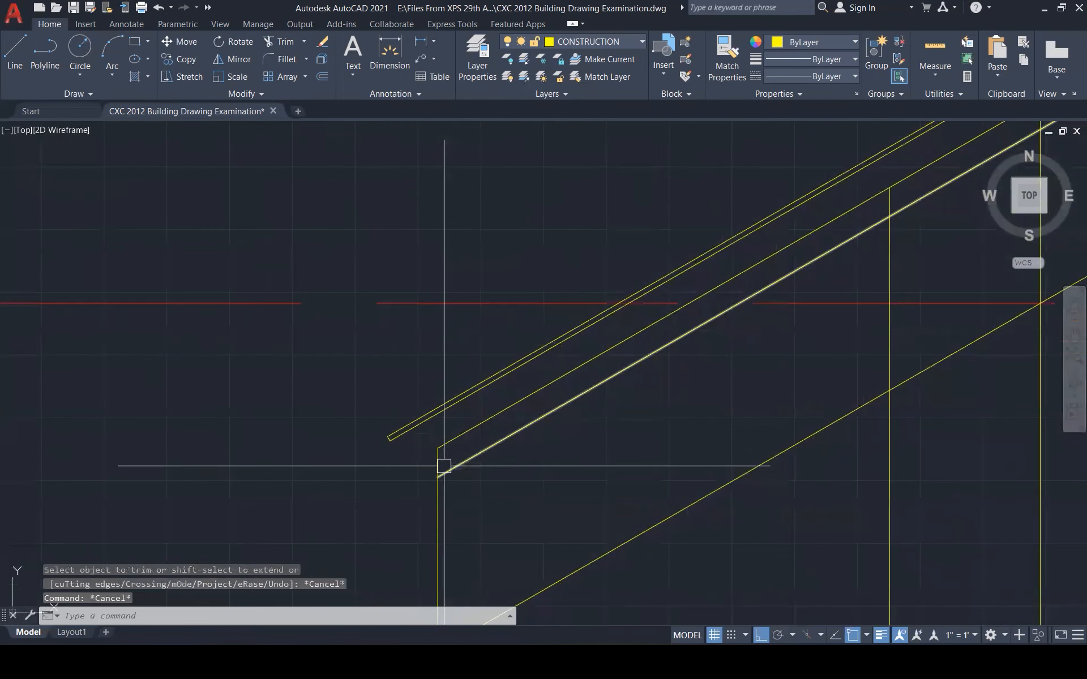
{"action": "type", "text": "ex"}
{"action": "key", "text": "Return"}
{"action": "left_click", "coordinate": [438, 459]}
{"action": "left_click", "coordinate": [438, 458]}
{"action": "key", "text": "Escape"}
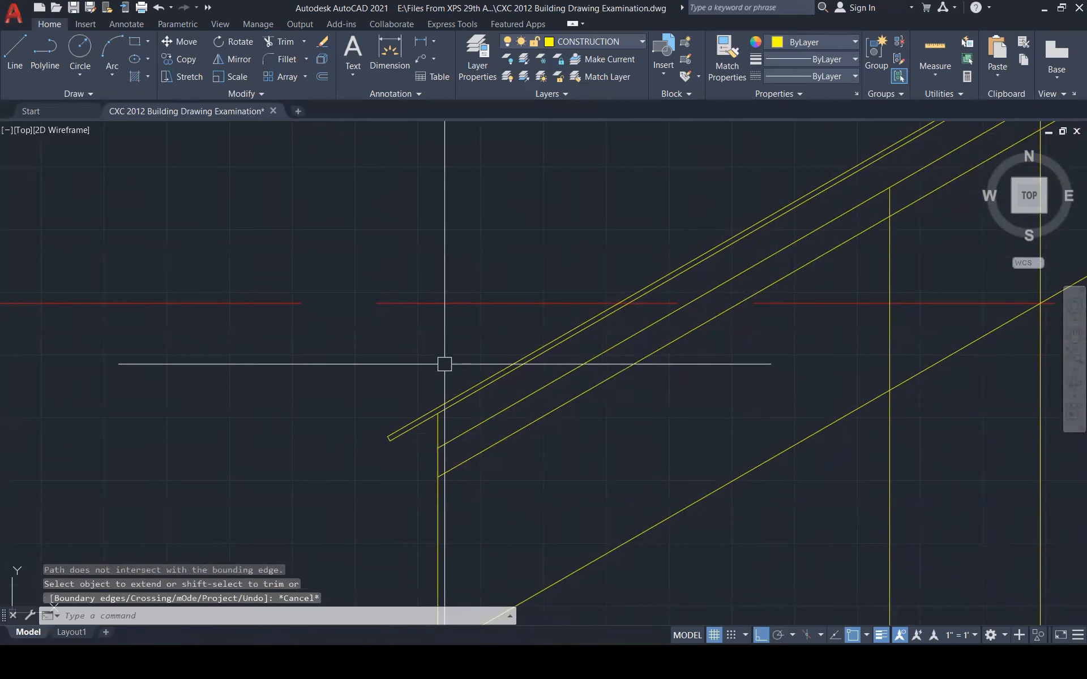
{"action": "scroll", "coordinate": [445, 364], "scroll_direction": "down", "scroll_amount": 2}
{"action": "key", "text": "Escape"}
{"action": "key", "text": "Escape"}
{"action": "scroll", "coordinate": [407, 393], "scroll_direction": "up", "scroll_amount": 2}
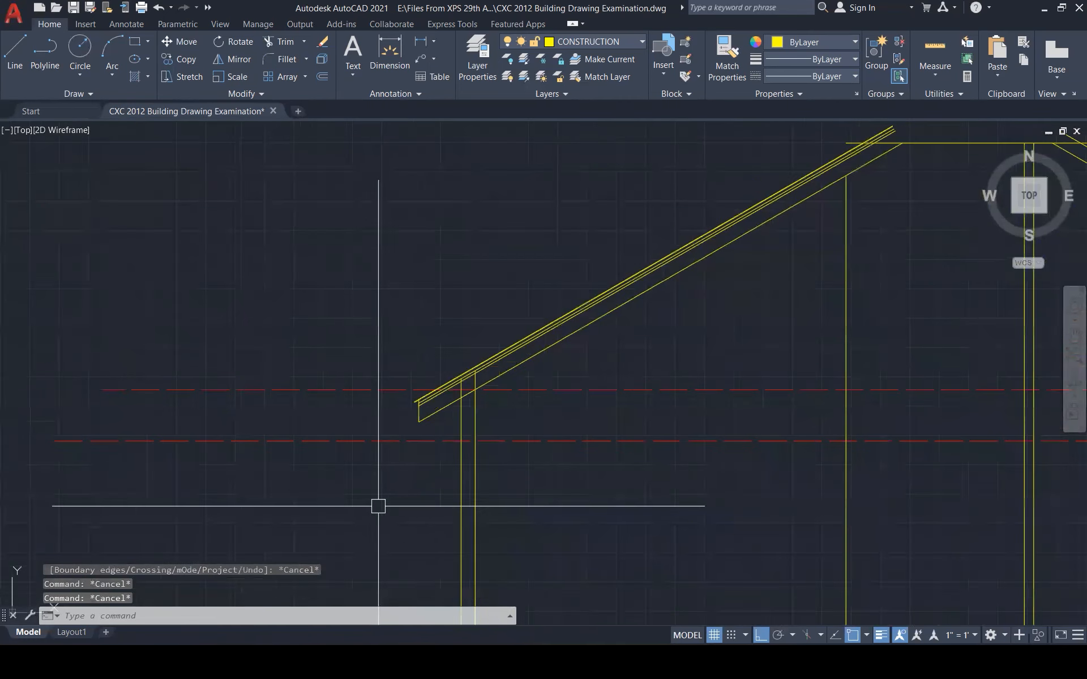
{"action": "scroll", "coordinate": [368, 496], "scroll_direction": "down", "scroll_amount": 2}
{"action": "scroll", "coordinate": [443, 299], "scroll_direction": "down", "scroll_amount": 2}
{"action": "scroll", "coordinate": [571, 257], "scroll_direction": "up", "scroll_amount": 1}
{"action": "scroll", "coordinate": [691, 243], "scroll_direction": "up", "scroll_amount": 4}
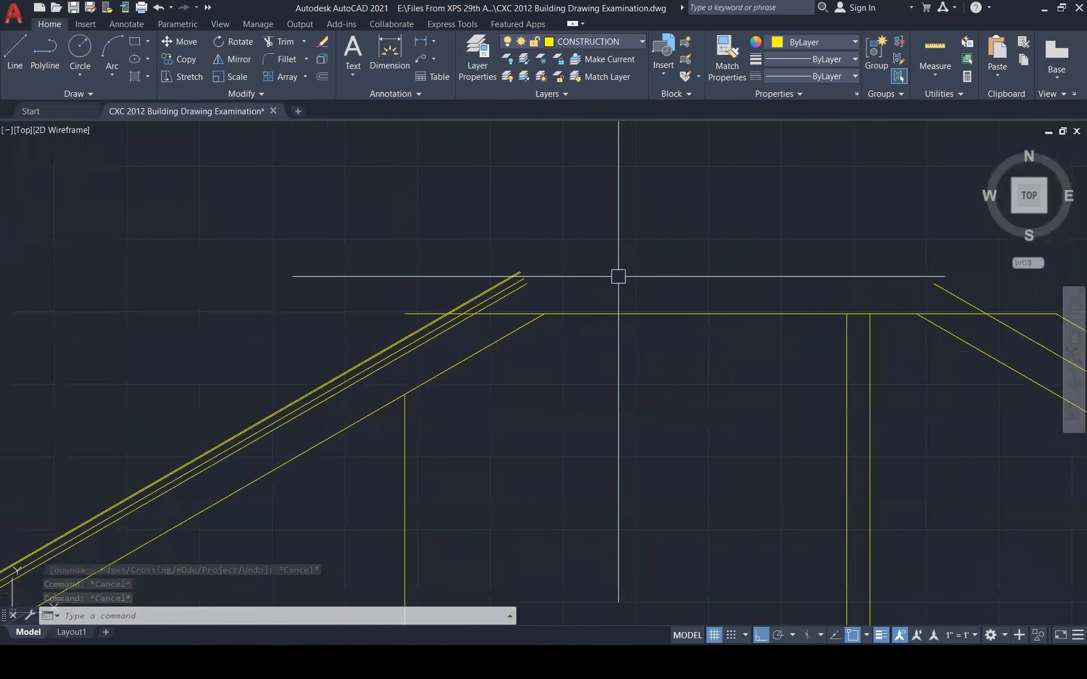
Trim the roof line ends above the ridge line
{"action": "type", "text": "tr"}
{"action": "key", "text": "Return"}
{"action": "left_click_drag", "start_coordinate": [565, 296], "coordinate": [424, 278]}
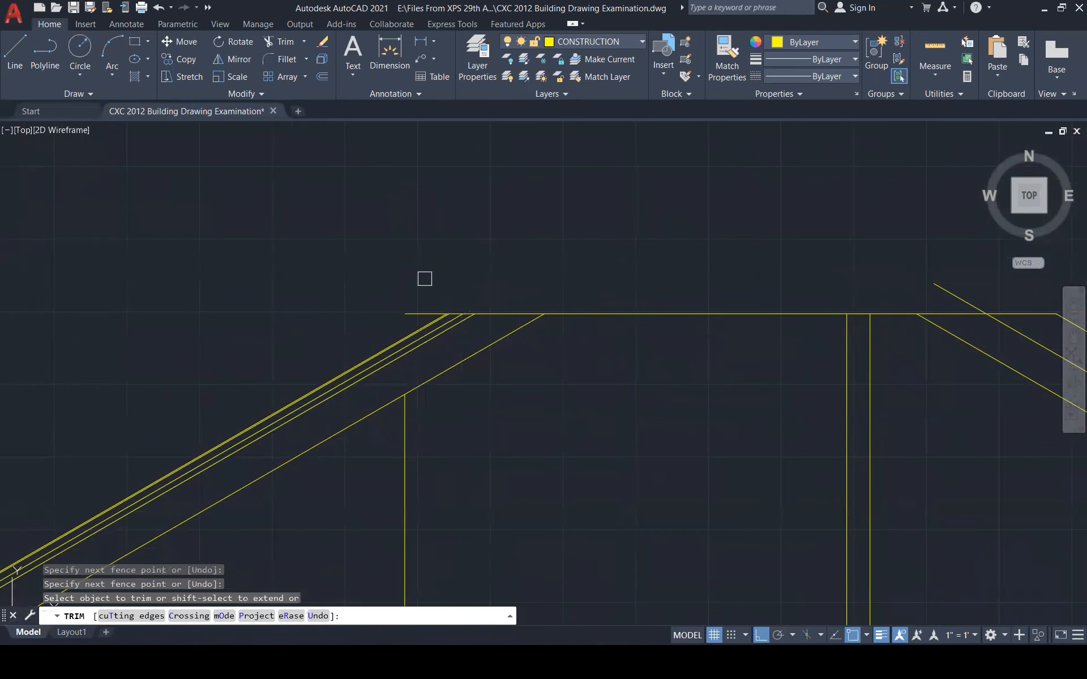
{"action": "scroll", "coordinate": [411, 284], "scroll_direction": "down", "scroll_amount": 2}
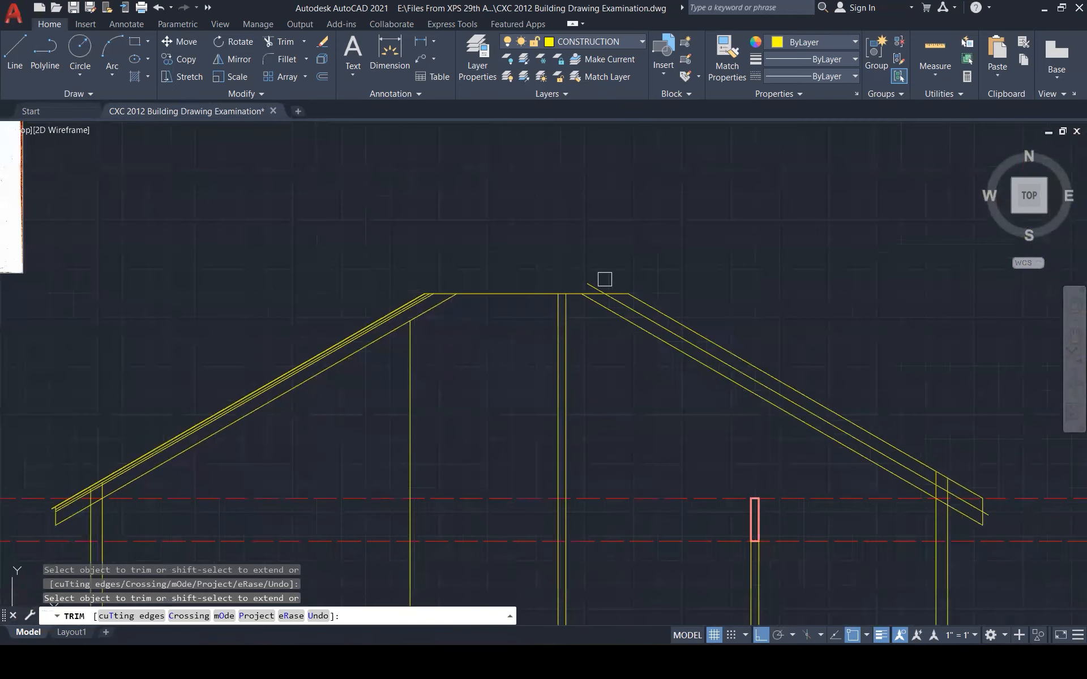
{"action": "scroll", "coordinate": [599, 279], "scroll_direction": "down", "scroll_amount": 2}
{"action": "key", "text": "Escape"}
Erase the three right-hand roof lines
{"action": "left_click", "coordinate": [793, 335]}
{"action": "left_click", "coordinate": [733, 361]}
{"action": "key", "text": "Delete"}
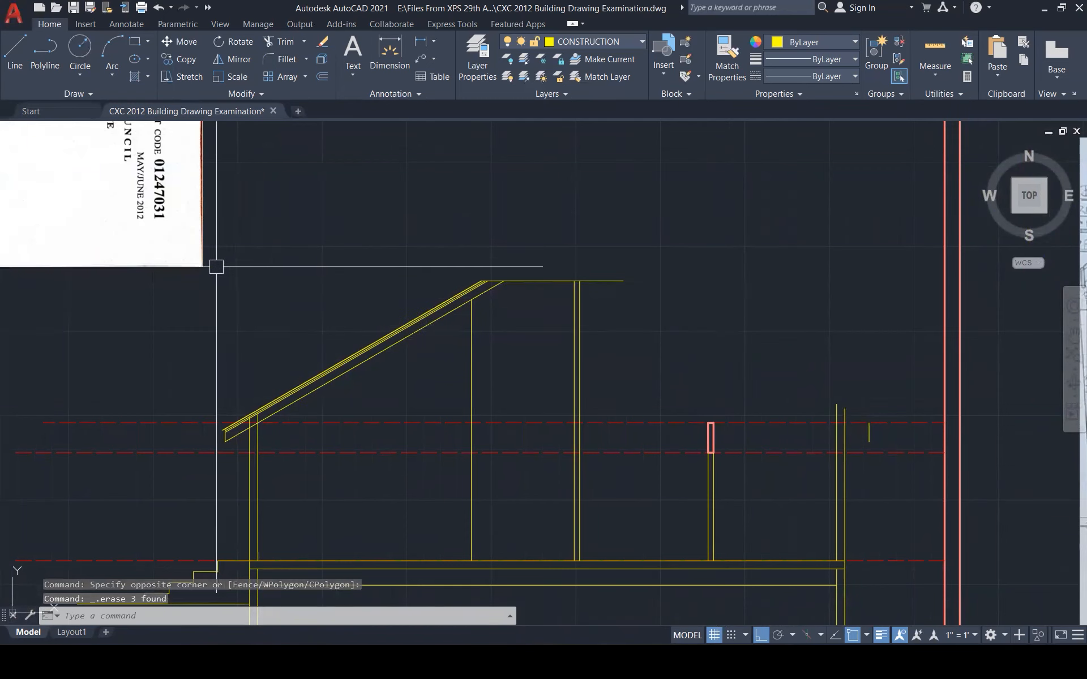
Copy the left-hand roof lines over toward the ridge
{"action": "left_click", "coordinate": [217, 219]}
{"action": "left_click", "coordinate": [526, 460]}
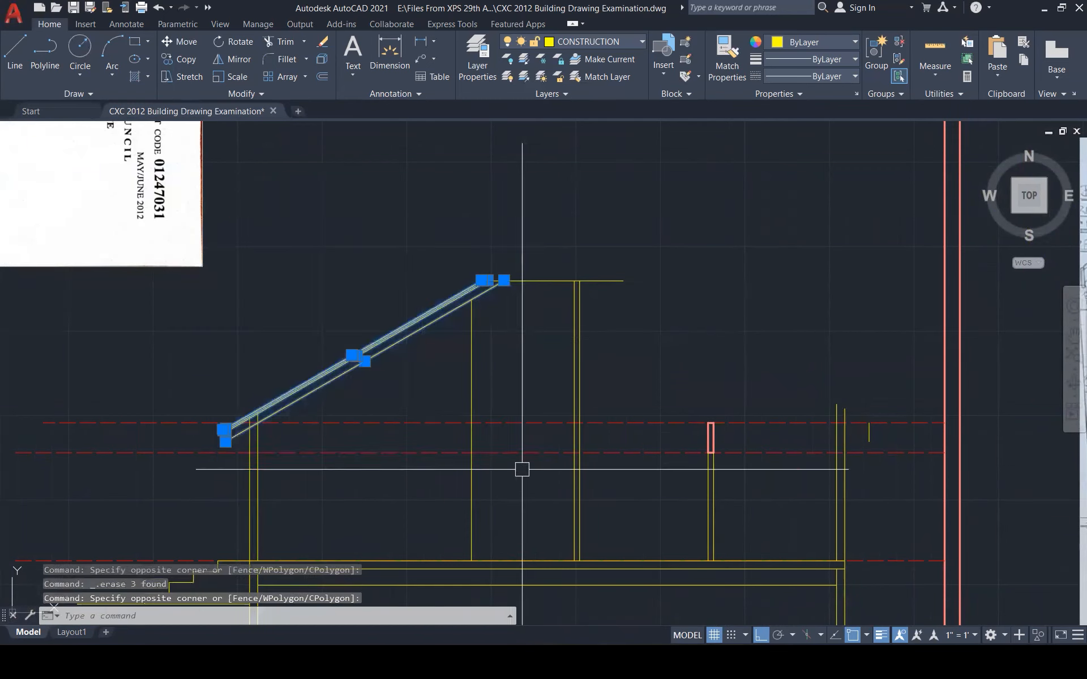
{"action": "scroll", "coordinate": [304, 441], "scroll_direction": "up", "scroll_amount": 2}
{"action": "type", "text": "co"}
{"action": "key", "text": "Return"}
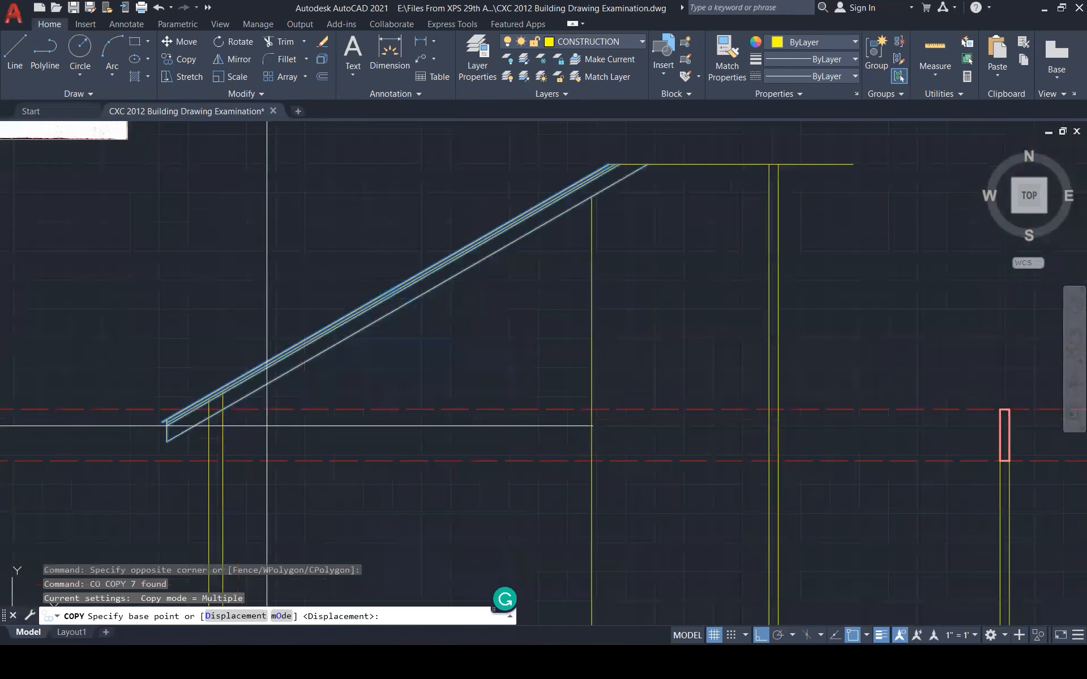
{"action": "left_click", "coordinate": [214, 417]}
{"action": "scroll", "coordinate": [184, 405], "scroll_direction": "down", "scroll_amount": 4}
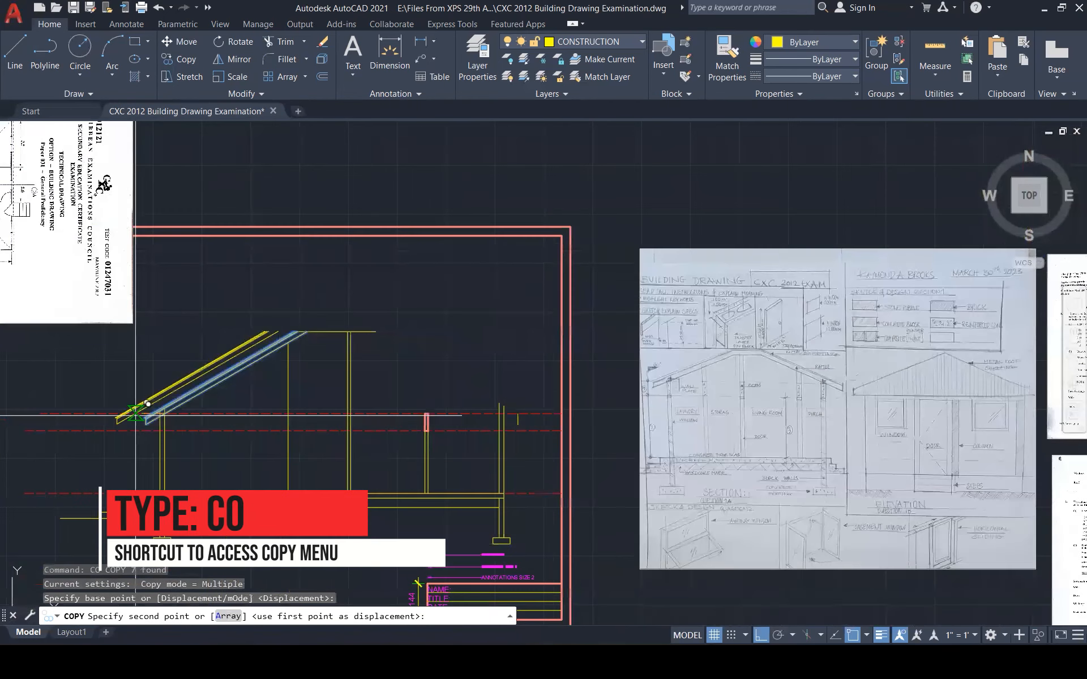
{"action": "scroll", "coordinate": [504, 419], "scroll_direction": "up", "scroll_amount": 5}
{"action": "left_click", "coordinate": [492, 435]}
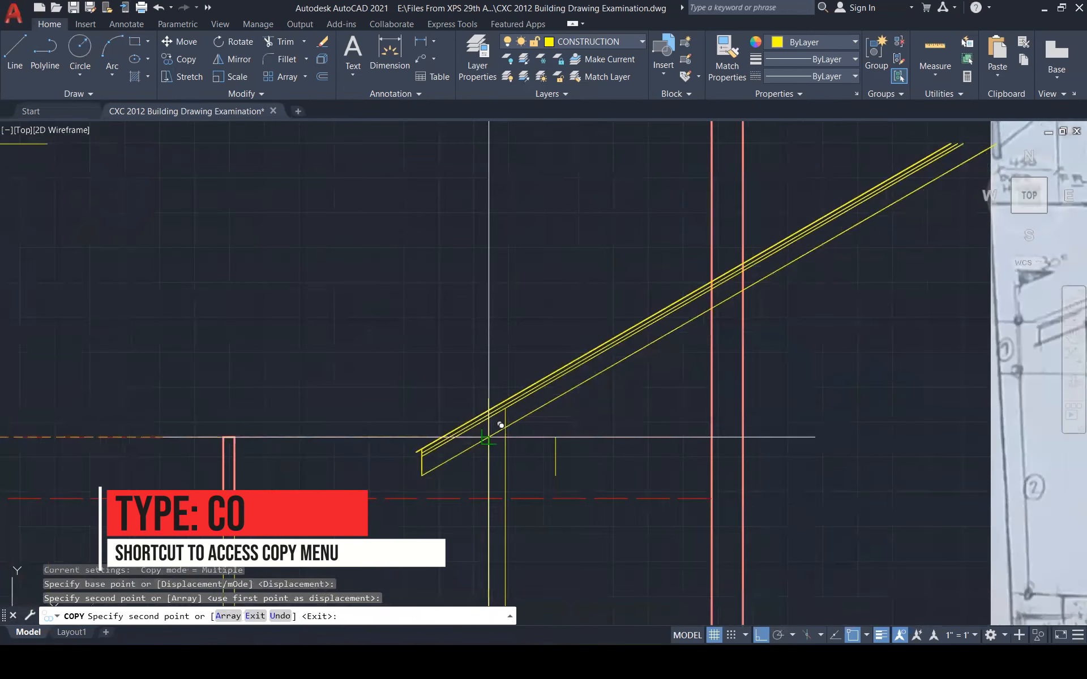
{"action": "key", "text": "Escape"}
{"action": "key", "text": "Escape"}
{"action": "key", "text": "Escape"}
Mirror the seven rafter and end lines across the vertical ridge axis, erasing the originals
{"action": "left_click", "coordinate": [605, 404]}
{"action": "left_click", "coordinate": [534, 327]}
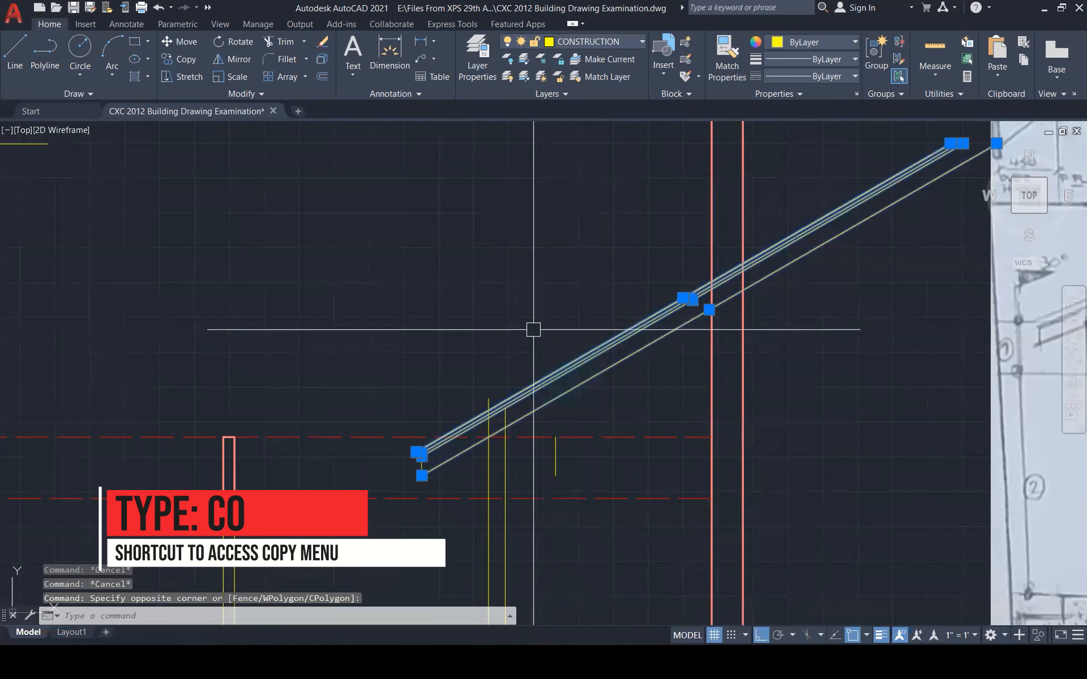
{"action": "left_click", "coordinate": [436, 347]}
{"action": "left_click", "coordinate": [406, 342]}
{"action": "left_click", "coordinate": [406, 342]}
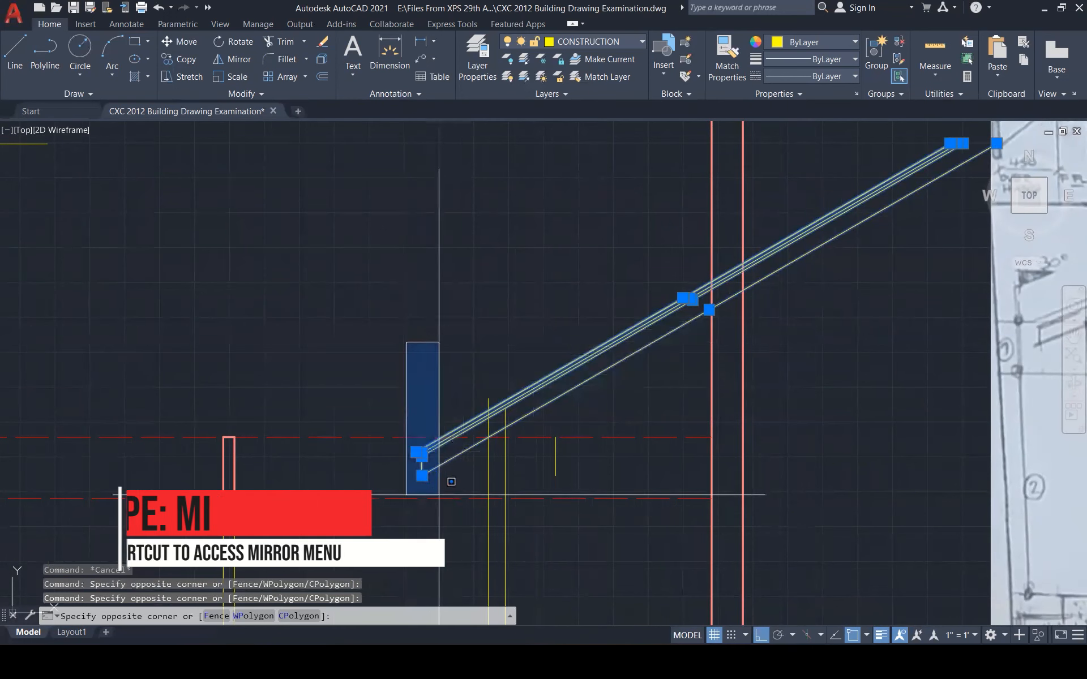
{"action": "left_click", "coordinate": [439, 494]}
{"action": "type", "text": "mi"}
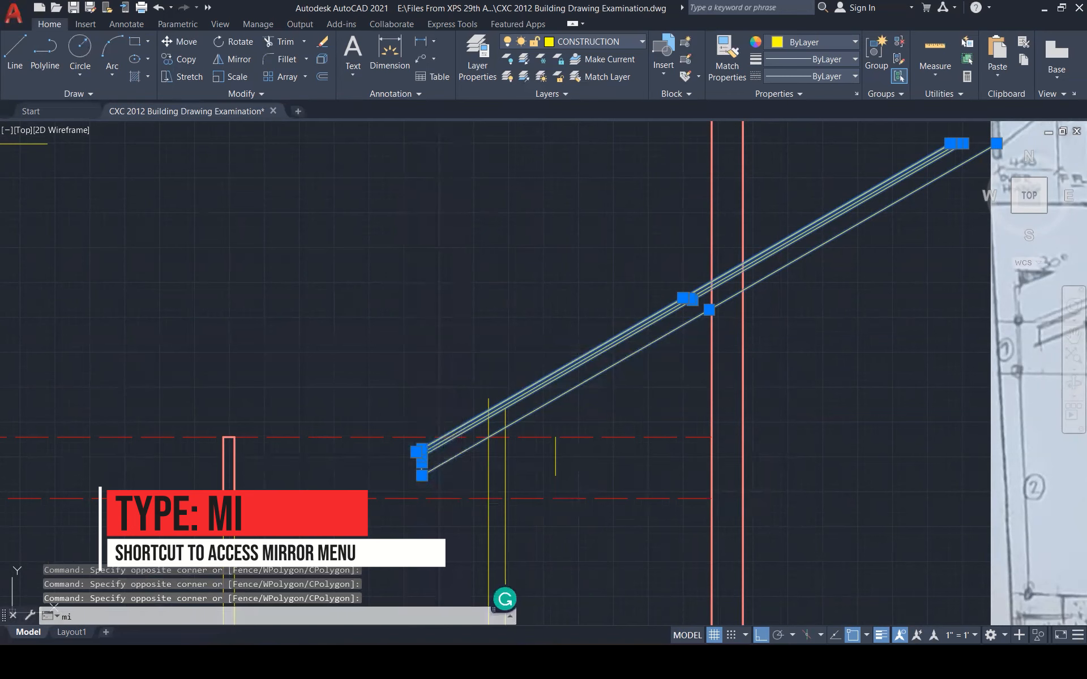
{"action": "key", "text": "Return"}
{"action": "left_click", "coordinate": [487, 399]}
{"action": "left_click", "coordinate": [484, 295]}
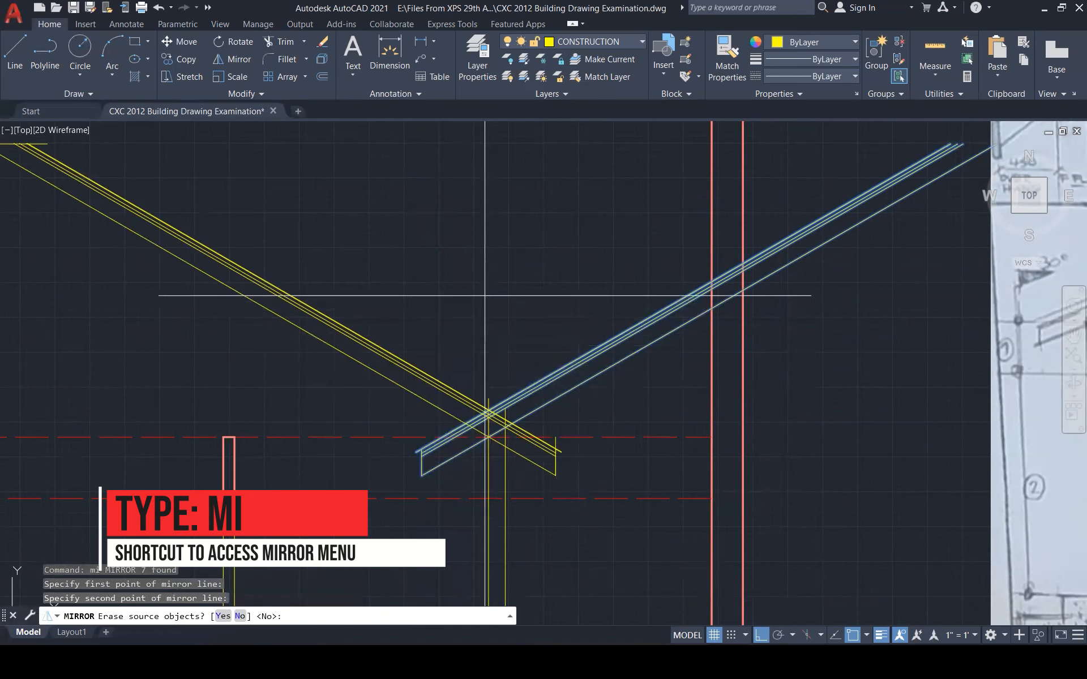
{"action": "type", "text": "y"}
{"action": "key", "text": "Return"}
{"action": "key", "text": "Escape"}
{"action": "key", "text": "Escape"}
Trim the overhanging line end at the right eave
{"action": "scroll", "coordinate": [558, 448], "scroll_direction": "up", "scroll_amount": 5}
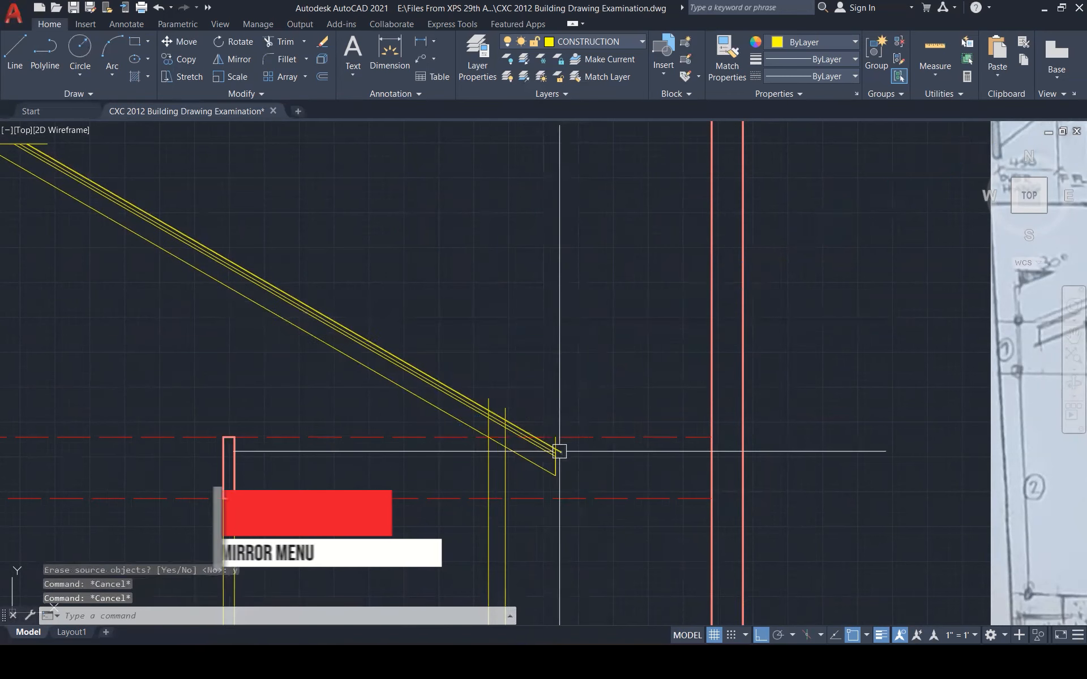
{"action": "type", "text": "tr"}
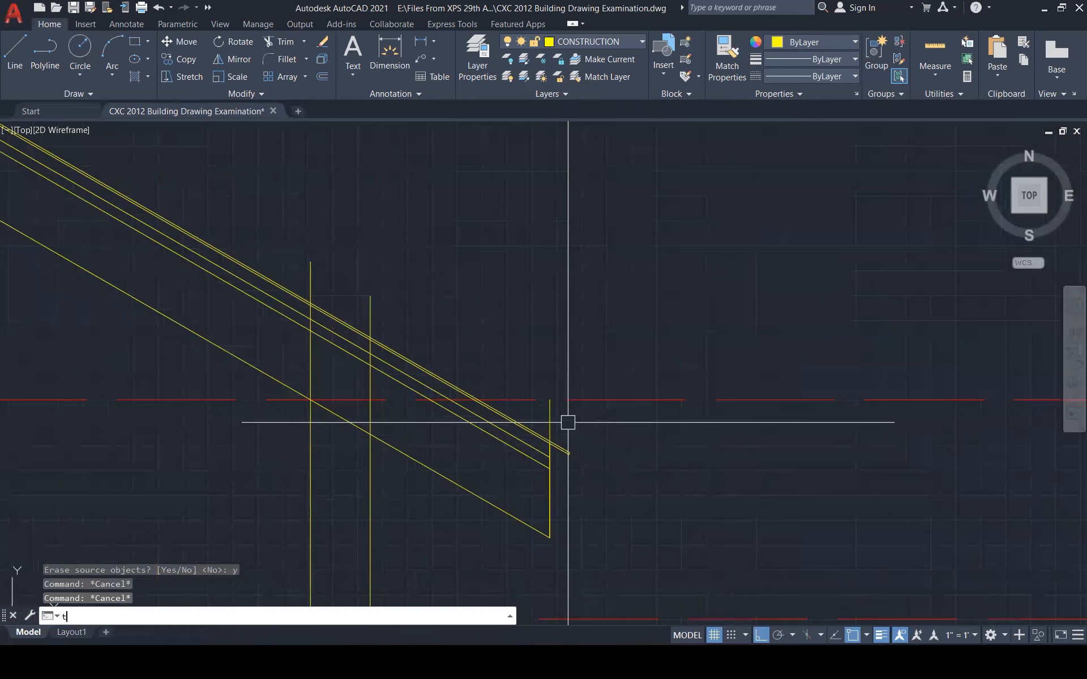
{"action": "key", "text": "Return"}
{"action": "left_click", "coordinate": [557, 415]}
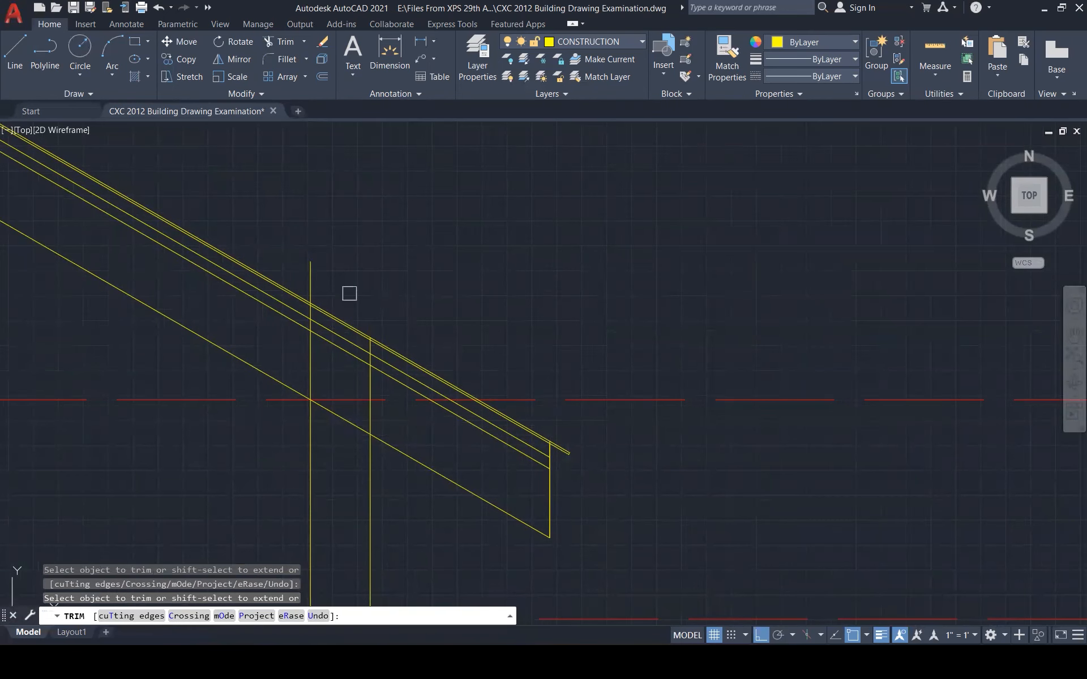
{"action": "scroll", "coordinate": [696, 381], "scroll_direction": "down", "scroll_amount": 2}
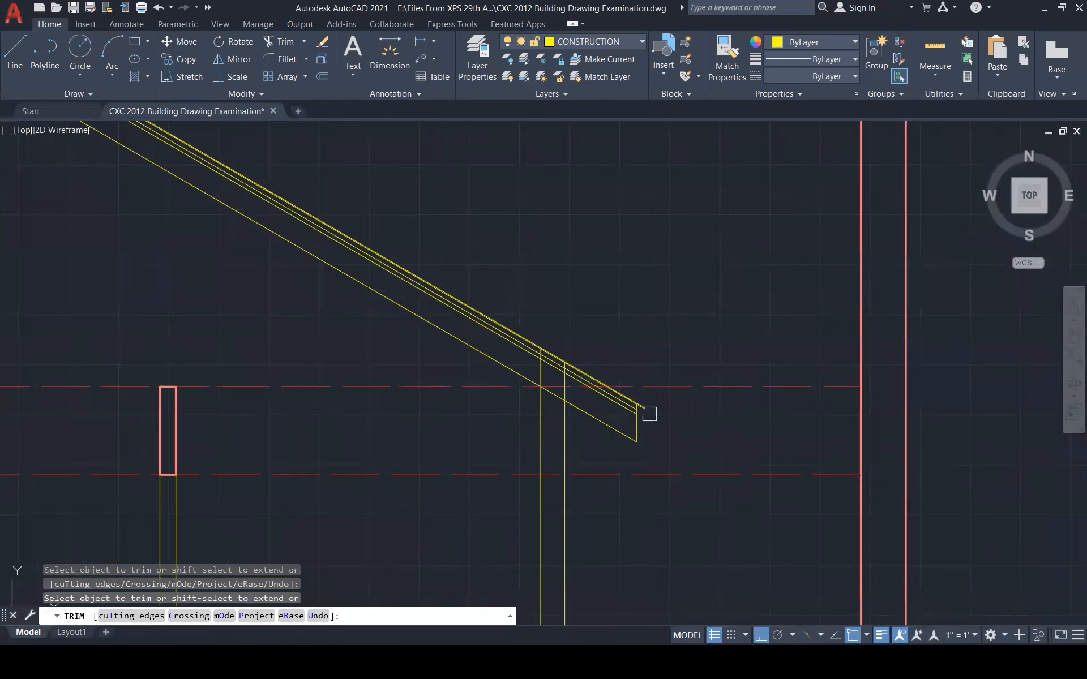
{"action": "scroll", "coordinate": [647, 415], "scroll_direction": "up", "scroll_amount": 3}
{"action": "scroll", "coordinate": [767, 468], "scroll_direction": "down", "scroll_amount": 5}
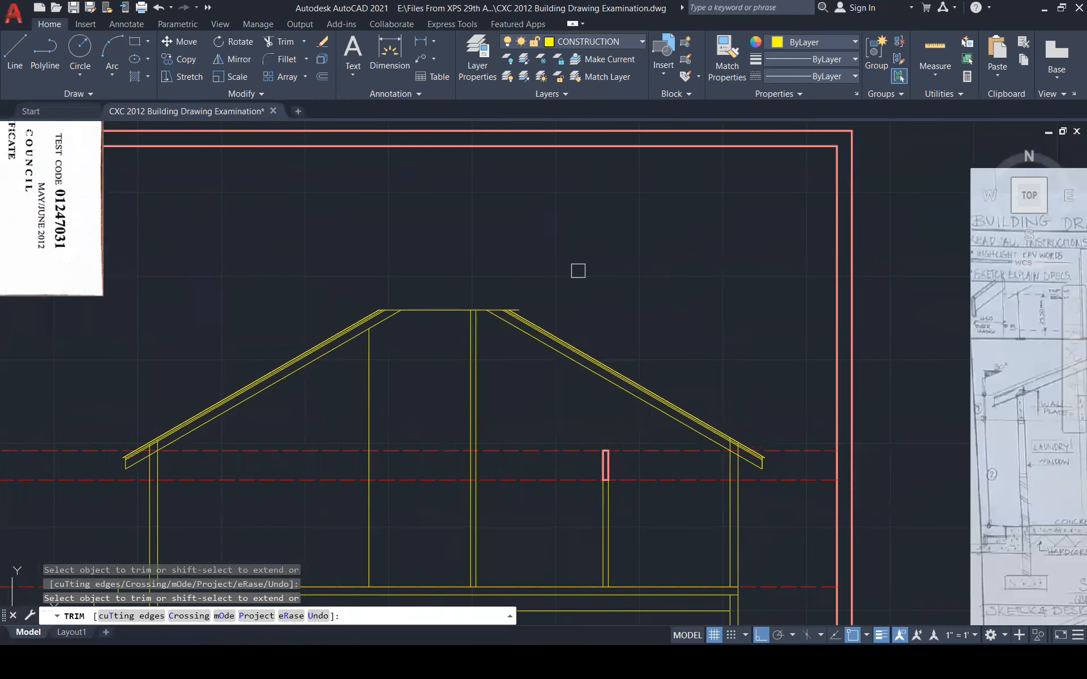
{"action": "key", "text": "Escape"}
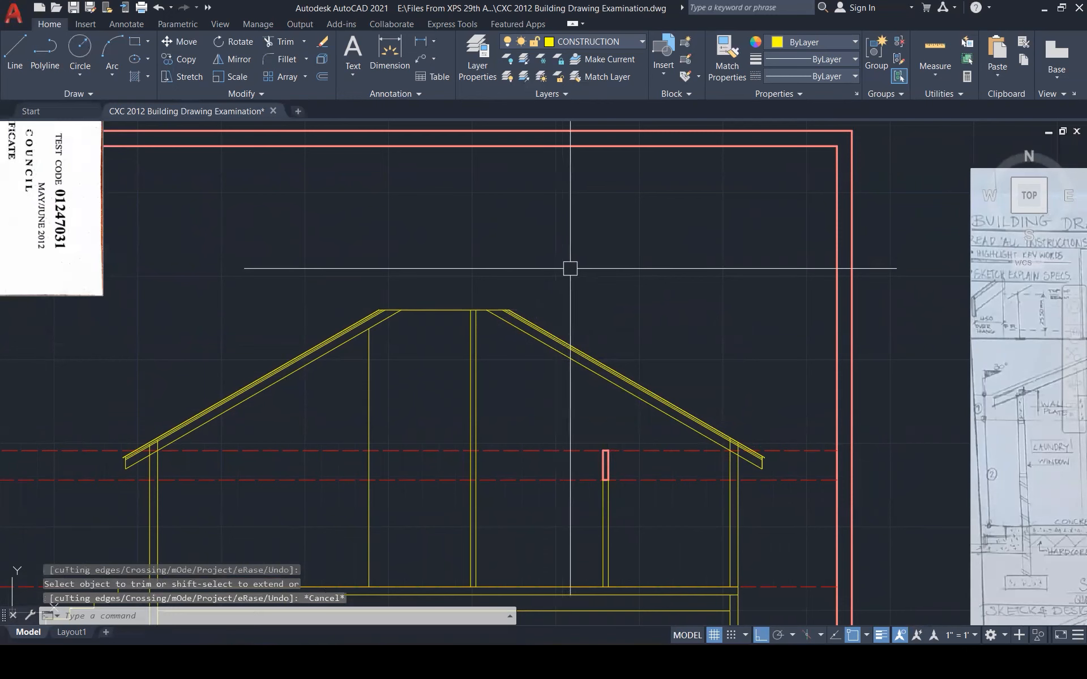
{"action": "key", "text": "Escape"}
{"action": "key", "text": "Escape"}
{"action": "scroll", "coordinate": [636, 244], "scroll_direction": "down", "scroll_amount": 1}
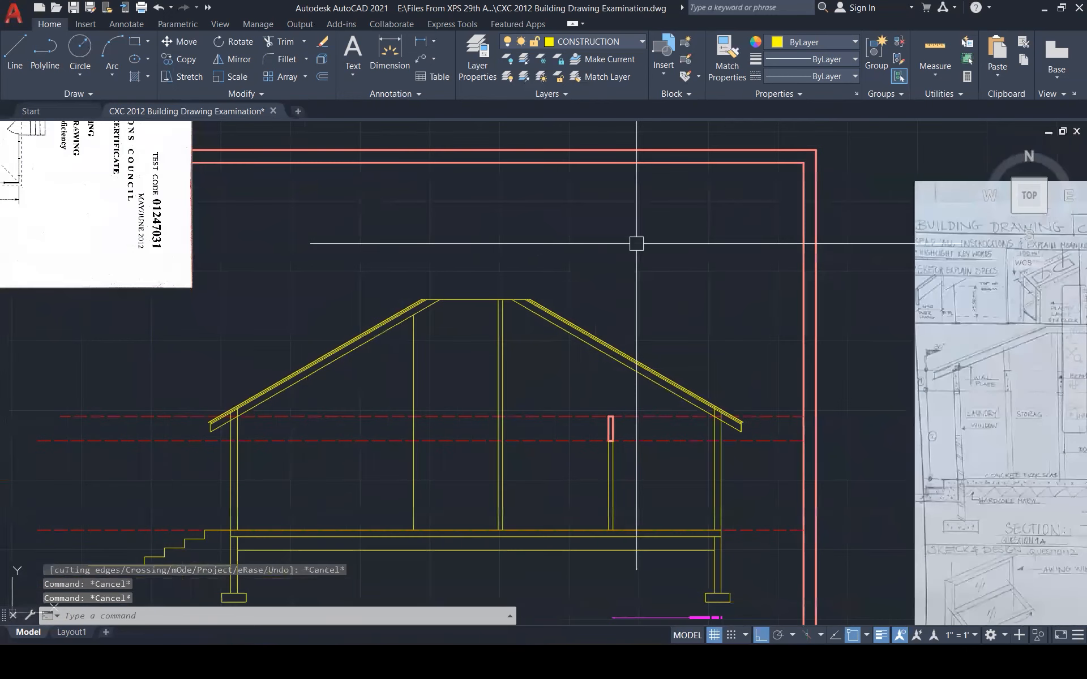
{"action": "scroll", "coordinate": [636, 244], "scroll_direction": "down", "scroll_amount": 4}
{"action": "scroll", "coordinate": [574, 318], "scroll_direction": "up", "scroll_amount": 3}
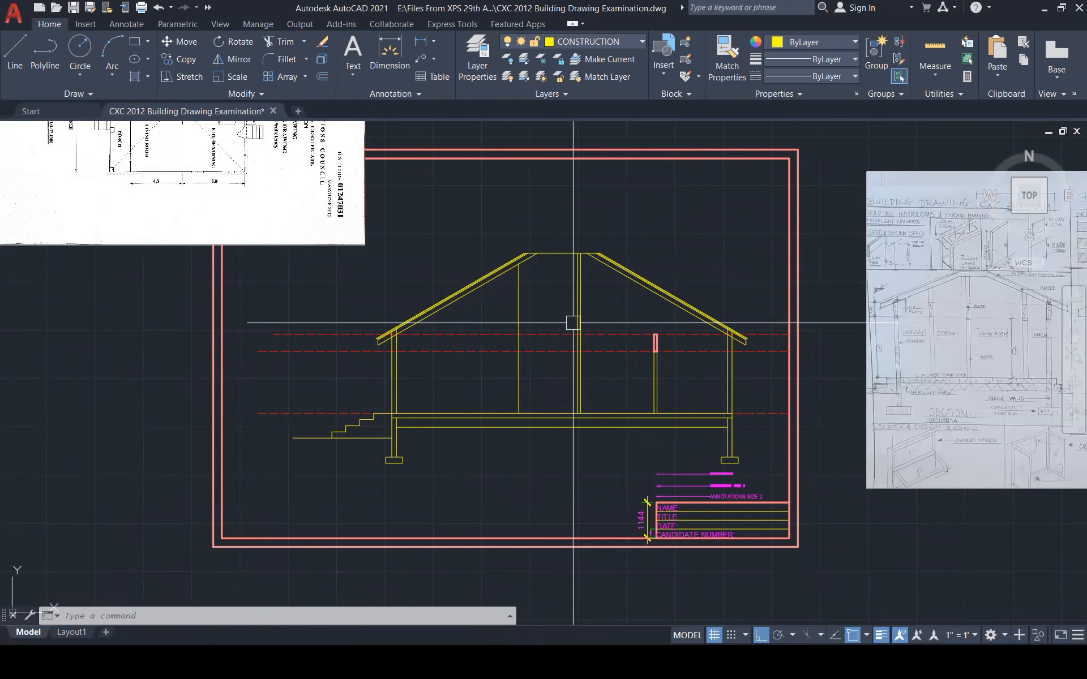
{"action": "scroll", "coordinate": [552, 437], "scroll_direction": "down", "scroll_amount": 1}
{"action": "scroll", "coordinate": [553, 437], "scroll_direction": "down", "scroll_amount": 1}
{"action": "scroll", "coordinate": [284, 164], "scroll_direction": "up", "scroll_amount": 3}
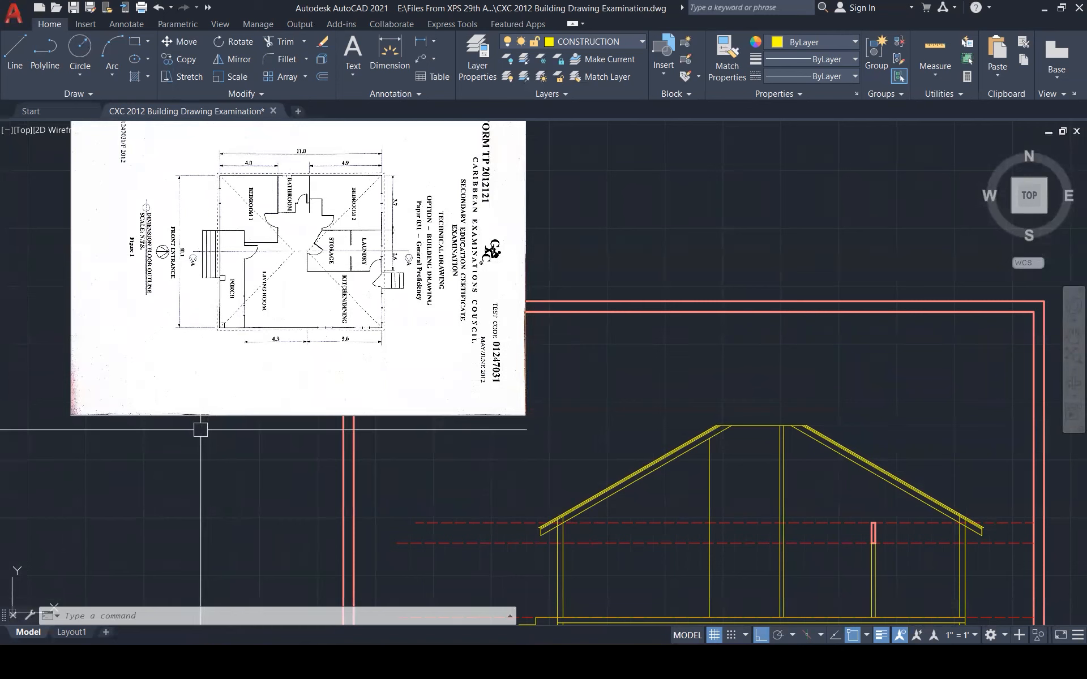
{"action": "scroll", "coordinate": [248, 346], "scroll_direction": "down", "scroll_amount": 1}
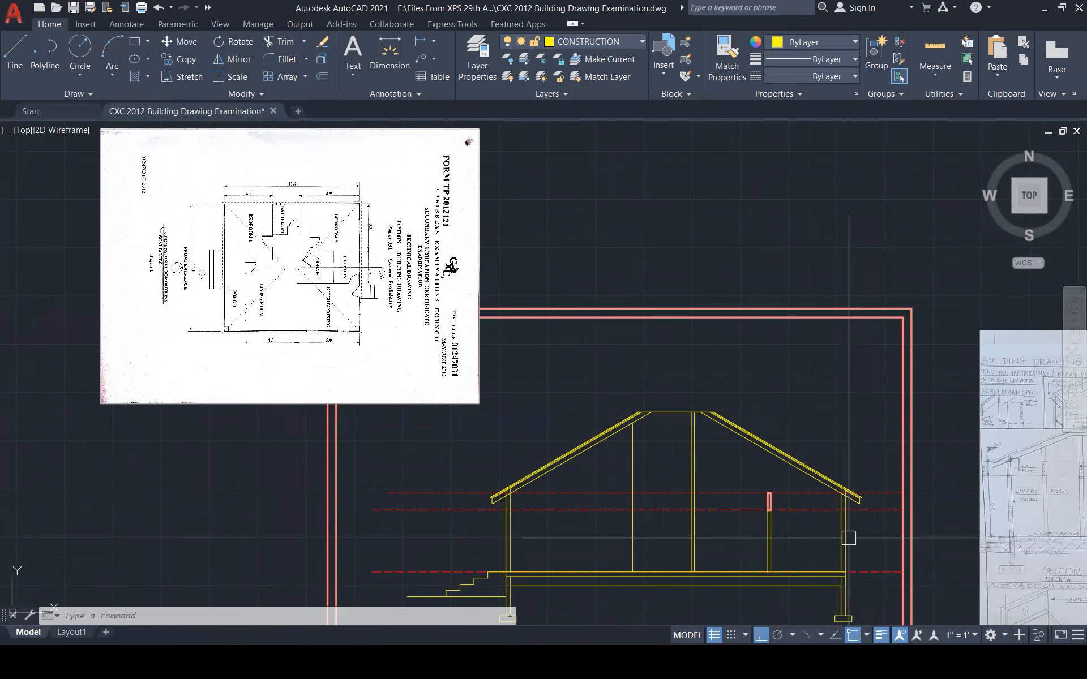
{"action": "scroll", "coordinate": [373, 269], "scroll_direction": "up", "scroll_amount": 3}
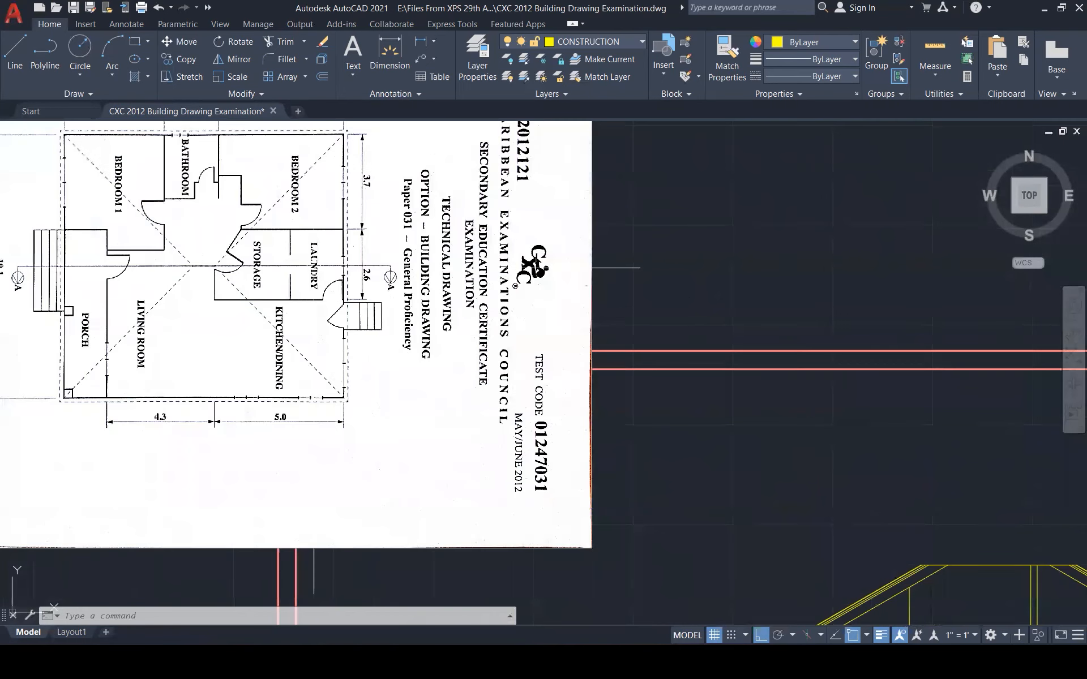
{"action": "scroll", "coordinate": [317, 279], "scroll_direction": "down", "scroll_amount": 4}
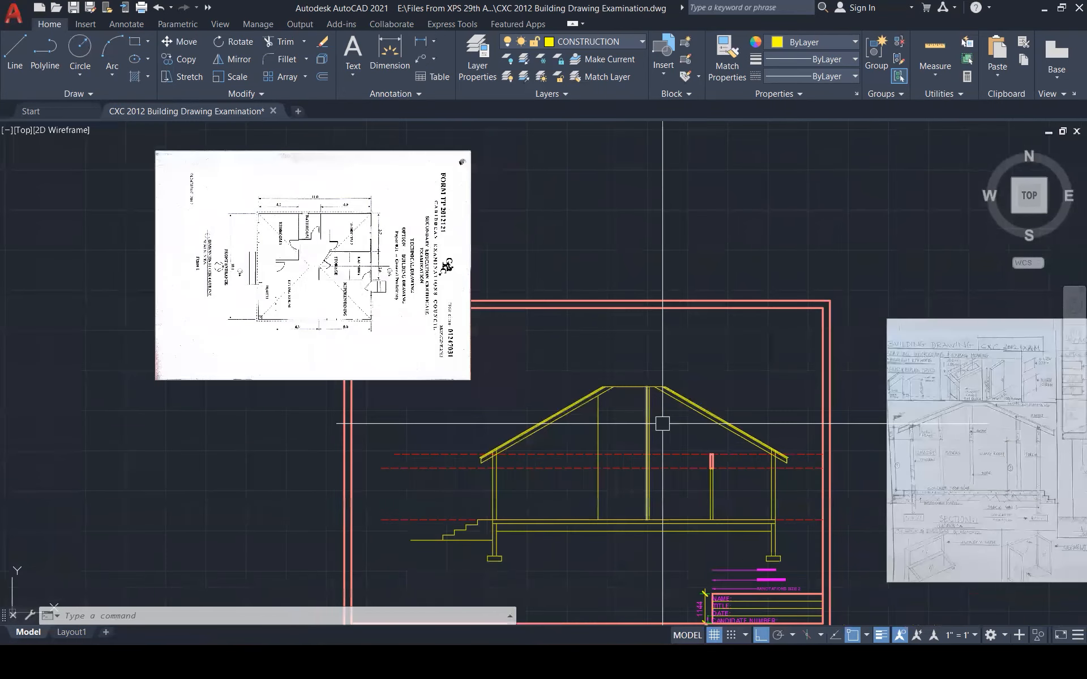
{"action": "scroll", "coordinate": [789, 523], "scroll_direction": "up", "scroll_amount": 4}
{"action": "key", "text": "Escape"}
{"action": "scroll", "coordinate": [788, 523], "scroll_direction": "up", "scroll_amount": 2}
{"action": "scroll", "coordinate": [638, 393], "scroll_direction": "down", "scroll_amount": 7}
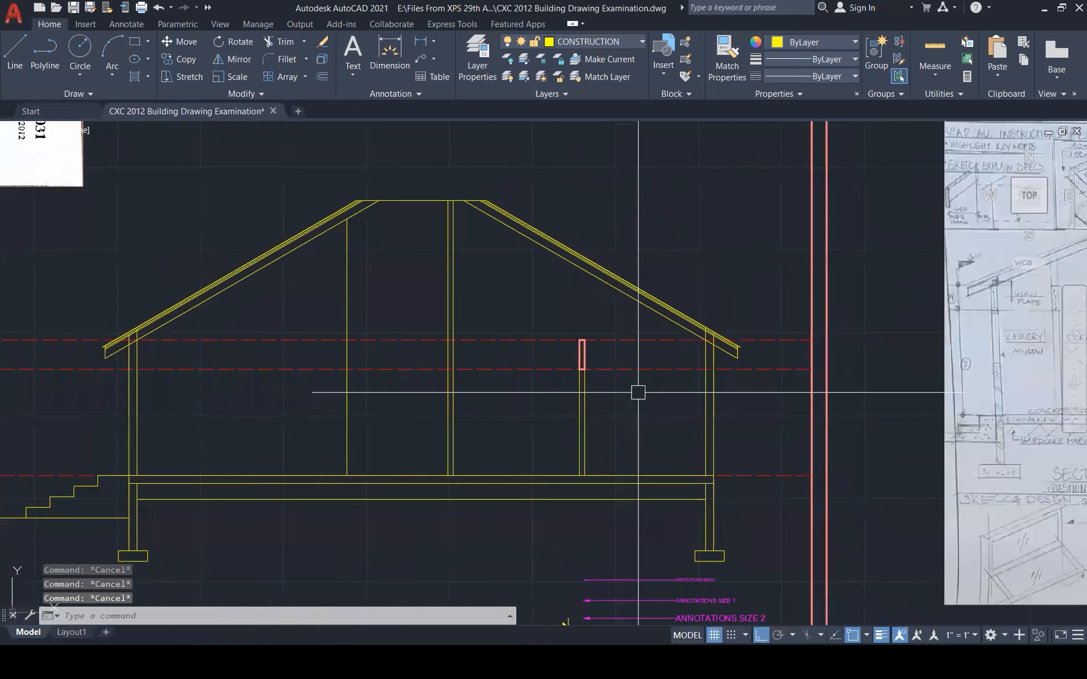
{"action": "scroll", "coordinate": [350, 254], "scroll_direction": "up", "scroll_amount": 5}
{"action": "scroll", "coordinate": [349, 254], "scroll_direction": "up", "scroll_amount": 1}
{"action": "scroll", "coordinate": [361, 330], "scroll_direction": "down", "scroll_amount": 2}
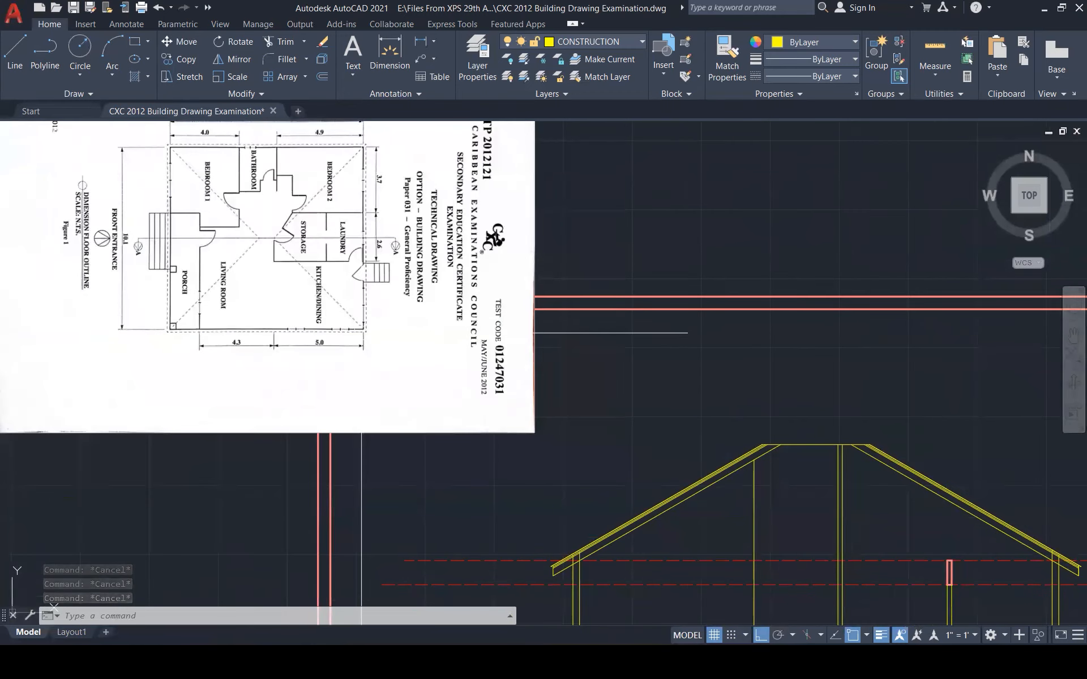
{"action": "scroll", "coordinate": [361, 333], "scroll_direction": "down", "scroll_amount": 6}
{"action": "scroll", "coordinate": [630, 400], "scroll_direction": "up", "scroll_amount": 1}
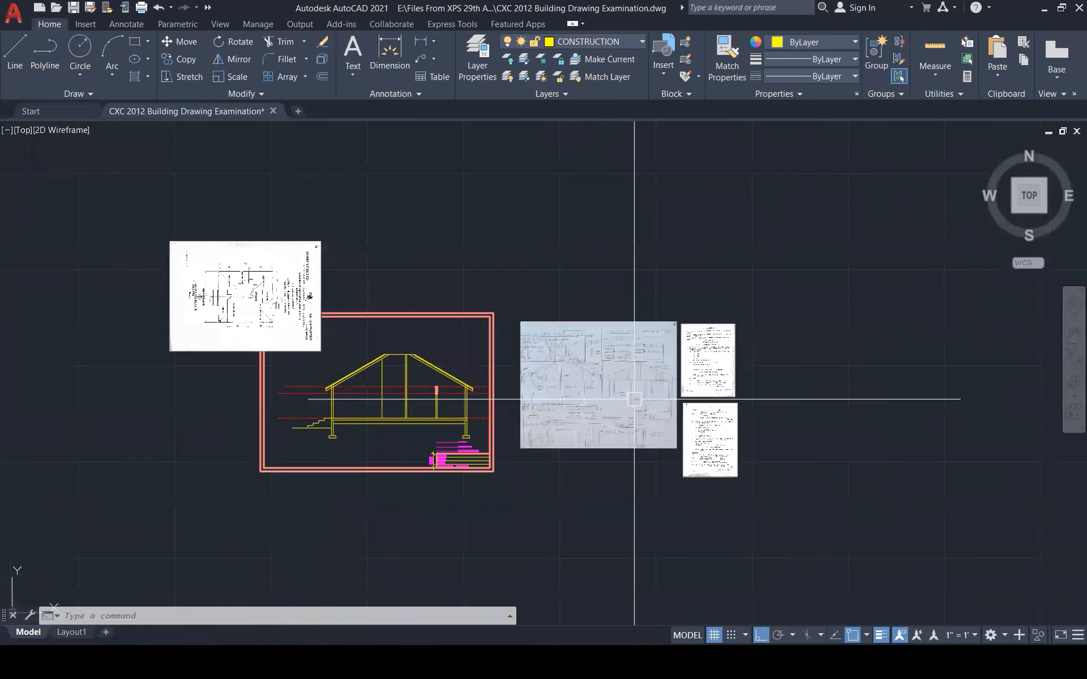
{"action": "scroll", "coordinate": [714, 388], "scroll_direction": "up", "scroll_amount": 4}
{"action": "scroll", "coordinate": [716, 394], "scroll_direction": "up", "scroll_amount": 4}
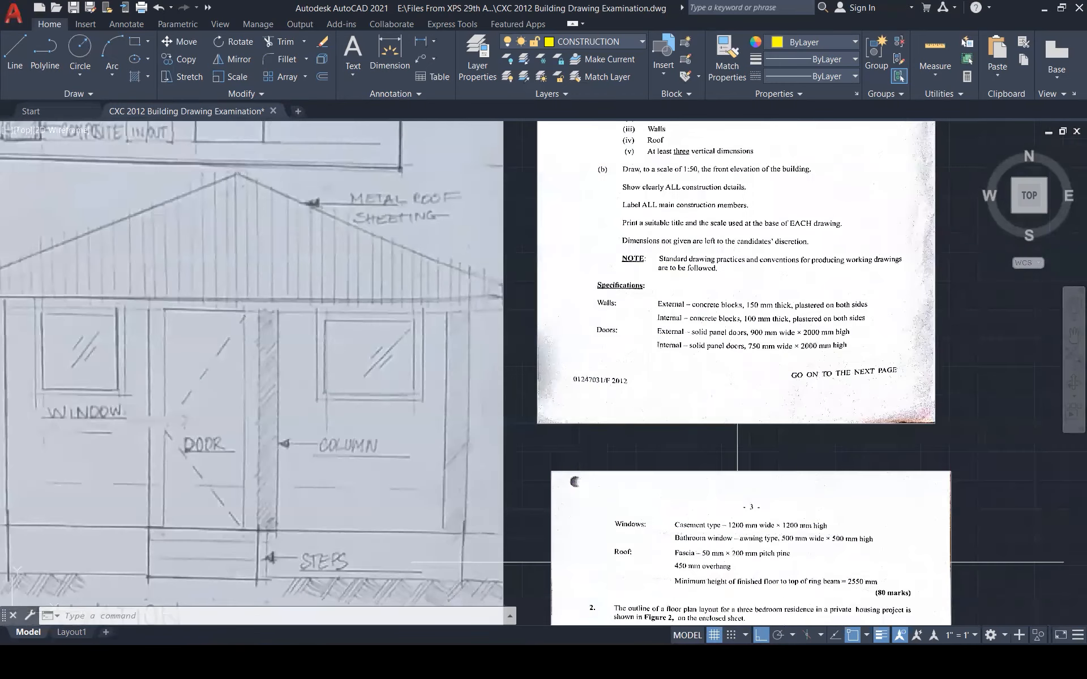
{"action": "scroll", "coordinate": [917, 412], "scroll_direction": "down", "scroll_amount": 2}
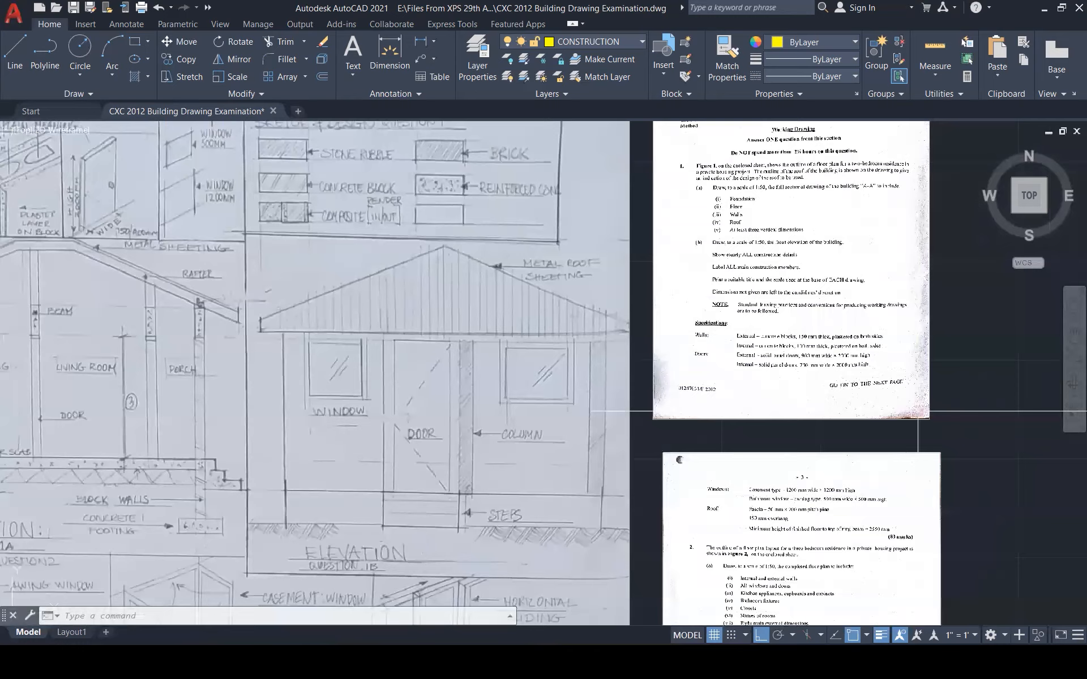
{"action": "scroll", "coordinate": [918, 412], "scroll_direction": "down", "scroll_amount": 9}
{"action": "scroll", "coordinate": [364, 441], "scroll_direction": "up", "scroll_amount": 7}
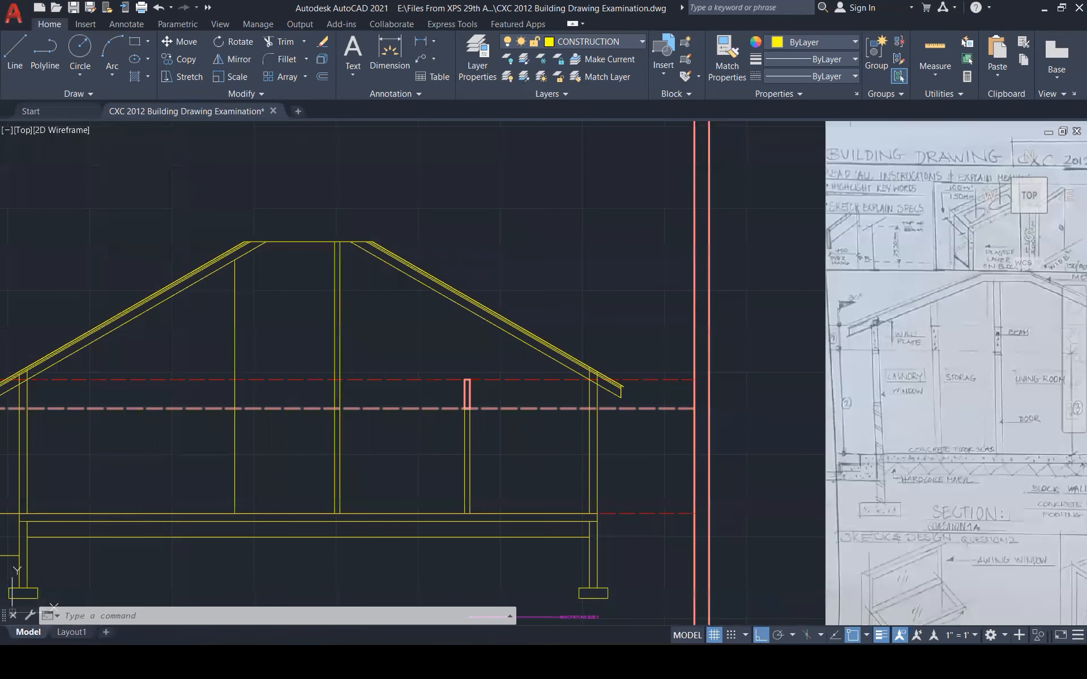
{"action": "type", "text": "l"}
Draw a short horizontal line from the right wall outward
{"action": "key", "text": "Return"}
{"action": "left_click", "coordinate": [589, 409]}
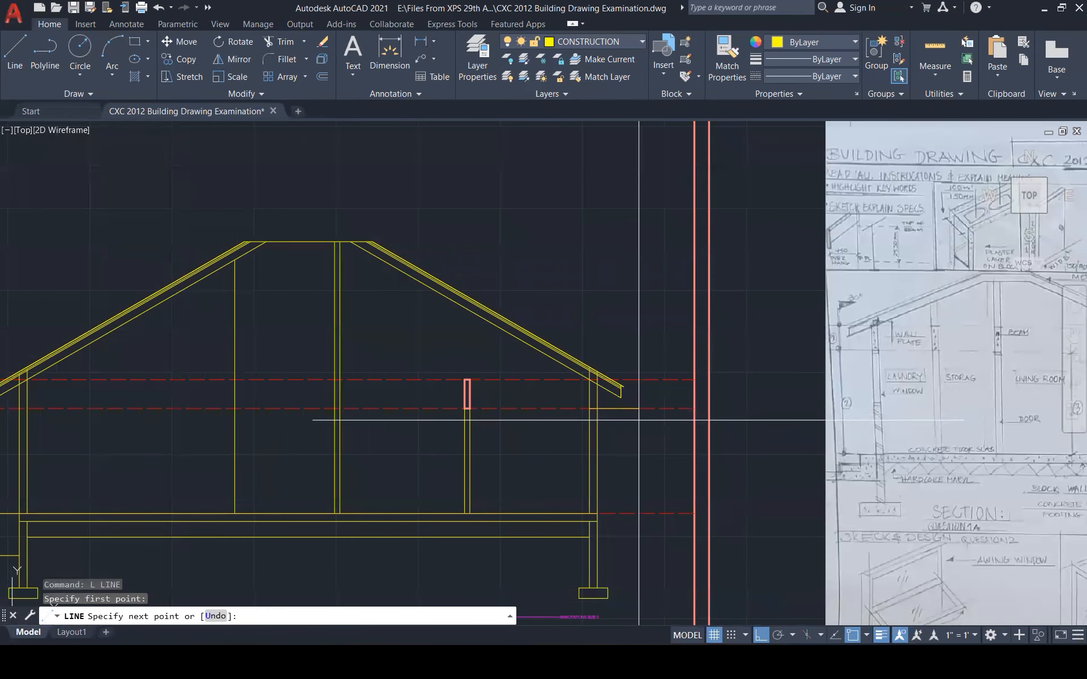
{"action": "left_click", "coordinate": [638, 420]}
{"action": "key", "text": "Escape"}
{"action": "key", "text": "Escape"}
{"action": "key", "text": "Escape"}
Offset the short wall line 500 below to mark the window's lower edge
{"action": "type", "text": "o"}
{"action": "key", "text": "Return"}
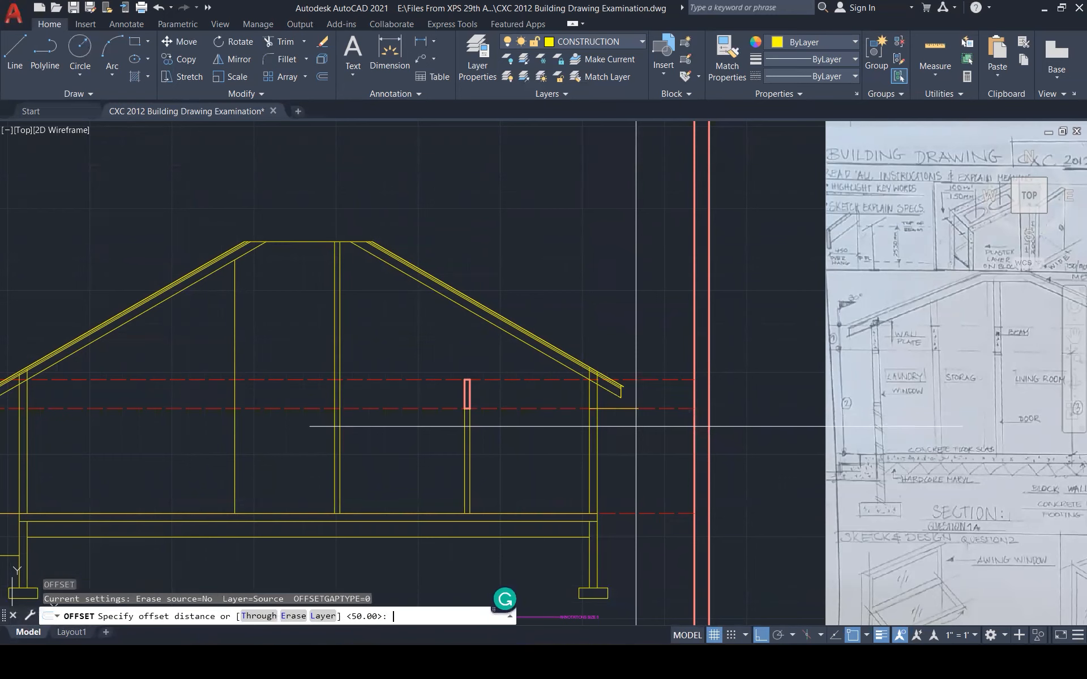
{"action": "key", "text": "Return"}
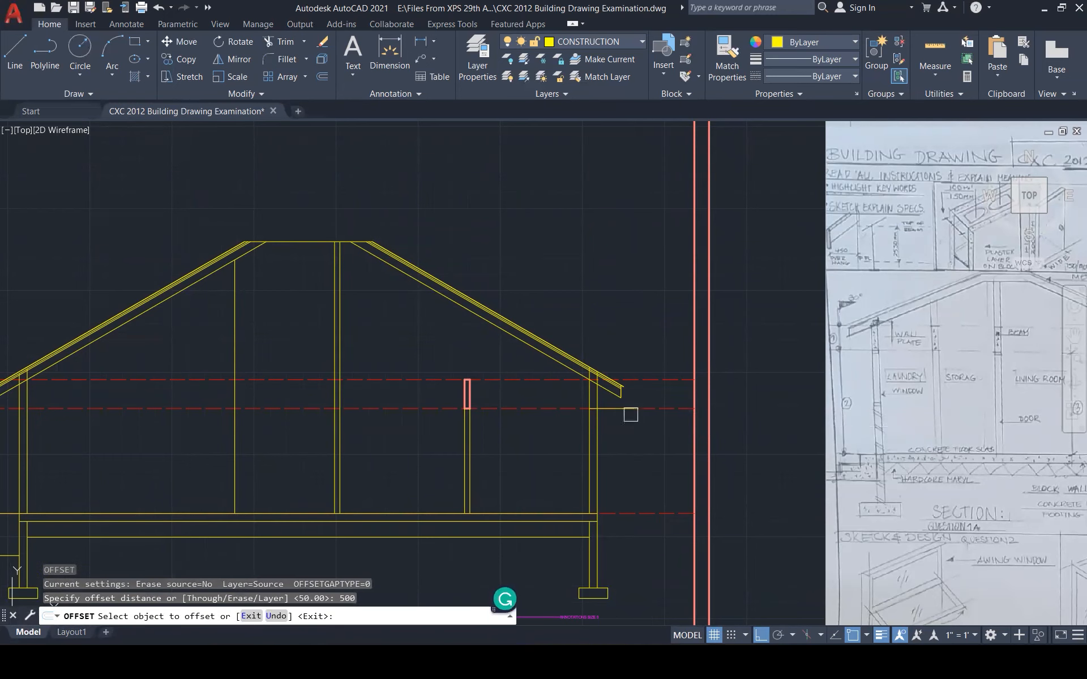
{"action": "left_click", "coordinate": [631, 411]}
{"action": "left_click", "coordinate": [623, 447]}
{"action": "scroll", "coordinate": [619, 445], "scroll_direction": "up", "scroll_amount": 5}
{"action": "key", "text": "Escape"}
{"action": "key", "text": "Escape"}
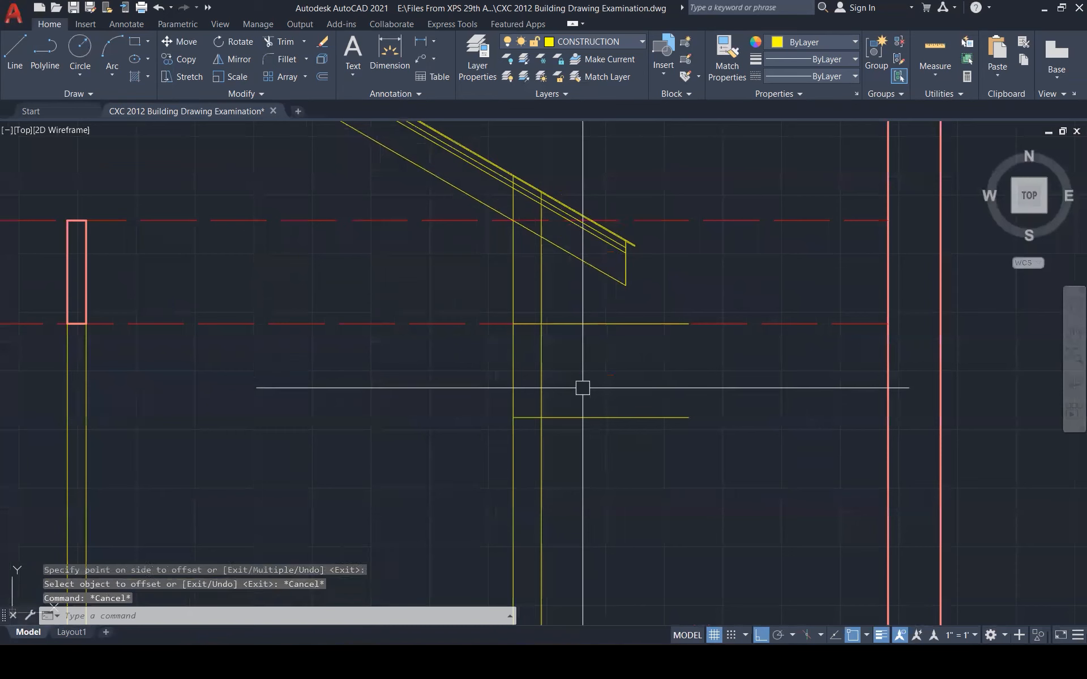
Trim away the part of the line right of the wall
{"action": "type", "text": "tr"}
{"action": "key", "text": "Return"}
{"action": "left_click", "coordinate": [562, 325]}
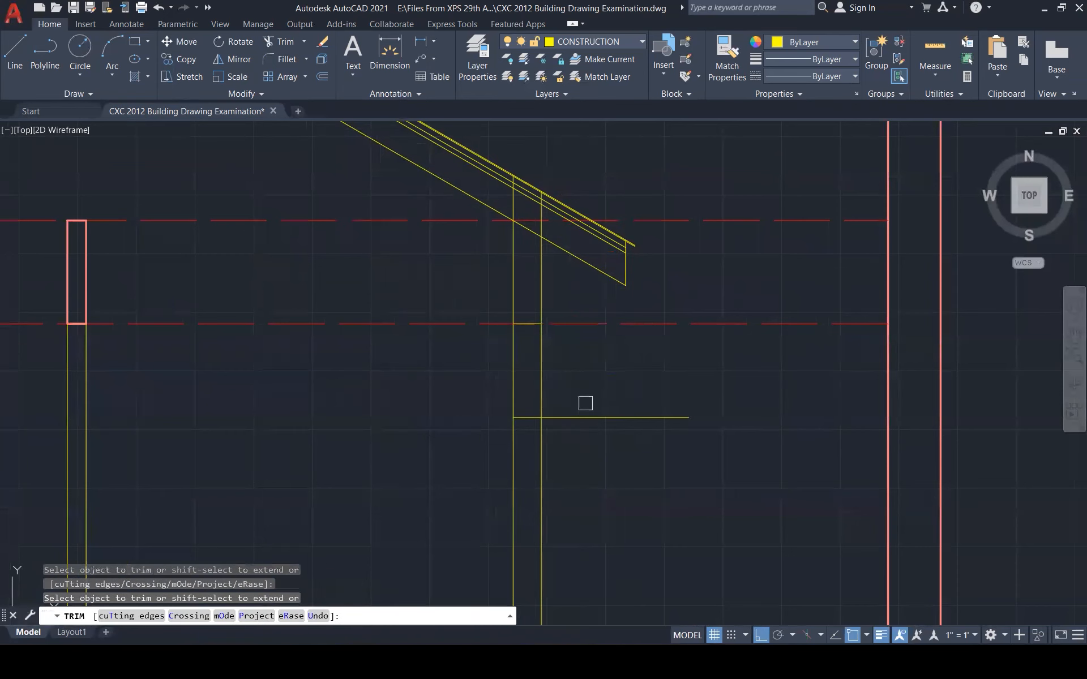
{"action": "key", "text": "Escape"}
{"action": "key", "text": "Escape"}
{"action": "key", "text": "Escape"}
Offset the lower and upper short lines 50 inward, toward each other
{"action": "type", "text": "o"}
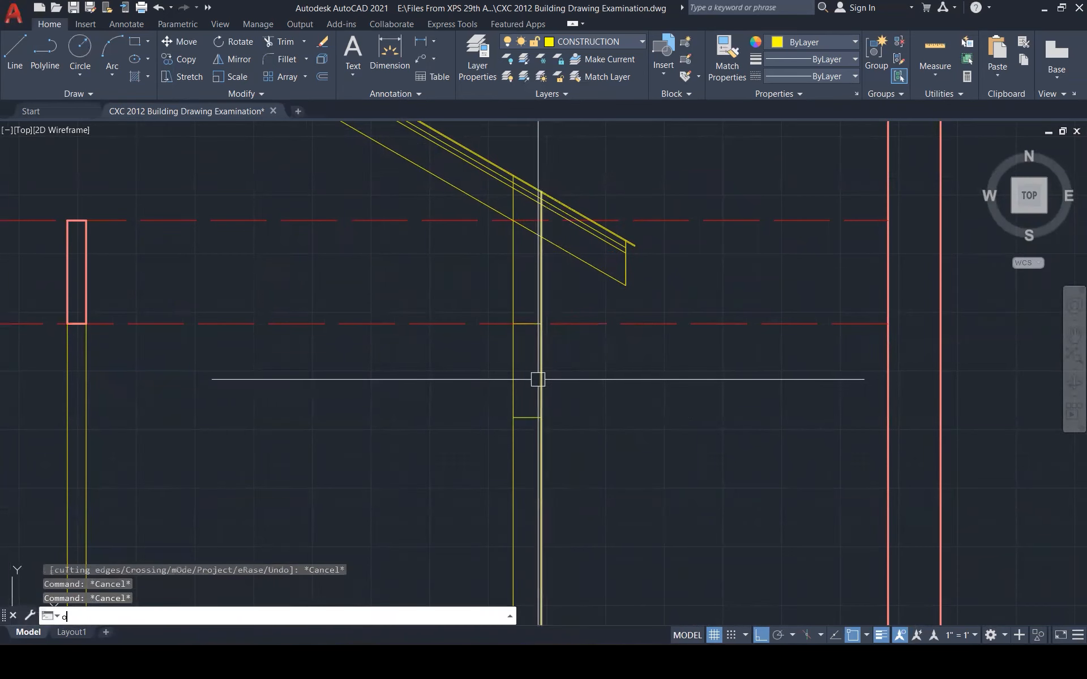
{"action": "key", "text": "Return"}
{"action": "type", "text": "50"}
{"action": "key", "text": "Return"}
{"action": "left_click", "coordinate": [527, 417]}
{"action": "left_click", "coordinate": [527, 357]}
{"action": "left_click", "coordinate": [526, 331]}
{"action": "left_click", "coordinate": [526, 341]}
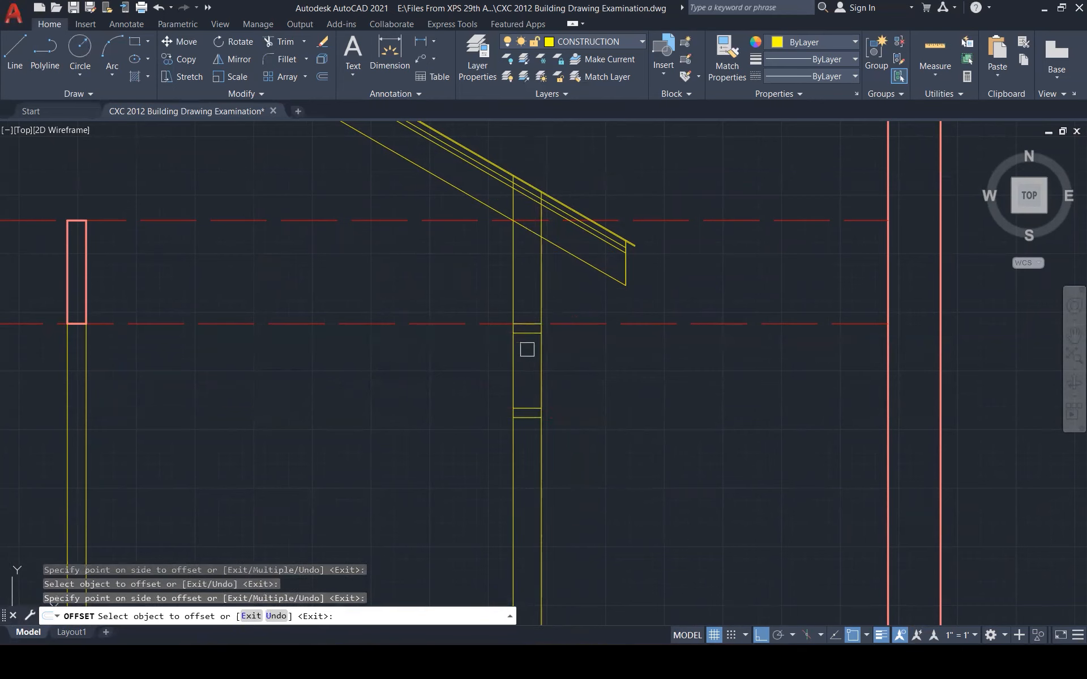
{"action": "key", "text": "Escape"}
{"action": "key", "text": "Escape"}
{"action": "key", "text": "Escape"}
Draw a vertical line from the upper offset down to the lower post line
{"action": "type", "text": "l"}
{"action": "key", "text": "Return"}
{"action": "left_click", "coordinate": [527, 333]}
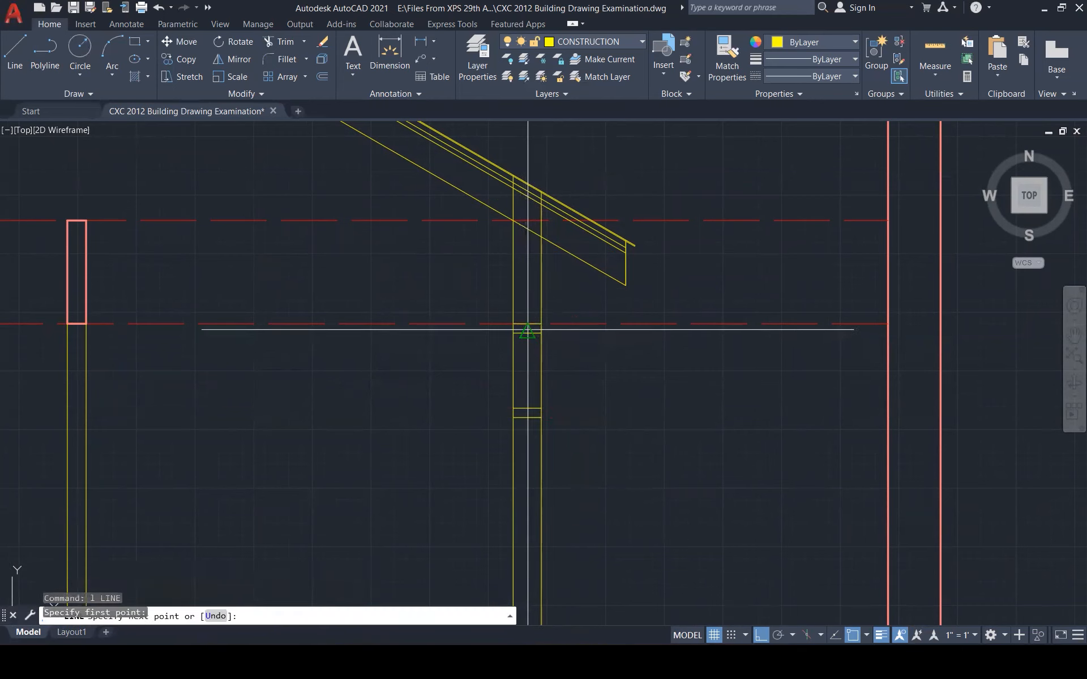
{"action": "left_click", "coordinate": [527, 408]}
{"action": "key", "text": "Escape"}
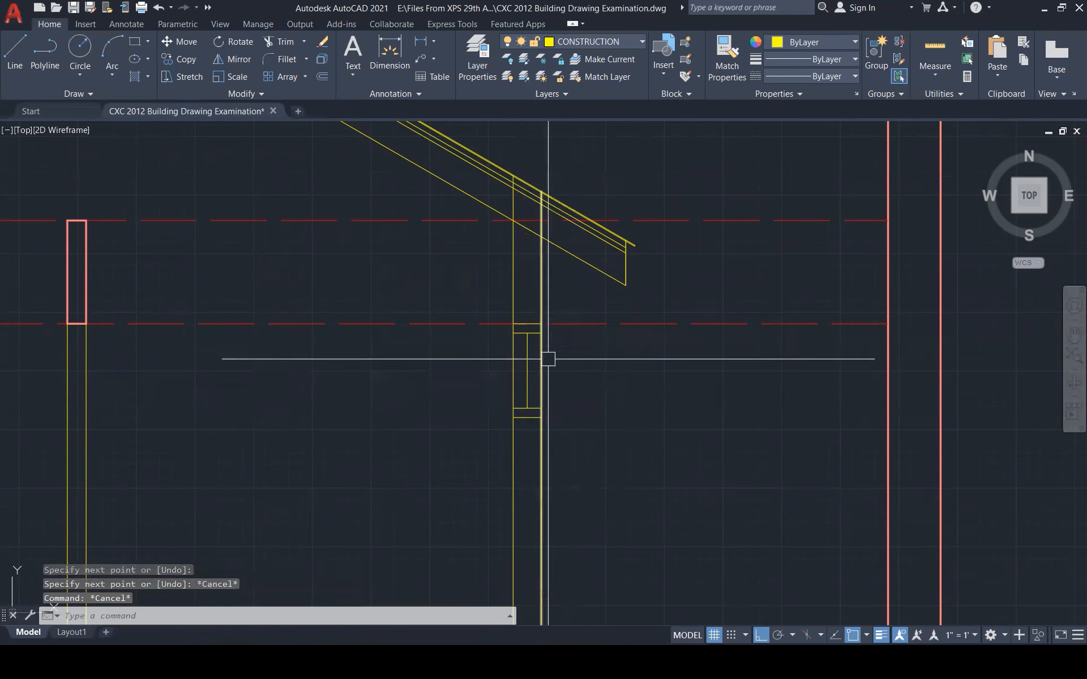
{"action": "scroll", "coordinate": [538, 352], "scroll_direction": "up", "scroll_amount": 4}
Offset the vertical post line 10 inward, then window-select all the window frame lines
{"action": "type", "text": "o"}
{"action": "key", "text": "Return"}
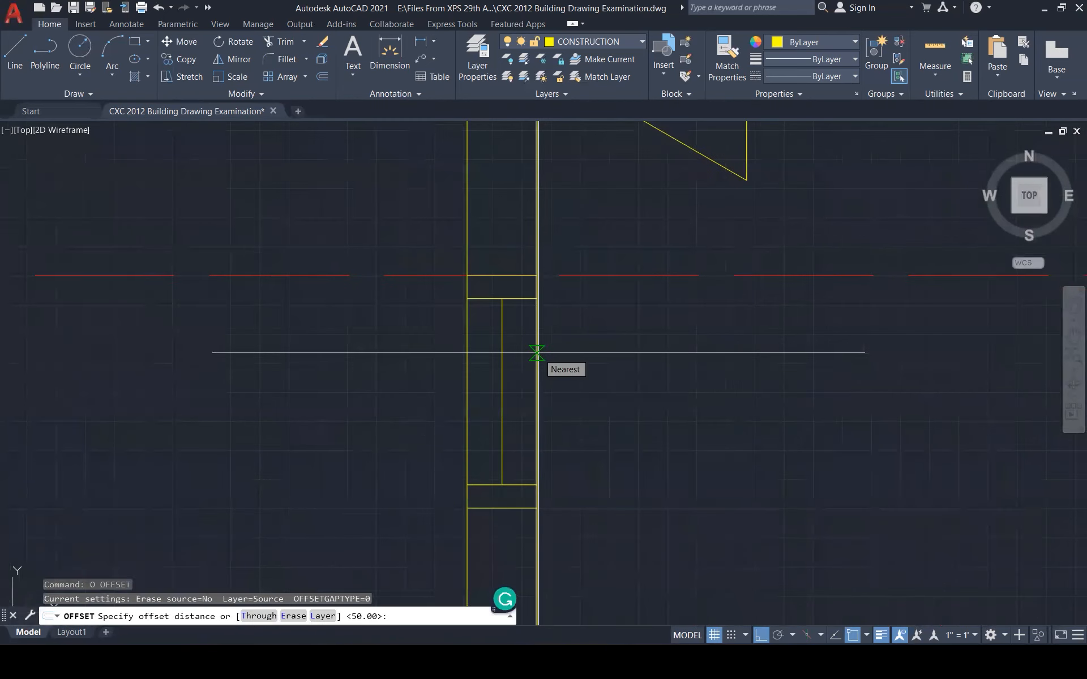
{"action": "type", "text": "10"}
{"action": "key", "text": "Return"}
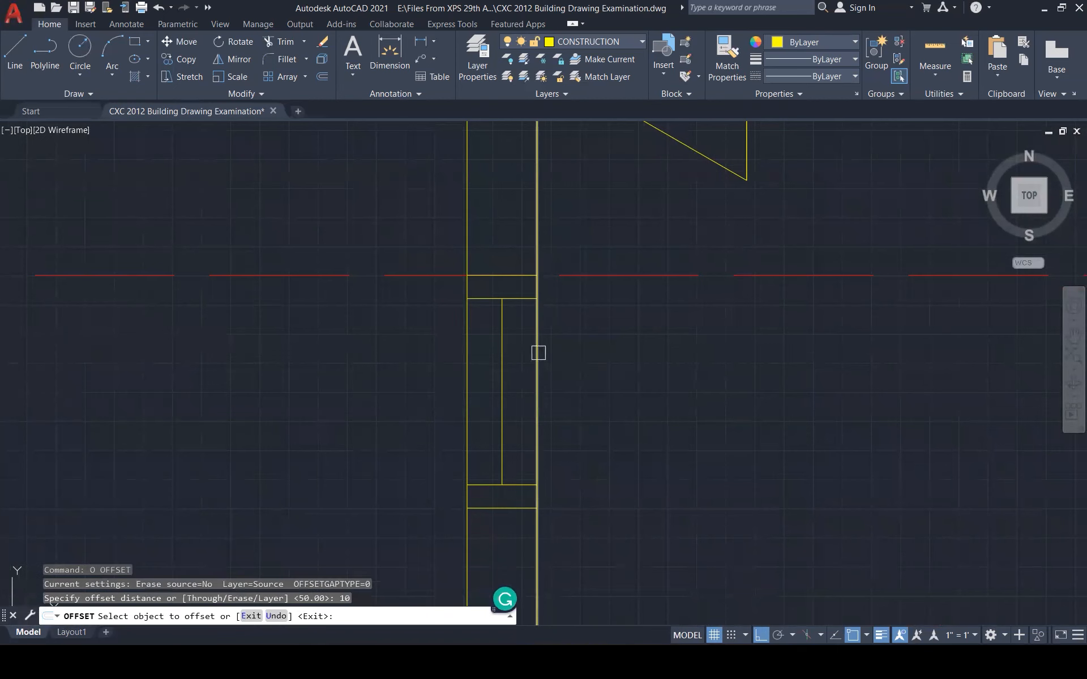
{"action": "left_click", "coordinate": [502, 351]}
{"action": "left_click", "coordinate": [517, 347]}
{"action": "key", "text": "Escape"}
{"action": "key", "text": "Escape"}
{"action": "left_click", "coordinate": [463, 220]}
{"action": "left_click", "coordinate": [595, 525]}
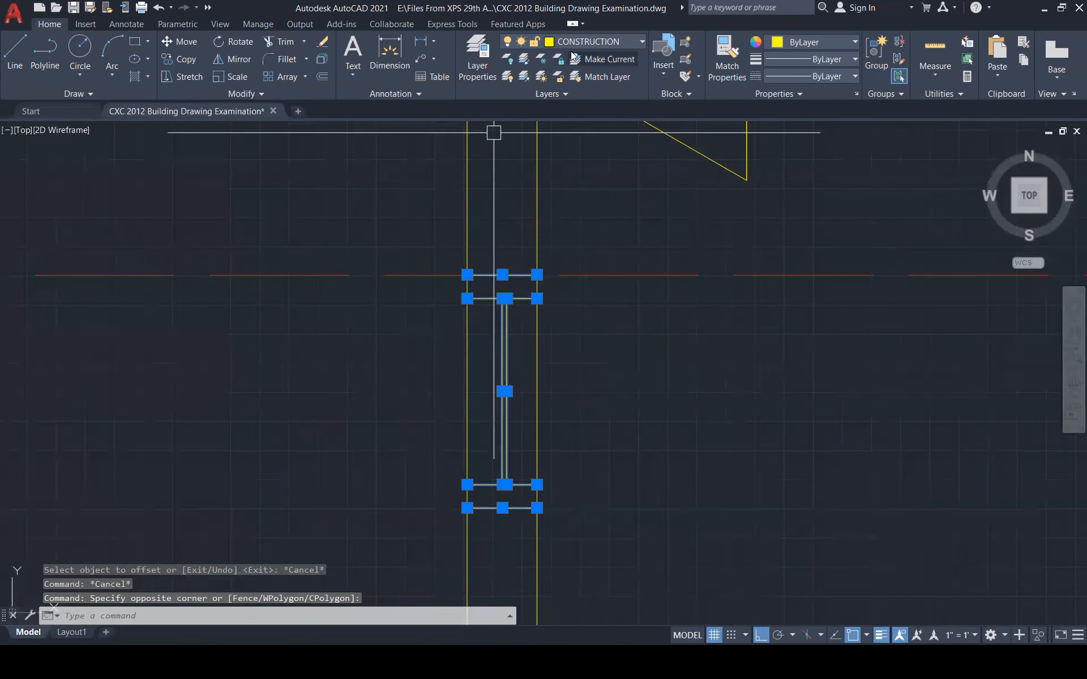
Move the selected window lines to the DOORS & WIN layer
{"action": "left_click", "coordinate": [588, 42]}
{"action": "left_click", "coordinate": [585, 145]}
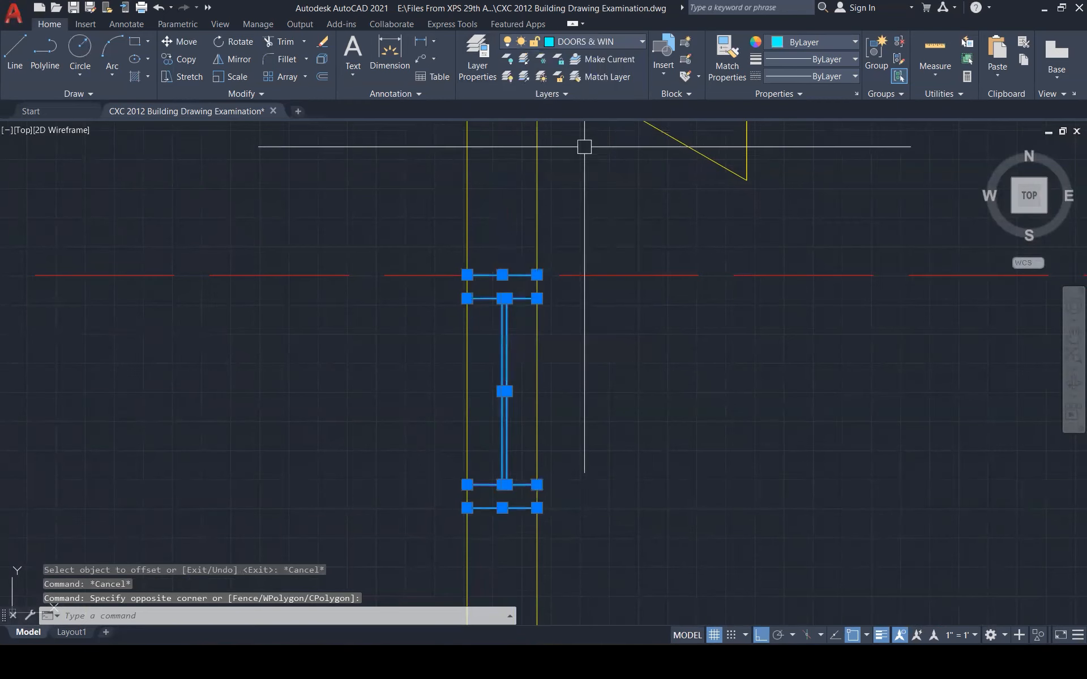
{"action": "key", "text": "Escape"}
{"action": "key", "text": "Escape"}
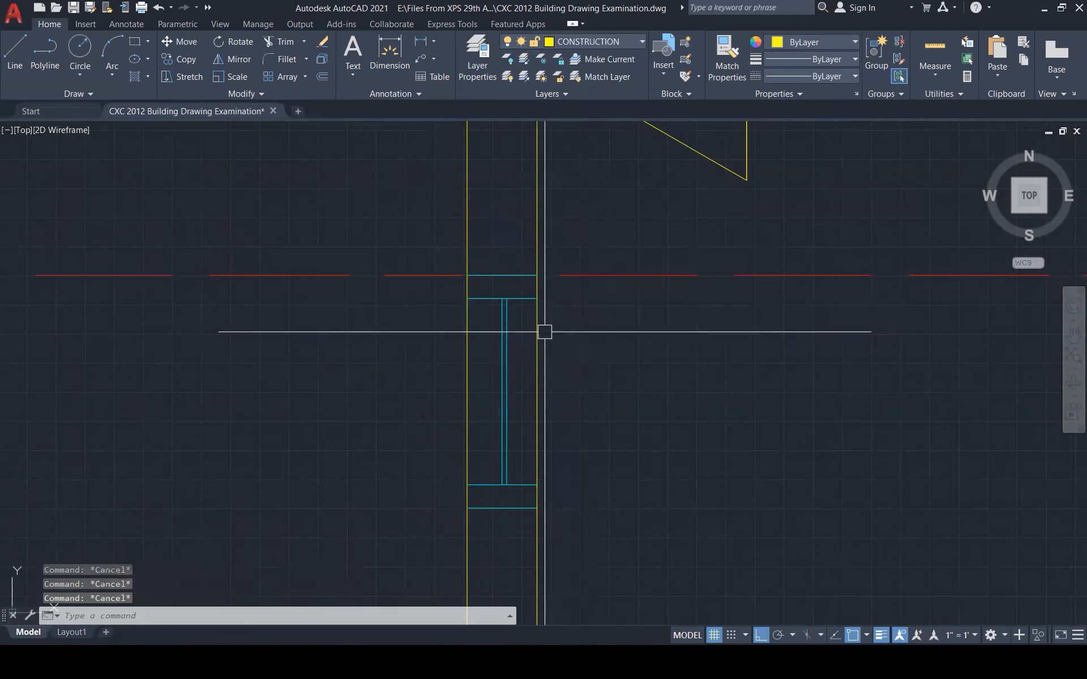
{"action": "type", "text": "tr"}
{"action": "key", "text": "Return"}
{"action": "key", "text": "Escape"}
Break gaps in the wall lines at the window's top and bottom
{"action": "type", "text": "br"}
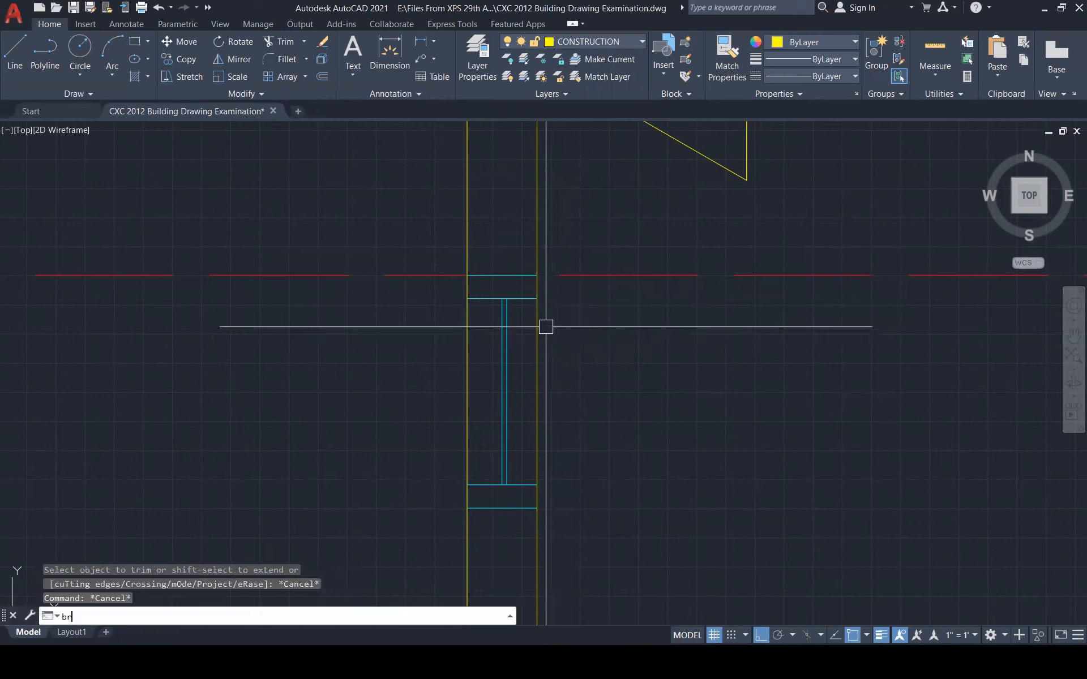
{"action": "key", "text": "Return"}
{"action": "left_click", "coordinate": [537, 275]}
{"action": "left_click", "coordinate": [536, 329]}
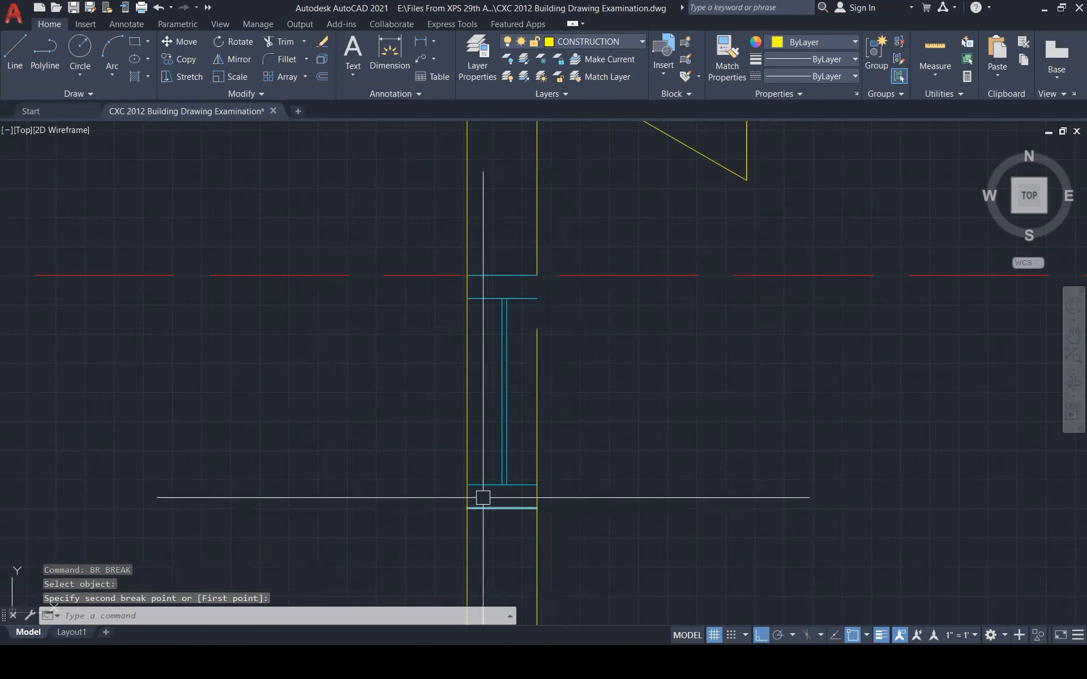
{"action": "key", "text": "Return"}
{"action": "left_click", "coordinate": [466, 498]}
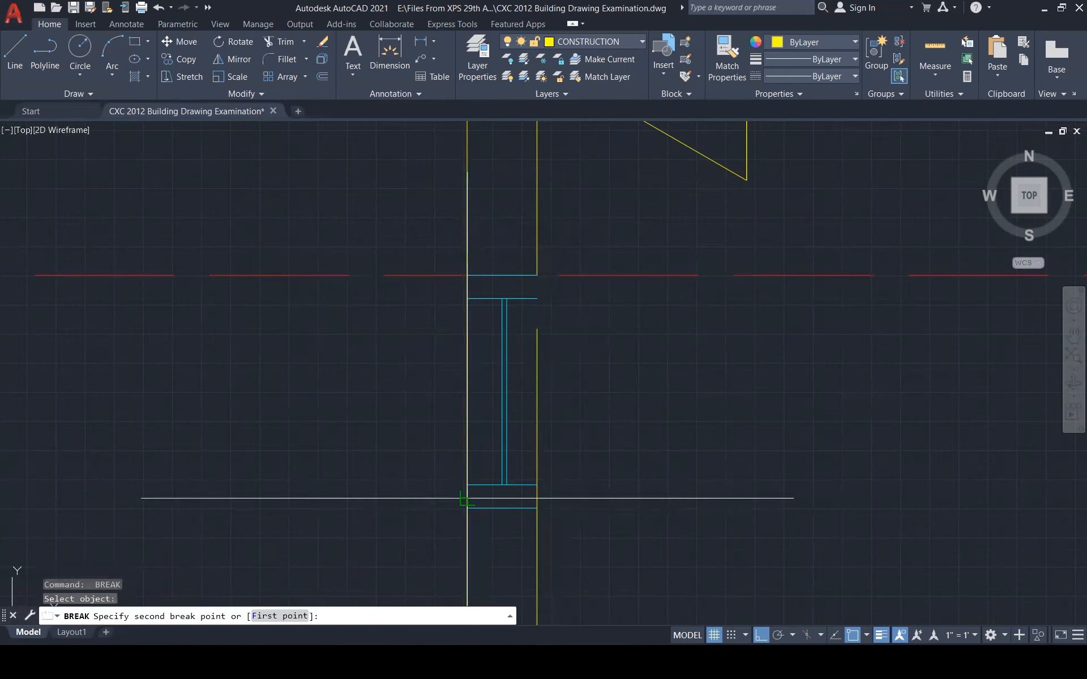
{"action": "left_click", "coordinate": [467, 508]}
{"action": "key", "text": "Escape"}
{"action": "key", "text": "Escape"}
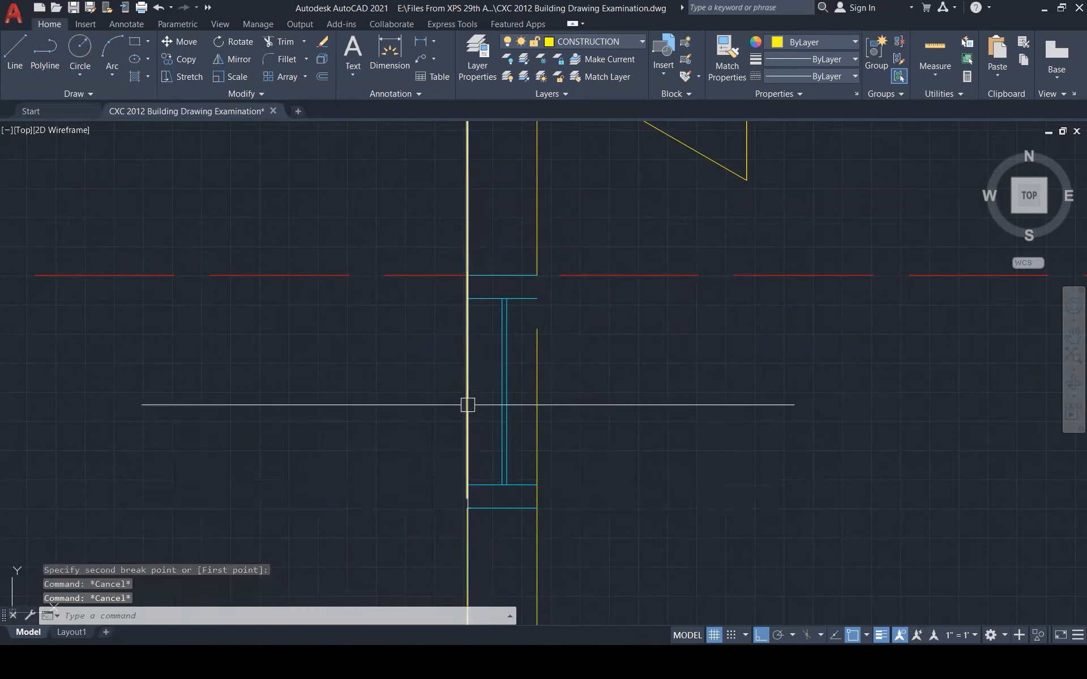
Stretch the right wall line's endpoint up to the window's top corner
{"action": "type", "text": "br"}
{"action": "key", "text": "Return"}
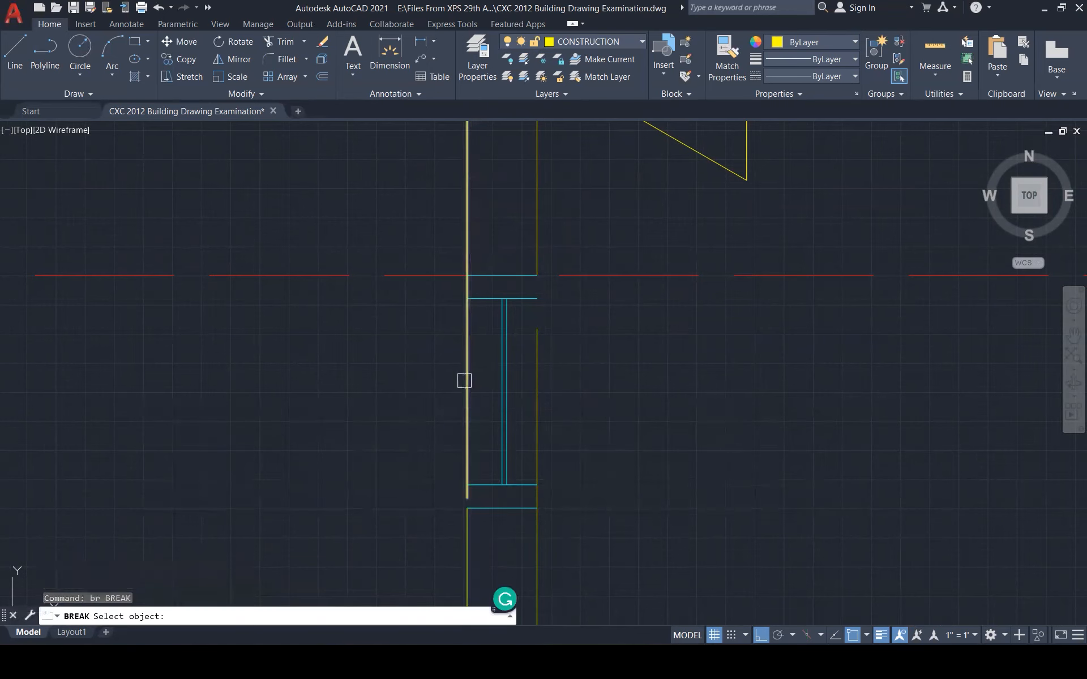
{"action": "scroll", "coordinate": [465, 276], "scroll_direction": "up", "scroll_amount": 4}
{"action": "left_click", "coordinate": [468, 270]}
{"action": "key", "text": "Escape"}
{"action": "key", "text": "Escape"}
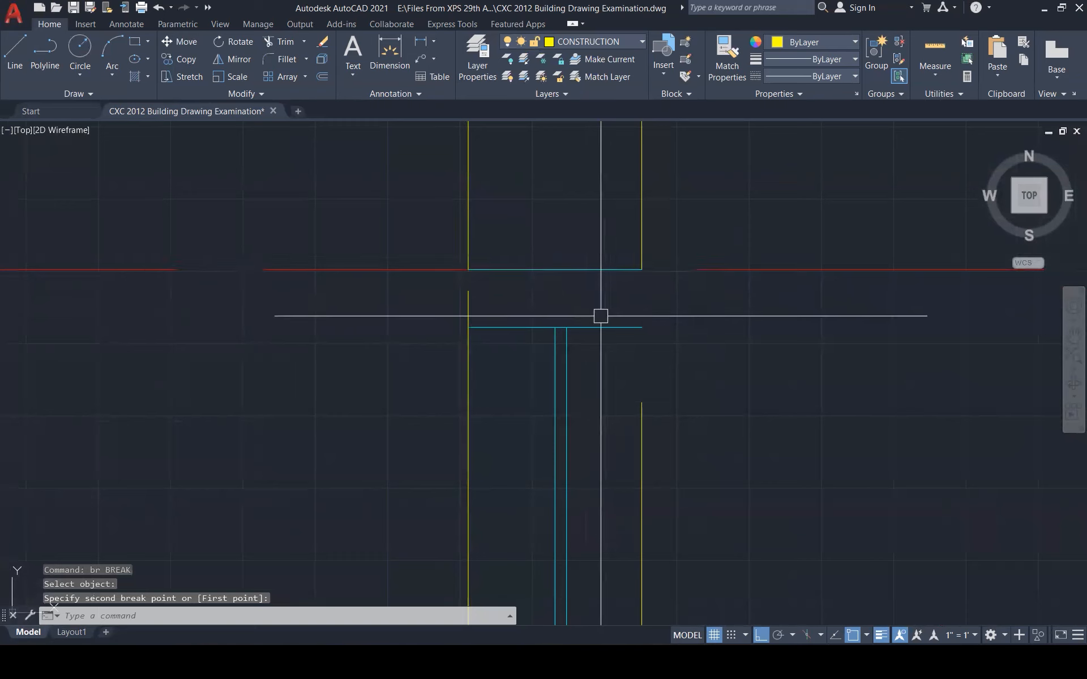
{"action": "left_click", "coordinate": [468, 293]}
{"action": "left_click", "coordinate": [468, 291]}
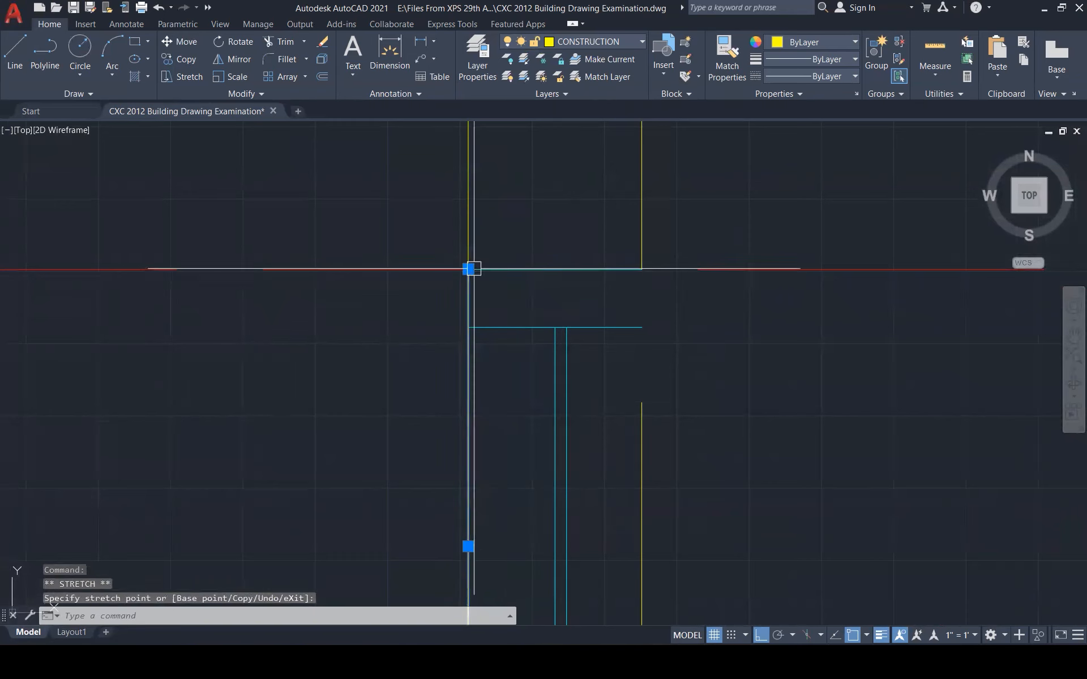
{"action": "left_click", "coordinate": [644, 402]}
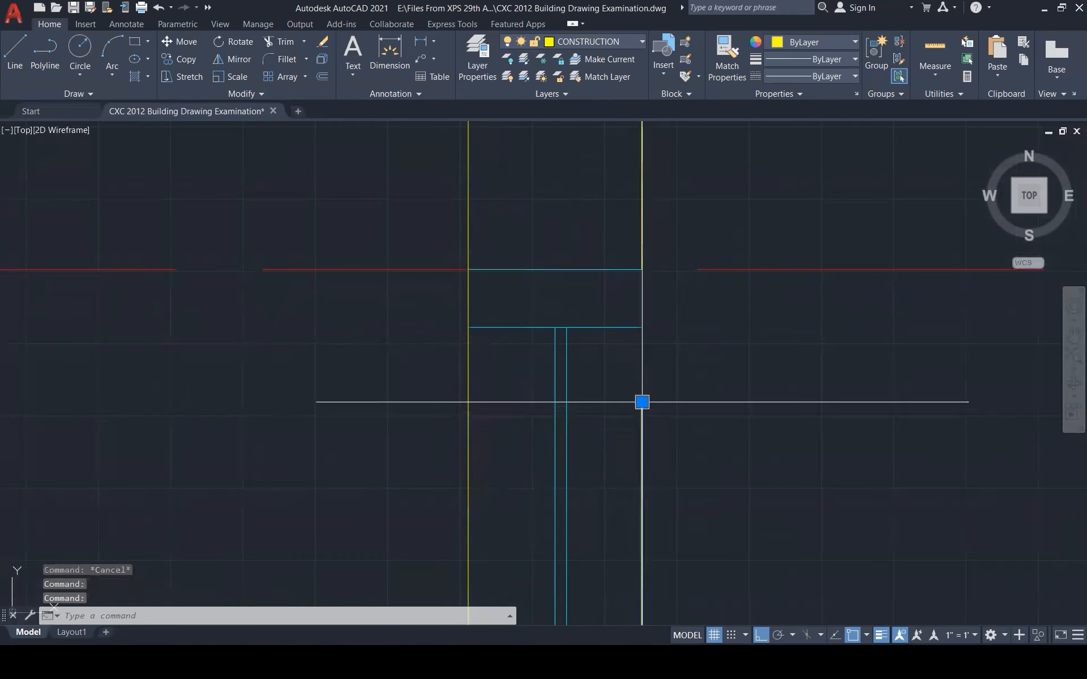
{"action": "left_click", "coordinate": [641, 402]}
{"action": "left_click", "coordinate": [642, 270]}
{"action": "scroll", "coordinate": [702, 224], "scroll_direction": "down", "scroll_amount": 4}
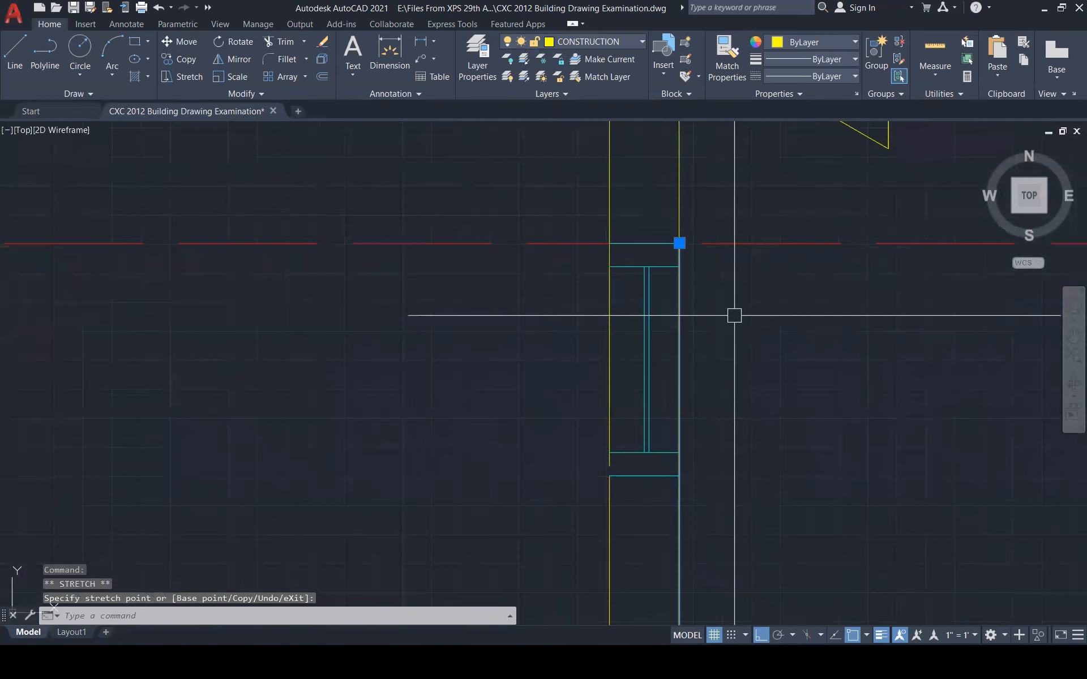
{"action": "key", "text": "Escape"}
Stretch the right wall line's bottom endpoint down to the window sill
{"action": "key", "text": "Escape"}
{"action": "type", "text": "br"}
{"action": "key", "text": "Return"}
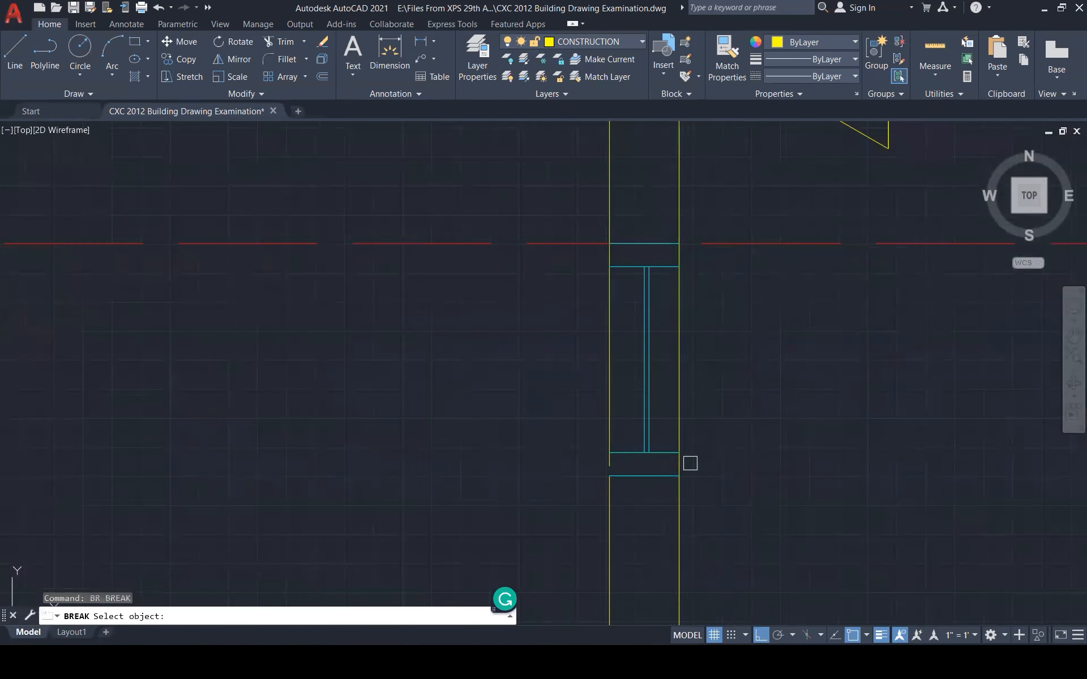
{"action": "scroll", "coordinate": [691, 461], "scroll_direction": "up", "scroll_amount": 4}
{"action": "left_click", "coordinate": [664, 462]}
{"action": "key", "text": "Escape"}
{"action": "left_click", "coordinate": [665, 462]}
{"action": "left_click", "coordinate": [665, 461]}
{"action": "left_click", "coordinate": [666, 488]}
{"action": "left_click", "coordinate": [493, 447]}
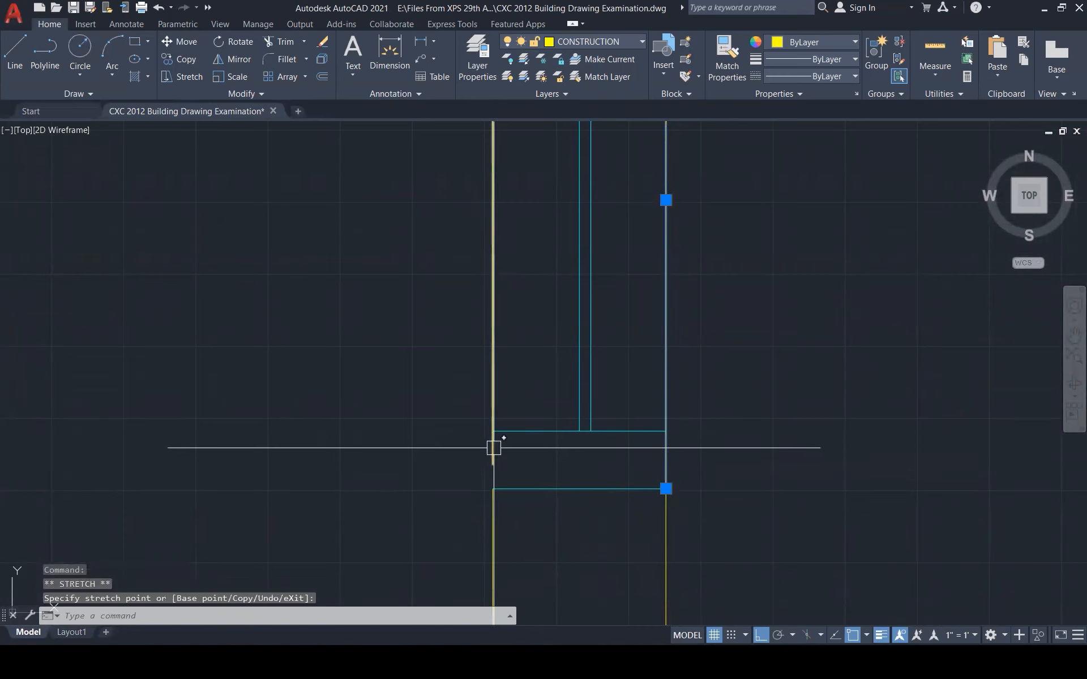
{"action": "left_click", "coordinate": [492, 464]}
{"action": "key", "text": "Escape"}
{"action": "key", "text": "Escape"}
{"action": "key", "text": "Escape"}
{"action": "scroll", "coordinate": [640, 444], "scroll_direction": "down", "scroll_amount": 2}
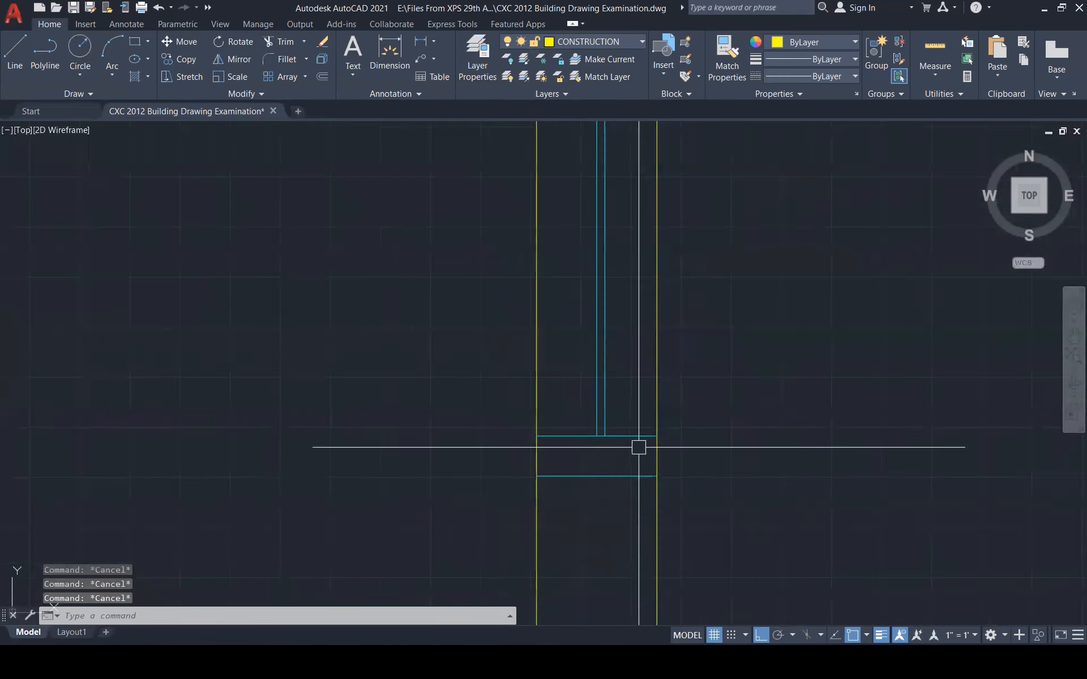
Start MATCHPROP and pick a wall line as the property source
{"action": "type", "text": "ma"}
{"action": "key", "text": "Return"}
{"action": "left_click", "coordinate": [655, 451]}
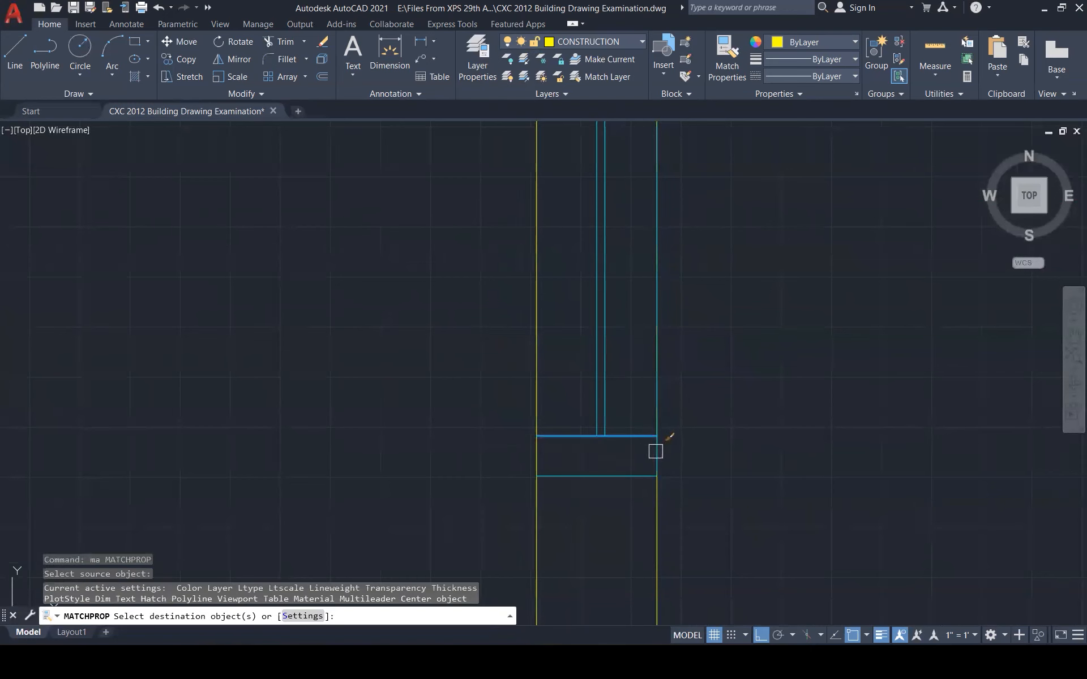
{"action": "scroll", "coordinate": [741, 444], "scroll_direction": "down", "scroll_amount": 4}
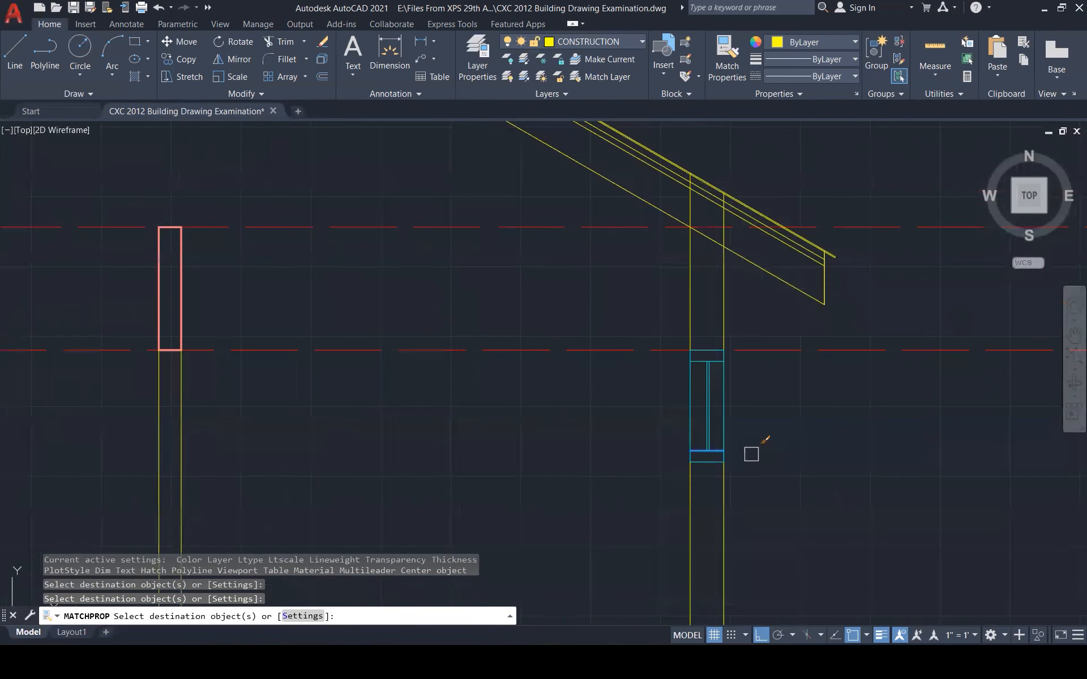
{"action": "key", "text": "Escape"}
{"action": "scroll", "coordinate": [778, 400], "scroll_direction": "down", "scroll_amount": 2}
{"action": "scroll", "coordinate": [796, 322], "scroll_direction": "down", "scroll_amount": 3}
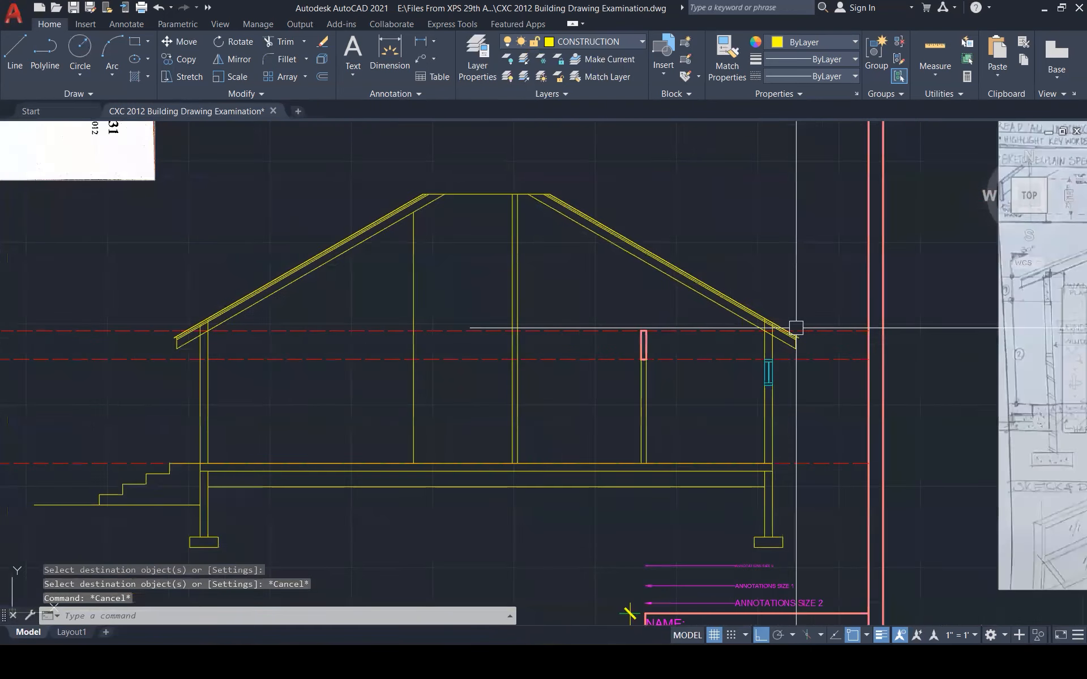
{"action": "scroll", "coordinate": [381, 348], "scroll_direction": "up", "scroll_amount": 1}
{"action": "scroll", "coordinate": [381, 348], "scroll_direction": "up", "scroll_amount": 2}
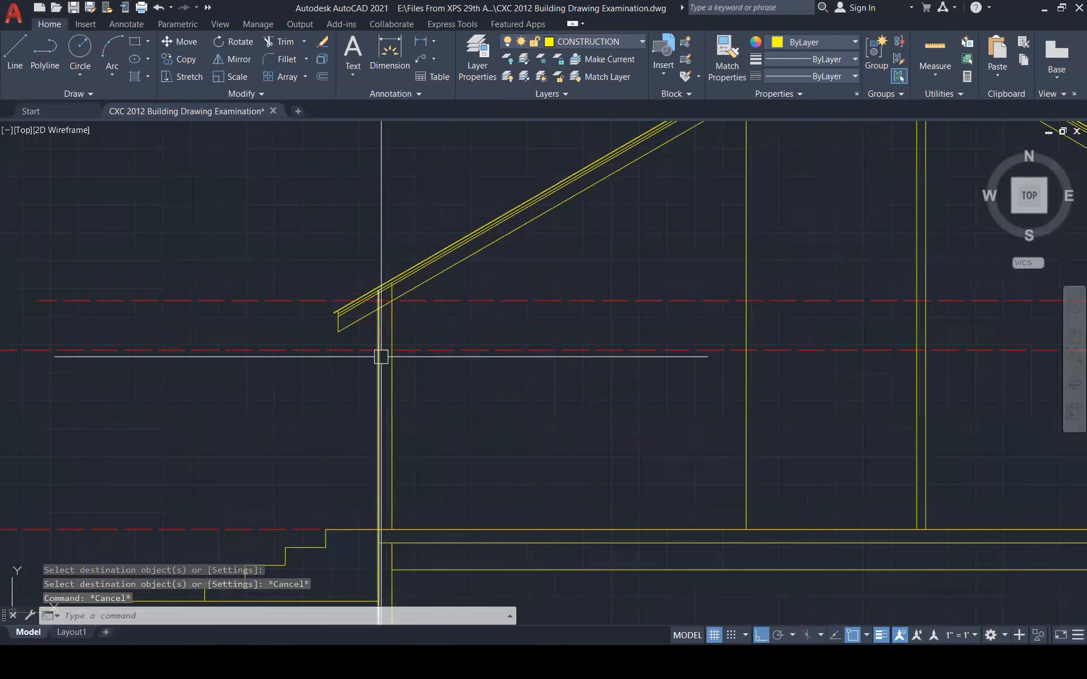
{"action": "scroll", "coordinate": [382, 355], "scroll_direction": "up", "scroll_amount": 2}
{"action": "key", "text": "Escape"}
{"action": "key", "text": "Escape"}
{"action": "type", "text": "l"}
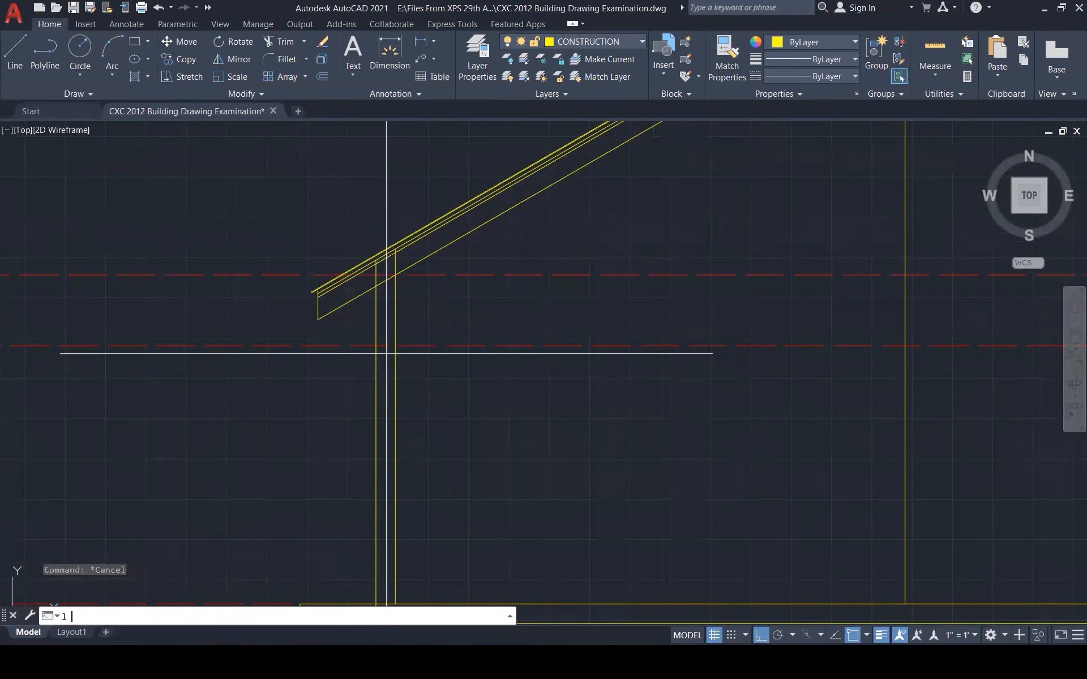
{"action": "key", "text": "Return"}
{"action": "left_click", "coordinate": [395, 346]}
{"action": "scroll", "coordinate": [395, 346], "scroll_direction": "down", "scroll_amount": 4}
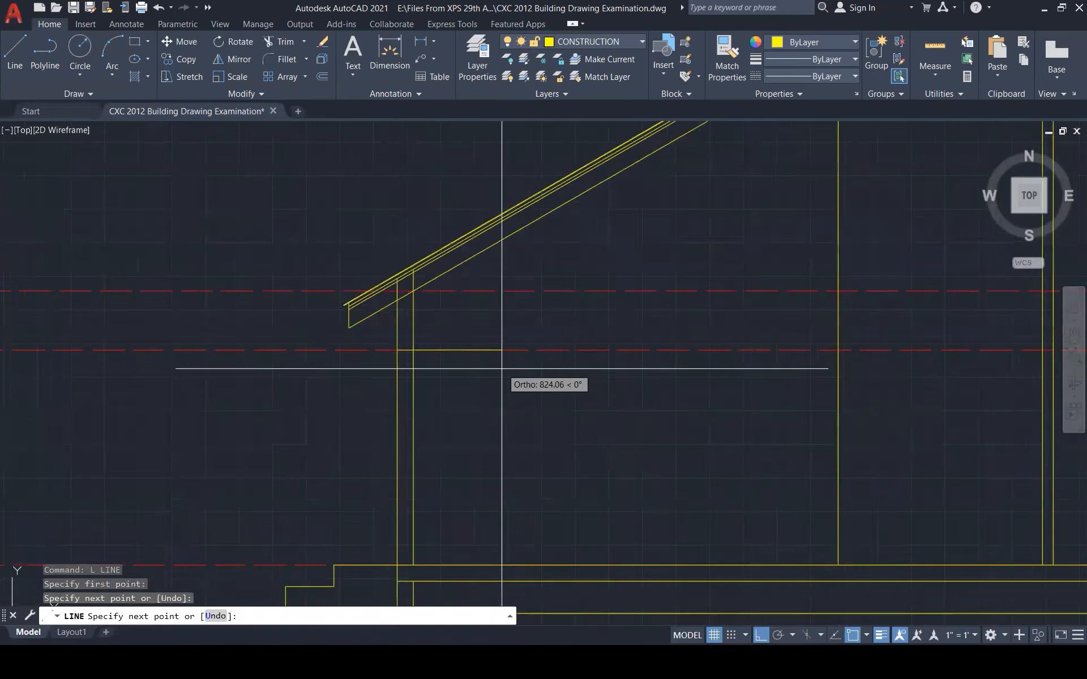
{"action": "key", "text": "Escape"}
{"action": "key", "text": "Escape"}
{"action": "scroll", "coordinate": [475, 416], "scroll_direction": "down", "scroll_amount": 3}
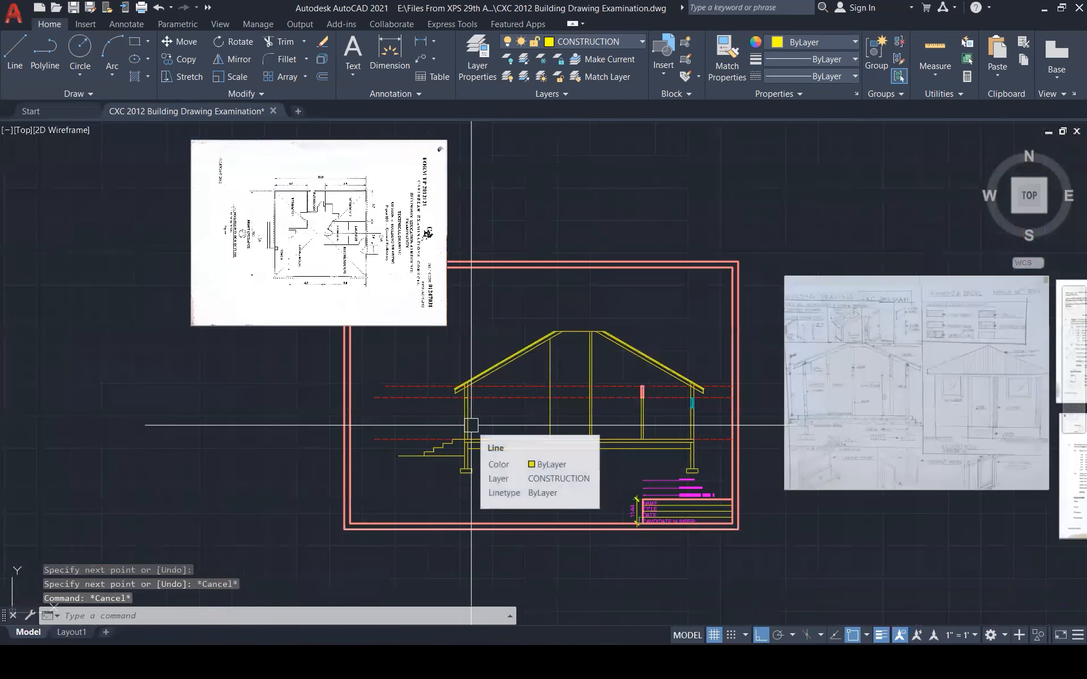
{"action": "scroll", "coordinate": [233, 239], "scroll_direction": "up", "scroll_amount": 5}
{"action": "scroll", "coordinate": [253, 270], "scroll_direction": "down", "scroll_amount": 2}
{"action": "scroll", "coordinate": [252, 270], "scroll_direction": "down", "scroll_amount": 2}
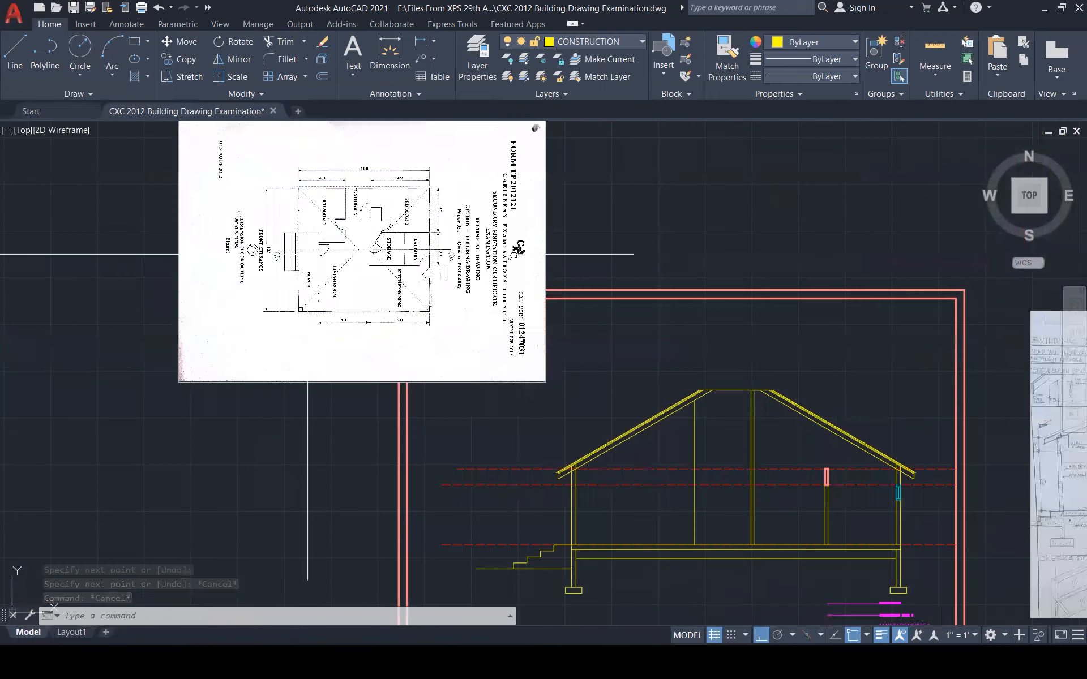
{"action": "scroll", "coordinate": [341, 274], "scroll_direction": "up", "scroll_amount": 1}
{"action": "scroll", "coordinate": [328, 267], "scroll_direction": "up", "scroll_amount": 2}
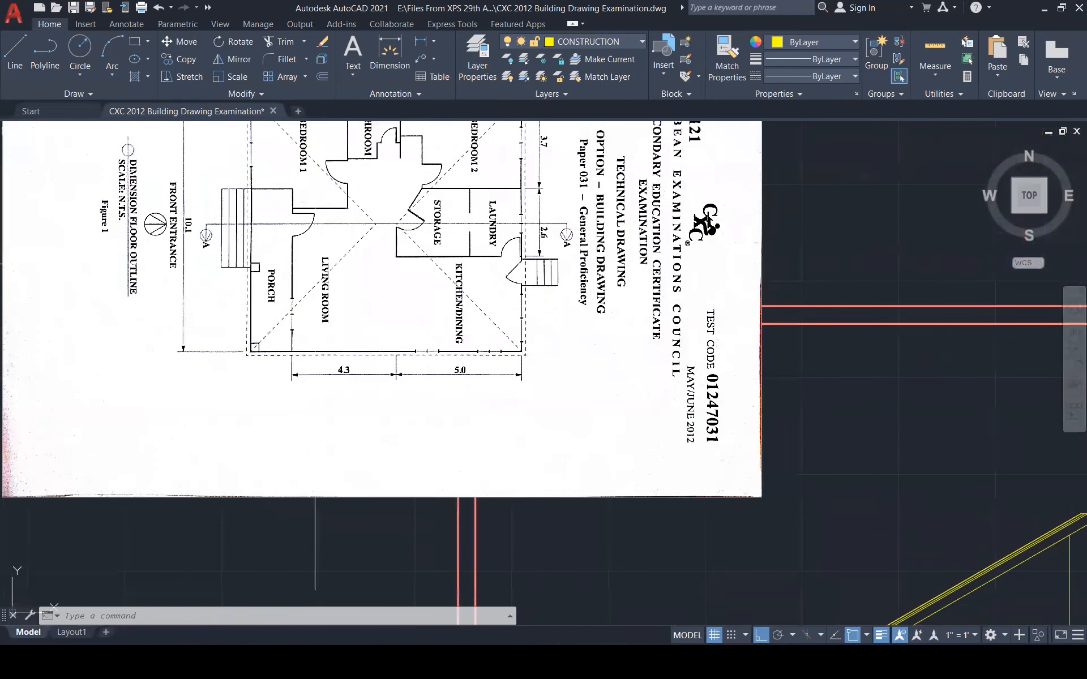
{"action": "scroll", "coordinate": [296, 266], "scroll_direction": "down", "scroll_amount": 2}
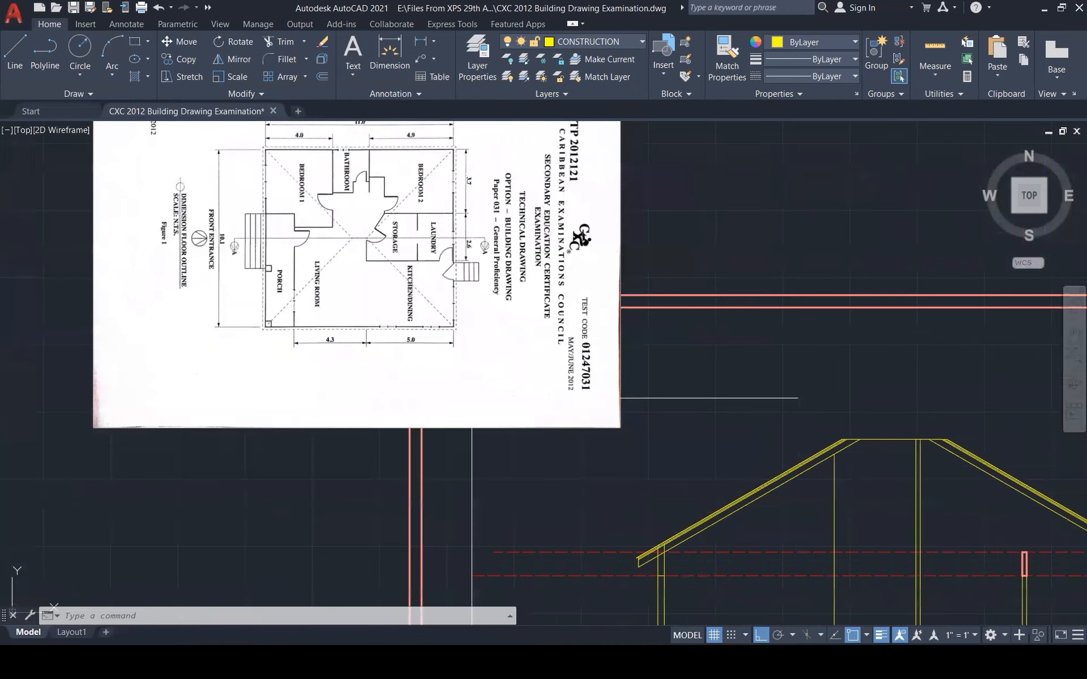
{"action": "scroll", "coordinate": [453, 362], "scroll_direction": "down", "scroll_amount": 3}
{"action": "scroll", "coordinate": [759, 503], "scroll_direction": "up", "scroll_amount": 2}
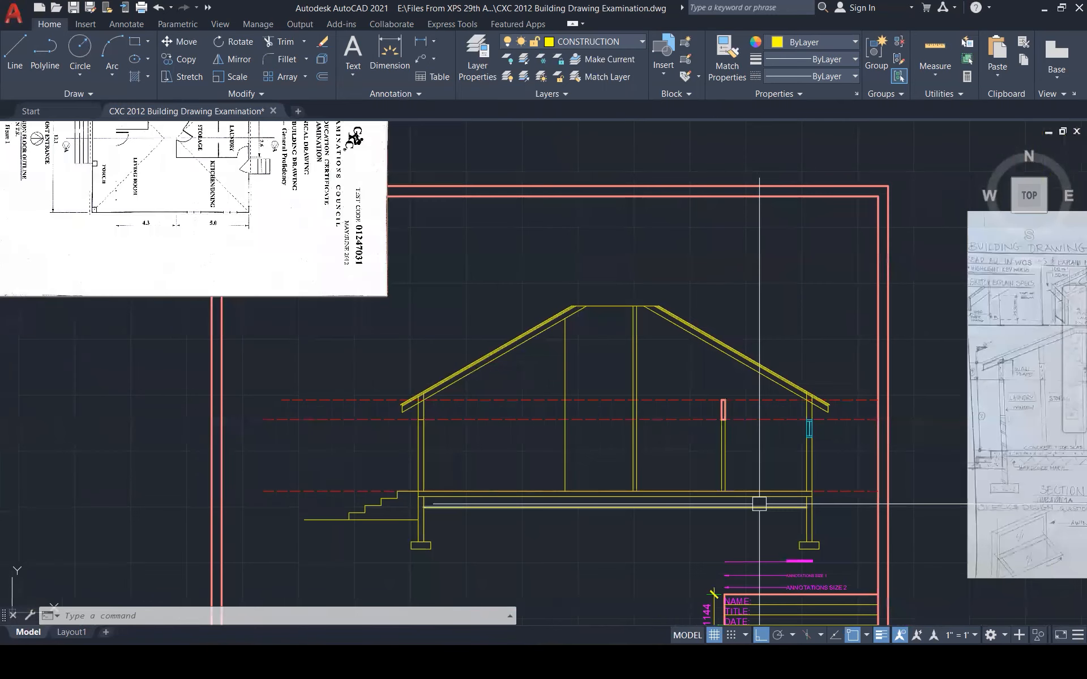
{"action": "key", "text": "Escape"}
{"action": "key", "text": "Escape"}
{"action": "type", "text": "l"}
{"action": "key", "text": "Return"}
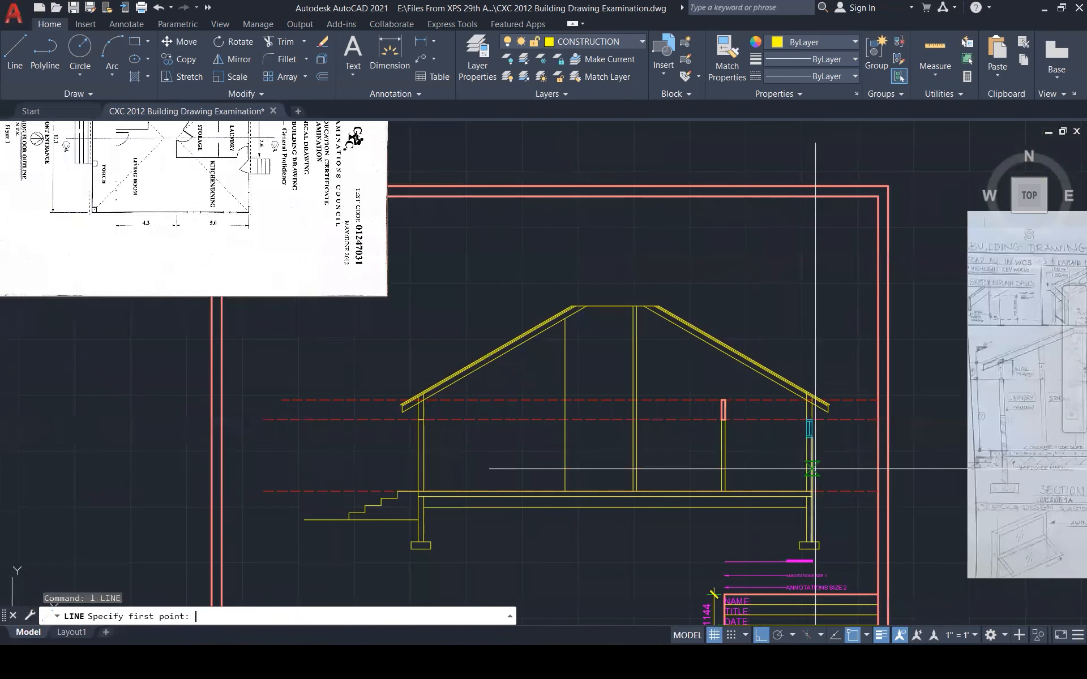
{"action": "left_click", "coordinate": [811, 465]}
{"action": "left_click", "coordinate": [812, 260]}
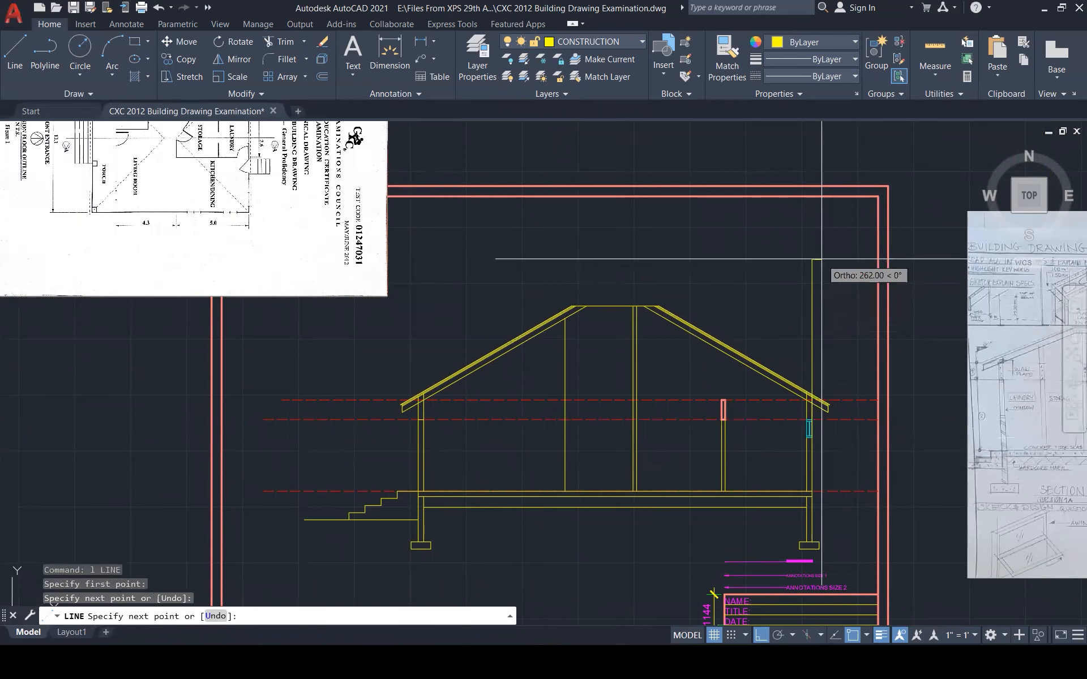
{"action": "key", "text": "Escape"}
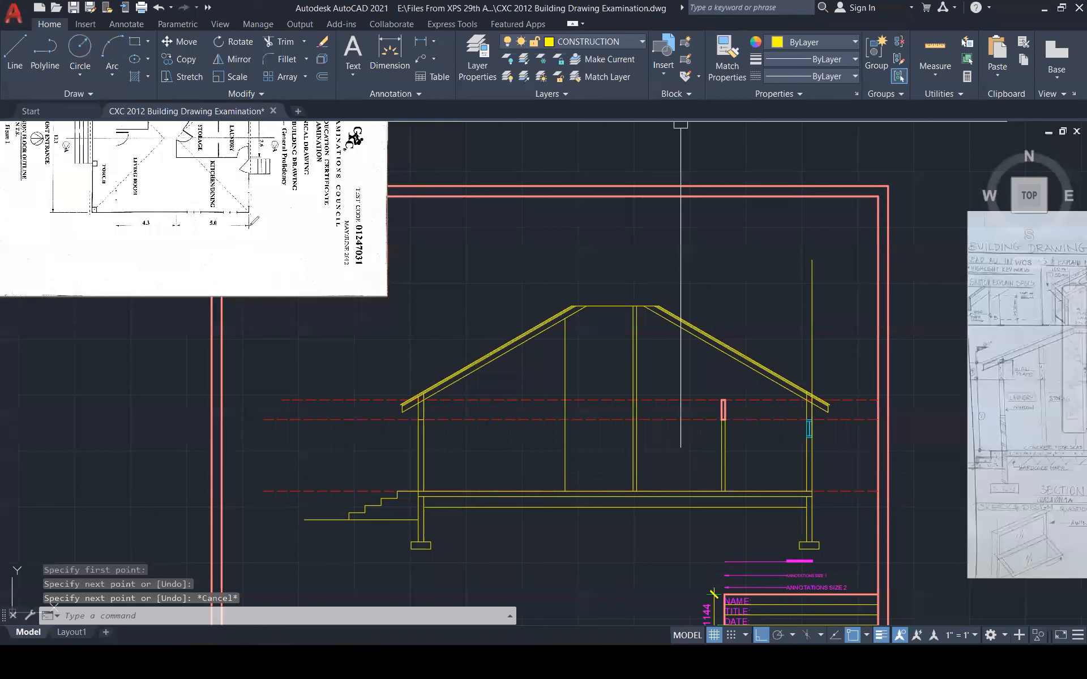
{"action": "mouse_move", "coordinate": [249, 235]}
{"action": "left_mouse_down"}
{"action": "mouse_move", "coordinate": [205, 223]}
{"action": "mouse_move", "coordinate": [184, 256]}
{"action": "left_mouse_up"}
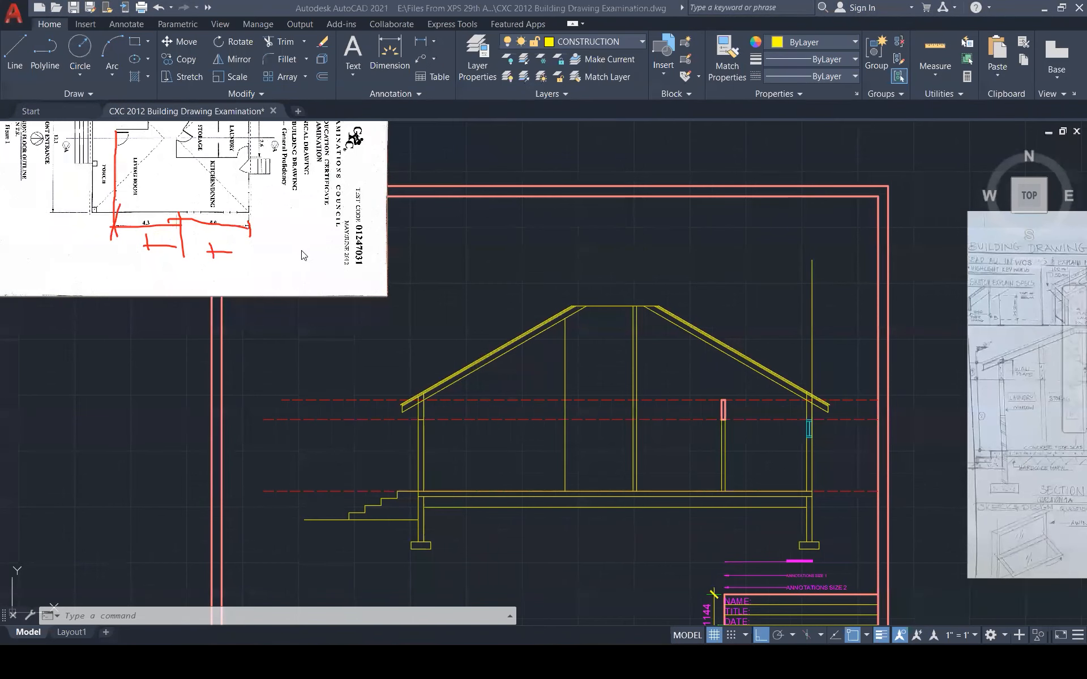
{"action": "key", "text": "Escape"}
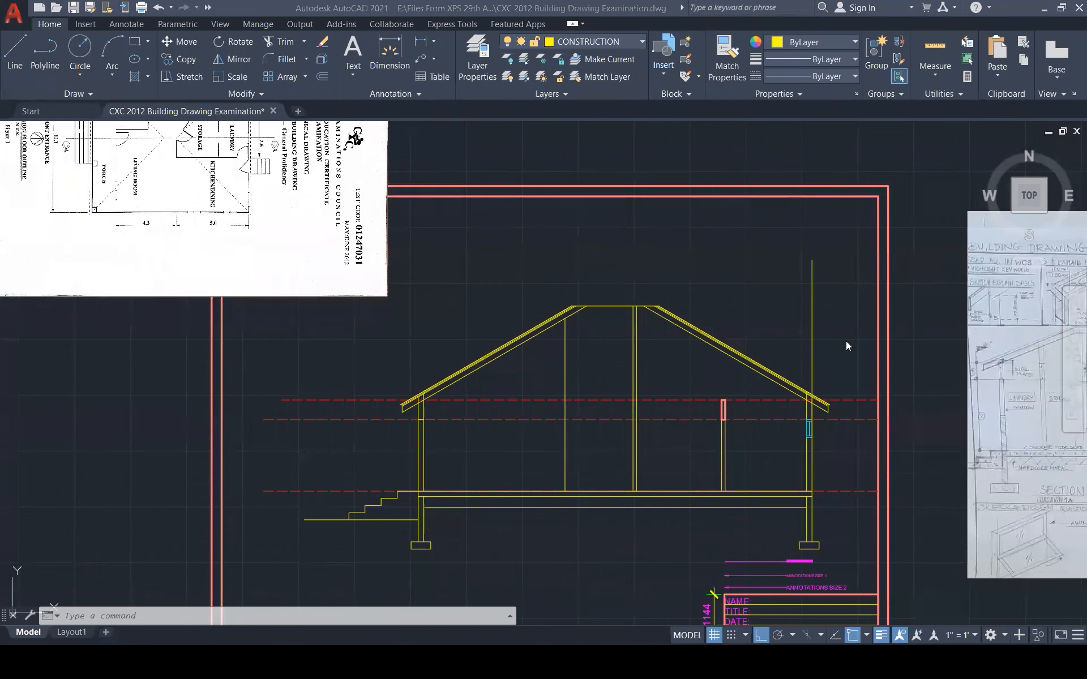
Offset the right vertical line 5000 to the left
{"action": "type", "text": "o"}
{"action": "key", "text": "Return"}
{"action": "type", "text": "5000"}
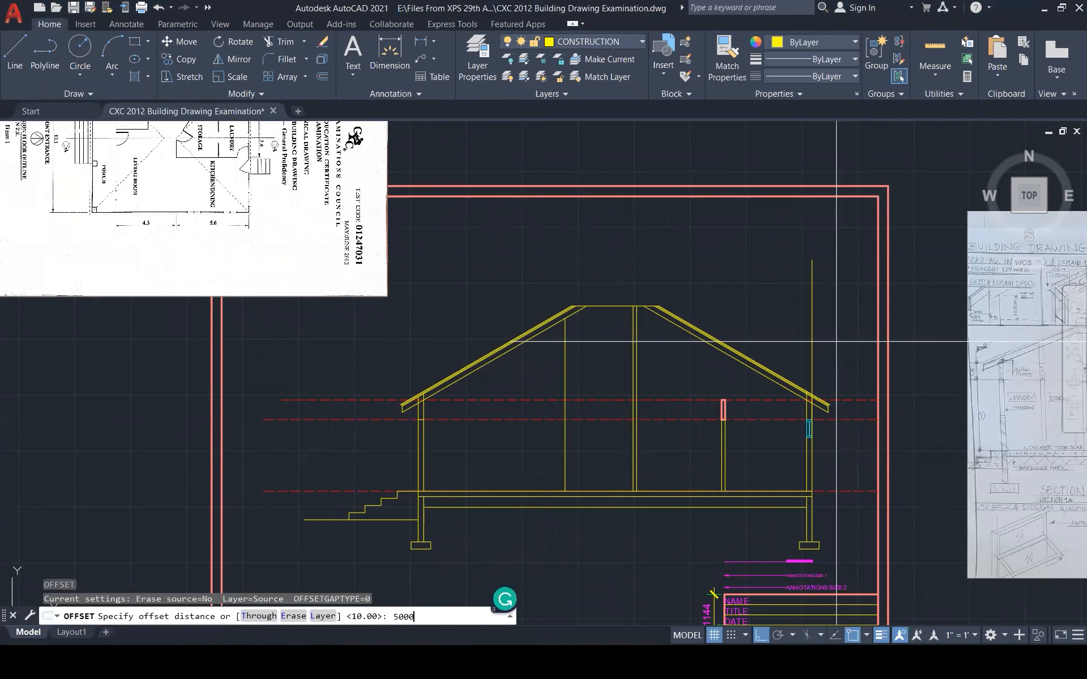
{"action": "key", "text": "Return"}
{"action": "left_click", "coordinate": [812, 331]}
{"action": "left_click", "coordinate": [692, 281]}
{"action": "key", "text": "Escape"}
{"action": "key", "text": "Escape"}
Offset the new centre vertical line 4300 further left
{"action": "left_click", "coordinate": [635, 277]}
{"action": "type", "text": "o"}
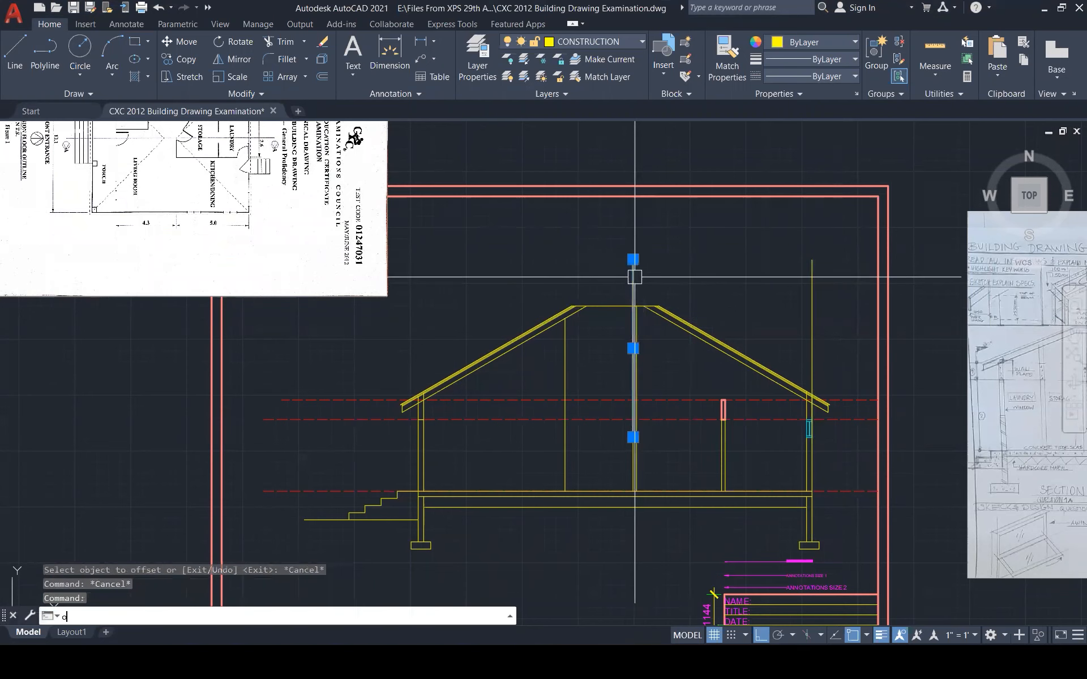
{"action": "key", "text": "Return"}
{"action": "type", "text": "43"}
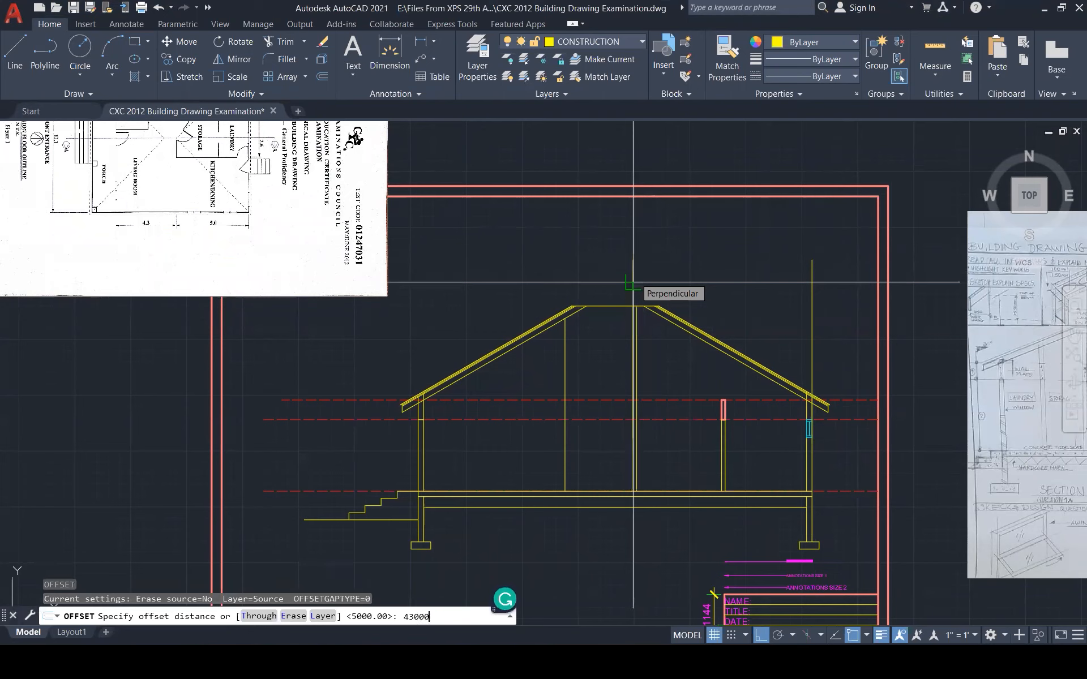
{"action": "type", "text": "00"}
{"action": "key", "text": "Return"}
{"action": "left_click", "coordinate": [633, 281]}
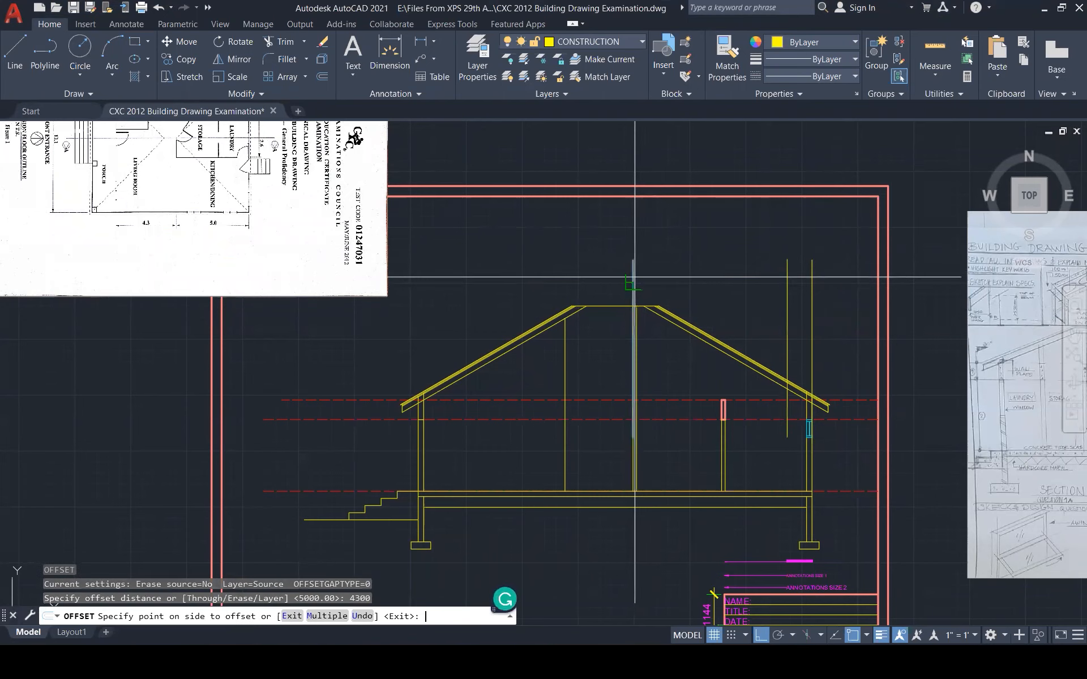
{"action": "left_click", "coordinate": [516, 270]}
{"action": "key", "text": "Escape"}
{"action": "left_click", "coordinate": [480, 419]}
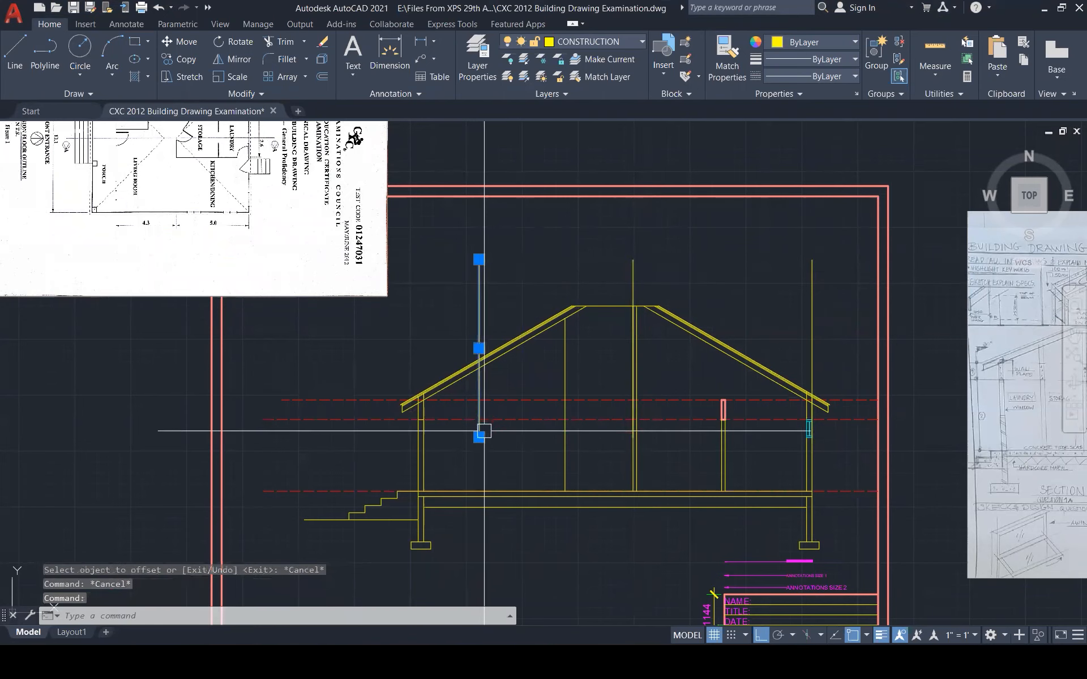
{"action": "left_click", "coordinate": [479, 437]}
{"action": "key", "text": "Escape"}
{"action": "key", "text": "Escape"}
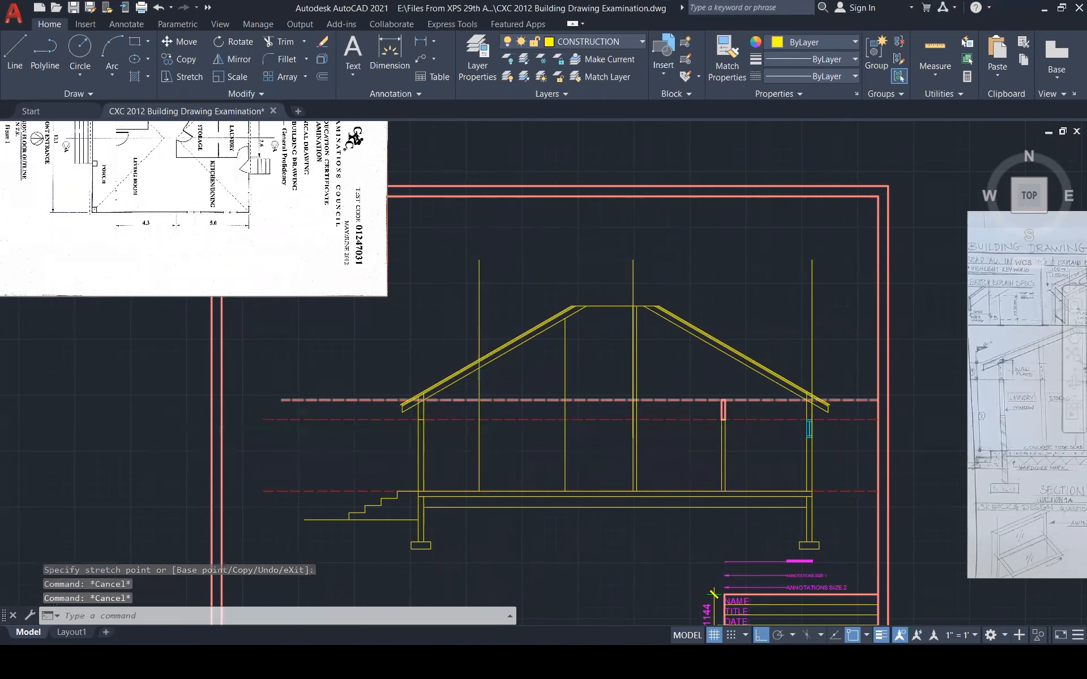
Trim the piece between the rafter lines and delete the leftover vertical lines
{"action": "scroll", "coordinate": [497, 331], "scroll_direction": "up", "scroll_amount": 6}
{"action": "scroll", "coordinate": [497, 332], "scroll_direction": "up", "scroll_amount": 2}
{"action": "type", "text": "tr"}
{"action": "key", "text": "Return"}
{"action": "scroll", "coordinate": [445, 345], "scroll_direction": "up", "scroll_amount": 5}
{"action": "left_click", "coordinate": [422, 364]}
{"action": "key", "text": "Escape"}
{"action": "left_click", "coordinate": [423, 295]}
{"action": "key", "text": "Delete"}
{"action": "scroll", "coordinate": [426, 351], "scroll_direction": "down", "scroll_amount": 6}
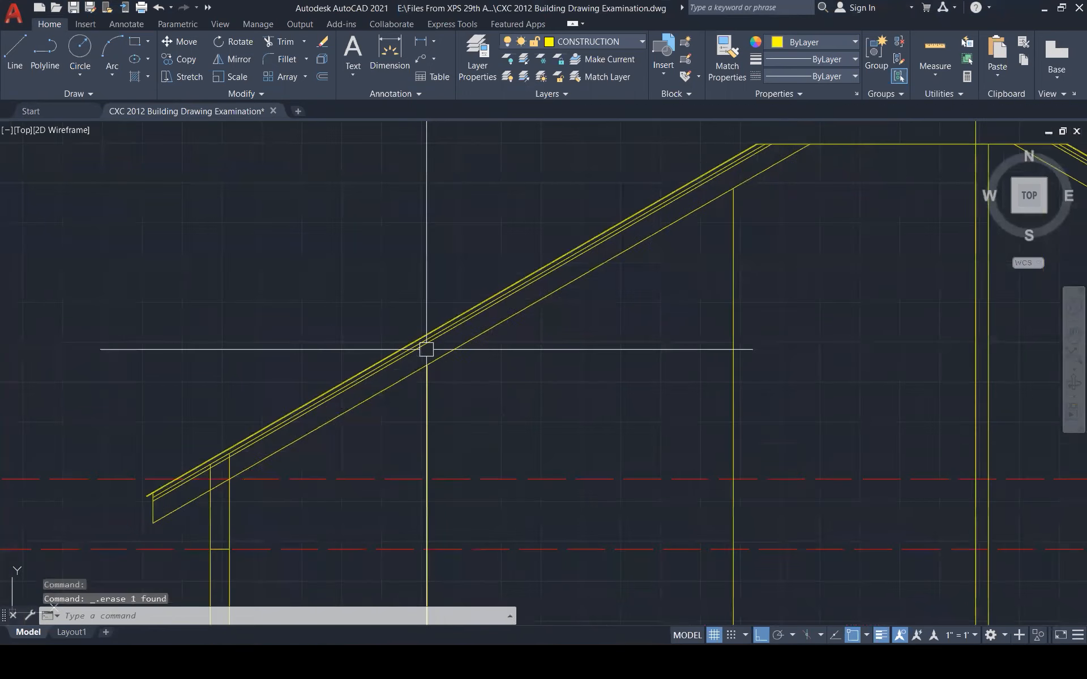
{"action": "key", "text": "Delete"}
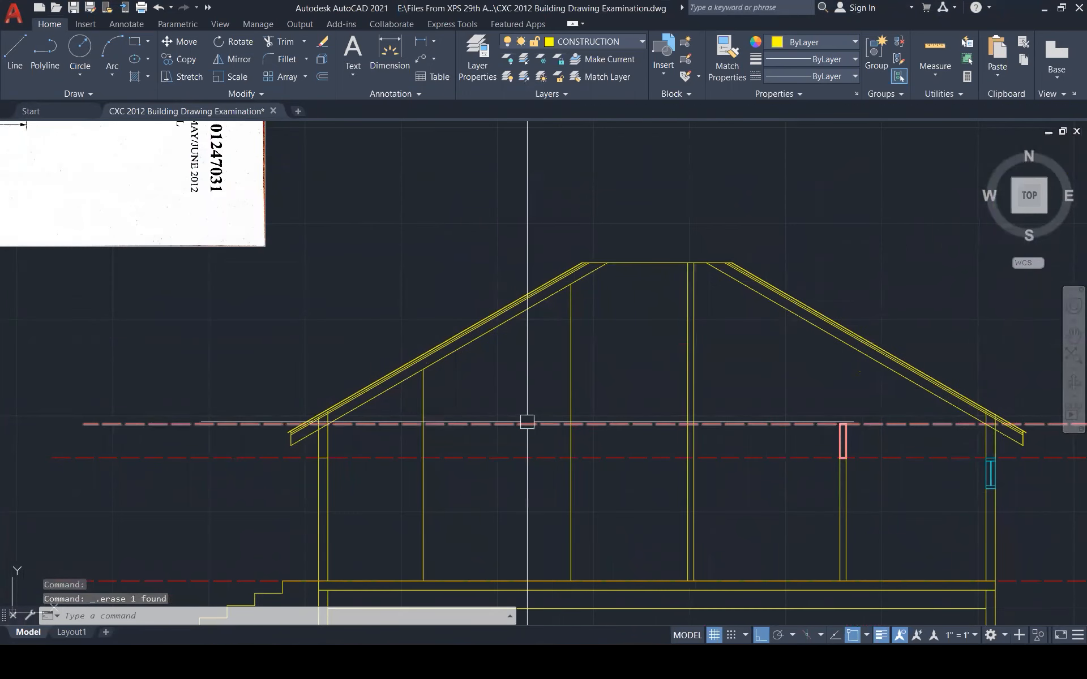
{"action": "key", "text": "Escape"}
{"action": "key", "text": "Escape"}
Offset the vertical line under the left rafter 150 to the right
{"action": "type", "text": "o"}
{"action": "key", "text": "Return"}
{"action": "type", "text": "150"}
{"action": "key", "text": "Return"}
{"action": "left_click", "coordinate": [423, 512]}
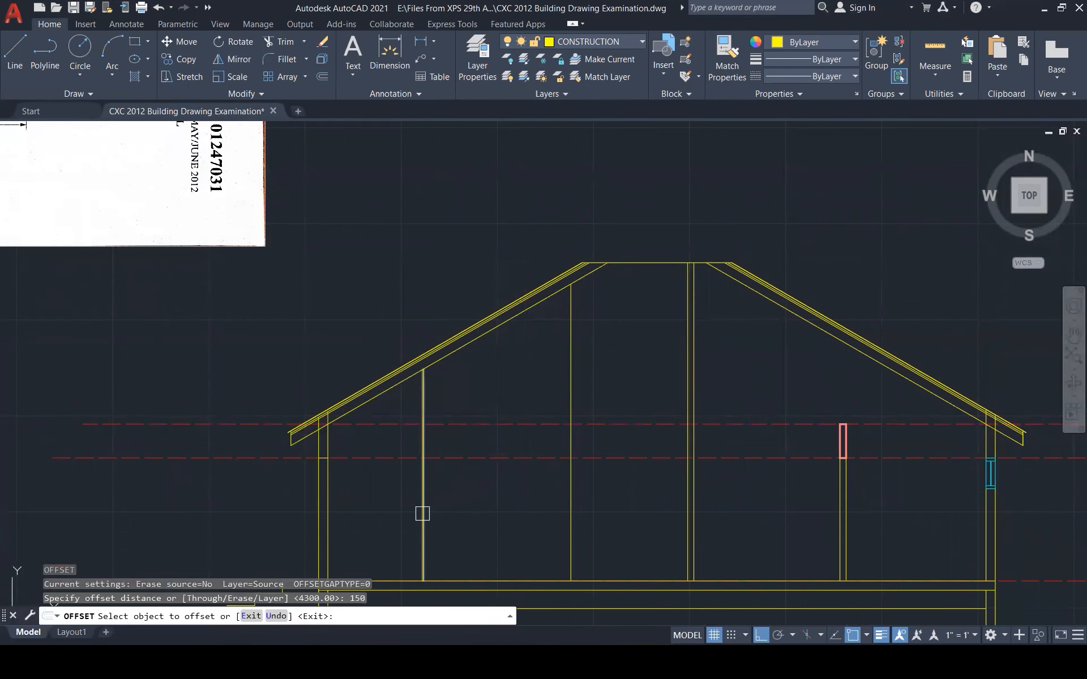
{"action": "left_click", "coordinate": [470, 516]}
{"action": "key", "text": "Escape"}
Select the new post line, briefly try EXTEND, and pan the section view right
{"action": "scroll", "coordinate": [427, 371], "scroll_direction": "up", "scroll_amount": 6}
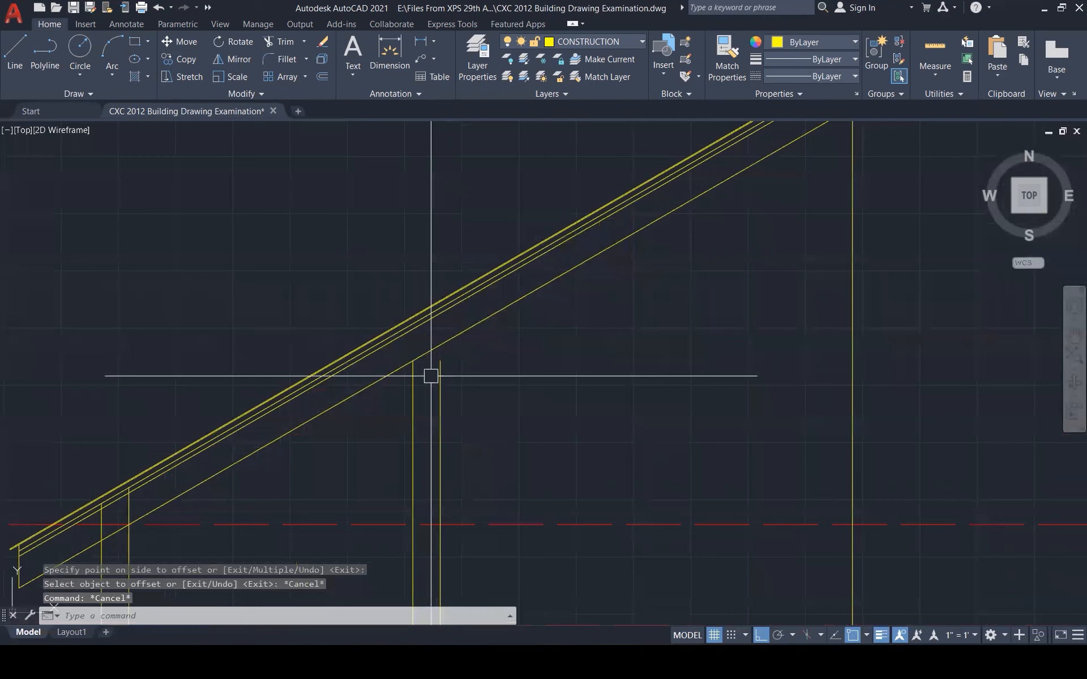
{"action": "left_click", "coordinate": [439, 365]}
{"action": "type", "text": "ex"}
{"action": "key", "text": "Return"}
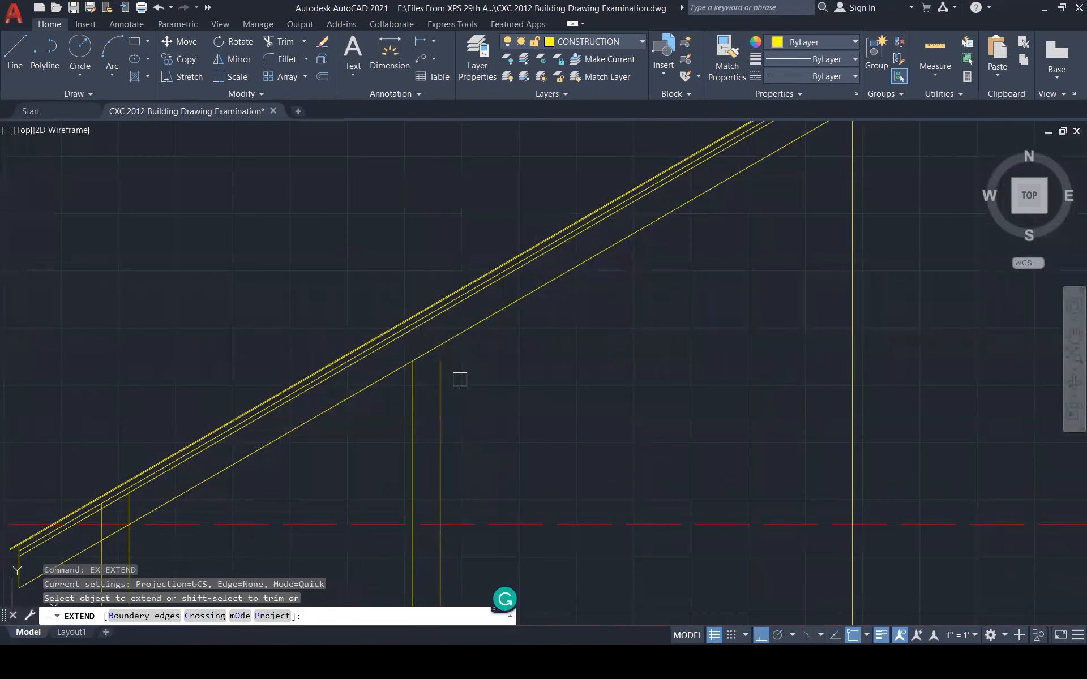
{"action": "key", "text": "Escape"}
{"action": "scroll", "coordinate": [524, 383], "scroll_direction": "down", "scroll_amount": 7}
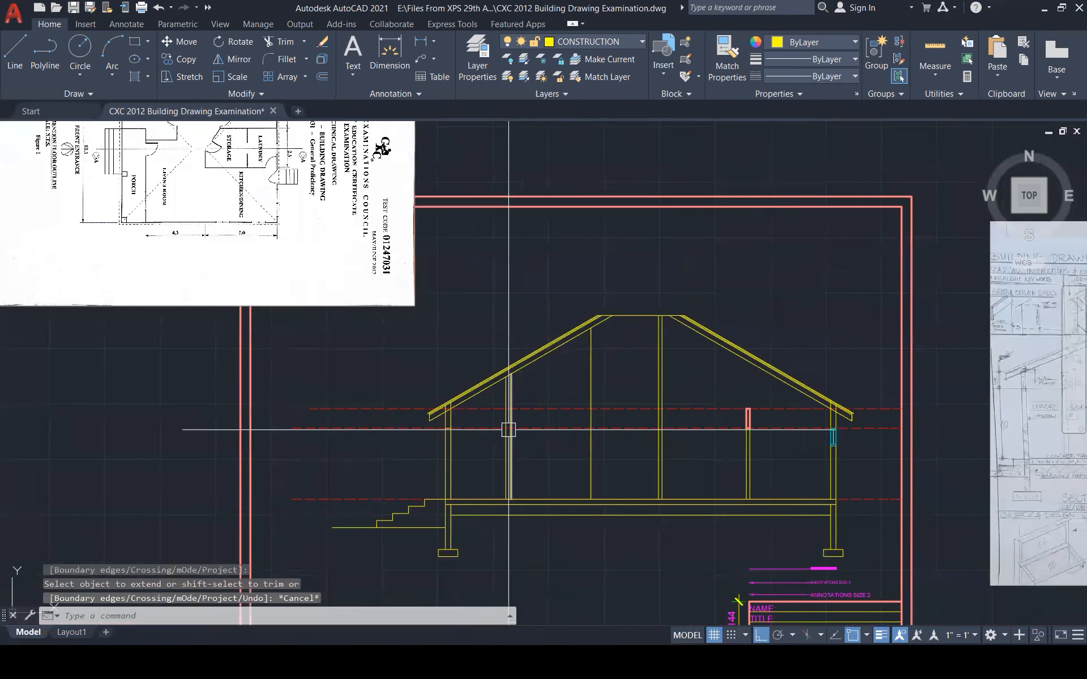
{"action": "scroll", "coordinate": [508, 429], "scroll_direction": "up", "scroll_amount": 4}
{"action": "middle_click_drag", "start_coordinate": [509, 429], "coordinate": [531, 429]}
Offset the short horizontal head line between the post lines 50 downward
{"action": "type", "text": "l"}
{"action": "key", "text": "Return"}
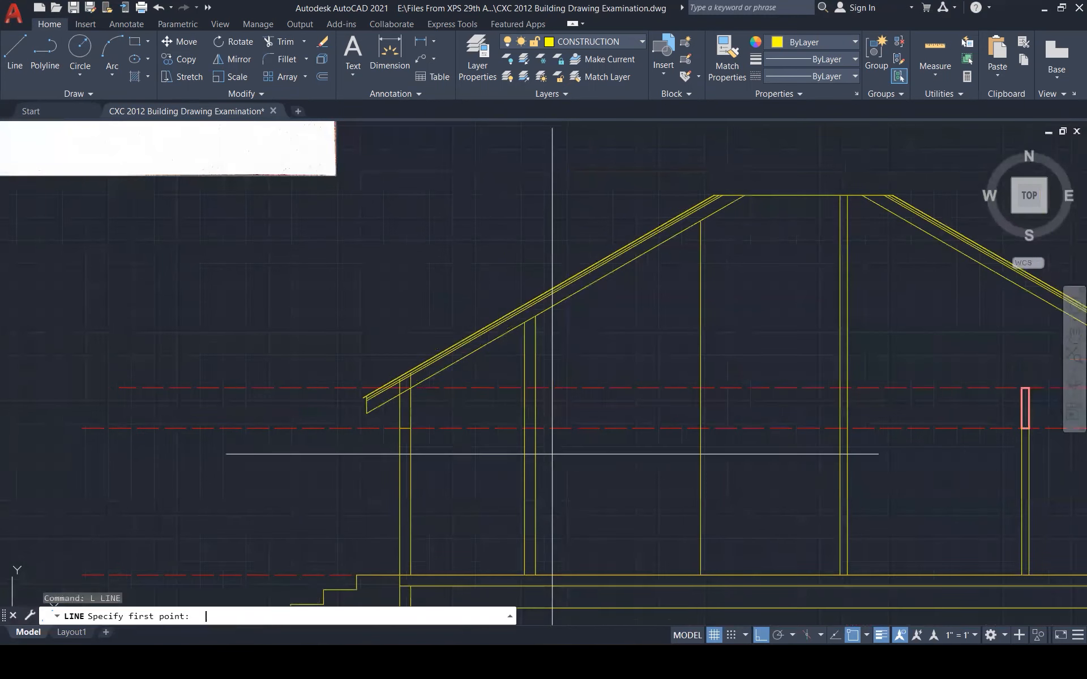
{"action": "left_click", "coordinate": [524, 429]}
{"action": "key", "text": "Escape"}
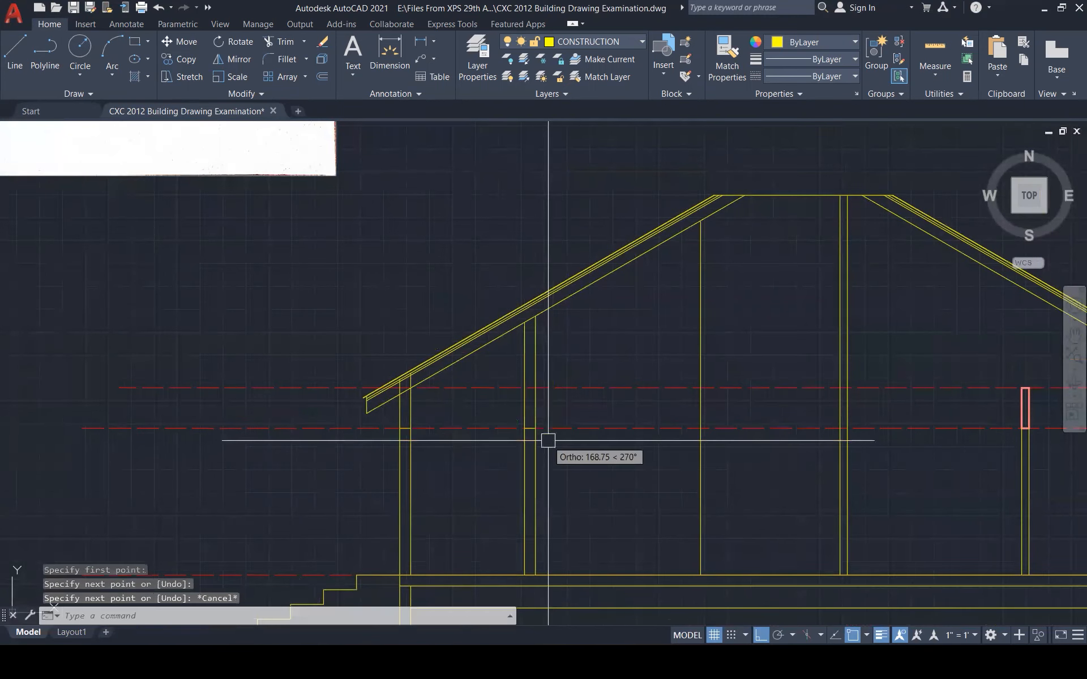
{"action": "scroll", "coordinate": [549, 439], "scroll_direction": "up", "scroll_amount": 5}
{"action": "type", "text": "o"}
{"action": "key", "text": "Return"}
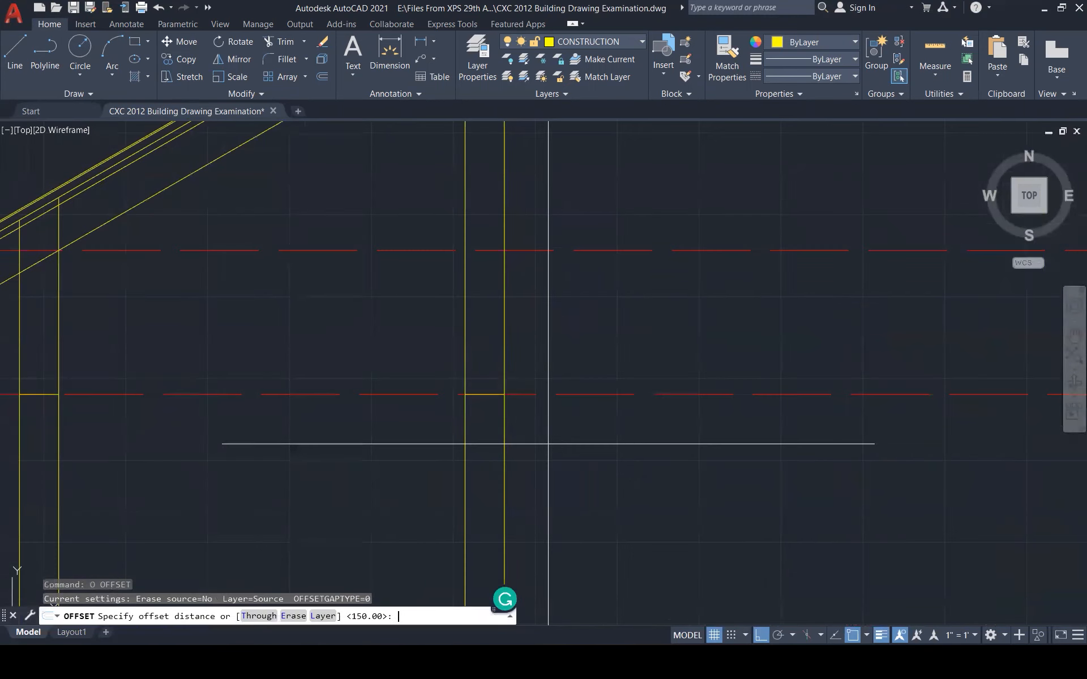
{"action": "key", "text": "Return"}
{"action": "left_click", "coordinate": [487, 401]}
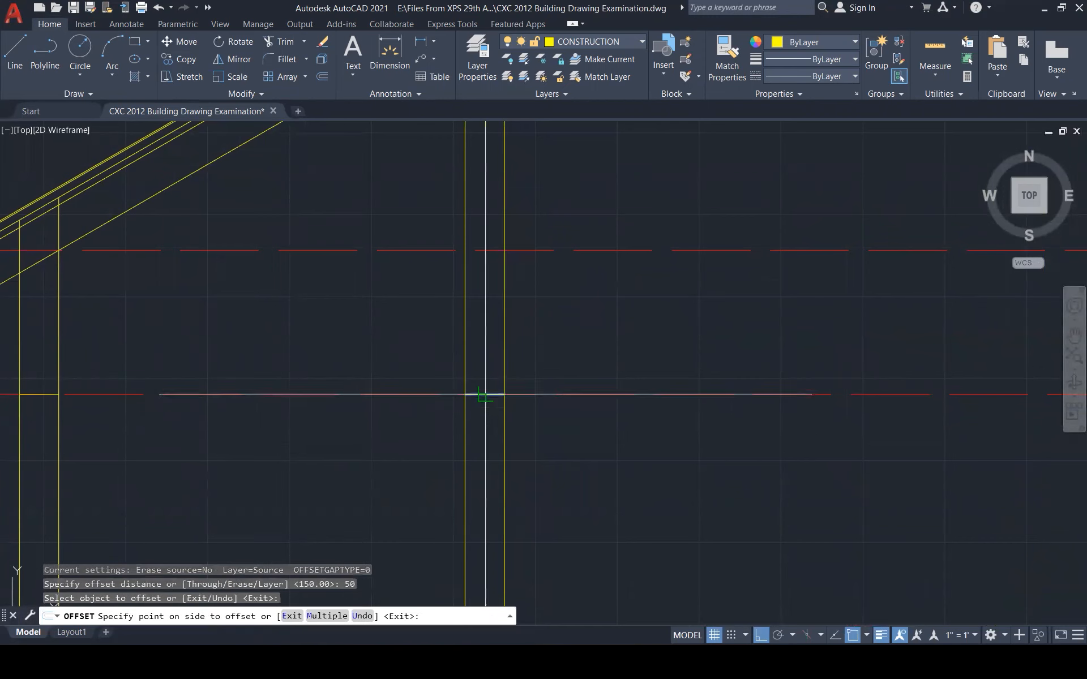
{"action": "left_click", "coordinate": [490, 422]}
{"action": "key", "text": "Escape"}
{"action": "key", "text": "Escape"}
Break the right and left post lines at the red line
{"action": "scroll", "coordinate": [547, 395], "scroll_direction": "down", "scroll_amount": 3}
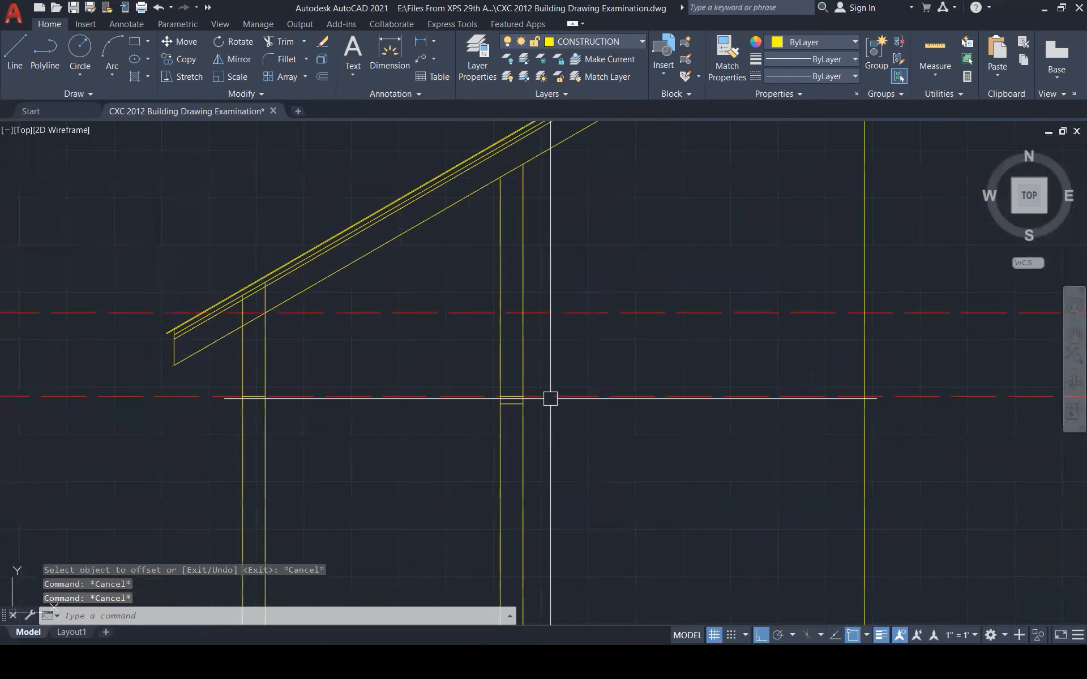
{"action": "scroll", "coordinate": [511, 403], "scroll_direction": "up", "scroll_amount": 5}
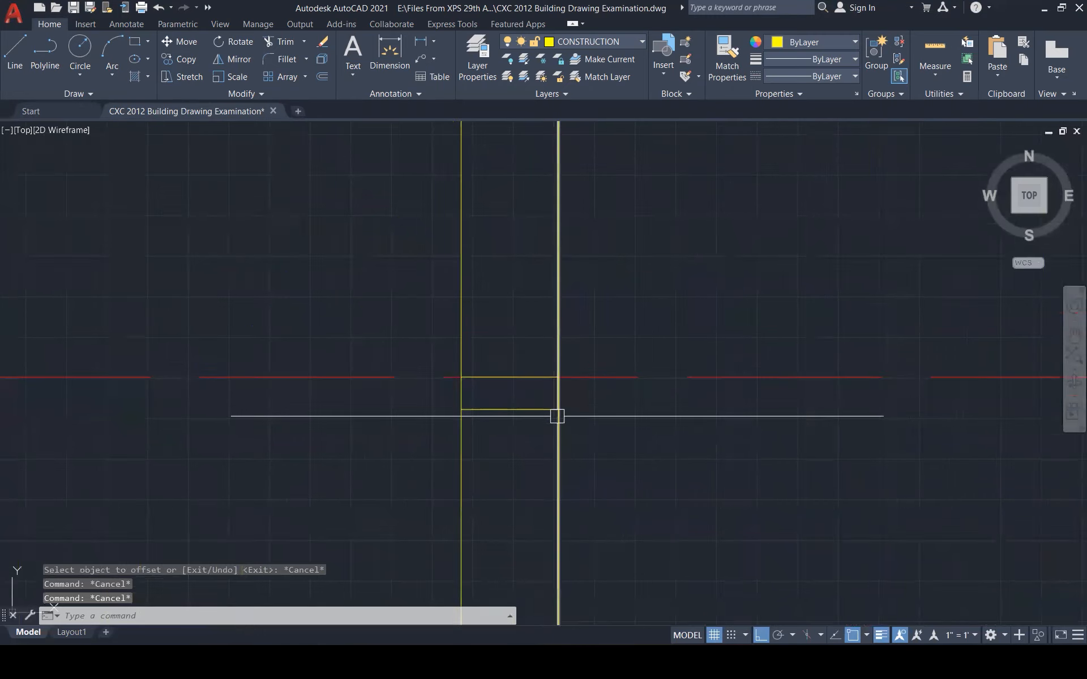
{"action": "type", "text": "br"}
{"action": "key", "text": "Return"}
{"action": "scroll", "coordinate": [565, 402], "scroll_direction": "up", "scroll_amount": 3}
{"action": "left_click", "coordinate": [548, 383]}
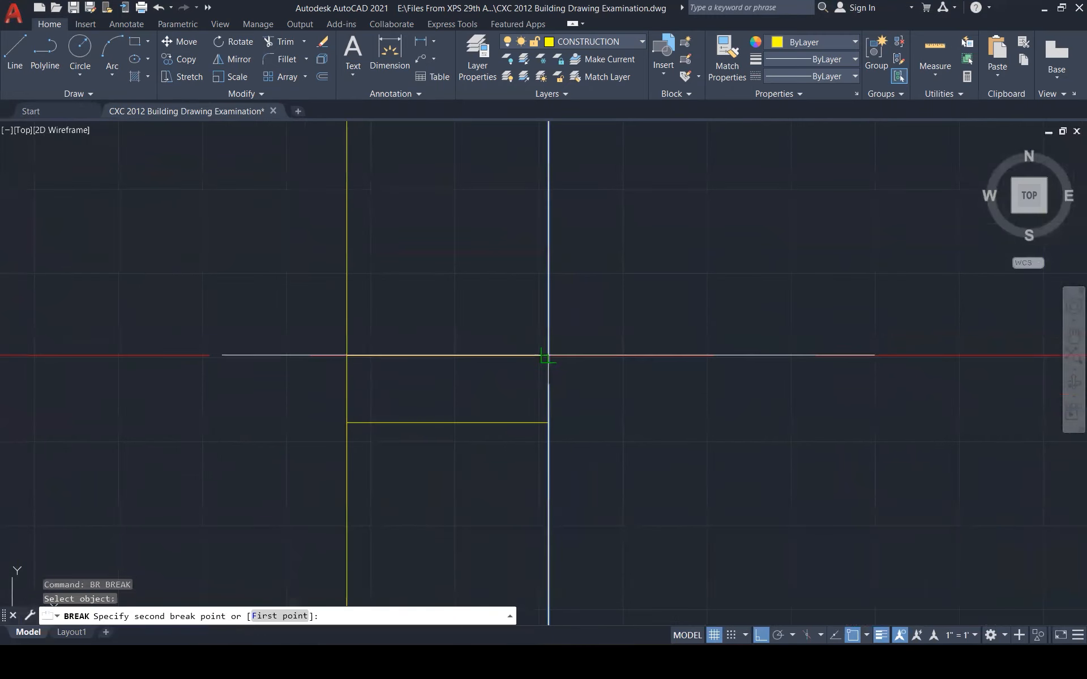
{"action": "left_click", "coordinate": [548, 356]}
{"action": "key", "text": "Return"}
{"action": "left_click", "coordinate": [348, 439]}
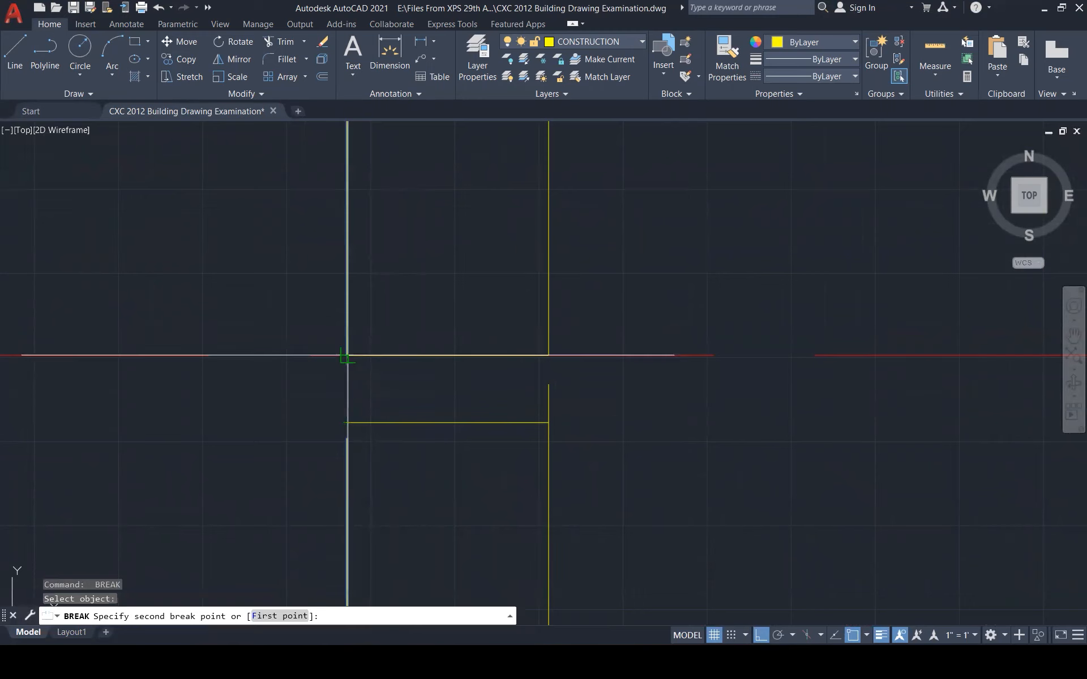
{"action": "left_click", "coordinate": [347, 355]}
{"action": "key", "text": "Escape"}
Grip-stretch the lower left and right post segments up to the red line
{"action": "left_click", "coordinate": [351, 458]}
{"action": "left_click", "coordinate": [347, 438]}
{"action": "left_click", "coordinate": [347, 355]}
{"action": "key", "text": "Escape"}
{"action": "left_click", "coordinate": [549, 399]}
{"action": "left_click", "coordinate": [549, 385]}
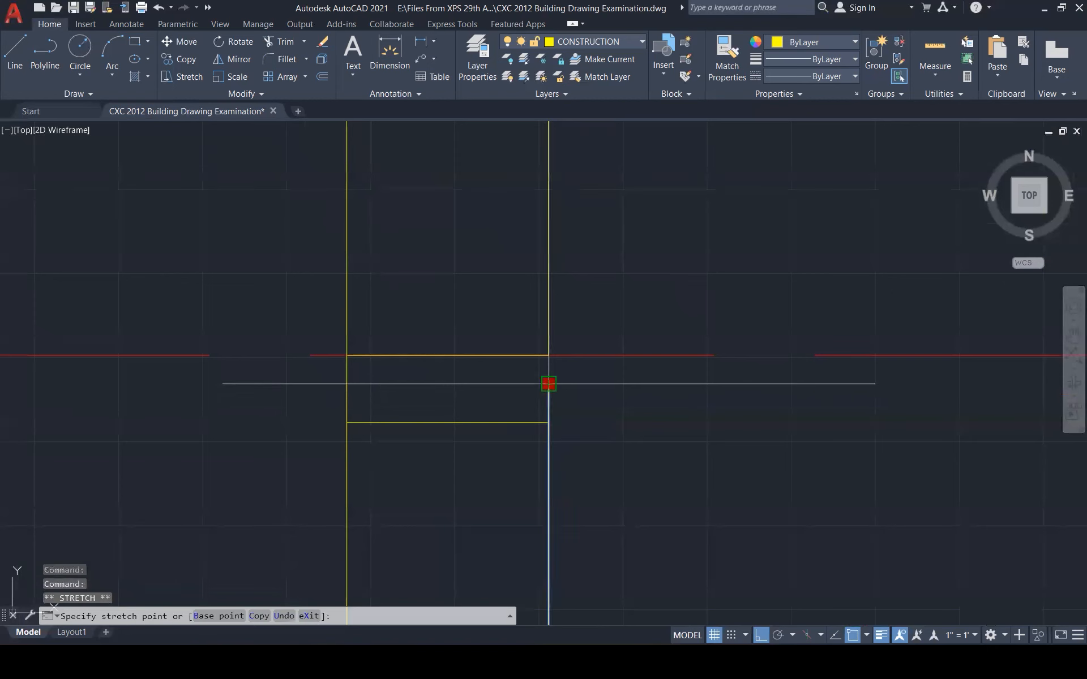
{"action": "left_click", "coordinate": [549, 356]}
{"action": "scroll", "coordinate": [609, 317], "scroll_direction": "down", "scroll_amount": 5}
{"action": "key", "text": "Escape"}
{"action": "key", "text": "Escape"}
{"action": "scroll", "coordinate": [642, 382], "scroll_direction": "down", "scroll_amount": 5}
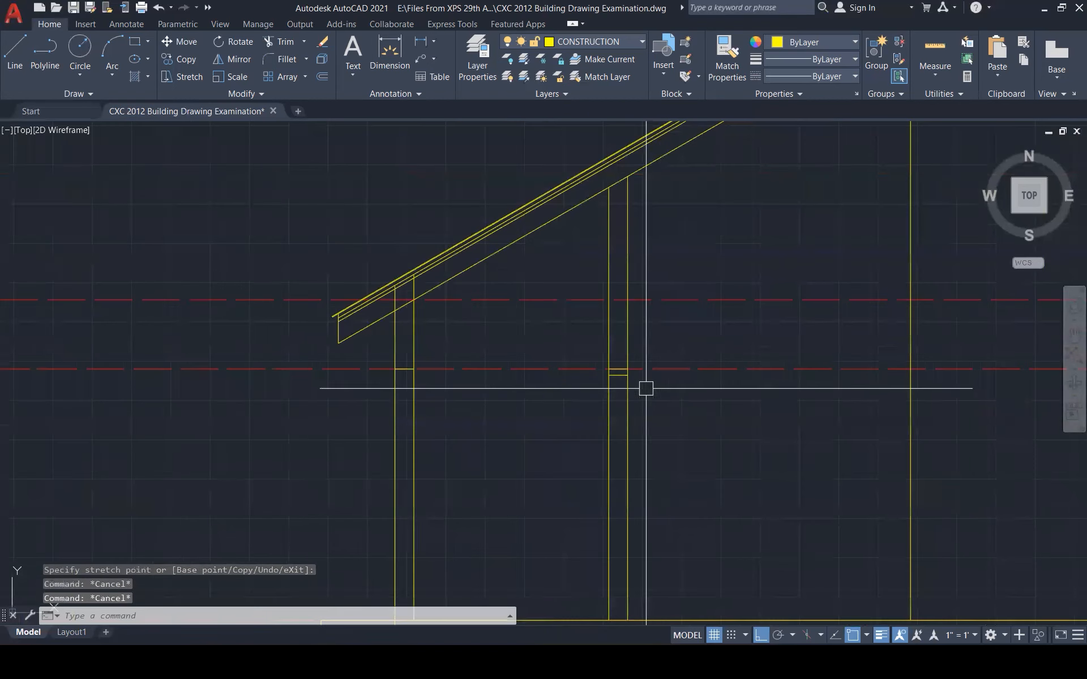
Move the two lower jamb lines onto the DOORS & WIN layer
{"action": "left_click", "coordinate": [659, 422]}
{"action": "left_click", "coordinate": [606, 363]}
{"action": "left_click", "coordinate": [590, 345]}
{"action": "left_click", "coordinate": [721, 420]}
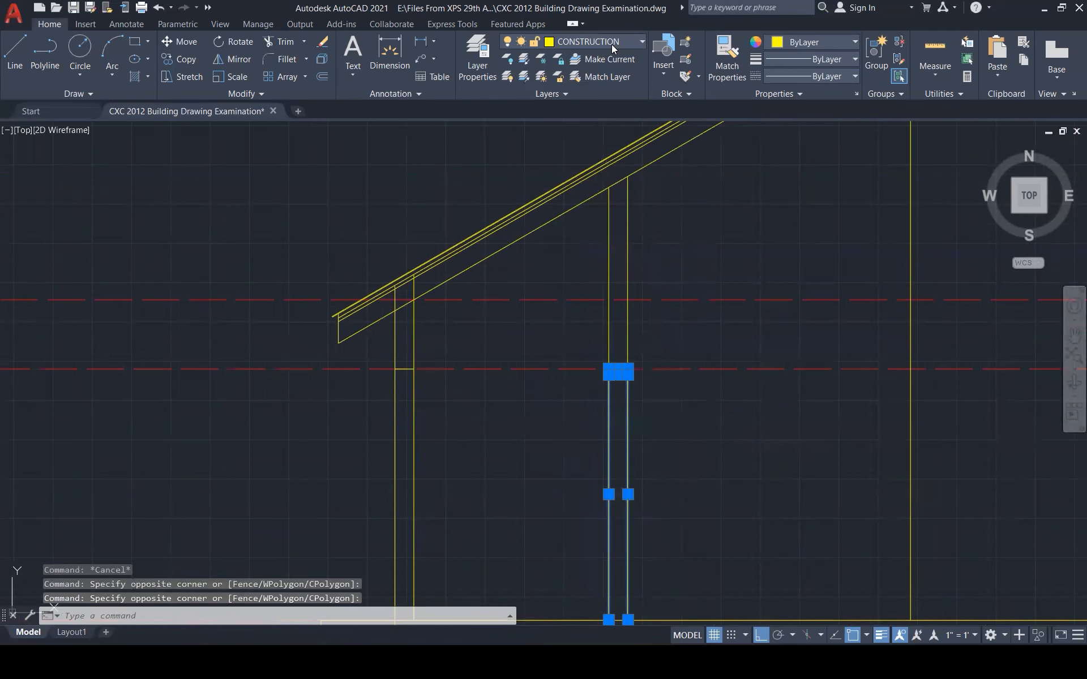
{"action": "left_click", "coordinate": [611, 43]}
{"action": "left_click", "coordinate": [597, 145]}
{"action": "key", "text": "Escape"}
{"action": "key", "text": "Escape"}
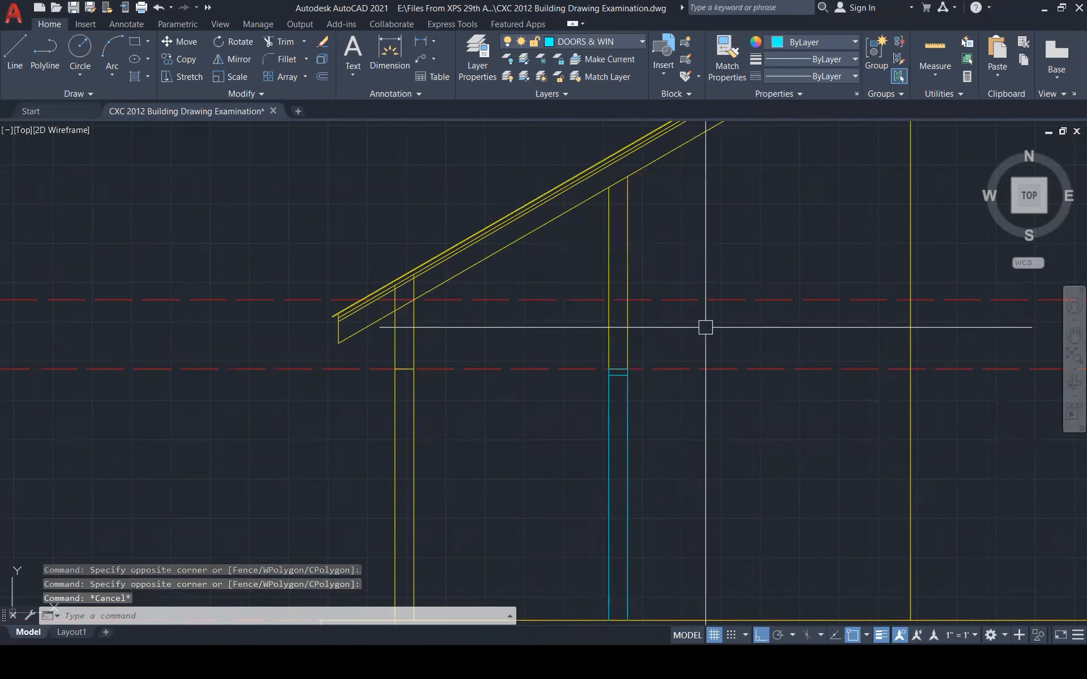
{"action": "scroll", "coordinate": [696, 296], "scroll_direction": "down", "scroll_amount": 3}
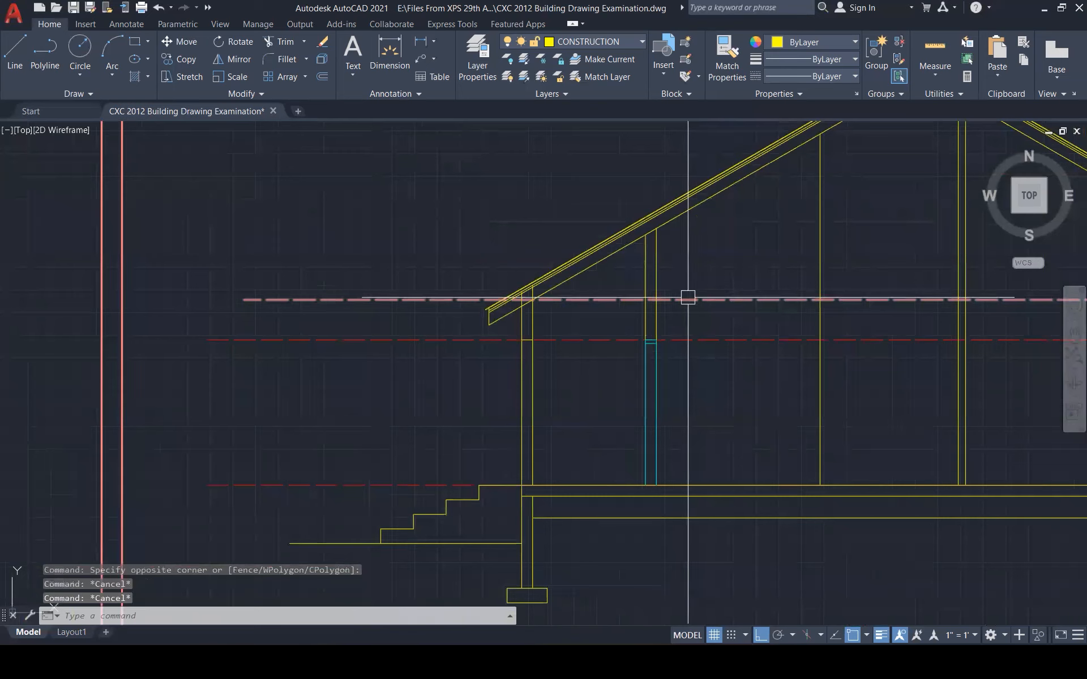
{"action": "scroll", "coordinate": [608, 318], "scroll_direction": "down", "scroll_amount": 1}
{"action": "scroll", "coordinate": [594, 309], "scroll_direction": "down", "scroll_amount": 2}
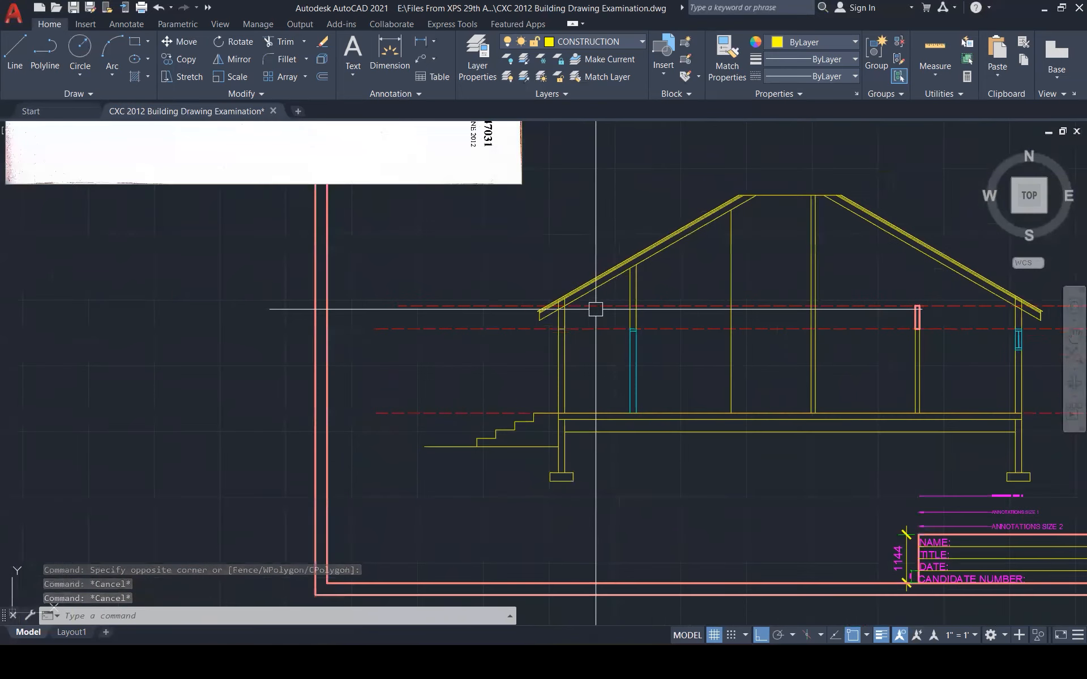
{"action": "scroll", "coordinate": [626, 306], "scroll_direction": "up", "scroll_amount": 3}
{"action": "scroll", "coordinate": [451, 323], "scroll_direction": "down", "scroll_amount": 1}
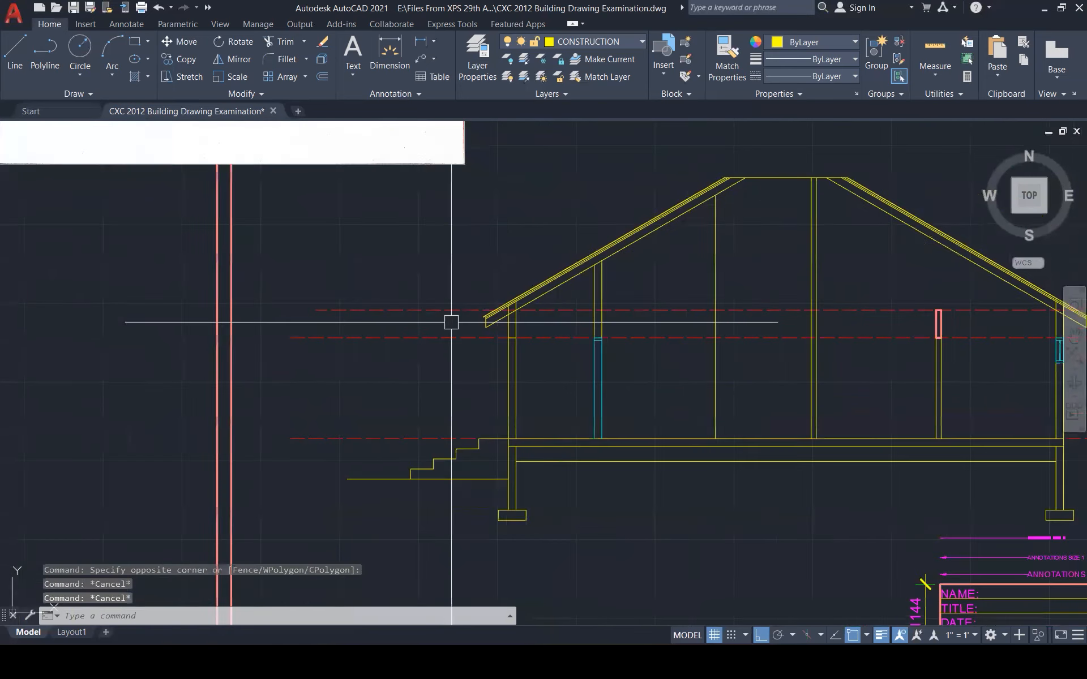
{"action": "scroll", "coordinate": [451, 322], "scroll_direction": "down", "scroll_amount": 3}
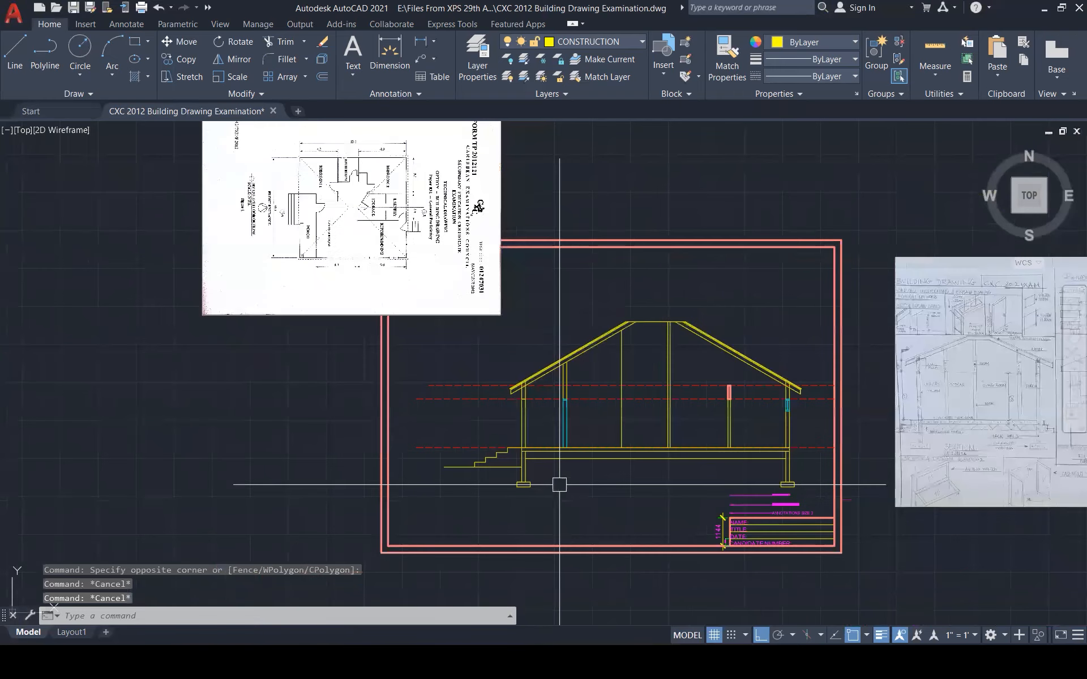
{"action": "scroll", "coordinate": [328, 181], "scroll_direction": "up", "scroll_amount": 4}
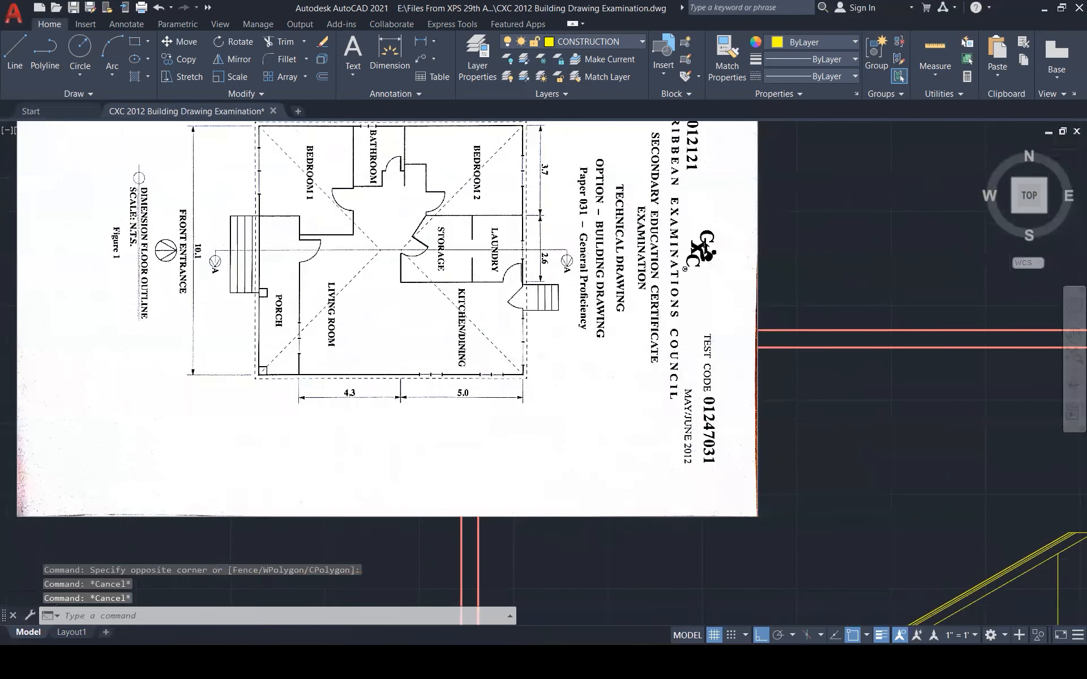
{"action": "scroll", "coordinate": [324, 177], "scroll_direction": "up", "scroll_amount": 1}
{"action": "scroll", "coordinate": [284, 240], "scroll_direction": "down", "scroll_amount": 2}
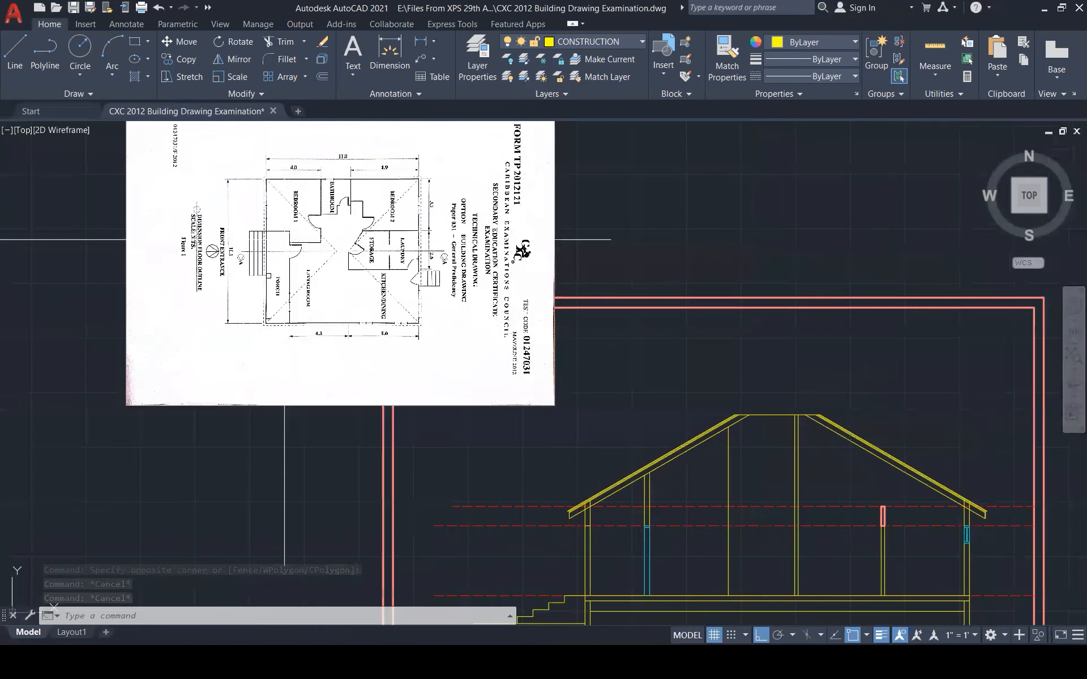
{"action": "scroll", "coordinate": [284, 239], "scroll_direction": "up", "scroll_amount": 1}
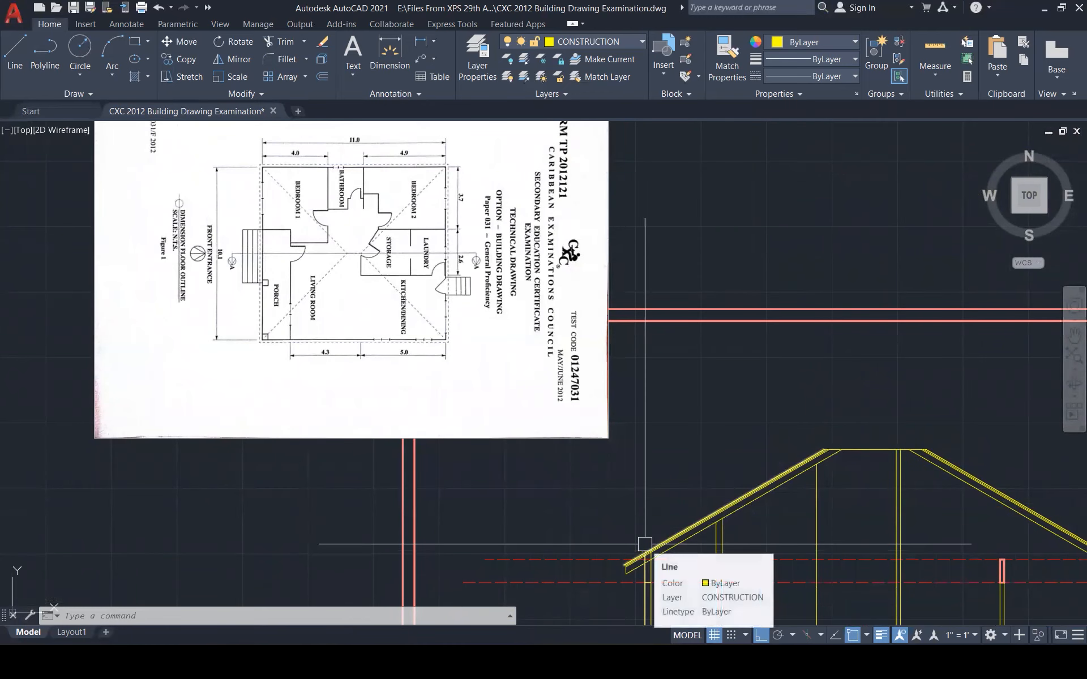
{"action": "scroll", "coordinate": [645, 547], "scroll_direction": "down", "scroll_amount": 1}
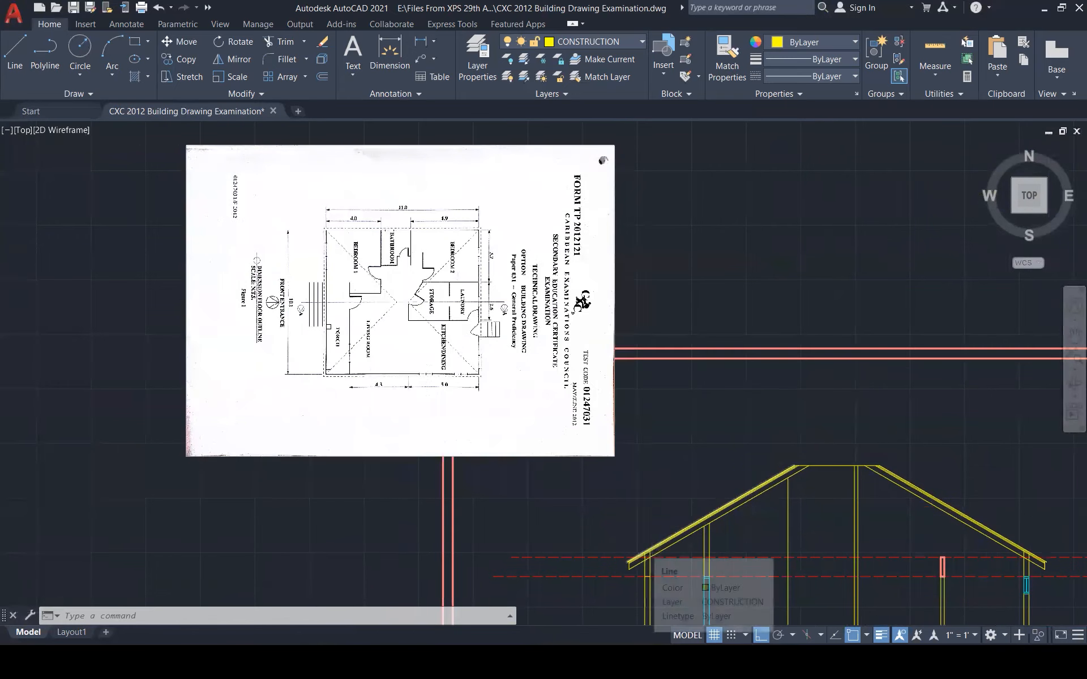
{"action": "scroll", "coordinate": [646, 549], "scroll_direction": "up", "scroll_amount": 1}
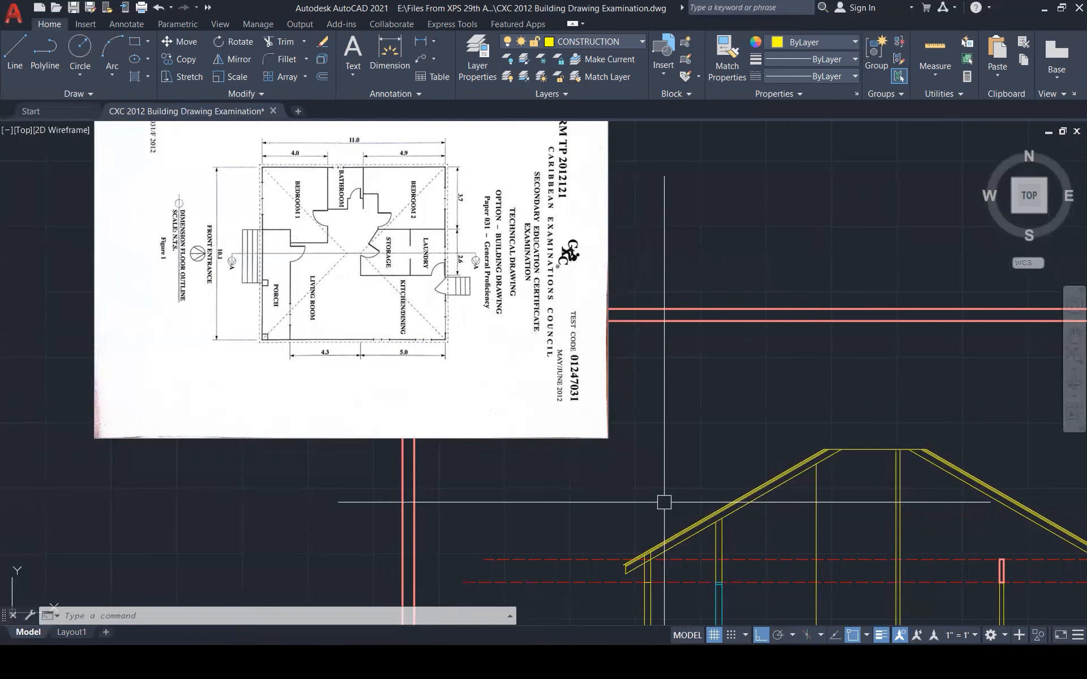
{"action": "scroll", "coordinate": [664, 502], "scroll_direction": "down", "scroll_amount": 2}
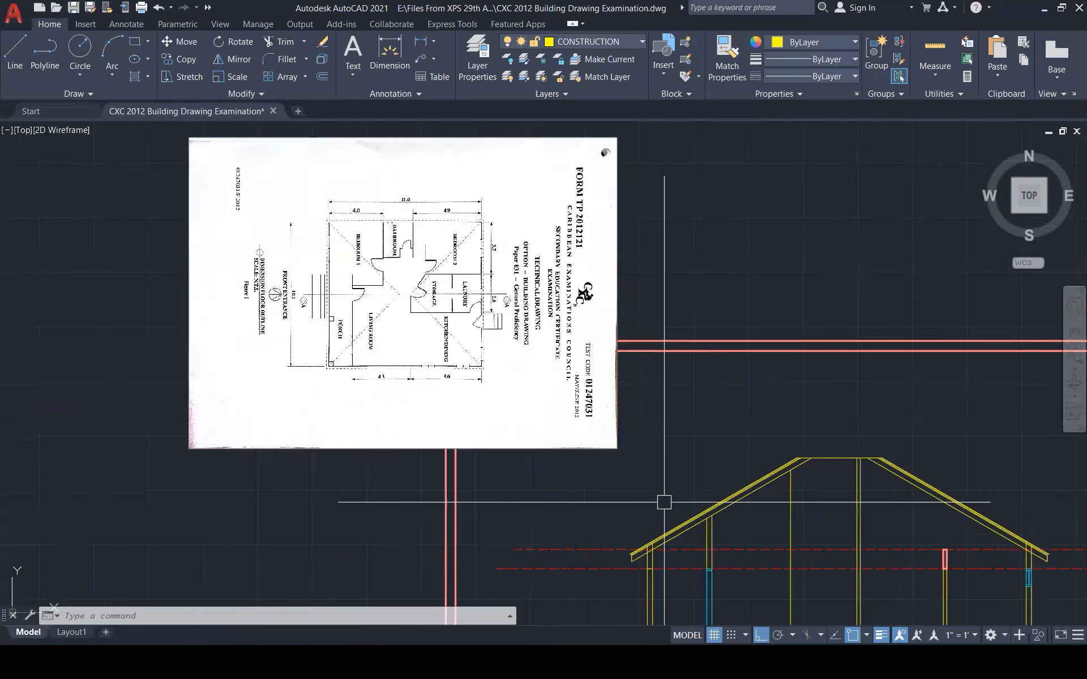
{"action": "scroll", "coordinate": [659, 591], "scroll_direction": "up", "scroll_amount": 5}
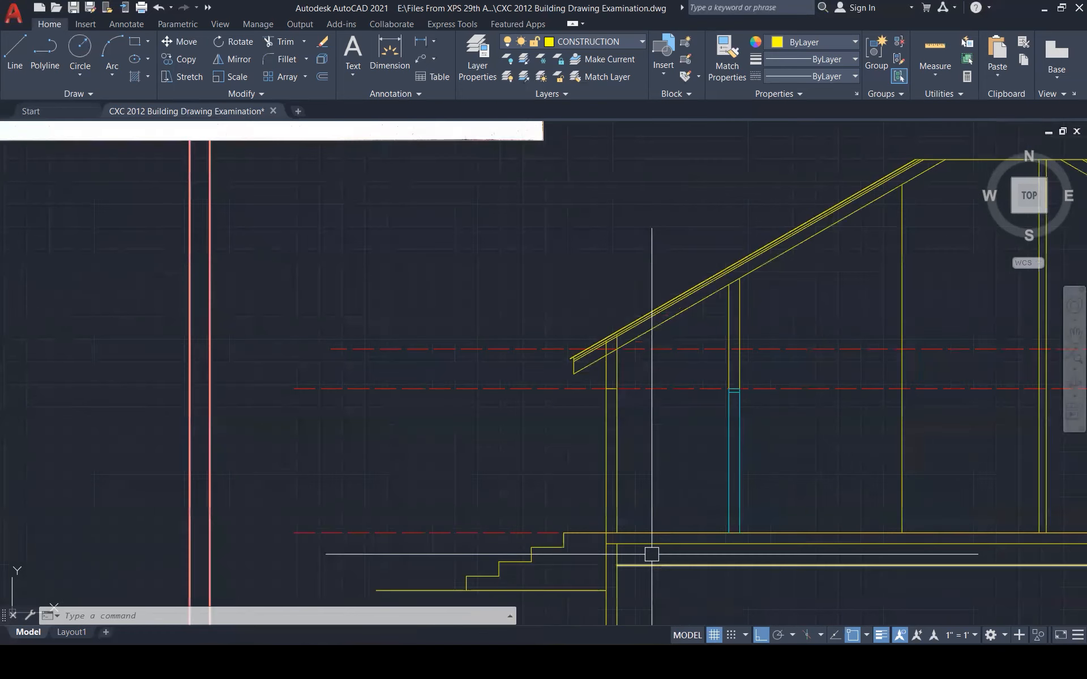
{"action": "scroll", "coordinate": [629, 396], "scroll_direction": "up", "scroll_amount": 3}
Trim the wall line's overrun at the eave
{"action": "key", "text": "Escape"}
{"action": "key", "text": "Escape"}
{"action": "key", "text": "Escape"}
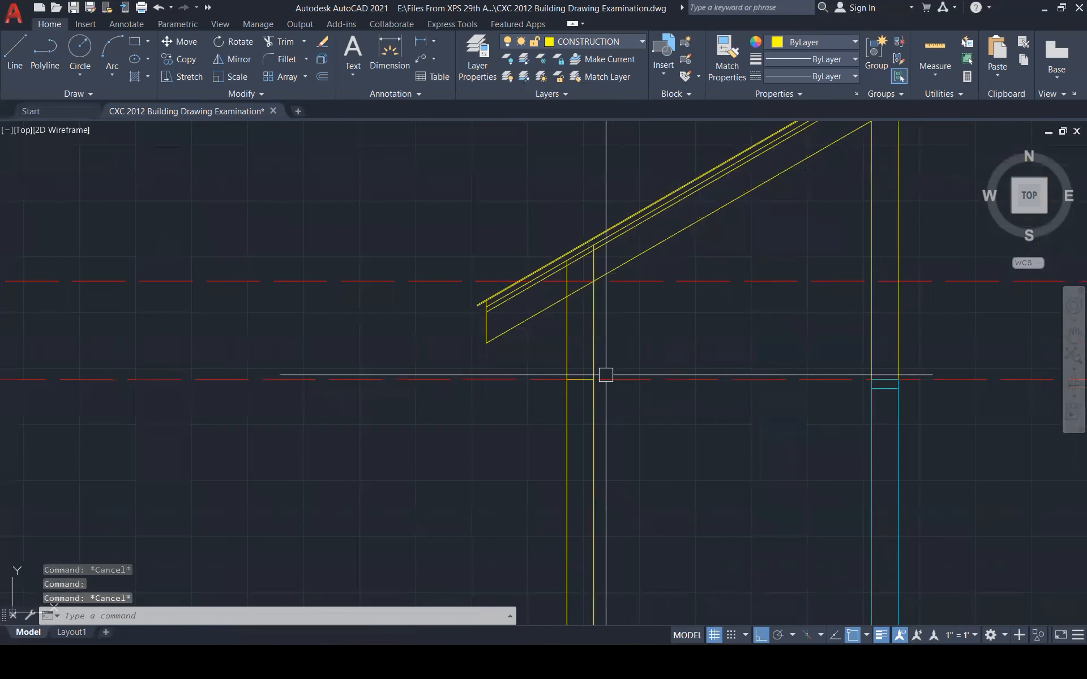
{"action": "type", "text": "tr"}
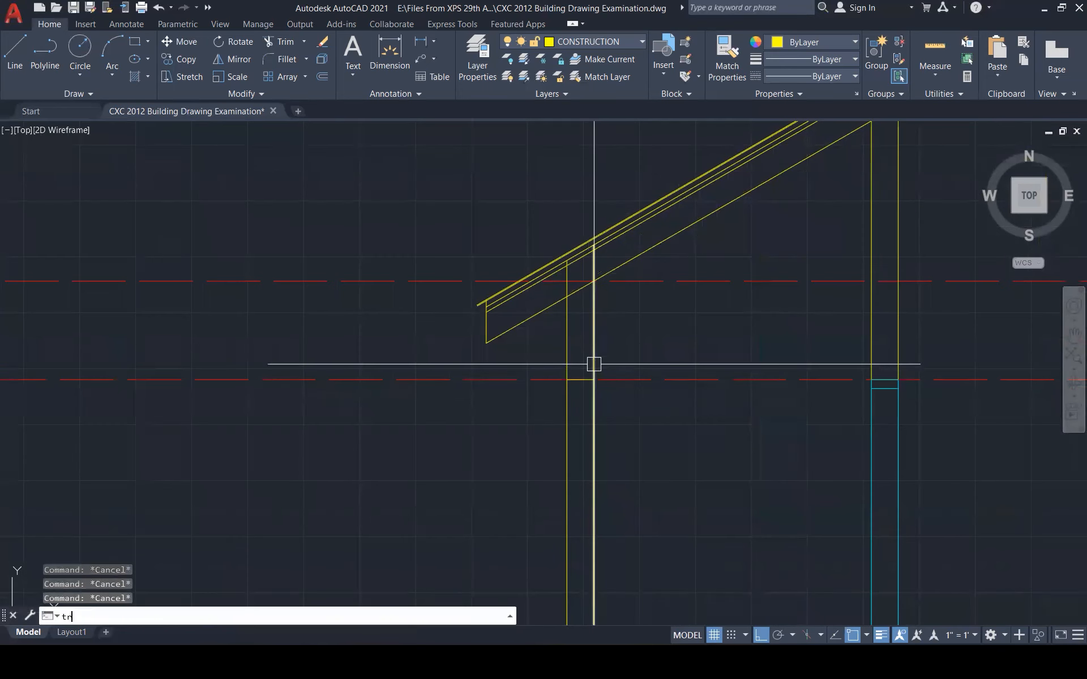
{"action": "key", "text": "Return"}
{"action": "left_click", "coordinate": [593, 394]}
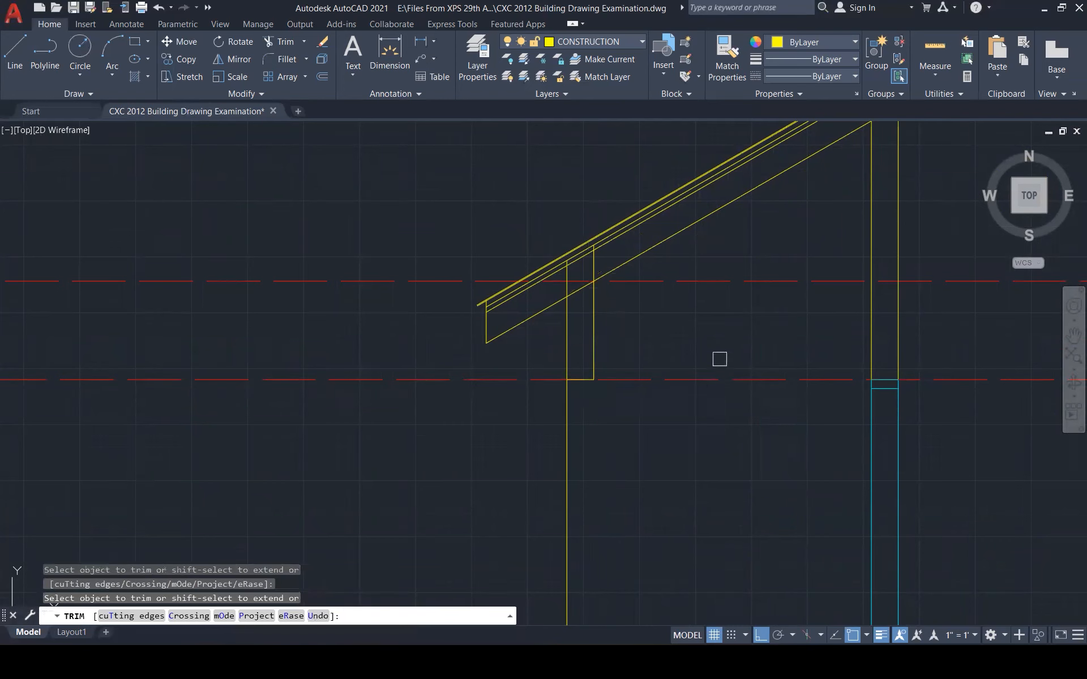
{"action": "scroll", "coordinate": [720, 359], "scroll_direction": "down", "scroll_amount": 5}
{"action": "key", "text": "Escape"}
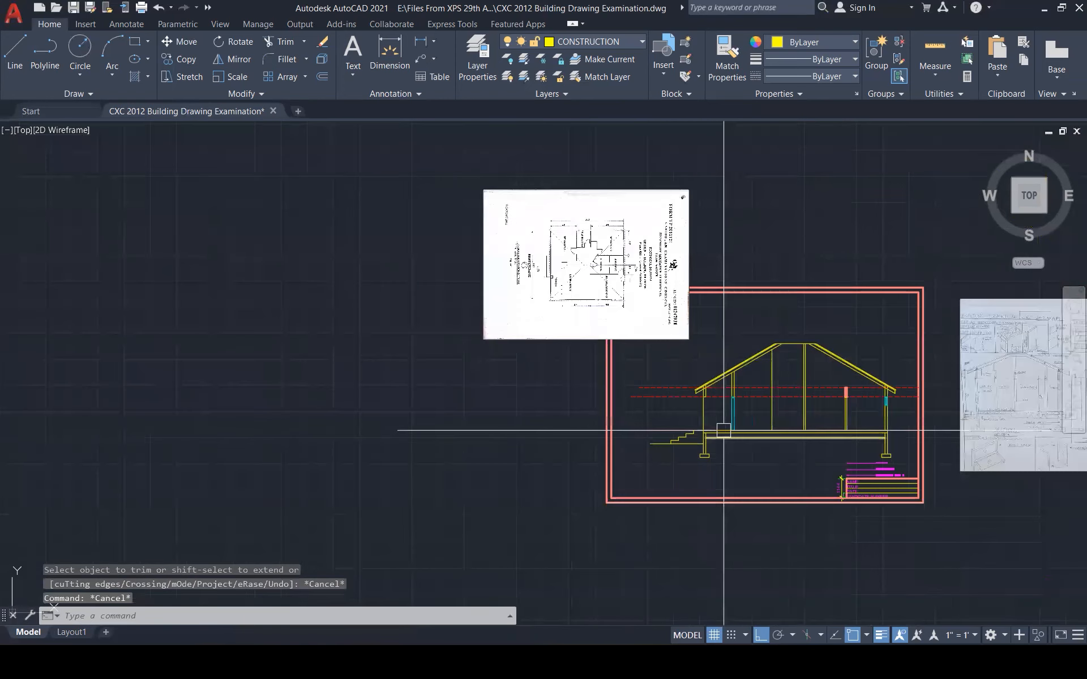
{"action": "scroll", "coordinate": [565, 281], "scroll_direction": "up", "scroll_amount": 5}
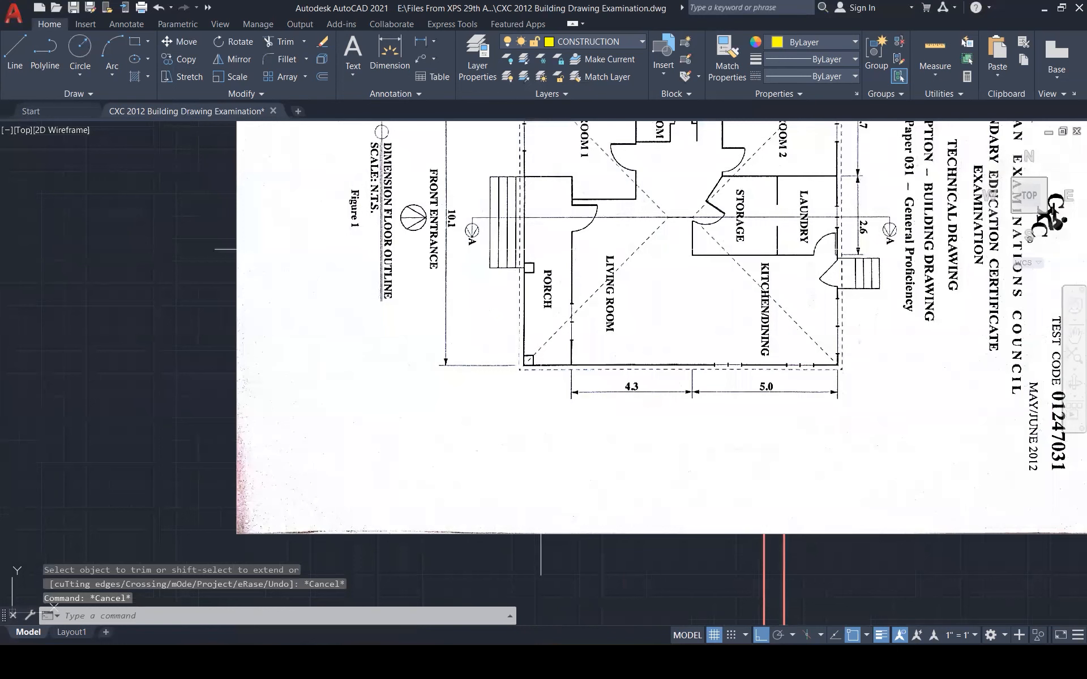
{"action": "scroll", "coordinate": [537, 240], "scroll_direction": "down", "scroll_amount": 6}
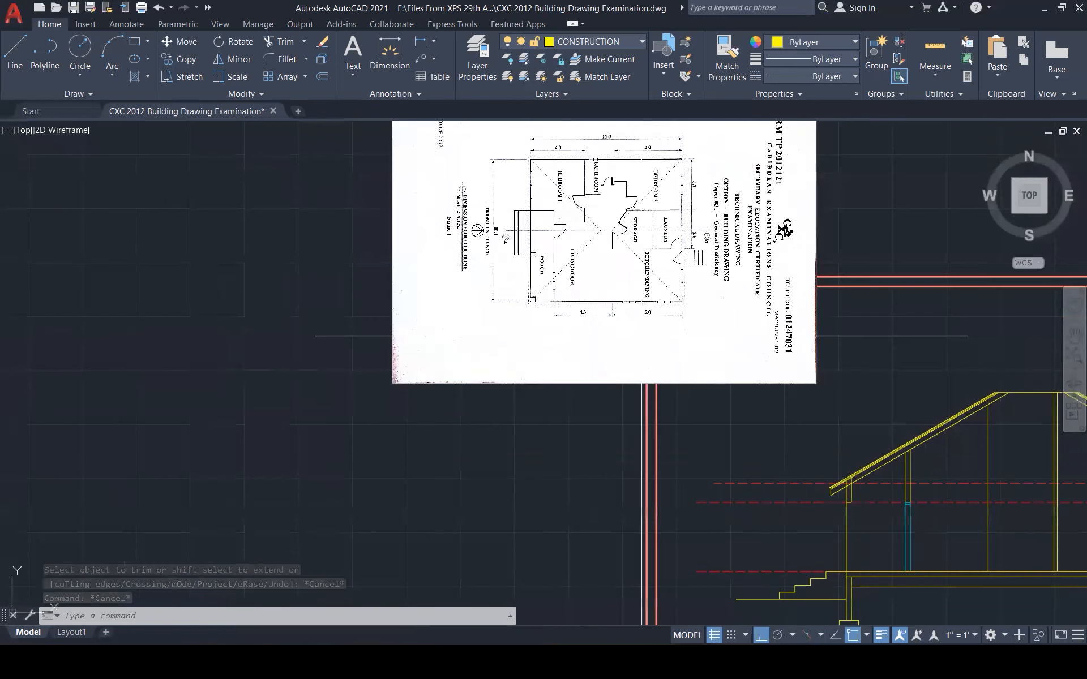
{"action": "scroll", "coordinate": [723, 428], "scroll_direction": "up", "scroll_amount": 5}
Break the vertical wall line at the ceiling line and select its upper piece
{"action": "left_click", "coordinate": [706, 417]}
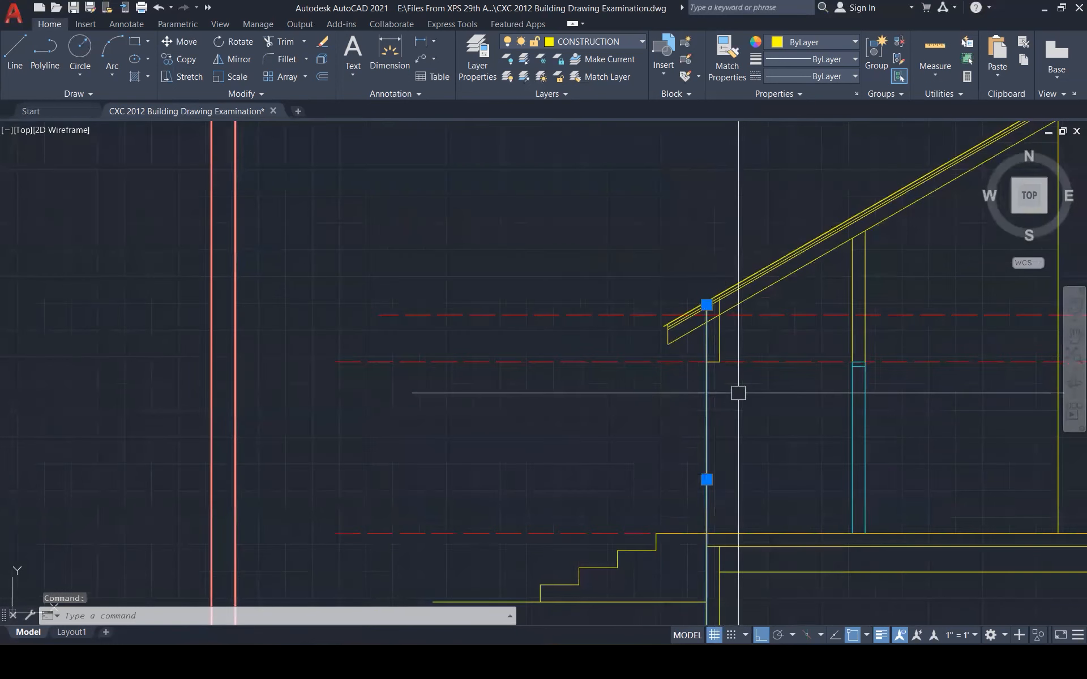
{"action": "type", "text": "br"}
{"action": "key", "text": "Return"}
{"action": "scroll", "coordinate": [725, 363], "scroll_direction": "up", "scroll_amount": 5}
{"action": "left_click", "coordinate": [672, 342]}
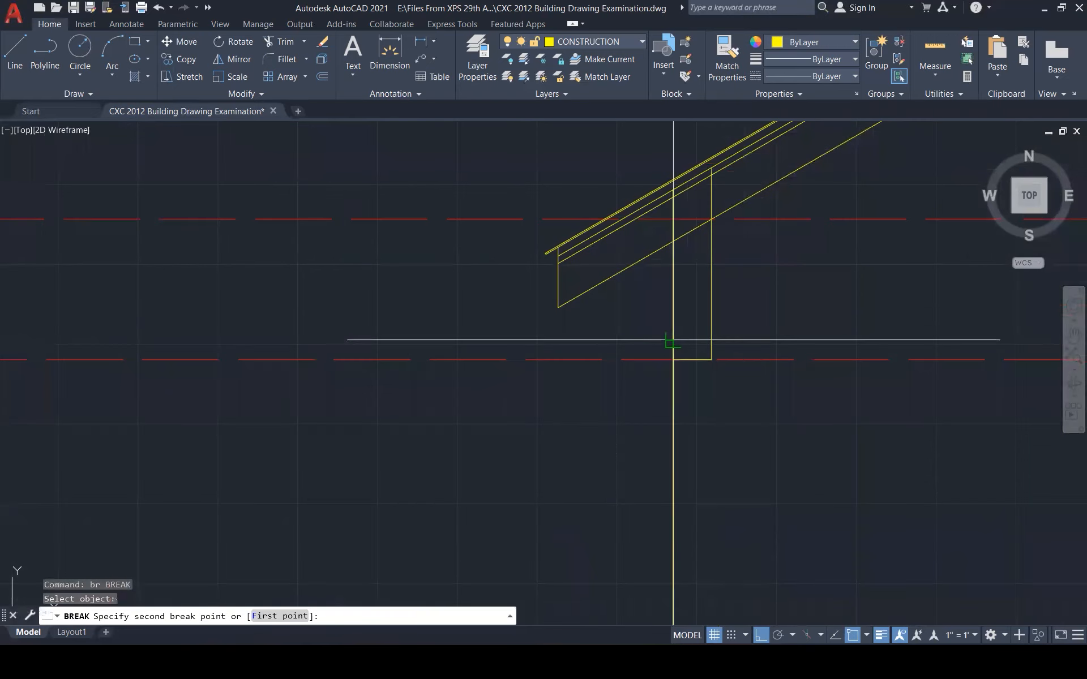
{"action": "left_click", "coordinate": [673, 359]}
{"action": "left_click", "coordinate": [672, 317]}
{"action": "left_click", "coordinate": [672, 359]}
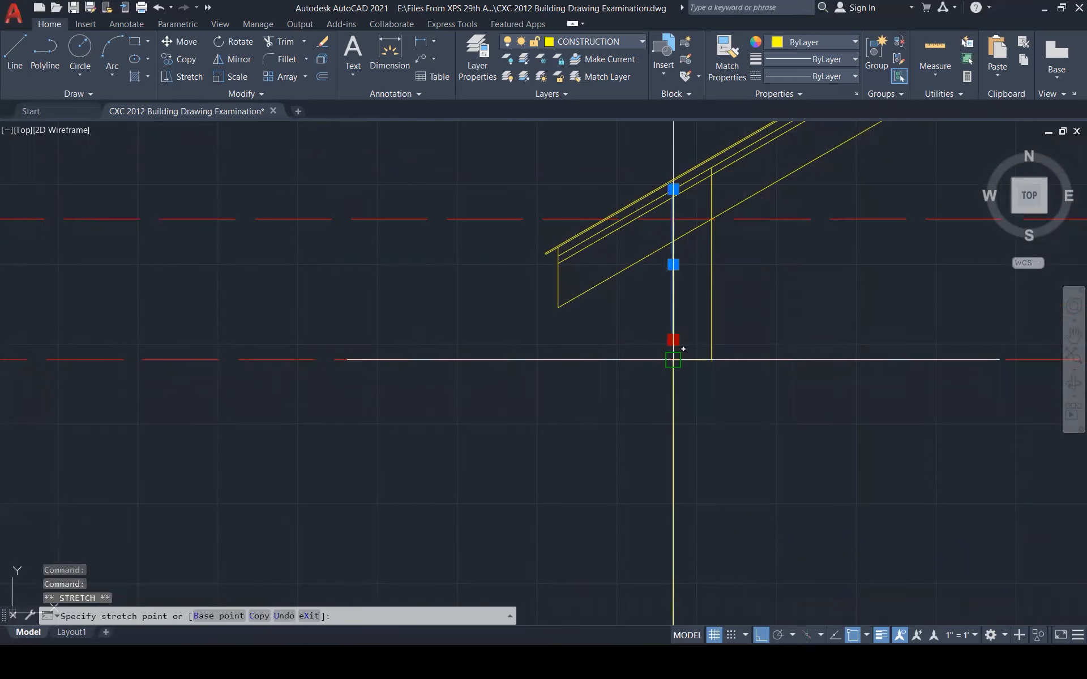
{"action": "key", "text": "Escape"}
Copy the upper wall piece from its bottom end to the right wall corner
{"action": "type", "text": "co"}
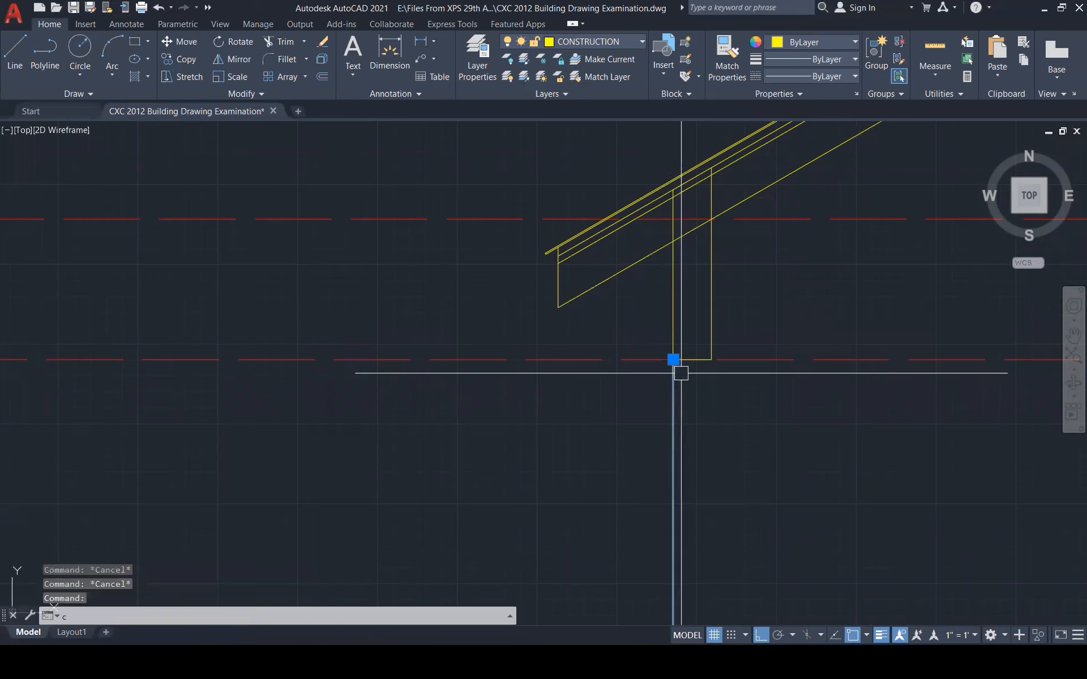
{"action": "key", "text": "Return"}
{"action": "left_click", "coordinate": [672, 359]}
{"action": "left_click", "coordinate": [711, 359]}
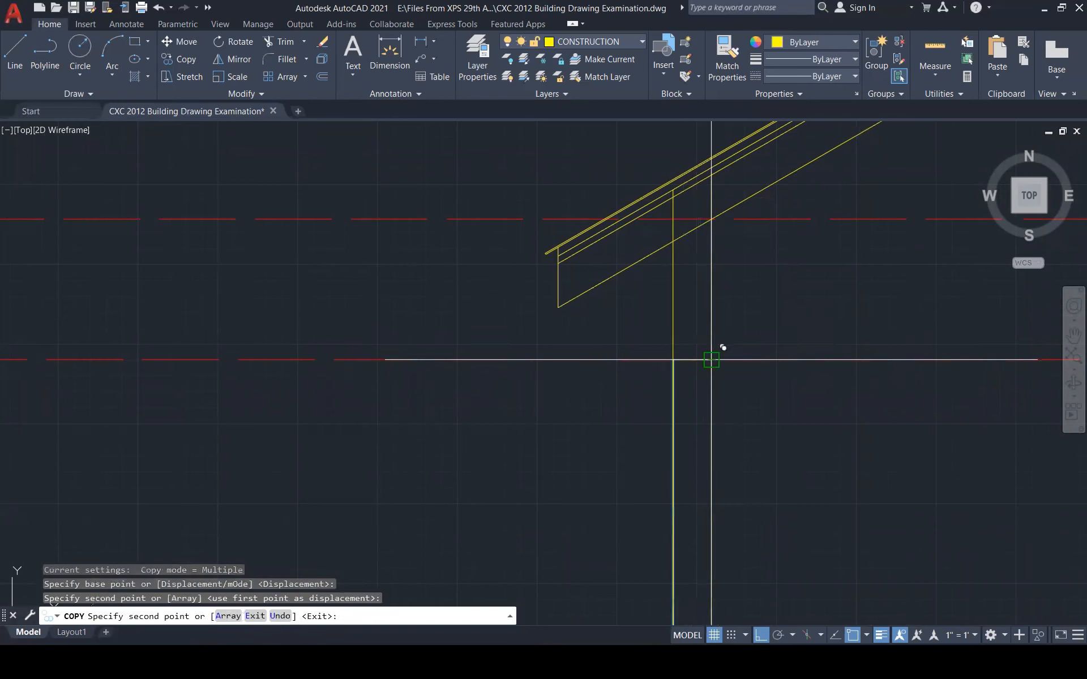
{"action": "key", "text": "Escape"}
Select the left wall post line and check its bottom end at the footing
{"action": "scroll", "coordinate": [741, 316], "scroll_direction": "down", "scroll_amount": 5}
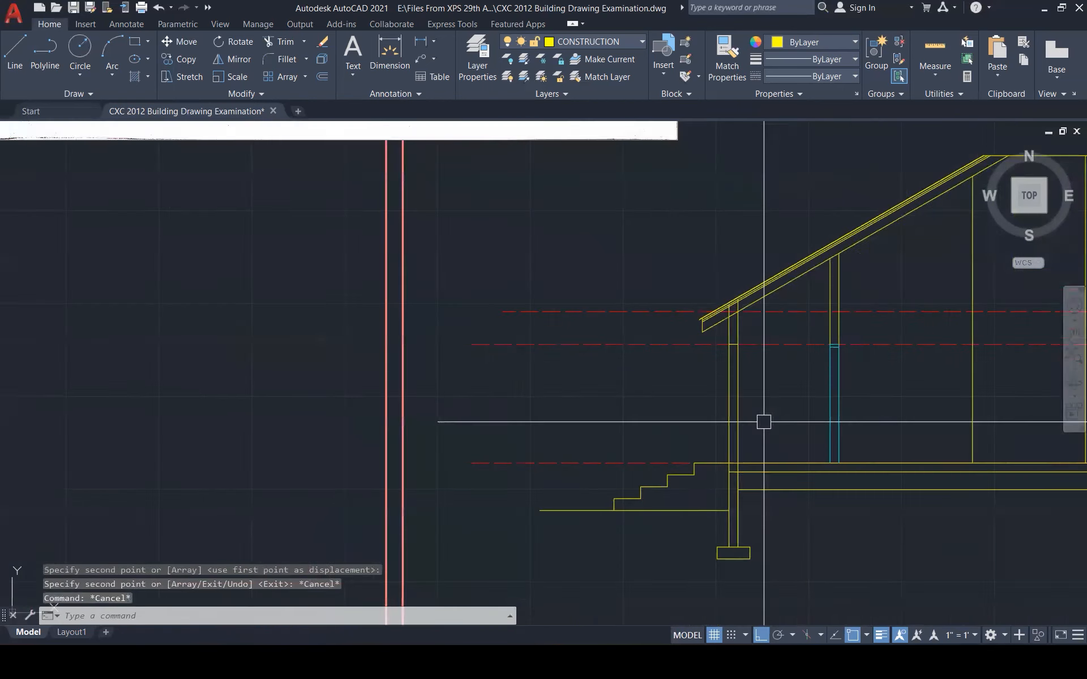
{"action": "left_click", "coordinate": [754, 415]}
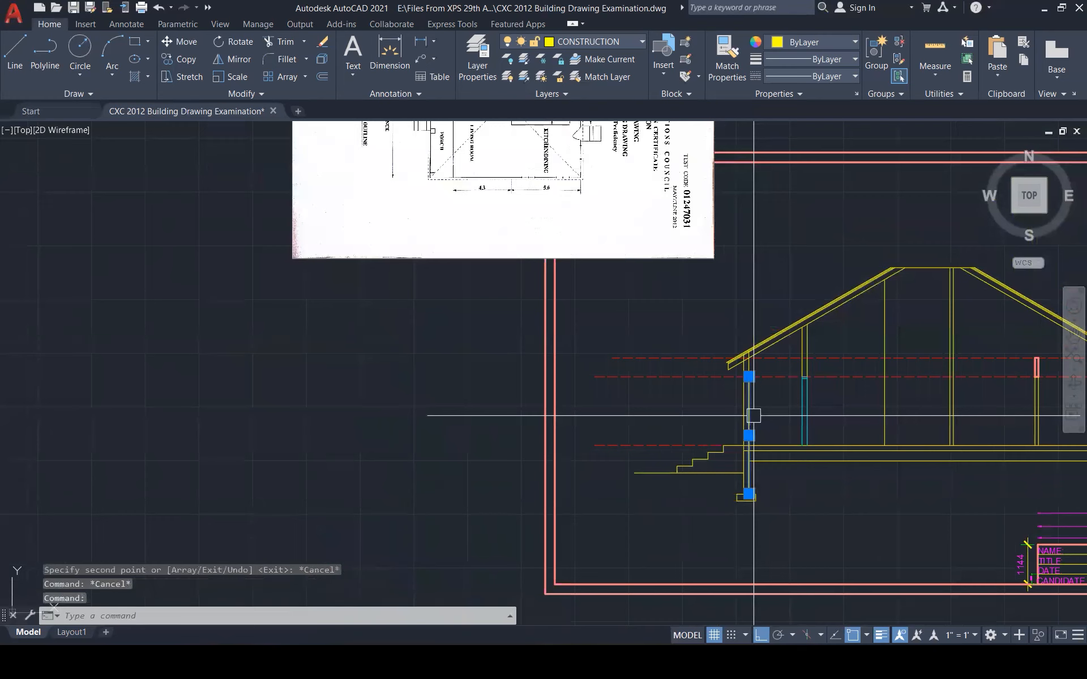
{"action": "scroll", "coordinate": [755, 475], "scroll_direction": "up", "scroll_amount": 4}
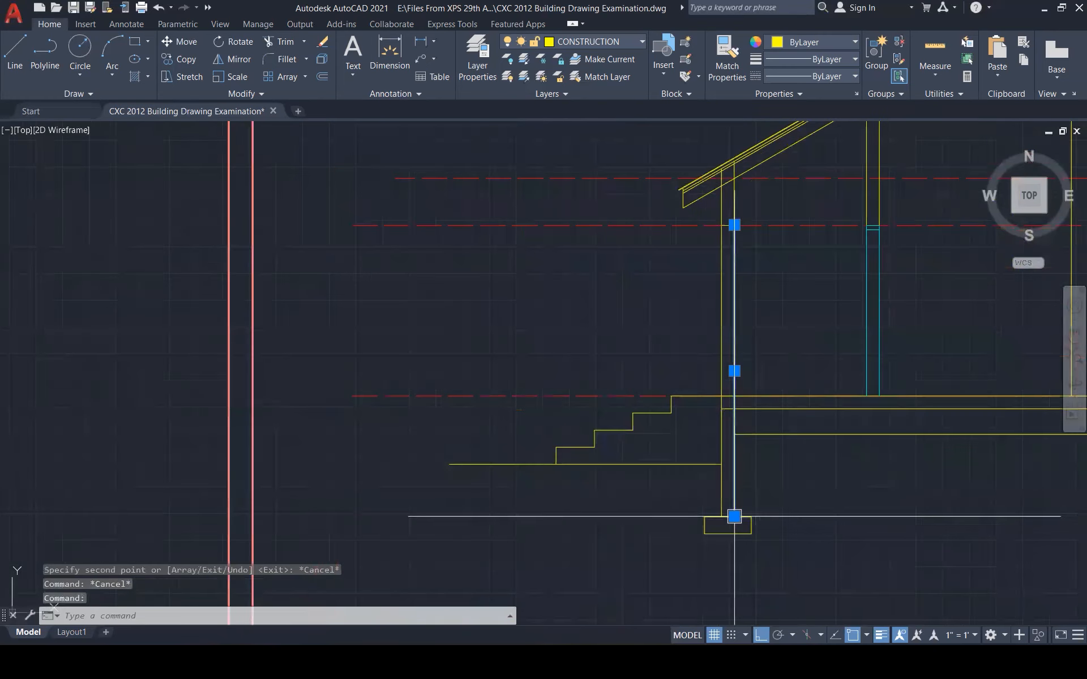
{"action": "left_click", "coordinate": [734, 516]}
{"action": "key", "text": "Escape"}
{"action": "key", "text": "Escape"}
{"action": "key", "text": "Escape"}
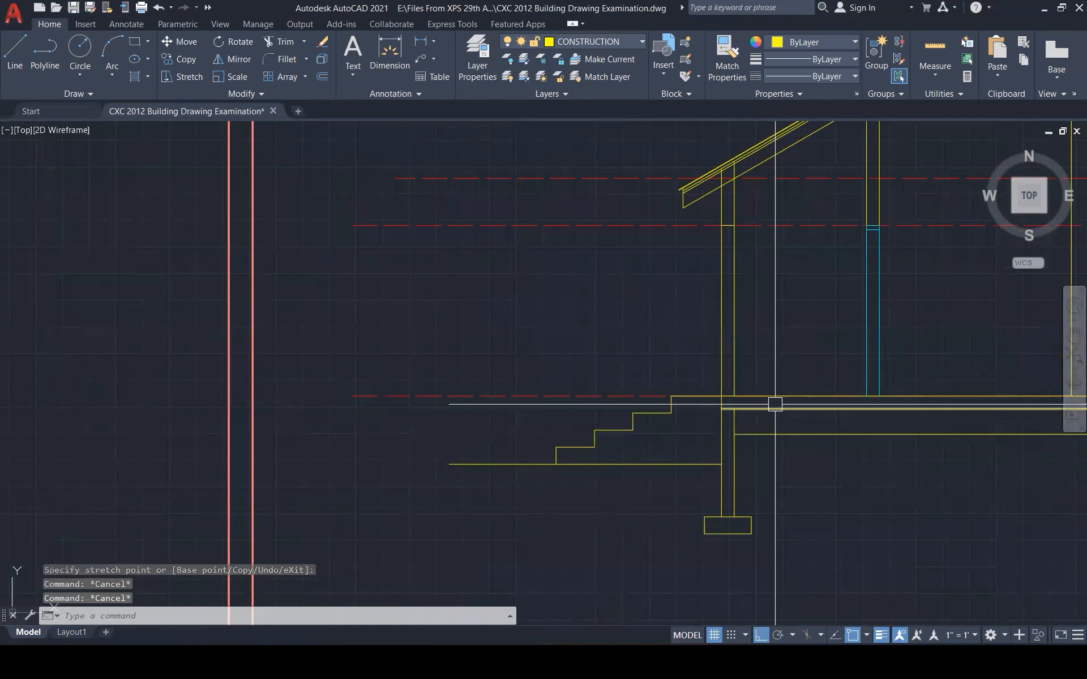
{"action": "scroll", "coordinate": [613, 485], "scroll_direction": "down", "scroll_amount": 1}
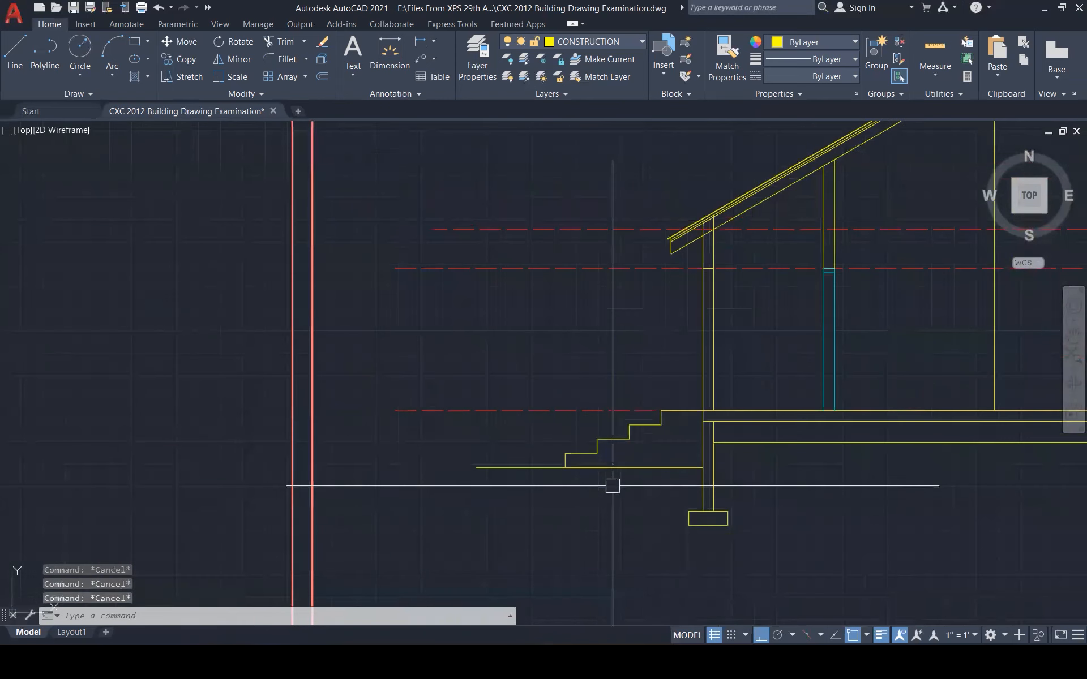
{"action": "scroll", "coordinate": [613, 485], "scroll_direction": "down", "scroll_amount": 2}
{"action": "scroll", "coordinate": [578, 500], "scroll_direction": "down", "scroll_amount": 4}
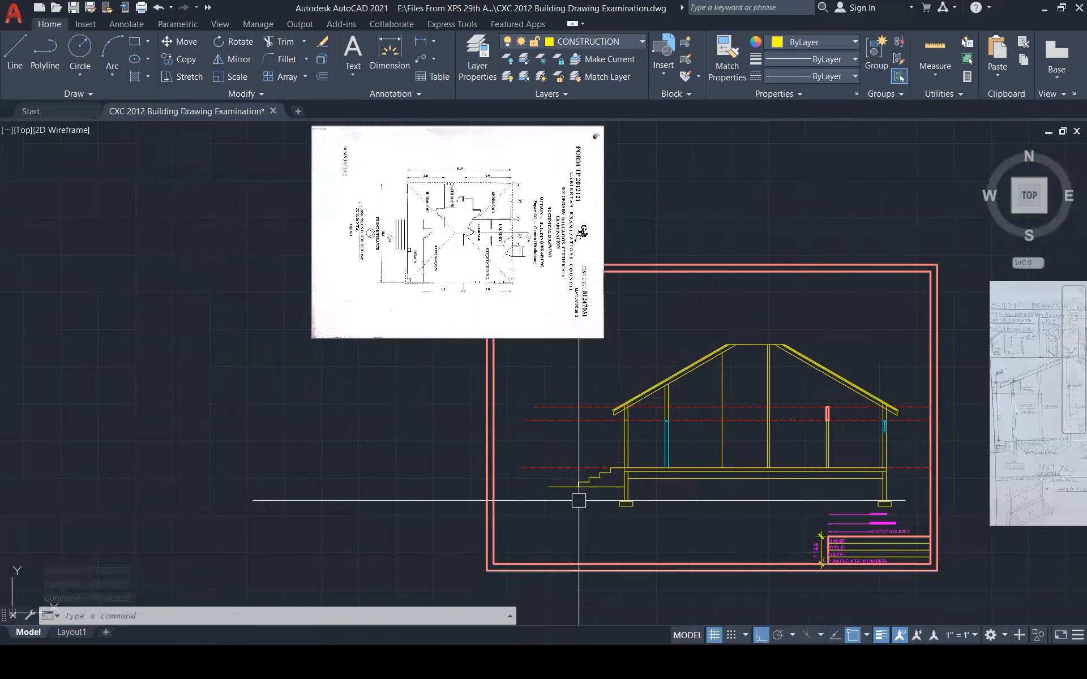
{"action": "scroll", "coordinate": [578, 500], "scroll_direction": "up", "scroll_amount": 1}
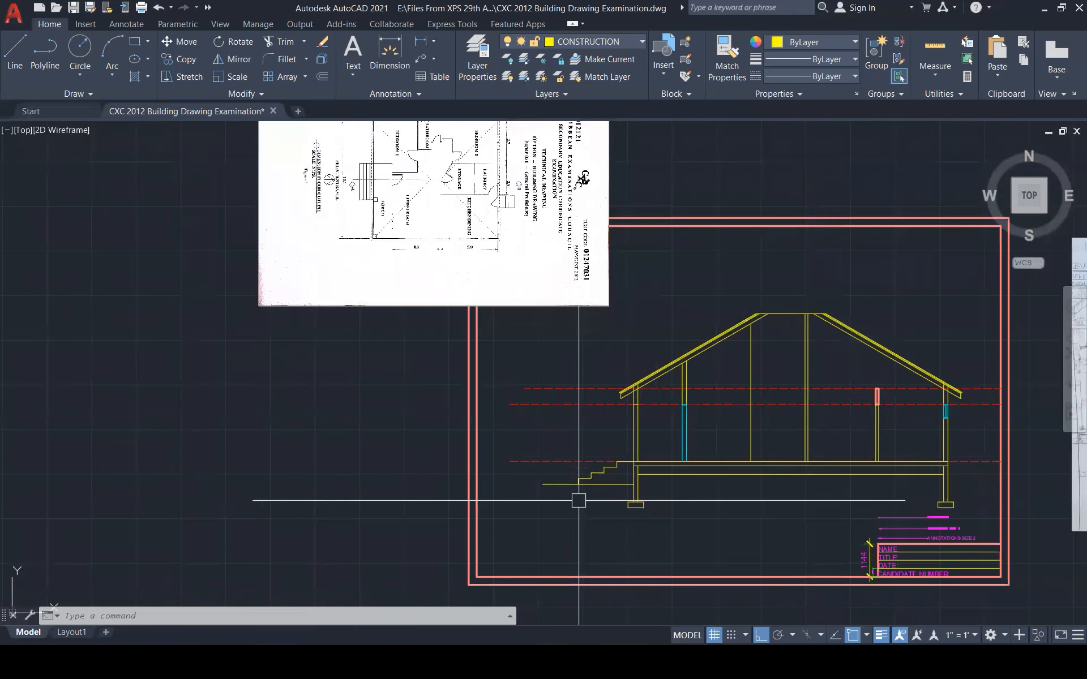
{"action": "scroll", "coordinate": [413, 171], "scroll_direction": "up", "scroll_amount": 4}
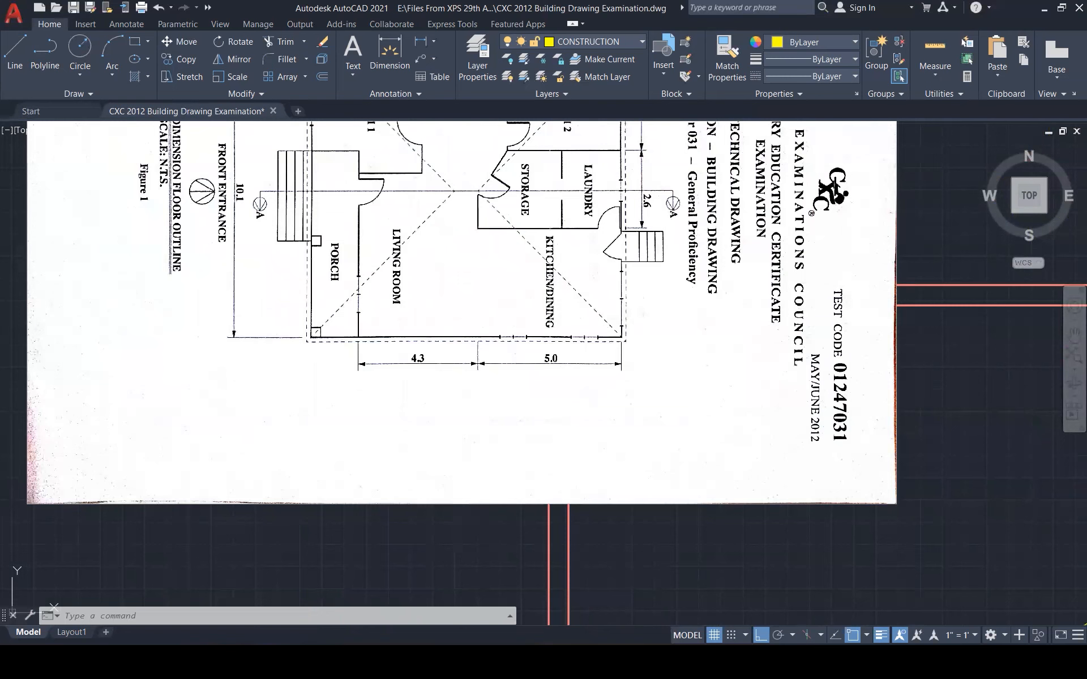
{"action": "left_click_drag", "start_coordinate": [446, 322], "coordinate": [517, 347]}
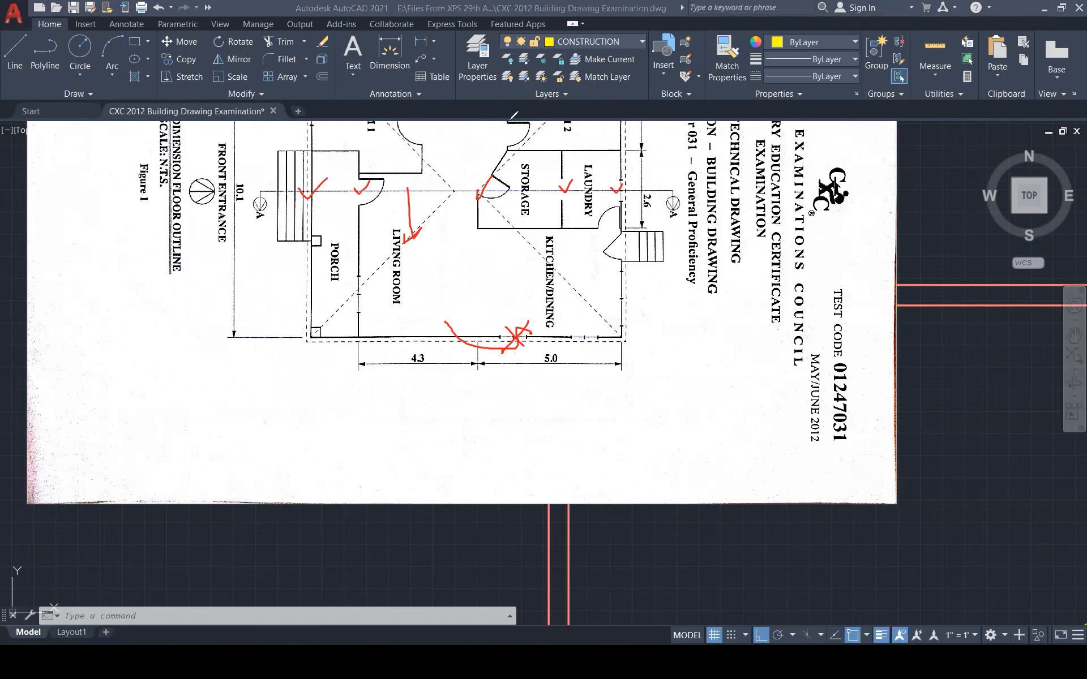
{"action": "scroll", "coordinate": [440, 227], "scroll_direction": "down", "scroll_amount": 8}
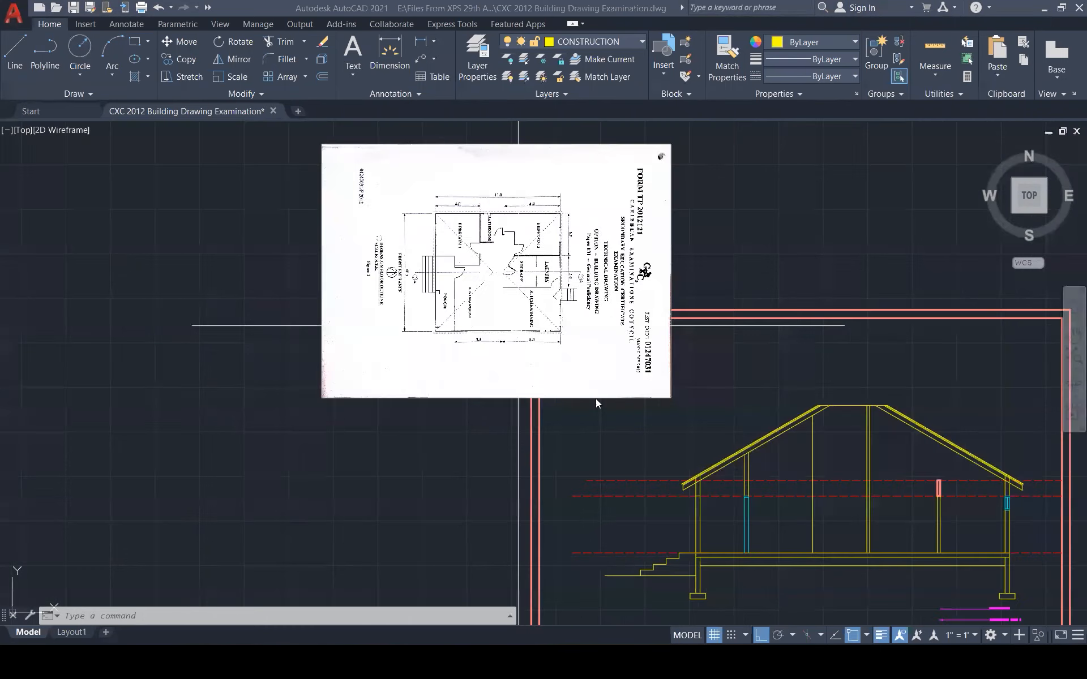
{"action": "scroll", "coordinate": [738, 453], "scroll_direction": "up", "scroll_amount": 2}
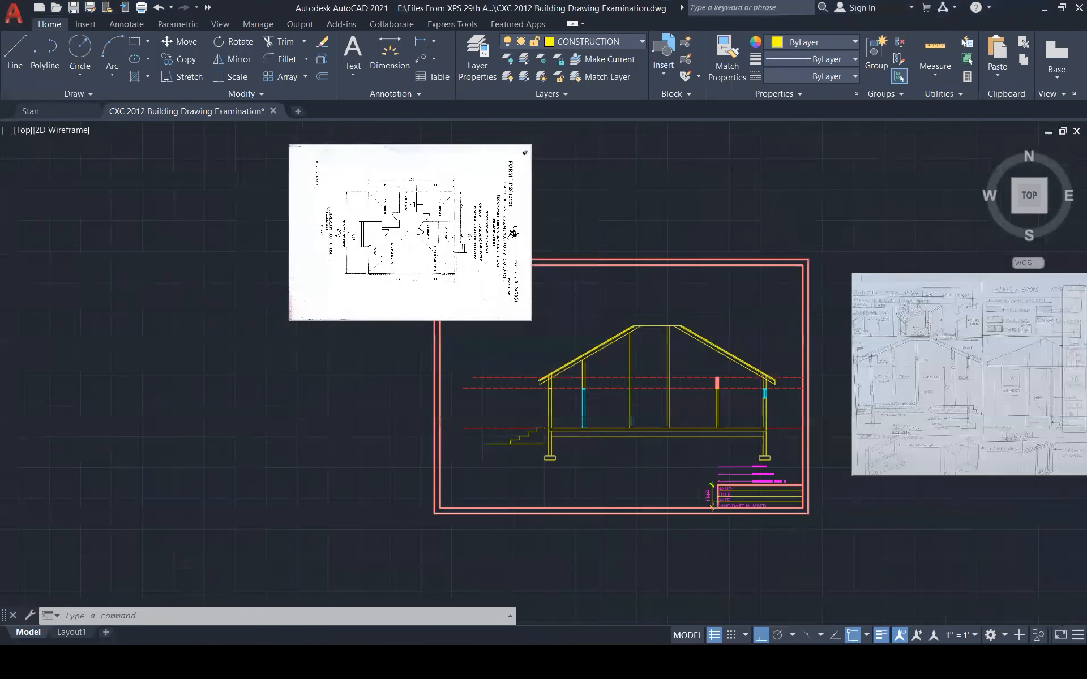
{"action": "scroll", "coordinate": [738, 449], "scroll_direction": "up", "scroll_amount": 2}
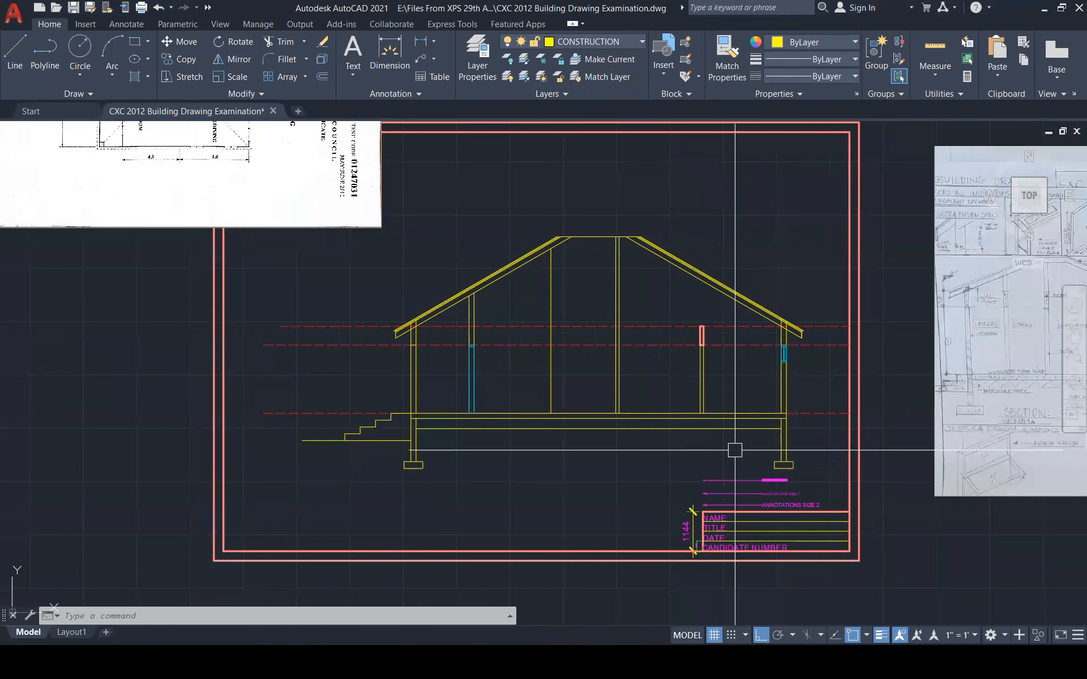
{"action": "scroll", "coordinate": [630, 197], "scroll_direction": "up", "scroll_amount": 5}
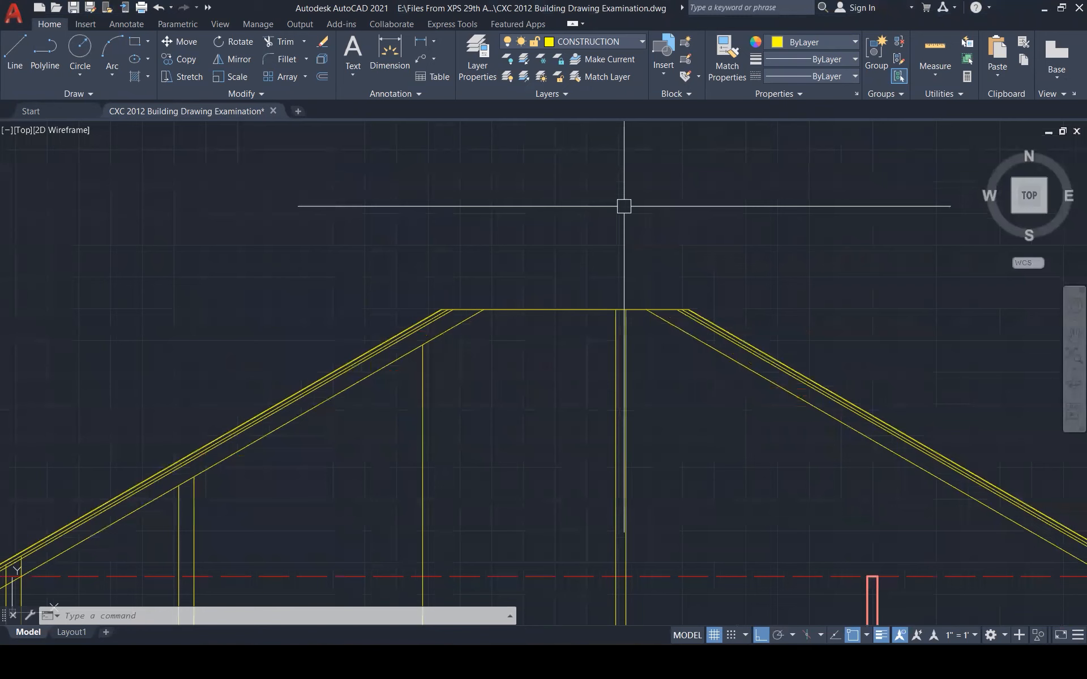
Draw a vertical line down from the left ridge corner
{"action": "key", "text": "Escape"}
{"action": "key", "text": "Escape"}
{"action": "key", "text": "Escape"}
{"action": "scroll", "coordinate": [441, 309], "scroll_direction": "up", "scroll_amount": 5}
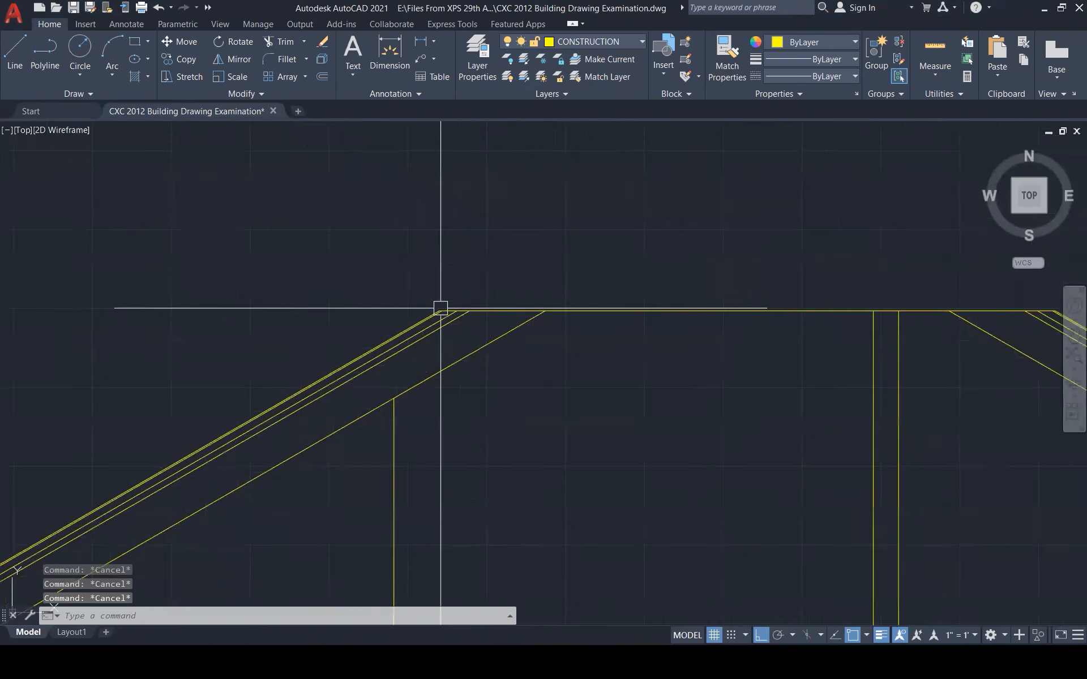
{"action": "type", "text": "l"}
{"action": "key", "text": "Return"}
{"action": "left_click", "coordinate": [439, 312]}
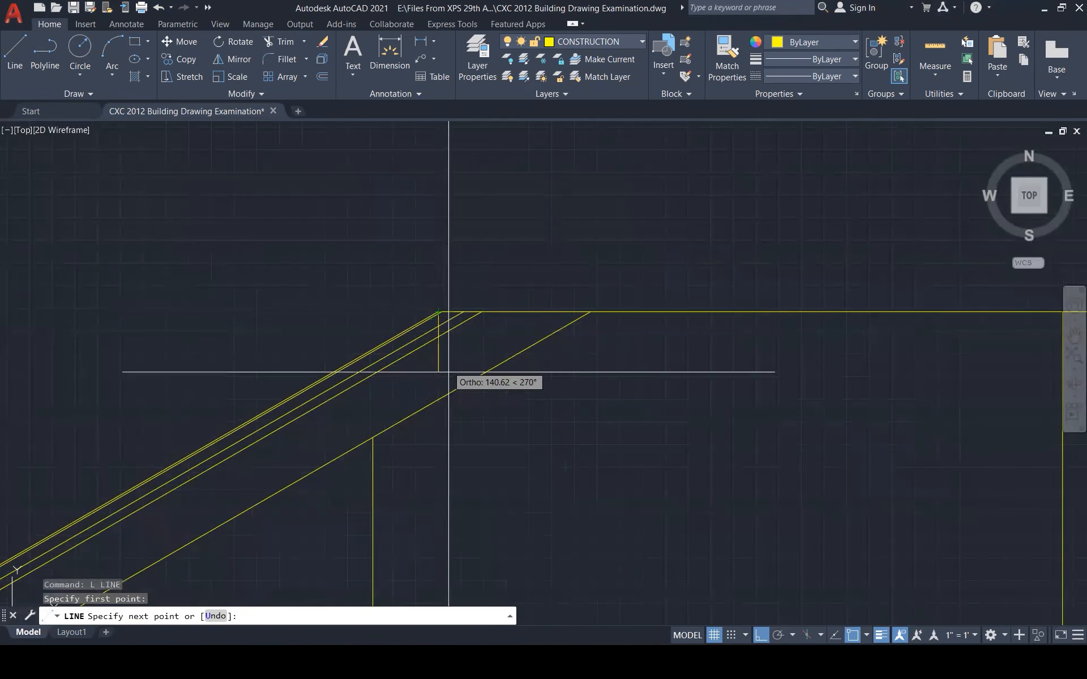
{"action": "left_click", "coordinate": [444, 453]}
{"action": "key", "text": "Escape"}
{"action": "key", "text": "Escape"}
{"action": "key", "text": "Escape"}
{"action": "key", "text": "Escape"}
Copy the horizontal ridge line downward to several lower positions
{"action": "type", "text": "co"}
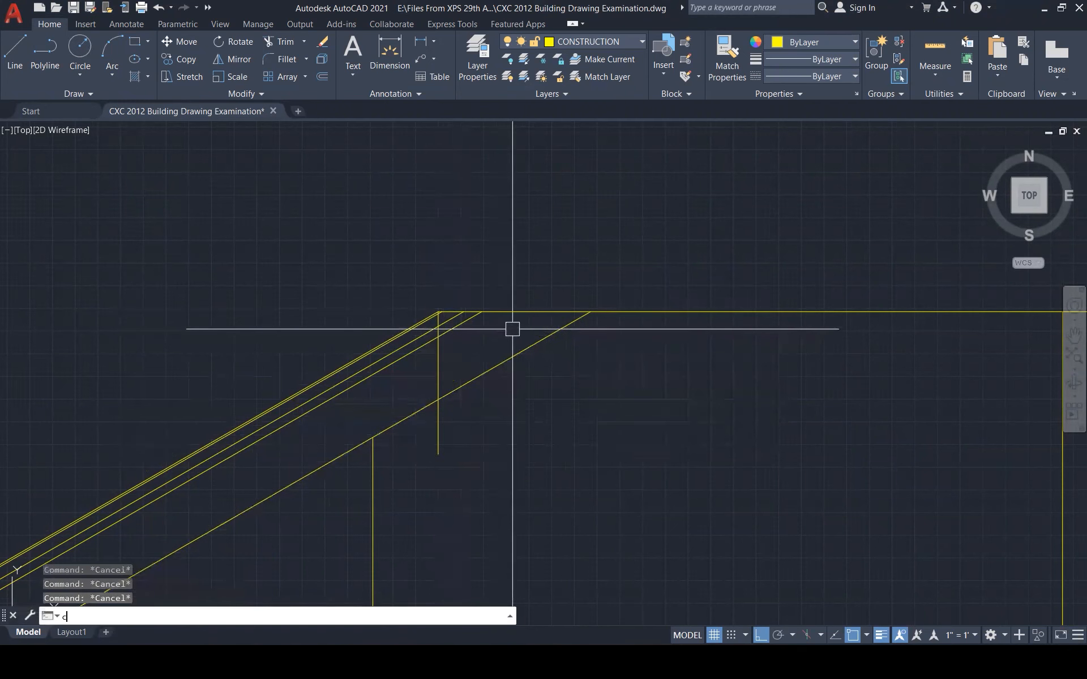
{"action": "key", "text": "Return"}
{"action": "left_click", "coordinate": [494, 312]}
{"action": "key", "text": "Return"}
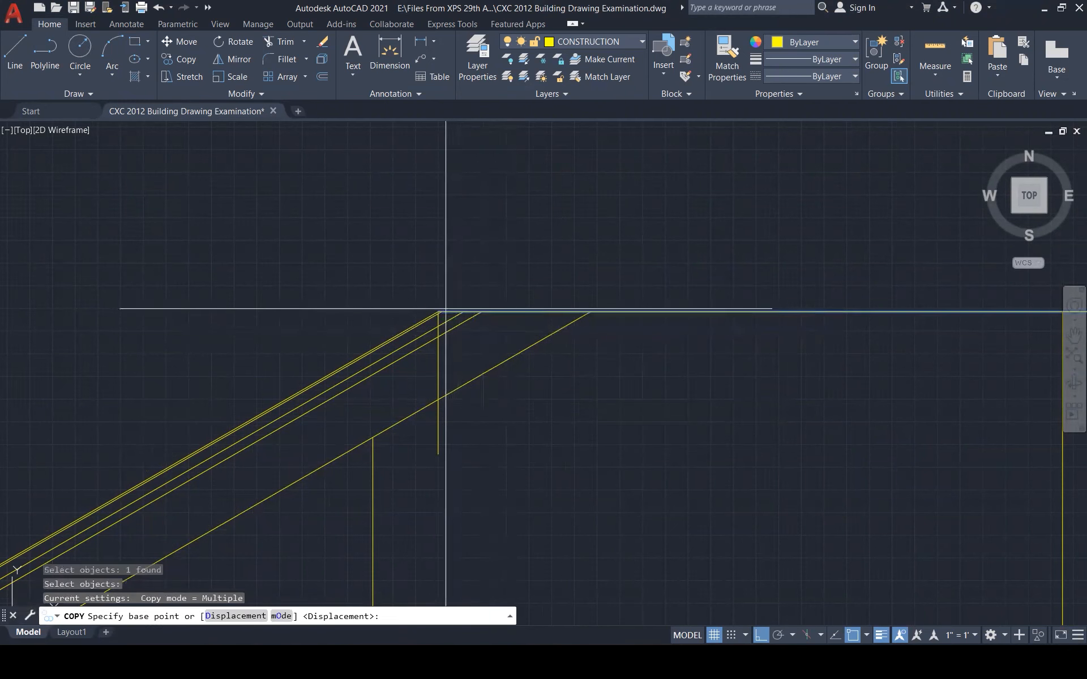
{"action": "scroll", "coordinate": [442, 312], "scroll_direction": "up", "scroll_amount": 6}
{"action": "left_click", "coordinate": [425, 311]}
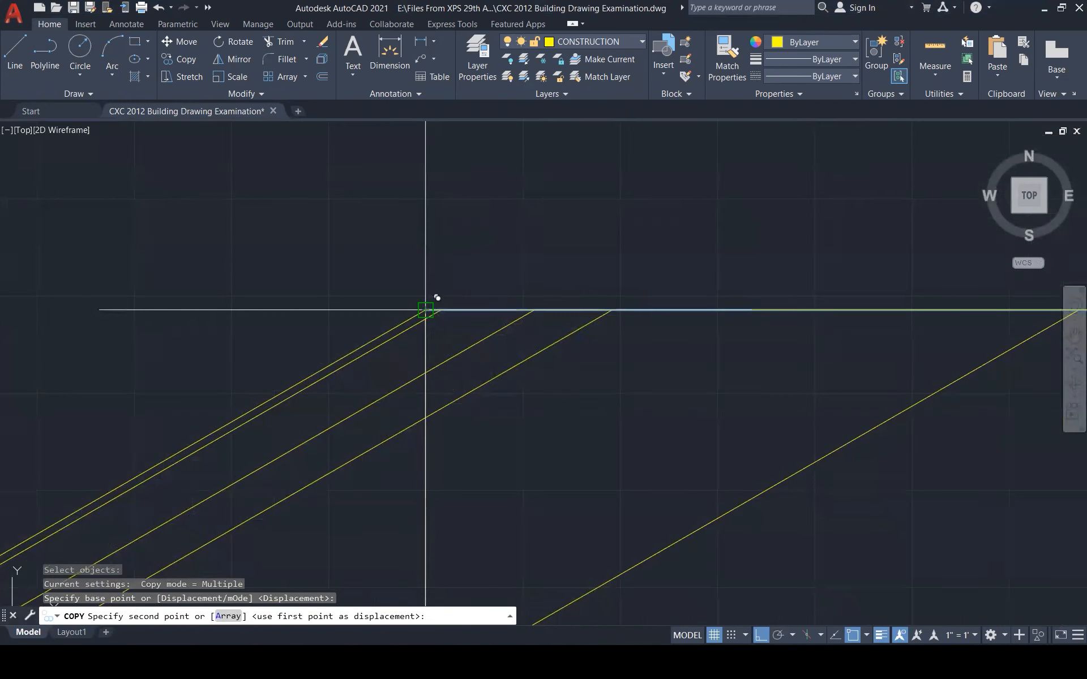
{"action": "left_click", "coordinate": [426, 319]}
{"action": "left_click", "coordinate": [435, 373]}
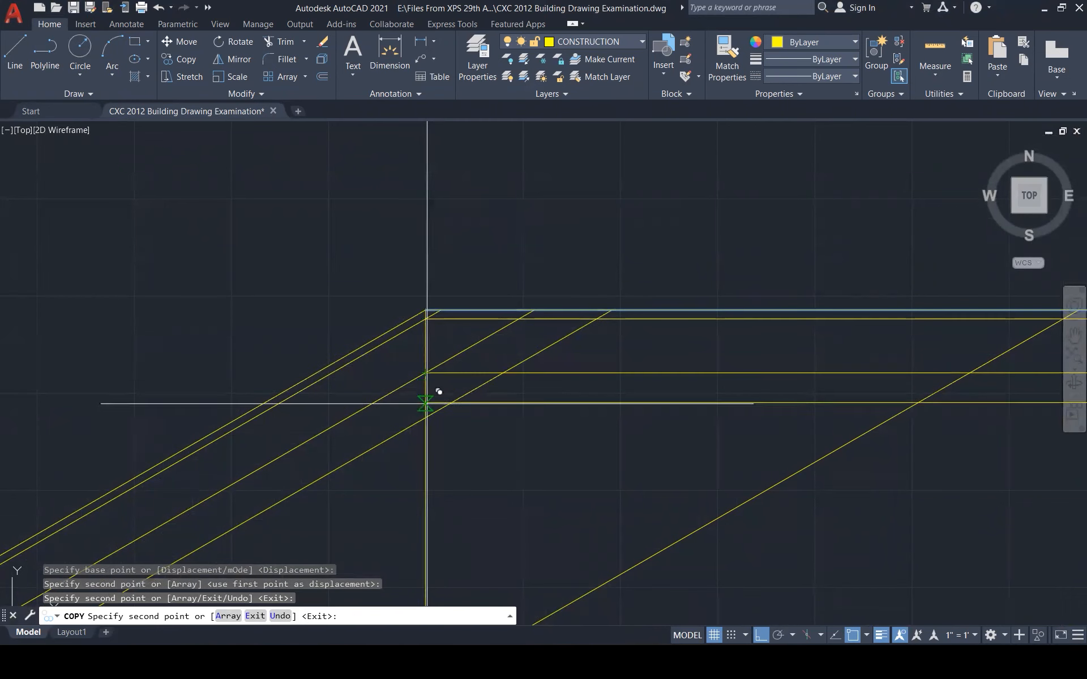
{"action": "left_click", "coordinate": [436, 417]}
{"action": "scroll", "coordinate": [540, 263], "scroll_direction": "down", "scroll_amount": 2}
{"action": "scroll", "coordinate": [541, 262], "scroll_direction": "down", "scroll_amount": 4}
{"action": "left_click", "coordinate": [503, 403]}
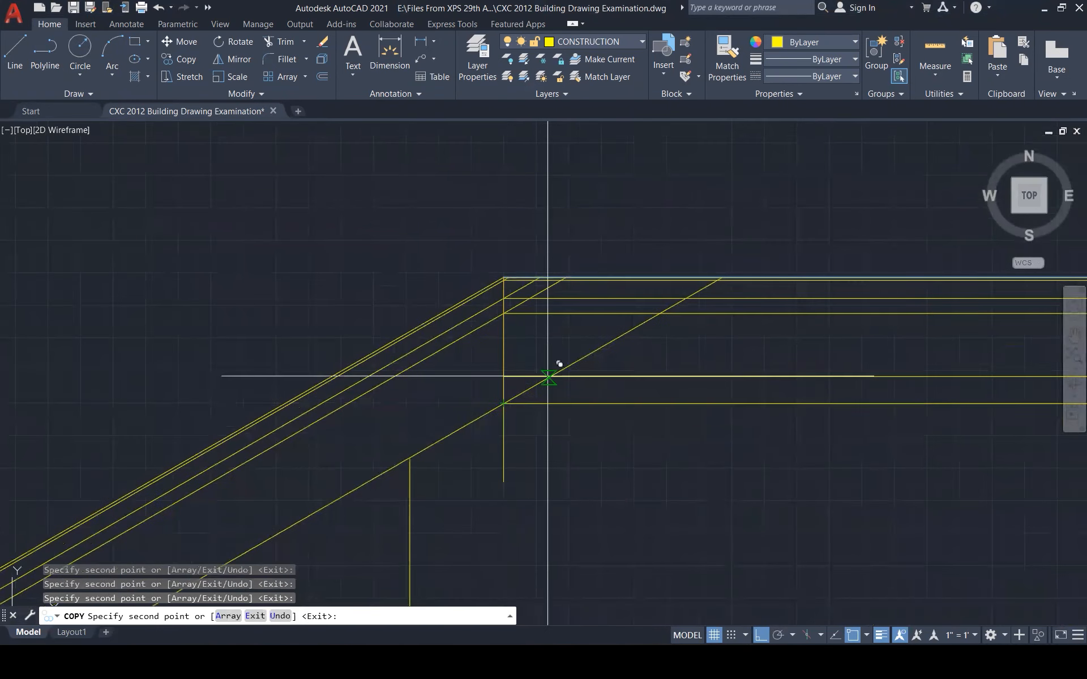
{"action": "key", "text": "Escape"}
{"action": "key", "text": "Escape"}
{"action": "key", "text": "Escape"}
{"action": "key", "text": "Escape"}
Trim the roof diagonal ends that overshoot above the ridge
{"action": "scroll", "coordinate": [549, 292], "scroll_direction": "up", "scroll_amount": 3}
{"action": "type", "text": "tr"}
{"action": "key", "text": "Return"}
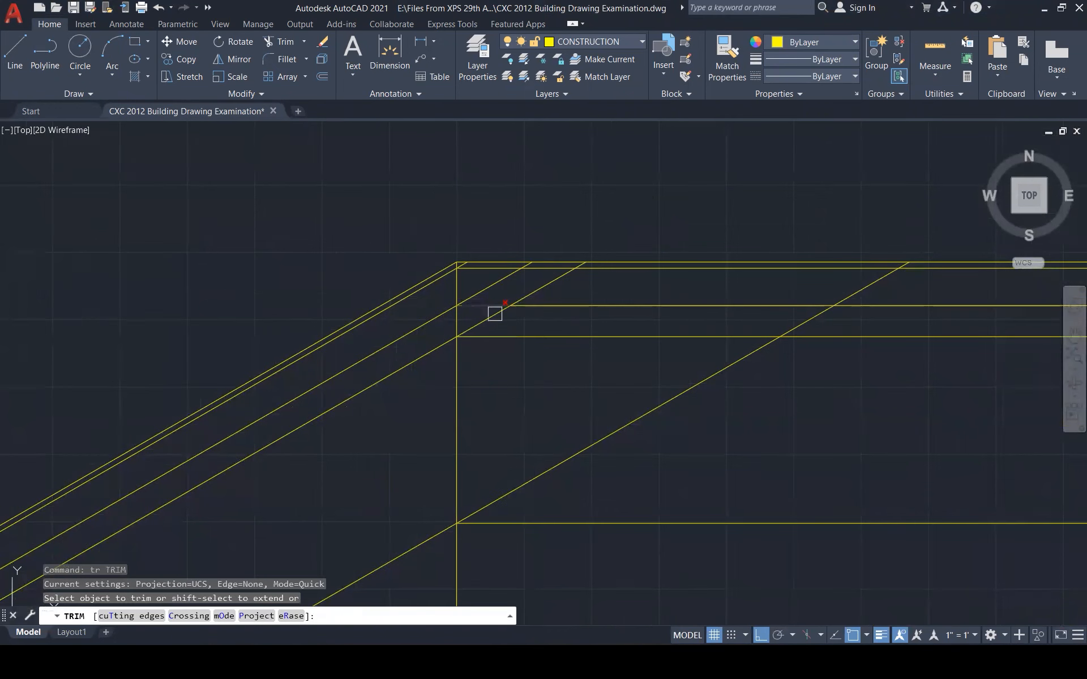
{"action": "scroll", "coordinate": [487, 287], "scroll_direction": "up", "scroll_amount": 1}
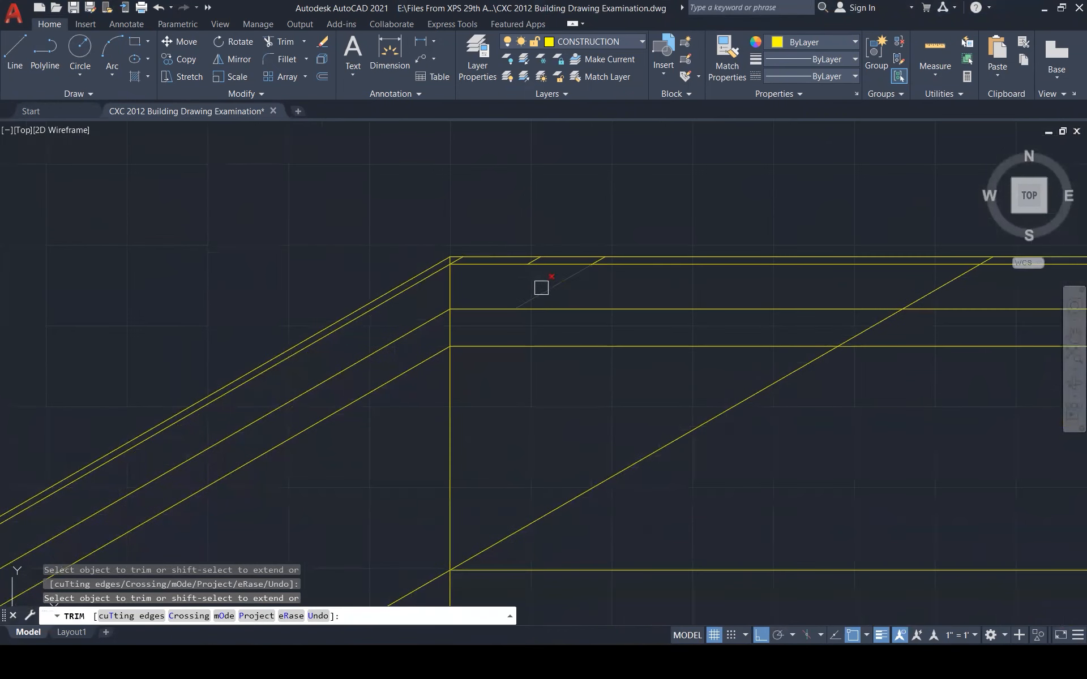
{"action": "scroll", "coordinate": [529, 229], "scroll_direction": "up", "scroll_amount": 3}
{"action": "left_click", "coordinate": [490, 219]}
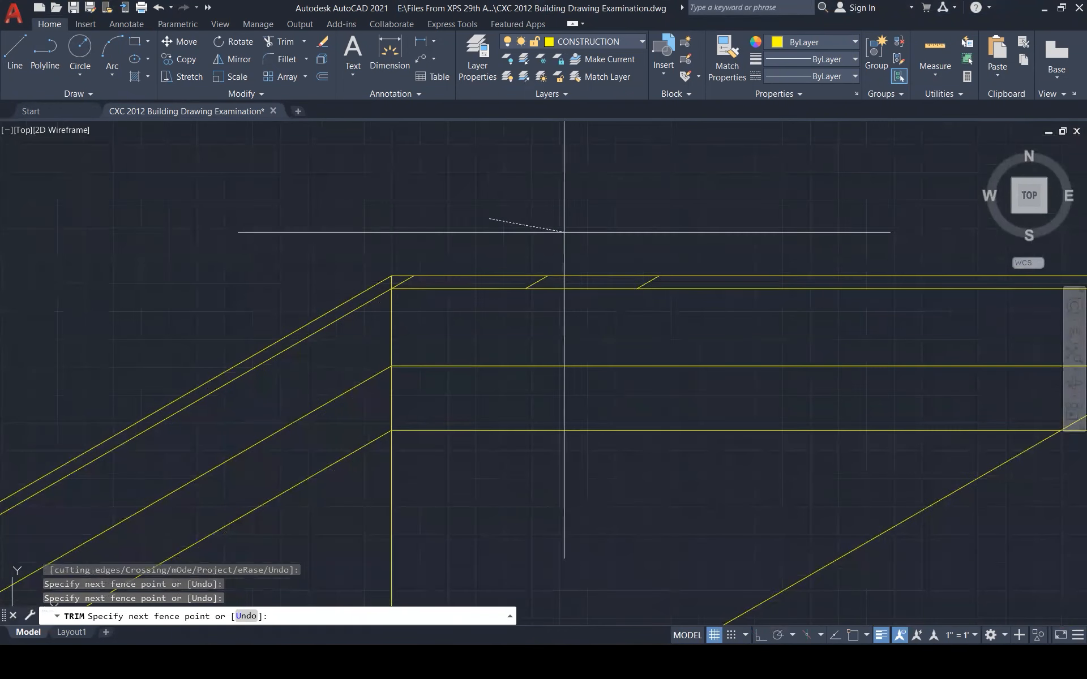
{"action": "left_click", "coordinate": [550, 220]}
{"action": "scroll", "coordinate": [550, 272], "scroll_direction": "up", "scroll_amount": 4}
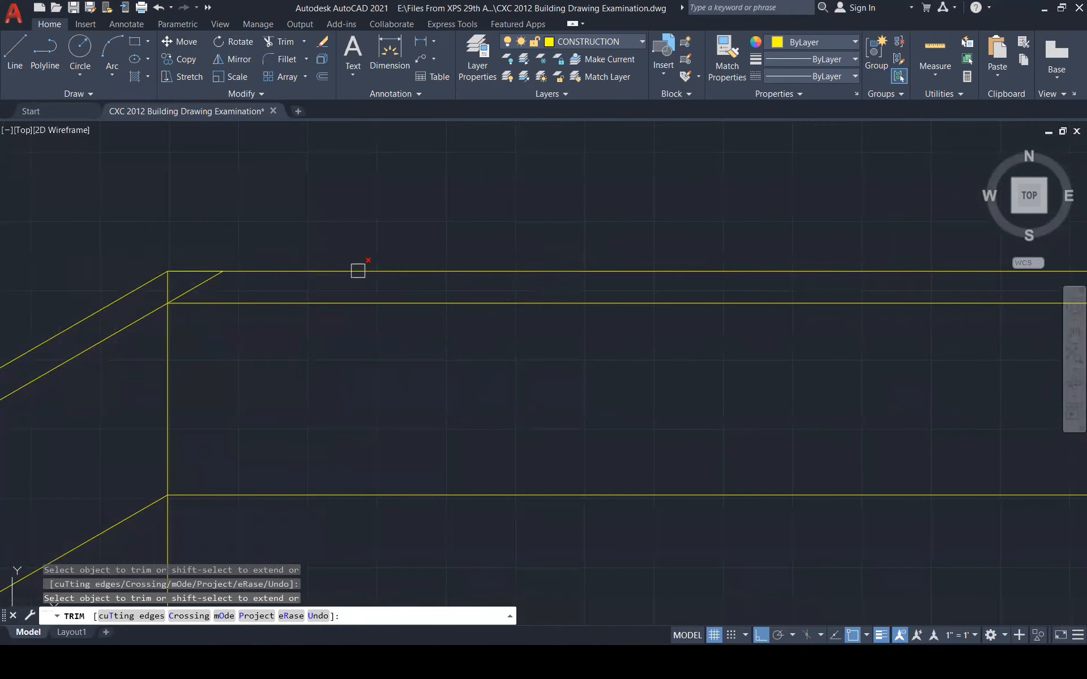
{"action": "scroll", "coordinate": [328, 206], "scroll_direction": "down", "scroll_amount": 3}
{"action": "scroll", "coordinate": [577, 234], "scroll_direction": "up", "scroll_amount": 4}
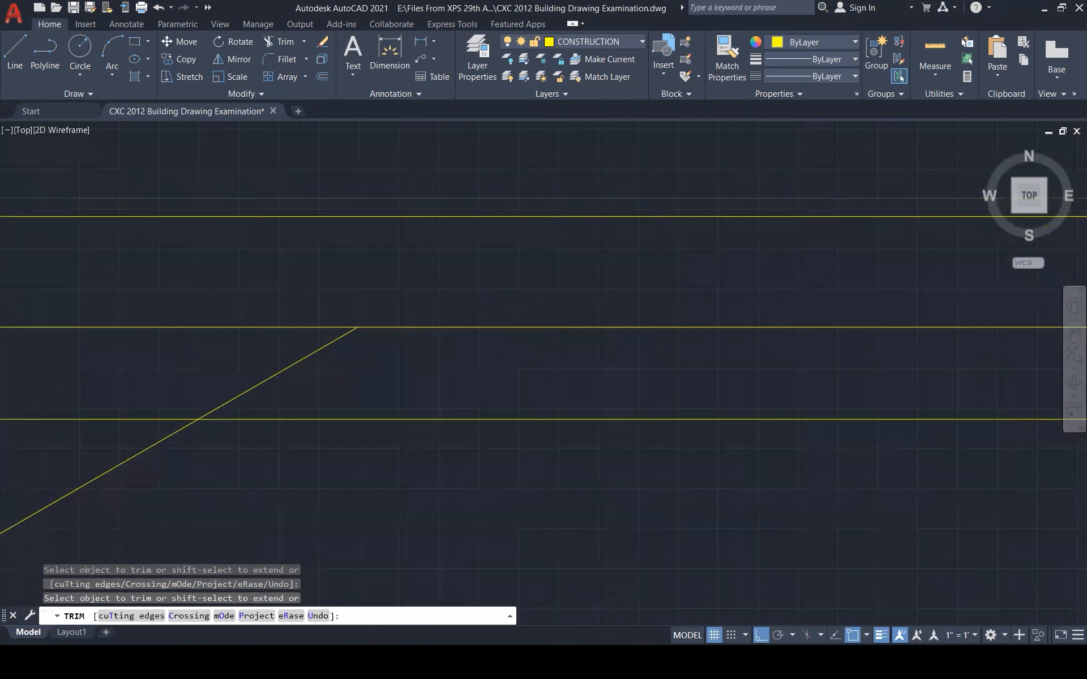
{"action": "scroll", "coordinate": [531, 267], "scroll_direction": "down", "scroll_amount": 3}
{"action": "scroll", "coordinate": [471, 315], "scroll_direction": "down", "scroll_amount": 5}
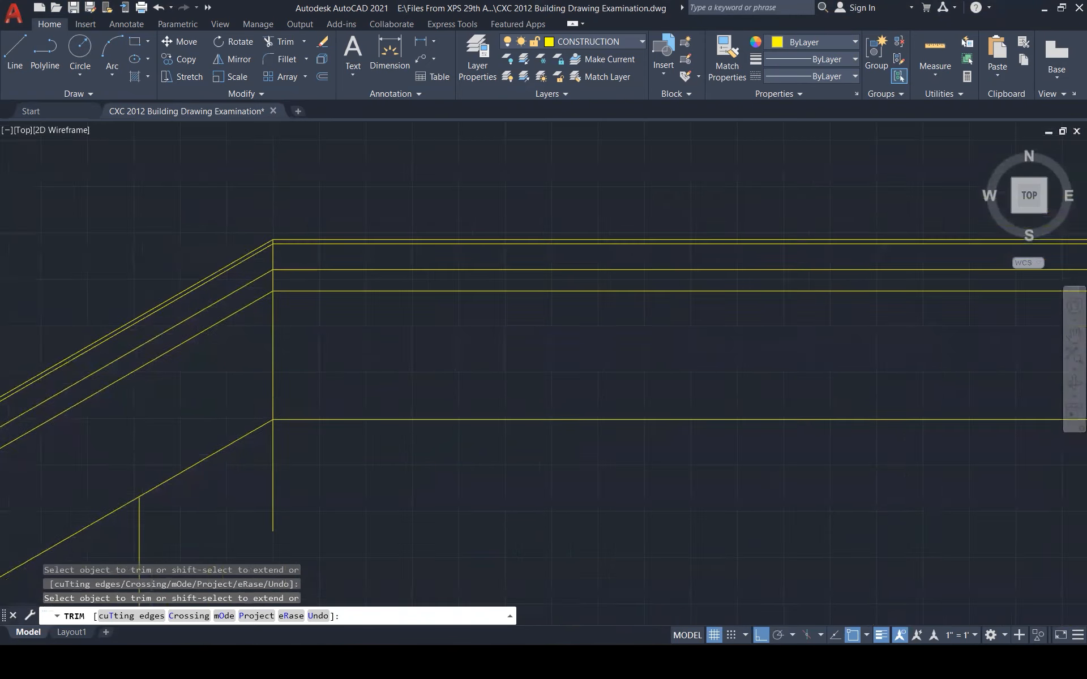
{"action": "scroll", "coordinate": [663, 302], "scroll_direction": "up", "scroll_amount": 2}
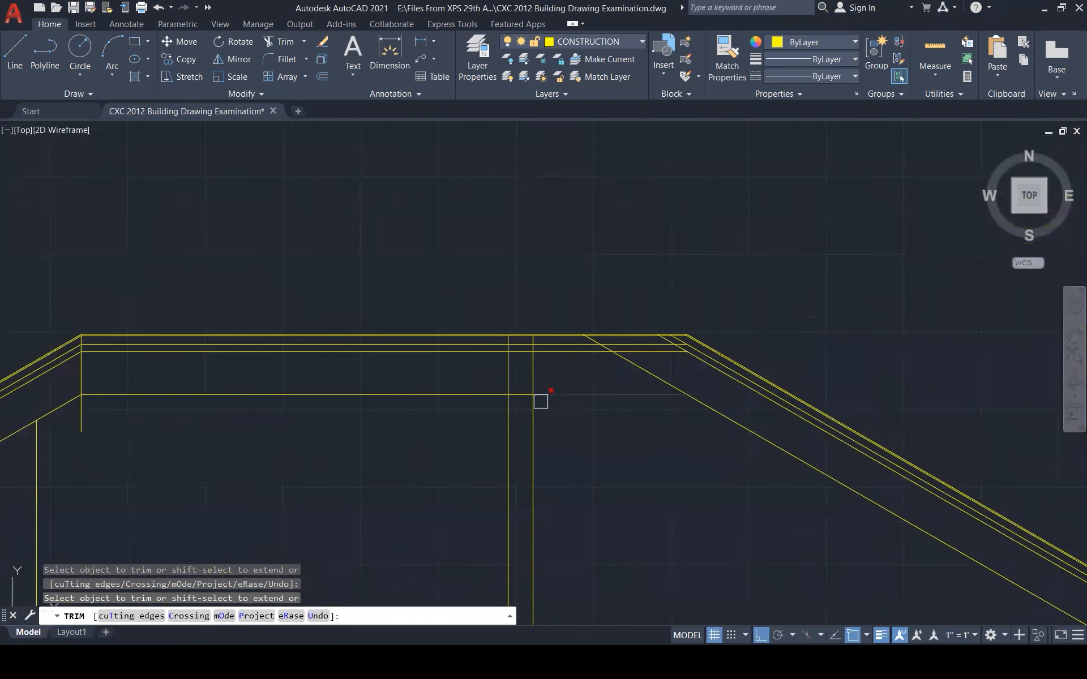
{"action": "key", "text": "Escape"}
Erase the two short vertical stub segments below the ridge
{"action": "left_click", "coordinate": [484, 283]}
{"action": "left_click", "coordinate": [562, 369]}
{"action": "key", "text": "Delete"}
{"action": "scroll", "coordinate": [663, 350], "scroll_direction": "up", "scroll_amount": 4}
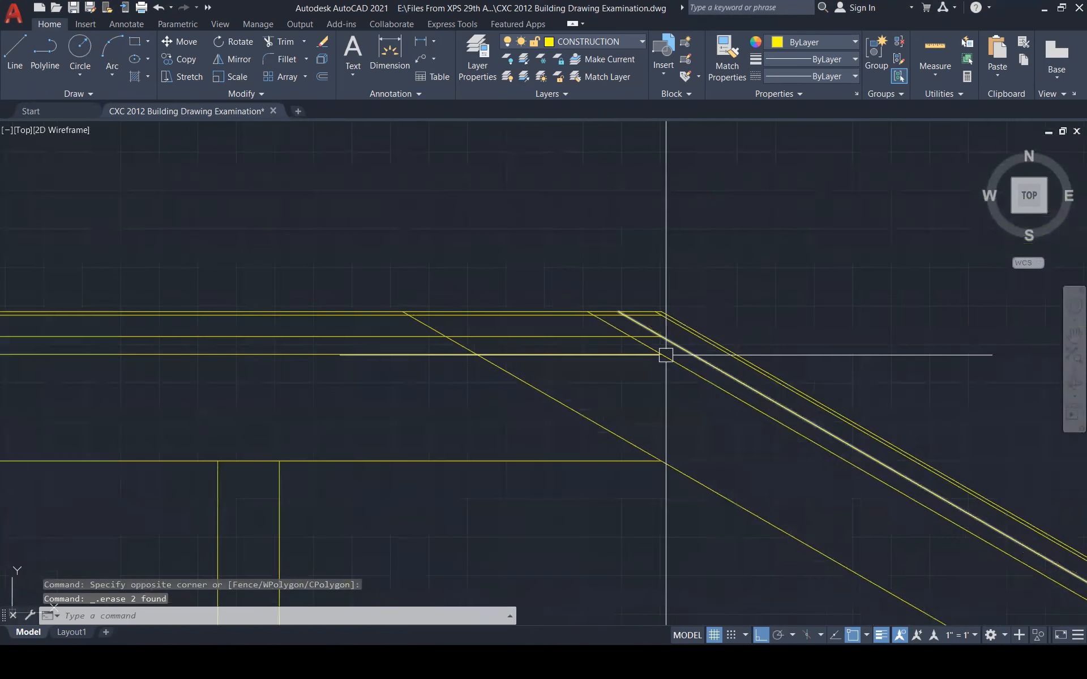
{"action": "key", "text": "Escape"}
{"action": "key", "text": "Escape"}
Fillet three roof diagonals into sharp corners with their horizontal lines
{"action": "scroll", "coordinate": [665, 338], "scroll_direction": "up", "scroll_amount": 4}
{"action": "type", "text": "f"}
{"action": "key", "text": "Return"}
{"action": "left_click", "coordinate": [656, 335]}
{"action": "left_click", "coordinate": [635, 330]}
{"action": "key", "text": "Return"}
{"action": "left_click", "coordinate": [674, 376]}
{"action": "left_click", "coordinate": [628, 362]}
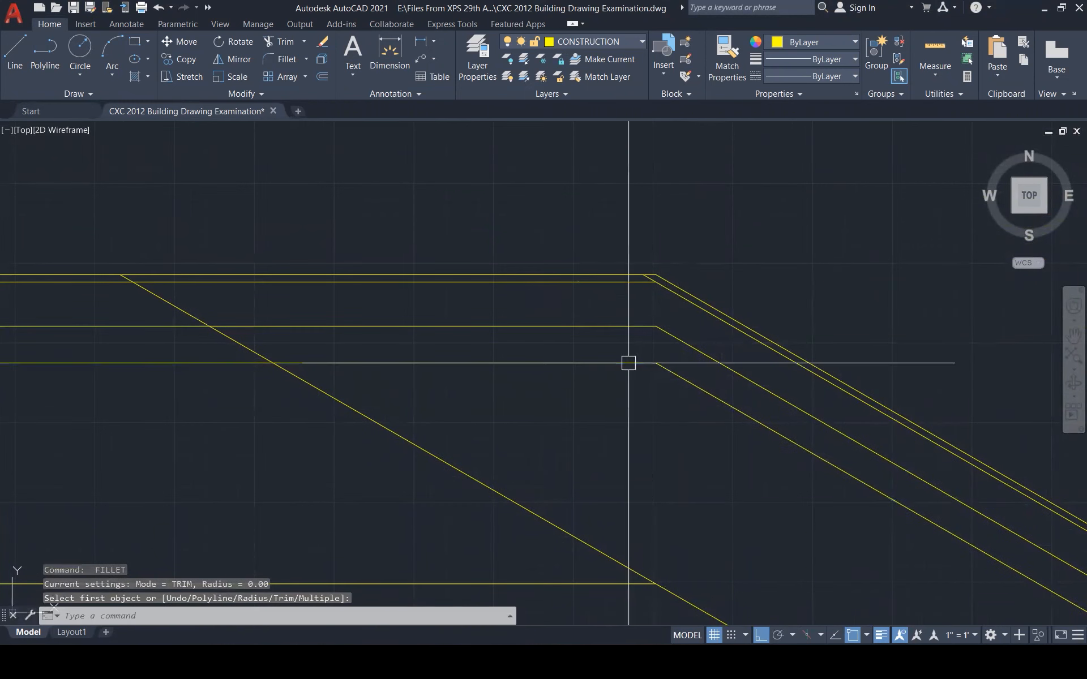
{"action": "key", "text": "Return"}
{"action": "left_click", "coordinate": [666, 595]}
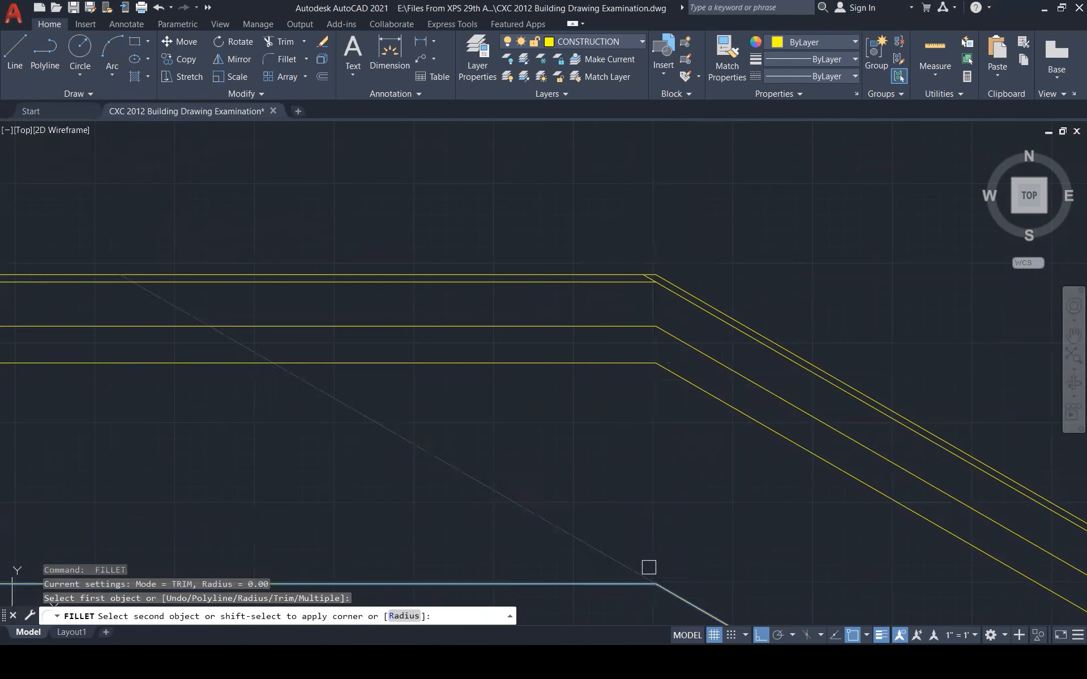
{"action": "left_click", "coordinate": [623, 583]}
Fillet the remaining diagonal to its horizontal line at the right corner
{"action": "scroll", "coordinate": [639, 340], "scroll_direction": "down", "scroll_amount": 2}
{"action": "scroll", "coordinate": [662, 325], "scroll_direction": "up", "scroll_amount": 3}
{"action": "key", "text": "Return"}
{"action": "left_click", "coordinate": [637, 332]}
{"action": "left_click", "coordinate": [604, 328]}
{"action": "key", "text": "Escape"}
Draw a vertical line from the right ridge corner down to the lower wall line
{"action": "type", "text": "l"}
{"action": "key", "text": "Return"}
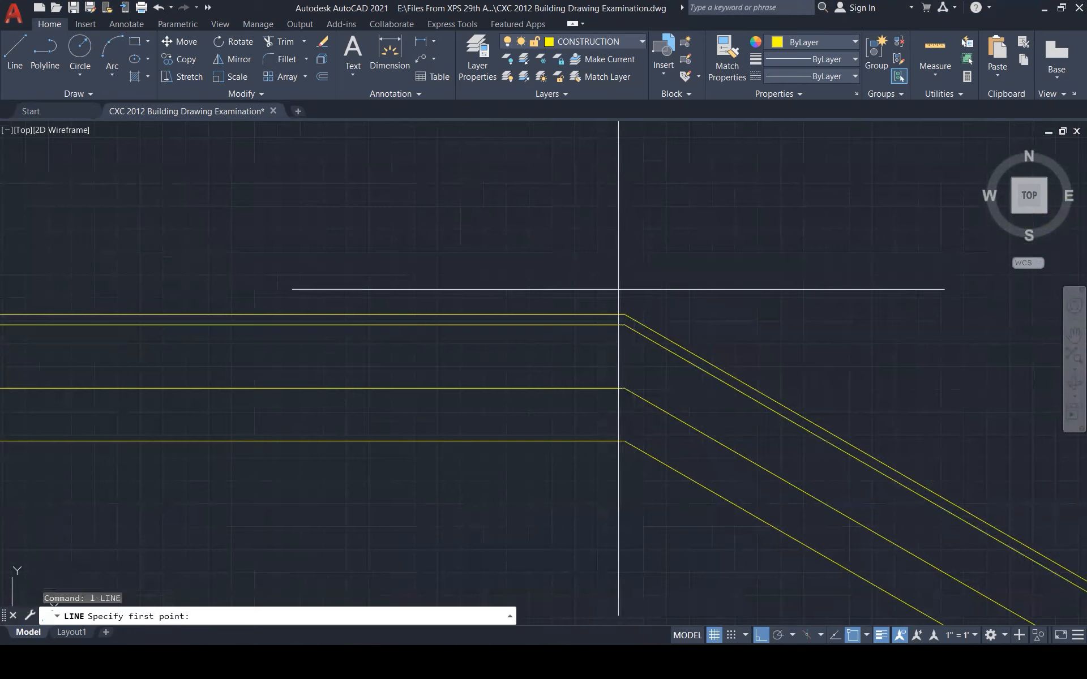
{"action": "left_click", "coordinate": [625, 315]}
{"action": "scroll", "coordinate": [642, 245], "scroll_direction": "down", "scroll_amount": 1}
{"action": "scroll", "coordinate": [642, 245], "scroll_direction": "down", "scroll_amount": 1}
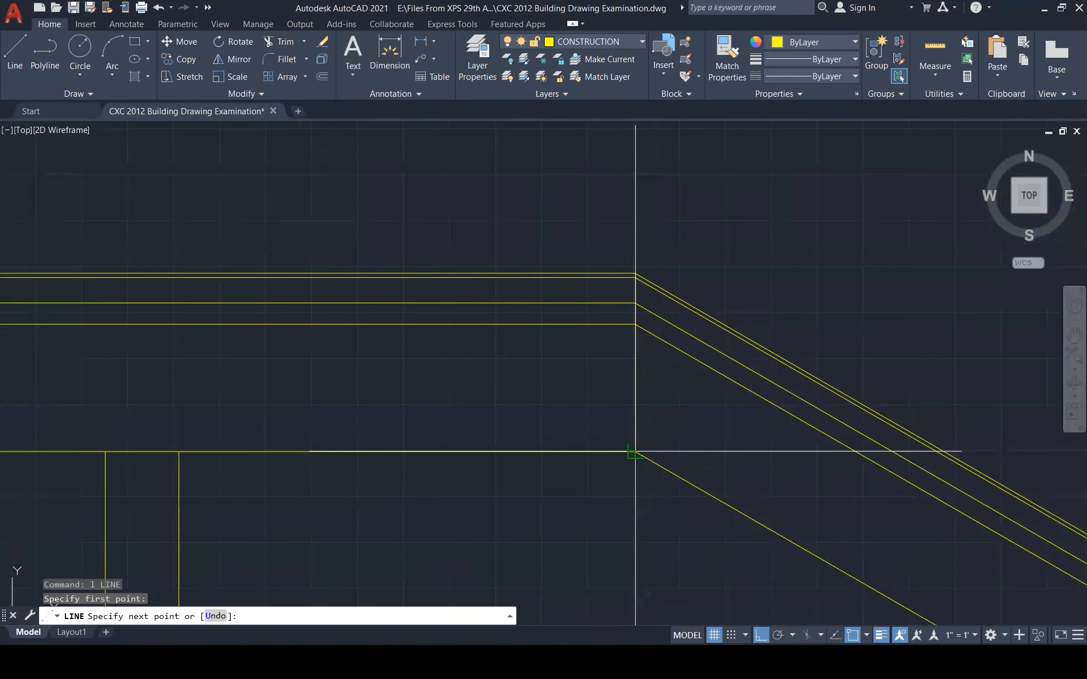
{"action": "left_click", "coordinate": [635, 456]}
{"action": "key", "text": "Escape"}
{"action": "key", "text": "Escape"}
{"action": "scroll", "coordinate": [776, 256], "scroll_direction": "down", "scroll_amount": 2}
{"action": "scroll", "coordinate": [775, 257], "scroll_direction": "down", "scroll_amount": 3}
{"action": "scroll", "coordinate": [715, 206], "scroll_direction": "down", "scroll_amount": 3}
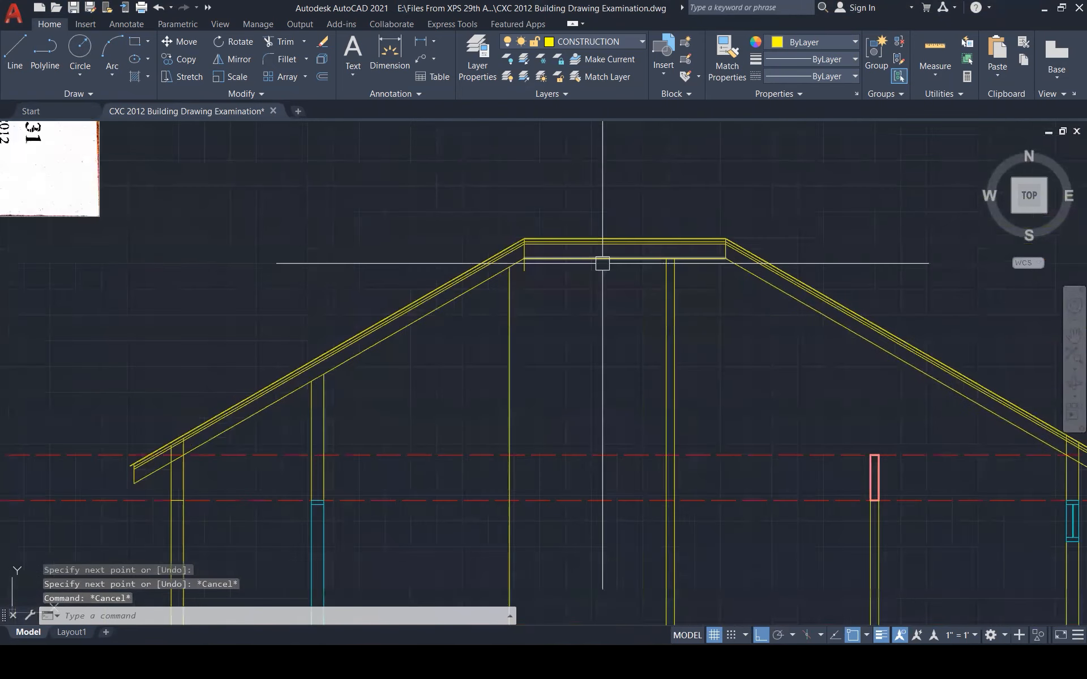
{"action": "scroll", "coordinate": [602, 262], "scroll_direction": "up", "scroll_amount": 4}
Trim the leftover stub under the left ridge corner
{"action": "type", "text": "tr"}
{"action": "key", "text": "Return"}
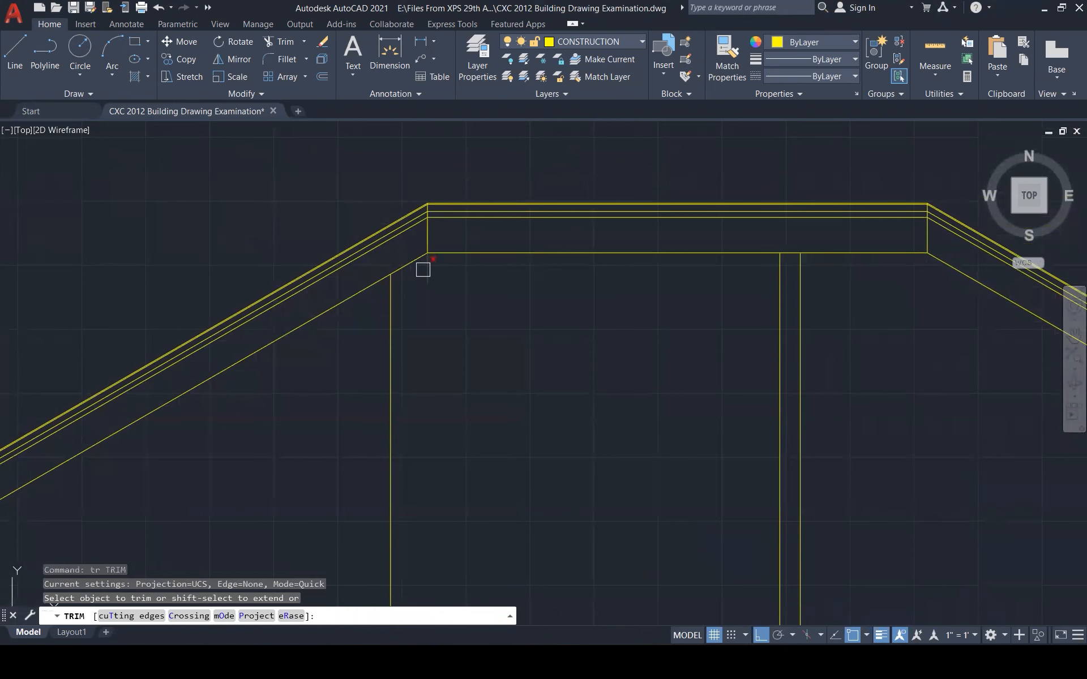
{"action": "left_click", "coordinate": [427, 268]}
{"action": "key", "text": "Escape"}
{"action": "scroll", "coordinate": [602, 281], "scroll_direction": "down", "scroll_amount": 1}
{"action": "scroll", "coordinate": [603, 281], "scroll_direction": "down", "scroll_amount": 5}
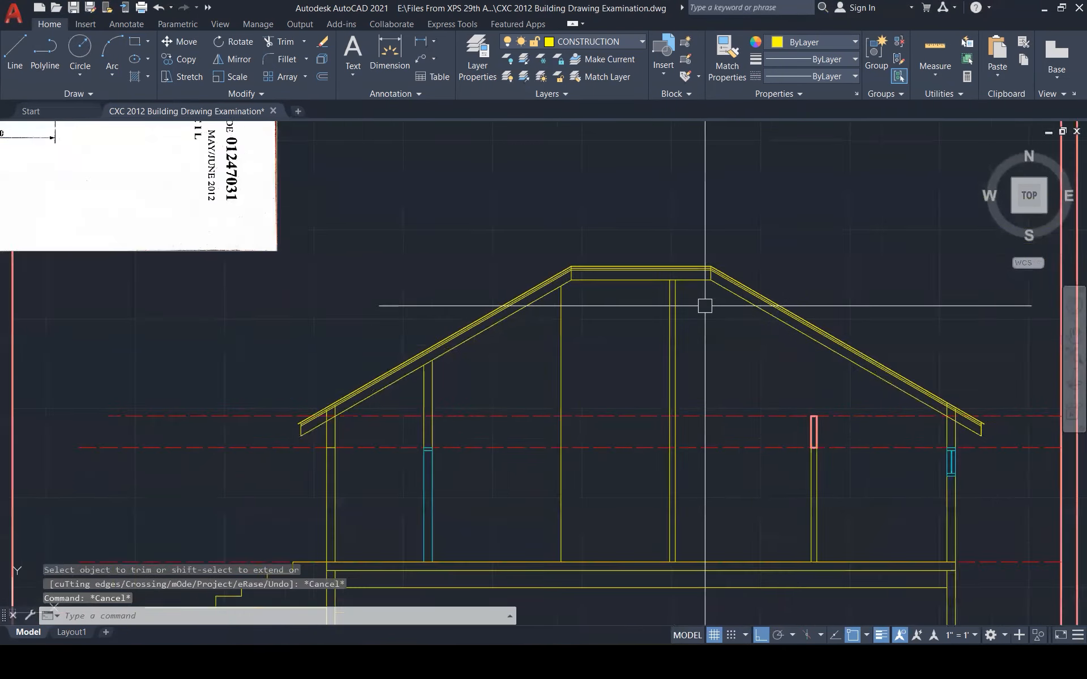
Restart HATCH and try filling the right footing, dismissing the boundary error
{"action": "key", "text": "Escape"}
{"action": "key", "text": "Escape"}
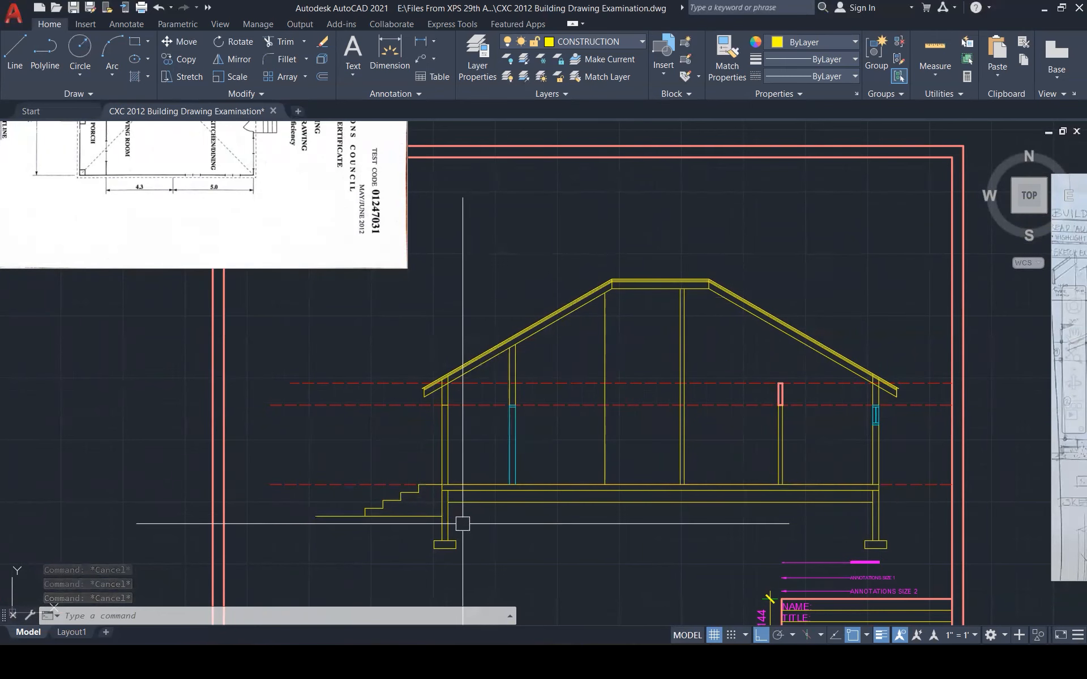
{"action": "scroll", "coordinate": [462, 524], "scroll_direction": "up", "scroll_amount": 5}
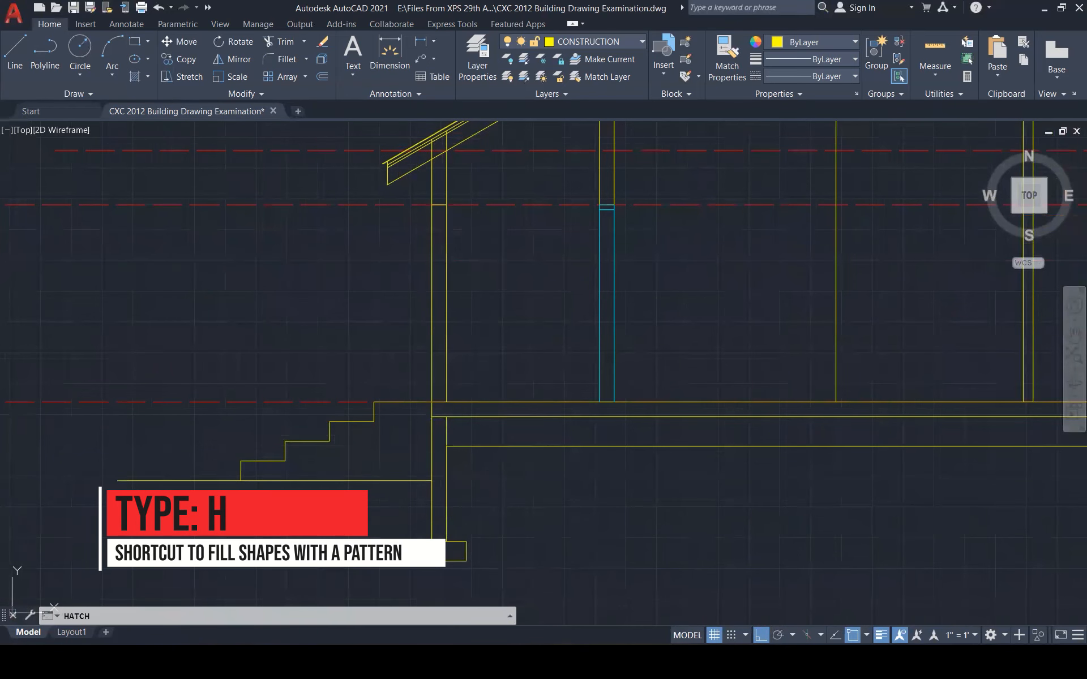
{"action": "key", "text": "Return"}
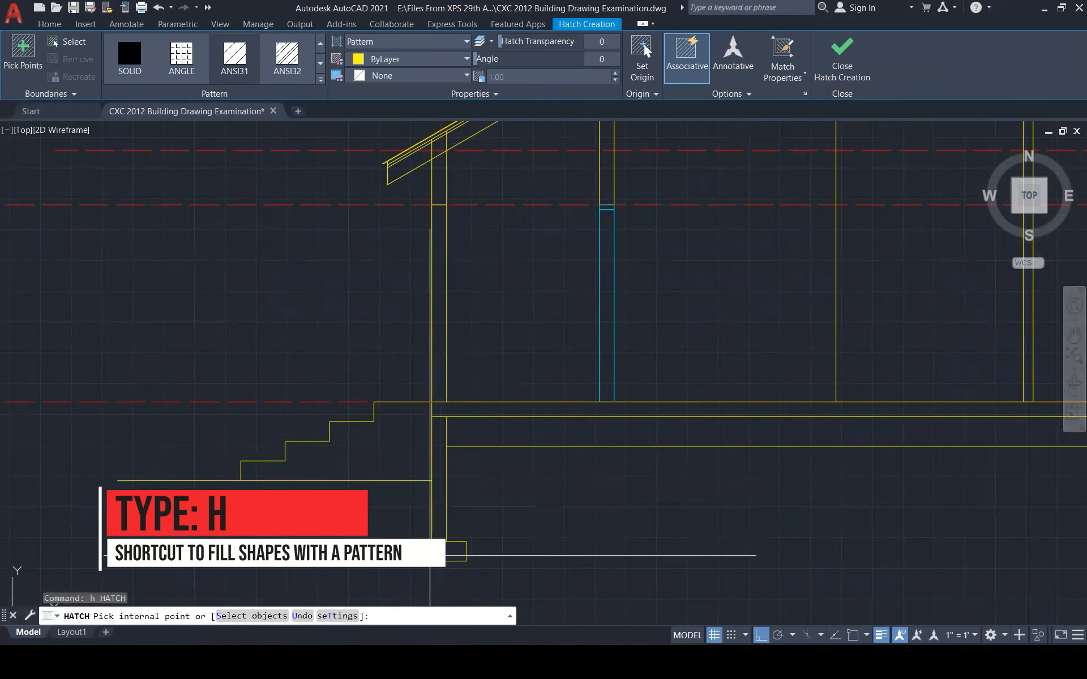
{"action": "scroll", "coordinate": [389, 468], "scroll_direction": "down", "scroll_amount": 3}
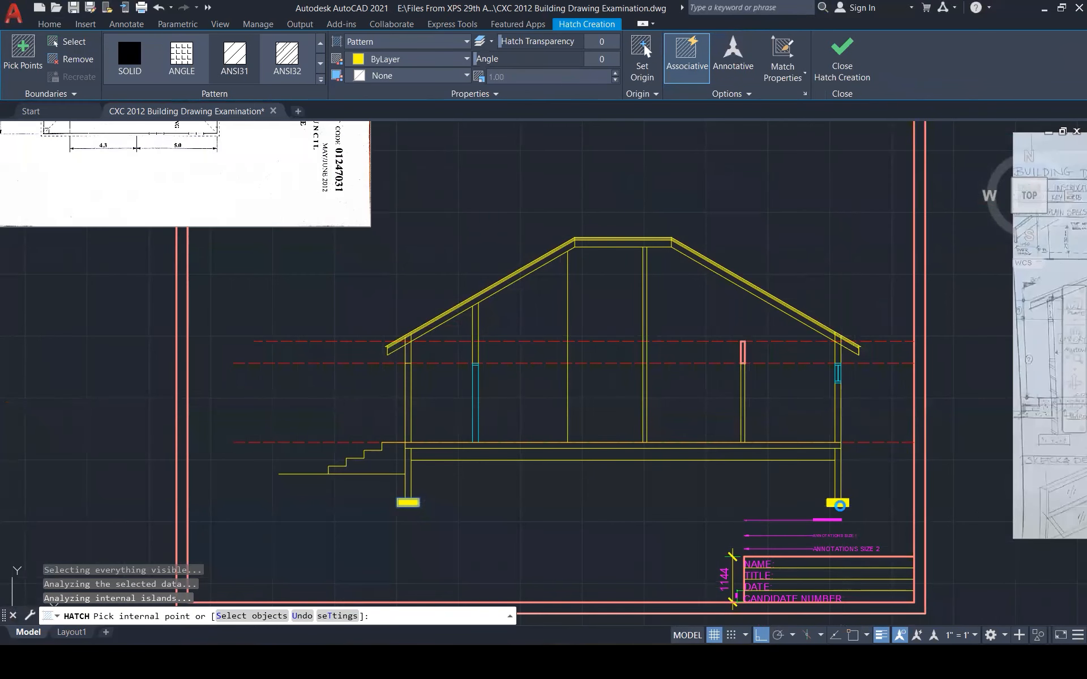
{"action": "left_click", "coordinate": [840, 505]}
{"action": "left_click", "coordinate": [628, 337]}
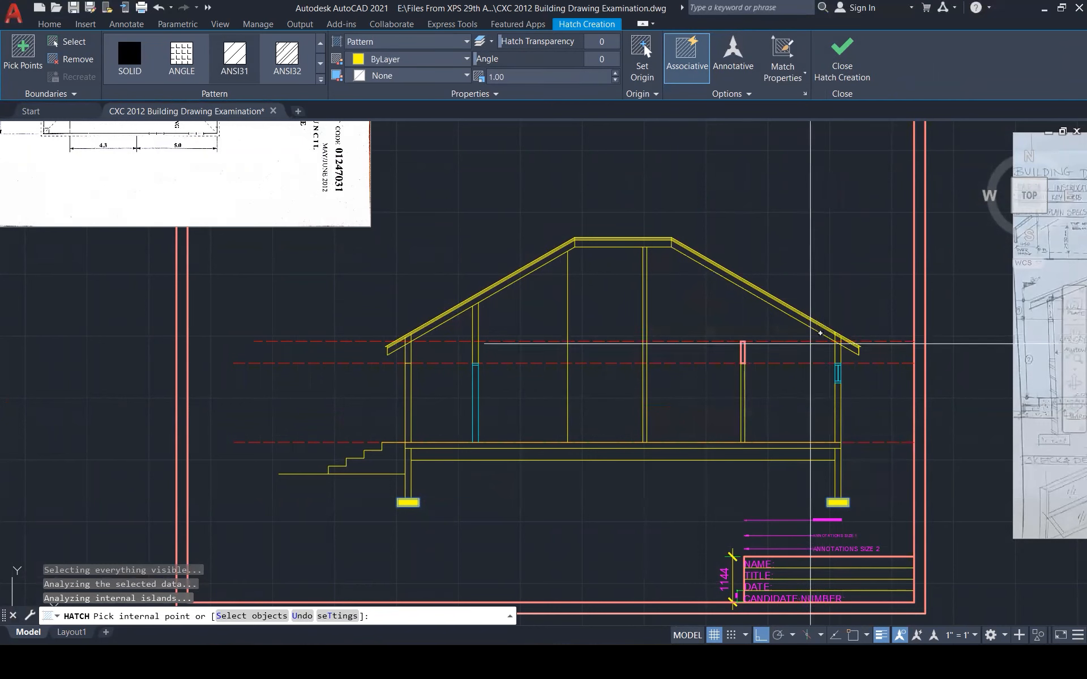
Solid-fill the floor slab and stair steps, then close hatch creation
{"action": "scroll", "coordinate": [742, 354], "scroll_direction": "up", "scroll_amount": 5}
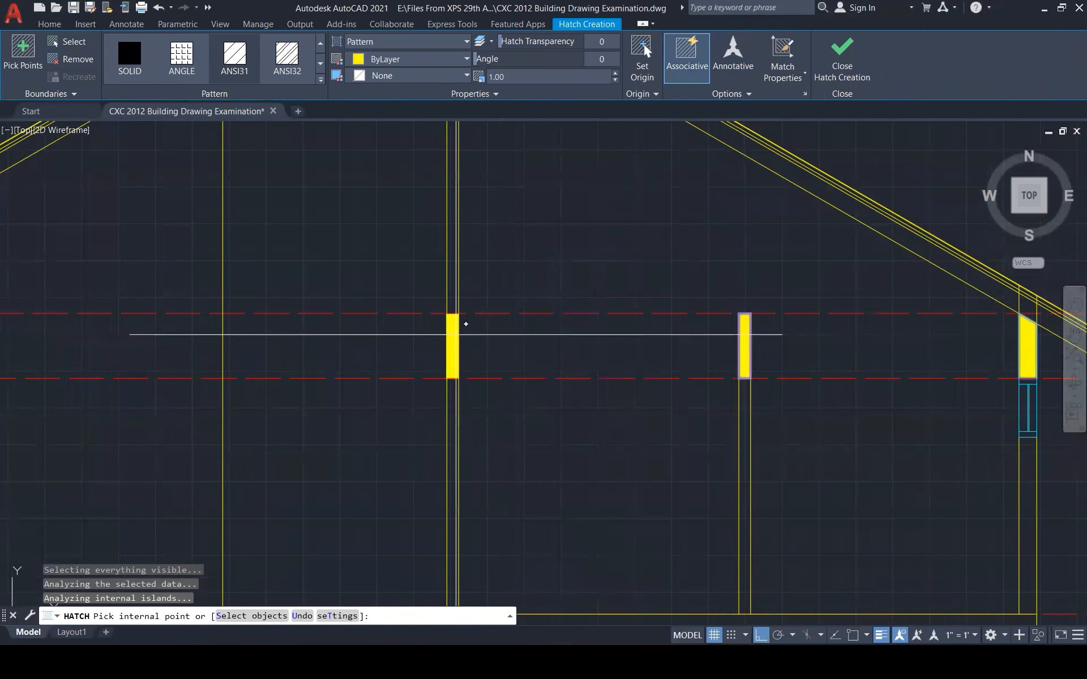
{"action": "scroll", "coordinate": [452, 334], "scroll_direction": "down", "scroll_amount": 5}
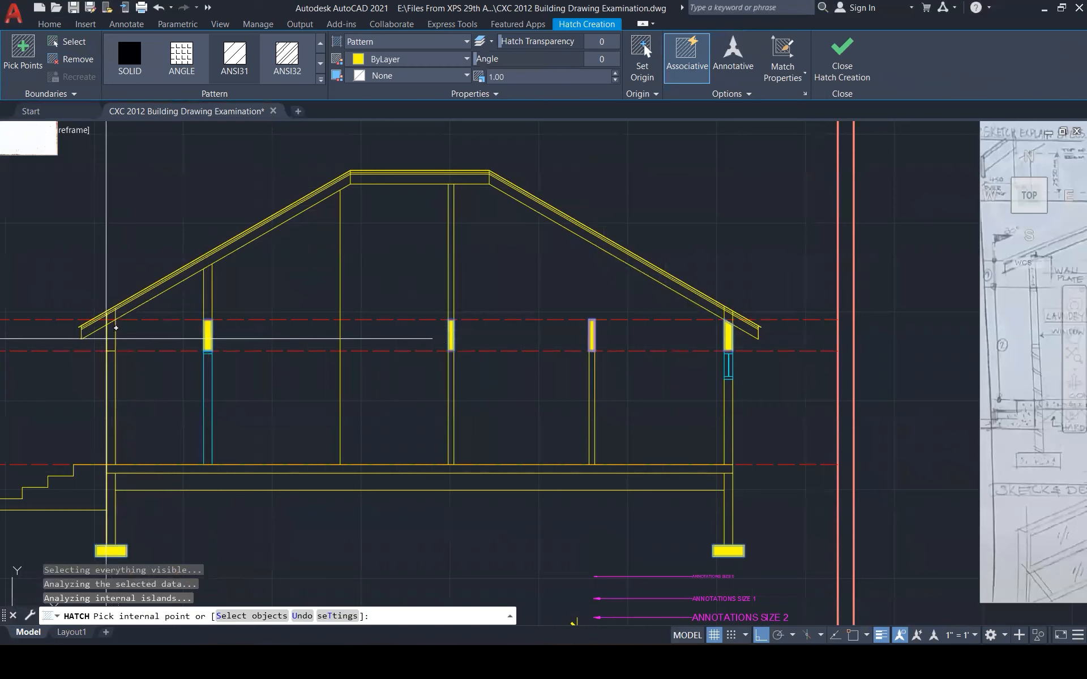
{"action": "scroll", "coordinate": [376, 378], "scroll_direction": "down", "scroll_amount": 3}
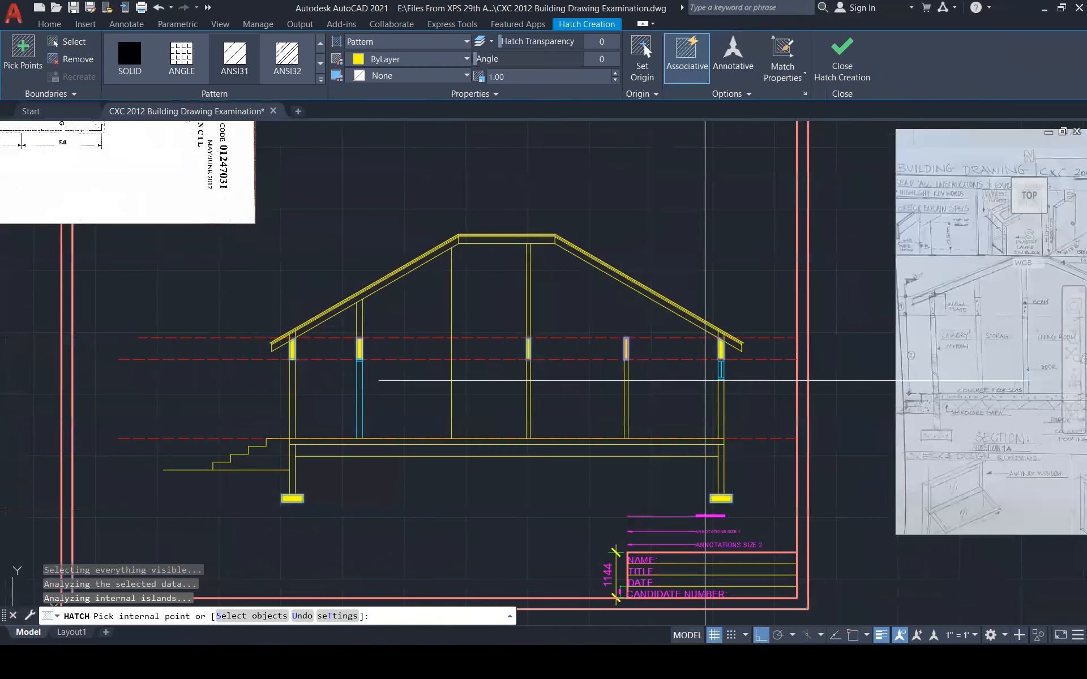
{"action": "scroll", "coordinate": [408, 373], "scroll_direction": "up", "scroll_amount": 6}
{"action": "left_click", "coordinate": [222, 447]}
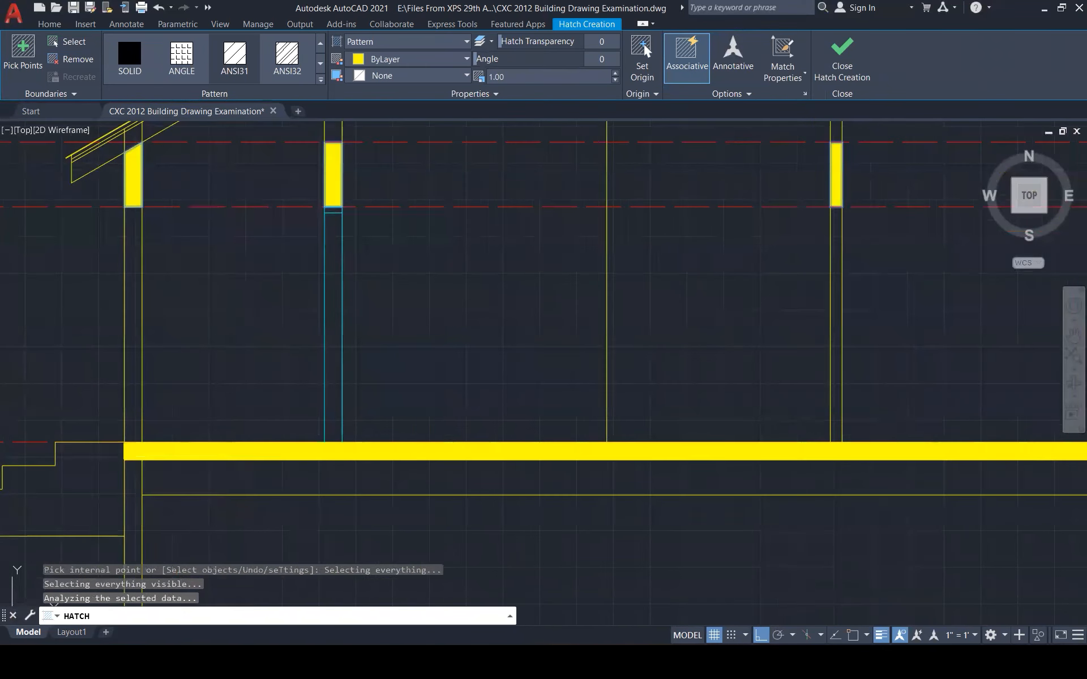
{"action": "scroll", "coordinate": [521, 434], "scroll_direction": "down", "scroll_amount": 3}
{"action": "scroll", "coordinate": [511, 436], "scroll_direction": "down", "scroll_amount": 1}
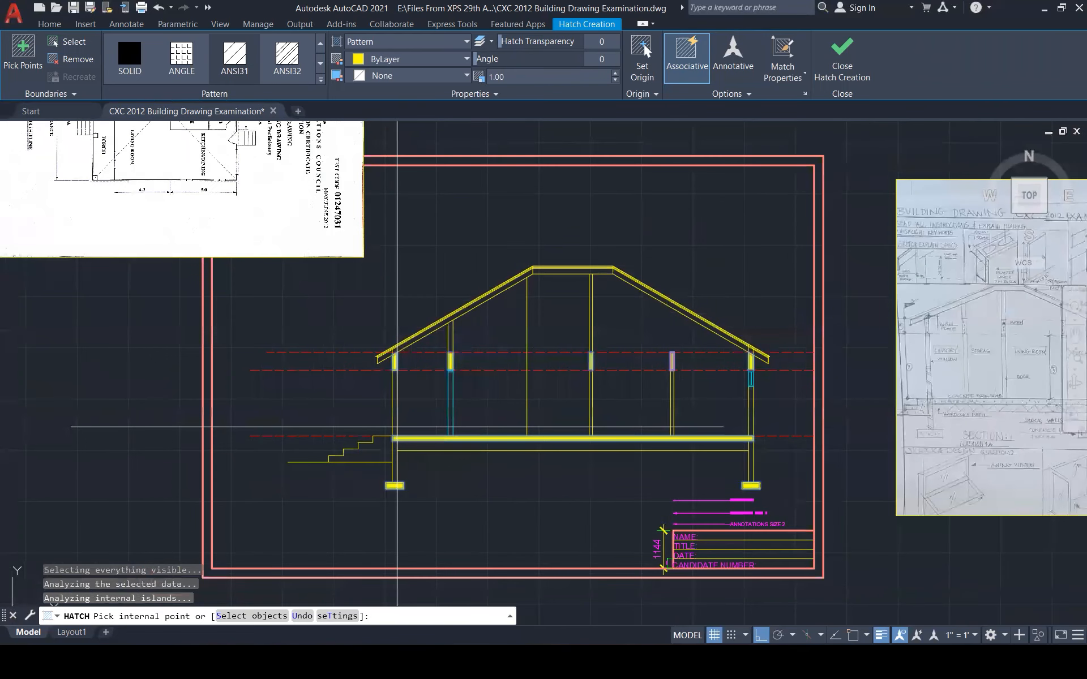
{"action": "left_click", "coordinate": [370, 450]}
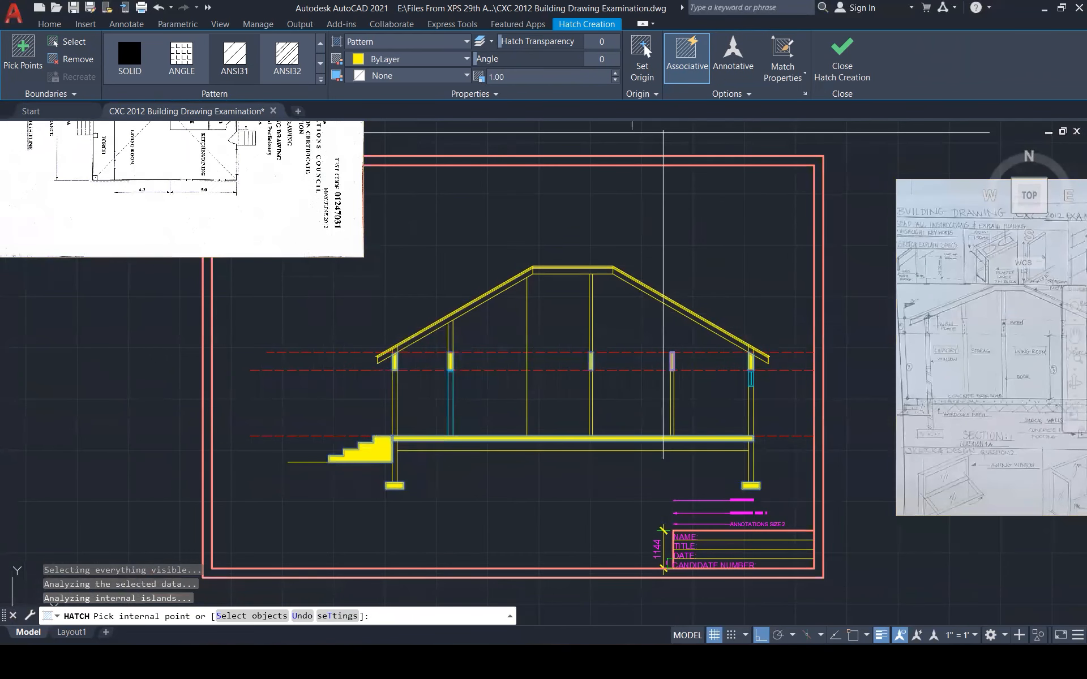
{"action": "left_click", "coordinate": [842, 49]}
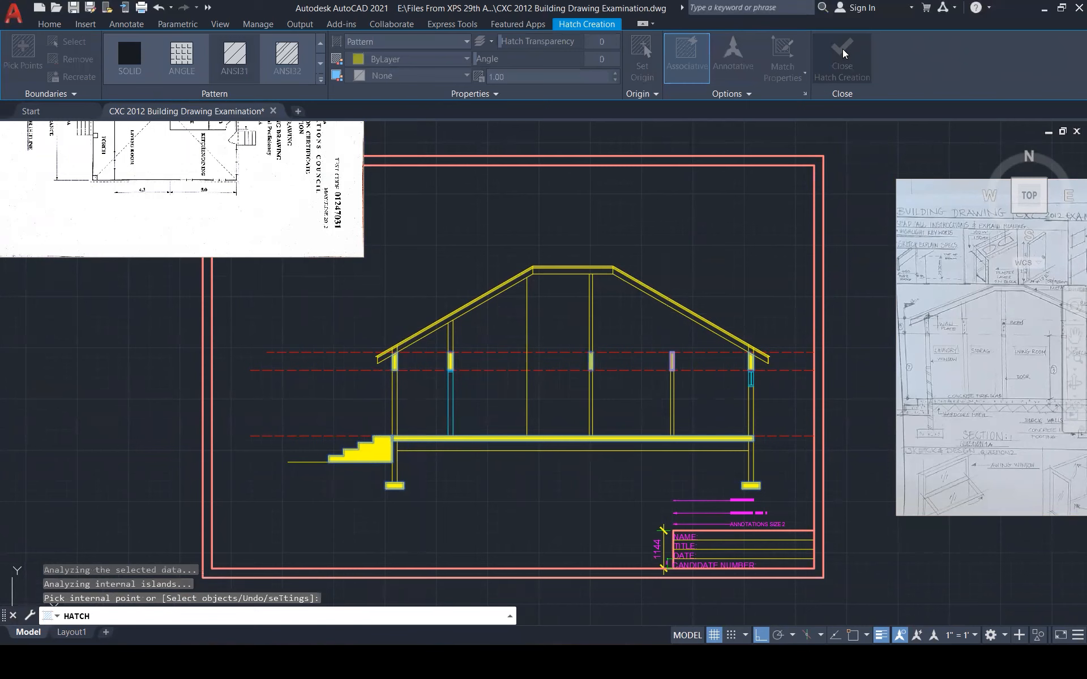
{"action": "left_click", "coordinate": [516, 354]}
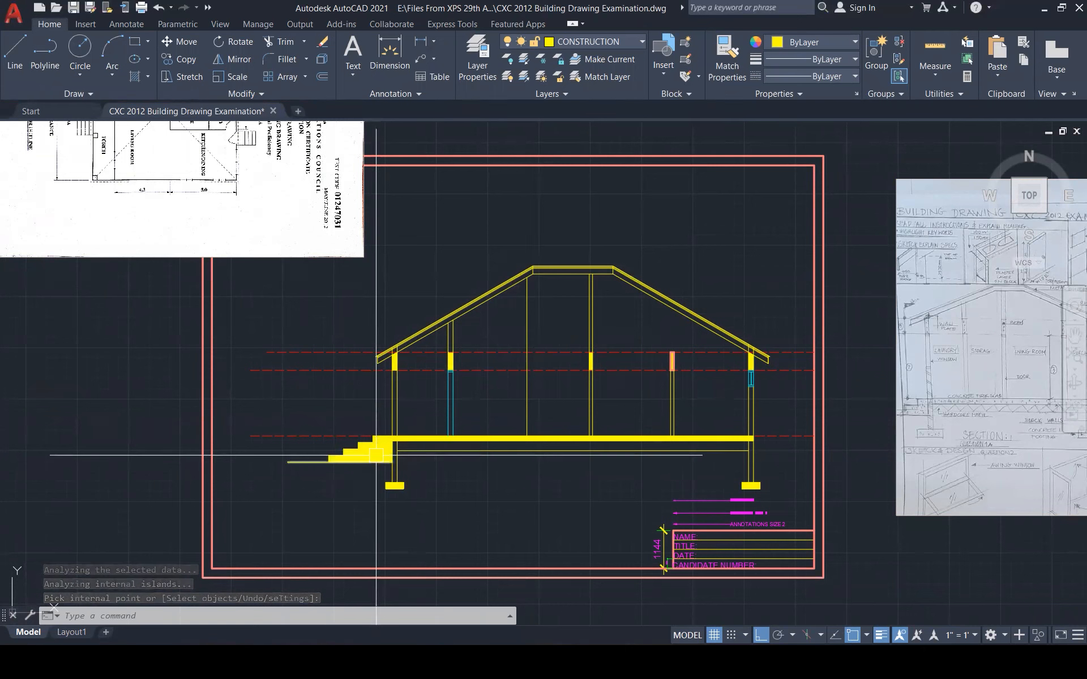
{"action": "left_click", "coordinate": [544, 420]}
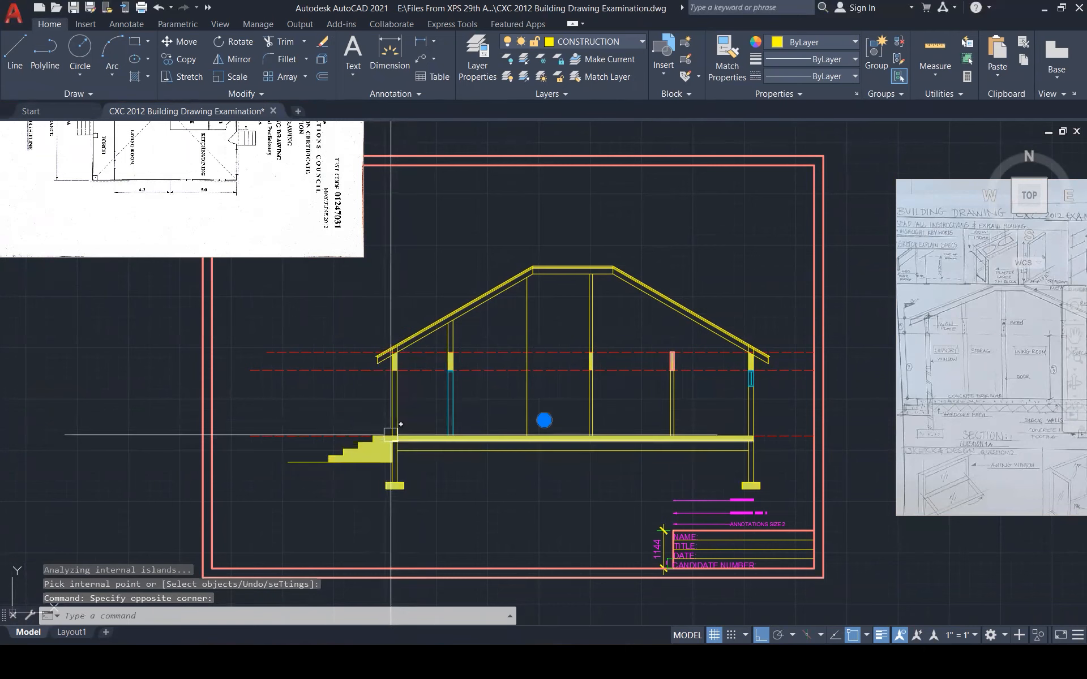
{"action": "left_click", "coordinate": [315, 79]}
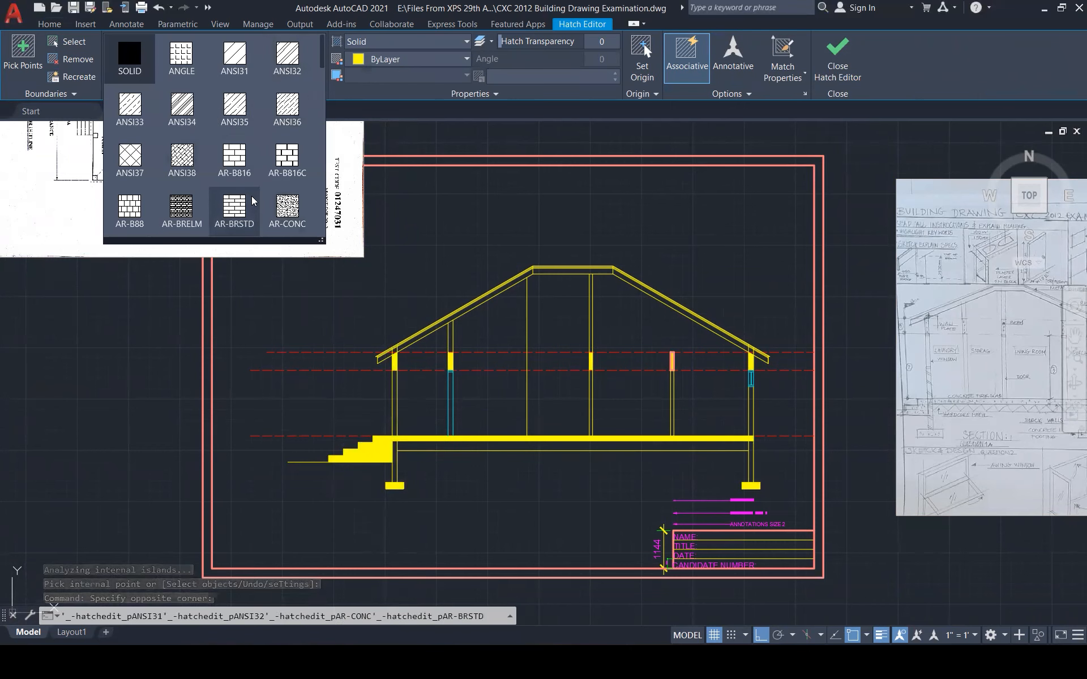
{"action": "scroll", "coordinate": [234, 209], "scroll_direction": "down", "scroll_amount": 2}
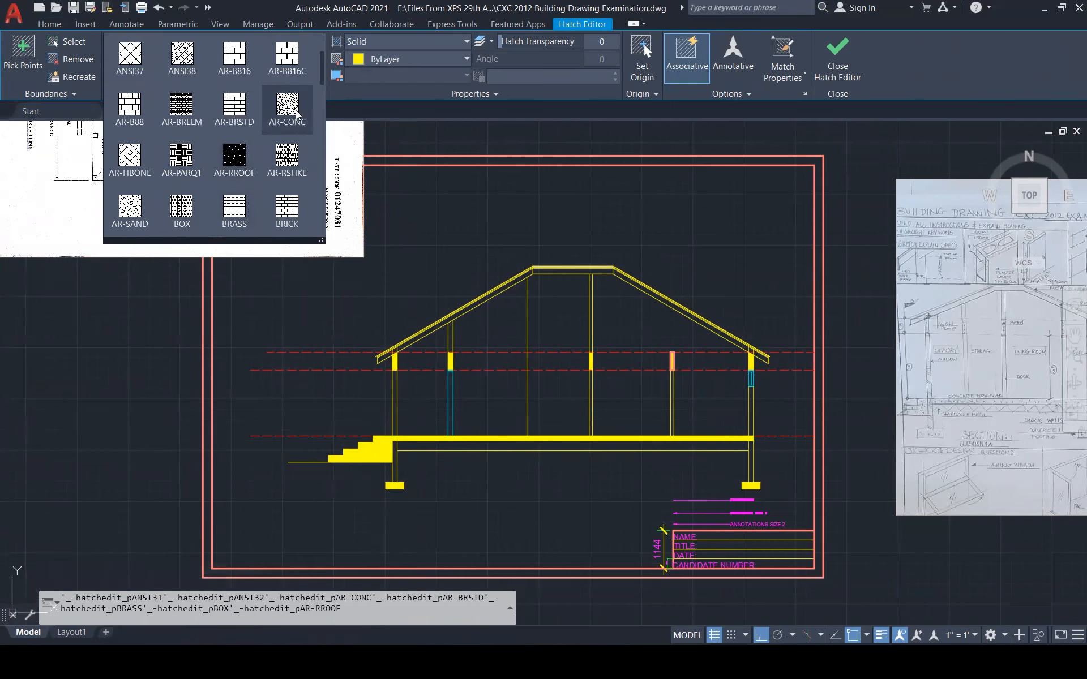
{"action": "scroll", "coordinate": [276, 204], "scroll_direction": "down", "scroll_amount": 2}
{"action": "scroll", "coordinate": [276, 203], "scroll_direction": "down", "scroll_amount": 2}
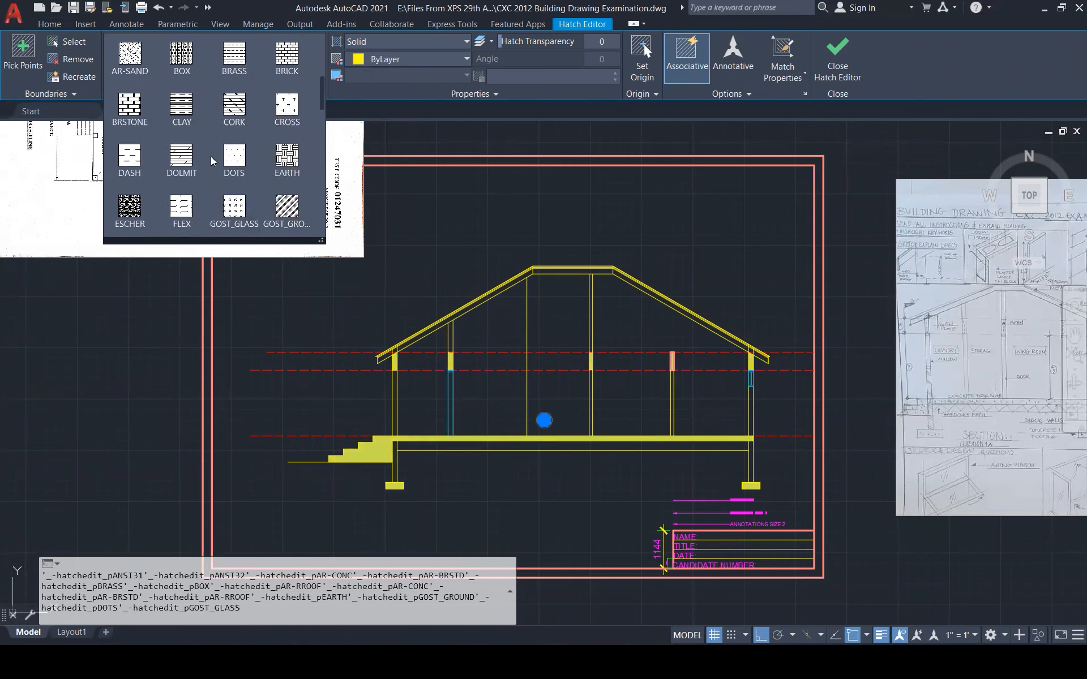
{"action": "scroll", "coordinate": [234, 107], "scroll_direction": "up", "scroll_amount": 2}
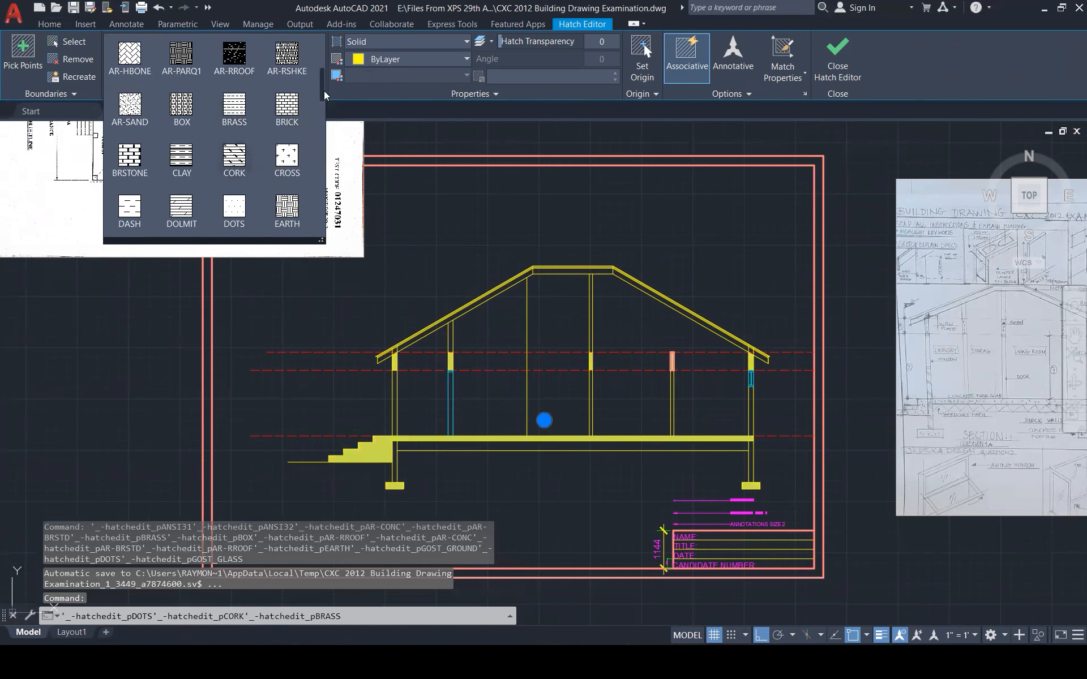
{"action": "scroll", "coordinate": [303, 132], "scroll_direction": "up", "scroll_amount": 3}
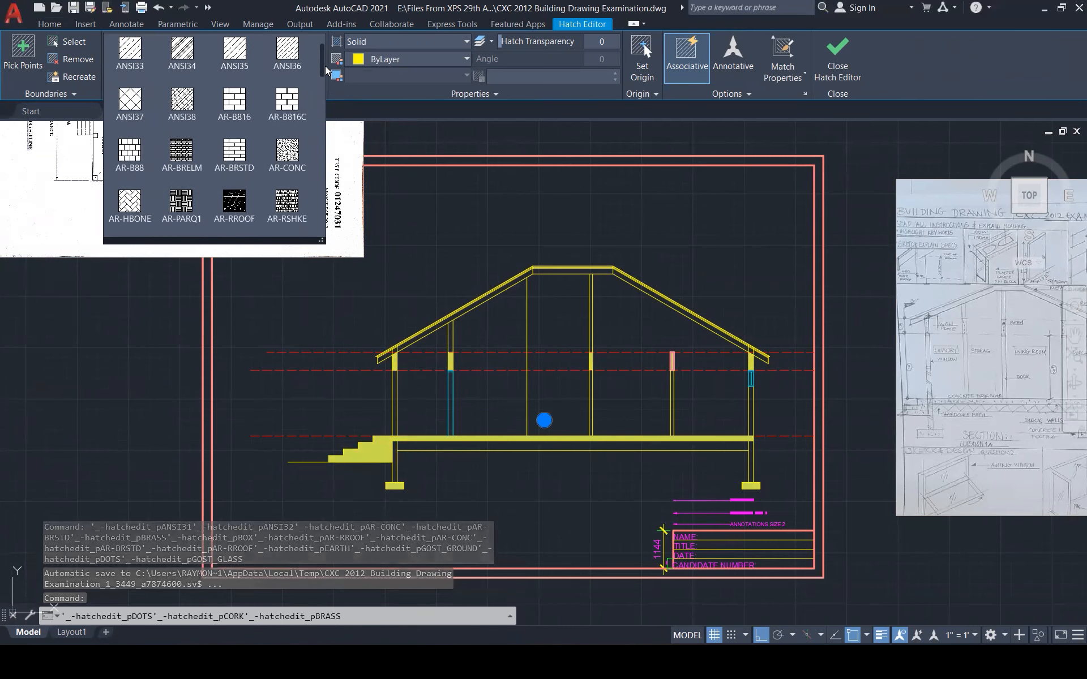
{"action": "left_click", "coordinate": [287, 152]}
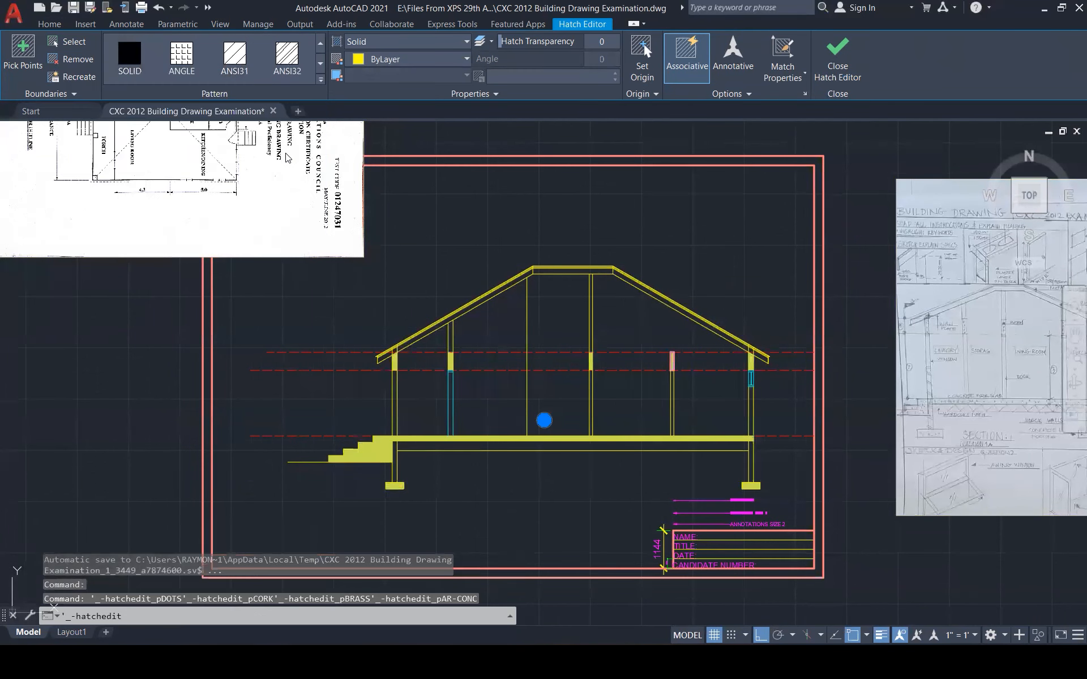
{"action": "key", "text": "Escape"}
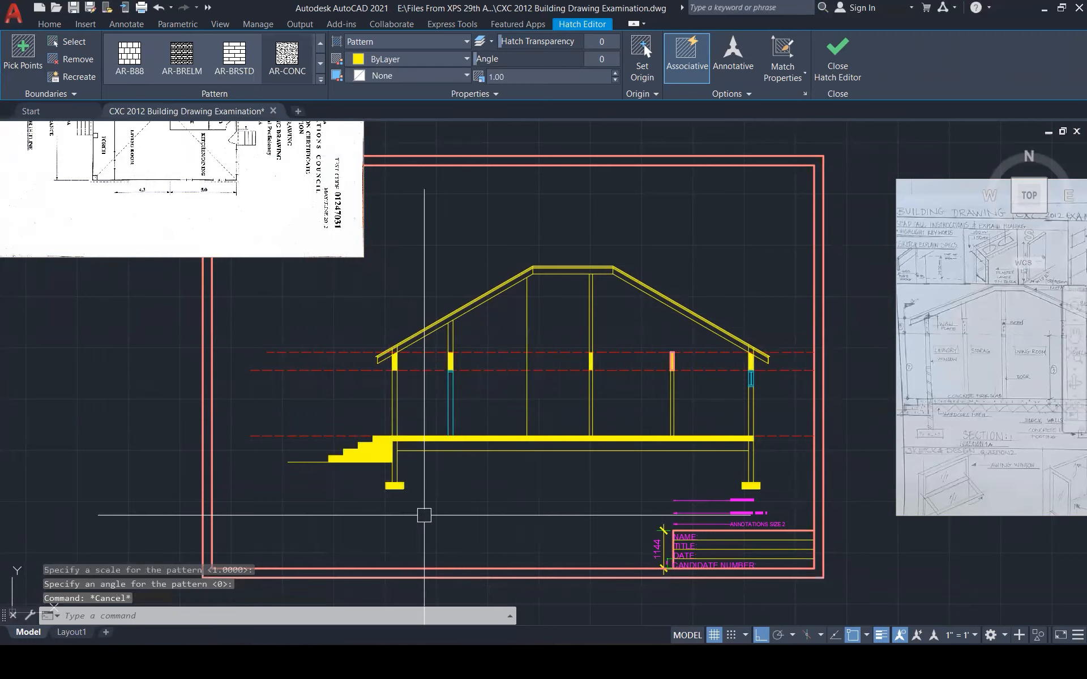
{"action": "scroll", "coordinate": [361, 429], "scroll_direction": "up", "scroll_amount": 1}
{"action": "scroll", "coordinate": [361, 429], "scroll_direction": "up", "scroll_amount": 3}
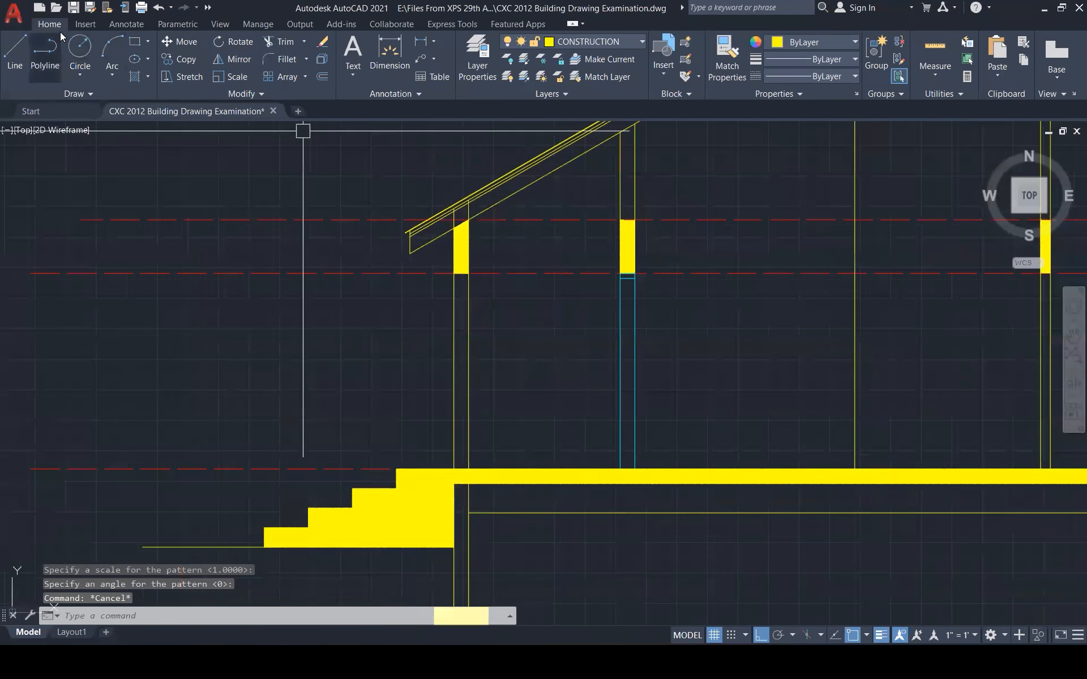
Insert the Concrete ARCON block from the block gallery
{"action": "left_click", "coordinate": [83, 24]}
{"action": "left_click", "coordinate": [17, 71]}
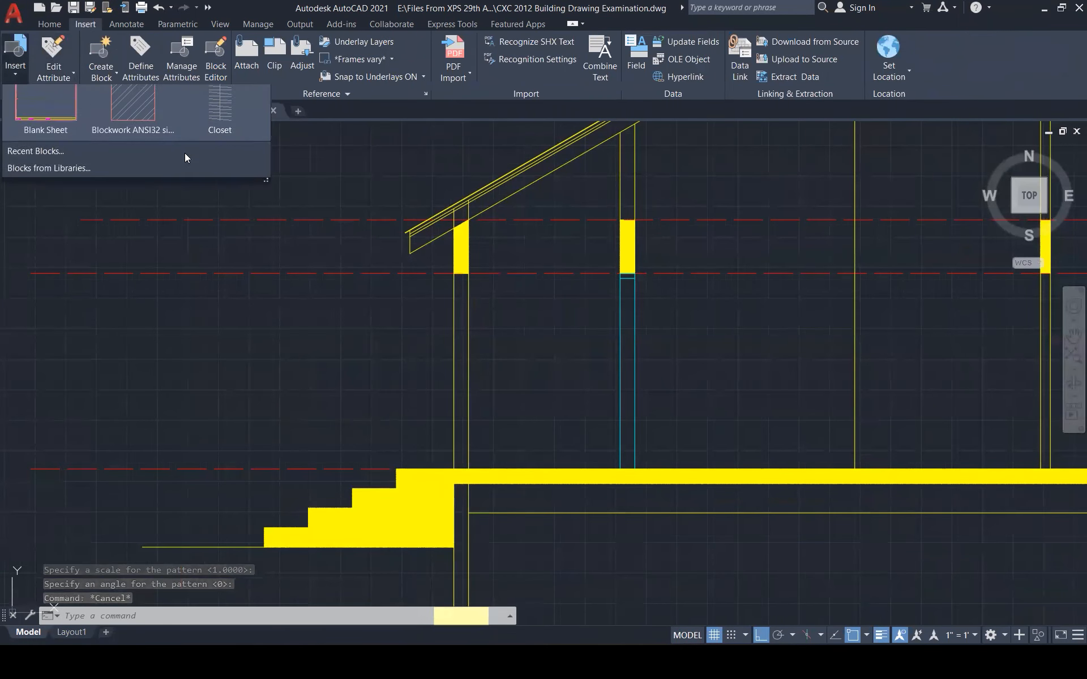
{"action": "left_click_drag", "start_coordinate": [300, 324], "coordinate": [362, 399]}
{"action": "left_click", "coordinate": [236, 198]}
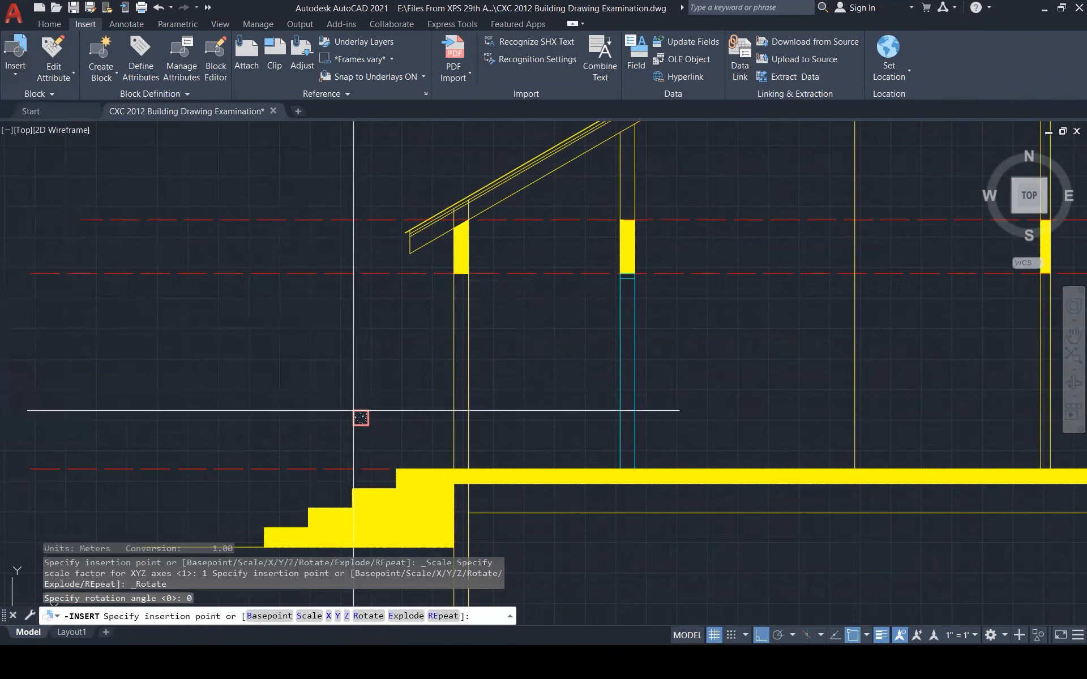
{"action": "key", "text": "Escape"}
Explode the concrete block and MATCHPROP its hatch onto the yellow fills
{"action": "type", "text": "x"}
{"action": "key", "text": "Return"}
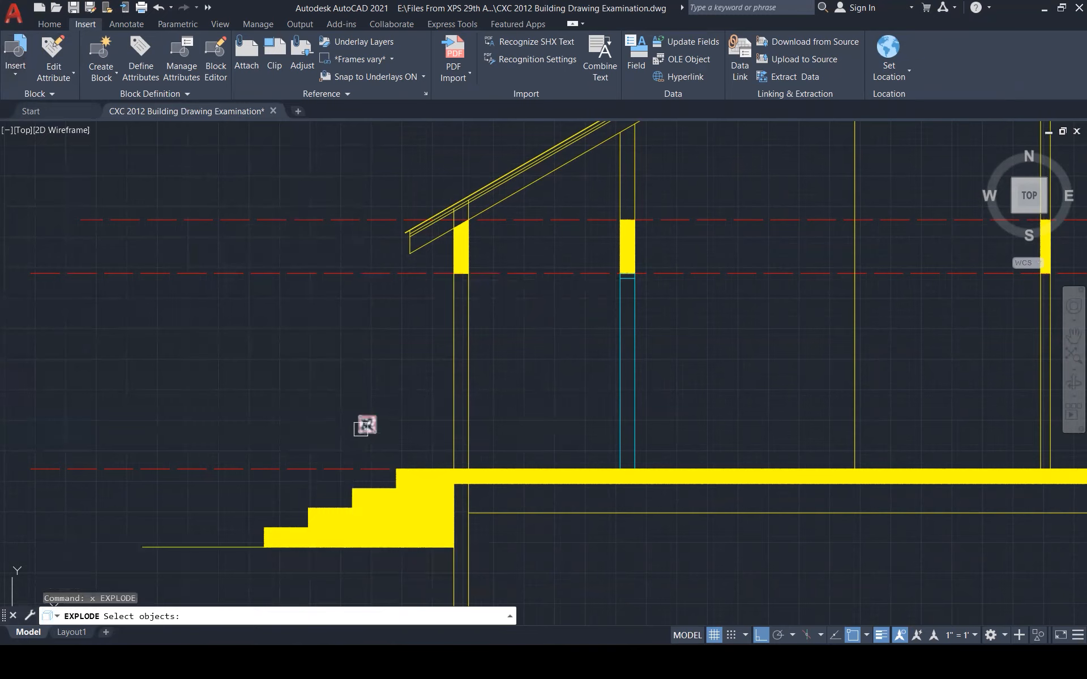
{"action": "scroll", "coordinate": [366, 424], "scroll_direction": "up", "scroll_amount": 3}
{"action": "left_click", "coordinate": [371, 425]}
{"action": "type", "text": "ma"}
{"action": "key", "text": "Return"}
{"action": "left_click", "coordinate": [370, 421]}
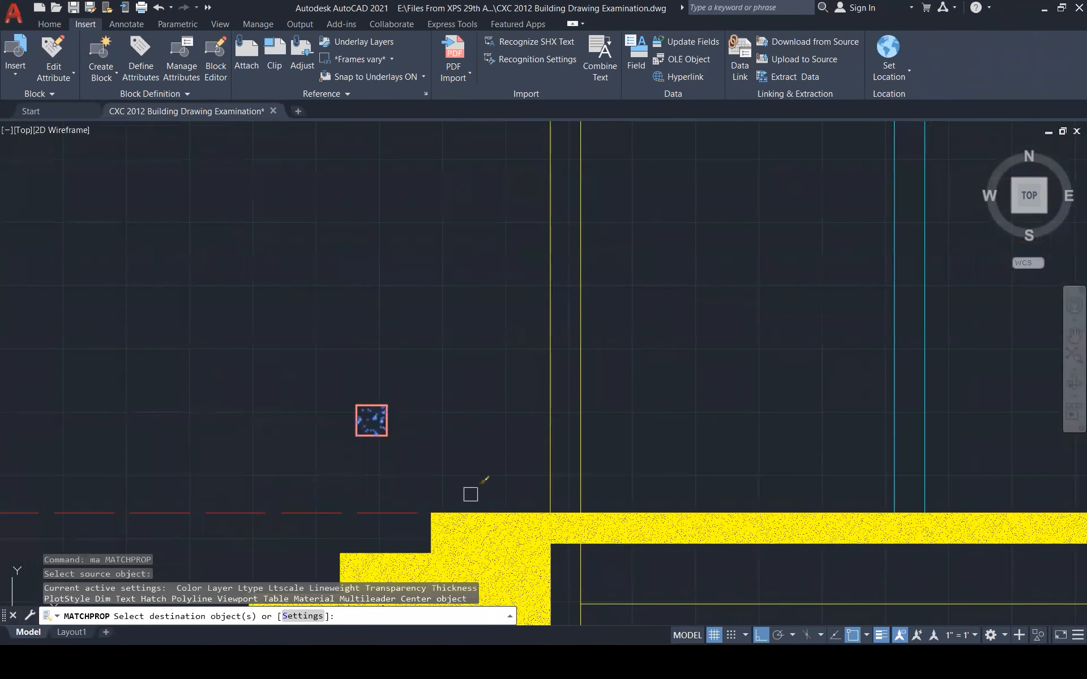
{"action": "left_click", "coordinate": [501, 544]}
{"action": "scroll", "coordinate": [489, 437], "scroll_direction": "down", "scroll_amount": 5}
{"action": "key", "text": "Escape"}
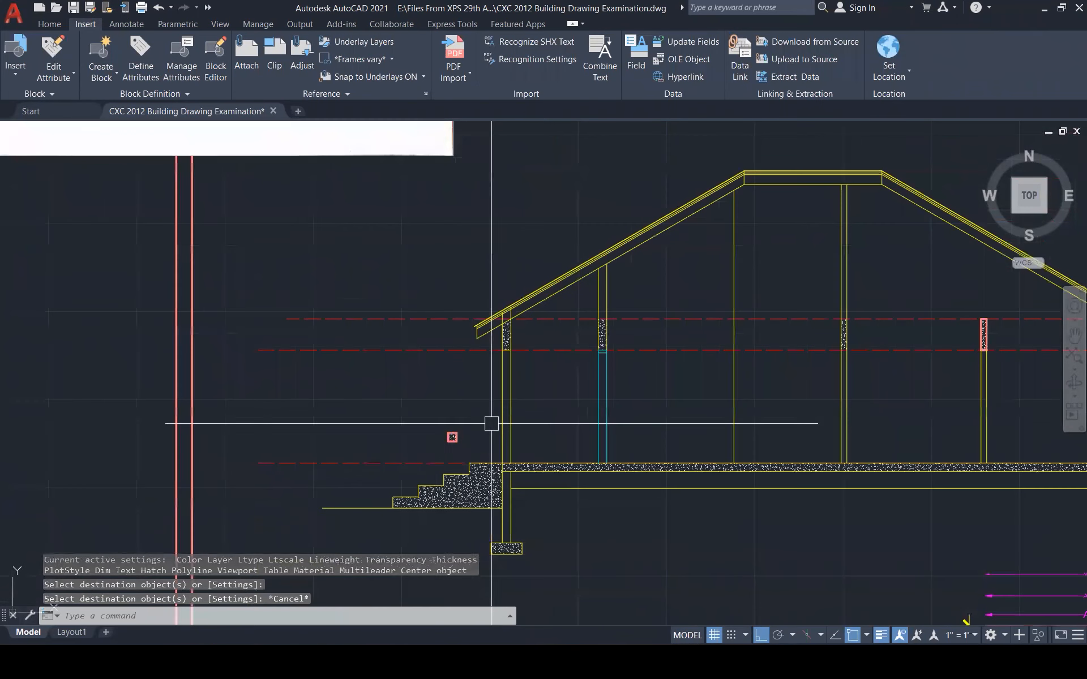
{"action": "key", "text": "Escape"}
{"action": "key", "text": "Escape"}
Window-select and delete the sample concrete block
{"action": "left_click", "coordinate": [447, 401]}
{"action": "left_click", "coordinate": [465, 448]}
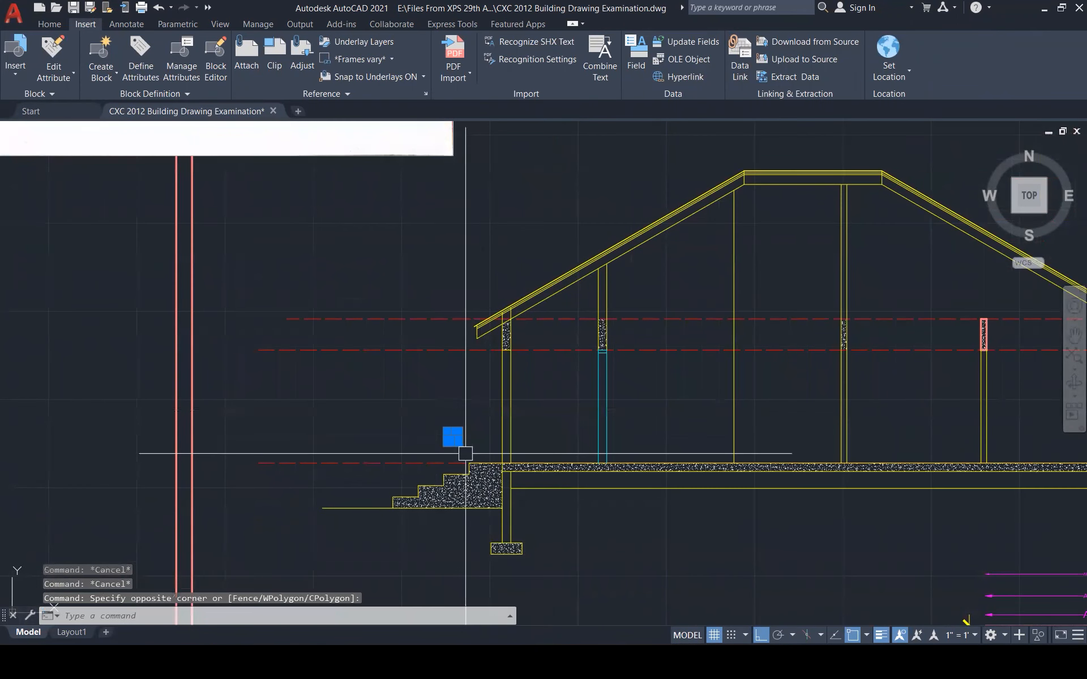
{"action": "key", "text": "Delete"}
{"action": "scroll", "coordinate": [396, 439], "scroll_direction": "down", "scroll_amount": 3}
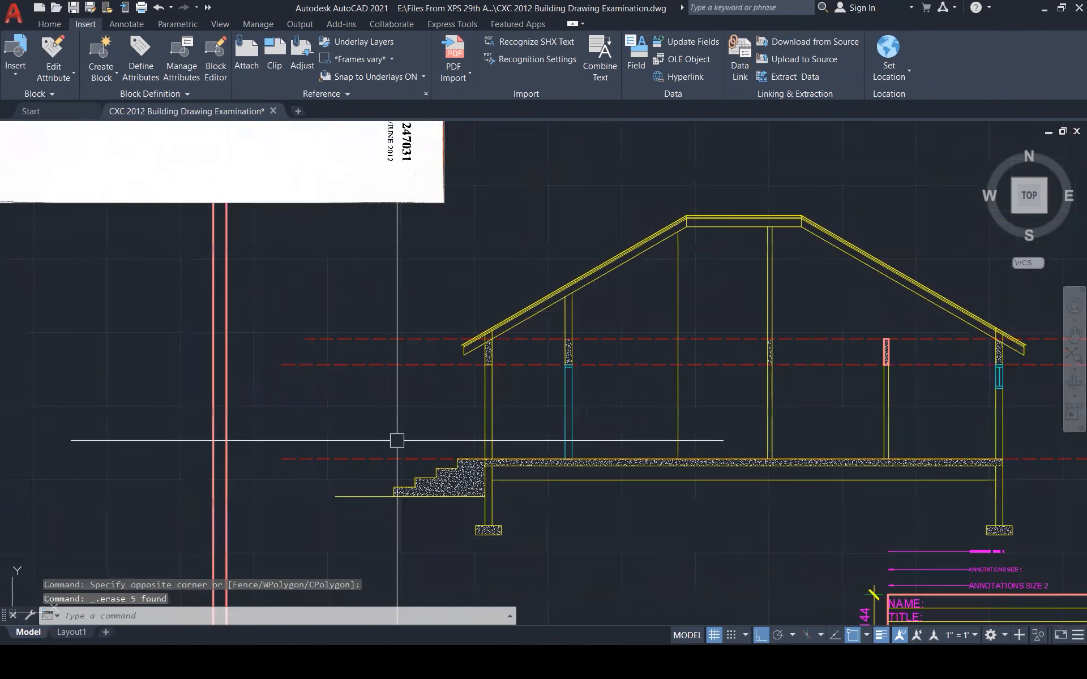
{"action": "scroll", "coordinate": [469, 376], "scroll_direction": "up", "scroll_amount": 3}
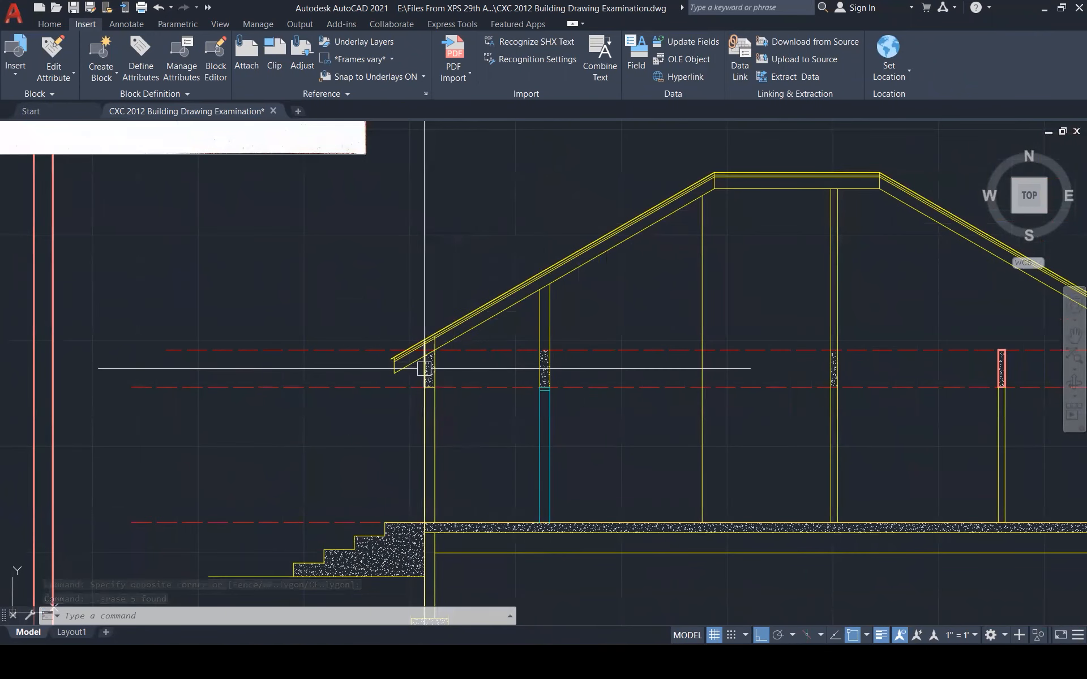
Hatch the upper left interior post segment under the roof slope with solid yellow
{"action": "type", "text": "h"}
{"action": "key", "text": "Return"}
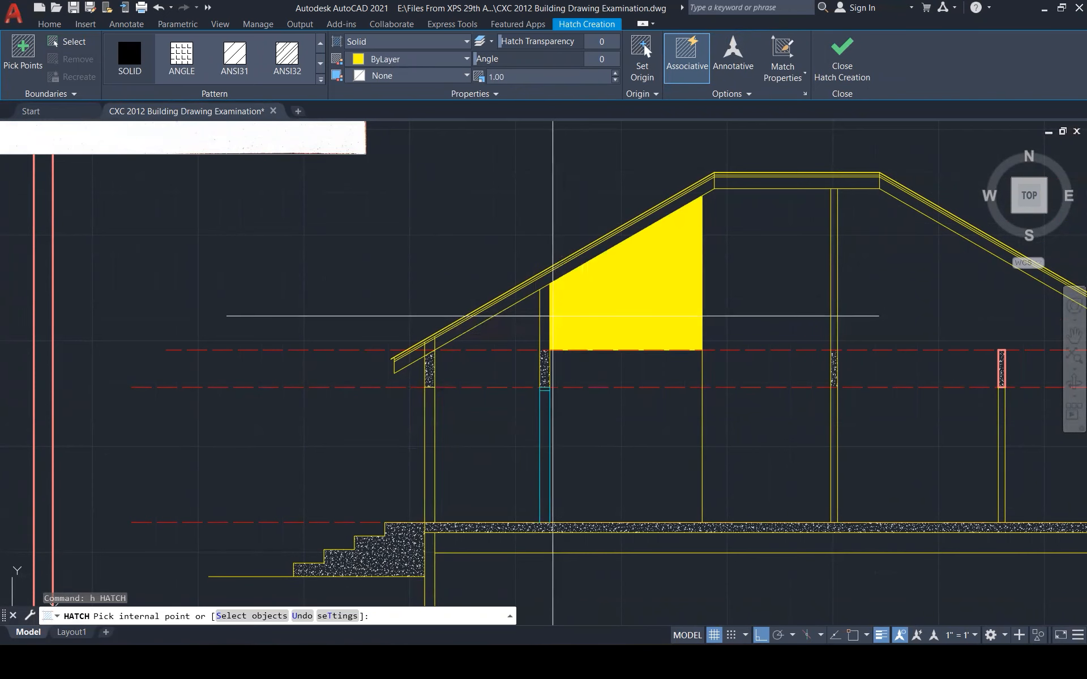
{"action": "left_click", "coordinate": [546, 313]}
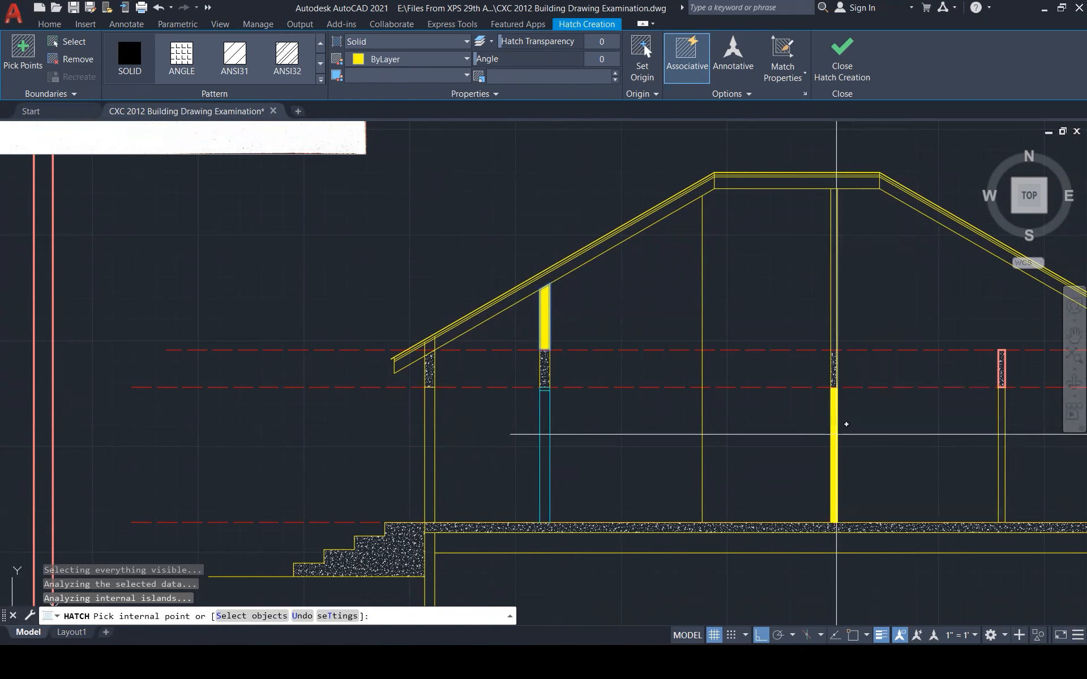
{"action": "scroll", "coordinate": [668, 444], "scroll_direction": "down", "scroll_amount": 2}
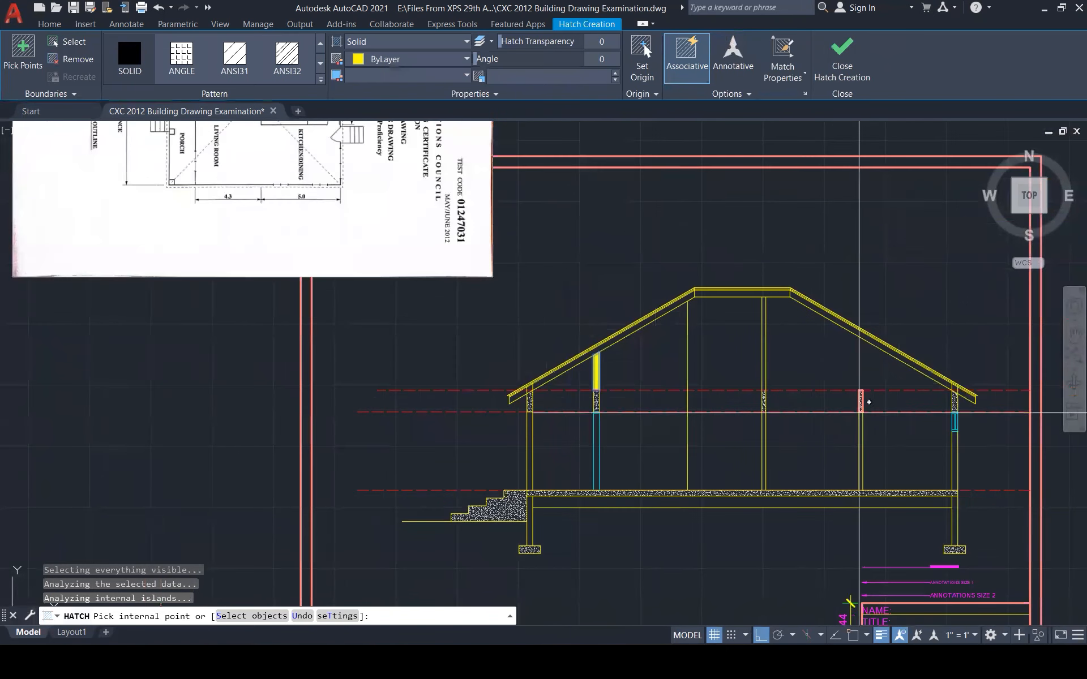
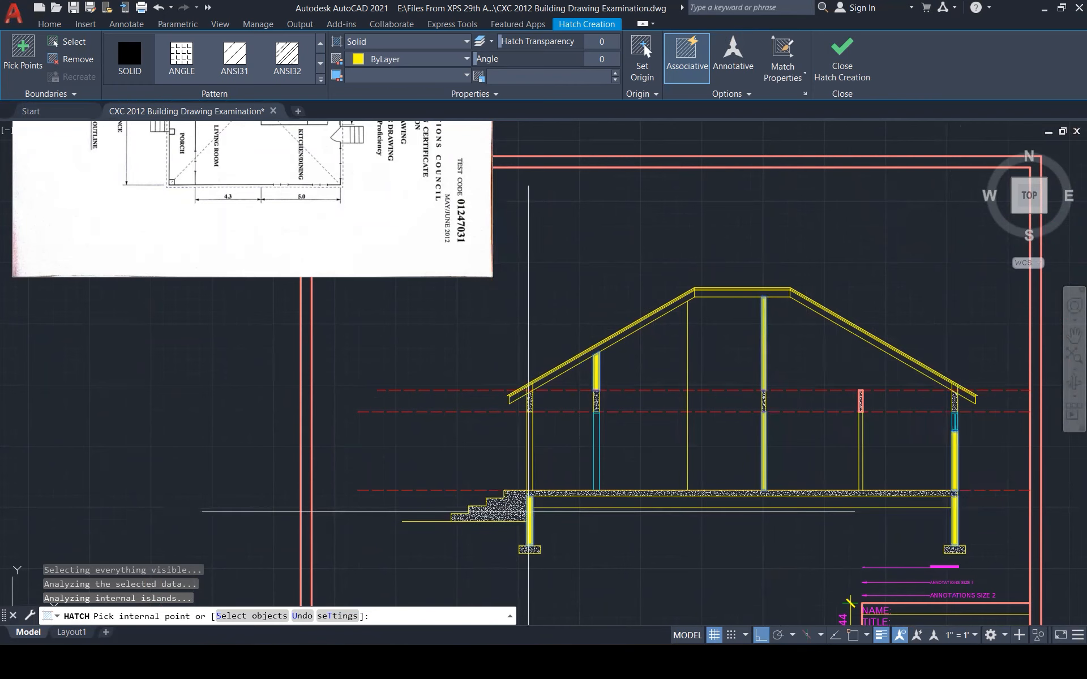
Close Hatch Creation to finish the solid yellow fill of the walls and foundation
{"action": "left_click", "coordinate": [842, 60]}
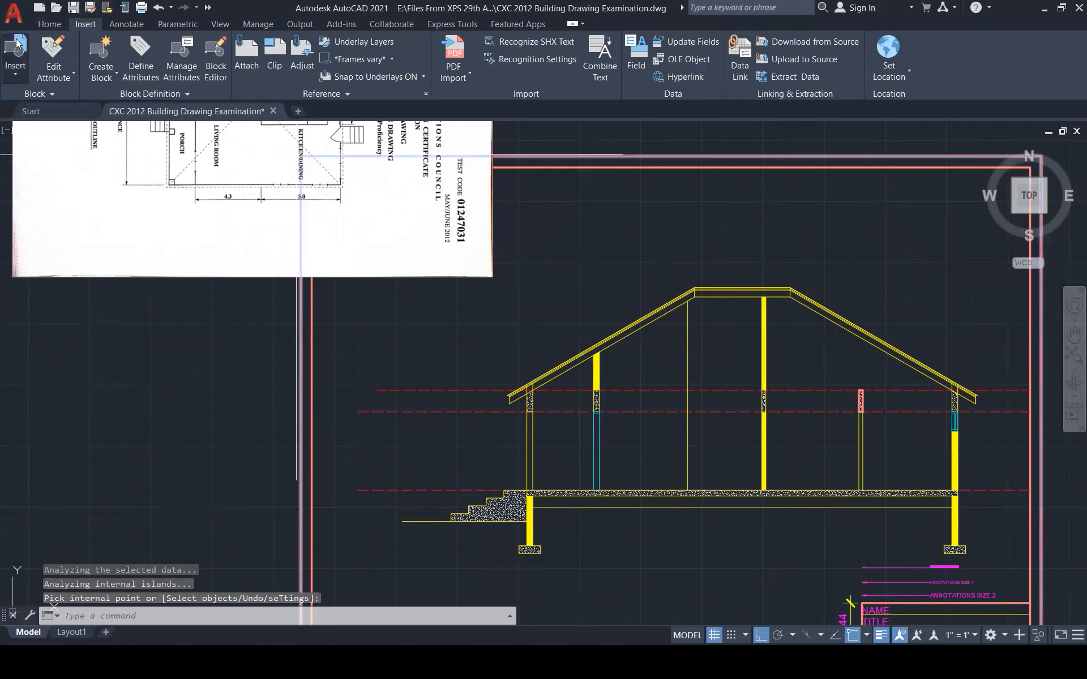
Insert the Blockwork ANSI32 hatch block beside the section and explode it
{"action": "left_click", "coordinate": [17, 45]}
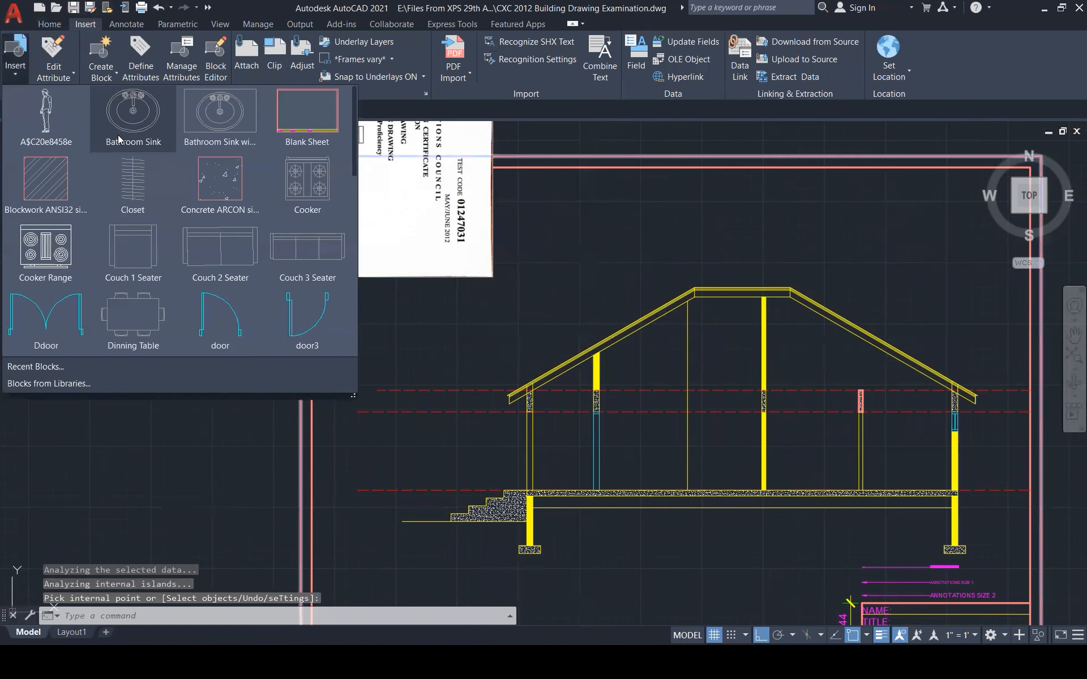
{"action": "left_click", "coordinate": [50, 179]}
{"action": "left_click", "coordinate": [482, 347]}
{"action": "scroll", "coordinate": [485, 367], "scroll_direction": "up", "scroll_amount": 3}
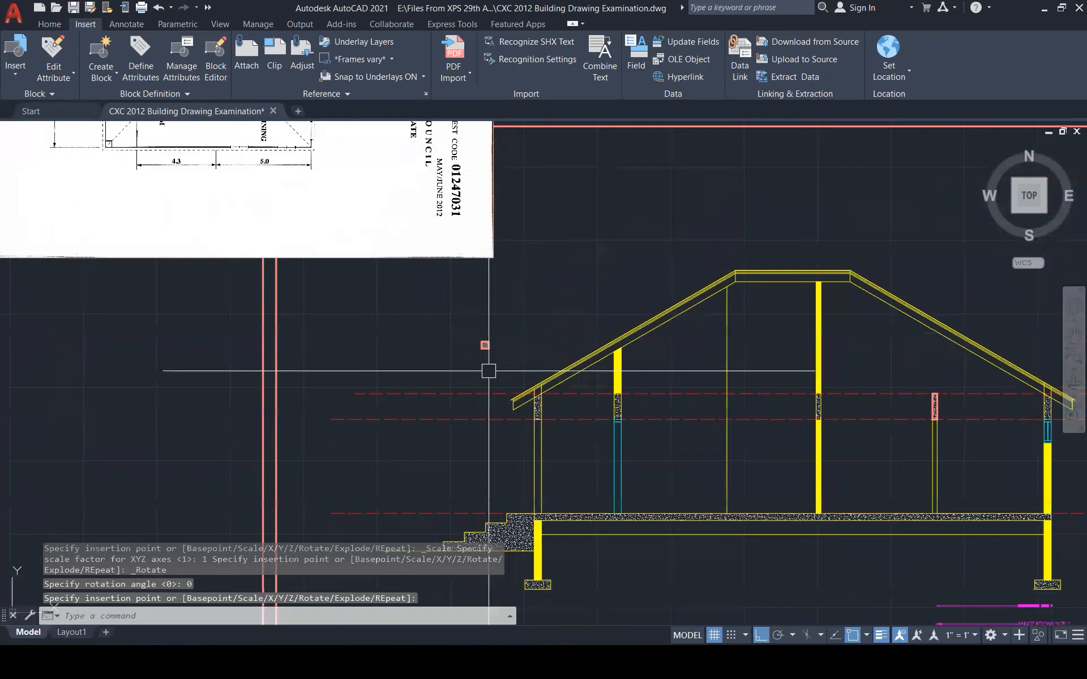
{"action": "key", "text": "Escape"}
{"action": "key", "text": "Escape"}
{"action": "key", "text": "Escape"}
{"action": "type", "text": "x"}
{"action": "key", "text": "Return"}
{"action": "scroll", "coordinate": [479, 333], "scroll_direction": "up", "scroll_amount": 3}
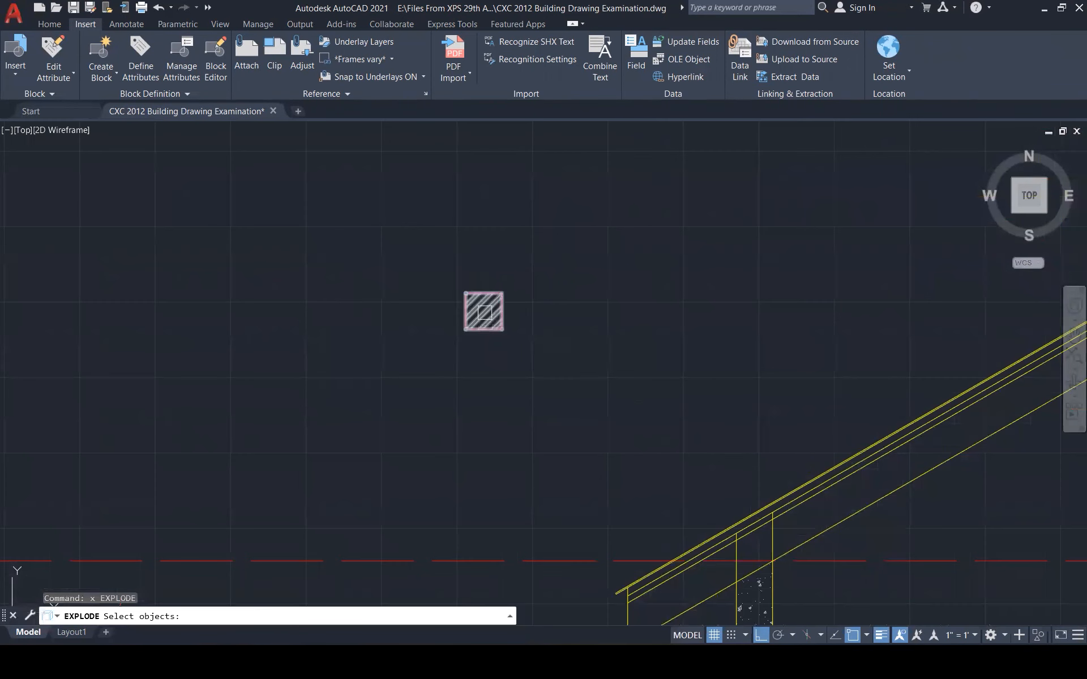
{"action": "left_click", "coordinate": [483, 311]}
{"action": "key", "text": "Escape"}
Try matching properties from the Blockwork block, then cancel the attempt
{"action": "type", "text": "h"}
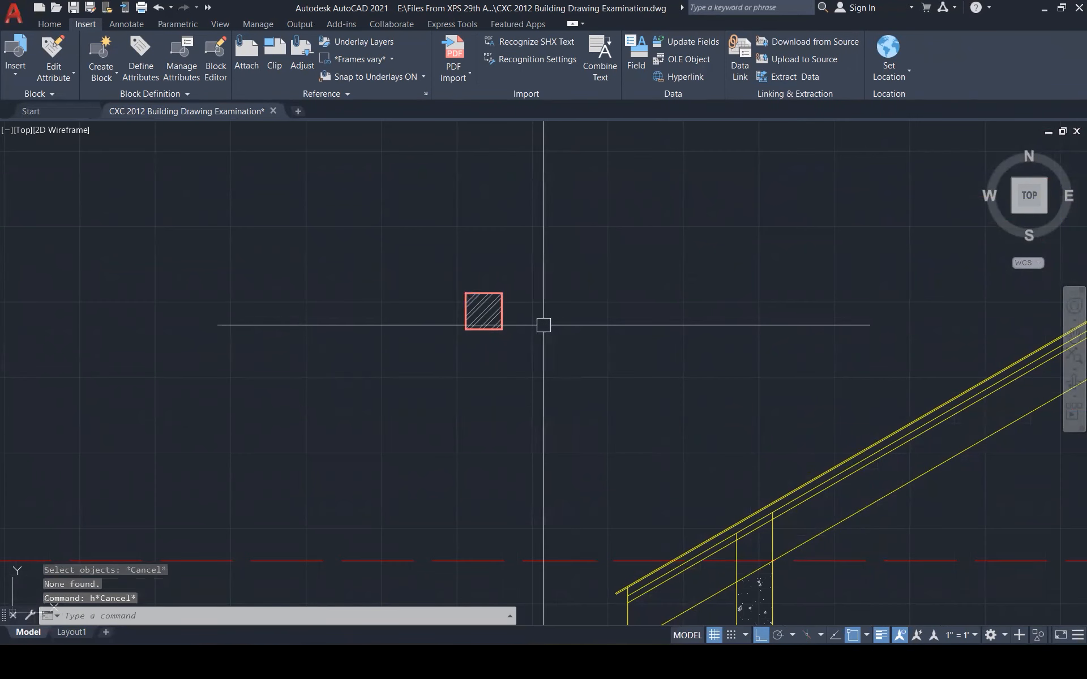
{"action": "type", "text": "ma"}
{"action": "key", "text": "Return"}
{"action": "left_click", "coordinate": [483, 311]}
{"action": "scroll", "coordinate": [527, 309], "scroll_direction": "down", "scroll_amount": 4}
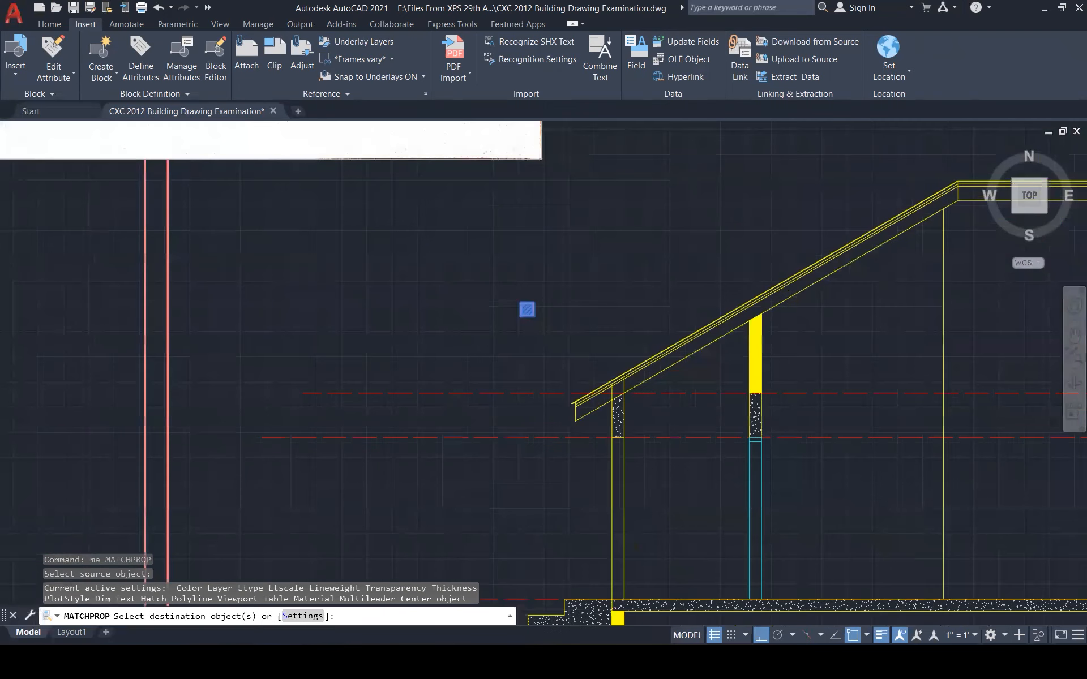
{"action": "scroll", "coordinate": [527, 310], "scroll_direction": "down", "scroll_amount": 1}
{"action": "scroll", "coordinate": [609, 581], "scroll_direction": "up", "scroll_amount": 3}
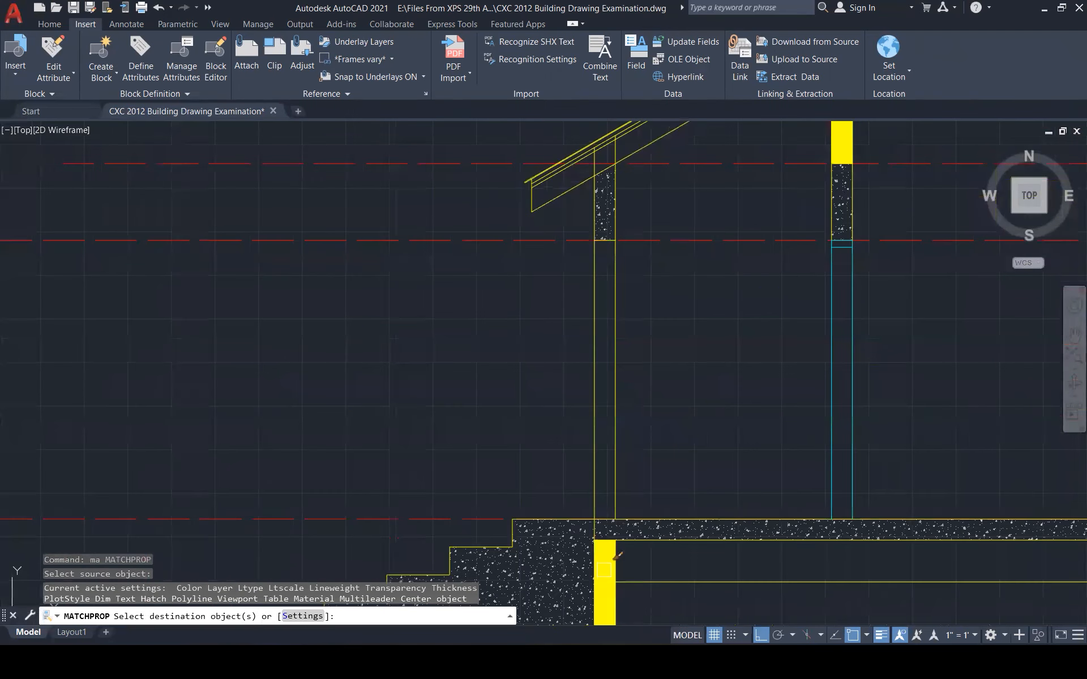
{"action": "key", "text": "Escape"}
{"action": "scroll", "coordinate": [564, 488], "scroll_direction": "down", "scroll_amount": 5}
Explode the small Blockwork hatch block
{"action": "type", "text": "x"}
{"action": "key", "text": "Return"}
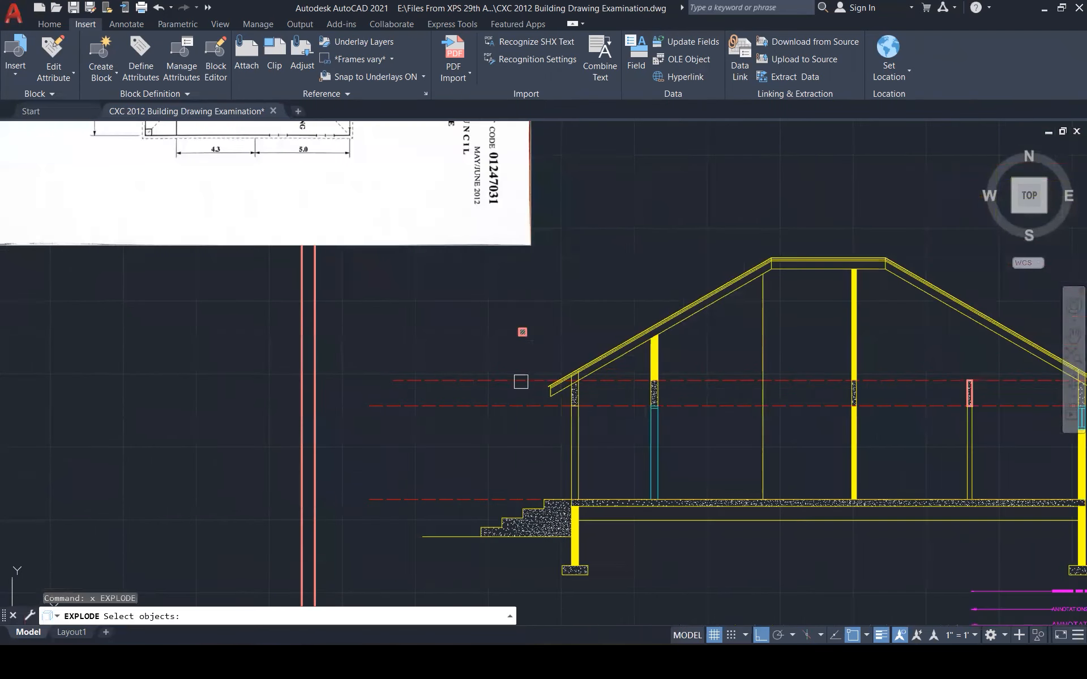
{"action": "scroll", "coordinate": [521, 338], "scroll_direction": "up", "scroll_amount": 3}
{"action": "left_click", "coordinate": [525, 317]}
{"action": "key", "text": "Return"}
MATCHPROP the exploded Blockwork hatch onto the yellow wall fills
{"action": "type", "text": "ma"}
{"action": "key", "text": "Return"}
{"action": "left_click", "coordinate": [525, 317]}
{"action": "scroll", "coordinate": [532, 327], "scroll_direction": "down", "scroll_amount": 5}
{"action": "scroll", "coordinate": [626, 600], "scroll_direction": "up", "scroll_amount": 7}
{"action": "left_click", "coordinate": [599, 573]}
{"action": "scroll", "coordinate": [603, 545], "scroll_direction": "down", "scroll_amount": 6}
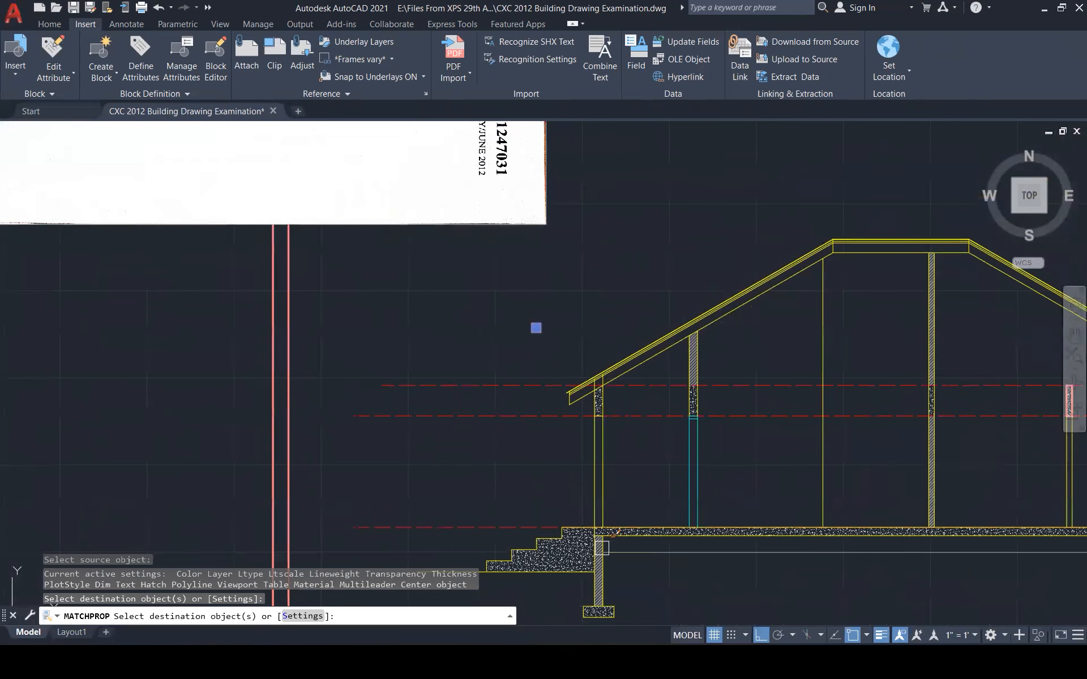
{"action": "key", "text": "Escape"}
{"action": "key", "text": "Escape"}
Window-select and delete the leftover sample Blockwork hatch
{"action": "scroll", "coordinate": [870, 539], "scroll_direction": "up", "scroll_amount": 2}
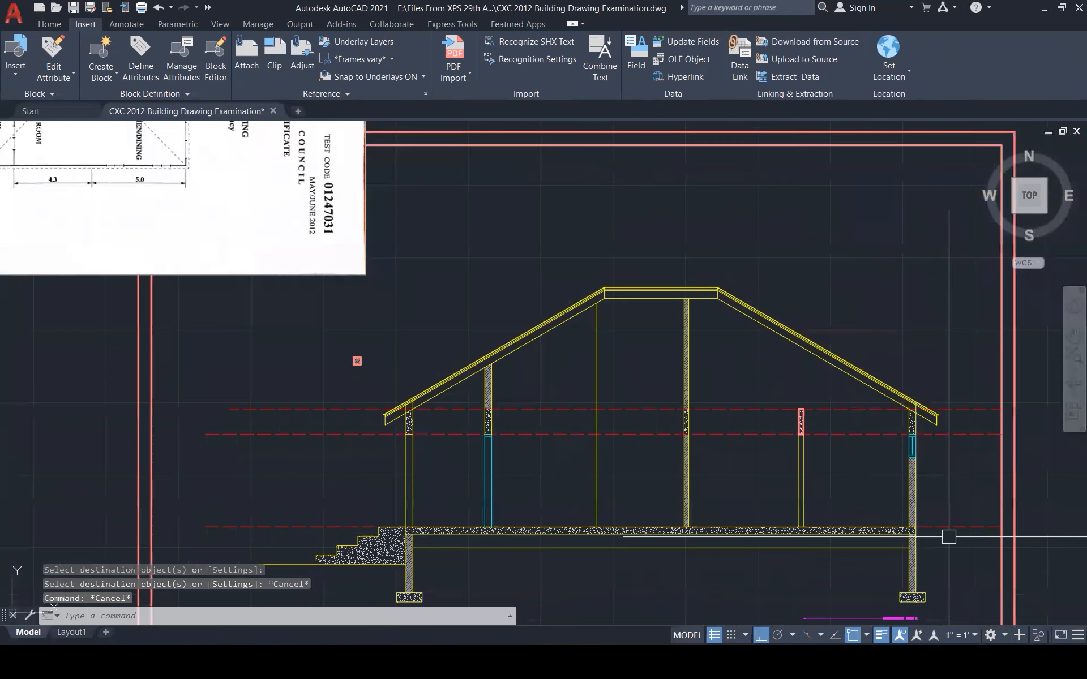
{"action": "left_click", "coordinate": [352, 352]}
{"action": "left_click", "coordinate": [375, 371]}
{"action": "key", "text": "Delete"}
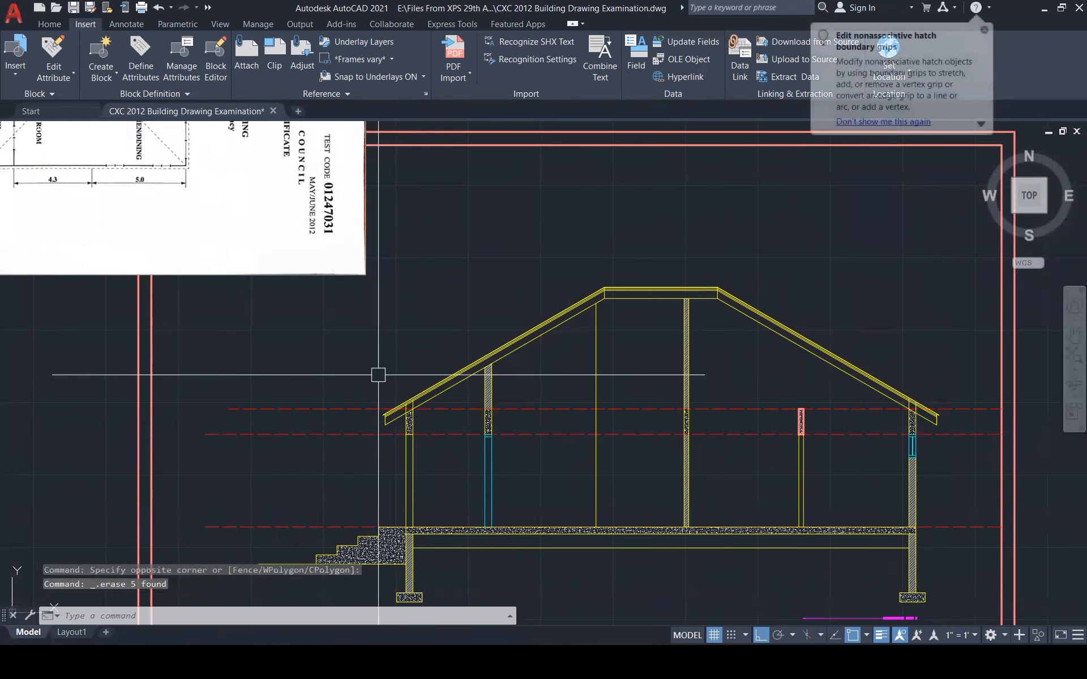
{"action": "scroll", "coordinate": [626, 474], "scroll_direction": "down", "scroll_amount": 3}
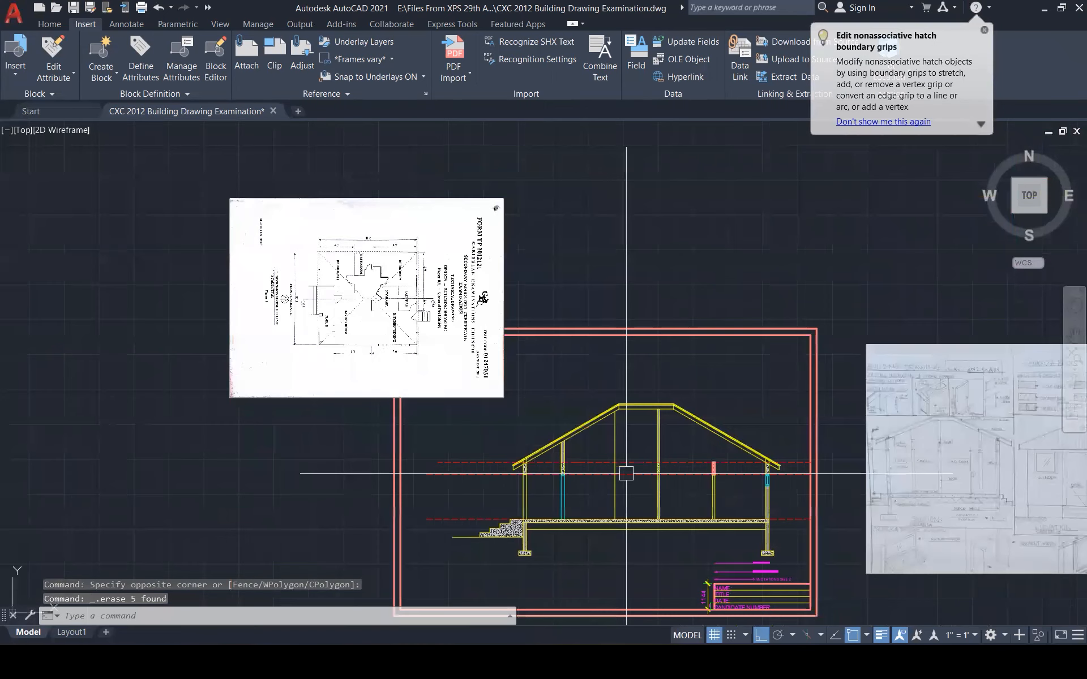
{"action": "scroll", "coordinate": [519, 541], "scroll_direction": "up", "scroll_amount": 1}
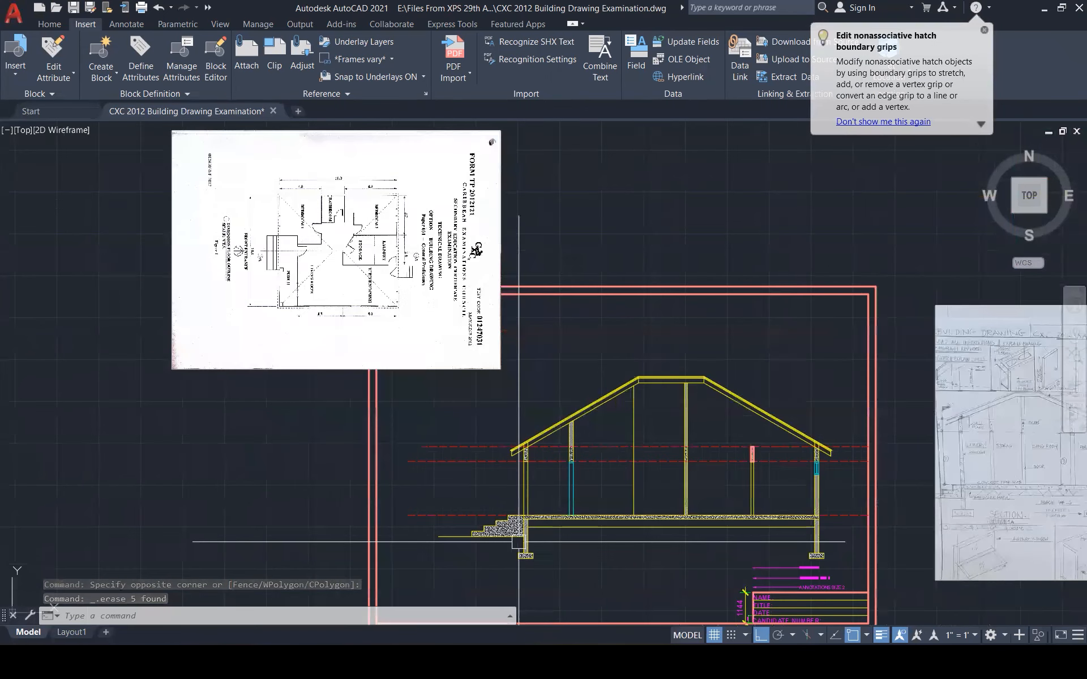
{"action": "scroll", "coordinate": [519, 542], "scroll_direction": "up", "scroll_amount": 4}
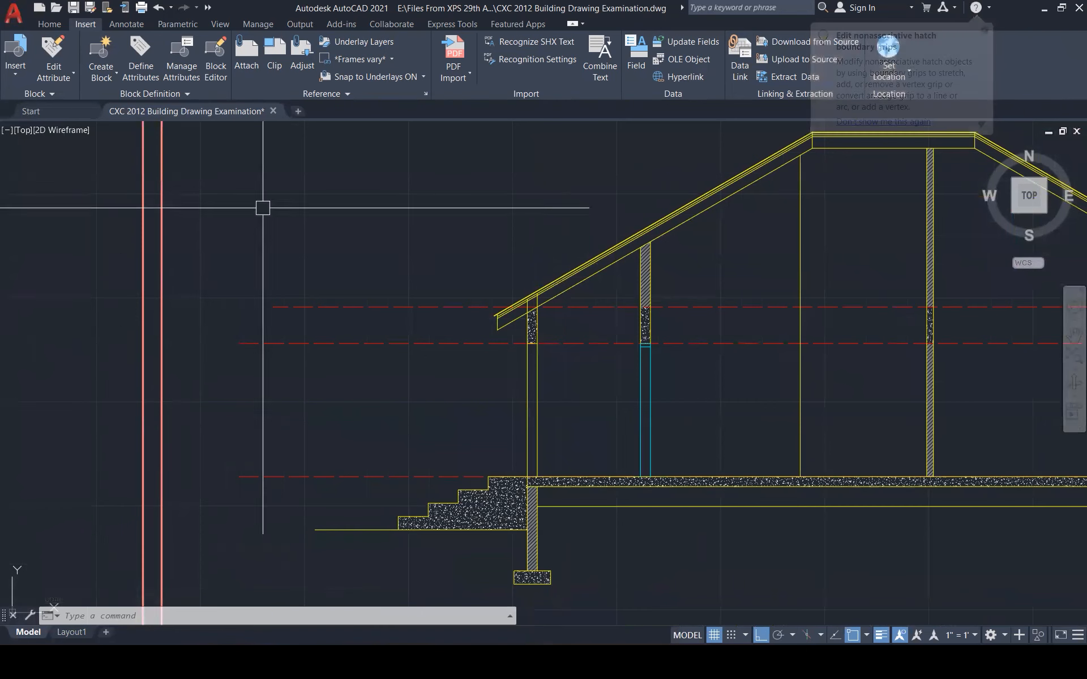
Insert the hardcore base hatch block near the floor and explode it
{"action": "left_click", "coordinate": [25, 71]}
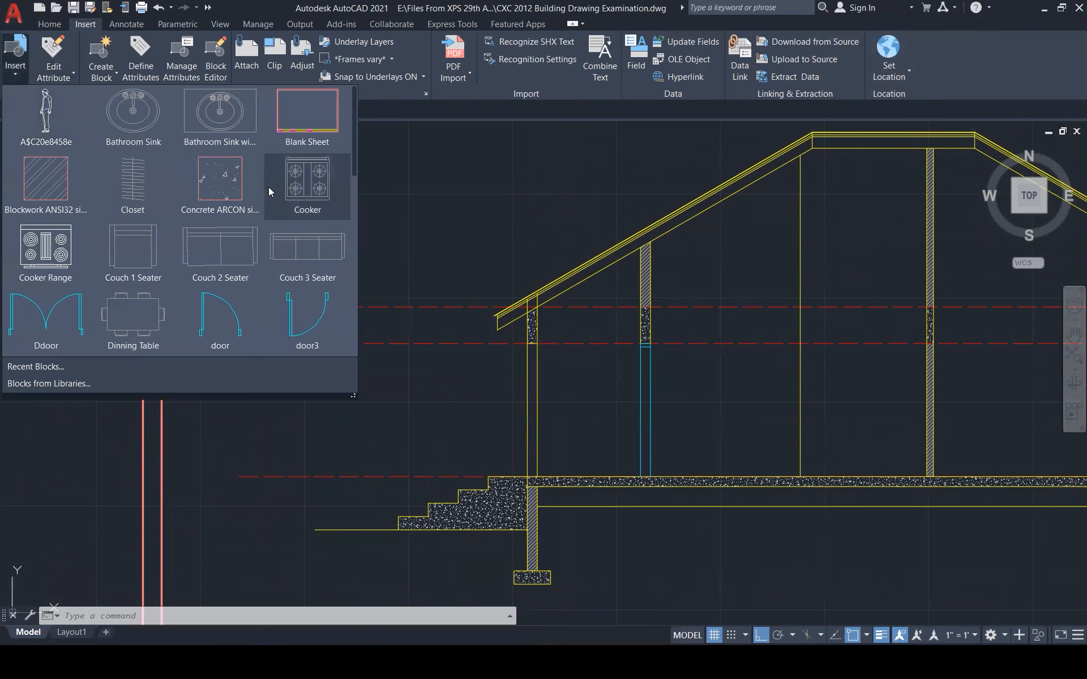
{"action": "scroll", "coordinate": [245, 216], "scroll_direction": "down", "scroll_amount": 2}
{"action": "scroll", "coordinate": [245, 216], "scroll_direction": "down", "scroll_amount": 1}
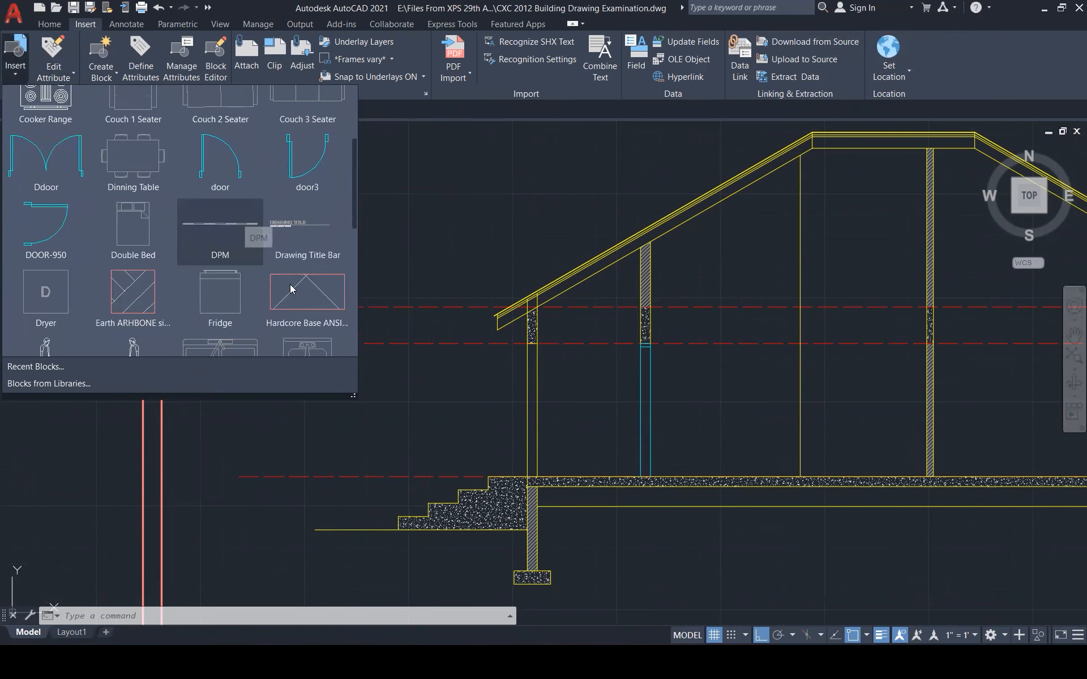
{"action": "left_click", "coordinate": [305, 300]}
{"action": "left_click", "coordinate": [468, 417]}
{"action": "key", "text": "Escape"}
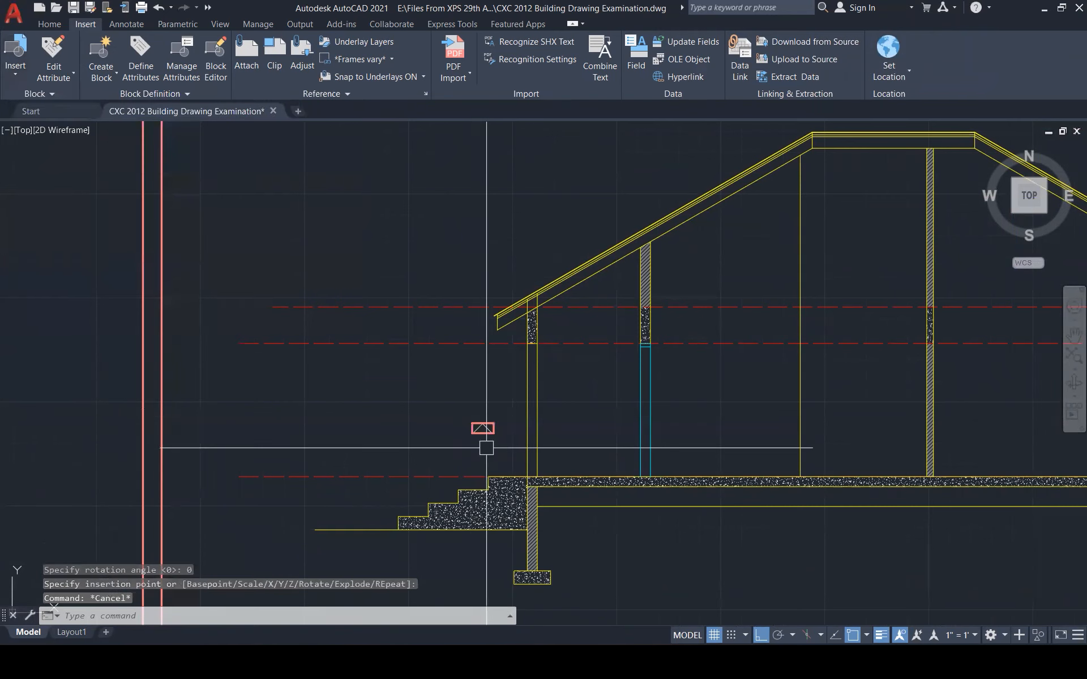
{"action": "scroll", "coordinate": [480, 426], "scroll_direction": "up", "scroll_amount": 6}
{"action": "type", "text": "x"}
{"action": "key", "text": "Return"}
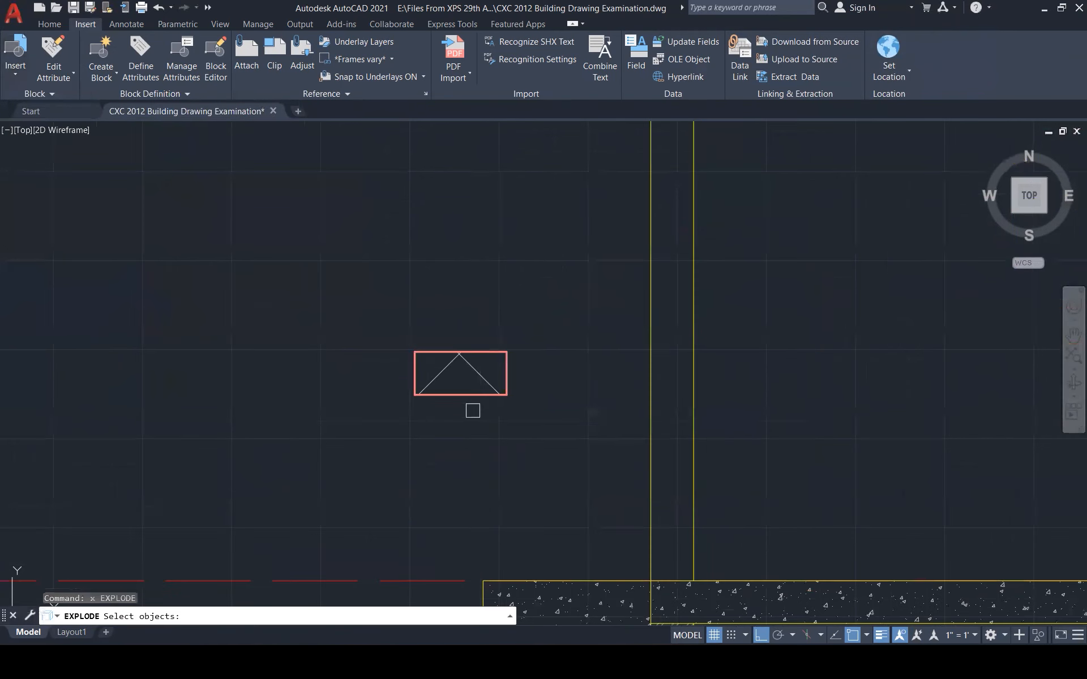
{"action": "left_click", "coordinate": [459, 360]}
{"action": "scroll", "coordinate": [460, 365], "scroll_direction": "down", "scroll_amount": 5}
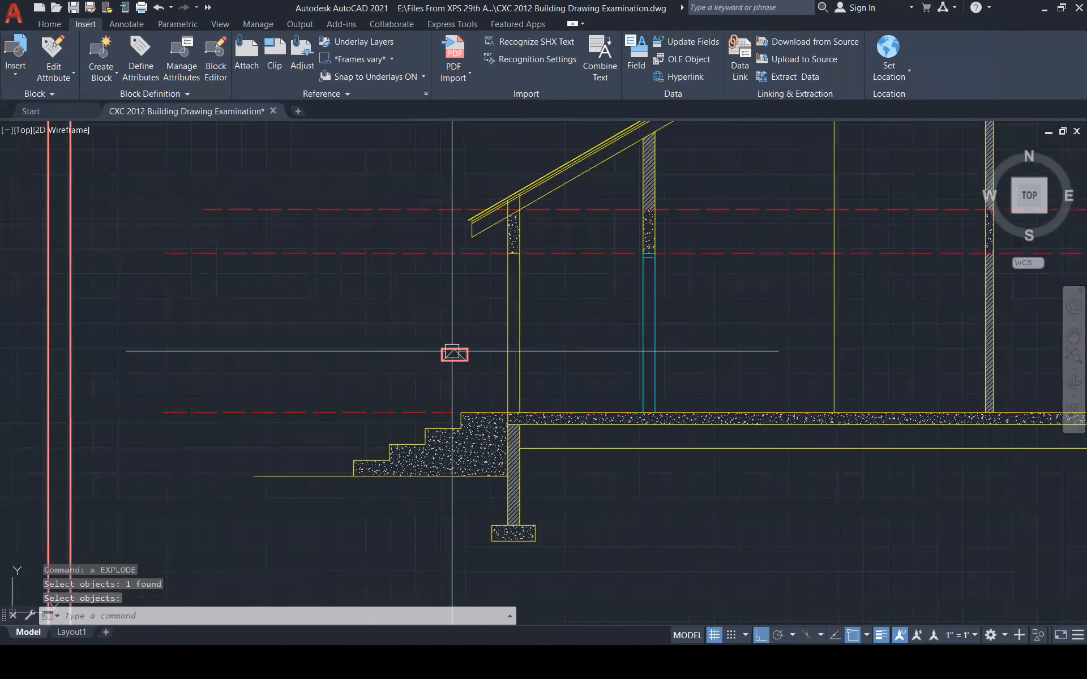
Hatch the floor slab area
{"action": "type", "text": "h"}
{"action": "key", "text": "Return"}
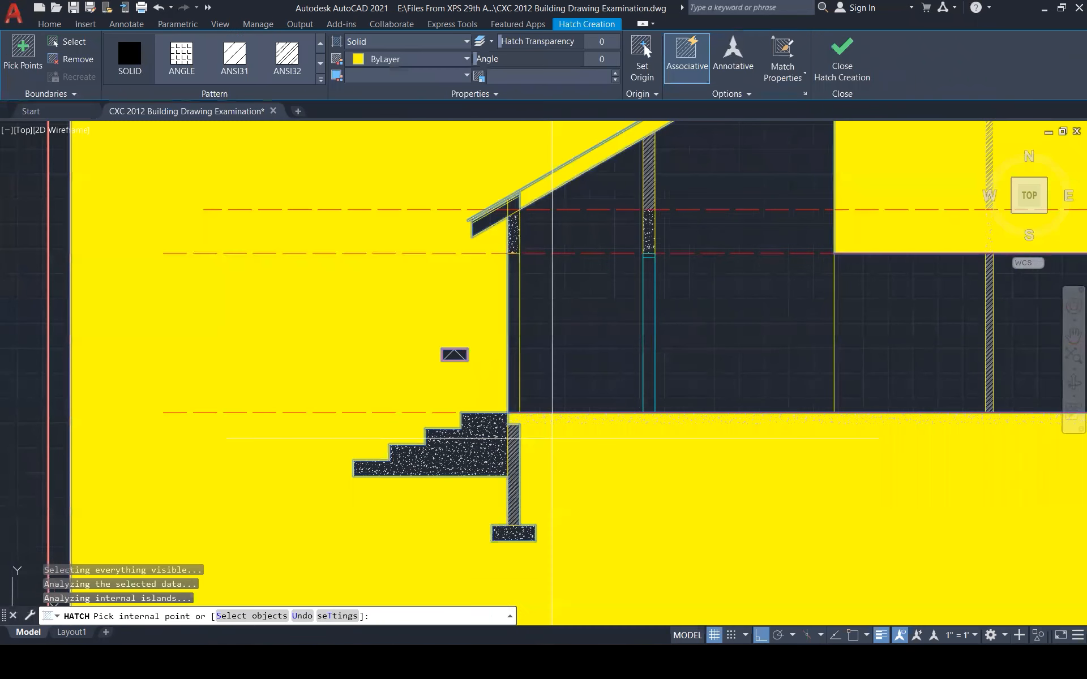
{"action": "key", "text": "Escape"}
{"action": "scroll", "coordinate": [441, 432], "scroll_direction": "down", "scroll_amount": 6}
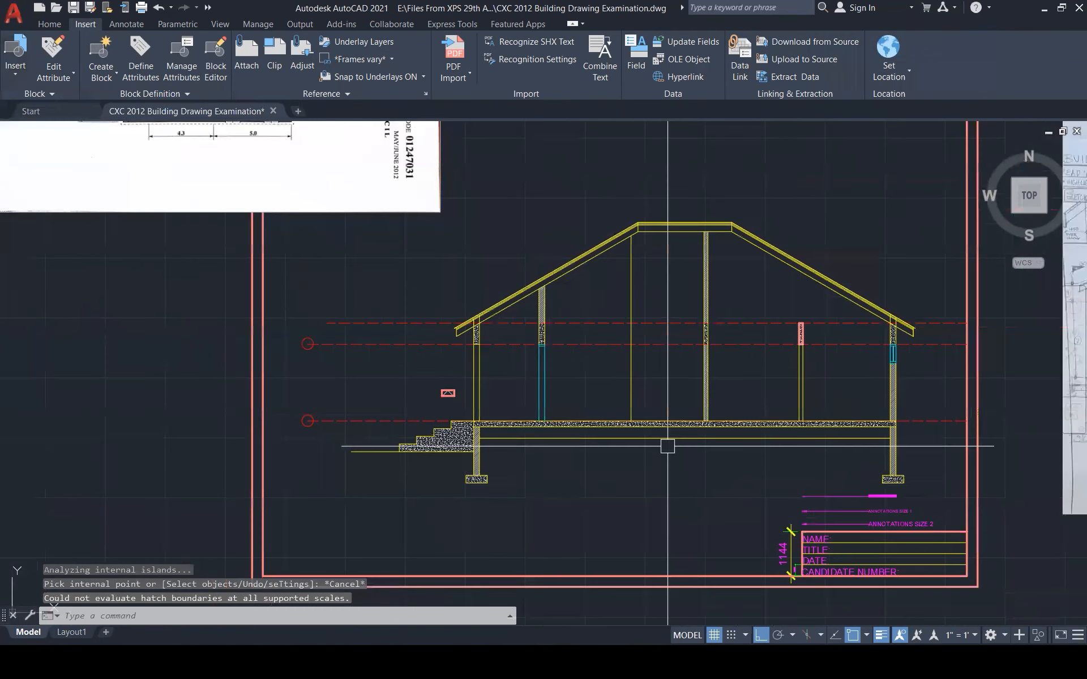
{"action": "type", "text": "h"}
{"action": "key", "text": "Return"}
{"action": "left_click", "coordinate": [637, 433]}
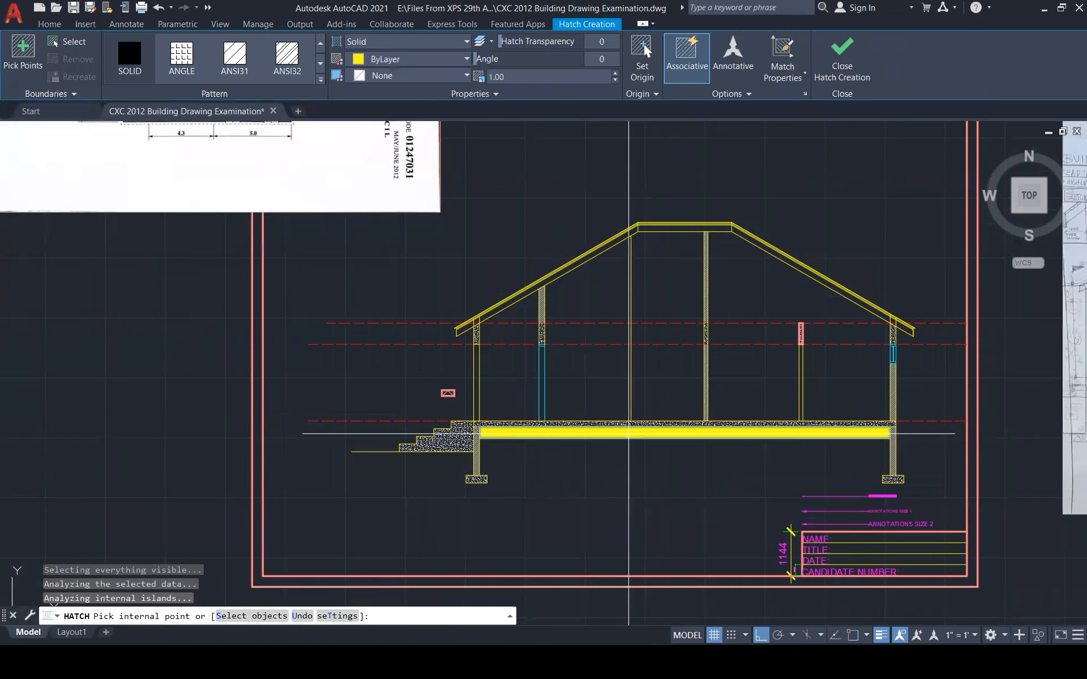
{"action": "left_click", "coordinate": [842, 67]}
{"action": "key", "text": "Escape"}
{"action": "key", "text": "Escape"}
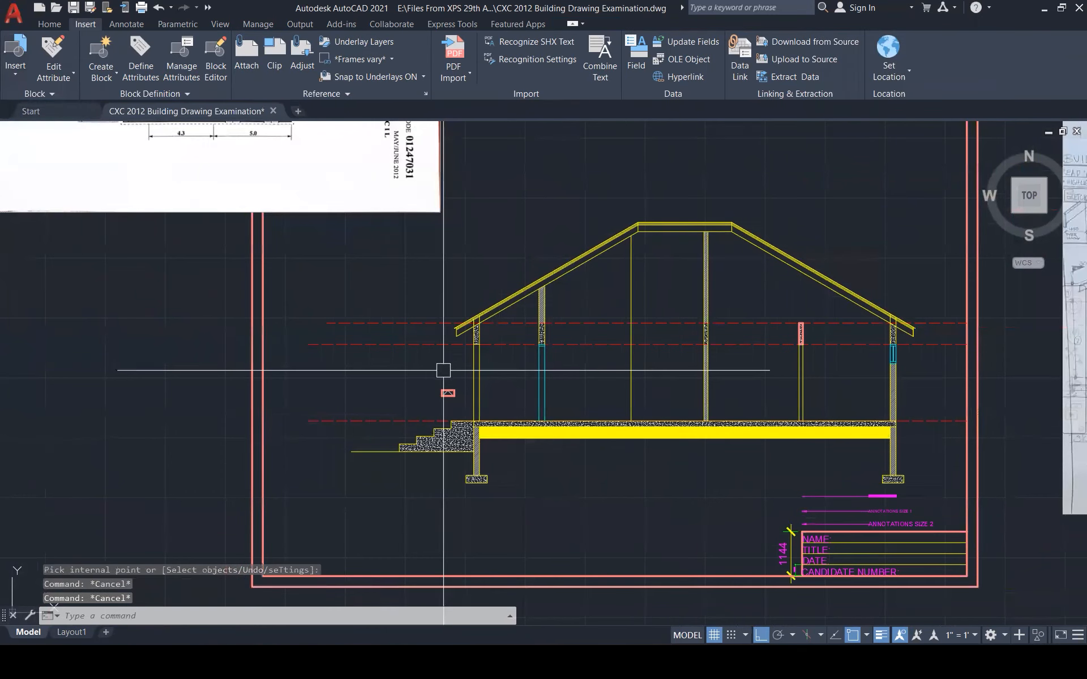
MATCHPROP the hardcore base hatch onto the floor slab fill
{"action": "type", "text": "ma"}
{"action": "key", "text": "Return"}
{"action": "scroll", "coordinate": [445, 379], "scroll_direction": "up", "scroll_amount": 6}
{"action": "left_click", "coordinate": [446, 424]}
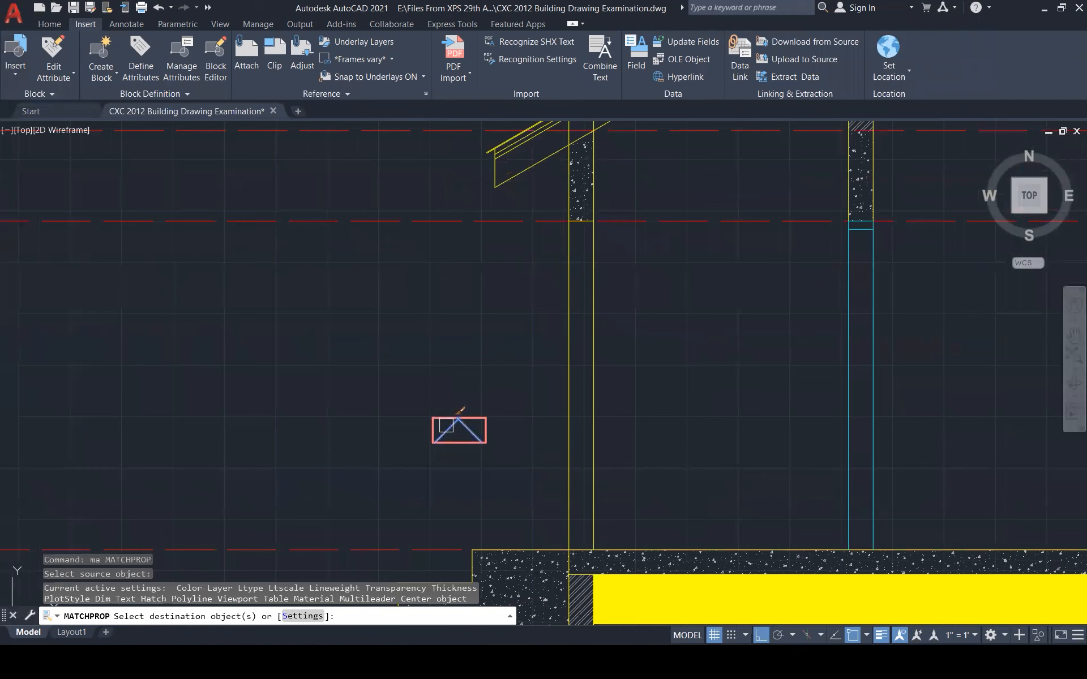
{"action": "left_click", "coordinate": [620, 570]}
{"action": "key", "text": "Escape"}
Window-select and delete the leftover sample hardcore block
{"action": "scroll", "coordinate": [509, 396], "scroll_direction": "down", "scroll_amount": 2}
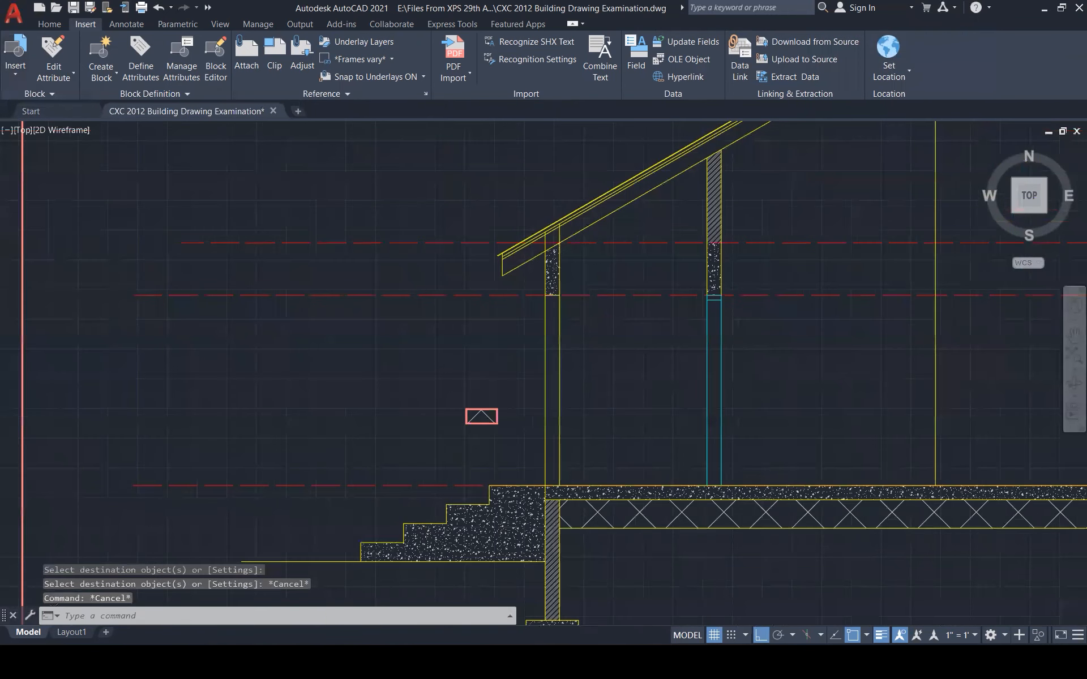
{"action": "scroll", "coordinate": [512, 397], "scroll_direction": "down", "scroll_amount": 2}
{"action": "left_click", "coordinate": [479, 400]}
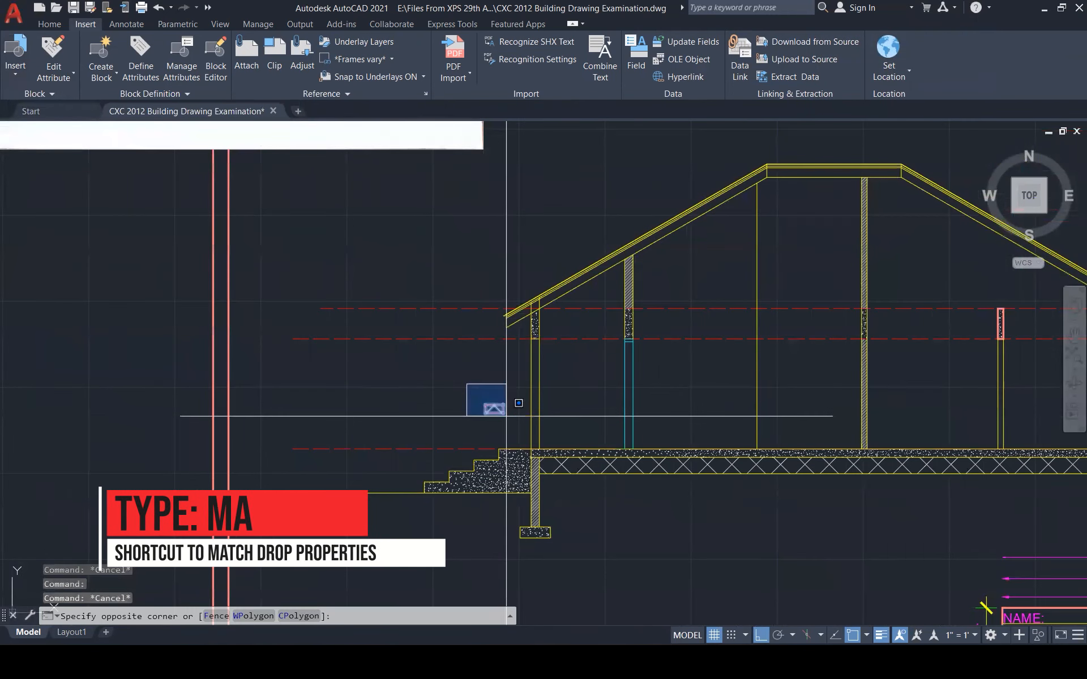
{"action": "left_click", "coordinate": [510, 412]}
{"action": "key", "text": "Delete"}
{"action": "scroll", "coordinate": [616, 502], "scroll_direction": "up", "scroll_amount": 1}
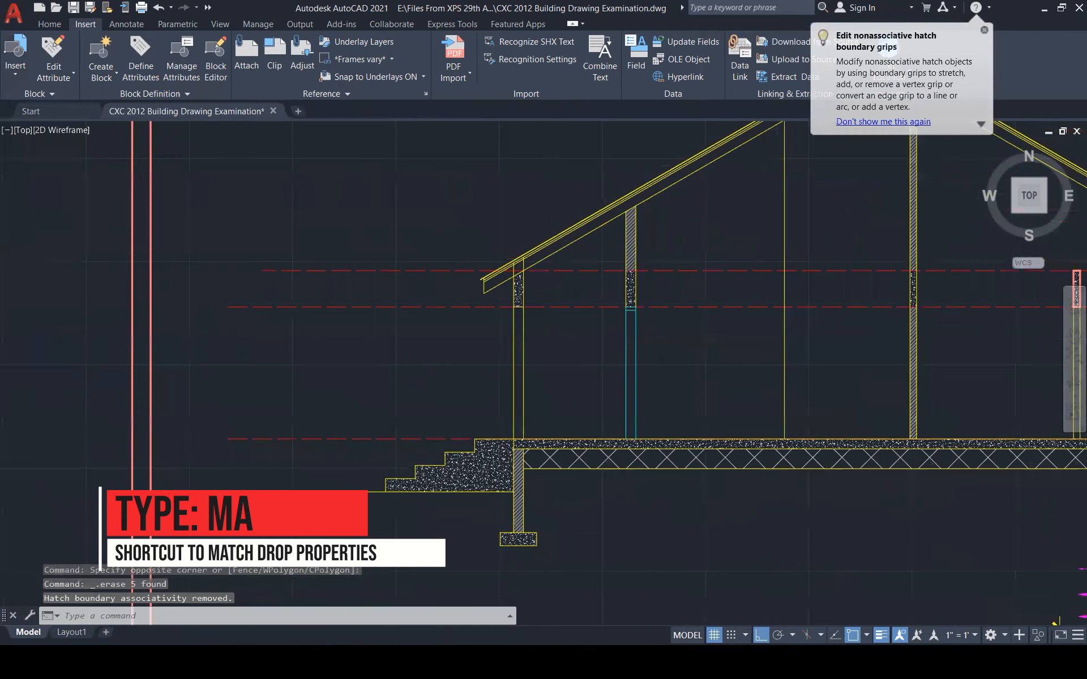
{"action": "scroll", "coordinate": [601, 488], "scroll_direction": "up", "scroll_amount": 3}
Set the floor concrete hatch scale to 2900
{"action": "left_click", "coordinate": [532, 430]}
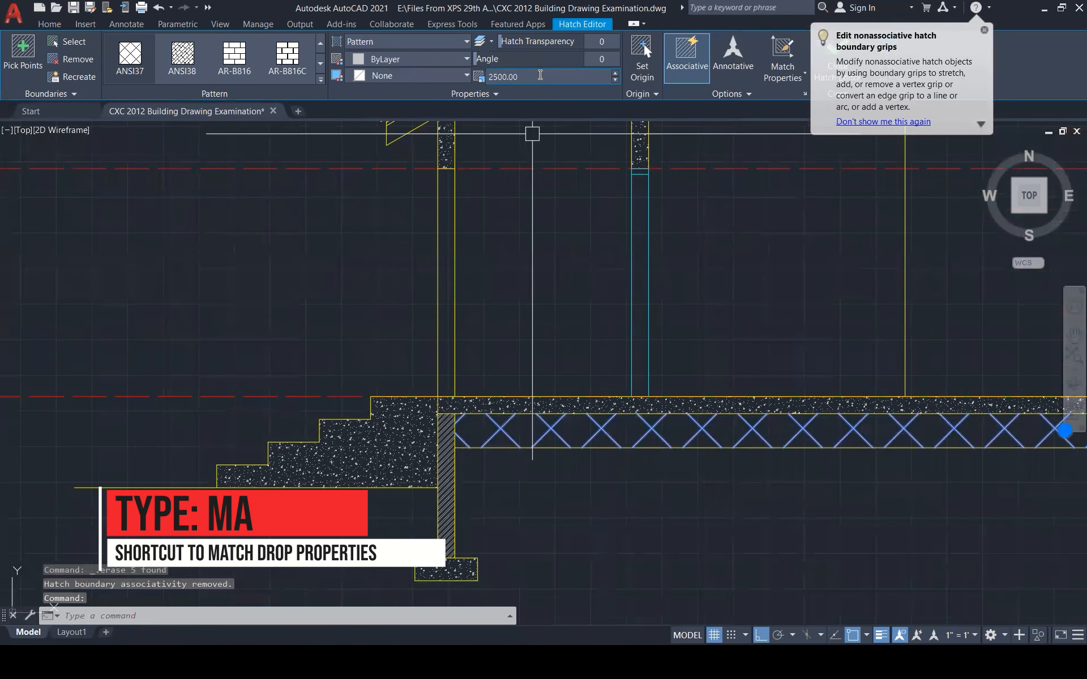
{"action": "left_click", "coordinate": [540, 75]}
{"action": "scroll", "coordinate": [541, 75], "scroll_direction": "up", "scroll_amount": 4}
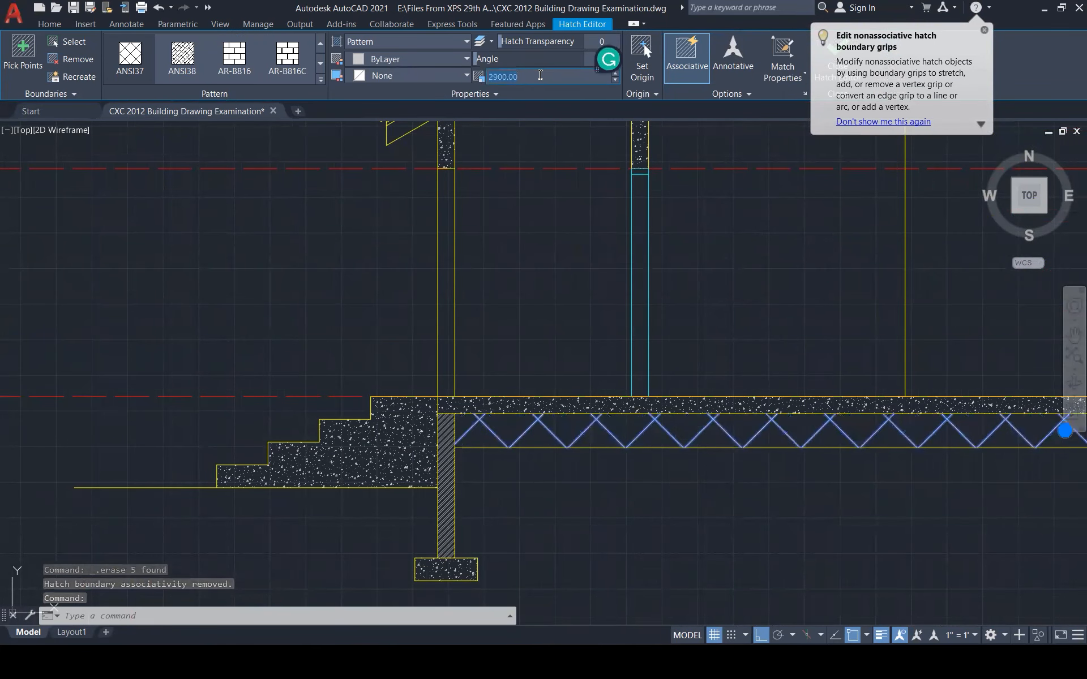
{"action": "key", "text": "Escape"}
{"action": "key", "text": "Escape"}
{"action": "scroll", "coordinate": [481, 452], "scroll_direction": "down", "scroll_amount": 5}
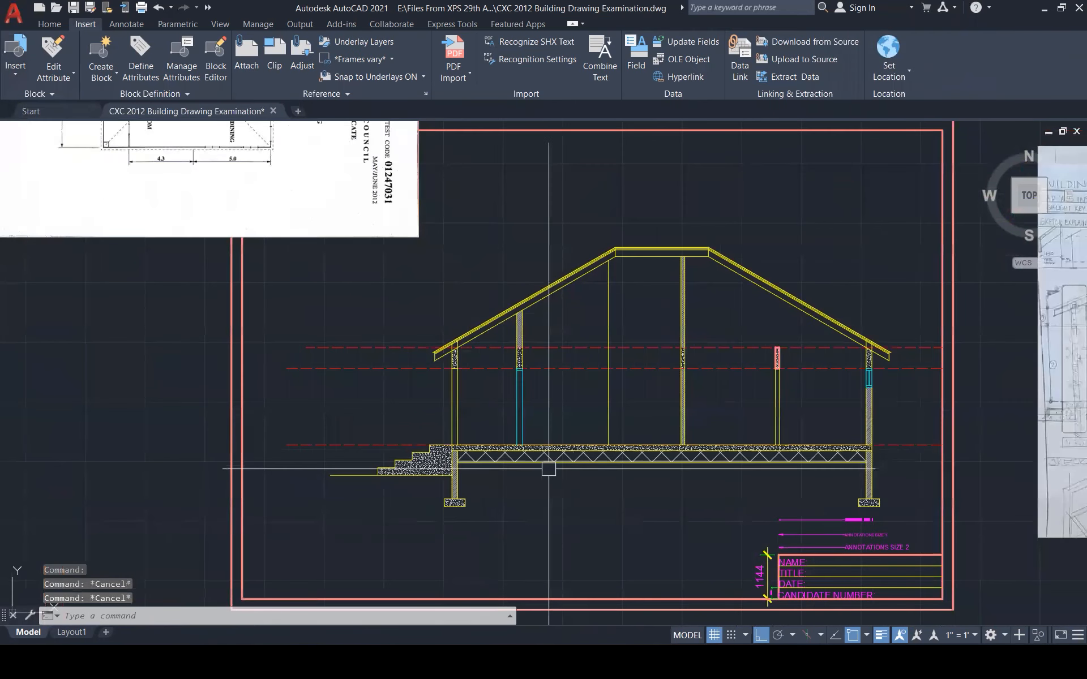
{"action": "scroll", "coordinate": [445, 471], "scroll_direction": "up", "scroll_amount": 2}
Offset the ground line under the front steps 200 downward
{"action": "scroll", "coordinate": [326, 477], "scroll_direction": "up", "scroll_amount": 2}
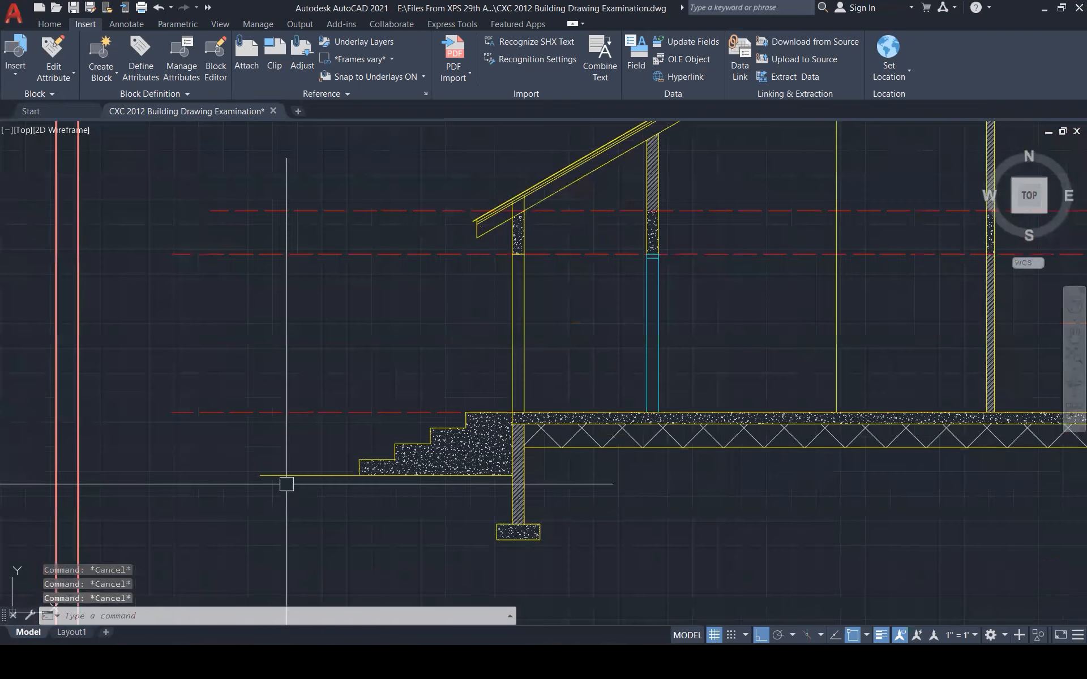
{"action": "type", "text": "o"}
{"action": "key", "text": "Return"}
{"action": "type", "text": "200m"}
{"action": "key", "text": "Return"}
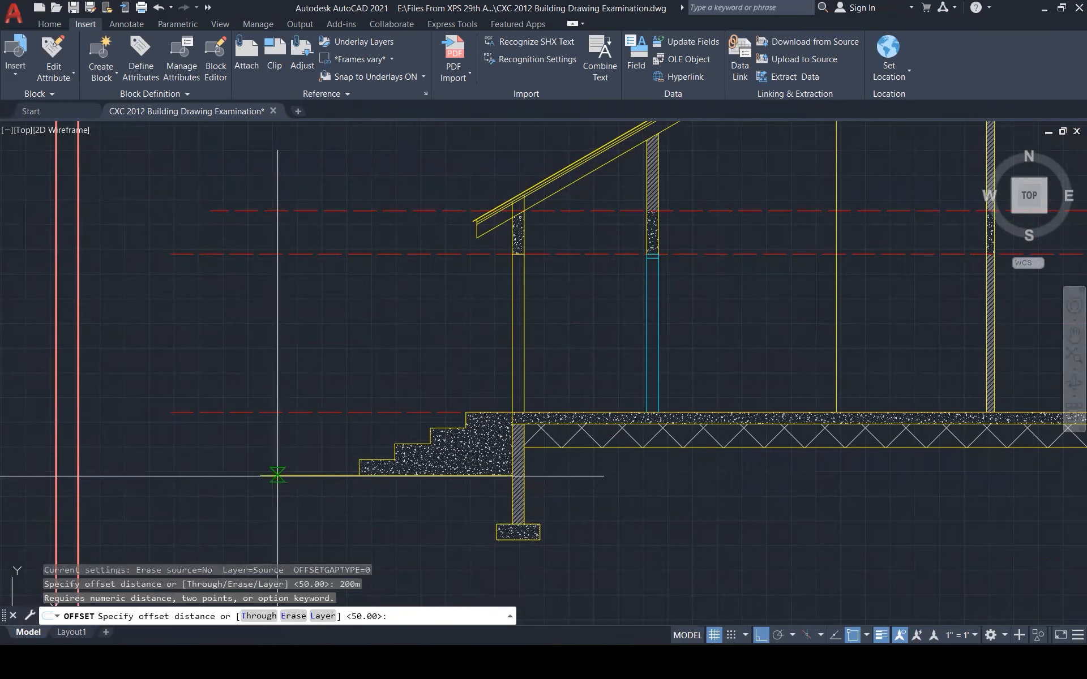
{"action": "key", "text": "Escape"}
{"action": "type", "text": "o"}
{"action": "key", "text": "Return"}
{"action": "type", "text": "200"}
{"action": "key", "text": "Return"}
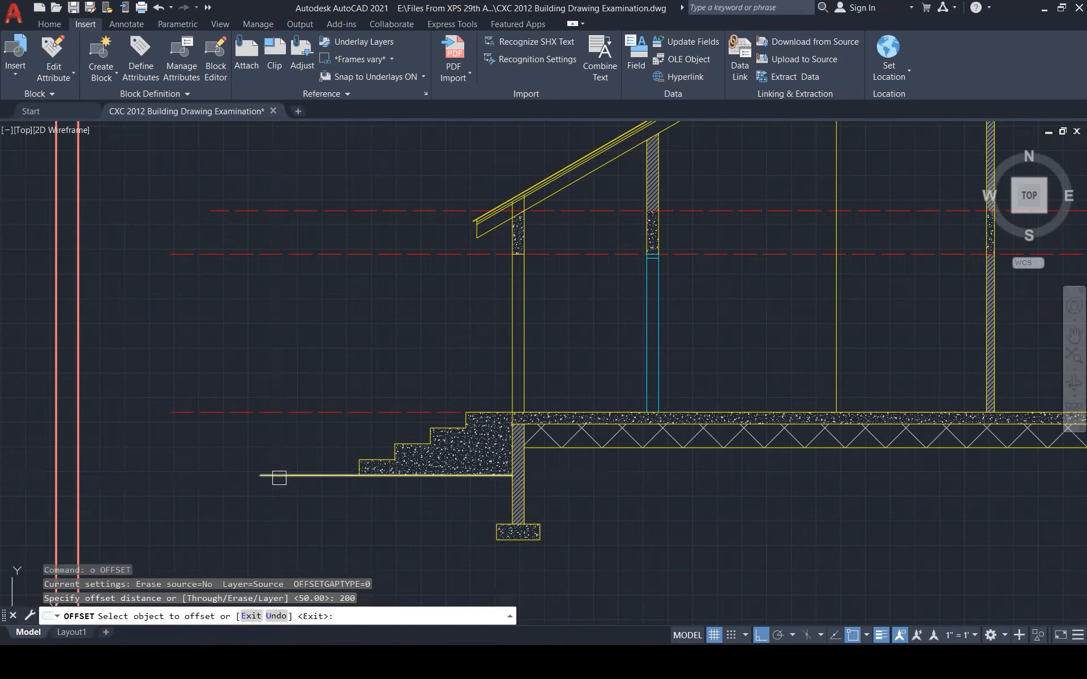
{"action": "left_click", "coordinate": [279, 477]}
{"action": "left_click", "coordinate": [272, 498]}
{"action": "key", "text": "Escape"}
Draw a line closing the left ends of the two ground lines
{"action": "type", "text": "l"}
{"action": "key", "text": "Return"}
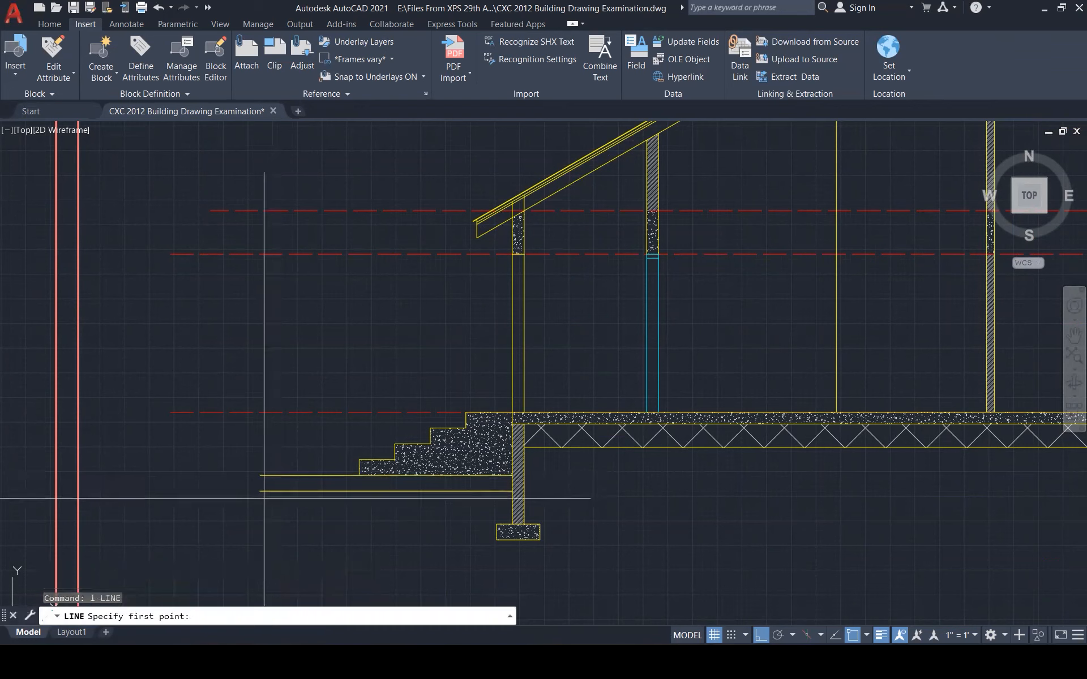
{"action": "left_click", "coordinate": [260, 475]}
{"action": "left_click", "coordinate": [259, 491]}
{"action": "key", "text": "Escape"}
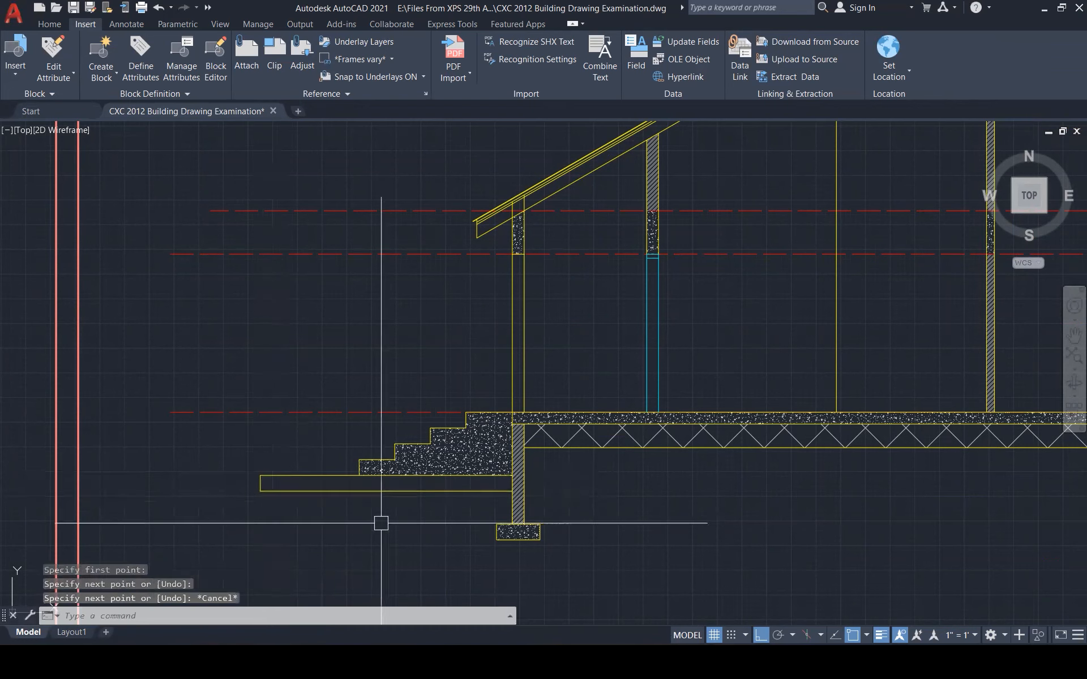
Offset another ground line by 200 under the section
{"action": "type", "text": "o"}
{"action": "key", "text": "Return"}
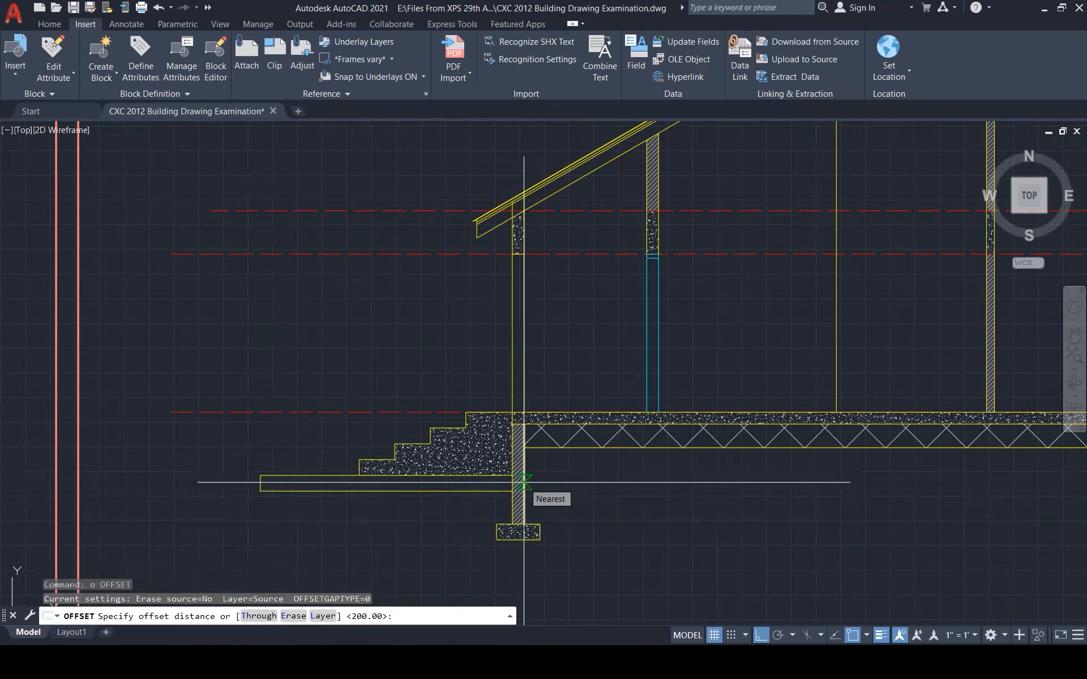
{"action": "key", "text": "Return"}
{"action": "left_click", "coordinate": [582, 448]}
{"action": "left_click", "coordinate": [583, 464]}
{"action": "scroll", "coordinate": [582, 451], "scroll_direction": "down", "scroll_amount": 5}
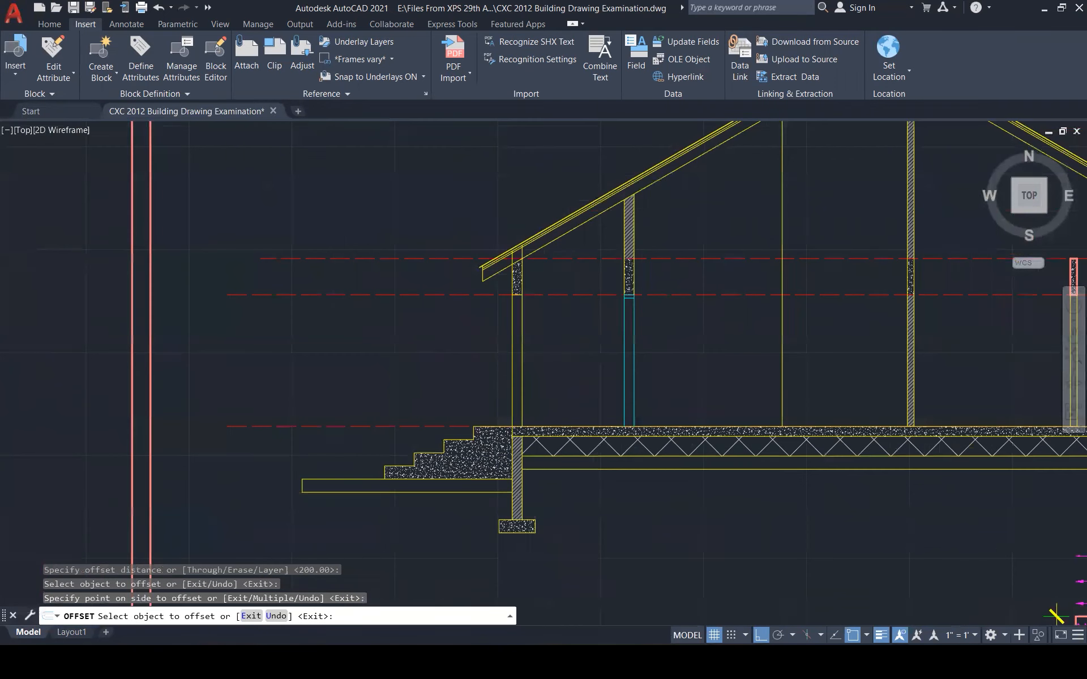
{"action": "scroll", "coordinate": [879, 506], "scroll_direction": "up", "scroll_amount": 5}
{"action": "key", "text": "Escape"}
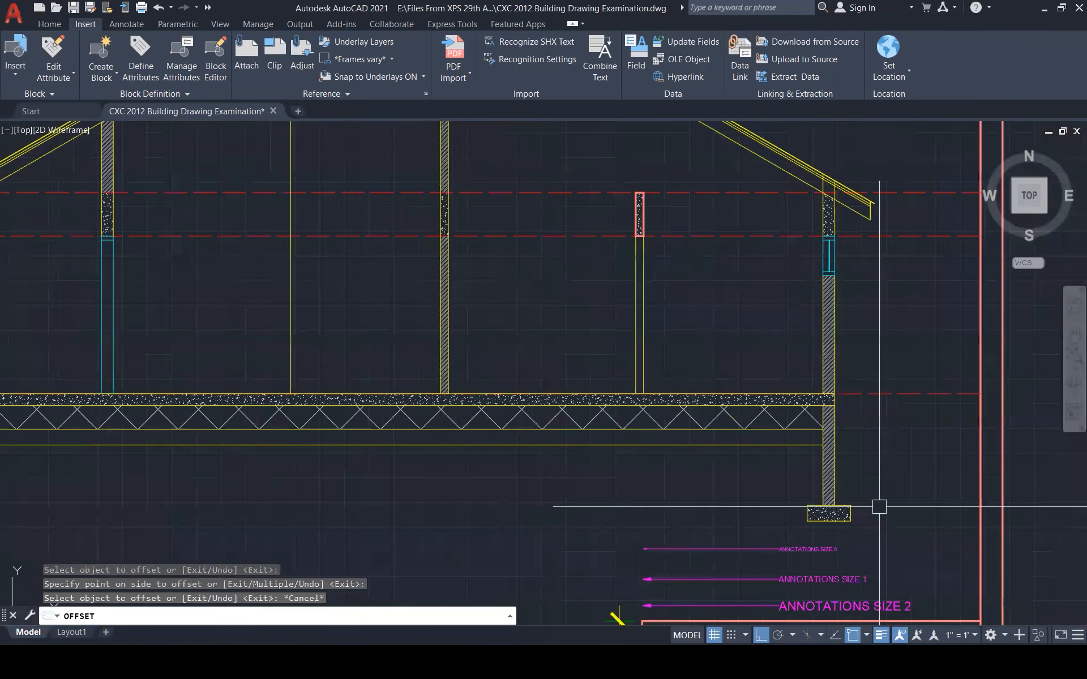
{"action": "scroll", "coordinate": [879, 507], "scroll_direction": "down", "scroll_amount": 4}
Draw the base line extending to the section's right side
{"action": "type", "text": "l"}
{"action": "key", "text": "Return"}
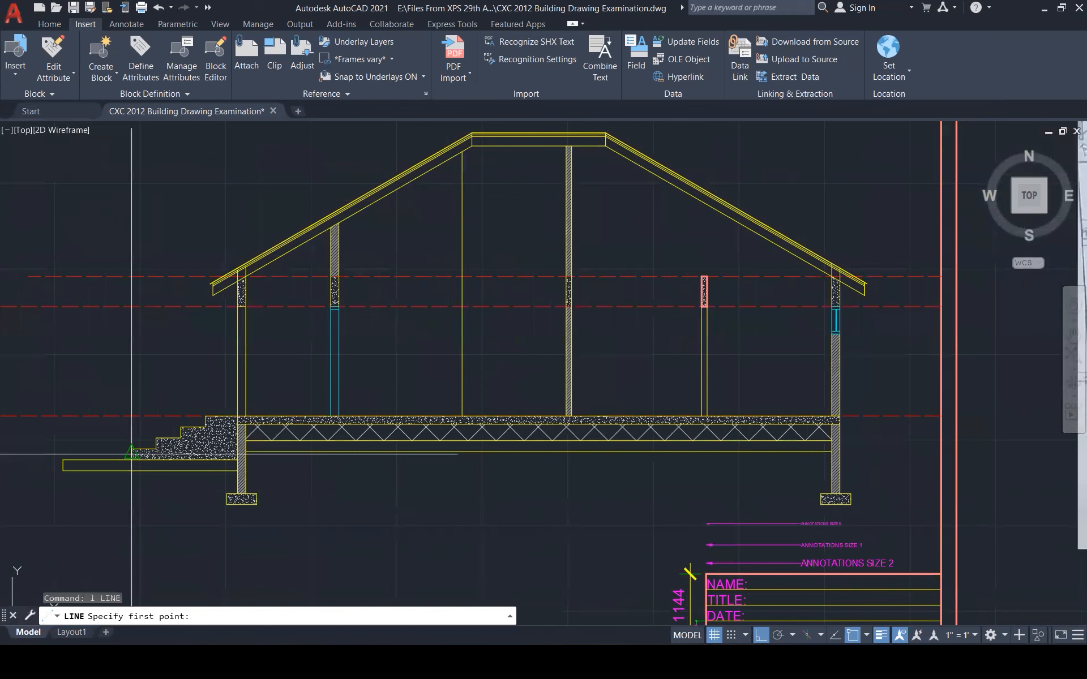
{"action": "left_click", "coordinate": [922, 460]}
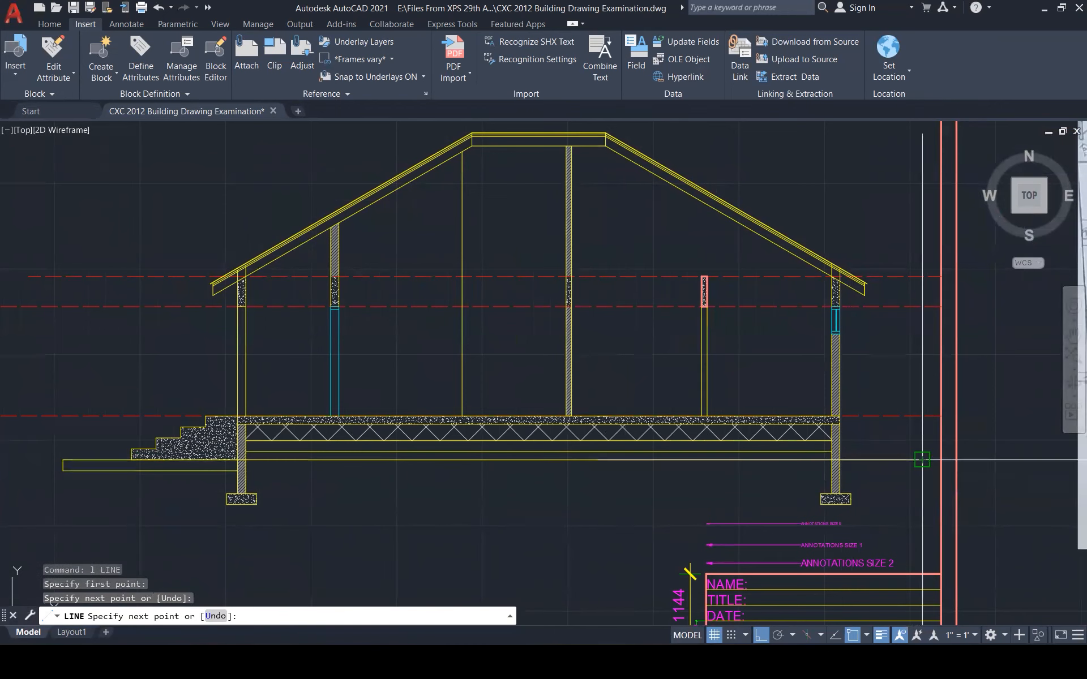
{"action": "key", "text": "Escape"}
{"action": "key", "text": "Escape"}
{"action": "key", "text": "Escape"}
{"action": "key", "text": "Escape"}
{"action": "scroll", "coordinate": [326, 454], "scroll_direction": "down", "scroll_amount": 2}
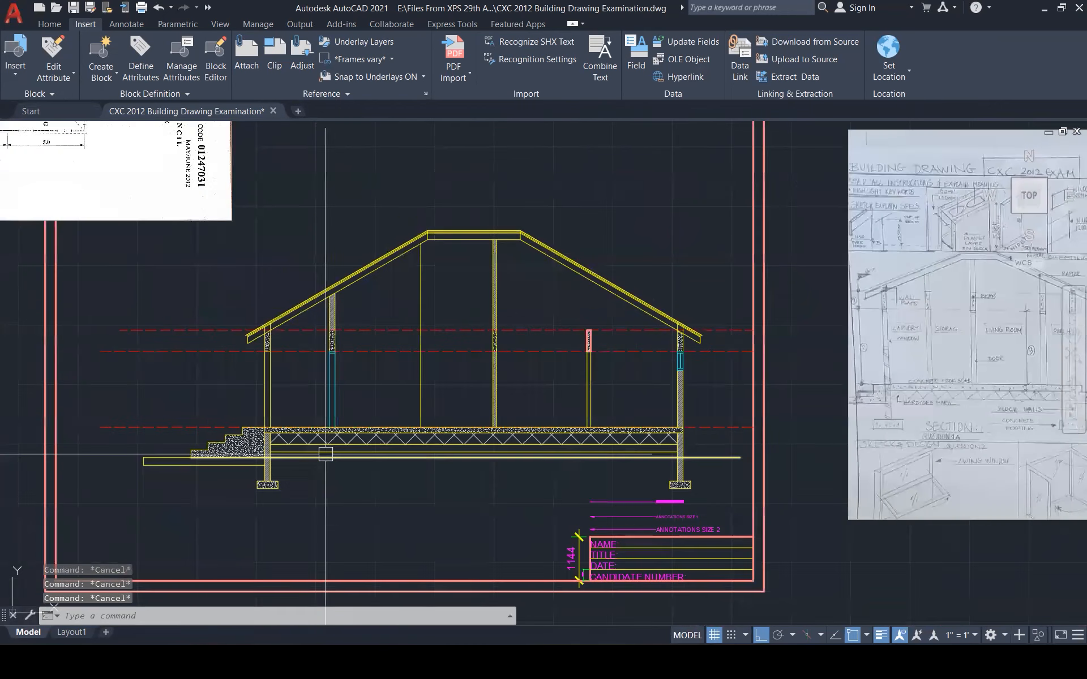
{"action": "scroll", "coordinate": [326, 454], "scroll_direction": "down", "scroll_amount": 3}
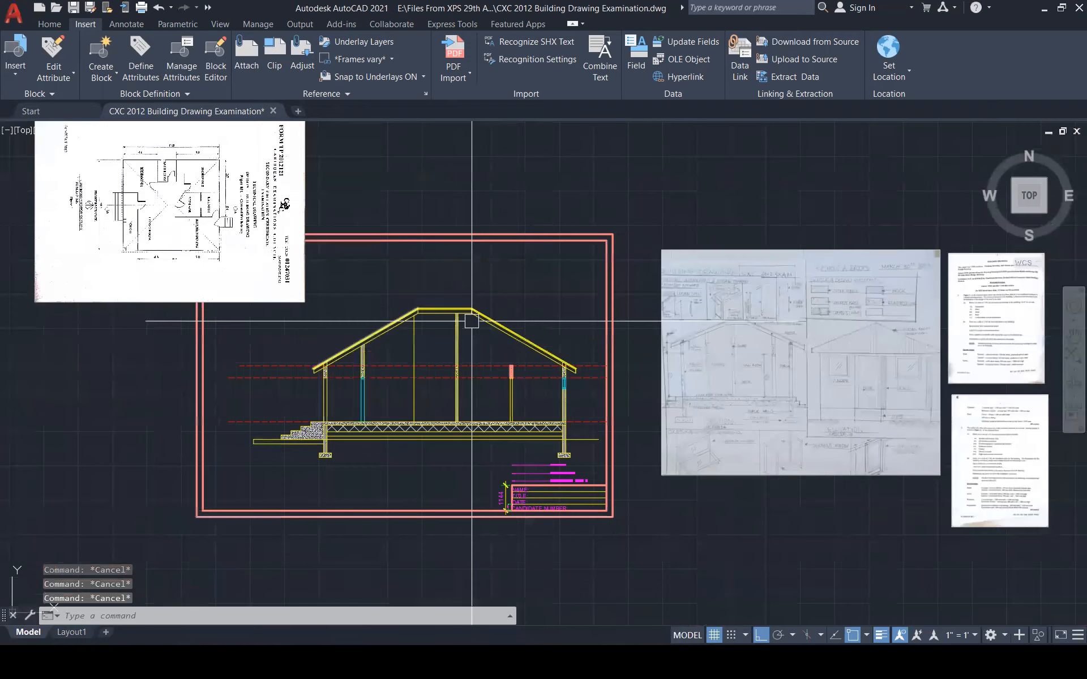
Copy the front steps' outline over to the right-hand wall
{"action": "scroll", "coordinate": [137, 193], "scroll_direction": "up", "scroll_amount": 1}
{"action": "scroll", "coordinate": [300, 334], "scroll_direction": "down", "scroll_amount": 2}
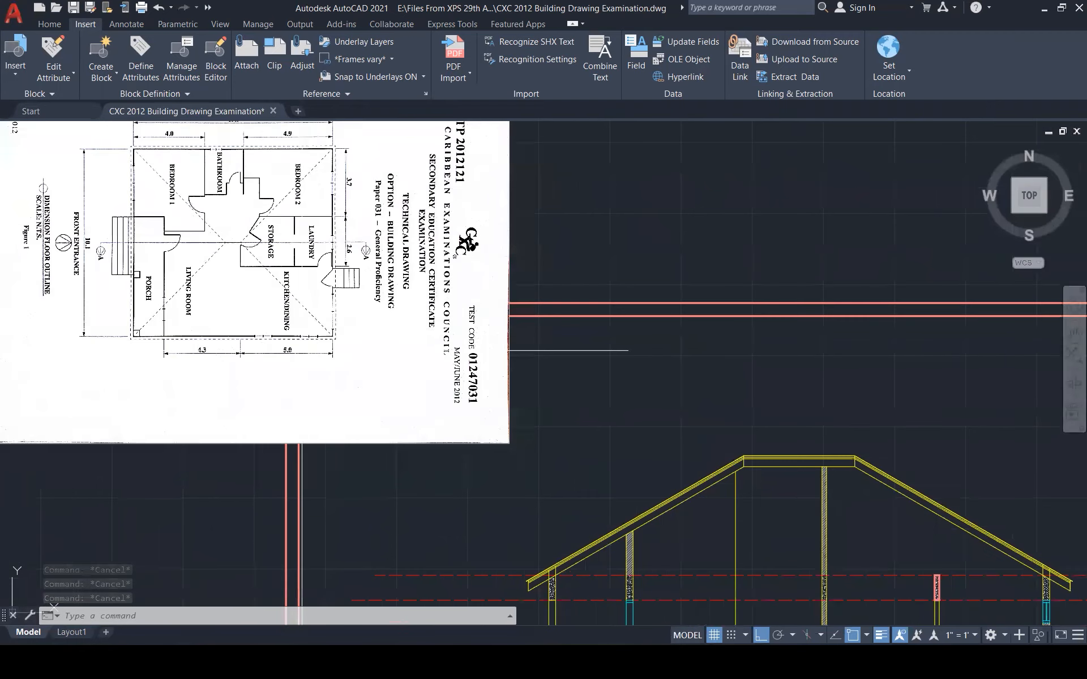
{"action": "scroll", "coordinate": [275, 349], "scroll_direction": "down", "scroll_amount": 1}
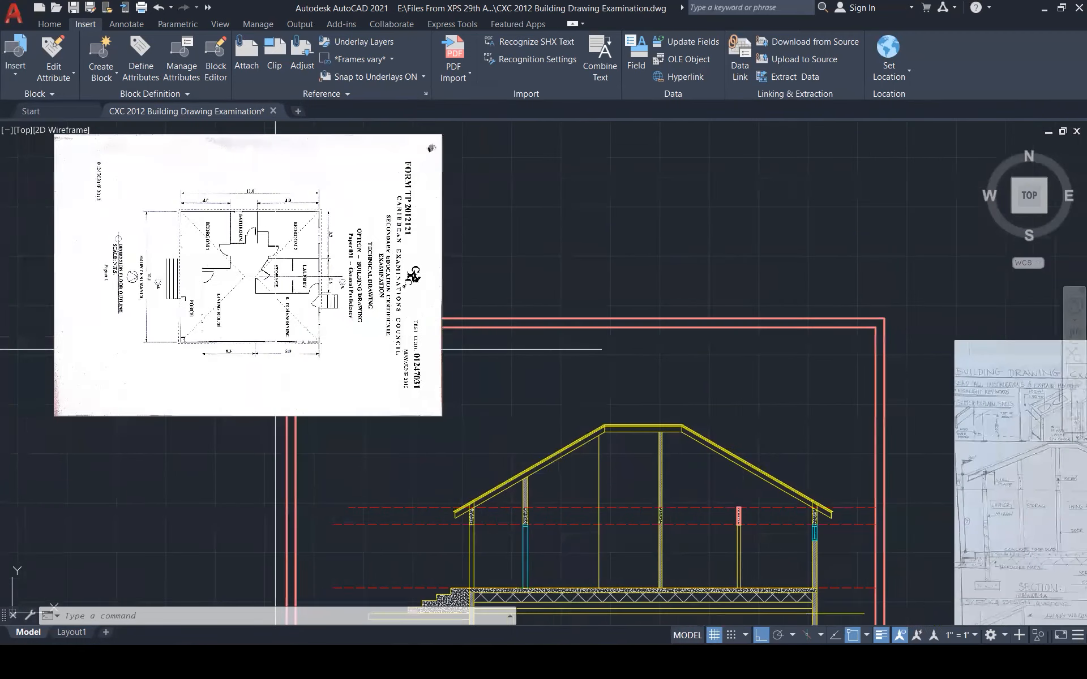
{"action": "scroll", "coordinate": [289, 335], "scroll_direction": "down", "scroll_amount": 1}
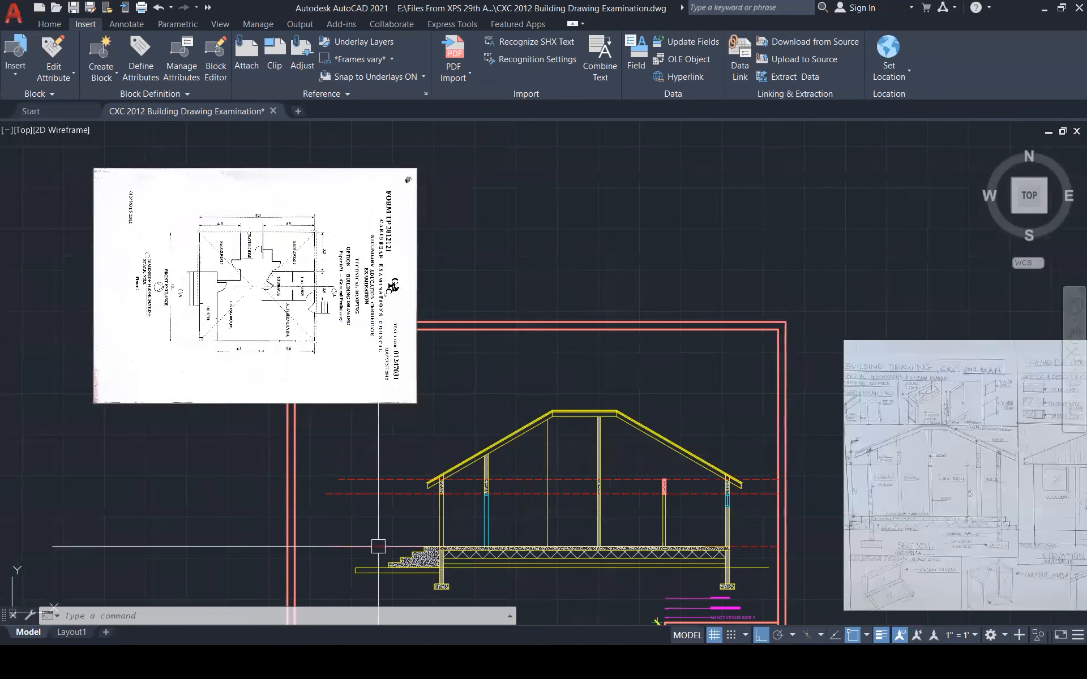
{"action": "scroll", "coordinate": [393, 582], "scroll_direction": "up", "scroll_amount": 1}
{"action": "scroll", "coordinate": [392, 583], "scroll_direction": "up", "scroll_amount": 1}
{"action": "scroll", "coordinate": [397, 571], "scroll_direction": "down", "scroll_amount": 1}
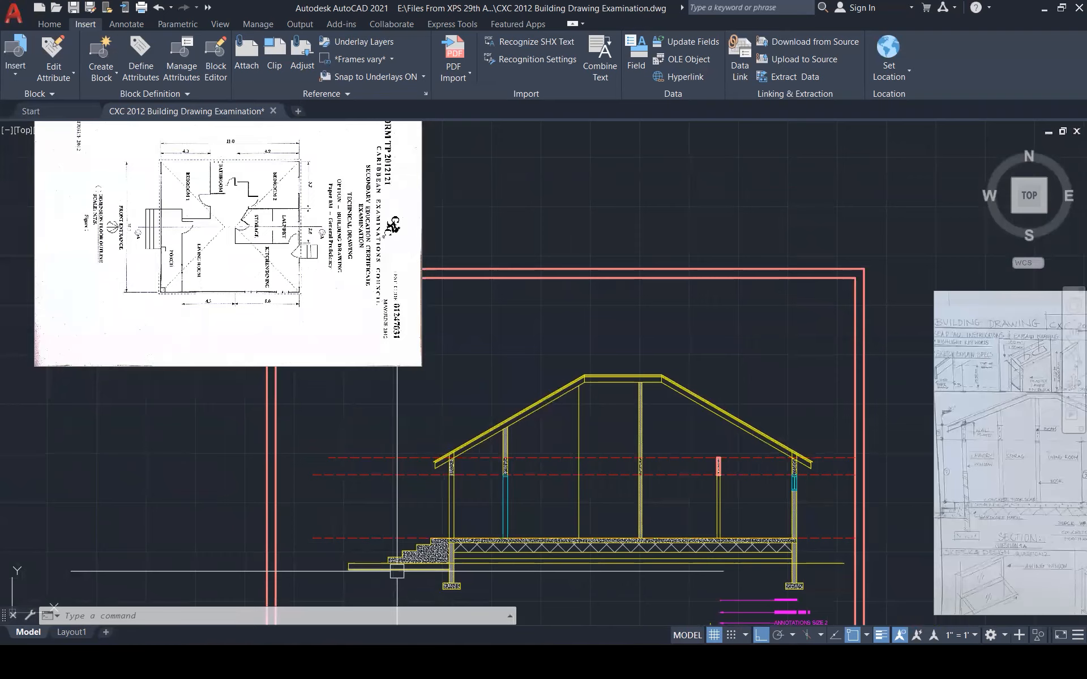
{"action": "scroll", "coordinate": [397, 572], "scroll_direction": "up", "scroll_amount": 4}
{"action": "left_click", "coordinate": [351, 401]}
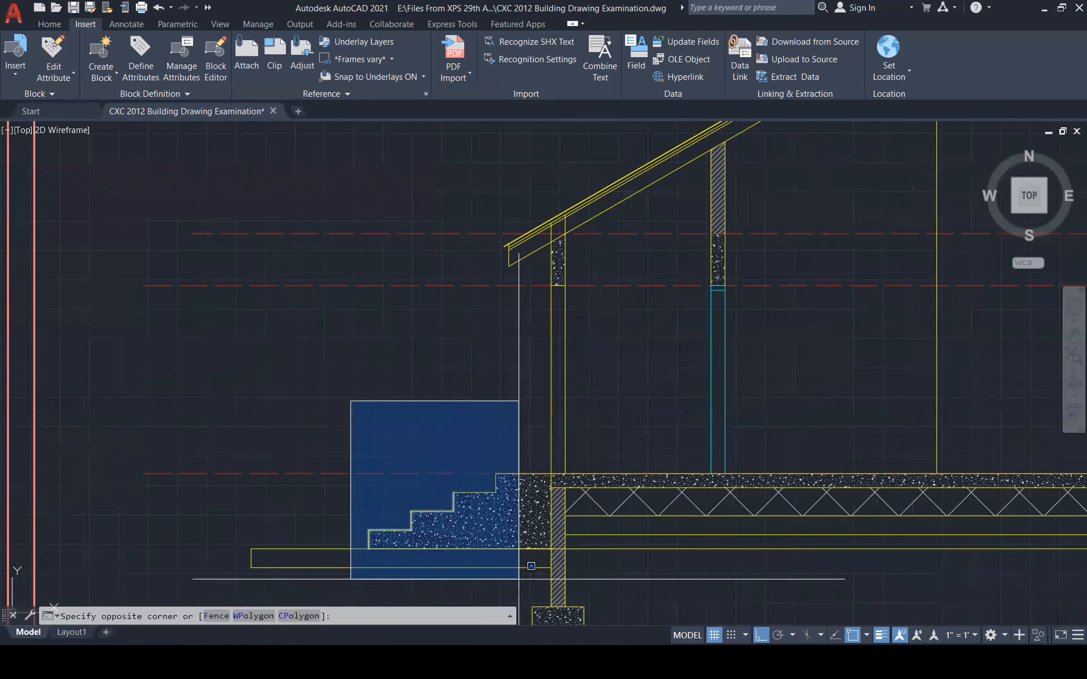
{"action": "left_click", "coordinate": [532, 566]}
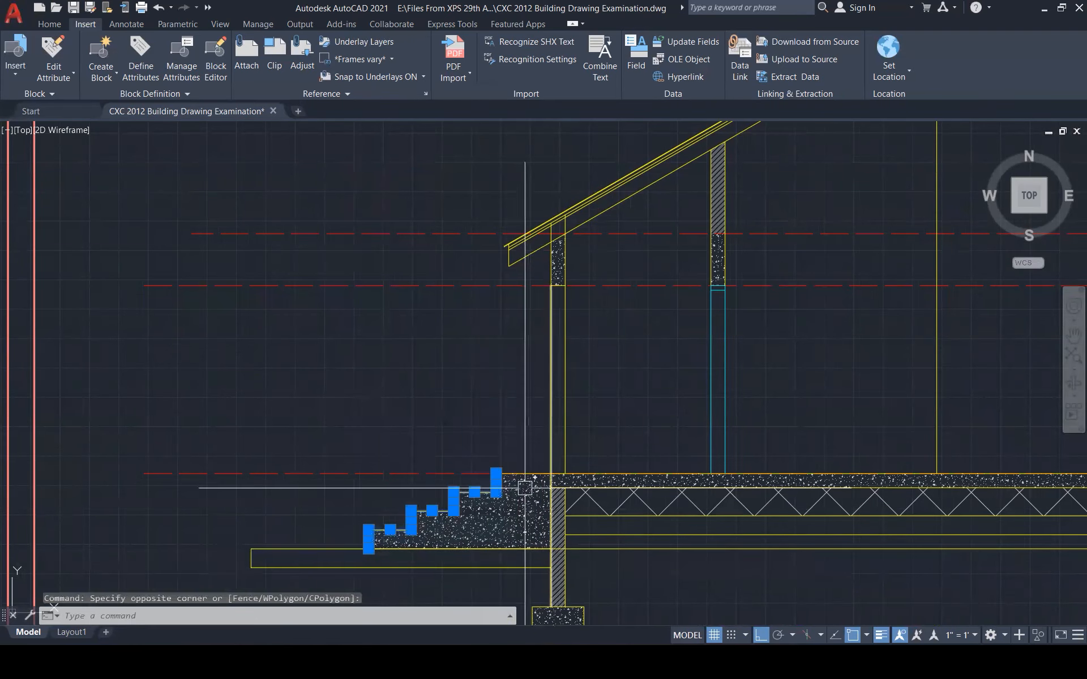
{"action": "scroll", "coordinate": [478, 381], "scroll_direction": "down", "scroll_amount": 2}
{"action": "type", "text": "c"}
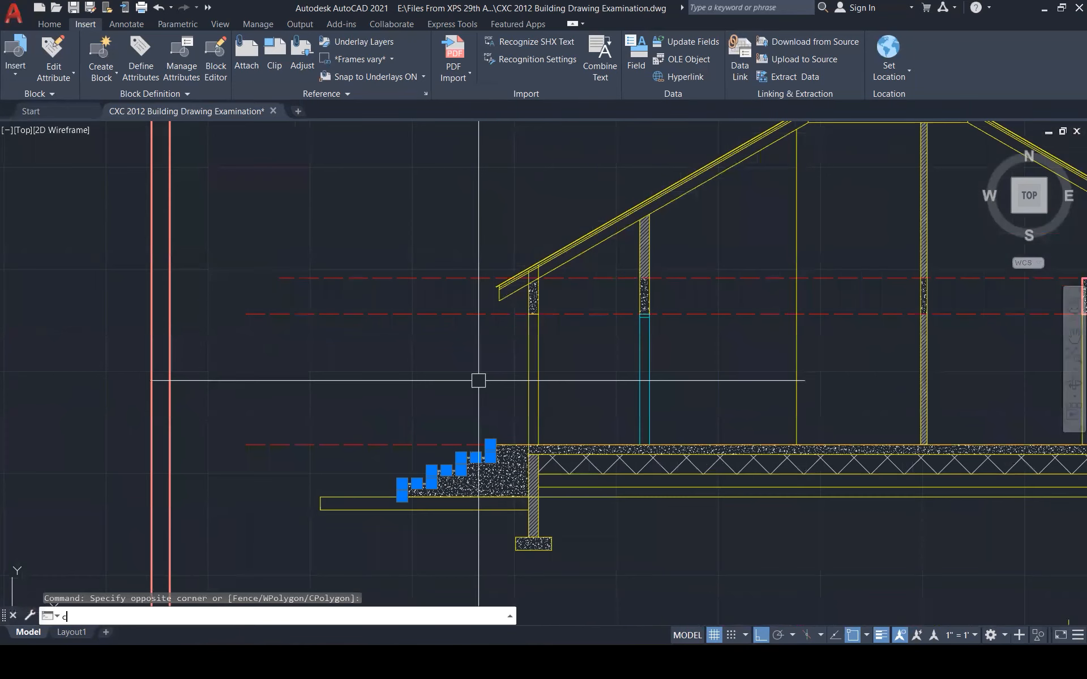
{"action": "type", "text": "o"}
{"action": "key", "text": "Return"}
{"action": "left_click", "coordinate": [497, 445]}
{"action": "scroll", "coordinate": [498, 445], "scroll_direction": "down", "scroll_amount": 3}
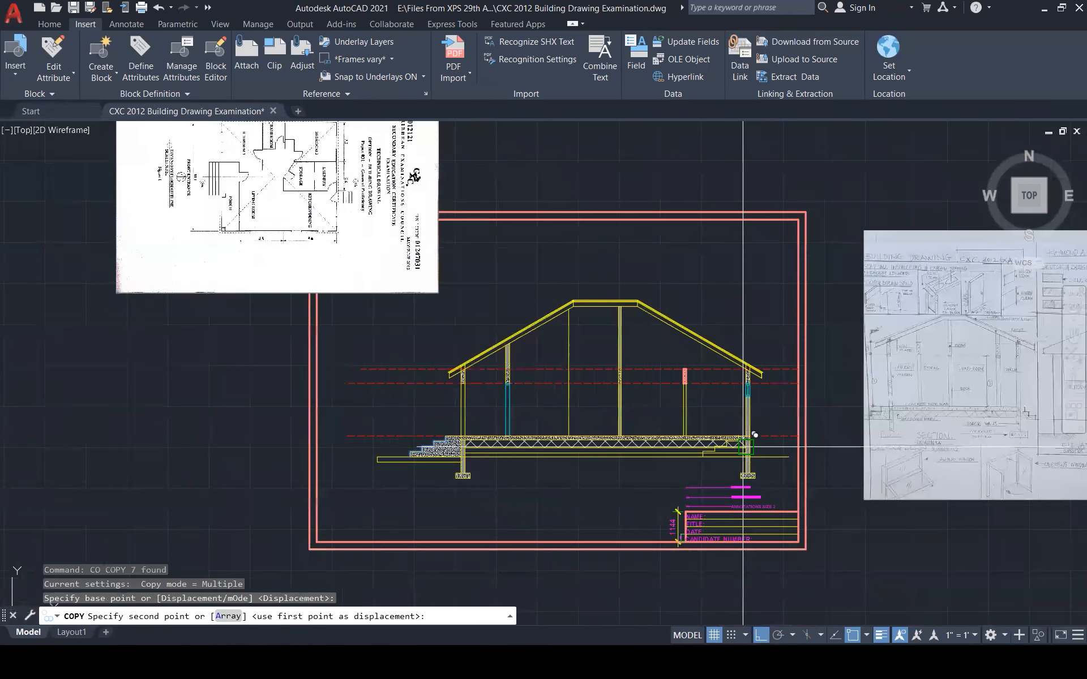
{"action": "scroll", "coordinate": [746, 447], "scroll_direction": "up", "scroll_amount": 5}
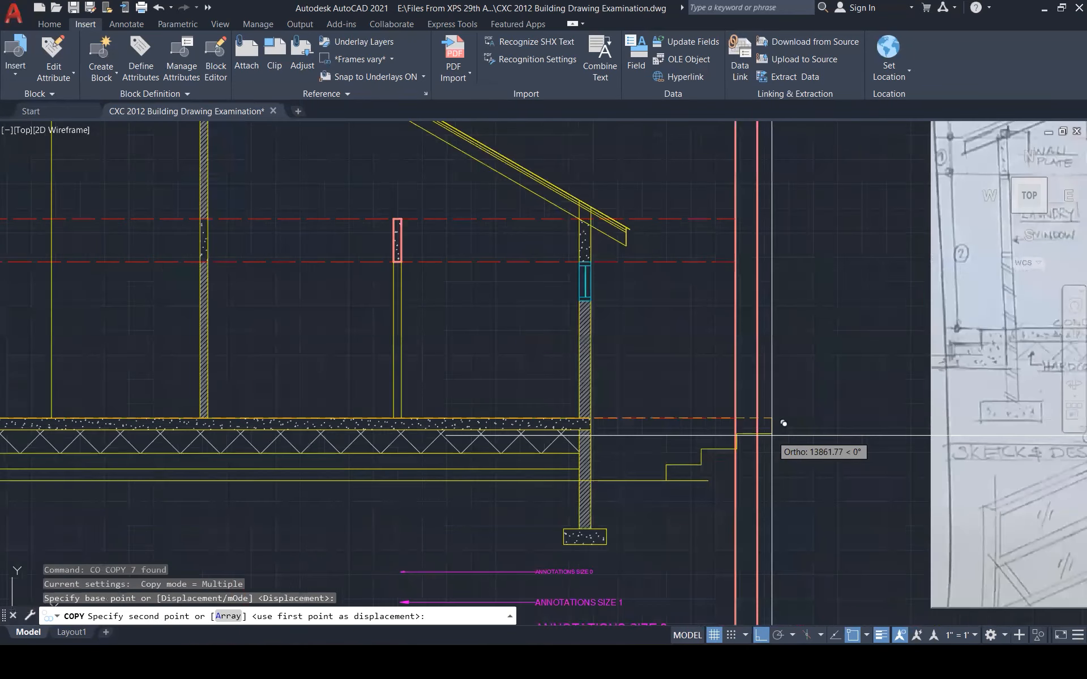
{"action": "left_click", "coordinate": [735, 417]}
{"action": "key", "text": "Escape"}
{"action": "key", "text": "Escape"}
{"action": "key", "text": "Escape"}
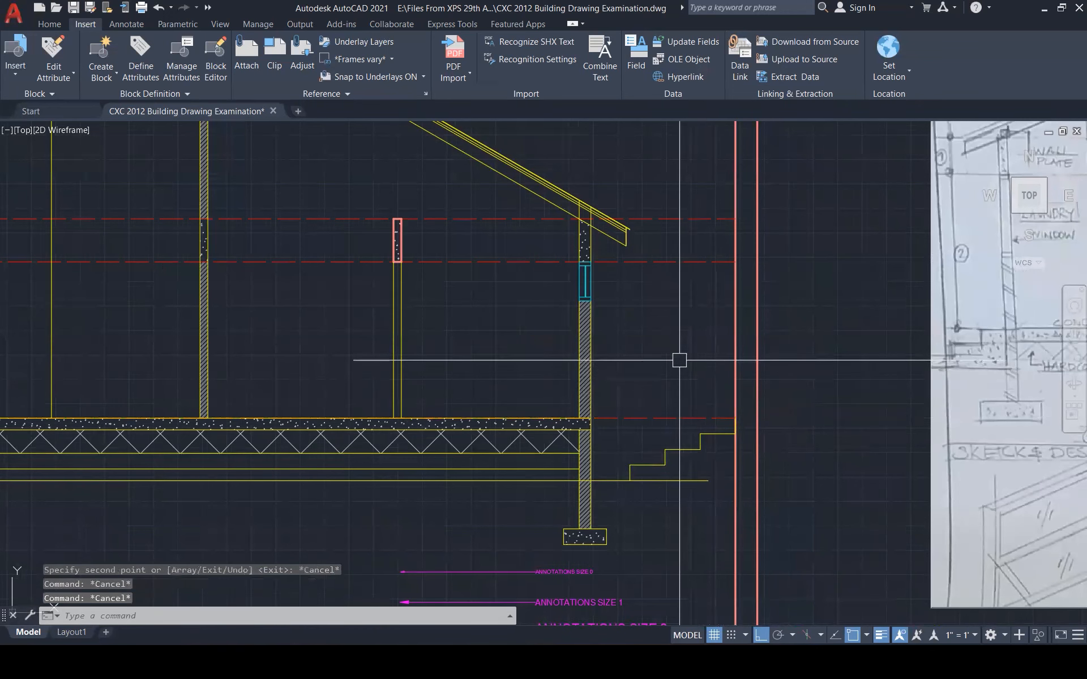
Mirror the copied steps about a vertical line on the wall, deleting the unflipped copy
{"action": "type", "text": "mi"}
{"action": "key", "text": "Return"}
{"action": "left_click", "coordinate": [630, 356]}
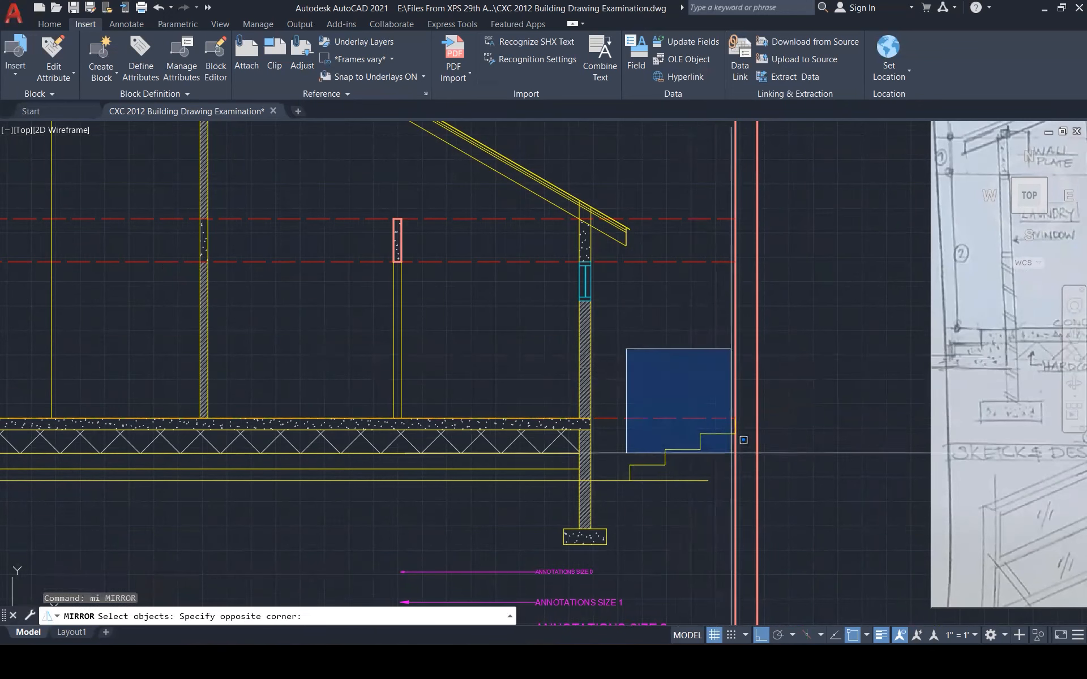
{"action": "left_click", "coordinate": [807, 542]}
{"action": "key", "text": "Return"}
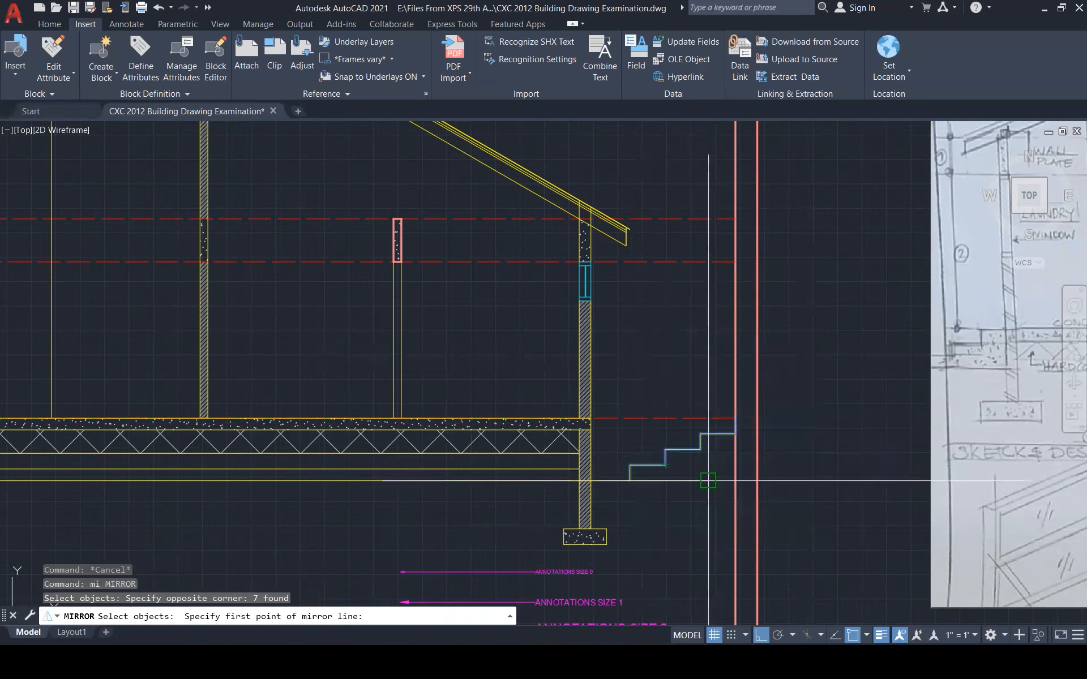
{"action": "left_click", "coordinate": [735, 419]}
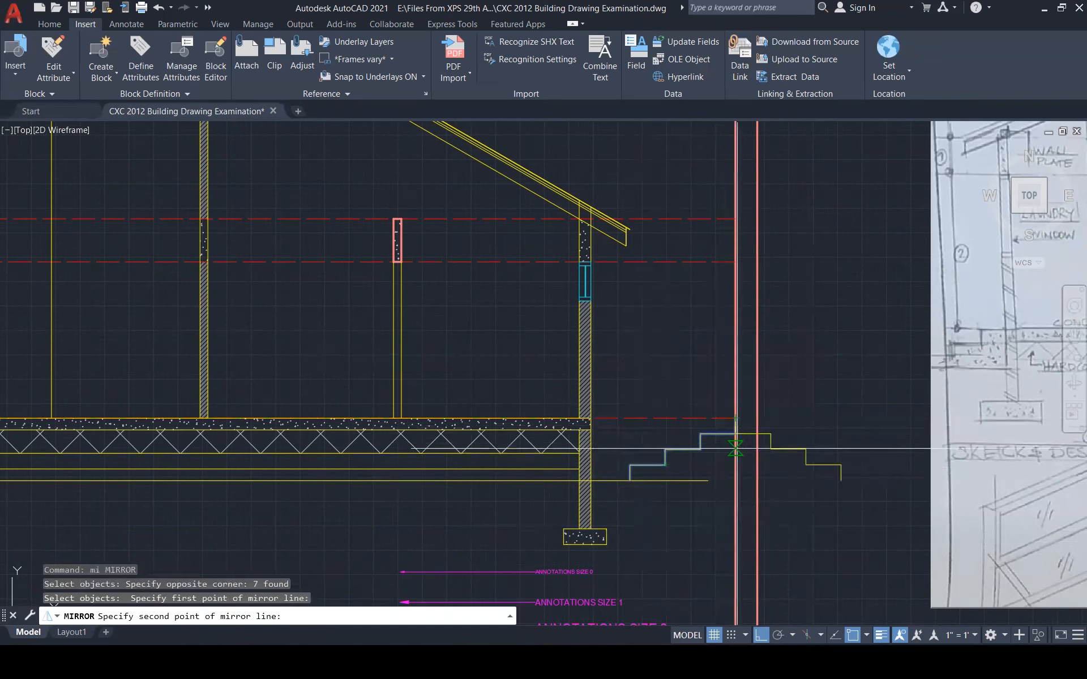
{"action": "left_click", "coordinate": [737, 507]}
{"action": "type", "text": "y"}
{"action": "key", "text": "Return"}
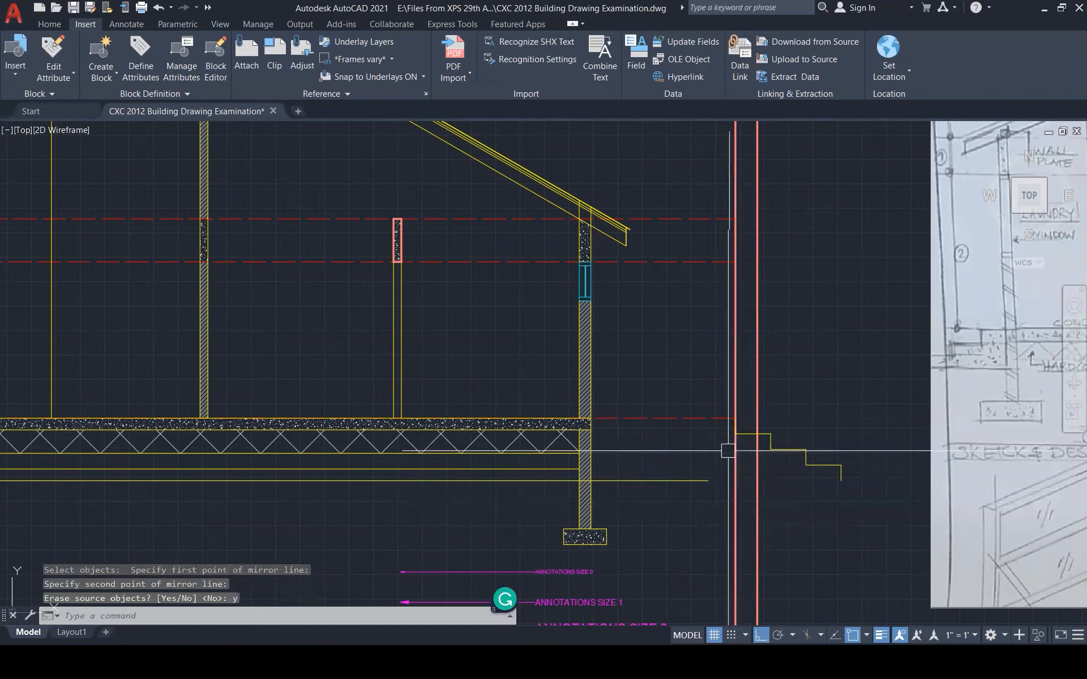
Move the mirrored steps against the wall face
{"action": "left_click", "coordinate": [696, 364]}
{"action": "left_click", "coordinate": [860, 505]}
{"action": "type", "text": "m"}
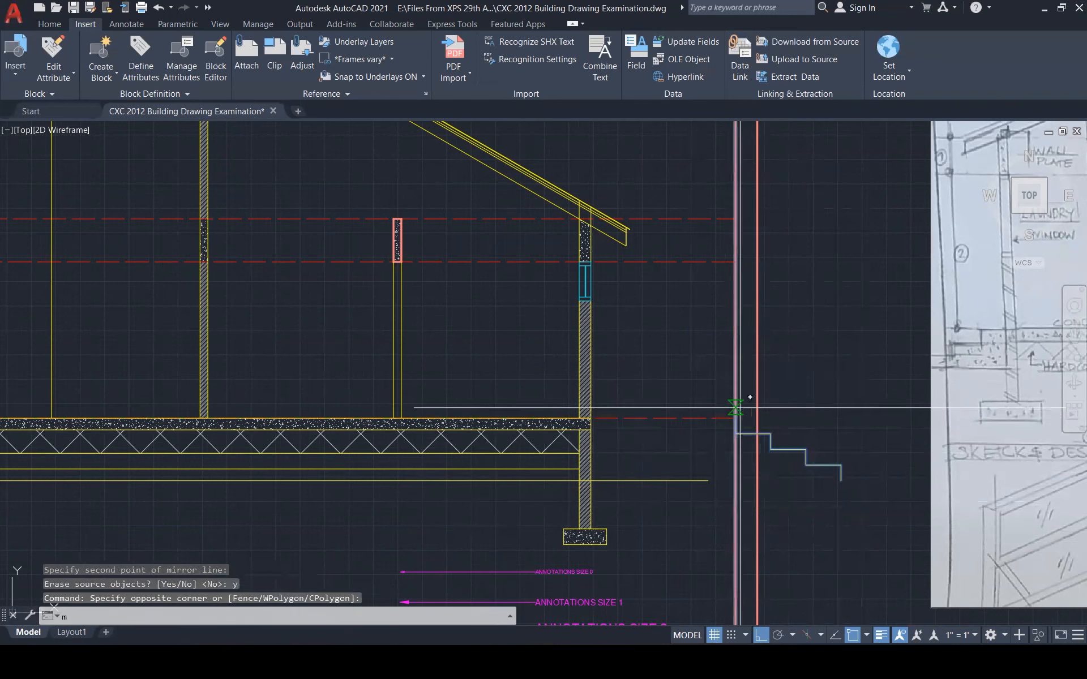
{"action": "key", "text": "Return"}
{"action": "left_click", "coordinate": [735, 419]}
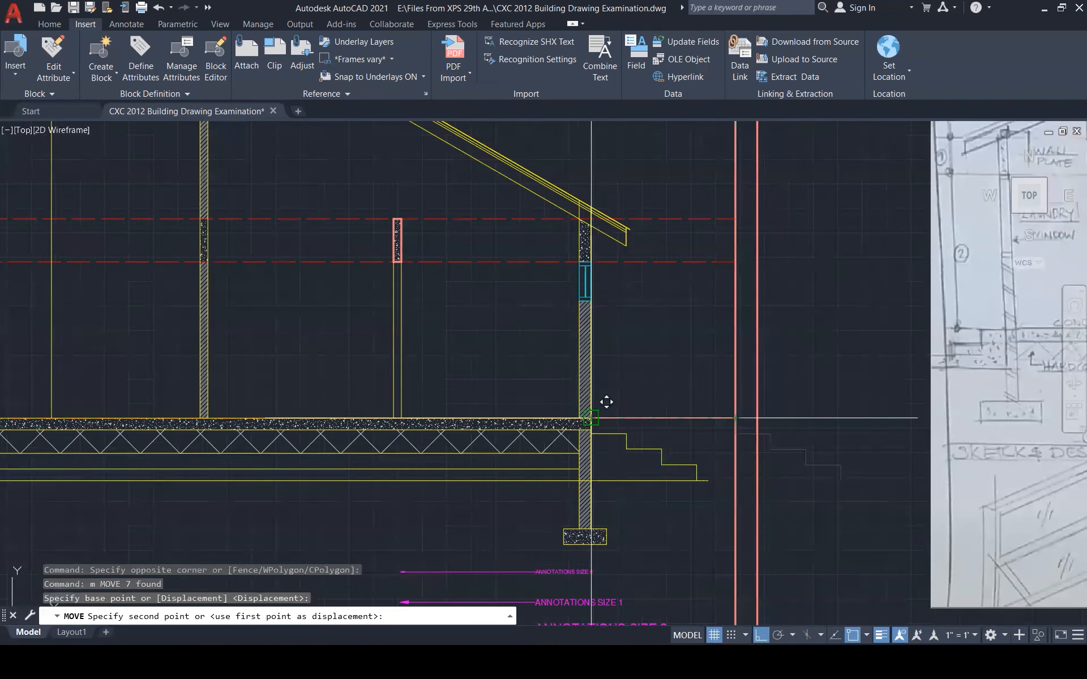
{"action": "left_click", "coordinate": [604, 403]}
{"action": "key", "text": "Escape"}
{"action": "key", "text": "Escape"}
{"action": "key", "text": "Escape"}
Trim the stray grey line and stretch the ground line's right end to the red frame
{"action": "scroll", "coordinate": [673, 406], "scroll_direction": "down", "scroll_amount": 5}
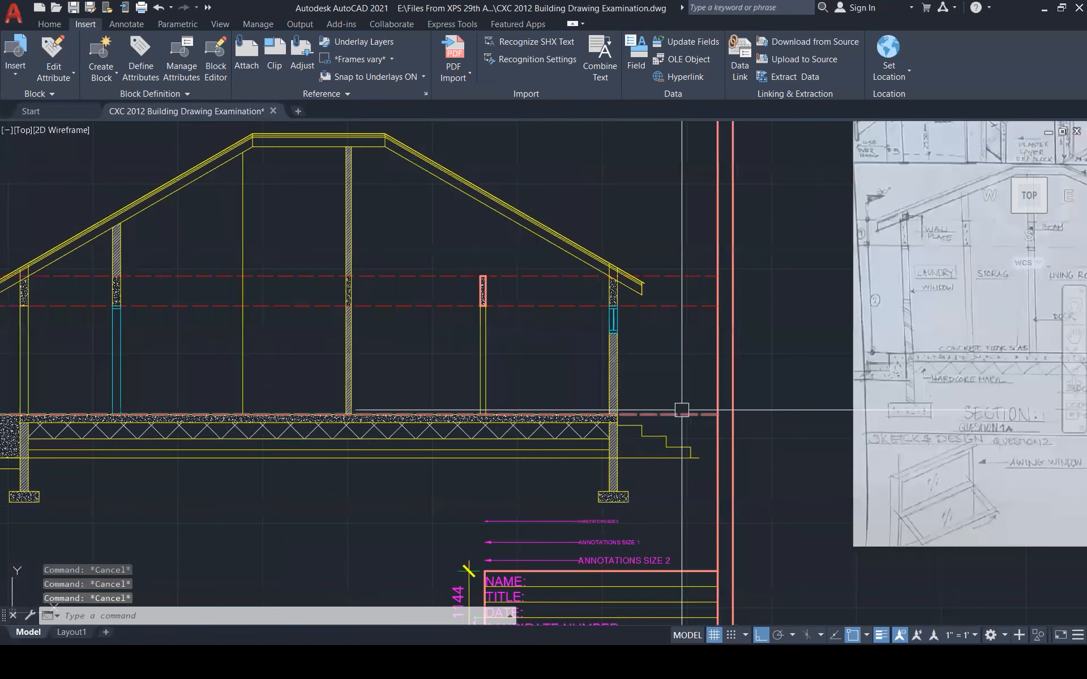
{"action": "scroll", "coordinate": [687, 454], "scroll_direction": "up", "scroll_amount": 5}
{"action": "type", "text": "tr"}
{"action": "key", "text": "Return"}
{"action": "left_click", "coordinate": [516, 408]}
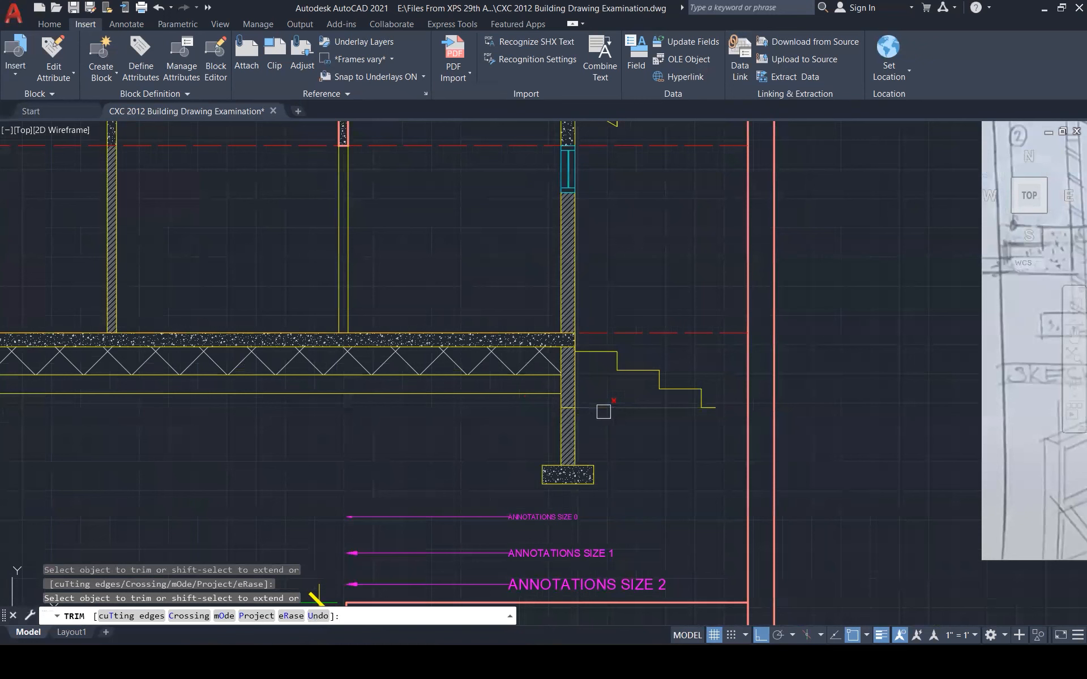
{"action": "key", "text": "Escape"}
{"action": "left_click", "coordinate": [612, 408]}
{"action": "left_click", "coordinate": [716, 407]}
{"action": "left_click", "coordinate": [747, 407]}
{"action": "left_click", "coordinate": [561, 407]}
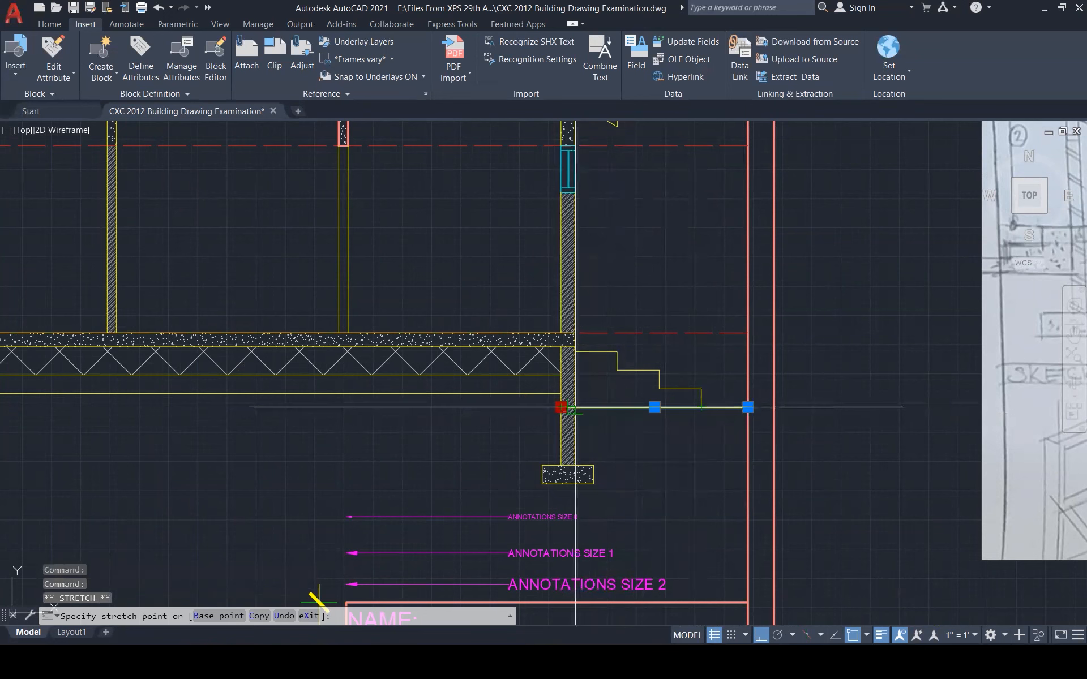
{"action": "key", "text": "Escape"}
{"action": "key", "text": "Escape"}
{"action": "key", "text": "Escape"}
{"action": "scroll", "coordinate": [742, 483], "scroll_direction": "down", "scroll_amount": 5}
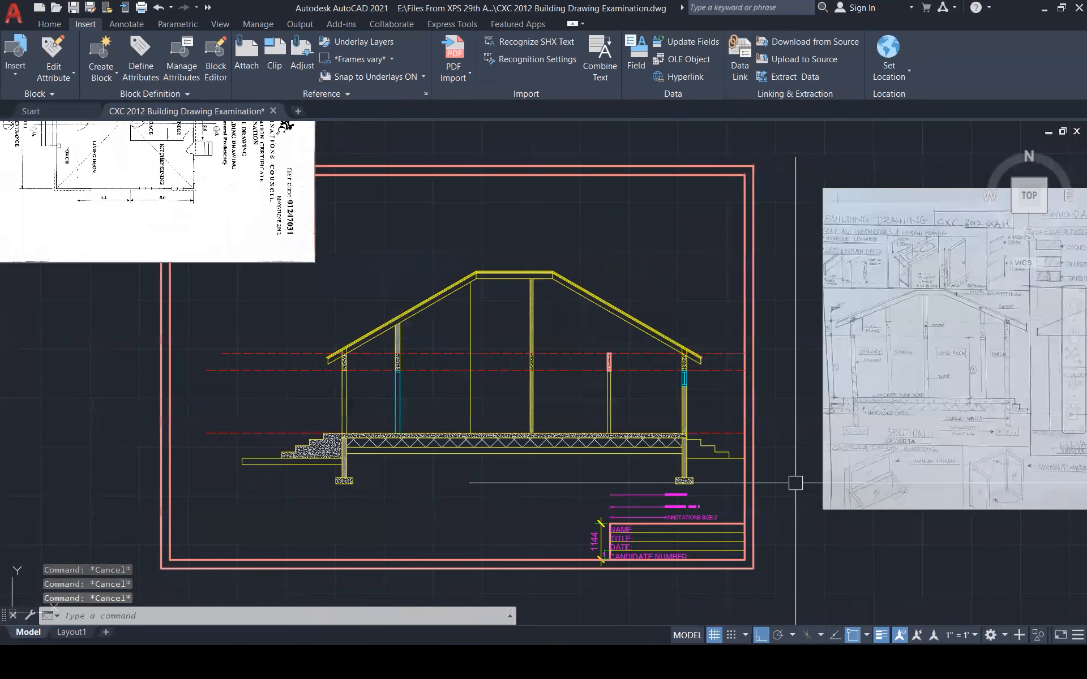
Hatch the ground strips left of the steps and under the floor slab
{"action": "type", "text": "h"}
{"action": "key", "text": "Return"}
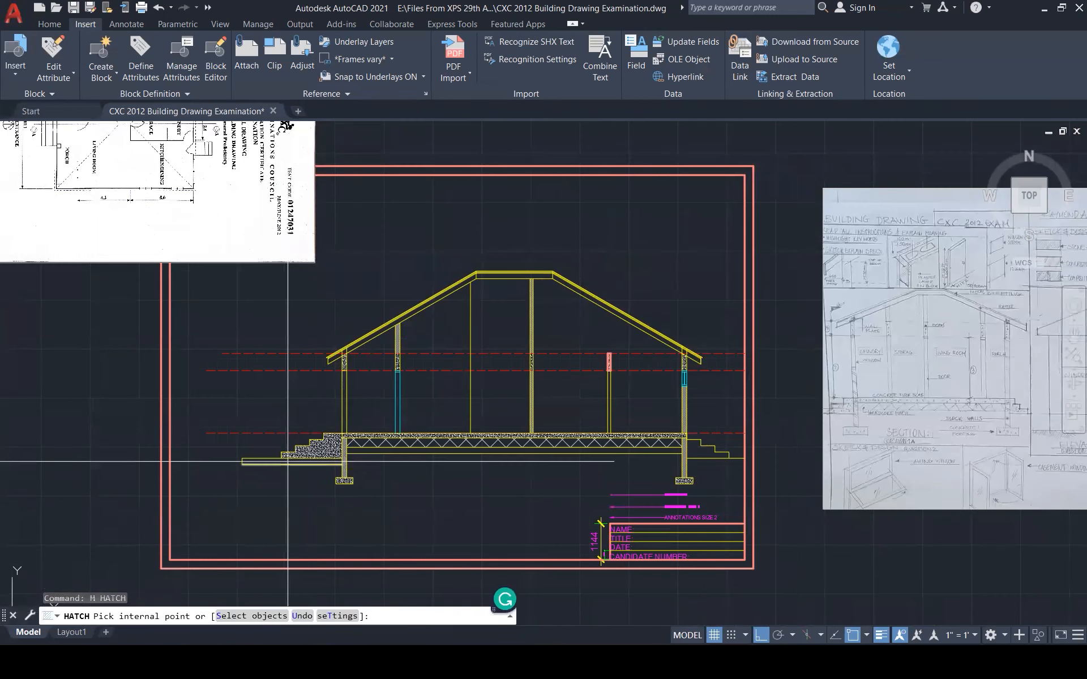
{"action": "left_click", "coordinate": [291, 462]}
{"action": "left_click", "coordinate": [383, 452]}
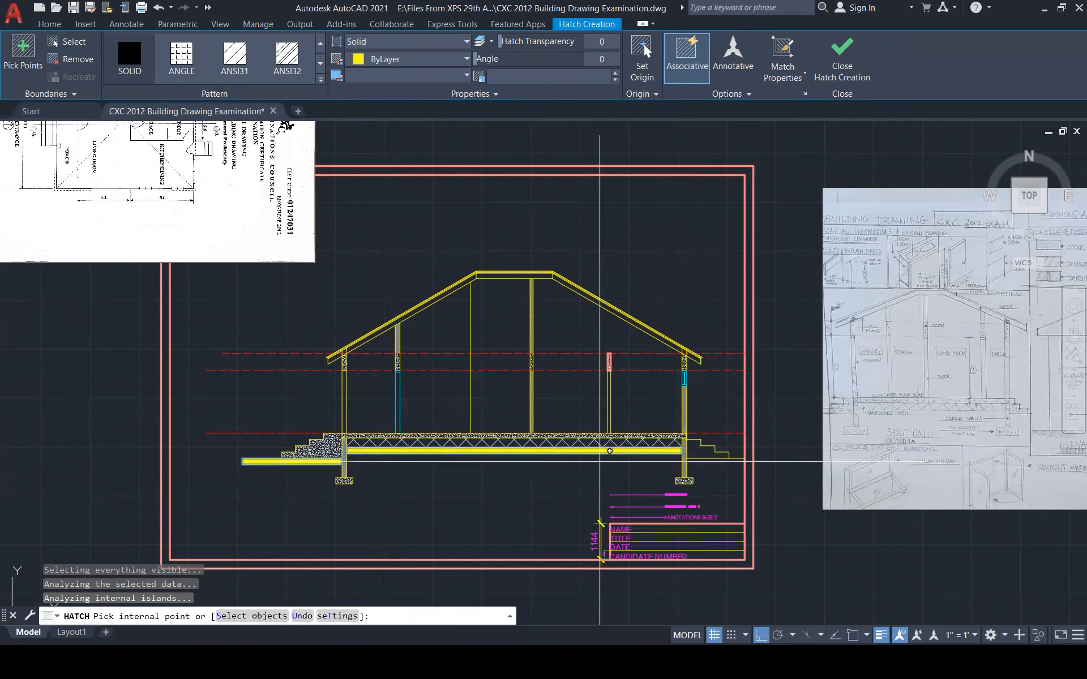
{"action": "left_click", "coordinate": [843, 56]}
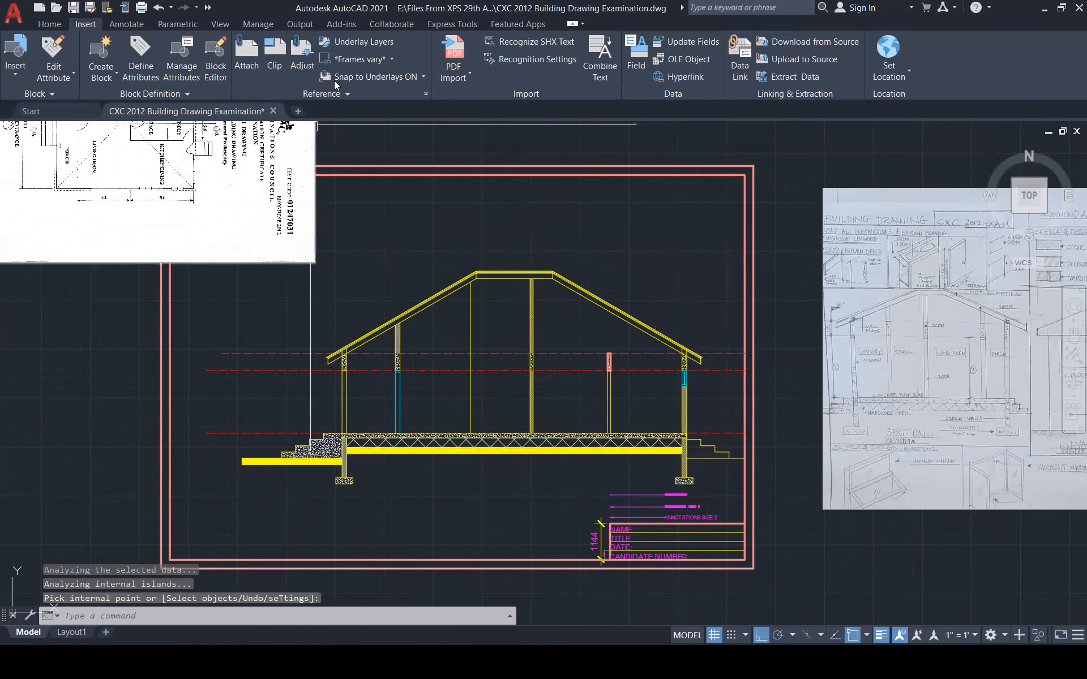
{"action": "key", "text": "Escape"}
{"action": "key", "text": "Escape"}
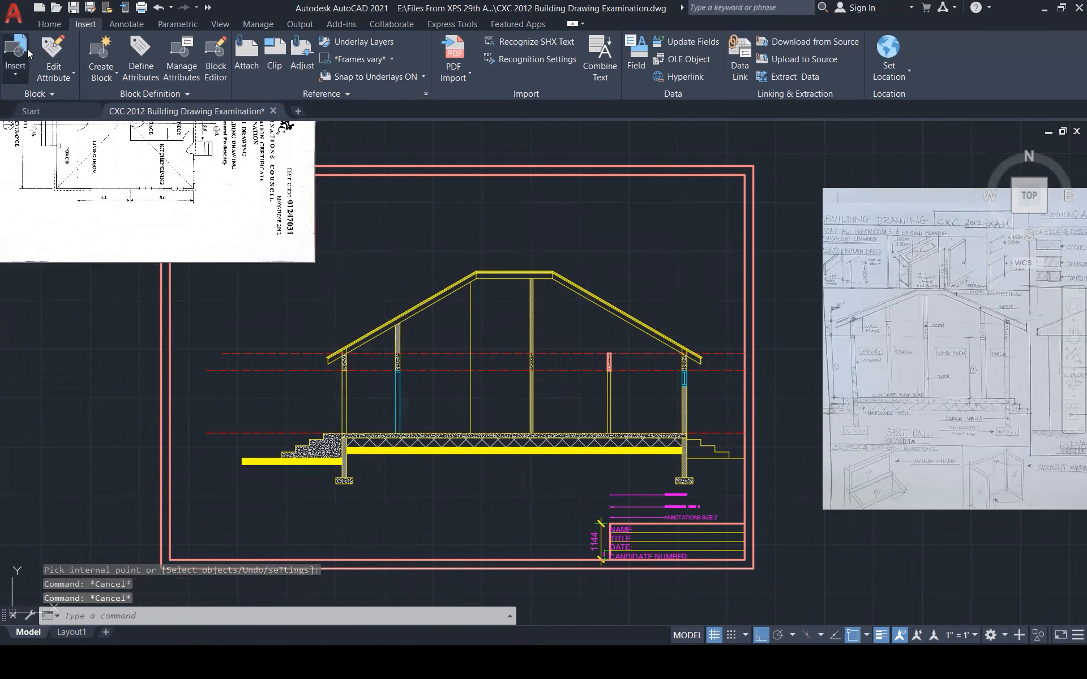
Insert the Earth ARHBONE block beside the section and explode it
{"action": "left_click", "coordinate": [17, 53]}
{"action": "scroll", "coordinate": [220, 277], "scroll_direction": "down", "scroll_amount": 1}
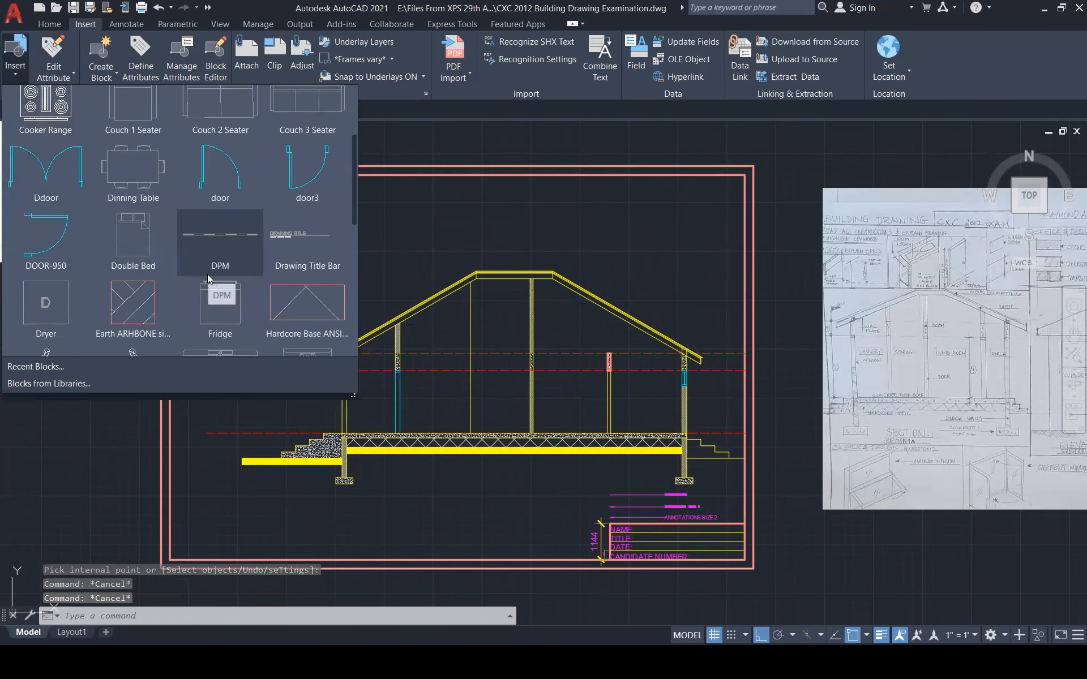
{"action": "left_click", "coordinate": [125, 300]}
{"action": "scroll", "coordinate": [387, 476], "scroll_direction": "up", "scroll_amount": 4}
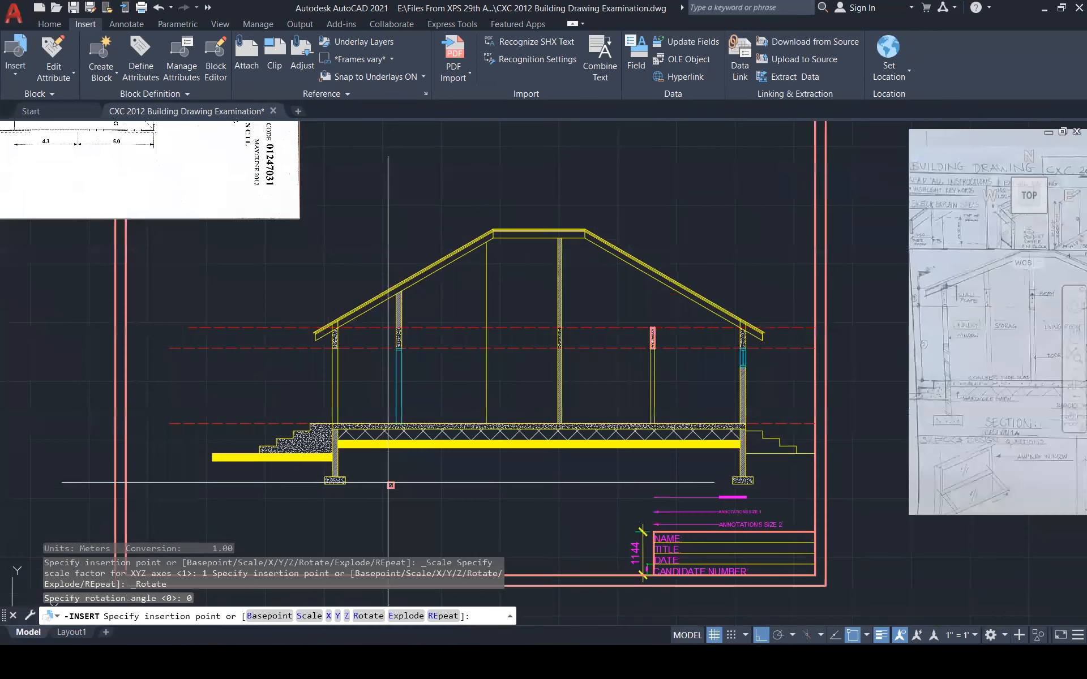
{"action": "left_click", "coordinate": [210, 286]}
{"action": "key", "text": "Escape"}
{"action": "type", "text": "x"}
{"action": "key", "text": "Return"}
{"action": "left_click", "coordinate": [213, 290]}
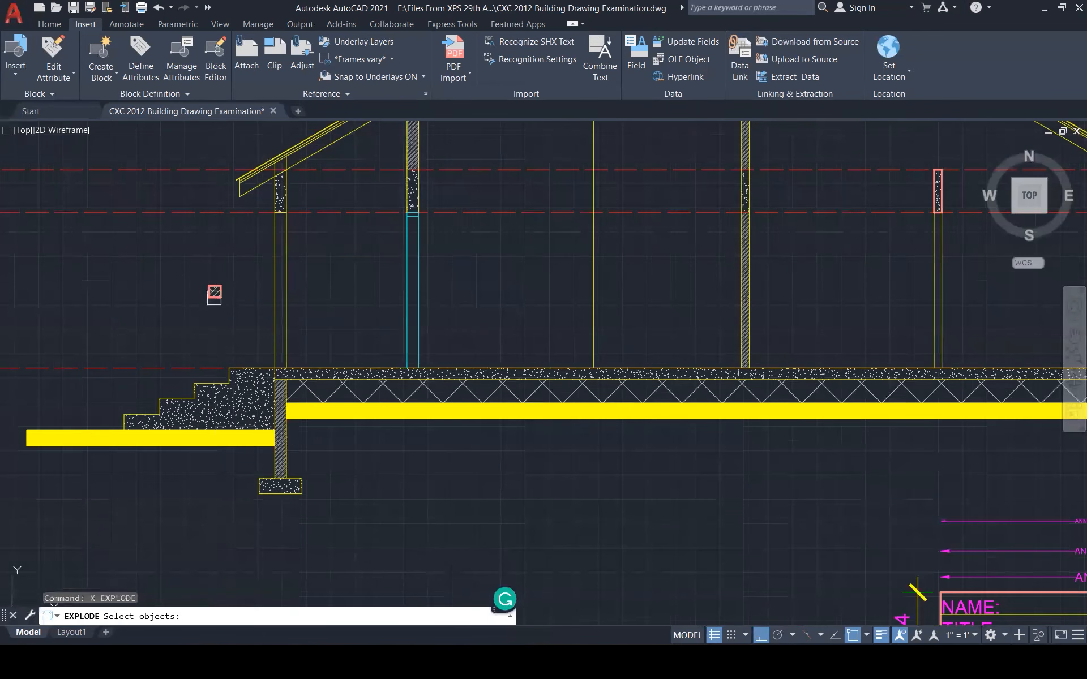
{"action": "scroll", "coordinate": [212, 280], "scroll_direction": "up", "scroll_amount": 5}
{"action": "key", "text": "Return"}
Match the earth hatch pattern from the sample onto the yellow ground strips
{"action": "type", "text": "ma"}
{"action": "key", "text": "Return"}
{"action": "left_click", "coordinate": [210, 278]}
{"action": "scroll", "coordinate": [340, 272], "scroll_direction": "down", "scroll_amount": 4}
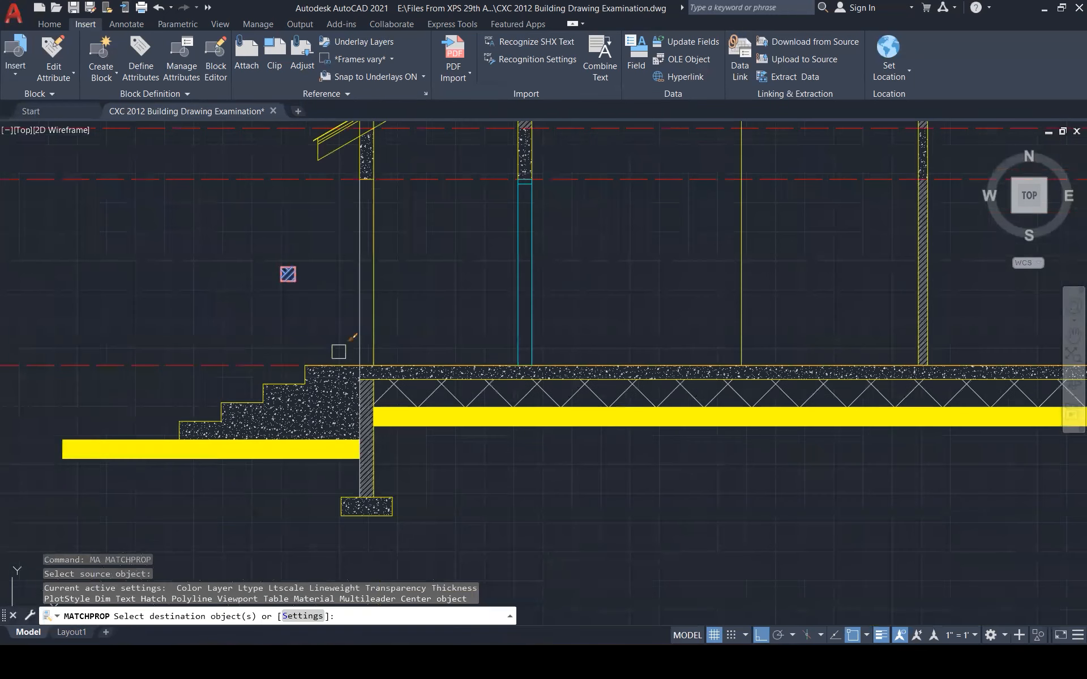
{"action": "left_click", "coordinate": [258, 452]}
{"action": "key", "text": "Escape"}
Delete the two strip boundary lines and the short leftover line at the ground's left end
{"action": "left_click", "coordinate": [248, 459]}
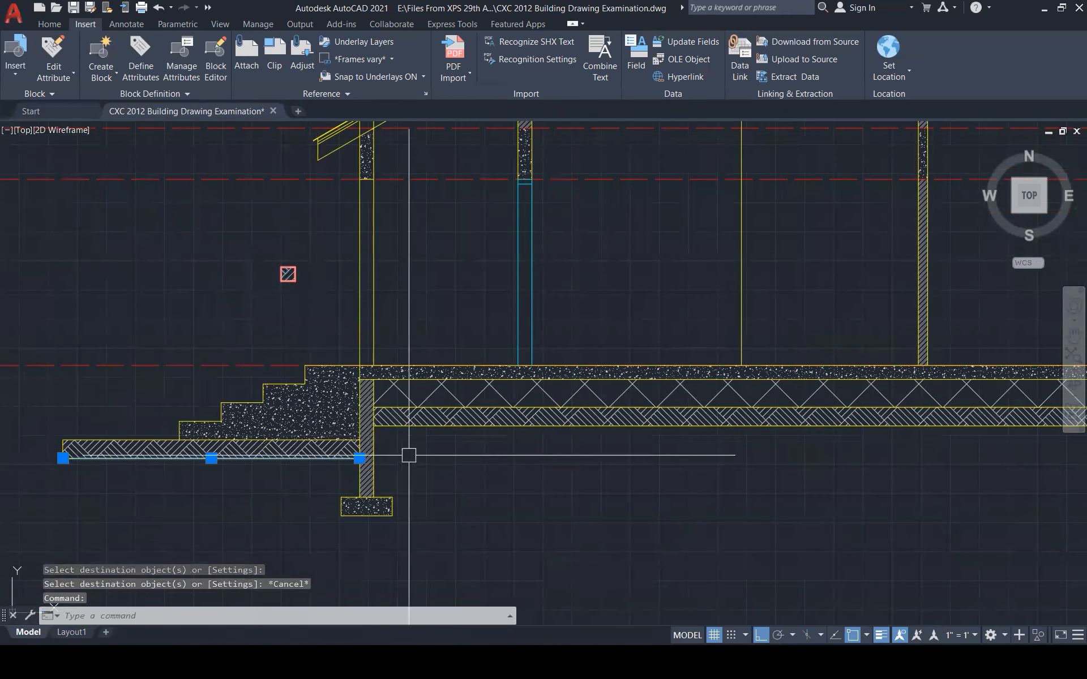
{"action": "left_click", "coordinate": [441, 434]}
{"action": "key", "text": "Delete"}
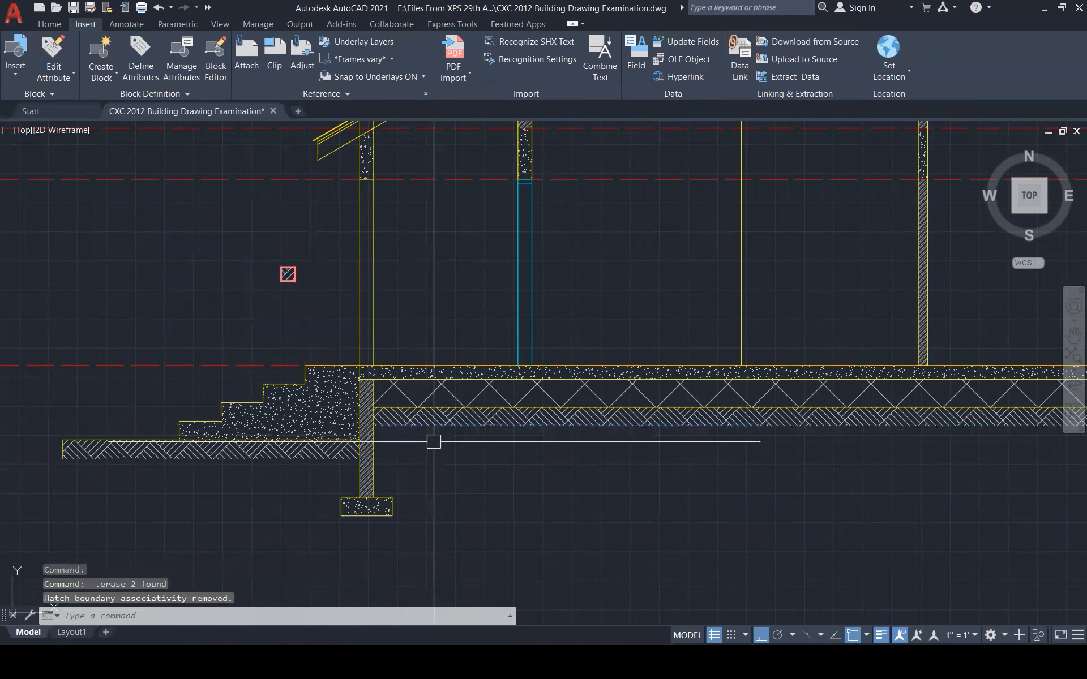
{"action": "scroll", "coordinate": [206, 486], "scroll_direction": "down", "scroll_amount": 2}
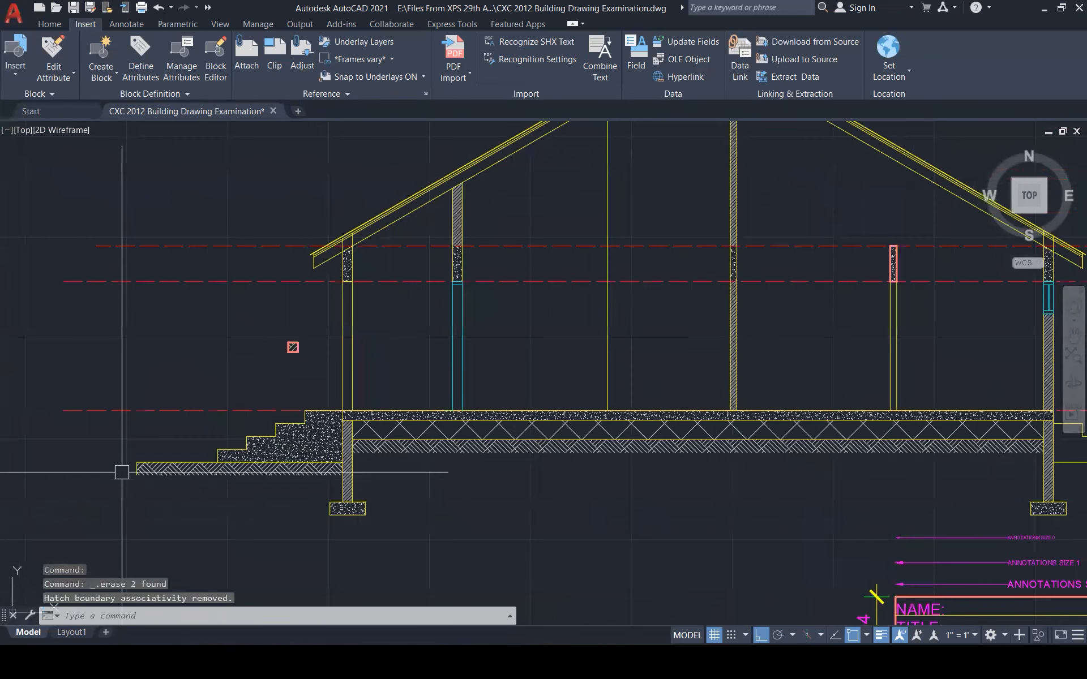
{"action": "scroll", "coordinate": [122, 472], "scroll_direction": "up", "scroll_amount": 2}
{"action": "left_click", "coordinate": [151, 463]}
{"action": "key", "text": "Delete"}
Offset the bottom line under the right steps 200 downward
{"action": "scroll", "coordinate": [98, 497], "scroll_direction": "down", "scroll_amount": 3}
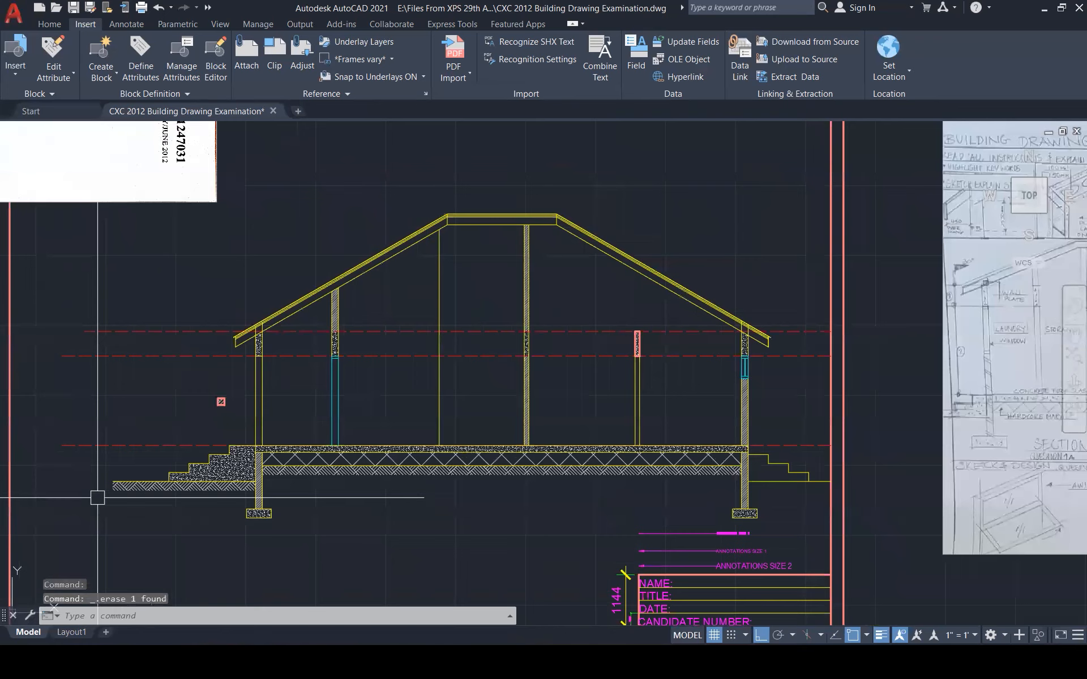
{"action": "scroll", "coordinate": [797, 495], "scroll_direction": "up", "scroll_amount": 1}
{"action": "scroll", "coordinate": [797, 496], "scroll_direction": "up", "scroll_amount": 3}
{"action": "type", "text": "o"}
{"action": "key", "text": "Return"}
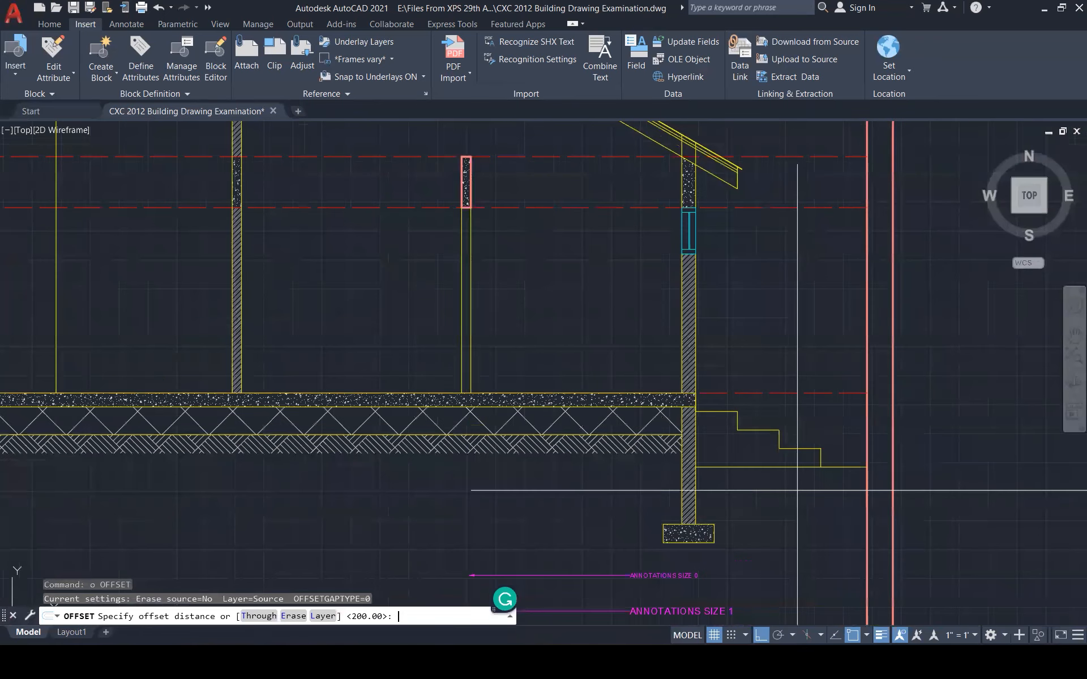
{"action": "key", "text": "Return"}
{"action": "left_click", "coordinate": [767, 467]}
{"action": "left_click", "coordinate": [770, 508]}
{"action": "key", "text": "Escape"}
{"action": "key", "text": "Escape"}
Hatch the strip beneath the right steps with the earth pattern and delete its boundary line
{"action": "type", "text": "h"}
{"action": "key", "text": "Return"}
{"action": "left_click", "coordinate": [770, 477]}
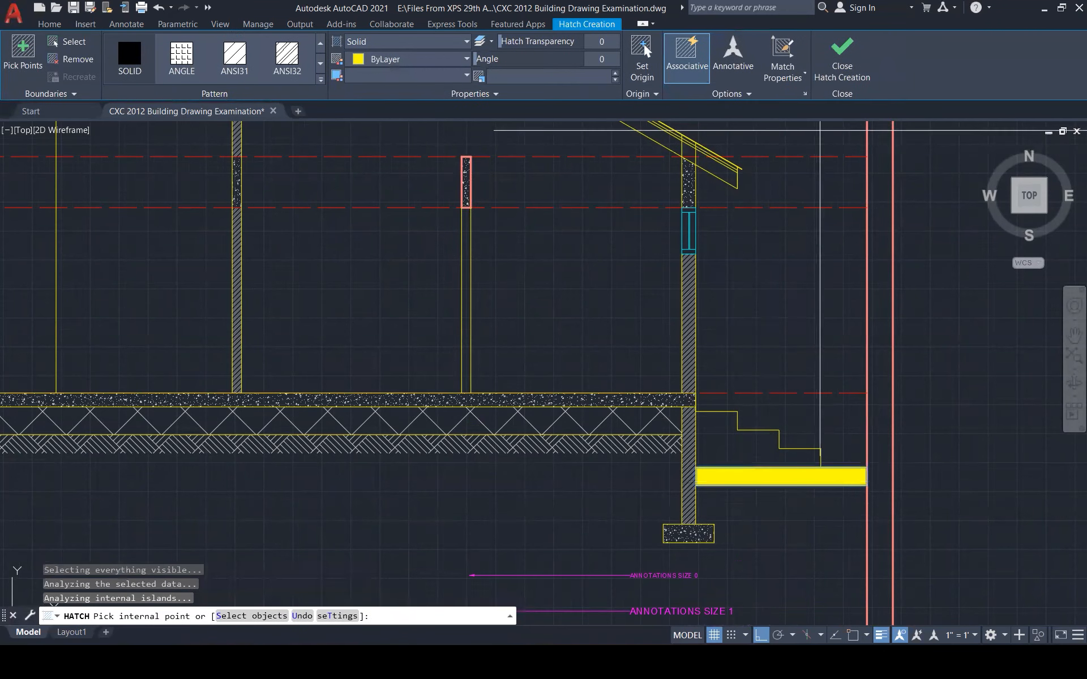
{"action": "key", "text": "Escape"}
{"action": "type", "text": "ma"}
{"action": "key", "text": "Return"}
{"action": "left_click", "coordinate": [631, 445]}
{"action": "left_click", "coordinate": [757, 477]}
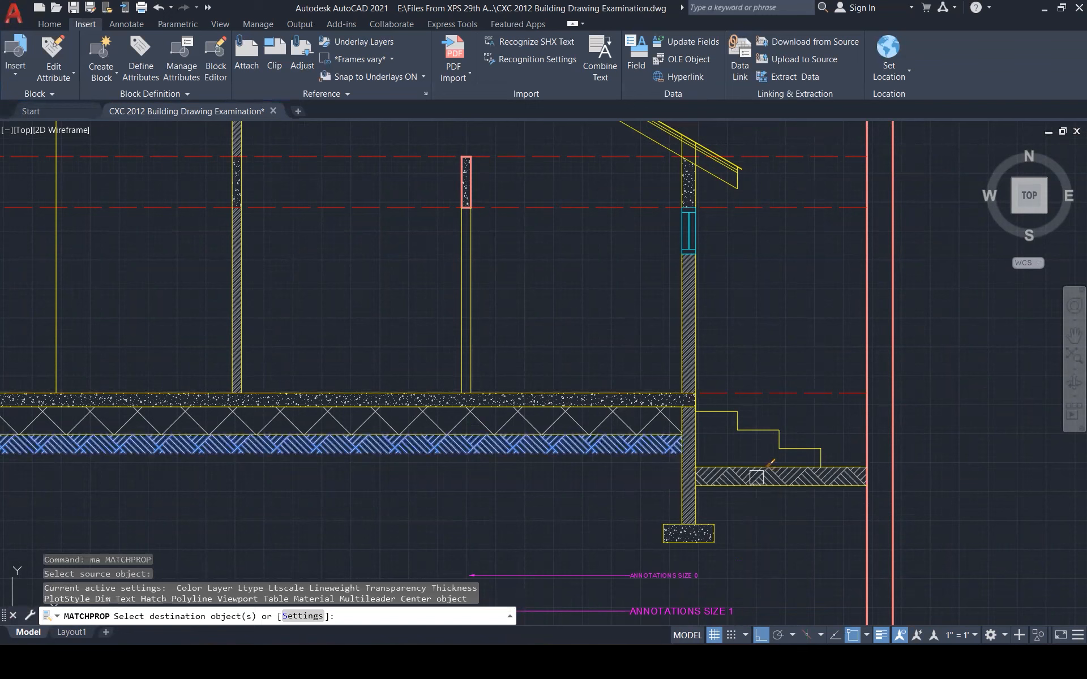
{"action": "key", "text": "Escape"}
{"action": "left_click", "coordinate": [757, 485]}
{"action": "key", "text": "Delete"}
{"action": "scroll", "coordinate": [758, 498], "scroll_direction": "down", "scroll_amount": 1}
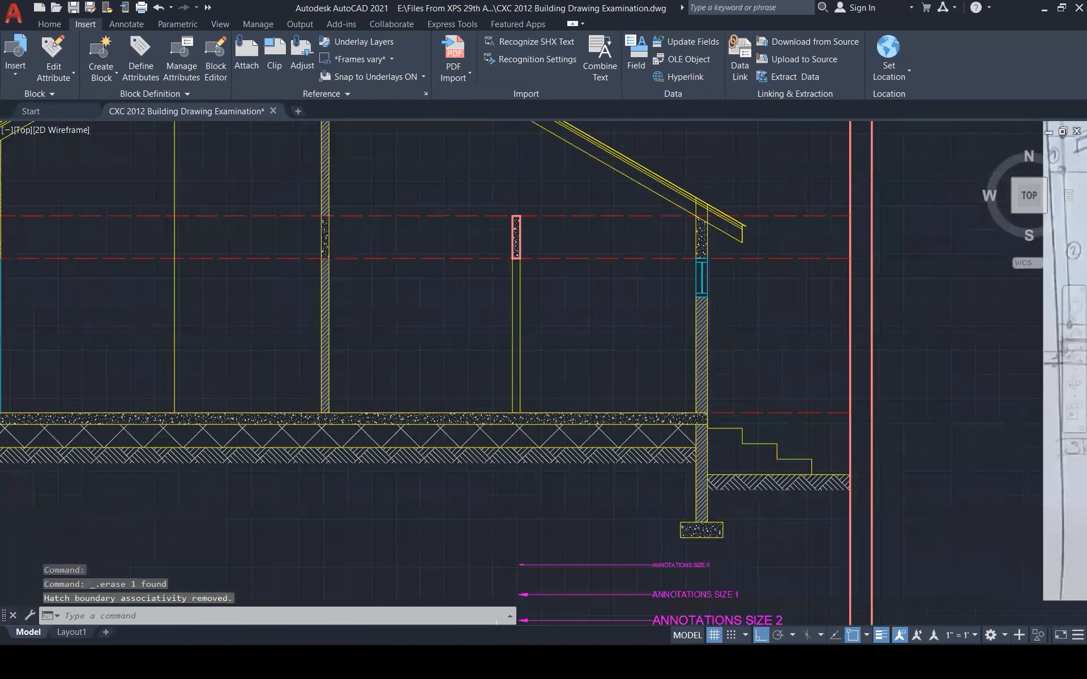
{"action": "scroll", "coordinate": [705, 466], "scroll_direction": "down", "scroll_amount": 5}
{"action": "scroll", "coordinate": [591, 512], "scroll_direction": "up", "scroll_amount": 3}
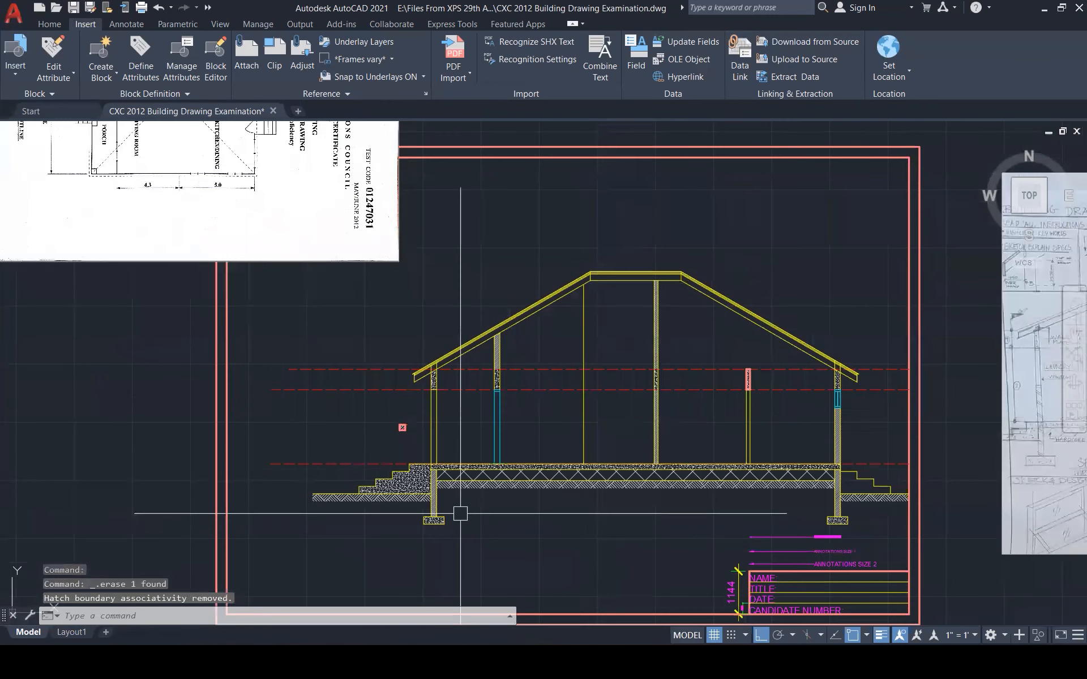
{"action": "scroll", "coordinate": [458, 510], "scroll_direction": "down", "scroll_amount": 1}
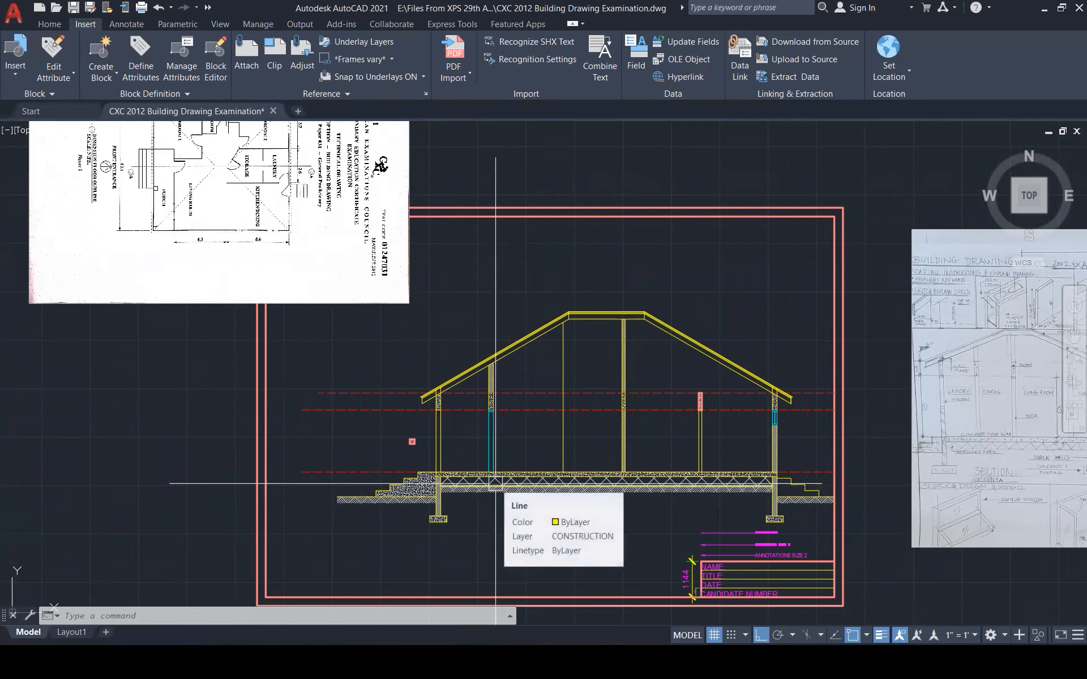
Window-select and delete the leftover Earth ARHBONE sample pieces
{"action": "left_click", "coordinate": [390, 409]}
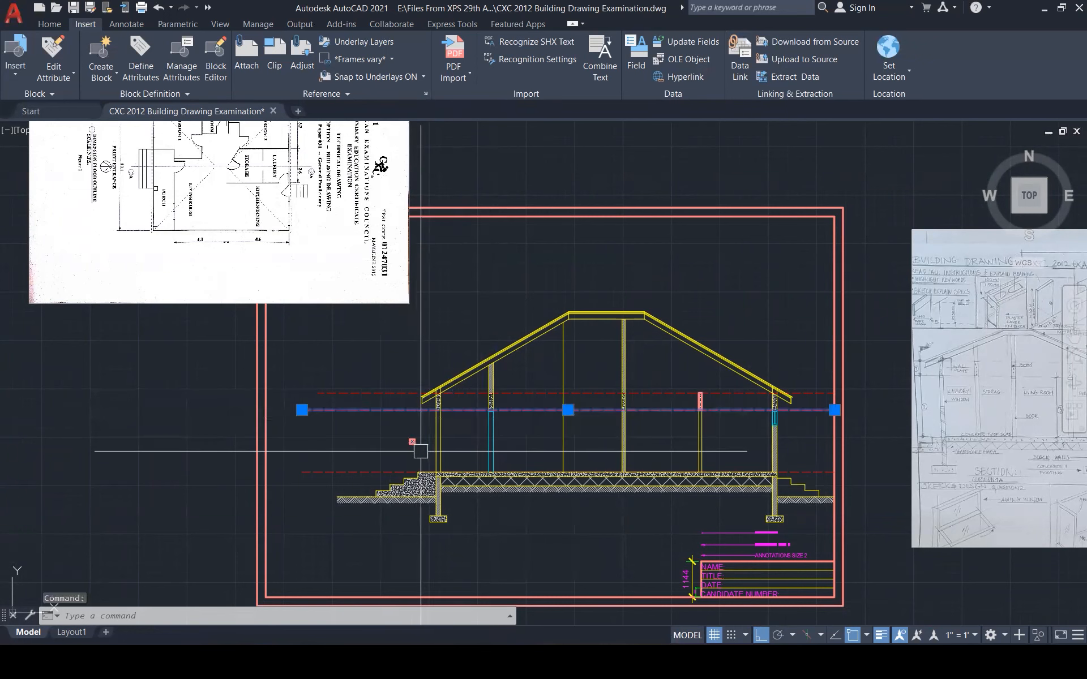
{"action": "key", "text": "Escape"}
{"action": "left_click", "coordinate": [404, 433]}
{"action": "left_click", "coordinate": [421, 453]}
{"action": "key", "text": "Delete"}
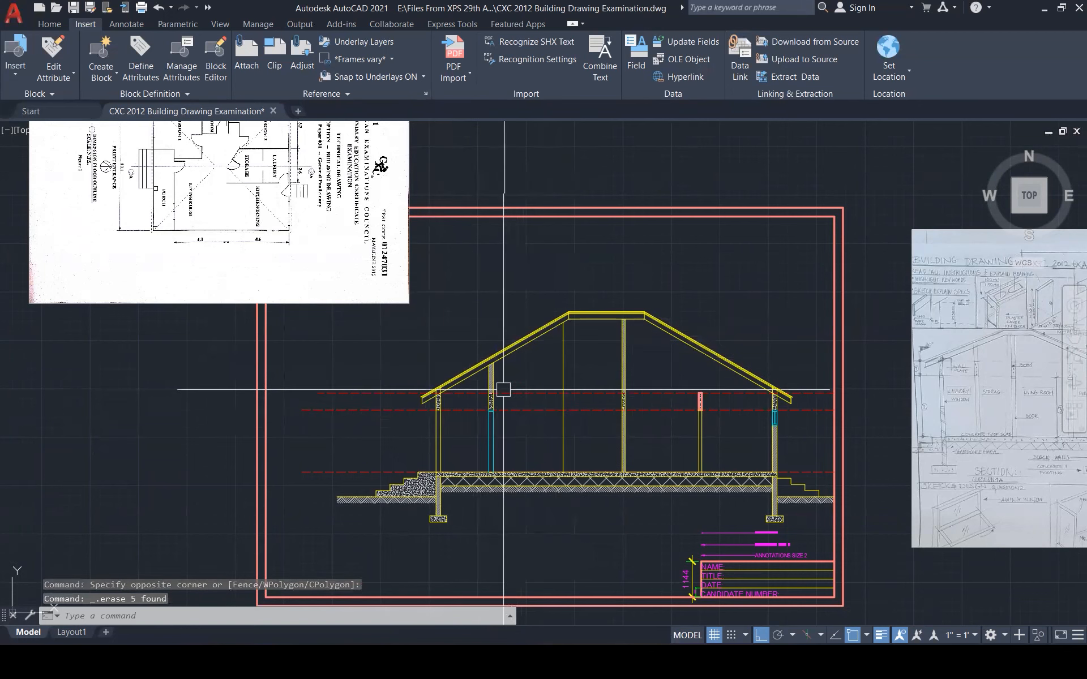
Start MATCHPROP with the pink inner frame as the source
{"action": "type", "text": "ma"}
{"action": "key", "text": "Return"}
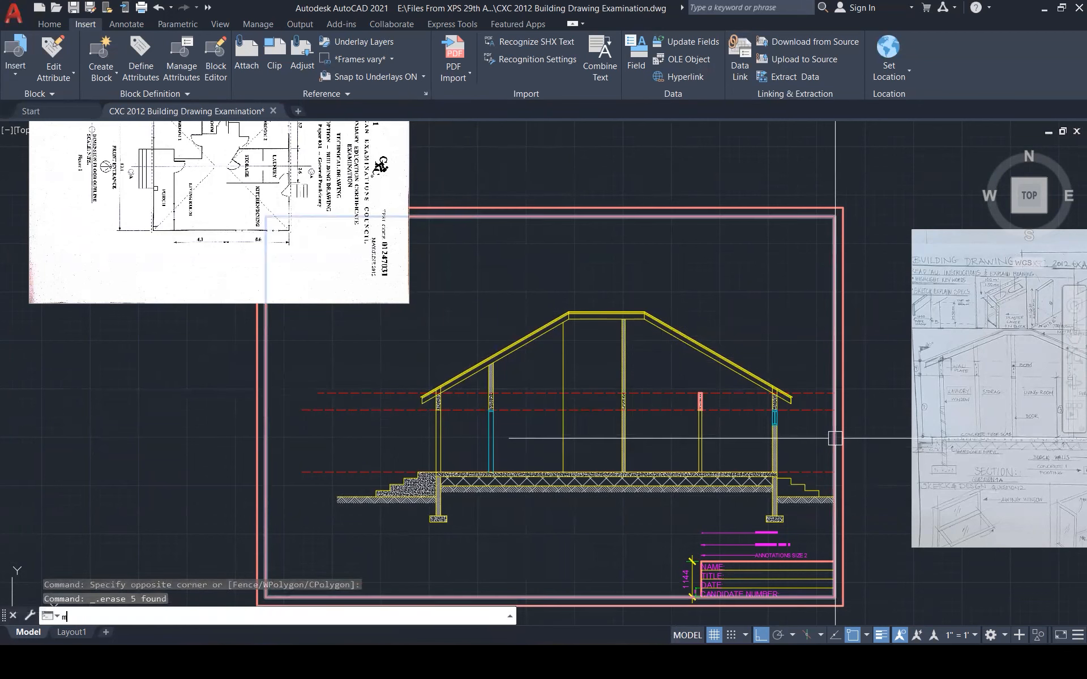
{"action": "left_click", "coordinate": [844, 437]}
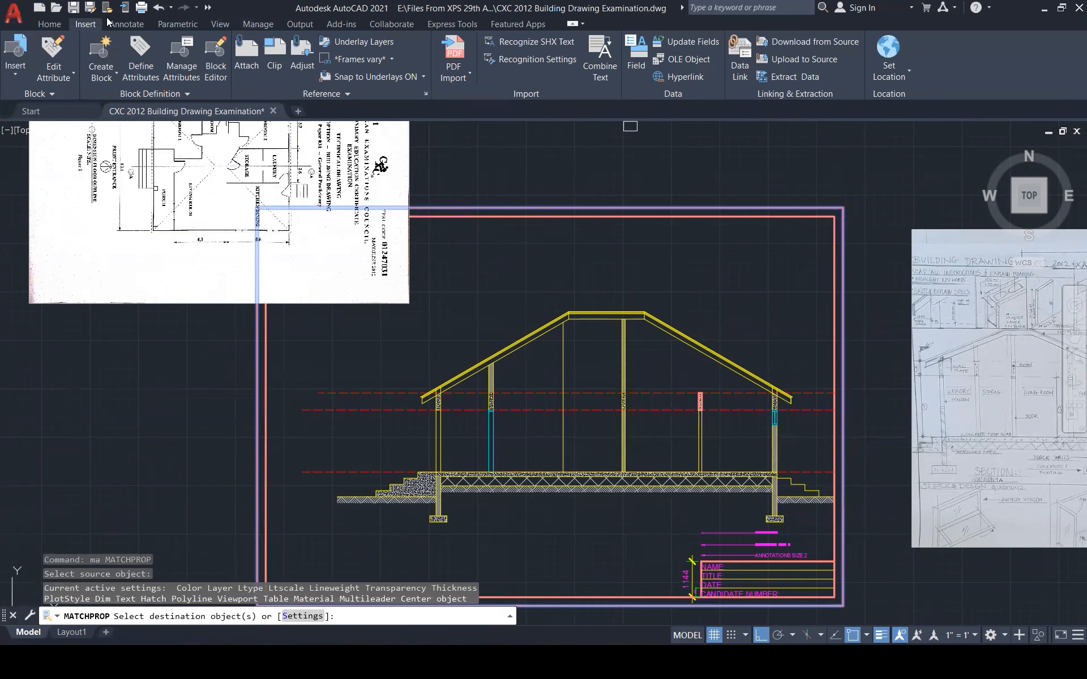
Make OUTLINE the current layer and turn off the HATCH layer
{"action": "left_click", "coordinate": [50, 26]}
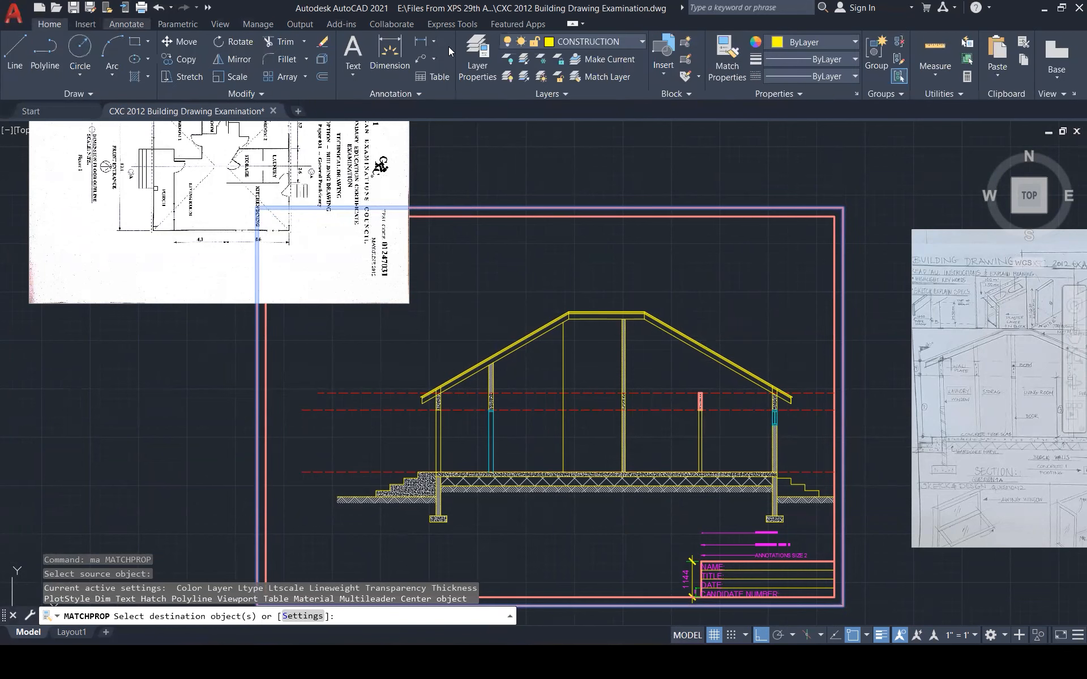
{"action": "left_click", "coordinate": [611, 45]}
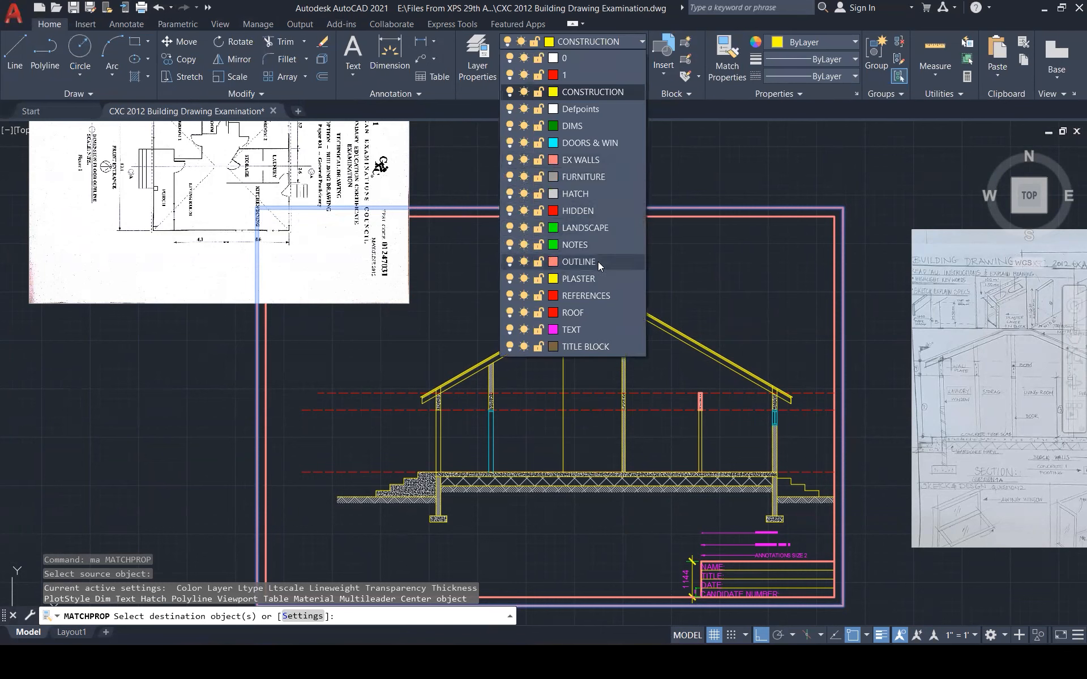
{"action": "left_click", "coordinate": [598, 262]}
{"action": "left_click", "coordinate": [618, 43]}
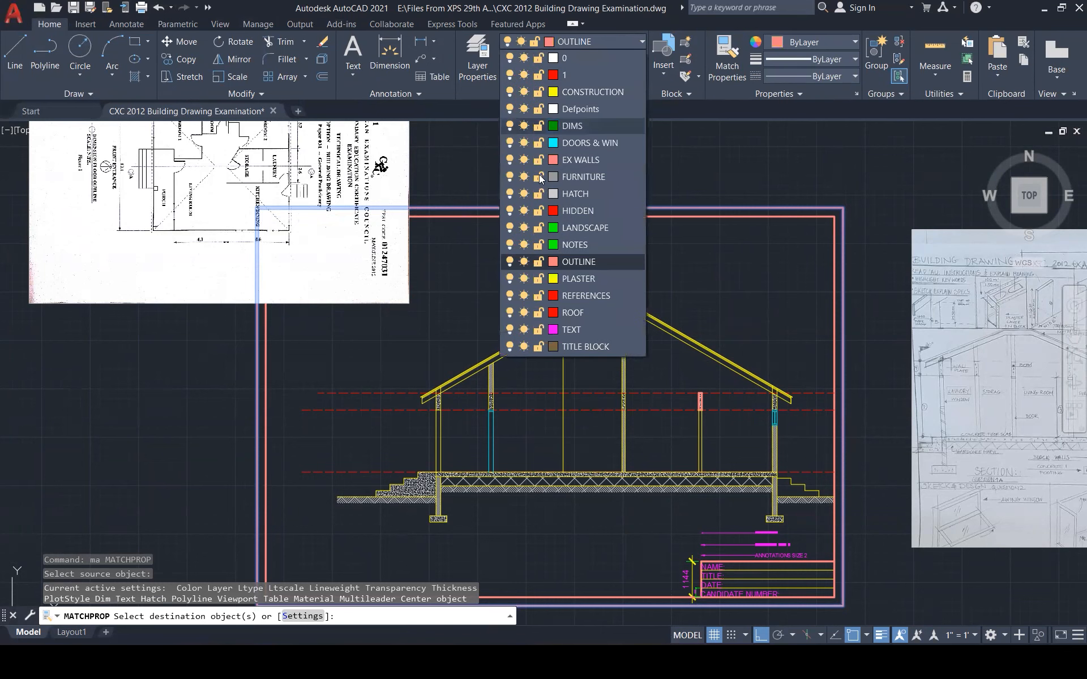
{"action": "left_click", "coordinate": [509, 194]}
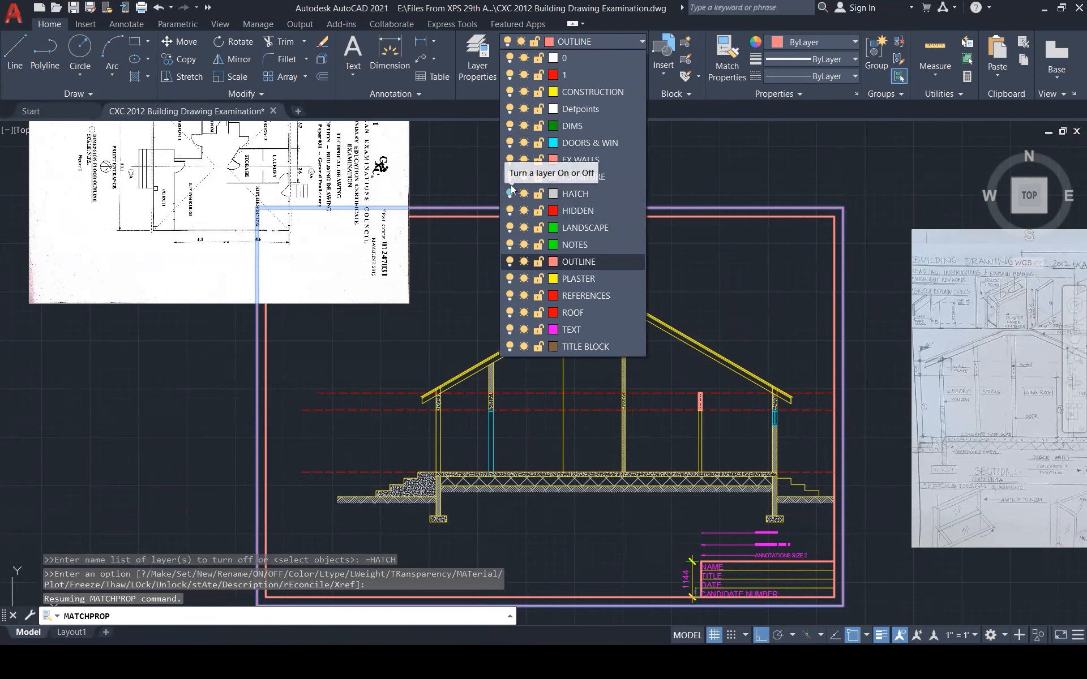
{"action": "left_click", "coordinate": [583, 177]}
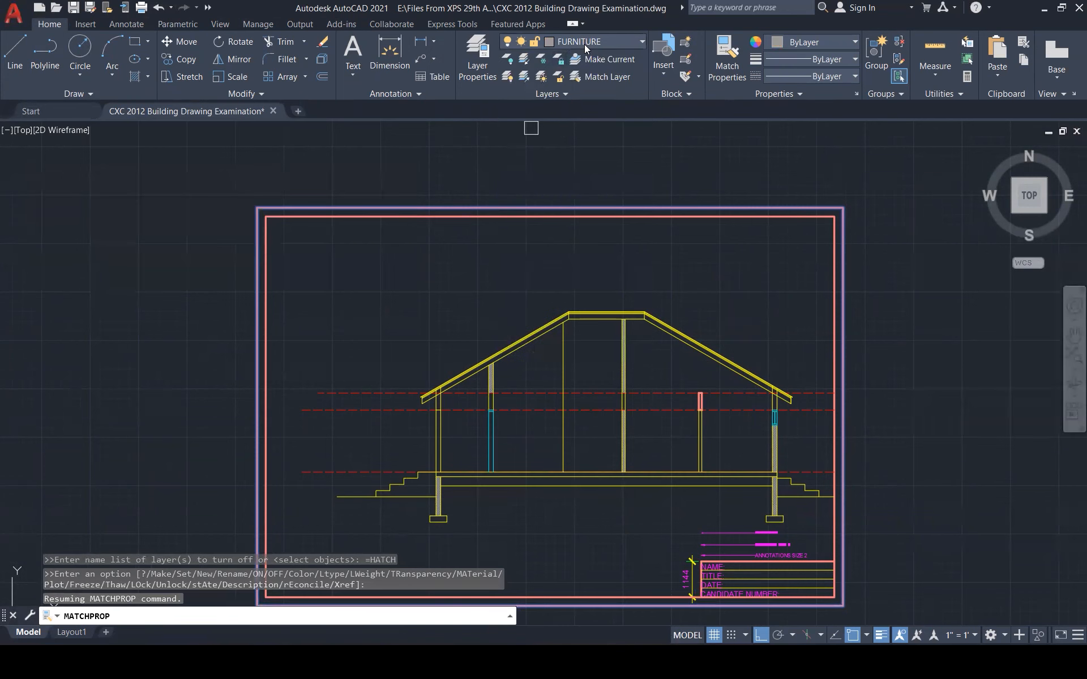
Turn off the FURNITURE and DOORS & WIN layers, keeping OUTLINE current
{"action": "left_click", "coordinate": [584, 45]}
{"action": "left_click", "coordinate": [508, 176]}
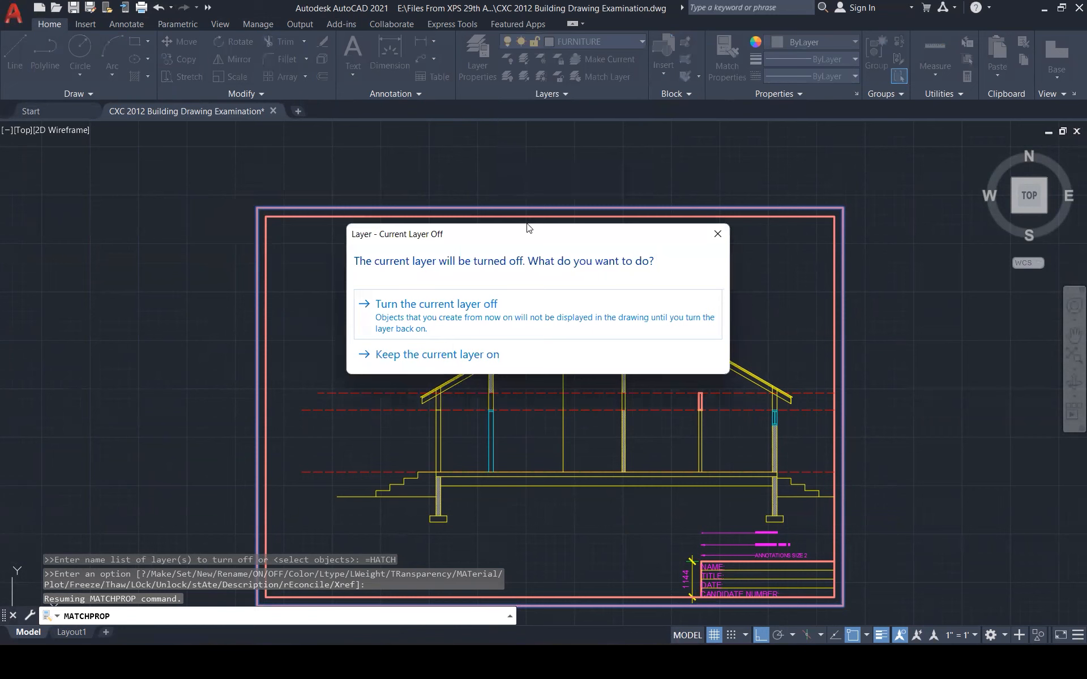
{"action": "left_click", "coordinate": [462, 300]}
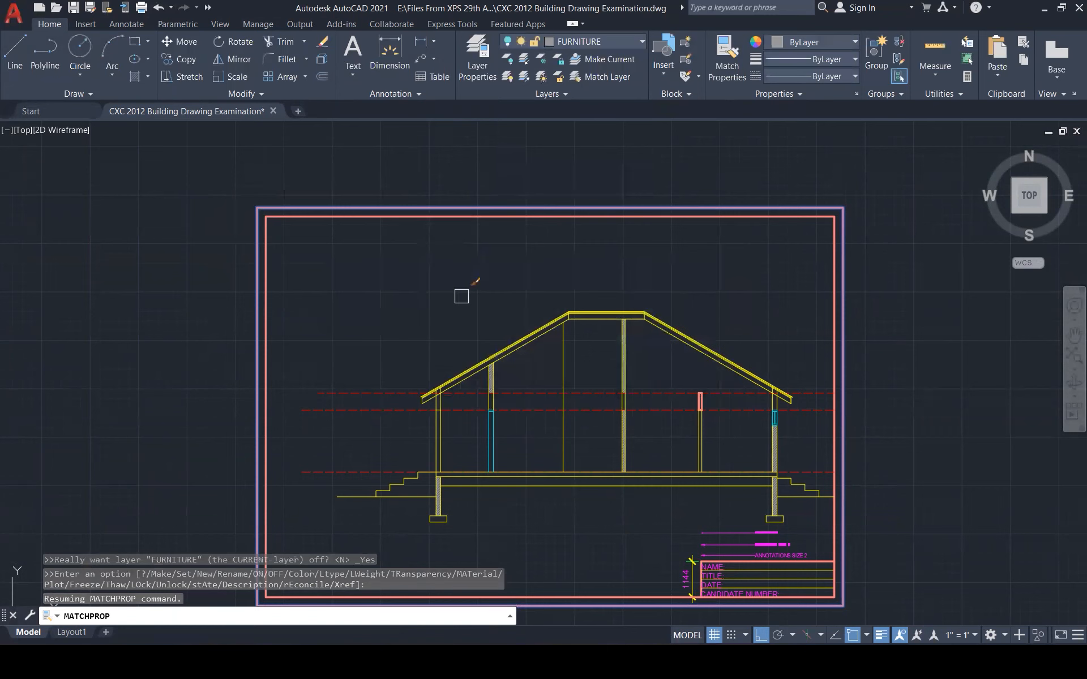
{"action": "left_click", "coordinate": [626, 41]}
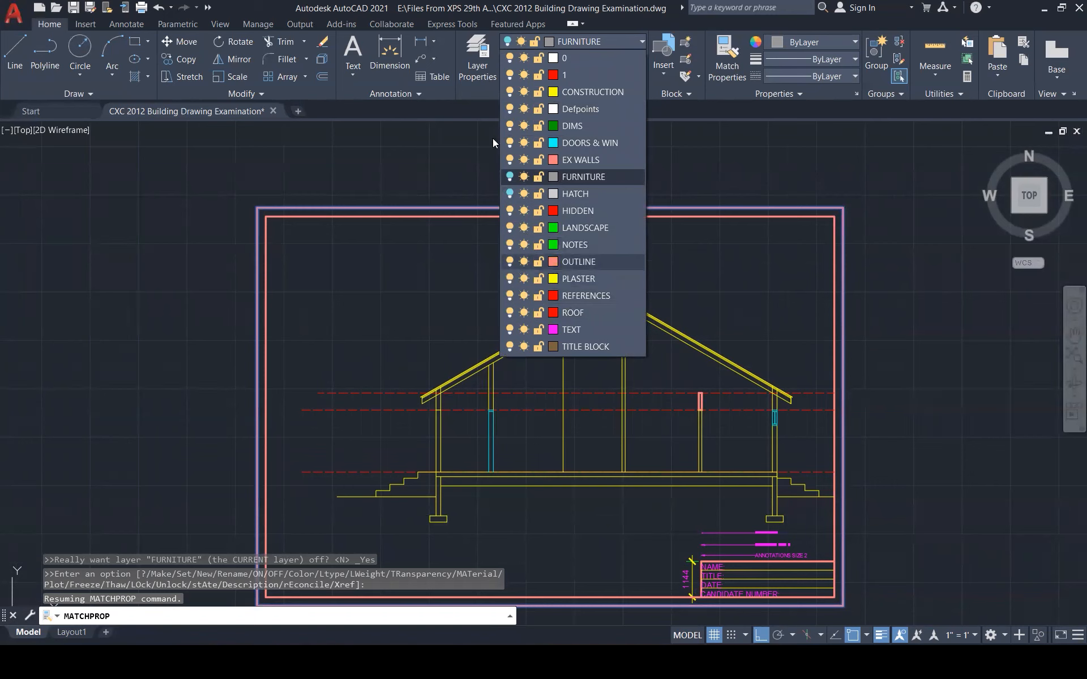
{"action": "left_click", "coordinate": [593, 41]}
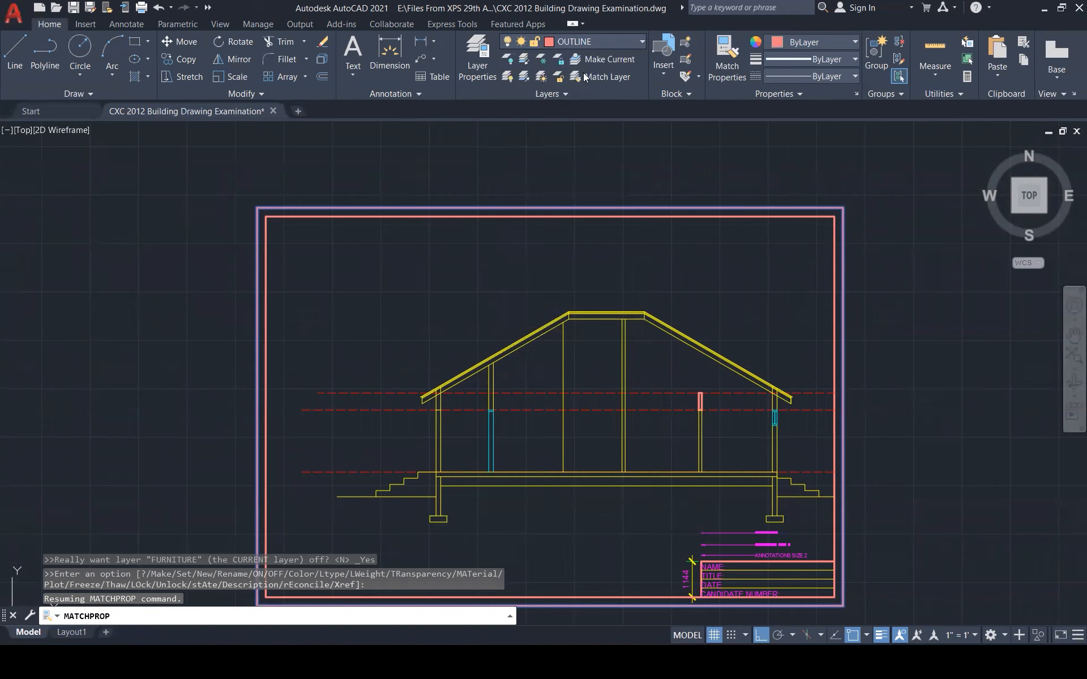
{"action": "left_click", "coordinate": [617, 44]}
{"action": "left_click", "coordinate": [510, 142]}
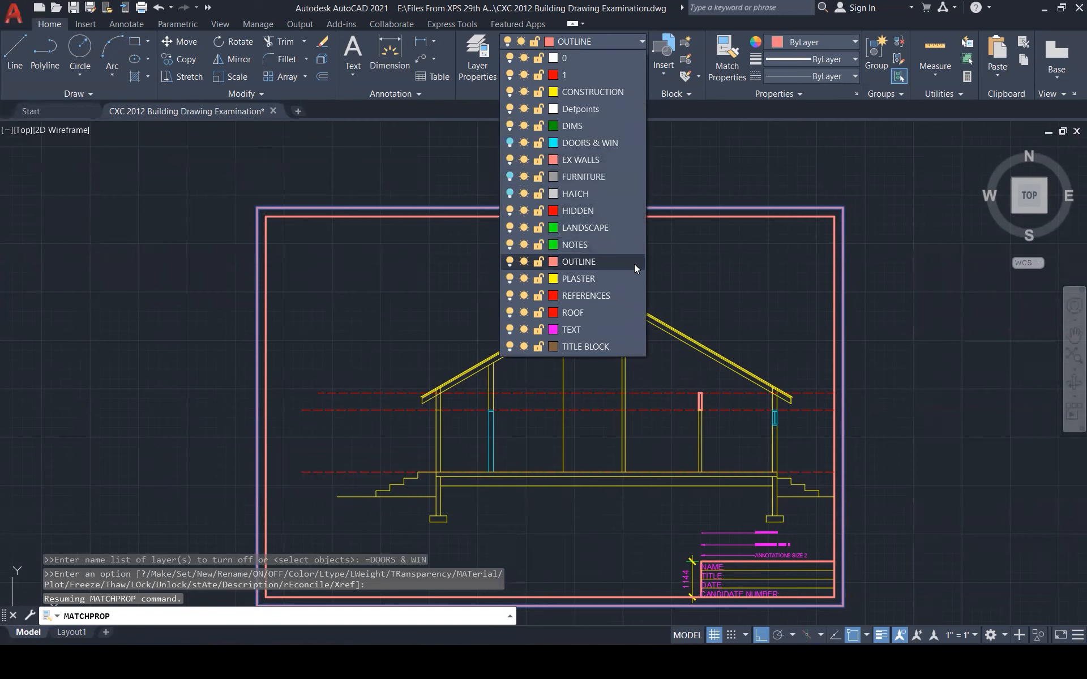
{"action": "left_click", "coordinate": [846, 147]}
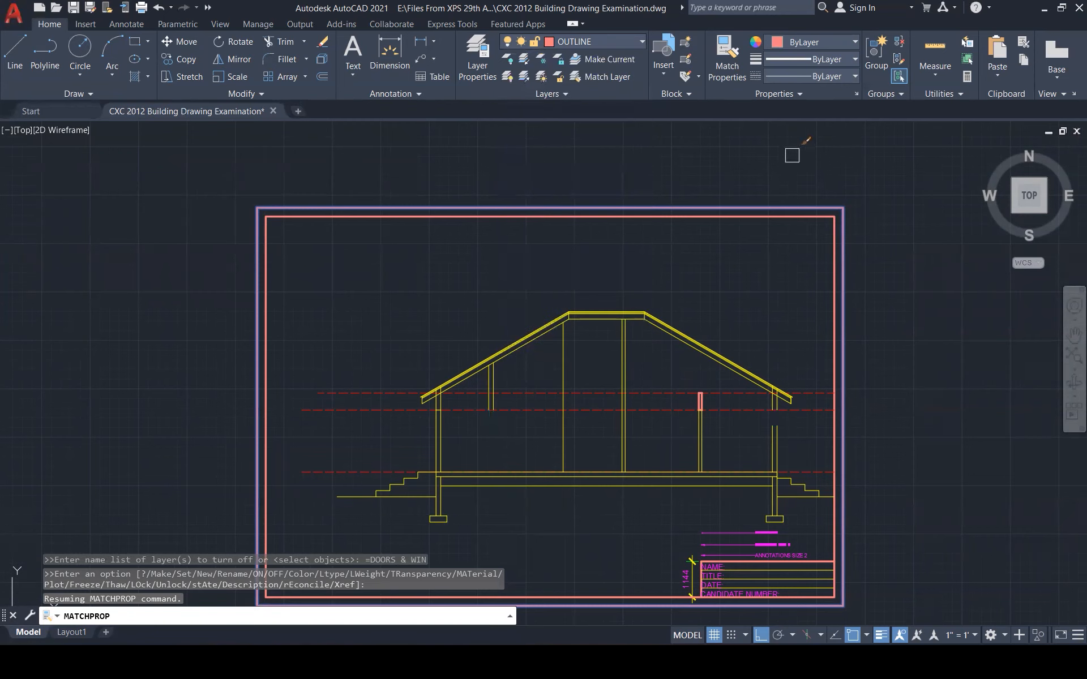
{"action": "left_click", "coordinate": [629, 44]}
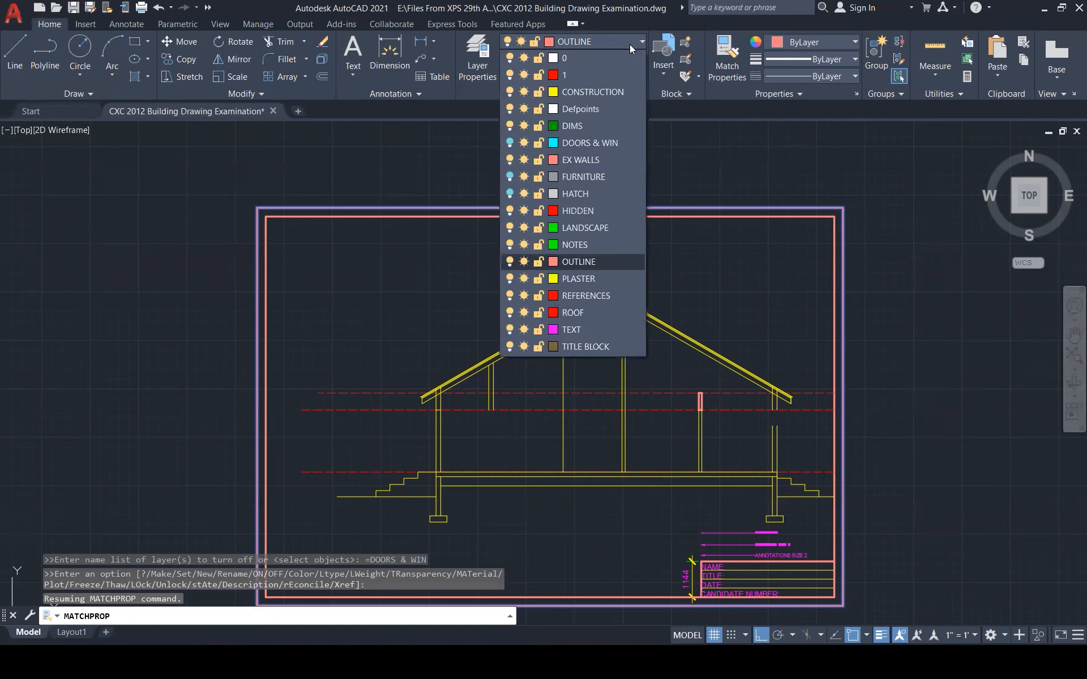
{"action": "left_click", "coordinate": [829, 307]}
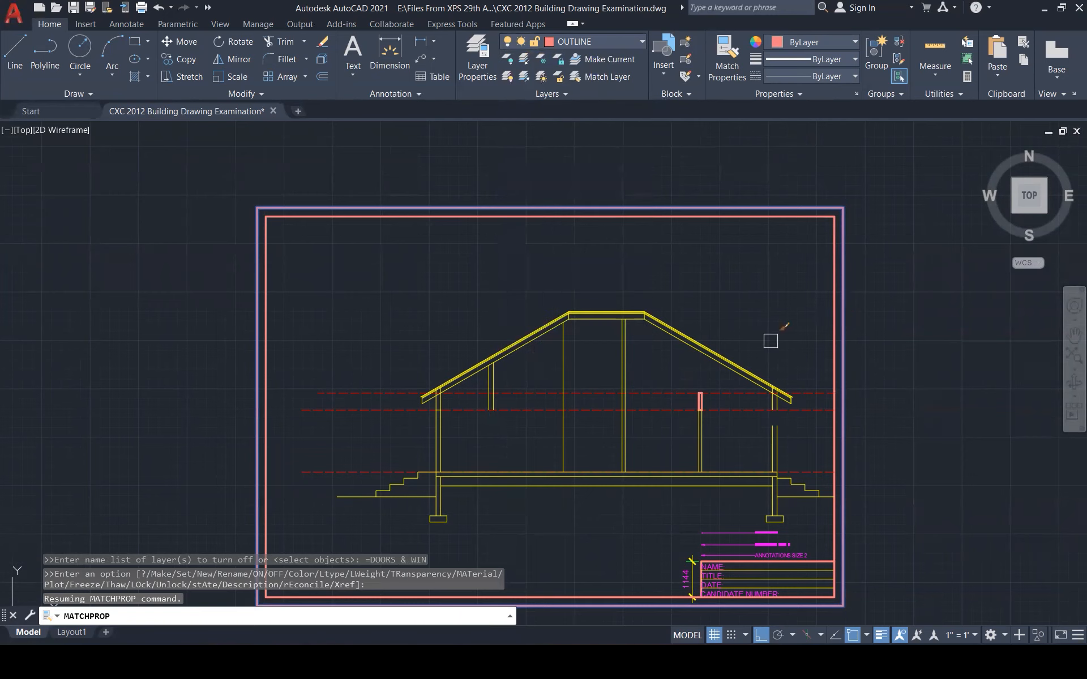
Apply OUTLINE properties to the left, right, lower, right-wall and left-roof section lines
{"action": "left_click", "coordinate": [316, 312]}
{"action": "left_click", "coordinate": [584, 547]}
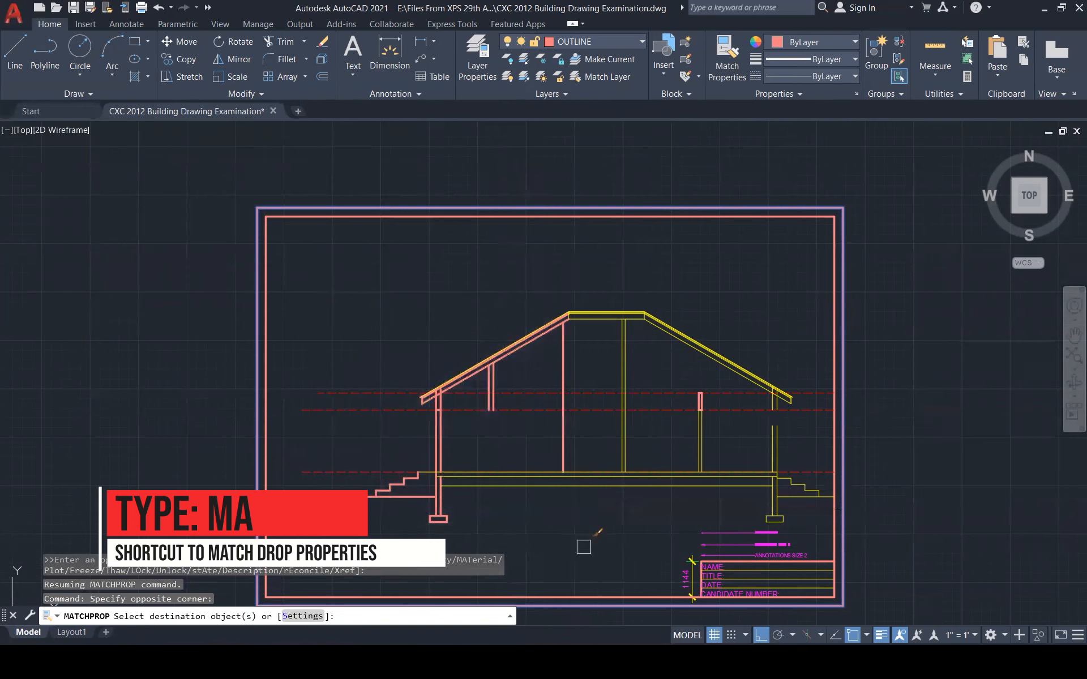
{"action": "left_click", "coordinate": [501, 308]}
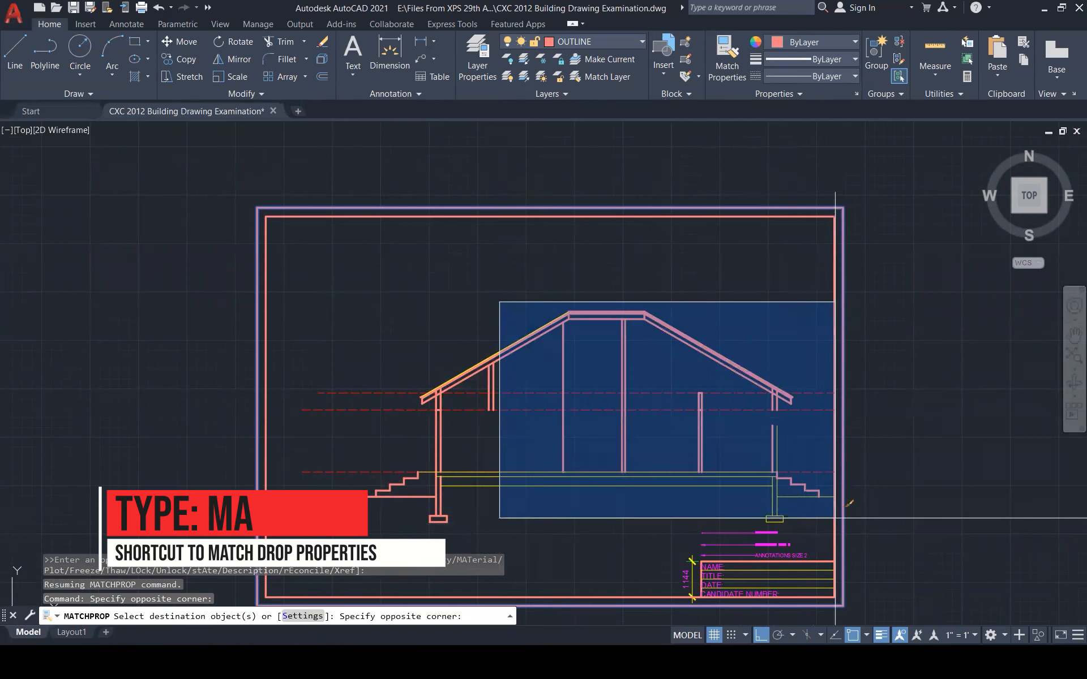
{"action": "left_click", "coordinate": [856, 513]}
{"action": "left_click", "coordinate": [373, 441]}
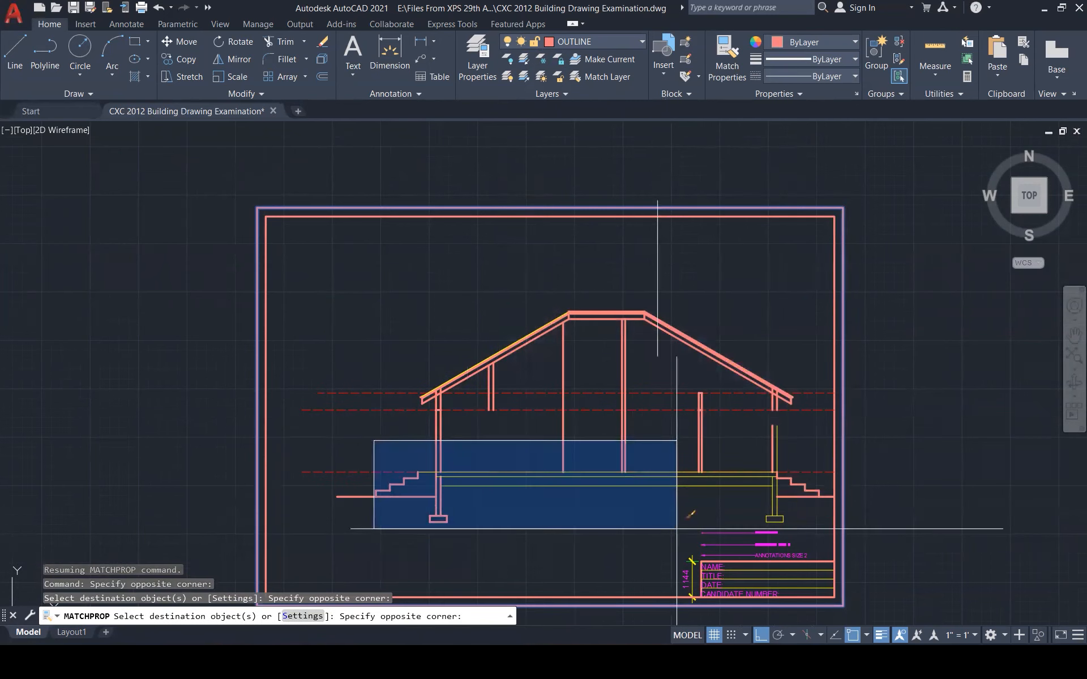
{"action": "left_click", "coordinate": [799, 529]}
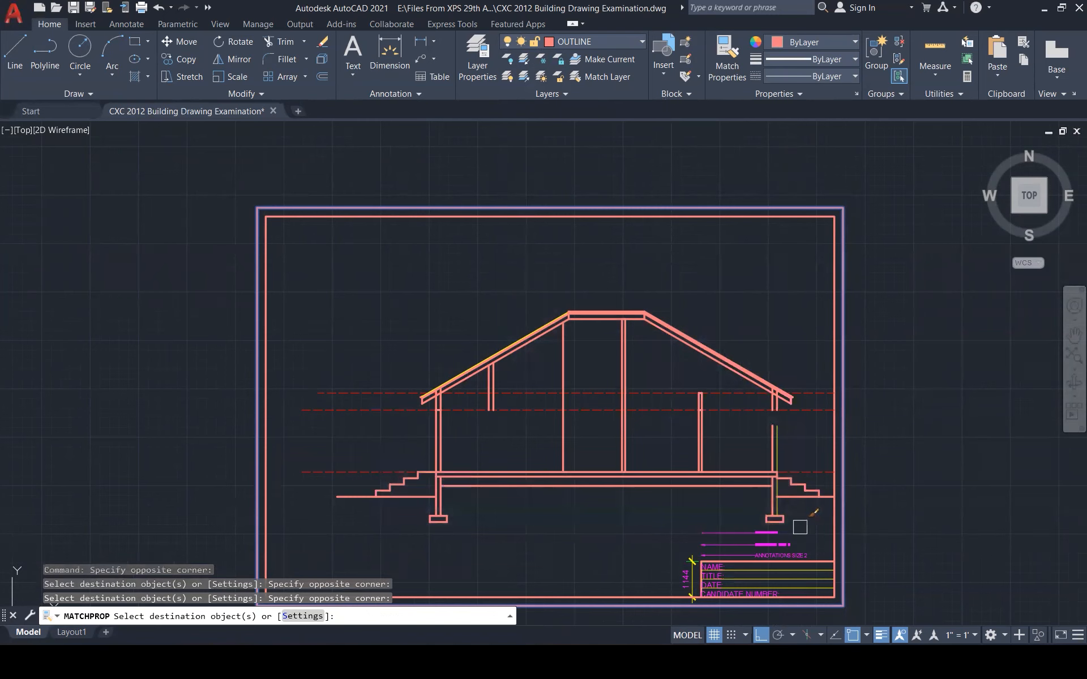
{"action": "left_click", "coordinate": [762, 331]}
{"action": "left_click", "coordinate": [801, 443]}
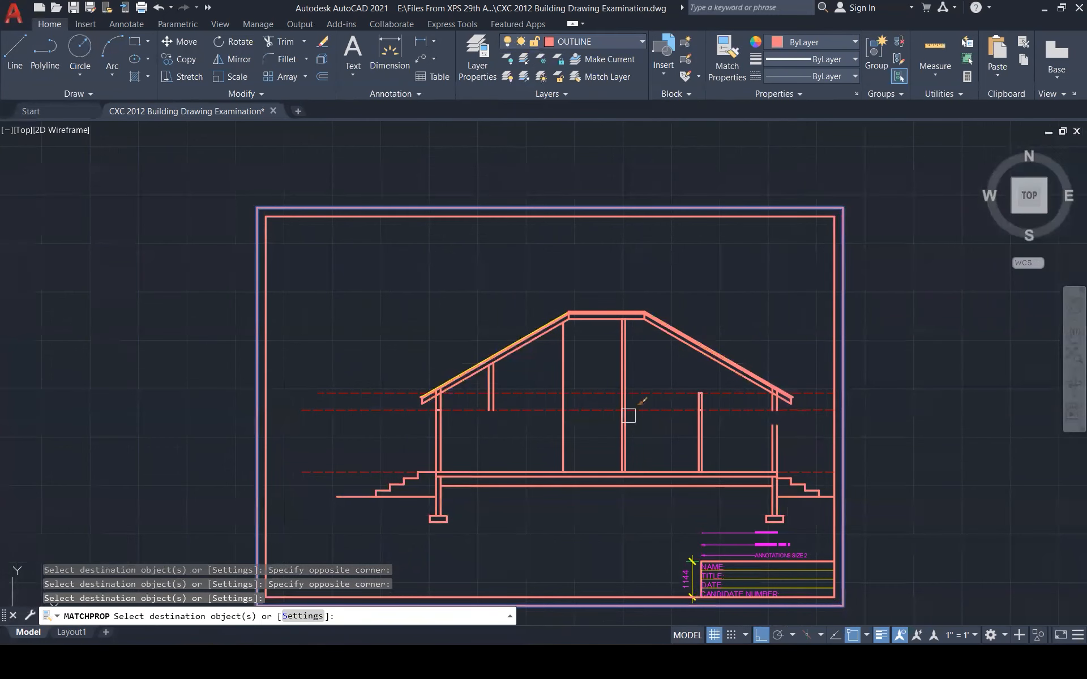
{"action": "left_click", "coordinate": [555, 289]}
{"action": "left_click", "coordinate": [518, 362]}
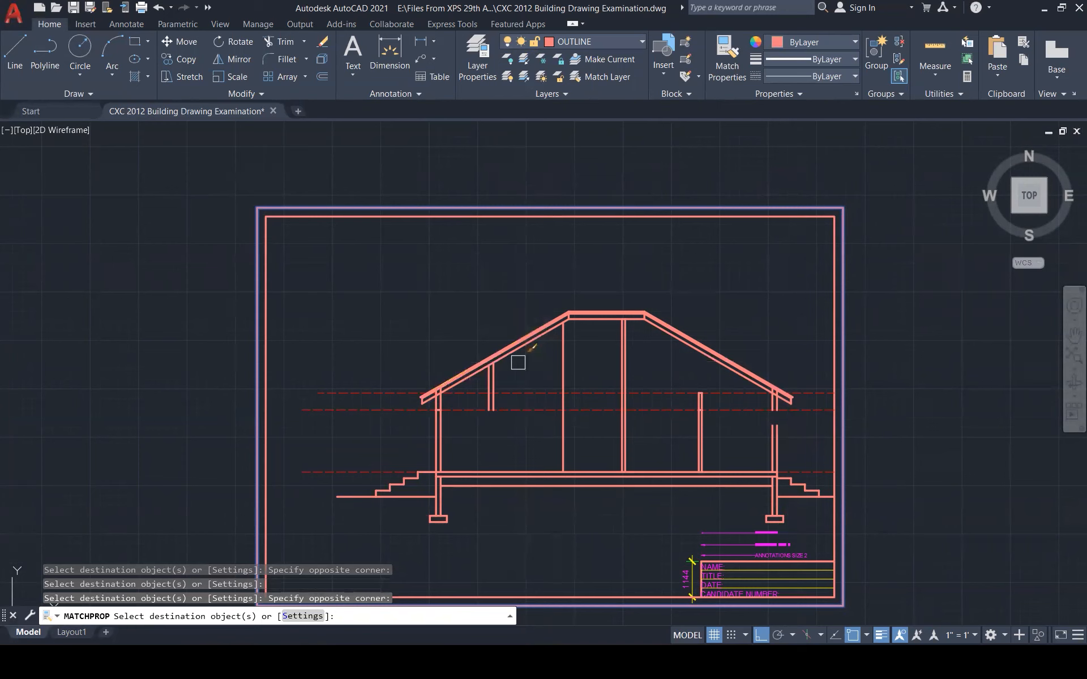
Turn the DOORS & WIN and FURNITURE layers back on
{"action": "left_click", "coordinate": [638, 42]}
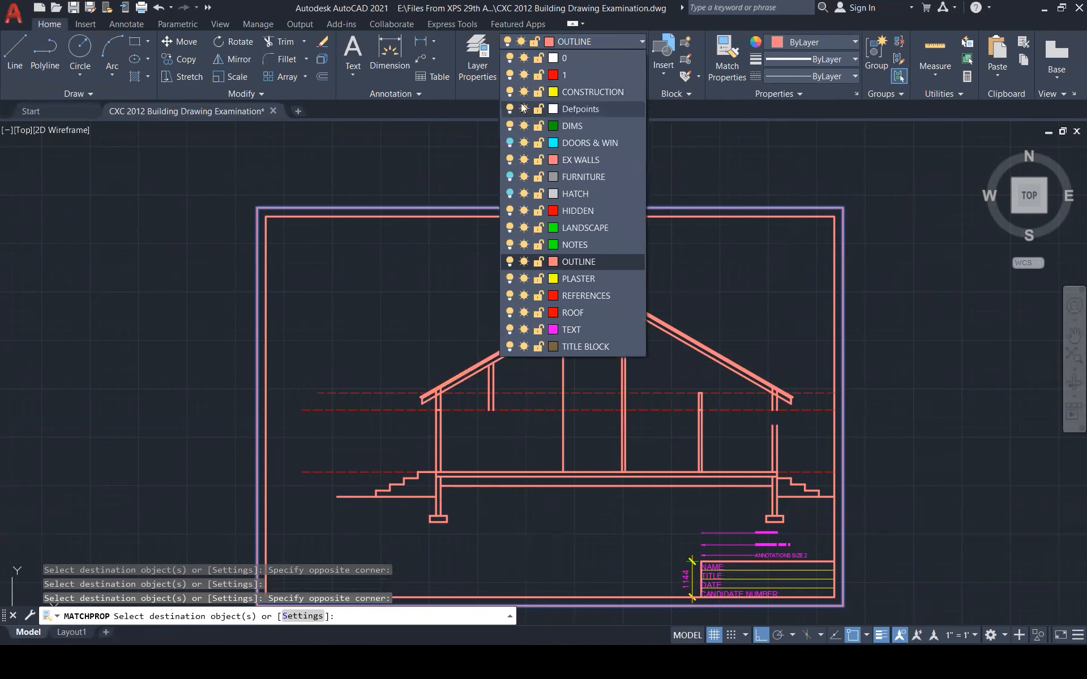
{"action": "left_click", "coordinate": [511, 144]}
{"action": "left_click", "coordinate": [510, 178]}
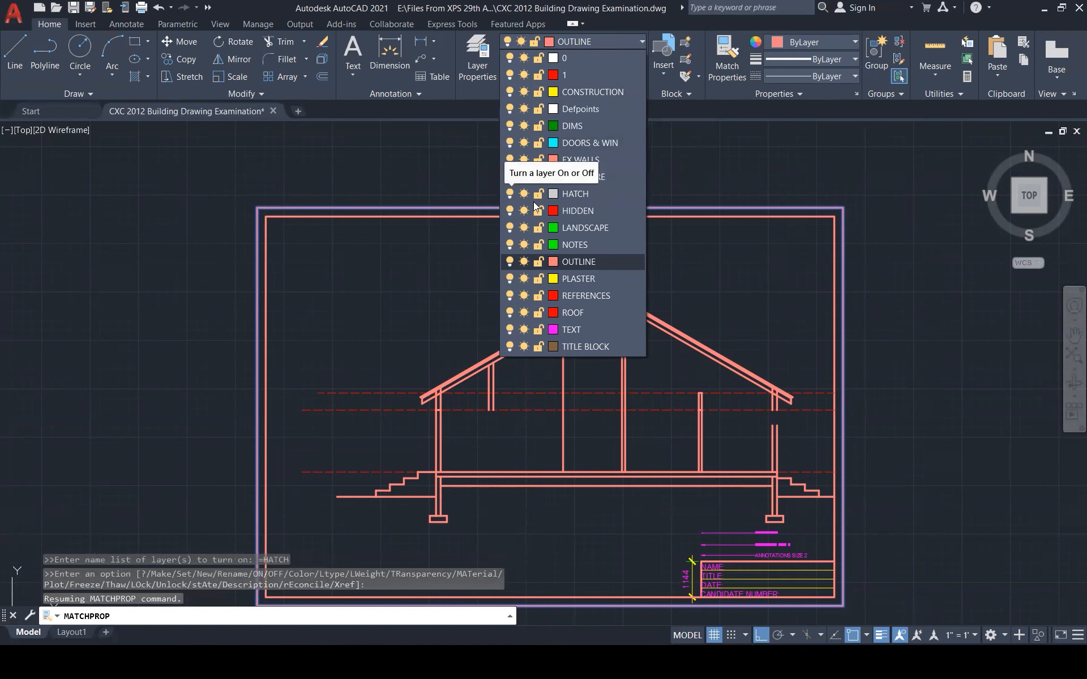
Fill the left exterior wall with a solid hatch
{"action": "key", "text": "Escape"}
{"action": "key", "text": "Escape"}
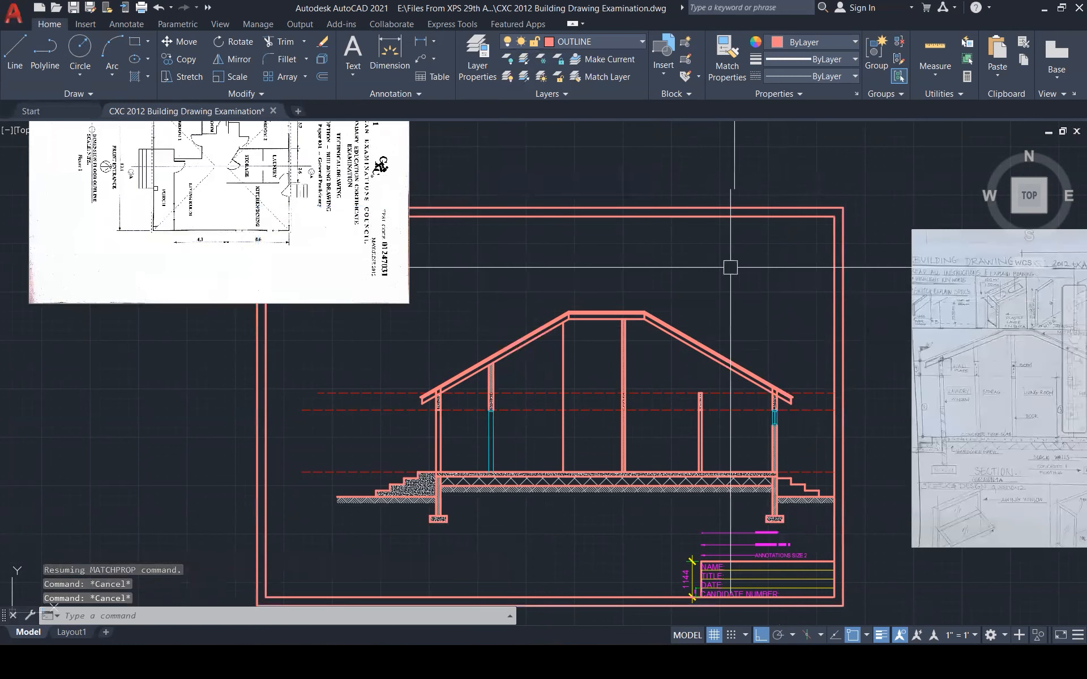
{"action": "key", "text": "Escape"}
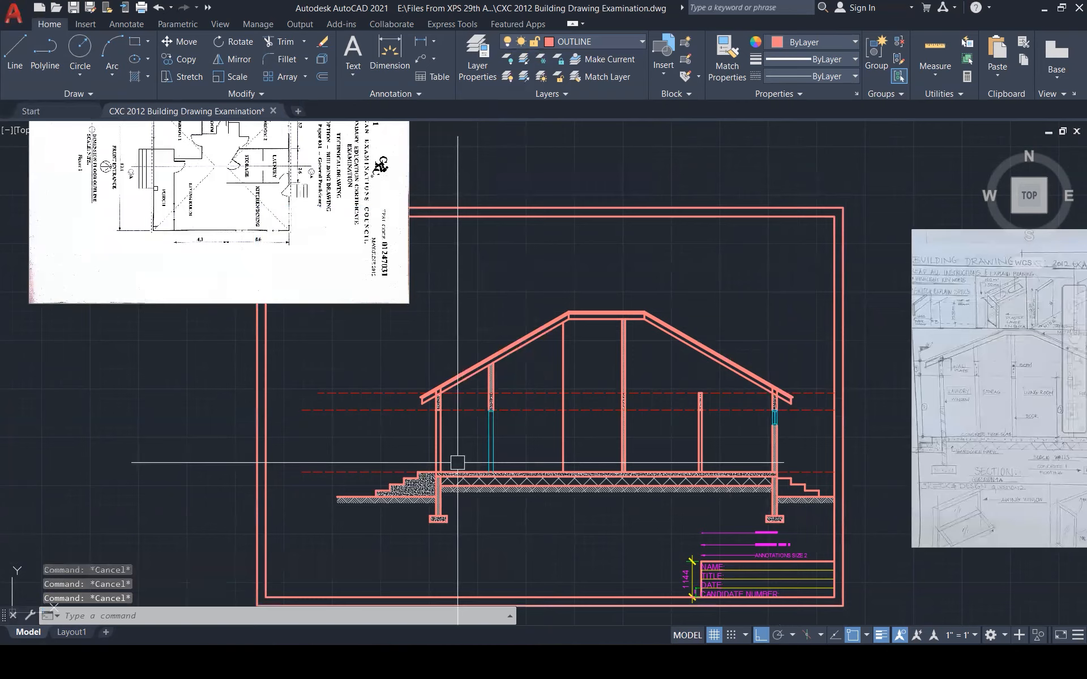
{"action": "scroll", "coordinate": [457, 462], "scroll_direction": "up", "scroll_amount": 1}
{"action": "scroll", "coordinate": [457, 462], "scroll_direction": "up", "scroll_amount": 3}
{"action": "type", "text": "h"}
{"action": "key", "text": "Return"}
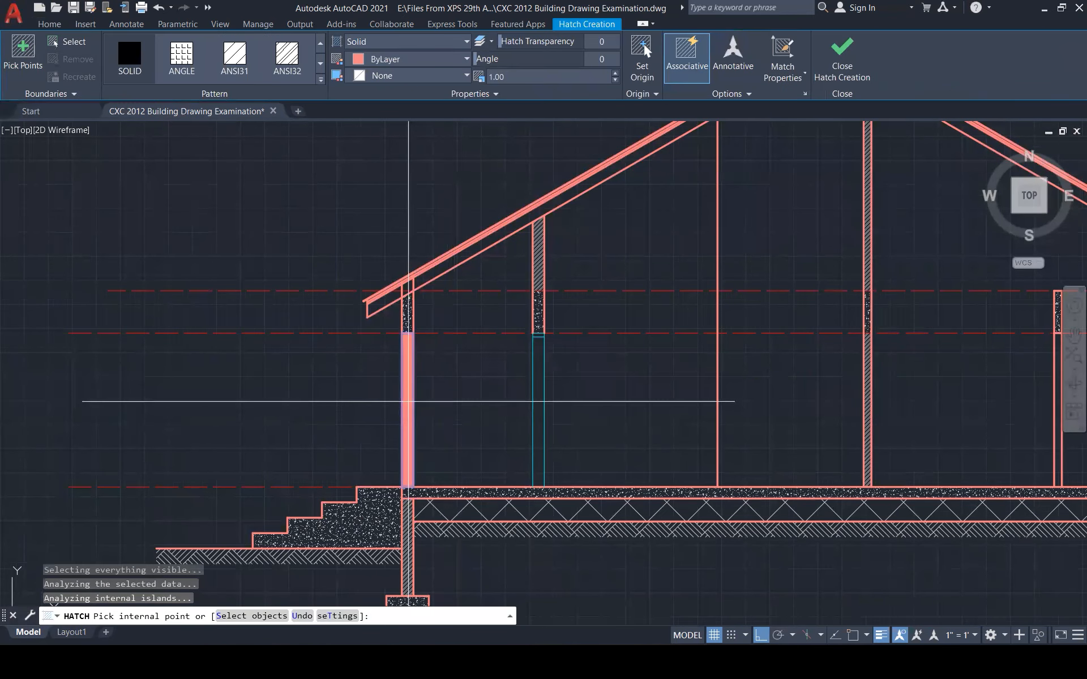
{"action": "left_click", "coordinate": [841, 56]}
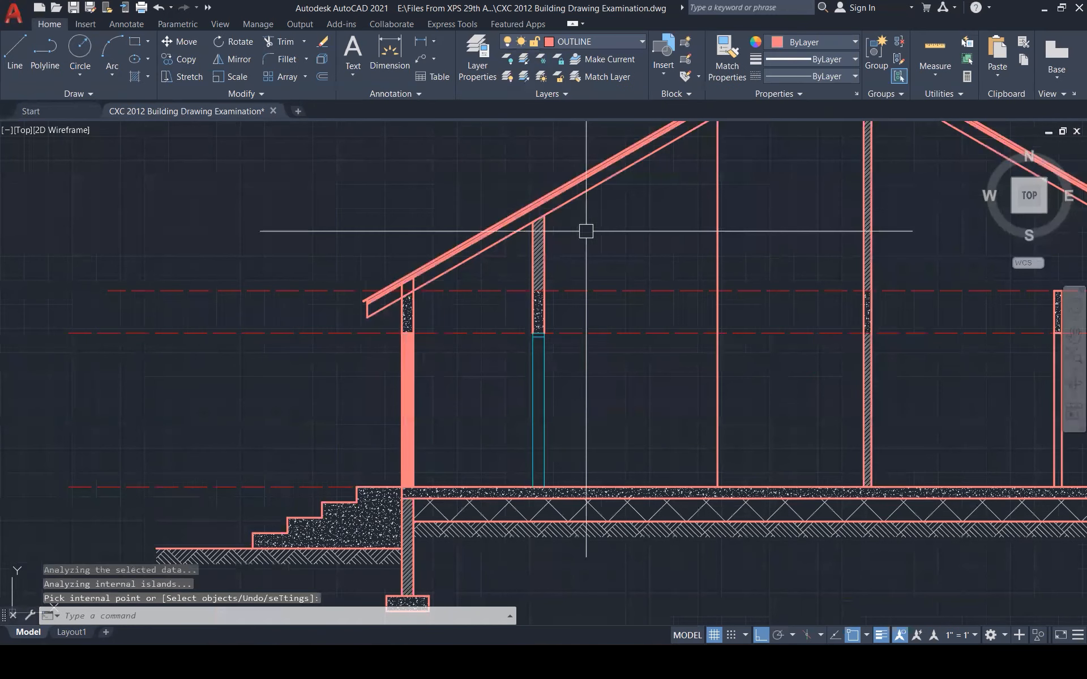
{"action": "key", "text": "Escape"}
{"action": "key", "text": "Escape"}
Match the left wall hatch to the floor slab's speckled concrete pattern with MA
{"action": "type", "text": "ma"}
{"action": "key", "text": "Return"}
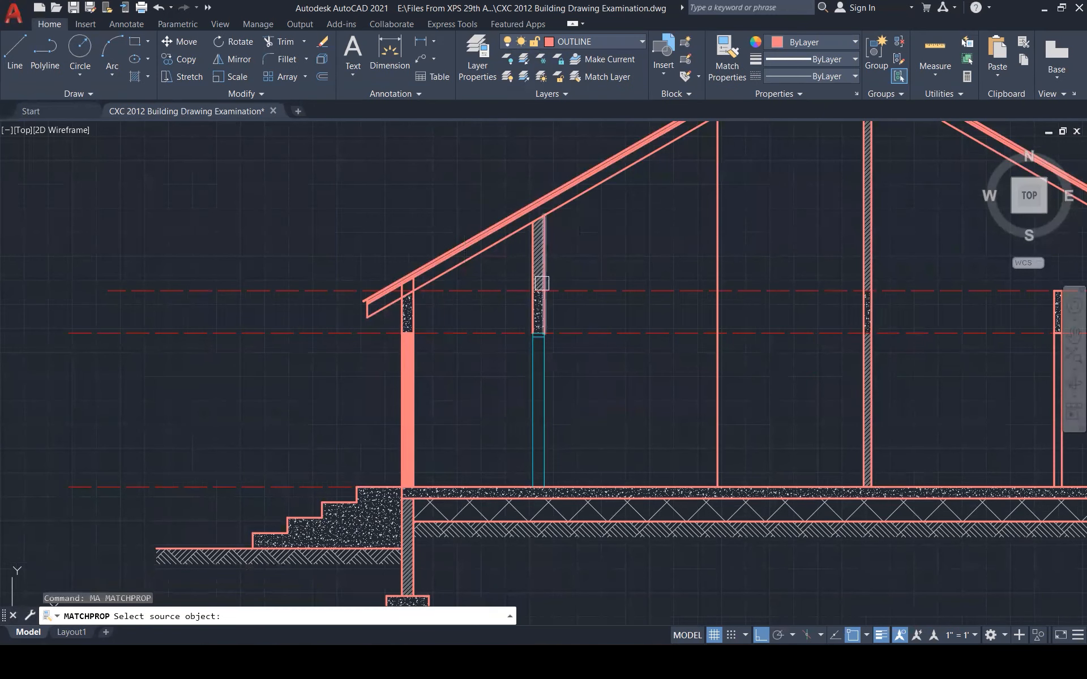
{"action": "scroll", "coordinate": [480, 505], "scroll_direction": "up", "scroll_amount": 1}
{"action": "scroll", "coordinate": [481, 506], "scroll_direction": "up", "scroll_amount": 6}
{"action": "left_click", "coordinate": [417, 458]}
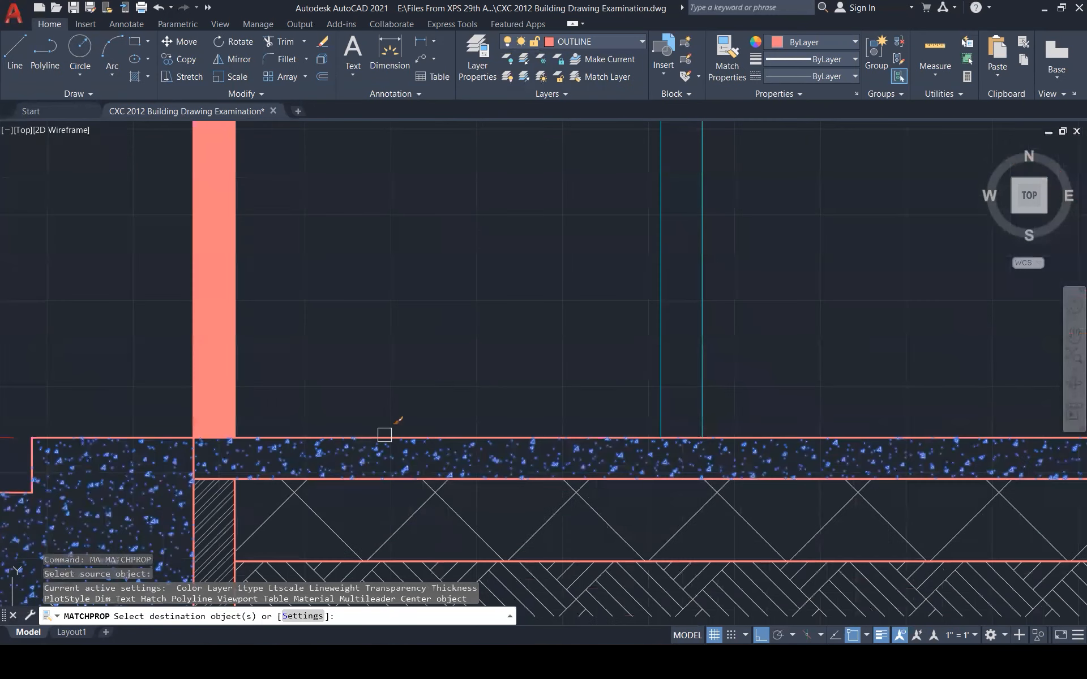
{"action": "left_click", "coordinate": [224, 348]}
{"action": "key", "text": "Escape"}
{"action": "key", "text": "Escape"}
{"action": "key", "text": "Escape"}
{"action": "scroll", "coordinate": [369, 371], "scroll_direction": "down", "scroll_amount": 10}
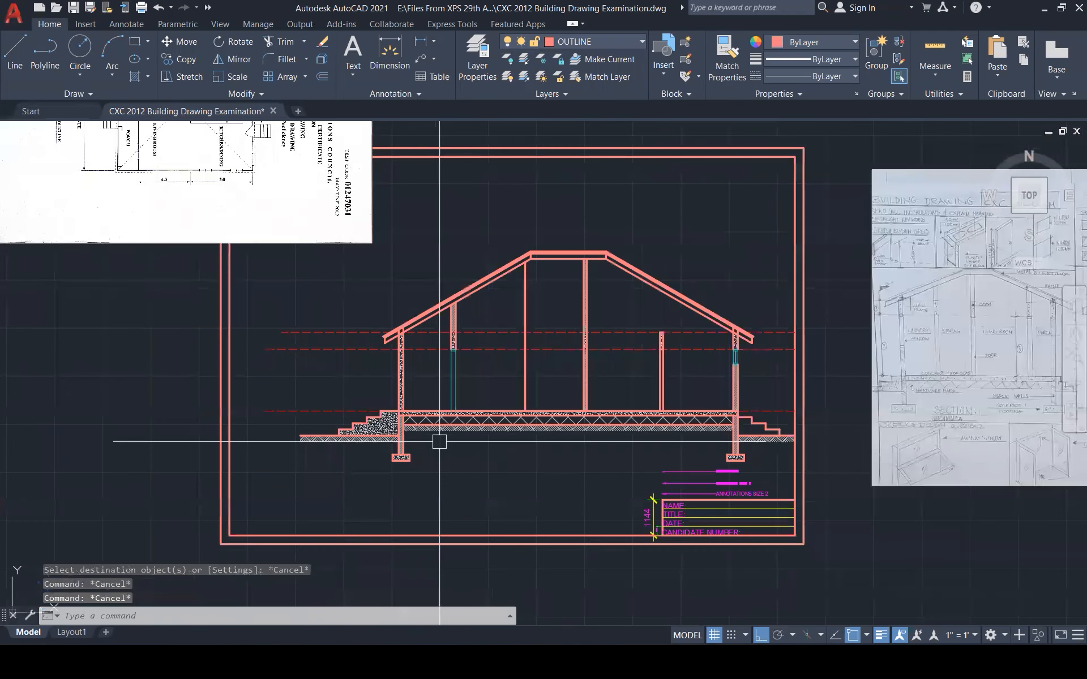
{"action": "scroll", "coordinate": [484, 518], "scroll_direction": "down", "scroll_amount": 2}
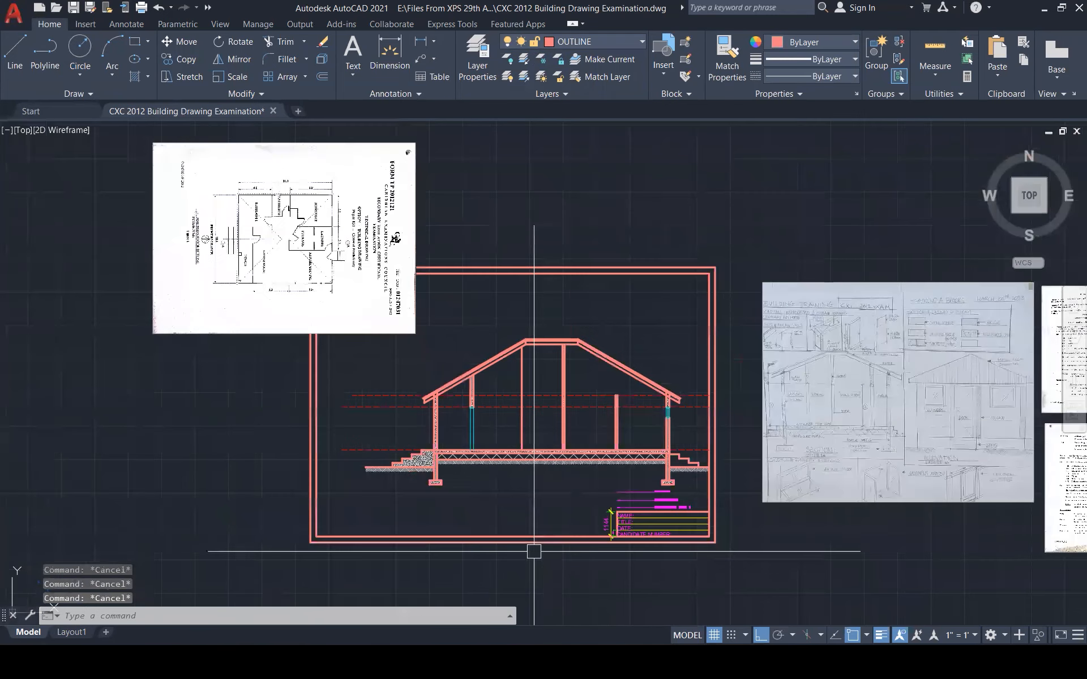
{"action": "scroll", "coordinate": [531, 416], "scroll_direction": "up", "scroll_amount": 2}
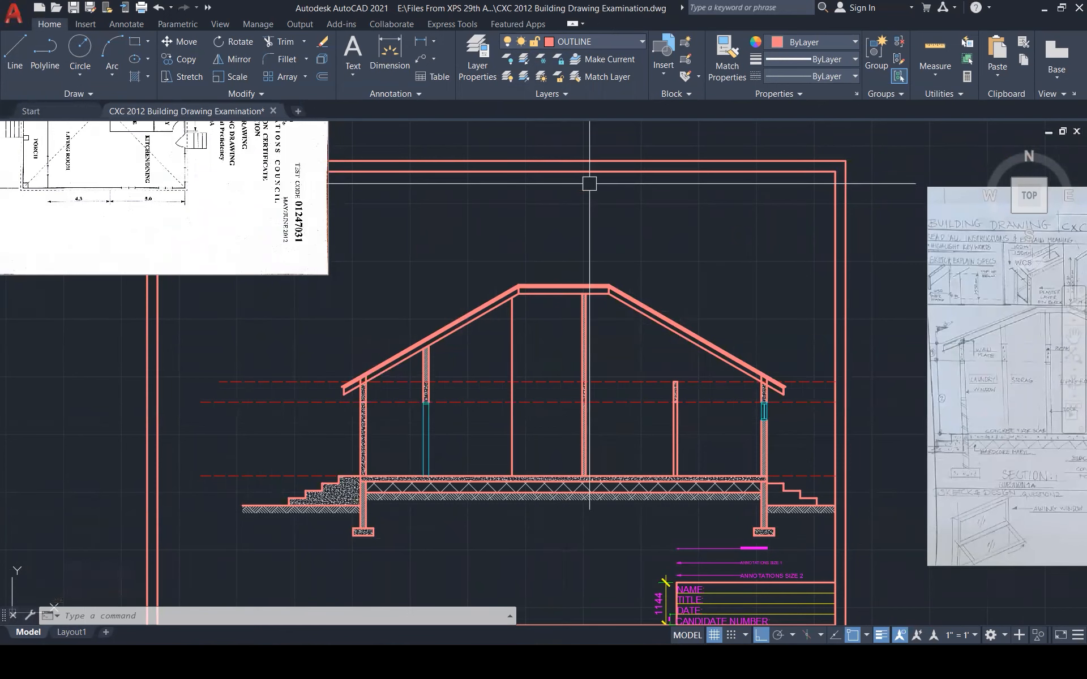
{"action": "scroll", "coordinate": [326, 439], "scroll_direction": "up", "scroll_amount": 2}
Offset the left and right wall edges 10 units to their outer sides
{"action": "type", "text": "o"}
{"action": "key", "text": "Return"}
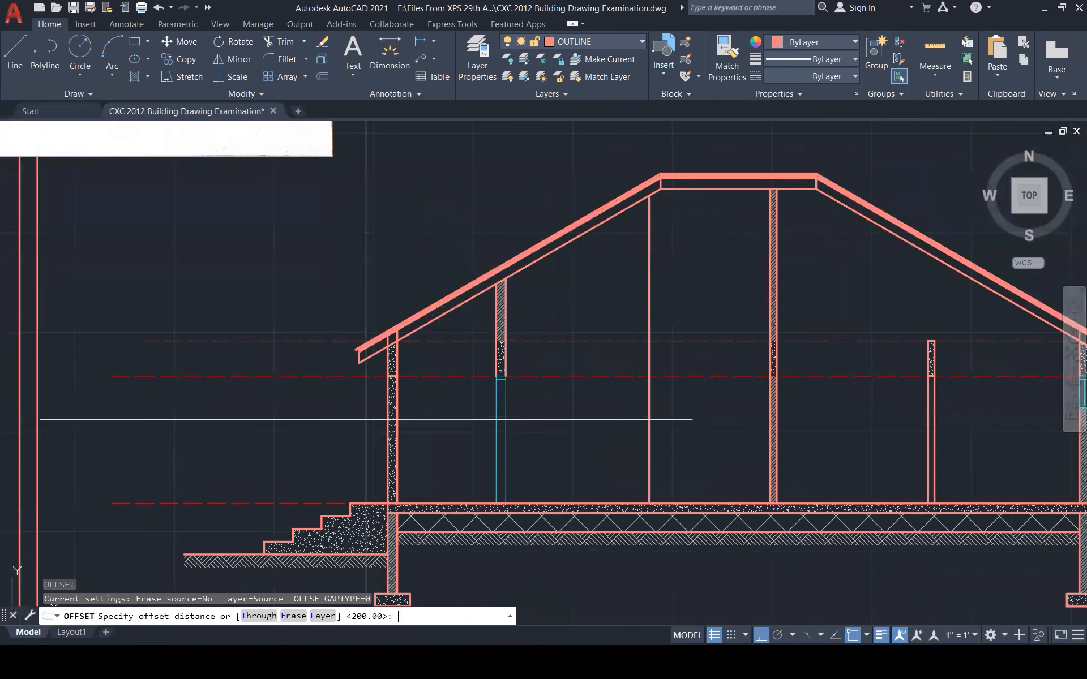
{"action": "key", "text": "Return"}
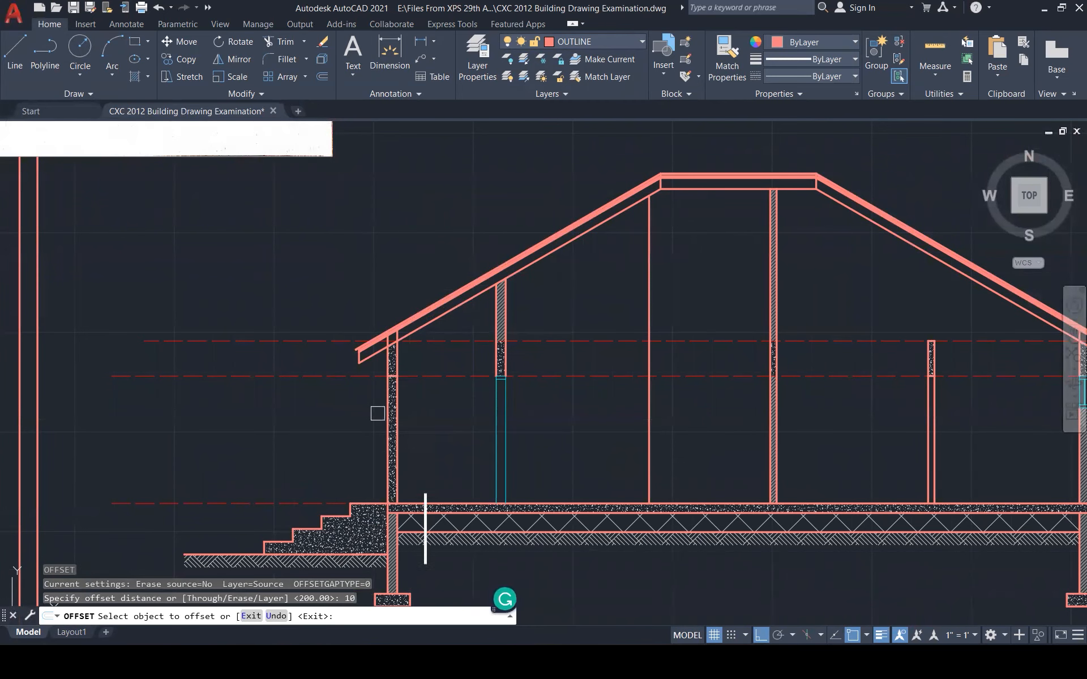
{"action": "scroll", "coordinate": [377, 413], "scroll_direction": "up", "scroll_amount": 1}
{"action": "scroll", "coordinate": [388, 399], "scroll_direction": "up", "scroll_amount": 2}
{"action": "left_click", "coordinate": [388, 396]}
{"action": "left_click", "coordinate": [329, 395]}
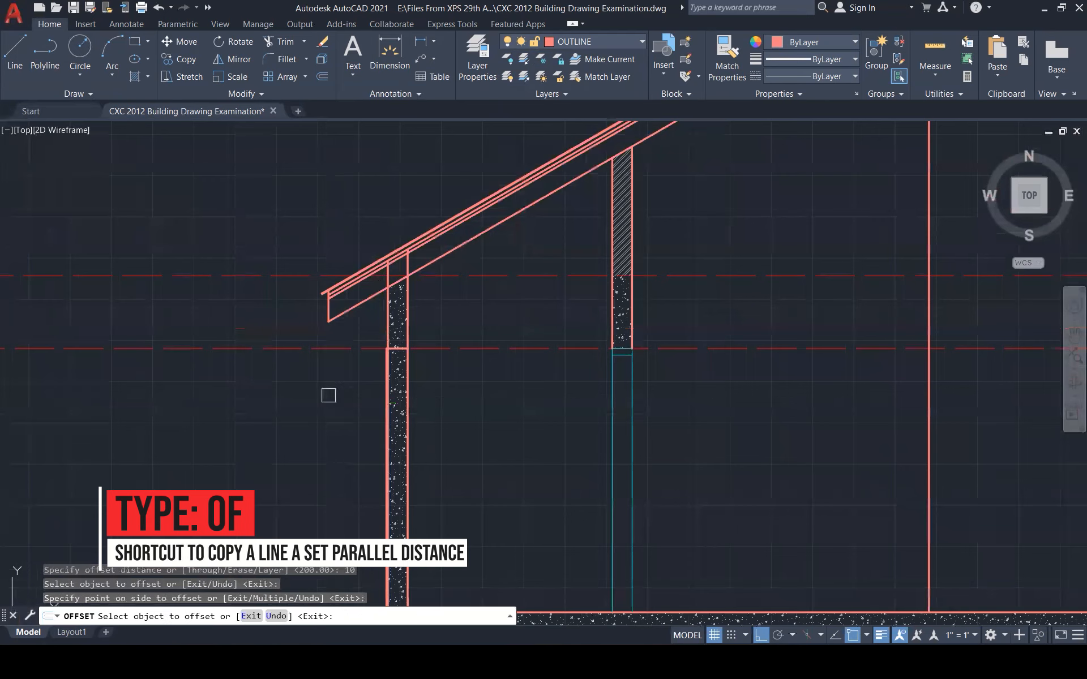
{"action": "scroll", "coordinate": [352, 381], "scroll_direction": "up", "scroll_amount": 4}
{"action": "left_click", "coordinate": [509, 340]}
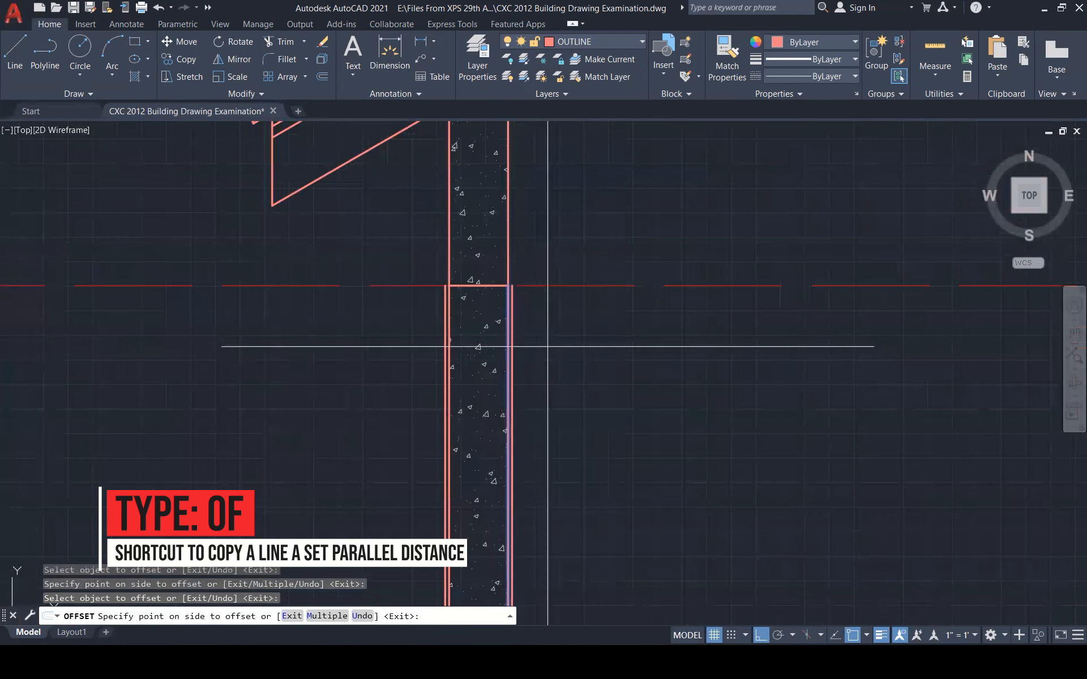
{"action": "left_click", "coordinate": [548, 346]}
{"action": "scroll", "coordinate": [680, 367], "scroll_direction": "down", "scroll_amount": 5}
{"action": "scroll", "coordinate": [642, 335], "scroll_direction": "up", "scroll_amount": 5}
{"action": "left_click", "coordinate": [641, 333]}
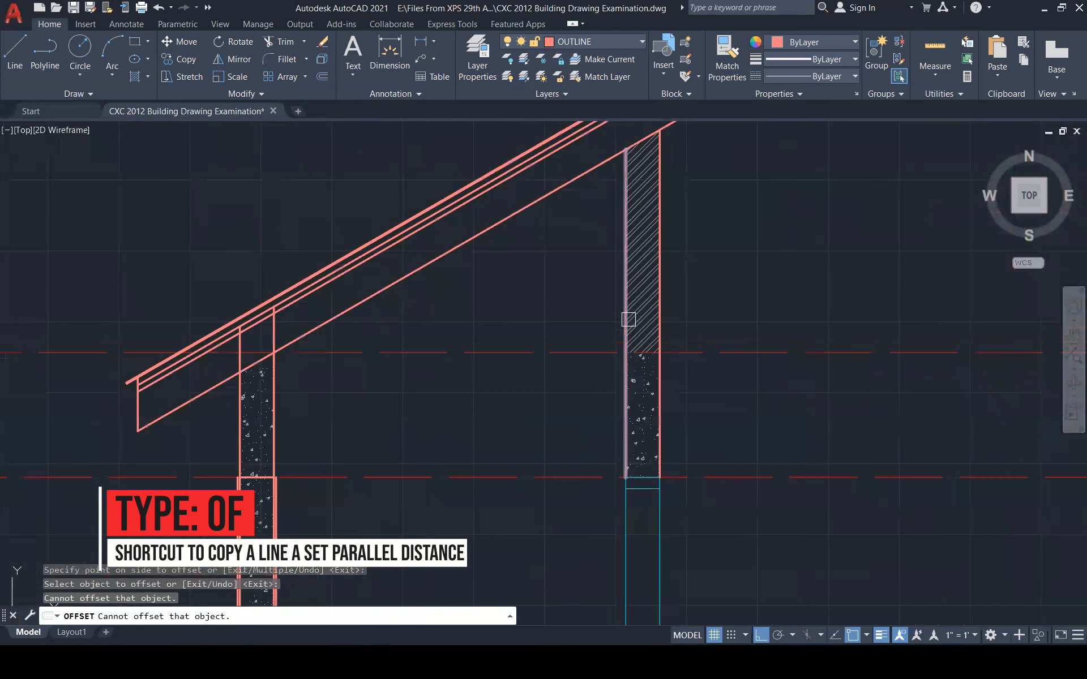
{"action": "left_click", "coordinate": [626, 318]}
{"action": "left_click", "coordinate": [559, 340]}
{"action": "left_click", "coordinate": [659, 384]}
{"action": "left_click", "coordinate": [664, 389]}
{"action": "scroll", "coordinate": [680, 478], "scroll_direction": "down", "scroll_amount": 5}
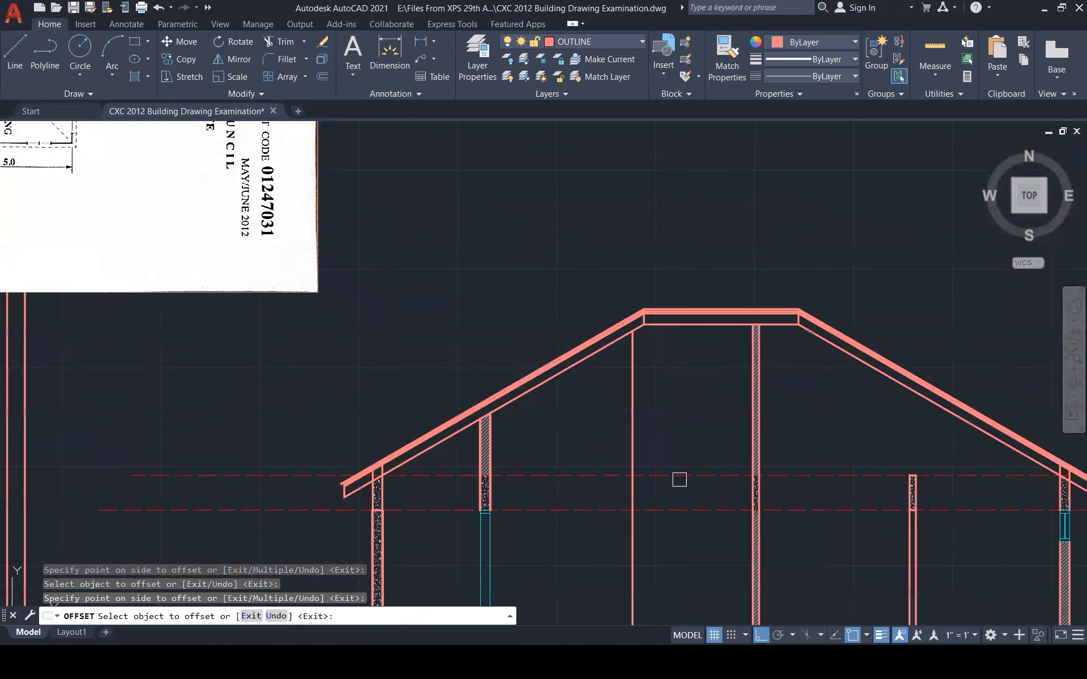
{"action": "scroll", "coordinate": [702, 460], "scroll_direction": "up", "scroll_amount": 4}
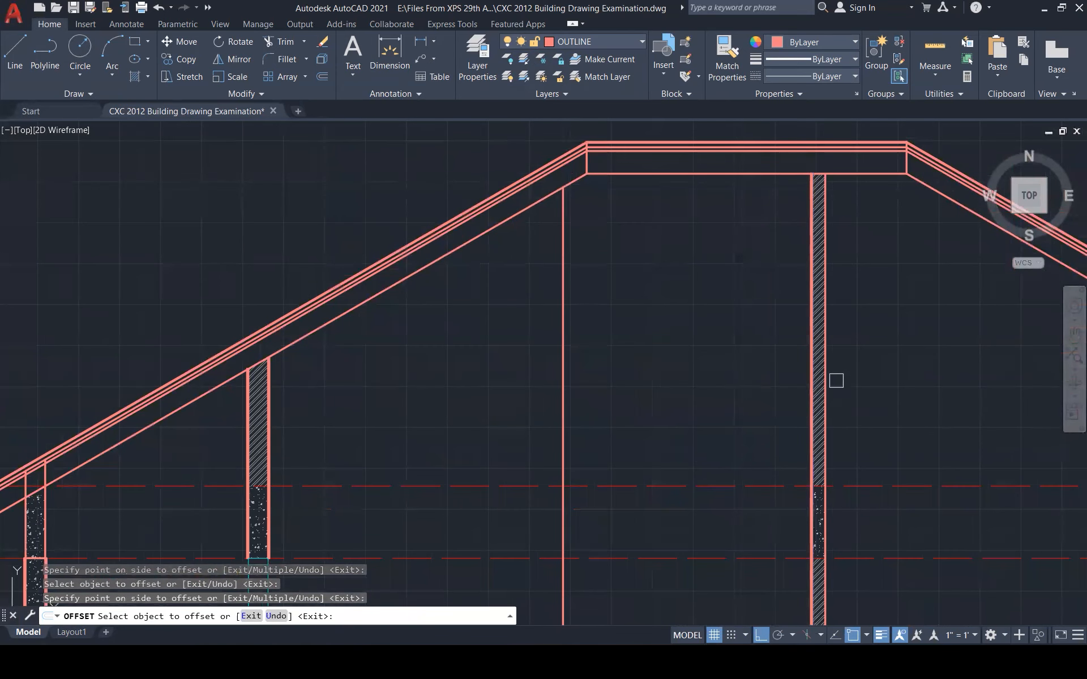
{"action": "scroll", "coordinate": [558, 354], "scroll_direction": "down", "scroll_amount": 5}
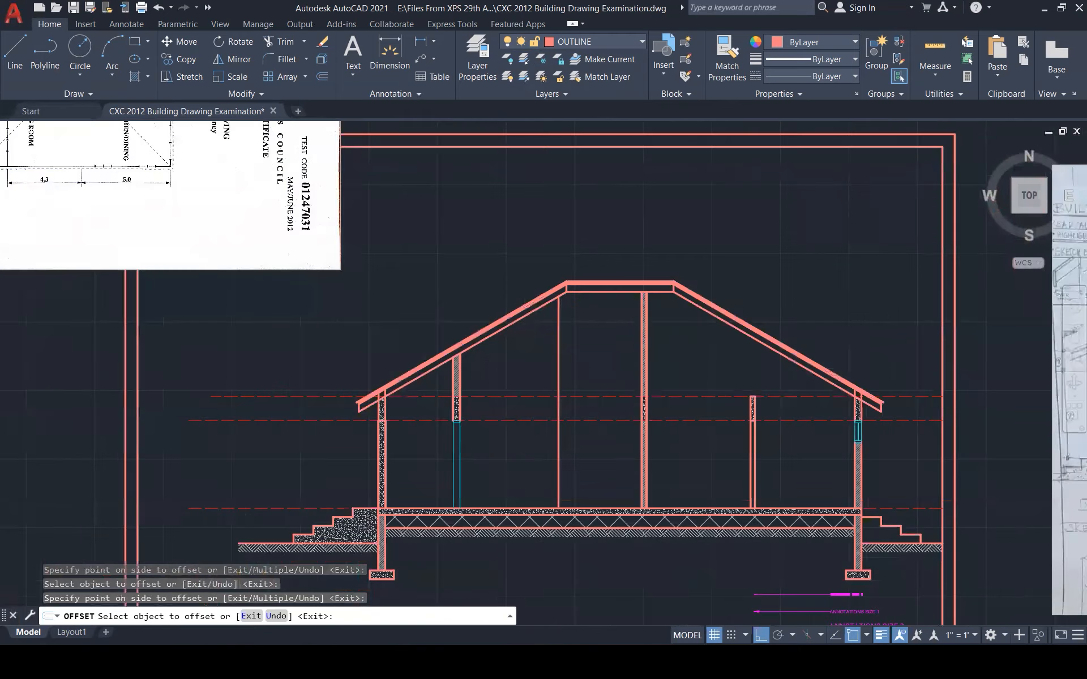
{"action": "scroll", "coordinate": [764, 402], "scroll_direction": "up", "scroll_amount": 6}
{"action": "scroll", "coordinate": [764, 402], "scroll_direction": "down", "scroll_amount": 3}
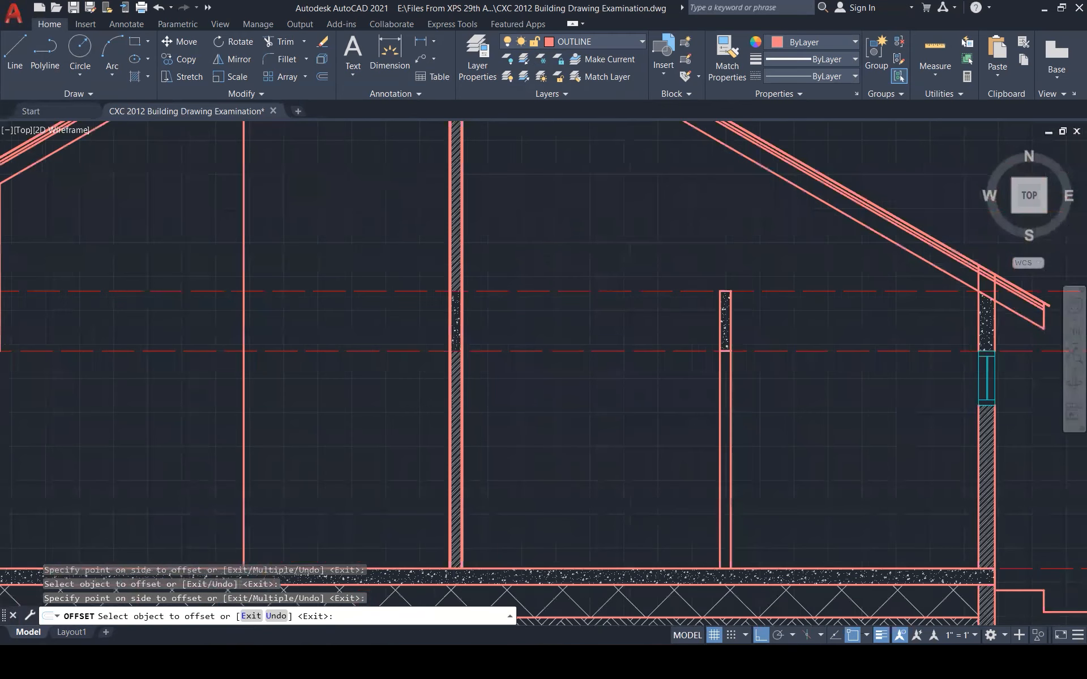
{"action": "scroll", "coordinate": [764, 402], "scroll_direction": "up", "scroll_amount": 3}
Offset the column edges and the hatched wall's left edge 10 units outward
{"action": "left_click", "coordinate": [749, 405]}
{"action": "left_click", "coordinate": [697, 422]}
{"action": "left_click", "coordinate": [688, 437]}
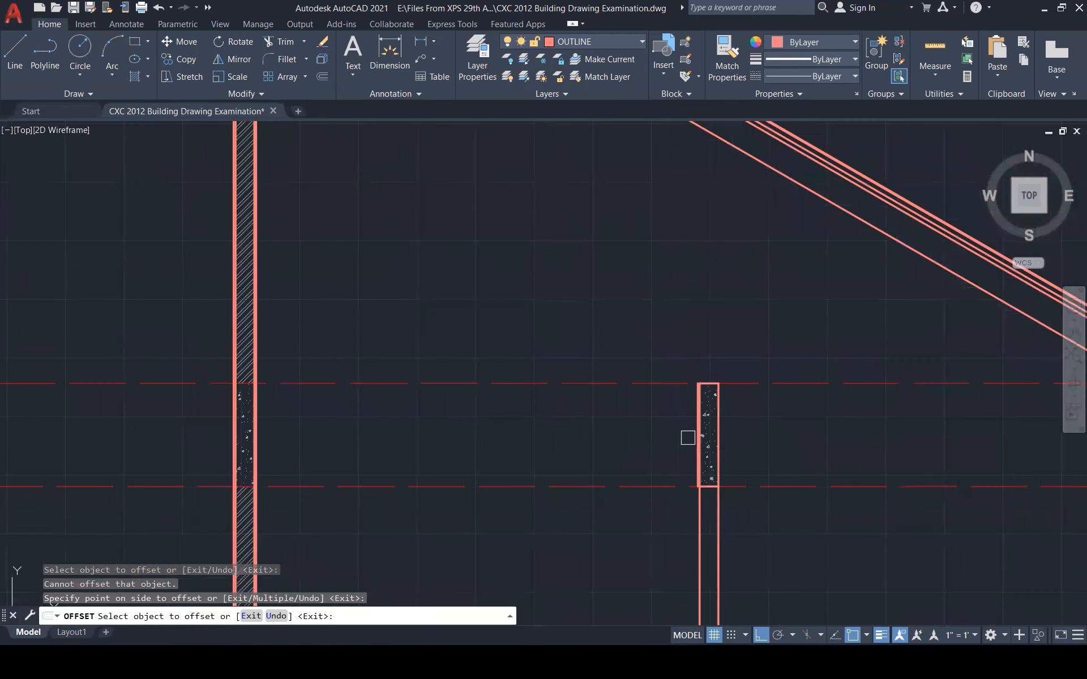
{"action": "left_click", "coordinate": [725, 429]}
{"action": "left_click", "coordinate": [764, 438]}
{"action": "left_click", "coordinate": [720, 429]}
{"action": "left_click", "coordinate": [756, 427]}
{"action": "scroll", "coordinate": [814, 439], "scroll_direction": "down", "scroll_amount": 4}
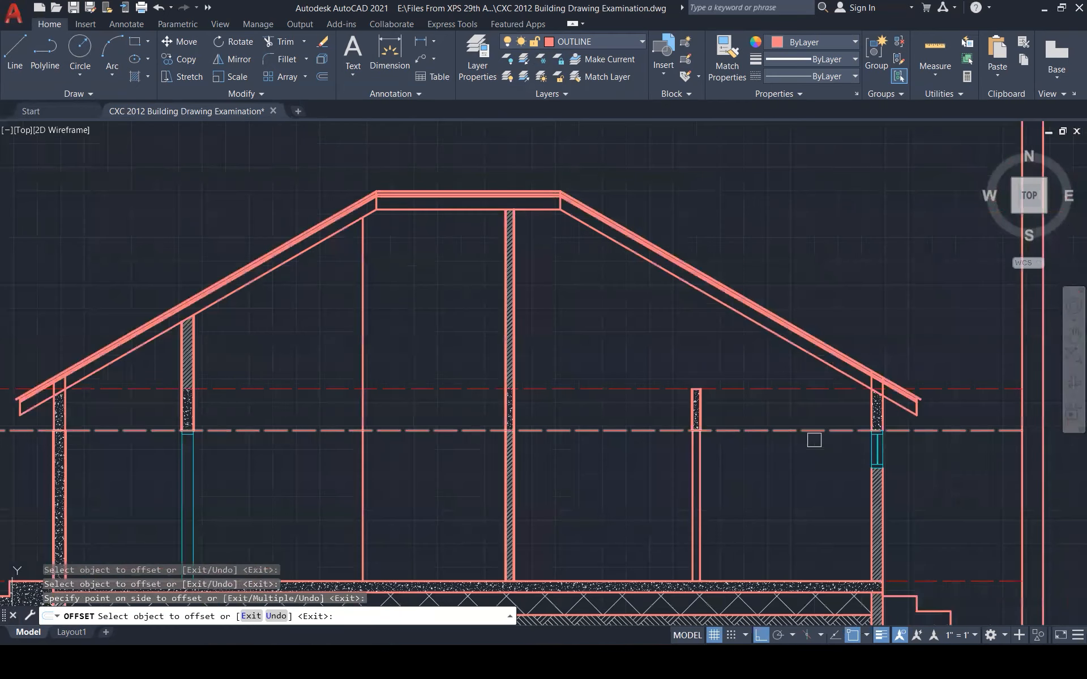
{"action": "scroll", "coordinate": [861, 429], "scroll_direction": "up", "scroll_amount": 5}
{"action": "left_click", "coordinate": [885, 396]}
{"action": "left_click", "coordinate": [824, 400]}
{"action": "left_click", "coordinate": [889, 559]}
{"action": "left_click", "coordinate": [813, 566]}
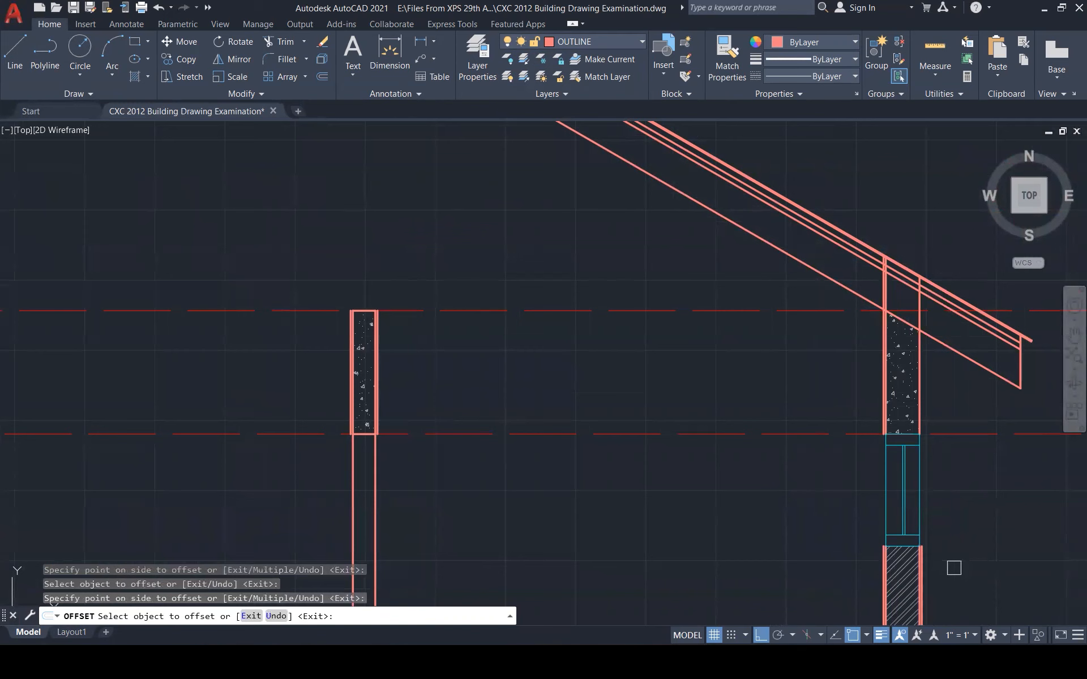
{"action": "scroll", "coordinate": [933, 304], "scroll_direction": "down", "scroll_amount": 2}
{"action": "scroll", "coordinate": [932, 304], "scroll_direction": "down", "scroll_amount": 3}
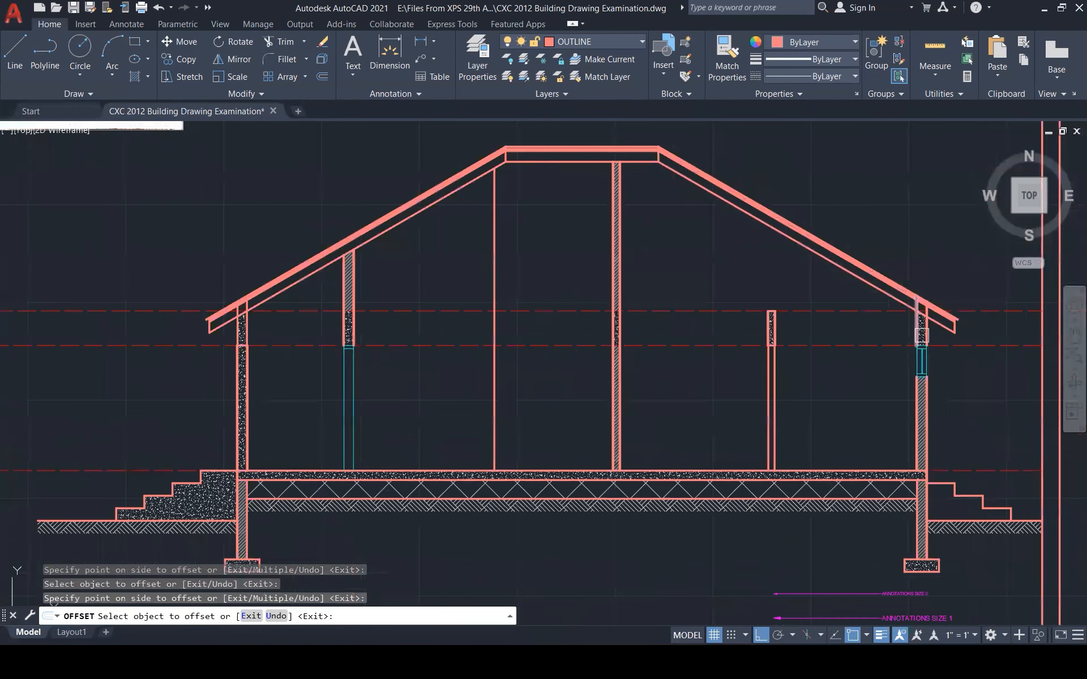
{"action": "scroll", "coordinate": [818, 419], "scroll_direction": "down", "scroll_amount": 2}
{"action": "key", "text": "Escape"}
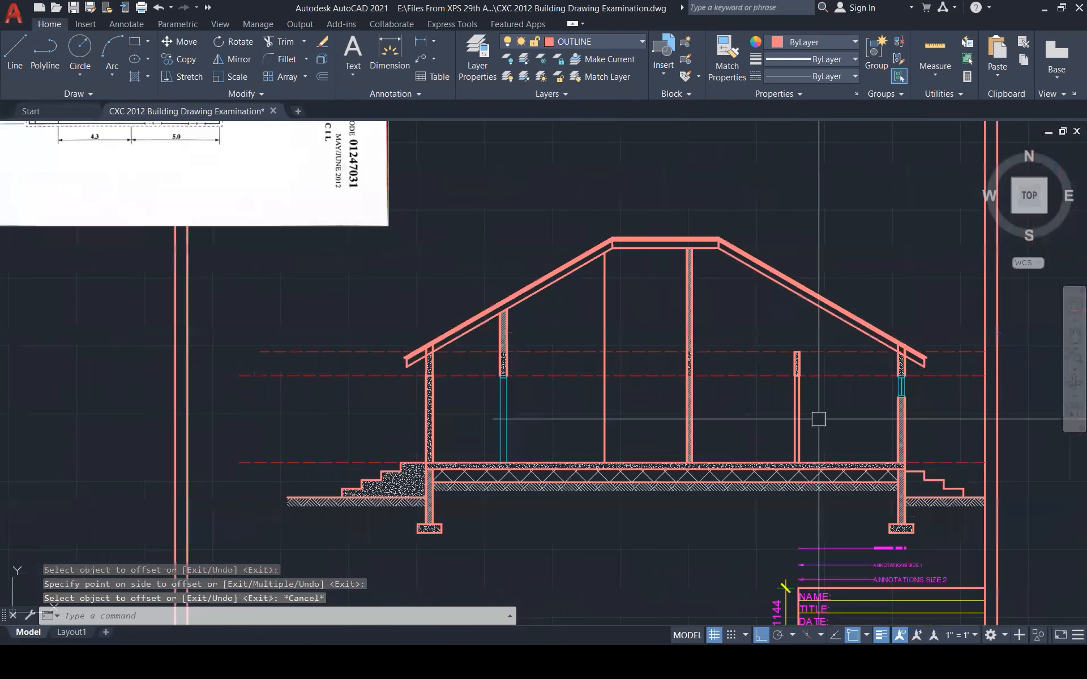
{"action": "key", "text": "Escape"}
{"action": "key", "text": "Escape"}
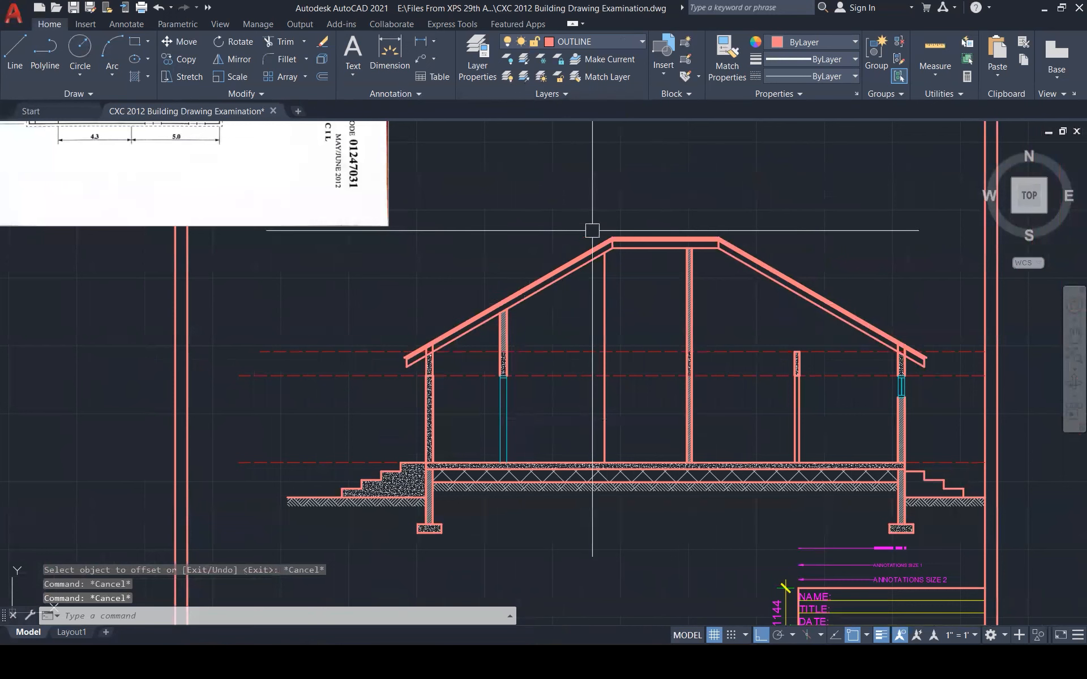
{"action": "key", "text": "Escape"}
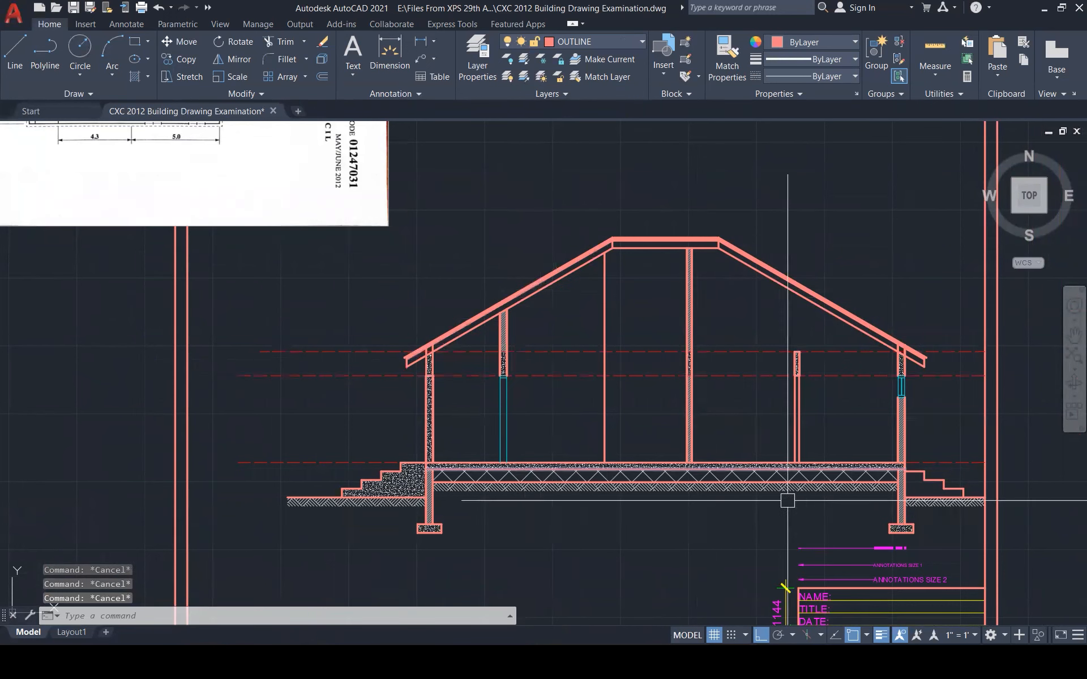
Make CONSTRUCTION the current layer and draw a yellow sample line below the section
{"action": "left_click", "coordinate": [631, 40]}
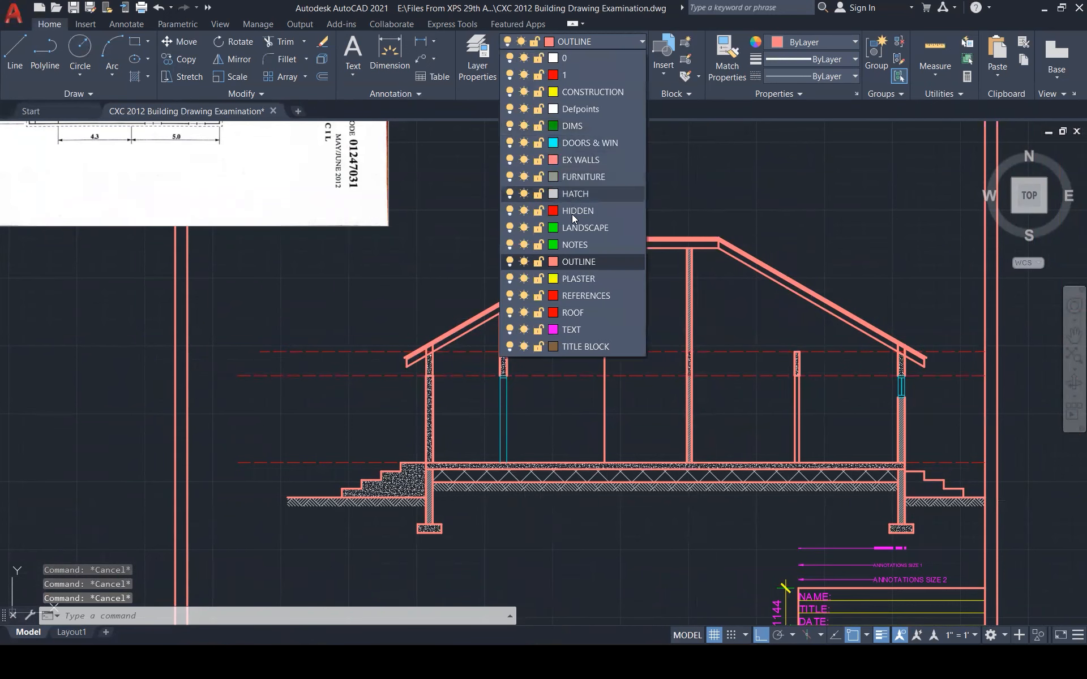
{"action": "left_click", "coordinate": [603, 92]}
{"action": "type", "text": "l"}
{"action": "key", "text": "Return"}
{"action": "left_click", "coordinate": [542, 563]}
{"action": "left_click", "coordinate": [668, 554]}
{"action": "key", "text": "Escape"}
Turn the left and right wall offset lines yellow by matching the sample line
{"action": "type", "text": "ma"}
{"action": "key", "text": "Return"}
{"action": "left_click", "coordinate": [649, 569]}
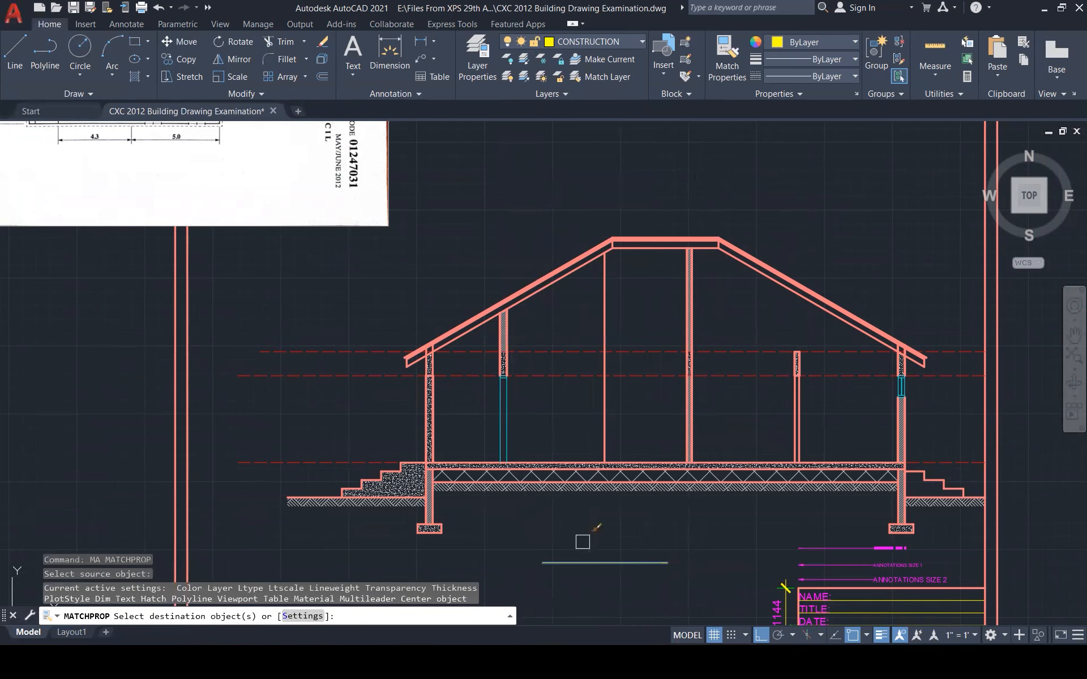
{"action": "scroll", "coordinate": [426, 359], "scroll_direction": "up", "scroll_amount": 6}
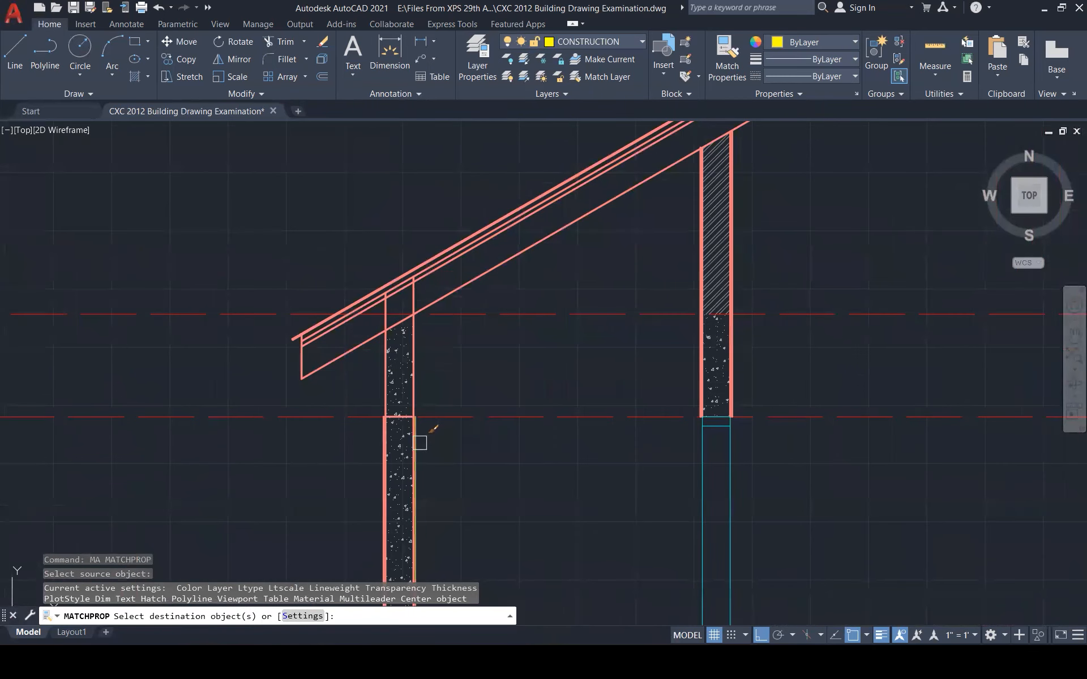
{"action": "left_click", "coordinate": [420, 442]}
{"action": "left_click", "coordinate": [382, 454]}
{"action": "left_click", "coordinate": [702, 371]}
Turn the hatched column's left and right outer offset lines yellow as well
{"action": "scroll", "coordinate": [704, 372], "scroll_direction": "up", "scroll_amount": 4}
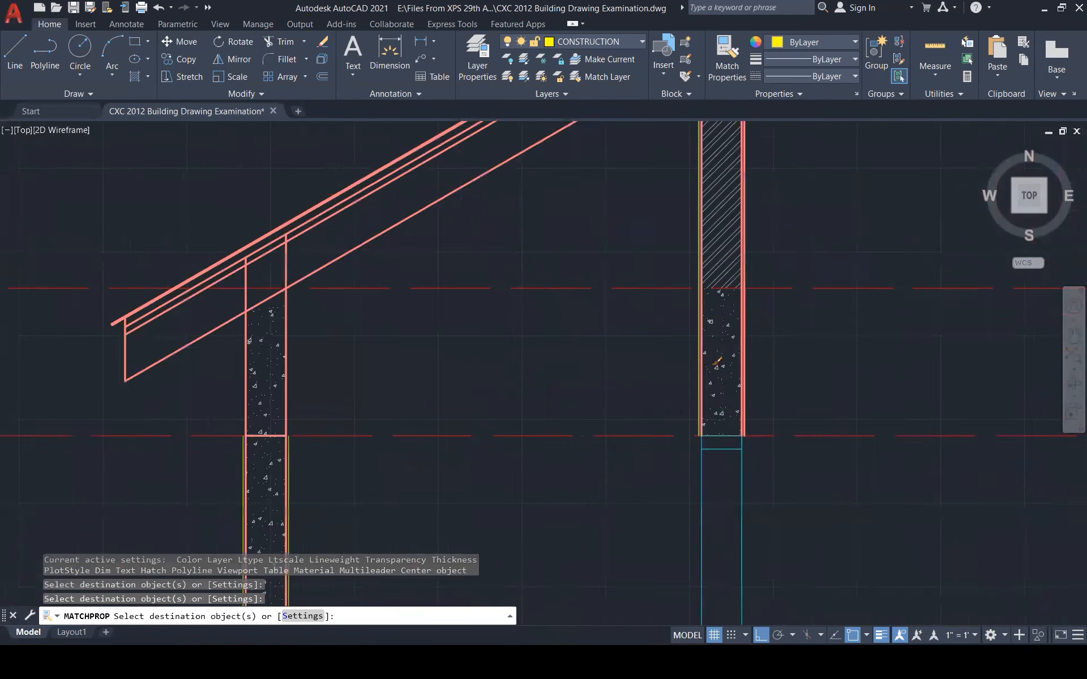
{"action": "scroll", "coordinate": [593, 426], "scroll_direction": "down", "scroll_amount": 6}
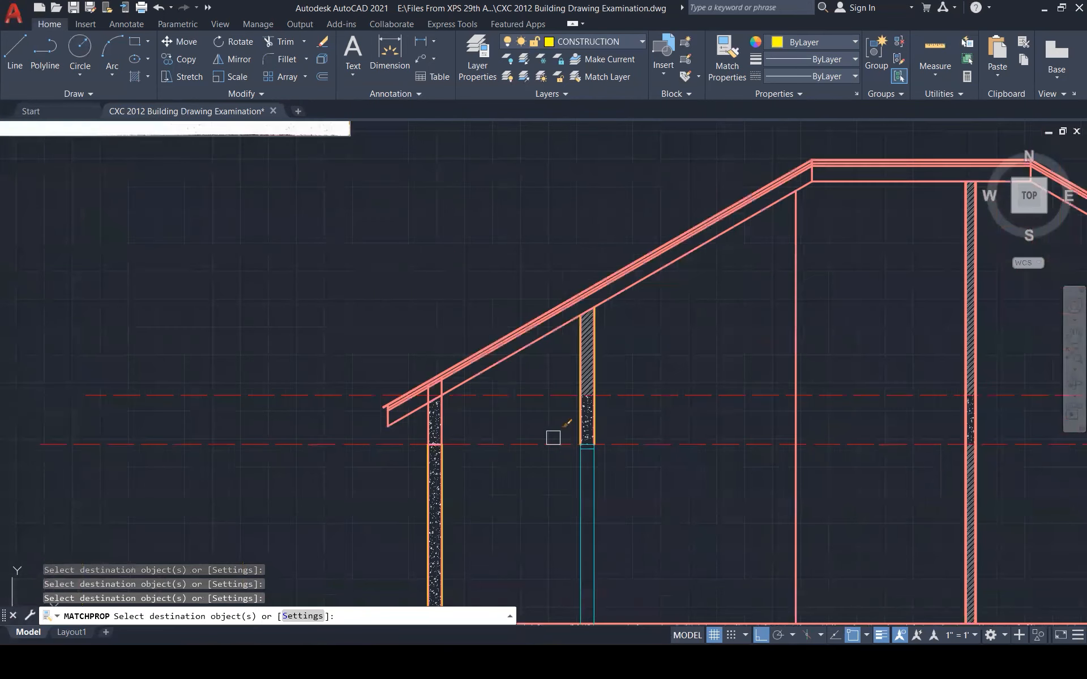
{"action": "scroll", "coordinate": [957, 425], "scroll_direction": "up", "scroll_amount": 6}
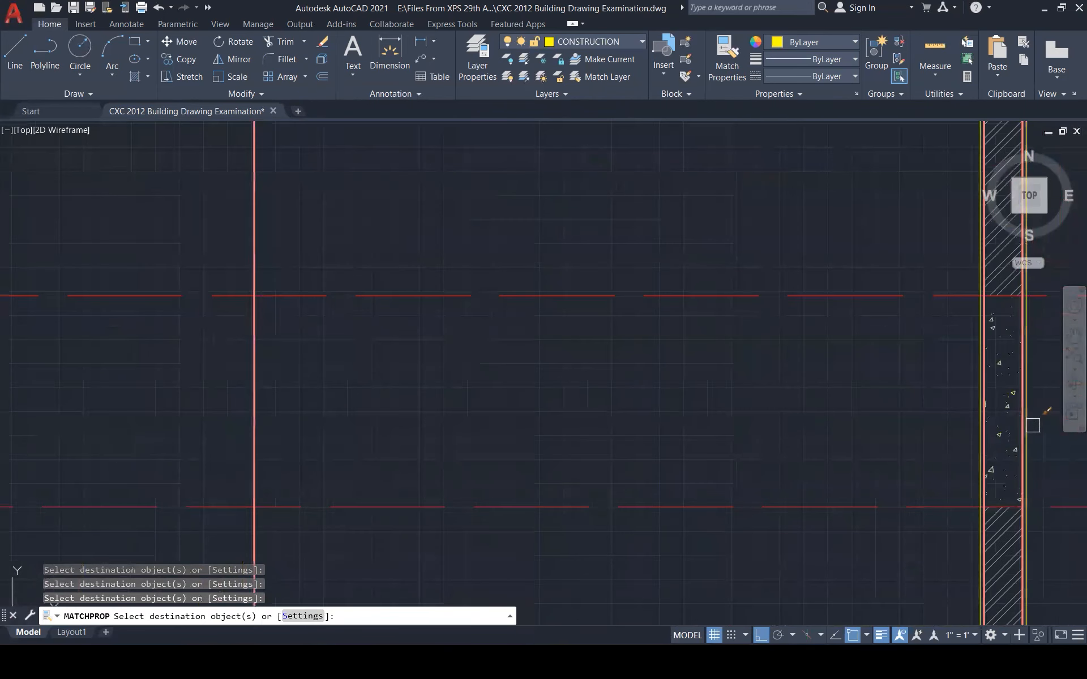
{"action": "scroll", "coordinate": [736, 444], "scroll_direction": "down", "scroll_amount": 3}
{"action": "scroll", "coordinate": [735, 445], "scroll_direction": "down", "scroll_amount": 3}
{"action": "scroll", "coordinate": [856, 455], "scroll_direction": "up", "scroll_amount": 5}
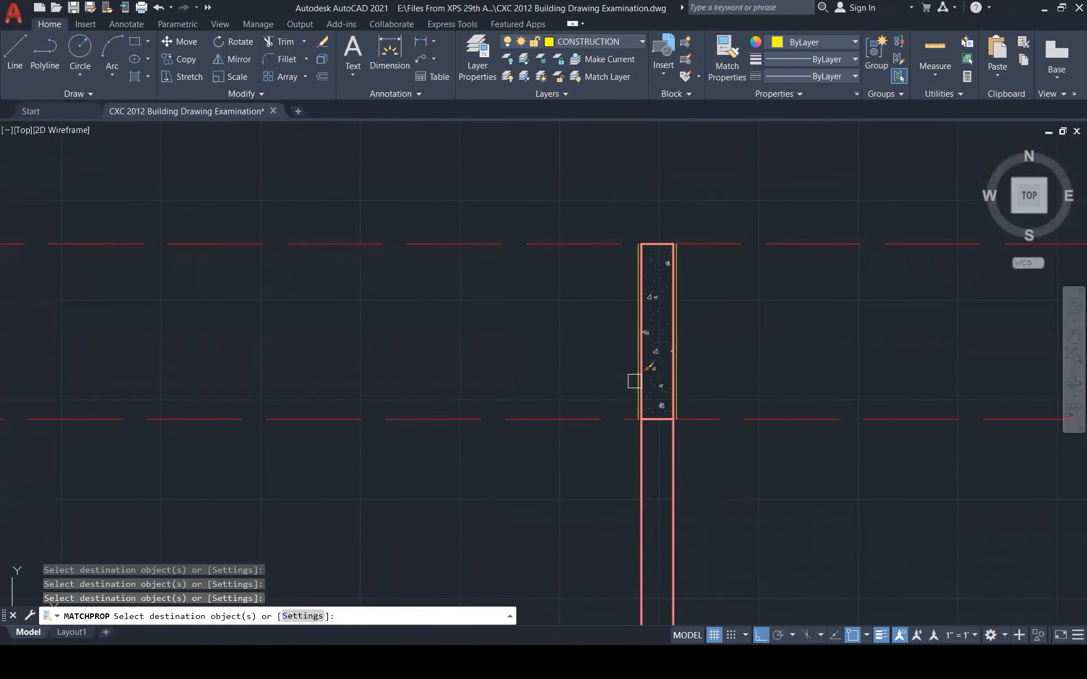
{"action": "scroll", "coordinate": [536, 419], "scroll_direction": "down", "scroll_amount": 2}
{"action": "scroll", "coordinate": [634, 437], "scroll_direction": "down", "scroll_amount": 2}
{"action": "scroll", "coordinate": [732, 397], "scroll_direction": "up", "scroll_amount": 3}
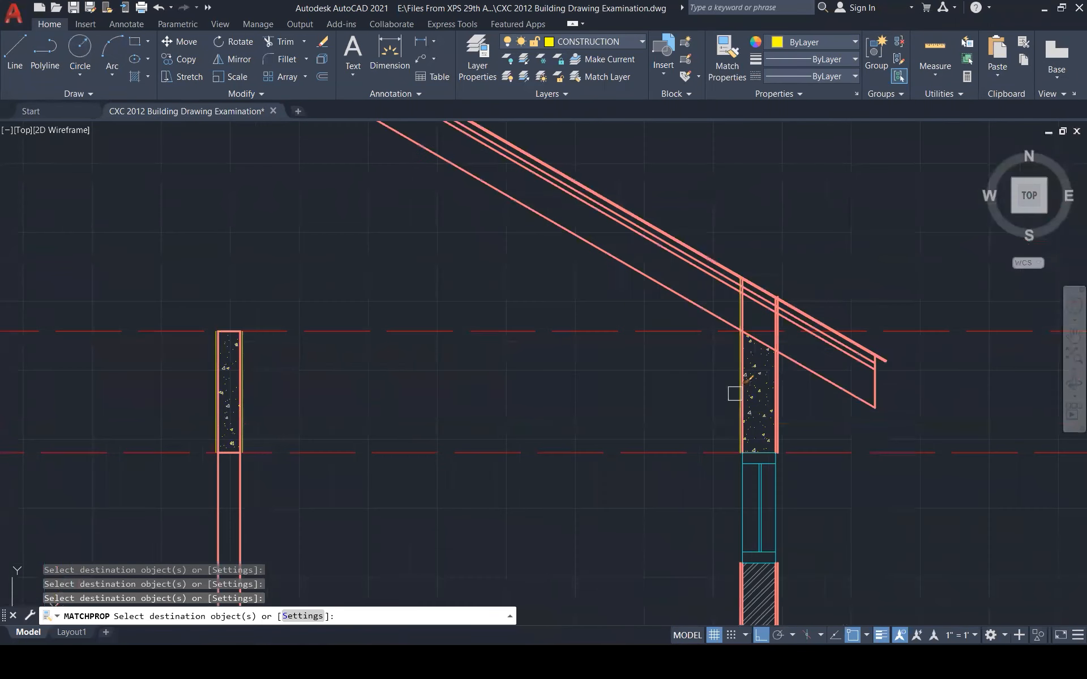
{"action": "scroll", "coordinate": [782, 413], "scroll_direction": "down", "scroll_amount": 3}
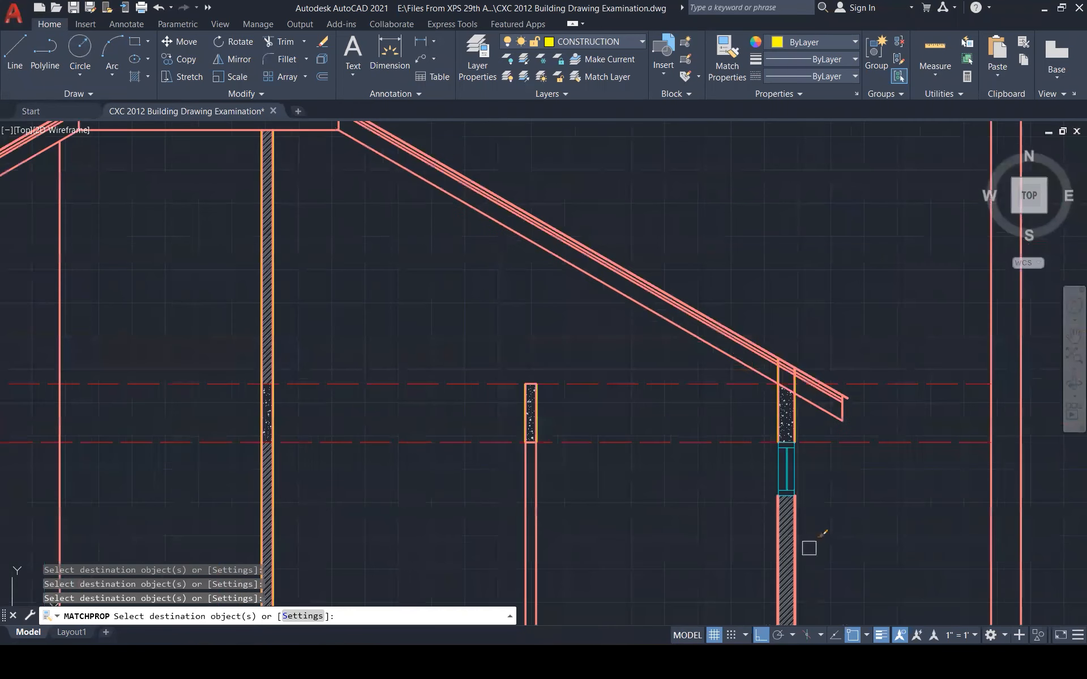
{"action": "scroll", "coordinate": [775, 405], "scroll_direction": "up", "scroll_amount": 5}
{"action": "left_click", "coordinate": [755, 393]}
{"action": "left_click", "coordinate": [674, 353]}
{"action": "key", "text": "Escape"}
{"action": "scroll", "coordinate": [660, 322], "scroll_direction": "up", "scroll_amount": 3}
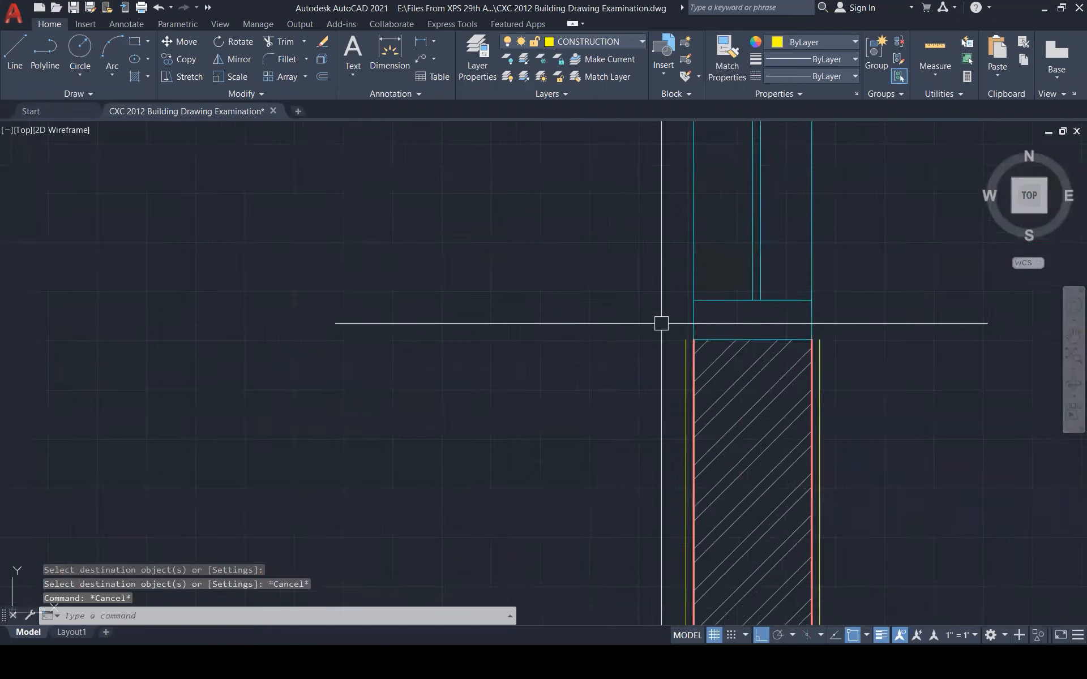
{"action": "type", "text": "l"}
{"action": "key", "text": "Return"}
Draw a line along the hatch's top edge and attempt short lines at the wall corners
{"action": "left_click", "coordinate": [691, 342]}
{"action": "left_click", "coordinate": [843, 342]}
{"action": "key", "text": "Escape"}
{"action": "key", "text": "Return"}
{"action": "left_click", "coordinate": [842, 342]}
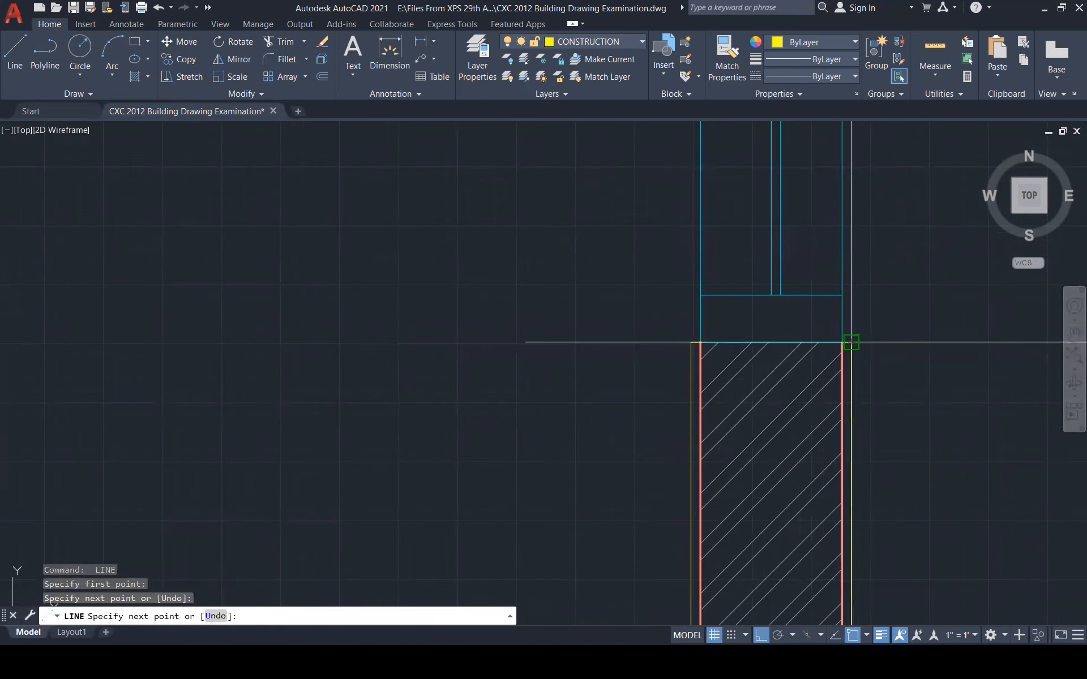
{"action": "key", "text": "Escape"}
{"action": "scroll", "coordinate": [900, 392], "scroll_direction": "down", "scroll_amount": 5}
{"action": "scroll", "coordinate": [903, 311], "scroll_direction": "up", "scroll_amount": 7}
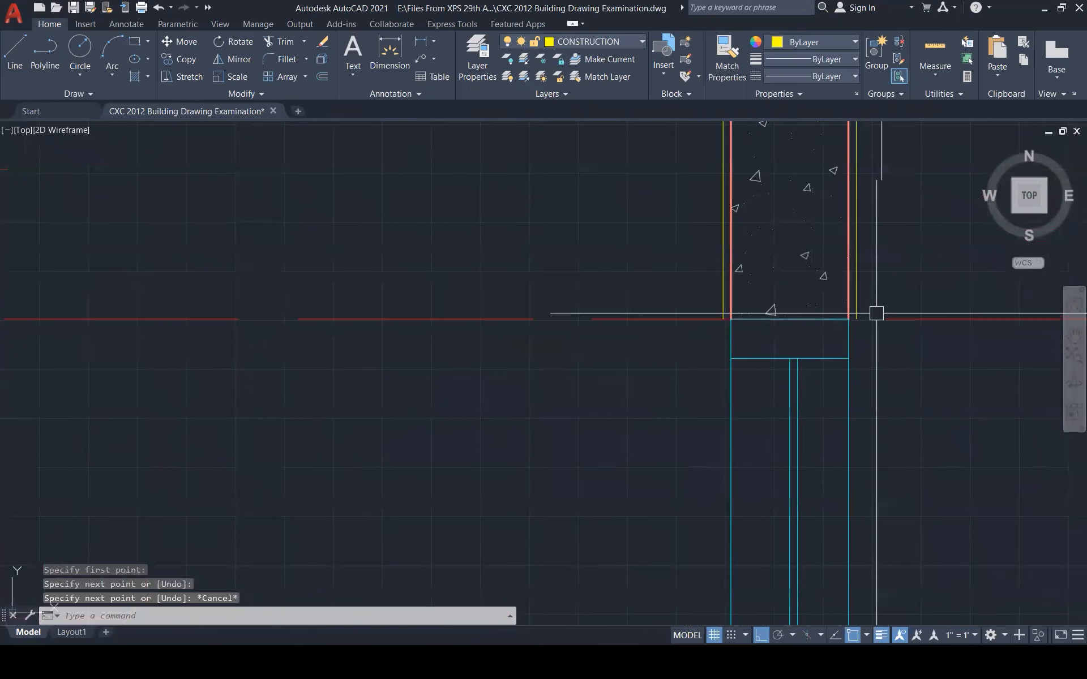
{"action": "key", "text": "Return"}
{"action": "left_click", "coordinate": [849, 319]}
{"action": "key", "text": "Escape"}
{"action": "key", "text": "Return"}
{"action": "left_click", "coordinate": [730, 319]}
{"action": "left_click", "coordinate": [723, 319]}
{"action": "key", "text": "Escape"}
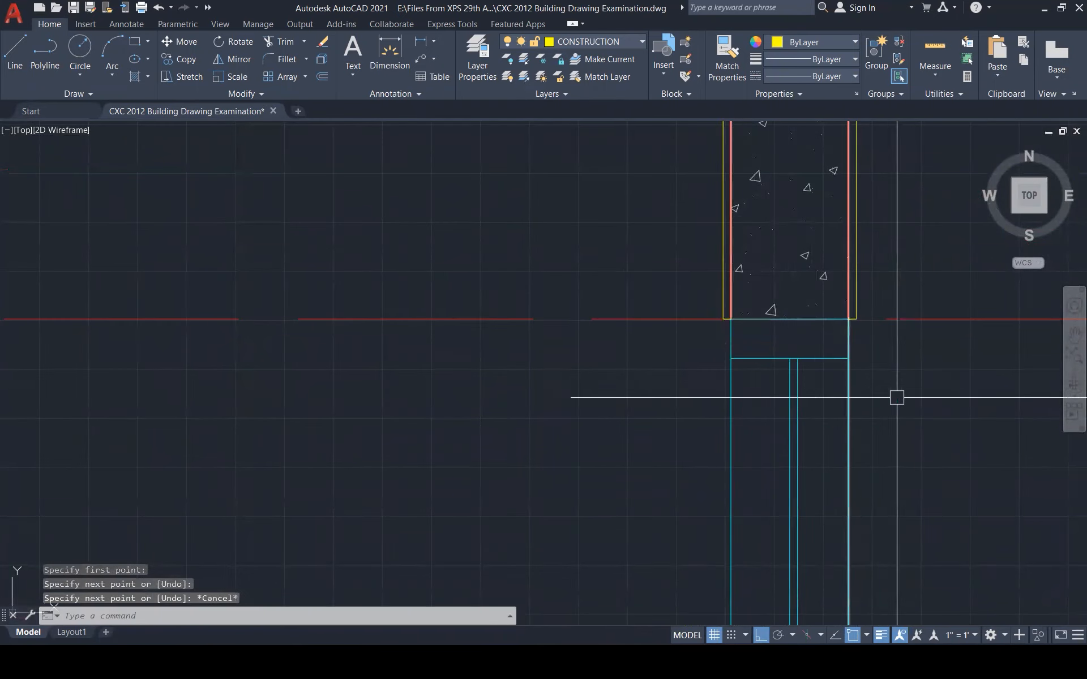
{"action": "scroll", "coordinate": [908, 408], "scroll_direction": "down", "scroll_amount": 5}
{"action": "scroll", "coordinate": [518, 317], "scroll_direction": "up", "scroll_amount": 6}
{"action": "scroll", "coordinate": [604, 369], "scroll_direction": "down", "scroll_amount": 4}
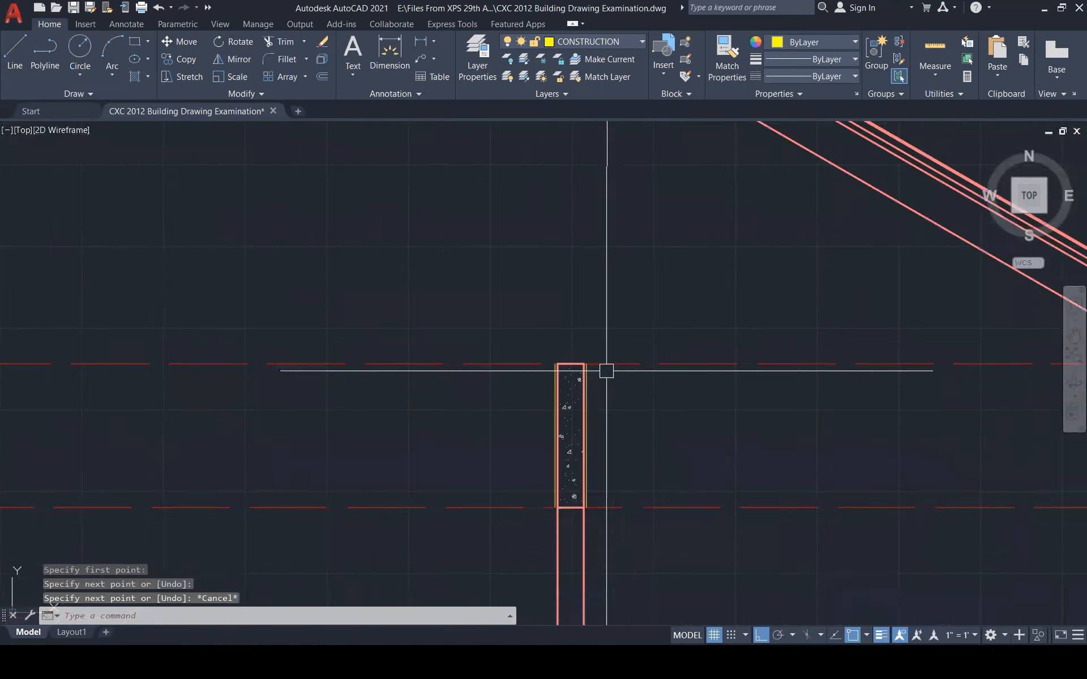
{"action": "scroll", "coordinate": [581, 368], "scroll_direction": "up", "scroll_amount": 3}
Add a short line at the middle column's top corner, abandoning a lower-corner attempt
{"action": "key", "text": "Return"}
{"action": "left_click", "coordinate": [581, 368]}
{"action": "left_click", "coordinate": [587, 368]}
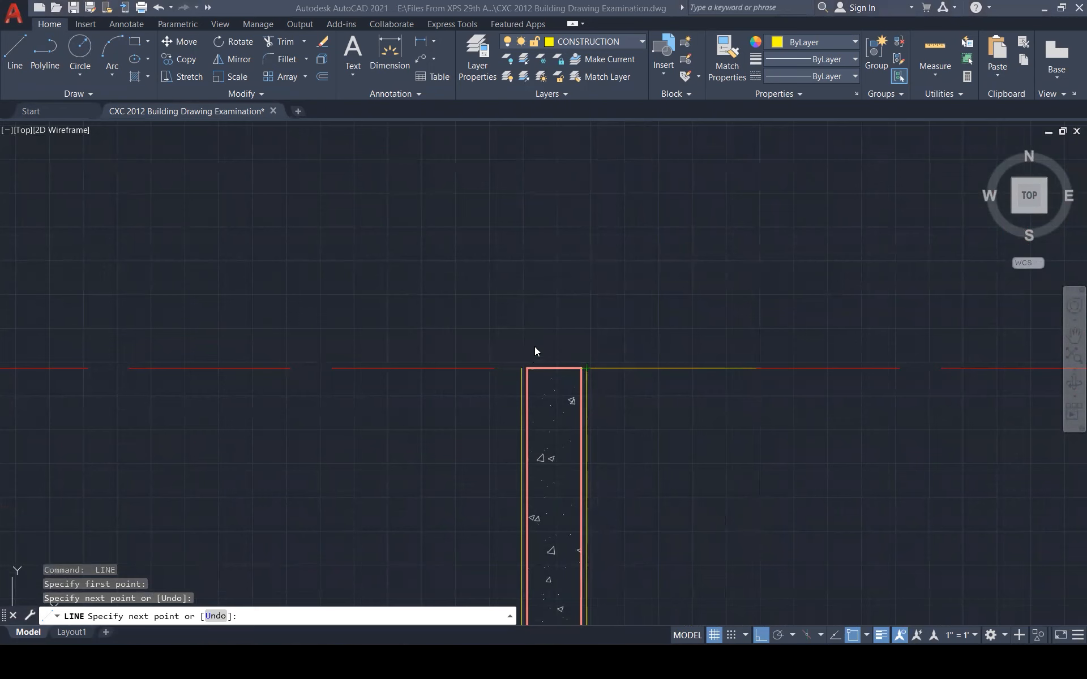
{"action": "key", "text": "Return"}
{"action": "scroll", "coordinate": [601, 301], "scroll_direction": "down", "scroll_amount": 3}
{"action": "scroll", "coordinate": [601, 388], "scroll_direction": "up", "scroll_amount": 5}
{"action": "key", "text": "Return"}
{"action": "left_click", "coordinate": [604, 390]}
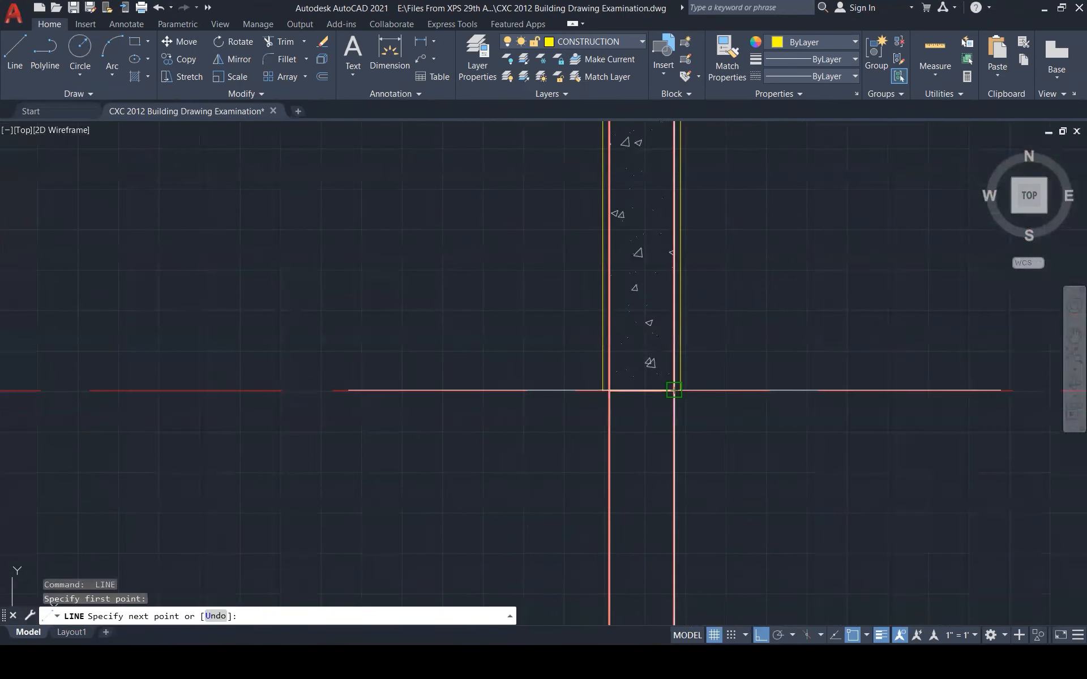
{"action": "key", "text": "Escape"}
{"action": "scroll", "coordinate": [845, 404], "scroll_direction": "down", "scroll_amount": 5}
{"action": "scroll", "coordinate": [845, 404], "scroll_direction": "down", "scroll_amount": 5}
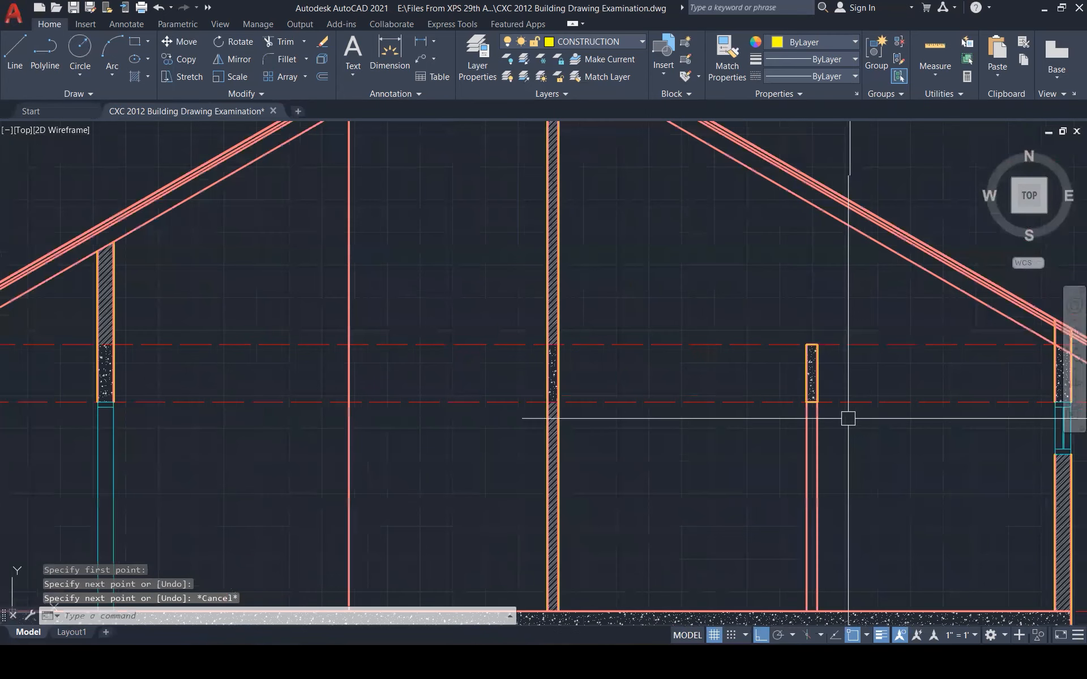
{"action": "scroll", "coordinate": [397, 470], "scroll_direction": "up", "scroll_amount": 5}
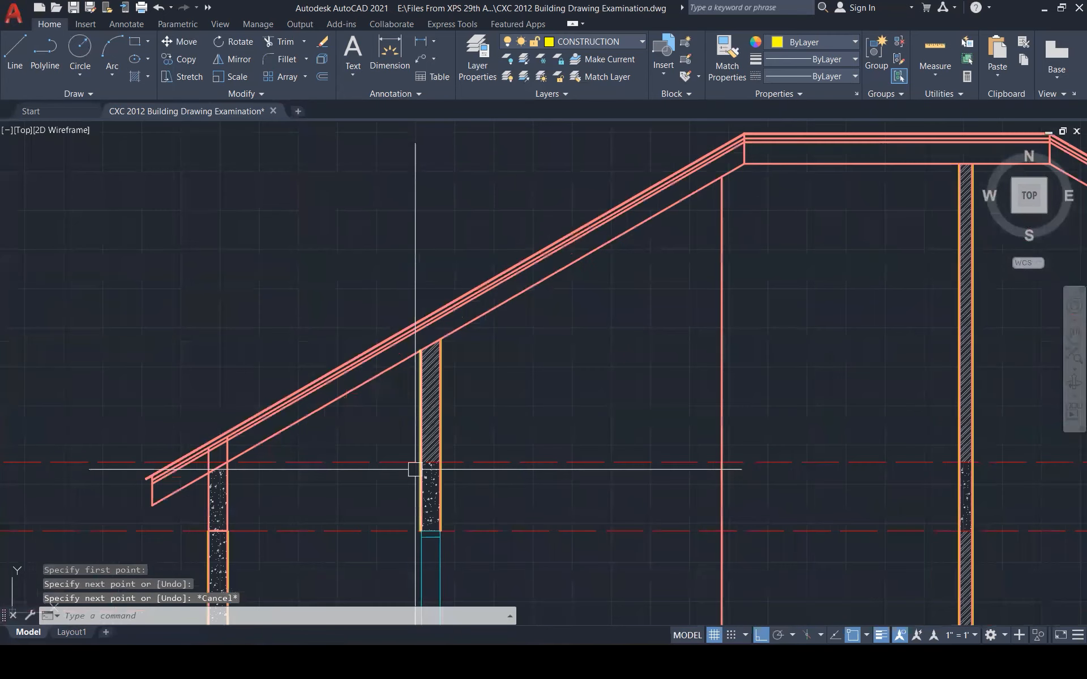
{"action": "scroll", "coordinate": [404, 541], "scroll_direction": "up", "scroll_amount": 2}
{"action": "scroll", "coordinate": [404, 541], "scroll_direction": "up", "scroll_amount": 4}
Close the column's bottom with a line from its bottom-left to bottom-right corner
{"action": "key", "text": "Return"}
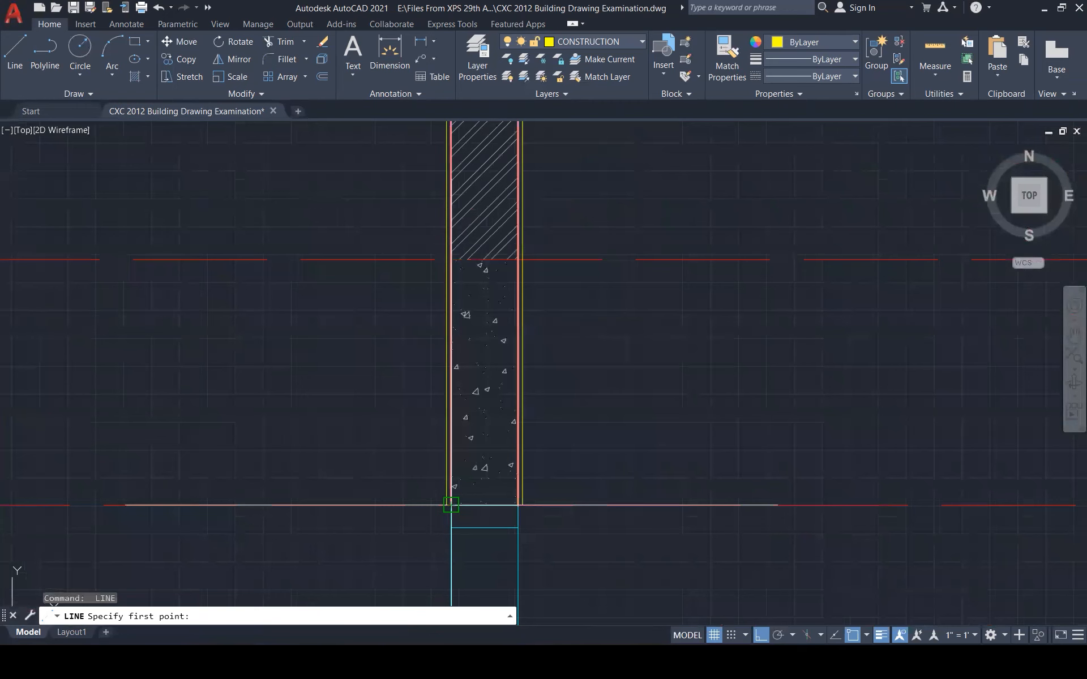
{"action": "left_click", "coordinate": [450, 504]}
{"action": "left_click", "coordinate": [519, 504]}
{"action": "key", "text": "Escape"}
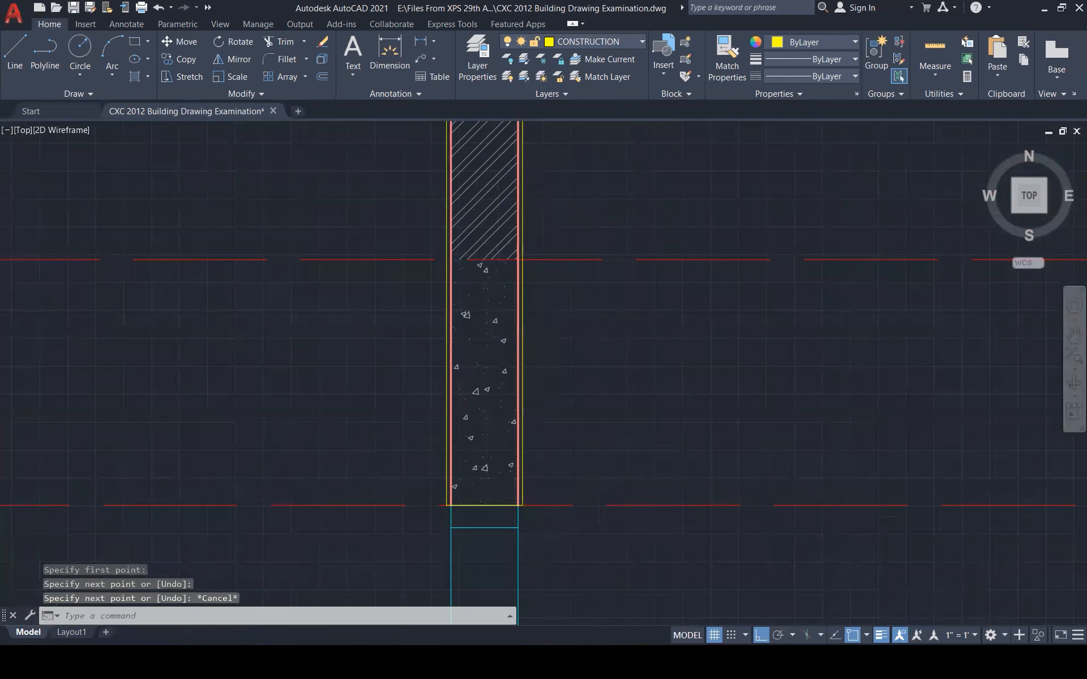
{"action": "scroll", "coordinate": [703, 439], "scroll_direction": "down", "scroll_amount": 5}
{"action": "scroll", "coordinate": [495, 451], "scroll_direction": "up", "scroll_amount": 3}
{"action": "key", "text": "Escape"}
Try extending the column edges with EXTEND, then select the stray yellow line under the floor
{"action": "type", "text": "ex"}
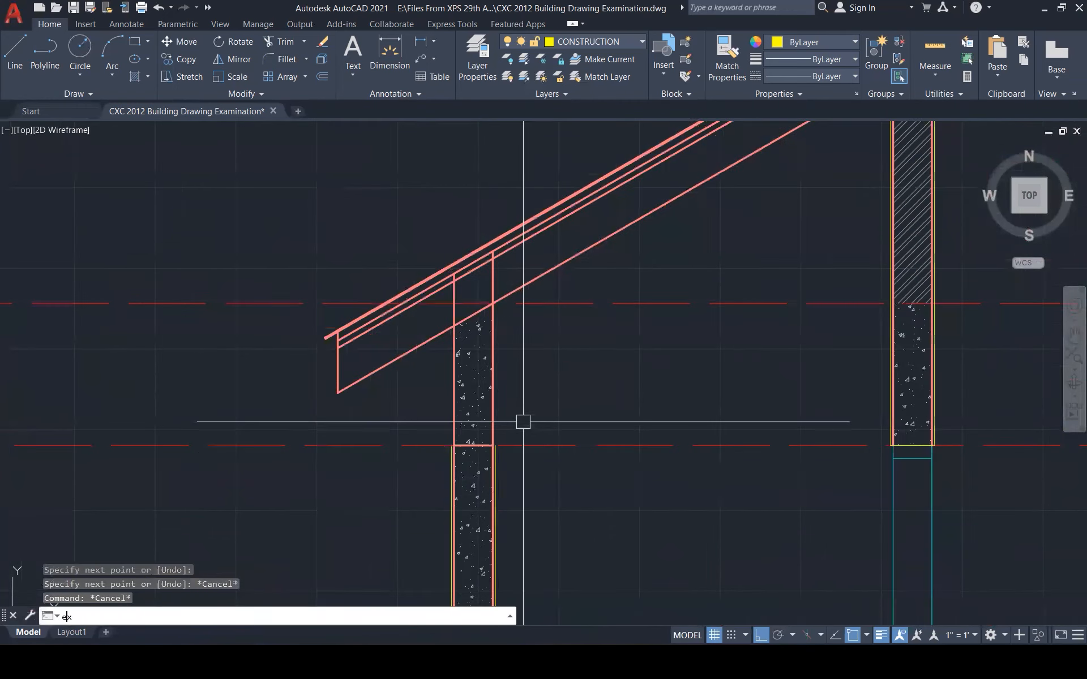
{"action": "key", "text": "Return"}
{"action": "left_click", "coordinate": [494, 477]}
{"action": "left_click", "coordinate": [449, 473]}
{"action": "key", "text": "Escape"}
{"action": "key", "text": "Escape"}
{"action": "key", "text": "Escape"}
{"action": "scroll", "coordinate": [705, 326], "scroll_direction": "down", "scroll_amount": 5}
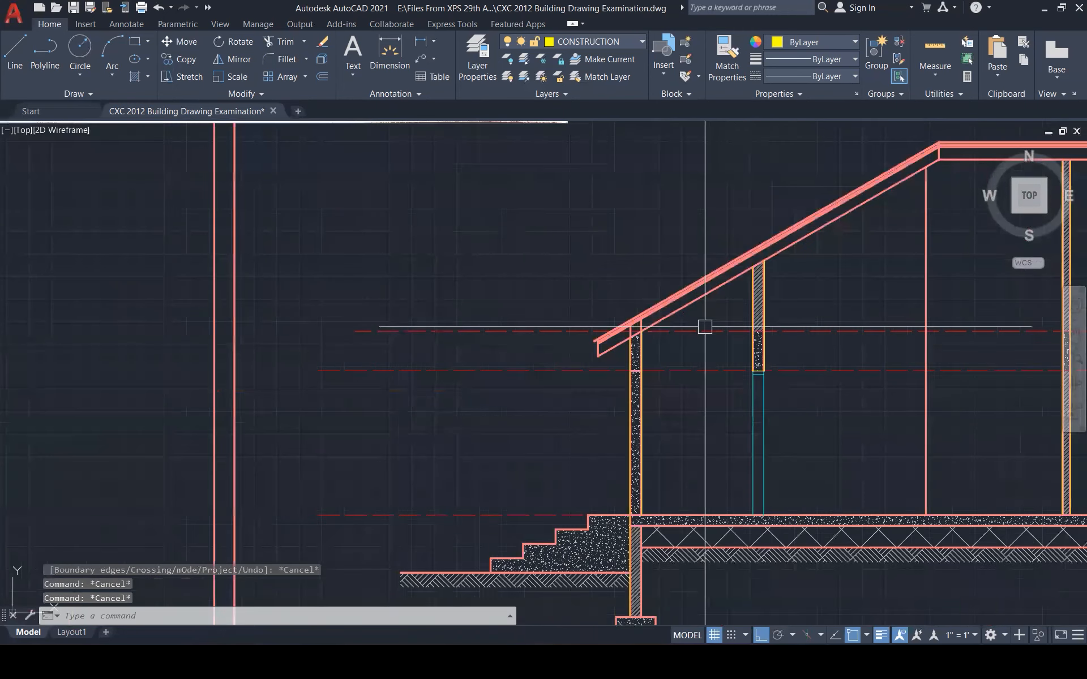
{"action": "scroll", "coordinate": [704, 326], "scroll_direction": "down", "scroll_amount": 6}
{"action": "left_click", "coordinate": [651, 530]}
Delete the stray yellow line beneath the floor
{"action": "key", "text": "Delete"}
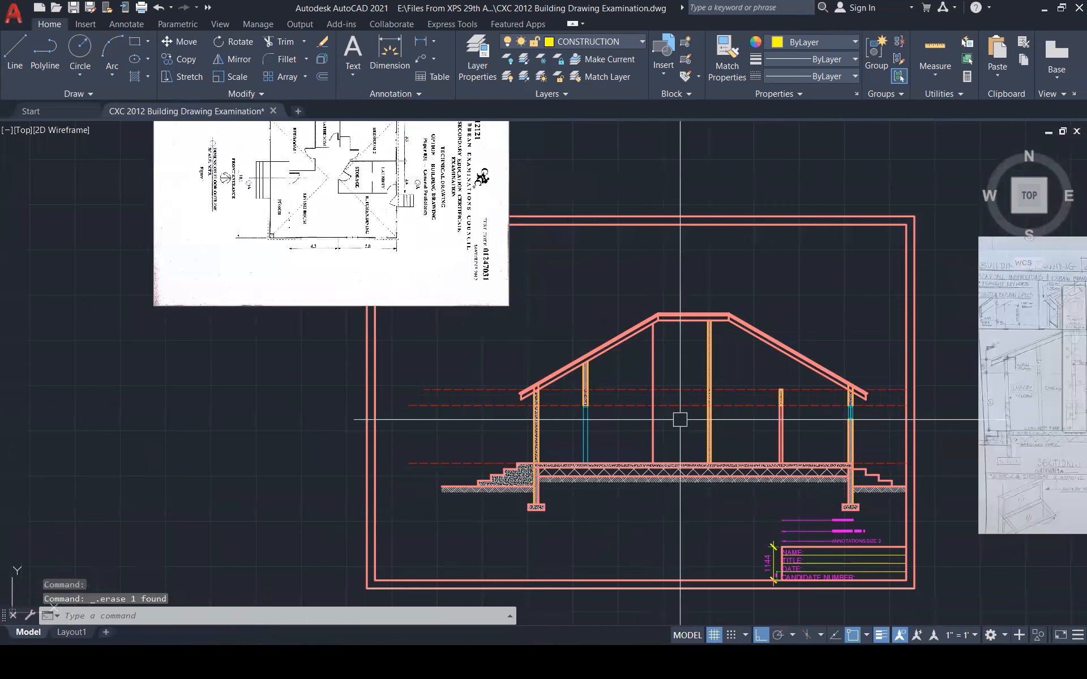
{"action": "scroll", "coordinate": [680, 419], "scroll_direction": "down", "scroll_amount": 1}
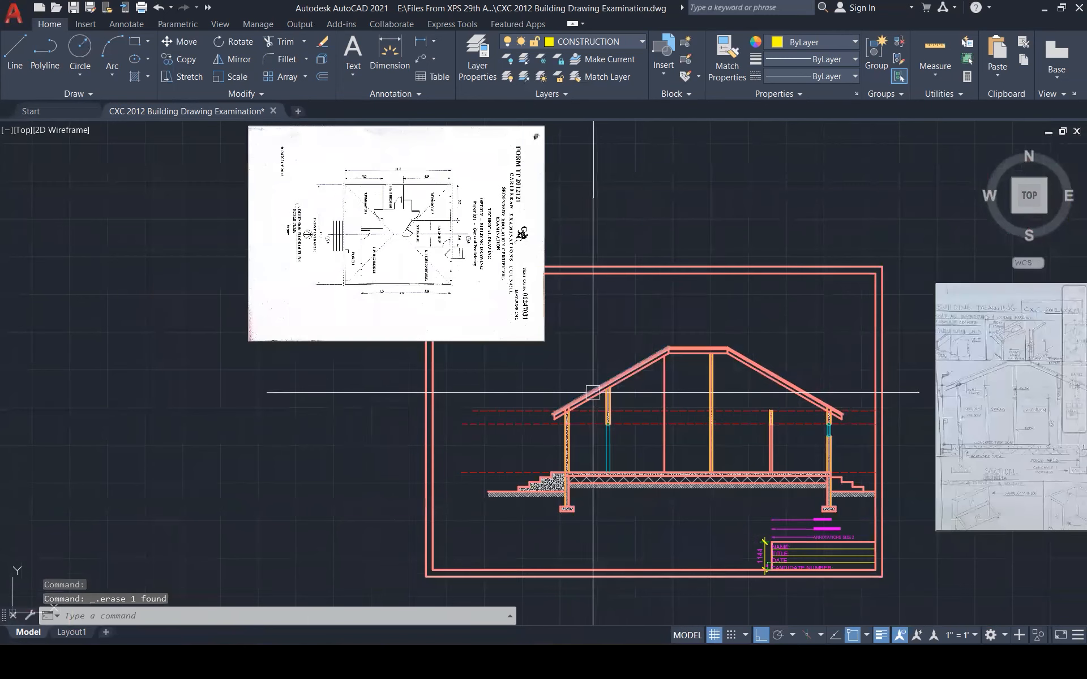
{"action": "scroll", "coordinate": [649, 433], "scroll_direction": "up", "scroll_amount": 1}
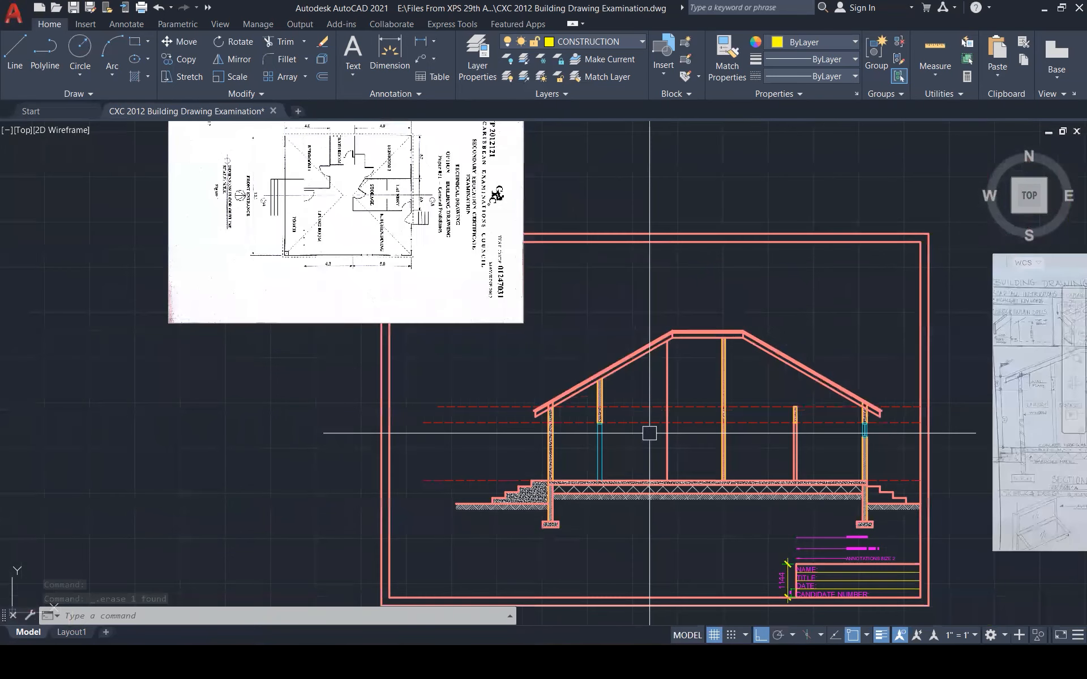
{"action": "scroll", "coordinate": [575, 430], "scroll_direction": "up", "scroll_amount": 2}
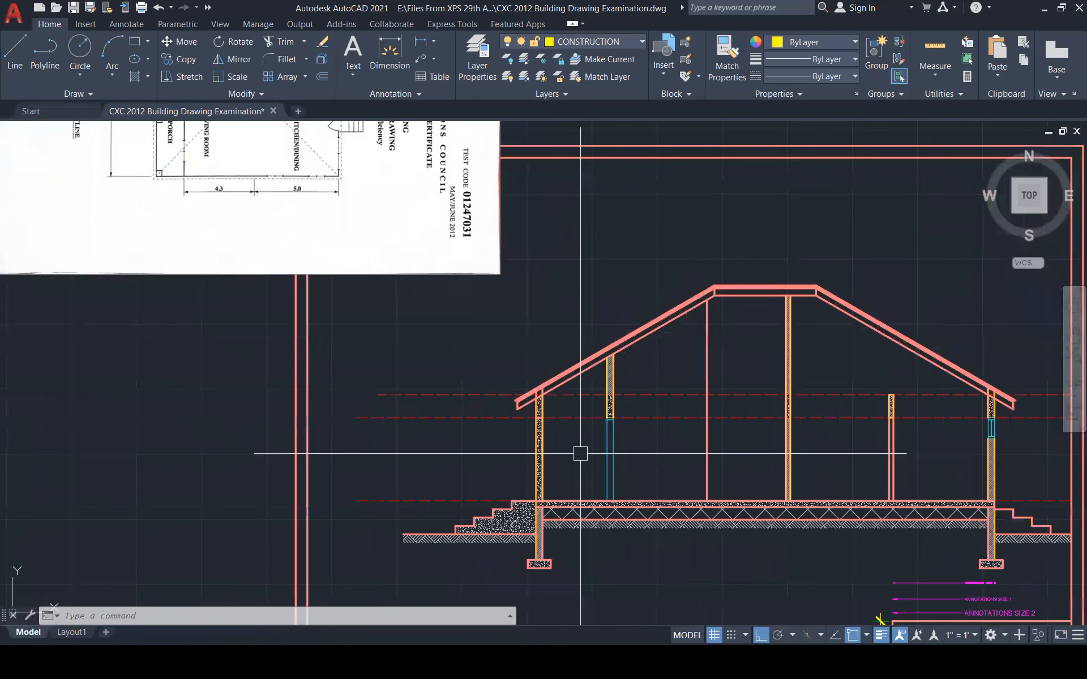
Add a PORCH multiline text label inside the left-hand room
{"action": "key", "text": "Escape"}
{"action": "key", "text": "Escape"}
{"action": "type", "text": "mt"}
{"action": "key", "text": "Return"}
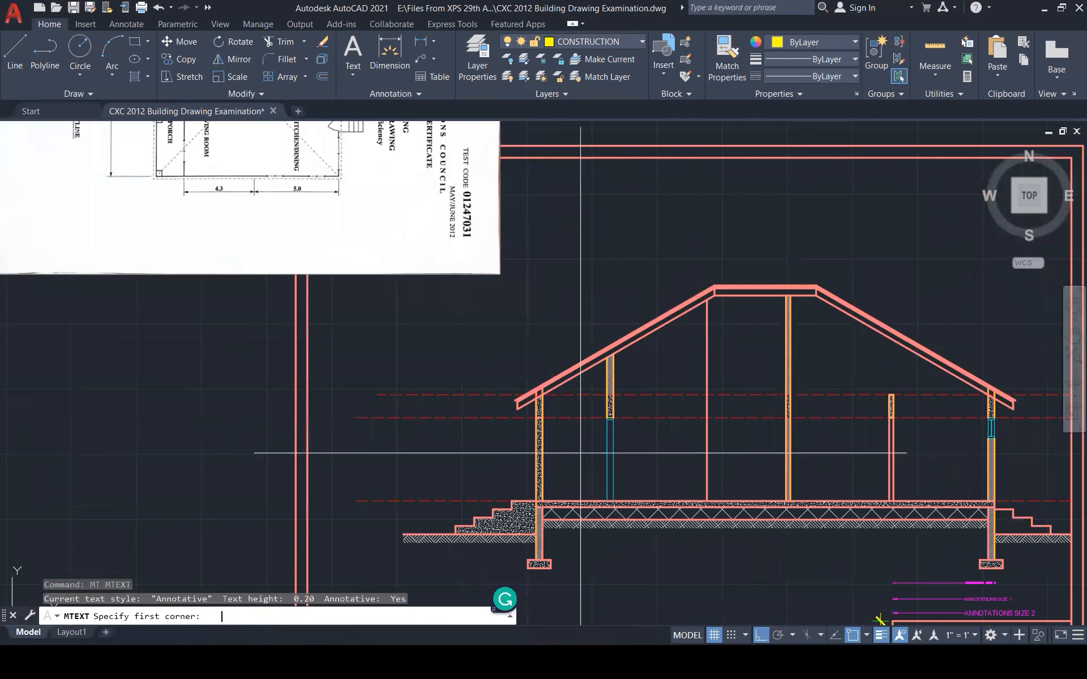
{"action": "left_click", "coordinate": [553, 449]}
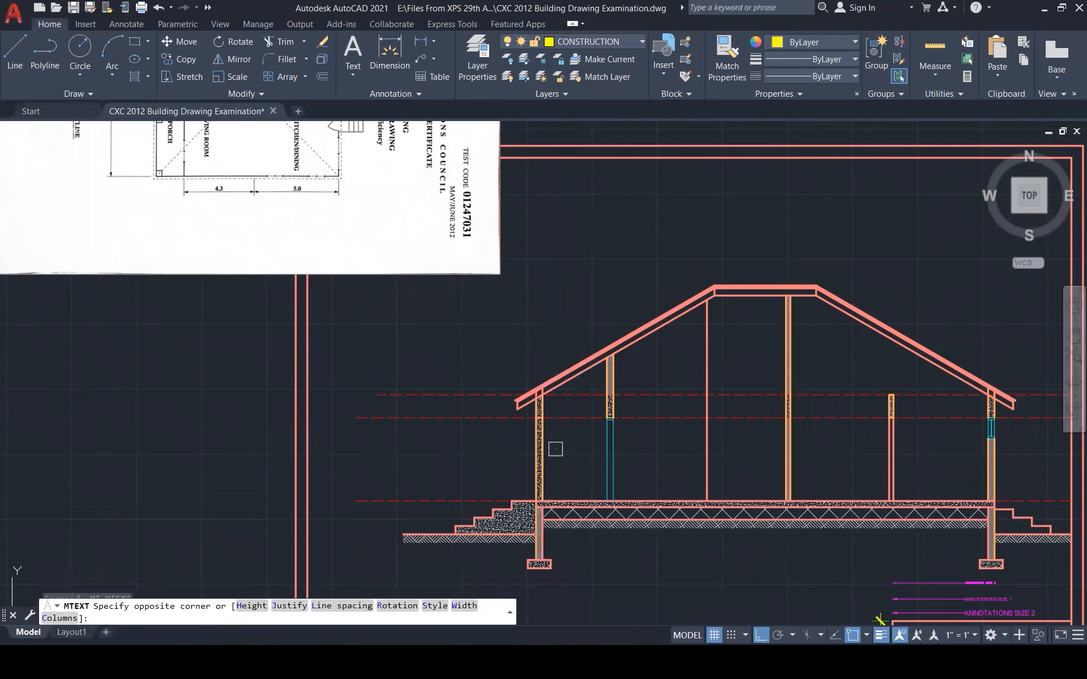
{"action": "scroll", "coordinate": [569, 457], "scroll_direction": "down", "scroll_amount": 1}
{"action": "scroll", "coordinate": [569, 458], "scroll_direction": "down", "scroll_amount": 1}
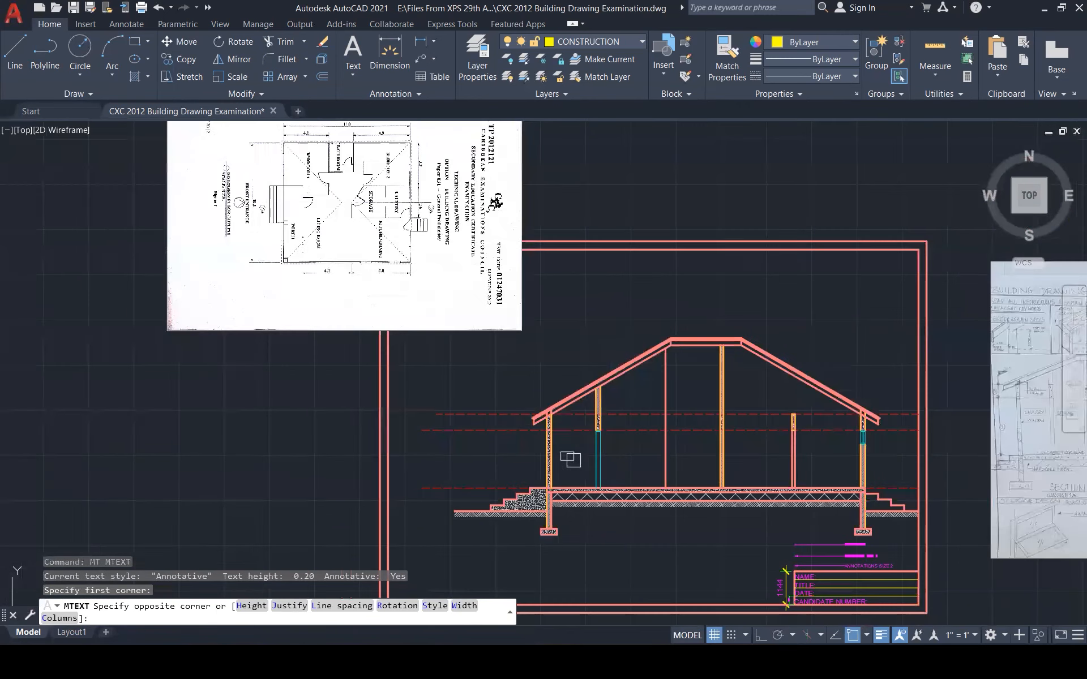
{"action": "scroll", "coordinate": [570, 459], "scroll_direction": "up", "scroll_amount": 2}
{"action": "left_click", "coordinate": [597, 448]}
{"action": "type", "text": "PORCH"}
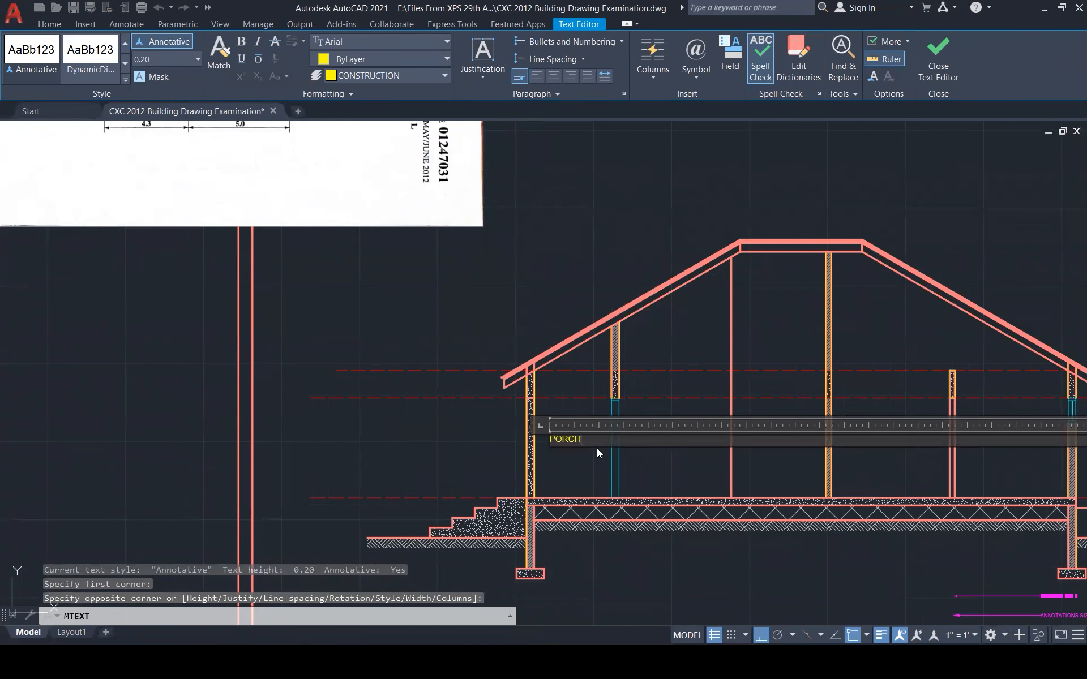
{"action": "key", "text": "Escape"}
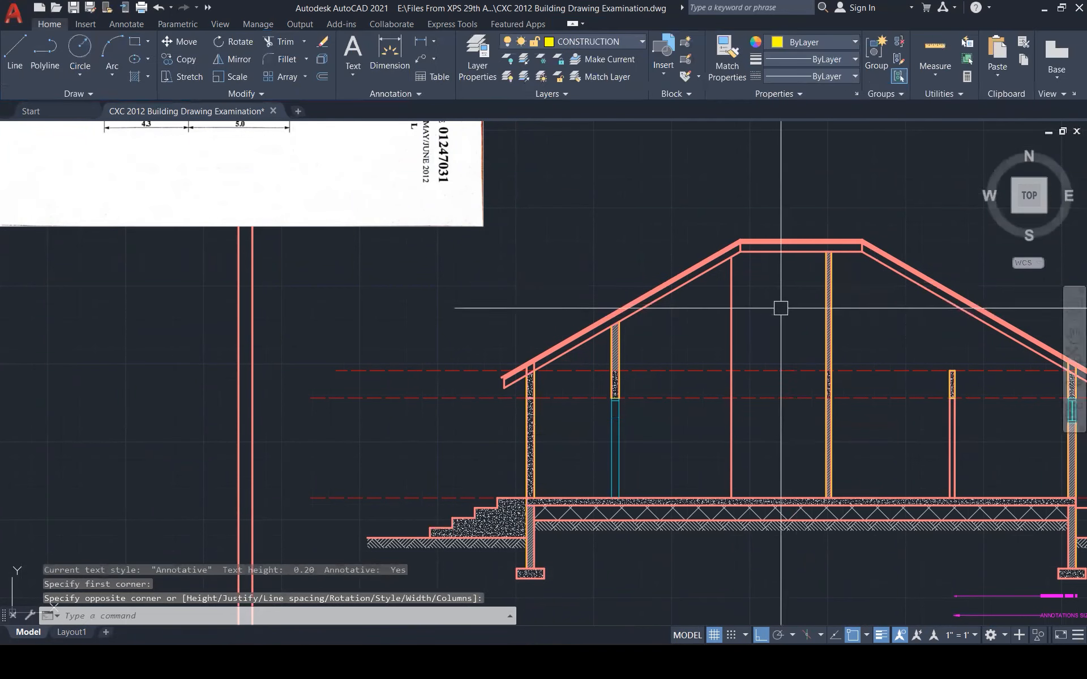
{"action": "type", "text": "MA"}
{"action": "key", "text": "Return"}
Match the PORCH label's properties to the TITLE text
{"action": "scroll", "coordinate": [847, 439], "scroll_direction": "down", "scroll_amount": 5}
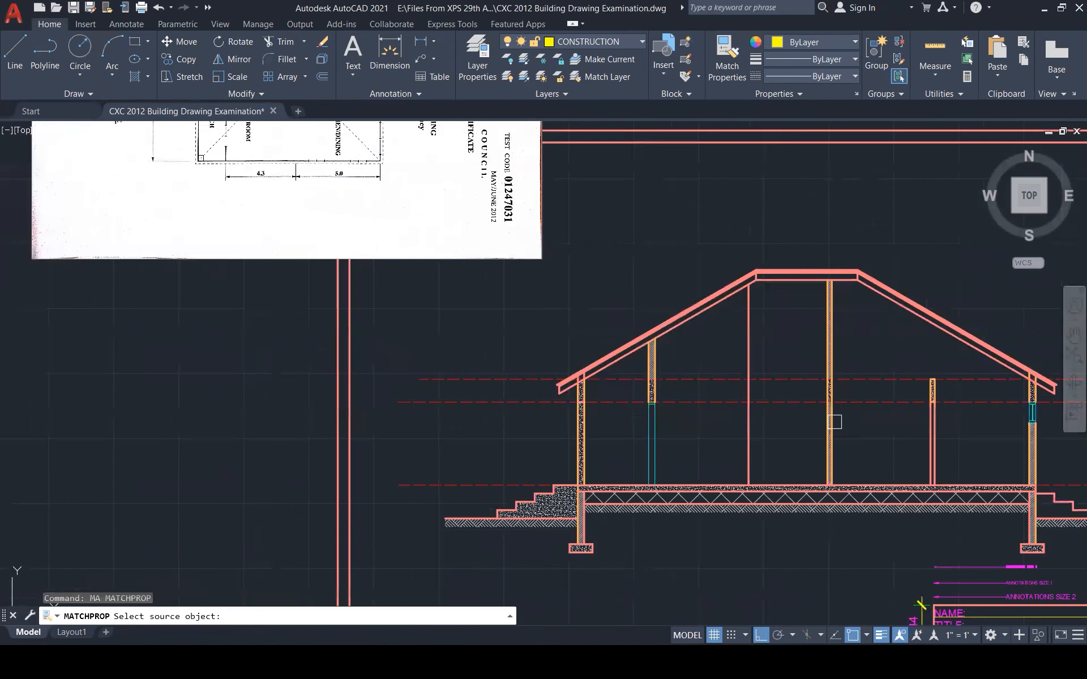
{"action": "scroll", "coordinate": [917, 532], "scroll_direction": "up", "scroll_amount": 6}
{"action": "left_click", "coordinate": [832, 480]}
{"action": "scroll", "coordinate": [787, 473], "scroll_direction": "down", "scroll_amount": 3}
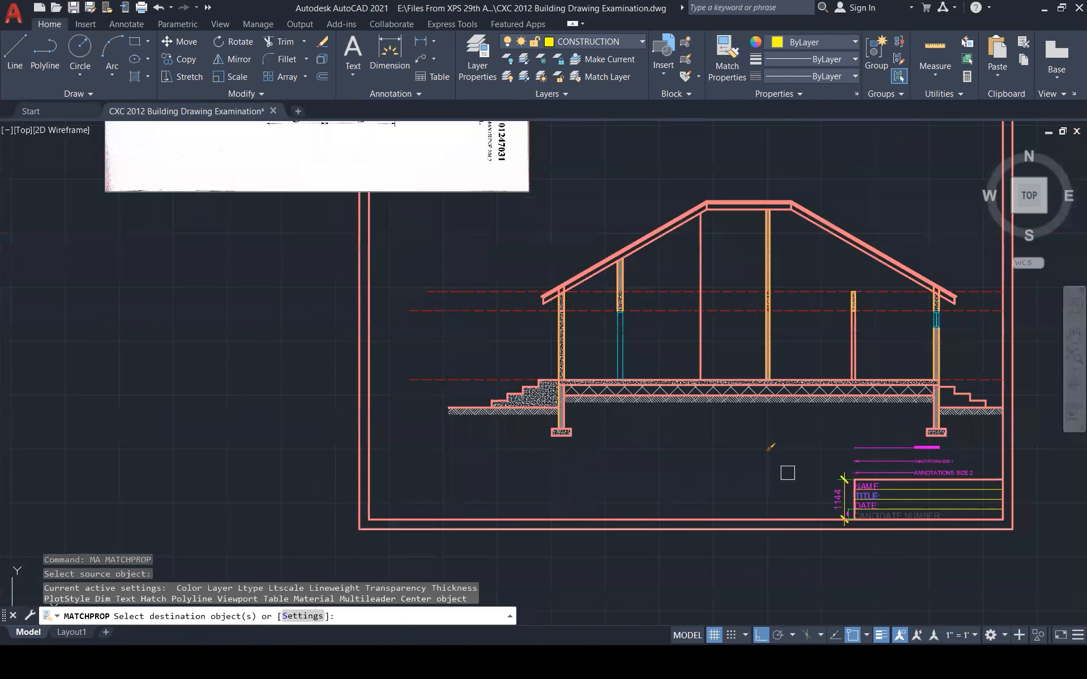
{"action": "left_click", "coordinate": [609, 327]}
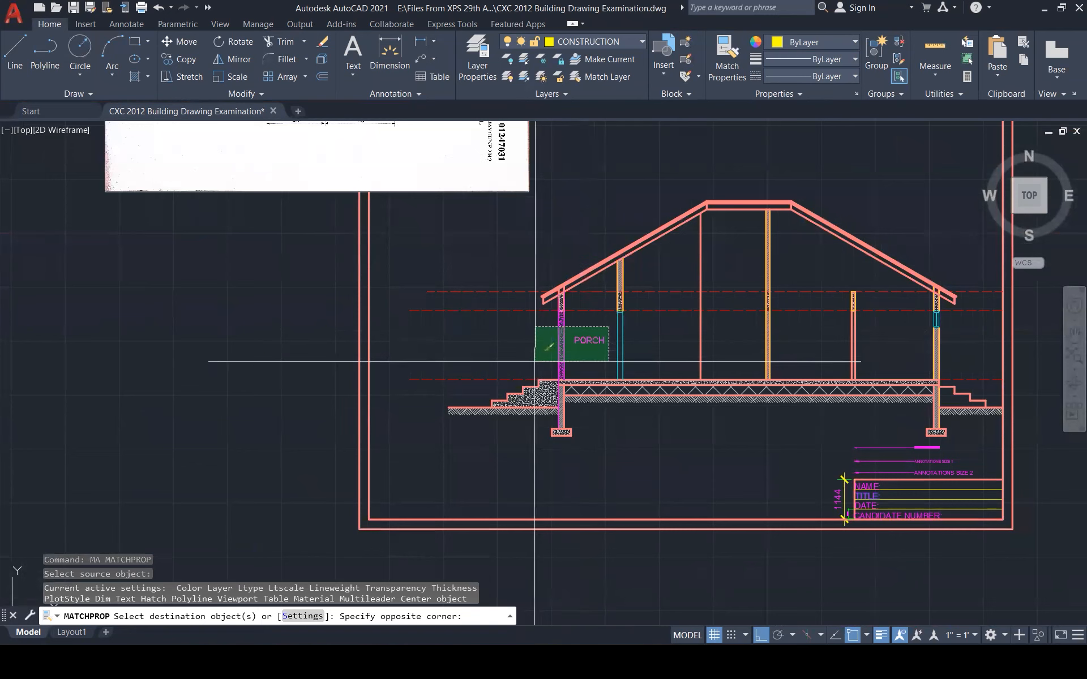
{"action": "left_click", "coordinate": [566, 347]}
{"action": "key", "text": "Escape"}
{"action": "key", "text": "Escape"}
Copy the PORCH label into the four other room bays to the right
{"action": "left_click", "coordinate": [590, 338]}
{"action": "type", "text": "co"}
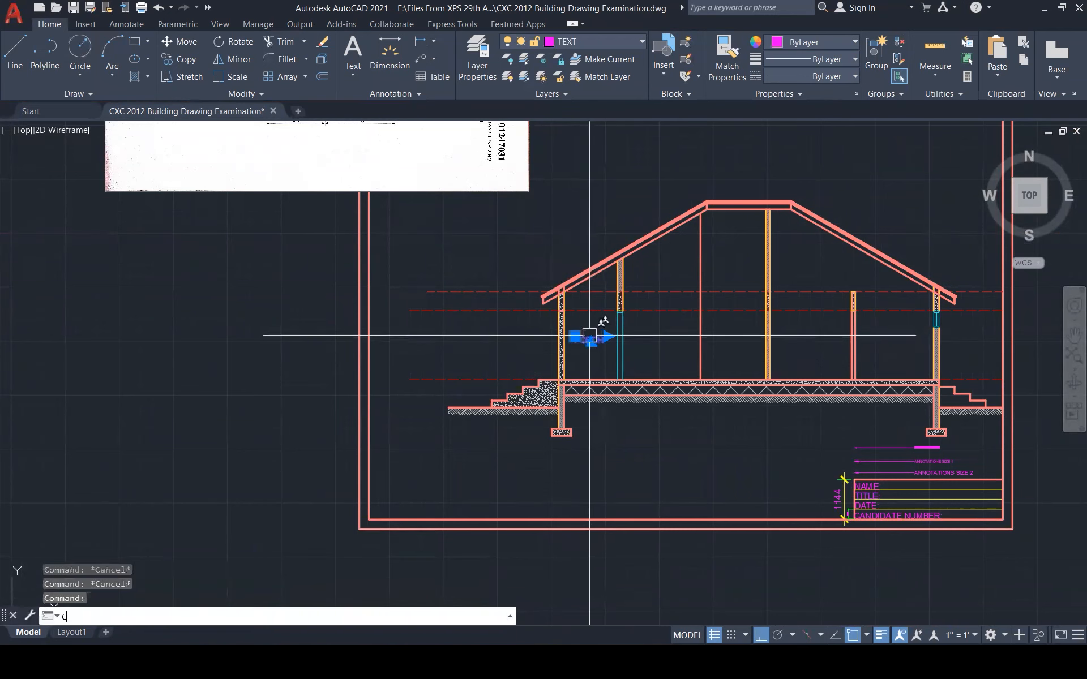
{"action": "key", "text": "Return"}
{"action": "left_click", "coordinate": [575, 339]}
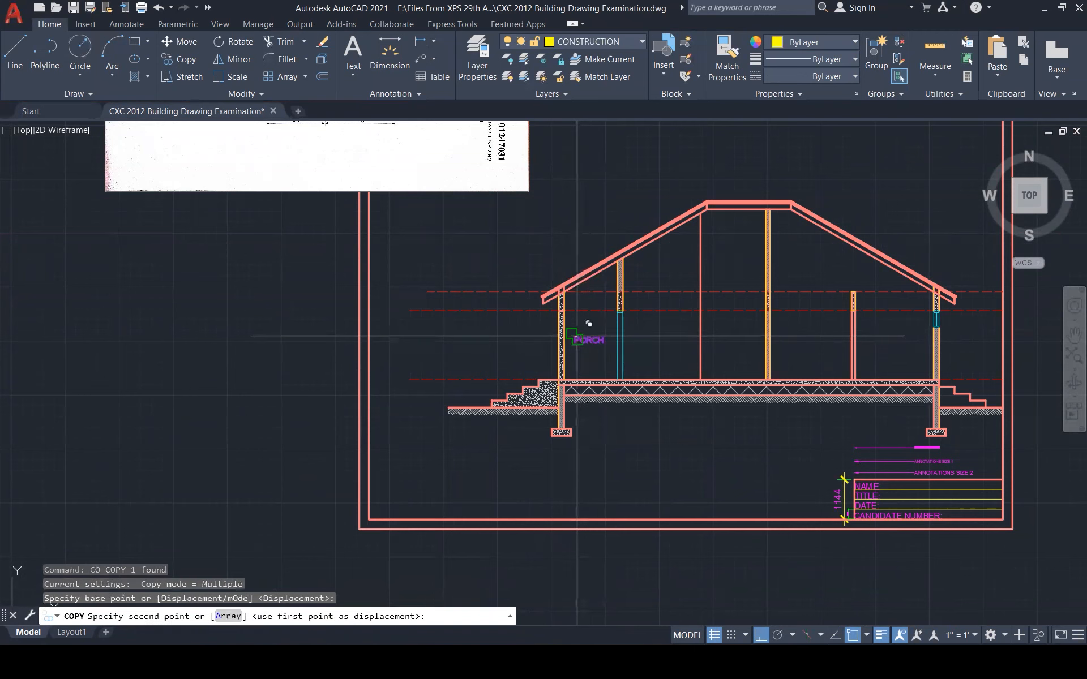
{"action": "left_click", "coordinate": [648, 339]}
{"action": "left_click", "coordinate": [720, 338]}
{"action": "left_click", "coordinate": [793, 338]}
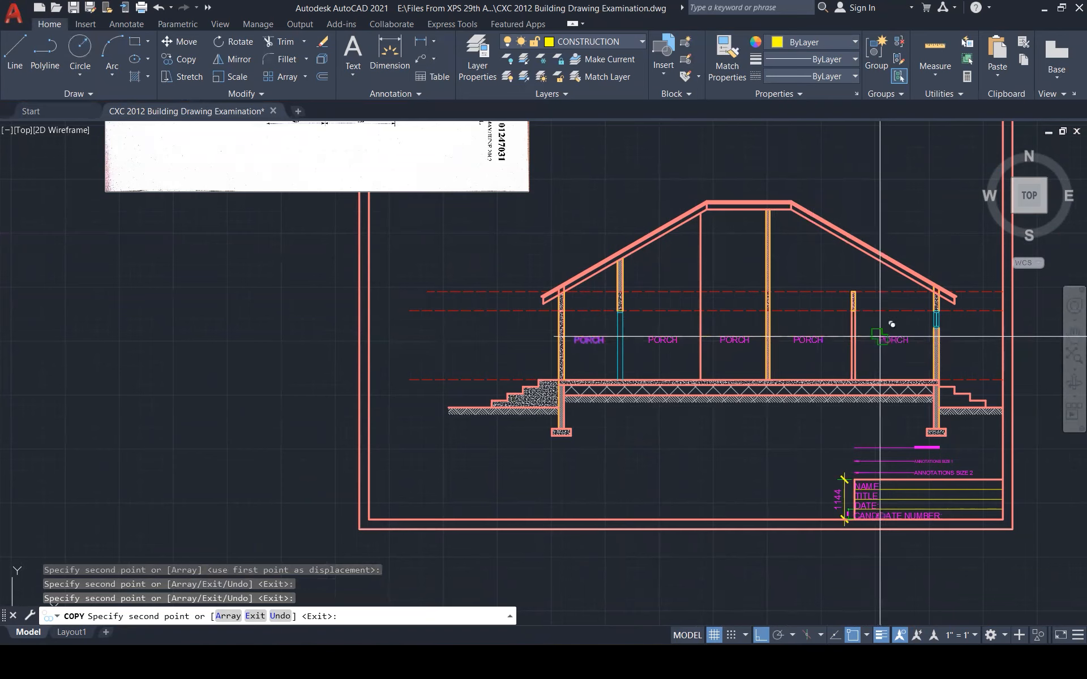
{"action": "left_click", "coordinate": [872, 337]}
{"action": "scroll", "coordinate": [773, 414], "scroll_direction": "down", "scroll_amount": 2}
{"action": "scroll", "coordinate": [464, 133], "scroll_direction": "up", "scroll_amount": 3}
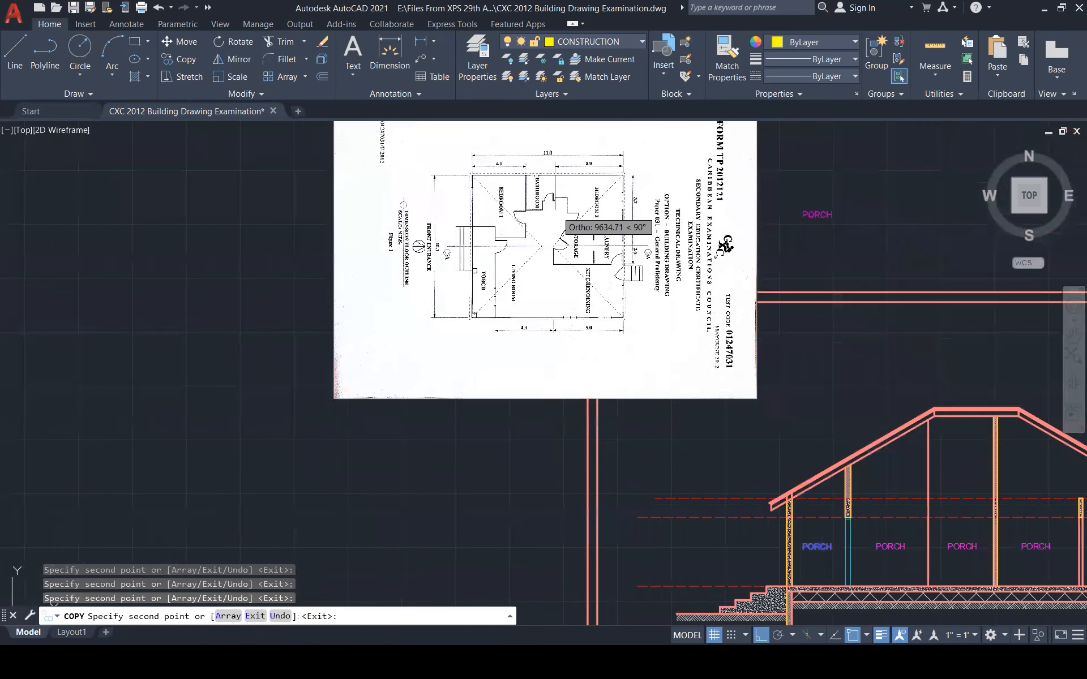
{"action": "scroll", "coordinate": [700, 440], "scroll_direction": "up", "scroll_amount": 1}
{"action": "key", "text": "Escape"}
{"action": "key", "text": "Escape"}
{"action": "scroll", "coordinate": [700, 440], "scroll_direction": "down", "scroll_amount": 4}
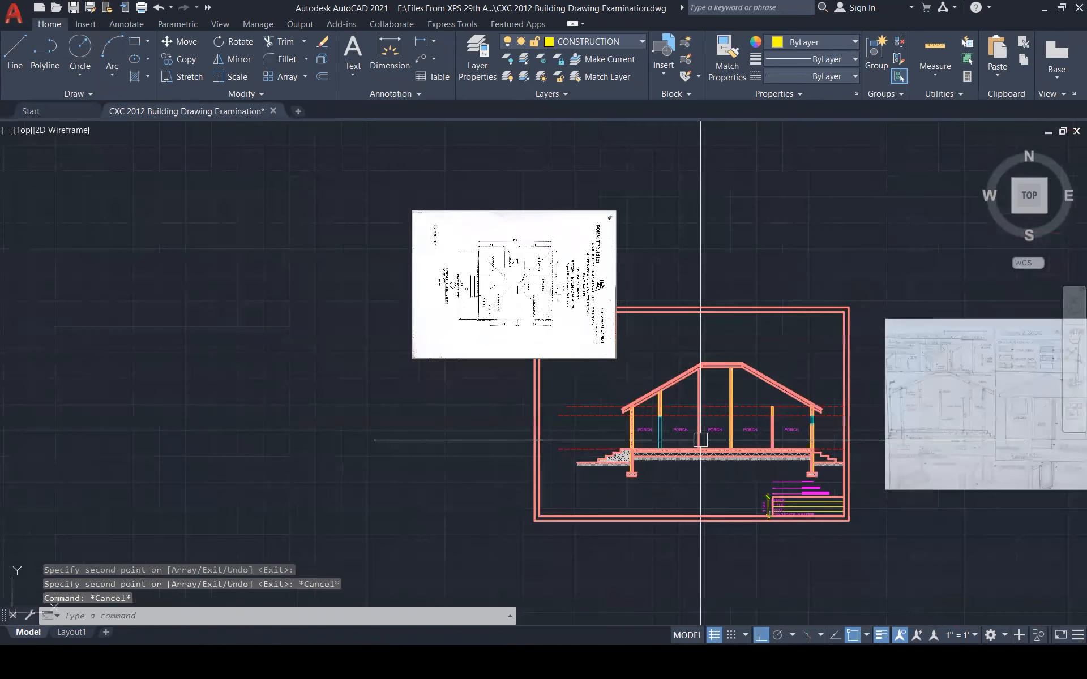
{"action": "scroll", "coordinate": [701, 440], "scroll_direction": "up", "scroll_amount": 5}
Change the second room label to LIVING ROOM
{"action": "double_click", "coordinate": [653, 416]}
{"action": "type", "text": "LIVING ROOM"}
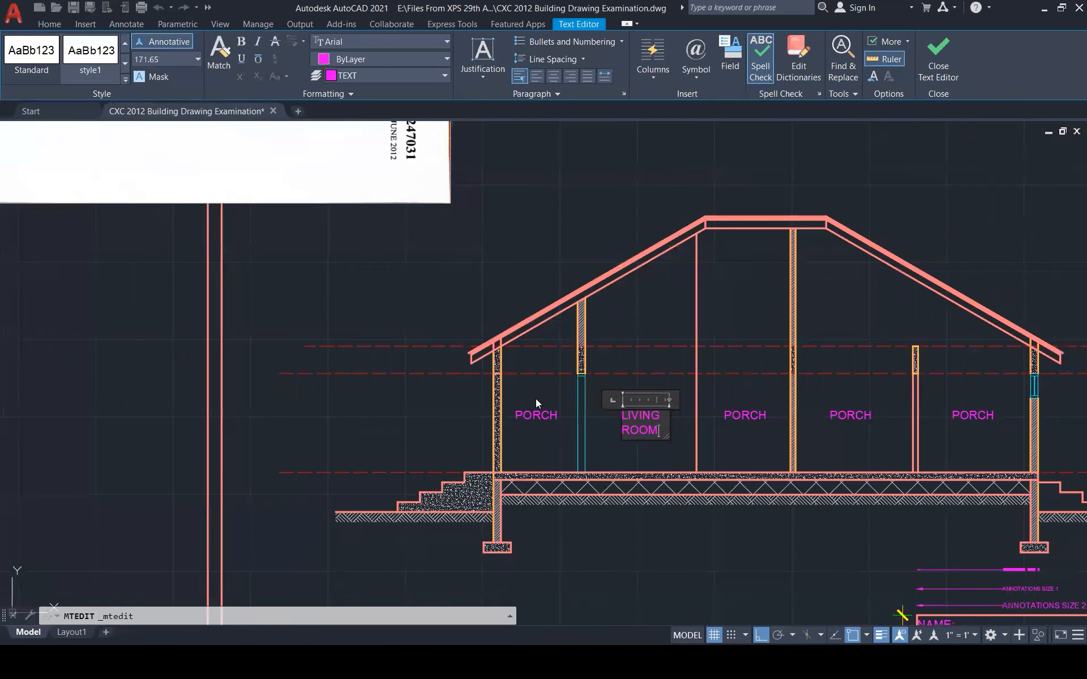
{"action": "left_click", "coordinate": [717, 399]}
{"action": "scroll", "coordinate": [702, 440], "scroll_direction": "down", "scroll_amount": 1}
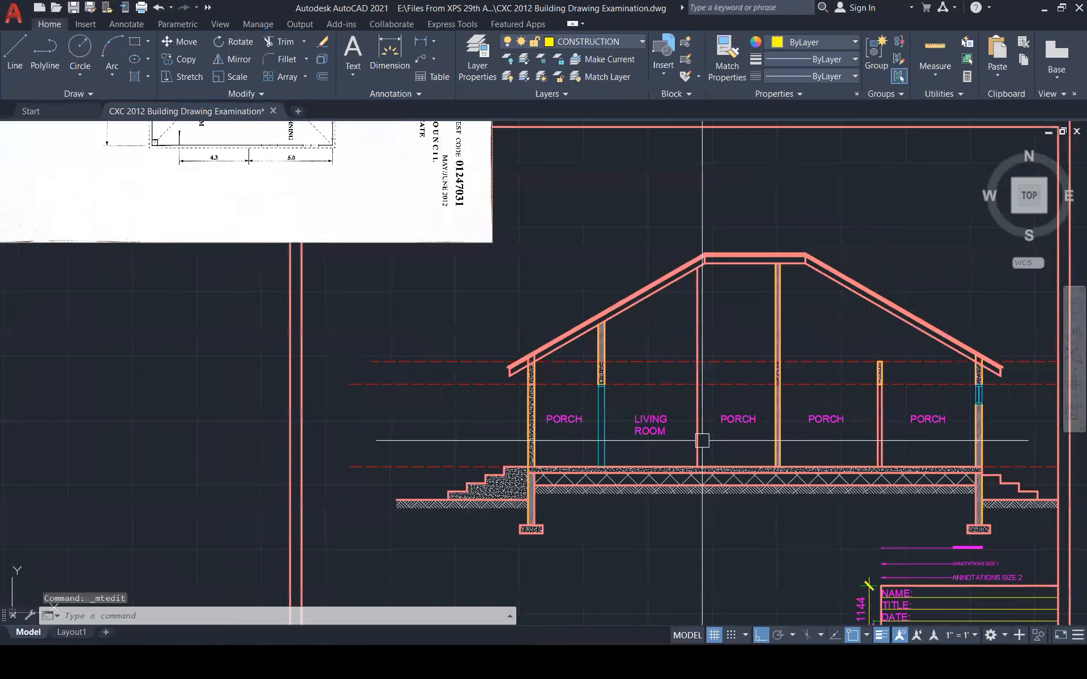
{"action": "scroll", "coordinate": [702, 440], "scroll_direction": "down", "scroll_amount": 4}
{"action": "scroll", "coordinate": [552, 270], "scroll_direction": "up", "scroll_amount": 6}
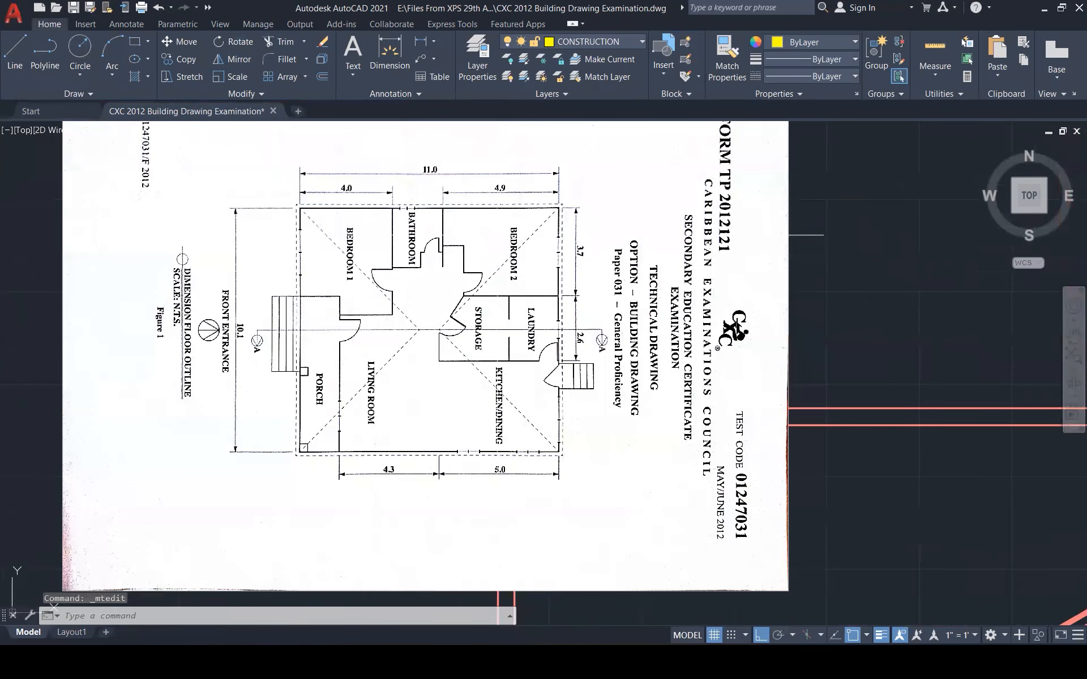
{"action": "scroll", "coordinate": [496, 235], "scroll_direction": "down", "scroll_amount": 4}
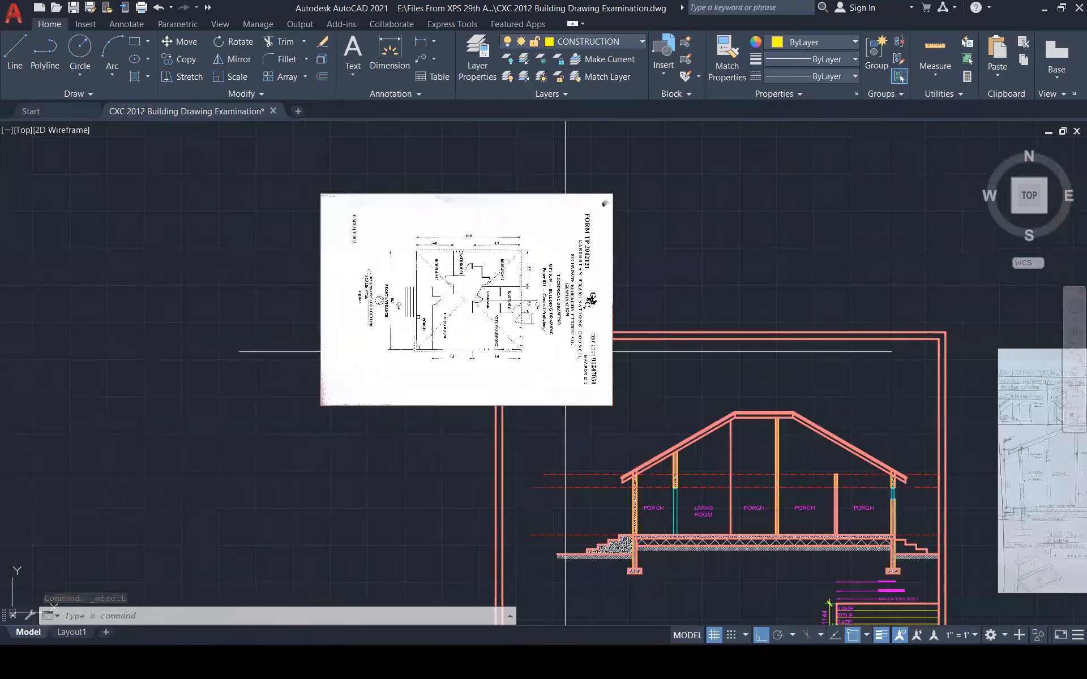
{"action": "scroll", "coordinate": [756, 497], "scroll_direction": "up", "scroll_amount": 2}
{"action": "scroll", "coordinate": [751, 514], "scroll_direction": "up", "scroll_amount": 2}
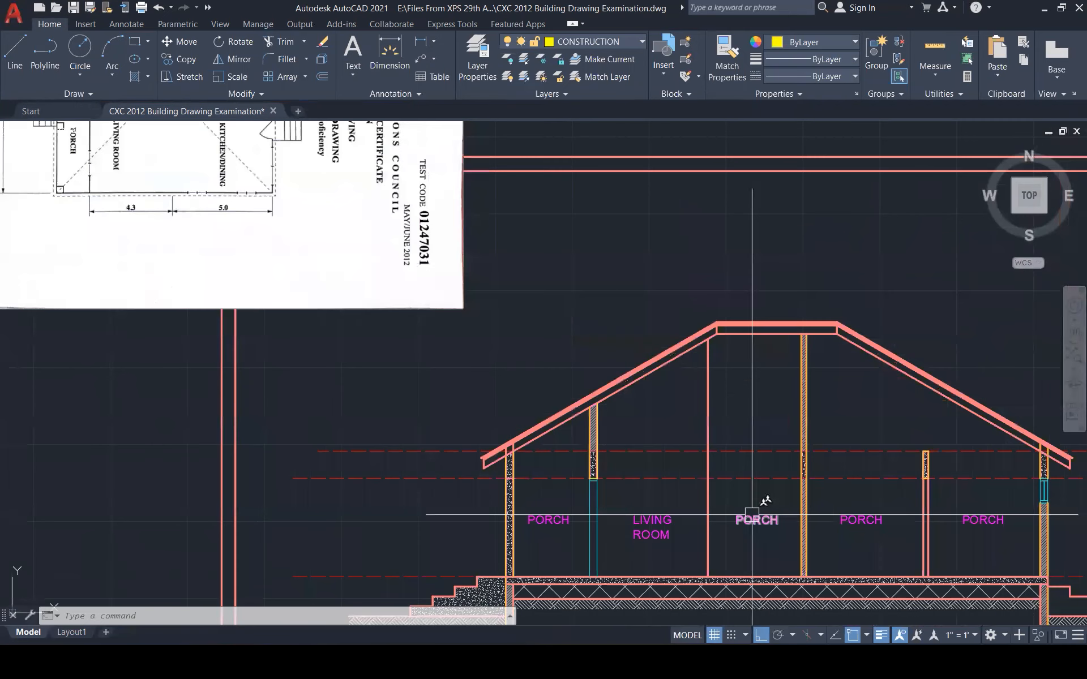
{"action": "scroll", "coordinate": [752, 515], "scroll_direction": "down", "scroll_amount": 2}
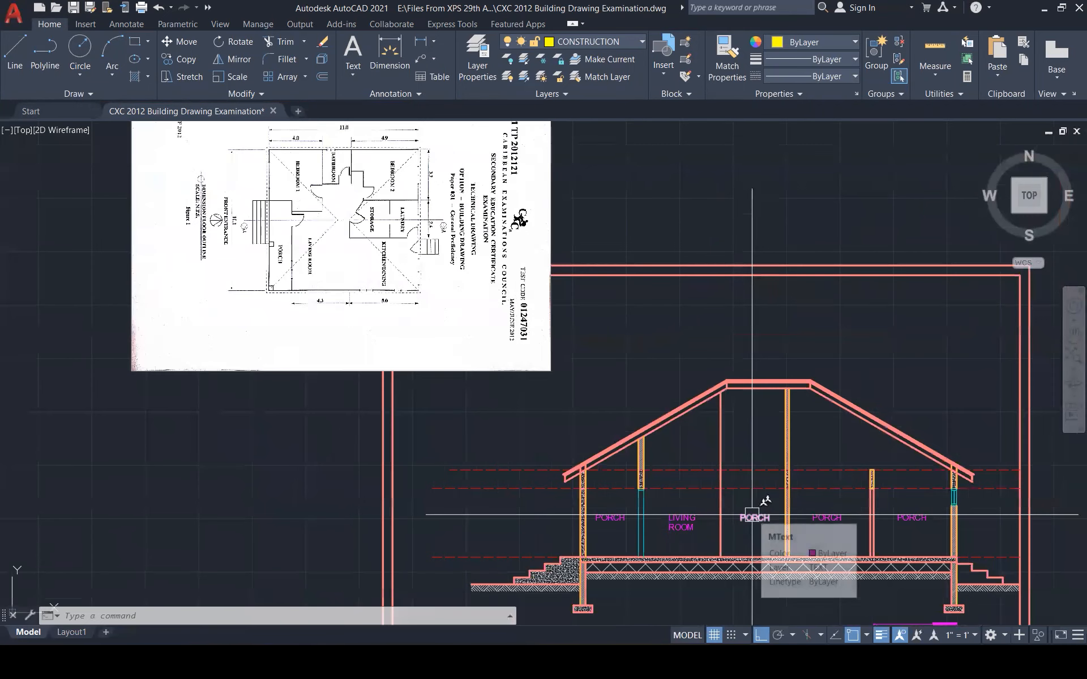
Change the next two room labels to STORAGE
{"action": "left_click", "coordinate": [752, 514]}
{"action": "double_click", "coordinate": [753, 516]}
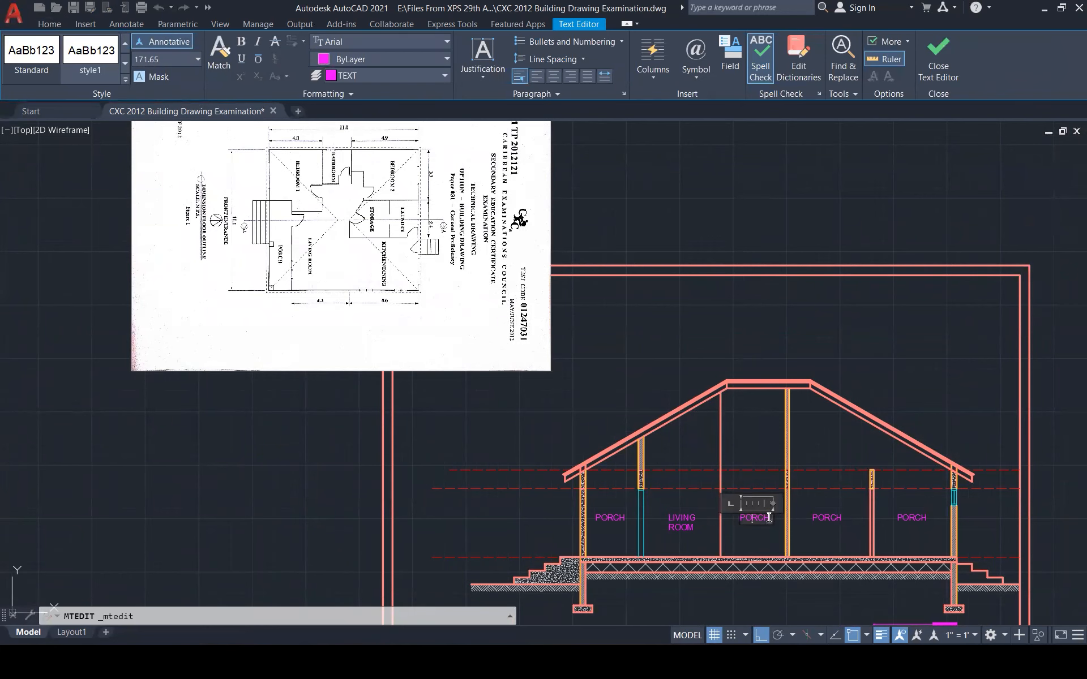
{"action": "scroll", "coordinate": [768, 517], "scroll_direction": "up", "scroll_amount": 4}
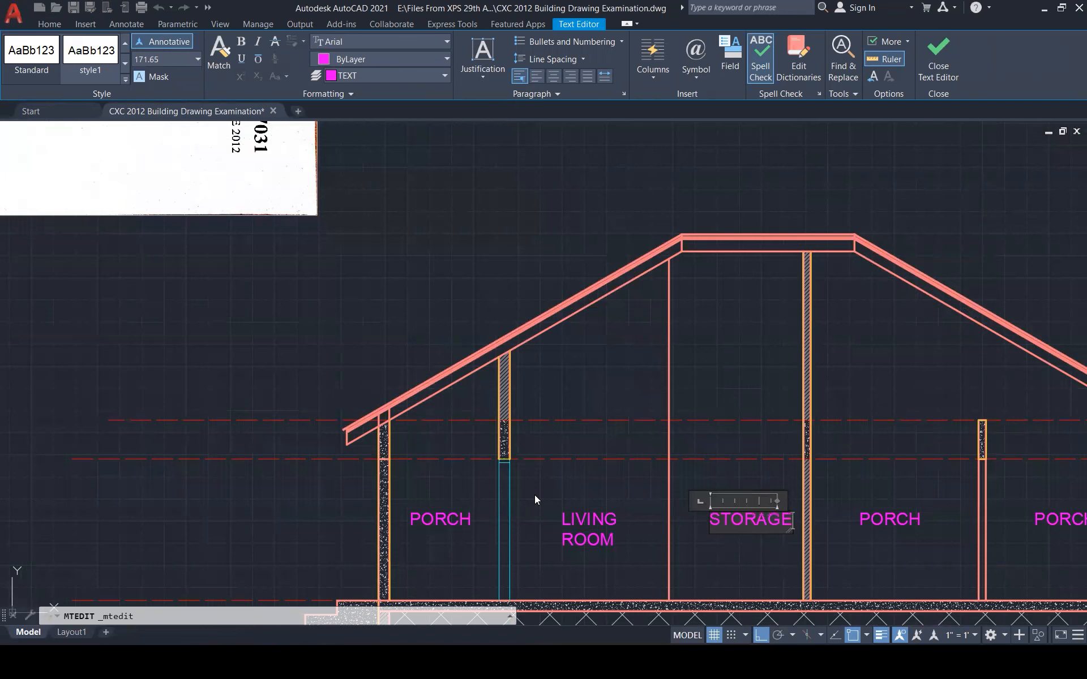
{"action": "left_click", "coordinate": [689, 393]}
{"action": "scroll", "coordinate": [801, 505], "scroll_direction": "down", "scroll_amount": 2}
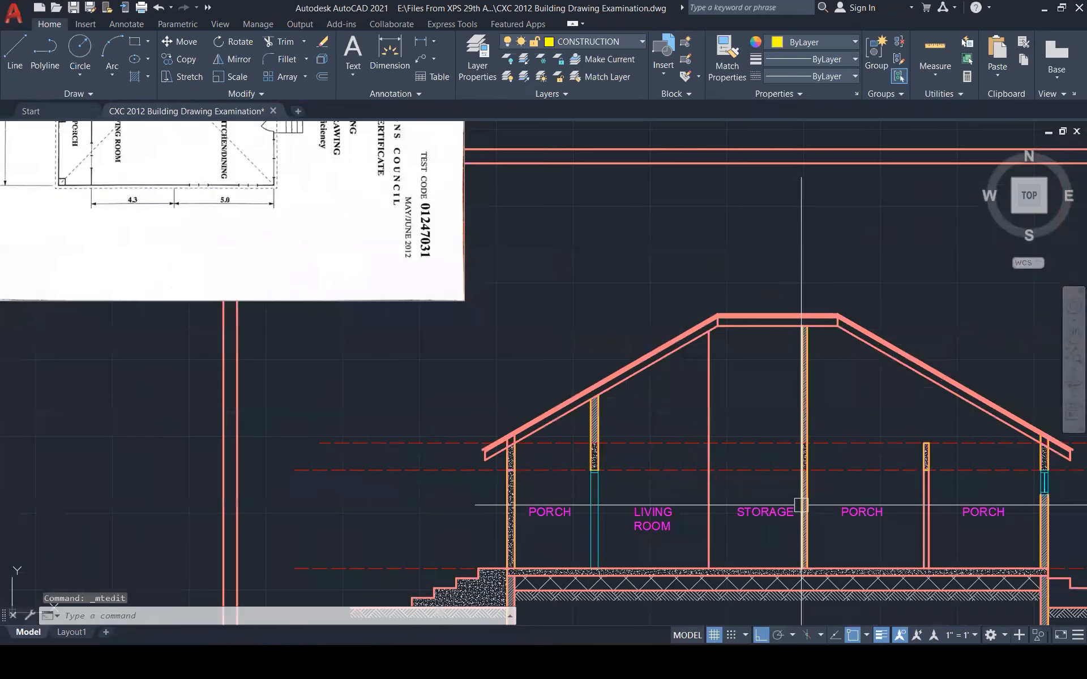
{"action": "scroll", "coordinate": [801, 505], "scroll_direction": "down", "scroll_amount": 2}
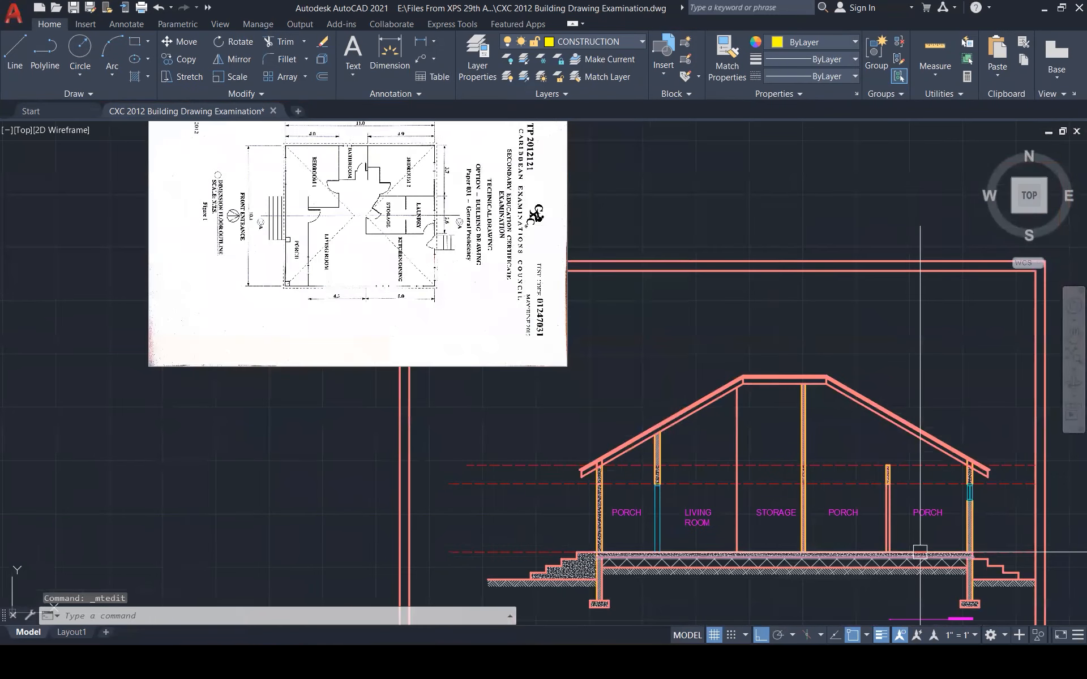
{"action": "double_click", "coordinate": [854, 512]}
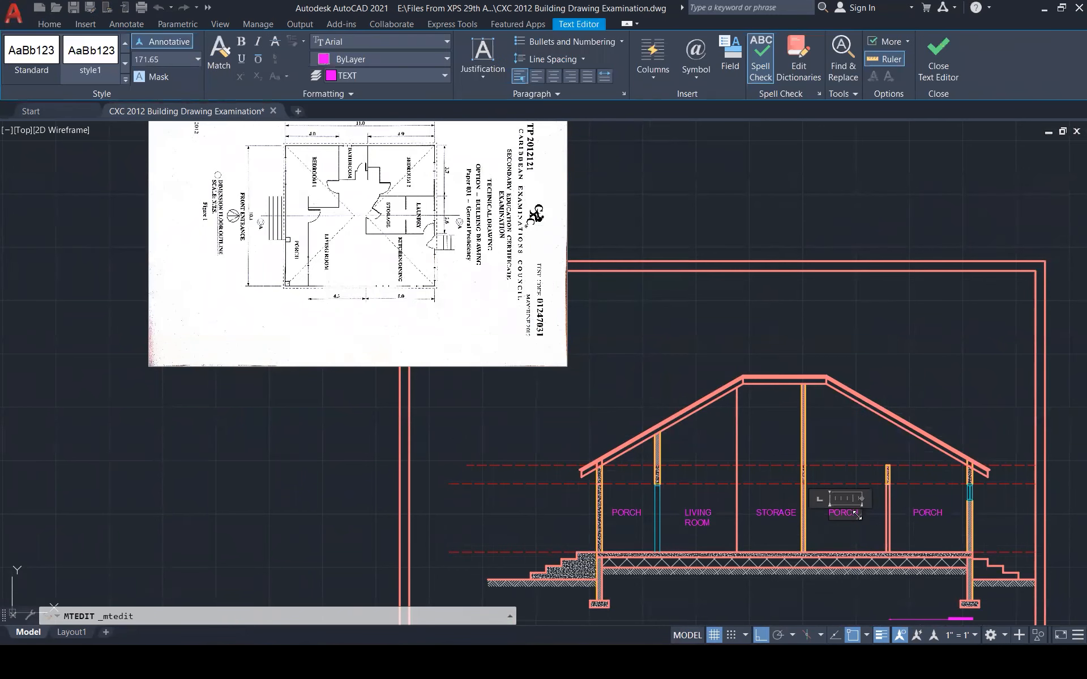
{"action": "scroll", "coordinate": [857, 512], "scroll_direction": "up", "scroll_amount": 3}
{"action": "scroll", "coordinate": [857, 512], "scroll_direction": "up", "scroll_amount": 2}
{"action": "type", "text": "STO"}
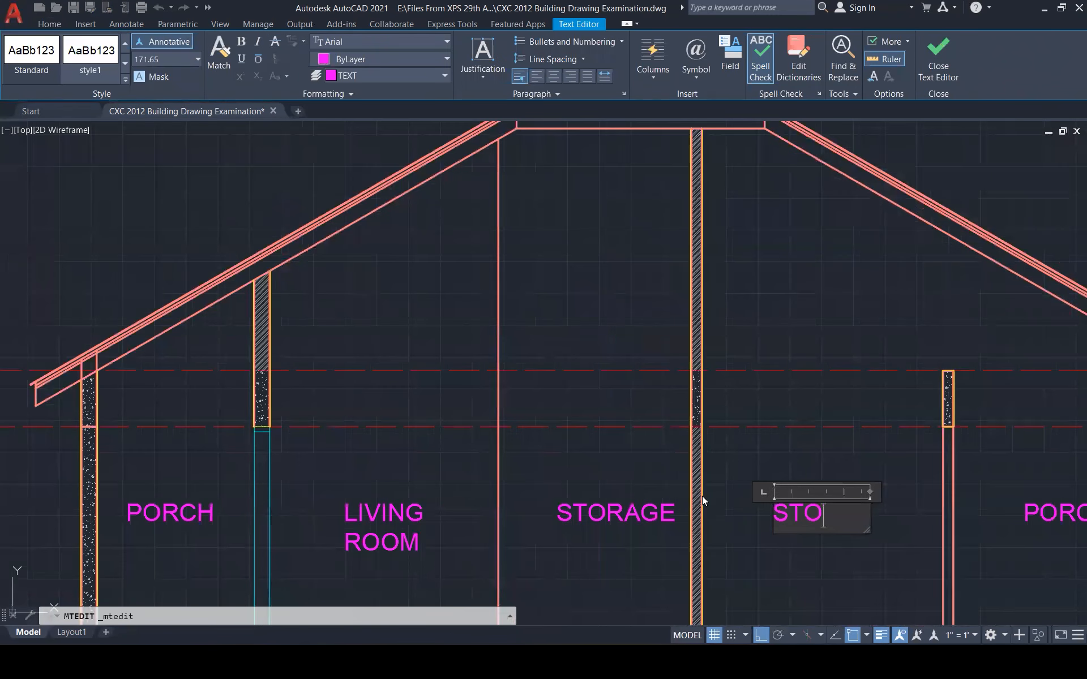
{"action": "type", "text": "RAGE"}
{"action": "left_click", "coordinate": [702, 496]}
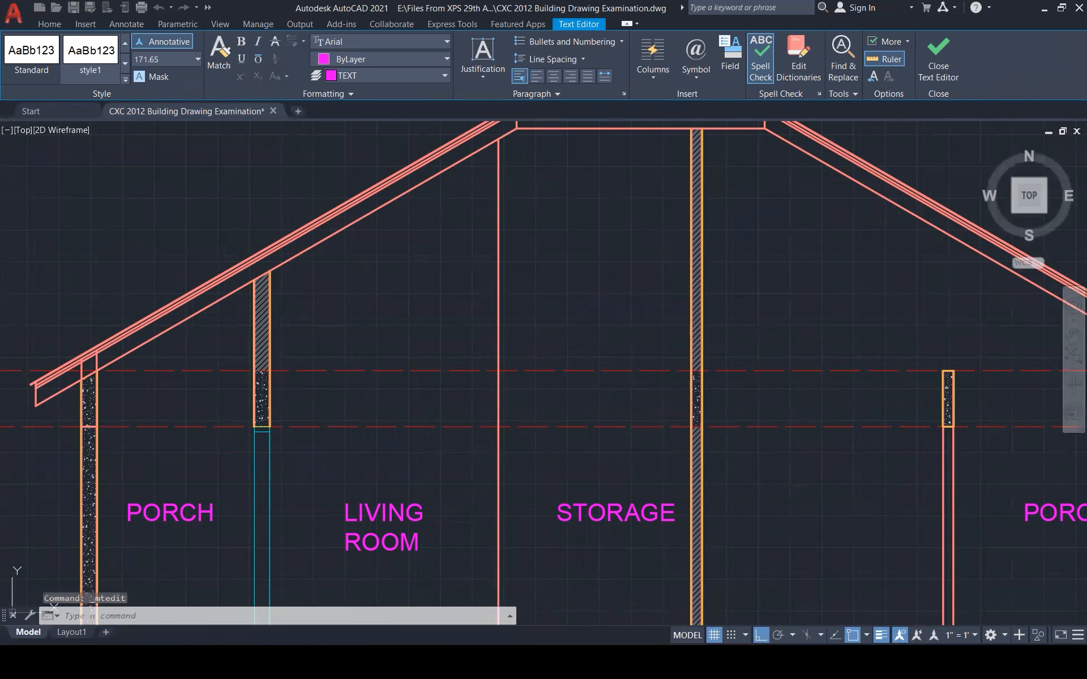
{"action": "scroll", "coordinate": [708, 483], "scroll_direction": "down", "scroll_amount": 1}
{"action": "scroll", "coordinate": [708, 483], "scroll_direction": "down", "scroll_amount": 1}
Change the right-hand room label to LAUNDRY
{"action": "left_click", "coordinate": [945, 504]}
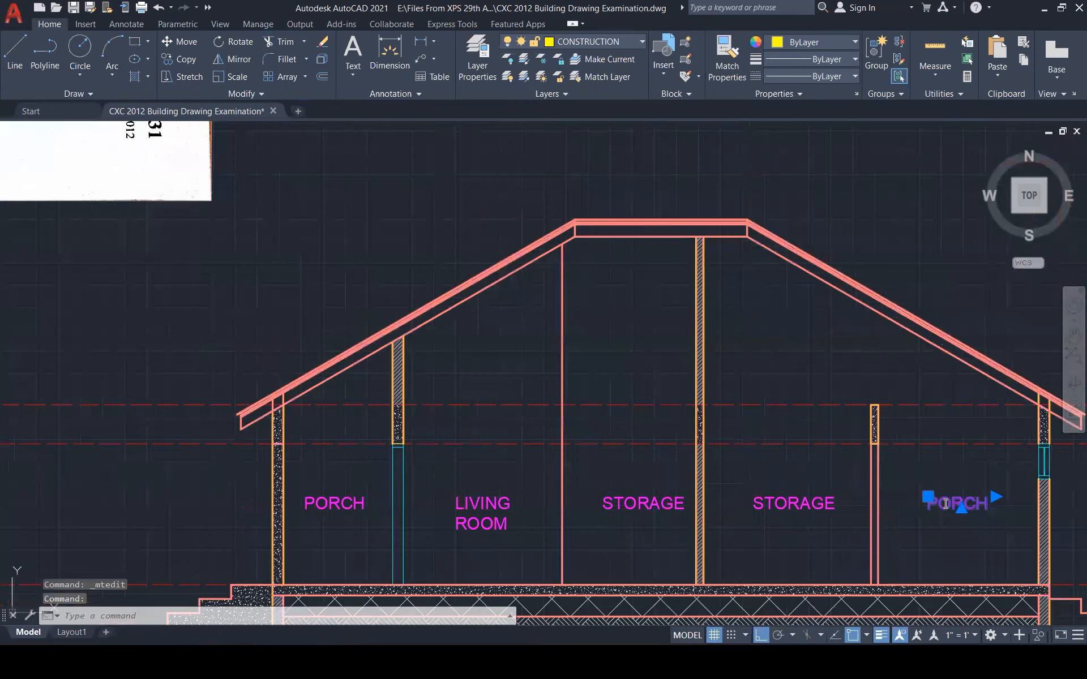
{"action": "double_click", "coordinate": [945, 504]}
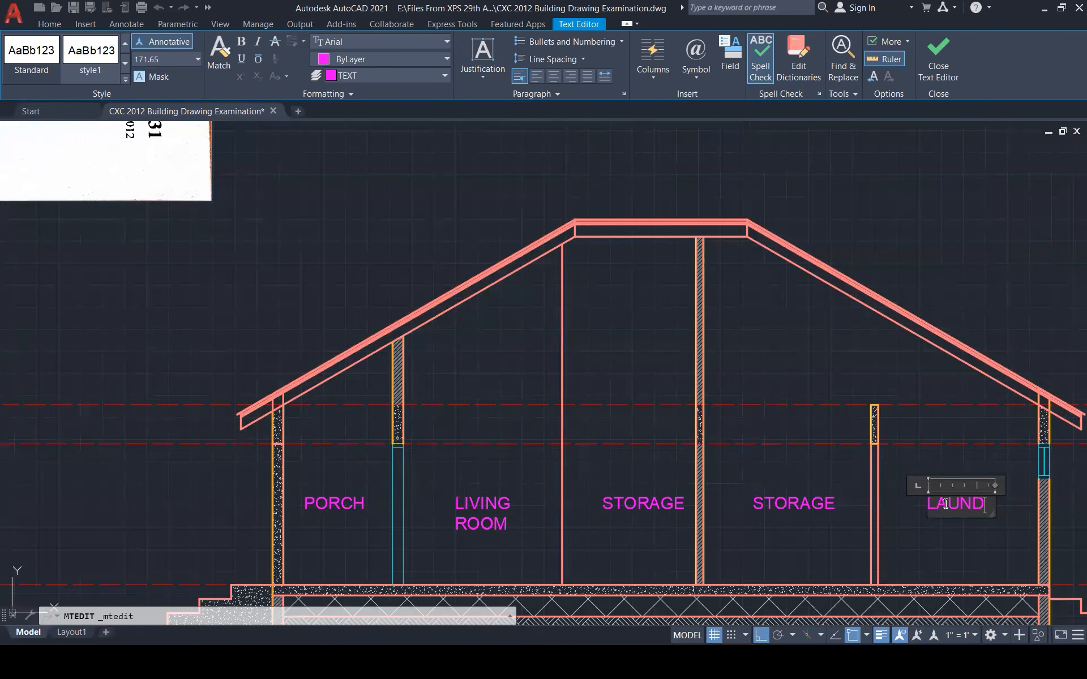
{"action": "left_click", "coordinate": [898, 431]}
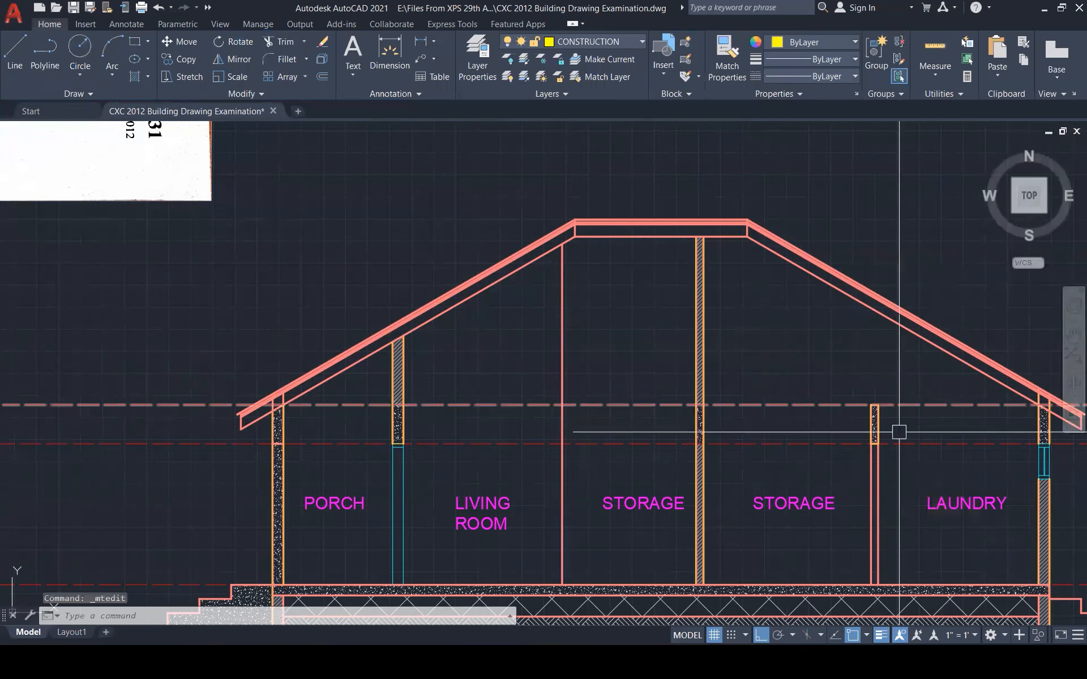
{"action": "scroll", "coordinate": [815, 502], "scroll_direction": "down", "scroll_amount": 3}
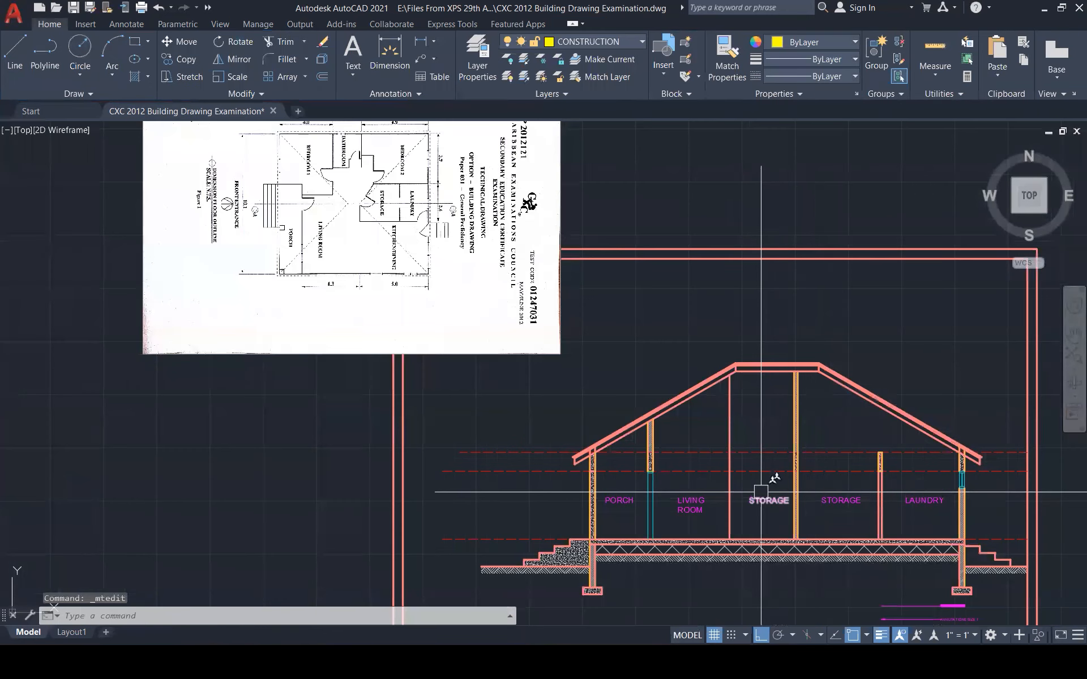
{"action": "scroll", "coordinate": [761, 495], "scroll_direction": "up", "scroll_amount": 1}
{"action": "scroll", "coordinate": [750, 499], "scroll_direction": "down", "scroll_amount": 1}
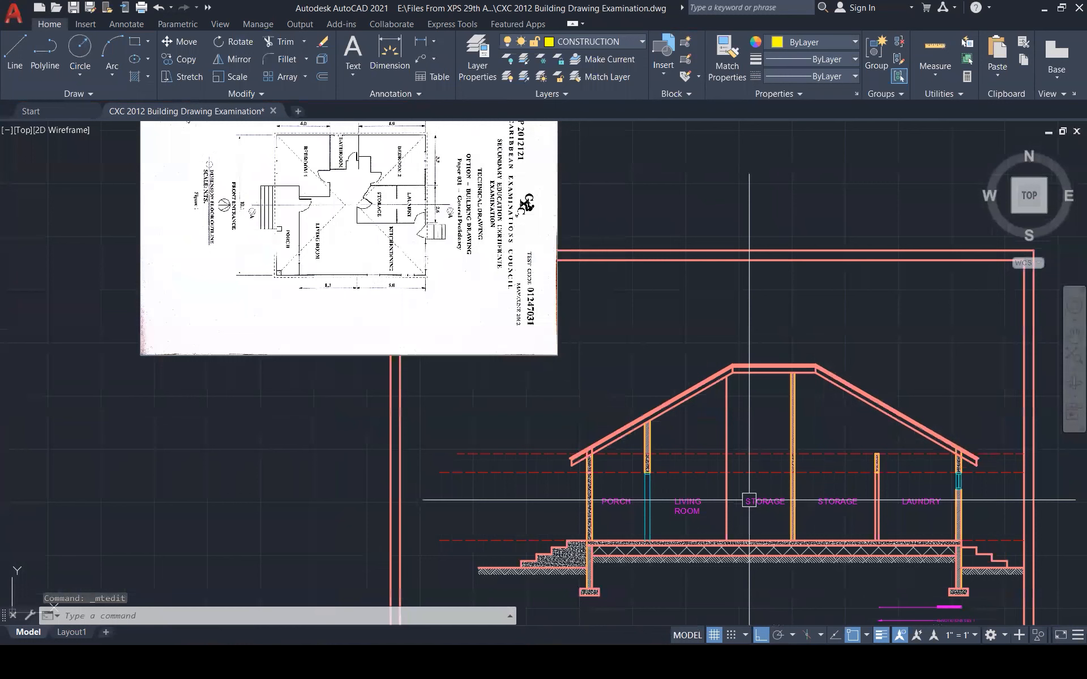
Delete the full-height vertical line beside the STORAGE room
{"action": "left_click", "coordinate": [727, 501]}
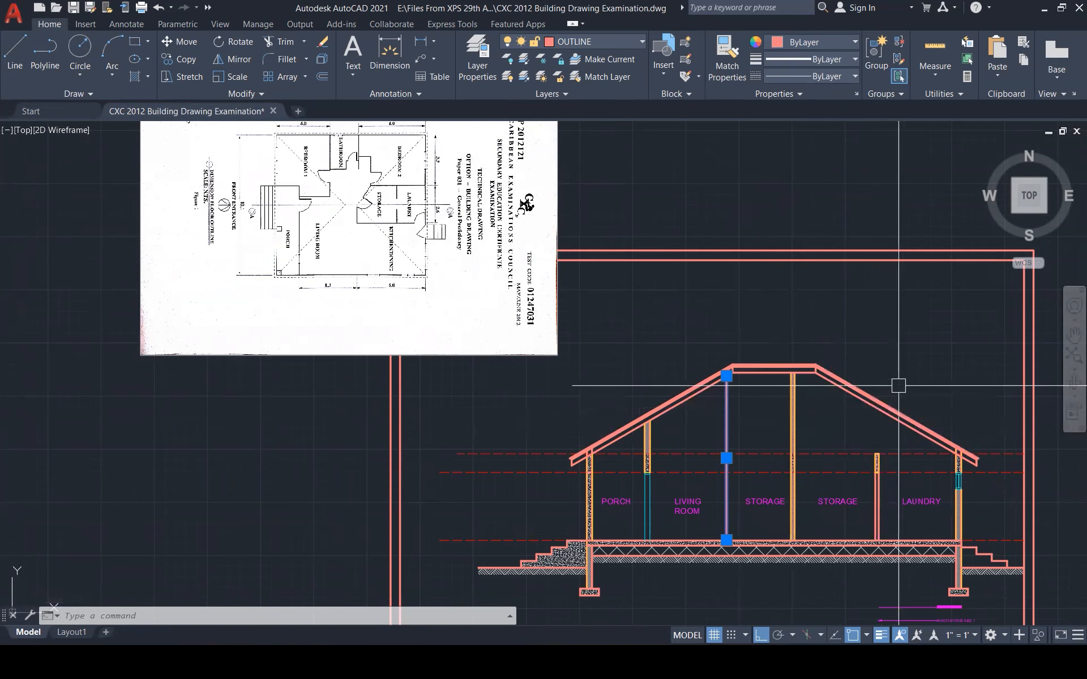
{"action": "key", "text": "Delete"}
{"action": "scroll", "coordinate": [838, 464], "scroll_direction": "up", "scroll_amount": 5}
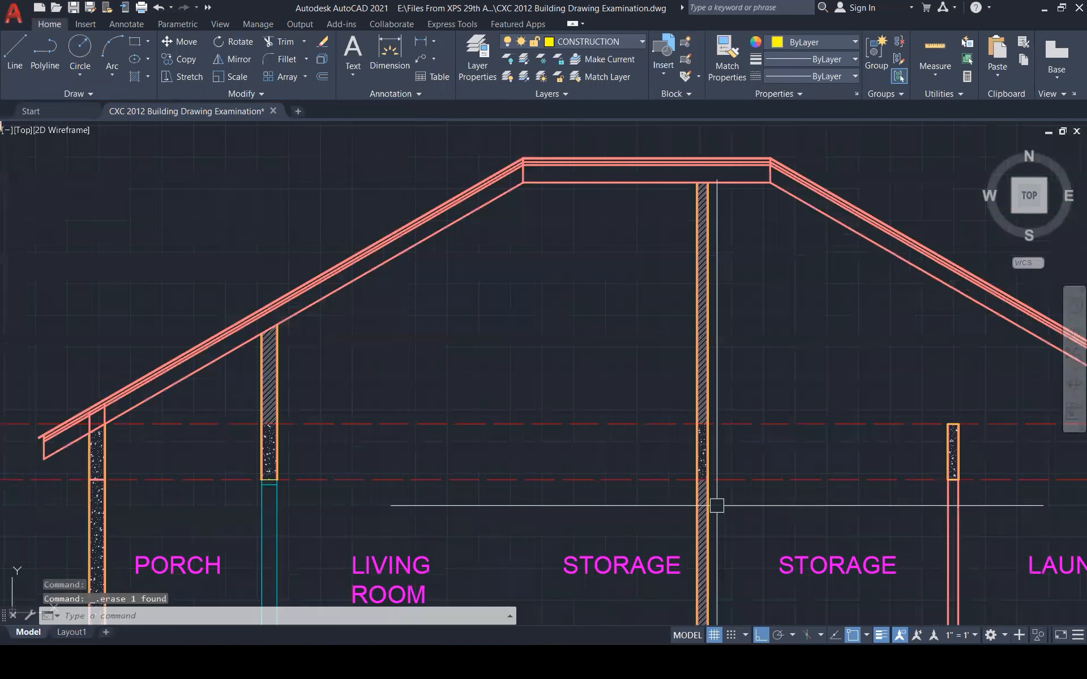
{"action": "scroll", "coordinate": [700, 510], "scroll_direction": "up", "scroll_amount": 5}
Trim away the central wall's hatch below the ceiling line
{"action": "left_click", "coordinate": [706, 485]}
{"action": "scroll", "coordinate": [742, 419], "scroll_direction": "down", "scroll_amount": 2}
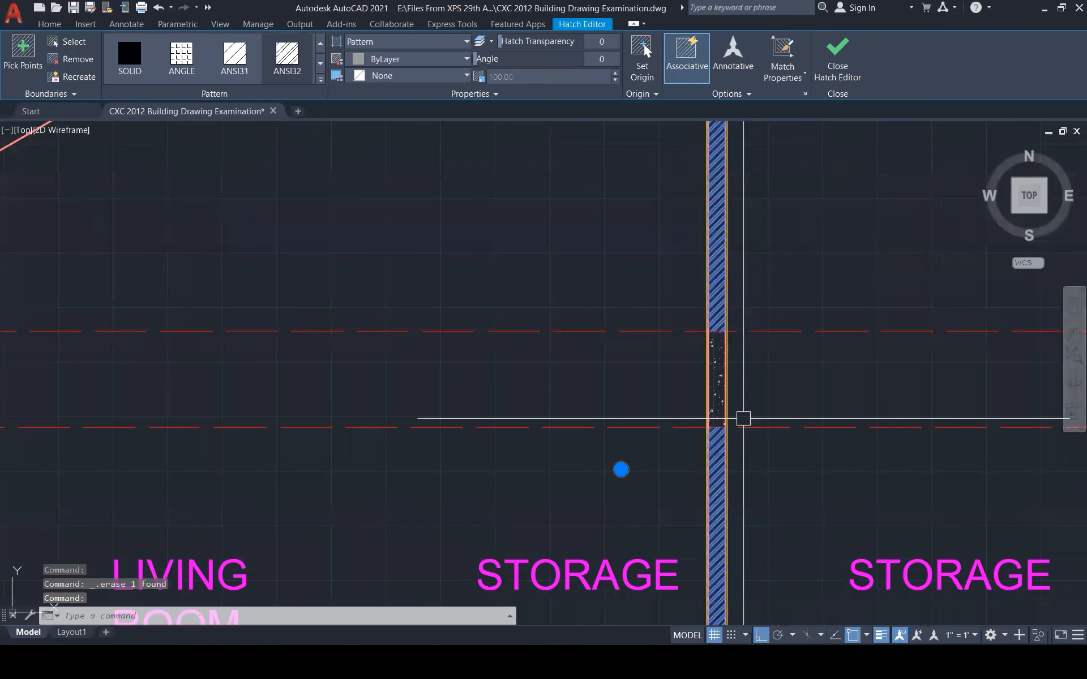
{"action": "scroll", "coordinate": [741, 414], "scroll_direction": "down", "scroll_amount": 1}
{"action": "type", "text": "tr"}
{"action": "key", "text": "Return"}
{"action": "scroll", "coordinate": [729, 441], "scroll_direction": "up", "scroll_amount": 5}
{"action": "left_click", "coordinate": [713, 442]}
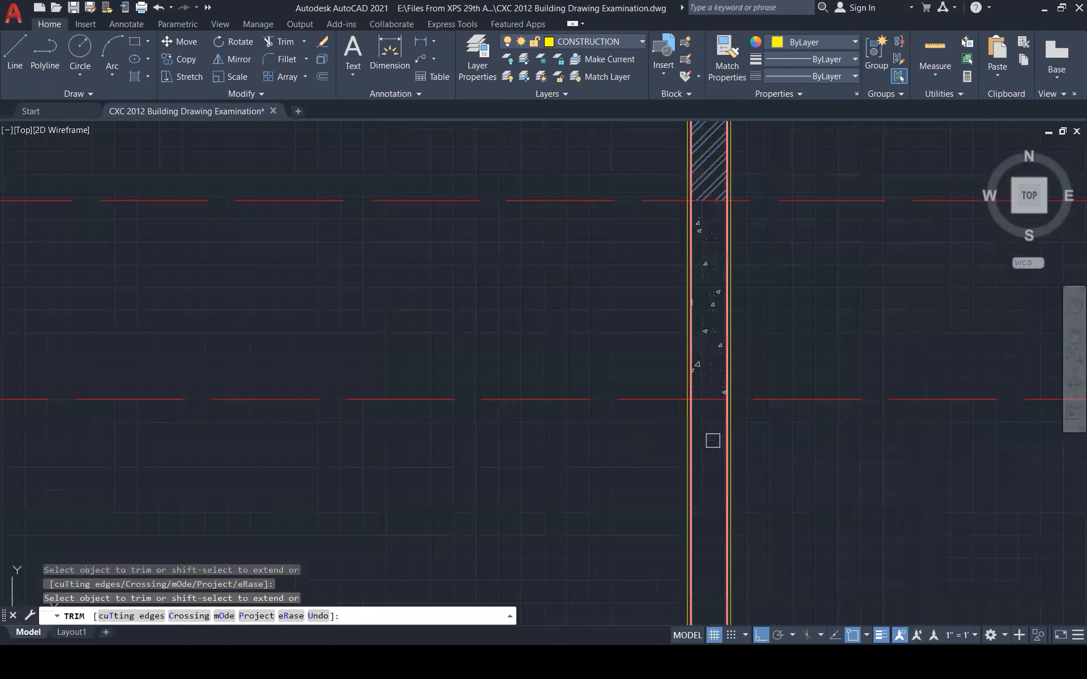
{"action": "scroll", "coordinate": [736, 408], "scroll_direction": "down", "scroll_amount": 3}
{"action": "scroll", "coordinate": [720, 391], "scroll_direction": "up", "scroll_amount": 7}
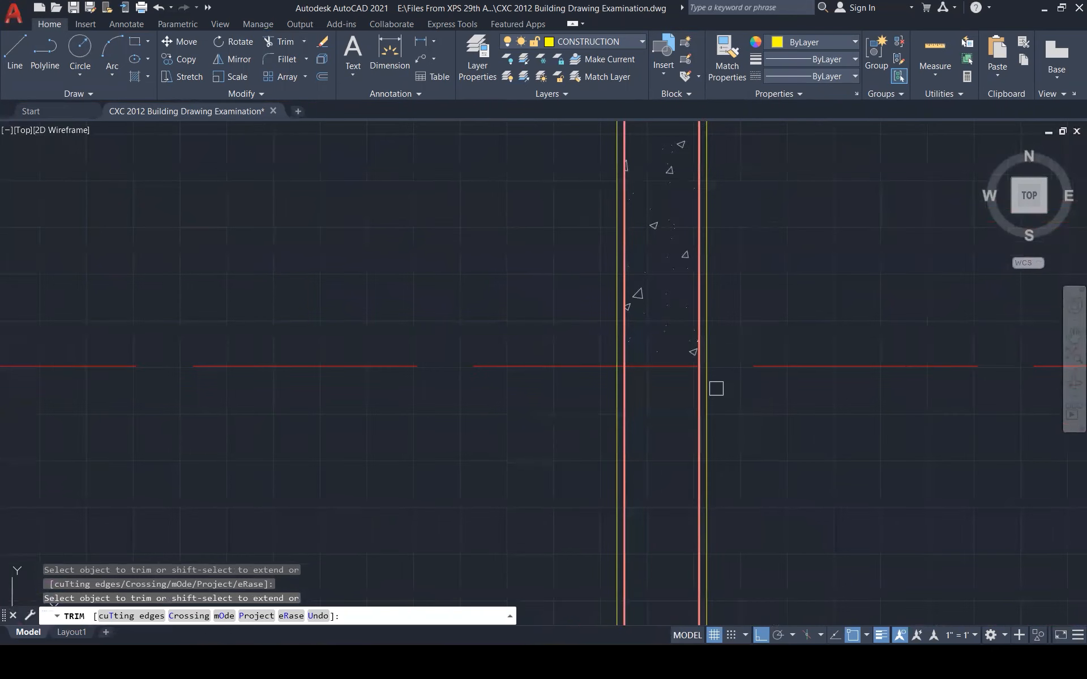
{"action": "key", "text": "Escape"}
{"action": "key", "text": "Escape"}
Trim the central wall's right edge below the ceiling line
{"action": "type", "text": "t"}
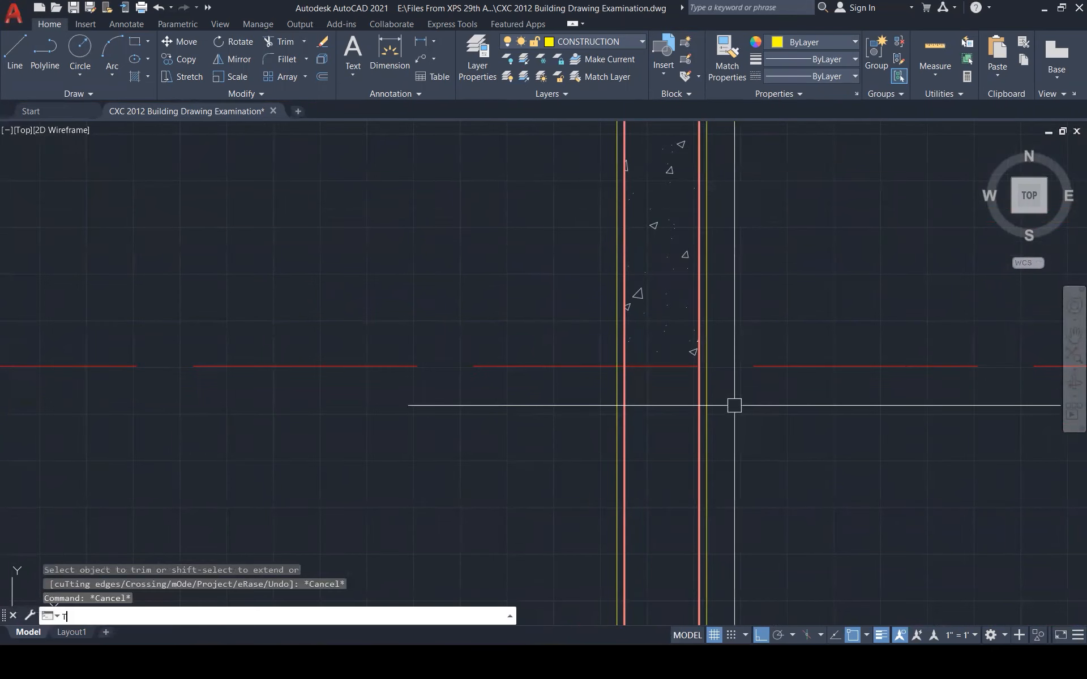
{"action": "type", "text": "r"}
{"action": "key", "text": "Return"}
{"action": "left_click", "coordinate": [701, 392]}
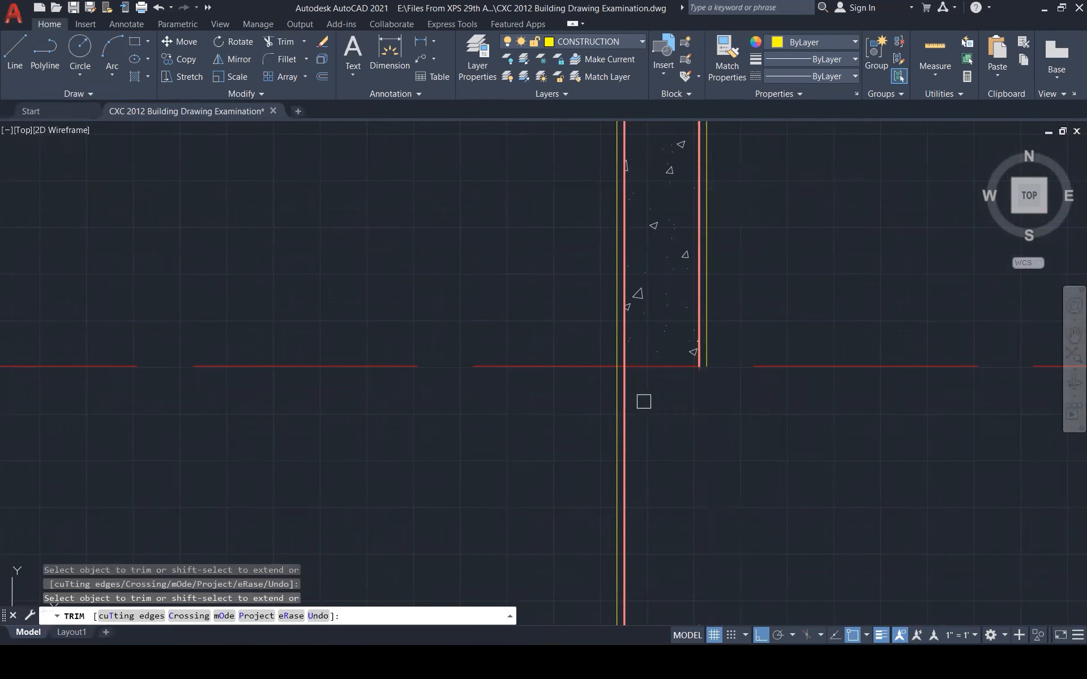
{"action": "scroll", "coordinate": [679, 403], "scroll_direction": "down", "scroll_amount": 5}
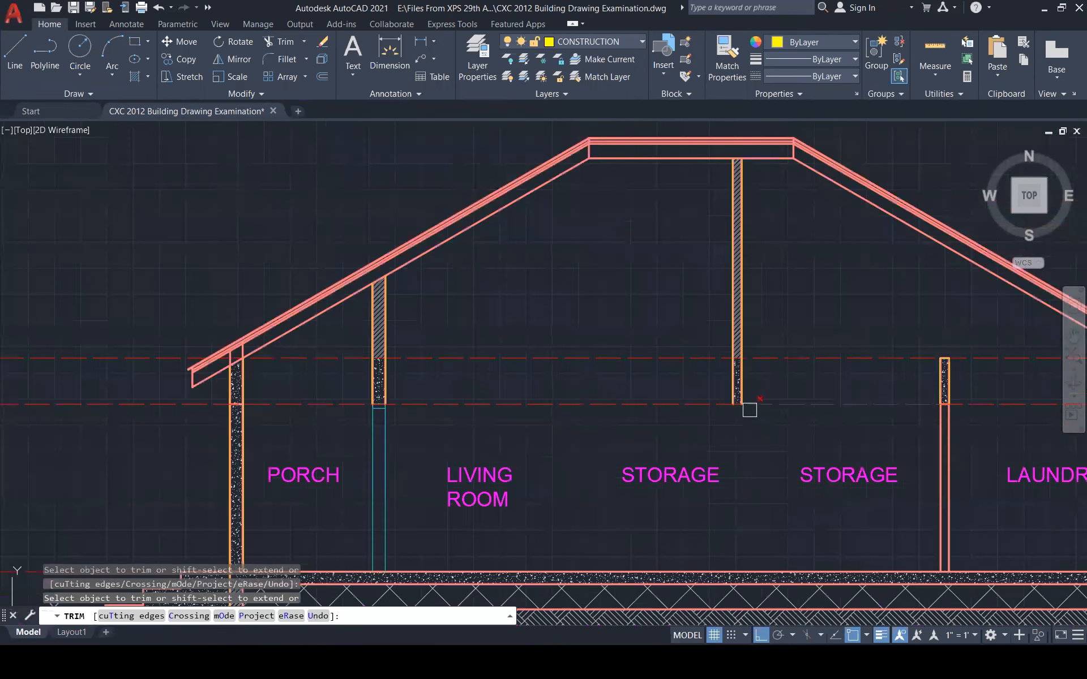
{"action": "key", "text": "Escape"}
{"action": "key", "text": "Escape"}
{"action": "key", "text": "Escape"}
{"action": "scroll", "coordinate": [351, 407], "scroll_direction": "up", "scroll_amount": 4}
Copy the window lines at the living-room wall base to the central wall's base corner
{"action": "left_click", "coordinate": [351, 407]}
{"action": "scroll", "coordinate": [362, 419], "scroll_direction": "down", "scroll_amount": 4}
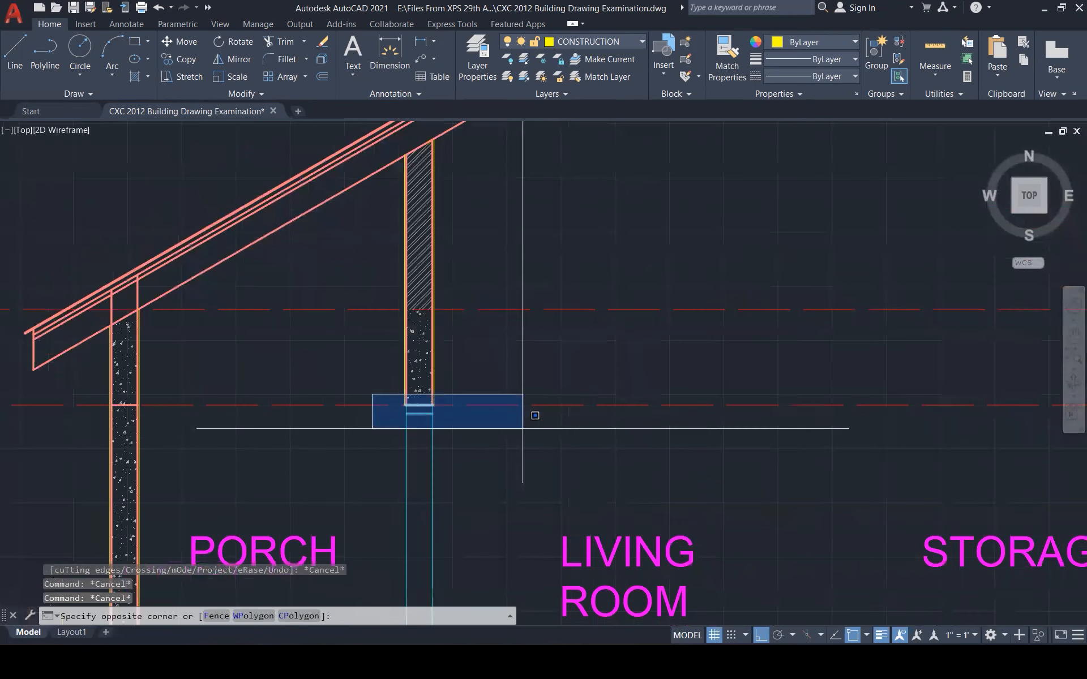
{"action": "left_click", "coordinate": [512, 514]}
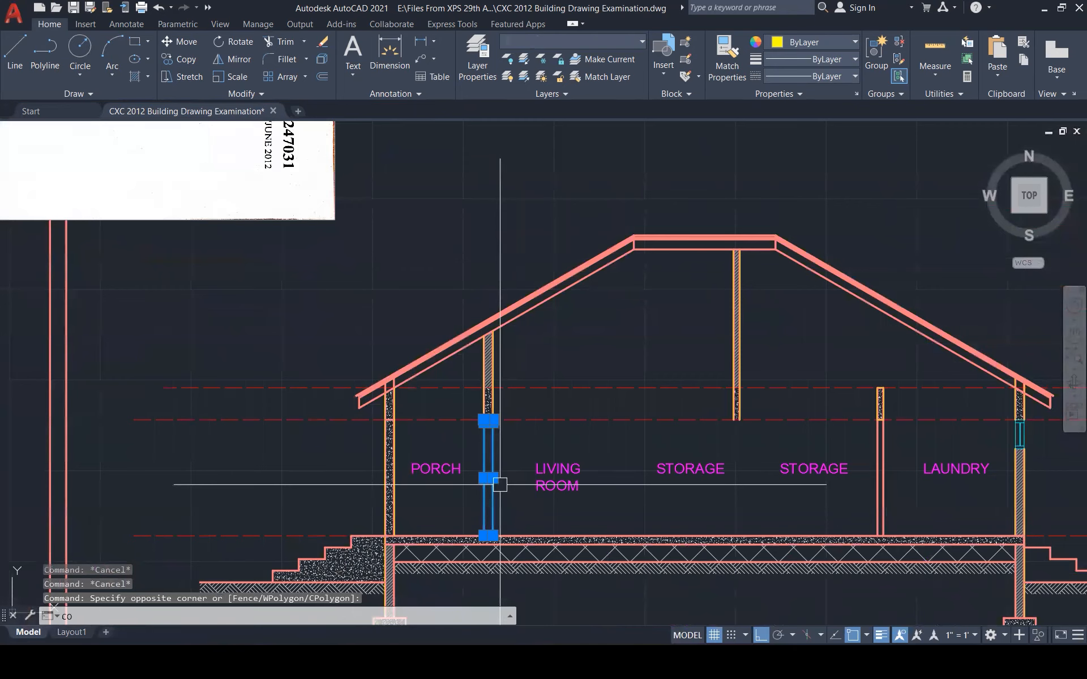
{"action": "type", "text": "CO"}
{"action": "key", "text": "Return"}
{"action": "scroll", "coordinate": [488, 419], "scroll_direction": "up", "scroll_amount": 2}
{"action": "scroll", "coordinate": [488, 419], "scroll_direction": "up", "scroll_amount": 2}
{"action": "left_click", "coordinate": [483, 419]}
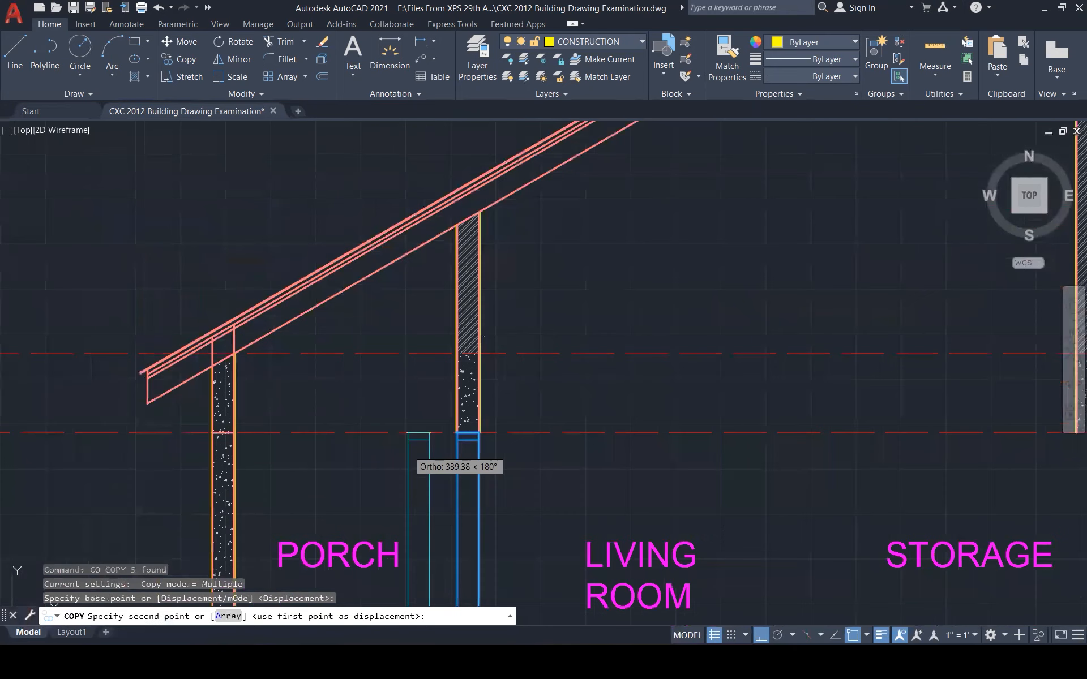
{"action": "scroll", "coordinate": [410, 436], "scroll_direction": "up", "scroll_amount": 5}
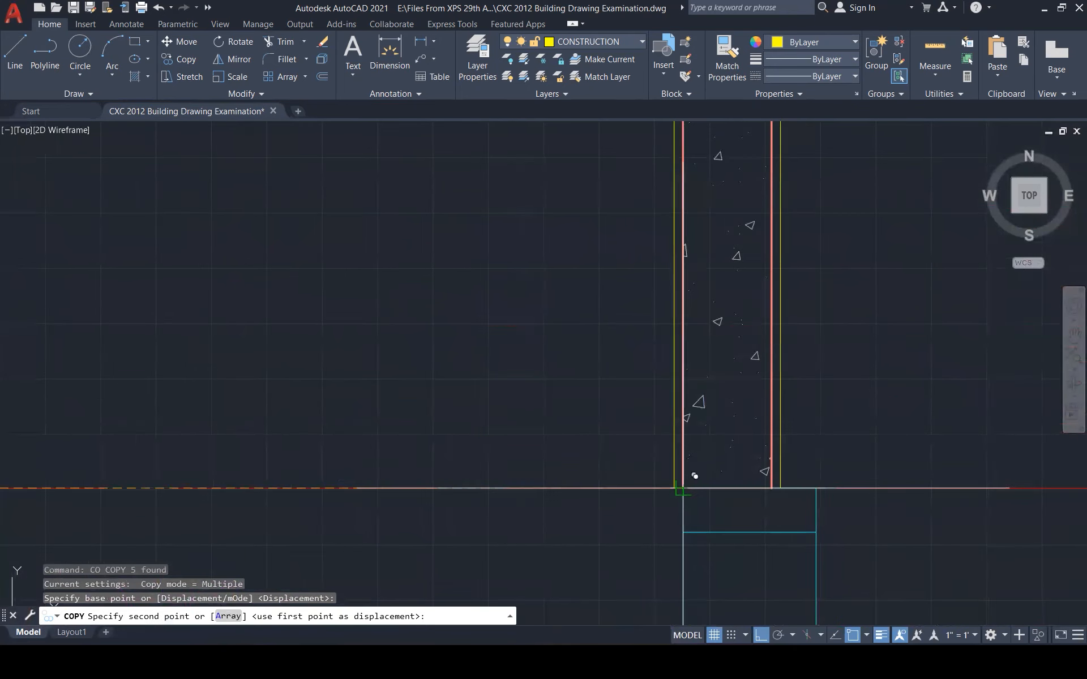
{"action": "left_click", "coordinate": [687, 477]}
{"action": "scroll", "coordinate": [687, 476], "scroll_direction": "down", "scroll_amount": 4}
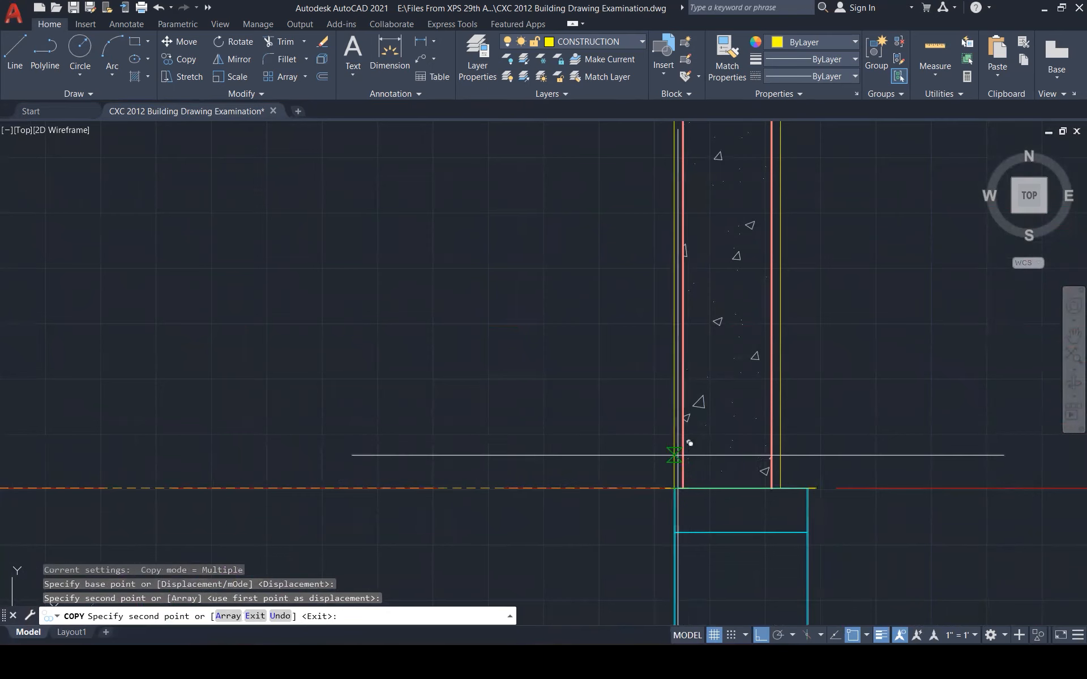
{"action": "key", "text": "Escape"}
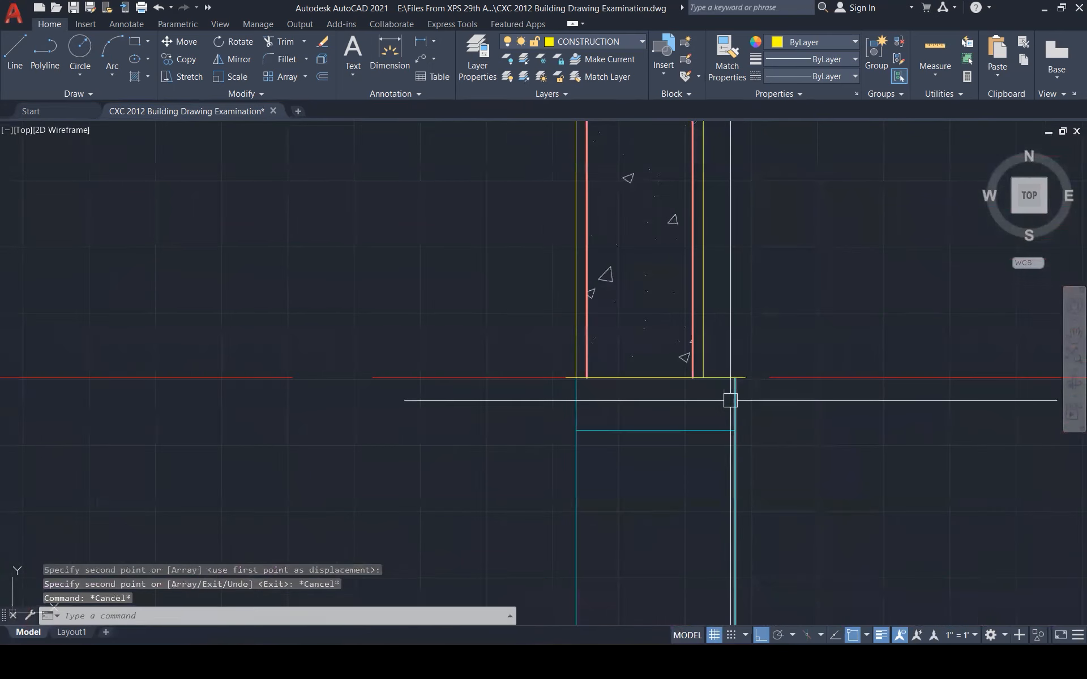
Move the stray vertical line at the wall base into its final position
{"action": "left_click", "coordinate": [732, 393]}
{"action": "type", "text": "m"}
{"action": "key", "text": "Return"}
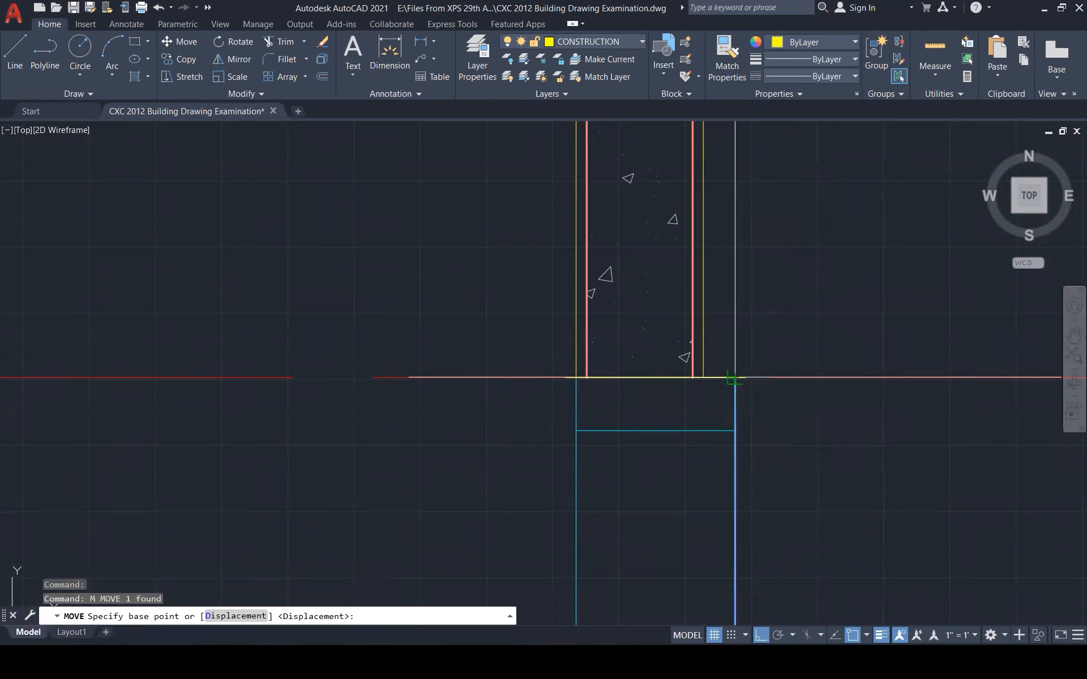
{"action": "left_click", "coordinate": [734, 378]}
{"action": "left_click", "coordinate": [702, 377]}
{"action": "key", "text": "Escape"}
{"action": "key", "text": "Escape"}
{"action": "key", "text": "Escape"}
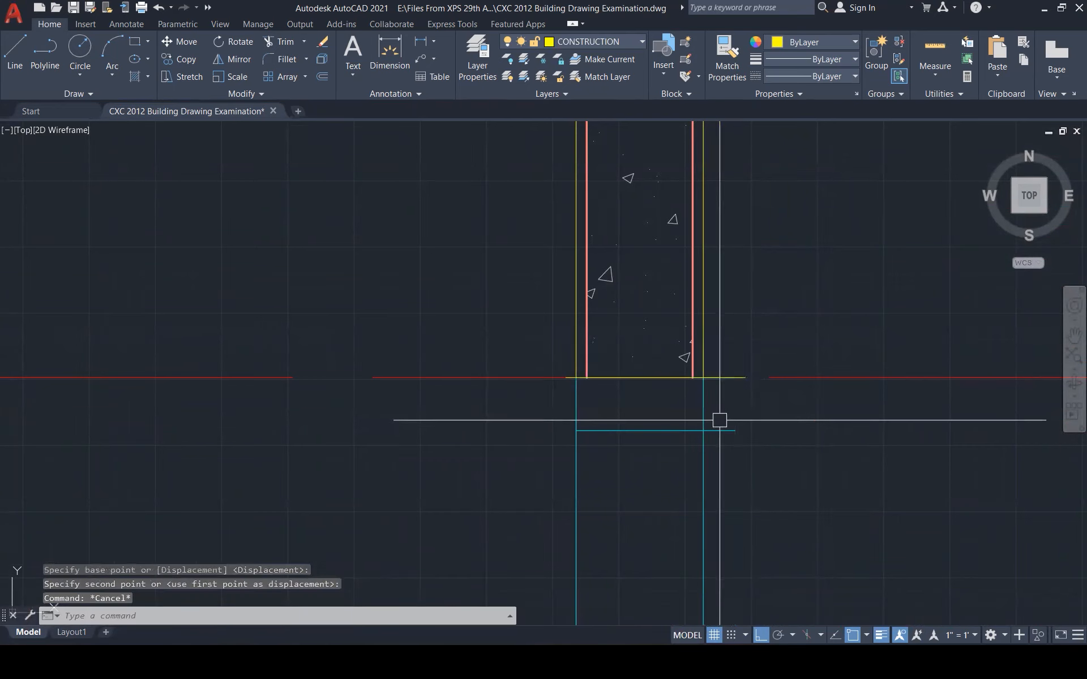
Start a trim on the wall lines, abandon it, and zoom out to review the section
{"action": "type", "text": "tr"}
{"action": "key", "text": "Return"}
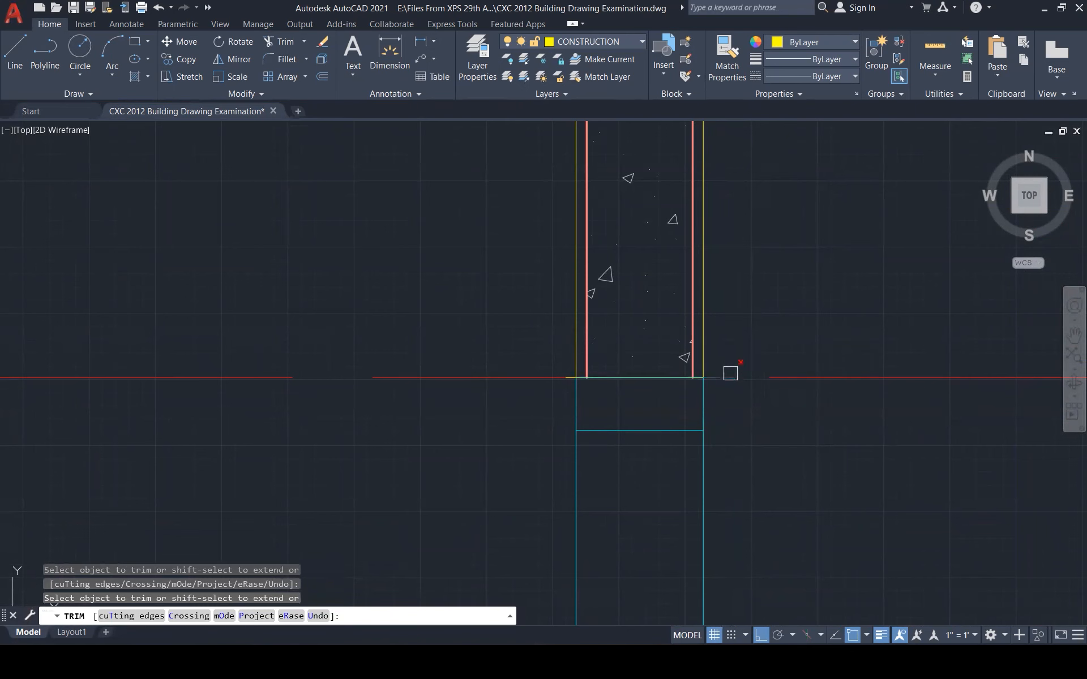
{"action": "scroll", "coordinate": [731, 407], "scroll_direction": "down", "scroll_amount": 5}
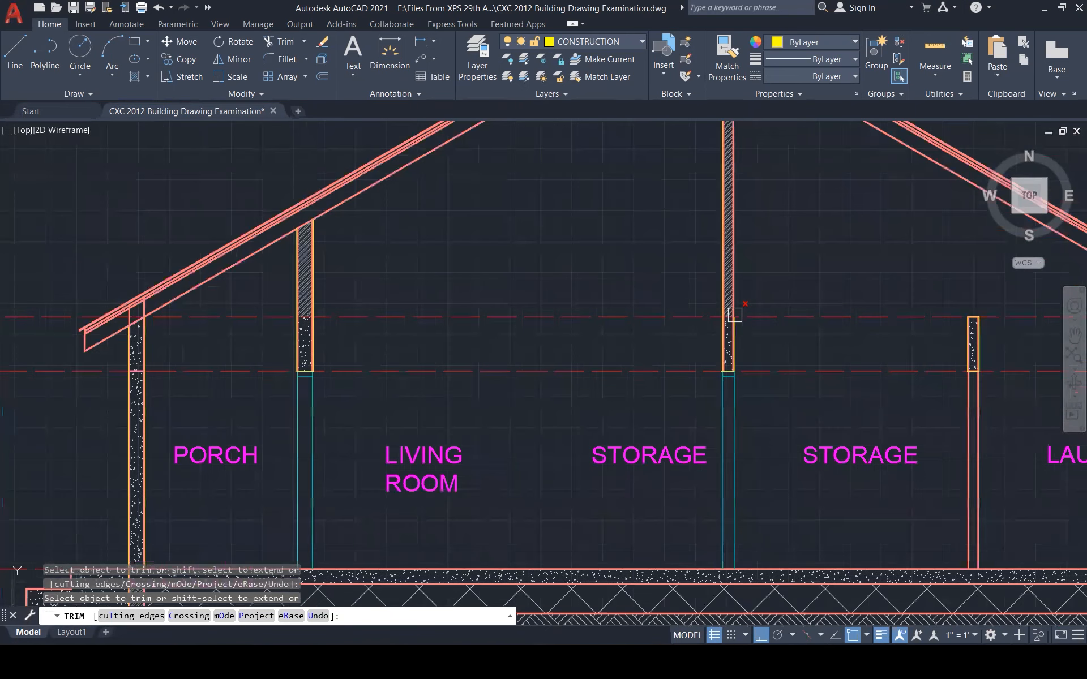
{"action": "scroll", "coordinate": [755, 388], "scroll_direction": "down", "scroll_amount": 6}
{"action": "key", "text": "Escape"}
{"action": "key", "text": "Escape"}
{"action": "scroll", "coordinate": [773, 464], "scroll_direction": "up", "scroll_amount": 5}
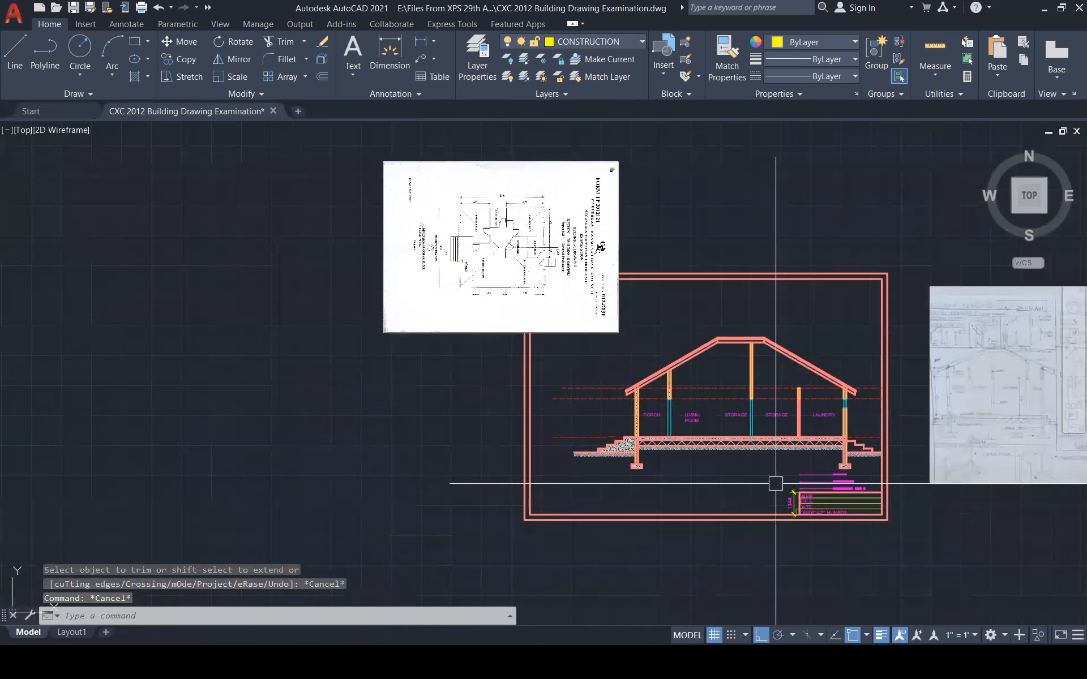
{"action": "scroll", "coordinate": [797, 409], "scroll_direction": "down", "scroll_amount": 2}
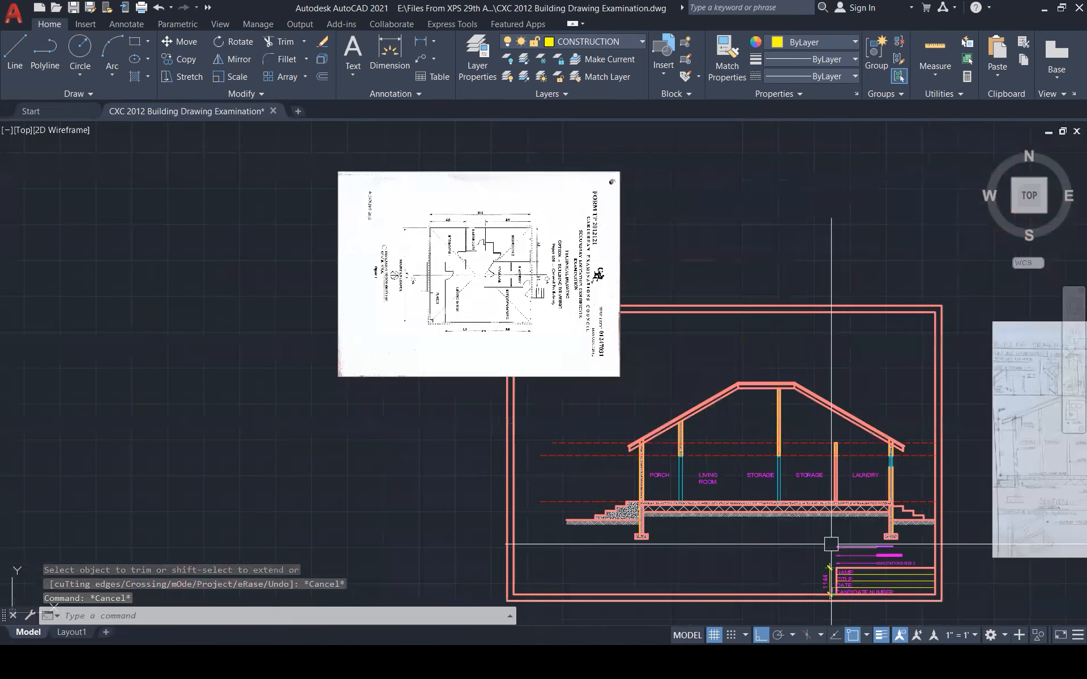
{"action": "scroll", "coordinate": [579, 303], "scroll_direction": "up", "scroll_amount": 1}
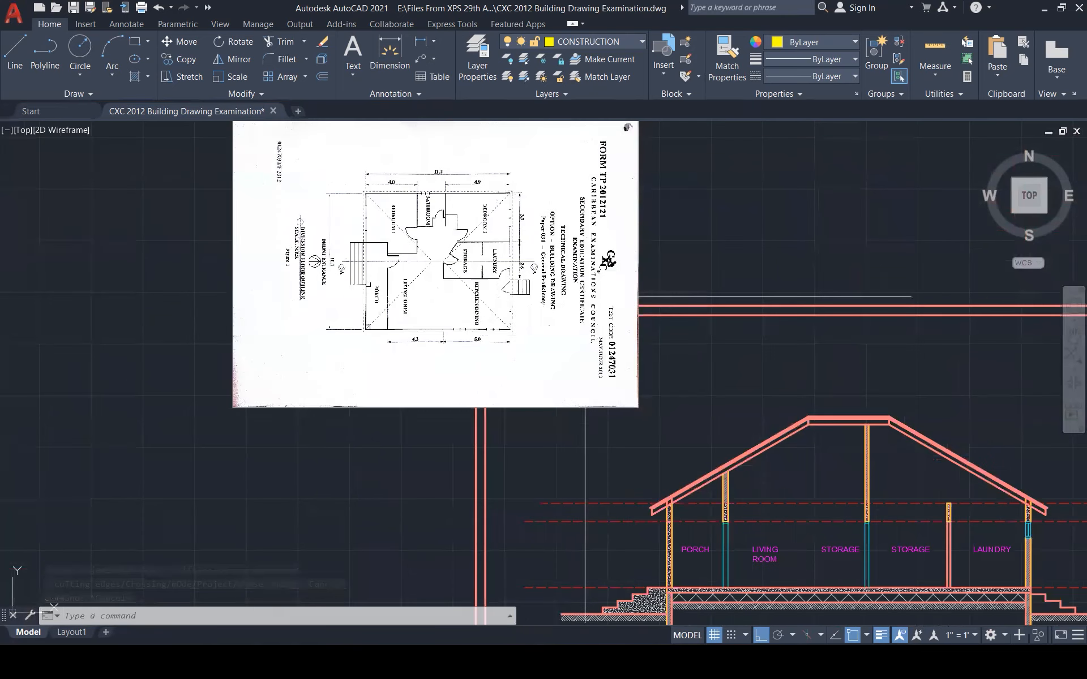
{"action": "scroll", "coordinate": [585, 296], "scroll_direction": "down", "scroll_amount": 1}
{"action": "scroll", "coordinate": [593, 288], "scroll_direction": "down", "scroll_amount": 2}
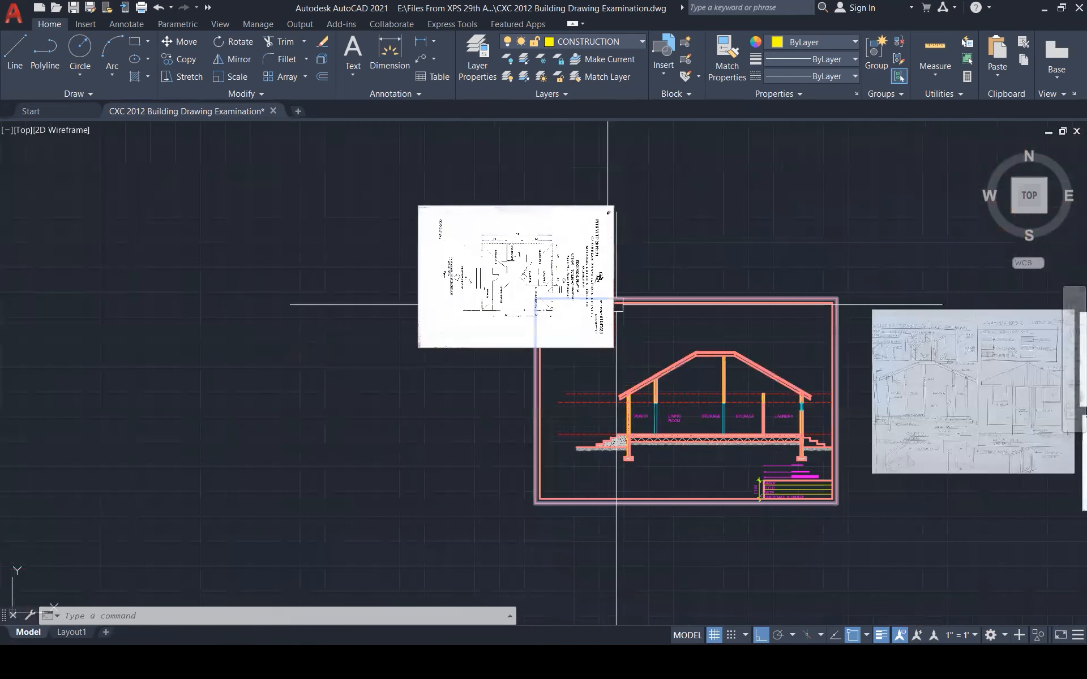
{"action": "scroll", "coordinate": [809, 406], "scroll_direction": "up", "scroll_amount": 5}
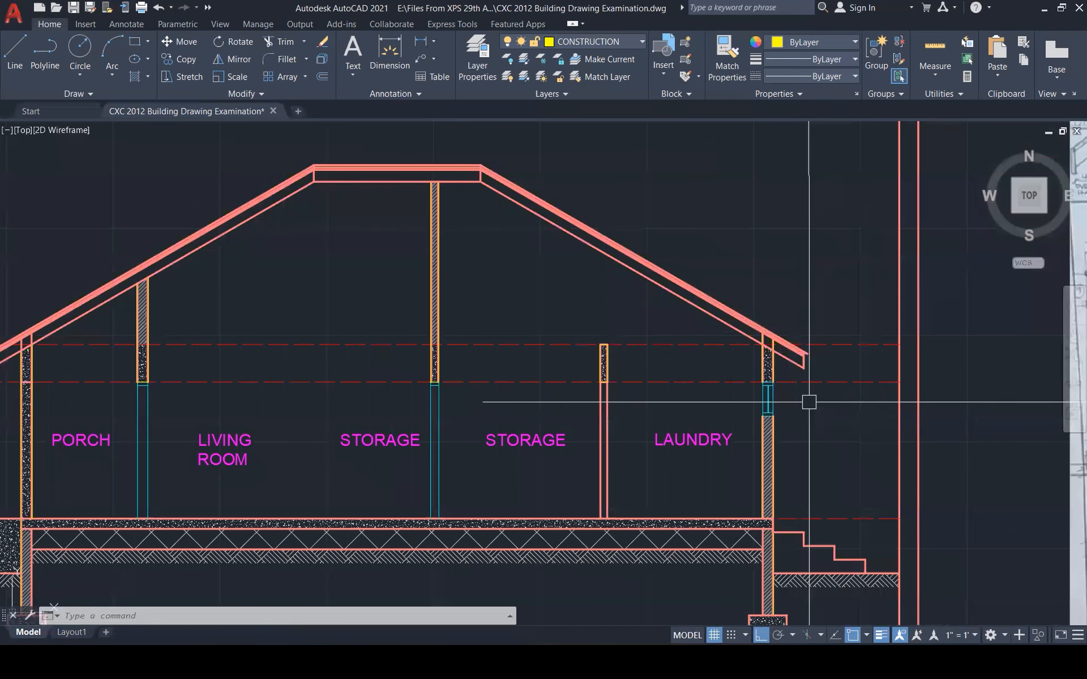
Read the exam brief's dimension requirements, then bring up the drawing's layer list
{"action": "scroll", "coordinate": [813, 396], "scroll_direction": "down", "scroll_amount": 1}
{"action": "scroll", "coordinate": [813, 396], "scroll_direction": "down", "scroll_amount": 2}
{"action": "scroll", "coordinate": [844, 400], "scroll_direction": "down", "scroll_amount": 3}
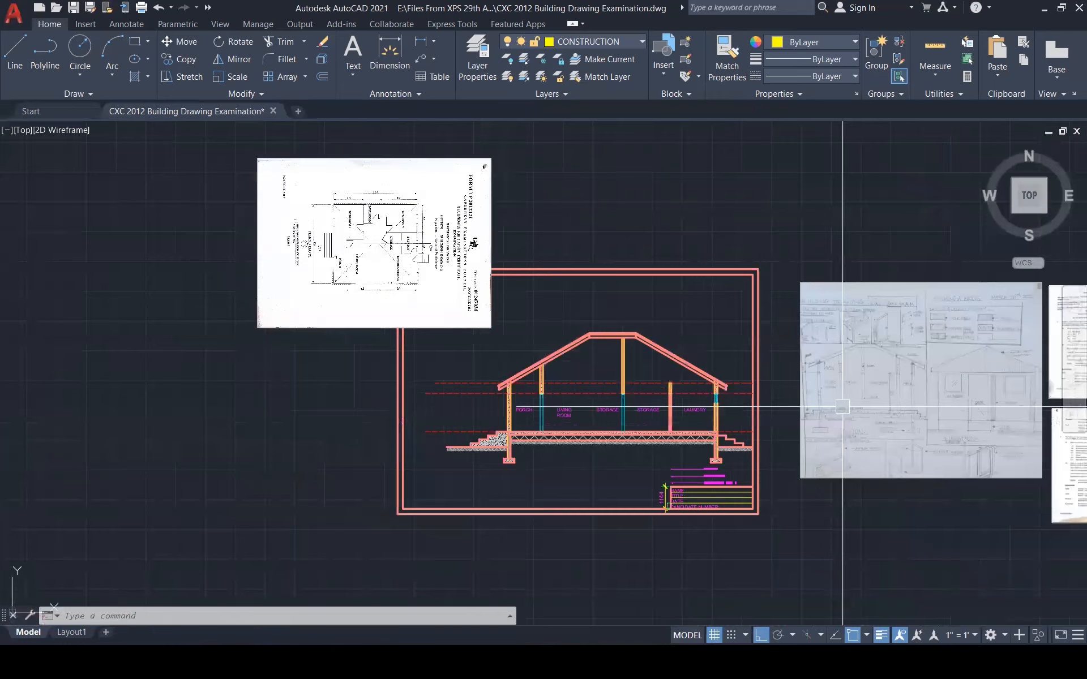
{"action": "scroll", "coordinate": [945, 316], "scroll_direction": "up", "scroll_amount": 6}
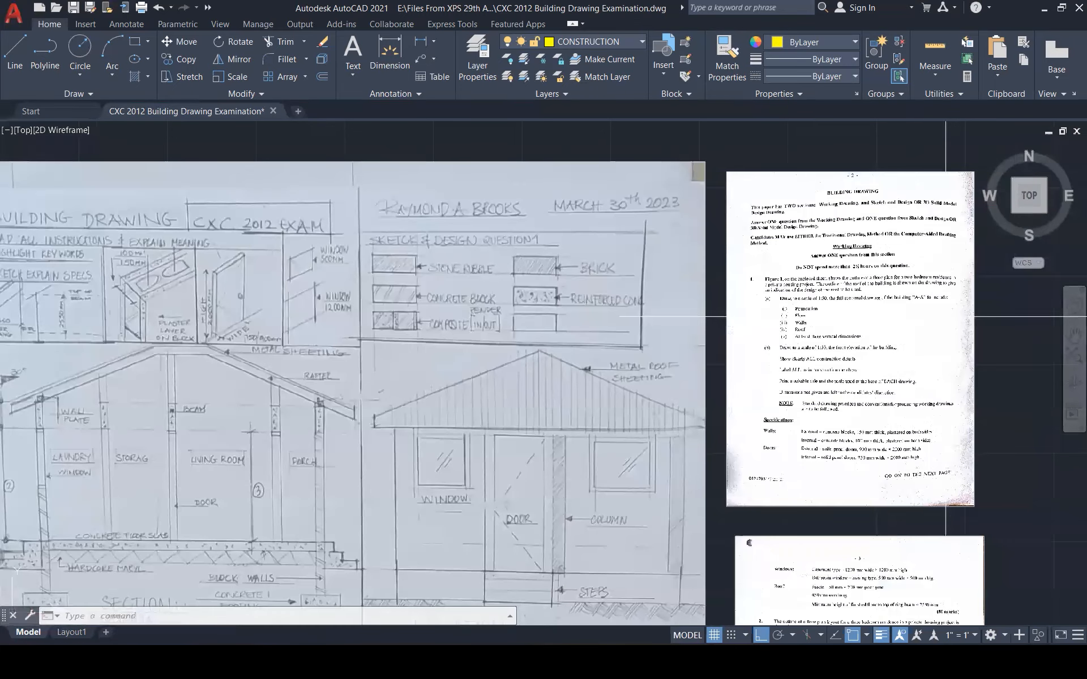
{"action": "scroll", "coordinate": [946, 316], "scroll_direction": "up", "scroll_amount": 3}
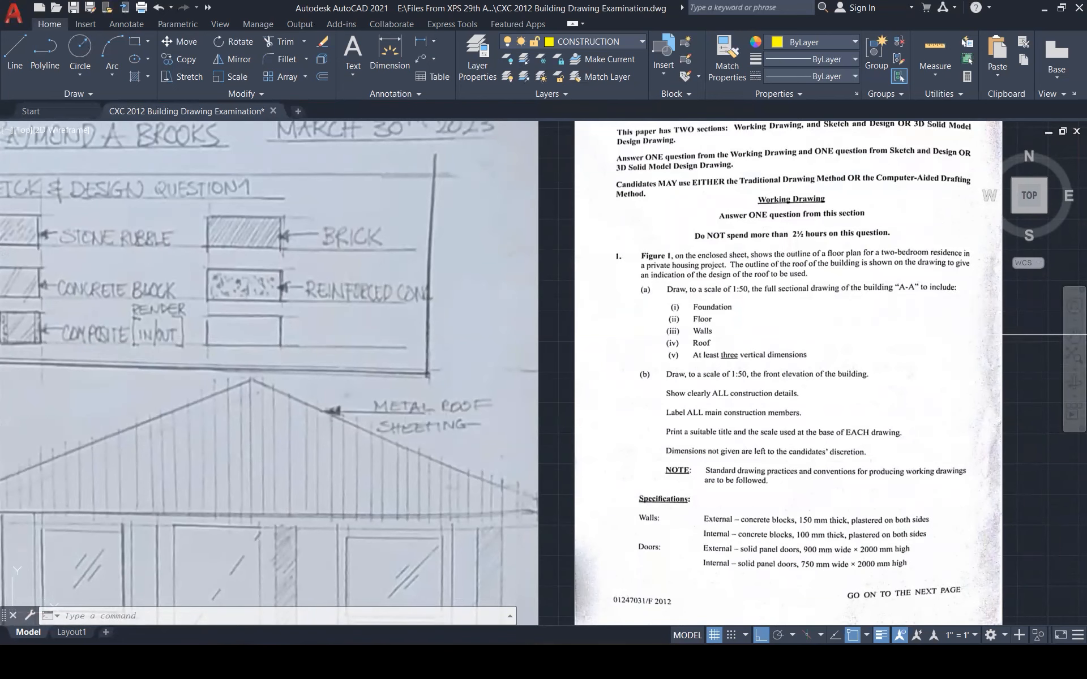
{"action": "scroll", "coordinate": [934, 316], "scroll_direction": "down", "scroll_amount": 5}
{"action": "scroll", "coordinate": [553, 381], "scroll_direction": "up", "scroll_amount": 4}
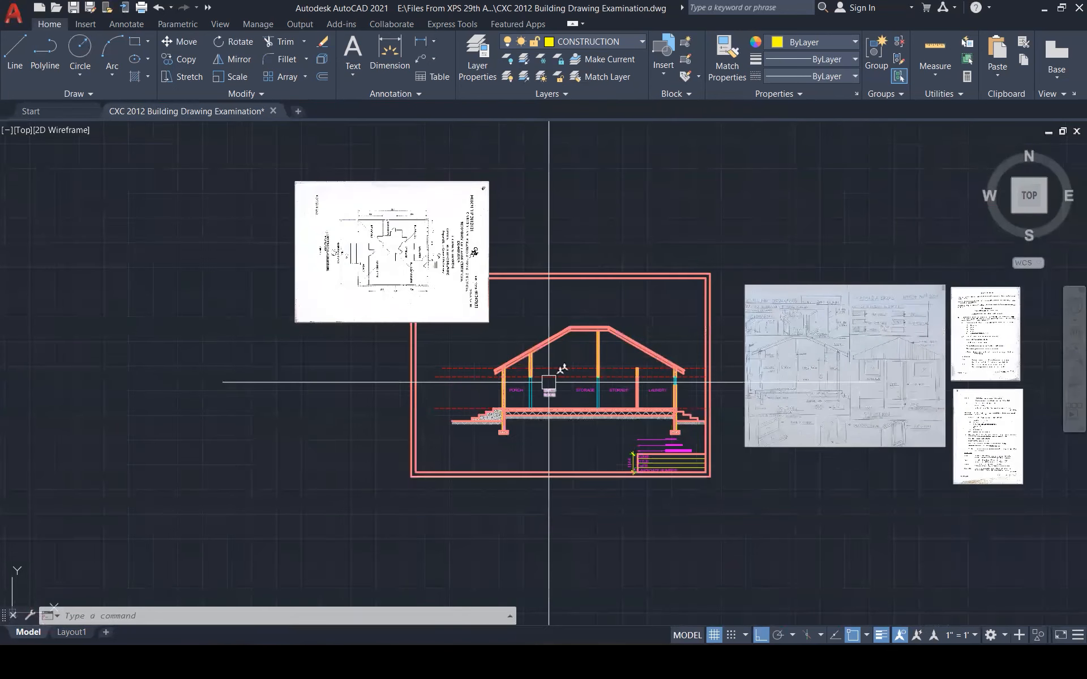
{"action": "left_click", "coordinate": [606, 40]}
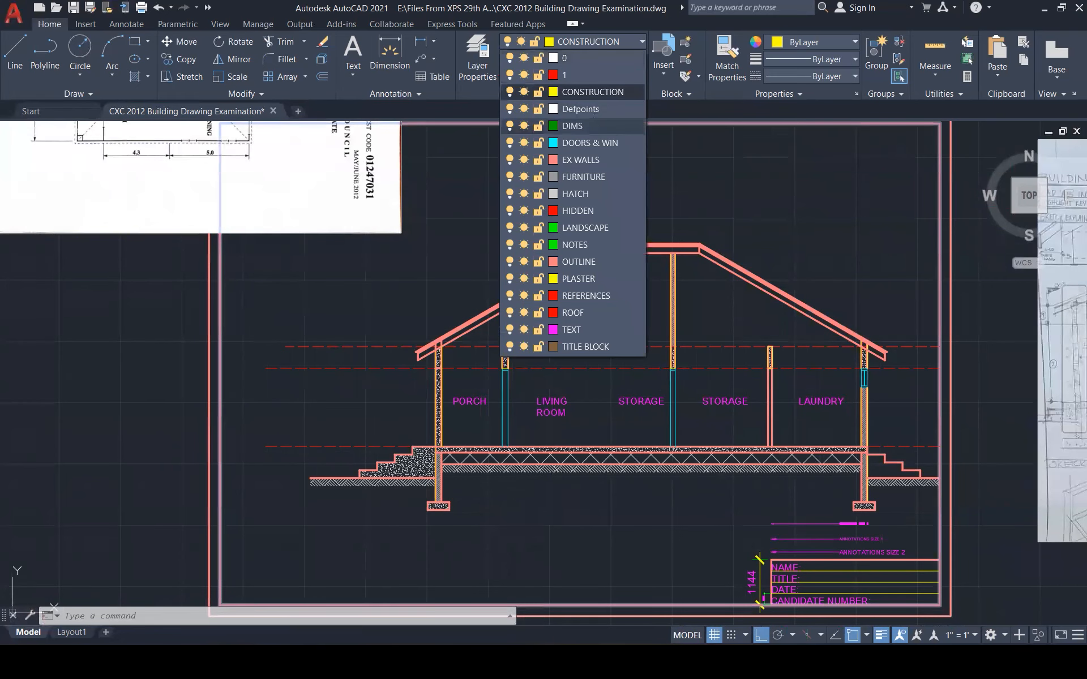
Make DIMS the current layer and add vertical dimensions of 2004 and 2550 from the floor line
{"action": "left_click", "coordinate": [571, 126]}
{"action": "type", "text": "dim"}
{"action": "key", "text": "Return"}
{"action": "scroll", "coordinate": [509, 349], "scroll_direction": "up", "scroll_amount": 4}
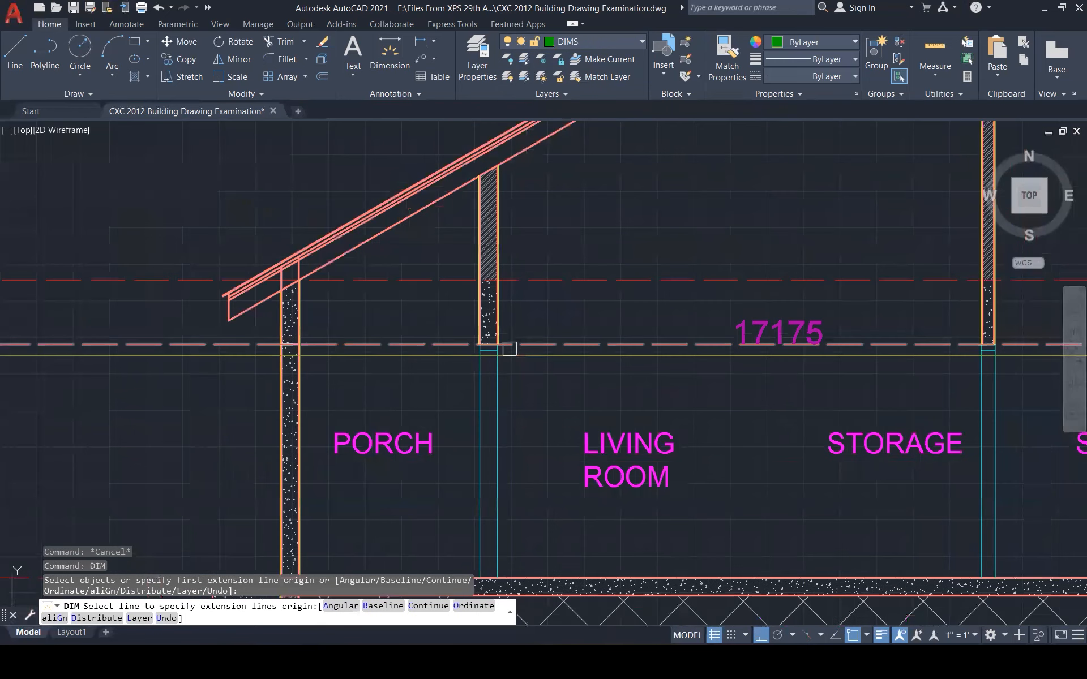
{"action": "left_click", "coordinate": [498, 345]}
{"action": "scroll", "coordinate": [575, 345], "scroll_direction": "down", "scroll_amount": 2}
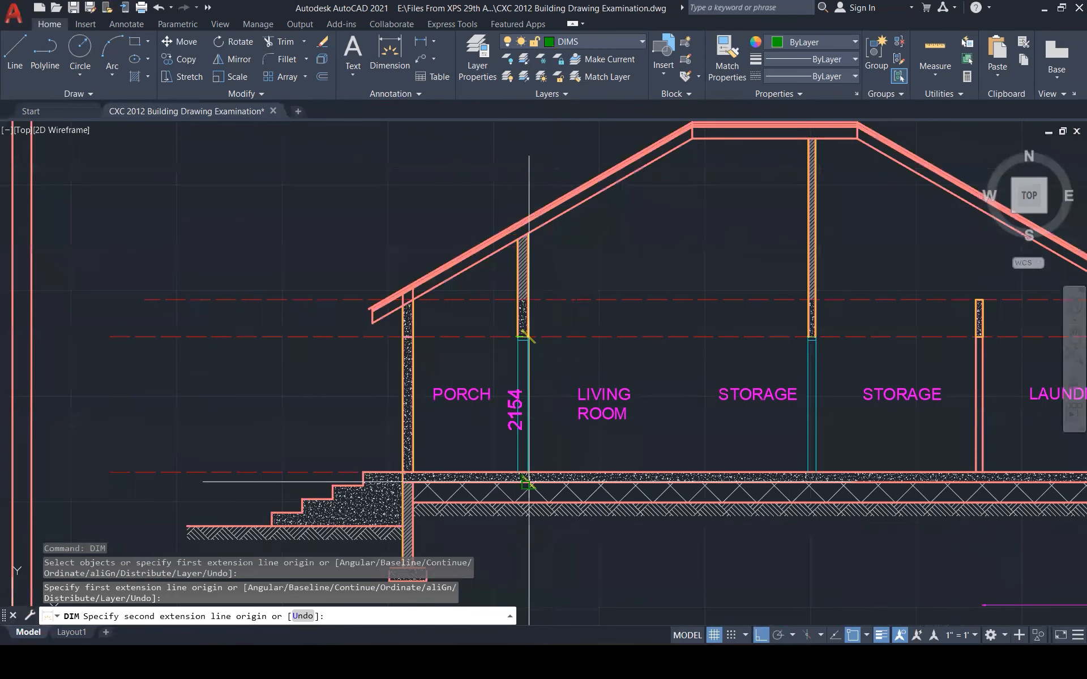
{"action": "left_click", "coordinate": [528, 471]}
{"action": "left_click", "coordinate": [552, 407]}
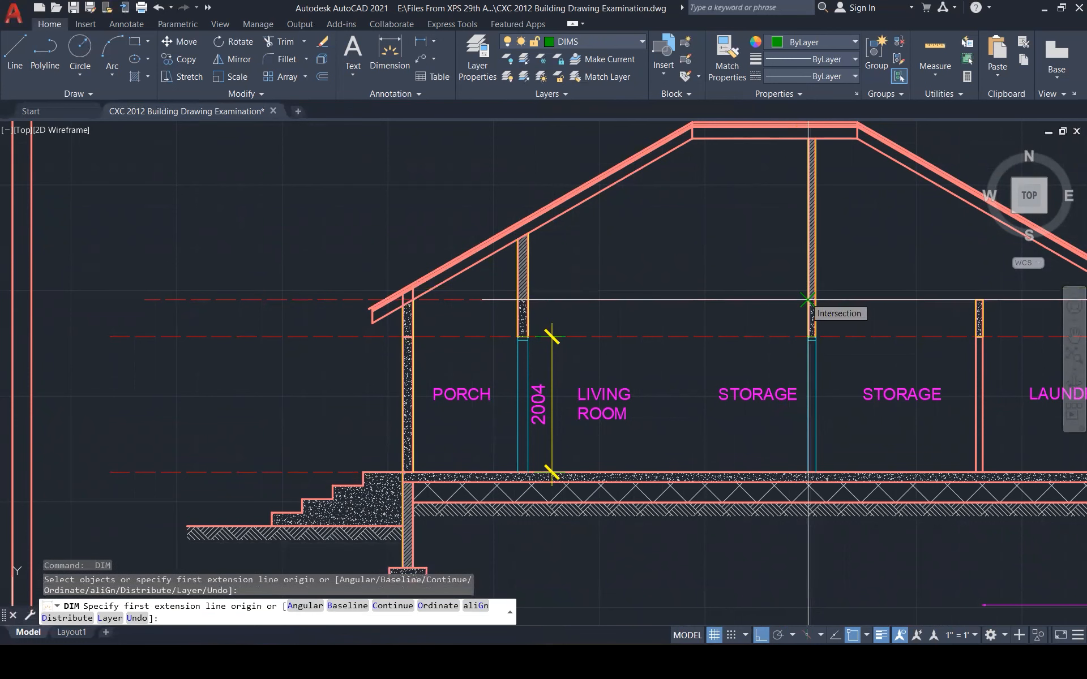
{"action": "left_click", "coordinate": [807, 300]}
{"action": "left_click", "coordinate": [807, 471]}
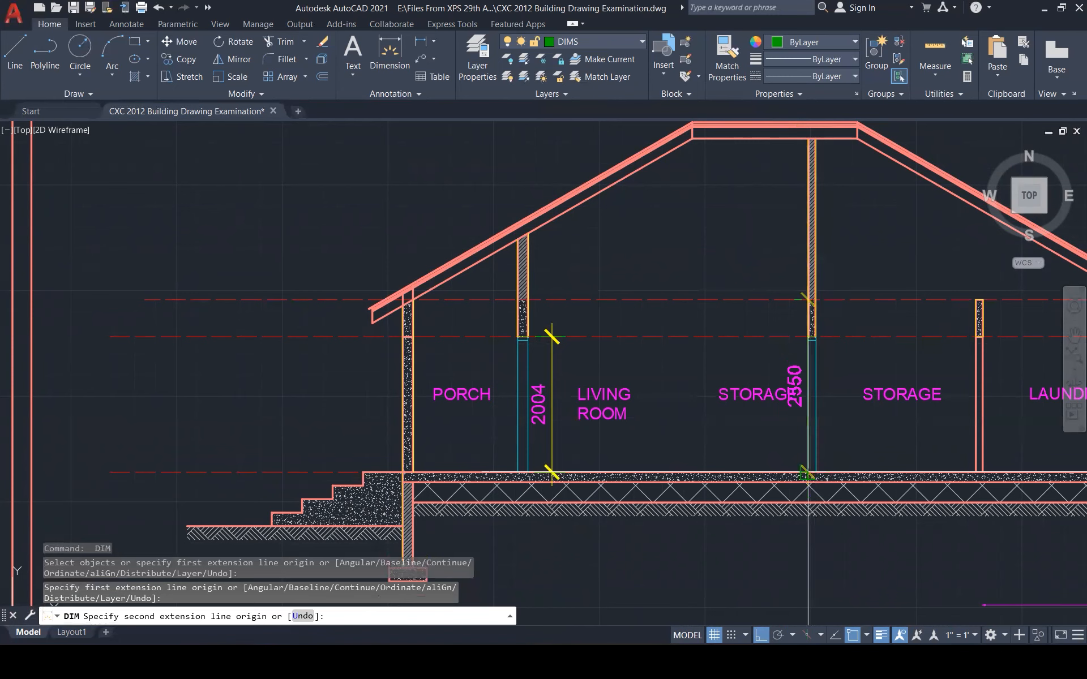
{"action": "left_click", "coordinate": [696, 396]}
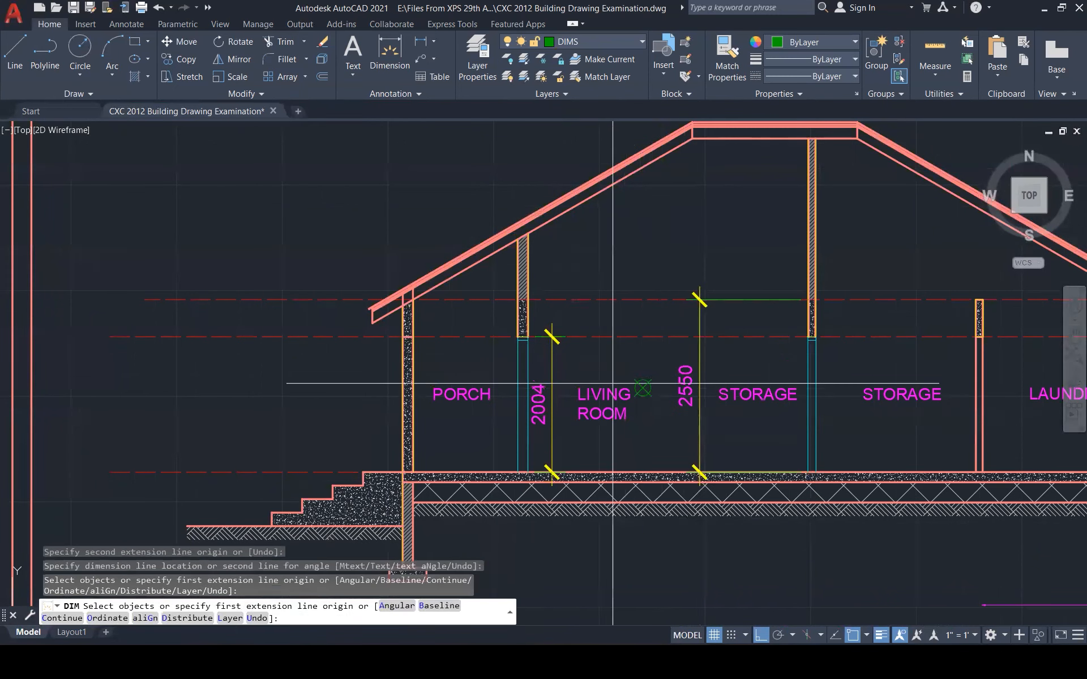
{"action": "key", "text": "Return"}
Grip-stretch the top of the 2004 dimension so it reads 2000
{"action": "scroll", "coordinate": [567, 340], "scroll_direction": "up", "scroll_amount": 2}
{"action": "scroll", "coordinate": [561, 345], "scroll_direction": "up", "scroll_amount": 3}
{"action": "left_click", "coordinate": [529, 334]}
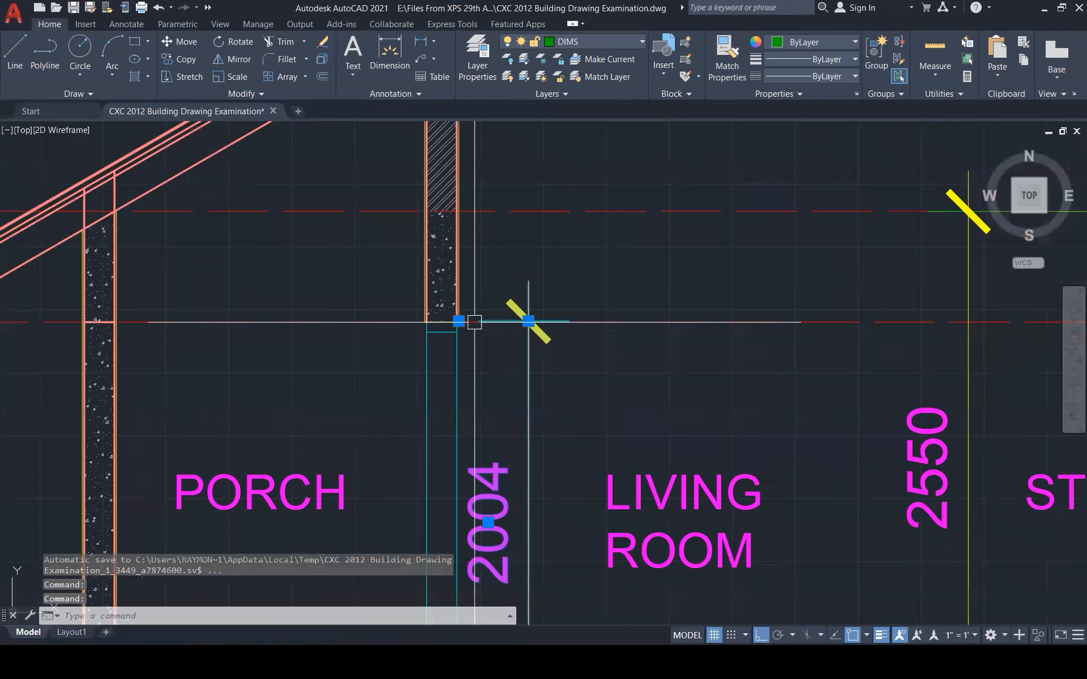
{"action": "scroll", "coordinate": [475, 322], "scroll_direction": "up", "scroll_amount": 3}
{"action": "left_click", "coordinate": [442, 320]}
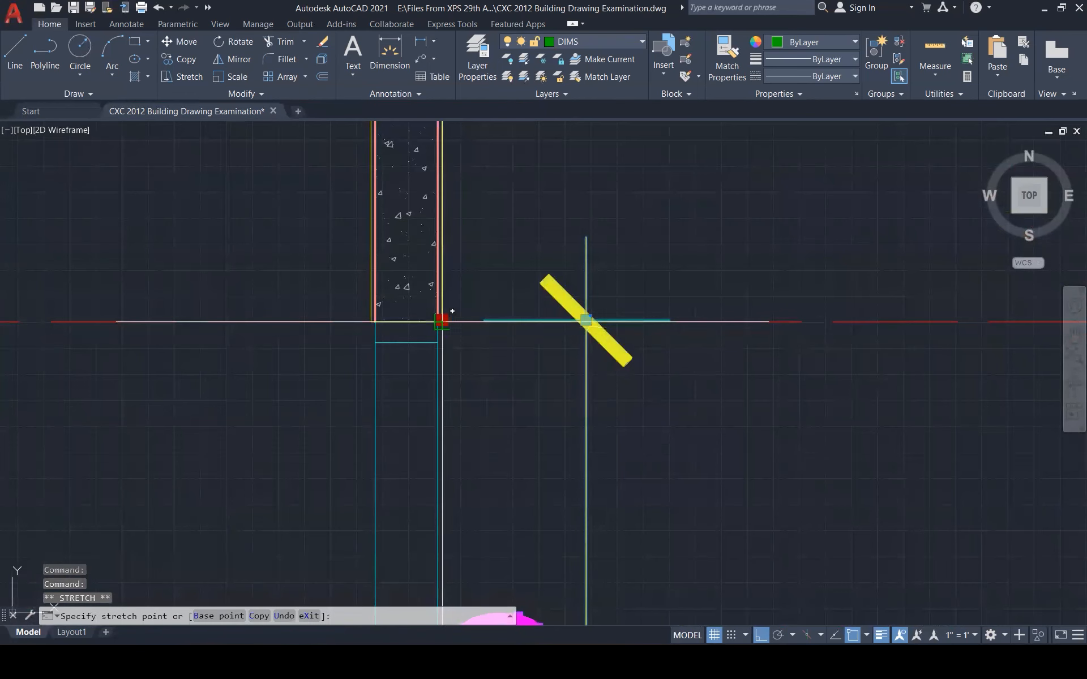
{"action": "left_click", "coordinate": [440, 321]}
{"action": "key", "text": "Escape"}
Add the 5171 overall height dimension from the roof ridge down to floor level
{"action": "scroll", "coordinate": [623, 220], "scroll_direction": "down", "scroll_amount": 3}
{"action": "scroll", "coordinate": [759, 372], "scroll_direction": "down", "scroll_amount": 3}
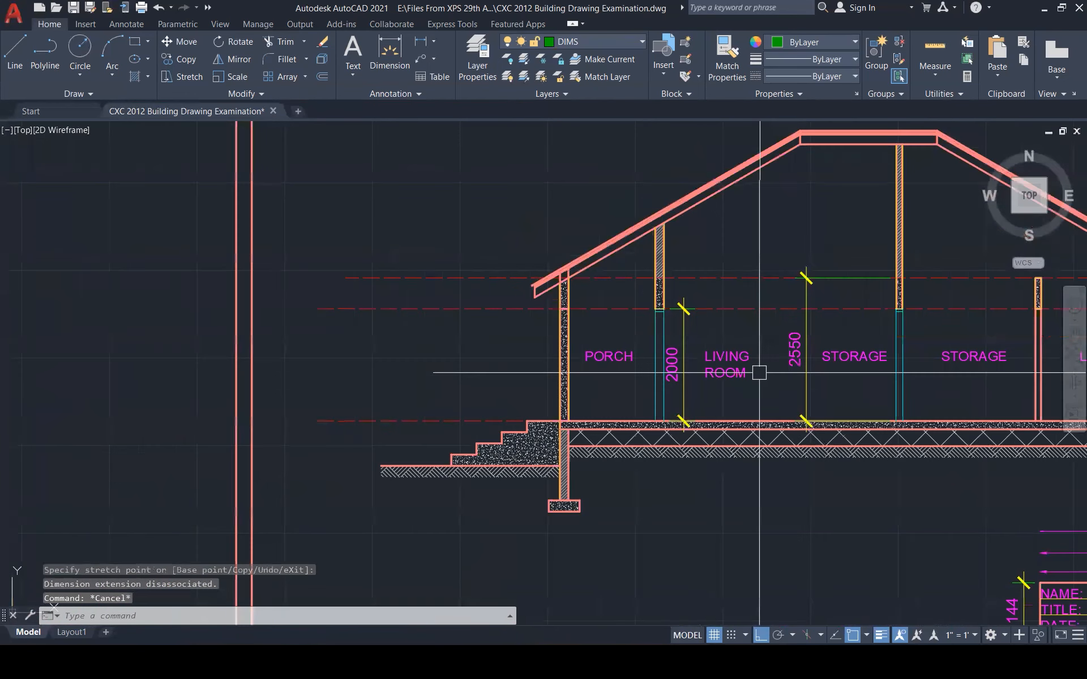
{"action": "type", "text": "dim"}
{"action": "key", "text": "Return"}
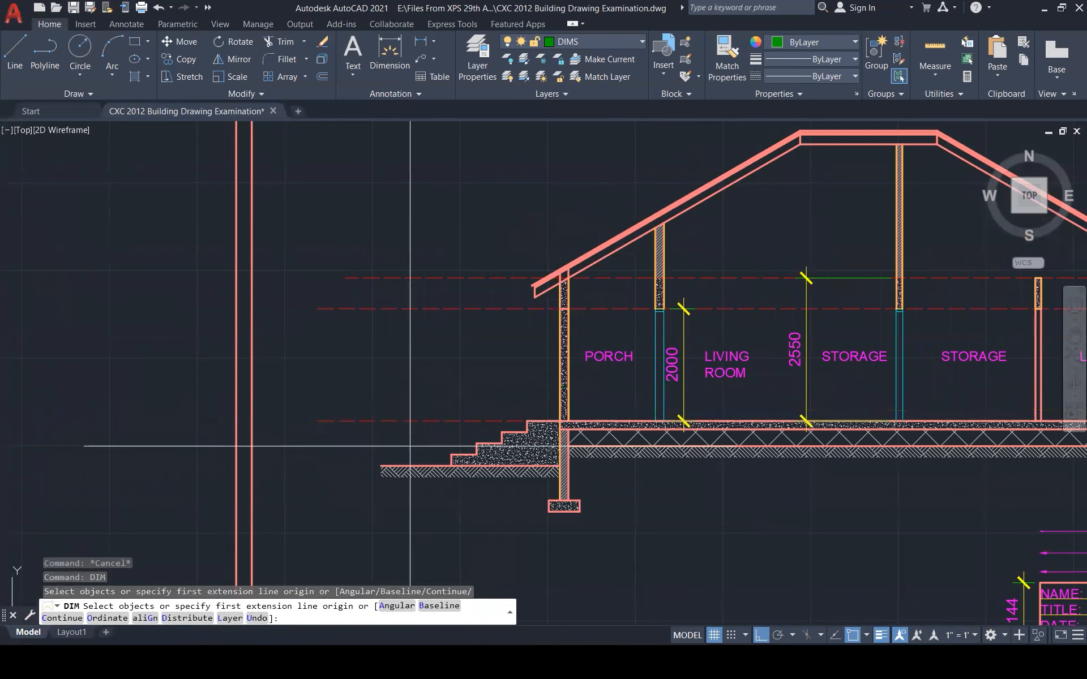
{"action": "scroll", "coordinate": [668, 371], "scroll_direction": "down", "scroll_amount": 2}
{"action": "scroll", "coordinate": [624, 332], "scroll_direction": "up", "scroll_amount": 4}
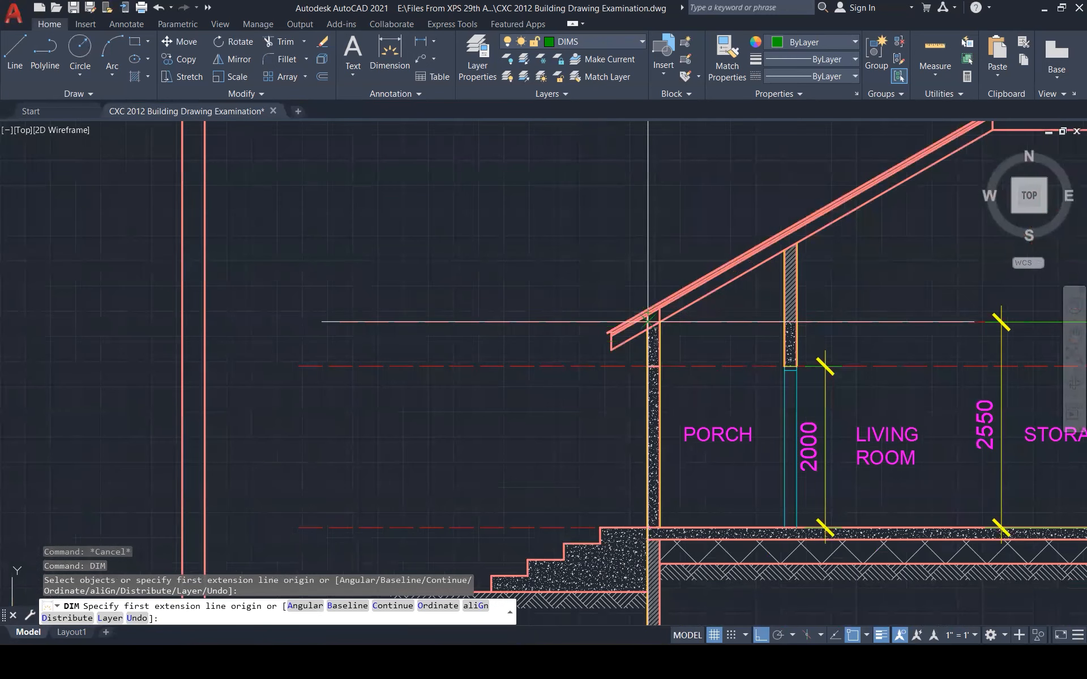
{"action": "scroll", "coordinate": [648, 322], "scroll_direction": "down", "scroll_amount": 3}
{"action": "left_click", "coordinate": [810, 229]}
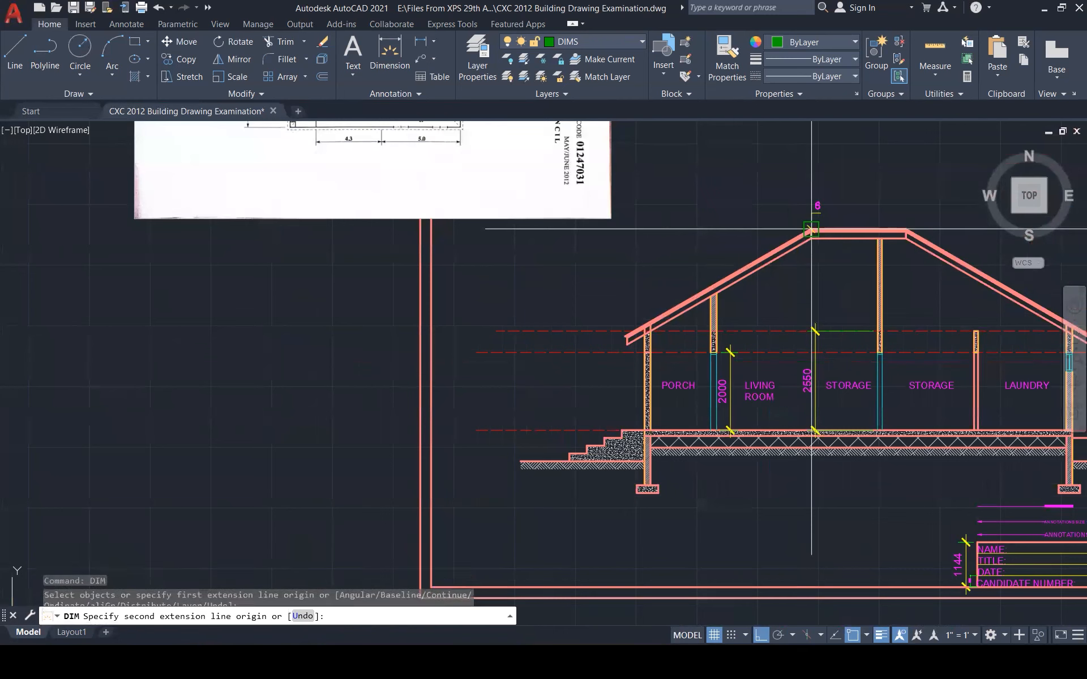
{"action": "scroll", "coordinate": [815, 404], "scroll_direction": "up", "scroll_amount": 1}
{"action": "scroll", "coordinate": [815, 403], "scroll_direction": "up", "scroll_amount": 4}
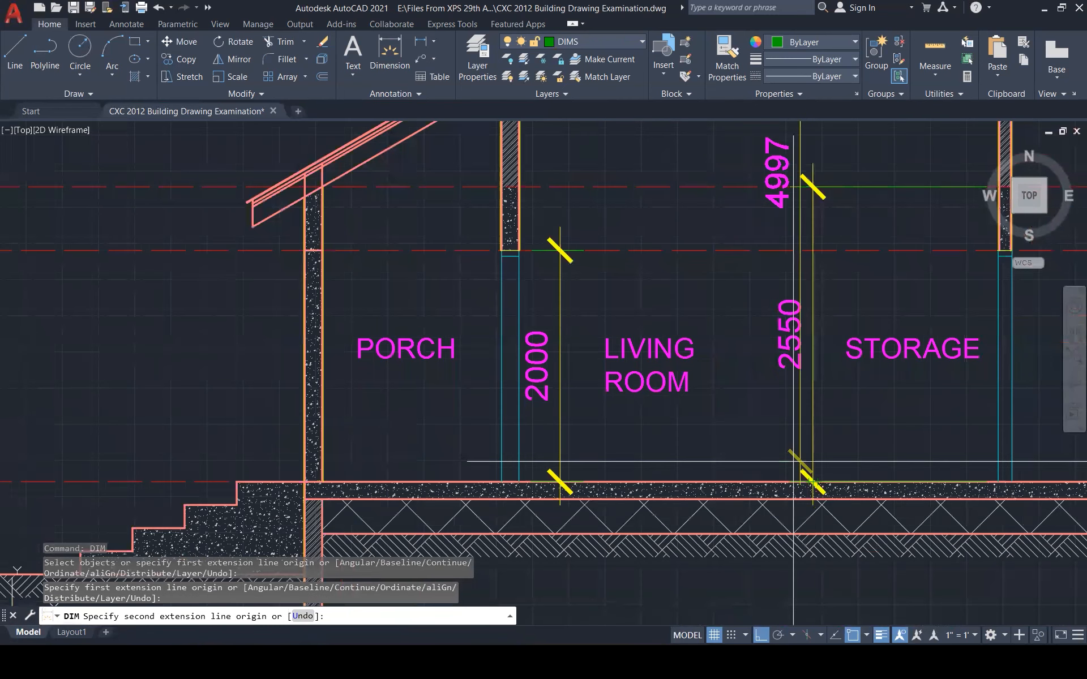
{"action": "left_click", "coordinate": [793, 461]}
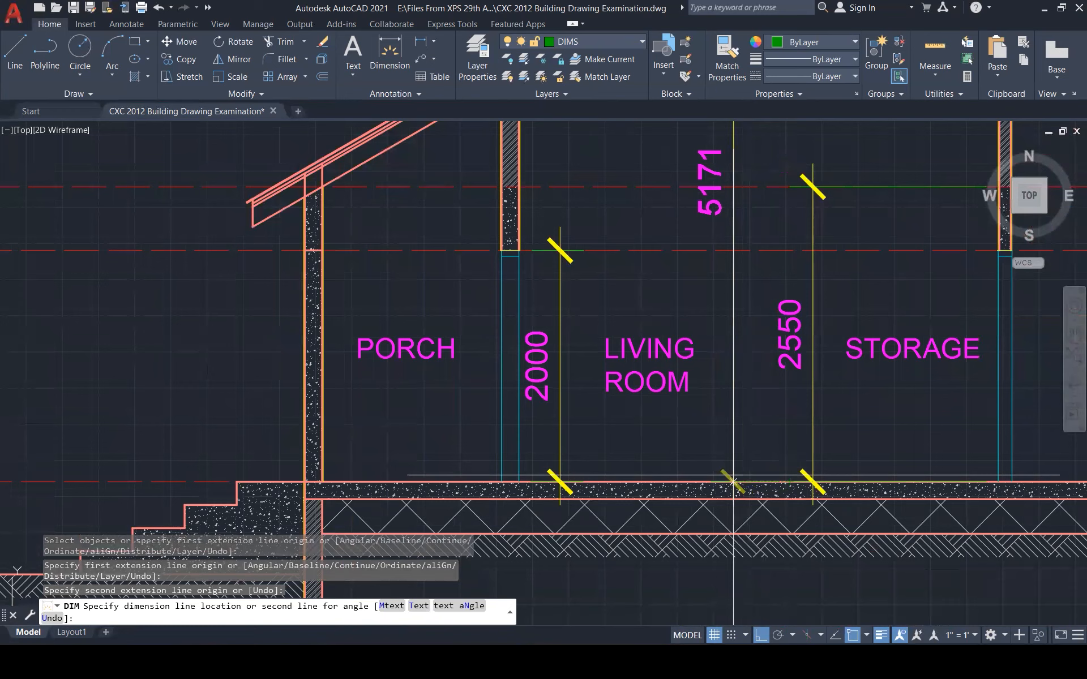
{"action": "left_click", "coordinate": [738, 436]}
{"action": "key", "text": "Escape"}
{"action": "key", "text": "Escape"}
{"action": "scroll", "coordinate": [716, 425], "scroll_direction": "down", "scroll_amount": 5}
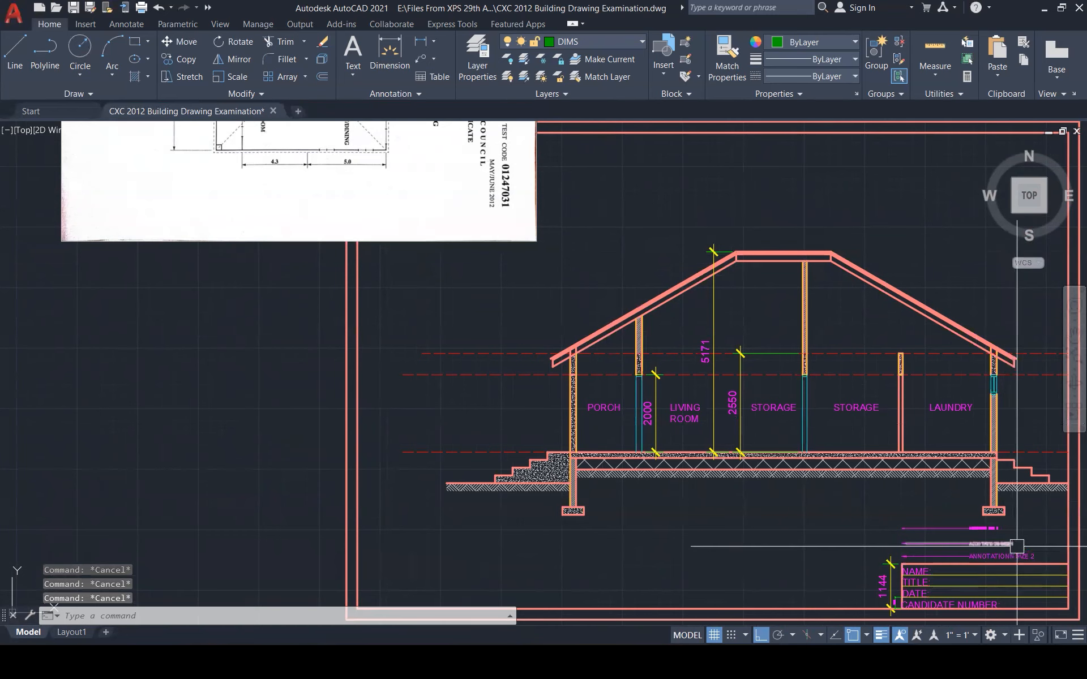
{"action": "scroll", "coordinate": [1023, 550], "scroll_direction": "up", "scroll_amount": 2}
Copy the annotation leader from beside ANNOTATIONS SIZE 1 to the laundry wall
{"action": "scroll", "coordinate": [1023, 550], "scroll_direction": "up", "scroll_amount": 3}
{"action": "left_click", "coordinate": [887, 530]}
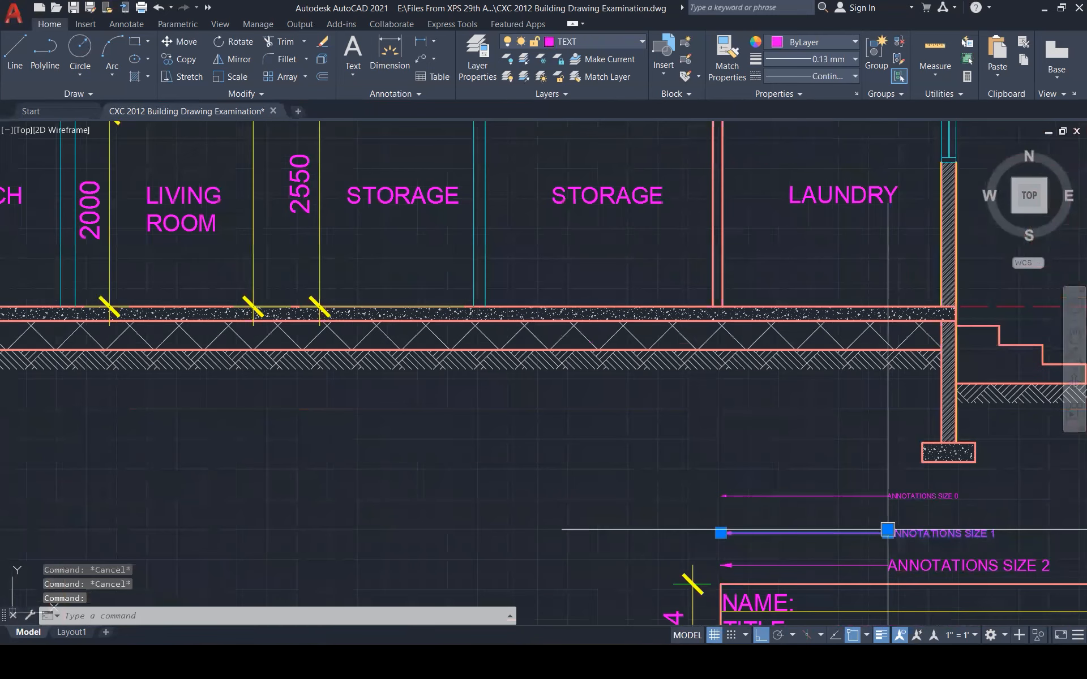
{"action": "type", "text": "co"}
{"action": "key", "text": "Return"}
{"action": "left_click", "coordinate": [720, 533]}
{"action": "scroll", "coordinate": [716, 558], "scroll_direction": "down", "scroll_amount": 2}
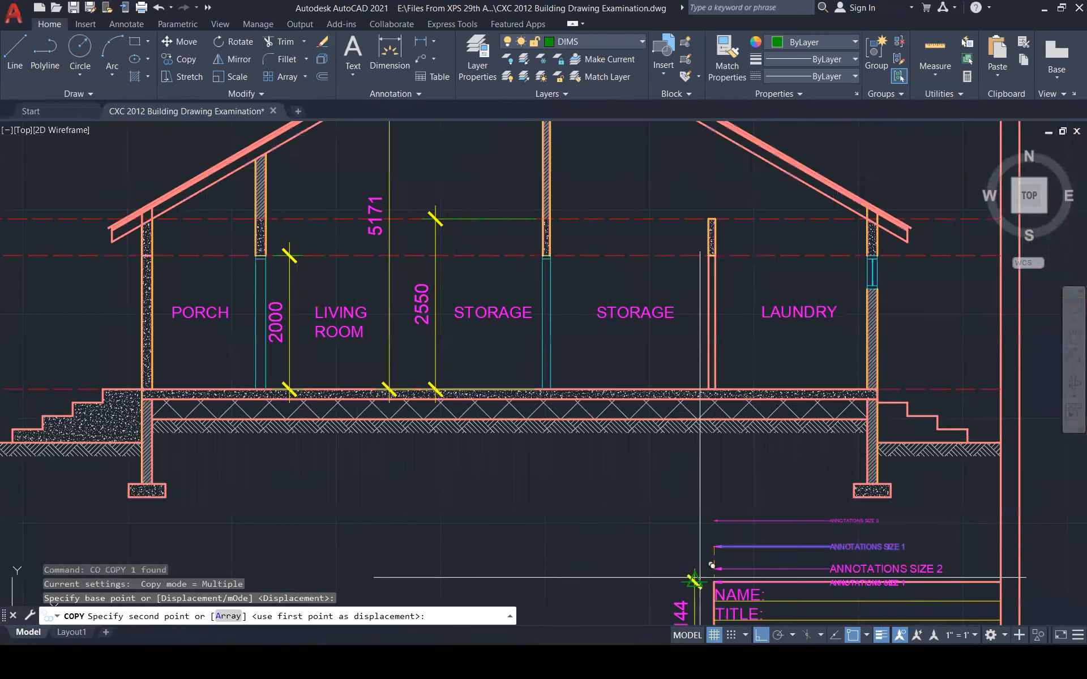
{"action": "scroll", "coordinate": [700, 578], "scroll_direction": "down", "scroll_amount": 3}
{"action": "scroll", "coordinate": [784, 468], "scroll_direction": "up", "scroll_amount": 5}
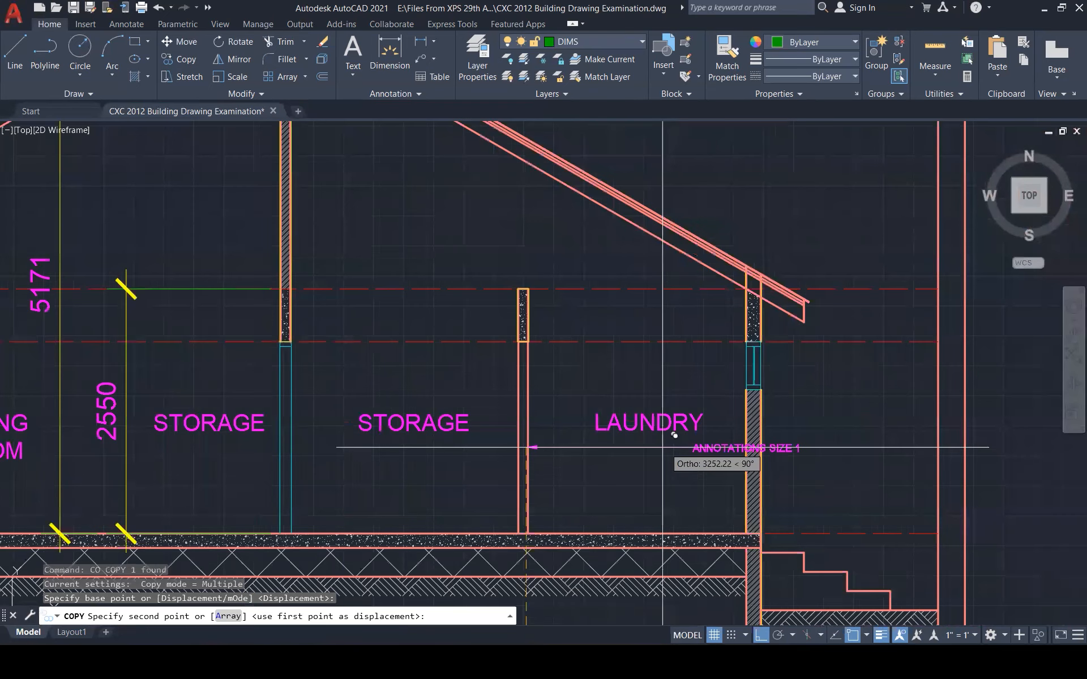
{"action": "scroll", "coordinate": [351, 453], "scroll_direction": "down", "scroll_amount": 2}
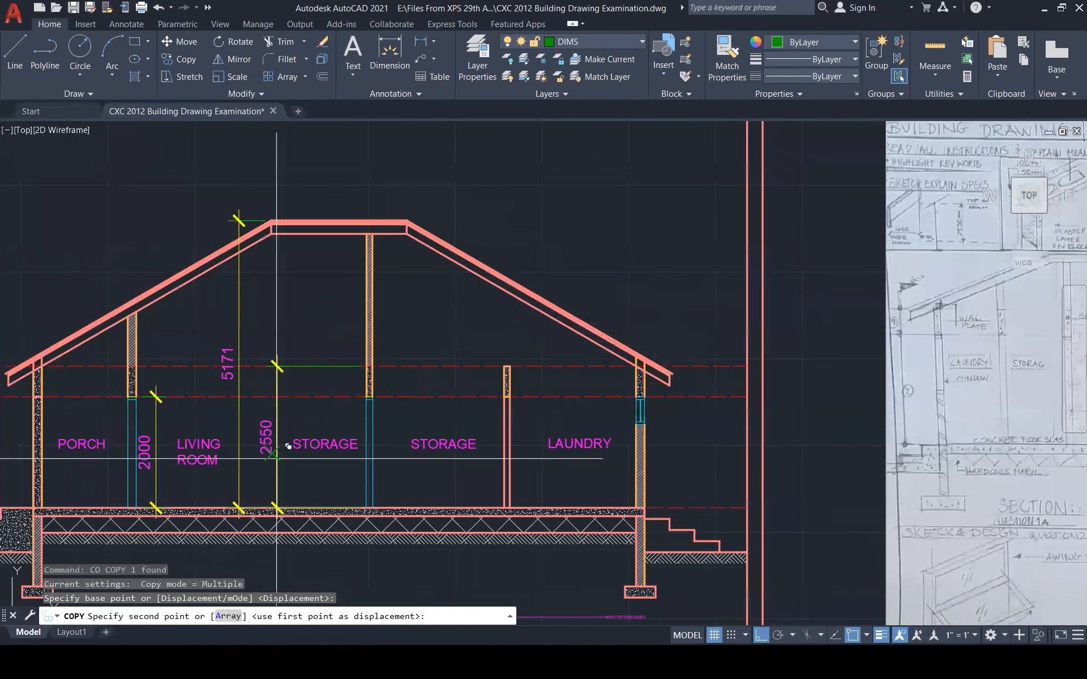
{"action": "left_click", "coordinate": [645, 462]}
{"action": "key", "text": "Escape"}
Edit the copied leader's text to read BLOCK WALLS
{"action": "double_click", "coordinate": [793, 461]}
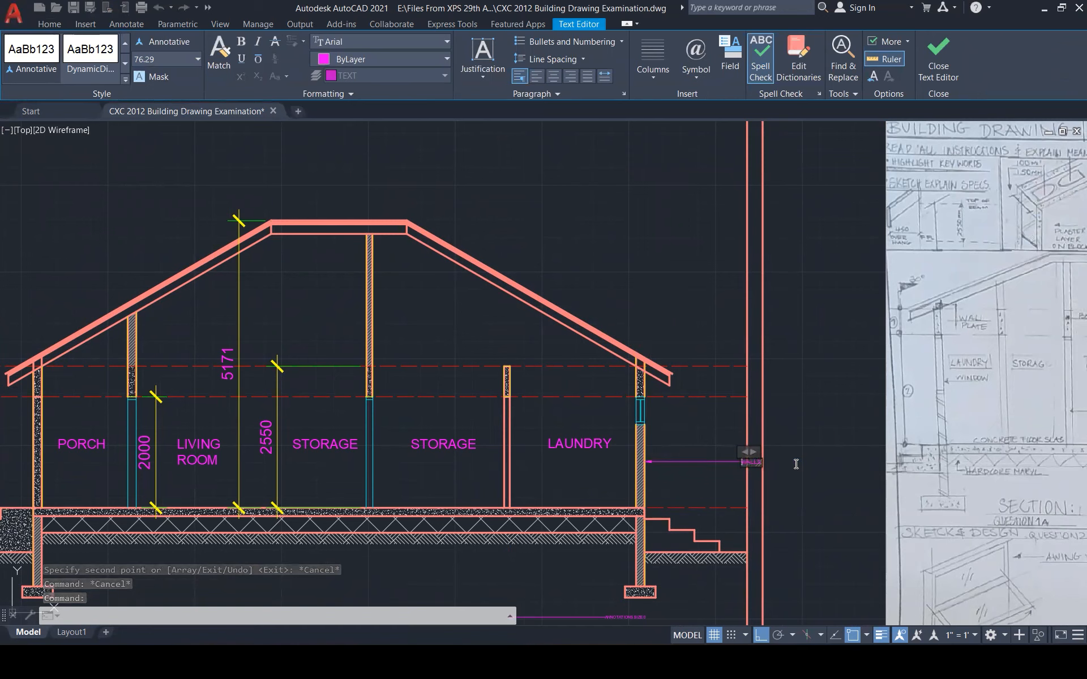
{"action": "key", "text": "BackSpace"}
{"action": "key", "text": "BackSpace"}
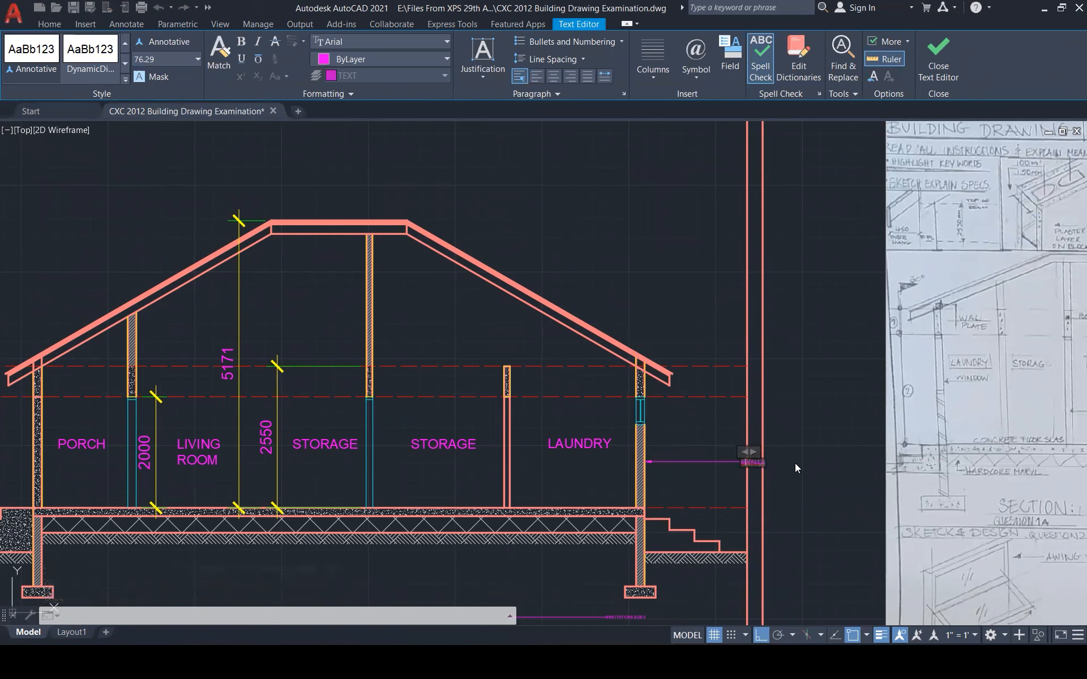
{"action": "type", "text": "LOC"}
{"action": "left_click", "coordinate": [800, 427]}
{"action": "scroll", "coordinate": [757, 460], "scroll_direction": "up", "scroll_amount": 1}
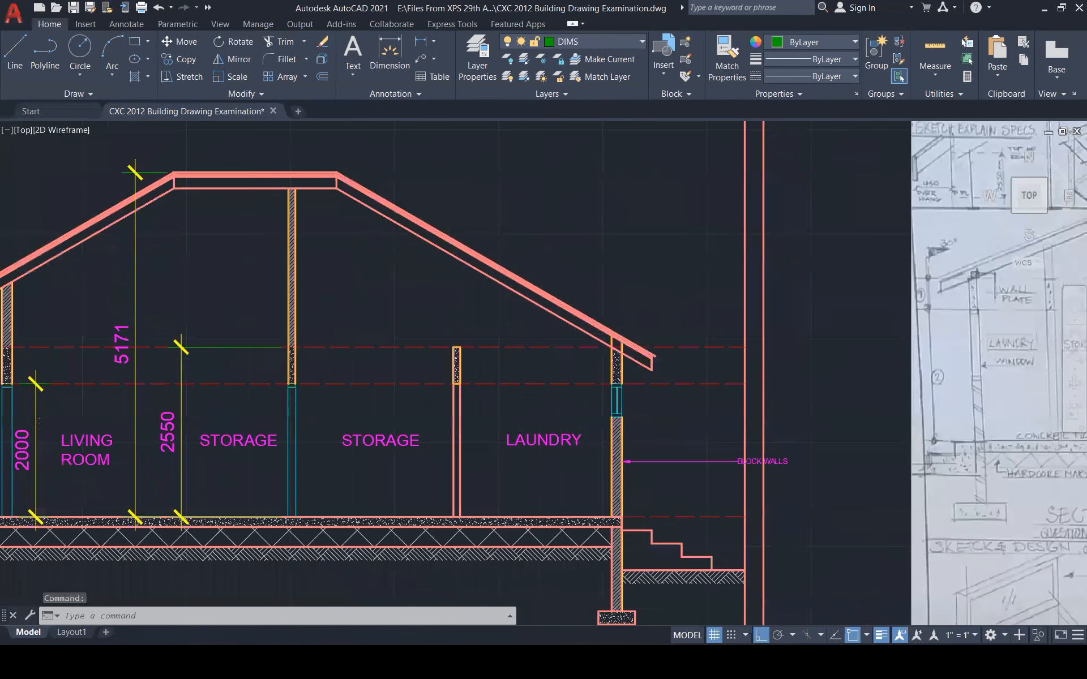
{"action": "scroll", "coordinate": [756, 461], "scroll_direction": "up", "scroll_amount": 3}
Adjust the BLOCK WALLS leader's text position and reselect the leader
{"action": "left_click", "coordinate": [740, 463]}
{"action": "left_click", "coordinate": [717, 459]}
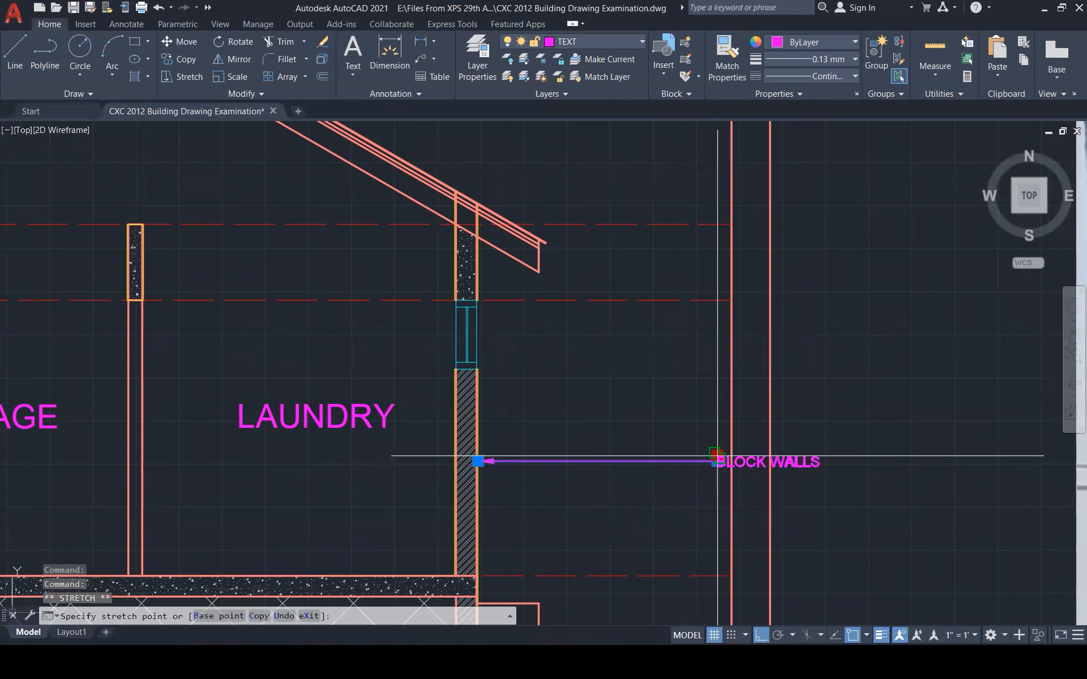
{"action": "key", "text": "Escape"}
{"action": "key", "text": "Escape"}
{"action": "scroll", "coordinate": [611, 430], "scroll_direction": "down", "scroll_amount": 3}
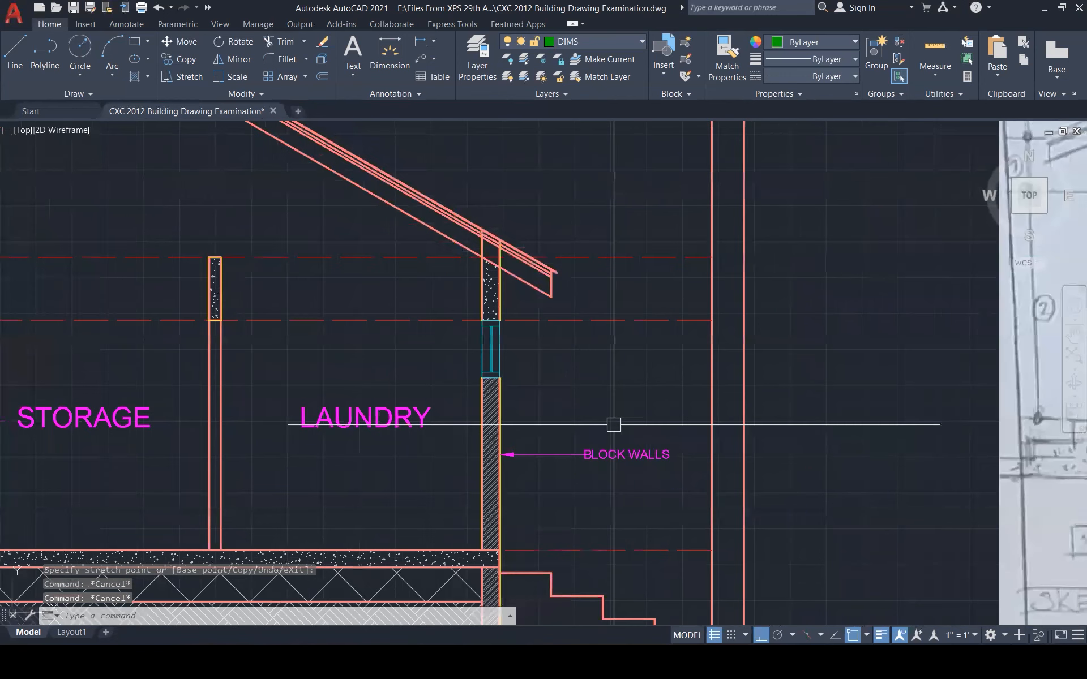
{"action": "left_click", "coordinate": [612, 436]}
{"action": "left_click", "coordinate": [589, 454]}
{"action": "type", "text": "x"}
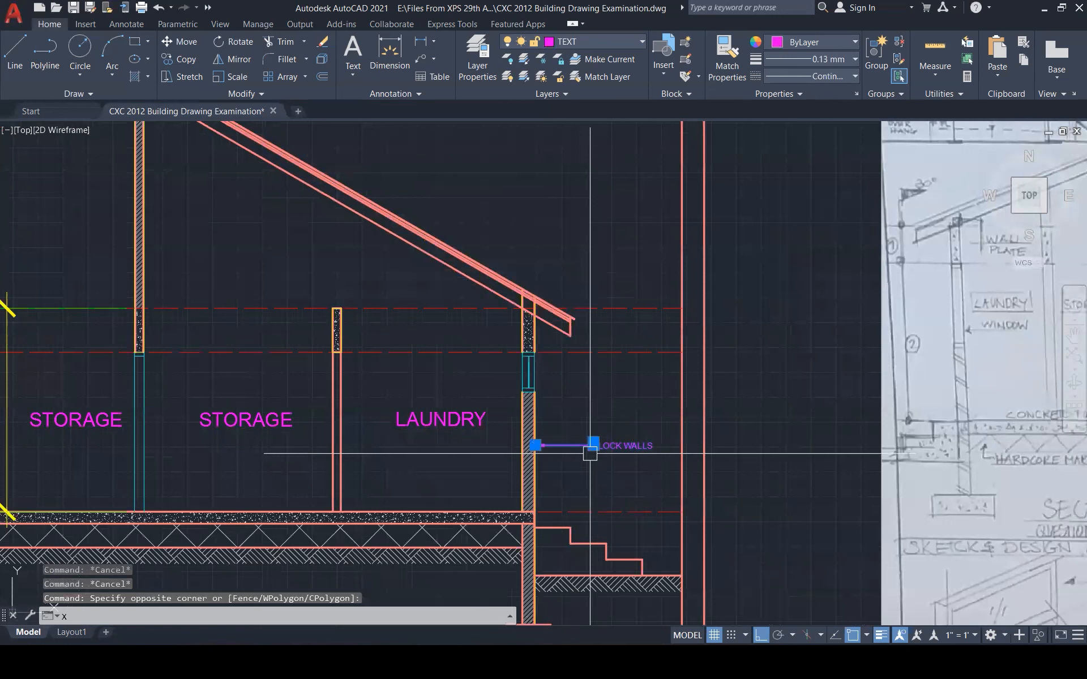
{"action": "key", "text": "Escape"}
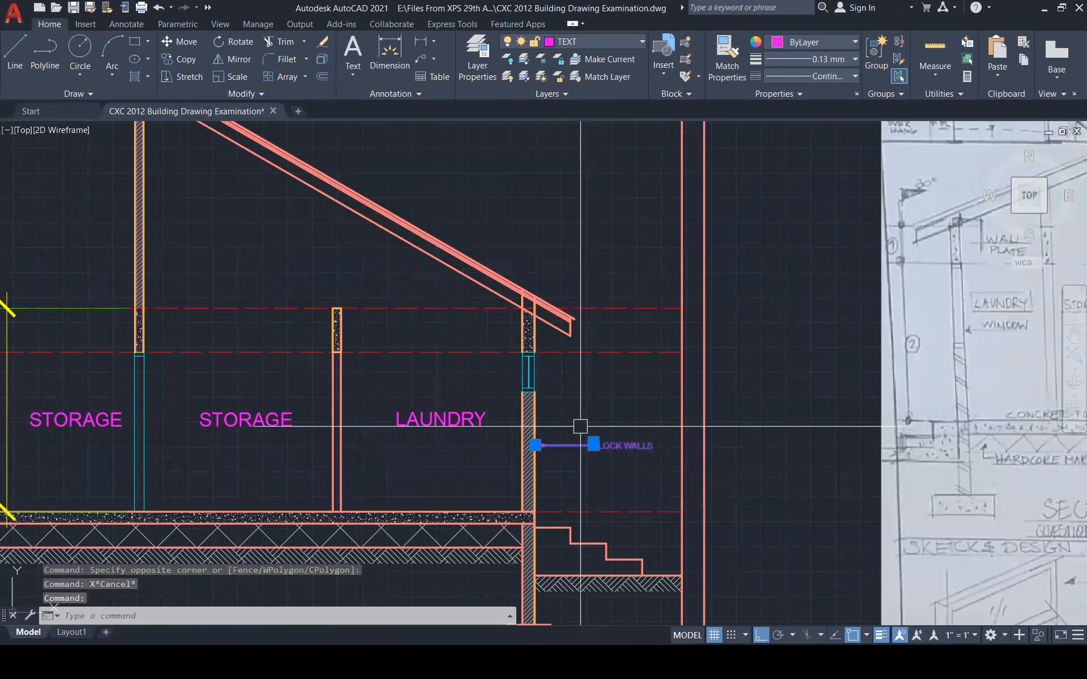
{"action": "key", "text": "Escape"}
{"action": "left_click", "coordinate": [590, 429]}
{"action": "left_click", "coordinate": [565, 436]}
Copy the BLOCK WALLS leader to the laundry wall footing and relabel it FOUNDATION
{"action": "type", "text": "co"}
{"action": "key", "text": "Return"}
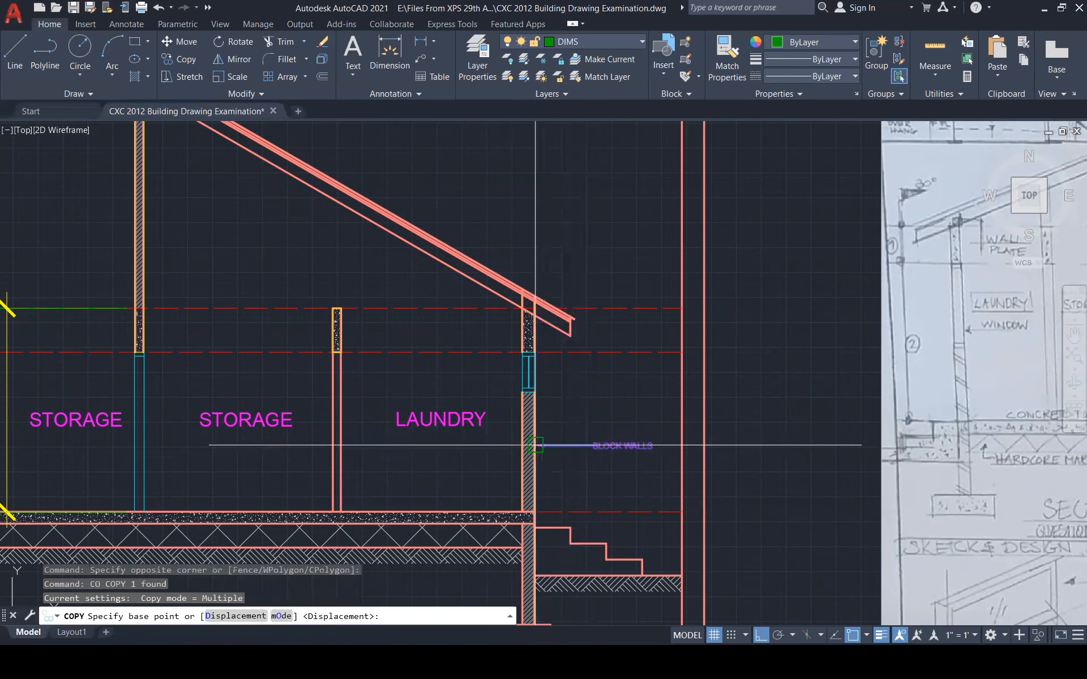
{"action": "left_click", "coordinate": [534, 445]}
{"action": "scroll", "coordinate": [558, 349], "scroll_direction": "down", "scroll_amount": 3}
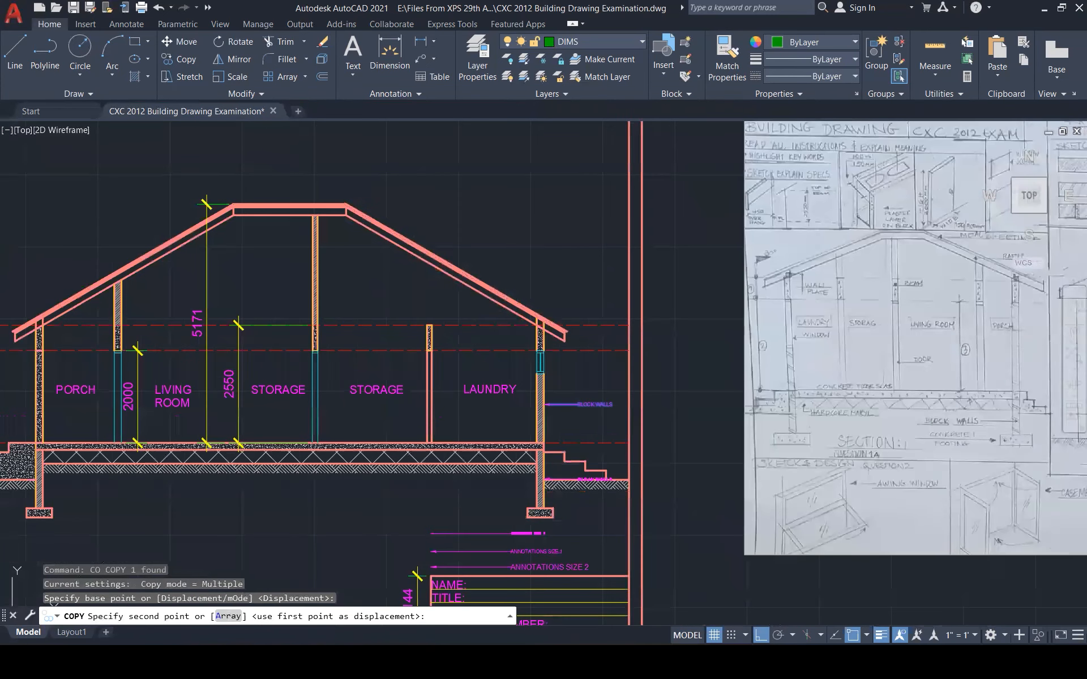
{"action": "scroll", "coordinate": [528, 468], "scroll_direction": "up", "scroll_amount": 3}
{"action": "left_click", "coordinate": [595, 583]}
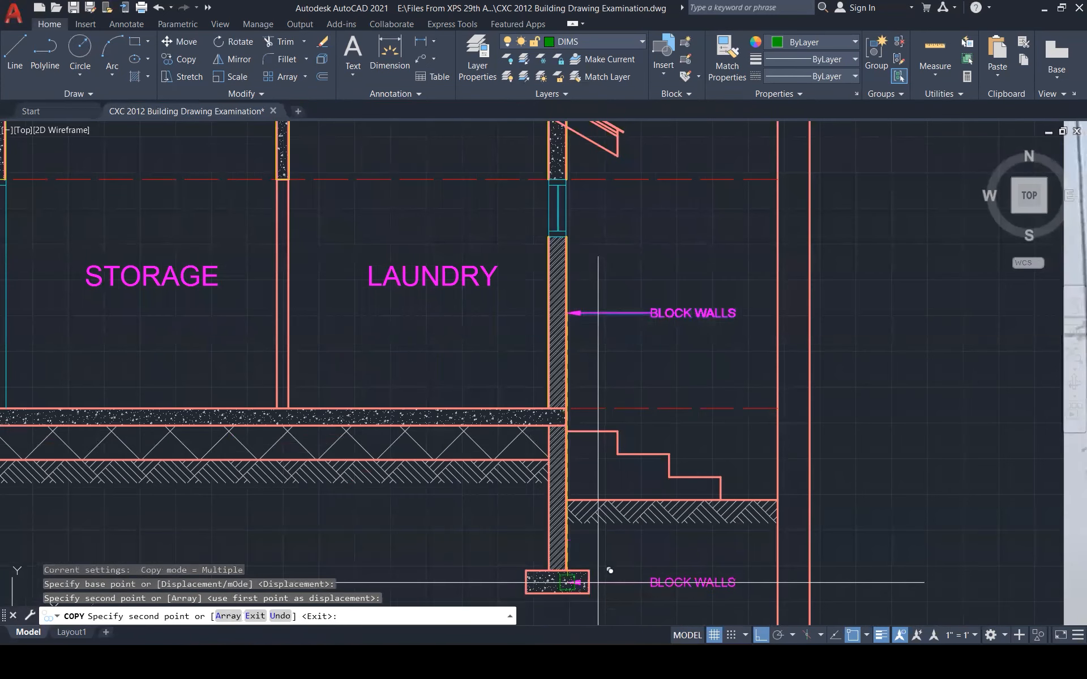
{"action": "key", "text": "Escape"}
{"action": "double_click", "coordinate": [666, 582]}
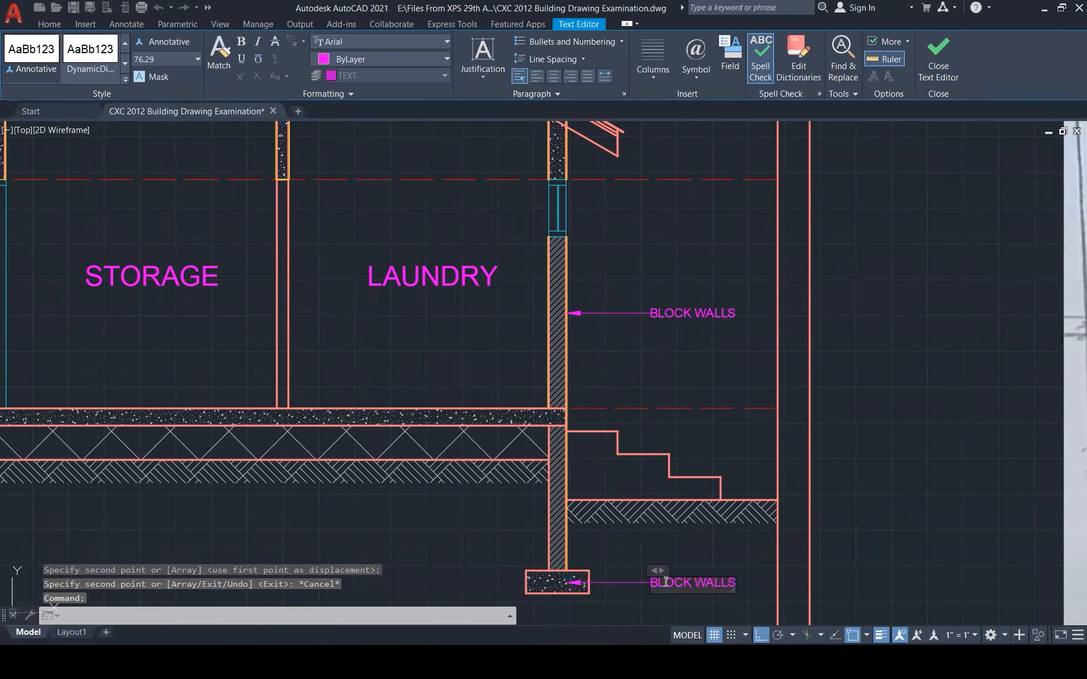
{"action": "type", "text": "FOUNDATION"}
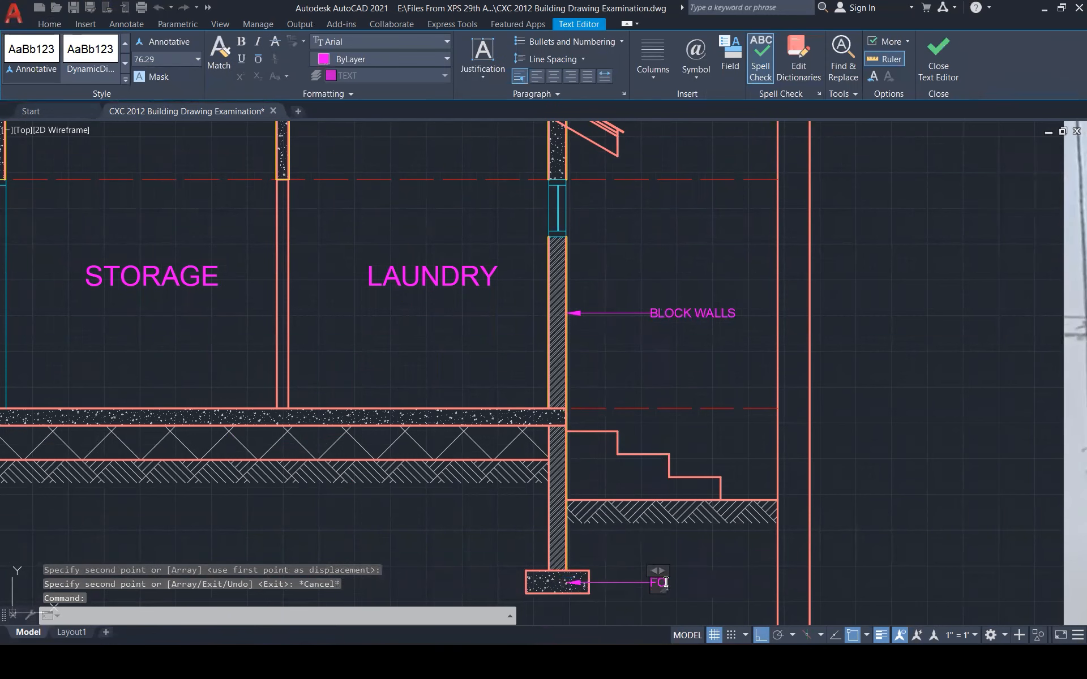
{"action": "left_click", "coordinate": [719, 562]}
{"action": "scroll", "coordinate": [722, 492], "scroll_direction": "down", "scroll_amount": 1}
{"action": "scroll", "coordinate": [722, 492], "scroll_direction": "down", "scroll_amount": 1}
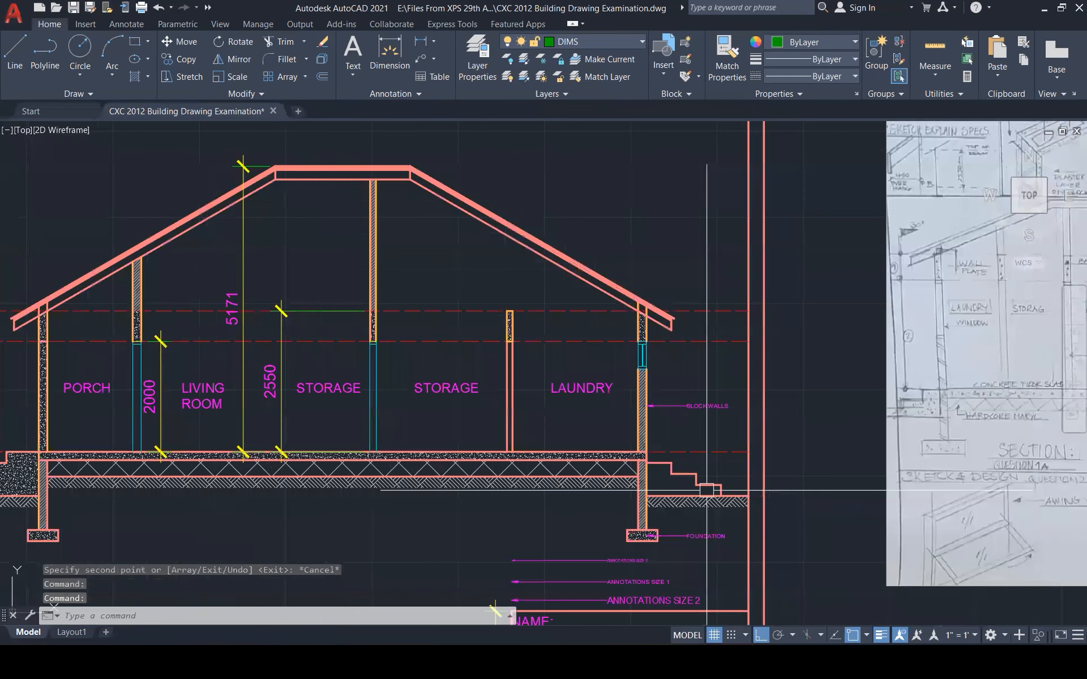
{"action": "scroll", "coordinate": [706, 490], "scroll_direction": "up", "scroll_amount": 3}
Copy the FOUNDATION leader to the floor slab edge and relabel it FLOOR
{"action": "left_click", "coordinate": [666, 533]}
{"action": "type", "text": "cp"}
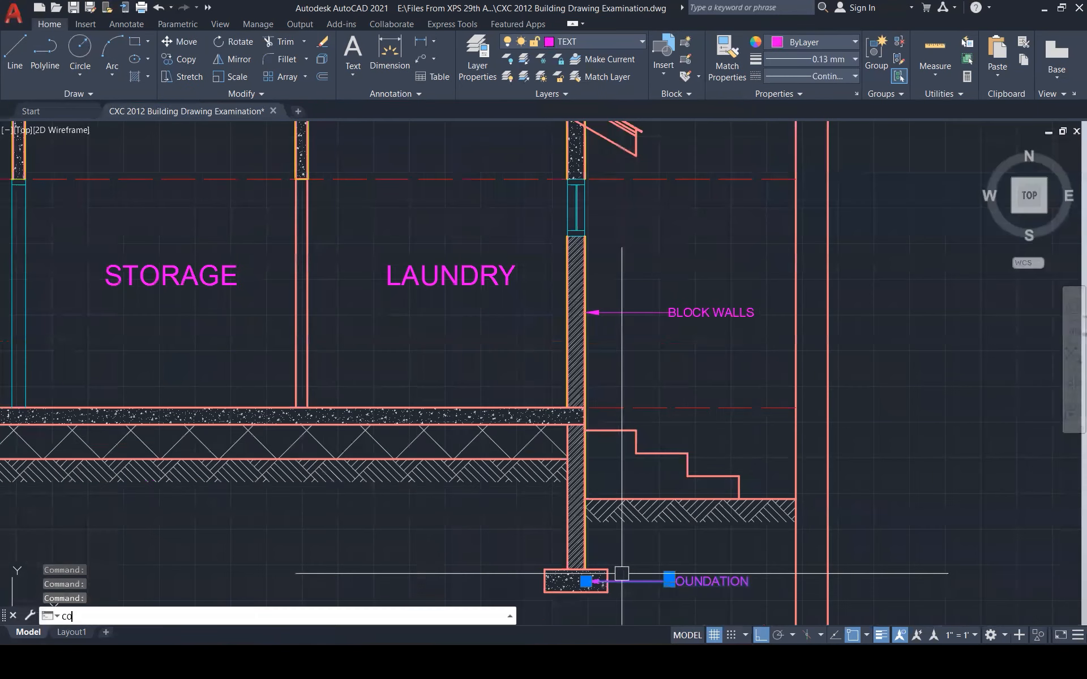
{"action": "key", "text": "Return"}
{"action": "left_click", "coordinate": [585, 586]}
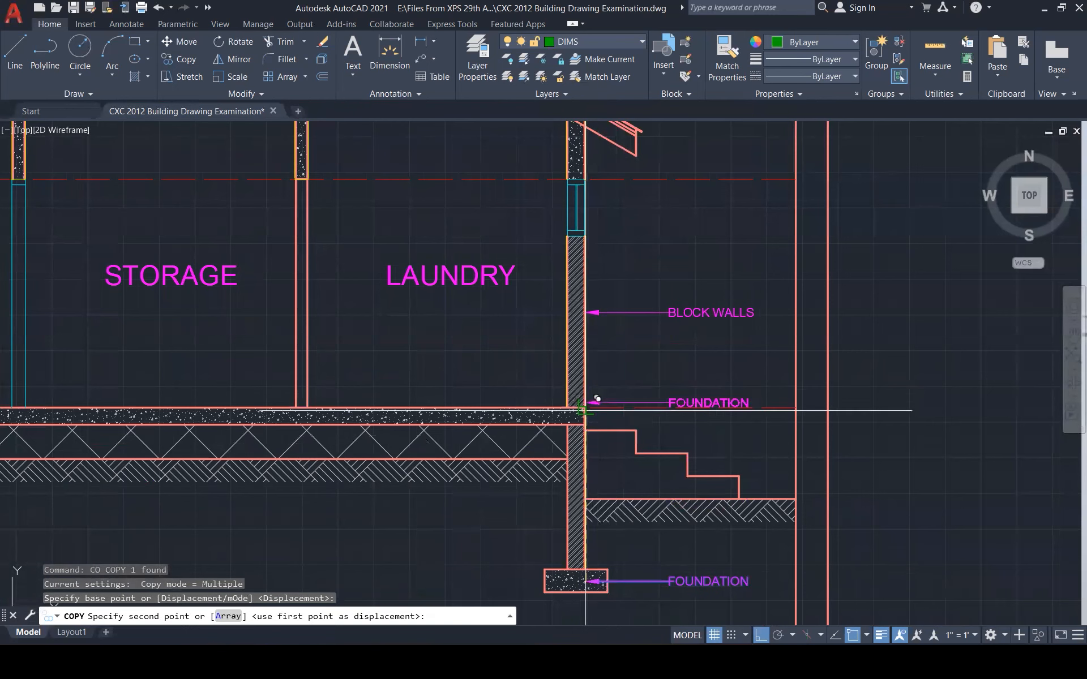
{"action": "scroll", "coordinate": [597, 402], "scroll_direction": "up", "scroll_amount": 4}
{"action": "left_click", "coordinate": [595, 409]}
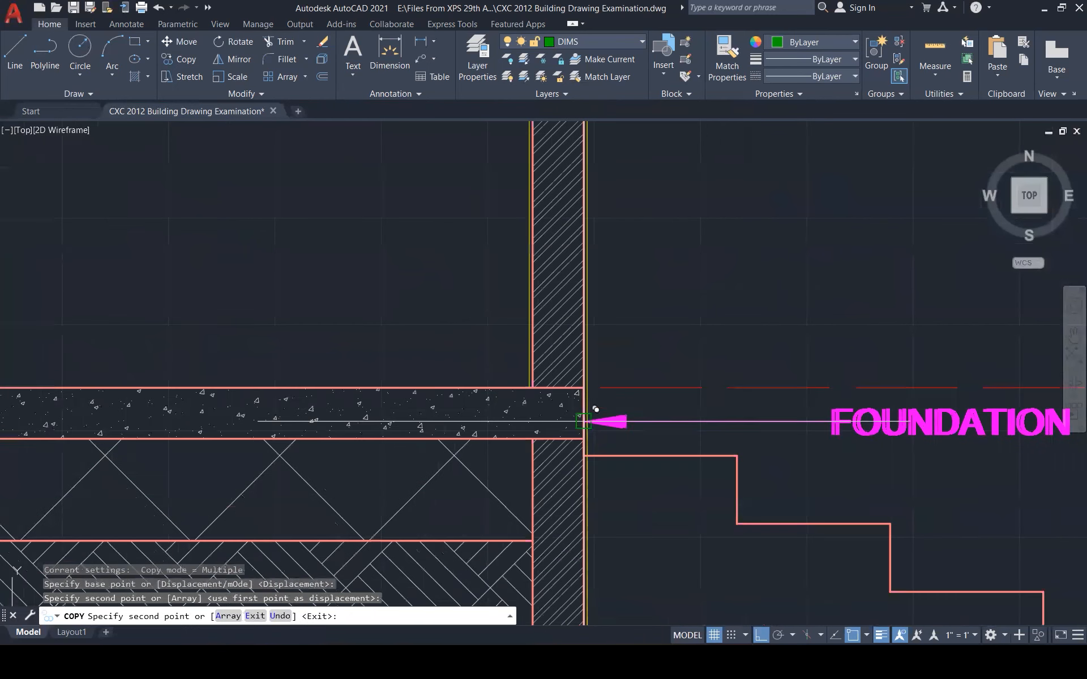
{"action": "key", "text": "Escape"}
{"action": "double_click", "coordinate": [872, 422]}
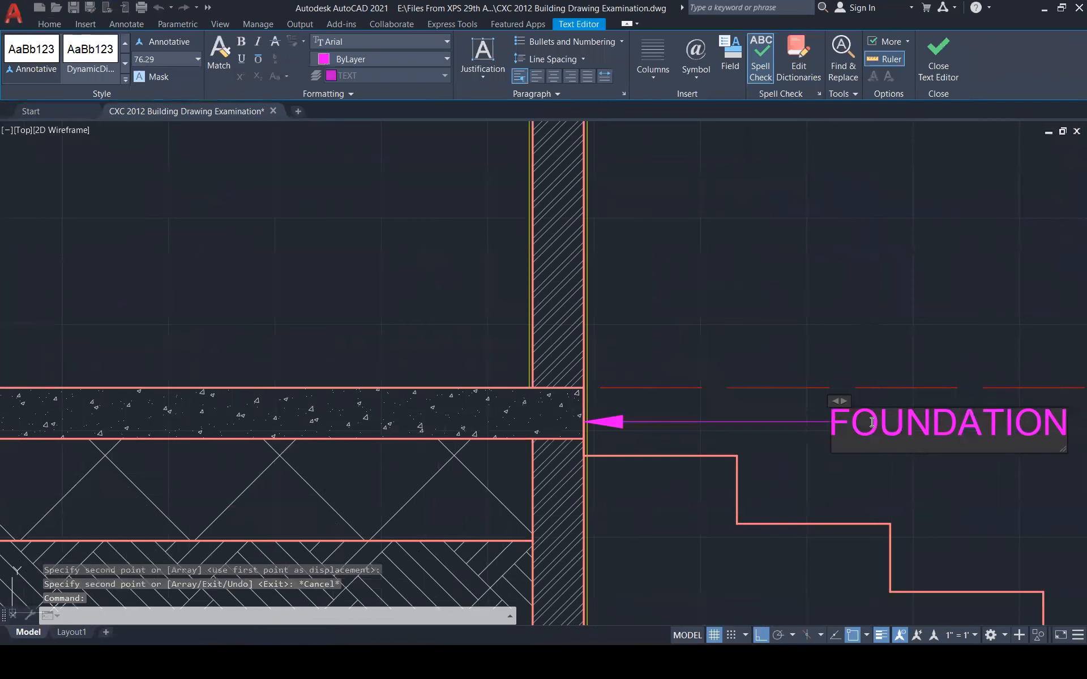
{"action": "type", "text": "a"}
{"action": "key", "text": "ctrl+a"}
{"action": "type", "text": "FLOOR"}
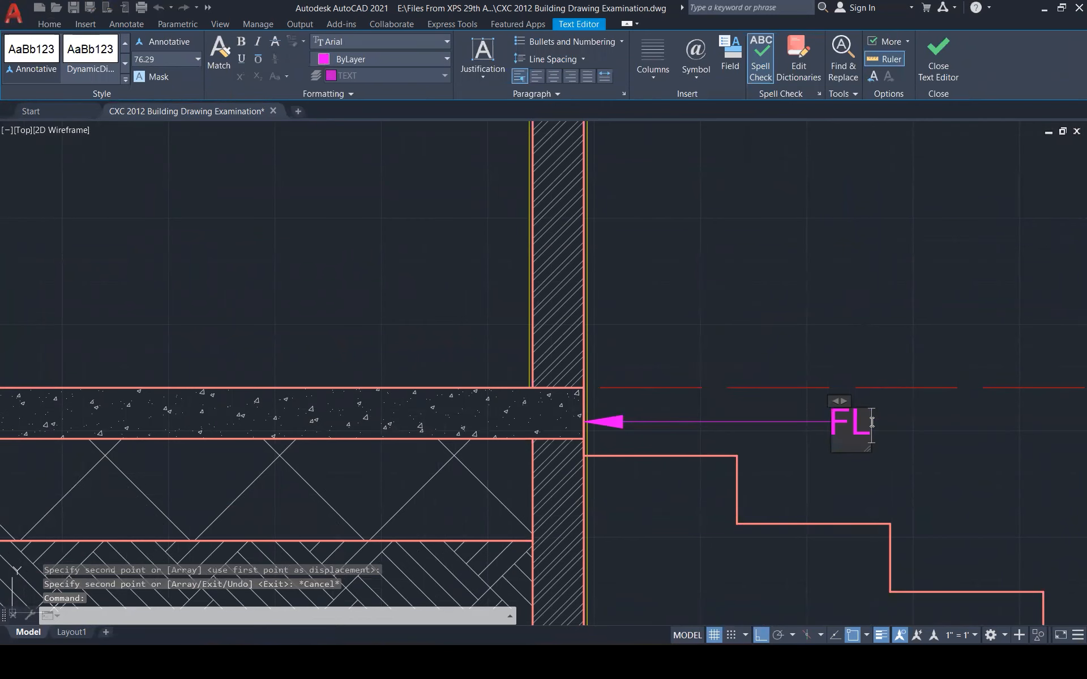
{"action": "key", "text": "ctrl+Return"}
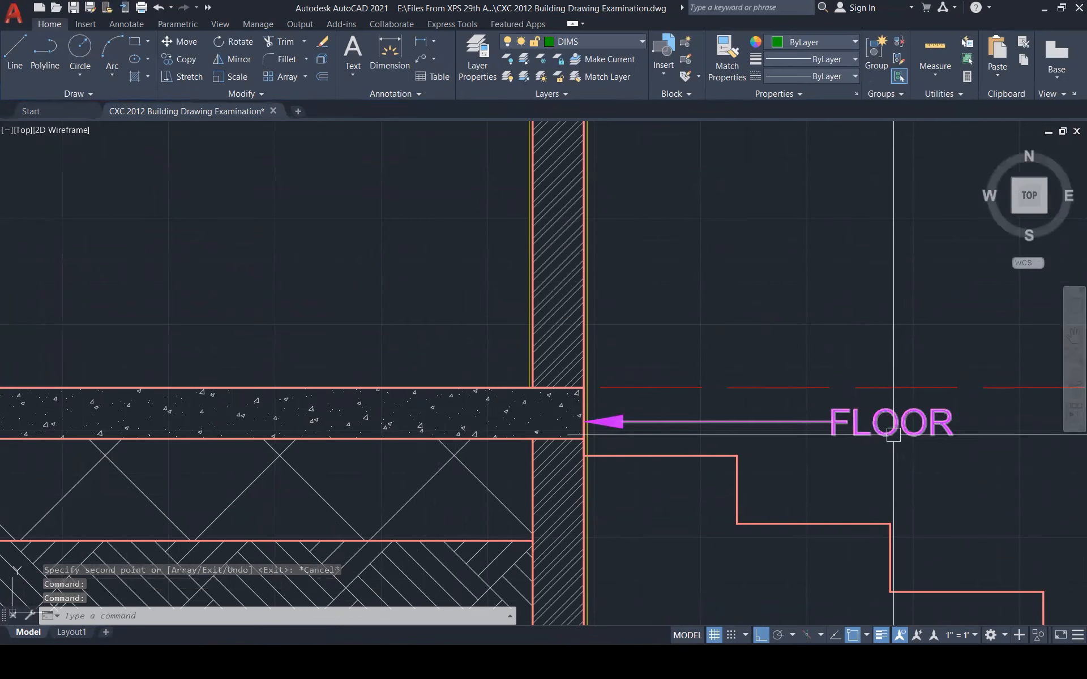
Copy the FLOOR leader up near the roof and move its arrow tip onto the roof slope
{"action": "left_click", "coordinate": [892, 433]}
{"action": "type", "text": "co"}
{"action": "key", "text": "Return"}
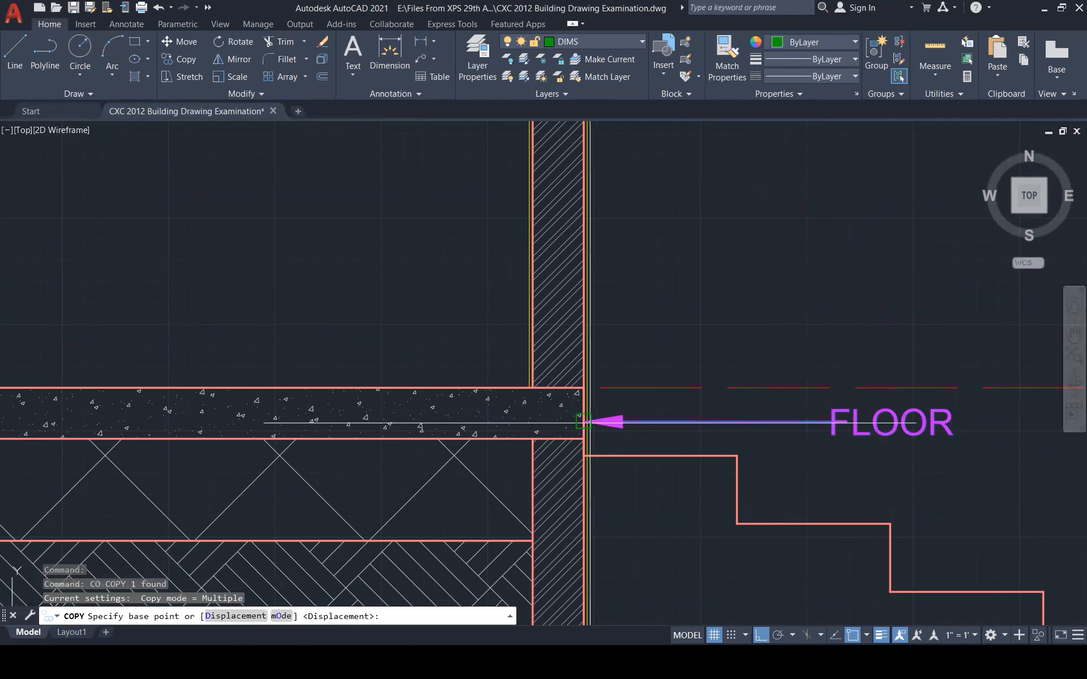
{"action": "left_click", "coordinate": [586, 422]}
{"action": "scroll", "coordinate": [592, 472], "scroll_direction": "down", "scroll_amount": 1}
{"action": "scroll", "coordinate": [588, 481], "scroll_direction": "down", "scroll_amount": 5}
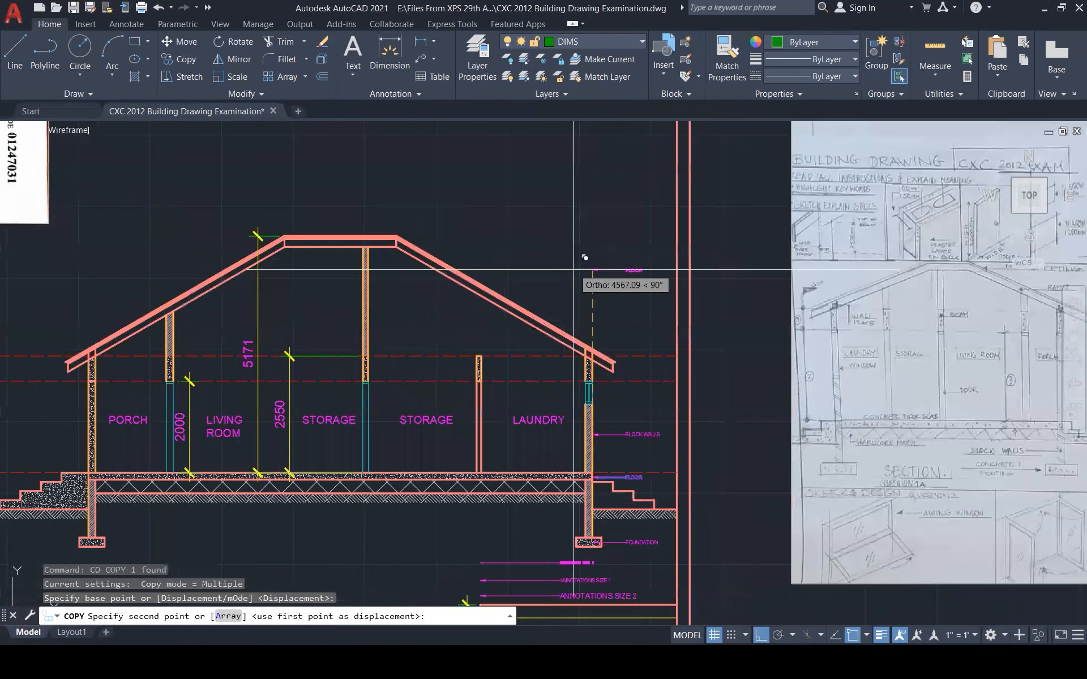
{"action": "scroll", "coordinate": [573, 270], "scroll_direction": "up", "scroll_amount": 5}
{"action": "left_click", "coordinate": [611, 368]}
{"action": "key", "text": "Return"}
{"action": "left_click", "coordinate": [611, 368]}
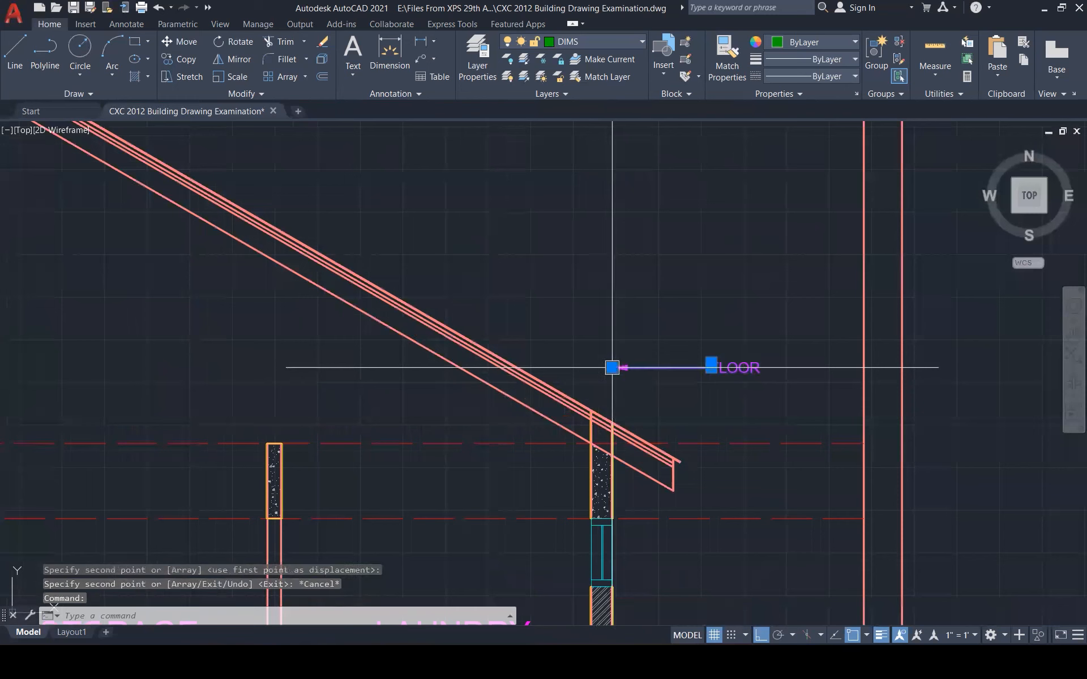
{"action": "left_click", "coordinate": [611, 368]}
{"action": "left_click", "coordinate": [522, 370]}
{"action": "key", "text": "Escape"}
Retype the roof leader's label as ROOF
{"action": "double_click", "coordinate": [721, 367]}
{"action": "type", "text": "R"}
{"action": "left_click", "coordinate": [767, 337]}
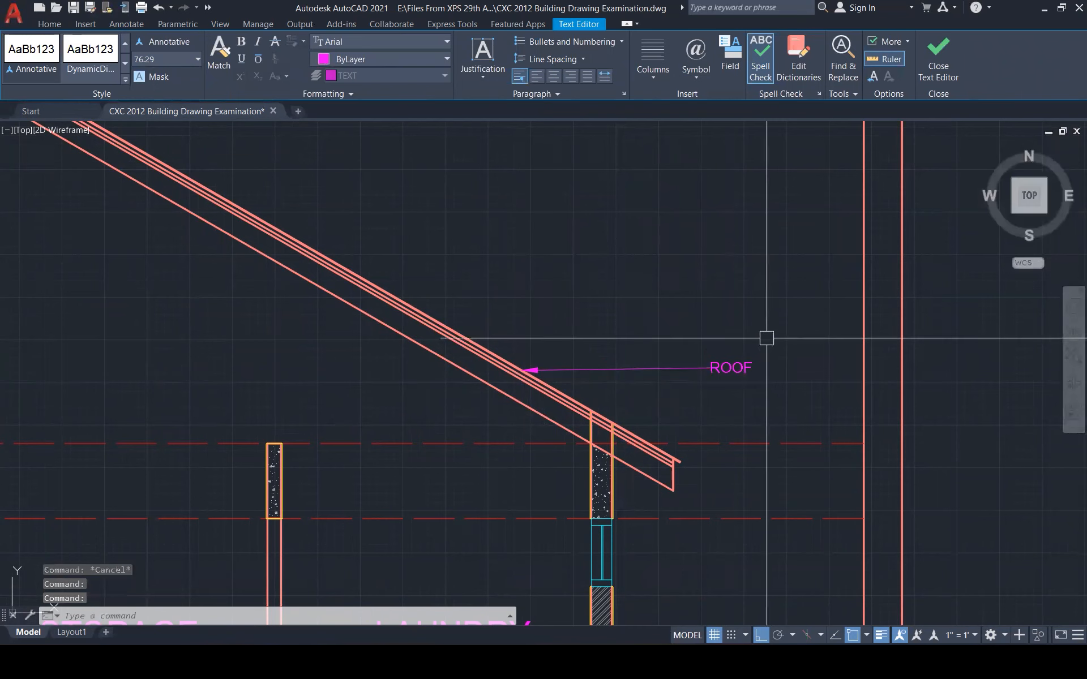
{"action": "scroll", "coordinate": [788, 221], "scroll_direction": "down", "scroll_amount": 5}
{"action": "scroll", "coordinate": [672, 364], "scroll_direction": "down", "scroll_amount": 1}
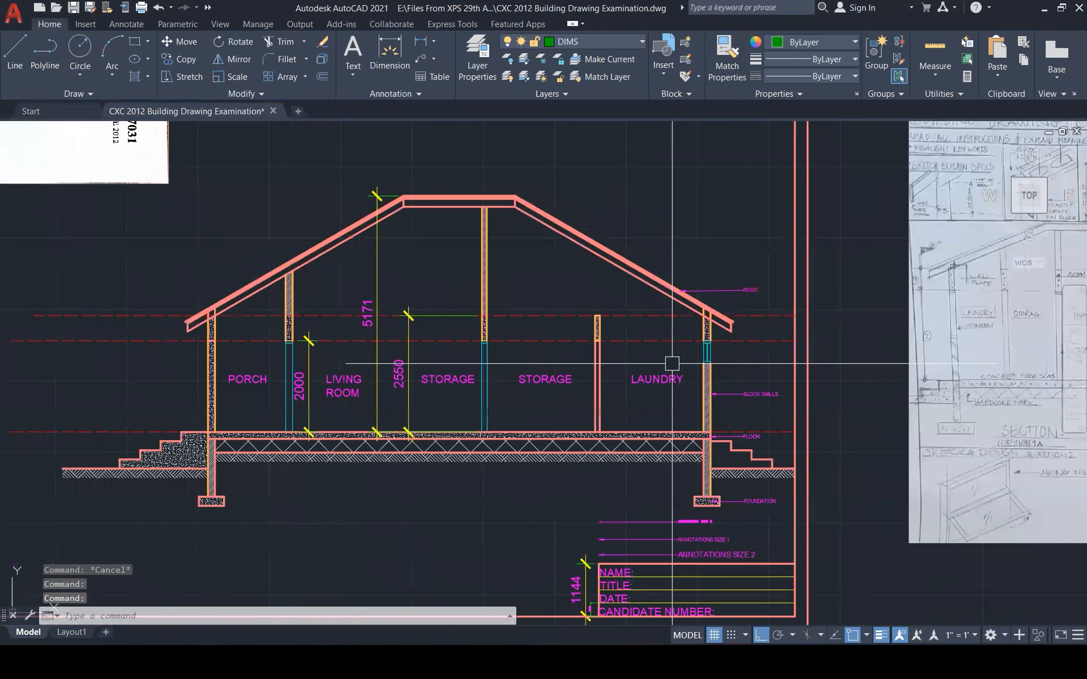
{"action": "scroll", "coordinate": [672, 363], "scroll_direction": "down", "scroll_amount": 1}
Begin moving the scanned exam brief page image, then cancel the unfinished move
{"action": "scroll", "coordinate": [527, 506], "scroll_direction": "down", "scroll_amount": 2}
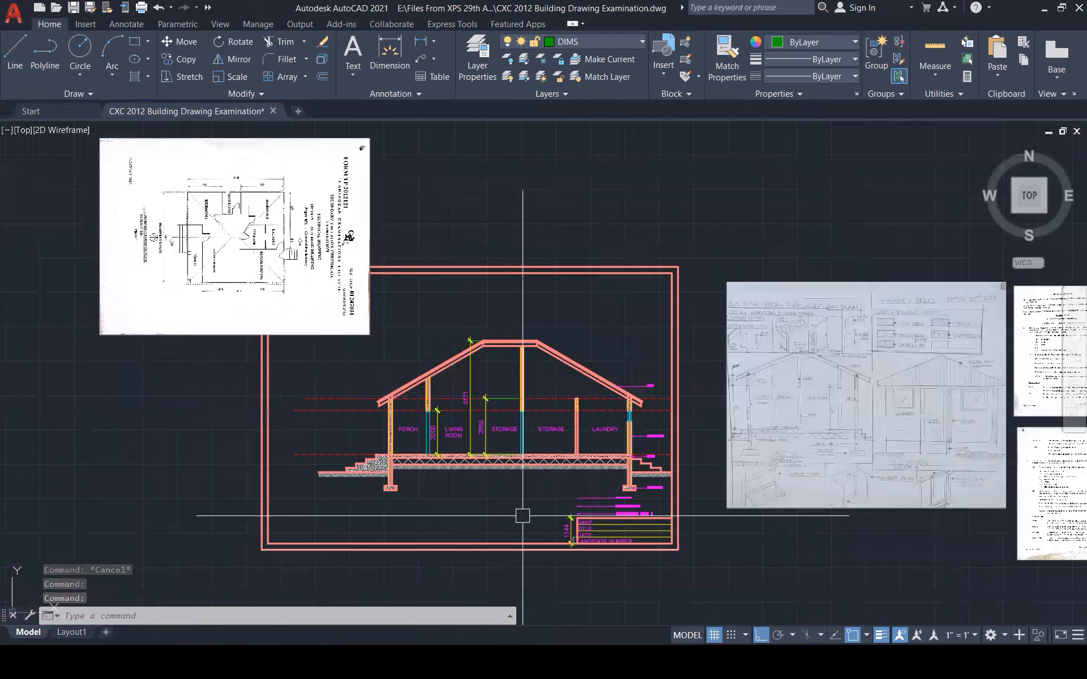
{"action": "scroll", "coordinate": [702, 407], "scroll_direction": "down", "scroll_amount": 2}
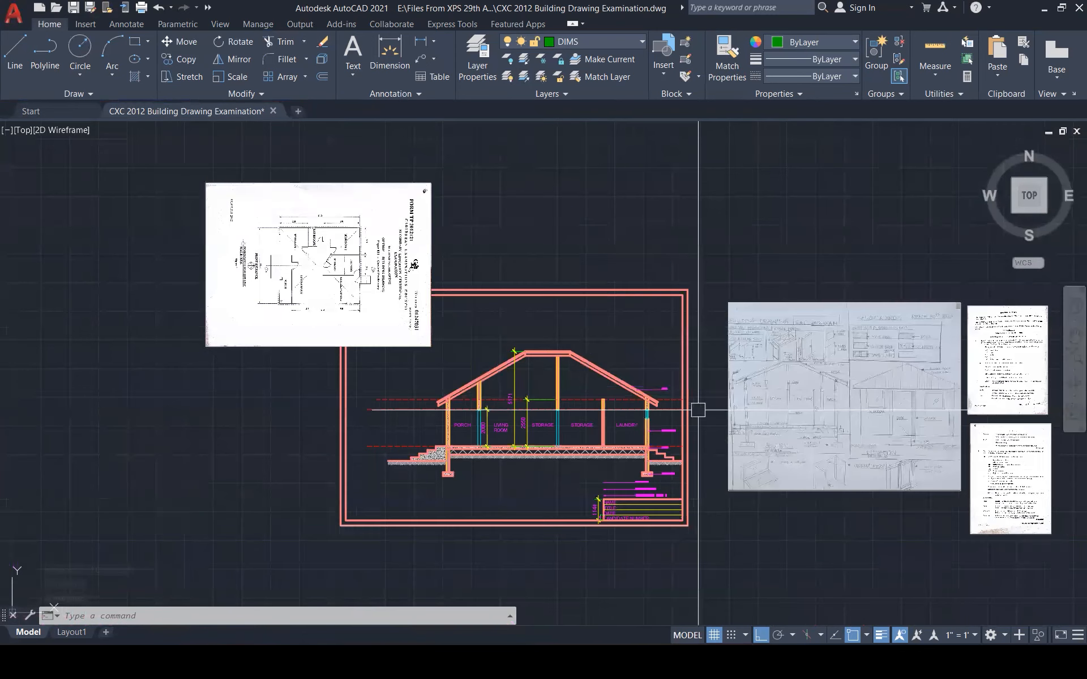
{"action": "left_click", "coordinate": [932, 326]}
{"action": "type", "text": "M"}
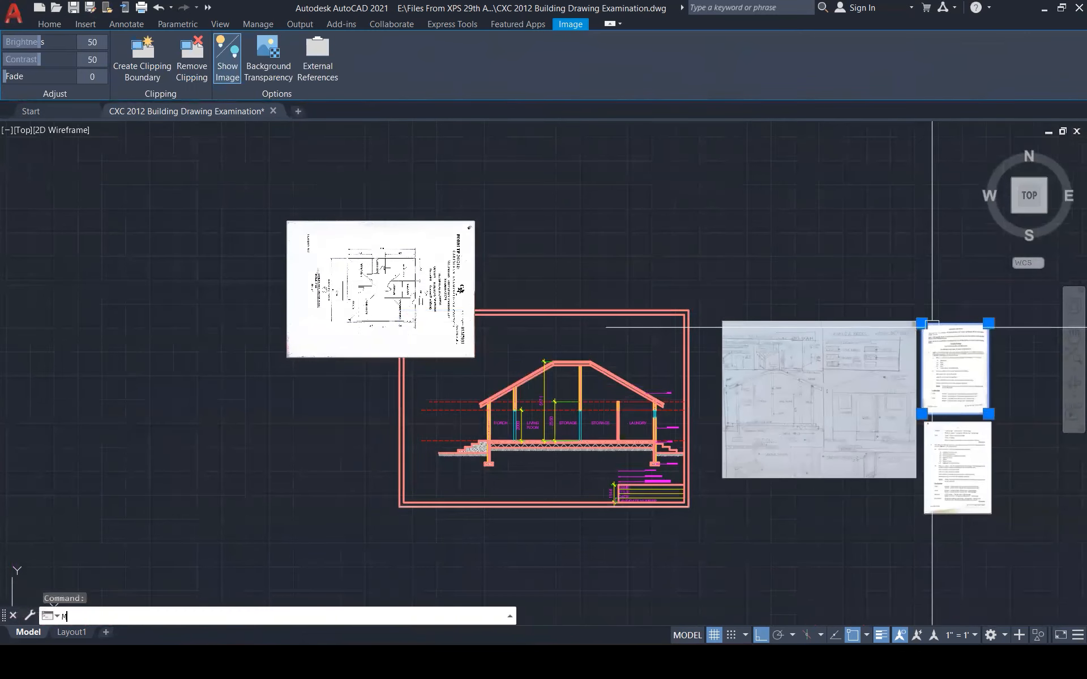
{"action": "key", "text": "Return"}
{"action": "left_click", "coordinate": [932, 325]}
{"action": "scroll", "coordinate": [617, 345], "scroll_direction": "up", "scroll_amount": 1}
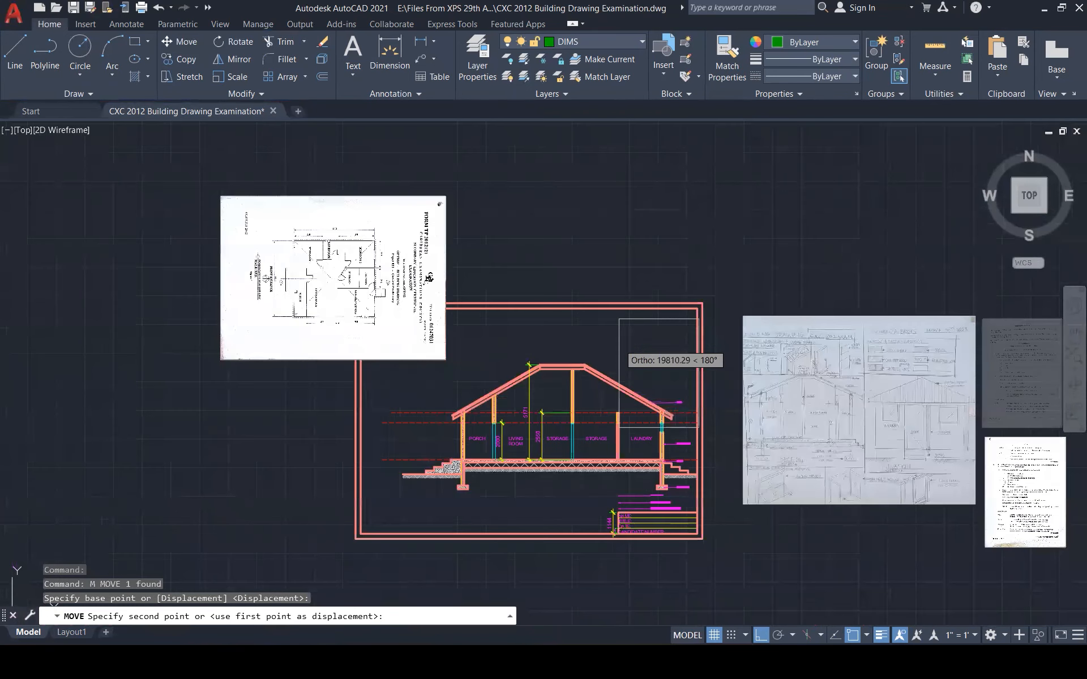
{"action": "scroll", "coordinate": [477, 354], "scroll_direction": "up", "scroll_amount": 2}
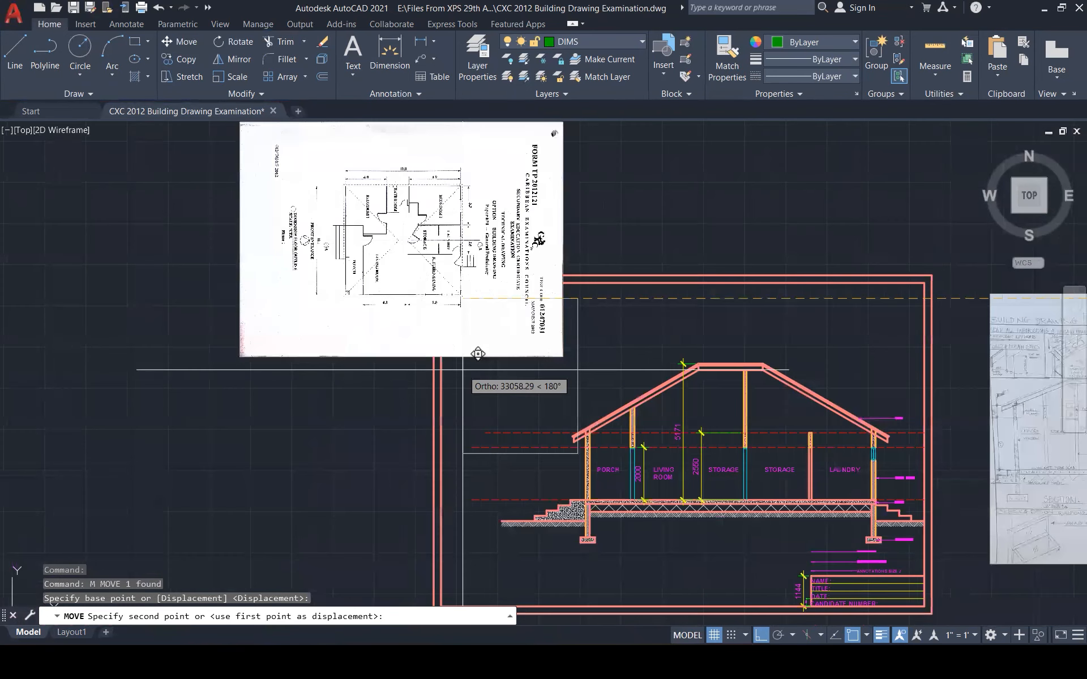
{"action": "key", "text": "Escape"}
Move the scanned floor plan sheet above the building section from its top-right corner
{"action": "left_click", "coordinate": [539, 297]}
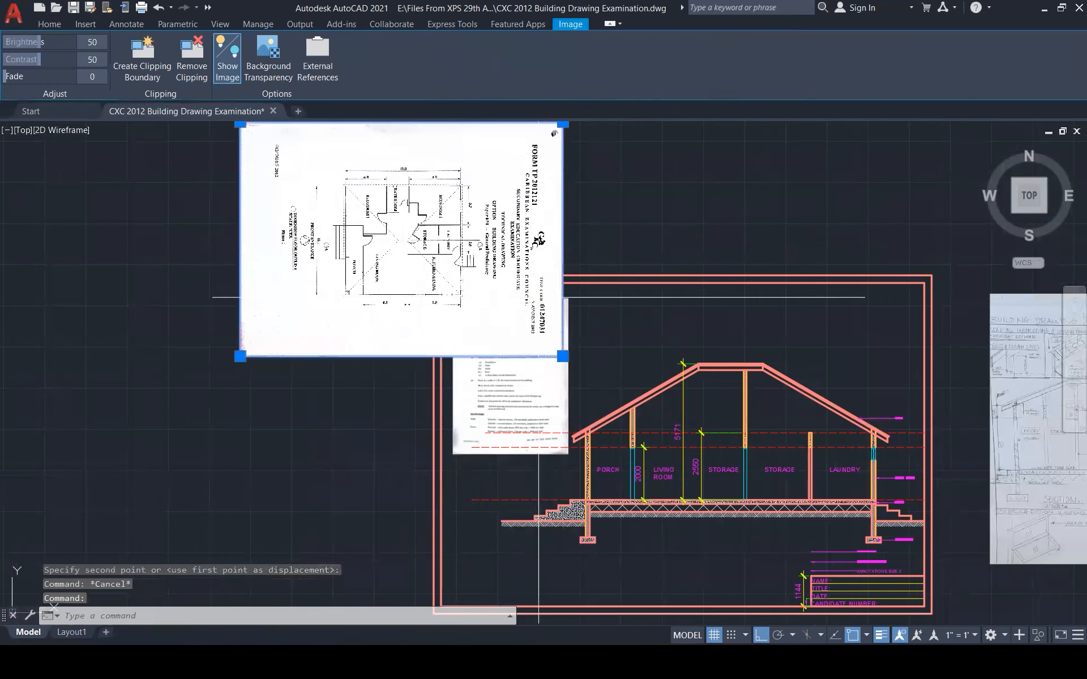
{"action": "scroll", "coordinate": [566, 345], "scroll_direction": "down", "scroll_amount": 1}
{"action": "scroll", "coordinate": [543, 258], "scroll_direction": "down", "scroll_amount": 4}
{"action": "type", "text": "m"}
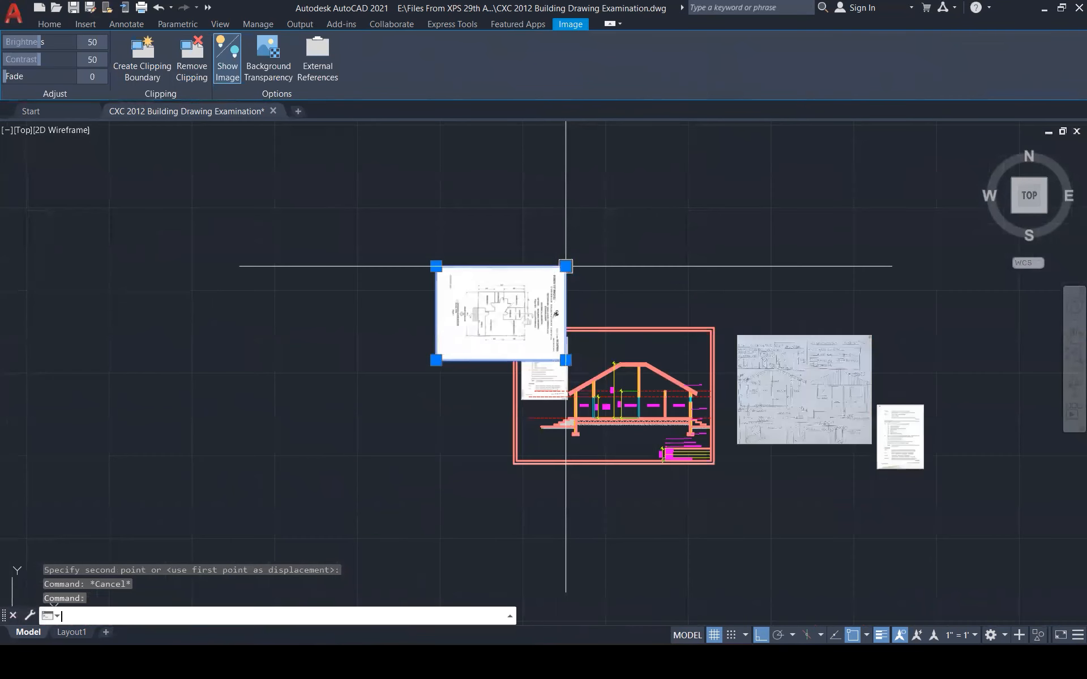
{"action": "key", "text": "Return"}
{"action": "left_click", "coordinate": [565, 266]}
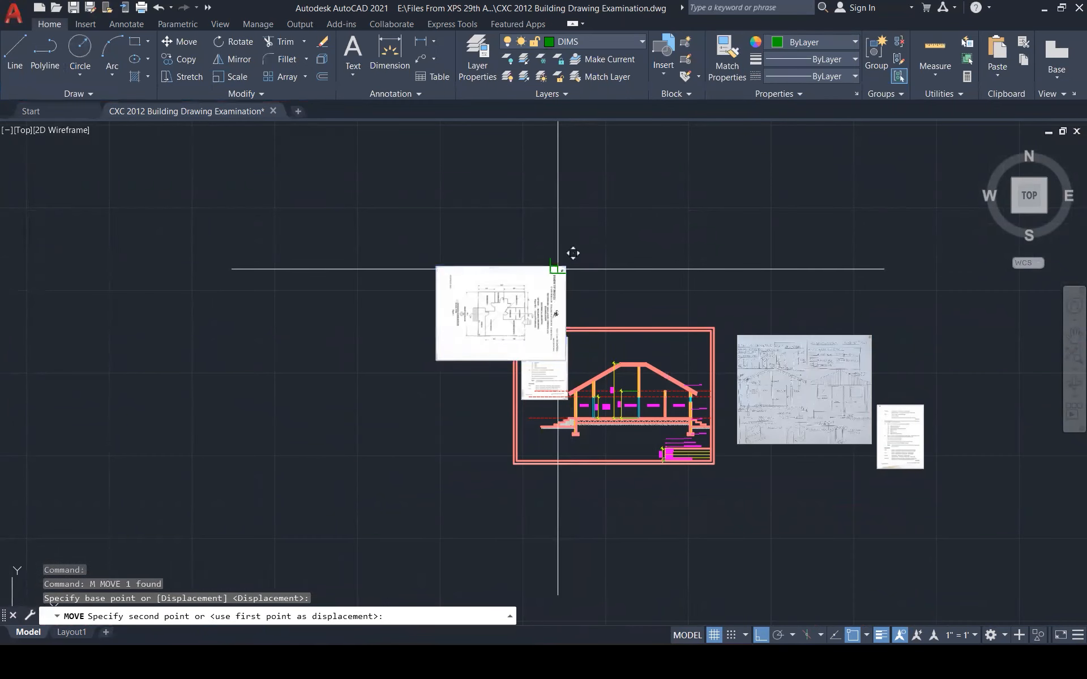
{"action": "left_click", "coordinate": [682, 255]}
Mirror the floor plan sheet about a vertical line, erasing the original (Y)
{"action": "scroll", "coordinate": [628, 293], "scroll_direction": "up", "scroll_amount": 5}
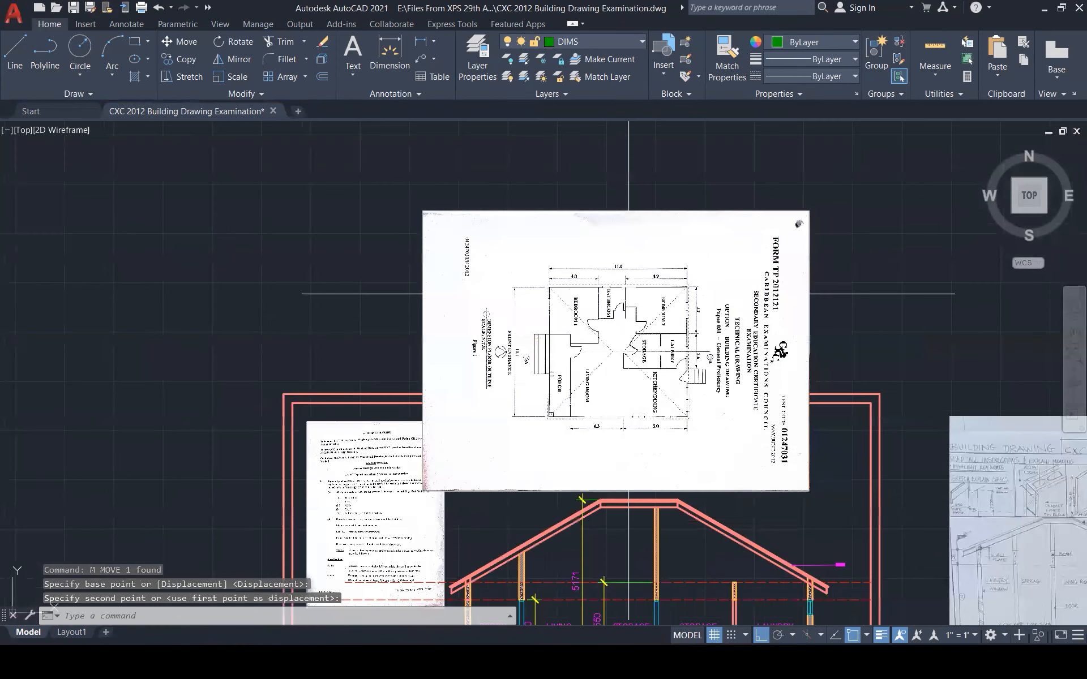
{"action": "scroll", "coordinate": [629, 293], "scroll_direction": "up", "scroll_amount": 1}
{"action": "type", "text": "M"}
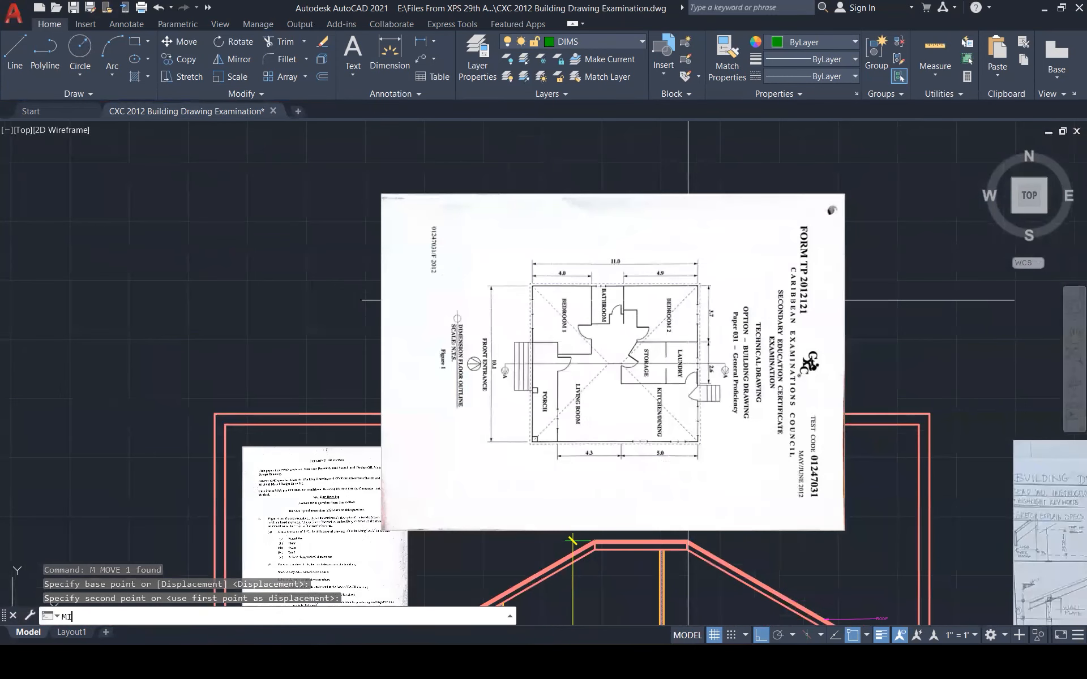
{"action": "type", "text": "I"}
{"action": "key", "text": "Return"}
{"action": "left_click", "coordinate": [687, 300]}
{"action": "key", "text": "Return"}
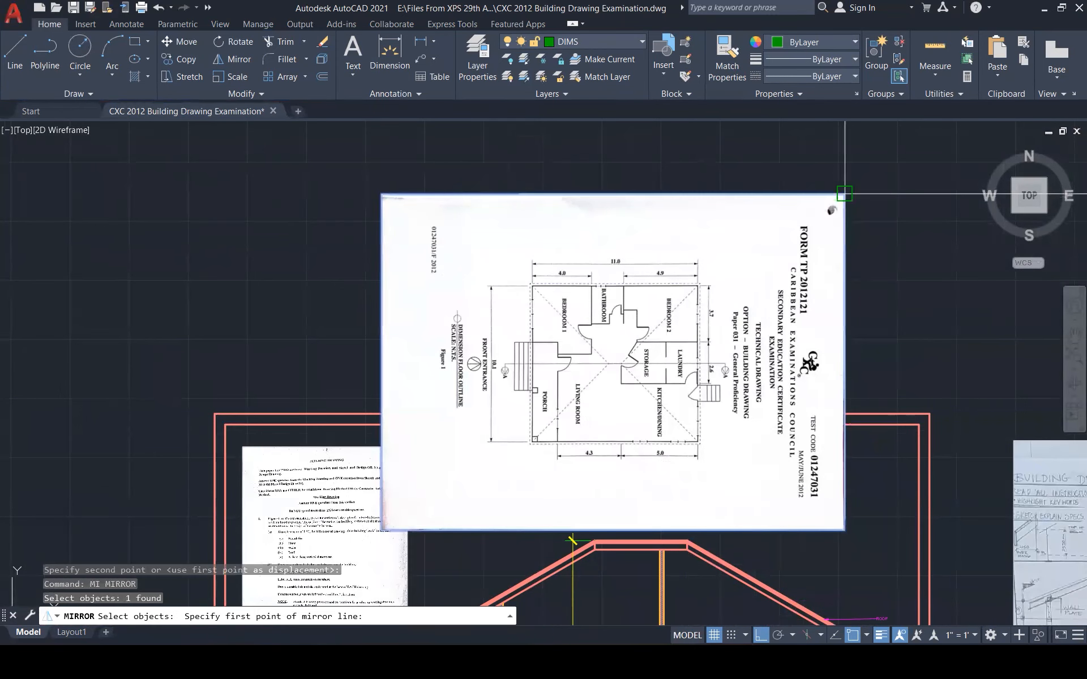
{"action": "left_click", "coordinate": [845, 194]}
{"action": "left_click", "coordinate": [846, 277]}
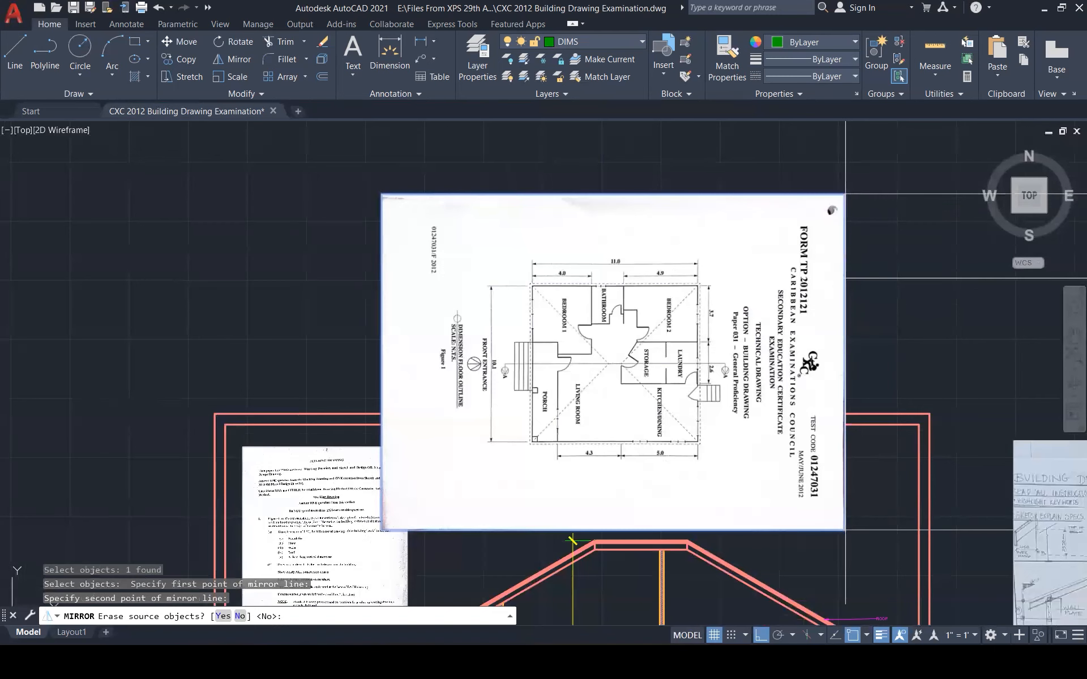
{"action": "type", "text": "Y"}
{"action": "key", "text": "Return"}
Move the flipped floor plan sheet back into place above the section
{"action": "left_click", "coordinate": [846, 281]}
{"action": "left_click", "coordinate": [838, 280]}
{"action": "type", "text": "m"}
{"action": "key", "text": "Return"}
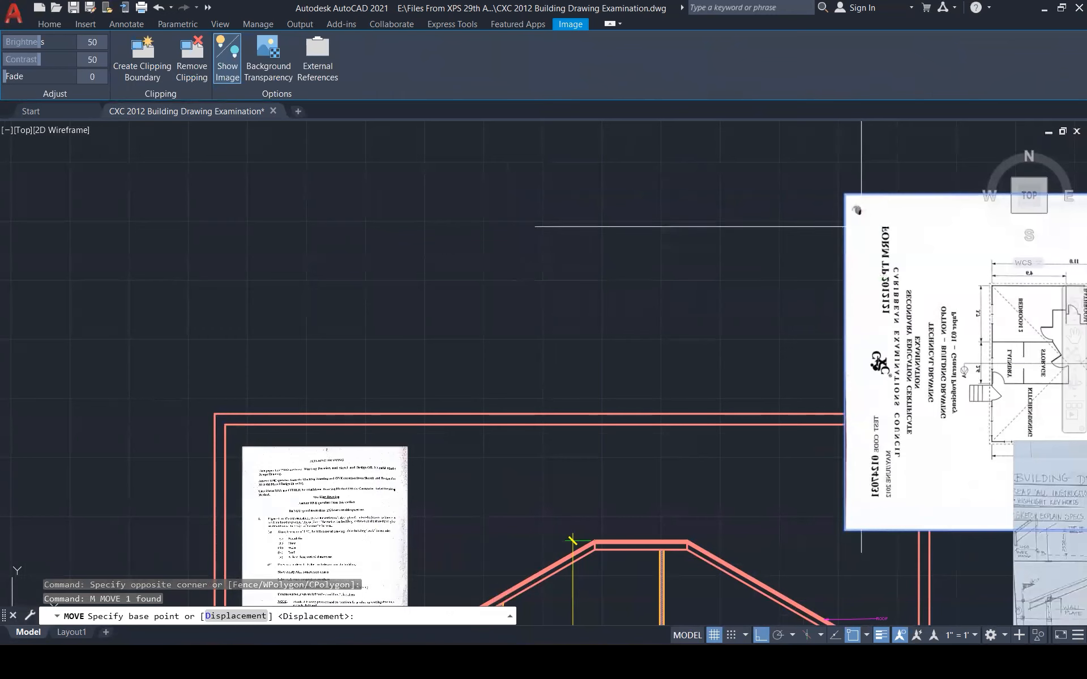
{"action": "left_click", "coordinate": [878, 183]}
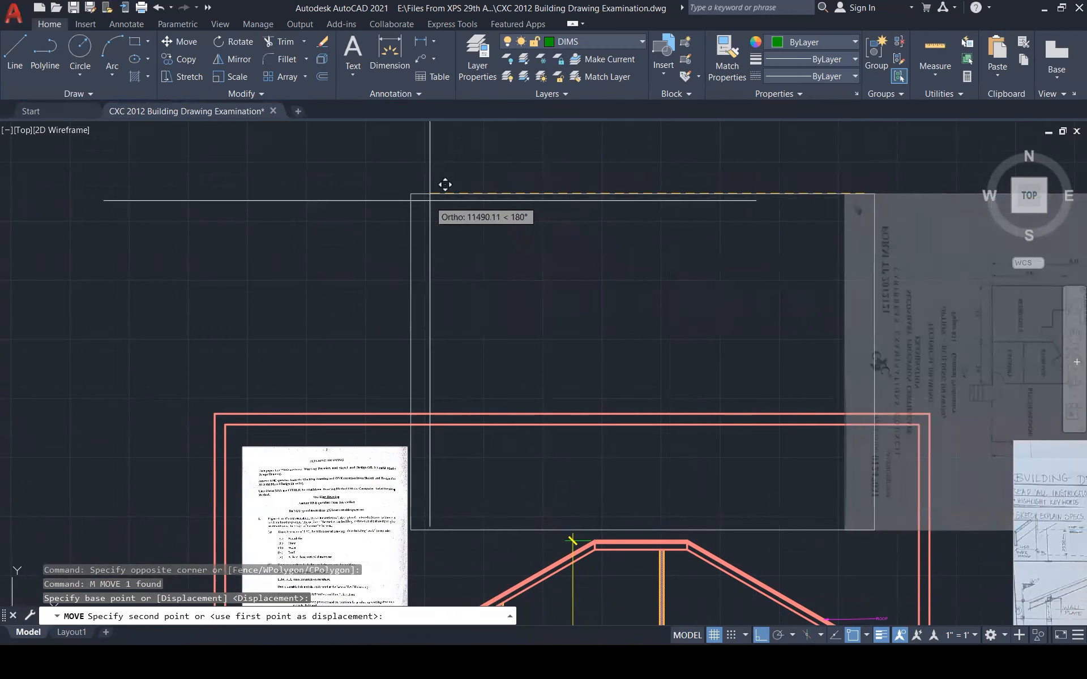
{"action": "left_click", "coordinate": [442, 183]}
{"action": "key", "text": "Escape"}
{"action": "key", "text": "Escape"}
{"action": "scroll", "coordinate": [695, 236], "scroll_direction": "down", "scroll_amount": 1}
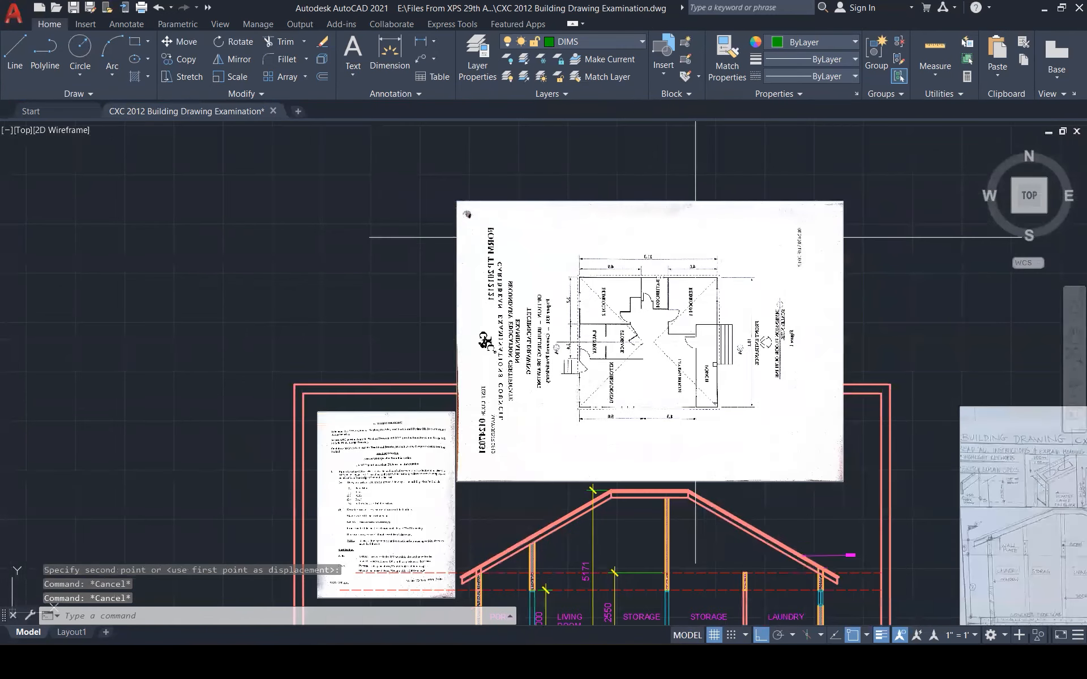
{"action": "scroll", "coordinate": [676, 334], "scroll_direction": "up", "scroll_amount": 2}
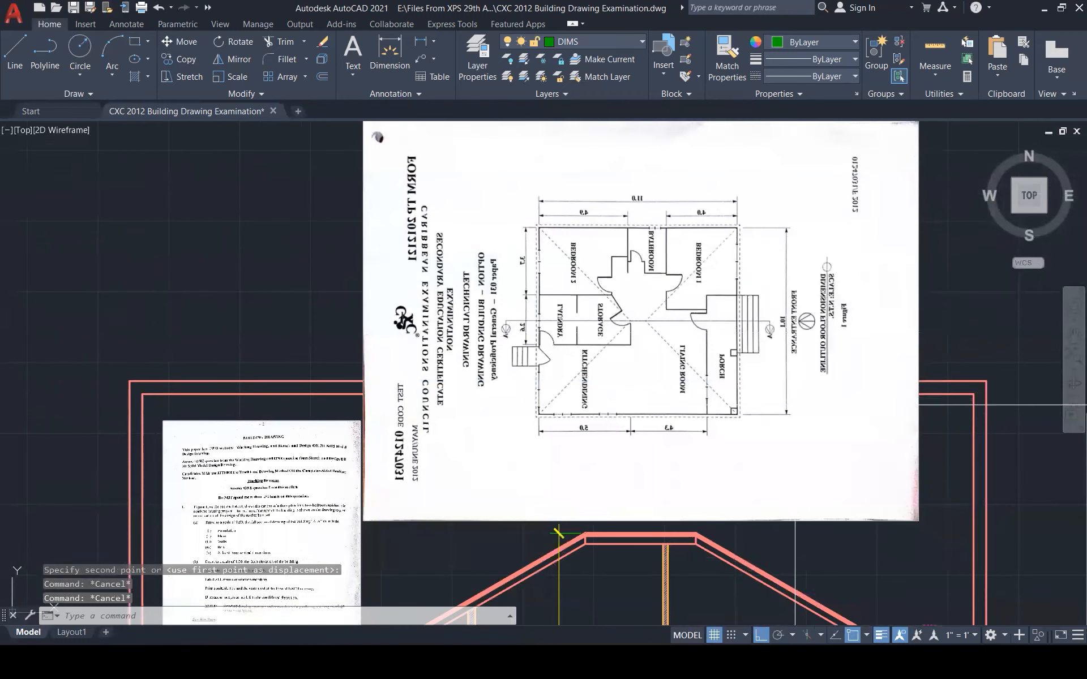
{"action": "scroll", "coordinate": [826, 239], "scroll_direction": "down", "scroll_amount": 1}
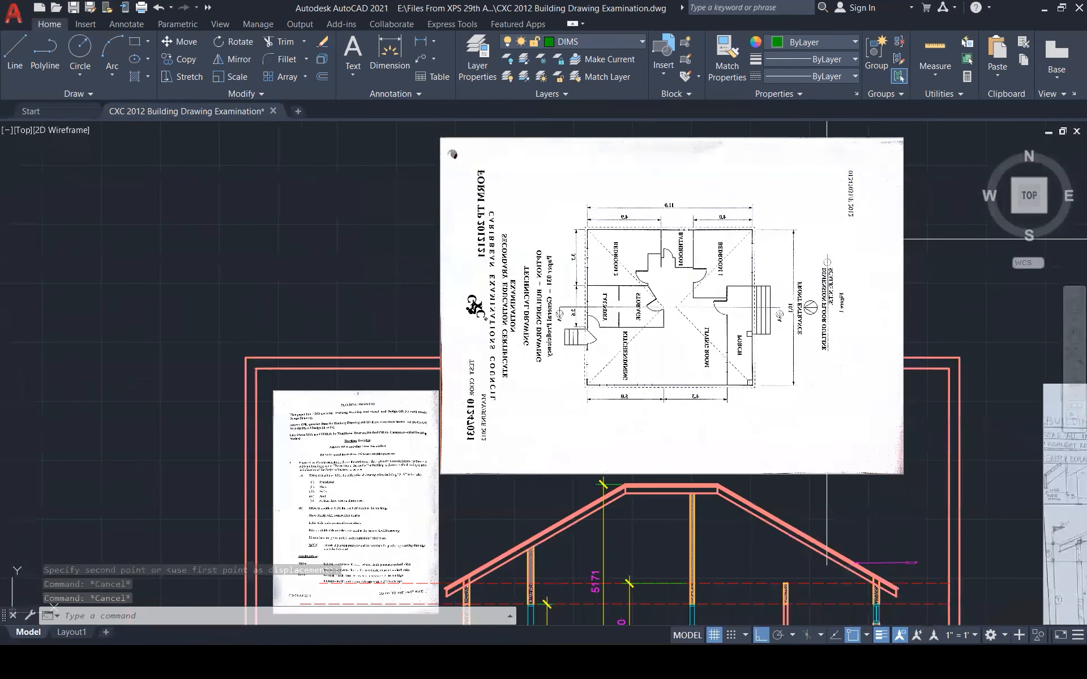
{"action": "scroll", "coordinate": [826, 239], "scroll_direction": "down", "scroll_amount": 2}
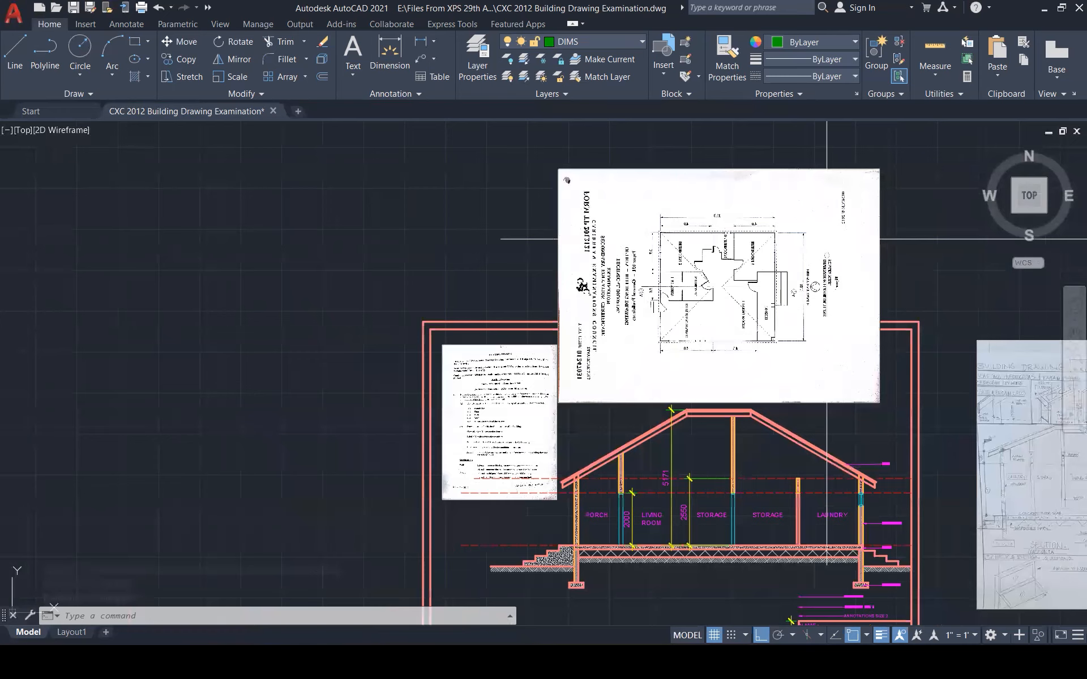
{"action": "scroll", "coordinate": [826, 239], "scroll_direction": "up", "scroll_amount": 1}
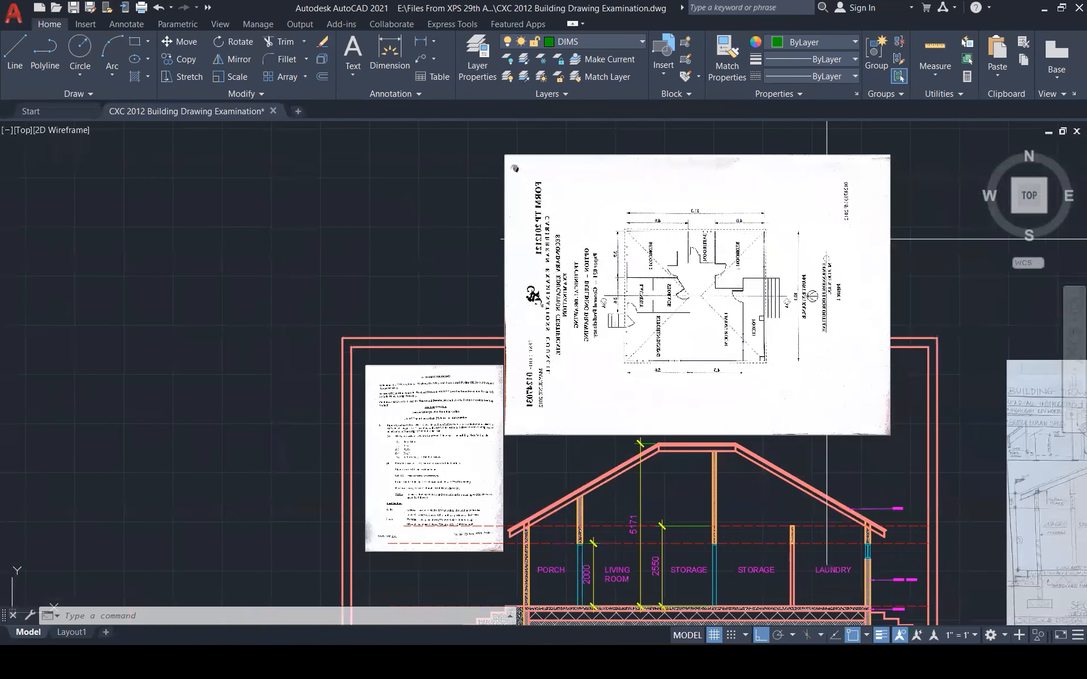
{"action": "scroll", "coordinate": [827, 241], "scroll_direction": "down", "scroll_amount": 1}
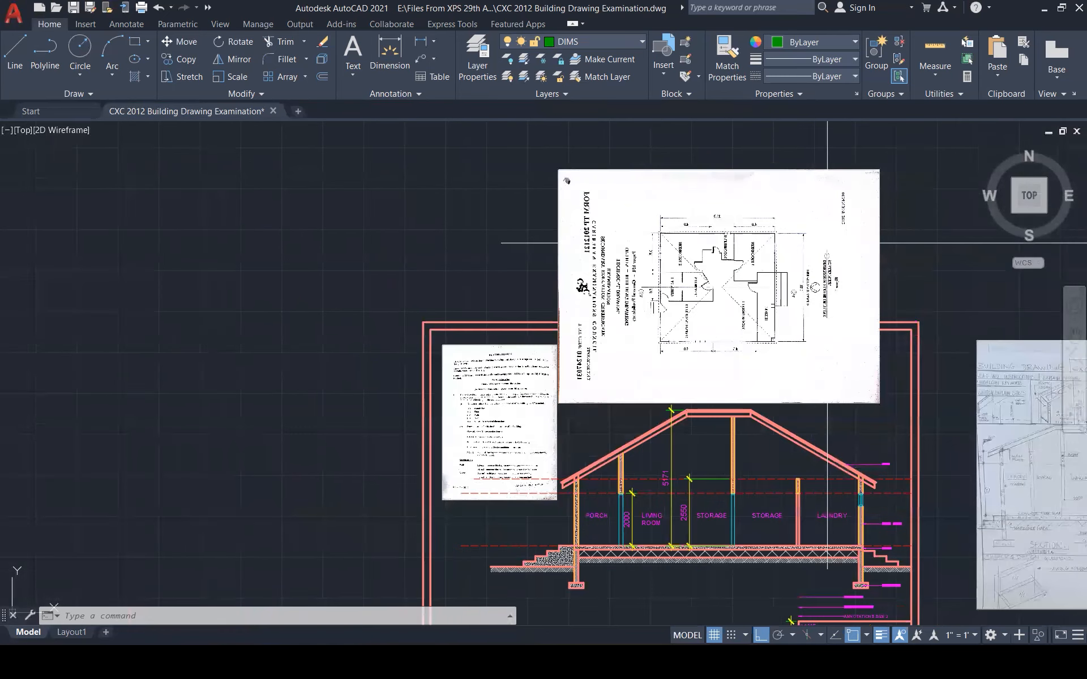
{"action": "scroll", "coordinate": [843, 445], "scroll_direction": "up", "scroll_amount": 2}
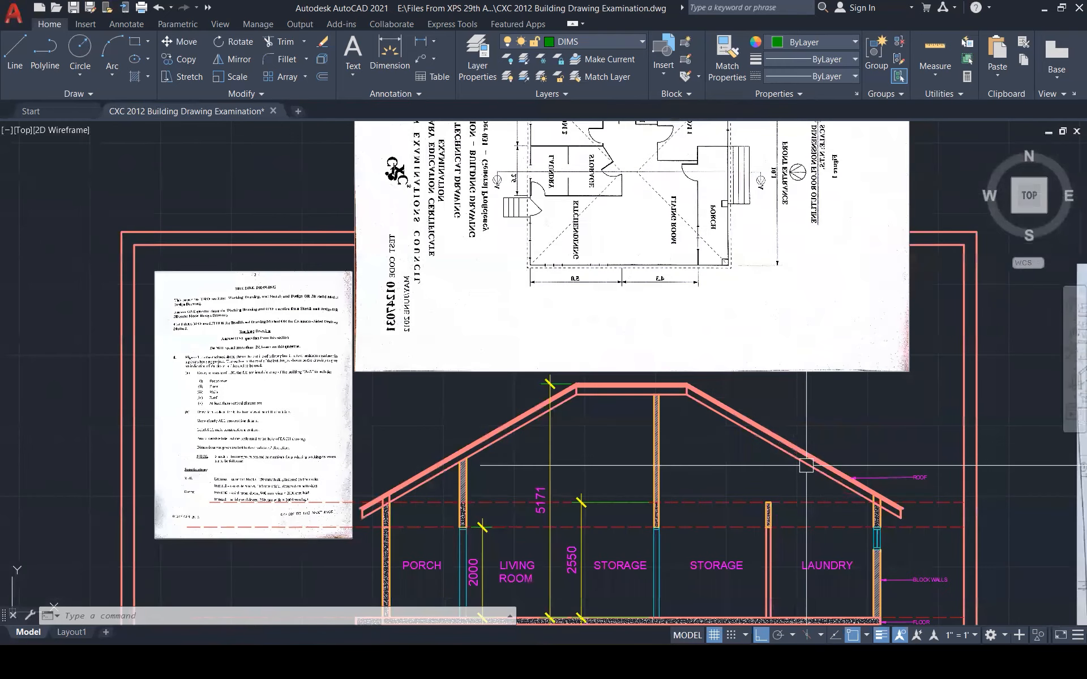
{"action": "scroll", "coordinate": [806, 465], "scroll_direction": "up", "scroll_amount": 5}
Extend the interior wall and column edge lines up to the roof
{"action": "type", "text": "ex"}
{"action": "key", "text": "Return"}
{"action": "left_click", "coordinate": [752, 457]}
{"action": "left_click", "coordinate": [750, 449]}
{"action": "left_click", "coordinate": [750, 448]}
{"action": "scroll", "coordinate": [674, 451], "scroll_direction": "down", "scroll_amount": 3}
{"action": "left_click", "coordinate": [691, 456]}
{"action": "left_click", "coordinate": [692, 456]}
{"action": "left_click", "coordinate": [674, 451]}
{"action": "left_click", "coordinate": [678, 453]}
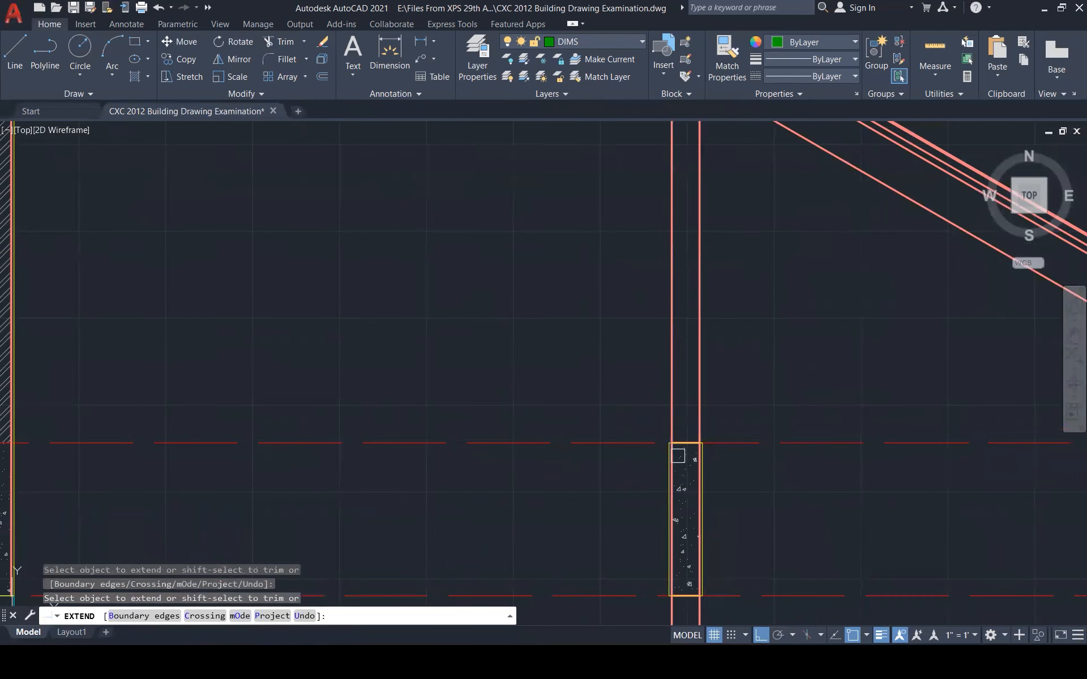
{"action": "left_click", "coordinate": [671, 456]}
{"action": "left_click", "coordinate": [700, 460]}
{"action": "scroll", "coordinate": [746, 408], "scroll_direction": "down", "scroll_amount": 5}
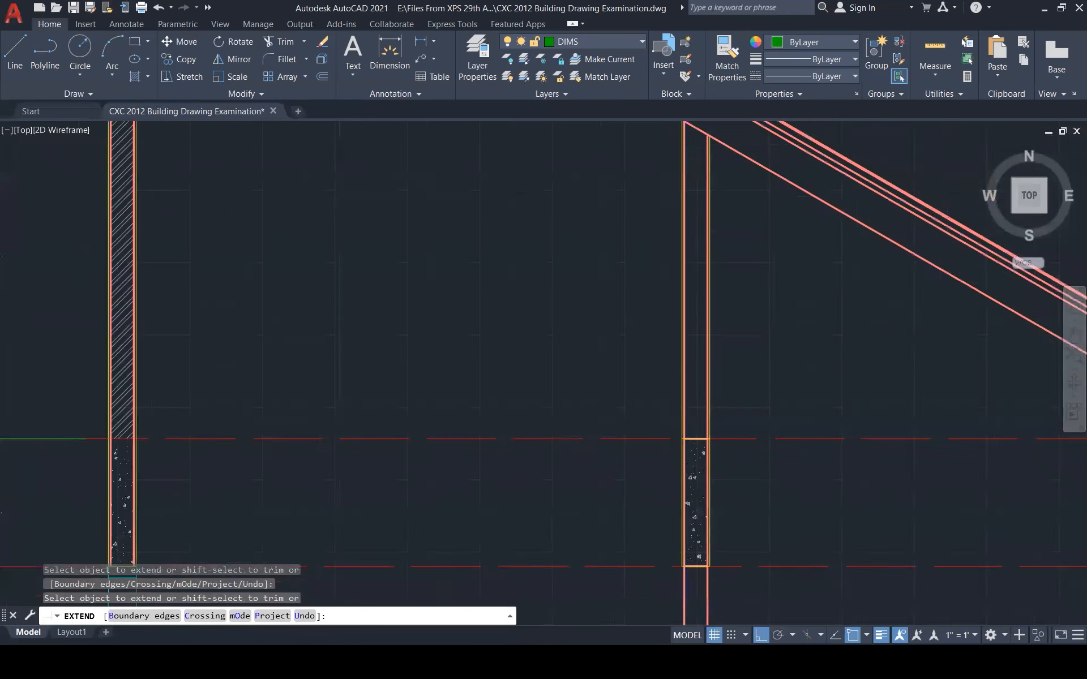
{"action": "key", "text": "Escape"}
{"action": "key", "text": "Escape"}
{"action": "key", "text": "Escape"}
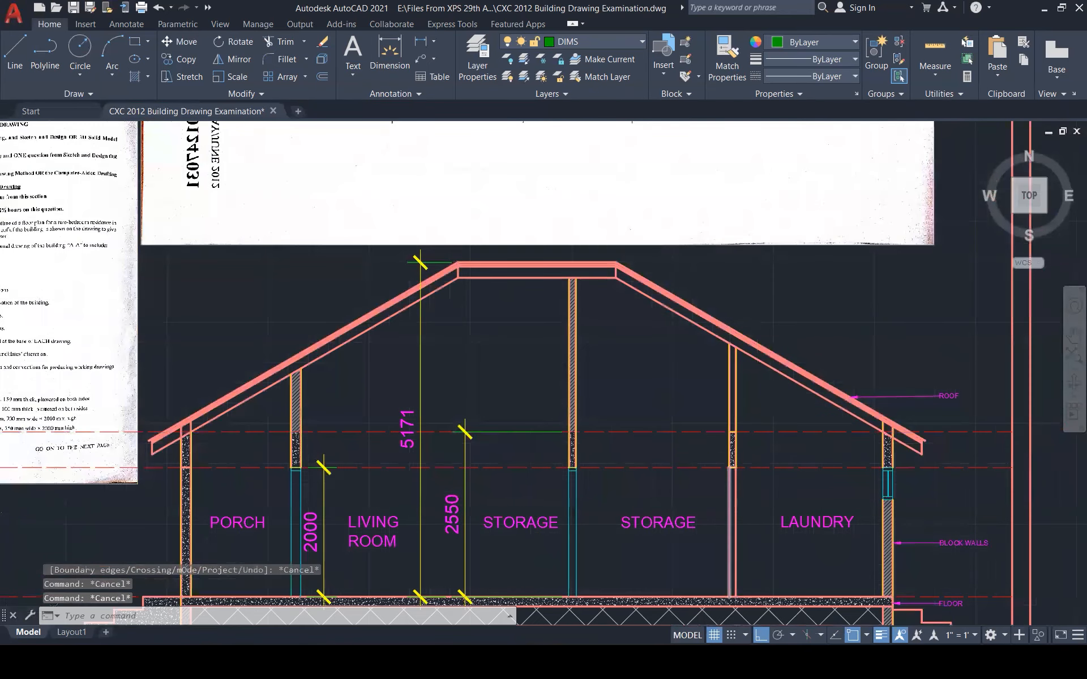
{"action": "scroll", "coordinate": [734, 513], "scroll_direction": "up", "scroll_amount": 3}
Match the lower column lines' properties to a block wall line using MATCHPROP
{"action": "type", "text": "MA"}
{"action": "key", "text": "Return"}
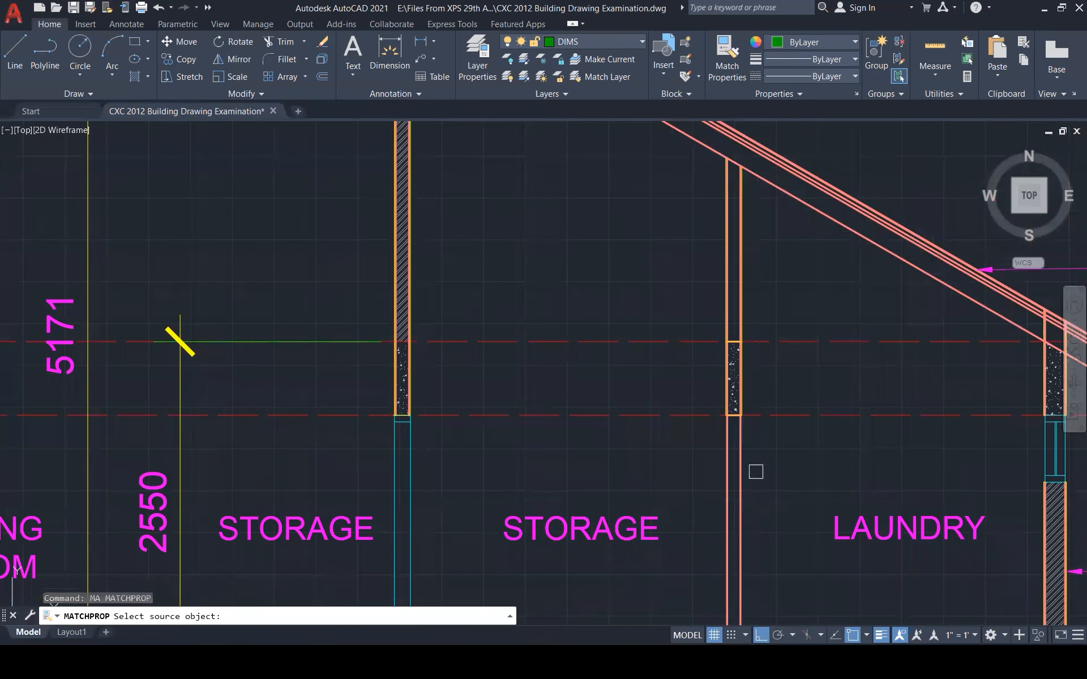
{"action": "scroll", "coordinate": [752, 315], "scroll_direction": "up", "scroll_amount": 5}
{"action": "left_click", "coordinate": [712, 298]}
{"action": "scroll", "coordinate": [769, 258], "scroll_direction": "down", "scroll_amount": 6}
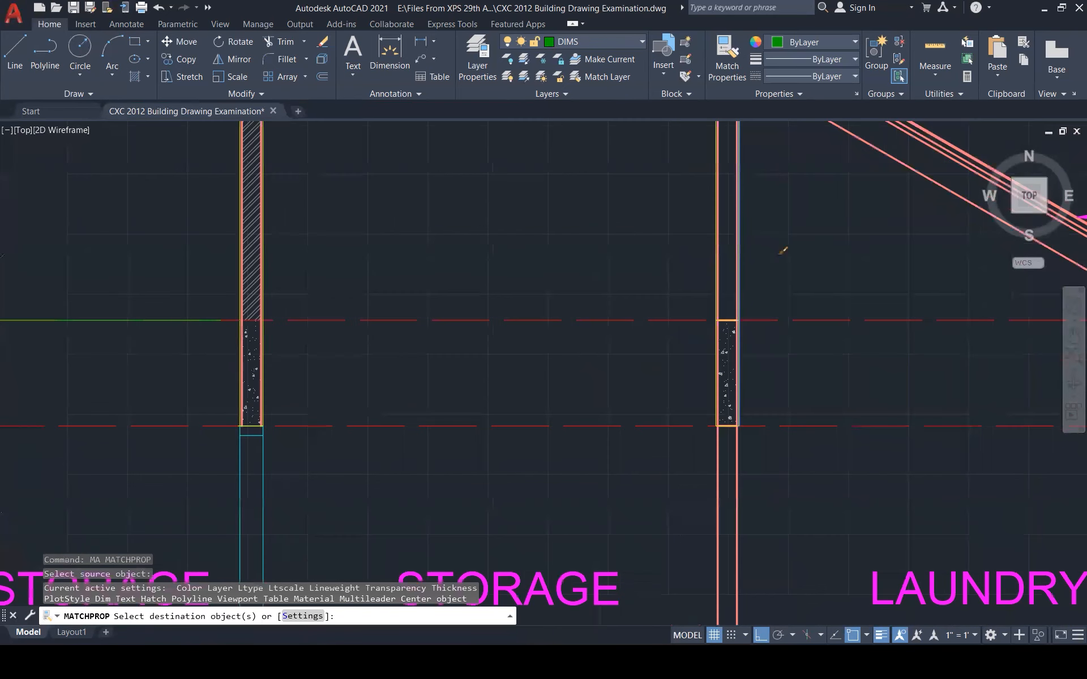
{"action": "left_click", "coordinate": [792, 488]}
{"action": "left_click", "coordinate": [718, 442]}
{"action": "scroll", "coordinate": [804, 479], "scroll_direction": "down", "scroll_amount": 1}
{"action": "key", "text": "Escape"}
{"action": "scroll", "coordinate": [810, 493], "scroll_direction": "down", "scroll_amount": 6}
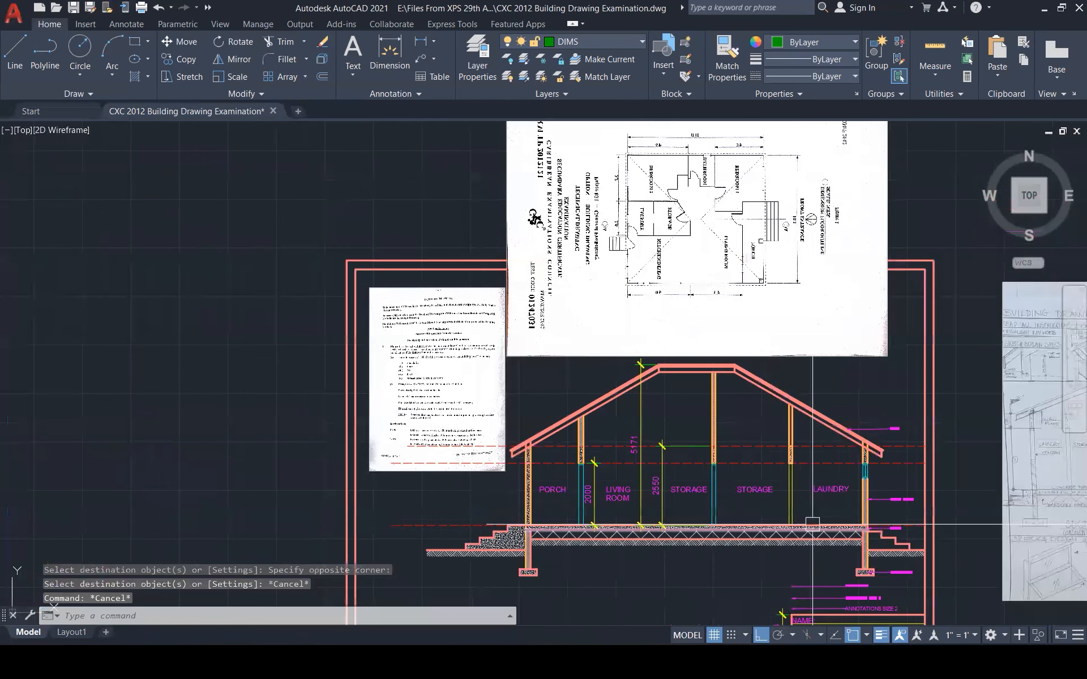
Draw a red check mark beside a completed requirement in the scanned exam brief
{"action": "key", "text": "Escape"}
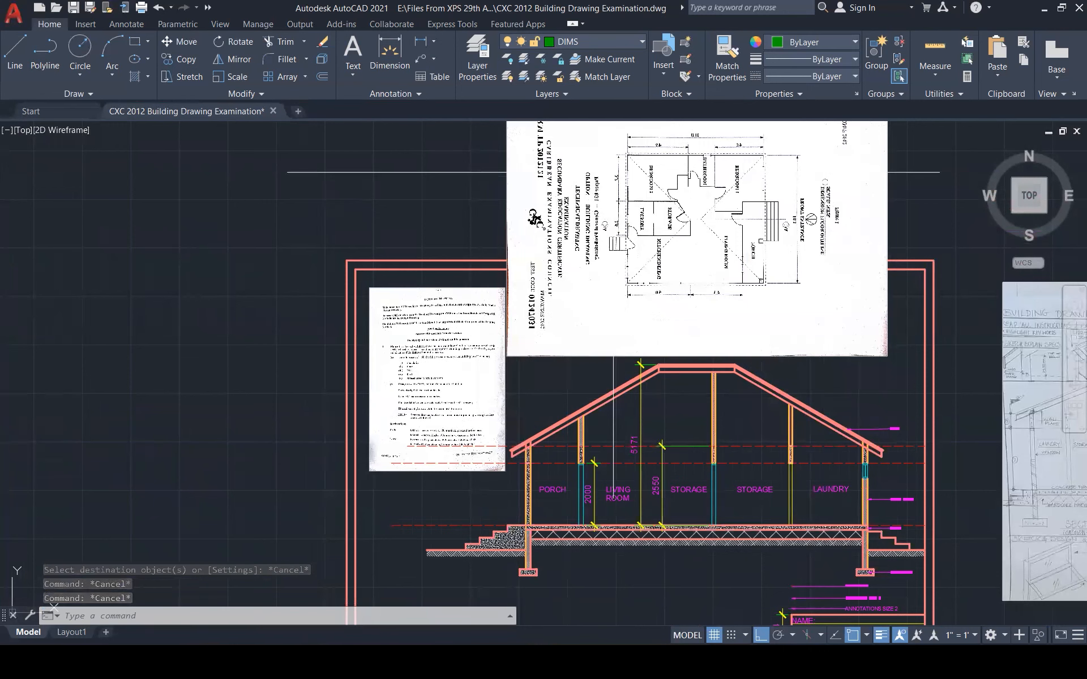
{"action": "key", "text": "alt+Tab"}
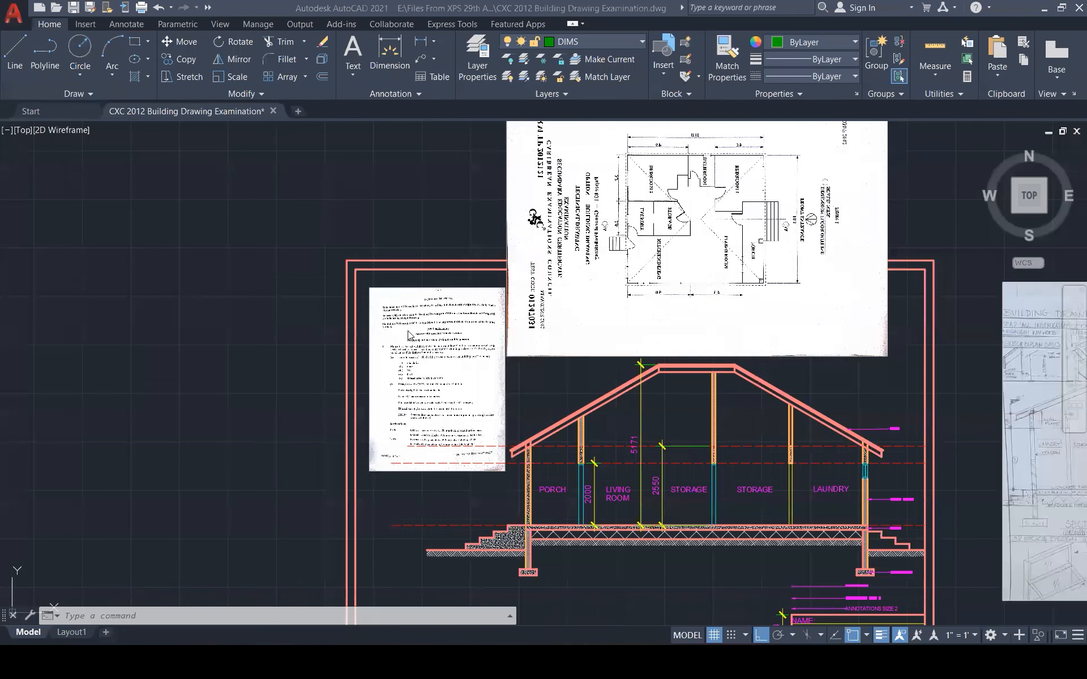
{"action": "scroll", "coordinate": [433, 291], "scroll_direction": "up", "scroll_amount": 3}
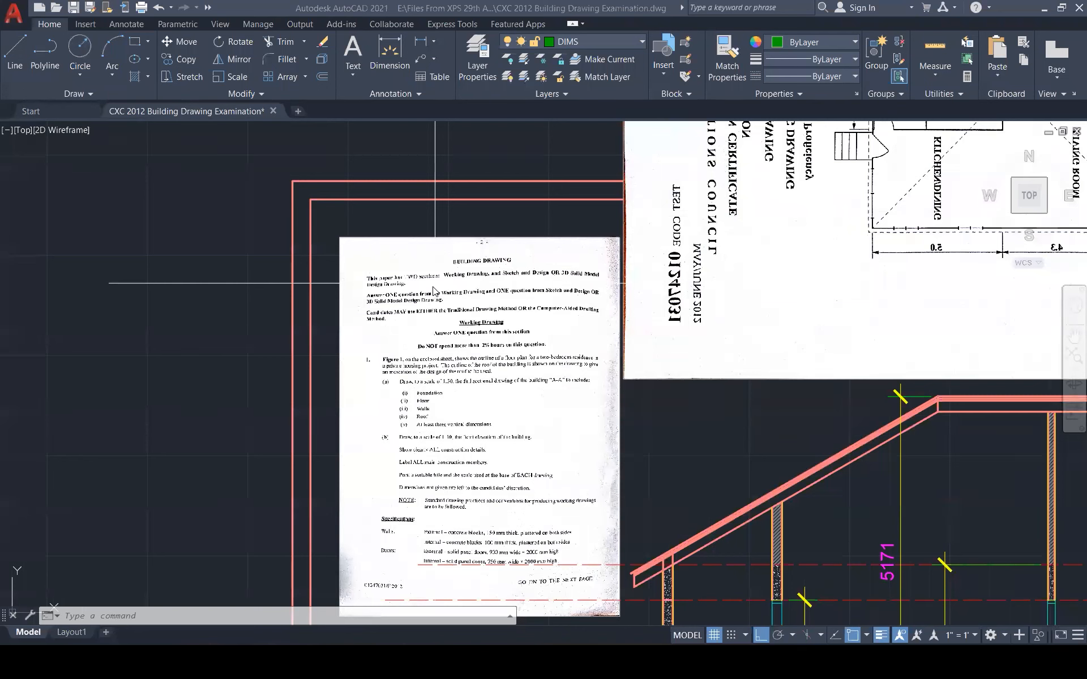
{"action": "mouse_move", "coordinate": [443, 388]}
{"action": "left_mouse_down"}
{"action": "mouse_move", "coordinate": [461, 385]}
{"action": "mouse_move", "coordinate": [438, 408]}
{"action": "mouse_move", "coordinate": [515, 416]}
{"action": "left_mouse_up"}
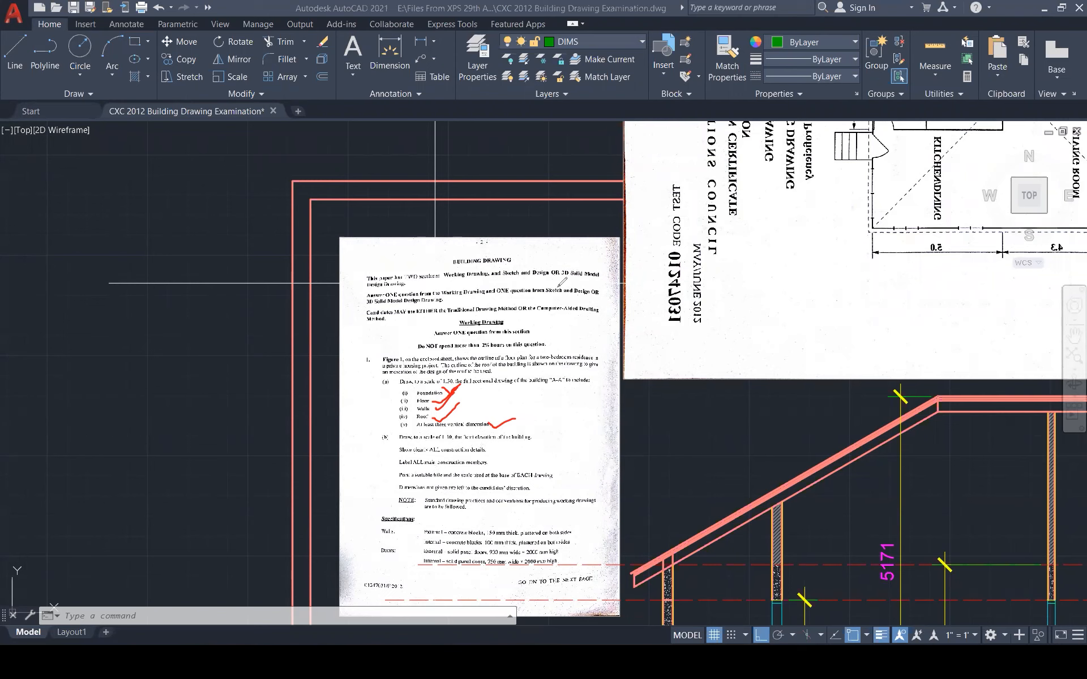
Zoom out to show the whole building section and bring up the Insert ribbon tools
{"action": "key", "text": "e"}
{"action": "scroll", "coordinate": [605, 215], "scroll_direction": "down", "scroll_amount": 3}
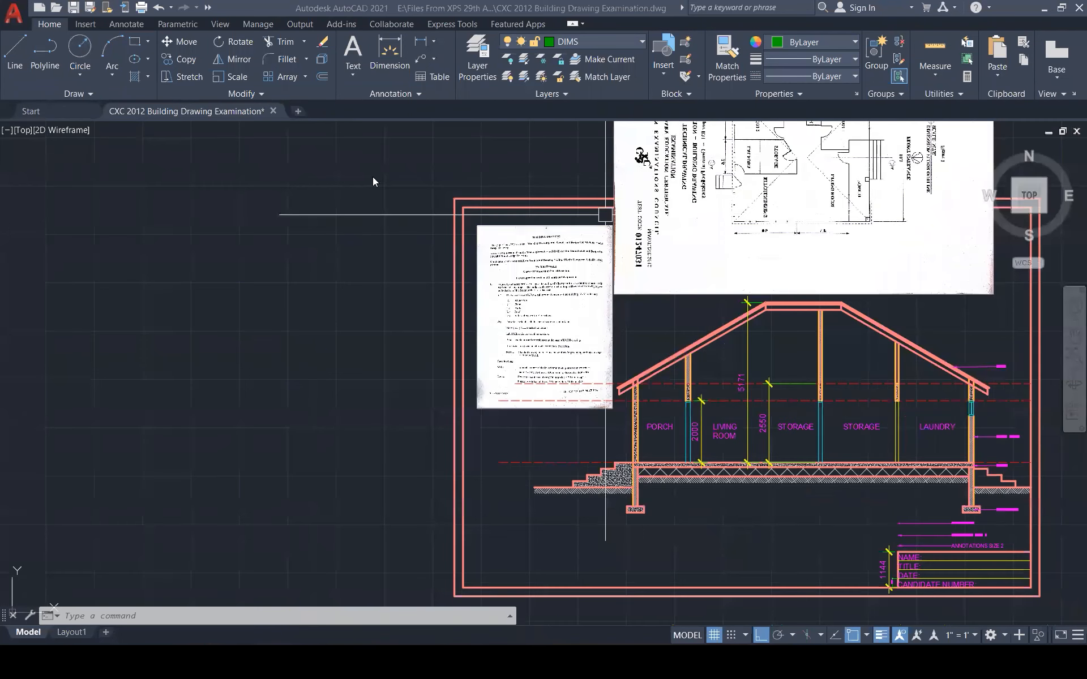
{"action": "left_click", "coordinate": [85, 24]}
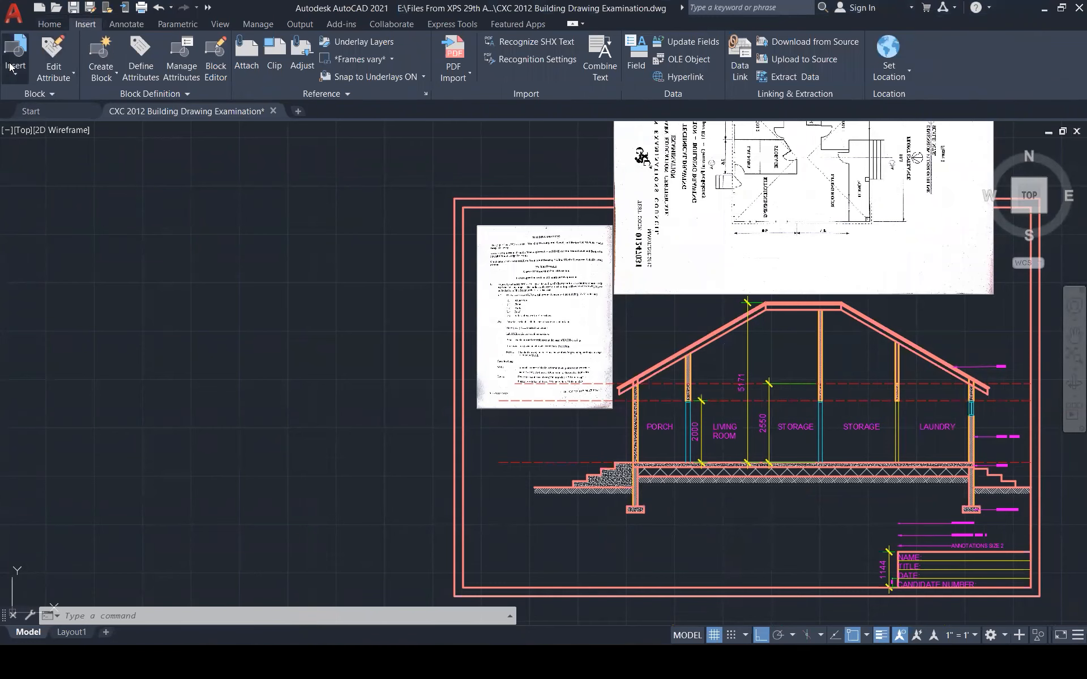
Insert the Drawing Title Bar block under the section and explode it with X
{"action": "left_click", "coordinate": [15, 54]}
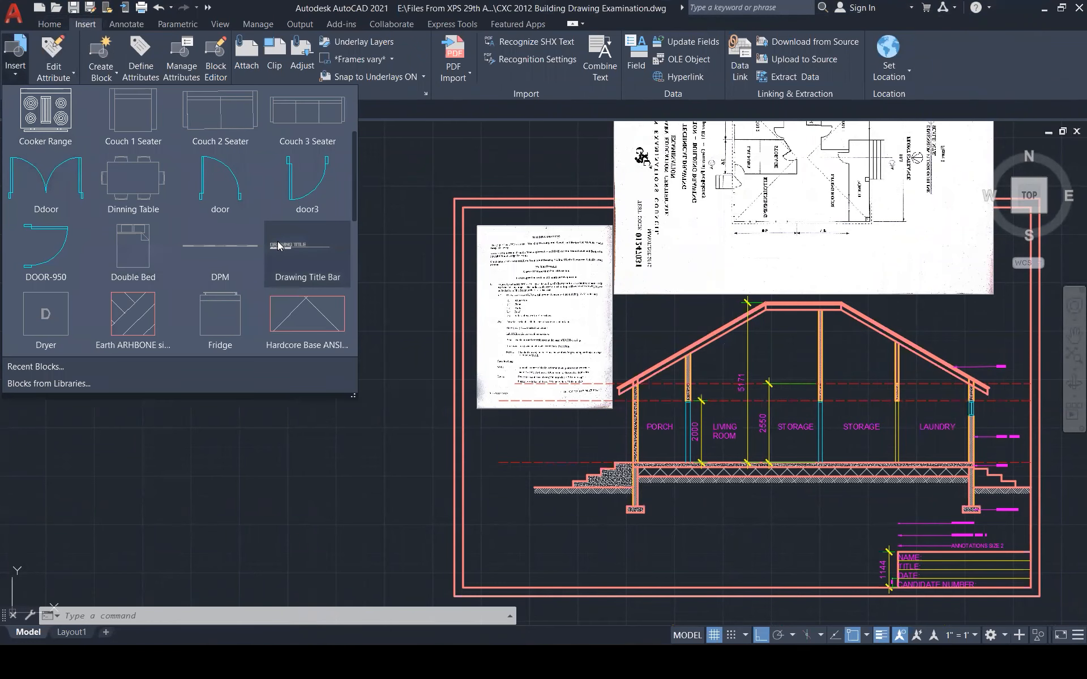
{"action": "left_click", "coordinate": [307, 255]}
{"action": "scroll", "coordinate": [663, 511], "scroll_direction": "up", "scroll_amount": 2}
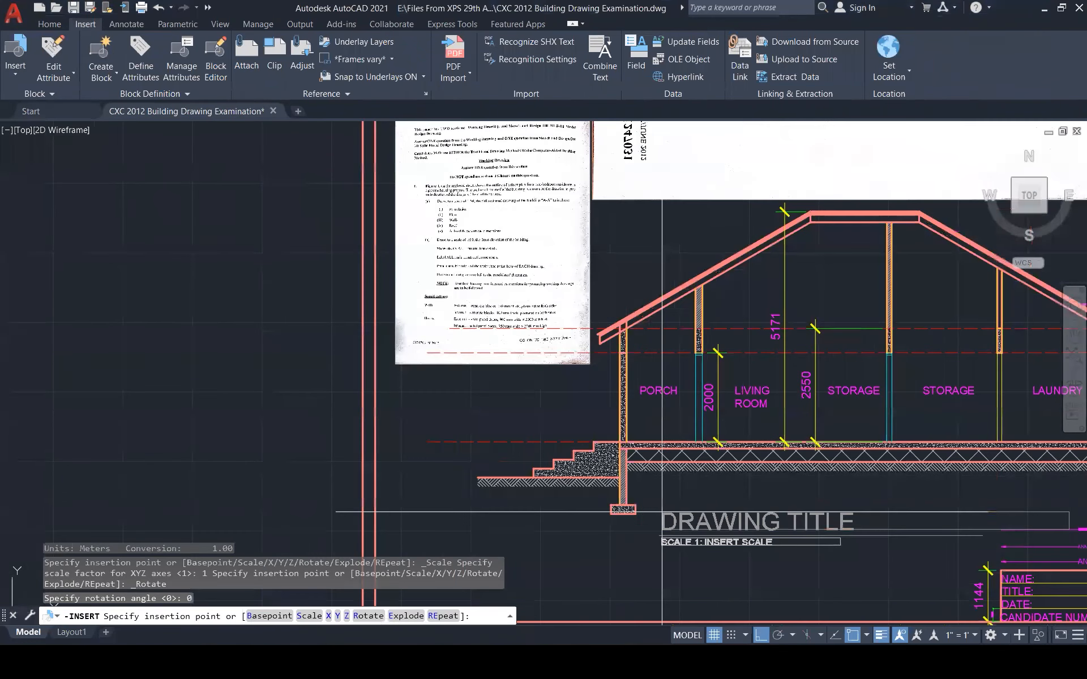
{"action": "scroll", "coordinate": [662, 511], "scroll_direction": "up", "scroll_amount": 2}
{"action": "key", "text": "Escape"}
{"action": "key", "text": "Escape"}
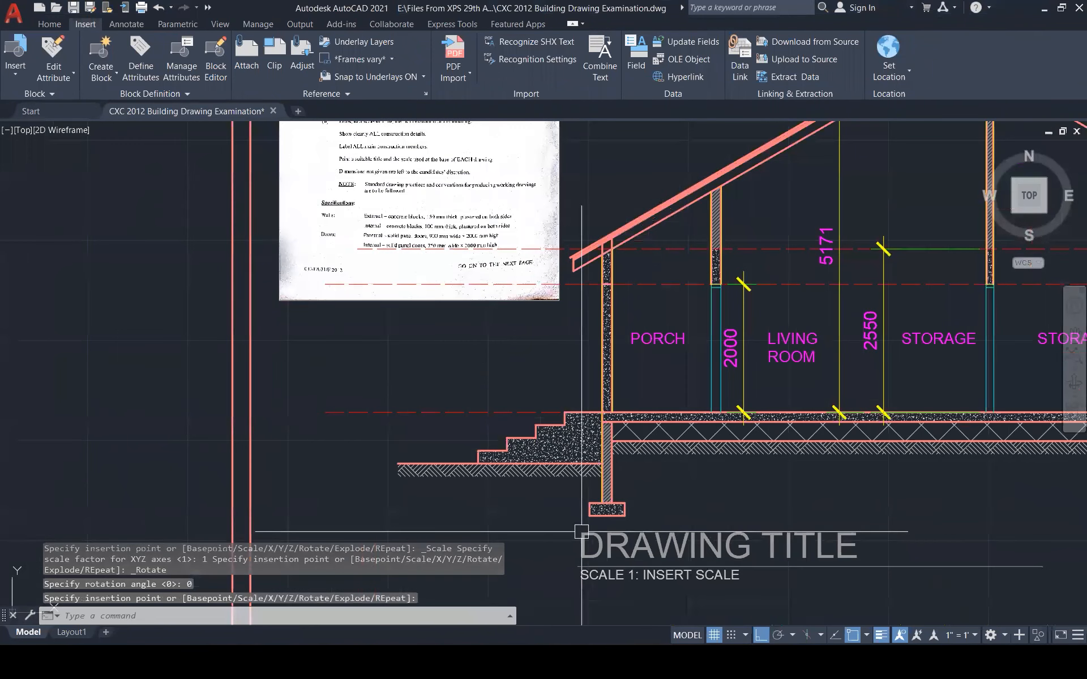
{"action": "type", "text": "x"}
{"action": "key", "text": "Return"}
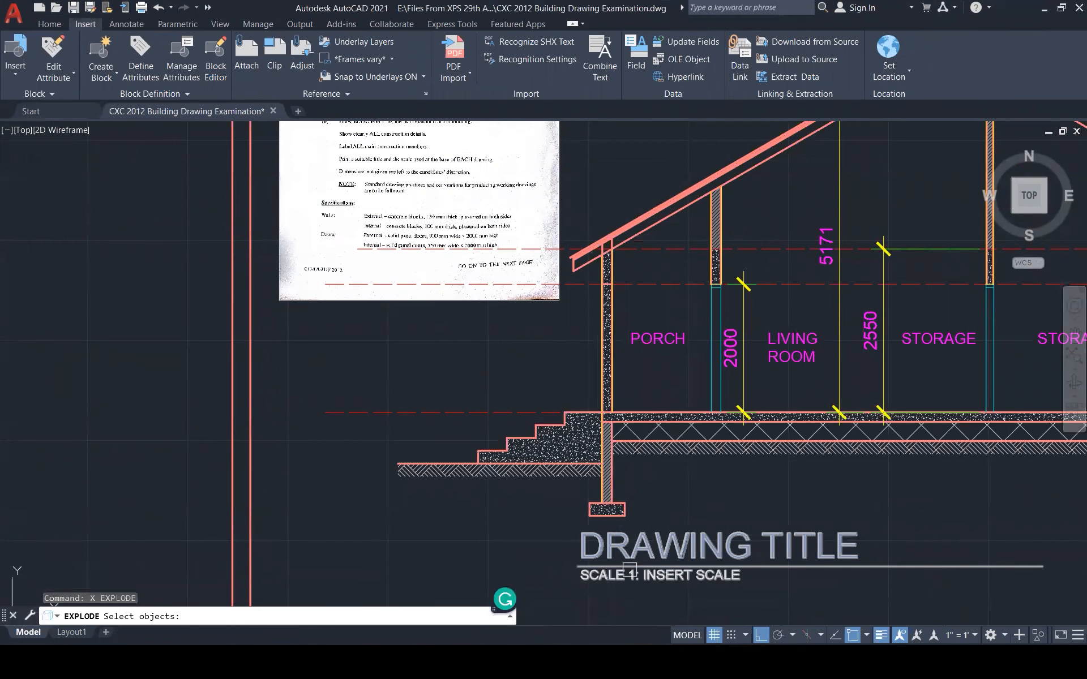
{"action": "left_click", "coordinate": [633, 548]}
{"action": "key", "text": "Return"}
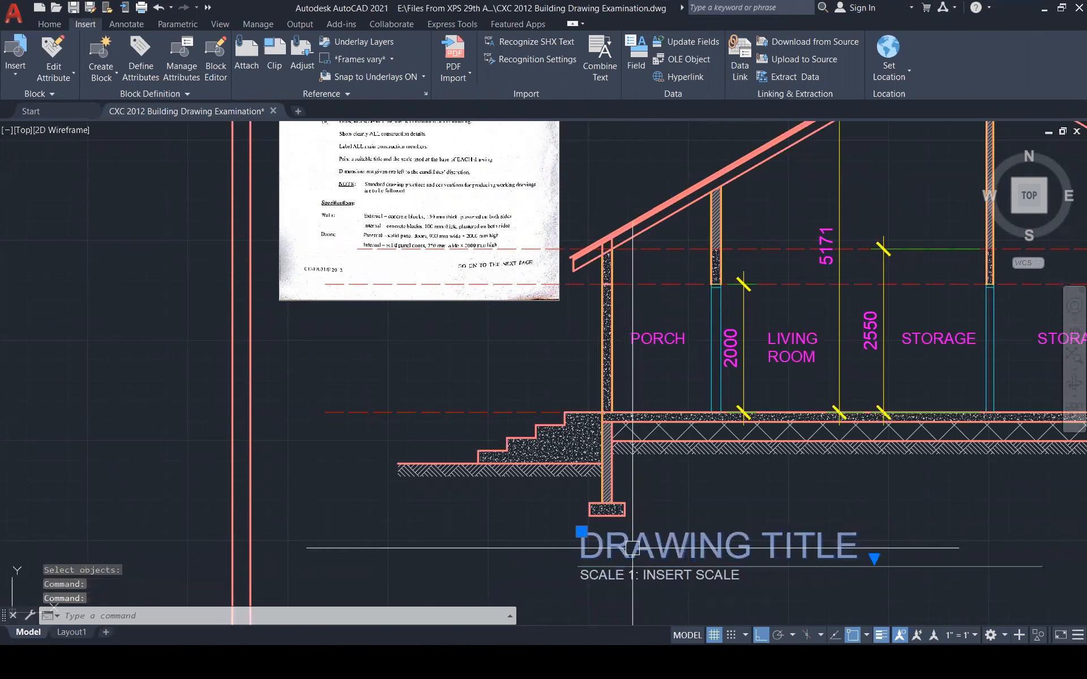
Change the title text to BUILDING SECTION A-A and the scale to SCALE 1: 50
{"action": "double_click", "coordinate": [633, 548]}
{"action": "triple_click", "coordinate": [632, 547]}
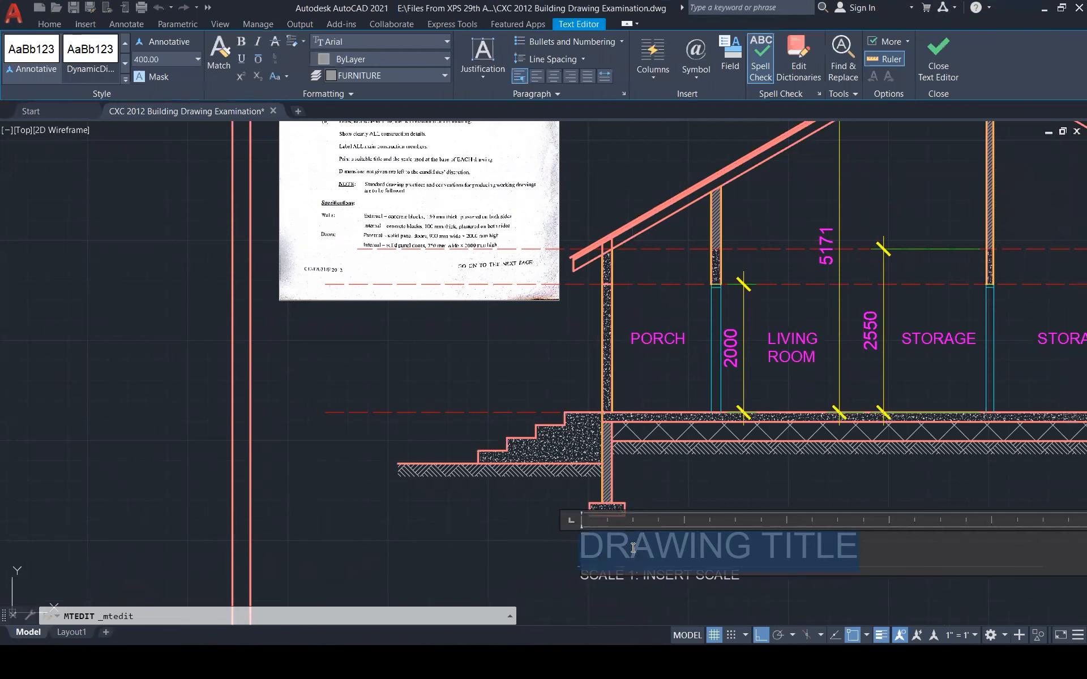
{"action": "type", "text": "BUILDING"}
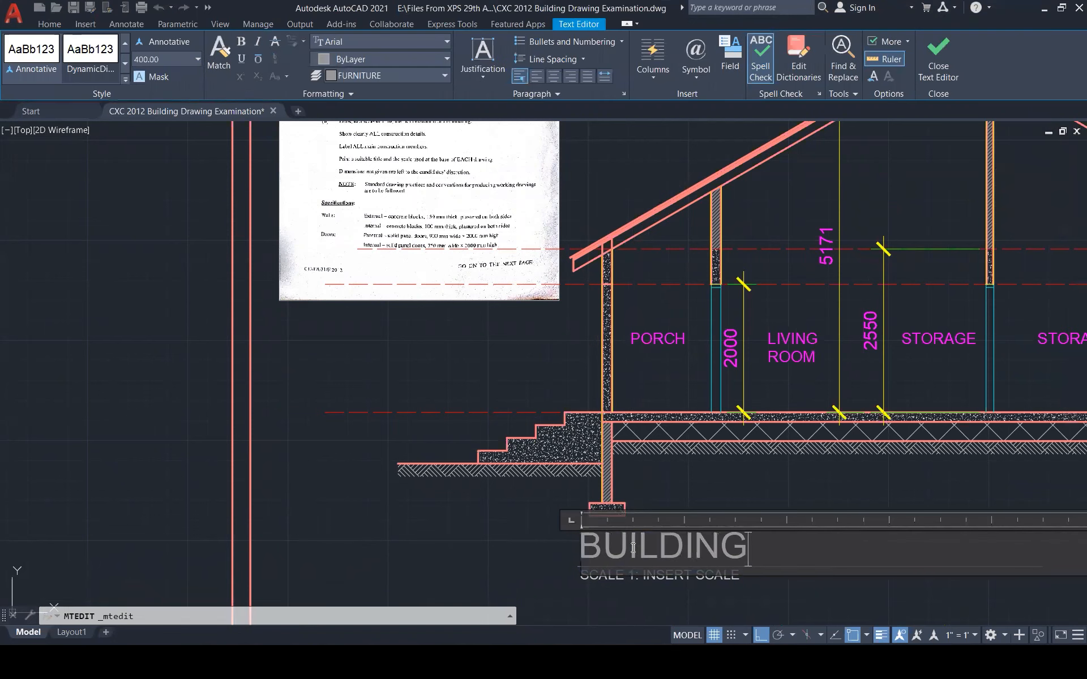
{"action": "type", "text": " SECTION A-A"}
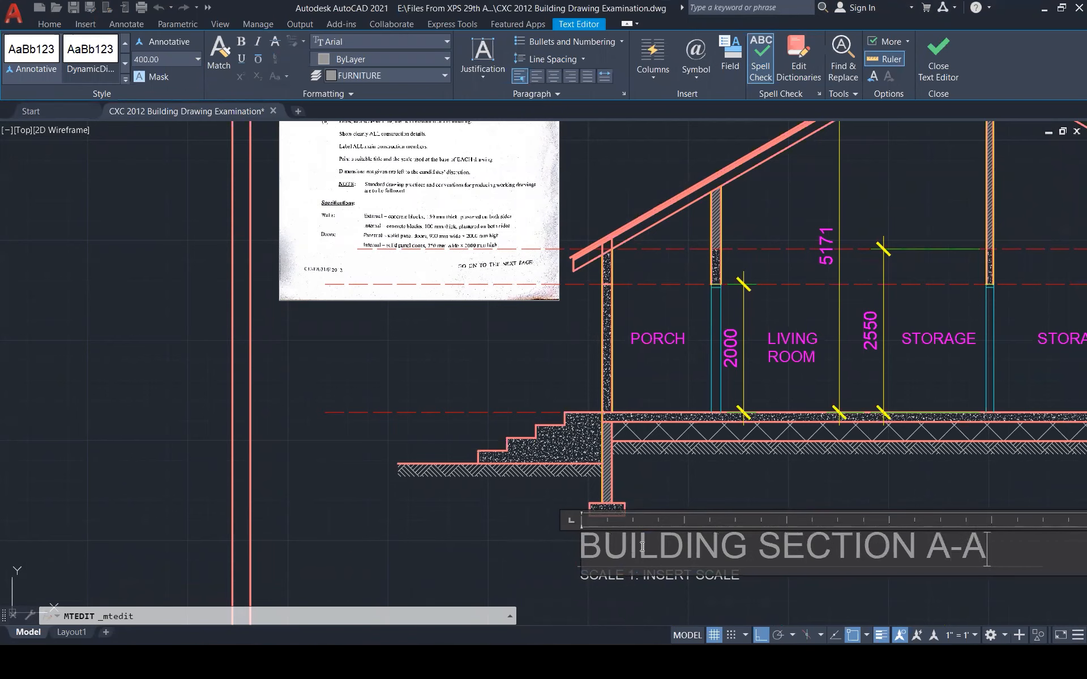
{"action": "left_click", "coordinate": [487, 577]}
{"action": "double_click", "coordinate": [668, 575]}
{"action": "left_click_drag", "start_coordinate": [645, 574], "coordinate": [760, 585]}
{"action": "type", "text": "50"}
{"action": "left_click", "coordinate": [785, 523]}
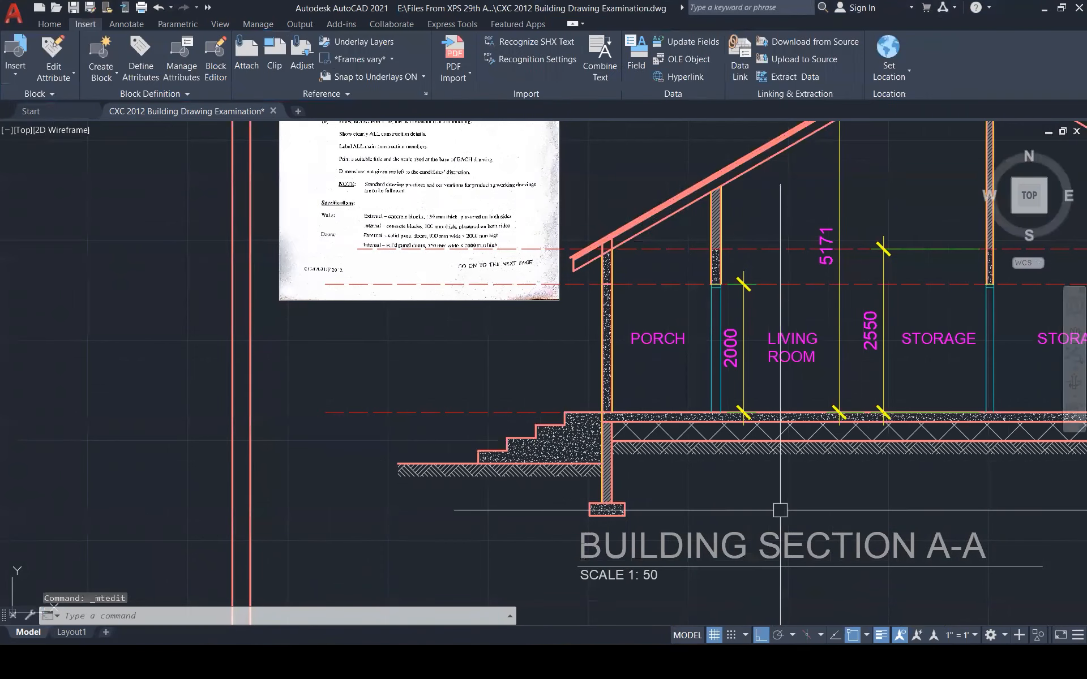
{"action": "scroll", "coordinate": [765, 541], "scroll_direction": "down", "scroll_amount": 3}
{"action": "scroll", "coordinate": [503, 196], "scroll_direction": "up", "scroll_amount": 5}
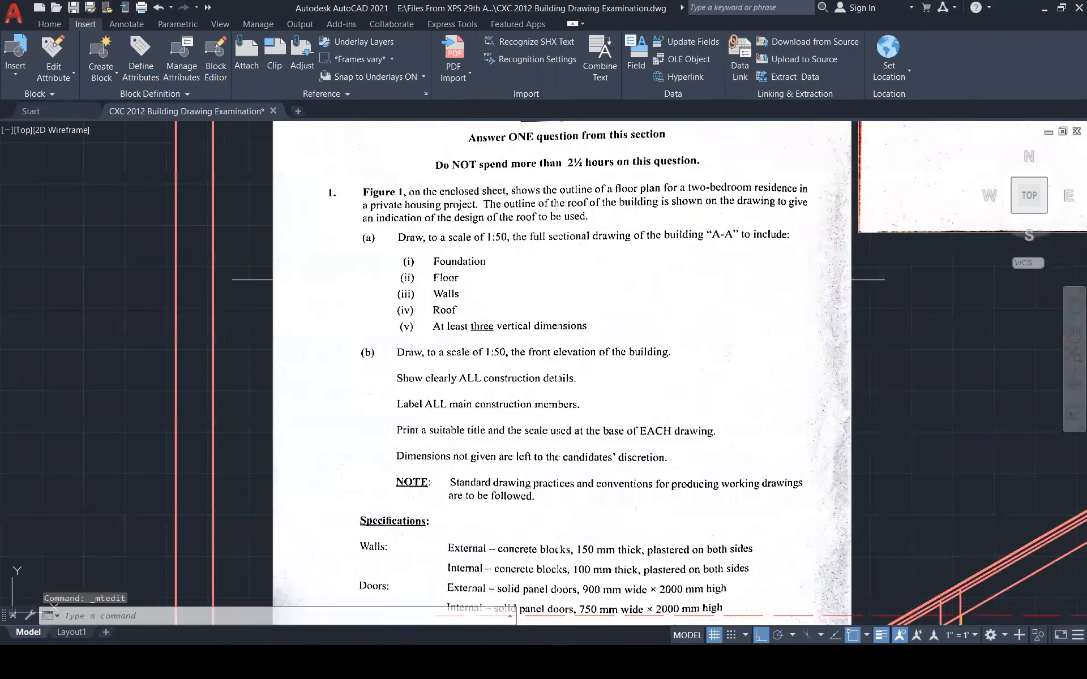
{"action": "scroll", "coordinate": [558, 279], "scroll_direction": "down", "scroll_amount": 5}
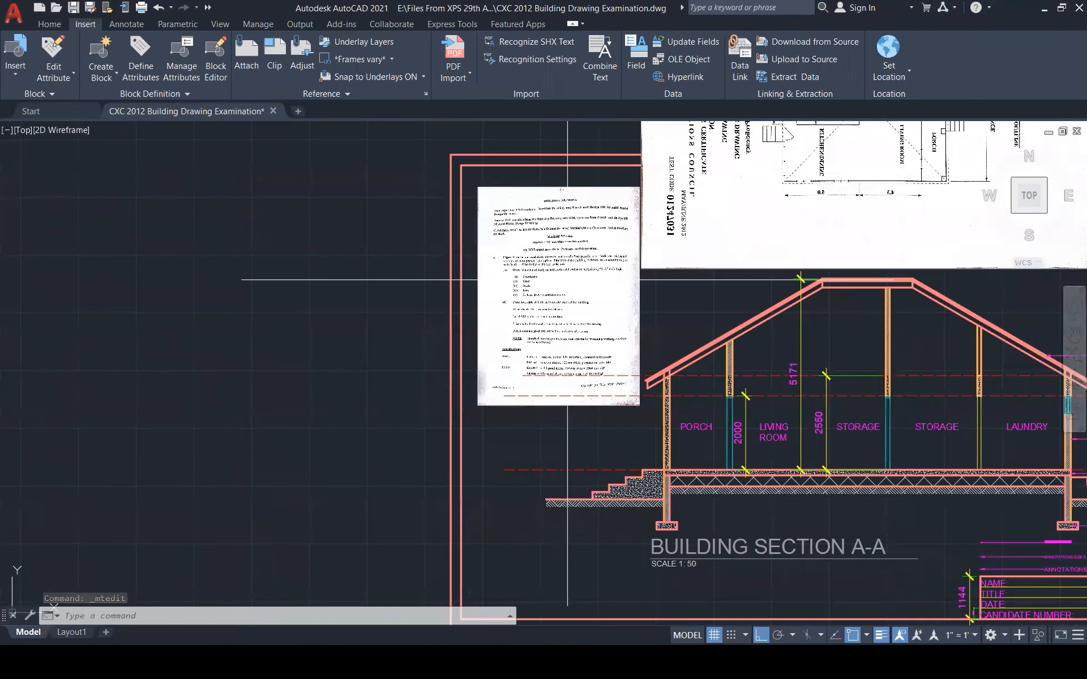
{"action": "scroll", "coordinate": [573, 286], "scroll_direction": "up", "scroll_amount": 3}
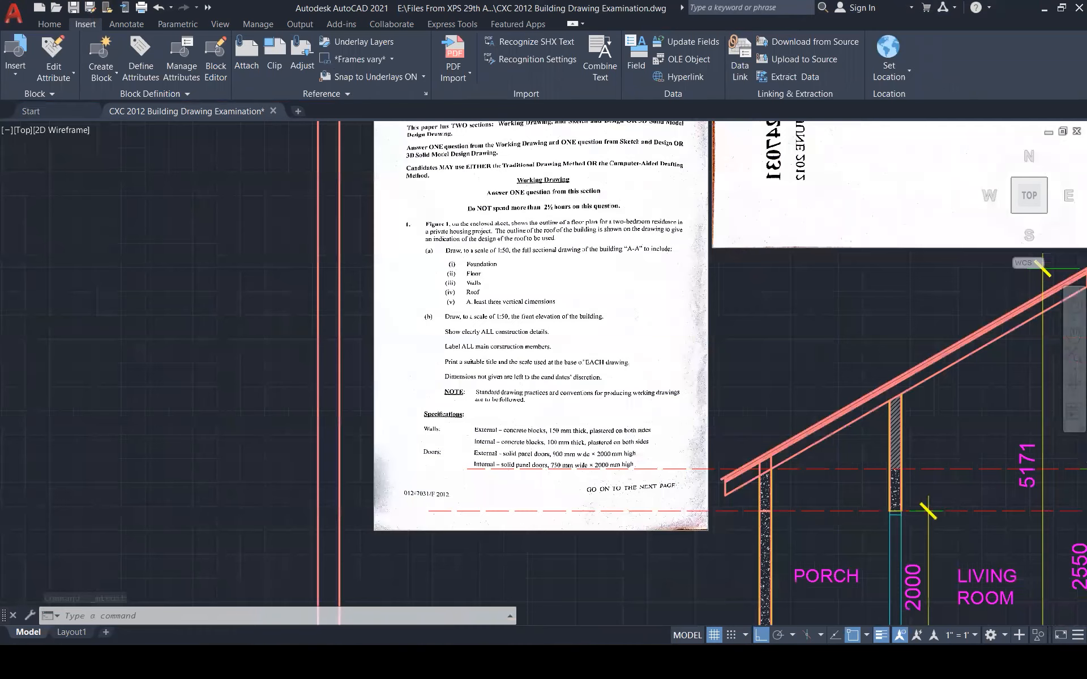
{"action": "scroll", "coordinate": [575, 288], "scroll_direction": "up", "scroll_amount": 3}
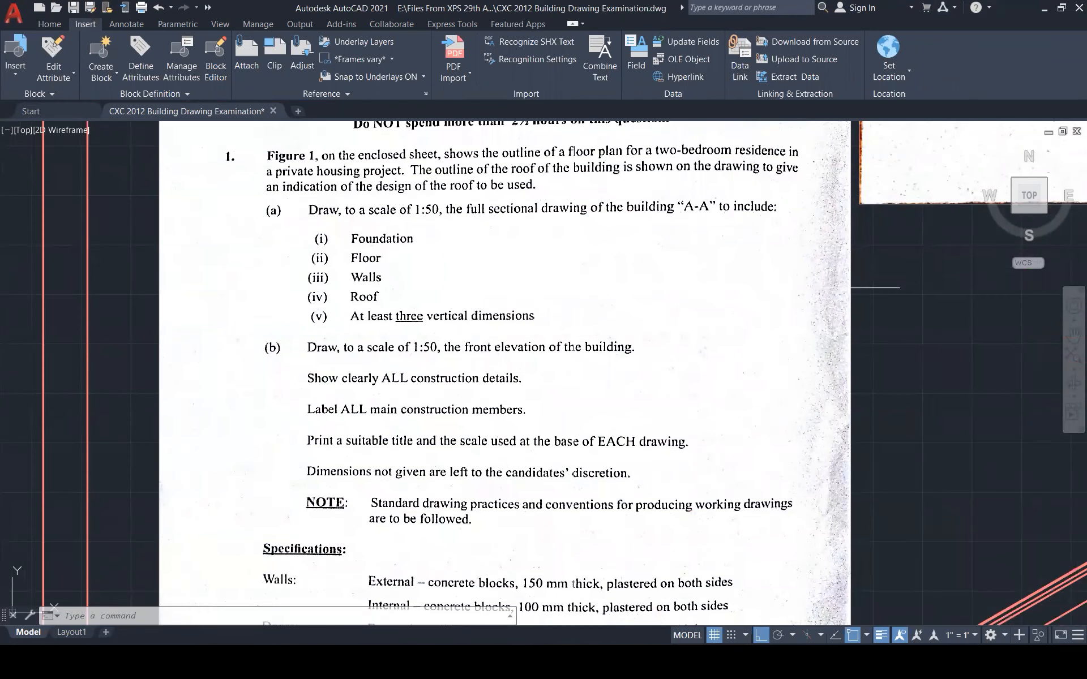
{"action": "scroll", "coordinate": [566, 287], "scroll_direction": "down", "scroll_amount": 3}
{"action": "scroll", "coordinate": [417, 310], "scroll_direction": "down", "scroll_amount": 3}
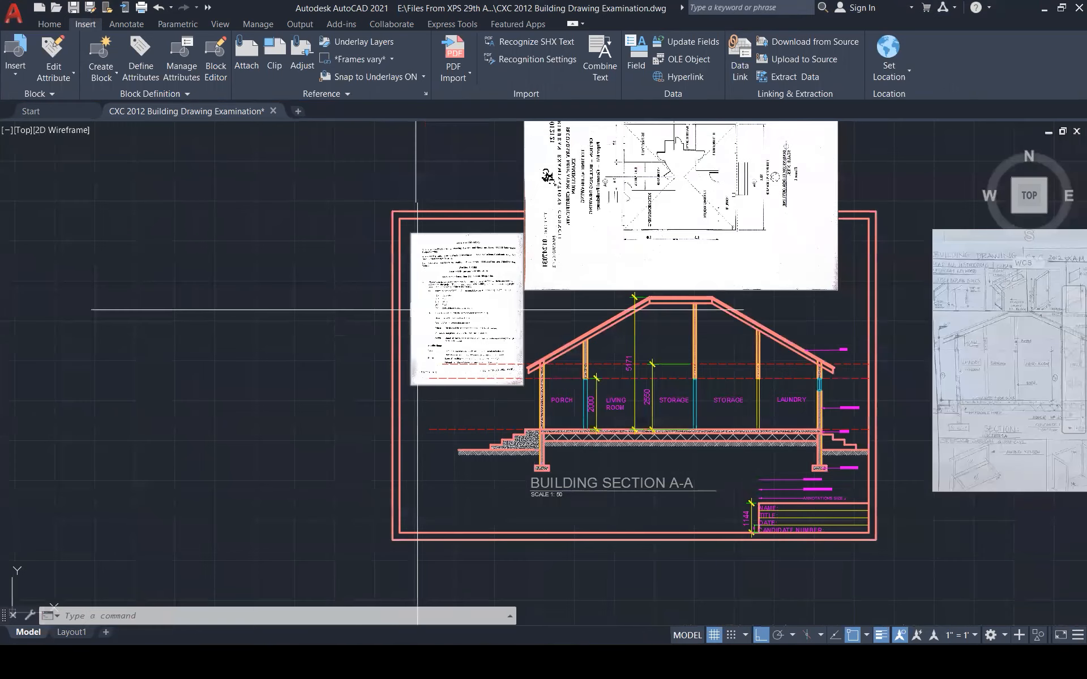
{"action": "scroll", "coordinate": [856, 355], "scroll_direction": "up", "scroll_amount": 4}
Copy the ROOF leader down to the lower rafter line and relabel it RAFTER
{"action": "scroll", "coordinate": [711, 323], "scroll_direction": "up", "scroll_amount": 2}
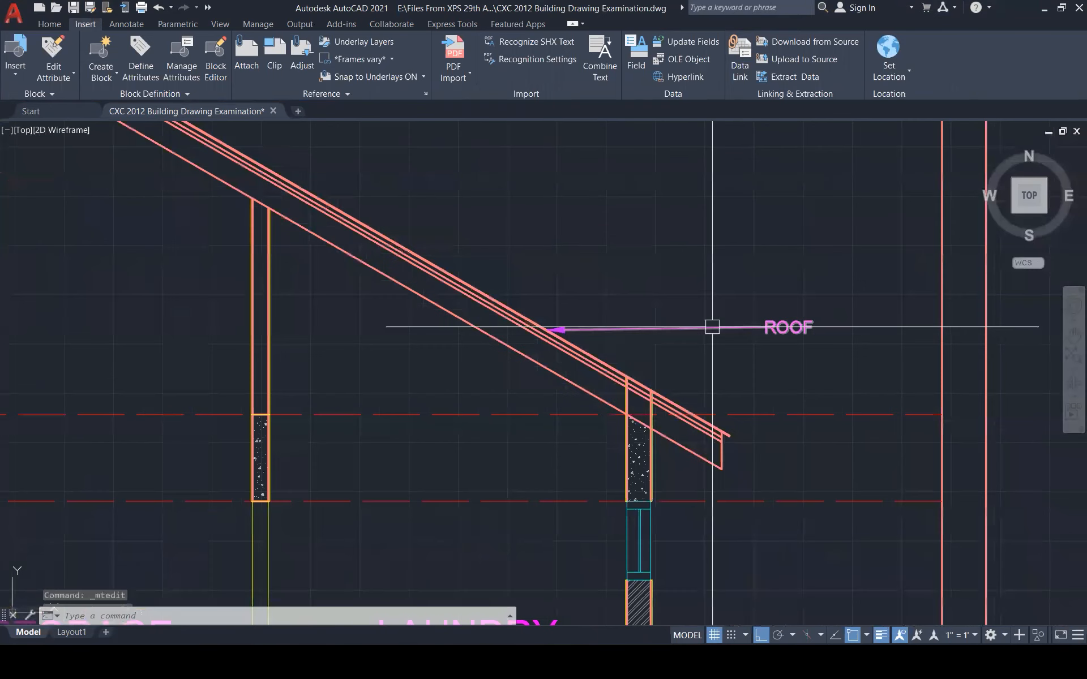
{"action": "left_click", "coordinate": [631, 320]}
{"action": "type", "text": "co"}
{"action": "key", "text": "Return"}
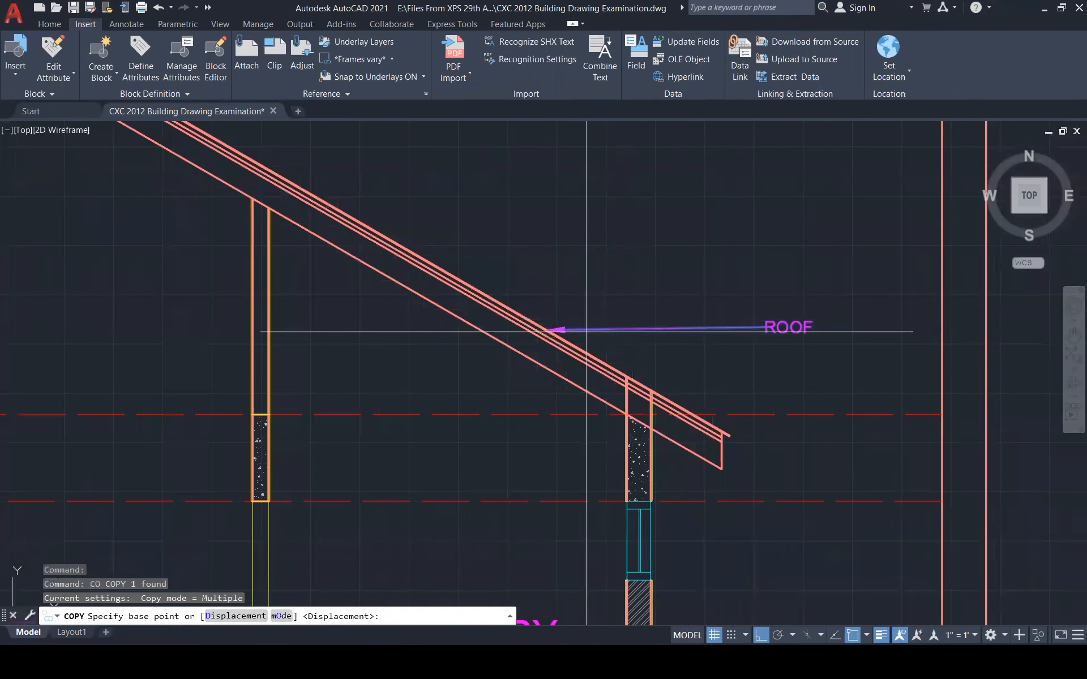
{"action": "left_click", "coordinate": [548, 330]}
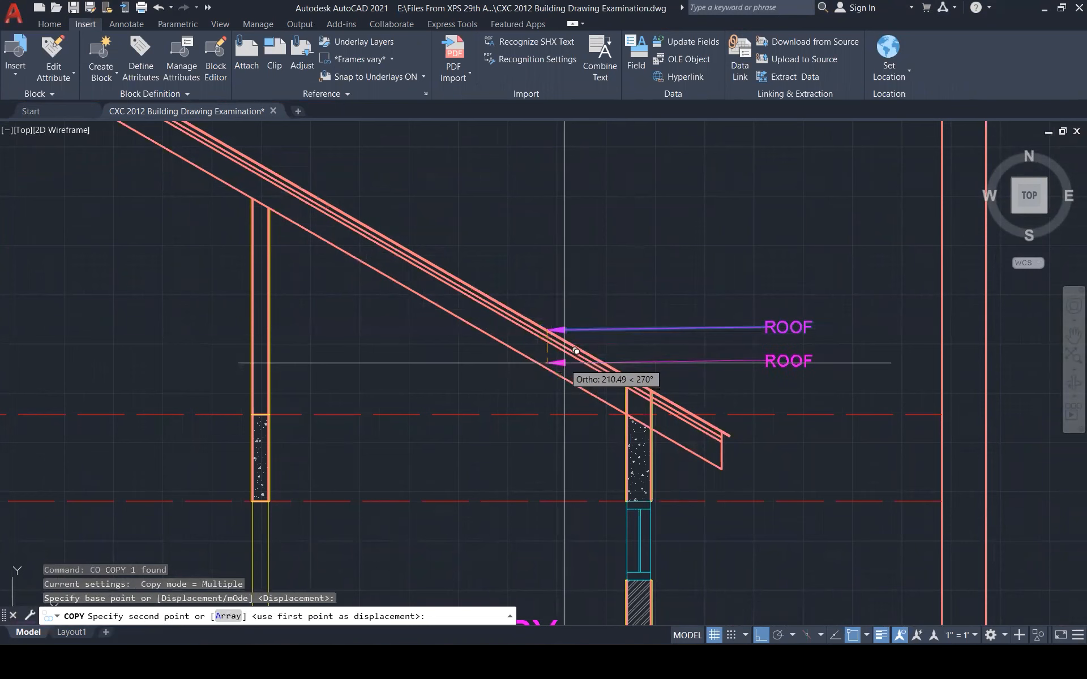
{"action": "left_click", "coordinate": [546, 368]}
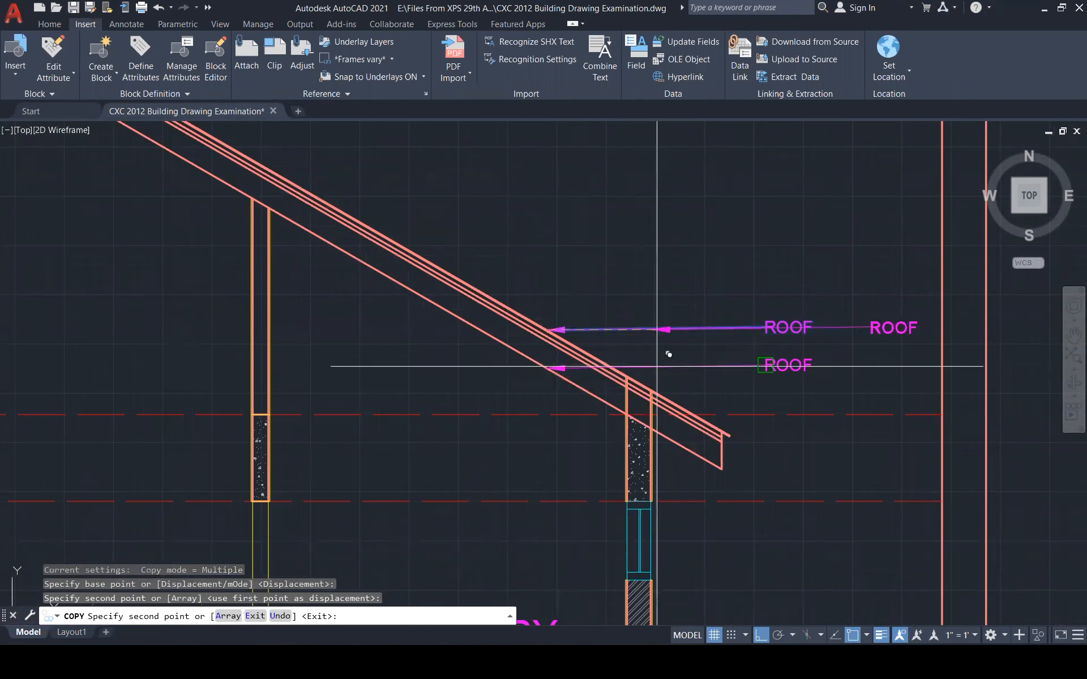
{"action": "key", "text": "Escape"}
{"action": "double_click", "coordinate": [767, 367]}
{"action": "key", "text": "ctrl+a"}
{"action": "type", "text": "RAFTER"}
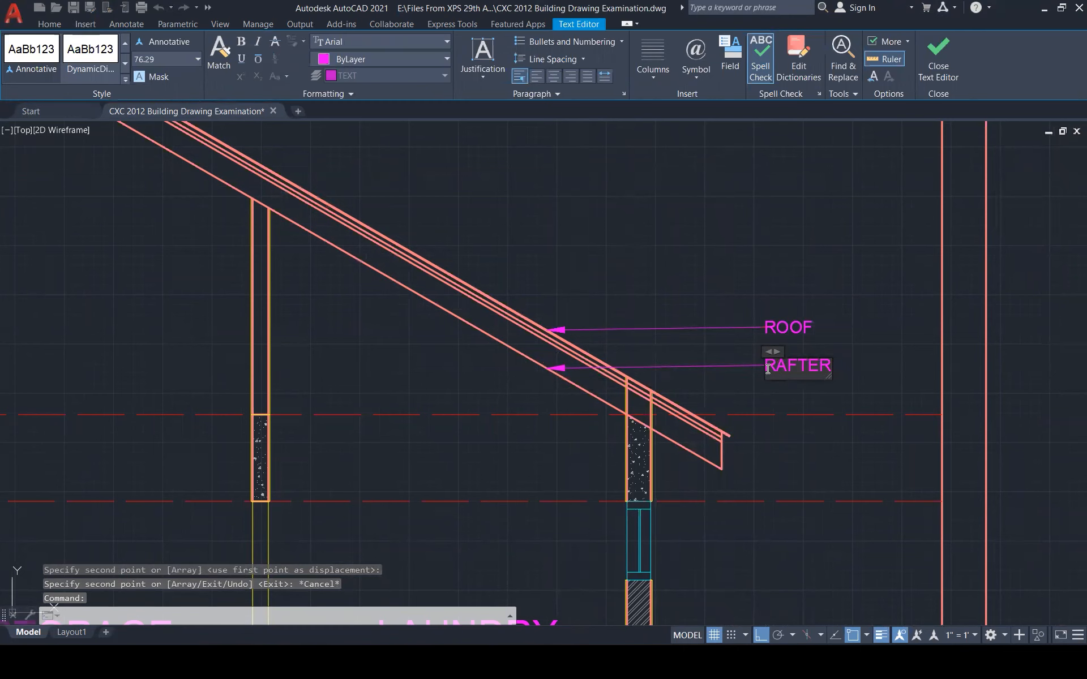
{"action": "key", "text": "Escape"}
Copy the RAFTER leader to the rafter's lower end and pull its label closer
{"action": "left_click", "coordinate": [559, 368]}
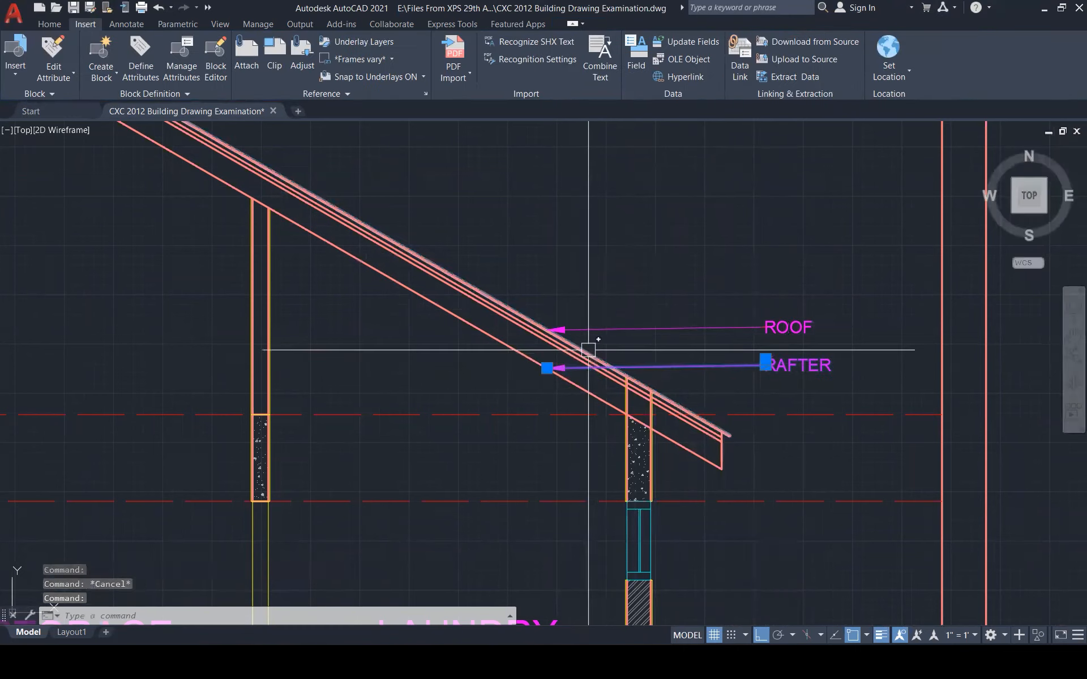
{"action": "type", "text": "co"}
{"action": "key", "text": "Return"}
{"action": "left_click", "coordinate": [546, 368]}
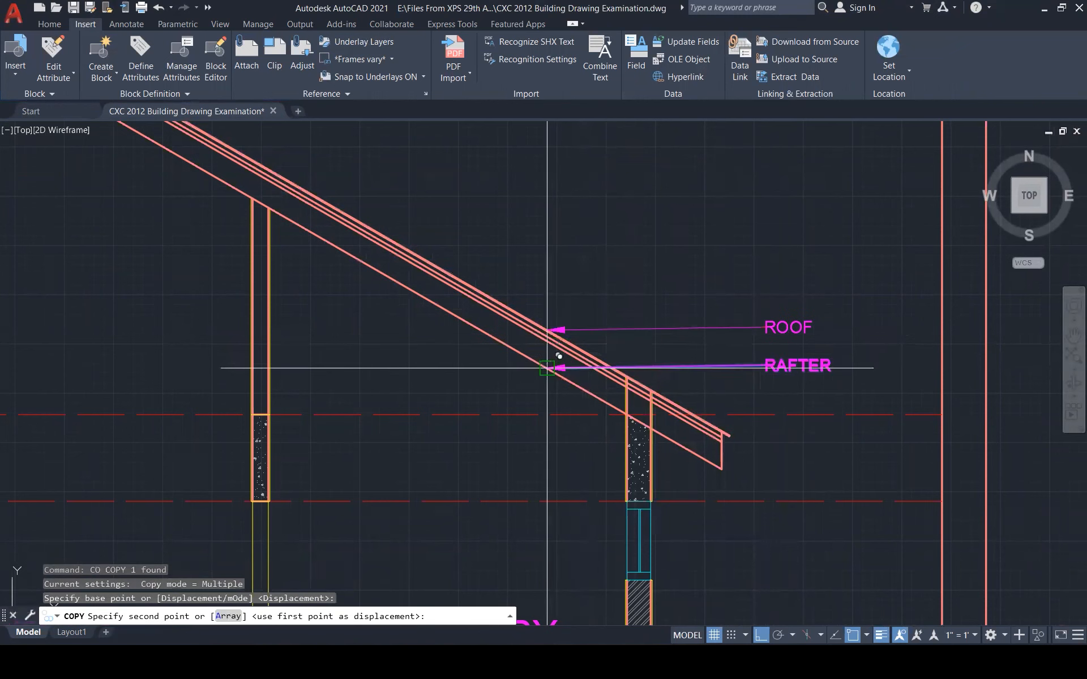
{"action": "left_click", "coordinate": [722, 469]}
{"action": "key", "text": "Escape"}
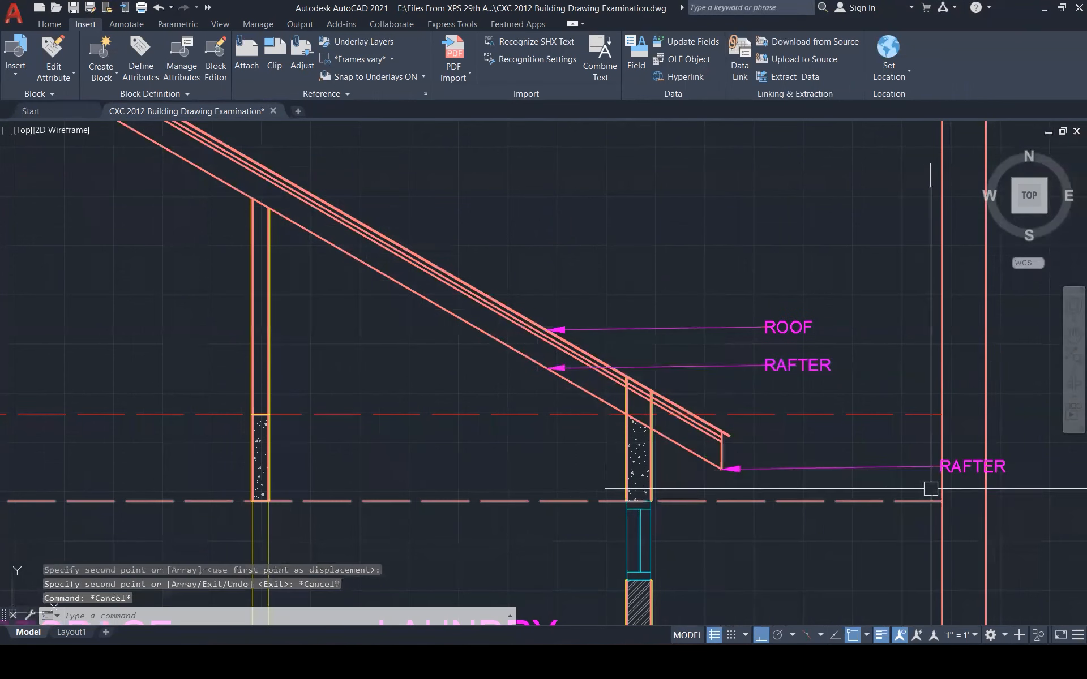
{"action": "left_click", "coordinate": [935, 467]}
{"action": "left_click", "coordinate": [940, 458]}
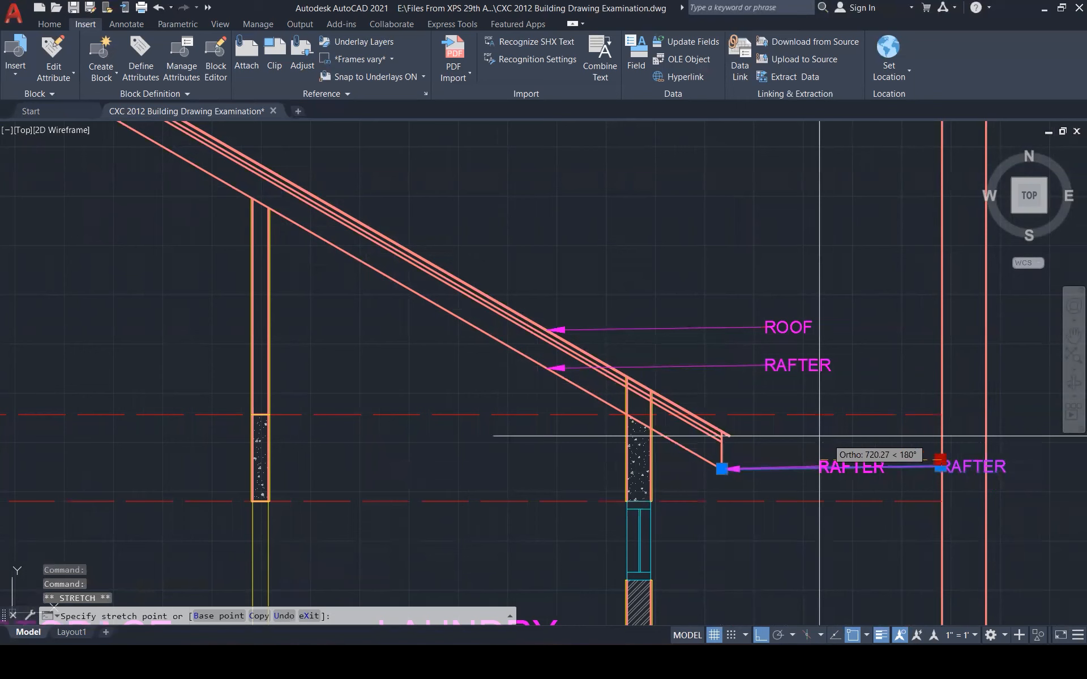
{"action": "left_click", "coordinate": [771, 447]}
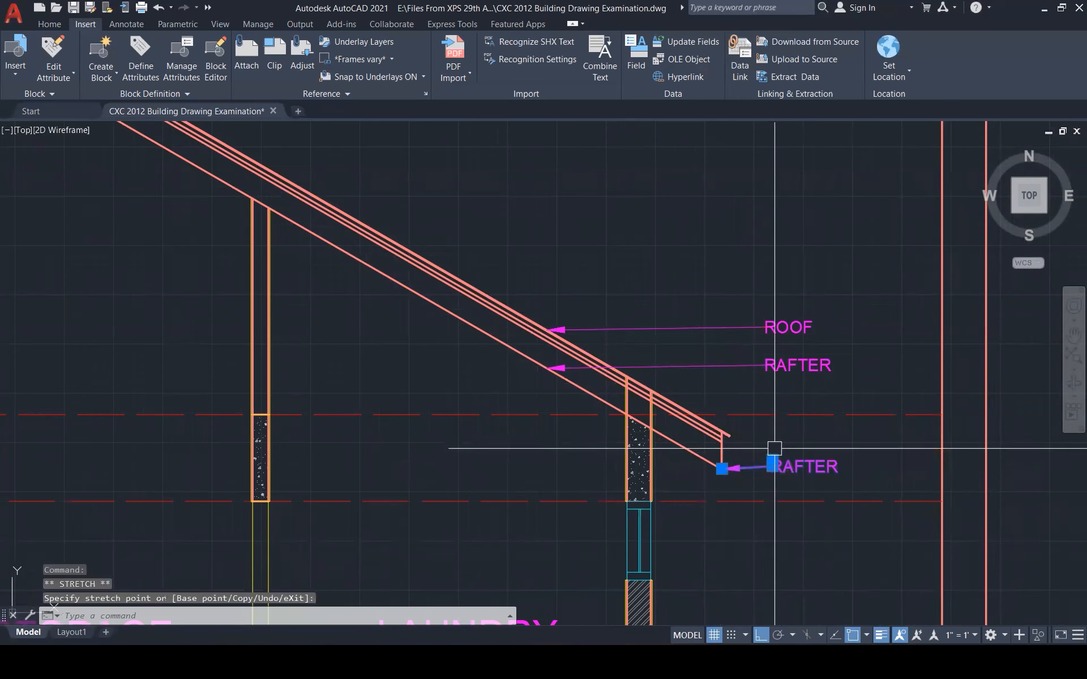
{"action": "key", "text": "ctrl+z"}
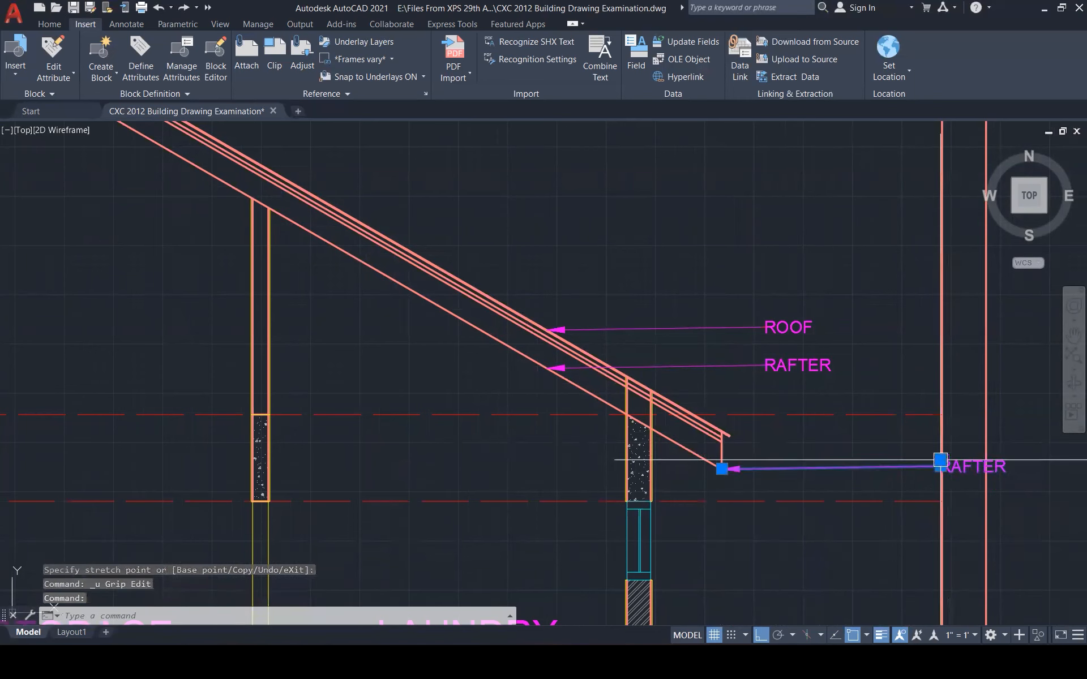
{"action": "left_click", "coordinate": [939, 460]}
{"action": "scroll", "coordinate": [767, 453], "scroll_direction": "up", "scroll_amount": 1}
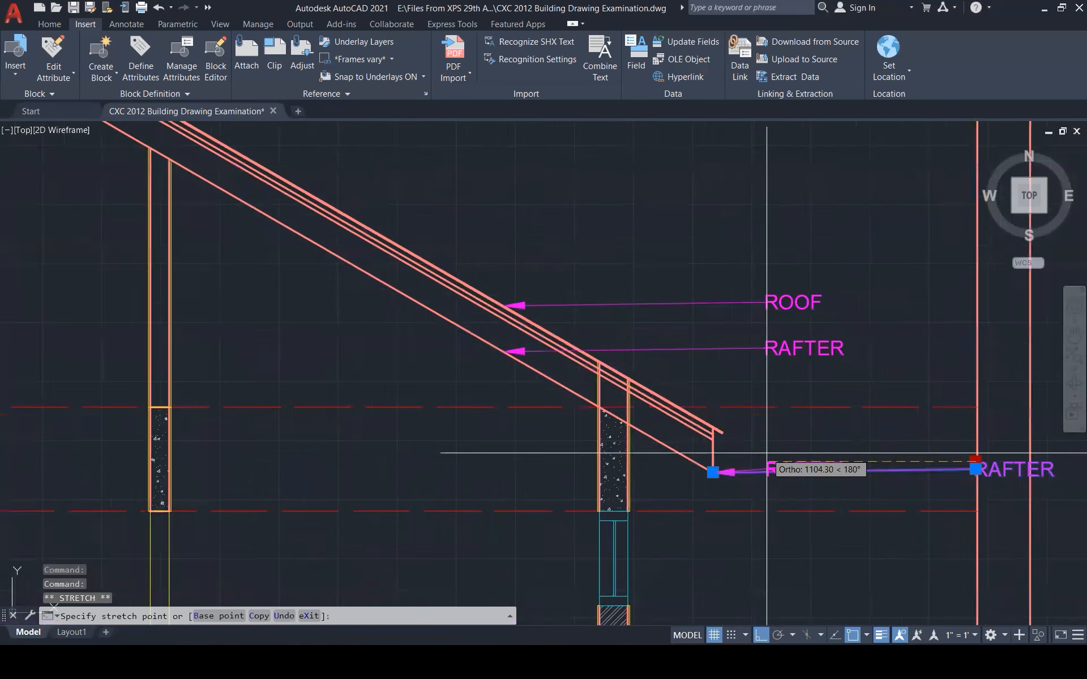
{"action": "scroll", "coordinate": [767, 452], "scroll_direction": "up", "scroll_amount": 3}
{"action": "left_click", "coordinate": [758, 472]}
{"action": "key", "text": "Escape"}
Change the lower leader's text to FASCIA and view the whole section
{"action": "double_click", "coordinate": [774, 471]}
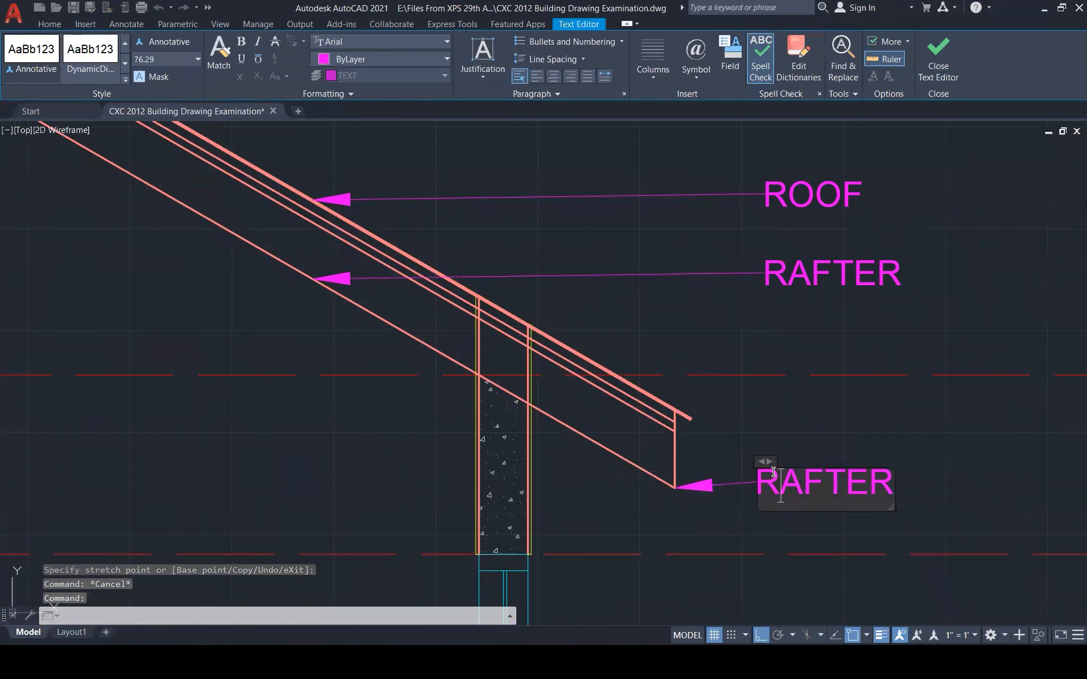
{"action": "type", "text": "FASCIA"}
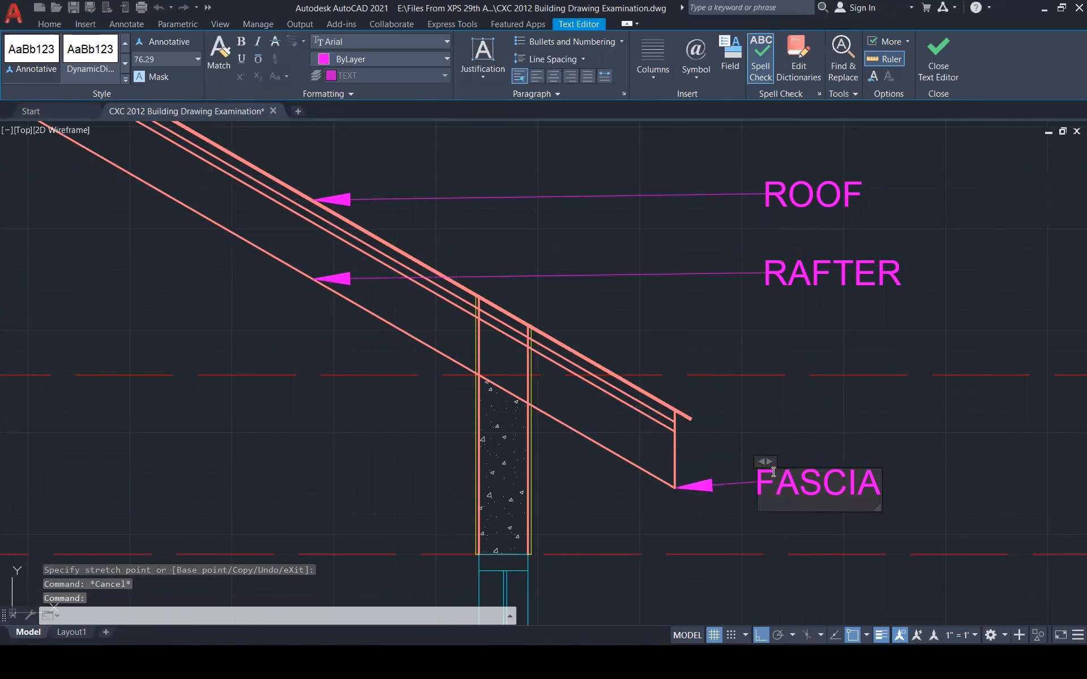
{"action": "left_click", "coordinate": [817, 439]}
{"action": "scroll", "coordinate": [823, 442], "scroll_direction": "down", "scroll_amount": 8}
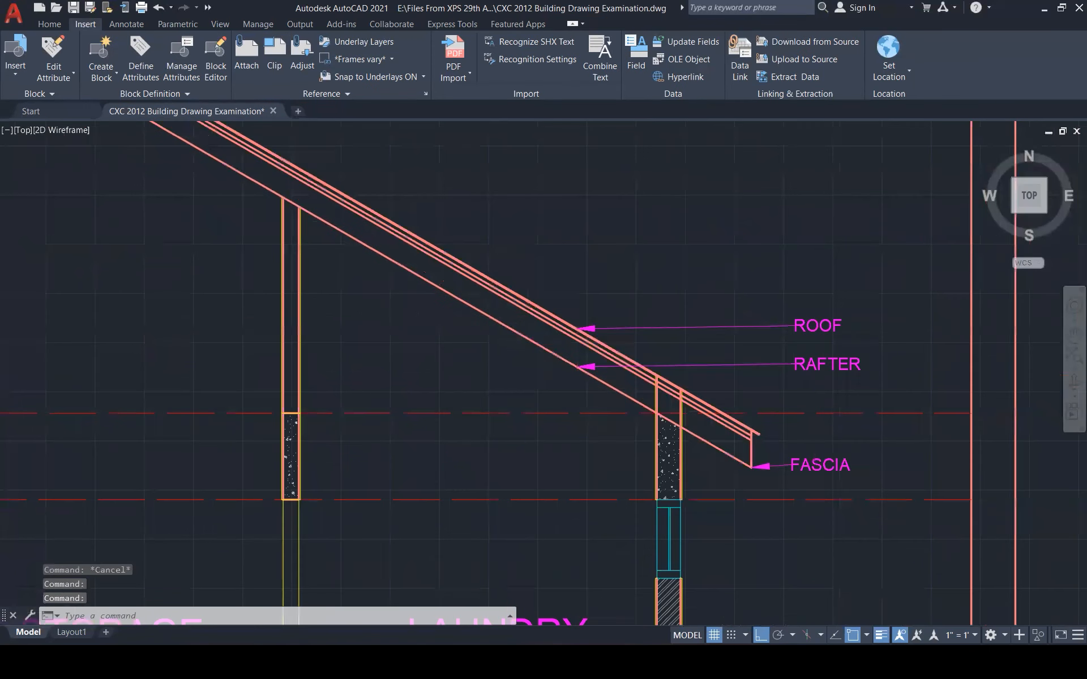
{"action": "middle_click_drag", "start_coordinate": [827, 518], "coordinate": [831, 478]}
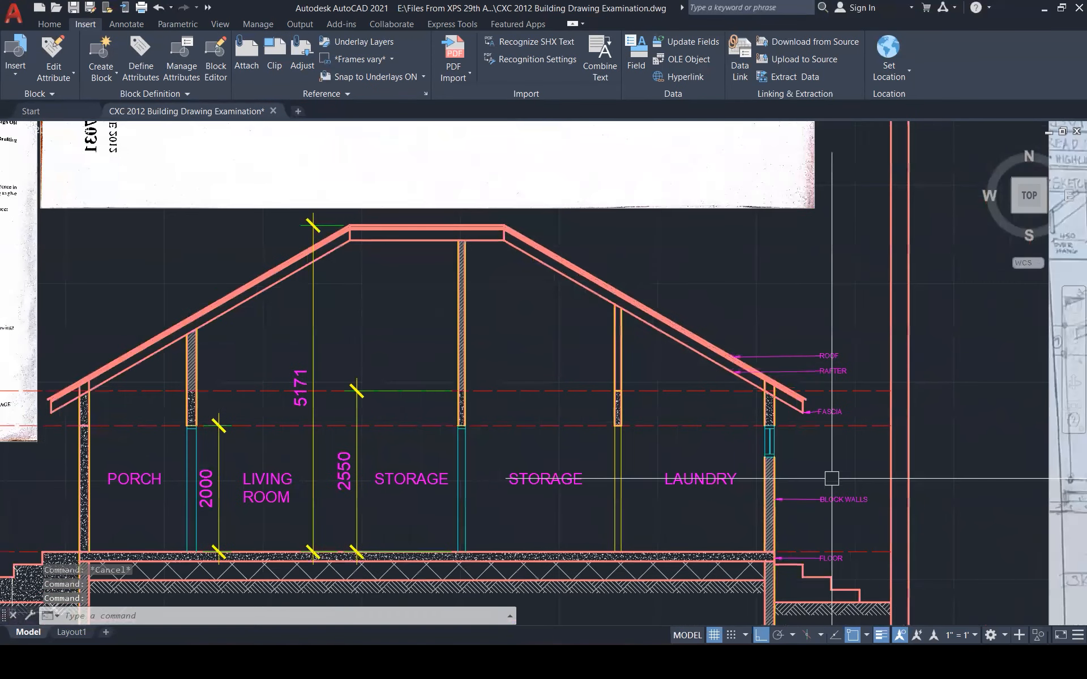
Copy the FOUNDATION leader up beside the right wall and relabel it BRICK WALL
{"action": "scroll", "coordinate": [850, 410], "scroll_direction": "down", "scroll_amount": 1}
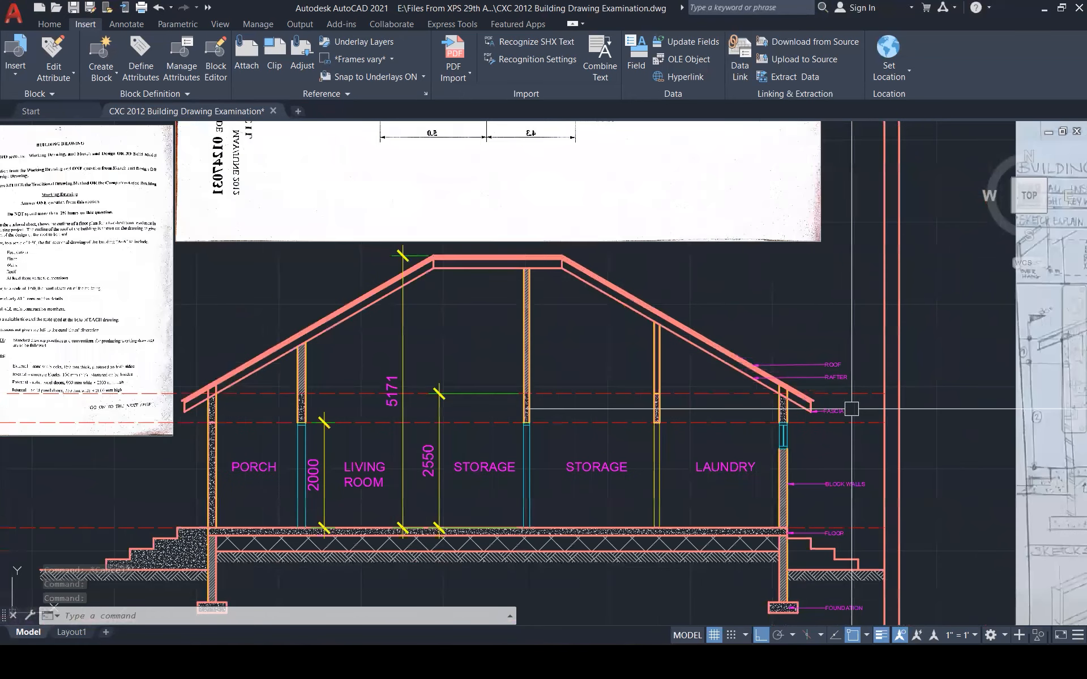
{"action": "scroll", "coordinate": [846, 482], "scroll_direction": "up", "scroll_amount": 6}
{"action": "scroll", "coordinate": [844, 480], "scroll_direction": "down", "scroll_amount": 4}
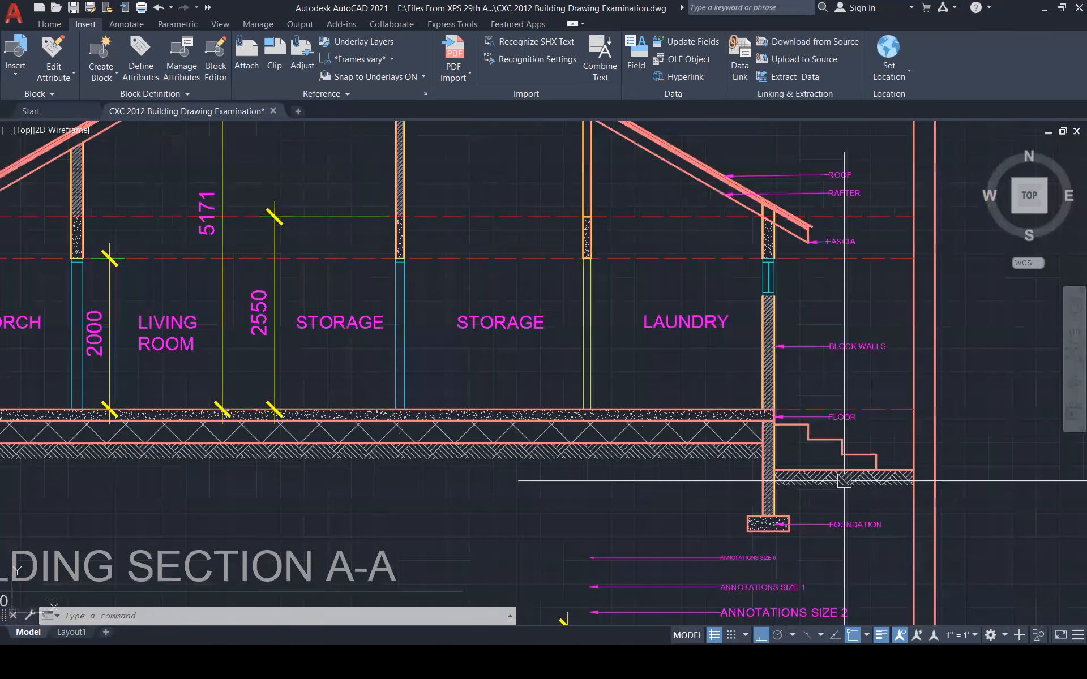
{"action": "scroll", "coordinate": [844, 480], "scroll_direction": "up", "scroll_amount": 5}
{"action": "left_click", "coordinate": [664, 552]}
{"action": "type", "text": "co"}
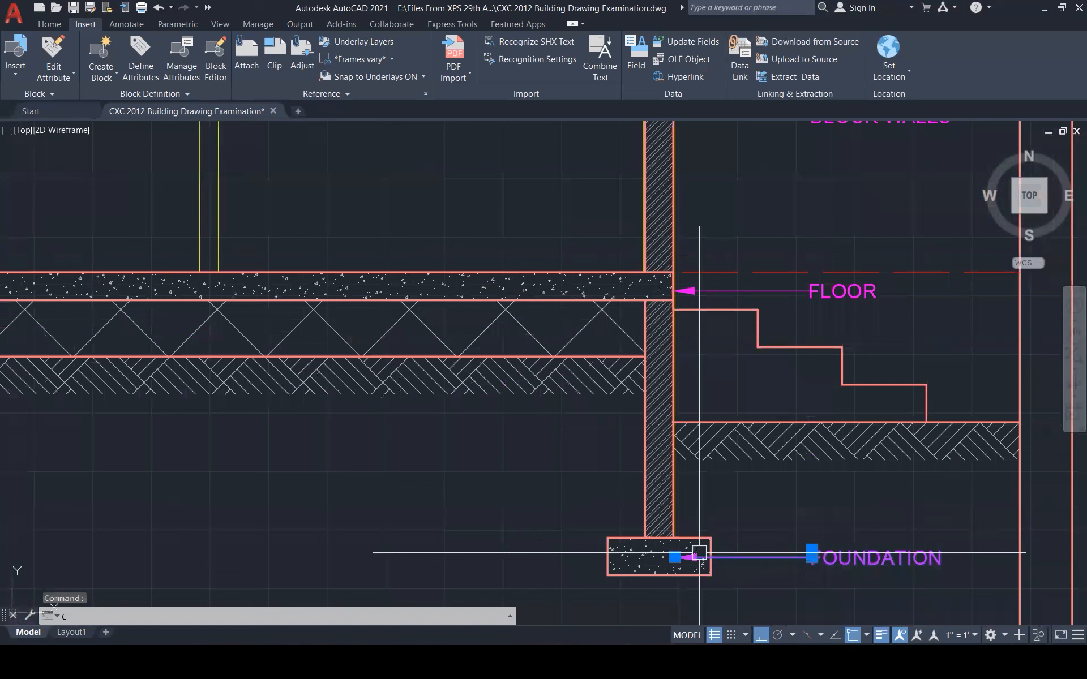
{"action": "key", "text": "Return"}
{"action": "left_click", "coordinate": [667, 553]}
{"action": "left_click", "coordinate": [718, 491]}
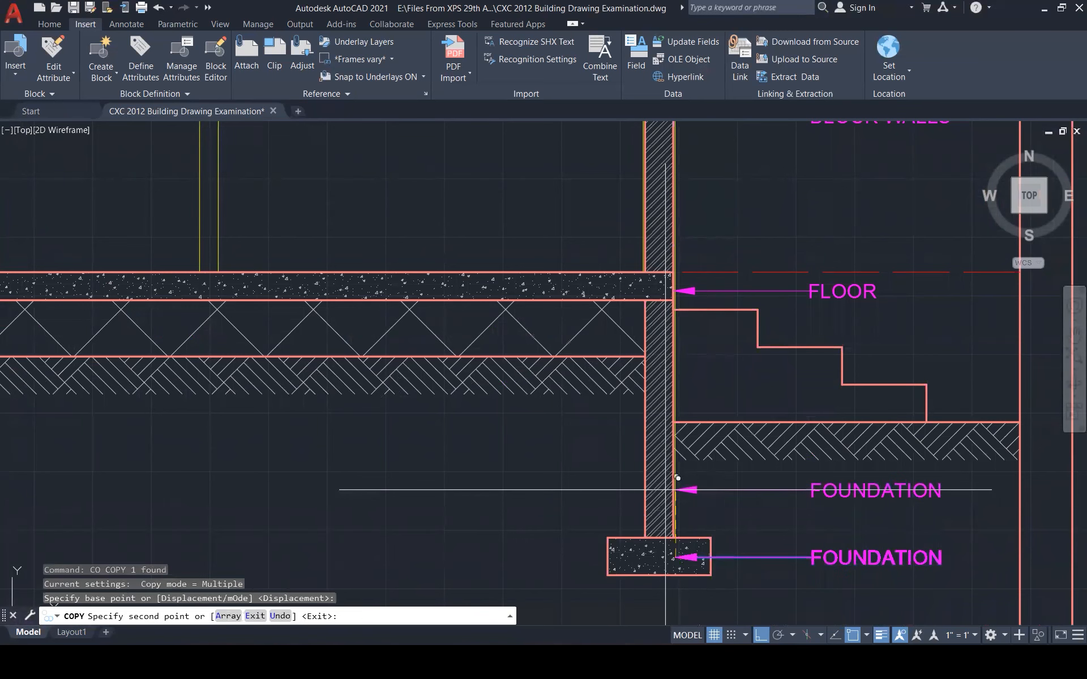
{"action": "key", "text": "Escape"}
{"action": "double_click", "coordinate": [838, 490]}
{"action": "key", "text": "ctrl+a"}
{"action": "type", "text": "BRIC"}
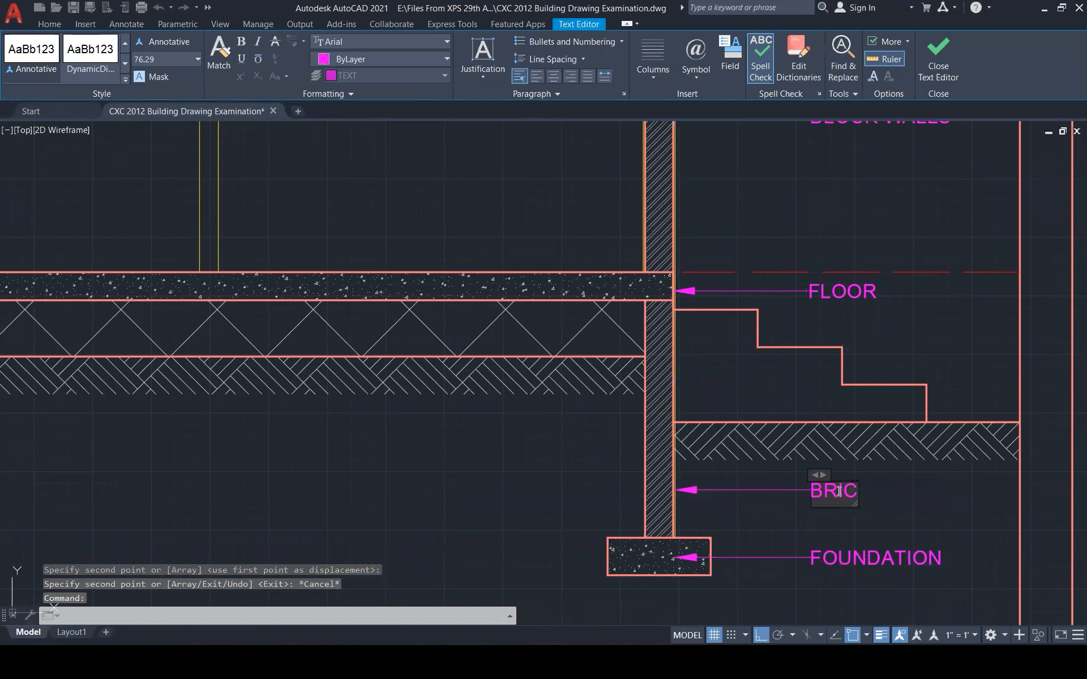
{"action": "type", "text": "K WALL"}
{"action": "key", "text": "ctrl+Return"}
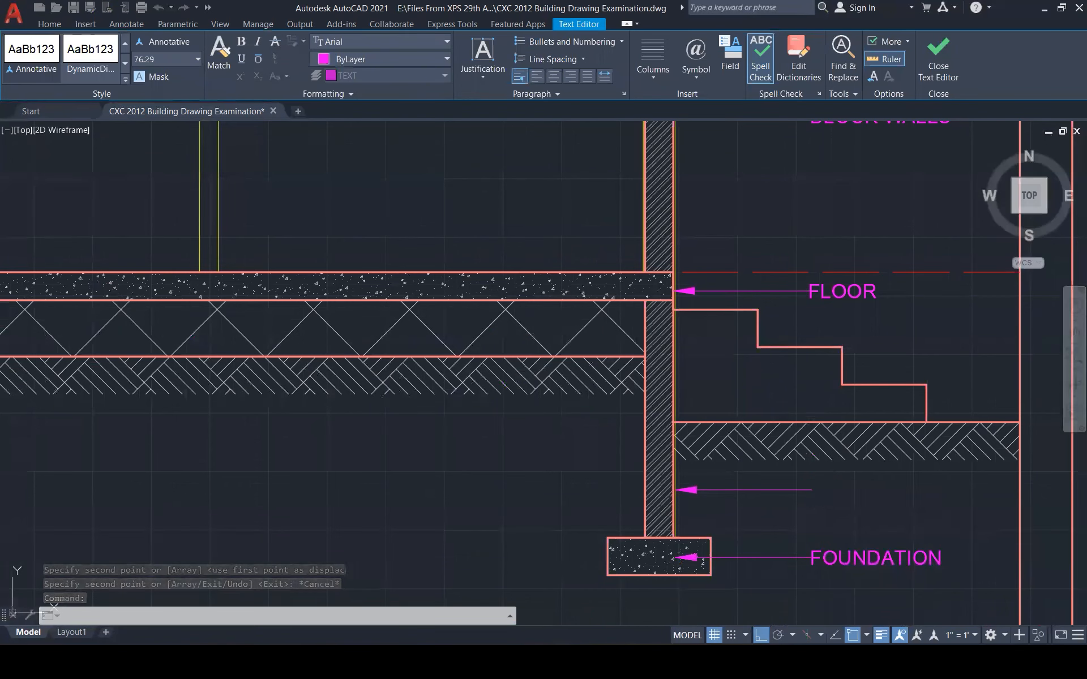
Copy the BLOCK WALLS leader up to the window opening
{"action": "scroll", "coordinate": [879, 444], "scroll_direction": "down", "scroll_amount": 4}
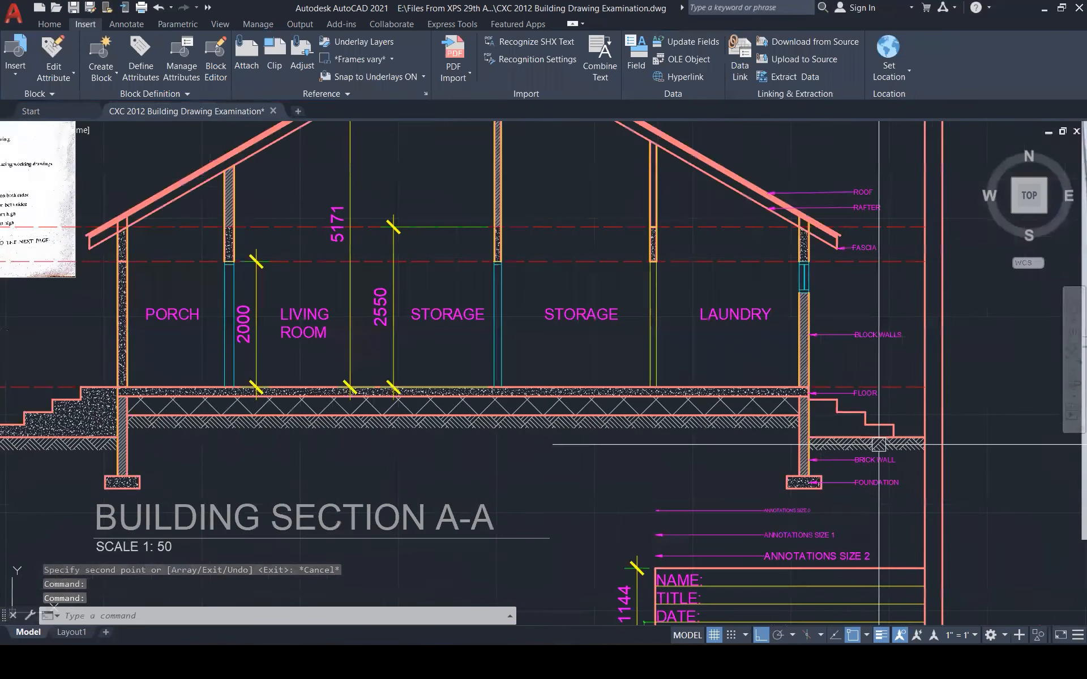
{"action": "scroll", "coordinate": [878, 444], "scroll_direction": "down", "scroll_amount": 2}
{"action": "key", "text": "Escape"}
{"action": "key", "text": "Escape"}
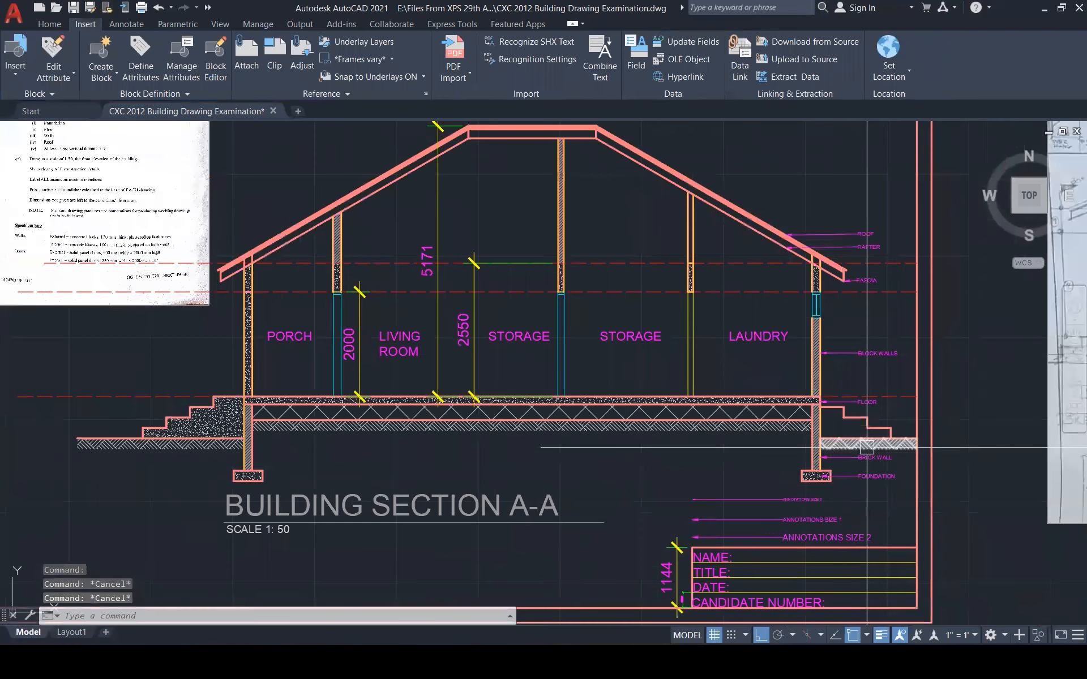
{"action": "scroll", "coordinate": [854, 336], "scroll_direction": "up", "scroll_amount": 3}
{"action": "left_click", "coordinate": [832, 373]}
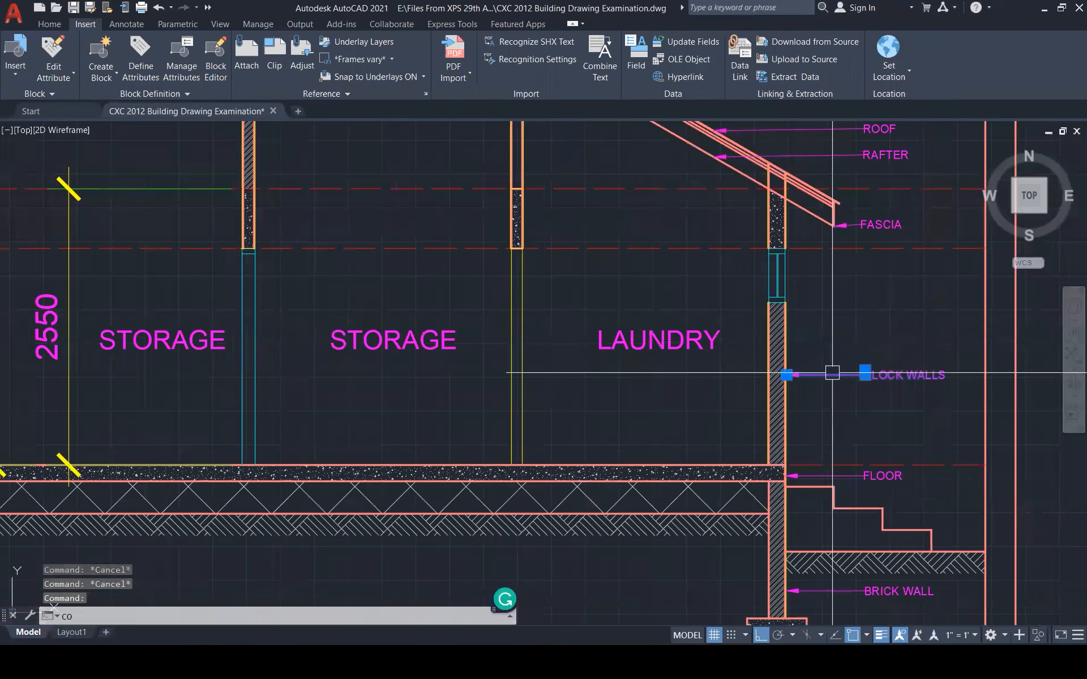
{"action": "type", "text": "co"}
{"action": "key", "text": "Return"}
{"action": "left_click", "coordinate": [789, 374]}
{"action": "scroll", "coordinate": [795, 278], "scroll_direction": "up", "scroll_amount": 2}
{"action": "scroll", "coordinate": [795, 278], "scroll_direction": "up", "scroll_amount": 2}
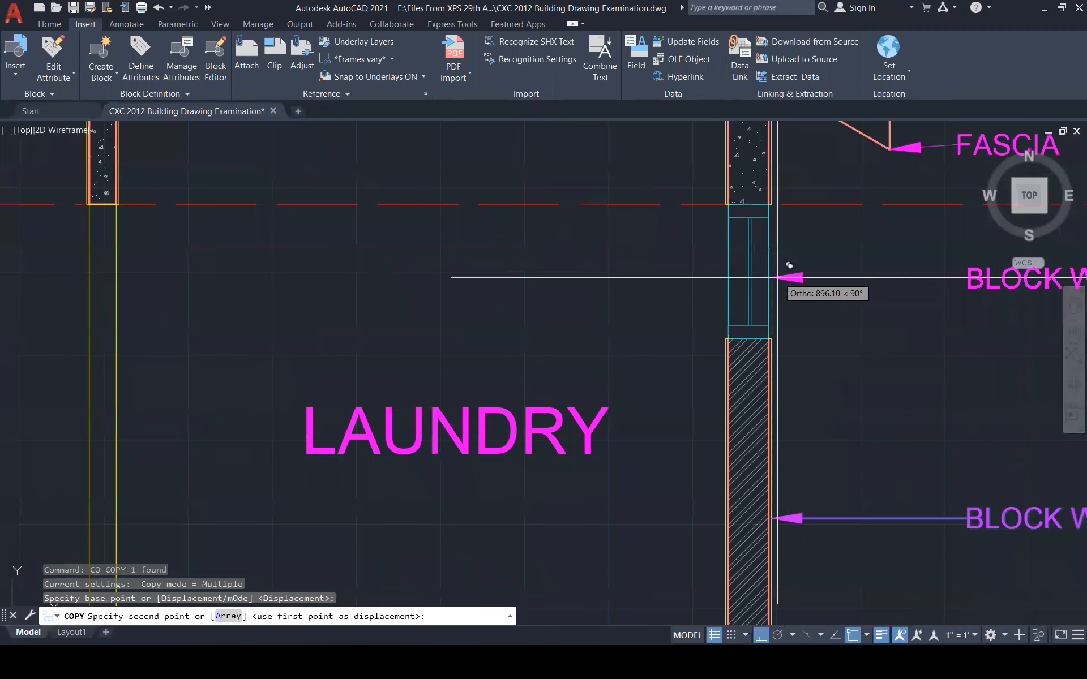
{"action": "left_click", "coordinate": [776, 278]}
{"action": "key", "text": "Escape"}
Change the copied leader's text to WINDOW
{"action": "scroll", "coordinate": [732, 318], "scroll_direction": "down", "scroll_amount": 4}
{"action": "double_click", "coordinate": [884, 303]}
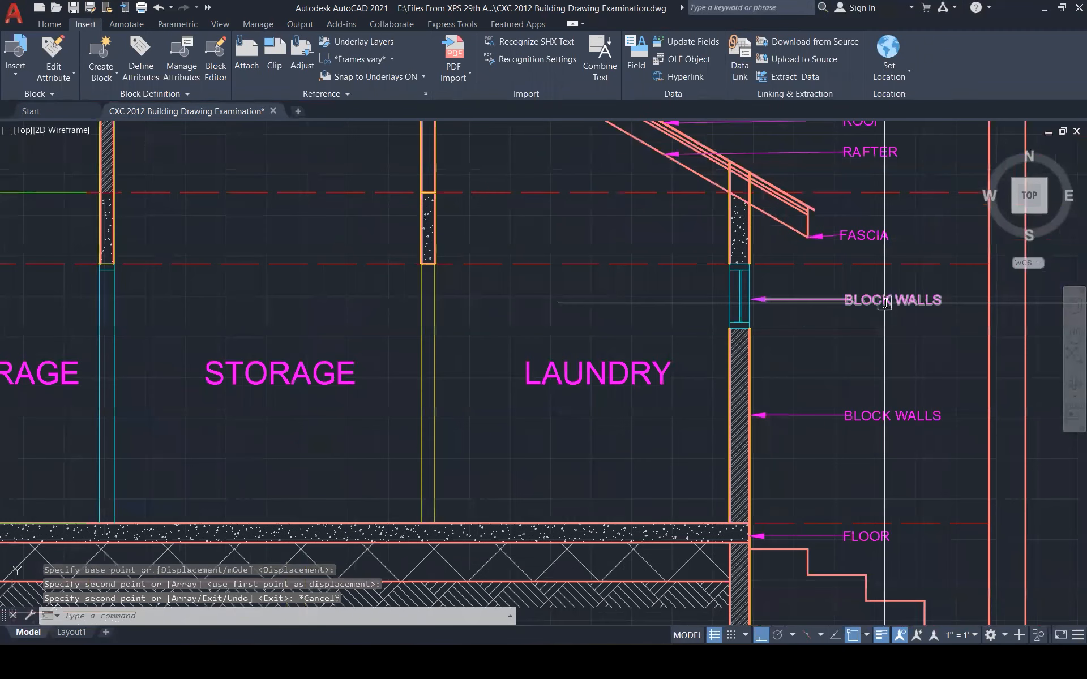
{"action": "type", "text": "WINDOW"}
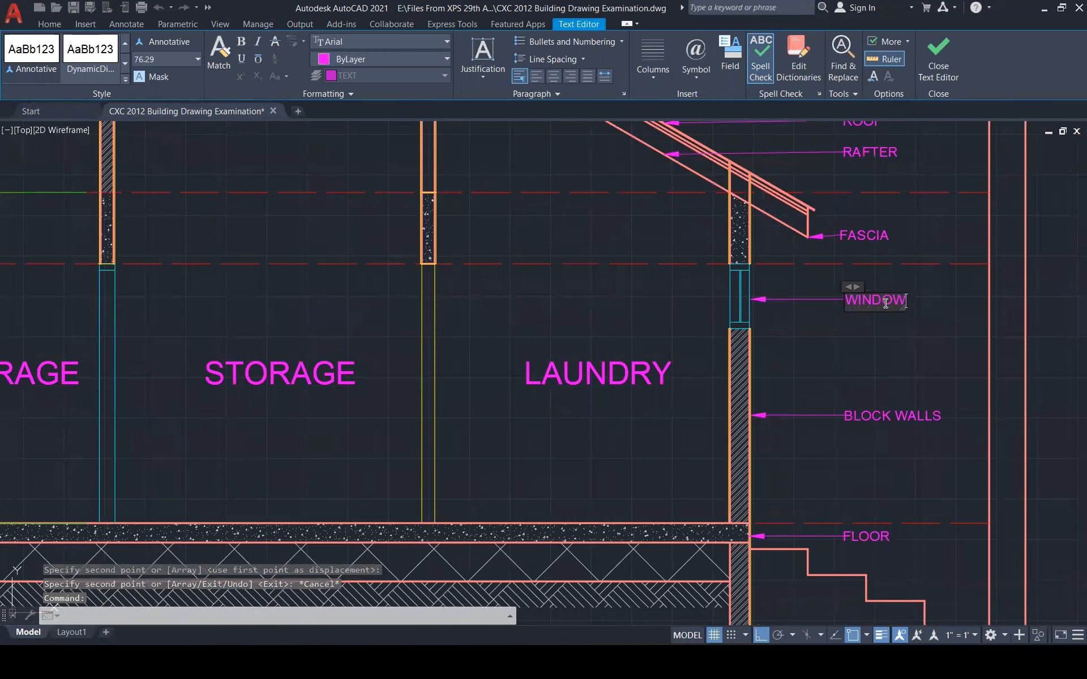
{"action": "left_click", "coordinate": [912, 337]}
{"action": "scroll", "coordinate": [912, 337], "scroll_direction": "down", "scroll_amount": 1}
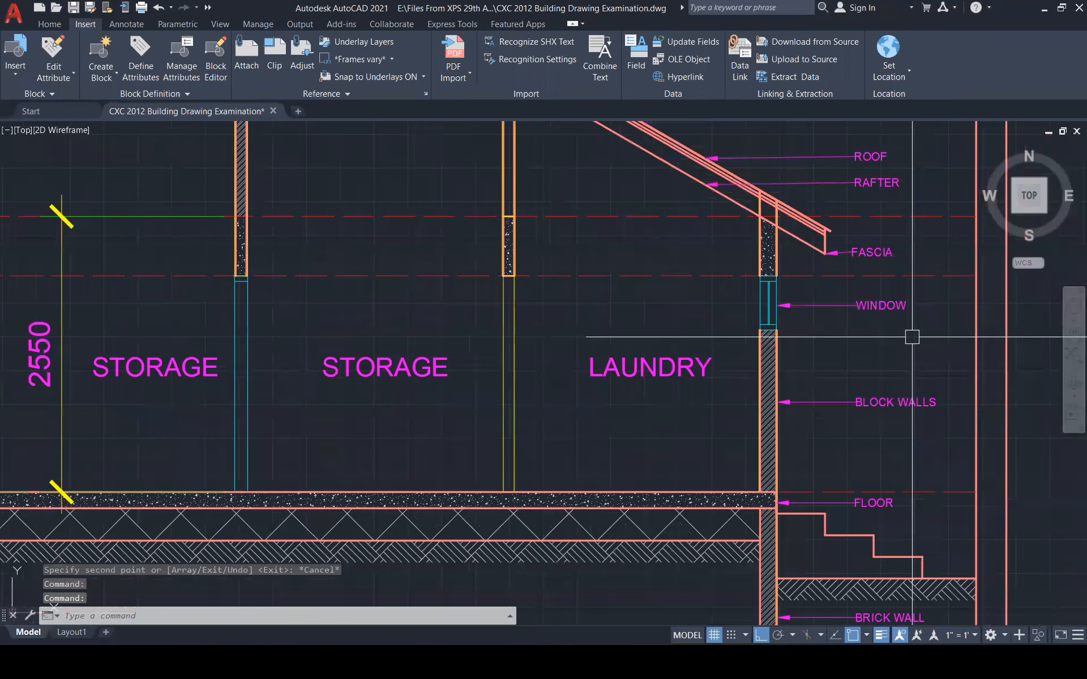
{"action": "scroll", "coordinate": [912, 337], "scroll_direction": "down", "scroll_amount": 1}
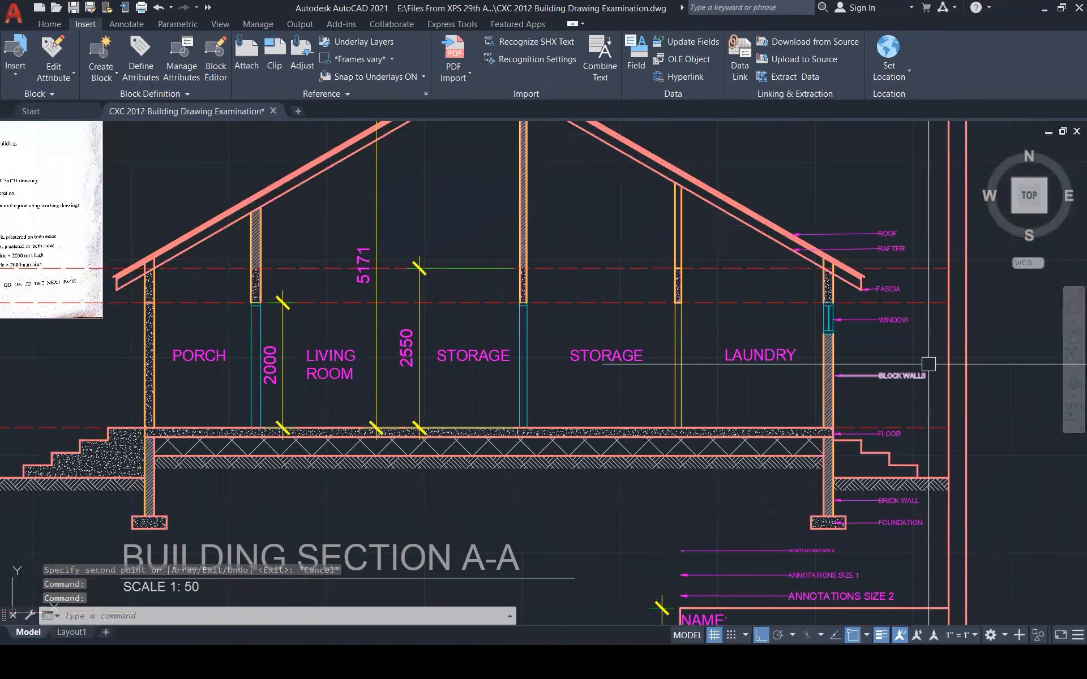
Write FINISH FLOOR LEVEL with MTEXT beside the dashed finish-floor line, left of the steps
{"action": "scroll", "coordinate": [929, 366], "scroll_direction": "down", "scroll_amount": 1}
{"action": "scroll", "coordinate": [913, 409], "scroll_direction": "down", "scroll_amount": 1}
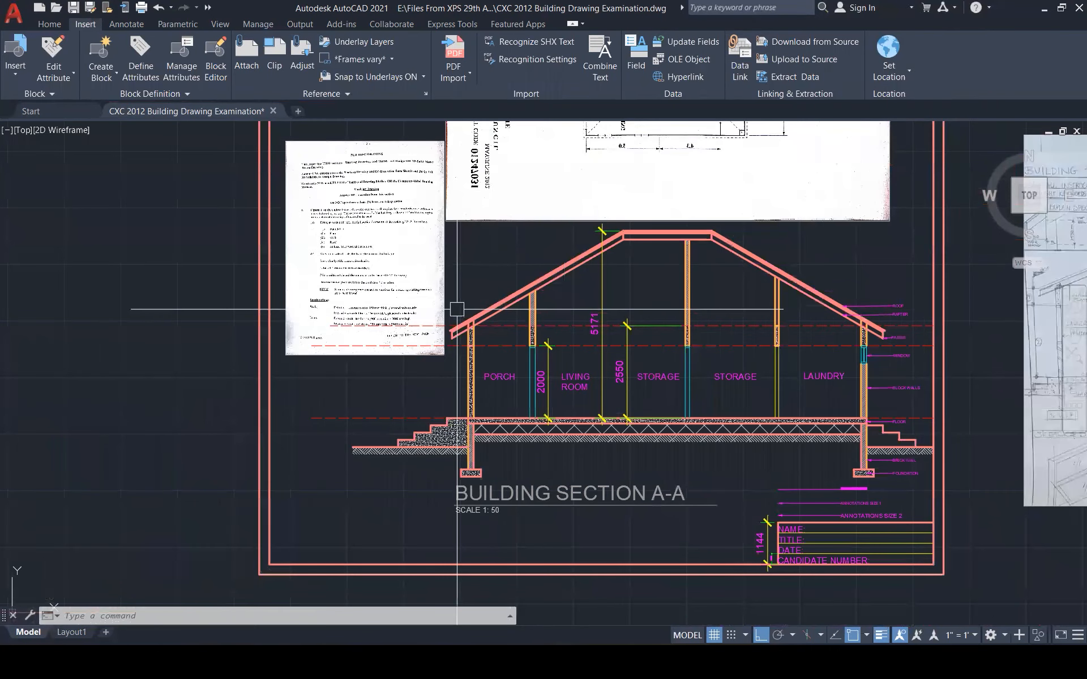
{"action": "scroll", "coordinate": [458, 308], "scroll_direction": "up", "scroll_amount": 1}
{"action": "scroll", "coordinate": [458, 308], "scroll_direction": "up", "scroll_amount": 3}
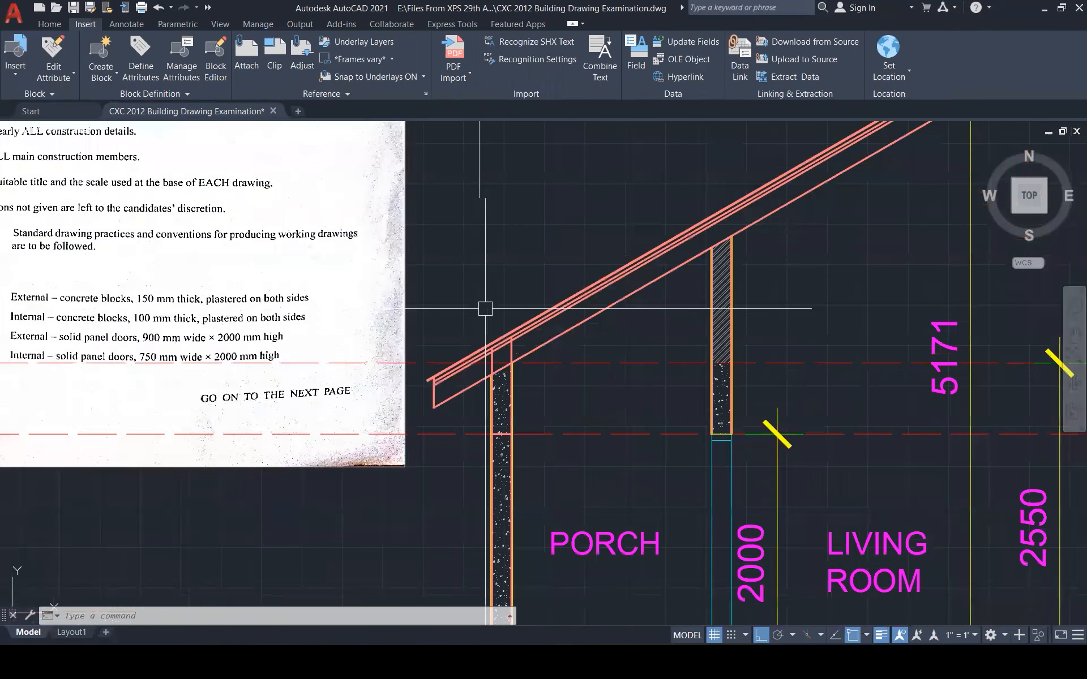
{"action": "scroll", "coordinate": [485, 308], "scroll_direction": "down", "scroll_amount": 2}
{"action": "scroll", "coordinate": [515, 466], "scroll_direction": "up", "scroll_amount": 2}
{"action": "key", "text": "Escape"}
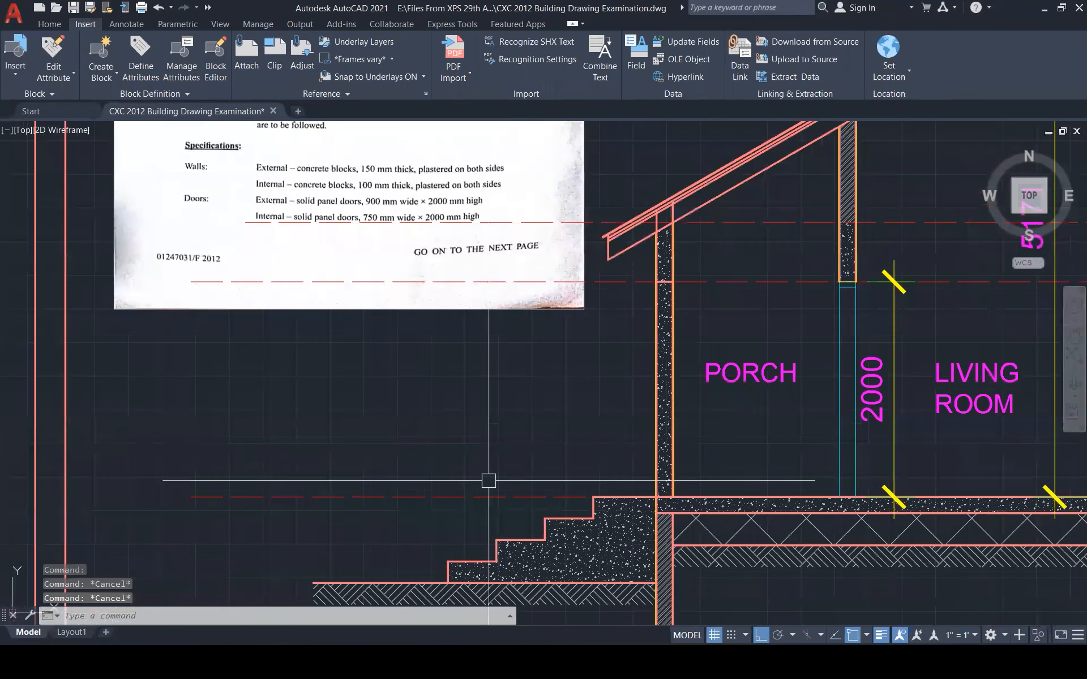
{"action": "type", "text": "mt"}
{"action": "key", "text": "Return"}
{"action": "left_click", "coordinate": [447, 466]}
{"action": "left_click", "coordinate": [547, 492]}
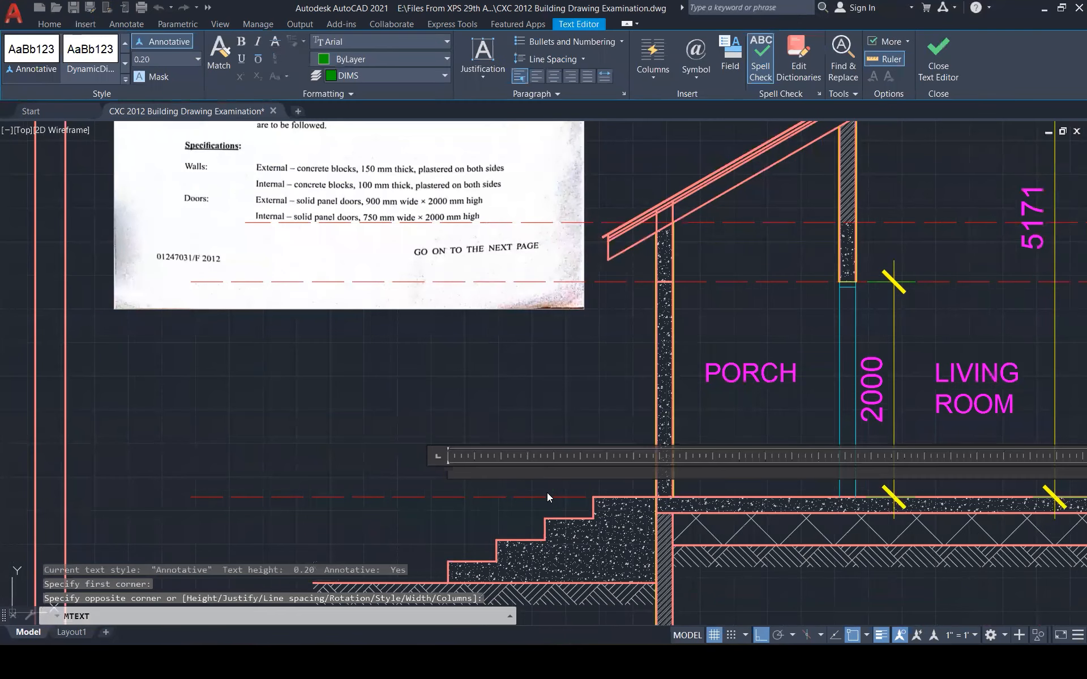
{"action": "type", "text": "FINISH FLOOR"}
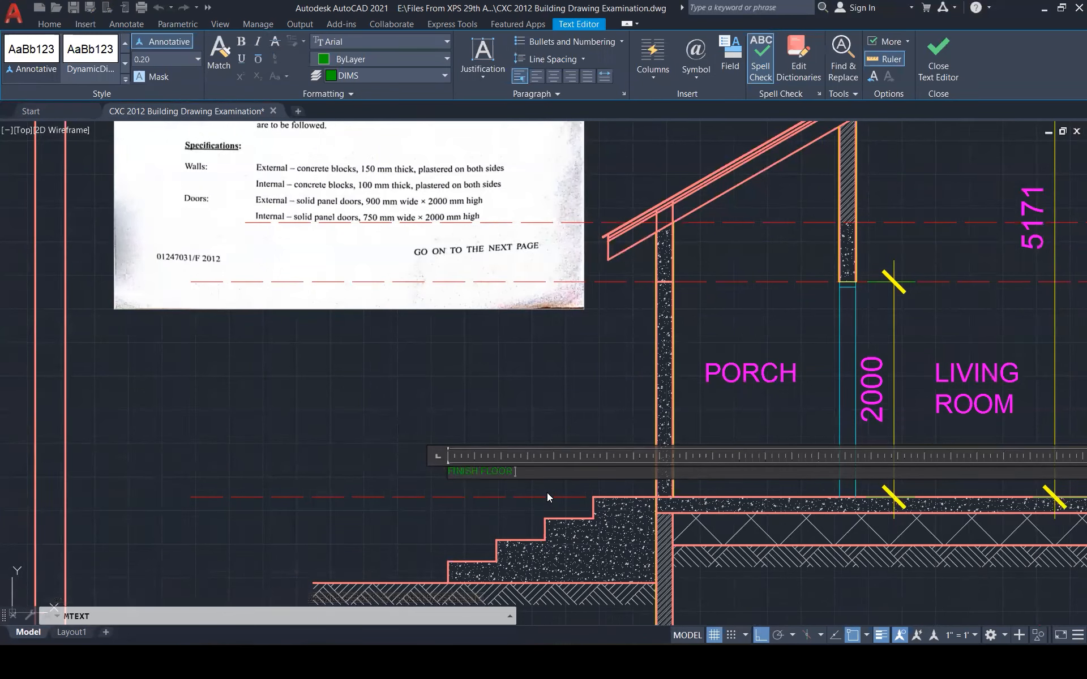
{"action": "type", "text": " LEVEL"}
{"action": "left_click", "coordinate": [477, 401]}
Match the new text to the PORCH label's magenta style with MATCHPROP
{"action": "key", "text": "Escape"}
{"action": "key", "text": "Escape"}
{"action": "type", "text": "ma"}
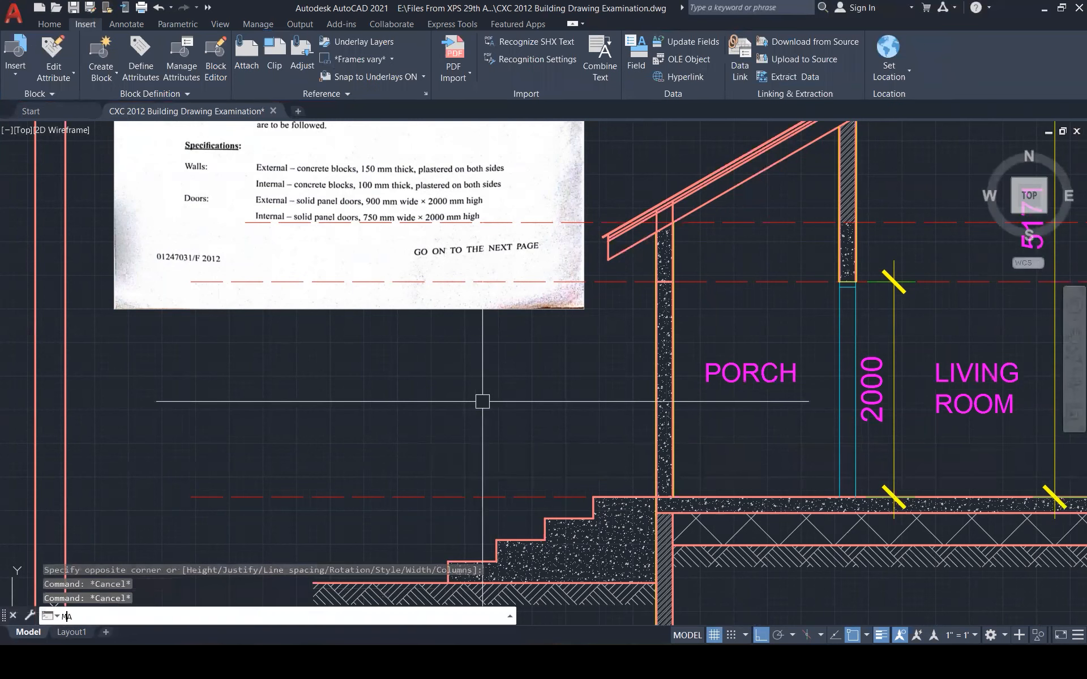
{"action": "key", "text": "Return"}
{"action": "left_click", "coordinate": [739, 368]}
{"action": "left_click", "coordinate": [609, 396]}
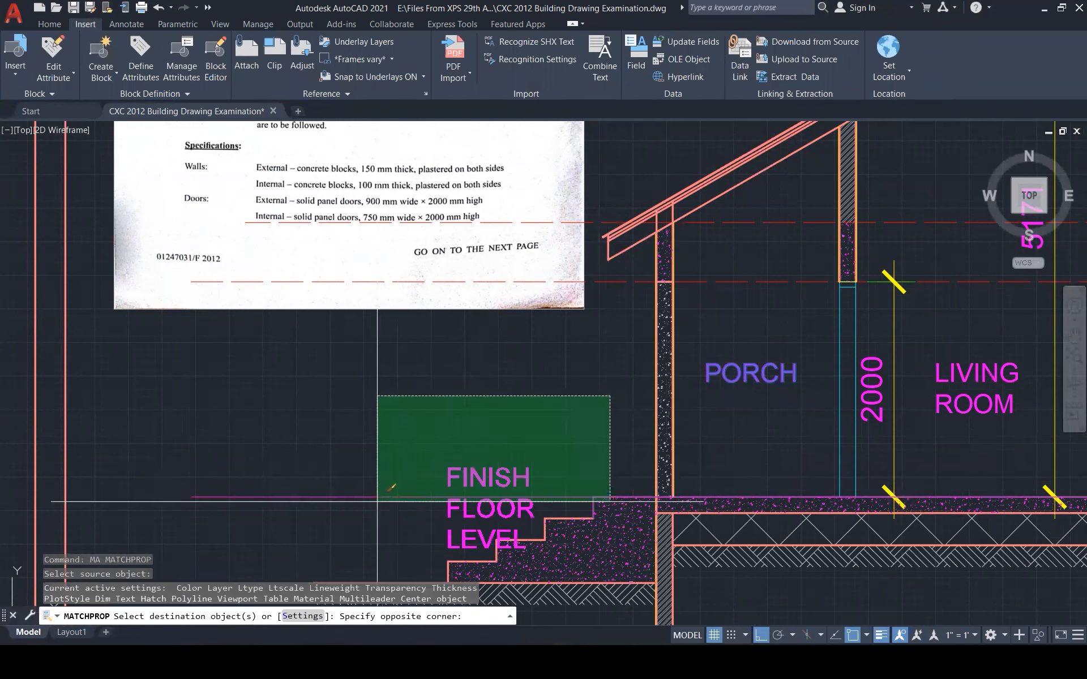
{"action": "left_click", "coordinate": [433, 479]}
{"action": "key", "text": "Escape"}
Compare the FINISH FLOOR LEVEL text with the BLOCK WALLS leader's text settings
{"action": "double_click", "coordinate": [465, 473]}
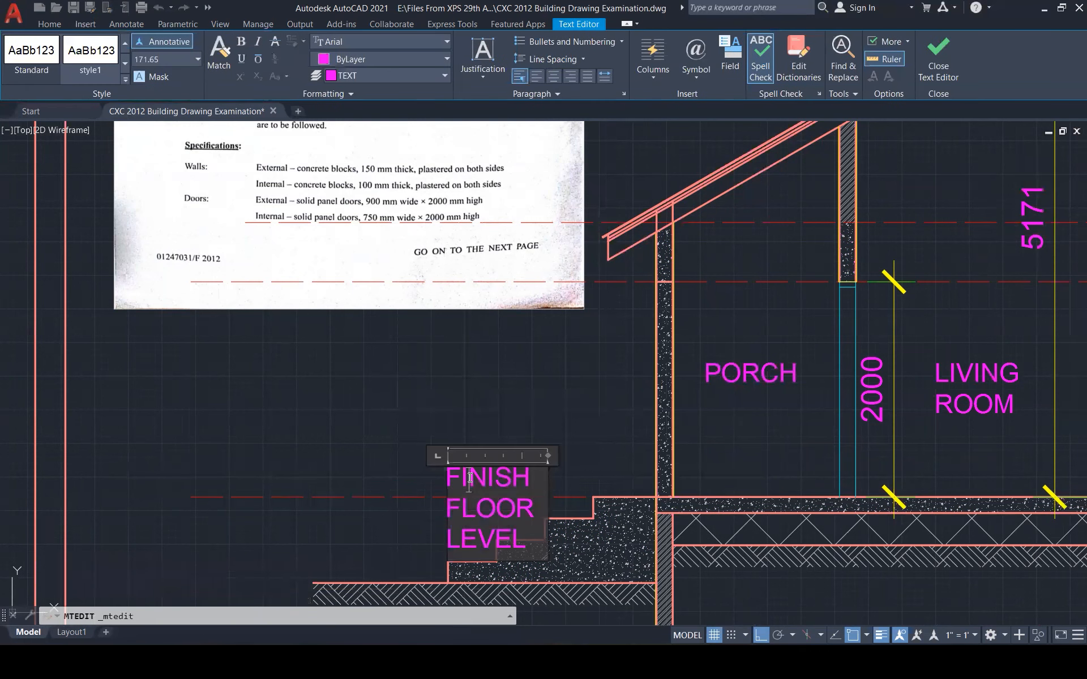
{"action": "scroll", "coordinate": [411, 373], "scroll_direction": "down", "scroll_amount": 1}
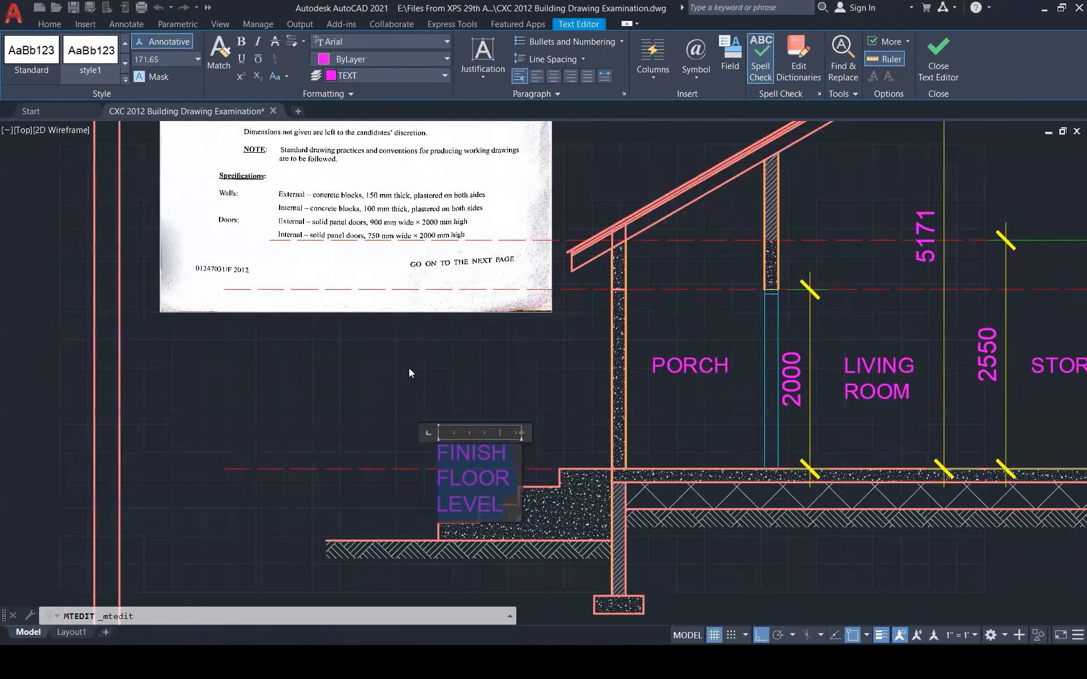
{"action": "scroll", "coordinate": [405, 367], "scroll_direction": "down", "scroll_amount": 4}
{"action": "key", "text": "Escape"}
{"action": "key", "text": "Escape"}
{"action": "key", "text": "Escape"}
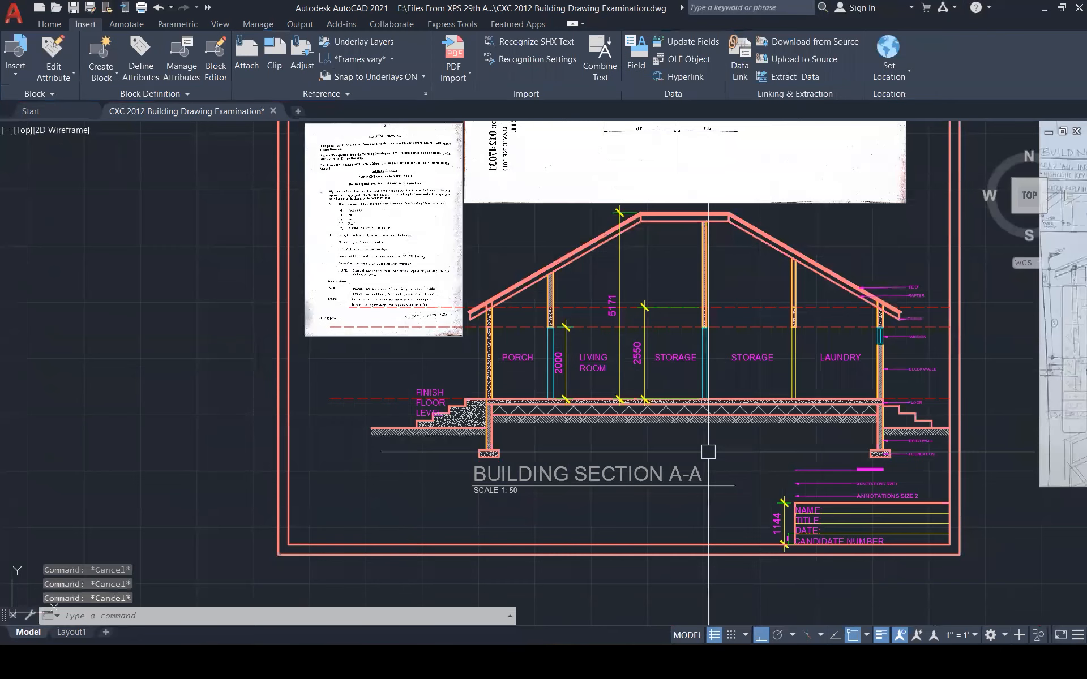
{"action": "scroll", "coordinate": [708, 452], "scroll_direction": "up", "scroll_amount": 1}
{"action": "type", "text": "ma"}
{"action": "key", "text": "Return"}
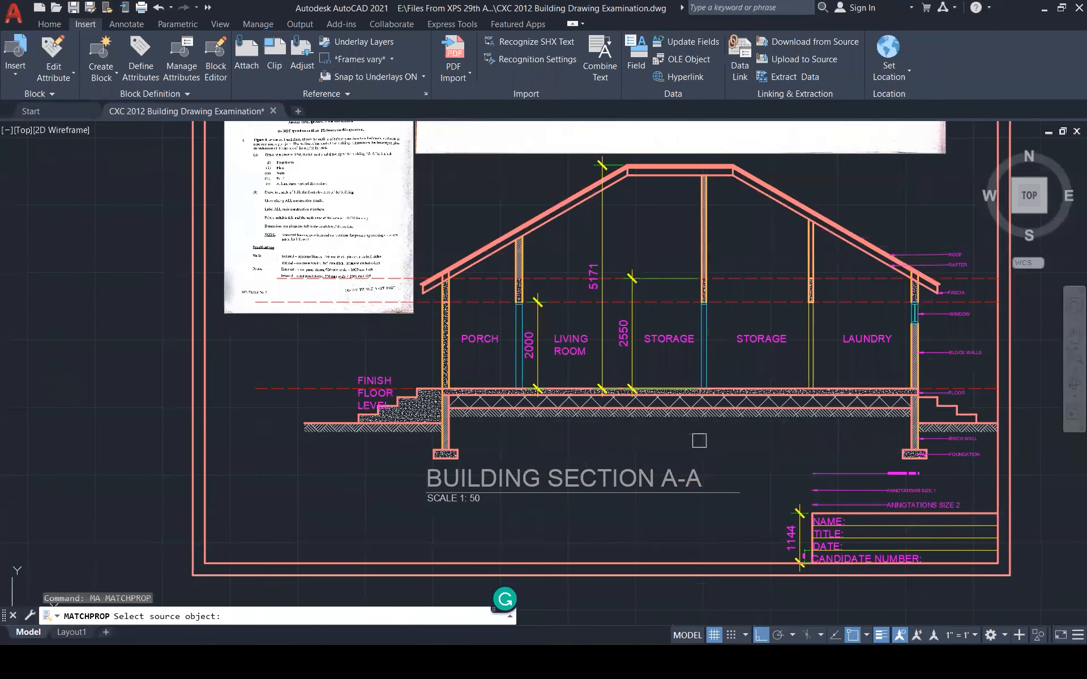
{"action": "left_click", "coordinate": [969, 352]}
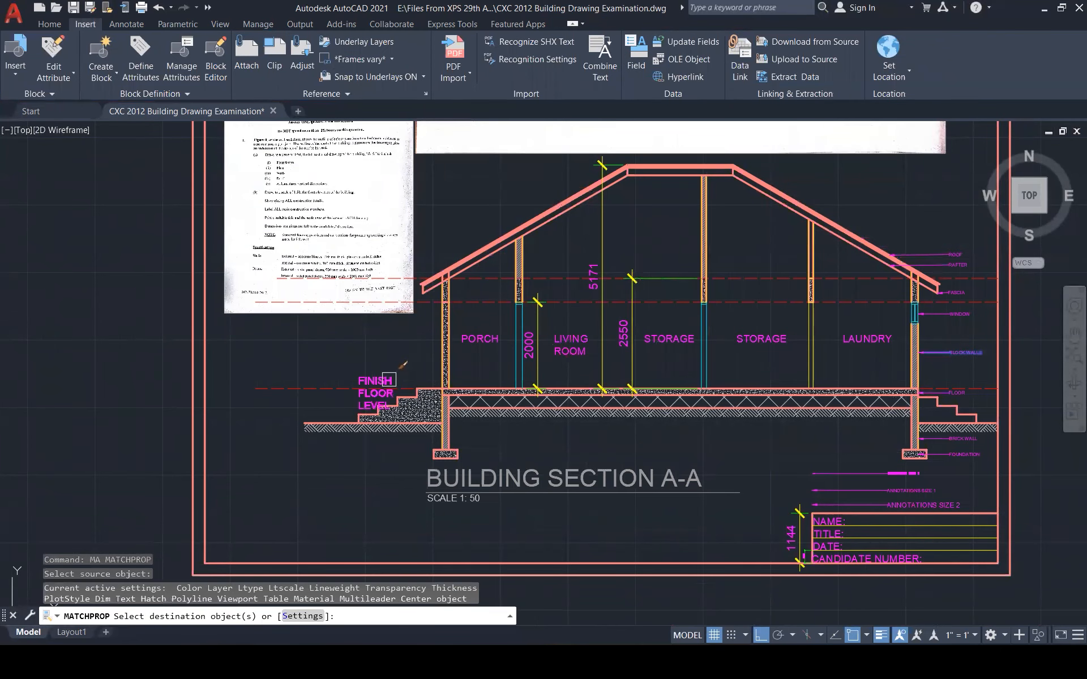
{"action": "key", "text": "Escape"}
{"action": "left_click", "coordinate": [961, 352]}
{"action": "double_click", "coordinate": [960, 352]}
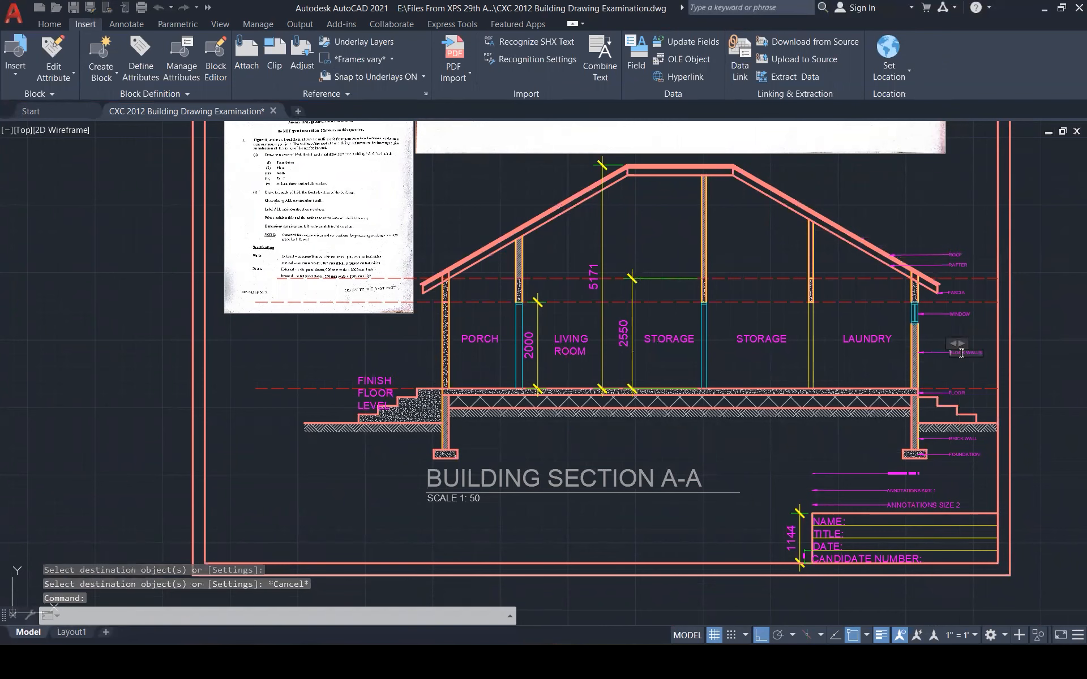
{"action": "key", "text": "Escape"}
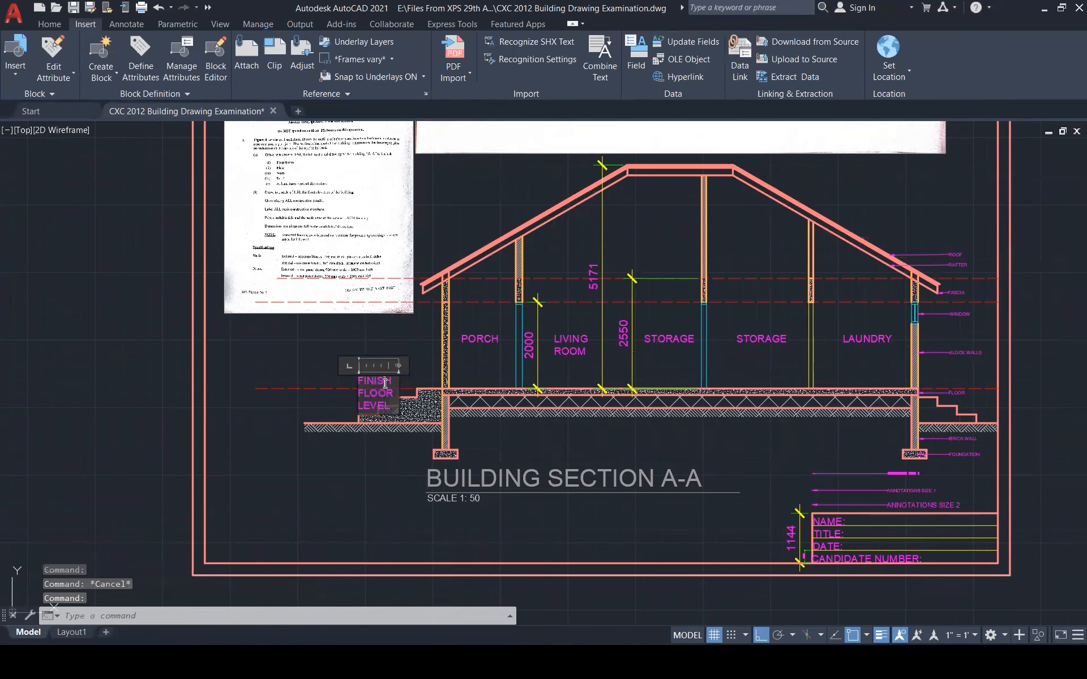
Set the FINISH FLOOR LEVEL text height to 75
{"action": "double_click", "coordinate": [386, 385]}
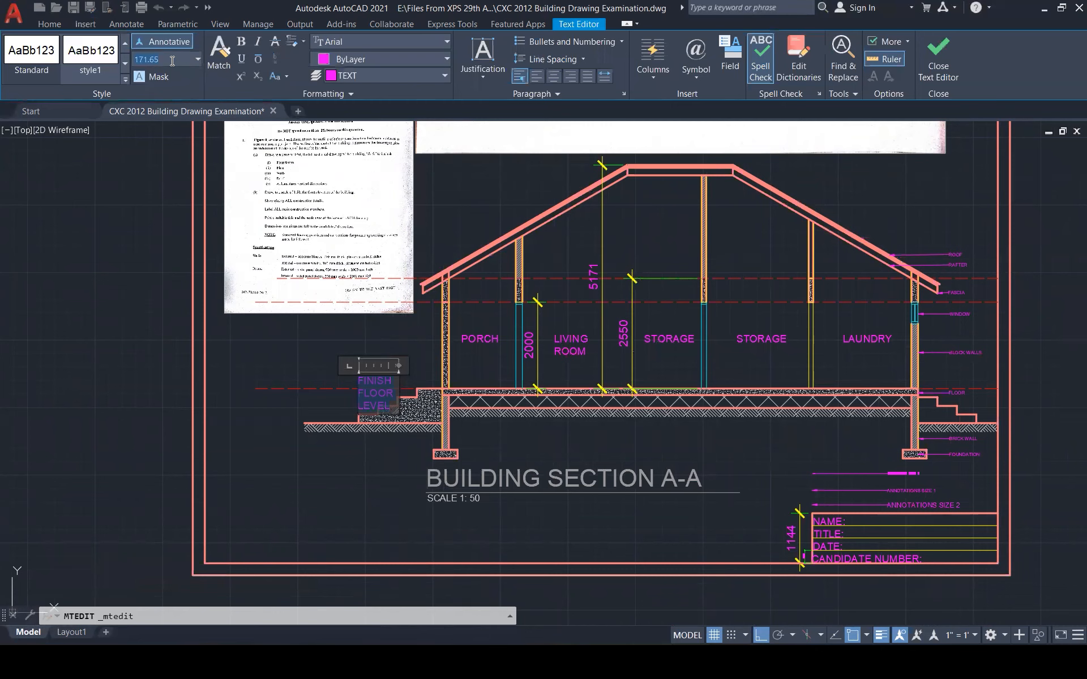
{"action": "type", "text": "75"}
{"action": "key", "text": "Return"}
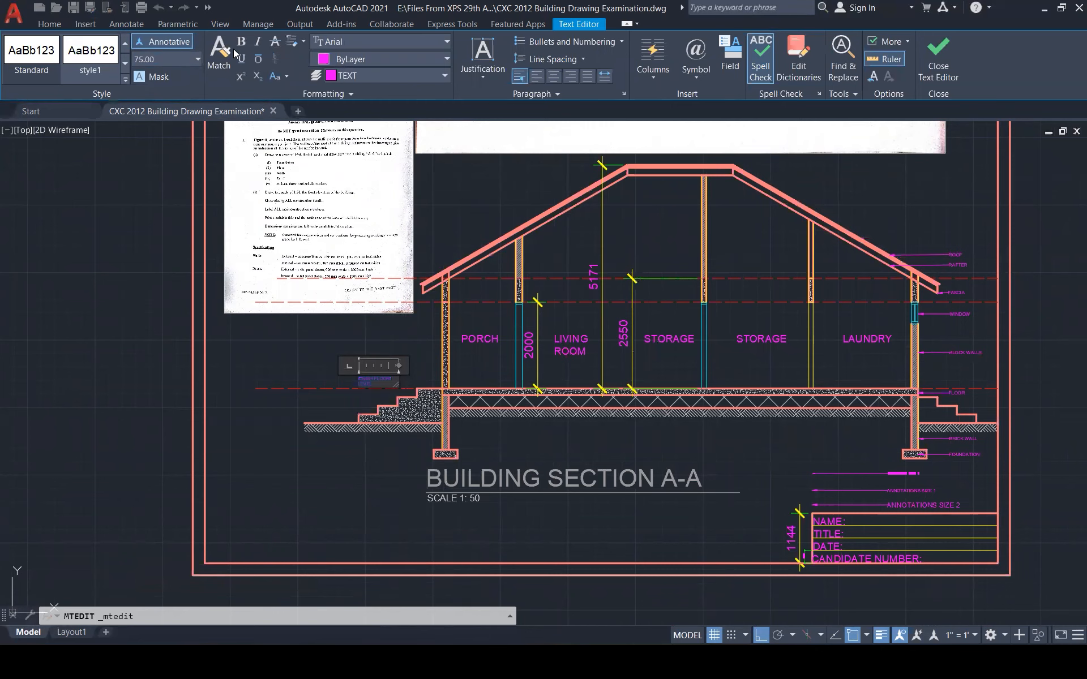
{"action": "left_click", "coordinate": [938, 56]}
Widen the FINISH FLOOR LEVEL label onto one line and move it down onto the floor line
{"action": "scroll", "coordinate": [349, 332], "scroll_direction": "up", "scroll_amount": 1}
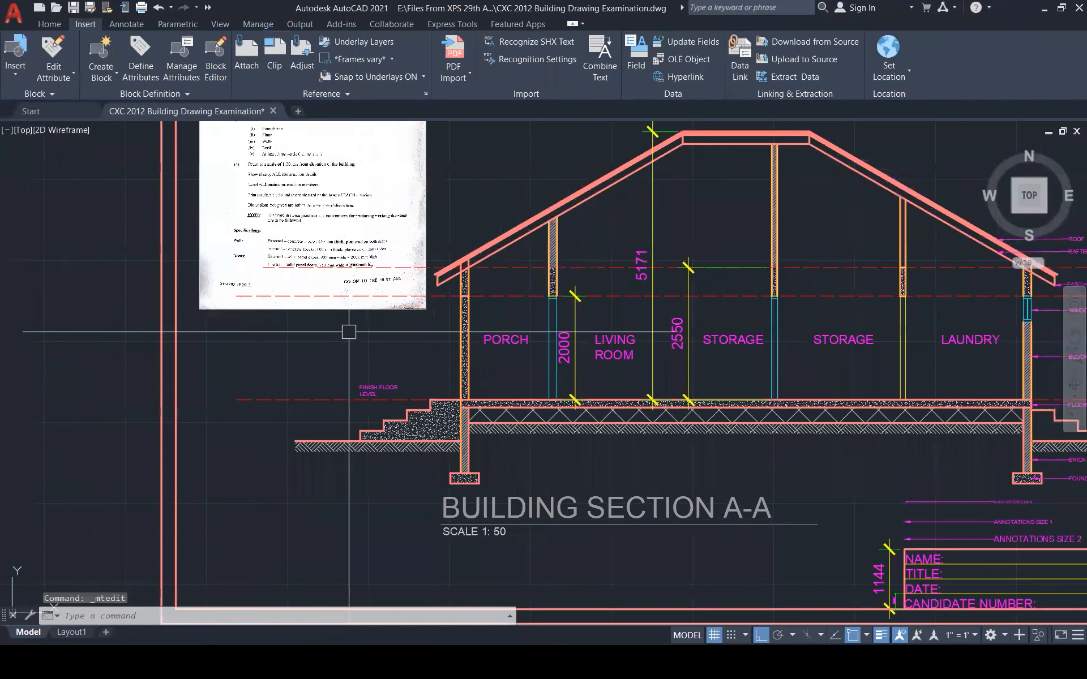
{"action": "scroll", "coordinate": [363, 360], "scroll_direction": "up", "scroll_amount": 5}
{"action": "left_click", "coordinate": [377, 390]}
{"action": "left_click", "coordinate": [496, 439]}
{"action": "left_click", "coordinate": [592, 439]}
{"action": "key", "text": "Escape"}
{"action": "left_click", "coordinate": [369, 434]}
{"action": "left_click", "coordinate": [353, 440]}
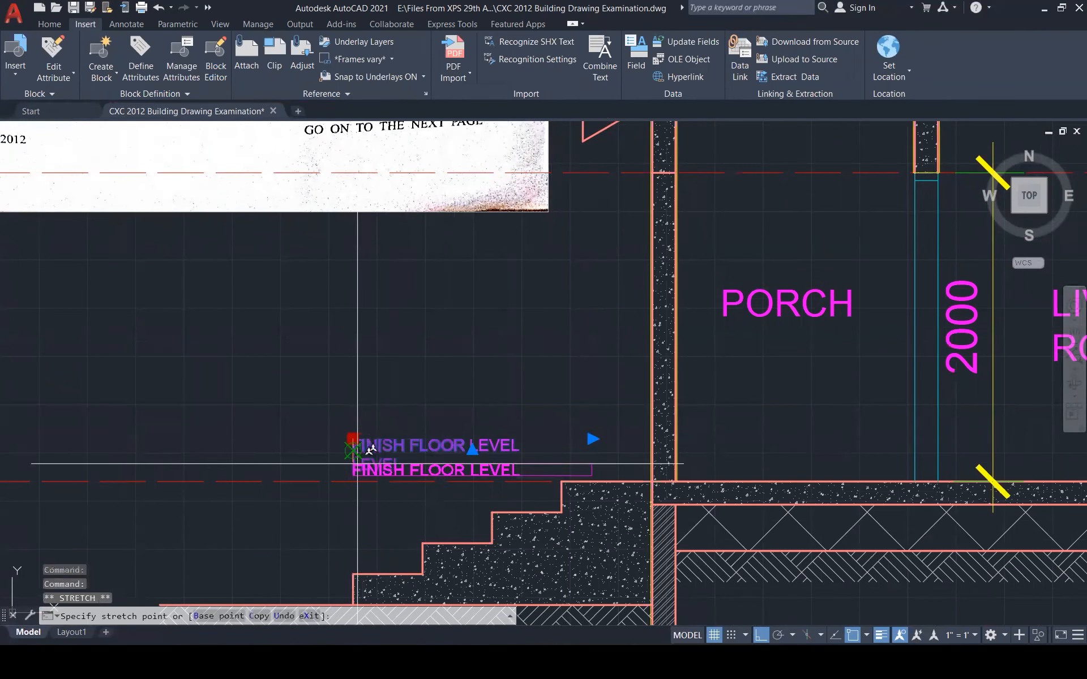
{"action": "left_click", "coordinate": [357, 466]}
{"action": "key", "text": "Escape"}
Copy the FINISH FLOOR LEVEL label up toward the roof area with COPY
{"action": "left_click", "coordinate": [357, 460]}
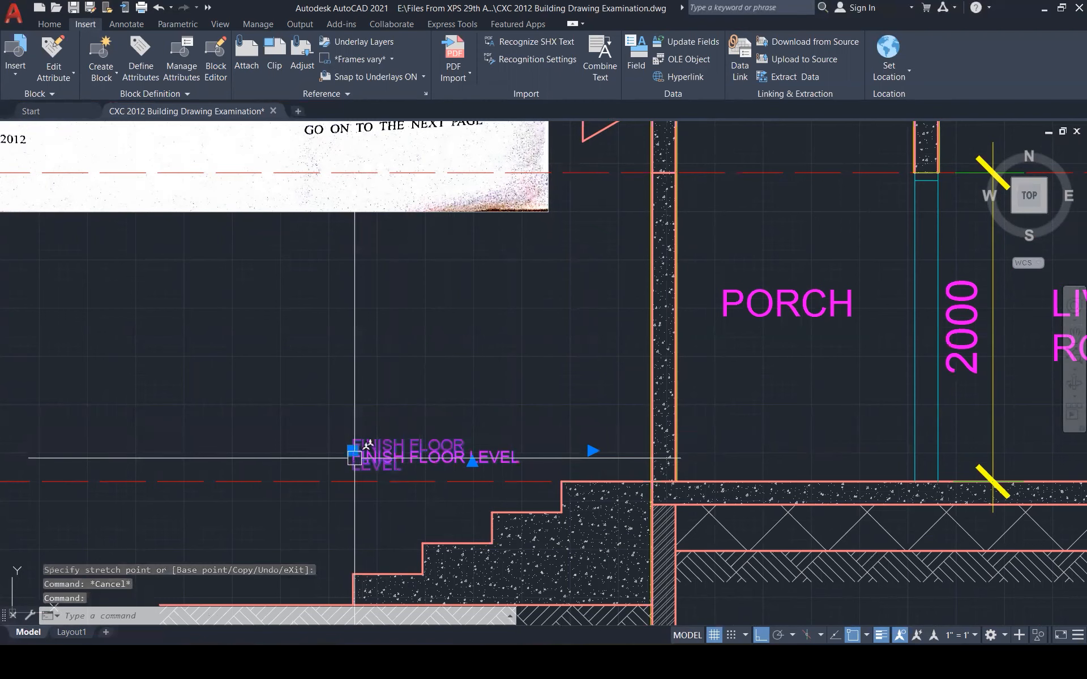
{"action": "type", "text": "co"}
{"action": "key", "text": "Return"}
{"action": "left_click", "coordinate": [356, 469]}
{"action": "scroll", "coordinate": [354, 482], "scroll_direction": "down", "scroll_amount": 1}
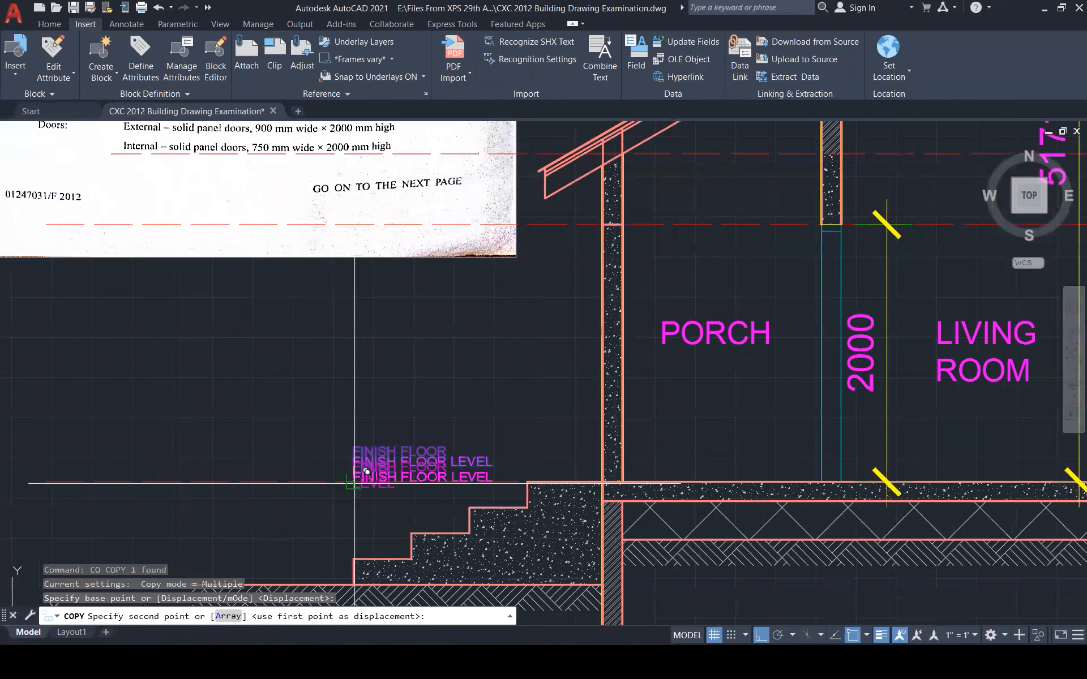
{"action": "middle_click_drag", "start_coordinate": [403, 248], "coordinate": [373, 388]}
{"action": "key", "text": "Escape"}
Delete the scanned page image from the drawing
{"action": "left_click", "coordinate": [791, 386]}
{"action": "left_click", "coordinate": [428, 404]}
{"action": "key", "text": "Delete"}
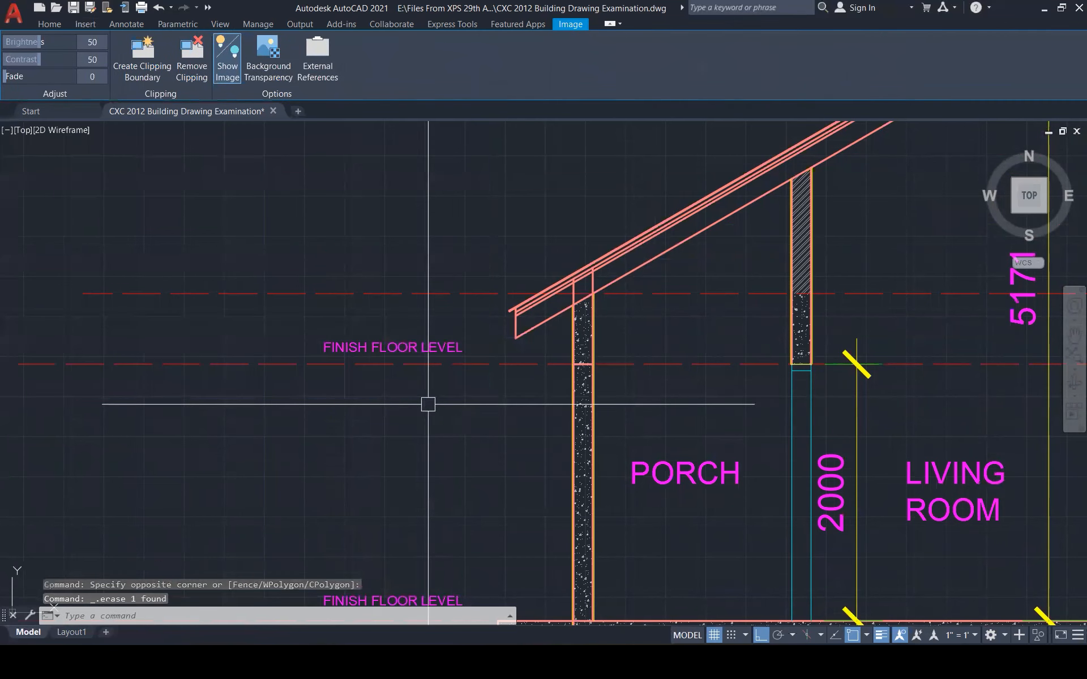
{"action": "key", "text": "Escape"}
{"action": "key", "text": "Escape"}
Place the copied label just above the beam line and change its text to TOP OF BEAM
{"action": "left_click", "coordinate": [395, 351]}
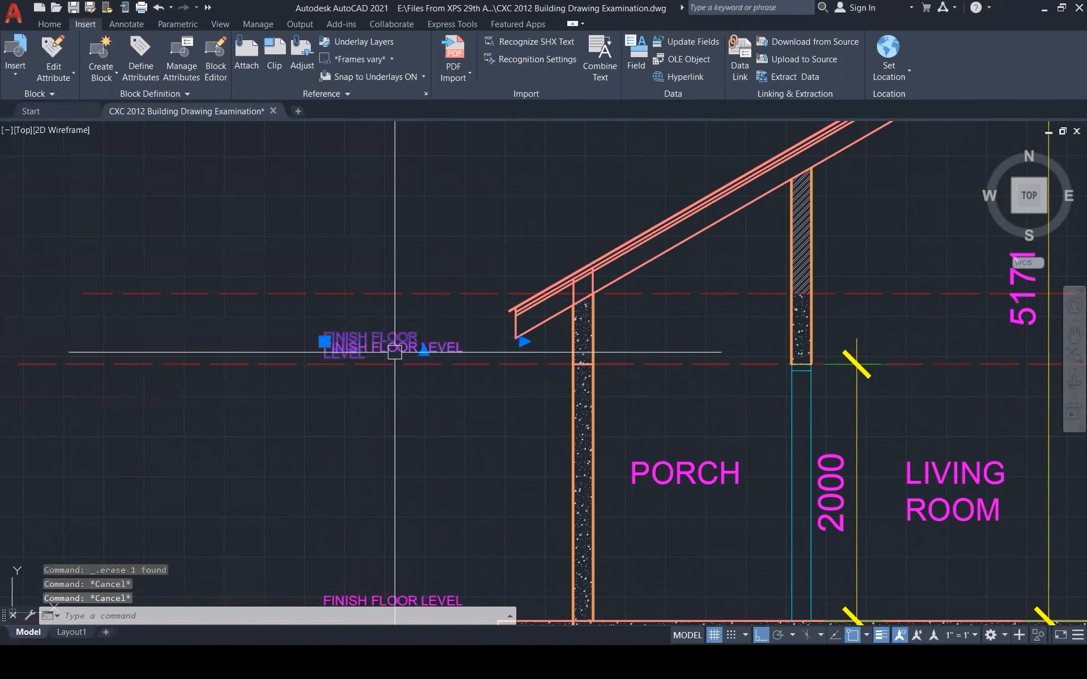
{"action": "left_click", "coordinate": [325, 341]}
{"action": "left_click", "coordinate": [334, 272]}
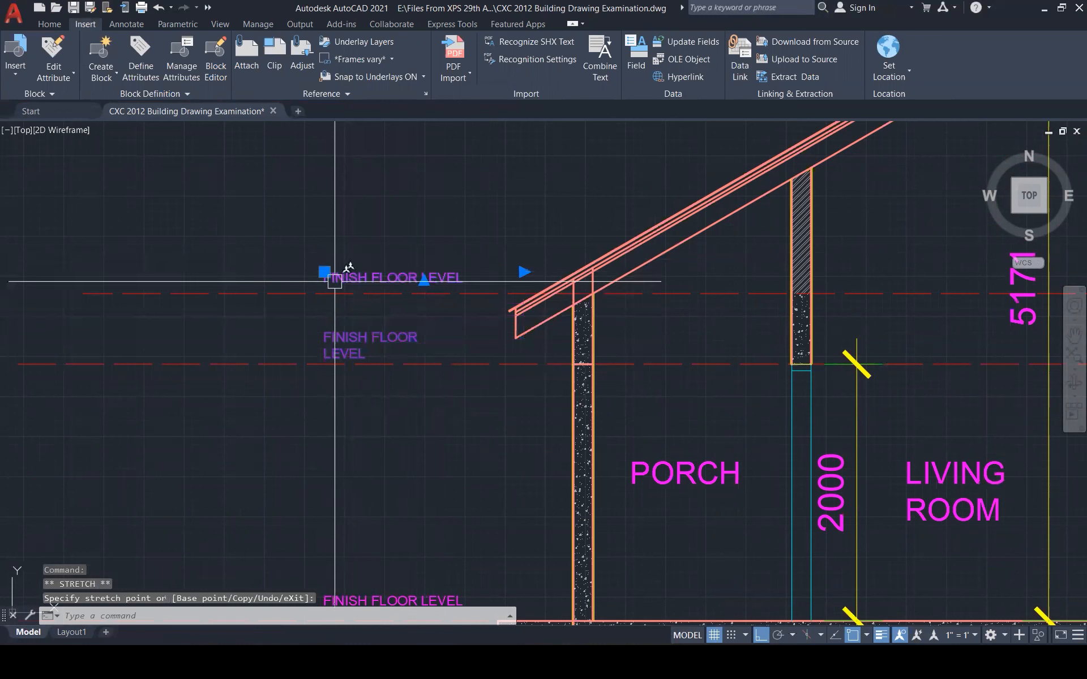
{"action": "key", "text": "Escape"}
{"action": "double_click", "coordinate": [371, 277]}
{"action": "key", "text": "ctrl+a"}
{"action": "type", "text": "TOP C"}
{"action": "type", "text": "F BEAM"}
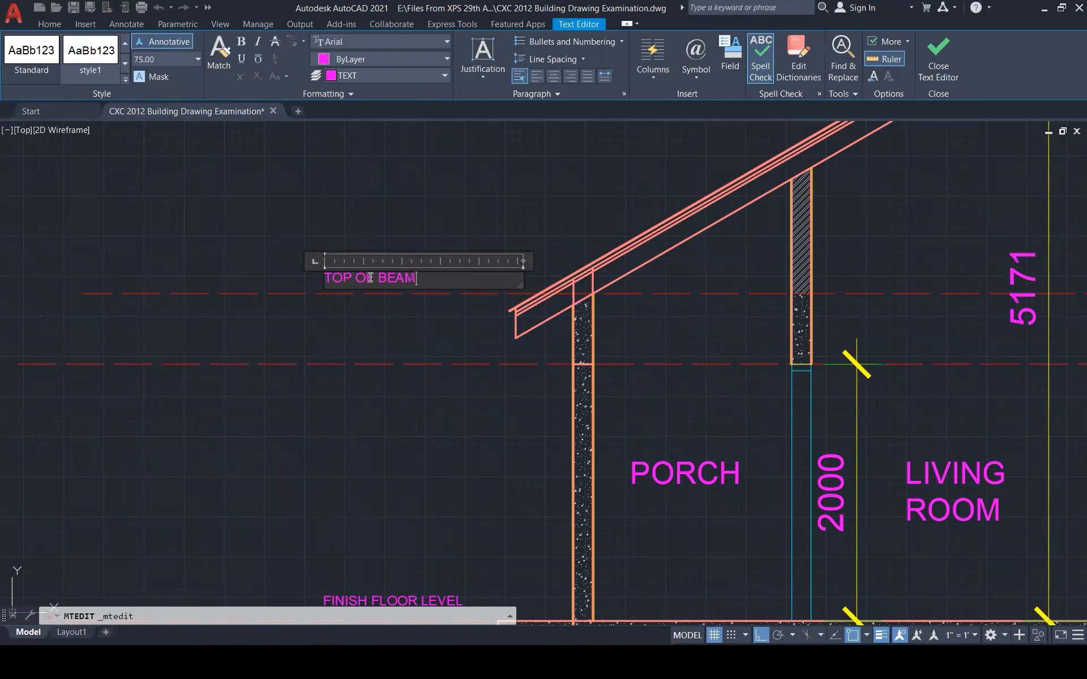
{"action": "left_click", "coordinate": [372, 351]}
{"action": "key", "text": "Escape"}
{"action": "key", "text": "Escape"}
{"action": "scroll", "coordinate": [371, 351], "scroll_direction": "down", "scroll_amount": 1}
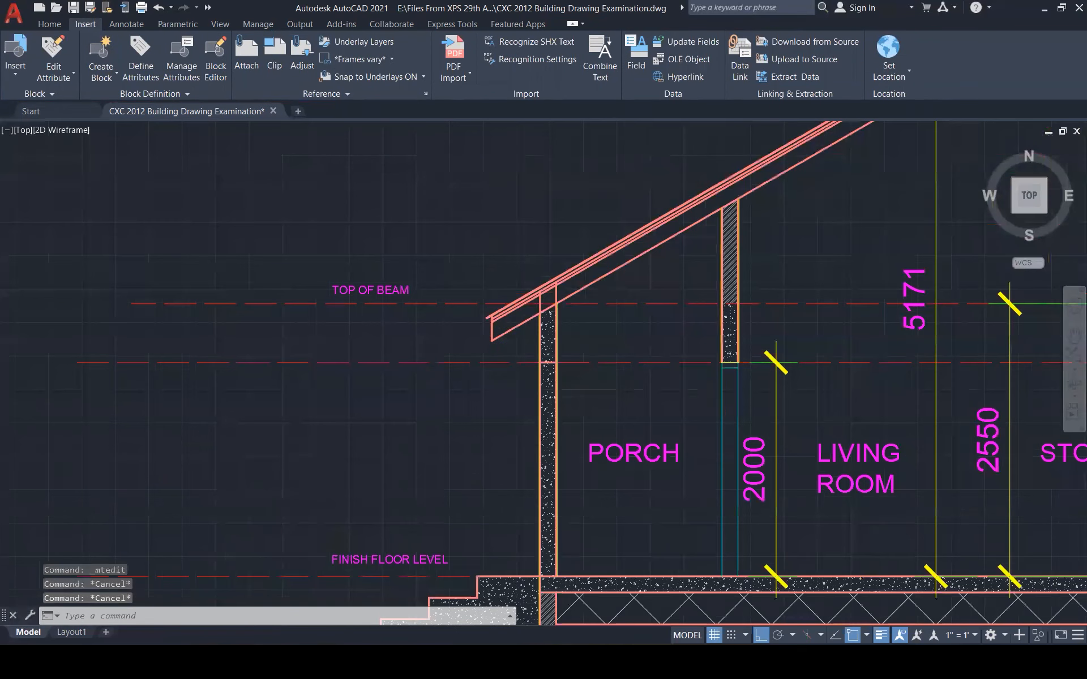
{"action": "scroll", "coordinate": [470, 511], "scroll_direction": "down", "scroll_amount": 5}
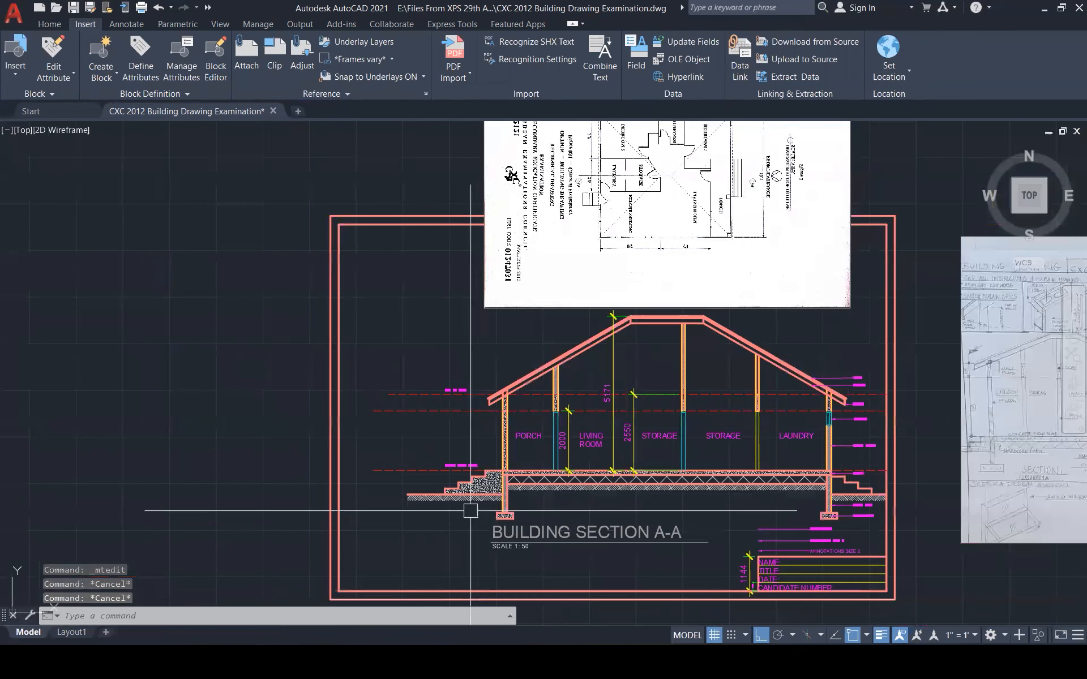
Delete the scanned page above the sheet border, then zoom to extents
{"action": "left_click", "coordinate": [765, 310]}
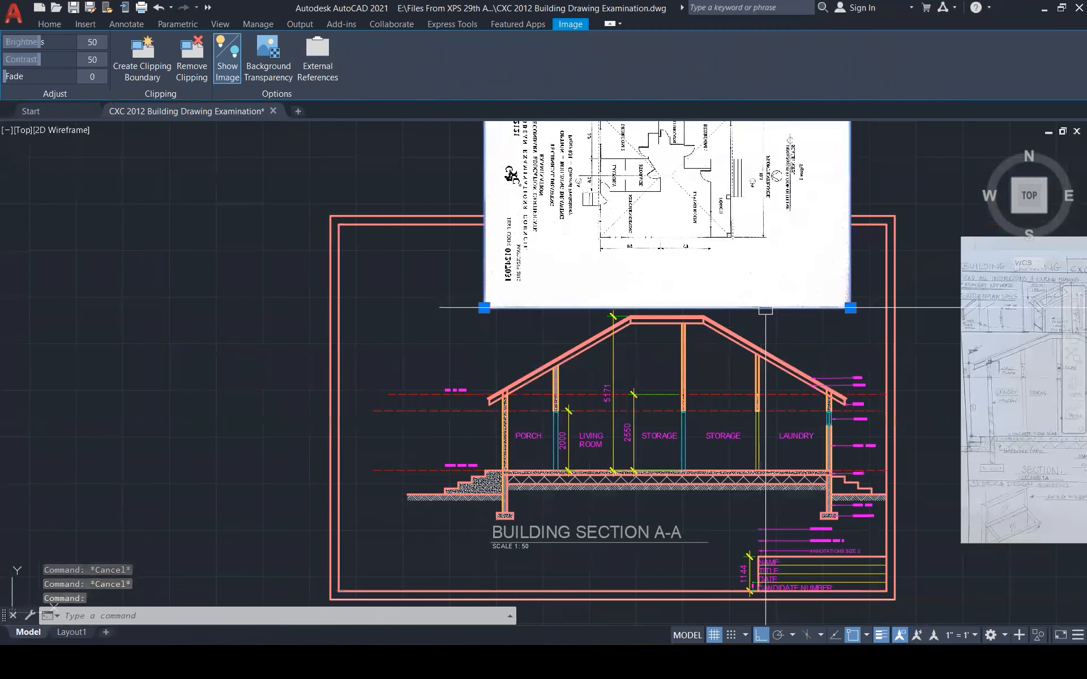
{"action": "key", "text": "Delete"}
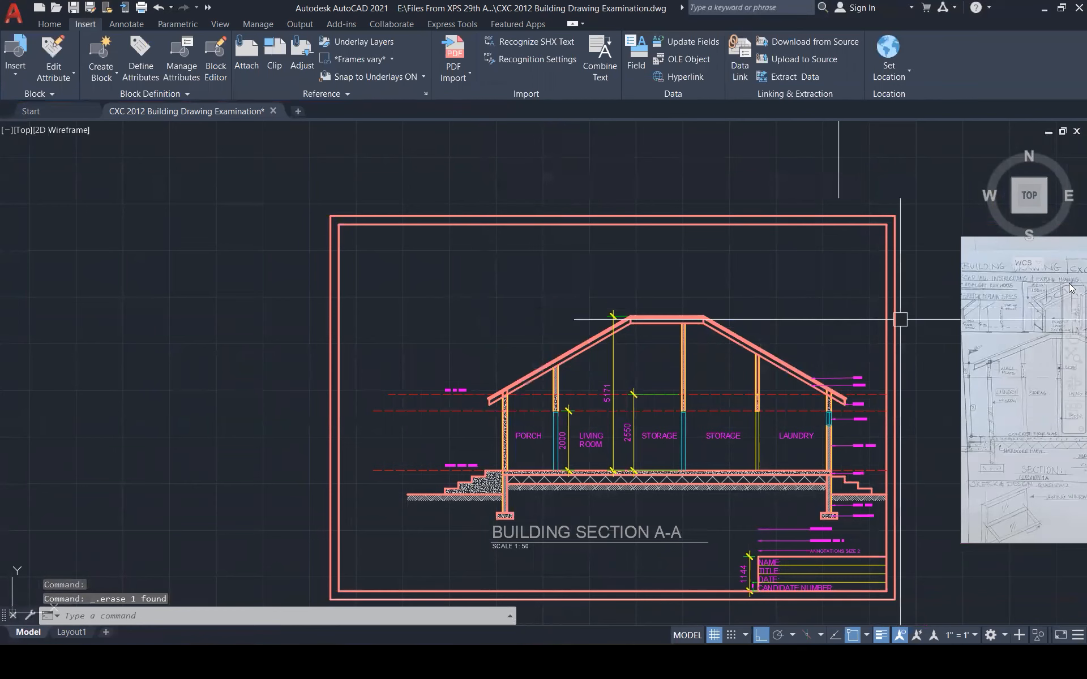
{"action": "scroll", "coordinate": [710, 278], "scroll_direction": "down", "scroll_amount": 2}
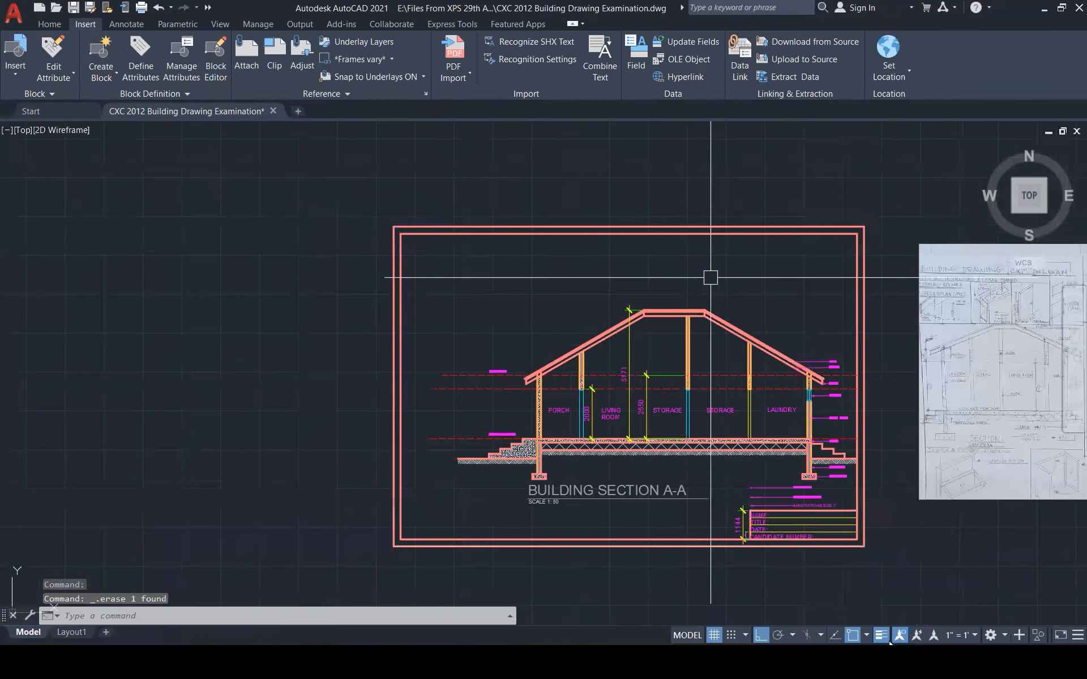
{"action": "scroll", "coordinate": [710, 278], "scroll_direction": "down", "scroll_amount": 2}
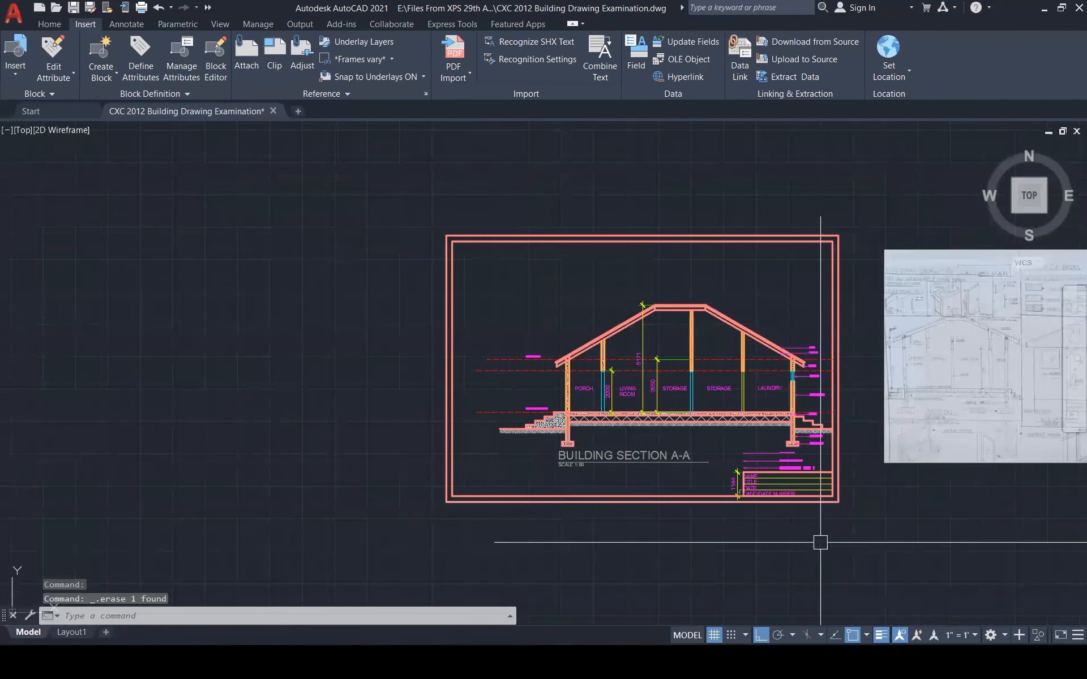
{"action": "scroll", "coordinate": [851, 534], "scroll_direction": "up", "scroll_amount": 1}
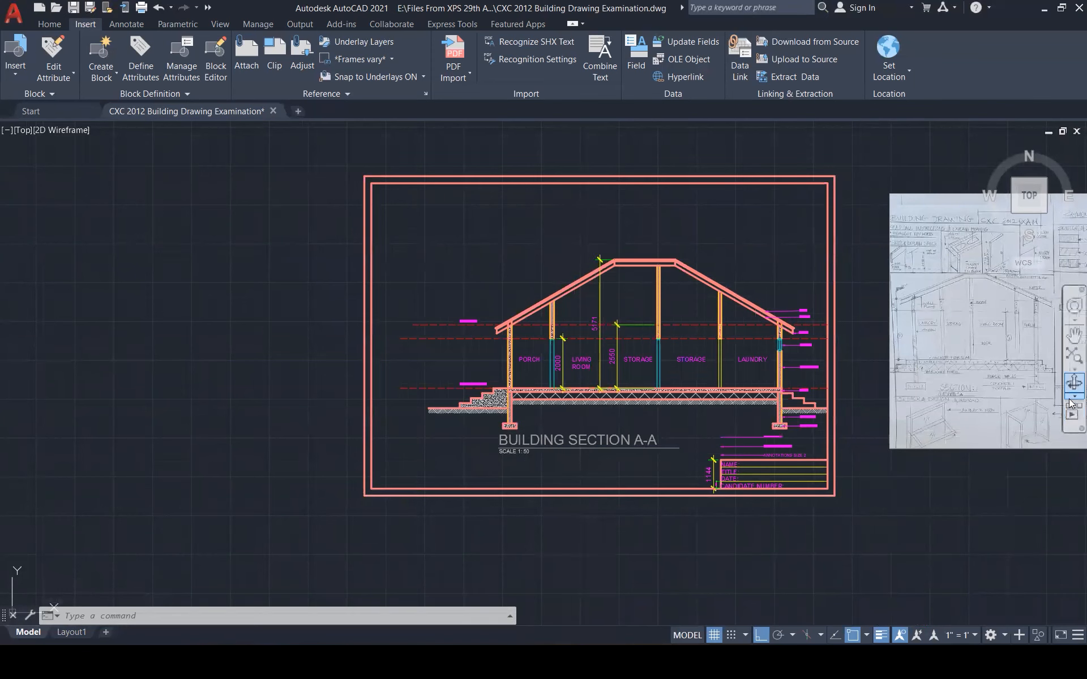
{"action": "left_click", "coordinate": [1071, 361]}
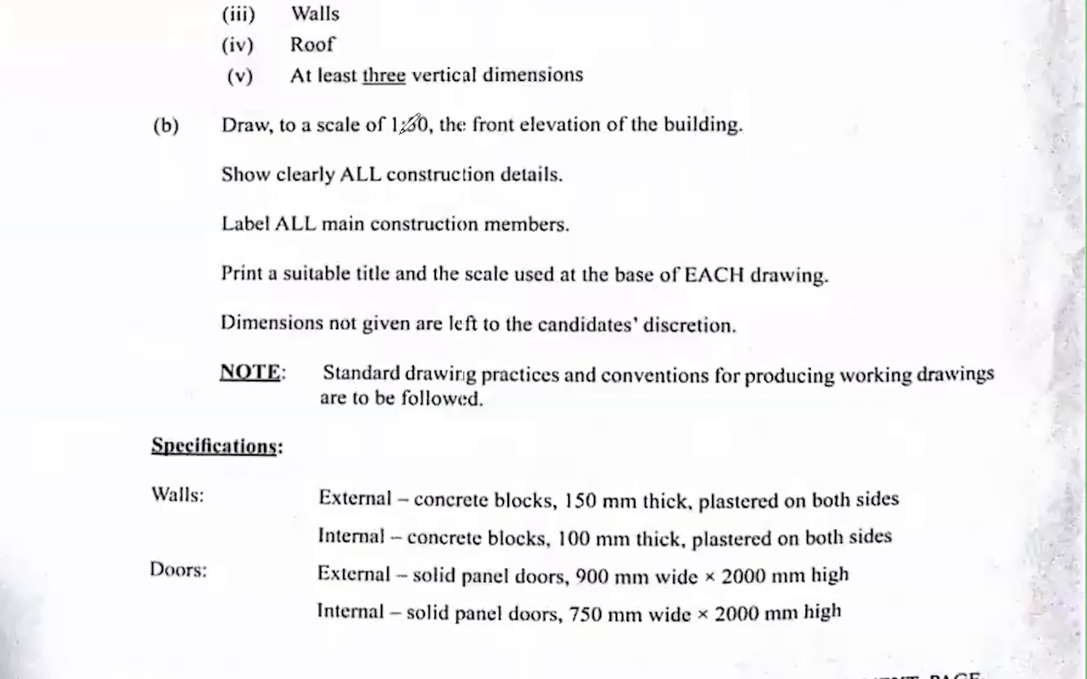
{"action": "left_click_drag", "start_coordinate": [477, 134], "coordinate": [512, 132]}
{"action": "left_click_drag", "start_coordinate": [600, 141], "coordinate": [532, 139]}
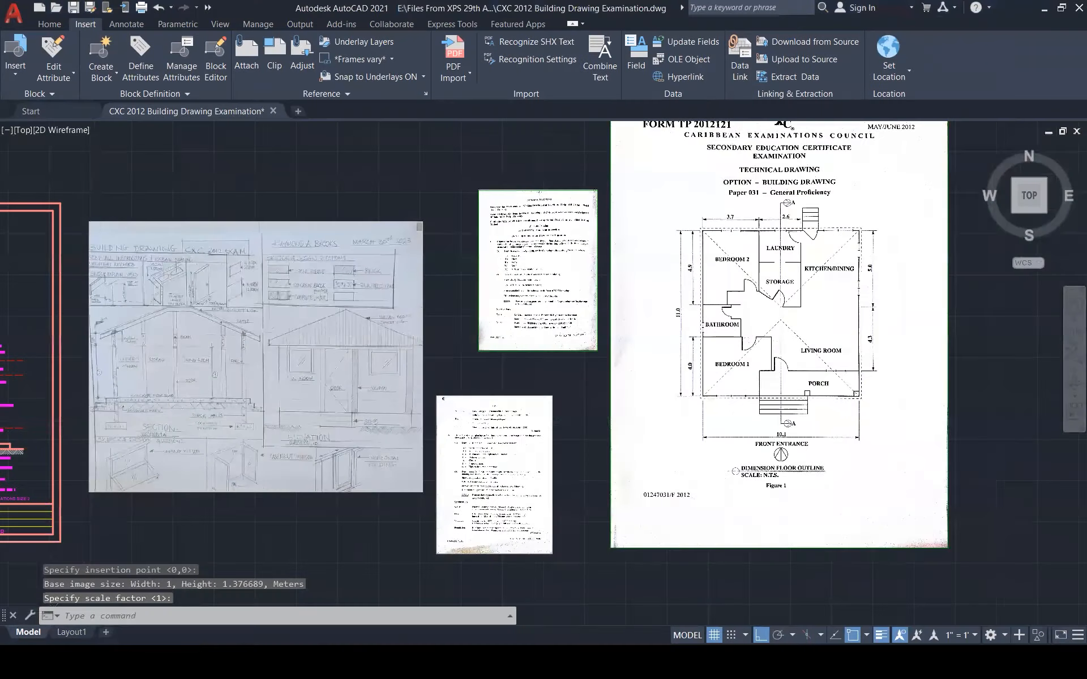
{"action": "scroll", "coordinate": [982, 351], "scroll_direction": "up", "scroll_amount": 2}
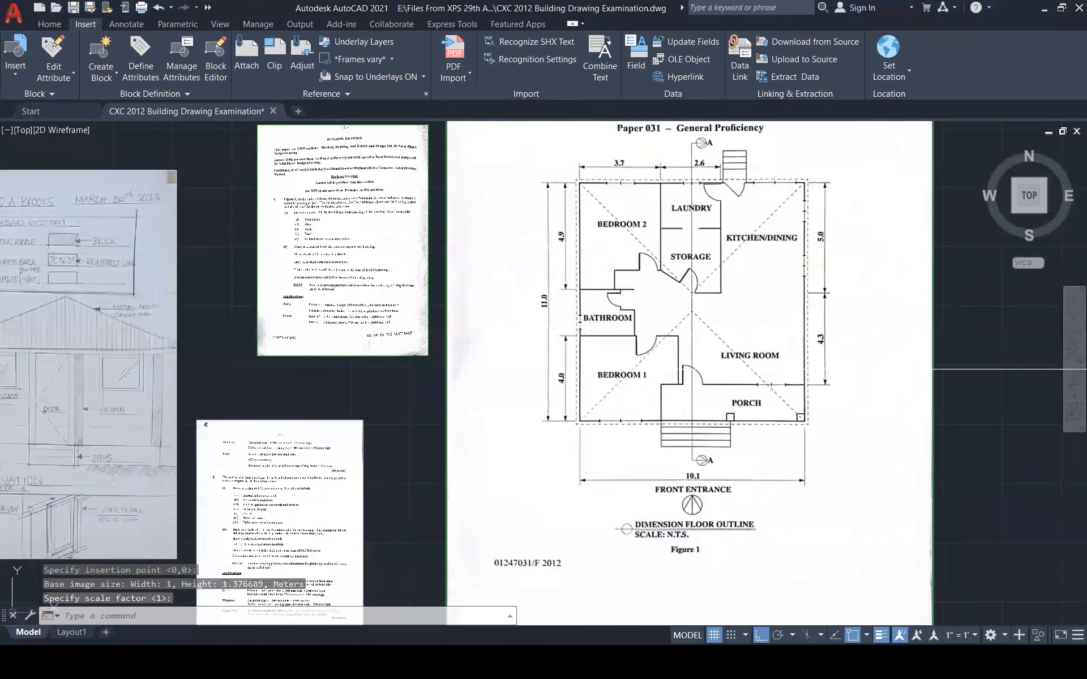
{"action": "scroll", "coordinate": [714, 520], "scroll_direction": "up", "scroll_amount": 4}
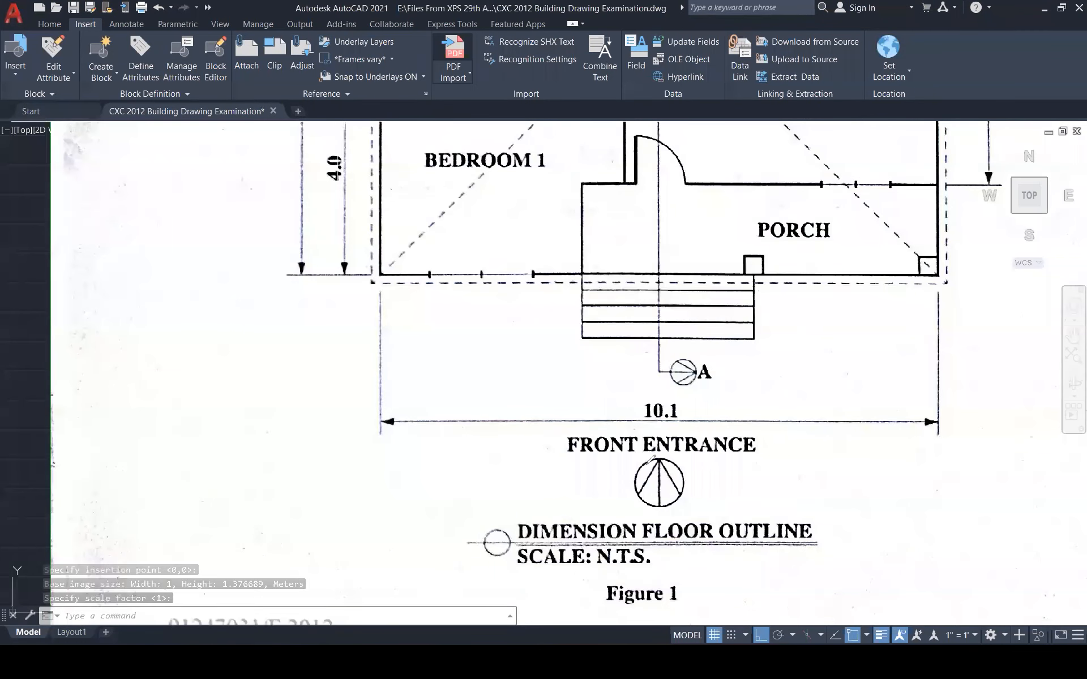
{"action": "mouse_move", "coordinate": [657, 506]}
{"action": "left_mouse_down"}
{"action": "mouse_move", "coordinate": [661, 461]}
{"action": "mouse_move", "coordinate": [638, 491]}
{"action": "left_mouse_up"}
{"action": "mouse_move", "coordinate": [678, 448]}
{"action": "left_mouse_down"}
{"action": "mouse_move", "coordinate": [694, 478]}
{"action": "mouse_move", "coordinate": [637, 478]}
{"action": "mouse_move", "coordinate": [662, 452]}
{"action": "mouse_move", "coordinate": [678, 470]}
{"action": "left_mouse_up"}
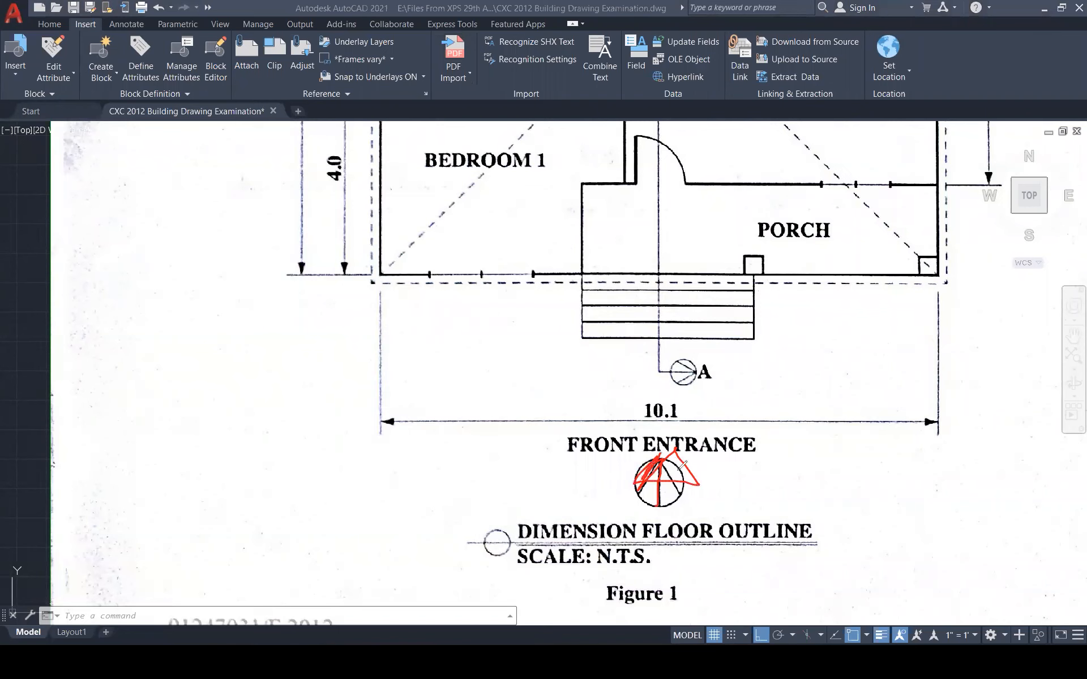
{"action": "left_click_drag", "start_coordinate": [821, 485], "coordinate": [832, 365]}
{"action": "mouse_move", "coordinate": [495, 488]}
{"action": "left_mouse_down"}
{"action": "mouse_move", "coordinate": [515, 341]}
{"action": "mouse_move", "coordinate": [539, 367]}
{"action": "left_mouse_up"}
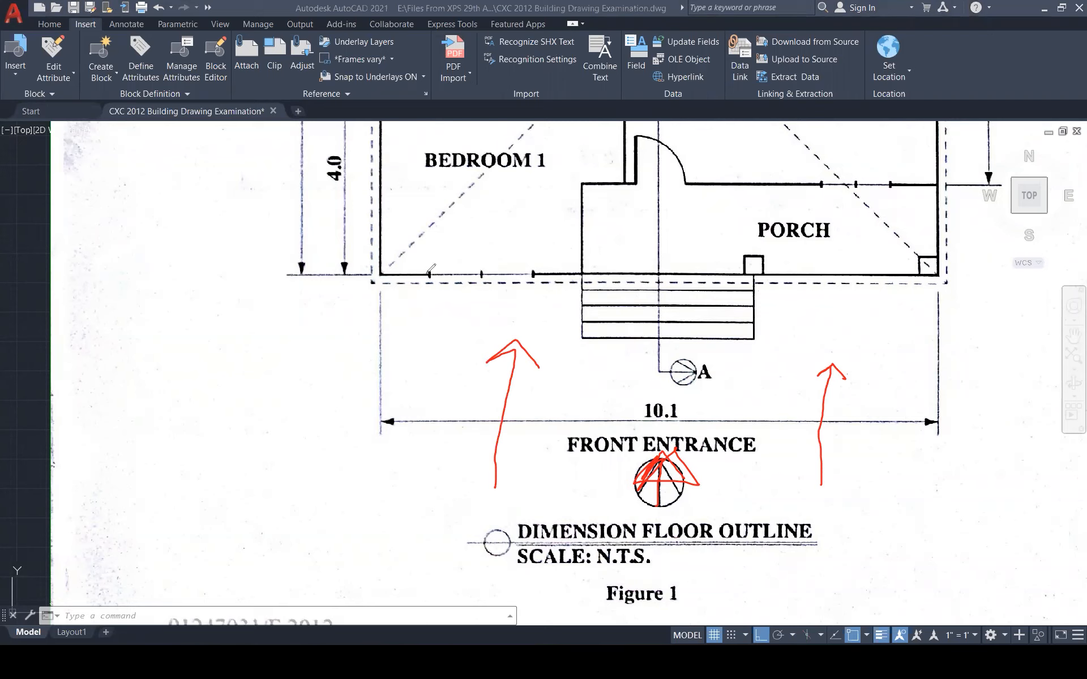
{"action": "mouse_move", "coordinate": [456, 253]}
{"action": "left_mouse_down"}
{"action": "mouse_move", "coordinate": [509, 249]}
{"action": "mouse_move", "coordinate": [541, 275]}
{"action": "mouse_move", "coordinate": [459, 295]}
{"action": "mouse_move", "coordinate": [433, 262]}
{"action": "mouse_move", "coordinate": [428, 274]}
{"action": "left_mouse_up"}
{"action": "mouse_move", "coordinate": [569, 280]}
{"action": "left_mouse_down"}
{"action": "mouse_move", "coordinate": [733, 239]}
{"action": "mouse_move", "coordinate": [768, 314]}
{"action": "mouse_move", "coordinate": [627, 362]}
{"action": "mouse_move", "coordinate": [597, 348]}
{"action": "mouse_move", "coordinate": [594, 276]}
{"action": "left_mouse_up"}
{"action": "left_click_drag", "start_coordinate": [672, 345], "coordinate": [678, 287]}
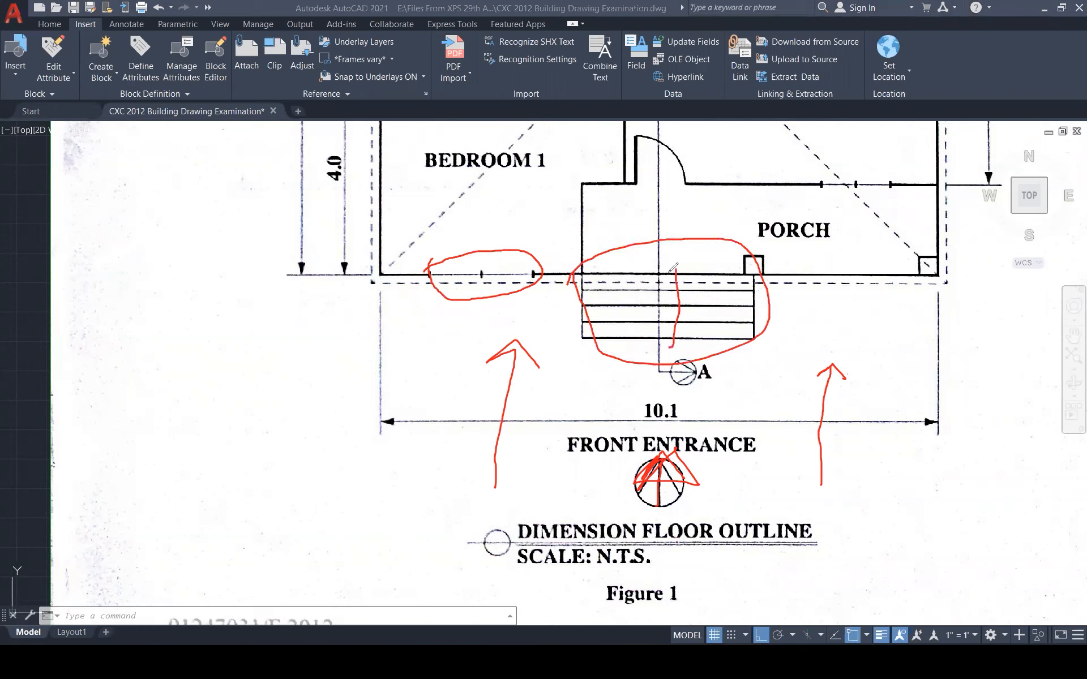
{"action": "mouse_move", "coordinate": [742, 248]}
{"action": "left_mouse_down"}
{"action": "mouse_move", "coordinate": [788, 259]}
{"action": "mouse_move", "coordinate": [736, 285]}
{"action": "mouse_move", "coordinate": [736, 256]}
{"action": "left_mouse_up"}
{"action": "mouse_move", "coordinate": [935, 242]}
{"action": "left_mouse_down"}
{"action": "mouse_move", "coordinate": [938, 286]}
{"action": "mouse_move", "coordinate": [897, 271]}
{"action": "mouse_move", "coordinate": [921, 248]}
{"action": "left_mouse_up"}
{"action": "mouse_move", "coordinate": [834, 165]}
{"action": "left_mouse_down"}
{"action": "mouse_move", "coordinate": [863, 157]}
{"action": "mouse_move", "coordinate": [902, 187]}
{"action": "mouse_move", "coordinate": [845, 204]}
{"action": "mouse_move", "coordinate": [817, 170]}
{"action": "left_mouse_up"}
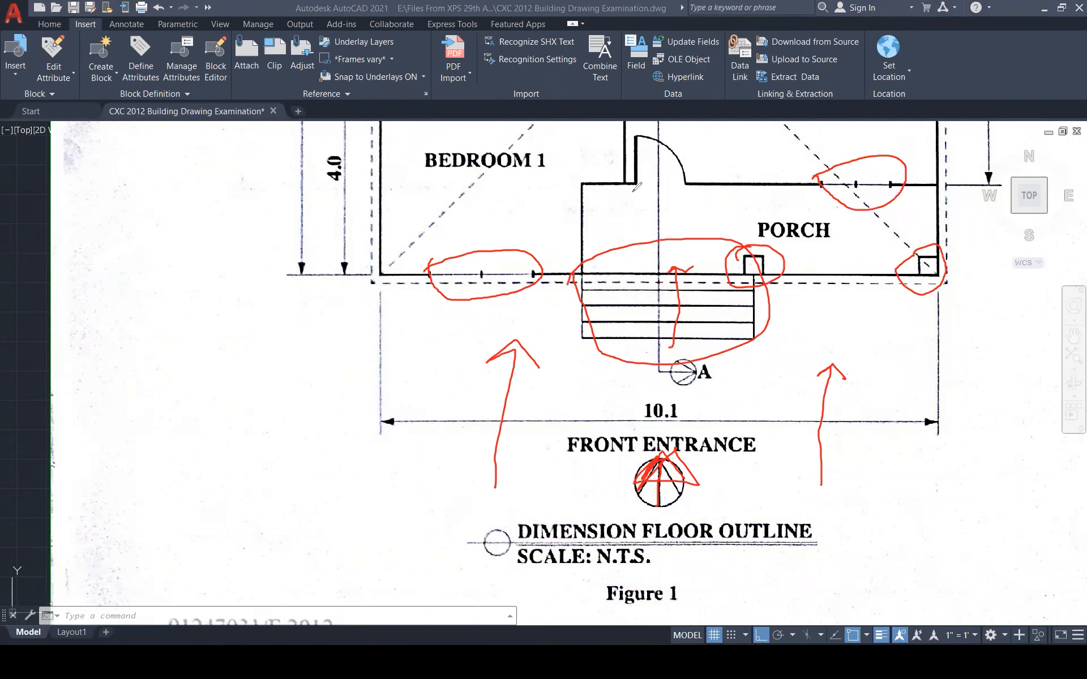
{"action": "mouse_move", "coordinate": [640, 149]}
{"action": "left_mouse_down"}
{"action": "mouse_move", "coordinate": [674, 131]}
{"action": "mouse_move", "coordinate": [685, 190]}
{"action": "mouse_move", "coordinate": [648, 197]}
{"action": "mouse_move", "coordinate": [627, 180]}
{"action": "left_mouse_up"}
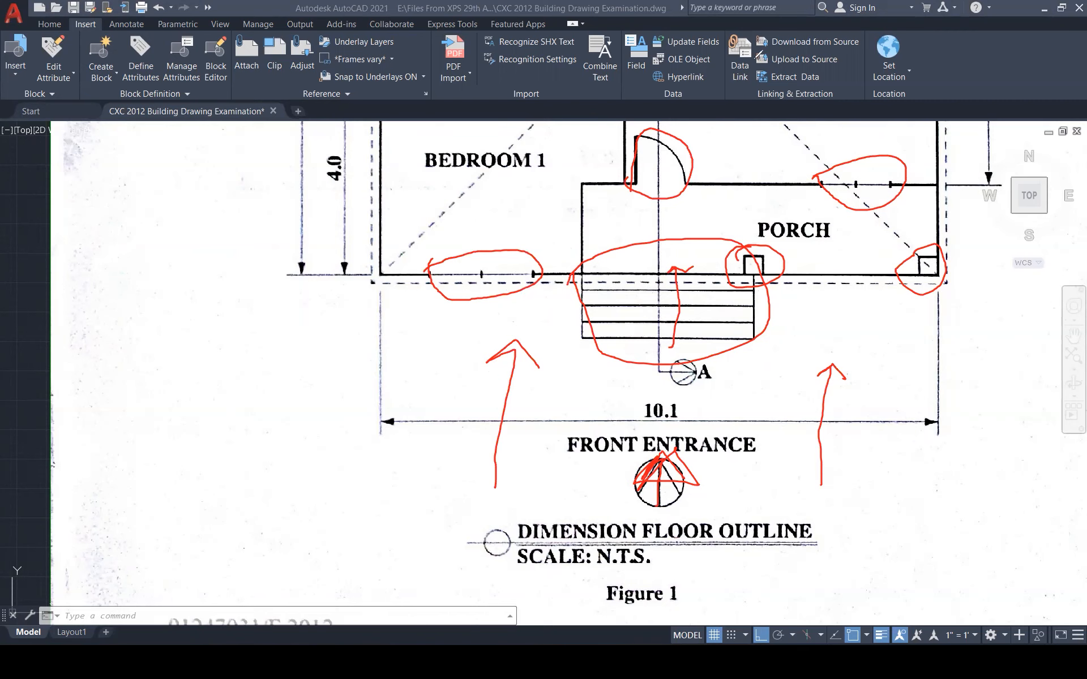
{"action": "key", "text": "Escape"}
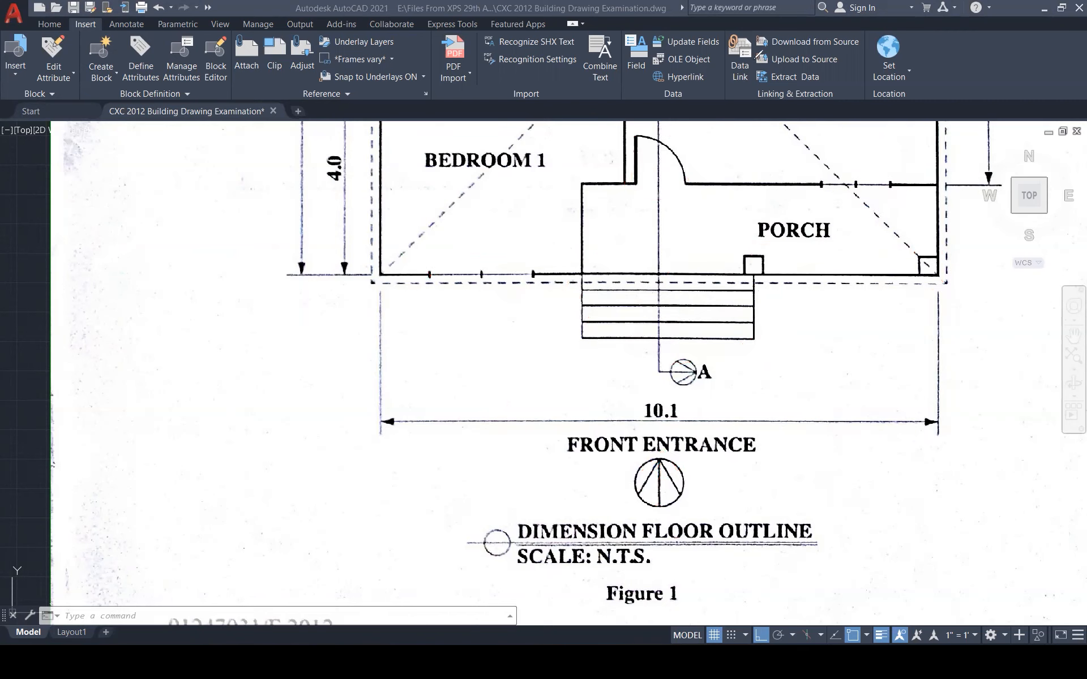
{"action": "scroll", "coordinate": [668, 363], "scroll_direction": "down", "scroll_amount": 6}
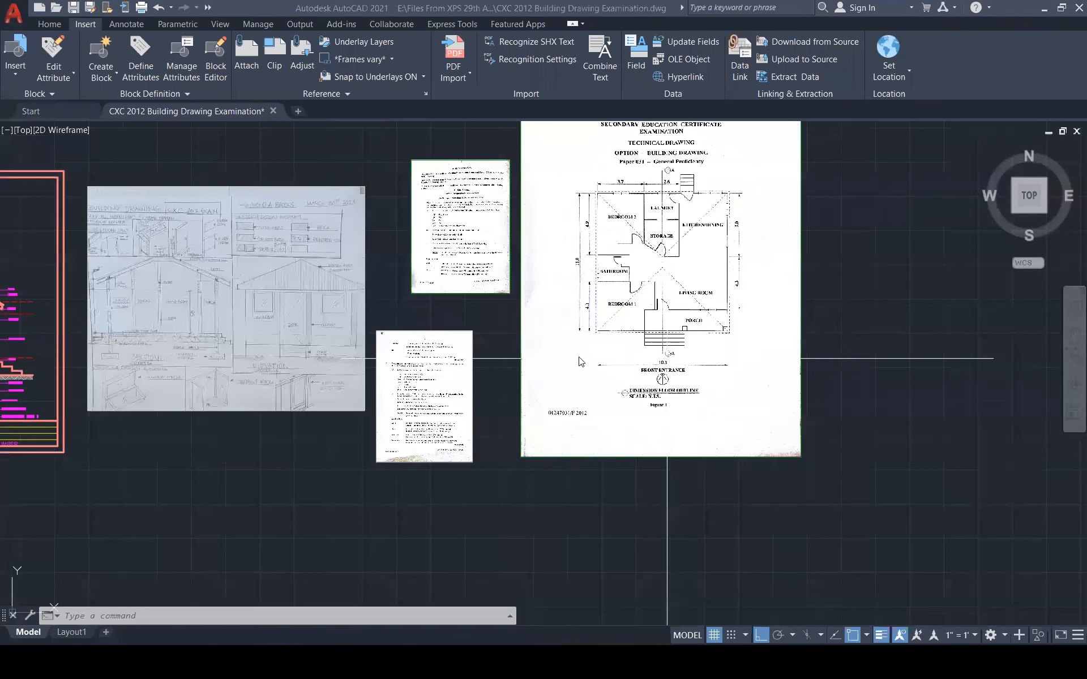
{"action": "scroll", "coordinate": [217, 311], "scroll_direction": "up", "scroll_amount": 1}
{"action": "scroll", "coordinate": [216, 310], "scroll_direction": "up", "scroll_amount": 3}
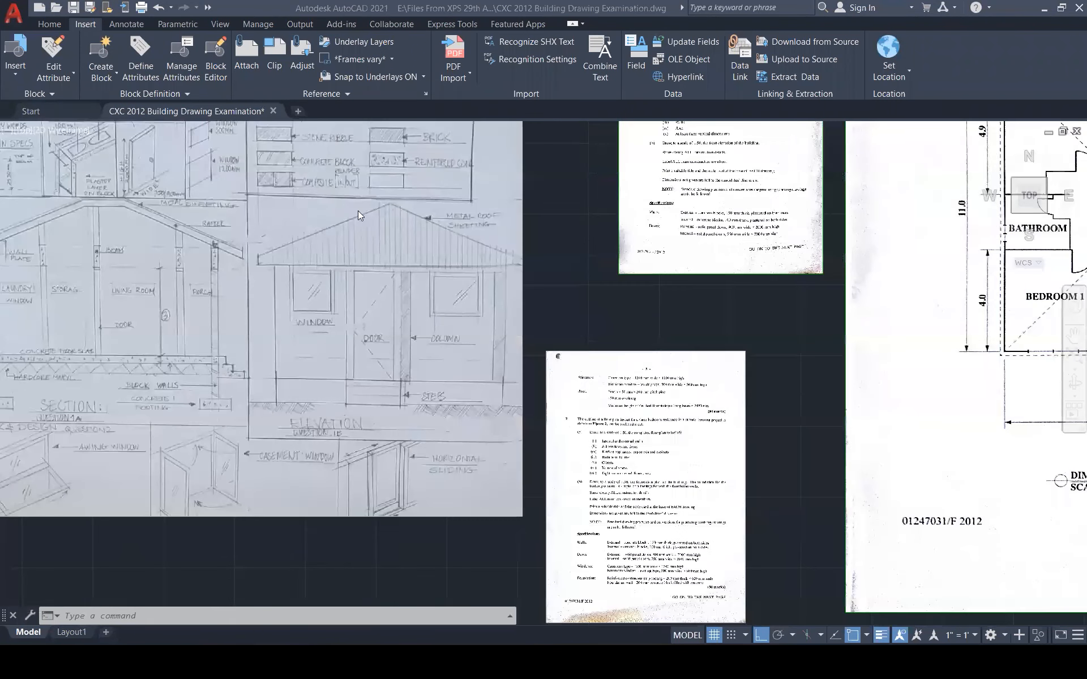
{"action": "scroll", "coordinate": [216, 310], "scroll_direction": "up", "scroll_amount": 2}
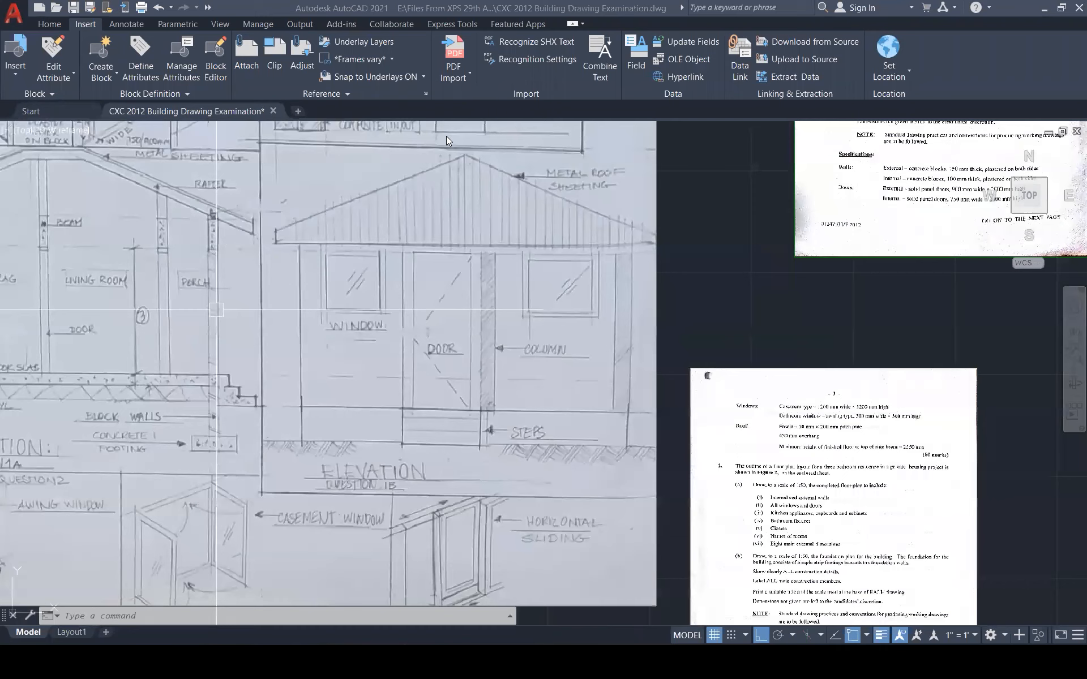
{"action": "left_click_drag", "start_coordinate": [331, 303], "coordinate": [368, 289]}
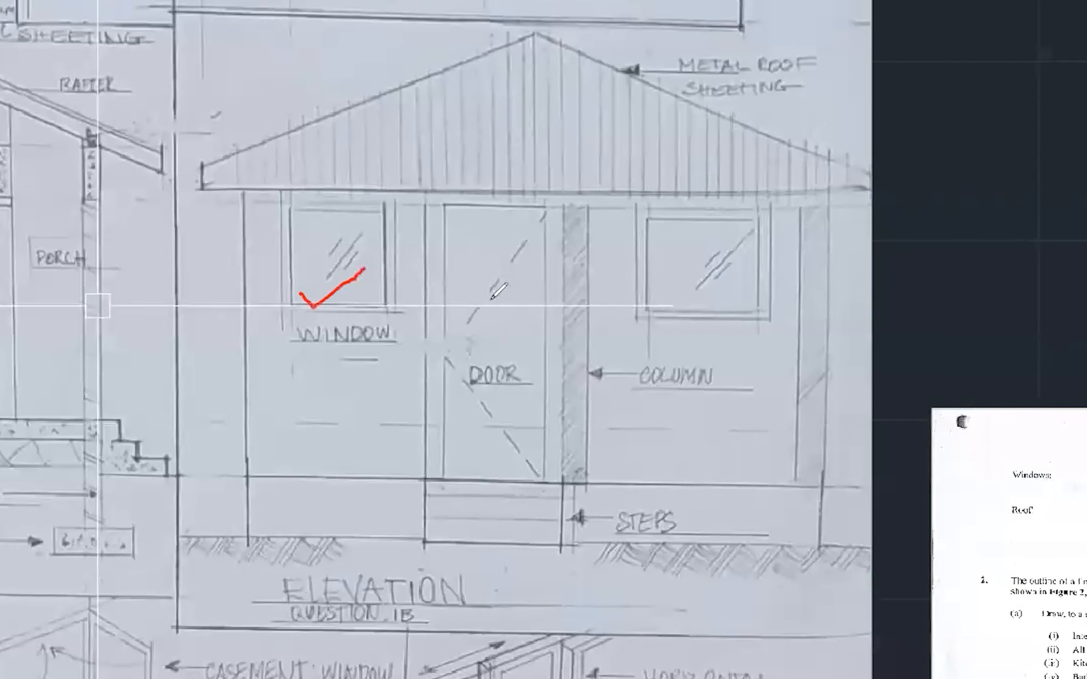
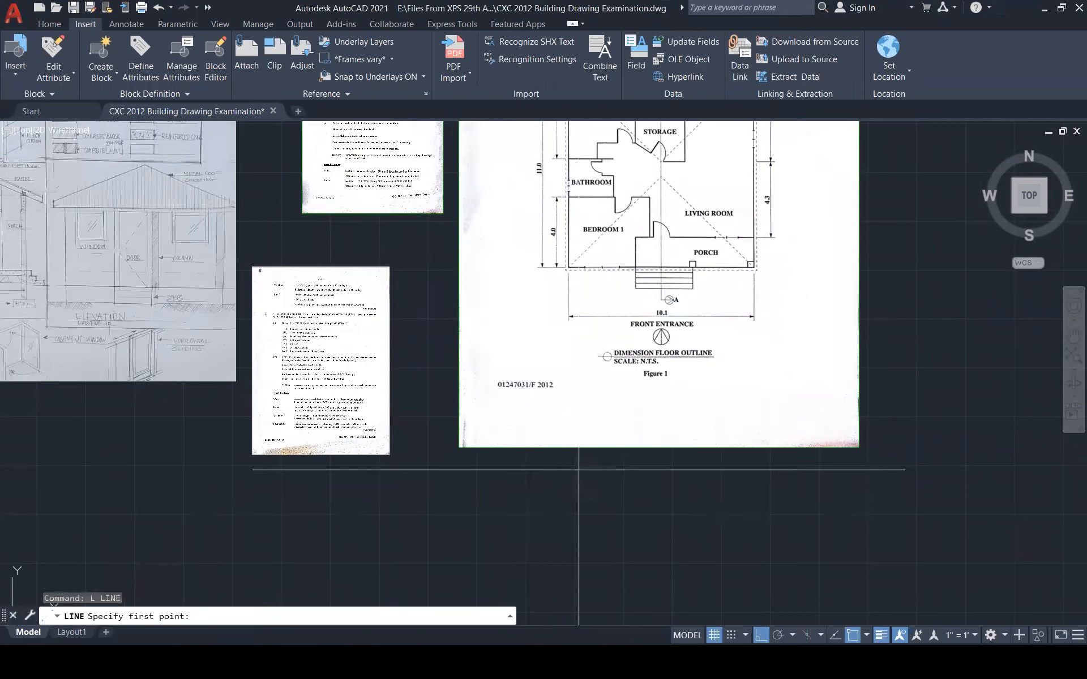
Make CONSTRUCTION the current layer
{"action": "left_click", "coordinate": [472, 576]}
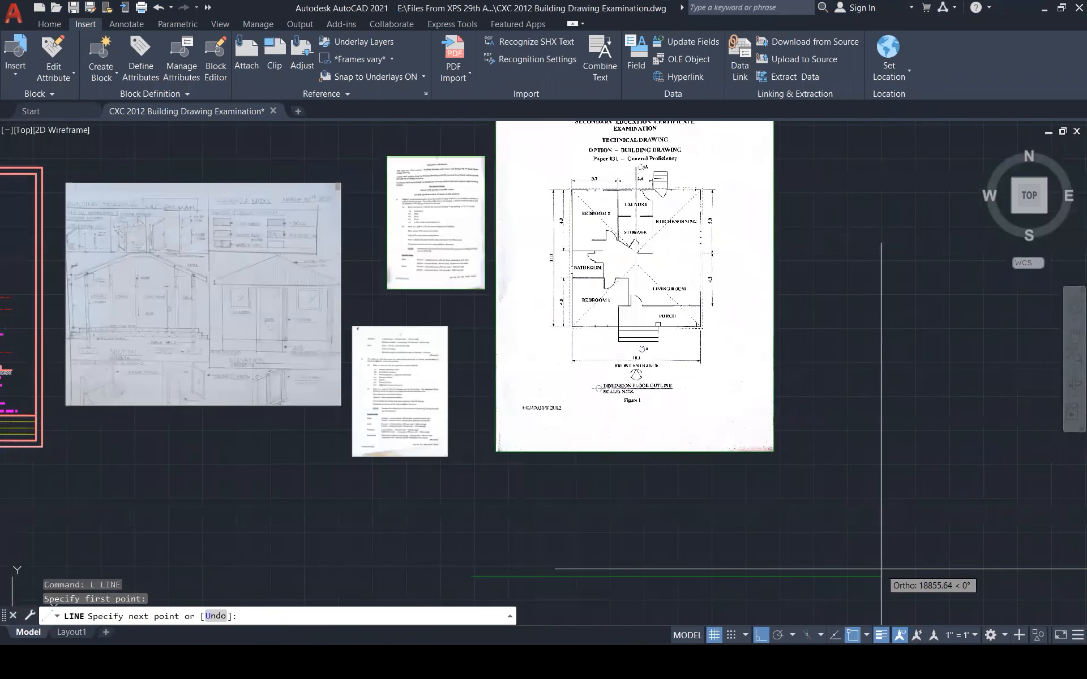
{"action": "key", "text": "Escape"}
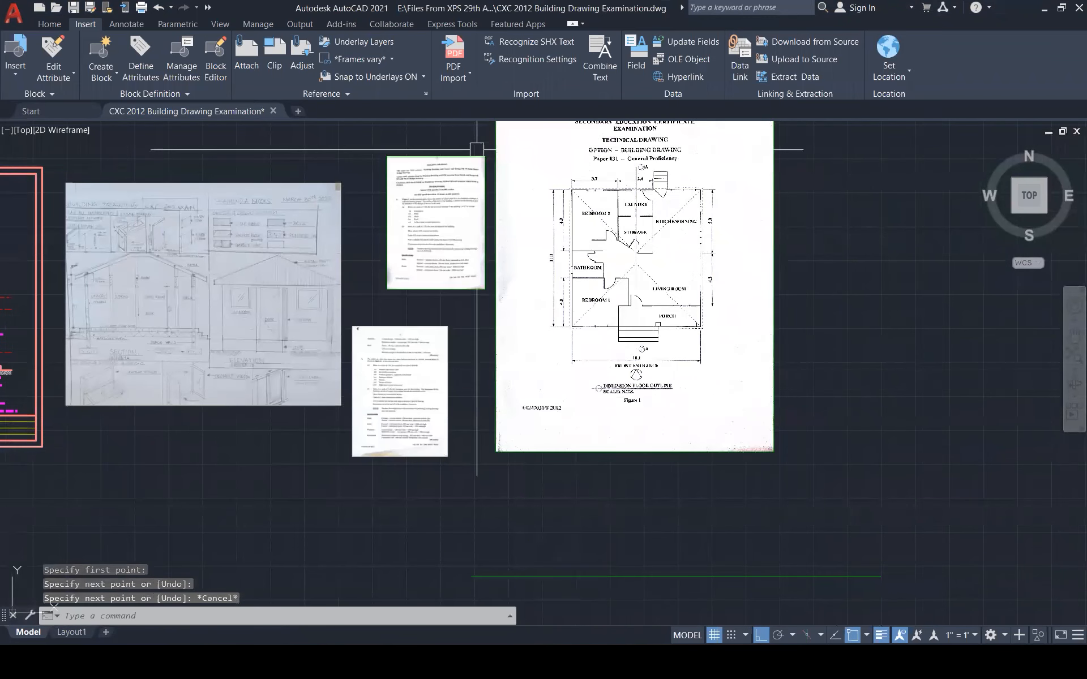
{"action": "left_click", "coordinate": [54, 24]}
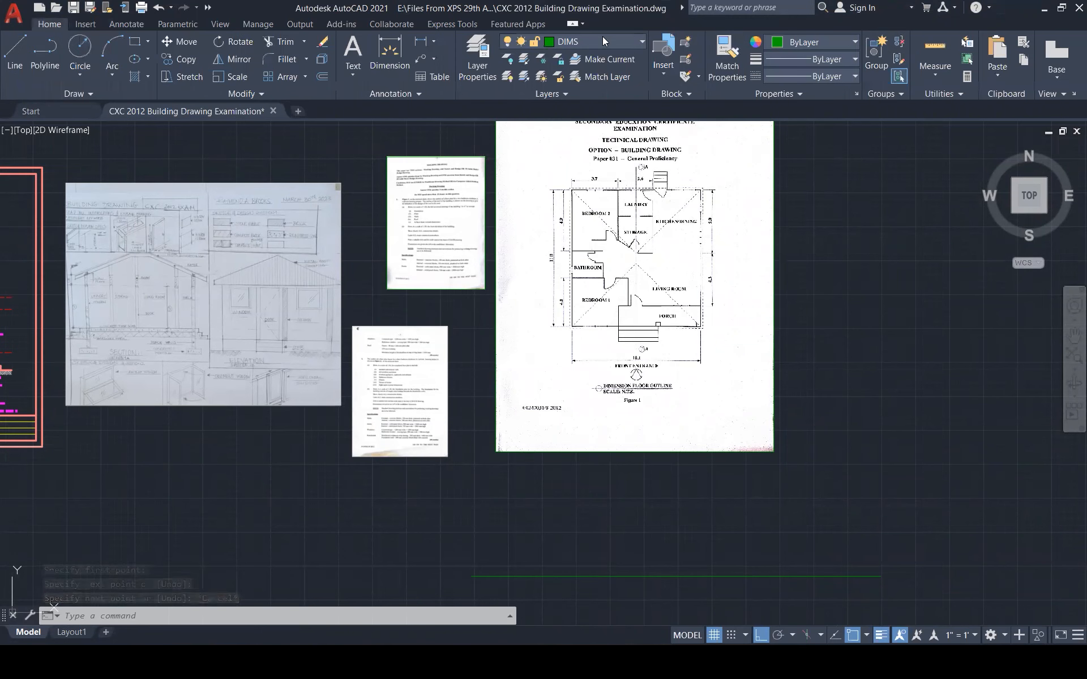
{"action": "left_click", "coordinate": [602, 40]}
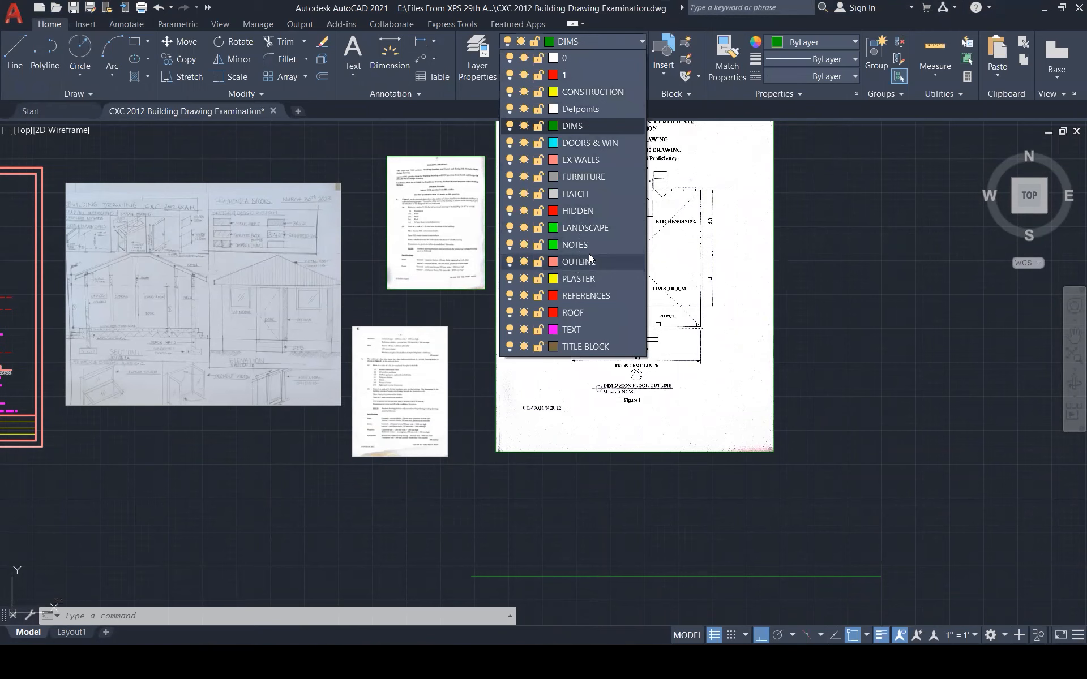
{"action": "left_click", "coordinate": [580, 86]}
Draw a horizontal ground line below the plan scan and erase the stray white line
{"action": "type", "text": "l"}
{"action": "key", "text": "Return"}
{"action": "left_click", "coordinate": [453, 561]}
{"action": "left_click", "coordinate": [953, 561]}
{"action": "key", "text": "Escape"}
{"action": "left_click", "coordinate": [814, 577]}
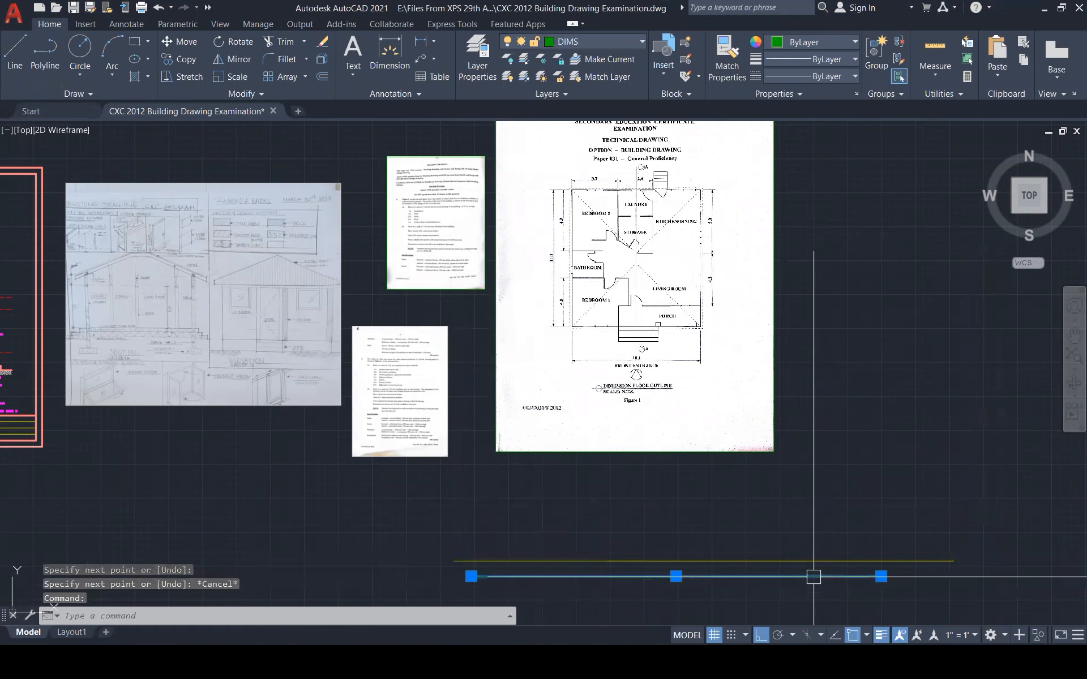
{"action": "key", "text": "Delete"}
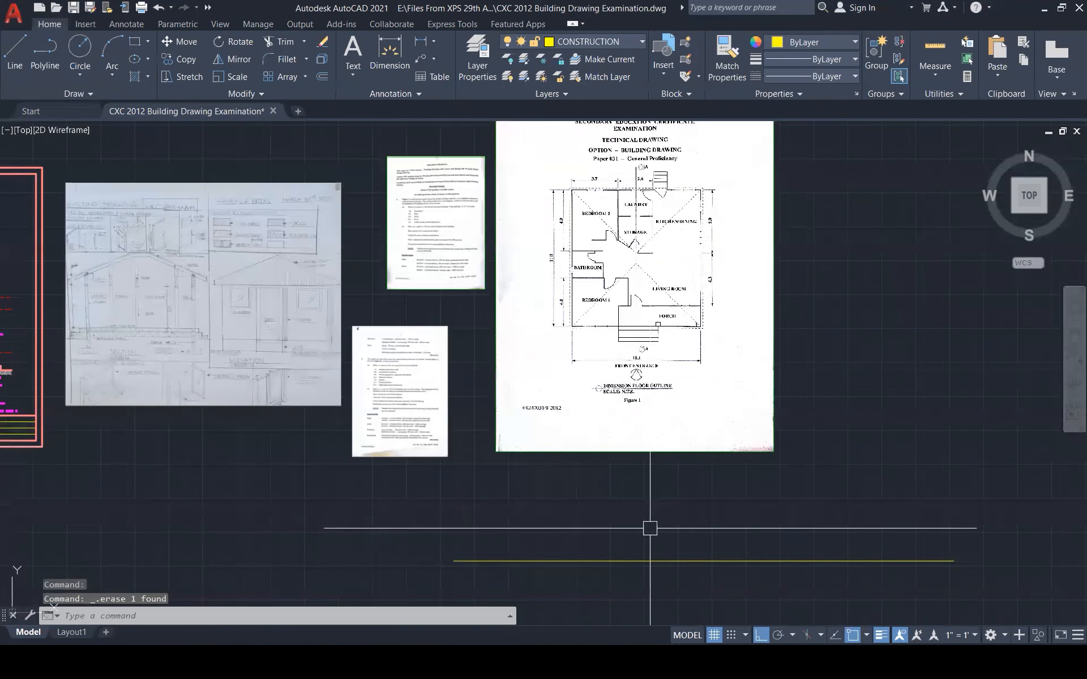
Draw a vertical construction line rising from the ground line toward the plan
{"action": "type", "text": "l"}
{"action": "key", "text": "Return"}
{"action": "left_click", "coordinate": [545, 583]}
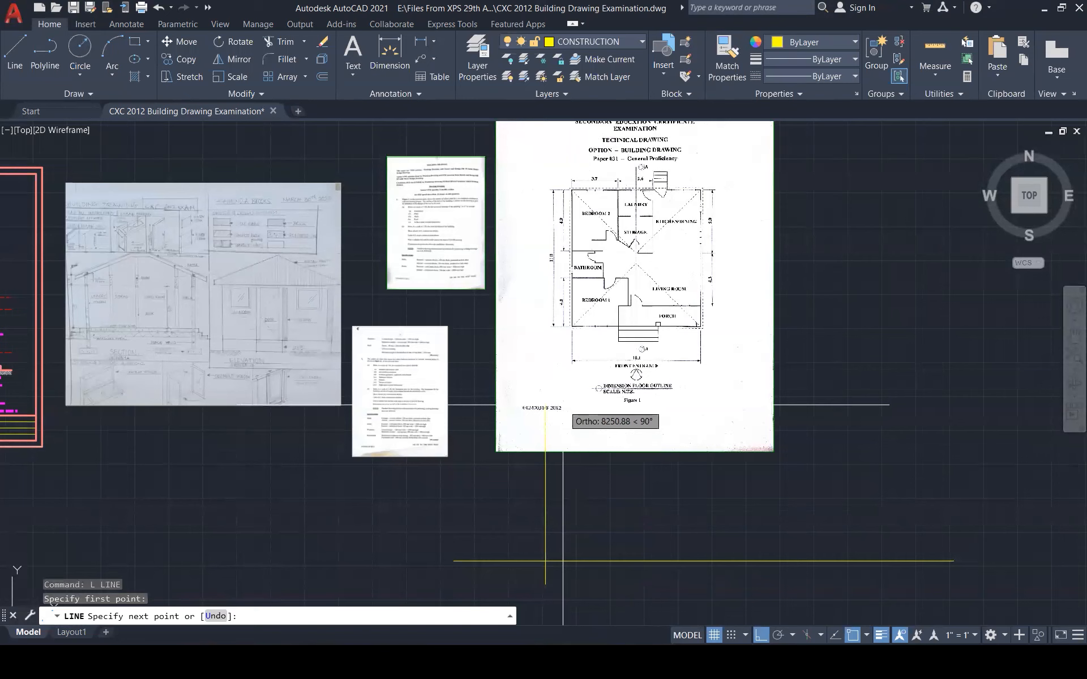
{"action": "left_click", "coordinate": [552, 416]}
{"action": "key", "text": "Escape"}
{"action": "key", "text": "Escape"}
Offset the vertical construction line 10100 to the right
{"action": "scroll", "coordinate": [535, 494], "scroll_direction": "up", "scroll_amount": 1}
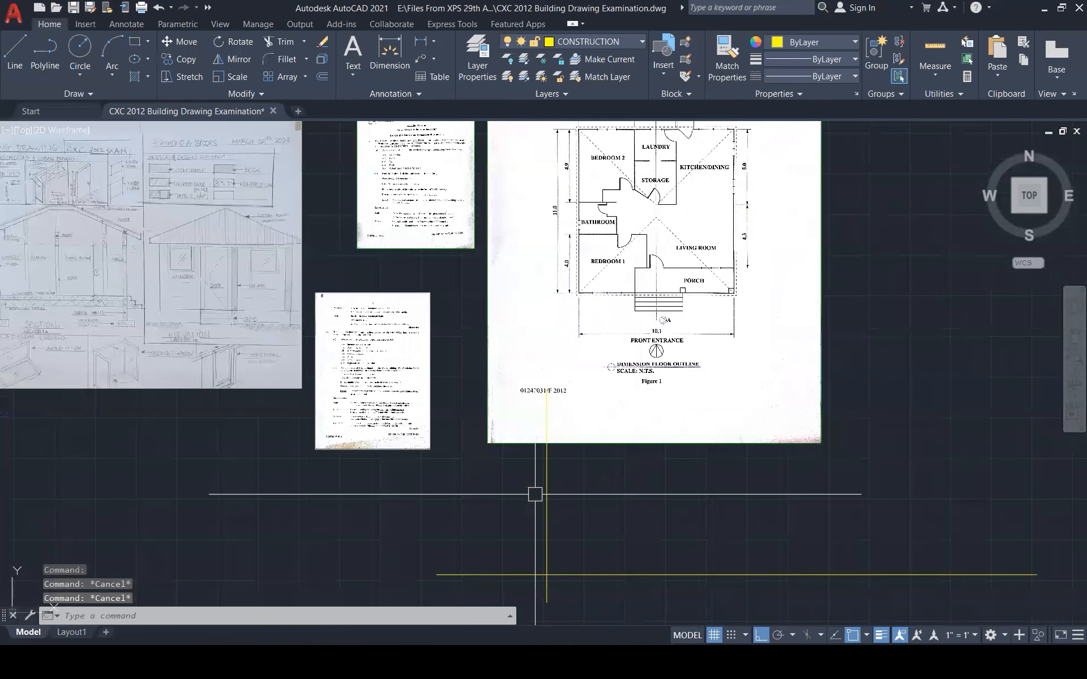
{"action": "type", "text": "o"}
{"action": "key", "text": "Return"}
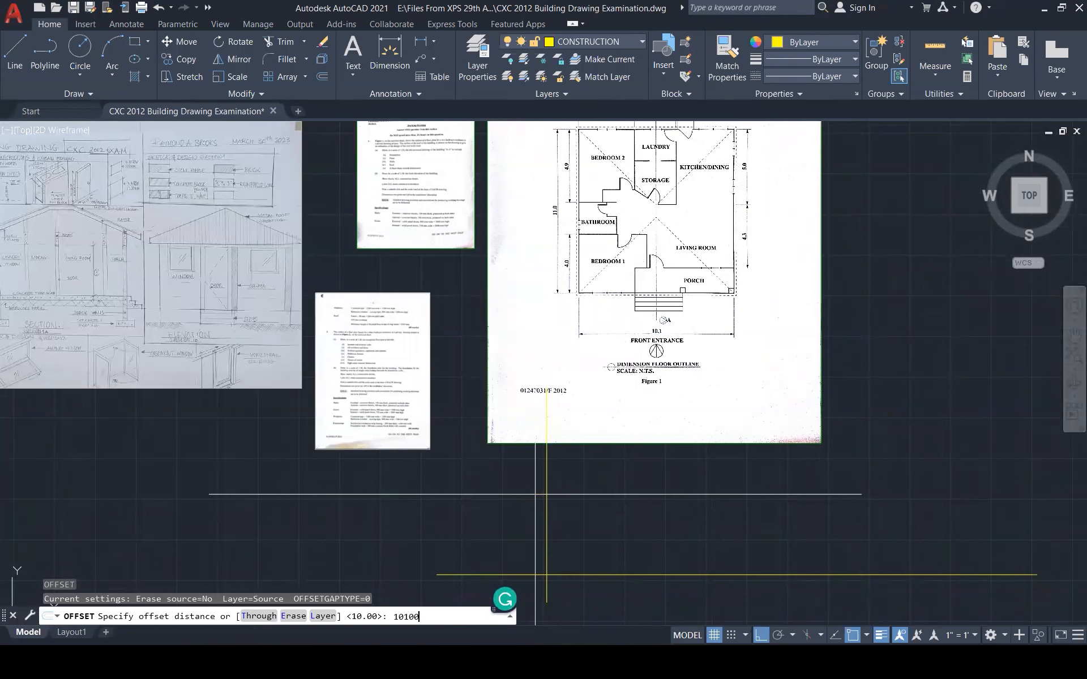
{"action": "key", "text": "Return"}
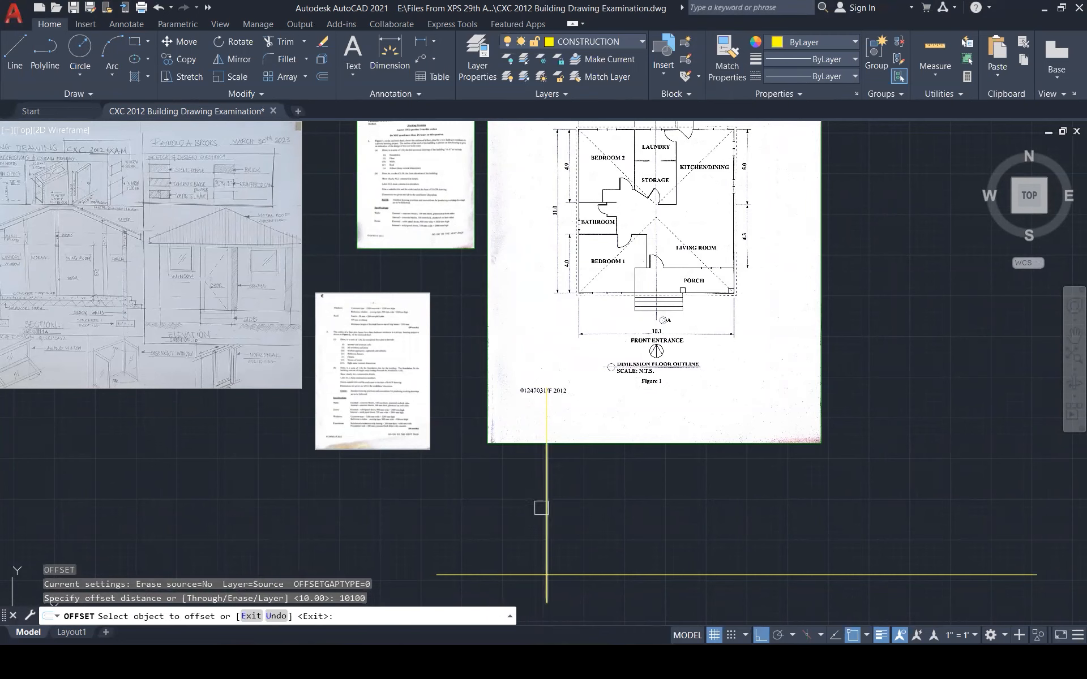
{"action": "left_click", "coordinate": [544, 509]}
{"action": "left_click", "coordinate": [917, 513]}
{"action": "key", "text": "Escape"}
{"action": "key", "text": "Escape"}
{"action": "key", "text": "Escape"}
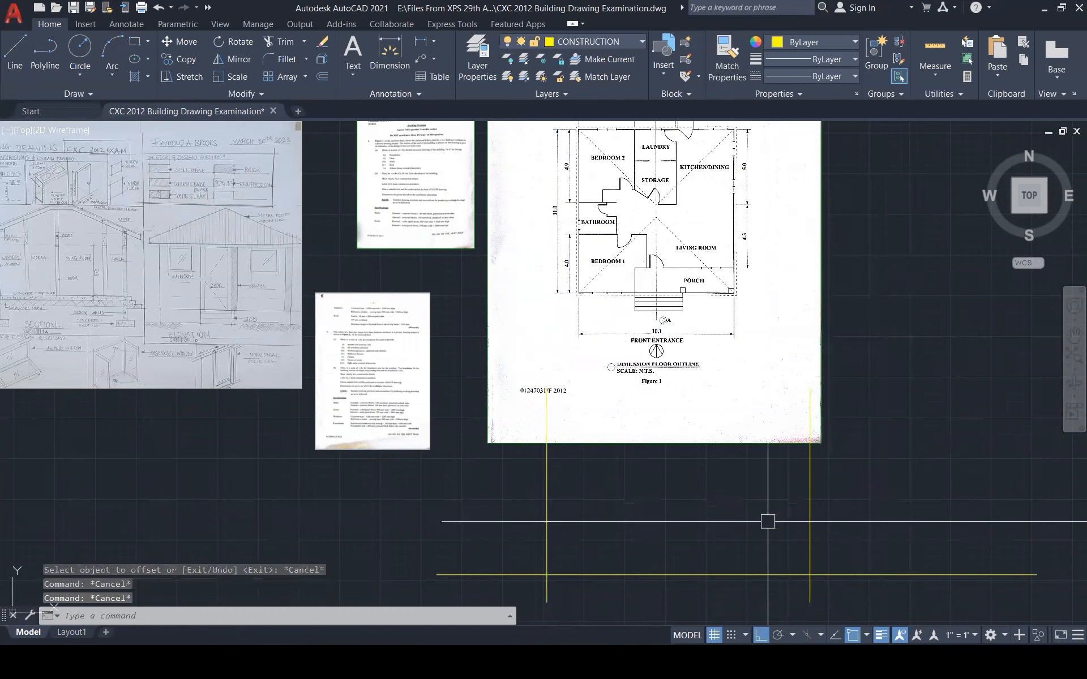
{"action": "key", "text": "Escape"}
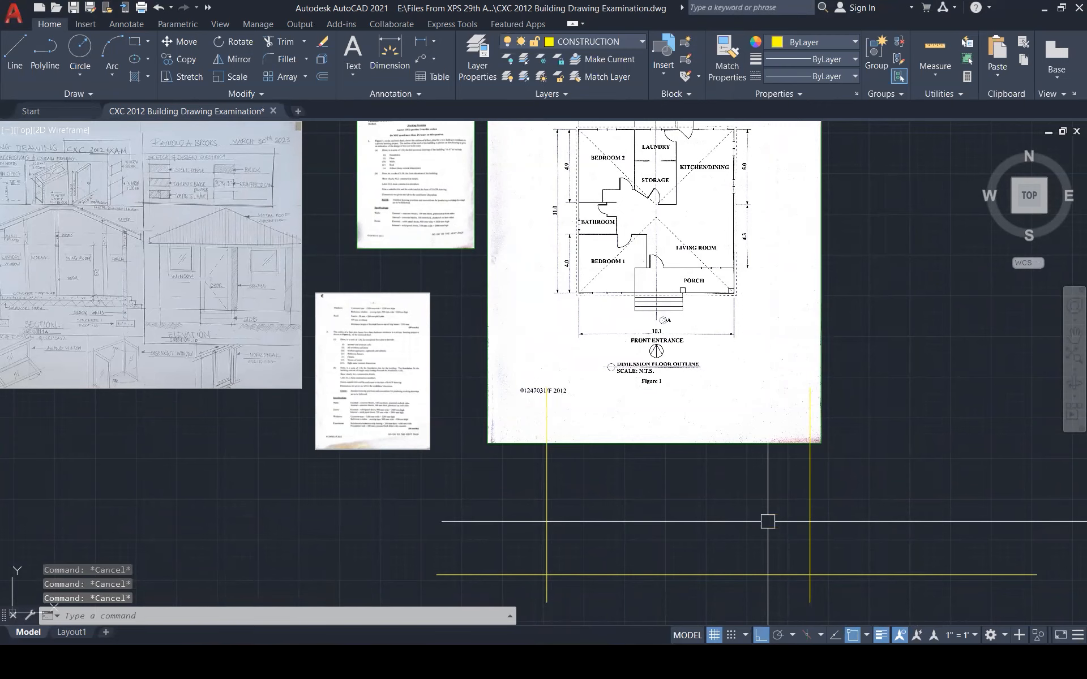
Move the plan scan and its three construction lines to the left of Building Section A-A
{"action": "scroll", "coordinate": [768, 521], "scroll_direction": "down", "scroll_amount": 5}
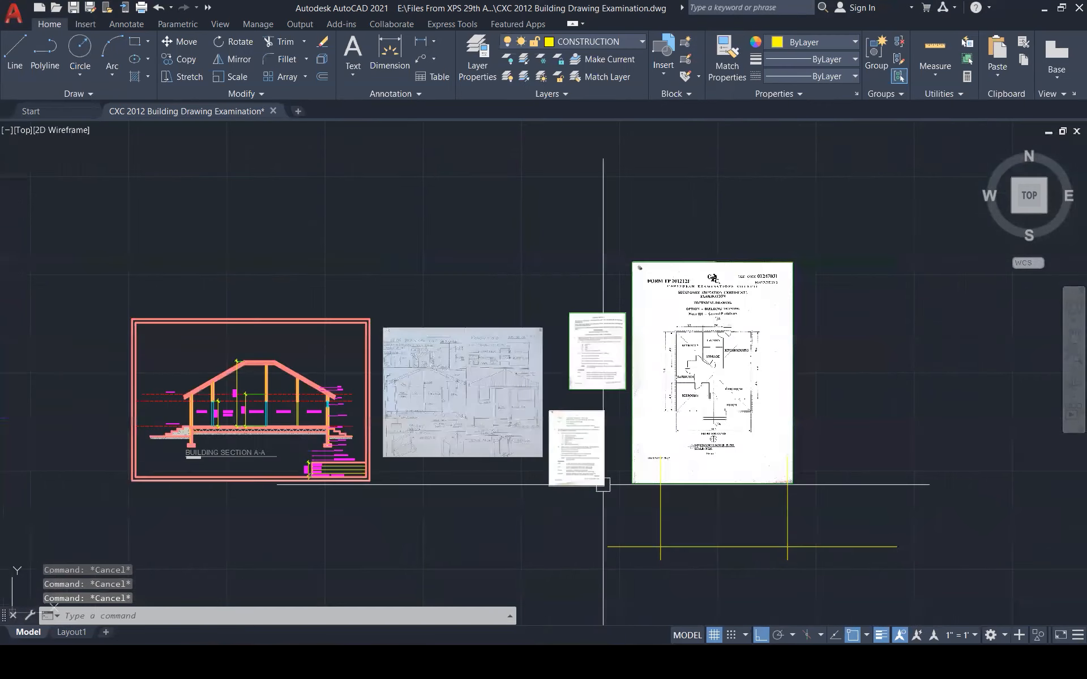
{"action": "scroll", "coordinate": [297, 446], "scroll_direction": "up", "scroll_amount": 6}
{"action": "scroll", "coordinate": [297, 447], "scroll_direction": "up", "scroll_amount": 3}
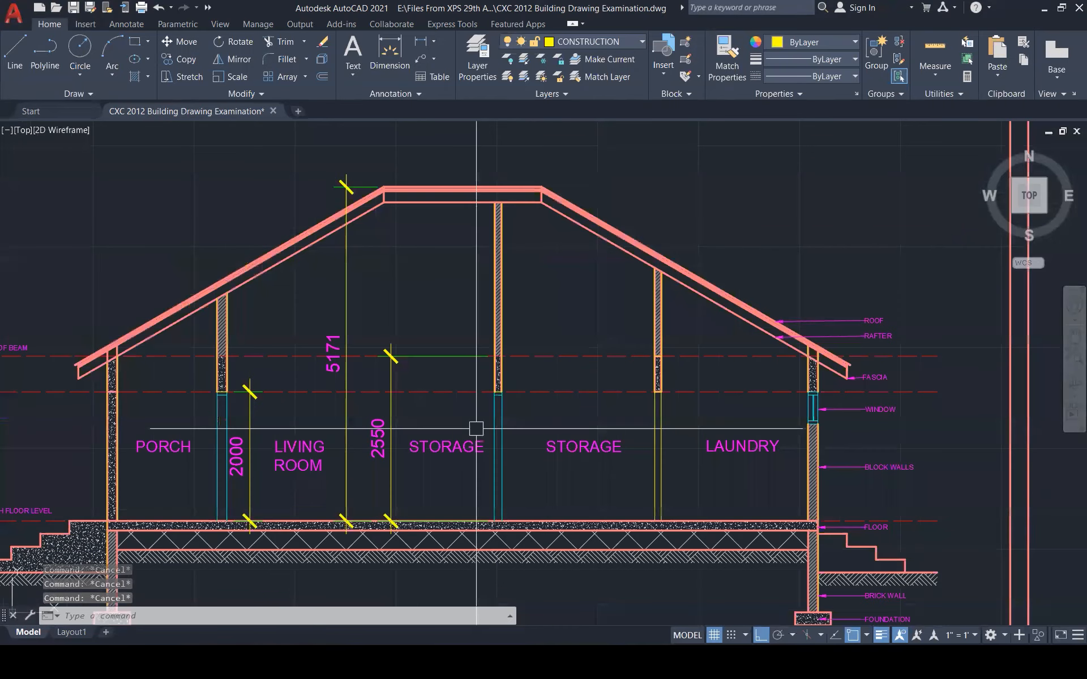
{"action": "scroll", "coordinate": [476, 428], "scroll_direction": "down", "scroll_amount": 3}
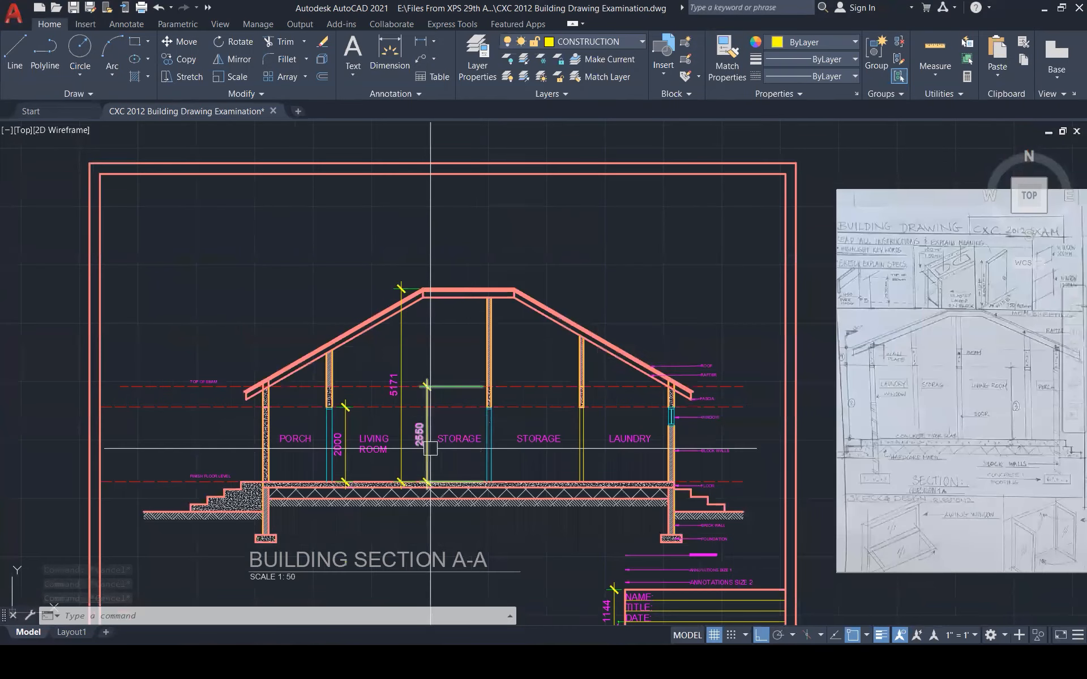
{"action": "scroll", "coordinate": [624, 406], "scroll_direction": "down", "scroll_amount": 1}
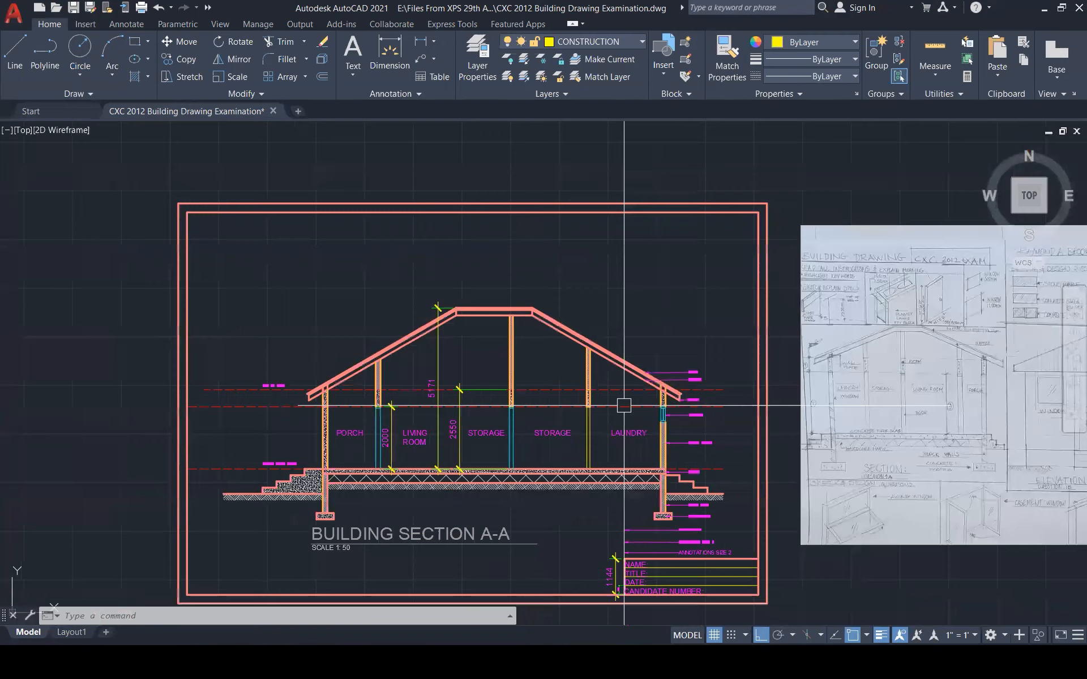
{"action": "scroll", "coordinate": [624, 405], "scroll_direction": "down", "scroll_amount": 5}
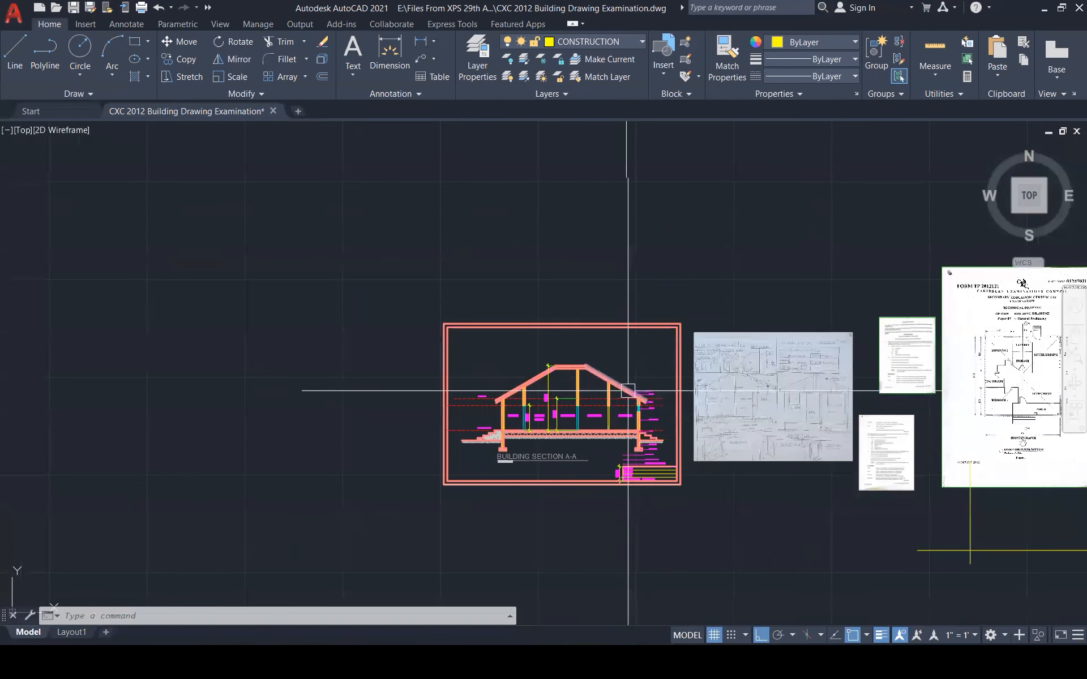
{"action": "left_click", "coordinate": [991, 567]}
{"action": "left_click", "coordinate": [936, 488]}
{"action": "type", "text": "m"}
{"action": "key", "text": "Return"}
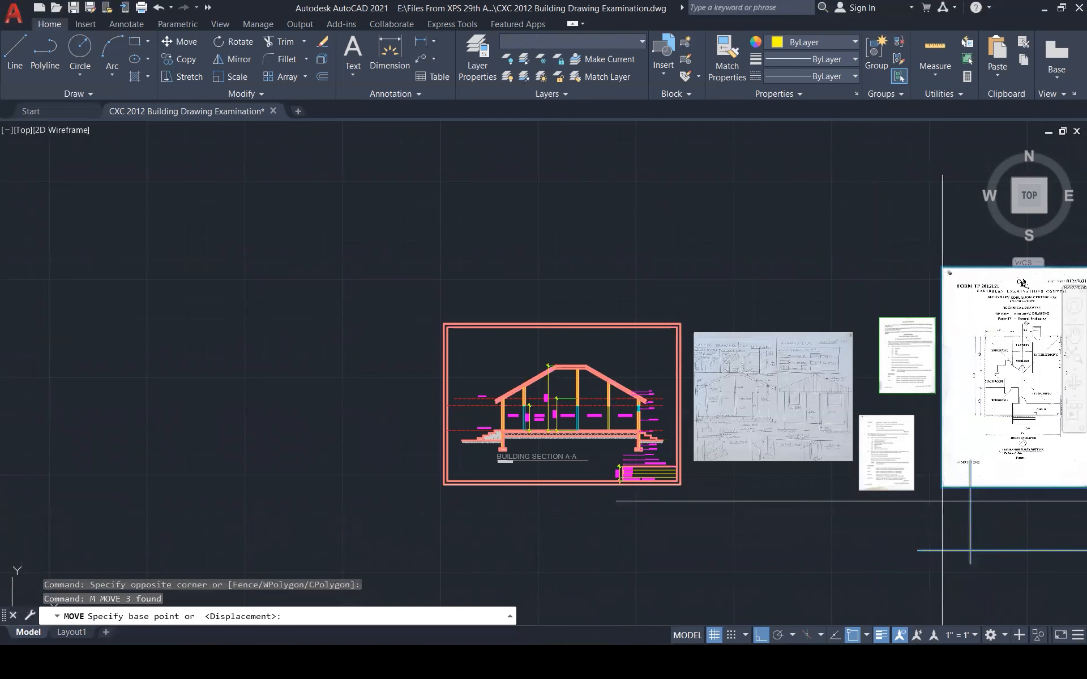
{"action": "left_click", "coordinate": [963, 505]}
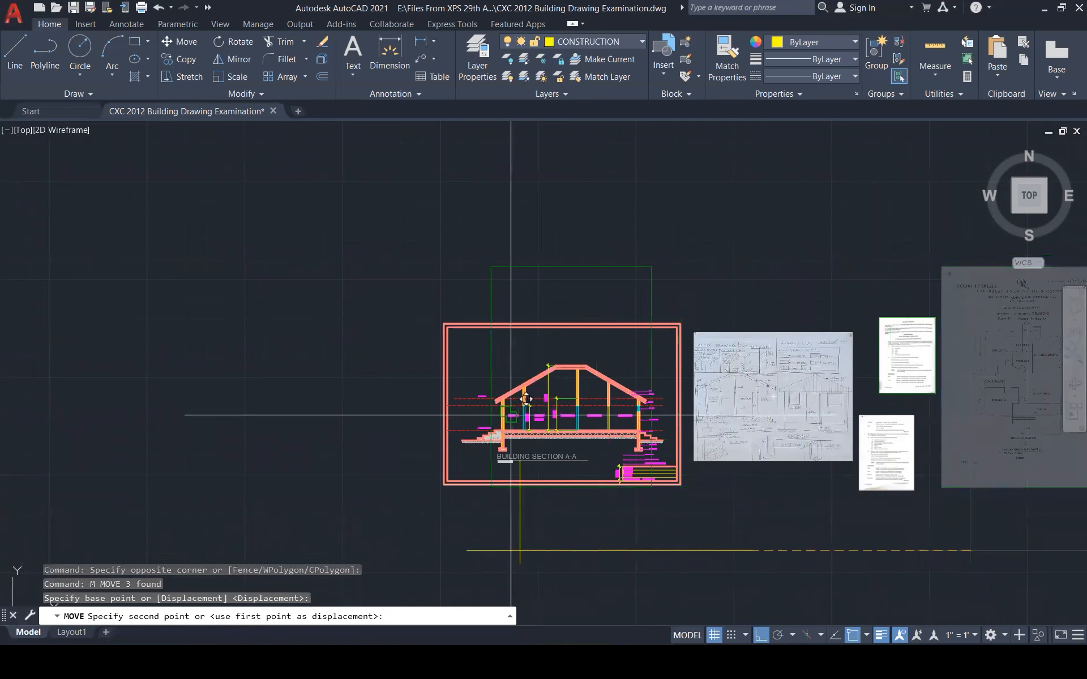
{"action": "left_click", "coordinate": [252, 433]}
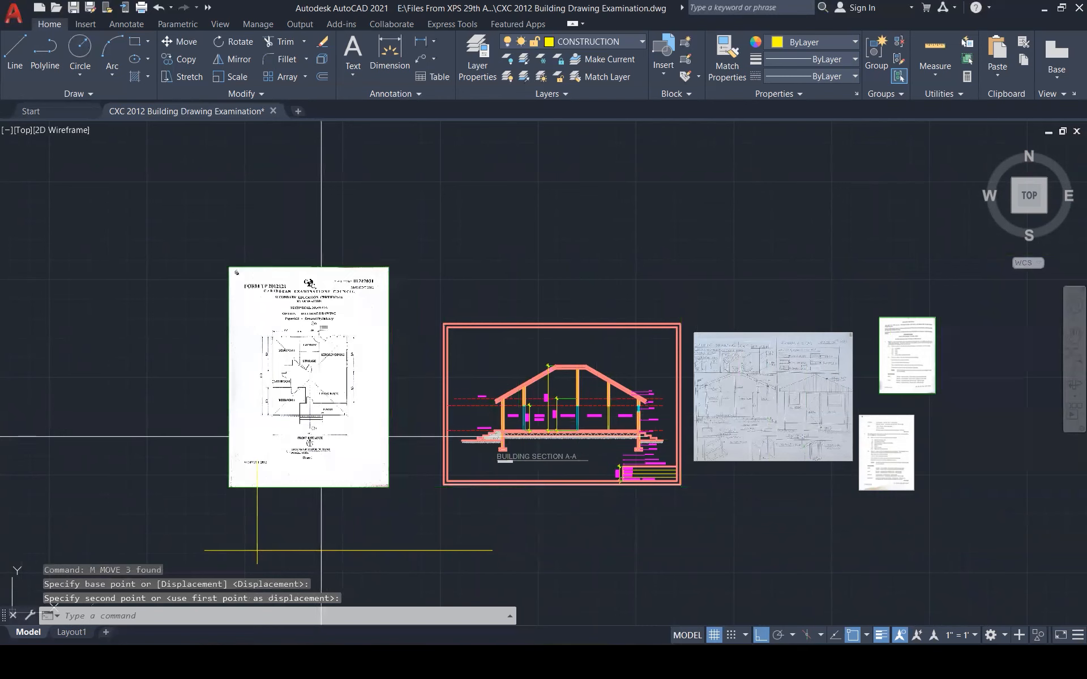
{"action": "key", "text": "Escape"}
{"action": "key", "text": "Escape"}
{"action": "key", "text": "Escape"}
{"action": "scroll", "coordinate": [458, 434], "scroll_direction": "up", "scroll_amount": 5}
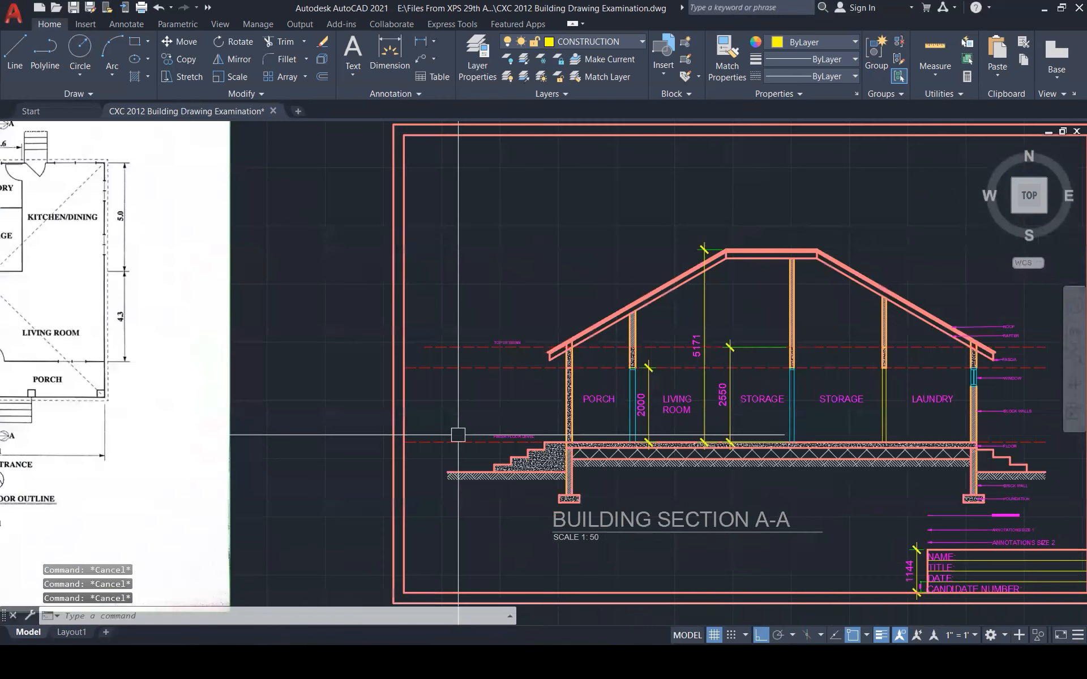
Raise the plan scan and its construction lines slightly
{"action": "left_click", "coordinate": [405, 444]}
{"action": "left_click", "coordinate": [405, 443]}
{"action": "scroll", "coordinate": [613, 445], "scroll_direction": "down", "scroll_amount": 5}
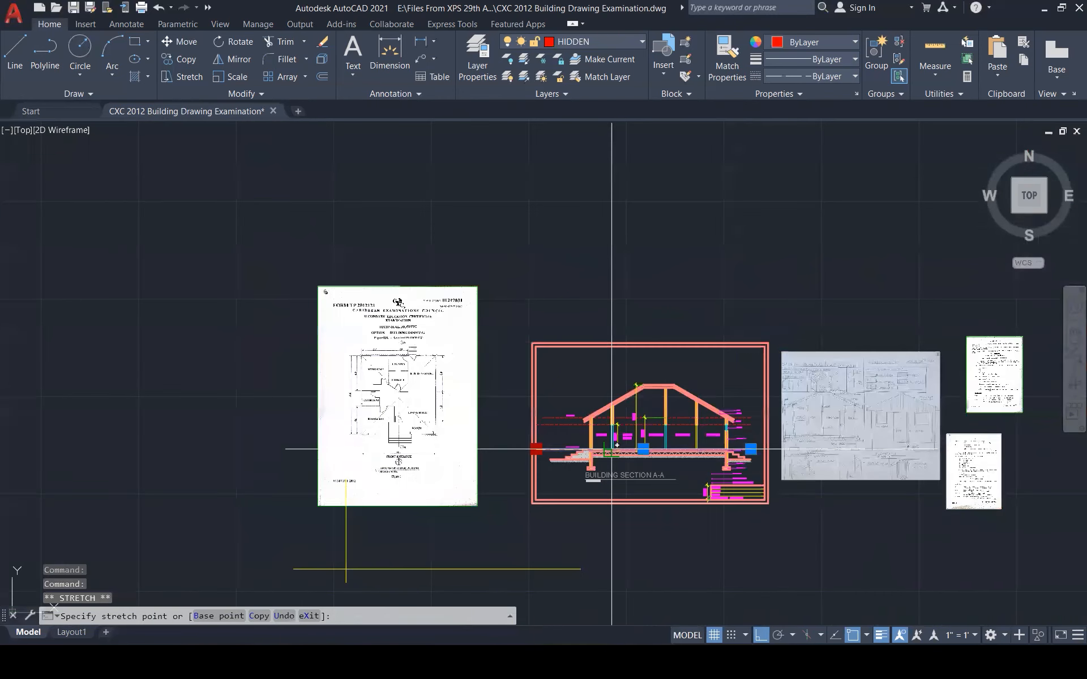
{"action": "key", "text": "Escape"}
{"action": "scroll", "coordinate": [517, 438], "scroll_direction": "down", "scroll_amount": 2}
{"action": "left_click", "coordinate": [470, 553]}
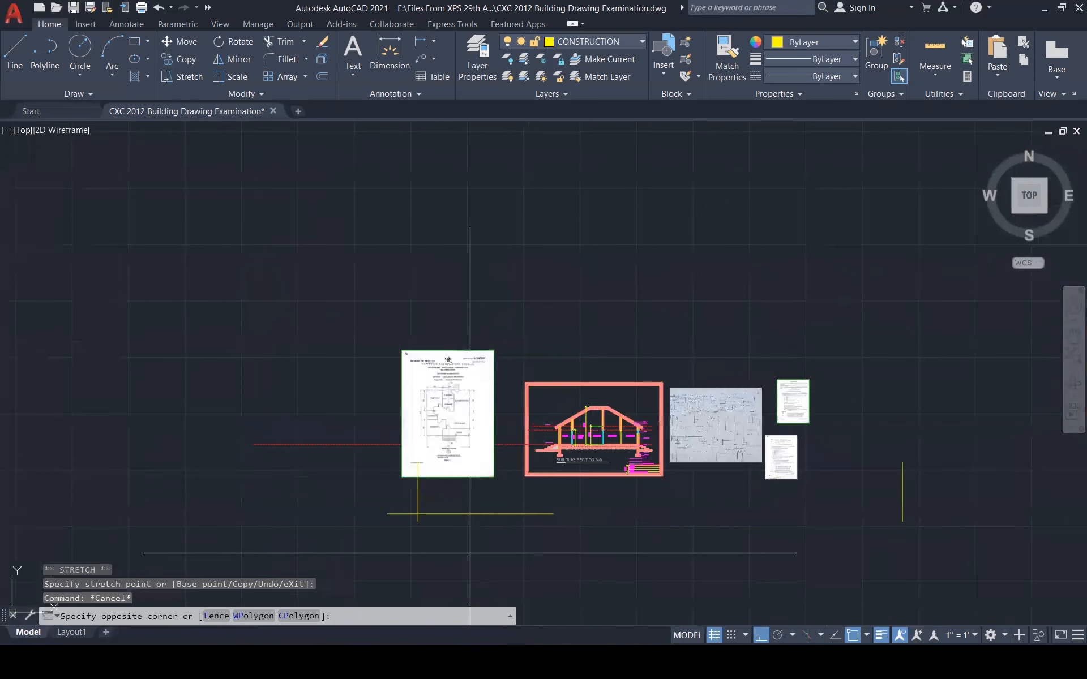
{"action": "left_click", "coordinate": [379, 476]}
{"action": "type", "text": "m"}
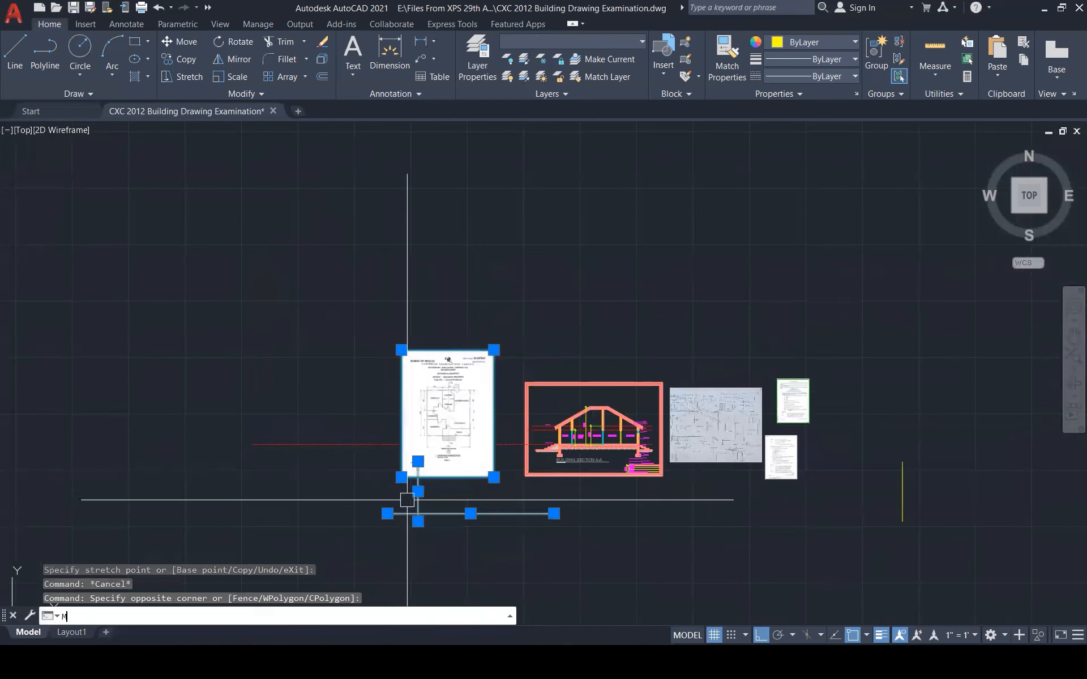
{"action": "key", "text": "Return"}
{"action": "left_click", "coordinate": [417, 514]}
{"action": "left_click", "coordinate": [418, 444]}
{"action": "key", "text": "Escape"}
{"action": "key", "text": "Escape"}
{"action": "scroll", "coordinate": [377, 425], "scroll_direction": "up", "scroll_amount": 5}
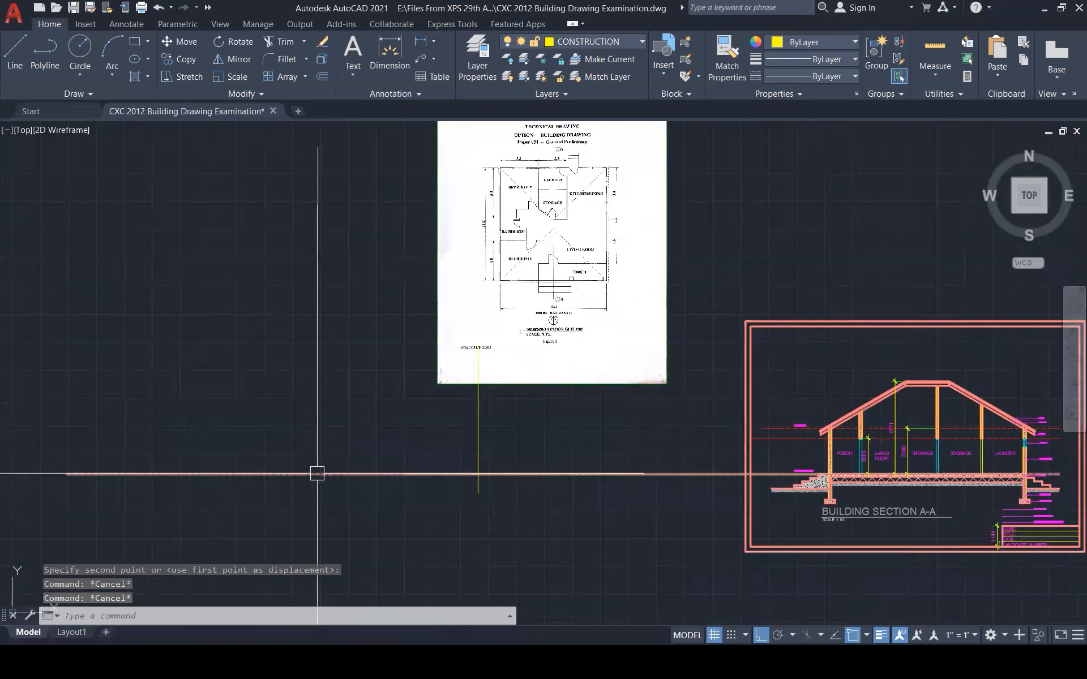
{"action": "key", "text": "Escape"}
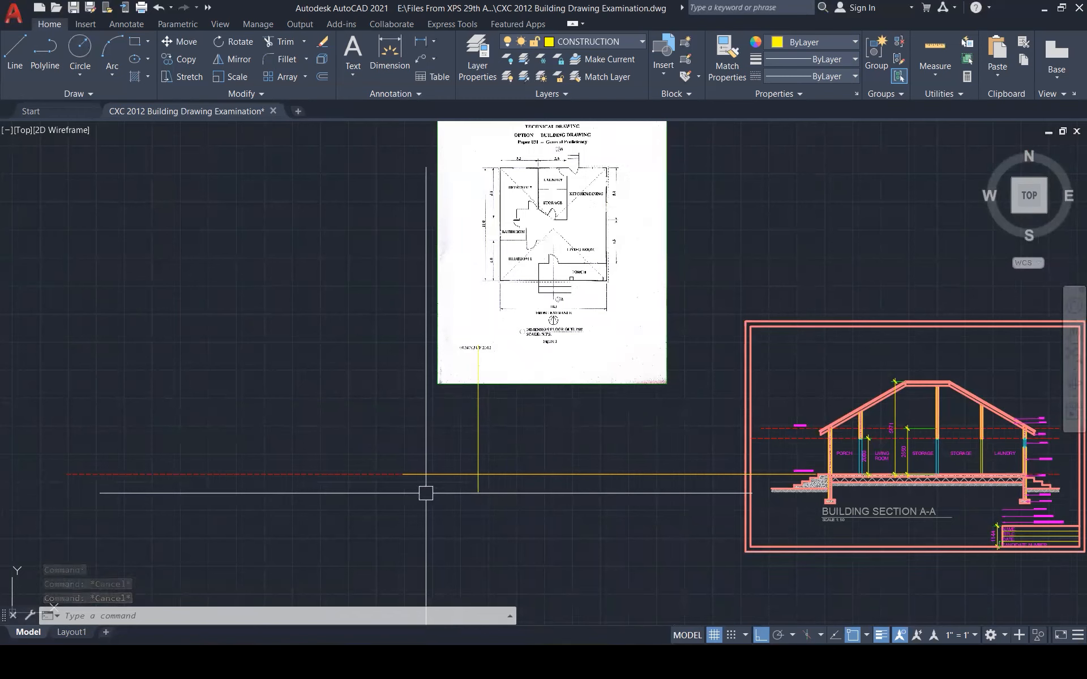
{"action": "key", "text": "Escape"}
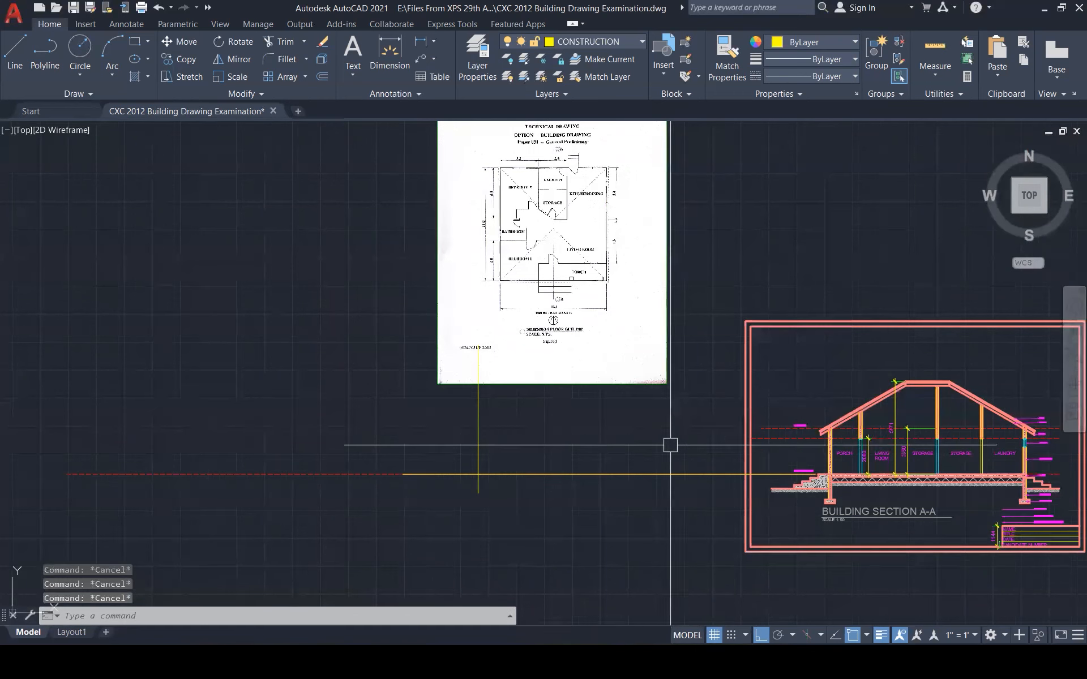
Stretch two red dashed level lines of the section leftward beneath the plan scan
{"action": "left_click", "coordinate": [756, 438]}
{"action": "left_click", "coordinate": [751, 438]}
{"action": "left_click", "coordinate": [274, 438]}
{"action": "key", "text": "Escape"}
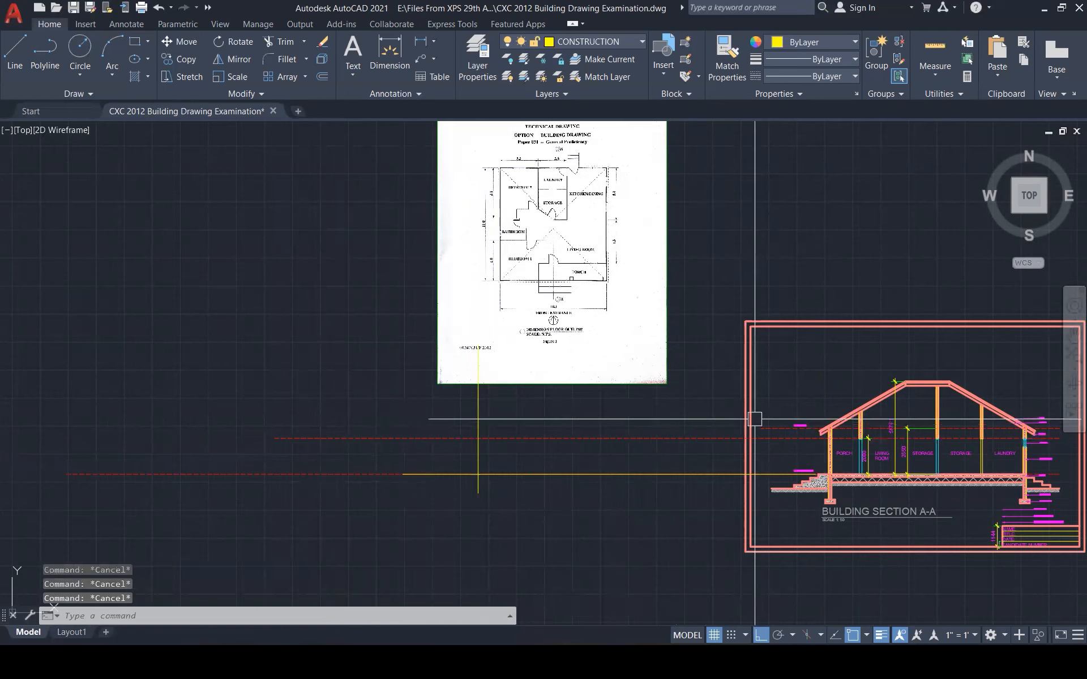
{"action": "left_click", "coordinate": [766, 428]}
{"action": "left_click", "coordinate": [760, 427]}
{"action": "left_click", "coordinate": [319, 427]}
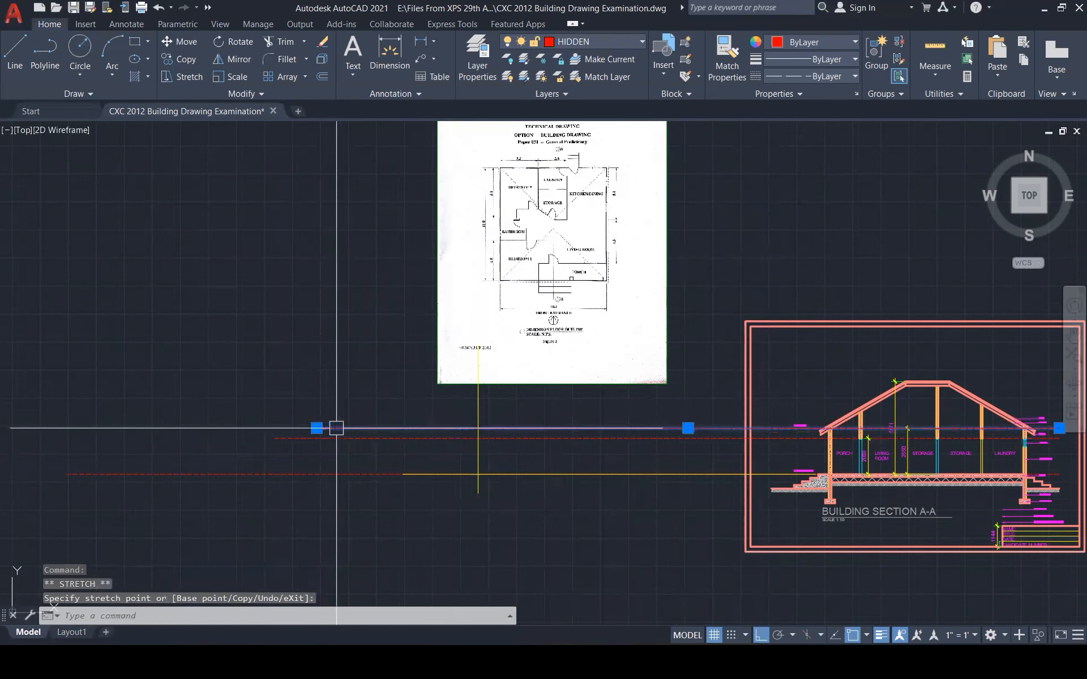
{"action": "key", "text": "Escape"}
{"action": "key", "text": "Escape"}
{"action": "key", "text": "Escape"}
{"action": "scroll", "coordinate": [592, 409], "scroll_direction": "down", "scroll_amount": 6}
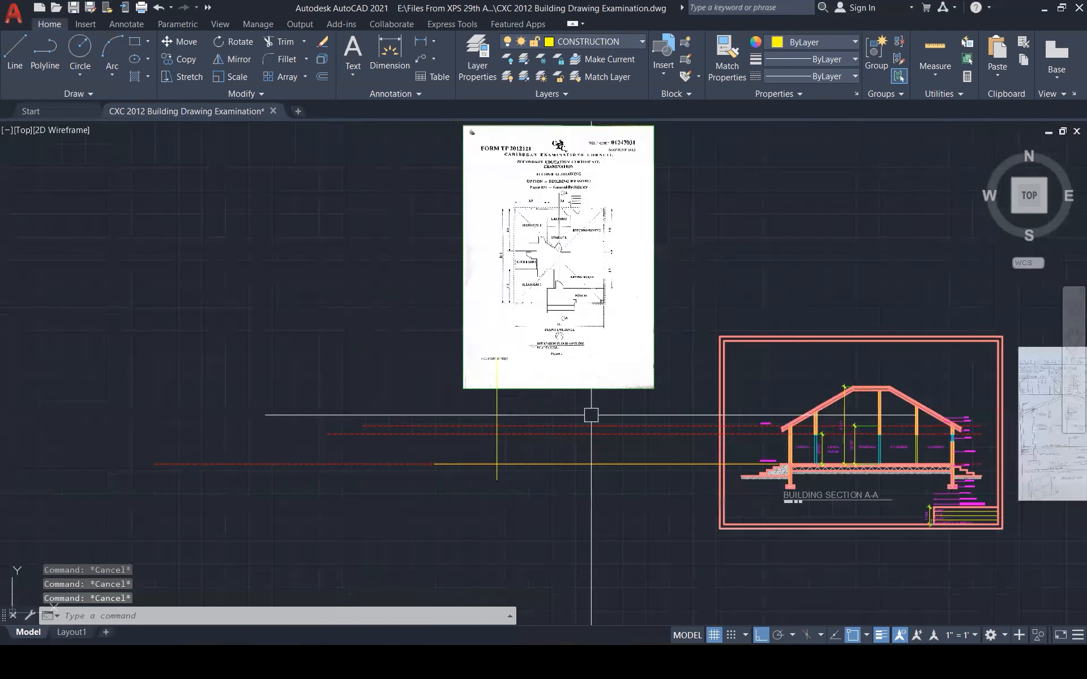
{"action": "scroll", "coordinate": [589, 417], "scroll_direction": "up", "scroll_amount": 7}
Offset the left projection line 10100 to the right
{"action": "scroll", "coordinate": [590, 419], "scroll_direction": "up", "scroll_amount": 1}
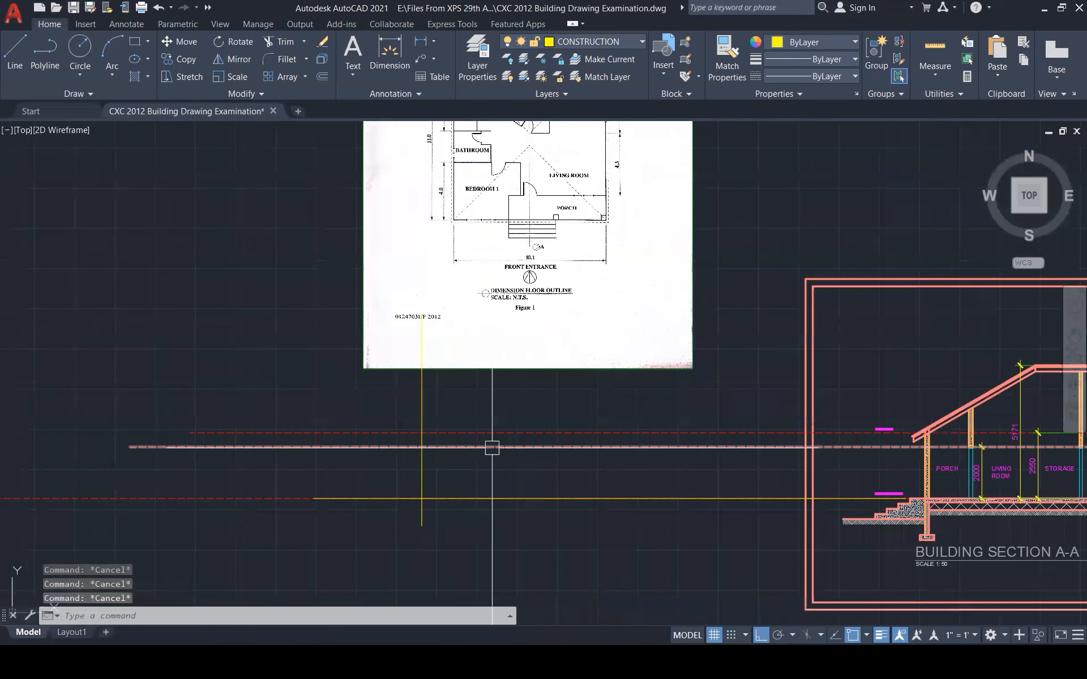
{"action": "type", "text": "o"}
{"action": "key", "text": "Return"}
{"action": "key", "text": "Return"}
{"action": "left_click", "coordinate": [492, 446]}
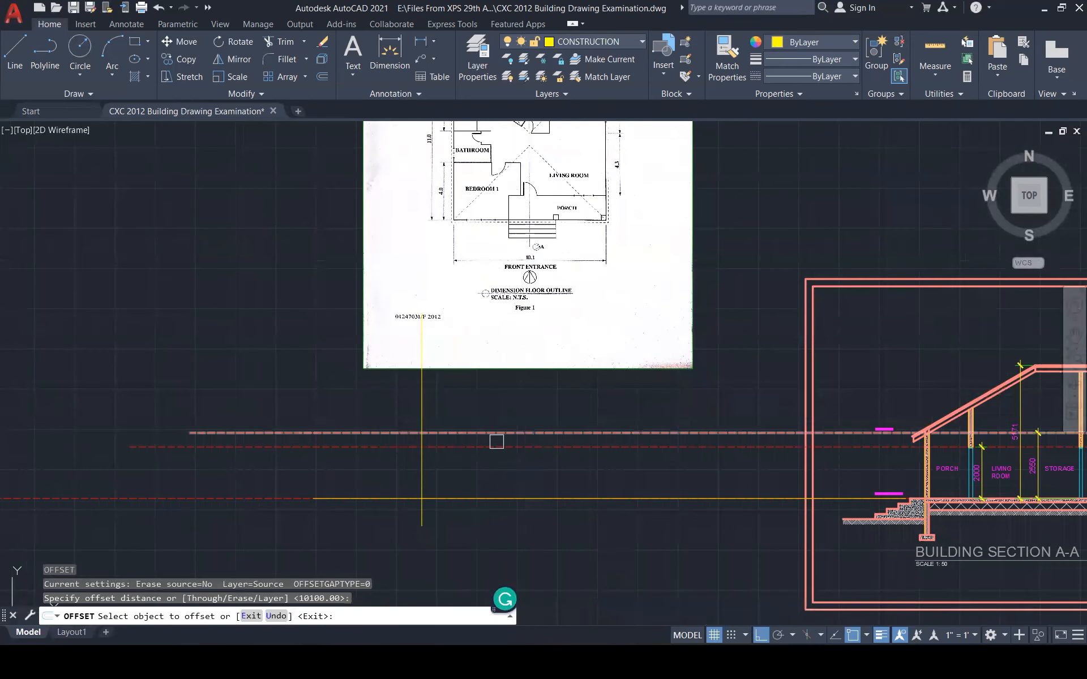
{"action": "left_click", "coordinate": [432, 486]}
{"action": "key", "text": "Escape"}
{"action": "key", "text": "Escape"}
{"action": "key", "text": "Escape"}
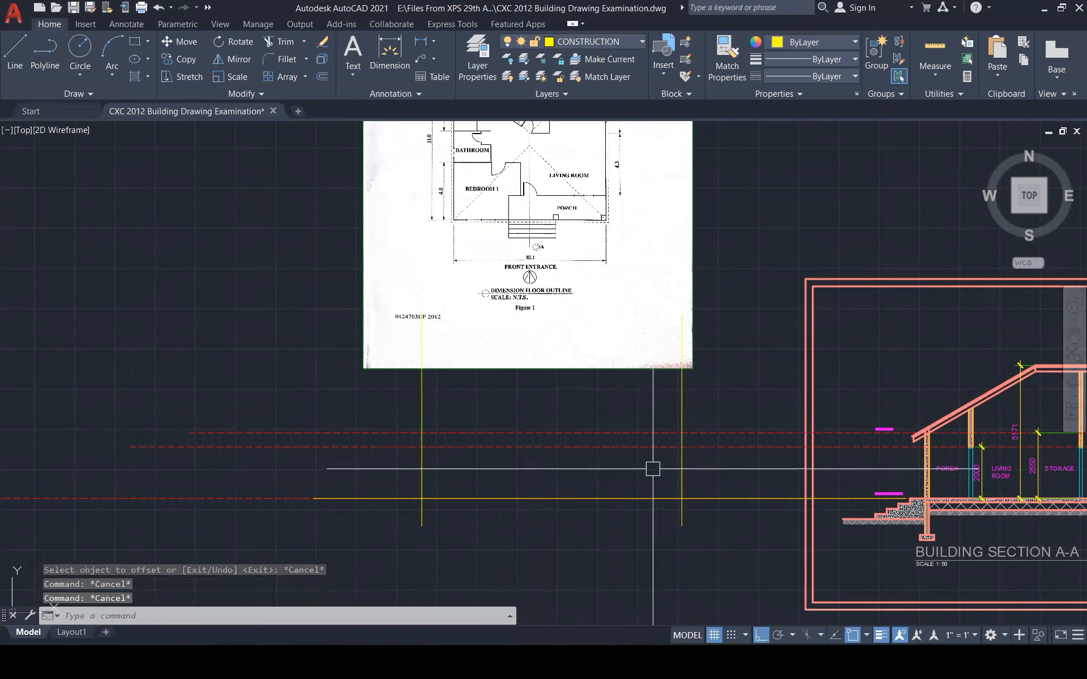
{"action": "key", "text": "Escape"}
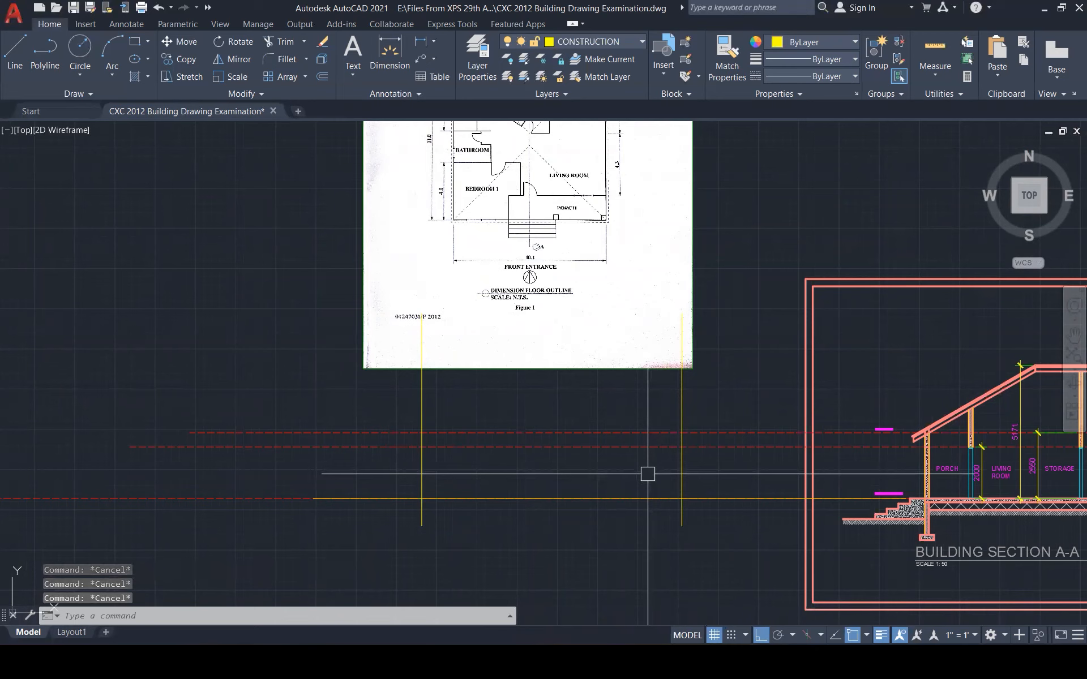
{"action": "key", "text": "Escape"}
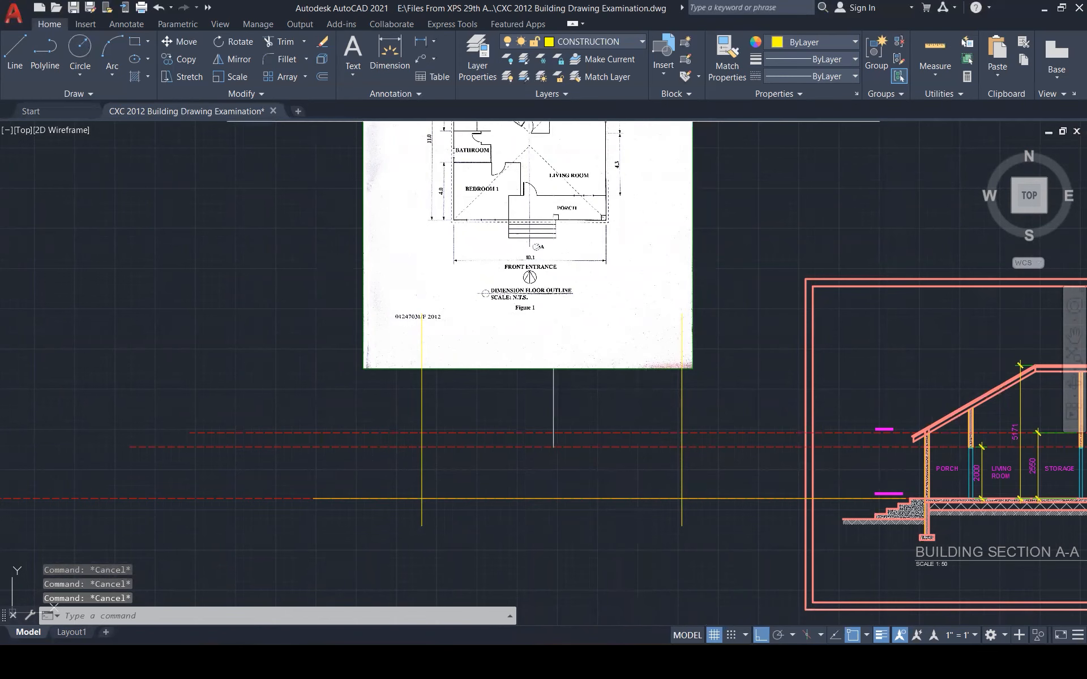
Highlight the front entrance, then draw a horizontal guide between the outer projection lines
{"action": "left_click_drag", "start_coordinate": [448, 250], "coordinate": [469, 271]}
{"action": "left_click_drag", "start_coordinate": [607, 264], "coordinate": [604, 255]}
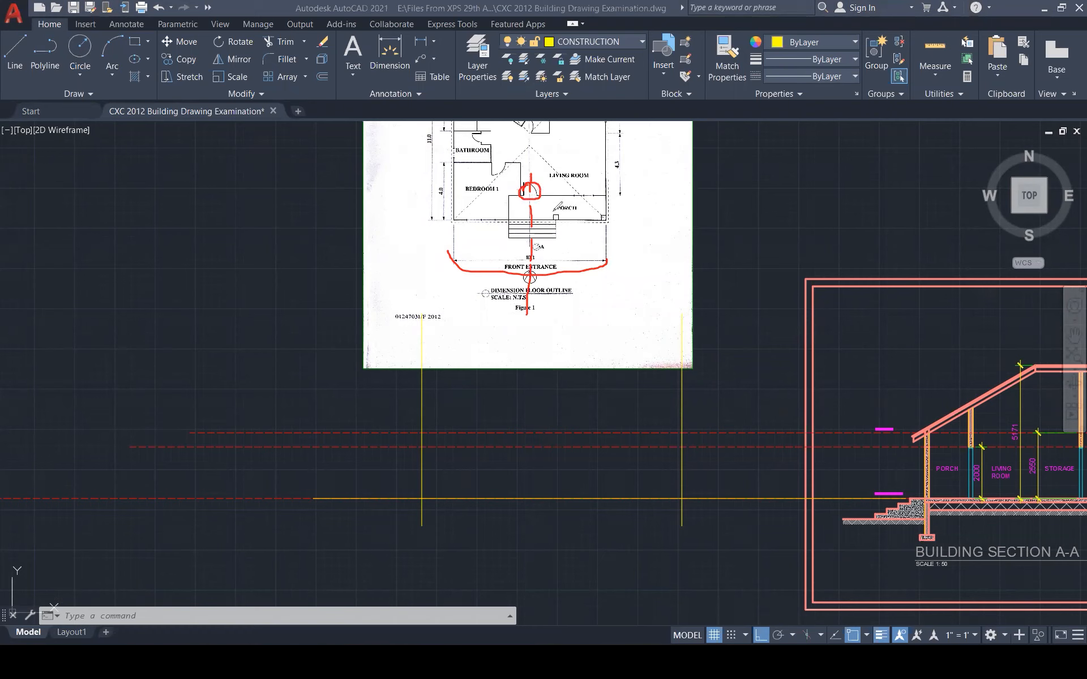
{"action": "key", "text": "e"}
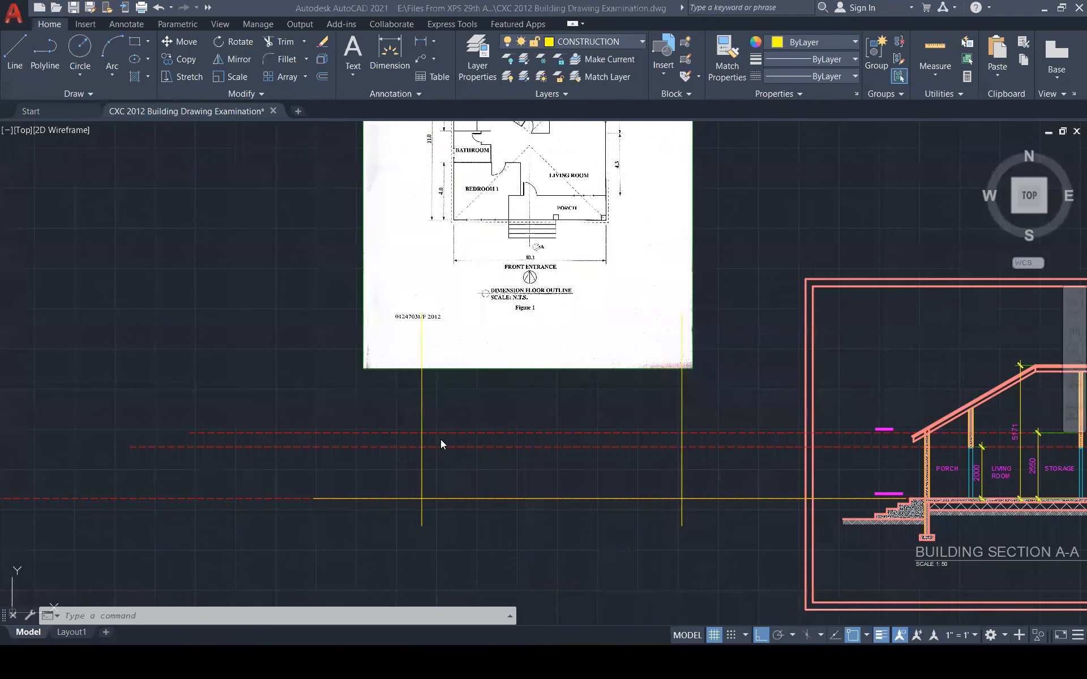
{"action": "type", "text": "l"}
{"action": "key", "text": "Return"}
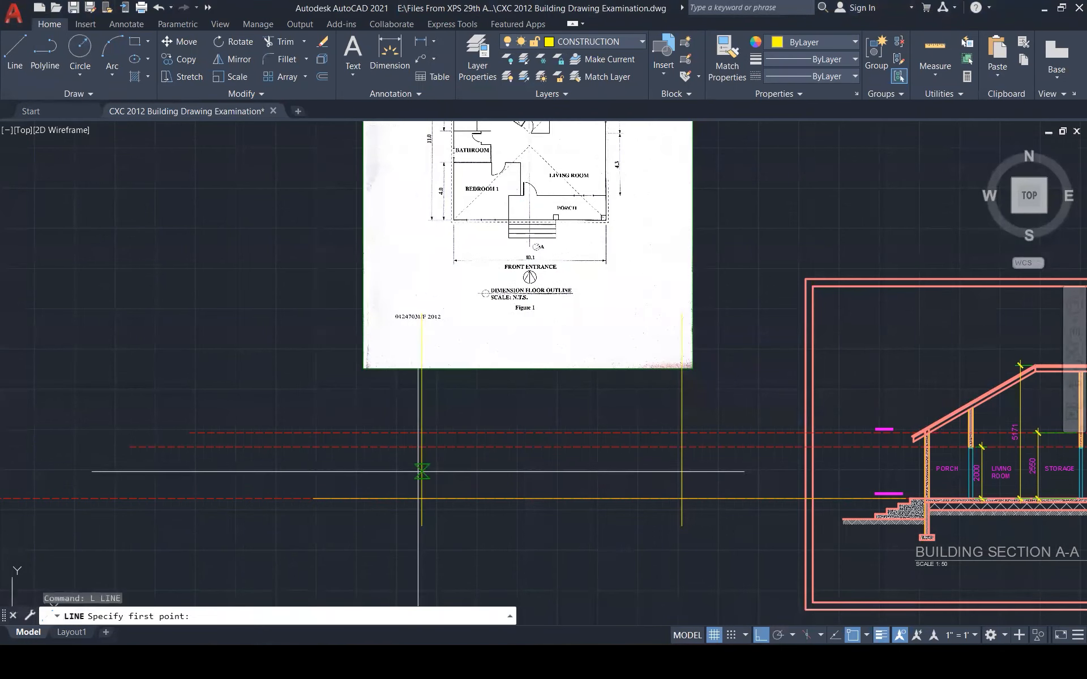
{"action": "left_click", "coordinate": [421, 478]}
{"action": "left_click", "coordinate": [682, 478]}
{"action": "key", "text": "Escape"}
Draw a vertical line through the entrance centre, stretched from the plan edge to below ground
{"action": "key", "text": "Return"}
{"action": "left_click", "coordinate": [552, 478]}
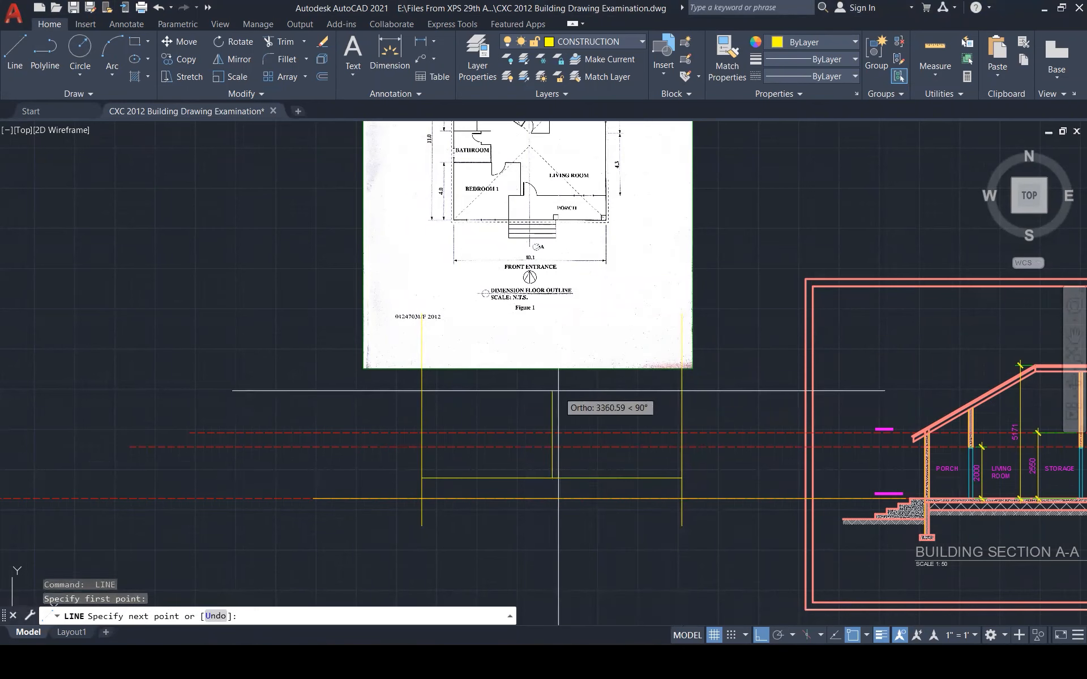
{"action": "left_click", "coordinate": [558, 391]}
{"action": "key", "text": "Escape"}
{"action": "left_click", "coordinate": [552, 399]}
{"action": "left_click", "coordinate": [552, 389]}
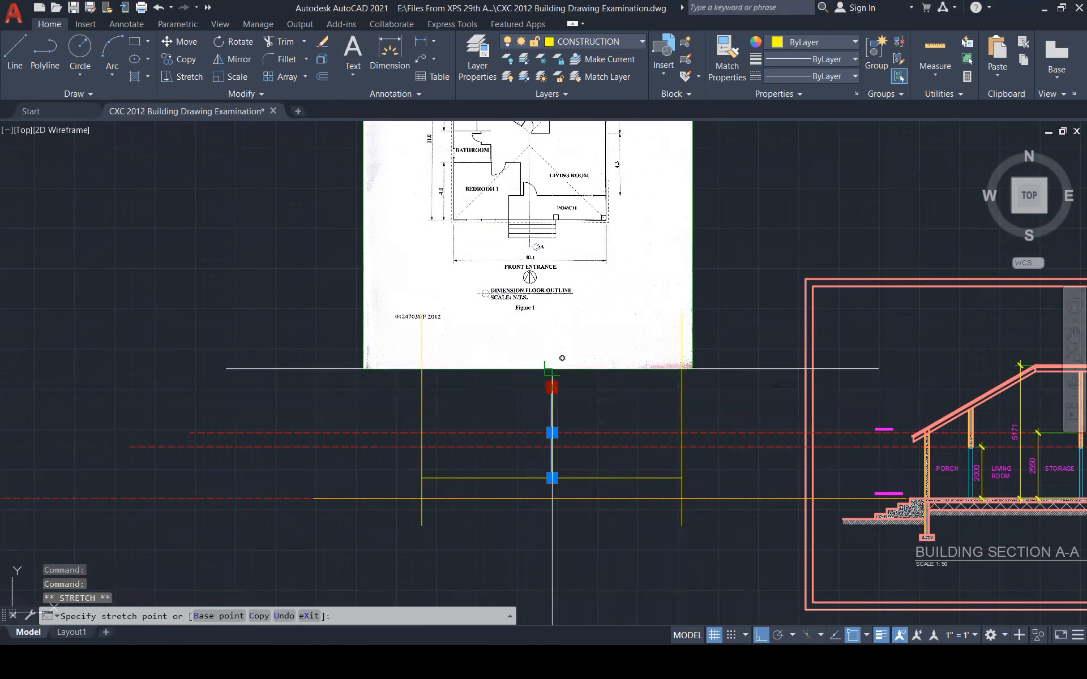
{"action": "left_click", "coordinate": [553, 319]}
{"action": "left_click", "coordinate": [552, 477]}
{"action": "left_click", "coordinate": [564, 549]}
{"action": "key", "text": "Escape"}
Erase the temporary horizontal guide line
{"action": "left_click", "coordinate": [598, 479]}
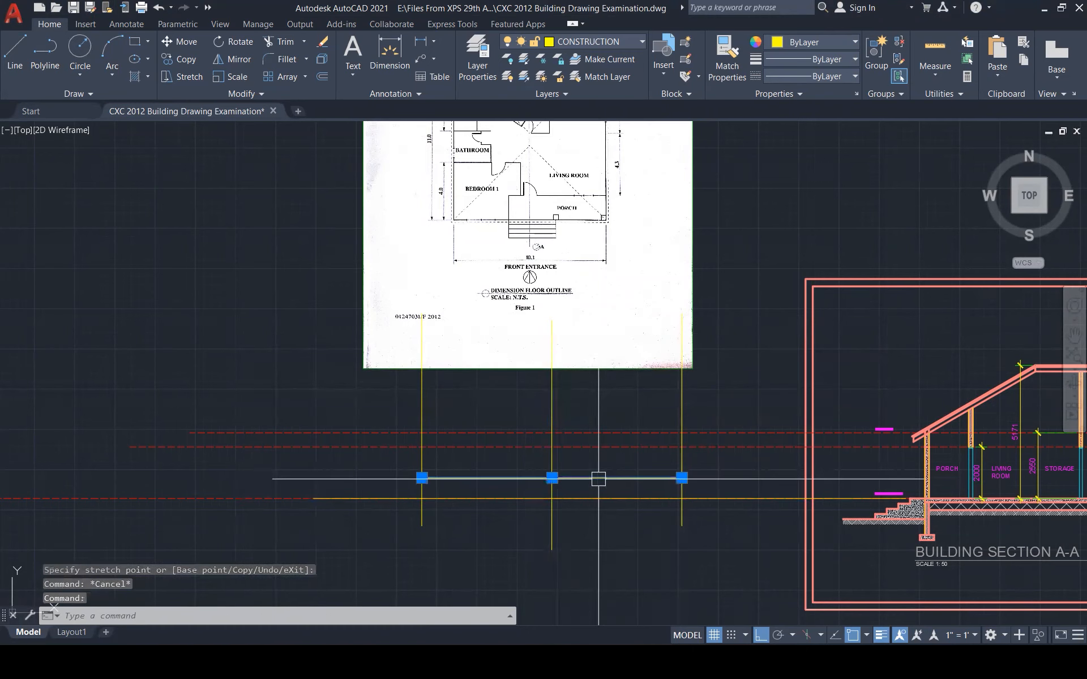
{"action": "key", "text": "Delete"}
{"action": "key", "text": "Escape"}
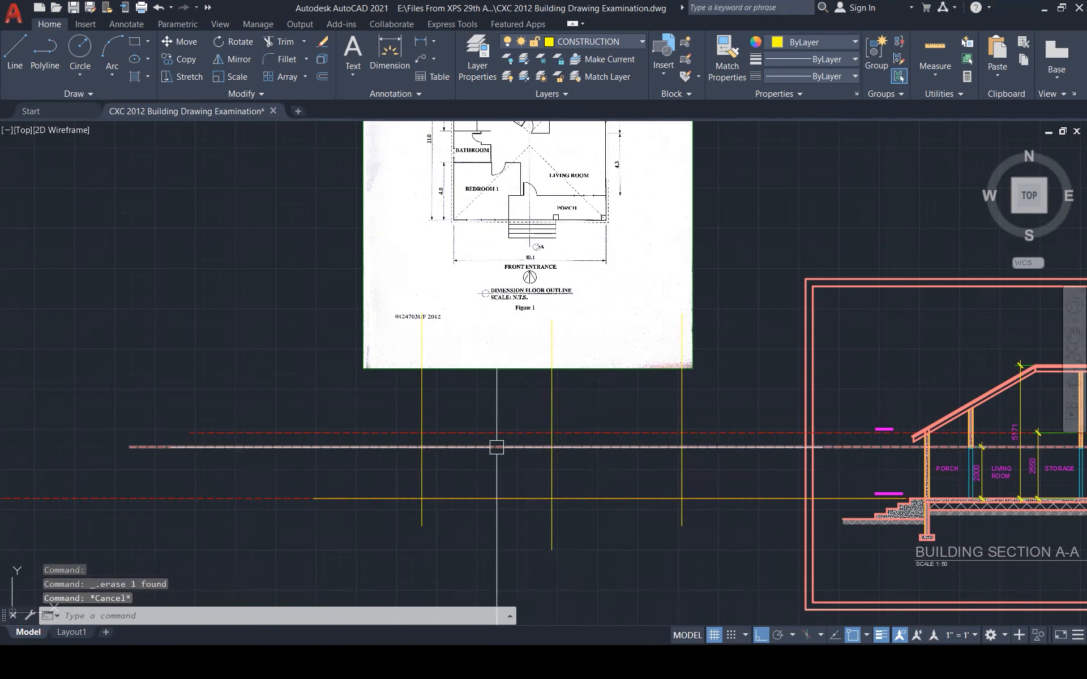
{"action": "key", "text": "Escape"}
{"action": "key", "text": "Escape"}
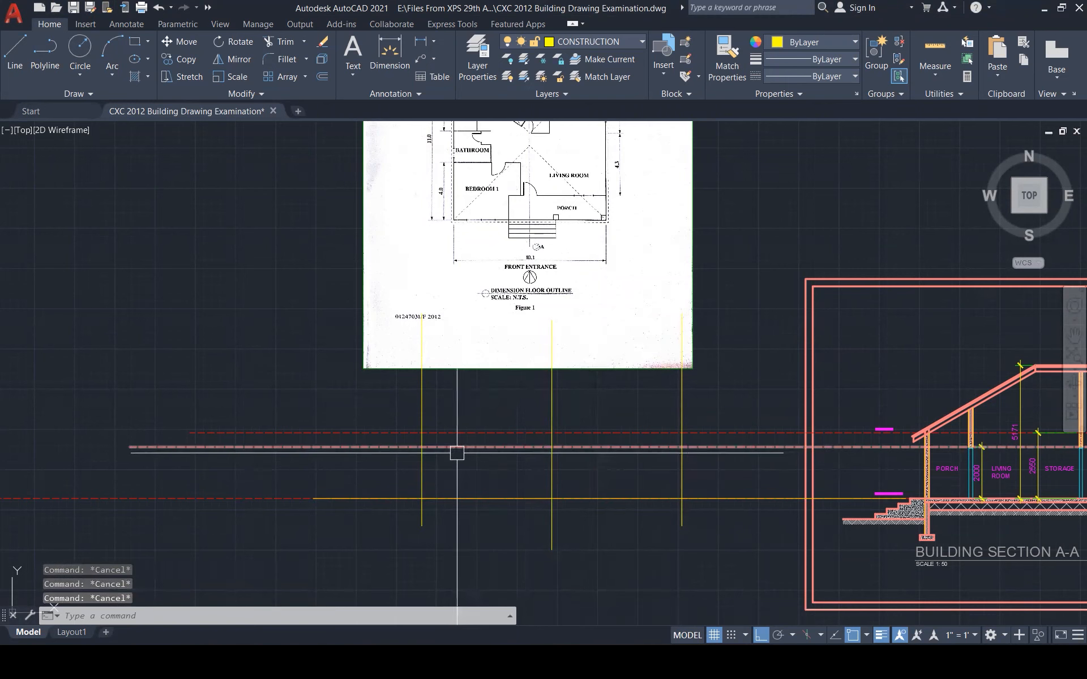
{"action": "scroll", "coordinate": [457, 450], "scroll_direction": "down", "scroll_amount": 5}
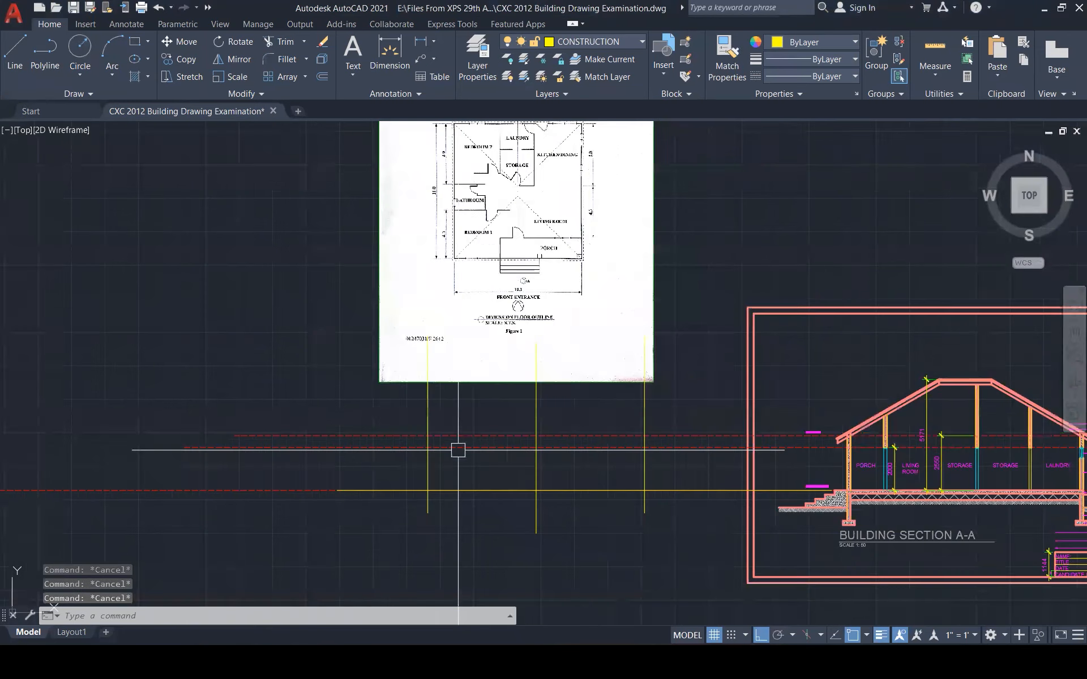
{"action": "scroll", "coordinate": [1008, 505], "scroll_direction": "up", "scroll_amount": 5}
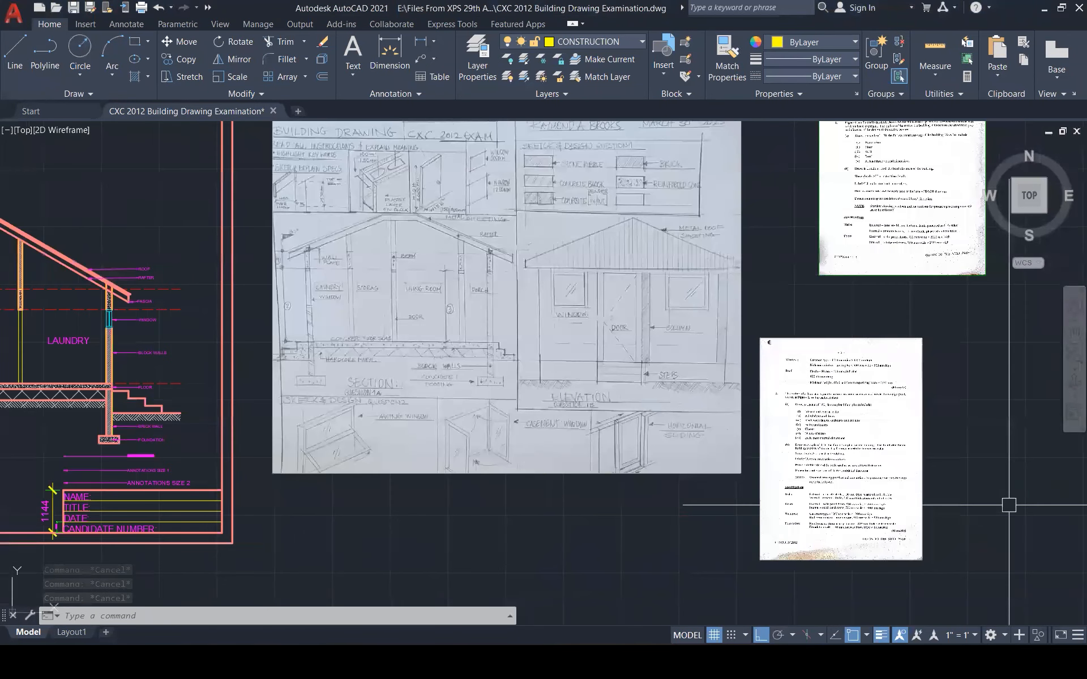
{"action": "scroll", "coordinate": [902, 527], "scroll_direction": "up", "scroll_amount": 5}
{"action": "scroll", "coordinate": [879, 527], "scroll_direction": "up", "scroll_amount": 2}
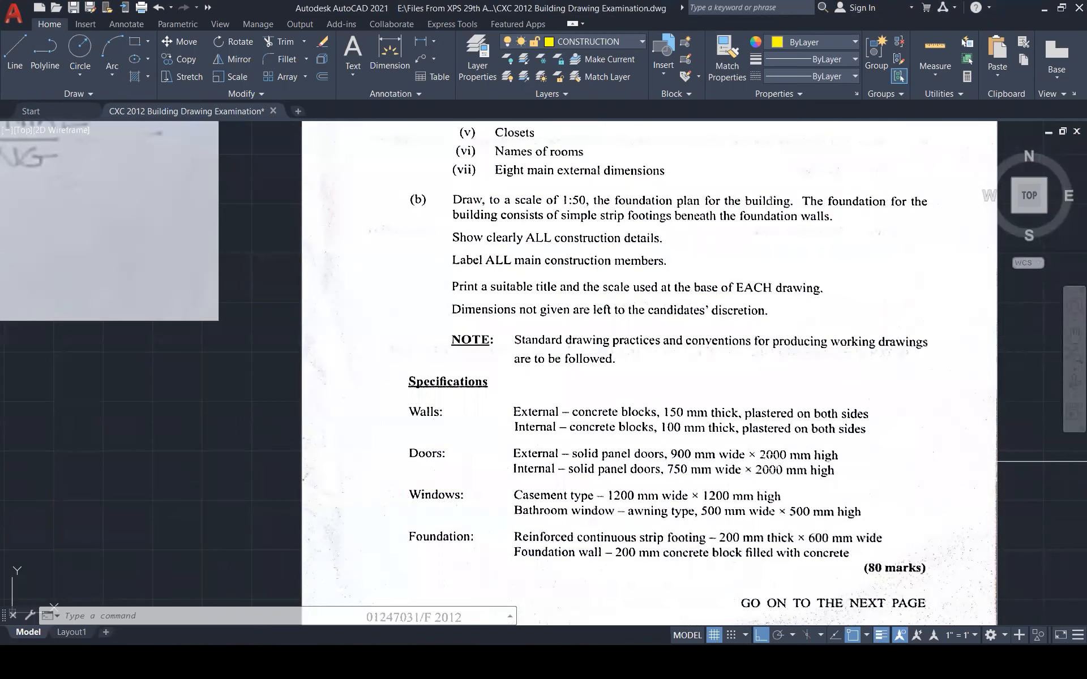
{"action": "scroll", "coordinate": [937, 456], "scroll_direction": "down", "scroll_amount": 9}
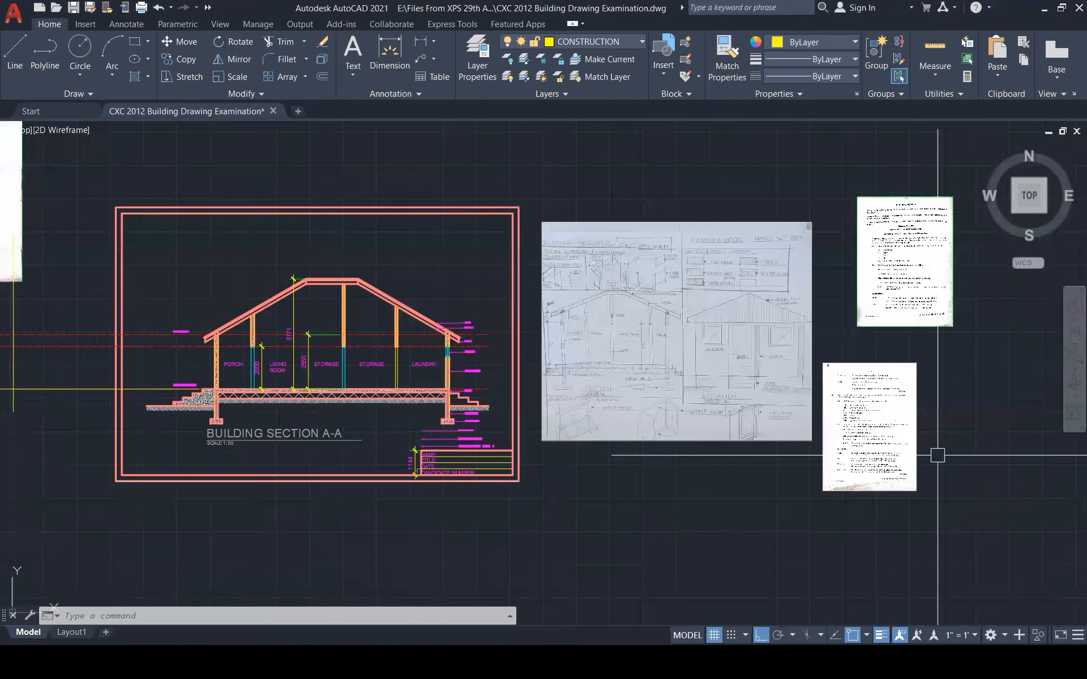
{"action": "scroll", "coordinate": [937, 456], "scroll_direction": "down", "scroll_amount": 4}
{"action": "scroll", "coordinate": [528, 405], "scroll_direction": "up", "scroll_amount": 6}
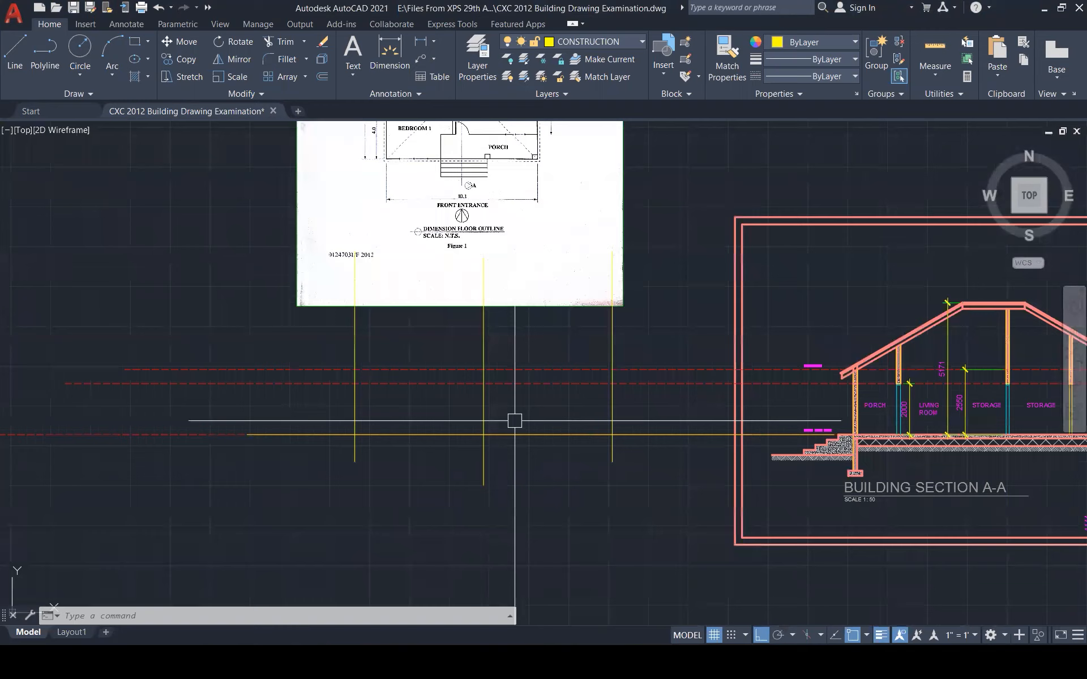
Offset the centre projection line 450 to each side to form the door jambs
{"action": "key", "text": "Escape"}
{"action": "key", "text": "Escape"}
{"action": "type", "text": "o"}
{"action": "key", "text": "Return"}
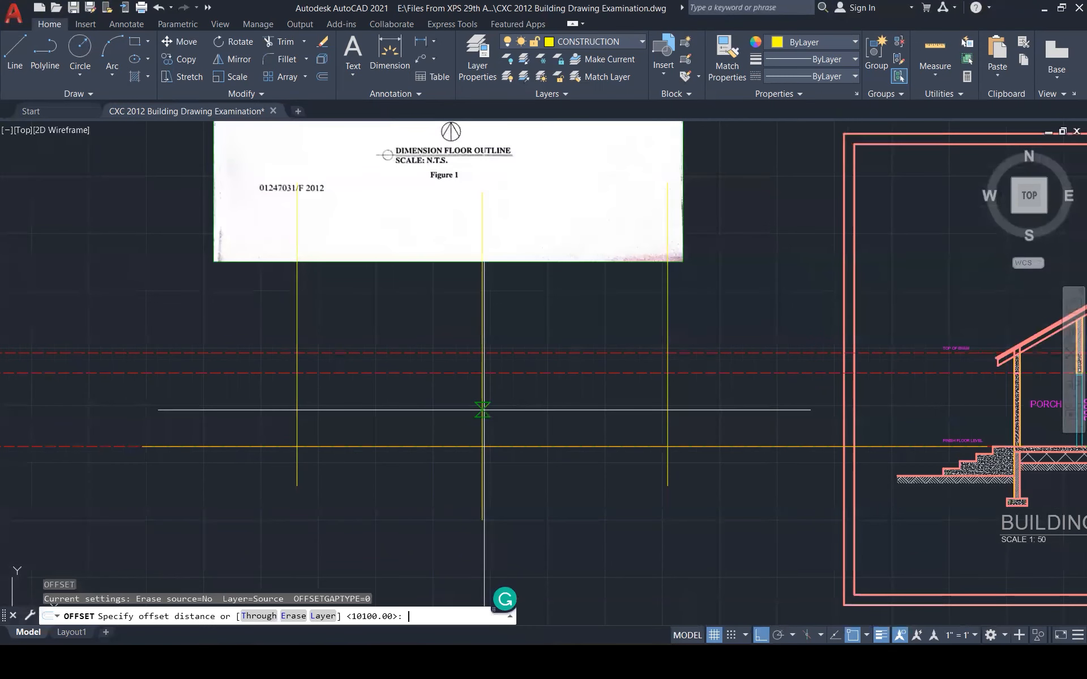
{"action": "type", "text": "450"}
{"action": "key", "text": "Return"}
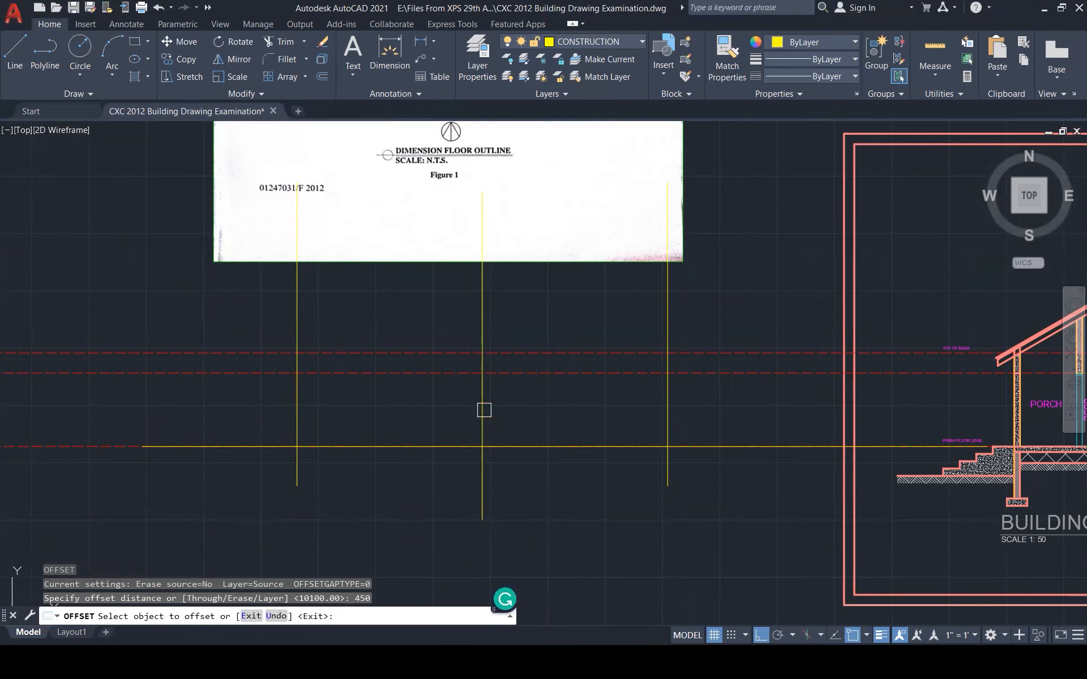
{"action": "left_click", "coordinate": [482, 409]}
{"action": "left_click", "coordinate": [402, 405]}
{"action": "left_click", "coordinate": [481, 400]}
{"action": "left_click", "coordinate": [514, 407]}
{"action": "key", "text": "Escape"}
{"action": "key", "text": "Escape"}
{"action": "key", "text": "Escape"}
Draw the door head line between the jambs and delete the centre projection line
{"action": "scroll", "coordinate": [484, 378], "scroll_direction": "up", "scroll_amount": 5}
{"action": "type", "text": "l"}
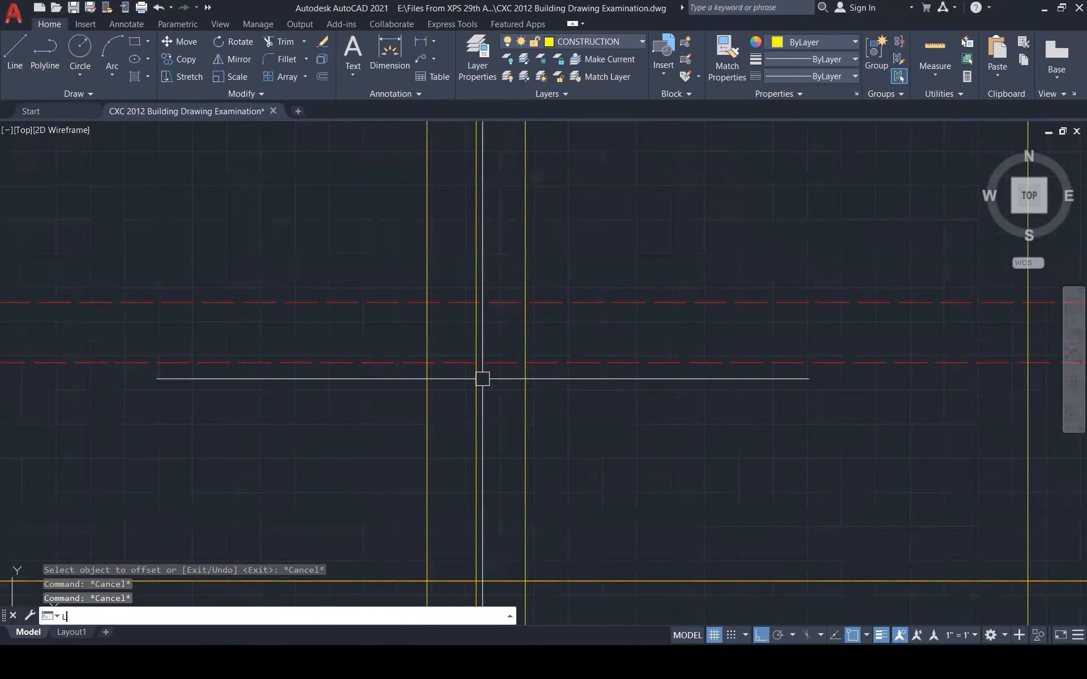
{"action": "key", "text": "Return"}
{"action": "left_click", "coordinate": [426, 363]}
{"action": "left_click", "coordinate": [515, 363]}
{"action": "key", "text": "Escape"}
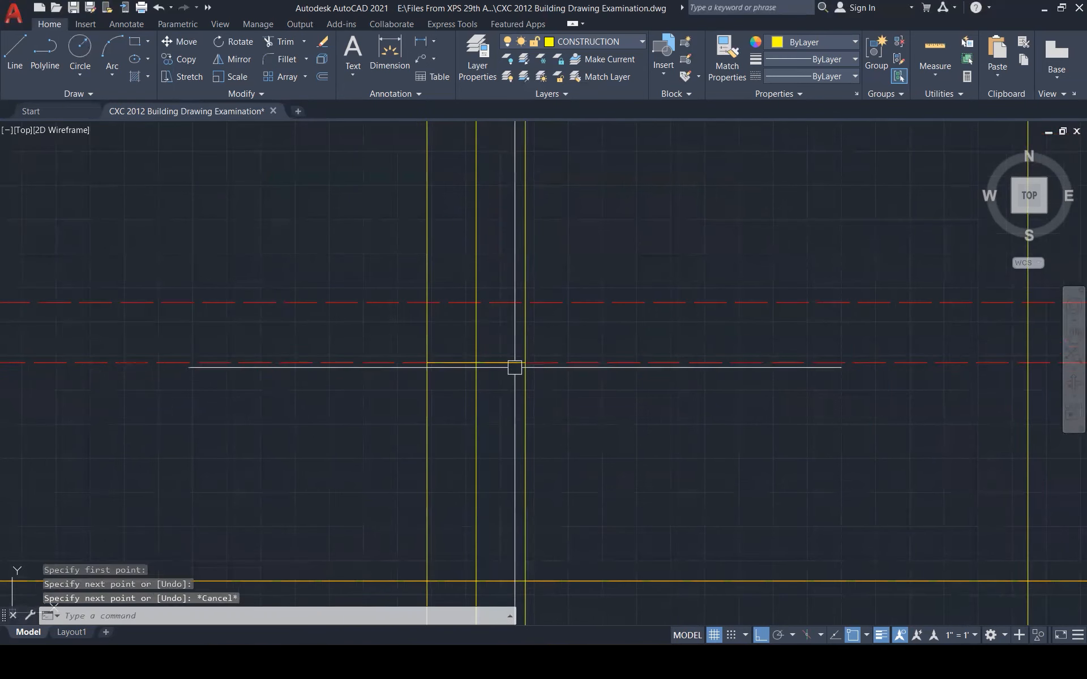
{"action": "left_click", "coordinate": [476, 380]}
{"action": "key", "text": "Delete"}
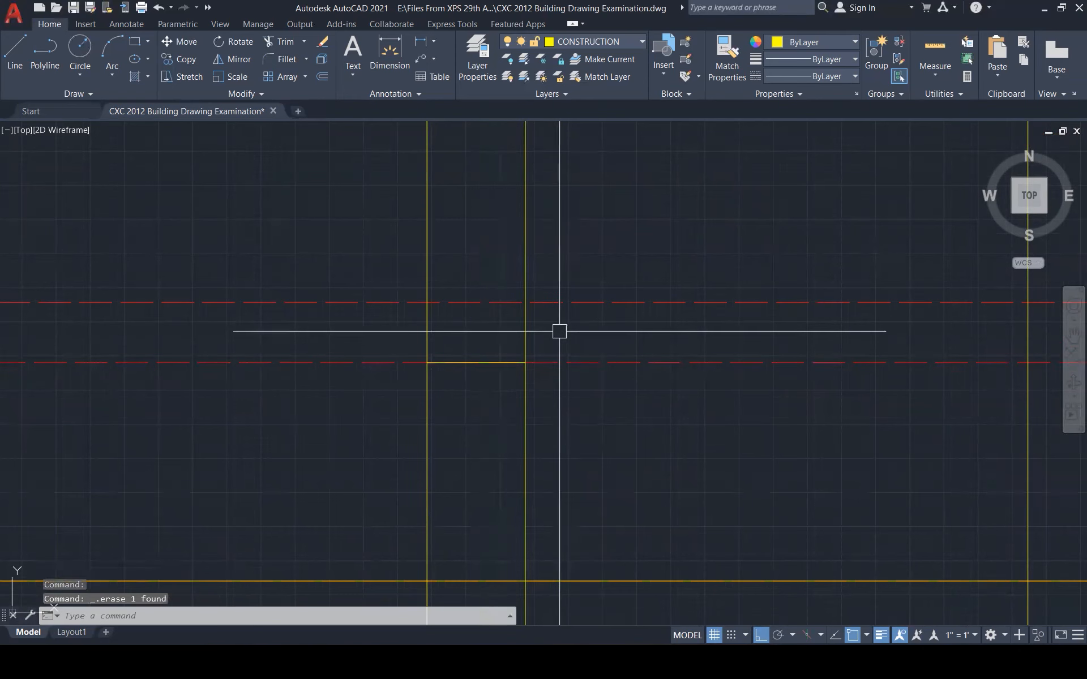
Trim the jambs above the door head and delete the leftover vertical pieces
{"action": "type", "text": "tr"}
{"action": "key", "text": "Return"}
{"action": "left_click", "coordinate": [526, 334]}
{"action": "left_click", "coordinate": [426, 333]}
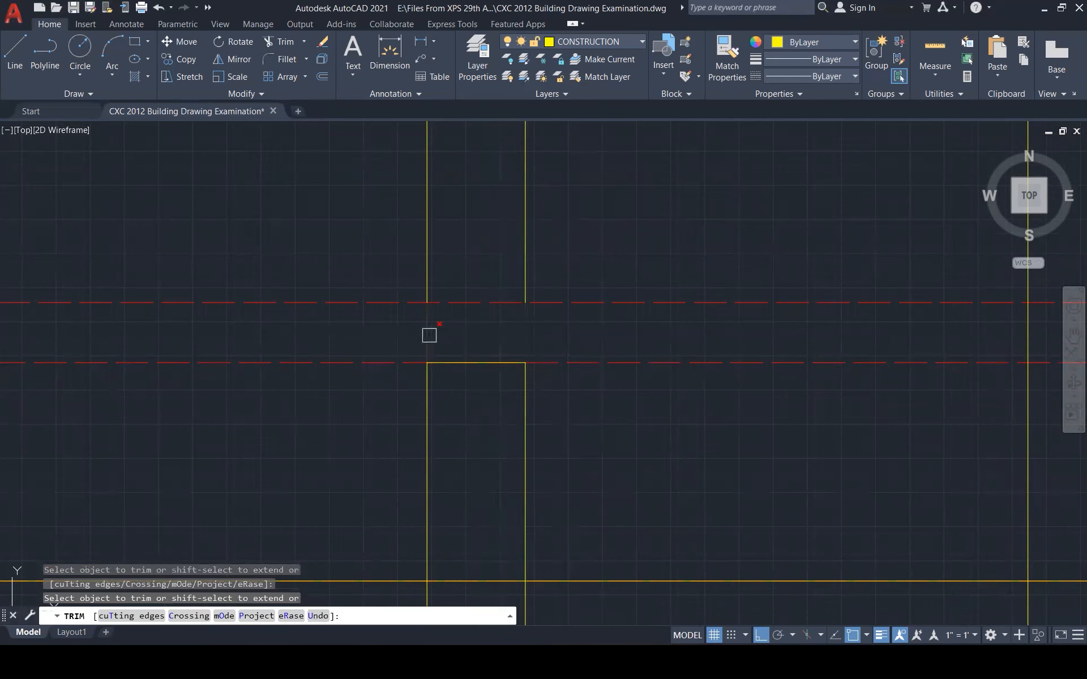
{"action": "key", "text": "Escape"}
{"action": "left_click", "coordinate": [527, 257]}
{"action": "left_click", "coordinate": [386, 235]}
{"action": "key", "text": "Delete"}
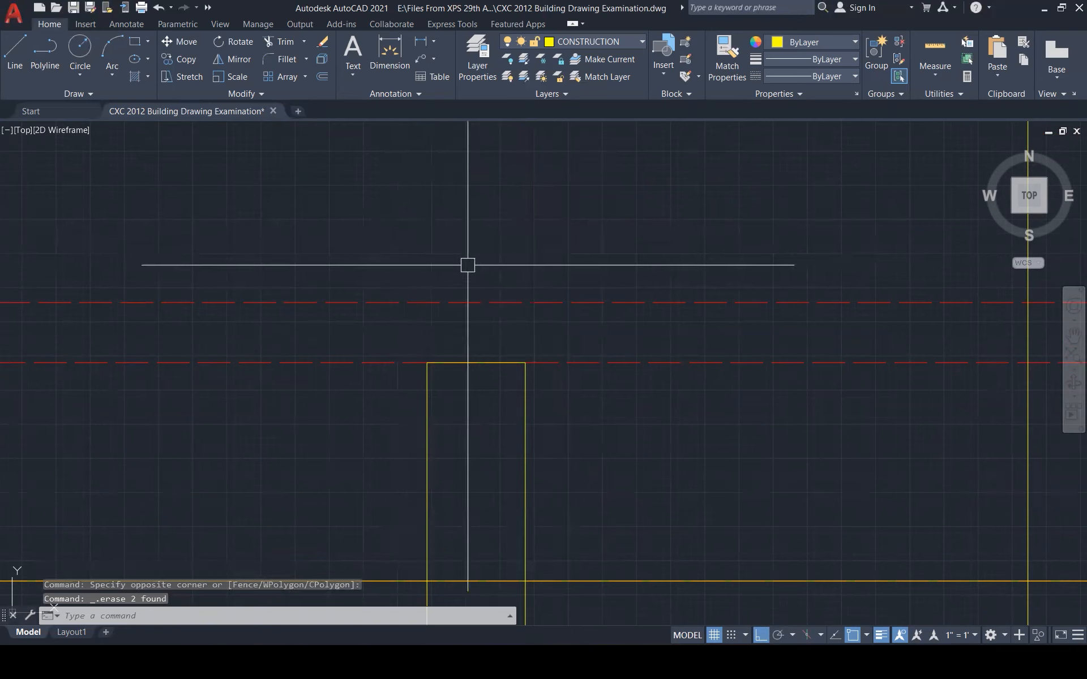
Trim the door jamb below the floor line
{"action": "scroll", "coordinate": [605, 348], "scroll_direction": "down", "scroll_amount": 3}
{"action": "type", "text": "tr"}
{"action": "key", "text": "Return"}
{"action": "left_click", "coordinate": [573, 478]}
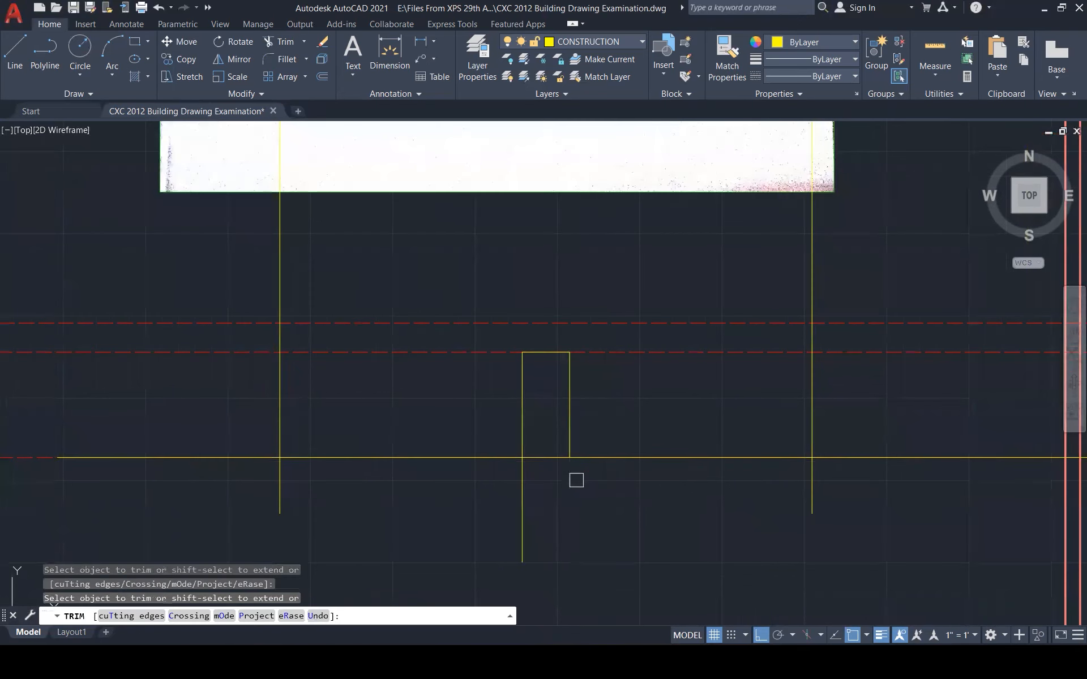
{"action": "key", "text": "Escape"}
{"action": "key", "text": "Escape"}
{"action": "key", "text": "Escape"}
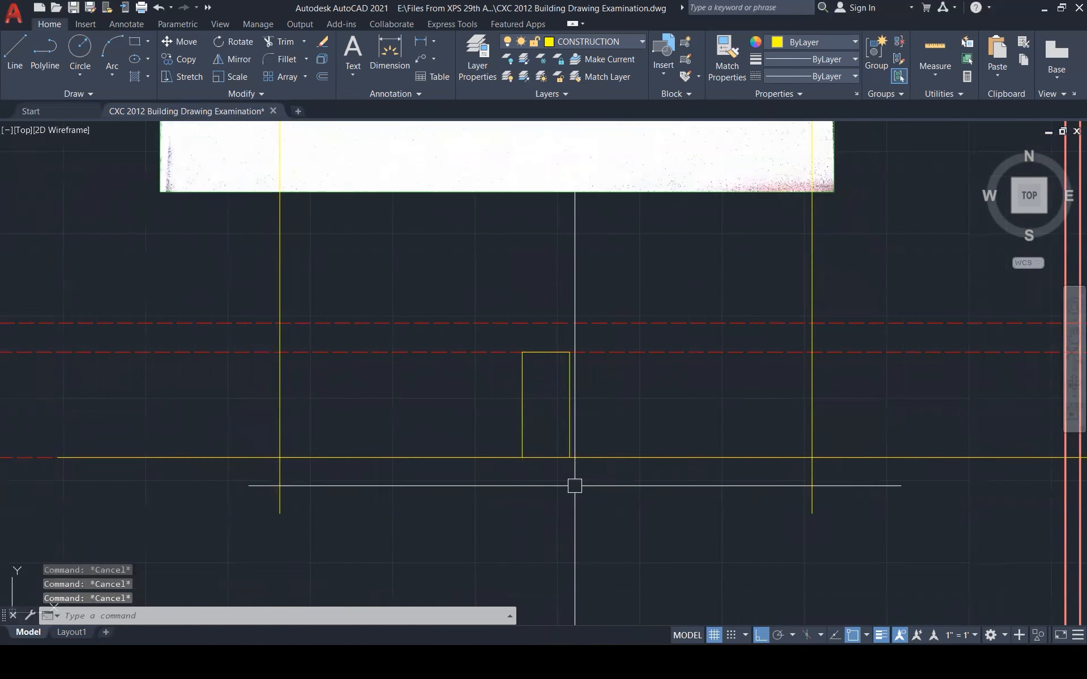
Offset both door jambs 50 inward to create the inner frame
{"action": "type", "text": "o"}
{"action": "key", "text": "Return"}
{"action": "type", "text": "50"}
{"action": "key", "text": "Return"}
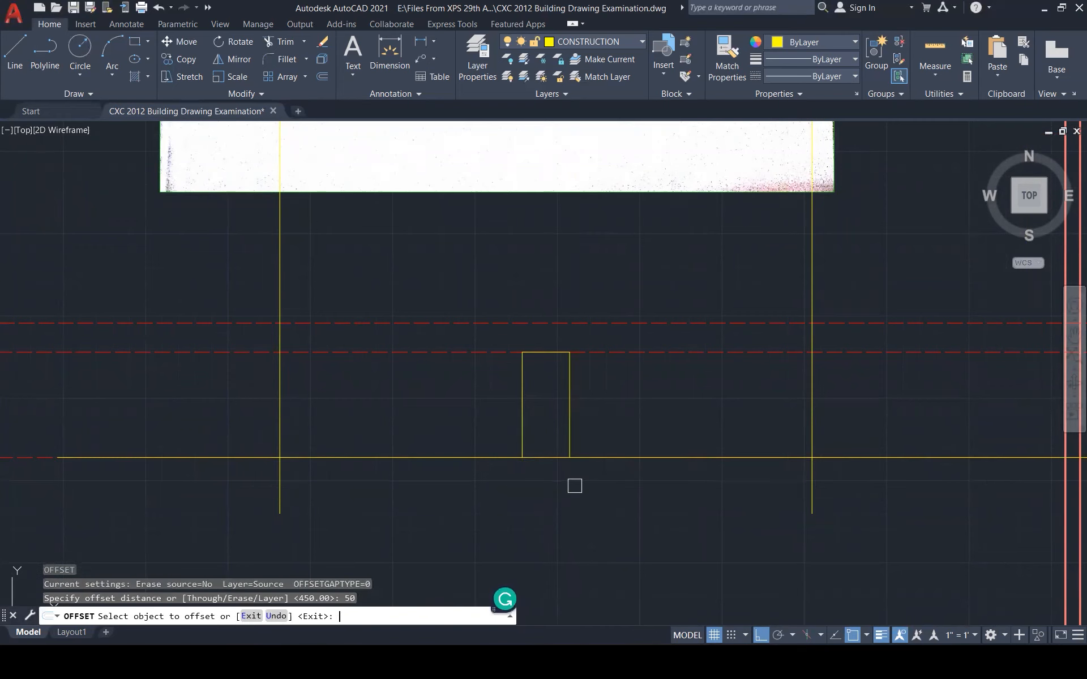
{"action": "left_click", "coordinate": [569, 425]}
{"action": "left_click", "coordinate": [540, 403]}
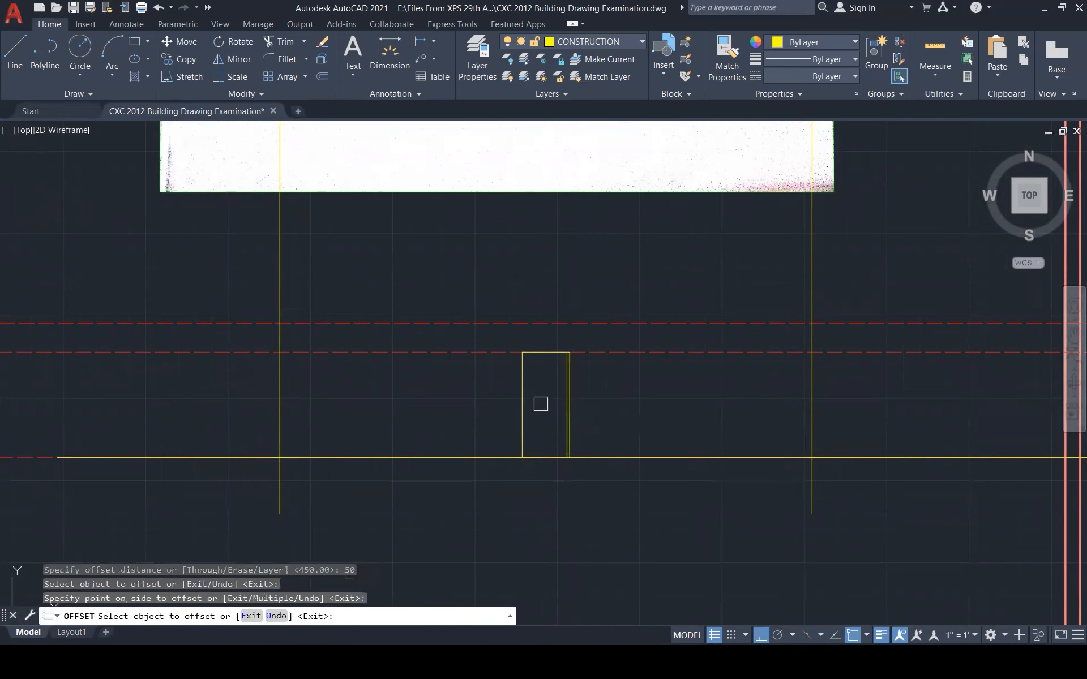
{"action": "scroll", "coordinate": [542, 350], "scroll_direction": "up", "scroll_amount": 3}
{"action": "left_click", "coordinate": [511, 394]}
{"action": "left_click", "coordinate": [538, 403]}
{"action": "key", "text": "Escape"}
{"action": "key", "text": "Escape"}
{"action": "key", "text": "Escape"}
Fillet the inner frame's top corners so the lines meet cleanly
{"action": "type", "text": "f"}
{"action": "key", "text": "space"}
{"action": "left_click", "coordinate": [525, 359]}
{"action": "left_click", "coordinate": [514, 373]}
{"action": "key", "text": "space"}
{"action": "left_click", "coordinate": [547, 361]}
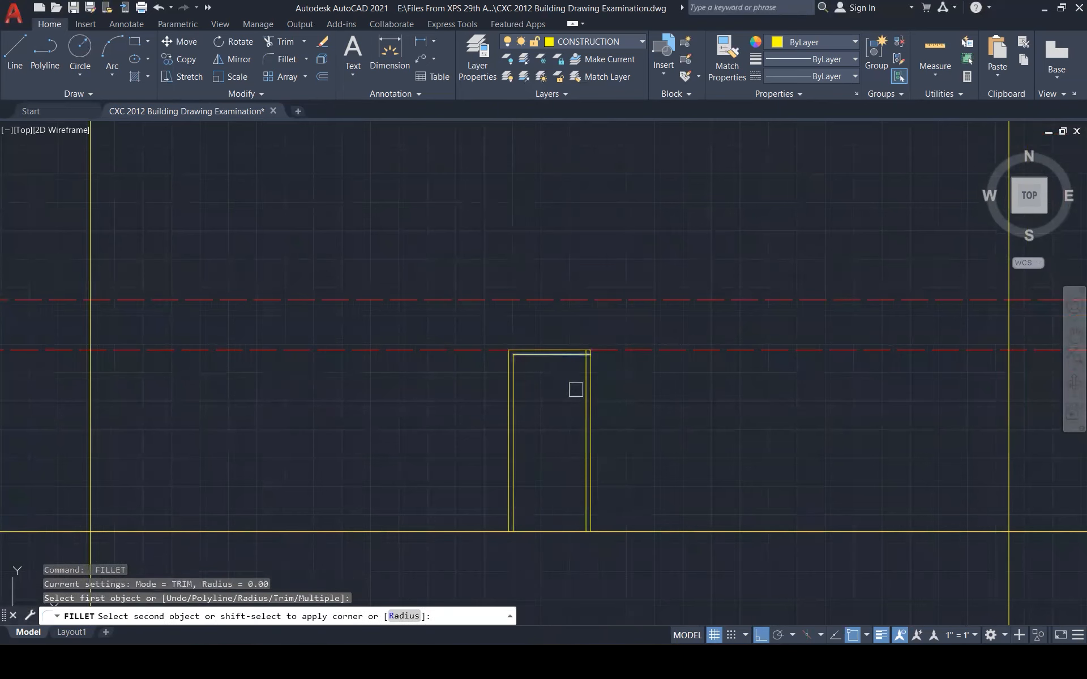
{"action": "key", "text": "Escape"}
{"action": "key", "text": "Escape"}
Select the inner door-frame lines and open the Layer list
{"action": "left_click", "coordinate": [480, 331]}
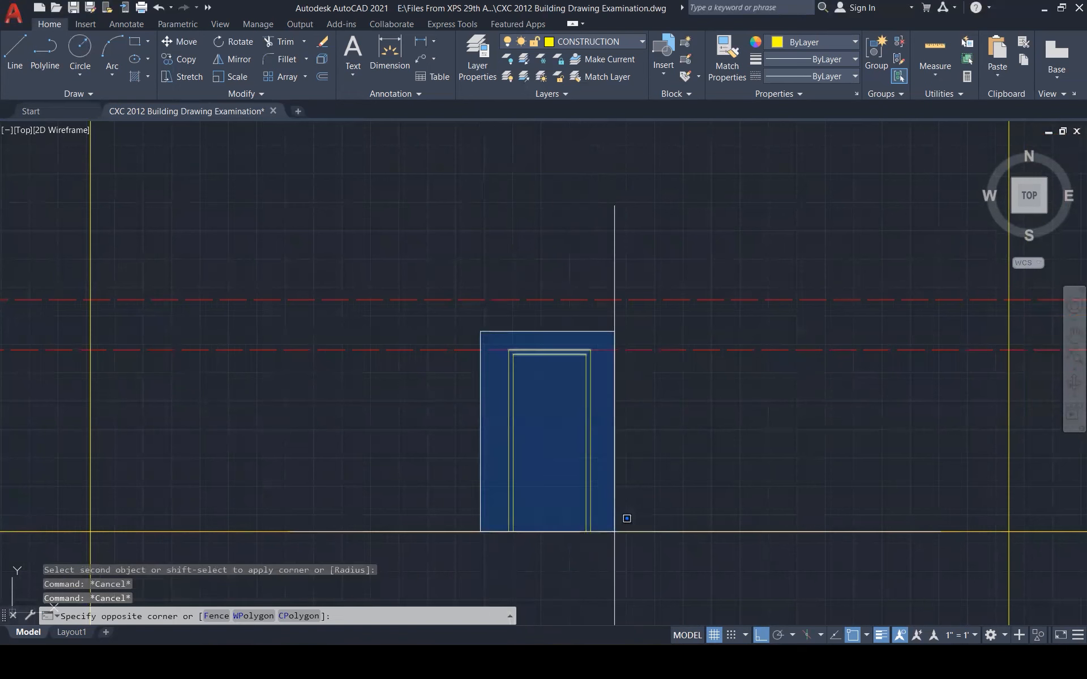
{"action": "left_click", "coordinate": [614, 531]}
{"action": "left_click", "coordinate": [559, 42]}
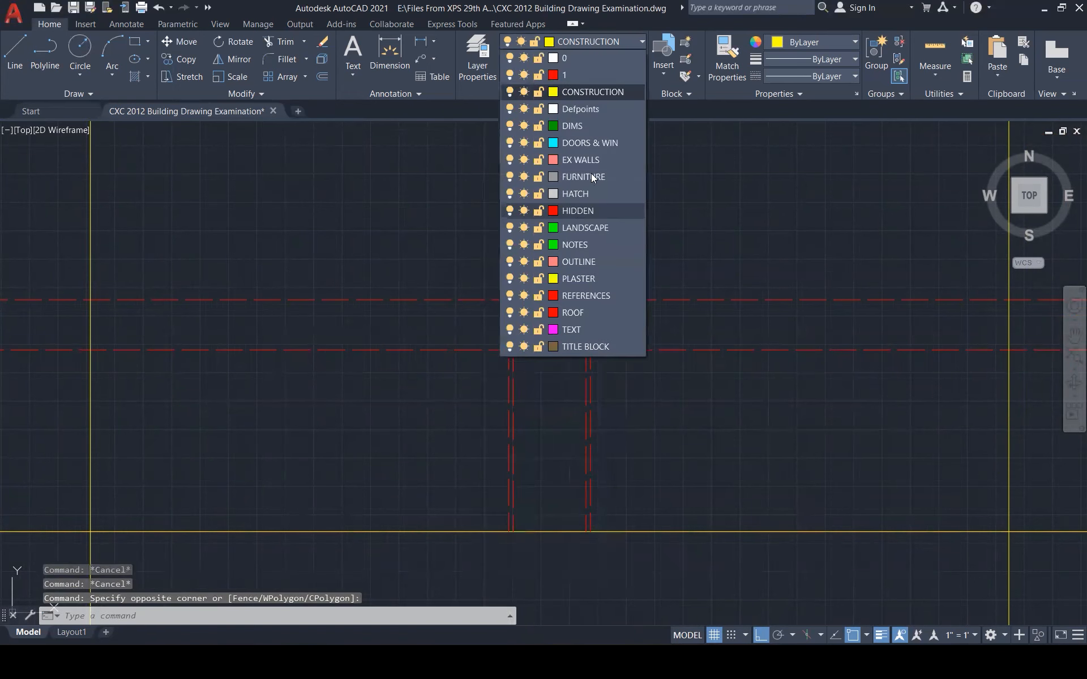
Move the door frame to the DOORS & WIN layer and clear the red lines over the floor-plan scan
{"action": "left_click", "coordinate": [600, 144]}
{"action": "key", "text": "Escape"}
{"action": "scroll", "coordinate": [566, 323], "scroll_direction": "down", "scroll_amount": 6}
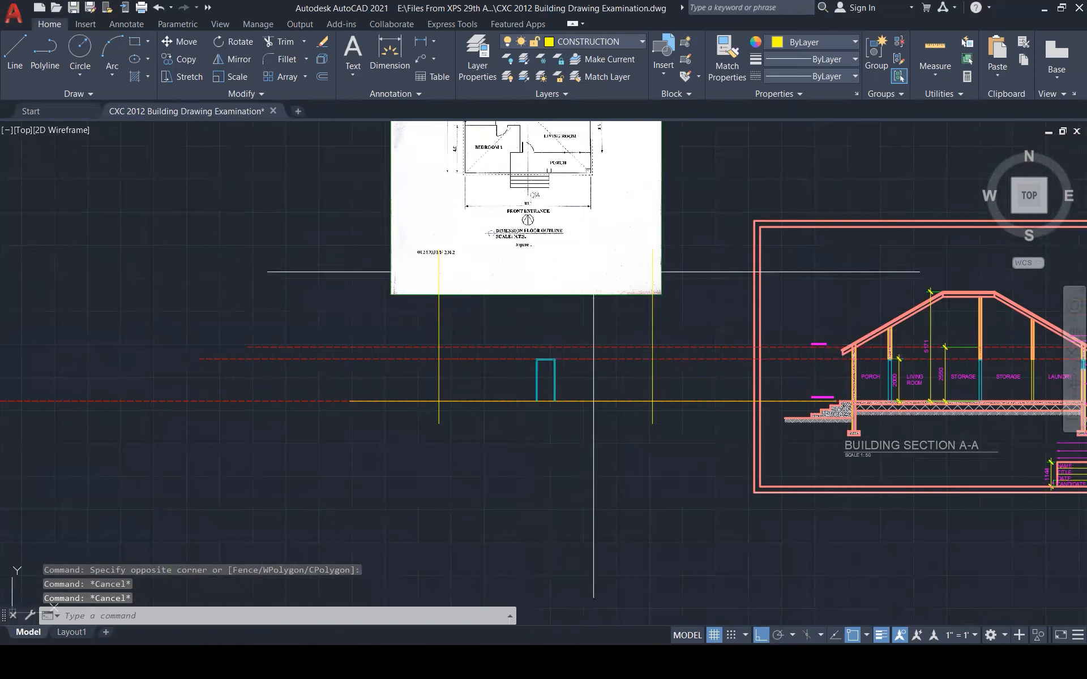
{"action": "scroll", "coordinate": [571, 222], "scroll_direction": "down", "scroll_amount": 1}
{"action": "scroll", "coordinate": [572, 195], "scroll_direction": "up", "scroll_amount": 1}
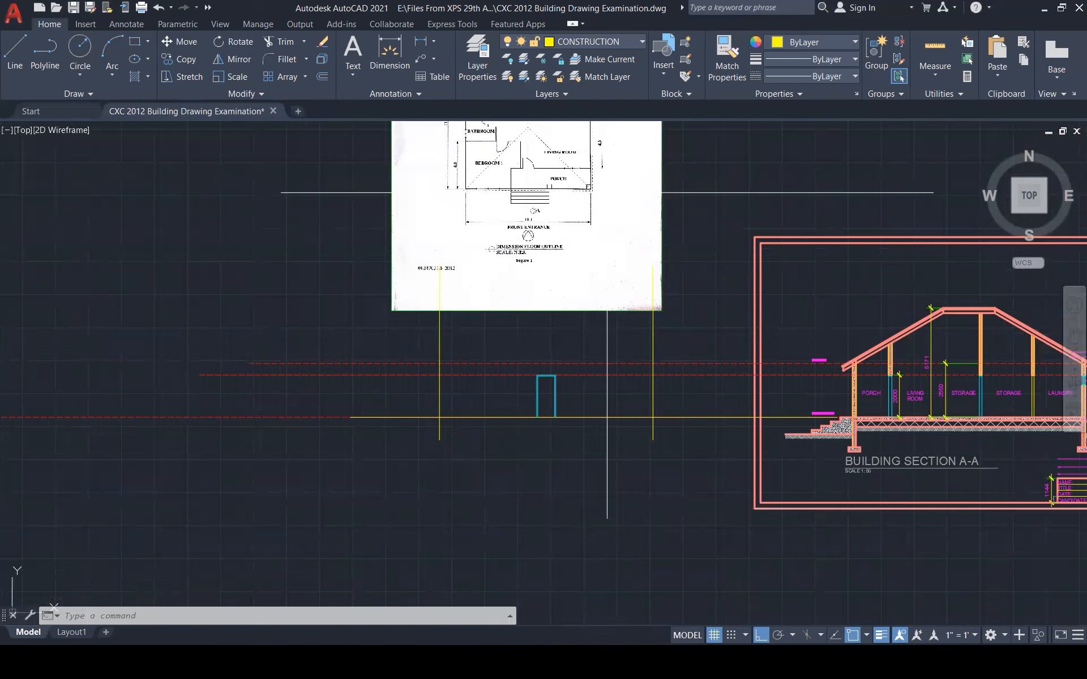
{"action": "scroll", "coordinate": [606, 517], "scroll_direction": "down", "scroll_amount": 2}
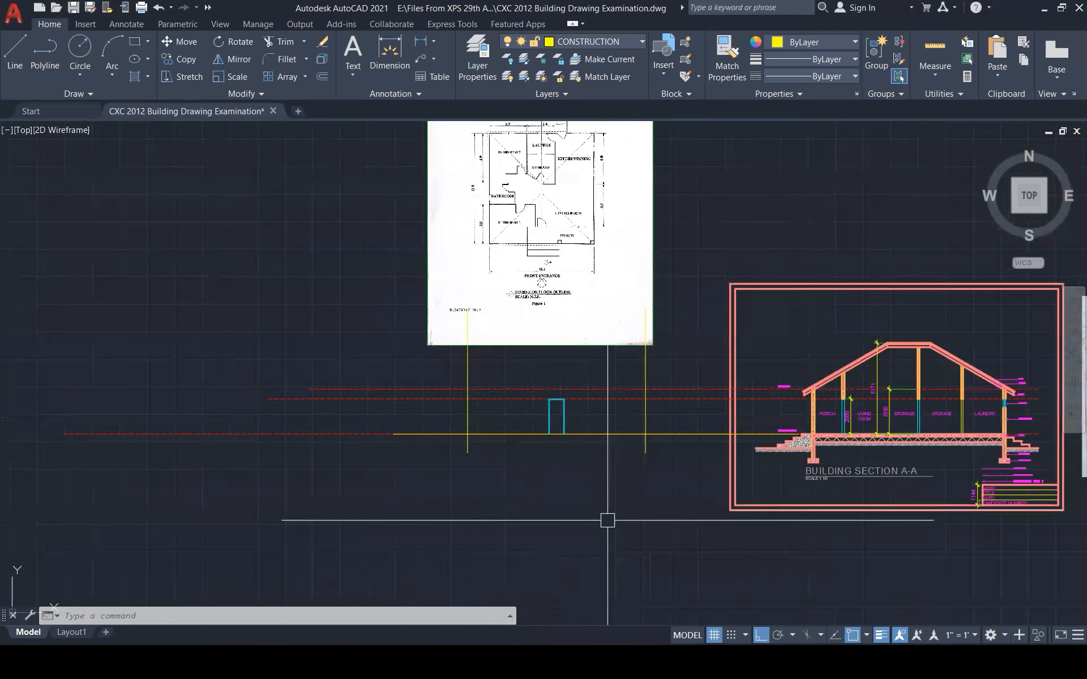
{"action": "scroll", "coordinate": [545, 183], "scroll_direction": "up", "scroll_amount": 4}
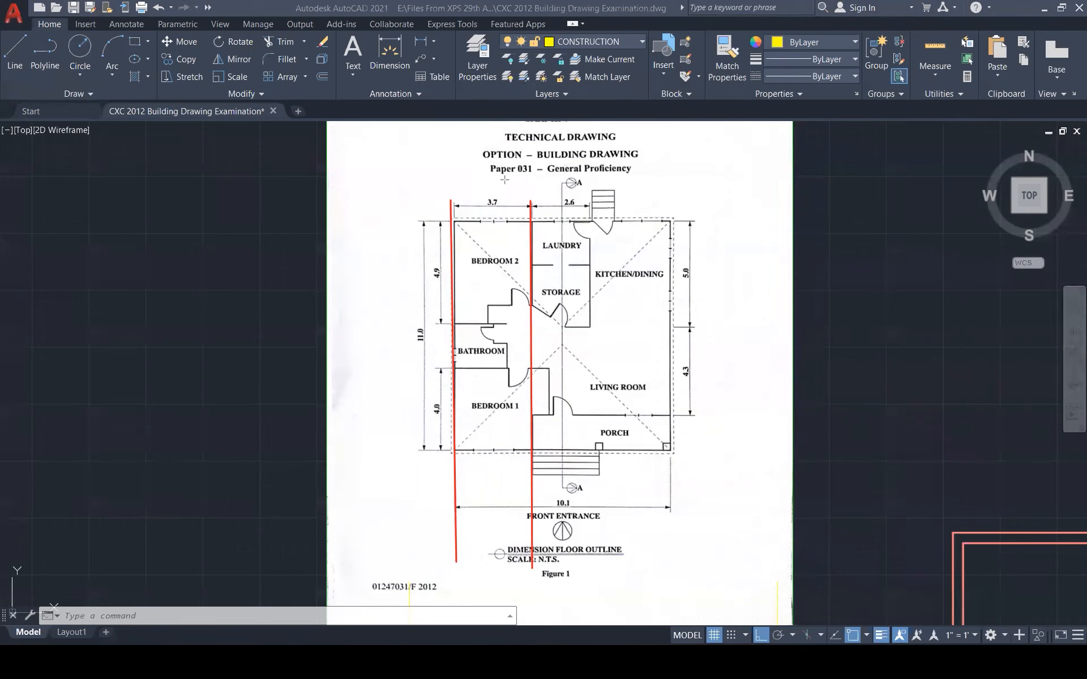
{"action": "key", "text": "Escape"}
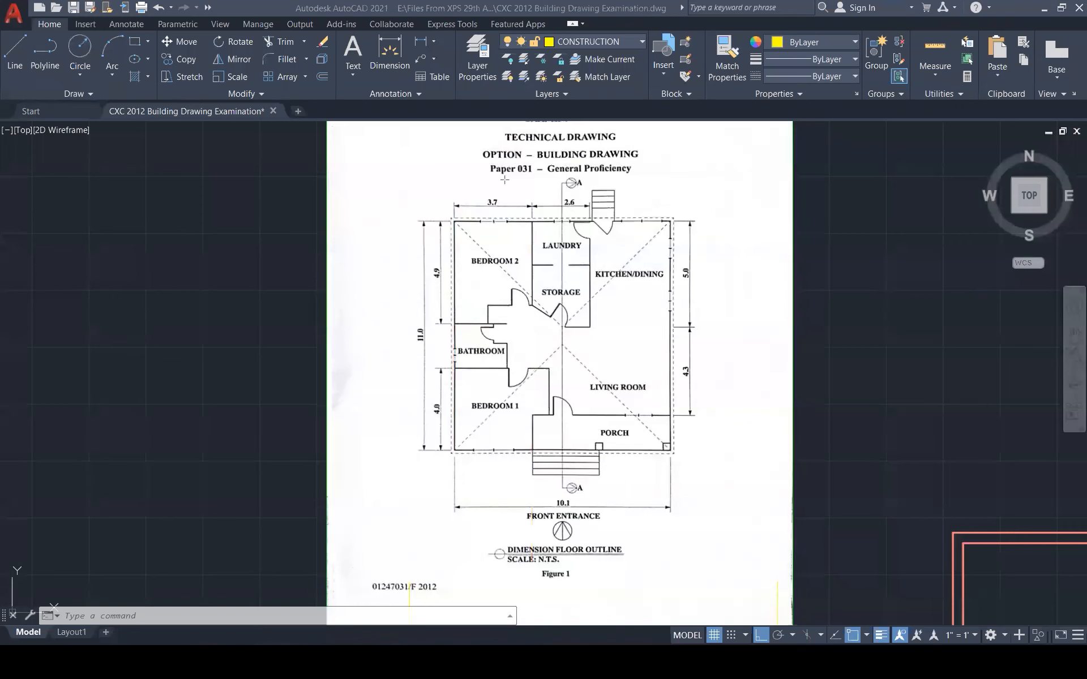
{"action": "scroll", "coordinate": [628, 210], "scroll_direction": "down", "scroll_amount": 4}
{"action": "scroll", "coordinate": [550, 458], "scroll_direction": "up", "scroll_amount": 1}
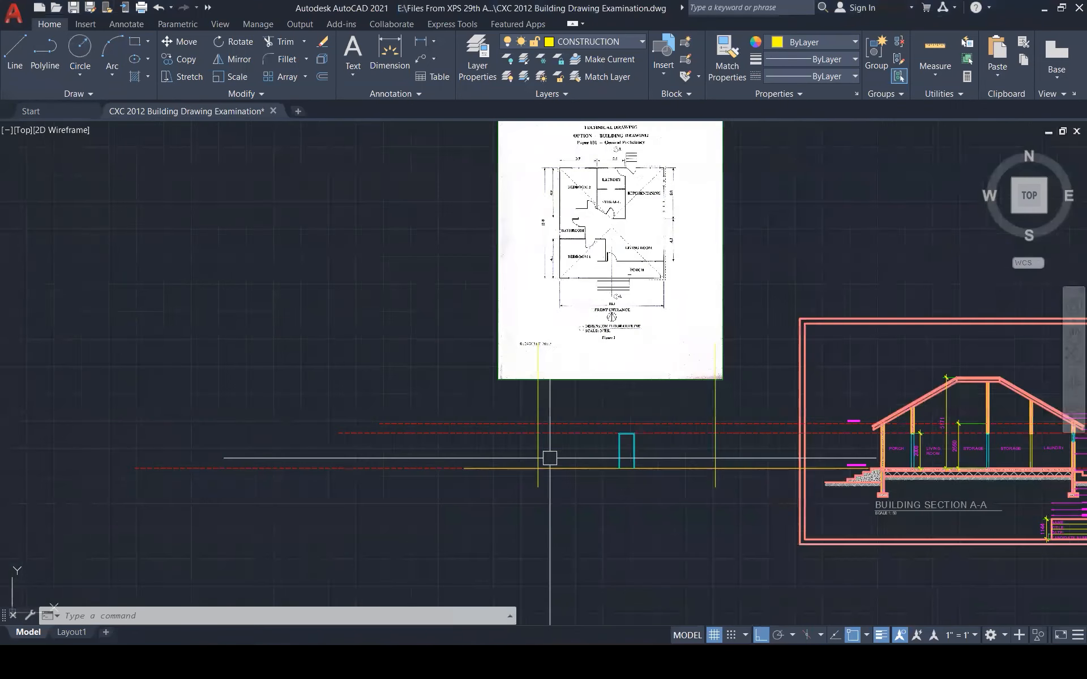
Offset the vertical wall line 3700 to the right for the window position
{"action": "scroll", "coordinate": [550, 458], "scroll_direction": "up", "scroll_amount": 2}
{"action": "type", "text": "o"}
{"action": "key", "text": "Return"}
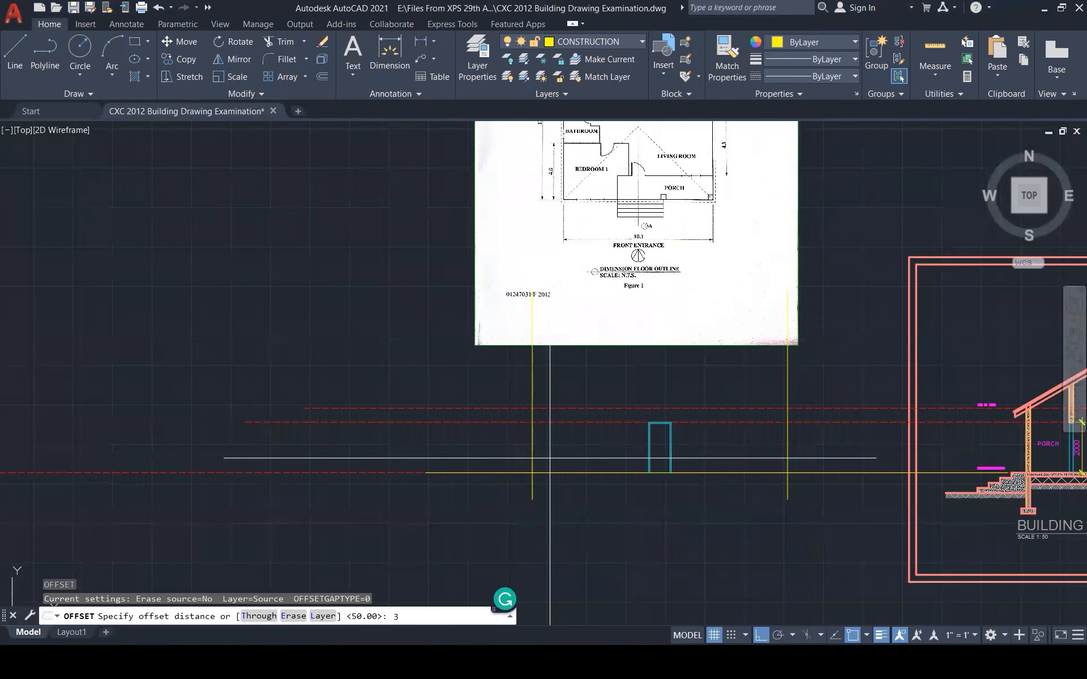
{"action": "key", "text": "Return"}
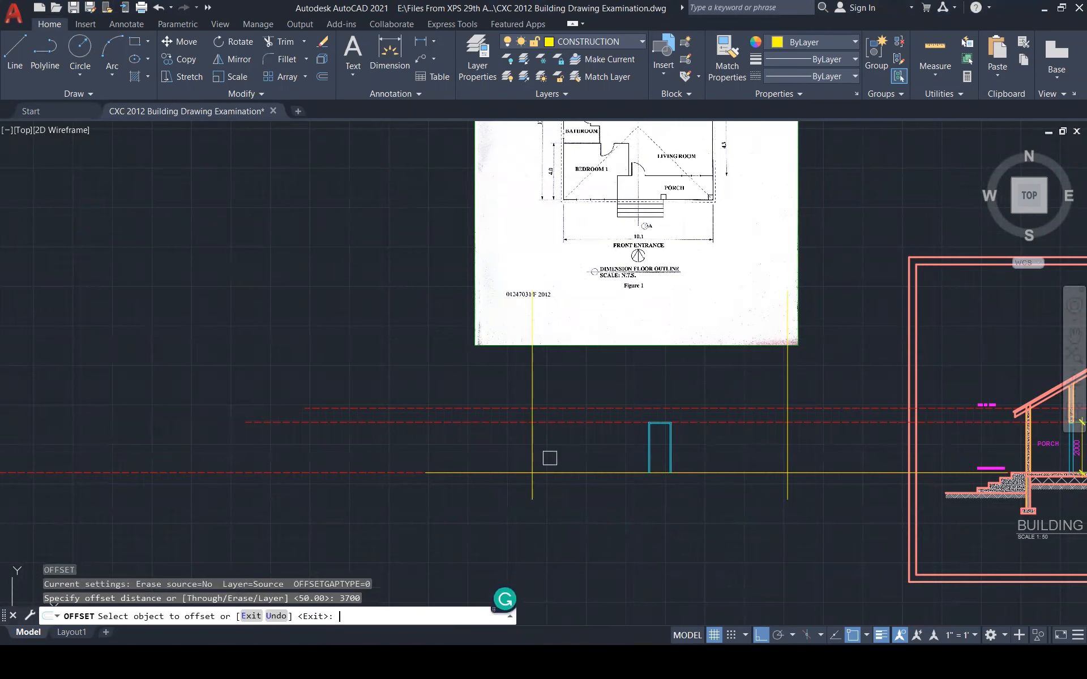
{"action": "left_click", "coordinate": [532, 455]}
{"action": "left_click", "coordinate": [589, 461]}
{"action": "key", "text": "Escape"}
{"action": "key", "text": "Escape"}
{"action": "key", "text": "Escape"}
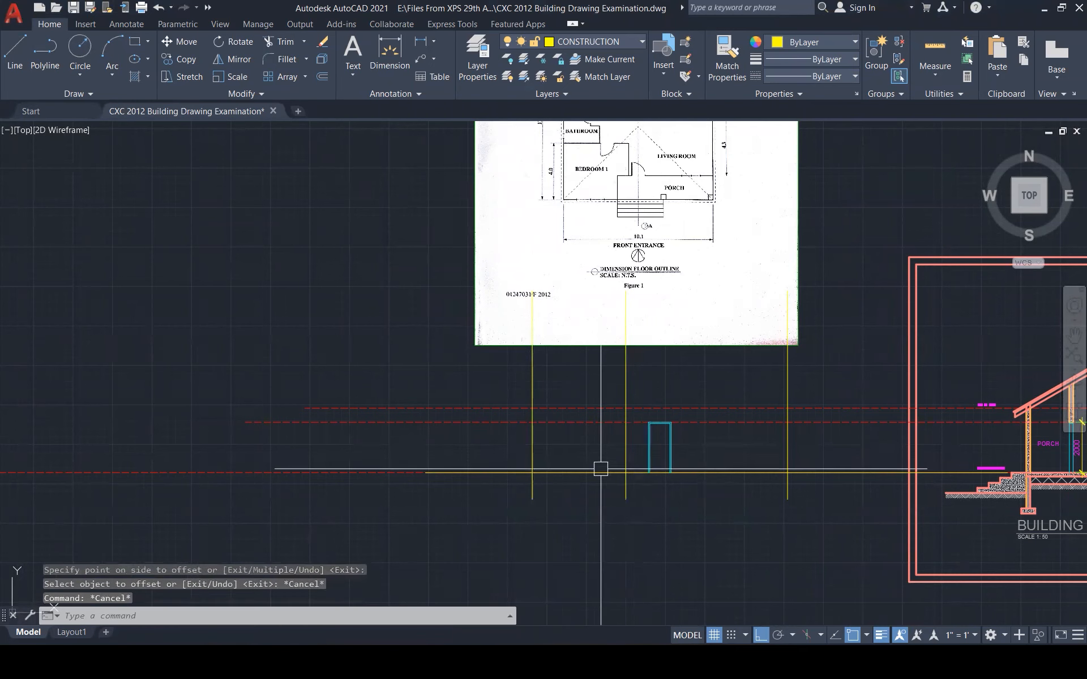
Draw the window head line to the wall line plus a short vertical line at the corner
{"action": "type", "text": "l"}
{"action": "key", "text": "Return"}
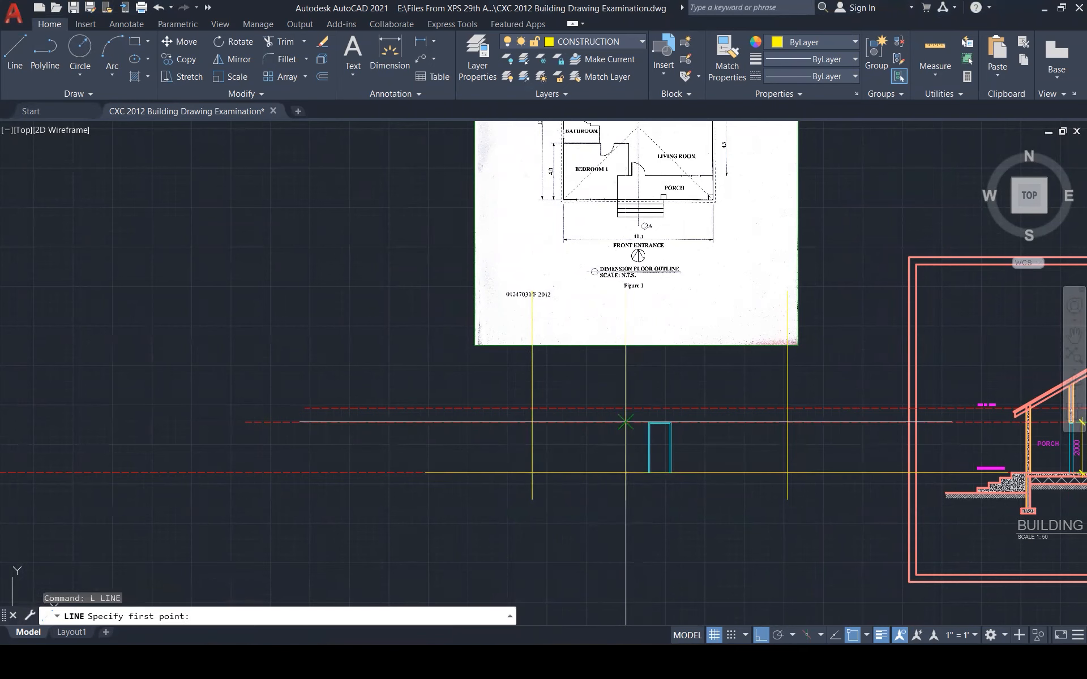
{"action": "left_click", "coordinate": [626, 421]}
{"action": "left_click", "coordinate": [533, 423]}
{"action": "key", "text": "Escape"}
{"action": "key", "text": "Return"}
{"action": "left_click", "coordinate": [579, 422]}
{"action": "left_click", "coordinate": [575, 452]}
{"action": "key", "text": "Escape"}
{"action": "key", "text": "Escape"}
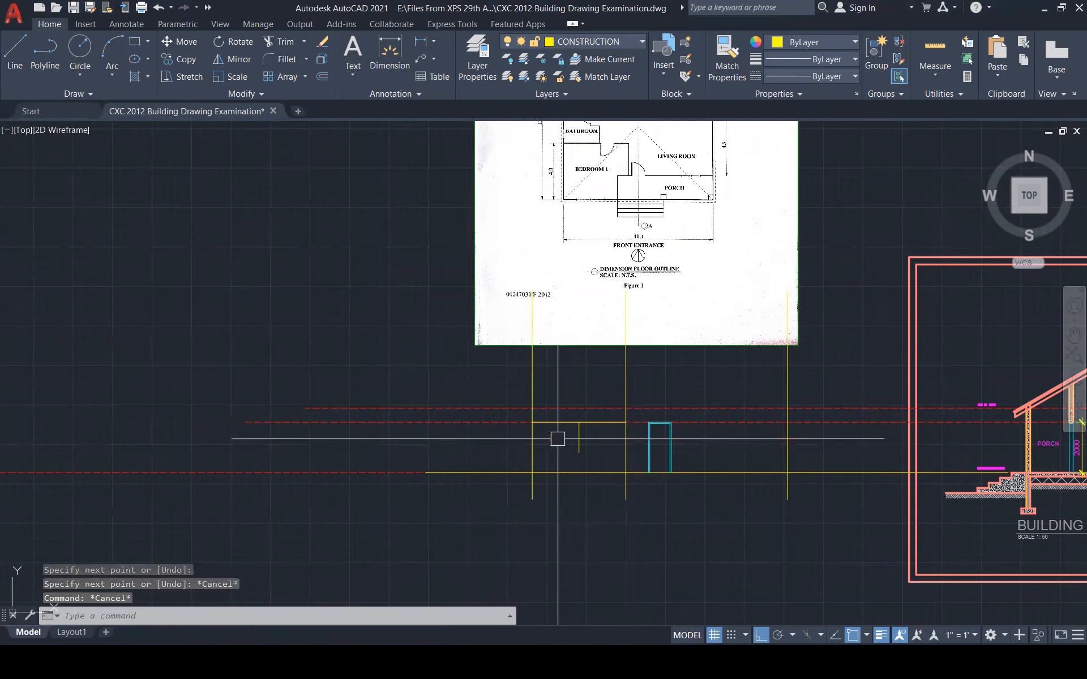
Offset the window head line 1200 down to make the sill
{"action": "scroll", "coordinate": [558, 439], "scroll_direction": "up", "scroll_amount": 2}
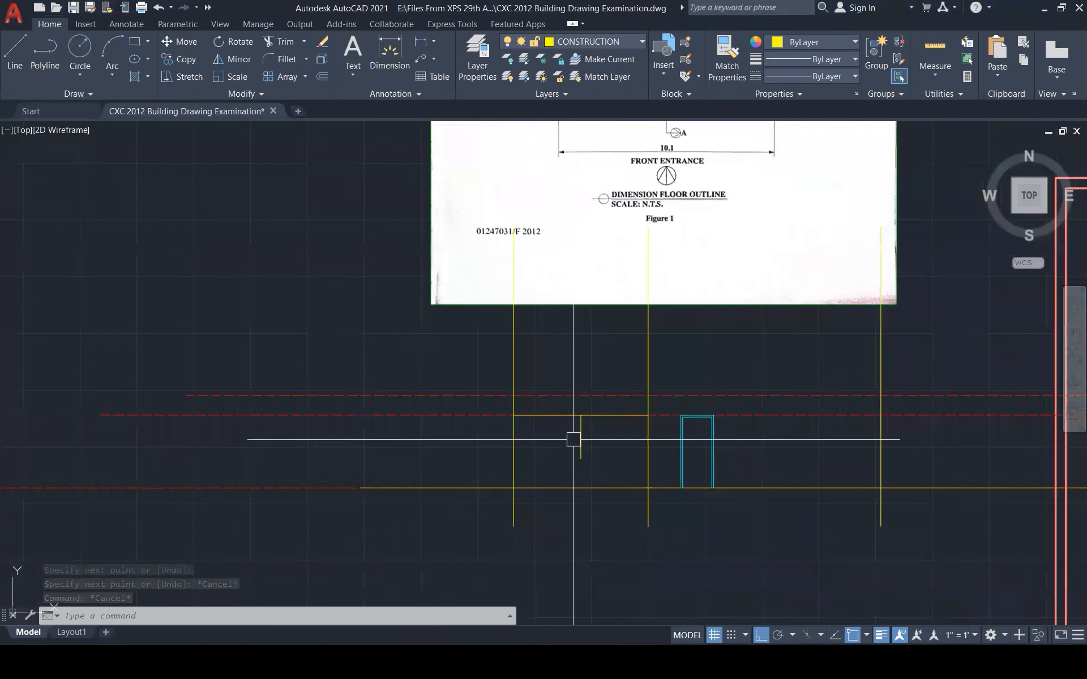
{"action": "type", "text": "o"}
{"action": "key", "text": "Return"}
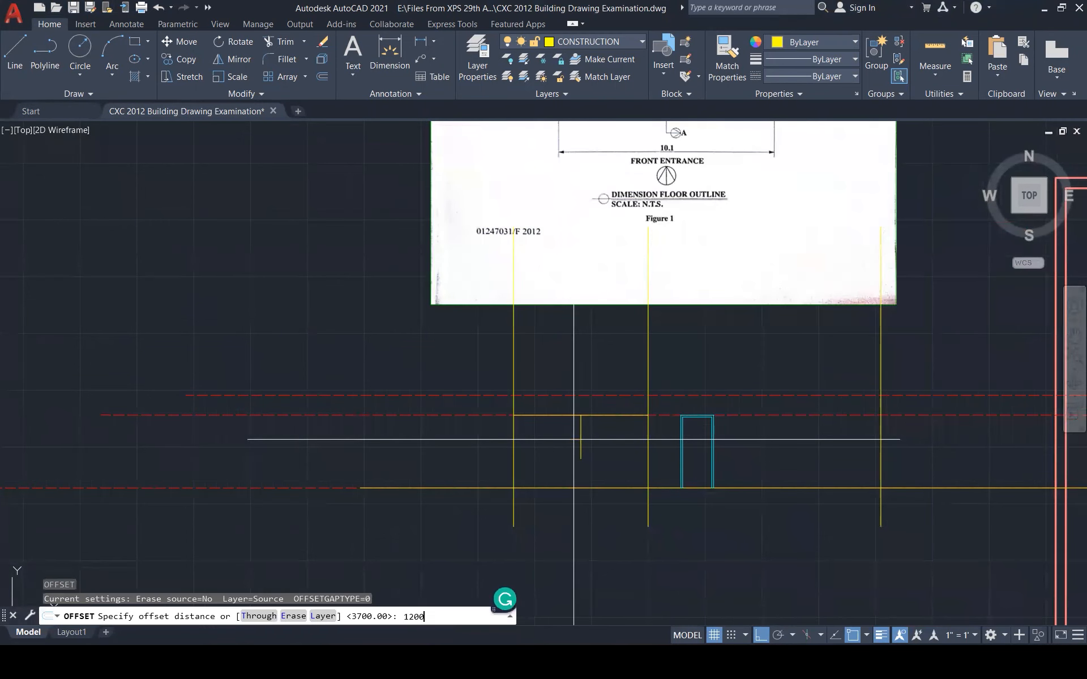
{"action": "key", "text": "Return"}
{"action": "left_click", "coordinate": [566, 417]}
{"action": "left_click", "coordinate": [558, 449]}
{"action": "key", "text": "Escape"}
{"action": "key", "text": "Escape"}
{"action": "key", "text": "Escape"}
Offset the window's centre line 600 to the left and right
{"action": "type", "text": "o"}
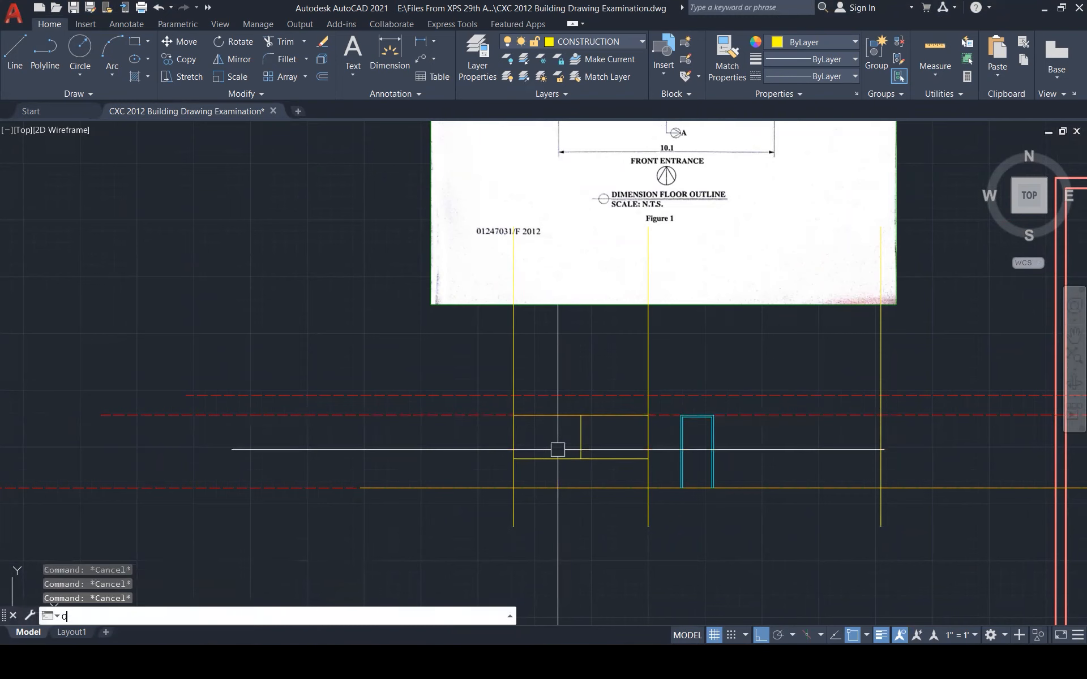
{"action": "key", "text": "Return"}
{"action": "type", "text": "600"}
{"action": "key", "text": "Return"}
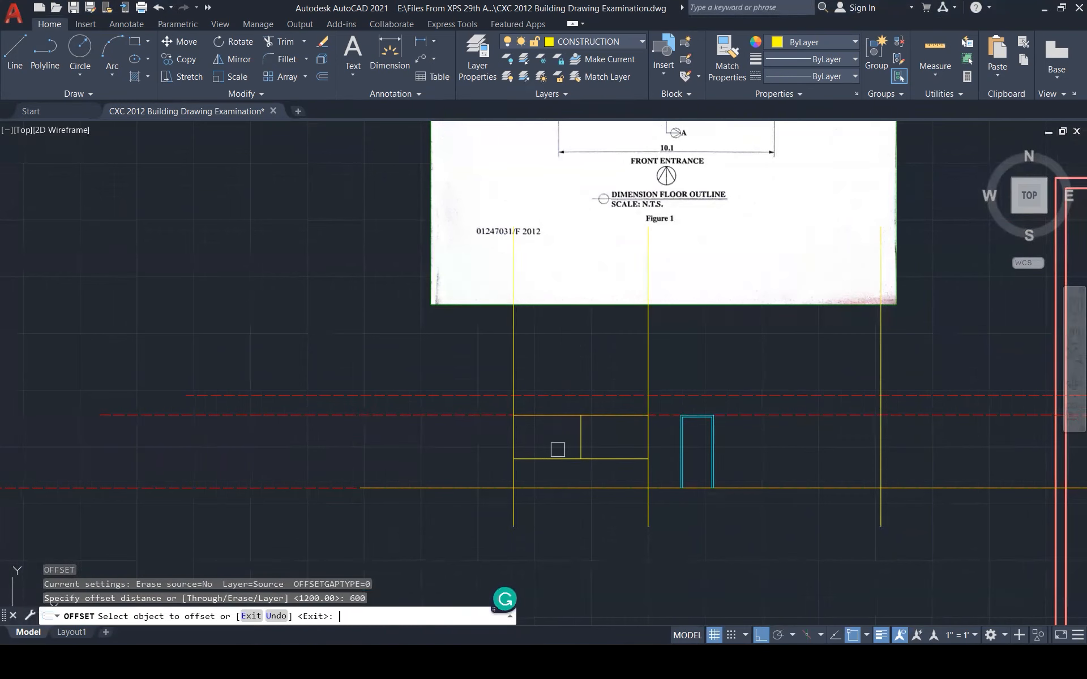
{"action": "left_click", "coordinate": [582, 439]}
{"action": "left_click", "coordinate": [558, 443]}
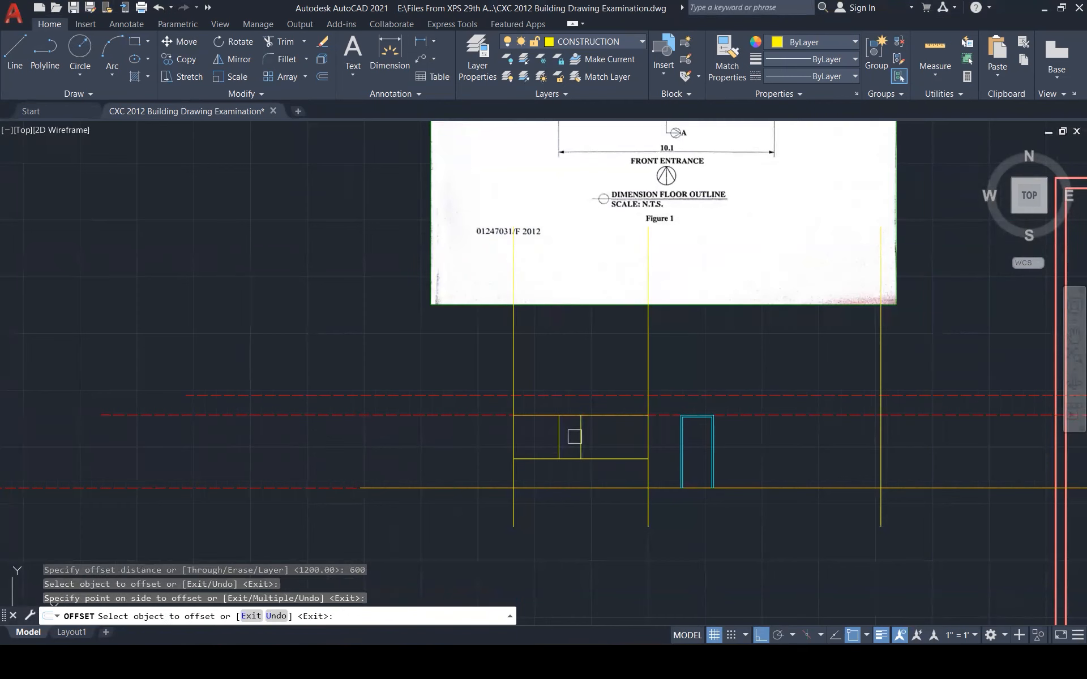
{"action": "left_click", "coordinate": [579, 437]}
{"action": "left_click", "coordinate": [594, 450]}
{"action": "key", "text": "Escape"}
{"action": "key", "text": "Escape"}
{"action": "key", "text": "Escape"}
{"action": "scroll", "coordinate": [600, 451], "scroll_direction": "up", "scroll_amount": 3}
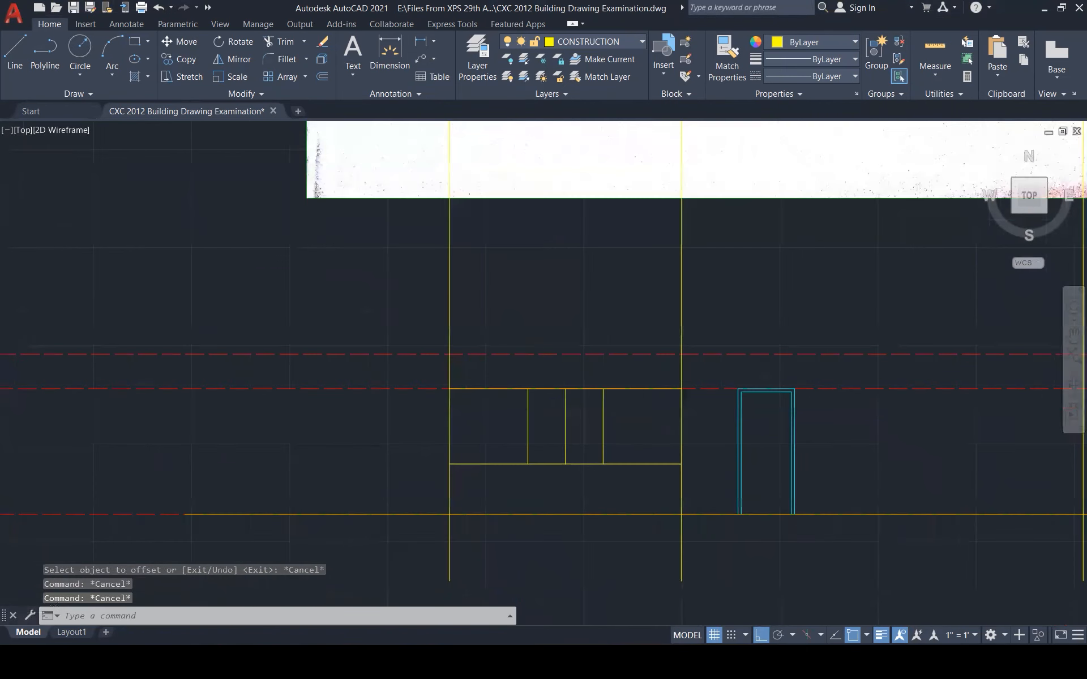
{"action": "scroll", "coordinate": [601, 452], "scroll_direction": "up", "scroll_amount": 1}
{"action": "type", "text": "E"}
{"action": "key", "text": "Escape"}
Erase the window's centre line and fillet its four outer corners into clean corners
{"action": "left_click", "coordinate": [558, 425]}
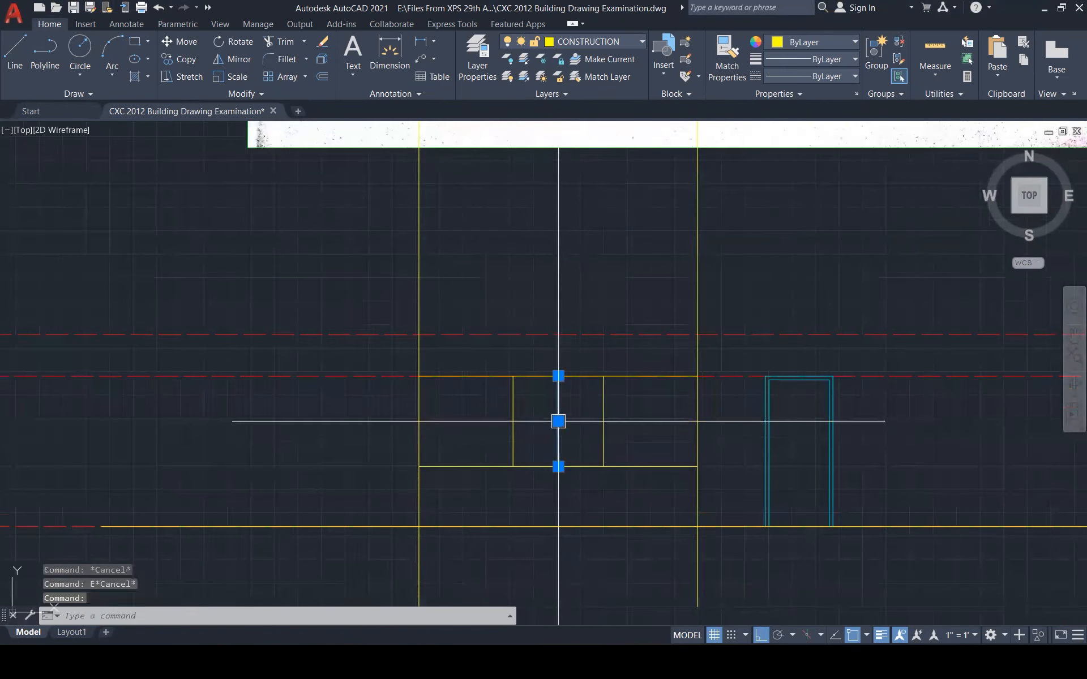
{"action": "key", "text": "Delete"}
{"action": "type", "text": "F"}
{"action": "key", "text": "Return"}
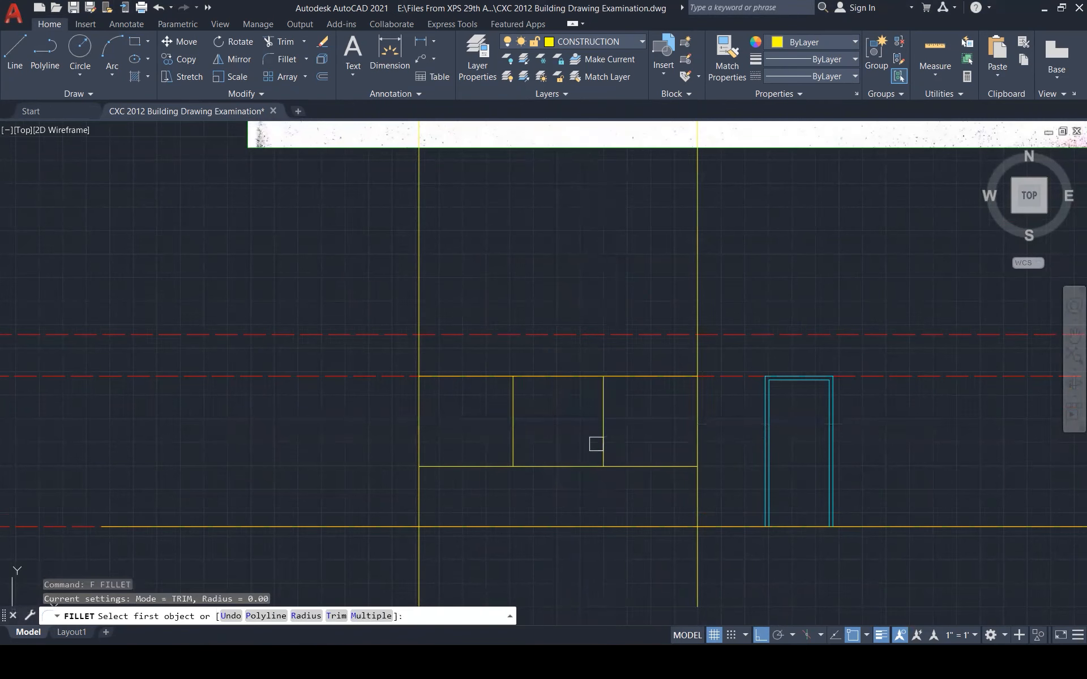
{"action": "left_click", "coordinate": [601, 443]}
{"action": "left_click", "coordinate": [568, 464]}
{"action": "key", "text": "Return"}
{"action": "left_click", "coordinate": [525, 468]}
{"action": "left_click", "coordinate": [514, 450]}
{"action": "key", "text": "Return"}
{"action": "left_click", "coordinate": [515, 396]}
{"action": "left_click", "coordinate": [540, 377]}
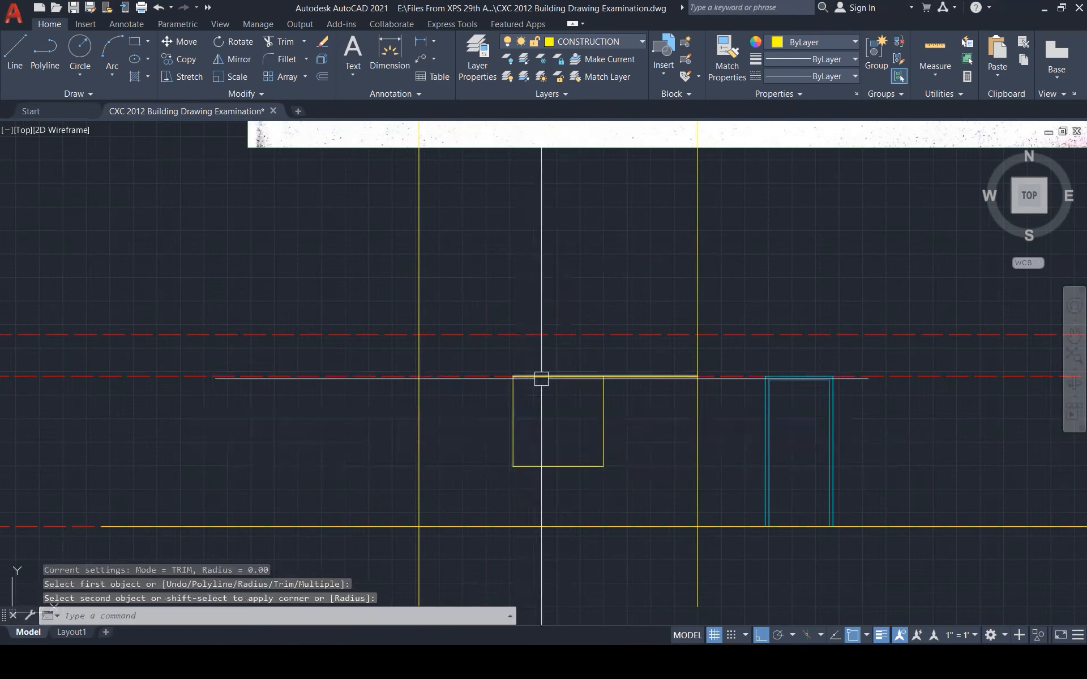
{"action": "left_click", "coordinate": [603, 387]}
{"action": "key", "text": "Escape"}
{"action": "key", "text": "Escape"}
{"action": "key", "text": "Escape"}
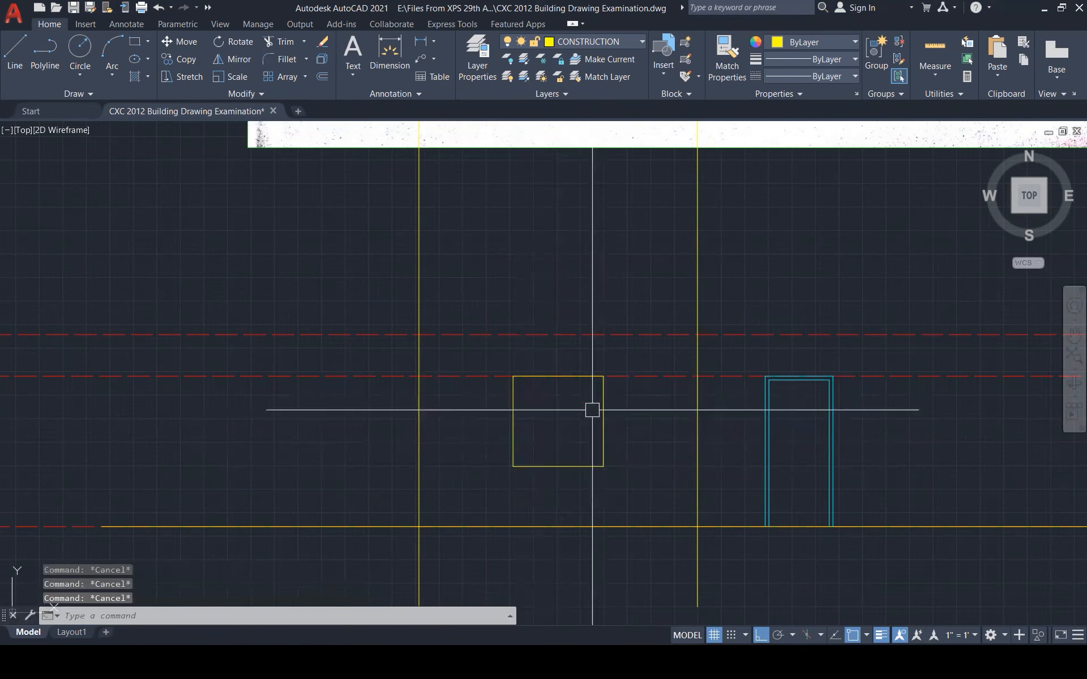
Offset all four window edges 50 inward to form an inner frame
{"action": "type", "text": "o"}
{"action": "key", "text": "Return"}
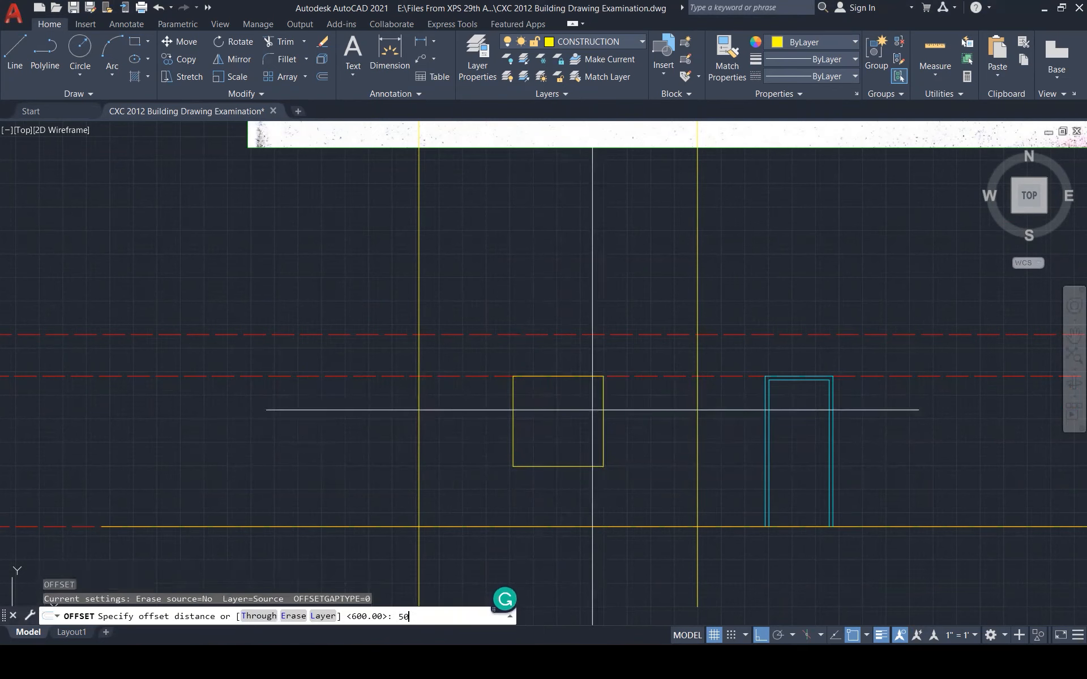
{"action": "type", "text": "50"}
{"action": "key", "text": "Return"}
{"action": "left_click", "coordinate": [586, 378]}
{"action": "left_click", "coordinate": [574, 403]}
{"action": "left_click", "coordinate": [601, 410]}
{"action": "left_click", "coordinate": [558, 427]}
{"action": "left_click", "coordinate": [549, 465]}
{"action": "left_click", "coordinate": [540, 442]}
{"action": "left_click", "coordinate": [514, 419]}
{"action": "left_click", "coordinate": [532, 410]}
{"action": "key", "text": "Escape"}
Fillet the four inner frame corners closed
{"action": "type", "text": "f"}
{"action": "key", "text": "Return"}
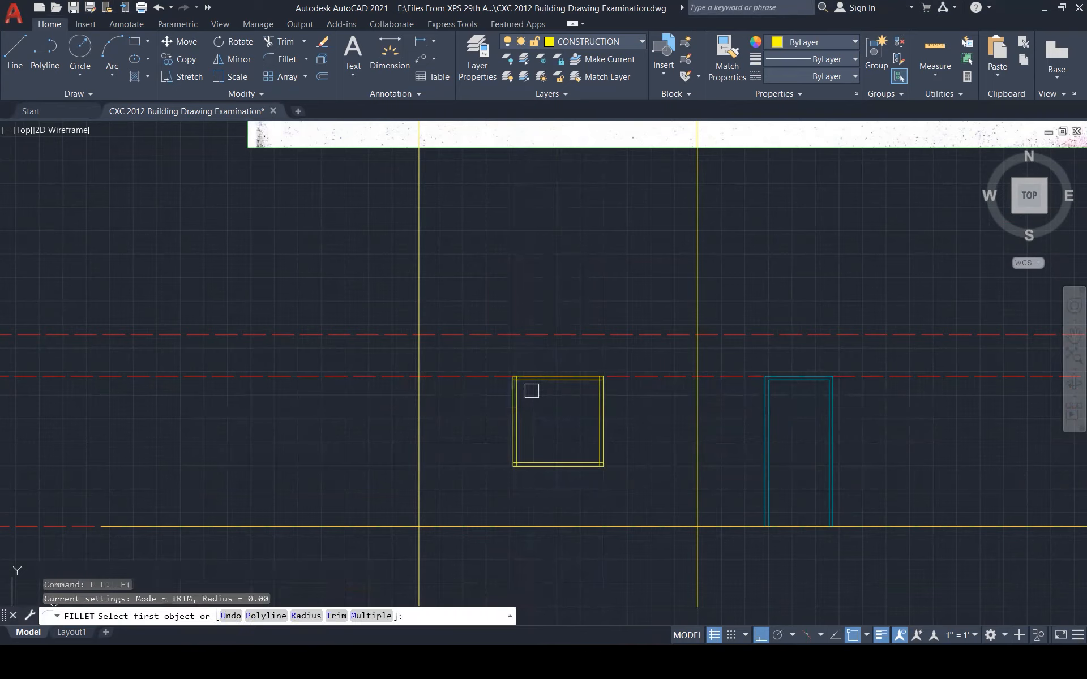
{"action": "scroll", "coordinate": [530, 387], "scroll_direction": "up", "scroll_amount": 4}
{"action": "left_click", "coordinate": [507, 369]}
{"action": "left_click", "coordinate": [496, 406]}
{"action": "key", "text": "Return"}
{"action": "left_click", "coordinate": [497, 424]}
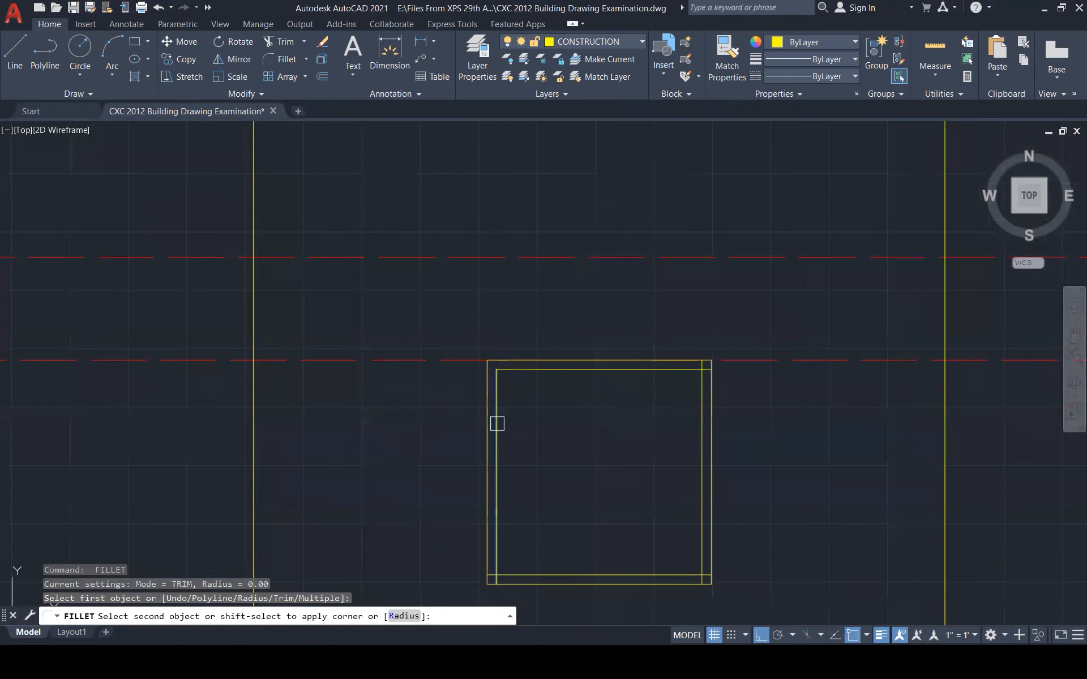
{"action": "left_click", "coordinate": [565, 574]}
{"action": "key", "text": "Return"}
{"action": "left_click", "coordinate": [580, 575]}
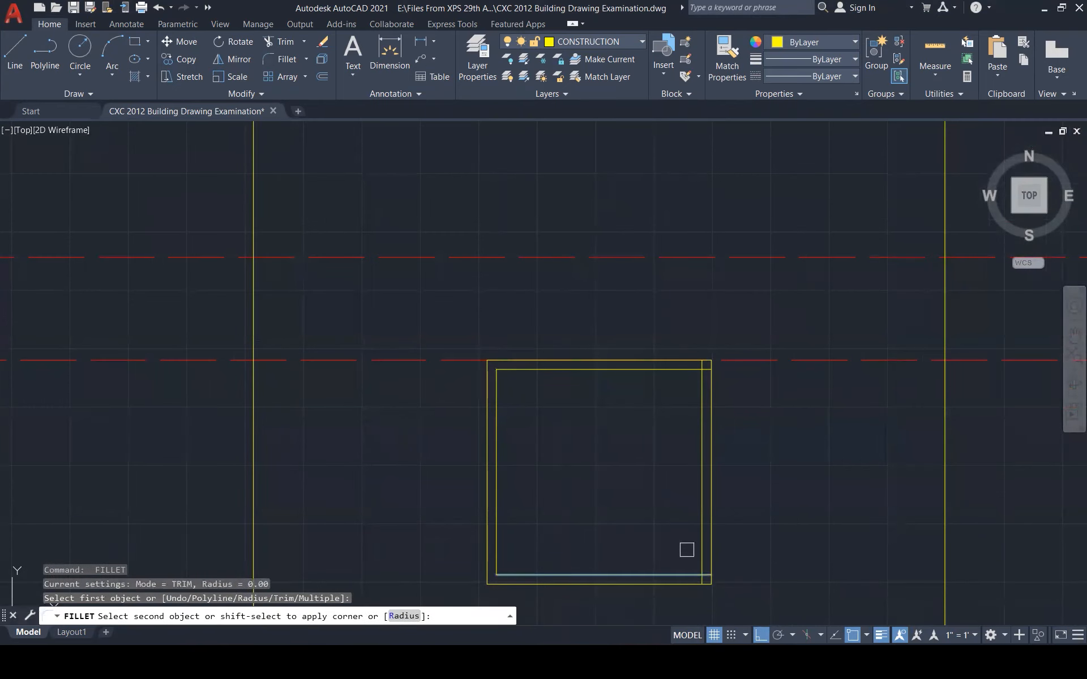
{"action": "left_click", "coordinate": [700, 540]}
{"action": "key", "text": "Return"}
{"action": "left_click", "coordinate": [701, 383]}
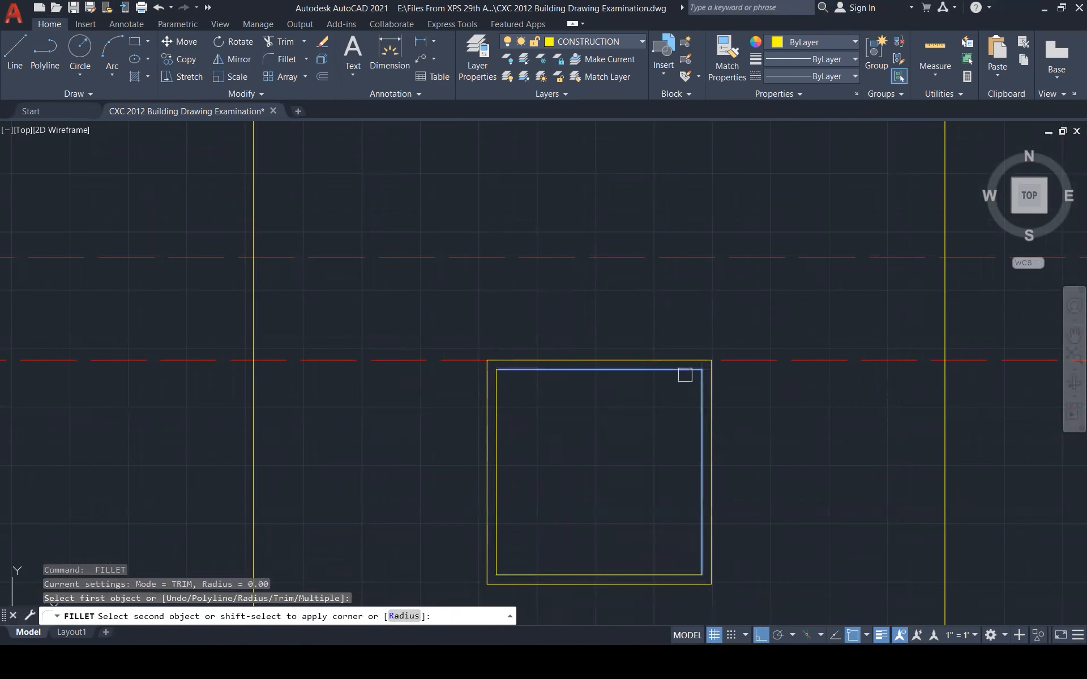
{"action": "left_click", "coordinate": [687, 371]}
{"action": "scroll", "coordinate": [682, 329], "scroll_direction": "down", "scroll_amount": 4}
{"action": "key", "text": "Escape"}
{"action": "key", "text": "Escape"}
{"action": "key", "text": "Escape"}
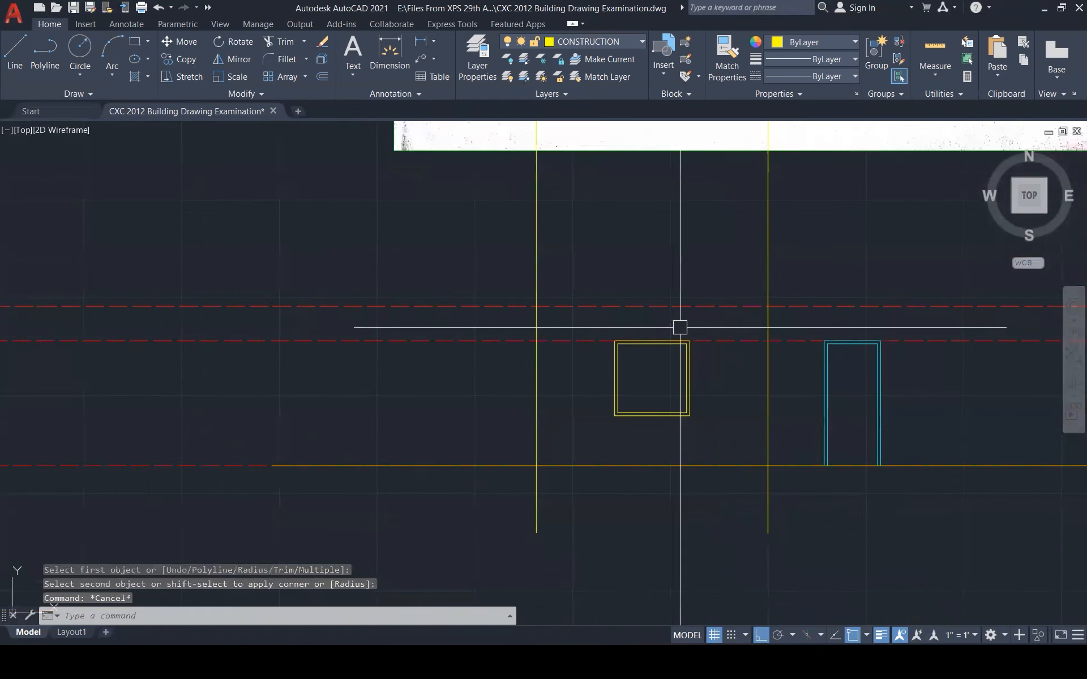
Match the window's properties to the cyan door frame with MATCHPROP
{"action": "type", "text": "ma"}
{"action": "key", "text": "Return"}
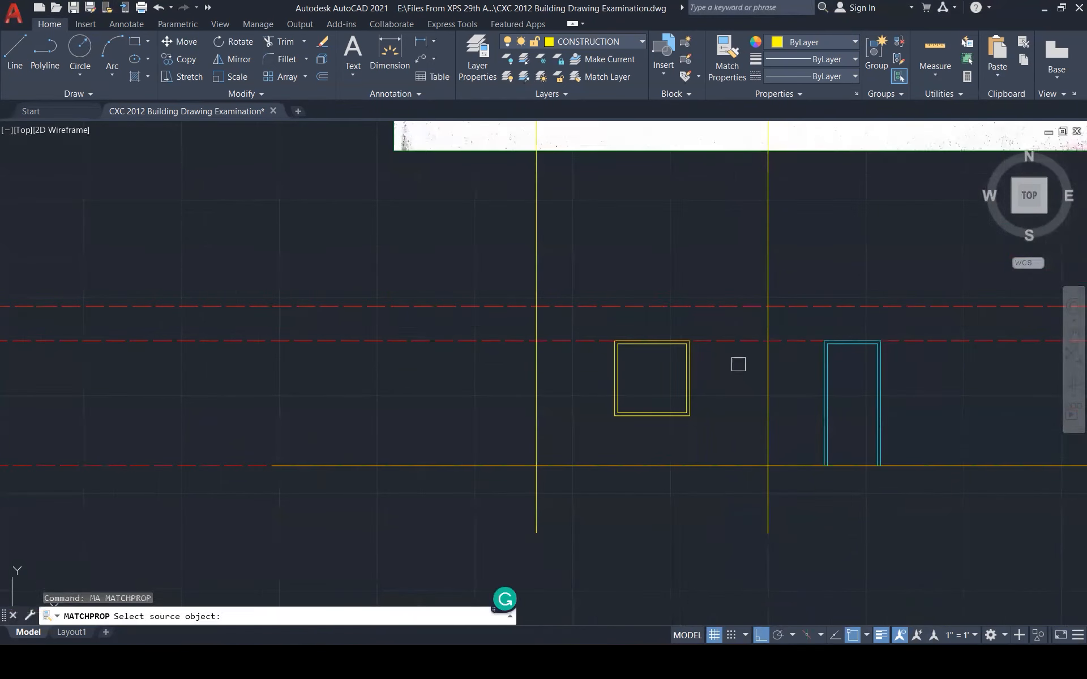
{"action": "left_click", "coordinate": [838, 378]}
{"action": "left_click", "coordinate": [589, 331]}
{"action": "left_click", "coordinate": [705, 418]}
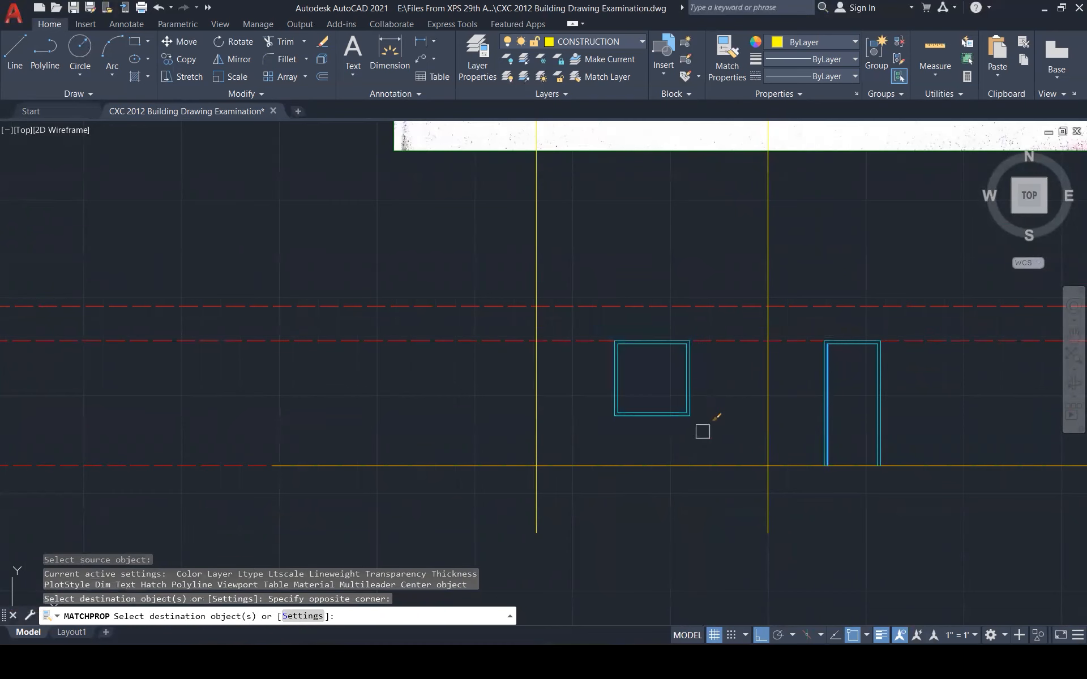
{"action": "key", "text": "Escape"}
{"action": "scroll", "coordinate": [456, 509], "scroll_direction": "down", "scroll_amount": 2}
Draw a vertical line from the window's top midpoint to its bottom midpoint
{"action": "scroll", "coordinate": [562, 428], "scroll_direction": "up", "scroll_amount": 4}
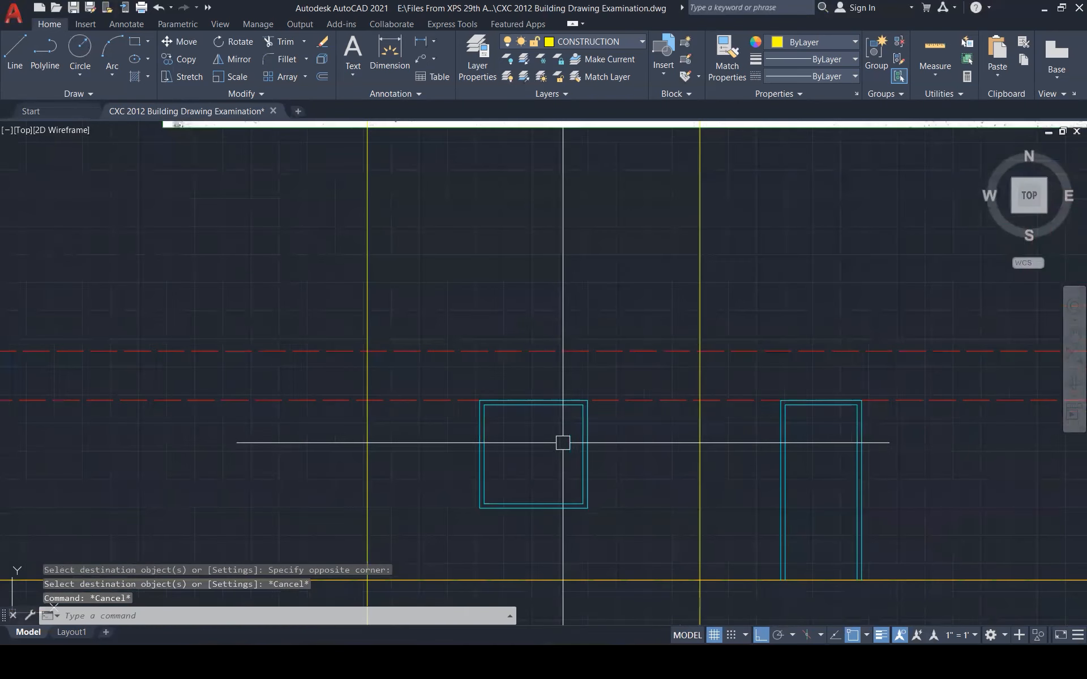
{"action": "key", "text": "Escape"}
{"action": "key", "text": "Escape"}
{"action": "type", "text": "L"}
{"action": "key", "text": "Return"}
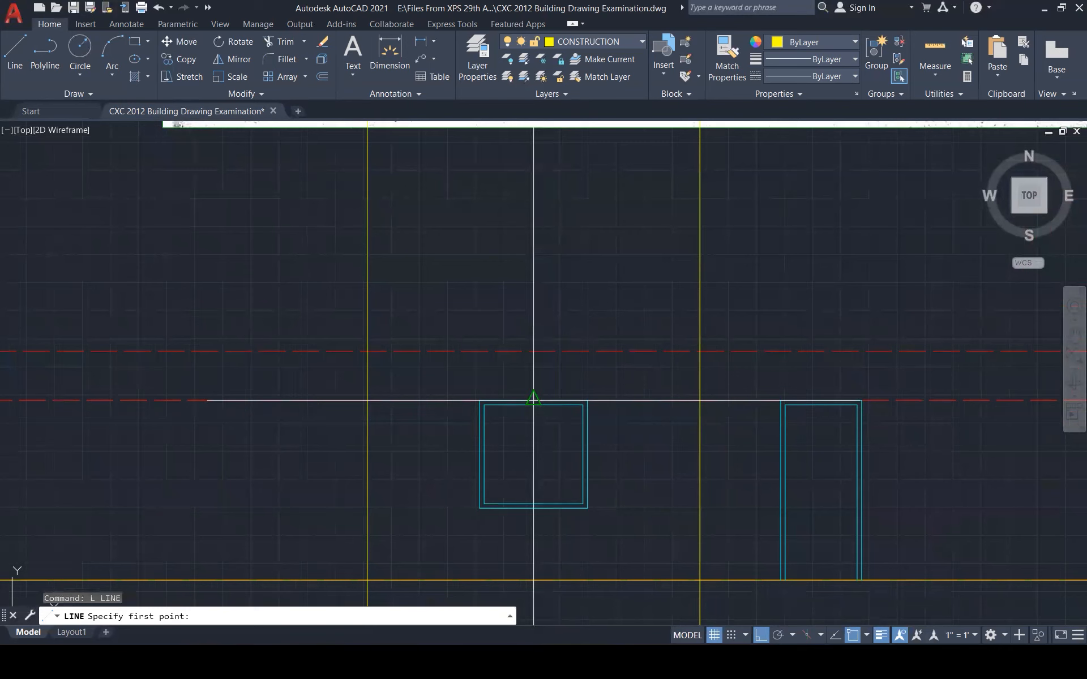
{"action": "left_click", "coordinate": [533, 400]}
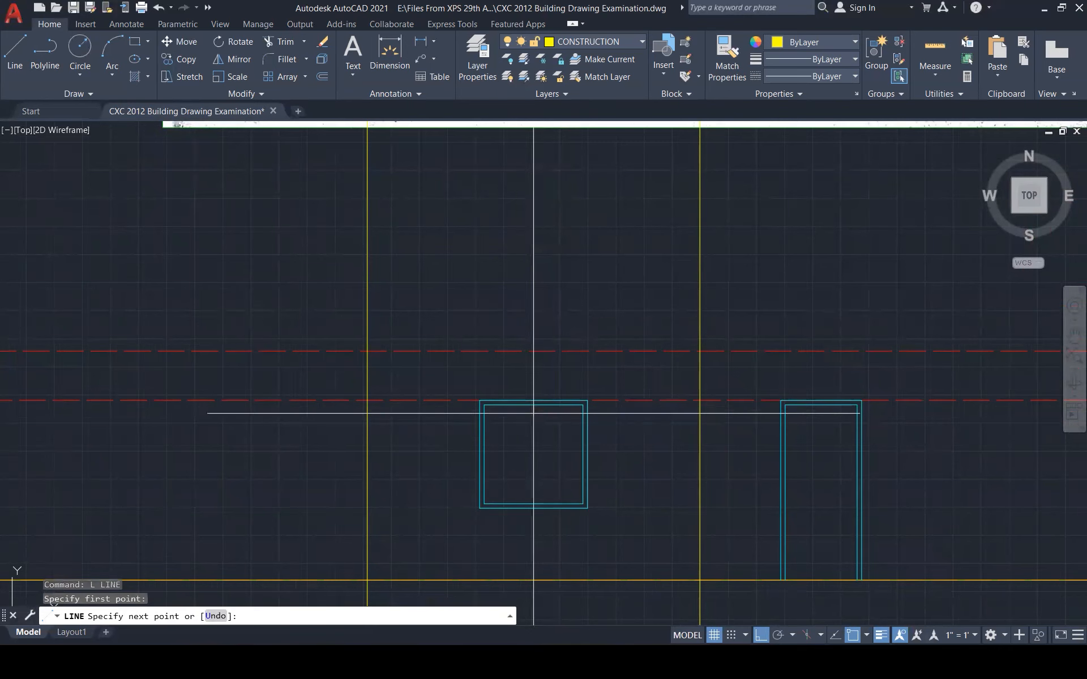
{"action": "left_click", "coordinate": [533, 502]}
{"action": "key", "text": "Escape"}
{"action": "key", "text": "Escape"}
{"action": "key", "text": "Escape"}
Offset the divider line 10 to the right to form the mullion
{"action": "scroll", "coordinate": [536, 493], "scroll_direction": "up", "scroll_amount": 4}
{"action": "type", "text": "o"}
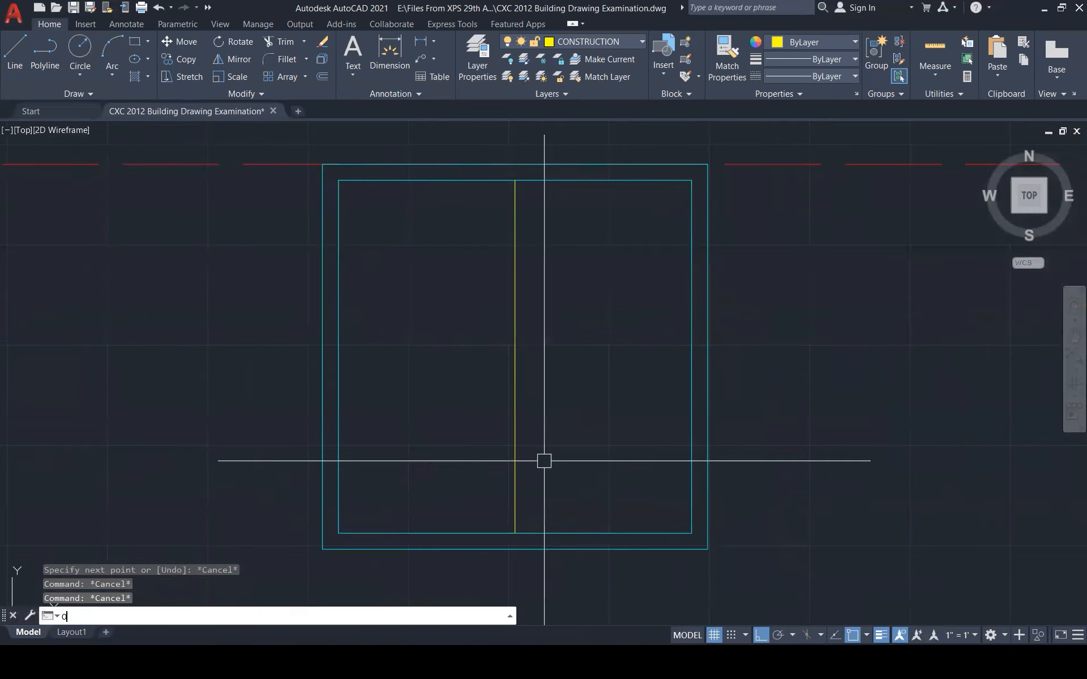
{"action": "key", "text": "Return"}
{"action": "type", "text": "4"}
{"action": "key", "text": "Return"}
{"action": "left_click", "coordinate": [515, 424]}
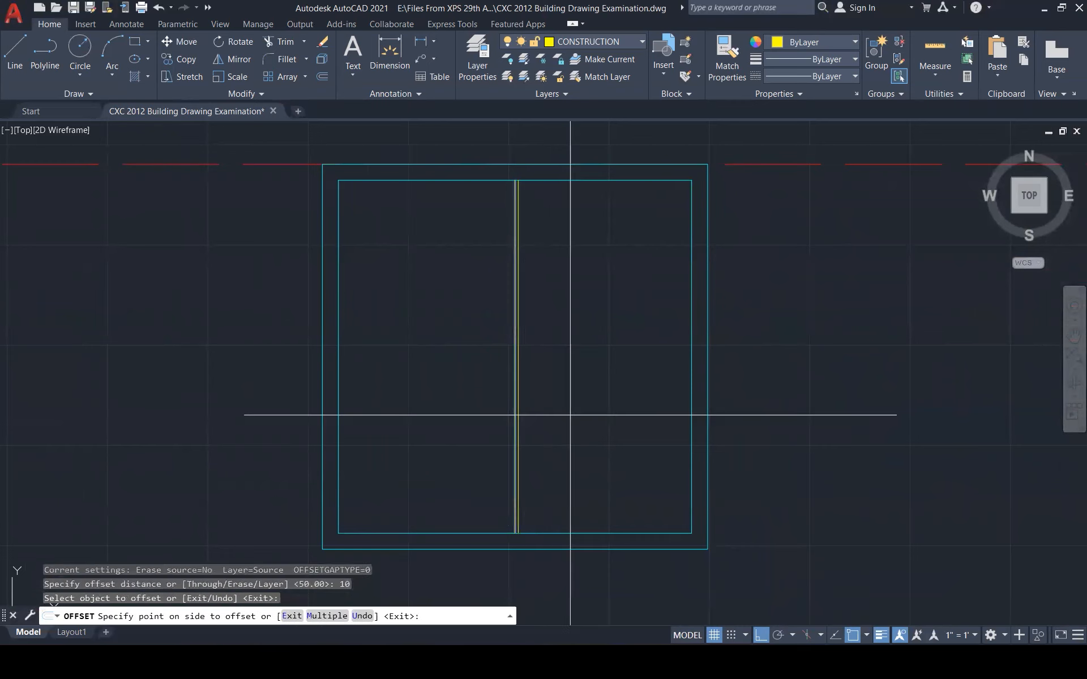
{"action": "left_click", "coordinate": [558, 410]}
{"action": "key", "text": "Escape"}
Try matching the mullion lines to the inner frame line's properties
{"action": "key", "text": "Escape"}
{"action": "key", "text": "Escape"}
{"action": "type", "text": "ma"}
{"action": "key", "text": "Return"}
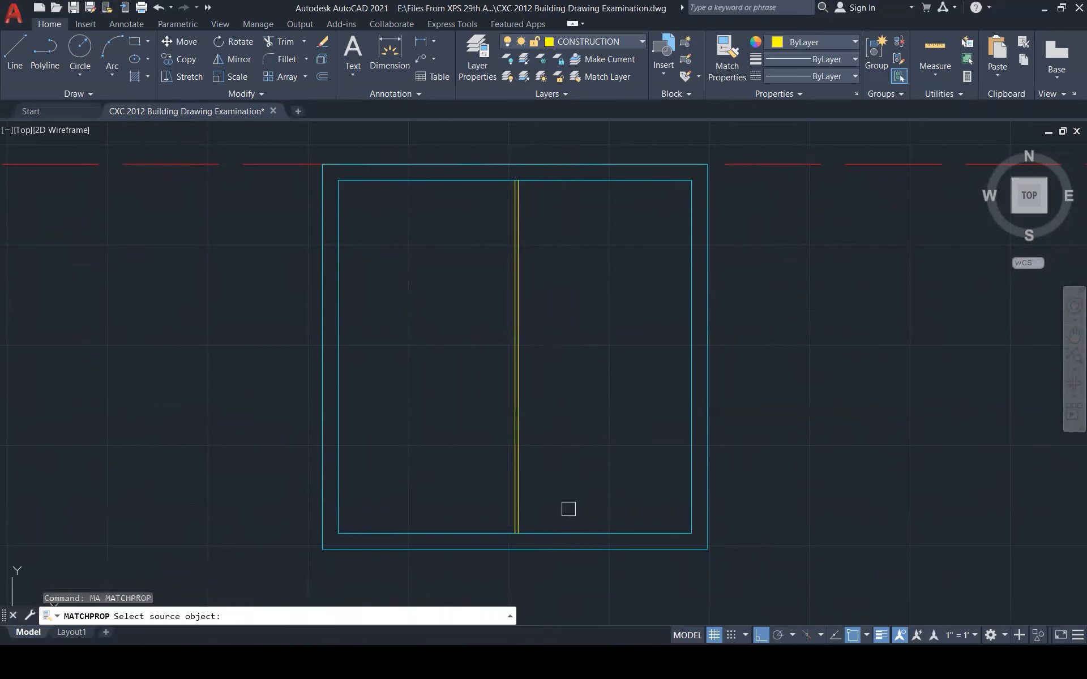
{"action": "left_click", "coordinate": [570, 532]}
{"action": "left_click", "coordinate": [573, 477]}
{"action": "scroll", "coordinate": [480, 412], "scroll_direction": "down", "scroll_amount": 5}
{"action": "key", "text": "Escape"}
{"action": "key", "text": "Escape"}
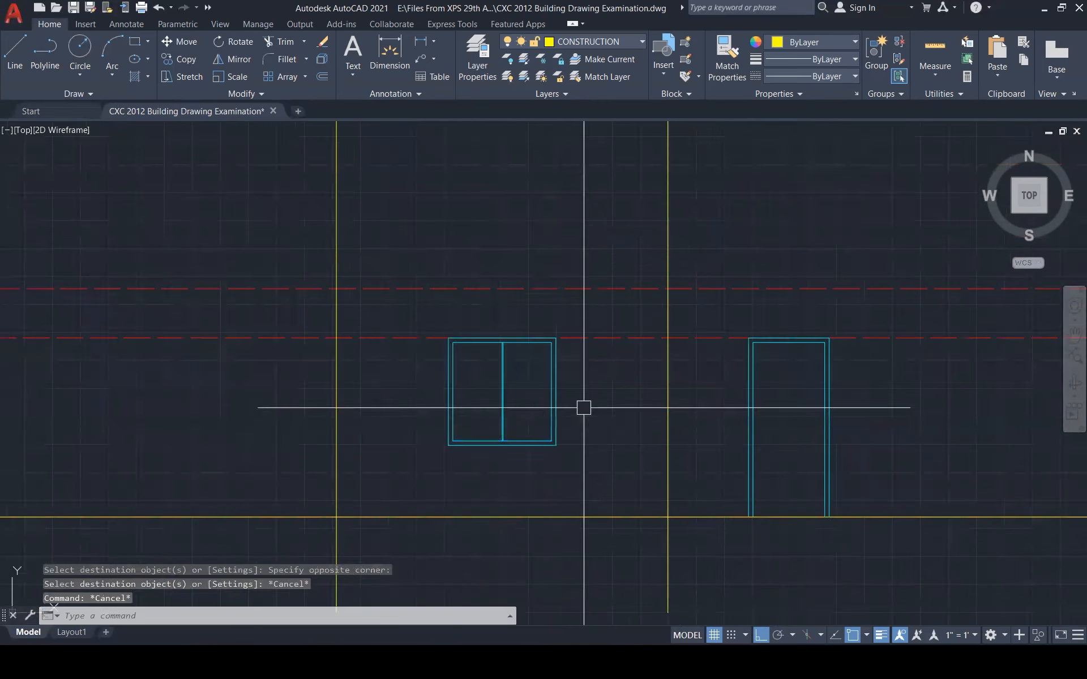
{"action": "scroll", "coordinate": [571, 420], "scroll_direction": "down", "scroll_amount": 3}
{"action": "key", "text": "Escape"}
{"action": "scroll", "coordinate": [599, 455], "scroll_direction": "down", "scroll_amount": 1}
{"action": "scroll", "coordinate": [599, 455], "scroll_direction": "down", "scroll_amount": 2}
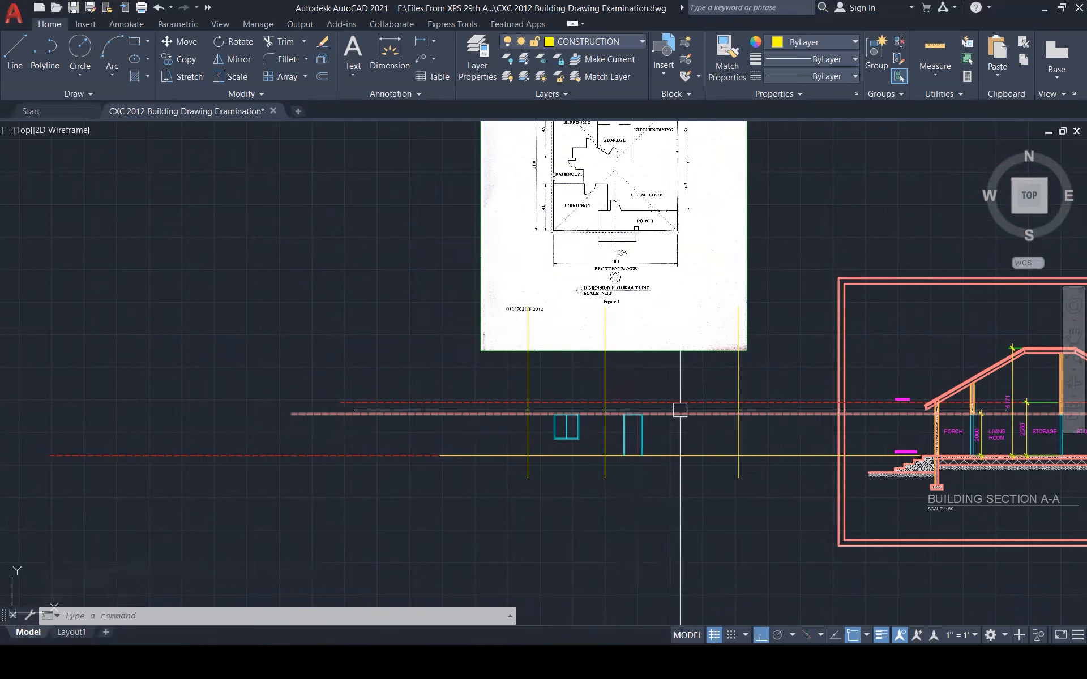
Draw a horizontal line from beside the door to the right yellow vertical
{"action": "key", "text": "Escape"}
{"action": "key", "text": "Escape"}
{"action": "key", "text": "Escape"}
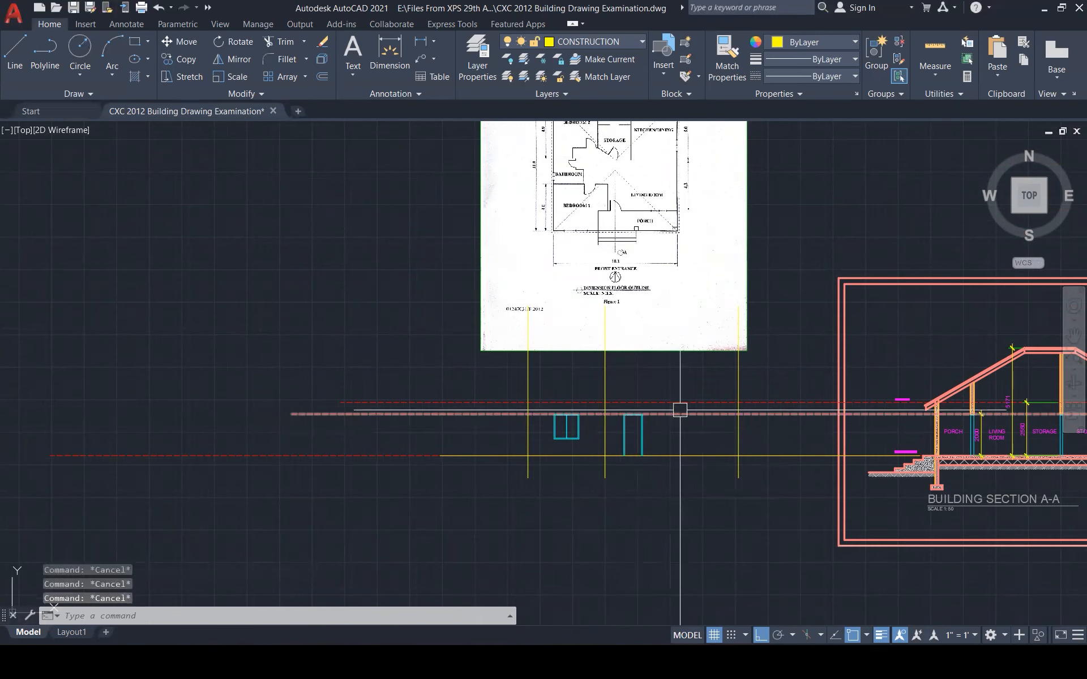
{"action": "mouse_move", "coordinate": [681, 407]}
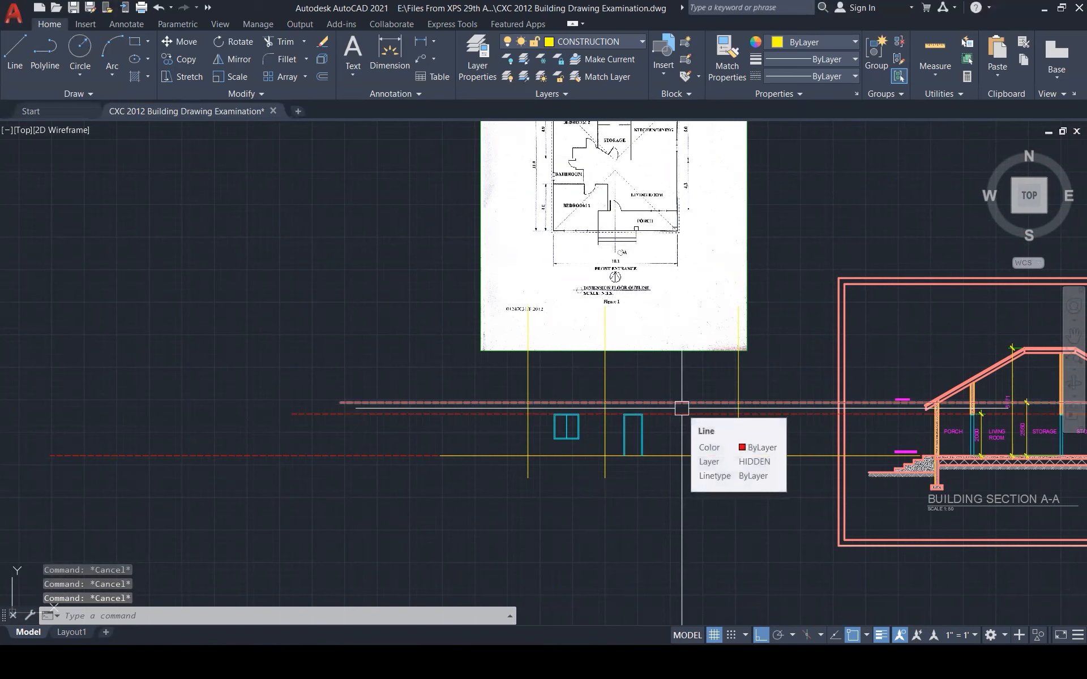
{"action": "scroll", "coordinate": [682, 408], "scroll_direction": "up", "scroll_amount": 1}
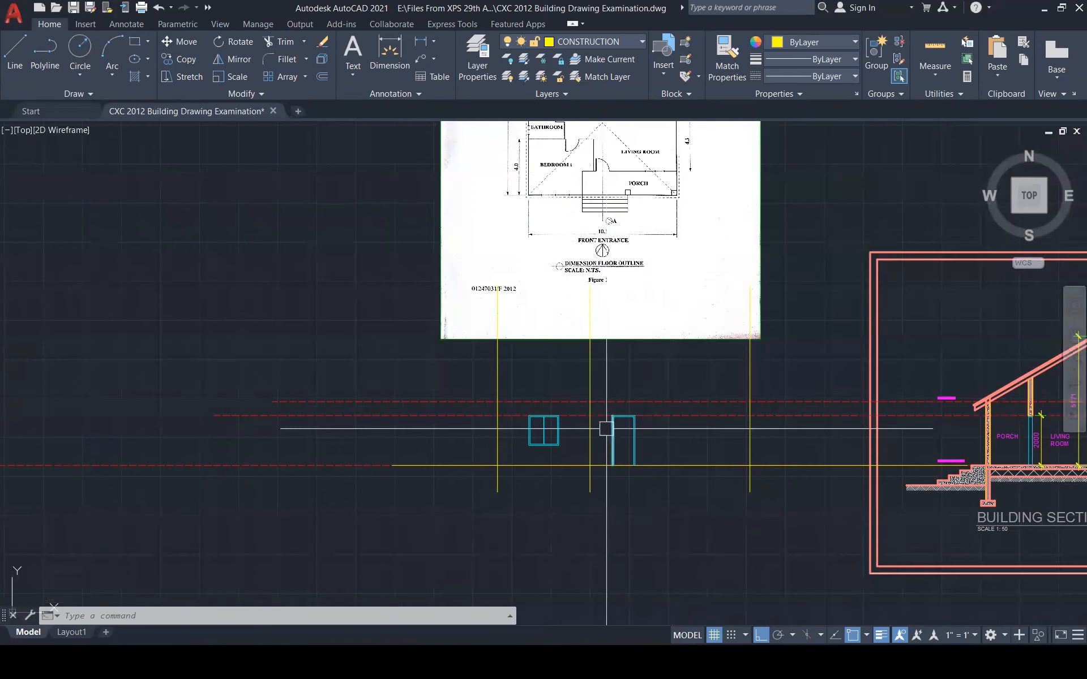
{"action": "key", "text": "Escape"}
{"action": "key", "text": "l"}
{"action": "key", "text": "Return"}
{"action": "left_click", "coordinate": [589, 447]}
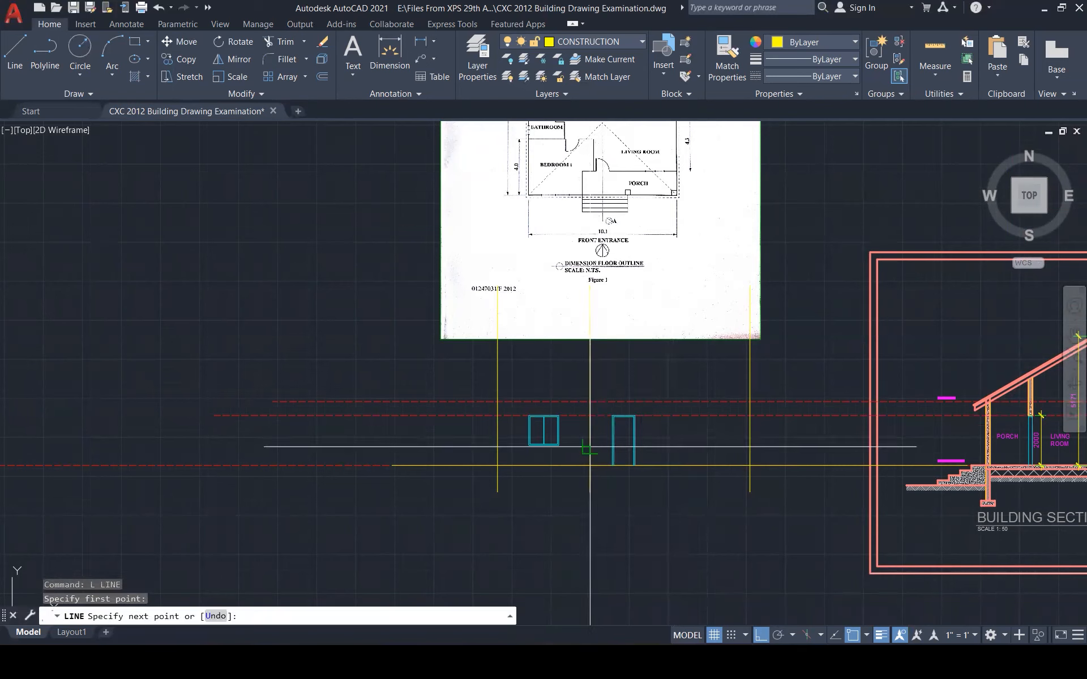
{"action": "left_click", "coordinate": [750, 446]}
{"action": "key", "text": "Escape"}
{"action": "key", "text": "Escape"}
{"action": "key", "text": "Escape"}
{"action": "key", "text": "Escape"}
Draw a vertical line up from the new horizontal to the dashed level
{"action": "type", "text": "l"}
{"action": "key", "text": "Return"}
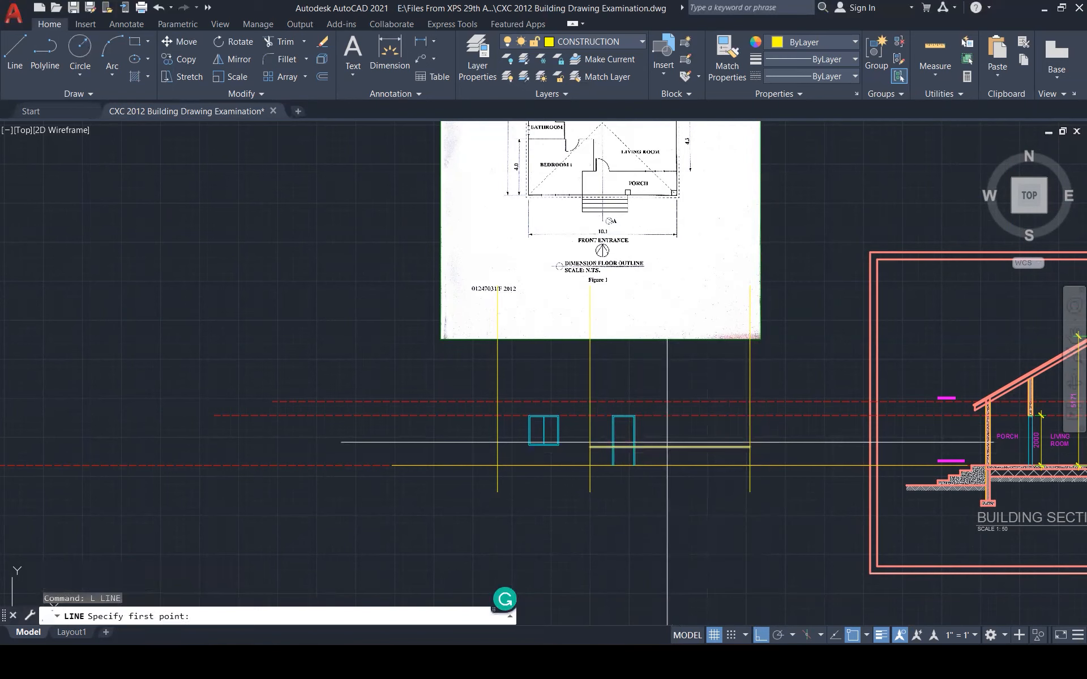
{"action": "left_click", "coordinate": [670, 447]}
{"action": "left_click", "coordinate": [670, 415]}
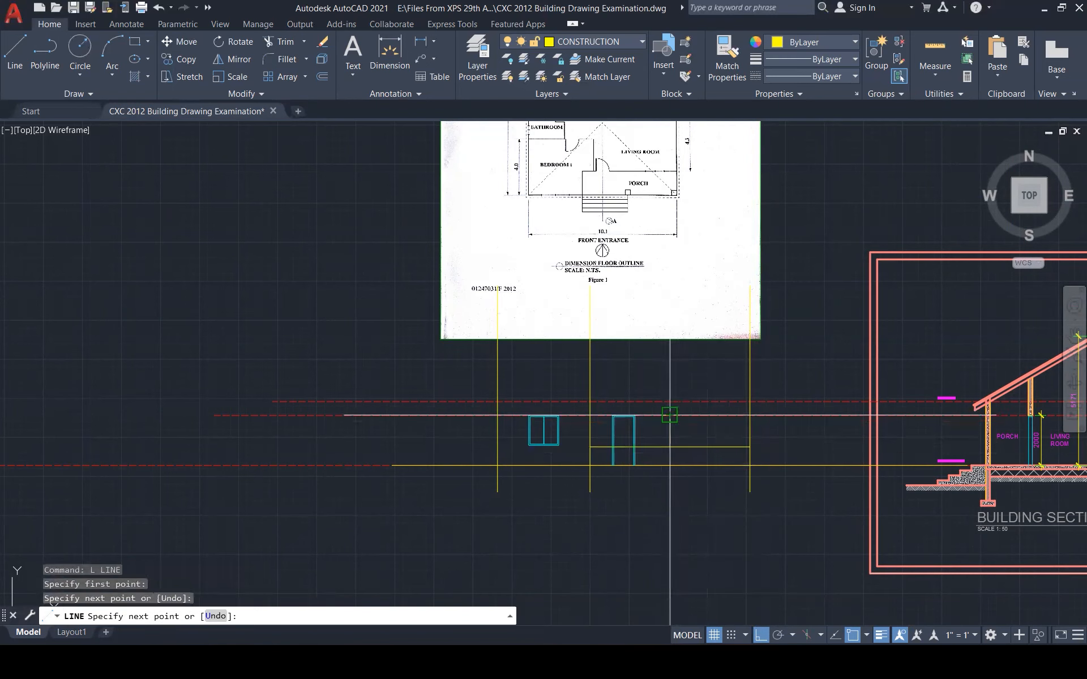
{"action": "key", "text": "Escape"}
{"action": "left_click", "coordinate": [670, 425]}
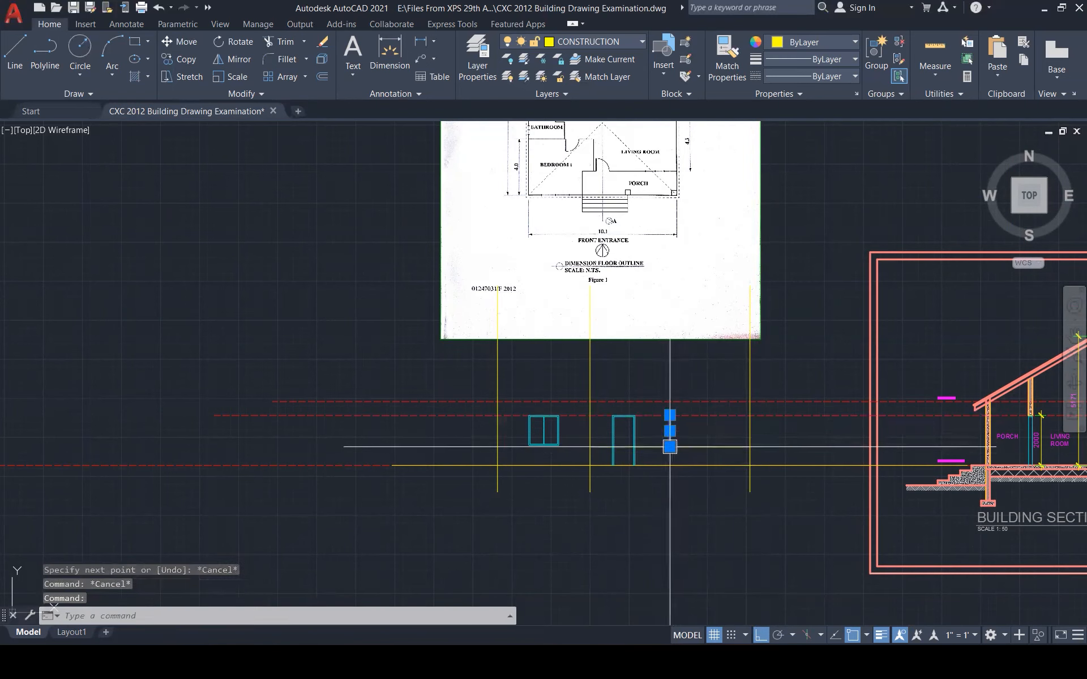
{"action": "left_click", "coordinate": [670, 446]}
{"action": "key", "text": "Escape"}
{"action": "key", "text": "Escape"}
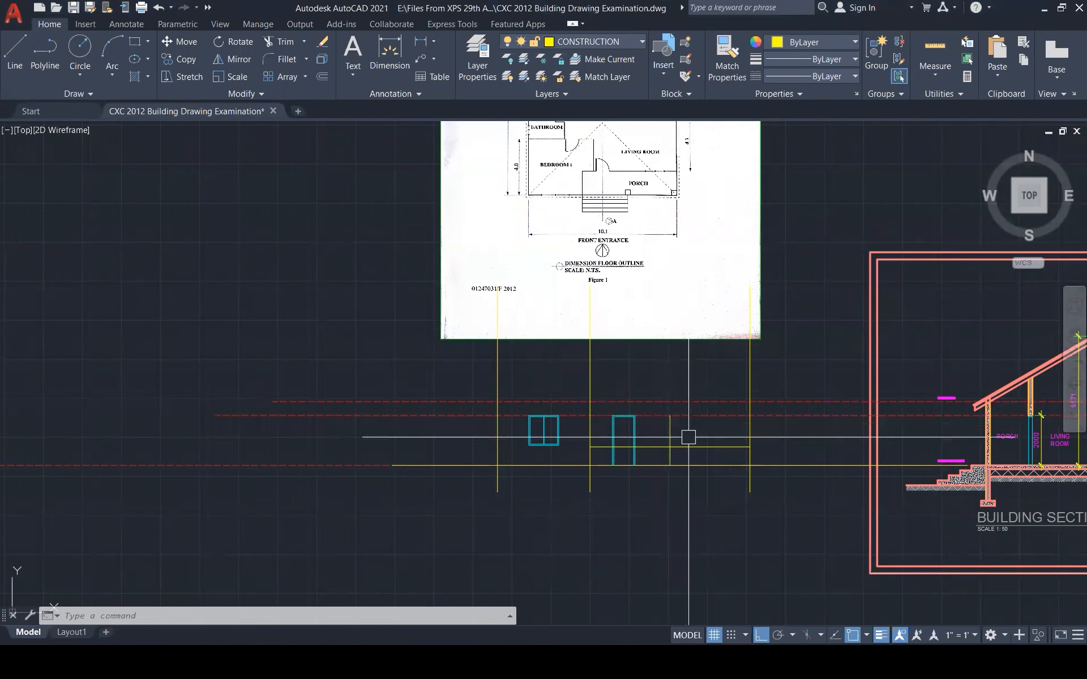
{"action": "key", "text": "Escape"}
{"action": "key", "text": "Escape"}
{"action": "key", "text": "Escape"}
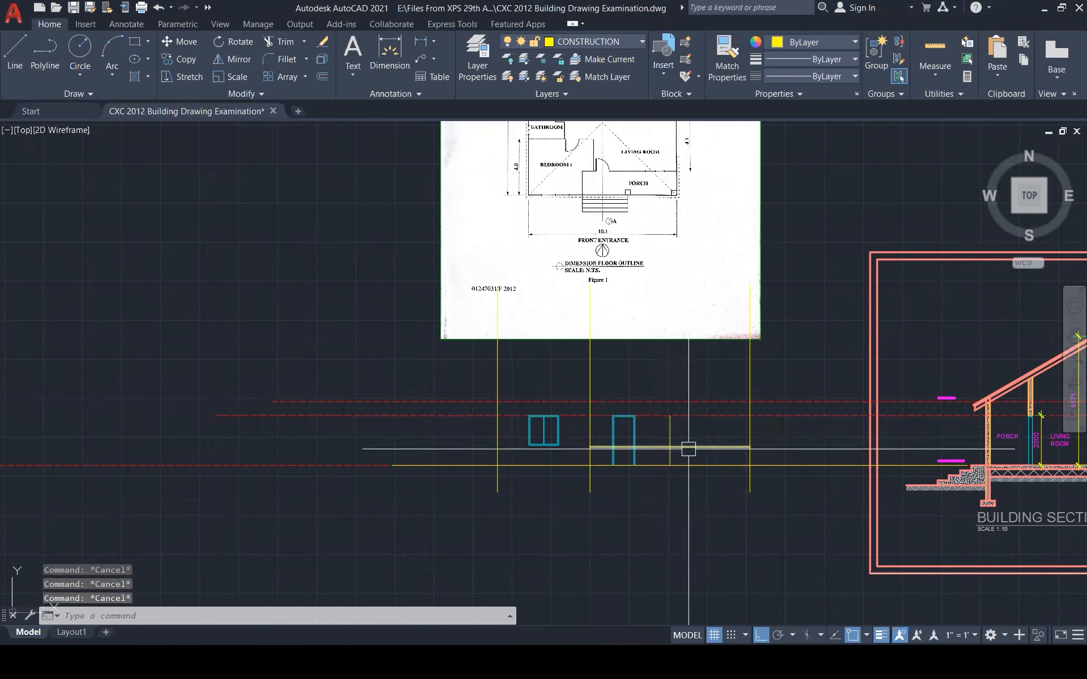
Offset two yellow lines by 75 to create paired construction lines
{"action": "type", "text": "o"}
{"action": "key", "text": "Return"}
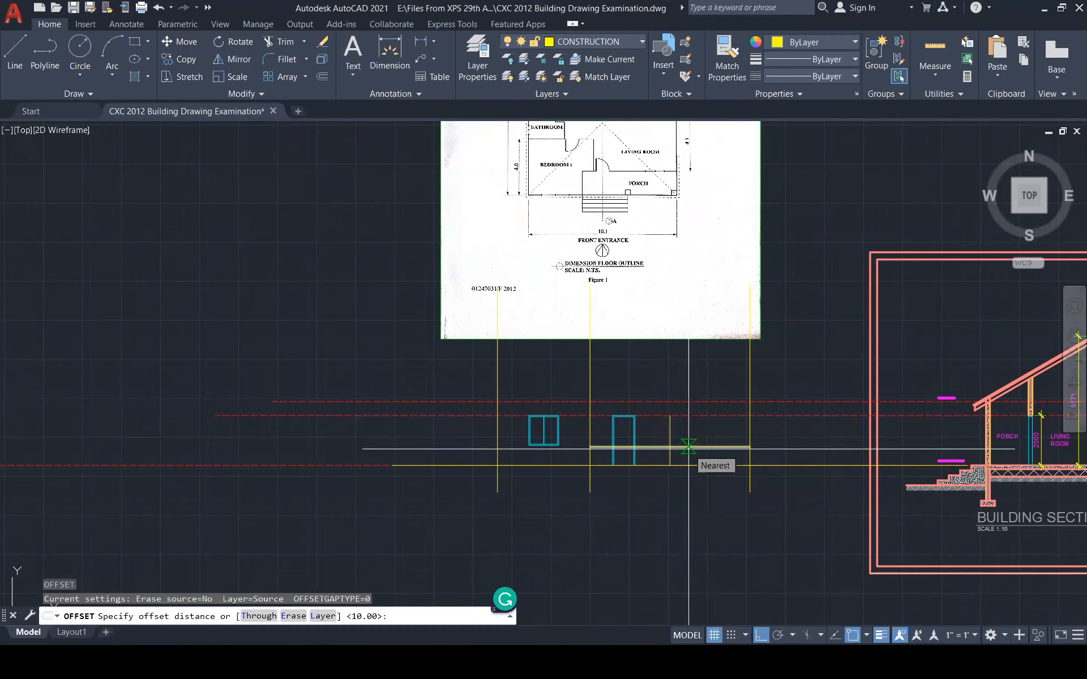
{"action": "type", "text": "75"}
{"action": "key", "text": "Return"}
{"action": "left_click", "coordinate": [682, 443]}
{"action": "left_click", "coordinate": [676, 436]}
{"action": "scroll", "coordinate": [670, 441], "scroll_direction": "up", "scroll_amount": 5}
{"action": "left_click", "coordinate": [669, 438]}
{"action": "left_click", "coordinate": [688, 416]}
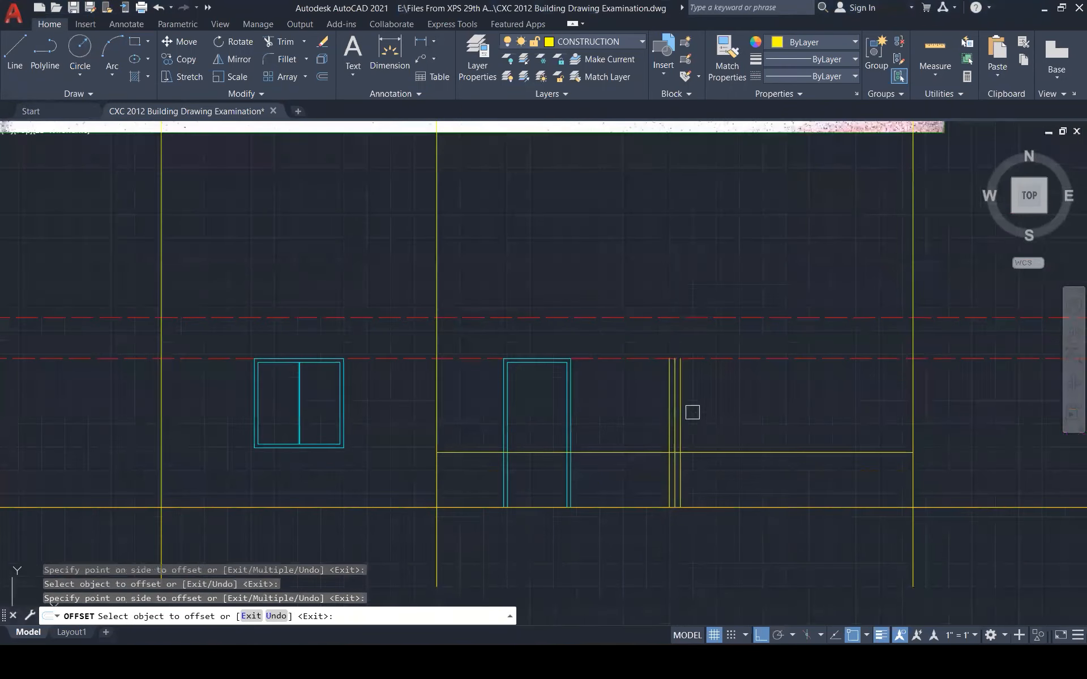
{"action": "key", "text": "Escape"}
Delete an unwanted construction line left of the door
{"action": "scroll", "coordinate": [680, 413], "scroll_direction": "up", "scroll_amount": 5}
{"action": "left_click", "coordinate": [646, 412]}
{"action": "key", "text": "Delete"}
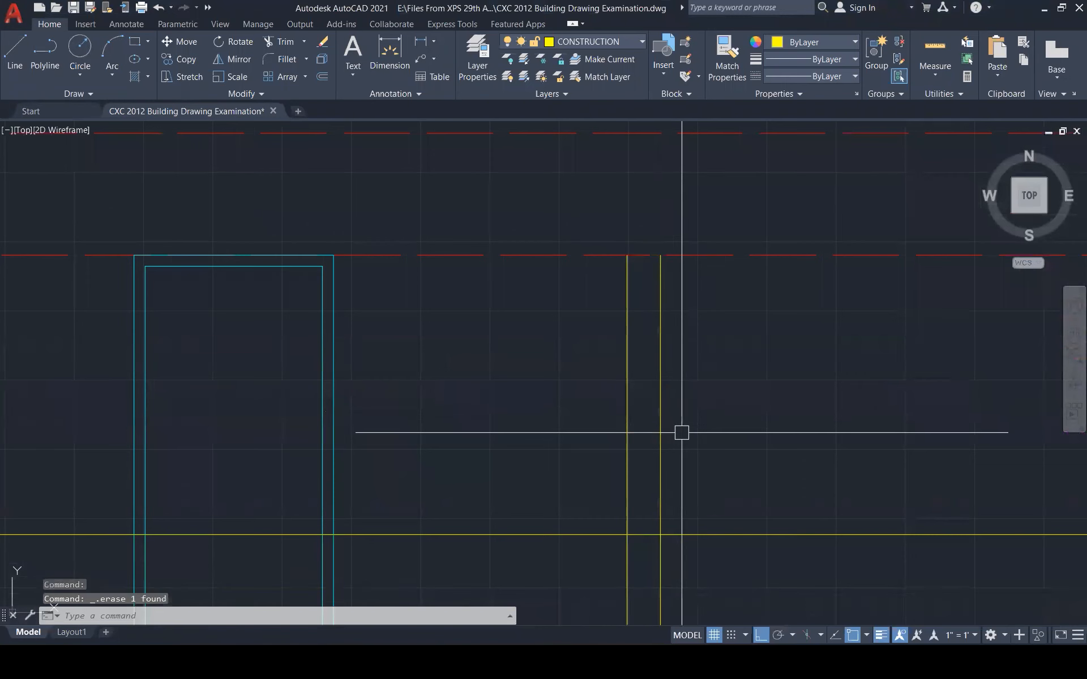
{"action": "scroll", "coordinate": [691, 459], "scroll_direction": "down", "scroll_amount": 5}
{"action": "key", "text": "Escape"}
{"action": "key", "text": "Escape"}
Offset the right-hand vertical line 150 inward
{"action": "type", "text": "o"}
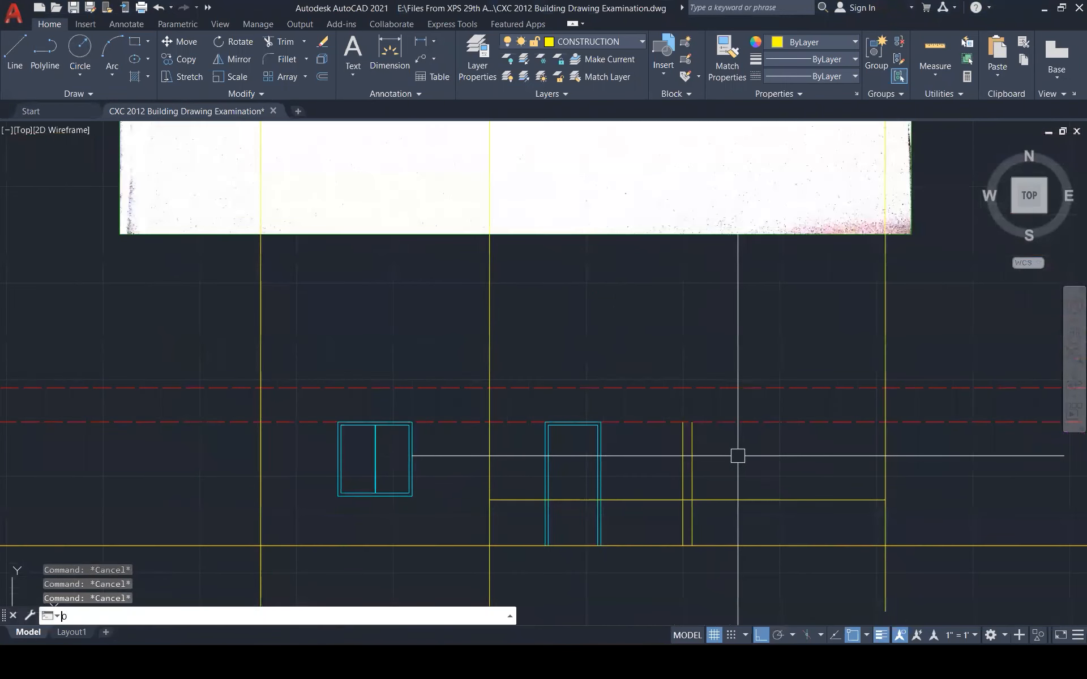
{"action": "key", "text": "Return"}
{"action": "type", "text": "150"}
{"action": "key", "text": "Return"}
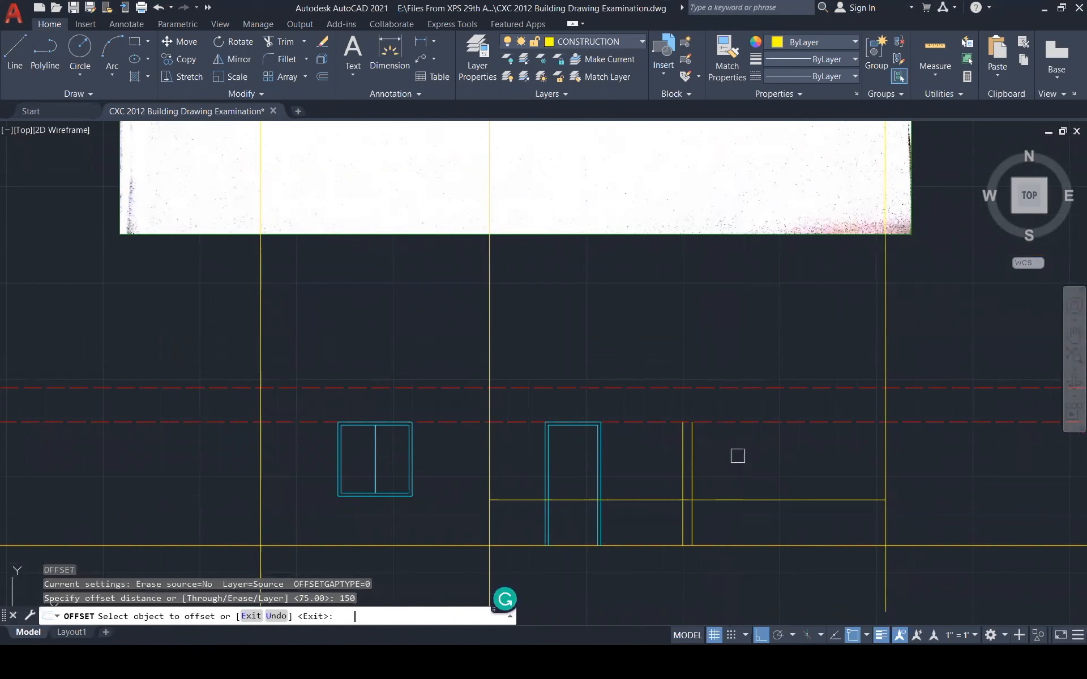
{"action": "left_click", "coordinate": [886, 503]}
{"action": "left_click", "coordinate": [807, 478]}
{"action": "key", "text": "Escape"}
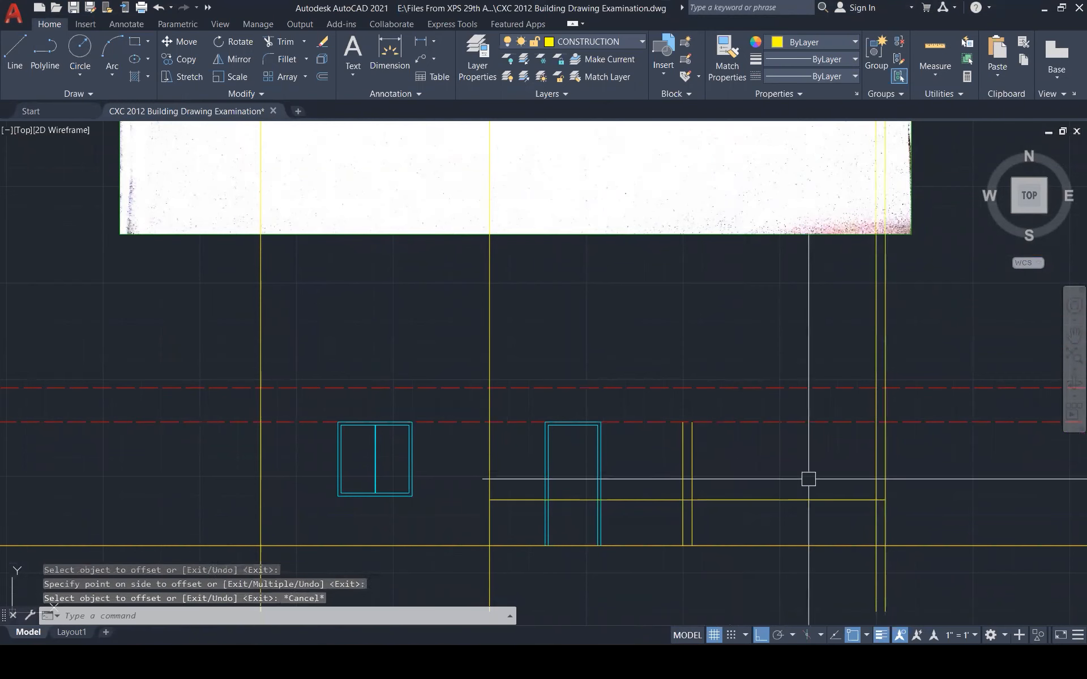
{"action": "key", "text": "Escape"}
{"action": "scroll", "coordinate": [762, 512], "scroll_direction": "down", "scroll_amount": 1}
{"action": "scroll", "coordinate": [762, 512], "scroll_direction": "down", "scroll_amount": 1}
Trim the stray segment below the ground line and delete the extra yellow vertical
{"action": "type", "text": "tr"}
{"action": "key", "text": "Return"}
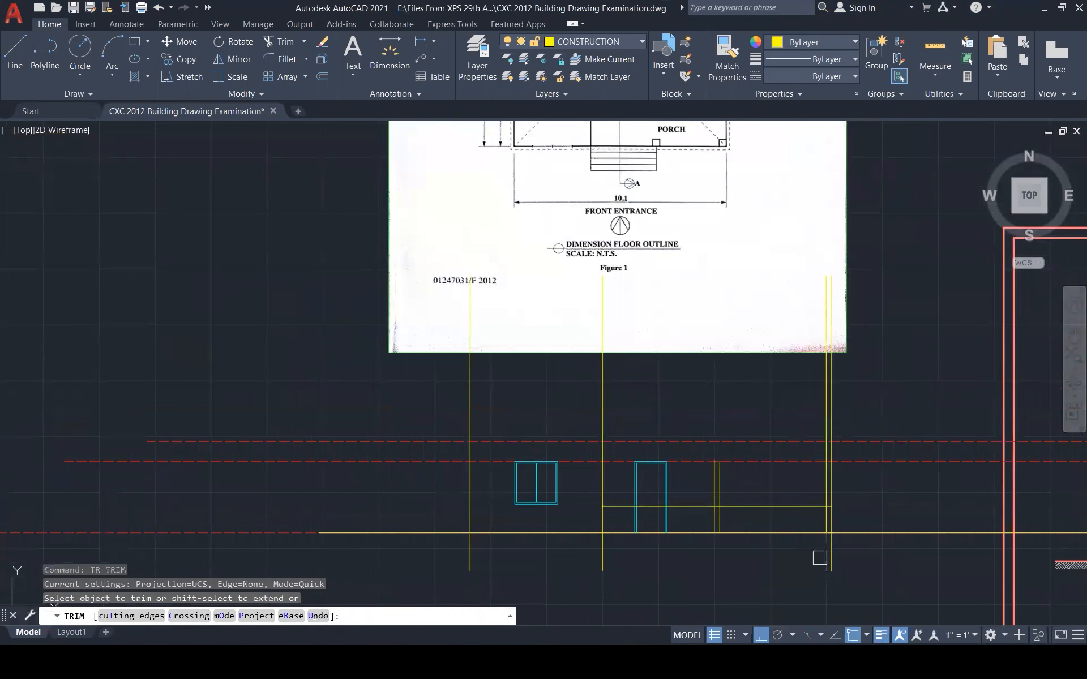
{"action": "left_click", "coordinate": [819, 557]}
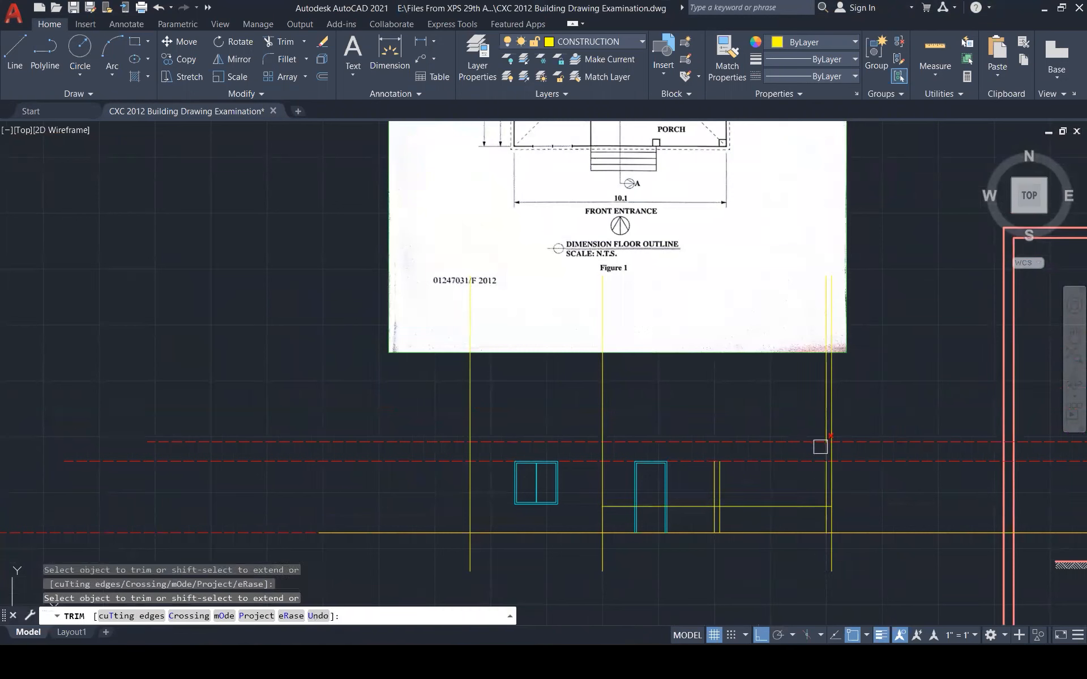
{"action": "key", "text": "Escape"}
{"action": "left_click", "coordinate": [826, 418]}
{"action": "key", "text": "Delete"}
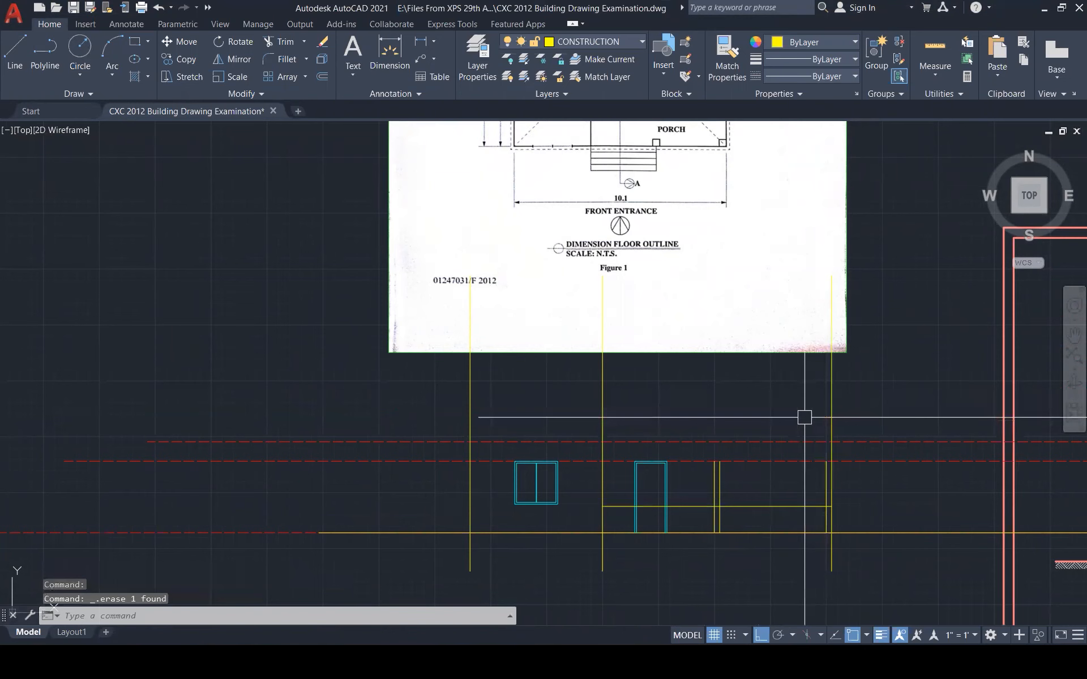
Shorten the long horizontal yellow rail to start at the paired verticals
{"action": "scroll", "coordinate": [737, 525], "scroll_direction": "down", "scroll_amount": 2}
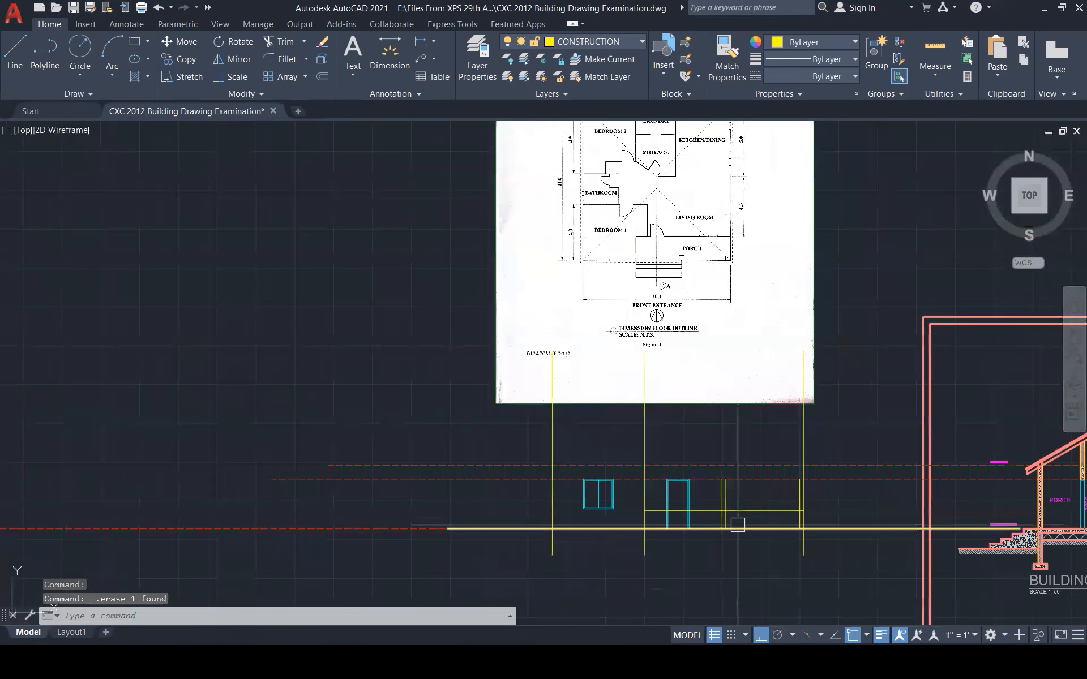
{"action": "scroll", "coordinate": [738, 525], "scroll_direction": "up", "scroll_amount": 3}
{"action": "key", "text": "Escape"}
{"action": "left_click", "coordinate": [626, 522]}
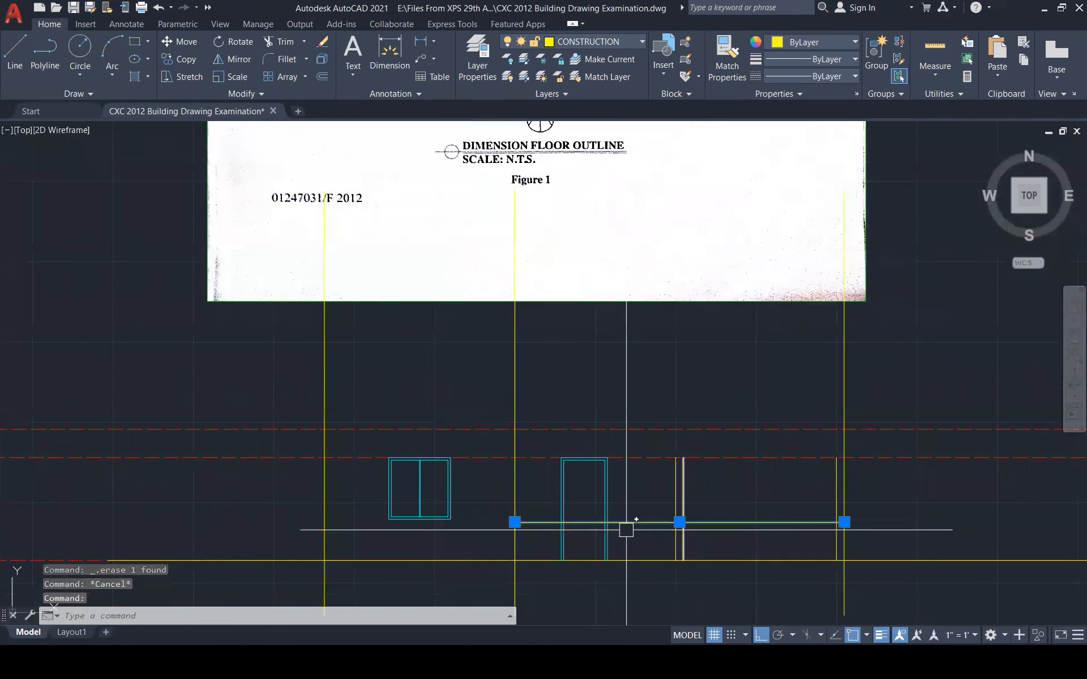
{"action": "left_click", "coordinate": [515, 522]}
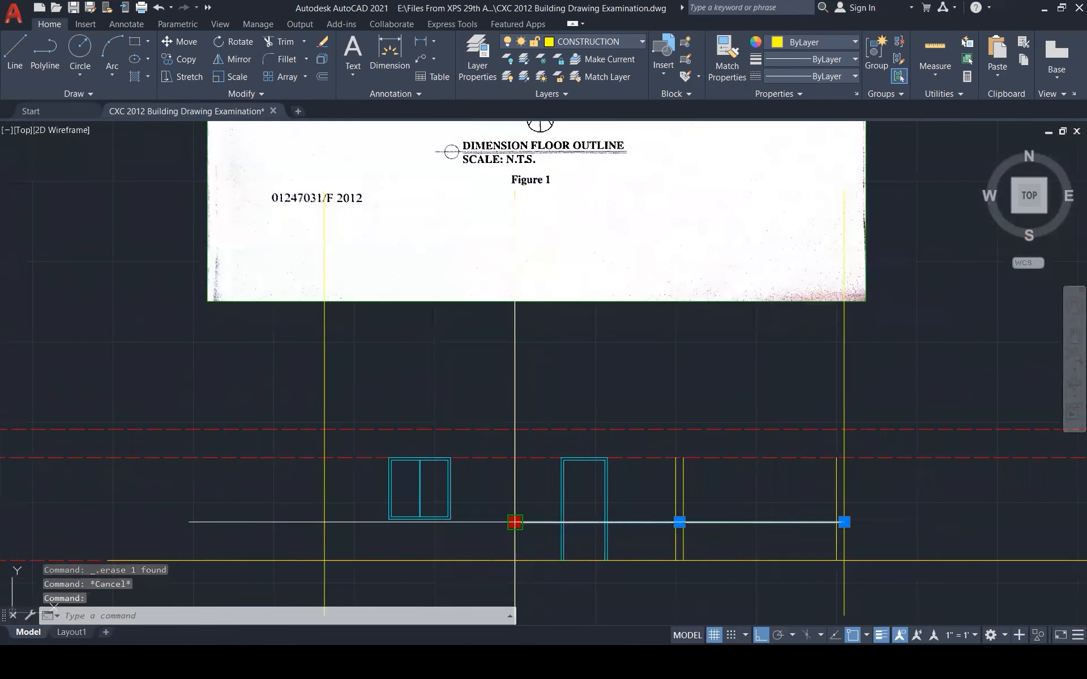
{"action": "left_click", "coordinate": [683, 521]}
{"action": "key", "text": "Escape"}
{"action": "key", "text": "Escape"}
Draw a central vertical post up from the rail's midpoint
{"action": "type", "text": "l"}
{"action": "key", "text": "Return"}
{"action": "left_click", "coordinate": [763, 522]}
{"action": "left_click", "coordinate": [763, 458]}
{"action": "key", "text": "Escape"}
{"action": "key", "text": "Escape"}
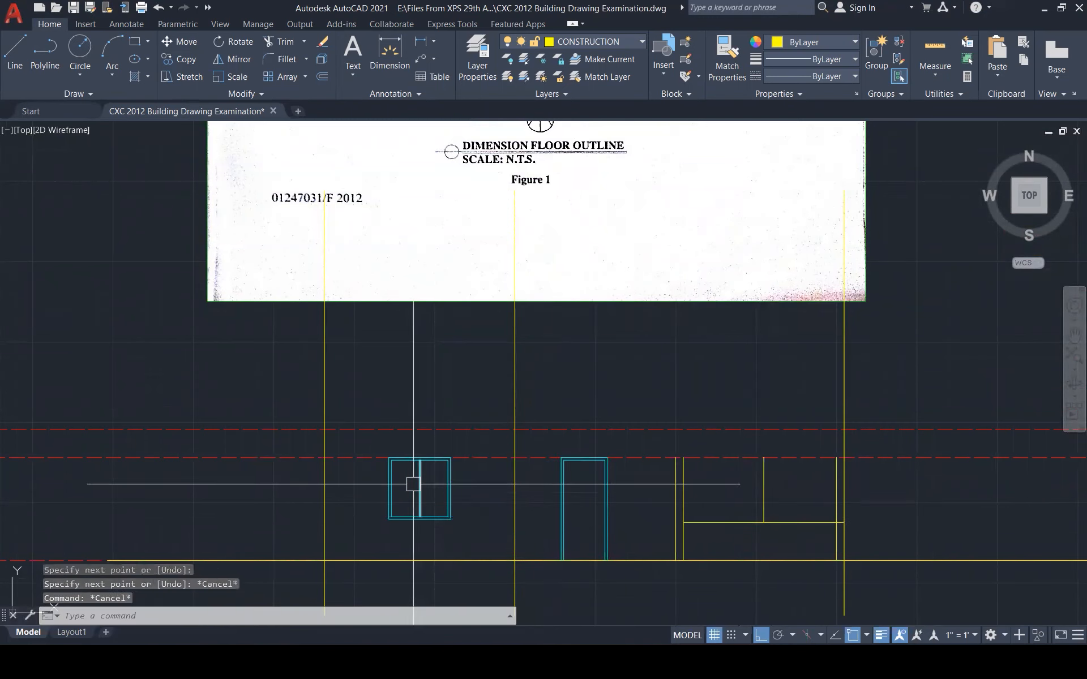
{"action": "key", "text": "Escape"}
{"action": "left_click", "coordinate": [372, 444]}
Finish selecting the window and start moving it, then cancel the move
{"action": "left_click", "coordinate": [463, 517]}
{"action": "type", "text": "m"}
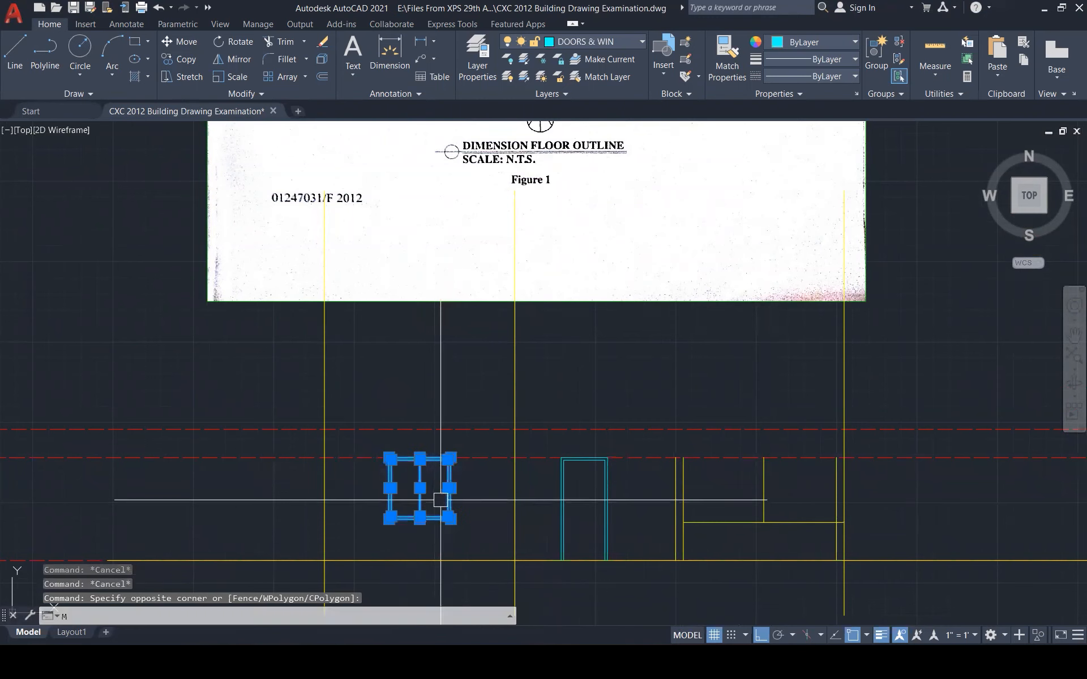
{"action": "key", "text": "Return"}
{"action": "scroll", "coordinate": [402, 457], "scroll_direction": "up", "scroll_amount": 3}
{"action": "key", "text": "Escape"}
Copy the window, box-selected, to a new position right of the door
{"action": "type", "text": "co"}
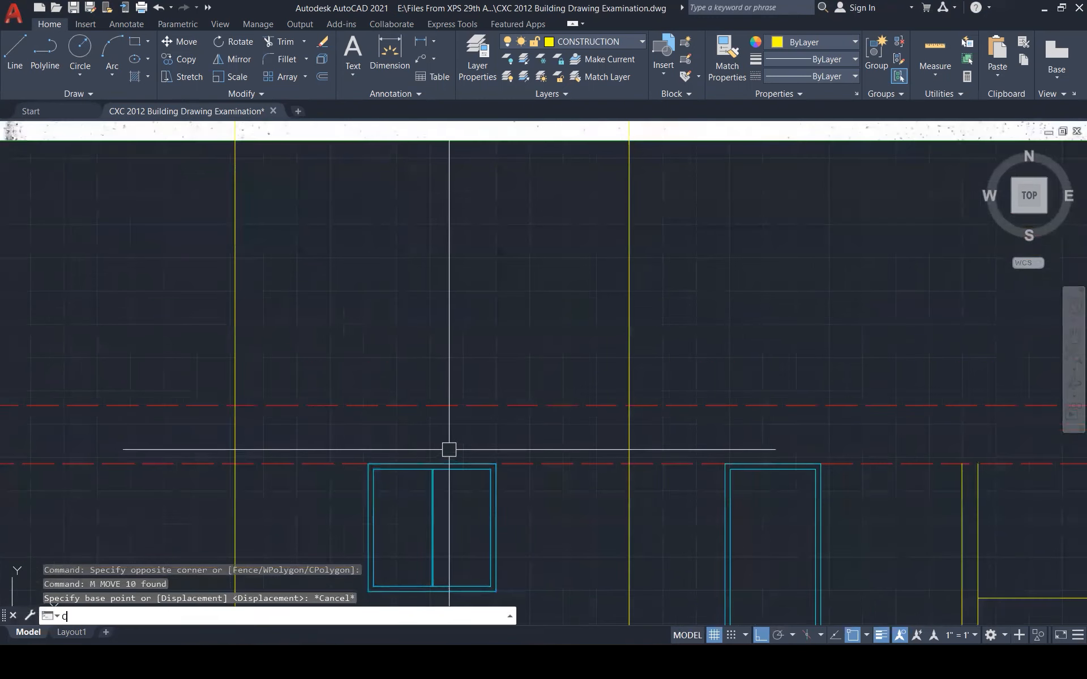
{"action": "key", "text": "Return"}
{"action": "left_click", "coordinate": [365, 436]}
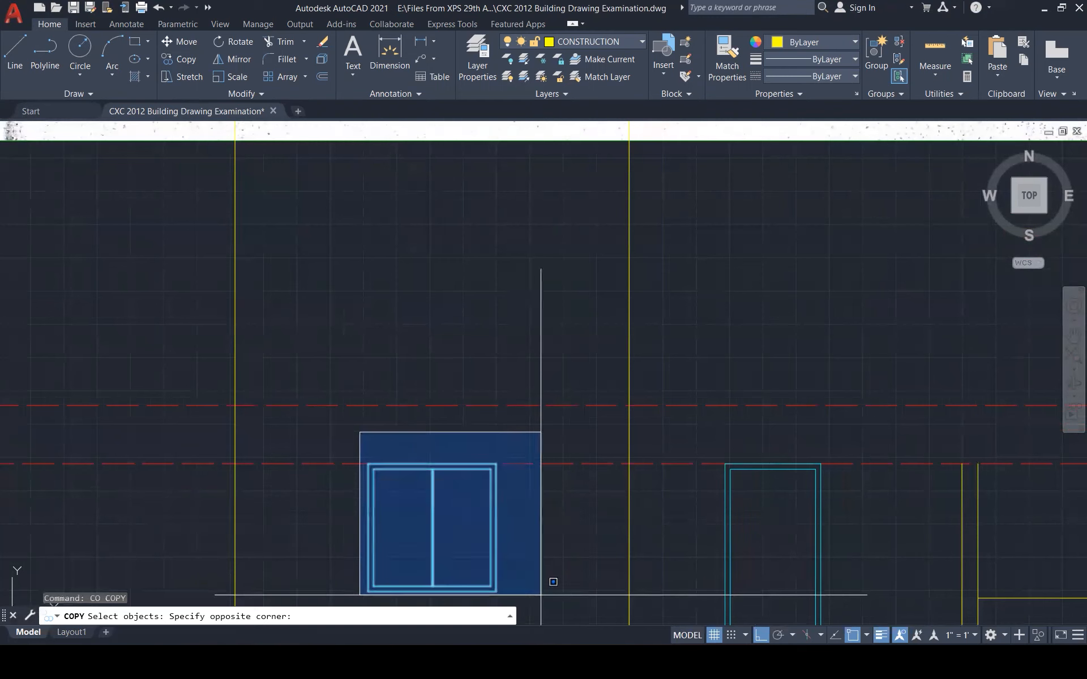
{"action": "left_click", "coordinate": [554, 578]}
{"action": "key", "text": "Return"}
{"action": "left_click", "coordinate": [430, 464]}
{"action": "scroll", "coordinate": [384, 466], "scroll_direction": "down", "scroll_amount": 4}
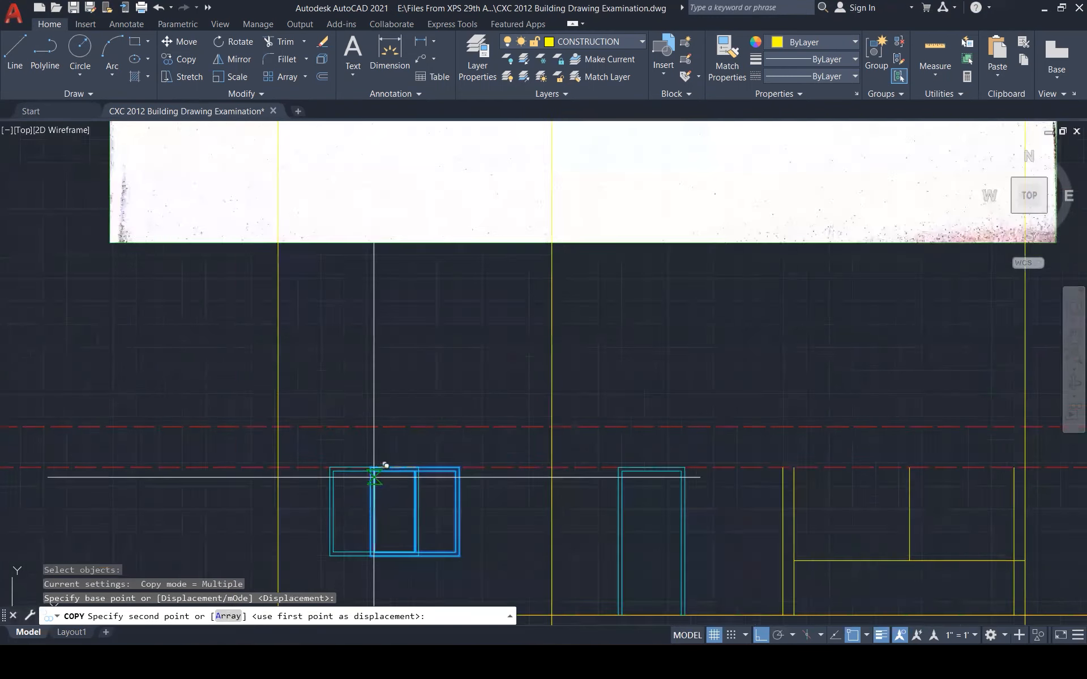
{"action": "left_click", "coordinate": [694, 456]}
{"action": "key", "text": "Escape"}
{"action": "key", "text": "Escape"}
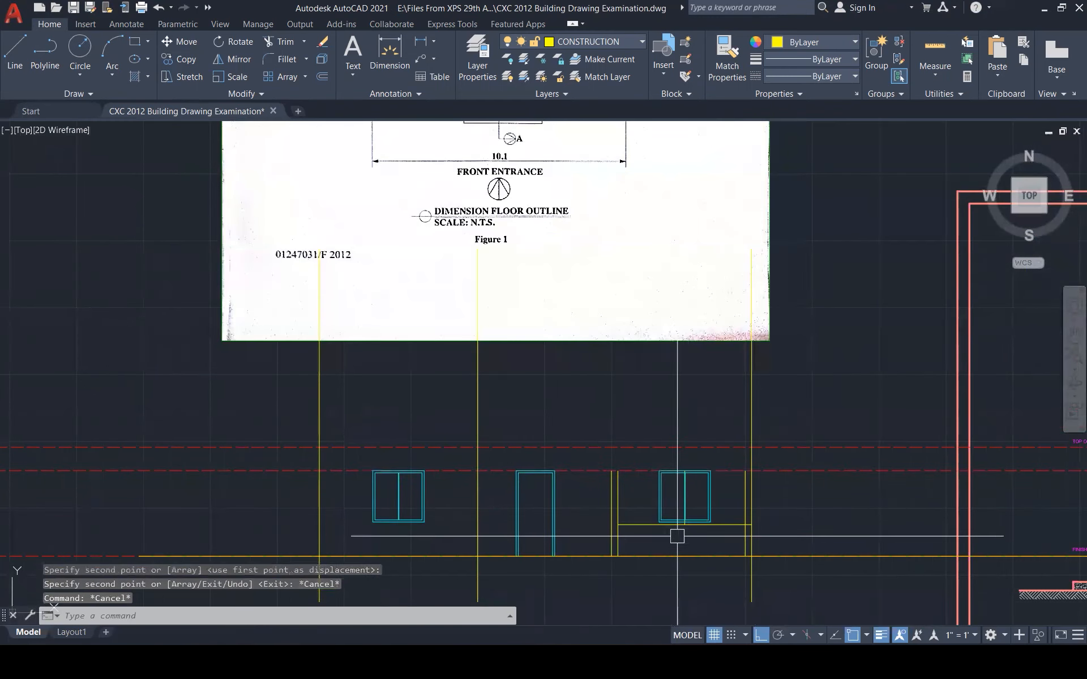
Erase the two stray construction lines with a crossing selection
{"action": "scroll", "coordinate": [689, 533], "scroll_direction": "up", "scroll_amount": 5}
{"action": "scroll", "coordinate": [689, 533], "scroll_direction": "up", "scroll_amount": 3}
{"action": "left_click", "coordinate": [723, 502]}
{"action": "left_click", "coordinate": [642, 403]}
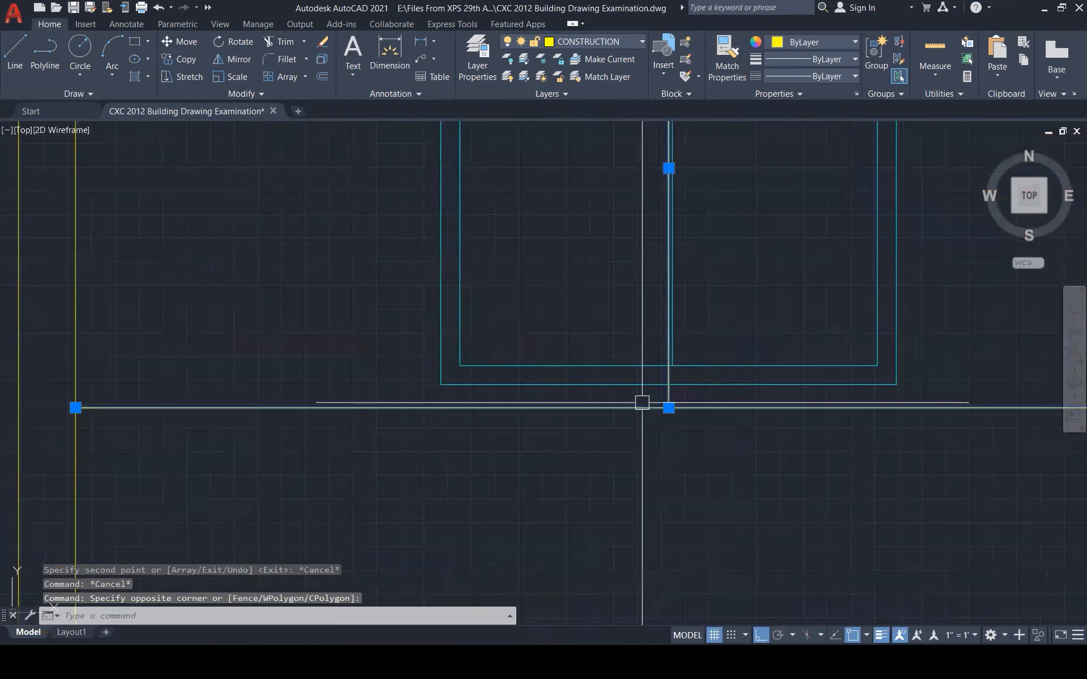
{"action": "key", "text": "Delete"}
{"action": "scroll", "coordinate": [710, 456], "scroll_direction": "down", "scroll_amount": 5}
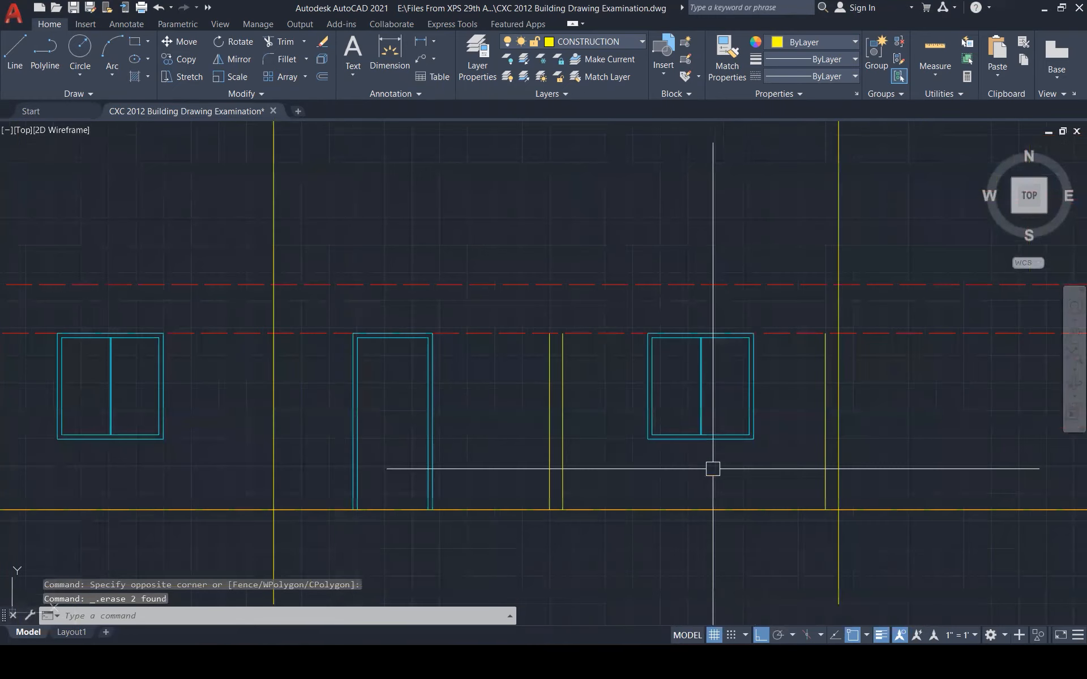
{"action": "scroll", "coordinate": [707, 481], "scroll_direction": "down", "scroll_amount": 3}
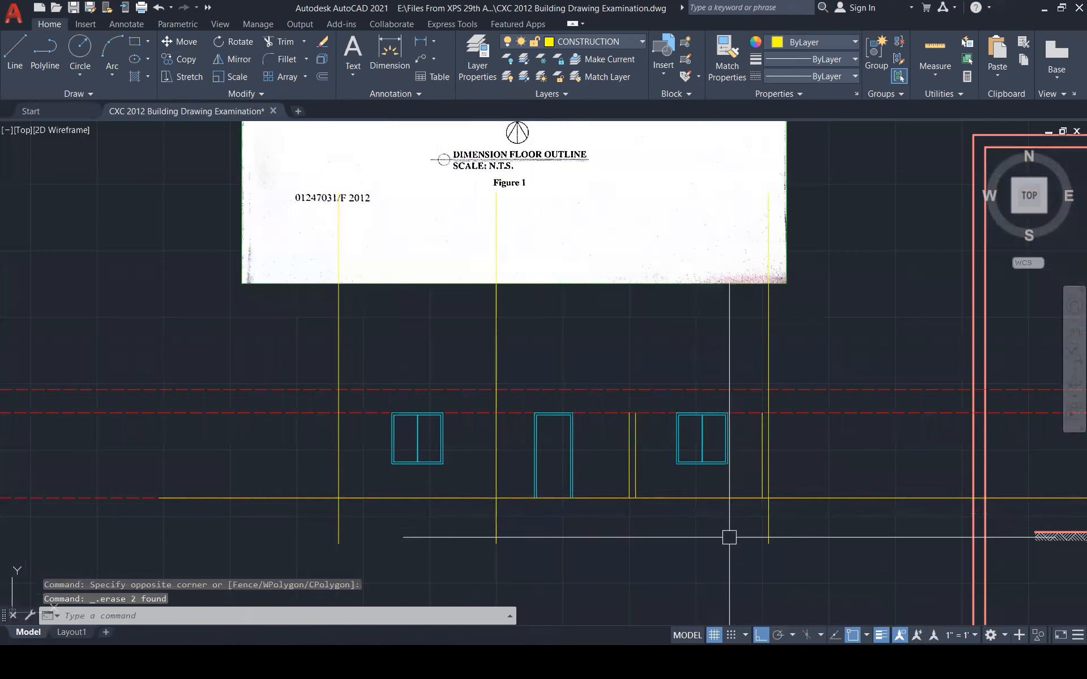
{"action": "scroll", "coordinate": [729, 537], "scroll_direction": "down", "scroll_amount": 1}
{"action": "scroll", "coordinate": [724, 558], "scroll_direction": "down", "scroll_amount": 2}
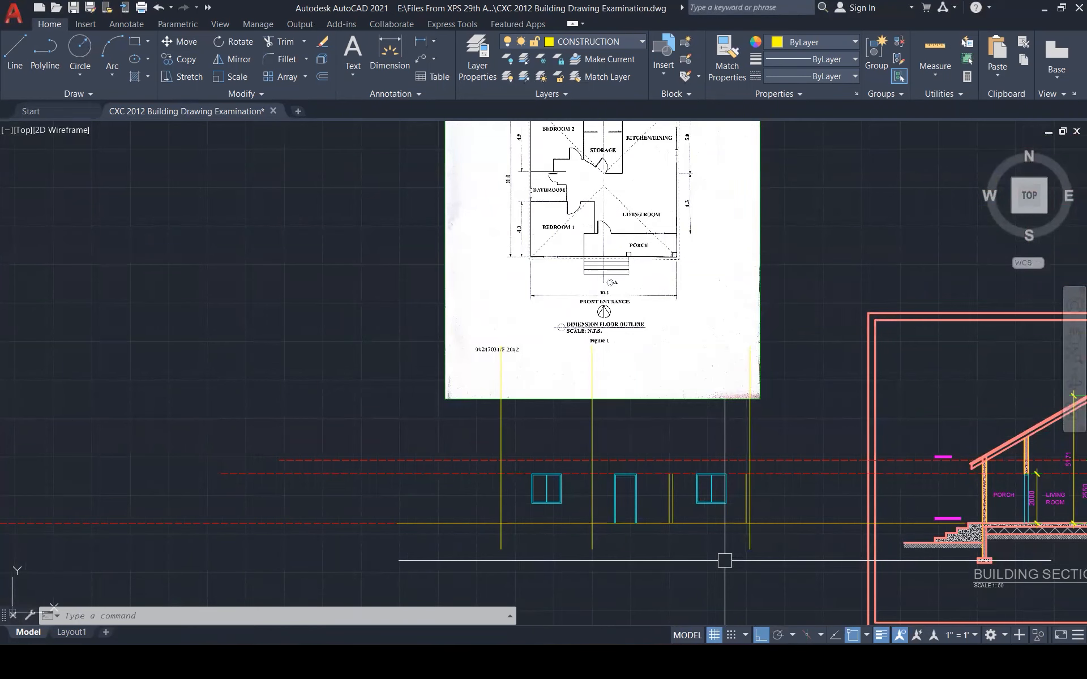
{"action": "key", "text": "Escape"}
{"action": "key", "text": "Escape"}
{"action": "key", "text": "Escape"}
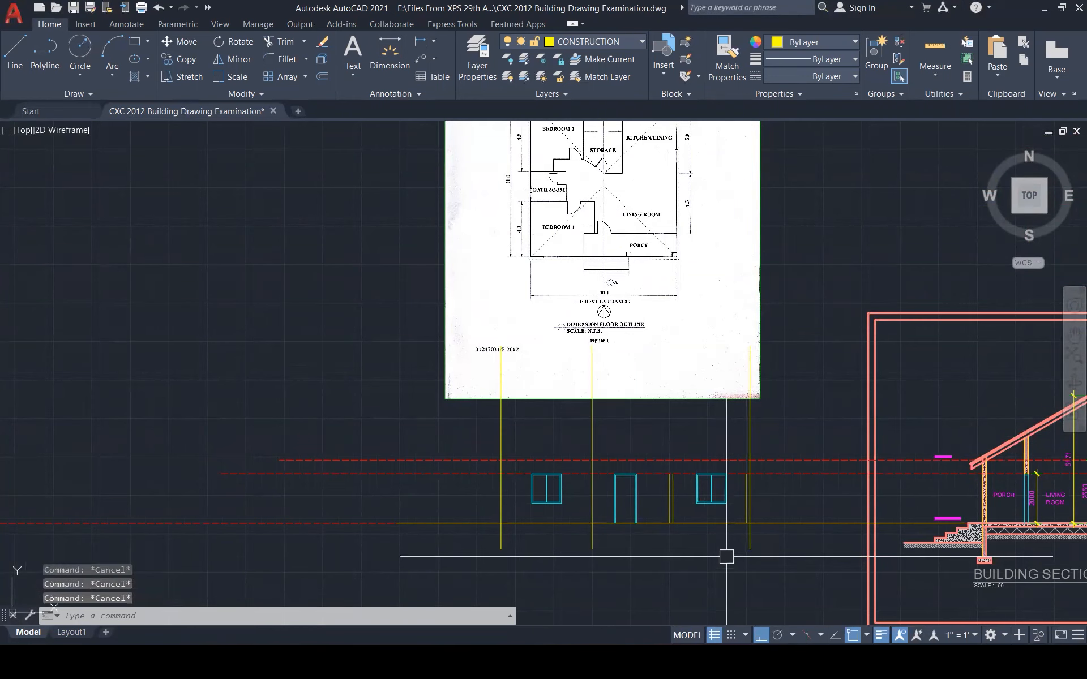
Start a line at the end of the steps, then cancel it
{"action": "type", "text": "l"}
{"action": "key", "text": "Return"}
{"action": "scroll", "coordinate": [922, 545], "scroll_direction": "up", "scroll_amount": 3}
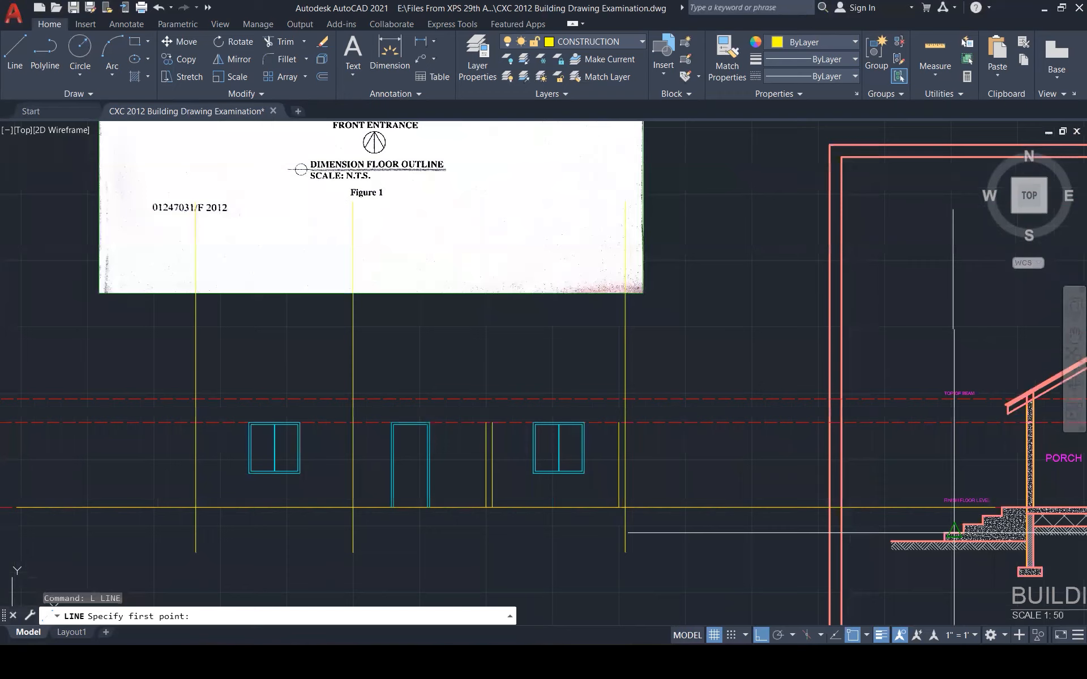
{"action": "left_click", "coordinate": [935, 542]}
{"action": "scroll", "coordinate": [944, 541], "scroll_direction": "down", "scroll_amount": 3}
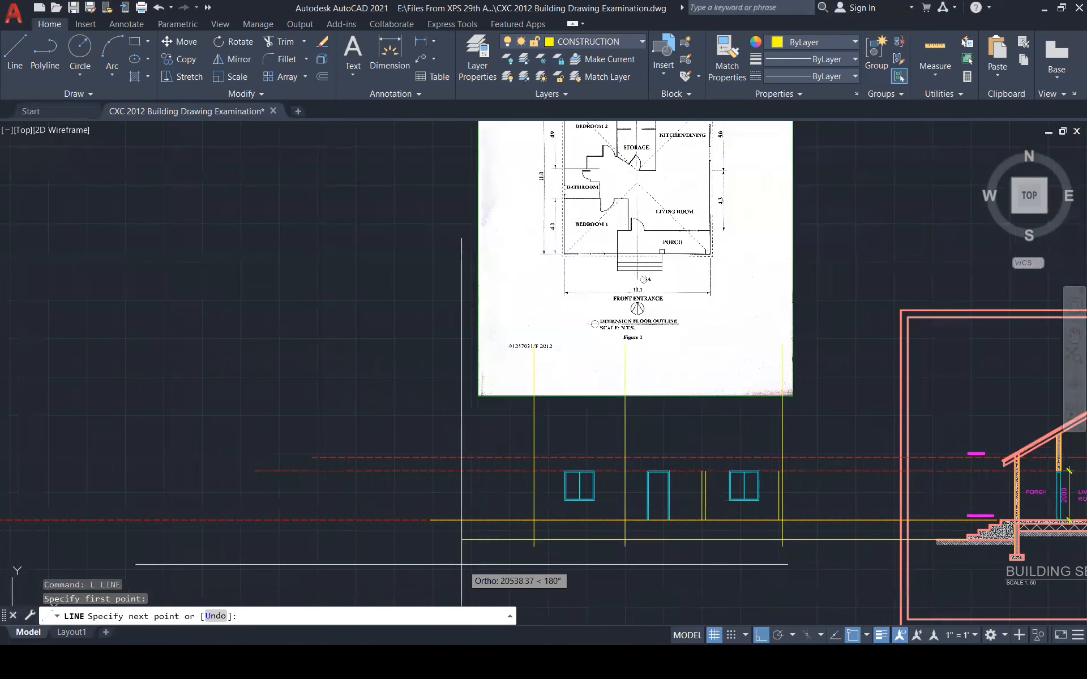
{"action": "key", "text": "Escape"}
{"action": "key", "text": "Escape"}
{"action": "key", "text": "Escape"}
Copy the ground line up to two stair corners and the finish floor level
{"action": "scroll", "coordinate": [889, 547], "scroll_direction": "up", "scroll_amount": 4}
{"action": "left_click", "coordinate": [892, 541]}
{"action": "type", "text": "co"}
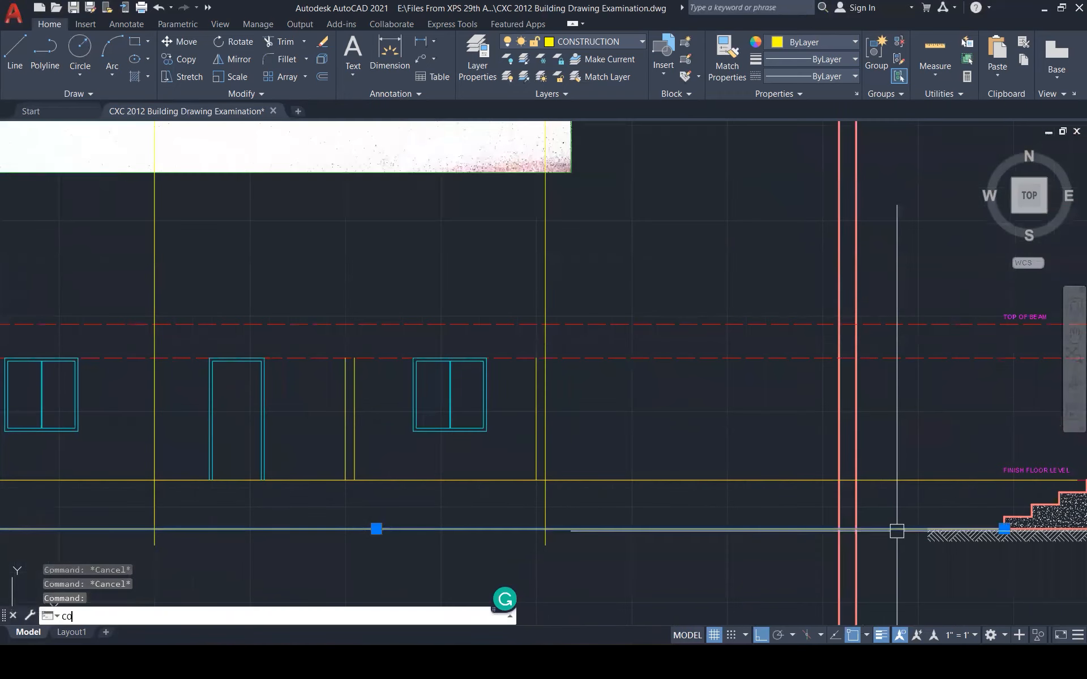
{"action": "key", "text": "Return"}
{"action": "left_click", "coordinate": [976, 521]}
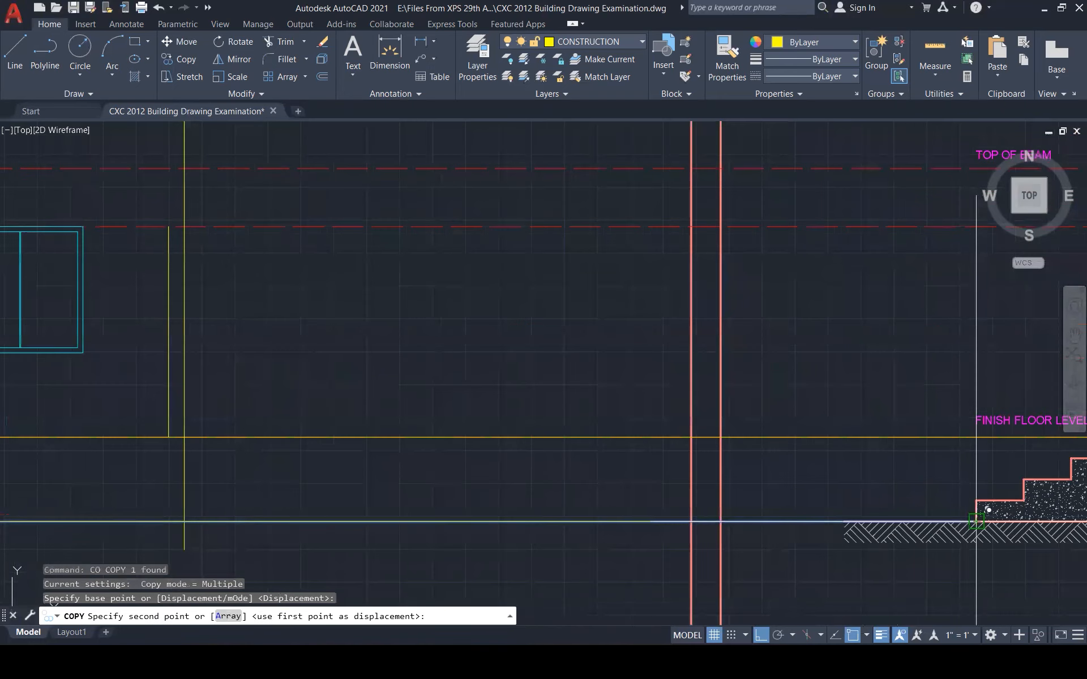
{"action": "left_click", "coordinate": [978, 501]}
{"action": "left_click", "coordinate": [1025, 480]}
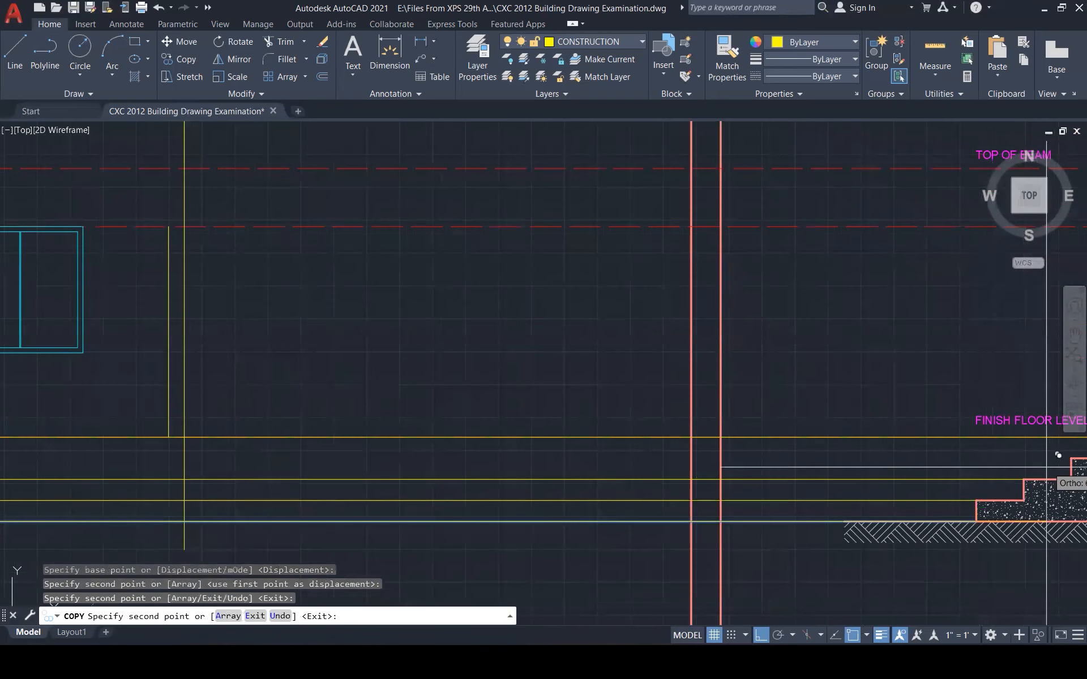
{"action": "left_click", "coordinate": [1071, 457]}
{"action": "scroll", "coordinate": [872, 473], "scroll_direction": "down", "scroll_amount": 4}
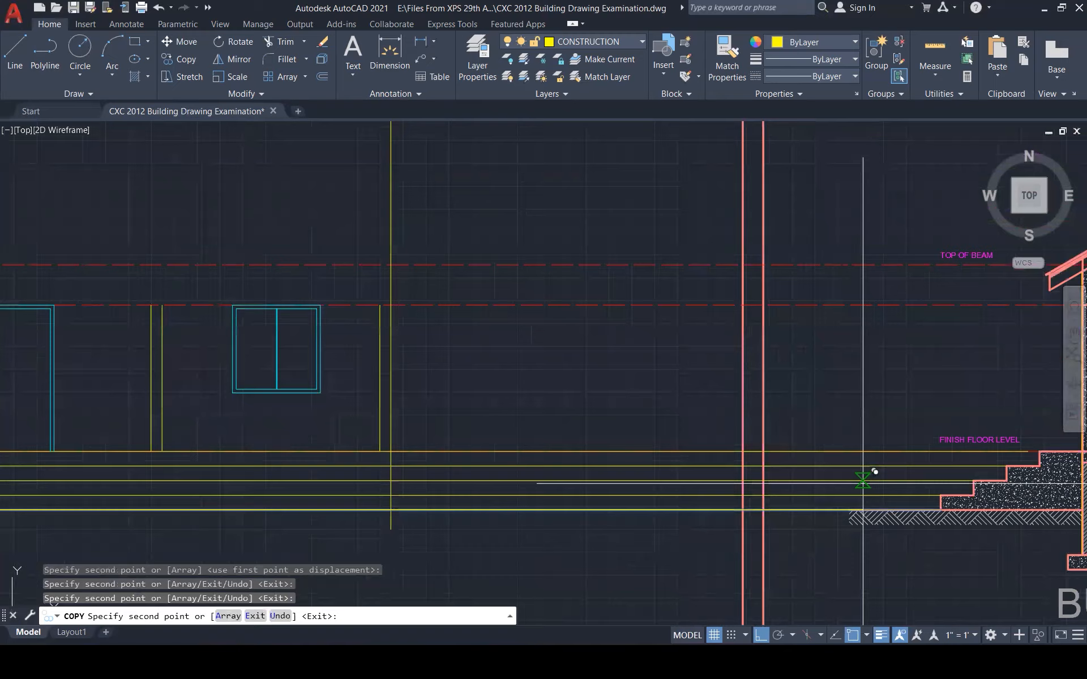
{"action": "key", "text": "Escape"}
{"action": "key", "text": "Escape"}
{"action": "scroll", "coordinate": [487, 501], "scroll_direction": "down", "scroll_amount": 1}
Draw the step edge line from the wall-floor intersection down below the floor
{"action": "scroll", "coordinate": [487, 501], "scroll_direction": "down", "scroll_amount": 1}
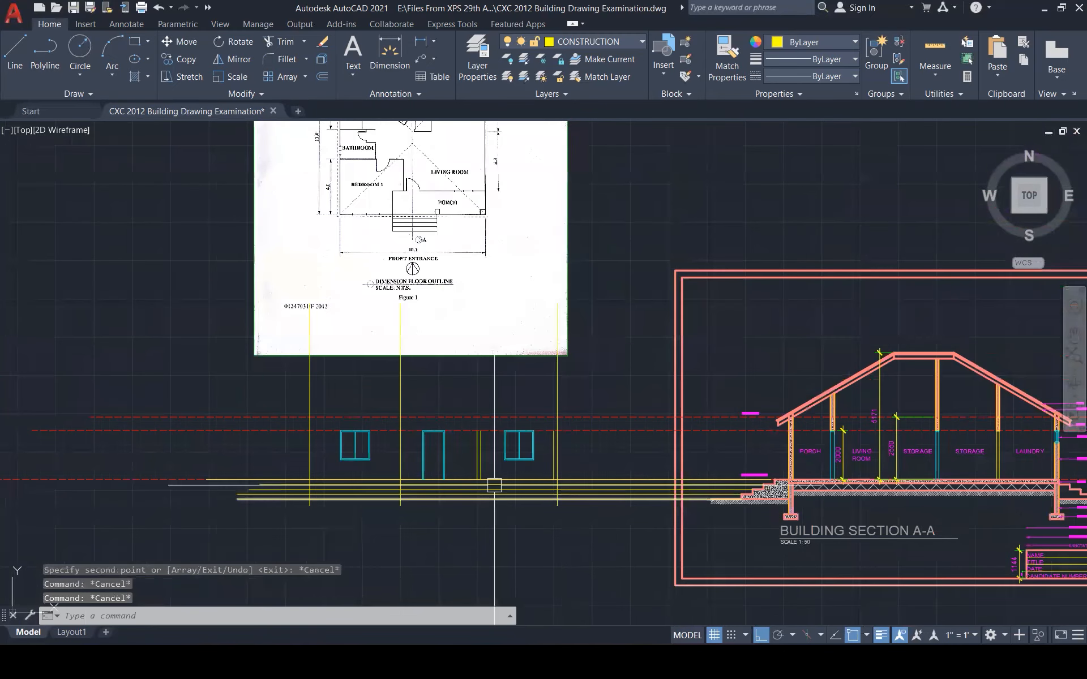
{"action": "scroll", "coordinate": [495, 483], "scroll_direction": "up", "scroll_amount": 3}
{"action": "key", "text": "Escape"}
{"action": "scroll", "coordinate": [529, 537], "scroll_direction": "down", "scroll_amount": 1}
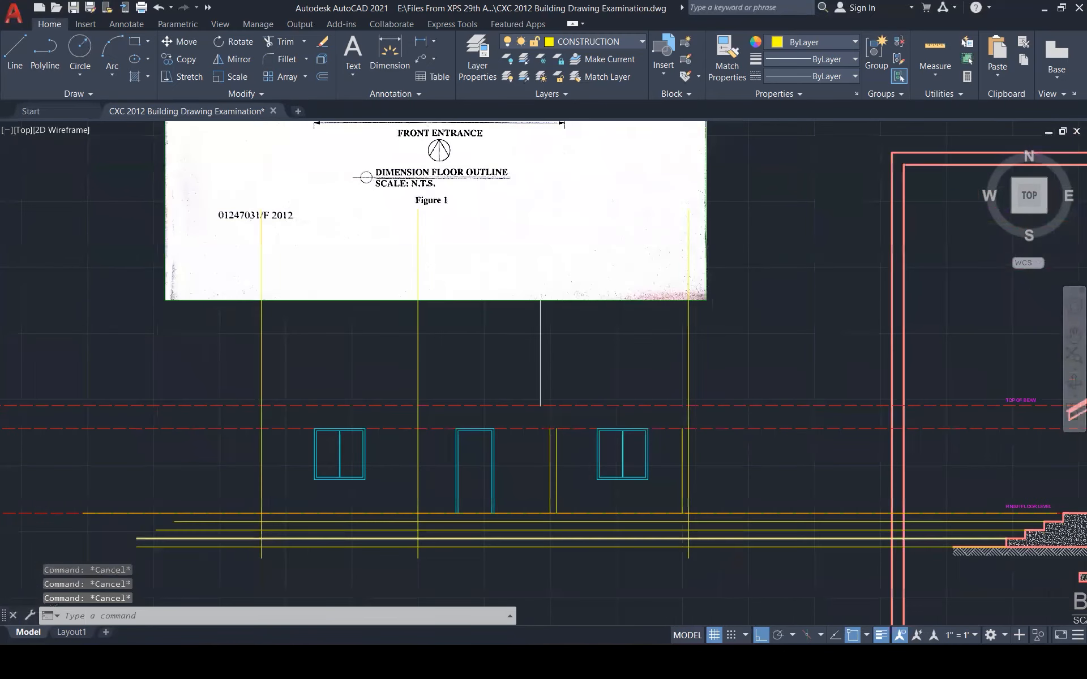
{"action": "scroll", "coordinate": [543, 551], "scroll_direction": "down", "scroll_amount": 1}
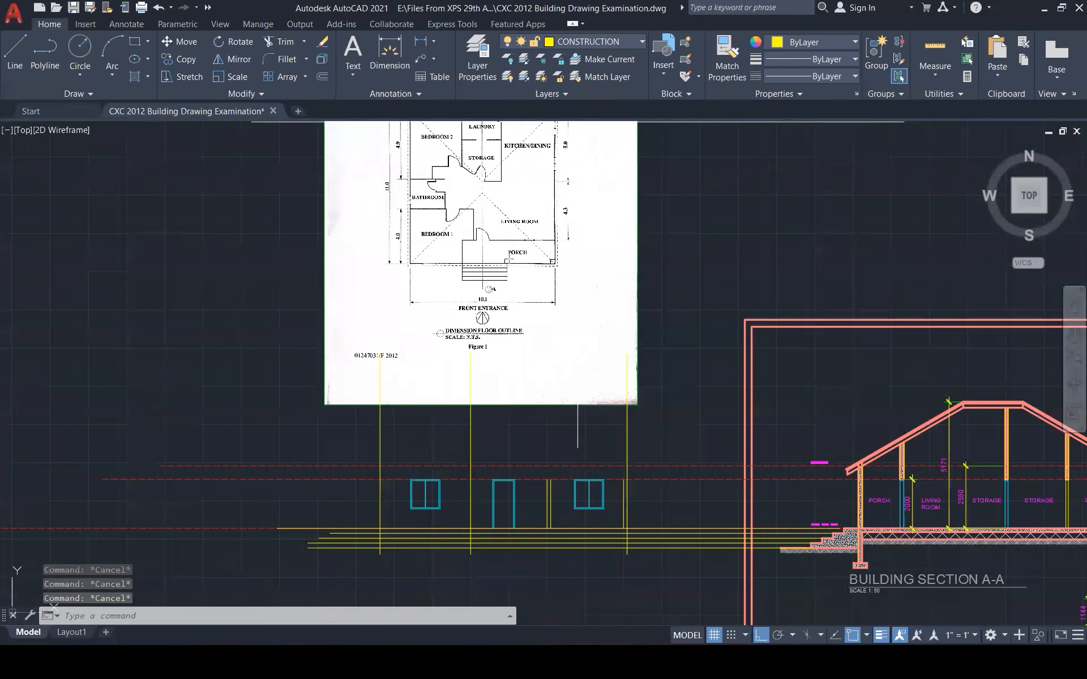
{"action": "left_click_drag", "start_coordinate": [507, 261], "coordinate": [507, 288]}
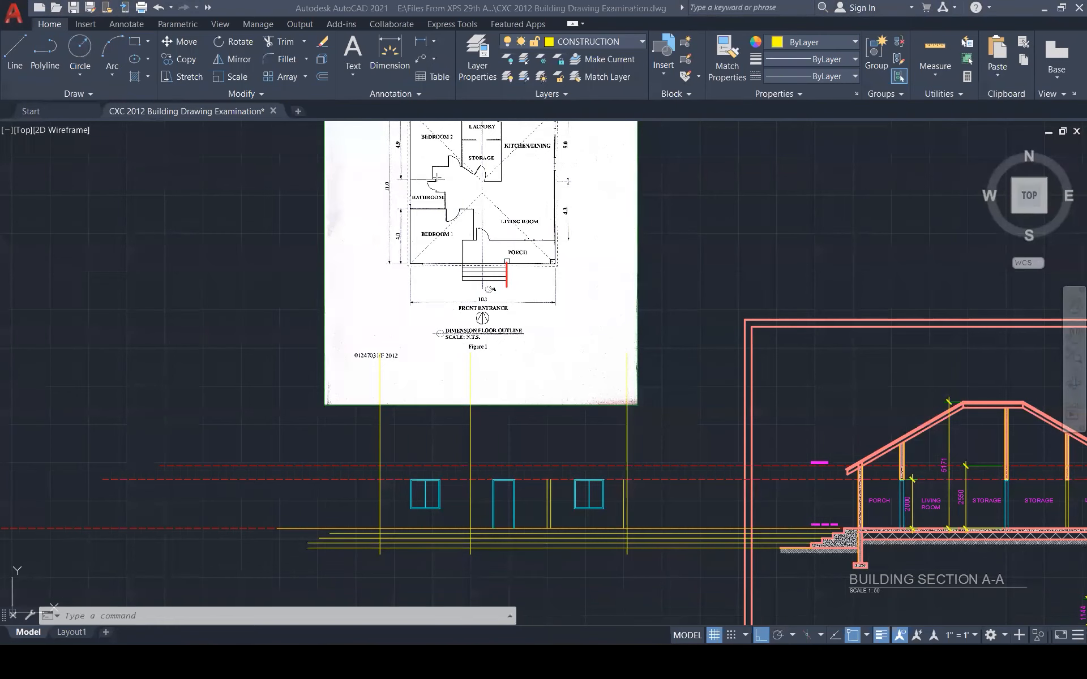
{"action": "scroll", "coordinate": [537, 554], "scroll_direction": "up", "scroll_amount": 3}
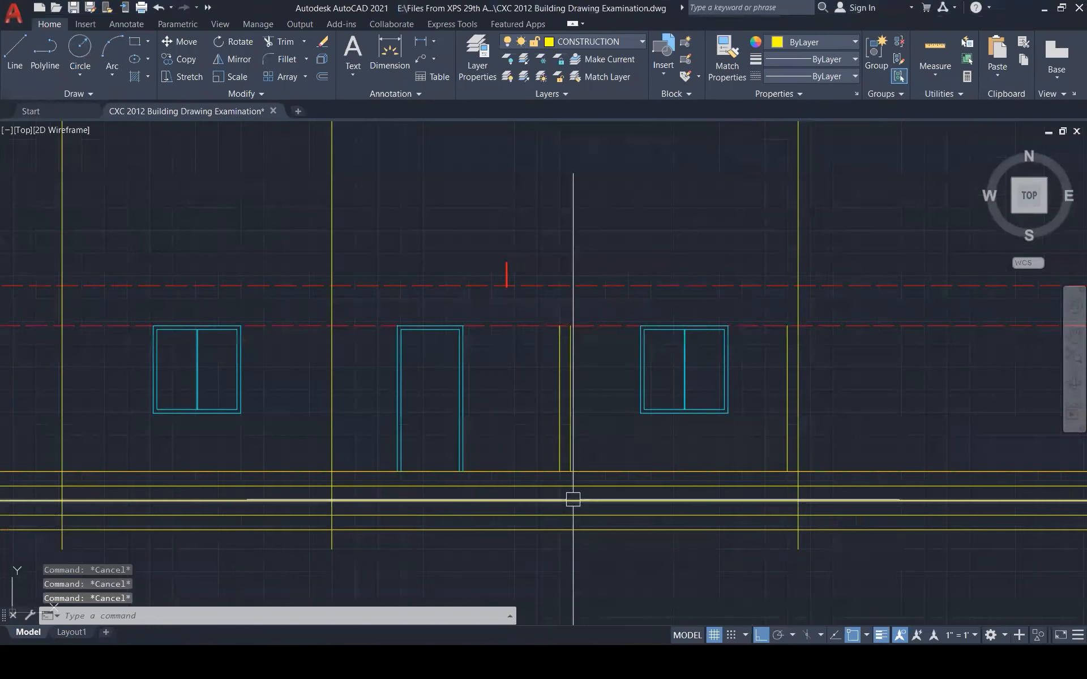
{"action": "scroll", "coordinate": [569, 497], "scroll_direction": "up", "scroll_amount": 2}
{"action": "type", "text": "l"}
{"action": "key", "text": "Return"}
{"action": "scroll", "coordinate": [563, 459], "scroll_direction": "up", "scroll_amount": 3}
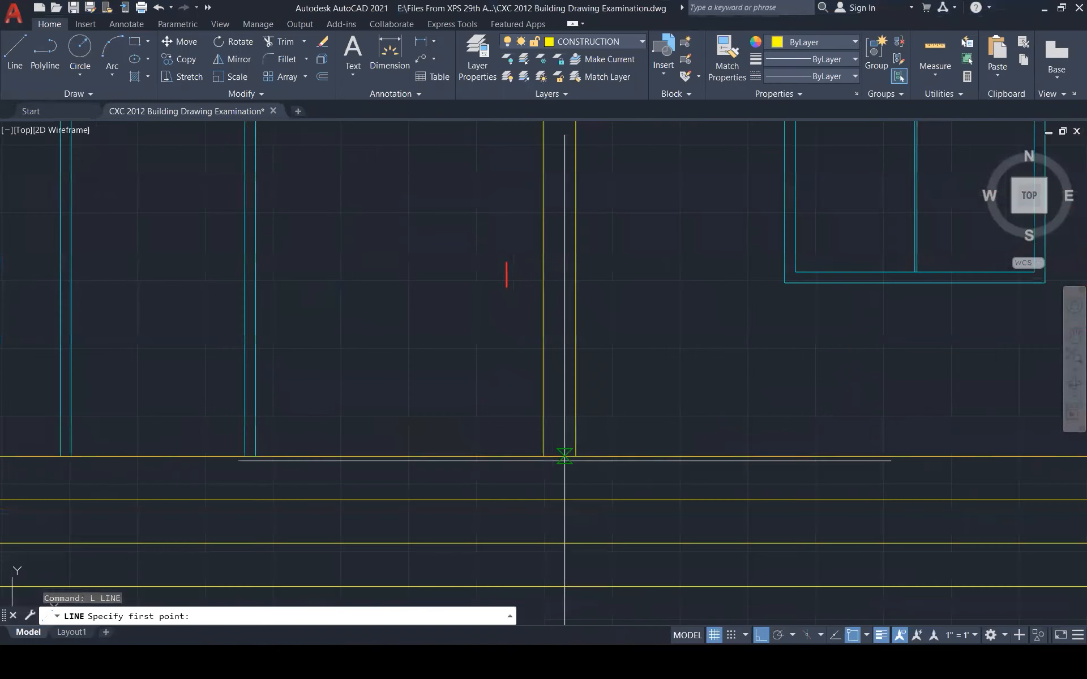
{"action": "left_click", "coordinate": [561, 456]}
{"action": "scroll", "coordinate": [572, 418], "scroll_direction": "down", "scroll_amount": 4}
{"action": "left_click", "coordinate": [570, 542]}
{"action": "key", "text": "Escape"}
{"action": "key", "text": "Escape"}
Trim the floor line beyond the step edge
{"action": "type", "text": "tr"}
{"action": "key", "text": "Return"}
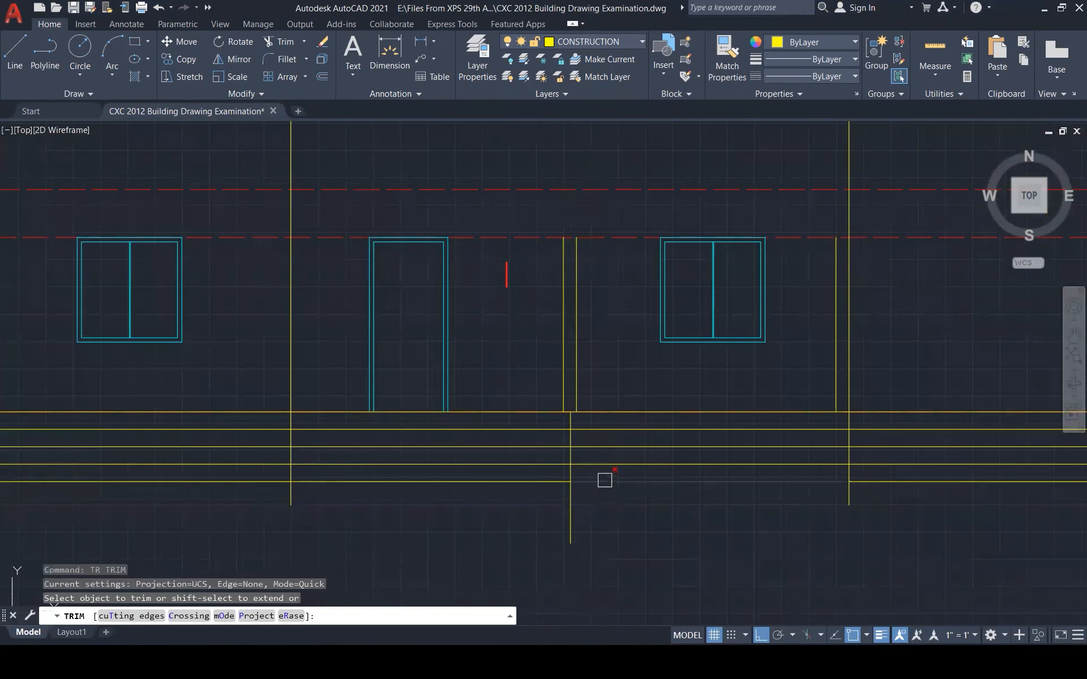
{"action": "left_click", "coordinate": [608, 447]}
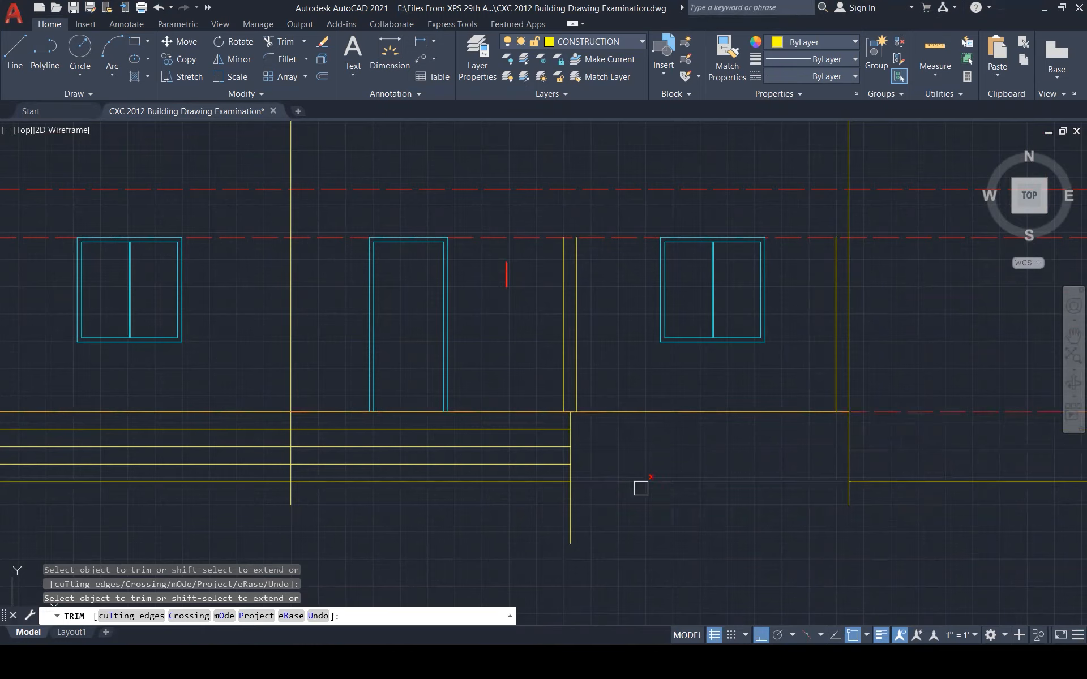
{"action": "scroll", "coordinate": [641, 488], "scroll_direction": "down", "scroll_amount": 4}
{"action": "key", "text": "Escape"}
{"action": "key", "text": "Escape"}
{"action": "key", "text": "Escape"}
{"action": "key", "text": "Escape"}
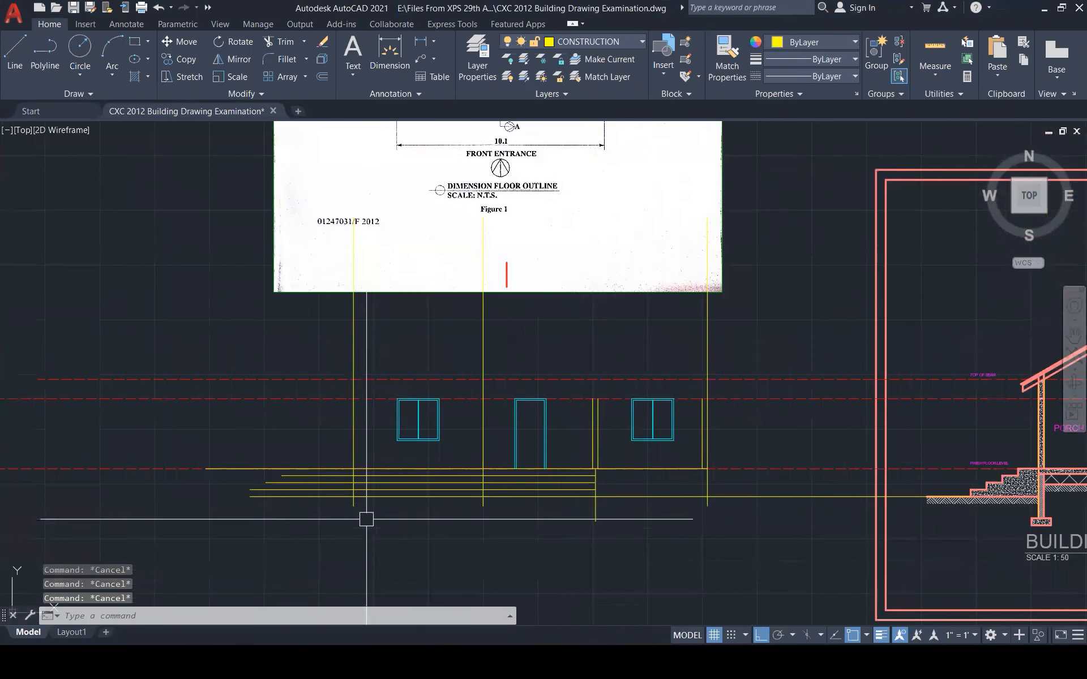
Trim the middle sections out of the three step lines
{"action": "scroll", "coordinate": [384, 504], "scroll_direction": "down", "scroll_amount": 3}
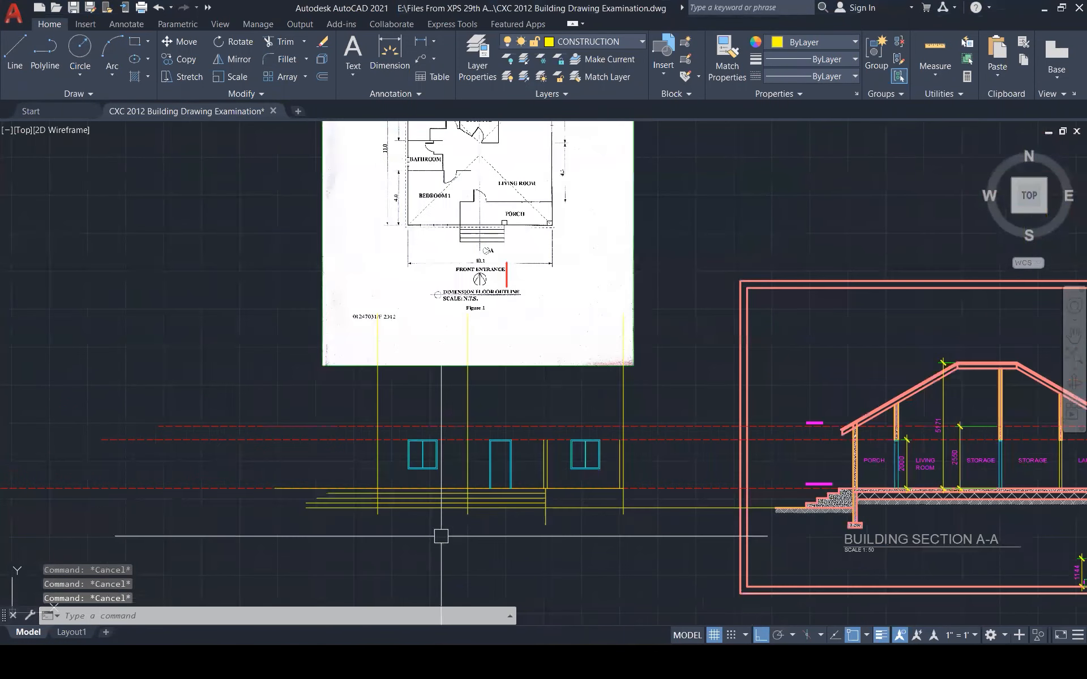
{"action": "scroll", "coordinate": [413, 490], "scroll_direction": "up", "scroll_amount": 5}
{"action": "type", "text": "tr"}
{"action": "key", "text": "Return"}
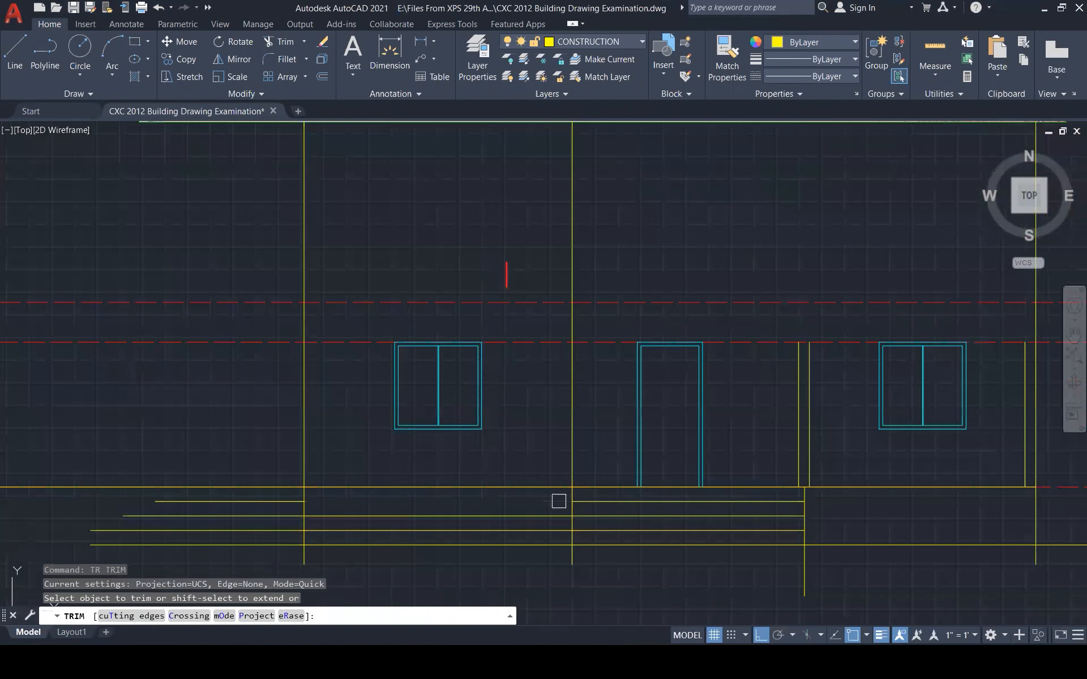
{"action": "left_click", "coordinate": [559, 501]}
{"action": "left_click", "coordinate": [552, 515]}
{"action": "left_click_drag", "start_coordinate": [549, 521], "coordinate": [544, 532]}
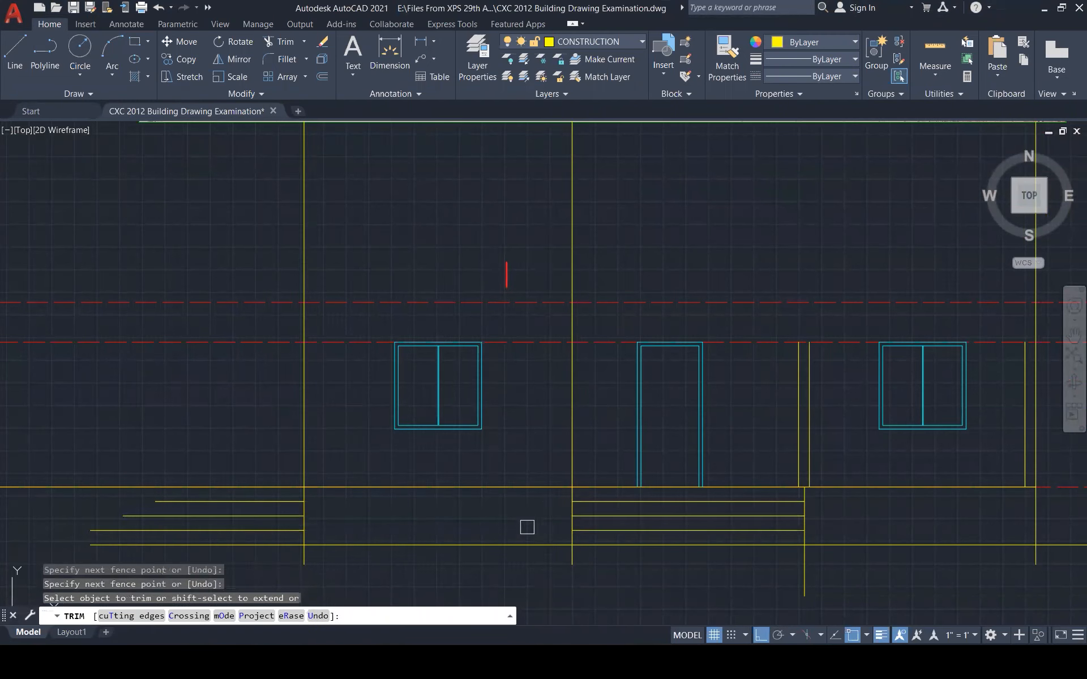
{"action": "key", "text": "Return"}
Delete the three leftover step lines on the left
{"action": "left_click", "coordinate": [267, 501]}
{"action": "left_click", "coordinate": [263, 516]}
{"action": "left_click", "coordinate": [264, 528]}
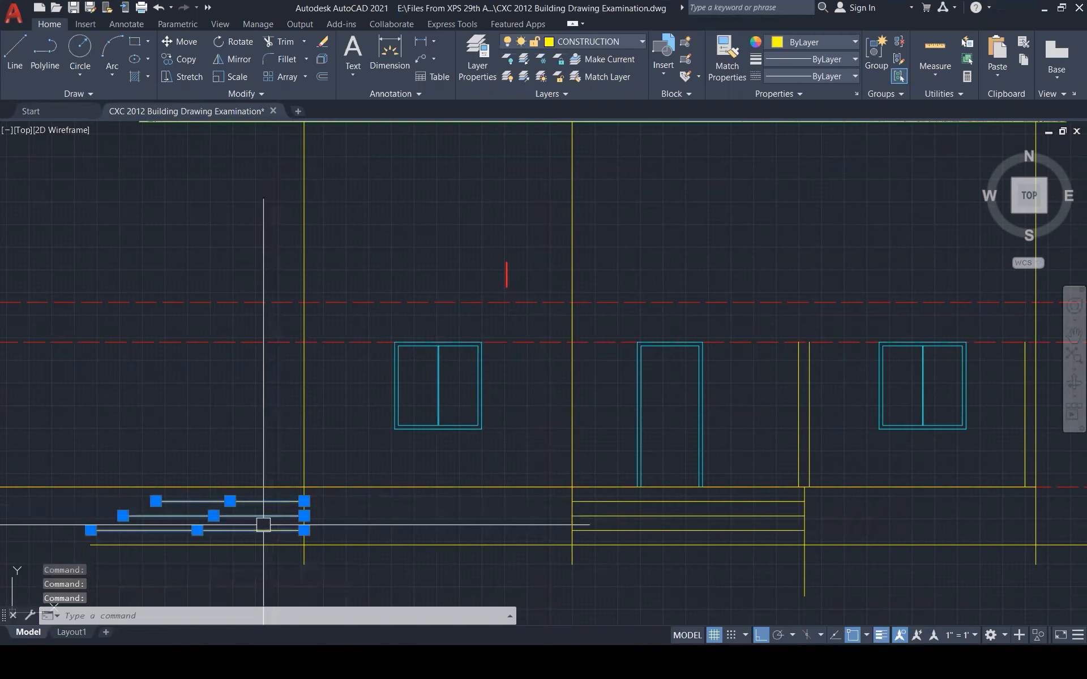
{"action": "key", "text": "Delete"}
{"action": "scroll", "coordinate": [461, 506], "scroll_direction": "down", "scroll_amount": 3}
Trim the short stub below the base line
{"action": "type", "text": "TR"}
{"action": "key", "text": "Return"}
{"action": "key", "text": "Escape"}
{"action": "key", "text": "Escape"}
{"action": "key", "text": "Escape"}
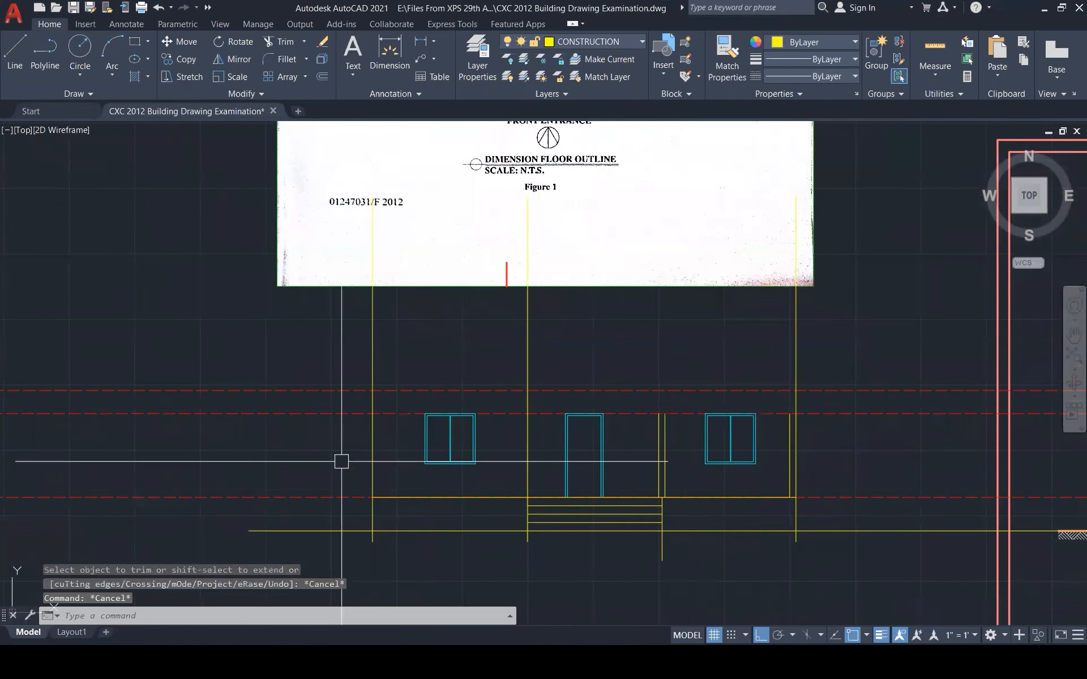
{"action": "key", "text": "Return"}
{"action": "left_click", "coordinate": [376, 544]}
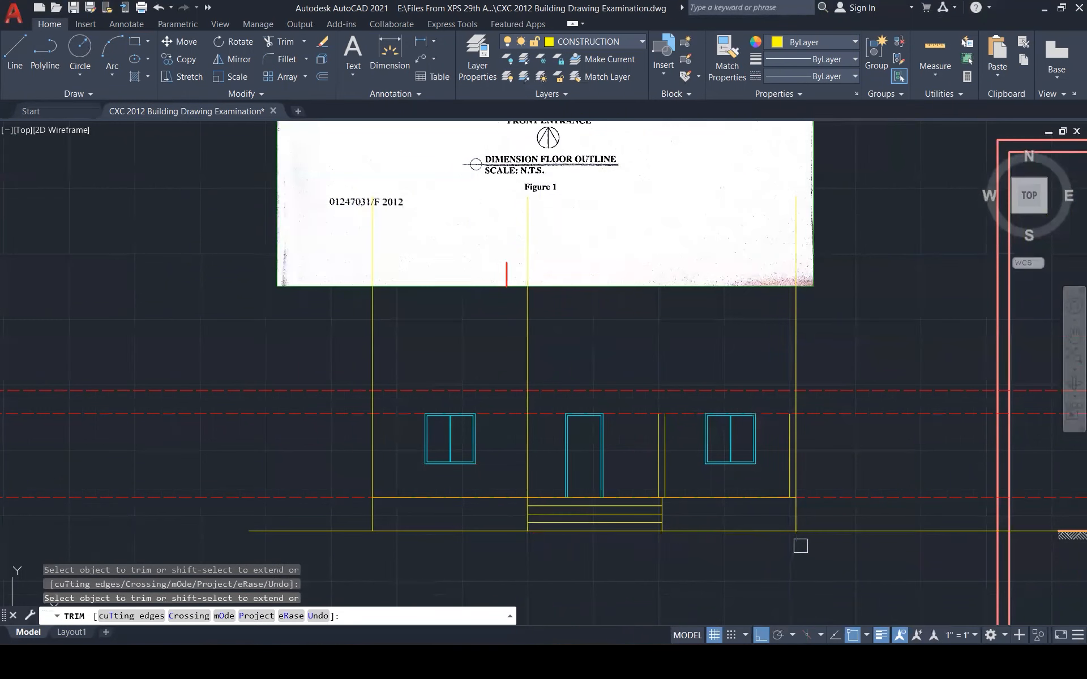
{"action": "key", "text": "Escape"}
{"action": "key", "text": "Escape"}
{"action": "key", "text": "Escape"}
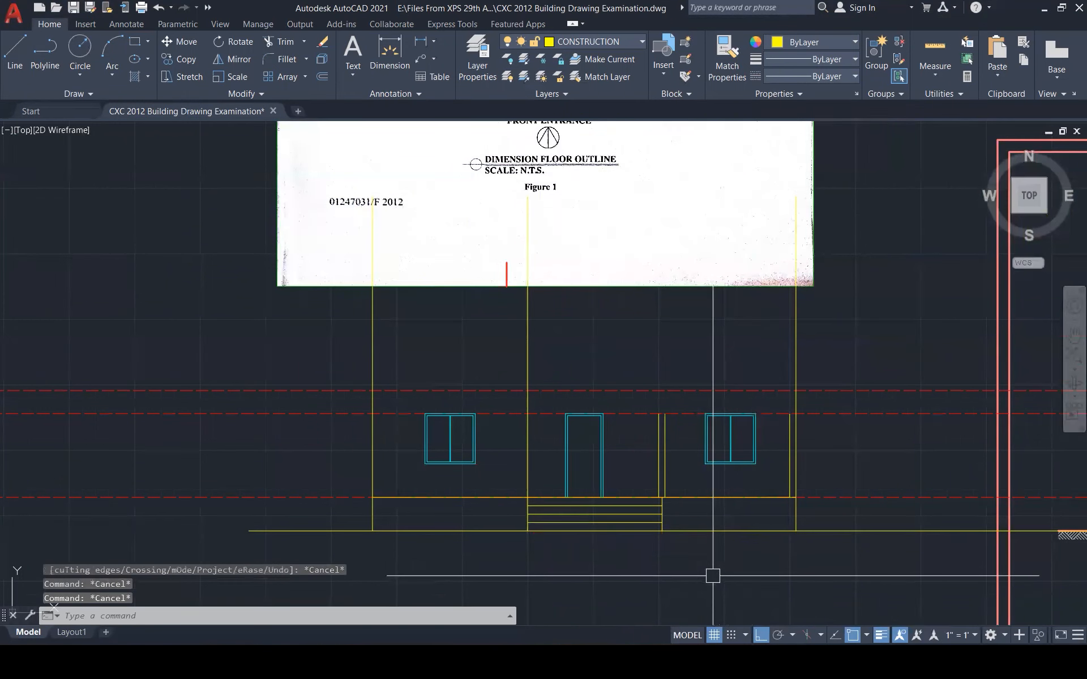
{"action": "scroll", "coordinate": [712, 575], "scroll_direction": "down", "scroll_amount": 1}
Project the eave height from the section's eave corner across the elevation
{"action": "scroll", "coordinate": [713, 576], "scroll_direction": "down", "scroll_amount": 1}
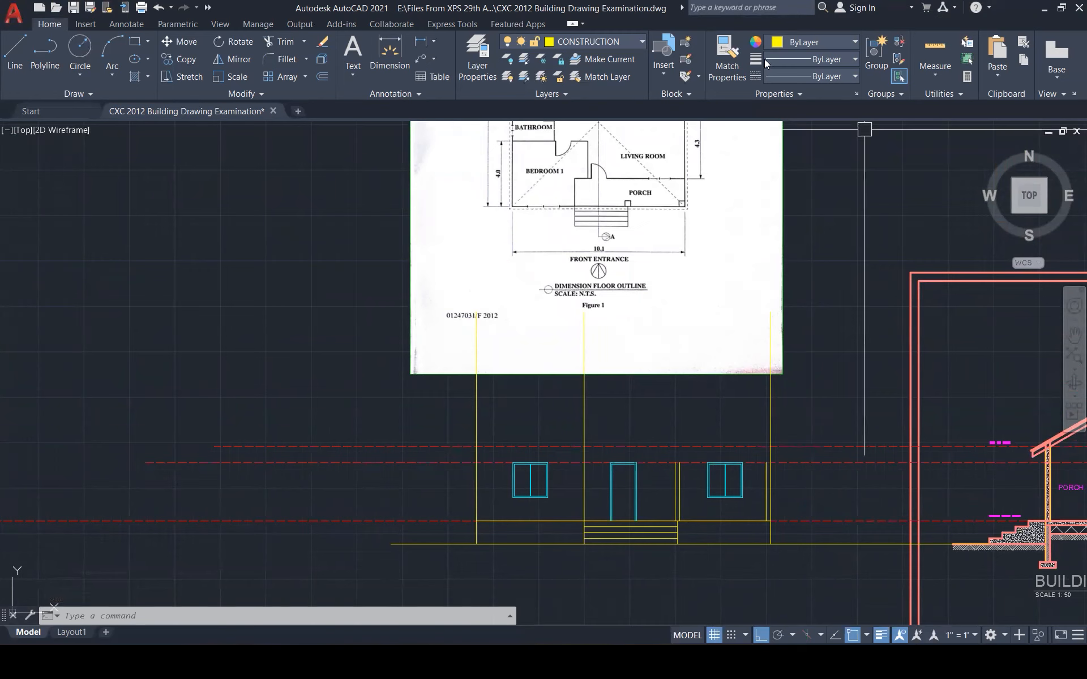
{"action": "scroll", "coordinate": [497, 441], "scroll_direction": "down", "scroll_amount": 2}
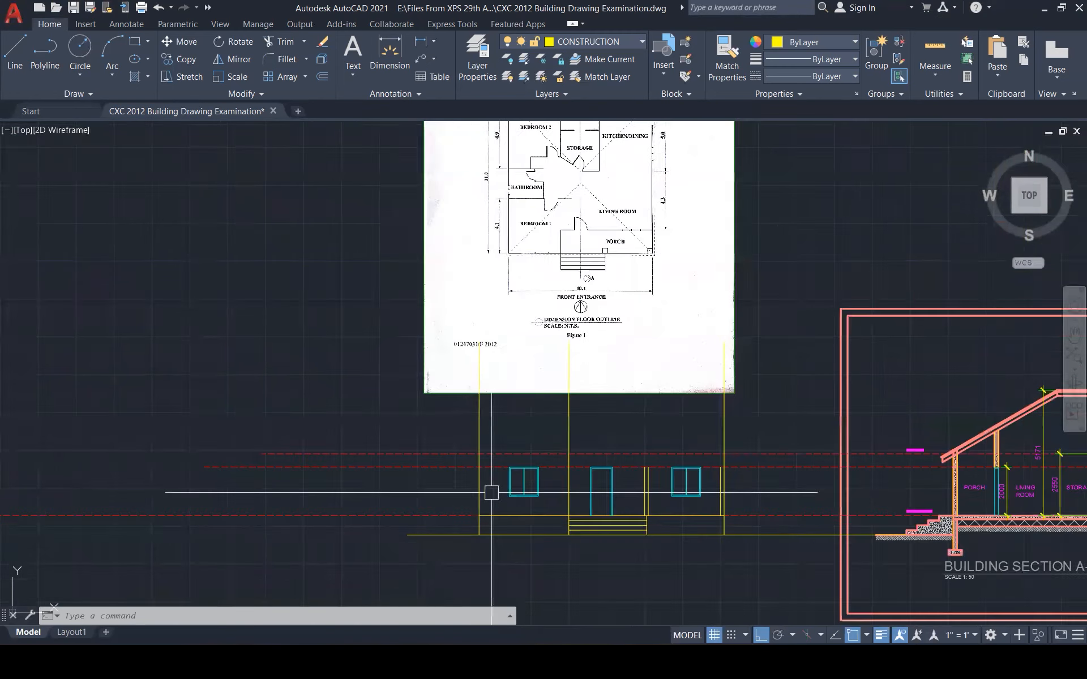
{"action": "scroll", "coordinate": [474, 465], "scroll_direction": "up", "scroll_amount": 2}
{"action": "type", "text": "l"}
{"action": "key", "text": "Return"}
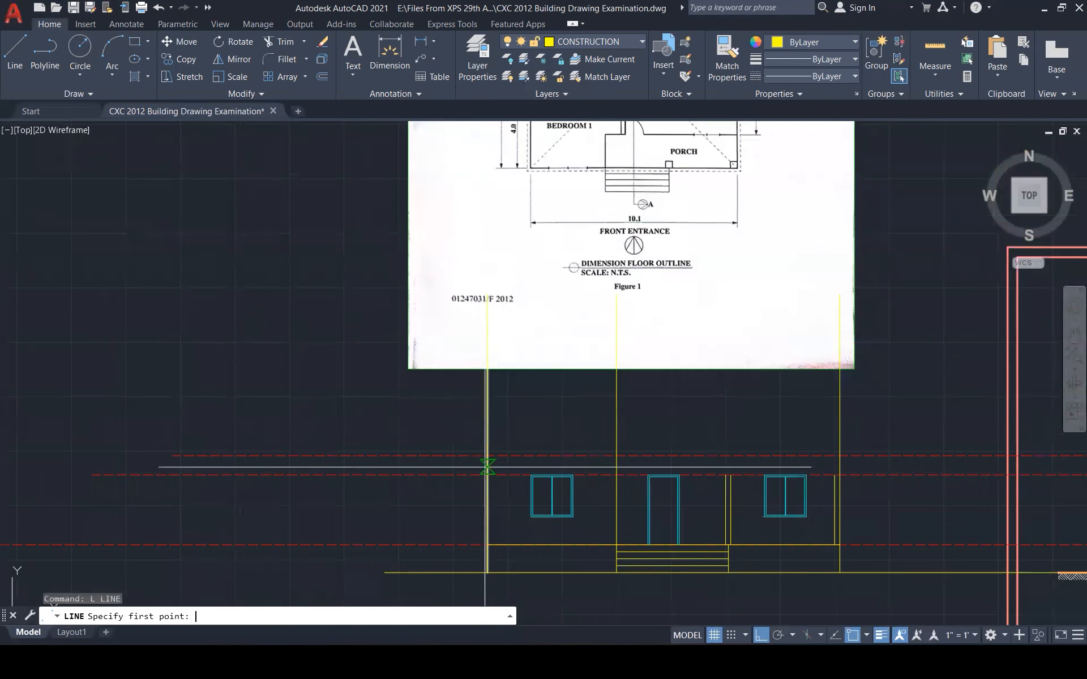
{"action": "scroll", "coordinate": [484, 461], "scroll_direction": "down", "scroll_amount": 2}
{"action": "scroll", "coordinate": [819, 477], "scroll_direction": "up", "scroll_amount": 6}
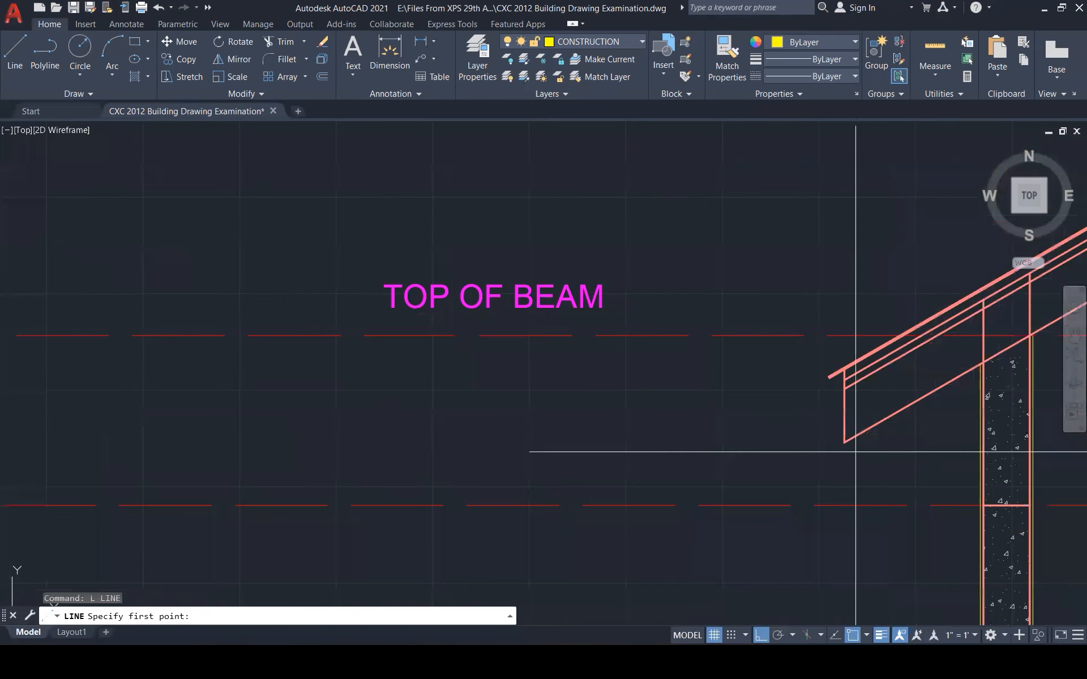
{"action": "left_click", "coordinate": [843, 441]}
{"action": "scroll", "coordinate": [917, 446], "scroll_direction": "down", "scroll_amount": 1}
{"action": "scroll", "coordinate": [914, 448], "scroll_direction": "down", "scroll_amount": 4}
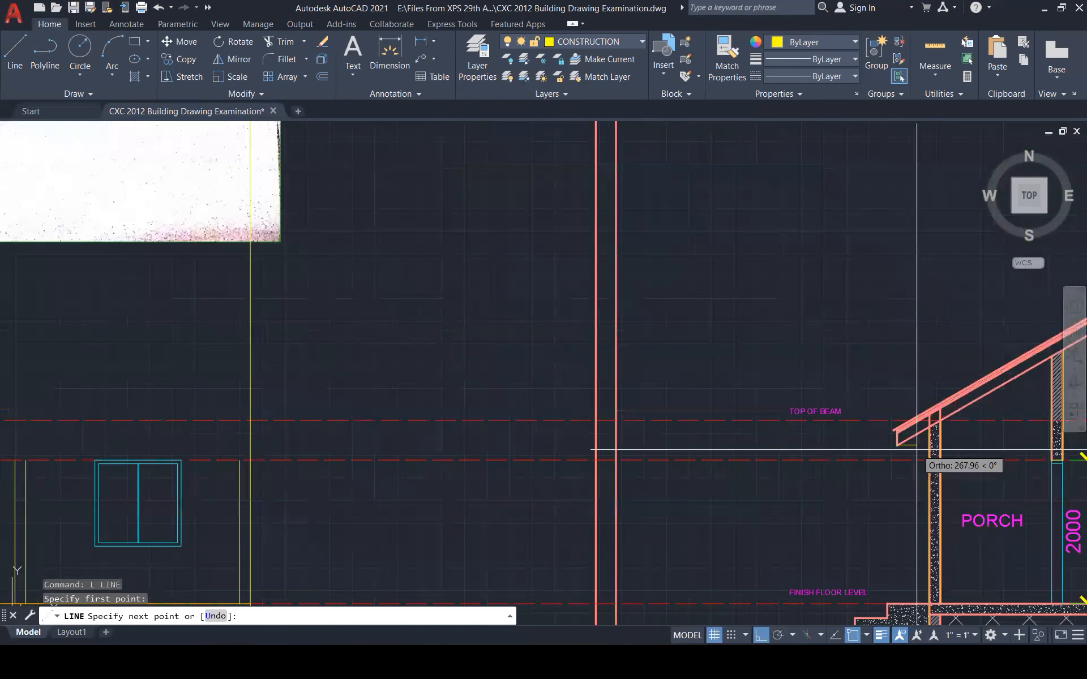
{"action": "scroll", "coordinate": [917, 450], "scroll_direction": "down", "scroll_amount": 4}
{"action": "left_click", "coordinate": [149, 448]}
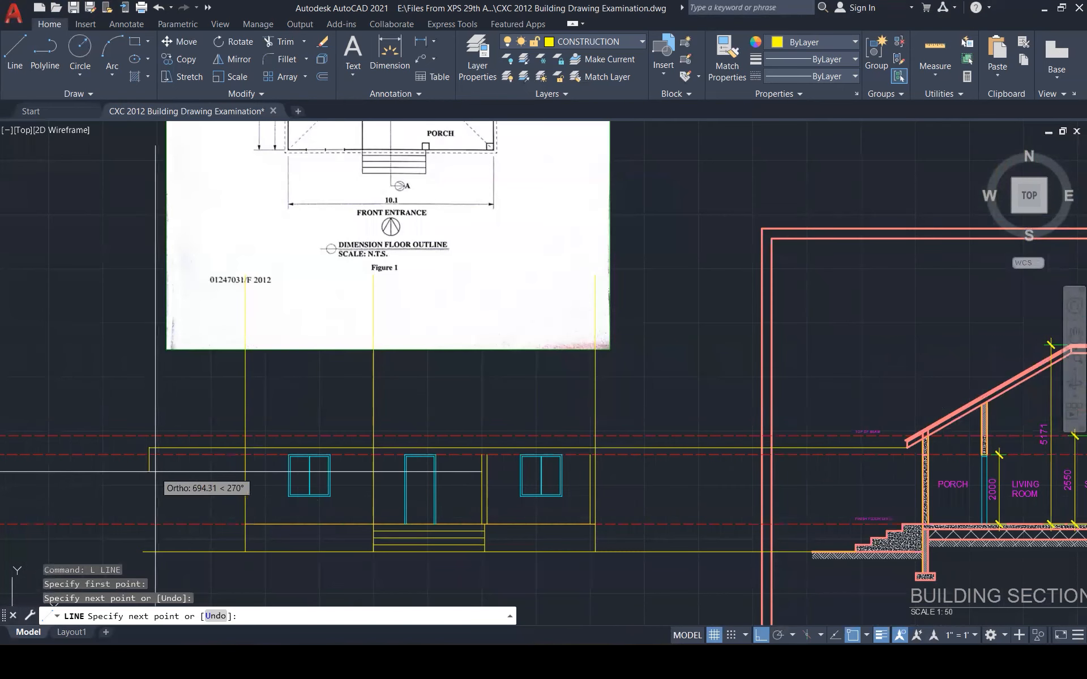
{"action": "key", "text": "Escape"}
Project the ridge height from the roof apex across the elevation
{"action": "scroll", "coordinate": [388, 526], "scroll_direction": "down", "scroll_amount": 1}
{"action": "scroll", "coordinate": [388, 522], "scroll_direction": "down", "scroll_amount": 1}
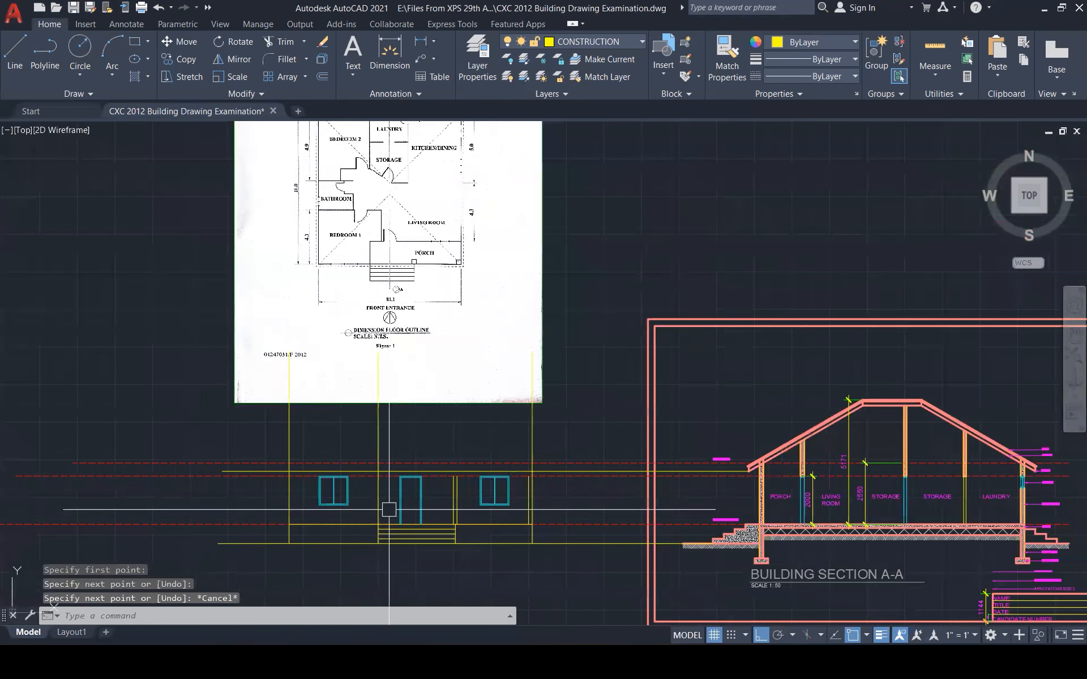
{"action": "scroll", "coordinate": [871, 382], "scroll_direction": "up", "scroll_amount": 2}
{"action": "key", "text": "space"}
{"action": "scroll", "coordinate": [872, 408], "scroll_direction": "up", "scroll_amount": 2}
{"action": "left_click", "coordinate": [935, 408]}
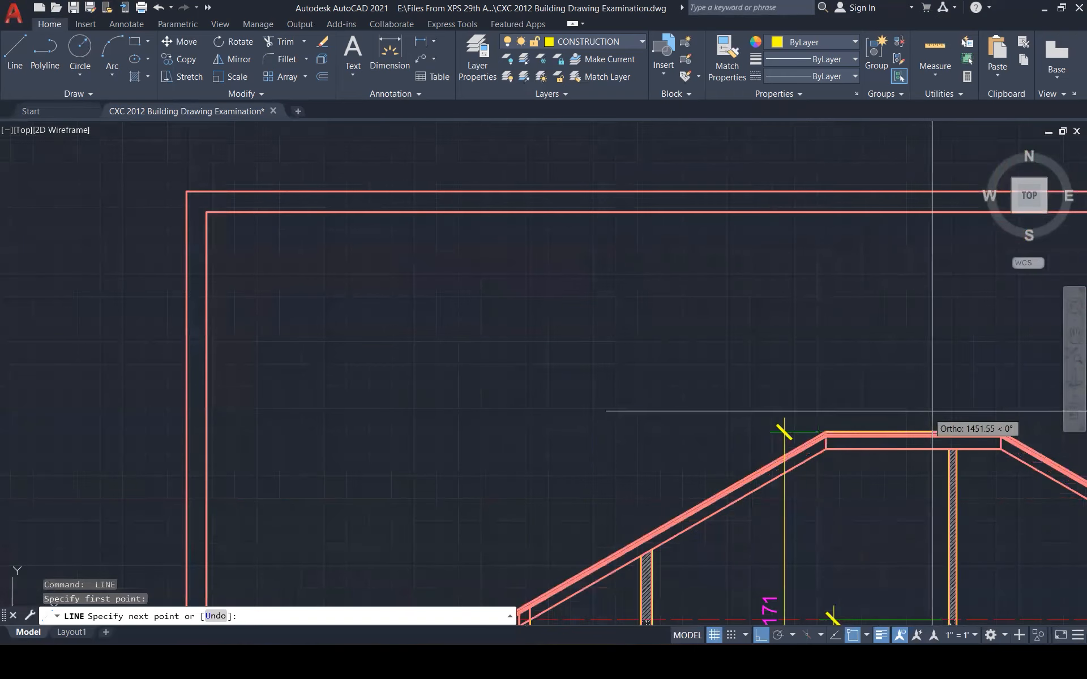
{"action": "scroll", "coordinate": [953, 415], "scroll_direction": "down", "scroll_amount": 4}
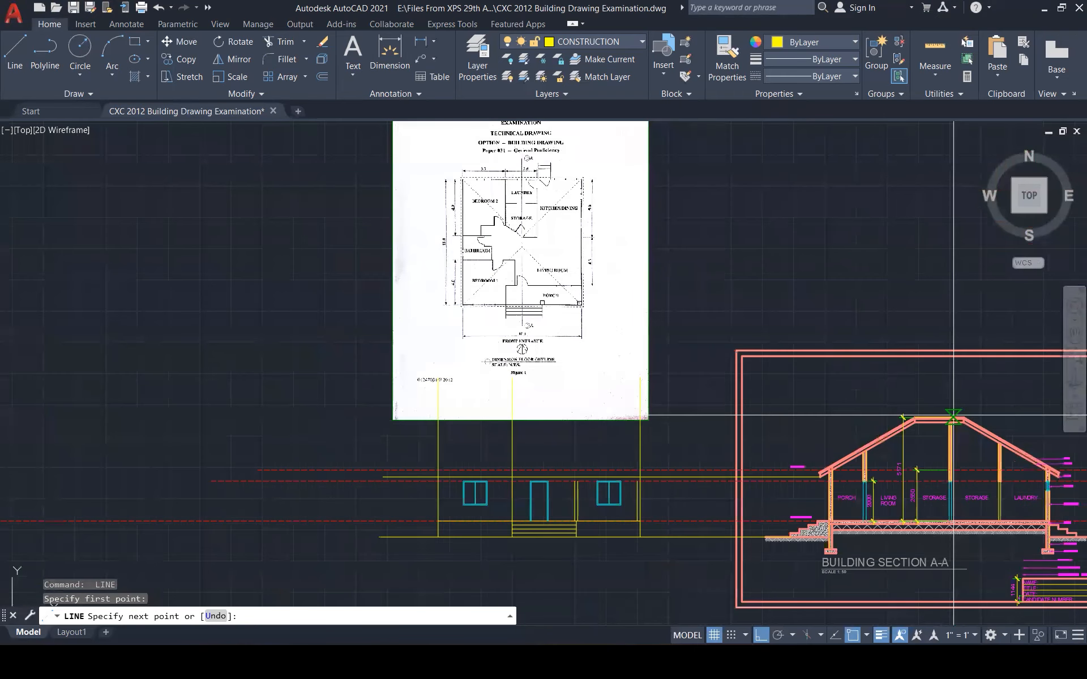
{"action": "left_click", "coordinate": [230, 417]}
{"action": "key", "text": "Escape"}
Move the raster plan image higher, clear of the projection lines
{"action": "left_click", "coordinate": [666, 278]}
{"action": "left_click", "coordinate": [623, 259]}
{"action": "type", "text": "m"}
{"action": "key", "text": "Return"}
{"action": "left_click", "coordinate": [681, 374]}
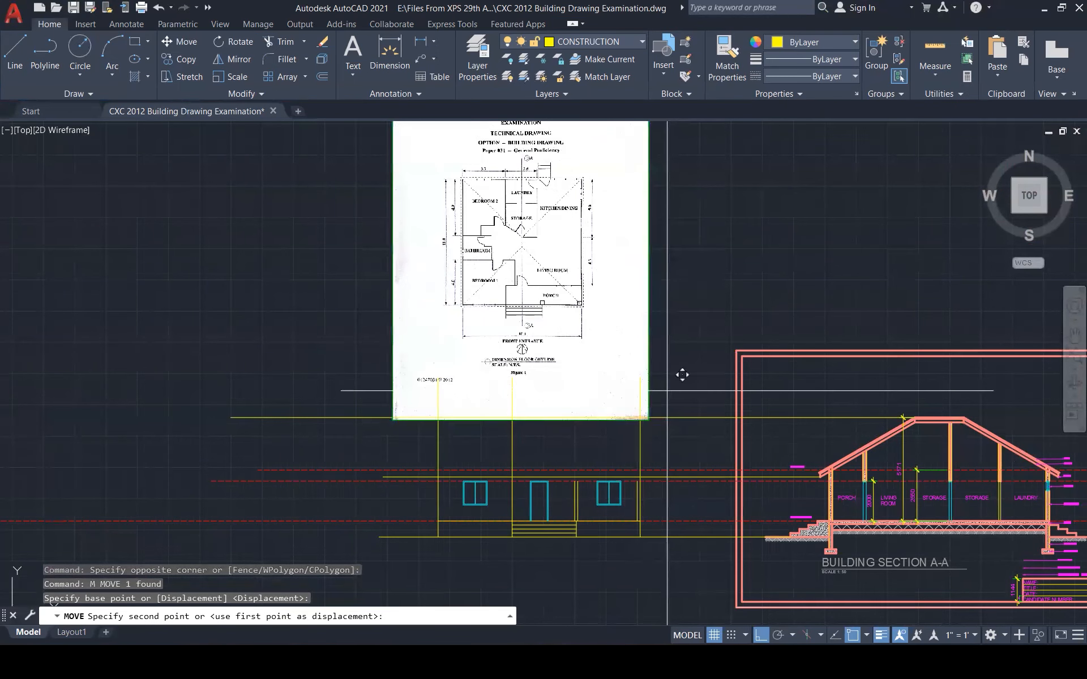
{"action": "left_click", "coordinate": [666, 283]}
{"action": "key", "text": "Escape"}
{"action": "key", "text": "Escape"}
{"action": "key", "text": "Escape"}
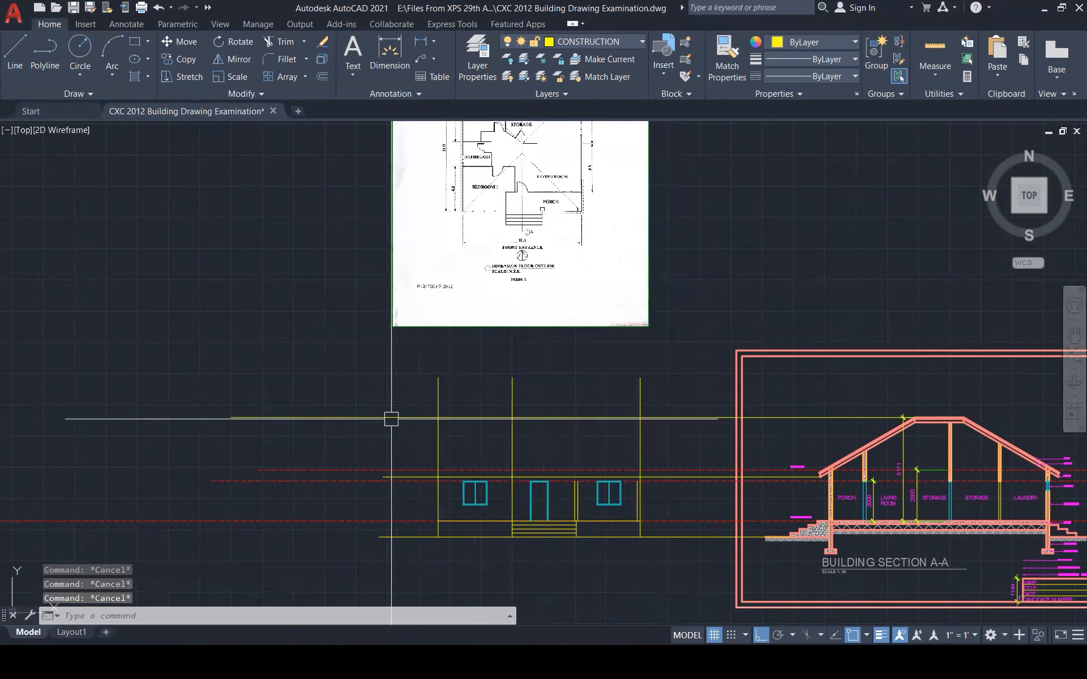
{"action": "scroll", "coordinate": [735, 475], "scroll_direction": "up", "scroll_amount": 10}
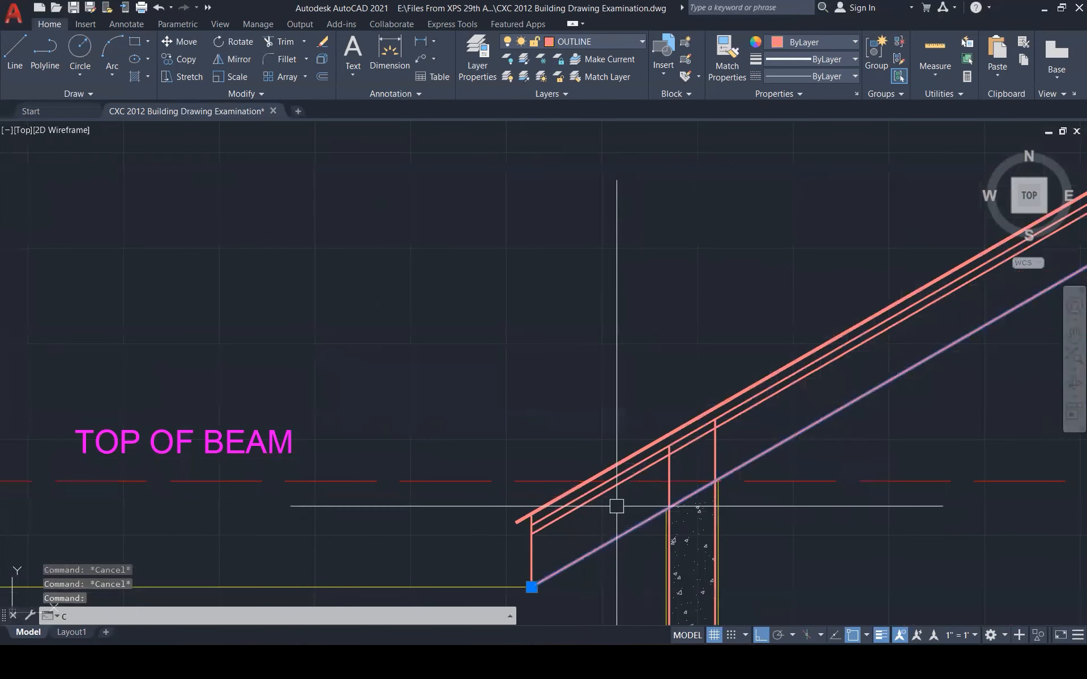
Copy the section's eave roof line to the front elevation's left eave
{"action": "type", "text": "co"}
{"action": "key", "text": "Return"}
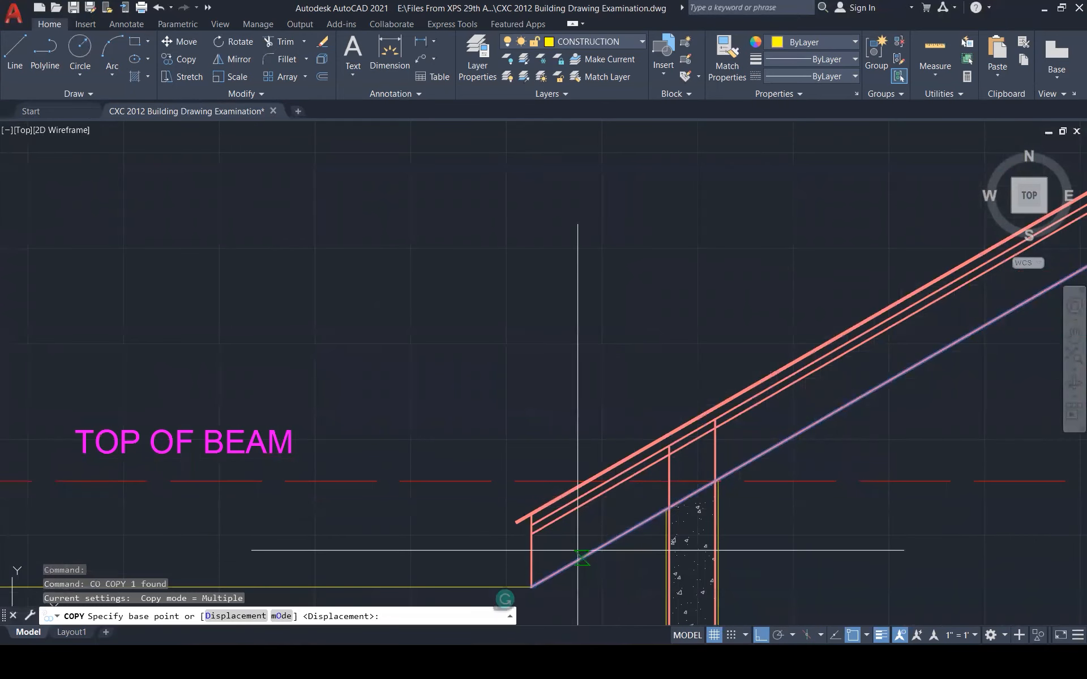
{"action": "left_click", "coordinate": [532, 587]}
{"action": "scroll", "coordinate": [756, 476], "scroll_direction": "down", "scroll_amount": 7}
{"action": "scroll", "coordinate": [570, 517], "scroll_direction": "down", "scroll_amount": 5}
{"action": "scroll", "coordinate": [328, 436], "scroll_direction": "up", "scroll_amount": 6}
{"action": "left_click", "coordinate": [340, 483]}
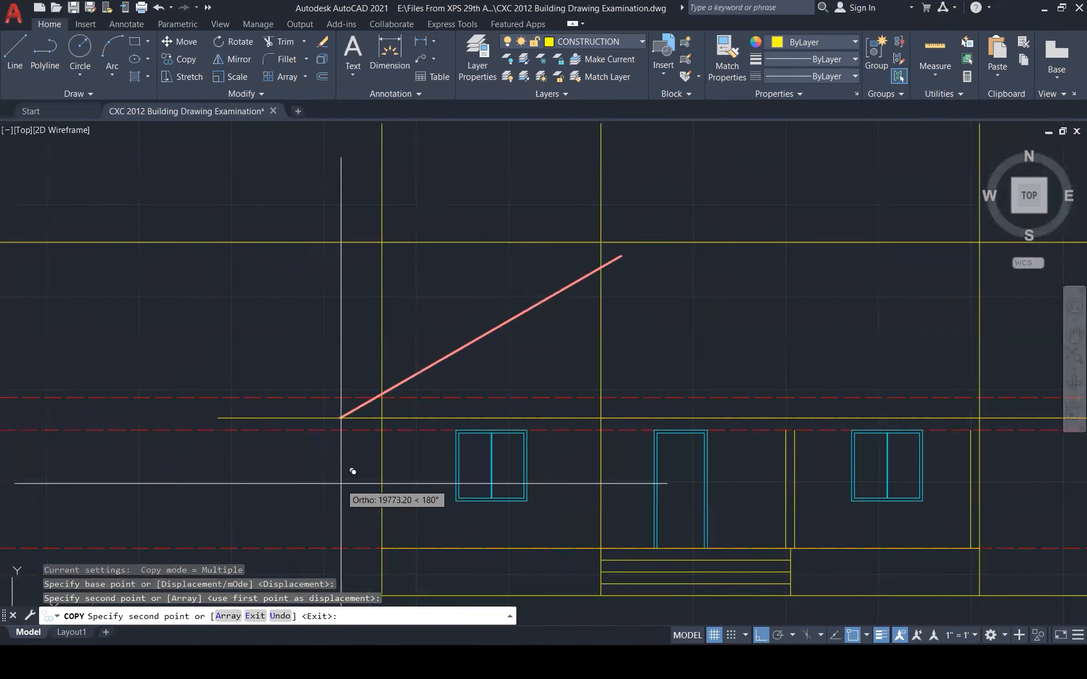
{"action": "key", "text": "Escape"}
{"action": "key", "text": "Escape"}
{"action": "key", "text": "Escape"}
Offset the right vertical wall line 450 to the left
{"action": "type", "text": "o"}
{"action": "key", "text": "Return"}
{"action": "type", "text": "4"}
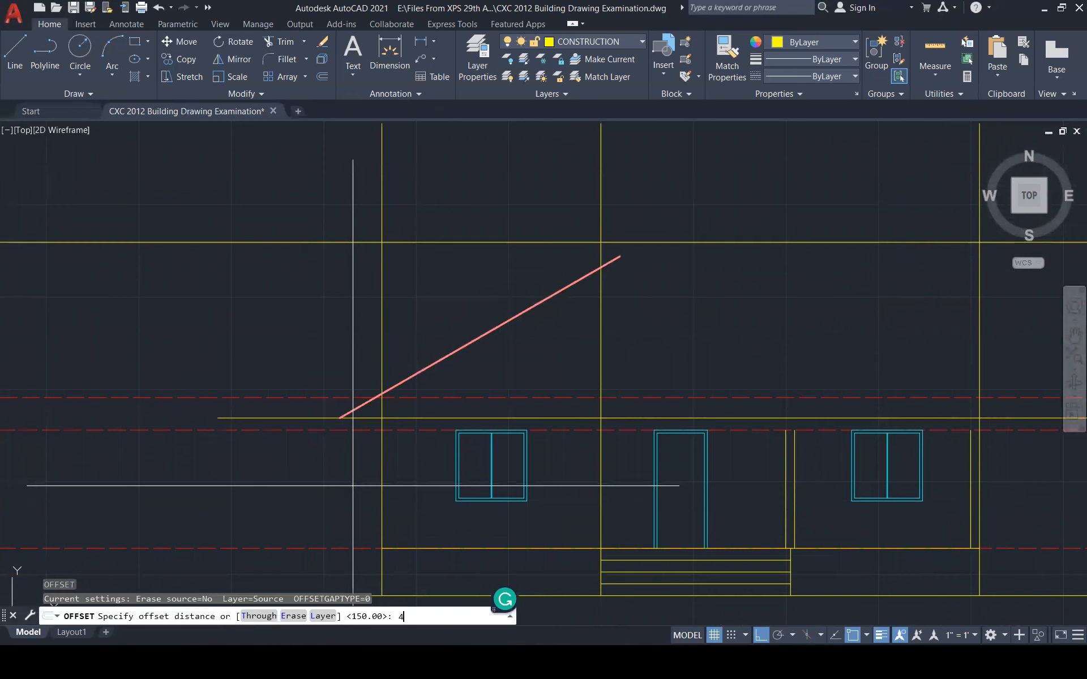
{"action": "type", "text": "50"}
{"action": "key", "text": "Return"}
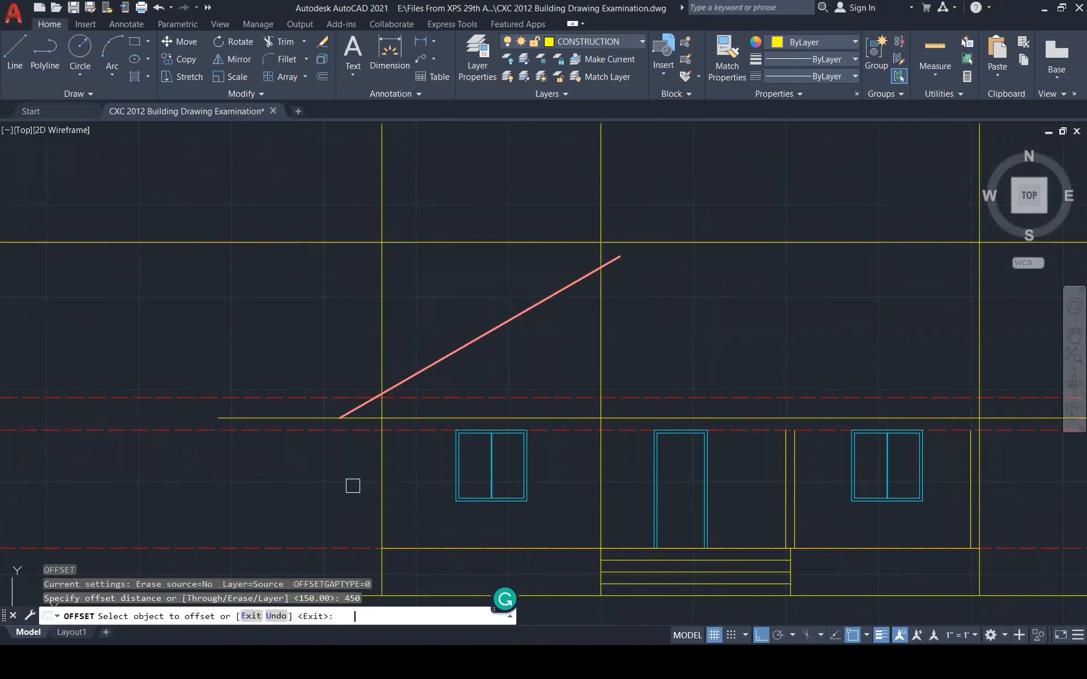
{"action": "left_click", "coordinate": [382, 473]}
{"action": "left_click", "coordinate": [315, 481]}
{"action": "scroll", "coordinate": [315, 481], "scroll_direction": "down", "scroll_amount": 2}
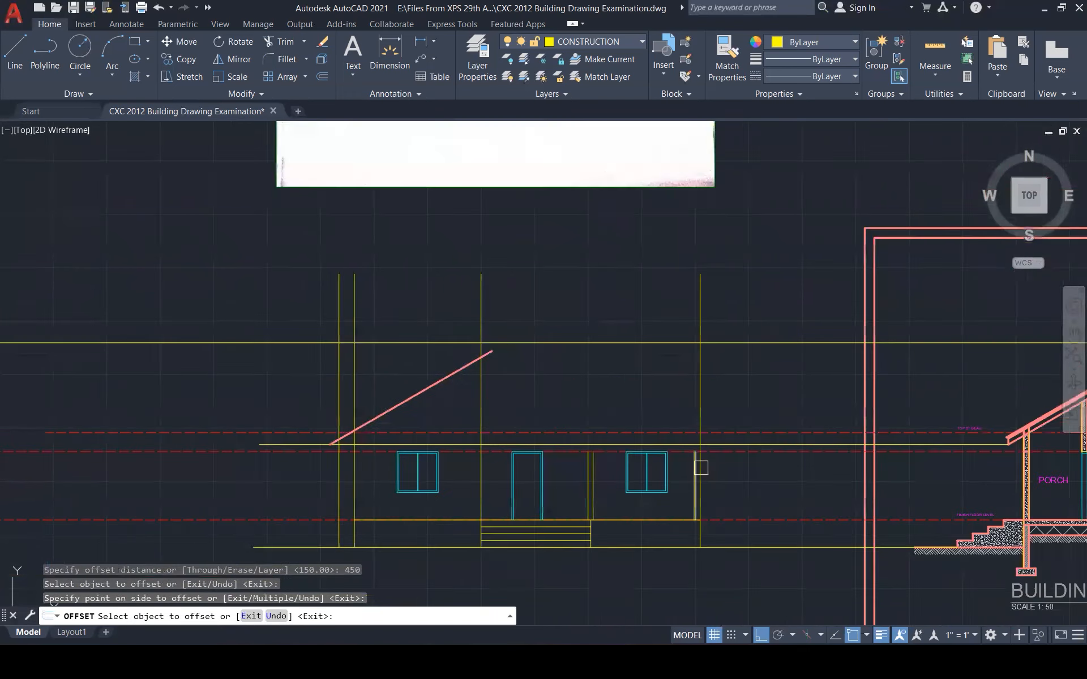
{"action": "key", "text": "Escape"}
{"action": "key", "text": "Escape"}
{"action": "scroll", "coordinate": [338, 444], "scroll_direction": "up", "scroll_amount": 6}
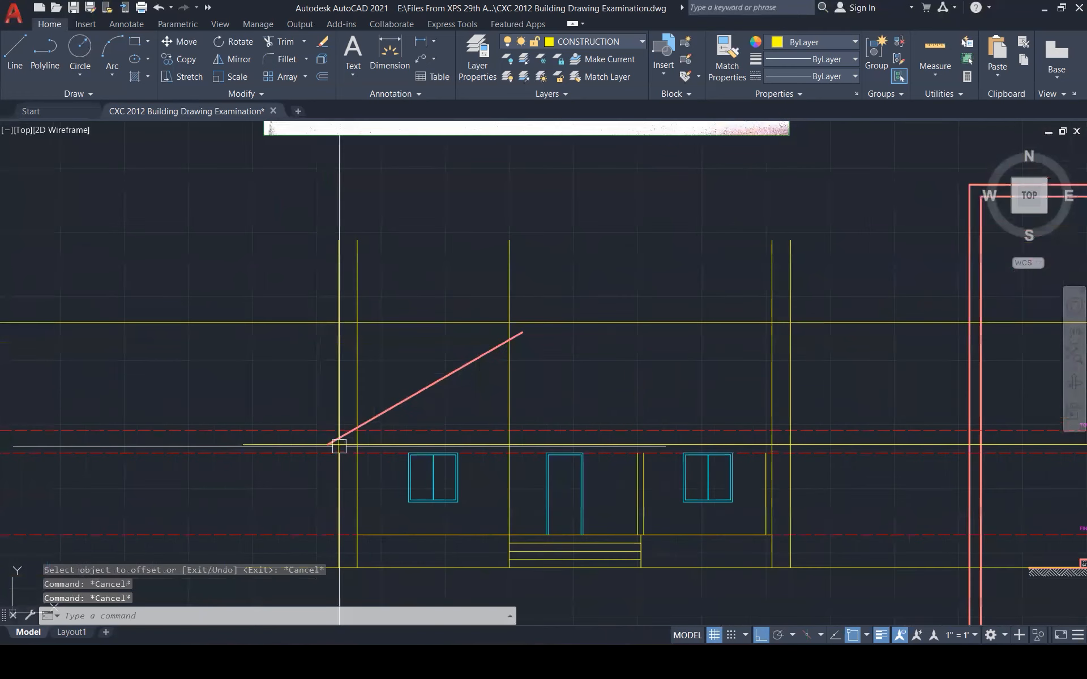
Move the copied roof line's lower end onto the construction intersection
{"action": "left_click", "coordinate": [345, 419]}
{"action": "type", "text": "m"}
{"action": "key", "text": "Return"}
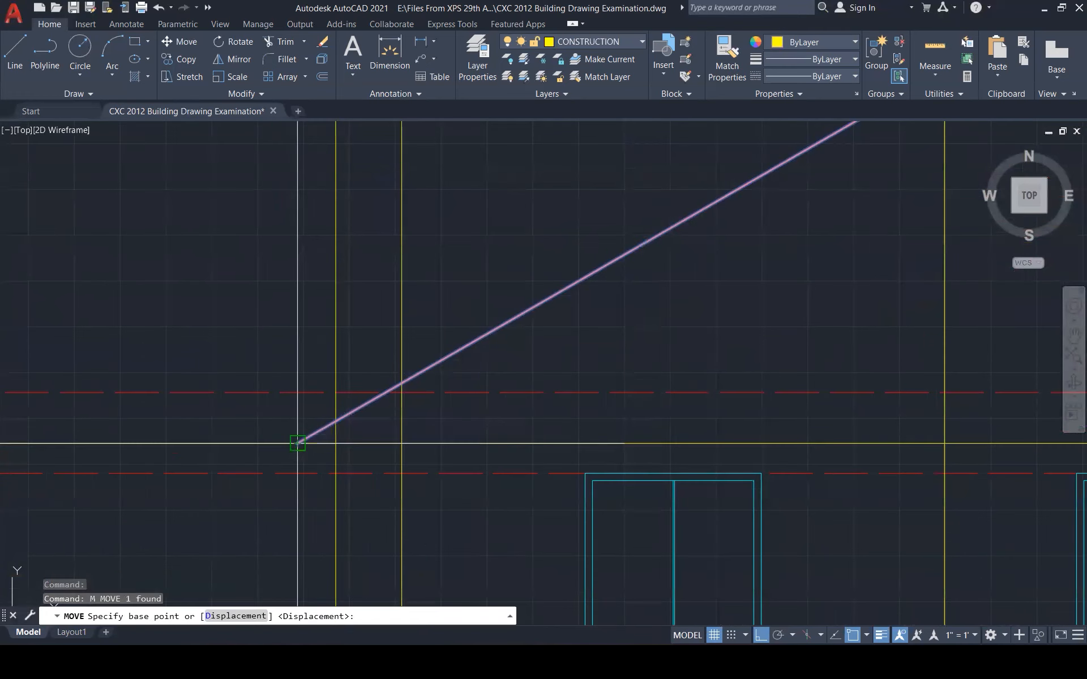
{"action": "left_click", "coordinate": [297, 442]}
{"action": "left_click", "coordinate": [335, 444]}
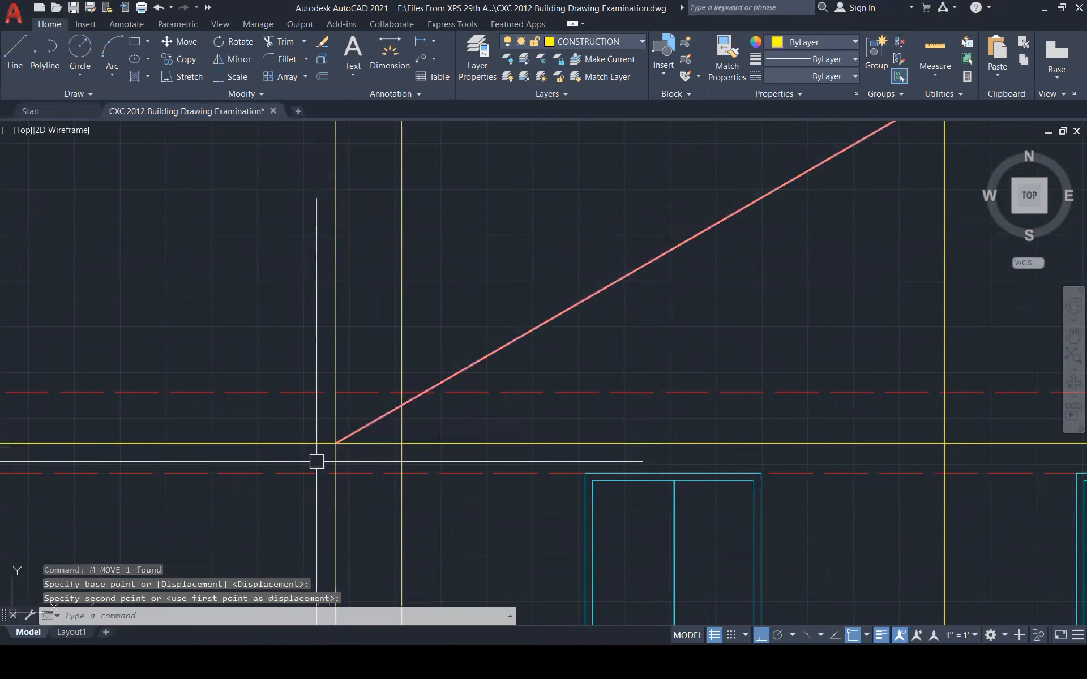
{"action": "key", "text": "Escape"}
{"action": "scroll", "coordinate": [315, 461], "scroll_direction": "down", "scroll_amount": 1}
{"action": "scroll", "coordinate": [316, 462], "scroll_direction": "down", "scroll_amount": 5}
{"action": "scroll", "coordinate": [886, 428], "scroll_direction": "up", "scroll_amount": 2}
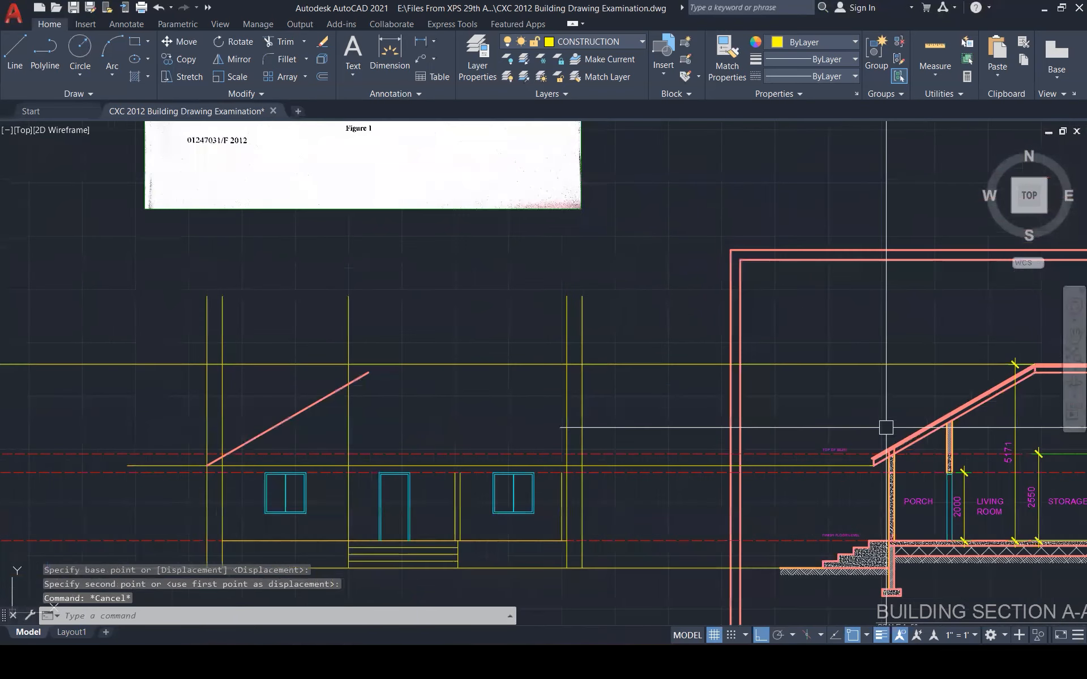
{"action": "scroll", "coordinate": [886, 436], "scroll_direction": "up", "scroll_amount": 8}
Draw a projection line from the section's eave corner across to the elevation
{"action": "type", "text": "L"}
{"action": "key", "text": "Return"}
{"action": "scroll", "coordinate": [846, 560], "scroll_direction": "up", "scroll_amount": 7}
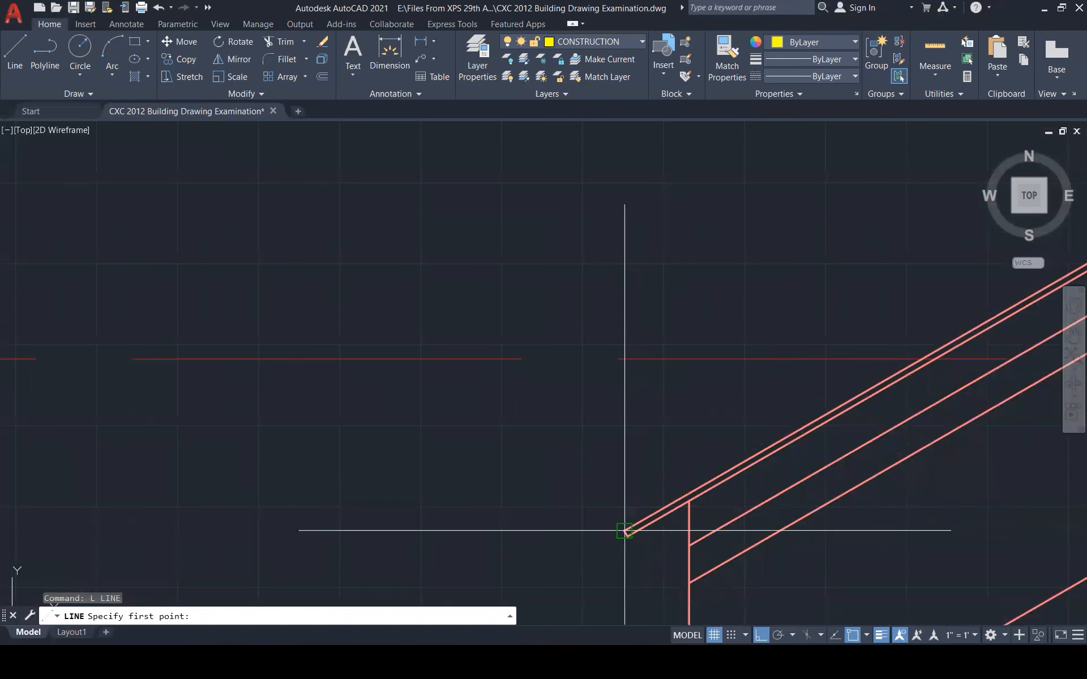
{"action": "left_click", "coordinate": [624, 530]}
{"action": "scroll", "coordinate": [931, 486], "scroll_direction": "down", "scroll_amount": 6}
{"action": "scroll", "coordinate": [209, 508], "scroll_direction": "up", "scroll_amount": 10}
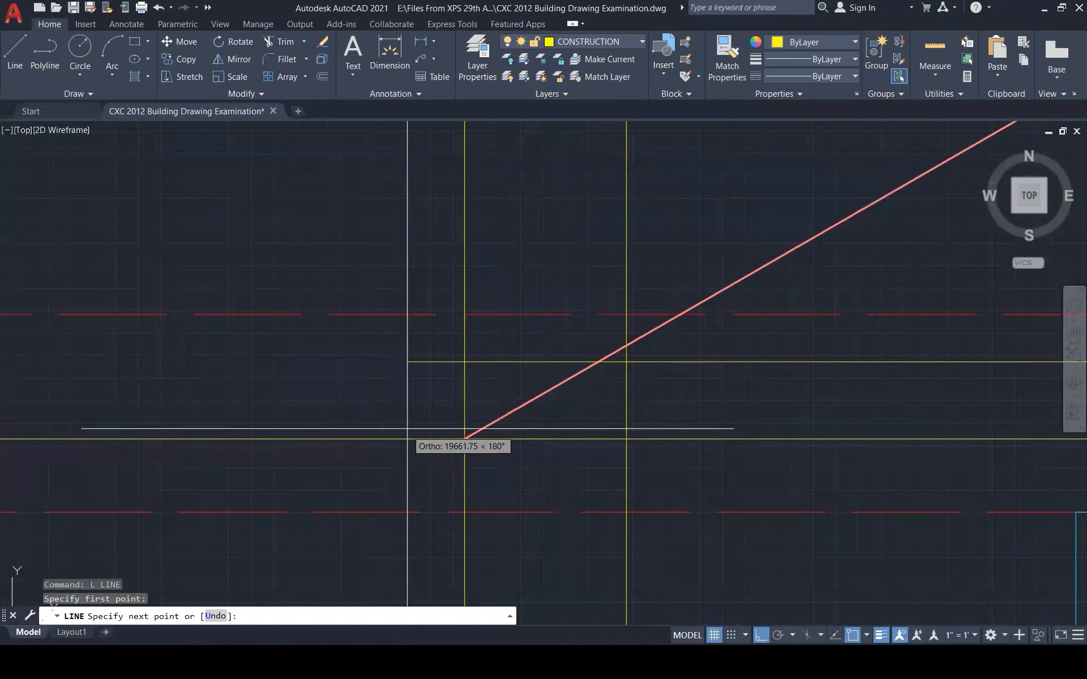
{"action": "left_click", "coordinate": [400, 406]}
{"action": "scroll", "coordinate": [463, 437], "scroll_direction": "down", "scroll_amount": 3}
{"action": "key", "text": "Escape"}
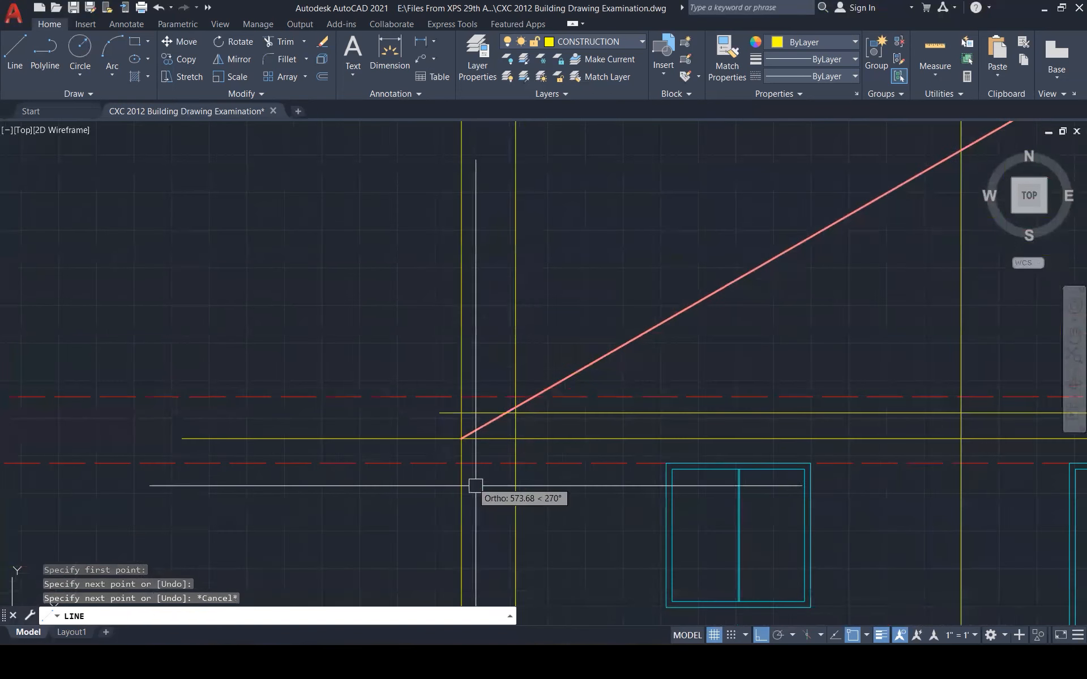
{"action": "key", "text": "Escape"}
{"action": "key", "text": "Escape"}
{"action": "key", "text": "Escape"}
{"action": "scroll", "coordinate": [564, 371], "scroll_direction": "down", "scroll_amount": 4}
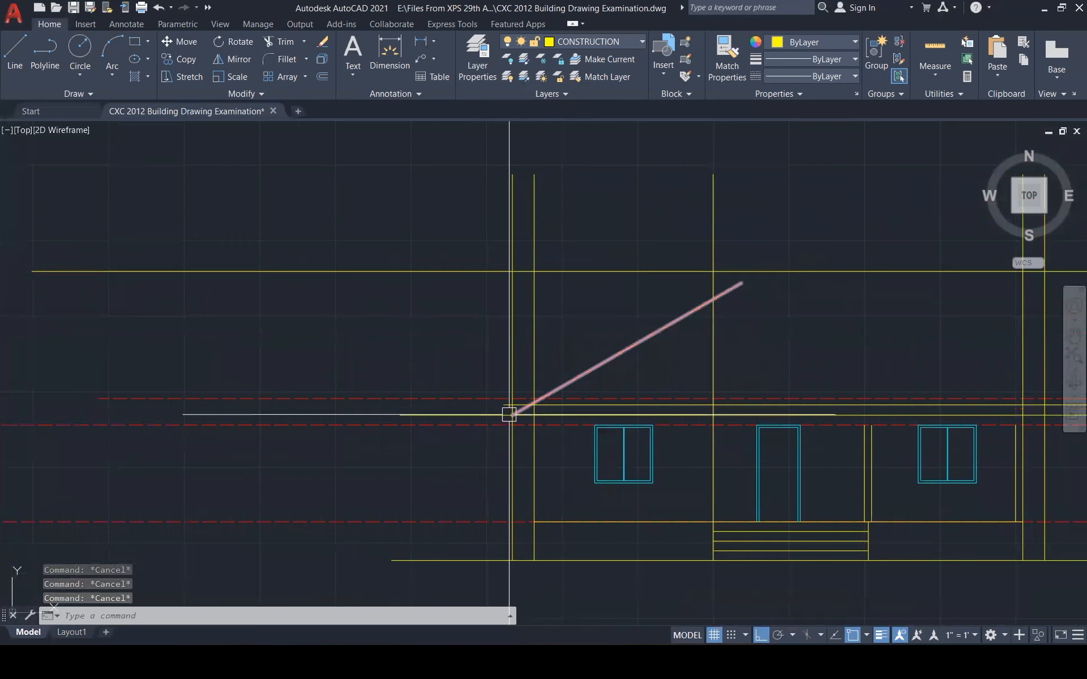
{"action": "scroll", "coordinate": [484, 436], "scroll_direction": "down", "scroll_amount": 2}
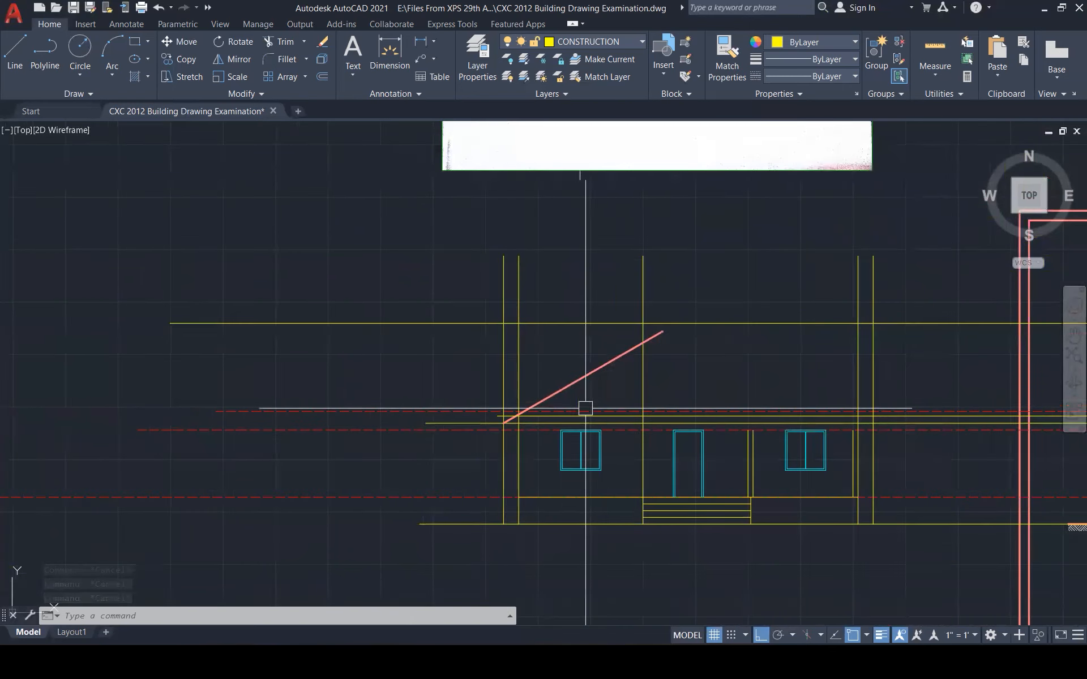
{"action": "scroll", "coordinate": [512, 433], "scroll_direction": "up", "scroll_amount": 8}
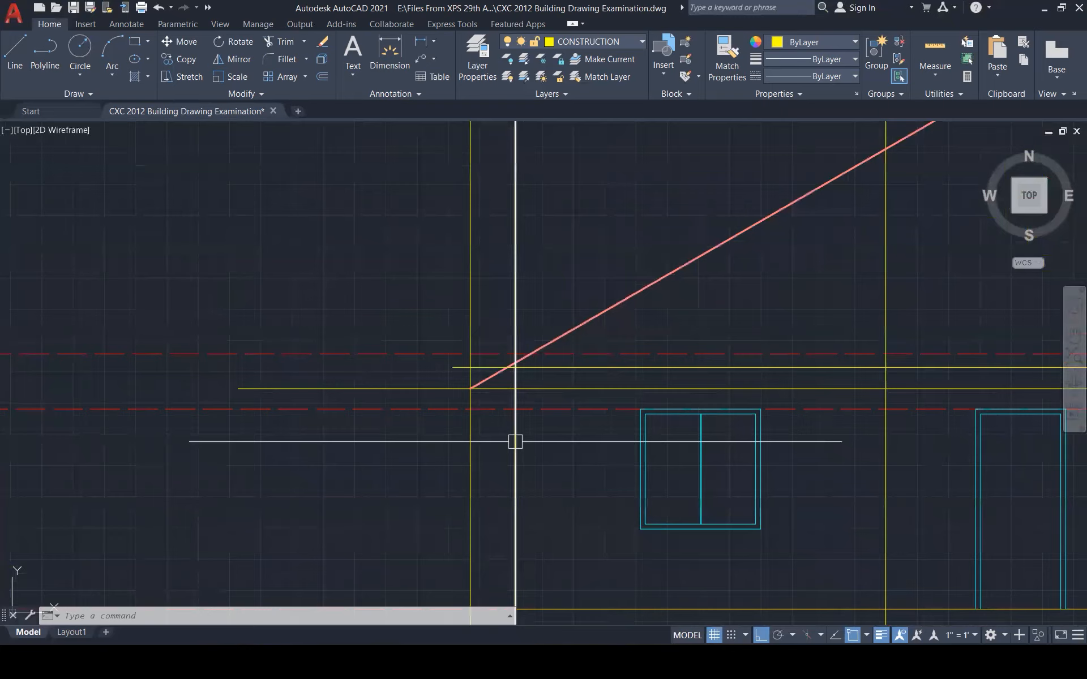
{"action": "key", "text": "Escape"}
{"action": "key", "text": "Escape"}
{"action": "key", "text": "Escape"}
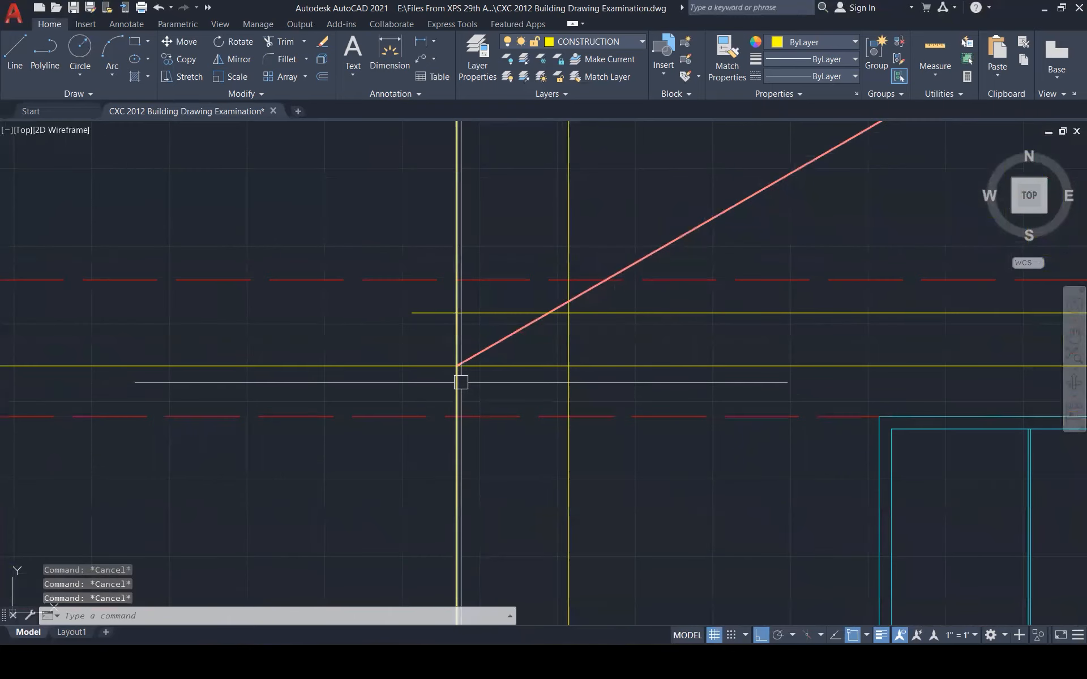
Erase the vertical construction line, then restore it with undo
{"action": "left_click", "coordinate": [459, 387]}
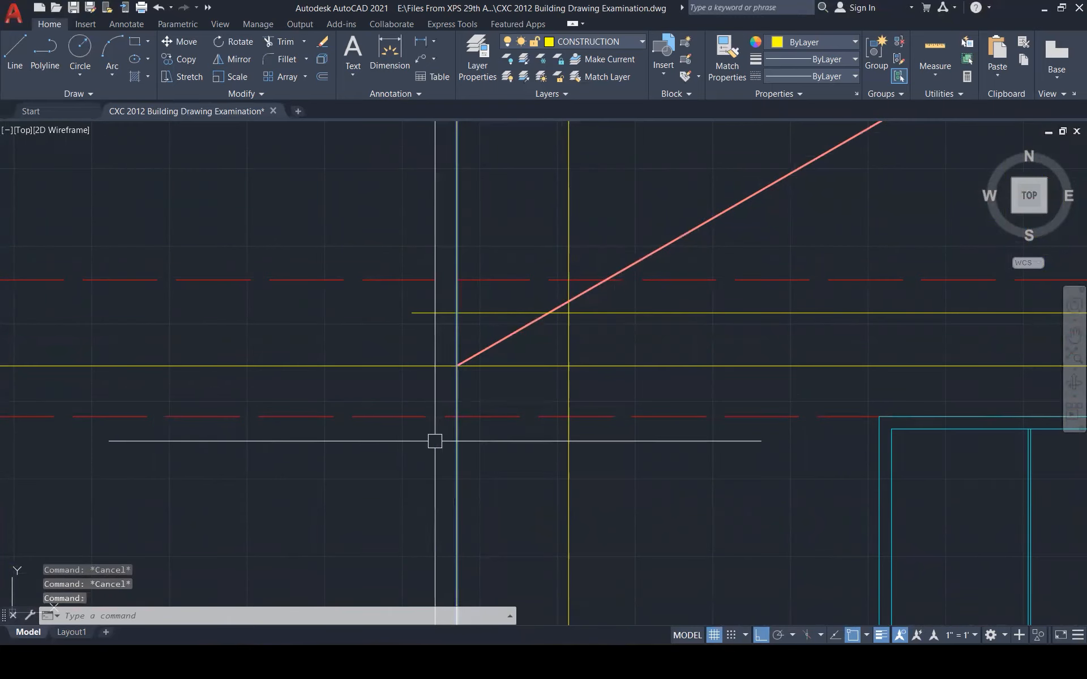
{"action": "key", "text": "Delete"}
{"action": "scroll", "coordinate": [428, 458], "scroll_direction": "down", "scroll_amount": 3}
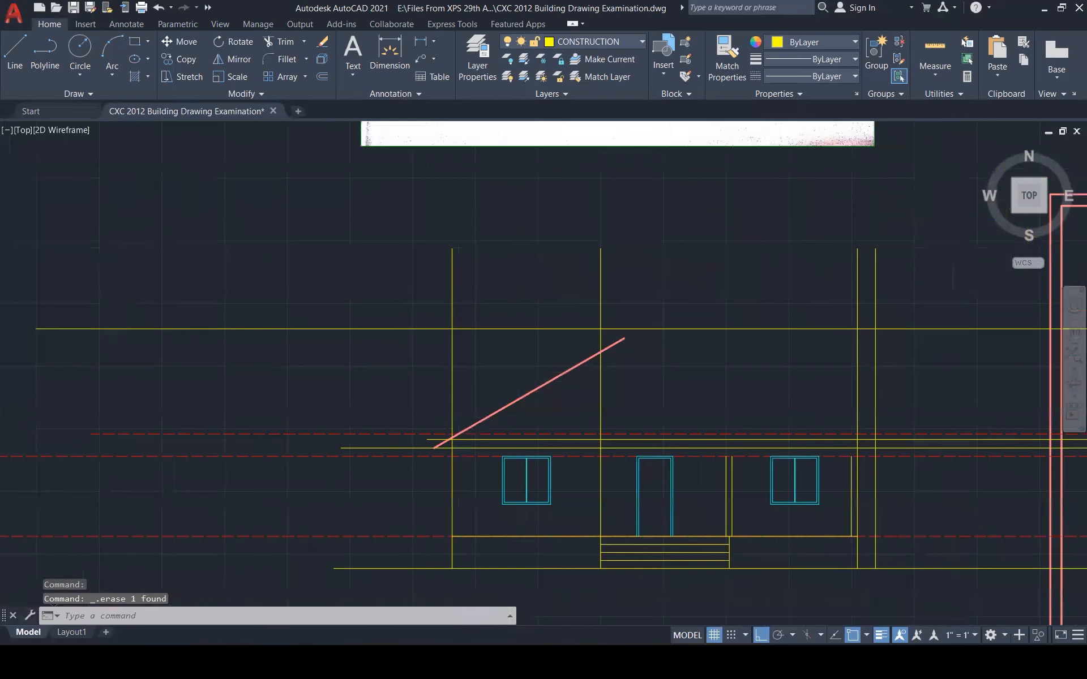
{"action": "scroll", "coordinate": [427, 466], "scroll_direction": "down", "scroll_amount": 3}
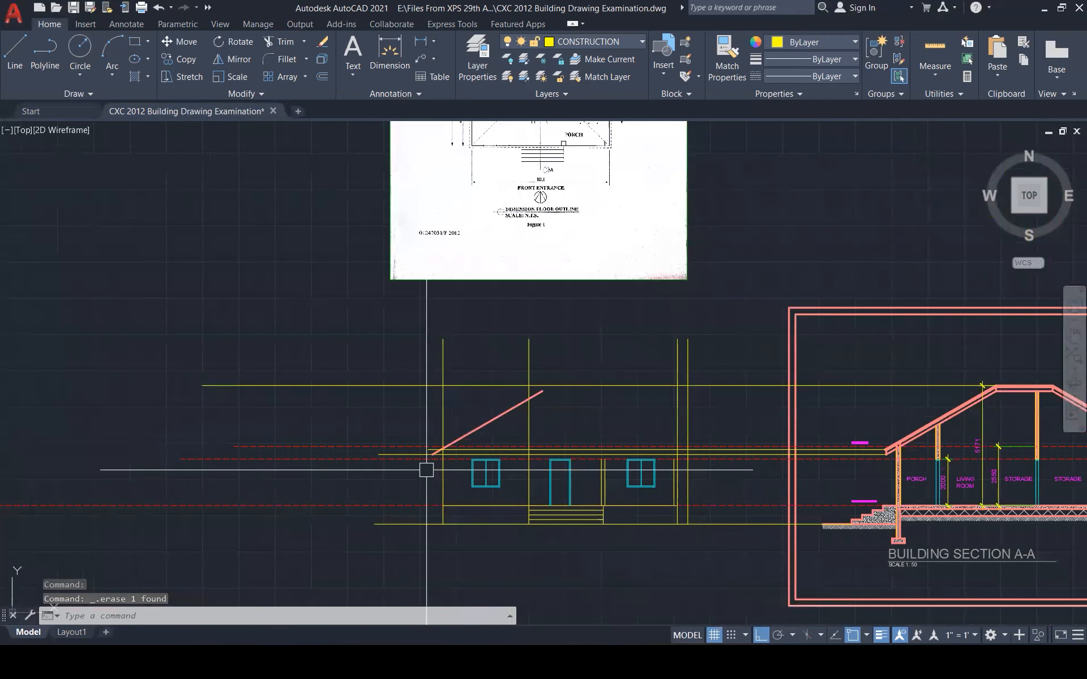
{"action": "key", "text": "ctrl+z"}
{"action": "key", "text": "ctrl+z"}
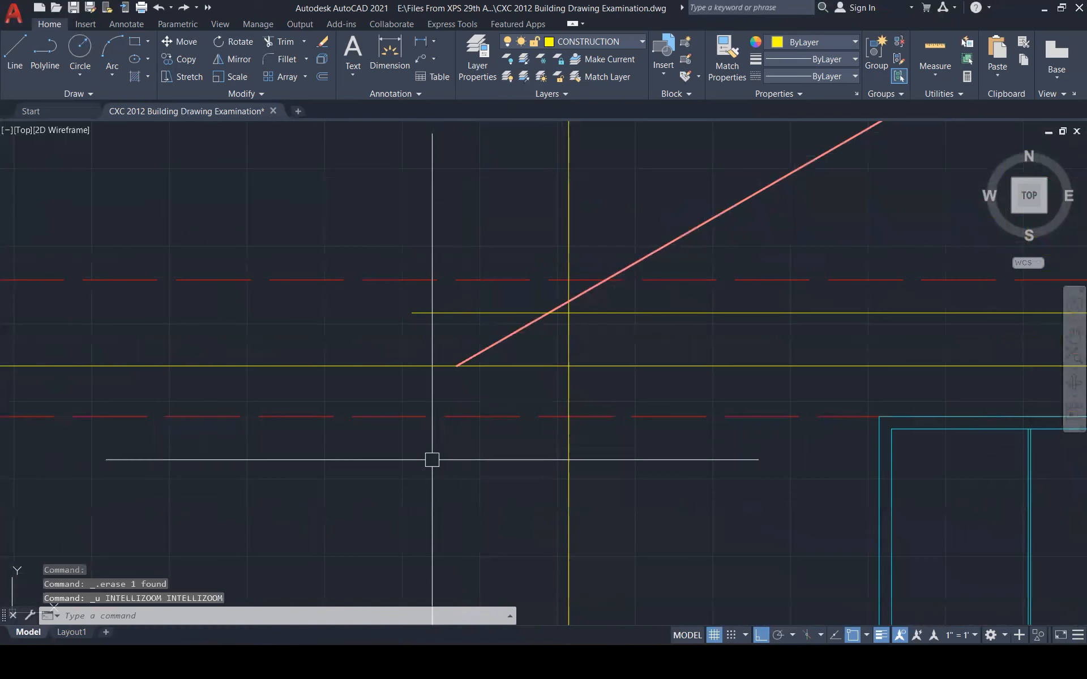
{"action": "key", "text": "Escape"}
{"action": "key", "text": "Escape"}
{"action": "key", "text": "Escape"}
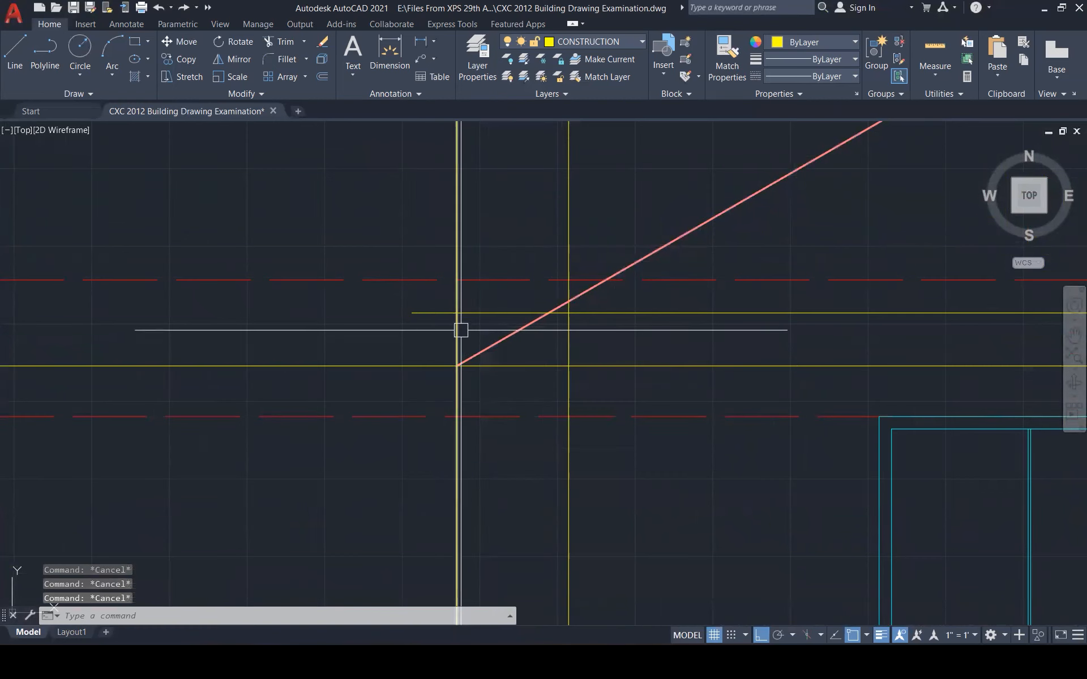
Fillet the vertical eave line and the horizontal line into a corner
{"action": "type", "text": "f"}
{"action": "key", "text": "Return"}
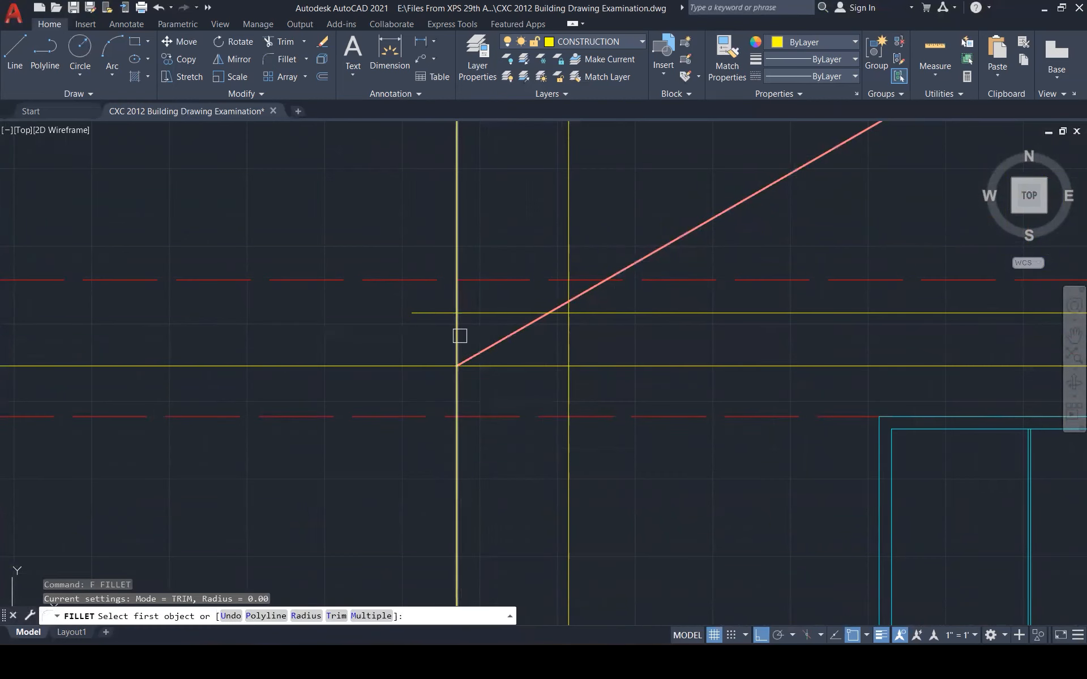
{"action": "left_click", "coordinate": [459, 335]}
{"action": "left_click", "coordinate": [476, 315]}
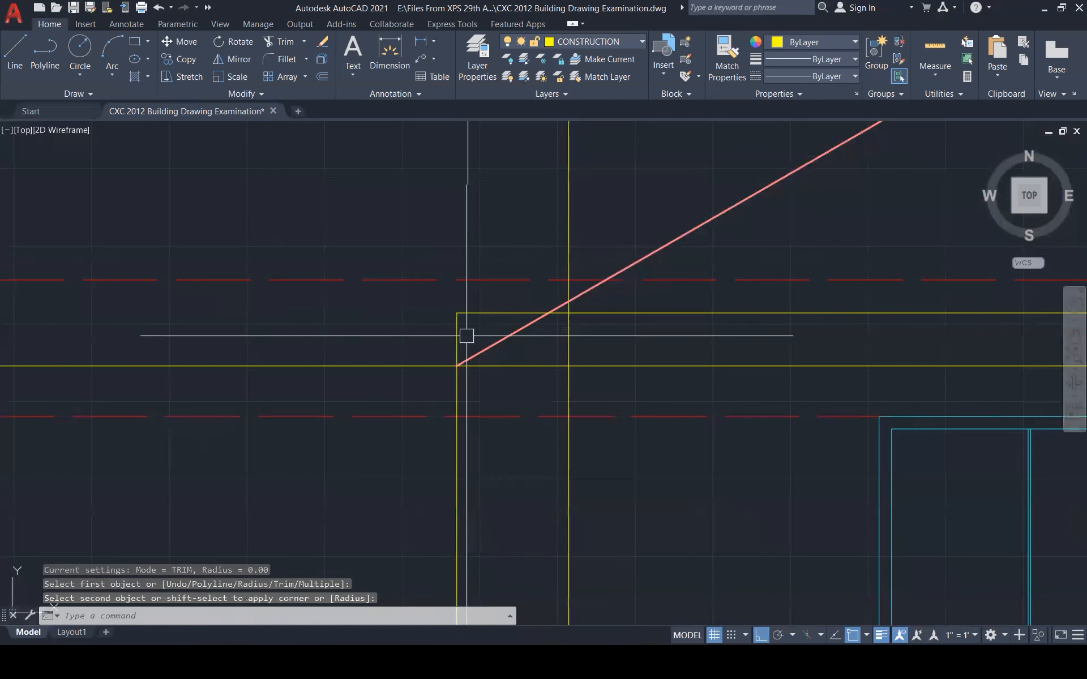
{"action": "key", "text": "Escape"}
{"action": "key", "text": "Escape"}
Move the red roof slope's lower end onto the eave corner
{"action": "left_click", "coordinate": [476, 354]}
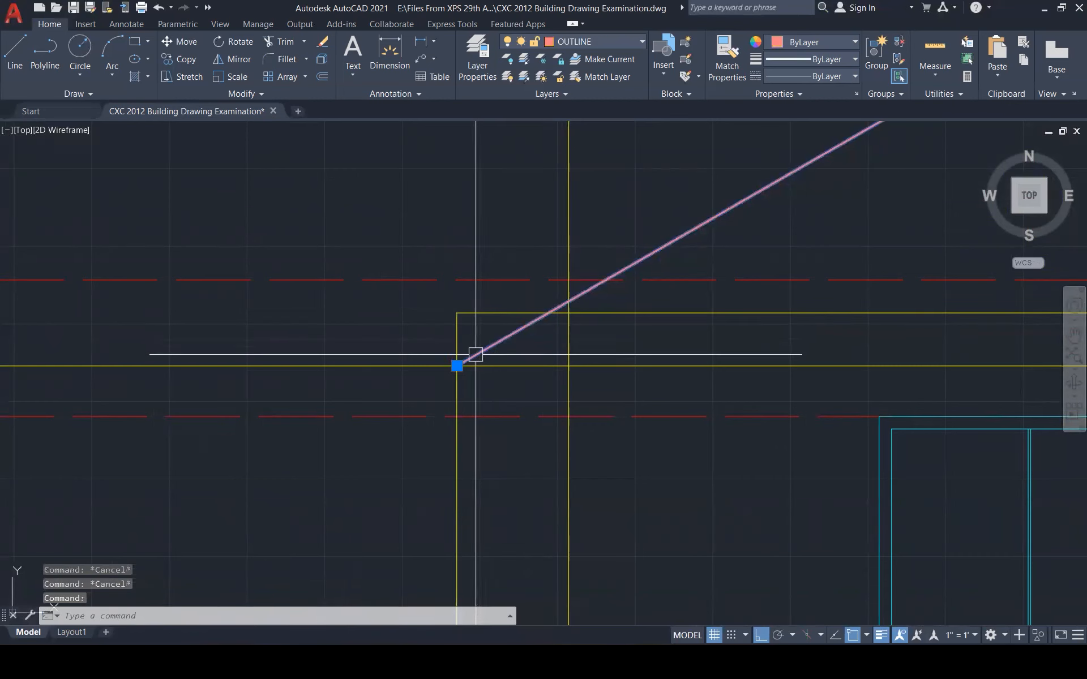
{"action": "type", "text": "m"}
{"action": "key", "text": "Return"}
{"action": "left_click", "coordinate": [458, 365]}
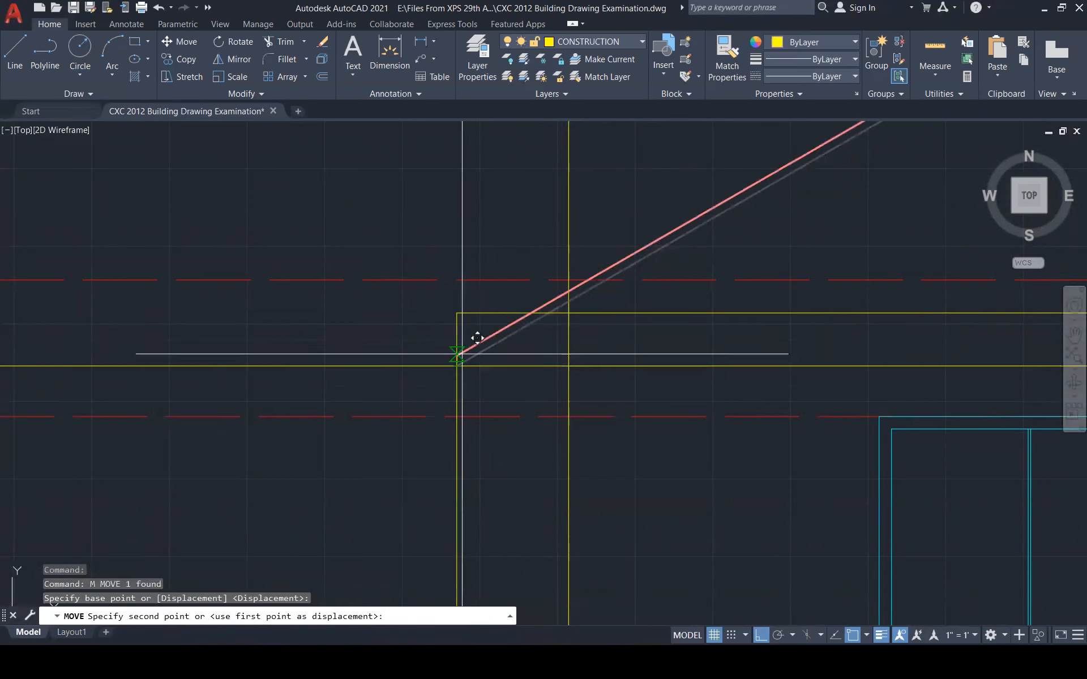
{"action": "left_click", "coordinate": [459, 316]}
{"action": "key", "text": "Escape"}
{"action": "key", "text": "Escape"}
{"action": "key", "text": "Escape"}
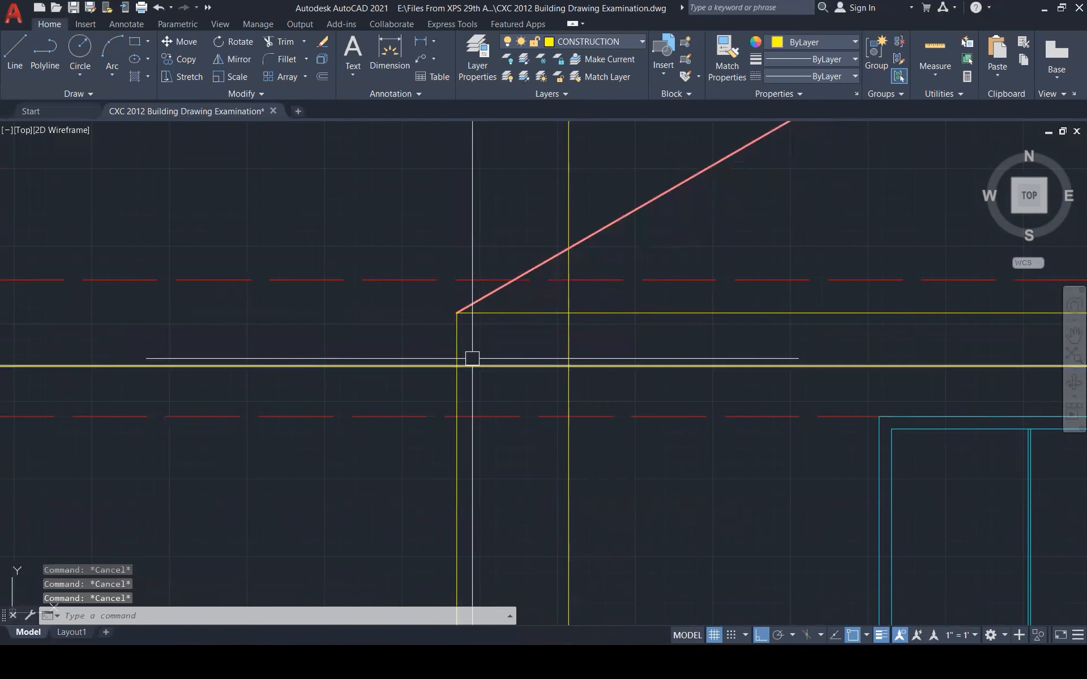
Fillet the vertical eave line with the lower horizontal line into a corner
{"action": "type", "text": "f"}
{"action": "key", "text": "Return"}
{"action": "left_click", "coordinate": [456, 343]}
{"action": "left_click", "coordinate": [460, 365]}
{"action": "scroll", "coordinate": [405, 436], "scroll_direction": "down", "scroll_amount": 5}
{"action": "scroll", "coordinate": [405, 437], "scroll_direction": "down", "scroll_amount": 3}
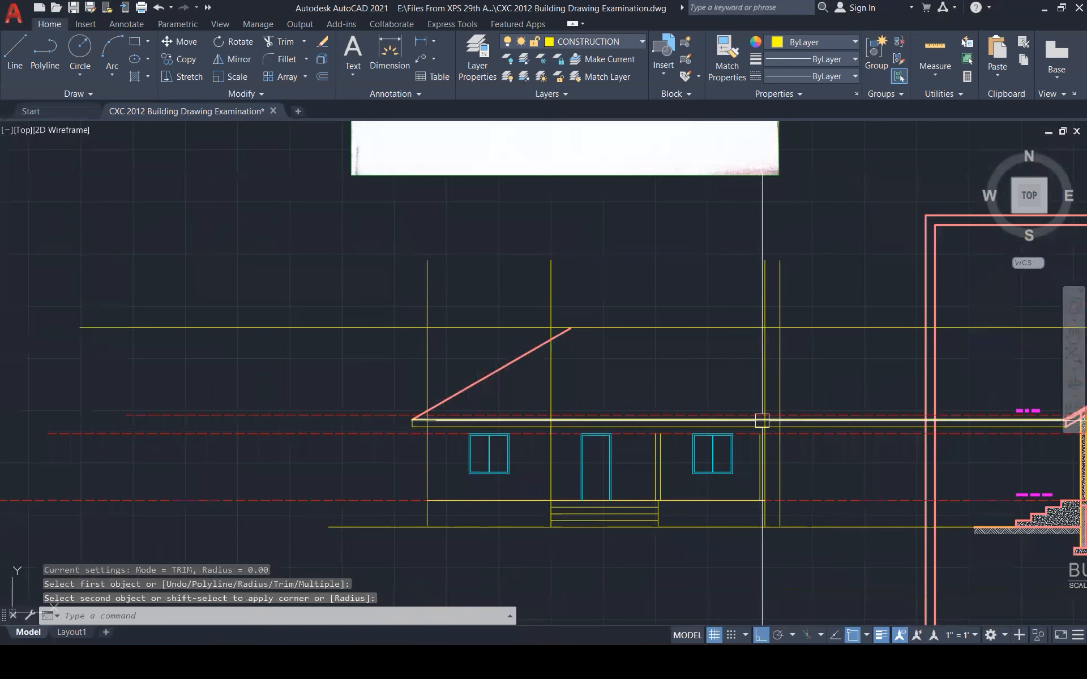
{"action": "key", "text": "Escape"}
{"action": "key", "text": "Escape"}
{"action": "key", "text": "Escape"}
{"action": "scroll", "coordinate": [836, 396], "scroll_direction": "up", "scroll_amount": 3}
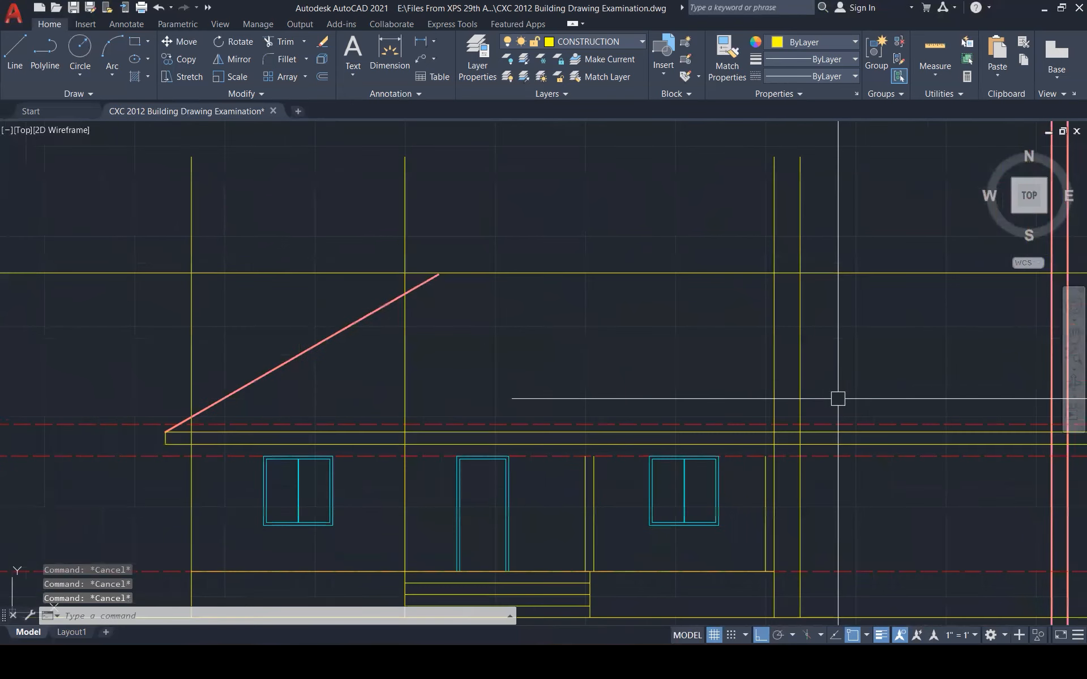
{"action": "scroll", "coordinate": [602, 330], "scroll_direction": "down", "scroll_amount": 3}
Select the left roof slope line and start copying it
{"action": "left_click", "coordinate": [296, 357]}
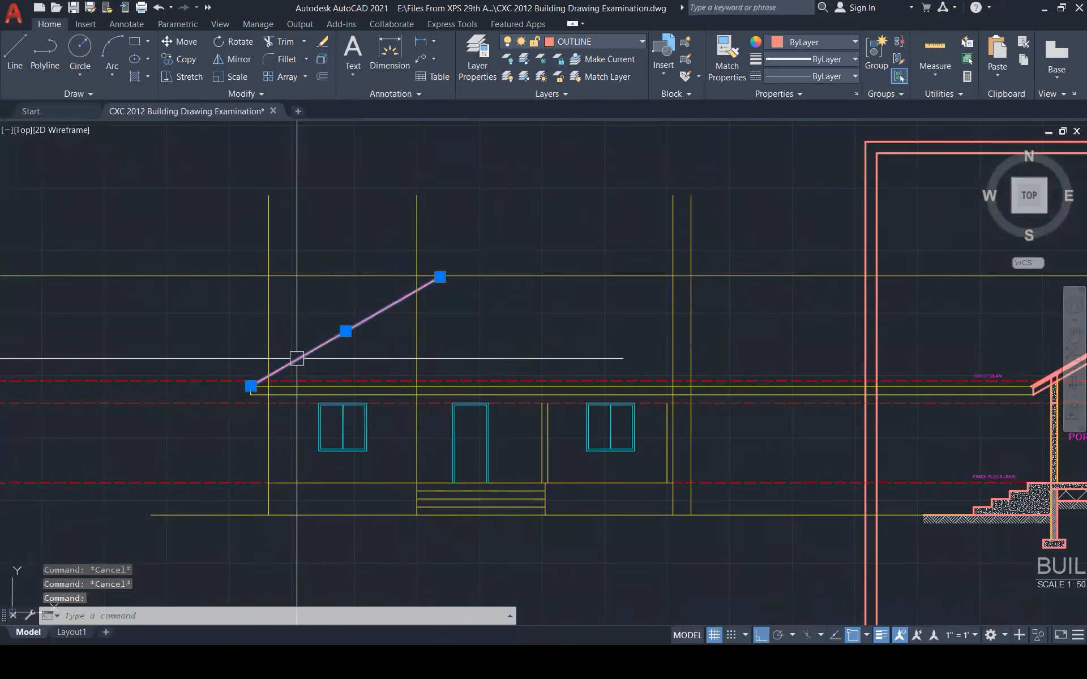
{"action": "type", "text": "co"}
{"action": "key", "text": "Return"}
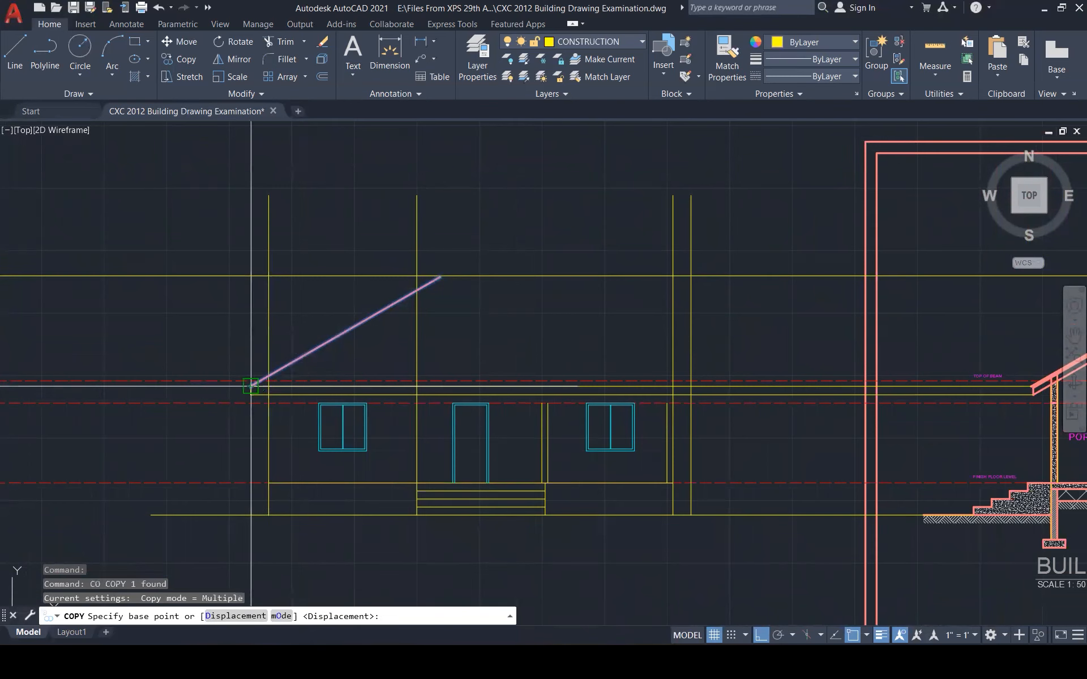
Copy the left roof slope to the right wall's eave
{"action": "left_click", "coordinate": [251, 386]}
{"action": "scroll", "coordinate": [690, 380], "scroll_direction": "up", "scroll_amount": 5}
{"action": "left_click", "coordinate": [672, 395]}
{"action": "key", "text": "Escape"}
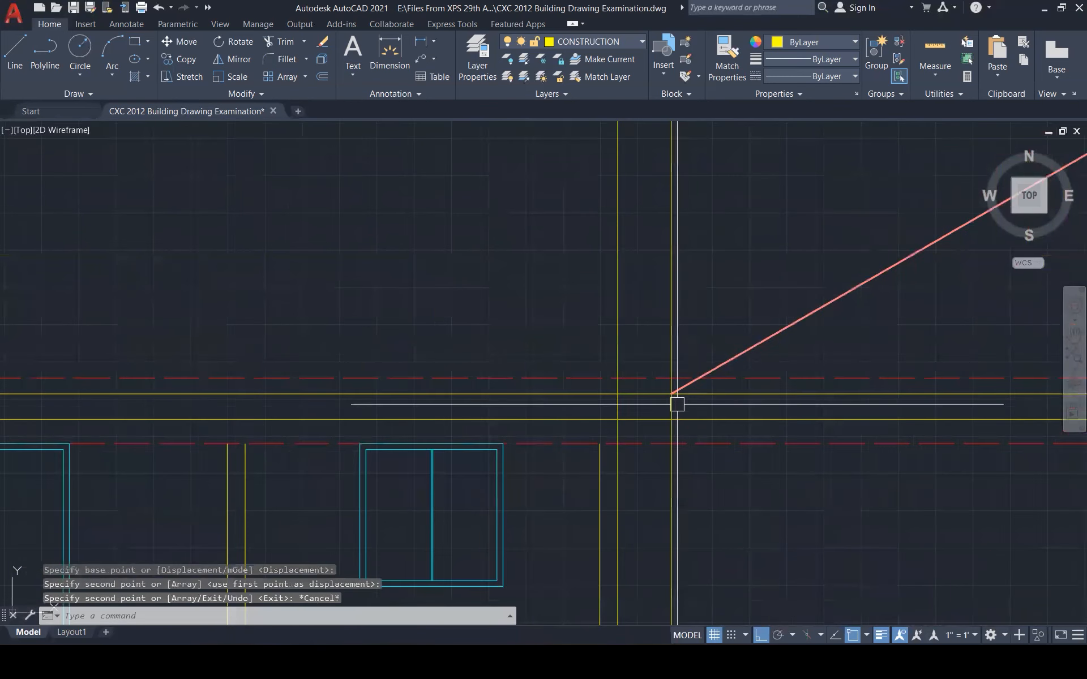
{"action": "key", "text": "Escape"}
{"action": "key", "text": "Escape"}
Mirror the copied slope about a vertical axis at its lower end, discarding the original
{"action": "left_click", "coordinate": [703, 373]}
{"action": "type", "text": "mi"}
{"action": "key", "text": "Return"}
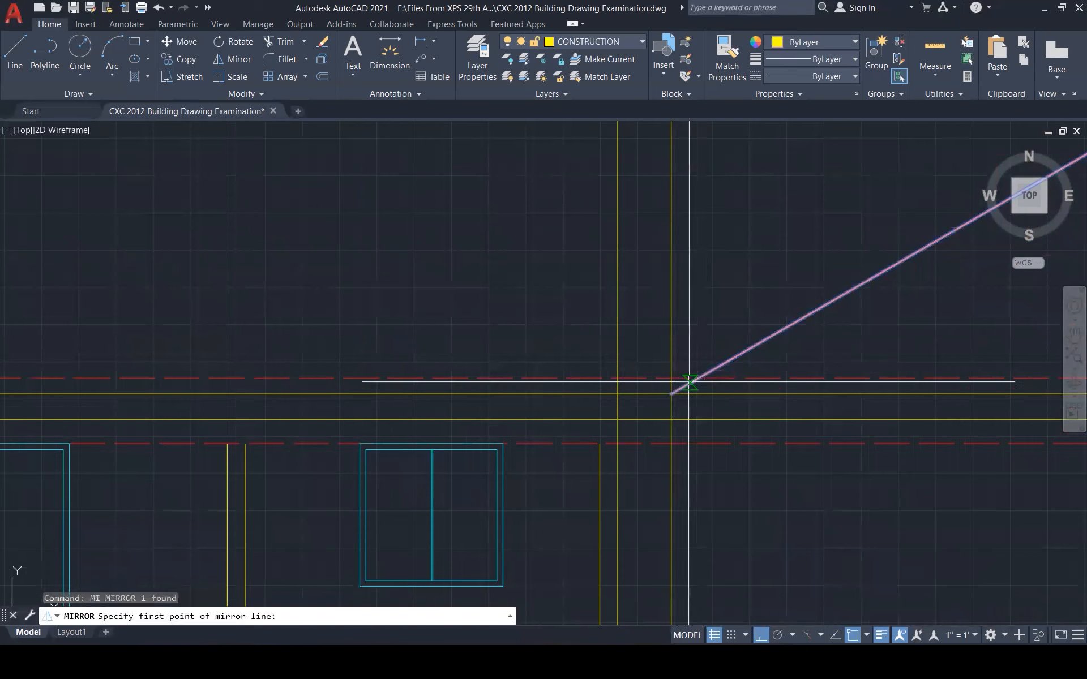
{"action": "left_click", "coordinate": [671, 394]}
{"action": "left_click", "coordinate": [650, 279]}
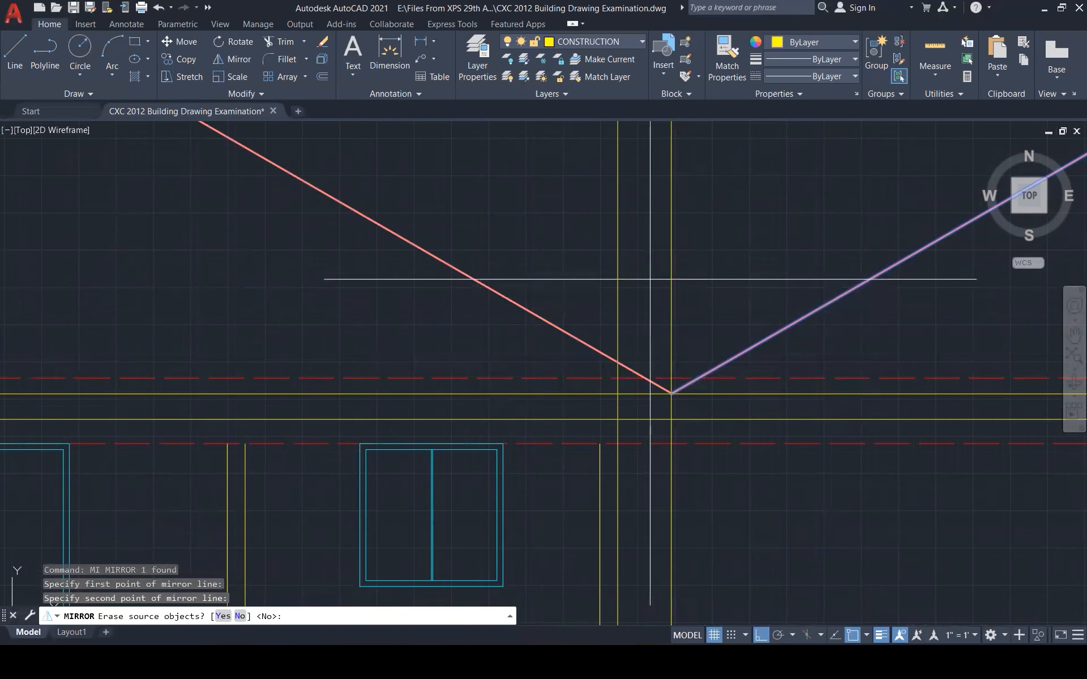
{"action": "key", "text": "Escape"}
{"action": "key", "text": "Escape"}
{"action": "key", "text": "Escape"}
{"action": "key", "text": "Escape"}
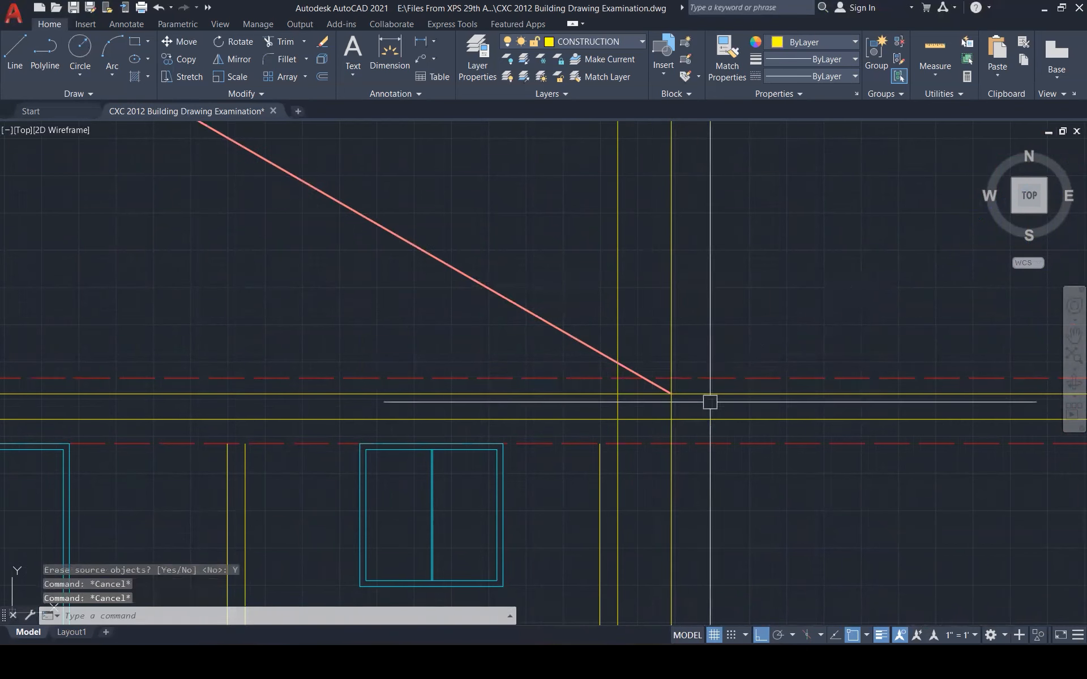
Trim the excess eave segment and erase the leftover yellow vertical line
{"action": "type", "text": "tr"}
{"action": "key", "text": "Return"}
{"action": "left_click", "coordinate": [674, 424]}
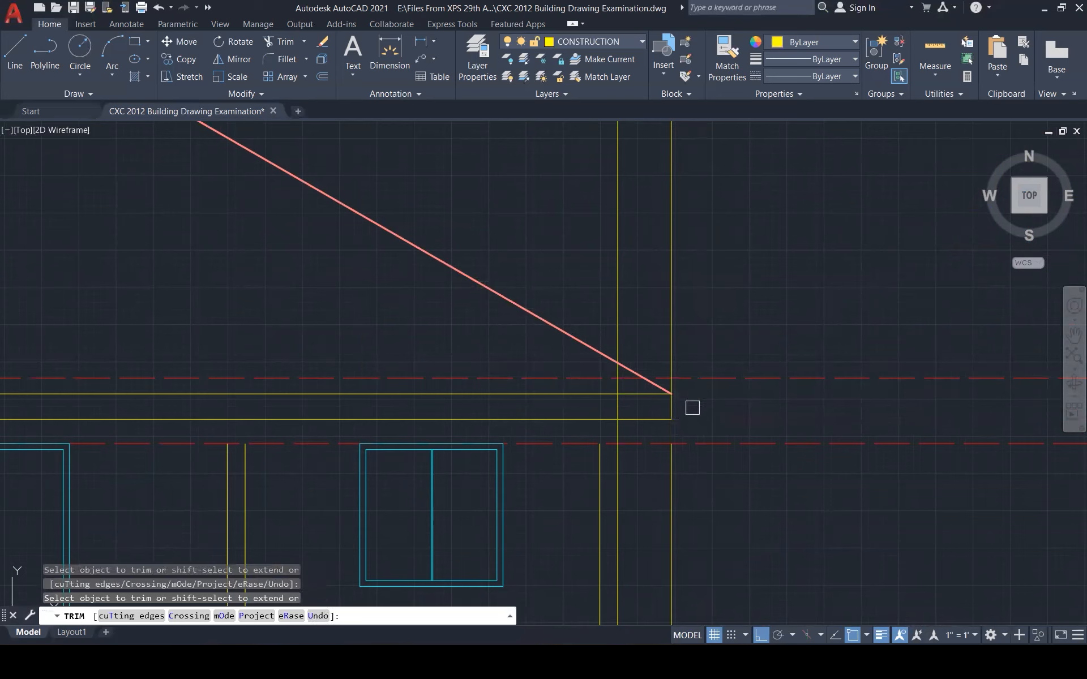
{"action": "key", "text": "Escape"}
{"action": "left_click", "coordinate": [672, 450]}
{"action": "key", "text": "Delete"}
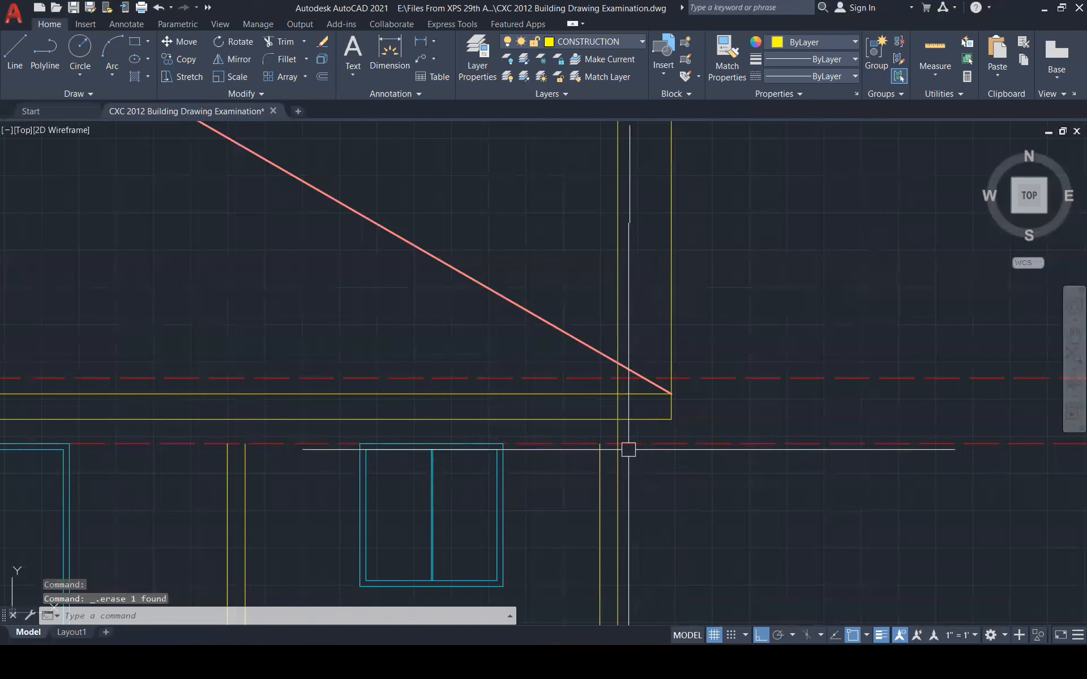
{"action": "left_click", "coordinate": [676, 335]}
{"action": "scroll", "coordinate": [676, 335], "scroll_direction": "up", "scroll_amount": 4}
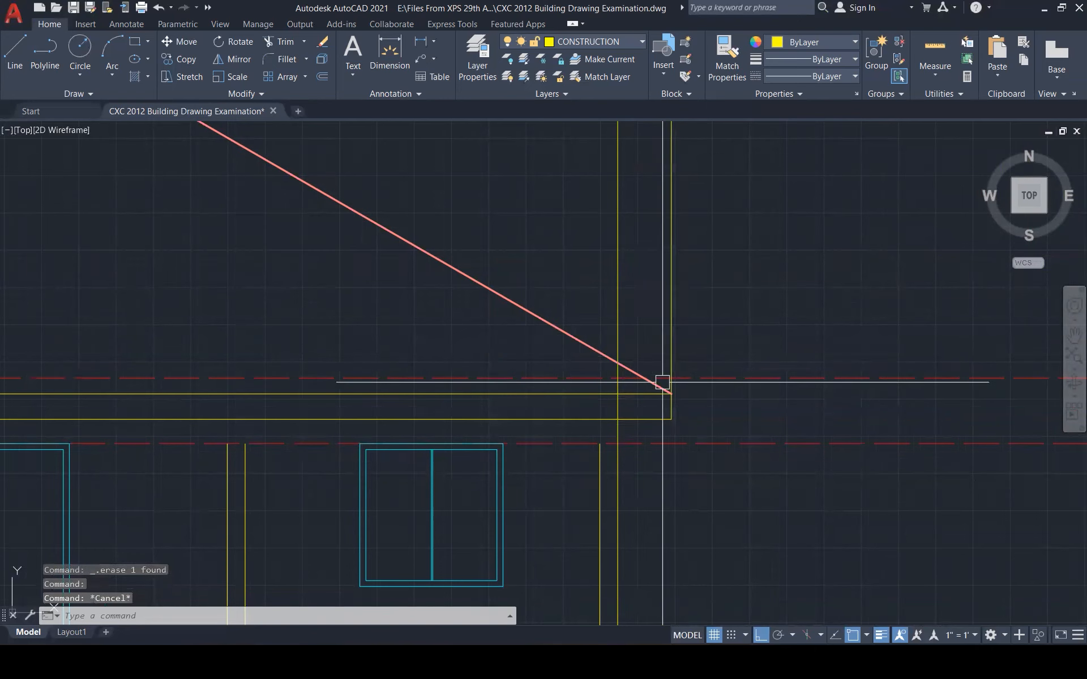
Fillet the vertical line and horizontal eave line into the right eave corner
{"action": "type", "text": "f"}
{"action": "key", "text": "Return"}
{"action": "left_click", "coordinate": [682, 399]}
{"action": "left_click", "coordinate": [631, 372]}
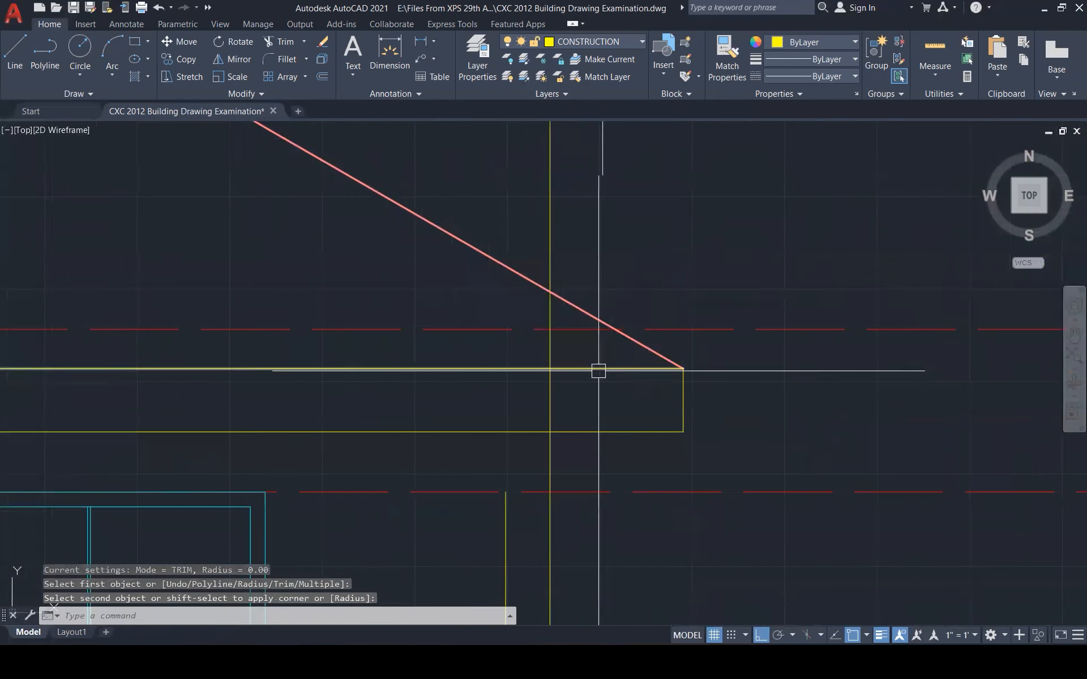
{"action": "key", "text": "Escape"}
{"action": "key", "text": "Escape"}
Trim the vertical line inside the eave and erase its upper piece
{"action": "type", "text": "tr"}
{"action": "key", "text": "Return"}
{"action": "left_click", "coordinate": [549, 374]}
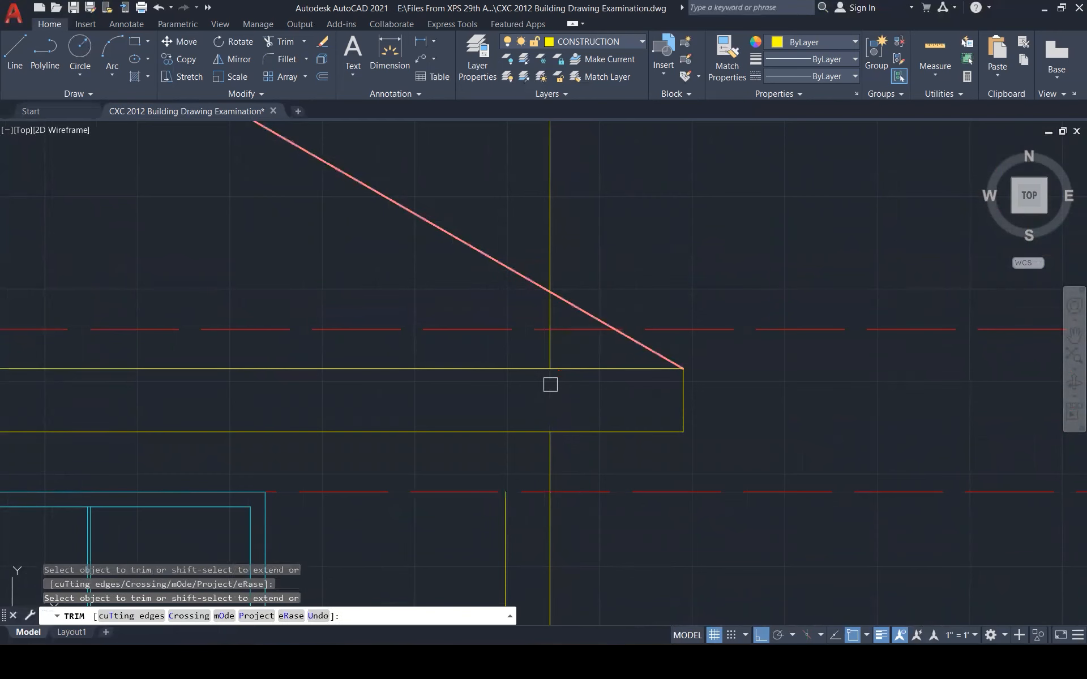
{"action": "key", "text": "Escape"}
{"action": "left_click", "coordinate": [550, 351]}
{"action": "key", "text": "Delete"}
{"action": "scroll", "coordinate": [700, 467], "scroll_direction": "down", "scroll_amount": 4}
{"action": "scroll", "coordinate": [691, 432], "scroll_direction": "down", "scroll_amount": 5}
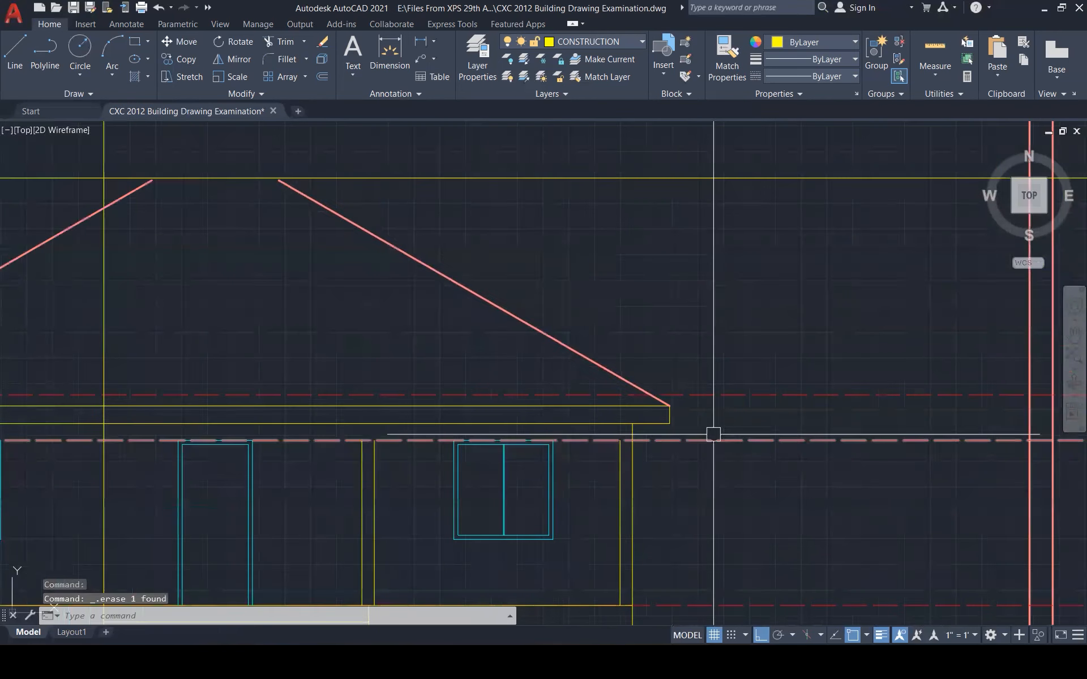
{"action": "scroll", "coordinate": [755, 371], "scroll_direction": "down", "scroll_amount": 2}
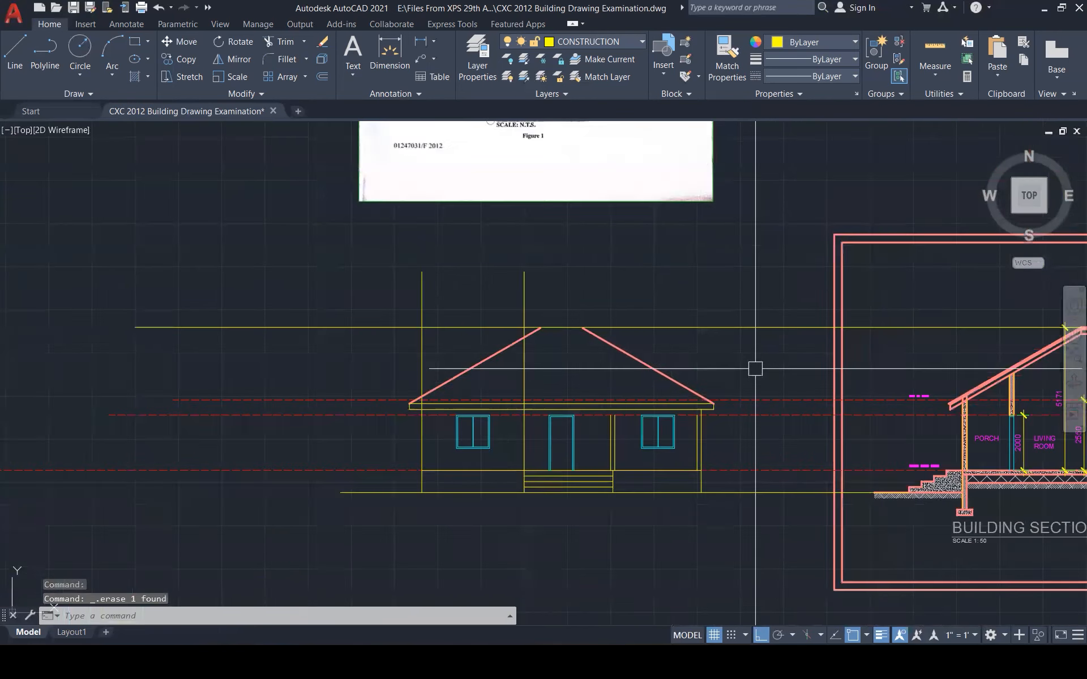
Start a fillet on the right roof slope at the apex, then cancel it
{"action": "scroll", "coordinate": [755, 369], "scroll_direction": "down", "scroll_amount": 6}
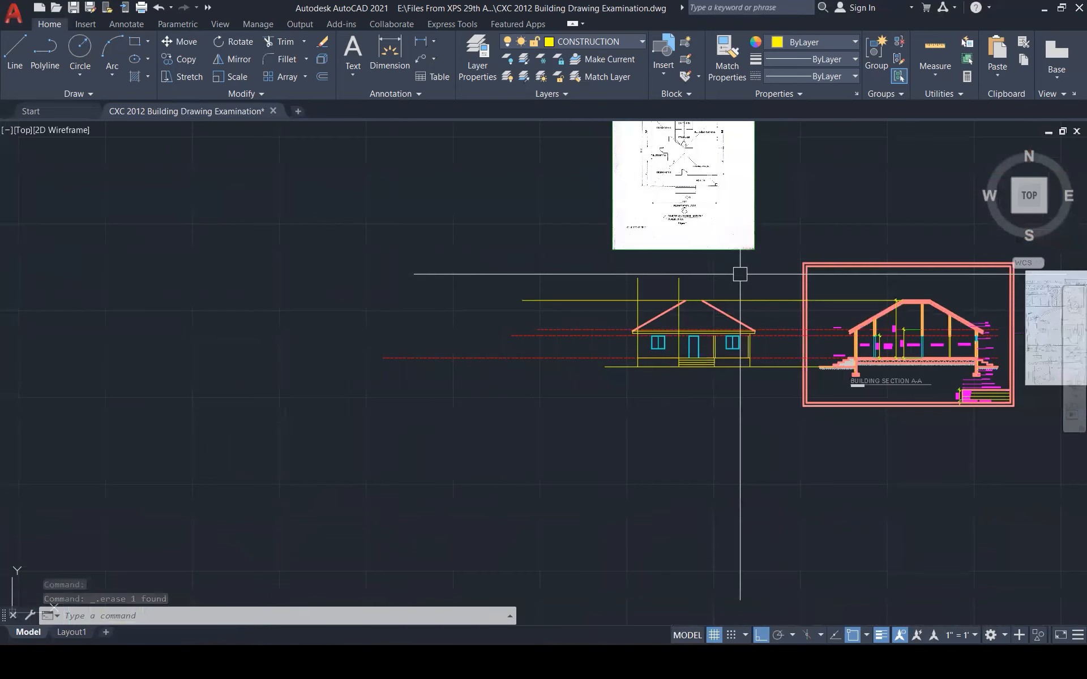
{"action": "scroll", "coordinate": [740, 274], "scroll_direction": "up", "scroll_amount": 4}
{"action": "key", "text": "Escape"}
{"action": "key", "text": "Escape"}
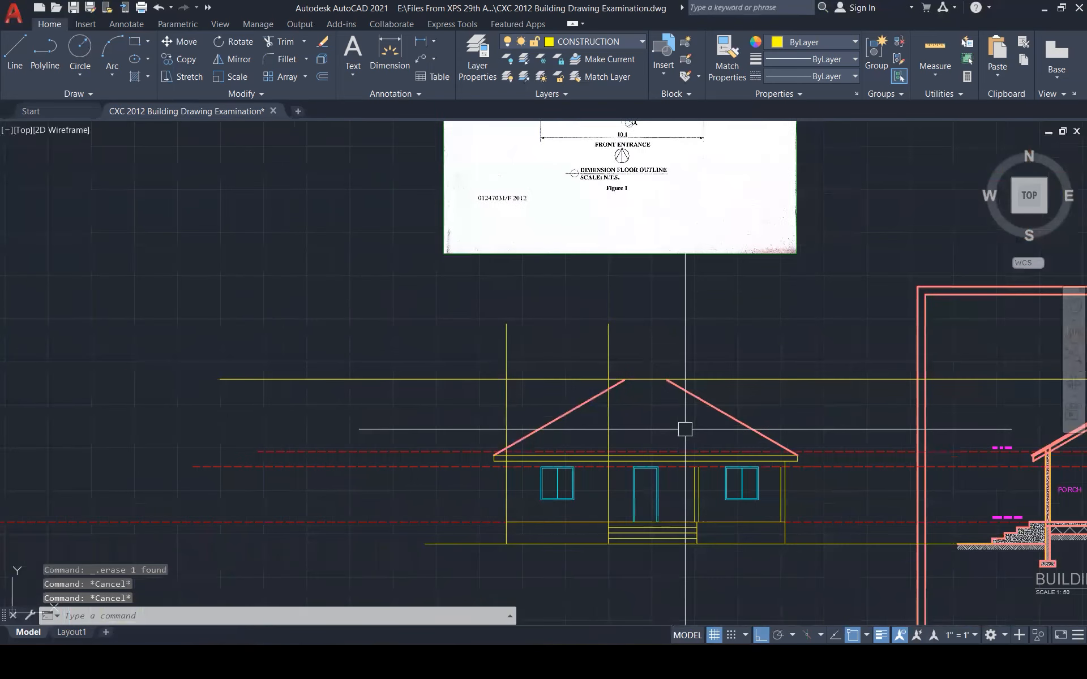
{"action": "type", "text": "f"}
{"action": "key", "text": "Return"}
{"action": "left_click", "coordinate": [688, 391]}
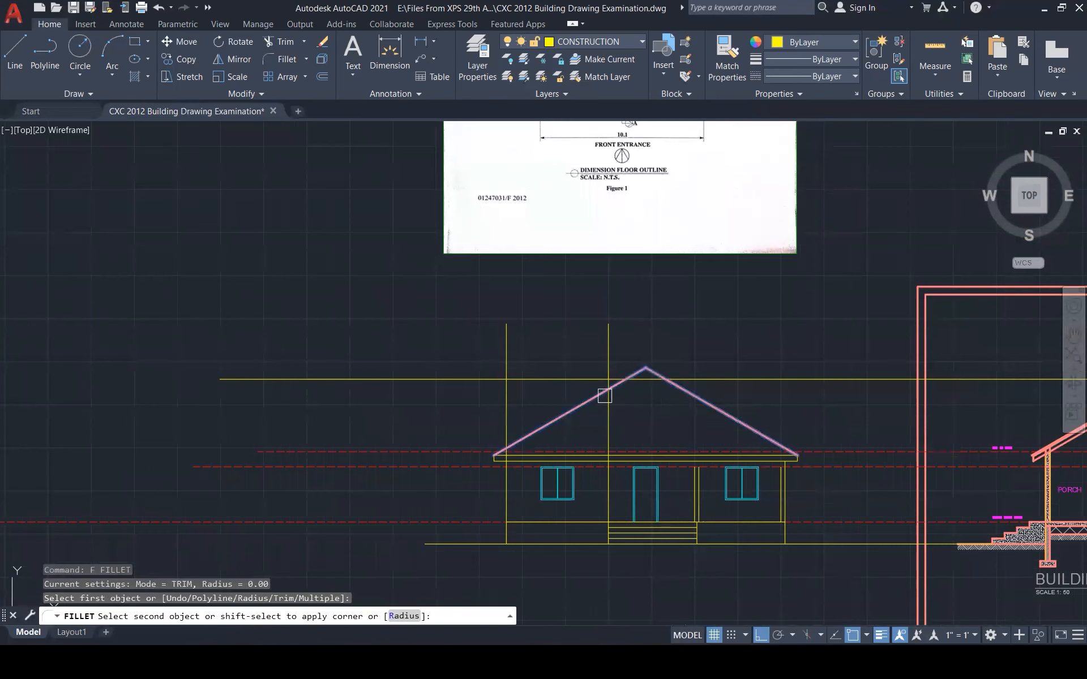
{"action": "key", "text": "Escape"}
{"action": "key", "text": "Escape"}
Erase the horizontal construction line above the roof
{"action": "scroll", "coordinate": [700, 364], "scroll_direction": "up", "scroll_amount": 6}
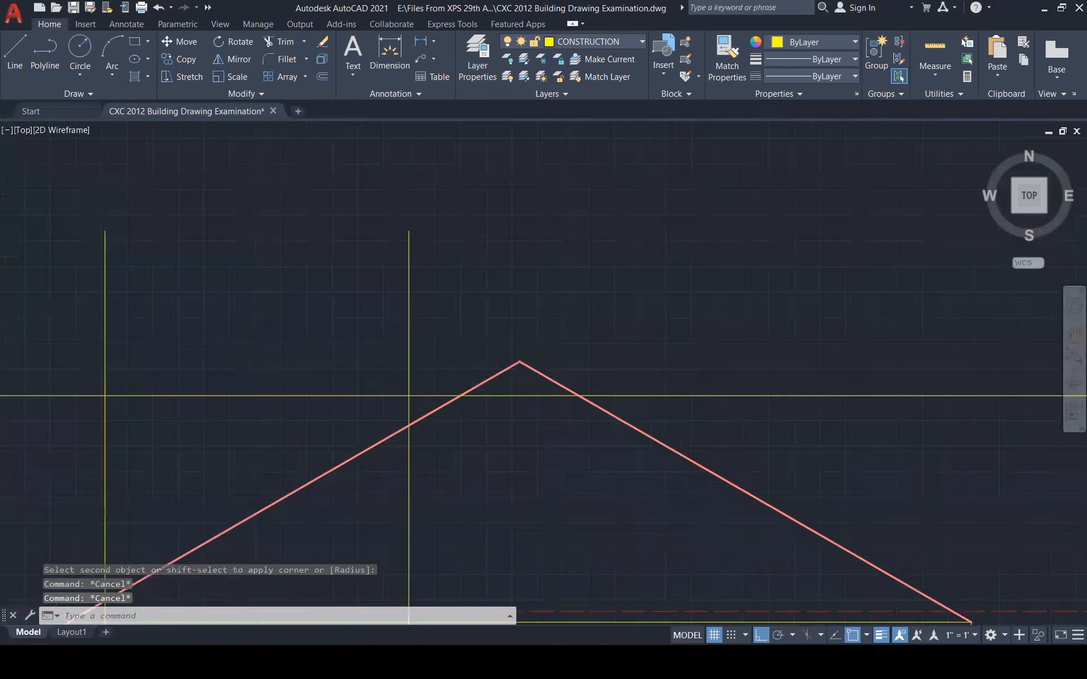
{"action": "scroll", "coordinate": [589, 321], "scroll_direction": "down", "scroll_amount": 3}
{"action": "left_click", "coordinate": [553, 357]}
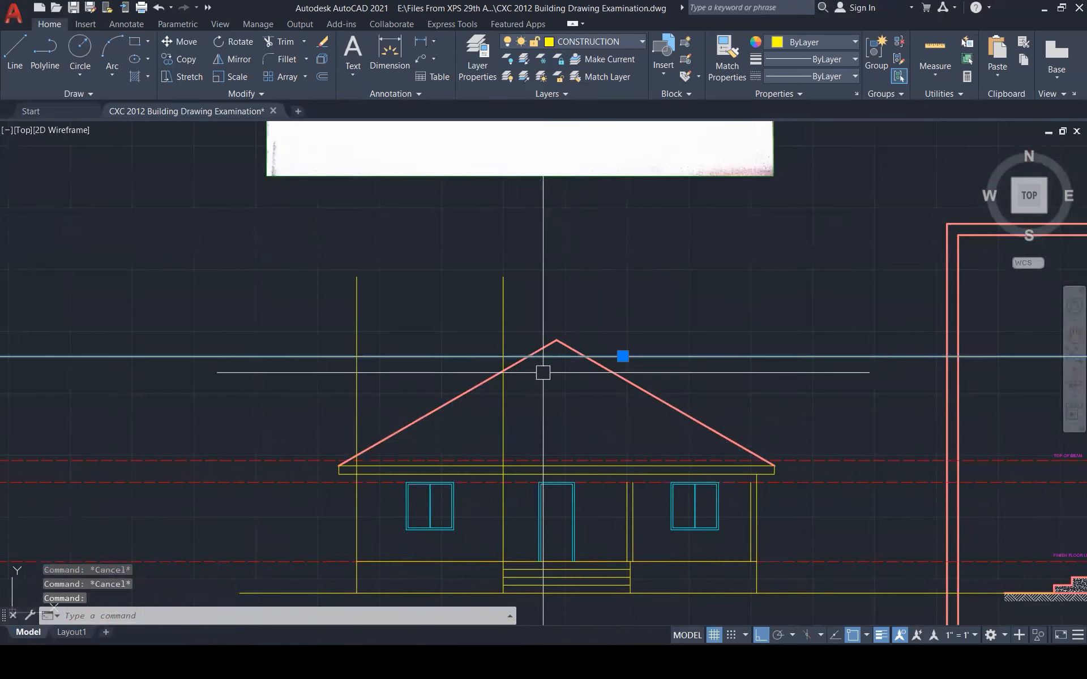
{"action": "key", "text": "Delete"}
{"action": "scroll", "coordinate": [536, 481], "scroll_direction": "up", "scroll_amount": 3}
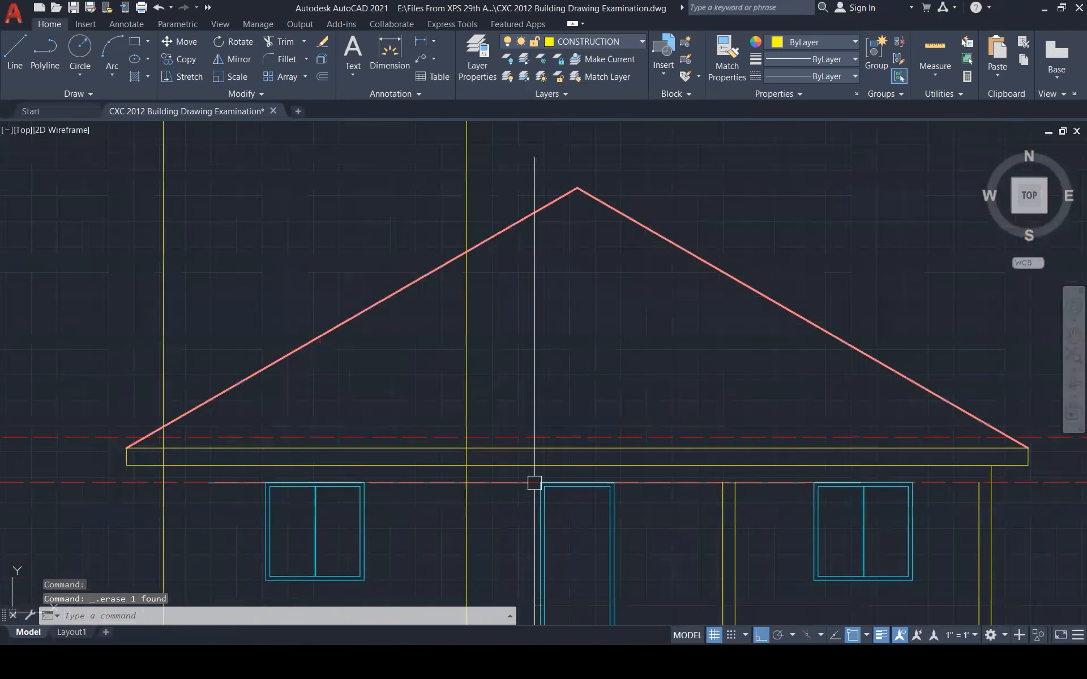
{"action": "scroll", "coordinate": [534, 482], "scroll_direction": "up", "scroll_amount": 2}
Trim off an excess line segment below the roof
{"action": "type", "text": "tr"}
{"action": "key", "text": "Return"}
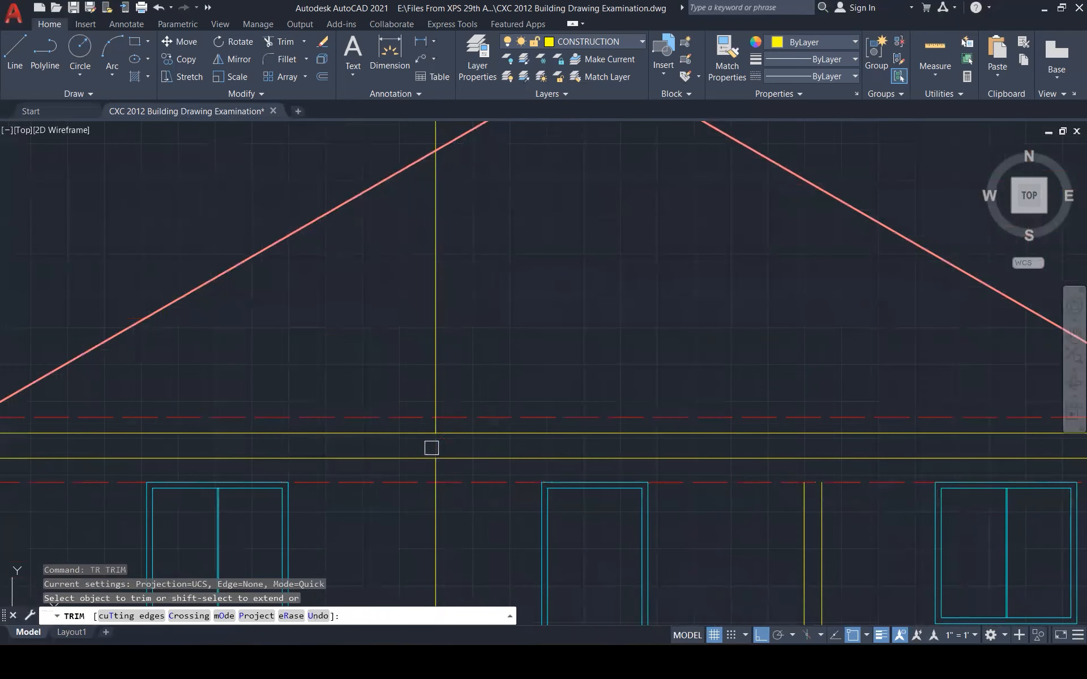
{"action": "left_click", "coordinate": [432, 448]}
{"action": "scroll", "coordinate": [538, 412], "scroll_direction": "down", "scroll_amount": 4}
{"action": "scroll", "coordinate": [376, 416], "scroll_direction": "up", "scroll_amount": 5}
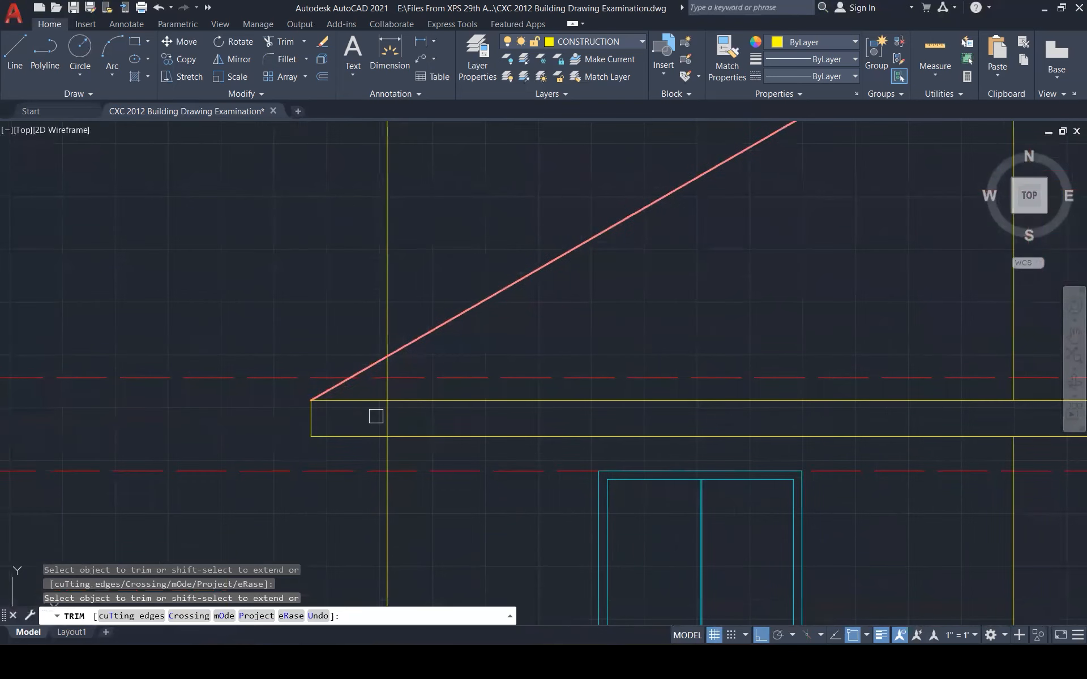
{"action": "key", "text": "Escape"}
Erase the two vertical construction lines rising above the roof
{"action": "scroll", "coordinate": [387, 424], "scroll_direction": "down", "scroll_amount": 8}
{"action": "left_click", "coordinate": [560, 273]}
{"action": "left_click", "coordinate": [333, 222]}
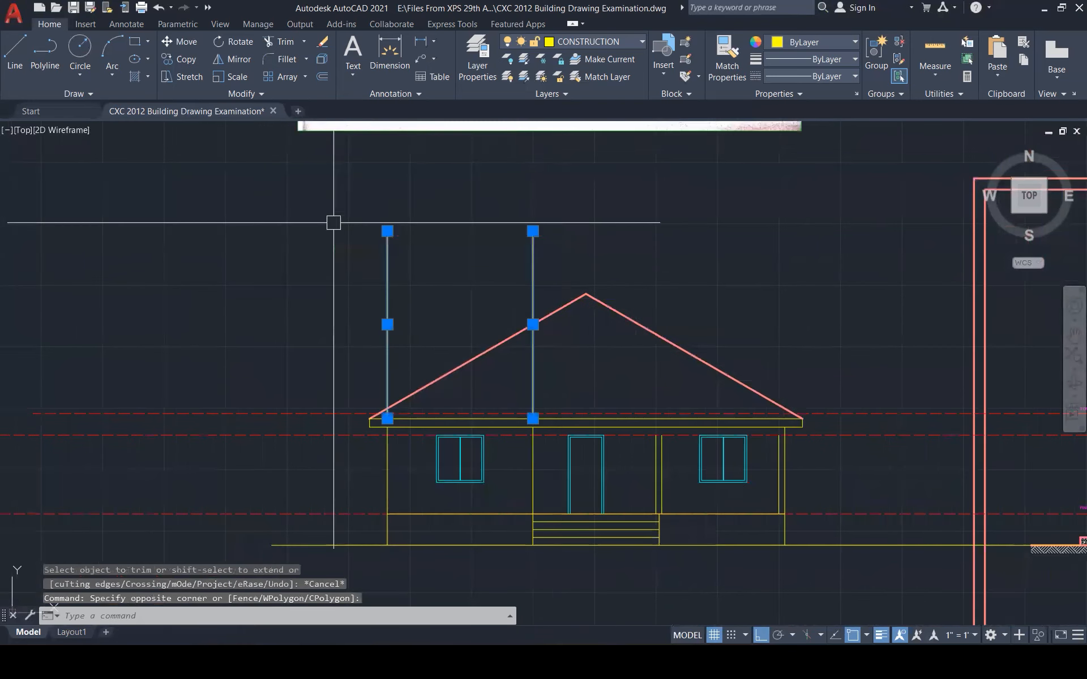
{"action": "key", "text": "Delete"}
{"action": "scroll", "coordinate": [498, 296], "scroll_direction": "down", "scroll_amount": 3}
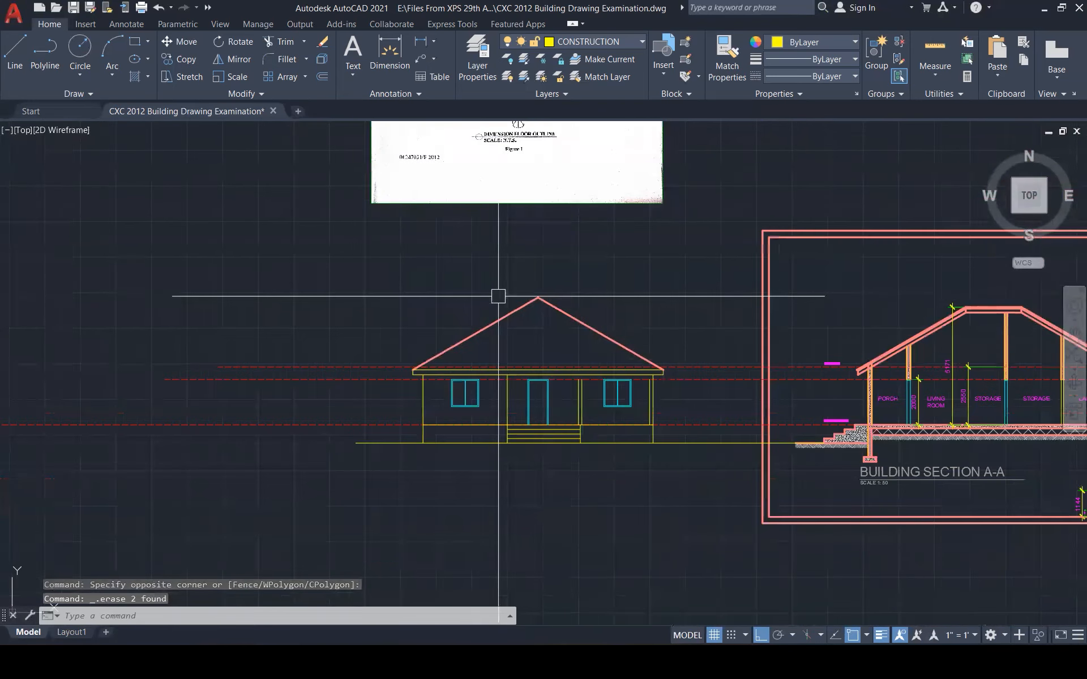
{"action": "scroll", "coordinate": [499, 295], "scroll_direction": "up", "scroll_amount": 3}
{"action": "key", "text": "Escape"}
{"action": "key", "text": "Escape"}
Extend the yellow vertical line up to the fascia with EX
{"action": "type", "text": "ex"}
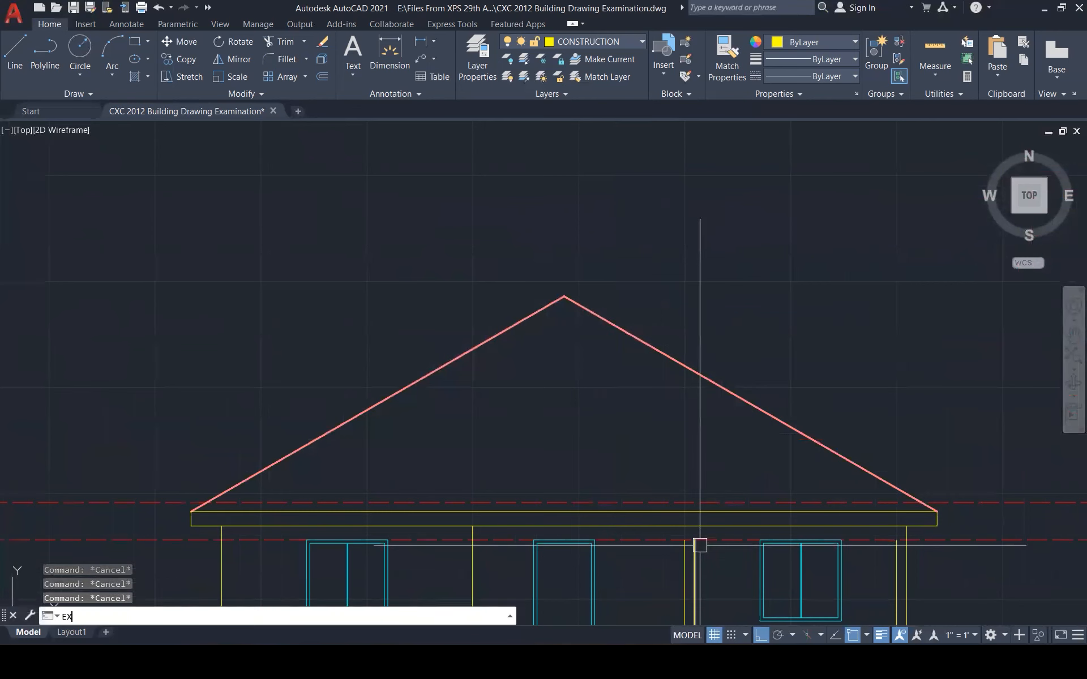
{"action": "key", "text": "Return"}
{"action": "left_click", "coordinate": [695, 570]}
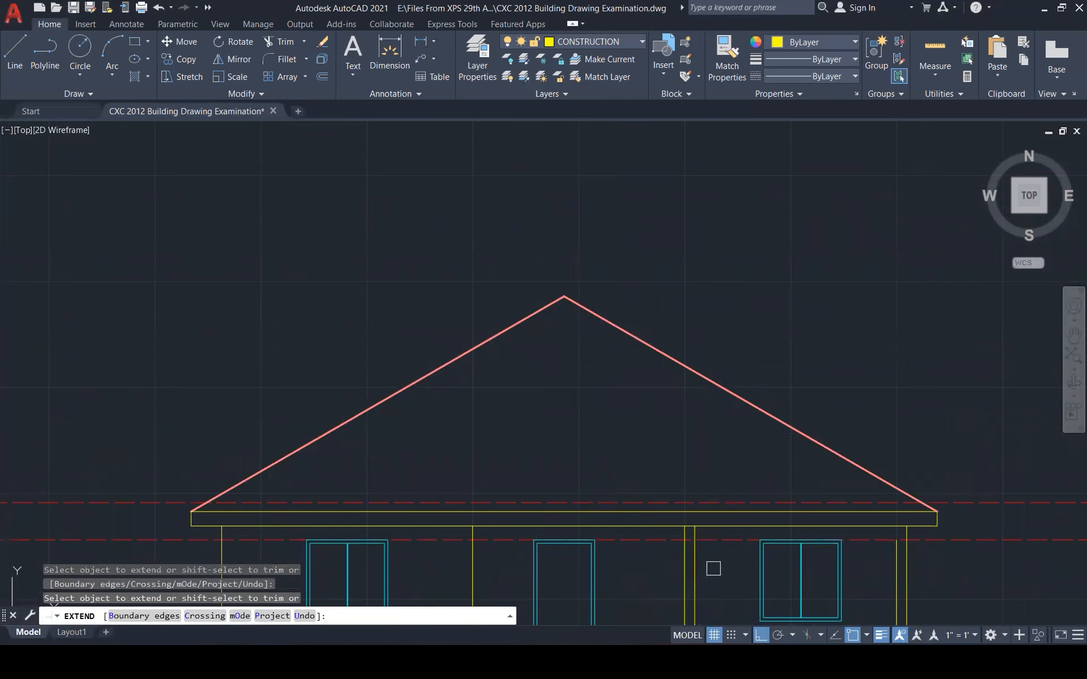
{"action": "scroll", "coordinate": [776, 342], "scroll_direction": "down", "scroll_amount": 5}
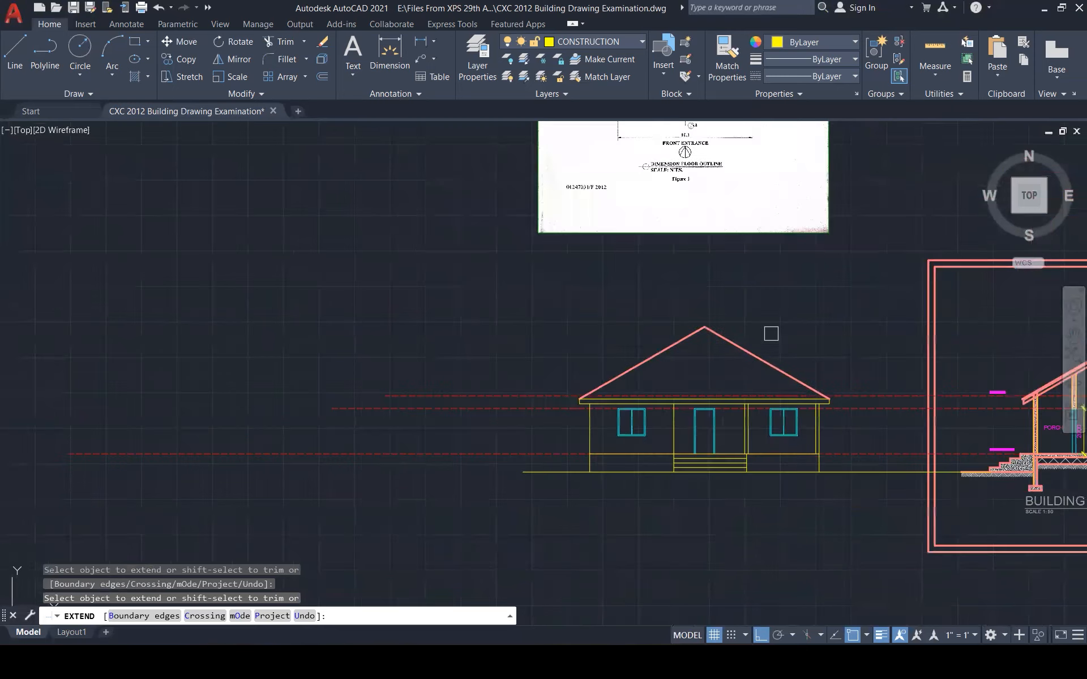
{"action": "key", "text": "Escape"}
{"action": "key", "text": "Escape"}
{"action": "key", "text": "Escape"}
Try matching the pink border's properties, then undo the accidental change to the floor line
{"action": "scroll", "coordinate": [730, 347], "scroll_direction": "down", "scroll_amount": 2}
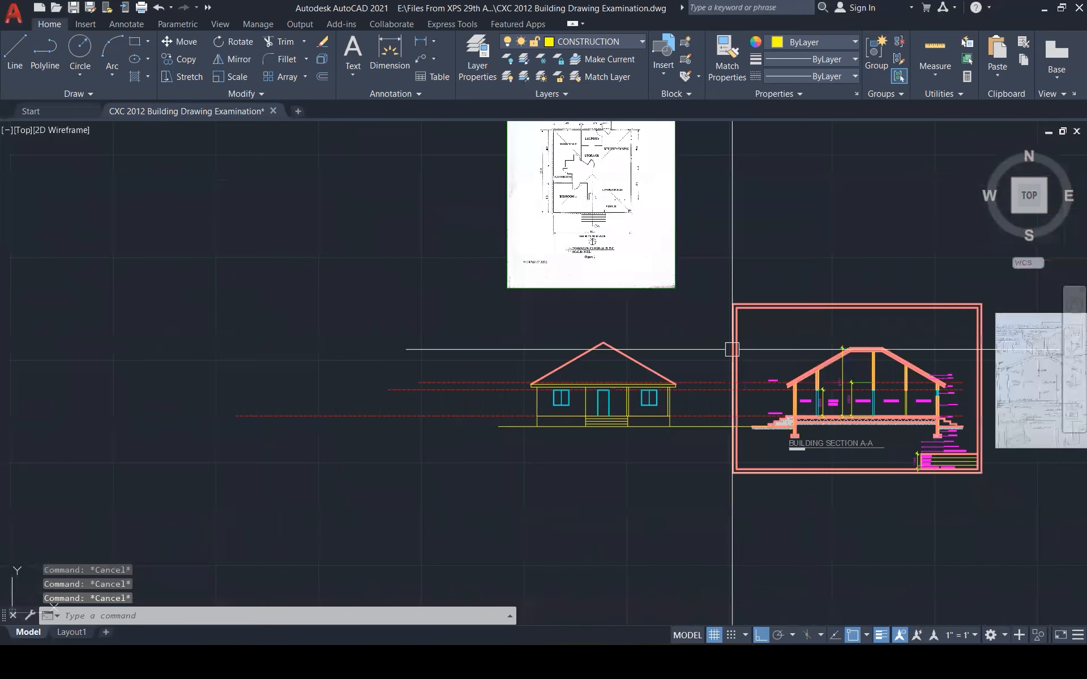
{"action": "scroll", "coordinate": [754, 339], "scroll_direction": "up", "scroll_amount": 2}
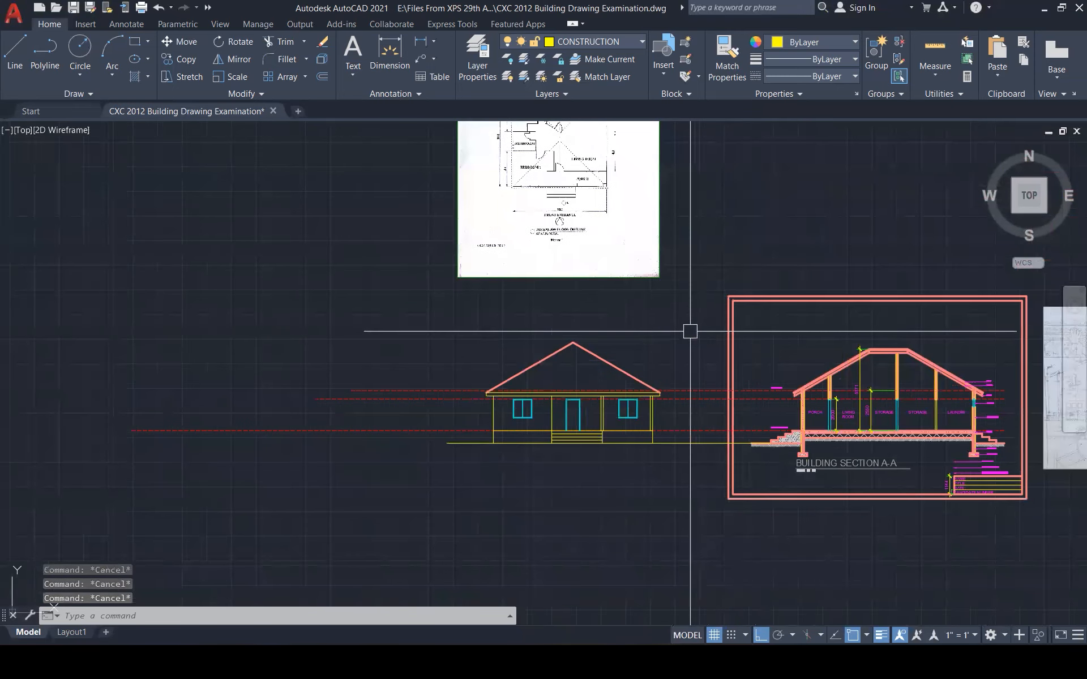
{"action": "scroll", "coordinate": [690, 334], "scroll_direction": "up", "scroll_amount": 1}
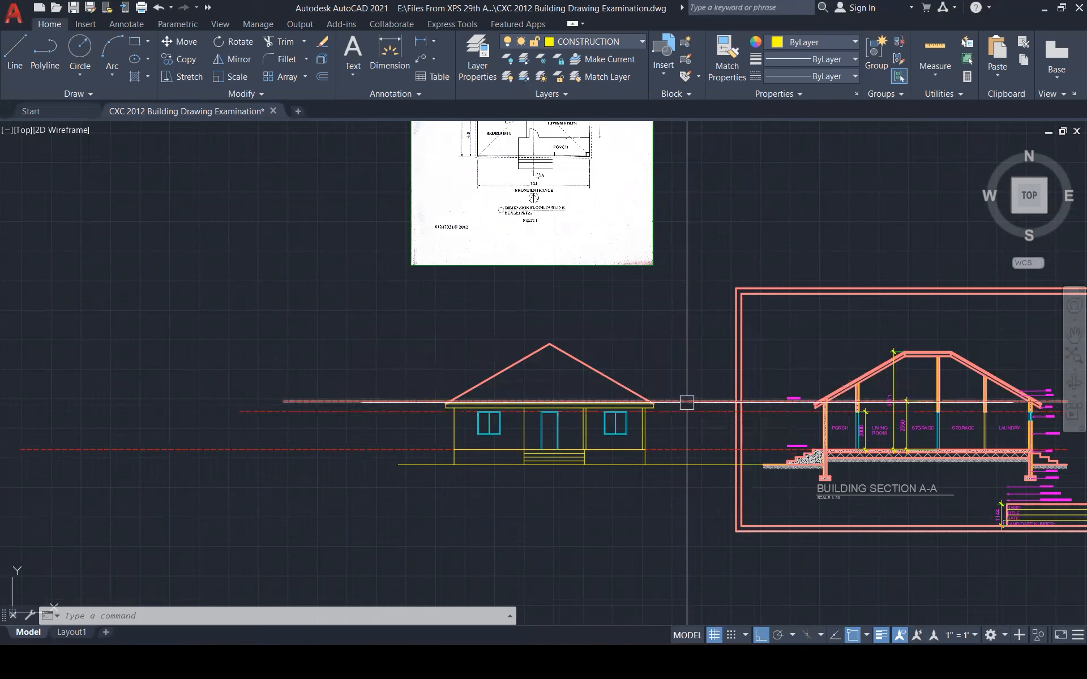
{"action": "key", "text": "Escape"}
{"action": "key", "text": "Escape"}
{"action": "key", "text": "Escape"}
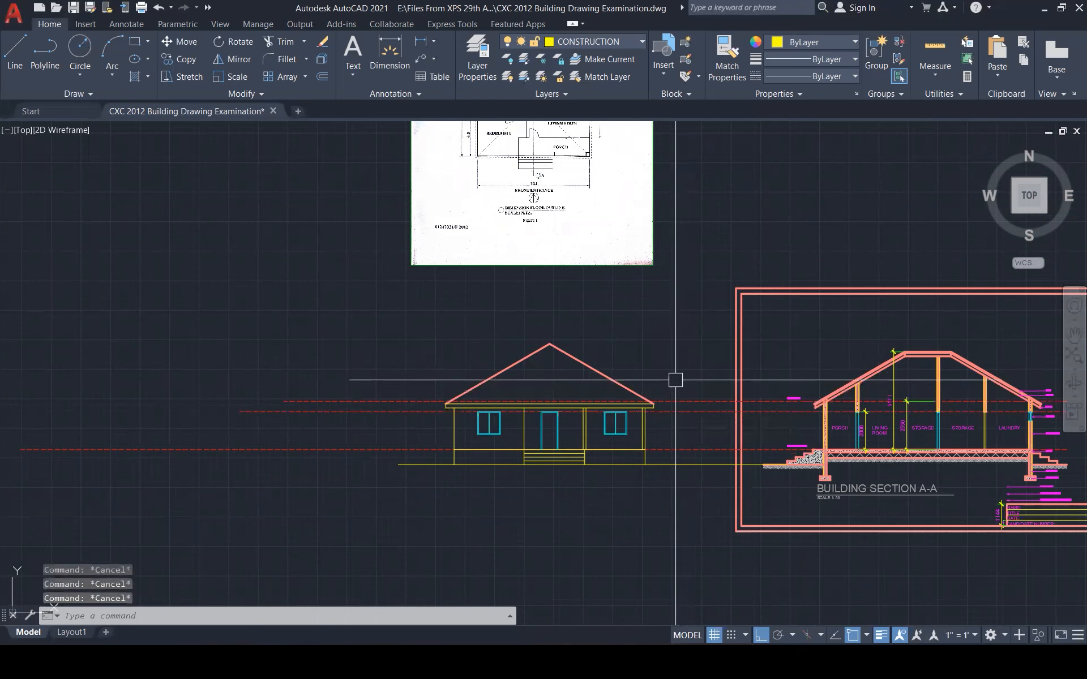
{"action": "type", "text": "ma"}
{"action": "key", "text": "Return"}
{"action": "type", "text": "B"}
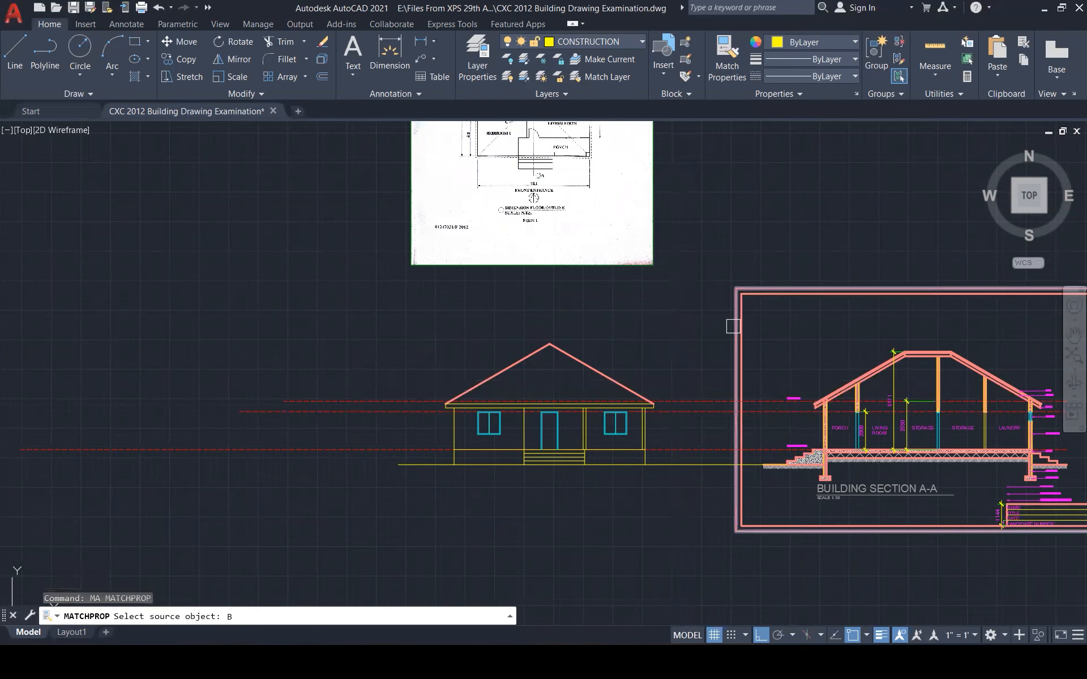
{"action": "scroll", "coordinate": [694, 429], "scroll_direction": "up", "scroll_amount": 3}
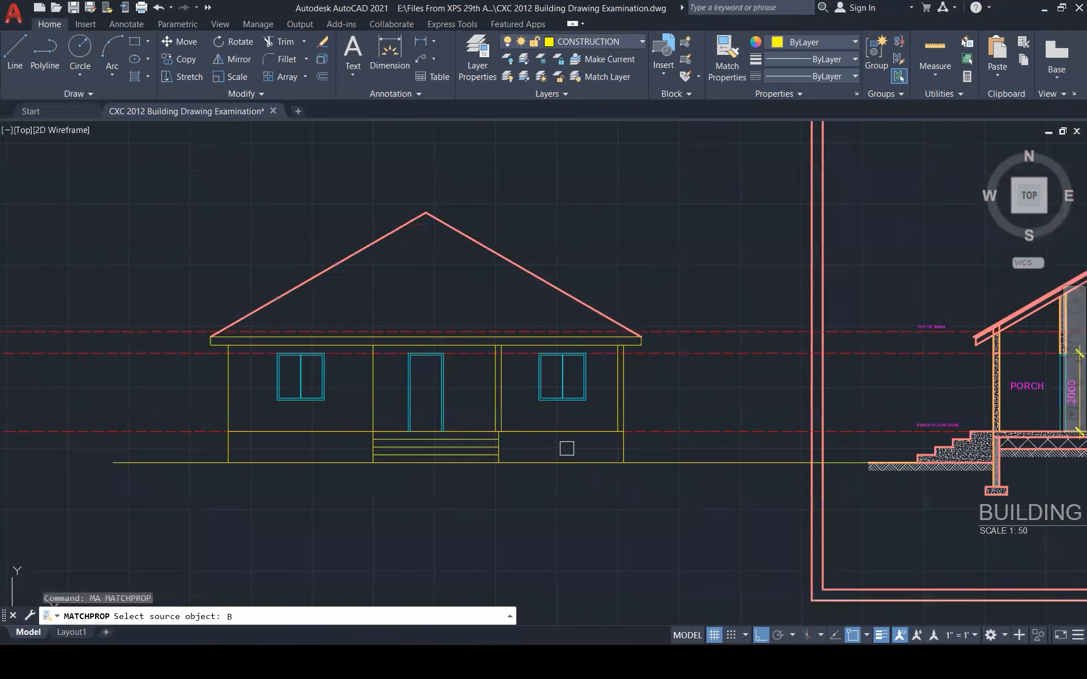
{"action": "key", "text": "BackSpace"}
{"action": "left_click", "coordinate": [809, 367]}
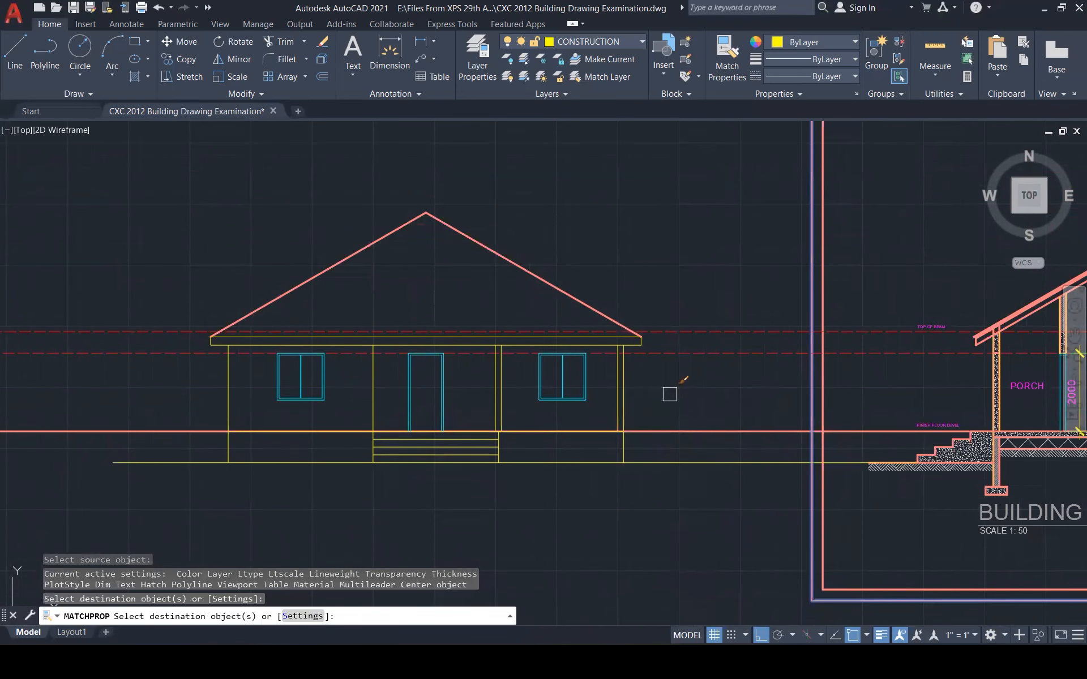
{"action": "key", "text": "Escape"}
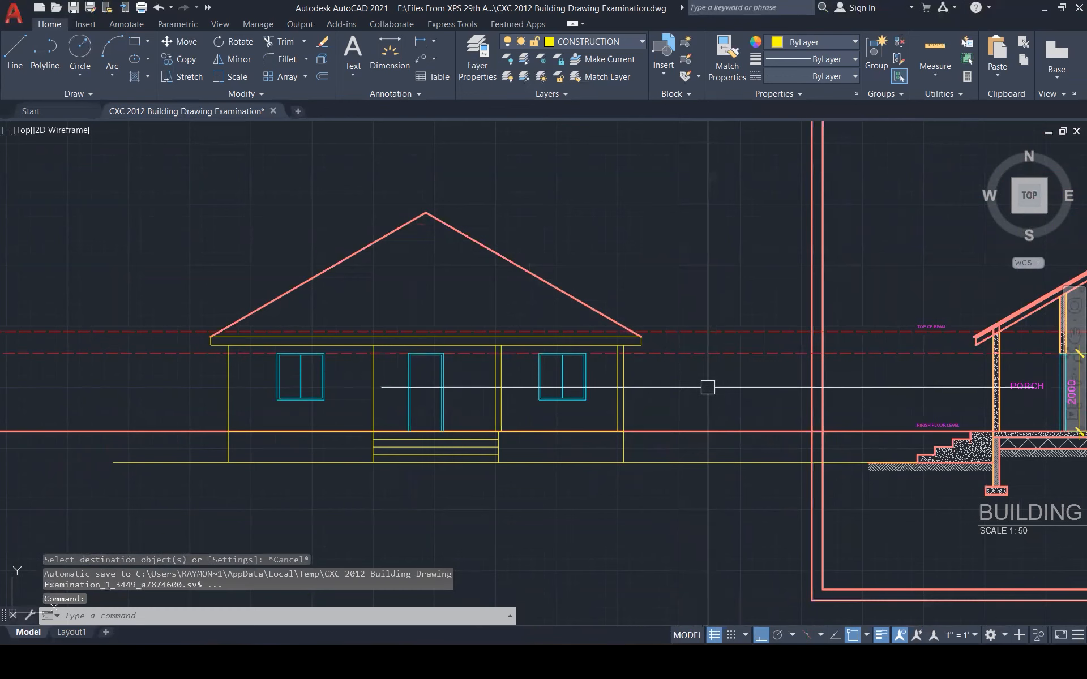
{"action": "key", "text": "ctrl+z"}
{"action": "key", "text": "Escape"}
{"action": "key", "text": "Escape"}
With MATCHPROP from the pink border, turn the walls, porch columns and line left of the door red
{"action": "type", "text": "MA"}
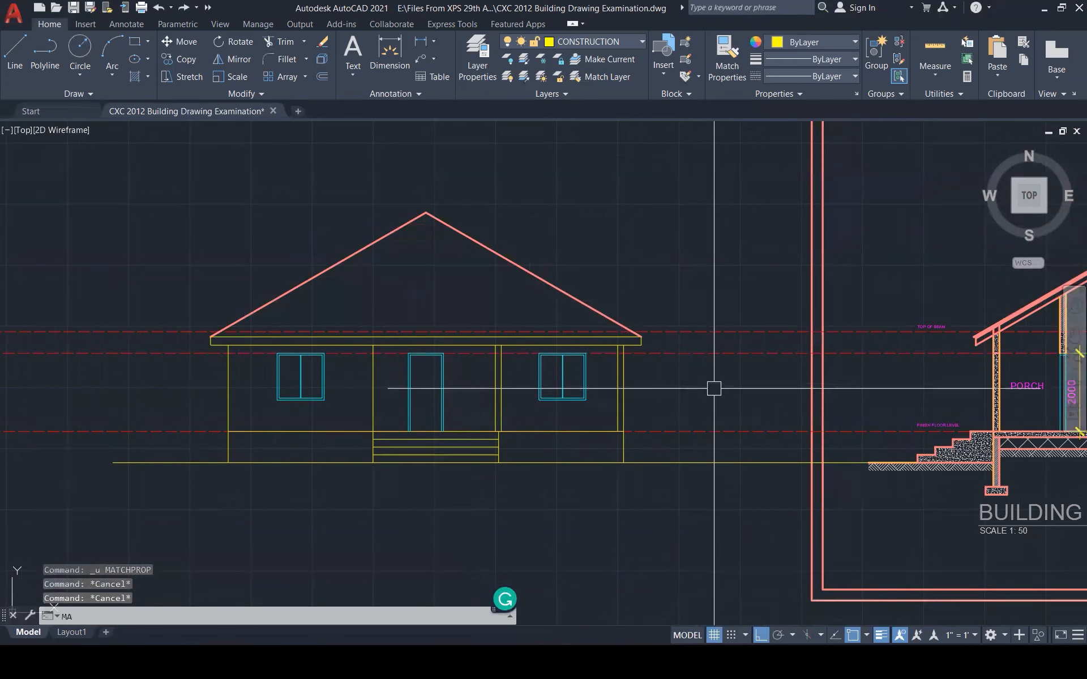
{"action": "key", "text": "Return"}
{"action": "left_click", "coordinate": [810, 237]}
{"action": "left_click", "coordinate": [674, 397]}
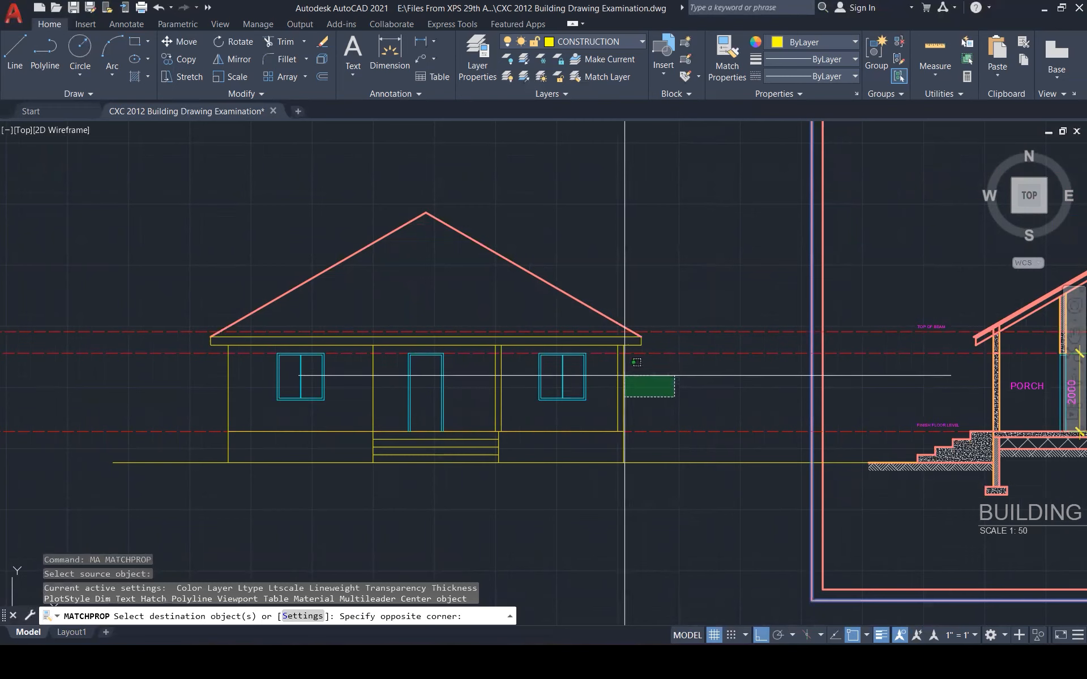
{"action": "left_click", "coordinate": [621, 376]}
{"action": "left_click", "coordinate": [575, 416]}
{"action": "left_click", "coordinate": [482, 413]}
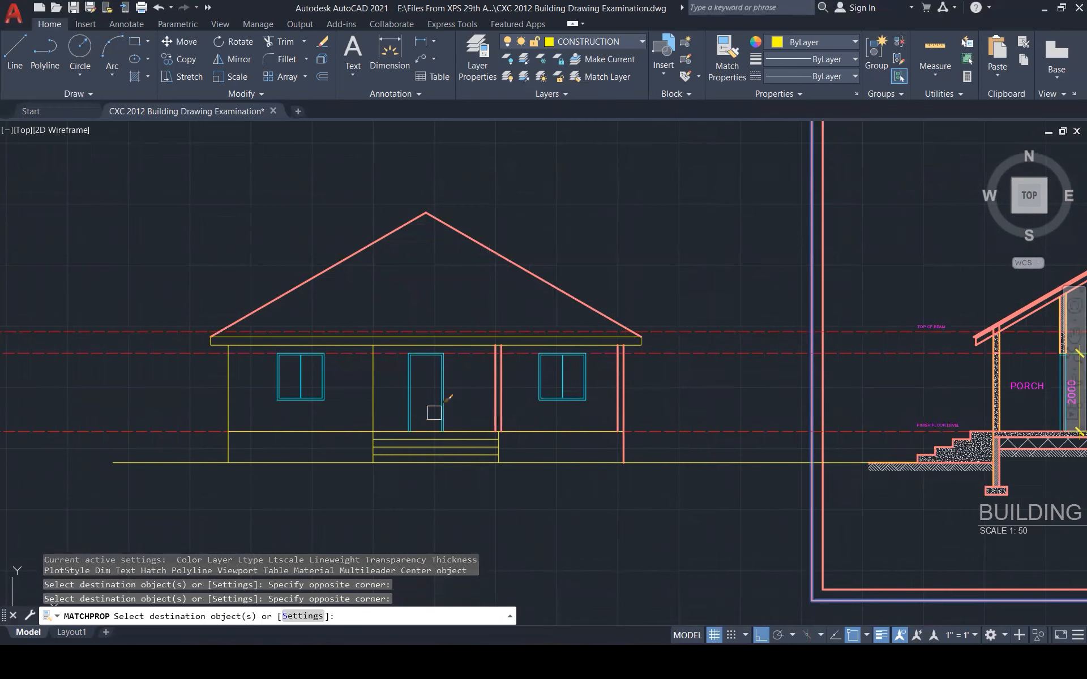
{"action": "left_click", "coordinate": [390, 414]}
{"action": "left_click", "coordinate": [349, 399]}
{"action": "left_click", "coordinate": [245, 422]}
{"action": "left_click", "coordinate": [206, 352]}
Make the fascia, porch base, steps and ground line red as well
{"action": "left_click", "coordinate": [201, 294]}
{"action": "left_click", "coordinate": [215, 368]}
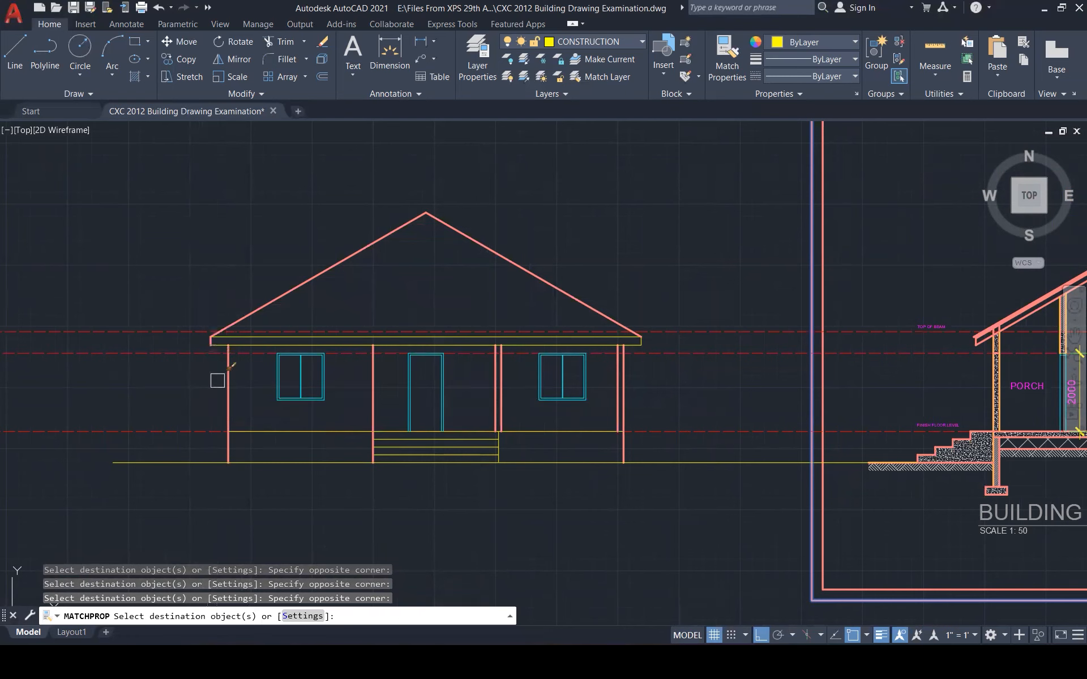
{"action": "left_click", "coordinate": [199, 277]}
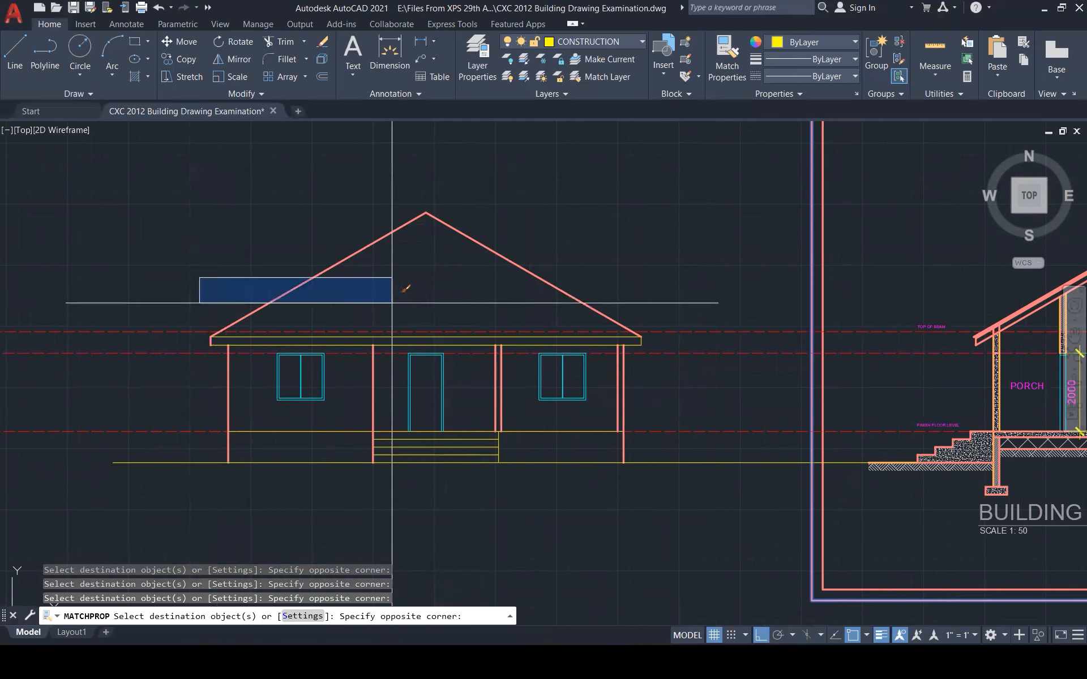
{"action": "left_click", "coordinate": [675, 346]}
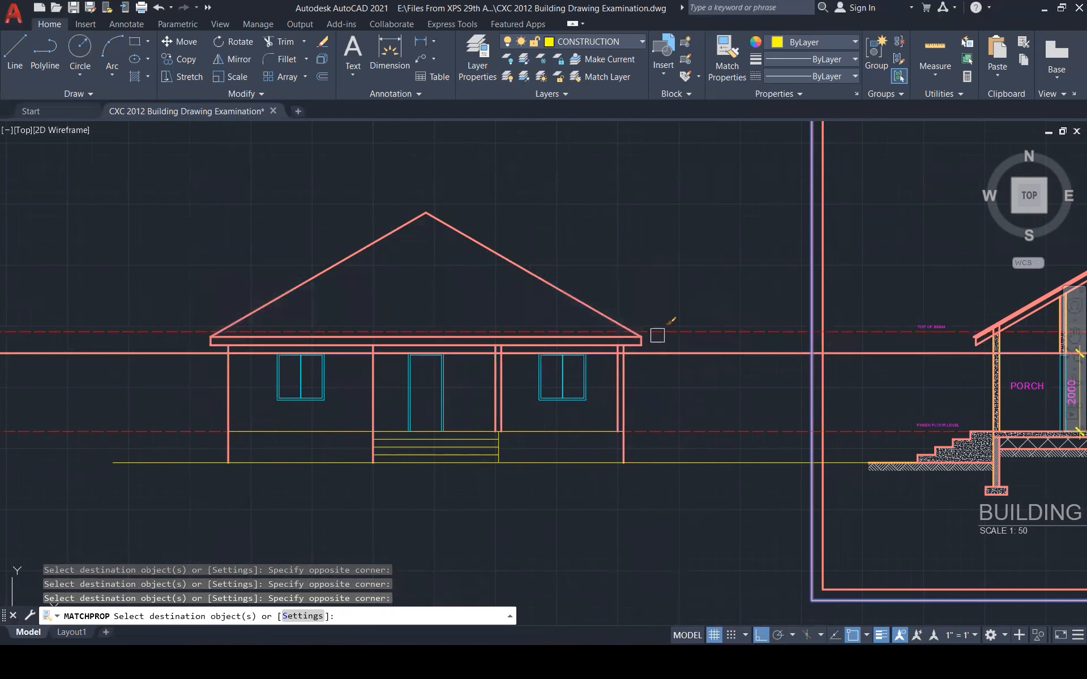
{"action": "left_click", "coordinate": [201, 420]}
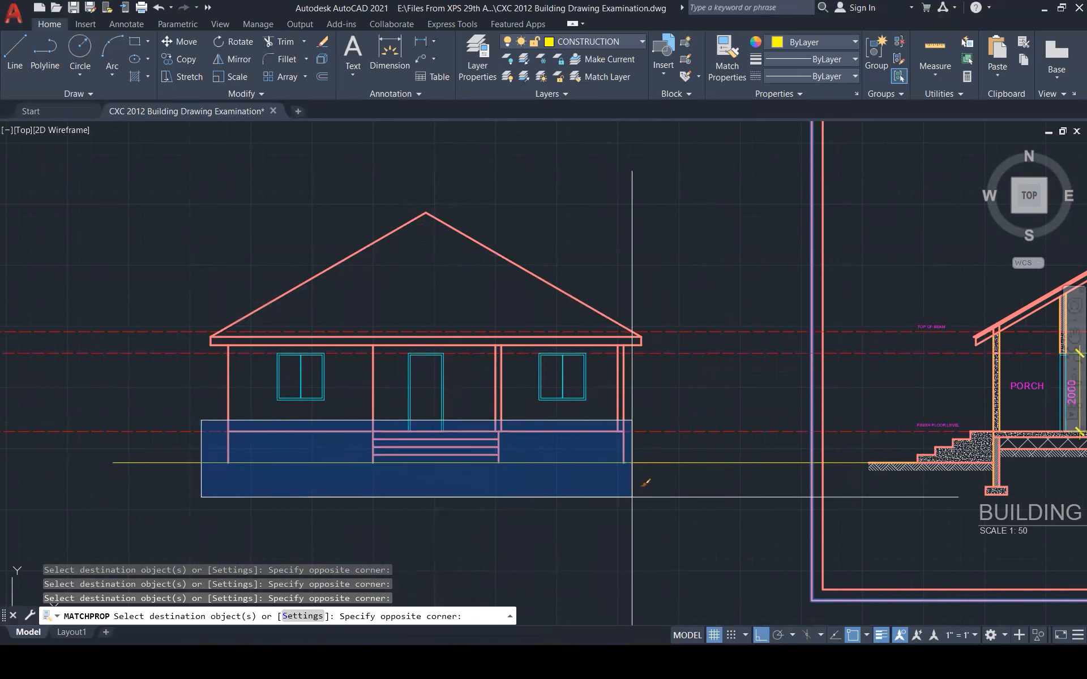
{"action": "left_click", "coordinate": [631, 497]}
{"action": "left_click", "coordinate": [544, 463]}
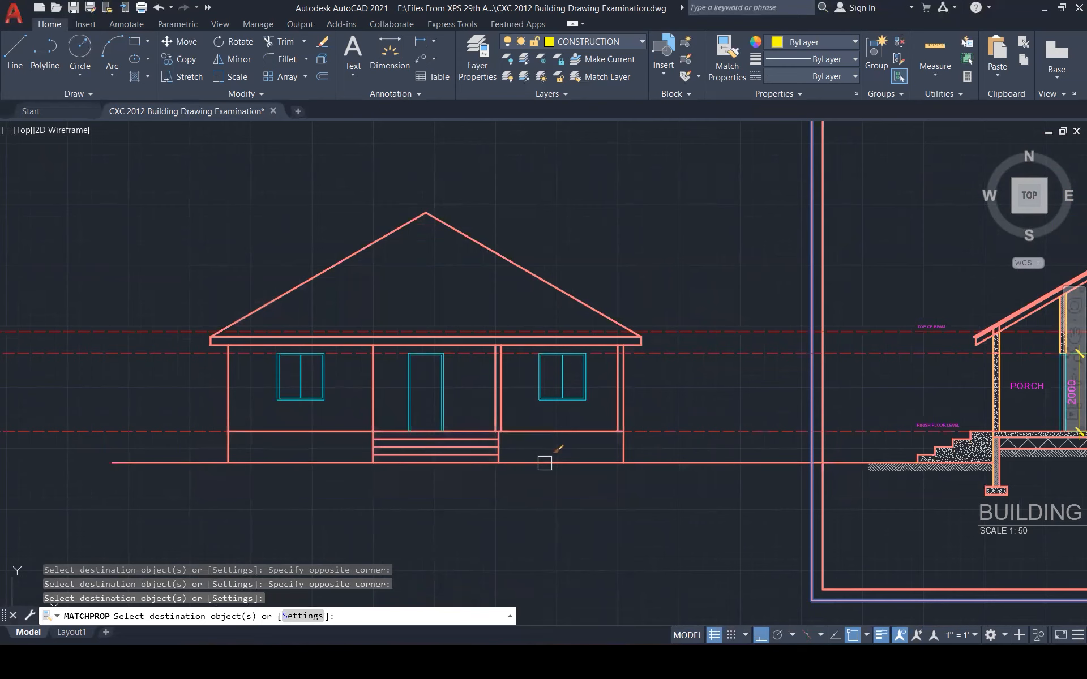
{"action": "key", "text": "Escape"}
{"action": "key", "text": "Escape"}
{"action": "key", "text": "Escape"}
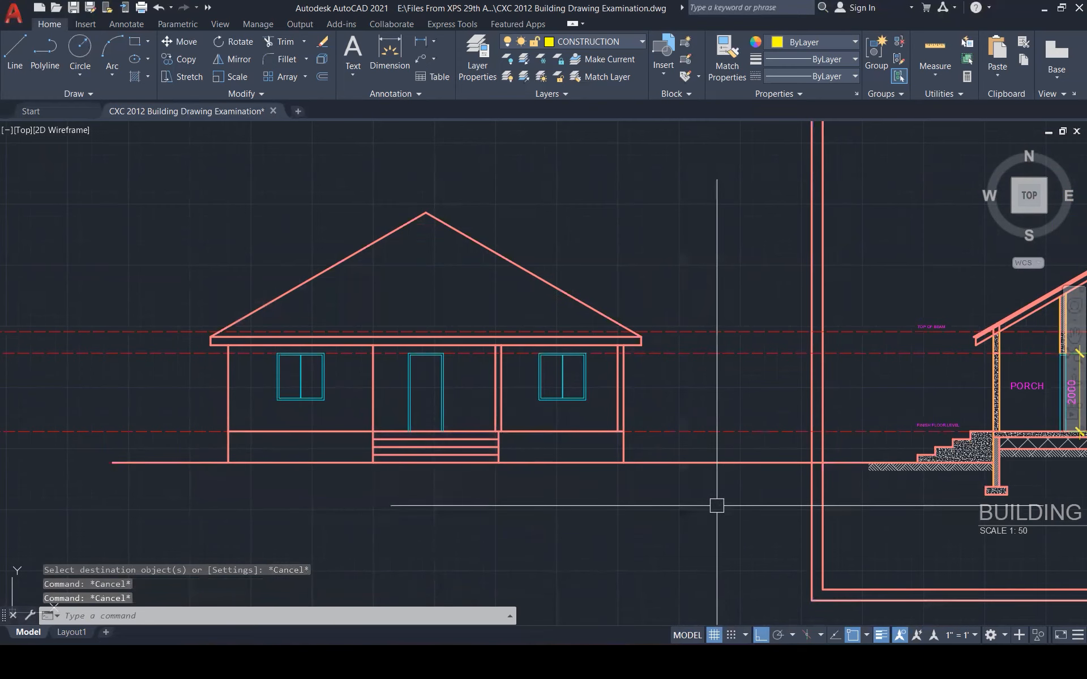
Abandon a stray trim and zoom to the section's level labels
{"action": "type", "text": "tr"}
{"action": "key", "text": "Return"}
{"action": "scroll", "coordinate": [815, 464], "scroll_direction": "up", "scroll_amount": 5}
{"action": "scroll", "coordinate": [831, 510], "scroll_direction": "down", "scroll_amount": 5}
{"action": "key", "text": "Escape"}
{"action": "key", "text": "Escape"}
{"action": "key", "text": "Escape"}
{"action": "key", "text": "Escape"}
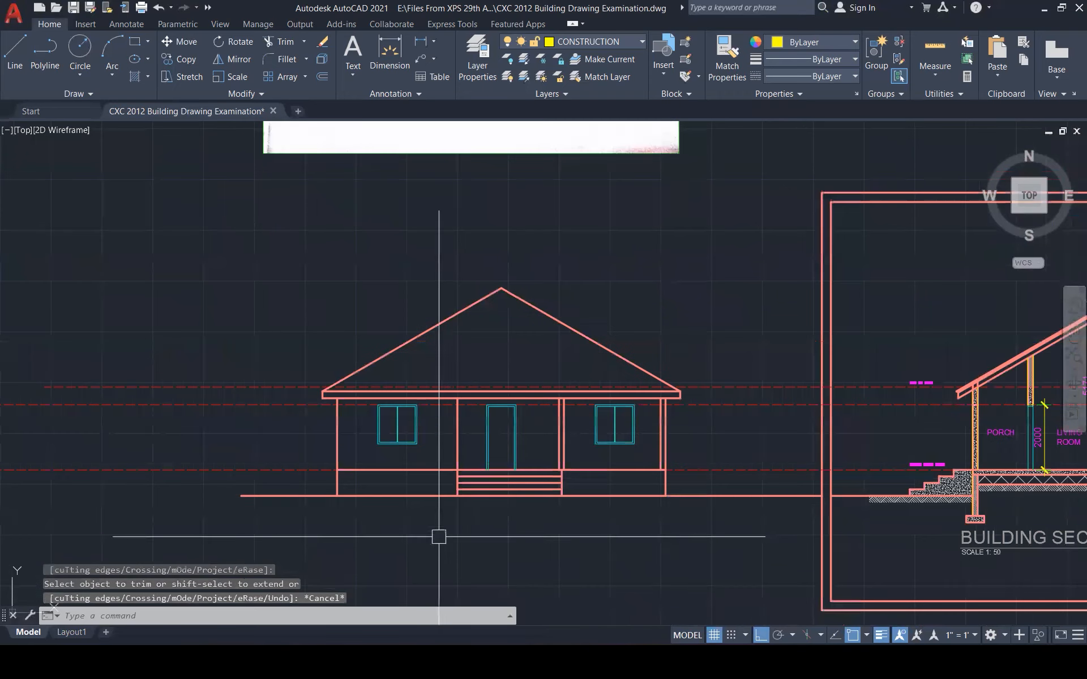
{"action": "scroll", "coordinate": [420, 525], "scroll_direction": "down", "scroll_amount": 4}
{"action": "scroll", "coordinate": [421, 529], "scroll_direction": "up", "scroll_amount": 2}
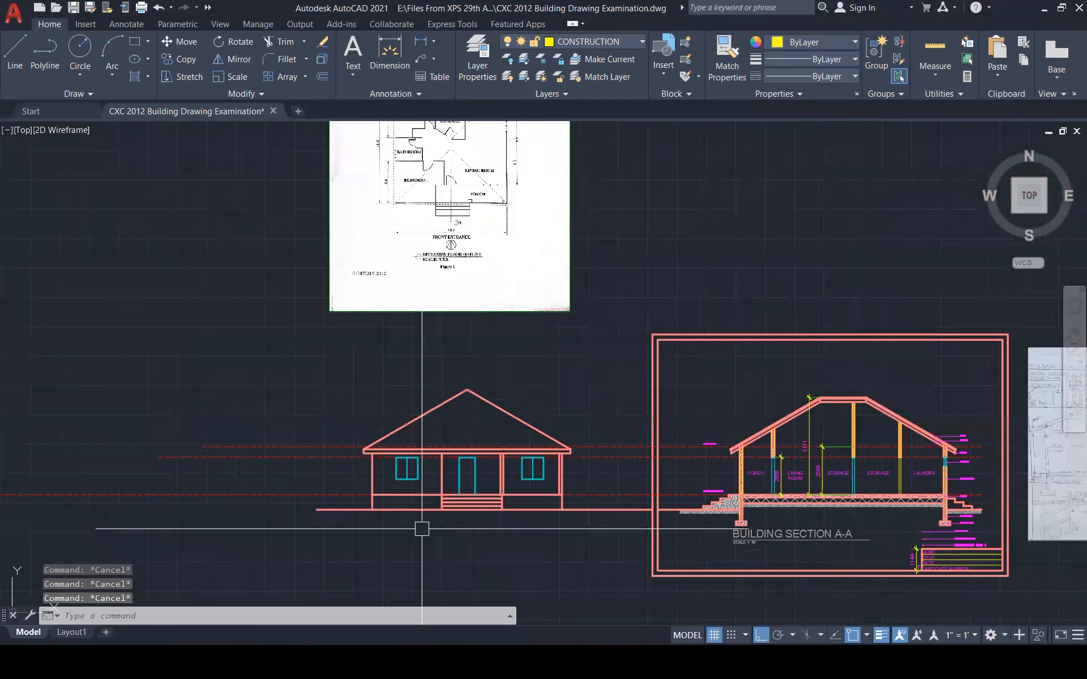
{"action": "scroll", "coordinate": [422, 528], "scroll_direction": "up", "scroll_amount": 1}
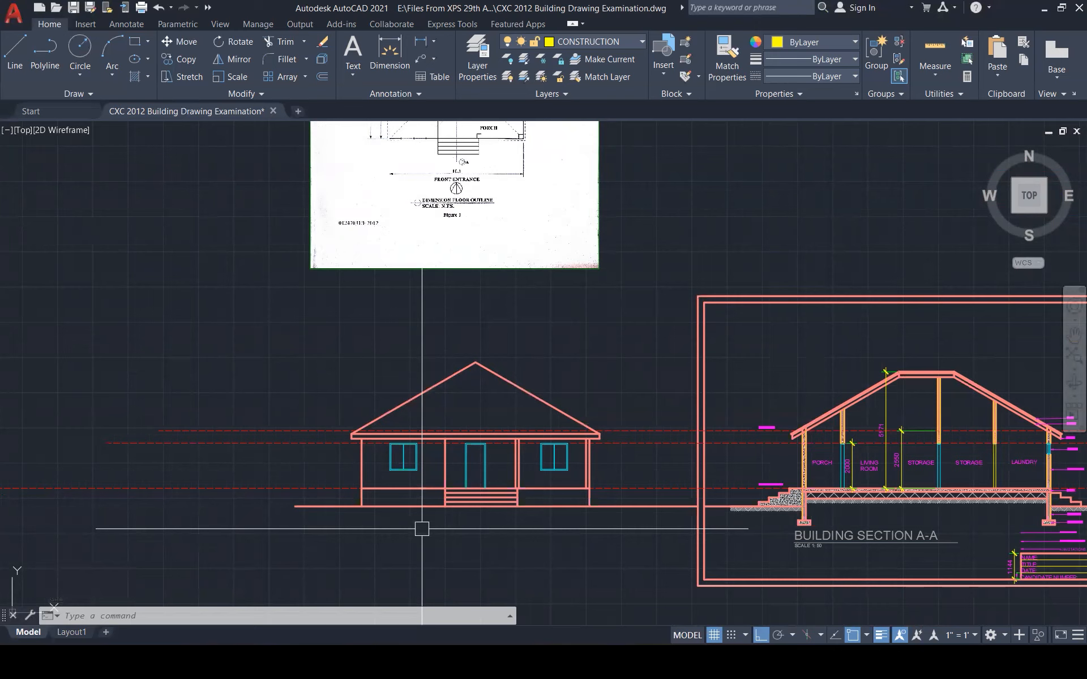
{"action": "scroll", "coordinate": [422, 529], "scroll_direction": "up", "scroll_amount": 1}
{"action": "scroll", "coordinate": [422, 529], "scroll_direction": "up", "scroll_amount": 1}
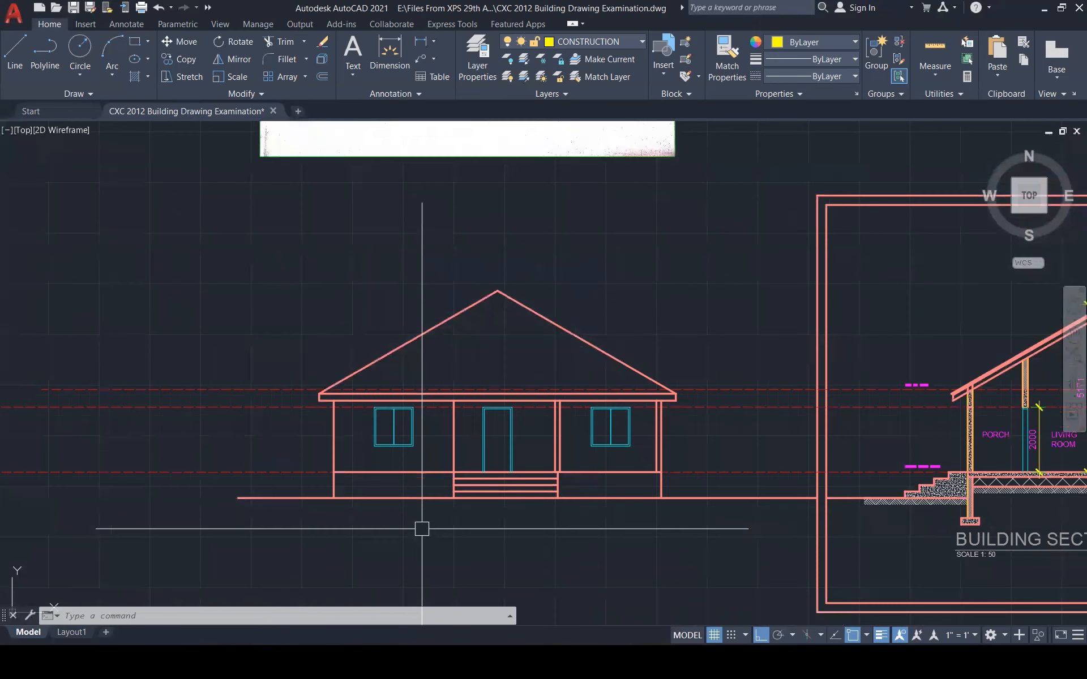
{"action": "key", "text": "Escape"}
{"action": "key", "text": "Escape"}
{"action": "key", "text": "Escape"}
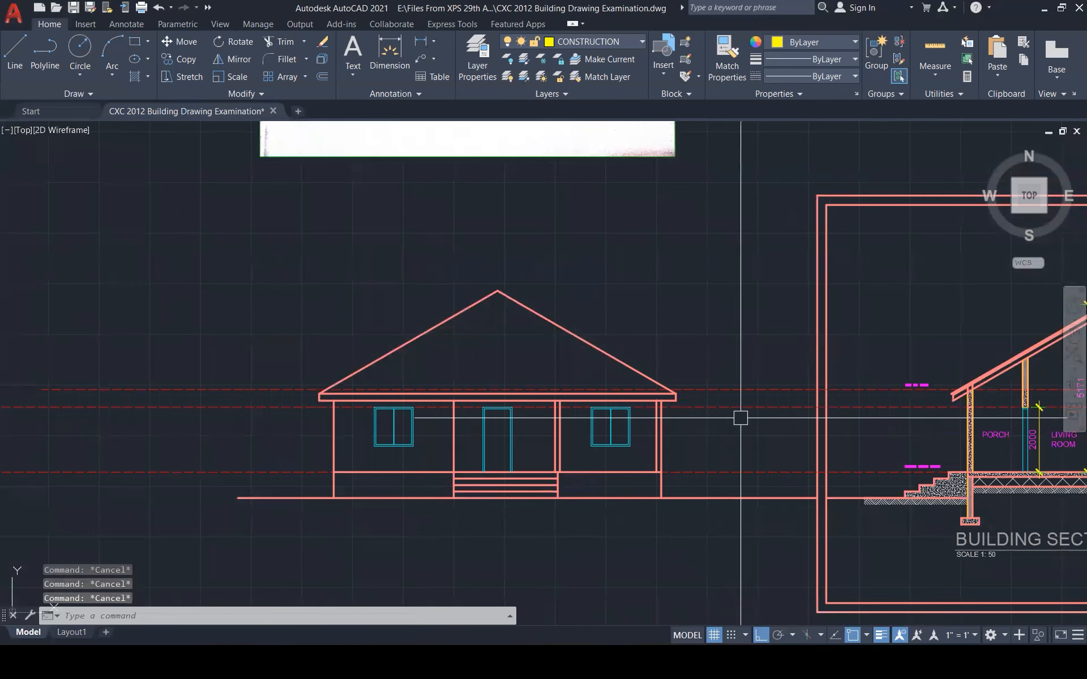
{"action": "left_click", "coordinate": [893, 318]}
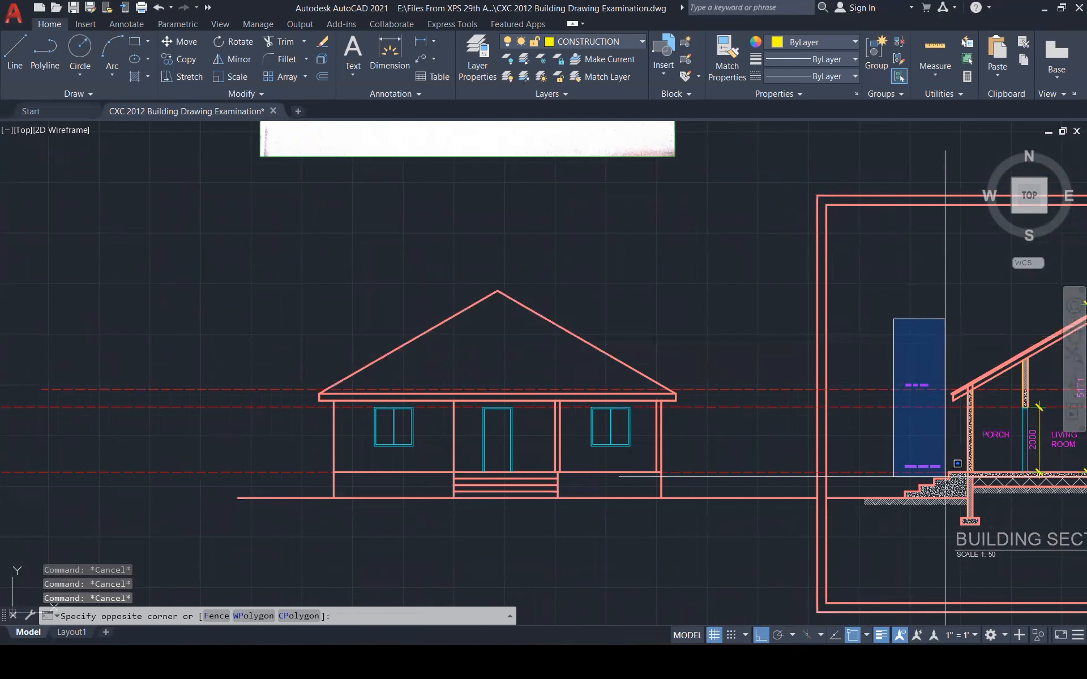
{"action": "scroll", "coordinate": [938, 445], "scroll_direction": "up", "scroll_amount": 2}
{"action": "key", "text": "Escape"}
Copy the section's TOP OF BEAM and FINISH FLOOR LEVEL labels onto the elevation
{"action": "left_click", "coordinate": [906, 324]}
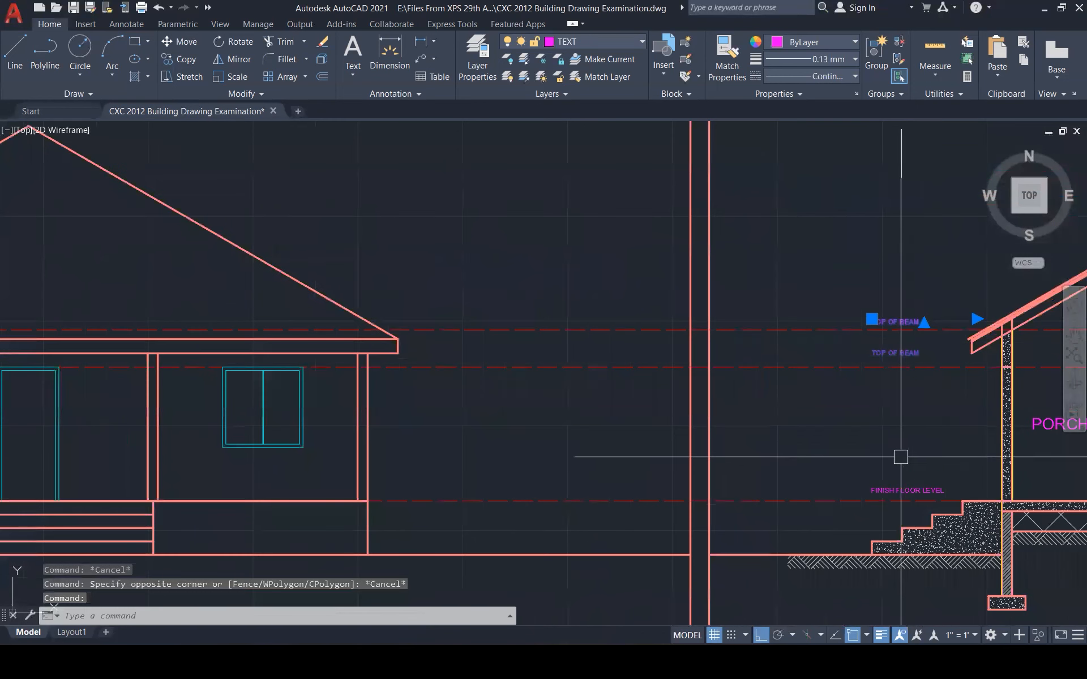
{"action": "left_click", "coordinate": [900, 489]}
{"action": "type", "text": "co"}
{"action": "key", "text": "alt"}
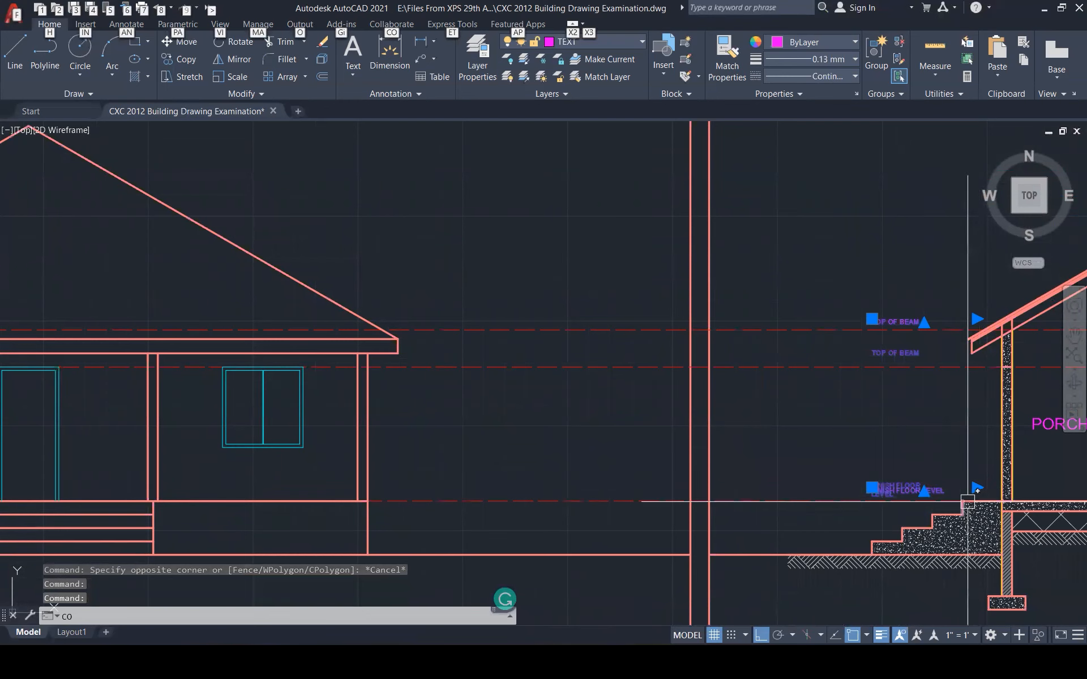
{"action": "key", "text": "alt"}
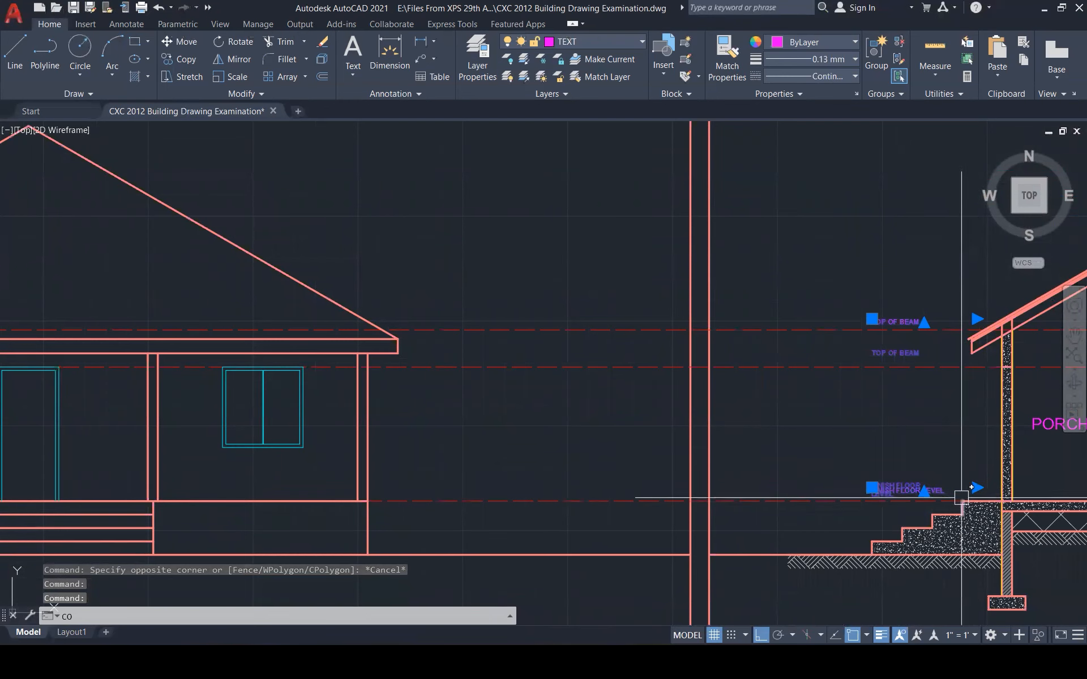
{"action": "key", "text": "Return"}
{"action": "left_click", "coordinate": [961, 493]}
{"action": "scroll", "coordinate": [991, 451], "scroll_direction": "down", "scroll_amount": 1}
{"action": "scroll", "coordinate": [962, 470], "scroll_direction": "down", "scroll_amount": 3}
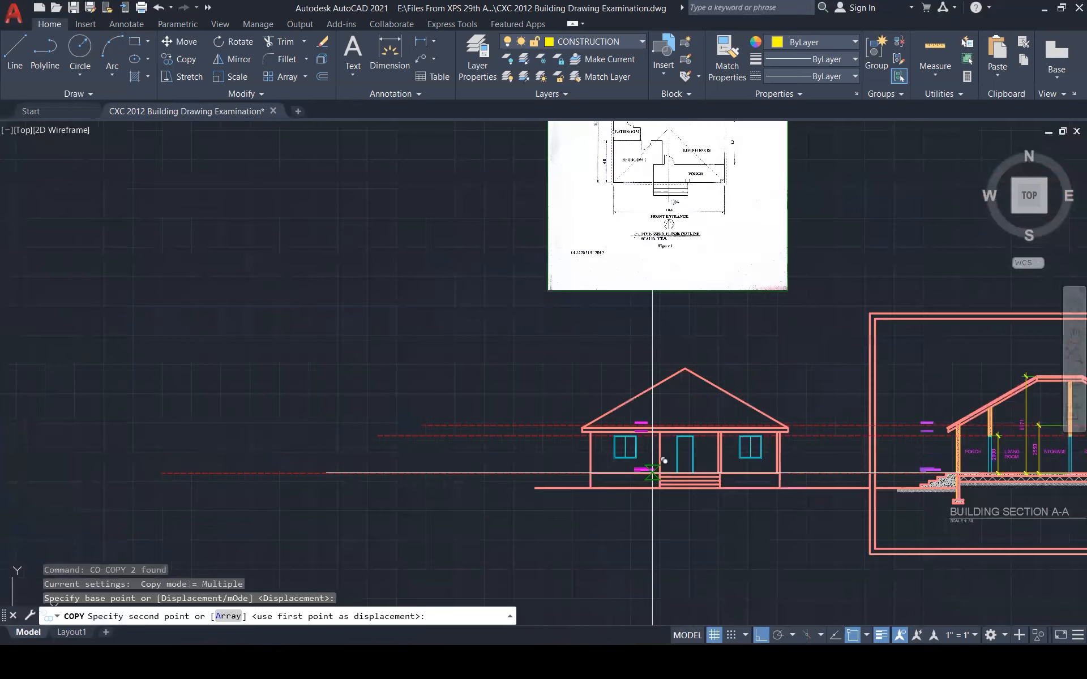
{"action": "scroll", "coordinate": [660, 449], "scroll_direction": "up", "scroll_amount": 4}
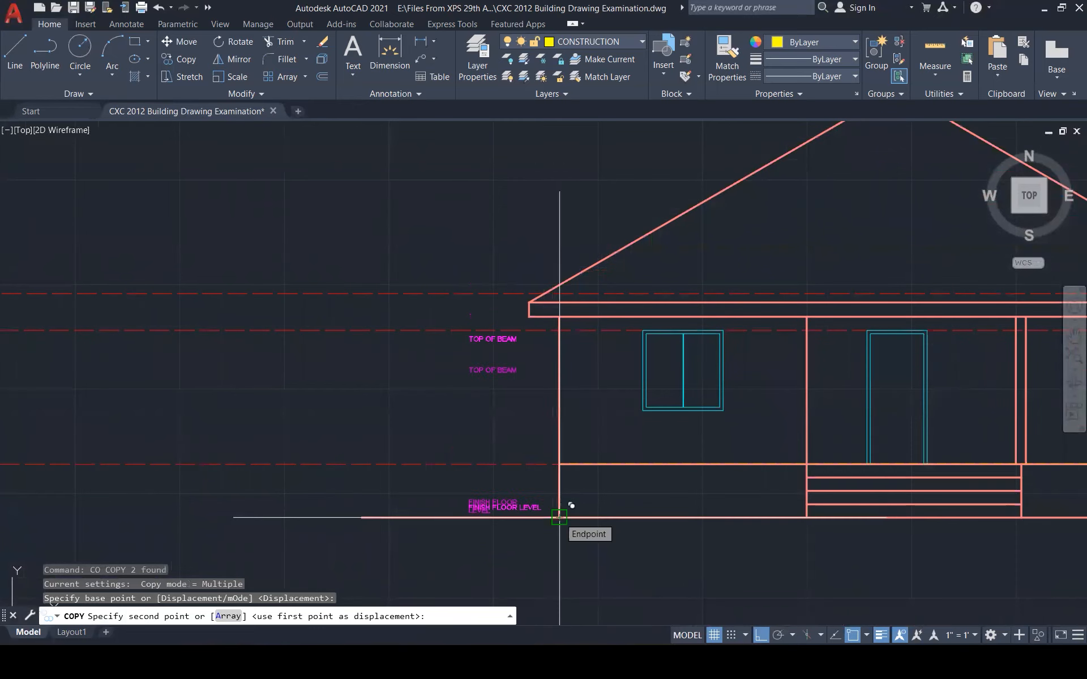
{"action": "left_click", "coordinate": [559, 464]}
{"action": "key", "text": "Escape"}
{"action": "key", "text": "Escape"}
{"action": "key", "text": "Escape"}
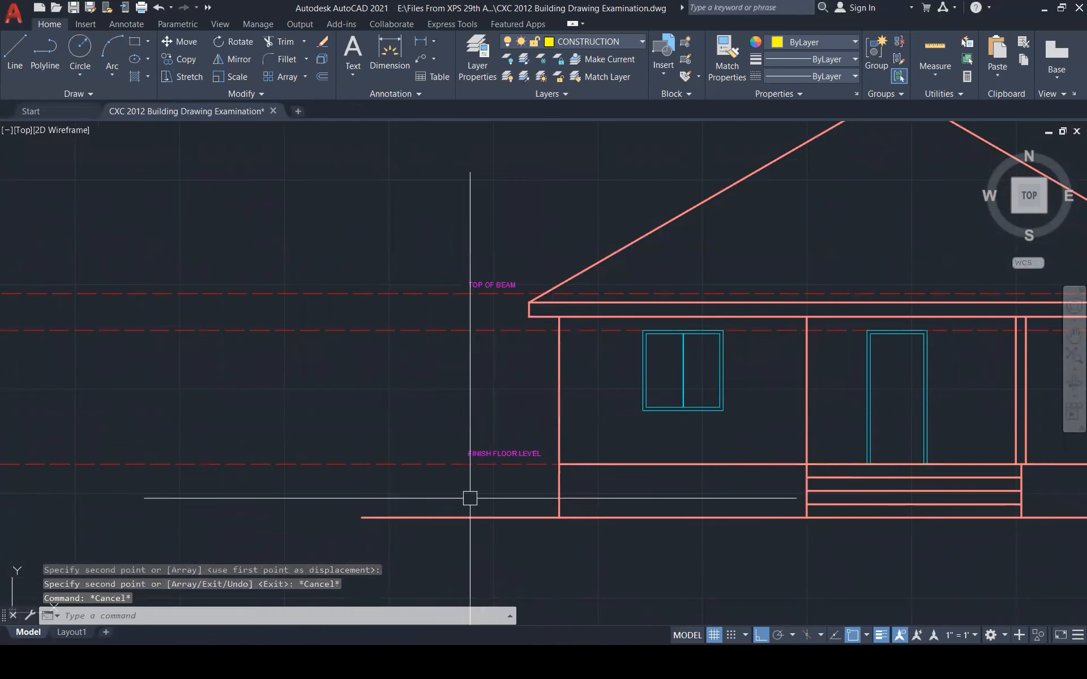
Copy the FINISH FLOOR LEVEL label down from the wall-floor corner to the ground line
{"action": "scroll", "coordinate": [419, 504], "scroll_direction": "down", "scroll_amount": 2}
{"action": "scroll", "coordinate": [400, 521], "scroll_direction": "down", "scroll_amount": 2}
{"action": "scroll", "coordinate": [444, 493], "scroll_direction": "up", "scroll_amount": 6}
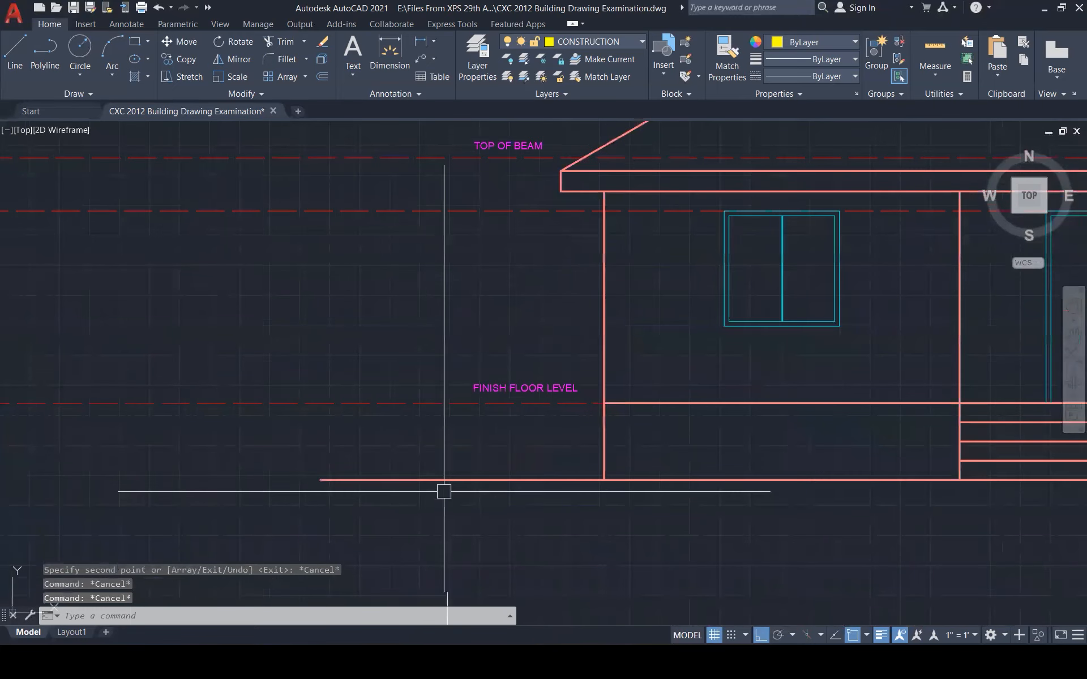
{"action": "left_click", "coordinate": [527, 385]}
{"action": "type", "text": "co"}
{"action": "key", "text": "Return"}
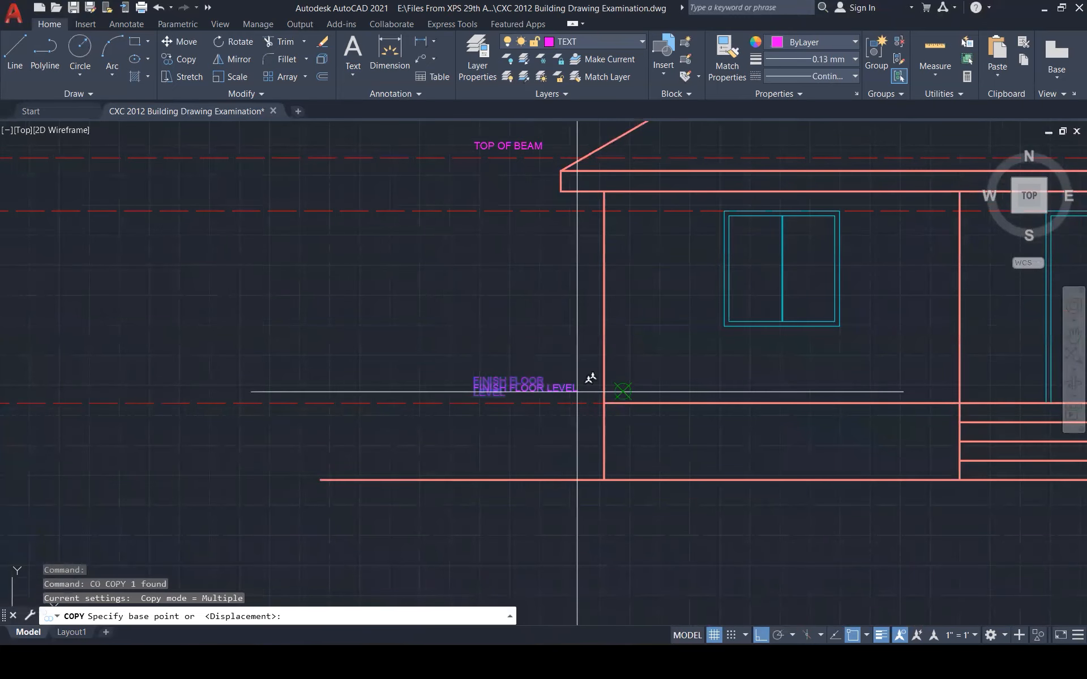
{"action": "left_click", "coordinate": [604, 403]}
{"action": "left_click", "coordinate": [604, 480]}
{"action": "key", "text": "Escape"}
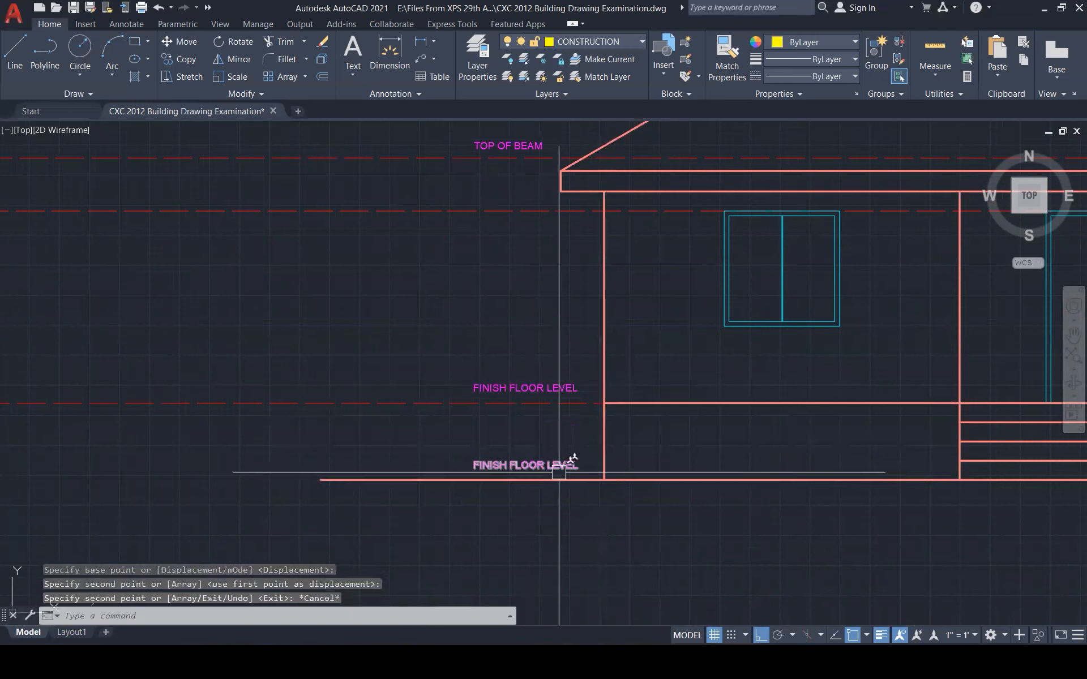
Retype the copied label so it reads GROUND LEVEL
{"action": "double_click", "coordinate": [569, 463]}
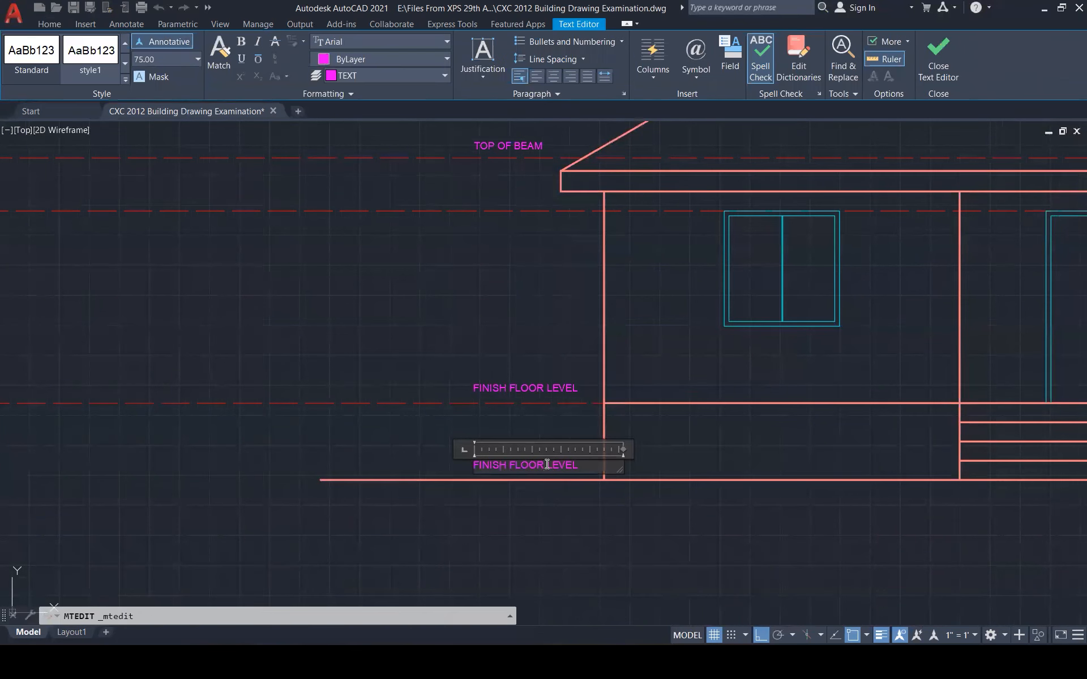
{"action": "type", "text": "GROUND"}
{"action": "left_click", "coordinate": [467, 376]}
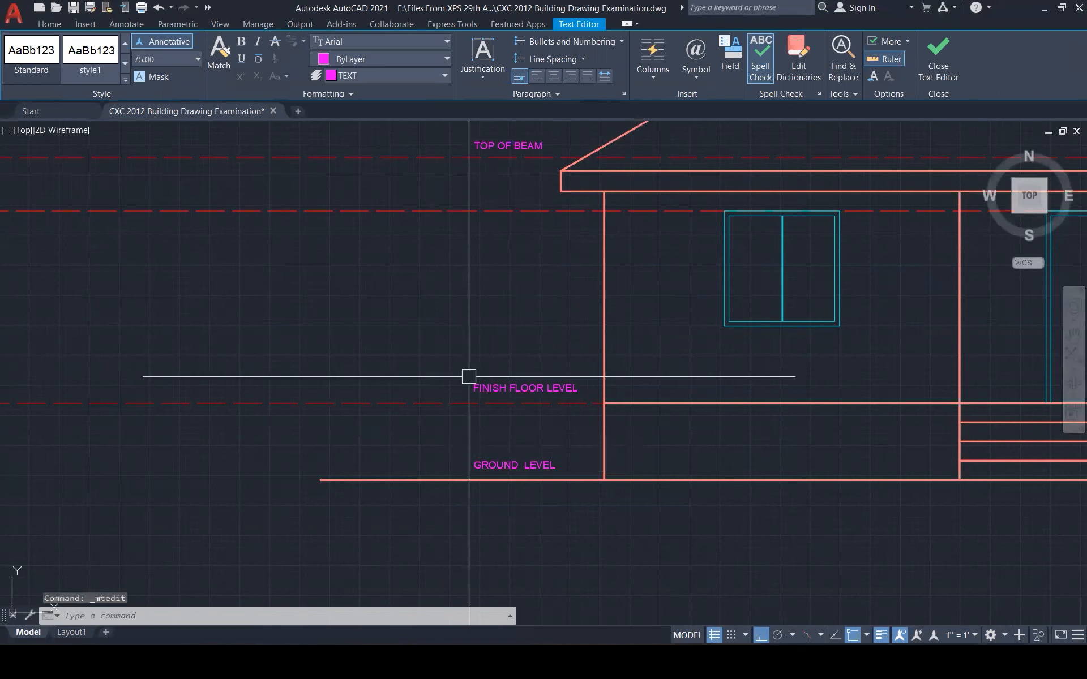
{"action": "scroll", "coordinate": [466, 491], "scroll_direction": "down", "scroll_amount": 5}
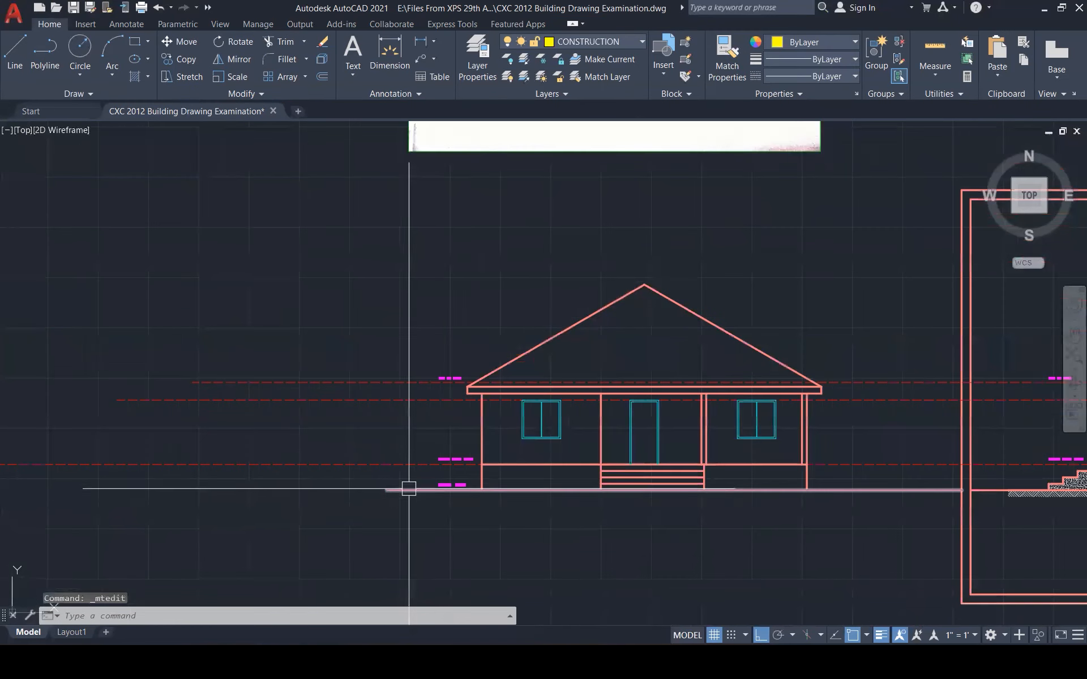
{"action": "scroll", "coordinate": [403, 490], "scroll_direction": "down", "scroll_amount": 4}
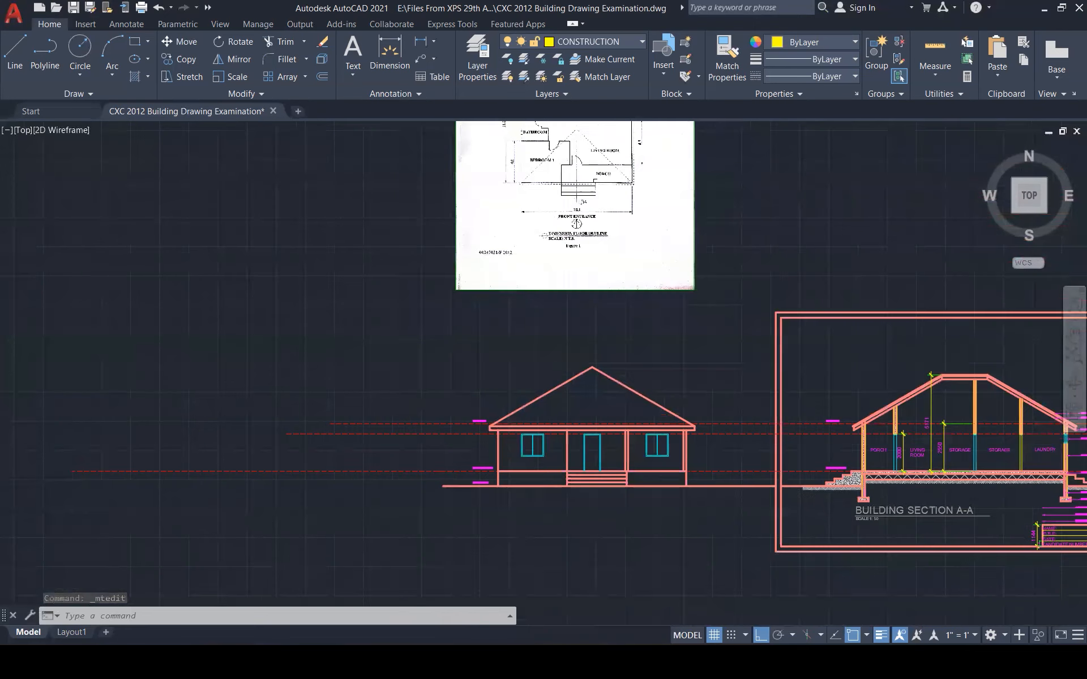
{"action": "scroll", "coordinate": [734, 451], "scroll_direction": "down", "scroll_amount": 2}
Copy the section's WINDOW leader to the storage-room door and relabel it DOOR
{"action": "scroll", "coordinate": [881, 477], "scroll_direction": "up", "scroll_amount": 6}
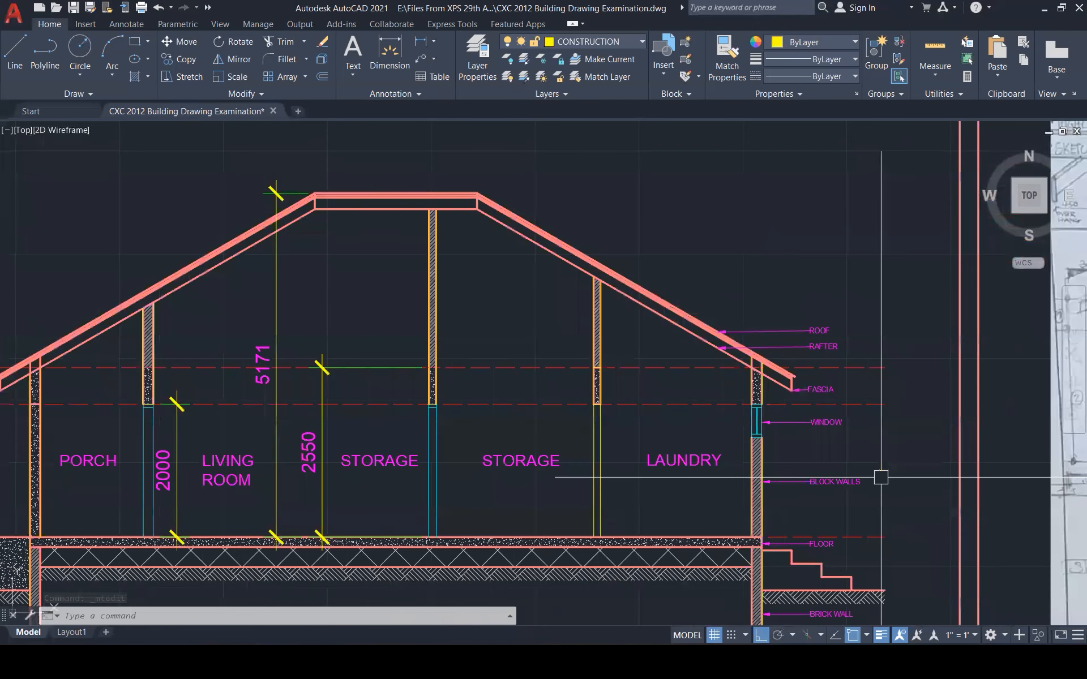
{"action": "scroll", "coordinate": [881, 478], "scroll_direction": "up", "scroll_amount": 2}
{"action": "left_click", "coordinate": [819, 372]}
{"action": "scroll", "coordinate": [809, 380], "scroll_direction": "down", "scroll_amount": 1}
{"action": "type", "text": "co"}
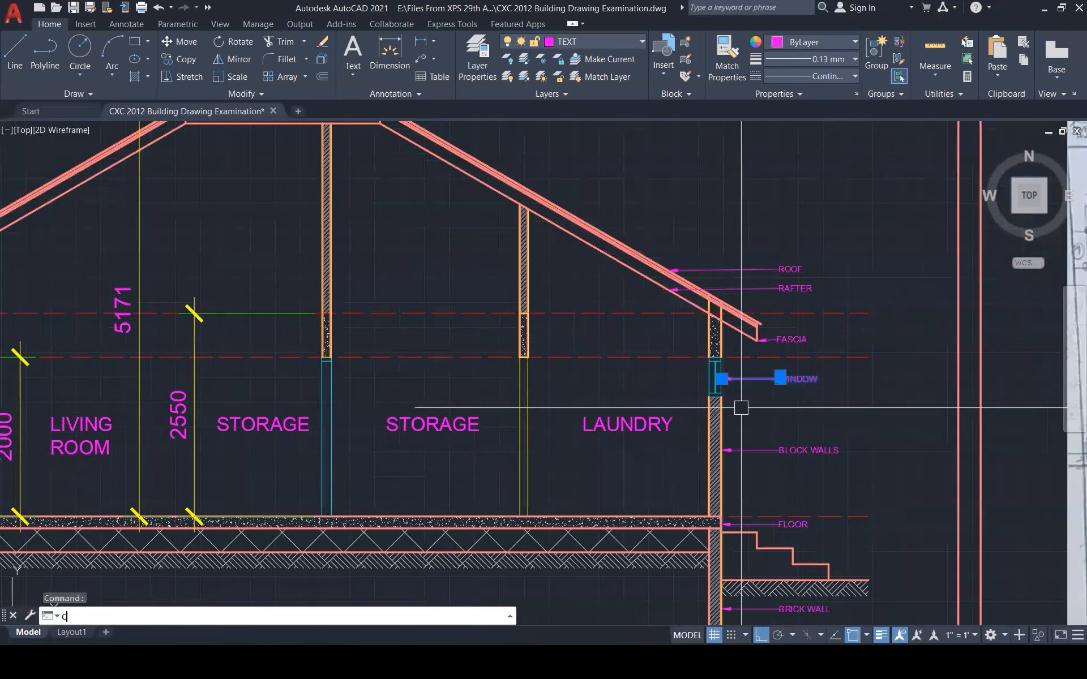
{"action": "key", "text": "Return"}
{"action": "left_click", "coordinate": [722, 379]}
{"action": "scroll", "coordinate": [734, 367], "scroll_direction": "down", "scroll_amount": 2}
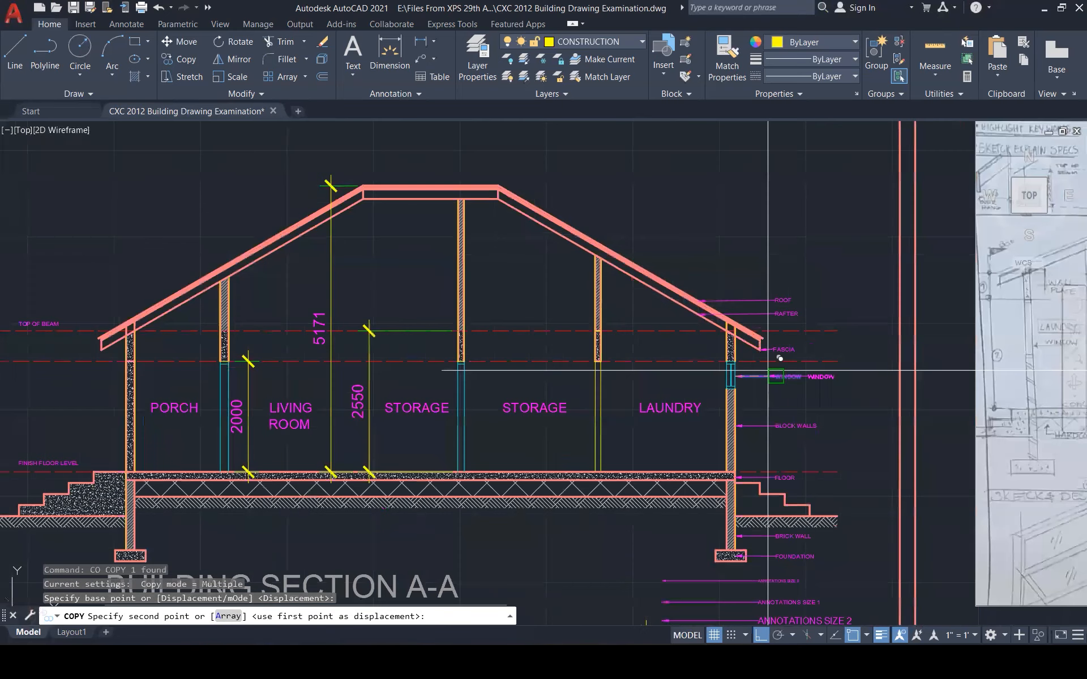
{"action": "scroll", "coordinate": [423, 373], "scroll_direction": "up", "scroll_amount": 2}
{"action": "left_click", "coordinate": [498, 373]}
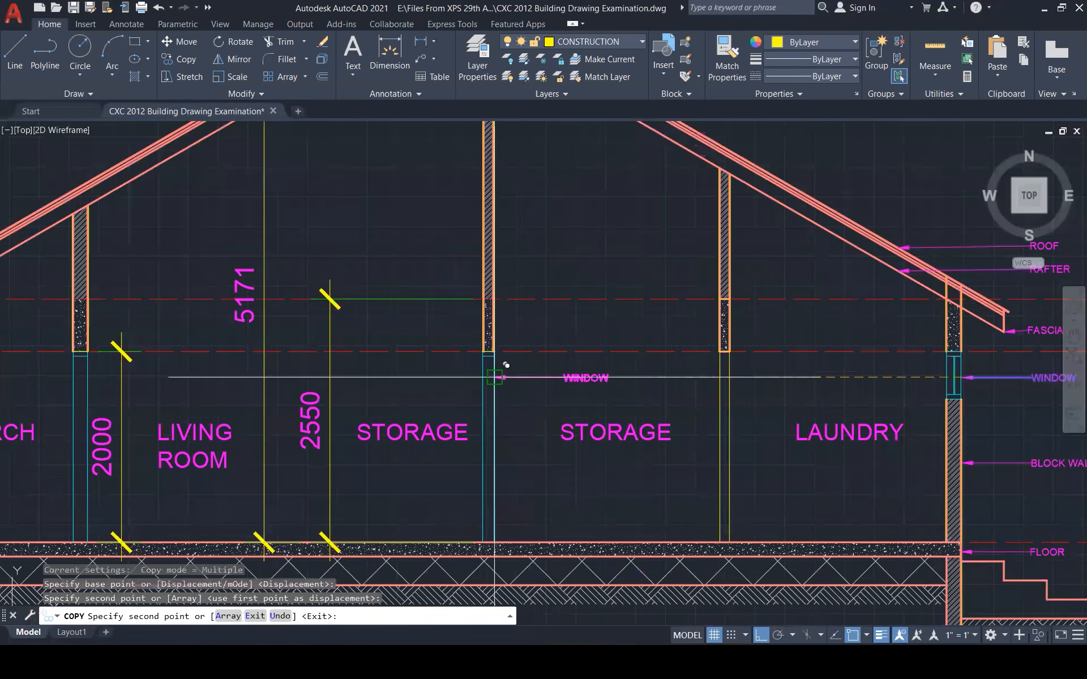
{"action": "key", "text": "Escape"}
{"action": "double_click", "coordinate": [583, 378]}
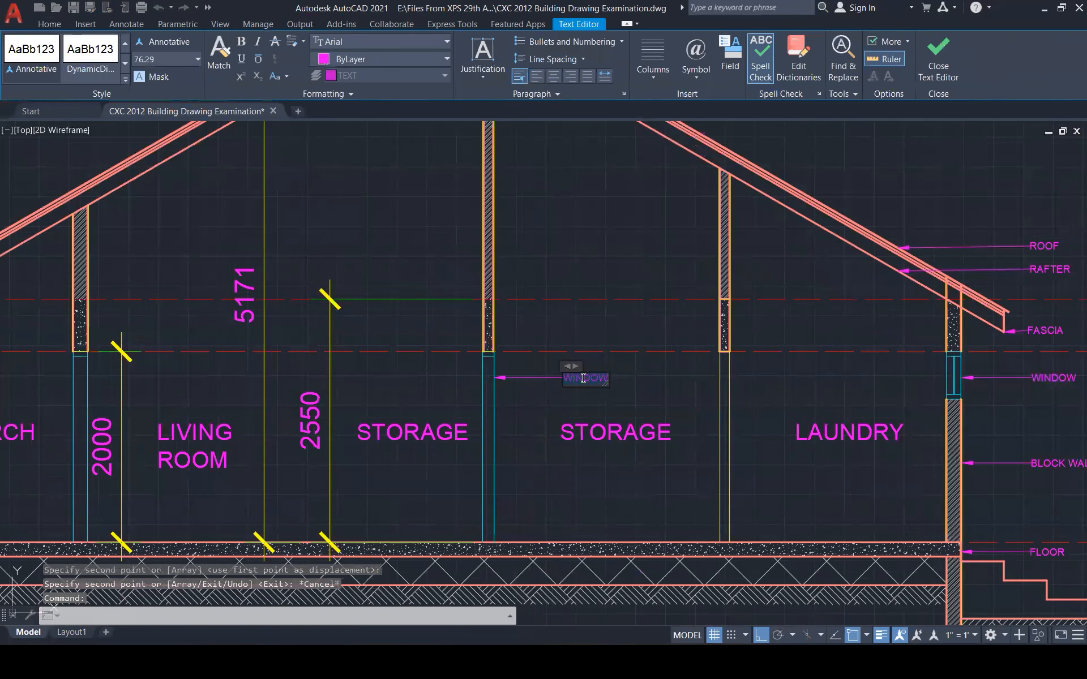
{"action": "left_click", "coordinate": [602, 372]}
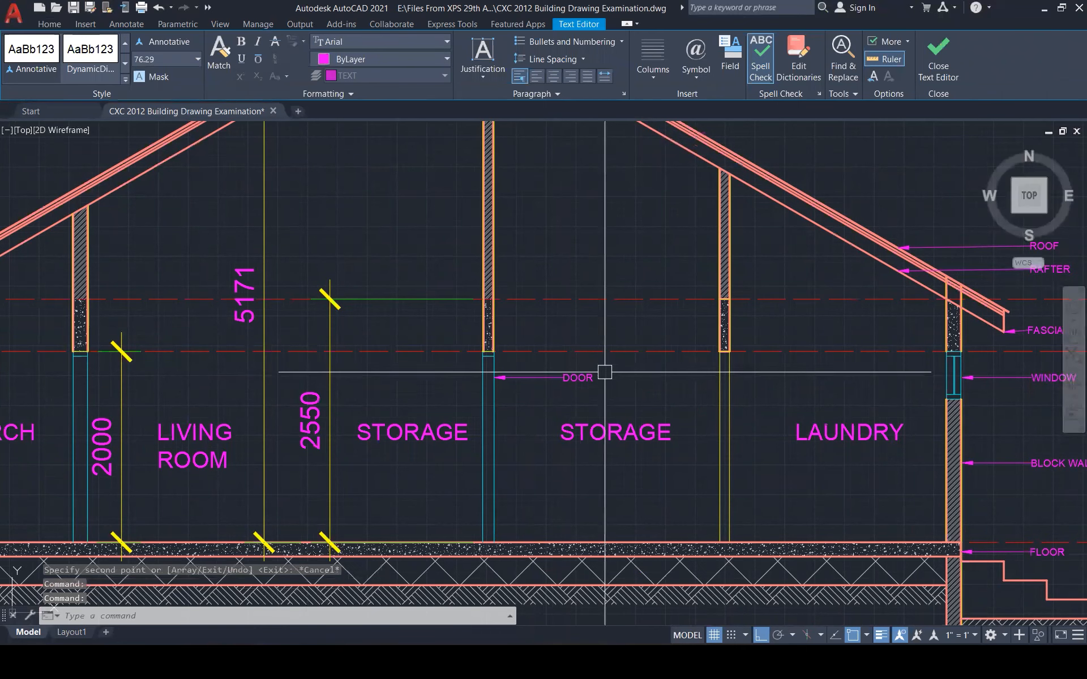
Copy the WINDOW leader onto the elevation's left window
{"action": "scroll", "coordinate": [700, 410], "scroll_direction": "down", "scroll_amount": 1}
{"action": "scroll", "coordinate": [700, 411], "scroll_direction": "down", "scroll_amount": 2}
{"action": "left_click", "coordinate": [914, 391]}
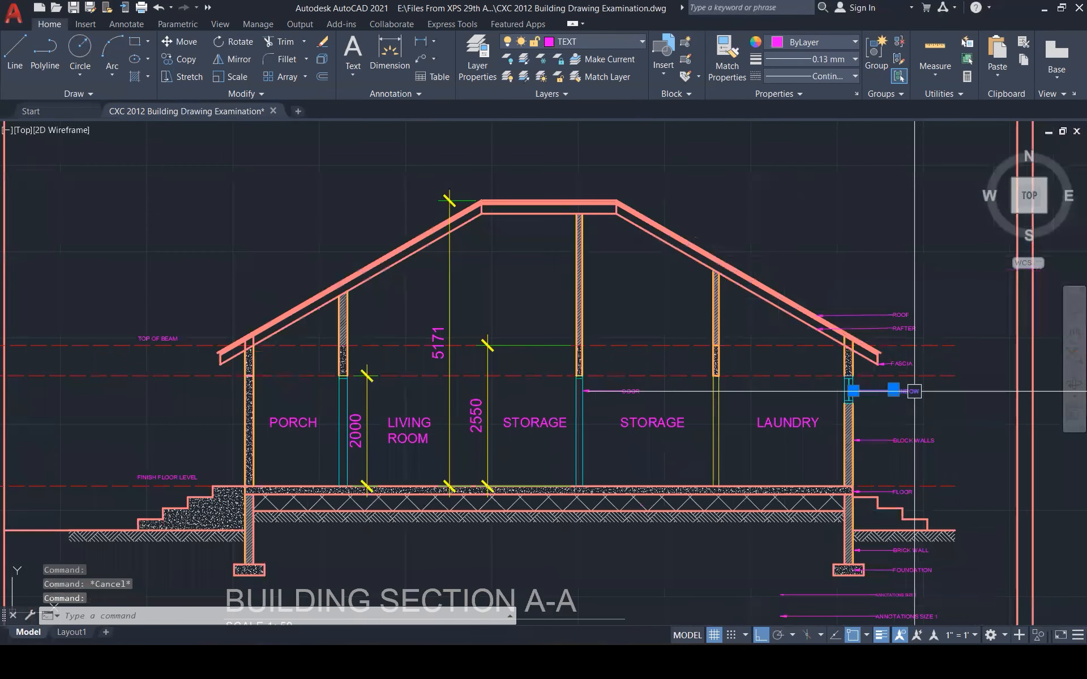
{"action": "type", "text": "co"}
{"action": "key", "text": "Return"}
{"action": "left_click", "coordinate": [852, 391]}
{"action": "scroll", "coordinate": [877, 387], "scroll_direction": "down", "scroll_amount": 2}
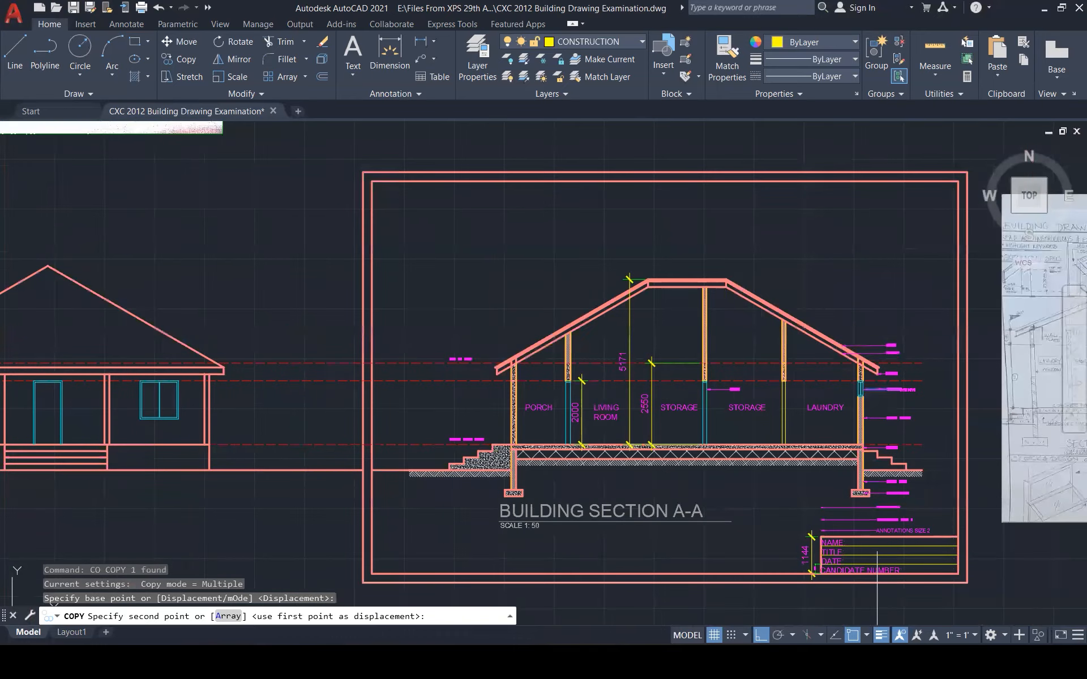
{"action": "scroll", "coordinate": [877, 387], "scroll_direction": "down", "scroll_amount": 3}
{"action": "scroll", "coordinate": [469, 400], "scroll_direction": "up", "scroll_amount": 7}
{"action": "scroll", "coordinate": [420, 356], "scroll_direction": "up", "scroll_amount": 7}
{"action": "scroll", "coordinate": [542, 358], "scroll_direction": "down", "scroll_amount": 7}
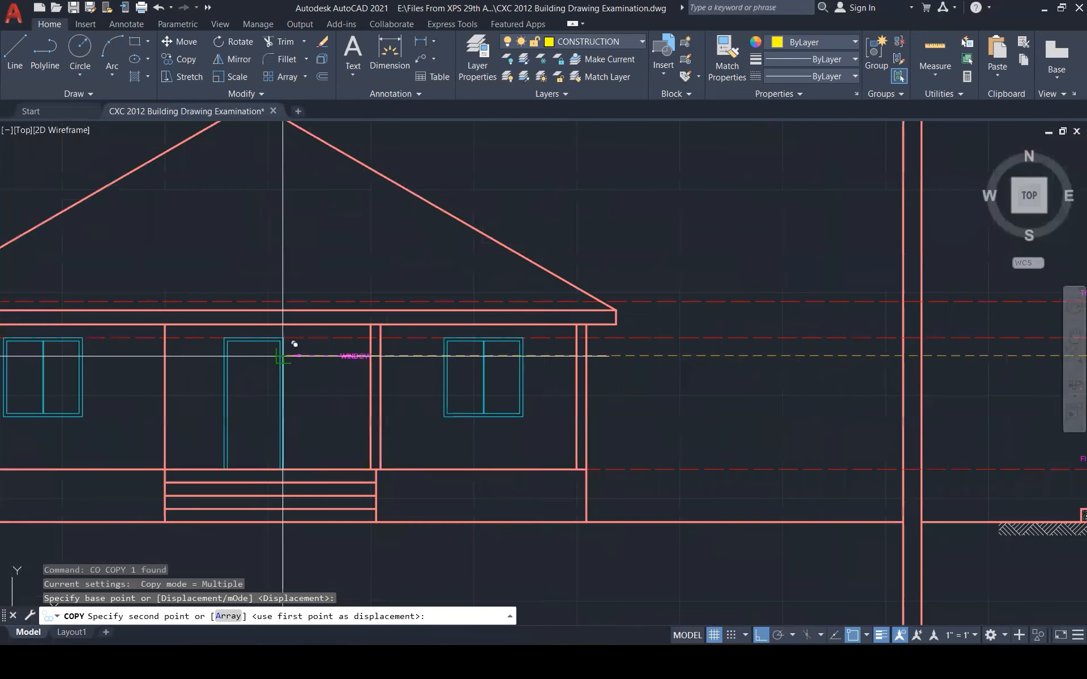
{"action": "scroll", "coordinate": [85, 356], "scroll_direction": "up", "scroll_amount": 5}
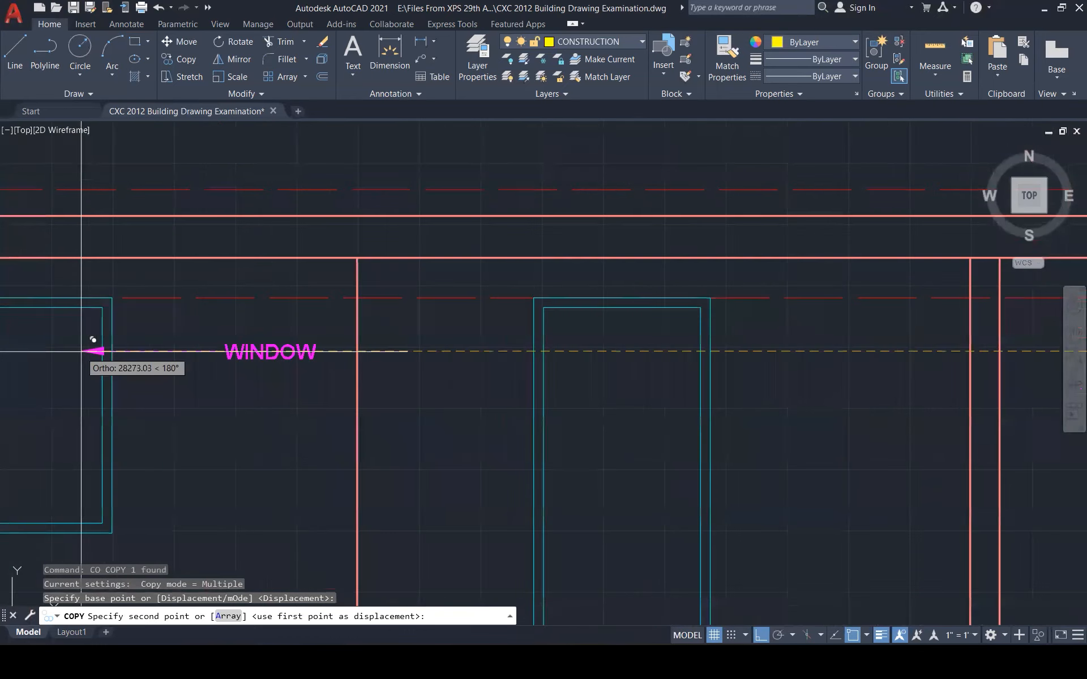
{"action": "left_click", "coordinate": [80, 351]}
{"action": "scroll", "coordinate": [161, 351], "scroll_direction": "down", "scroll_amount": 2}
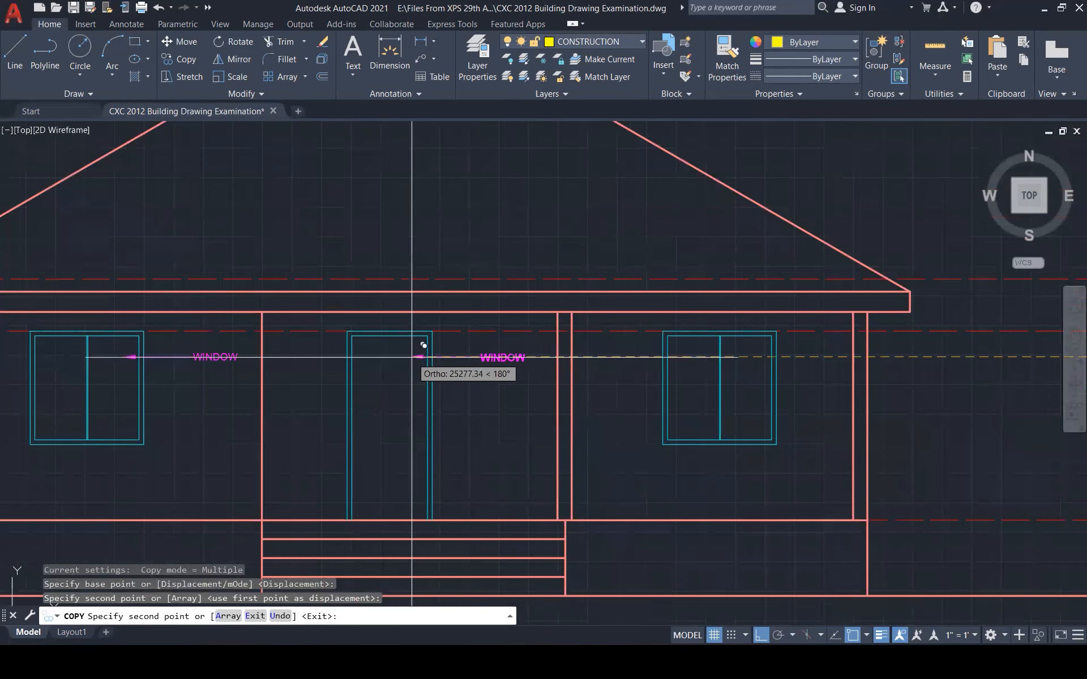
{"action": "key", "text": "Escape"}
Check the leader beside the front door reads DOOR
{"action": "double_click", "coordinate": [489, 359]}
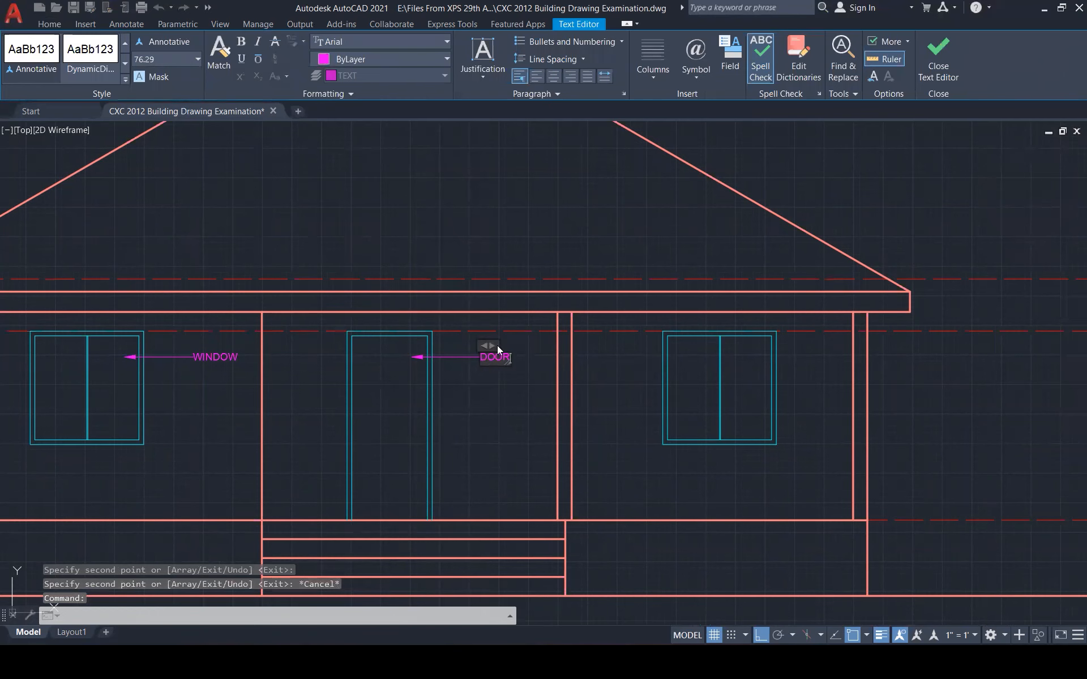
{"action": "key", "text": "Escape"}
{"action": "key", "text": "Escape"}
{"action": "key", "text": "Escape"}
{"action": "scroll", "coordinate": [463, 396], "scroll_direction": "down", "scroll_amount": 4}
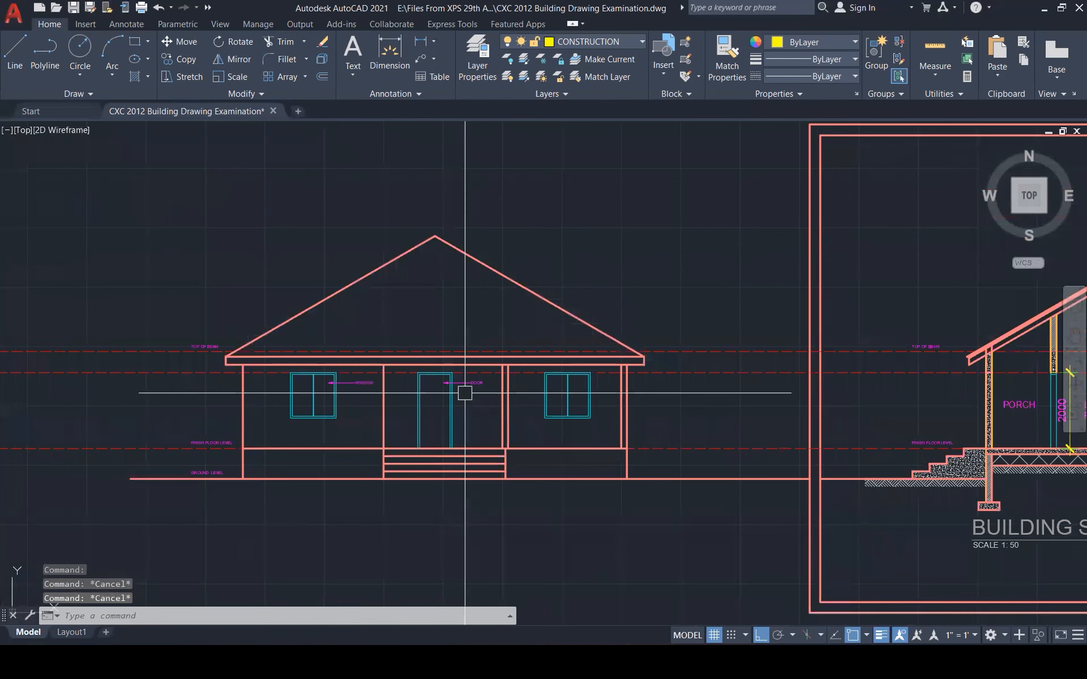
{"action": "scroll", "coordinate": [433, 390], "scroll_direction": "down", "scroll_amount": 4}
Copy the section's ROOF leader from its arrow tip onto the elevation's right roof slope
{"action": "scroll", "coordinate": [935, 359], "scroll_direction": "up", "scroll_amount": 1}
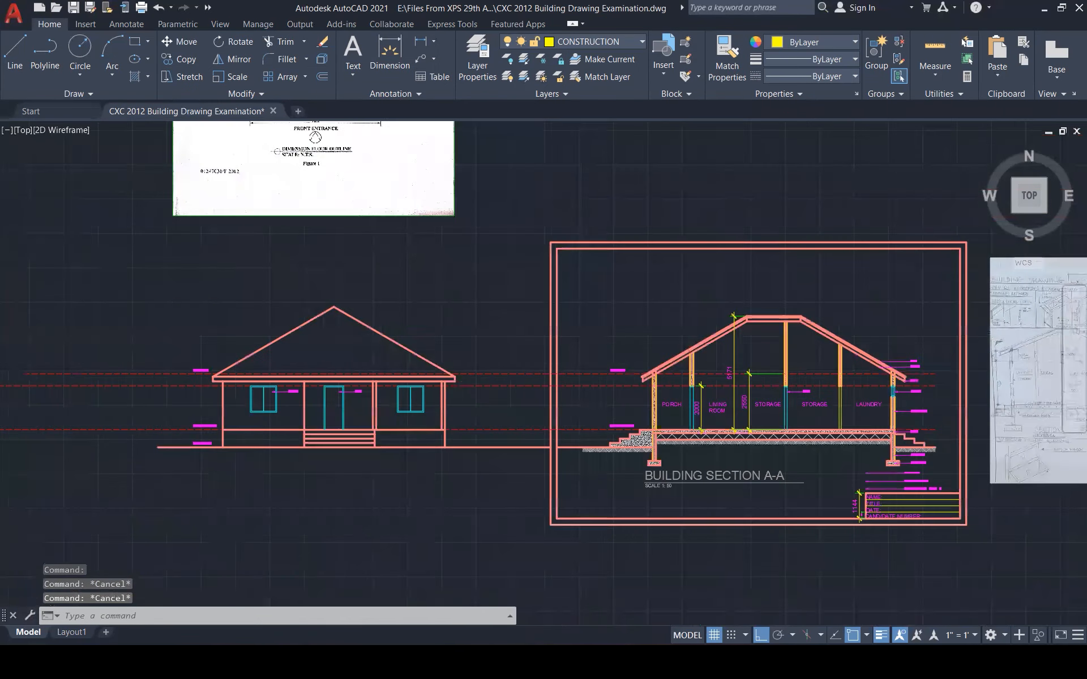
{"action": "scroll", "coordinate": [856, 389], "scroll_direction": "up", "scroll_amount": 8}
{"action": "left_click", "coordinate": [759, 339]}
{"action": "type", "text": "co"}
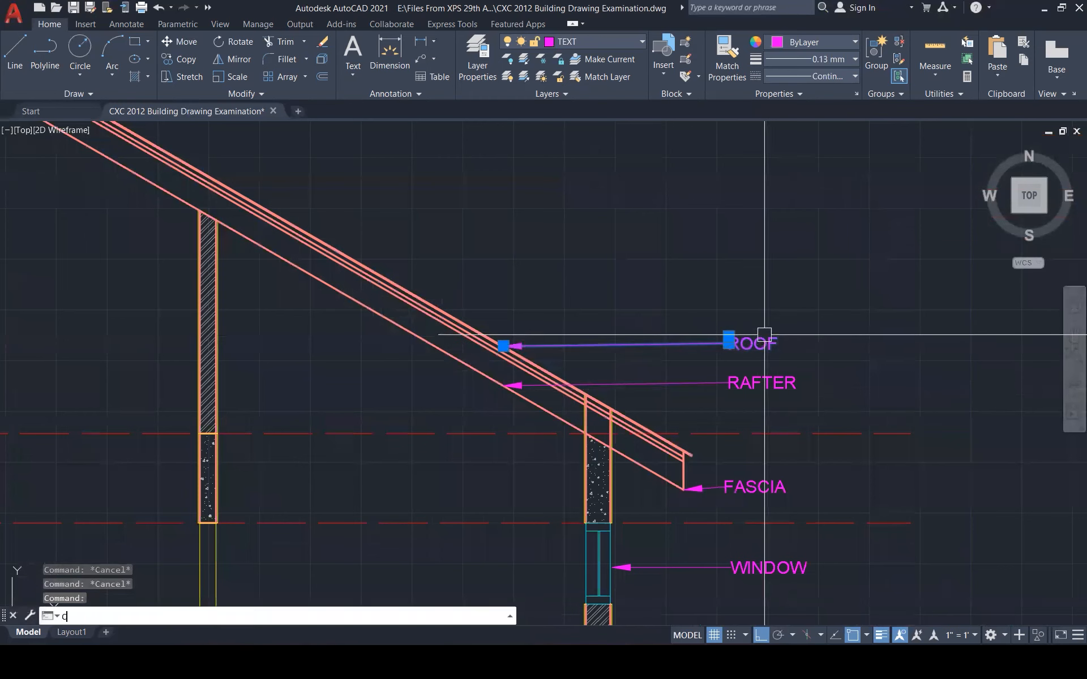
{"action": "key", "text": "Return"}
{"action": "left_click", "coordinate": [766, 333]}
{"action": "scroll", "coordinate": [891, 338], "scroll_direction": "down", "scroll_amount": 3}
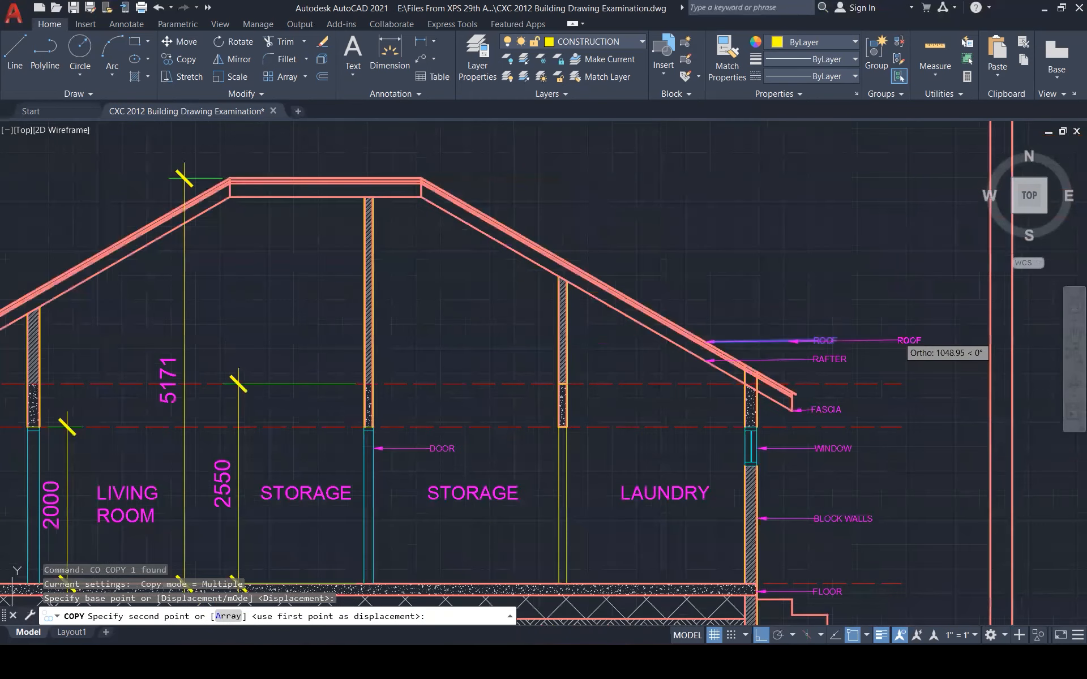
{"action": "scroll", "coordinate": [648, 323], "scroll_direction": "down", "scroll_amount": 5}
{"action": "scroll", "coordinate": [606, 340], "scroll_direction": "up", "scroll_amount": 4}
{"action": "left_click", "coordinate": [626, 313]}
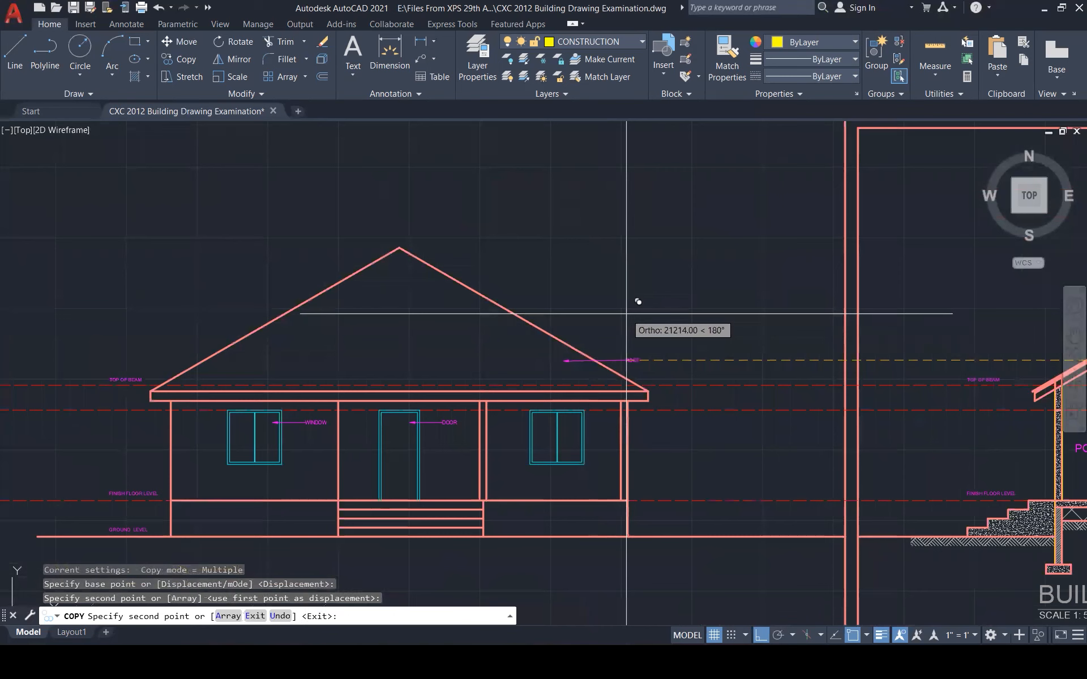
{"action": "key", "text": "Escape"}
{"action": "key", "text": "Escape"}
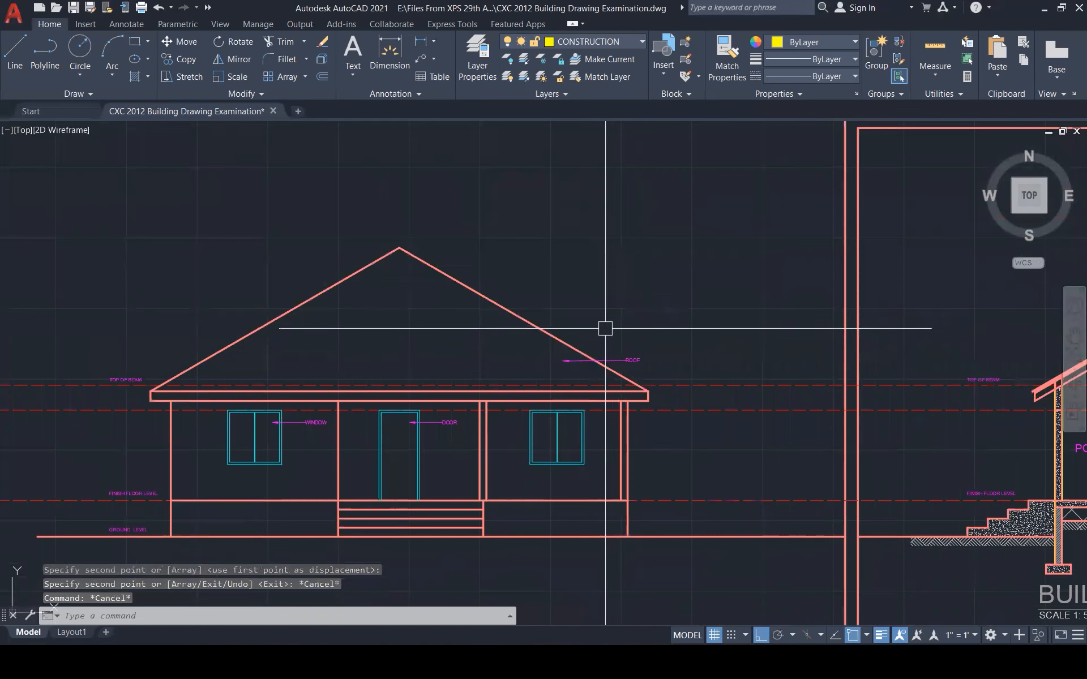
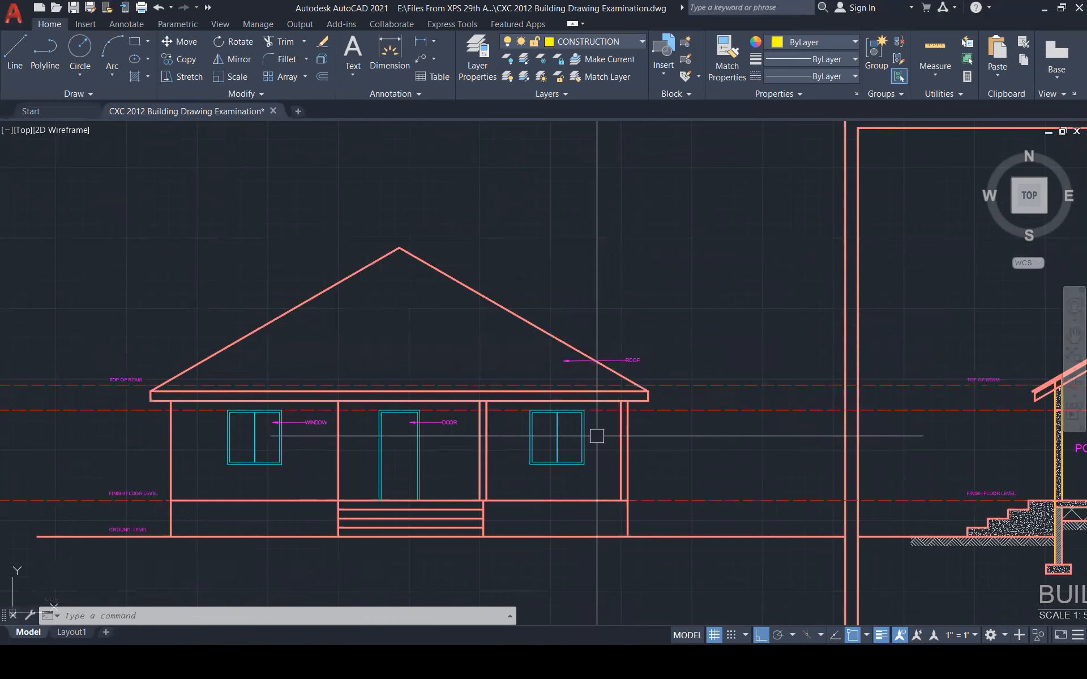
Copy the BLOCK WALLS leader onto the elevation's right column
{"action": "scroll", "coordinate": [597, 444], "scroll_direction": "down", "scroll_amount": 5}
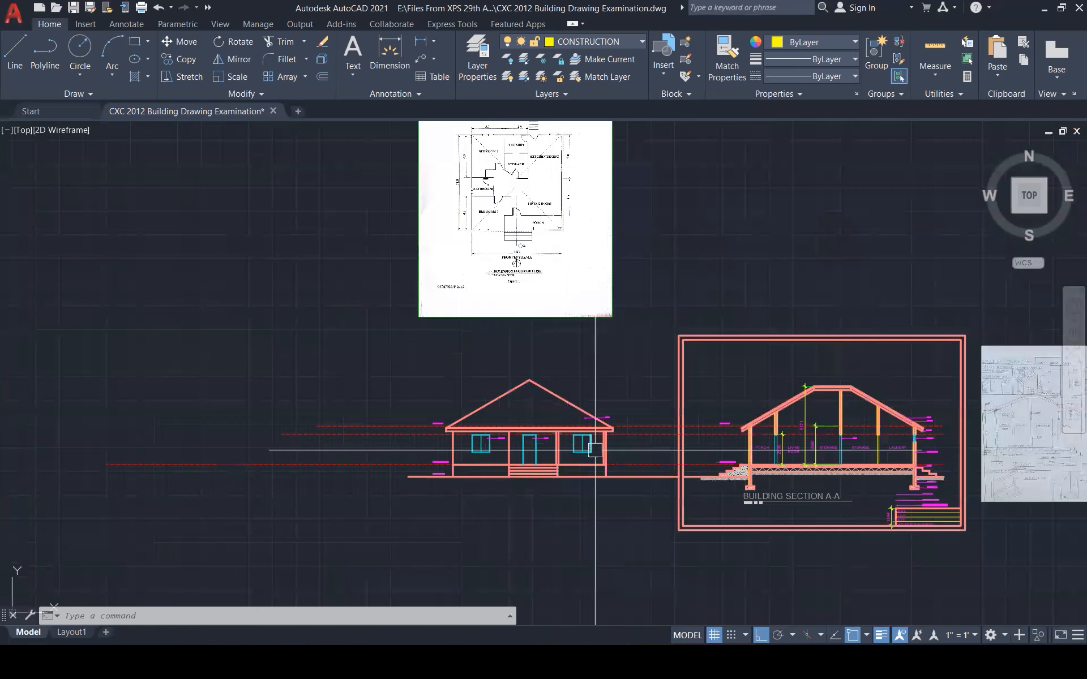
{"action": "scroll", "coordinate": [971, 466], "scroll_direction": "up", "scroll_amount": 1}
{"action": "scroll", "coordinate": [971, 465], "scroll_direction": "up", "scroll_amount": 5}
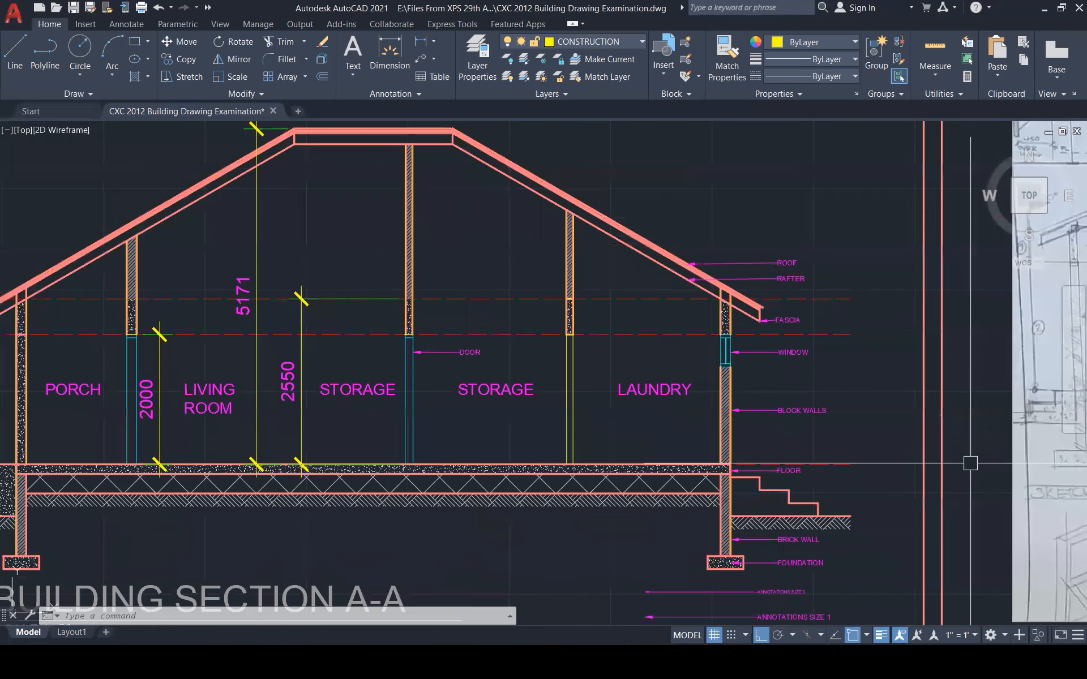
{"action": "key", "text": "Escape"}
{"action": "key", "text": "Escape"}
{"action": "left_click", "coordinate": [825, 430]}
{"action": "left_click", "coordinate": [763, 384]}
{"action": "type", "text": "C"}
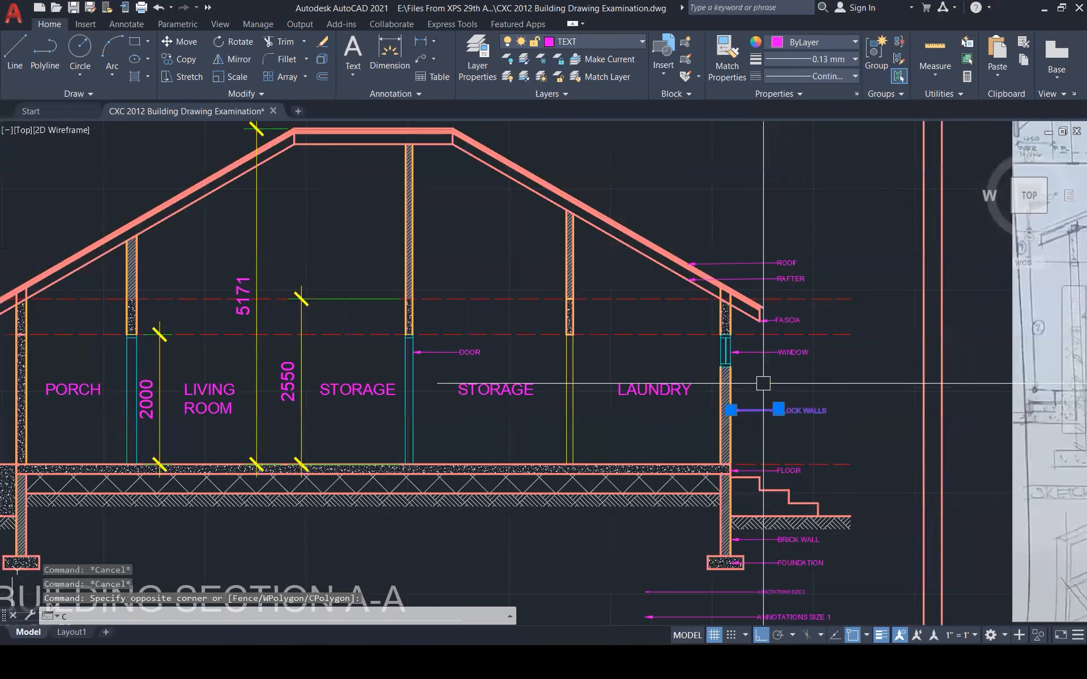
{"action": "type", "text": "O"}
{"action": "key", "text": "Return"}
{"action": "left_click", "coordinate": [763, 384]}
{"action": "scroll", "coordinate": [869, 401], "scroll_direction": "down", "scroll_amount": 3}
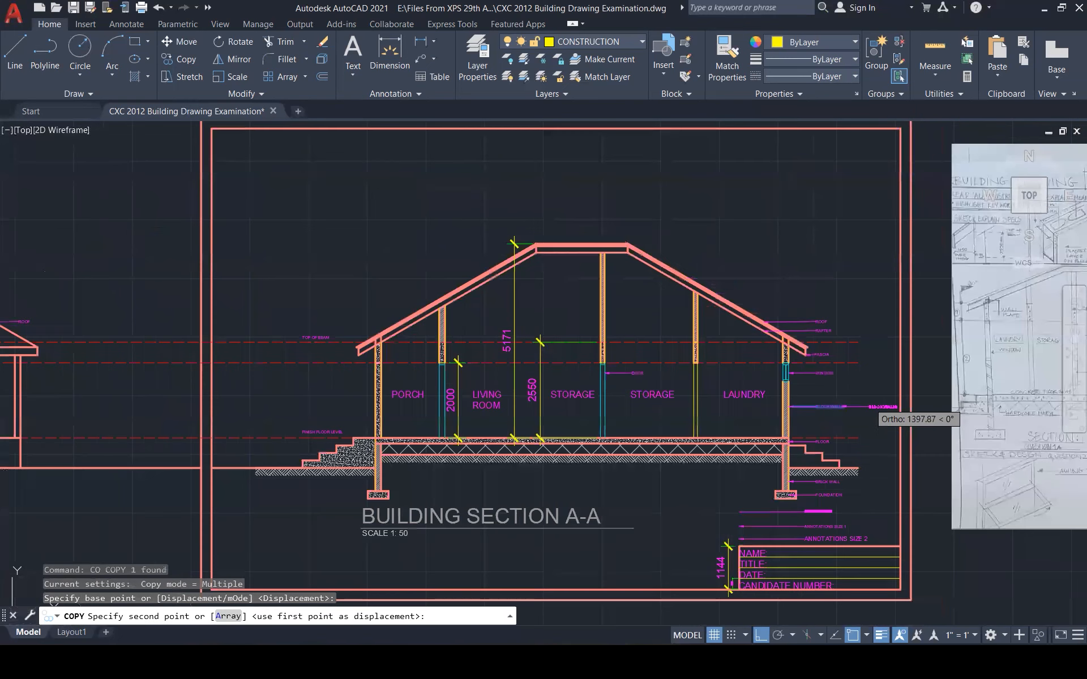
{"action": "scroll", "coordinate": [863, 406], "scroll_direction": "down", "scroll_amount": 4}
{"action": "scroll", "coordinate": [484, 393], "scroll_direction": "up", "scroll_amount": 3}
{"action": "scroll", "coordinate": [414, 413], "scroll_direction": "up", "scroll_amount": 6}
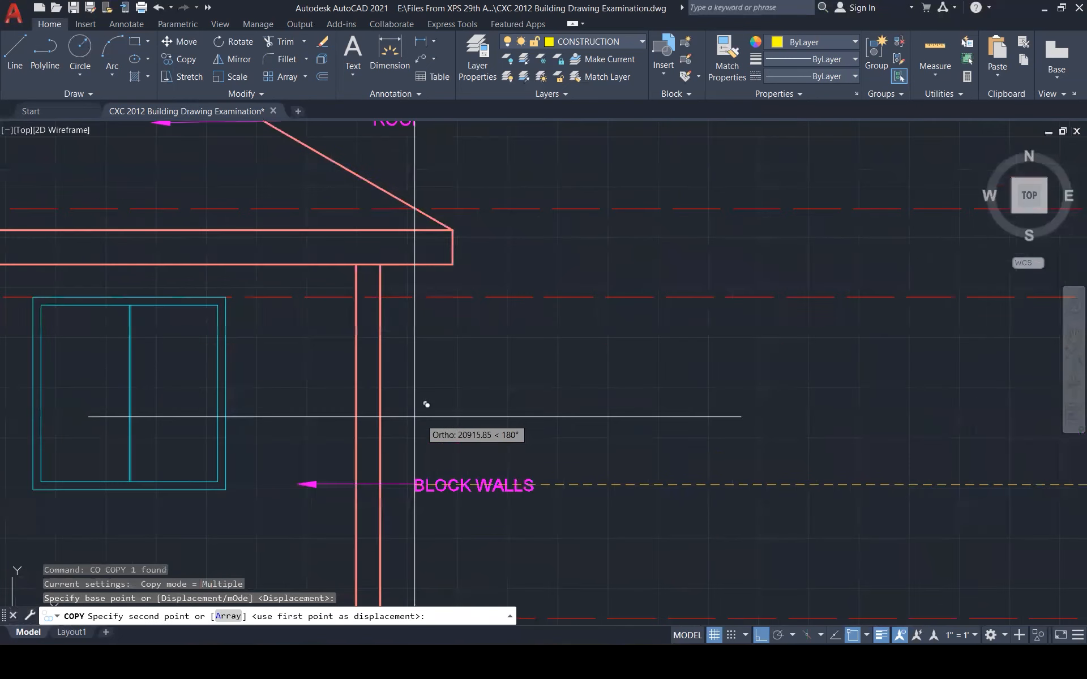
{"action": "left_click", "coordinate": [492, 447]}
{"action": "key", "text": "Escape"}
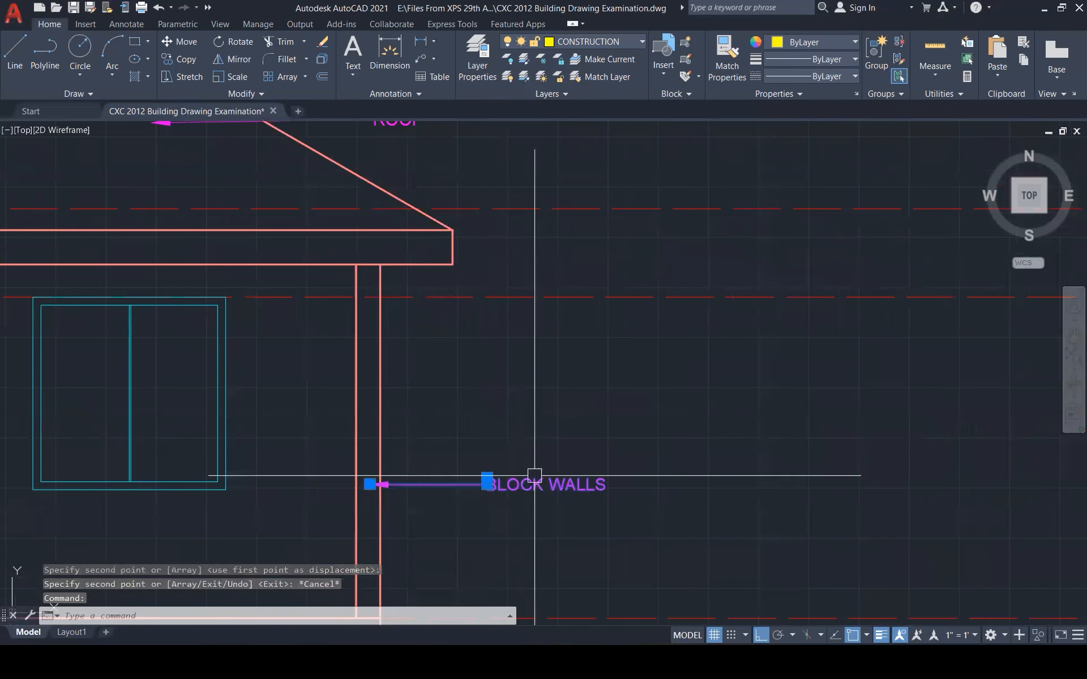
Retype the copied label as 150 X 150 MM CONCRETE COLUMN on two lines
{"action": "double_click", "coordinate": [534, 475]}
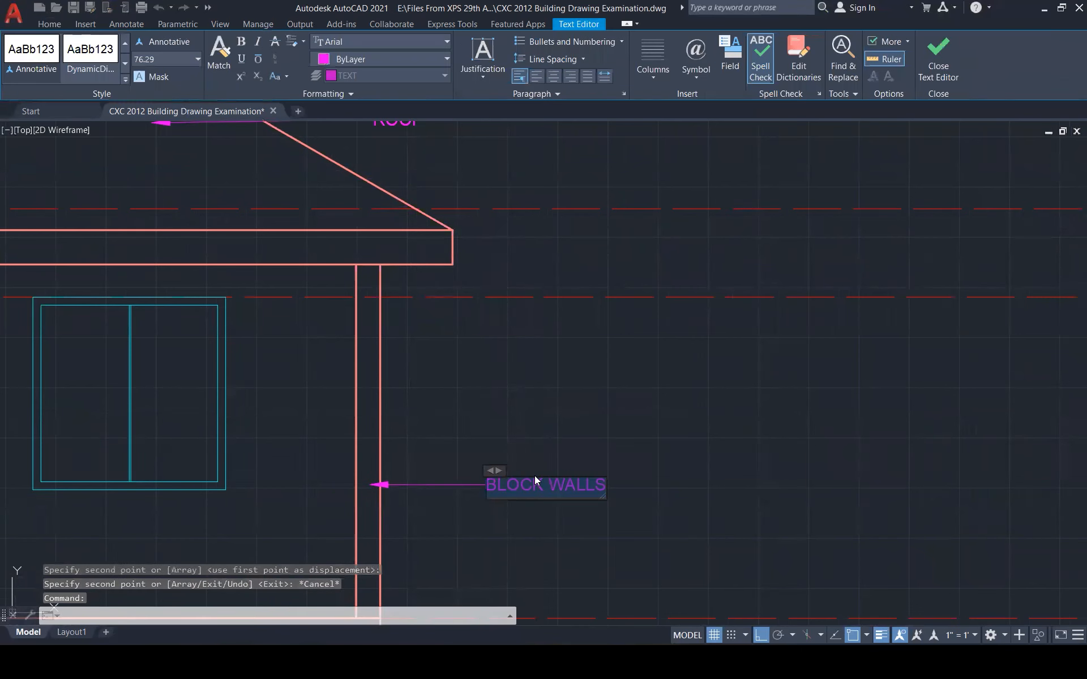
{"action": "type", "text": "150"}
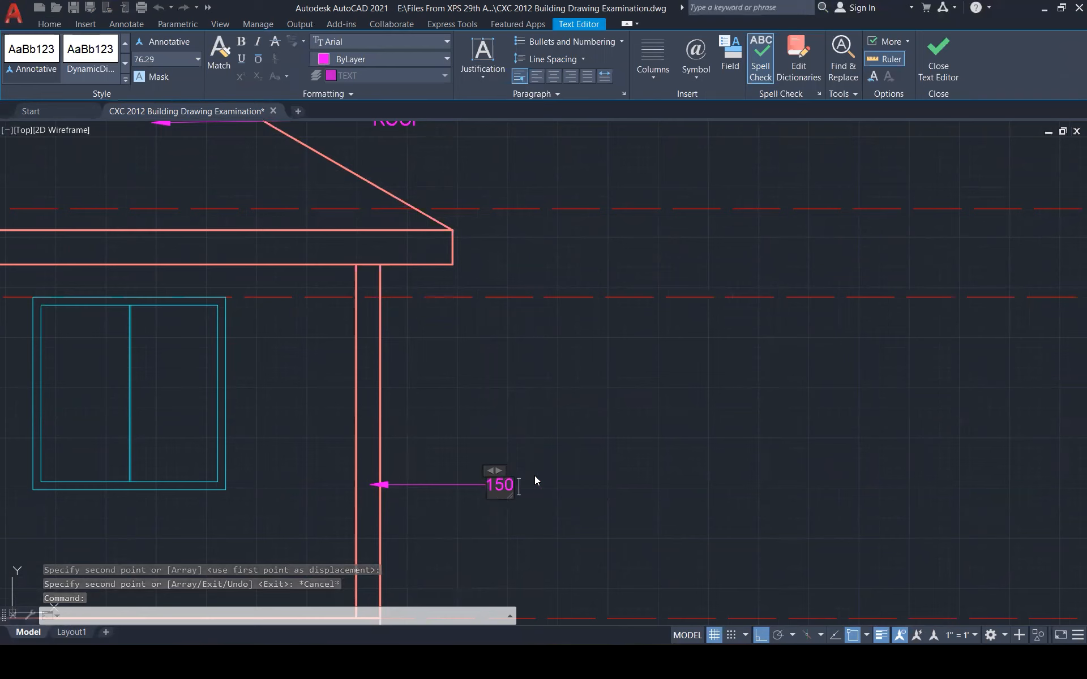
{"action": "type", "text": " X 150"}
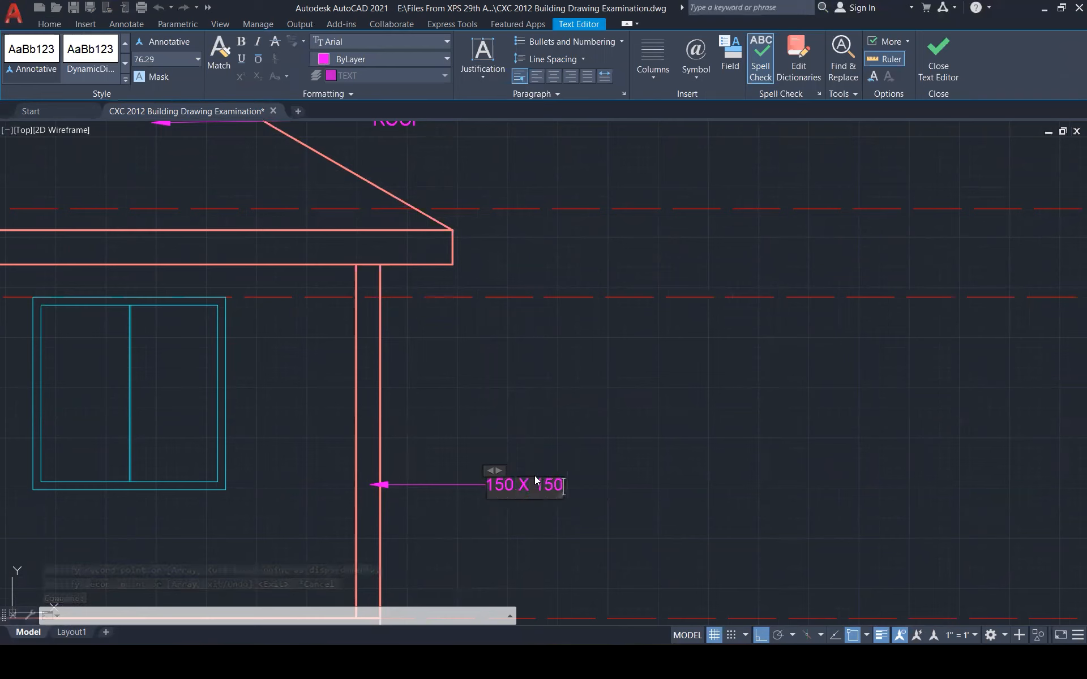
{"action": "type", "text": " MM C"}
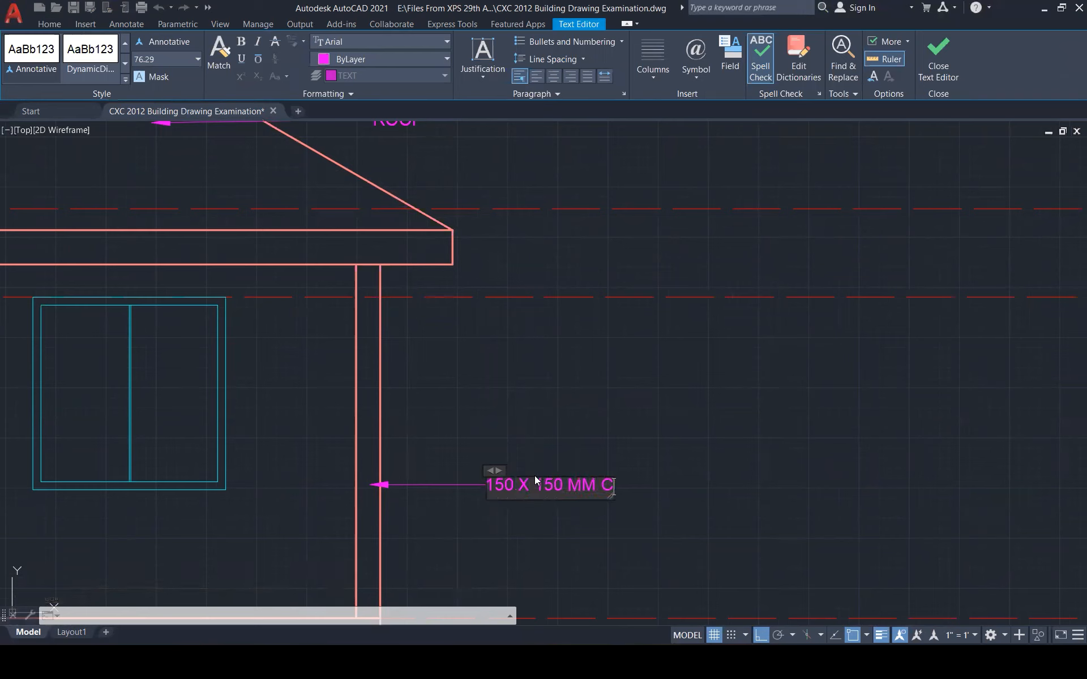
{"action": "type", "text": "ONCRETE"}
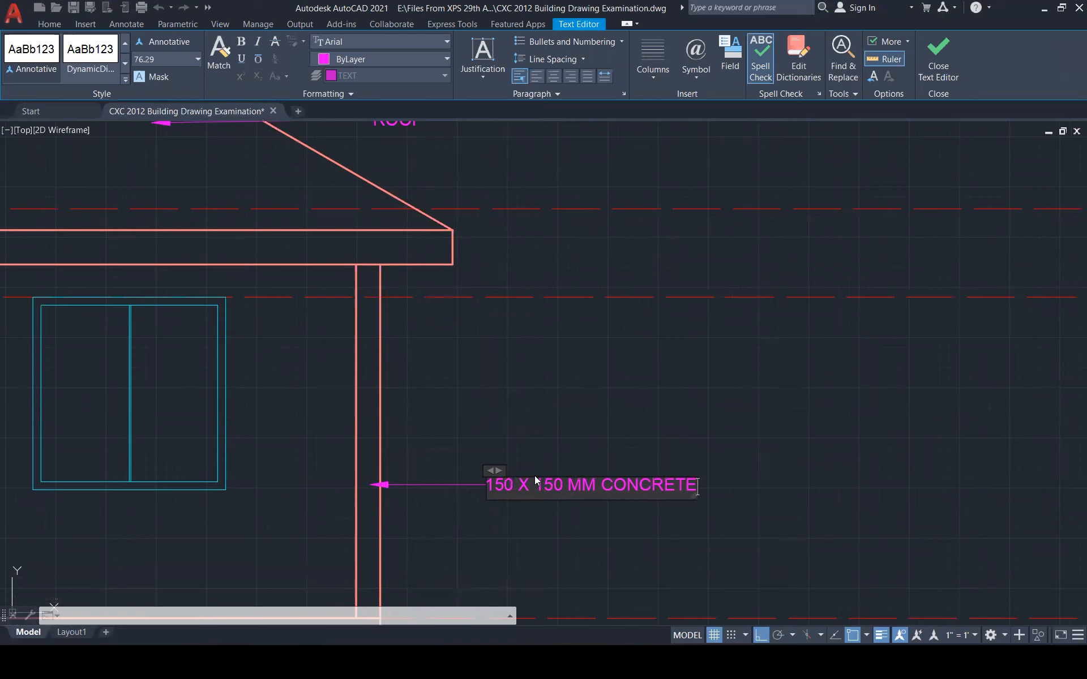
{"action": "key", "text": "Return"}
{"action": "type", "text": "COLUMN"}
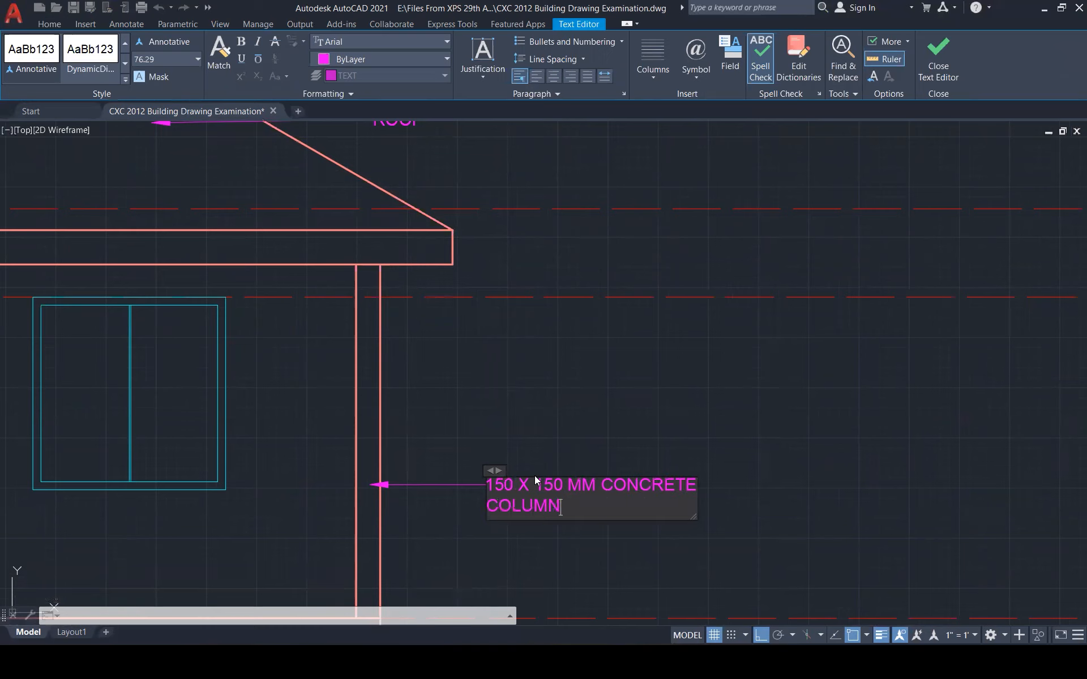
{"action": "left_click", "coordinate": [634, 422]}
{"action": "scroll", "coordinate": [657, 481], "scroll_direction": "down", "scroll_amount": 5}
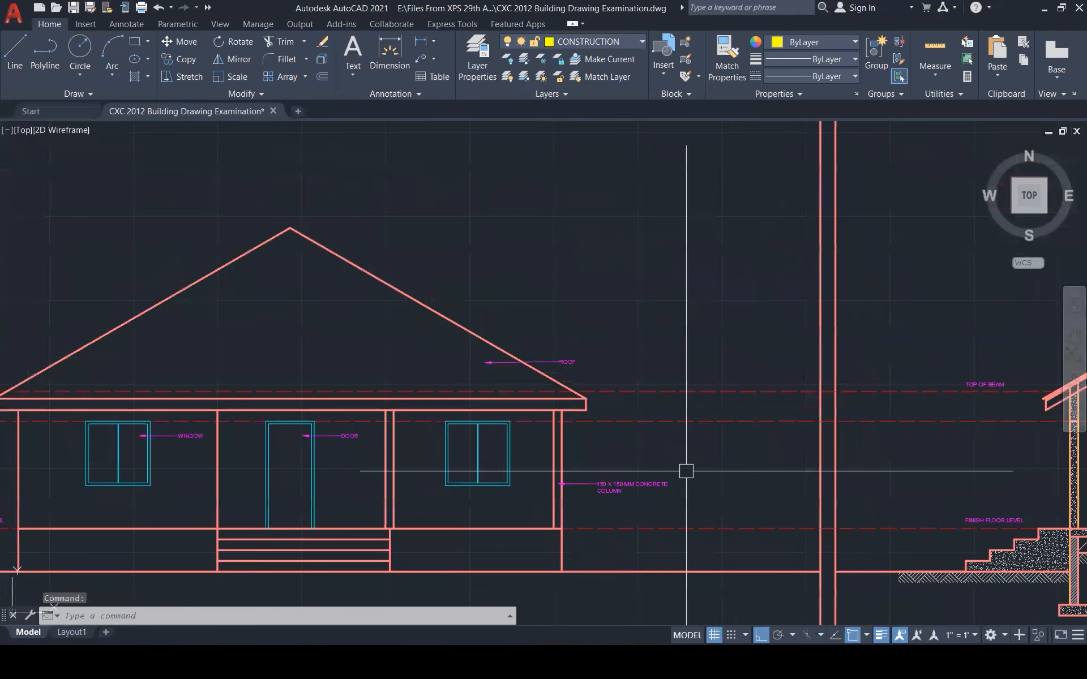
{"action": "scroll", "coordinate": [690, 461], "scroll_direction": "down", "scroll_amount": 4}
Copy the DOOR leader to beside the entrance steps
{"action": "key", "text": "Escape"}
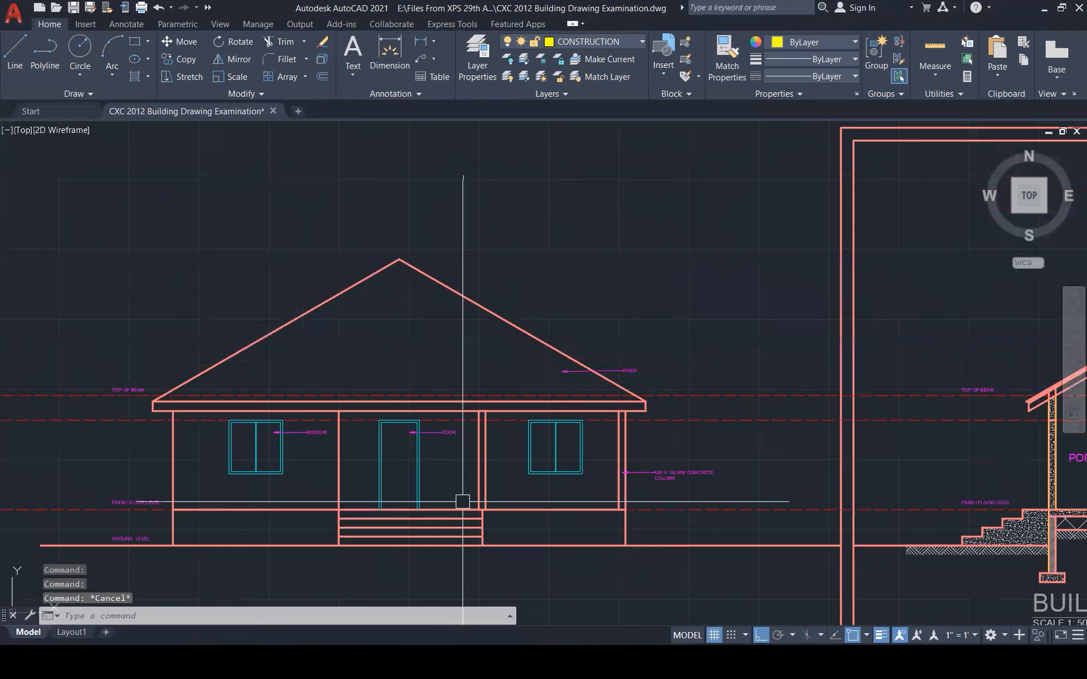
{"action": "scroll", "coordinate": [462, 502], "scroll_direction": "up", "scroll_amount": 4}
{"action": "left_click", "coordinate": [432, 328]}
{"action": "type", "text": "CO"}
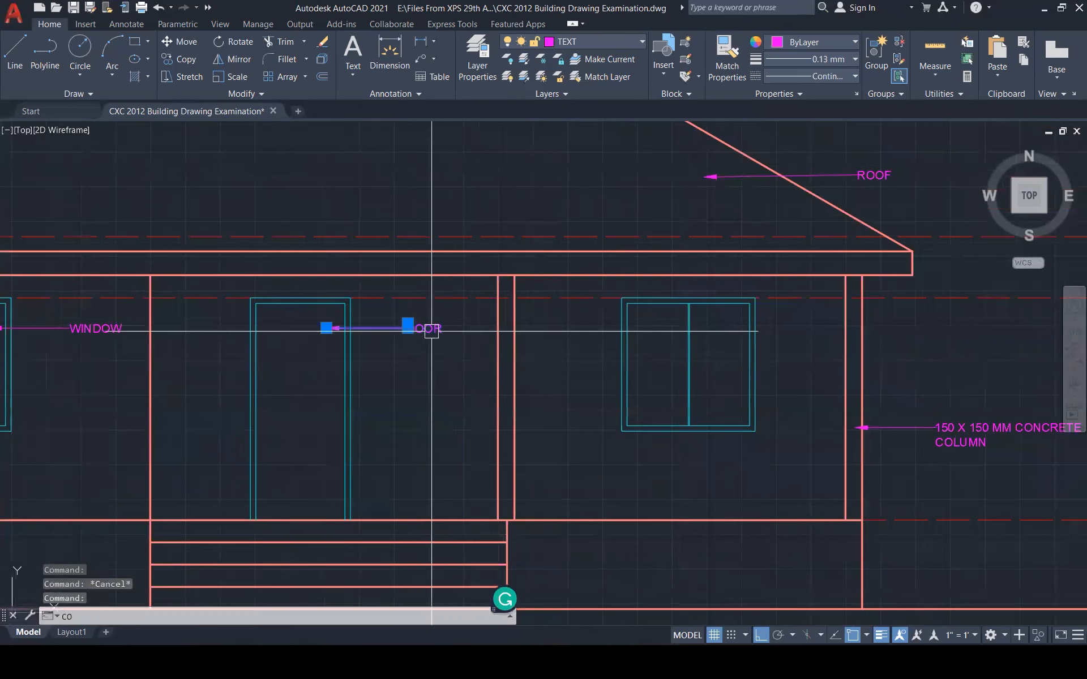
{"action": "key", "text": "Return"}
{"action": "left_click", "coordinate": [407, 327]}
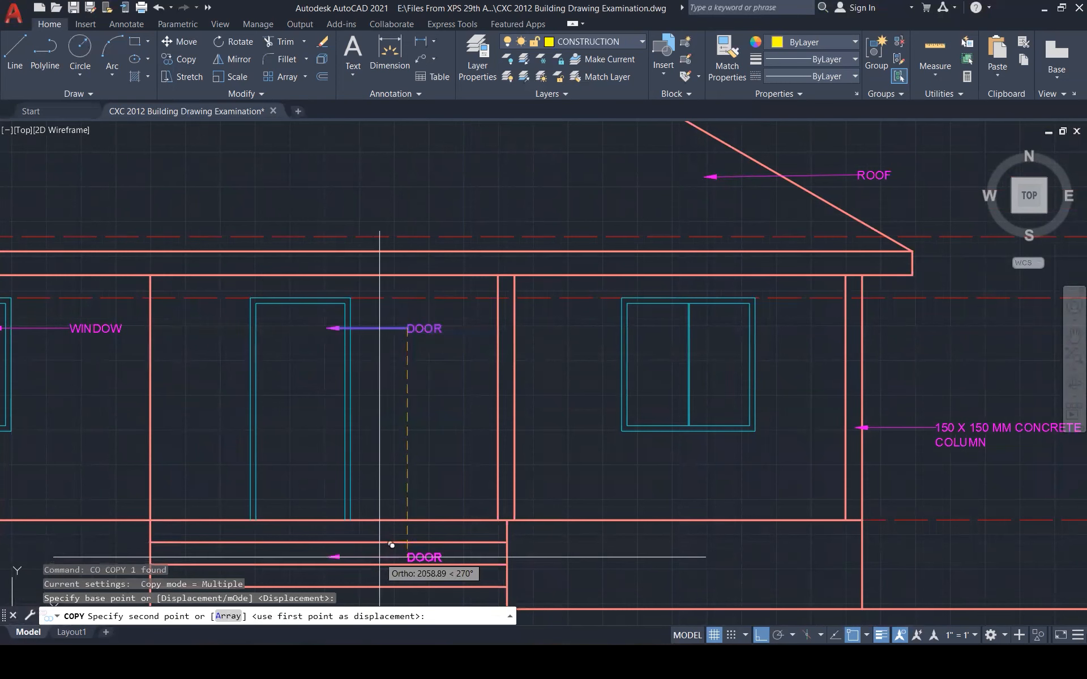
{"action": "left_click", "coordinate": [379, 557]}
{"action": "key", "text": "Escape"}
Change the copied label's text to STEPS
{"action": "left_click", "coordinate": [422, 558]}
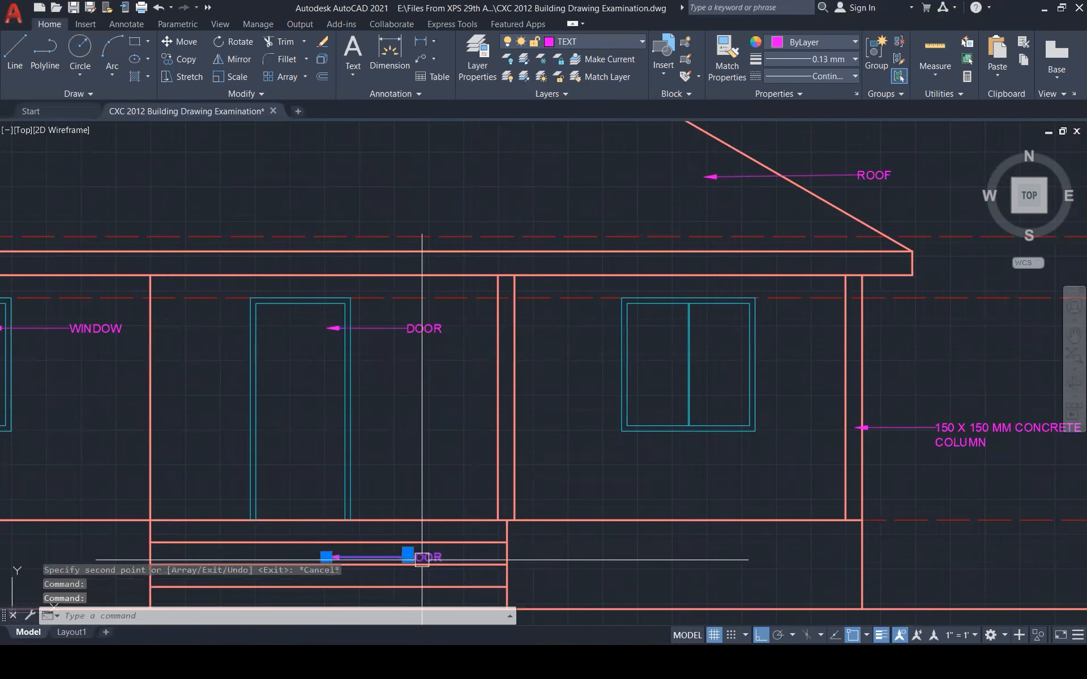
{"action": "double_click", "coordinate": [422, 558]}
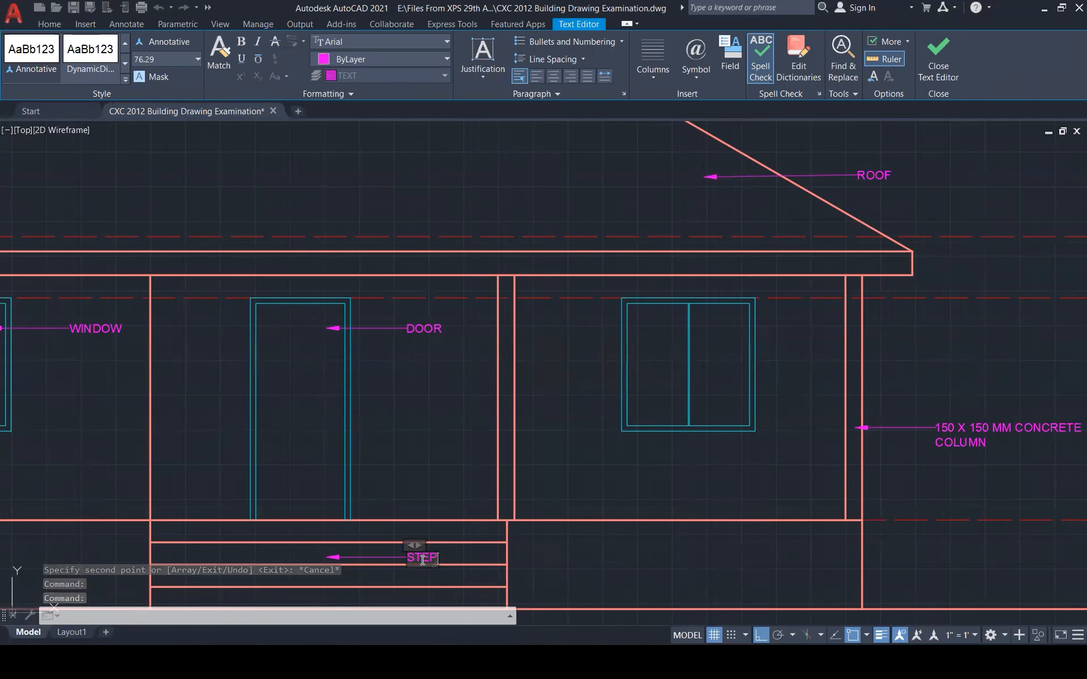
{"action": "key", "text": "Escape"}
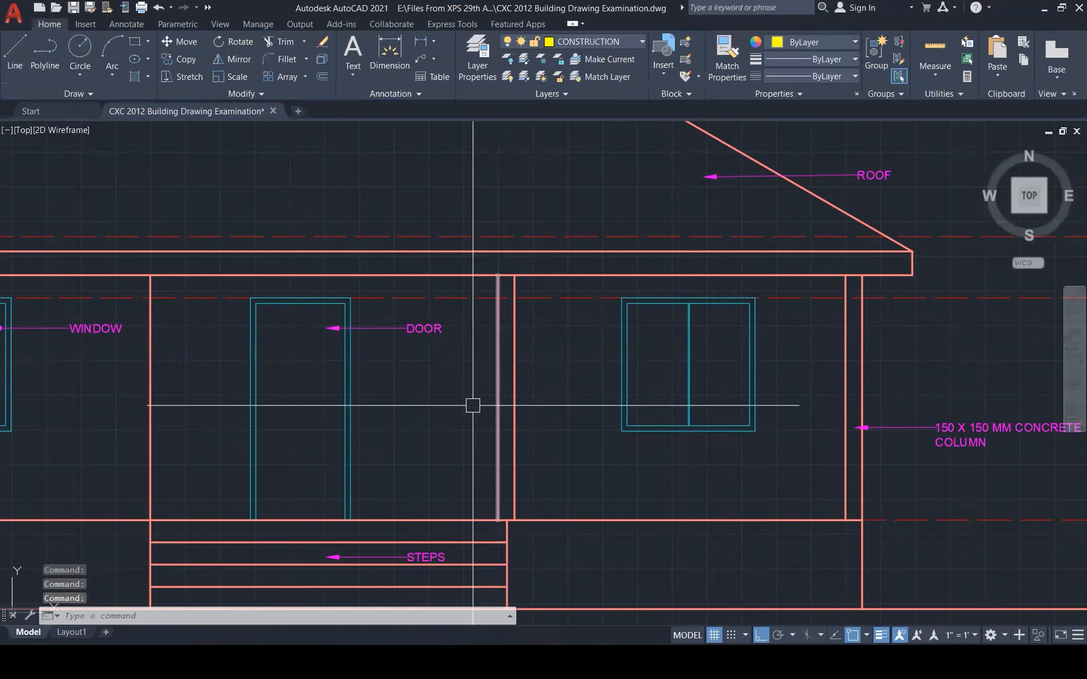
{"action": "key", "text": "Escape"}
{"action": "type", "text": "u"}
{"action": "key", "text": "Return"}
{"action": "scroll", "coordinate": [427, 435], "scroll_direction": "down", "scroll_amount": 5}
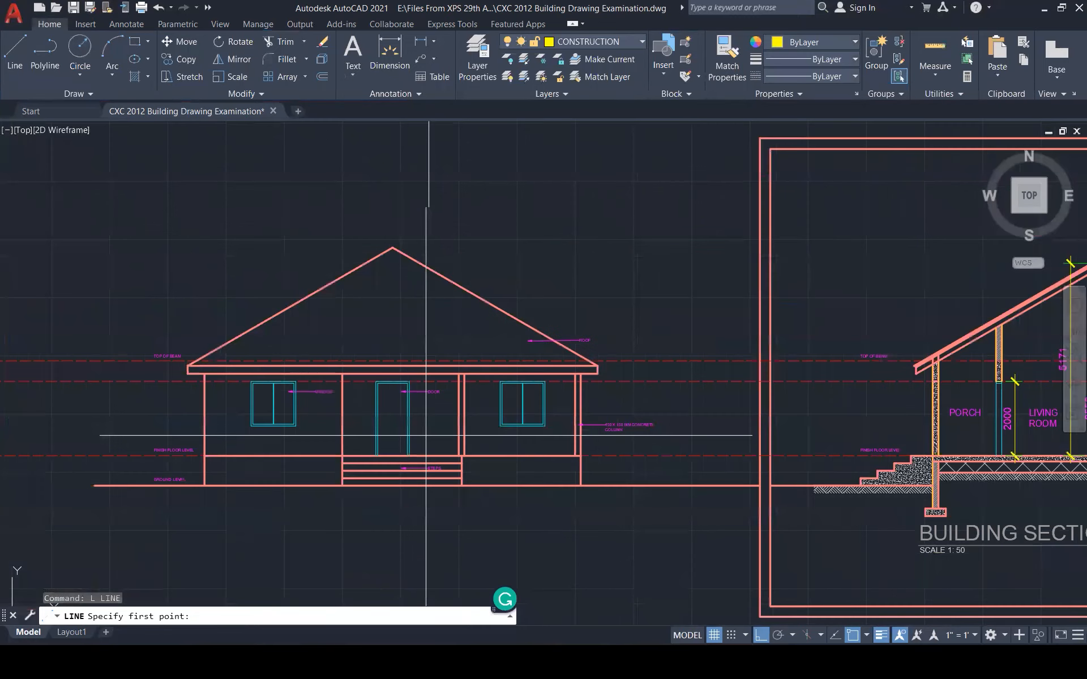
{"action": "scroll", "coordinate": [426, 435], "scroll_direction": "down", "scroll_amount": 5}
{"action": "scroll", "coordinate": [396, 450], "scroll_direction": "up", "scroll_amount": 5}
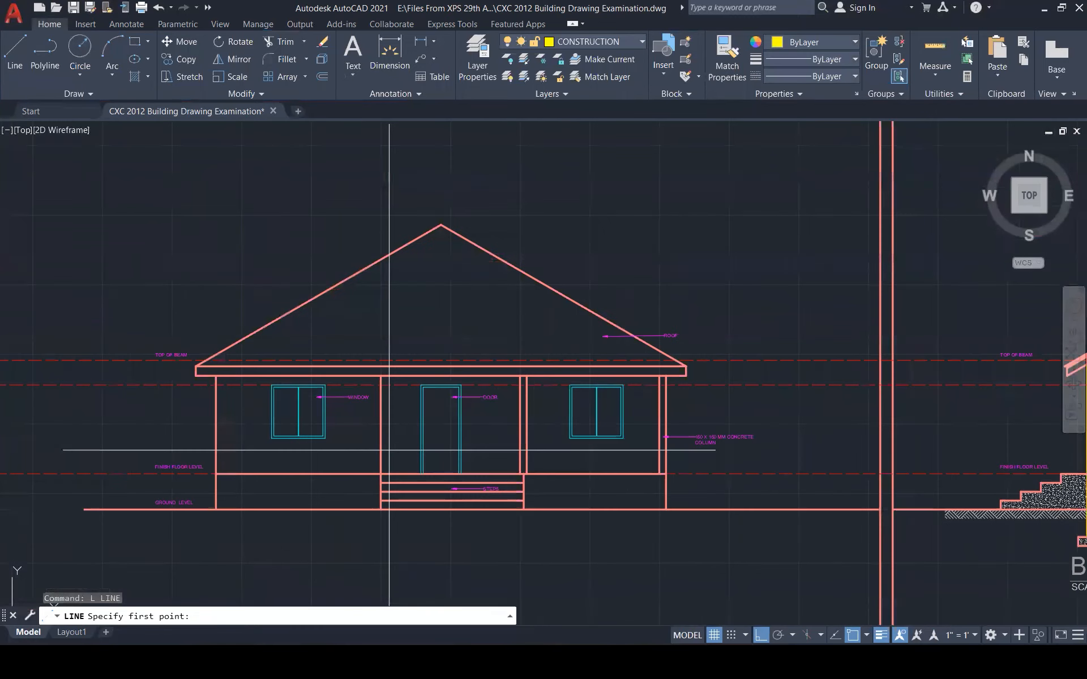
{"action": "scroll", "coordinate": [389, 450], "scroll_direction": "up", "scroll_amount": 5}
{"action": "left_click", "coordinate": [501, 341]}
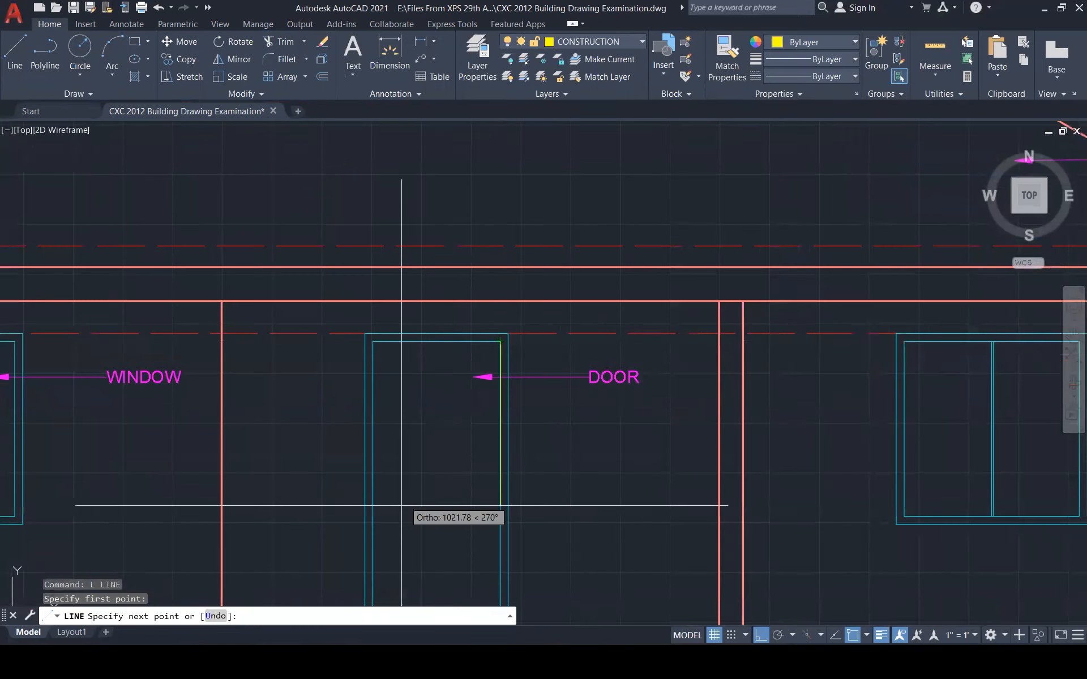
{"action": "left_click", "coordinate": [372, 519]}
{"action": "scroll", "coordinate": [416, 487], "scroll_direction": "down", "scroll_amount": 3}
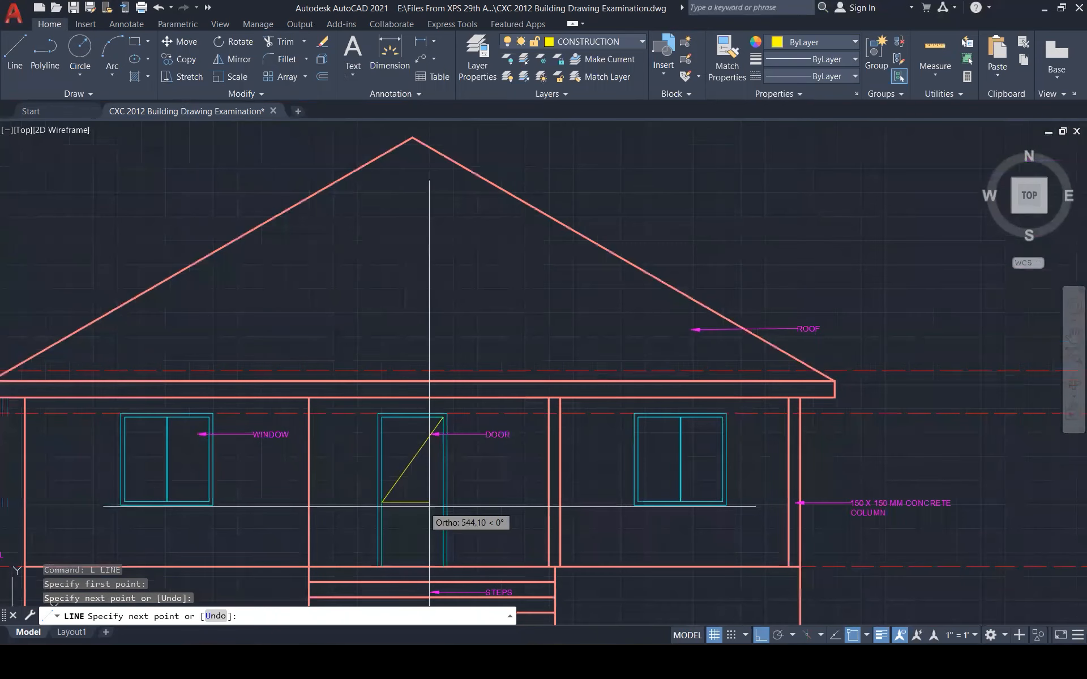
{"action": "left_click", "coordinate": [443, 565]}
{"action": "key", "text": "Escape"}
{"action": "key", "text": "Escape"}
{"action": "key", "text": "Escape"}
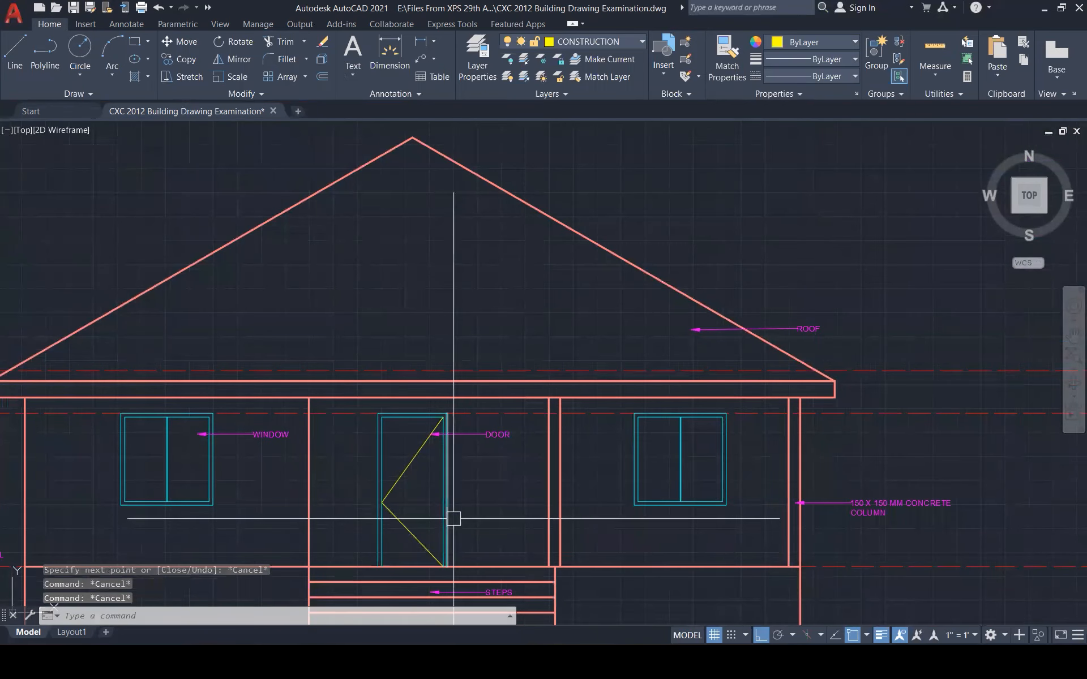
{"action": "type", "text": "ma"}
{"action": "key", "text": "Return"}
{"action": "left_click", "coordinate": [929, 415]}
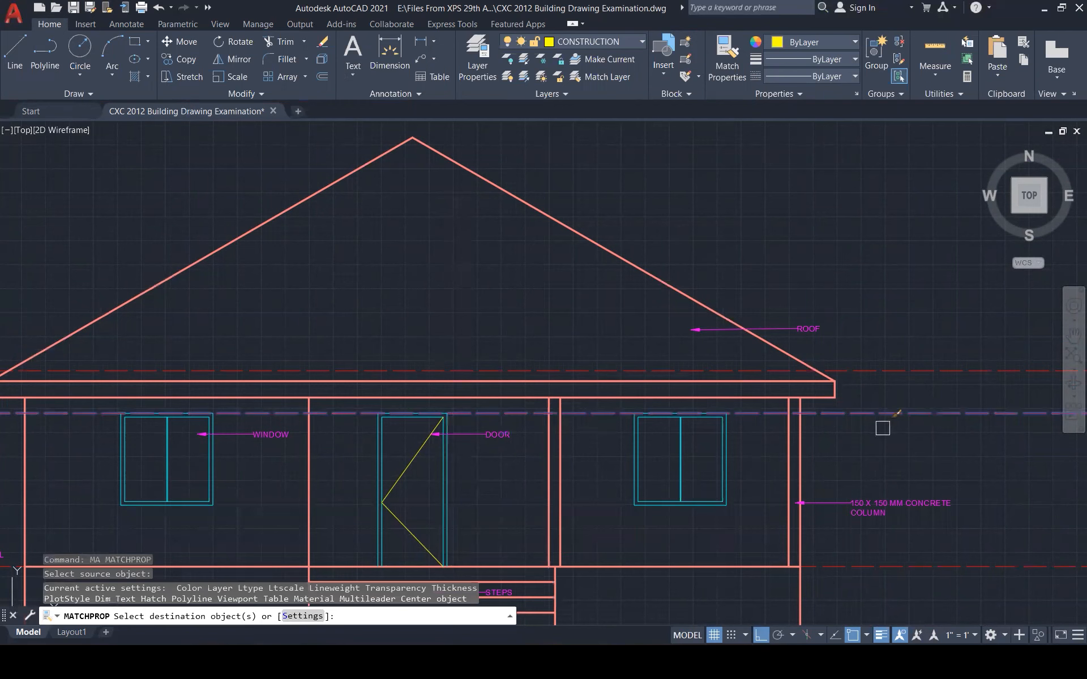
{"action": "left_click", "coordinate": [416, 460]}
{"action": "left_click", "coordinate": [401, 508]}
{"action": "key", "text": "Escape"}
{"action": "key", "text": "Escape"}
{"action": "scroll", "coordinate": [442, 485], "scroll_direction": "down", "scroll_amount": 5}
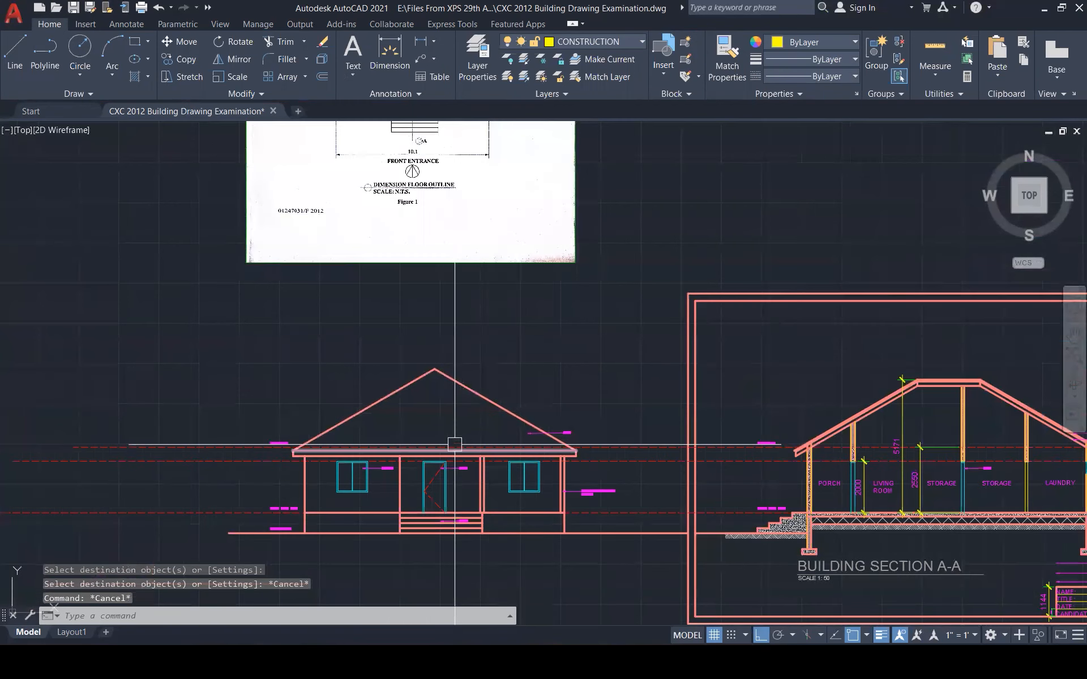
{"action": "scroll", "coordinate": [431, 494], "scroll_direction": "up", "scroll_amount": 3}
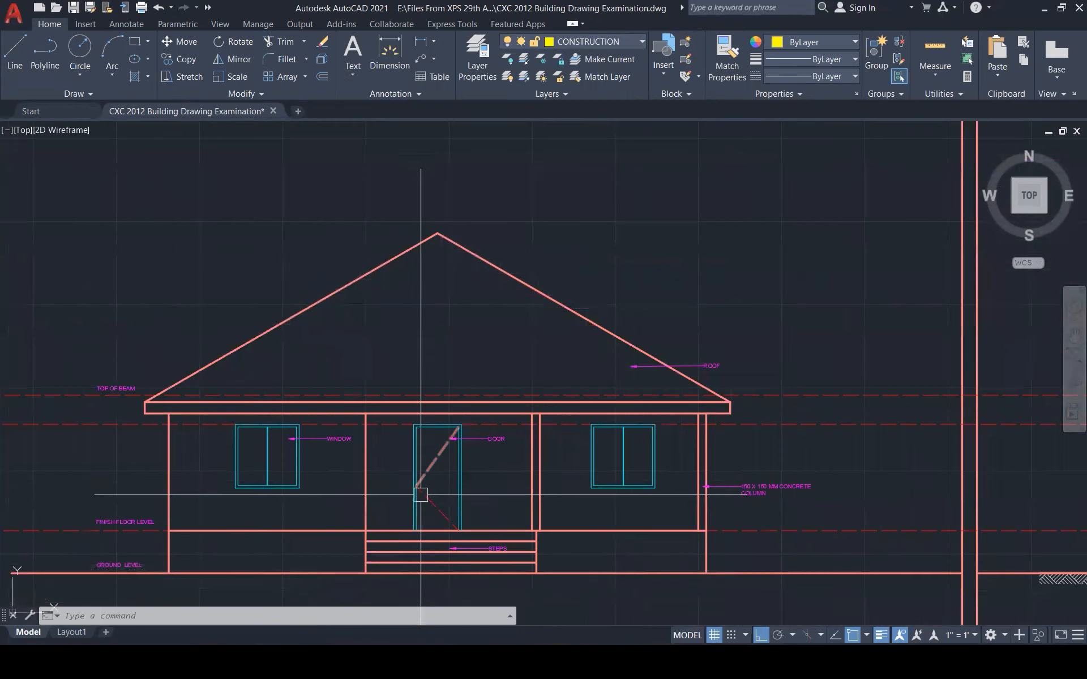
{"action": "scroll", "coordinate": [473, 533], "scroll_direction": "down", "scroll_amount": 3}
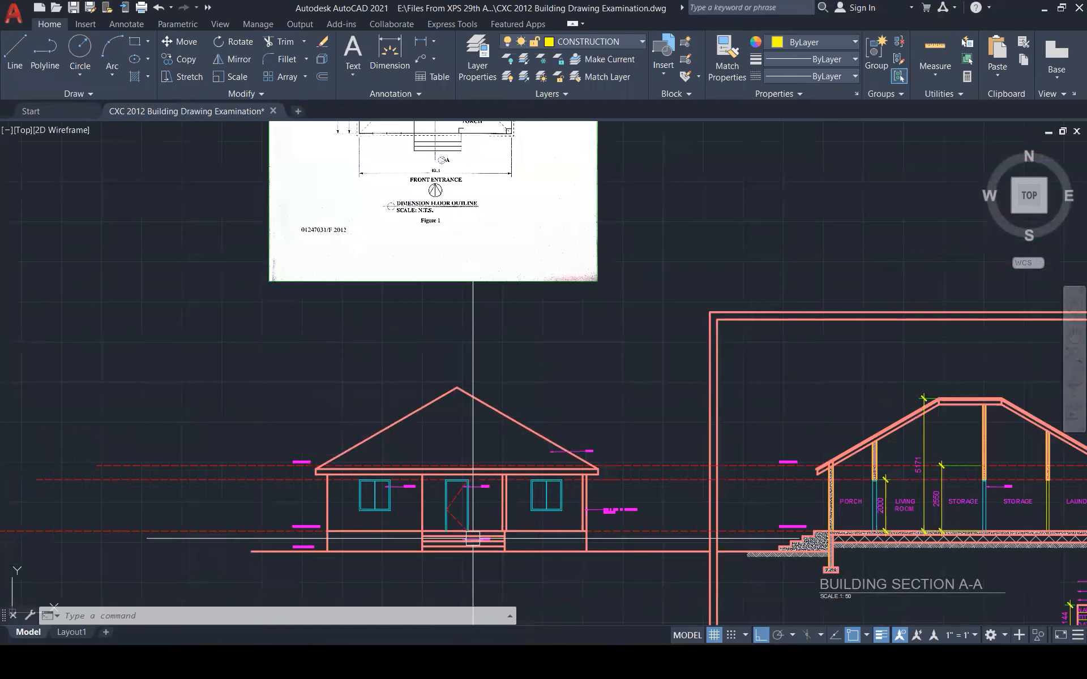
{"action": "scroll", "coordinate": [464, 566], "scroll_direction": "down", "scroll_amount": 1}
{"action": "scroll", "coordinate": [464, 566], "scroll_direction": "down", "scroll_amount": 1}
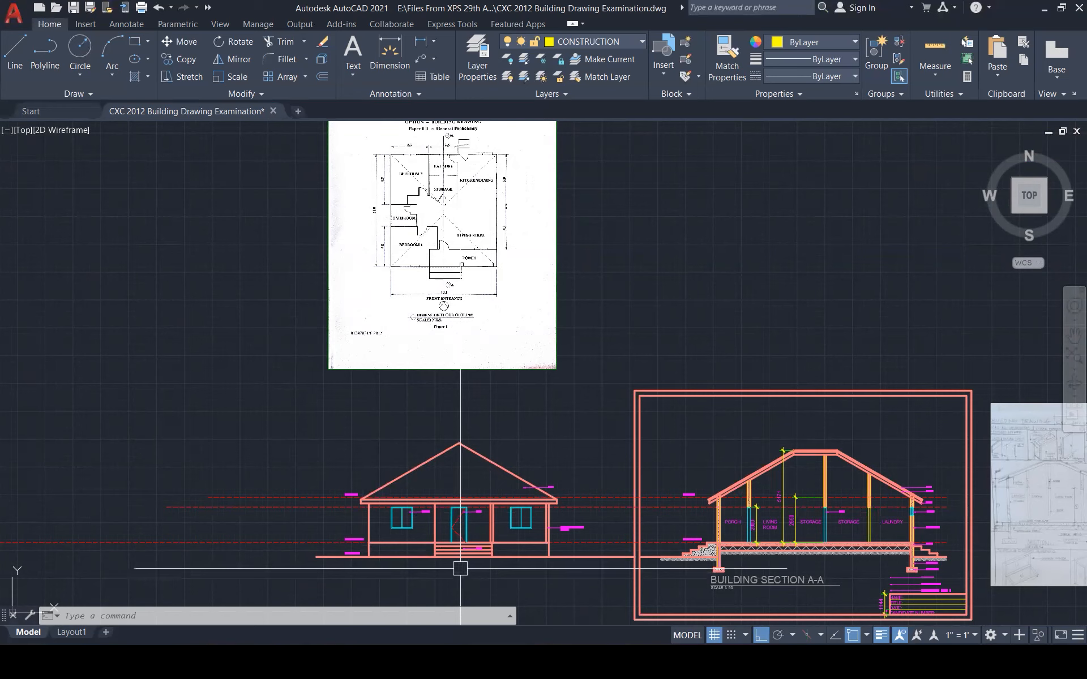
{"action": "scroll", "coordinate": [460, 568], "scroll_direction": "up", "scroll_amount": 5}
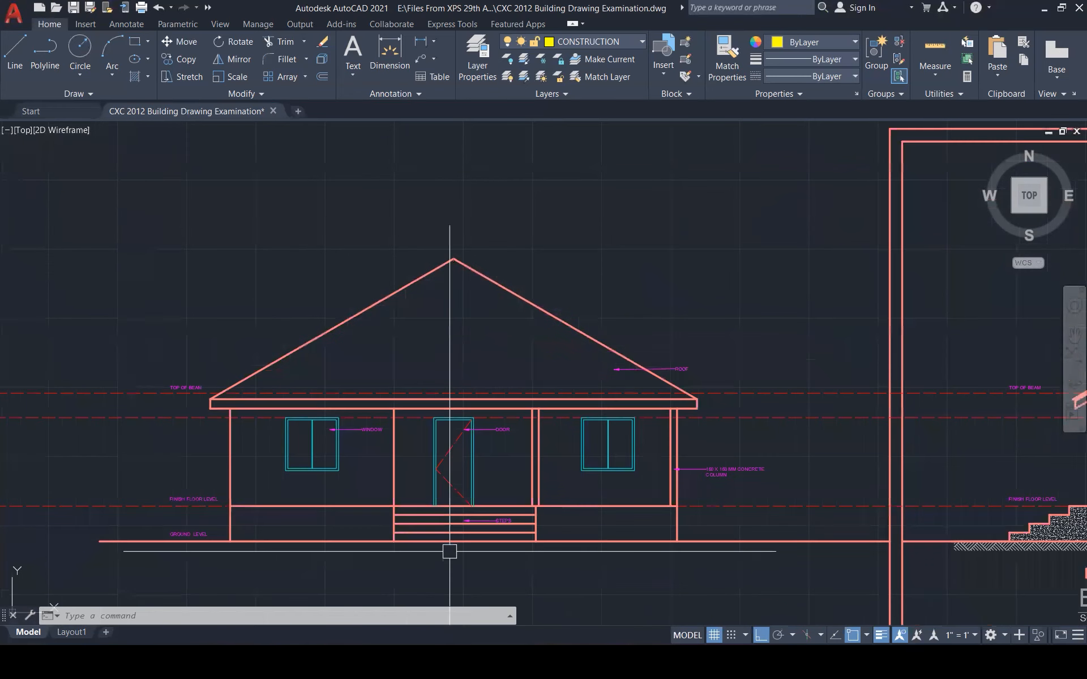
Hatch the elevation's roof triangle
{"action": "type", "text": "h"}
{"action": "key", "text": "Return"}
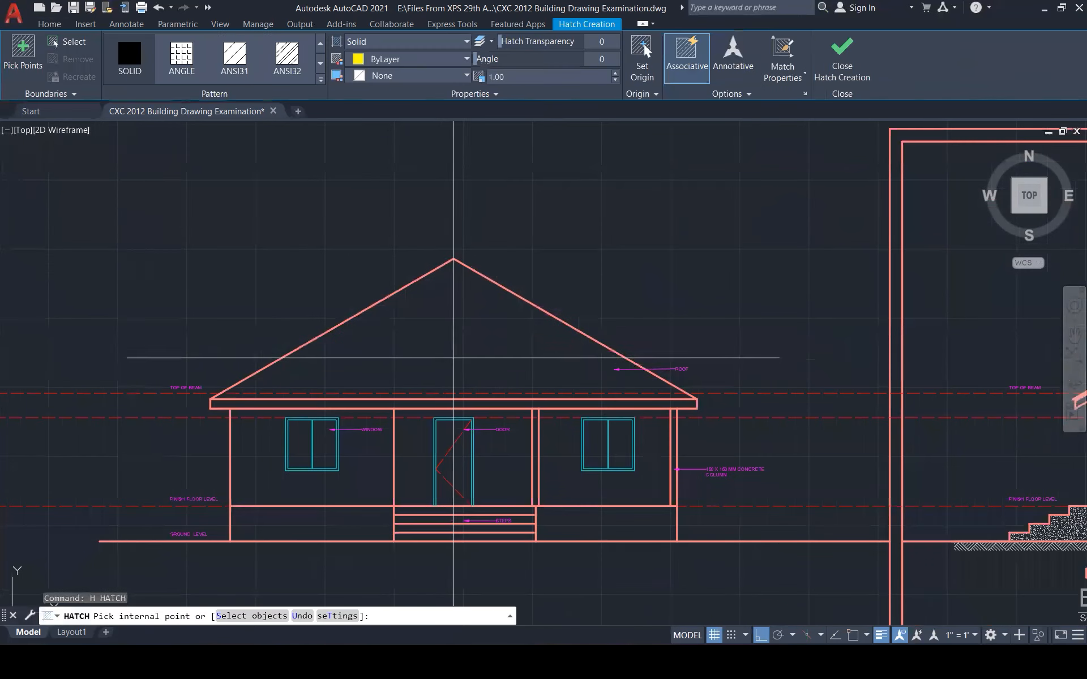
{"action": "left_click", "coordinate": [453, 352]}
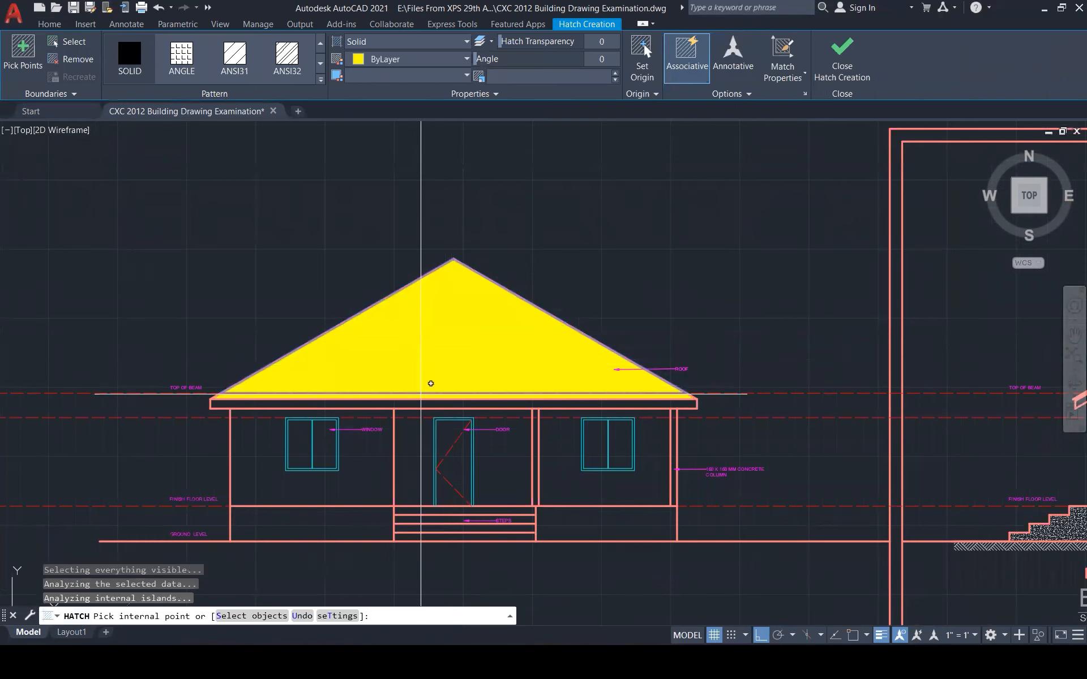
{"action": "left_click", "coordinate": [842, 56]}
{"action": "scroll", "coordinate": [485, 351], "scroll_direction": "down", "scroll_amount": 3}
{"action": "scroll", "coordinate": [476, 363], "scroll_direction": "up", "scroll_amount": 2}
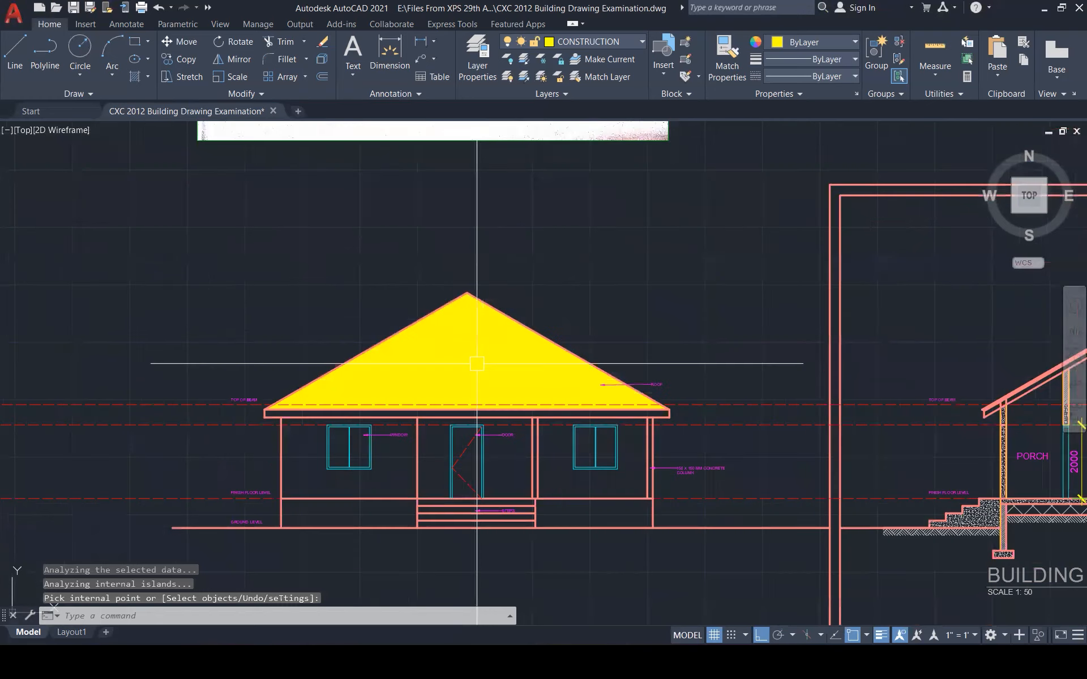
{"action": "scroll", "coordinate": [477, 364], "scroll_direction": "up", "scroll_amount": 1}
Change the roof hatch to the USER pattern at angle 90 and spacing 100
{"action": "left_click", "coordinate": [477, 364]}
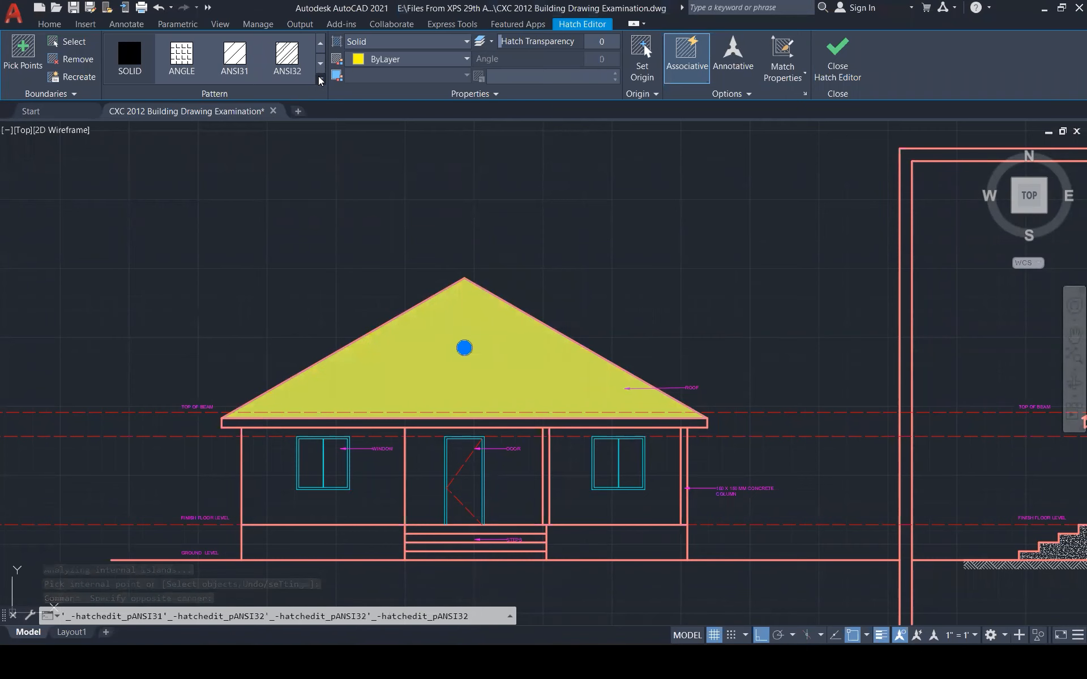
{"action": "left_click", "coordinate": [319, 81]}
{"action": "scroll", "coordinate": [155, 201], "scroll_direction": "down", "scroll_amount": 5}
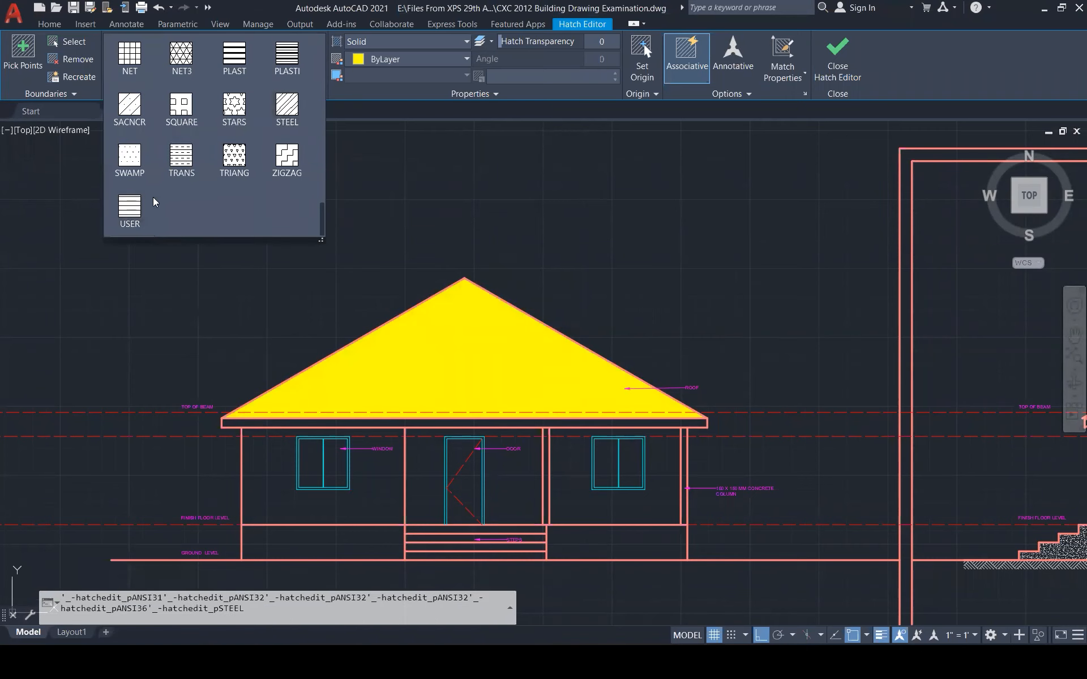
{"action": "left_click", "coordinate": [143, 207]}
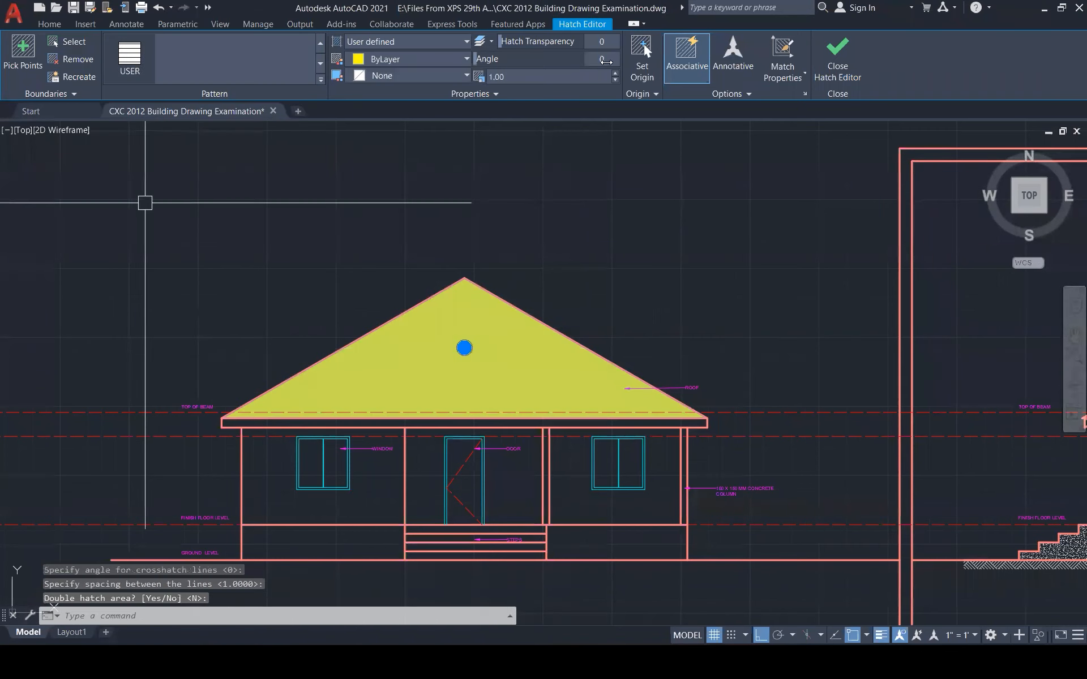
{"action": "left_click", "coordinate": [606, 62]}
{"action": "type", "text": "90"}
{"action": "key", "text": "Return"}
{"action": "left_click", "coordinate": [518, 77]}
{"action": "type", "text": "10"}
{"action": "key", "text": "BackSpace"}
{"action": "type", "text": "00"}
{"action": "key", "text": "Return"}
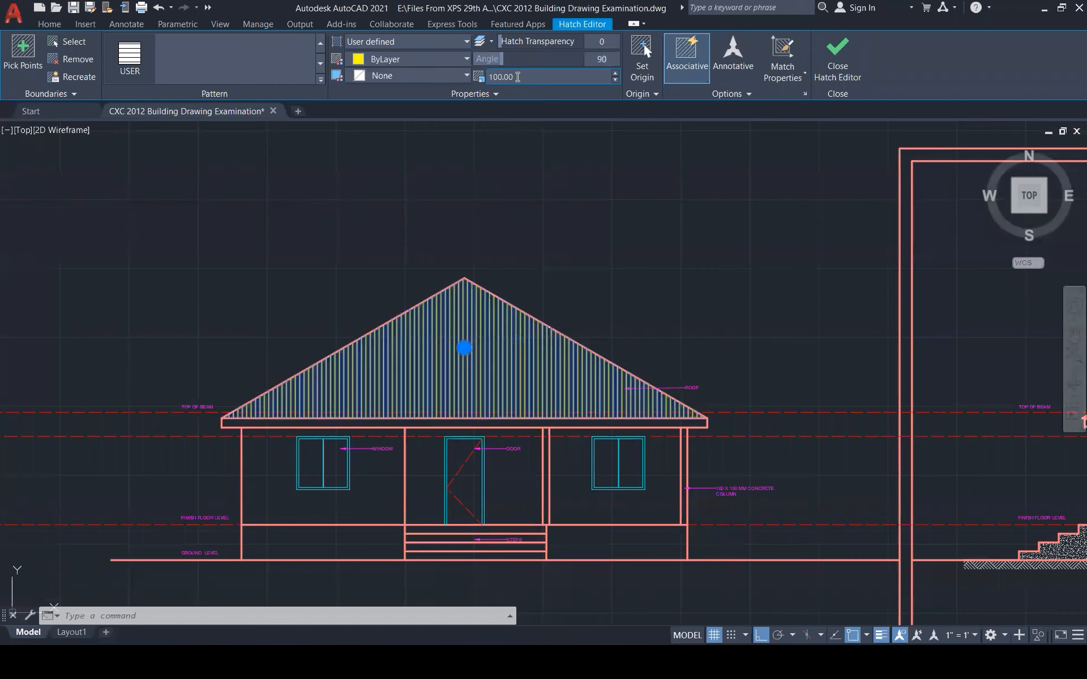
{"action": "left_click", "coordinate": [837, 56]}
Put the roof hatch on the HATCH layer
{"action": "left_click", "coordinate": [535, 345]}
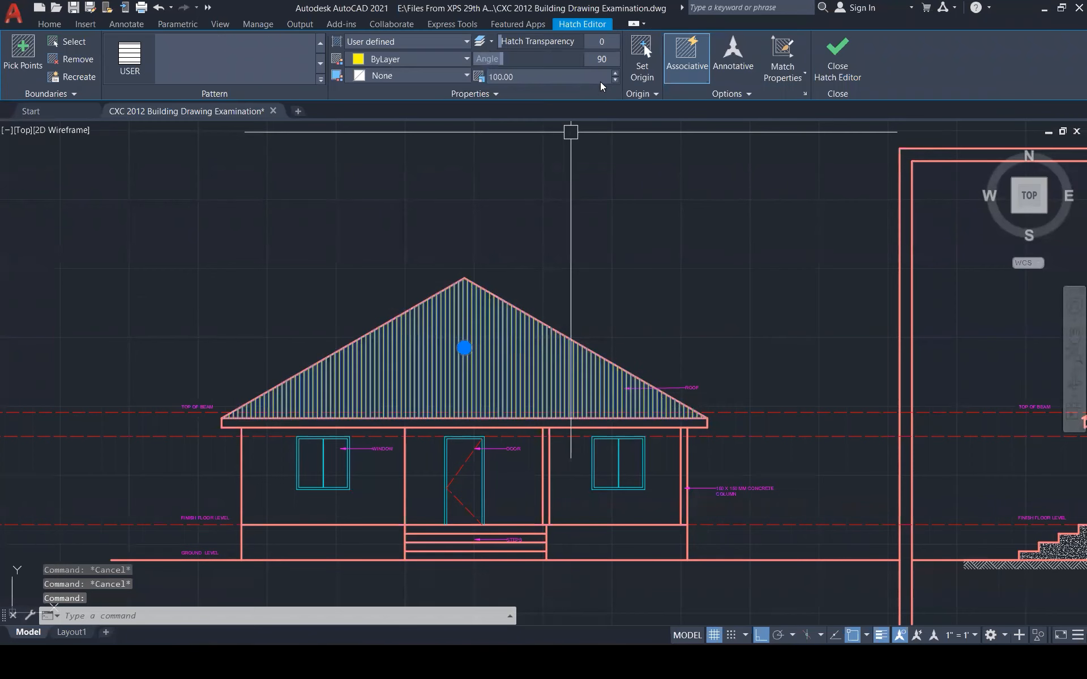
{"action": "left_click", "coordinate": [494, 93]}
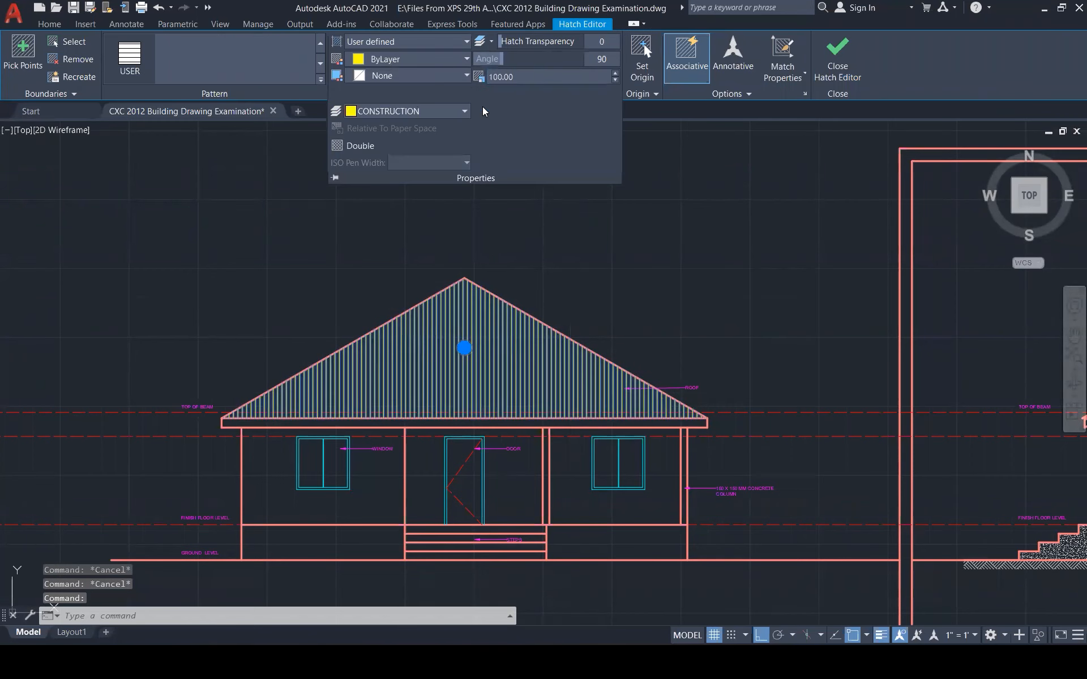
{"action": "left_click", "coordinate": [463, 111]}
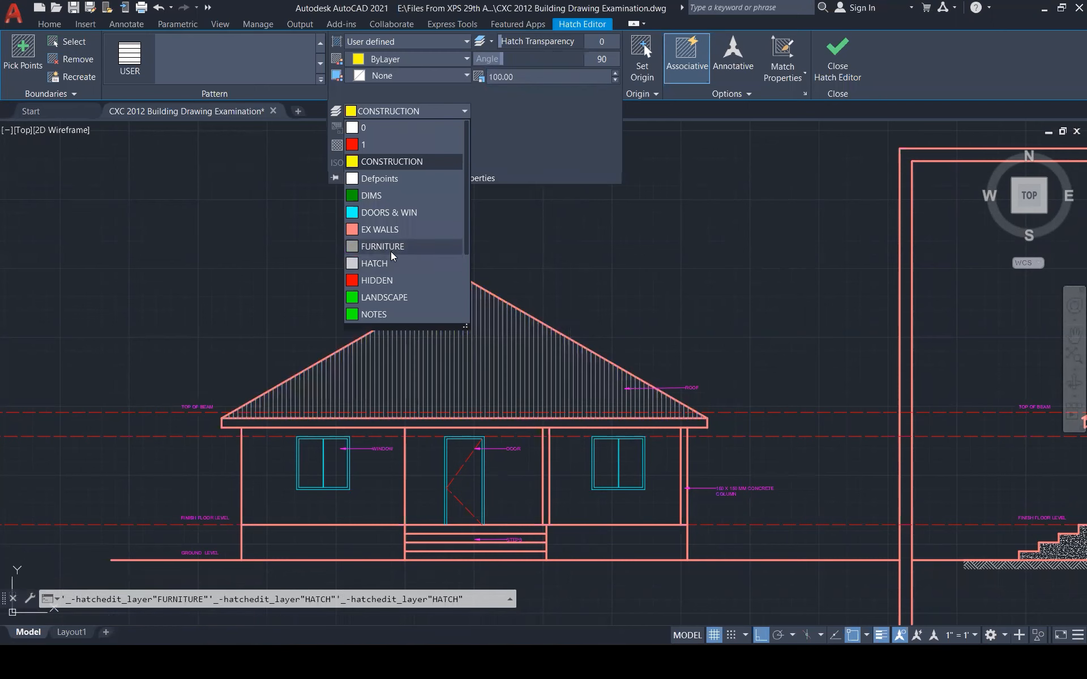
{"action": "left_click", "coordinate": [391, 262]}
{"action": "key", "text": "Escape"}
{"action": "key", "text": "Escape"}
Window-select the section A-A title and its scale text
{"action": "scroll", "coordinate": [601, 292], "scroll_direction": "down", "scroll_amount": 1}
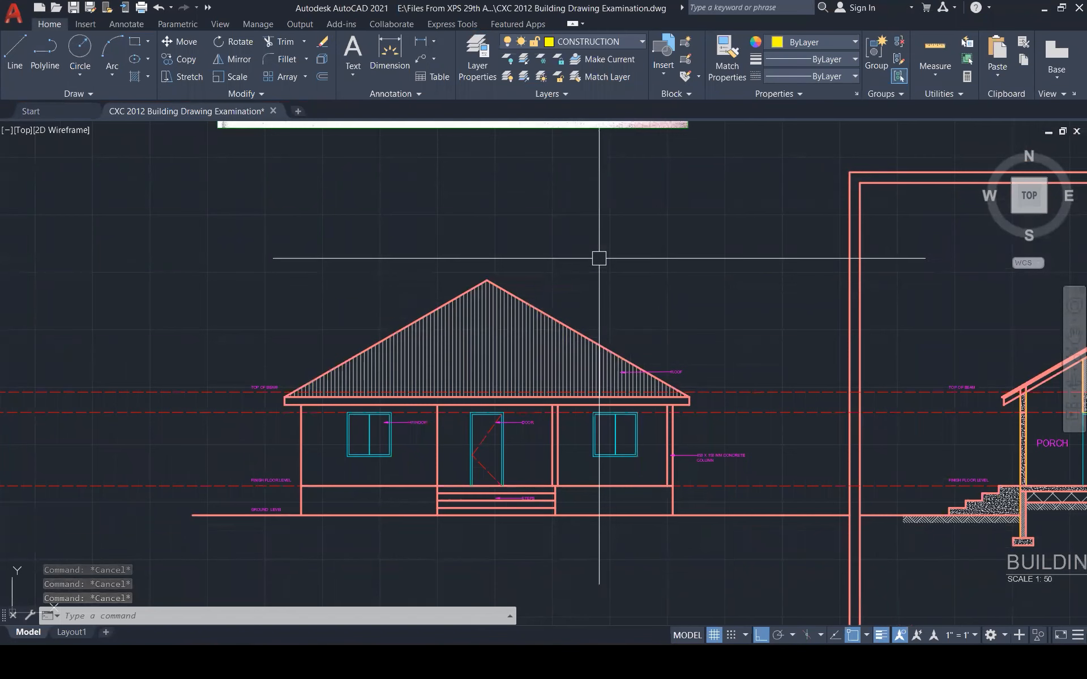
{"action": "scroll", "coordinate": [599, 258], "scroll_direction": "down", "scroll_amount": 2}
{"action": "left_click", "coordinate": [917, 470]}
{"action": "key", "text": "Escape"}
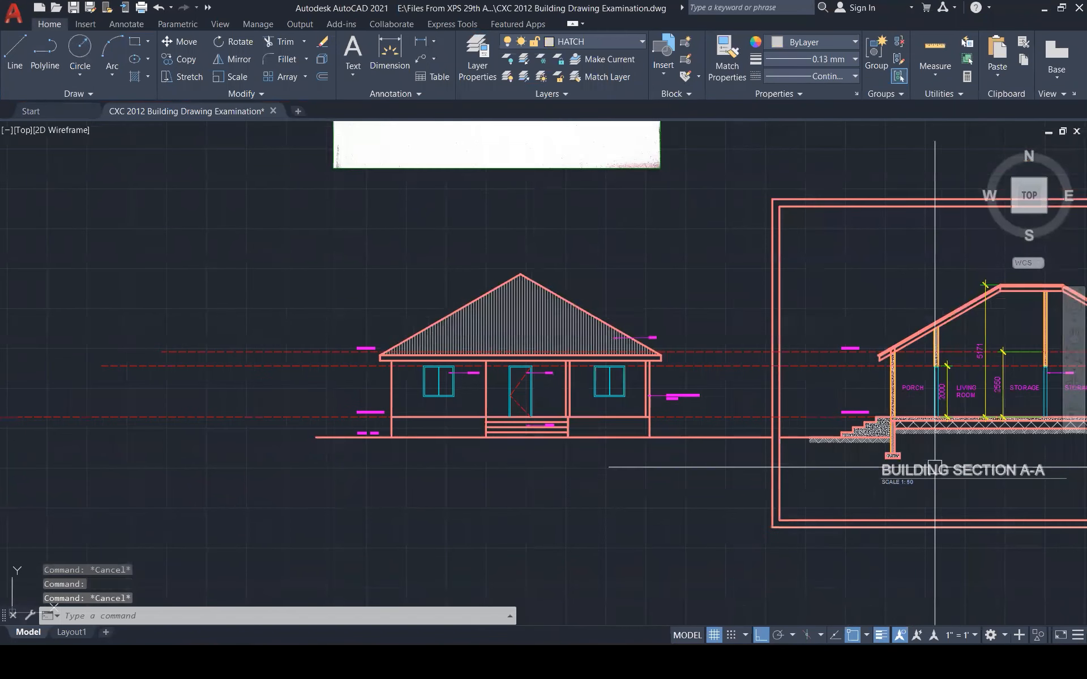
{"action": "left_click", "coordinate": [949, 454]}
{"action": "key", "text": "Escape"}
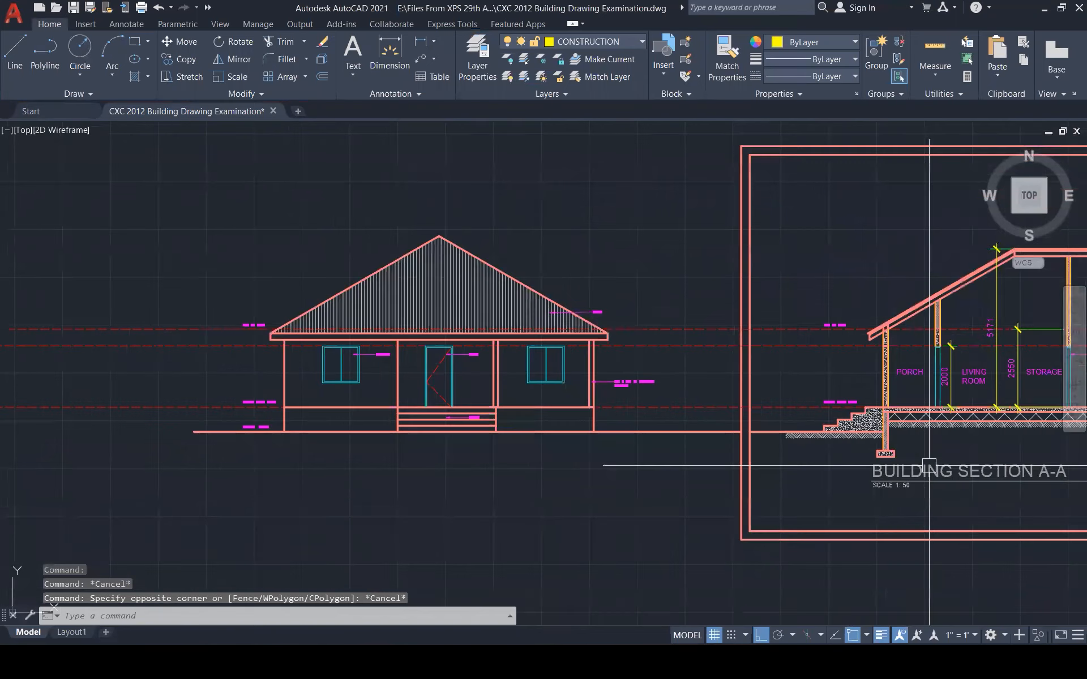
{"action": "scroll", "coordinate": [926, 463], "scroll_direction": "up", "scroll_amount": 3}
{"action": "left_click", "coordinate": [926, 461]}
{"action": "left_click", "coordinate": [925, 457]}
Copy the section title, scale and underline below the front elevation
{"action": "left_click", "coordinate": [802, 473]}
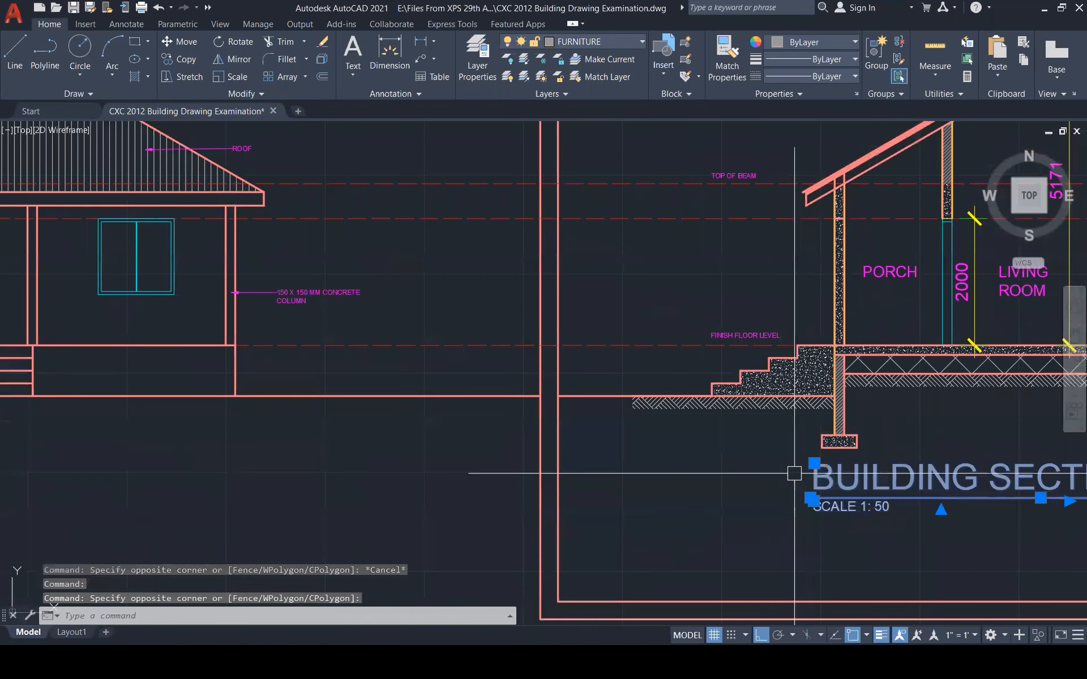
{"action": "type", "text": "co"}
{"action": "key", "text": "Return"}
{"action": "left_click", "coordinate": [810, 475]}
{"action": "scroll", "coordinate": [859, 463], "scroll_direction": "down", "scroll_amount": 2}
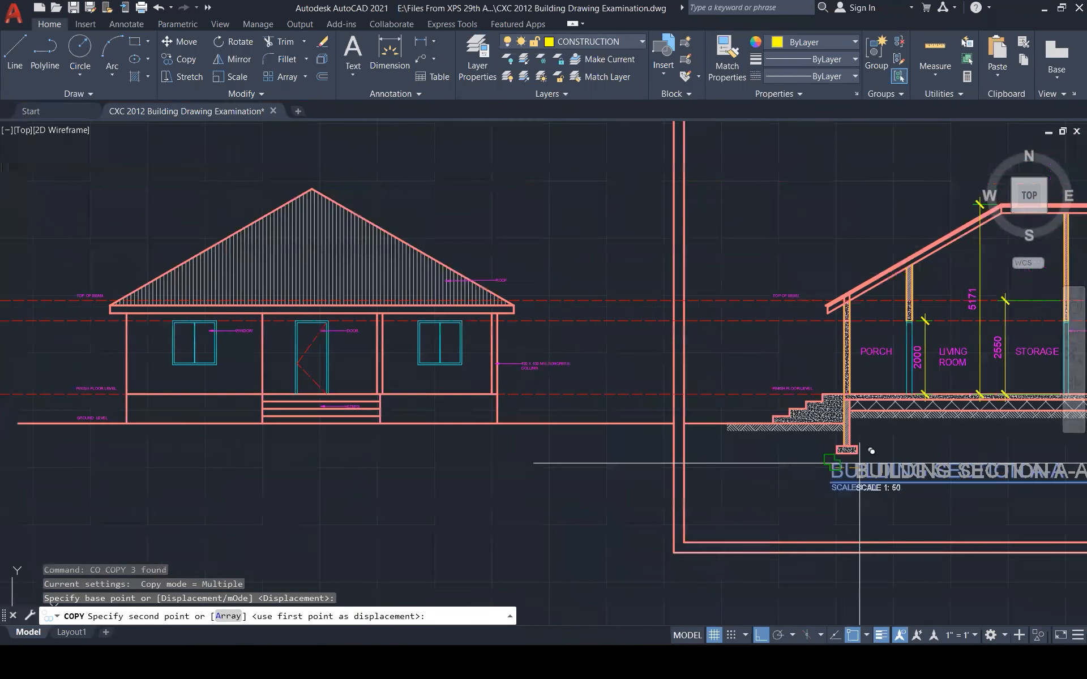
{"action": "scroll", "coordinate": [860, 463], "scroll_direction": "down", "scroll_amount": 4}
{"action": "scroll", "coordinate": [534, 463], "scroll_direction": "up", "scroll_amount": 7}
{"action": "left_click", "coordinate": [461, 428]}
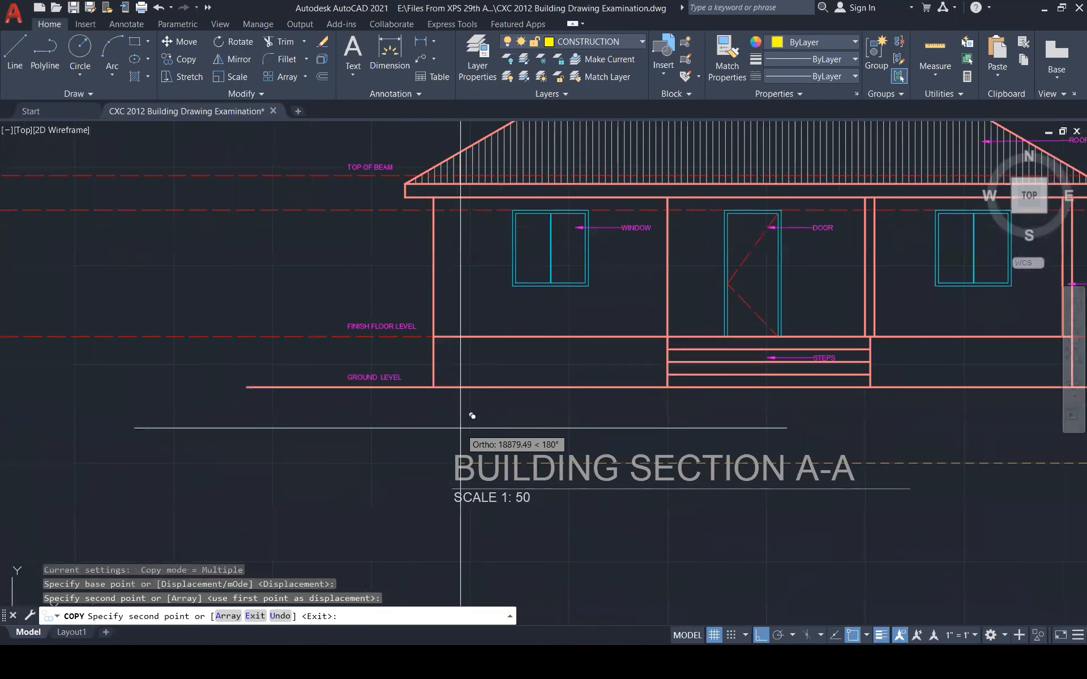
{"action": "key", "text": "Escape"}
Edit the copied title to read BUILDING ELEVATION
{"action": "double_click", "coordinate": [618, 463]}
{"action": "key", "text": "ctrl+shift+Left"}
{"action": "key", "text": "ctrl+shift+Left"}
{"action": "type", "text": "ELEVATION"}
{"action": "left_click", "coordinate": [851, 501]}
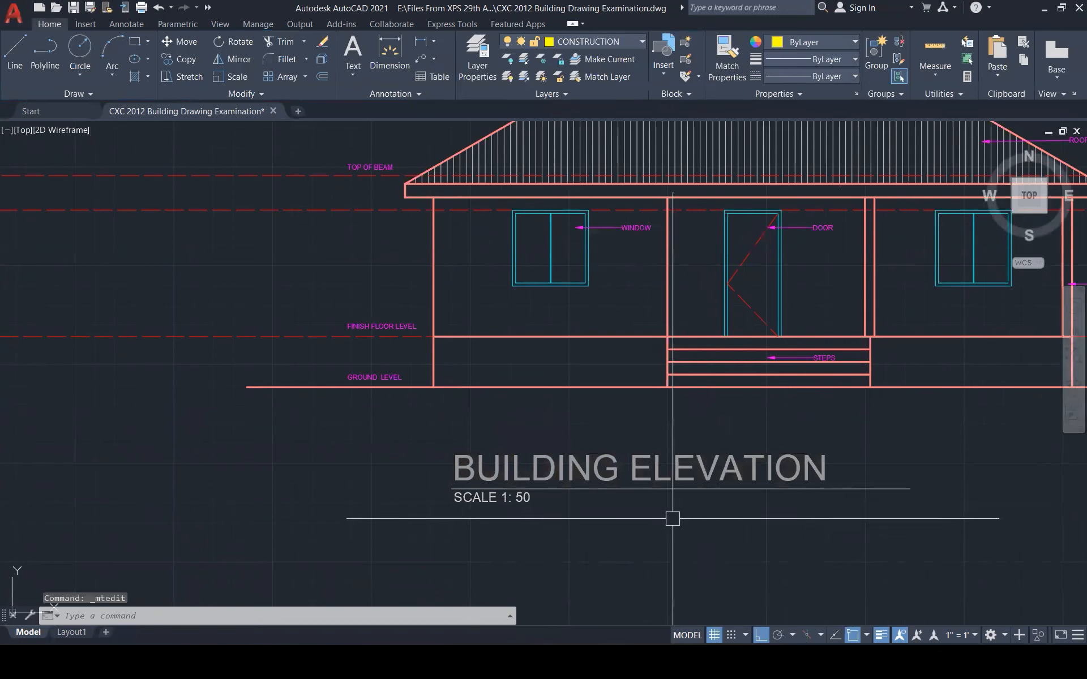
{"action": "scroll", "coordinate": [672, 519], "scroll_direction": "down", "scroll_amount": 2}
{"action": "scroll", "coordinate": [502, 498], "scroll_direction": "down", "scroll_amount": 2}
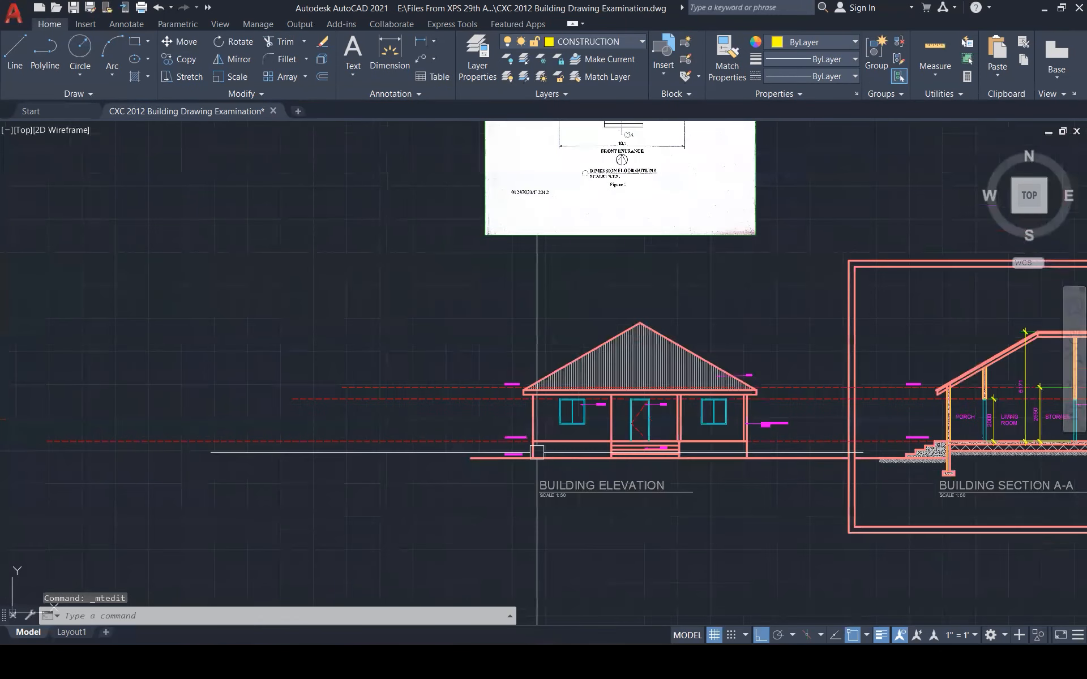
Delete the scanned exam-sheet reference image beside the drawings
{"action": "scroll", "coordinate": [537, 452], "scroll_direction": "down", "scroll_amount": 3}
{"action": "scroll", "coordinate": [519, 381], "scroll_direction": "down", "scroll_amount": 2}
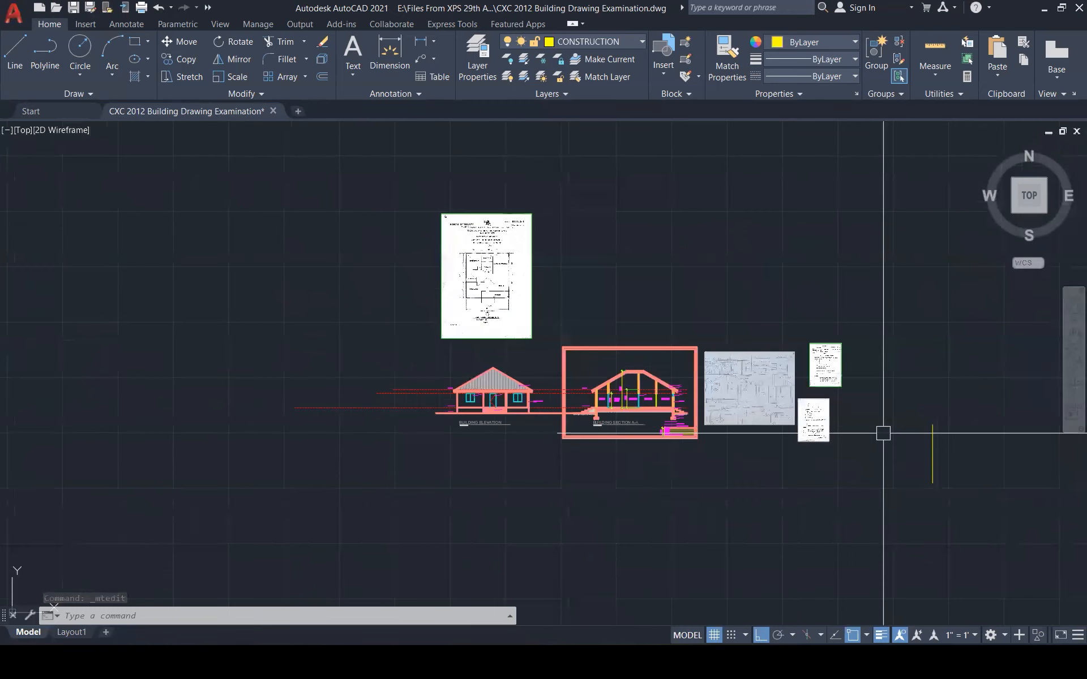
{"action": "scroll", "coordinate": [860, 425], "scroll_direction": "up", "scroll_amount": 5}
{"action": "scroll", "coordinate": [773, 411], "scroll_direction": "up", "scroll_amount": 6}
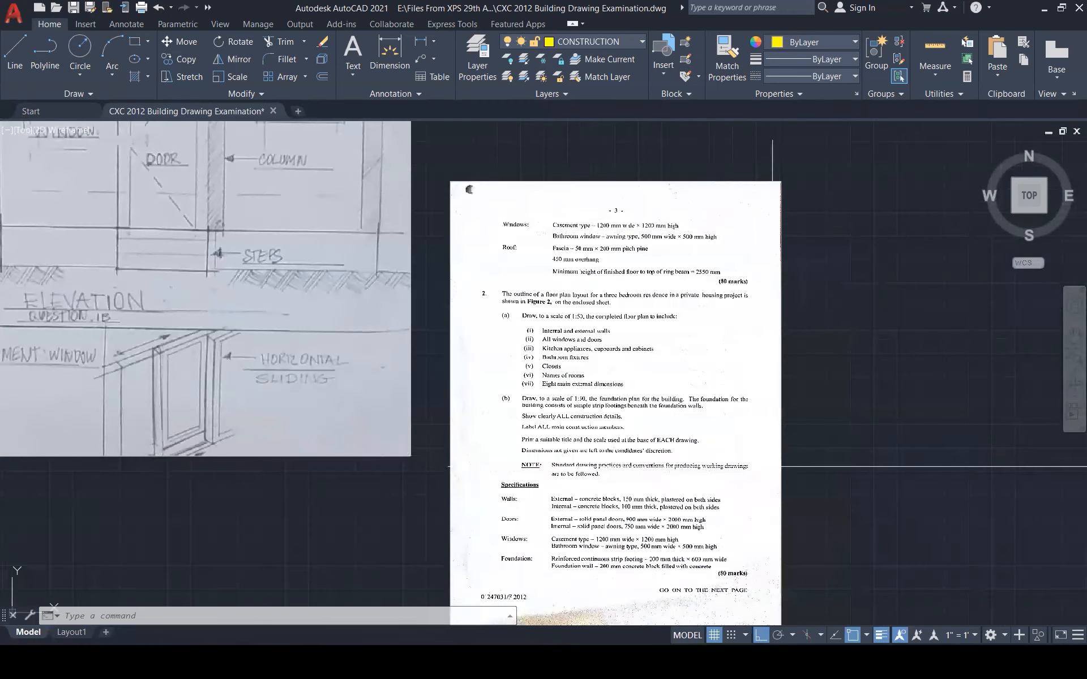
{"action": "left_click", "coordinate": [780, 474]}
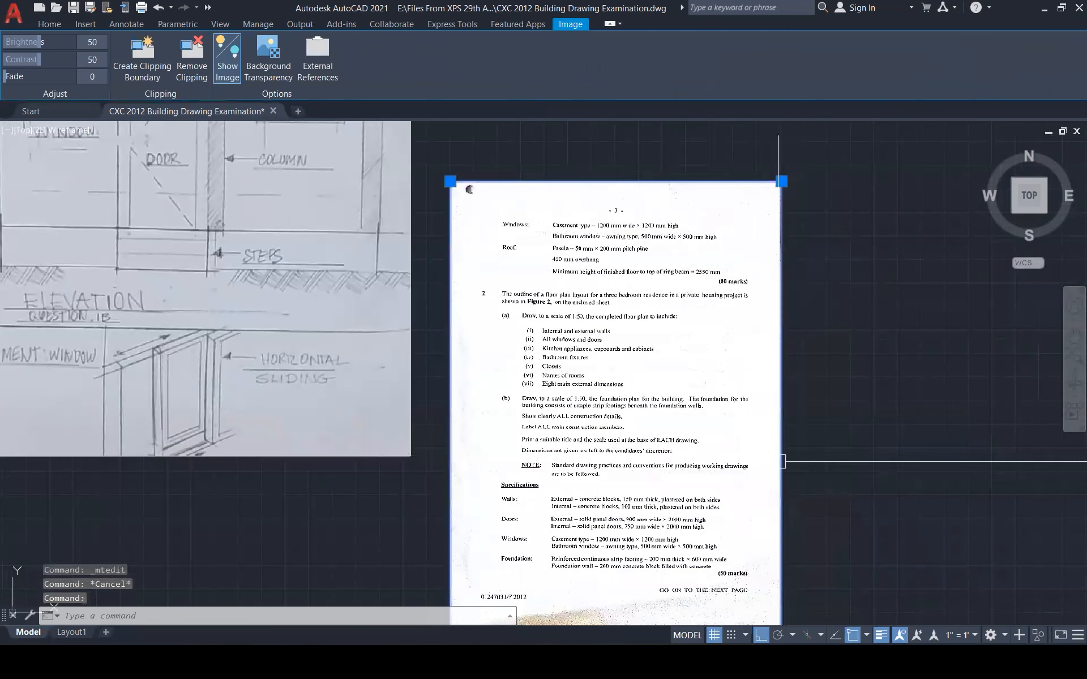
{"action": "key", "text": "Delete"}
{"action": "scroll", "coordinate": [778, 481], "scroll_direction": "down", "scroll_amount": 1}
{"action": "scroll", "coordinate": [771, 517], "scroll_direction": "down", "scroll_amount": 4}
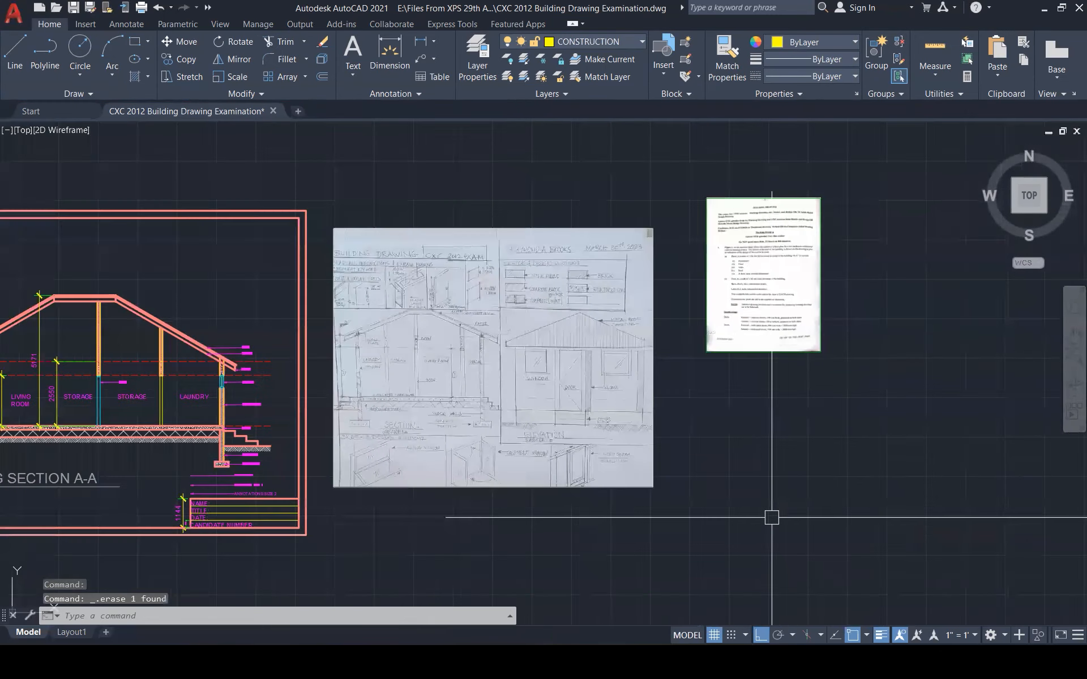
{"action": "scroll", "coordinate": [732, 258], "scroll_direction": "up", "scroll_amount": 5}
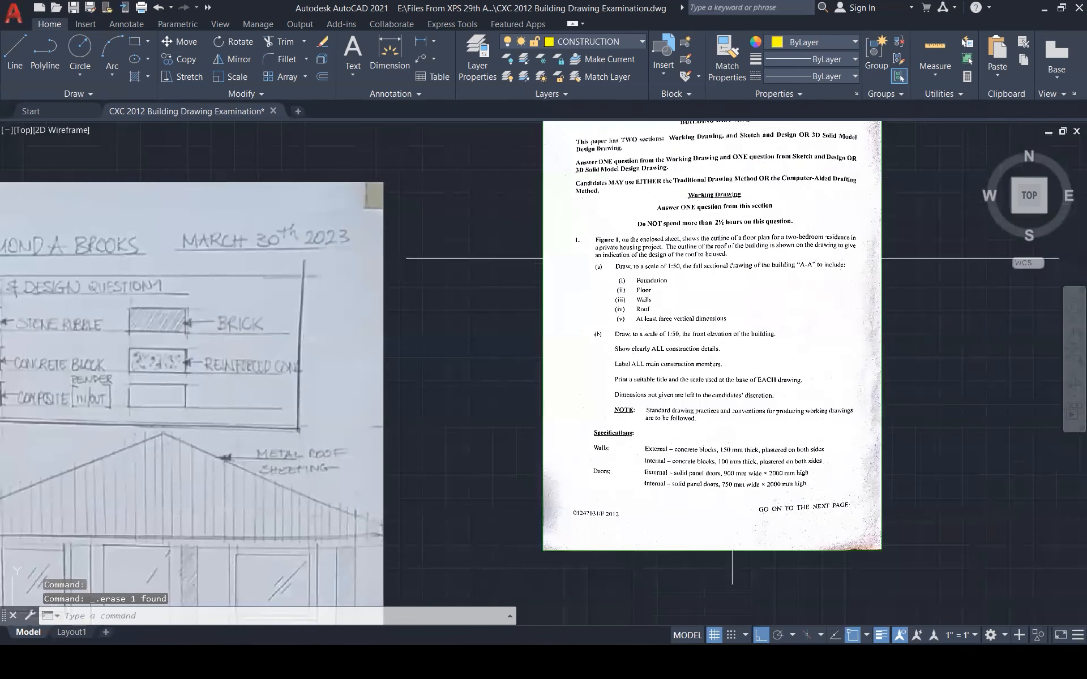
{"action": "scroll", "coordinate": [732, 258], "scroll_direction": "up", "scroll_amount": 3}
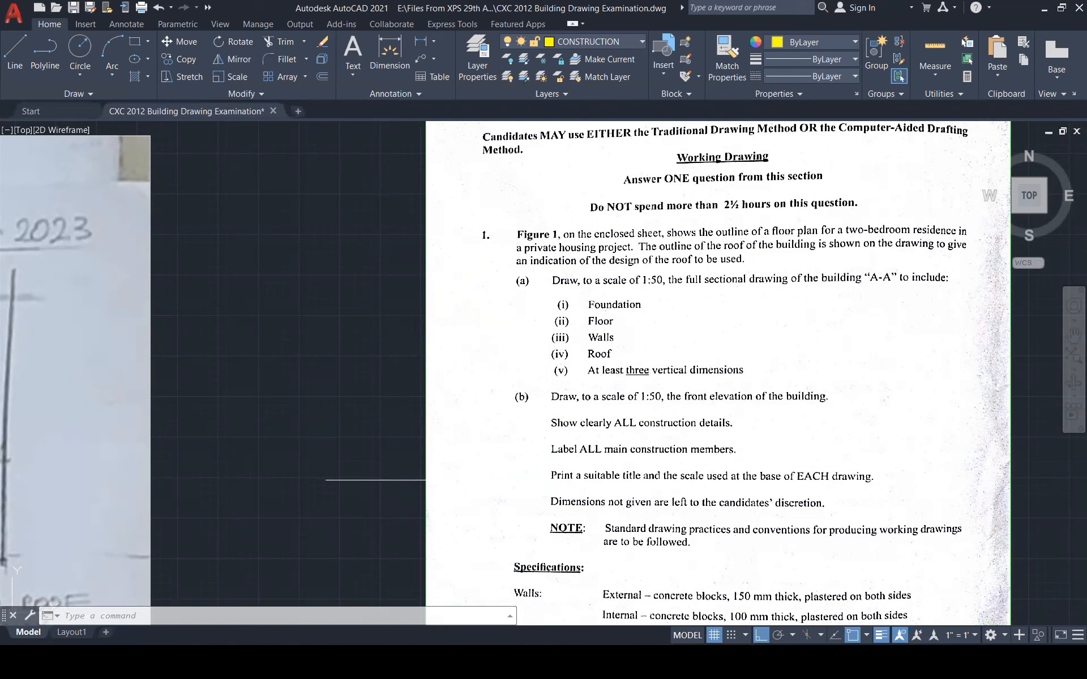
{"action": "scroll", "coordinate": [652, 481], "scroll_direction": "down", "scroll_amount": 10}
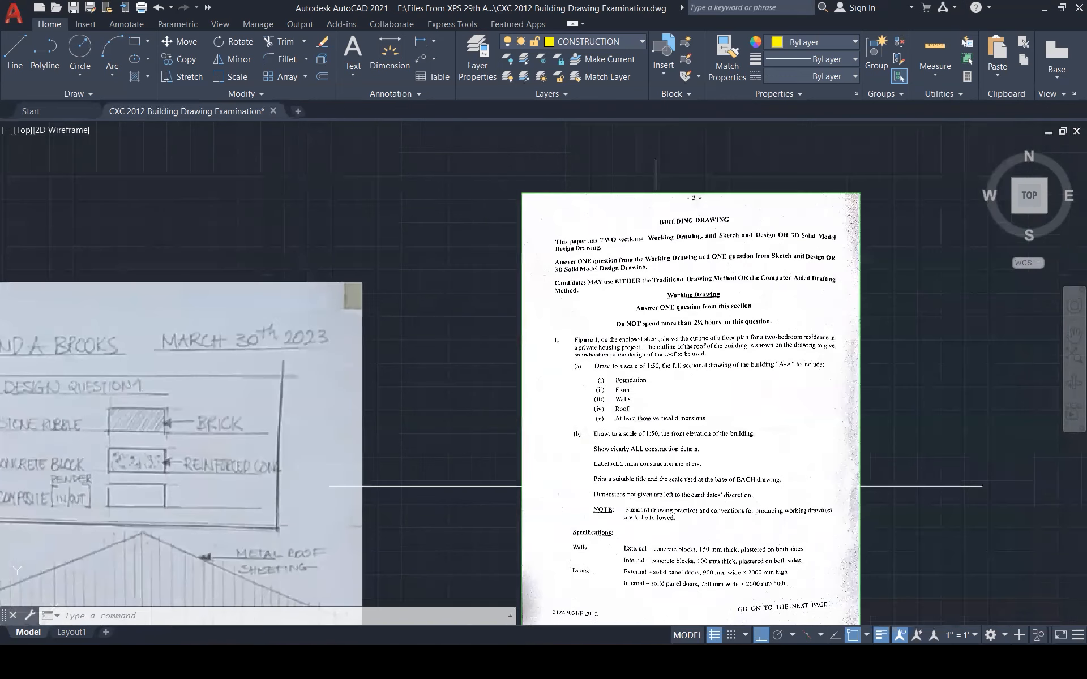
Copy the ROOF leader to the fascia's right end and relabel it FASCIA BOARD
{"action": "scroll", "coordinate": [291, 446], "scroll_direction": "up", "scroll_amount": 5}
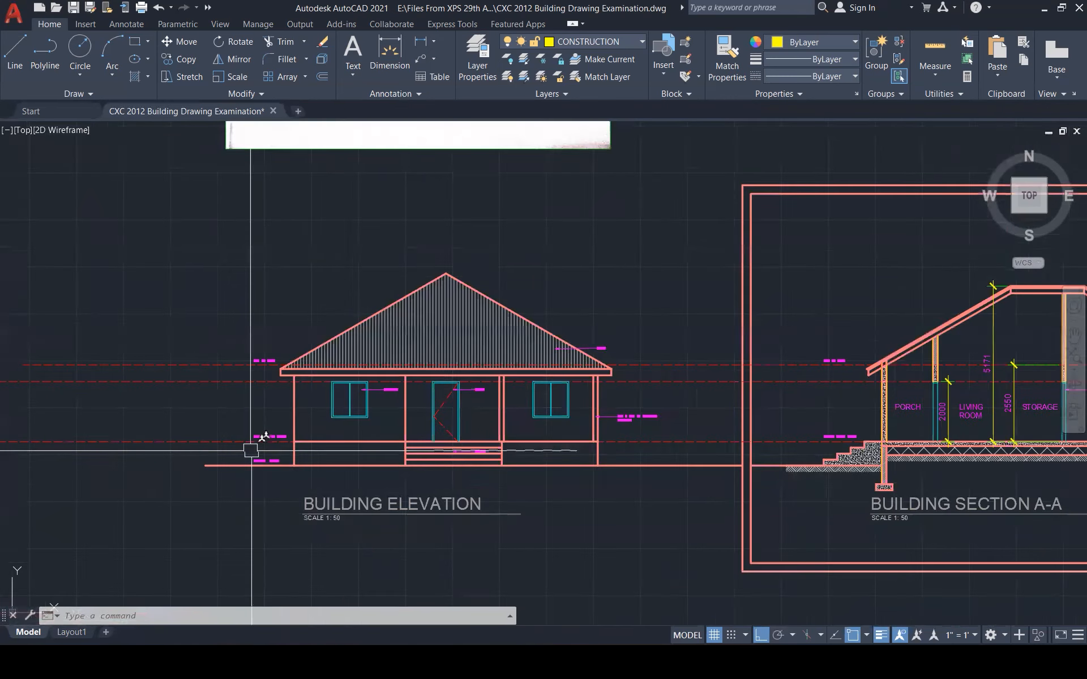
{"action": "scroll", "coordinate": [465, 382], "scroll_direction": "up", "scroll_amount": 3}
{"action": "scroll", "coordinate": [883, 383], "scroll_direction": "up", "scroll_amount": 3}
{"action": "left_click", "coordinate": [645, 355]}
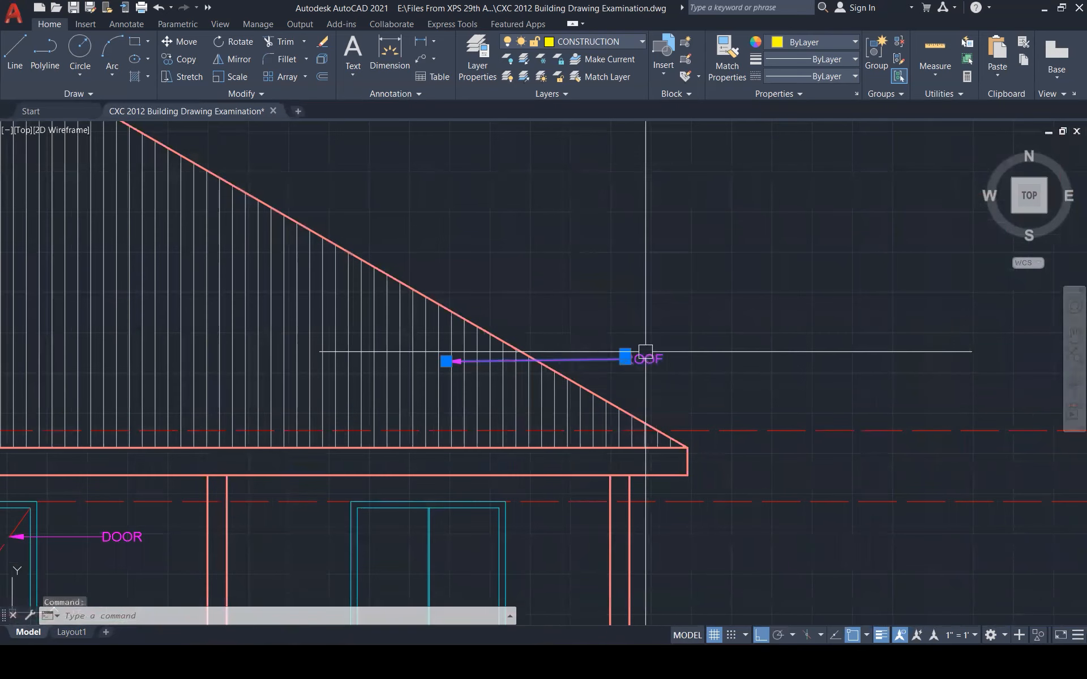
{"action": "type", "text": "co"}
{"action": "key", "text": "Return"}
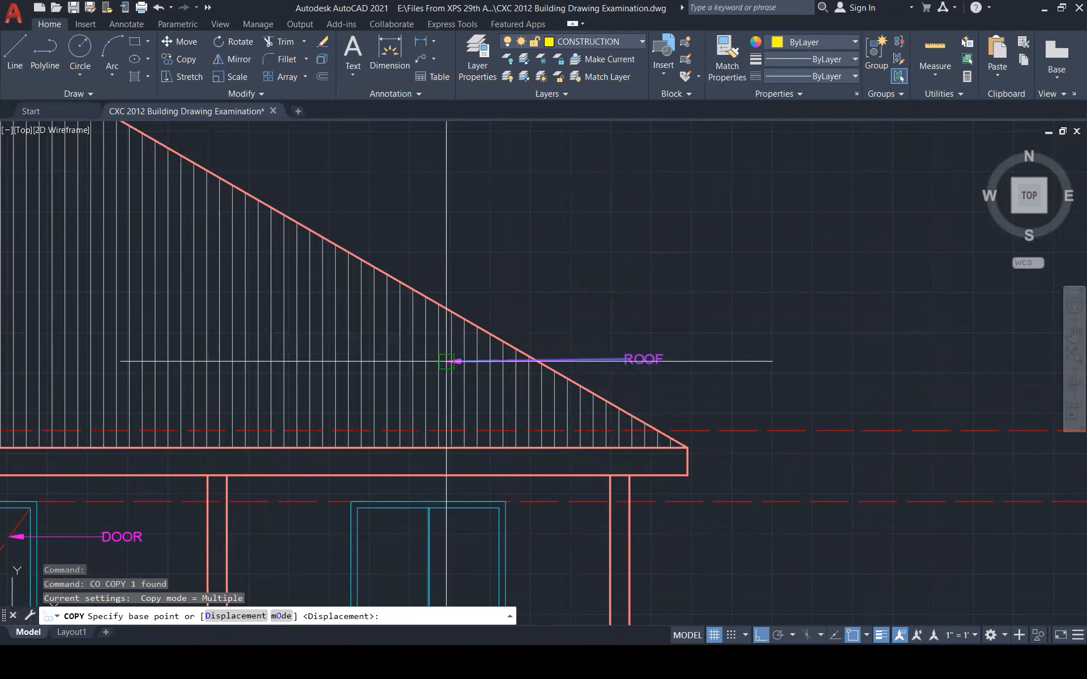
{"action": "left_click", "coordinate": [447, 361]}
{"action": "left_click", "coordinate": [695, 456]}
{"action": "key", "text": "Escape"}
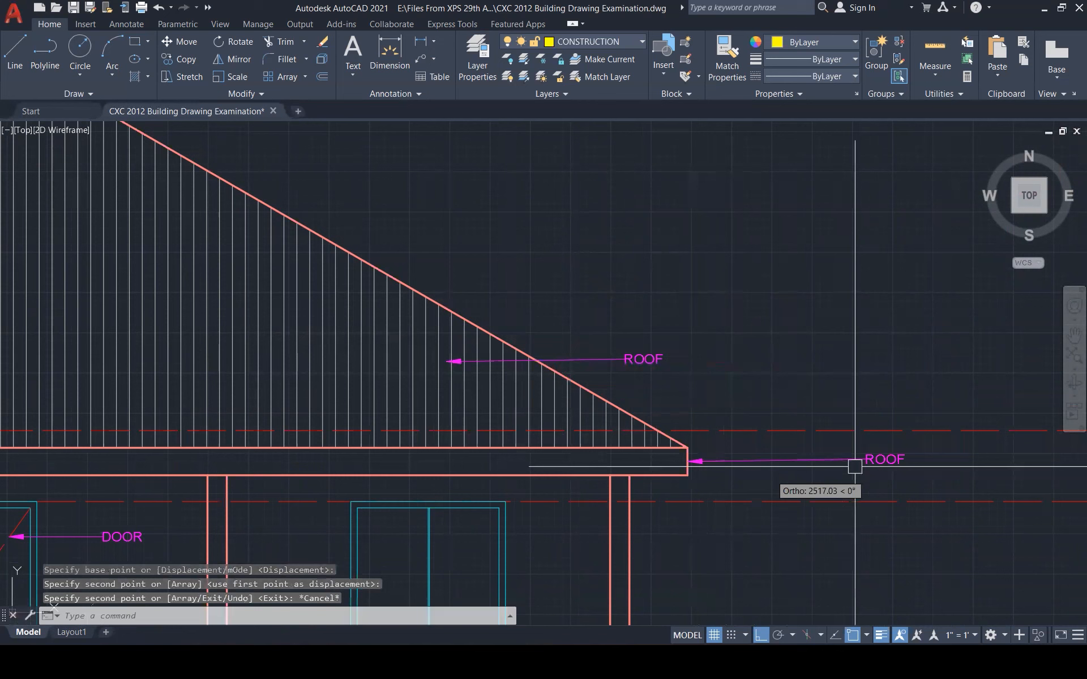
{"action": "left_click", "coordinate": [849, 461]}
{"action": "double_click", "coordinate": [880, 459]}
{"action": "type", "text": "FASCIA BOARD"}
{"action": "left_click", "coordinate": [928, 399]}
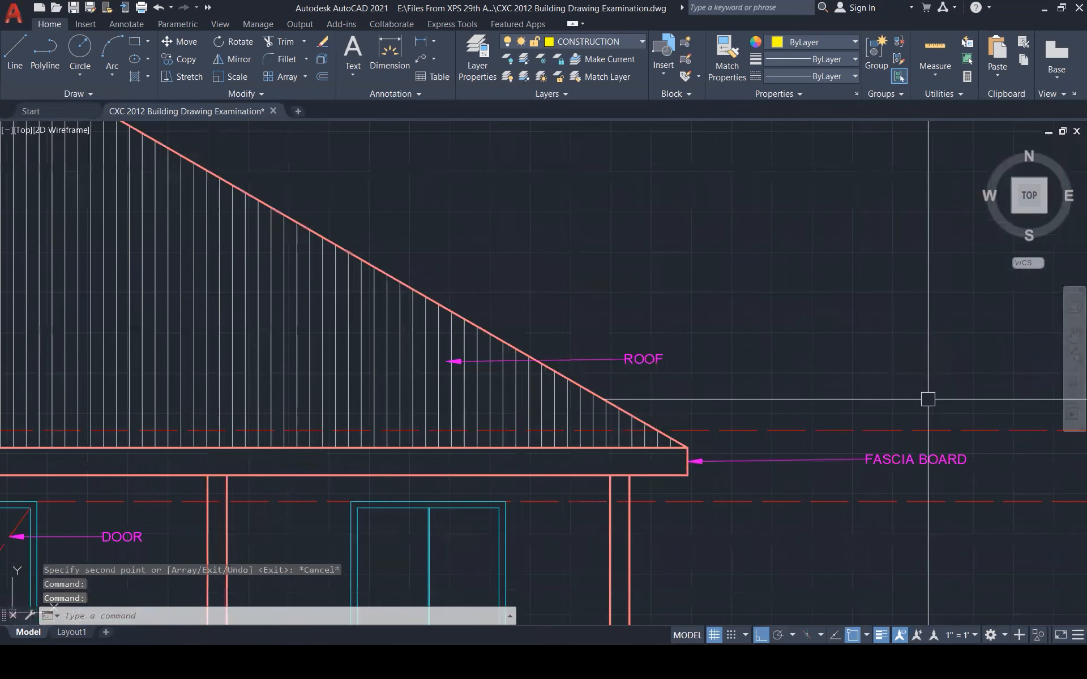
Change the upper roof label from ROOF to METAL ROOF SHEETING
{"action": "scroll", "coordinate": [927, 399], "scroll_direction": "down", "scroll_amount": 5}
{"action": "scroll", "coordinate": [848, 309], "scroll_direction": "up", "scroll_amount": 6}
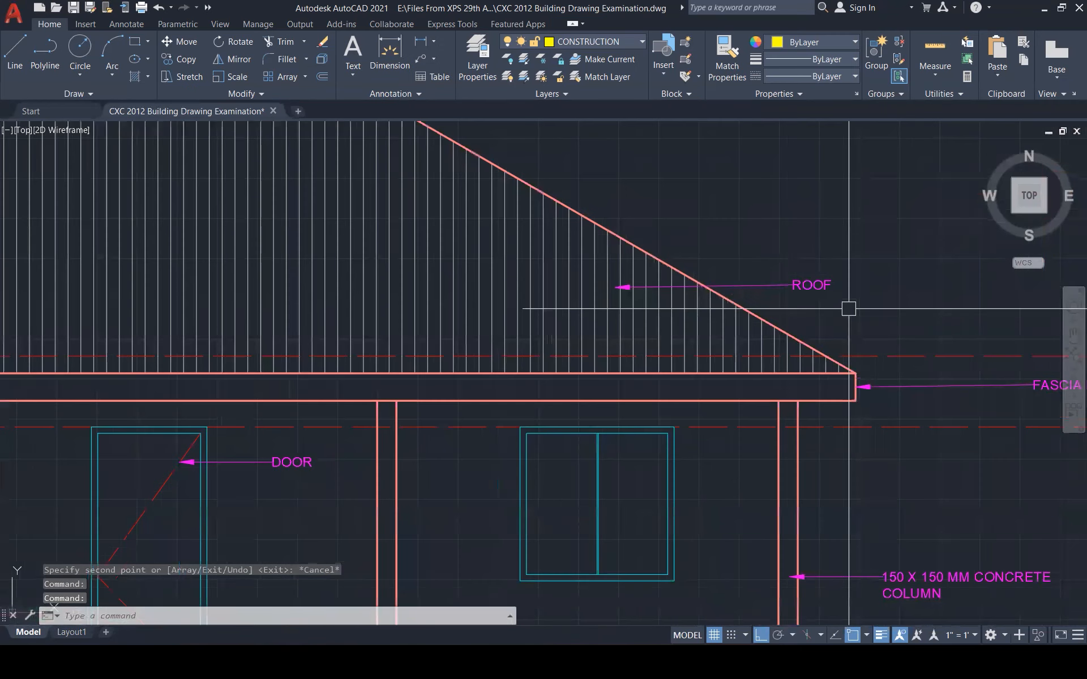
{"action": "double_click", "coordinate": [806, 286]}
{"action": "type", "text": "METAL ROO"}
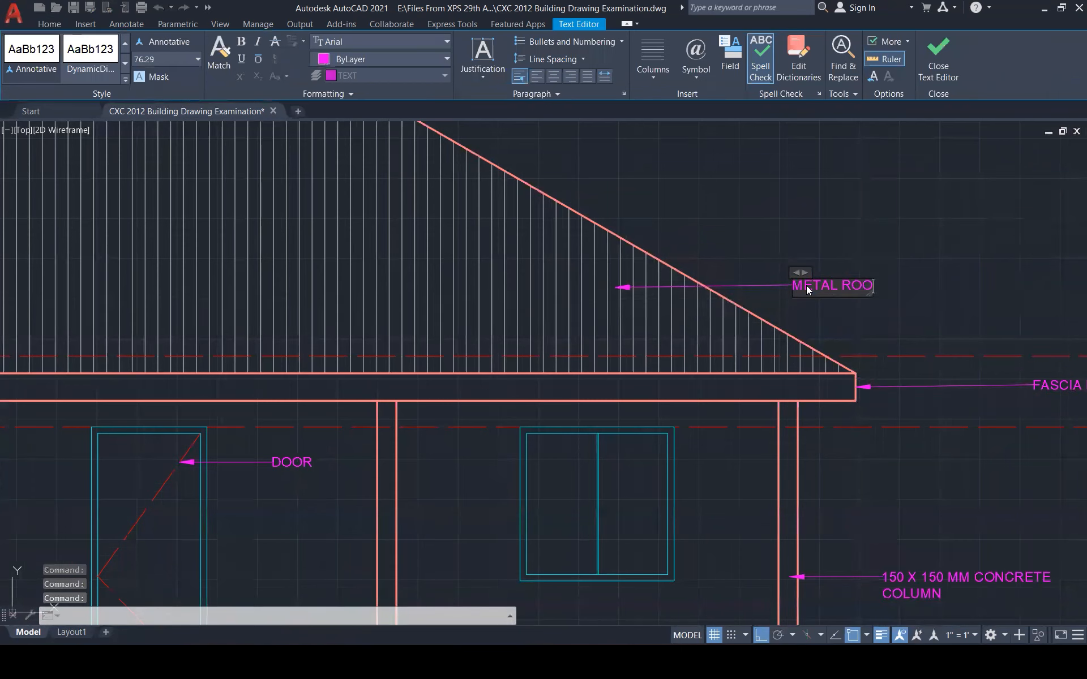
{"action": "type", "text": "F SHEETING"}
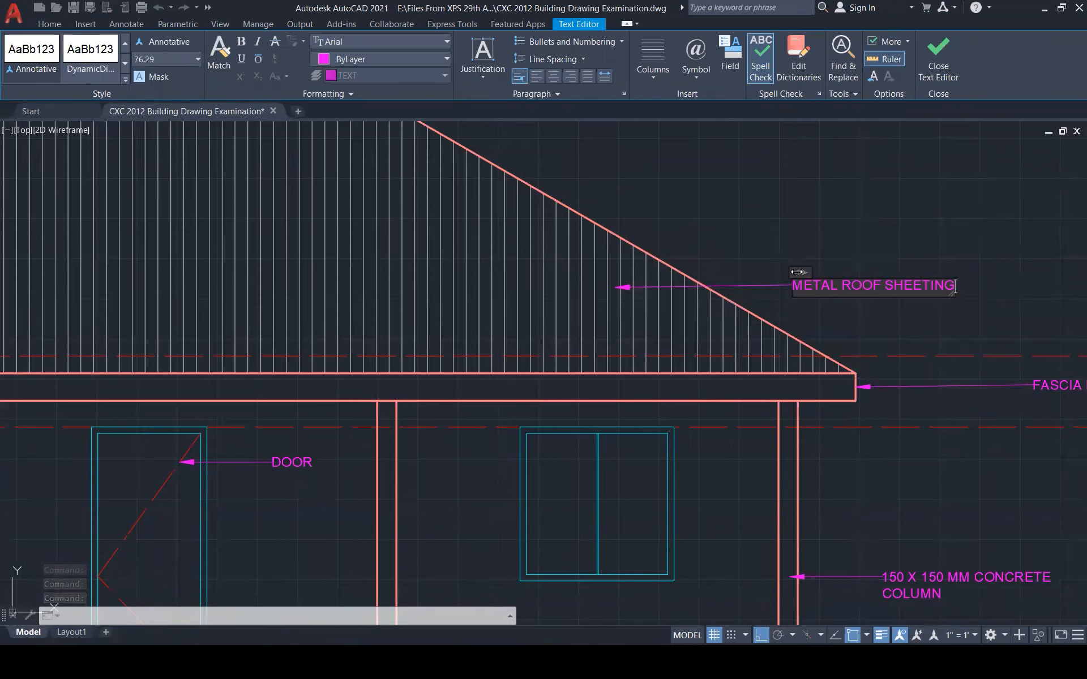
{"action": "left_click", "coordinate": [798, 232]}
{"action": "scroll", "coordinate": [728, 301], "scroll_direction": "down", "scroll_amount": 3}
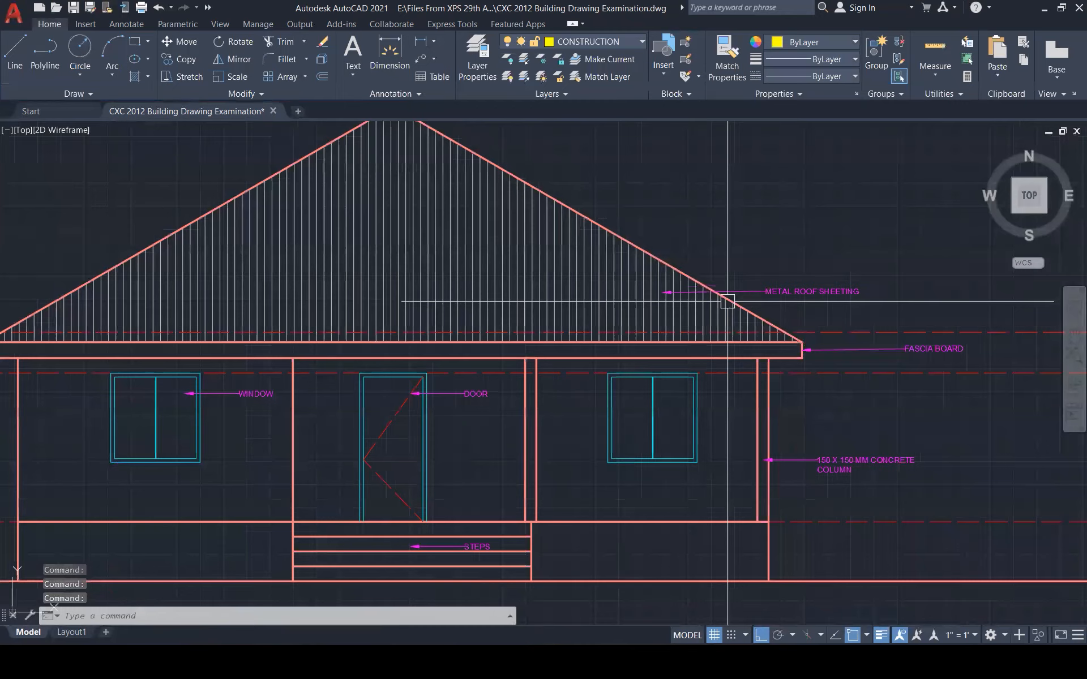
{"action": "scroll", "coordinate": [727, 302], "scroll_direction": "down", "scroll_amount": 5}
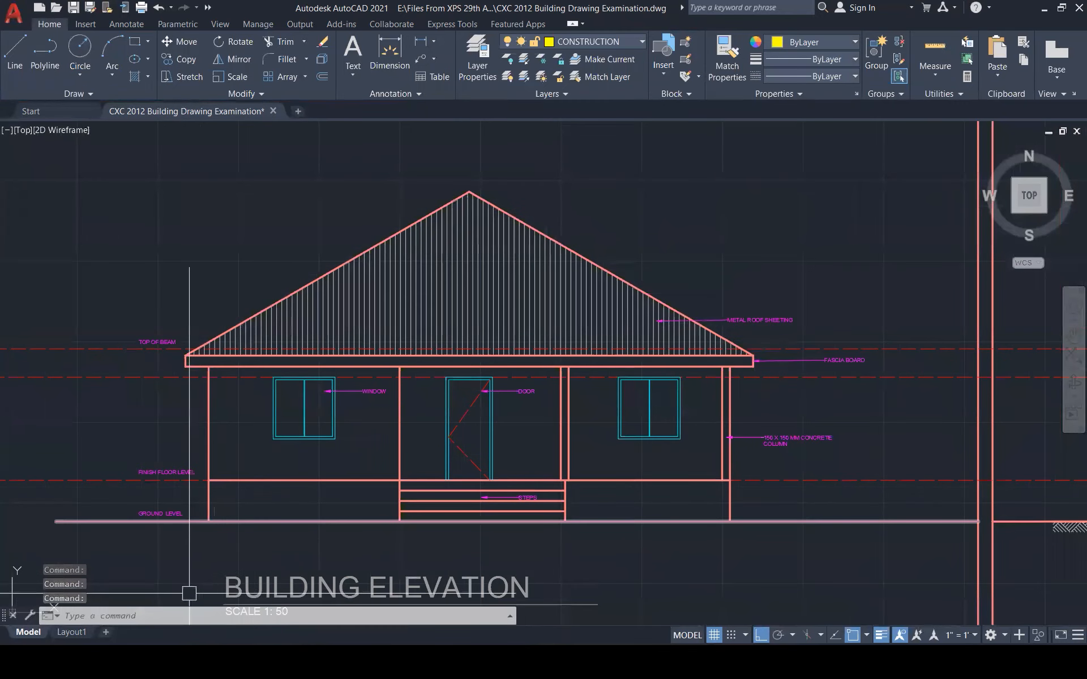
Offset the elevation's ground line 200 below it
{"action": "scroll", "coordinate": [363, 408], "scroll_direction": "down", "scroll_amount": 1}
{"action": "type", "text": "o"}
{"action": "key", "text": "Return"}
{"action": "type", "text": "200"}
{"action": "key", "text": "Return"}
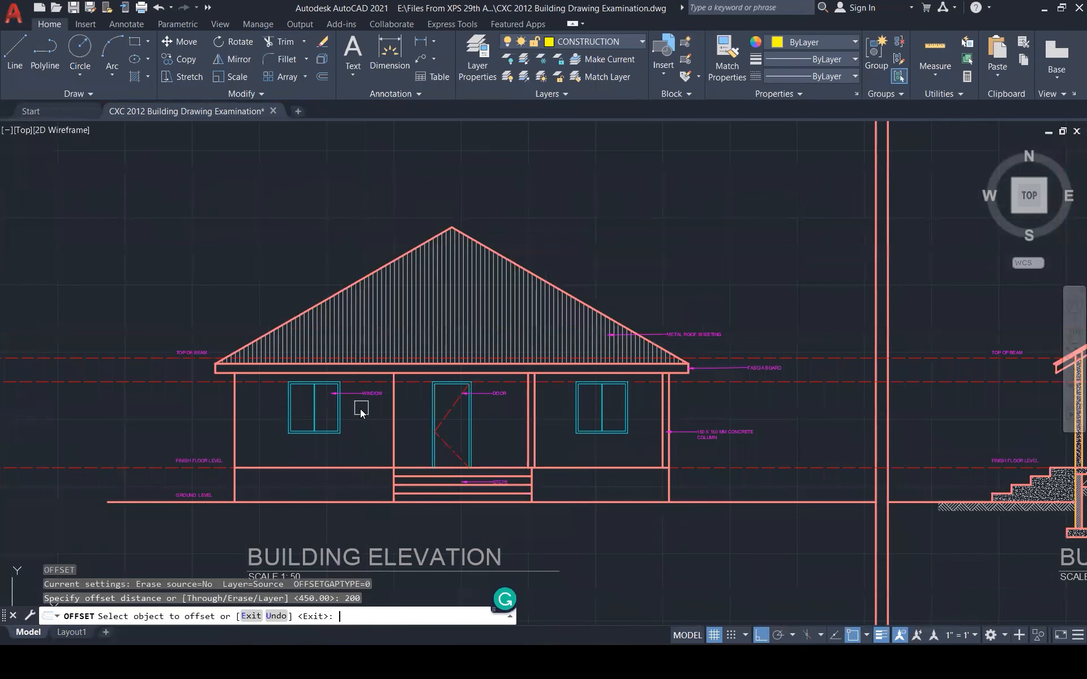
{"action": "left_click", "coordinate": [158, 503]}
{"action": "left_click", "coordinate": [127, 536]}
{"action": "key", "text": "Escape"}
{"action": "key", "text": "Escape"}
{"action": "type", "text": "l"}
{"action": "key", "text": "Return"}
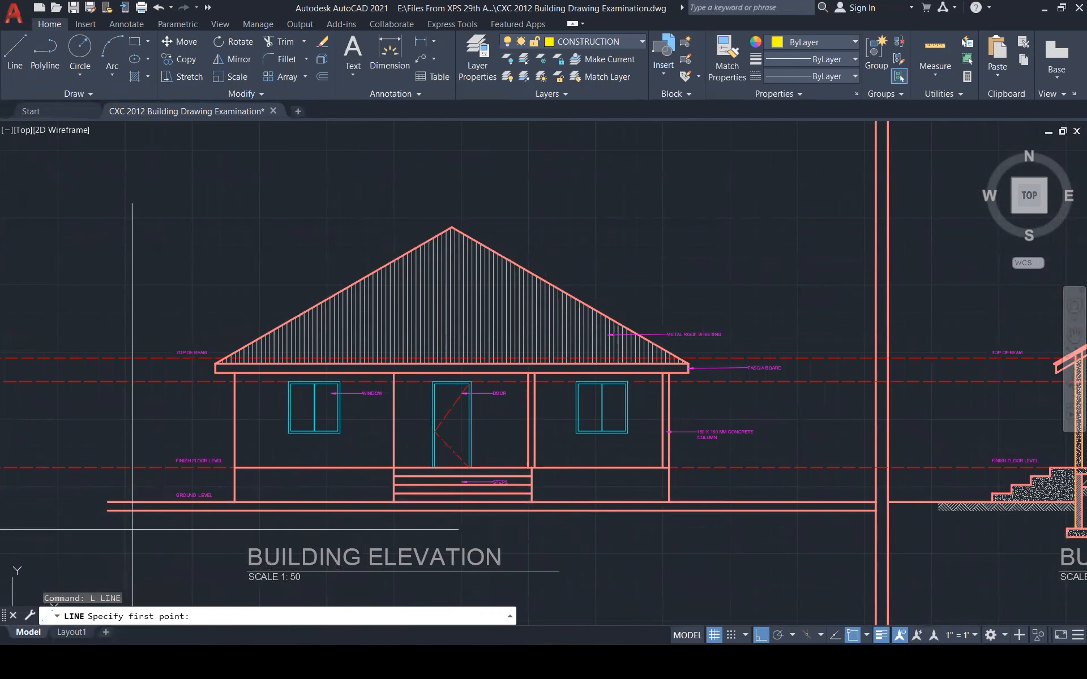
{"action": "left_click", "coordinate": [153, 539]}
{"action": "key", "text": "Escape"}
{"action": "key", "text": "Escape"}
{"action": "key", "text": "Escape"}
Hatch the strip between the two ground lines, matching the section's ground hatch pattern
{"action": "type", "text": "h"}
{"action": "key", "text": "Return"}
{"action": "left_click", "coordinate": [177, 505]}
{"action": "key", "text": "Escape"}
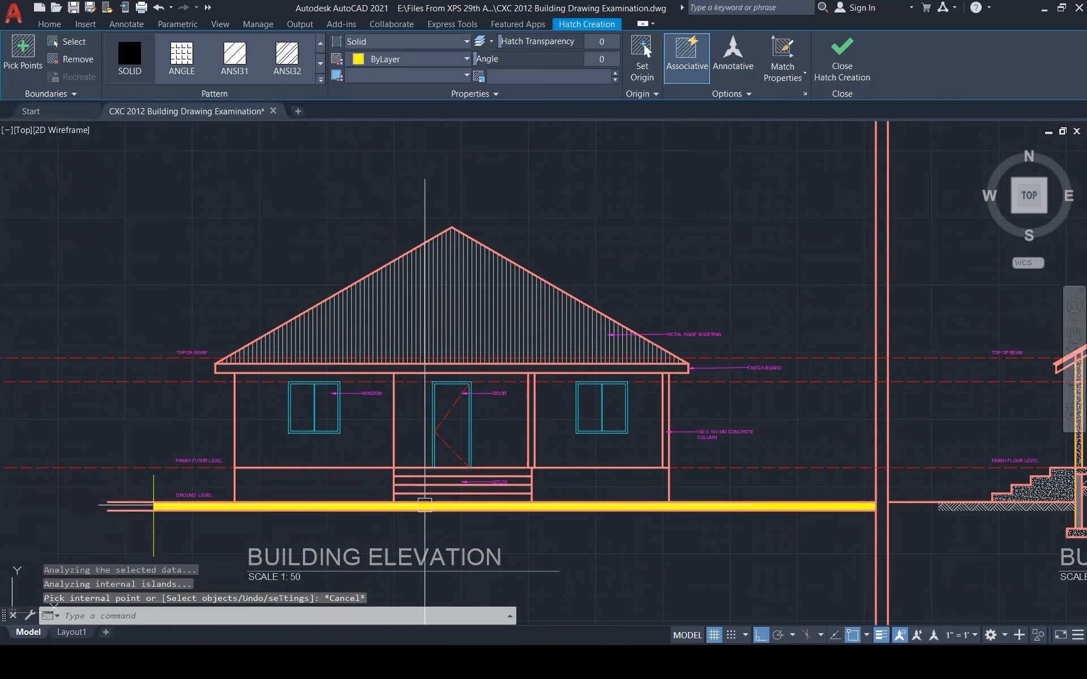
{"action": "type", "text": "ma"}
{"action": "key", "text": "Return"}
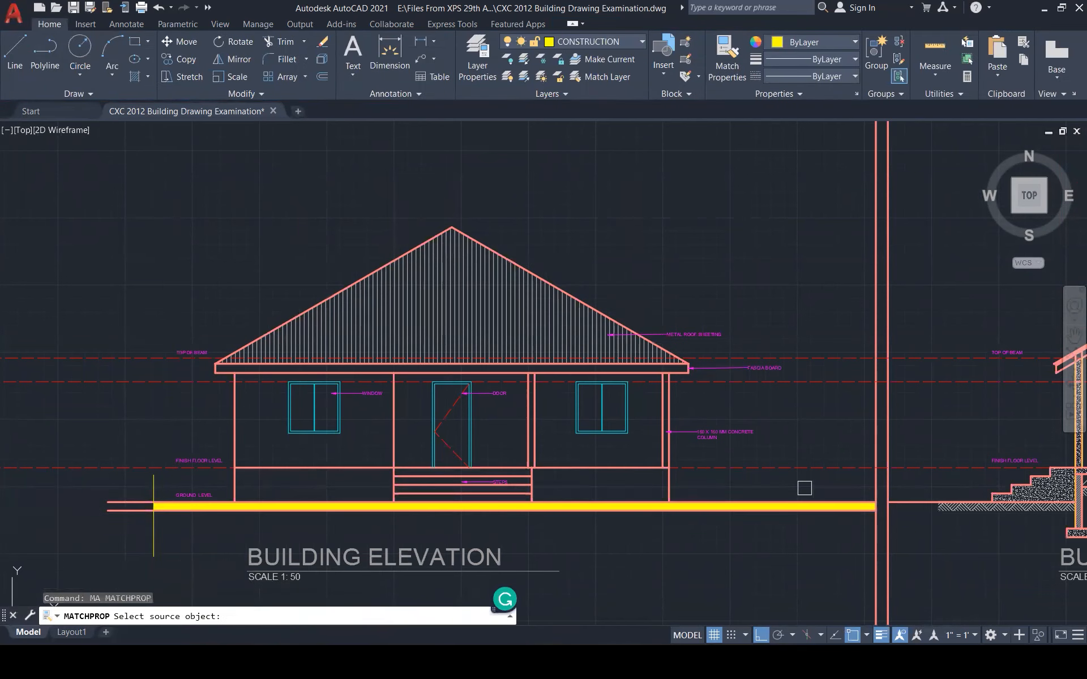
{"action": "left_click", "coordinate": [936, 513]}
{"action": "scroll", "coordinate": [808, 506], "scroll_direction": "up", "scroll_amount": 6}
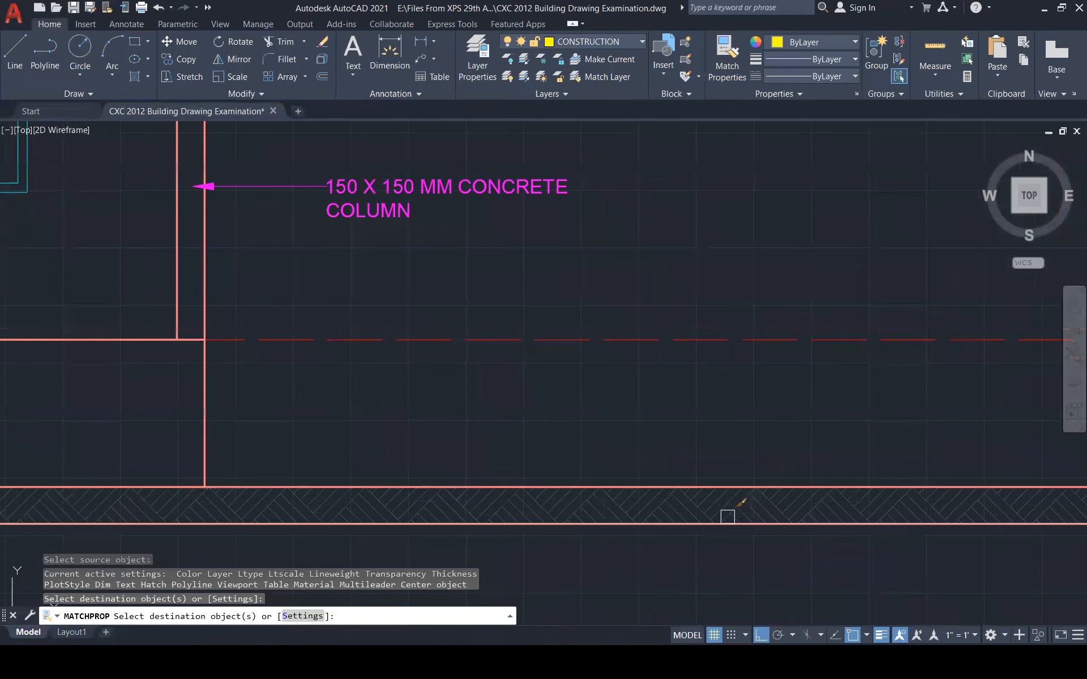
{"action": "left_click", "coordinate": [727, 516]}
{"action": "key", "text": "Escape"}
Erase two leftover lines near the elevation's ground
{"action": "left_click", "coordinate": [715, 524]}
{"action": "scroll", "coordinate": [758, 475], "scroll_direction": "down", "scroll_amount": 8}
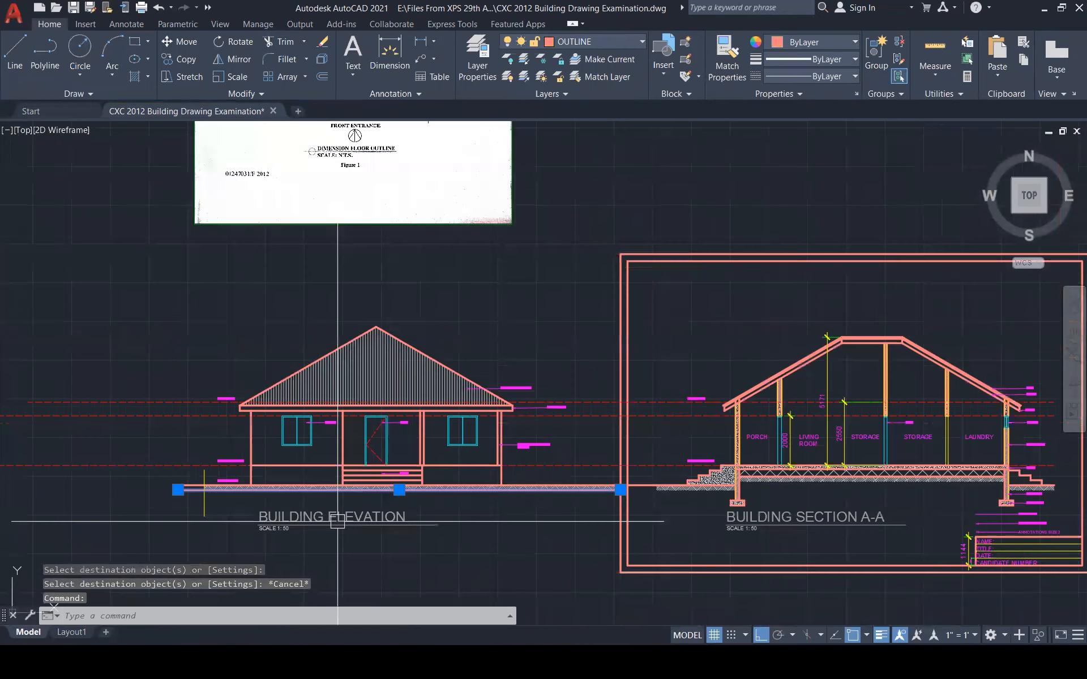
{"action": "scroll", "coordinate": [130, 529], "scroll_direction": "up", "scroll_amount": 5}
{"action": "left_click", "coordinate": [466, 432]}
{"action": "left_click", "coordinate": [369, 444]}
{"action": "key", "text": "Delete"}
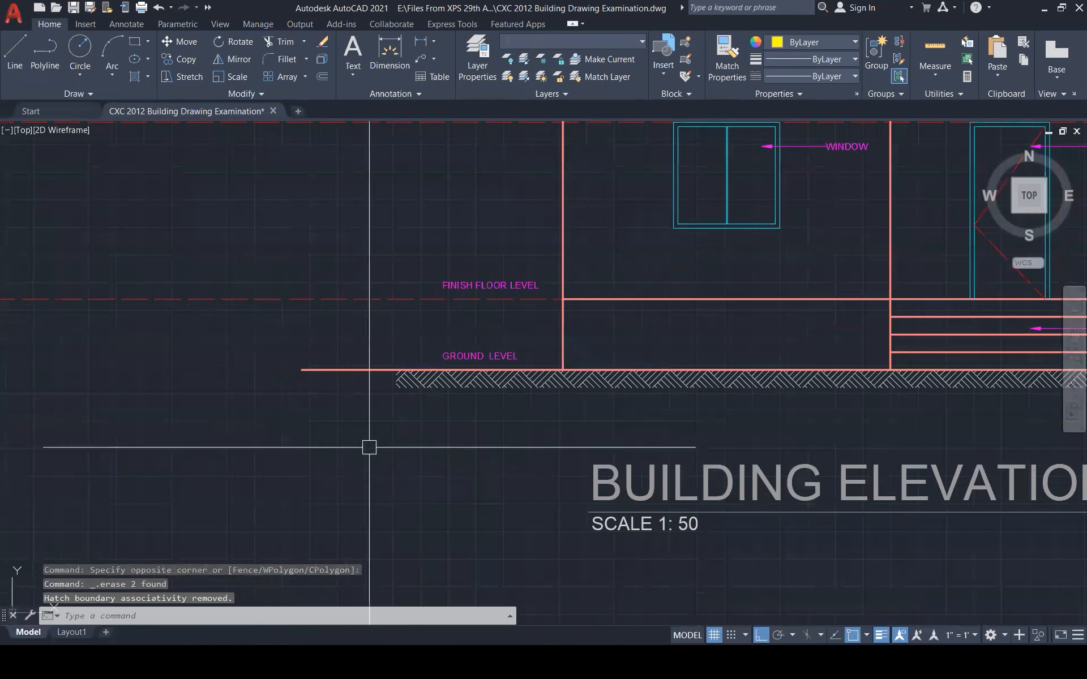
Shorten the ground line's left end so it starts at the hatch
{"action": "scroll", "coordinate": [258, 475], "scroll_direction": "down", "scroll_amount": 6}
{"action": "scroll", "coordinate": [295, 431], "scroll_direction": "up", "scroll_amount": 3}
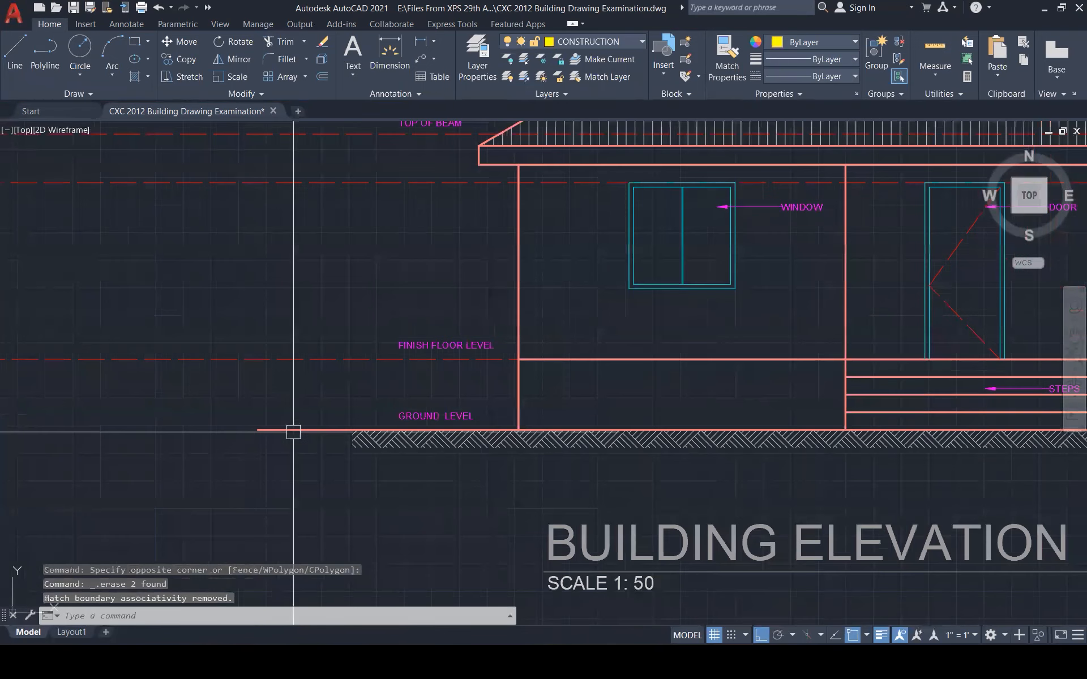
{"action": "left_click", "coordinate": [259, 430]}
{"action": "left_click", "coordinate": [258, 429]}
{"action": "left_click", "coordinate": [354, 430]}
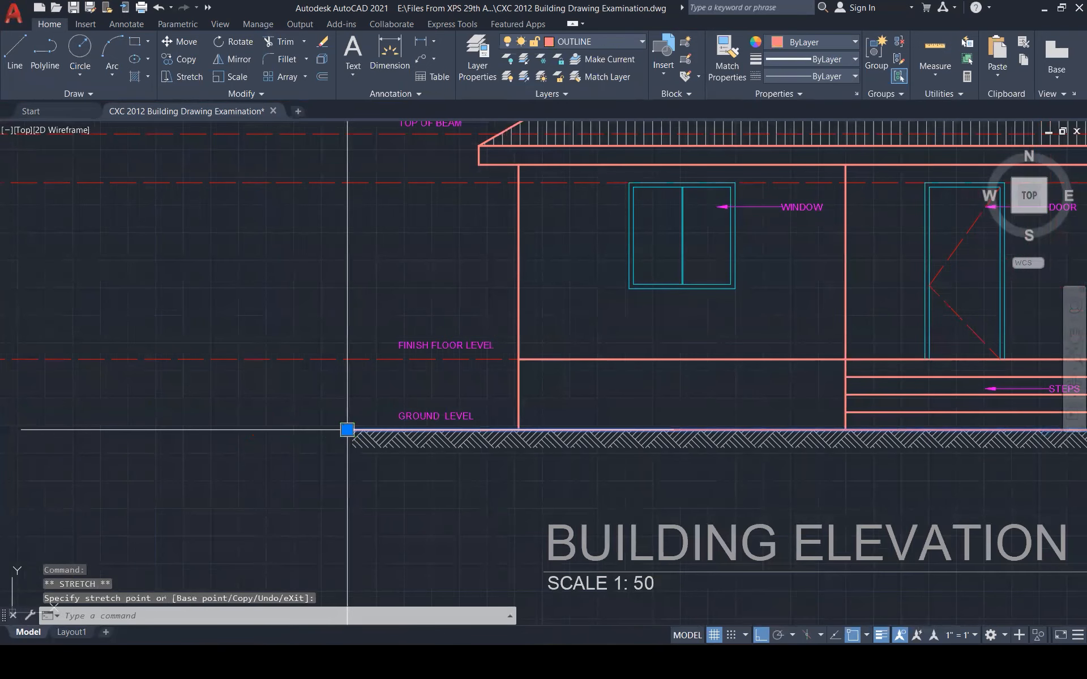
{"action": "key", "text": "Escape"}
Trim an excess line to the right of the elevation
{"action": "scroll", "coordinate": [274, 512], "scroll_direction": "down", "scroll_amount": 5}
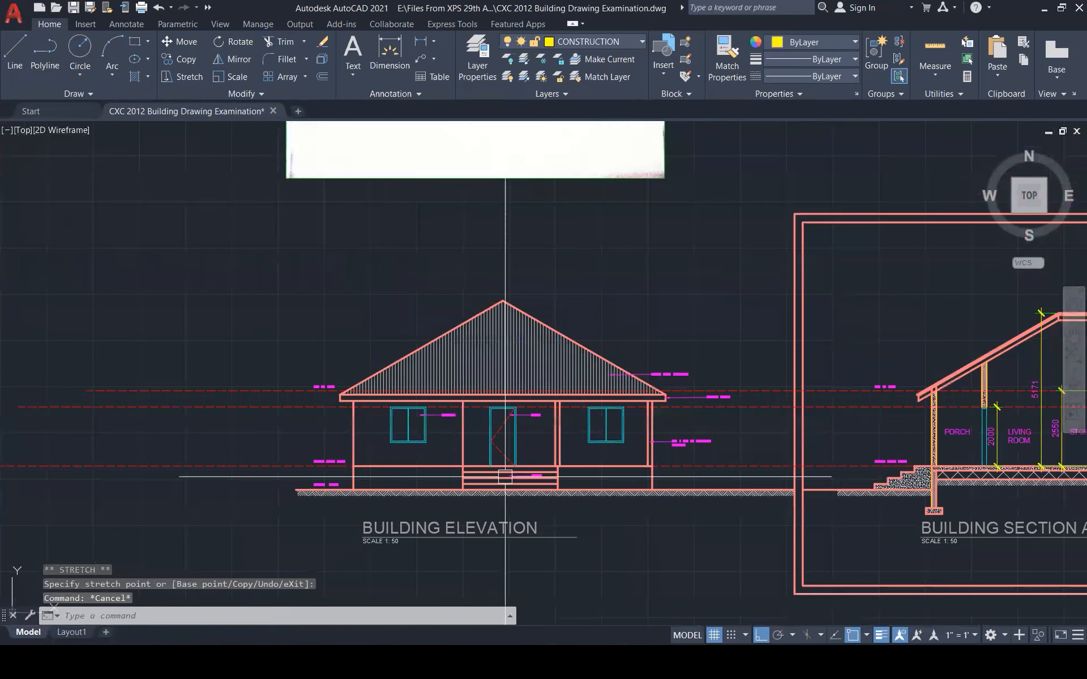
{"action": "scroll", "coordinate": [806, 459], "scroll_direction": "up", "scroll_amount": 5}
{"action": "type", "text": "tr"}
{"action": "key", "text": "space"}
{"action": "left_click", "coordinate": [787, 486]}
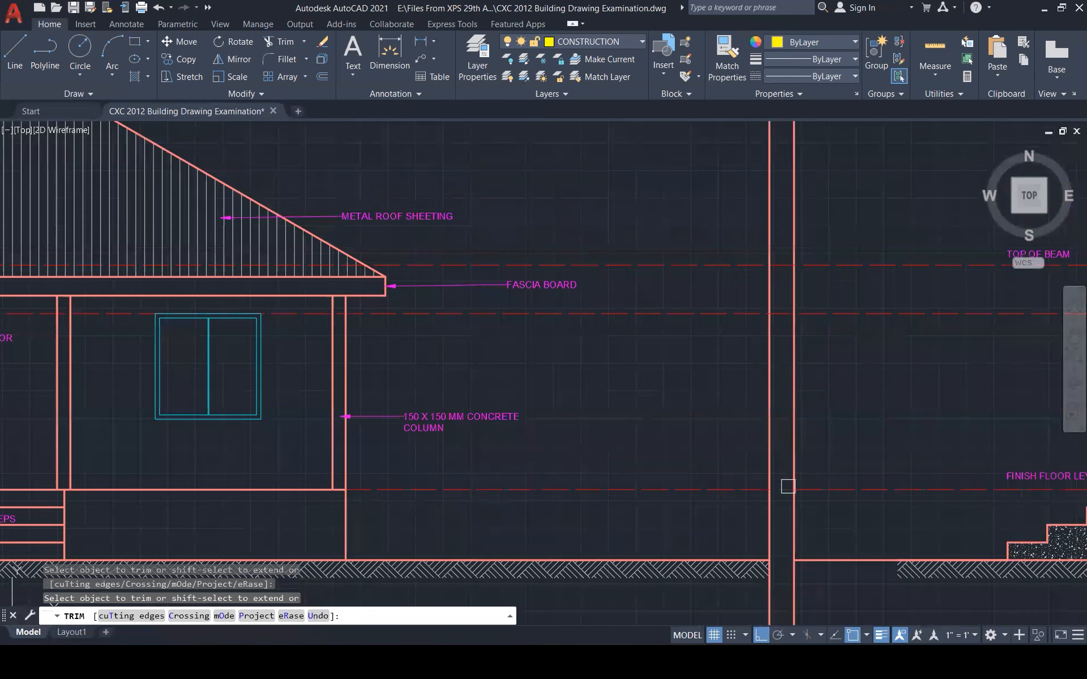
{"action": "left_click", "coordinate": [783, 287]}
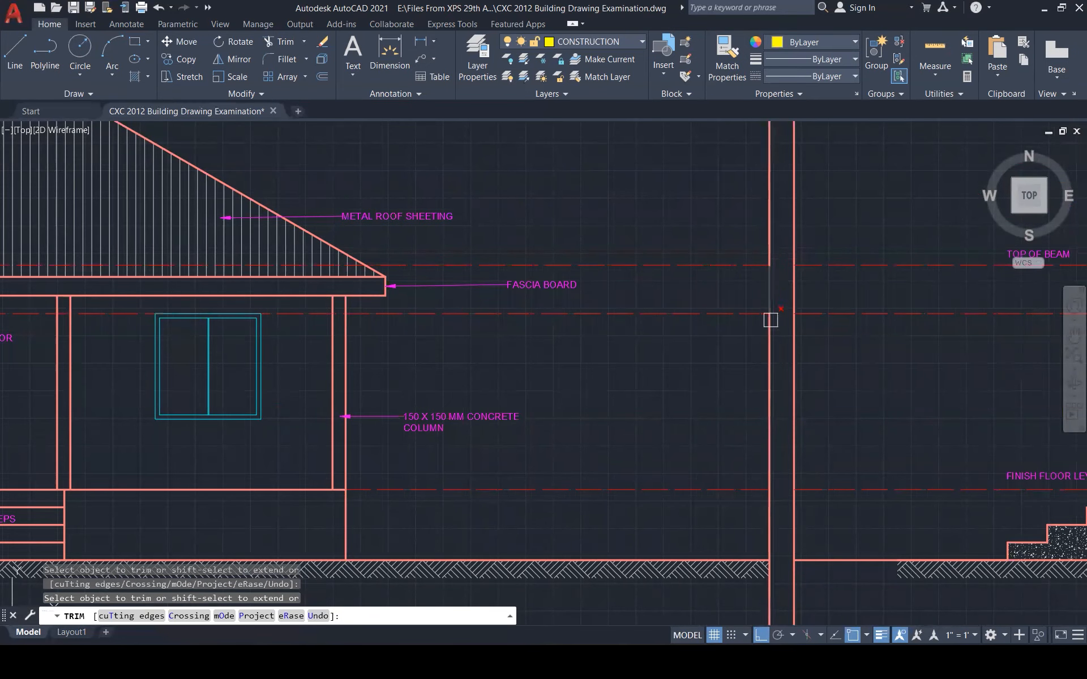
{"action": "scroll", "coordinate": [770, 407], "scroll_direction": "down", "scroll_amount": 1}
{"action": "key", "text": "Escape"}
{"action": "key", "text": "Escape"}
{"action": "key", "text": "Escape"}
{"action": "scroll", "coordinate": [749, 519], "scroll_direction": "down", "scroll_amount": 3}
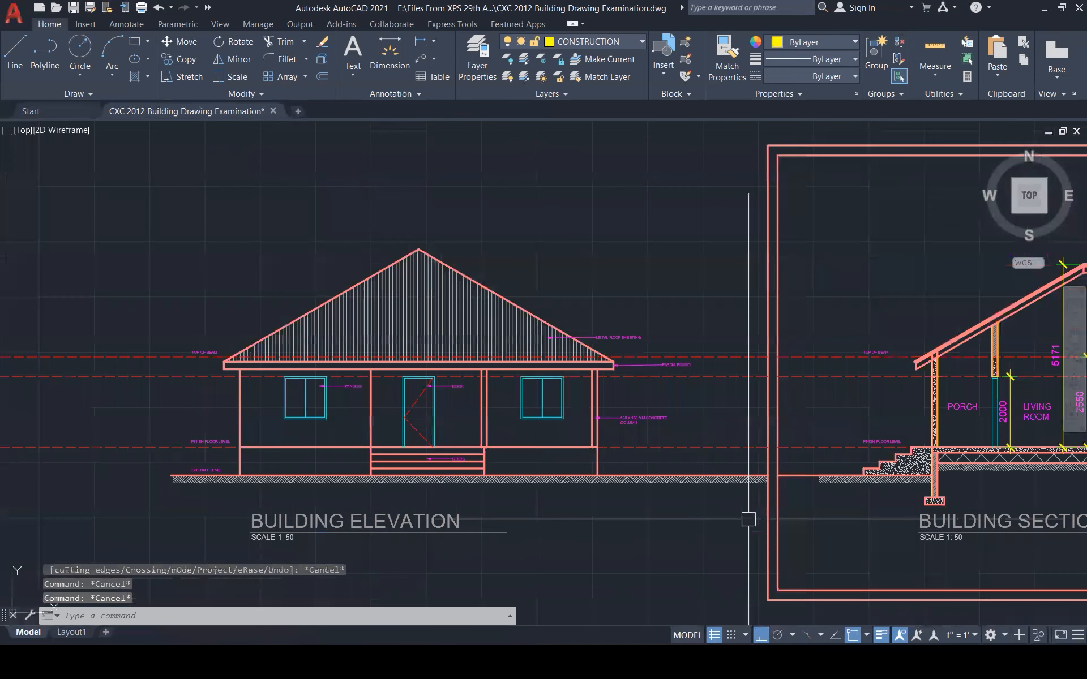
{"action": "scroll", "coordinate": [749, 519], "scroll_direction": "down", "scroll_amount": 1}
Draw a vertical helper line from the ground-line end to above the level lines
{"action": "type", "text": "l"}
{"action": "key", "text": "Return"}
{"action": "left_click", "coordinate": [347, 488]}
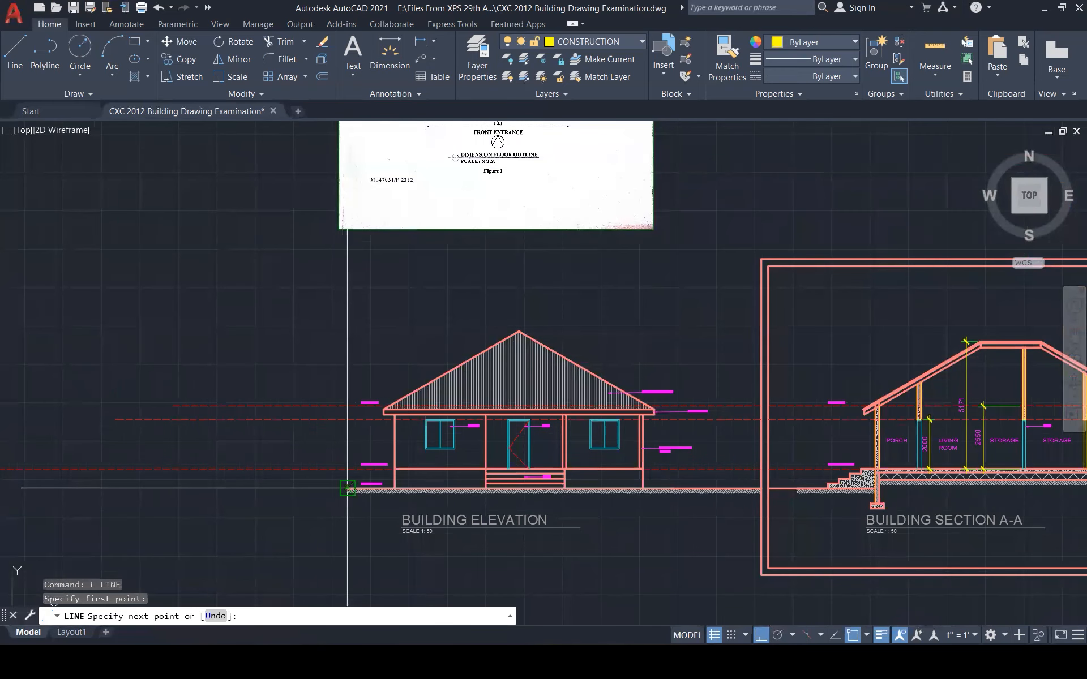
{"action": "left_click", "coordinate": [376, 324]}
{"action": "key", "text": "Escape"}
{"action": "key", "text": "Escape"}
Fence-trim the dashed level lines left of the helper line, then erase it
{"action": "type", "text": "tr"}
{"action": "key", "text": "Return"}
{"action": "left_click", "coordinate": [325, 343]}
{"action": "left_click", "coordinate": [193, 552]}
{"action": "key", "text": "Return"}
{"action": "key", "text": "Escape"}
{"action": "left_click", "coordinate": [347, 339]}
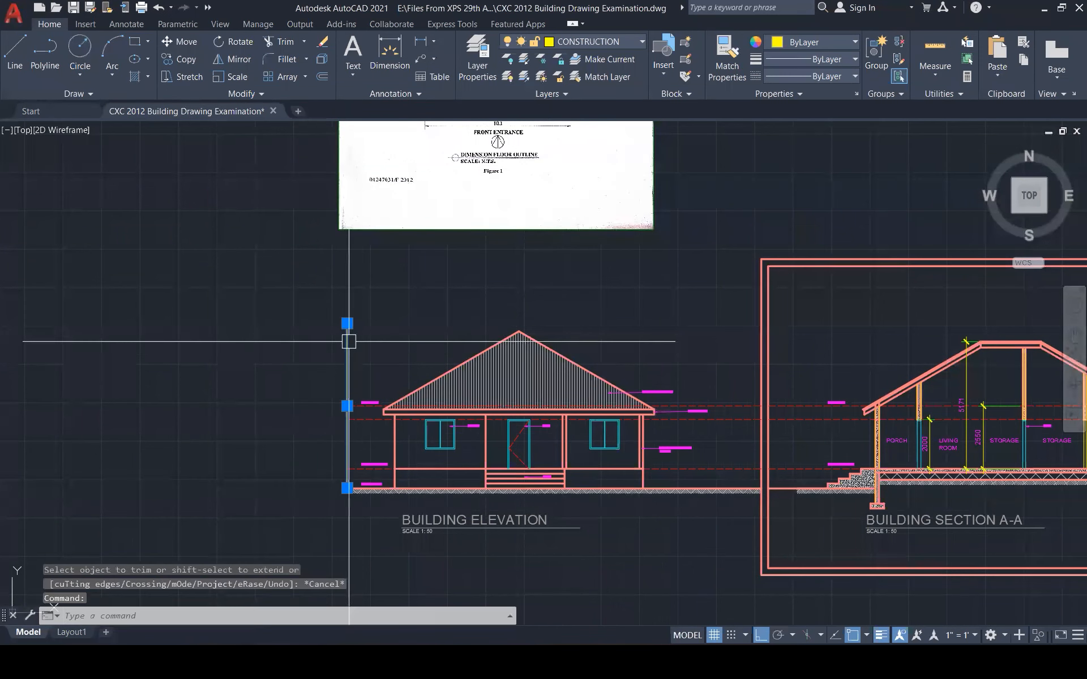
{"action": "key", "text": "Delete"}
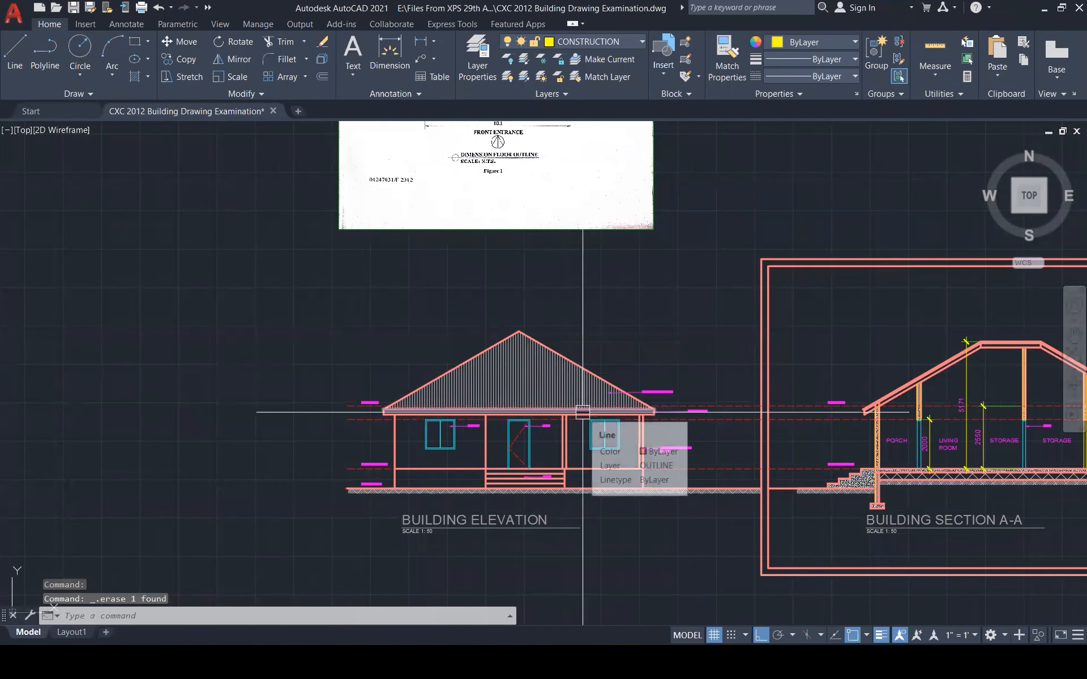
Make DIMS the current layer and add the 6393 height dimension left of the elevation
{"action": "left_click", "coordinate": [620, 42]}
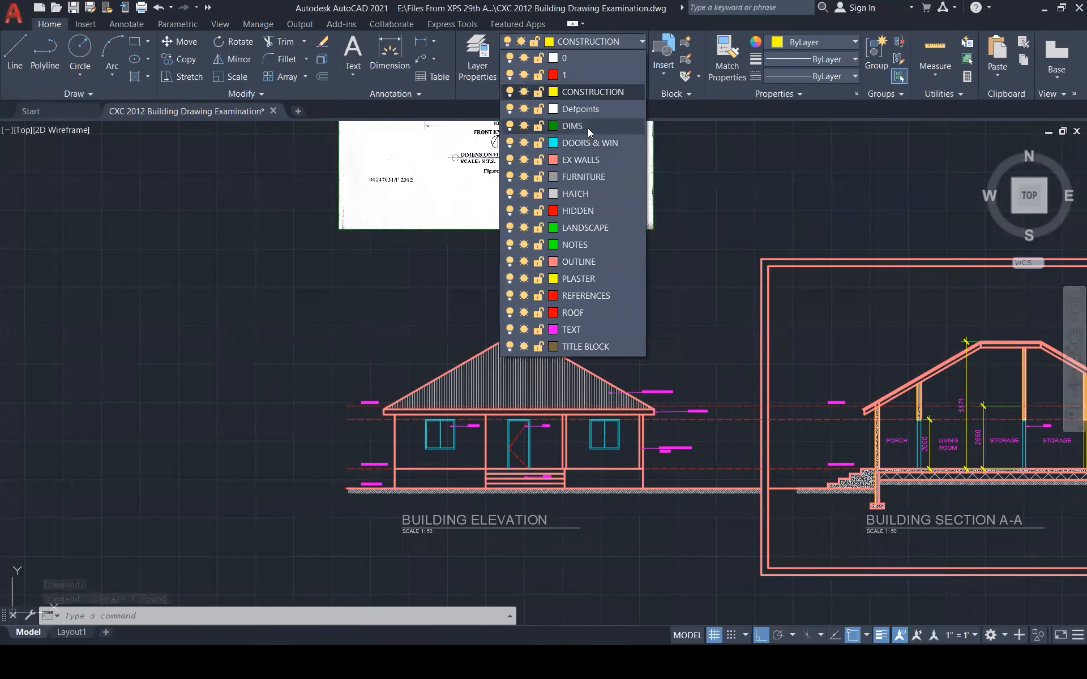
{"action": "left_click", "coordinate": [588, 128]}
{"action": "type", "text": "DIM"}
{"action": "key", "text": "Return"}
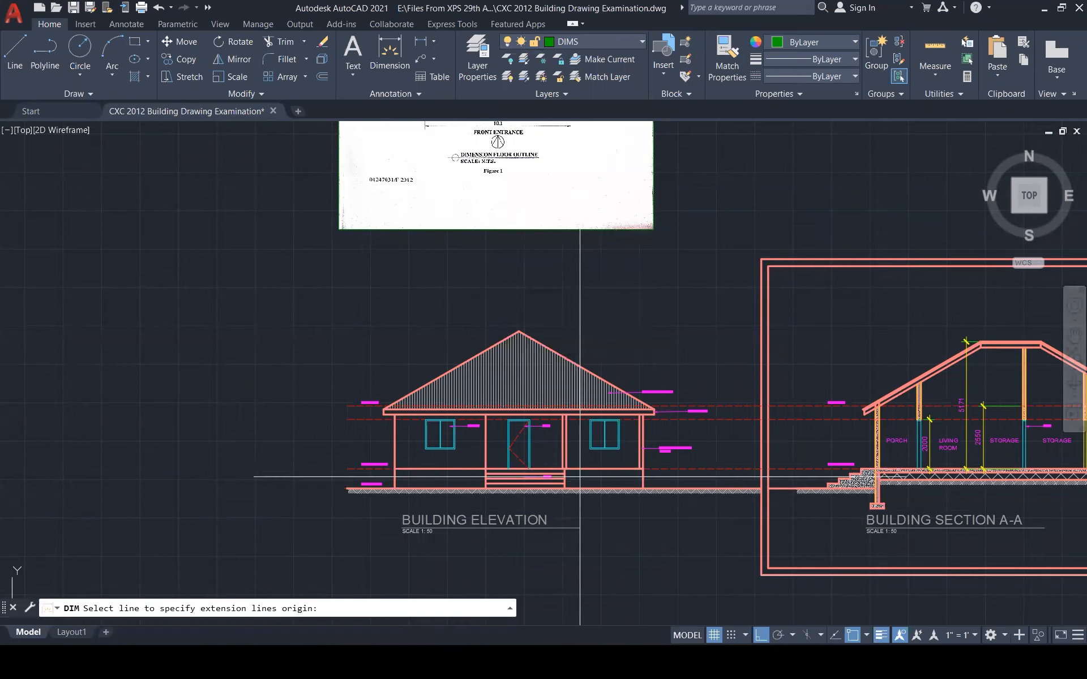
{"action": "scroll", "coordinate": [580, 477], "scroll_direction": "up", "scroll_amount": 2}
{"action": "scroll", "coordinate": [548, 448], "scroll_direction": "up", "scroll_amount": 1}
{"action": "left_click", "coordinate": [496, 247]}
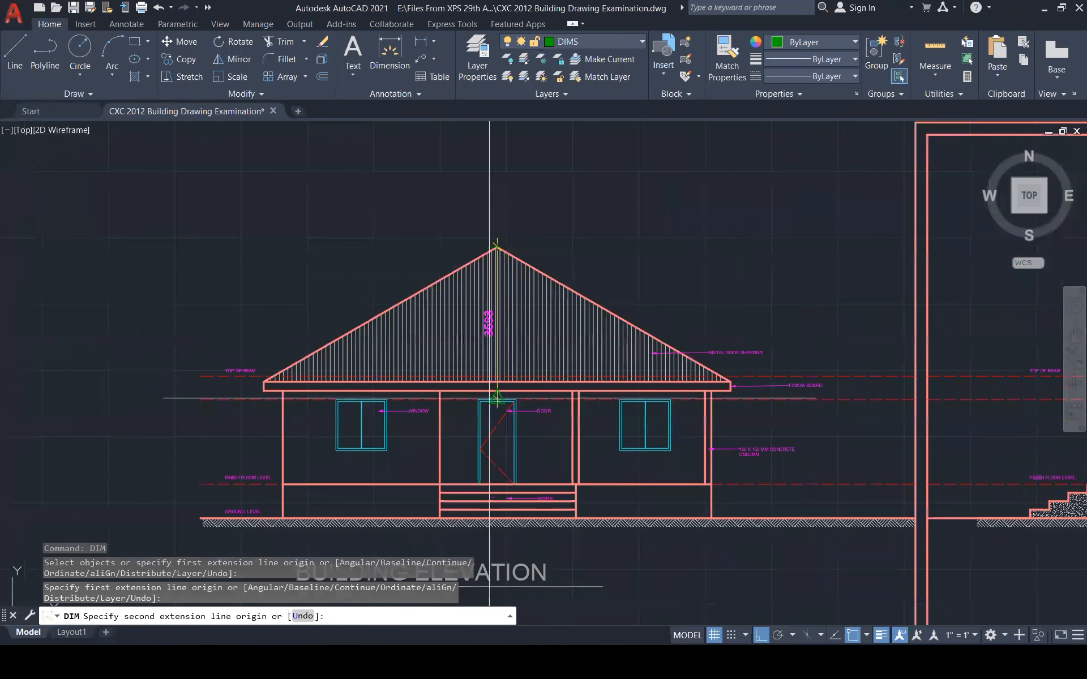
{"action": "left_click", "coordinate": [496, 518]}
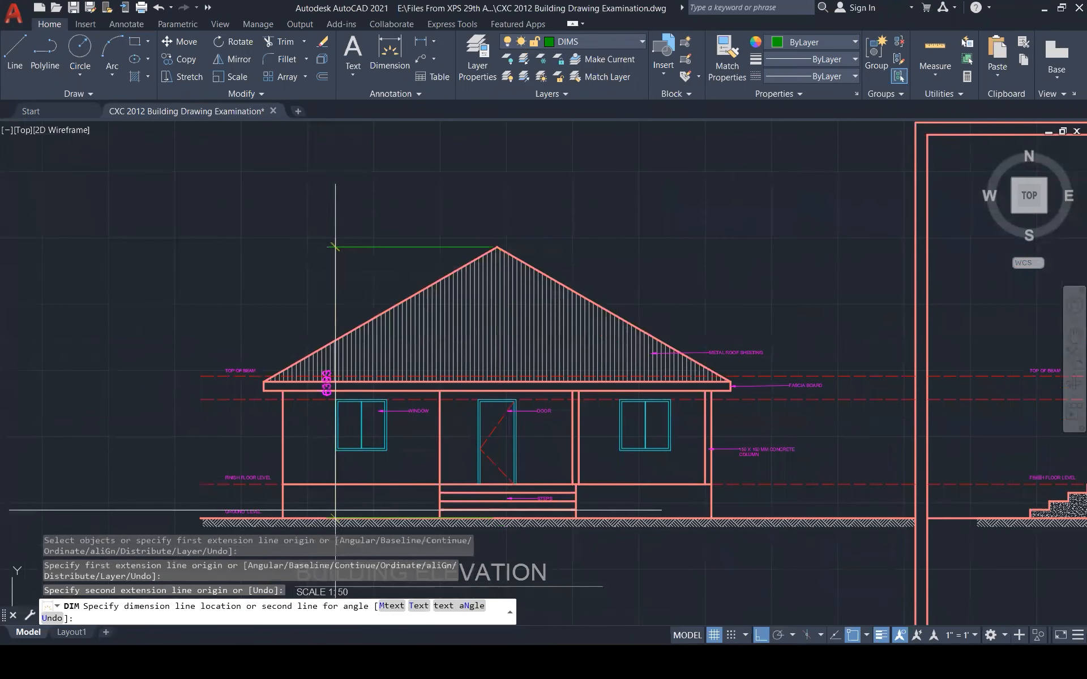
{"action": "left_click", "coordinate": [202, 522]}
{"action": "key", "text": "Escape"}
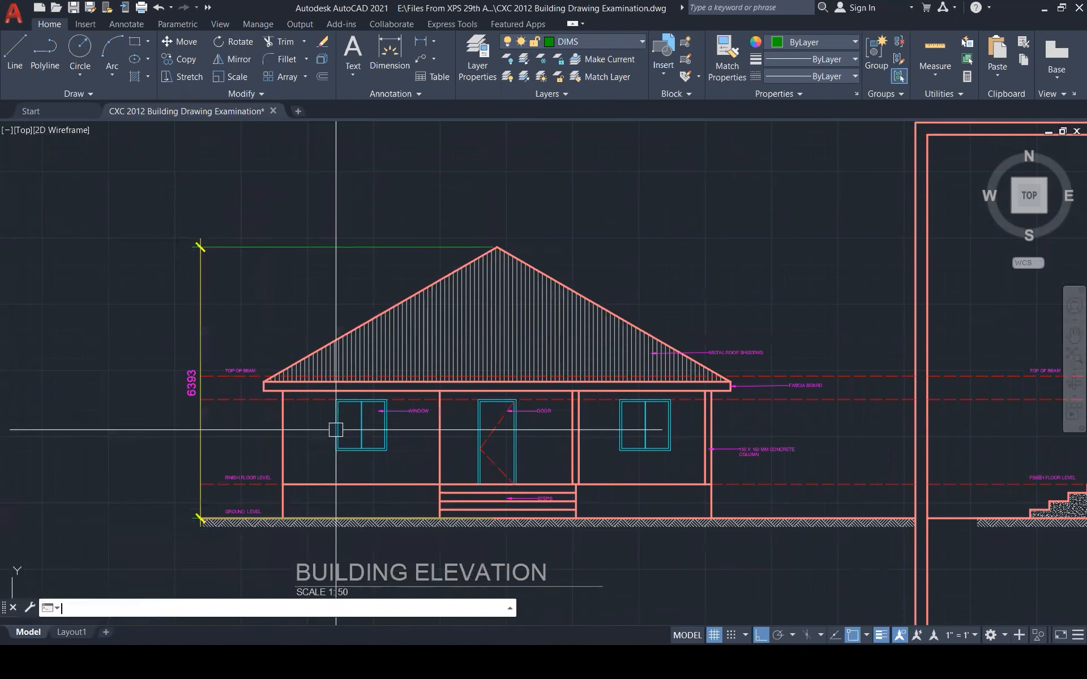
Start a height dimension at the finish floor line, discarding an unwanted 1735 dimension
{"action": "key", "text": "Return"}
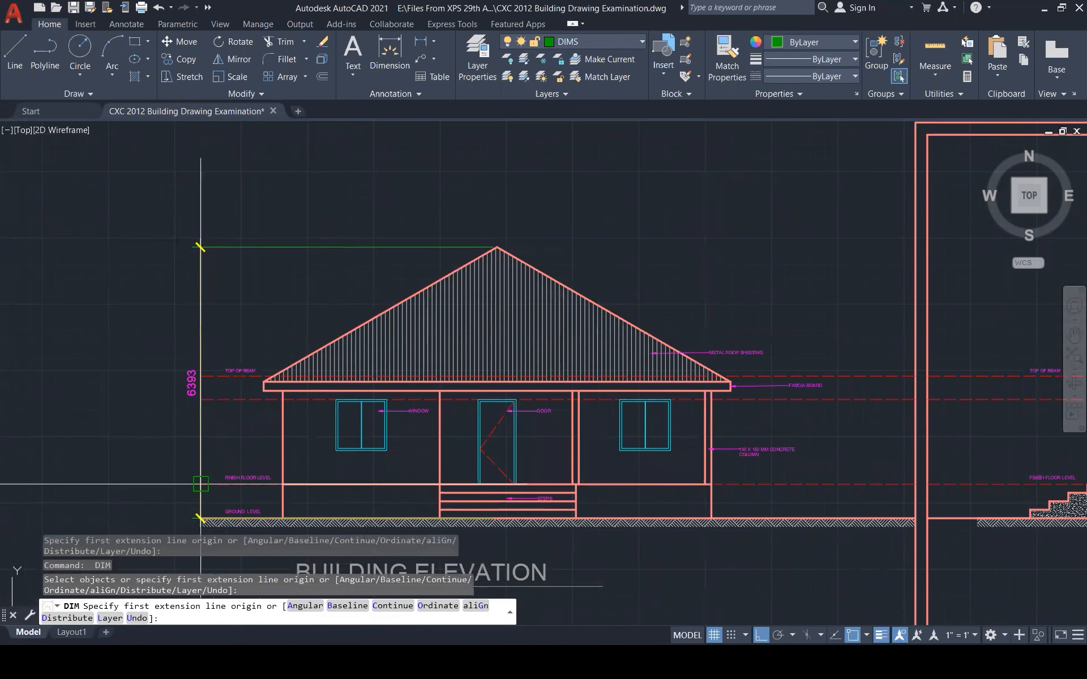
{"action": "left_click", "coordinate": [202, 484]}
{"action": "key", "text": "Escape"}
{"action": "key", "text": "Return"}
{"action": "left_click", "coordinate": [282, 484]}
Dimension 2000 and 2550 from finish floor level to the beam lines beside the left wall
{"action": "left_click", "coordinate": [283, 399]}
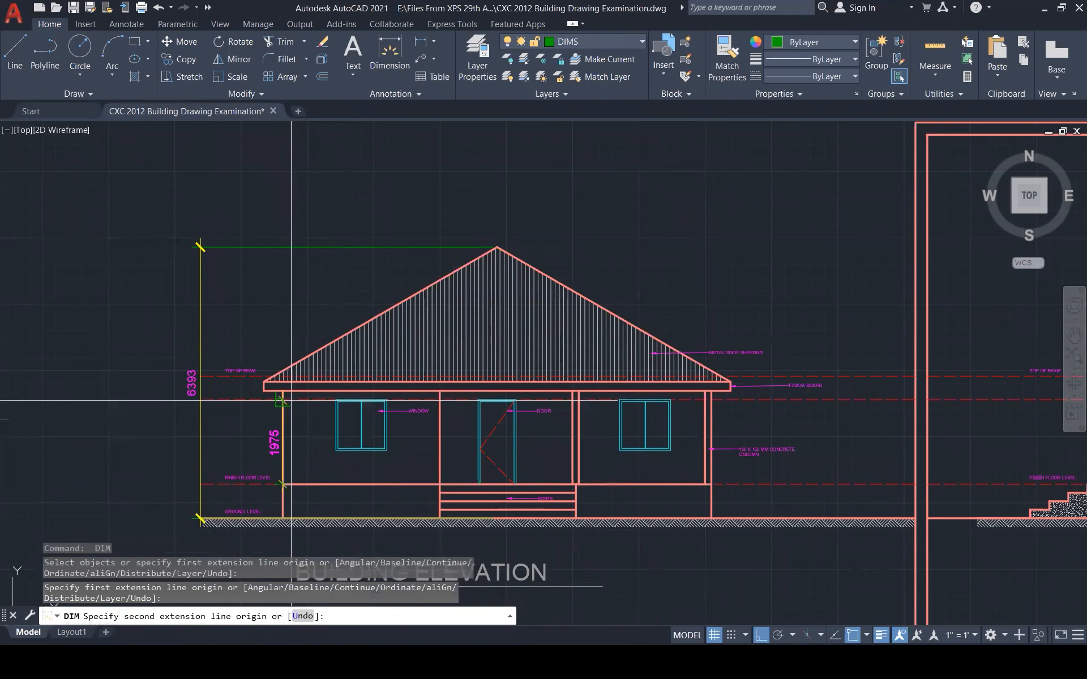
{"action": "left_click", "coordinate": [262, 416]}
{"action": "key", "text": "Escape"}
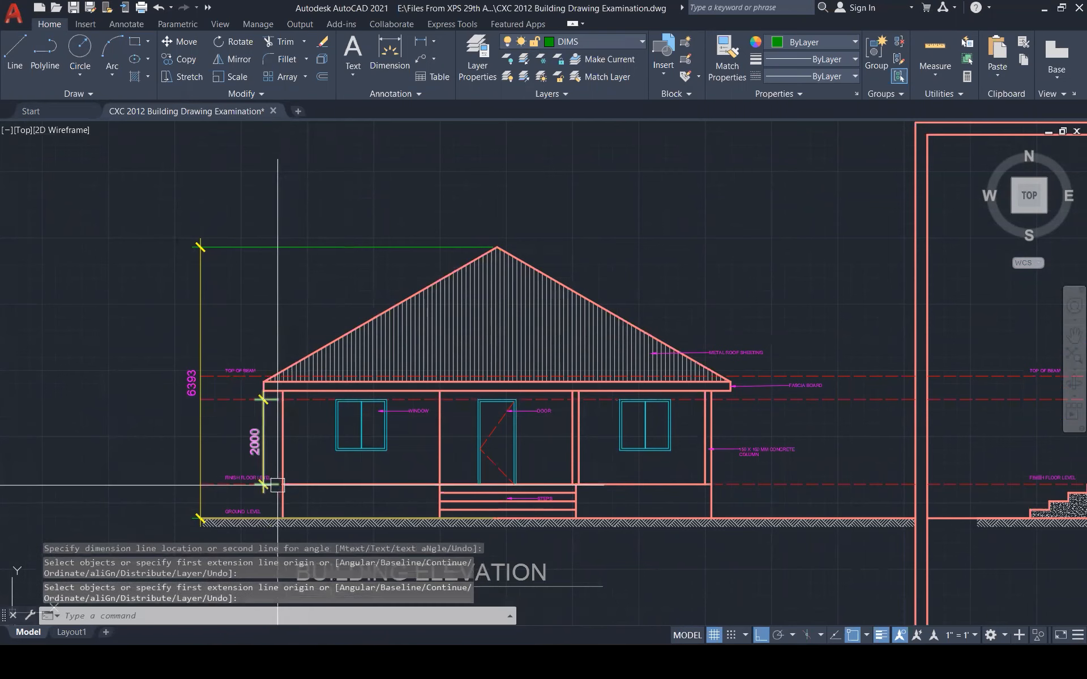
{"action": "key", "text": "Return"}
{"action": "left_click", "coordinate": [283, 484]}
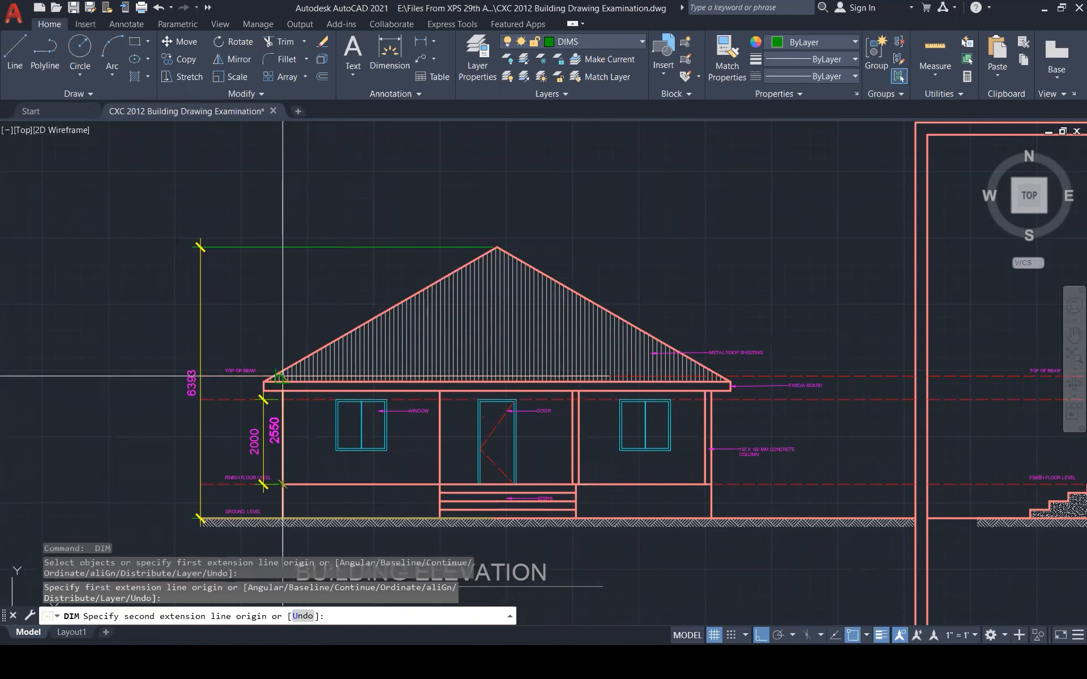
{"action": "left_click", "coordinate": [282, 376]}
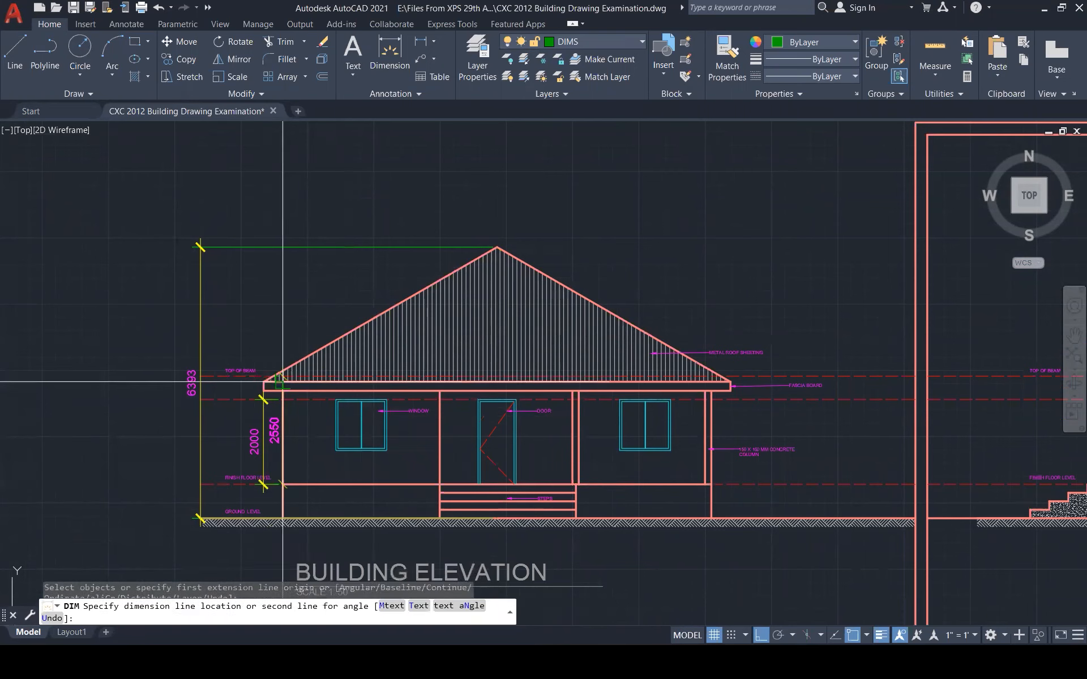
{"action": "left_click", "coordinate": [236, 435]}
{"action": "key", "text": "Escape"}
{"action": "key", "text": "Escape"}
Delete the three ANNOTATIONS SIZE sample leaders
{"action": "scroll", "coordinate": [712, 259], "scroll_direction": "down", "scroll_amount": 1}
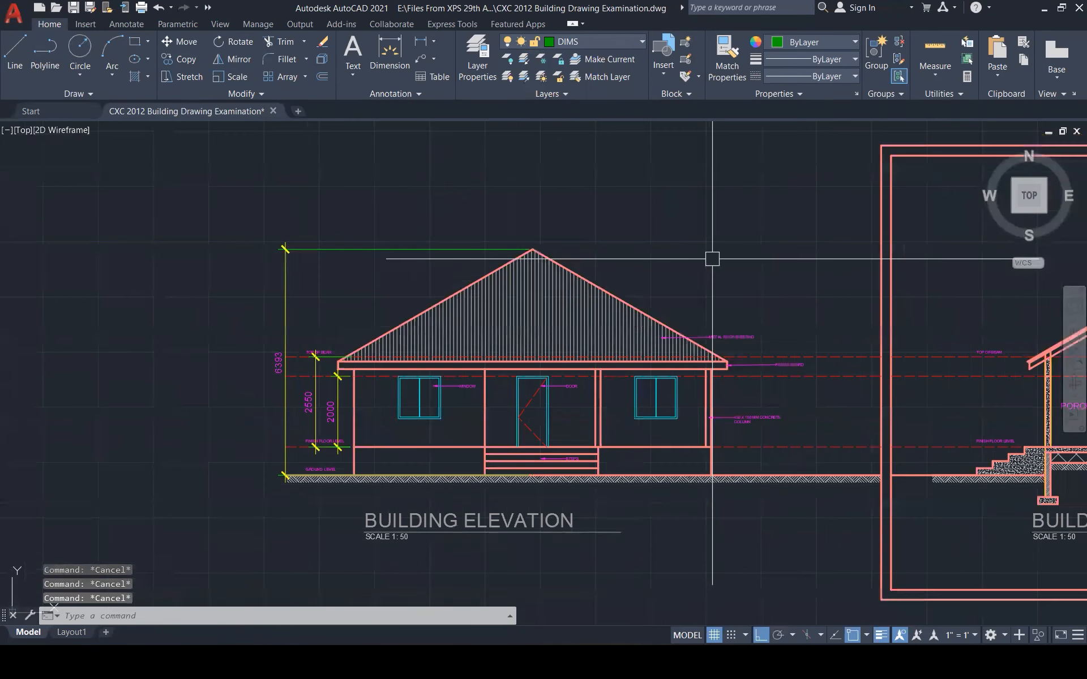
{"action": "scroll", "coordinate": [299, 451], "scroll_direction": "up", "scroll_amount": 1}
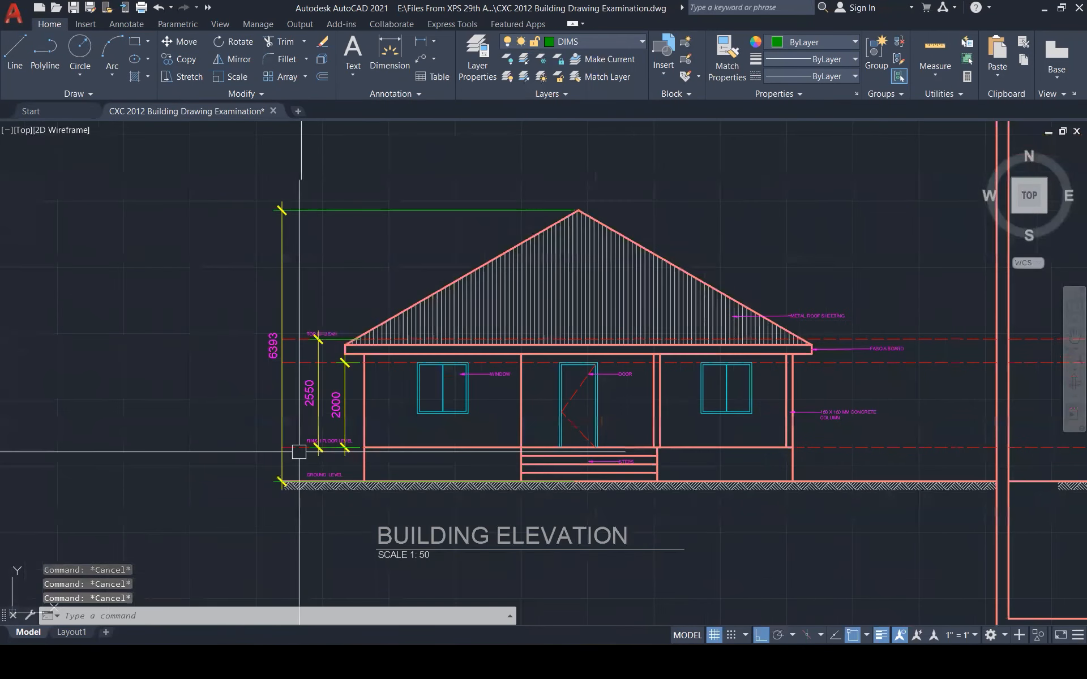
{"action": "scroll", "coordinate": [299, 451], "scroll_direction": "up", "scroll_amount": 5}
{"action": "left_click", "coordinate": [325, 418]}
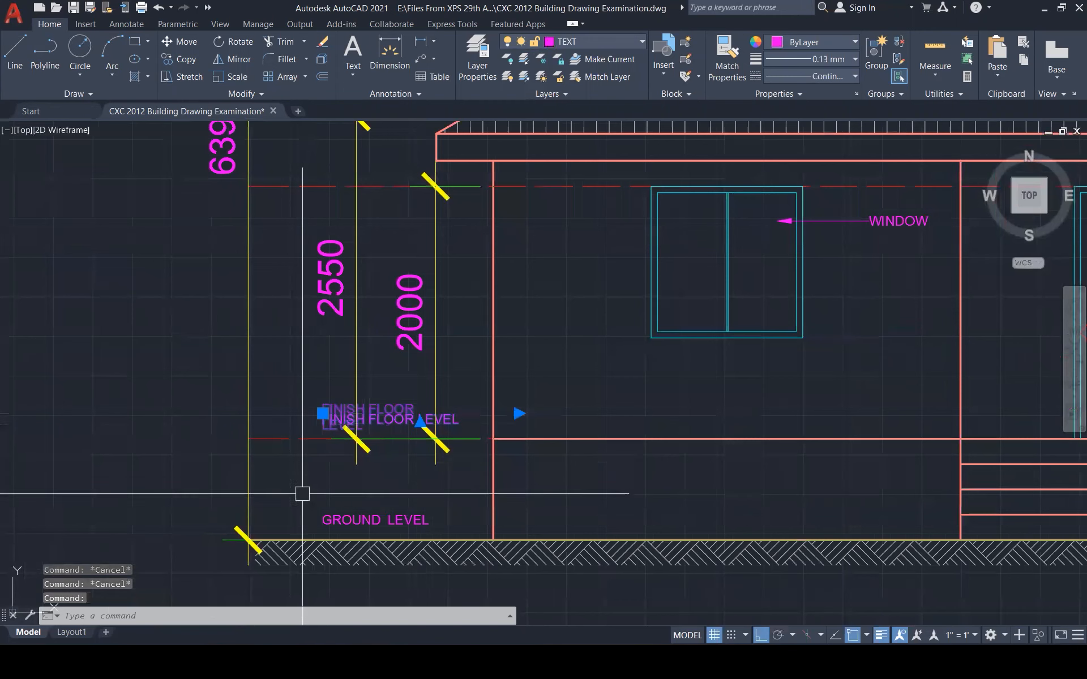
{"action": "key", "text": "Escape"}
{"action": "scroll", "coordinate": [304, 493], "scroll_direction": "down", "scroll_amount": 1}
{"action": "scroll", "coordinate": [459, 521], "scroll_direction": "down", "scroll_amount": 1}
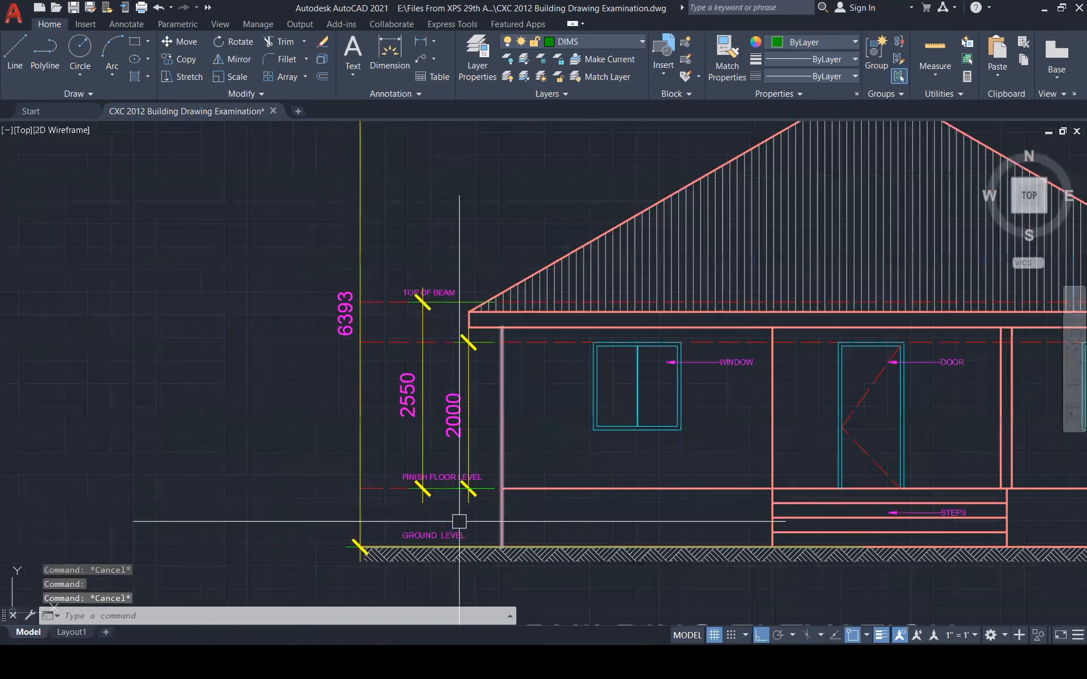
{"action": "scroll", "coordinate": [459, 522], "scroll_direction": "down", "scroll_amount": 5}
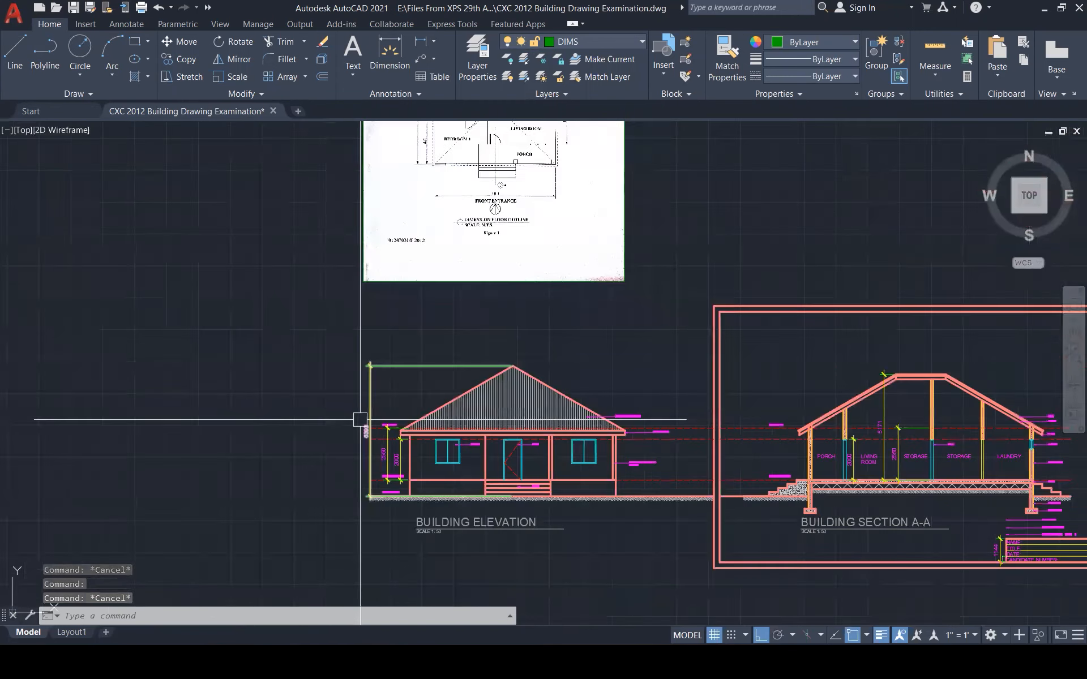
{"action": "scroll", "coordinate": [360, 419], "scroll_direction": "down", "scroll_amount": 1}
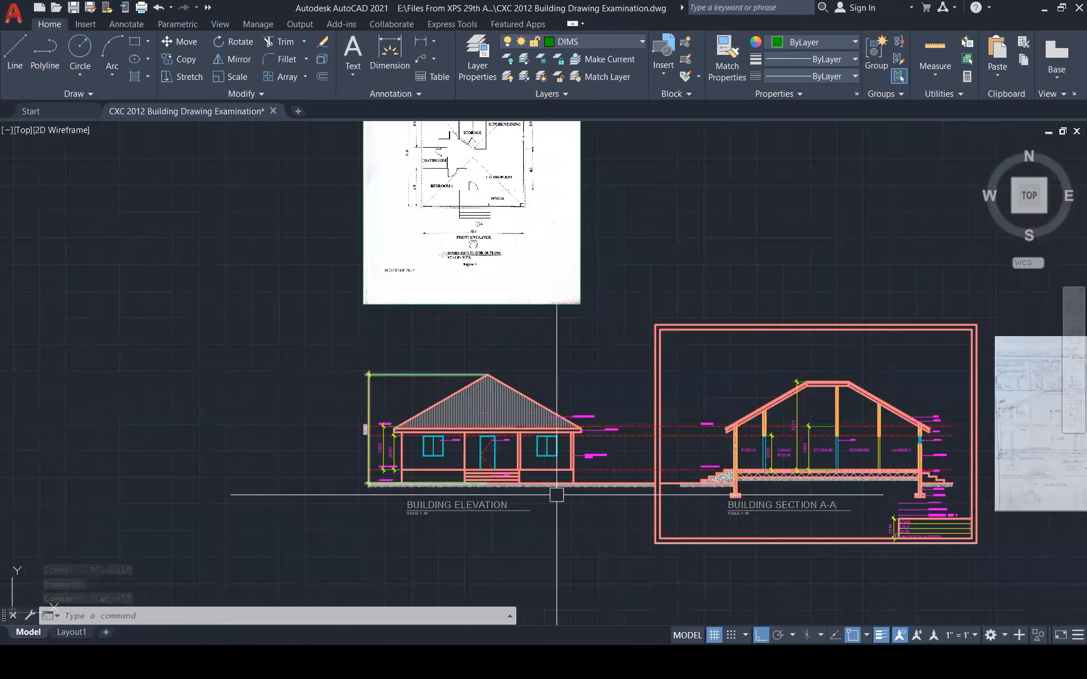
{"action": "scroll", "coordinate": [1002, 517], "scroll_direction": "up", "scroll_amount": 1}
{"action": "scroll", "coordinate": [1002, 516], "scroll_direction": "up", "scroll_amount": 4}
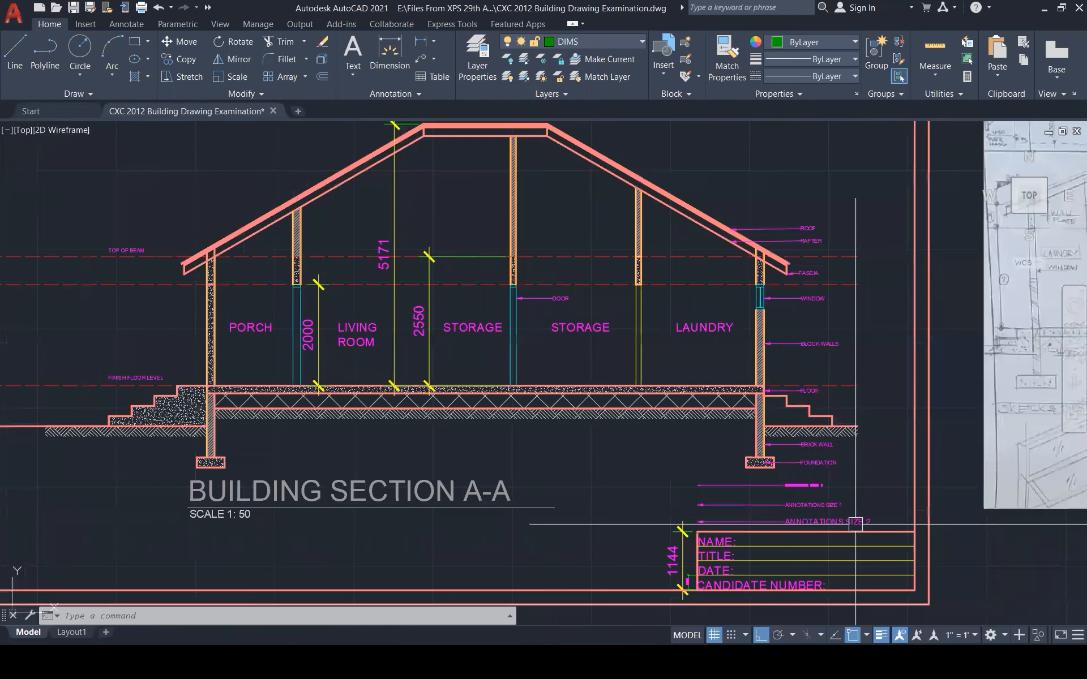
{"action": "scroll", "coordinate": [855, 524], "scroll_direction": "up", "scroll_amount": 3}
{"action": "left_click", "coordinate": [883, 447]}
{"action": "left_click", "coordinate": [739, 527]}
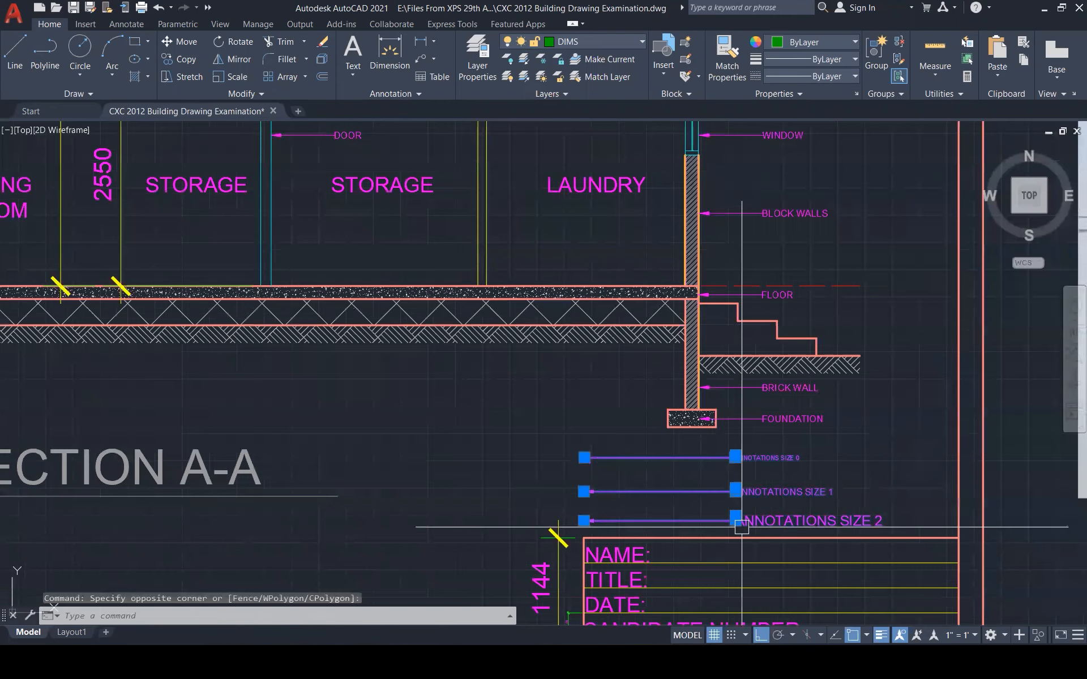
{"action": "key", "text": "Delete"}
Delete the 1144 dimension beside the title block
{"action": "scroll", "coordinate": [594, 482], "scroll_direction": "down", "scroll_amount": 2}
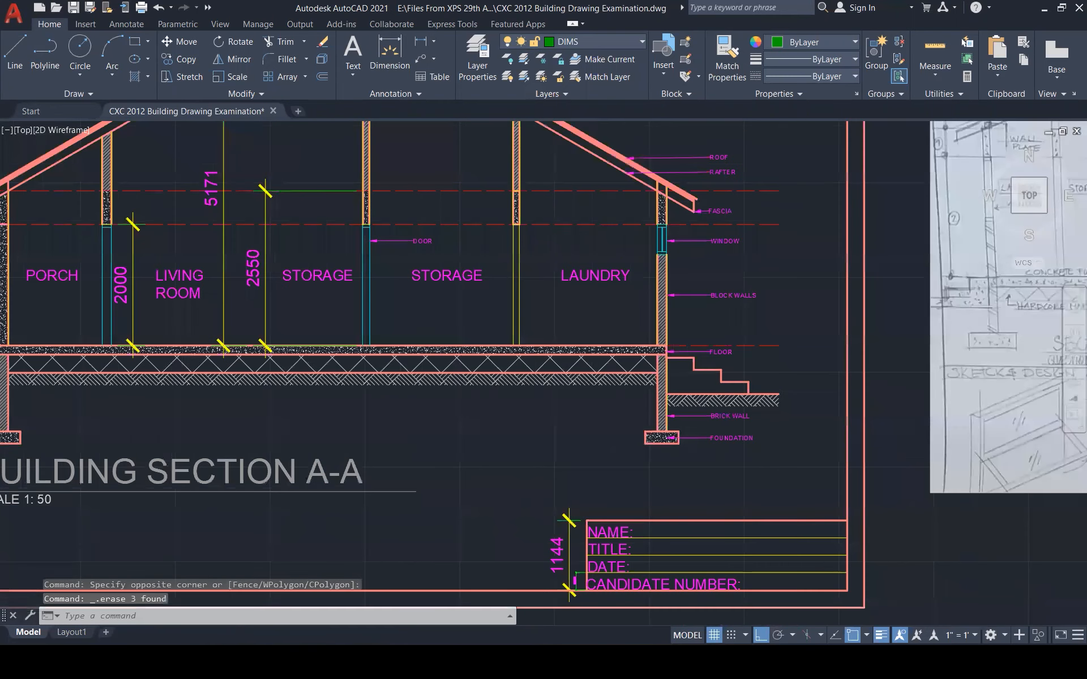
{"action": "scroll", "coordinate": [544, 589], "scroll_direction": "up", "scroll_amount": 3}
{"action": "left_click", "coordinate": [609, 511]}
{"action": "left_click", "coordinate": [580, 555]}
{"action": "key", "text": "Delete"}
Select the Section A-A sheet border, then cancel the copy command
{"action": "scroll", "coordinate": [674, 475], "scroll_direction": "down", "scroll_amount": 3}
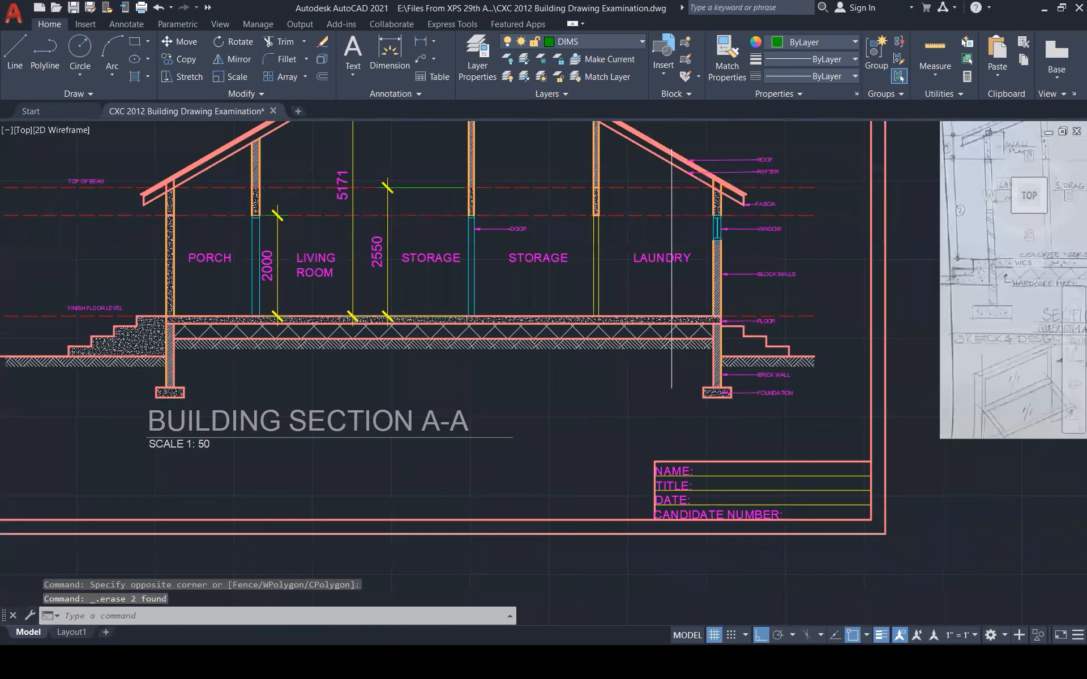
{"action": "scroll", "coordinate": [688, 479], "scroll_direction": "down", "scroll_amount": 3}
{"action": "left_click", "coordinate": [807, 529]}
{"action": "left_click", "coordinate": [660, 456]}
{"action": "type", "text": "co"}
{"action": "key", "text": "Escape"}
{"action": "key", "text": "Escape"}
{"action": "key", "text": "Escape"}
{"action": "scroll", "coordinate": [727, 476], "scroll_direction": "up", "scroll_amount": 1}
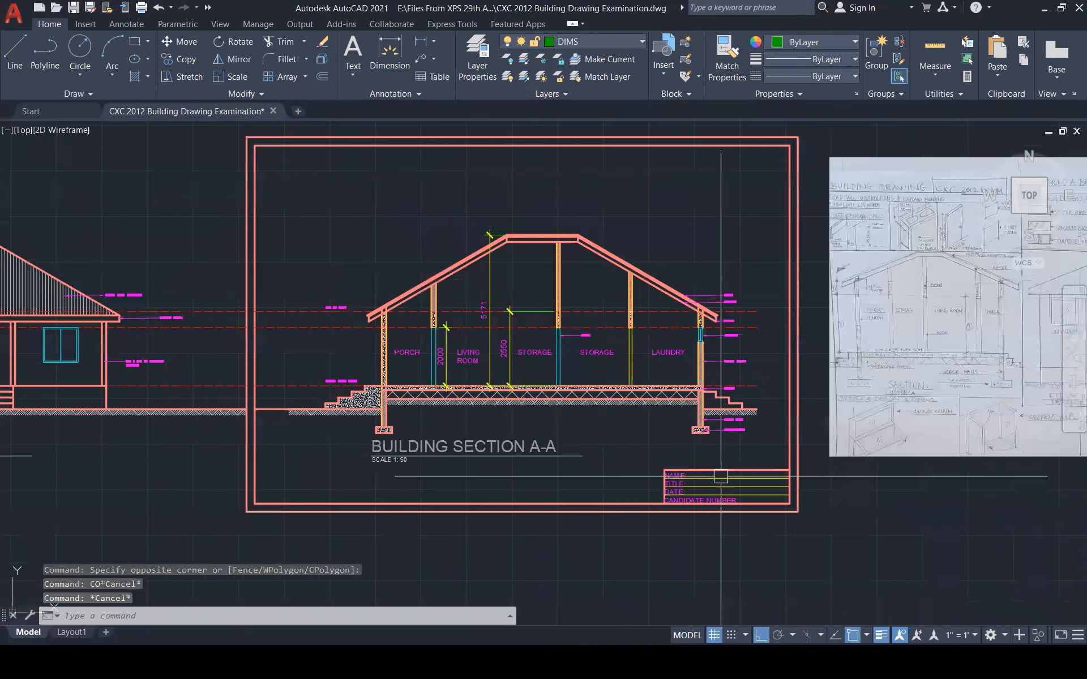
Enter the candidate's full name on the title block's NAME line and save the drawing
{"action": "scroll", "coordinate": [721, 476], "scroll_direction": "up", "scroll_amount": 5}
{"action": "double_click", "coordinate": [630, 477]}
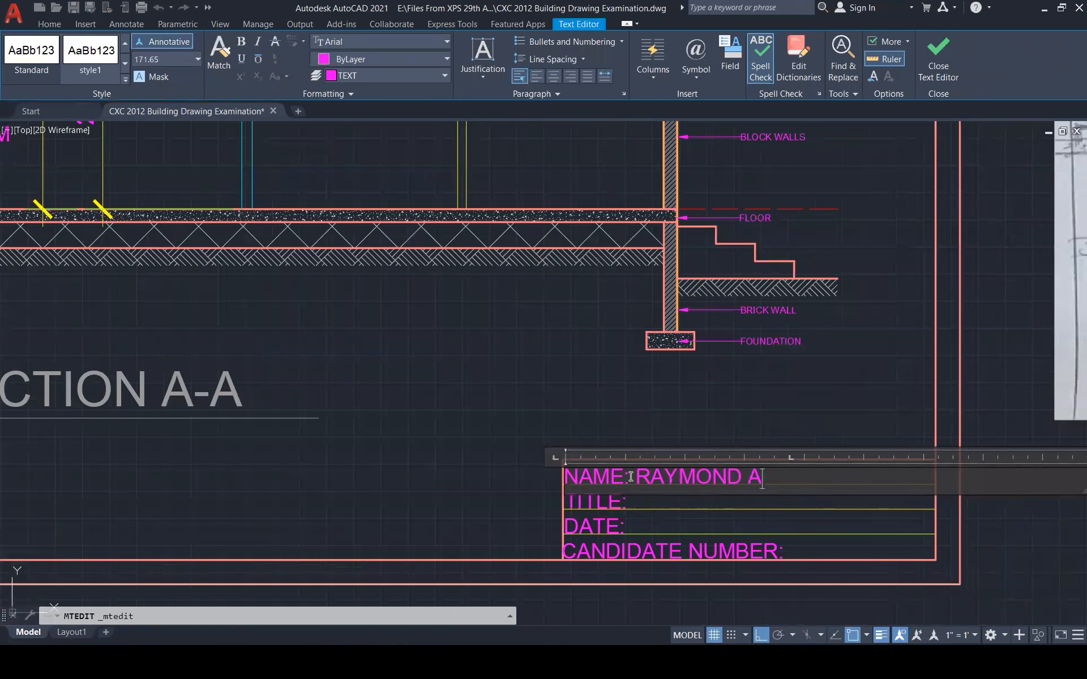
{"action": "left_click", "coordinate": [630, 477]}
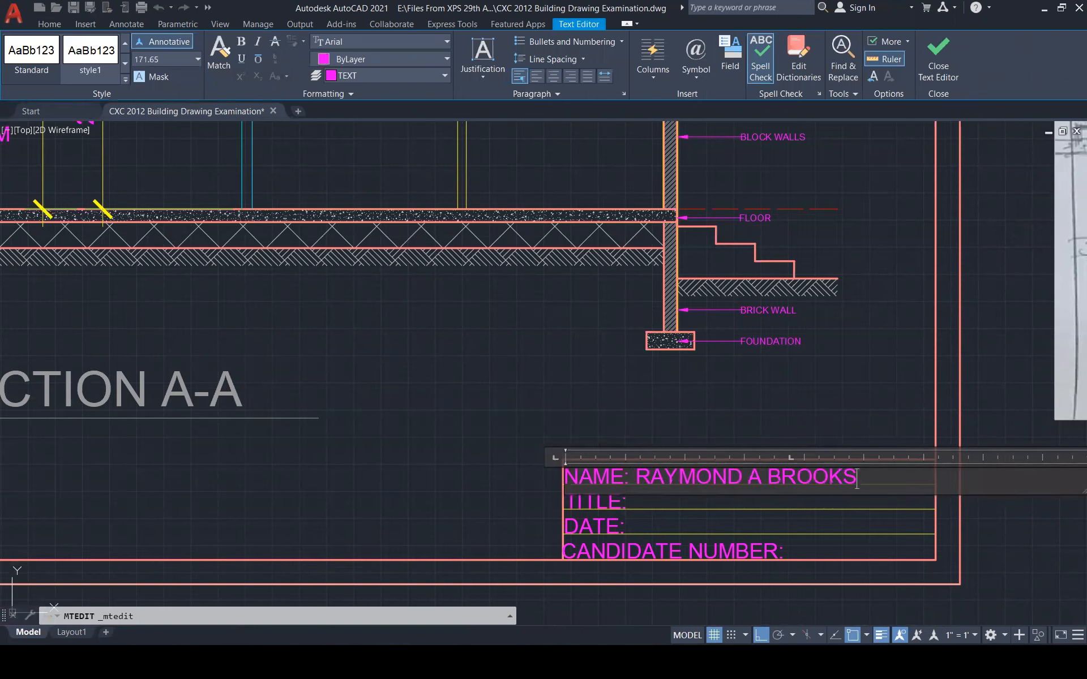
{"action": "left_click", "coordinate": [620, 456]}
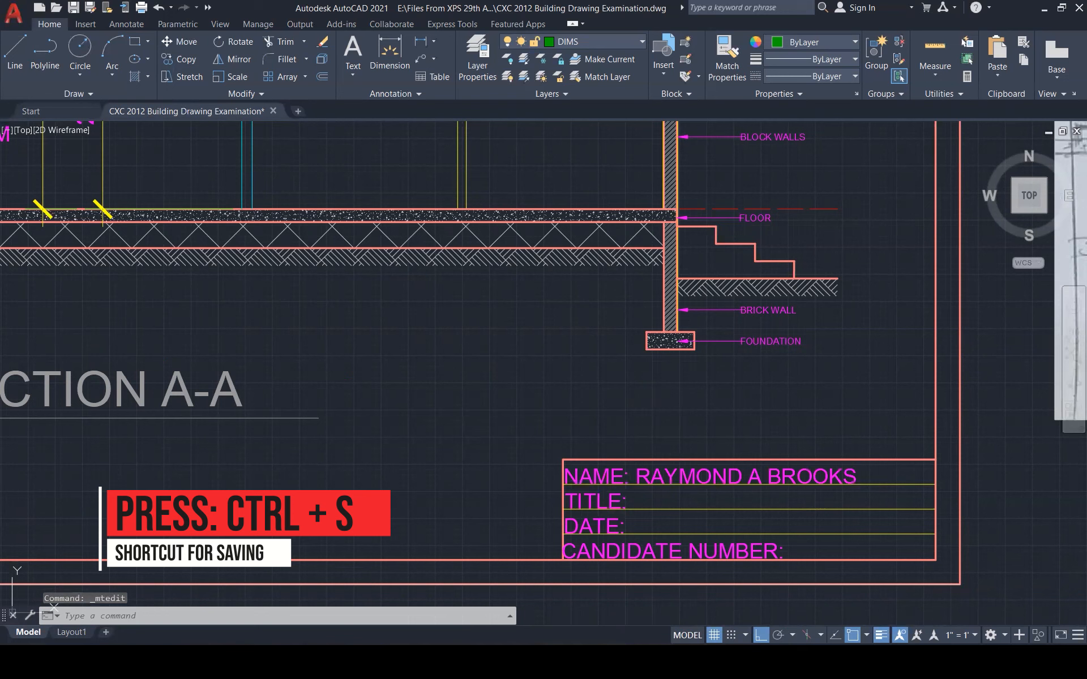
{"action": "key", "text": "ctrl+s"}
Fill in the title block TITLE as 'CXC BUILDING DRAWING 2012'
{"action": "double_click", "coordinate": [644, 494]}
{"action": "type", "text": "CXC "}
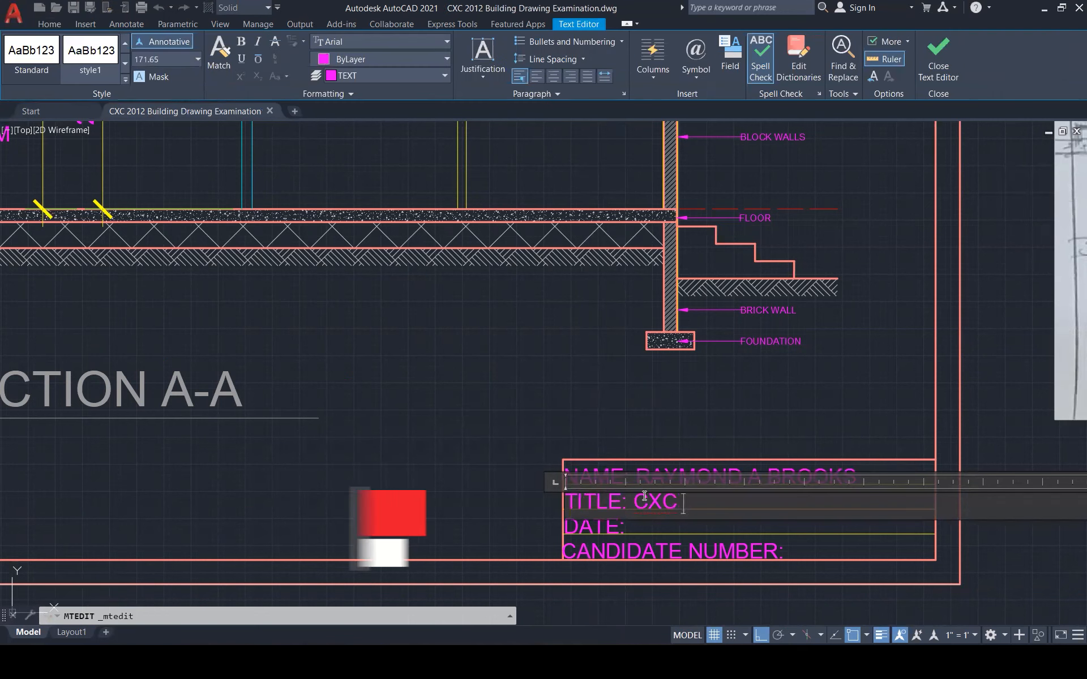
{"action": "type", "text": "BUILDING DRA"}
{"action": "type", "text": "WING "}
{"action": "type", "text": "2"}
{"action": "type", "text": "012"}
{"action": "key", "text": "BackSpace"}
{"action": "type", "text": "12"}
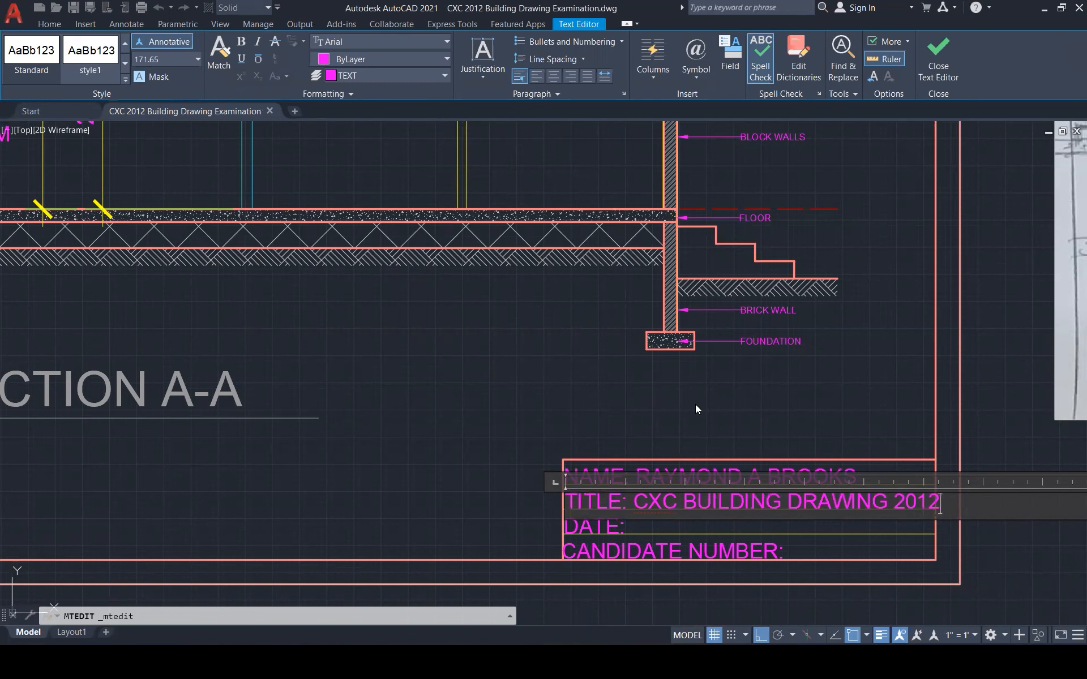
{"action": "left_click", "coordinate": [679, 379]}
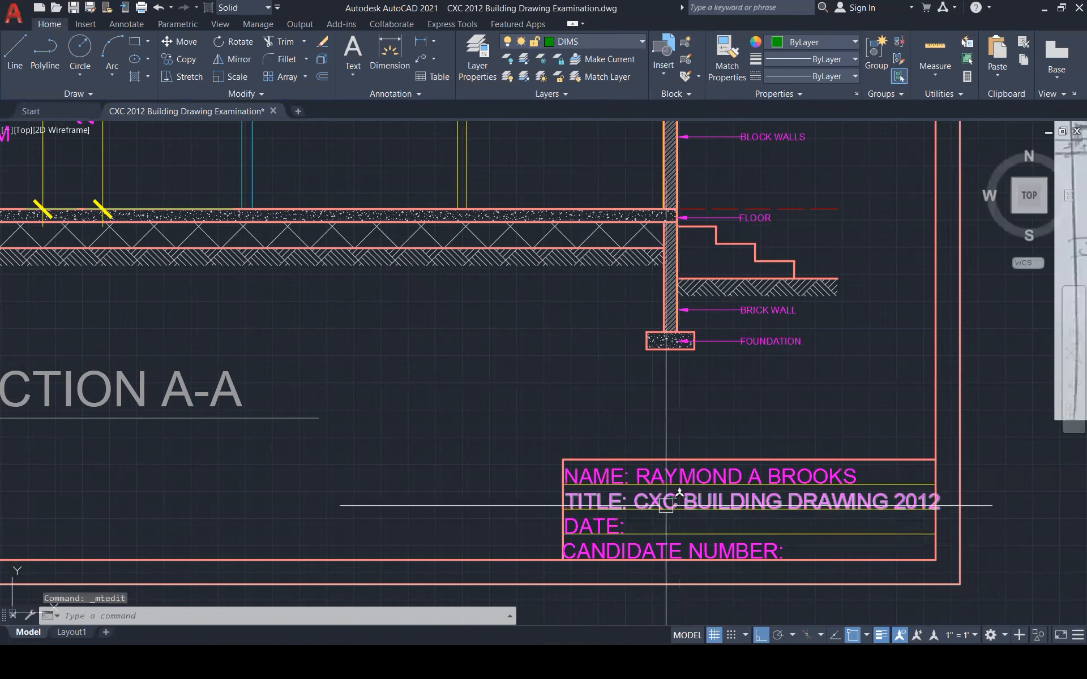
Fill in the title block DATE as 'MARCH 30TH 2023'
{"action": "scroll", "coordinate": [665, 506], "scroll_direction": "down", "scroll_amount": 1}
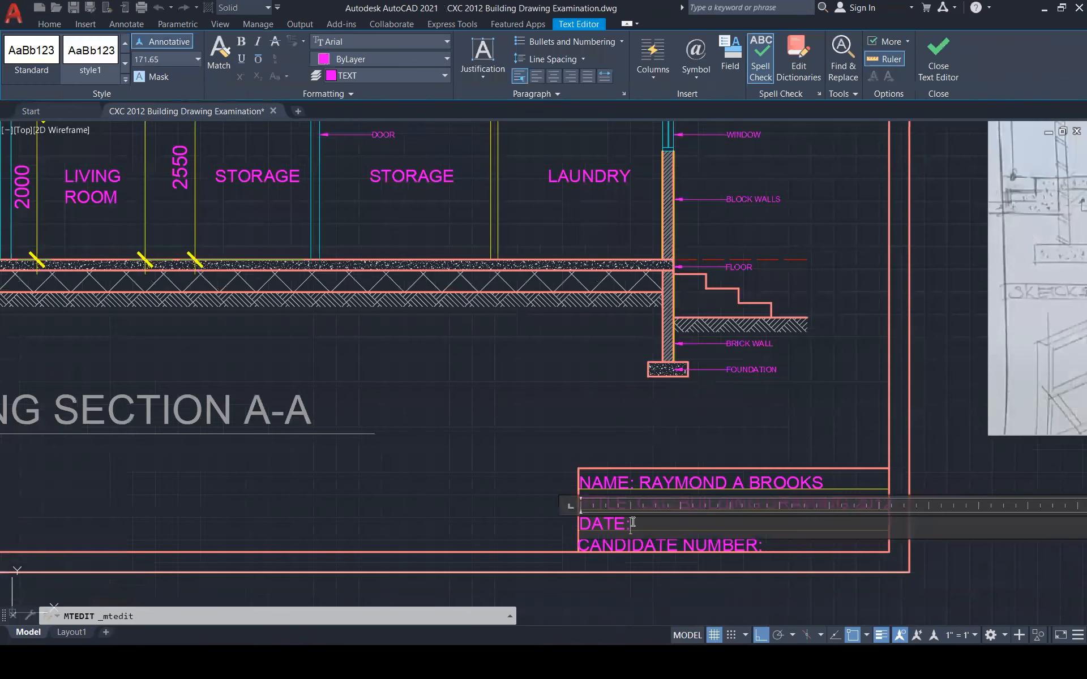
{"action": "type", "text": "MARCH 30TH 201"}
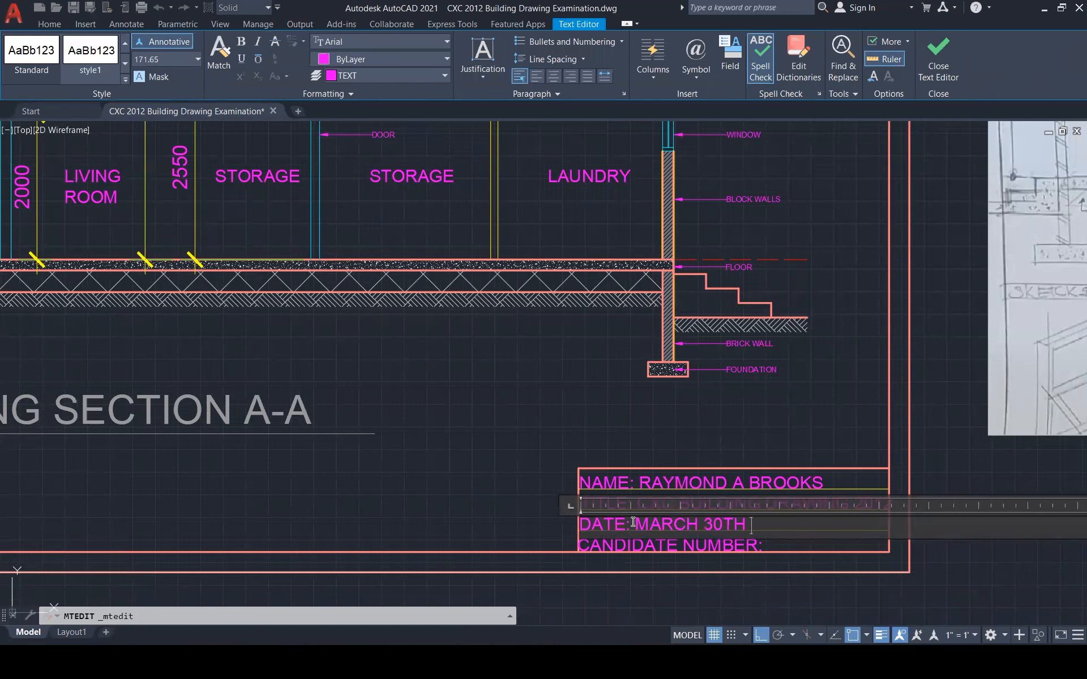
{"action": "key", "text": "BackSpace"}
{"action": "type", "text": "23"}
{"action": "left_click", "coordinate": [759, 444]}
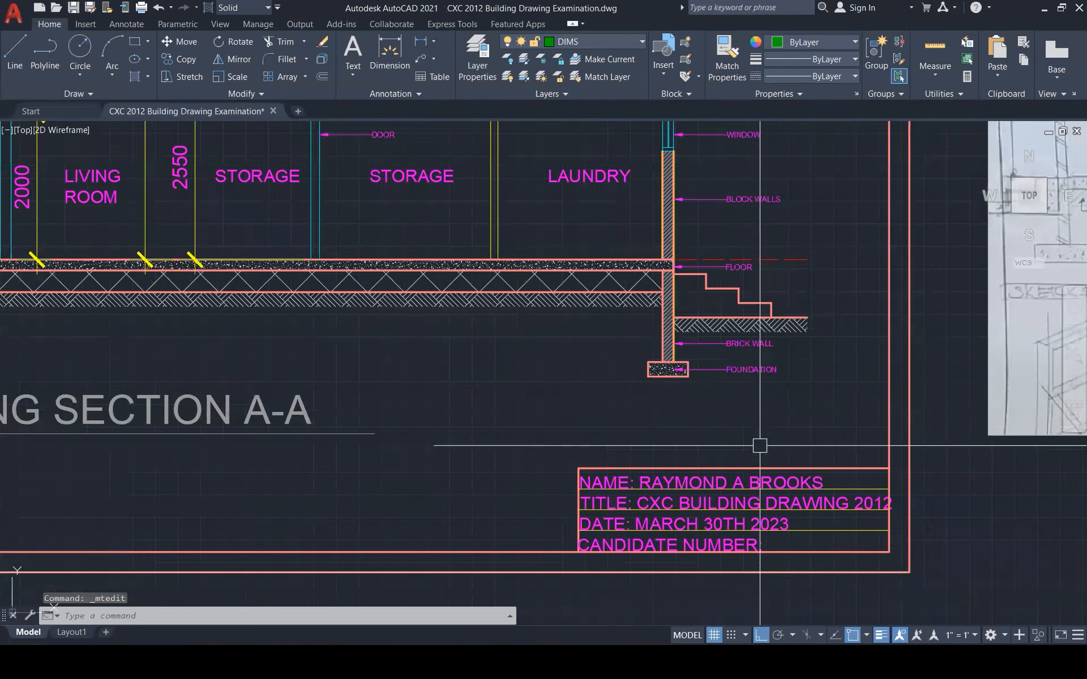
{"action": "scroll", "coordinate": [762, 447], "scroll_direction": "down", "scroll_amount": 1}
Crossing-select the Section A-A sheet's border and filled-in title block
{"action": "key", "text": "Escape"}
{"action": "scroll", "coordinate": [771, 486], "scroll_direction": "down", "scroll_amount": 7}
{"action": "key", "text": "Escape"}
{"action": "scroll", "coordinate": [810, 515], "scroll_direction": "up", "scroll_amount": 4}
{"action": "left_click", "coordinate": [811, 519]}
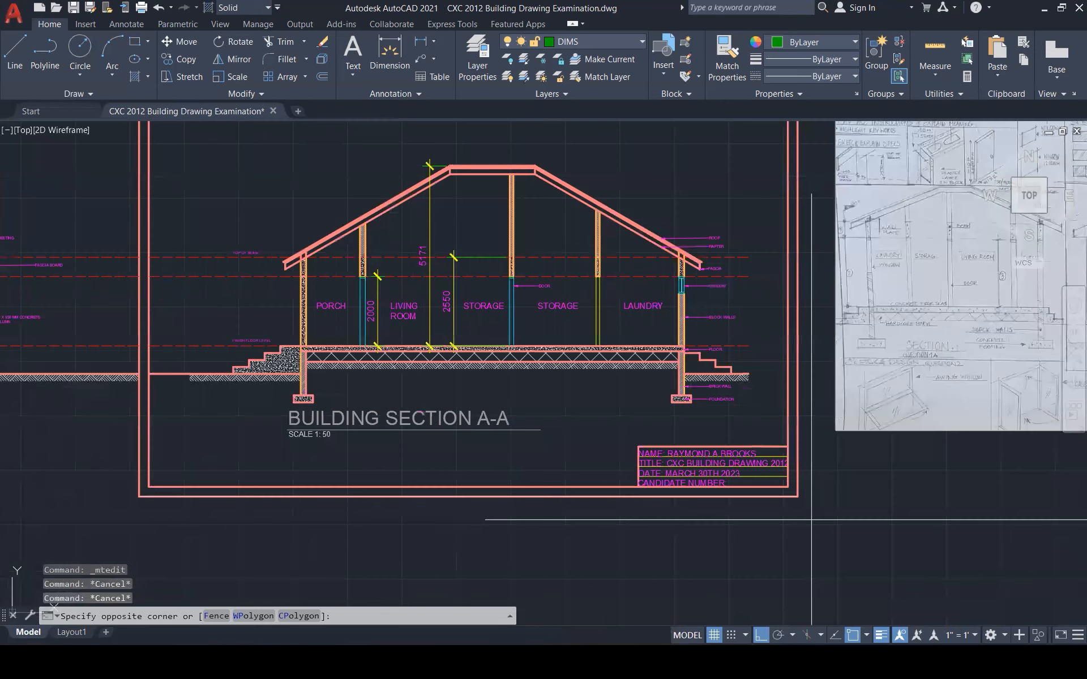
{"action": "left_click", "coordinate": [627, 438]}
COPY the border and title block from its corner to frame the building elevation
{"action": "type", "text": "co"}
{"action": "key", "text": "Return"}
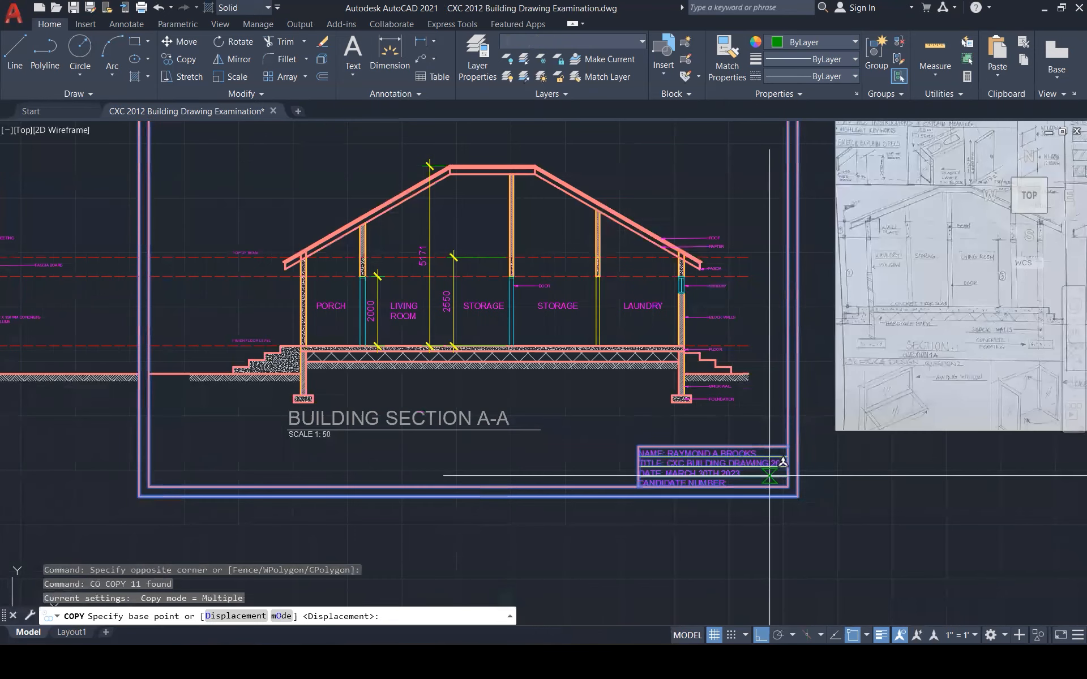
{"action": "left_click", "coordinate": [790, 496]}
{"action": "scroll", "coordinate": [857, 501], "scroll_direction": "down", "scroll_amount": 3}
{"action": "scroll", "coordinate": [631, 517], "scroll_direction": "up", "scroll_amount": 2}
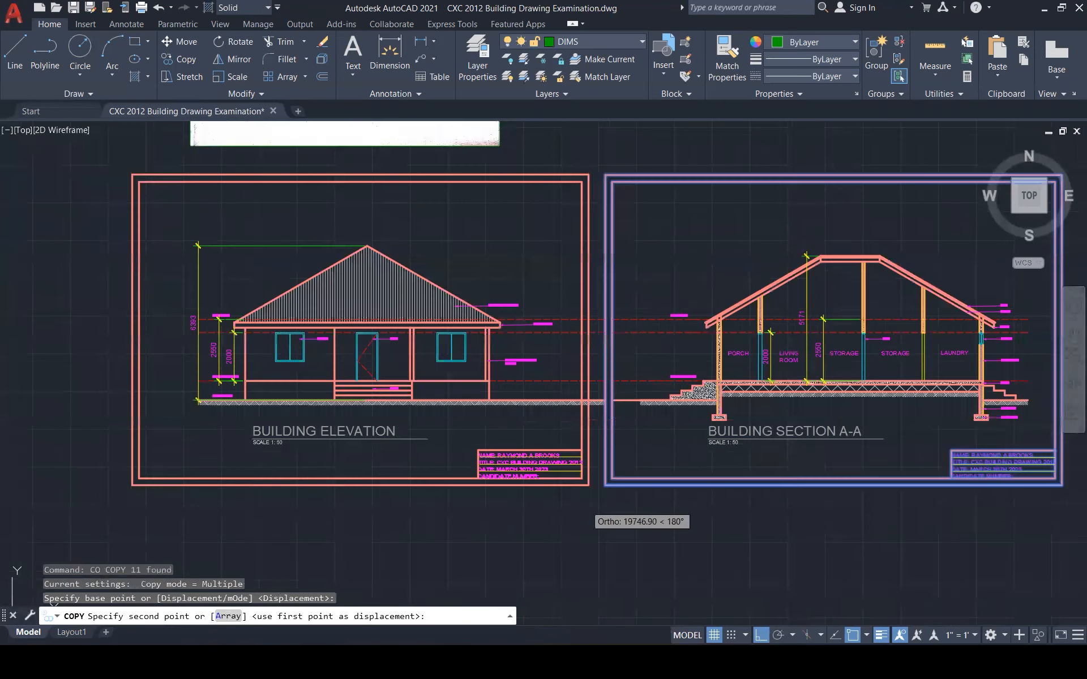
{"action": "scroll", "coordinate": [581, 504], "scroll_direction": "up", "scroll_amount": 1}
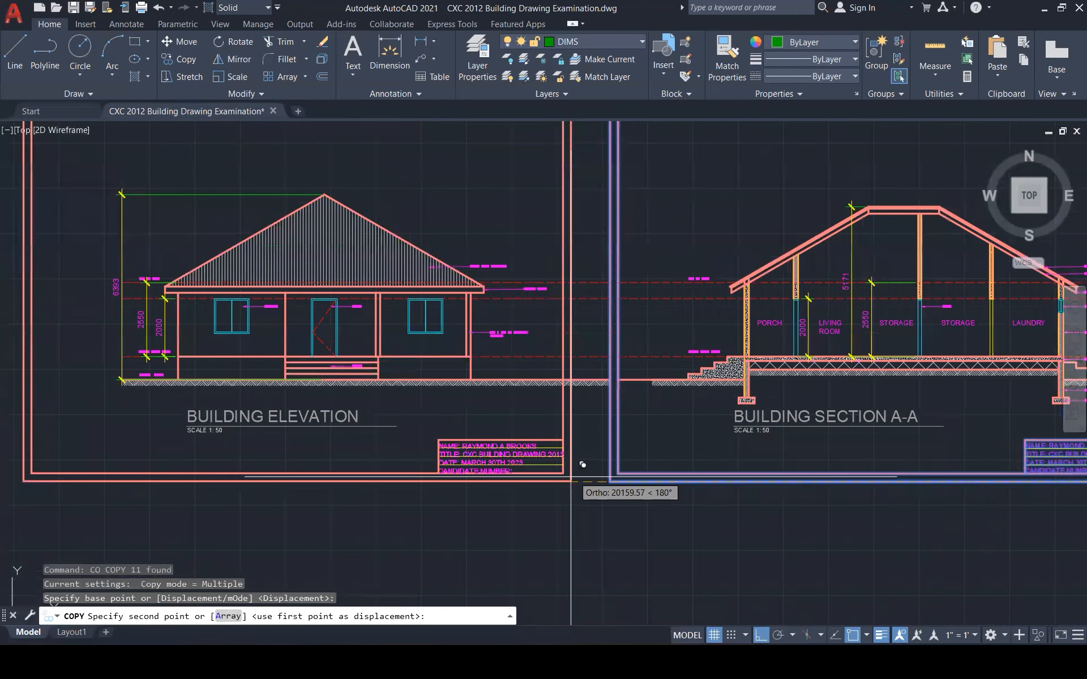
{"action": "left_click", "coordinate": [588, 466]}
{"action": "key", "text": "Escape"}
{"action": "scroll", "coordinate": [597, 338], "scroll_direction": "up", "scroll_amount": 2}
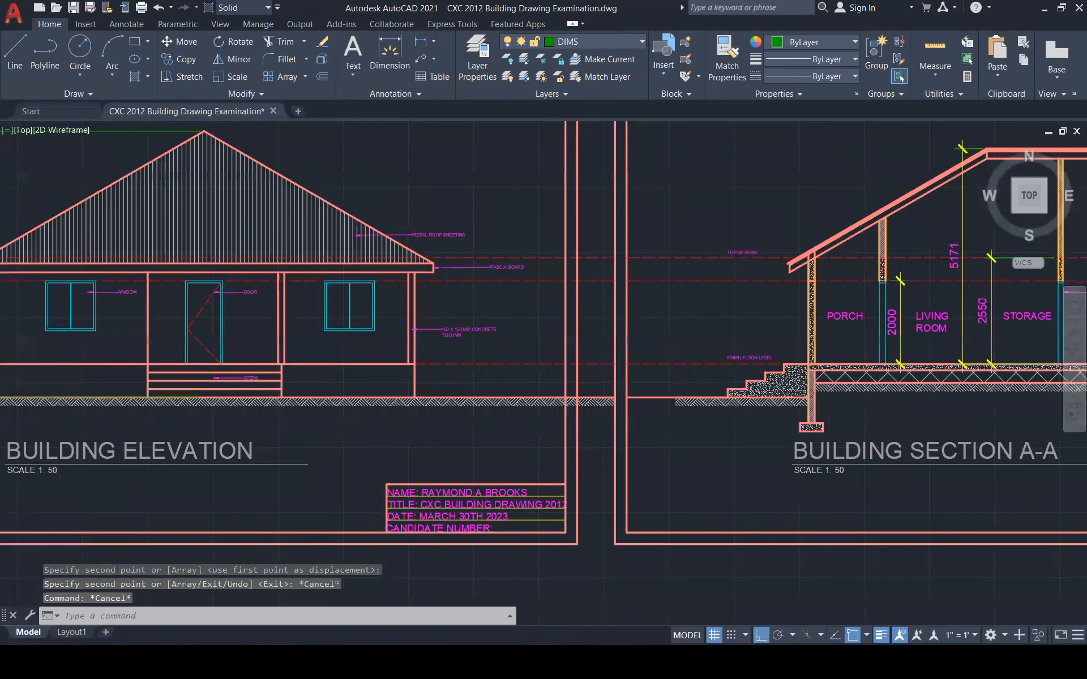
{"action": "scroll", "coordinate": [583, 334], "scroll_direction": "up", "scroll_amount": 3}
Fence-trim the ground line and its hatch out of the gap between the two borders
{"action": "type", "text": "TR"}
{"action": "key", "text": "Return"}
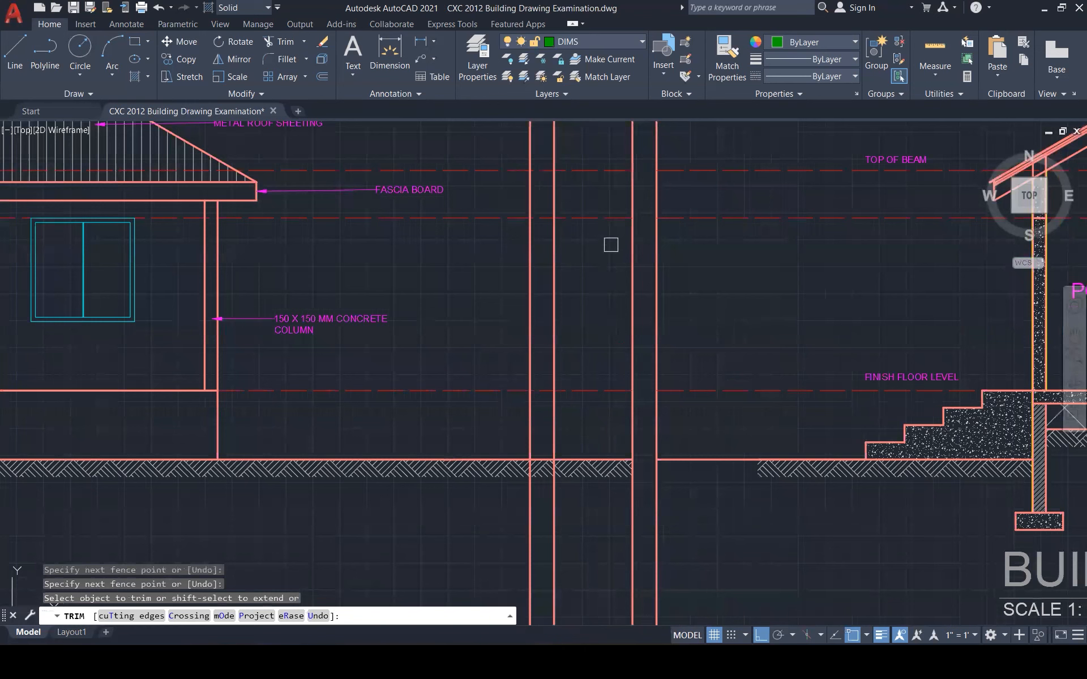
{"action": "left_click", "coordinate": [615, 201]}
{"action": "left_click", "coordinate": [573, 516]}
{"action": "key", "text": "Return"}
{"action": "left_click", "coordinate": [542, 464]}
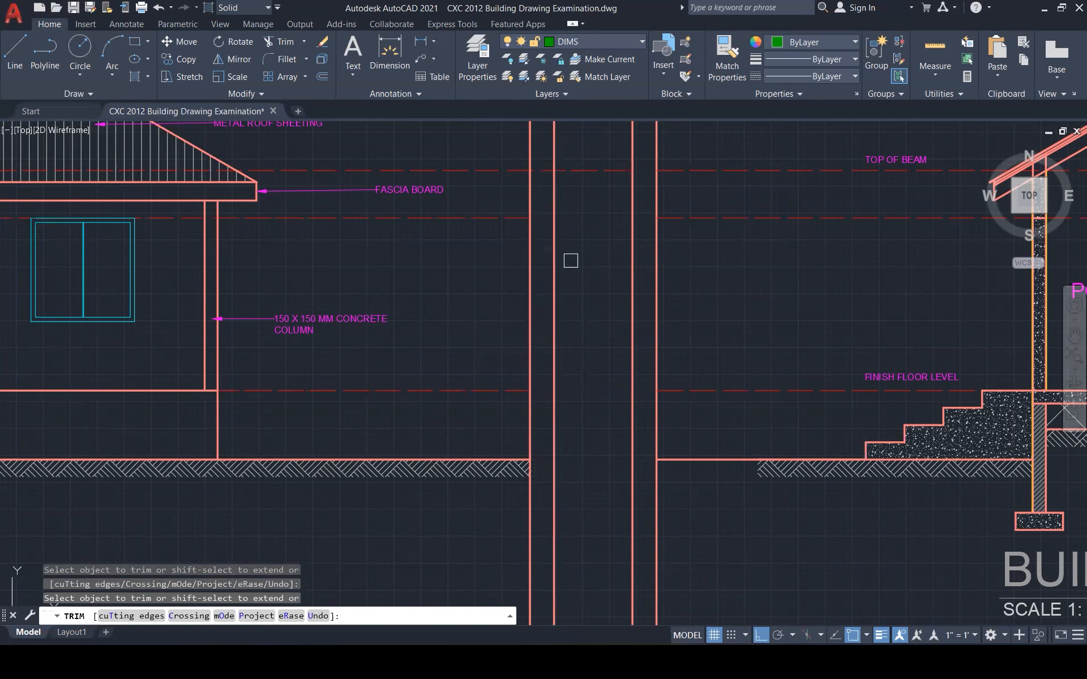
{"action": "key", "text": "Escape"}
{"action": "scroll", "coordinate": [620, 363], "scroll_direction": "down", "scroll_amount": 1}
{"action": "scroll", "coordinate": [620, 362], "scroll_direction": "down", "scroll_amount": 4}
{"action": "key", "text": "Escape"}
{"action": "key", "text": "Escape"}
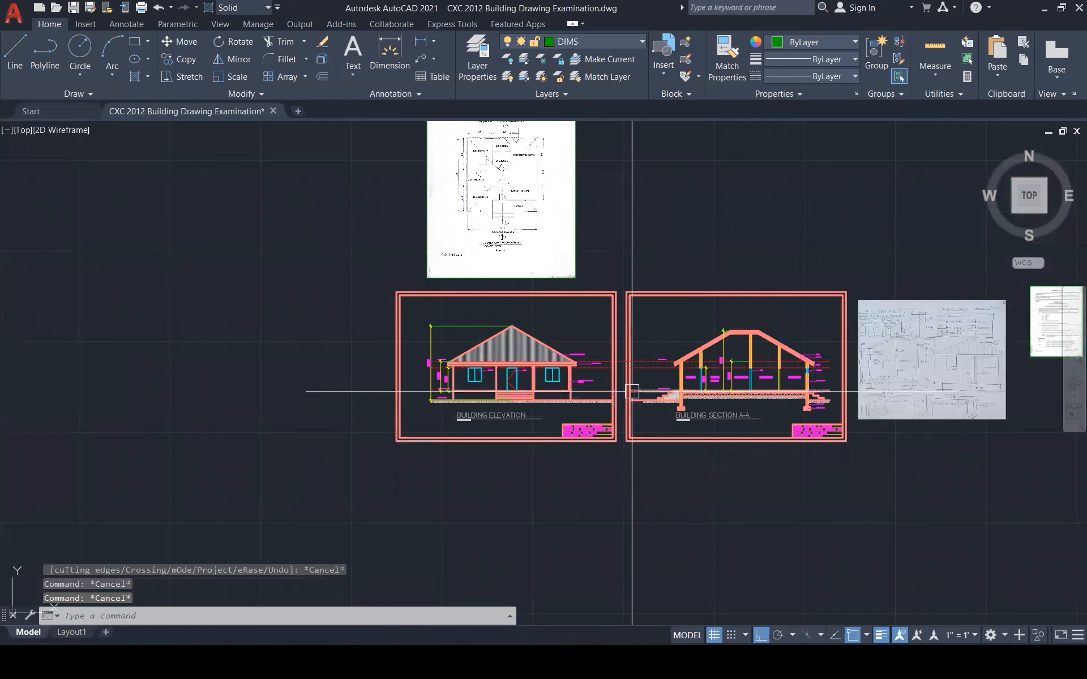
Zoom around the reference images, then bring the CXC Pass Paper 2012 image forward in Photos
{"action": "scroll", "coordinate": [631, 391], "scroll_direction": "up", "scroll_amount": 2}
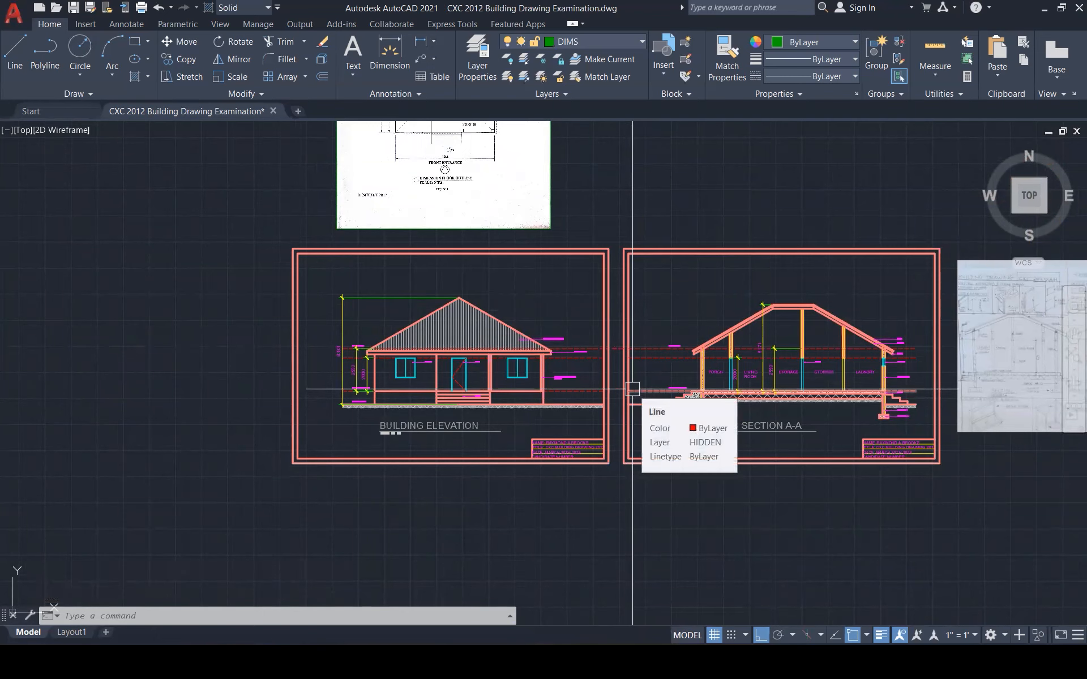
{"action": "scroll", "coordinate": [632, 389], "scroll_direction": "down", "scroll_amount": 3}
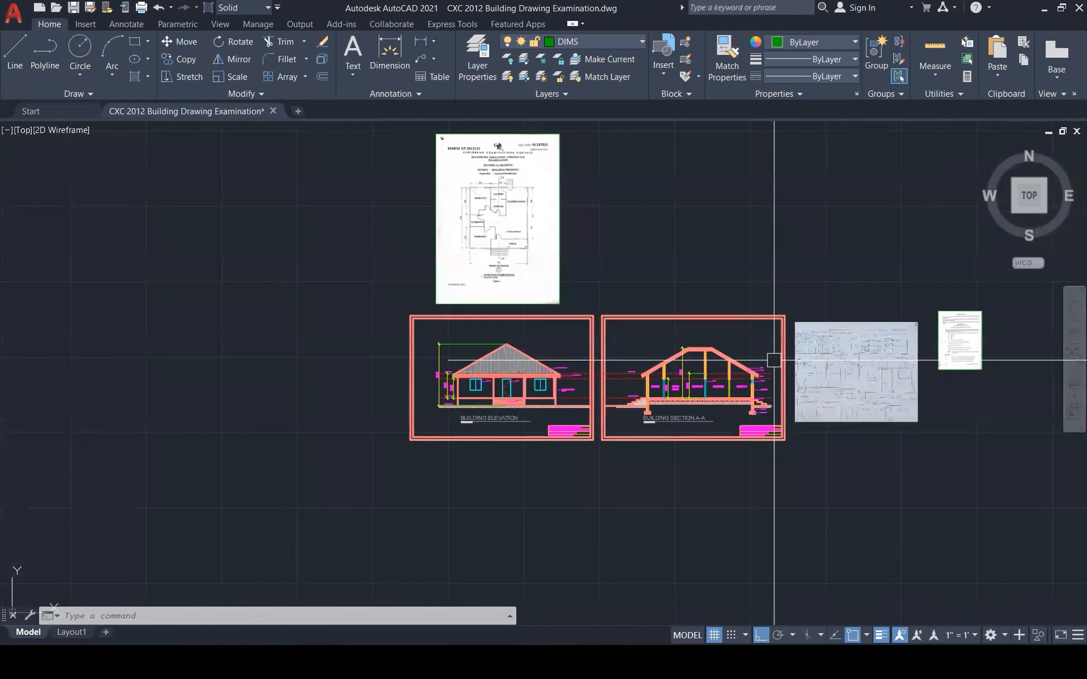
{"action": "scroll", "coordinate": [969, 326], "scroll_direction": "up", "scroll_amount": 4}
{"action": "scroll", "coordinate": [970, 326], "scroll_direction": "up", "scroll_amount": 5}
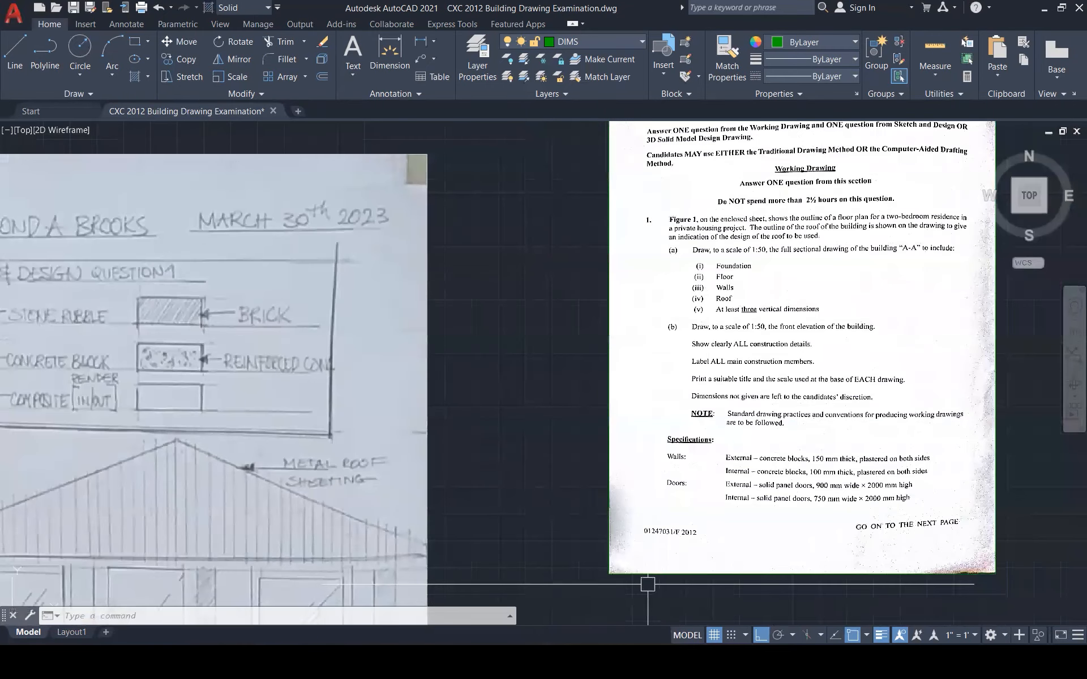
{"action": "scroll", "coordinate": [648, 584], "scroll_direction": "down", "scroll_amount": 1}
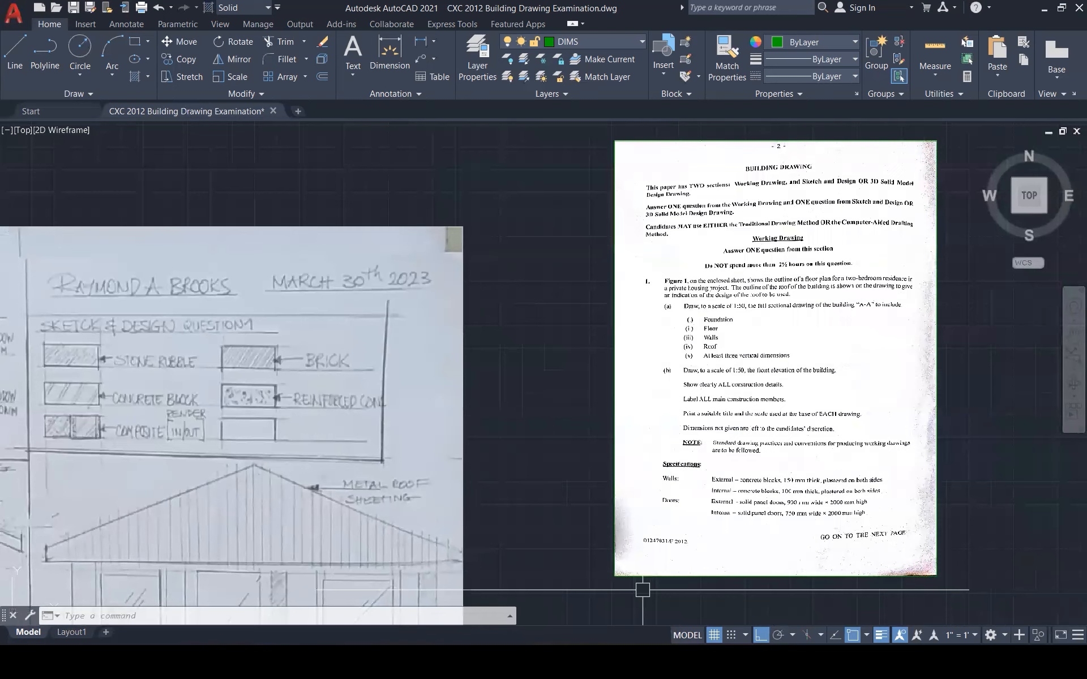
{"action": "scroll", "coordinate": [643, 590], "scroll_direction": "down", "scroll_amount": 9}
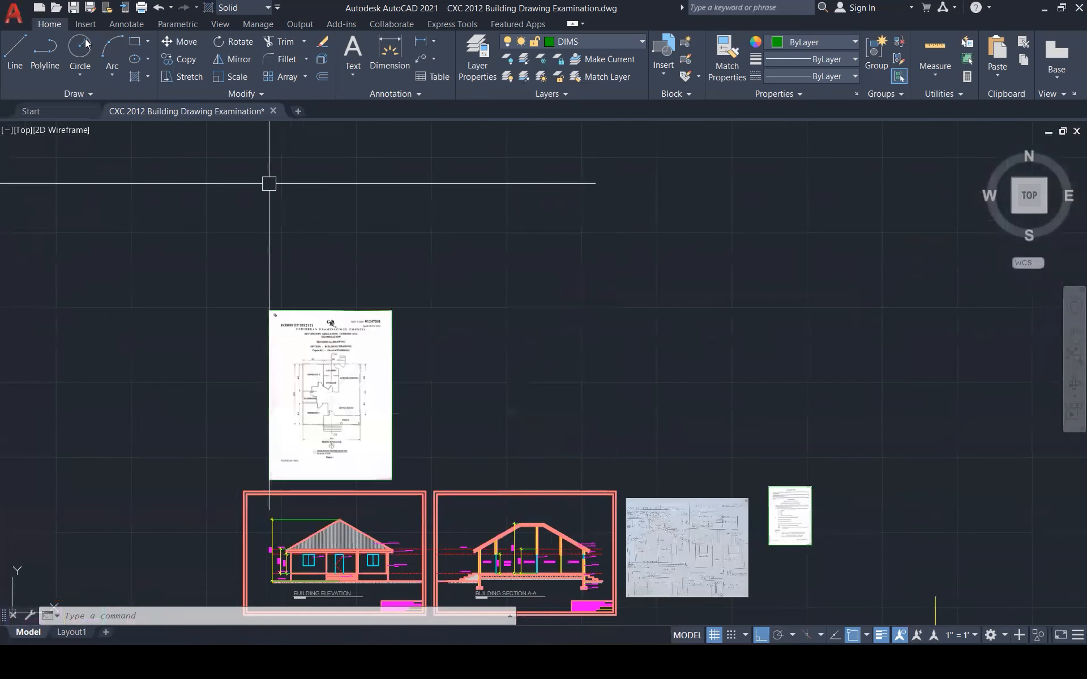
{"action": "mouse_move", "coordinate": [883, 662]}
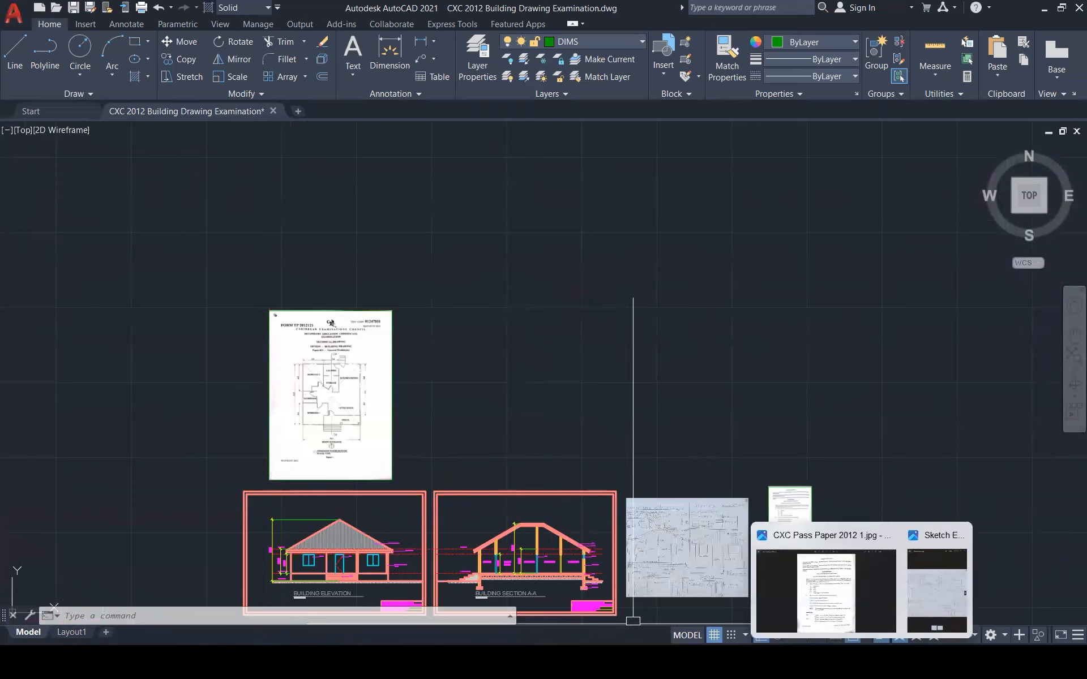
{"action": "left_click", "coordinate": [866, 599]}
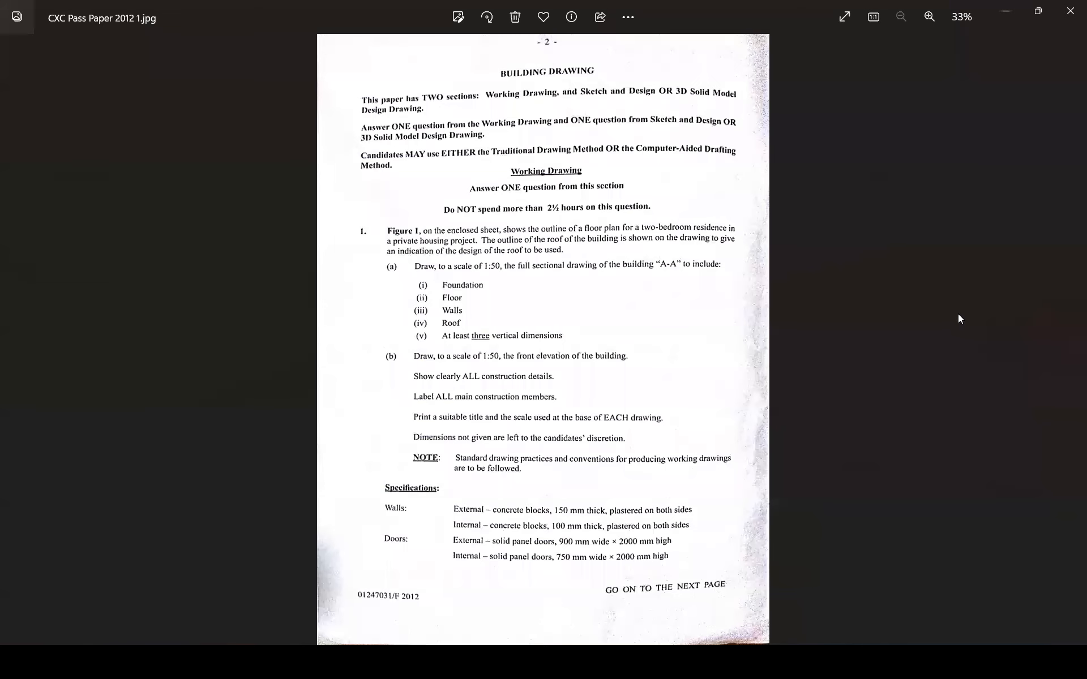
Advance to CXC Pass Paper 2012 4.jpg with the Sketch and Design questions
{"action": "key", "text": "Right"}
{"action": "key", "text": "Right"}
{"action": "key", "text": "Right"}
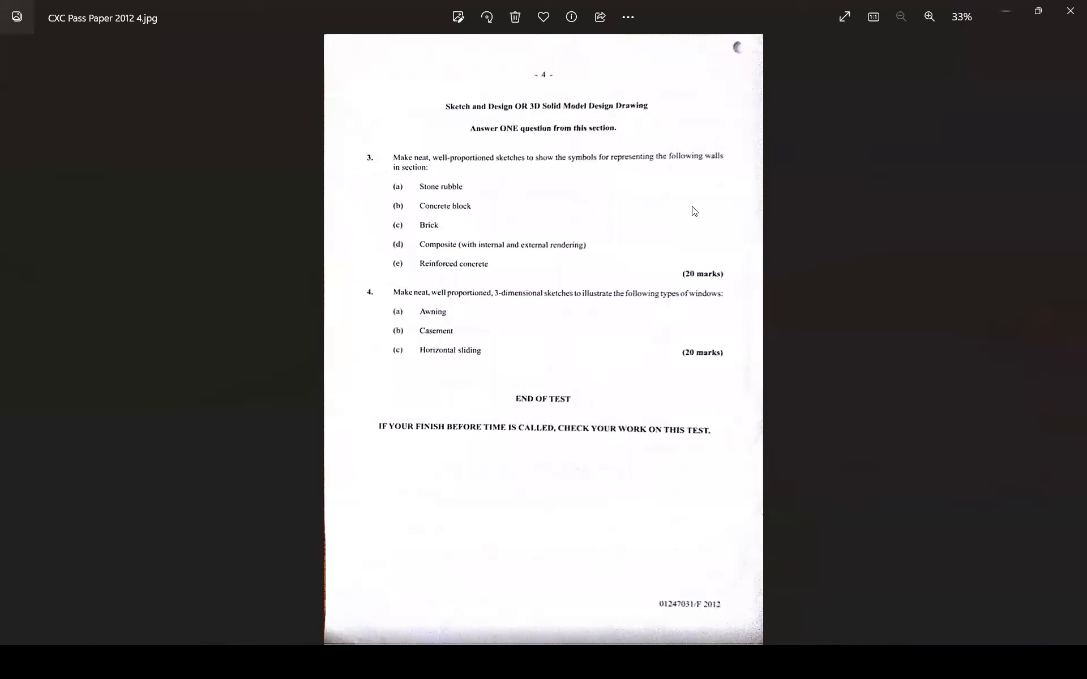
{"action": "key", "text": "alt+Tab"}
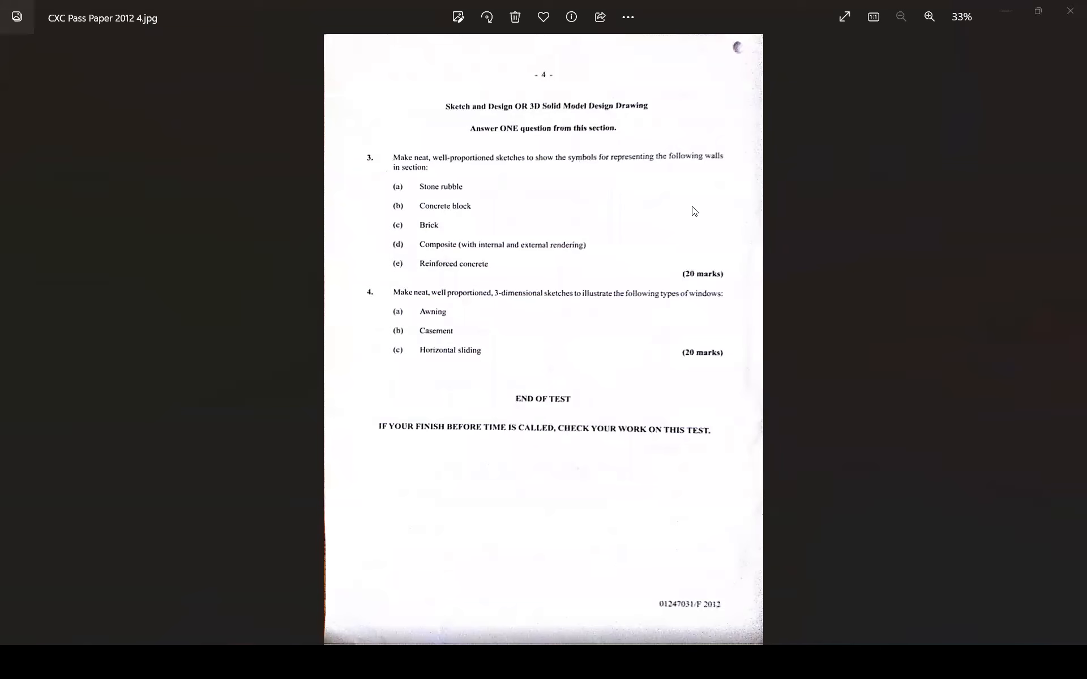
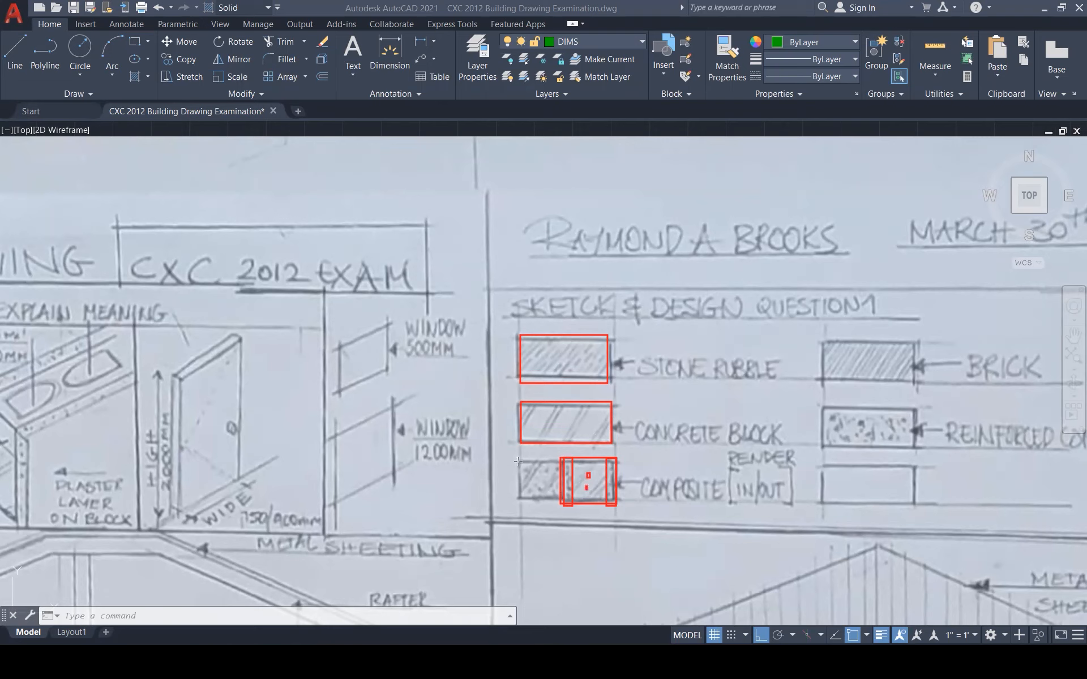
Box the composite, brick and reinforced concrete samples on the reference sketch, clearing the earlier marks
{"action": "left_click", "coordinate": [517, 460]}
{"action": "left_click", "coordinate": [560, 500]}
{"action": "left_click", "coordinate": [520, 456]}
{"action": "left_click", "coordinate": [558, 501]}
{"action": "key", "text": "Escape"}
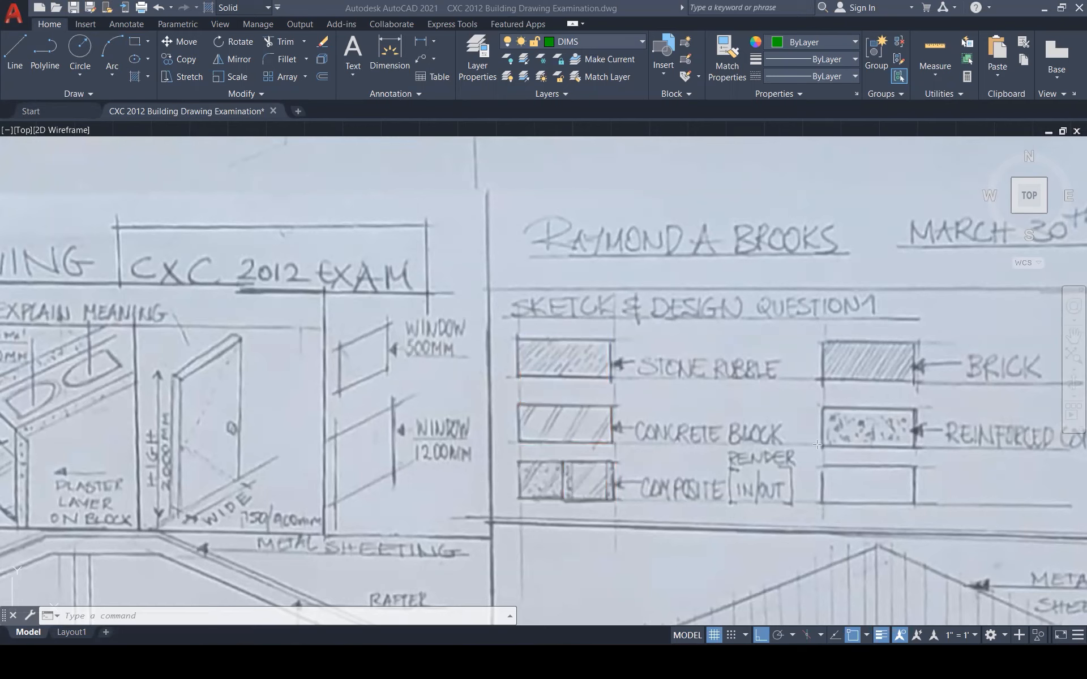
{"action": "left_click_drag", "start_coordinate": [821, 339], "coordinate": [917, 384]}
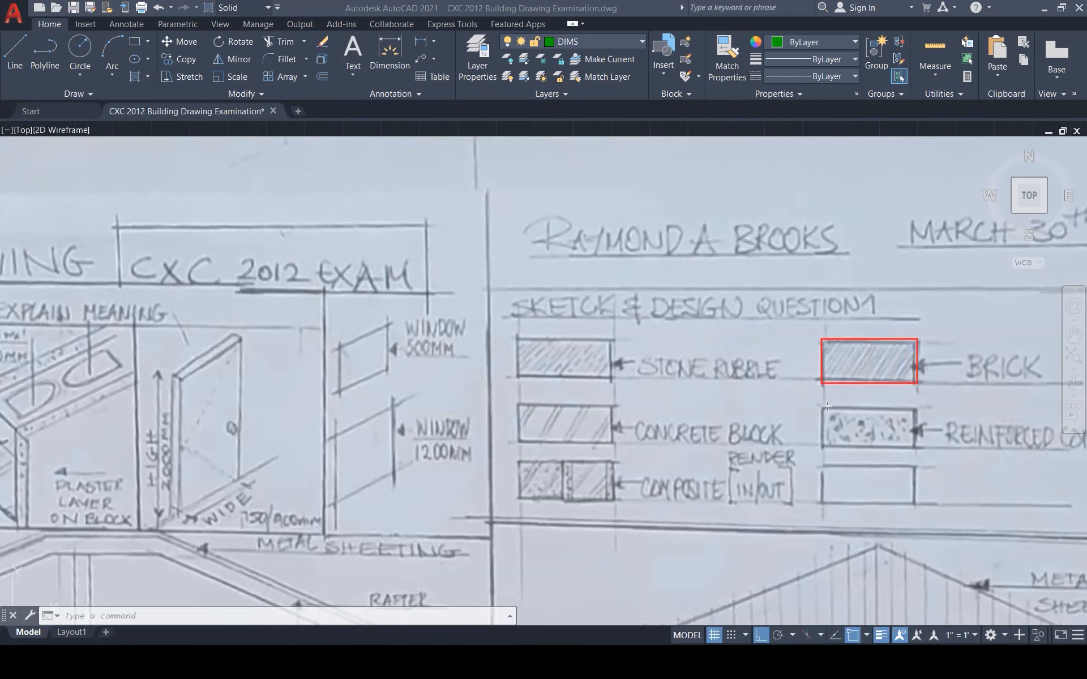
{"action": "left_click_drag", "start_coordinate": [826, 403], "coordinate": [916, 451]}
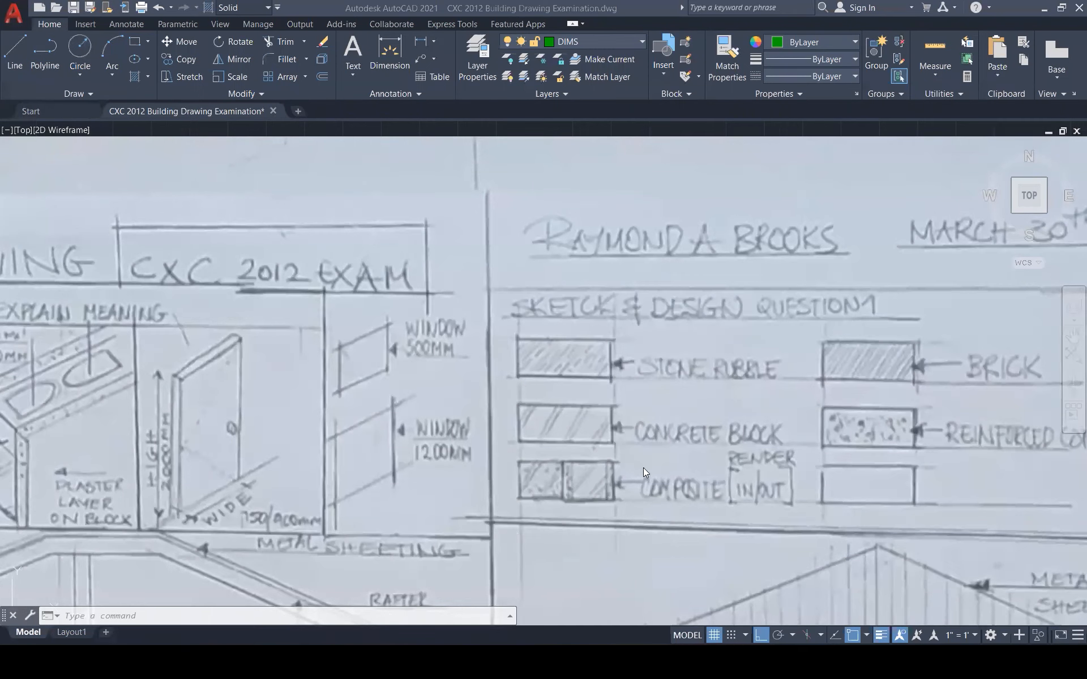
Zoom back to the empty BRICK WALL legend boxes beside the building section
{"action": "scroll", "coordinate": [643, 467], "scroll_direction": "down", "scroll_amount": 7}
{"action": "scroll", "coordinate": [252, 344], "scroll_direction": "down", "scroll_amount": 4}
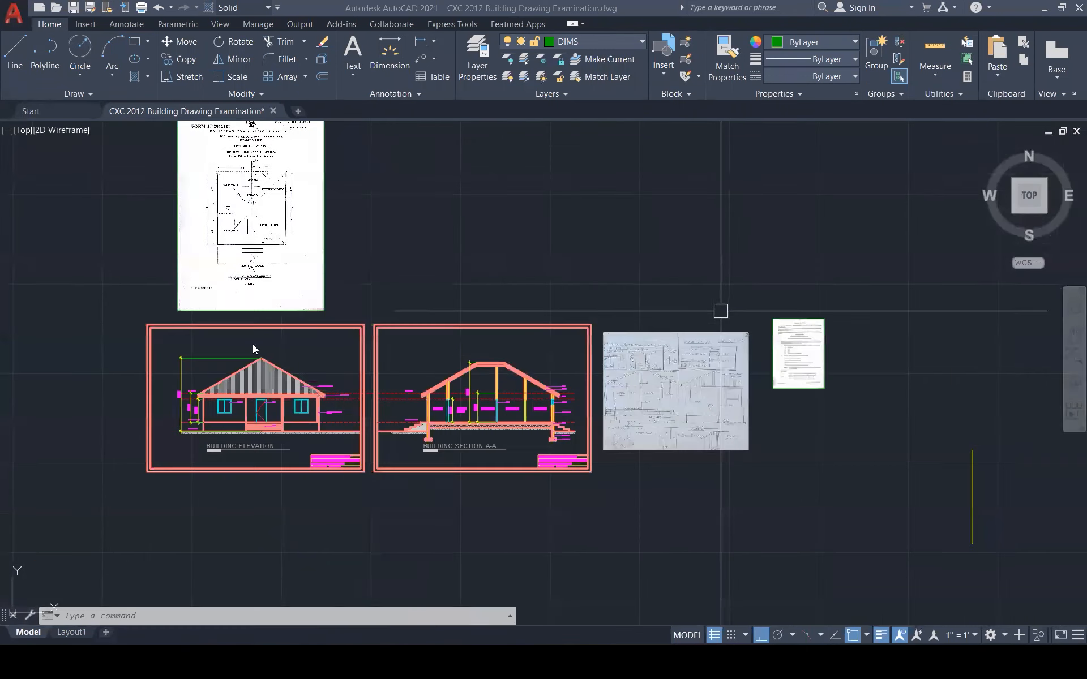
{"action": "scroll", "coordinate": [252, 344], "scroll_direction": "up", "scroll_amount": 3}
{"action": "scroll", "coordinate": [476, 330], "scroll_direction": "up", "scroll_amount": 1}
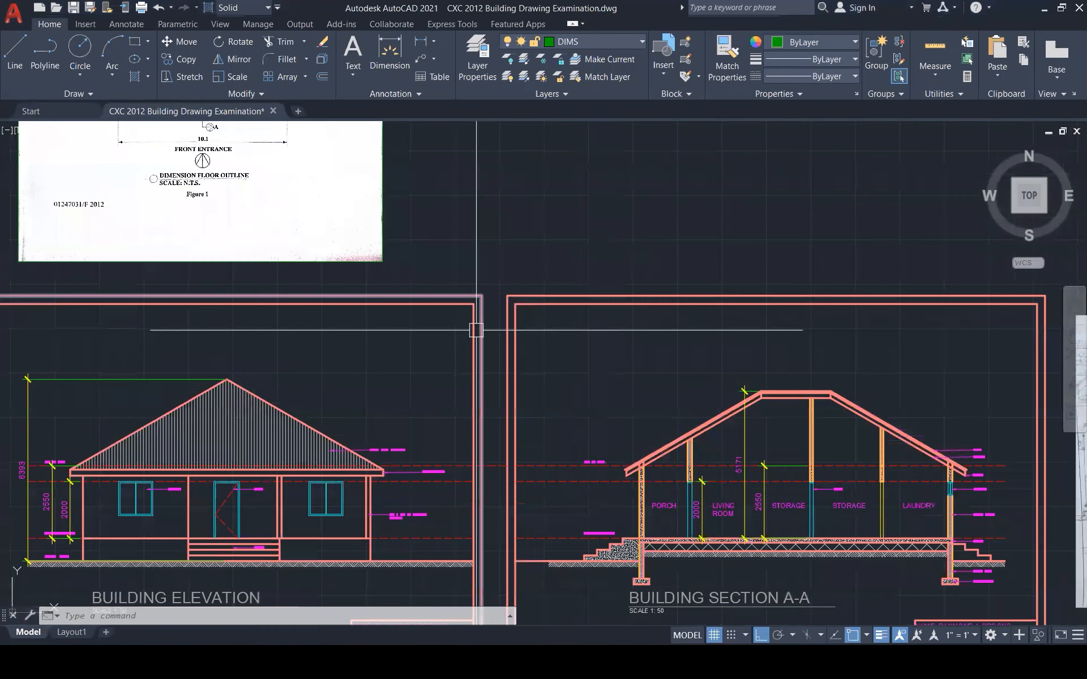
{"action": "scroll", "coordinate": [476, 330], "scroll_direction": "up", "scroll_amount": 6}
{"action": "type", "text": "R"}
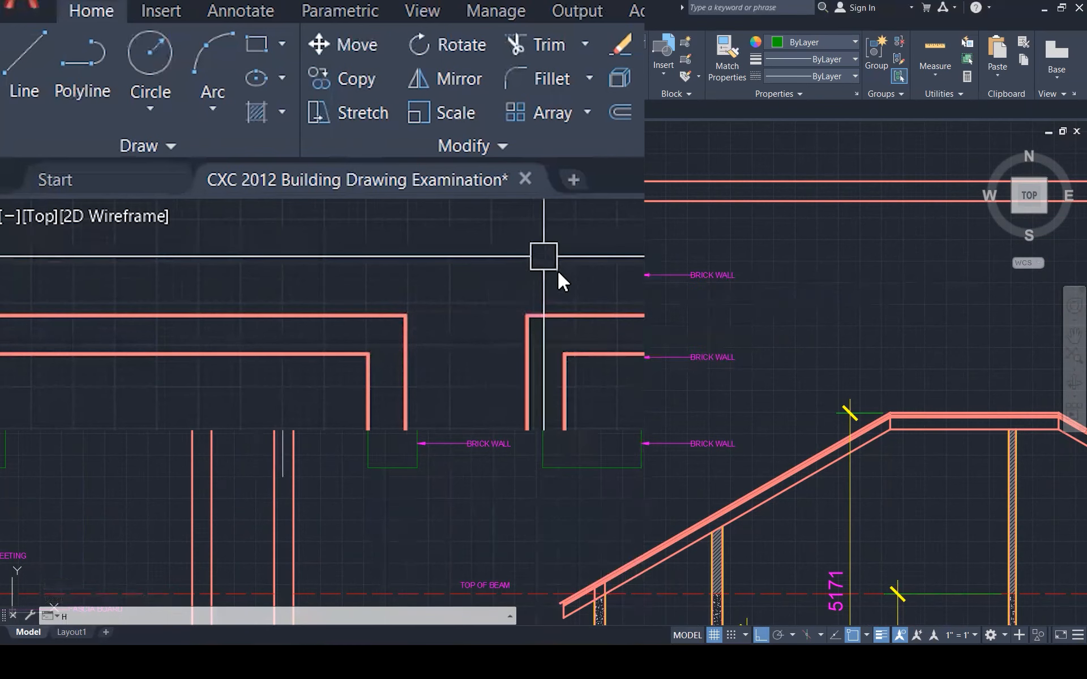
Hatch the top-left legend box with the ANSI36 pattern
{"action": "type", "text": "H"}
{"action": "key", "text": "Return"}
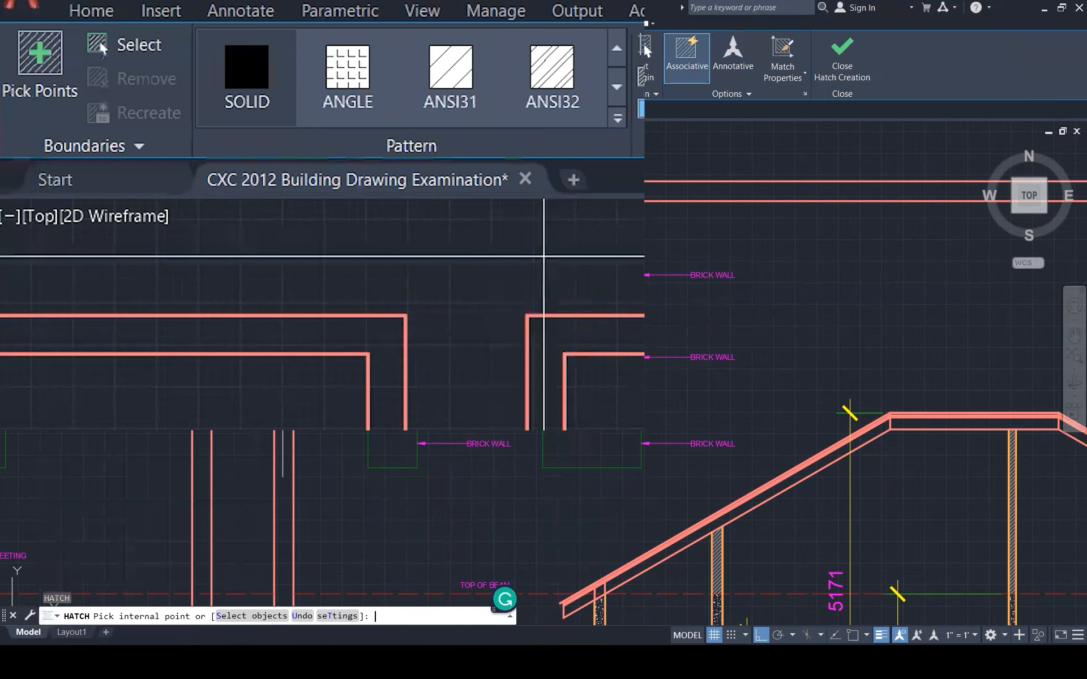
{"action": "left_click", "coordinate": [623, 121]}
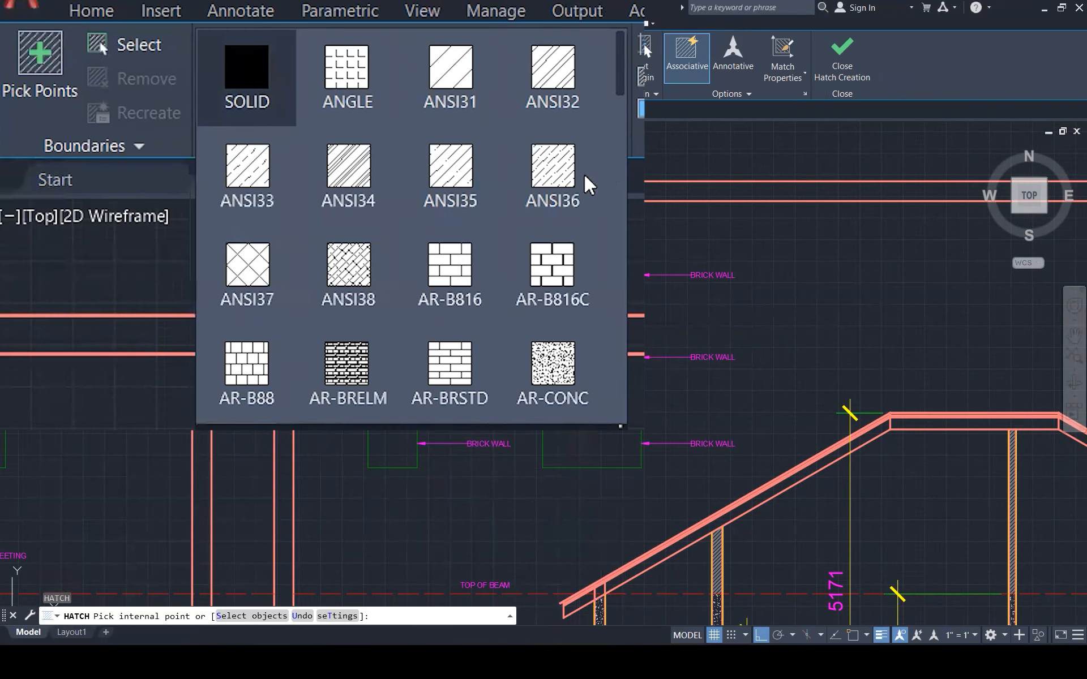
{"action": "left_click_drag", "start_coordinate": [617, 428], "coordinate": [643, 429]}
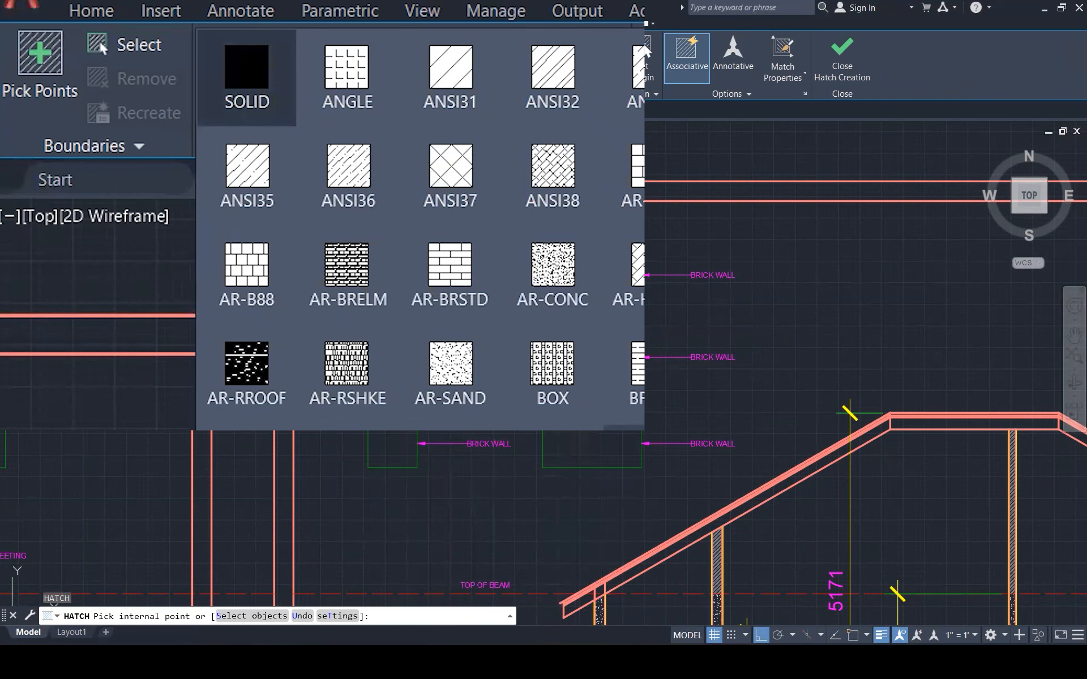
{"action": "scroll", "coordinate": [640, 56], "scroll_direction": "down", "scroll_amount": 2}
{"action": "scroll", "coordinate": [639, 57], "scroll_direction": "down", "scroll_amount": 1}
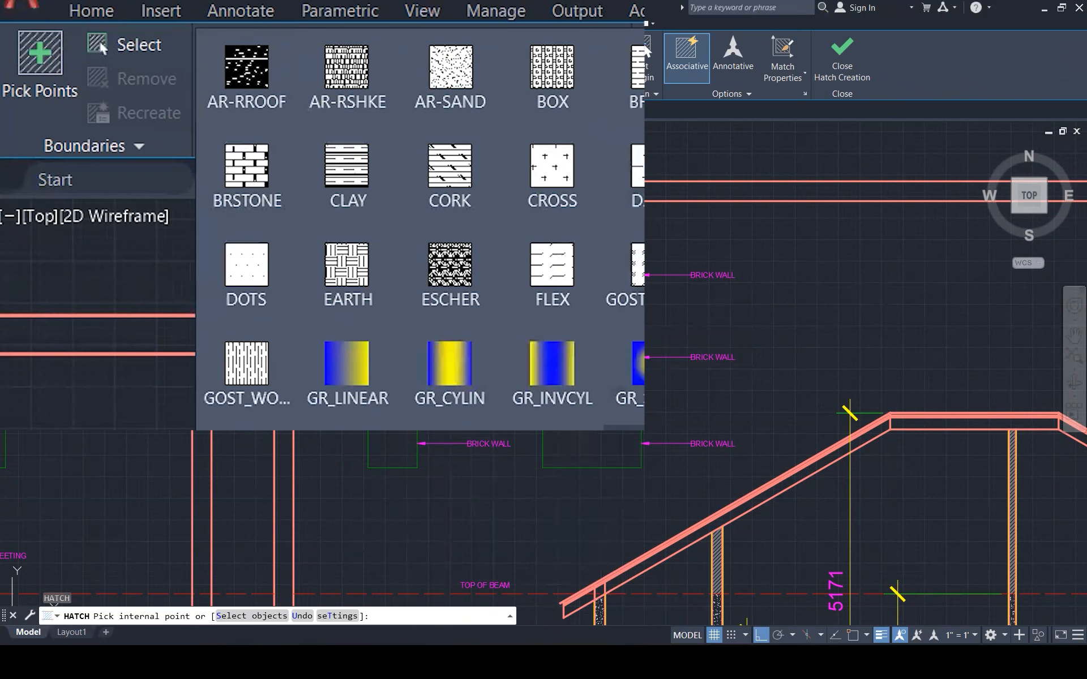
{"action": "scroll", "coordinate": [639, 57], "scroll_direction": "up", "scroll_amount": 3}
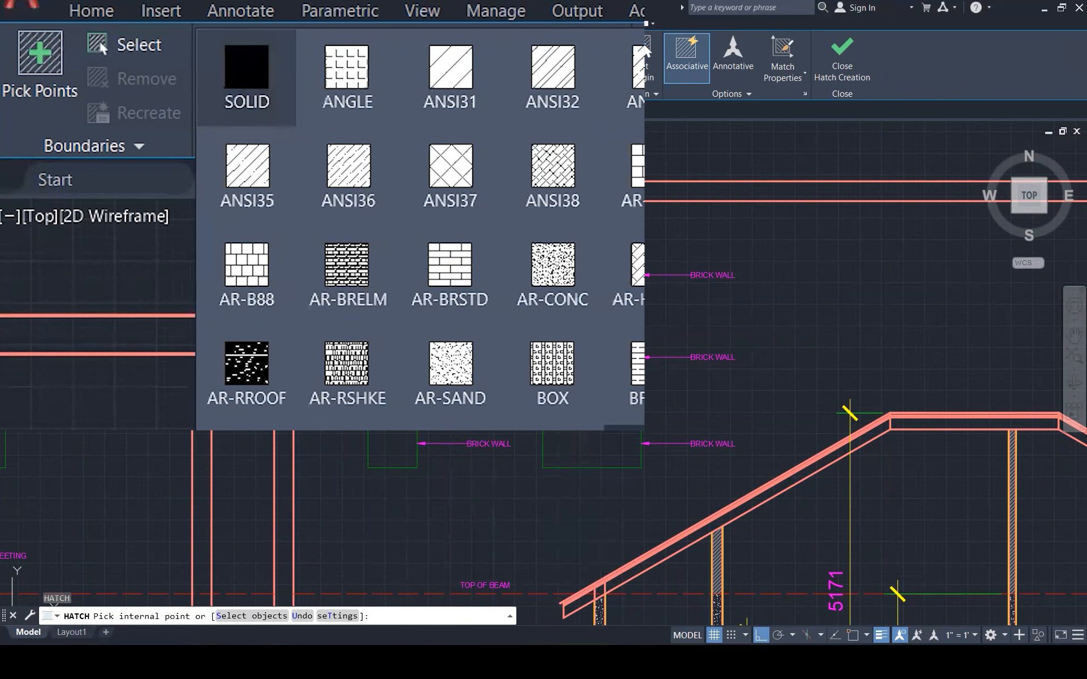
{"action": "scroll", "coordinate": [639, 57], "scroll_direction": "down", "scroll_amount": 8}
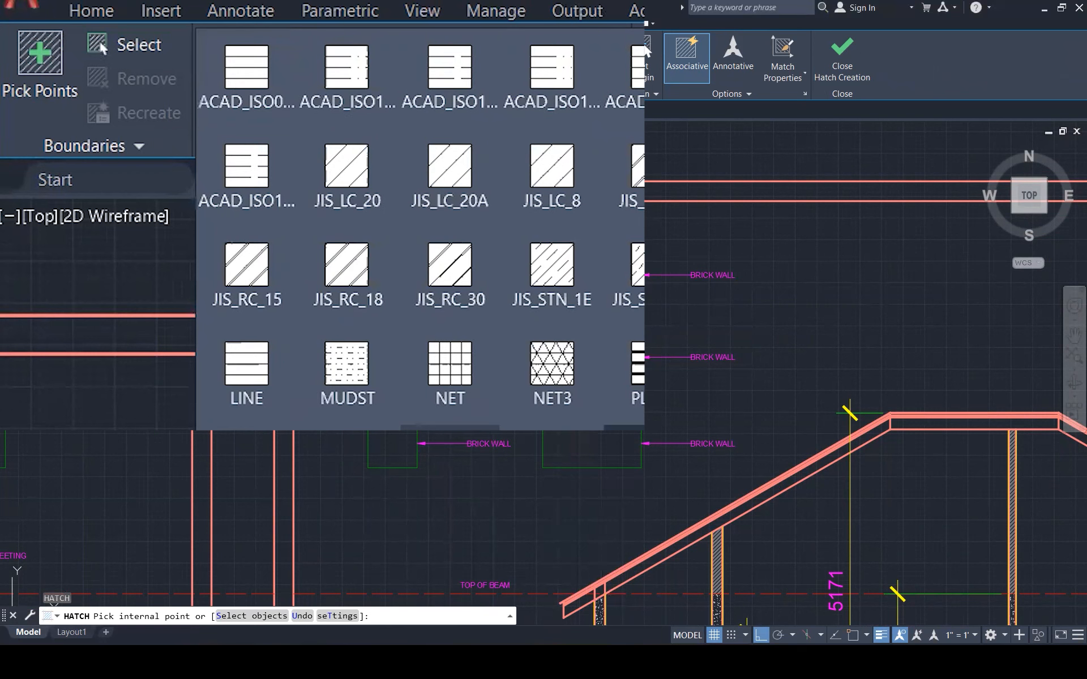
{"action": "scroll", "coordinate": [645, 51], "scroll_direction": "up", "scroll_amount": 8}
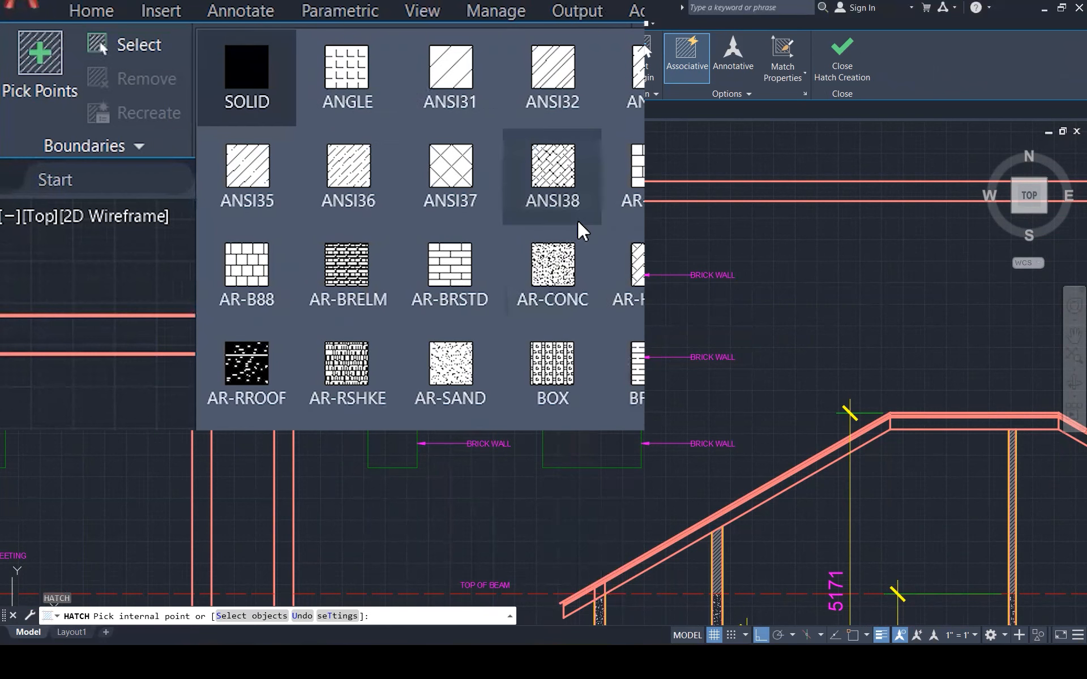
{"action": "left_click", "coordinate": [362, 168]}
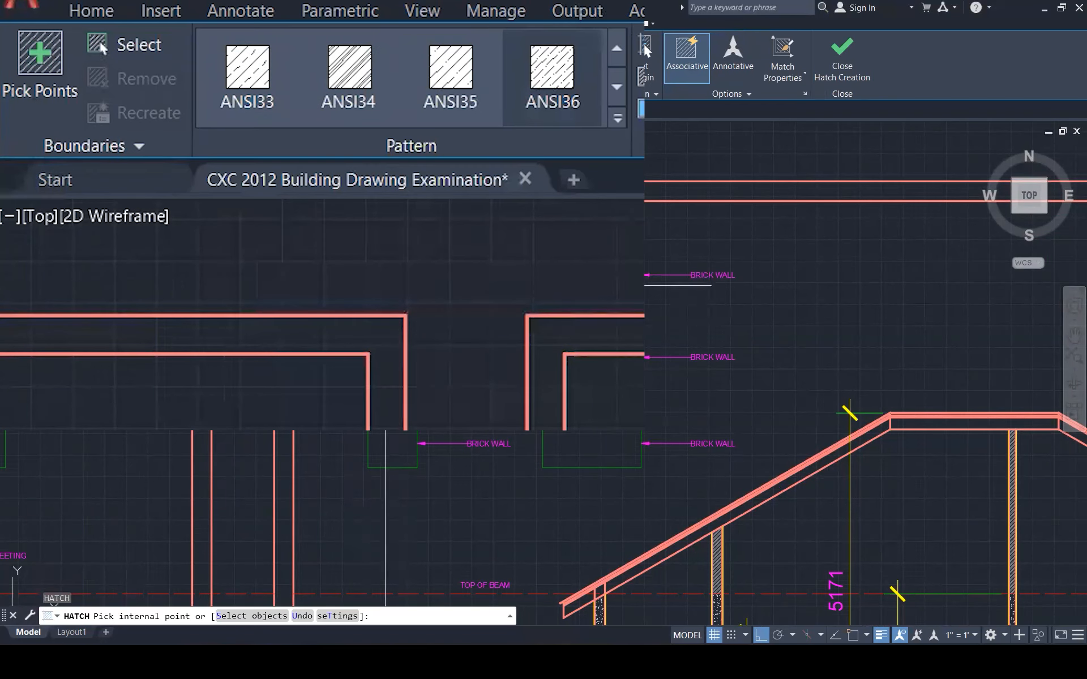
{"action": "left_click", "coordinate": [385, 285]}
{"action": "key", "text": "Escape"}
Raise the new hatch's scale from 100 and 200 up to 500
{"action": "left_click", "coordinate": [398, 283]}
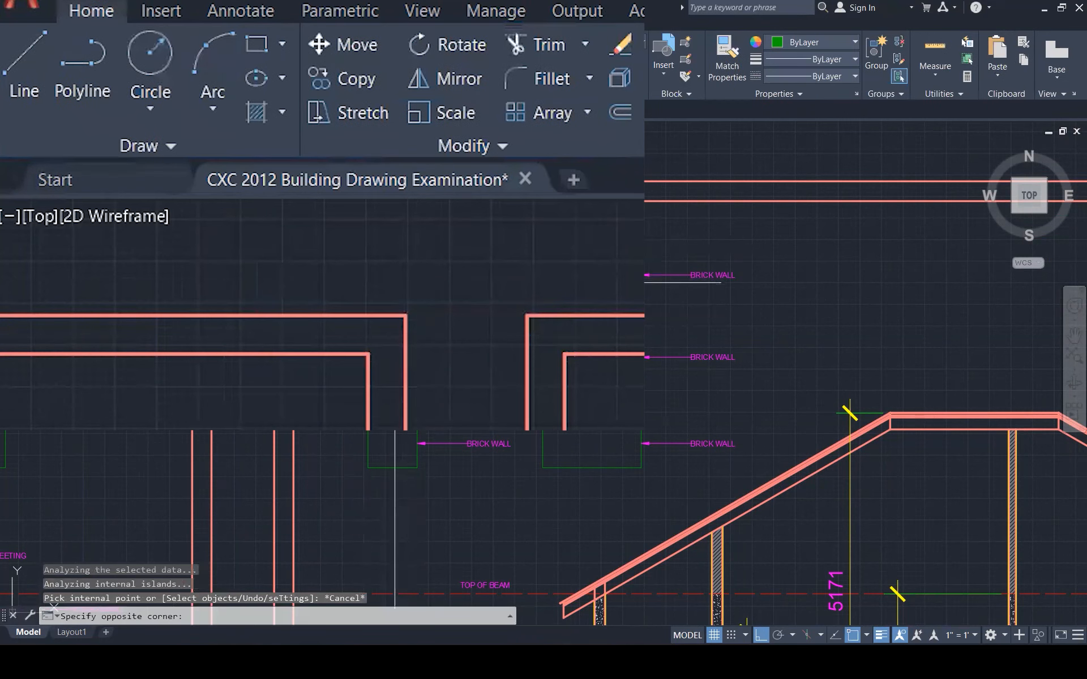
{"action": "left_click", "coordinate": [394, 281]}
{"action": "left_click", "coordinate": [554, 73]}
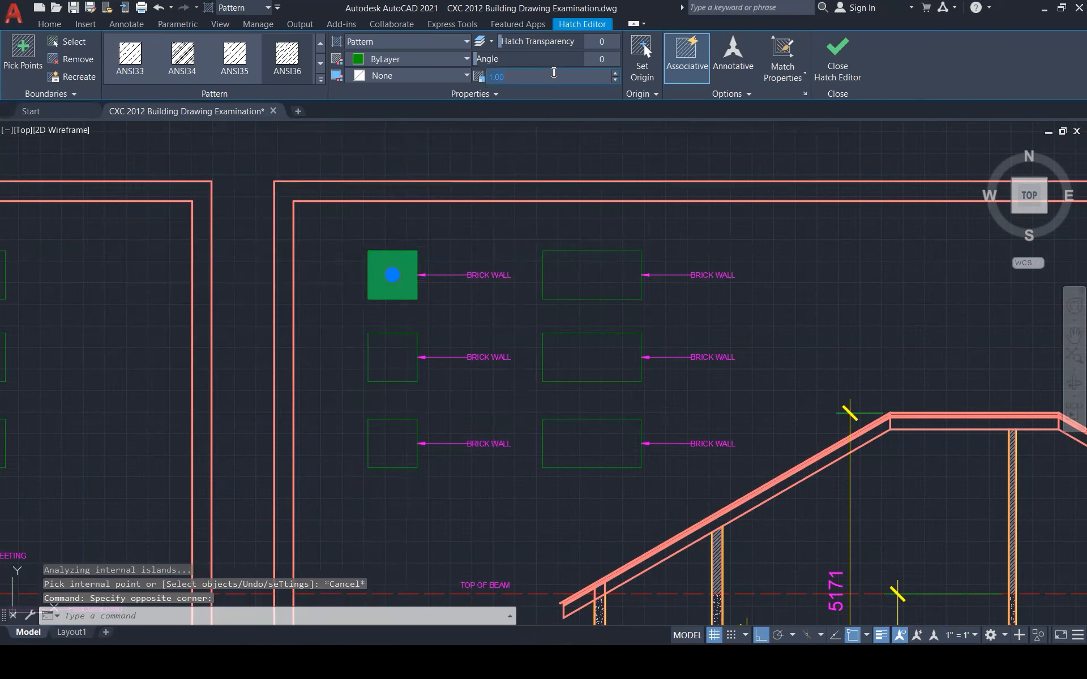
{"action": "type", "text": "100"}
{"action": "key", "text": "Return"}
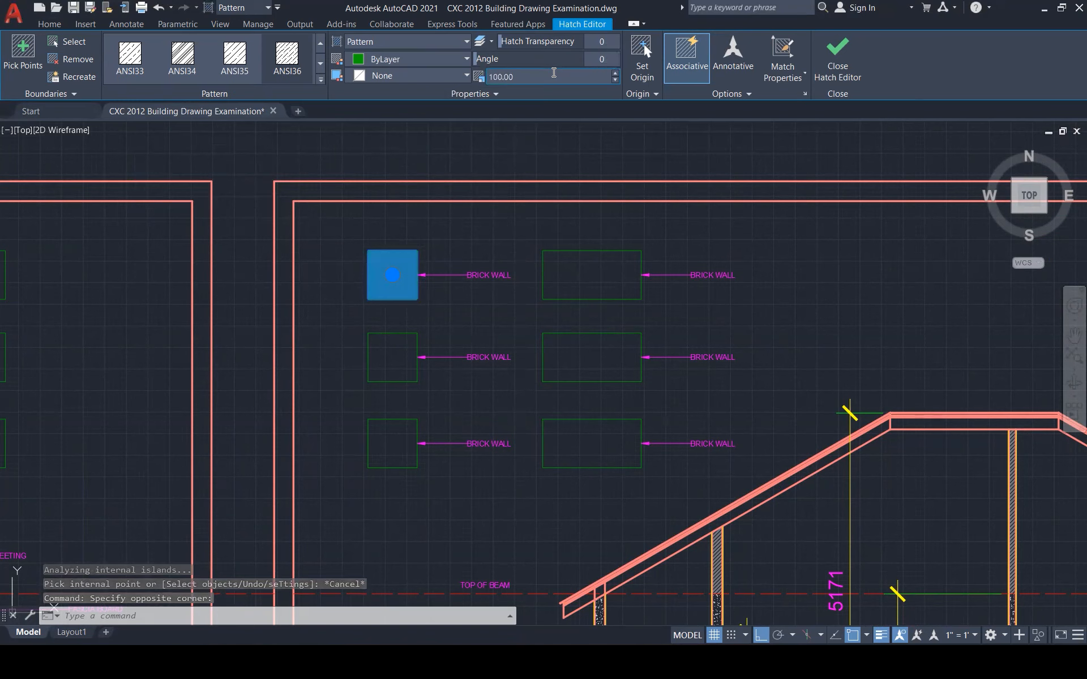
{"action": "left_click", "coordinate": [549, 73]}
{"action": "type", "text": "200"}
{"action": "key", "text": "Return"}
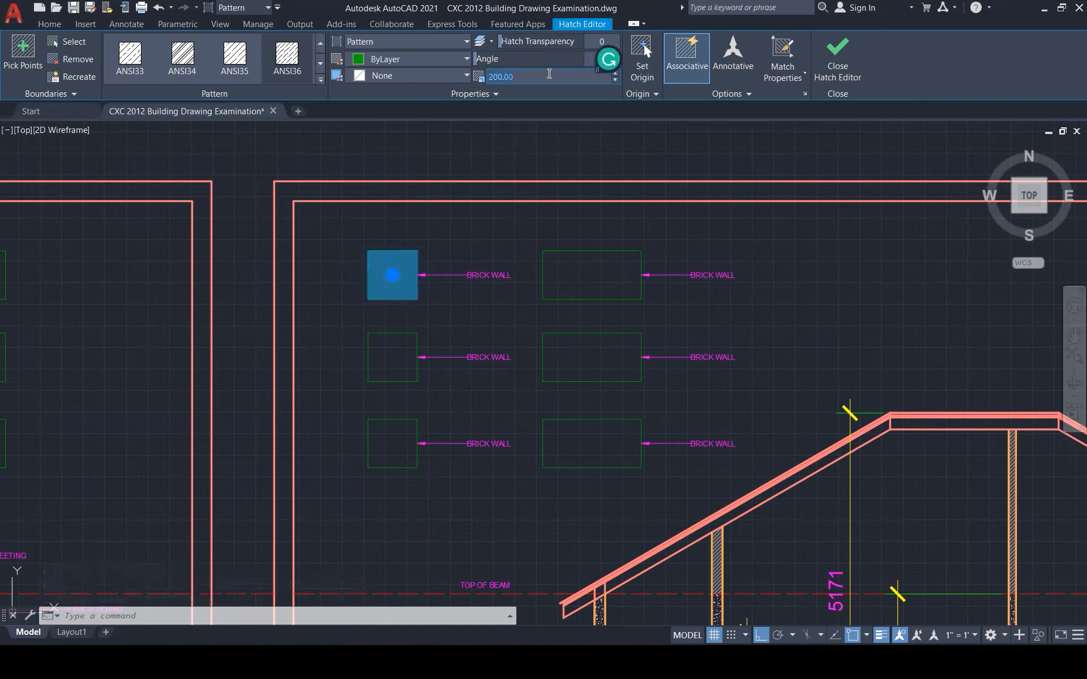
{"action": "type", "text": "500"}
{"action": "key", "text": "Return"}
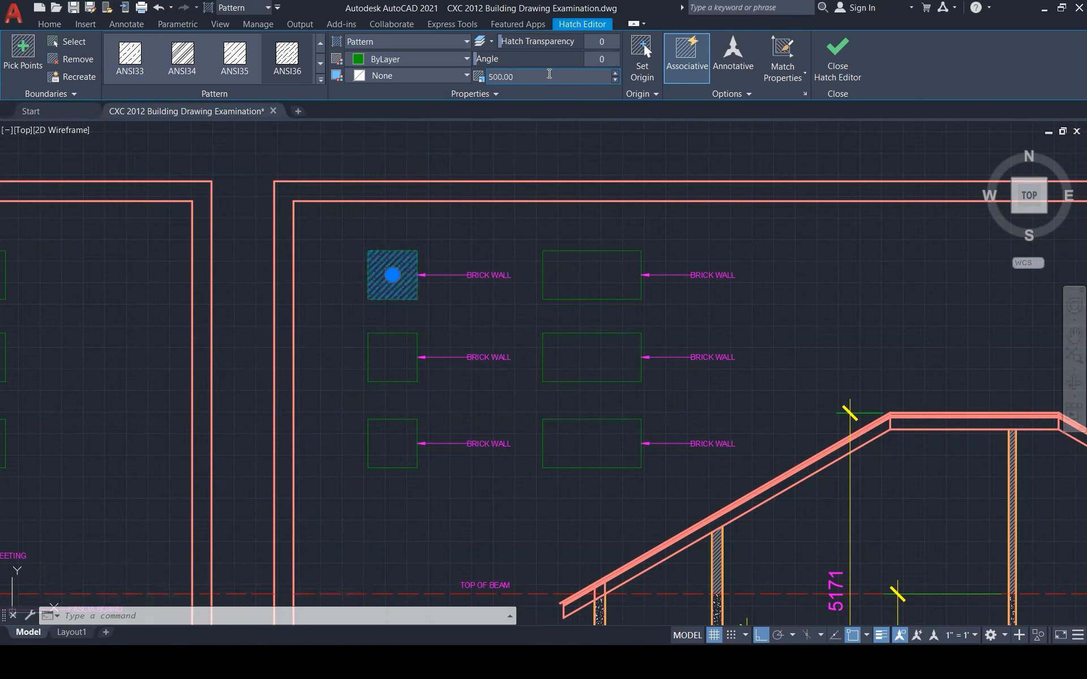
{"action": "key", "text": "Escape"}
{"action": "scroll", "coordinate": [498, 236], "scroll_direction": "down", "scroll_amount": 1}
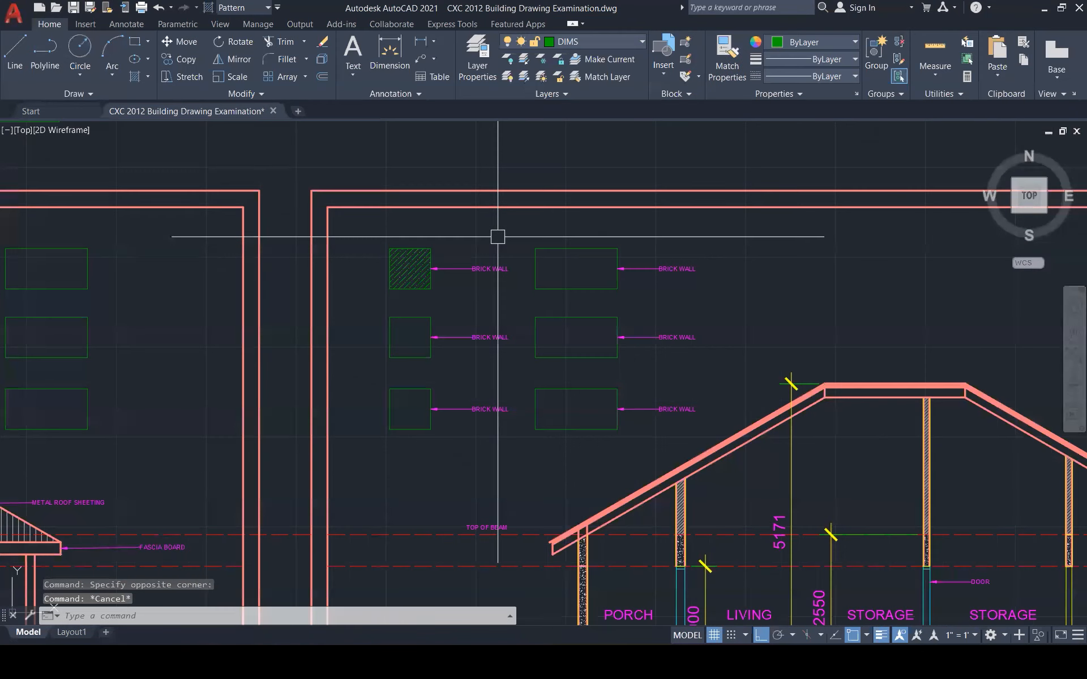
Relabel the top-left box's arrow label as STONE RUBBLE
{"action": "scroll", "coordinate": [431, 249], "scroll_direction": "down", "scroll_amount": 1}
{"action": "scroll", "coordinate": [430, 250], "scroll_direction": "up", "scroll_amount": 1}
{"action": "double_click", "coordinate": [549, 274]}
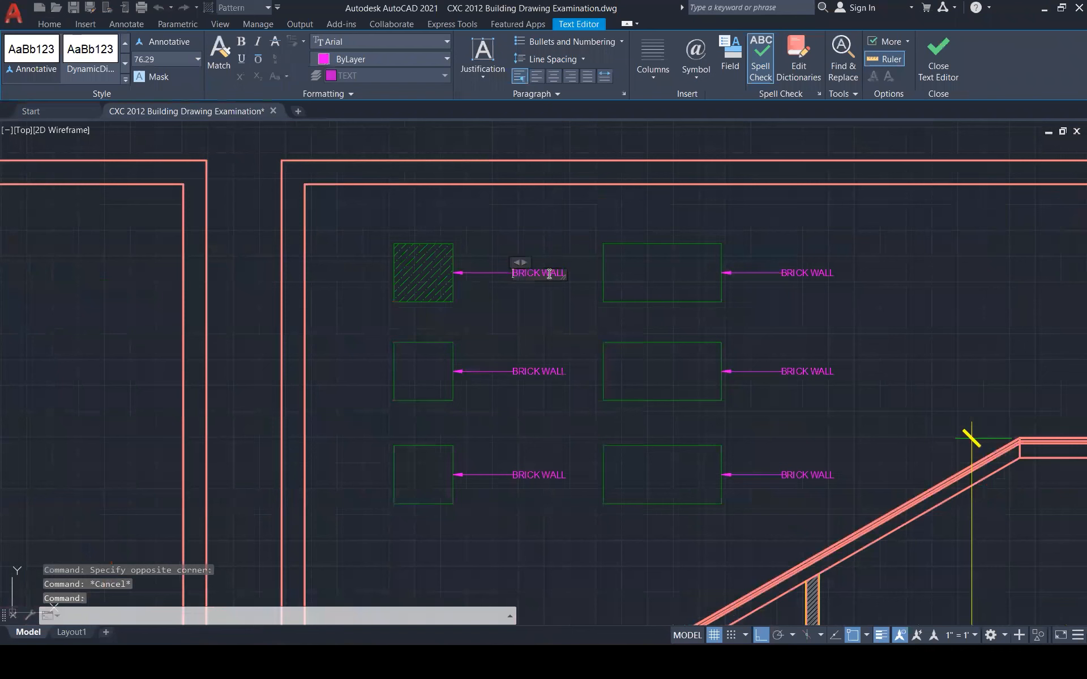
{"action": "key", "text": "BackSpace"}
{"action": "type", "text": "STONE RUB"}
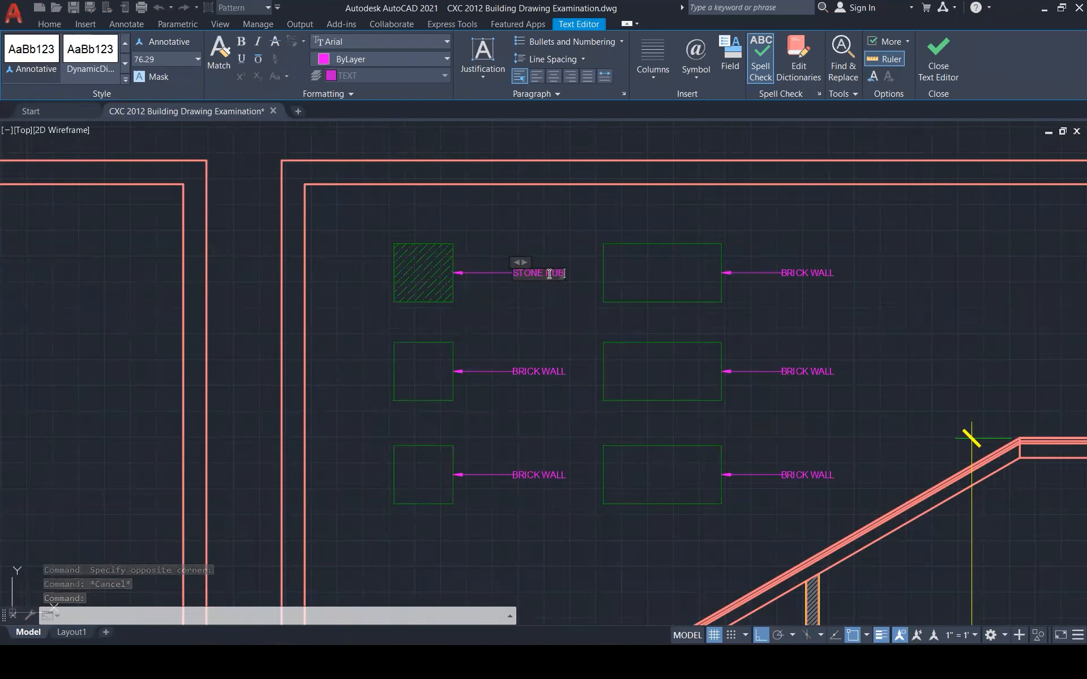
{"action": "type", "text": "BLE"}
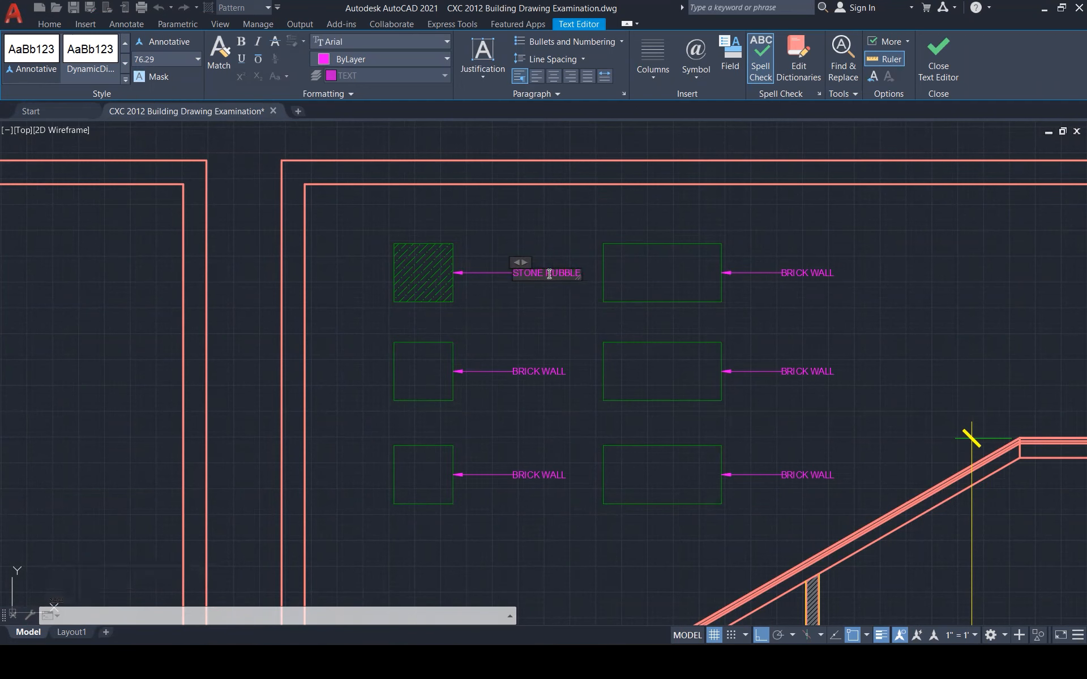
{"action": "left_click", "coordinate": [557, 248]}
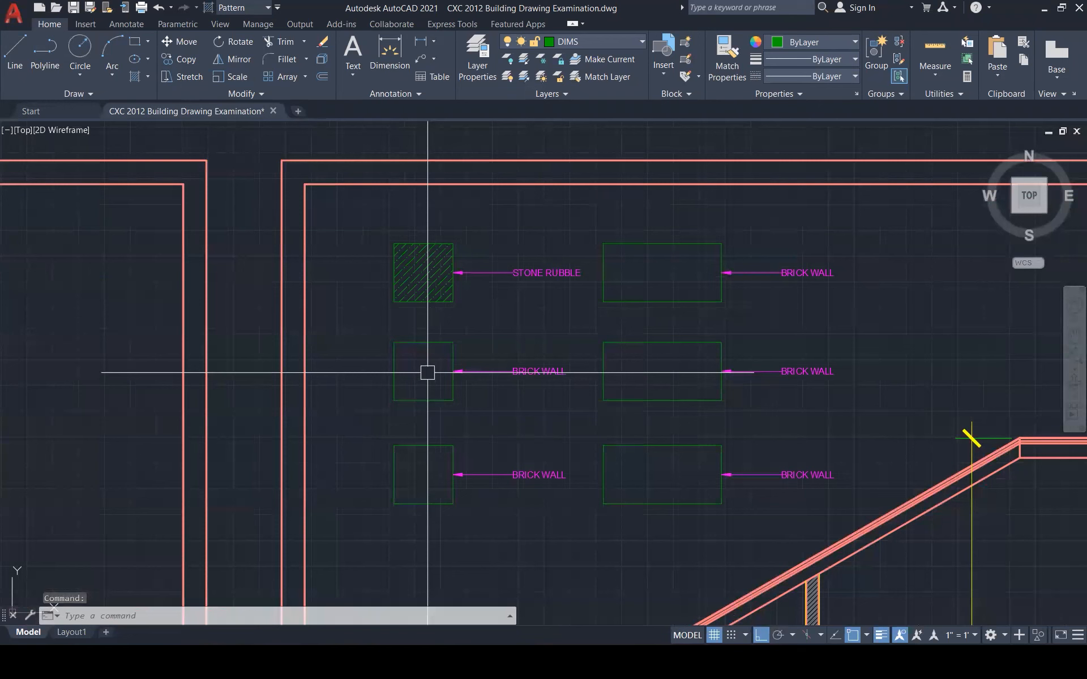
Replace the middle-left label's text with CONCRETE BLOCK
{"action": "double_click", "coordinate": [522, 372]}
{"action": "key", "text": "ctrl+a"}
{"action": "type", "text": "CONCRETE BL"}
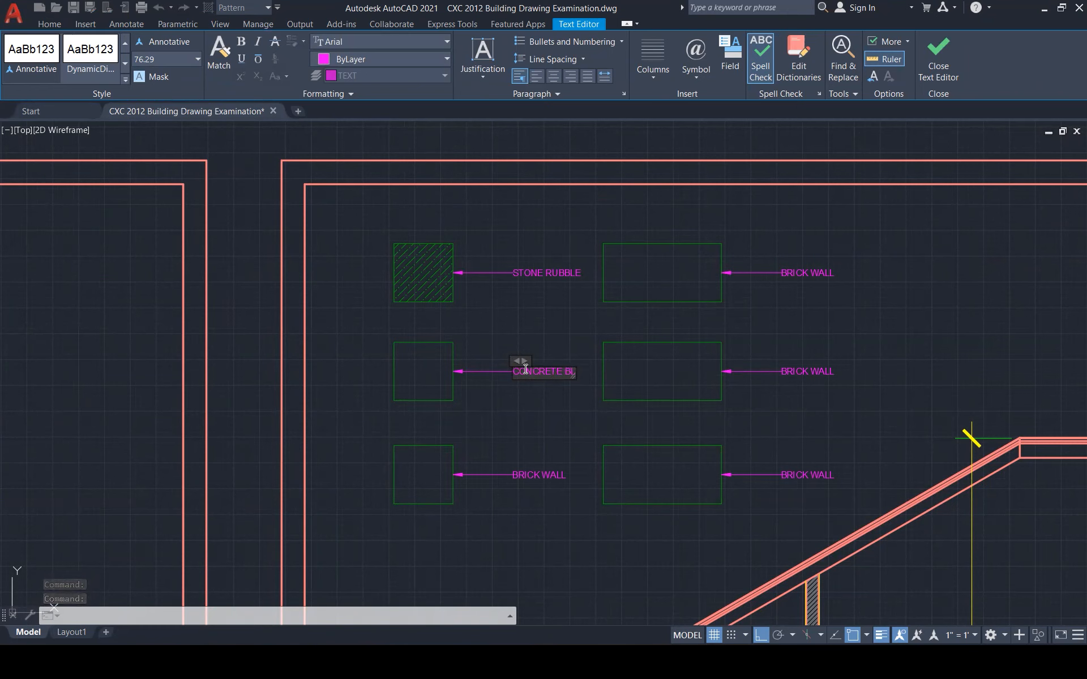
{"action": "type", "text": "OCK"}
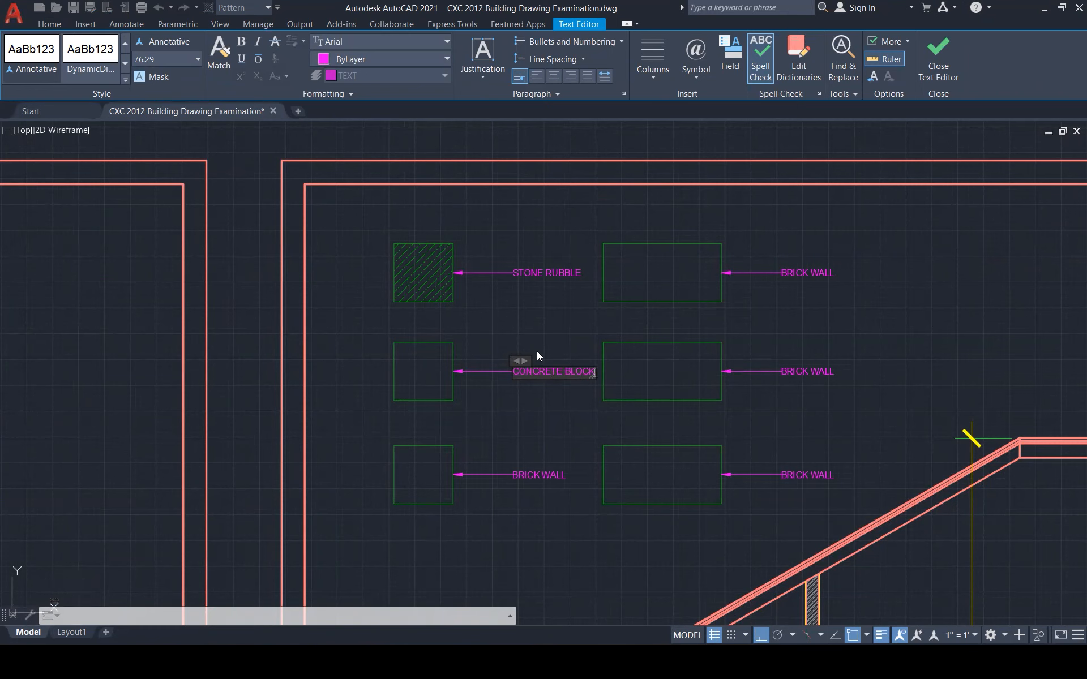
{"action": "key", "text": "Escape"}
{"action": "key", "text": "Escape"}
{"action": "key", "text": "Escape"}
Hatch the CONCRETE BLOCK box with the ANSI32 pattern
{"action": "type", "text": "H"}
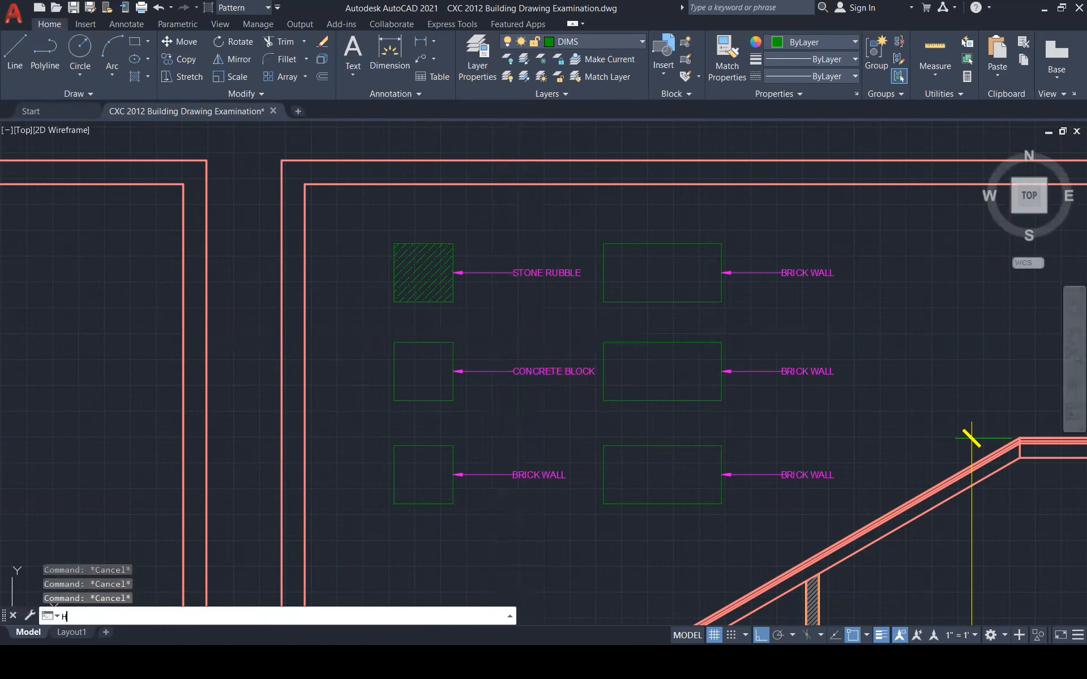
{"action": "key", "text": "Return"}
{"action": "left_click", "coordinate": [422, 371]}
{"action": "left_click", "coordinate": [305, 57]}
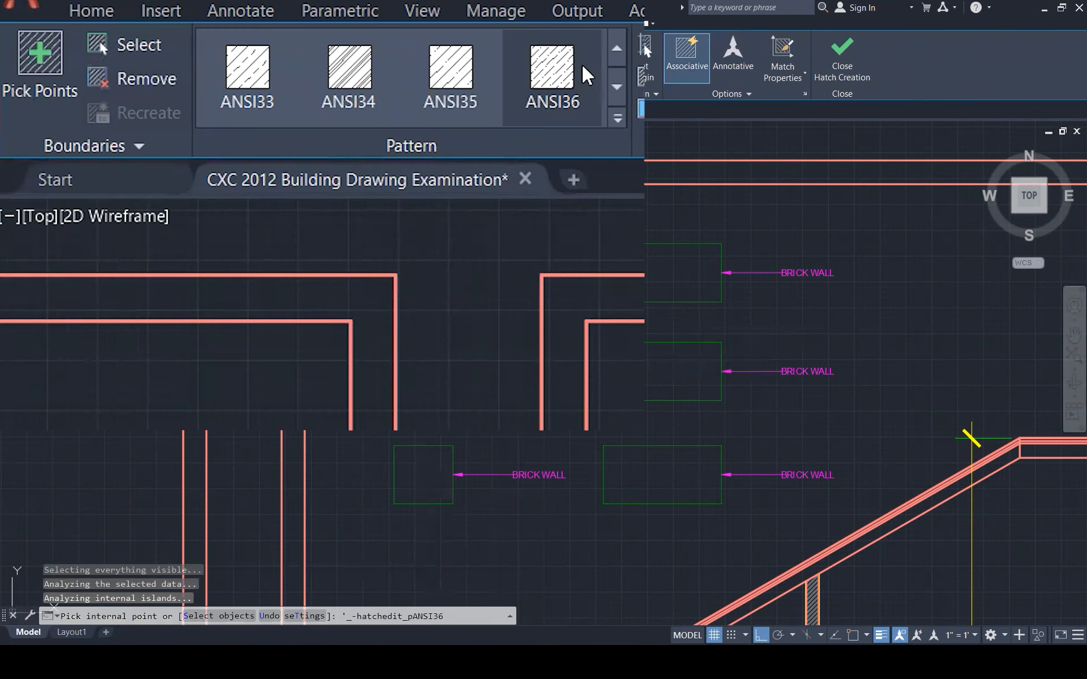
{"action": "left_click", "coordinate": [348, 67]}
{"action": "left_click", "coordinate": [618, 117]}
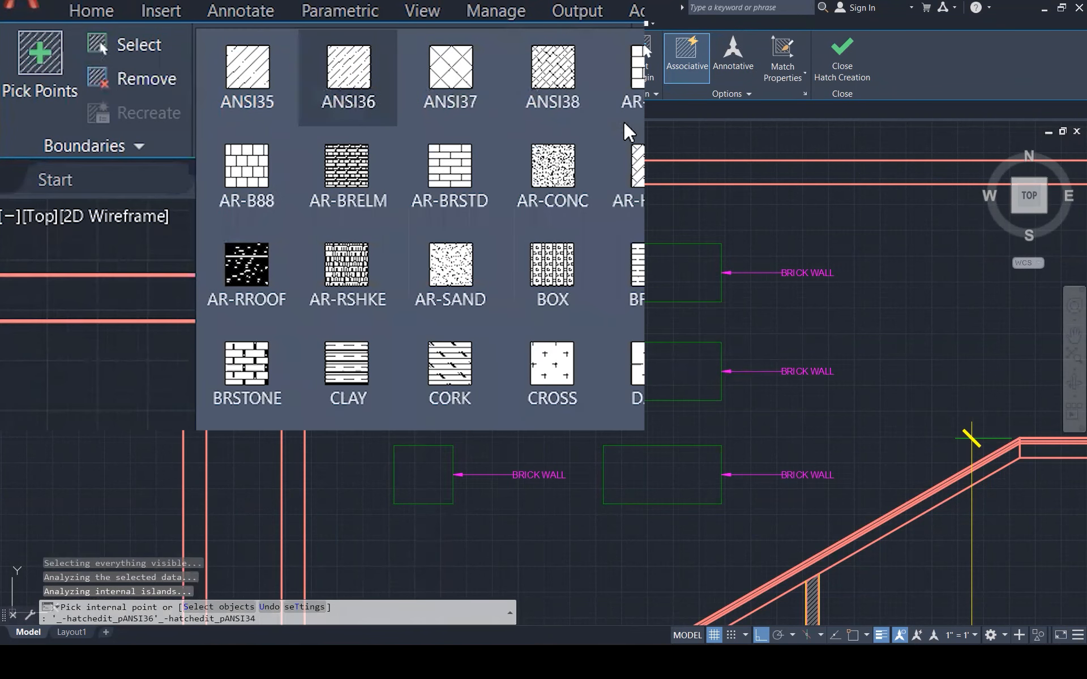
{"action": "scroll", "coordinate": [424, 152], "scroll_direction": "up", "scroll_amount": 1}
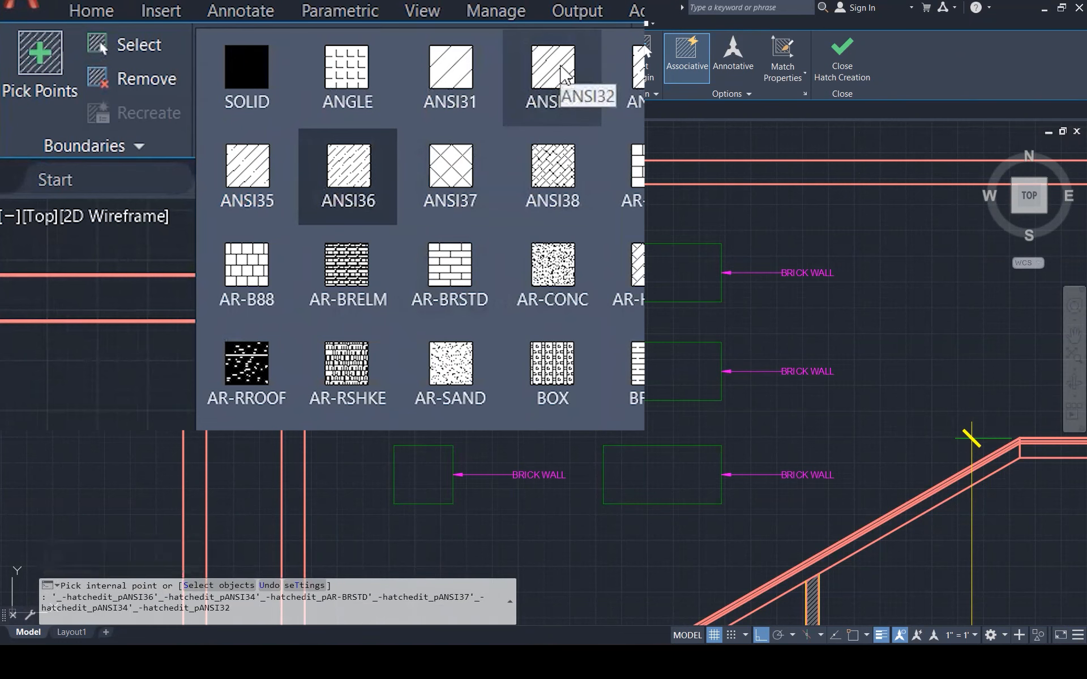
{"action": "left_click", "coordinate": [563, 73]}
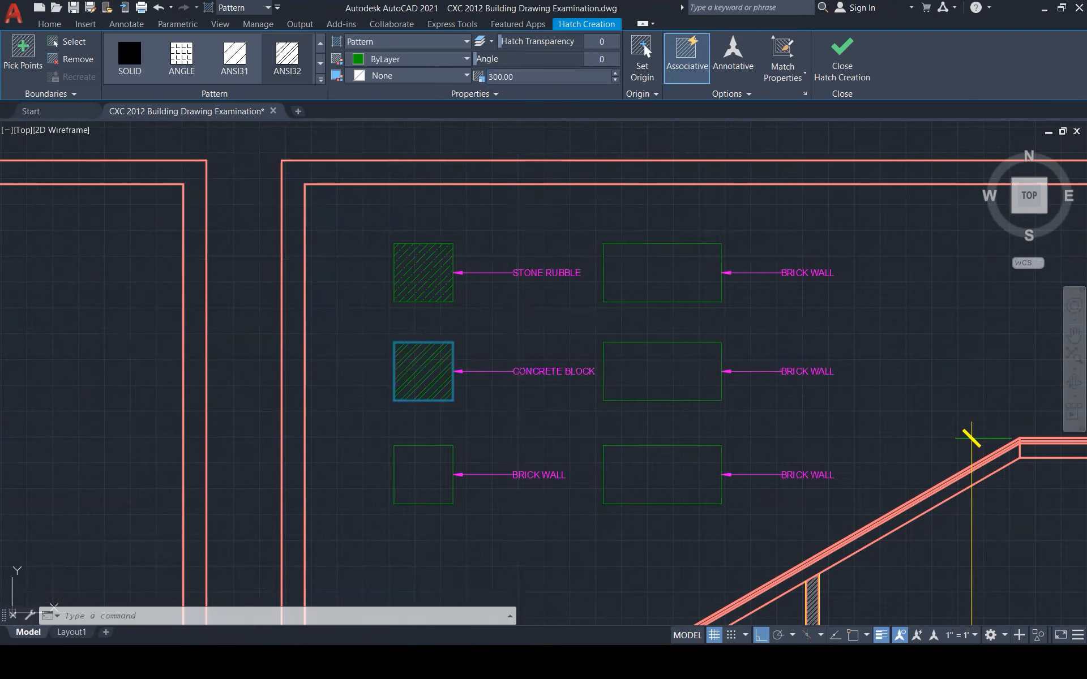
{"action": "key", "text": "Escape"}
{"action": "key", "text": "Escape"}
{"action": "scroll", "coordinate": [450, 422], "scroll_direction": "down", "scroll_amount": 1}
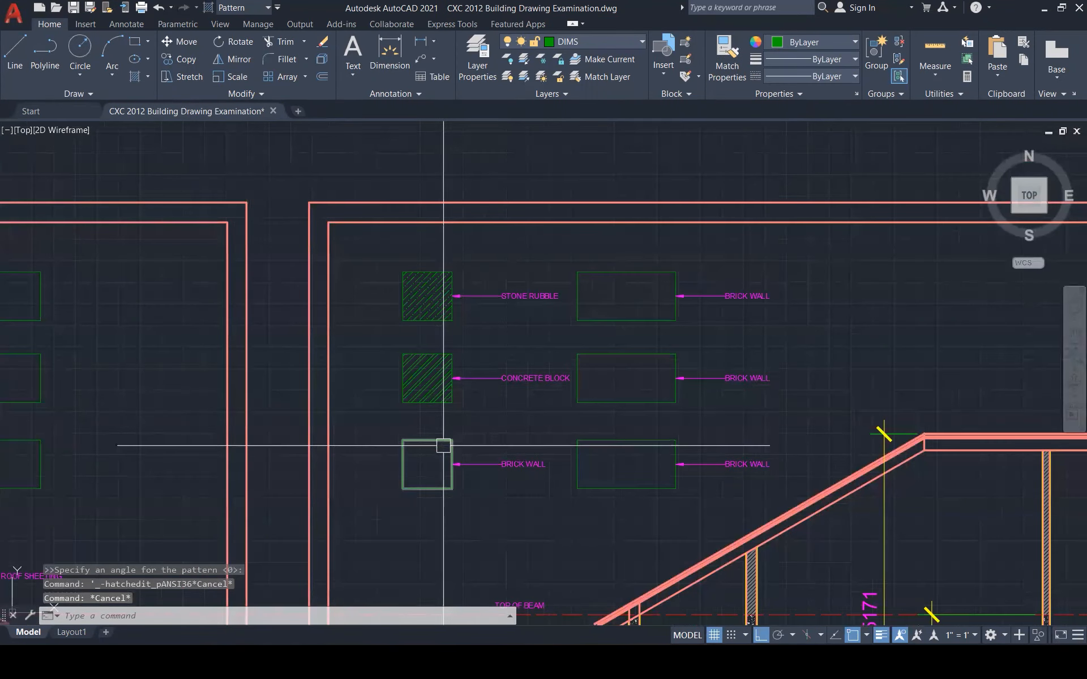
Set the CONCRETE BLOCK hatch scale to 500
{"action": "left_click", "coordinate": [430, 390]}
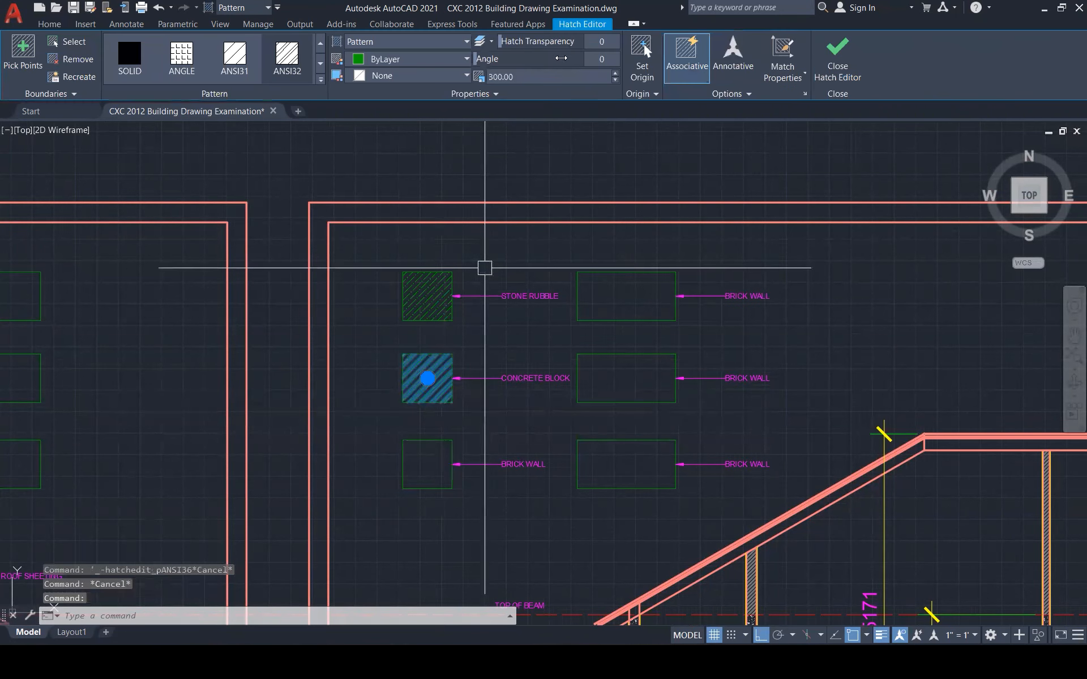
{"action": "left_click", "coordinate": [513, 74]}
{"action": "type", "text": "500"}
{"action": "key", "text": "Return"}
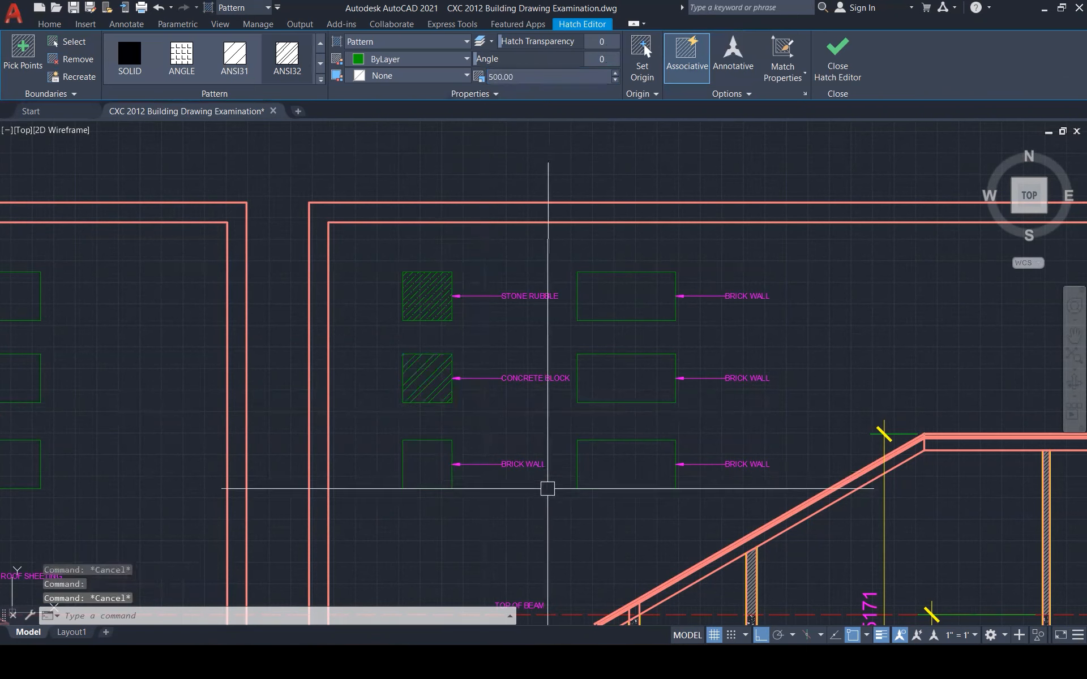
{"action": "key", "text": "Escape"}
{"action": "key", "text": "Escape"}
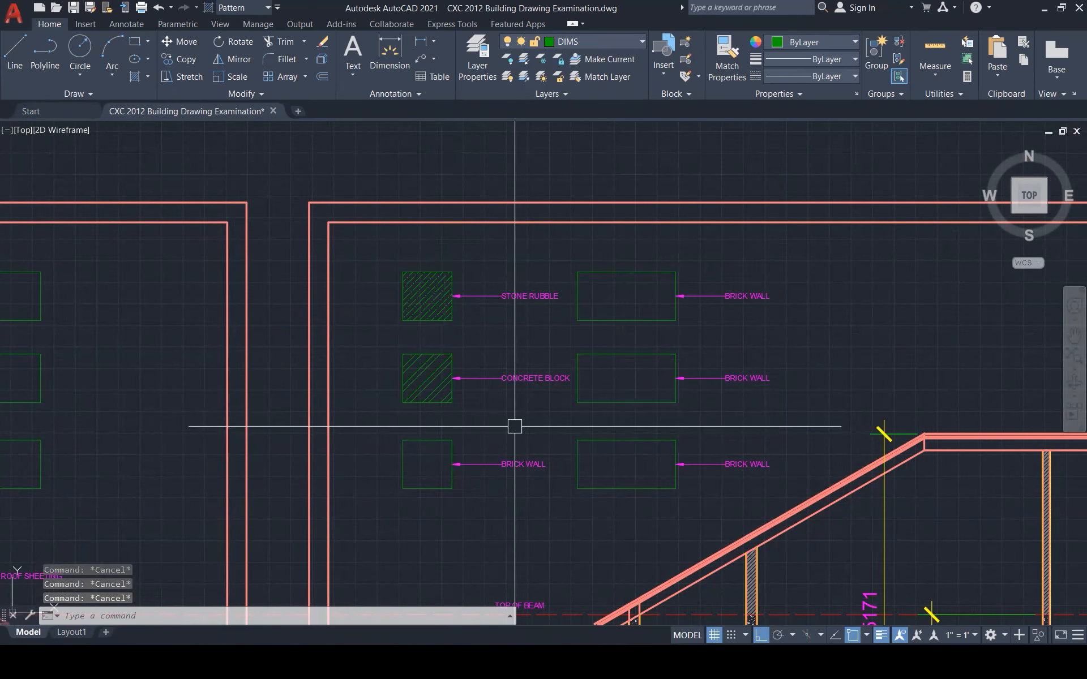
Rewrite the lower-left label as COMPOSITE WALL / [PLASTER ON BOTH / SIDE] on three lines
{"action": "scroll", "coordinate": [422, 455], "scroll_direction": "up", "scroll_amount": 1}
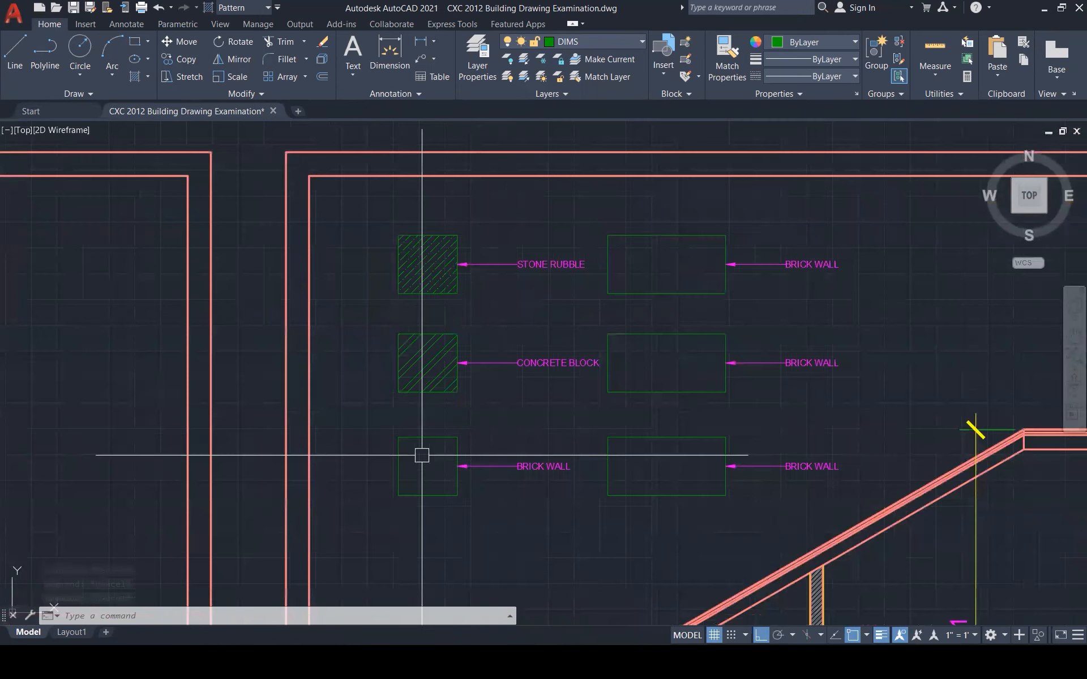
{"action": "scroll", "coordinate": [422, 455], "scroll_direction": "up", "scroll_amount": 2}
{"action": "double_click", "coordinate": [609, 476]}
{"action": "key", "text": "ctrl+a"}
{"action": "type", "text": "COMPOSITE WALL"}
{"action": "key", "text": "Return"}
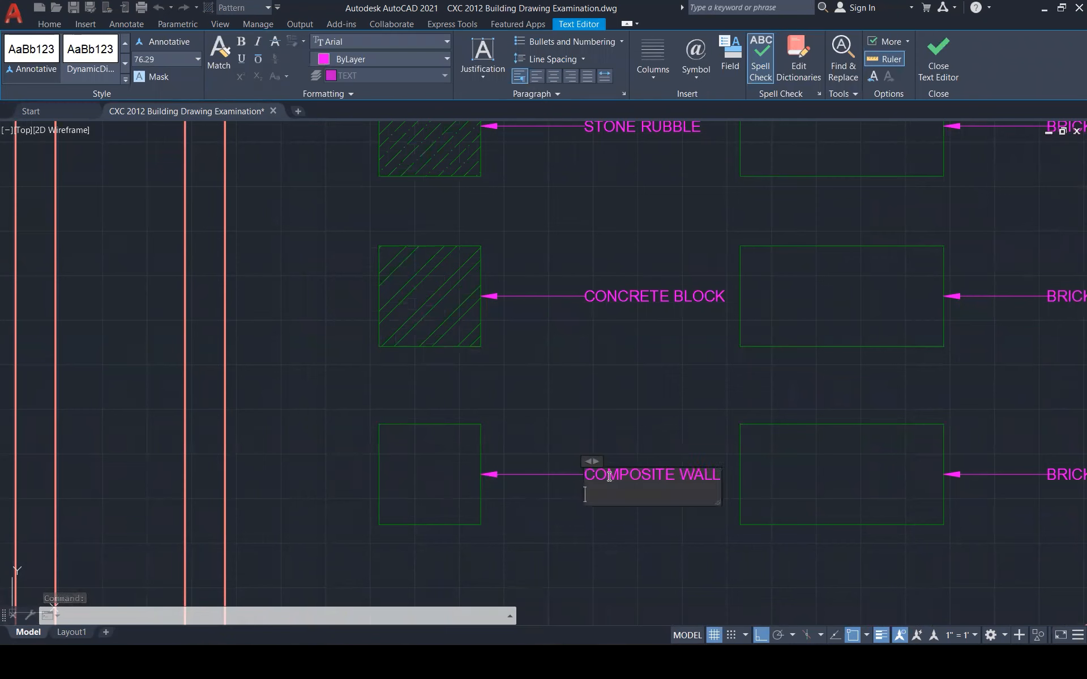
{"action": "type", "text": "[PLASTER ON BOTH"}
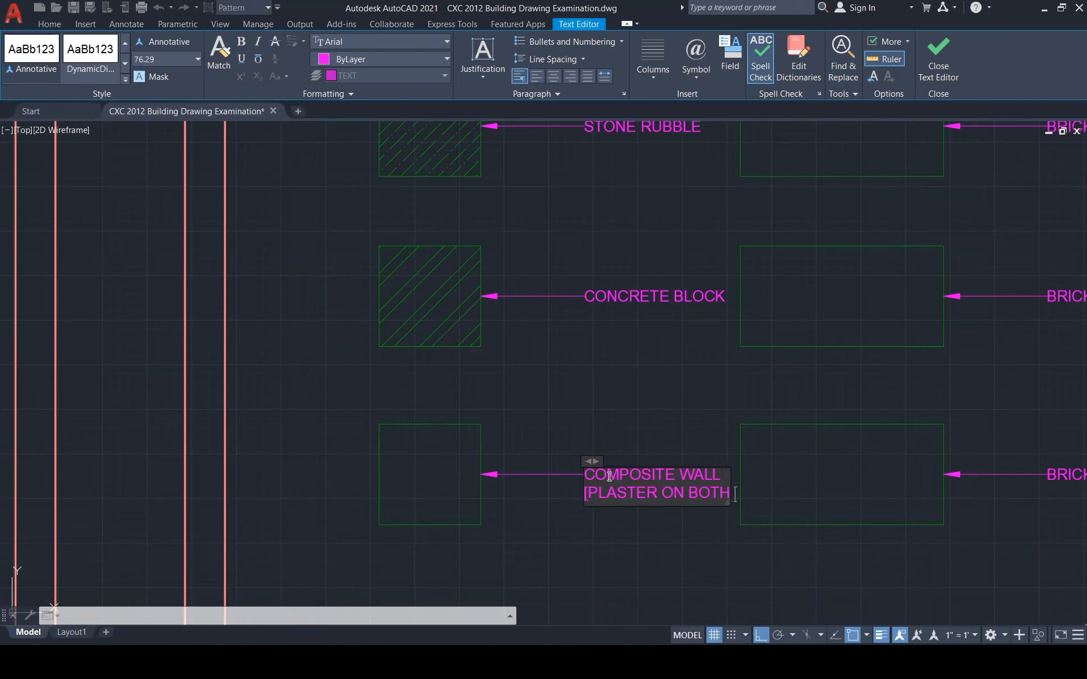
{"action": "type", "text": " SIDES"}
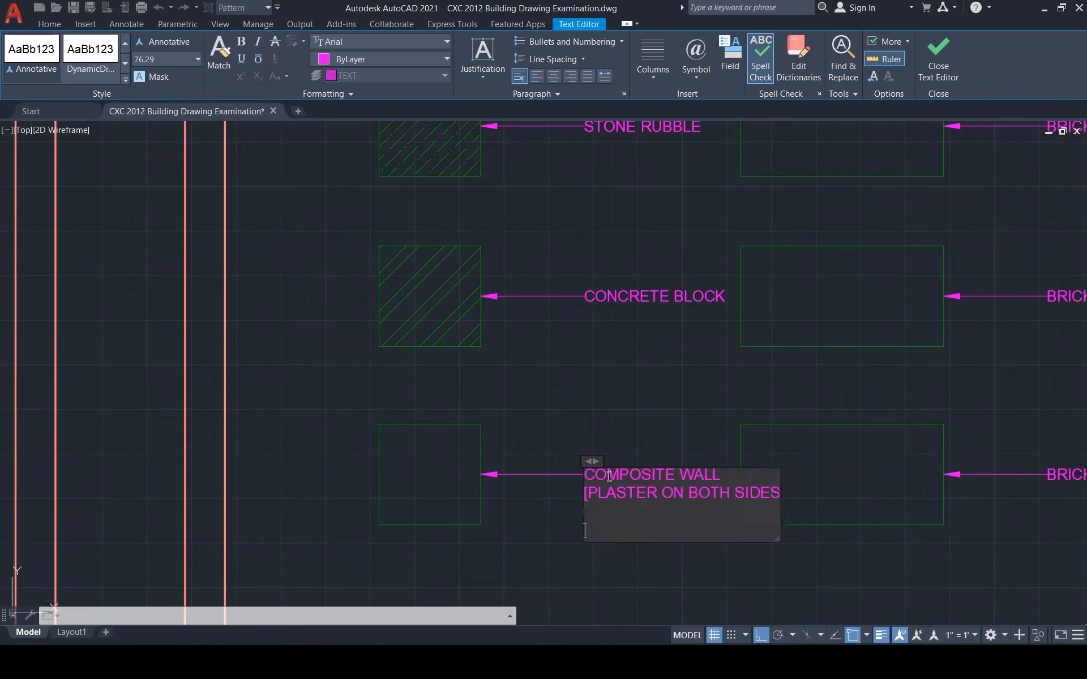
{"action": "key", "text": "BackSpace"}
{"action": "key", "text": "BackSpace"}
{"action": "key", "text": "BackSpace"}
{"action": "key", "text": "BackSpace"}
{"action": "key", "text": "BackSpace"}
{"action": "key", "text": "BackSpace"}
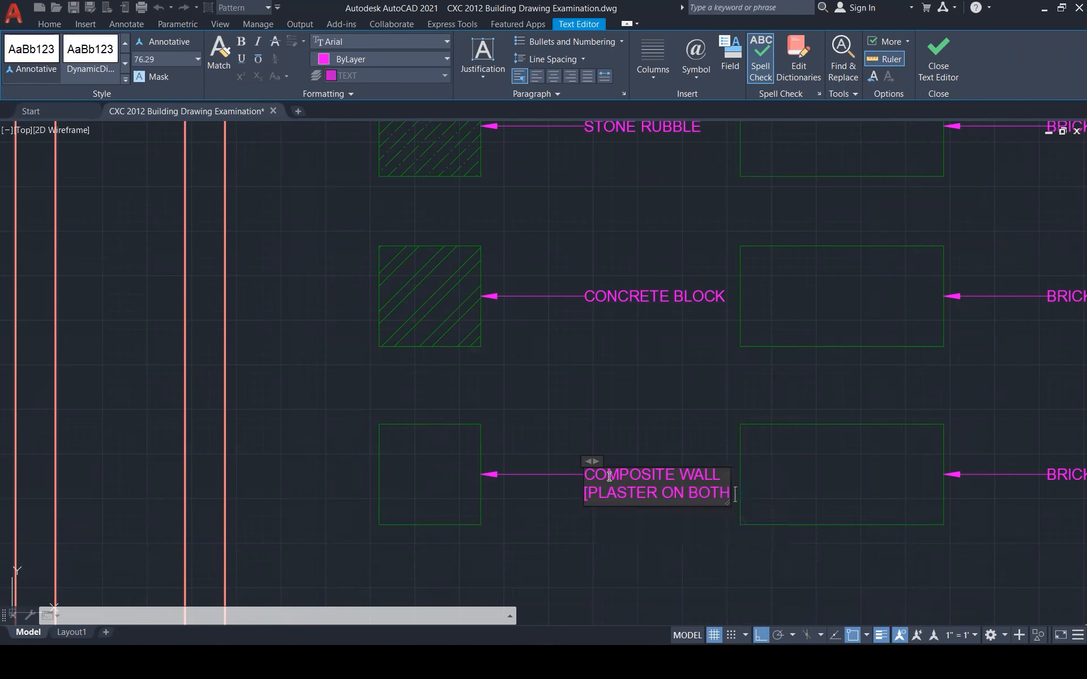
{"action": "key", "text": "Return"}
{"action": "type", "text": "SIDE"}
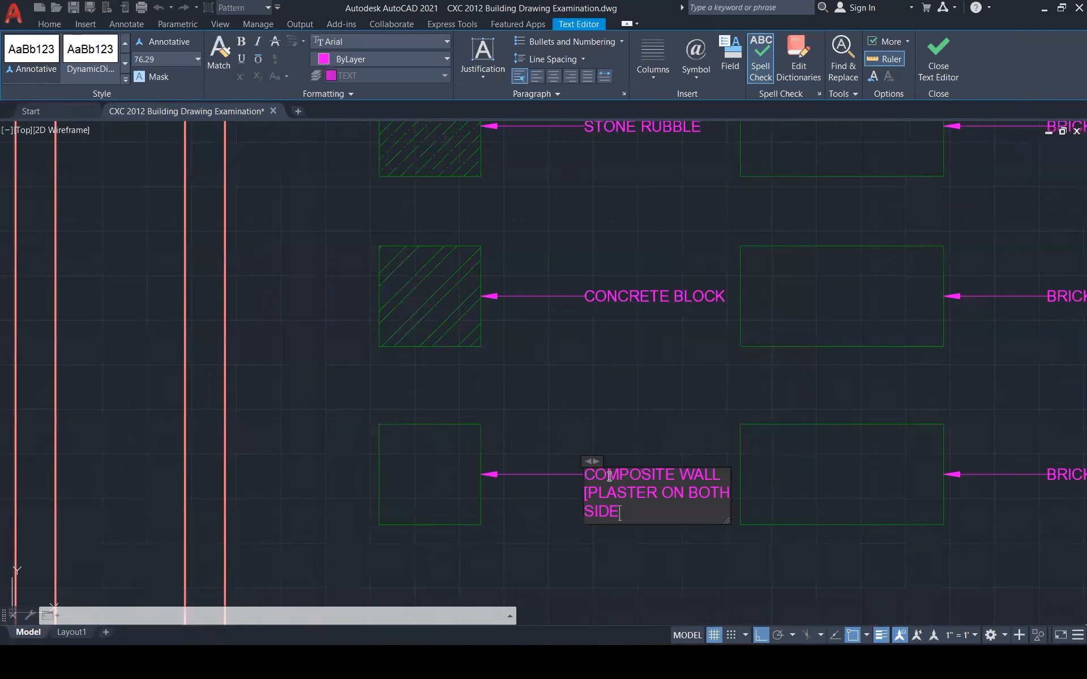
{"action": "key", "text": "Escape"}
{"action": "key", "text": "Escape"}
{"action": "key", "text": "Escape"}
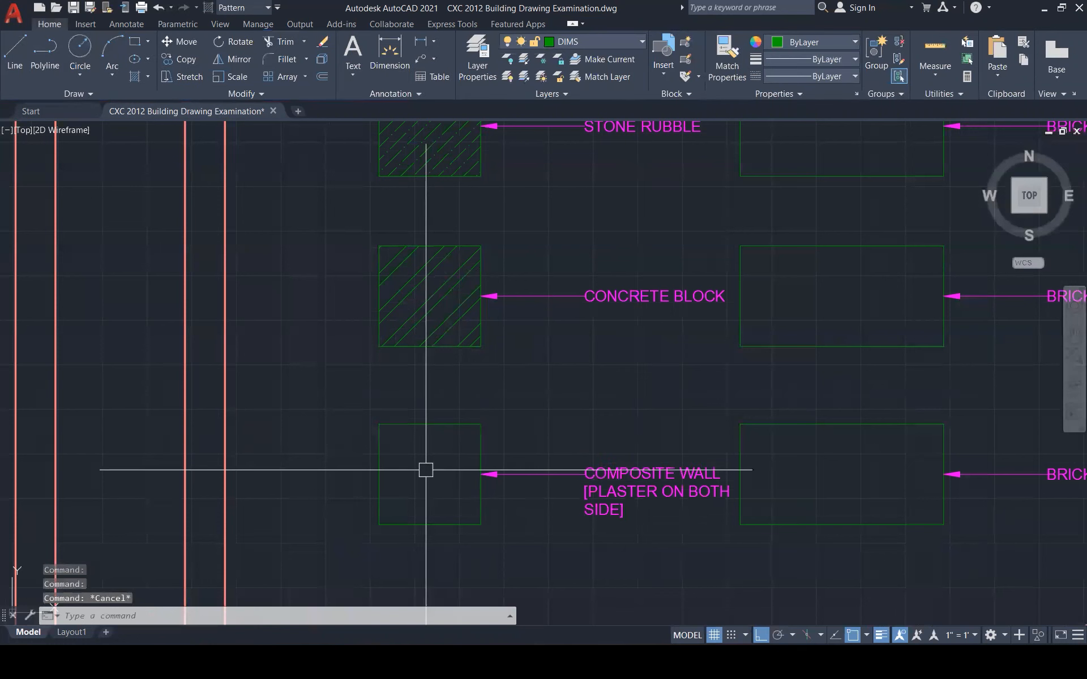
Draw a vertical plaster line just inside the composite box's left edge
{"action": "type", "text": "l"}
{"action": "key", "text": "Return"}
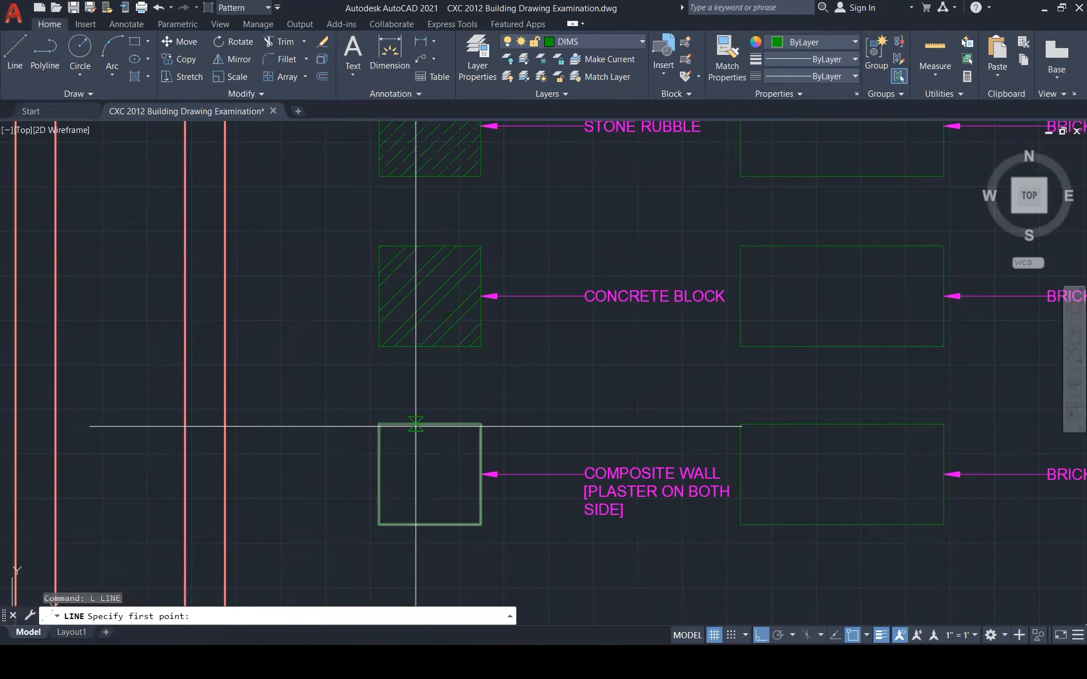
{"action": "left_click", "coordinate": [392, 424]}
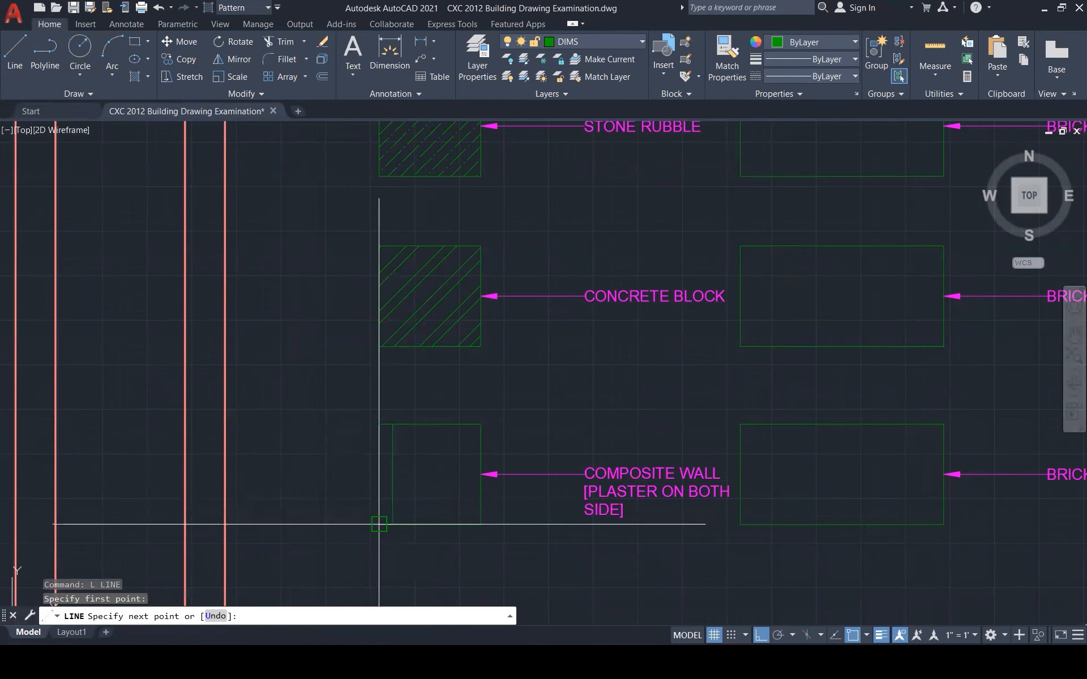
{"action": "key", "text": "F1"}
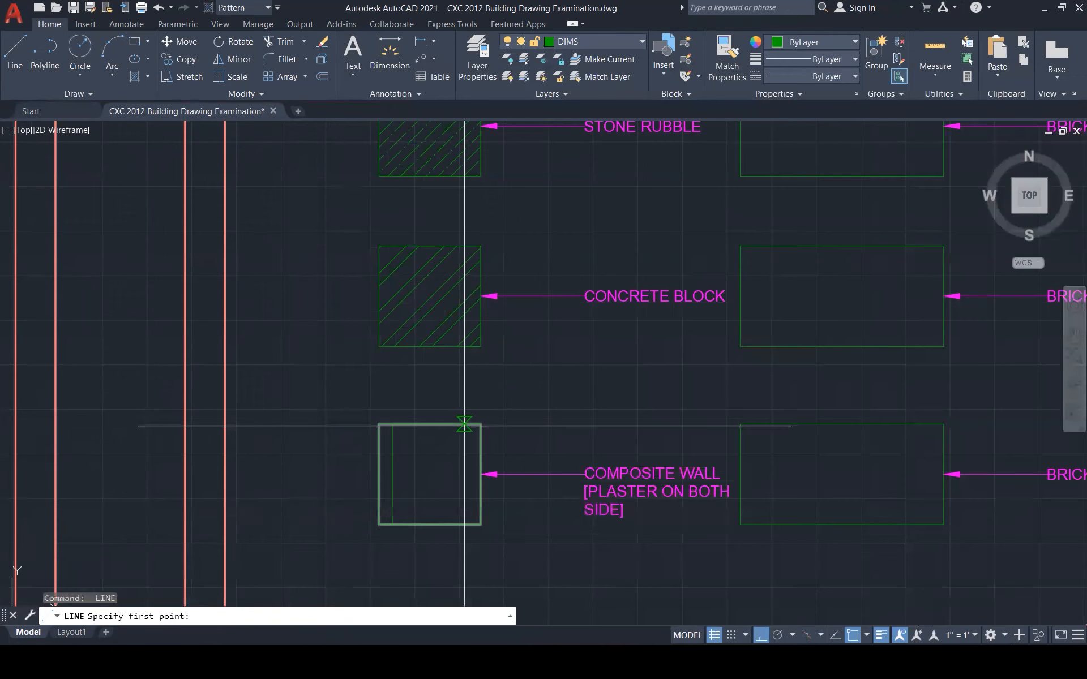
{"action": "left_click", "coordinate": [464, 424]}
{"action": "key", "text": "Escape"}
{"action": "key", "text": "space"}
{"action": "scroll", "coordinate": [470, 439], "scroll_direction": "up", "scroll_amount": 3}
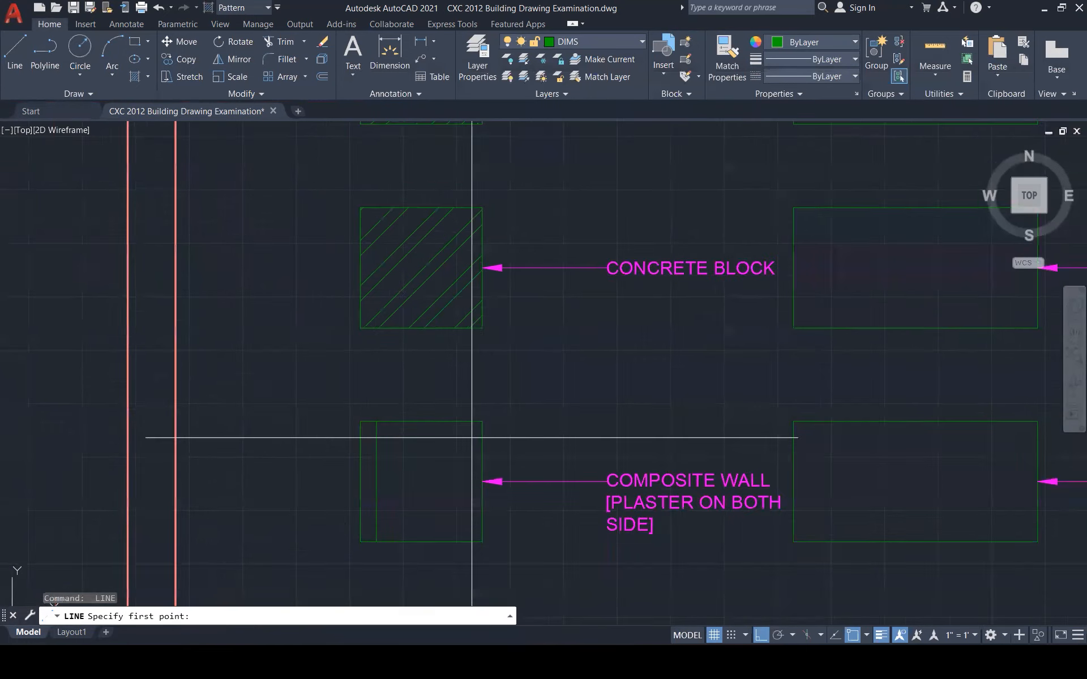
{"action": "key", "text": "Escape"}
Mirror the plaster line about the box's vertical midline, keeping the original
{"action": "type", "text": "mi"}
{"action": "key", "text": "space"}
{"action": "left_click", "coordinate": [334, 450]}
{"action": "key", "text": "space"}
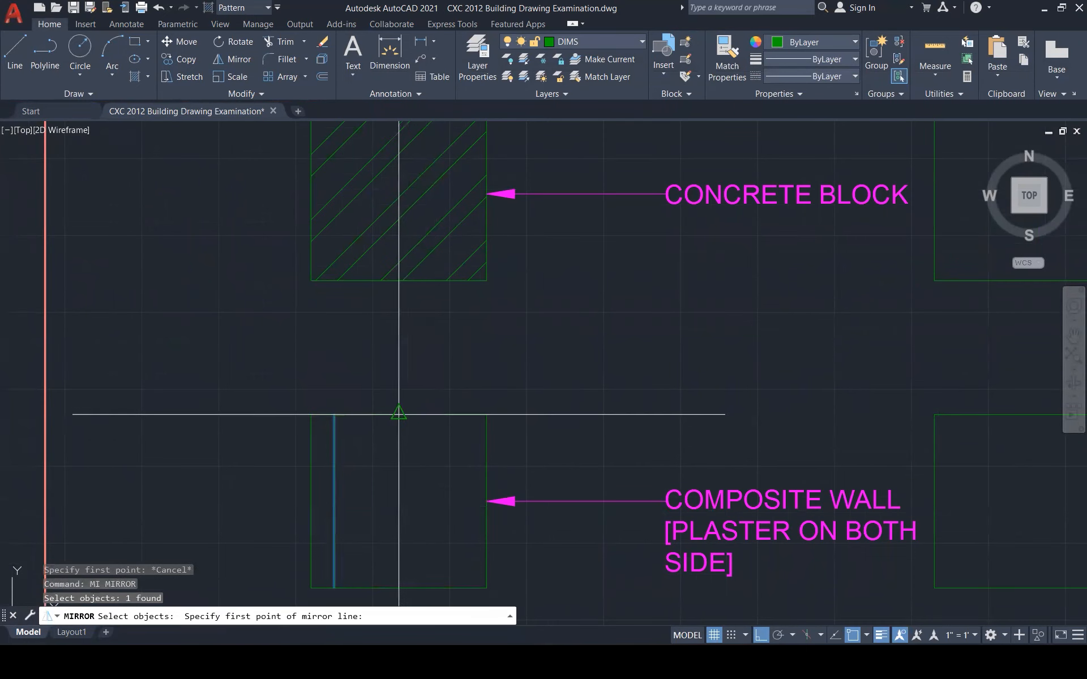
{"action": "left_click", "coordinate": [398, 415]}
{"action": "left_click", "coordinate": [413, 487]}
{"action": "type", "text": "N"}
{"action": "key", "text": "Return"}
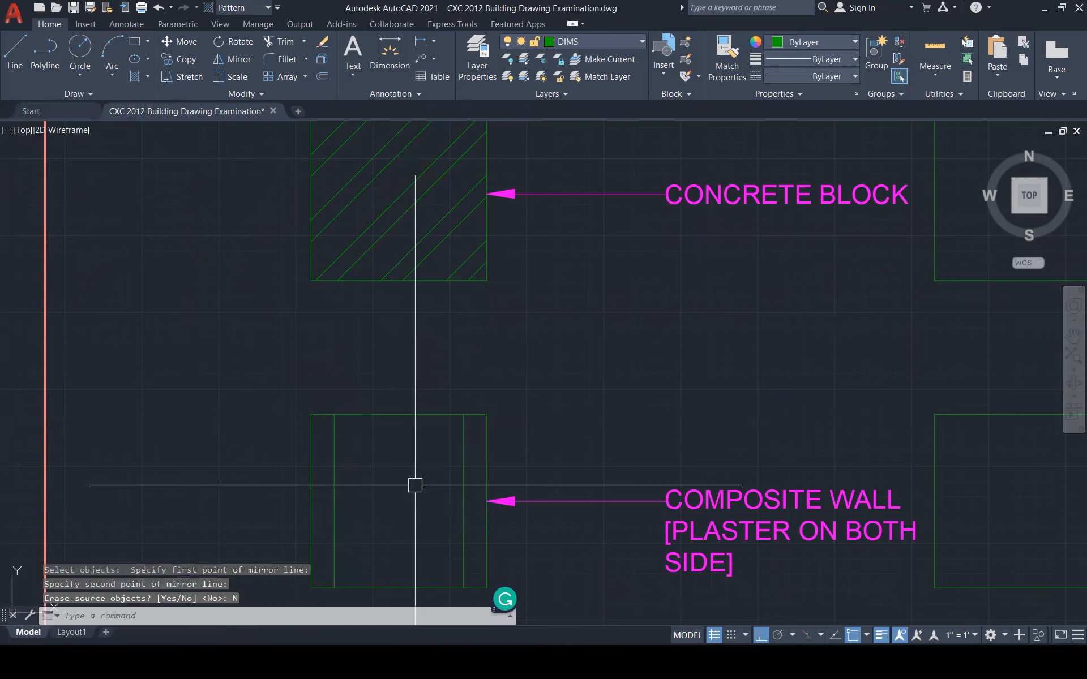
{"action": "key", "text": "Escape"}
{"action": "scroll", "coordinate": [424, 477], "scroll_direction": "down", "scroll_amount": 1}
{"action": "scroll", "coordinate": [424, 477], "scroll_direction": "down", "scroll_amount": 2}
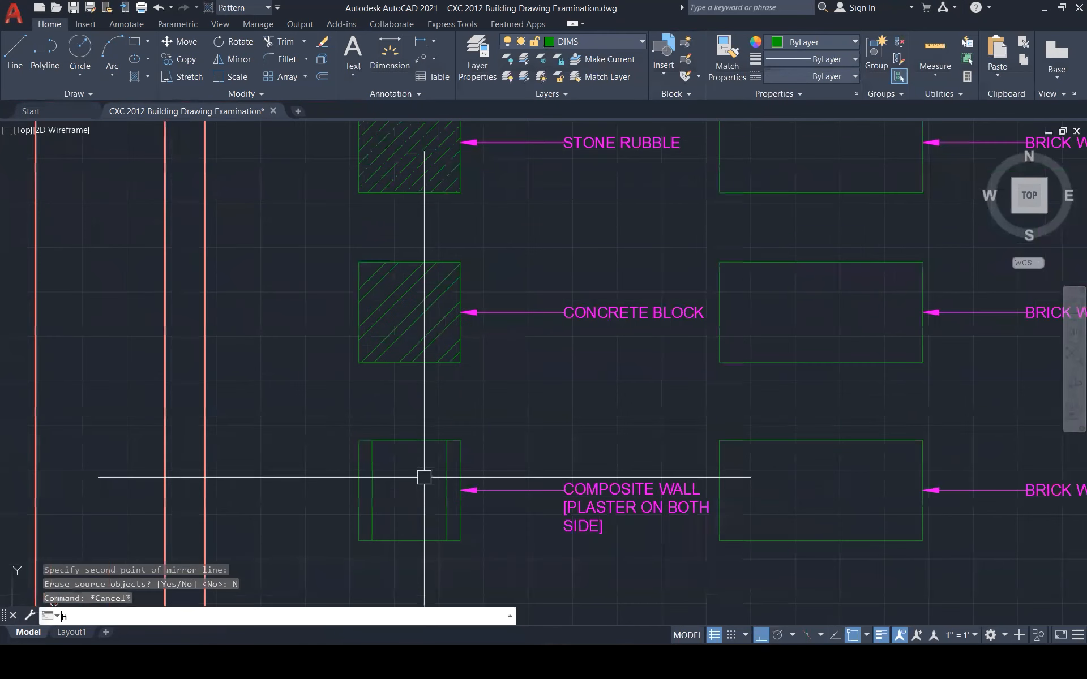
{"action": "type", "text": "h"}
{"action": "key", "text": "space"}
Pick both plaster strips and choose the AR-SAND hatch pattern
{"action": "left_click", "coordinate": [365, 468]}
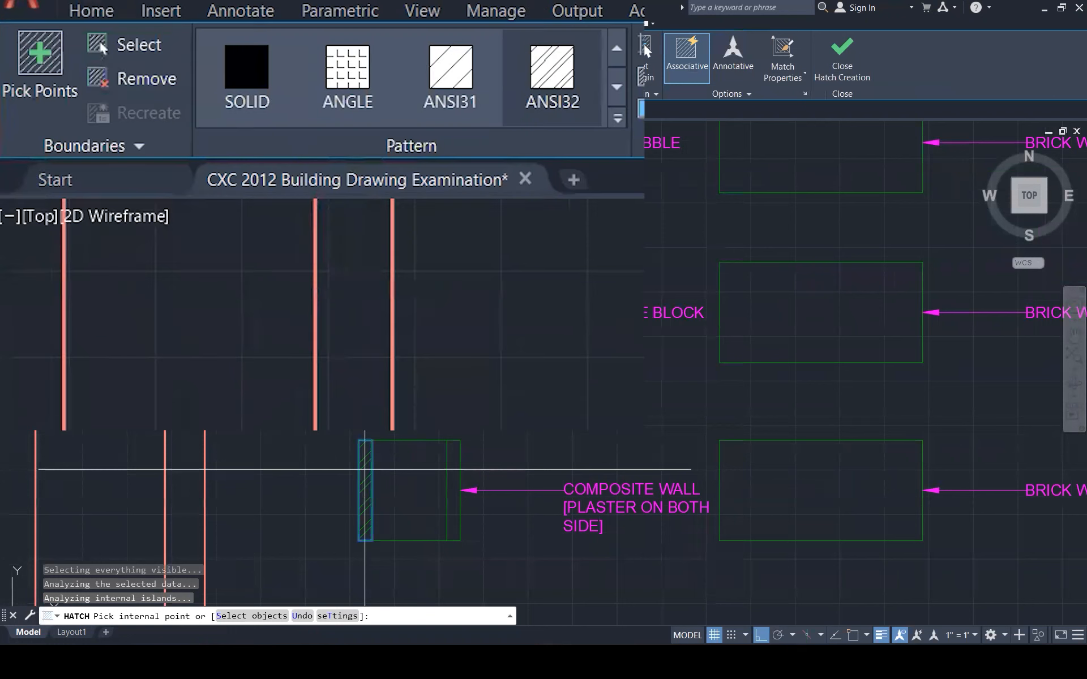
{"action": "left_click", "coordinate": [453, 453]}
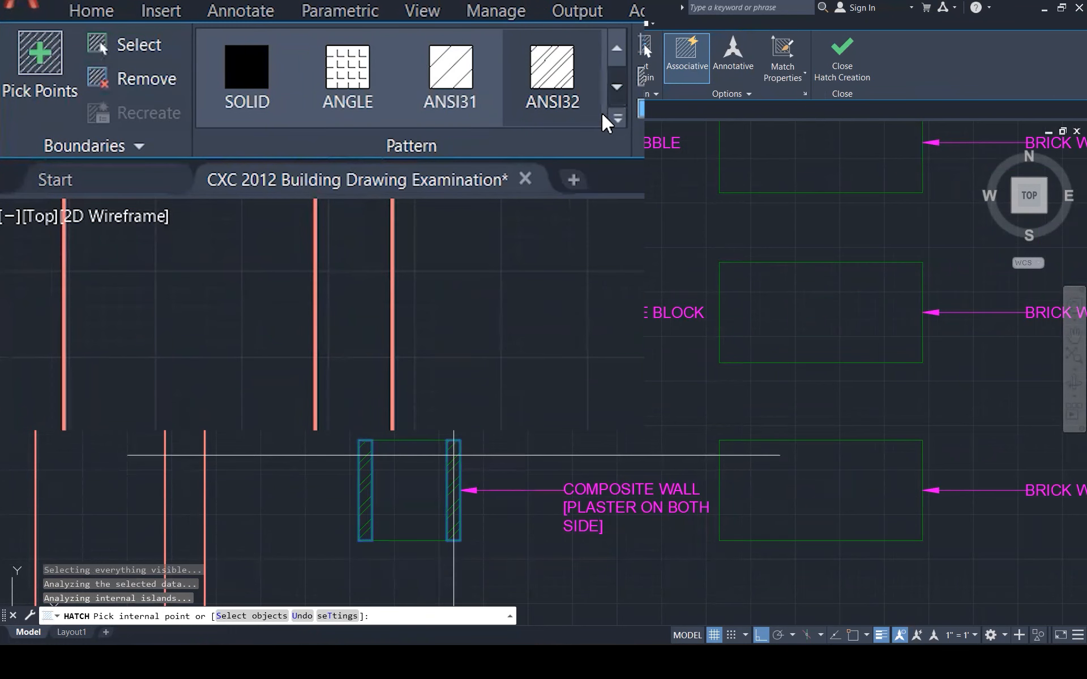
{"action": "left_click", "coordinate": [617, 118]}
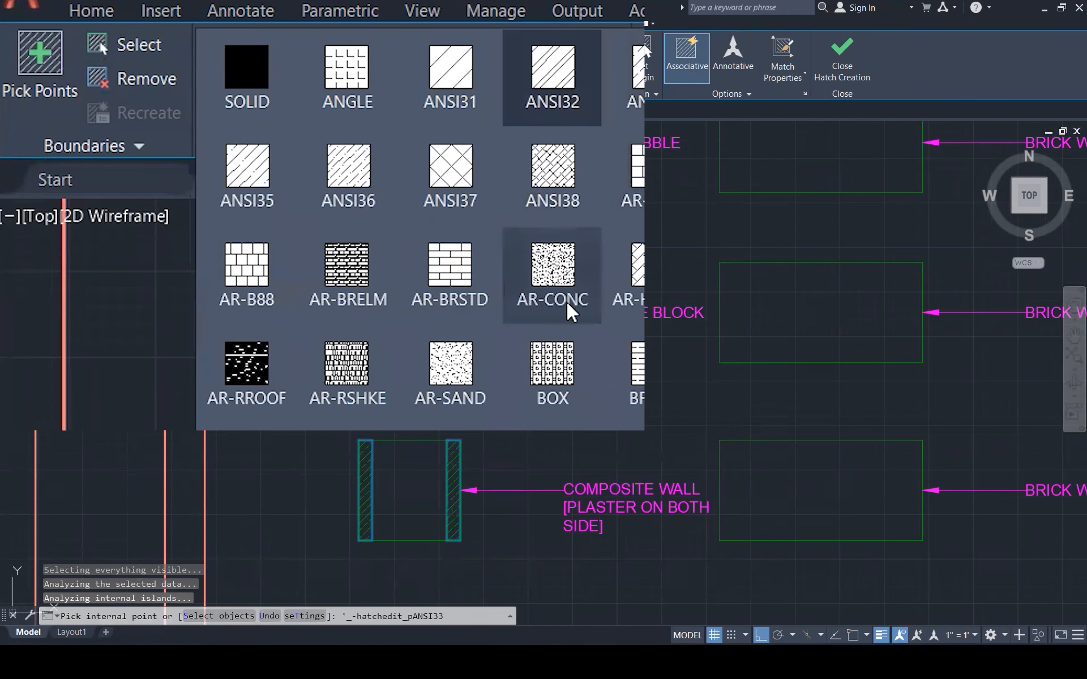
{"action": "left_click", "coordinate": [553, 357]}
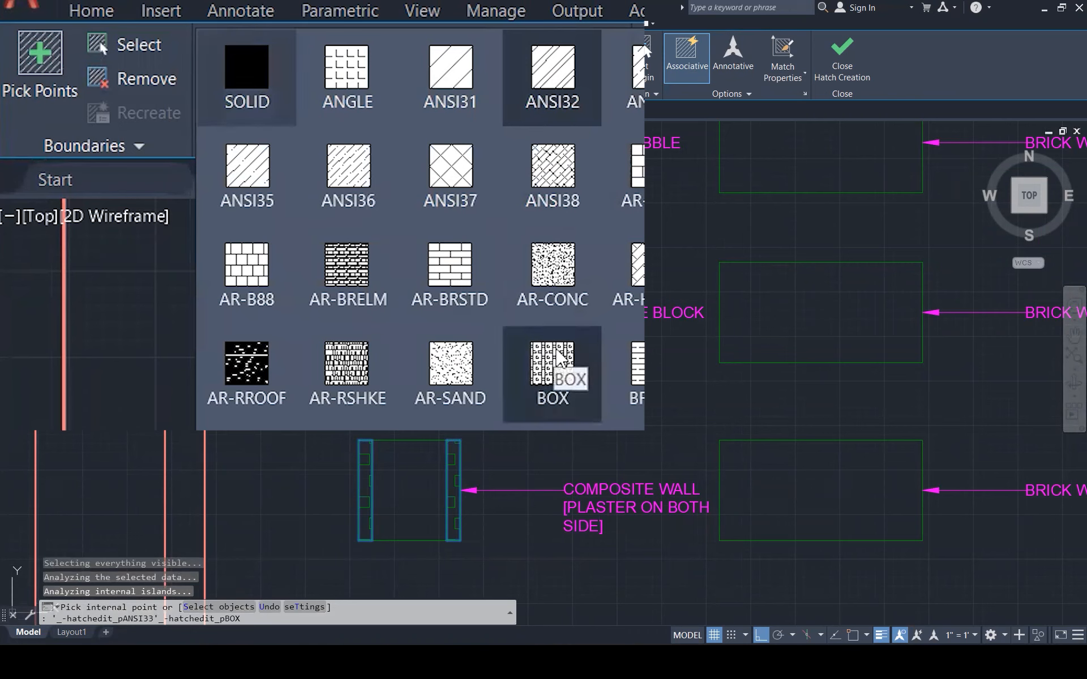
{"action": "left_click", "coordinate": [467, 382]}
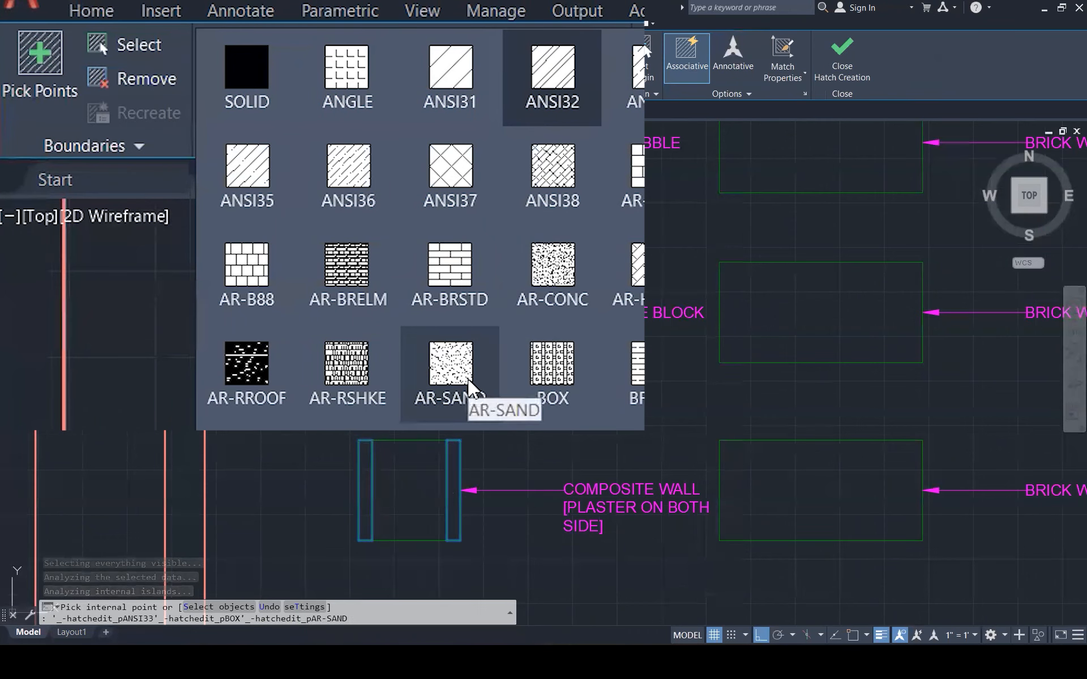
{"action": "left_click", "coordinate": [512, 303]}
{"action": "left_click", "coordinate": [478, 361]}
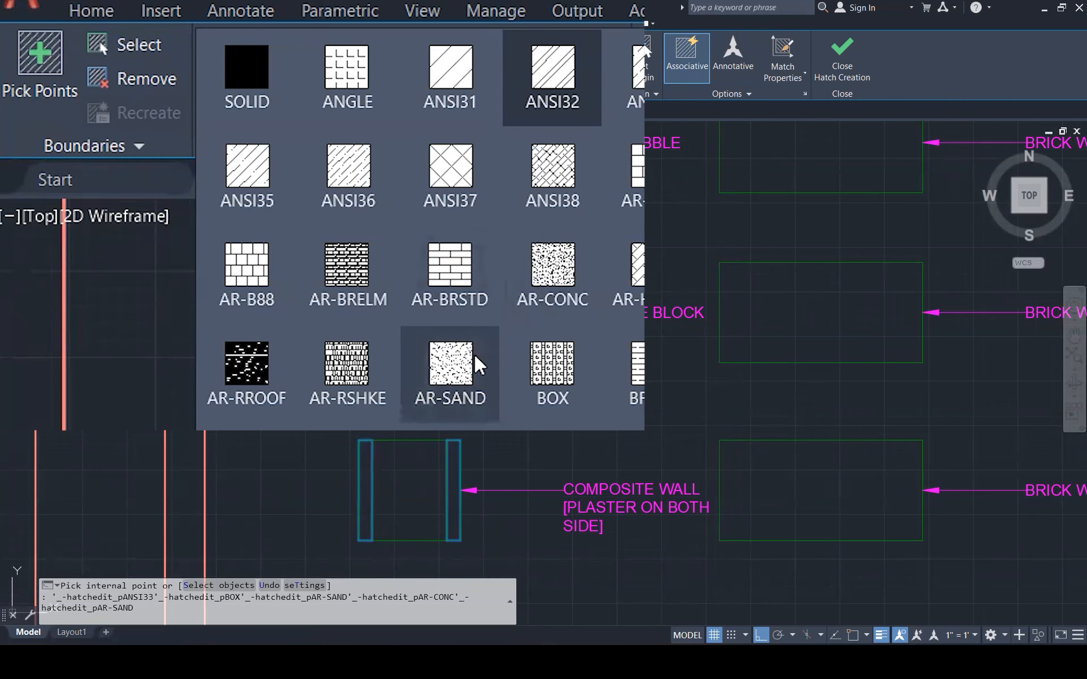
{"action": "left_click", "coordinate": [475, 358]}
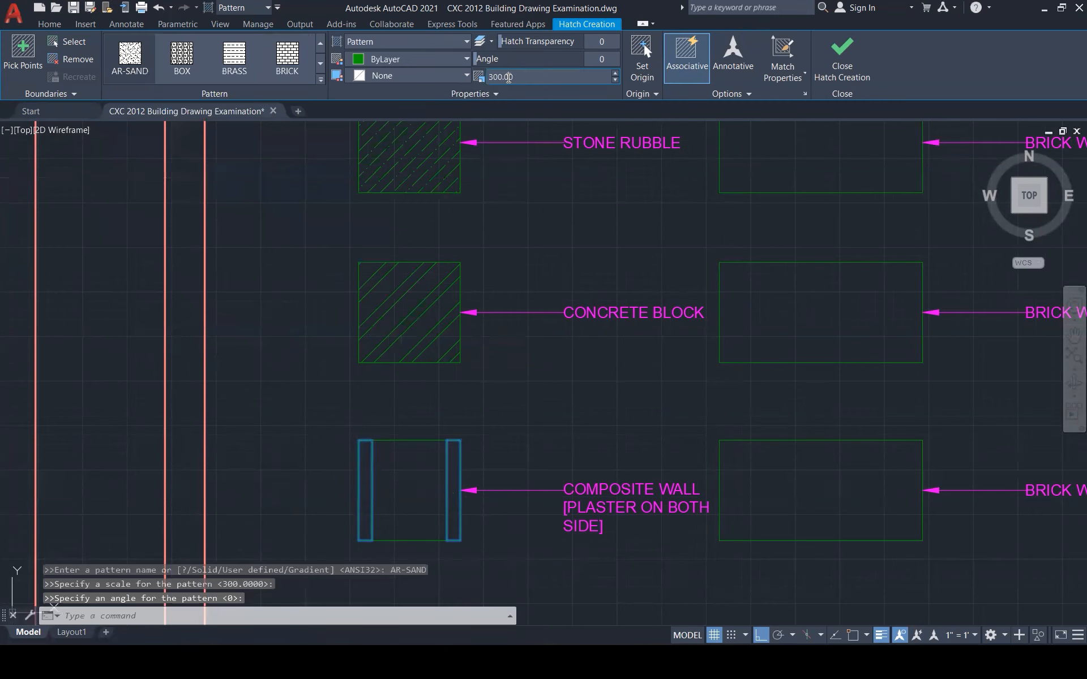
Try sand hatch scales of 100 and then 50, and cancel the hatch
{"action": "left_click", "coordinate": [509, 78]}
{"action": "type", "text": "1"}
{"action": "key", "text": "Return"}
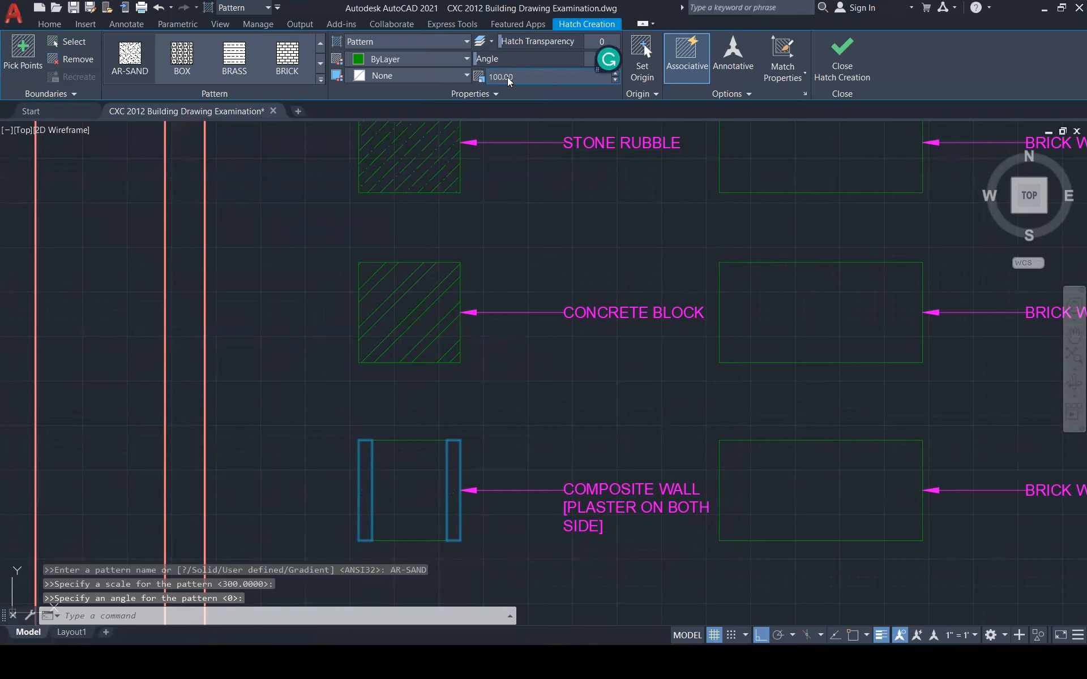
{"action": "type", "text": "50"}
{"action": "key", "text": "Return"}
{"action": "scroll", "coordinate": [506, 450], "scroll_direction": "down", "scroll_amount": 1}
{"action": "scroll", "coordinate": [506, 449], "scroll_direction": "down", "scroll_amount": 3}
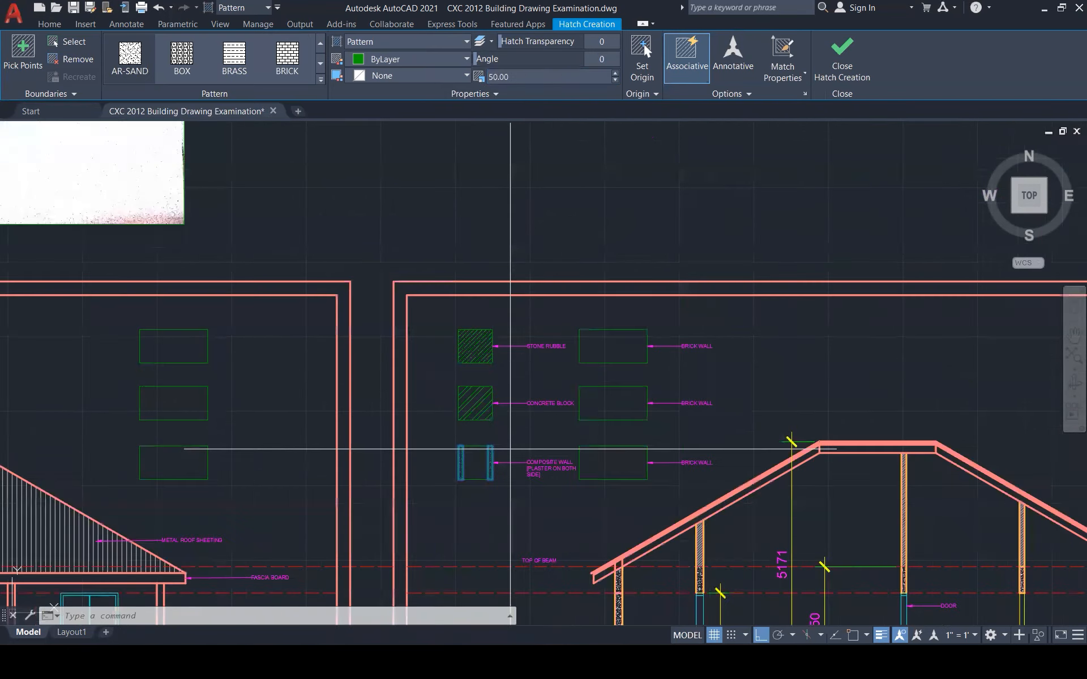
{"action": "scroll", "coordinate": [506, 451], "scroll_direction": "up", "scroll_amount": 4}
{"action": "key", "text": "Escape"}
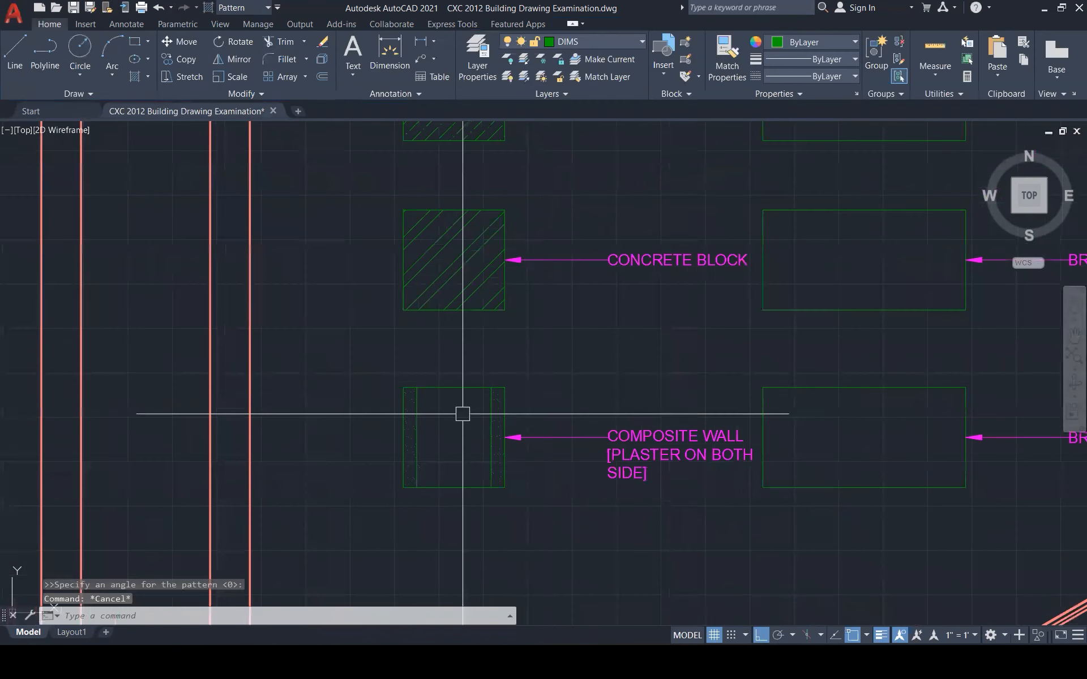
Start a hatch inside the composite wall box, then cancel it
{"action": "type", "text": "H"}
{"action": "key", "text": "Return"}
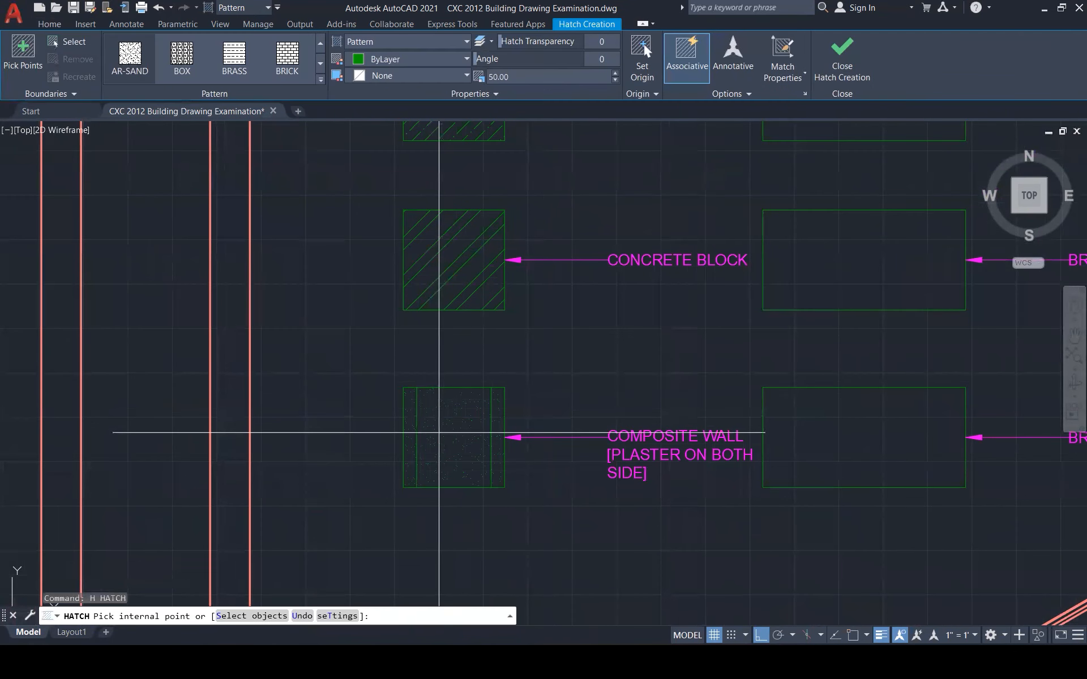
{"action": "left_click", "coordinate": [439, 434]}
{"action": "key", "text": "Escape"}
{"action": "key", "text": "Escape"}
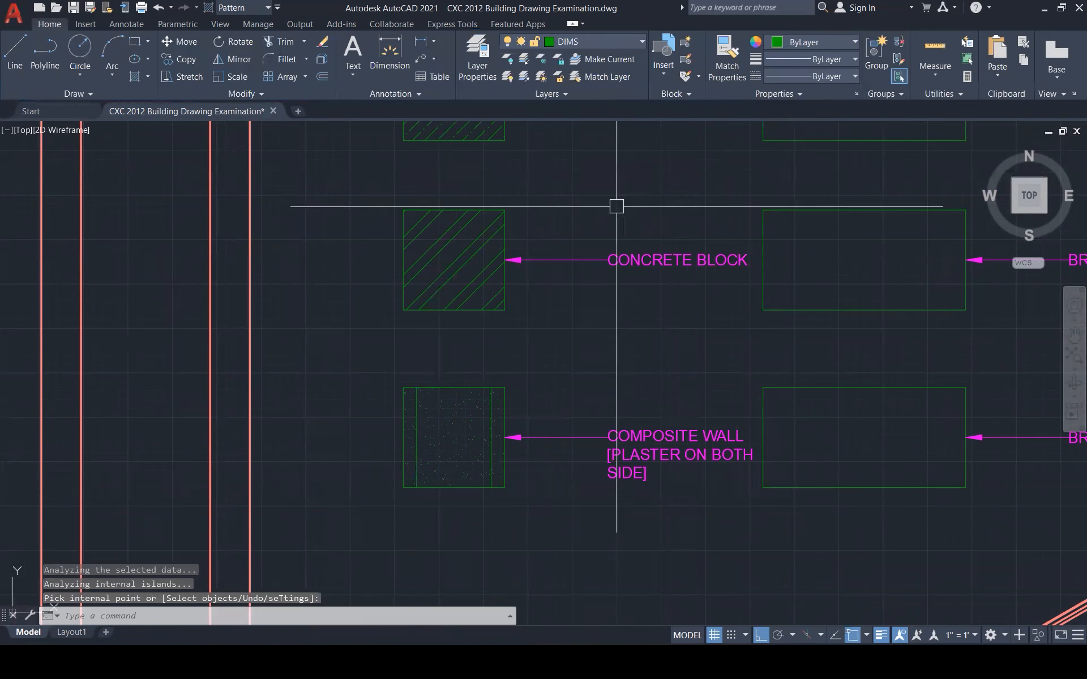
Copy the CONCRETE BLOCK diagonal hatch onto the composite wall box with MATCHPROP (MA)
{"action": "type", "text": "MA"}
{"action": "key", "text": "Return"}
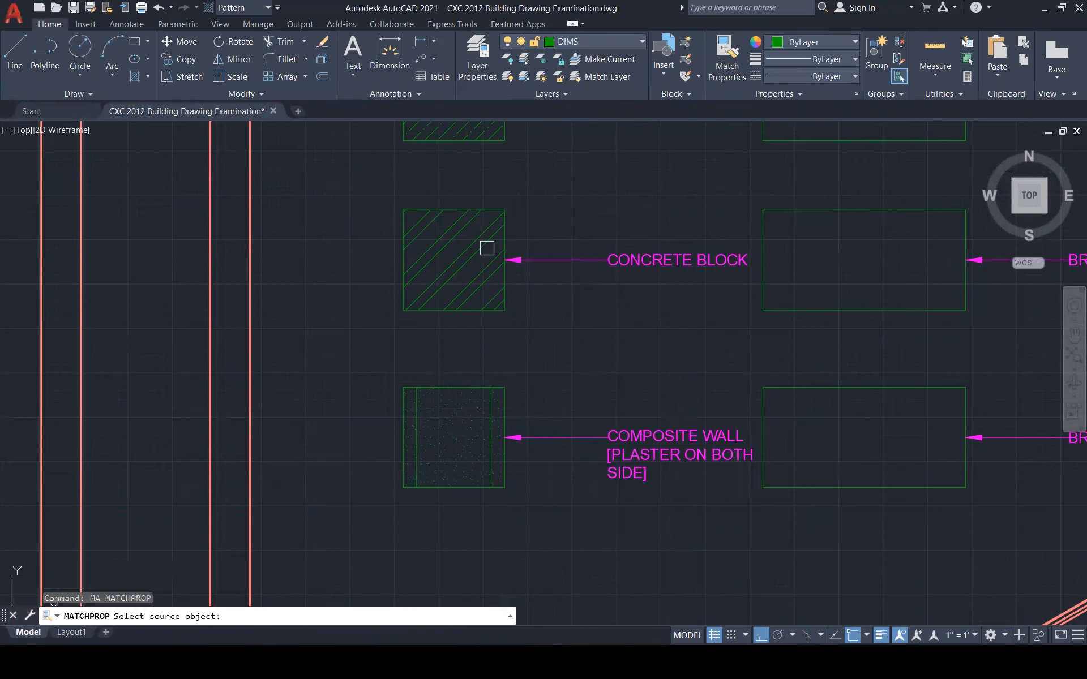
{"action": "left_click", "coordinate": [485, 245]}
{"action": "left_click", "coordinate": [468, 418]}
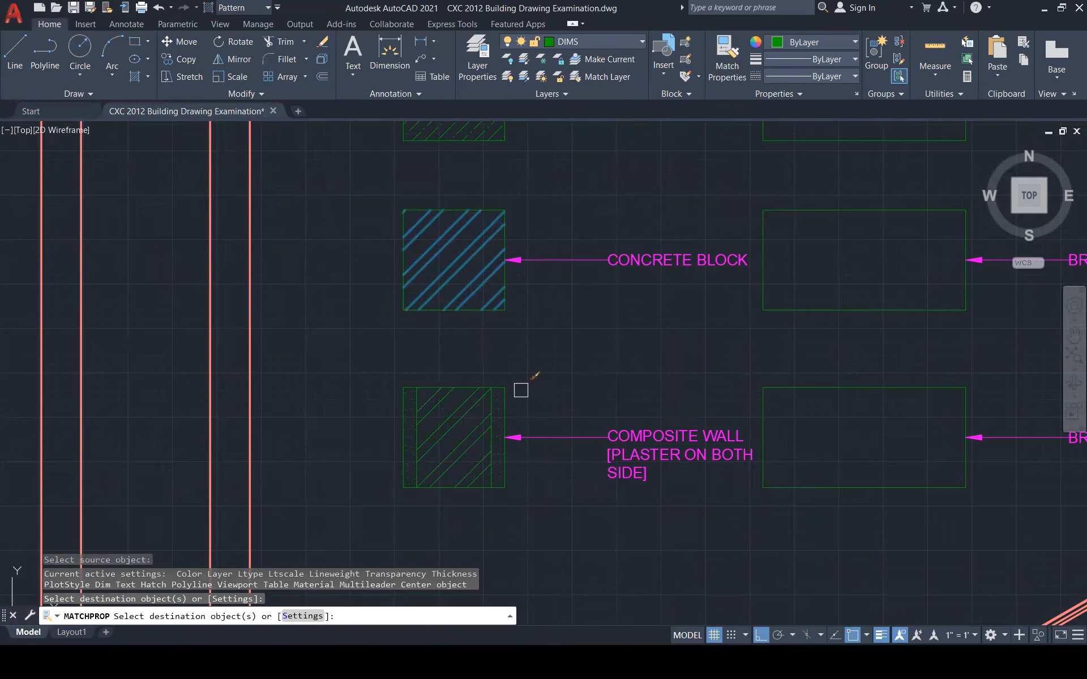
{"action": "key", "text": "Escape"}
{"action": "key", "text": "Escape"}
{"action": "scroll", "coordinate": [571, 367], "scroll_direction": "down", "scroll_amount": 3}
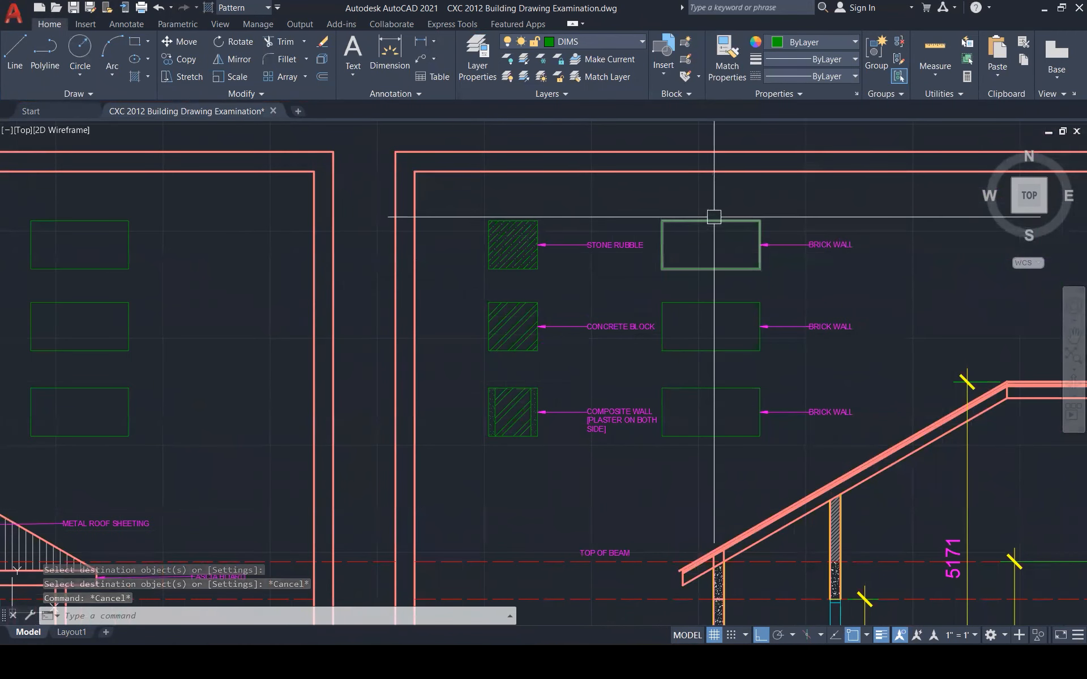
Narrow the top brick wall box by stretching its left edge to the right
{"action": "left_click", "coordinate": [669, 237]}
{"action": "left_click", "coordinate": [647, 245]}
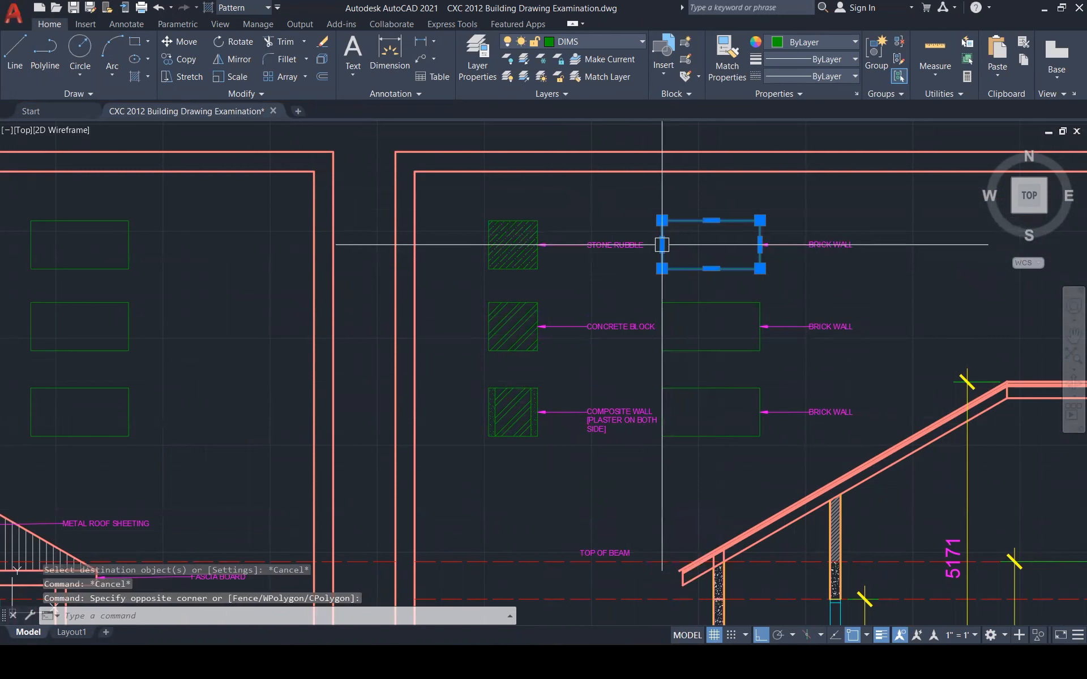
{"action": "mouse_move", "coordinate": [661, 245]}
{"action": "key", "text": "Return"}
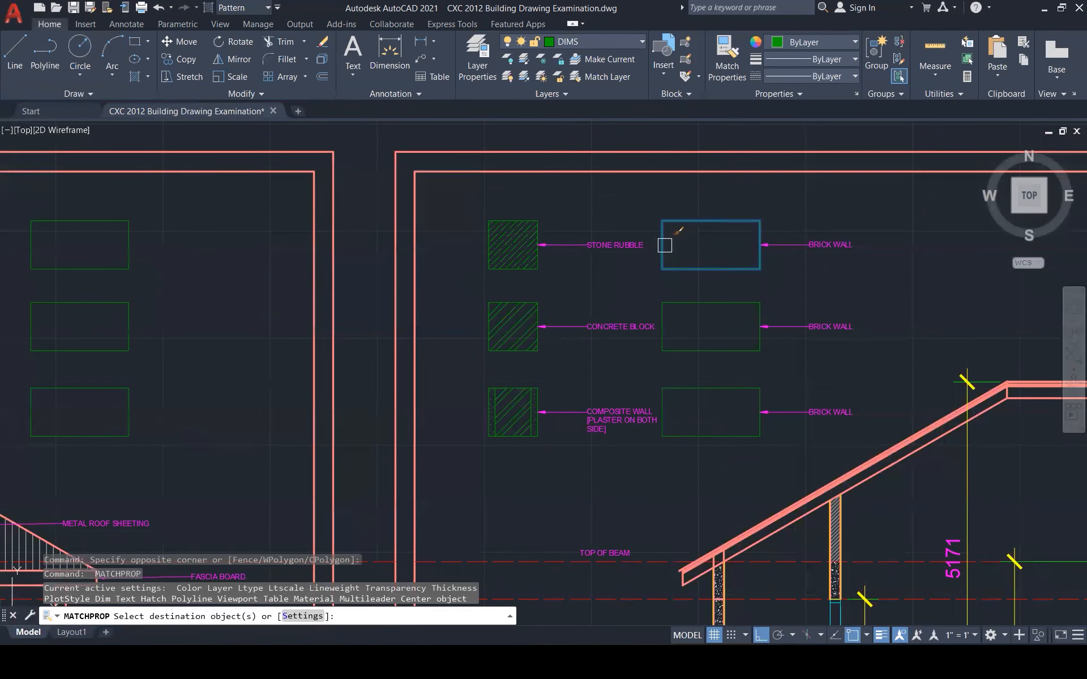
{"action": "key", "text": "Escape"}
{"action": "left_click", "coordinate": [659, 241]}
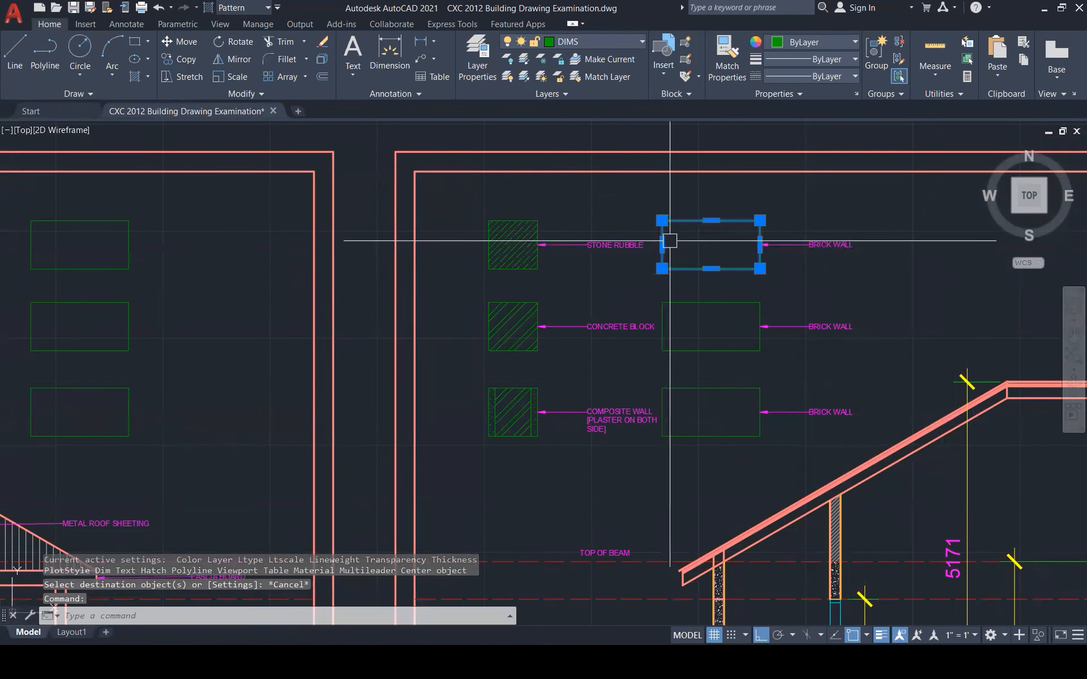
{"action": "key", "text": "Escape"}
{"action": "left_click", "coordinate": [667, 241]}
{"action": "left_click", "coordinate": [661, 244]}
{"action": "left_click", "coordinate": [708, 241]}
{"action": "key", "text": "Escape"}
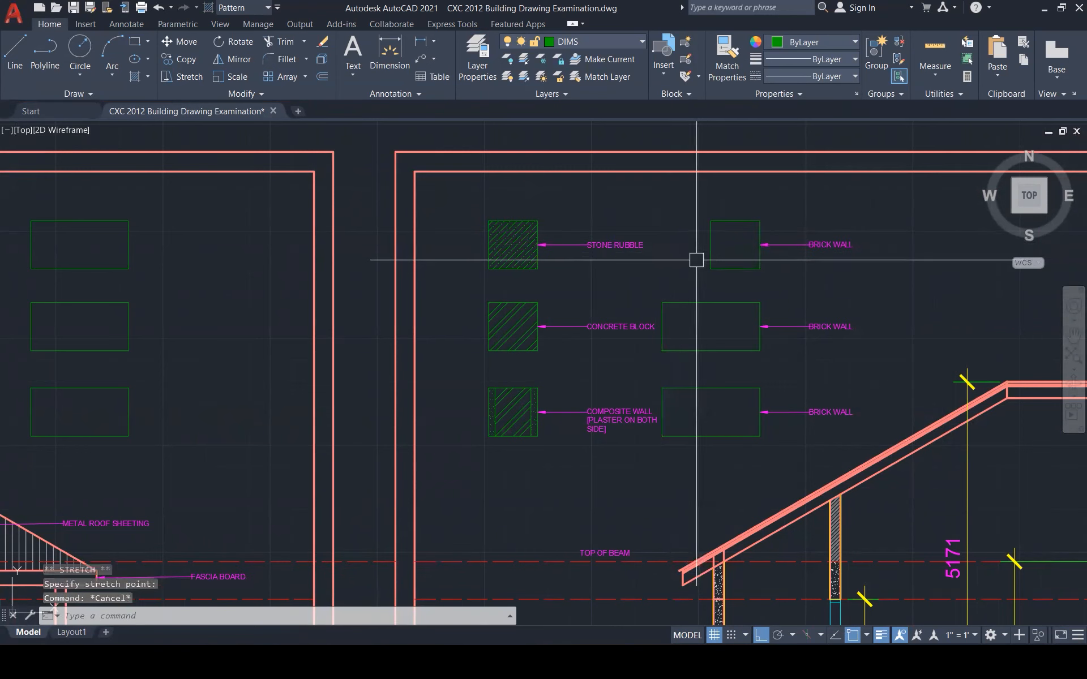
Draw a vertical guide line with LINE straight down from the top box's lower-left corner
{"action": "type", "text": "L"}
{"action": "key", "text": "Return"}
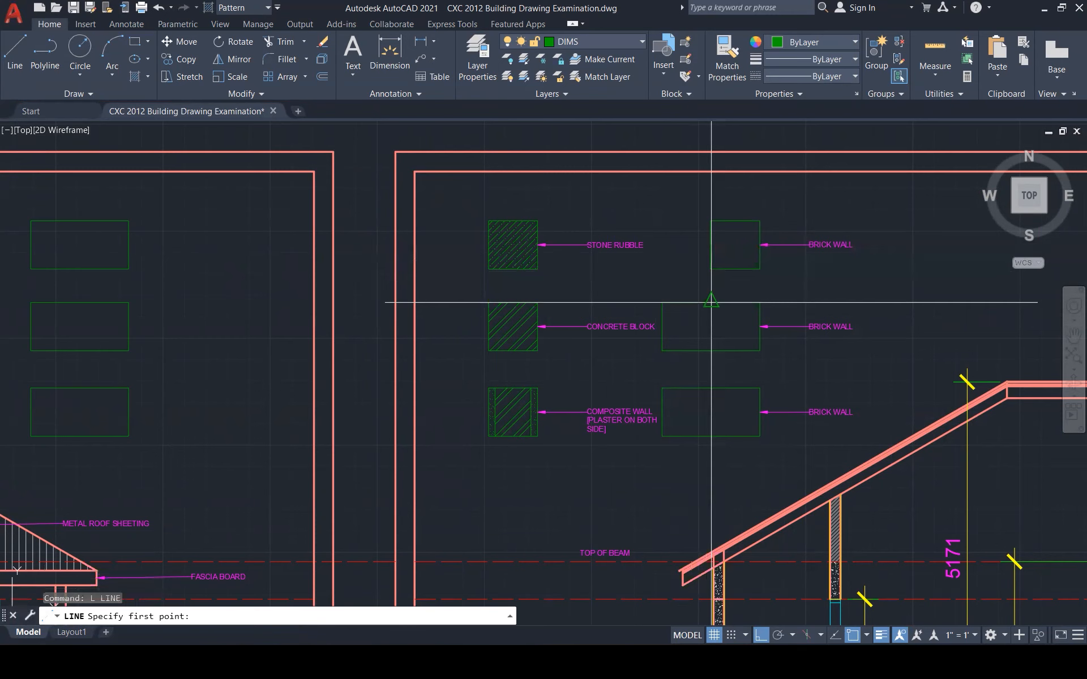
{"action": "left_click", "coordinate": [711, 269]}
{"action": "left_click", "coordinate": [715, 451]}
{"action": "key", "text": "Escape"}
Stretch the middle and lower boxes' left edges to the guide line, then delete the guide
{"action": "left_click", "coordinate": [662, 335]}
{"action": "left_click", "coordinate": [661, 327]}
{"action": "left_click", "coordinate": [711, 327]}
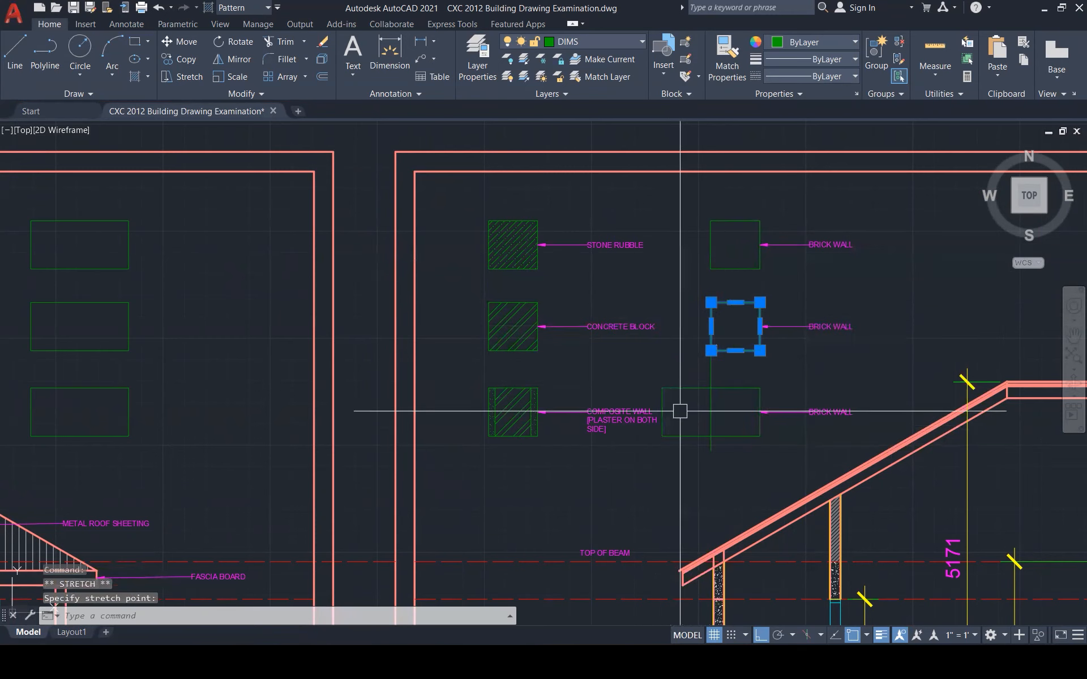
{"action": "left_click", "coordinate": [662, 412]}
{"action": "left_click", "coordinate": [711, 412]}
{"action": "key", "text": "Escape"}
{"action": "key", "text": "Escape"}
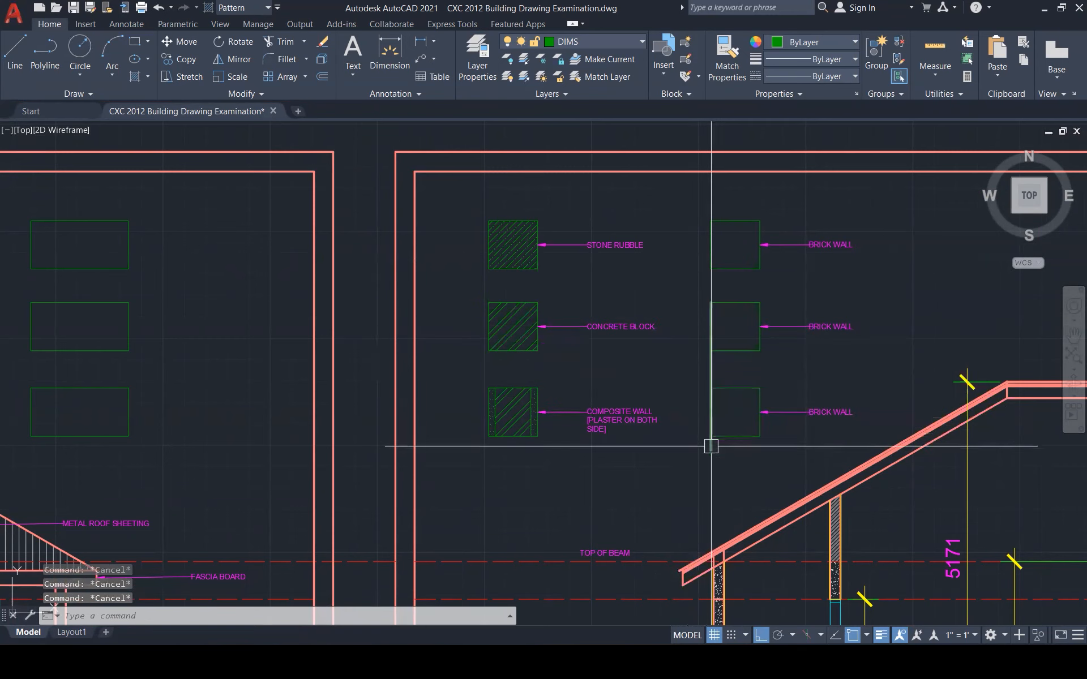
{"action": "left_click", "coordinate": [711, 444]}
{"action": "key", "text": "Delete"}
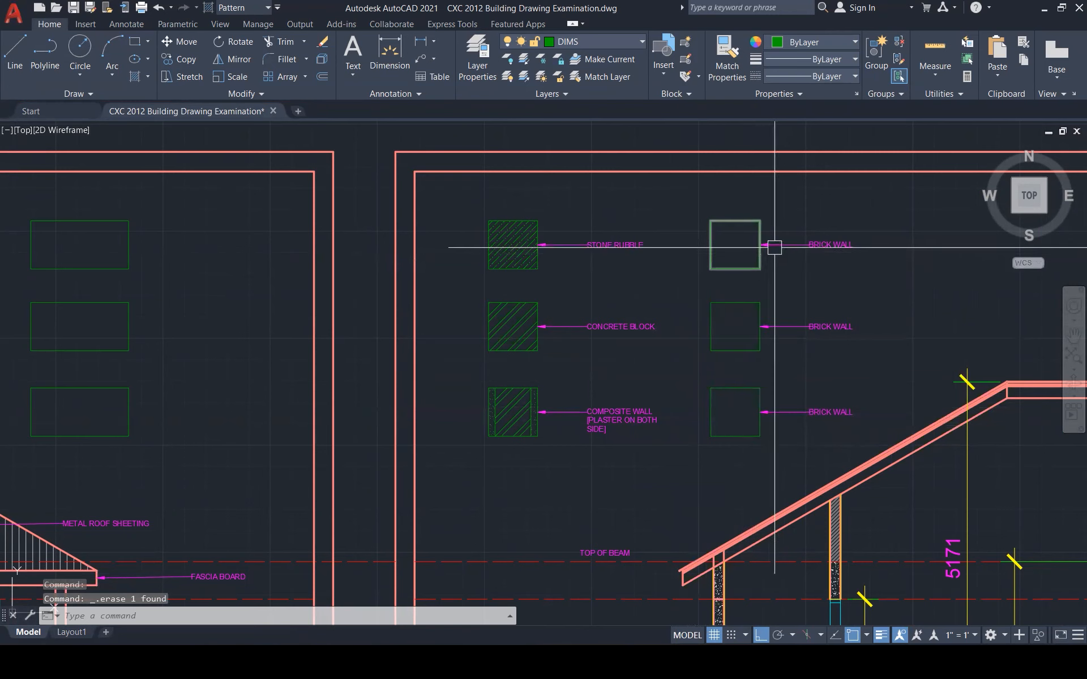
{"action": "scroll", "coordinate": [815, 249], "scroll_direction": "up", "scroll_amount": 2}
Fill the top brick wall box with an ANSI31 diagonal hatch using H
{"action": "left_click", "coordinate": [801, 244]}
{"action": "key", "text": "Escape"}
{"action": "type", "text": "H"}
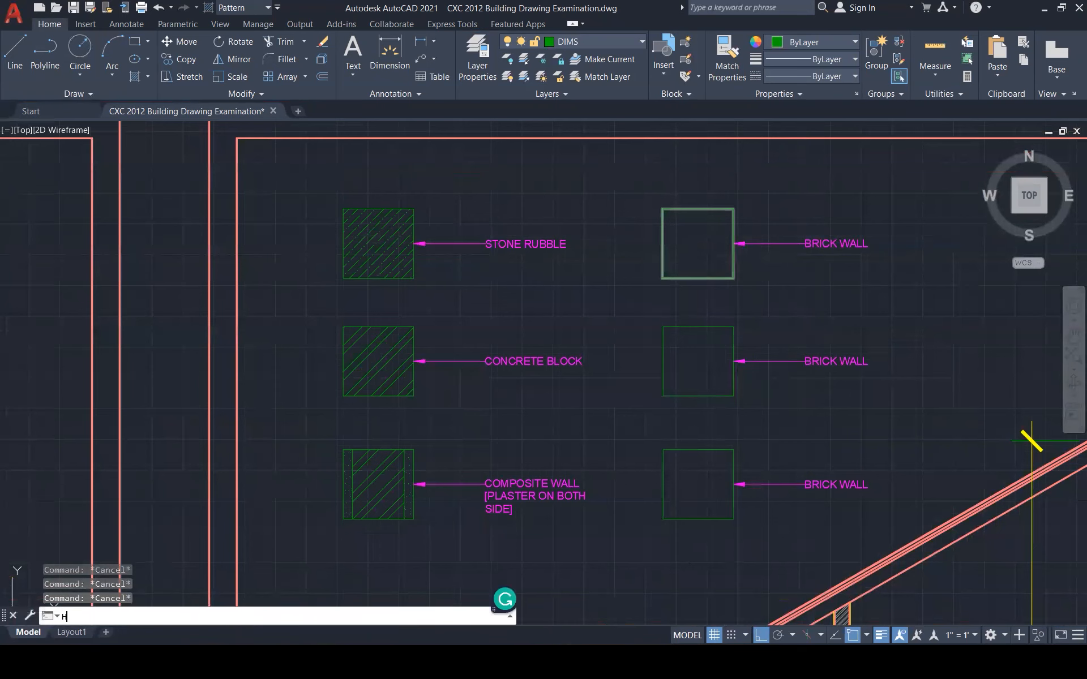
{"action": "key", "text": "Return"}
{"action": "left_click", "coordinate": [706, 251]}
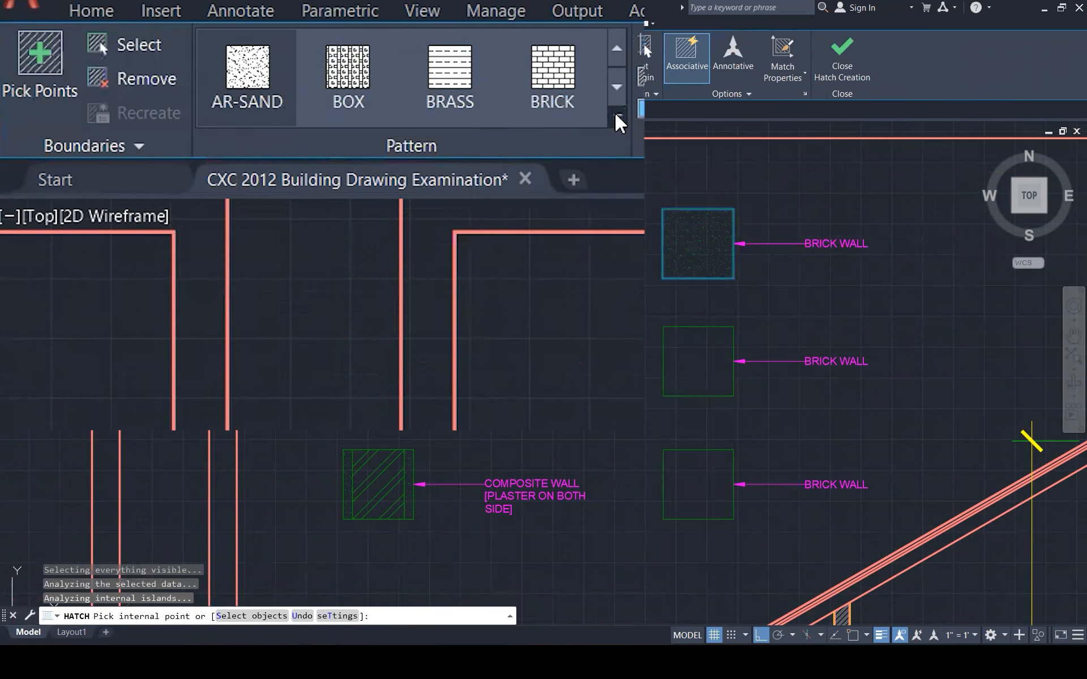
{"action": "left_click", "coordinate": [320, 79]}
{"action": "scroll", "coordinate": [580, 167], "scroll_direction": "up", "scroll_amount": 3}
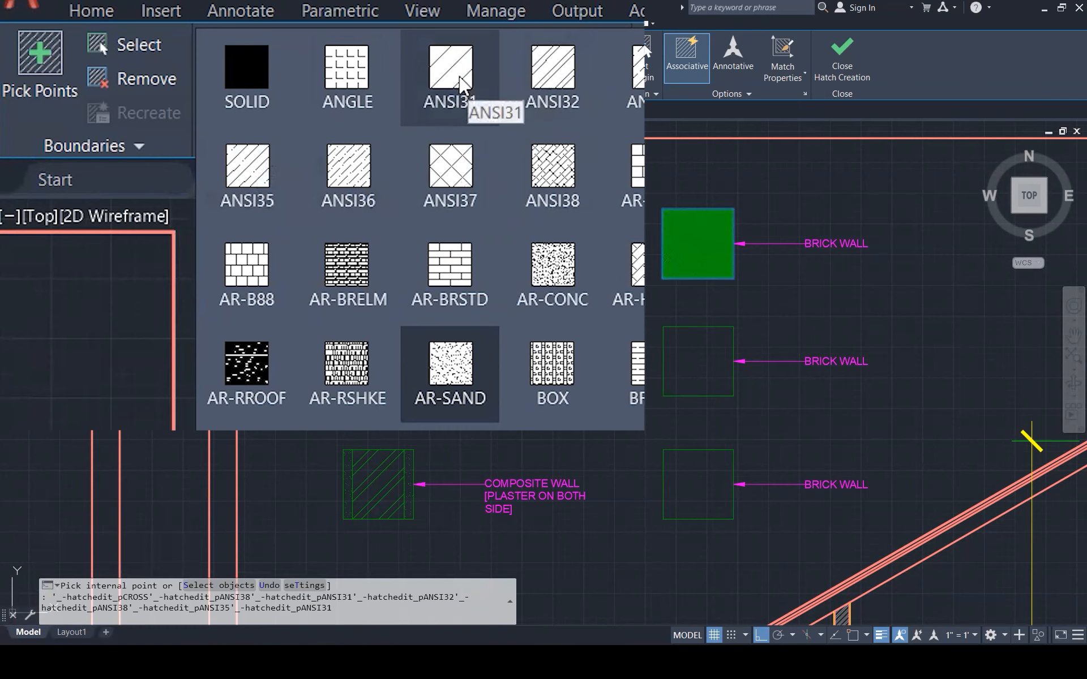
{"action": "left_click", "coordinate": [461, 85]}
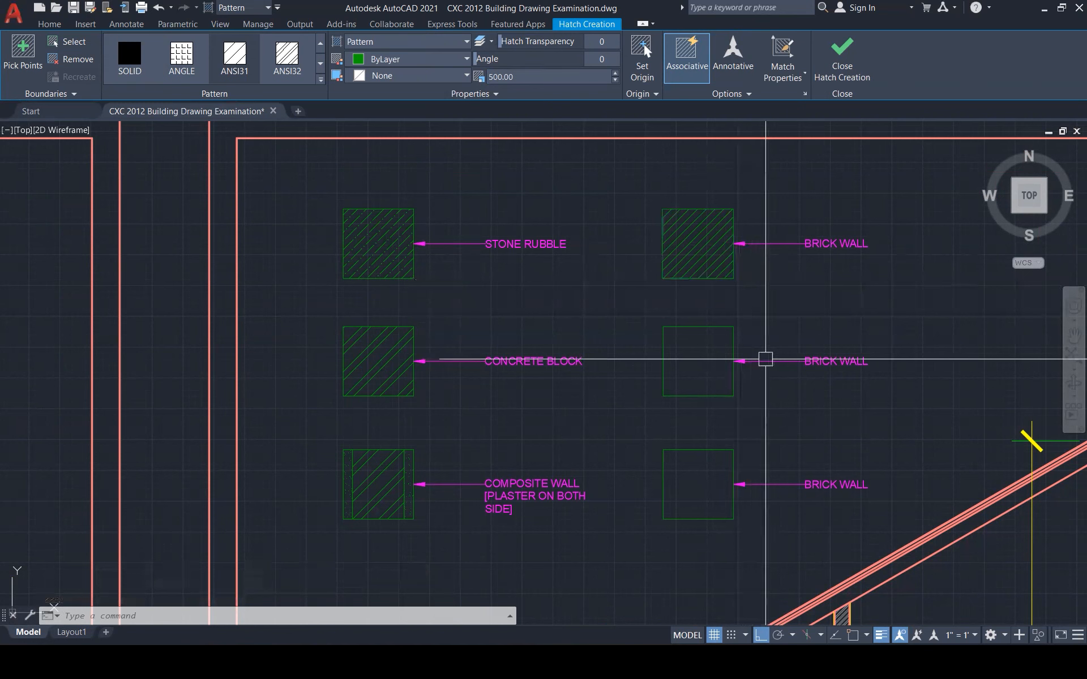
{"action": "key", "text": "Escape"}
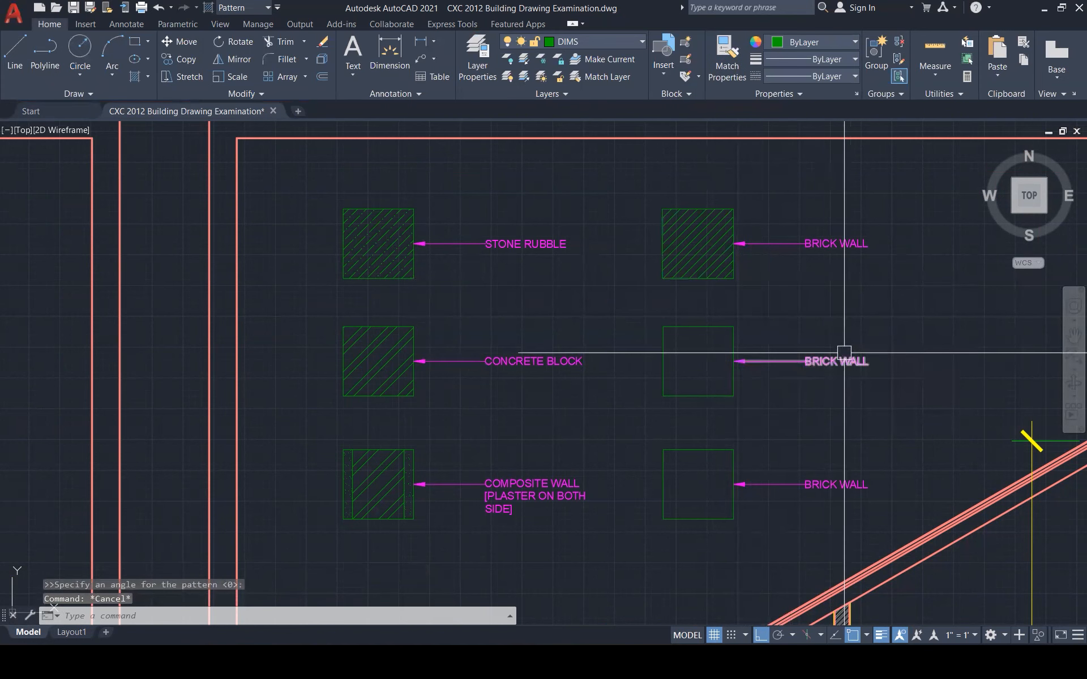
Relabel the middle BRICK WALL text to 'REINFORCE CONCRETE'
{"action": "double_click", "coordinate": [844, 354]}
{"action": "key", "text": "ctrl+a"}
{"action": "type", "text": "REINFORCE CONCRETE"}
{"action": "key", "text": "Escape"}
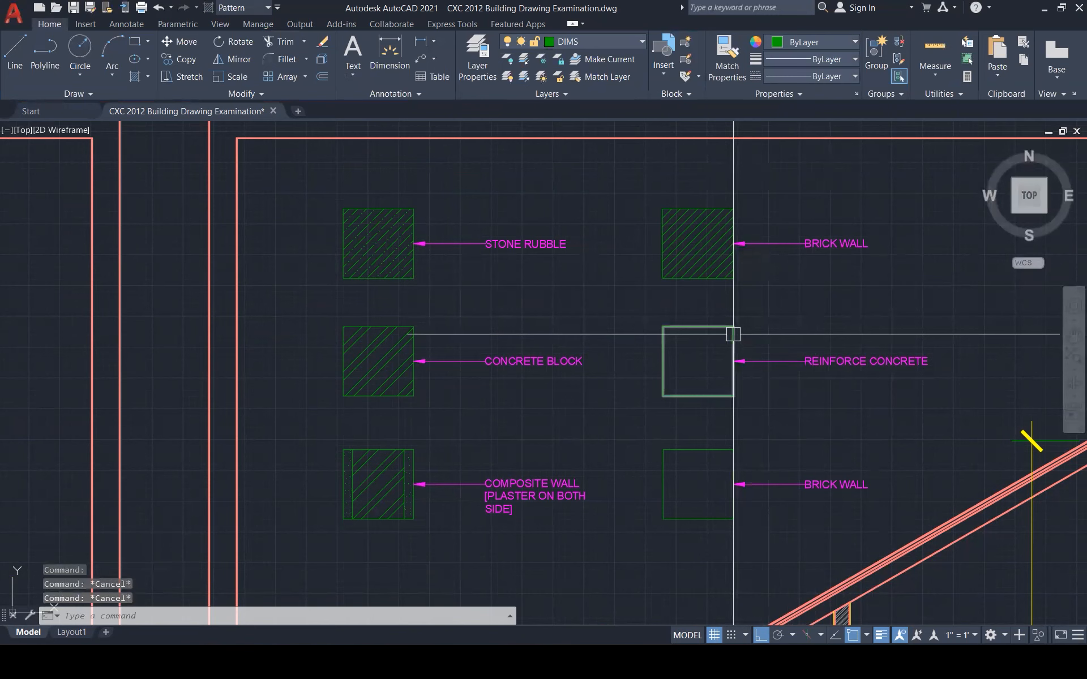
Hatch the middle box with the AR-CONC pattern at scale 50
{"action": "type", "text": "h"}
{"action": "key", "text": "Return"}
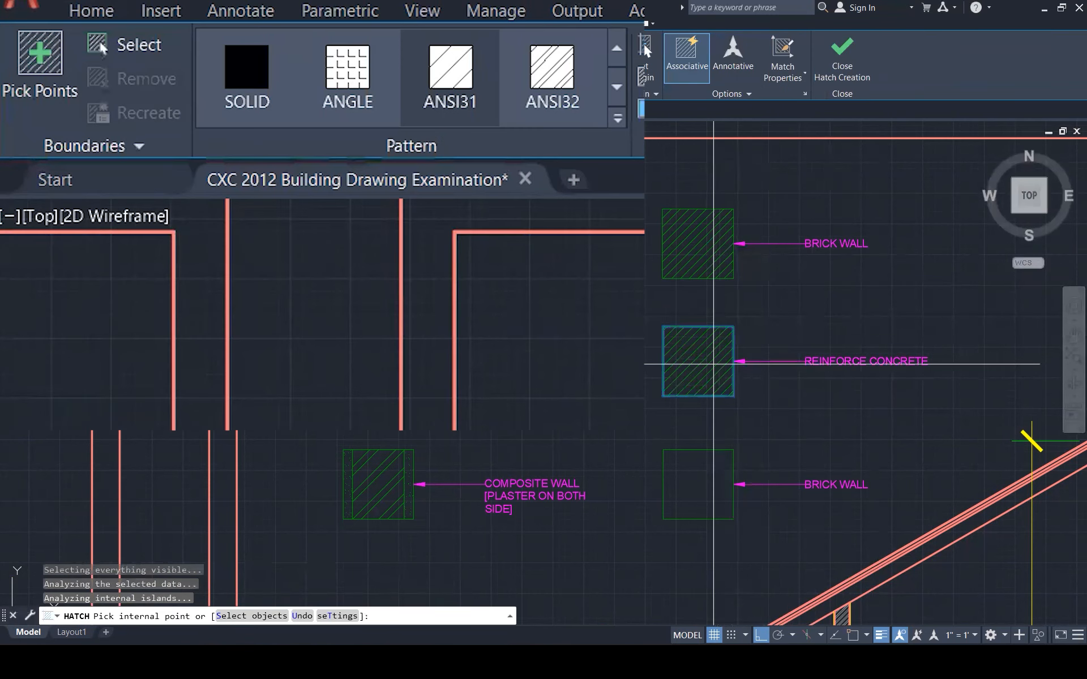
{"action": "left_click", "coordinate": [618, 118]}
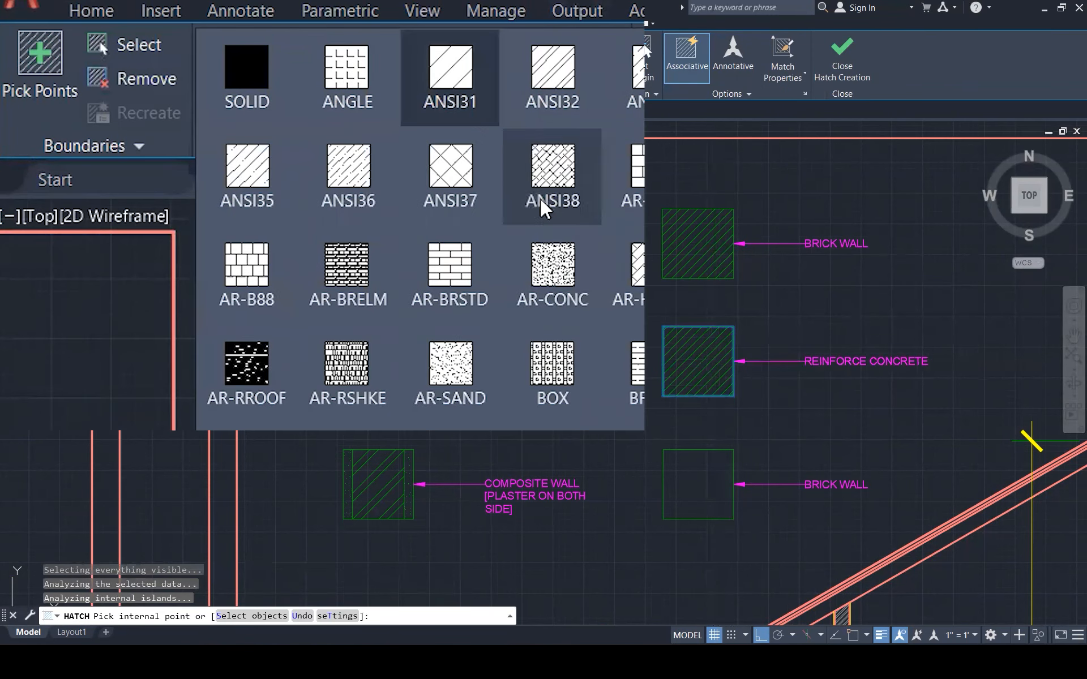
{"action": "left_click", "coordinate": [552, 278]}
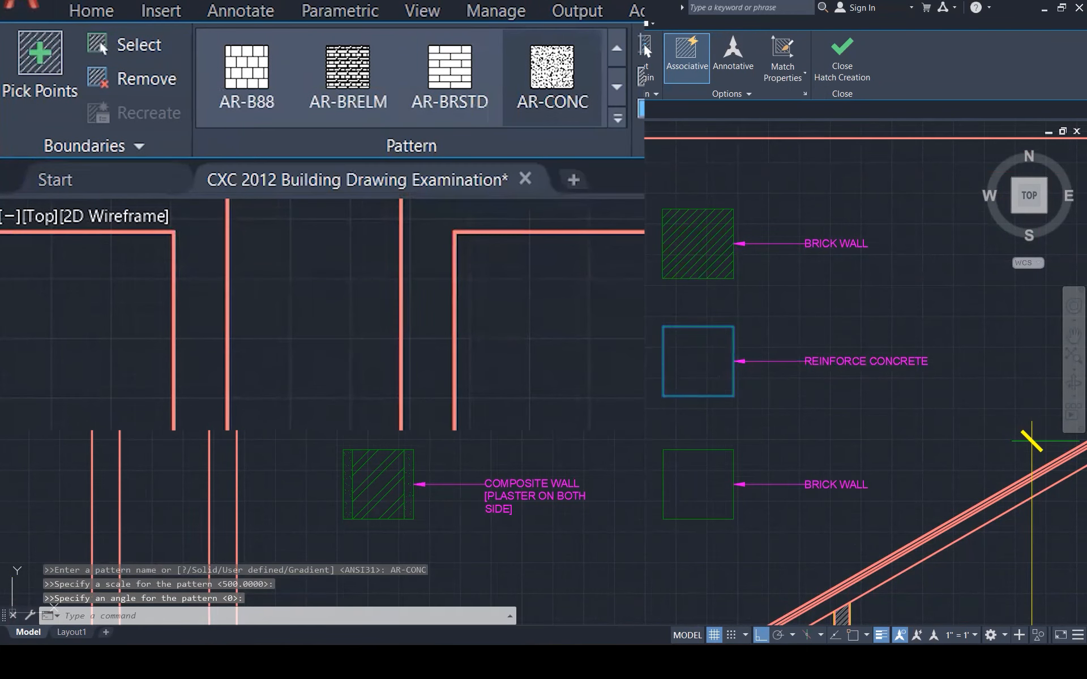
{"action": "left_click", "coordinate": [530, 81]}
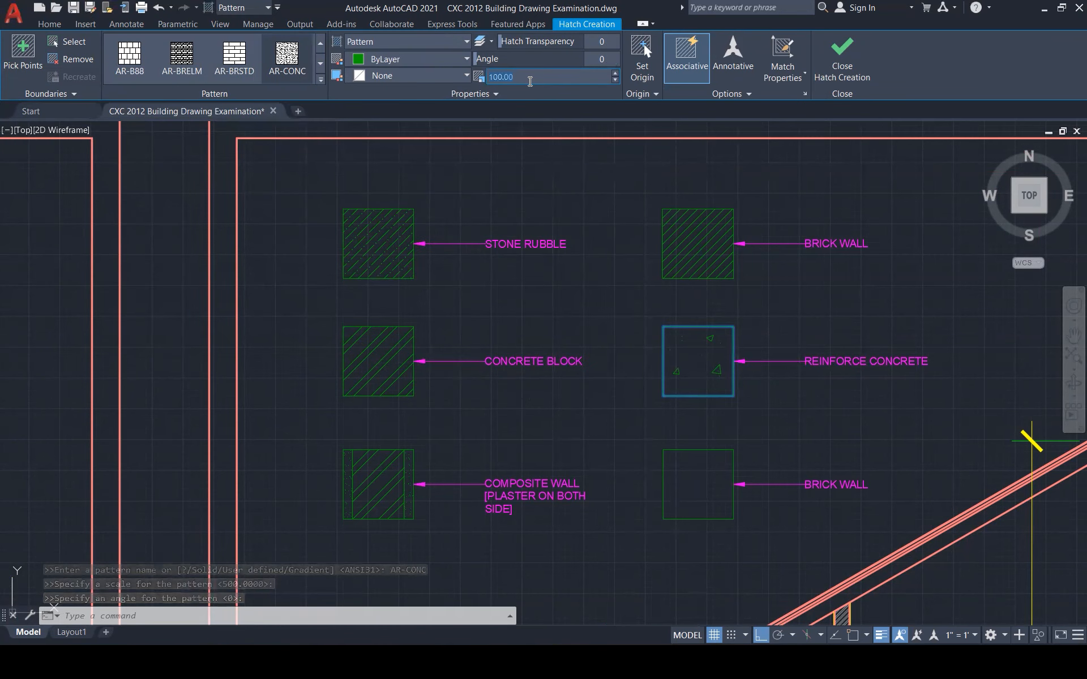
{"action": "type", "text": "50"}
{"action": "key", "text": "Return"}
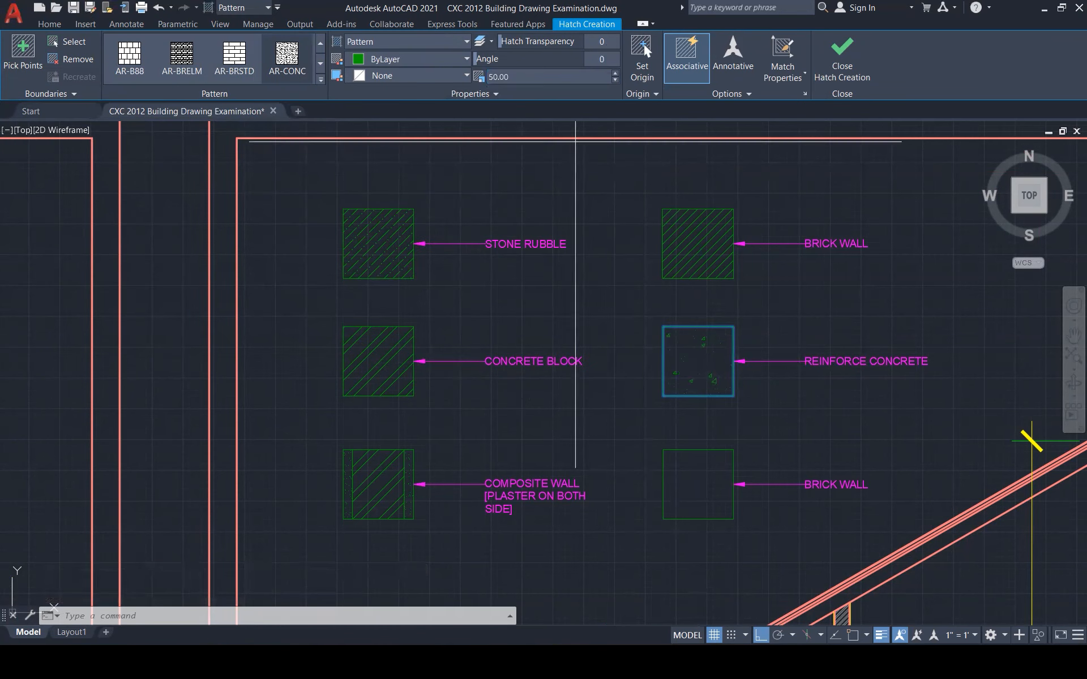
{"action": "scroll", "coordinate": [716, 487], "scroll_direction": "down", "scroll_amount": 2}
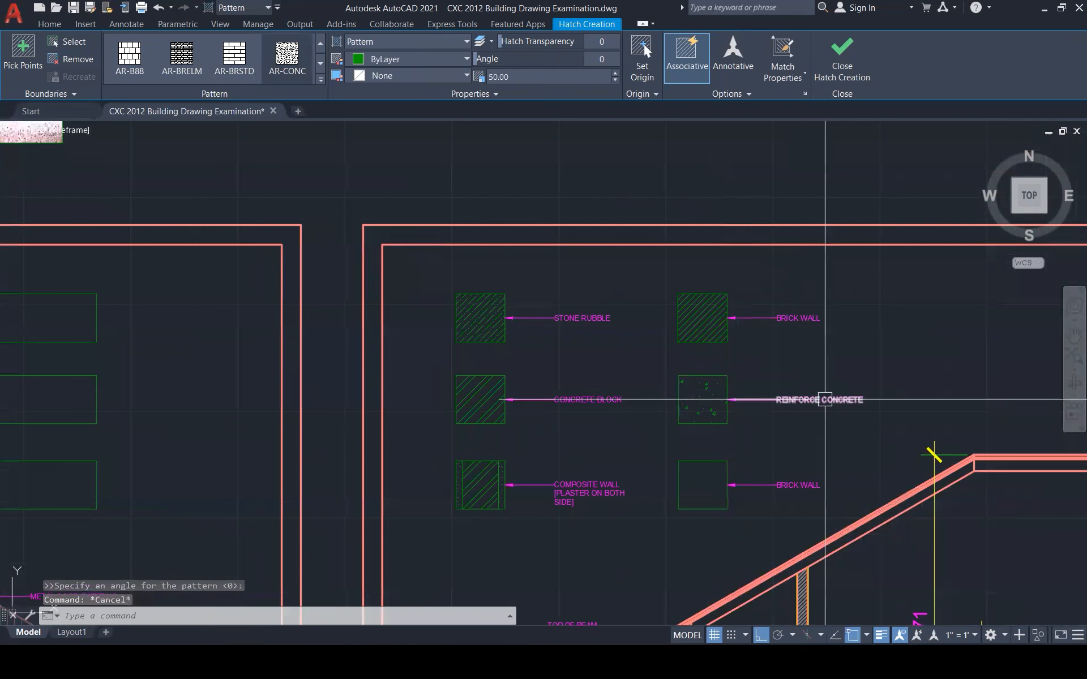
Commit the concrete hatch, start the legend title text, and move the frame to the OUTLINE layer
{"action": "key", "text": "Escape"}
{"action": "key", "text": "Escape"}
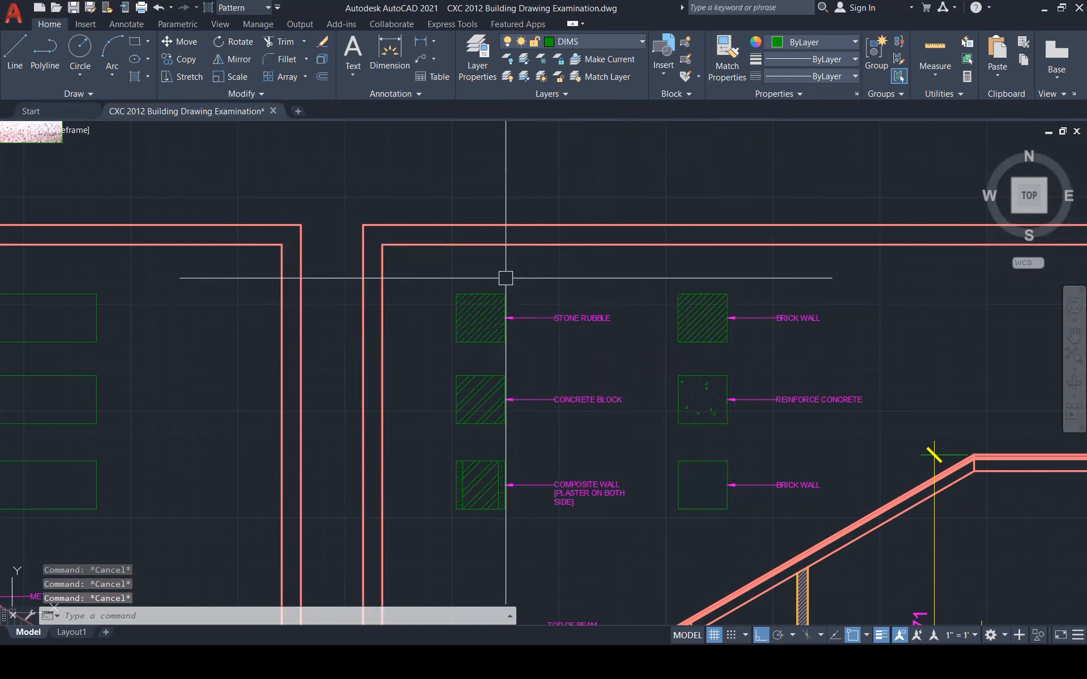
{"action": "key", "text": "Return"}
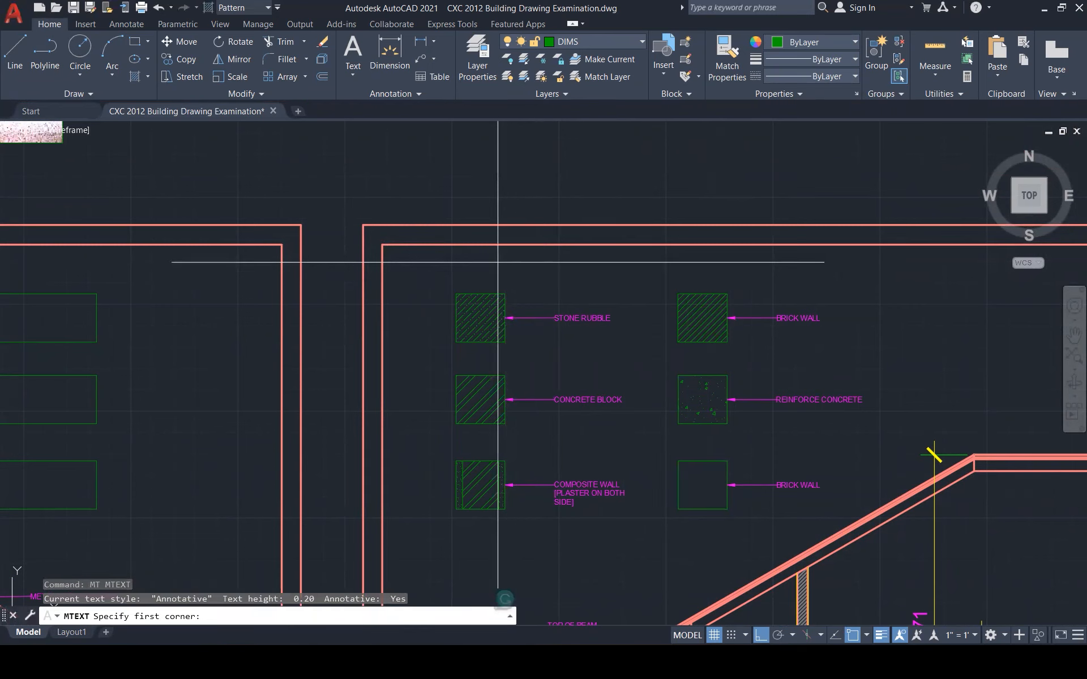
{"action": "left_click", "coordinate": [461, 272]}
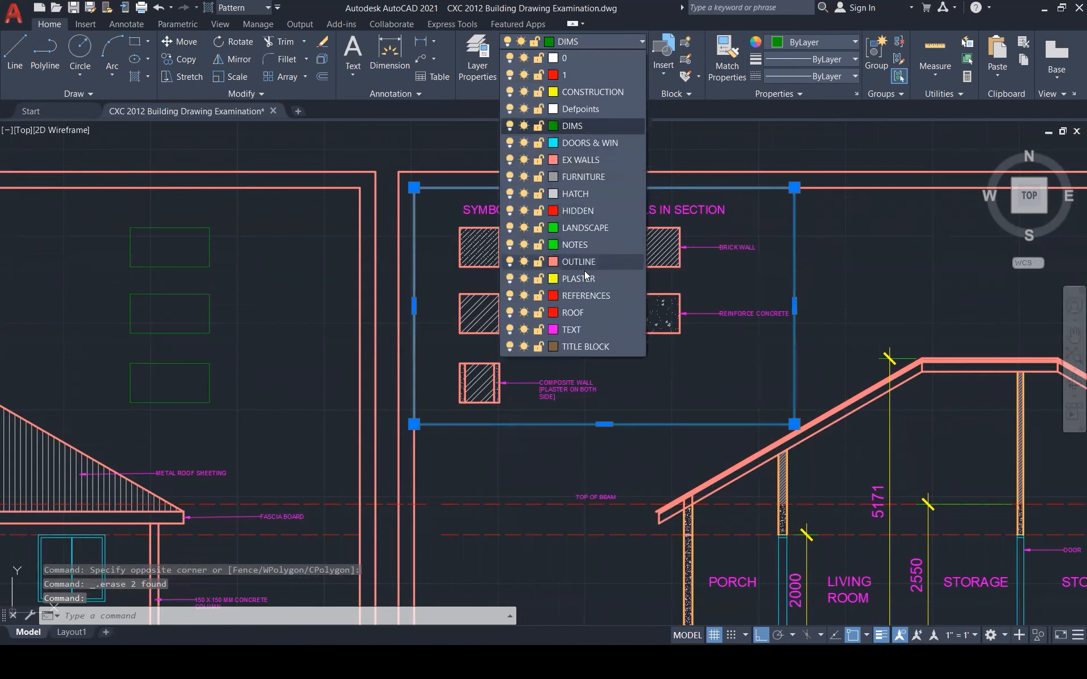
{"action": "left_click", "coordinate": [572, 260]}
{"action": "key", "text": "Escape"}
{"action": "key", "text": "Escape"}
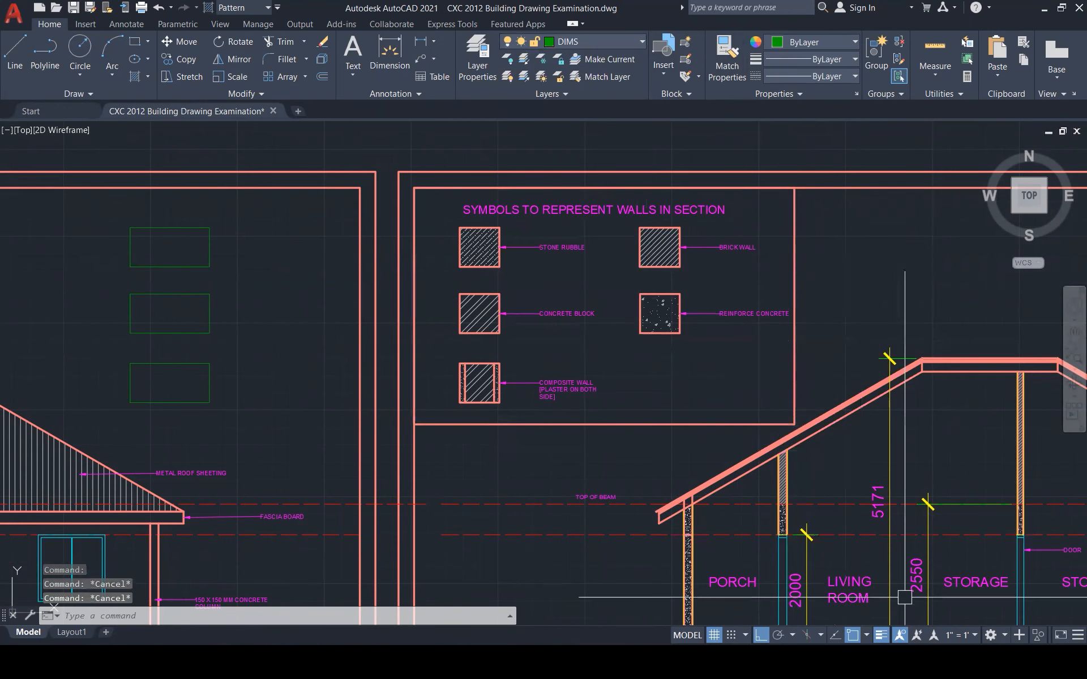
{"action": "mouse_move", "coordinate": [861, 662]}
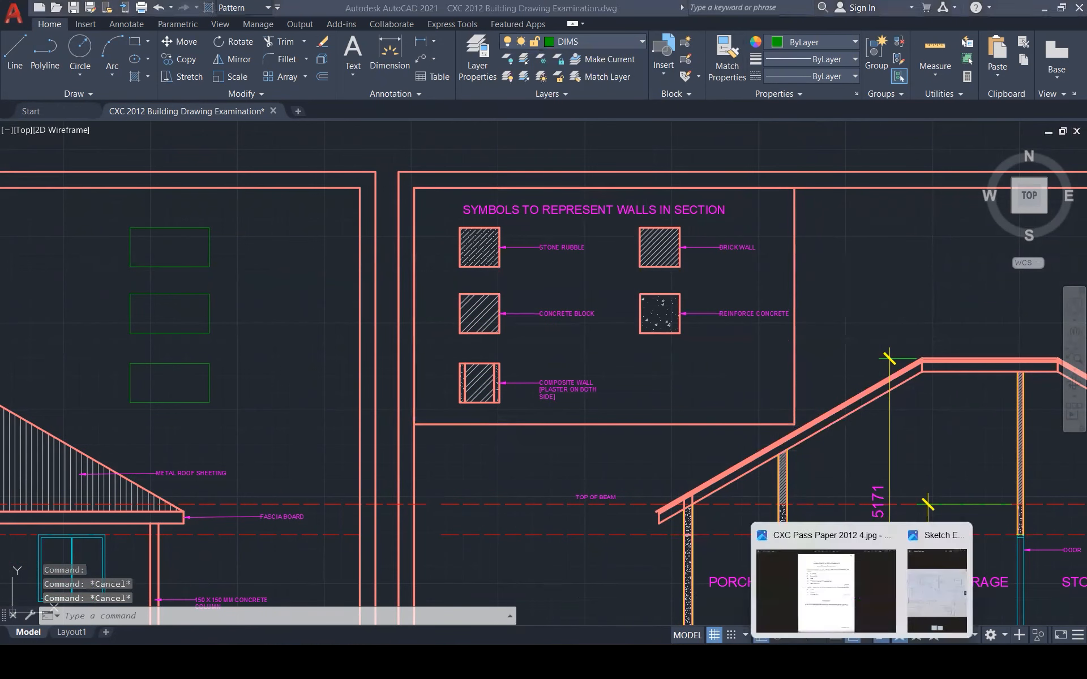
{"action": "left_click", "coordinate": [843, 606]}
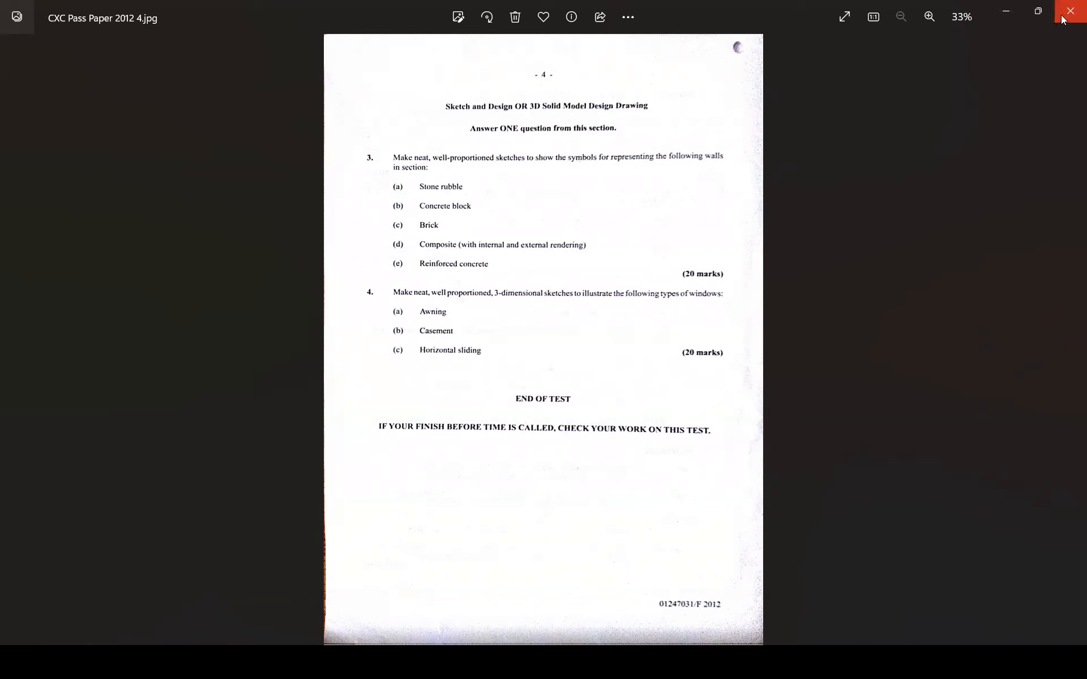
{"action": "mouse_move", "coordinate": [1038, 13]}
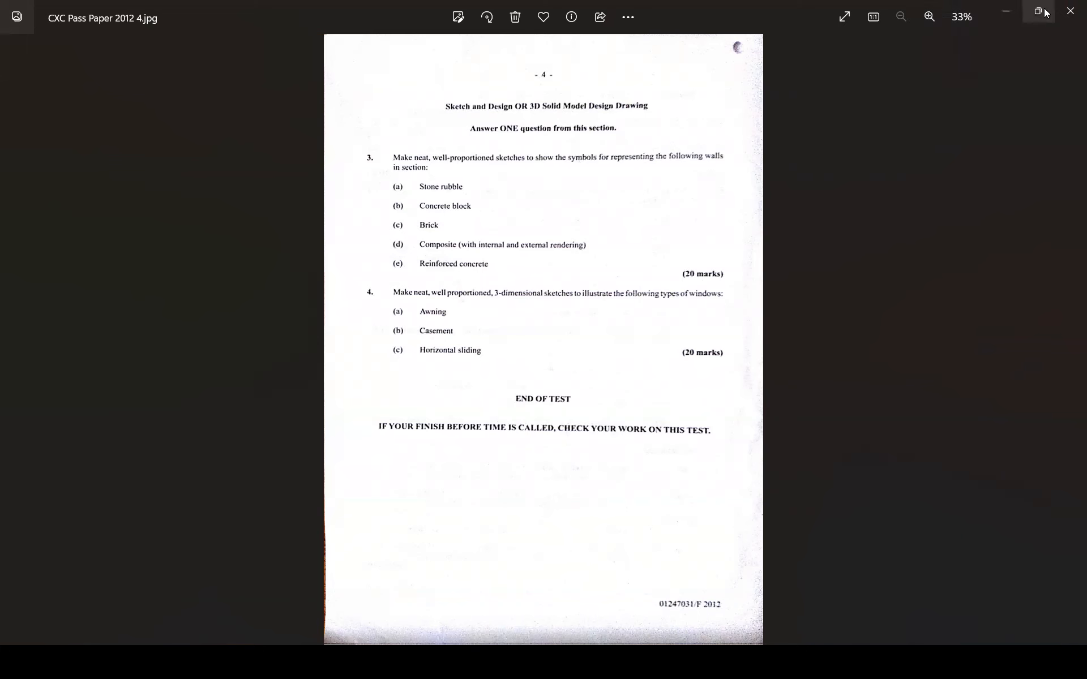
{"action": "left_click", "coordinate": [1006, 11]}
Zoom and pan to the reference sketch's window drawings and tick the AWING WINDOW label in red
{"action": "scroll", "coordinate": [608, 327], "scroll_direction": "down", "scroll_amount": 1}
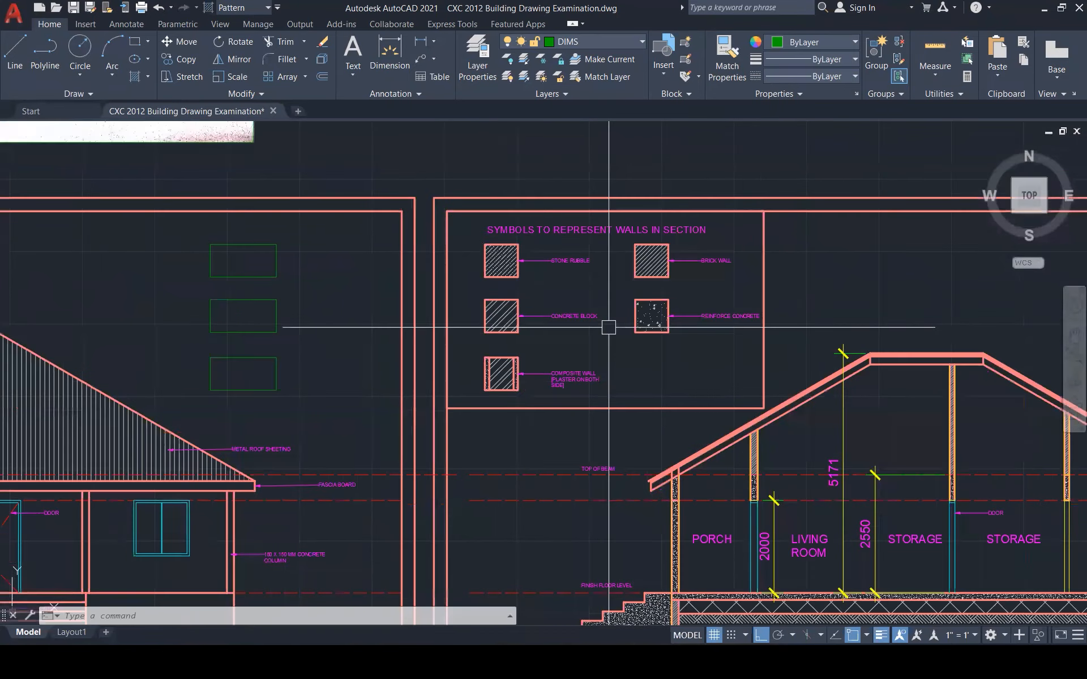
{"action": "scroll", "coordinate": [608, 327], "scroll_direction": "down", "scroll_amount": 5}
{"action": "scroll", "coordinate": [753, 451], "scroll_direction": "up", "scroll_amount": 4}
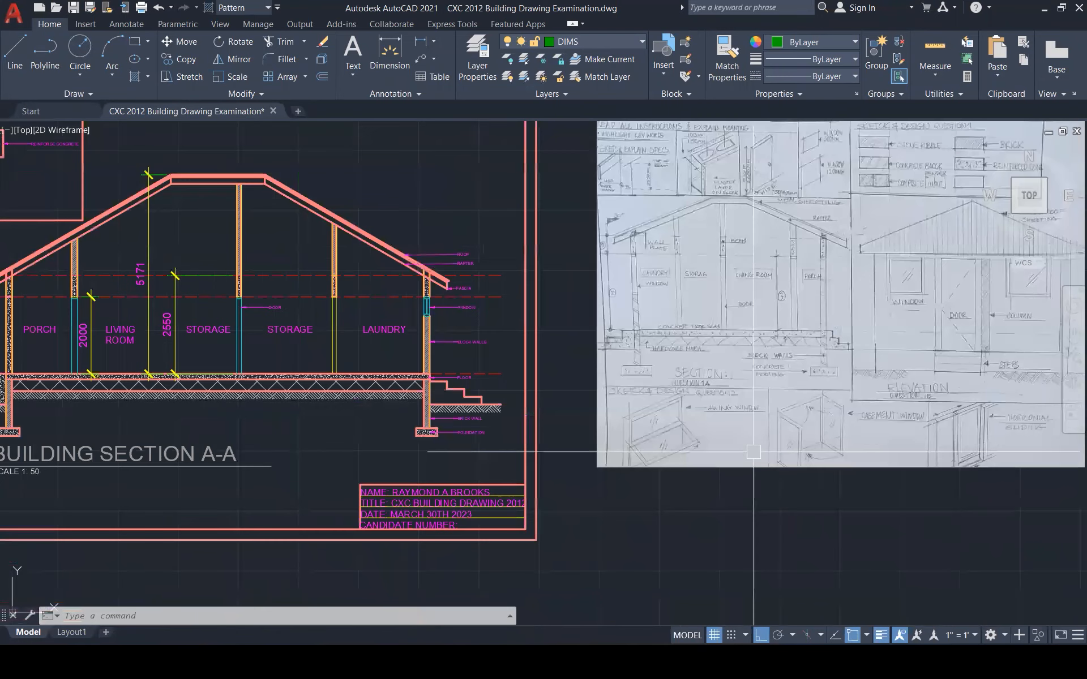
{"action": "scroll", "coordinate": [753, 452], "scroll_direction": "up", "scroll_amount": 1}
{"action": "middle_click_drag", "start_coordinate": [753, 451], "coordinate": [674, 449]}
{"action": "scroll", "coordinate": [554, 453], "scroll_direction": "down", "scroll_amount": 2}
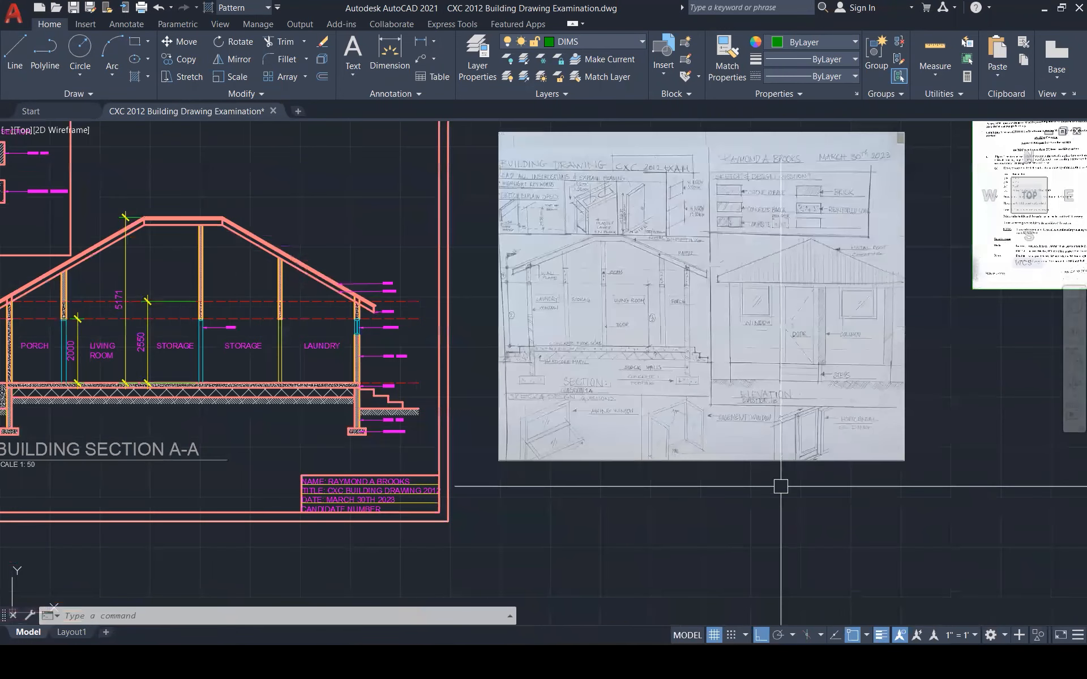
{"action": "scroll", "coordinate": [781, 486], "scroll_direction": "up", "scroll_amount": 4}
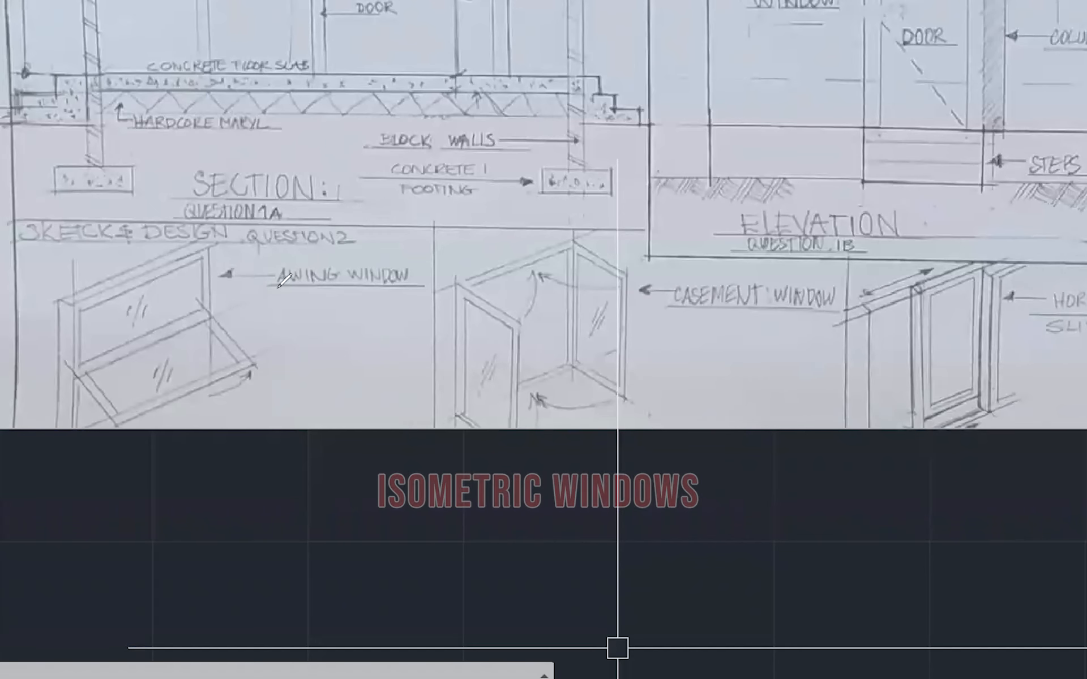
{"action": "left_click_drag", "start_coordinate": [332, 356], "coordinate": [344, 355]}
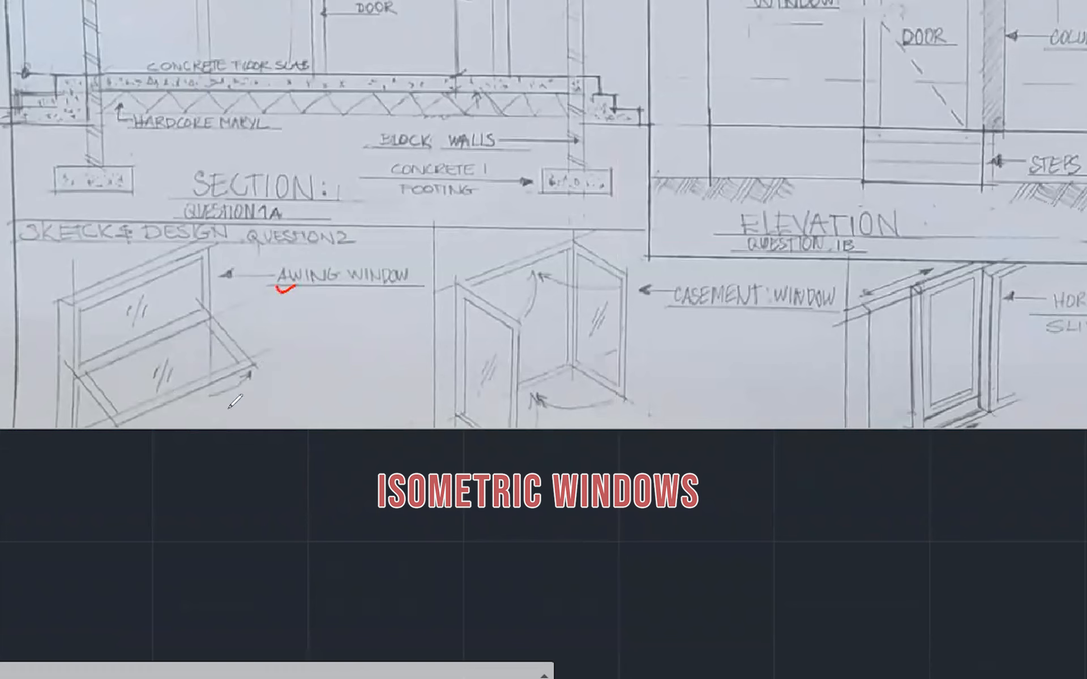
Draw red arrows and pointer lines on the awning window sketch showing how it opens
{"action": "left_click_drag", "start_coordinate": [244, 380], "coordinate": [185, 406]}
{"action": "left_click_drag", "start_coordinate": [248, 375], "coordinate": [247, 388]}
{"action": "mouse_move", "coordinate": [150, 295]}
{"action": "left_mouse_down"}
{"action": "mouse_move", "coordinate": [149, 311]}
{"action": "mouse_move", "coordinate": [160, 295]}
{"action": "left_mouse_up"}
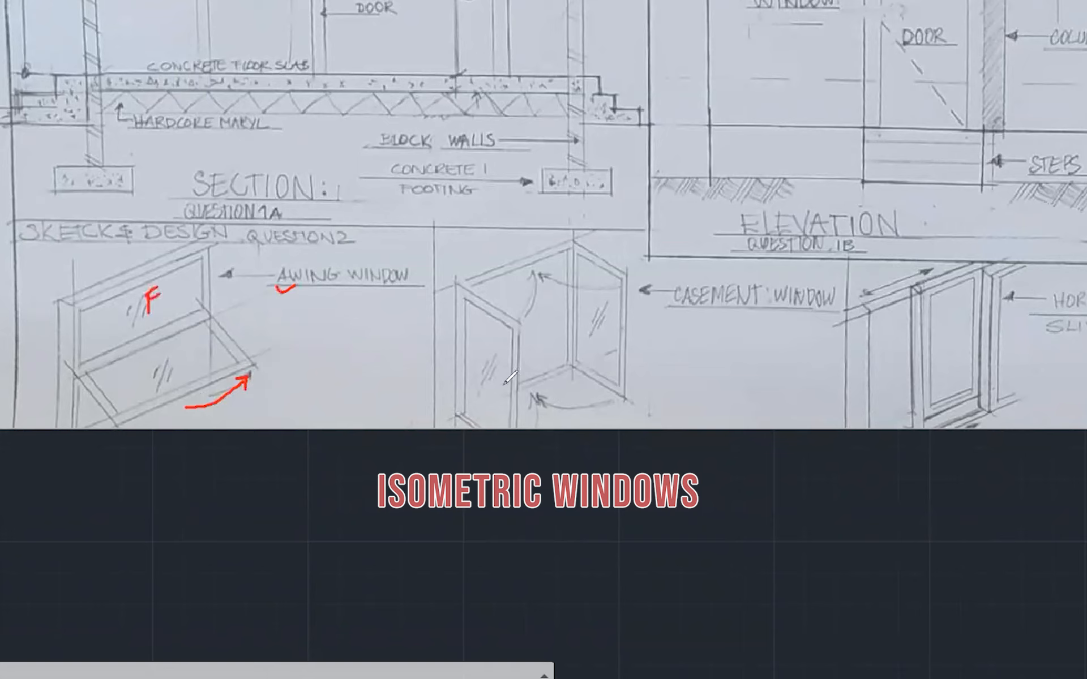
{"action": "mouse_move", "coordinate": [320, 484]}
{"action": "left_mouse_down"}
{"action": "mouse_move", "coordinate": [283, 440]}
{"action": "mouse_move", "coordinate": [243, 432]}
{"action": "mouse_move", "coordinate": [219, 399]}
{"action": "mouse_move", "coordinate": [280, 420]}
{"action": "mouse_move", "coordinate": [302, 474]}
{"action": "mouse_move", "coordinate": [294, 491]}
{"action": "left_mouse_up"}
{"action": "mouse_move", "coordinate": [216, 397]}
{"action": "left_mouse_down"}
{"action": "mouse_move", "coordinate": [208, 413]}
{"action": "mouse_move", "coordinate": [219, 397]}
{"action": "mouse_move", "coordinate": [251, 402]}
{"action": "mouse_move", "coordinate": [253, 392]}
{"action": "mouse_move", "coordinate": [221, 400]}
{"action": "left_mouse_up"}
{"action": "mouse_move", "coordinate": [66, 549]}
{"action": "left_mouse_down"}
{"action": "mouse_move", "coordinate": [156, 428]}
{"action": "mouse_move", "coordinate": [154, 555]}
{"action": "left_mouse_up"}
{"action": "mouse_move", "coordinate": [159, 421]}
{"action": "left_mouse_down"}
{"action": "mouse_move", "coordinate": [172, 433]}
{"action": "mouse_move", "coordinate": [146, 415]}
{"action": "left_mouse_up"}
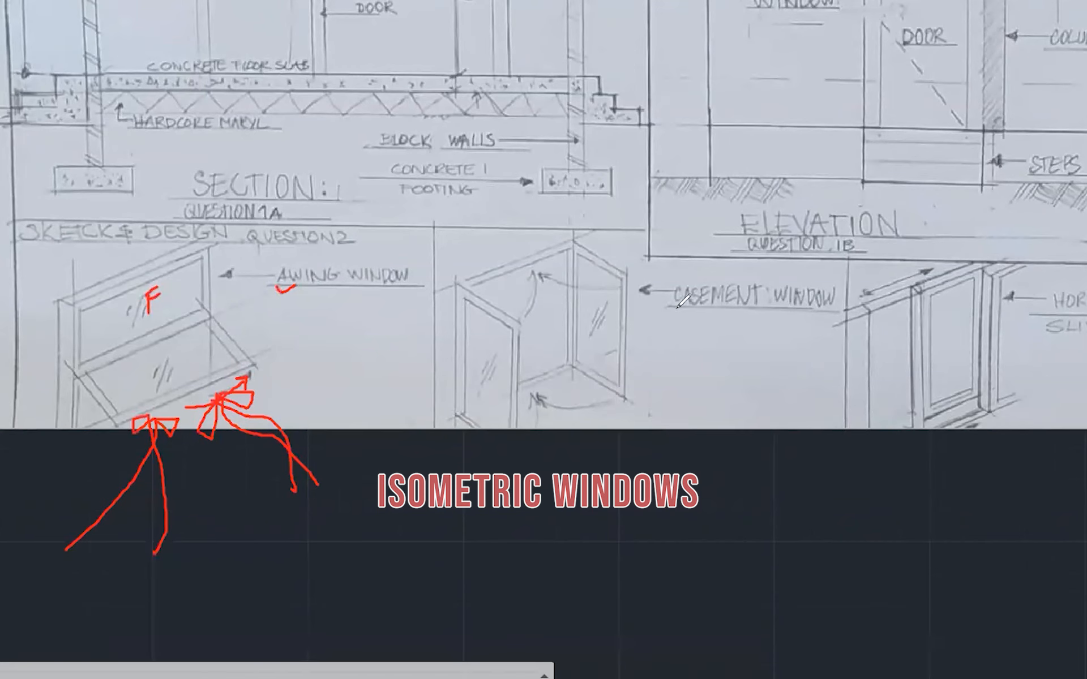
Tick the casement window label and draw red swing arrows and a pointer on its sketch
{"action": "left_click_drag", "start_coordinate": [677, 308], "coordinate": [699, 305]}
{"action": "mouse_move", "coordinate": [626, 278]}
{"action": "left_mouse_down"}
{"action": "mouse_move", "coordinate": [559, 287]}
{"action": "mouse_move", "coordinate": [536, 274]}
{"action": "mouse_move", "coordinate": [546, 279]}
{"action": "left_mouse_up"}
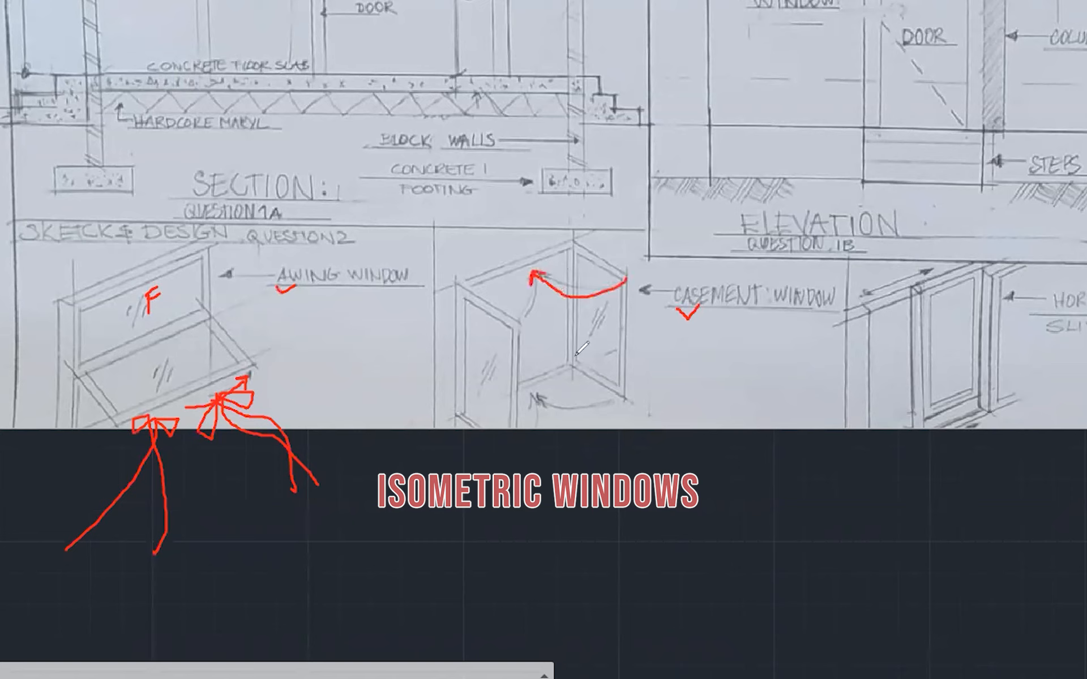
{"action": "left_click_drag", "start_coordinate": [619, 400], "coordinate": [544, 380]}
{"action": "mouse_move", "coordinate": [509, 320]}
{"action": "left_mouse_down"}
{"action": "mouse_move", "coordinate": [527, 286]}
{"action": "mouse_move", "coordinate": [518, 273]}
{"action": "left_mouse_up"}
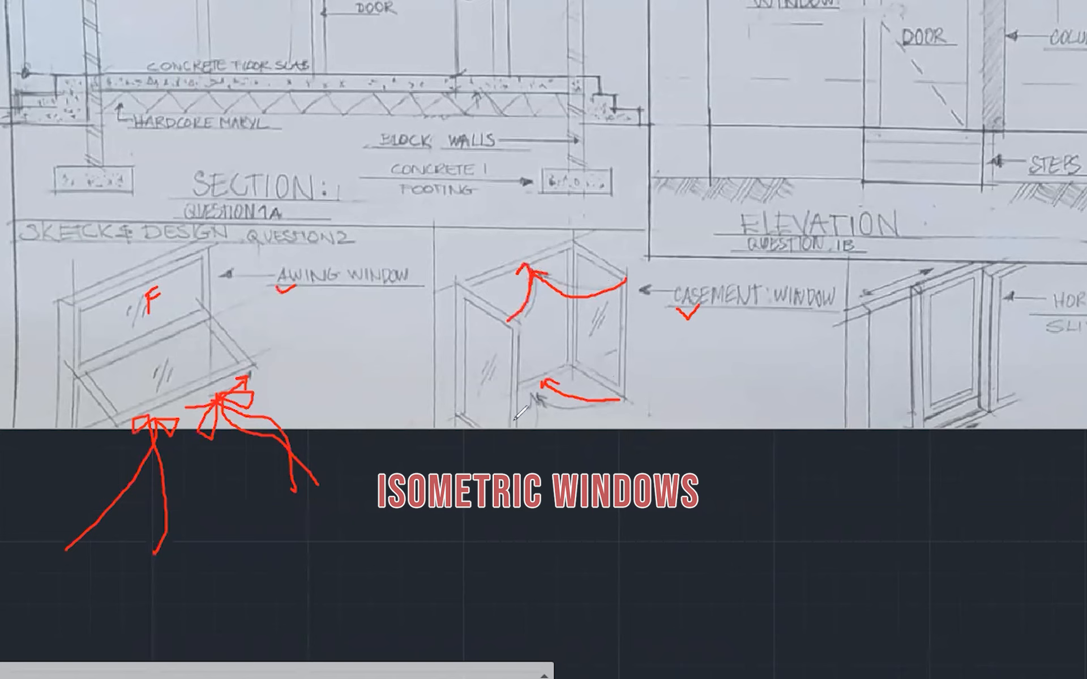
{"action": "left_click_drag", "start_coordinate": [512, 423], "coordinate": [532, 387]}
{"action": "mouse_move", "coordinate": [656, 509]}
{"action": "left_mouse_down"}
{"action": "mouse_move", "coordinate": [600, 400]}
{"action": "mouse_move", "coordinate": [552, 344]}
{"action": "mouse_move", "coordinate": [577, 338]}
{"action": "mouse_move", "coordinate": [546, 348]}
{"action": "mouse_move", "coordinate": [537, 376]}
{"action": "mouse_move", "coordinate": [549, 344]}
{"action": "mouse_move", "coordinate": [623, 457]}
{"action": "left_mouse_up"}
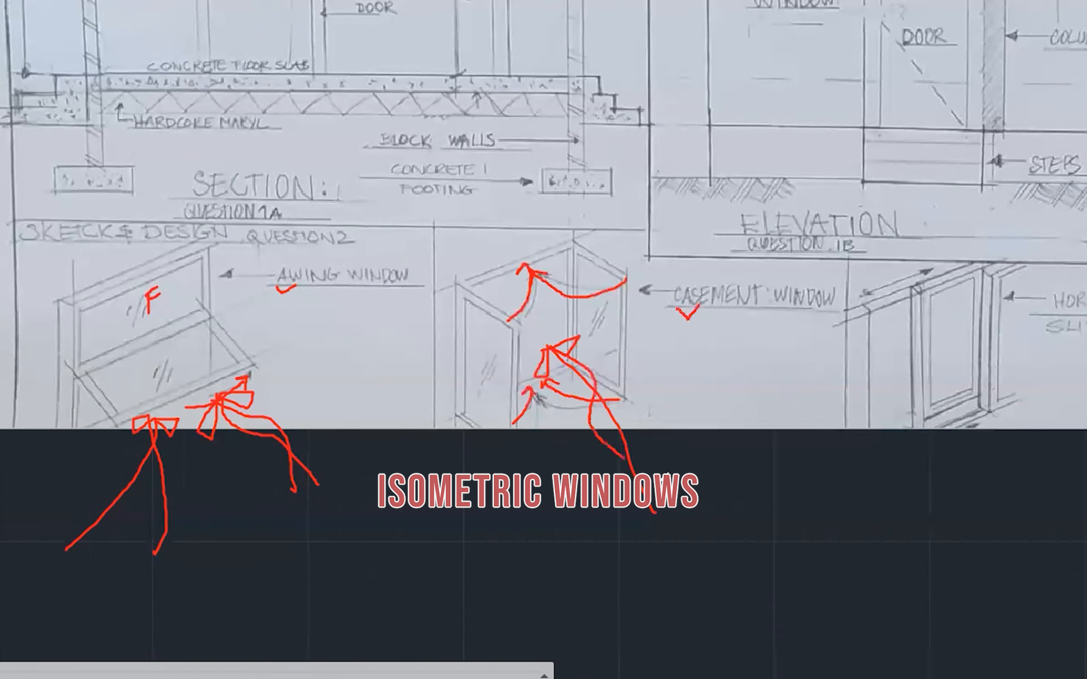
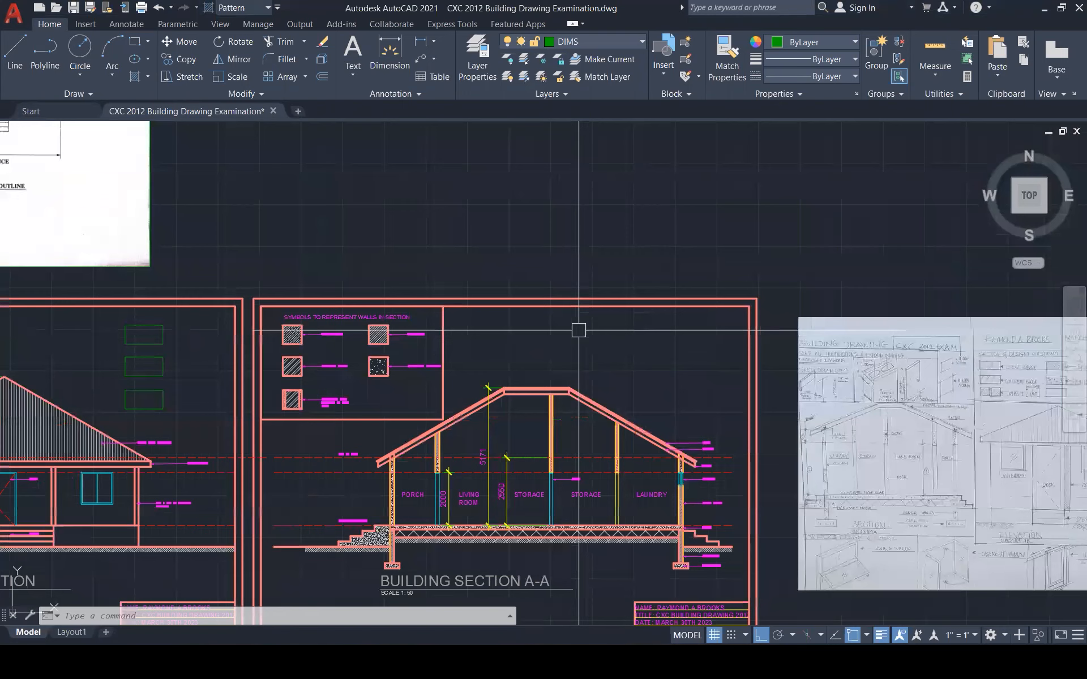
Set polar tracking to 30° angle increments and switch polar tracking on
{"action": "scroll", "coordinate": [578, 330], "scroll_direction": "up", "scroll_amount": 1}
{"action": "scroll", "coordinate": [582, 326], "scroll_direction": "up", "scroll_amount": 4}
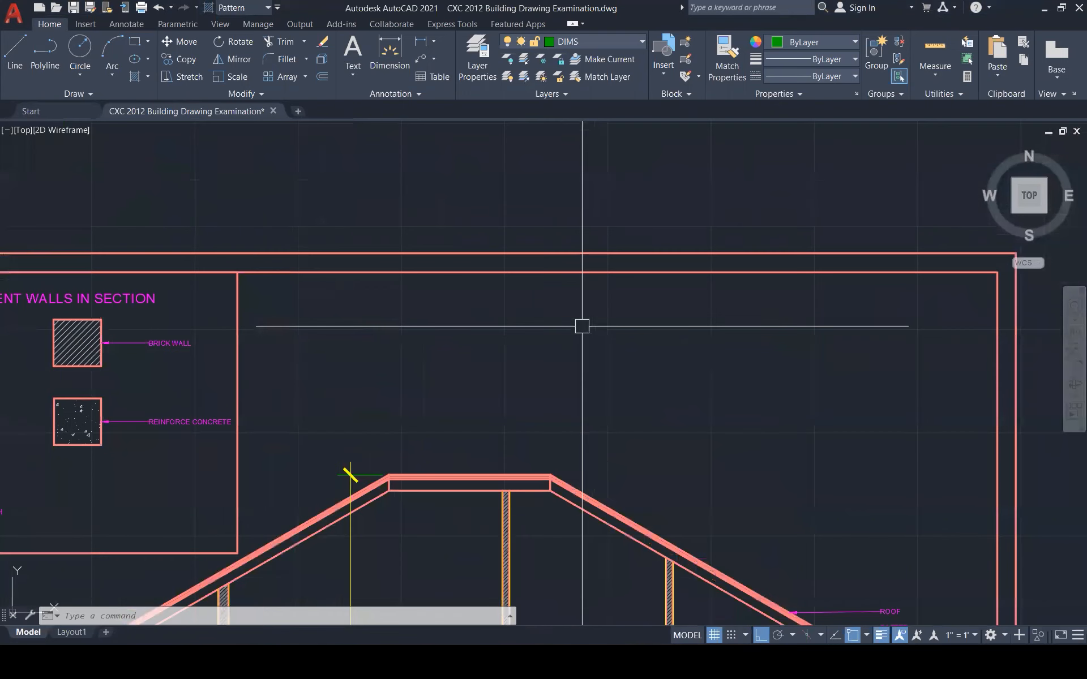
{"action": "type", "text": "l"}
{"action": "key", "text": "Return"}
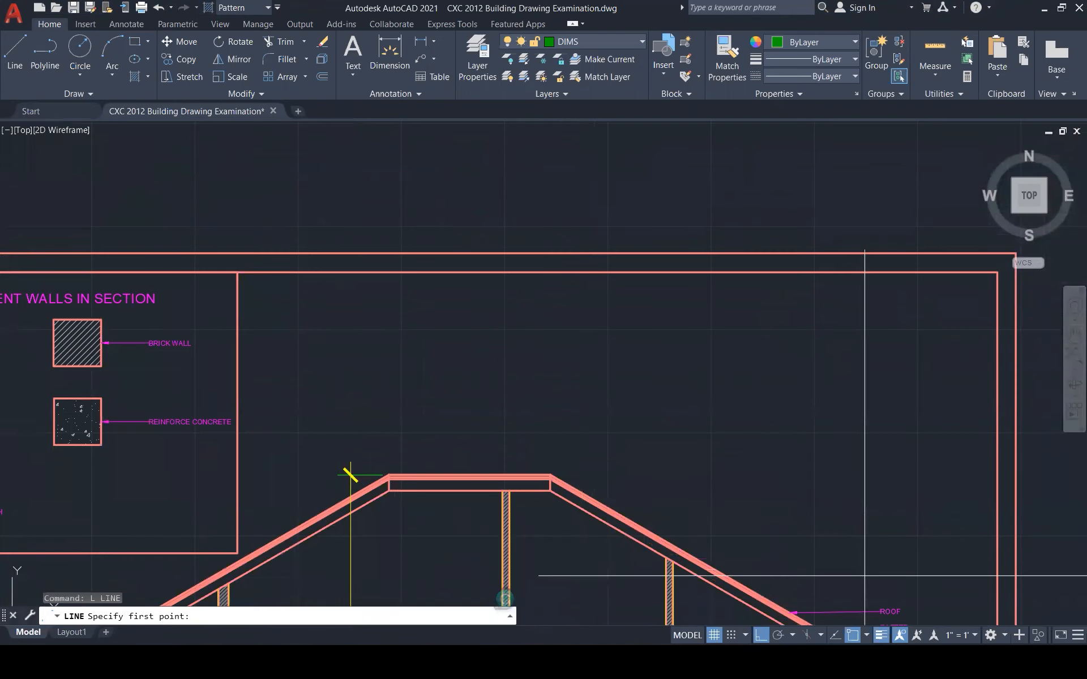
{"action": "left_click", "coordinate": [793, 635]}
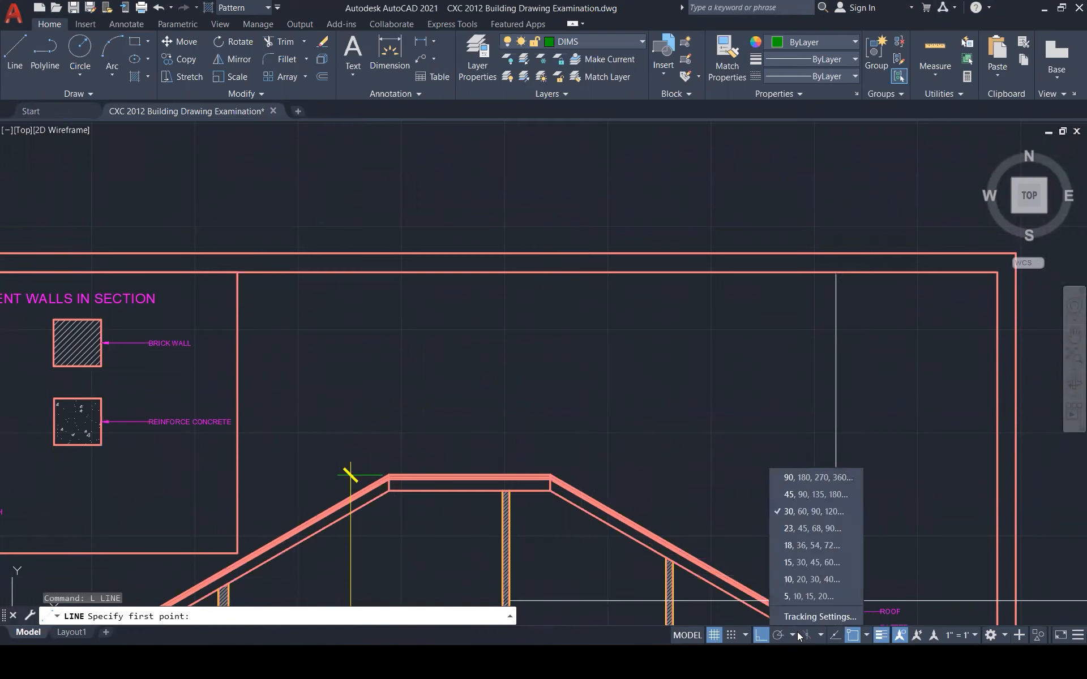
{"action": "left_click", "coordinate": [840, 512]}
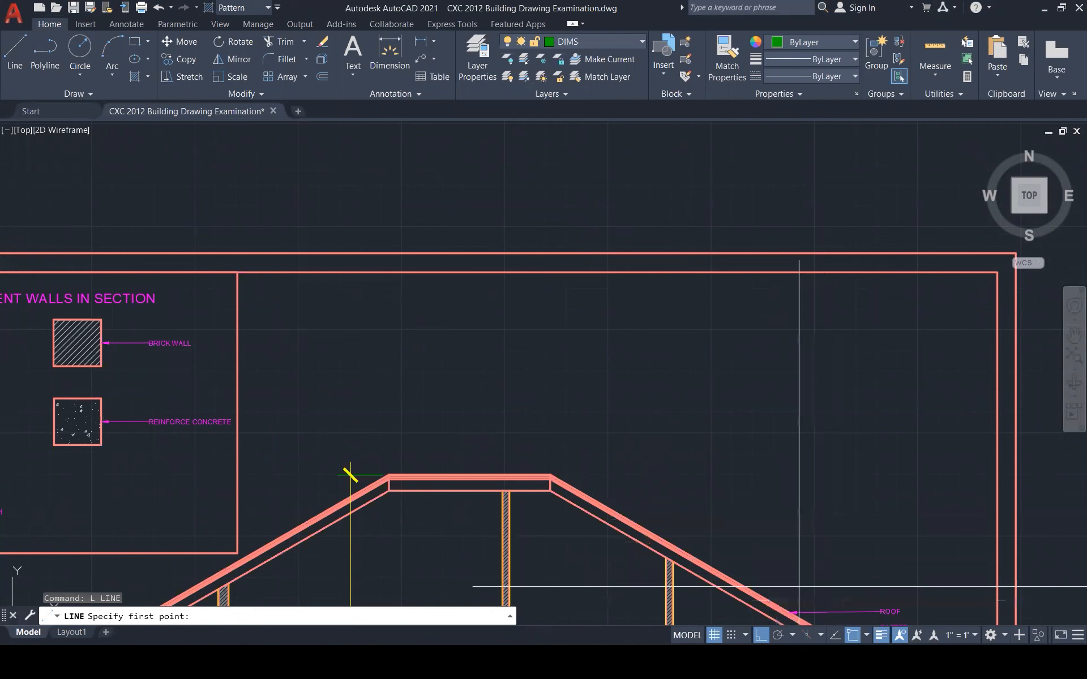
{"action": "scroll", "coordinate": [618, 337], "scroll_direction": "down", "scroll_amount": 3}
{"action": "key", "text": "F10"}
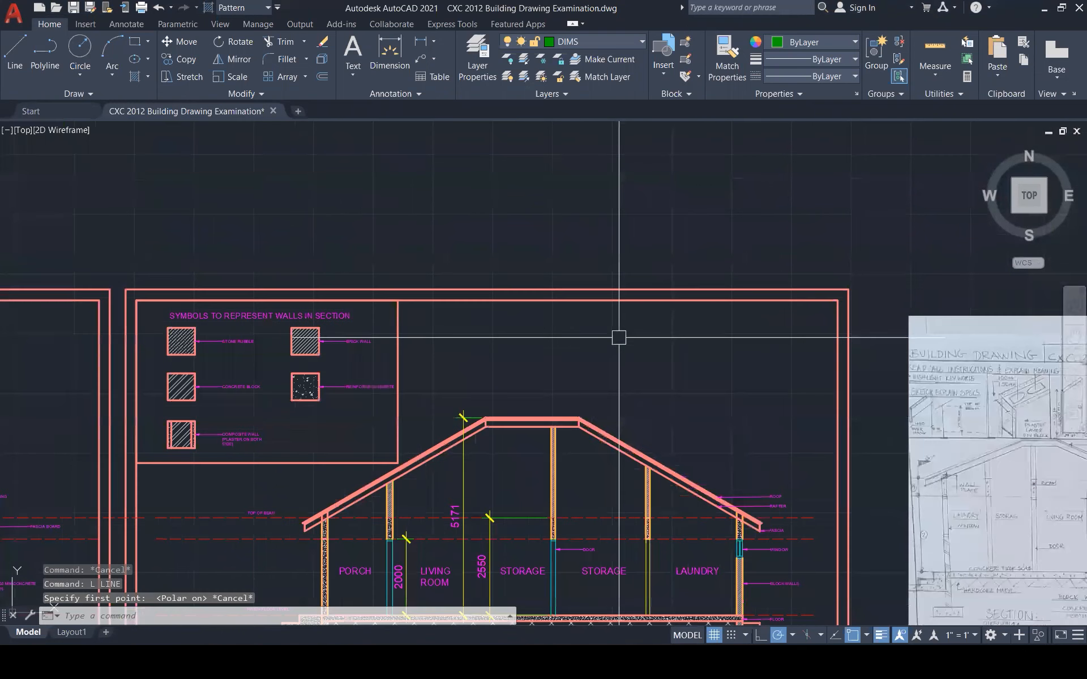
{"action": "key", "text": "Escape"}
{"action": "key", "text": "Escape"}
{"action": "type", "text": "l"}
{"action": "key", "text": "Return"}
{"action": "scroll", "coordinate": [617, 340], "scroll_direction": "down", "scroll_amount": 3}
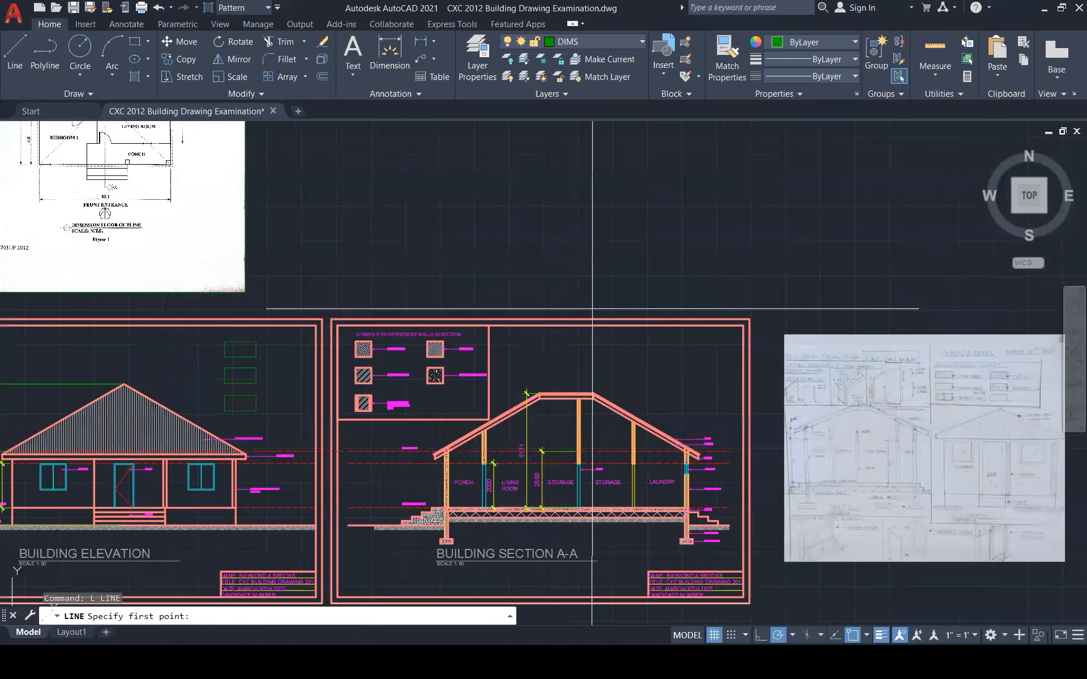
{"action": "scroll", "coordinate": [594, 323], "scroll_direction": "up", "scroll_amount": 5}
Erase the three small green rectangles beside the elevation's roof
{"action": "left_click", "coordinate": [599, 332]}
{"action": "key", "text": "Escape"}
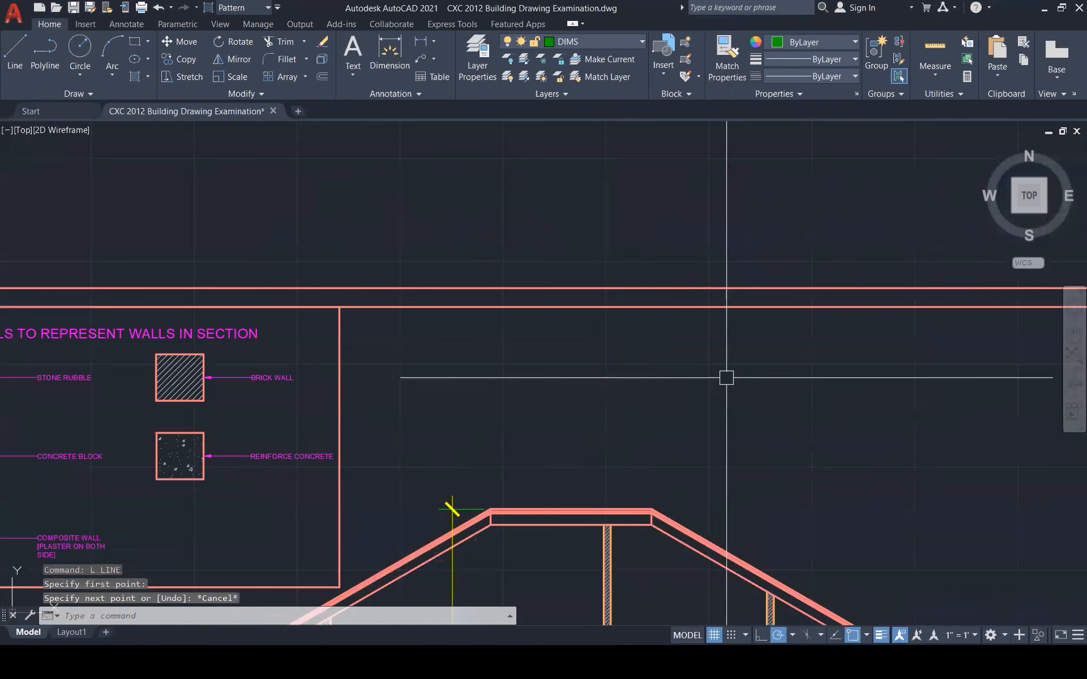
{"action": "scroll", "coordinate": [811, 385], "scroll_direction": "down", "scroll_amount": 5}
{"action": "scroll", "coordinate": [595, 406], "scroll_direction": "up", "scroll_amount": 2}
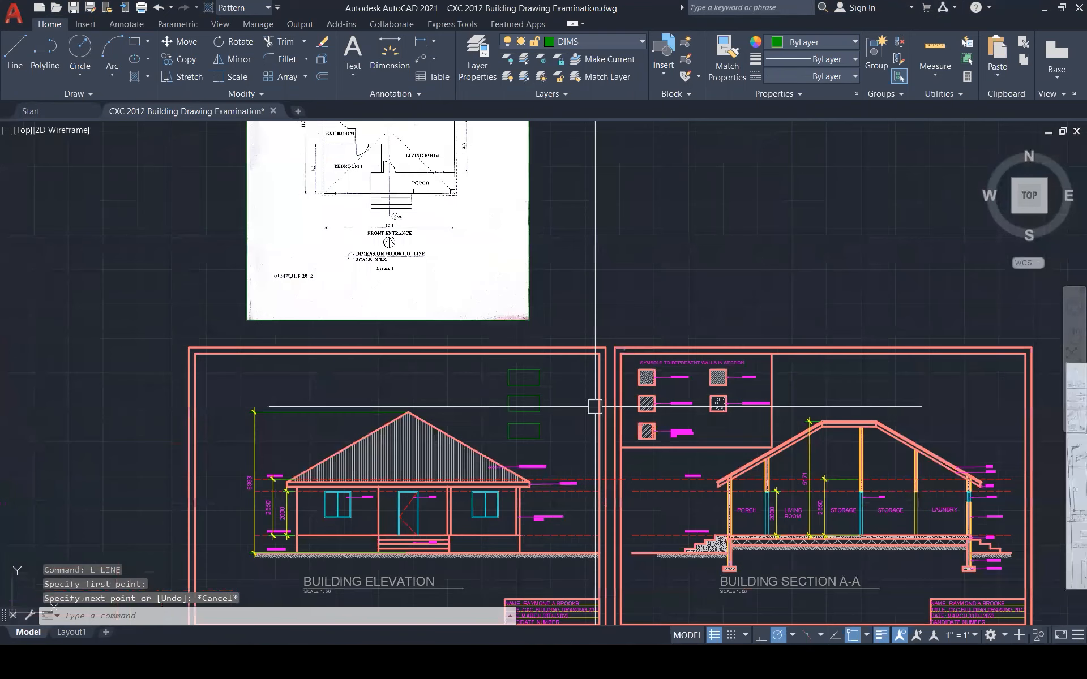
{"action": "scroll", "coordinate": [594, 406], "scroll_direction": "up", "scroll_amount": 2}
{"action": "left_click", "coordinate": [570, 449]}
{"action": "left_click", "coordinate": [498, 383]}
{"action": "key", "text": "Delete"}
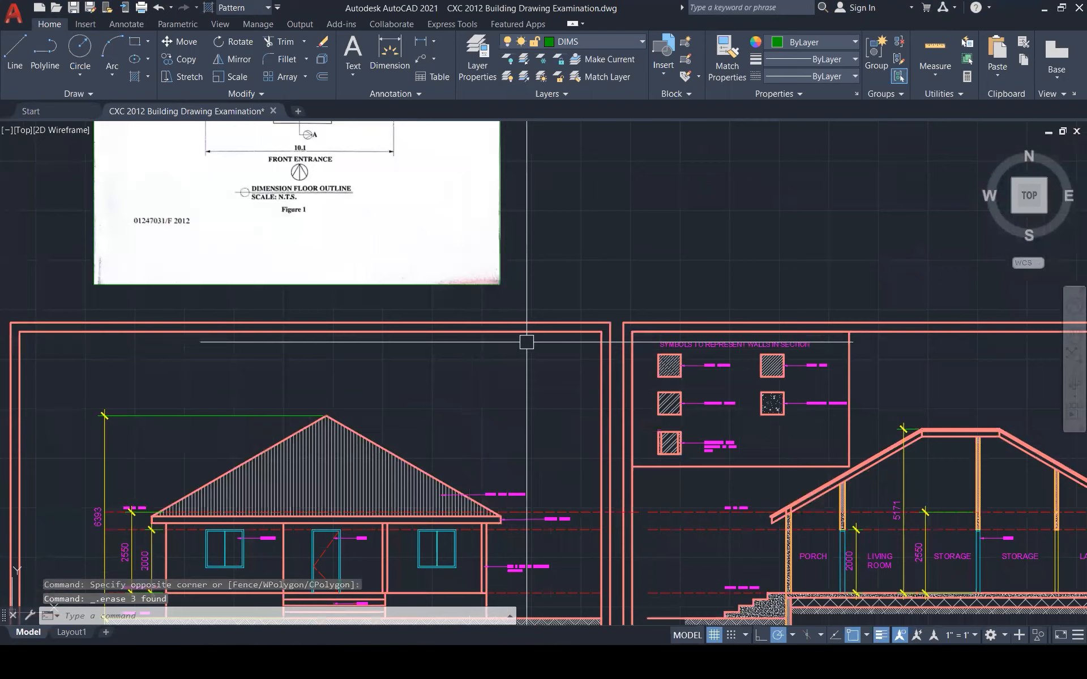
{"action": "scroll", "coordinate": [398, 347], "scroll_direction": "up", "scroll_amount": 1}
{"action": "scroll", "coordinate": [397, 347], "scroll_direction": "up", "scroll_amount": 3}
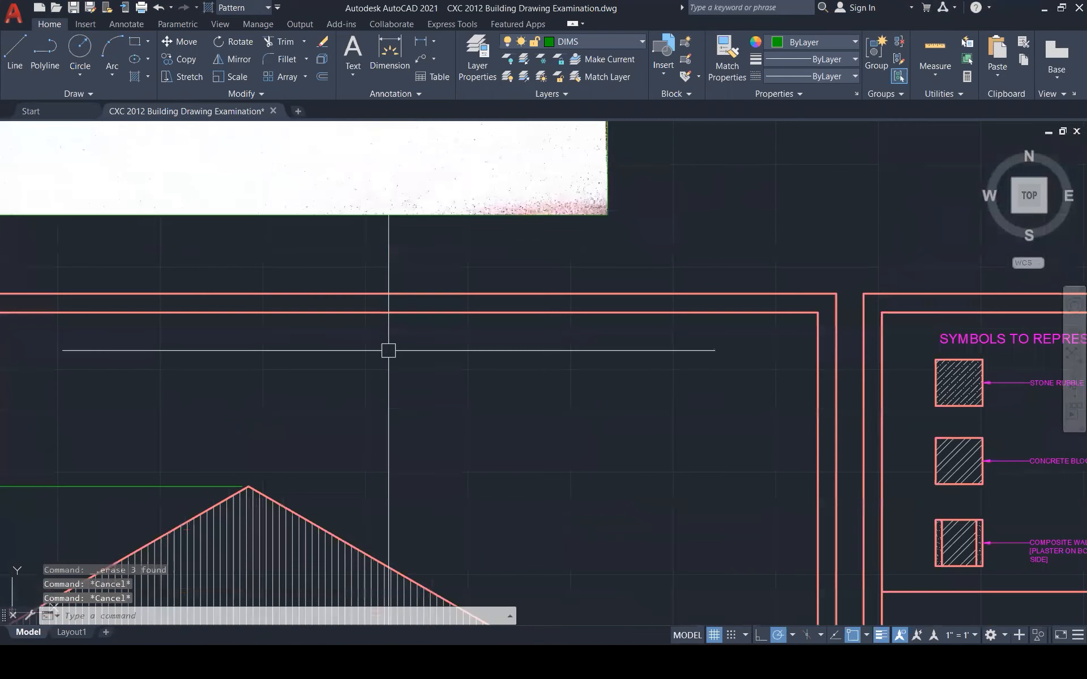
Draw vertical and 30° sloping edges above the roof (500 and 1200 long), undoing mis-drawn segments
{"action": "type", "text": "l"}
{"action": "key", "text": "Return"}
{"action": "left_click", "coordinate": [384, 331]}
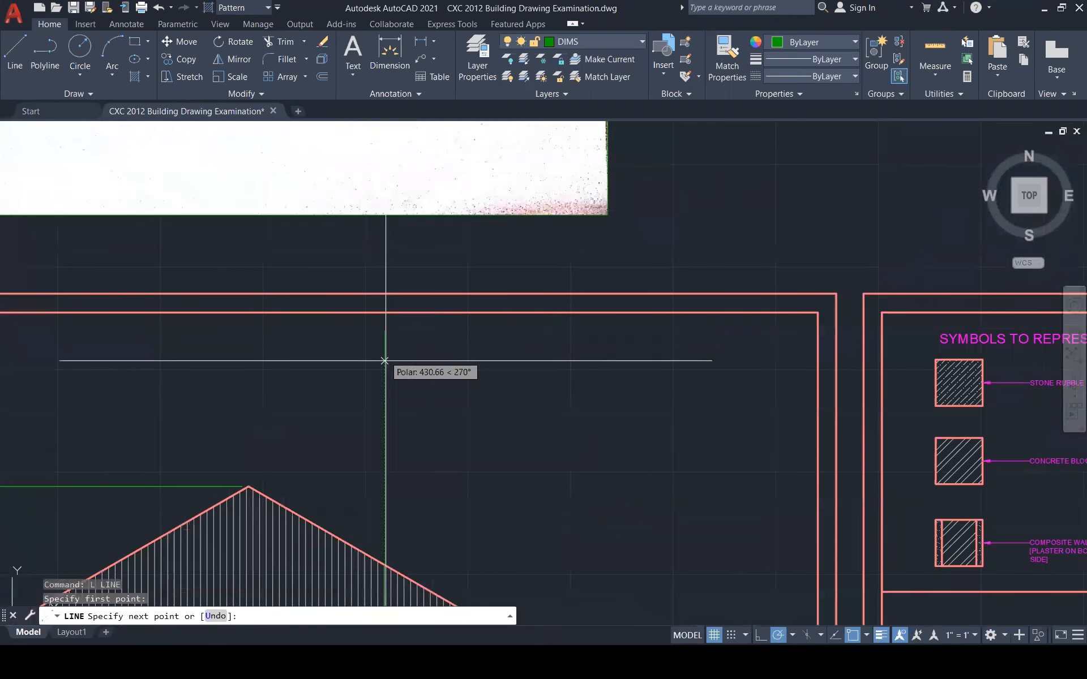
{"action": "left_click", "coordinate": [384, 516]}
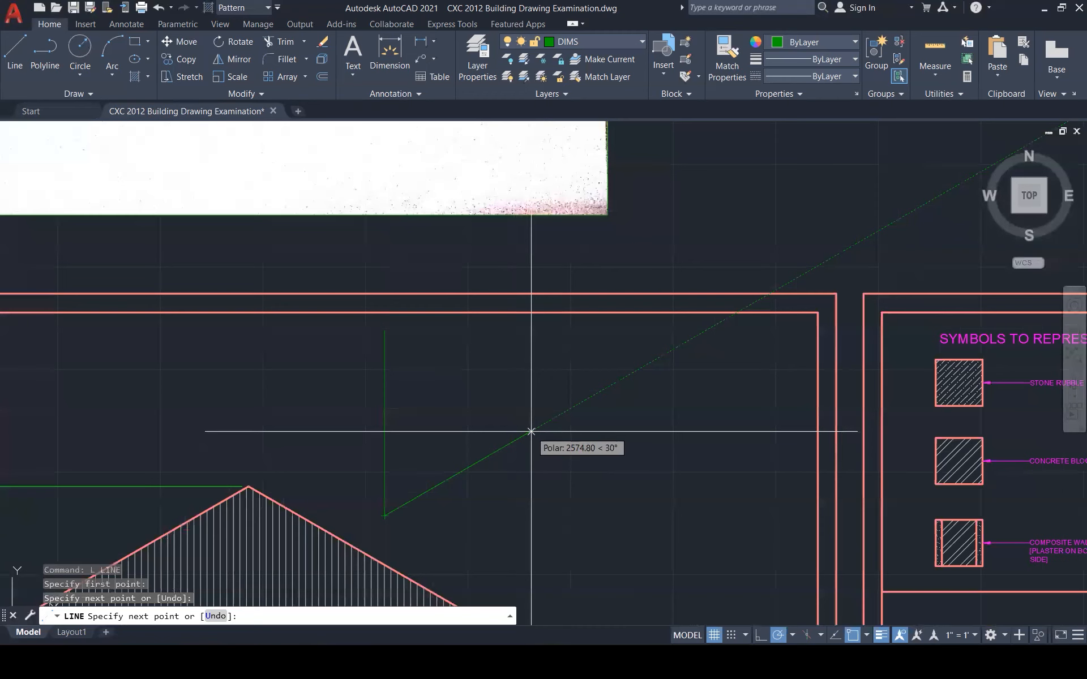
{"action": "type", "text": "50"}
{"action": "key", "text": "Return"}
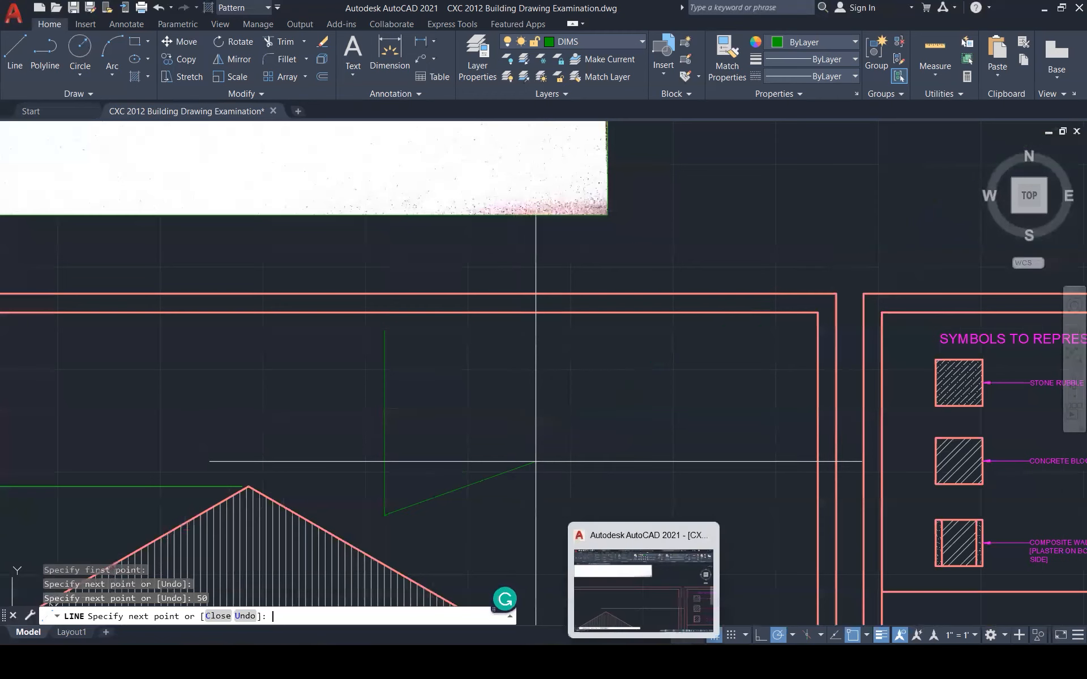
{"action": "key", "text": "ctrl+z"}
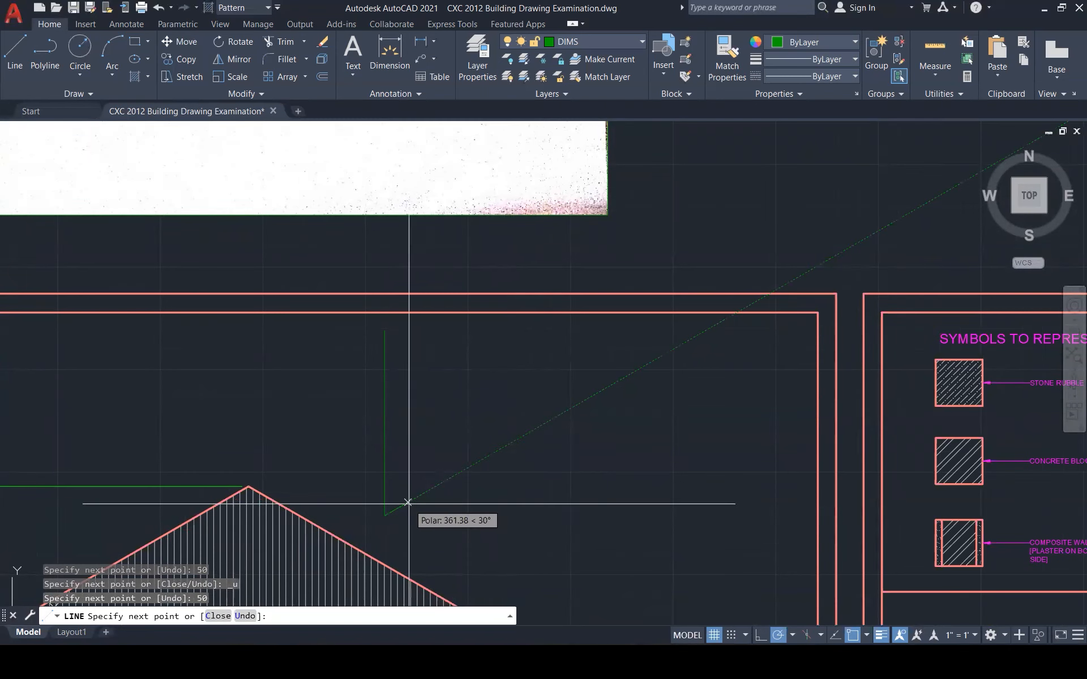
{"action": "key", "text": "ctrl+z"}
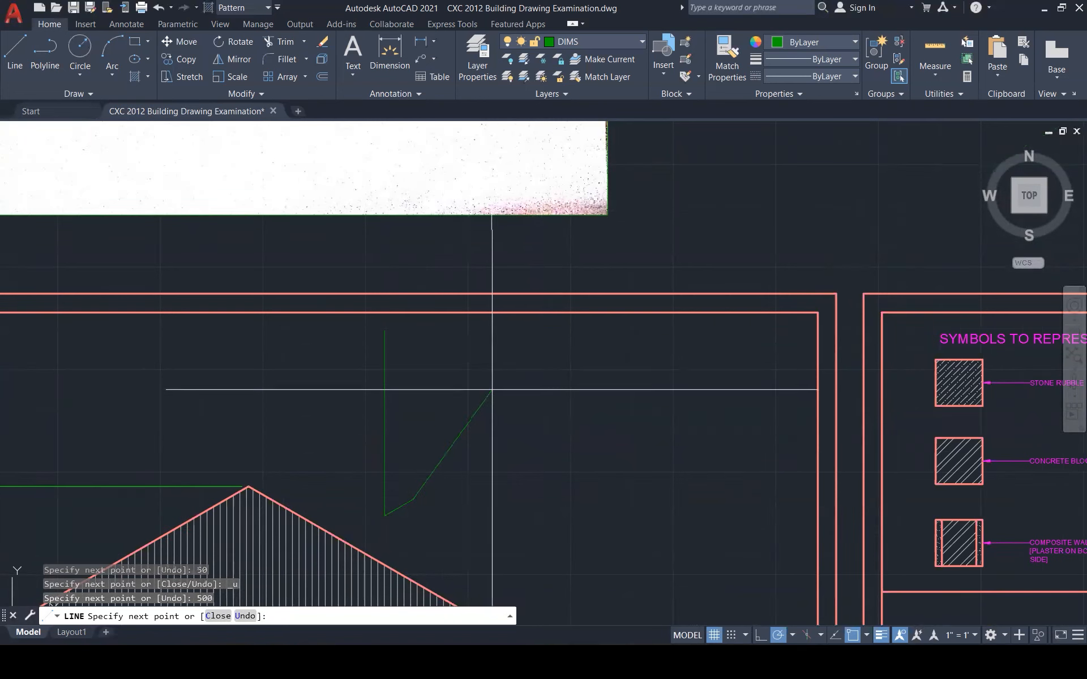
{"action": "key", "text": "ctrl+z"}
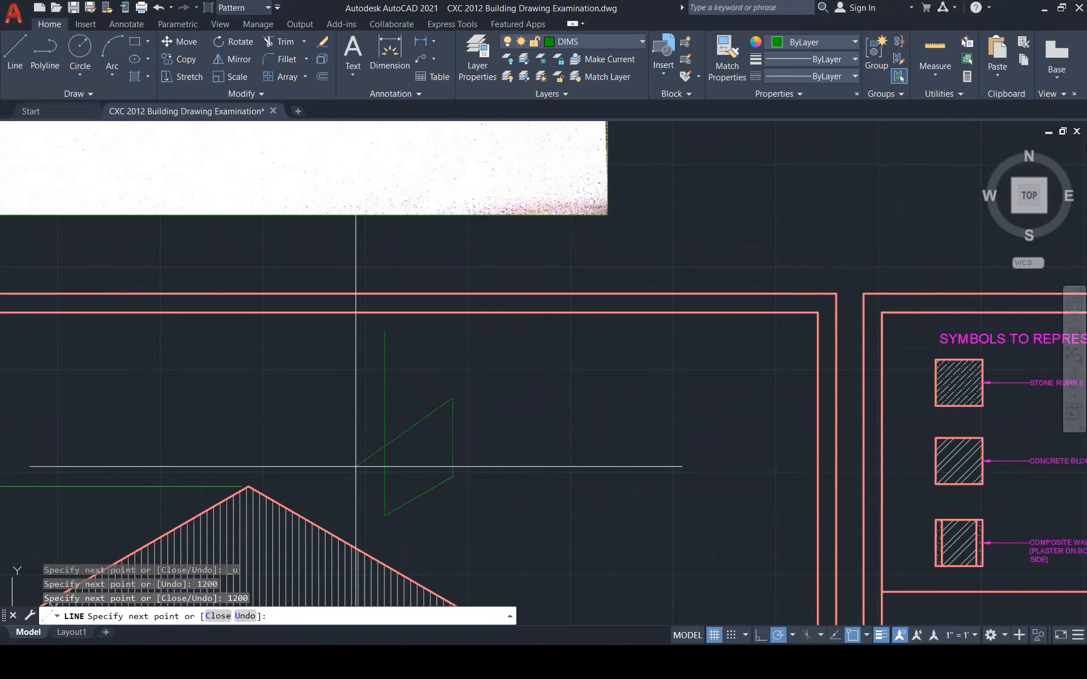
{"action": "key", "text": "Escape"}
{"action": "key", "text": "Escape"}
{"action": "key", "text": "Escape"}
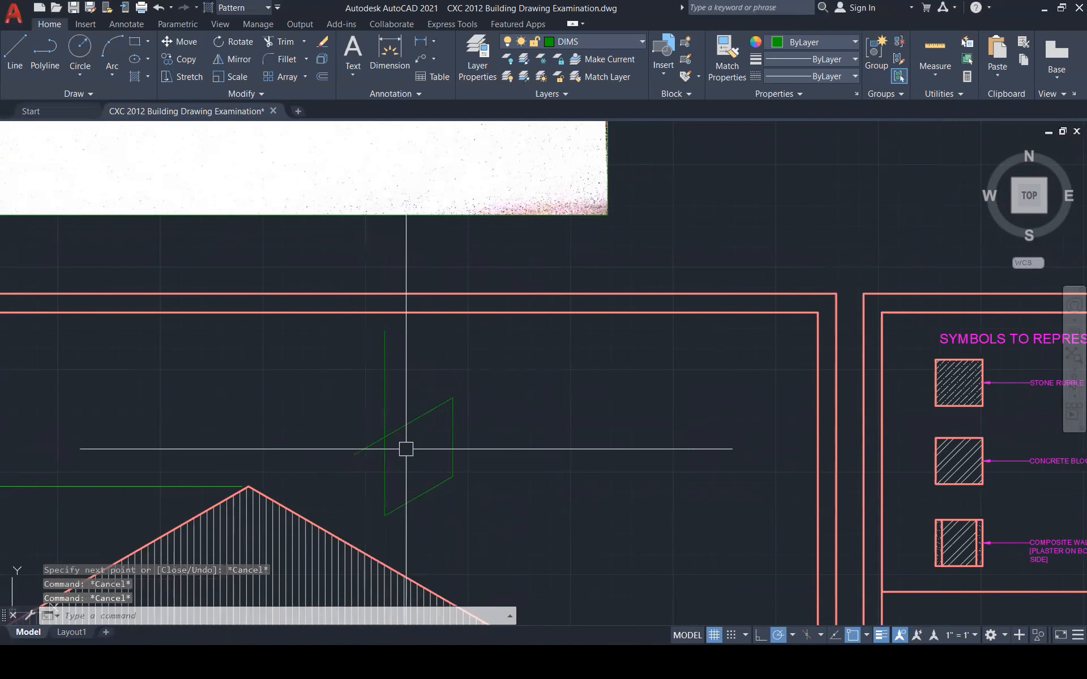
{"action": "scroll", "coordinate": [403, 440], "scroll_direction": "up", "scroll_amount": 2}
Fillet the open corner between the sloped and vertical lines of the outline
{"action": "type", "text": "f"}
{"action": "key", "text": "Return"}
{"action": "left_click", "coordinate": [391, 426]}
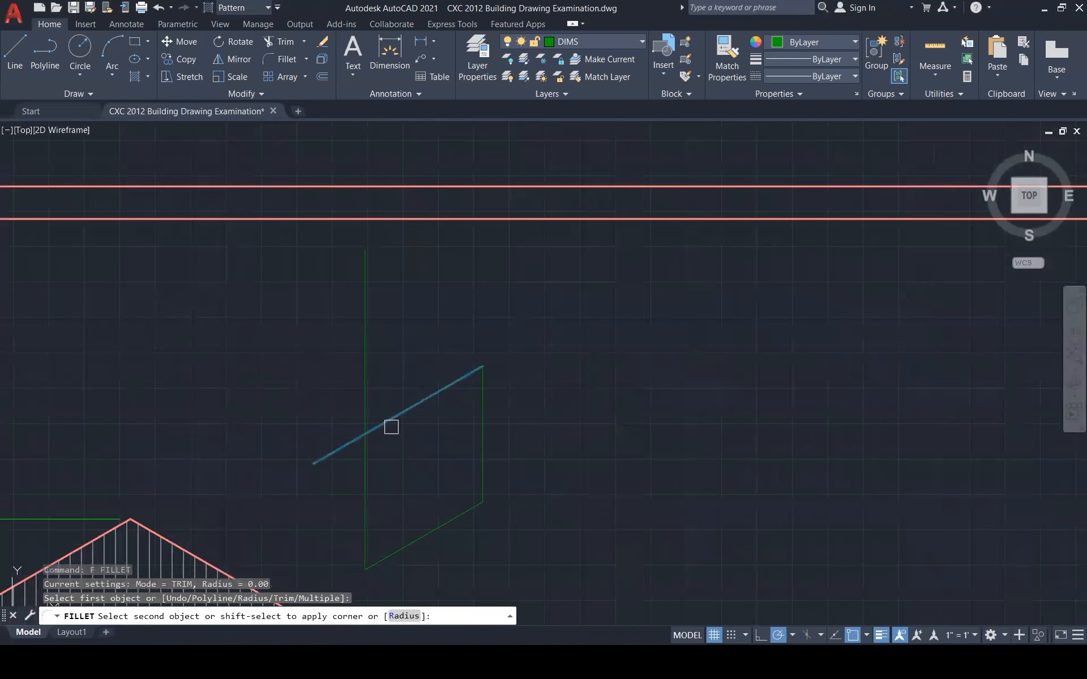
{"action": "left_click", "coordinate": [366, 461]}
{"action": "key", "text": "Escape"}
Copy the whole parallelogram 50 units away to form the panel's second outline
{"action": "scroll", "coordinate": [526, 353], "scroll_direction": "down", "scroll_amount": 3}
{"action": "left_click", "coordinate": [444, 340]}
{"action": "left_click", "coordinate": [540, 466]}
{"action": "scroll", "coordinate": [434, 363], "scroll_direction": "up", "scroll_amount": 5}
{"action": "type", "text": "co"}
{"action": "key", "text": "Return"}
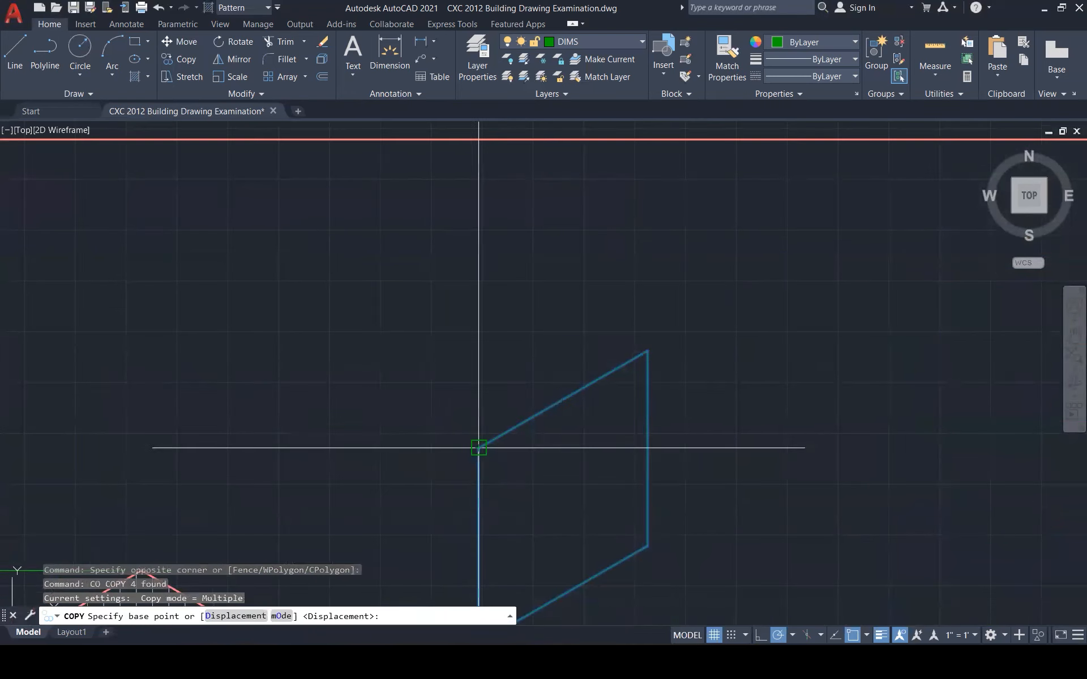
{"action": "left_click", "coordinate": [478, 447]}
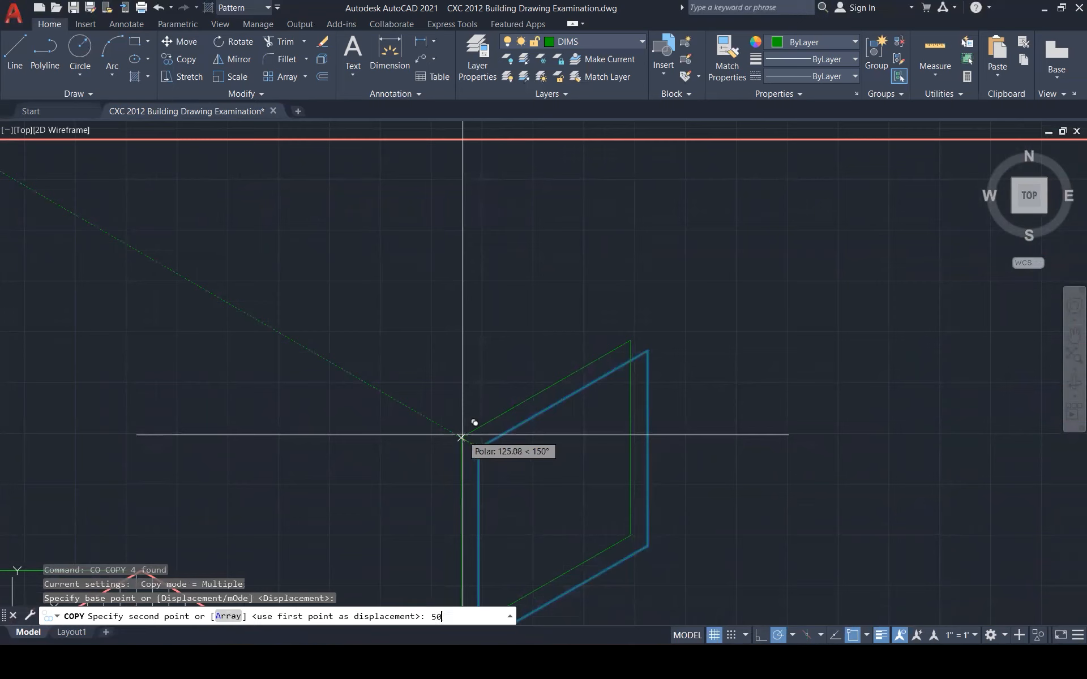
{"action": "type", "text": "50"}
{"action": "key", "text": "Return"}
{"action": "key", "text": "Escape"}
Draw lines joining the corners of the original and copied outlines
{"action": "scroll", "coordinate": [676, 310], "scroll_direction": "up", "scroll_amount": 3}
{"action": "type", "text": "l"}
{"action": "key", "text": "Return"}
{"action": "left_click", "coordinate": [601, 366]}
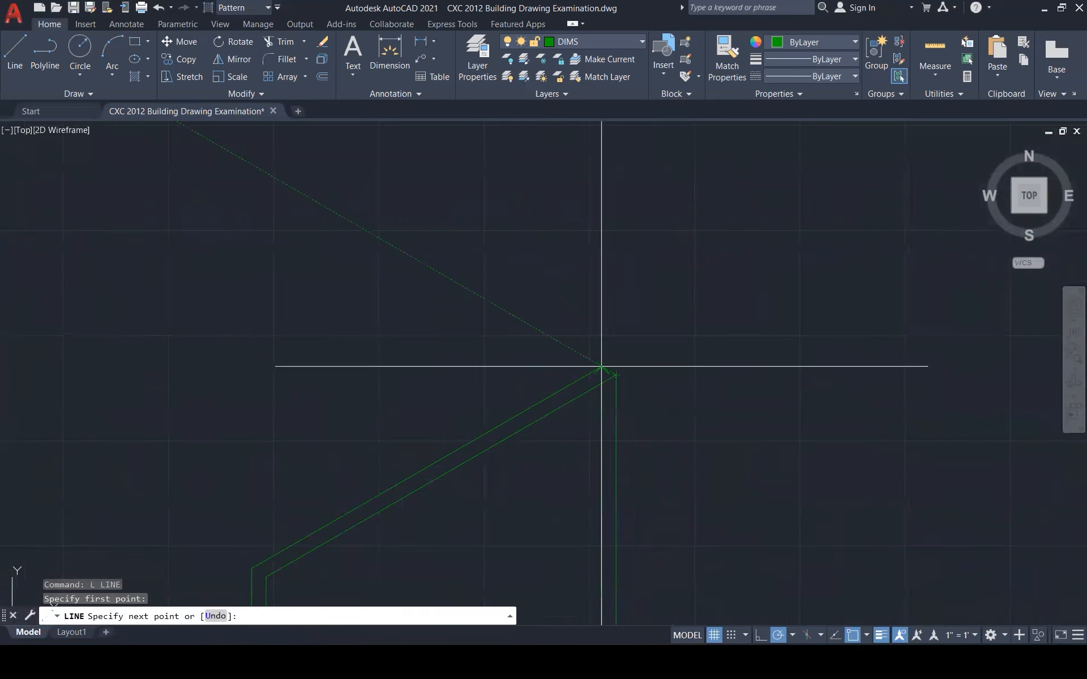
{"action": "left_click", "coordinate": [602, 366]}
{"action": "scroll", "coordinate": [710, 295], "scroll_direction": "down", "scroll_amount": 5}
{"action": "key", "text": "Escape"}
{"action": "scroll", "coordinate": [542, 407], "scroll_direction": "up", "scroll_amount": 6}
{"action": "key", "text": "Return"}
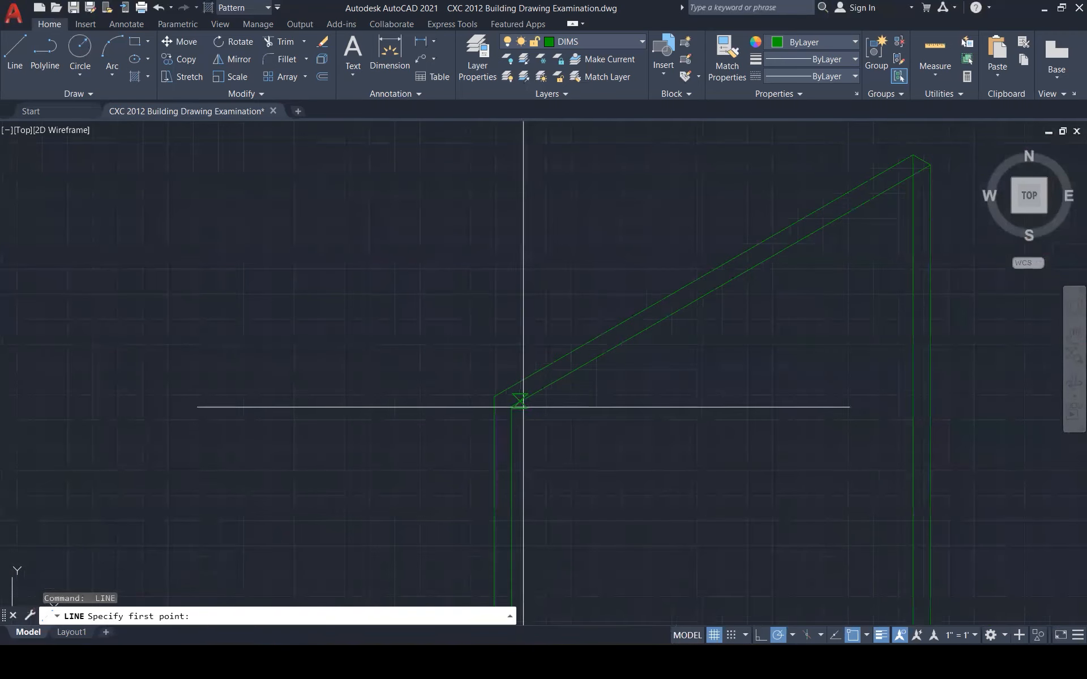
{"action": "left_click", "coordinate": [494, 396]}
{"action": "scroll", "coordinate": [552, 318], "scroll_direction": "down", "scroll_amount": 6}
{"action": "key", "text": "Escape"}
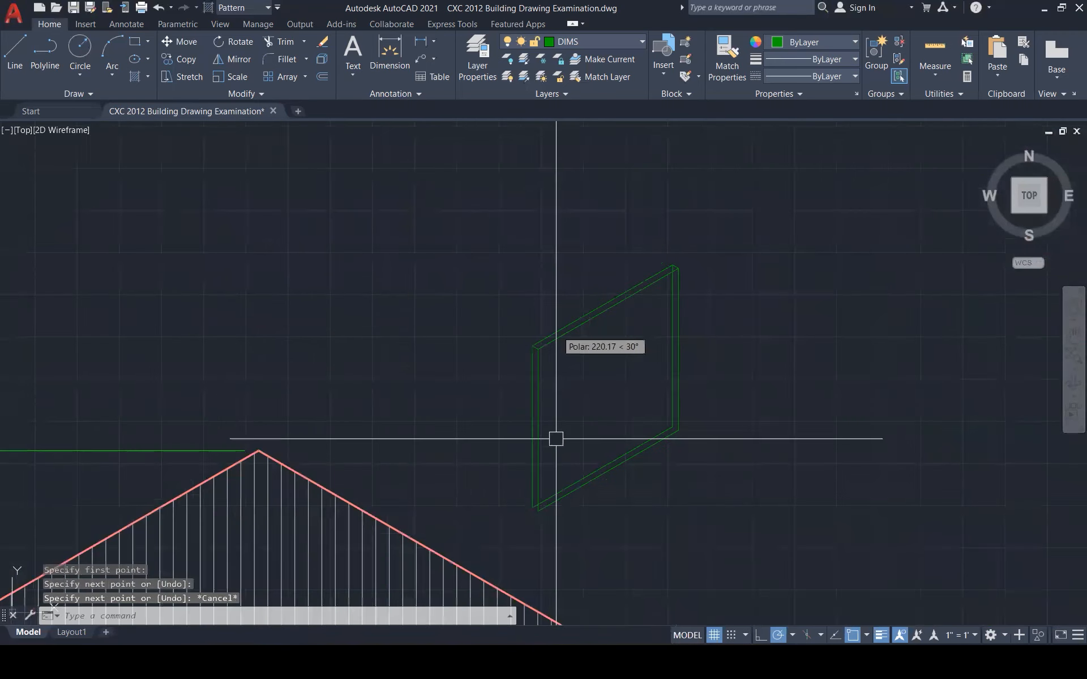
{"action": "scroll", "coordinate": [537, 527], "scroll_direction": "up", "scroll_amount": 6}
{"action": "key", "text": "Return"}
{"action": "left_click", "coordinate": [550, 456]}
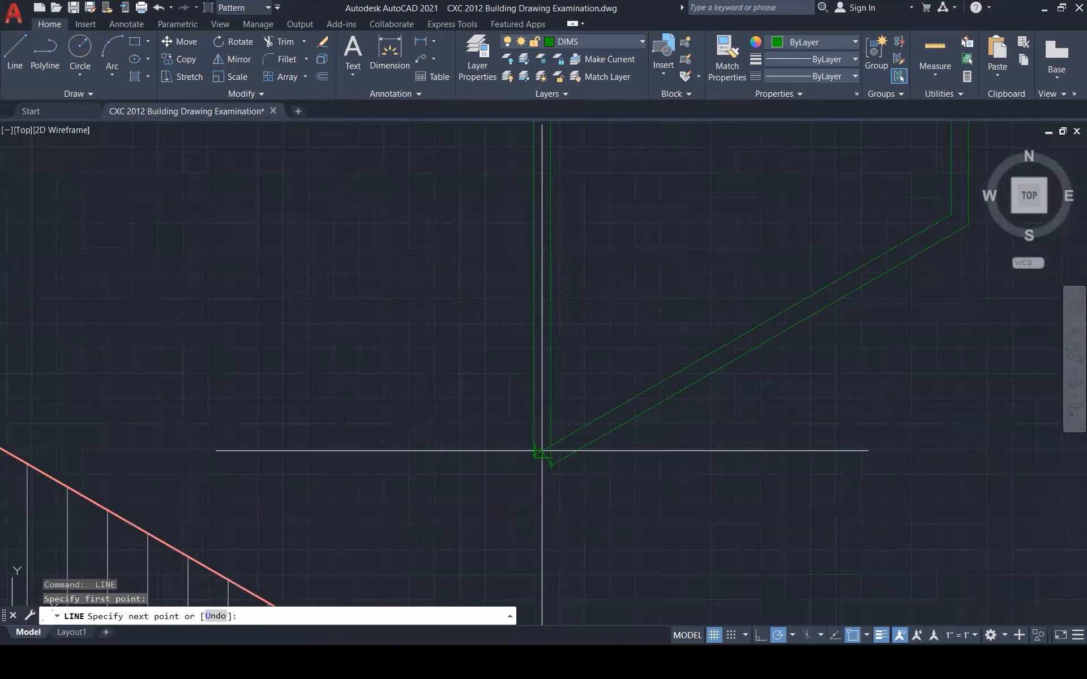
{"action": "key", "text": "Escape"}
Erase the extra diagonal line and the inner right-edge line
{"action": "left_click", "coordinate": [579, 421]}
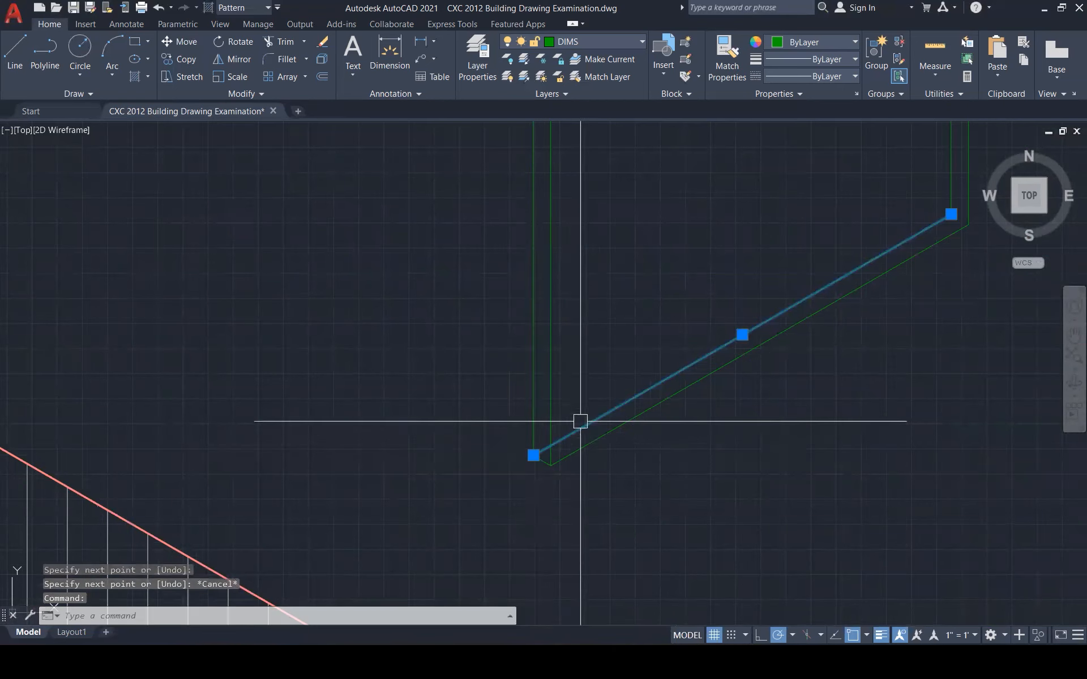
{"action": "key", "text": "Delete"}
{"action": "scroll", "coordinate": [578, 436], "scroll_direction": "down", "scroll_amount": 3}
{"action": "scroll", "coordinate": [543, 498], "scroll_direction": "down", "scroll_amount": 2}
{"action": "left_click", "coordinate": [712, 315]}
{"action": "key", "text": "Delete"}
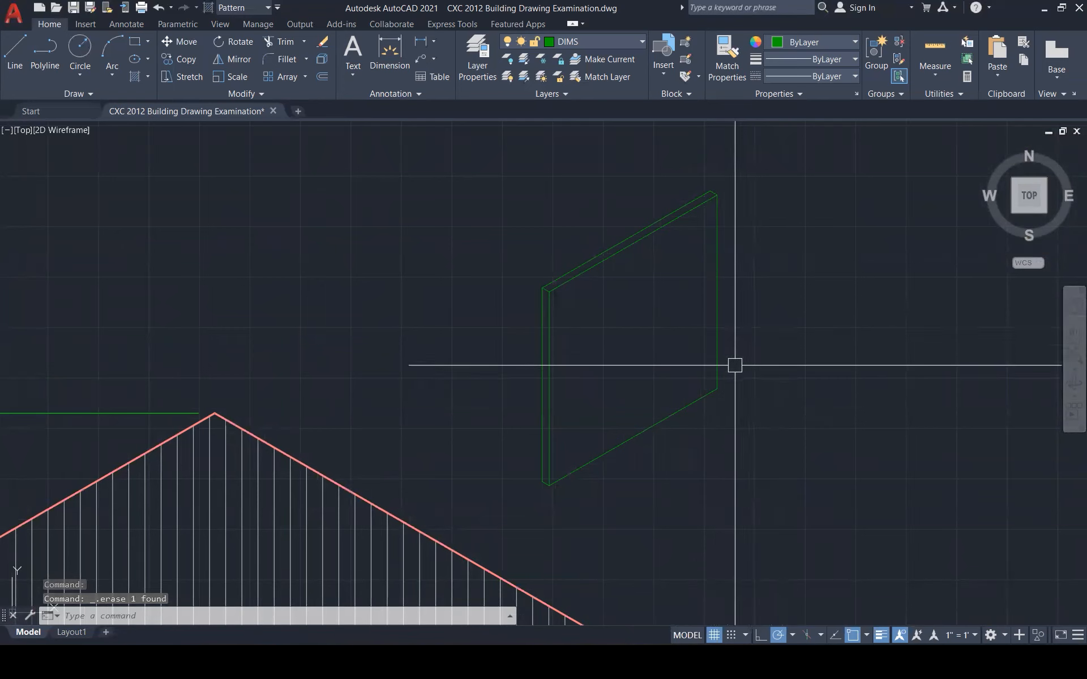
Offset the panel's right, top, left and bottom edges 100 units inward
{"action": "type", "text": "o"}
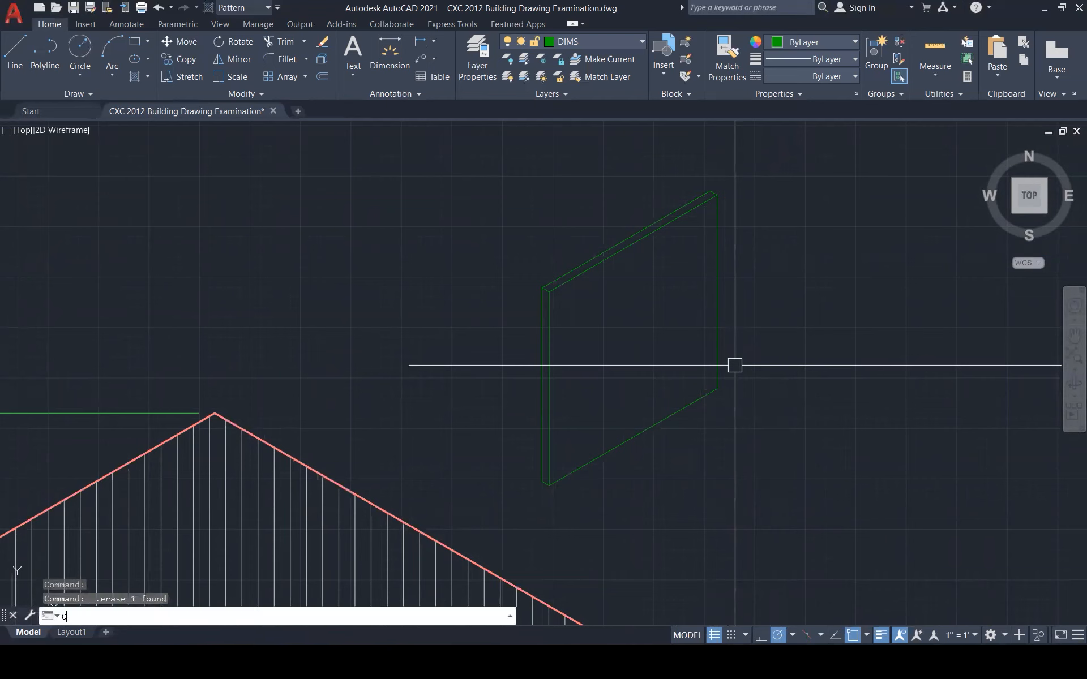
{"action": "key", "text": "Return"}
{"action": "type", "text": "100"}
{"action": "key", "text": "Return"}
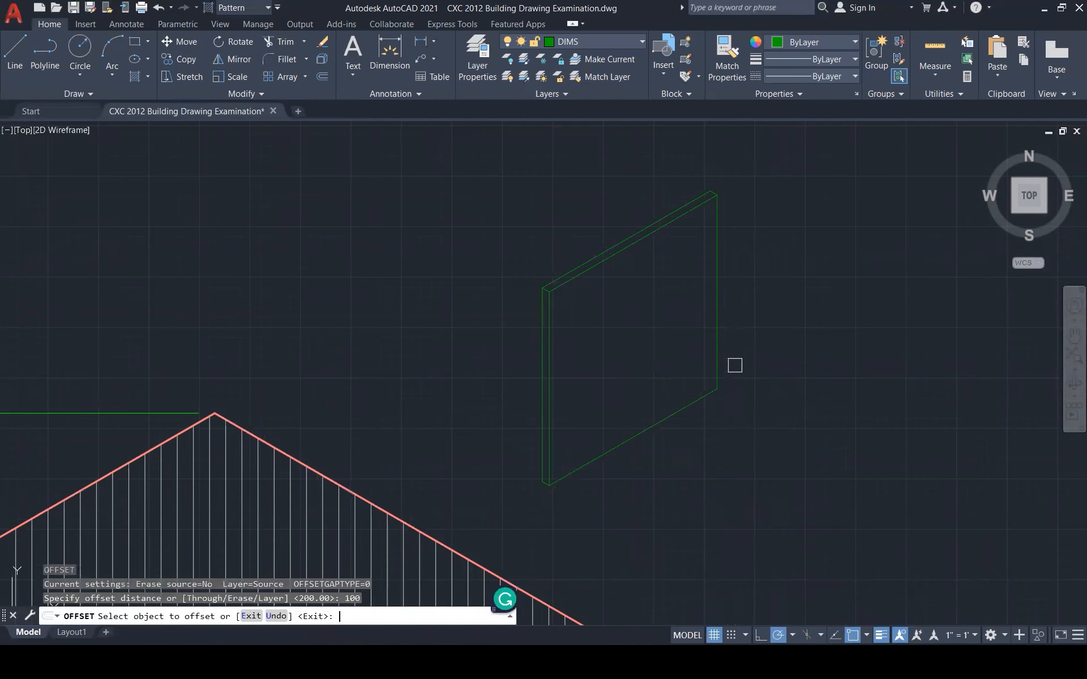
{"action": "left_click", "coordinate": [715, 300]}
{"action": "left_click", "coordinate": [661, 319]}
{"action": "left_click", "coordinate": [642, 242]}
{"action": "left_click", "coordinate": [601, 324]}
{"action": "left_click", "coordinate": [555, 366]}
{"action": "left_click", "coordinate": [584, 357]}
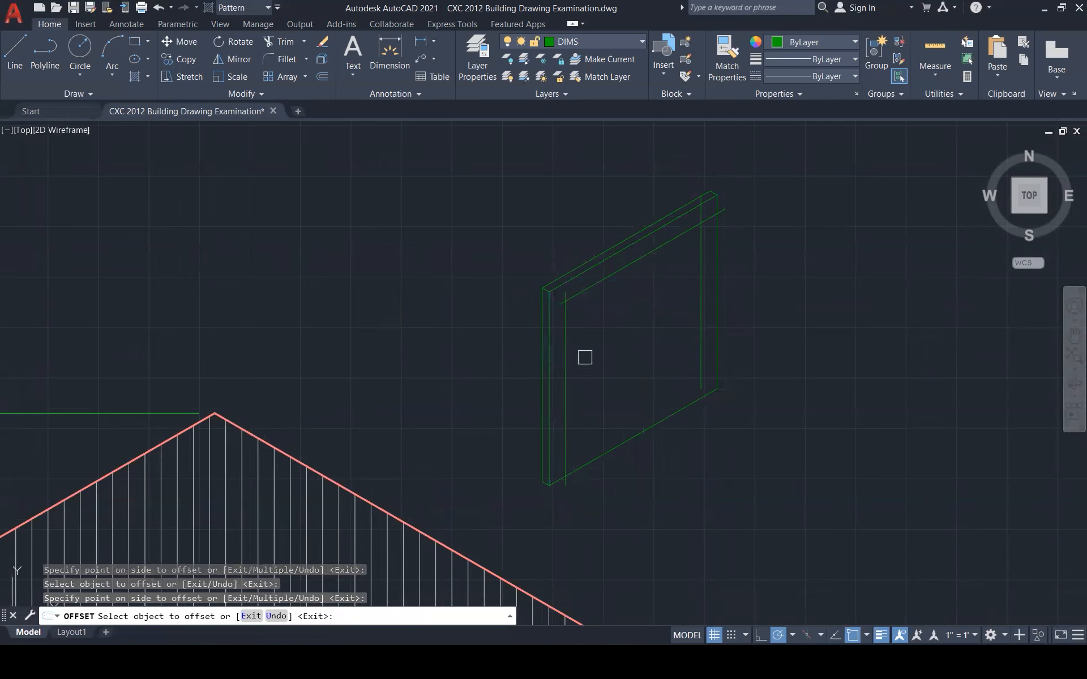
{"action": "left_click", "coordinate": [612, 443]}
{"action": "left_click", "coordinate": [628, 390]}
{"action": "key", "text": "Escape"}
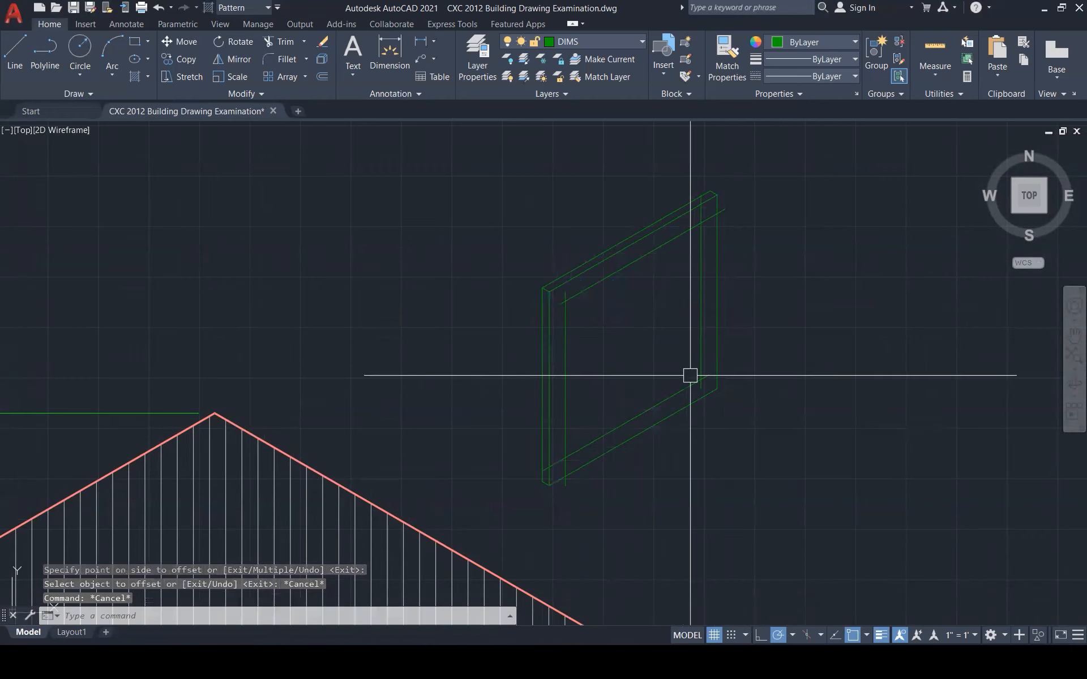
{"action": "key", "text": "Escape"}
Fillet the four inner frame corners so the offset edges meet cleanly
{"action": "type", "text": "f"}
{"action": "key", "text": "Return"}
{"action": "left_click", "coordinate": [698, 358]}
{"action": "left_click", "coordinate": [676, 393]}
{"action": "key", "text": "Return"}
{"action": "left_click", "coordinate": [621, 426]}
{"action": "left_click", "coordinate": [568, 427]}
{"action": "key", "text": "Return"}
{"action": "left_click", "coordinate": [567, 398]}
{"action": "left_click", "coordinate": [583, 292]}
{"action": "key", "text": "Return"}
{"action": "left_click", "coordinate": [607, 284]}
{"action": "left_click", "coordinate": [703, 270]}
{"action": "key", "text": "Escape"}
{"action": "key", "text": "Escape"}
{"action": "scroll", "coordinate": [723, 363], "scroll_direction": "down", "scroll_amount": 5}
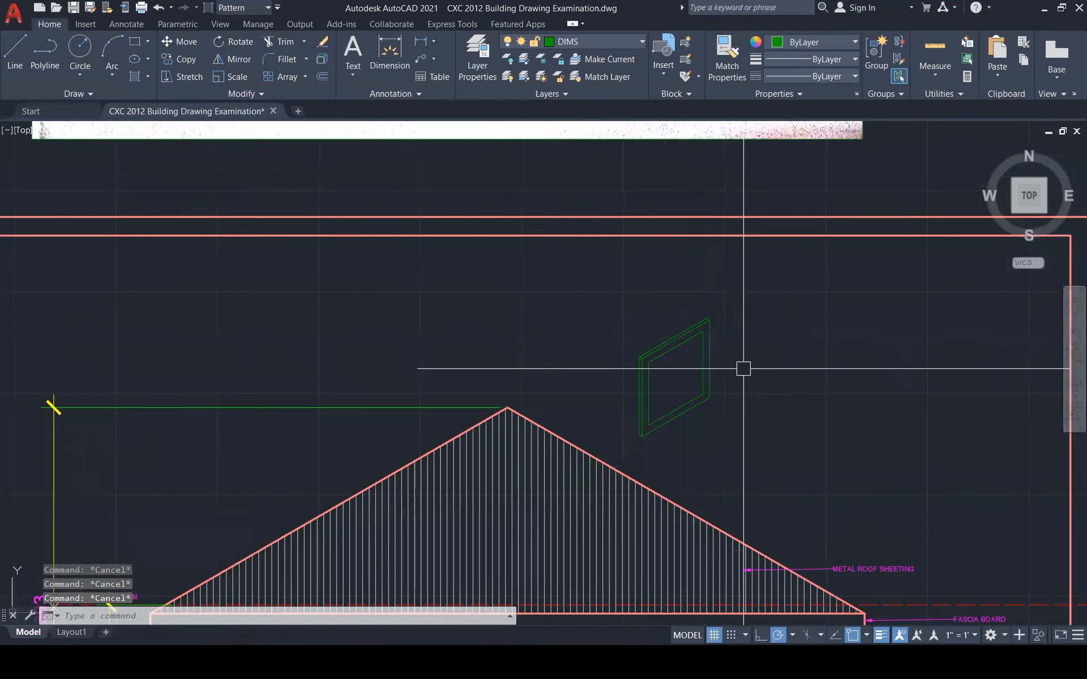
{"action": "scroll", "coordinate": [744, 369], "scroll_direction": "up", "scroll_amount": 1}
{"action": "scroll", "coordinate": [743, 368], "scroll_direction": "up", "scroll_amount": 1}
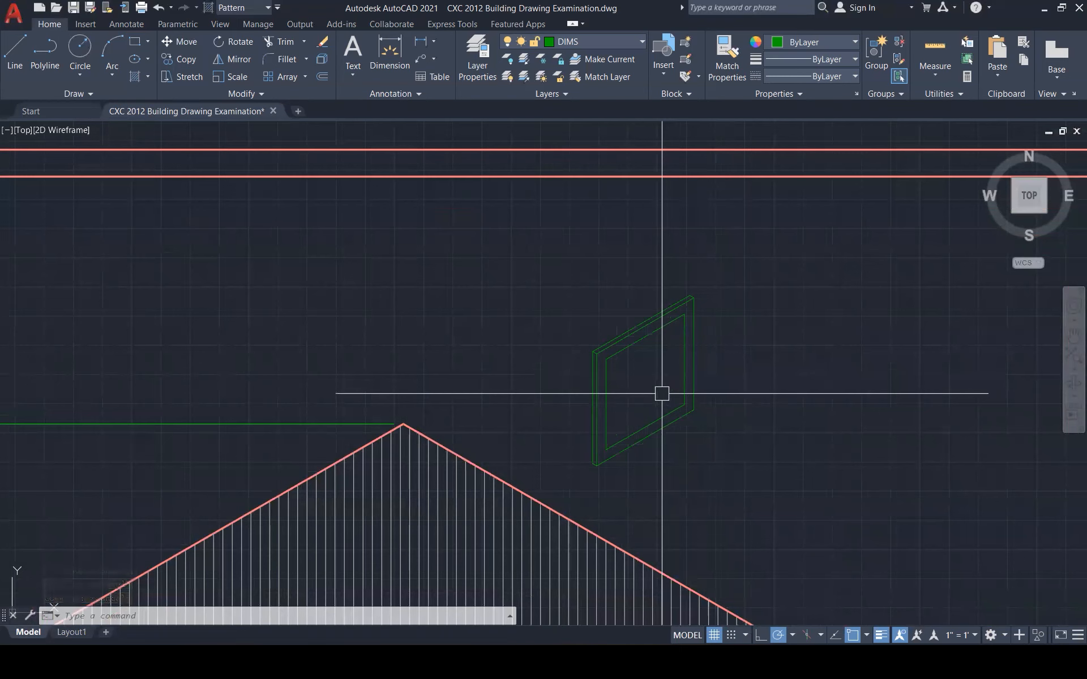
Draw a sash line from the window's midpoint to the perpendicular point
{"action": "type", "text": "l"}
{"action": "key", "text": "Return"}
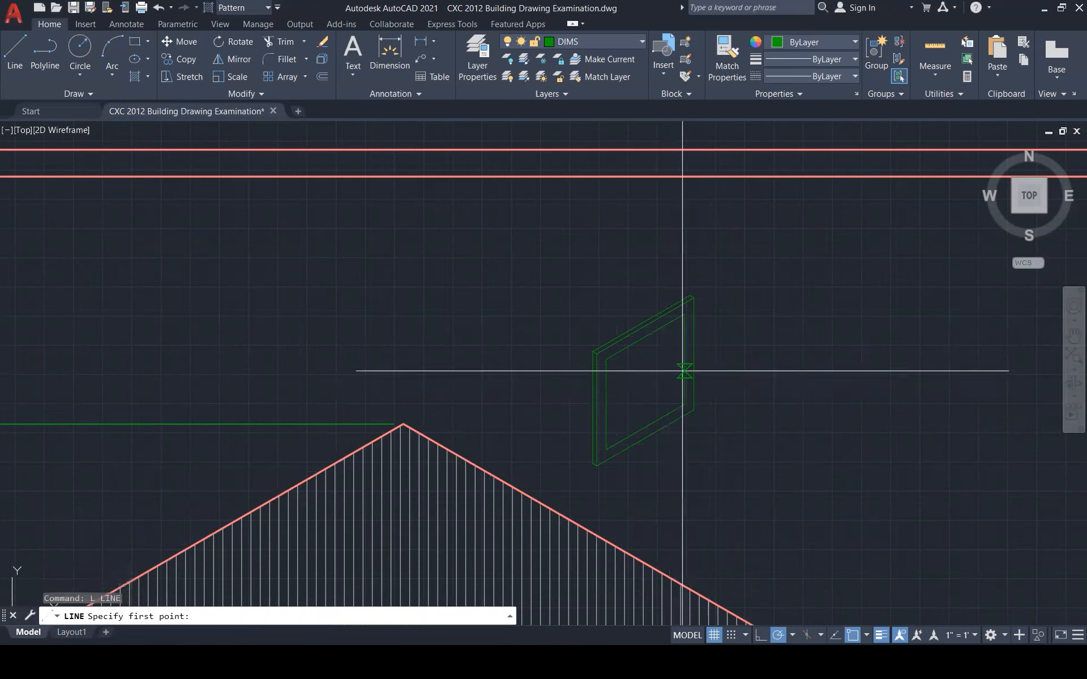
{"action": "left_click", "coordinate": [684, 359]}
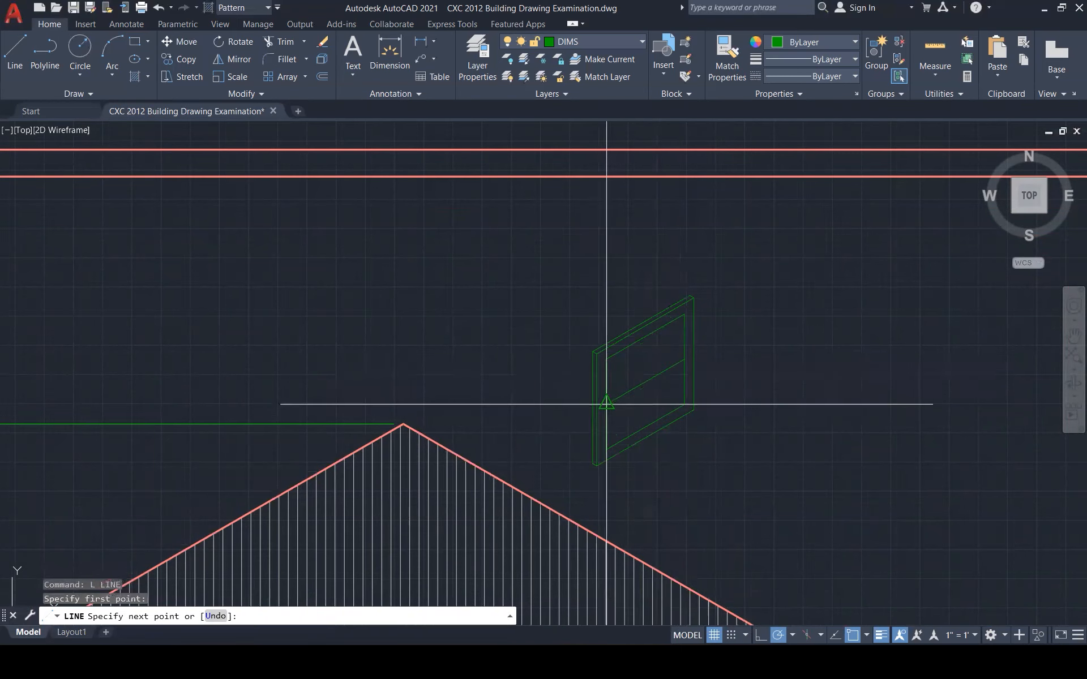
{"action": "key", "text": "Escape"}
{"action": "key", "text": "Return"}
{"action": "left_click", "coordinate": [684, 359]}
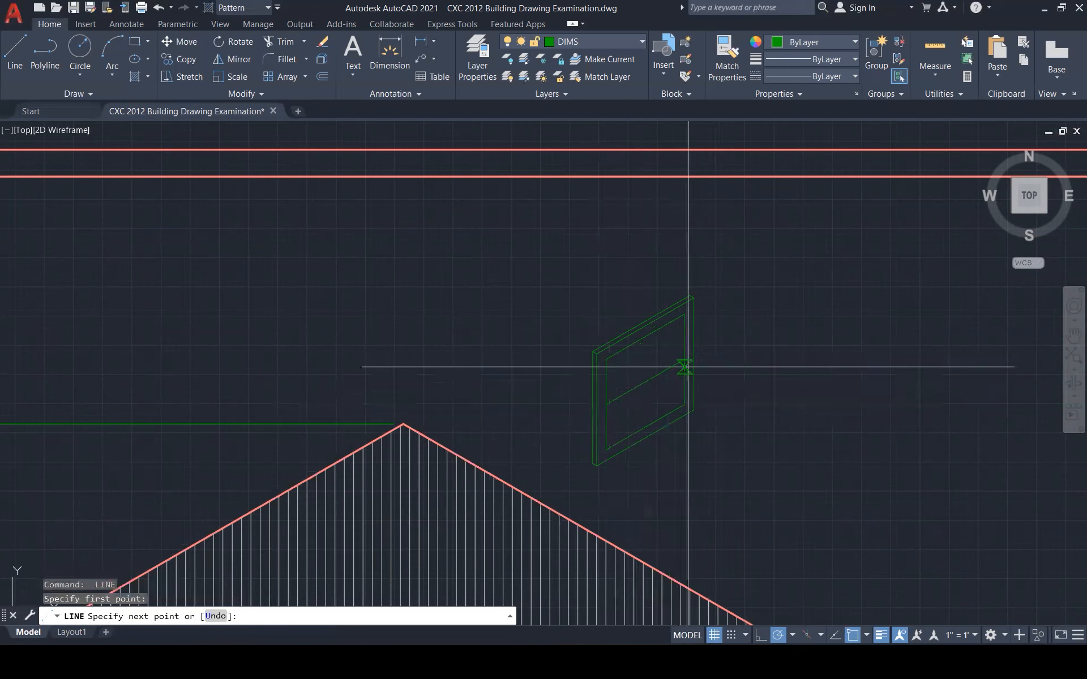
{"action": "left_click", "coordinate": [710, 402]}
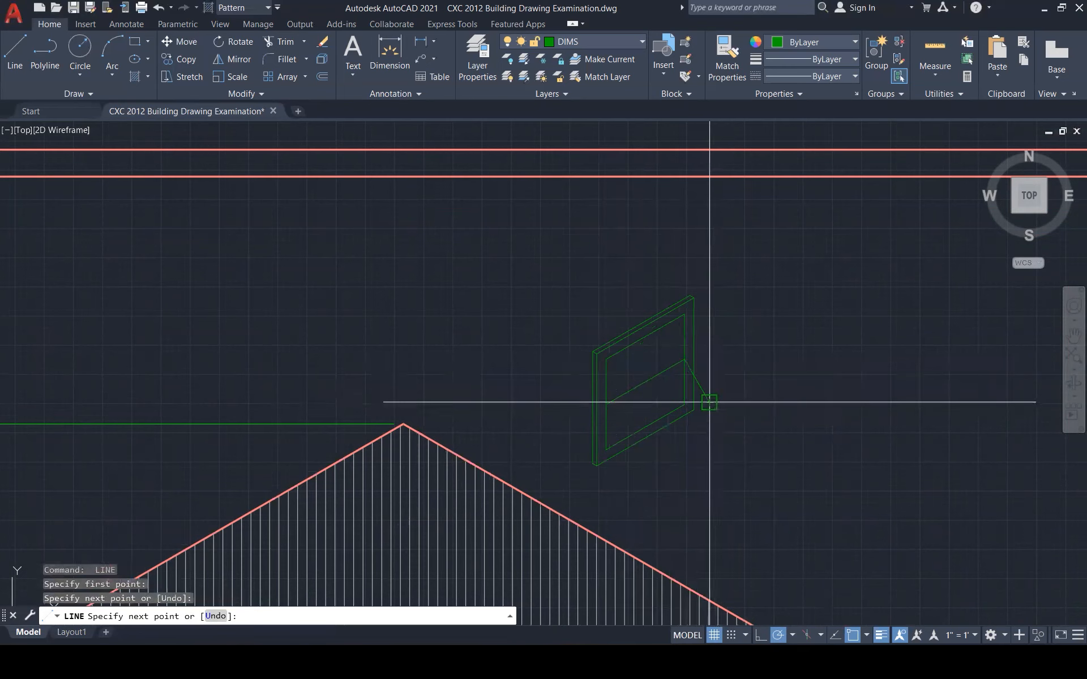
{"action": "key", "text": "Escape"}
{"action": "key", "text": "Escape"}
Copy the sash line and the diagonal line to form the open sash outline
{"action": "type", "text": "c"}
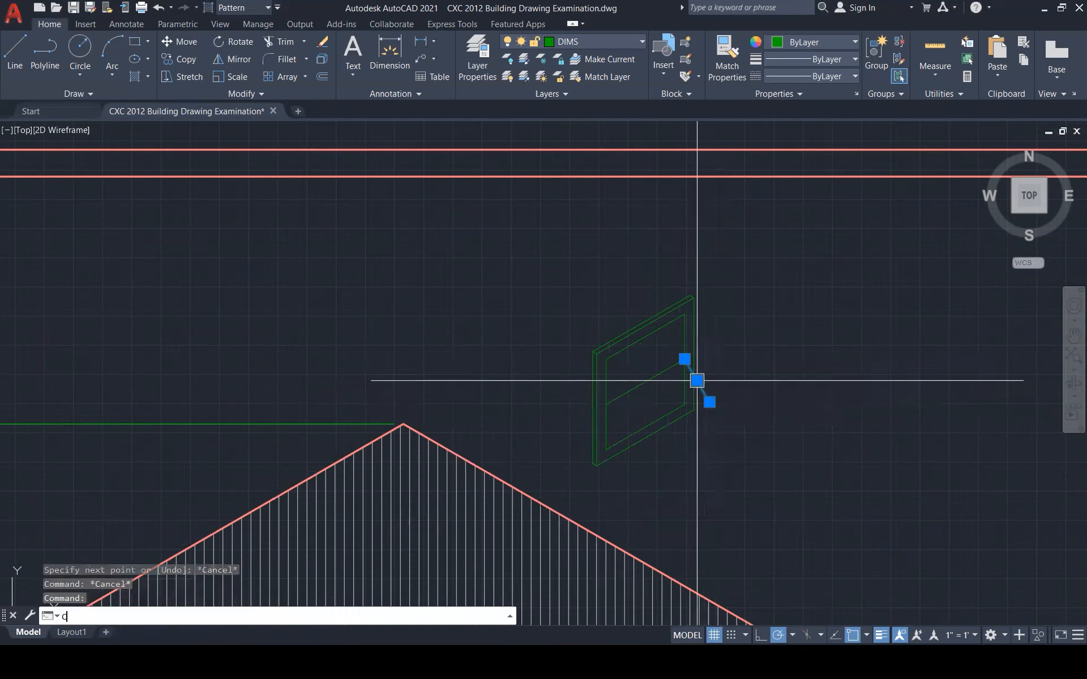
{"action": "type", "text": "o"}
{"action": "key", "text": "Return"}
{"action": "left_click", "coordinate": [684, 359]}
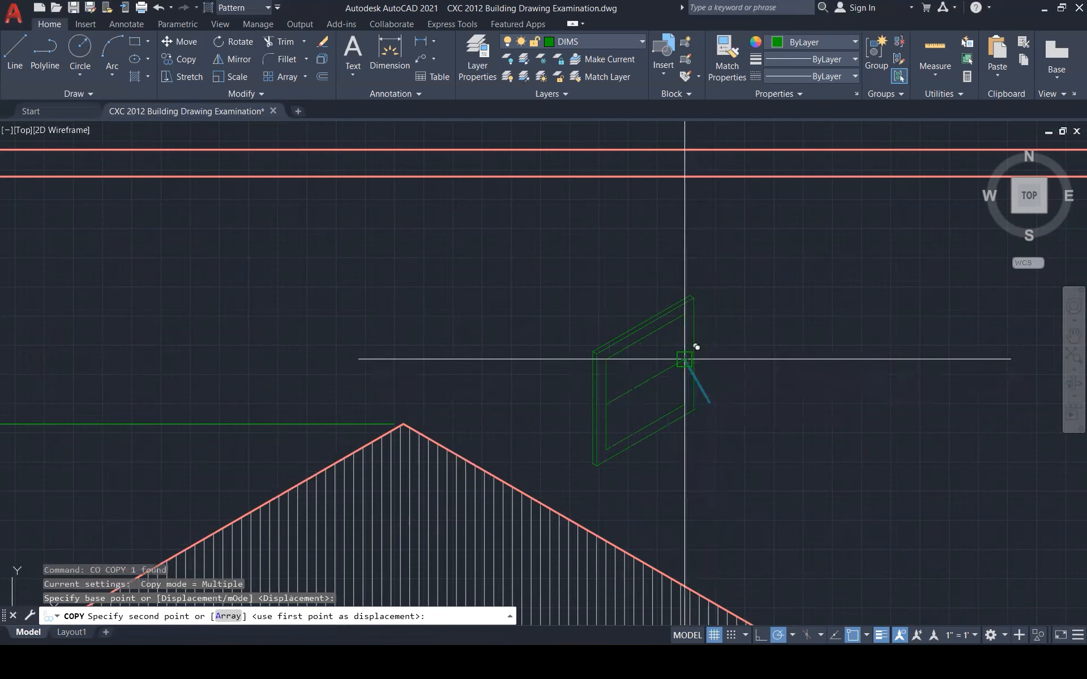
{"action": "left_click", "coordinate": [606, 404]}
{"action": "key", "text": "Escape"}
{"action": "key", "text": "Escape"}
{"action": "key", "text": "Escape"}
{"action": "scroll", "coordinate": [669, 417], "scroll_direction": "up", "scroll_amount": 3}
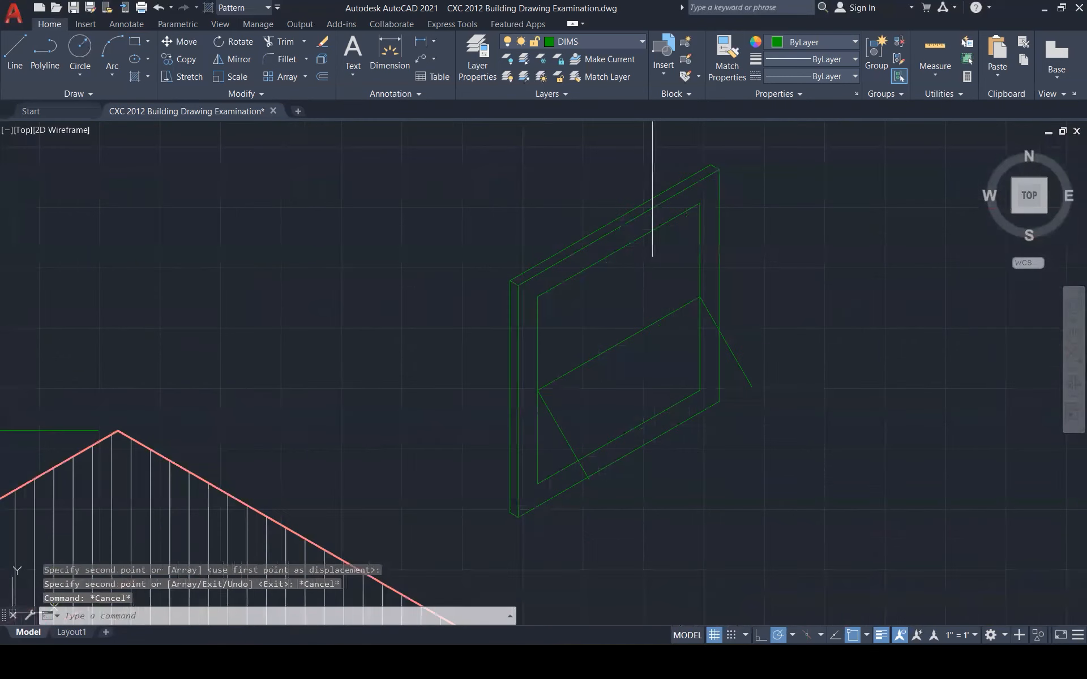
{"action": "left_click", "coordinate": [611, 348]}
{"action": "type", "text": "co"}
{"action": "key", "text": "Return"}
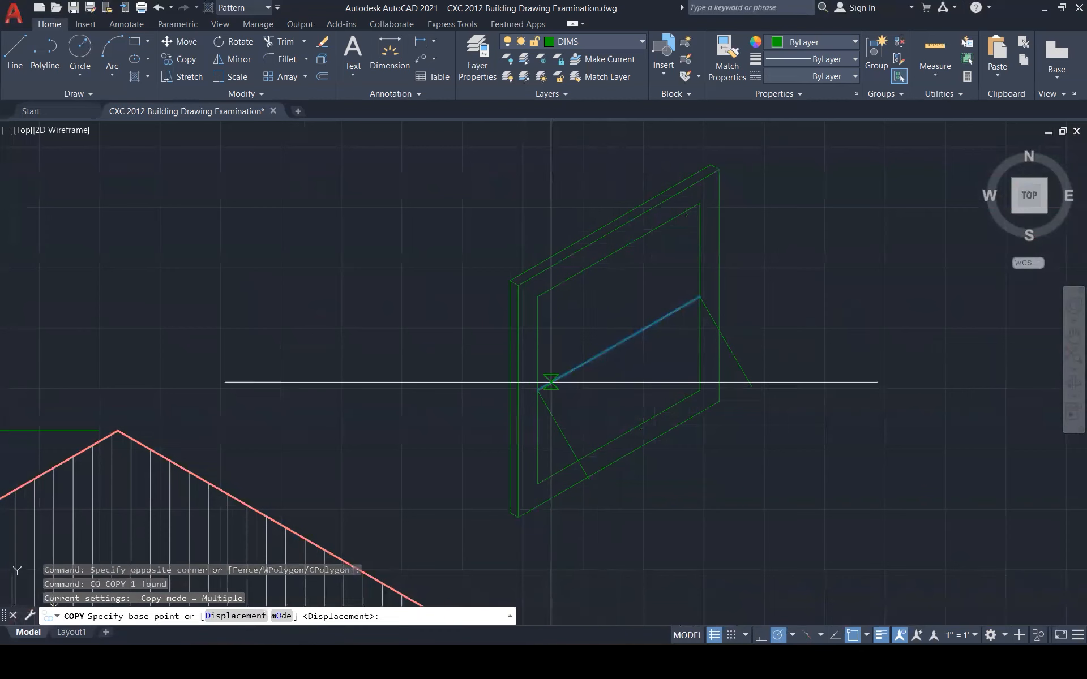
{"action": "left_click", "coordinate": [550, 383]}
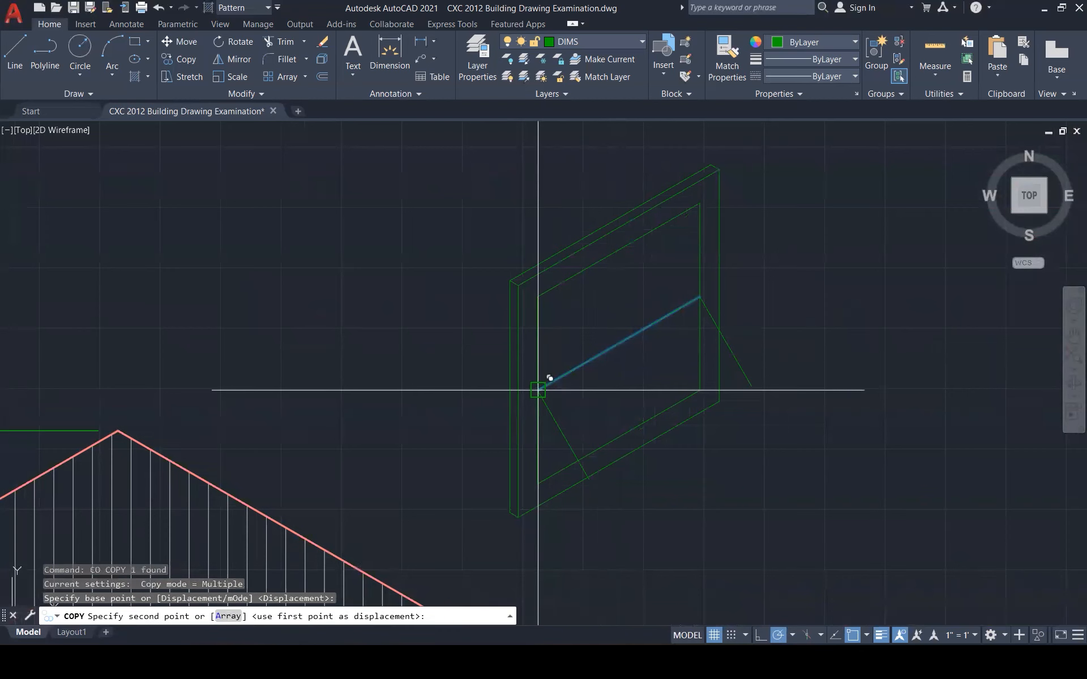
{"action": "left_click", "coordinate": [588, 480]}
{"action": "key", "text": "Escape"}
{"action": "key", "text": "Escape"}
{"action": "key", "text": "Escape"}
Trim the excess segments, including the right vertical below the diagonal
{"action": "type", "text": "tr"}
{"action": "key", "text": "Return"}
{"action": "left_click", "coordinate": [626, 424]}
{"action": "left_click_drag", "start_coordinate": [664, 414], "coordinate": [722, 372]}
{"action": "scroll", "coordinate": [668, 351], "scroll_direction": "down", "scroll_amount": 3}
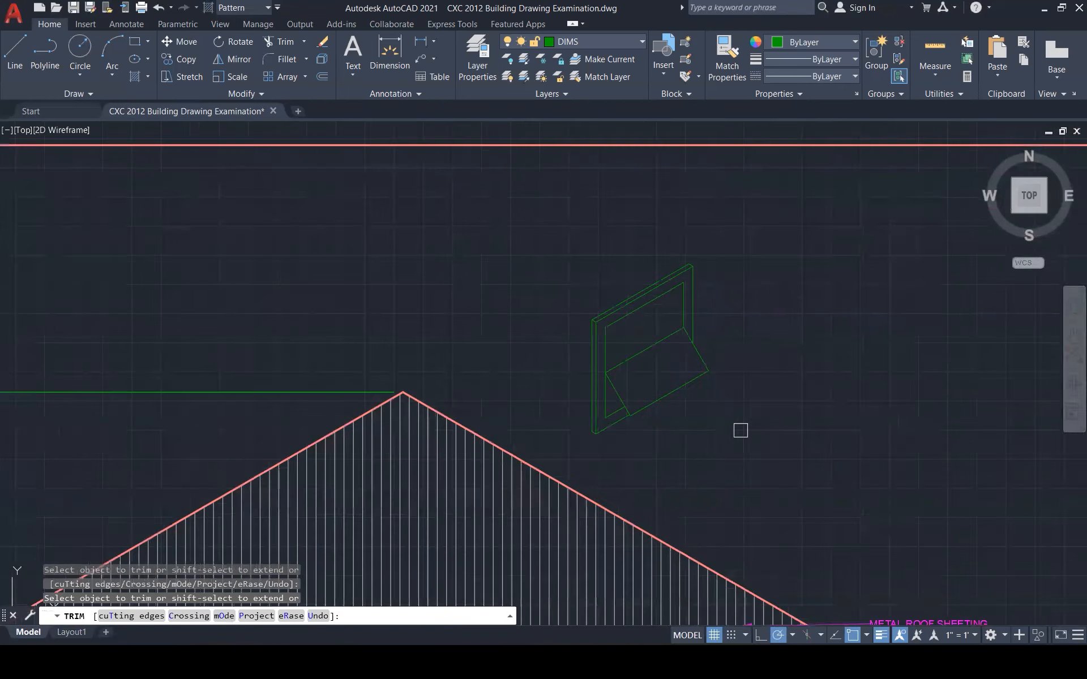
{"action": "key", "text": "Escape"}
{"action": "key", "text": "Escape"}
{"action": "key", "text": "Escape"}
{"action": "scroll", "coordinate": [657, 362], "scroll_direction": "up", "scroll_amount": 4}
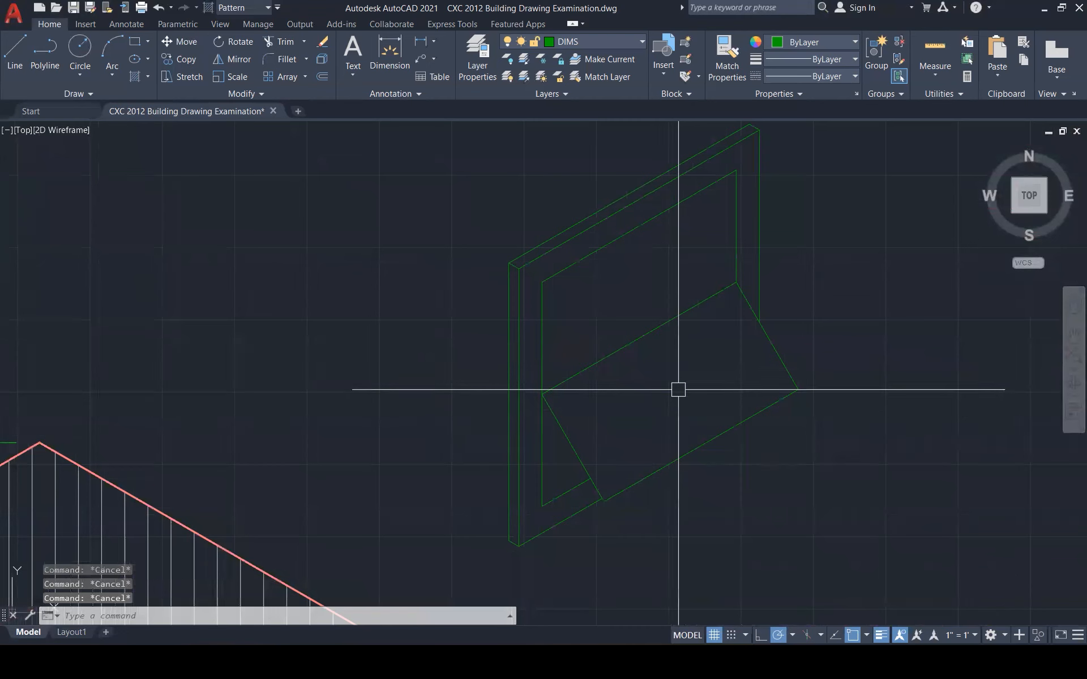
Offset the top, right, bottom and left sash edges 50 units inward
{"action": "type", "text": "o"}
{"action": "key", "text": "Return"}
{"action": "type", "text": "50"}
{"action": "key", "text": "Return"}
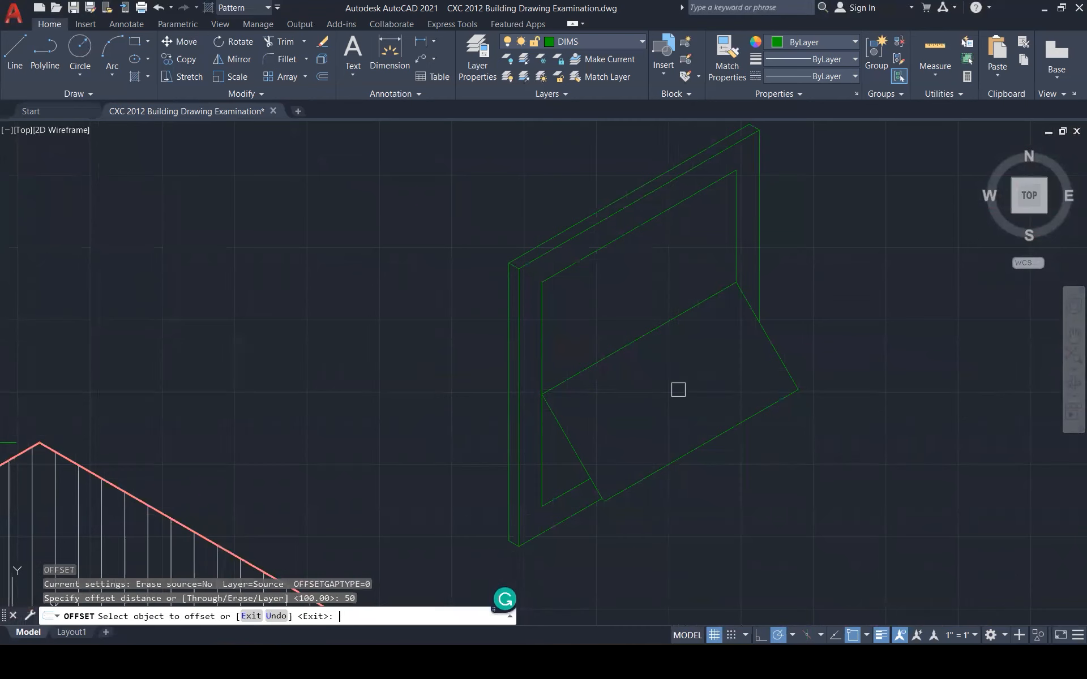
{"action": "left_click", "coordinate": [668, 320]}
{"action": "left_click", "coordinate": [665, 346]}
{"action": "left_click", "coordinate": [764, 331]}
{"action": "left_click", "coordinate": [736, 363]}
{"action": "left_click", "coordinate": [693, 449]}
{"action": "left_click", "coordinate": [683, 426]}
{"action": "left_click", "coordinate": [579, 454]}
{"action": "left_click", "coordinate": [606, 434]}
{"action": "key", "text": "Escape"}
{"action": "key", "text": "Escape"}
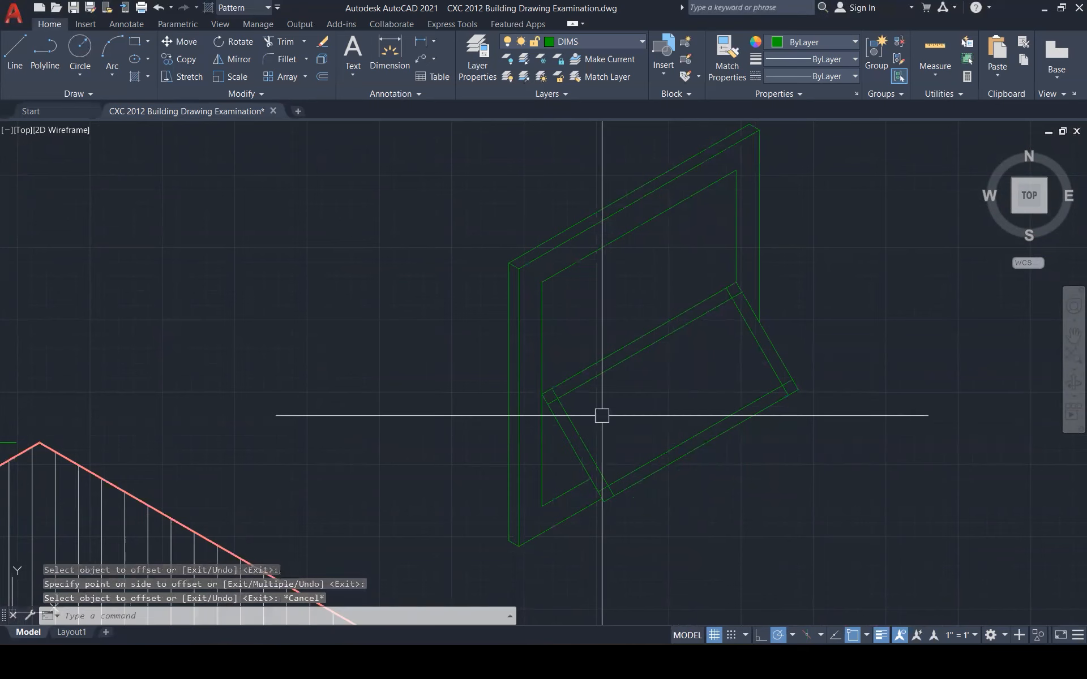
Fillet the bottom-left, bottom-right and upper-right inner sash corners closed
{"action": "type", "text": "f"}
{"action": "key", "text": "Return"}
{"action": "left_click", "coordinate": [579, 389]}
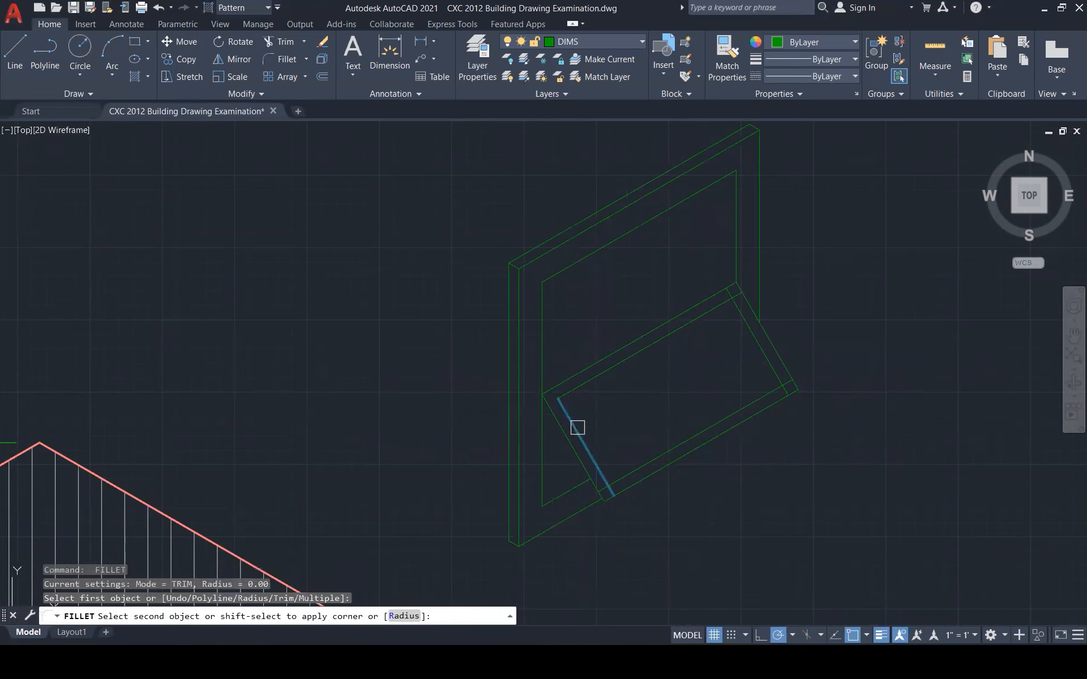
{"action": "left_click", "coordinate": [633, 466]}
{"action": "key", "text": "Return"}
{"action": "left_click", "coordinate": [655, 451]}
{"action": "left_click", "coordinate": [772, 375]}
{"action": "key", "text": "Return"}
{"action": "left_click", "coordinate": [772, 371]}
{"action": "left_click", "coordinate": [713, 315]}
{"action": "scroll", "coordinate": [878, 385], "scroll_direction": "down", "scroll_amount": 5}
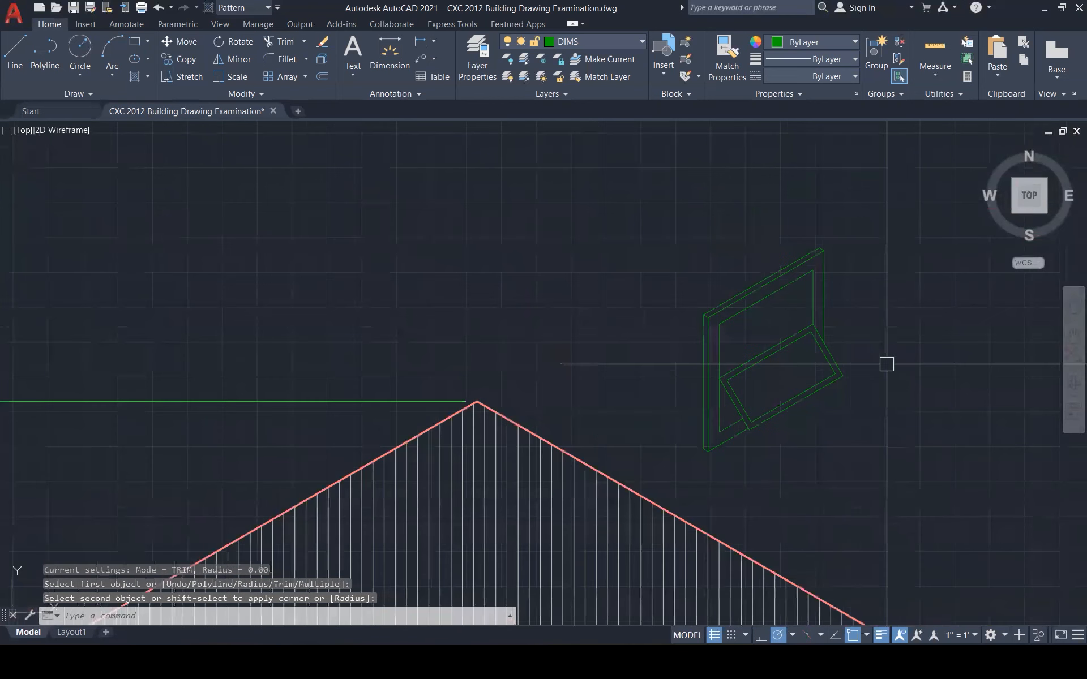
{"action": "scroll", "coordinate": [873, 480], "scroll_direction": "up", "scroll_amount": 1}
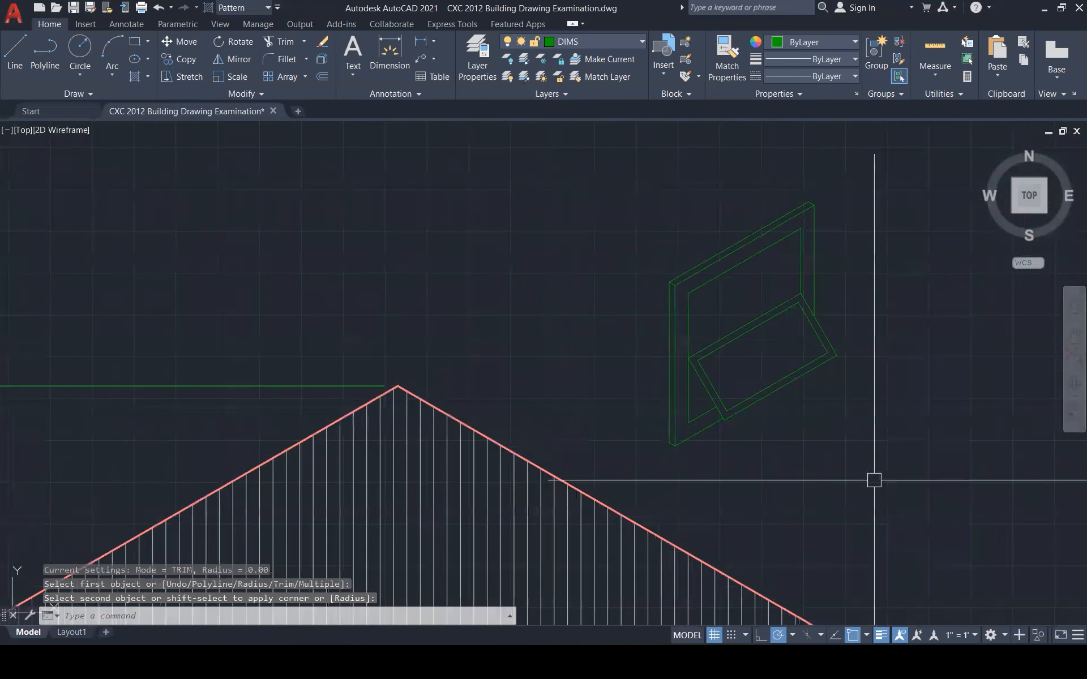
{"action": "scroll", "coordinate": [753, 237], "scroll_direction": "down", "scroll_amount": 3}
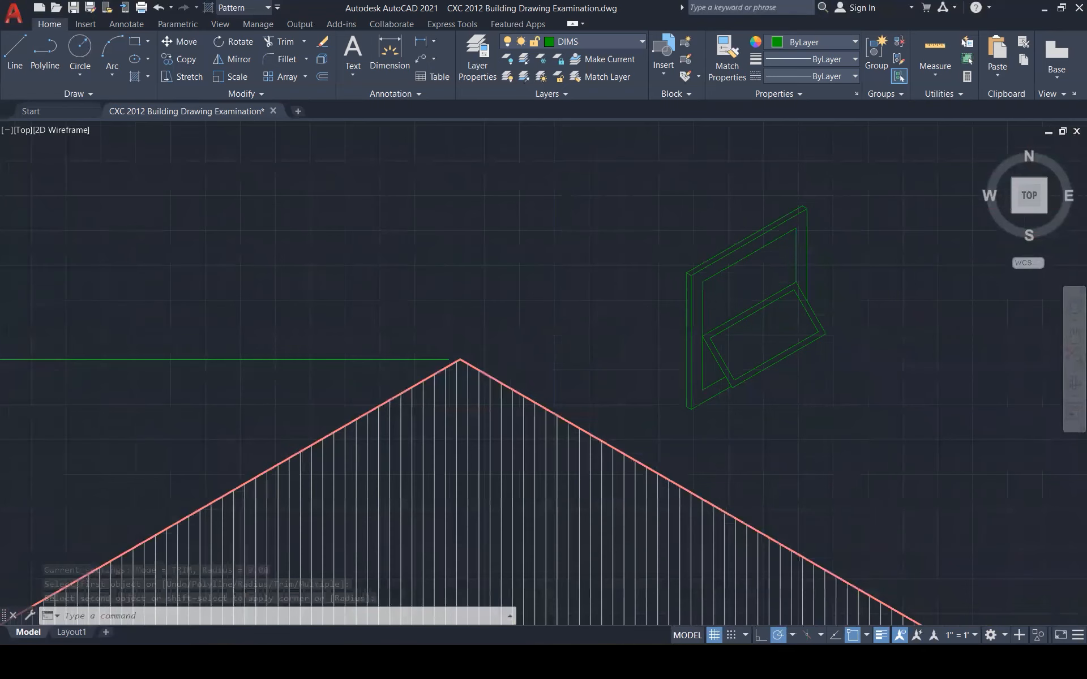
{"action": "key", "text": "Escape"}
{"action": "key", "text": "Escape"}
{"action": "key", "text": "Escape"}
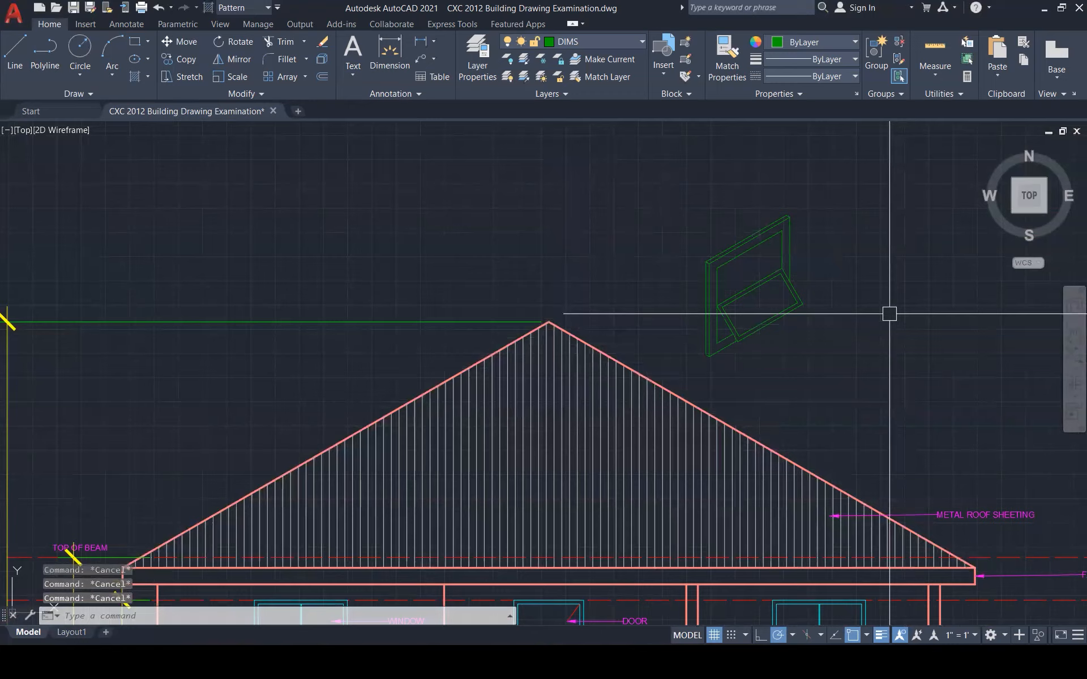
Copy the METAL ROOF SHEETING leader so its arrow points at the window
{"action": "scroll", "coordinate": [889, 314], "scroll_direction": "up", "scroll_amount": 1}
{"action": "left_click", "coordinate": [967, 545]}
{"action": "type", "text": "c"}
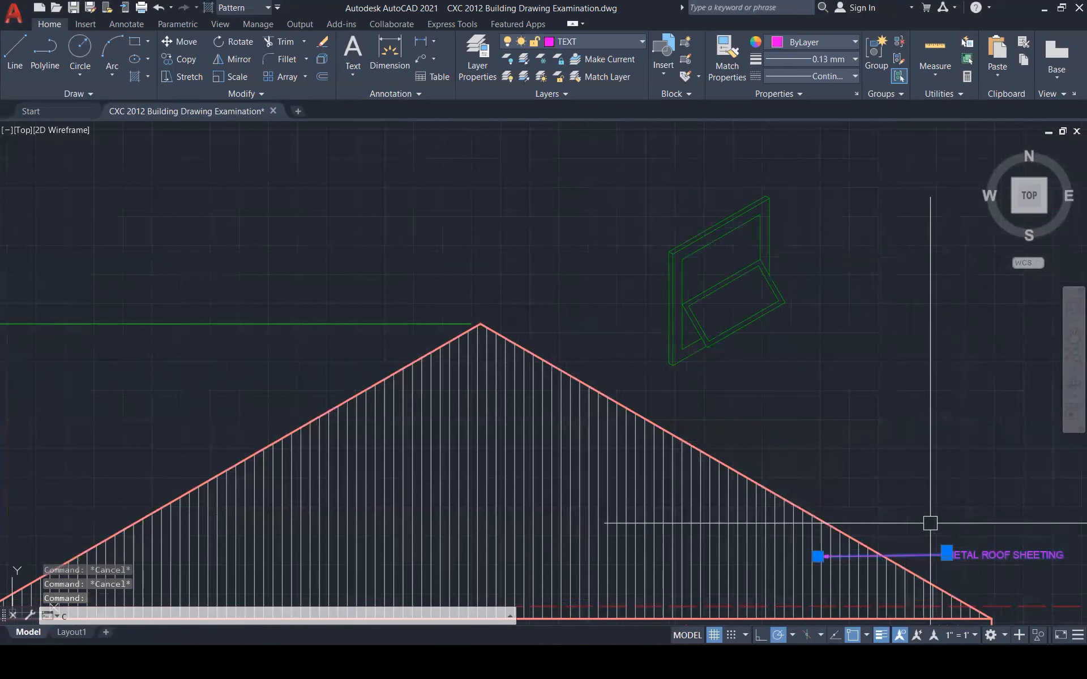
{"action": "type", "text": "o"}
{"action": "key", "text": "Return"}
{"action": "left_click", "coordinate": [818, 556]}
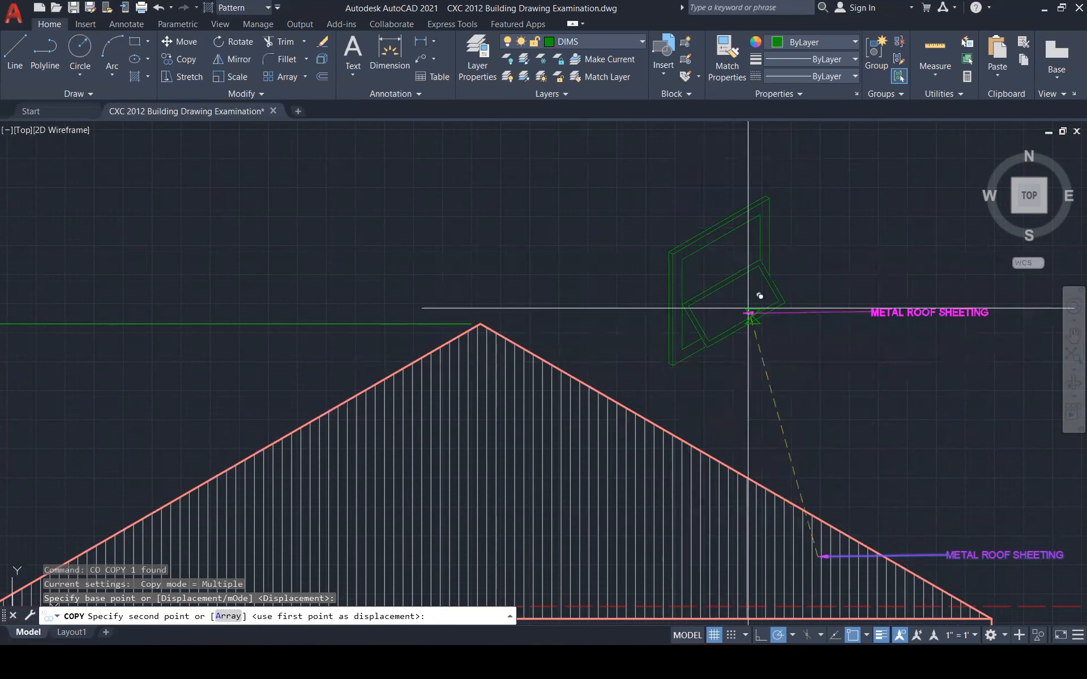
{"action": "left_click", "coordinate": [739, 255]}
{"action": "key", "text": "Escape"}
Change the copied leader's text to AWING WINDOW ISOMETRIC
{"action": "double_click", "coordinate": [920, 256]}
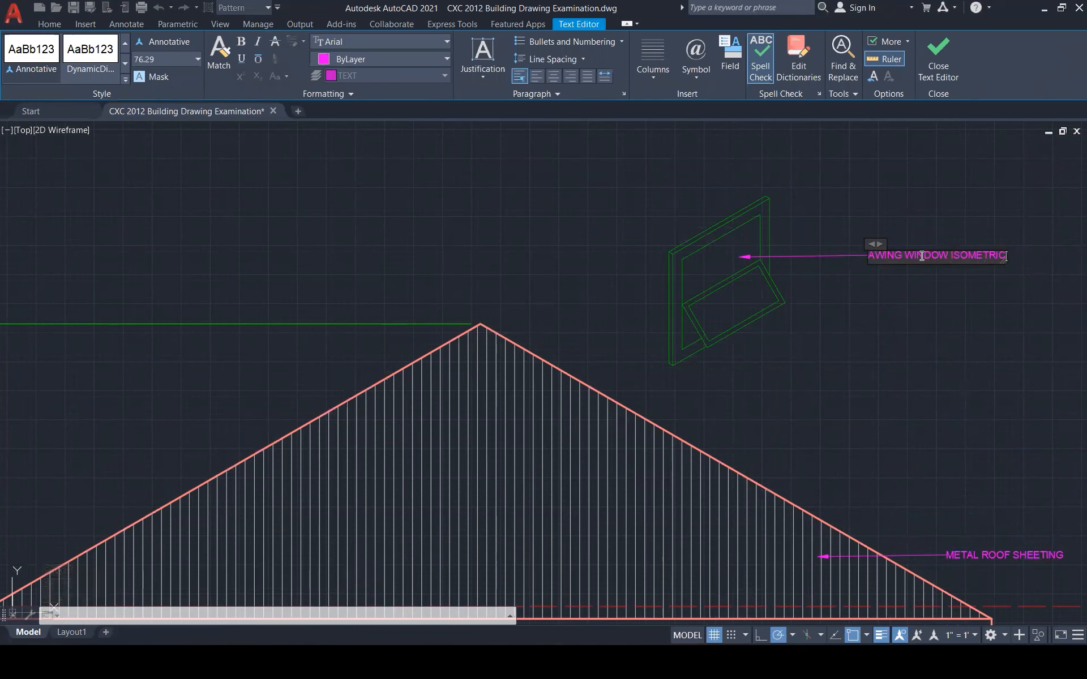
{"action": "left_click", "coordinate": [806, 230]}
{"action": "scroll", "coordinate": [565, 315], "scroll_direction": "down", "scroll_amount": 4}
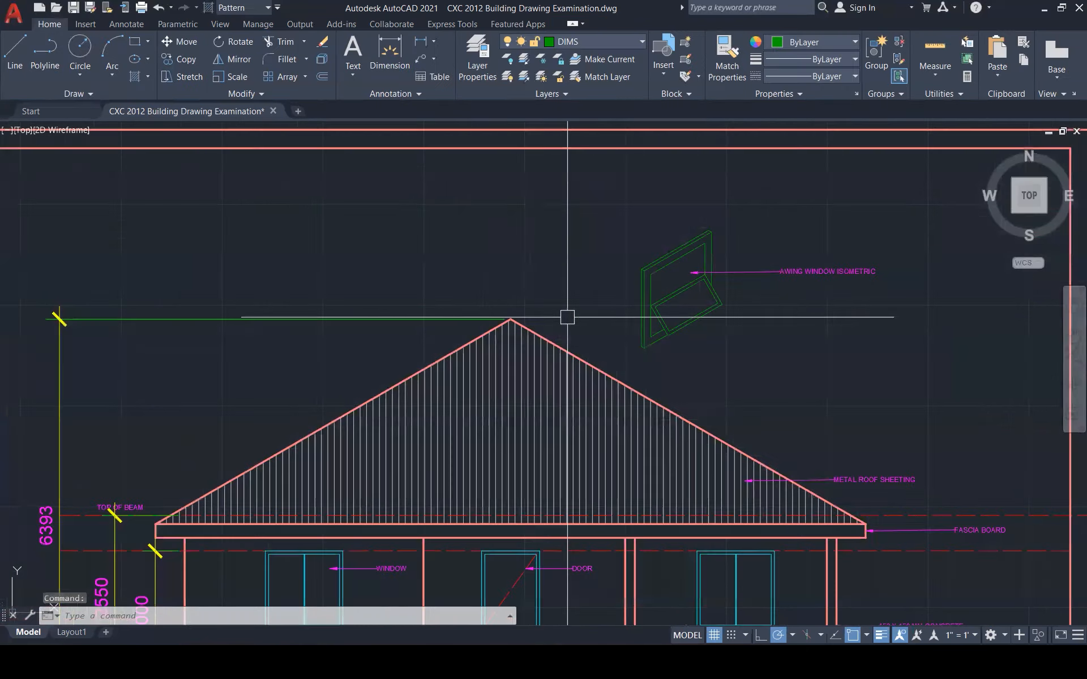
{"action": "scroll", "coordinate": [605, 342], "scroll_direction": "up", "scroll_amount": 4}
{"action": "key", "text": "Escape"}
{"action": "key", "text": "Escape"}
{"action": "key", "text": "Escape"}
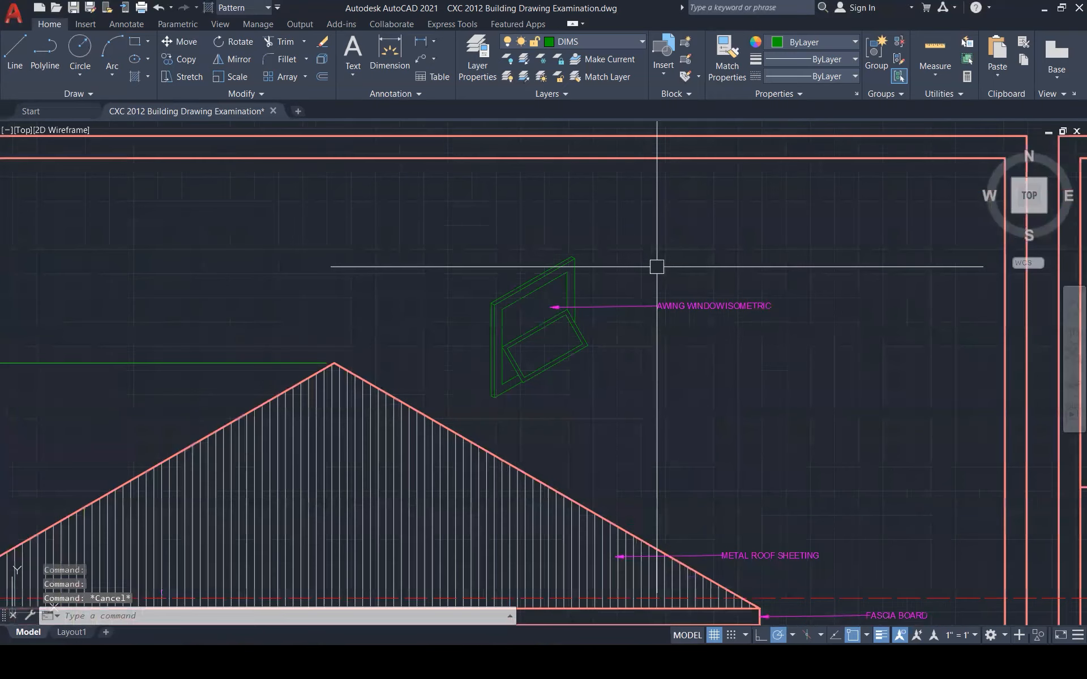
Check the Sketch Exam 2 reference image, then begin selecting the window
{"action": "mouse_move", "coordinate": [861, 663]}
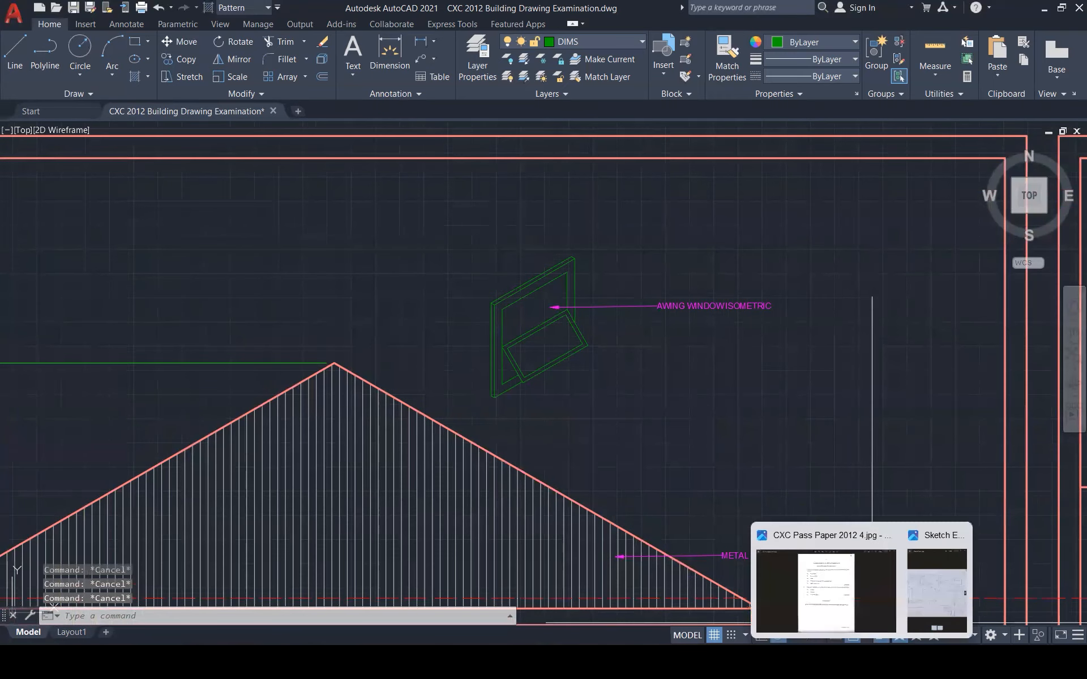
{"action": "left_click", "coordinate": [937, 594]}
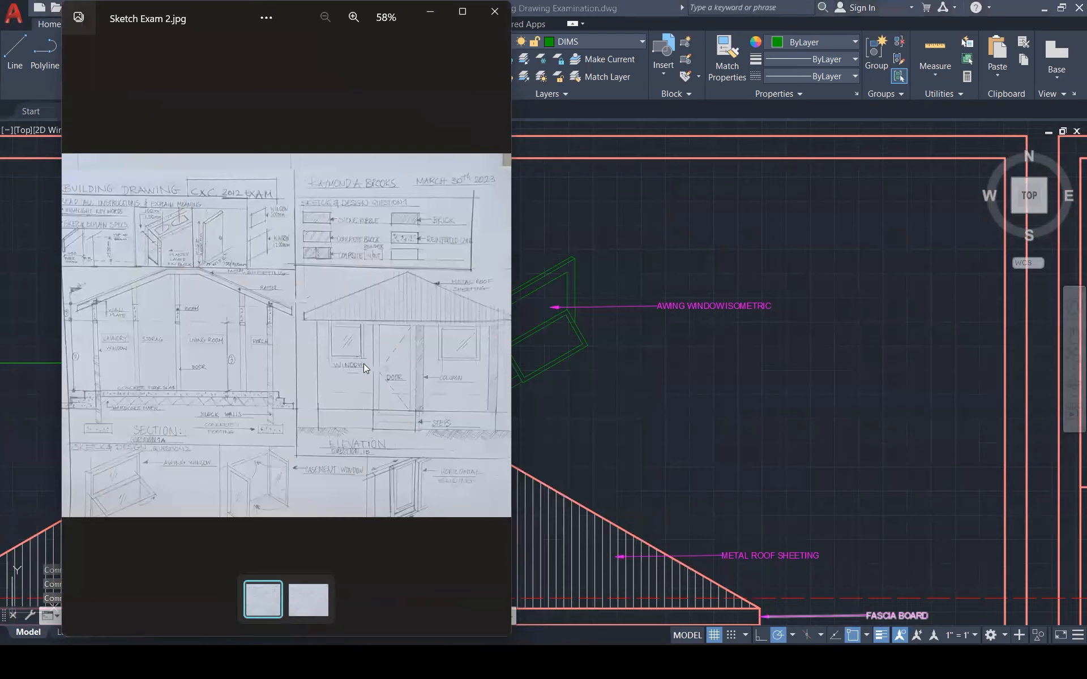
{"action": "left_click", "coordinate": [670, 416]}
{"action": "left_click", "coordinate": [473, 201]}
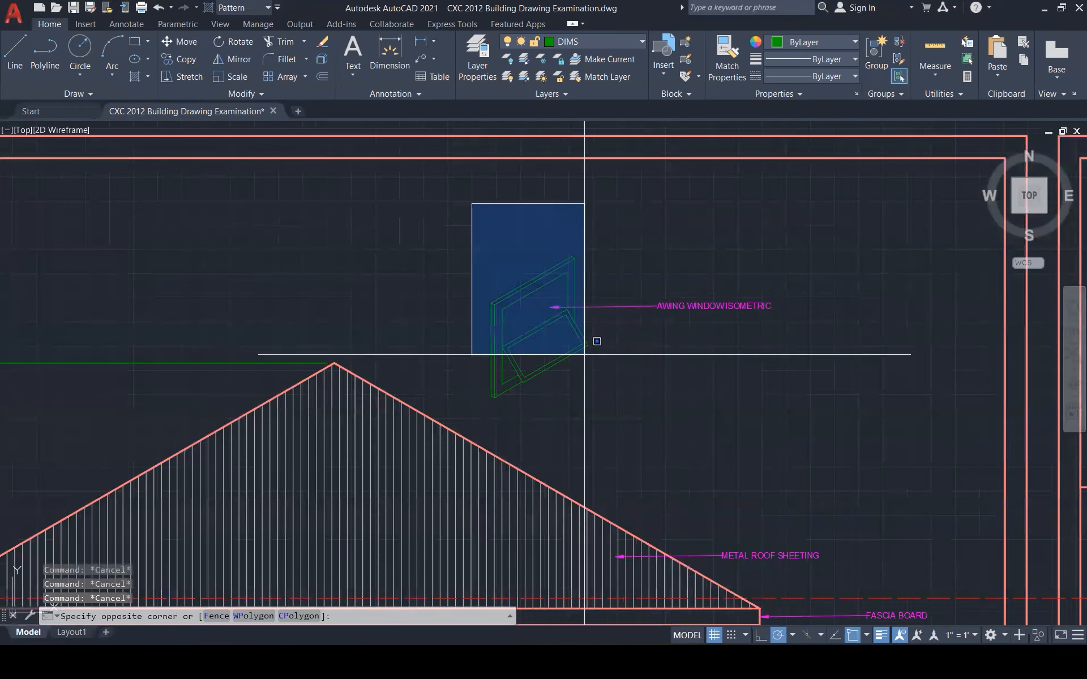
Copy the whole awning window to the right of the original
{"action": "left_click", "coordinate": [594, 429]}
{"action": "type", "text": "co"}
{"action": "key", "text": "Return"}
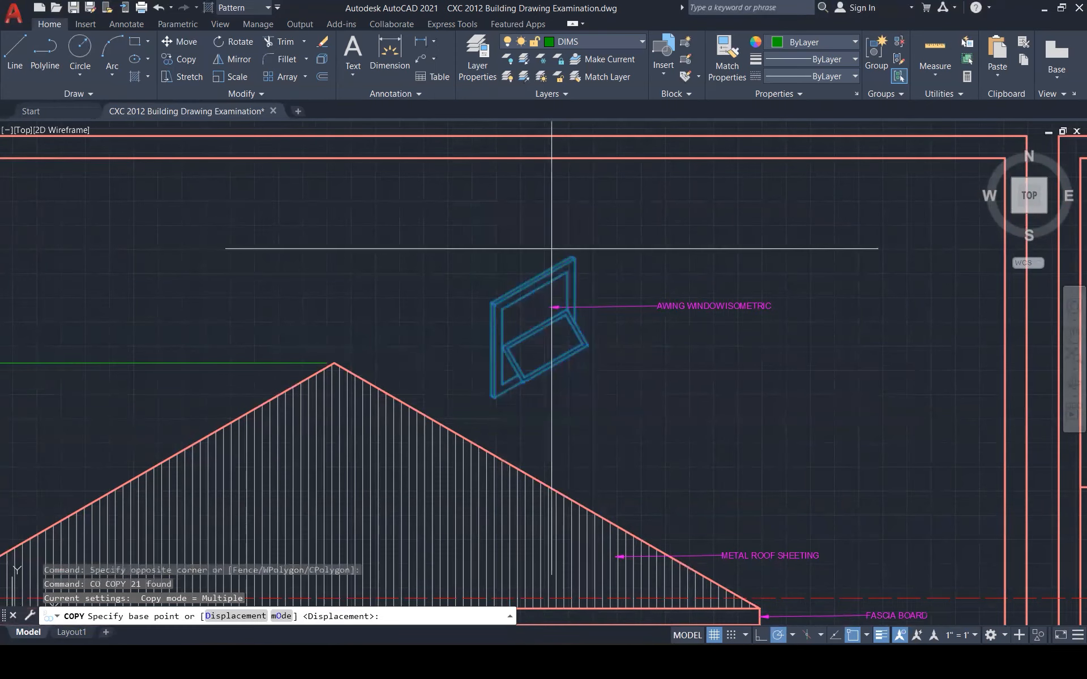
{"action": "left_click", "coordinate": [570, 253]}
{"action": "scroll", "coordinate": [818, 249], "scroll_direction": "down", "scroll_amount": 1}
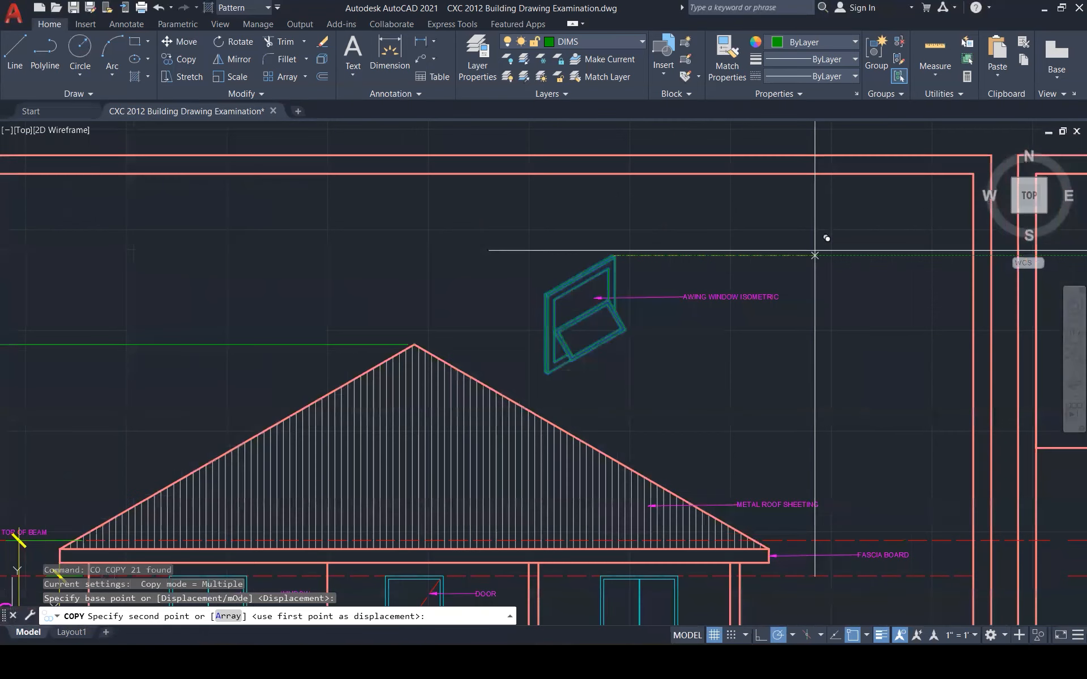
{"action": "scroll", "coordinate": [815, 255], "scroll_direction": "down", "scroll_amount": 3}
{"action": "scroll", "coordinate": [845, 254], "scroll_direction": "up", "scroll_amount": 3}
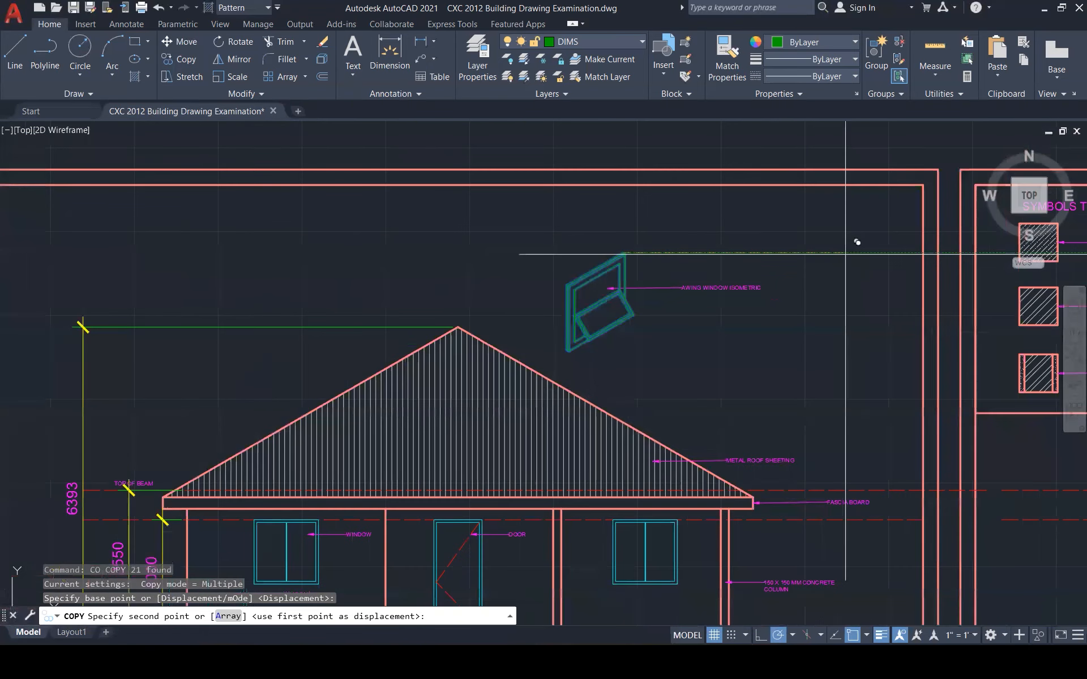
{"action": "scroll", "coordinate": [857, 242], "scroll_direction": "up", "scroll_amount": 3}
{"action": "left_click", "coordinate": [799, 253]}
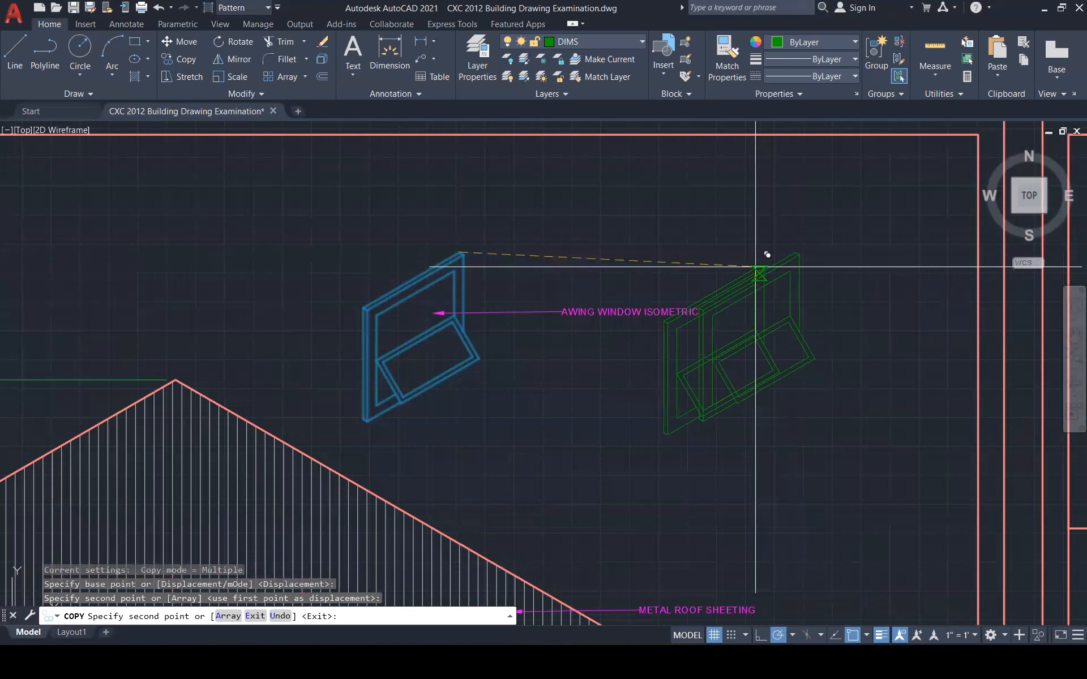
{"action": "key", "text": "Return"}
Delete the awning window label and move the copy closer to the original
{"action": "left_click", "coordinate": [587, 309]}
{"action": "key", "text": "Delete"}
{"action": "left_click", "coordinate": [614, 207]}
{"action": "left_click", "coordinate": [859, 459]}
{"action": "type", "text": "m"}
{"action": "key", "text": "Return"}
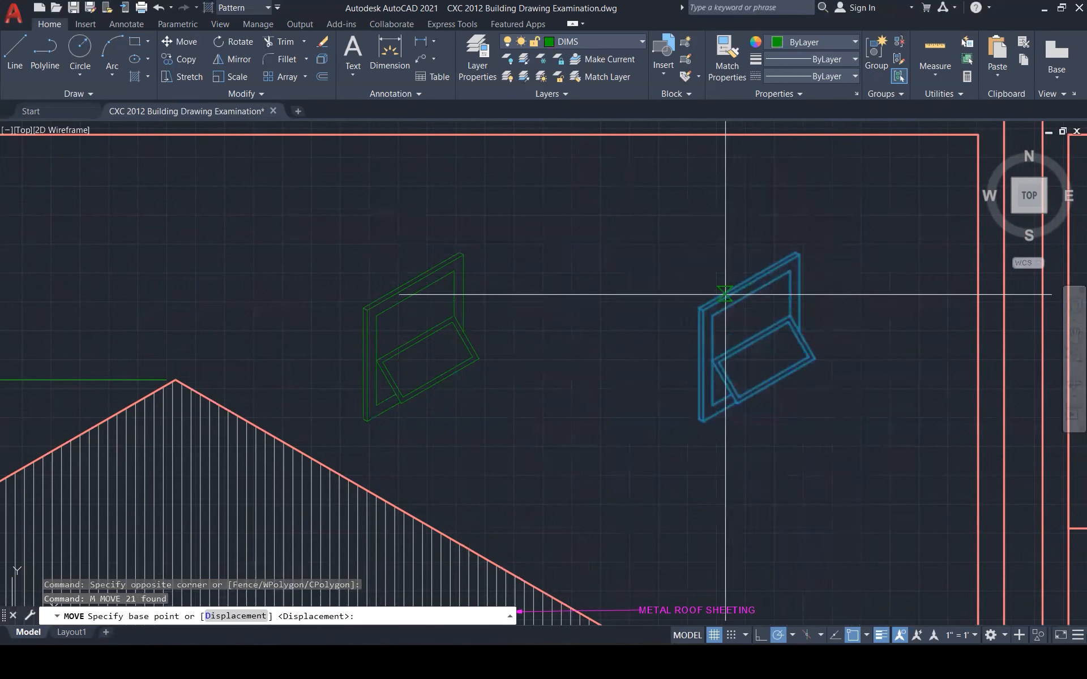
{"action": "left_click", "coordinate": [726, 294]}
{"action": "left_click", "coordinate": [617, 306]}
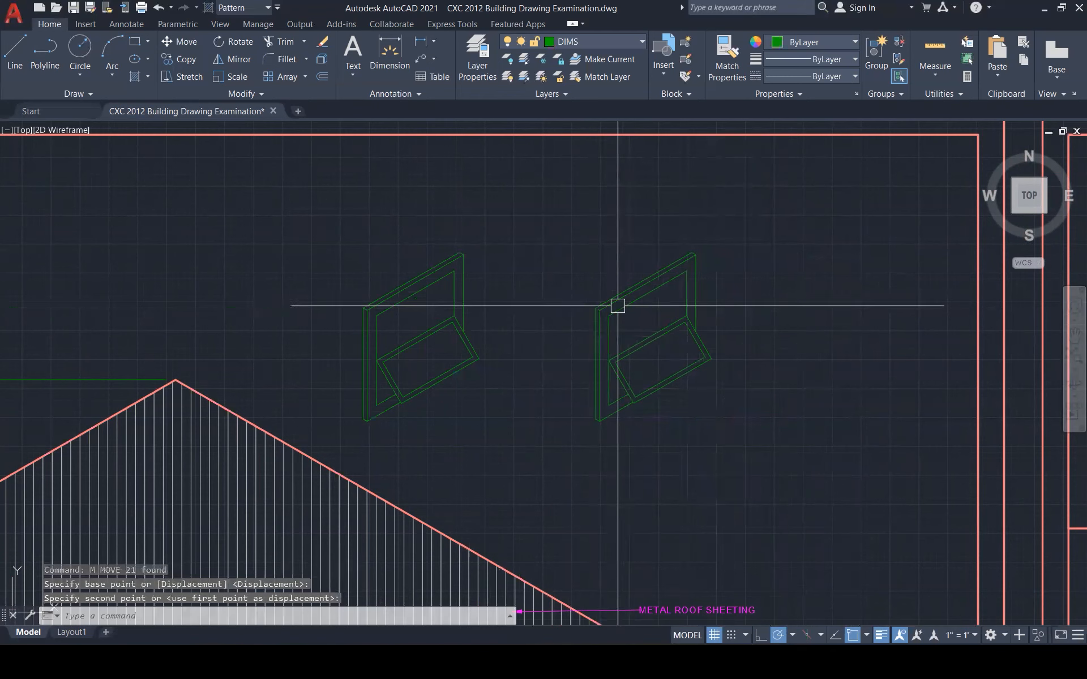
{"action": "key", "text": "Escape"}
{"action": "key", "text": "Escape"}
Erase the copy's sash line and diagonal sash lines with crossing selections
{"action": "scroll", "coordinate": [677, 320], "scroll_direction": "up", "scroll_amount": 4}
{"action": "left_click", "coordinate": [668, 335]}
{"action": "left_click", "coordinate": [655, 327]}
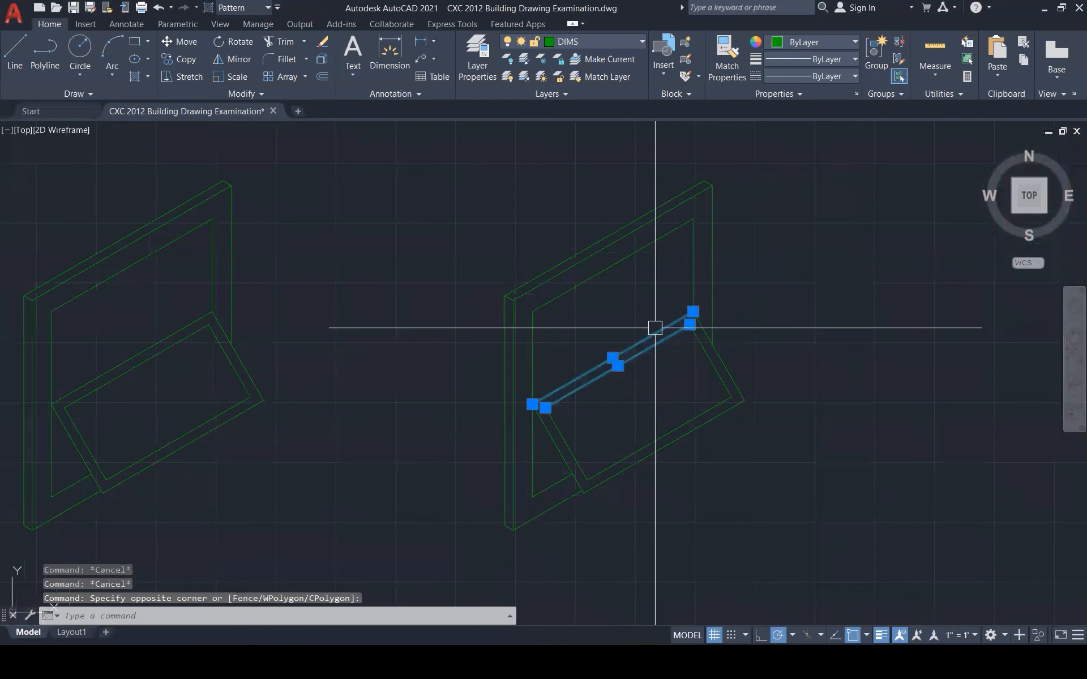
{"action": "key", "text": "Delete"}
{"action": "left_click", "coordinate": [779, 449]}
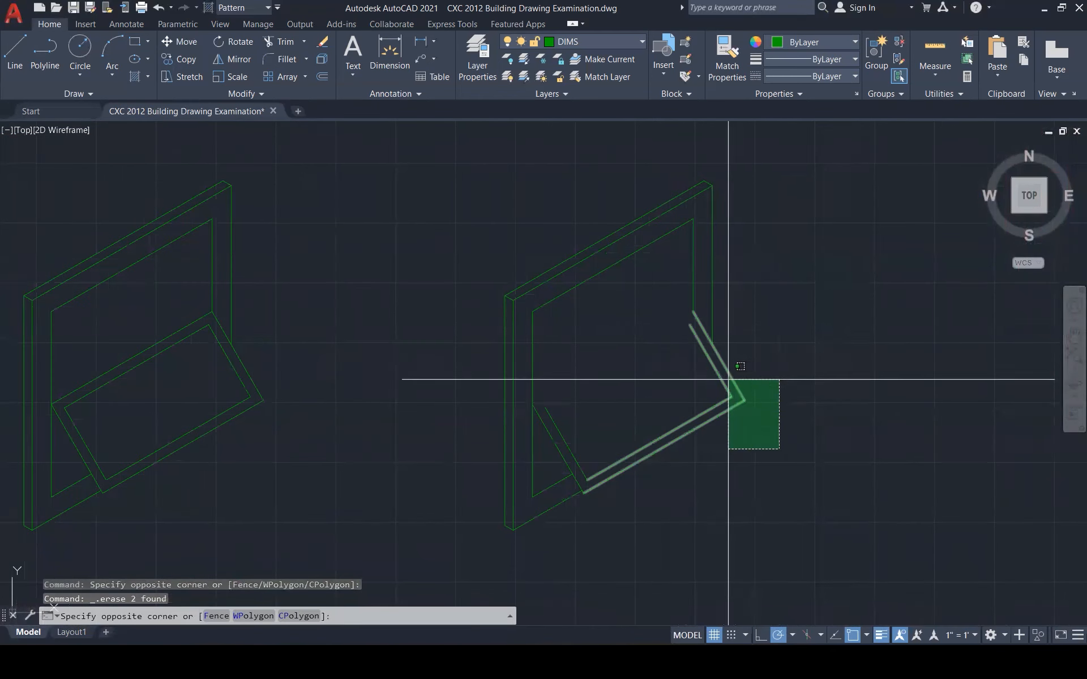
{"action": "left_click", "coordinate": [728, 379]}
{"action": "key", "text": "Delete"}
{"action": "left_click", "coordinate": [599, 428]}
{"action": "left_click", "coordinate": [552, 406]}
{"action": "key", "text": "Delete"}
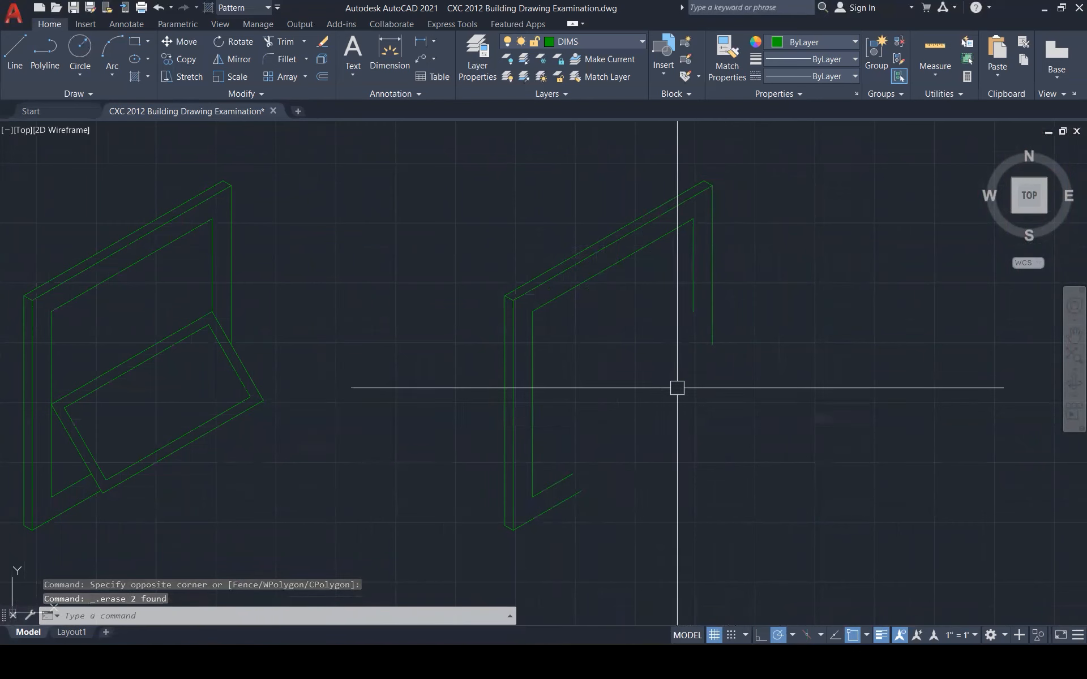
Fillet the copy's inner and outer bottom frame corners closed
{"action": "type", "text": "f"}
{"action": "key", "text": "Return"}
{"action": "left_click", "coordinate": [691, 303]}
{"action": "left_click", "coordinate": [555, 479]}
{"action": "key", "text": "Return"}
{"action": "left_click", "coordinate": [559, 503]}
{"action": "left_click", "coordinate": [714, 322]}
{"action": "key", "text": "Escape"}
{"action": "key", "text": "Escape"}
{"action": "key", "text": "Escape"}
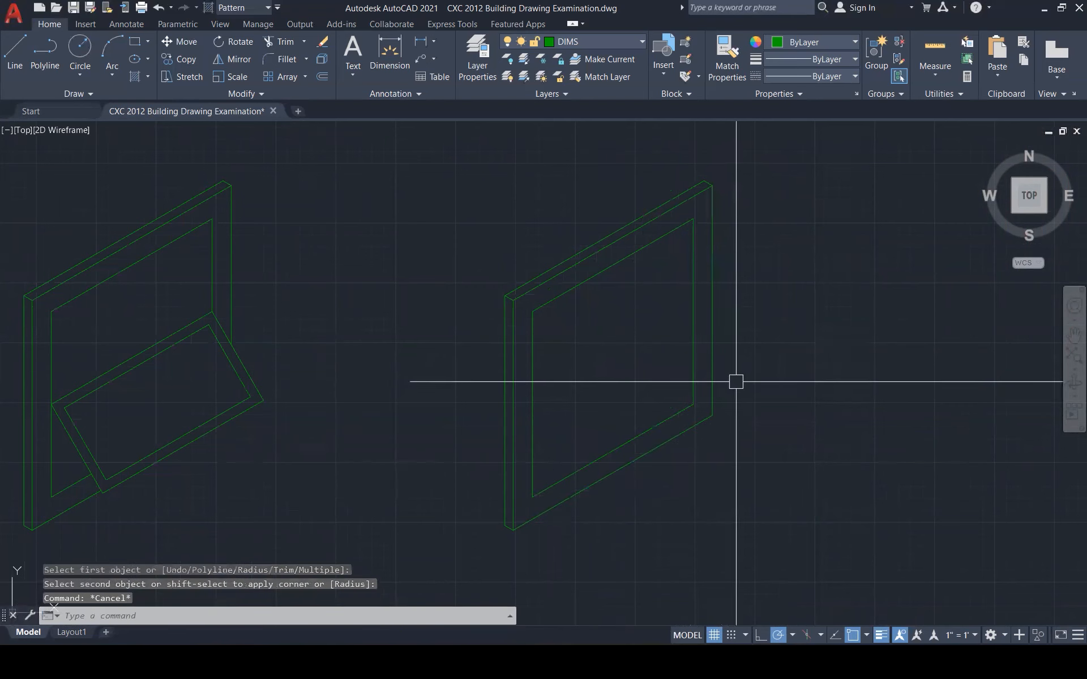
Draw the lower and upper angled sash edges from the frame corners down-right
{"action": "type", "text": "l"}
{"action": "key", "text": "Return"}
{"action": "left_click", "coordinate": [711, 416]}
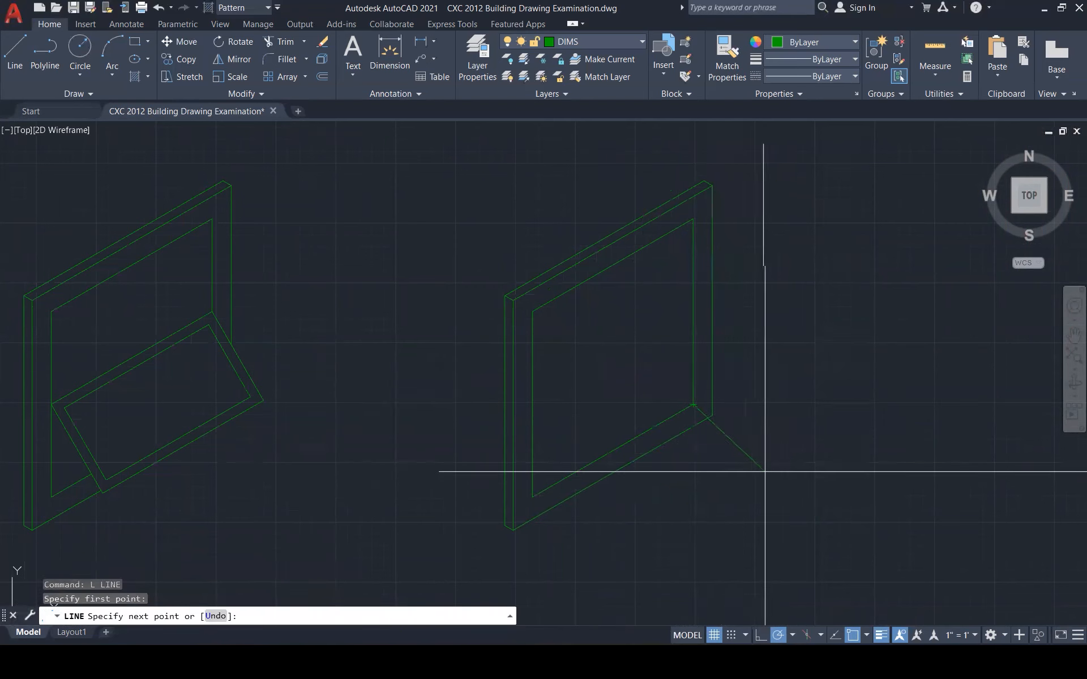
{"action": "left_click", "coordinate": [791, 462]}
{"action": "key", "text": "Return"}
{"action": "key", "text": "Return"}
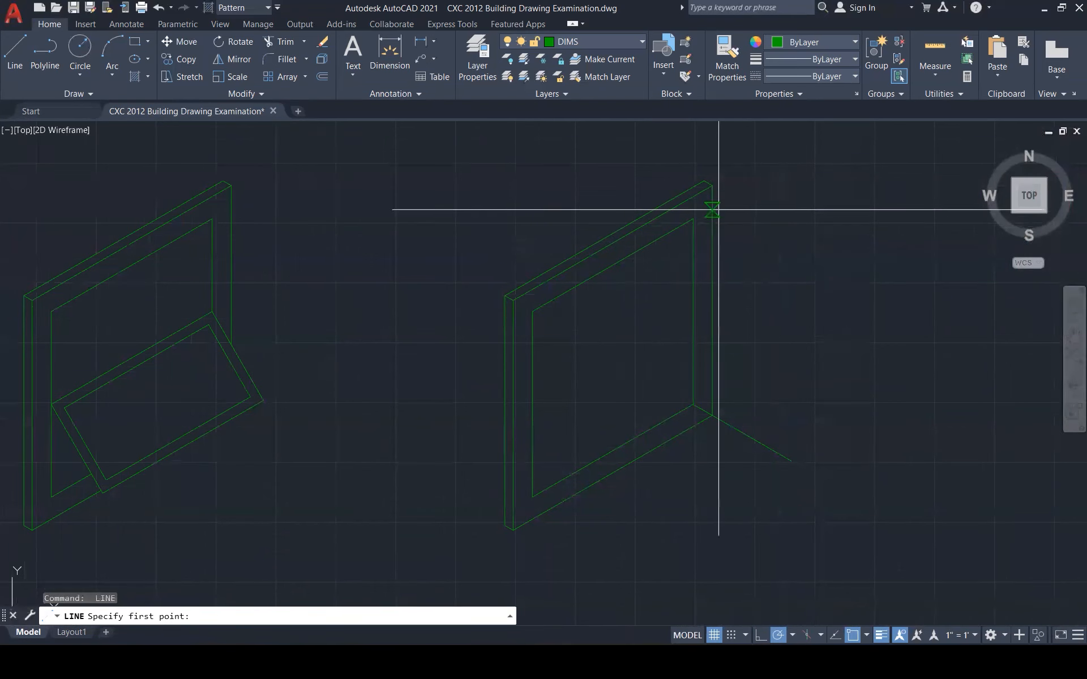
{"action": "left_click", "coordinate": [693, 219]}
{"action": "left_click", "coordinate": [774, 263]}
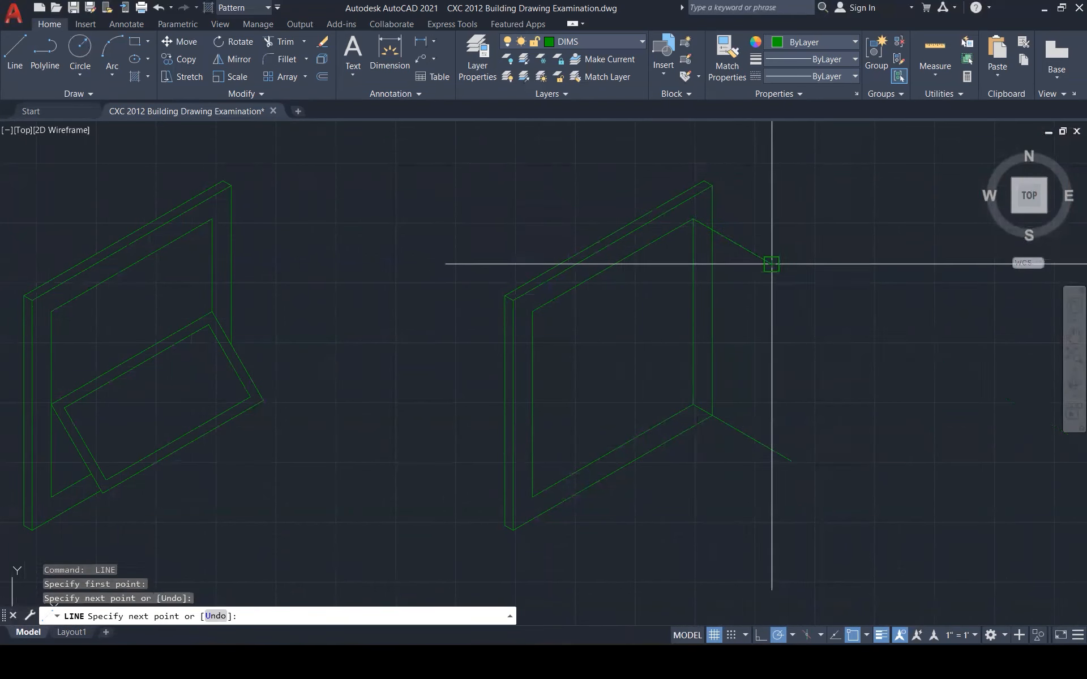
{"action": "key", "text": "Escape"}
Draw the sash's outer vertical edge and fillet it to the lower angled edge
{"action": "type", "text": "l"}
{"action": "key", "text": "Return"}
{"action": "left_click", "coordinate": [772, 263]}
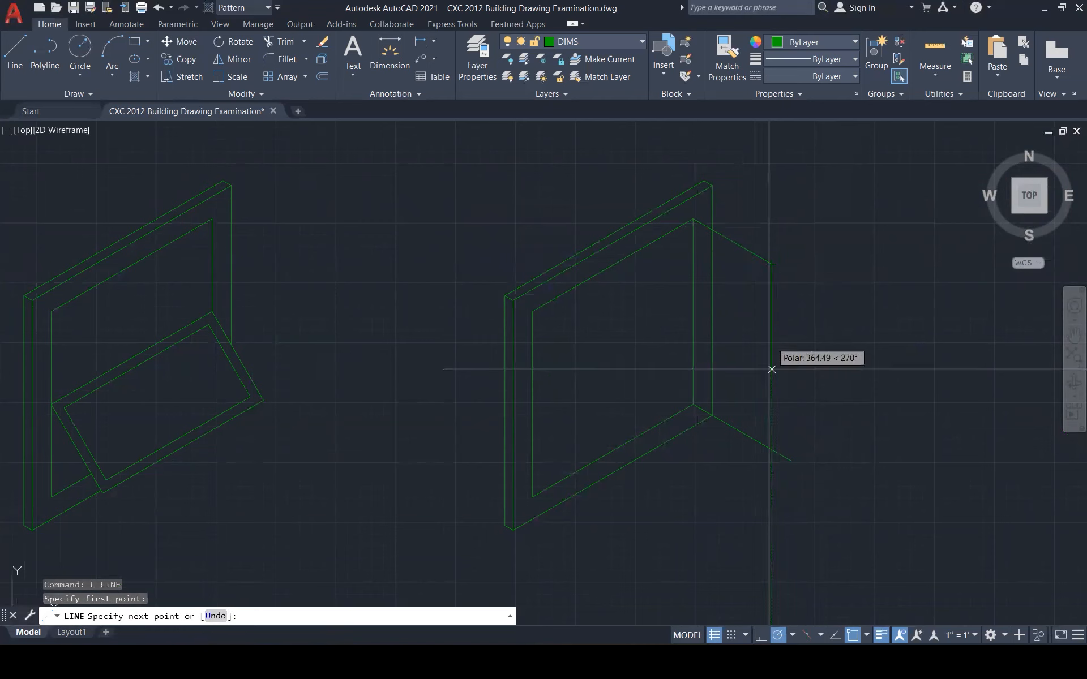
{"action": "left_click", "coordinate": [771, 472]}
{"action": "key", "text": "Escape"}
{"action": "key", "text": "Escape"}
{"action": "key", "text": "Escape"}
{"action": "type", "text": "f"}
{"action": "key", "text": "Return"}
{"action": "left_click", "coordinate": [771, 433]}
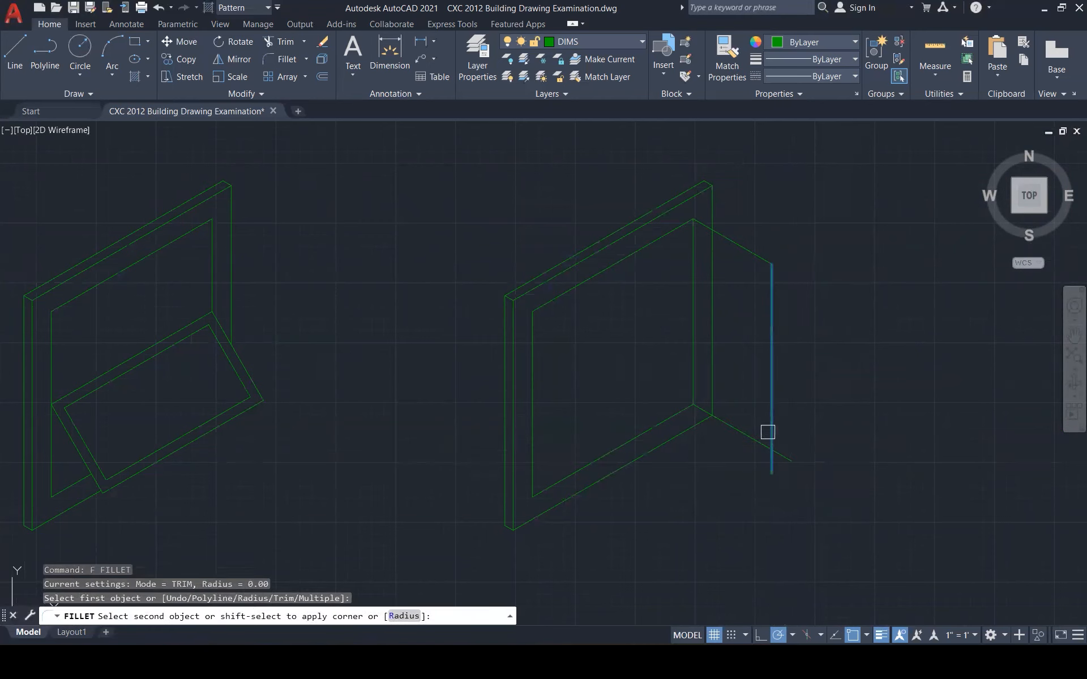
{"action": "left_click", "coordinate": [747, 434]}
Select the new sash lines, abandon a copy attempt, and trim away a stray segment
{"action": "left_click", "coordinate": [782, 226]}
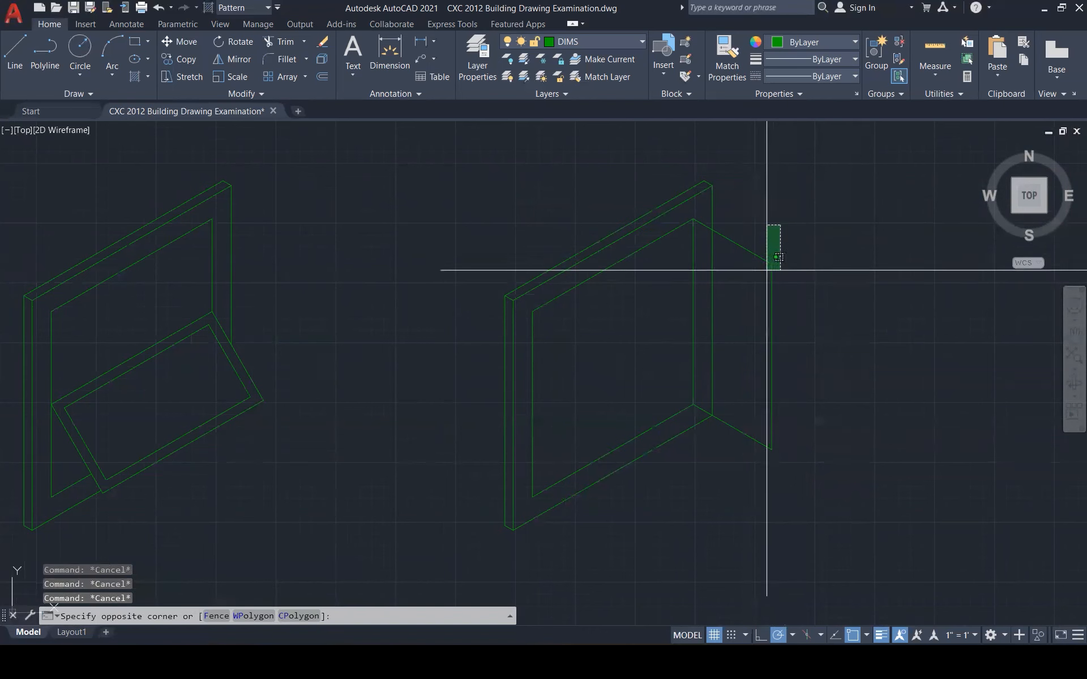
{"action": "left_click", "coordinate": [741, 447]}
{"action": "type", "text": "co"}
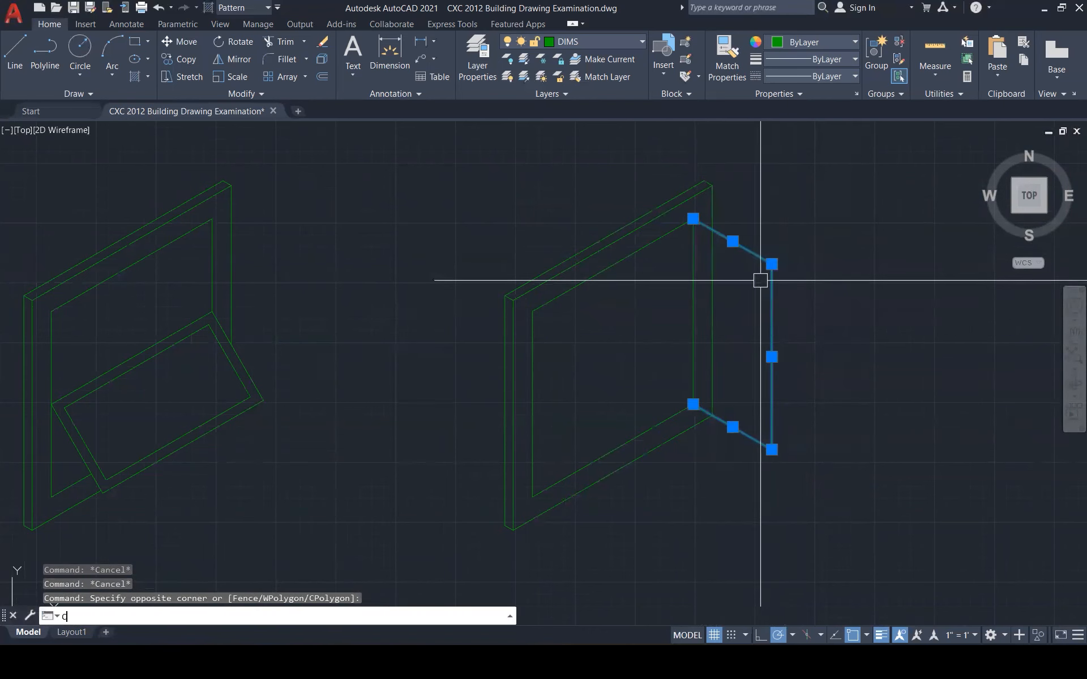
{"action": "key", "text": "Return"}
{"action": "left_click", "coordinate": [693, 219]}
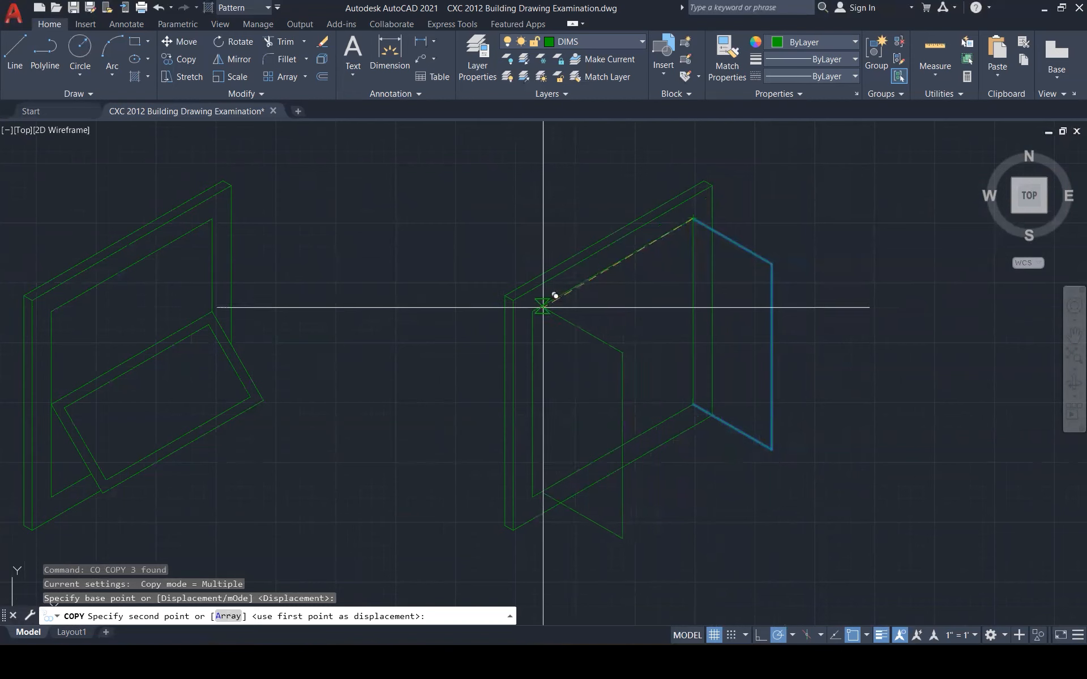
{"action": "key", "text": "Escape"}
{"action": "key", "text": "Escape"}
{"action": "key", "text": "Escape"}
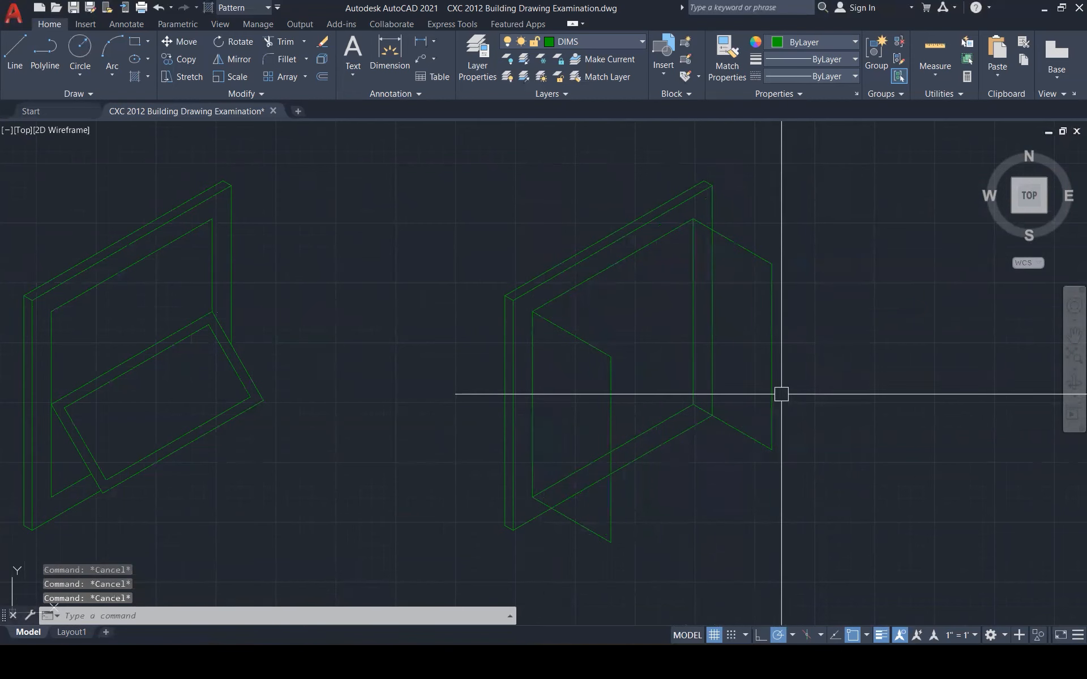
{"action": "type", "text": "tr"}
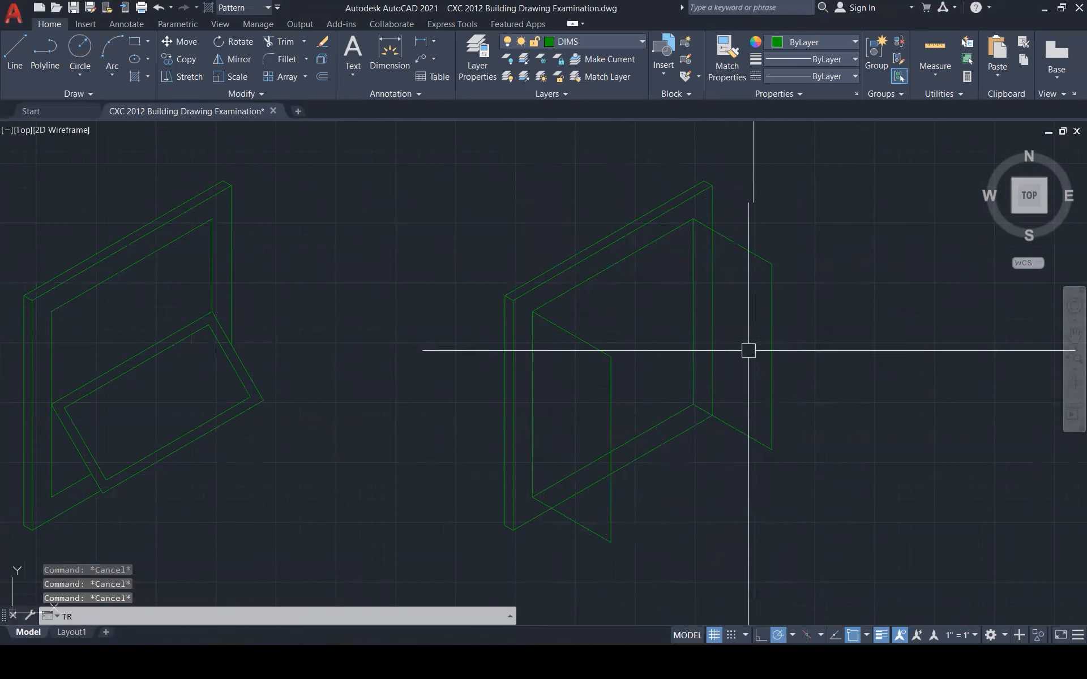
{"action": "key", "text": "Return"}
{"action": "left_click", "coordinate": [711, 312]}
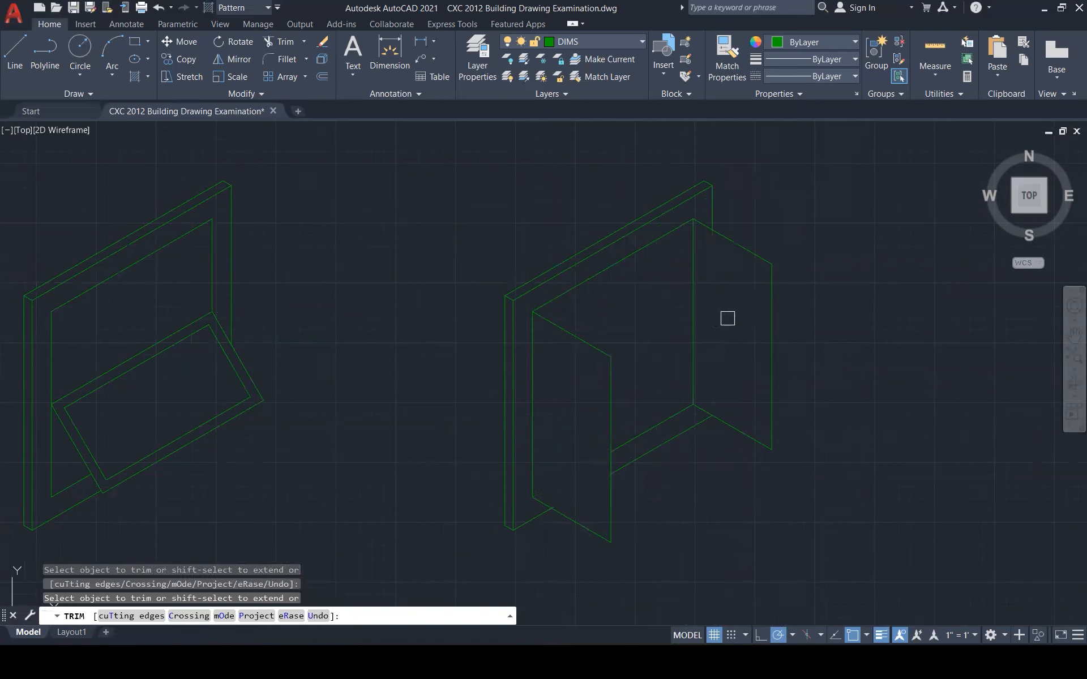
{"action": "key", "text": "Escape"}
{"action": "key", "text": "Escape"}
{"action": "key", "text": "Escape"}
Offset the left sash's slanted, vertical, outer and bottom edges inward by 50
{"action": "type", "text": "o"}
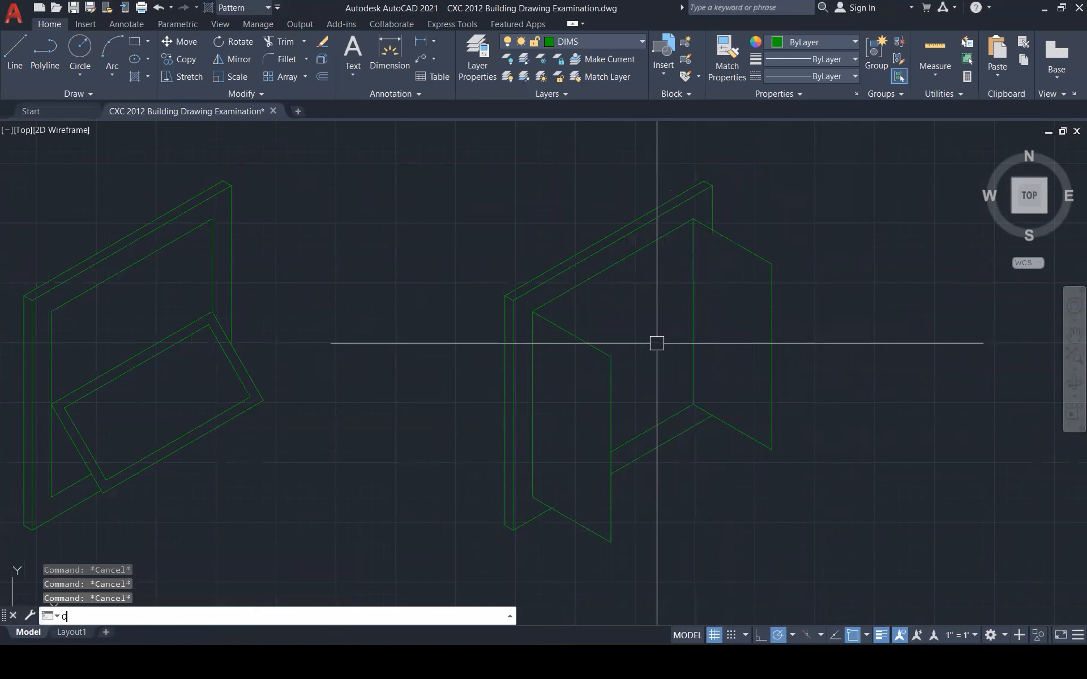
{"action": "key", "text": "Return"}
{"action": "type", "text": "50"}
{"action": "key", "text": "Return"}
{"action": "left_click", "coordinate": [589, 343]}
{"action": "left_click", "coordinate": [574, 380]}
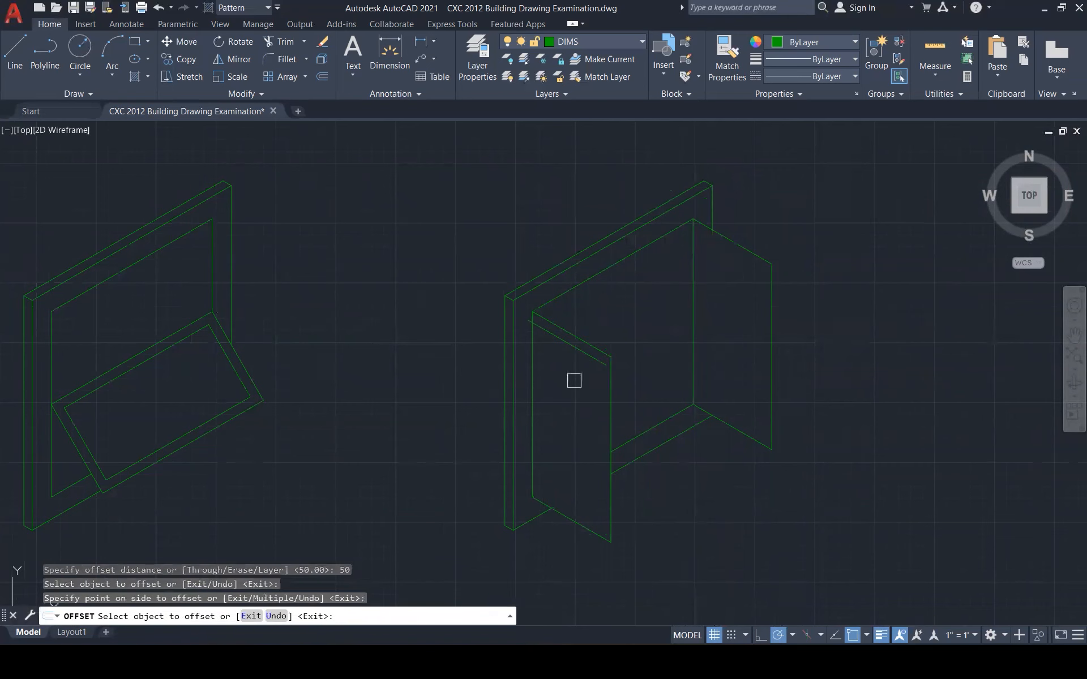
{"action": "left_click", "coordinate": [608, 400]}
{"action": "left_click", "coordinate": [594, 405]}
{"action": "left_click", "coordinate": [534, 378]}
{"action": "left_click", "coordinate": [545, 403]}
{"action": "left_click", "coordinate": [555, 508]}
{"action": "left_click", "coordinate": [564, 489]}
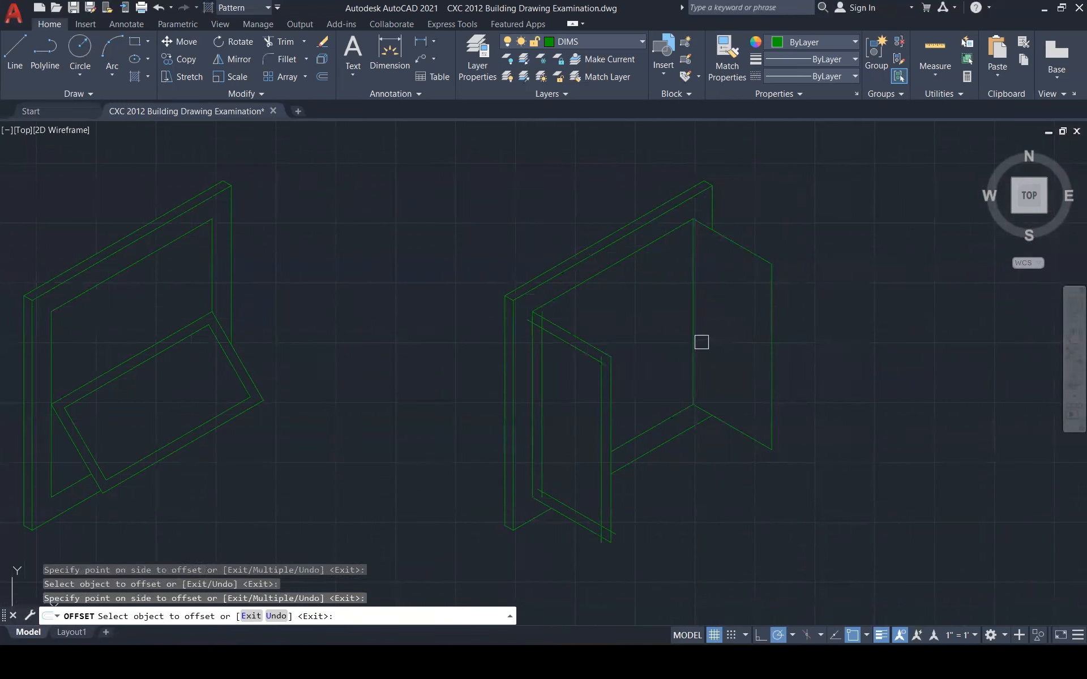
Offset the right sash's top, outer and bottom edges inward by 50
{"action": "left_click", "coordinate": [743, 250]}
{"action": "left_click", "coordinate": [757, 311]}
{"action": "left_click", "coordinate": [770, 318]}
{"action": "left_click", "coordinate": [750, 326]}
{"action": "left_click", "coordinate": [730, 425]}
{"action": "left_click", "coordinate": [730, 397]}
{"action": "key", "text": "Escape"}
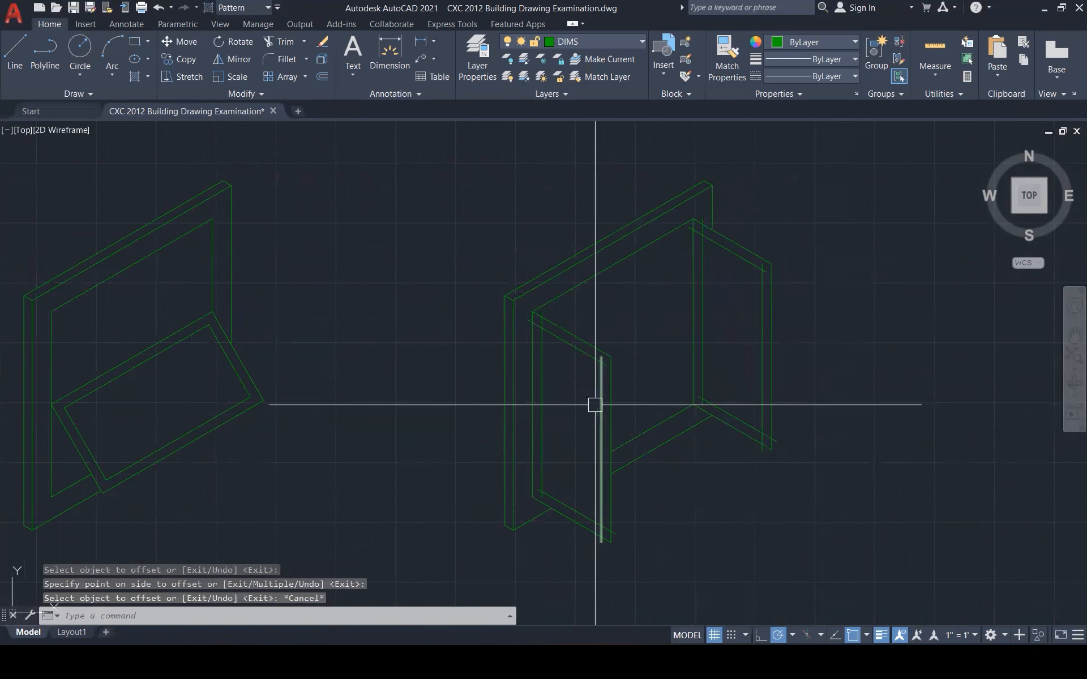
{"action": "key", "text": "Escape"}
{"action": "key", "text": "Escape"}
Fillet the inner corners of the left sash's offset lines closed
{"action": "type", "text": "f"}
{"action": "key", "text": "Return"}
{"action": "left_click", "coordinate": [595, 387]}
{"action": "left_click", "coordinate": [583, 354]}
{"action": "key", "text": "Return"}
{"action": "left_click", "coordinate": [576, 355]}
{"action": "left_click", "coordinate": [544, 384]}
{"action": "key", "text": "Return"}
{"action": "left_click", "coordinate": [543, 447]}
{"action": "left_click", "coordinate": [580, 506]}
{"action": "key", "text": "Return"}
{"action": "left_click", "coordinate": [582, 511]}
{"action": "left_click", "coordinate": [600, 501]}
Fillet the right sash's inner corners closed
{"action": "key", "text": "Return"}
{"action": "left_click", "coordinate": [706, 381]}
{"action": "left_click", "coordinate": [706, 381]}
{"action": "key", "text": "Return"}
{"action": "left_click", "coordinate": [706, 345]}
{"action": "left_click", "coordinate": [724, 256]}
{"action": "key", "text": "Return"}
{"action": "left_click", "coordinate": [738, 258]}
{"action": "left_click", "coordinate": [761, 301]}
{"action": "key", "text": "Return"}
{"action": "left_click", "coordinate": [745, 426]}
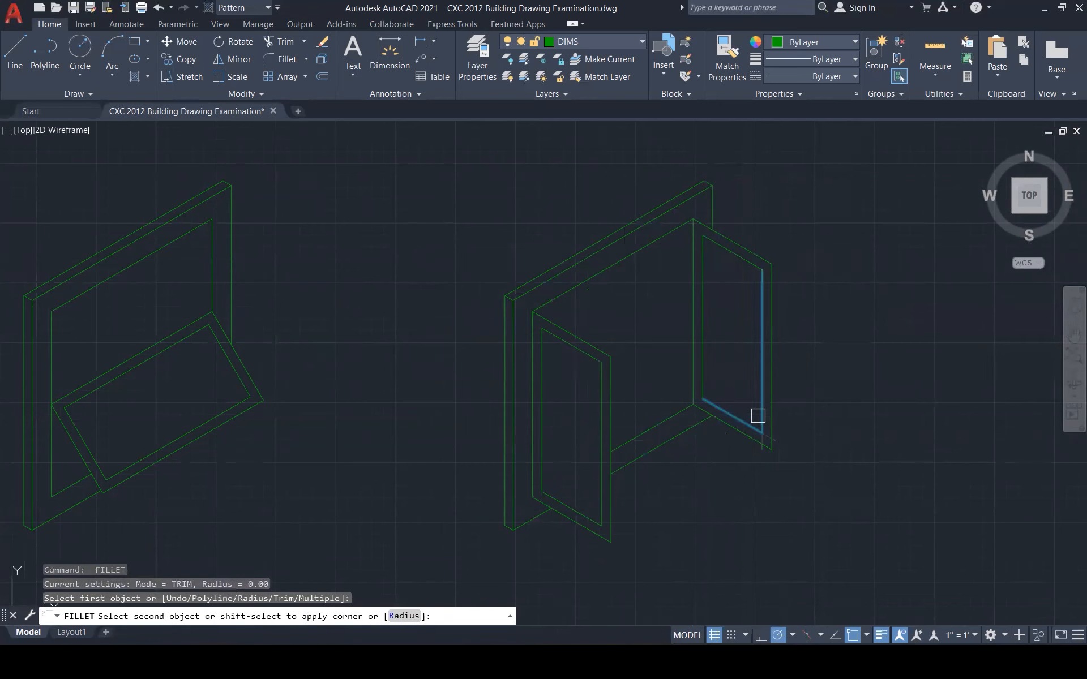
{"action": "key", "text": "Escape"}
{"action": "key", "text": "Escape"}
{"action": "key", "text": "Escape"}
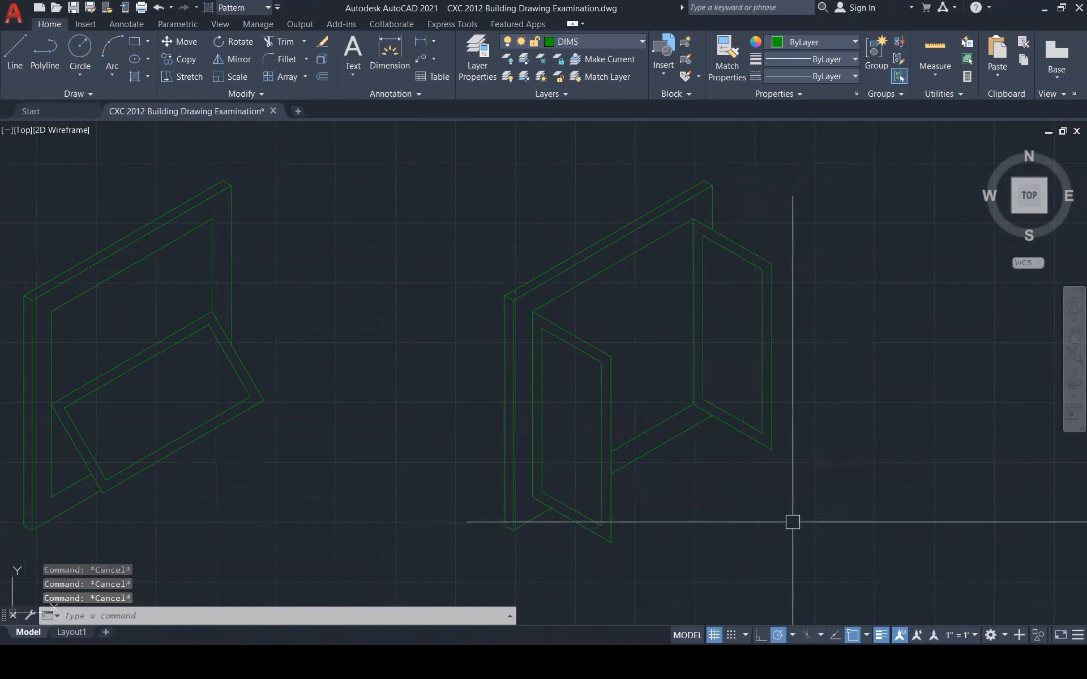
Move the finished casement window beside the awning window
{"action": "scroll", "coordinate": [812, 272], "scroll_direction": "down", "scroll_amount": 3}
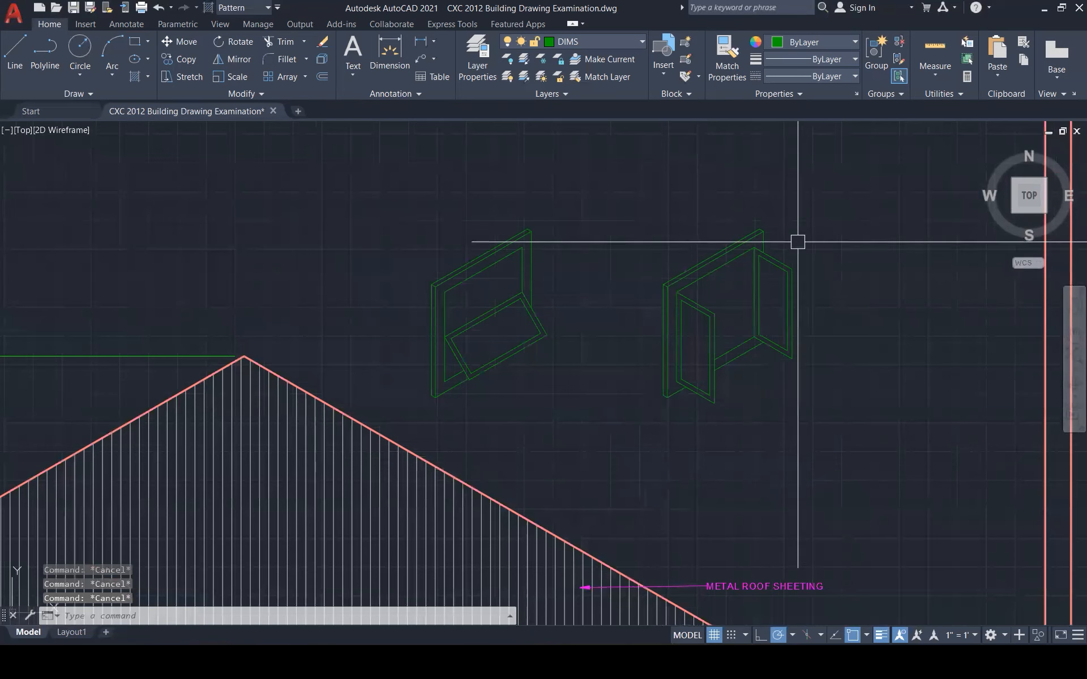
{"action": "left_click", "coordinate": [620, 180]}
{"action": "left_click", "coordinate": [813, 464]}
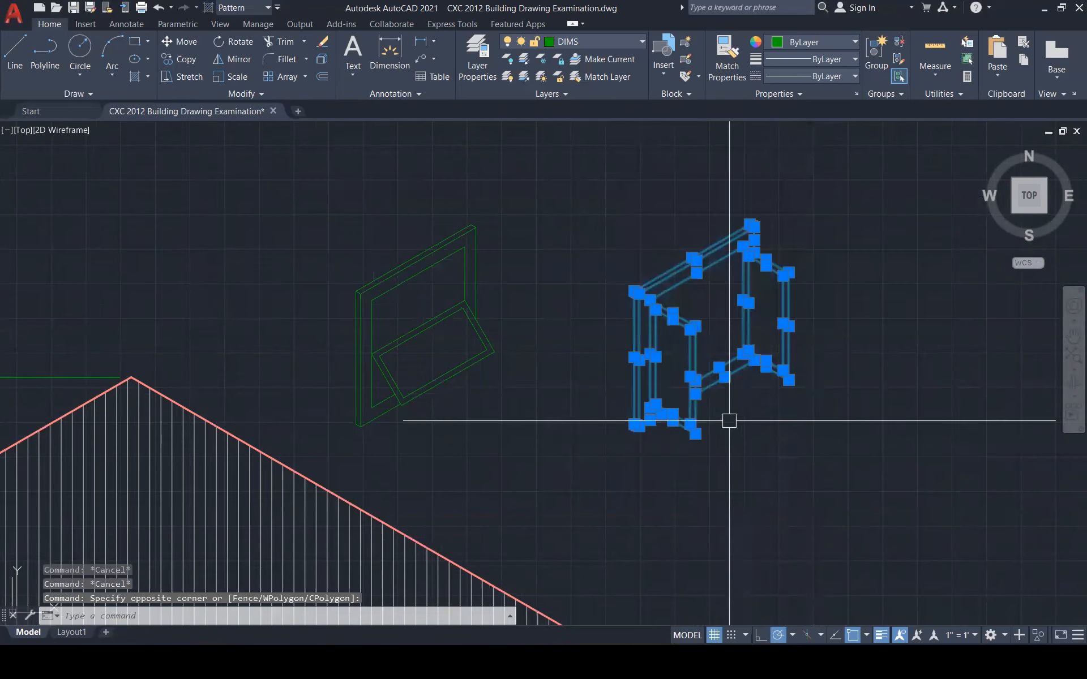
{"action": "type", "text": "m"}
{"action": "key", "text": "Return"}
{"action": "left_click", "coordinate": [749, 224]}
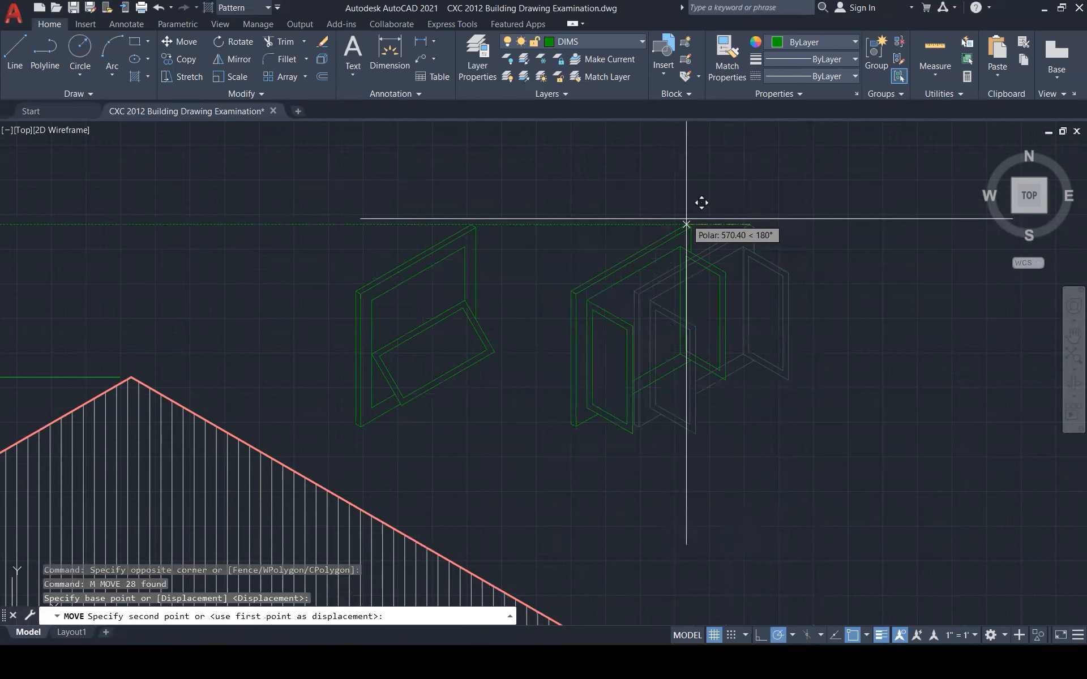
{"action": "left_click", "coordinate": [687, 226]}
{"action": "key", "text": "Escape"}
{"action": "key", "text": "Escape"}
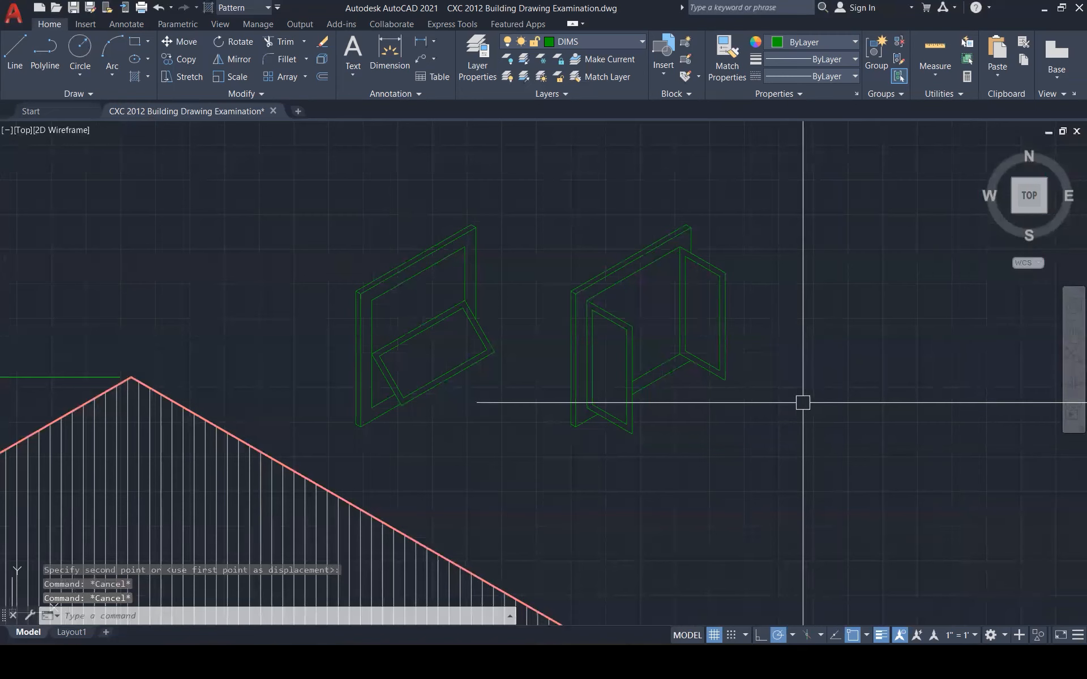
Begin a glass-reflection line in the awning window's pane
{"action": "type", "text": "l"}
{"action": "key", "text": "Return"}
{"action": "scroll", "coordinate": [453, 340], "scroll_direction": "up", "scroll_amount": 3}
{"action": "left_click", "coordinate": [452, 332]}
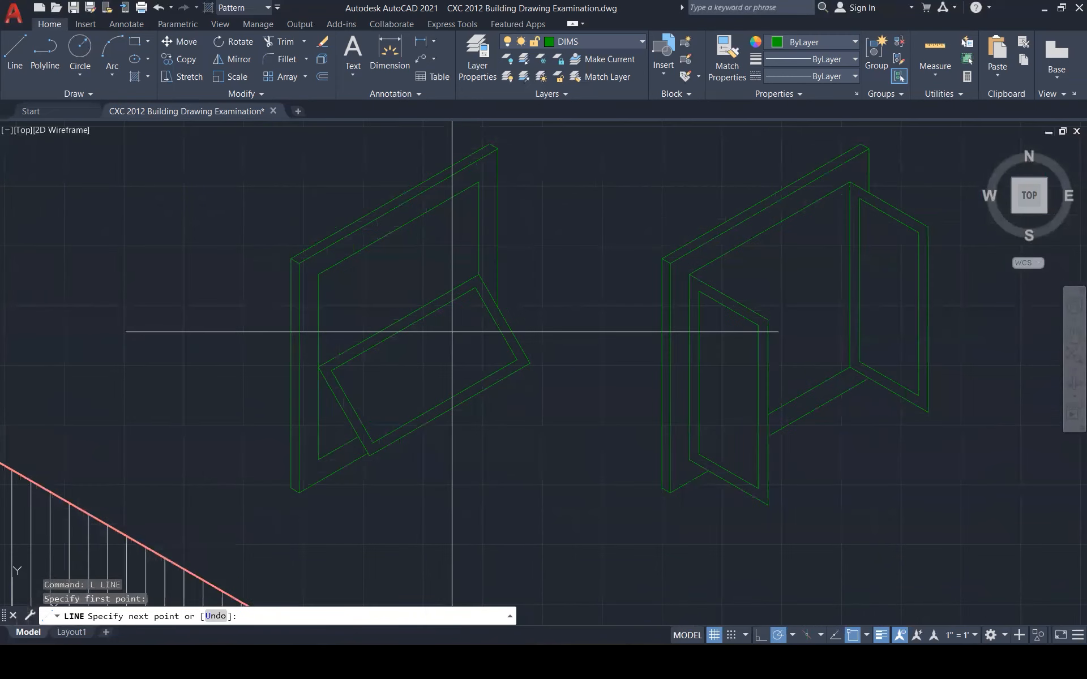
Draw three short diagonal glass lines in the awning window's pane
{"action": "left_click", "coordinate": [413, 399]}
{"action": "key", "text": "Escape"}
{"action": "key", "text": "Return"}
{"action": "left_click", "coordinate": [452, 355]}
{"action": "left_click", "coordinate": [436, 378]}
{"action": "key", "text": "Escape"}
{"action": "key", "text": "Return"}
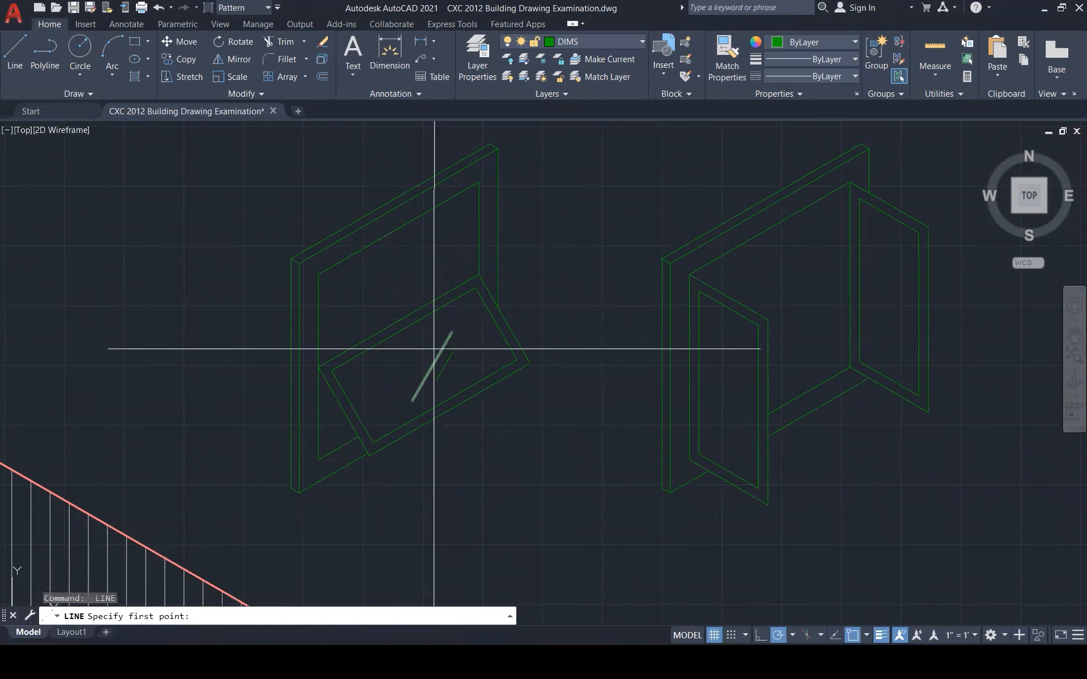
{"action": "left_click", "coordinate": [425, 346]}
{"action": "left_click", "coordinate": [410, 371]}
{"action": "key", "text": "Escape"}
Shift one glass line slightly to the right
{"action": "scroll", "coordinate": [431, 360], "scroll_direction": "up", "scroll_amount": 5}
{"action": "left_click", "coordinate": [386, 354]}
{"action": "type", "text": "m"}
{"action": "key", "text": "Return"}
{"action": "left_click", "coordinate": [379, 356]}
{"action": "left_click", "coordinate": [403, 355]}
{"action": "key", "text": "Escape"}
{"action": "key", "text": "Escape"}
Copy the three glass lines into the casement window's left and right sashes
{"action": "left_click", "coordinate": [504, 385]}
{"action": "left_click", "coordinate": [356, 325]}
{"action": "type", "text": "co"}
{"action": "key", "text": "Return"}
{"action": "left_click", "coordinate": [436, 361]}
{"action": "left_click", "coordinate": [449, 330]}
{"action": "scroll", "coordinate": [439, 328], "scroll_direction": "down", "scroll_amount": 7}
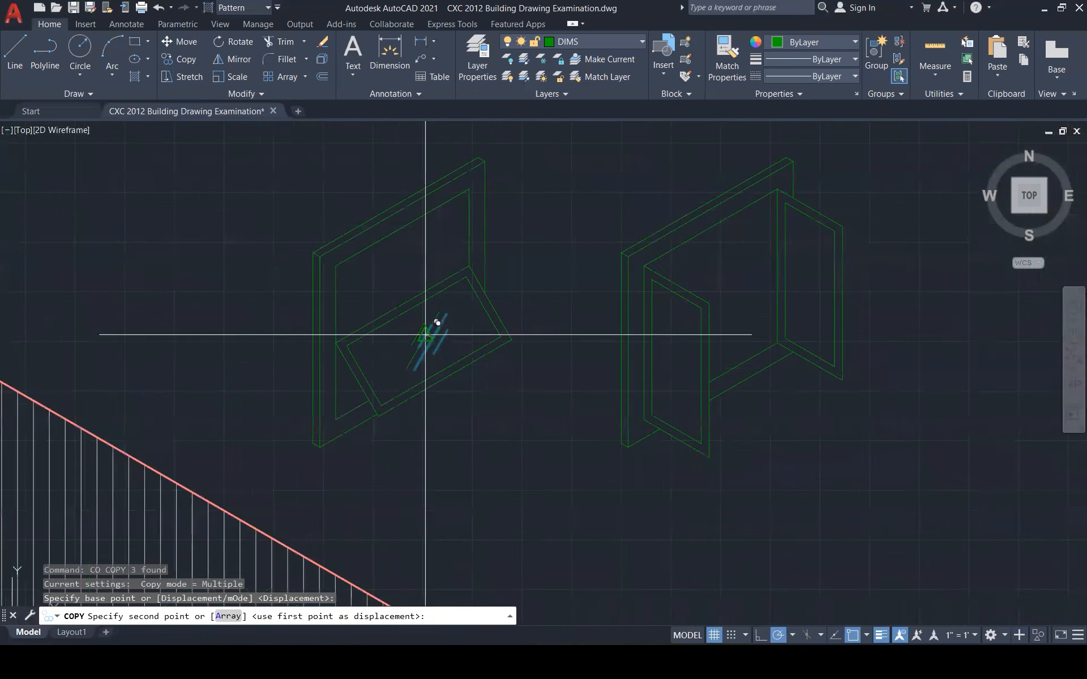
{"action": "left_click", "coordinate": [679, 360]}
{"action": "left_click", "coordinate": [810, 292]}
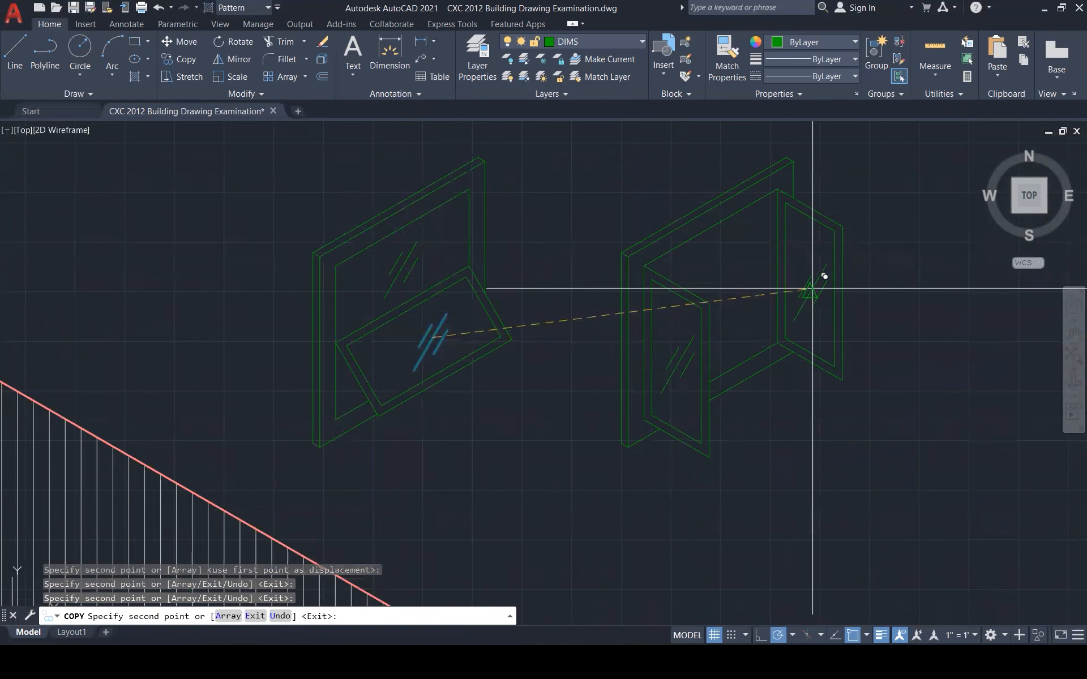
{"action": "key", "text": "Escape"}
{"action": "key", "text": "Escape"}
{"action": "scroll", "coordinate": [682, 409], "scroll_direction": "down", "scroll_amount": 3}
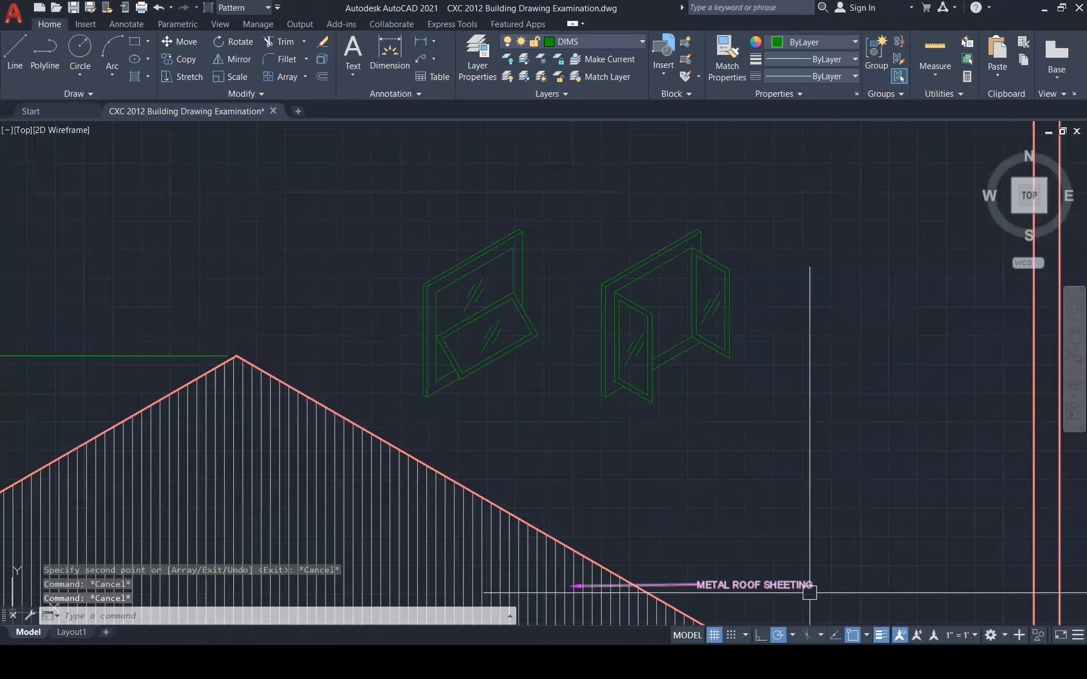
Check question 4 on the exam paper image, then minimise it
{"action": "mouse_move", "coordinate": [866, 663]}
{"action": "left_click", "coordinate": [866, 579]}
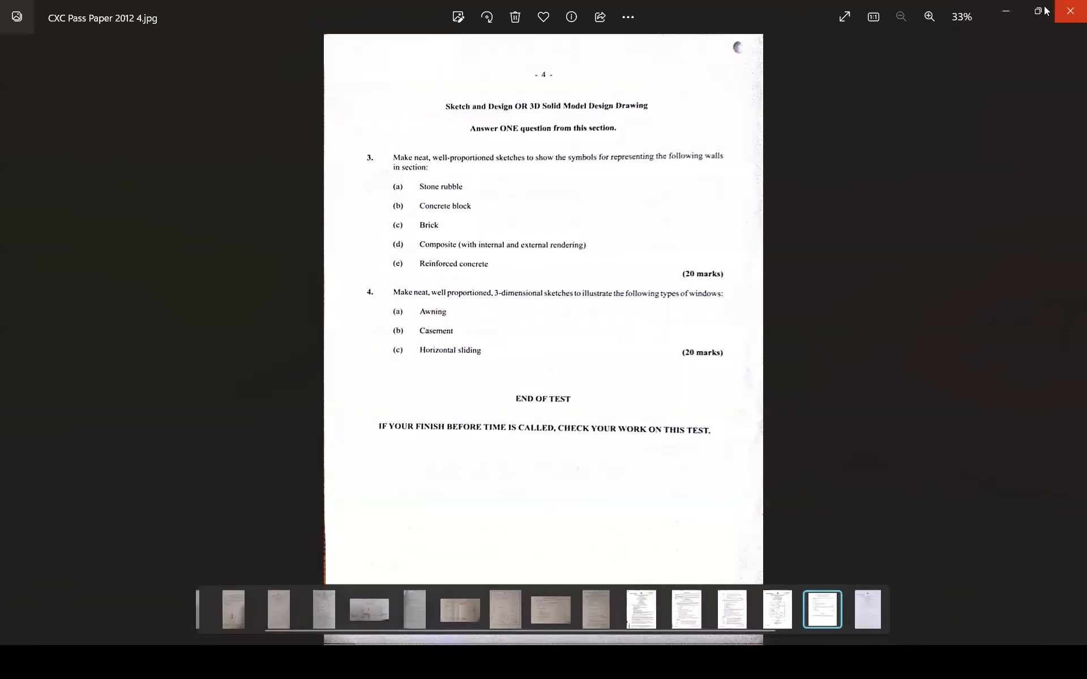
{"action": "left_click", "coordinate": [1007, 11]}
Copy the whole casement window to the right
{"action": "left_click", "coordinate": [585, 195]}
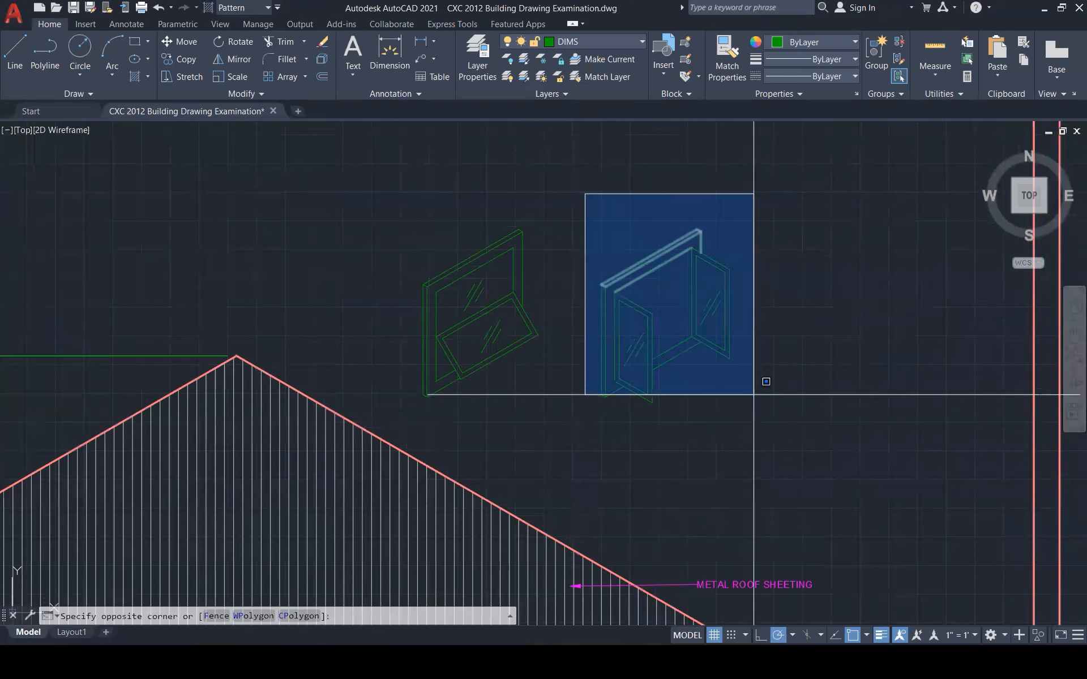
{"action": "left_click", "coordinate": [757, 401]}
{"action": "type", "text": "co"}
{"action": "key", "text": "Return"}
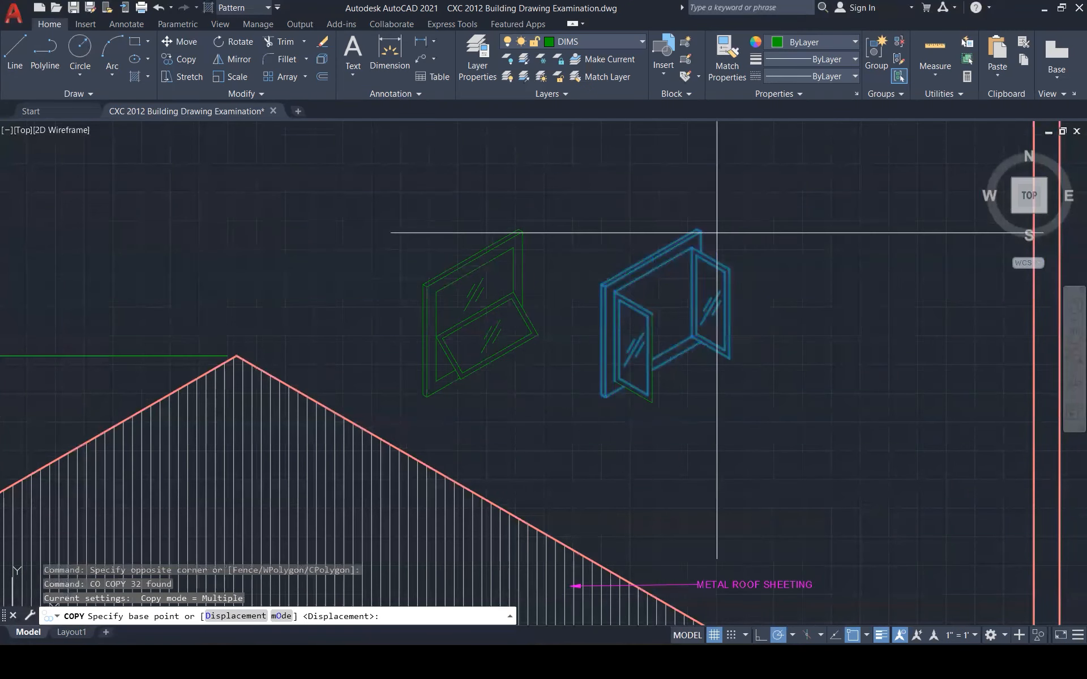
{"action": "left_click", "coordinate": [697, 228]}
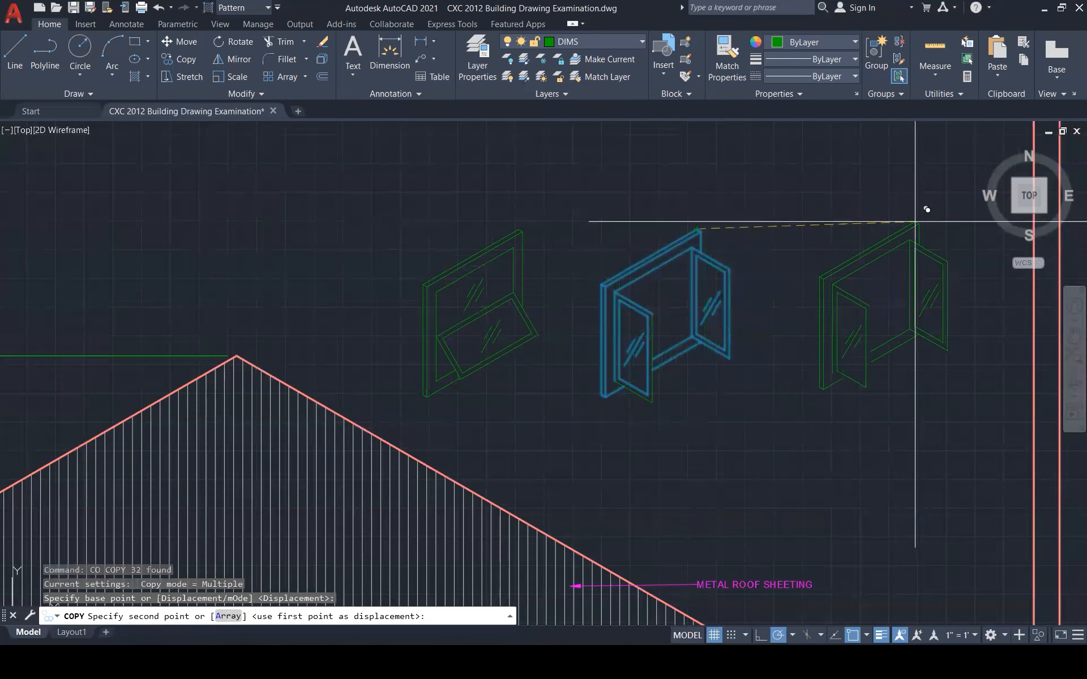
{"action": "left_click", "coordinate": [929, 231]}
{"action": "key", "text": "Escape"}
{"action": "key", "text": "Escape"}
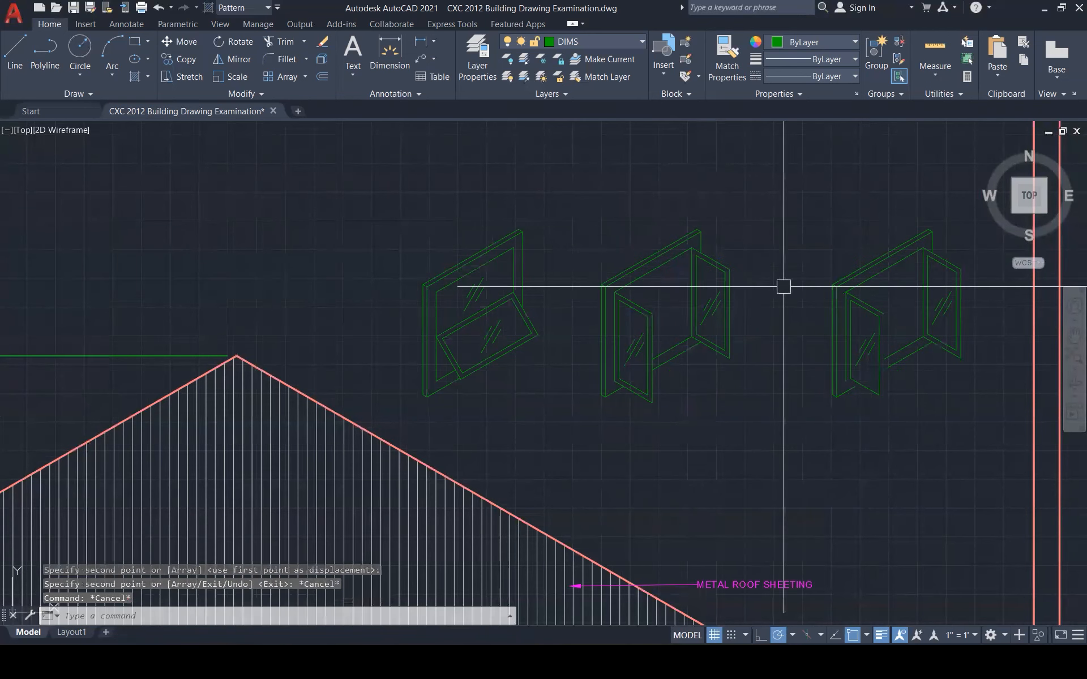
Erase the copy's right sash panel and its glazing lines
{"action": "scroll", "coordinate": [945, 290], "scroll_direction": "up", "scroll_amount": 3}
{"action": "scroll", "coordinate": [677, 364], "scroll_direction": "down", "scroll_amount": 3}
{"action": "left_click", "coordinate": [863, 433]}
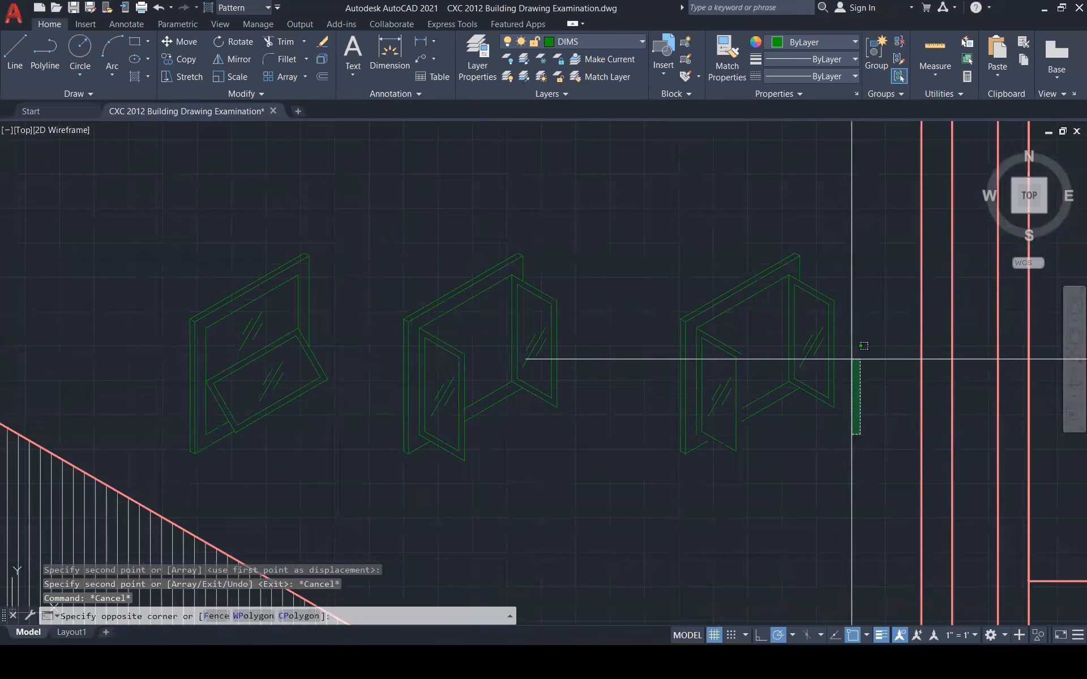
{"action": "left_click", "coordinate": [823, 284]}
{"action": "key", "text": "Delete"}
{"action": "left_click", "coordinate": [831, 364]}
{"action": "left_click", "coordinate": [812, 333]}
{"action": "key", "text": "Delete"}
Erase the copy's remaining glass line and inner vertical line
{"action": "left_click", "coordinate": [752, 377]}
{"action": "left_click", "coordinate": [722, 386]}
{"action": "key", "text": "Delete"}
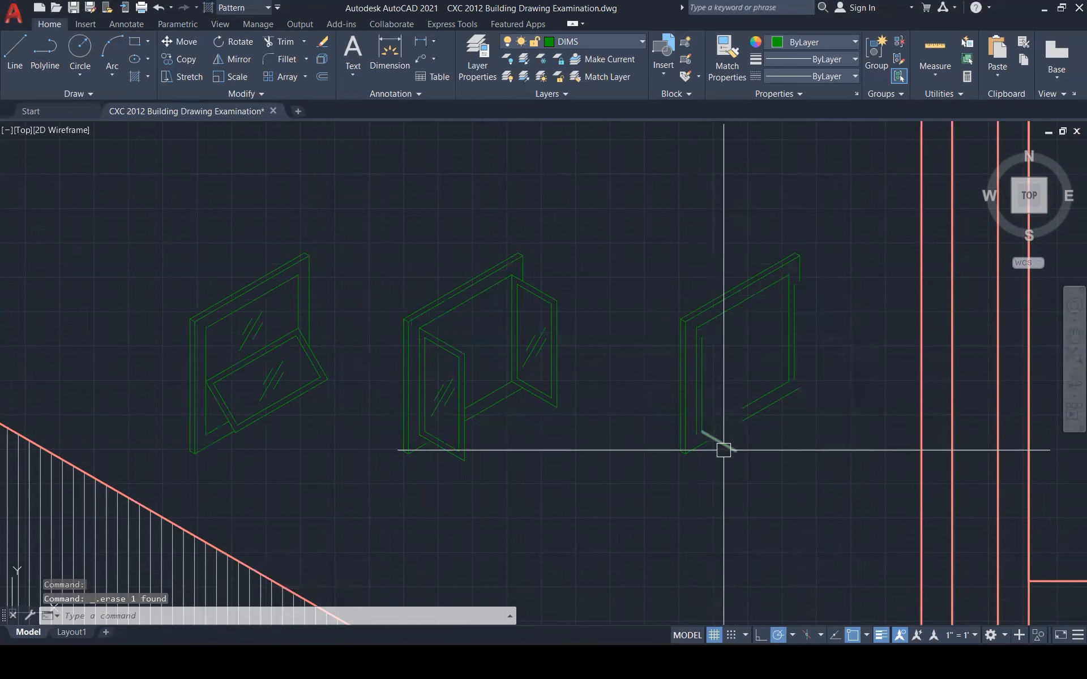
{"action": "scroll", "coordinate": [803, 359], "scroll_direction": "up", "scroll_amount": 2}
{"action": "left_click", "coordinate": [803, 355]}
{"action": "left_click", "coordinate": [784, 332]}
{"action": "key", "text": "Delete"}
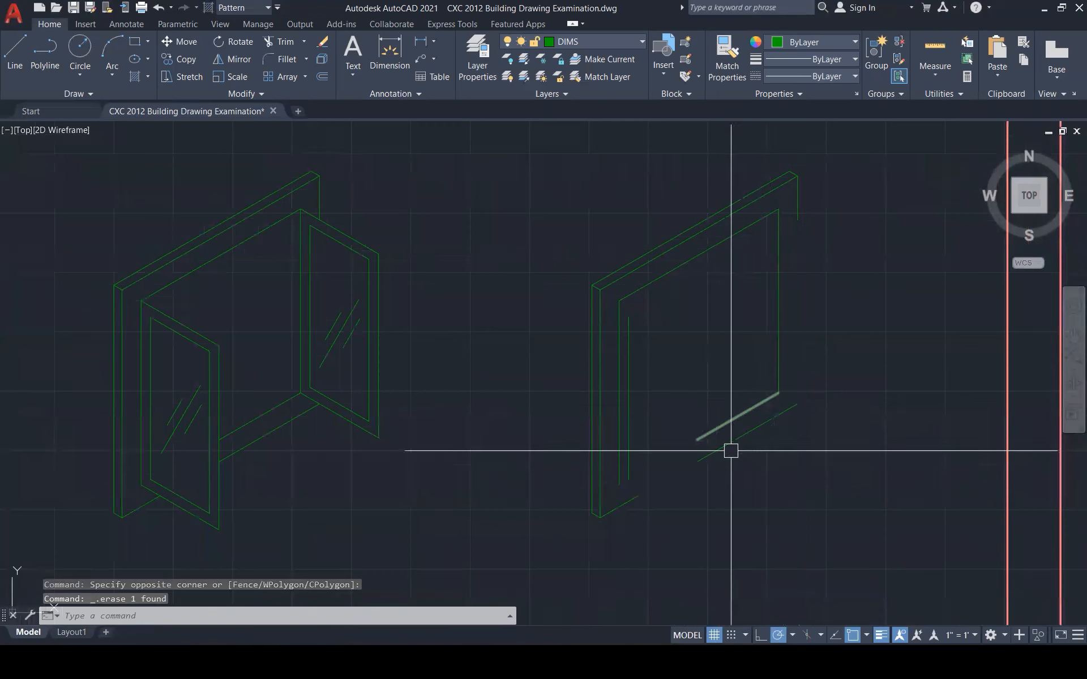
{"action": "type", "text": "f"}
{"action": "key", "text": "Return"}
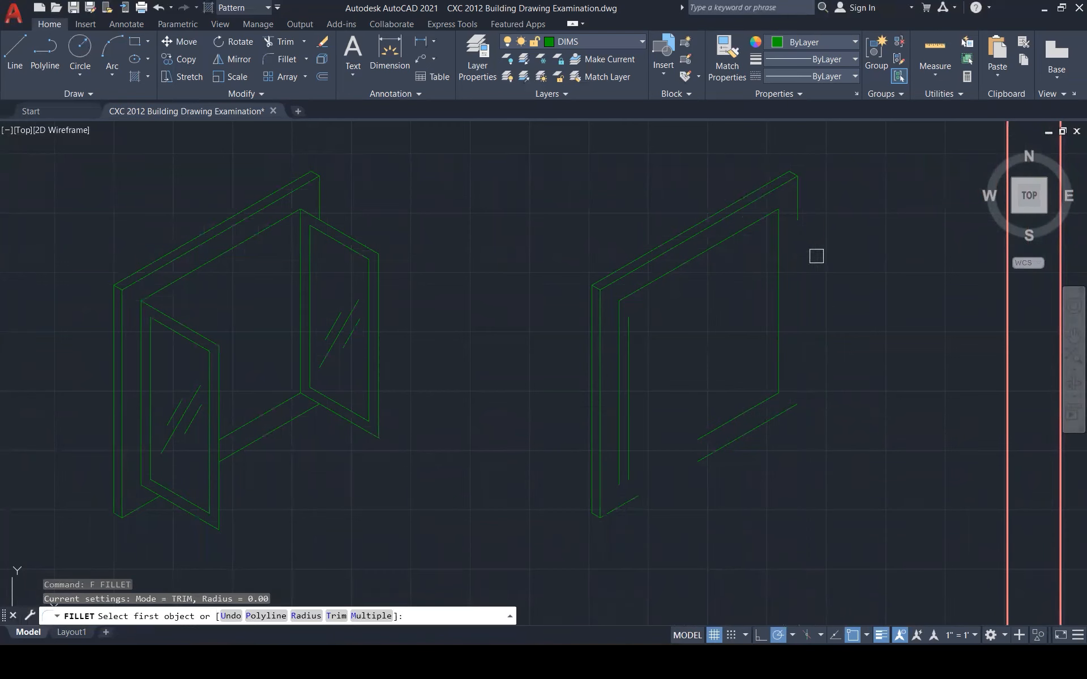
Join the frame's vertical edges to the lower diagonal lines to close its outer corners
{"action": "left_click", "coordinate": [799, 217]}
{"action": "left_click", "coordinate": [748, 429]}
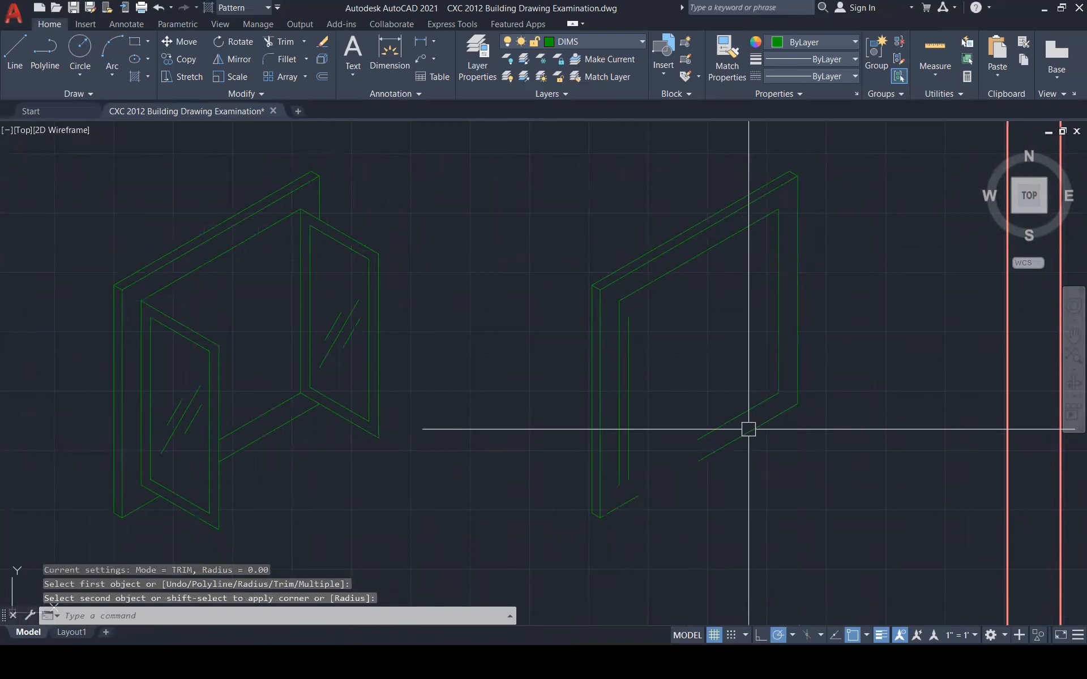
{"action": "left_click", "coordinate": [720, 452]}
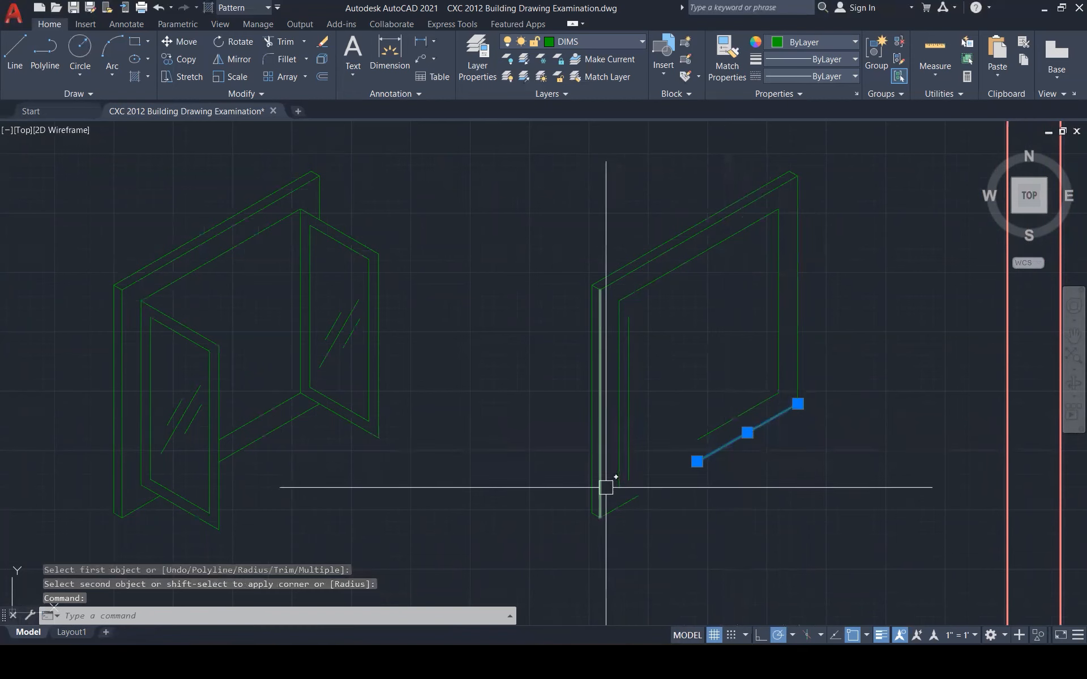
{"action": "key", "text": "Return"}
{"action": "left_click", "coordinate": [603, 498]}
{"action": "left_click", "coordinate": [741, 443]}
Join the inner vertical lines to the inner diagonals and erase the leftover inner vertical line
{"action": "key", "text": "Return"}
{"action": "left_click", "coordinate": [628, 449]}
{"action": "left_click", "coordinate": [740, 413]}
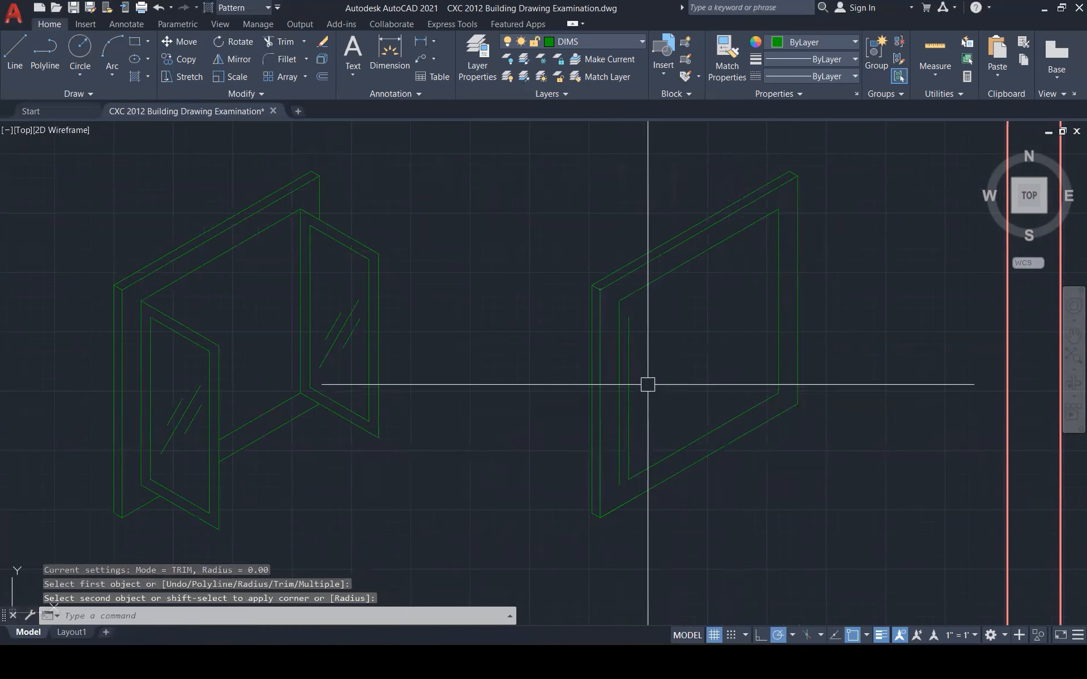
{"action": "key", "text": "Return"}
{"action": "left_click", "coordinate": [620, 399]}
{"action": "left_click", "coordinate": [671, 447]}
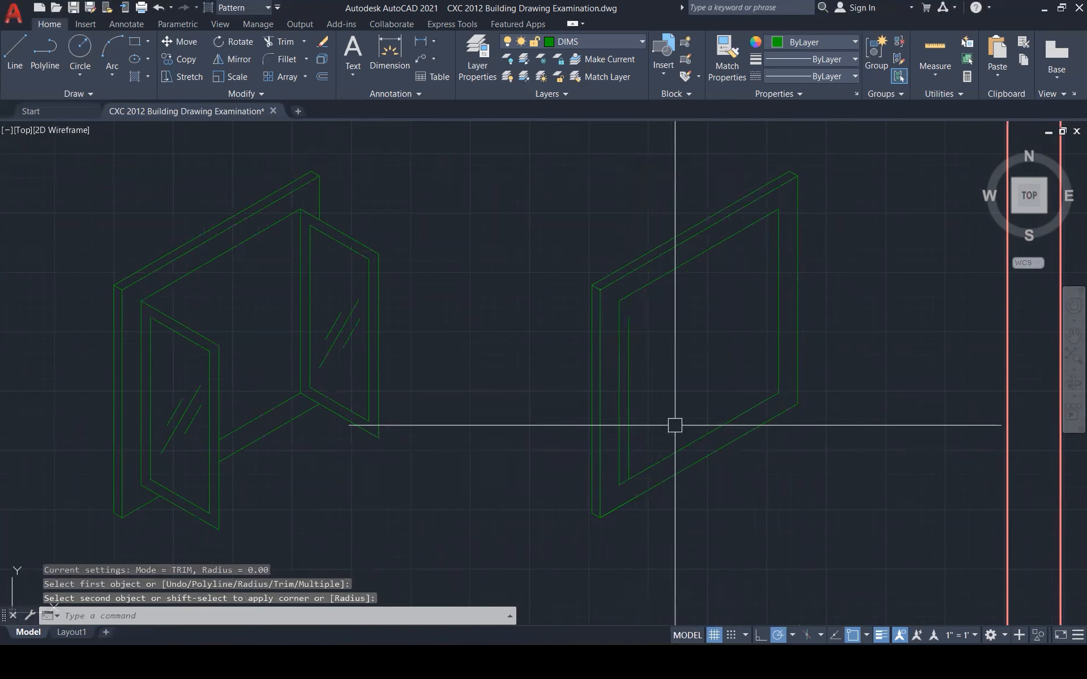
{"action": "key", "text": "Escape"}
{"action": "left_click", "coordinate": [633, 339]}
{"action": "key", "text": "Delete"}
Draw a line from the window's bottom corner running down and to the left
{"action": "scroll", "coordinate": [779, 308], "scroll_direction": "down", "scroll_amount": 5}
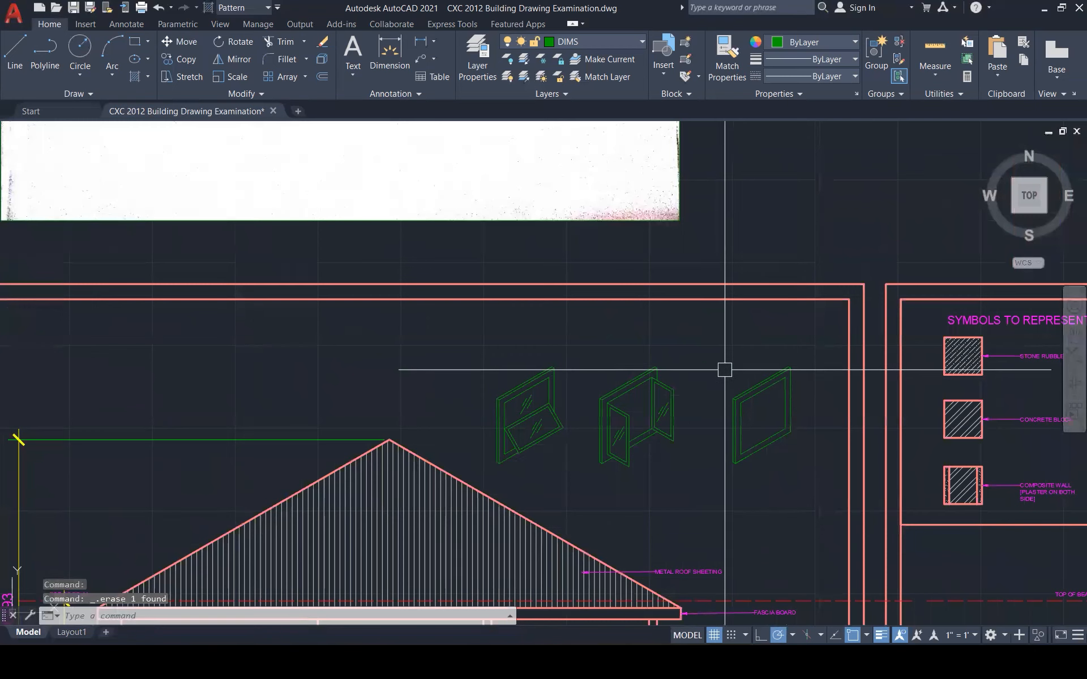
{"action": "key", "text": "Escape"}
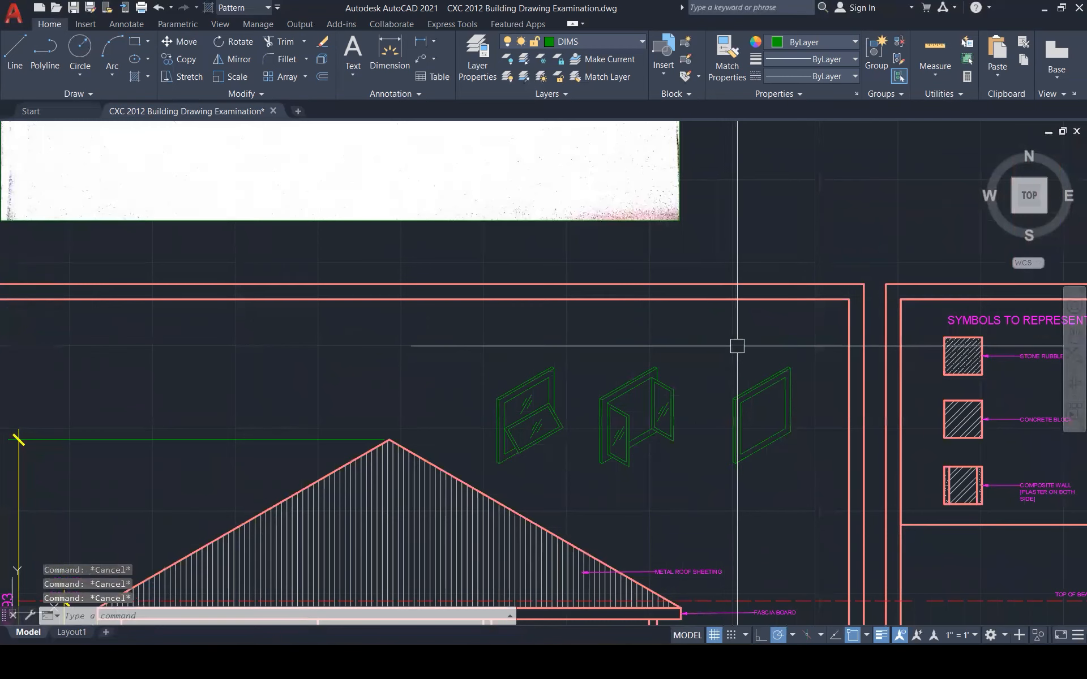
{"action": "type", "text": "L"}
{"action": "key", "text": "Return"}
{"action": "scroll", "coordinate": [729, 451], "scroll_direction": "up", "scroll_amount": 4}
{"action": "left_click", "coordinate": [739, 478]}
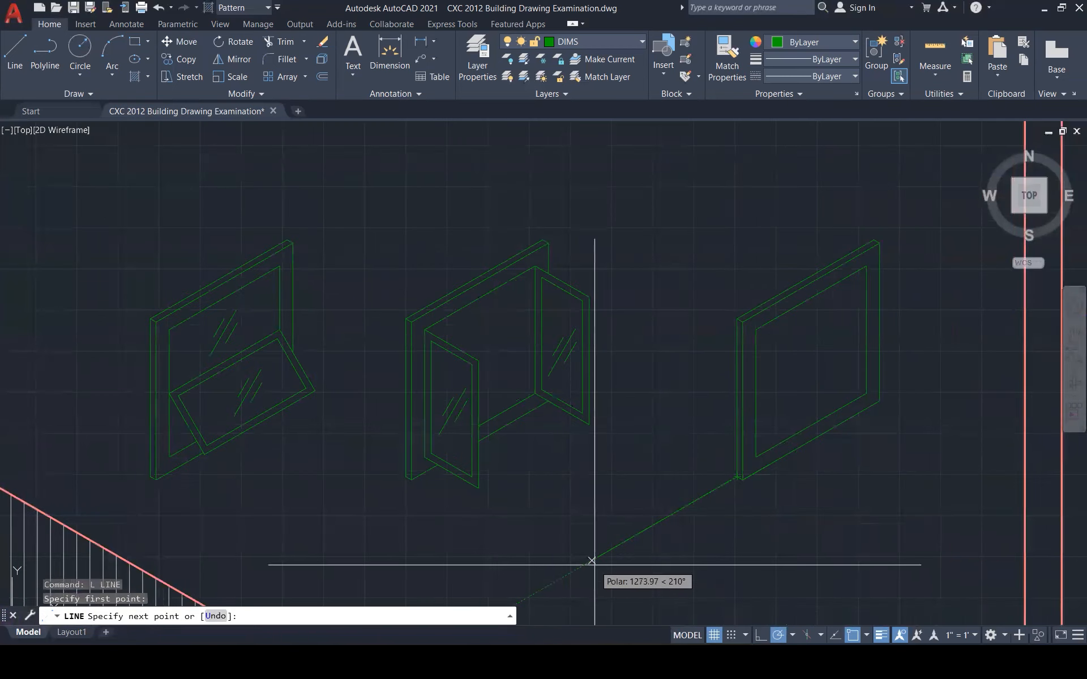
{"action": "left_click", "coordinate": [592, 560]}
{"action": "key", "text": "Escape"}
{"action": "key", "text": "Escape"}
{"action": "key", "text": "Return"}
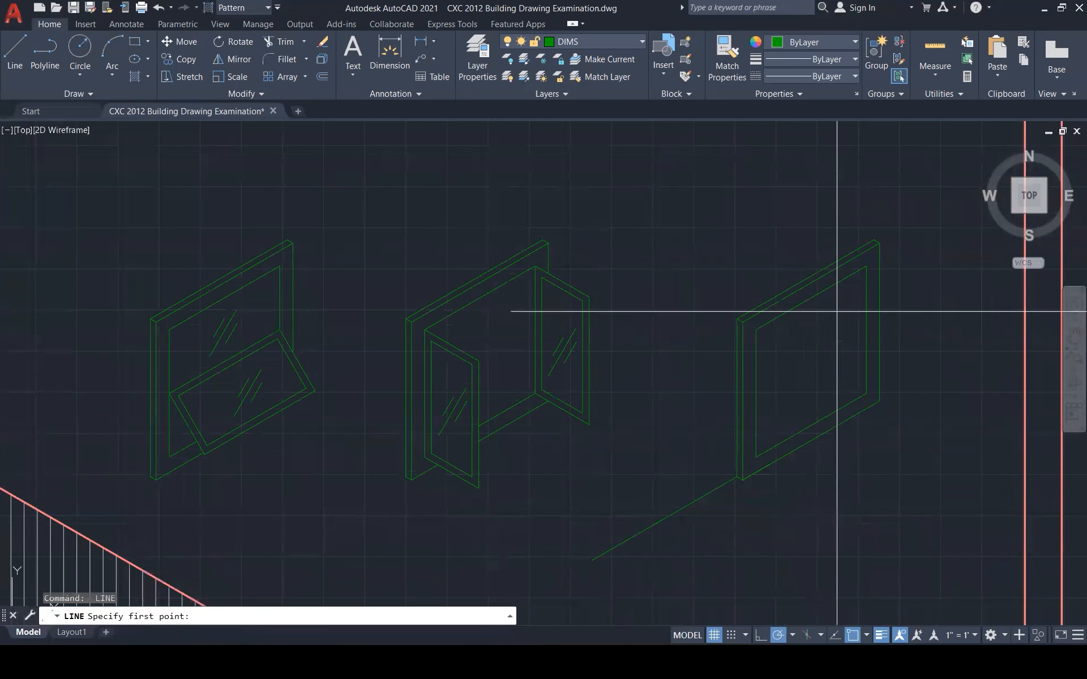
{"action": "left_click", "coordinate": [734, 247]}
{"action": "key", "text": "Escape"}
{"action": "key", "text": "Escape"}
{"action": "key", "text": "Escape"}
{"action": "key", "text": "Escape"}
Copy the third window so the copy adjoins the window's left side
{"action": "left_click", "coordinate": [730, 208]}
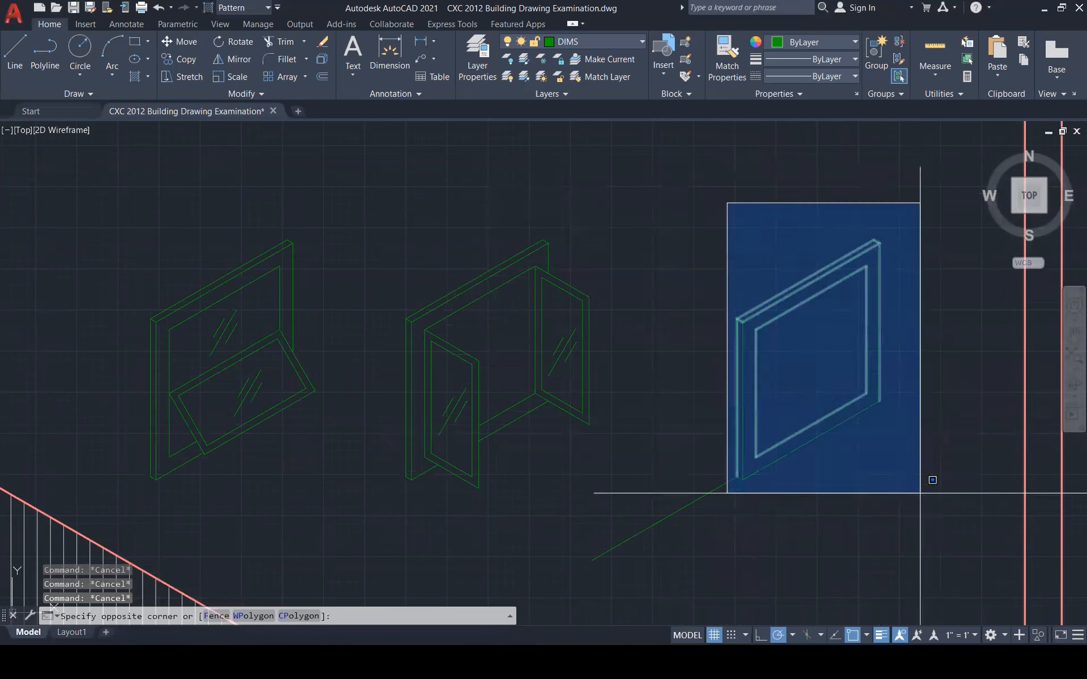
{"action": "left_click", "coordinate": [900, 496]}
{"action": "type", "text": "M"}
{"action": "key", "text": "Return"}
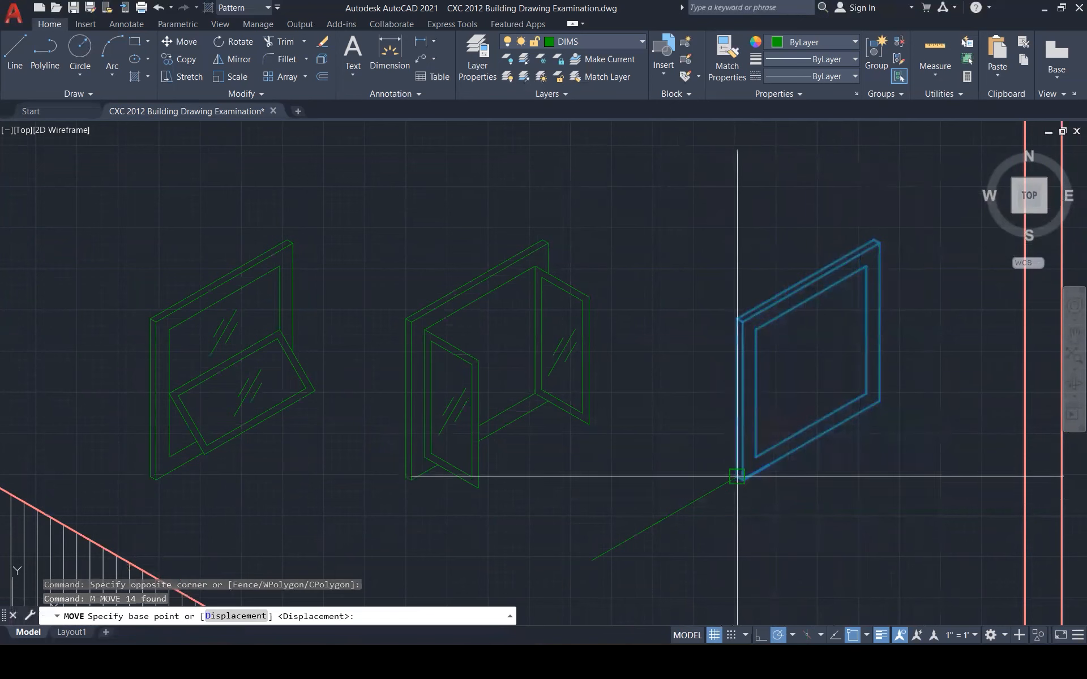
{"action": "key", "text": "Escape"}
{"action": "left_click", "coordinate": [726, 189]}
{"action": "left_click", "coordinate": [902, 499]}
{"action": "type", "text": "co"}
{"action": "key", "text": "Return"}
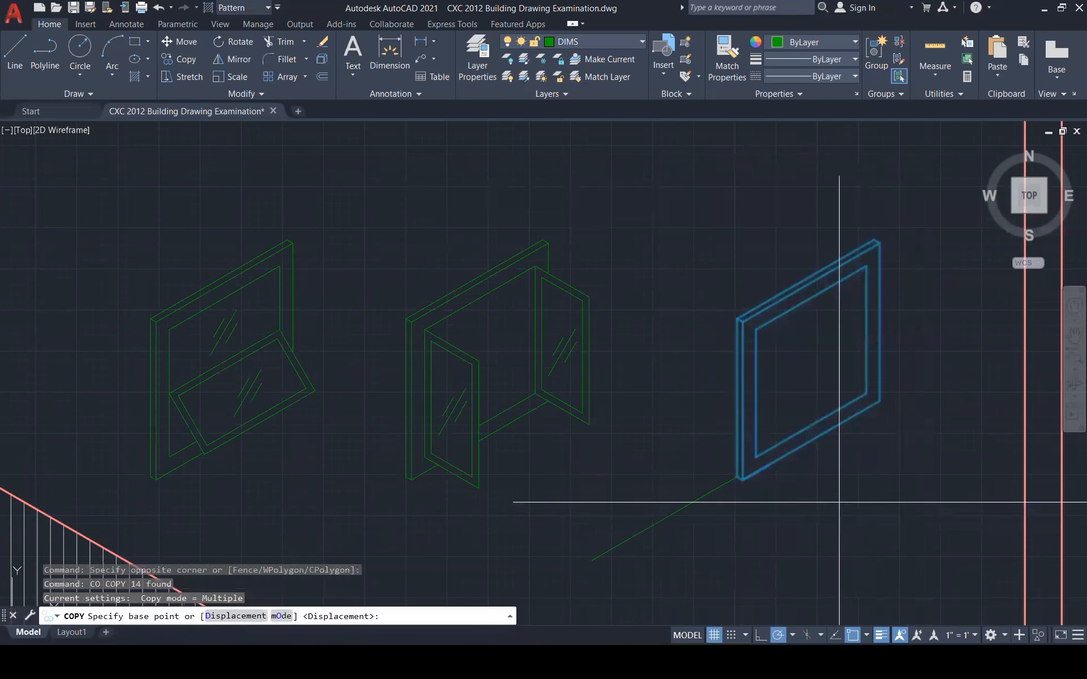
{"action": "left_click", "coordinate": [879, 400]}
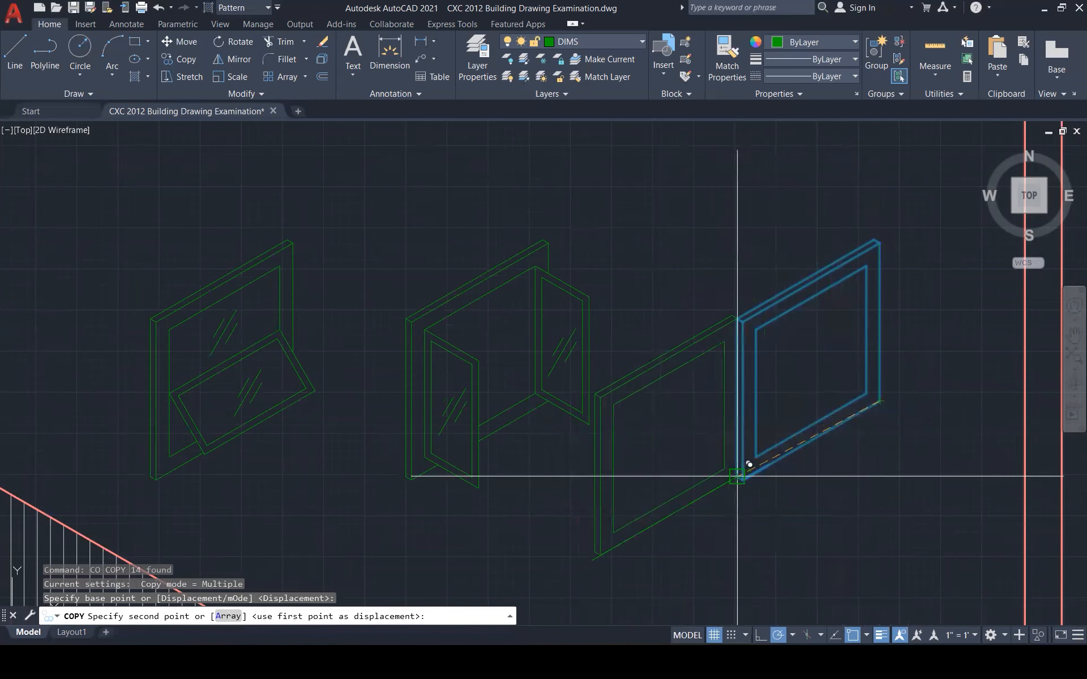
{"action": "left_click", "coordinate": [736, 476]}
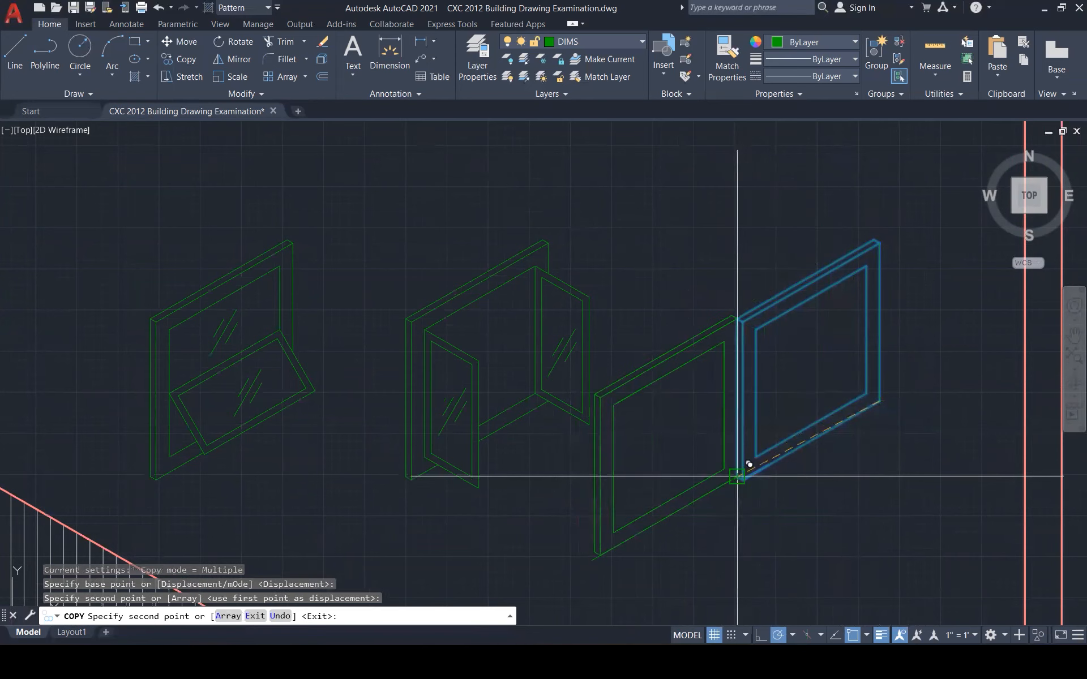
{"action": "key", "text": "Escape"}
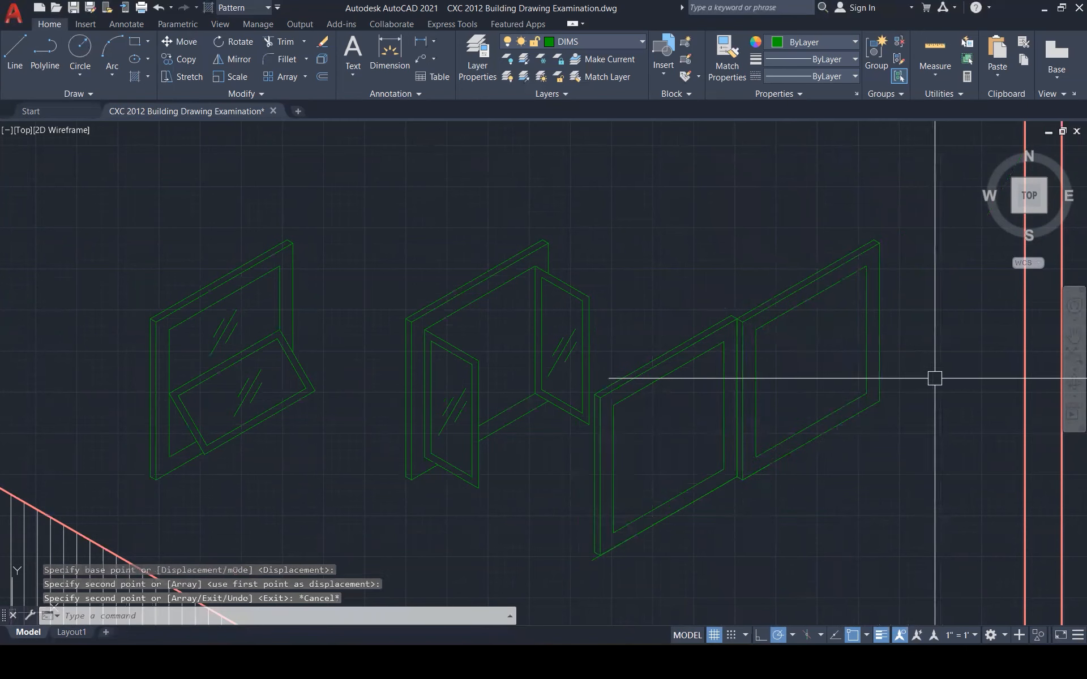
Undo the window copy and delete the stray diagonal line below the right window
{"action": "scroll", "coordinate": [819, 419], "scroll_direction": "down", "scroll_amount": 7}
{"action": "scroll", "coordinate": [823, 439], "scroll_direction": "up", "scroll_amount": 5}
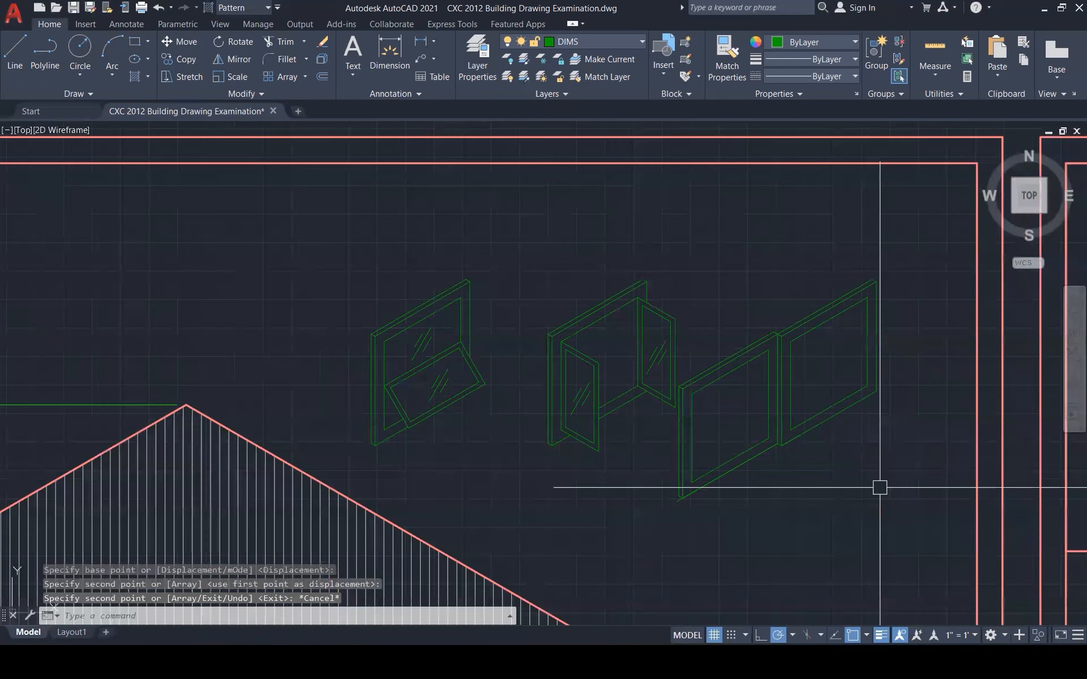
{"action": "left_click", "coordinate": [891, 497]}
{"action": "left_click", "coordinate": [877, 471]}
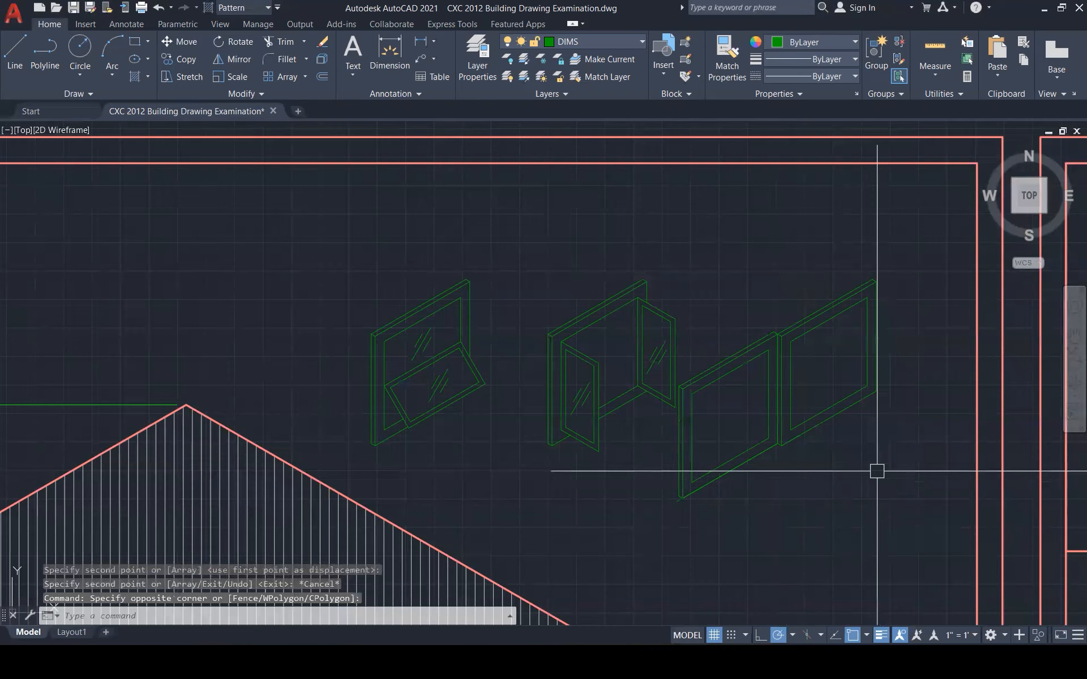
{"action": "key", "text": "ctrl+z"}
{"action": "key", "text": "ctrl+z"}
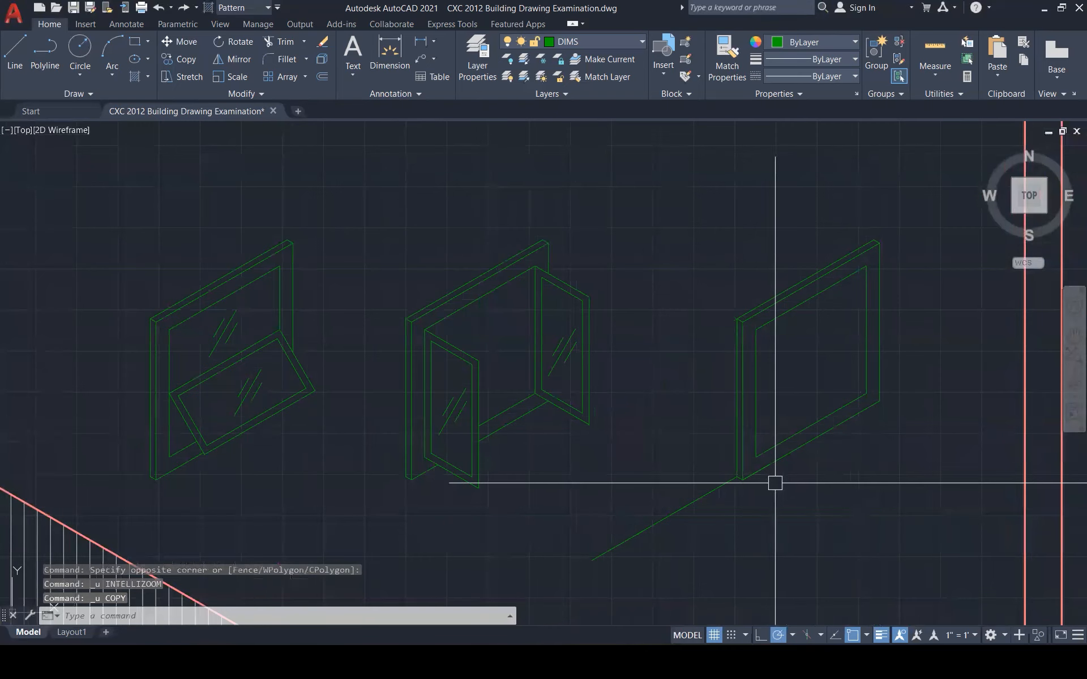
{"action": "left_click", "coordinate": [689, 503]}
{"action": "key", "text": "Delete"}
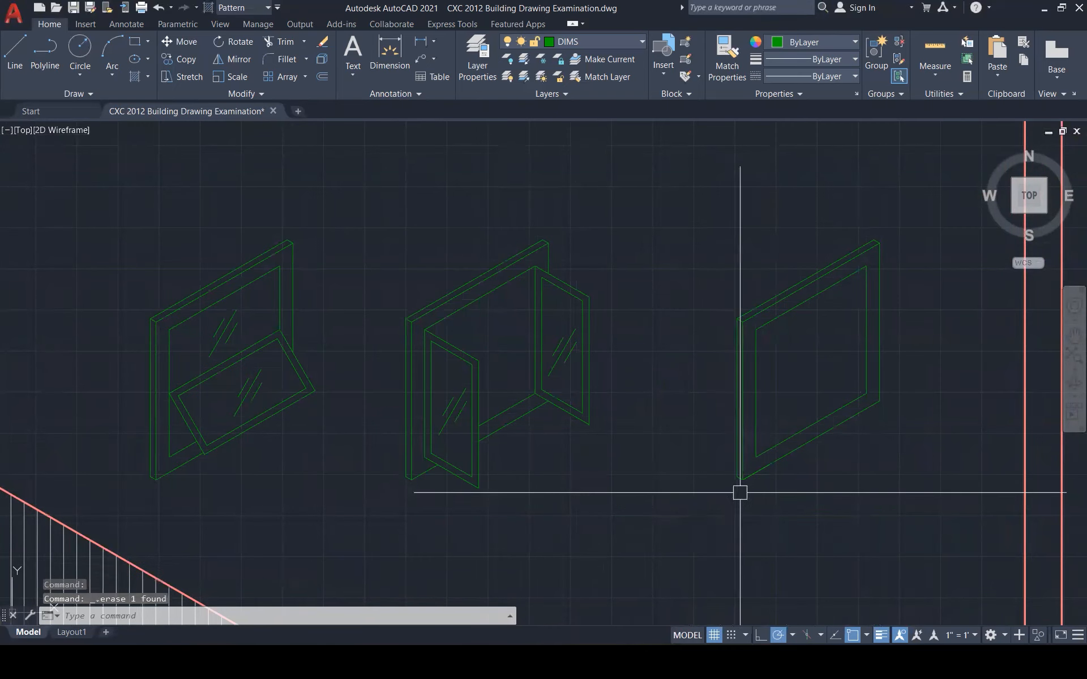
Draw a 30° guide from the right window's lower corner and a horizontal base line beneath the windows
{"action": "type", "text": "l"}
{"action": "key", "text": "Return"}
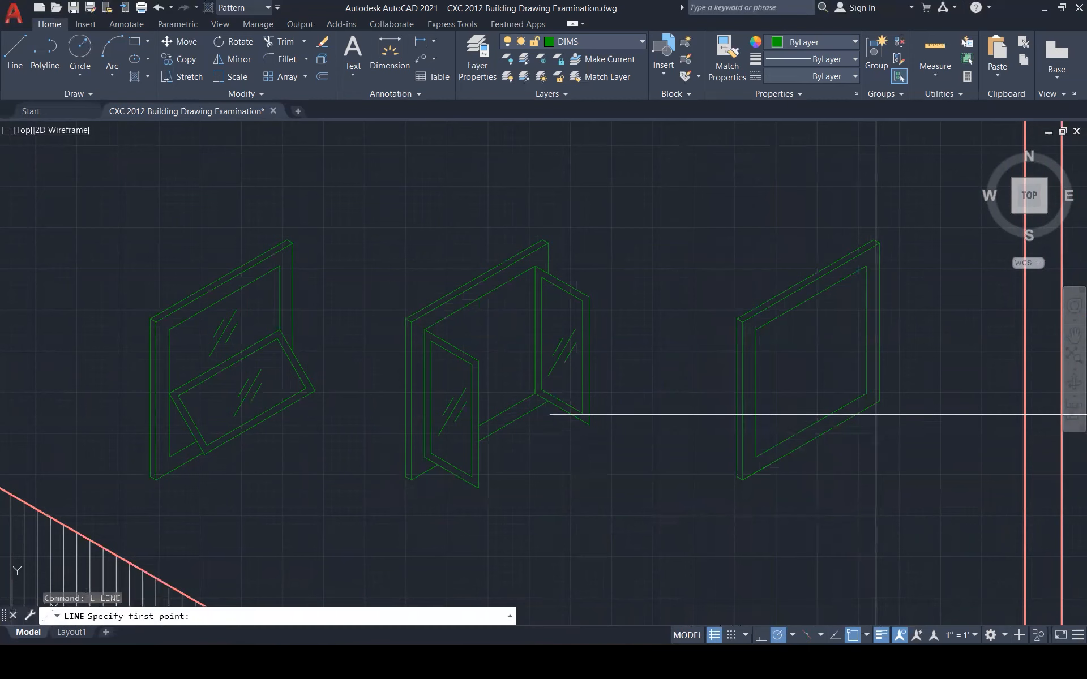
{"action": "left_click", "coordinate": [879, 401]}
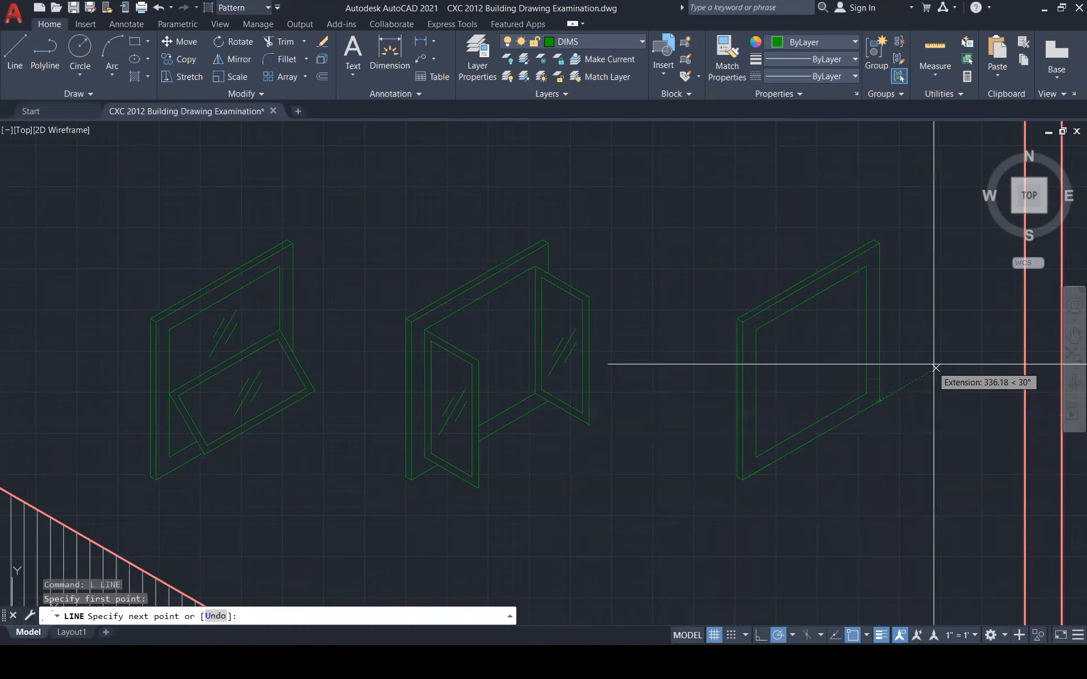
{"action": "left_click", "coordinate": [961, 354]}
{"action": "key", "text": "Escape"}
{"action": "key", "text": "Escape"}
{"action": "key", "text": "Escape"}
{"action": "key", "text": "Escape"}
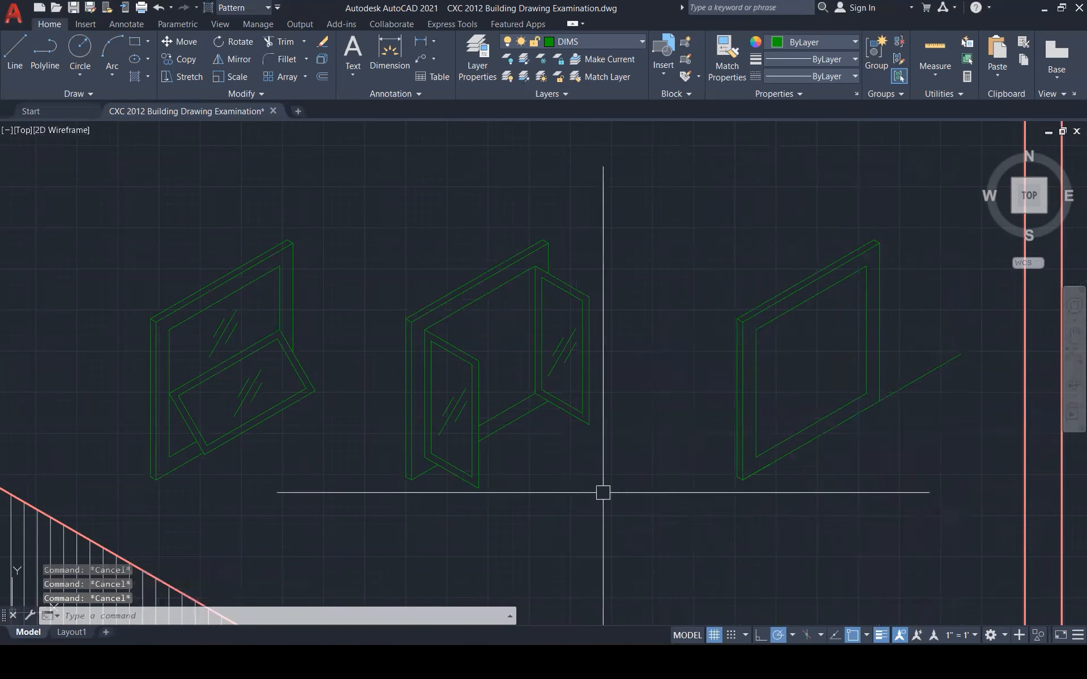
{"action": "type", "text": "l"}
{"action": "key", "text": "Return"}
{"action": "left_click", "coordinate": [411, 480]}
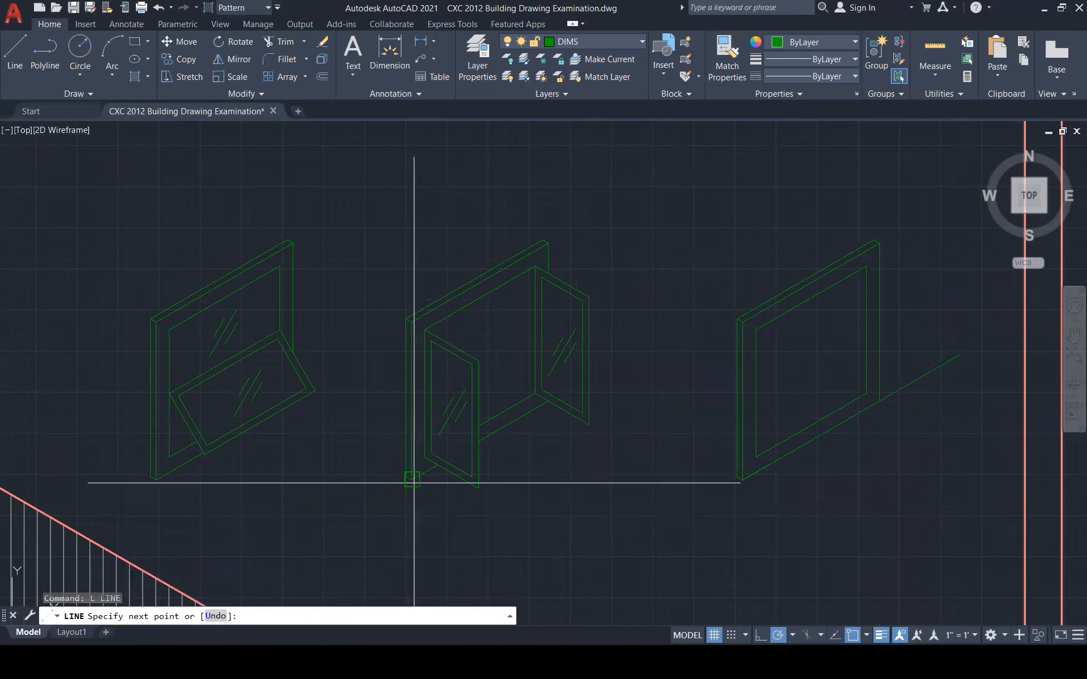
{"action": "left_click", "coordinate": [1000, 479]}
{"action": "key", "text": "Escape"}
{"action": "key", "text": "Escape"}
{"action": "key", "text": "Escape"}
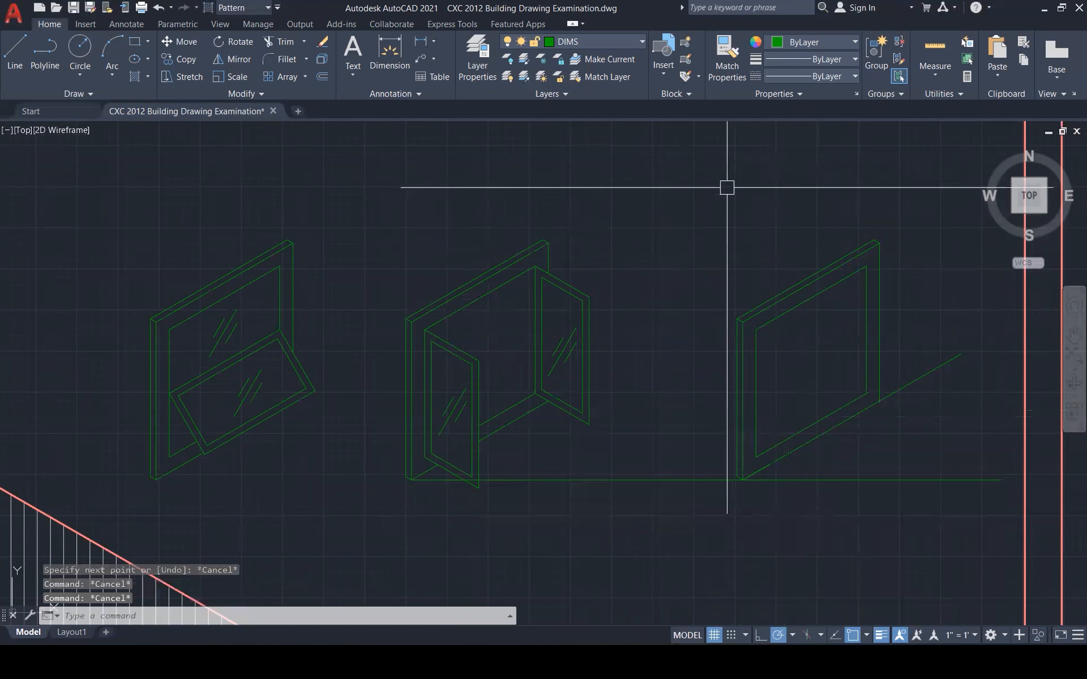
Start moving the right window's vertical frame lines, then cancel, leaving the frame in place
{"action": "left_click", "coordinate": [709, 161]}
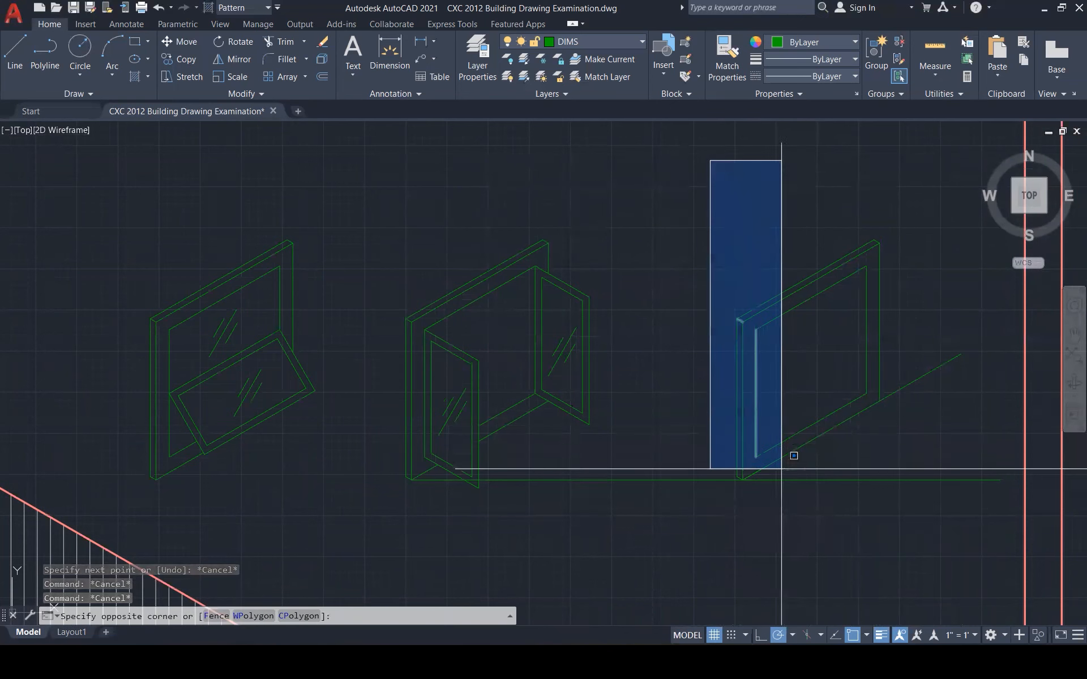
{"action": "left_click", "coordinate": [795, 515]}
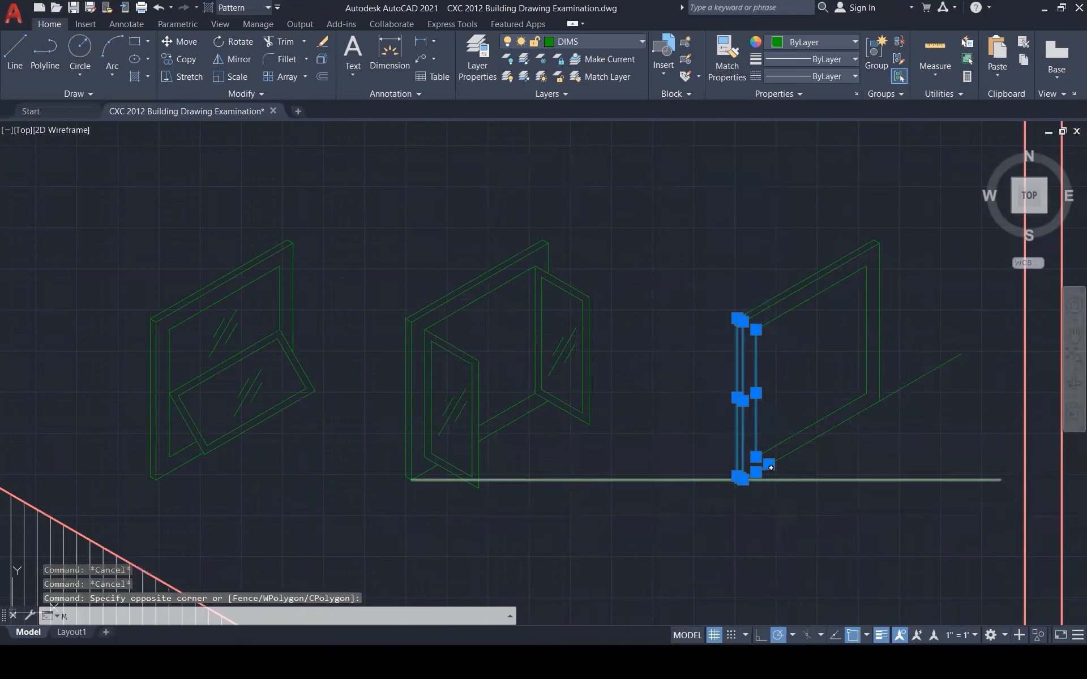
{"action": "key", "text": "Return"}
{"action": "left_click", "coordinate": [741, 478]}
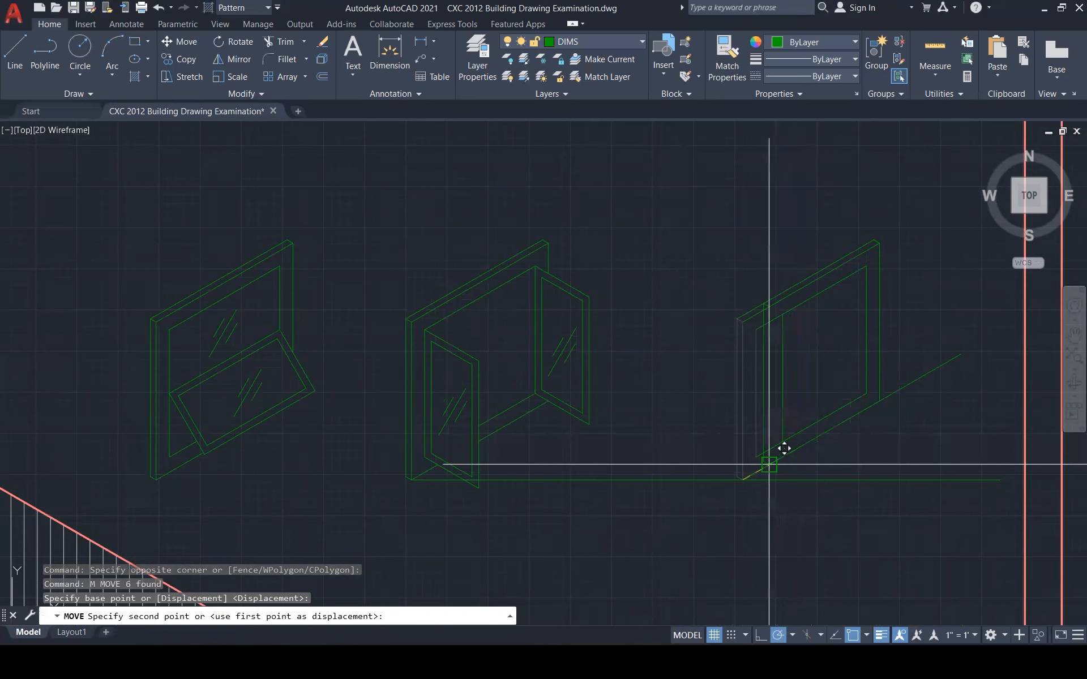
{"action": "key", "text": "Escape"}
{"action": "key", "text": "Escape"}
{"action": "key", "text": "Escape"}
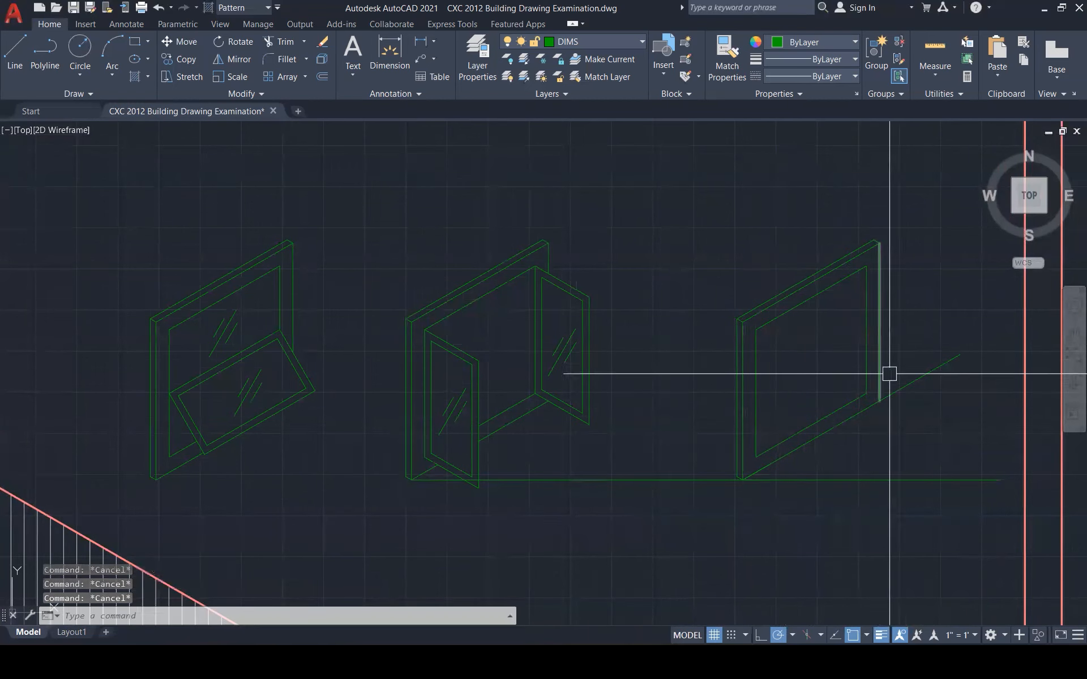
{"action": "left_click", "coordinate": [905, 385]}
{"action": "key", "text": "Escape"}
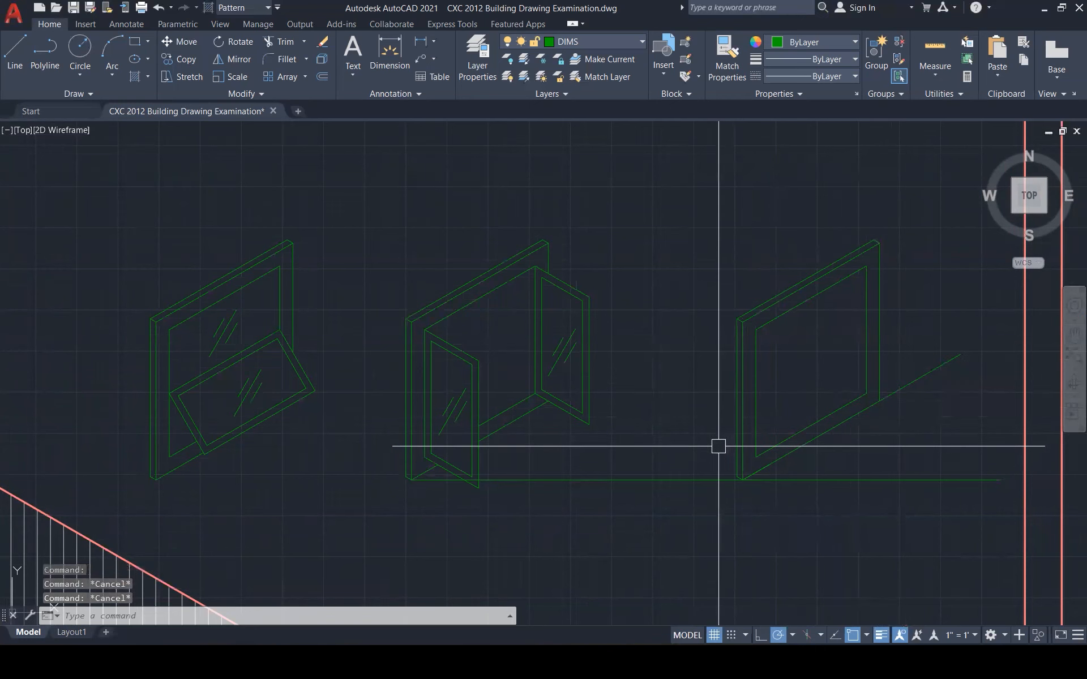
Add a short 150° line at the window base and select all 14 lines of the right frame
{"action": "type", "text": "l"}
{"action": "key", "text": "Return"}
{"action": "left_click", "coordinate": [737, 476]}
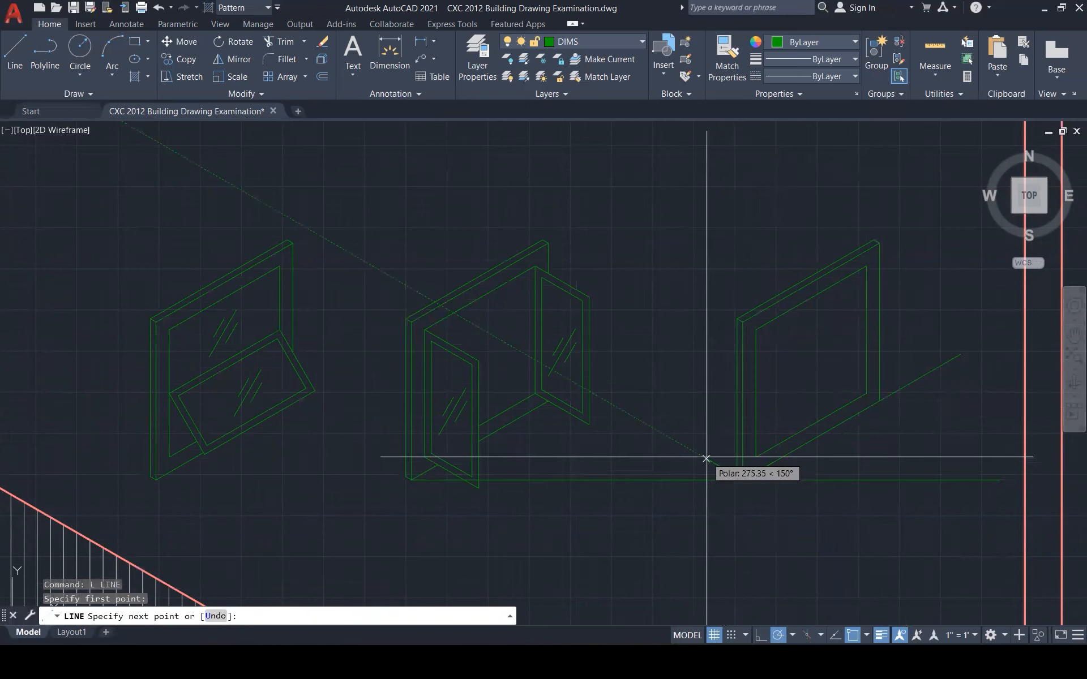
{"action": "key", "text": "Escape"}
{"action": "key", "text": "Escape"}
{"action": "key", "text": "Escape"}
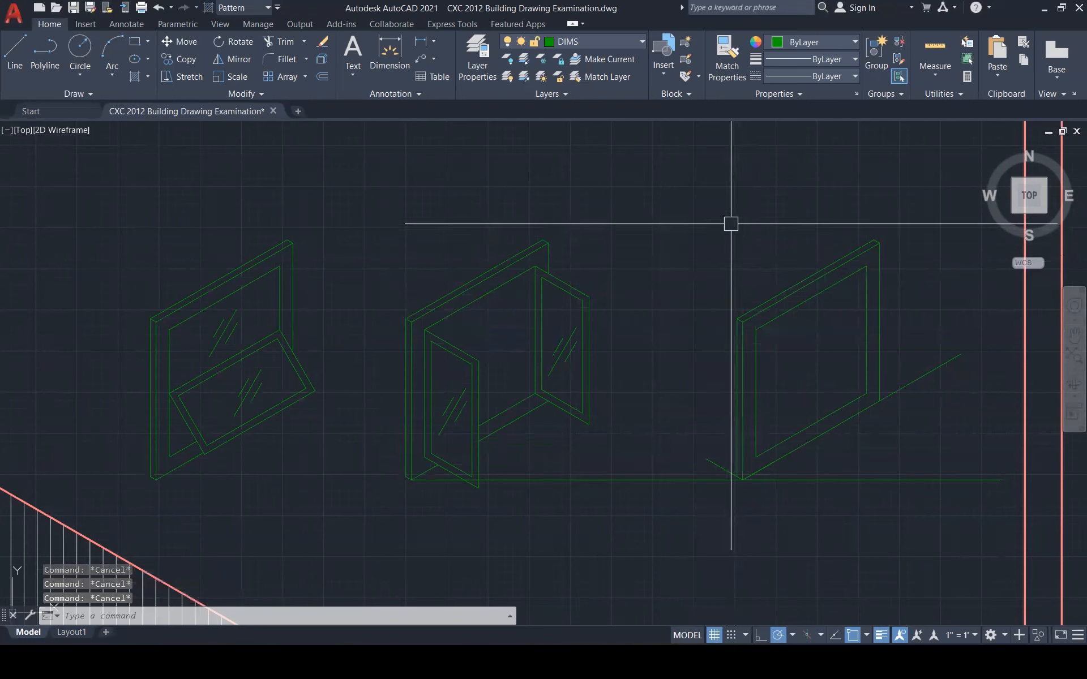
{"action": "left_click", "coordinate": [729, 182]}
{"action": "left_click", "coordinate": [899, 538]}
Copy the right window frame with ortho toggled via F8 and place the copy
{"action": "type", "text": "co"}
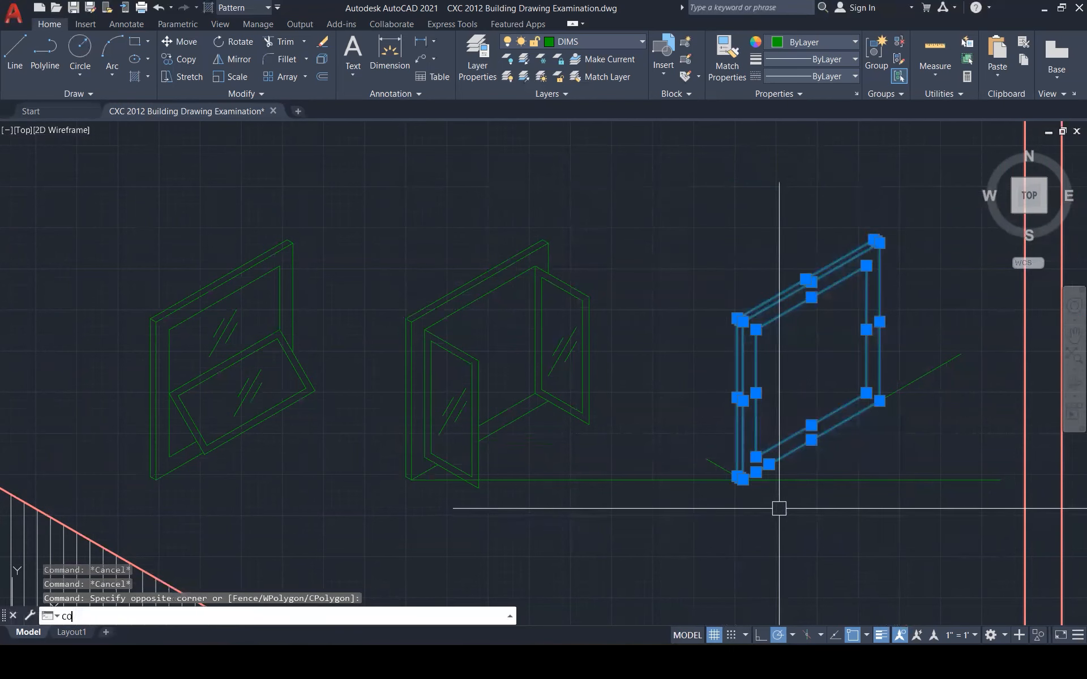
{"action": "key", "text": "Return"}
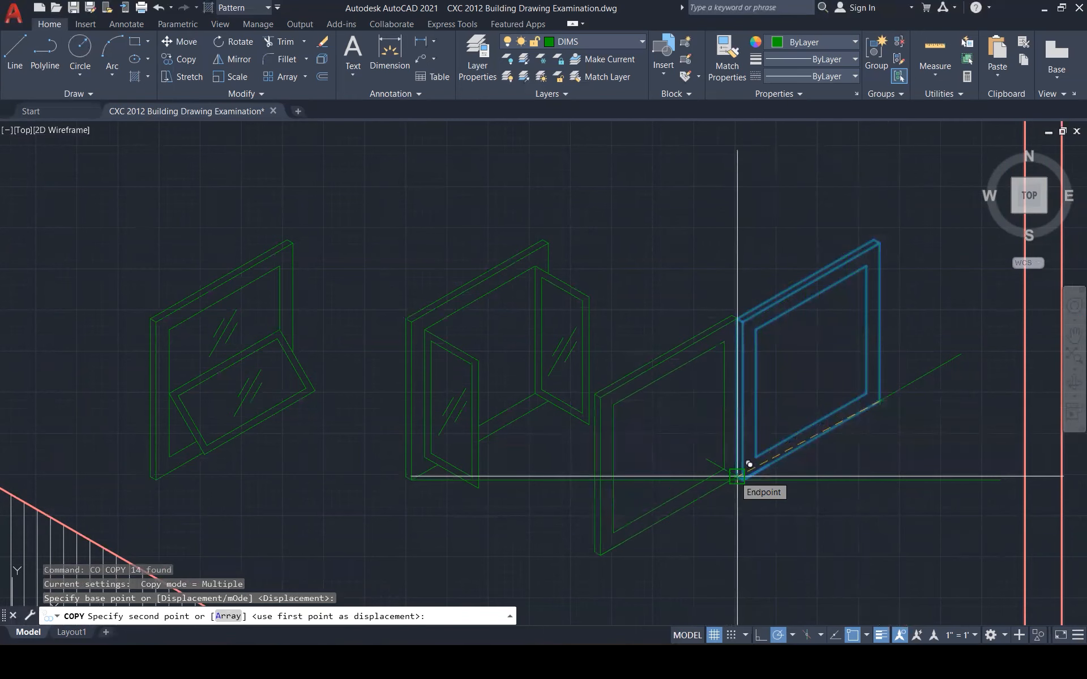
{"action": "scroll", "coordinate": [801, 439], "scroll_direction": "up", "scroll_amount": 1}
{"action": "scroll", "coordinate": [801, 439], "scroll_direction": "up", "scroll_amount": 1}
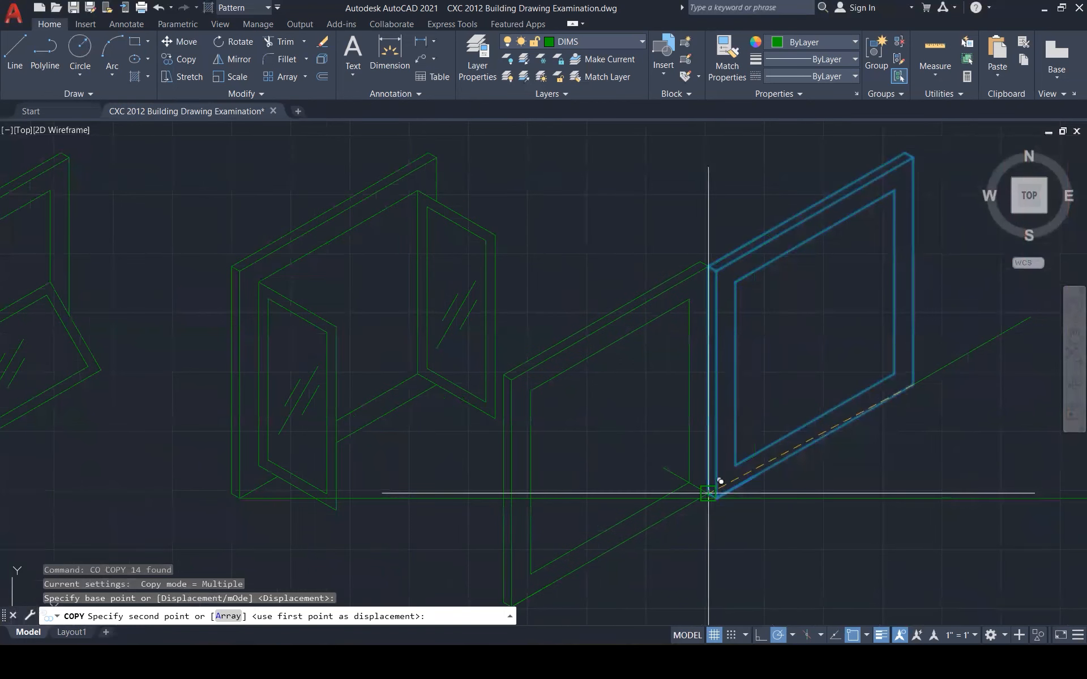
{"action": "key", "text": "F8"}
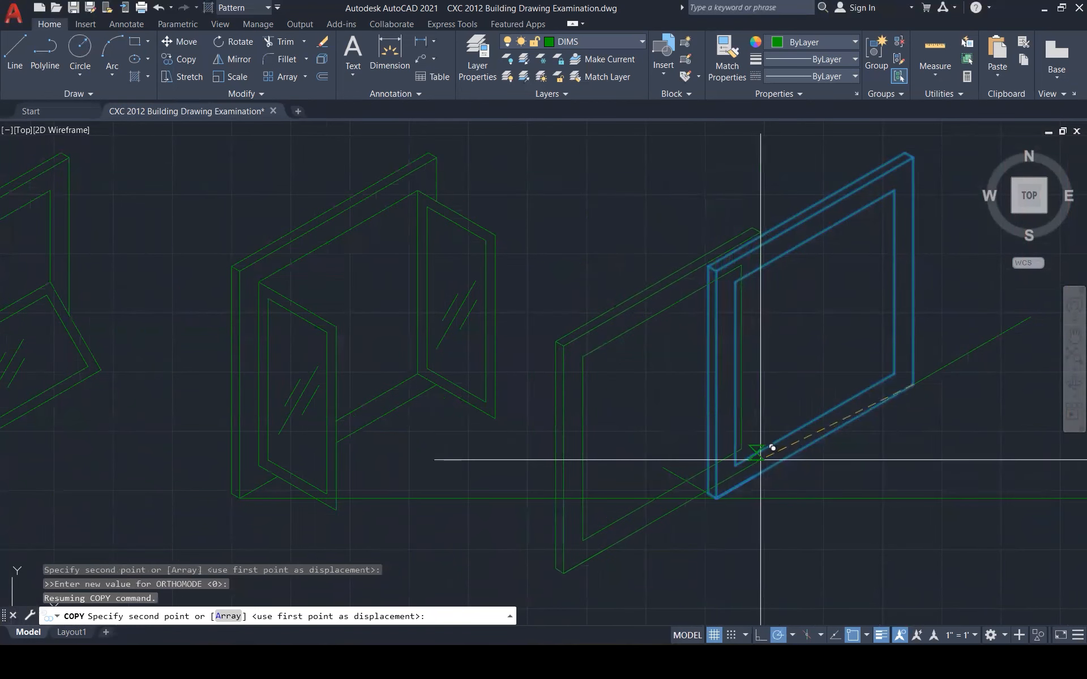
{"action": "scroll", "coordinate": [760, 460], "scroll_direction": "up", "scroll_amount": 1}
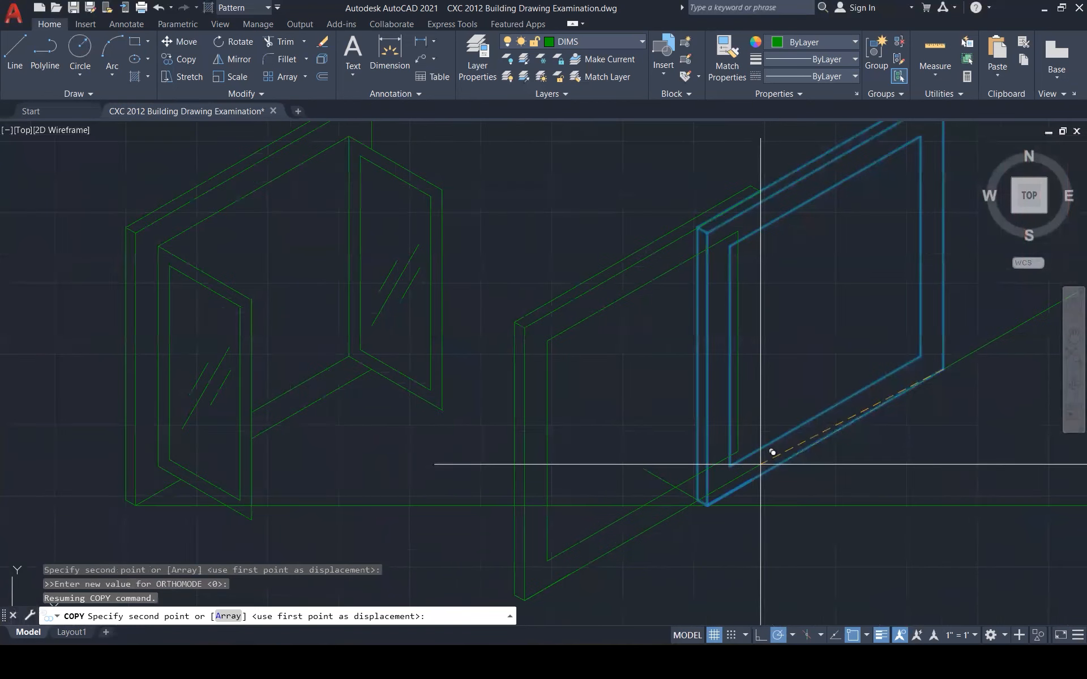
{"action": "left_click", "coordinate": [697, 499]}
{"action": "key", "text": "Escape"}
{"action": "key", "text": "Escape"}
Start a line at a frame corner, then cancel it unfinished
{"action": "scroll", "coordinate": [727, 509], "scroll_direction": "up", "scroll_amount": 2}
{"action": "type", "text": "l"}
{"action": "key", "text": "Return"}
{"action": "left_click", "coordinate": [588, 479]}
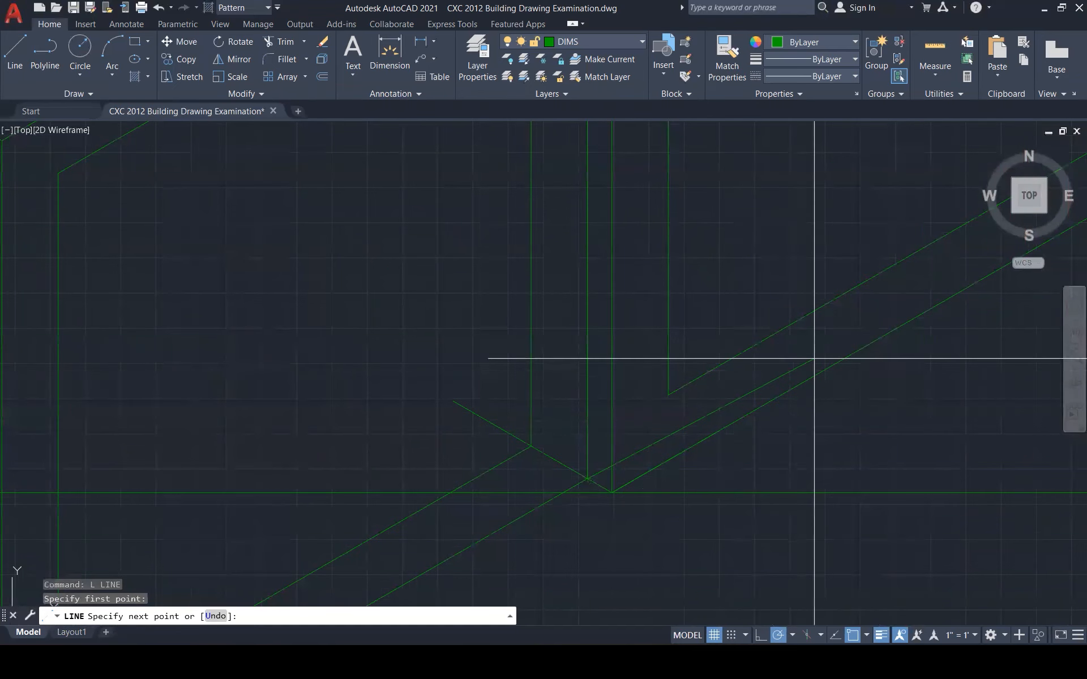
{"action": "scroll", "coordinate": [861, 315], "scroll_direction": "down", "scroll_amount": 4}
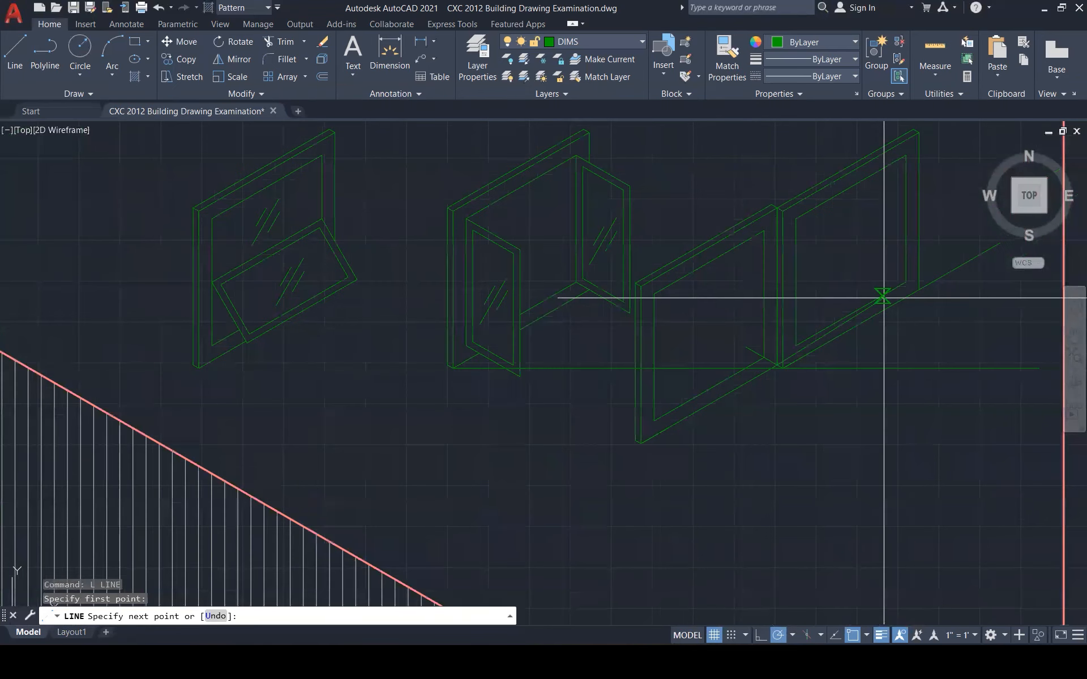
{"action": "scroll", "coordinate": [874, 308], "scroll_direction": "up", "scroll_amount": 3}
{"action": "key", "text": "Escape"}
{"action": "key", "text": "Escape"}
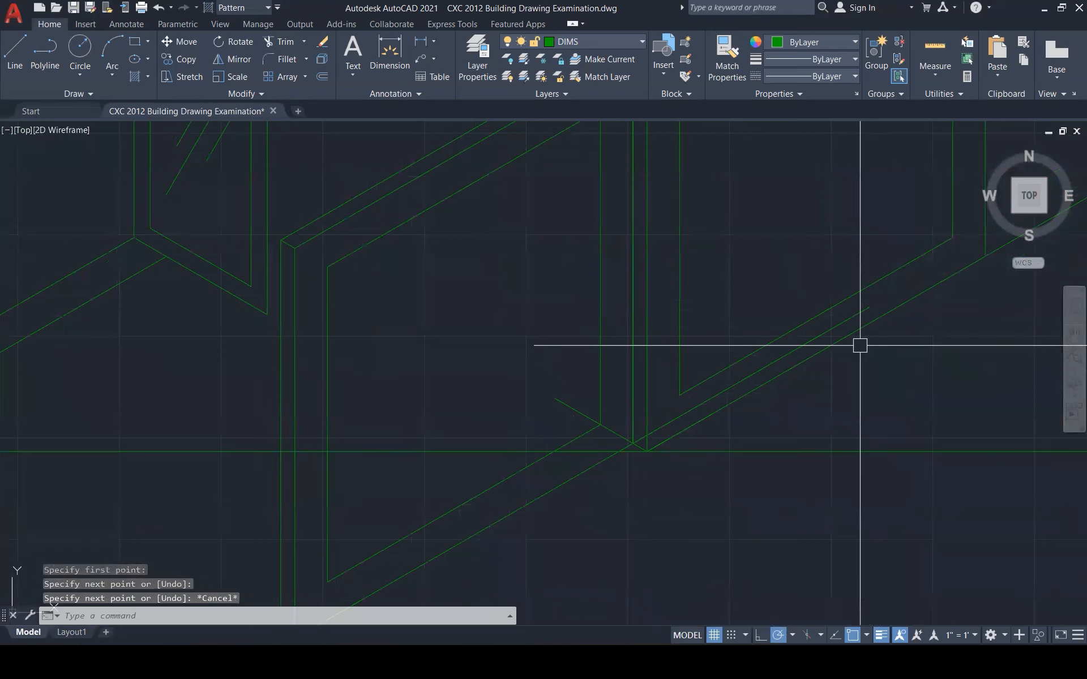
{"action": "scroll", "coordinate": [859, 344], "scroll_direction": "down", "scroll_amount": 3}
{"action": "key", "text": "Escape"}
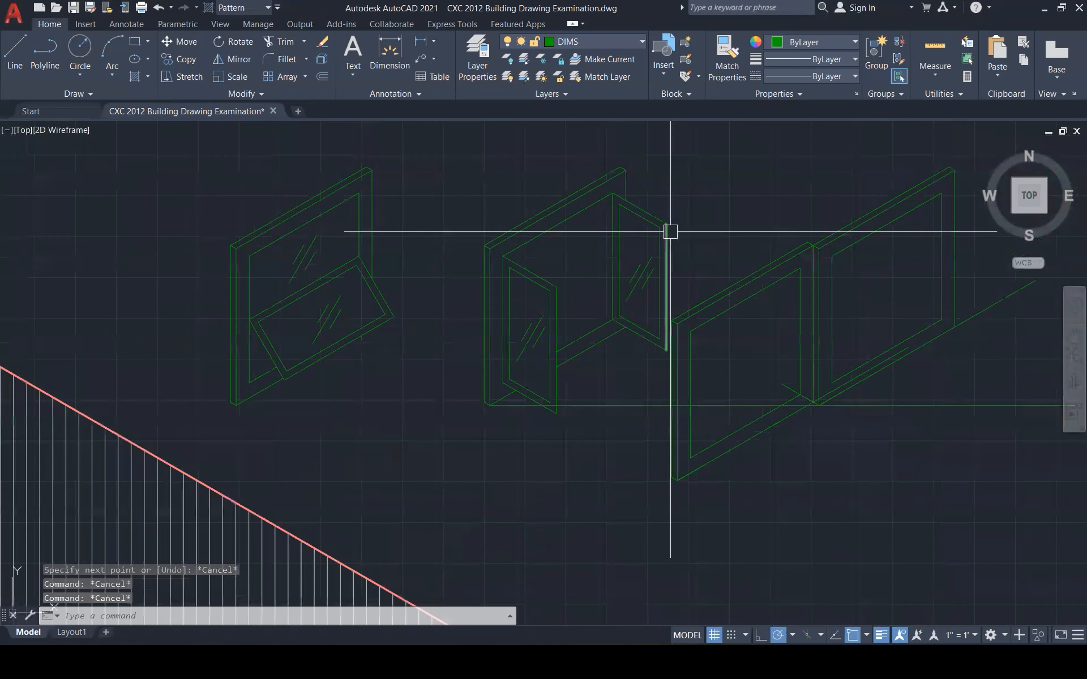
Move the copied frame from its corner onto the end of the 30° diagonal guide
{"action": "left_click", "coordinate": [726, 241]}
{"action": "left_click", "coordinate": [672, 512]}
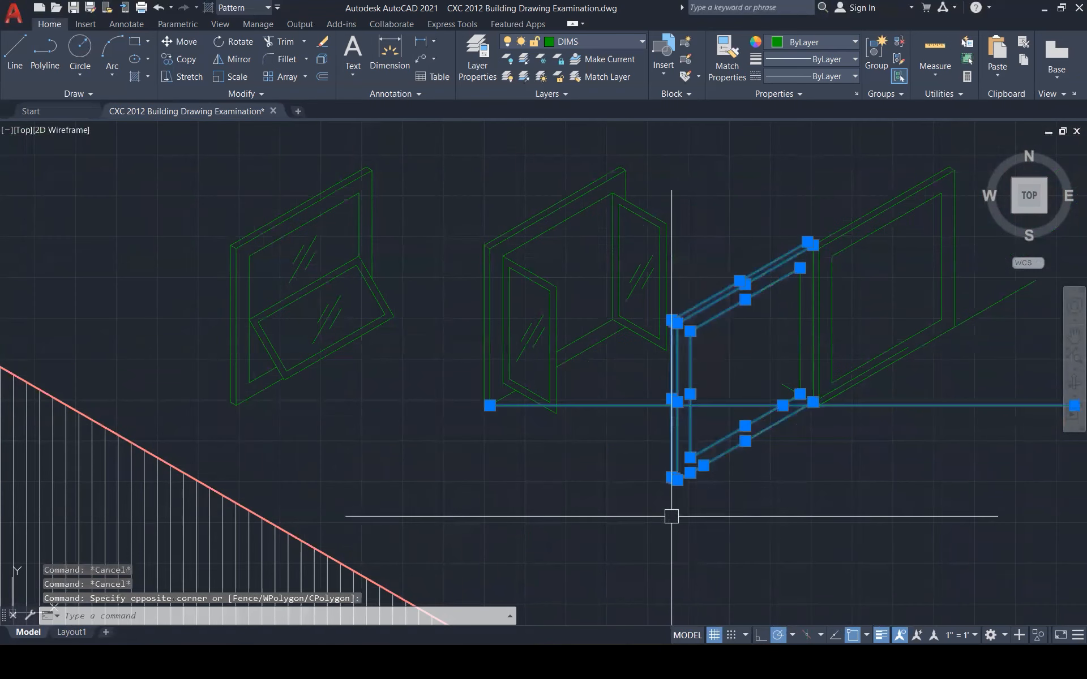
{"action": "scroll", "coordinate": [815, 294], "scroll_direction": "up", "scroll_amount": 3}
{"action": "scroll", "coordinate": [774, 306], "scroll_direction": "down", "scroll_amount": 3}
{"action": "scroll", "coordinate": [752, 323], "scroll_direction": "up", "scroll_amount": 3}
{"action": "type", "text": "m"}
{"action": "key", "text": "Return"}
{"action": "scroll", "coordinate": [791, 472], "scroll_direction": "down", "scroll_amount": 3}
{"action": "left_click", "coordinate": [782, 468]}
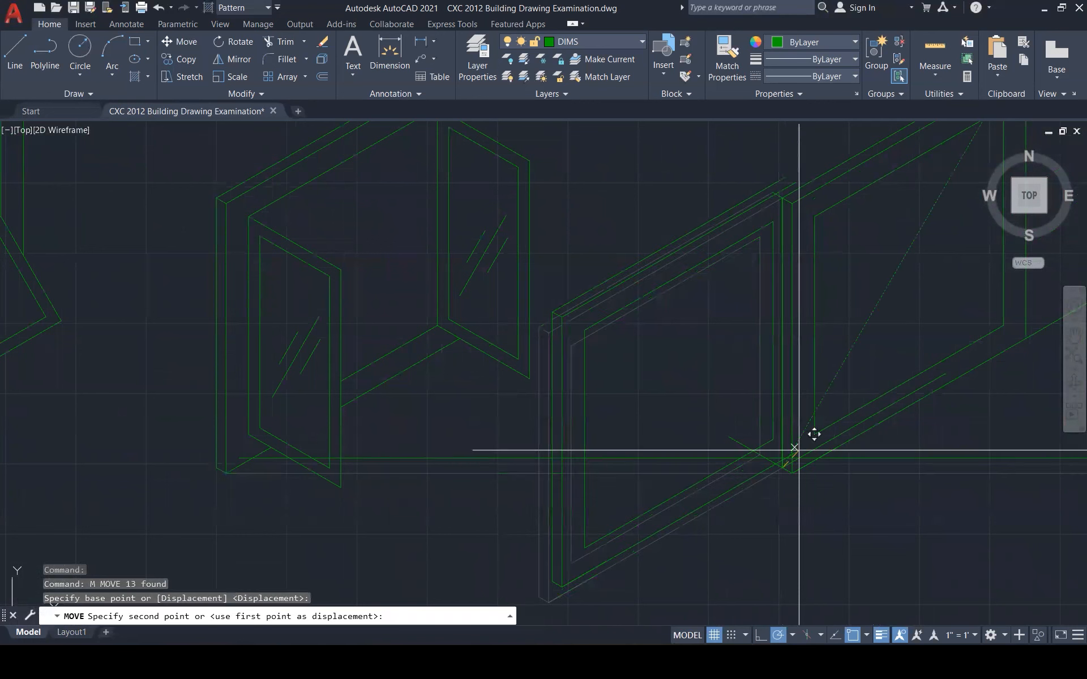
{"action": "scroll", "coordinate": [910, 390], "scroll_direction": "up", "scroll_amount": 4}
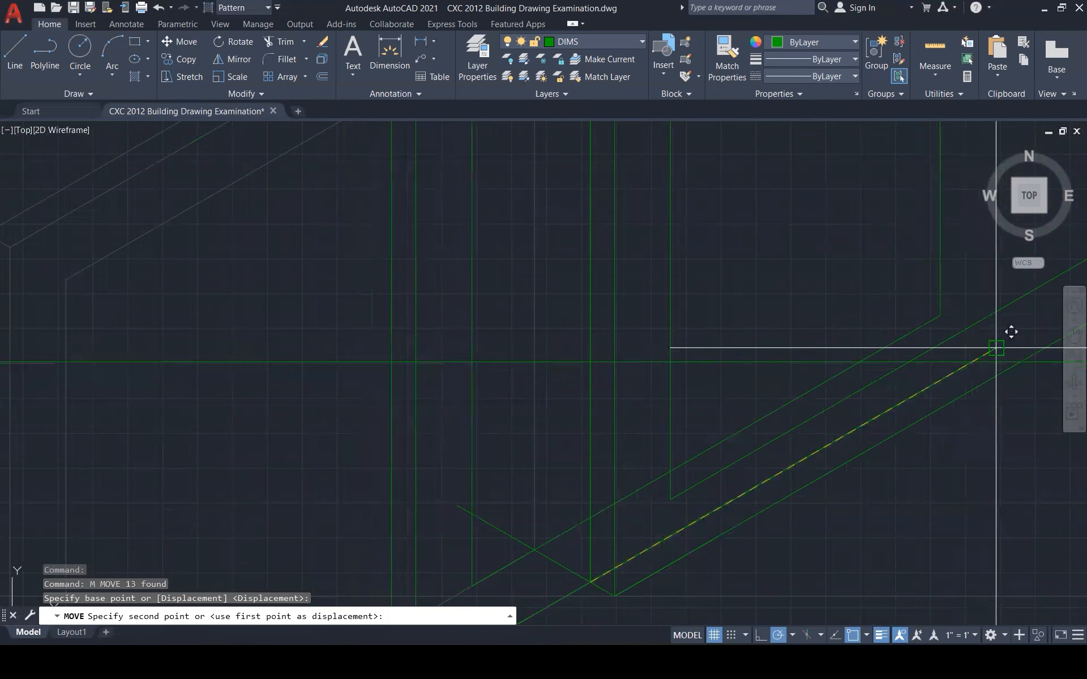
{"action": "key", "text": "shift"}
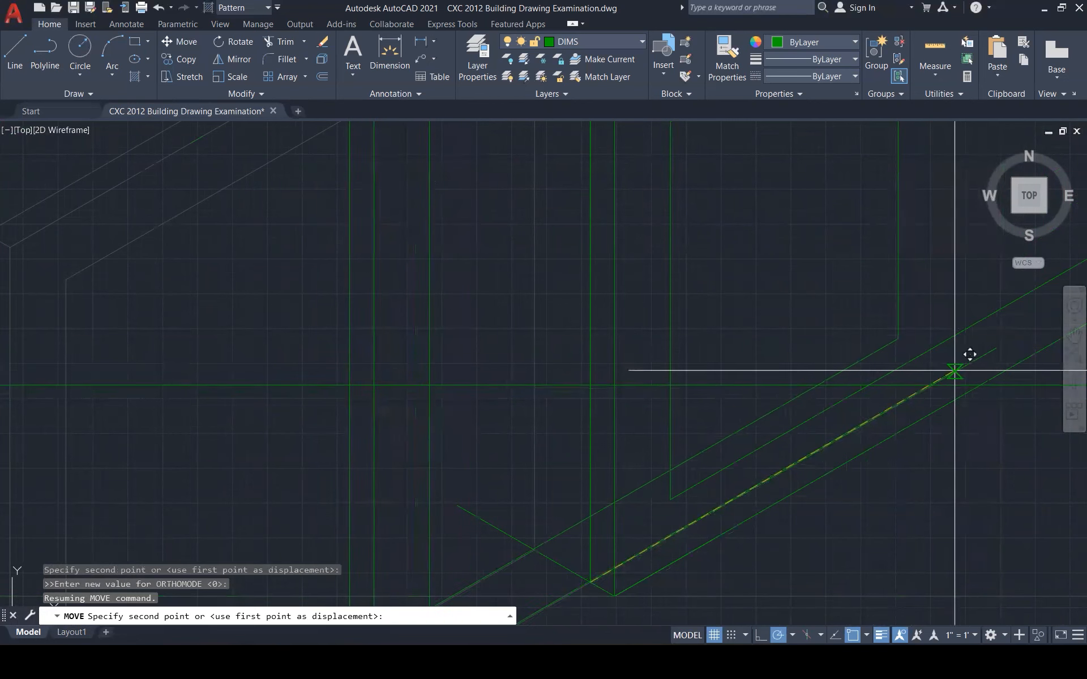
{"action": "left_click", "coordinate": [990, 348]}
{"action": "scroll", "coordinate": [866, 418], "scroll_direction": "down", "scroll_amount": 1}
{"action": "scroll", "coordinate": [840, 445], "scroll_direction": "down", "scroll_amount": 3}
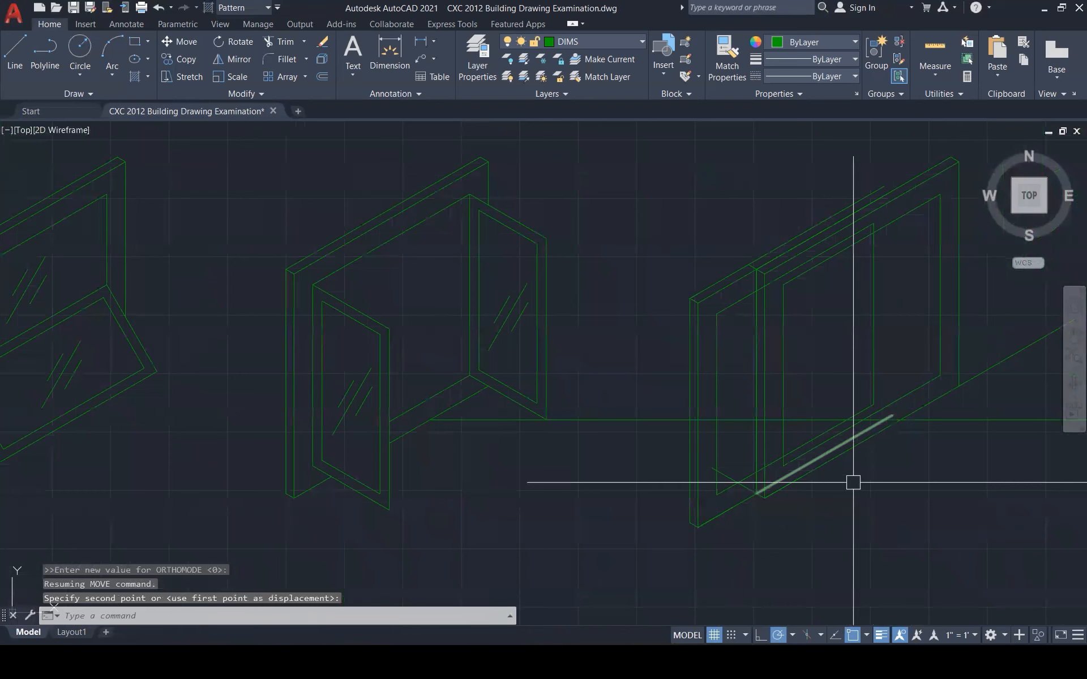
{"action": "key", "text": "Escape"}
{"action": "key", "text": "Escape"}
{"action": "key", "text": "Escape"}
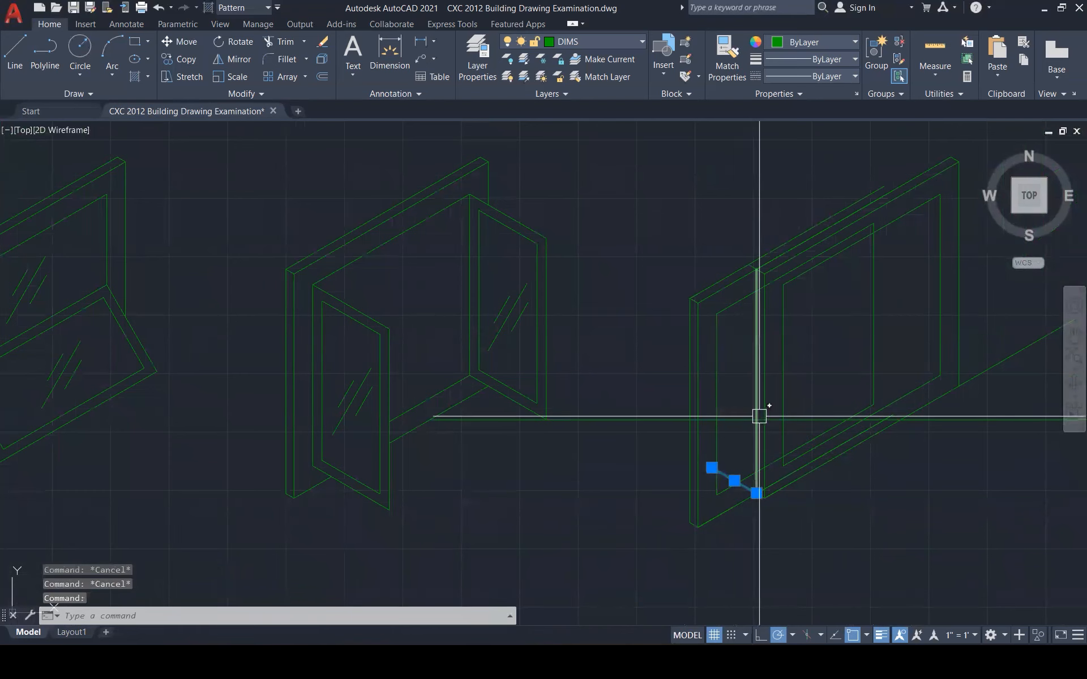
Delete the small selected line and the long horizontal base line
{"action": "key", "text": "Delete"}
{"action": "left_click", "coordinate": [634, 421]}
{"action": "key", "text": "Delete"}
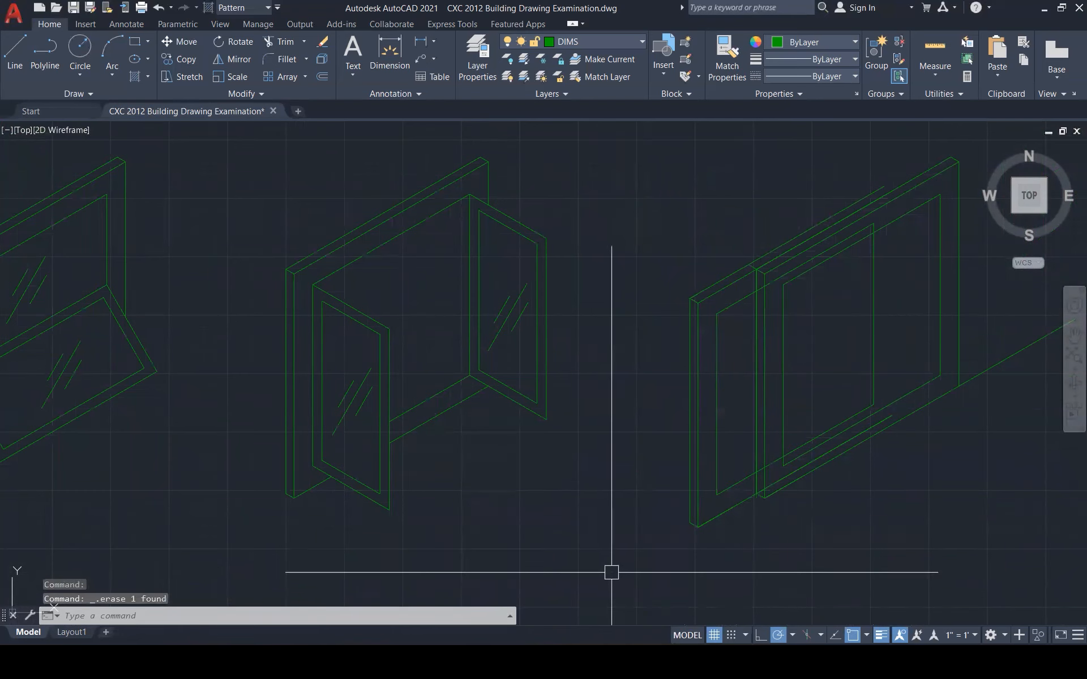
{"action": "scroll", "coordinate": [694, 536], "scroll_direction": "up", "scroll_amount": 5}
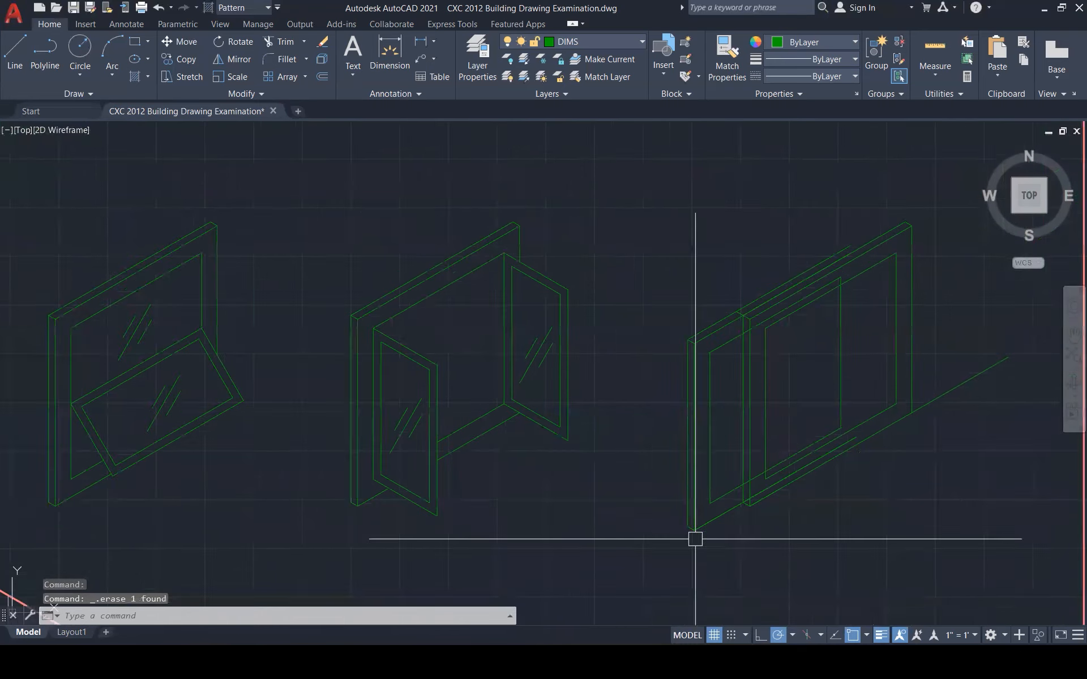
Trim away the short diagonal stub at the right window's lower corner with TR
{"action": "type", "text": "tr"}
{"action": "key", "text": "Return"}
{"action": "left_click", "coordinate": [712, 486]}
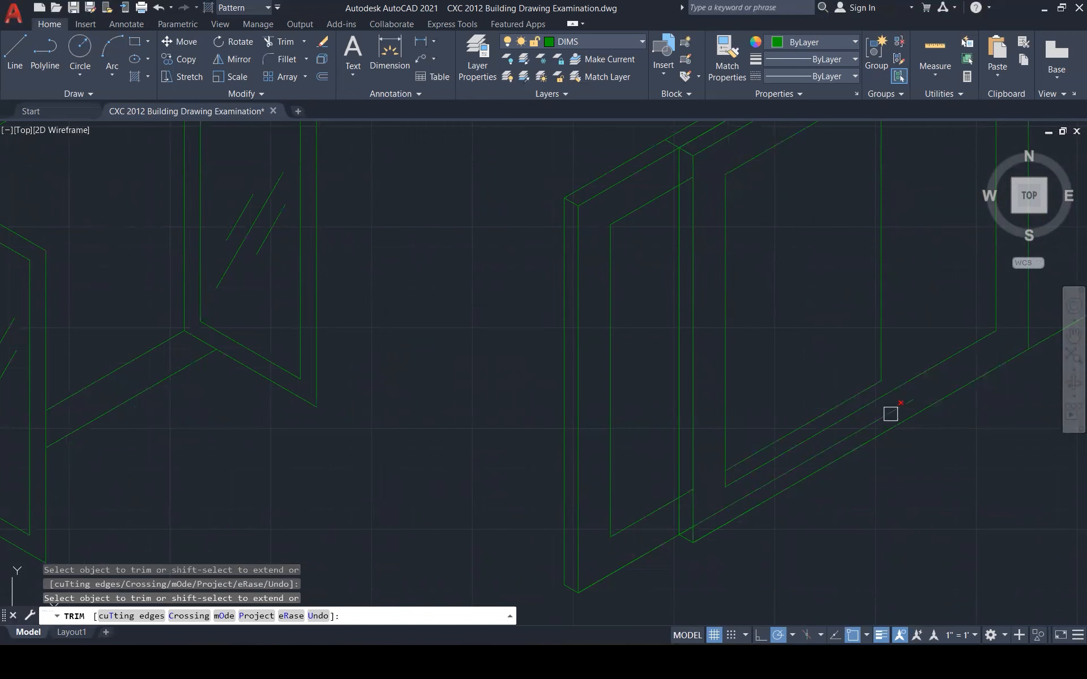
{"action": "scroll", "coordinate": [677, 532], "scroll_direction": "up", "scroll_amount": 3}
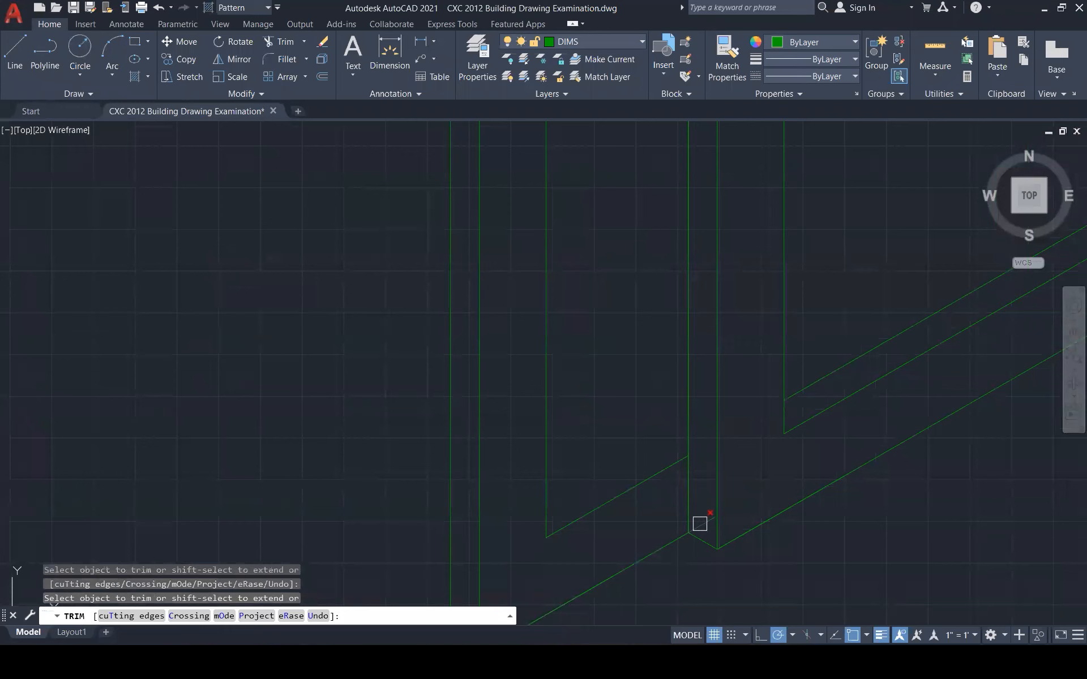
{"action": "scroll", "coordinate": [702, 593], "scroll_direction": "down", "scroll_amount": 3}
{"action": "scroll", "coordinate": [692, 204], "scroll_direction": "up", "scroll_amount": 3}
{"action": "scroll", "coordinate": [681, 205], "scroll_direction": "down", "scroll_amount": 5}
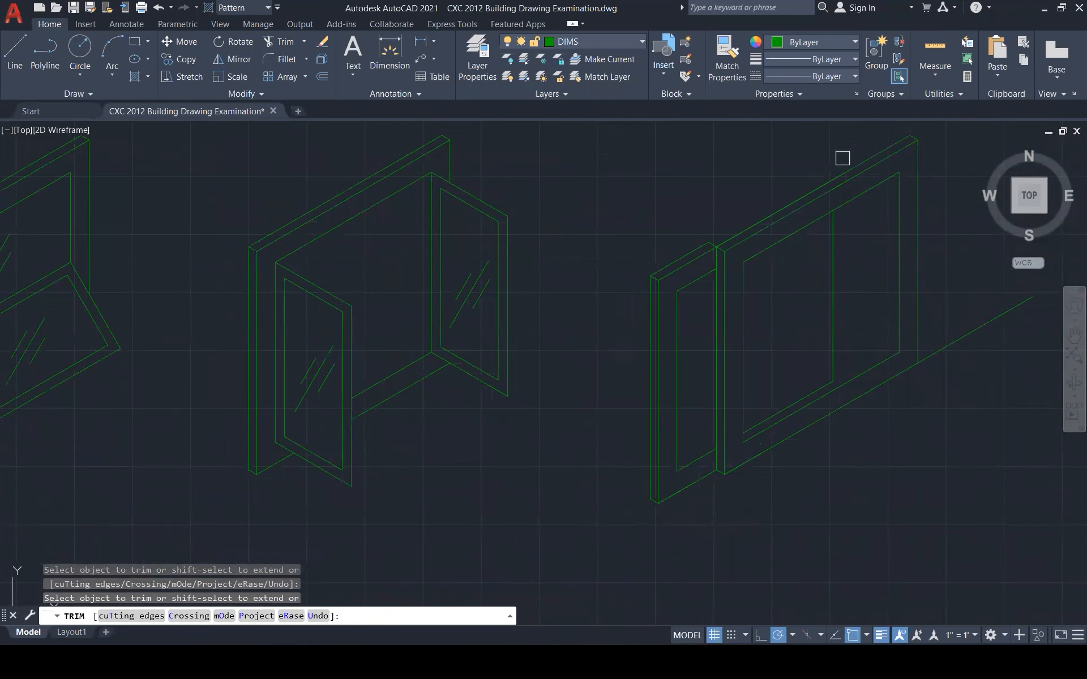
{"action": "key", "text": "Escape"}
{"action": "key", "text": "Escape"}
{"action": "key", "text": "Escape"}
{"action": "scroll", "coordinate": [815, 357], "scroll_direction": "down", "scroll_amount": 5}
{"action": "scroll", "coordinate": [767, 449], "scroll_direction": "up", "scroll_amount": 1}
Sketch short edge lines from the window frame corners with the LINE command
{"action": "type", "text": "L"}
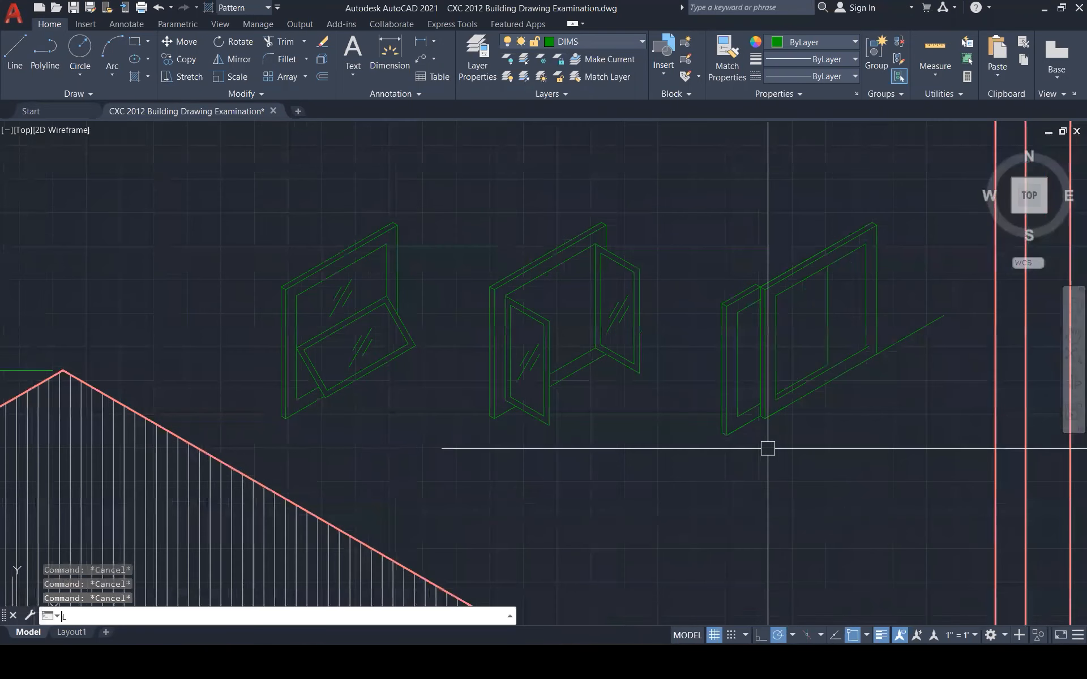
{"action": "key", "text": "Return"}
{"action": "left_click", "coordinate": [658, 474]}
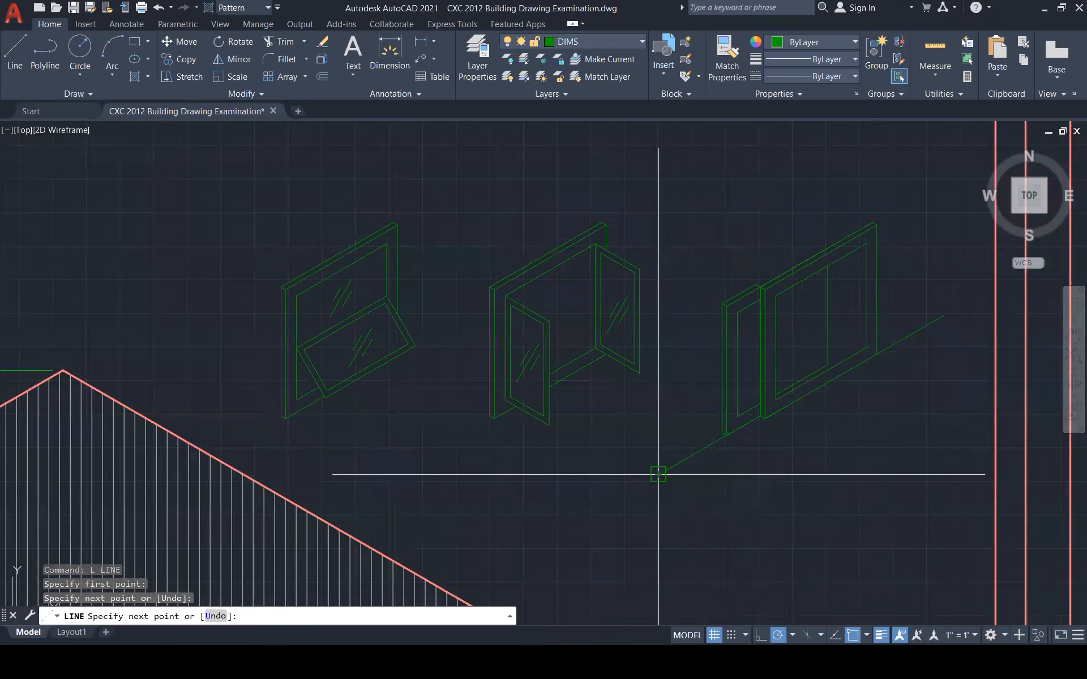
{"action": "key", "text": "Escape"}
{"action": "type", "text": "L"}
{"action": "key", "text": "Return"}
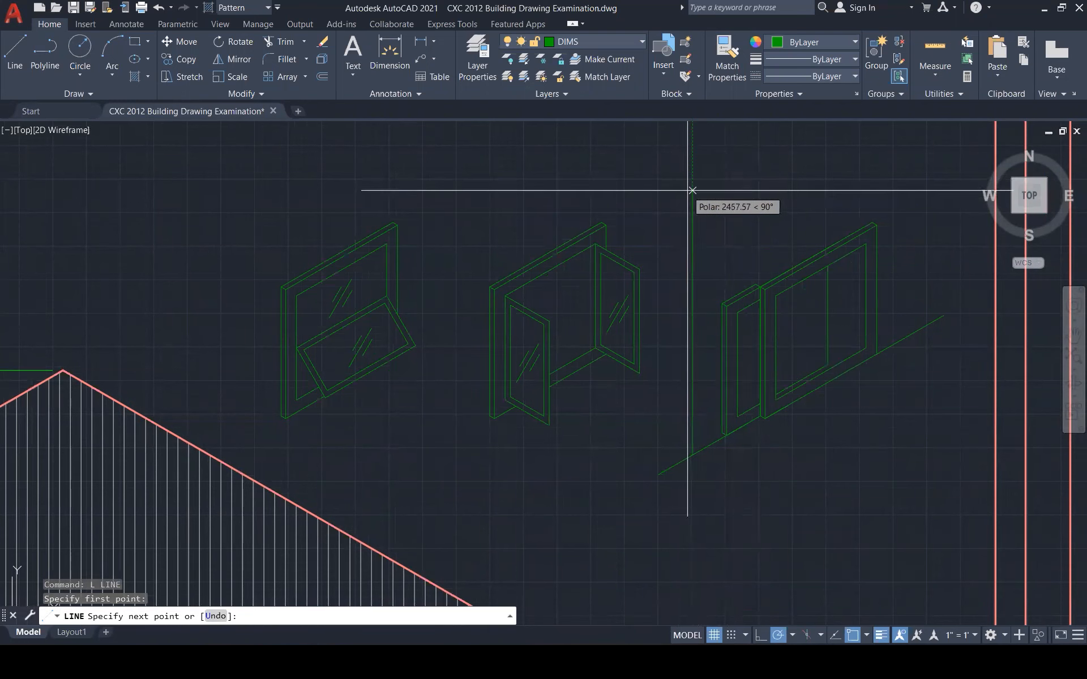
{"action": "left_click", "coordinate": [692, 190]}
{"action": "key", "text": "Escape"}
{"action": "key", "text": "Escape"}
{"action": "key", "text": "Escape"}
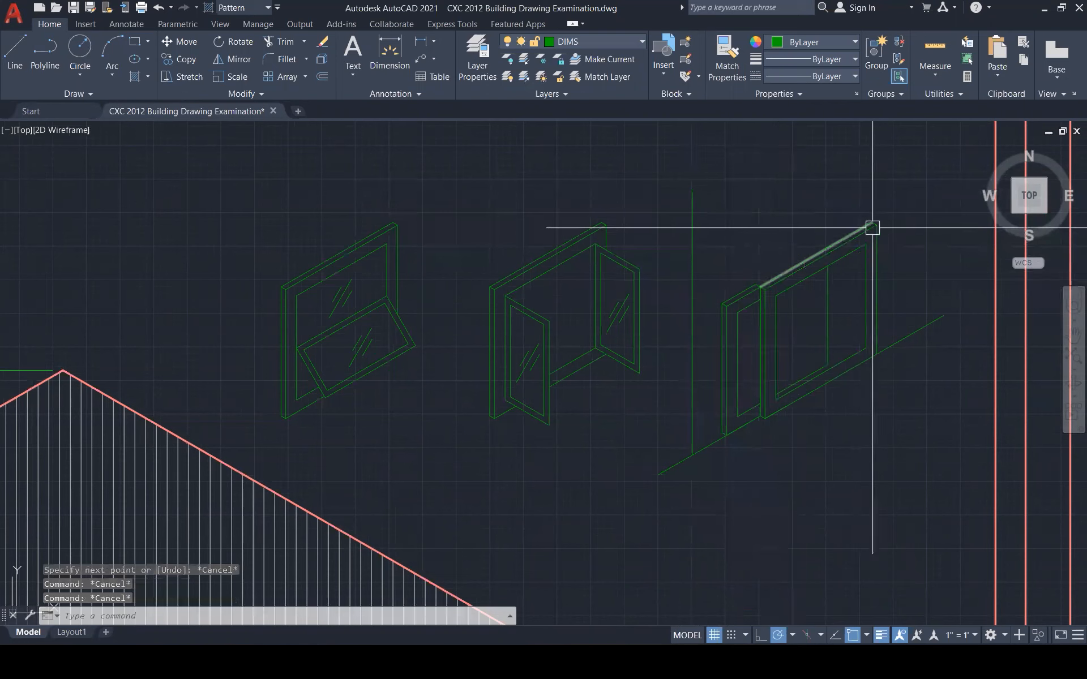
{"action": "type", "text": "L"}
{"action": "key", "text": "Return"}
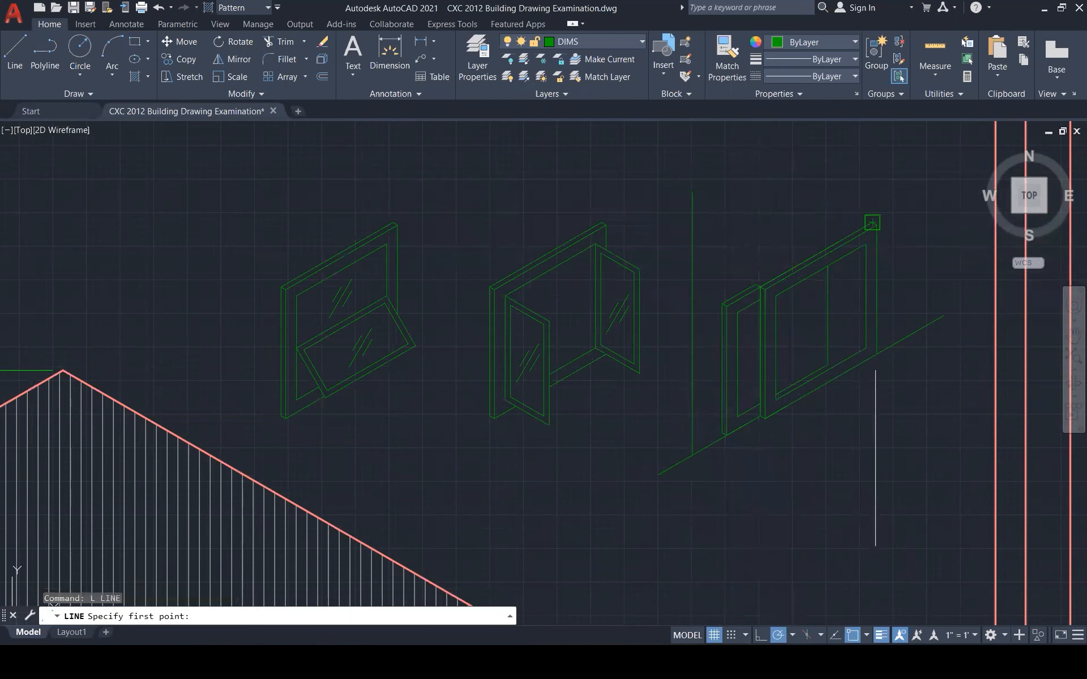
{"action": "left_click", "coordinate": [872, 223]}
{"action": "key", "text": "Escape"}
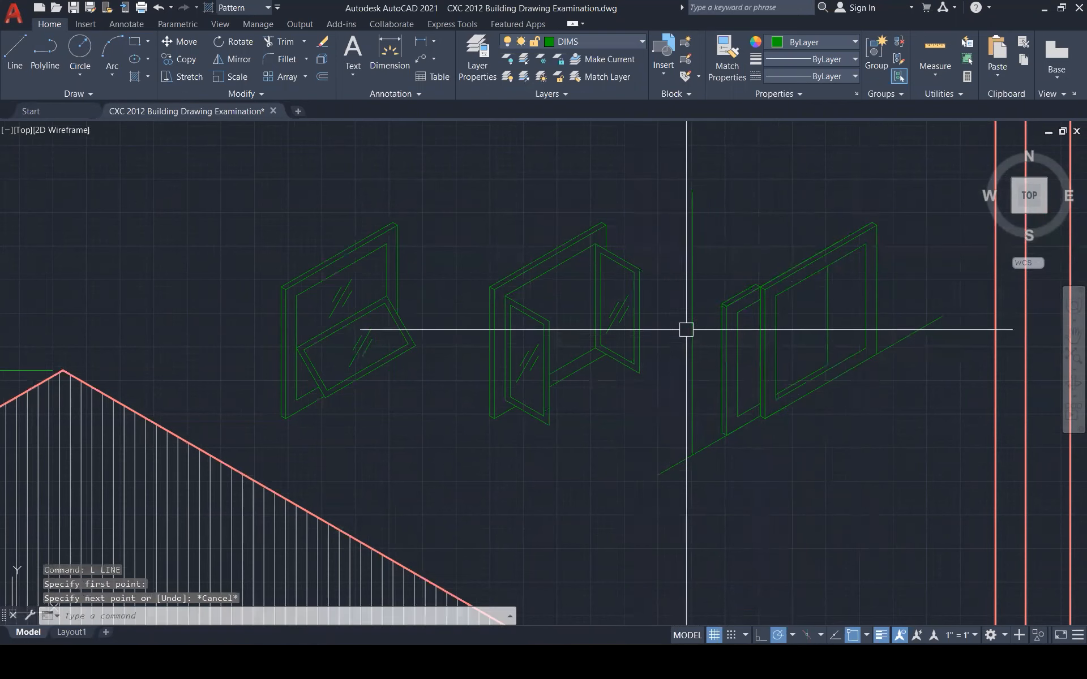
Draw a sloping line from the window corner down toward the lower left
{"action": "scroll", "coordinate": [714, 312], "scroll_direction": "up", "scroll_amount": 3}
{"action": "key", "text": "Return"}
{"action": "left_click", "coordinate": [727, 302]}
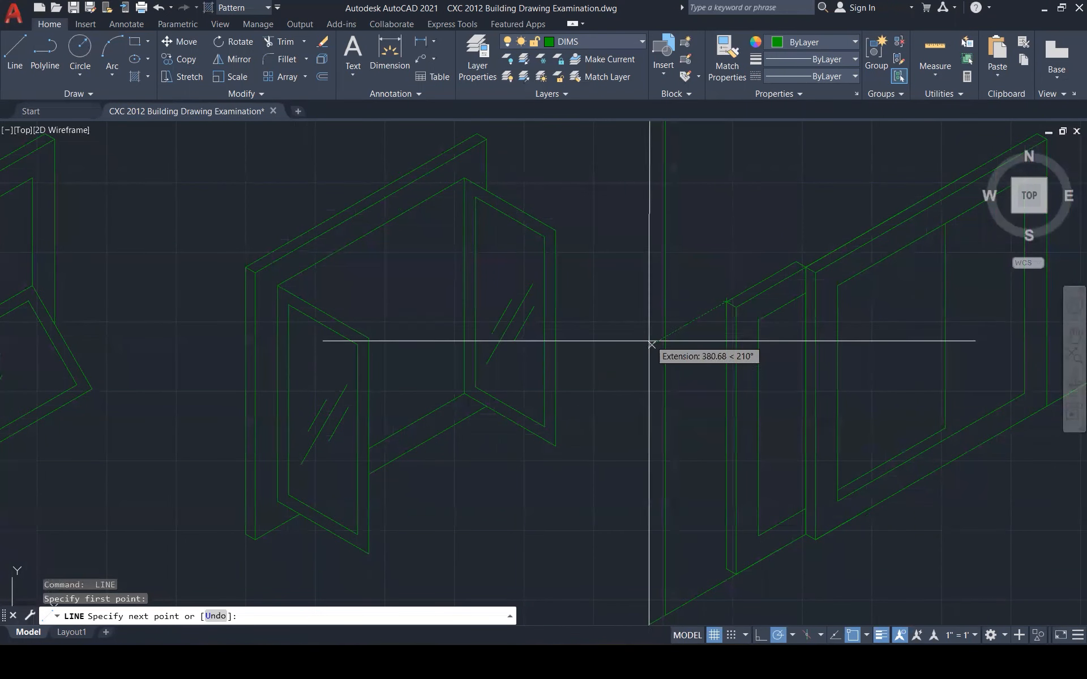
{"action": "key", "text": "shift"}
{"action": "left_click", "coordinate": [636, 355]}
{"action": "key", "text": "Escape"}
{"action": "scroll", "coordinate": [653, 339], "scroll_direction": "down", "scroll_amount": 1}
{"action": "scroll", "coordinate": [657, 337], "scroll_direction": "down", "scroll_amount": 2}
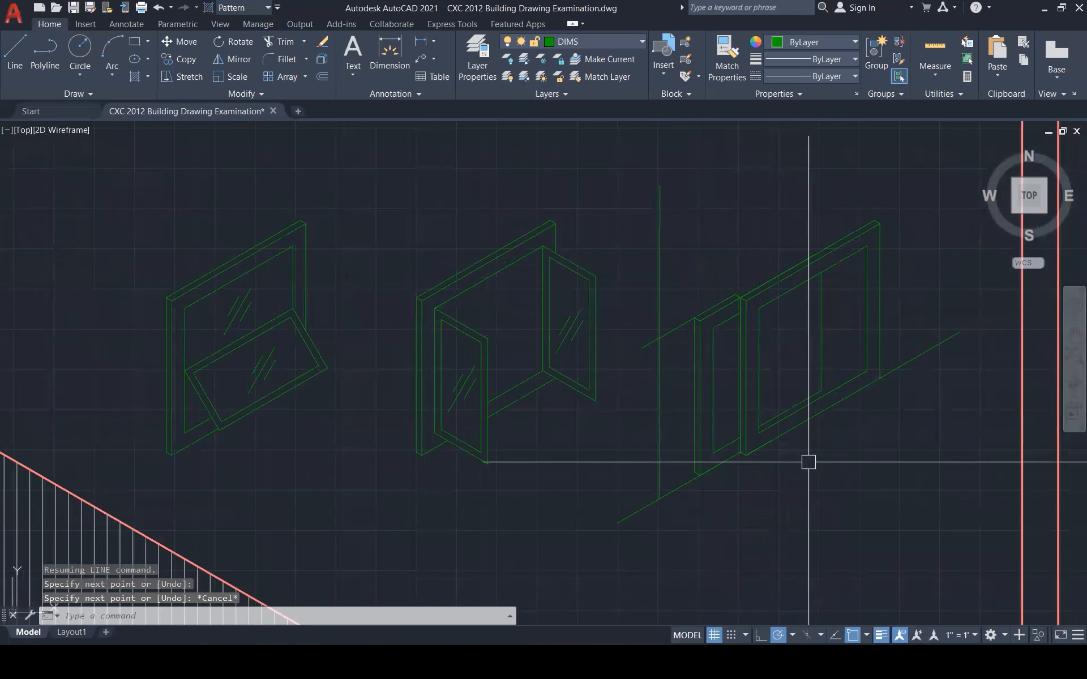
{"action": "type", "text": "l"}
{"action": "key", "text": "Return"}
{"action": "key", "text": "Escape"}
Copy the short diagonal below the window up to the frame corner
{"action": "left_click", "coordinate": [683, 492]}
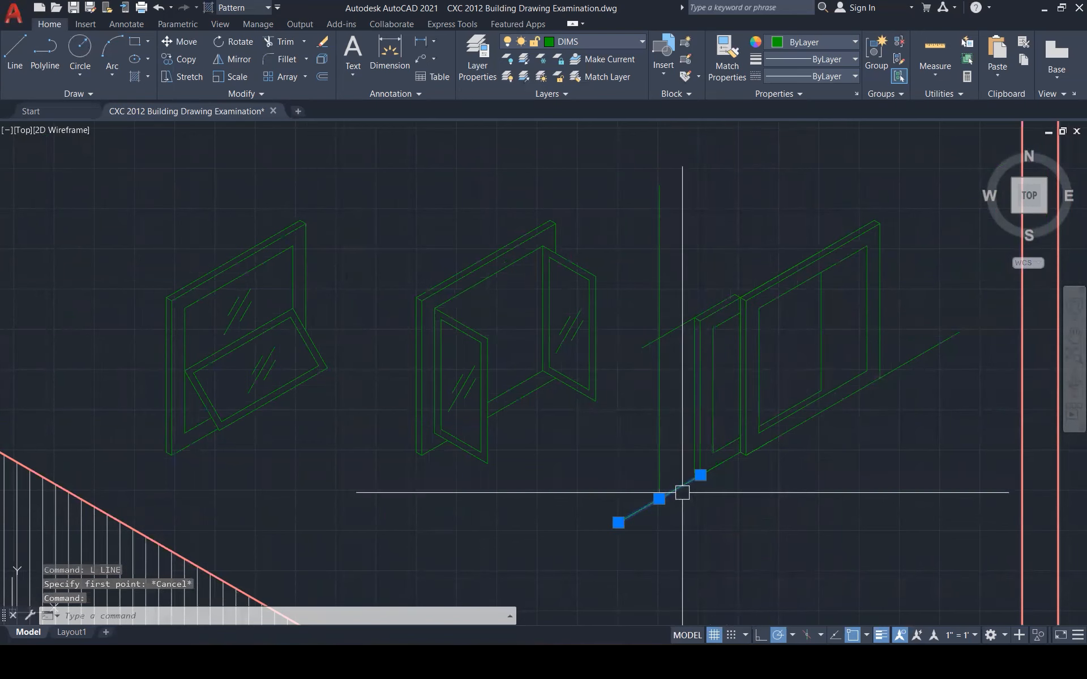
{"action": "type", "text": "cop"}
{"action": "key", "text": "Return"}
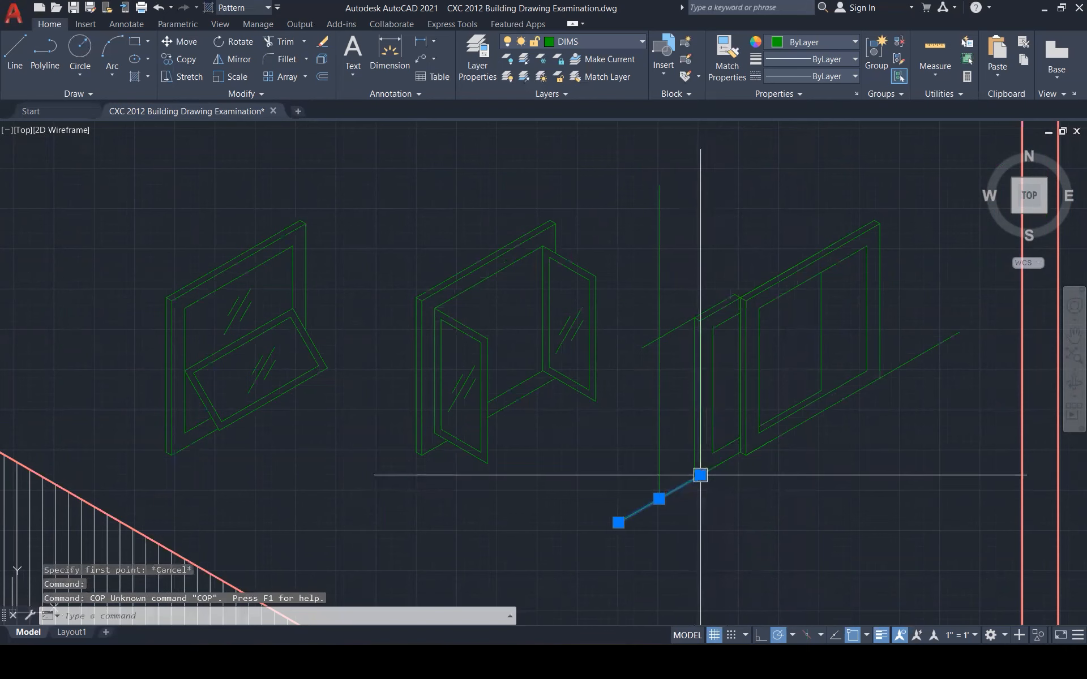
{"action": "type", "text": "co"}
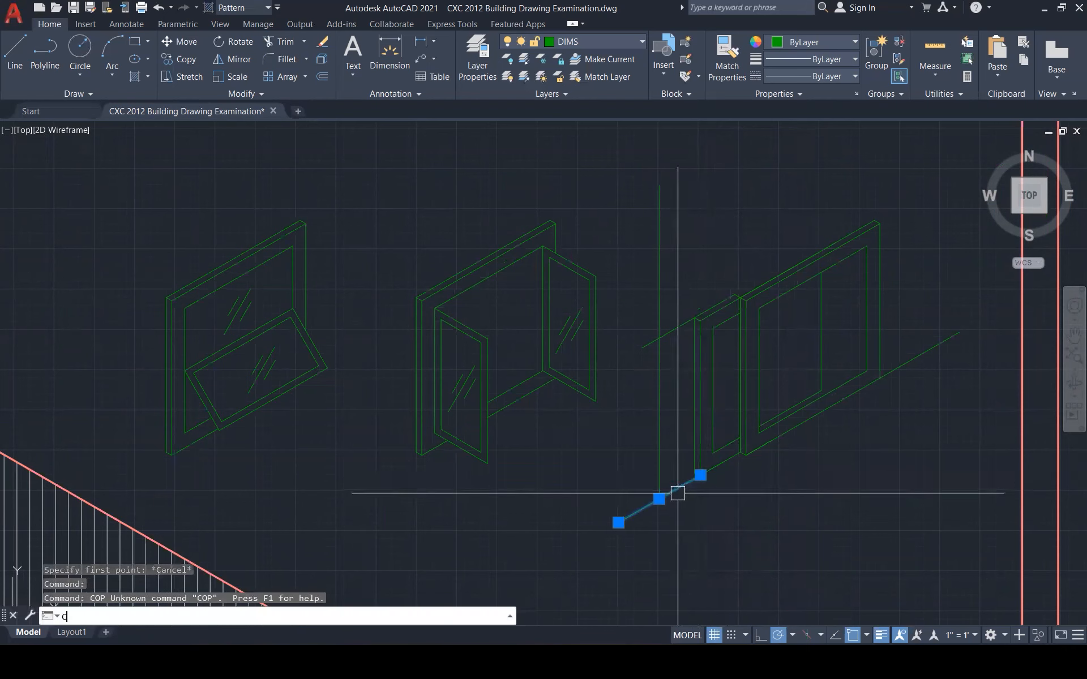
{"action": "key", "text": "Return"}
{"action": "left_click", "coordinate": [700, 475]}
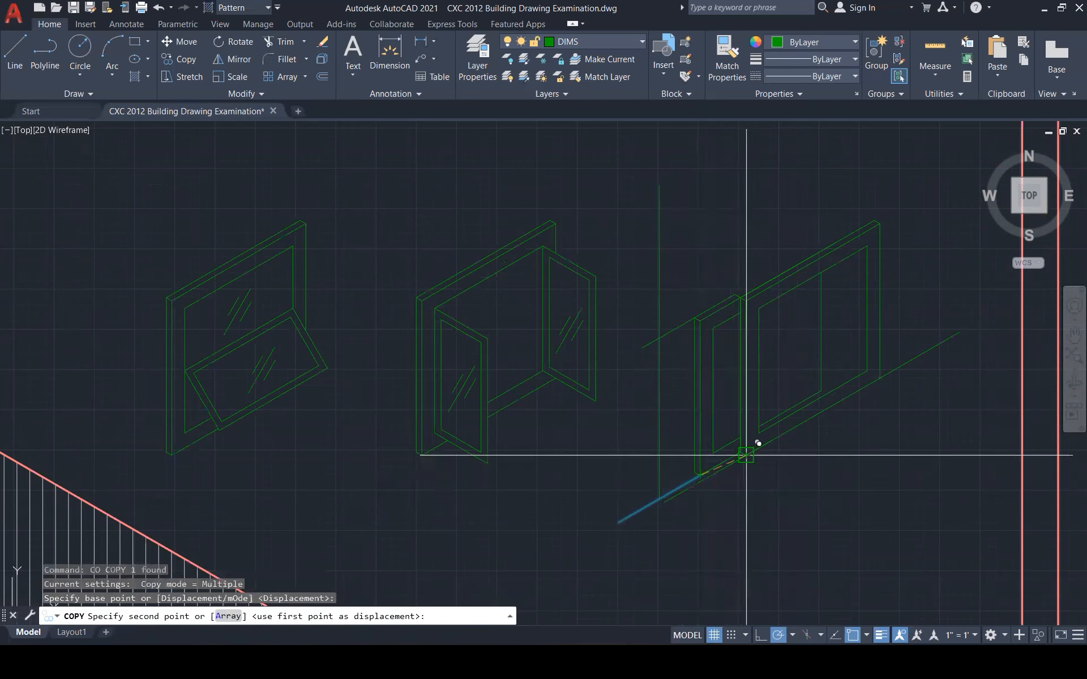
{"action": "left_click", "coordinate": [741, 450]}
{"action": "key", "text": "Escape"}
{"action": "key", "text": "Escape"}
{"action": "scroll", "coordinate": [672, 512], "scroll_direction": "up", "scroll_amount": 2}
{"action": "key", "text": "Return"}
{"action": "key", "text": "Escape"}
{"action": "key", "text": "Escape"}
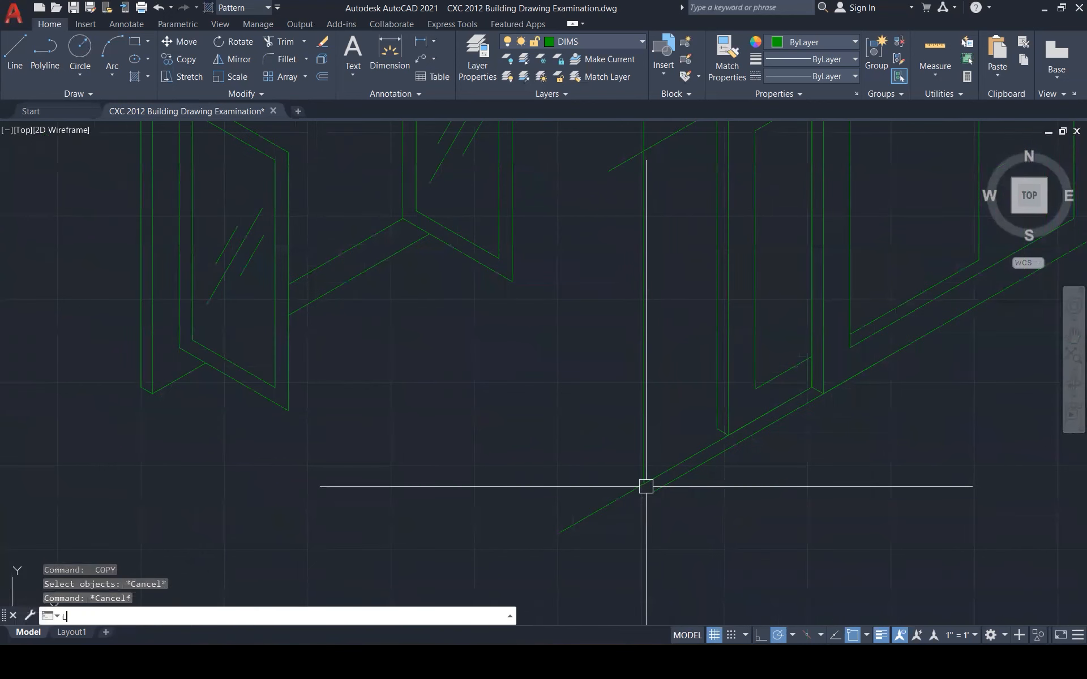
Add a short down-right line at the bottom of the frame
{"action": "type", "text": "l"}
{"action": "key", "text": "Return"}
{"action": "left_click", "coordinate": [644, 484]}
{"action": "left_click", "coordinate": [675, 502]}
{"action": "key", "text": "Escape"}
{"action": "key", "text": "Escape"}
Fillet the diagonal, stub and vertical line into clean corners at the frame bottom
{"action": "type", "text": "f"}
{"action": "key", "text": "Return"}
{"action": "scroll", "coordinate": [667, 482], "scroll_direction": "up", "scroll_amount": 2}
{"action": "left_click", "coordinate": [669, 484]}
{"action": "left_click", "coordinate": [628, 496]}
{"action": "key", "text": "Return"}
{"action": "left_click", "coordinate": [625, 496]}
{"action": "left_click", "coordinate": [607, 465]}
{"action": "scroll", "coordinate": [611, 509], "scroll_direction": "down", "scroll_amount": 4}
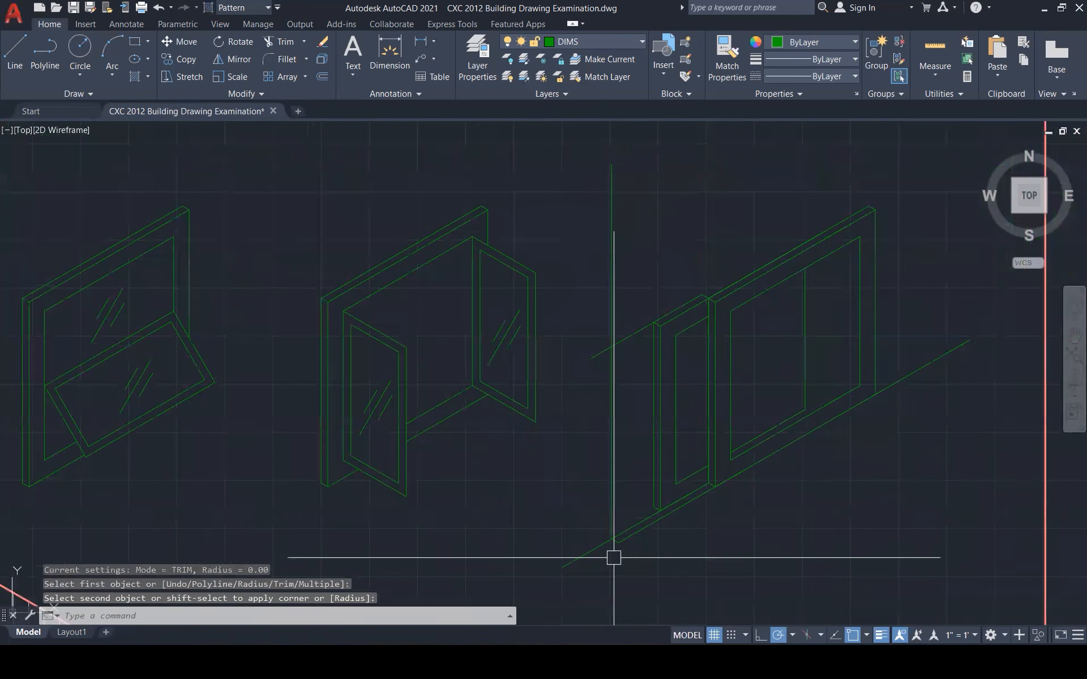
{"action": "scroll", "coordinate": [636, 335], "scroll_direction": "up", "scroll_amount": 3}
Fillet the short upper diagonal cleanly into the vertical frame line
{"action": "key", "text": "Return"}
{"action": "left_click", "coordinate": [622, 337]}
{"action": "left_click", "coordinate": [594, 373]}
{"action": "scroll", "coordinate": [682, 280], "scroll_direction": "down", "scroll_amount": 5}
{"action": "scroll", "coordinate": [651, 395], "scroll_direction": "up", "scroll_amount": 3}
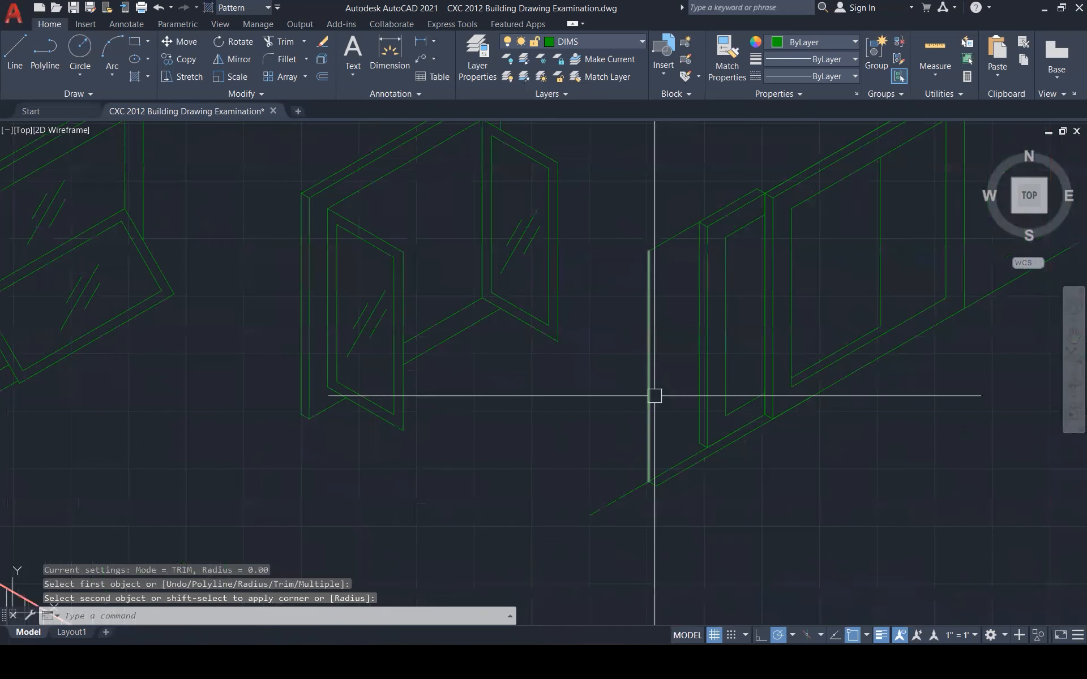
{"action": "key", "text": "Escape"}
{"action": "key", "text": "Escape"}
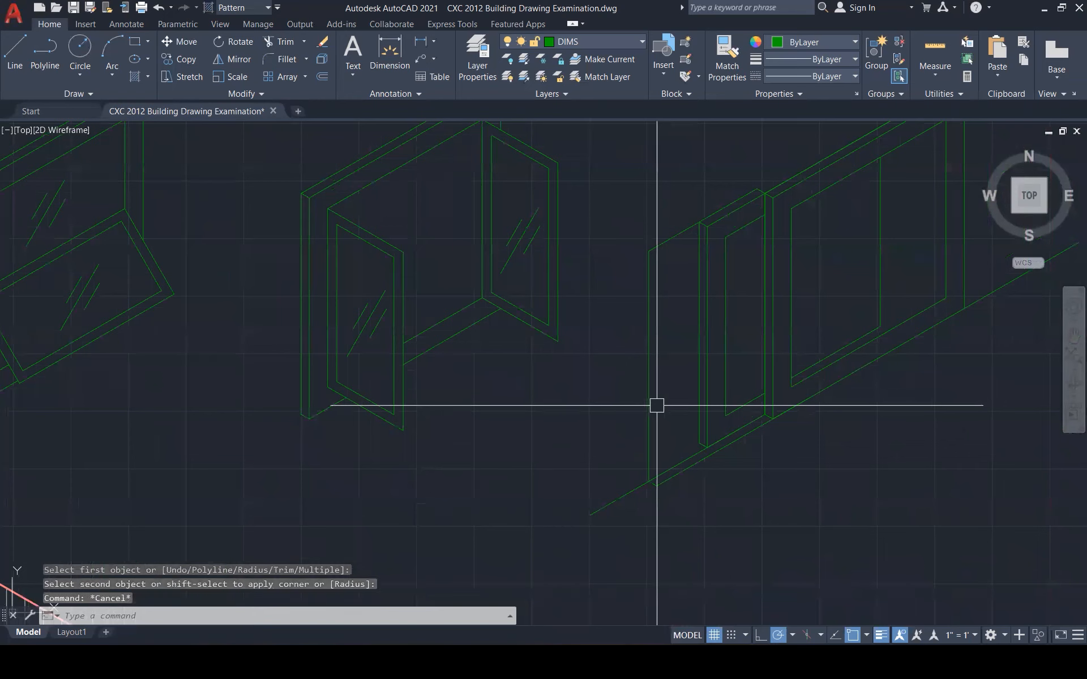
Copy the vertical frame-edge line to the lower diagonal's end
{"action": "left_click", "coordinate": [655, 405]}
{"action": "type", "text": "co"}
{"action": "key", "text": "Return"}
{"action": "scroll", "coordinate": [651, 478], "scroll_direction": "up", "scroll_amount": 3}
{"action": "left_click", "coordinate": [669, 486]}
{"action": "left_click", "coordinate": [710, 509]}
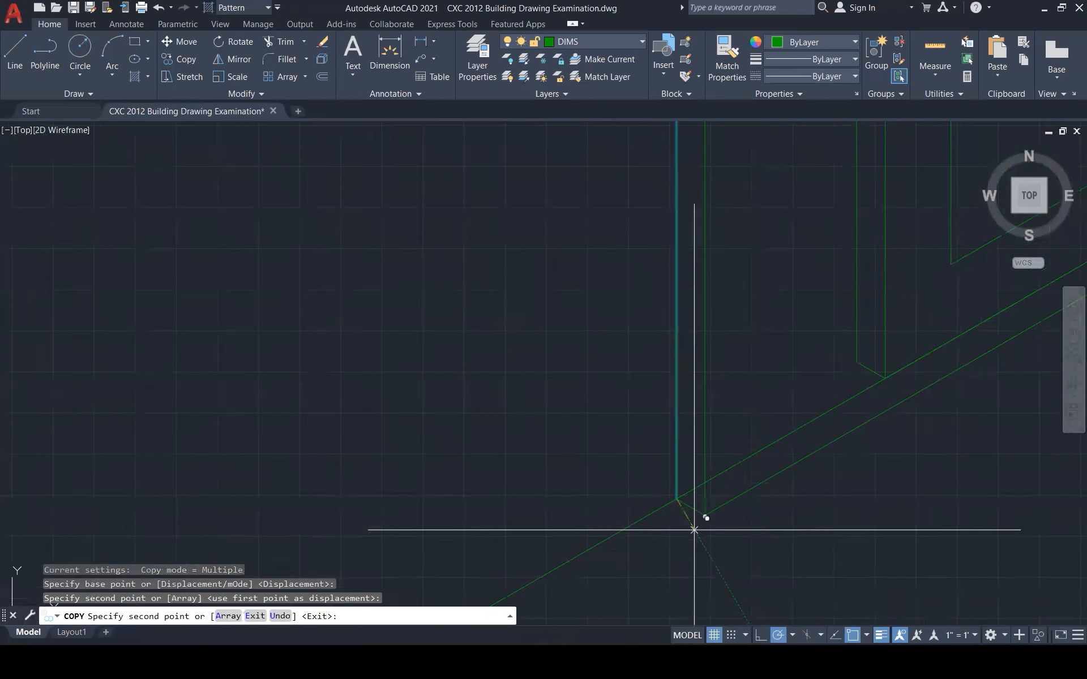
{"action": "key", "text": "Escape"}
{"action": "scroll", "coordinate": [700, 515], "scroll_direction": "down", "scroll_amount": 3}
{"action": "key", "text": "Escape"}
{"action": "scroll", "coordinate": [691, 492], "scroll_direction": "up", "scroll_amount": 4}
Trim away the small leftover diagonal segment at the frame bottom
{"action": "type", "text": "tr"}
{"action": "key", "text": "Return"}
{"action": "left_click", "coordinate": [666, 502]}
{"action": "scroll", "coordinate": [657, 512], "scroll_direction": "down", "scroll_amount": 3}
{"action": "key", "text": "Escape"}
{"action": "key", "text": "Escape"}
{"action": "scroll", "coordinate": [728, 151], "scroll_direction": "up", "scroll_amount": 3}
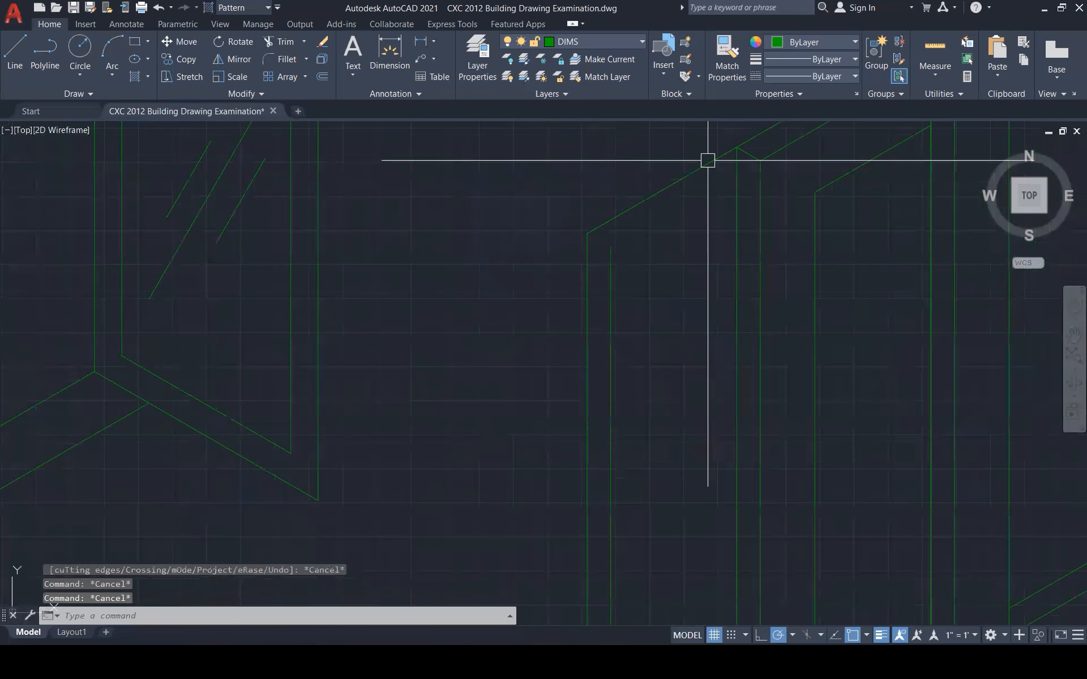
Copy the diagonal at the frame top down and to the right
{"action": "left_click", "coordinate": [691, 172]}
{"action": "type", "text": "co"}
{"action": "key", "text": "Return"}
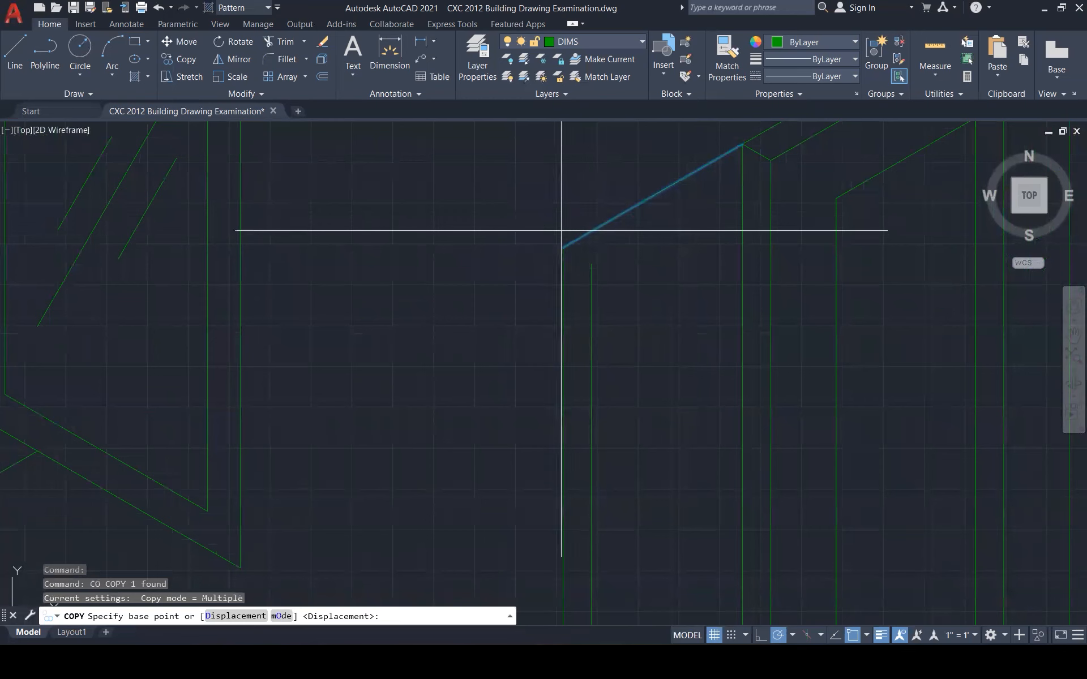
{"action": "left_click", "coordinate": [563, 247]}
{"action": "left_click", "coordinate": [592, 264]}
{"action": "key", "text": "Escape"}
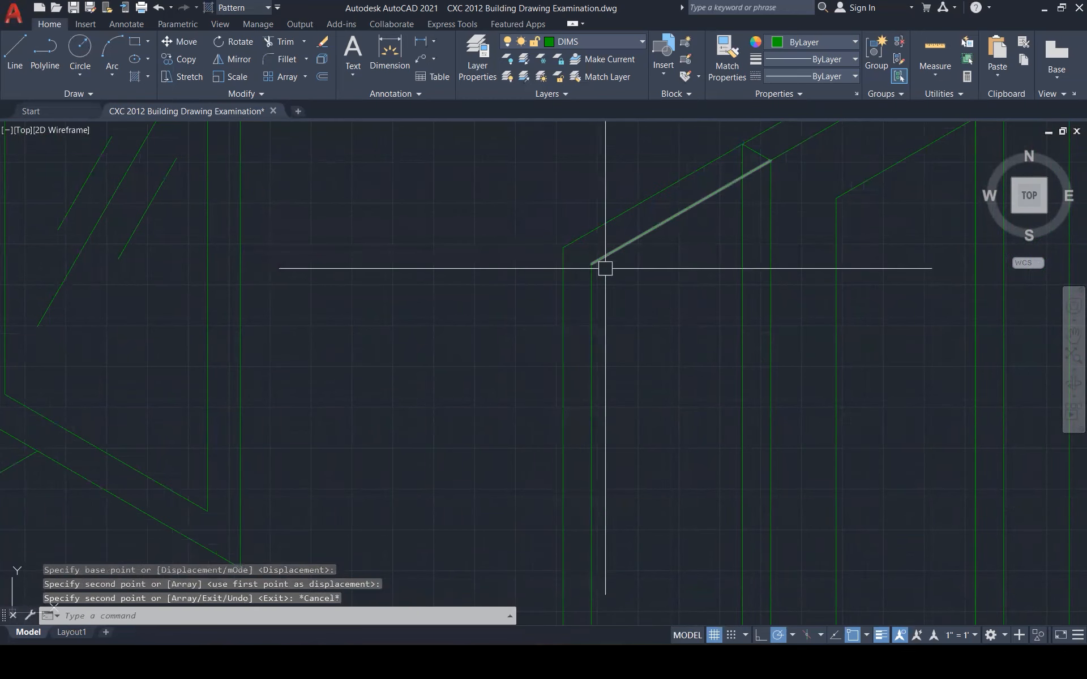
{"action": "key", "text": "Escape"}
{"action": "key", "text": "Escape"}
Draw a line joining the ends of the two top diagonals
{"action": "type", "text": "L"}
{"action": "key", "text": "Return"}
{"action": "left_click", "coordinate": [592, 263]}
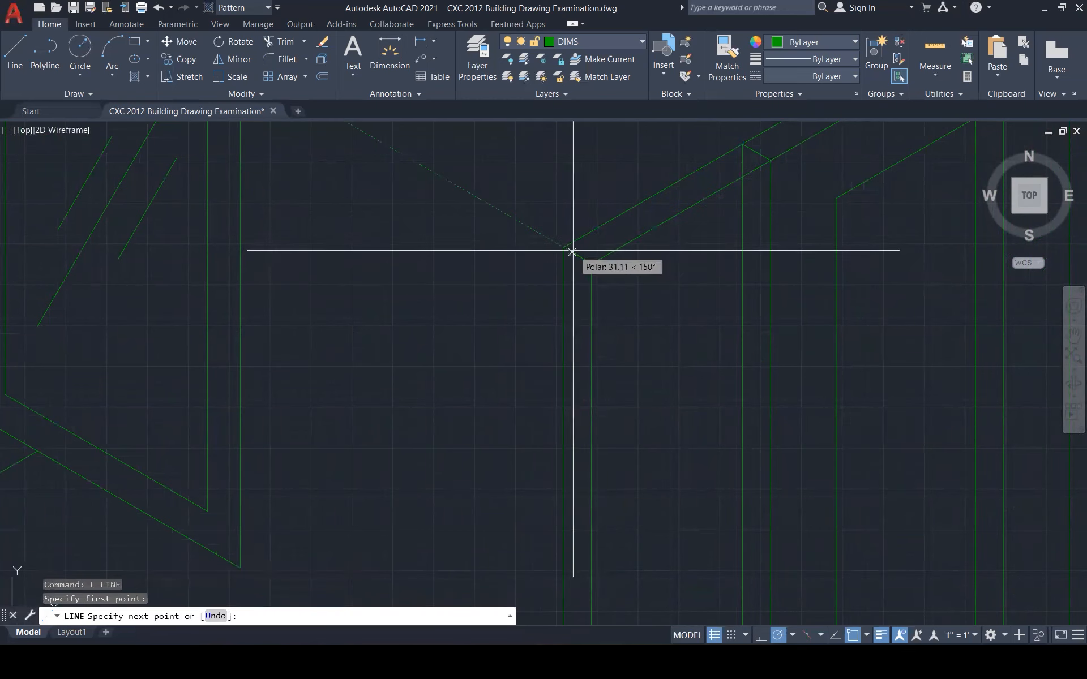
{"action": "left_click", "coordinate": [563, 247]}
{"action": "key", "text": "Escape"}
Trim the excess vertical line at the top of the frame
{"action": "type", "text": "tr"}
{"action": "key", "text": "Return"}
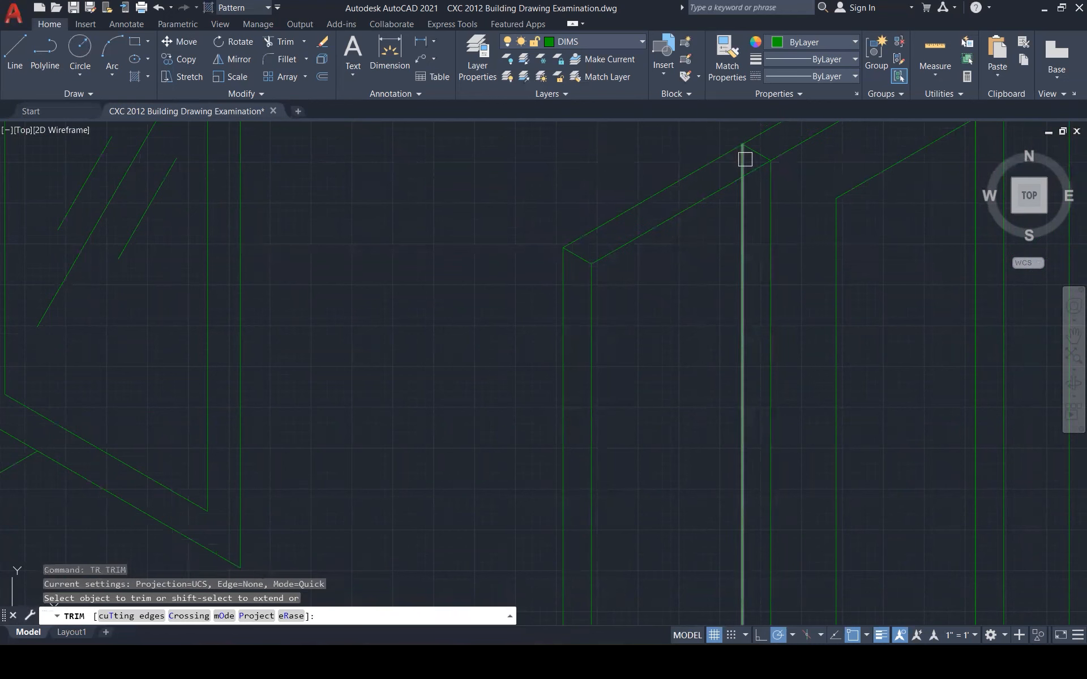
{"action": "left_click", "coordinate": [744, 160]}
{"action": "scroll", "coordinate": [694, 206], "scroll_direction": "down", "scroll_amount": 3}
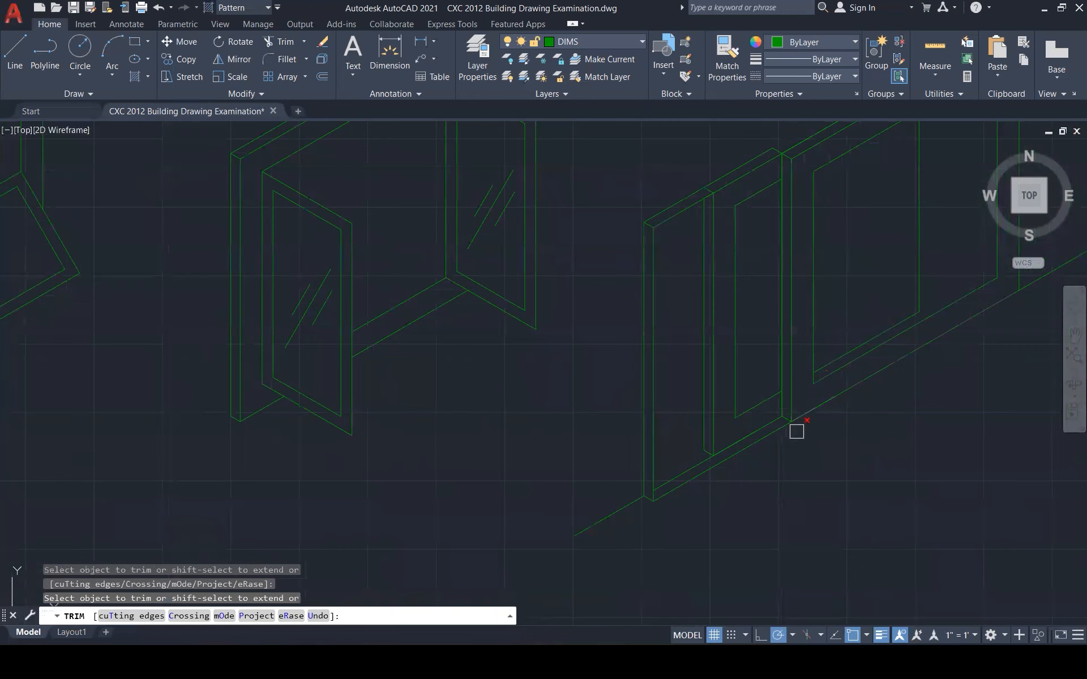
{"action": "key", "text": "Escape"}
{"action": "key", "text": "Escape"}
{"action": "scroll", "coordinate": [730, 473], "scroll_direction": "down", "scroll_amount": 3}
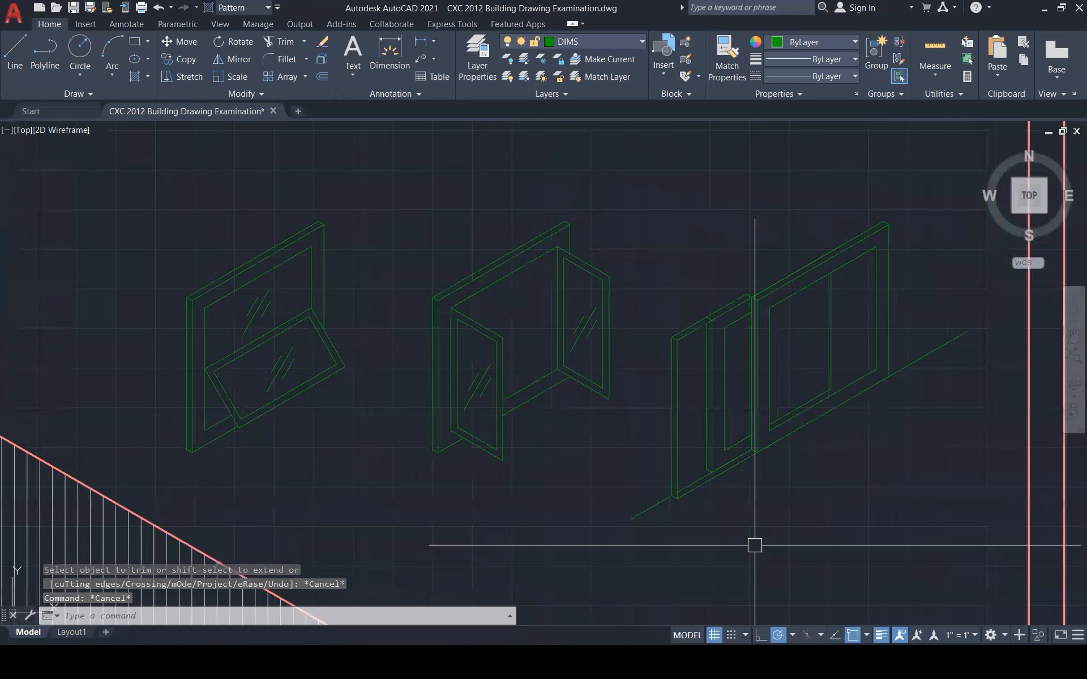
{"action": "scroll", "coordinate": [612, 444], "scroll_direction": "up", "scroll_amount": 5}
Copy the short bottom diagonal to the frame corner
{"action": "left_click", "coordinate": [529, 442]}
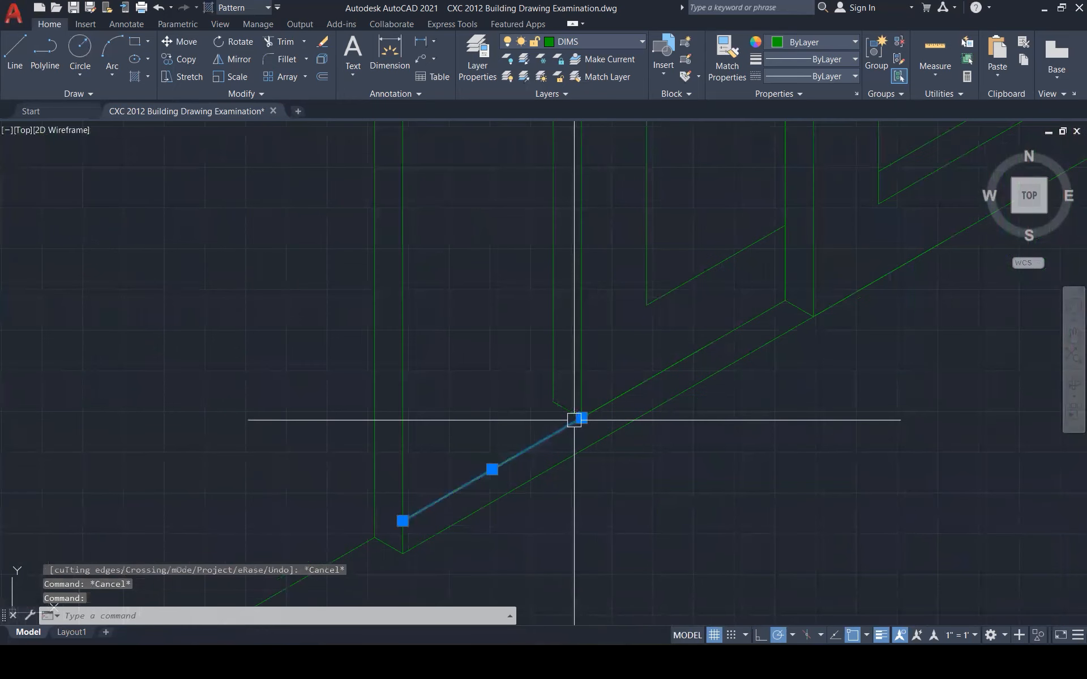
{"action": "type", "text": "co"}
{"action": "key", "text": "Return"}
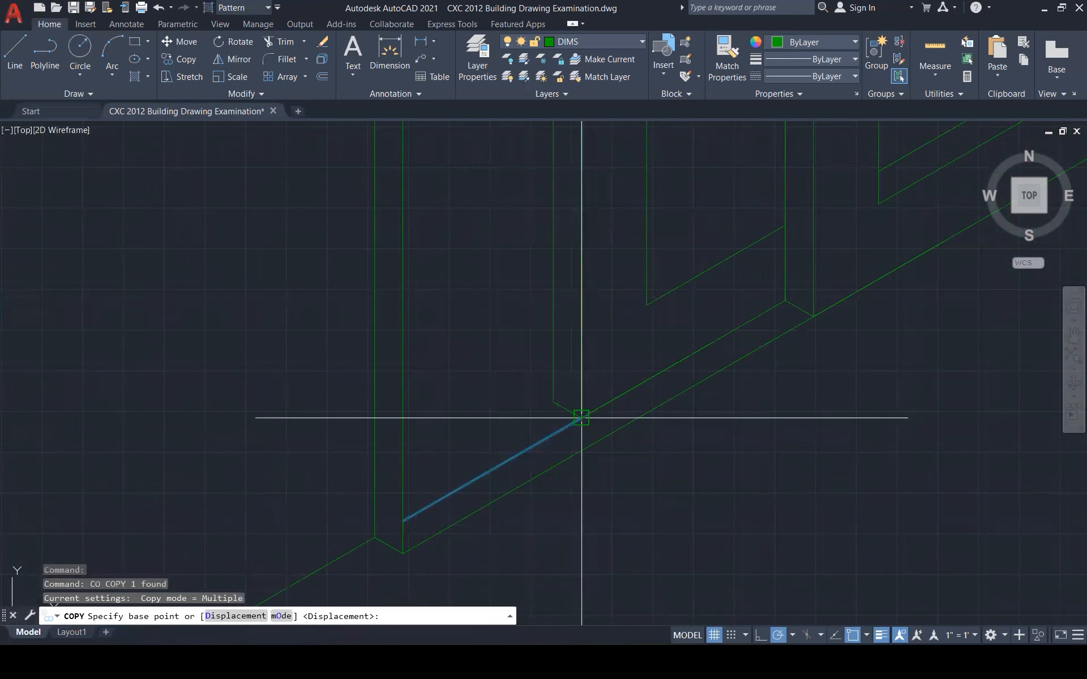
{"action": "left_click", "coordinate": [581, 417]}
{"action": "left_click", "coordinate": [553, 402]}
{"action": "key", "text": "Escape"}
{"action": "key", "text": "Escape"}
{"action": "key", "text": "Escape"}
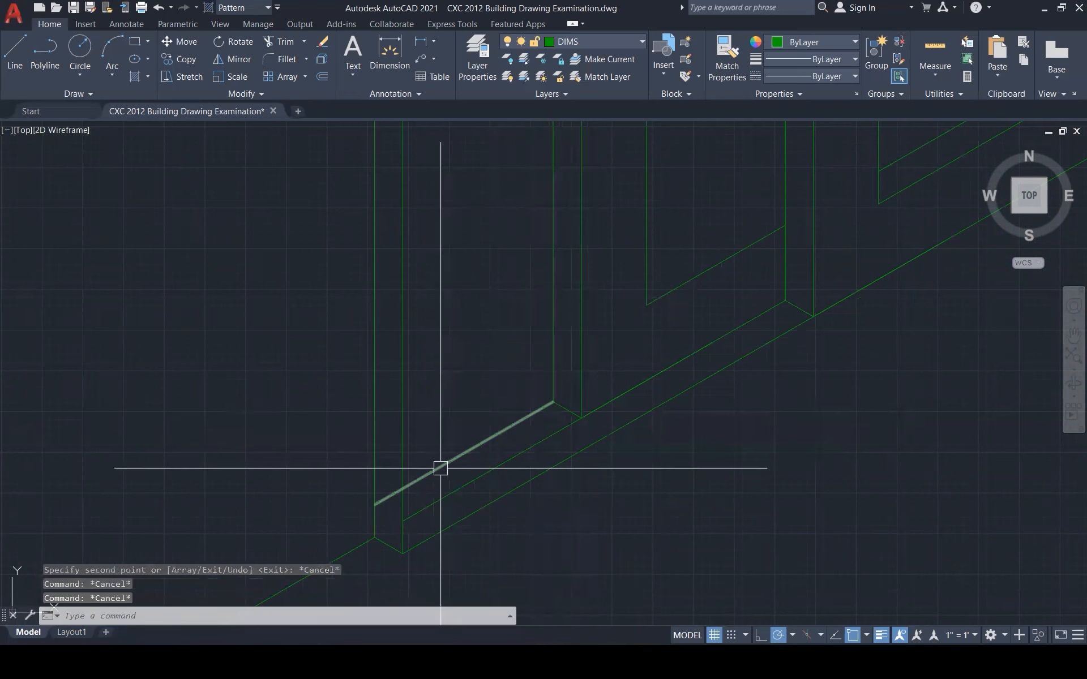
Delete the short stray diagonal below the window frame
{"action": "type", "text": "tr"}
{"action": "key", "text": "Return"}
{"action": "scroll", "coordinate": [490, 460], "scroll_direction": "down", "scroll_amount": 5}
{"action": "scroll", "coordinate": [671, 502], "scroll_direction": "down", "scroll_amount": 2}
{"action": "key", "text": "Escape"}
{"action": "key", "text": "Escape"}
{"action": "key", "text": "Escape"}
{"action": "scroll", "coordinate": [646, 525], "scroll_direction": "up", "scroll_amount": 3}
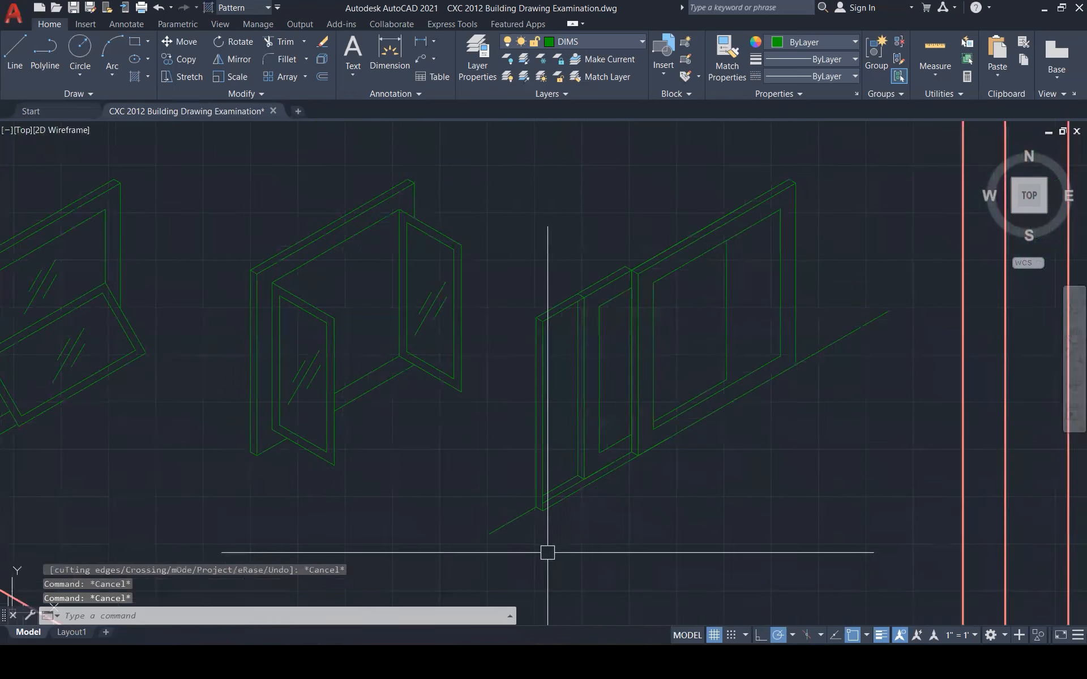
{"action": "left_click", "coordinate": [513, 521]}
{"action": "key", "text": "Delete"}
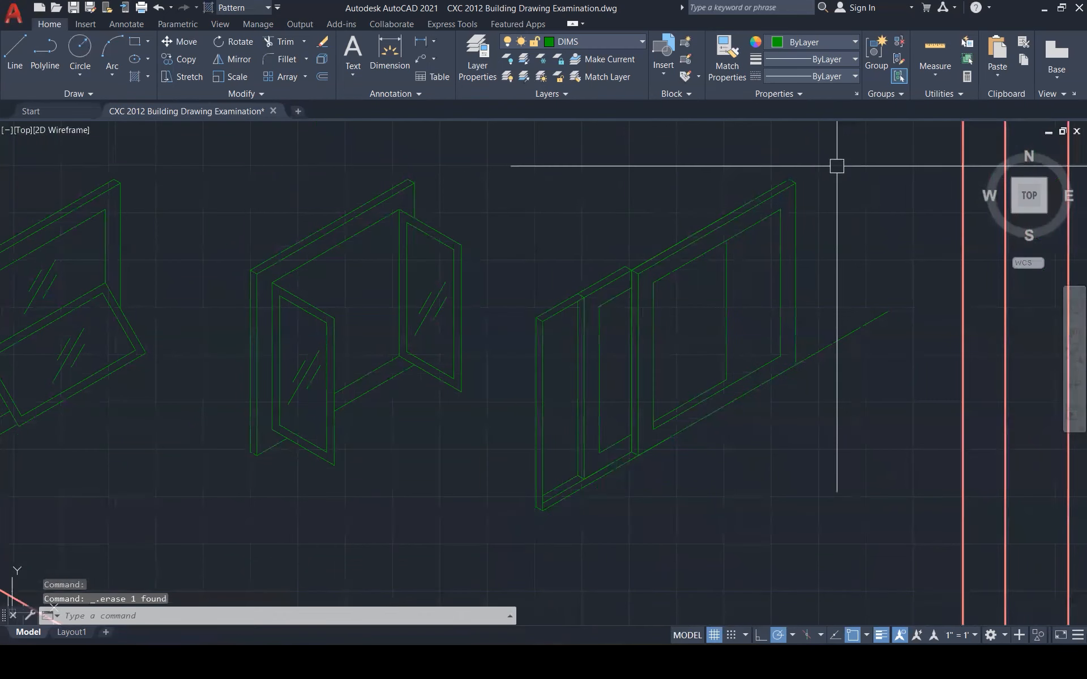
{"action": "key", "text": "Escape"}
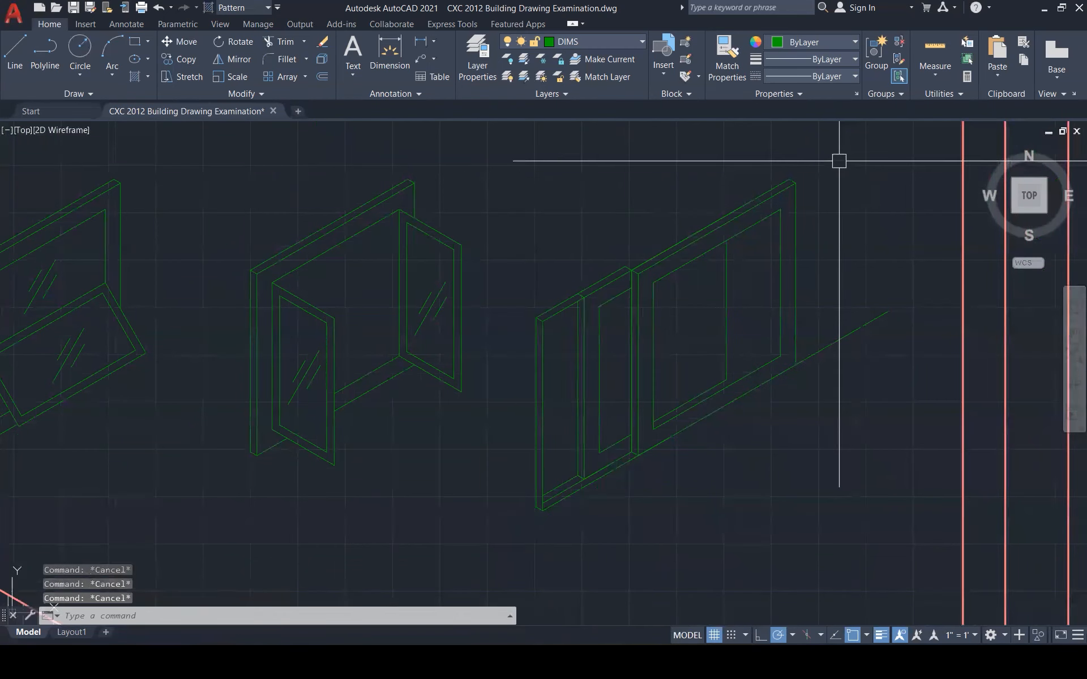
Delete the long sloping guide line running past the third window
{"action": "left_click", "coordinate": [843, 329]}
{"action": "key", "text": "Delete"}
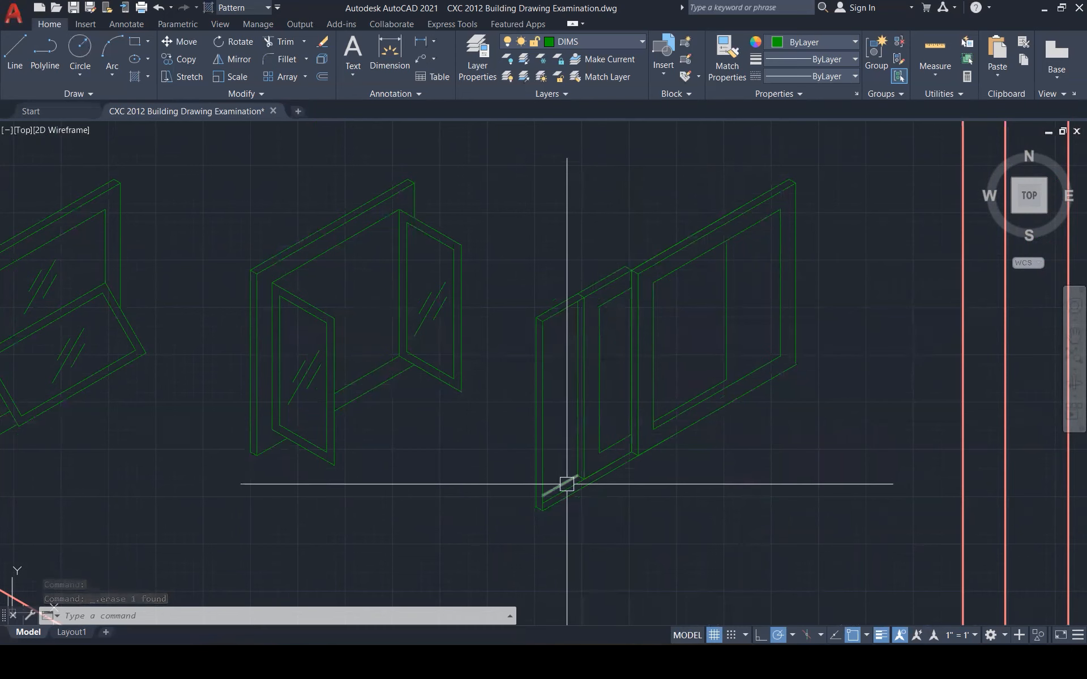
{"action": "scroll", "coordinate": [575, 489], "scroll_direction": "up", "scroll_amount": 2}
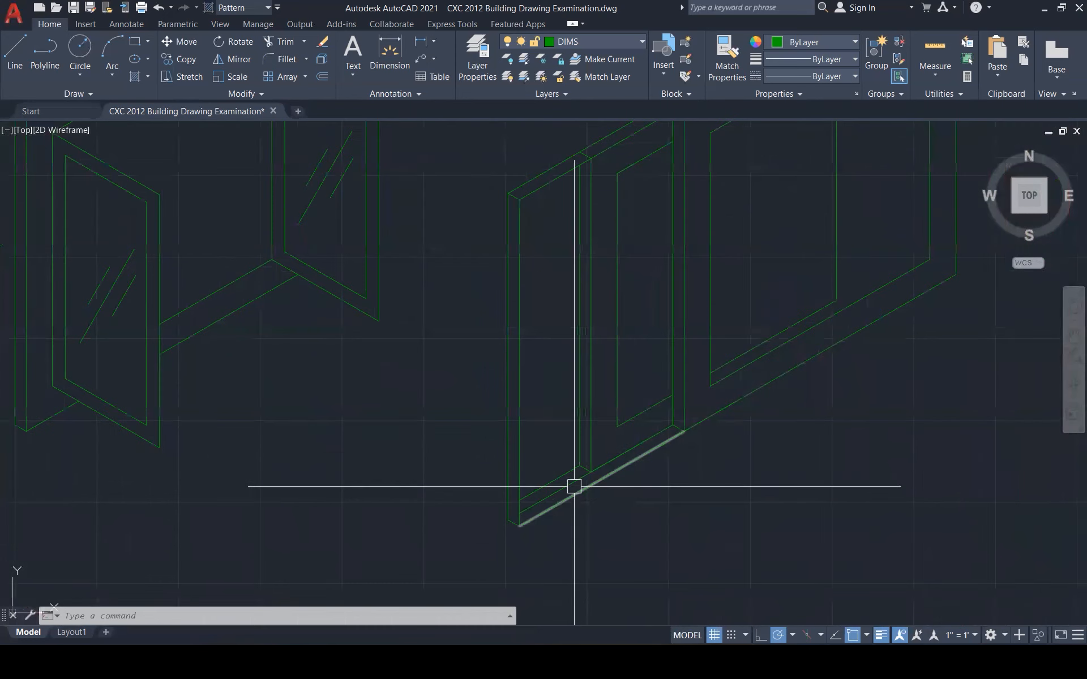
{"action": "left_click", "coordinate": [574, 485]}
{"action": "scroll", "coordinate": [630, 463], "scroll_direction": "down", "scroll_amount": 3}
{"action": "key", "text": "Escape"}
{"action": "key", "text": "Escape"}
{"action": "scroll", "coordinate": [825, 292], "scroll_direction": "down", "scroll_amount": 3}
{"action": "type", "text": "l"}
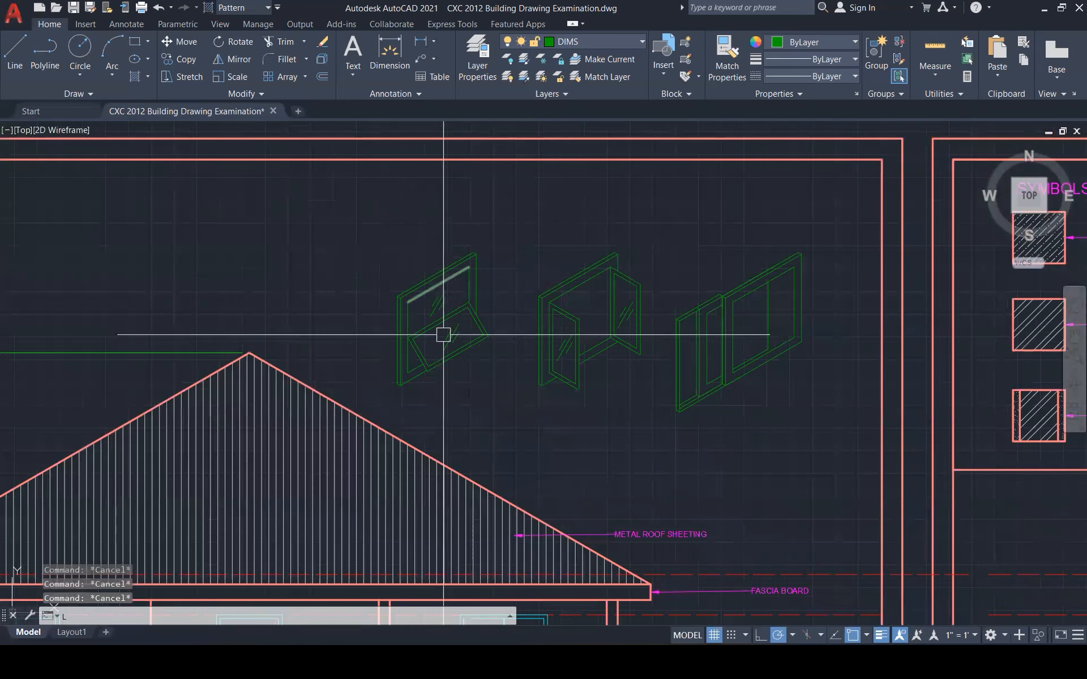
{"action": "key", "text": "Return"}
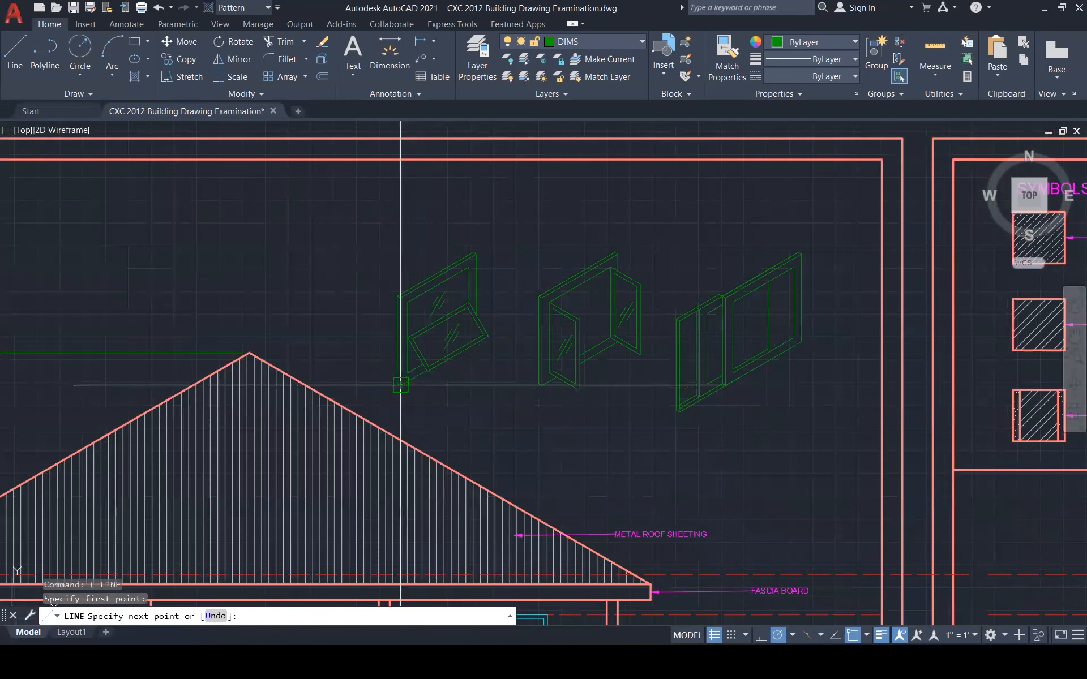
{"action": "left_click", "coordinate": [835, 385]}
{"action": "key", "text": "Escape"}
{"action": "key", "text": "Escape"}
{"action": "key", "text": "Escape"}
{"action": "left_click", "coordinate": [671, 201]}
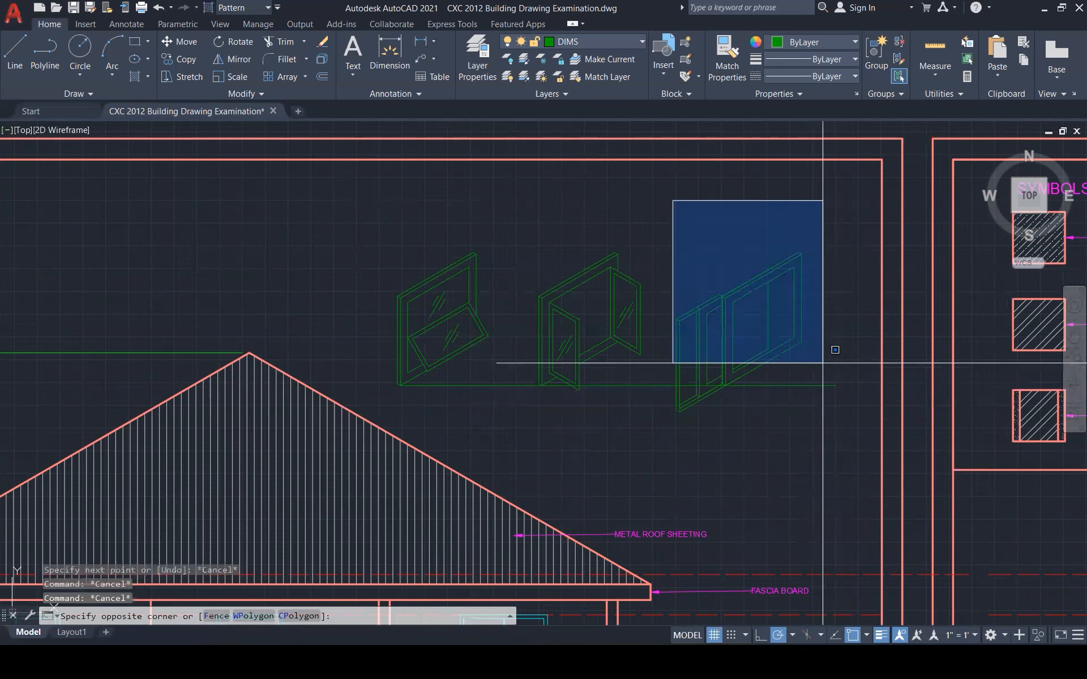
{"action": "left_click", "coordinate": [832, 447]}
{"action": "type", "text": "m"}
{"action": "key", "text": "Return"}
{"action": "scroll", "coordinate": [679, 410], "scroll_direction": "up", "scroll_amount": 5}
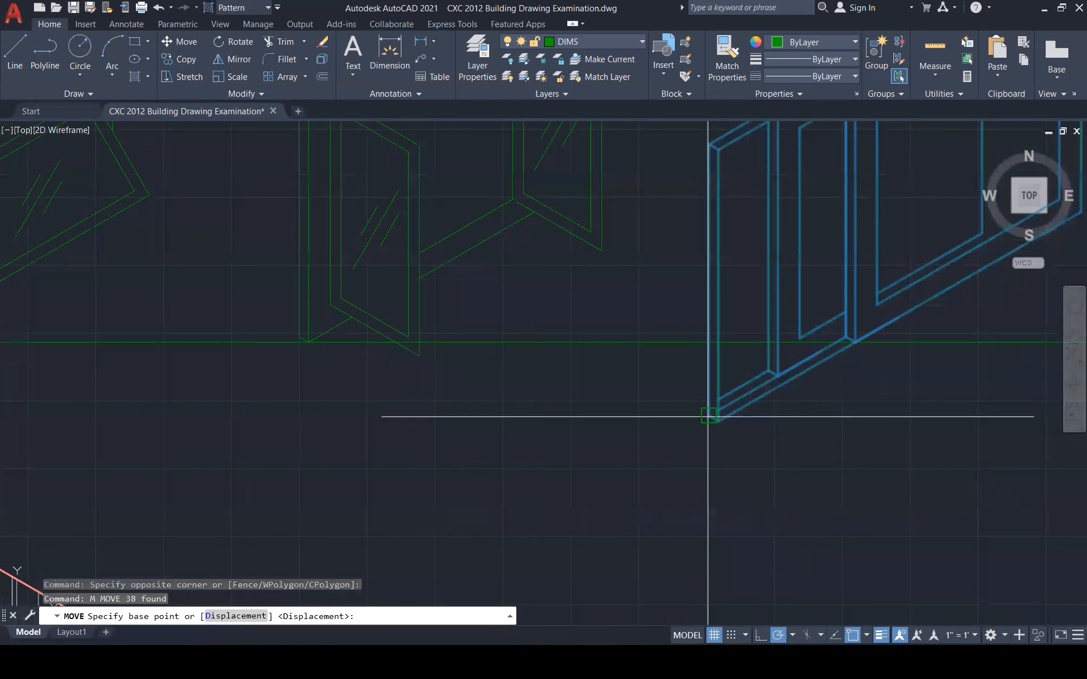
{"action": "left_click", "coordinate": [727, 392]}
{"action": "key", "text": "Escape"}
{"action": "key", "text": "Escape"}
{"action": "scroll", "coordinate": [853, 429], "scroll_direction": "down", "scroll_amount": 5}
{"action": "left_click", "coordinate": [725, 403]}
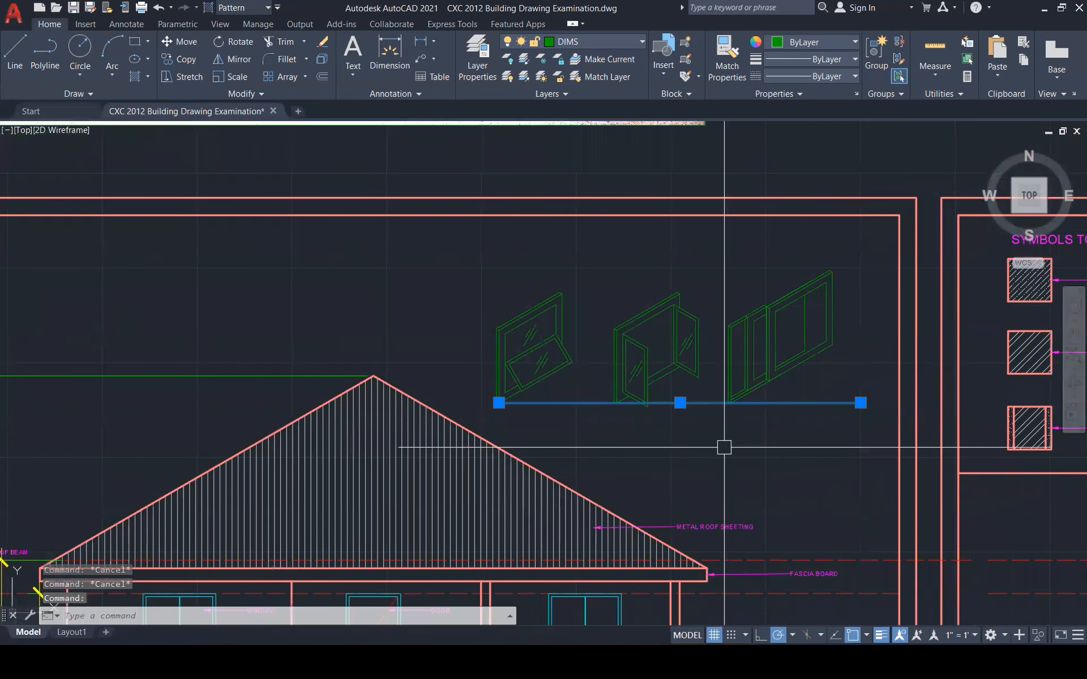
{"action": "key", "text": "Delete"}
{"action": "scroll", "coordinate": [736, 316], "scroll_direction": "down", "scroll_amount": 4}
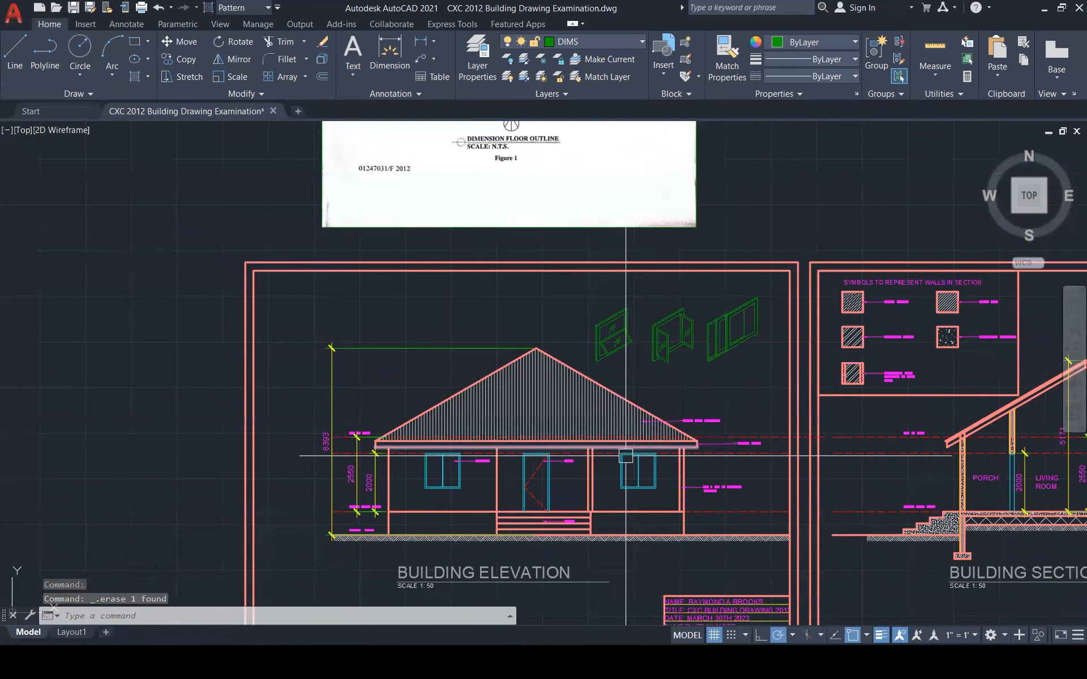
{"action": "scroll", "coordinate": [602, 460], "scroll_direction": "down", "scroll_amount": 1}
{"action": "scroll", "coordinate": [869, 485], "scroll_direction": "up", "scroll_amount": 2}
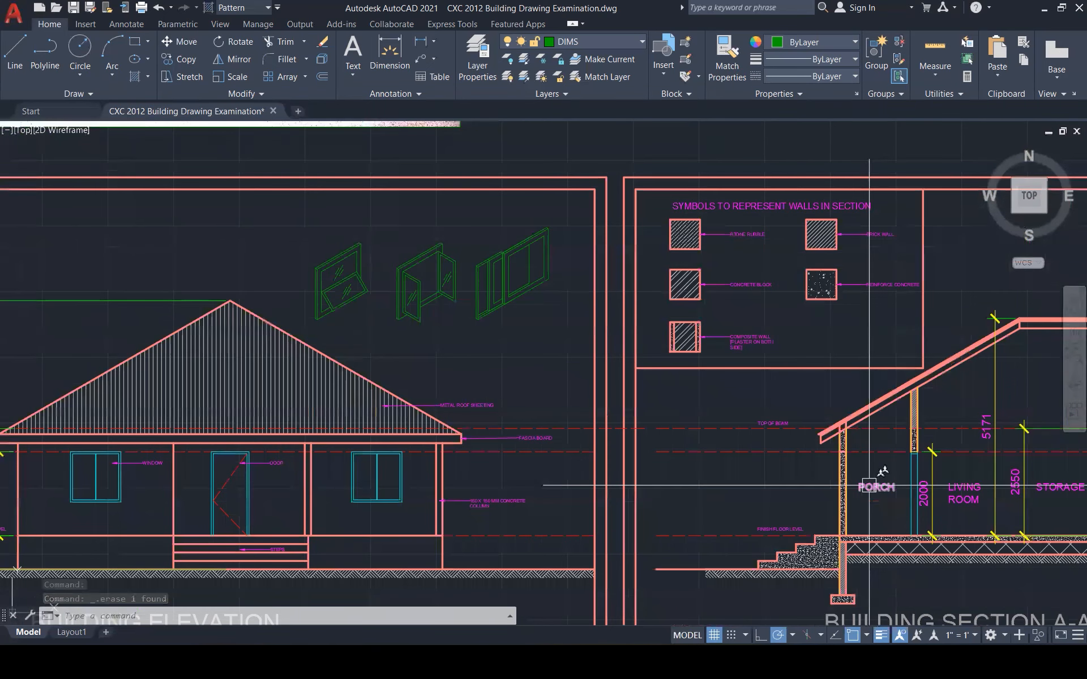
Copy the PORCH label from the section to beneath the first window
{"action": "left_click", "coordinate": [869, 485]}
{"action": "type", "text": "co"}
{"action": "key", "text": "Return"}
{"action": "left_click", "coordinate": [869, 485]}
{"action": "scroll", "coordinate": [310, 306], "scroll_direction": "up", "scroll_amount": 2}
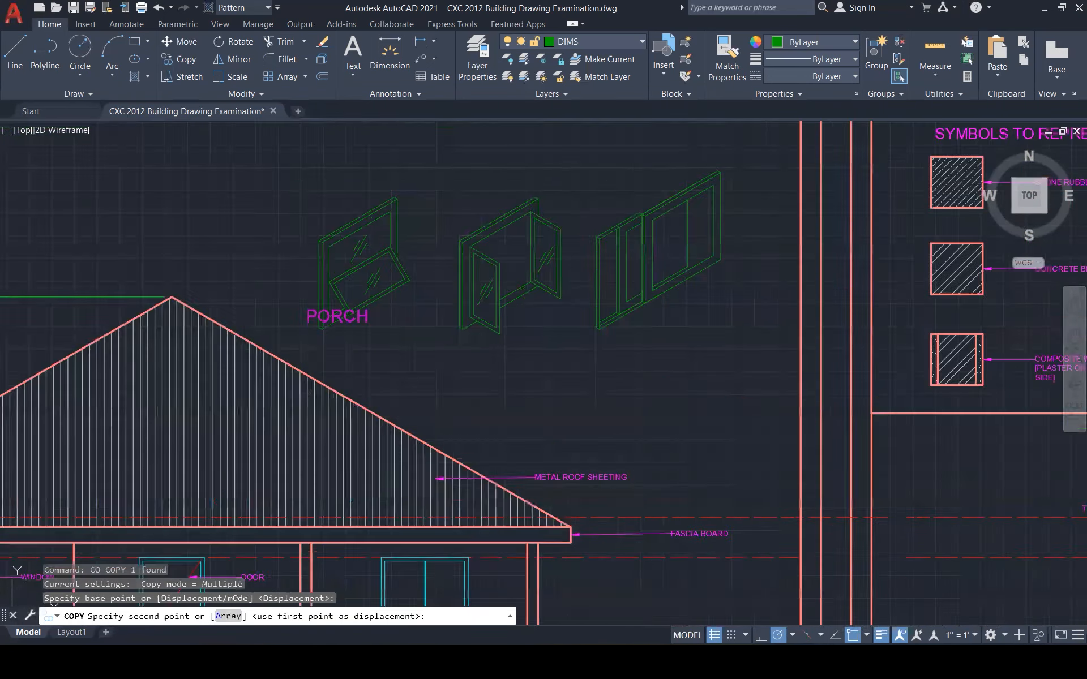
{"action": "scroll", "coordinate": [305, 322], "scroll_direction": "up", "scroll_amount": 2}
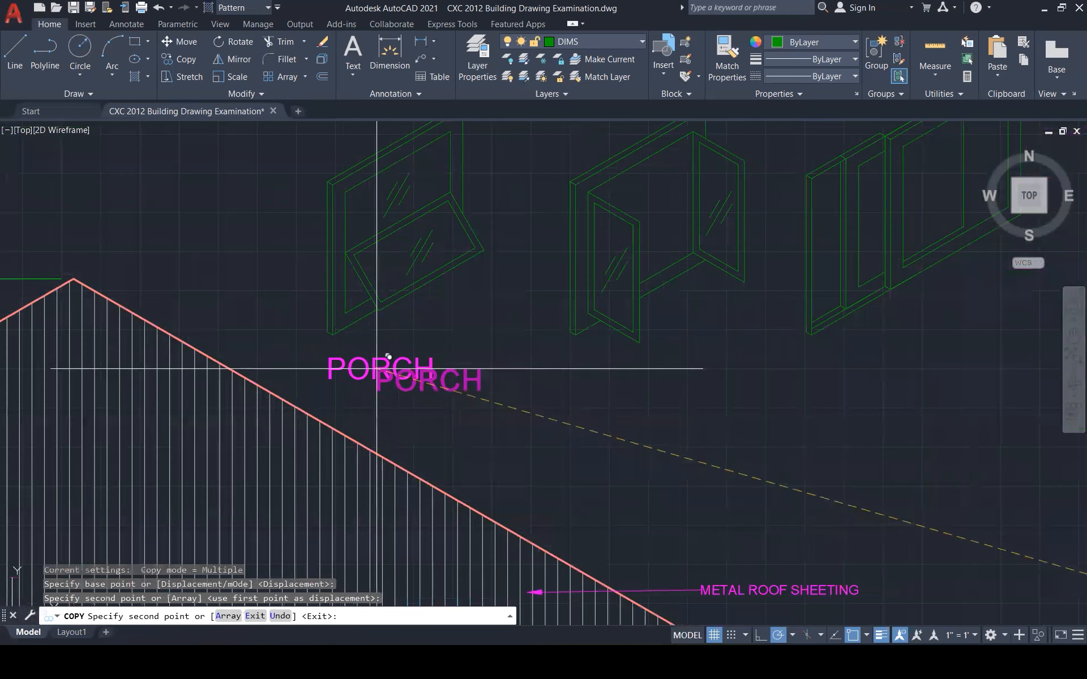
{"action": "left_click", "coordinate": [330, 360]}
{"action": "key", "text": "Escape"}
Copy that label horizontally under the middle and right windows, then edit the first
{"action": "left_click", "coordinate": [369, 363]}
{"action": "type", "text": "co"}
{"action": "key", "text": "Return"}
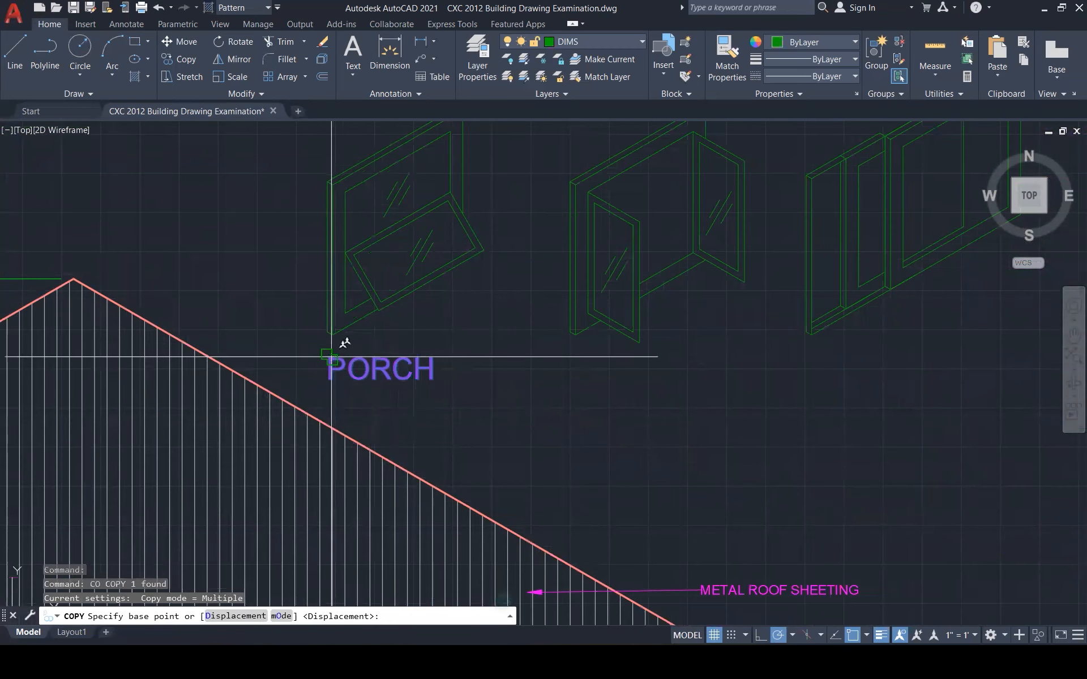
{"action": "left_click", "coordinate": [329, 358]}
{"action": "key", "text": "F8"}
{"action": "left_click", "coordinate": [603, 358]}
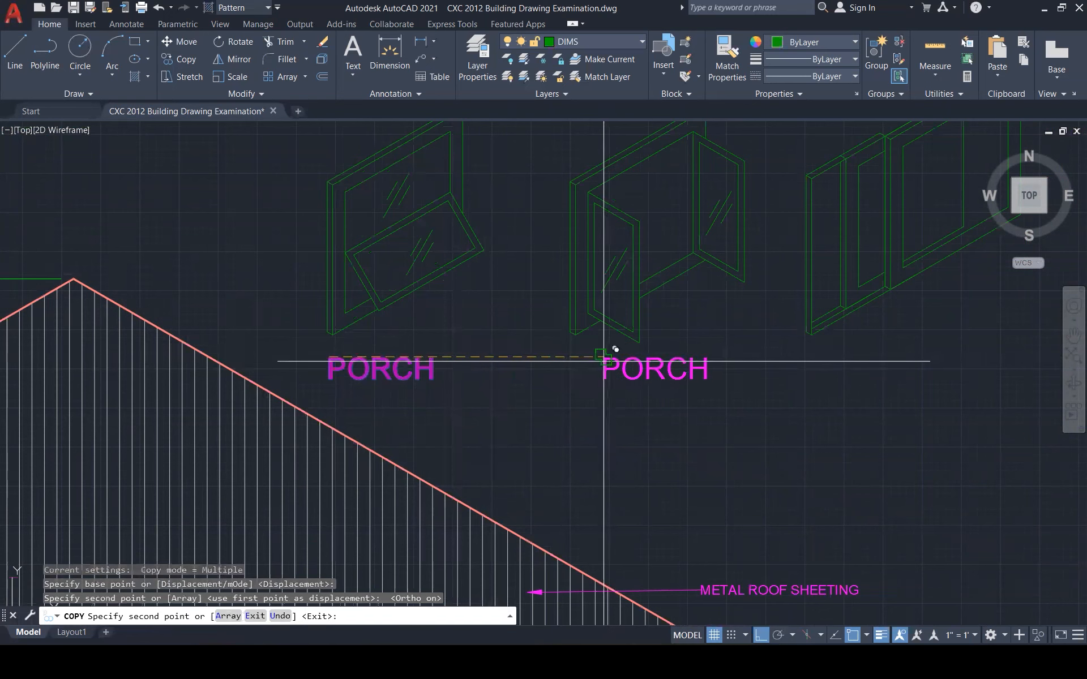
{"action": "left_click", "coordinate": [861, 357]}
{"action": "key", "text": "Escape"}
{"action": "double_click", "coordinate": [428, 372]}
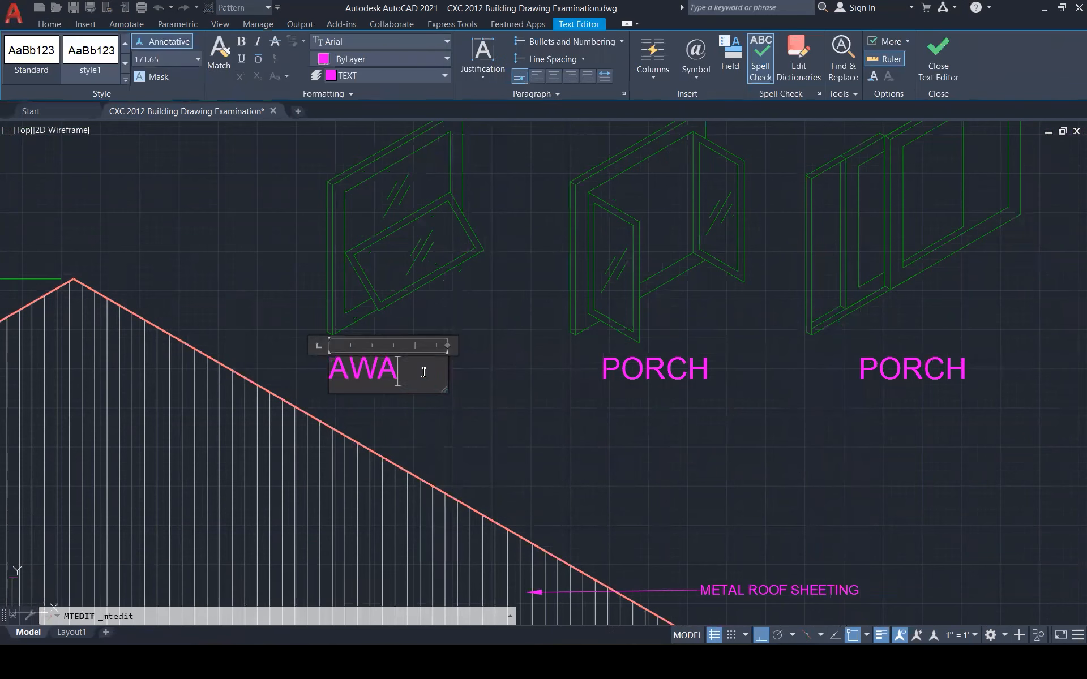
Finish the AWING WINDOW label and retype the middle PORCH label as CASEMENT WINDOW on two lines
{"action": "key", "text": "Return"}
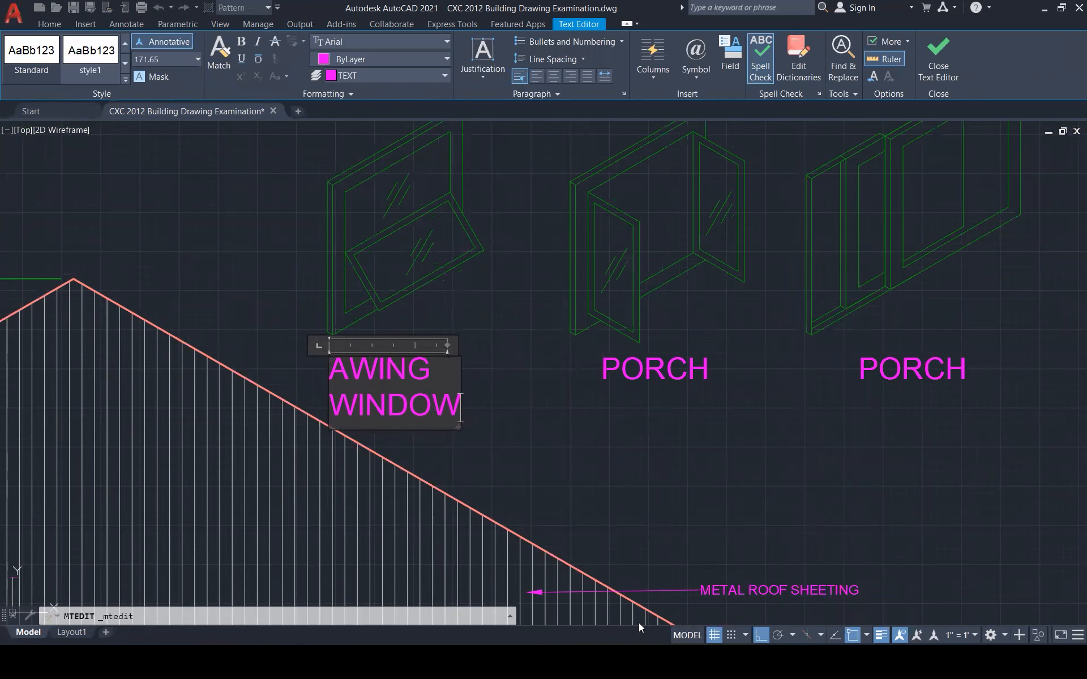
{"action": "double_click", "coordinate": [645, 374]}
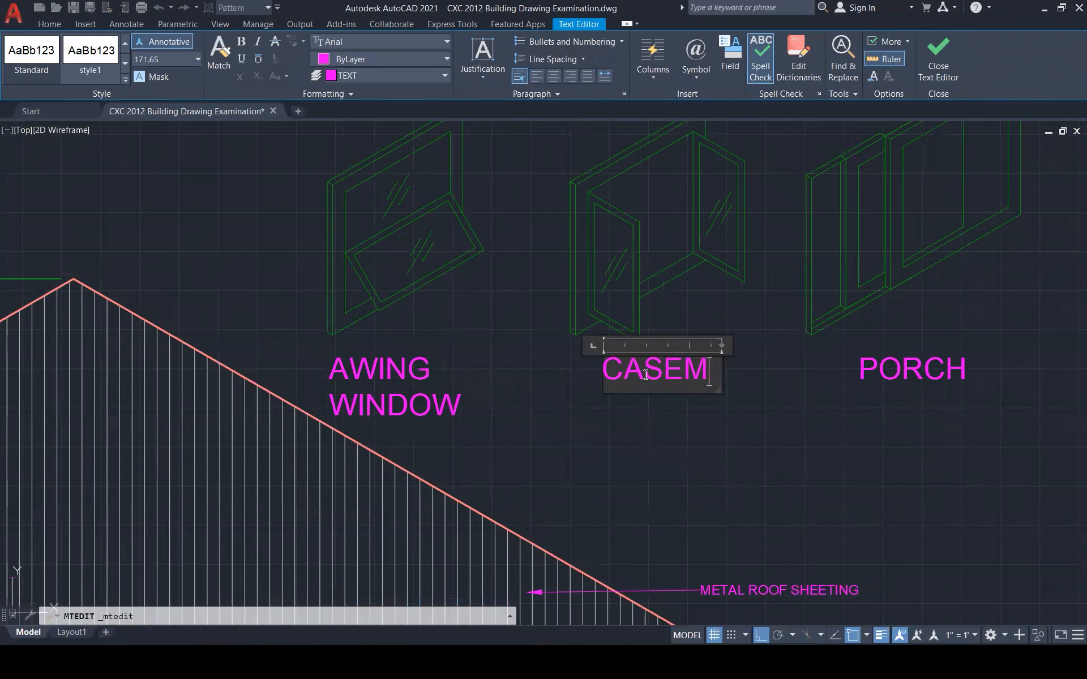
{"action": "type", "text": "CASEMENT"}
{"action": "key", "text": "Return"}
{"action": "type", "text": "WINDOW"}
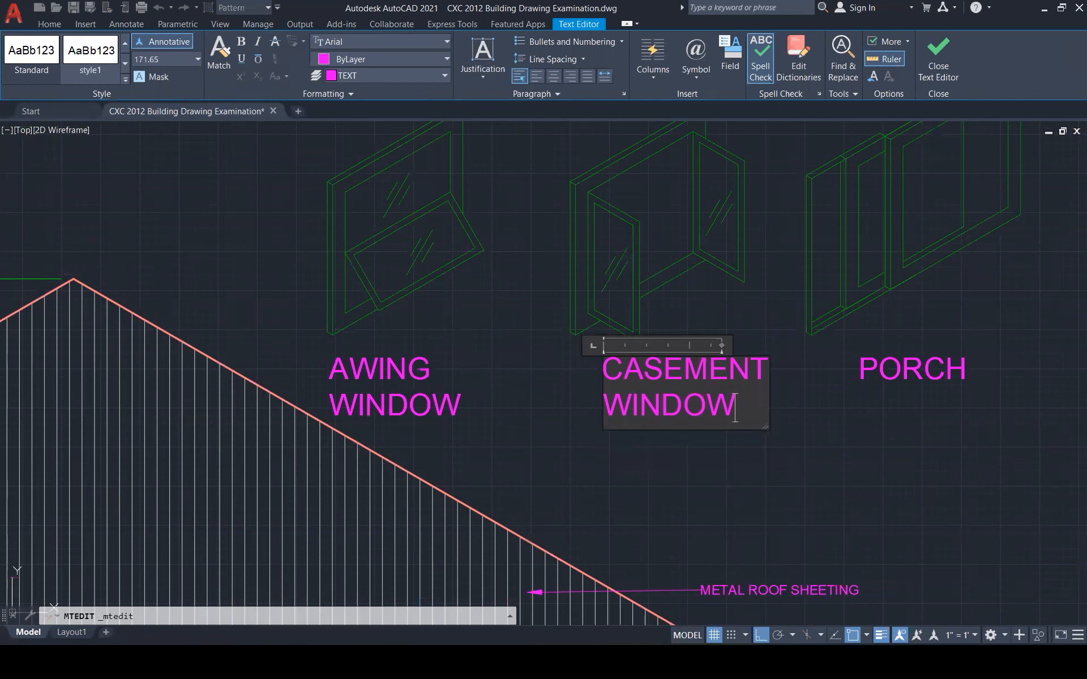
{"action": "left_click", "coordinate": [1007, 428]}
Replace the right PORCH label with HORIZONTAL SLIDING WINDOW on three lines
{"action": "double_click", "coordinate": [911, 370]}
{"action": "key", "text": "ctrl+a"}
{"action": "type", "text": "HORIZON"}
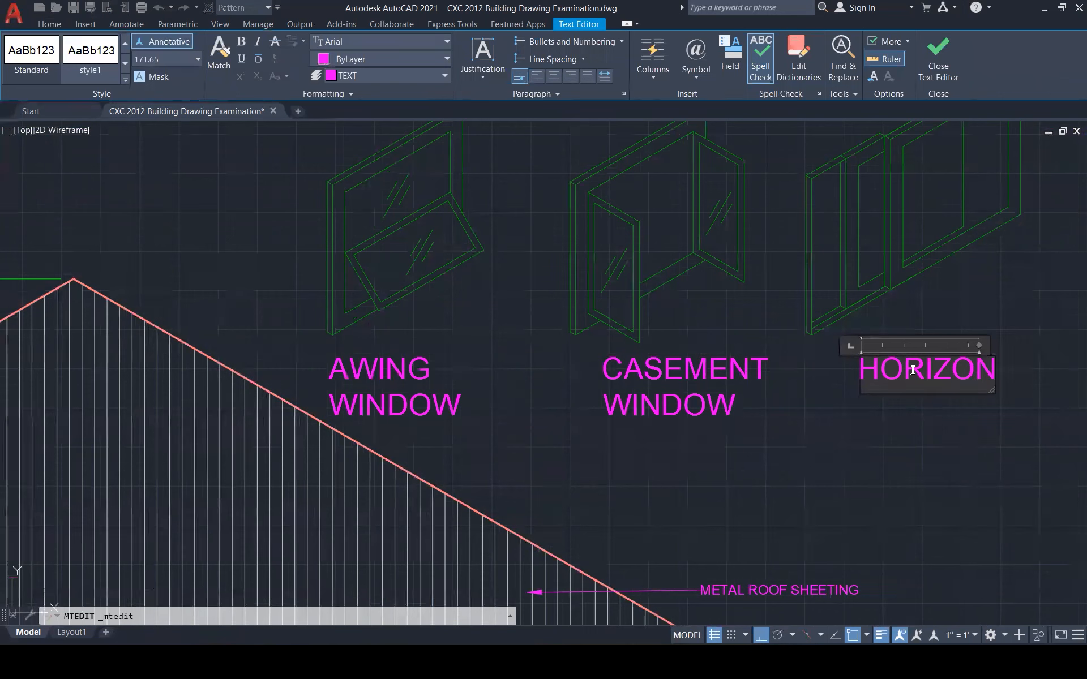
{"action": "type", "text": "TAL"}
{"action": "key", "text": "Return"}
{"action": "type", "text": "SIDING"}
{"action": "key", "text": "BackSpace"}
{"action": "key", "text": "BackSpace"}
{"action": "key", "text": "BackSpace"}
{"action": "key", "text": "BackSpace"}
{"action": "key", "text": "BackSpace"}
{"action": "type", "text": "LIDING"}
{"action": "key", "text": "Return"}
{"action": "type", "text": "WINDOW"}
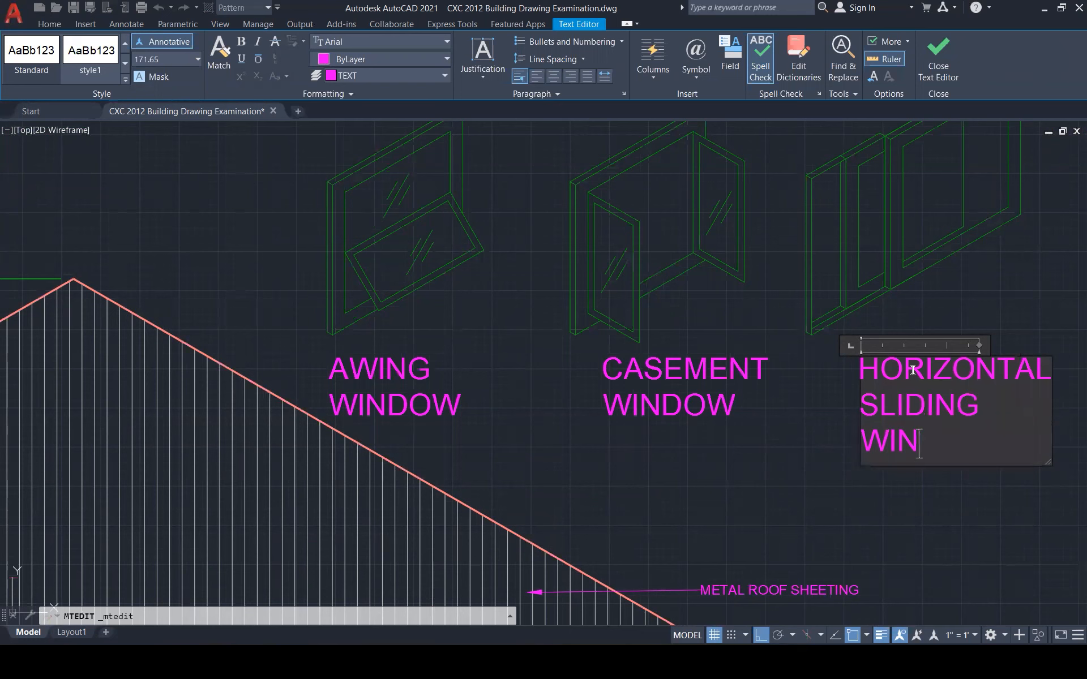
{"action": "left_click", "coordinate": [834, 412]}
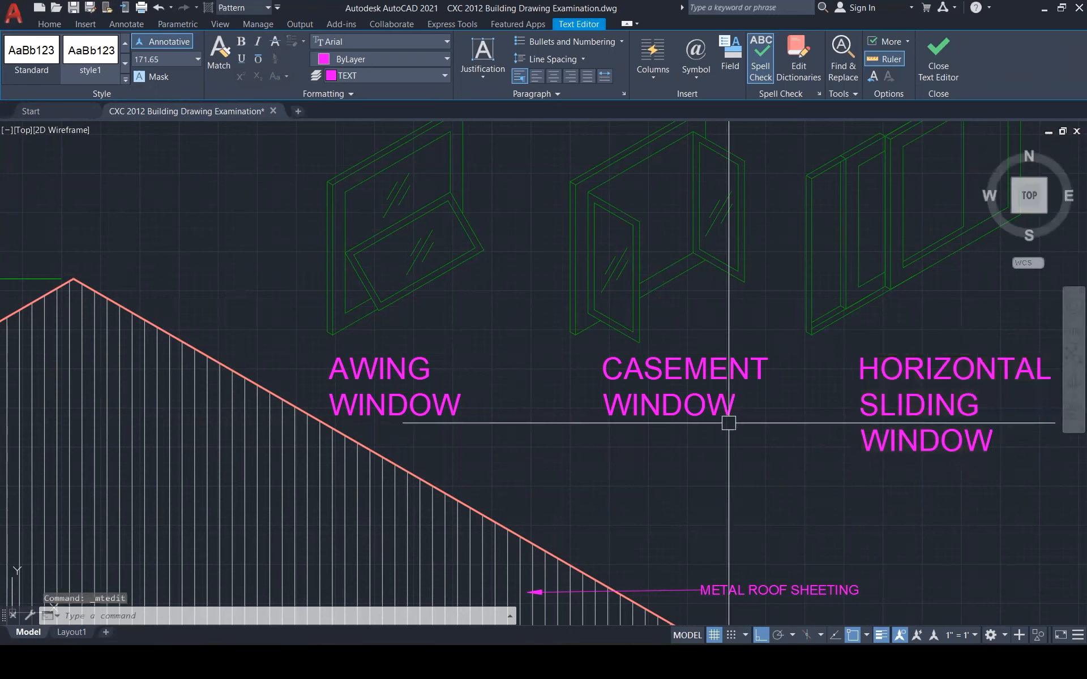
{"action": "scroll", "coordinate": [728, 425], "scroll_direction": "down", "scroll_amount": 1}
{"action": "scroll", "coordinate": [868, 452], "scroll_direction": "down", "scroll_amount": 3}
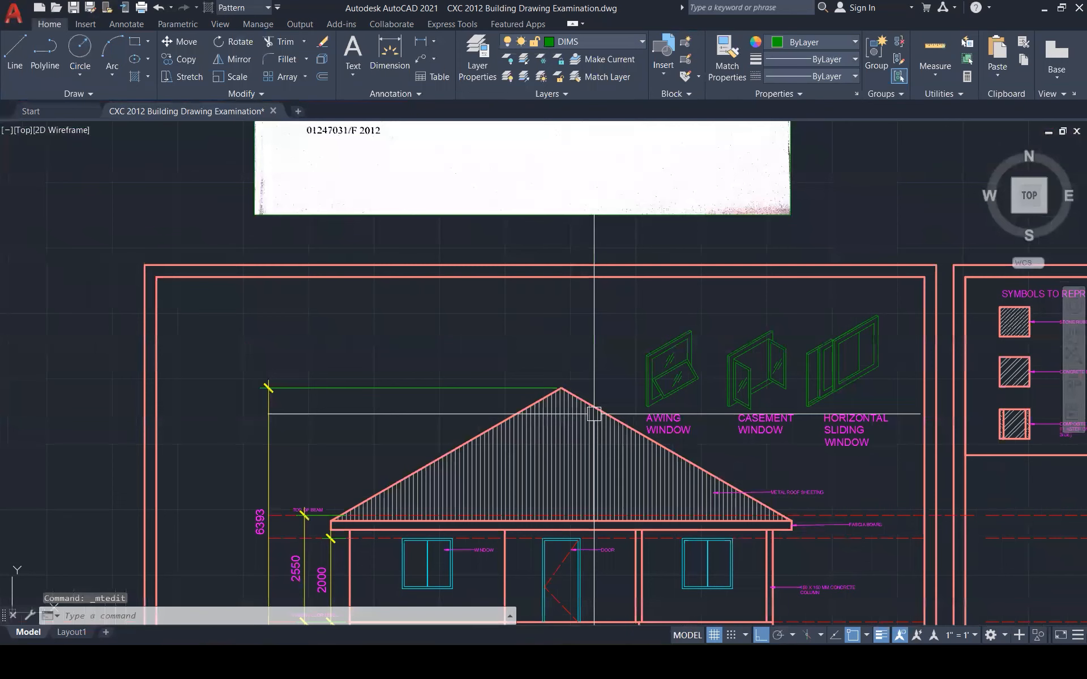
Move the three window sketches and their labels higher in the panel
{"action": "left_click", "coordinate": [634, 295]}
{"action": "left_click", "coordinate": [925, 473]}
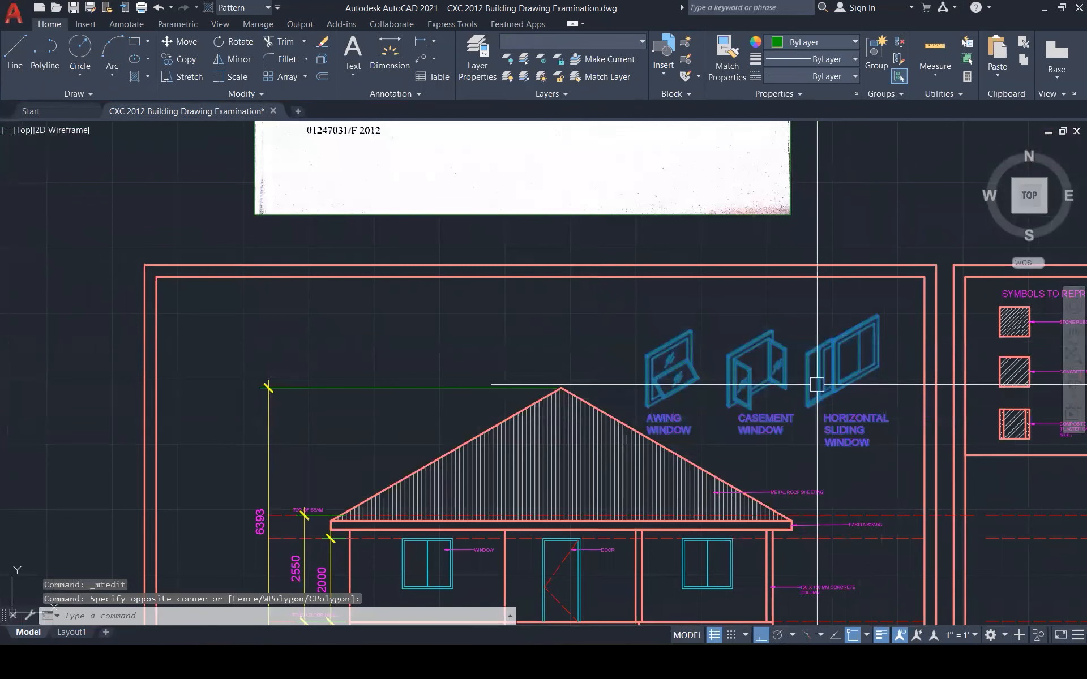
{"action": "type", "text": "m"}
{"action": "key", "text": "Return"}
{"action": "scroll", "coordinate": [888, 309], "scroll_direction": "up", "scroll_amount": 1}
{"action": "scroll", "coordinate": [889, 309], "scroll_direction": "up", "scroll_amount": 1}
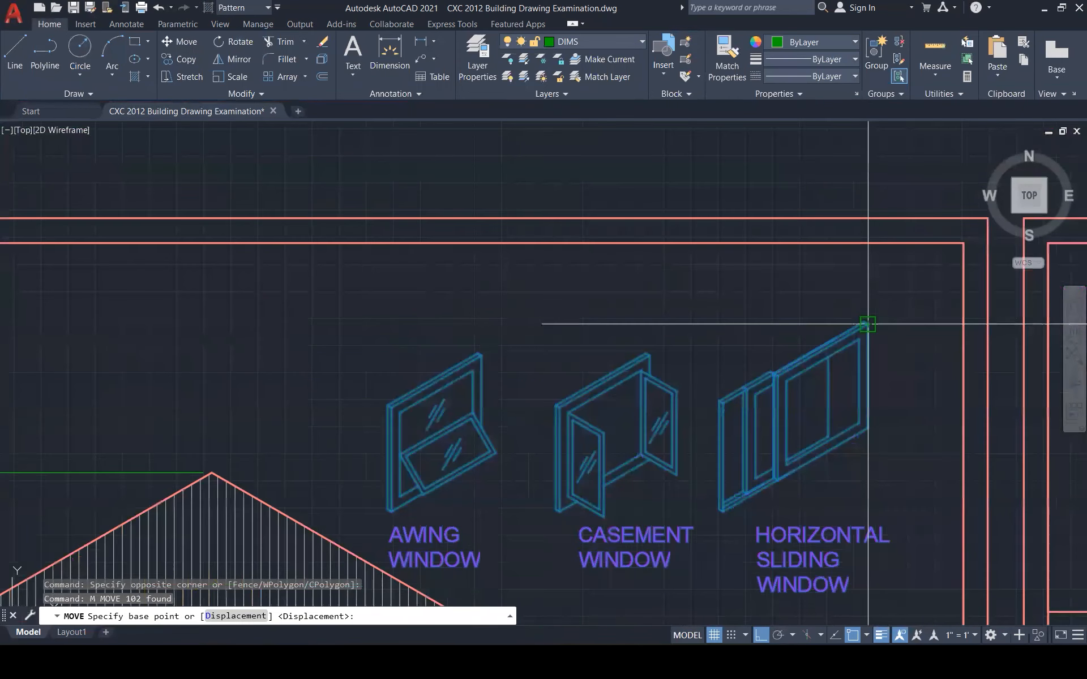
{"action": "left_click", "coordinate": [864, 323]}
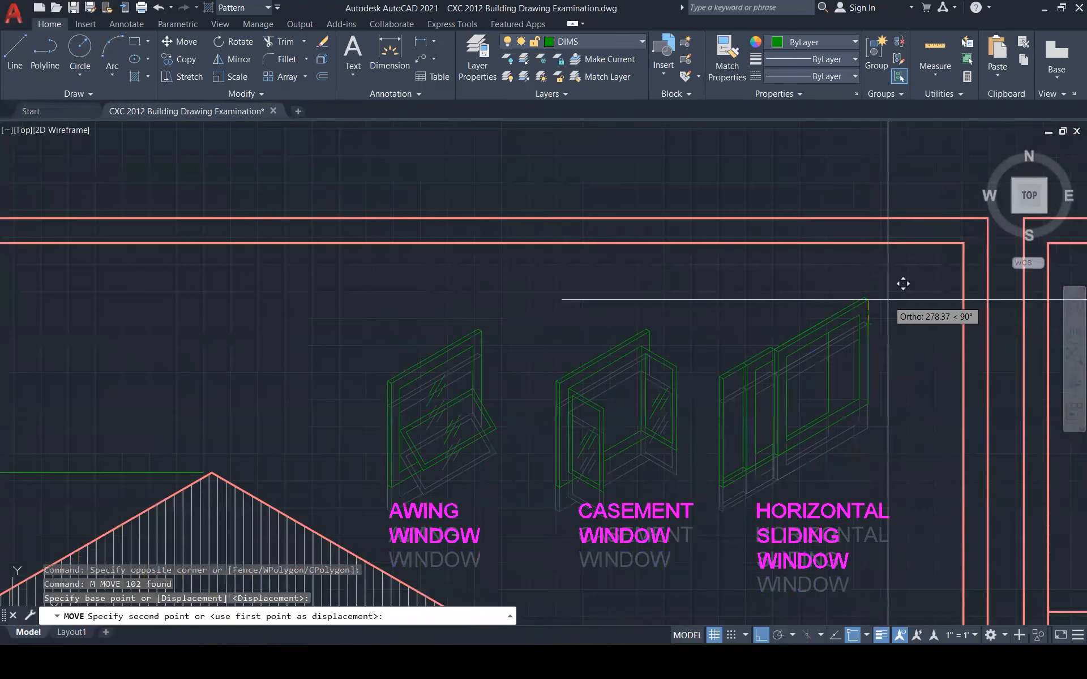
{"action": "left_click", "coordinate": [909, 274]}
{"action": "scroll", "coordinate": [770, 323], "scroll_direction": "down", "scroll_amount": 2}
{"action": "key", "text": "Escape"}
Copy the SYMBOLS TO REPRESENT WALLS IN SECTION heading to the left, above the windows
{"action": "scroll", "coordinate": [943, 311], "scroll_direction": "up", "scroll_amount": 2}
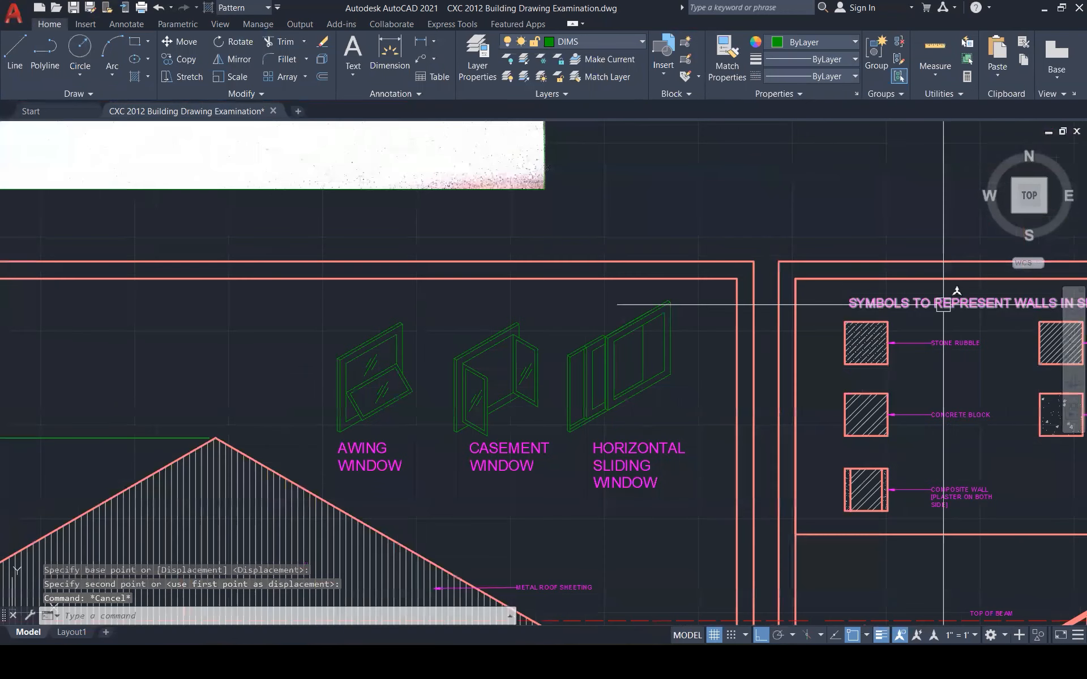
{"action": "left_click", "coordinate": [943, 304]}
{"action": "type", "text": "co"}
{"action": "key", "text": "Return"}
{"action": "left_click", "coordinate": [847, 304]}
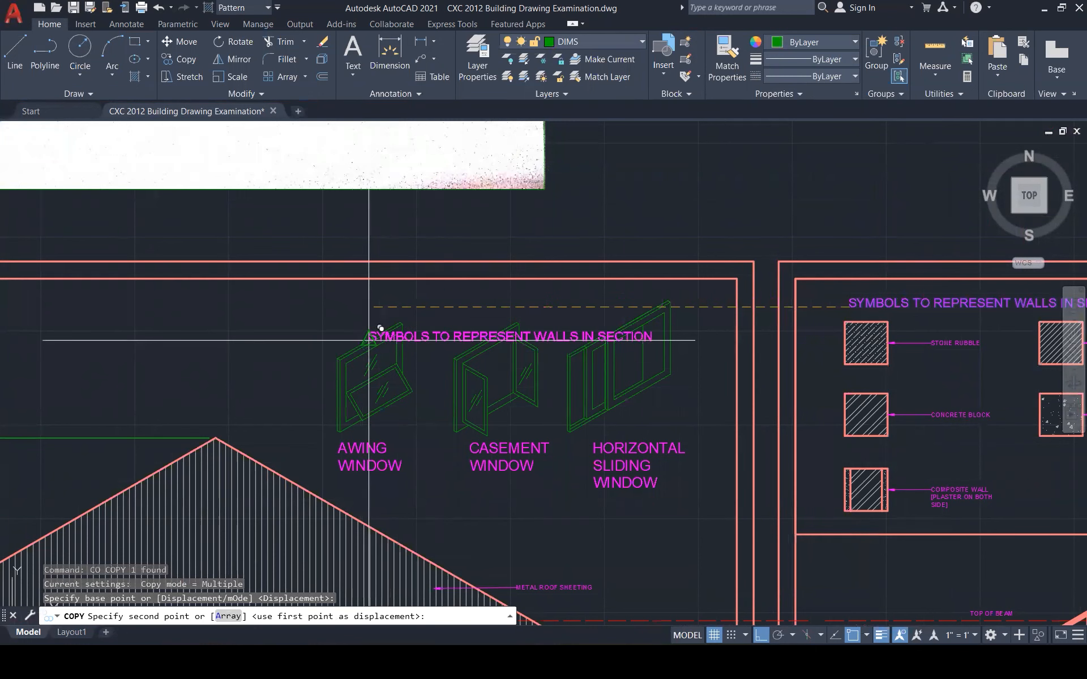
{"action": "left_click", "coordinate": [359, 306]}
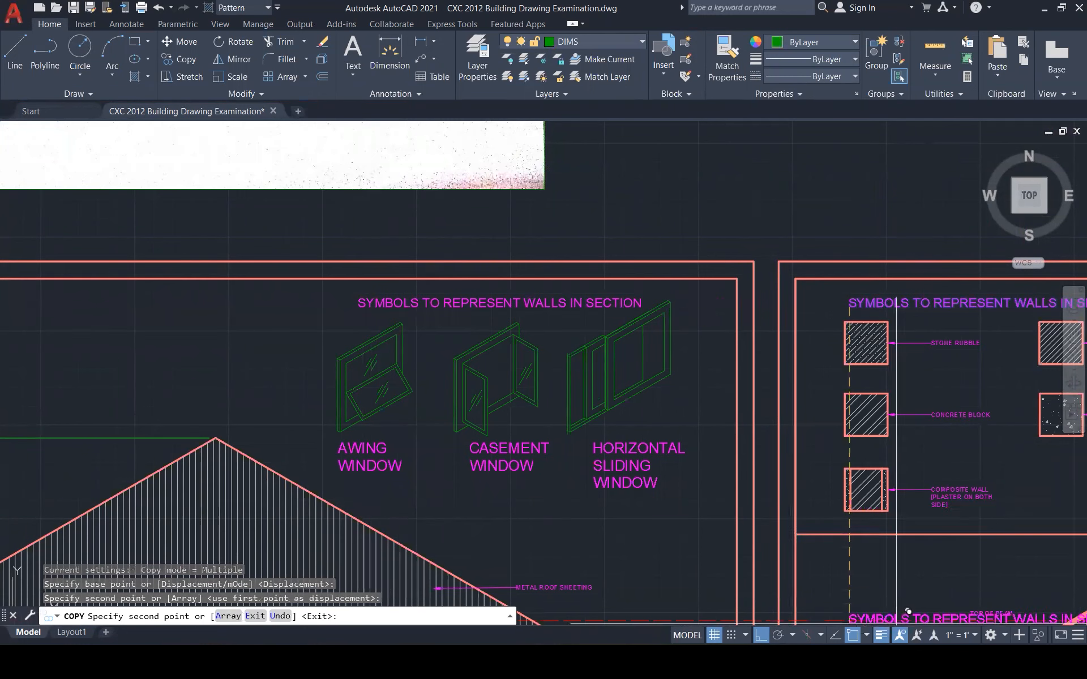
{"action": "left_click", "coordinate": [879, 593]}
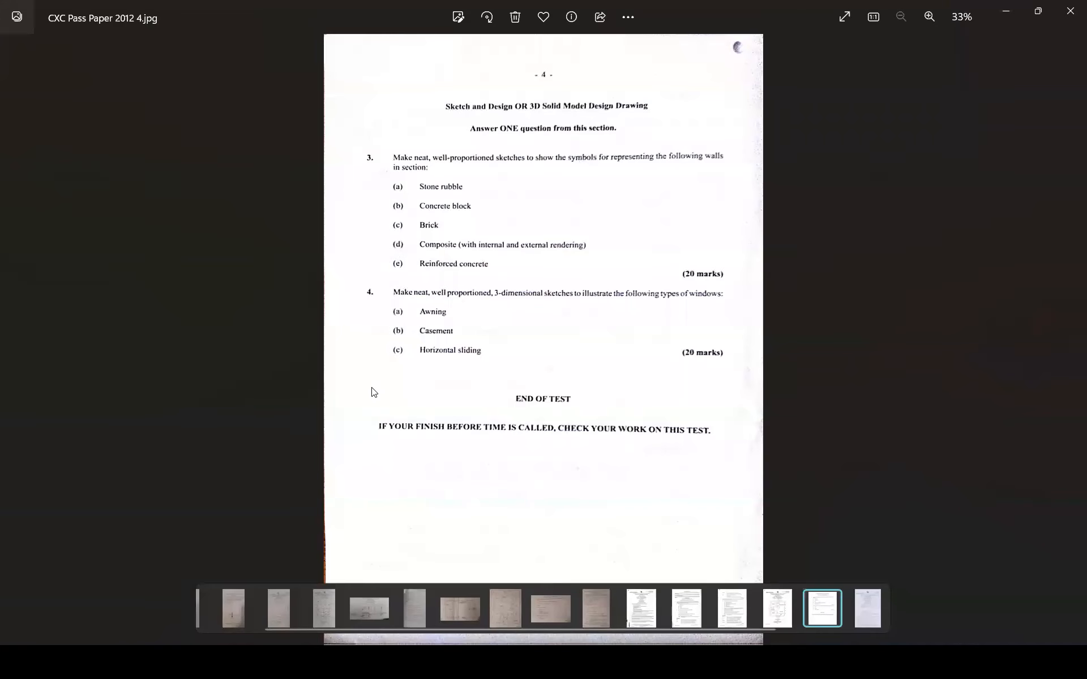
{"action": "left_click", "coordinate": [1006, 11]}
{"action": "key", "text": "Escape"}
Change the copied heading's text to ISOMETRIC TYPES OF WINDOWS
{"action": "double_click", "coordinate": [476, 302]}
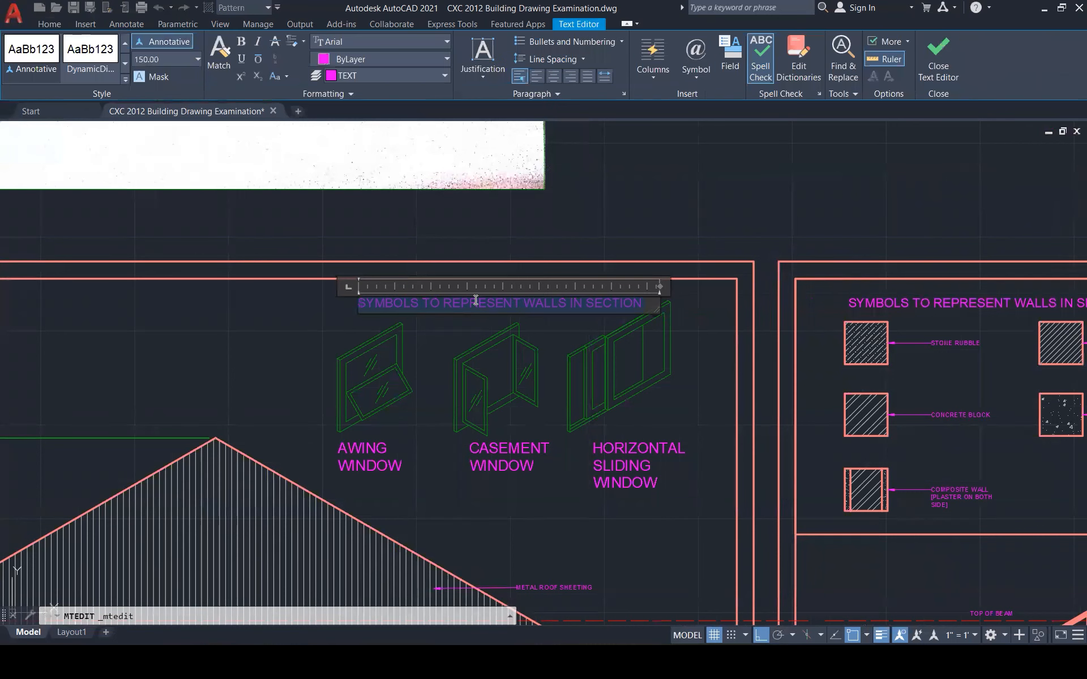
{"action": "type", "text": "ISOMET"}
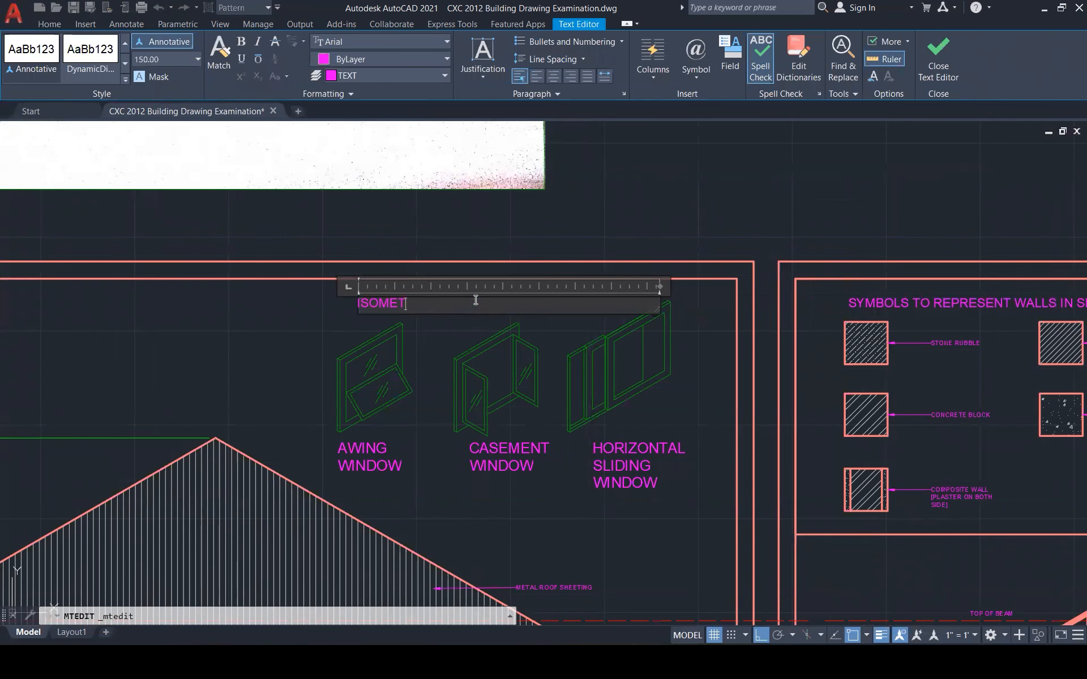
{"action": "key", "text": "BackSpace"}
{"action": "key", "text": "BackSpace"}
{"action": "key", "text": "BackSpace"}
{"action": "type", "text": "TRIC TYPES OD"}
{"action": "key", "text": "BackSpace"}
{"action": "type", "text": "F WINDOWS"}
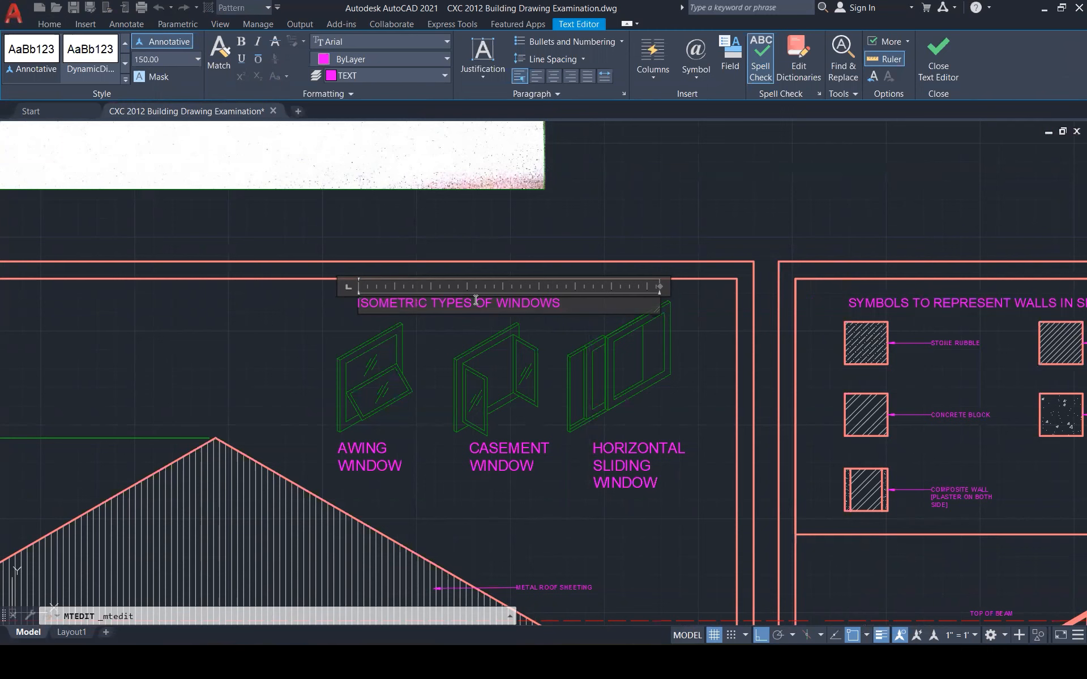
{"action": "left_click", "coordinate": [607, 217]}
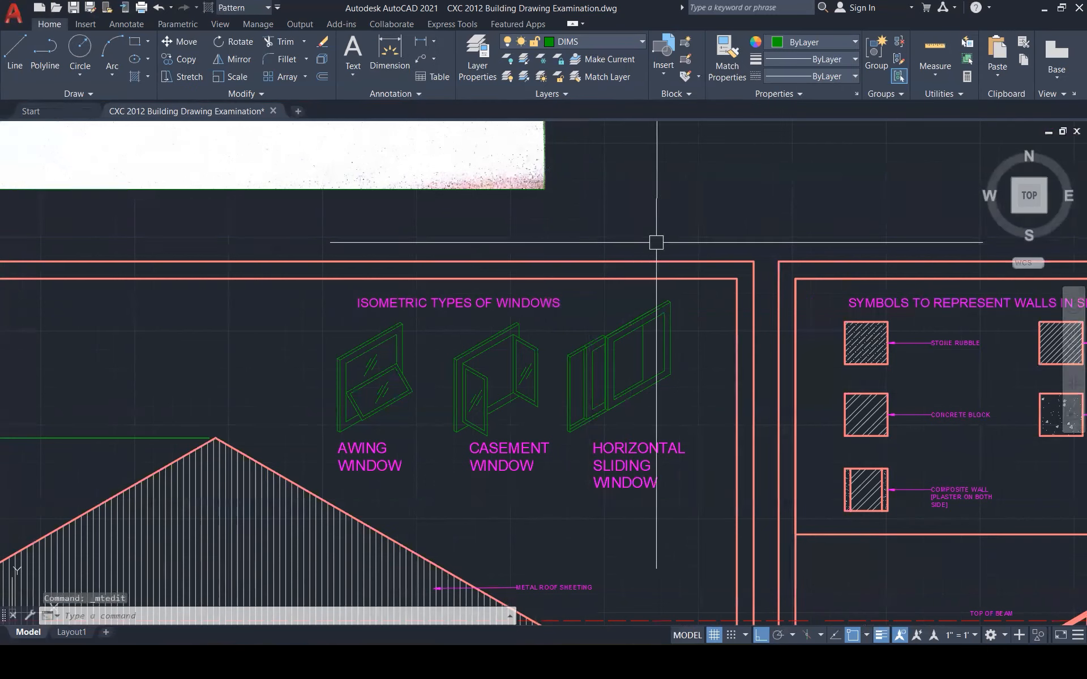
{"action": "scroll", "coordinate": [657, 266], "scroll_direction": "down", "scroll_amount": 4}
Copy the wall-symbols panel frame to the left over the window sketches
{"action": "left_click", "coordinate": [708, 285]}
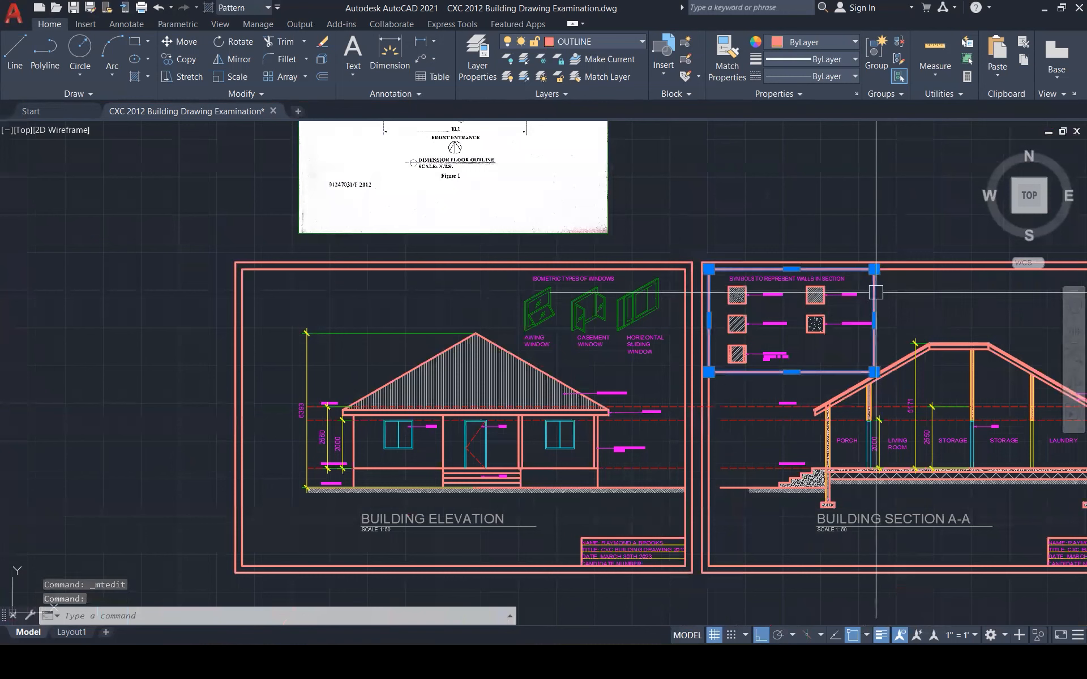
{"action": "type", "text": "co"}
{"action": "key", "text": "Return"}
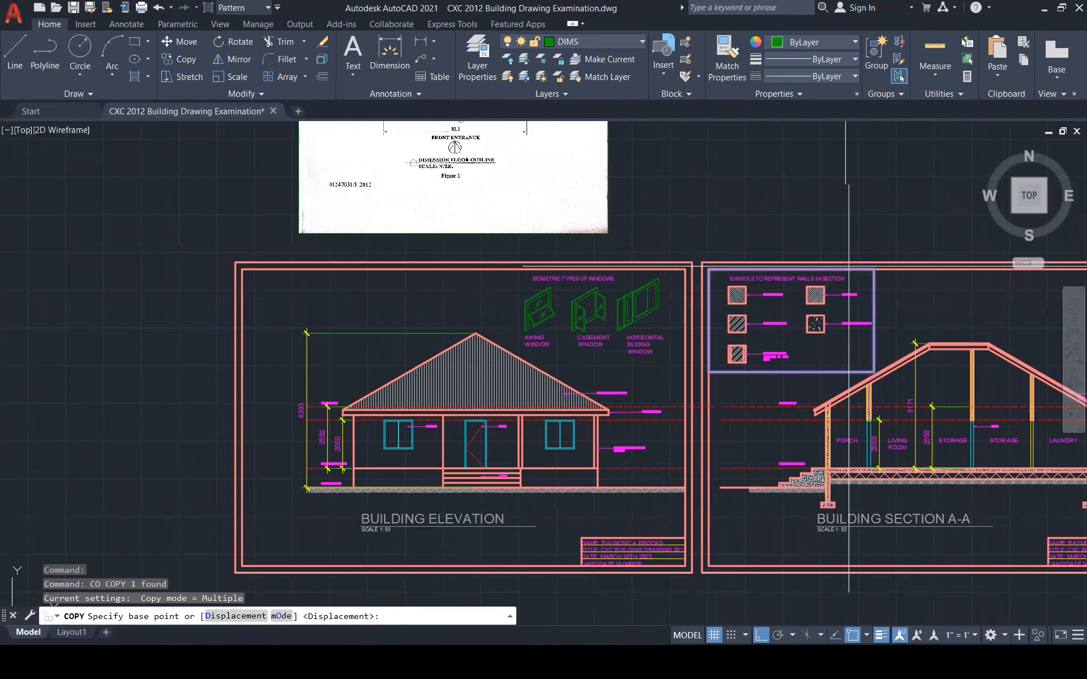
{"action": "left_click", "coordinate": [873, 270]}
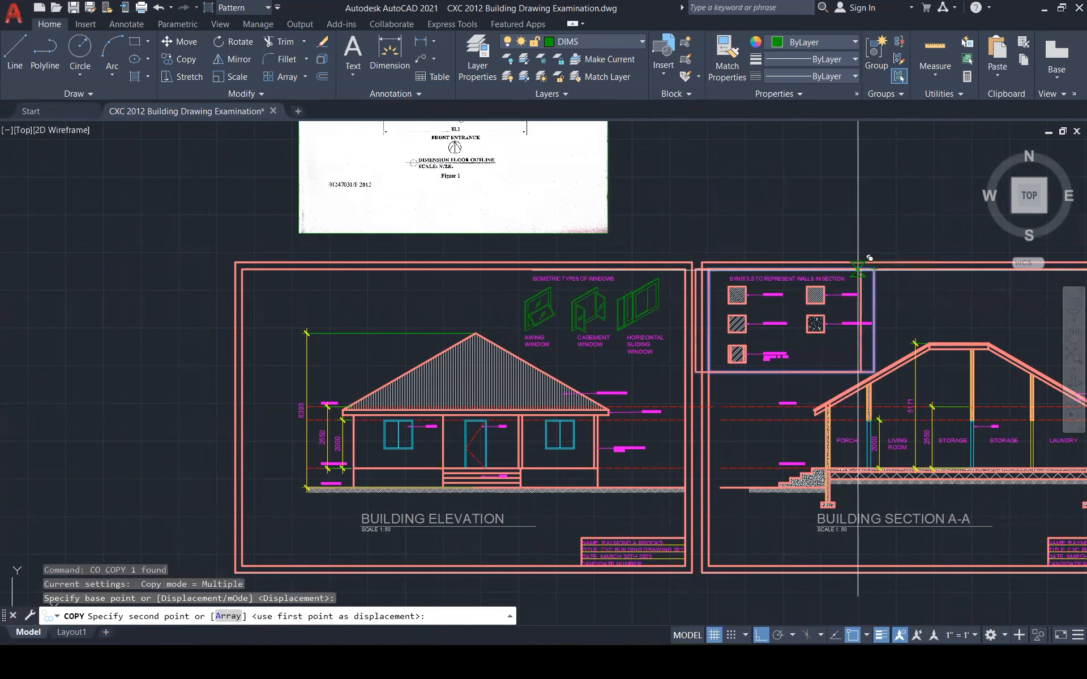
{"action": "left_click", "coordinate": [698, 256]}
{"action": "key", "text": "Escape"}
{"action": "scroll", "coordinate": [528, 337], "scroll_direction": "up", "scroll_amount": 3}
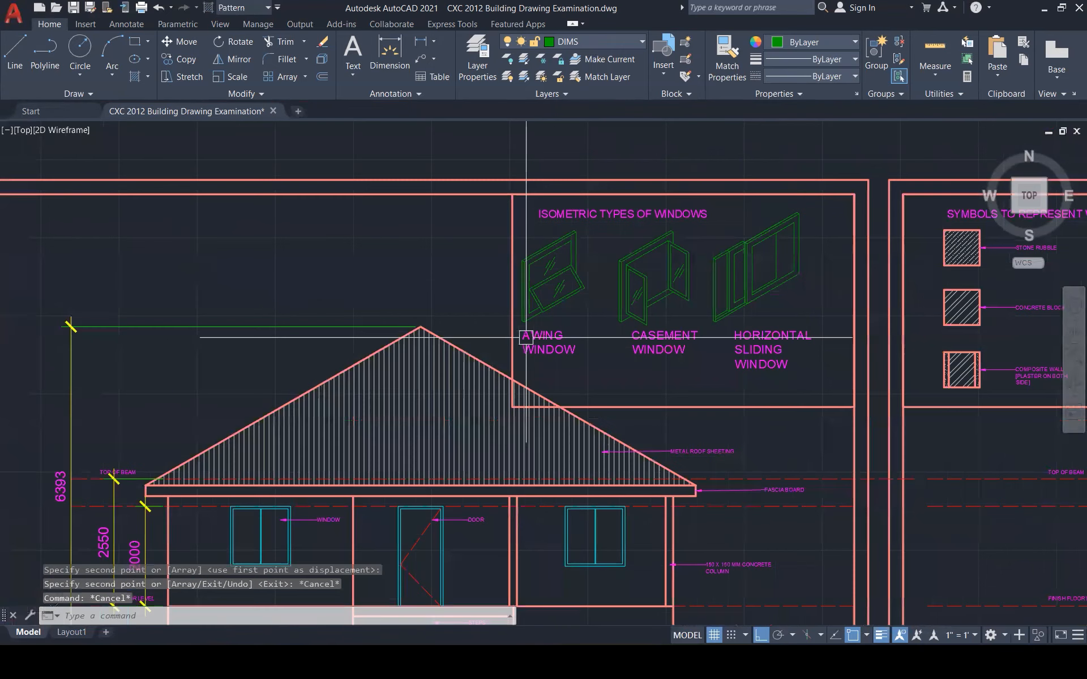
{"action": "scroll", "coordinate": [526, 337], "scroll_direction": "up", "scroll_amount": 2}
{"action": "left_click", "coordinate": [504, 298]}
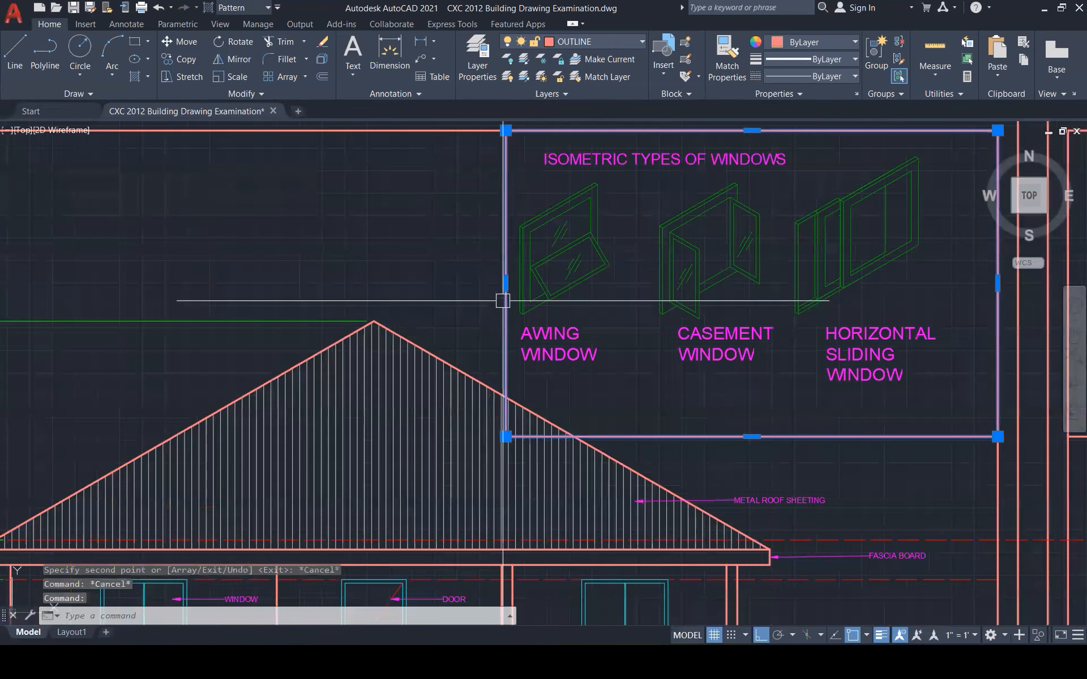
{"action": "scroll", "coordinate": [615, 361], "scroll_direction": "down", "scroll_amount": 1}
{"action": "scroll", "coordinate": [615, 361], "scroll_direction": "down", "scroll_amount": 1}
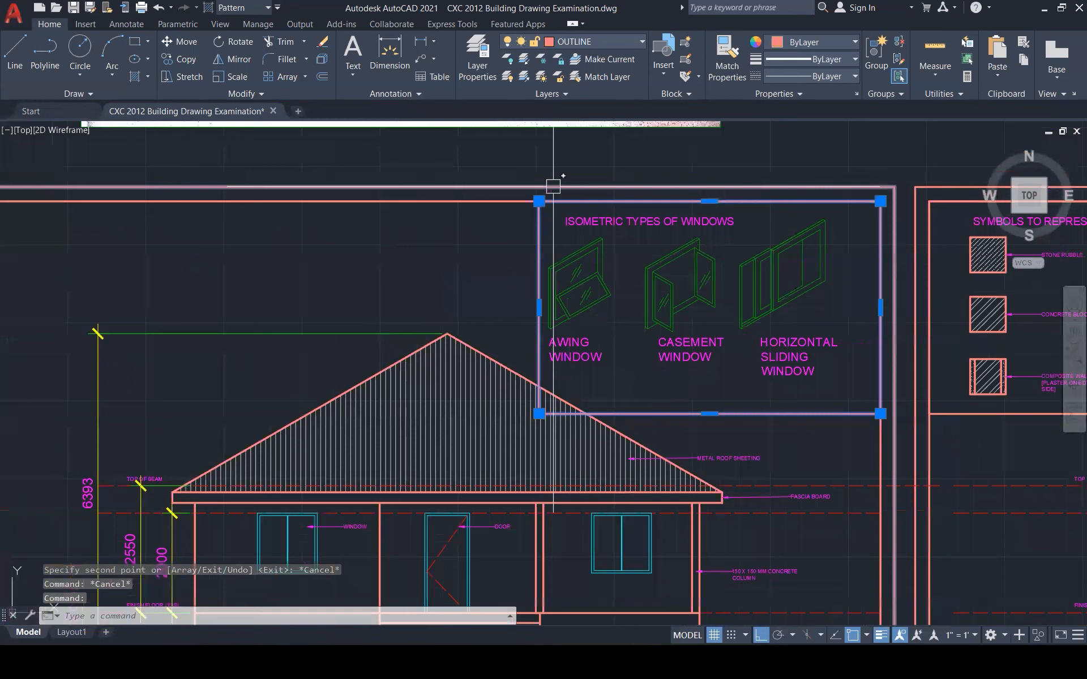
{"action": "key", "text": "Escape"}
Move the window sketches and labels to the right inside the new frame
{"action": "left_click", "coordinate": [515, 158]}
{"action": "left_click", "coordinate": [855, 389]}
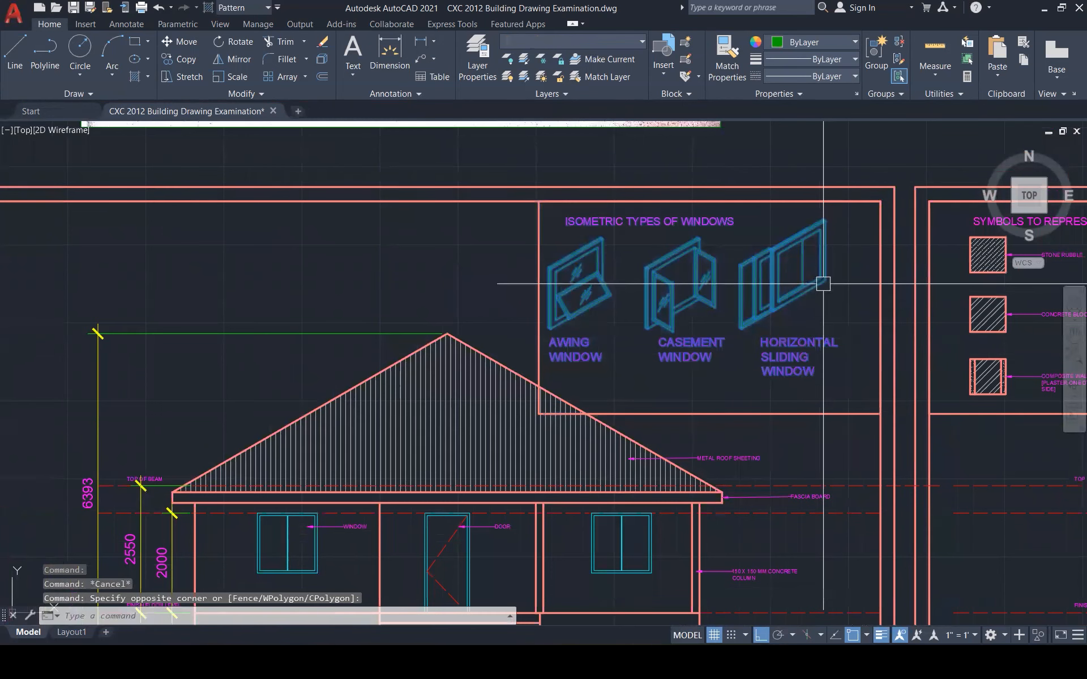
{"action": "type", "text": "m"}
{"action": "key", "text": "Return"}
{"action": "left_click", "coordinate": [824, 219]}
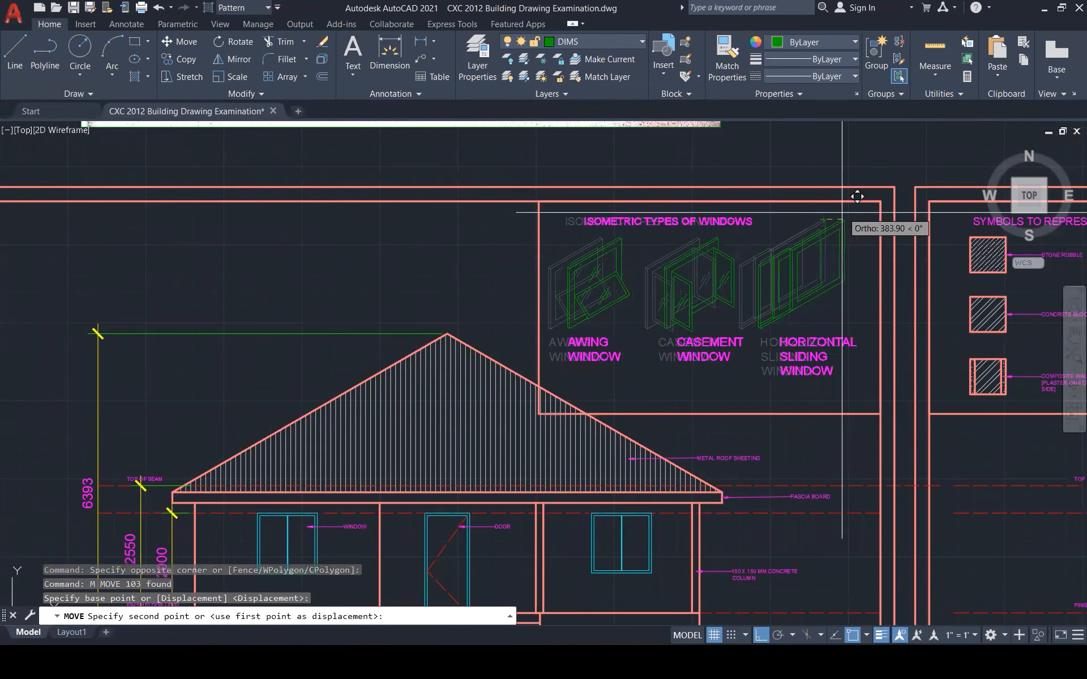
{"action": "left_click", "coordinate": [865, 194]}
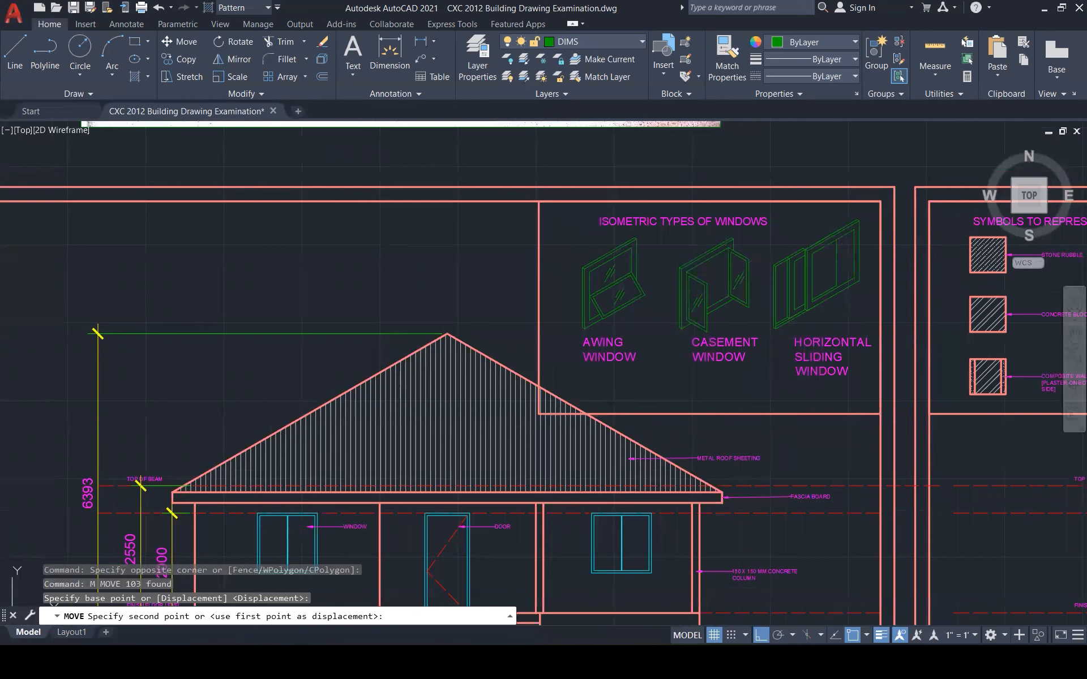
{"action": "key", "text": "Escape"}
{"action": "key", "text": "Escape"}
Stretch the new frame's left edge inward to fit the windows and heading
{"action": "left_click", "coordinate": [539, 346]}
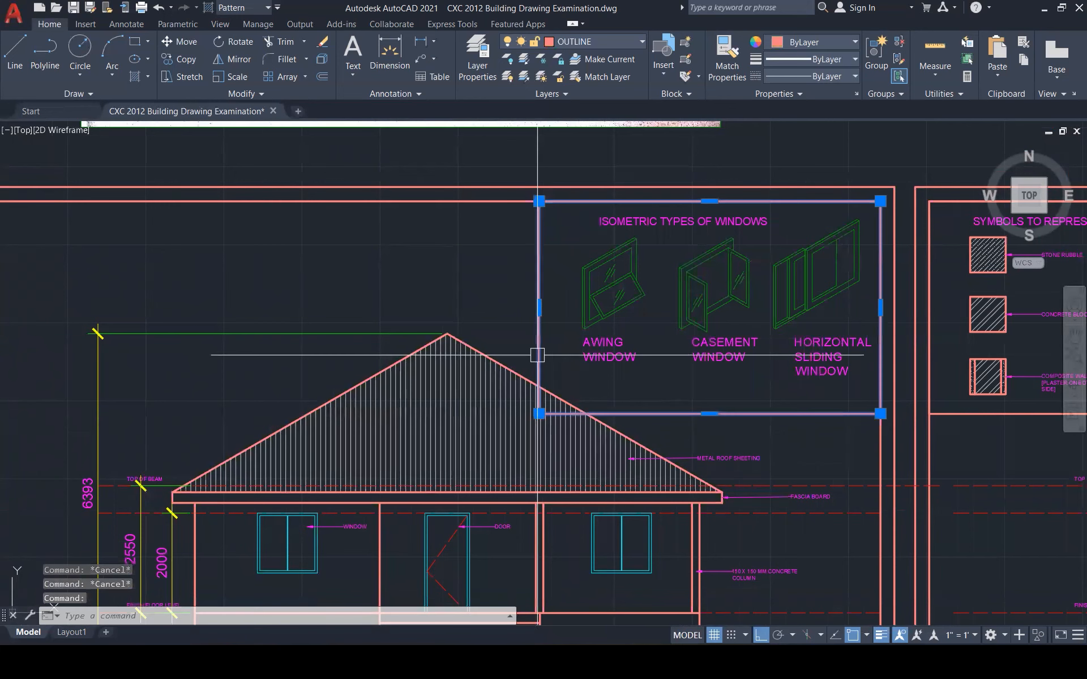
{"action": "left_click", "coordinate": [539, 307]}
{"action": "left_click", "coordinate": [568, 325]}
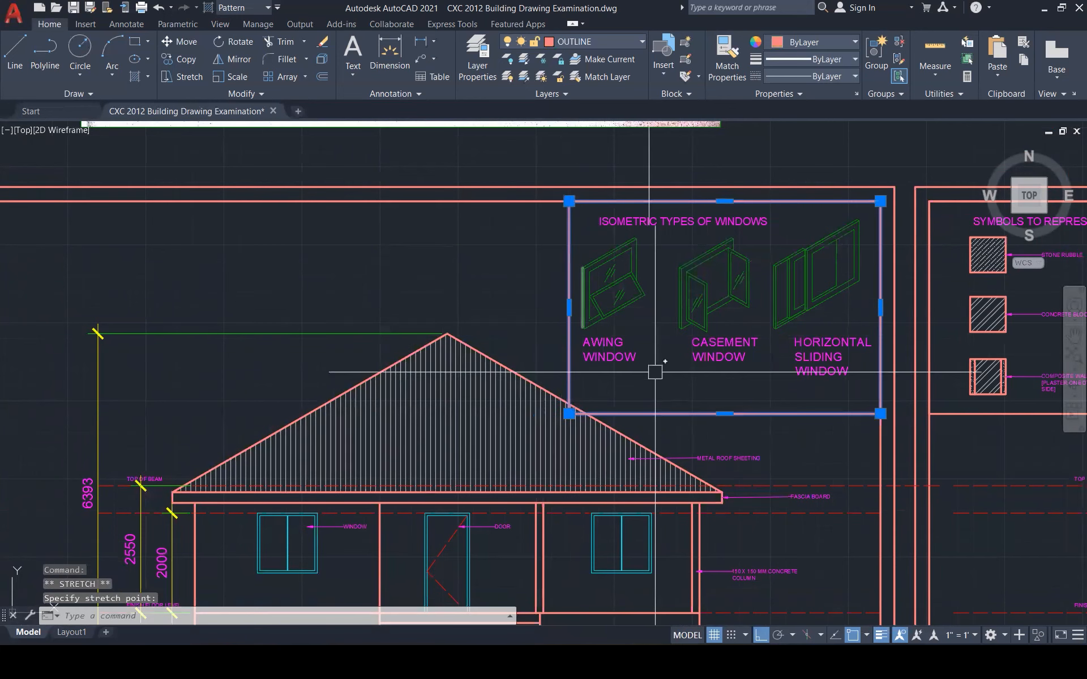
{"action": "left_click", "coordinate": [725, 414]}
{"action": "key", "text": "Escape"}
{"action": "key", "text": "Escape"}
{"action": "scroll", "coordinate": [600, 424], "scroll_direction": "down", "scroll_amount": 2}
{"action": "scroll", "coordinate": [779, 410], "scroll_direction": "up", "scroll_amount": 2}
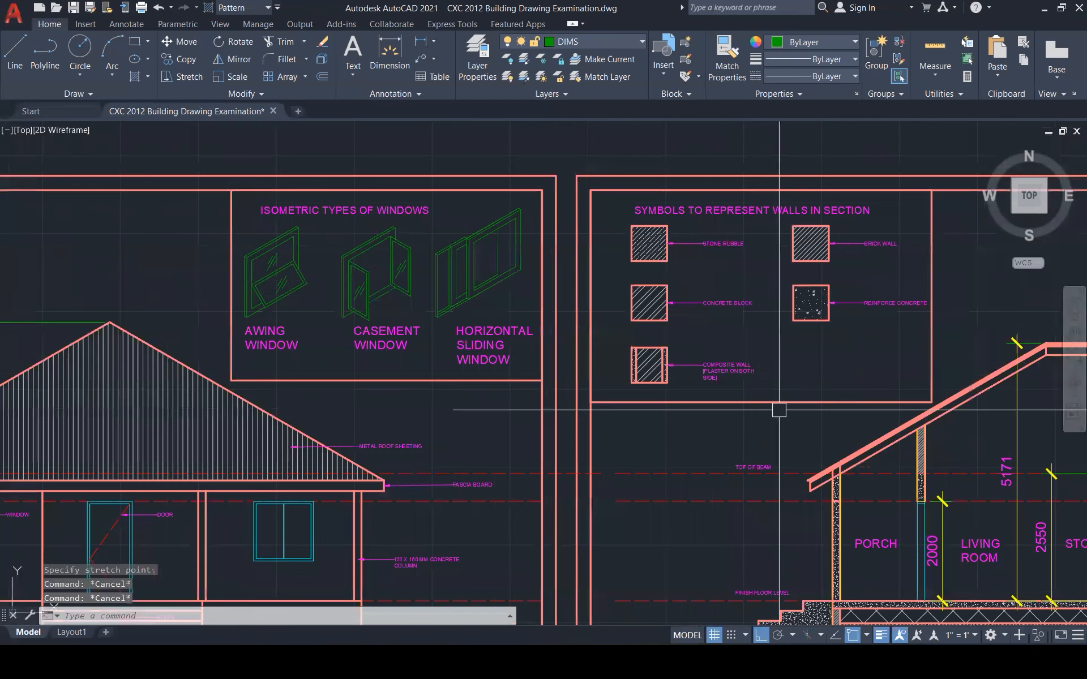
{"action": "left_click", "coordinate": [779, 402]}
{"action": "left_click", "coordinate": [761, 403]}
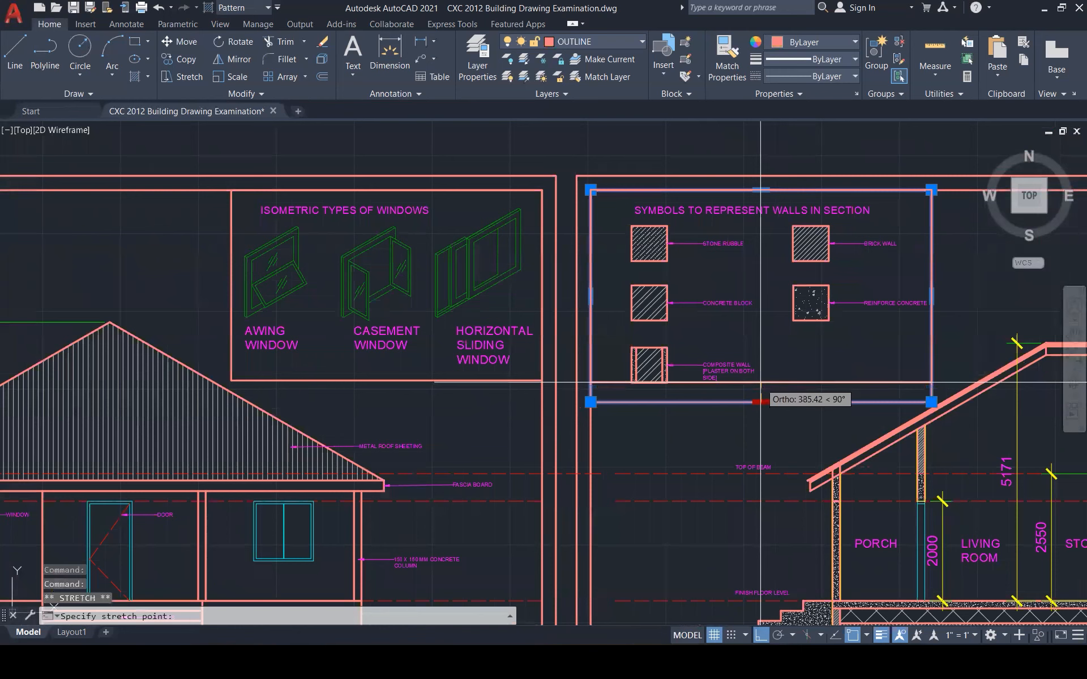
{"action": "key", "text": "Escape"}
{"action": "key", "text": "Escape"}
{"action": "scroll", "coordinate": [736, 413], "scroll_direction": "down", "scroll_amount": 4}
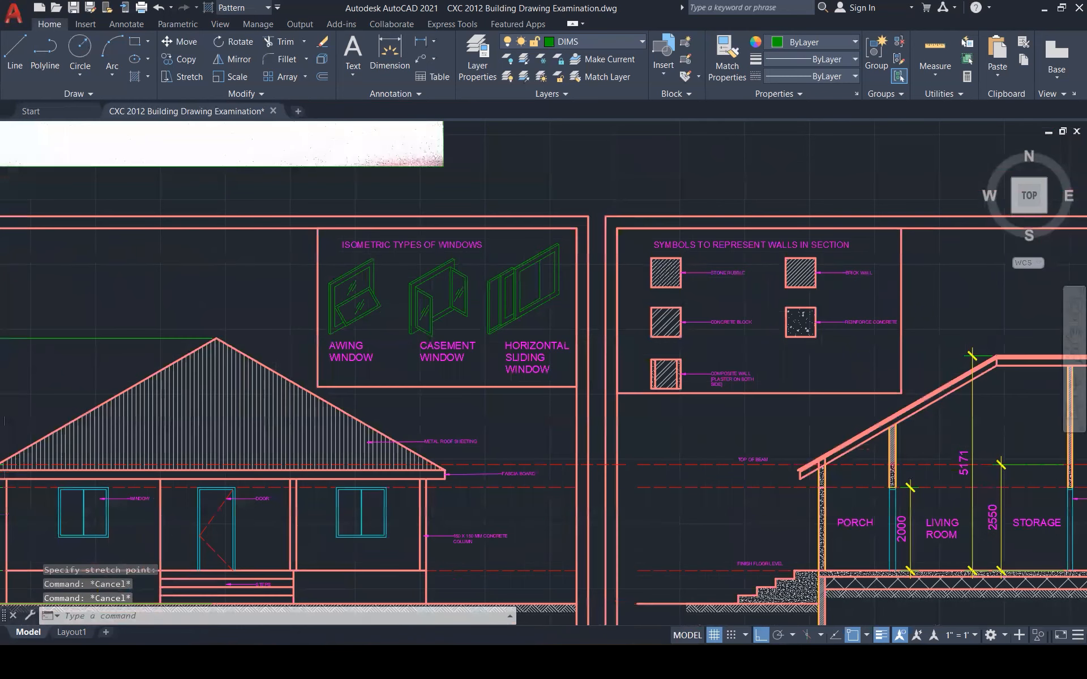
{"action": "scroll", "coordinate": [734, 403], "scroll_direction": "down", "scroll_amount": 2}
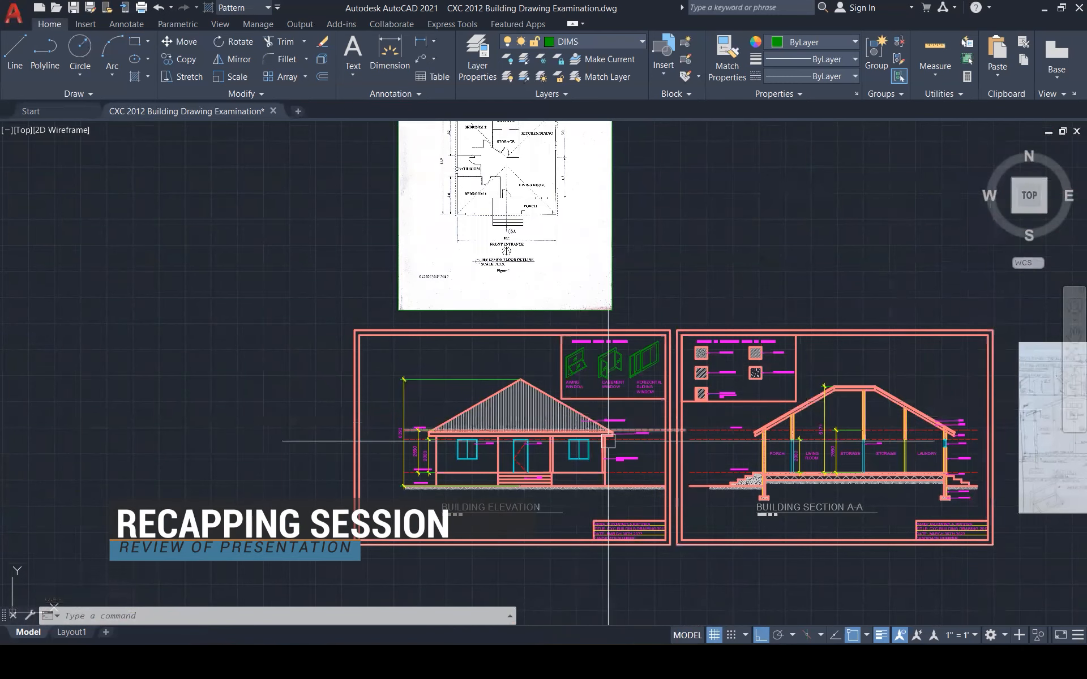
{"action": "scroll", "coordinate": [608, 441], "scroll_direction": "down", "scroll_amount": 2}
{"action": "scroll", "coordinate": [1030, 390], "scroll_direction": "up", "scroll_amount": 5}
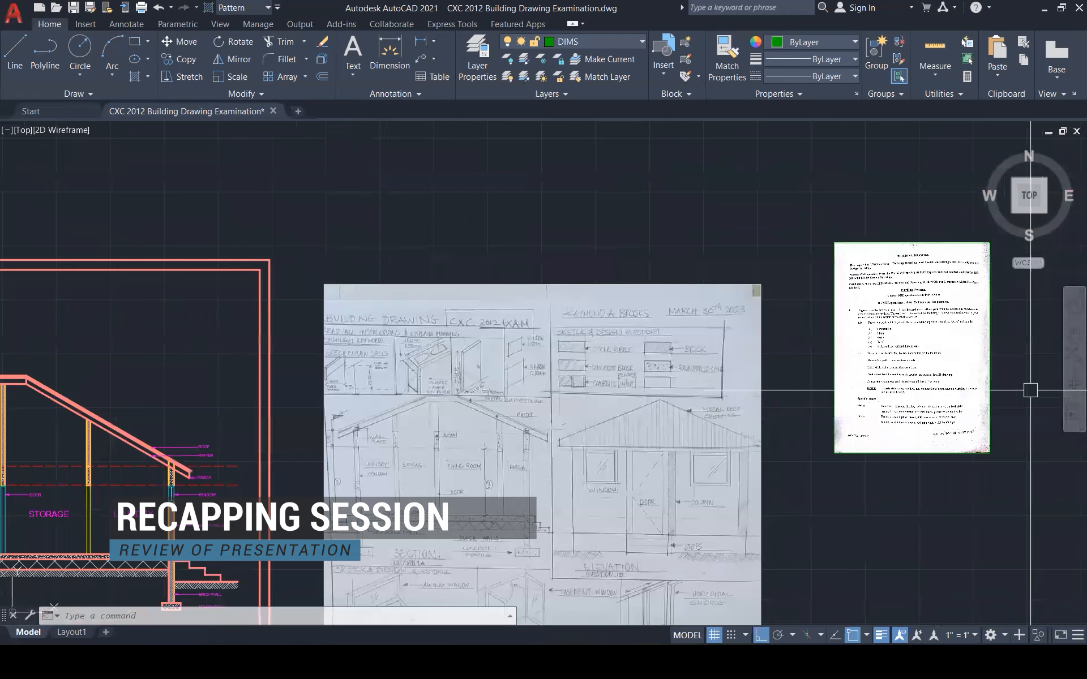
{"action": "scroll", "coordinate": [1000, 326], "scroll_direction": "up", "scroll_amount": 5}
{"action": "scroll", "coordinate": [1001, 325], "scroll_direction": "up", "scroll_amount": 2}
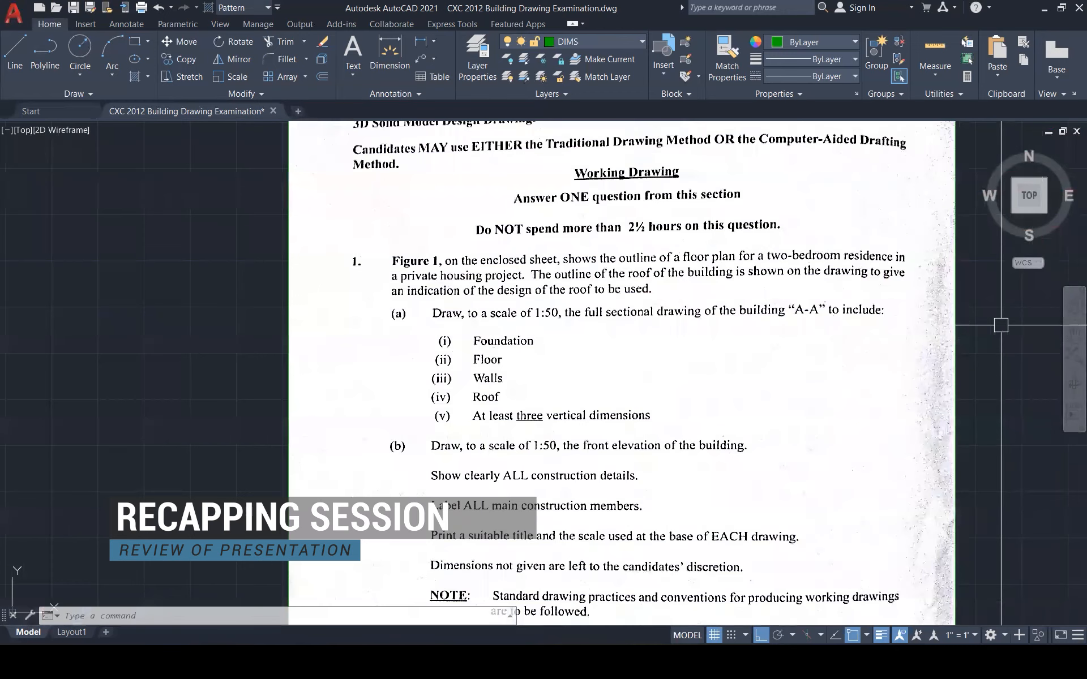
{"action": "scroll", "coordinate": [1001, 325], "scroll_direction": "down", "scroll_amount": 1}
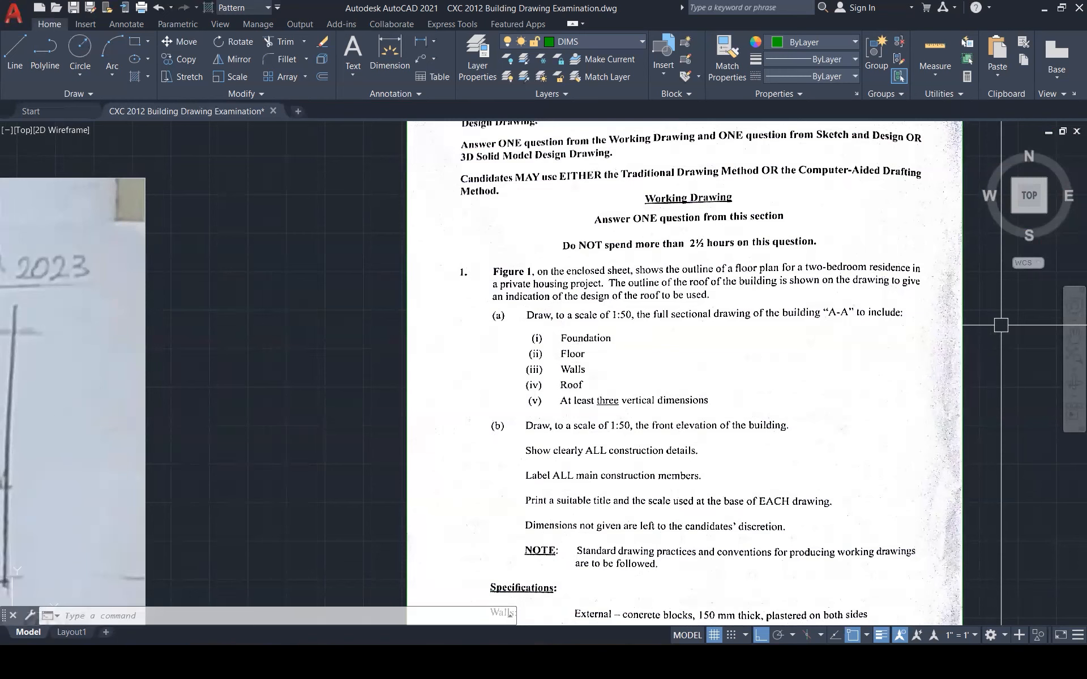
{"action": "scroll", "coordinate": [1000, 325], "scroll_direction": "down", "scroll_amount": 6}
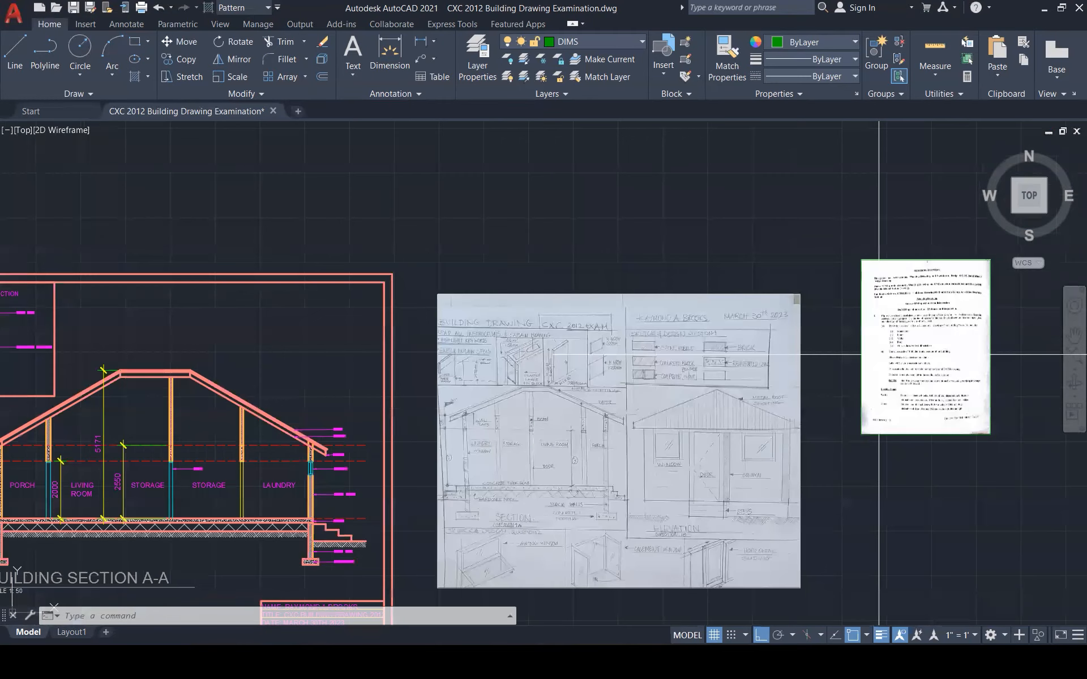
{"action": "scroll", "coordinate": [879, 355], "scroll_direction": "down", "scroll_amount": 2}
{"action": "scroll", "coordinate": [374, 451], "scroll_direction": "up", "scroll_amount": 5}
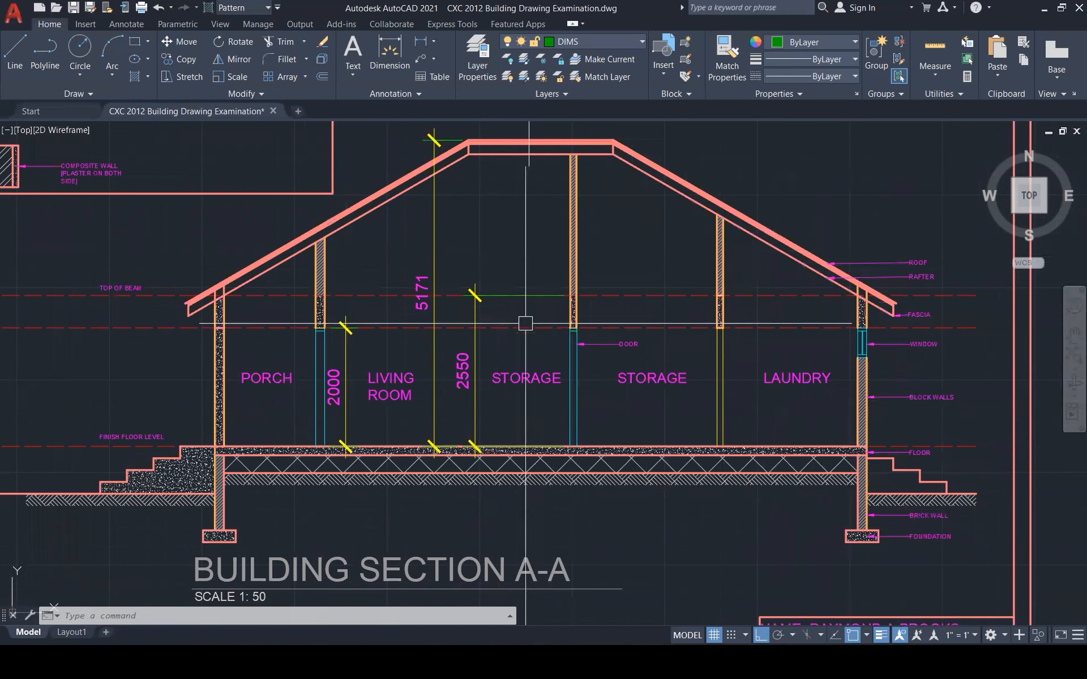
{"action": "left_click", "coordinate": [473, 347]}
{"action": "left_click", "coordinate": [346, 348]}
{"action": "scroll", "coordinate": [456, 367], "scroll_direction": "down", "scroll_amount": 1}
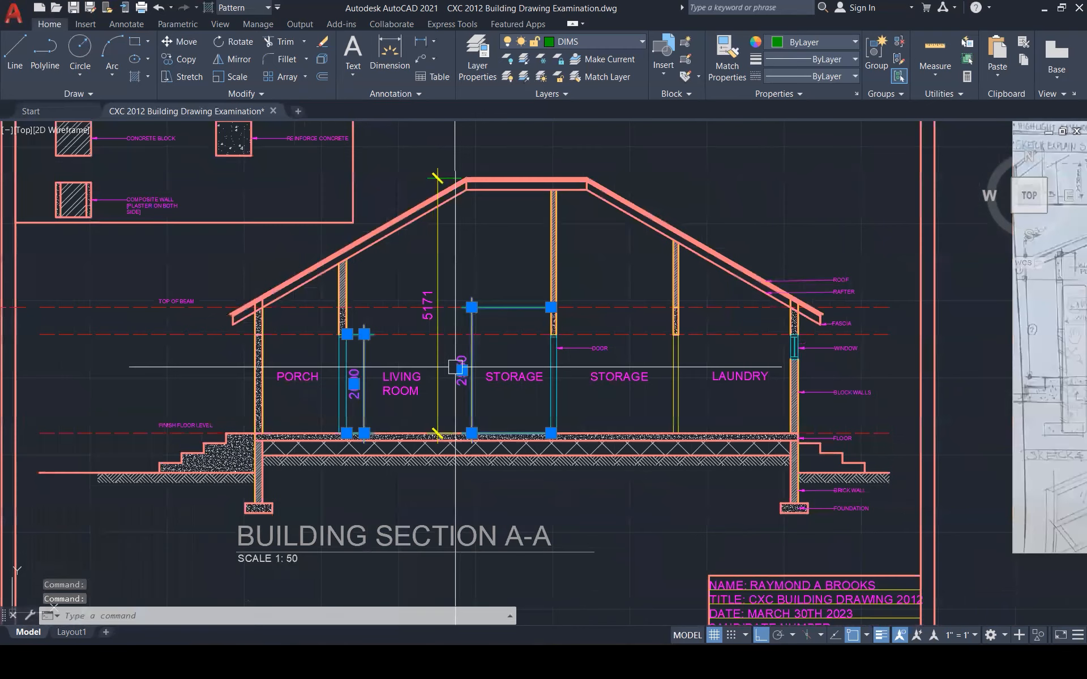
{"action": "scroll", "coordinate": [455, 367], "scroll_direction": "down", "scroll_amount": 1}
{"action": "left_click", "coordinate": [445, 303]}
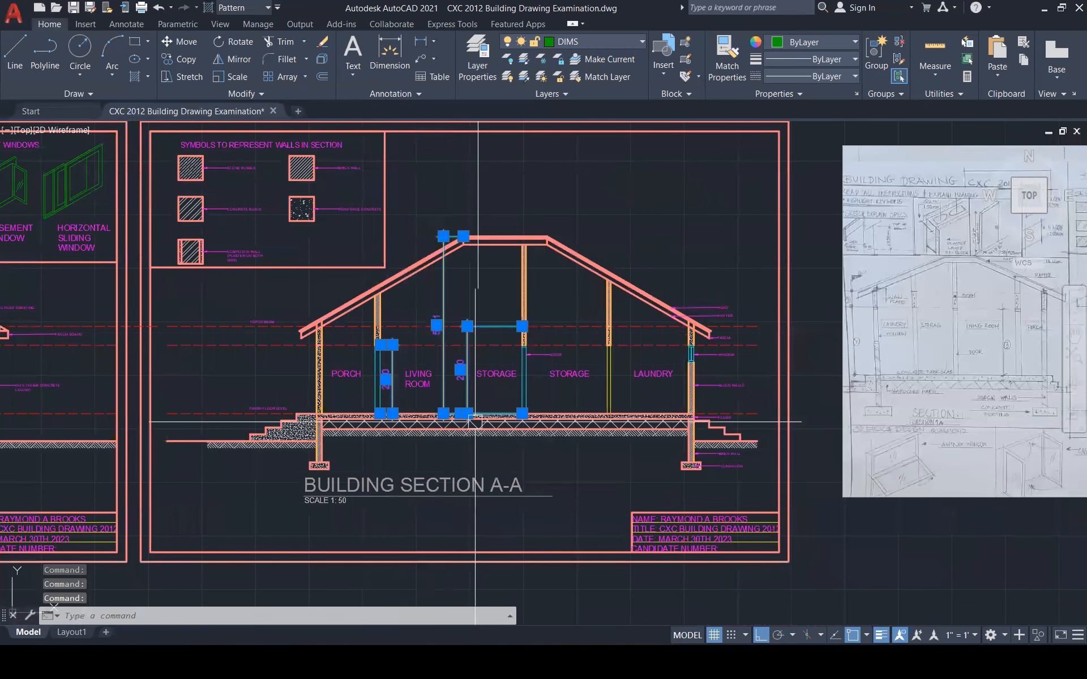
{"action": "key", "text": "Escape"}
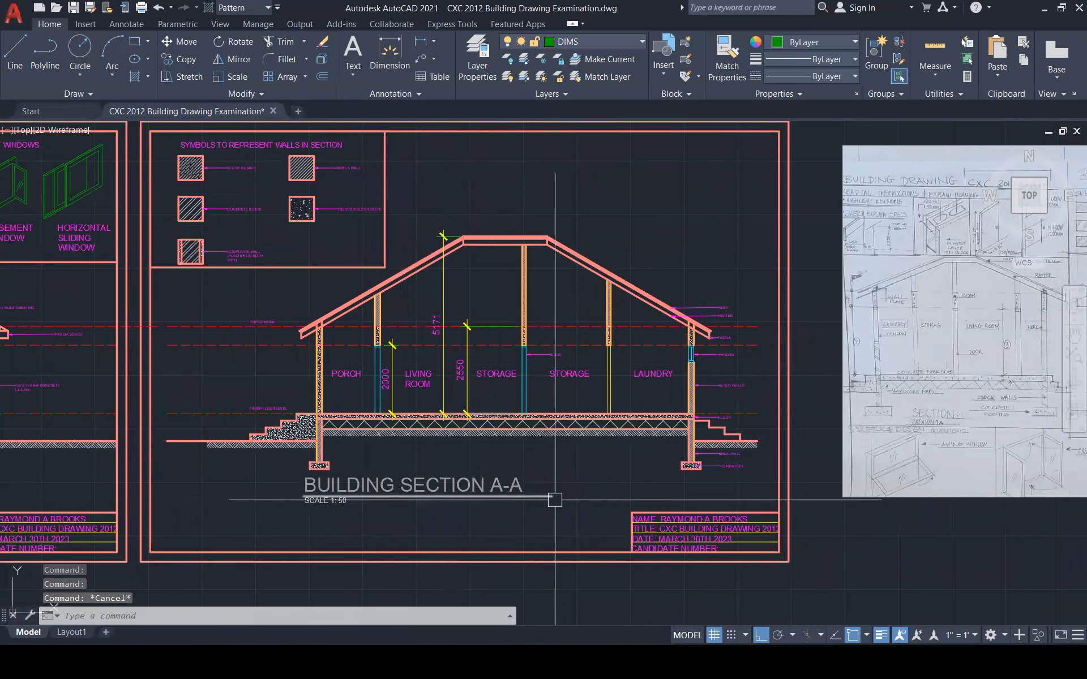
{"action": "scroll", "coordinate": [759, 520], "scroll_direction": "down", "scroll_amount": 1}
{"action": "middle_click_drag", "start_coordinate": [761, 521], "coordinate": [1069, 586]}
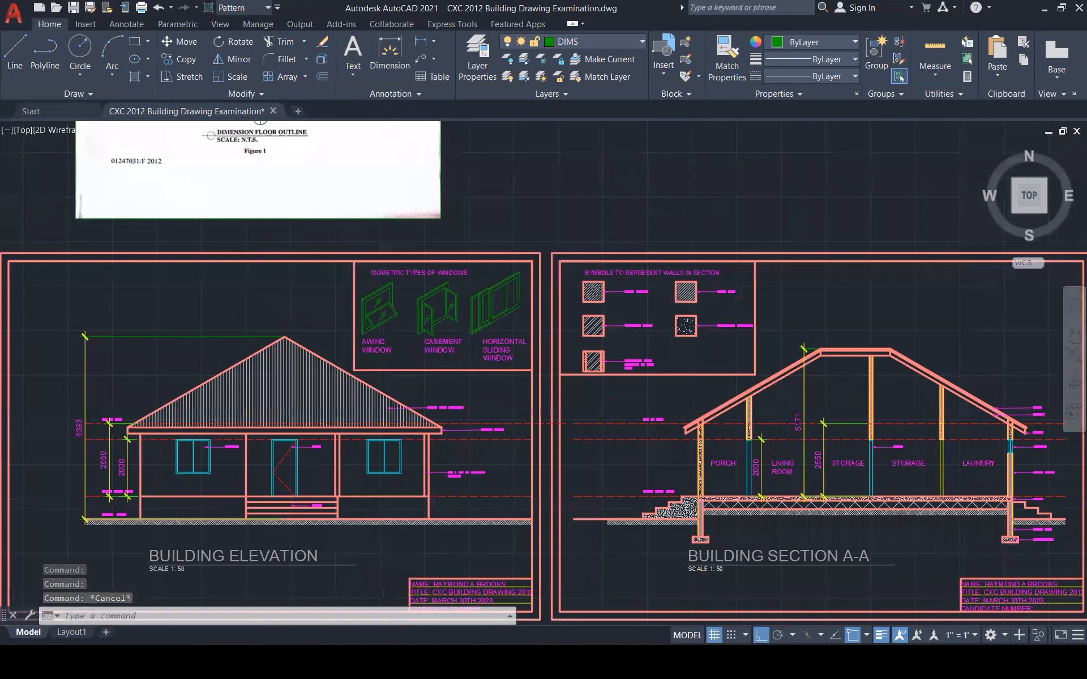
{"action": "scroll", "coordinate": [762, 434], "scroll_direction": "down", "scroll_amount": 4}
{"action": "scroll", "coordinate": [730, 364], "scroll_direction": "up", "scroll_amount": 8}
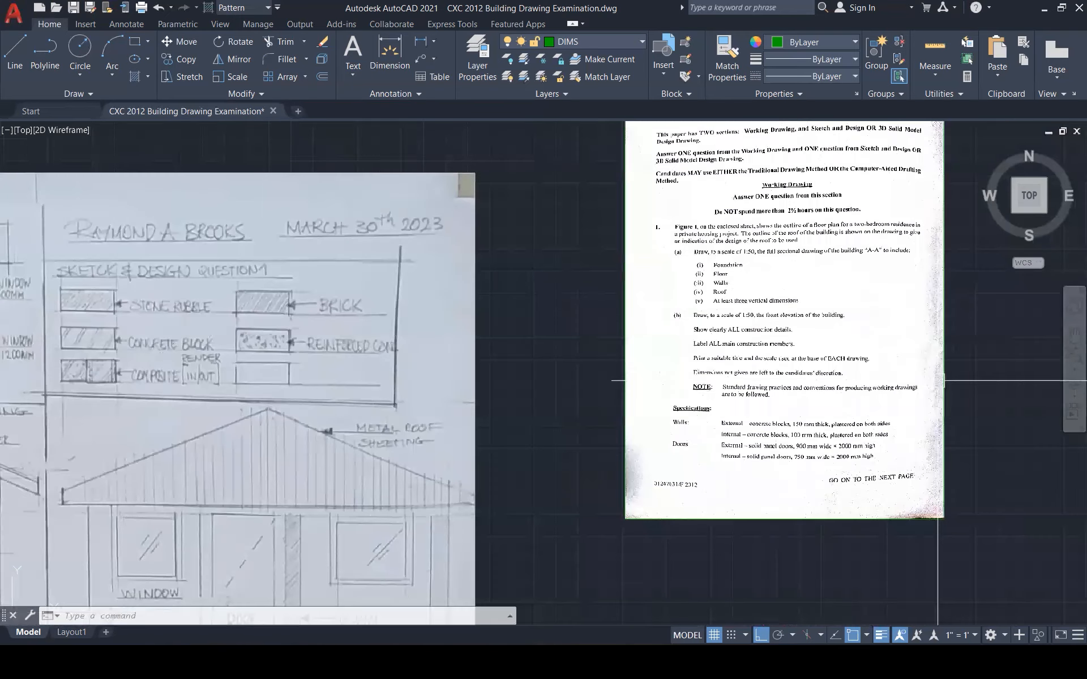
{"action": "scroll", "coordinate": [938, 381], "scroll_direction": "up", "scroll_amount": 2}
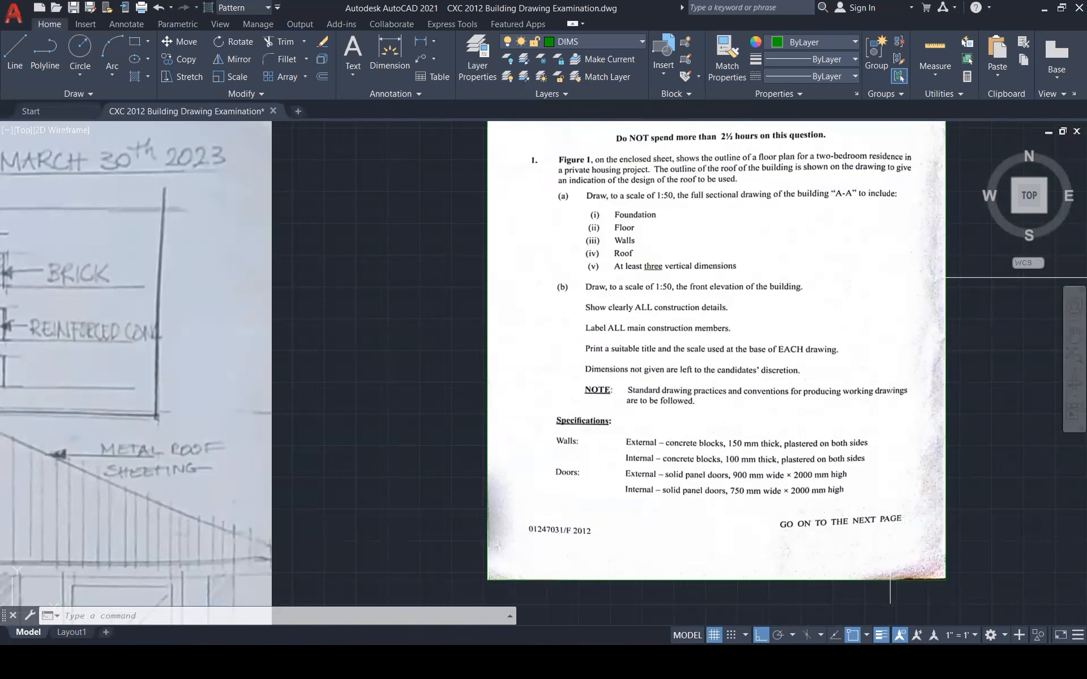
{"action": "scroll", "coordinate": [890, 278], "scroll_direction": "down", "scroll_amount": 6}
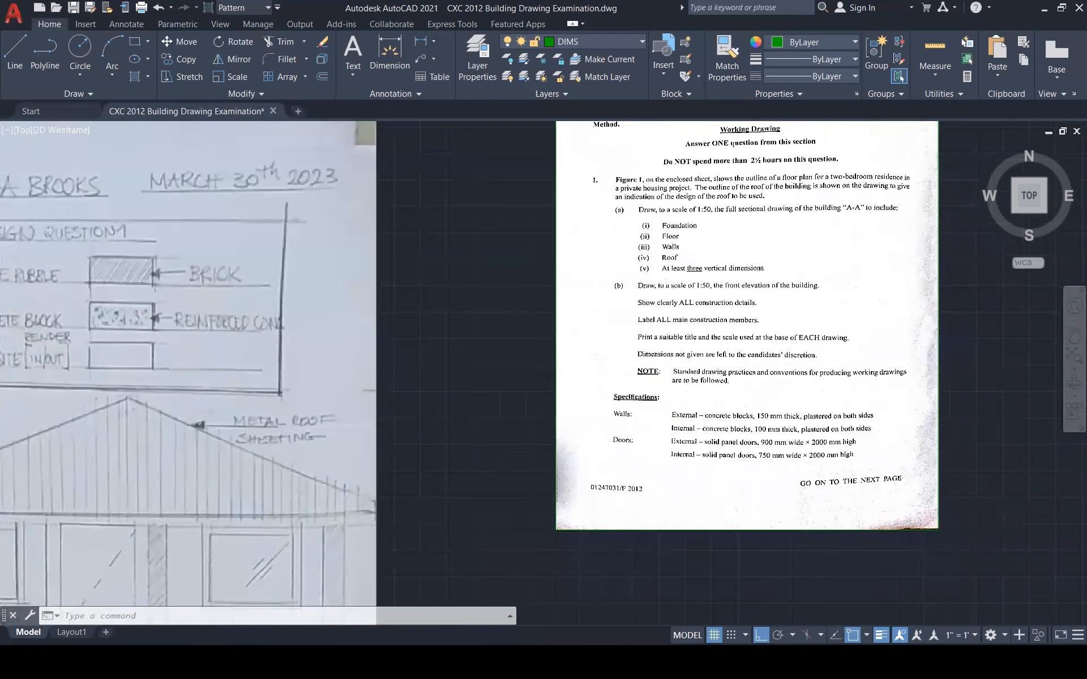
{"action": "scroll", "coordinate": [890, 278], "scroll_direction": "down", "scroll_amount": 5}
{"action": "scroll", "coordinate": [305, 297], "scroll_direction": "up", "scroll_amount": 4}
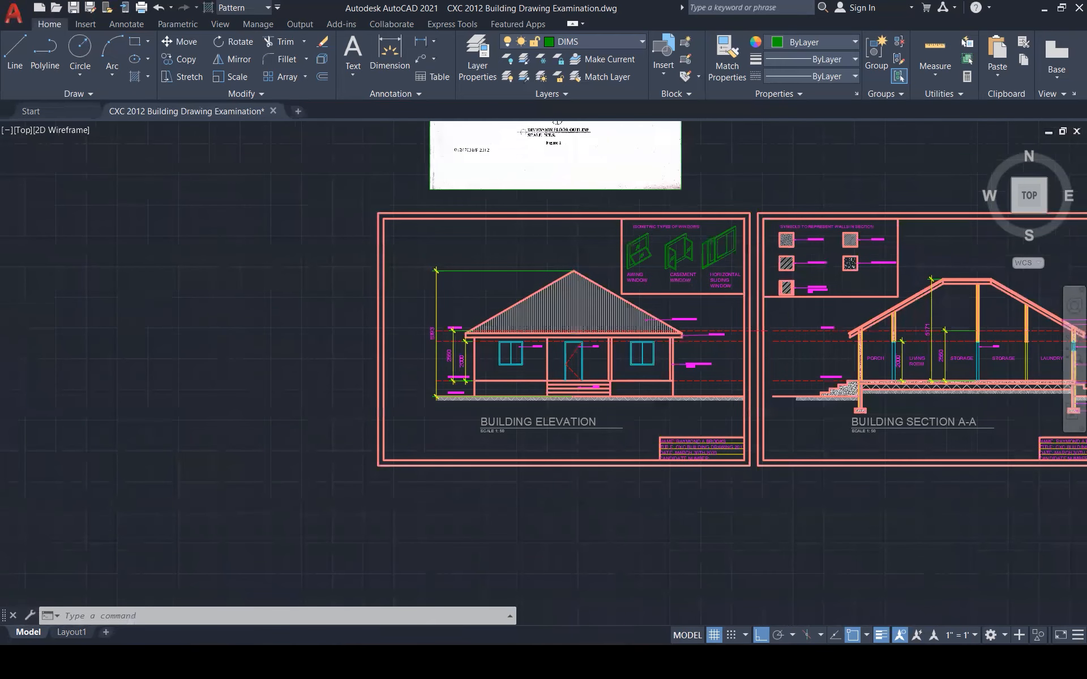
{"action": "scroll", "coordinate": [475, 312], "scroll_direction": "up", "scroll_amount": 3}
Start moving the STEPS leader label, then cancel, leaving it in place
{"action": "scroll", "coordinate": [957, 445], "scroll_direction": "up", "scroll_amount": 3}
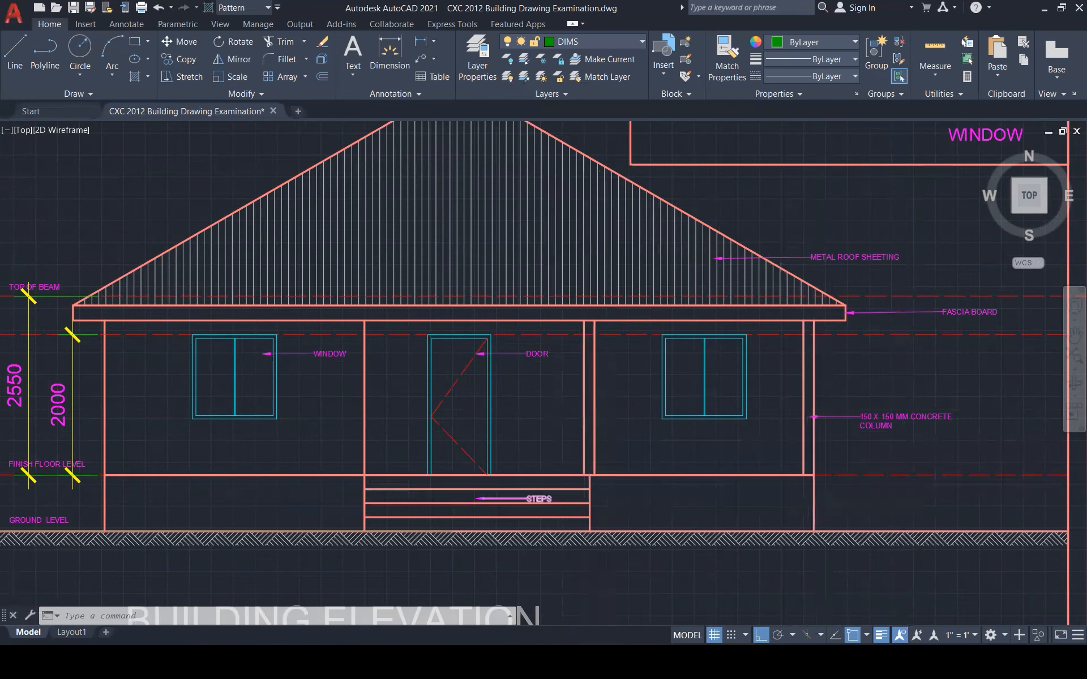
{"action": "left_click", "coordinate": [524, 498]}
{"action": "scroll", "coordinate": [544, 491], "scroll_direction": "up", "scroll_amount": 3}
{"action": "type", "text": "m"}
{"action": "key", "text": "Return"}
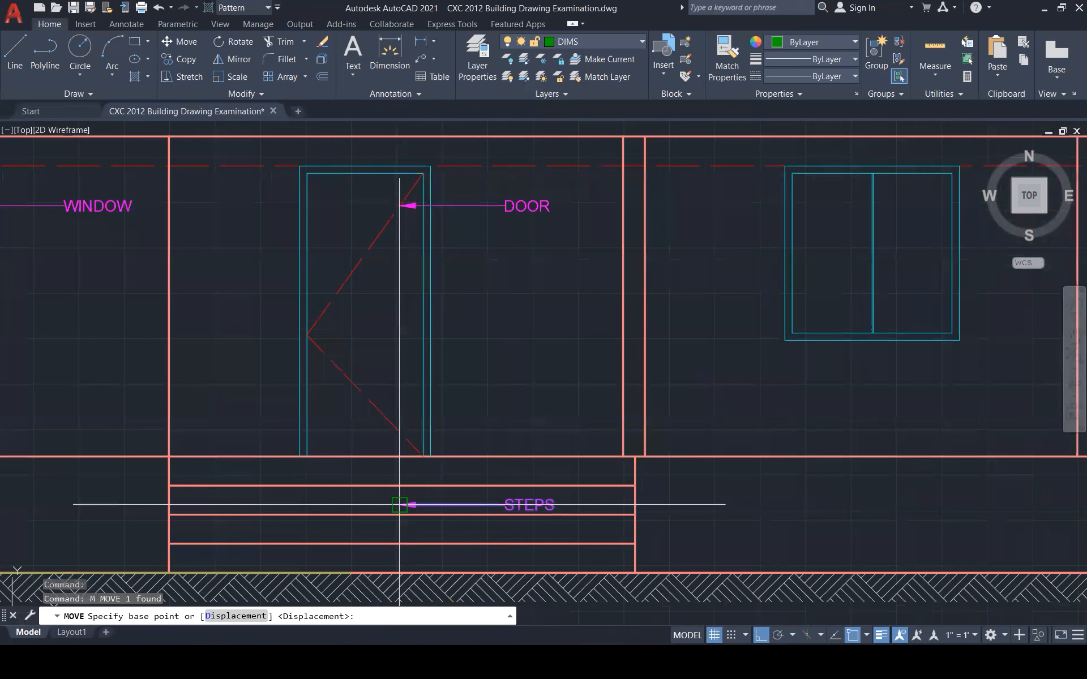
{"action": "left_click", "coordinate": [399, 505]}
{"action": "key", "text": "Escape"}
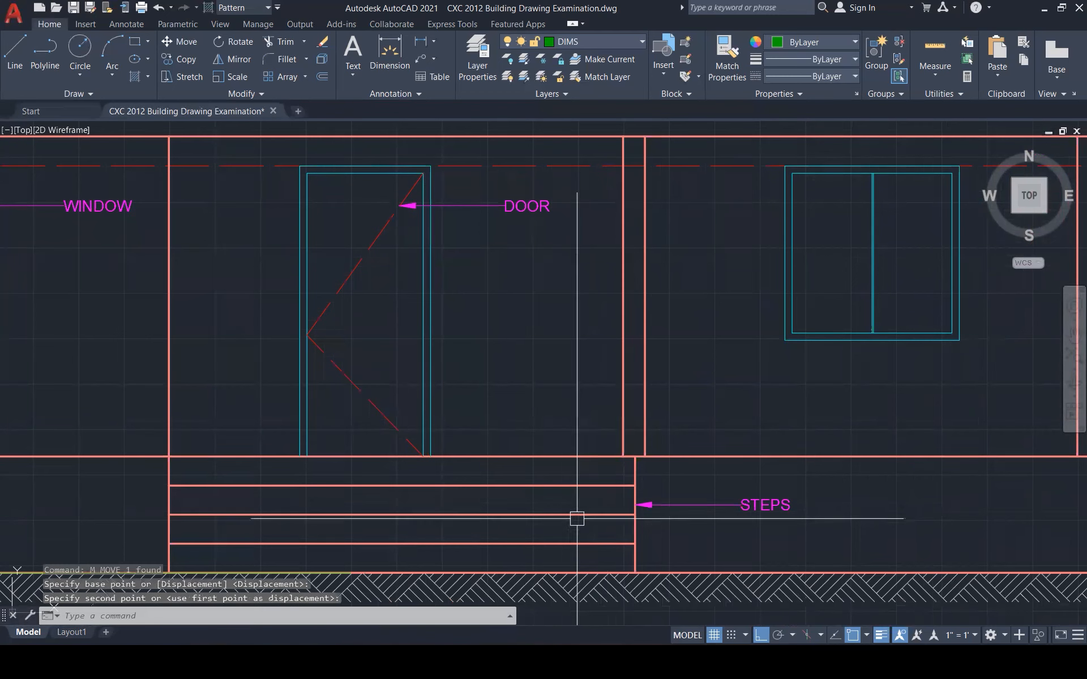
{"action": "scroll", "coordinate": [529, 519], "scroll_direction": "down", "scroll_amount": 2}
{"action": "scroll", "coordinate": [528, 512], "scroll_direction": "down", "scroll_amount": 3}
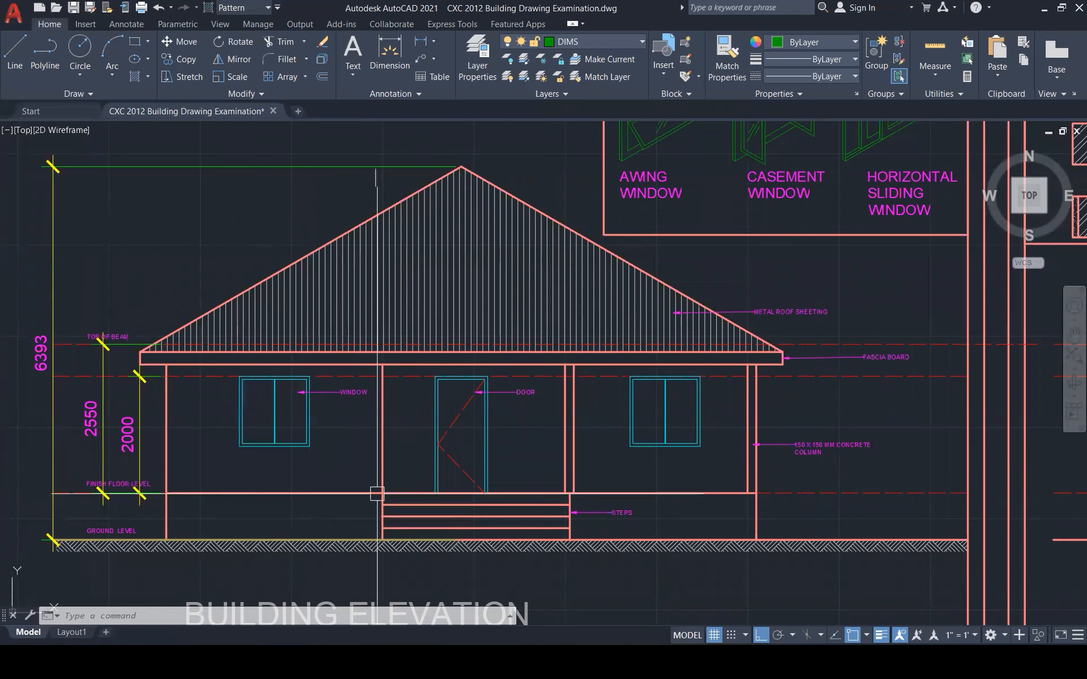
Move the WINDOW and DOOR leader labels down to mid-height of the window and door
{"action": "left_click", "coordinate": [340, 392]}
{"action": "left_click", "coordinate": [529, 392]}
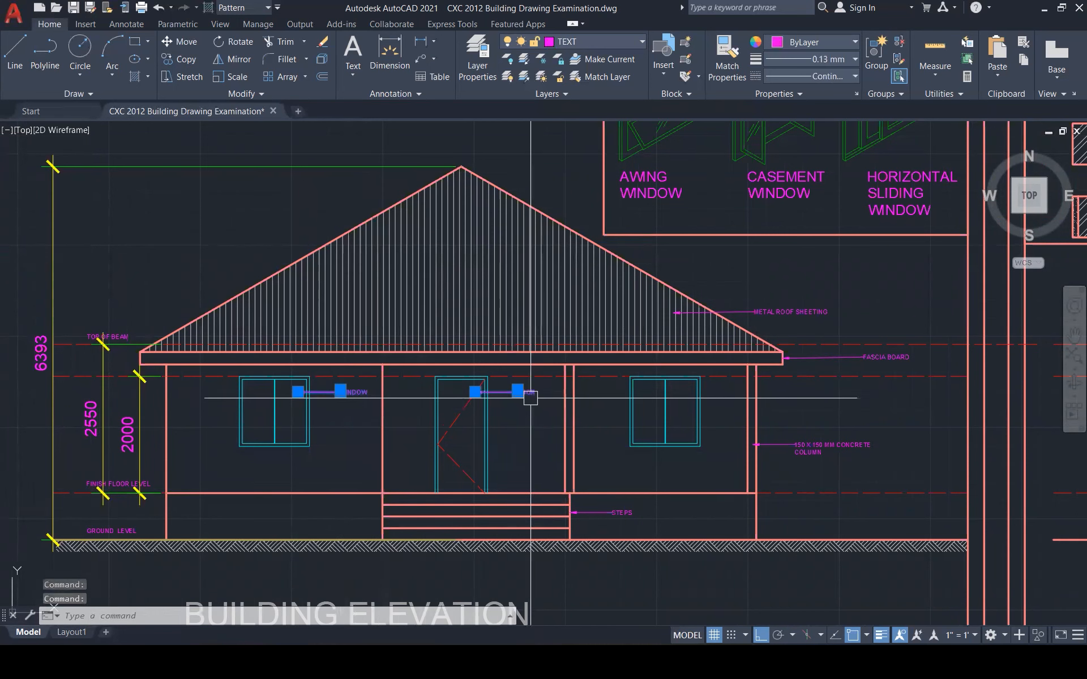
{"action": "type", "text": "m"}
{"action": "key", "text": "Return"}
{"action": "left_click", "coordinate": [516, 427]}
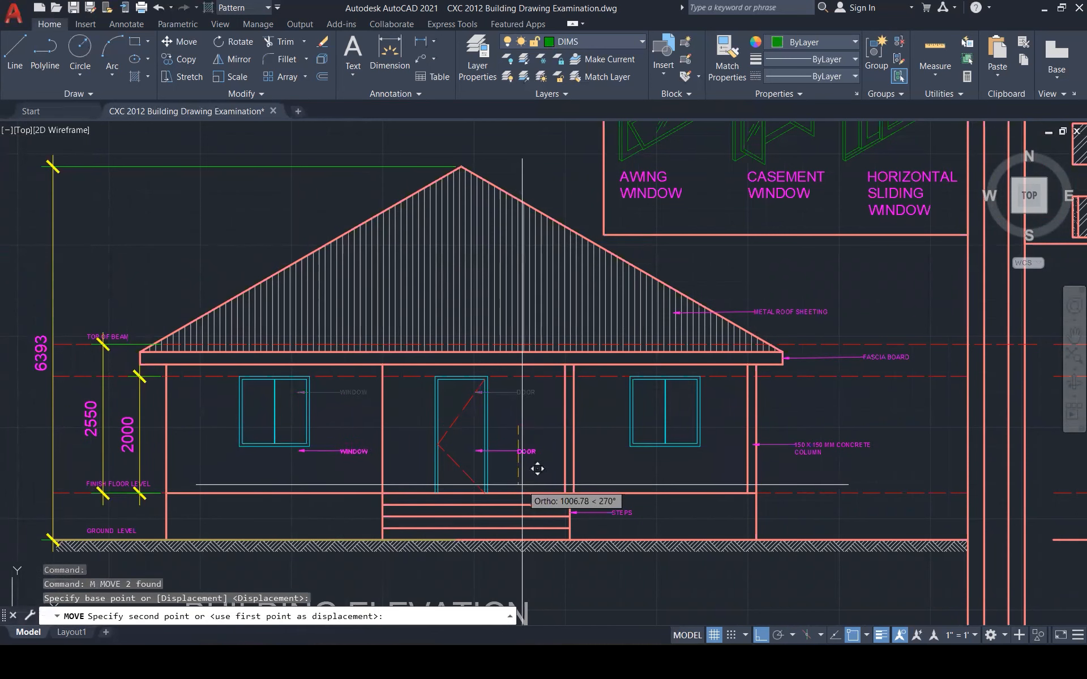
{"action": "left_click", "coordinate": [541, 452]}
{"action": "key", "text": "Escape"}
{"action": "key", "text": "Escape"}
{"action": "key", "text": "Escape"}
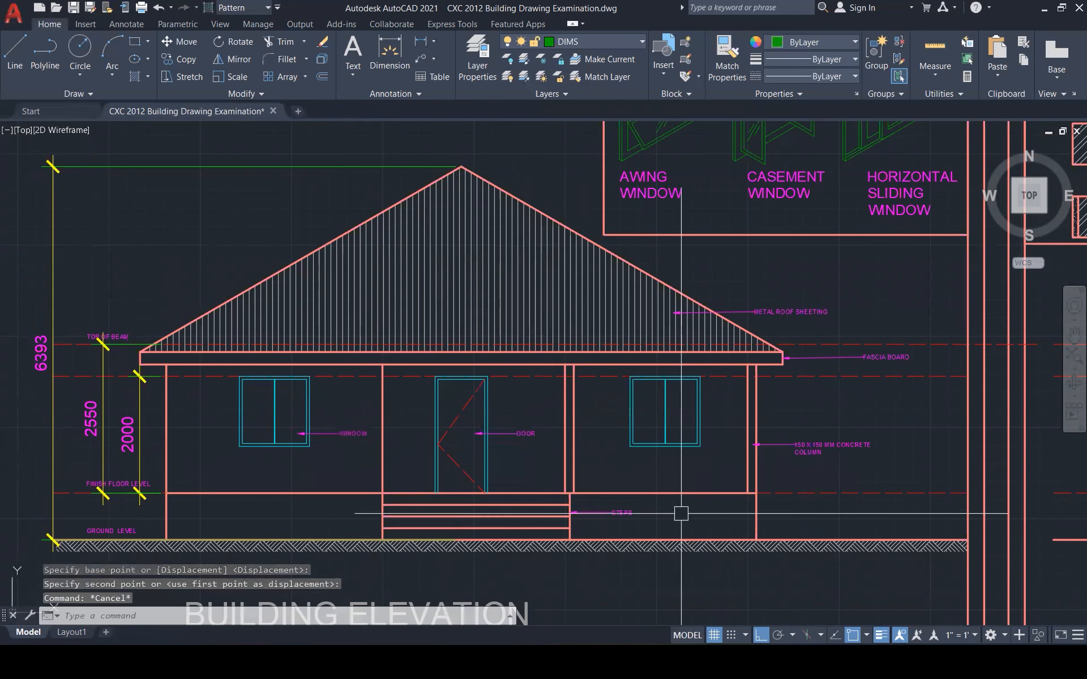
{"action": "scroll", "coordinate": [811, 508], "scroll_direction": "down", "scroll_amount": 1}
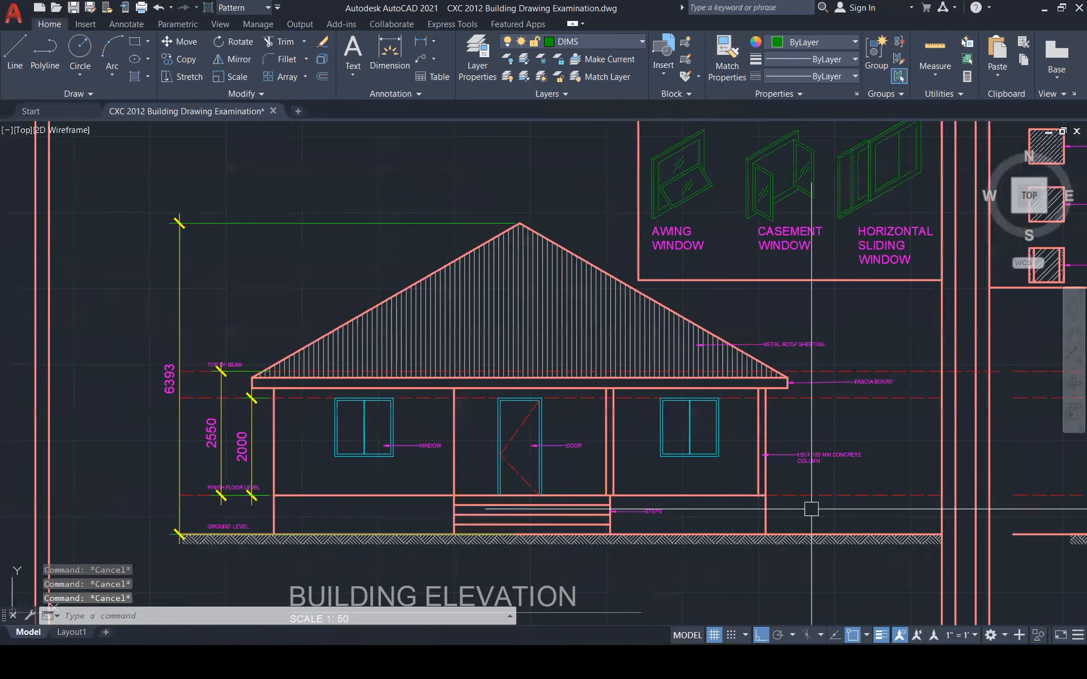
{"action": "scroll", "coordinate": [811, 509], "scroll_direction": "down", "scroll_amount": 2}
{"action": "scroll", "coordinate": [640, 525], "scroll_direction": "down", "scroll_amount": 2}
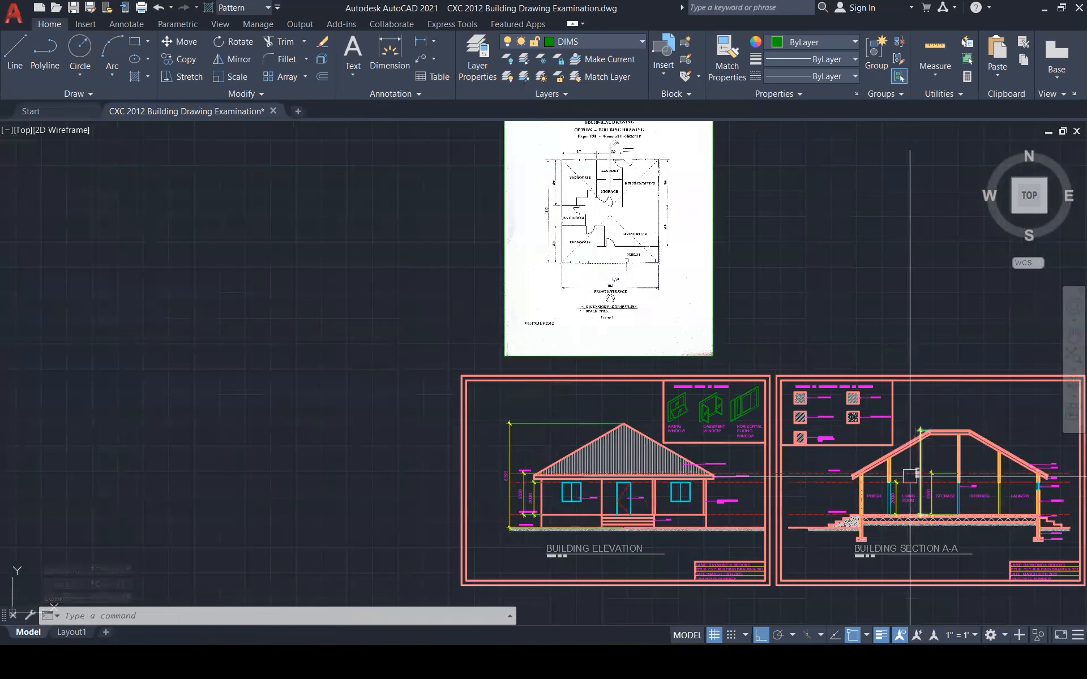
{"action": "mouse_move", "coordinate": [862, 663]}
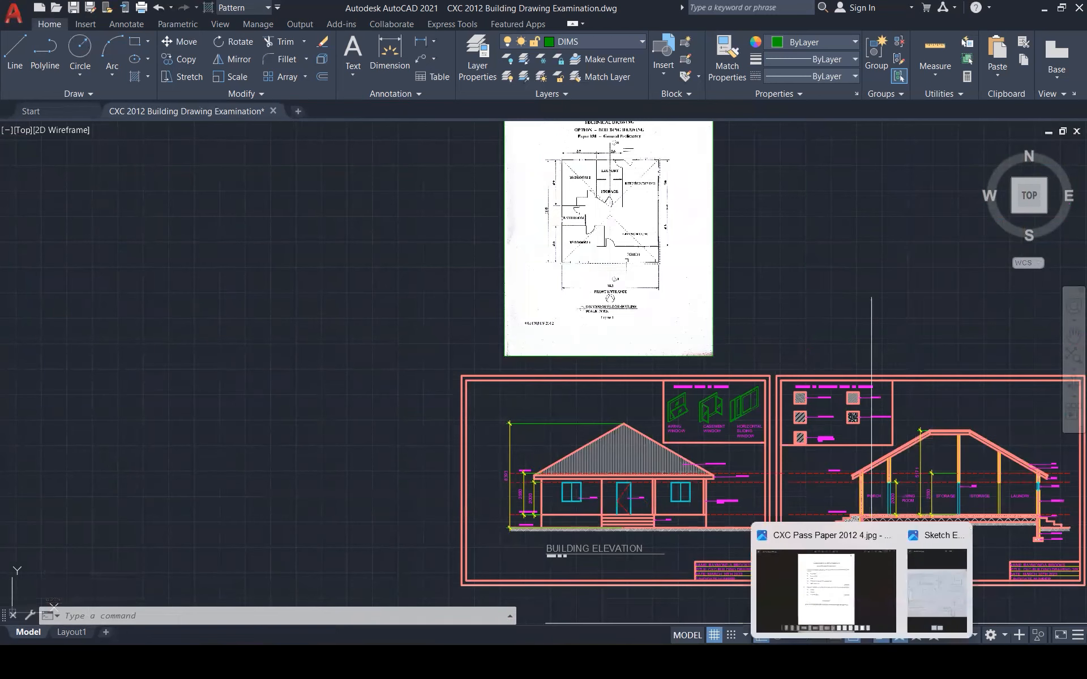
{"action": "left_click", "coordinate": [847, 608]}
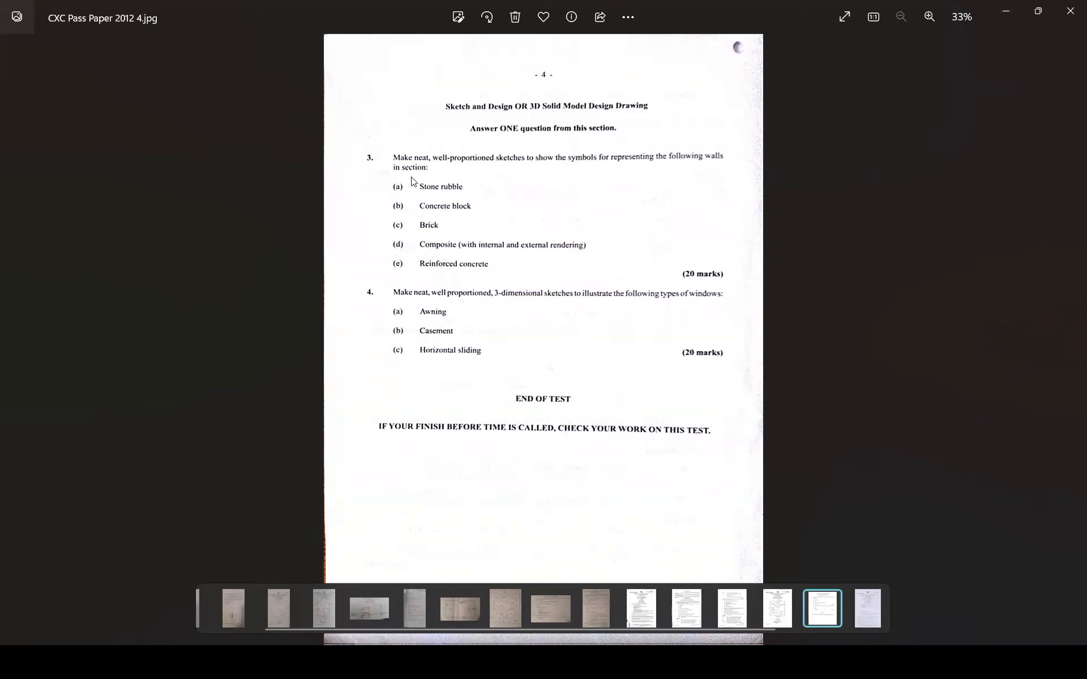
{"action": "left_click", "coordinate": [1007, 14]}
{"action": "scroll", "coordinate": [872, 418], "scroll_direction": "up", "scroll_amount": 5}
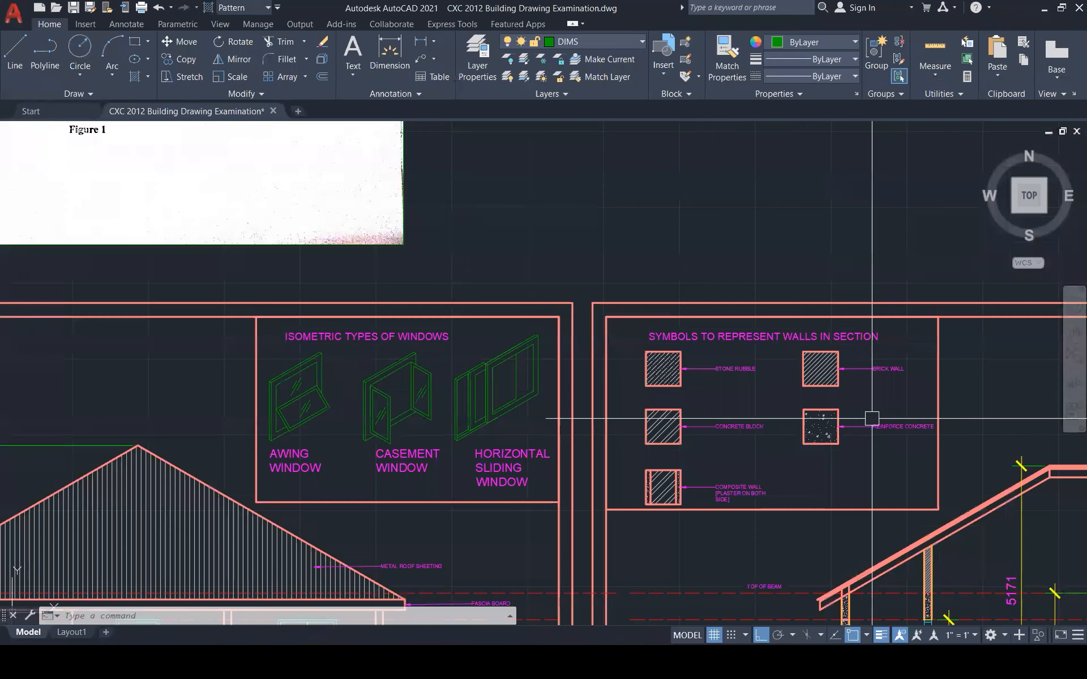
{"action": "scroll", "coordinate": [871, 418], "scroll_direction": "up", "scroll_amount": 2}
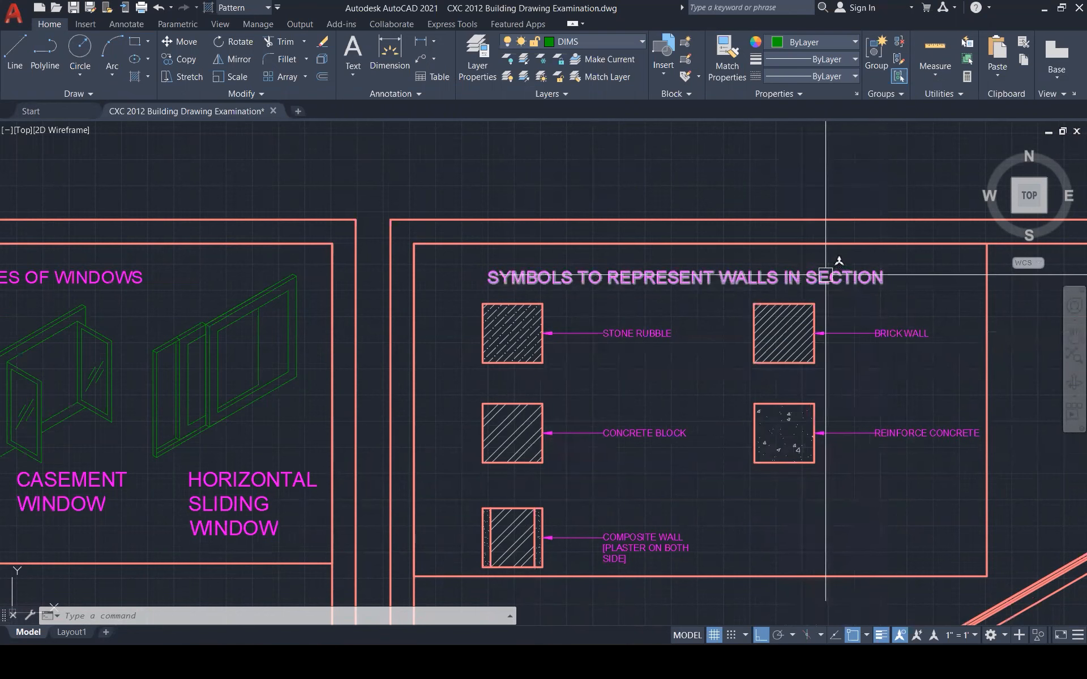
{"action": "scroll", "coordinate": [861, 329], "scroll_direction": "down", "scroll_amount": 5}
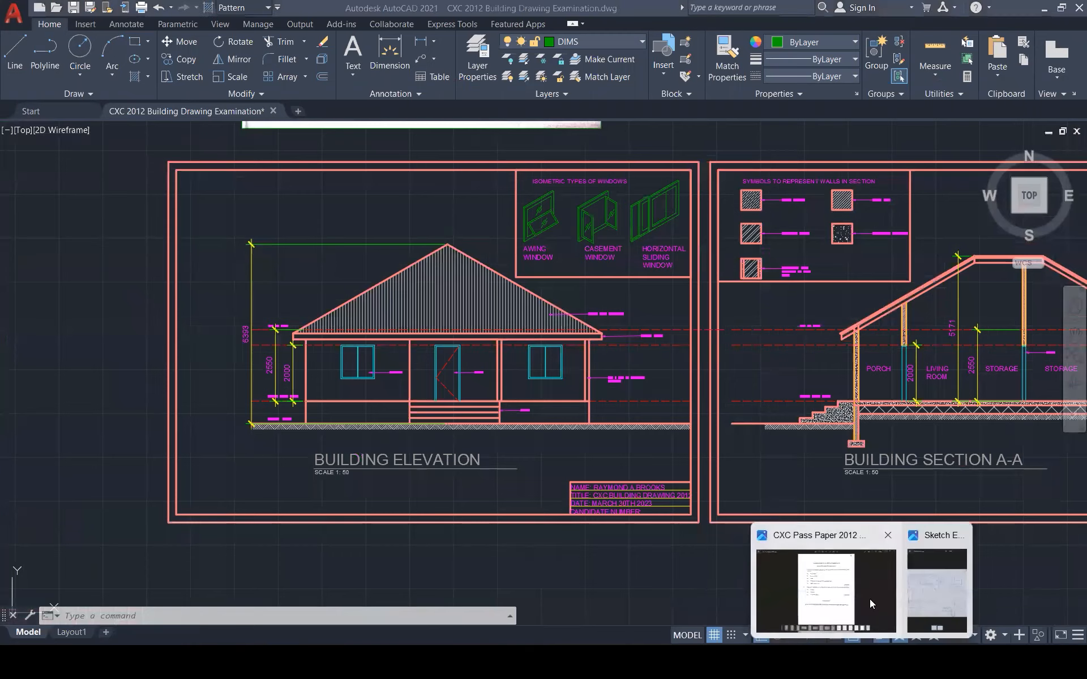
{"action": "left_click", "coordinate": [870, 599]}
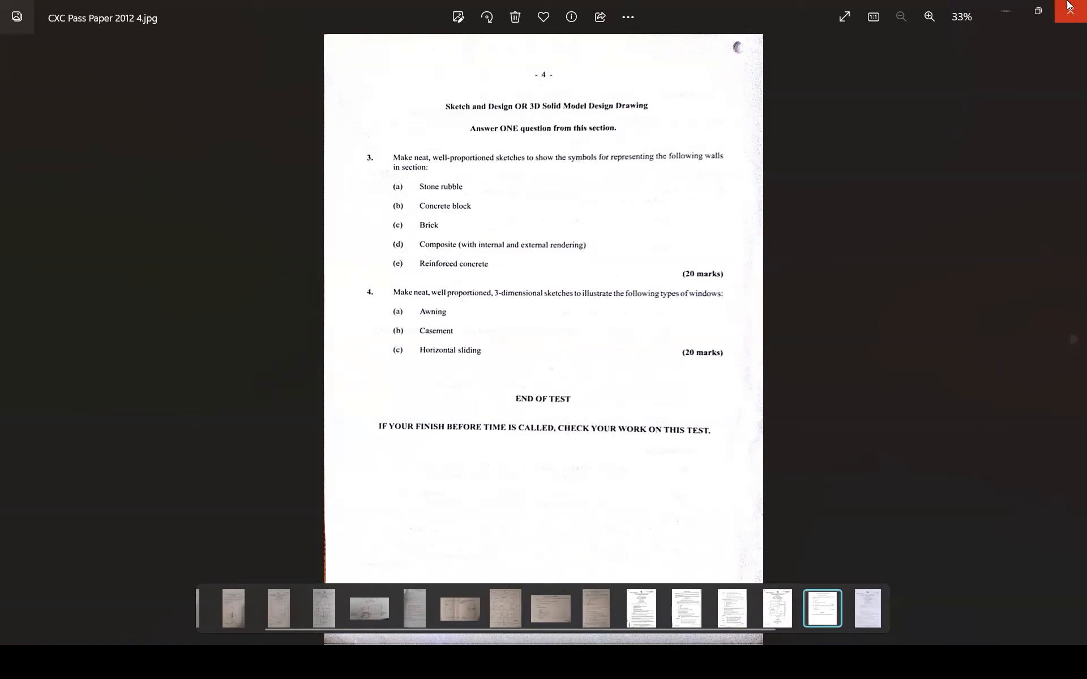
{"action": "left_click", "coordinate": [1006, 12]}
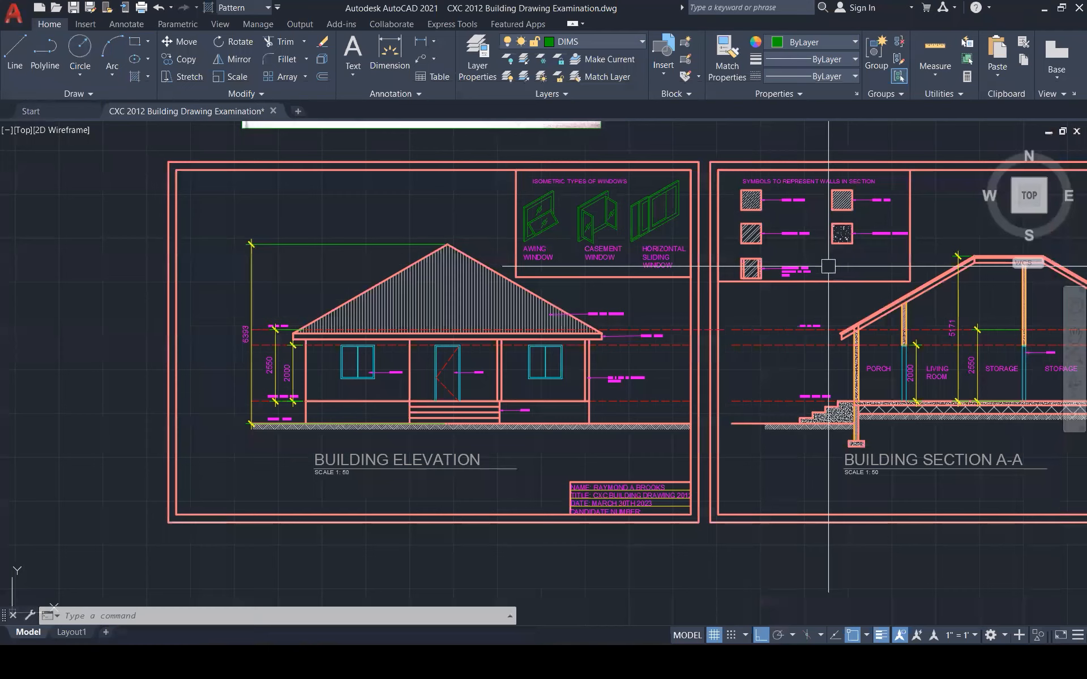
{"action": "scroll", "coordinate": [525, 236], "scroll_direction": "up", "scroll_amount": 5}
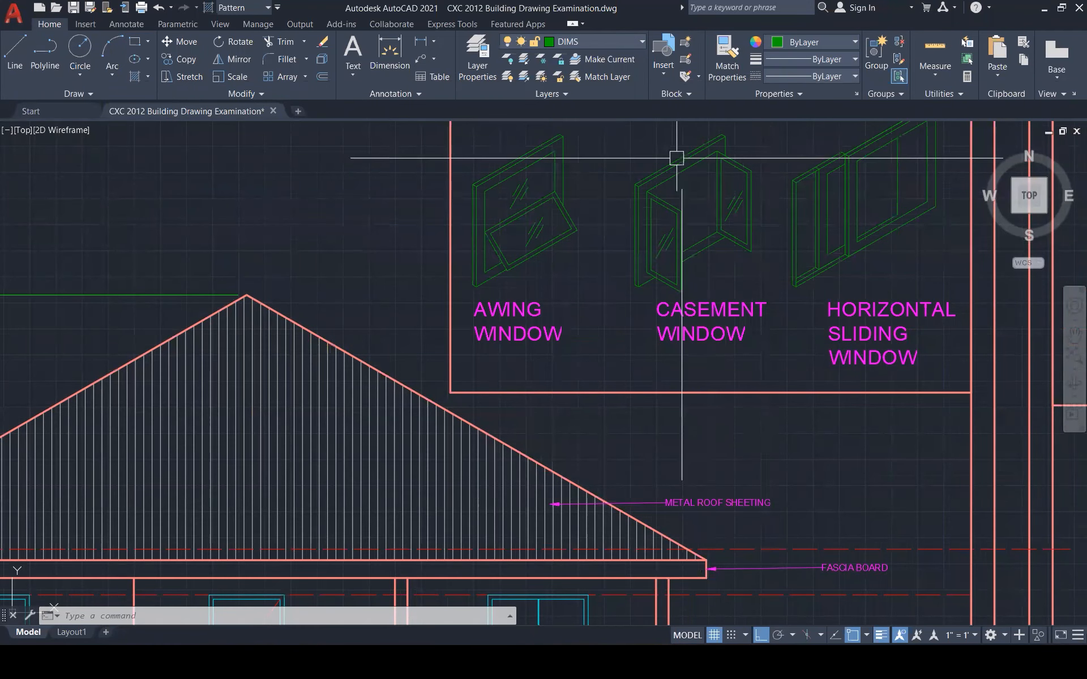
{"action": "scroll", "coordinate": [630, 429], "scroll_direction": "down", "scroll_amount": 2}
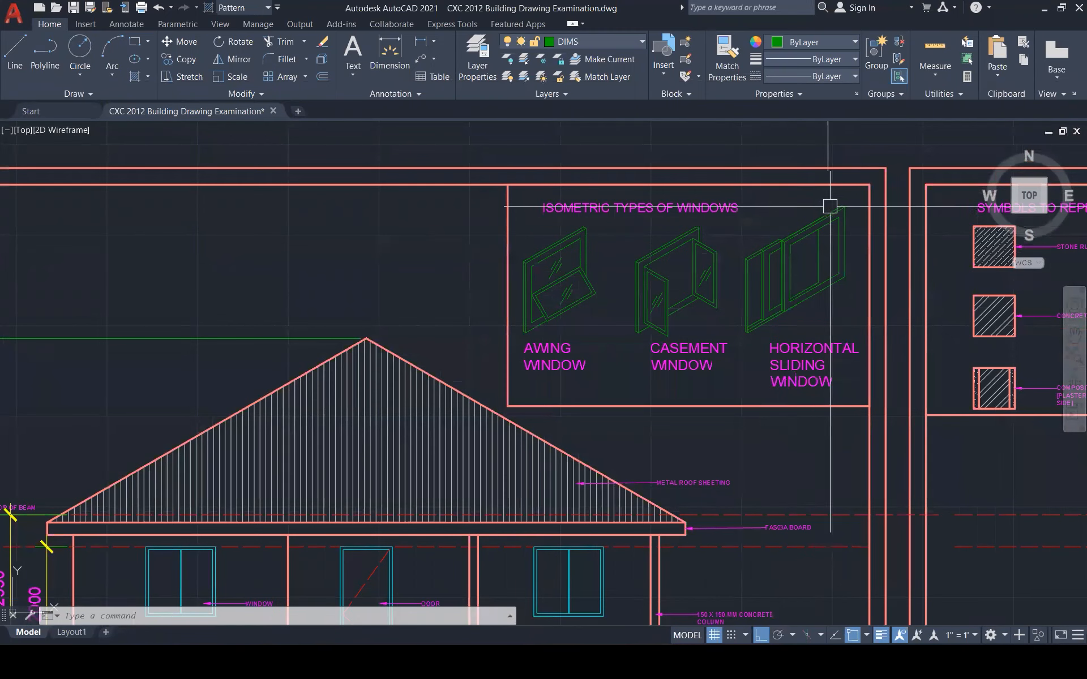
{"action": "scroll", "coordinate": [838, 198], "scroll_direction": "up", "scroll_amount": 1}
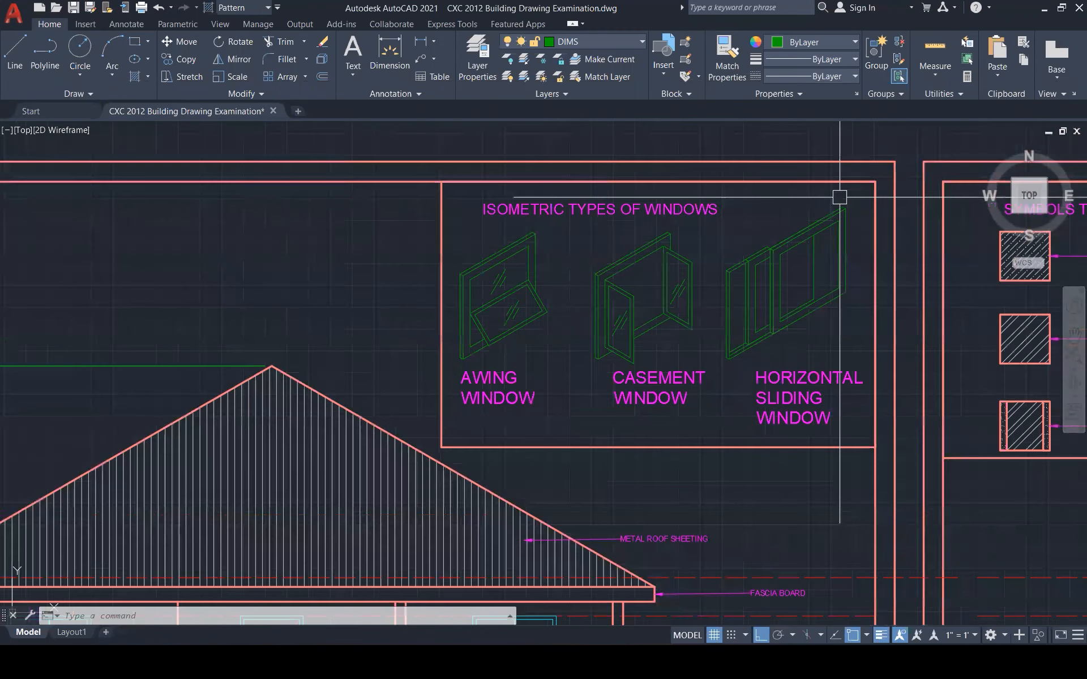
{"action": "scroll", "coordinate": [839, 197], "scroll_direction": "up", "scroll_amount": 2}
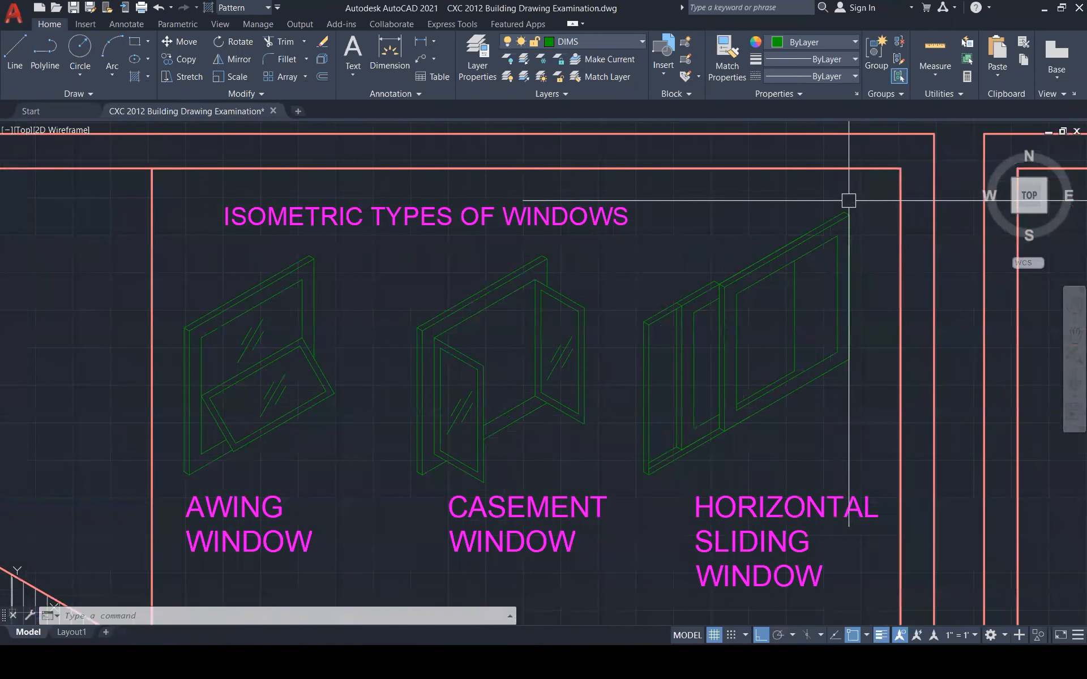
{"action": "scroll", "coordinate": [842, 211], "scroll_direction": "down", "scroll_amount": 3}
{"action": "scroll", "coordinate": [842, 216], "scroll_direction": "down", "scroll_amount": 5}
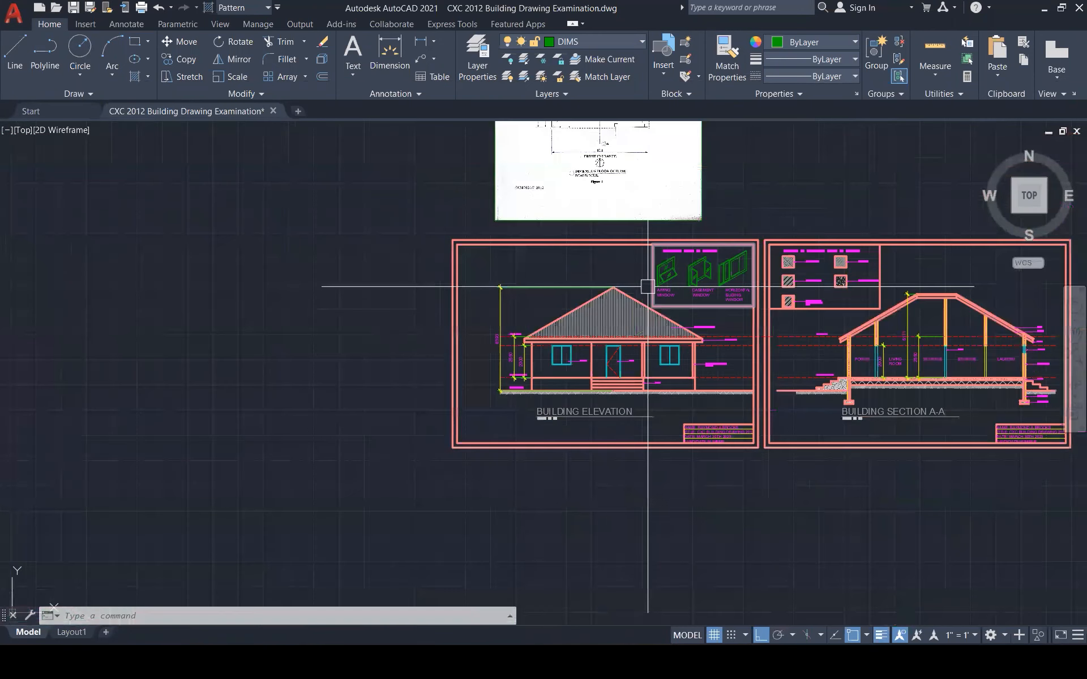
{"action": "scroll", "coordinate": [648, 286], "scroll_direction": "down", "scroll_amount": 2}
Delete the scanned floor-plan page above the elevation, then undo to restore it
{"action": "left_click", "coordinate": [697, 227]}
{"action": "key", "text": "Delete"}
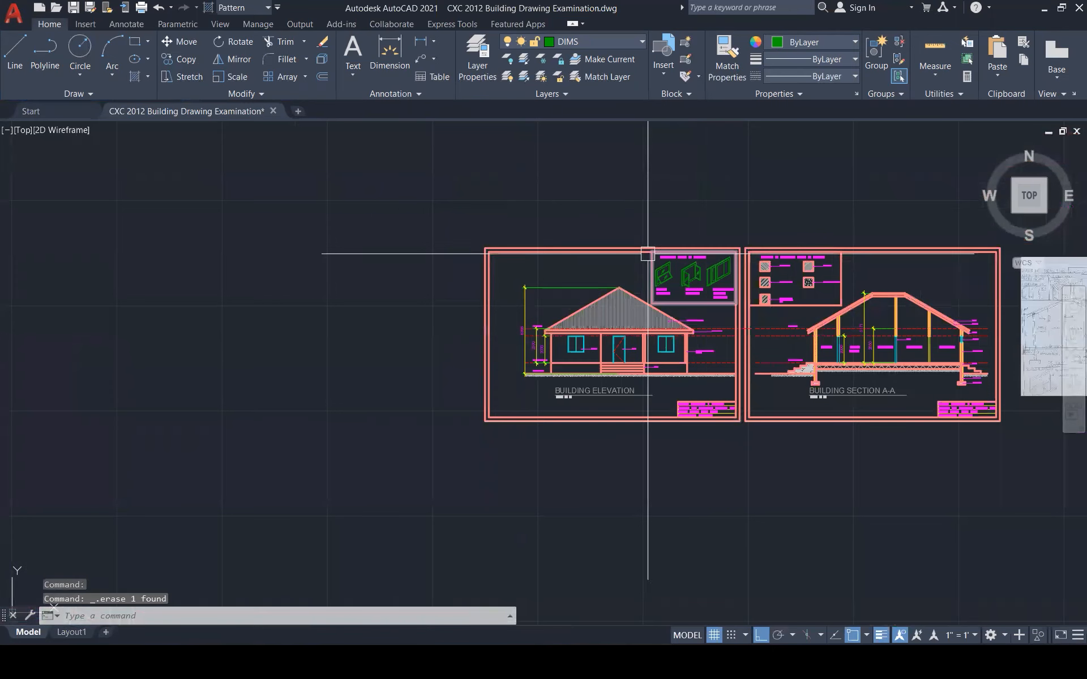
{"action": "scroll", "coordinate": [621, 281], "scroll_direction": "down", "scroll_amount": 2}
{"action": "scroll", "coordinate": [883, 278], "scroll_direction": "up", "scroll_amount": 5}
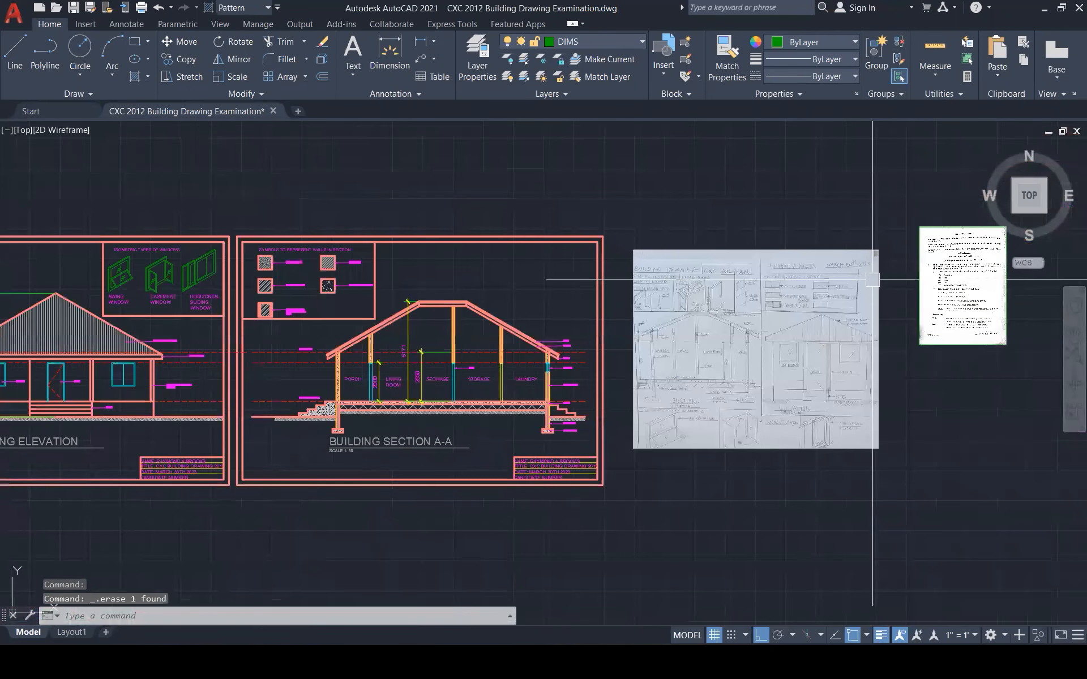
{"action": "key", "text": "ctrl+z"}
{"action": "scroll", "coordinate": [832, 317], "scroll_direction": "down", "scroll_amount": 2}
{"action": "scroll", "coordinate": [821, 350], "scroll_direction": "up", "scroll_amount": 3}
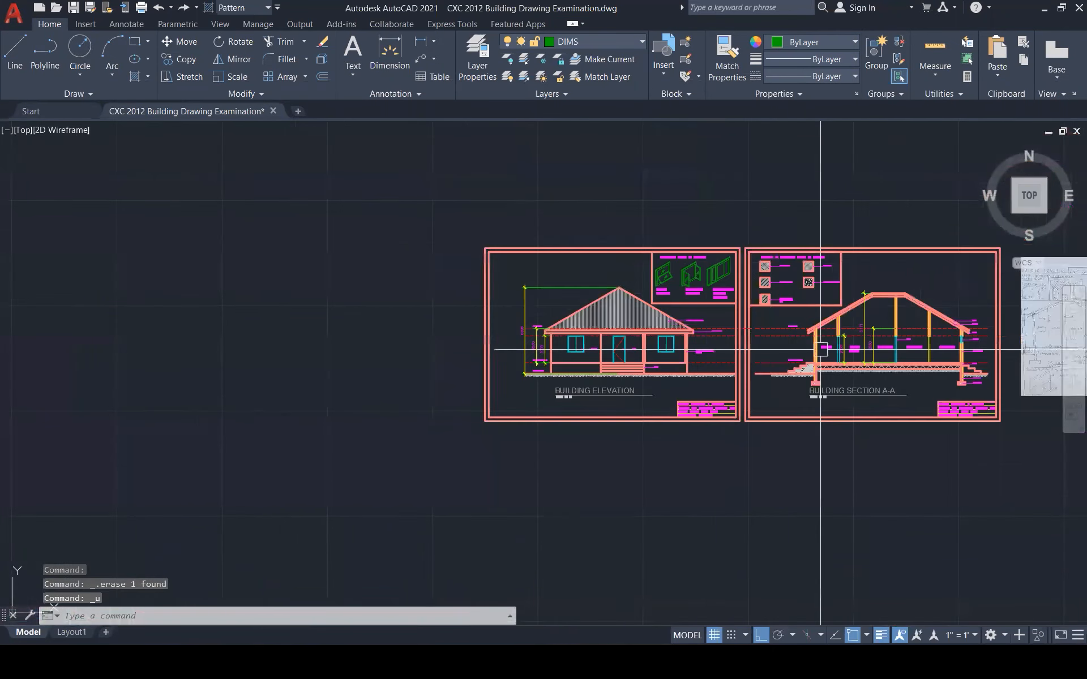
{"action": "key", "text": "ctrl+z"}
{"action": "key", "text": "ctrl+z"}
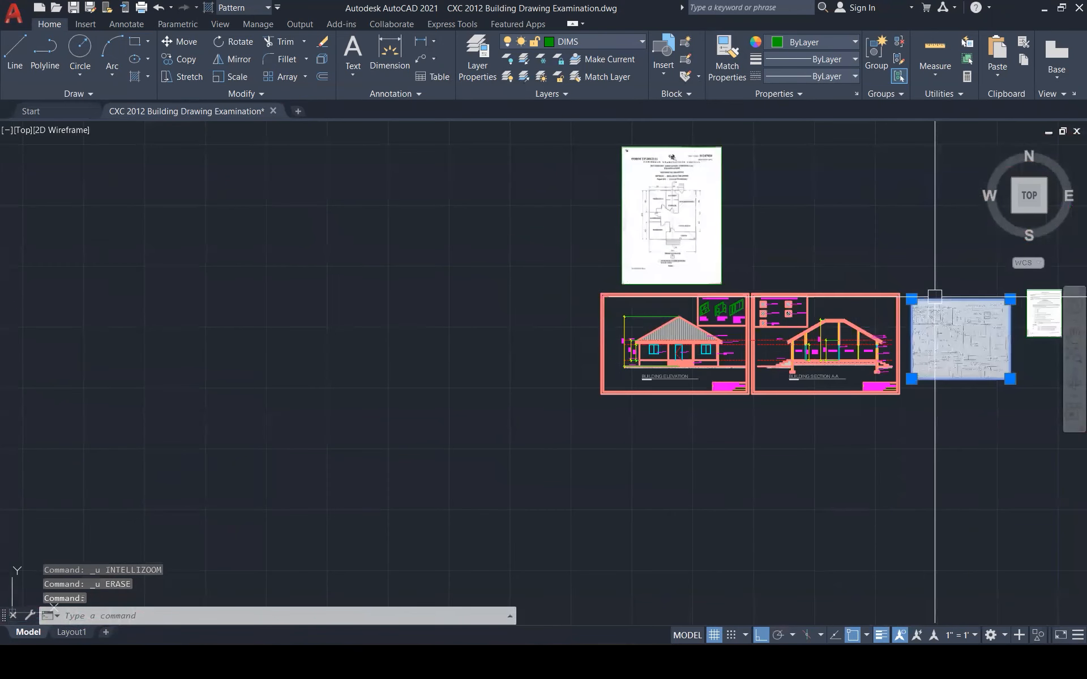
Erase the hand-drawn exam sketch image beside Section A-A
{"action": "scroll", "coordinate": [1014, 345], "scroll_direction": "up", "scroll_amount": 6}
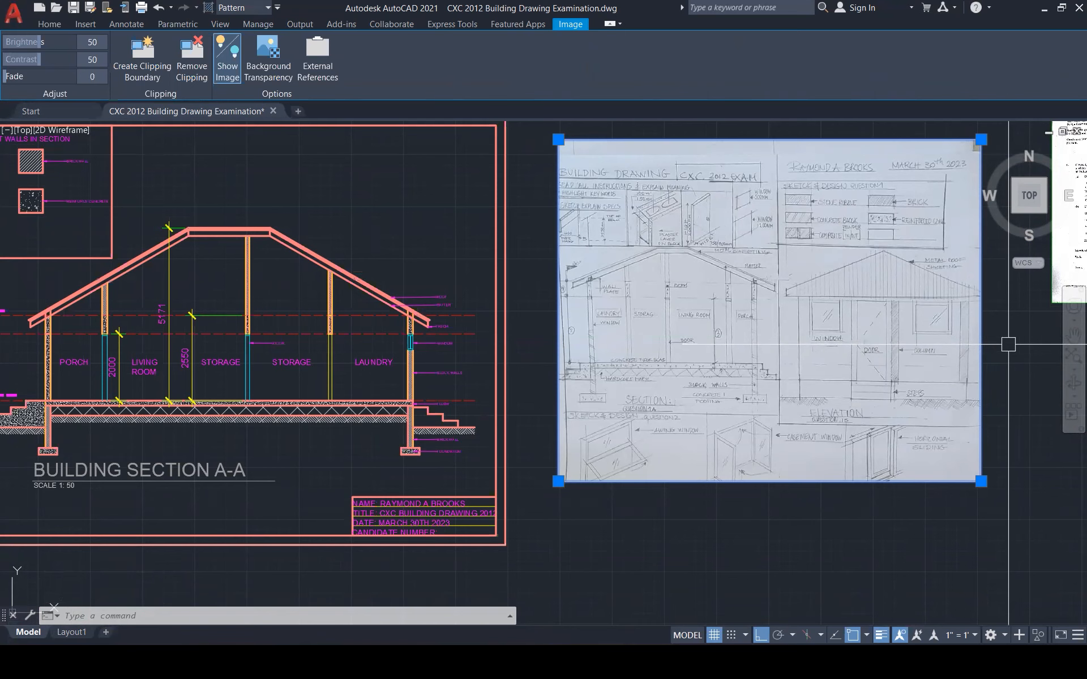
{"action": "scroll", "coordinate": [1008, 344], "scroll_direction": "up", "scroll_amount": 1}
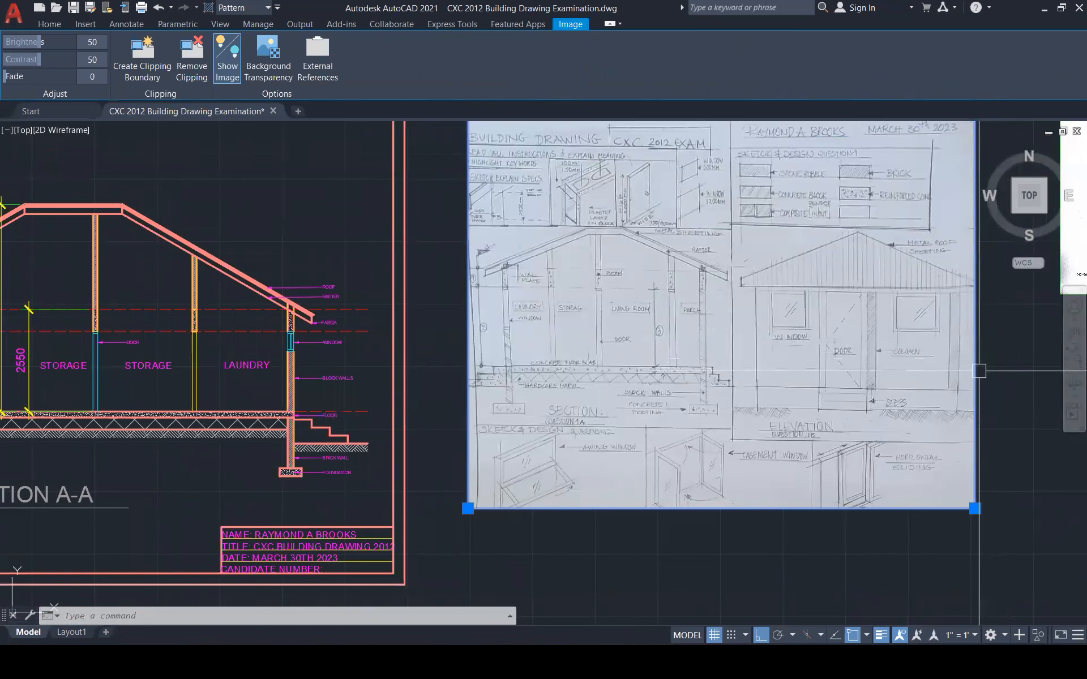
{"action": "scroll", "coordinate": [968, 380], "scroll_direction": "down", "scroll_amount": 1}
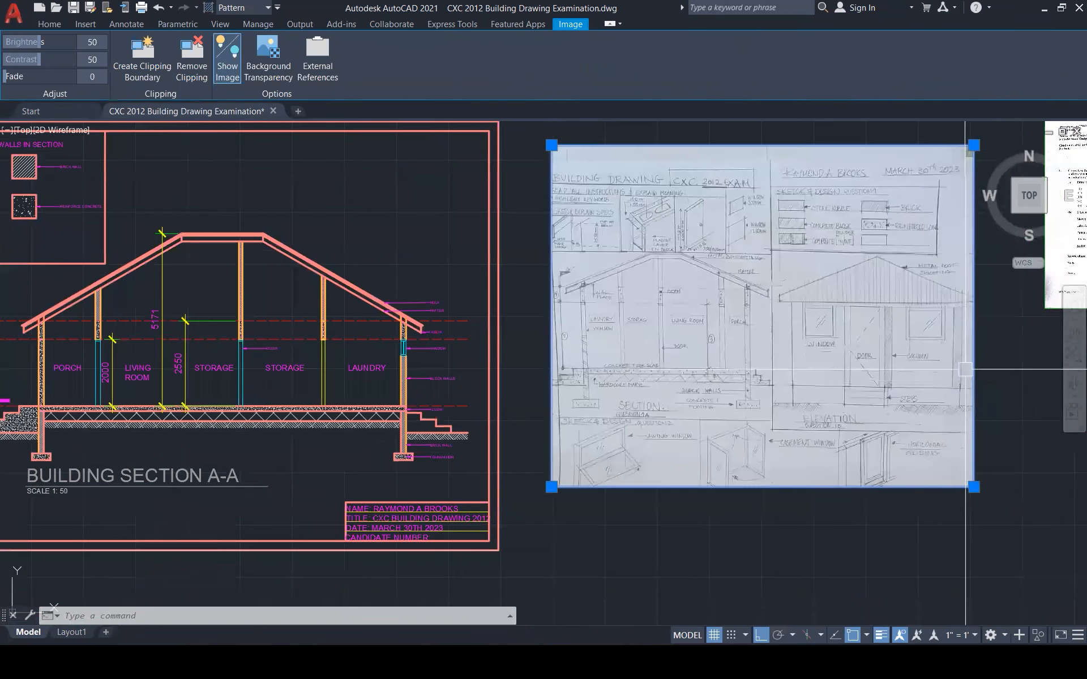
{"action": "scroll", "coordinate": [803, 210], "scroll_direction": "up", "scroll_amount": 1}
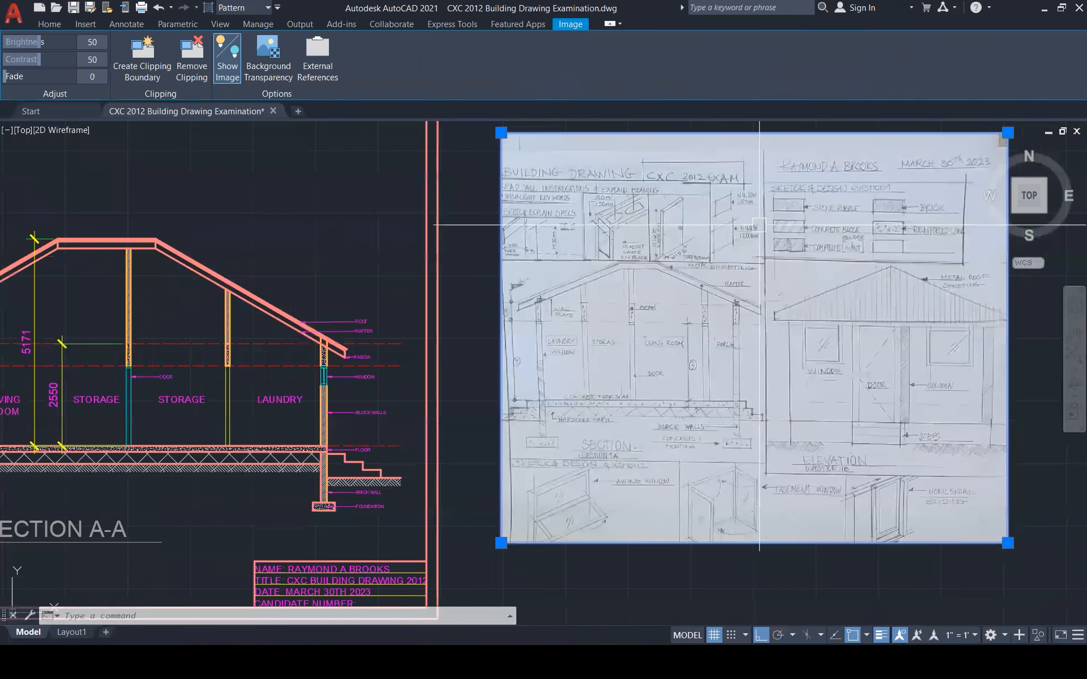
{"action": "scroll", "coordinate": [697, 247], "scroll_direction": "up", "scroll_amount": 1}
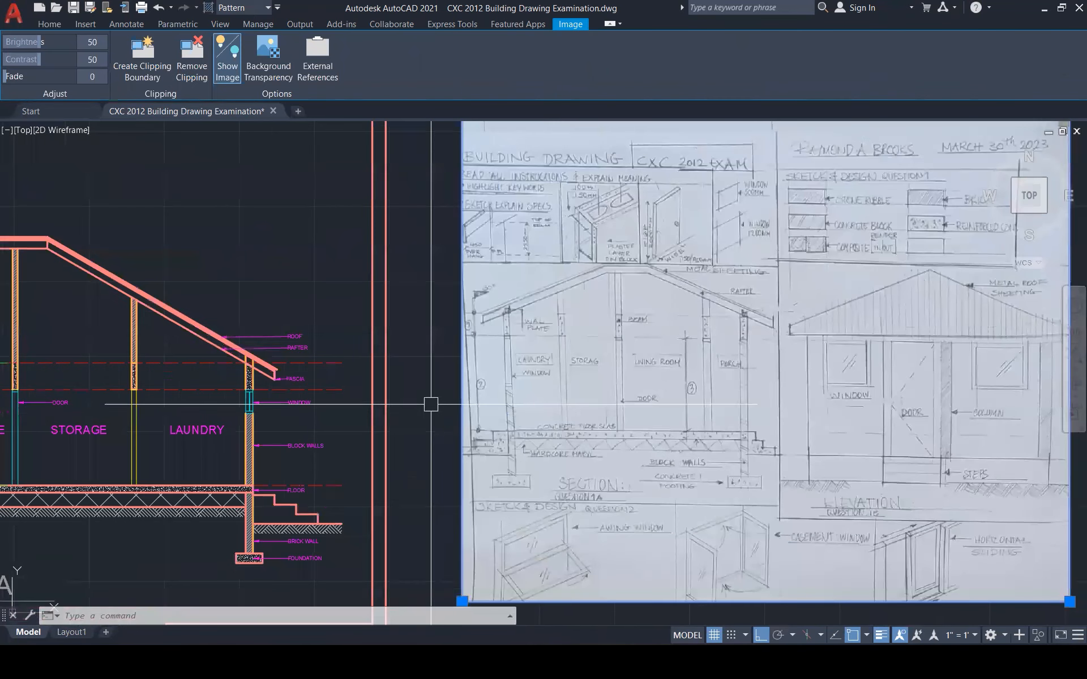
{"action": "scroll", "coordinate": [430, 405], "scroll_direction": "down", "scroll_amount": 1}
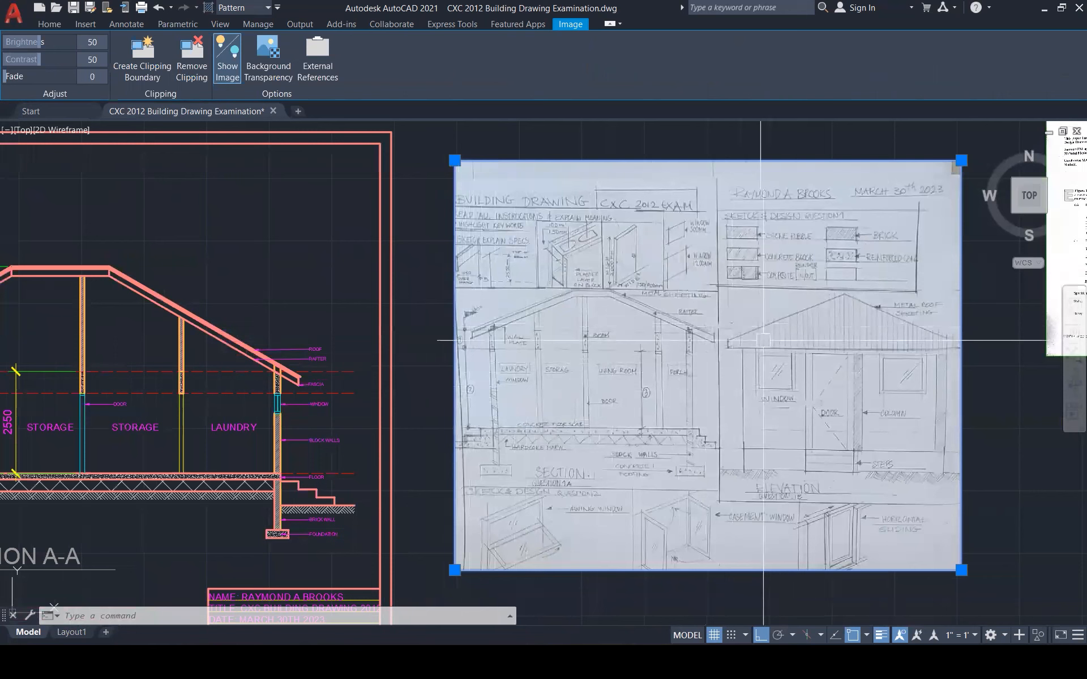
{"action": "key", "text": "Delete"}
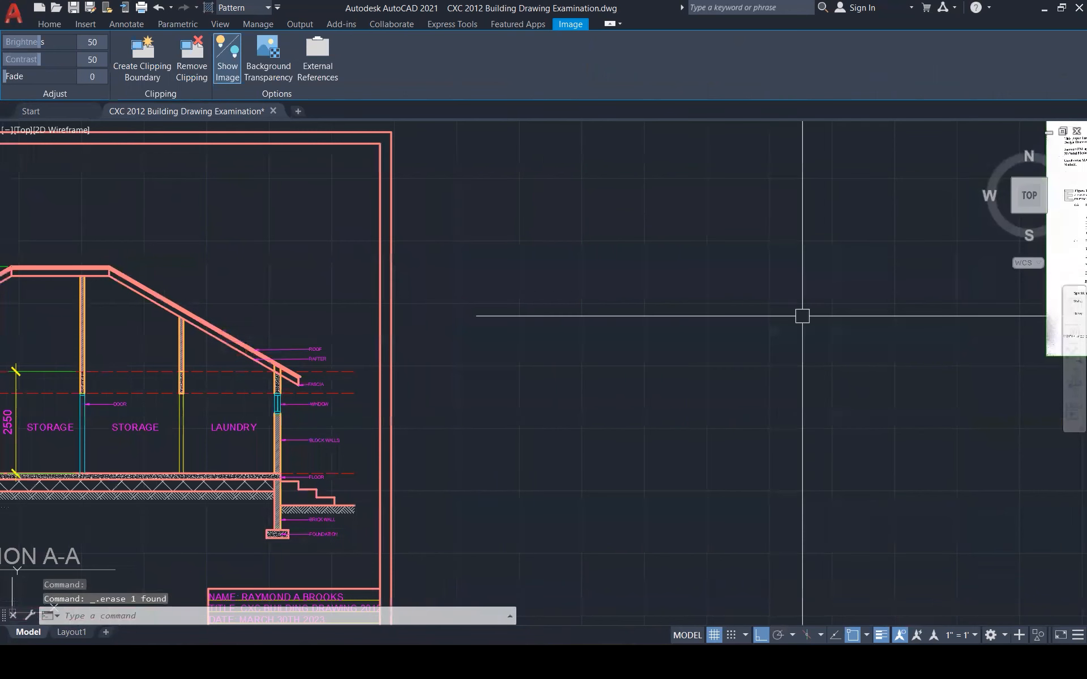
Move the scanned instructions exam page further left
{"action": "scroll", "coordinate": [820, 347], "scroll_direction": "down", "scroll_amount": 3}
{"action": "left_click", "coordinate": [946, 214]}
{"action": "left_click", "coordinate": [931, 228]}
{"action": "type", "text": "M"}
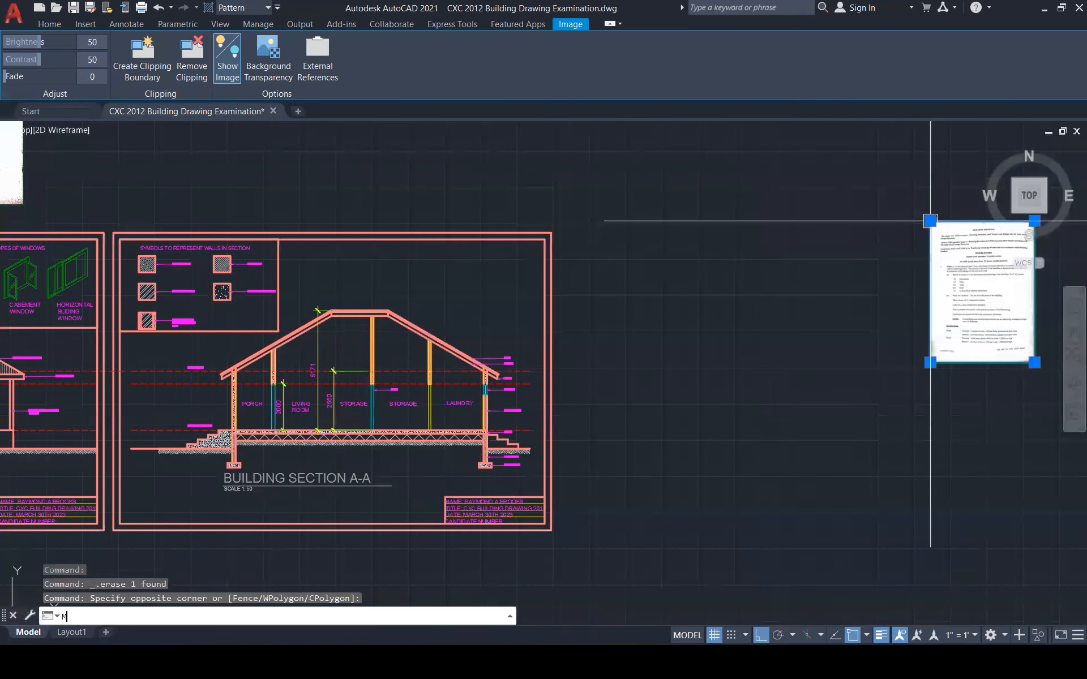
{"action": "key", "text": "Return"}
{"action": "left_click", "coordinate": [930, 221]}
{"action": "left_click", "coordinate": [577, 254]}
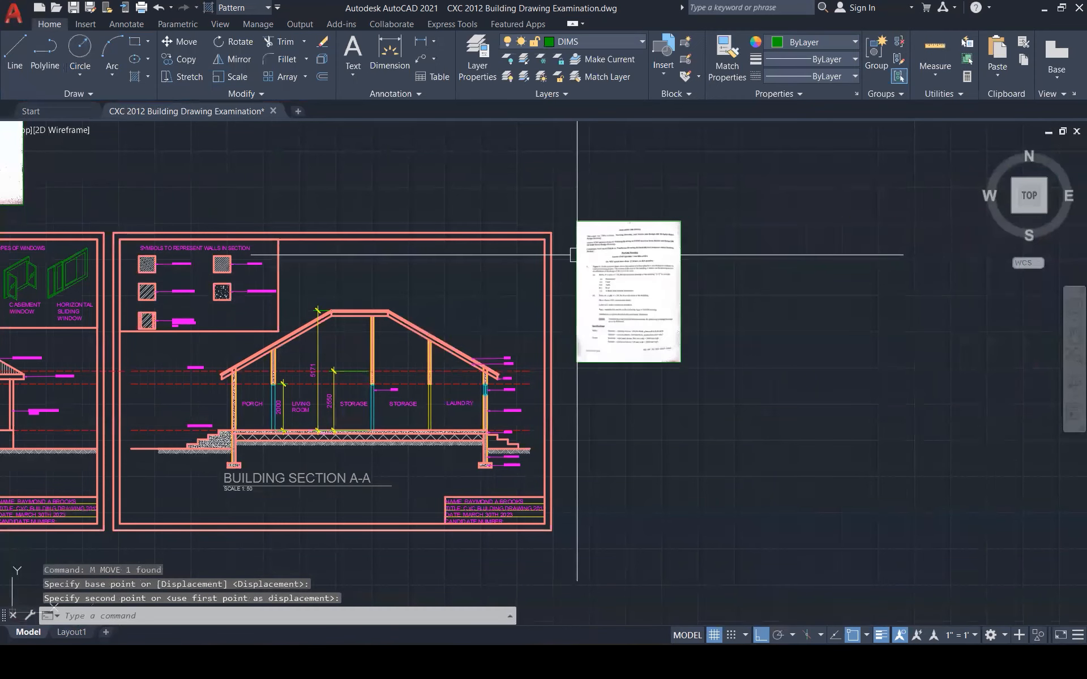
Move the floor plan exam page beside the instructions page, with ortho off
{"action": "scroll", "coordinate": [729, 330], "scroll_direction": "down", "scroll_amount": 1}
{"action": "scroll", "coordinate": [729, 329], "scroll_direction": "down", "scroll_amount": 2}
{"action": "left_click", "coordinate": [385, 267]}
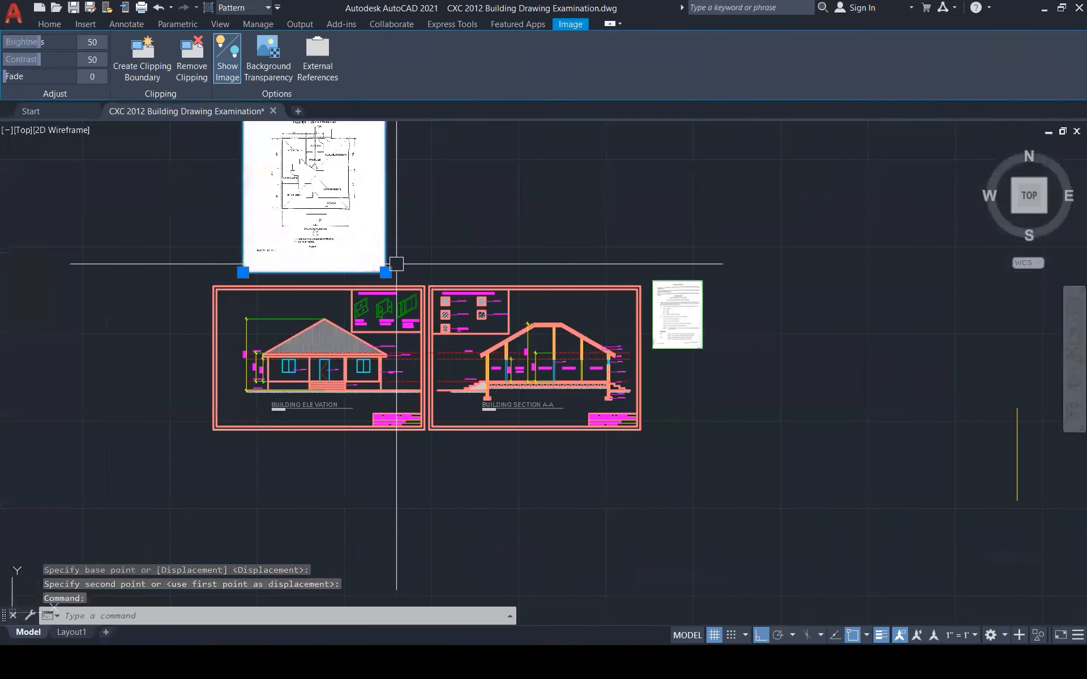
{"action": "type", "text": "M"}
{"action": "key", "text": "Return"}
{"action": "scroll", "coordinate": [396, 260], "scroll_direction": "down", "scroll_amount": 2}
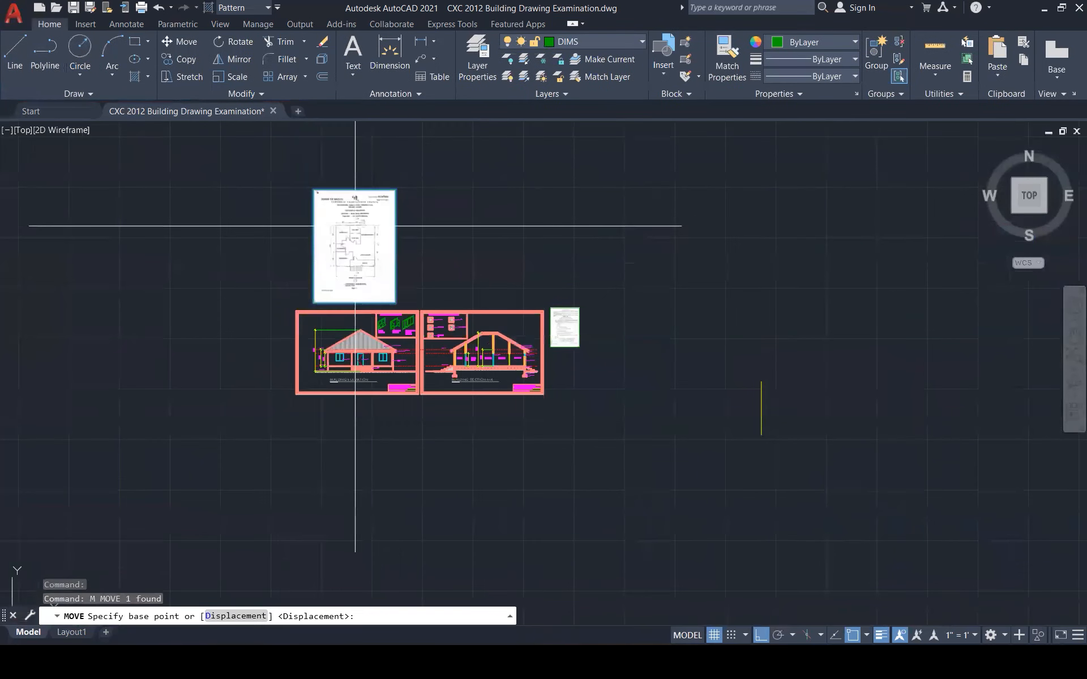
{"action": "left_click", "coordinate": [315, 192]}
{"action": "scroll", "coordinate": [560, 322], "scroll_direction": "up", "scroll_amount": 1}
{"action": "scroll", "coordinate": [576, 337], "scroll_direction": "up", "scroll_amount": 3}
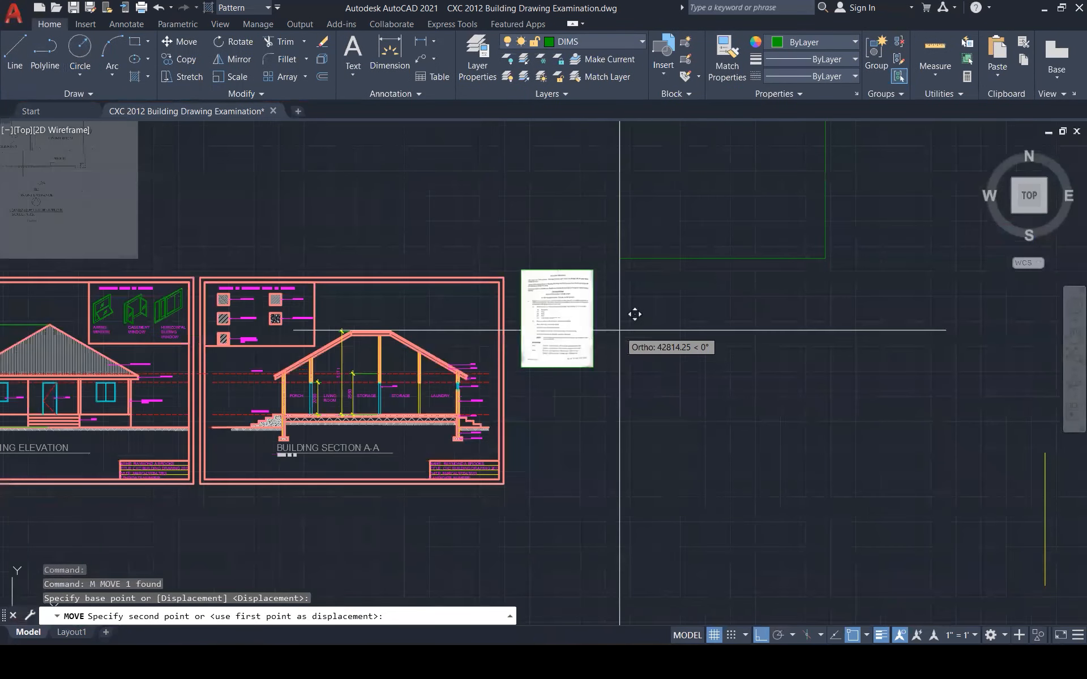
{"action": "key", "text": "F8"}
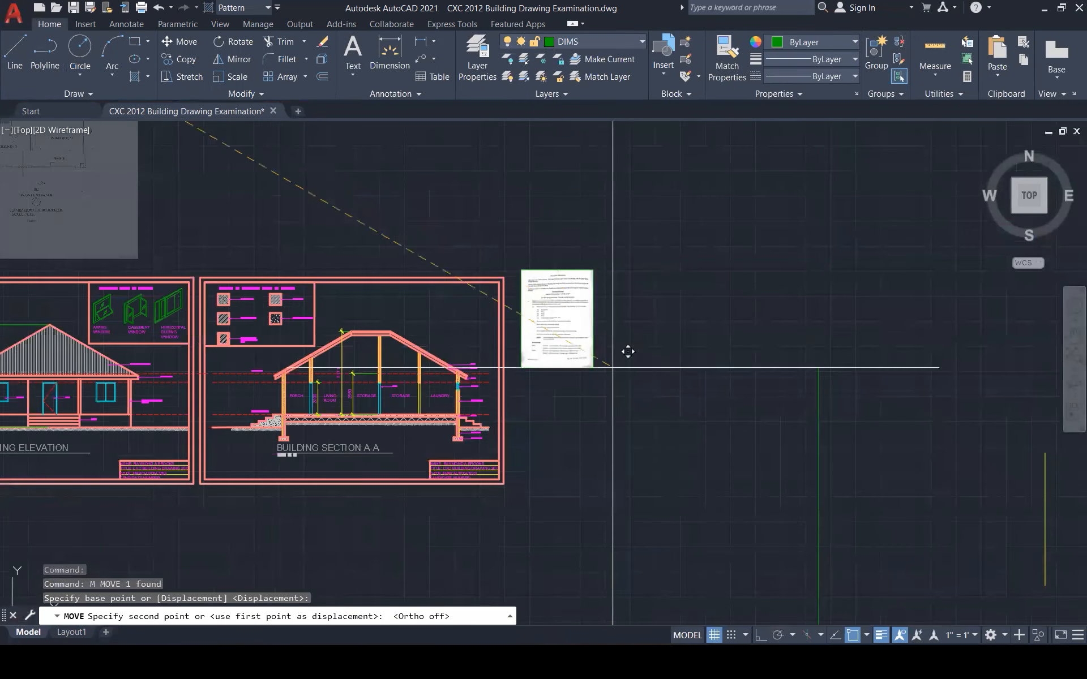
{"action": "left_click", "coordinate": [612, 273]}
Shrink the floor plan page and enlarge the instructions page so they match in size
{"action": "left_click", "coordinate": [818, 538]}
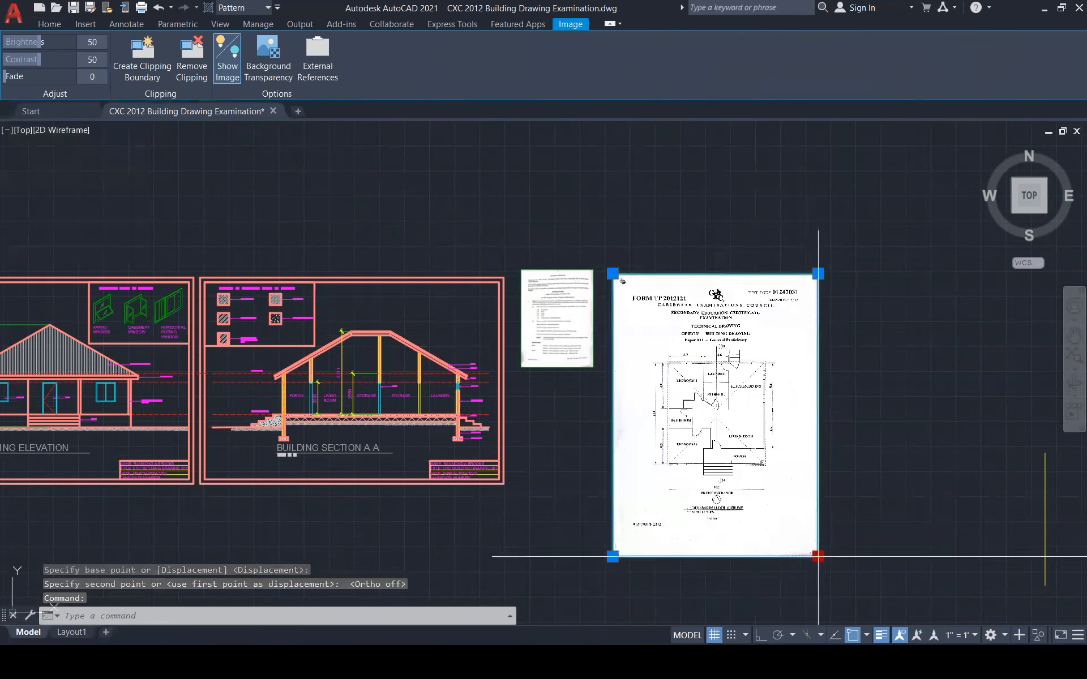
{"action": "left_click", "coordinate": [817, 557]}
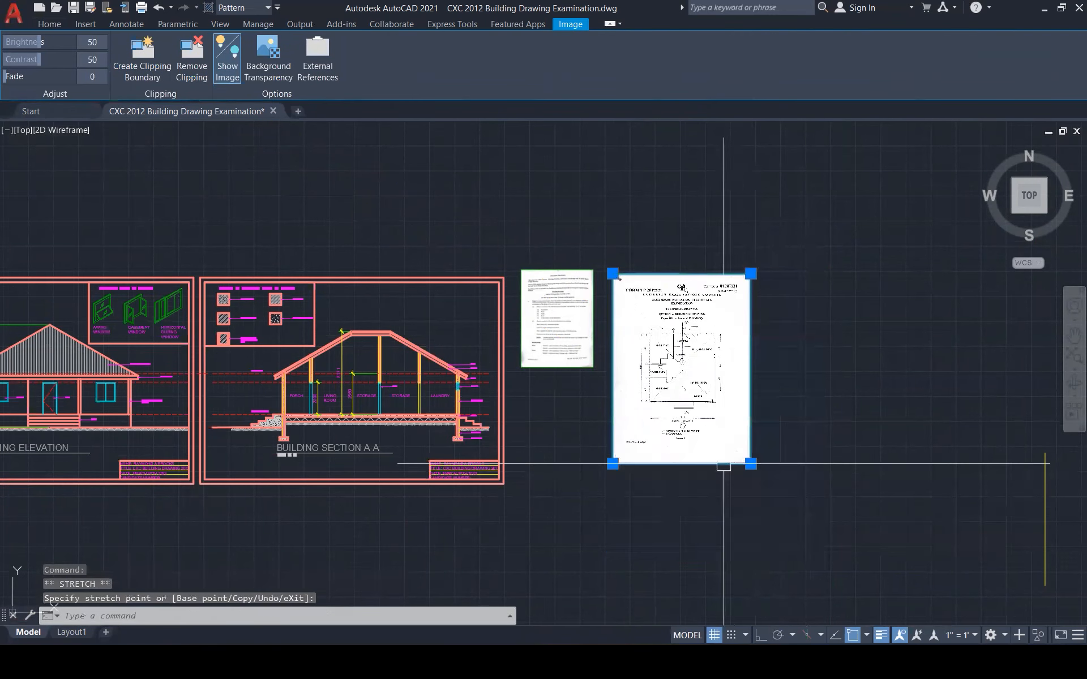
{"action": "left_click", "coordinate": [593, 343]}
{"action": "left_click", "coordinate": [593, 368]}
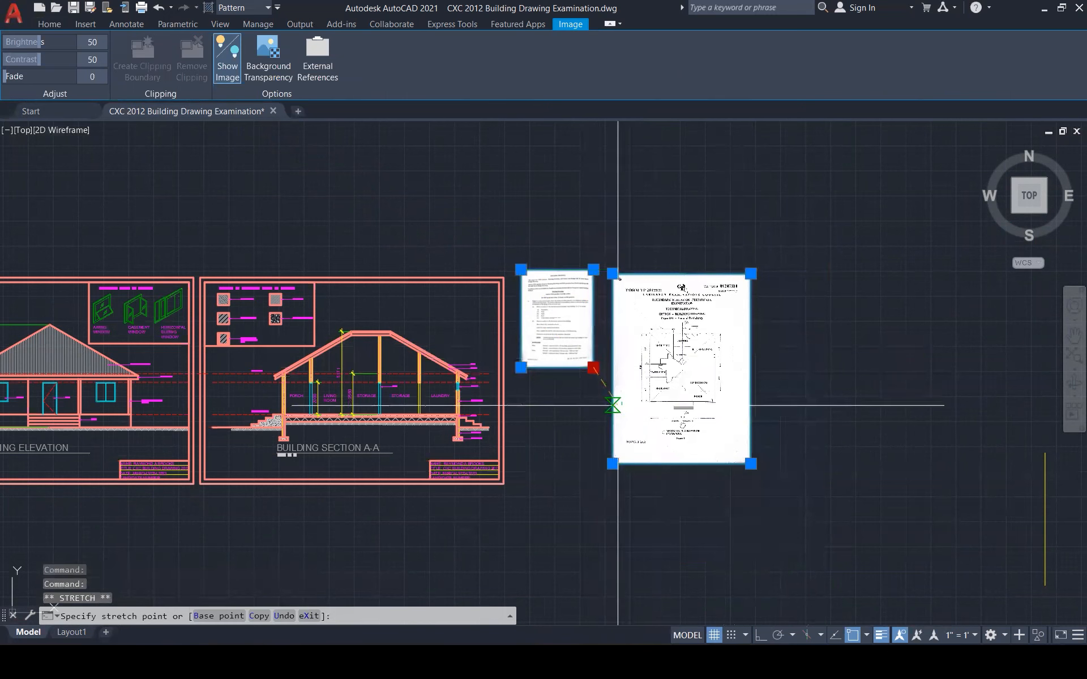
{"action": "left_click", "coordinate": [659, 463]}
{"action": "key", "text": "Escape"}
Shift the floor plan page right to leave a gap between the two pages
{"action": "left_click", "coordinate": [743, 296]}
{"action": "left_click", "coordinate": [707, 274]}
{"action": "left_click", "coordinate": [613, 274]}
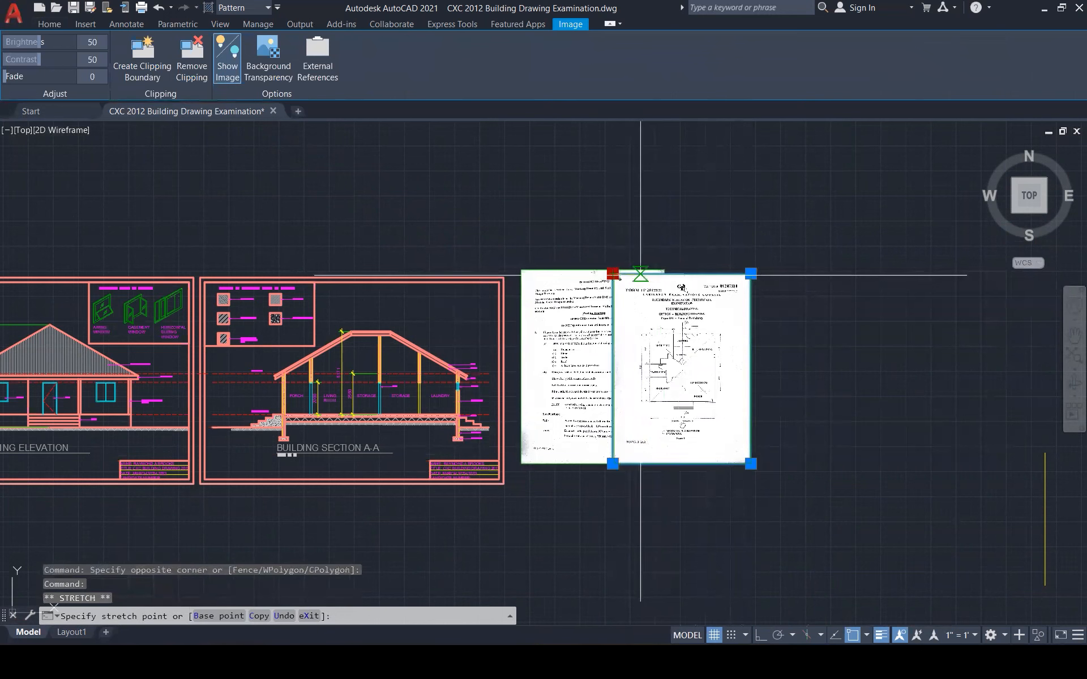
{"action": "key", "text": "Escape"}
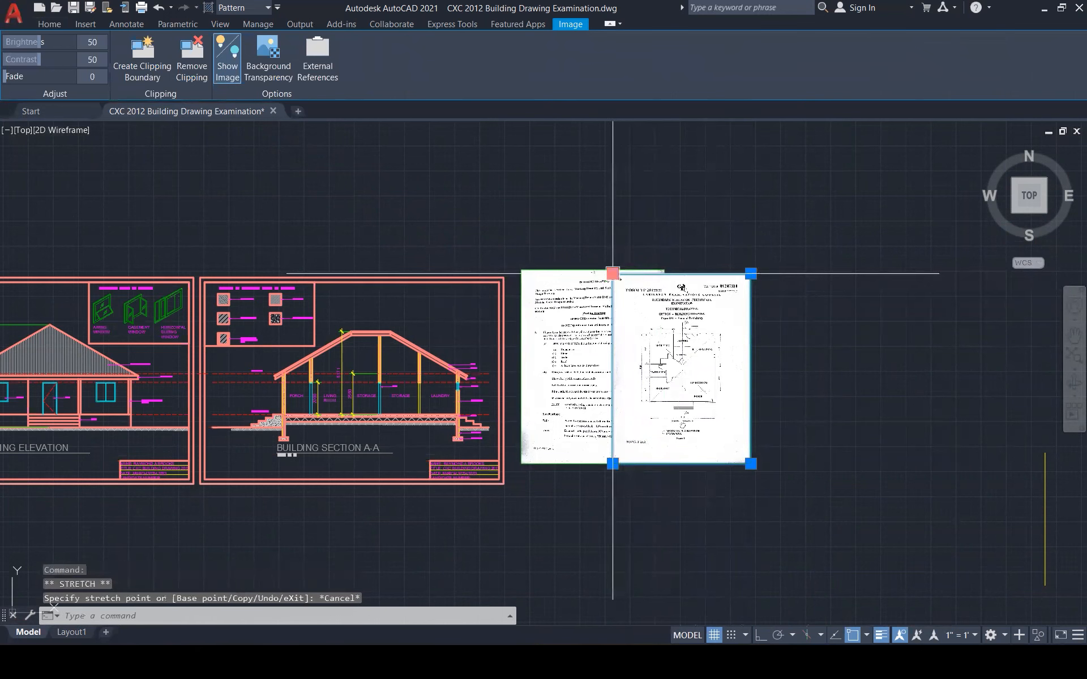
{"action": "type", "text": "m"}
{"action": "key", "text": "Return"}
{"action": "left_click", "coordinate": [613, 274]}
{"action": "left_click", "coordinate": [673, 273]}
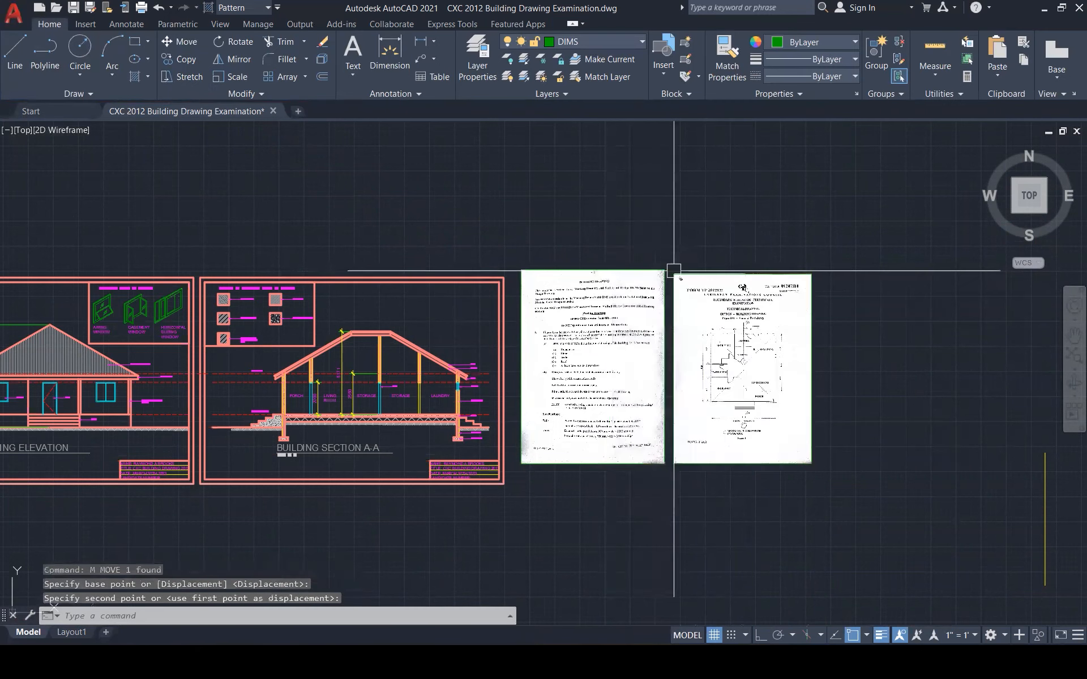
{"action": "key", "text": "Escape"}
{"action": "key", "text": "Escape"}
Erase the stray vertical line and zoom to show the whole drawing
{"action": "left_click", "coordinate": [1054, 570]}
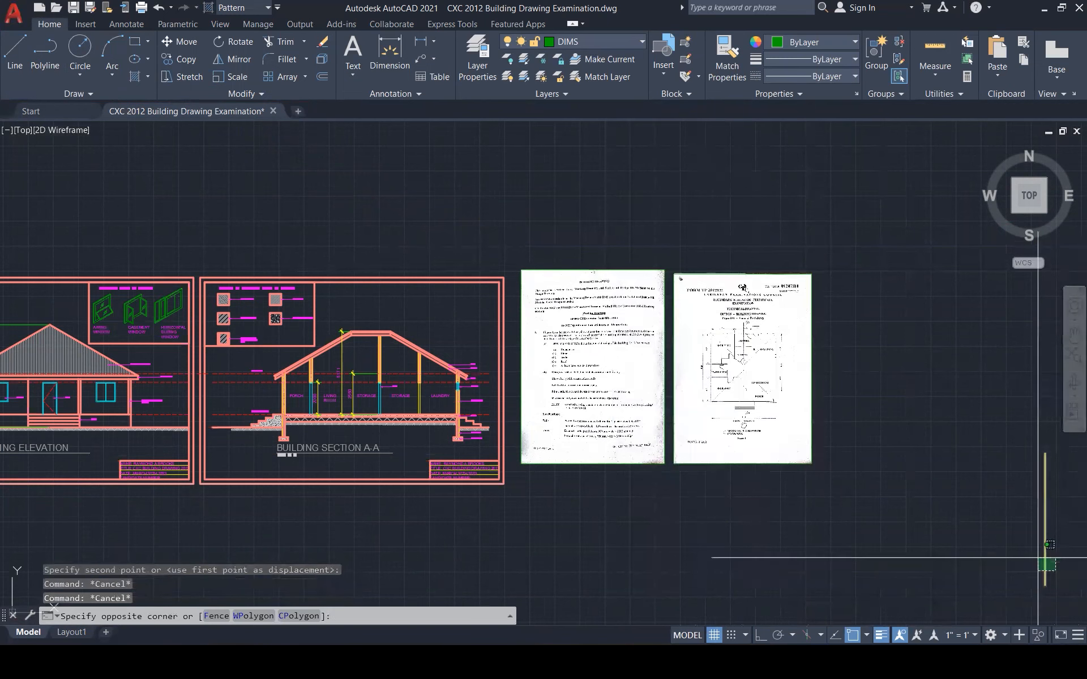
{"action": "left_click", "coordinate": [1039, 557]}
{"action": "key", "text": "Delete"}
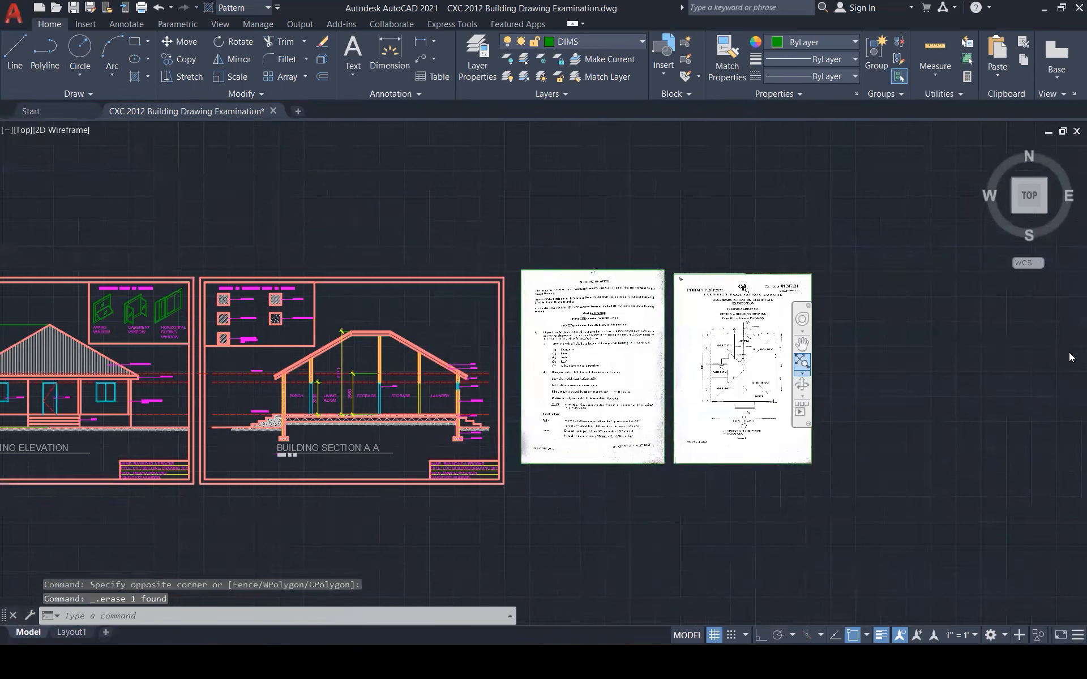
{"action": "middle_click", "coordinate": [1071, 356]}
{"action": "middle_click", "coordinate": [1071, 356]}
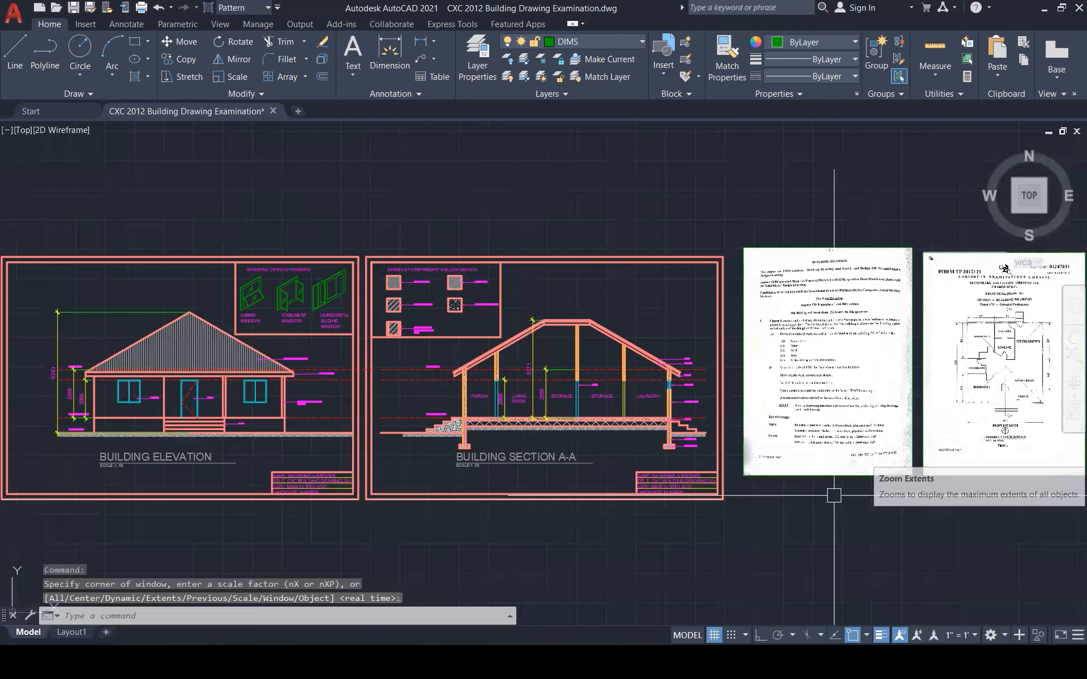